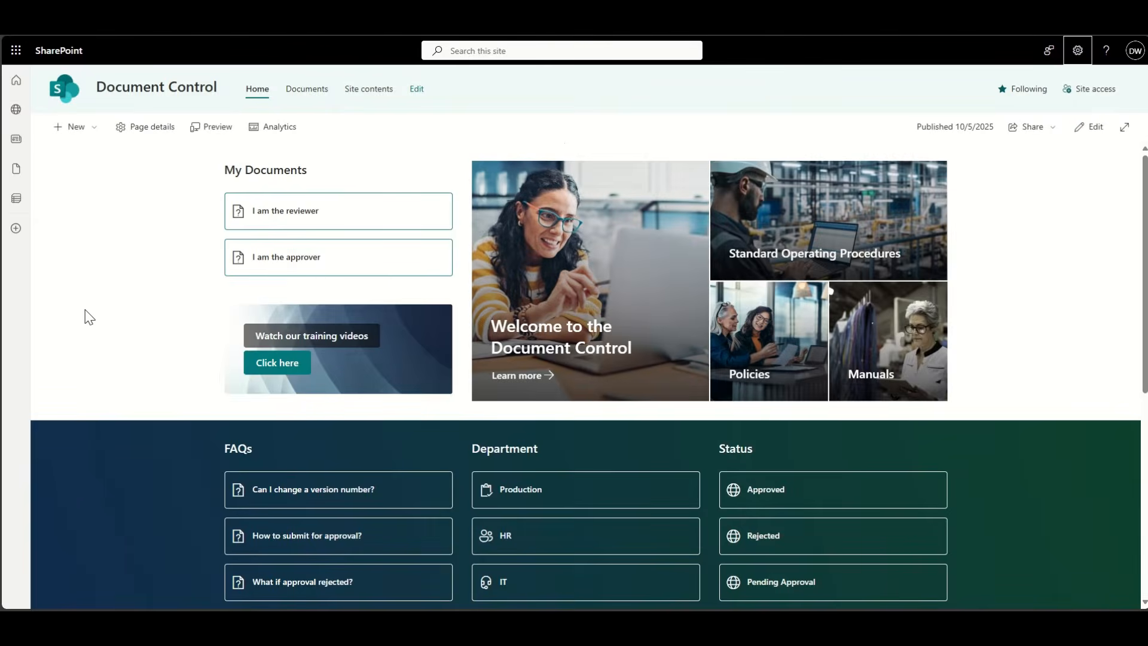
- Look through the Document Control home page from My Documents to the Auditors area, and open the site's Documents
{"action": "scroll", "coordinate": [117, 281], "scroll_direction": "down", "scroll_amount": 1}
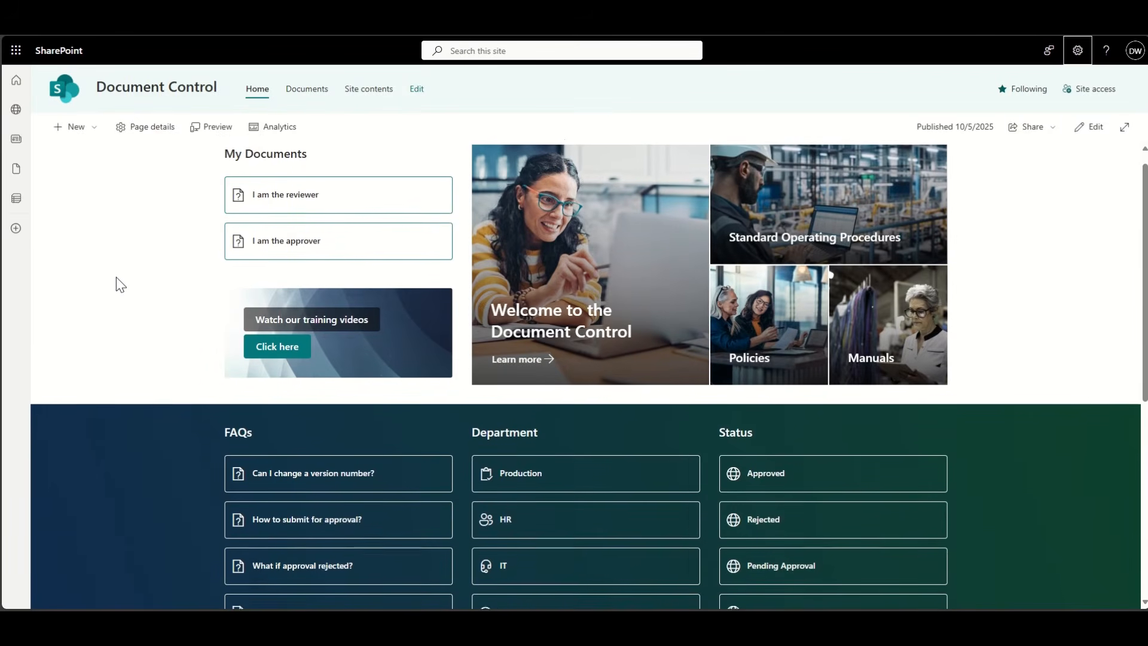
{"action": "scroll", "coordinate": [116, 277], "scroll_direction": "down", "scroll_amount": 5}
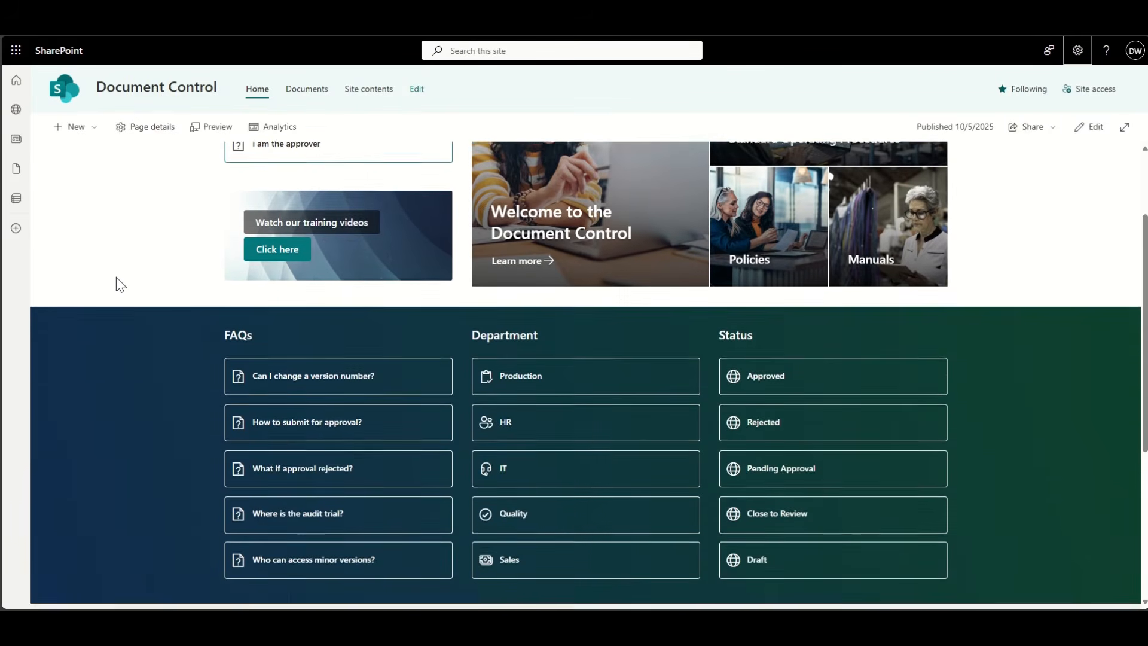
{"action": "scroll", "coordinate": [116, 278], "scroll_direction": "down", "scroll_amount": 5}
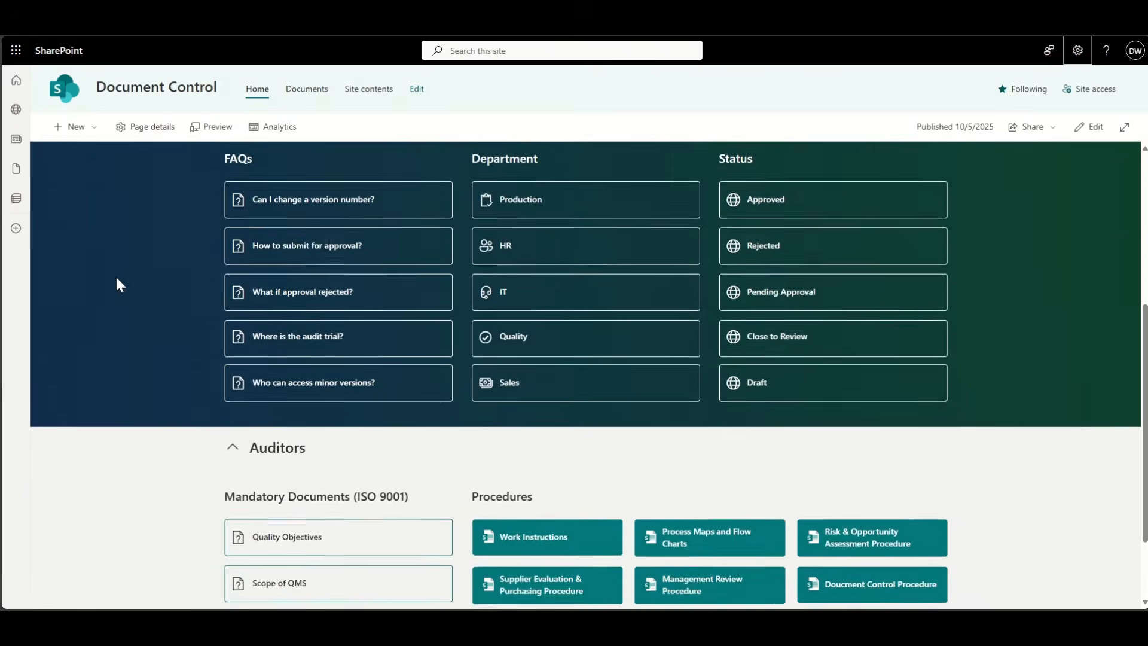
{"action": "scroll", "coordinate": [117, 279], "scroll_direction": "down", "scroll_amount": 4}
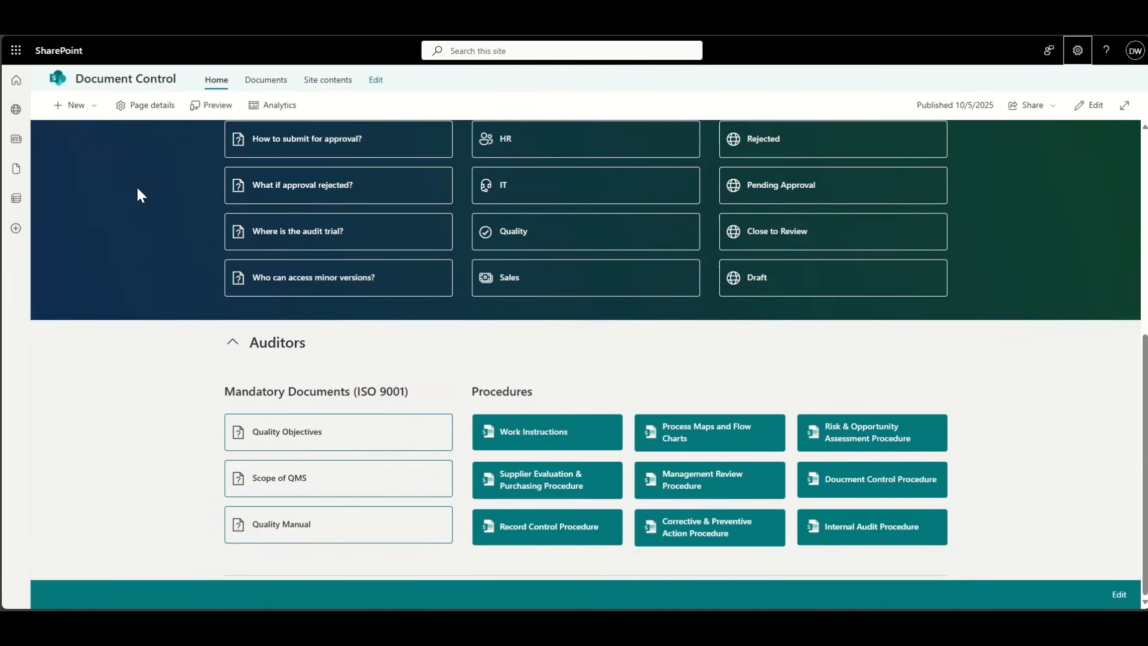
{"action": "scroll", "coordinate": [138, 188], "scroll_direction": "up", "scroll_amount": 5}
{"action": "scroll", "coordinate": [137, 188], "scroll_direction": "up", "scroll_amount": 6}
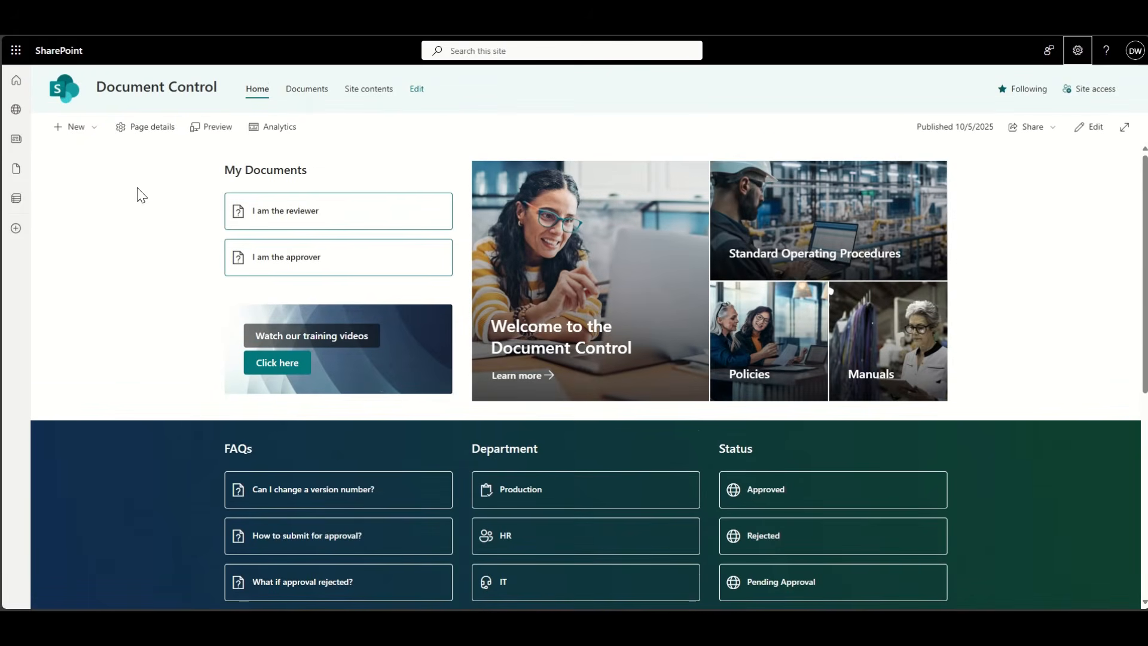
{"action": "left_click", "coordinate": [319, 90]}
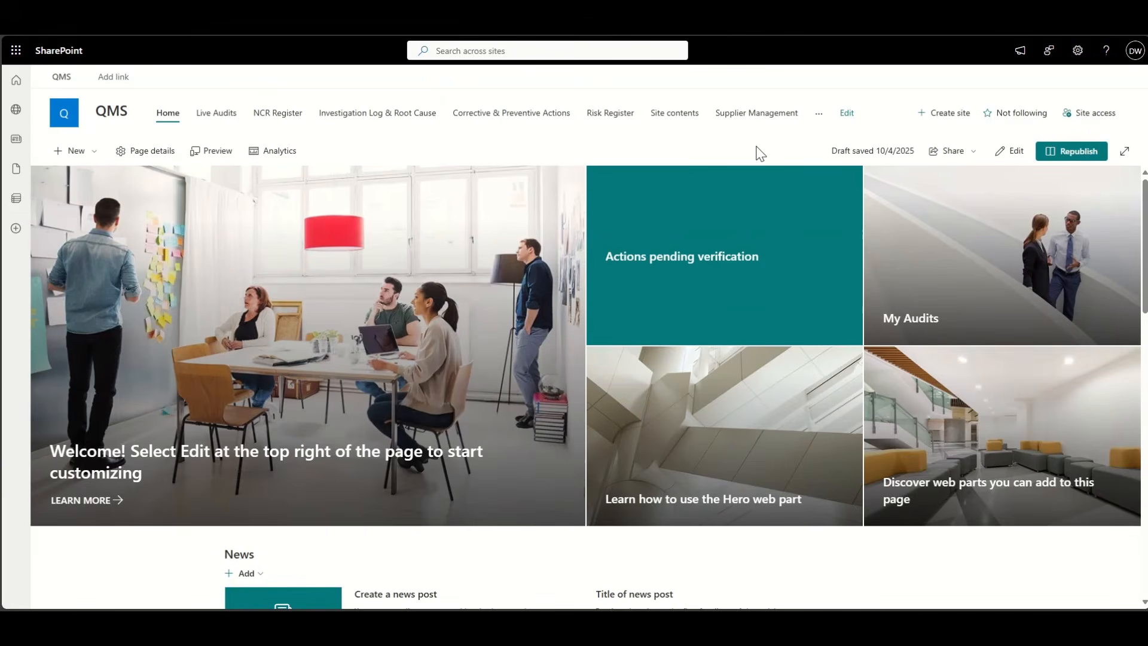
- Start editing the QMS home page and replace its full-width Hero section with an empty Flexible section above News
{"action": "scroll", "coordinate": [449, 317], "scroll_direction": "down", "scroll_amount": 3}
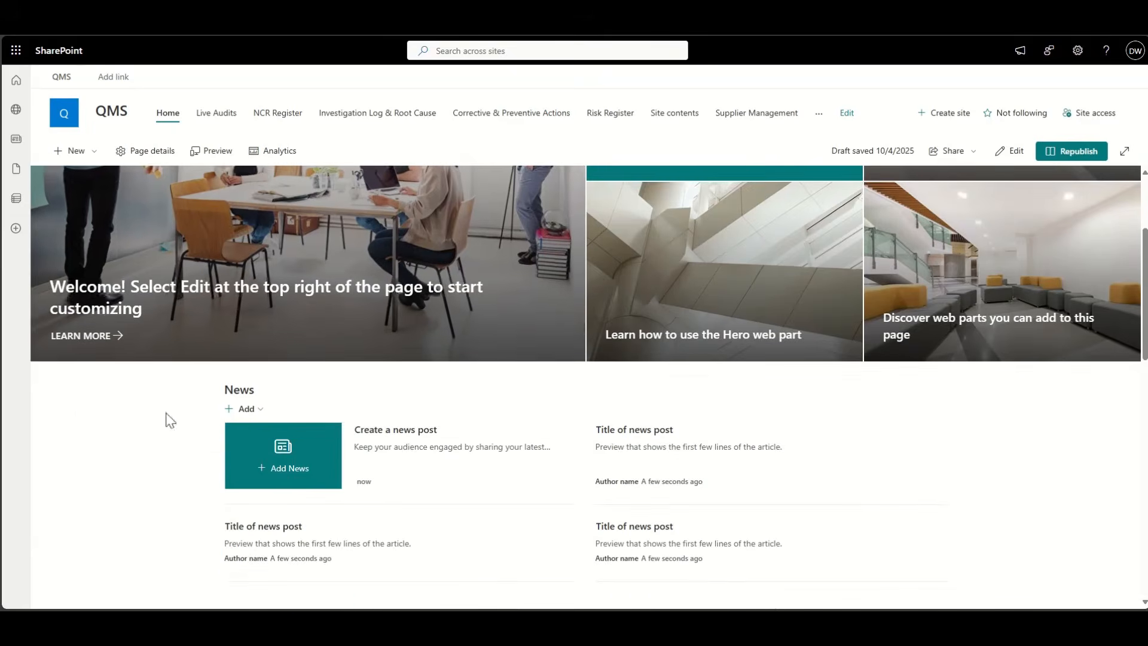
{"action": "scroll", "coordinate": [142, 422], "scroll_direction": "down", "scroll_amount": 1}
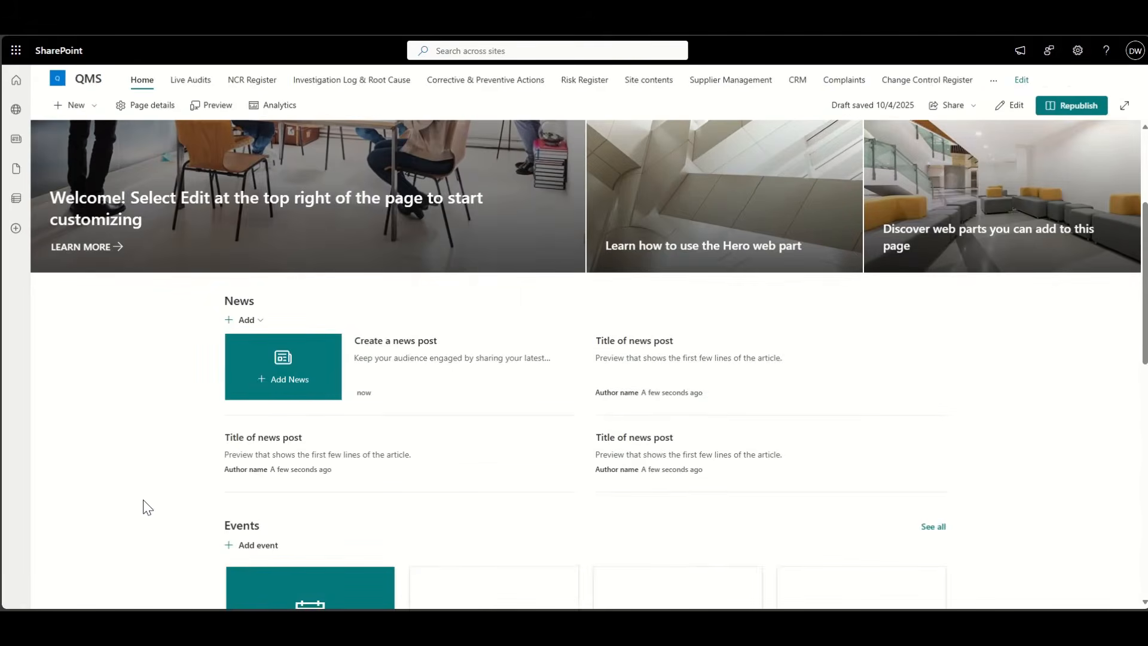
{"action": "scroll", "coordinate": [142, 501], "scroll_direction": "up", "scroll_amount": 4}
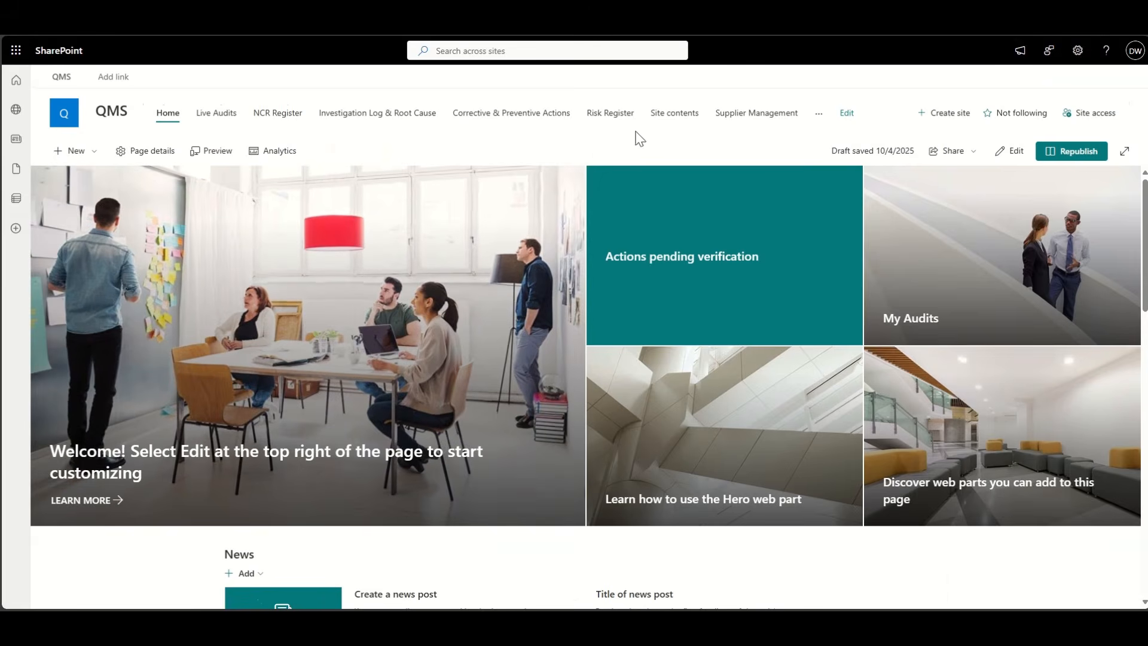
{"action": "left_click", "coordinate": [1020, 156]}
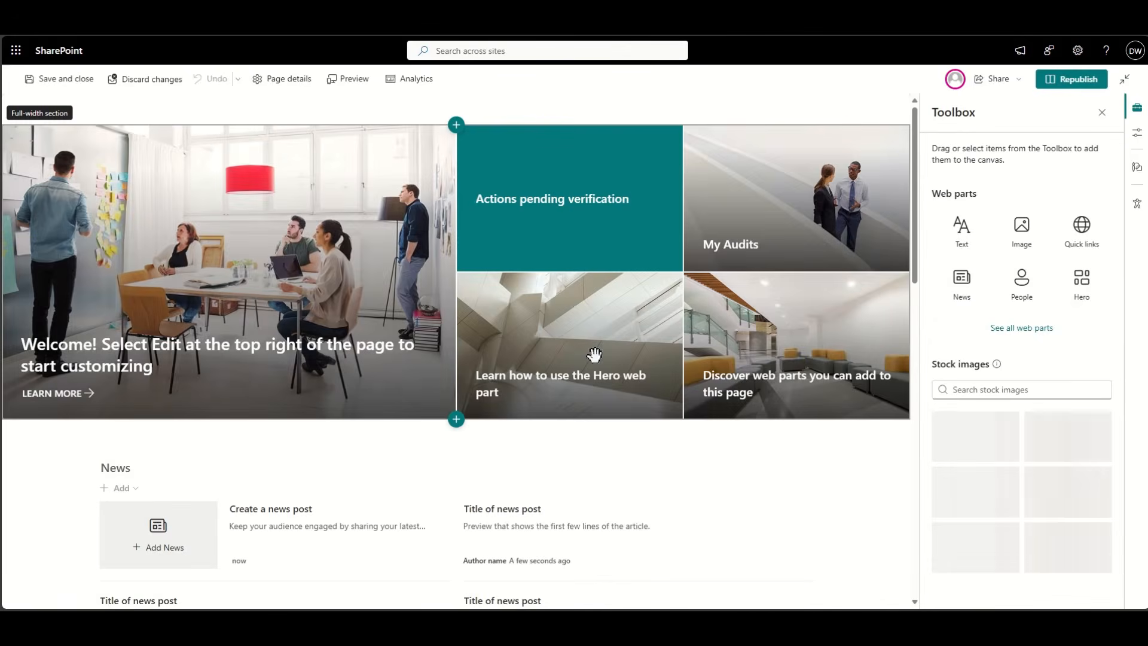
{"action": "left_click", "coordinate": [271, 296]}
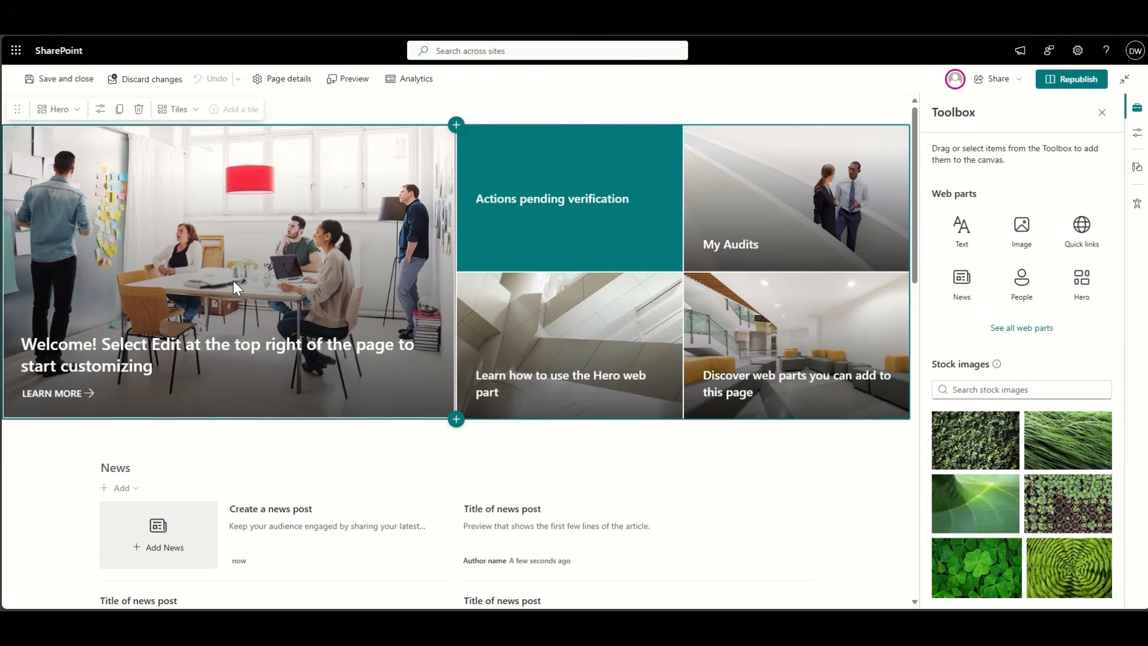
{"action": "left_click", "coordinate": [139, 109]}
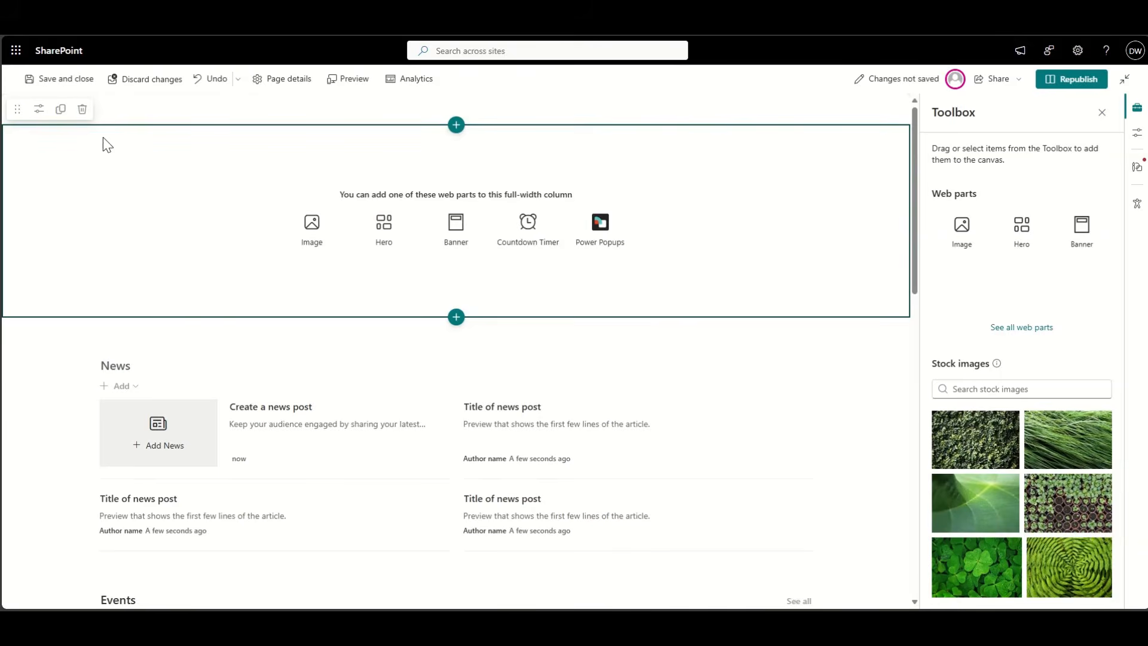
{"action": "left_click", "coordinate": [82, 109]}
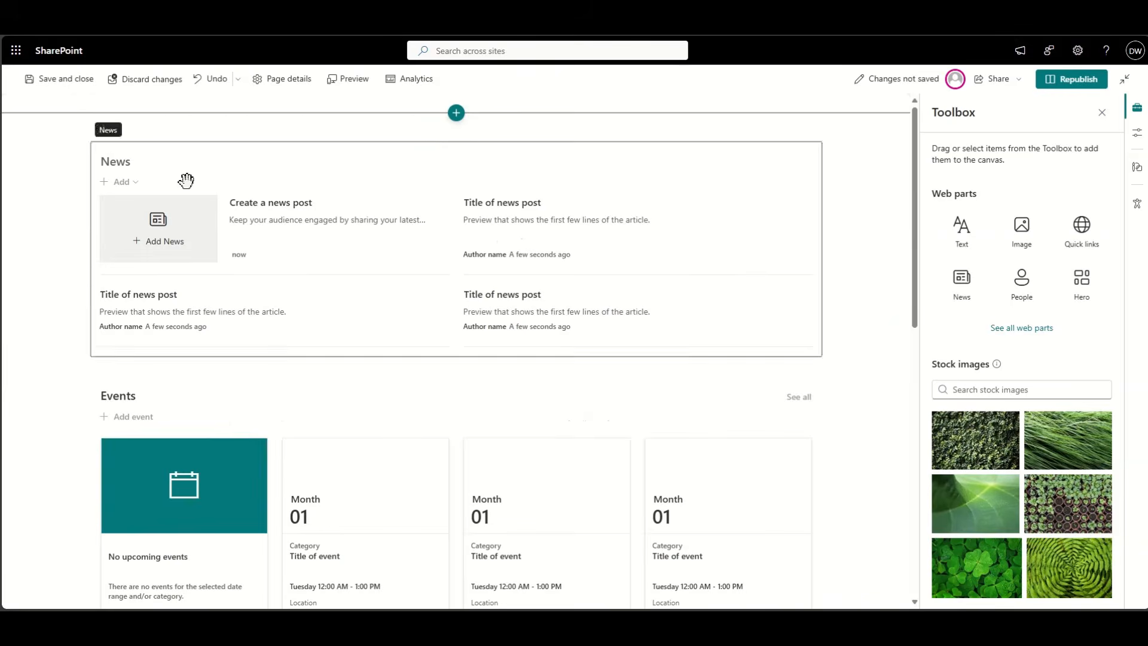
{"action": "left_click", "coordinate": [456, 113]}
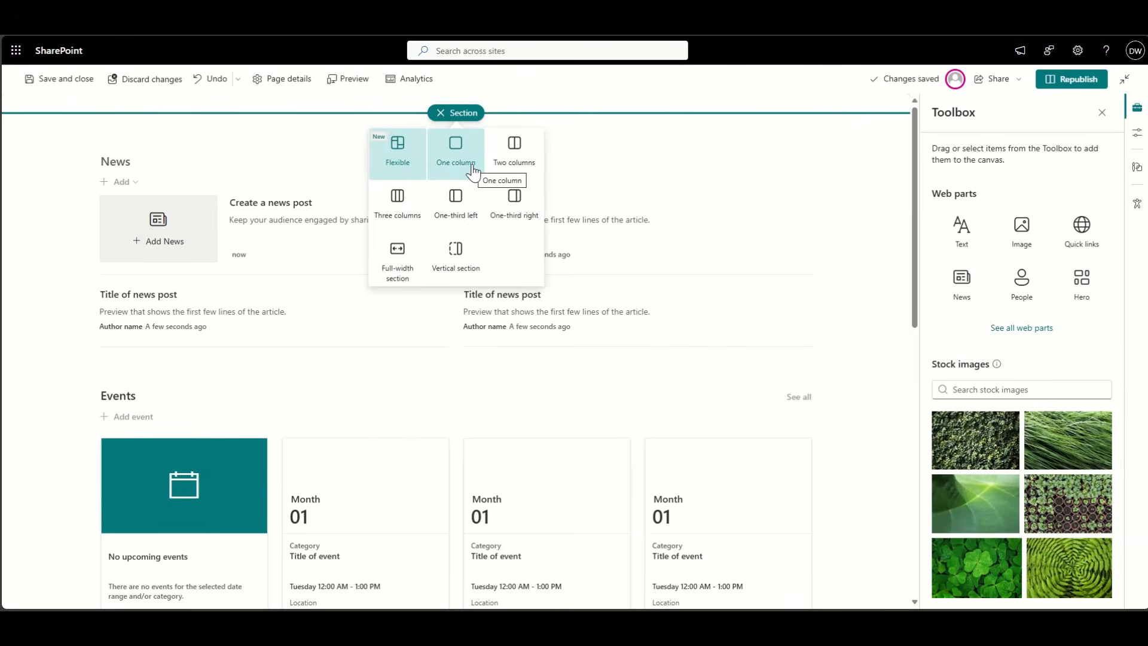
{"action": "left_click", "coordinate": [397, 156]}
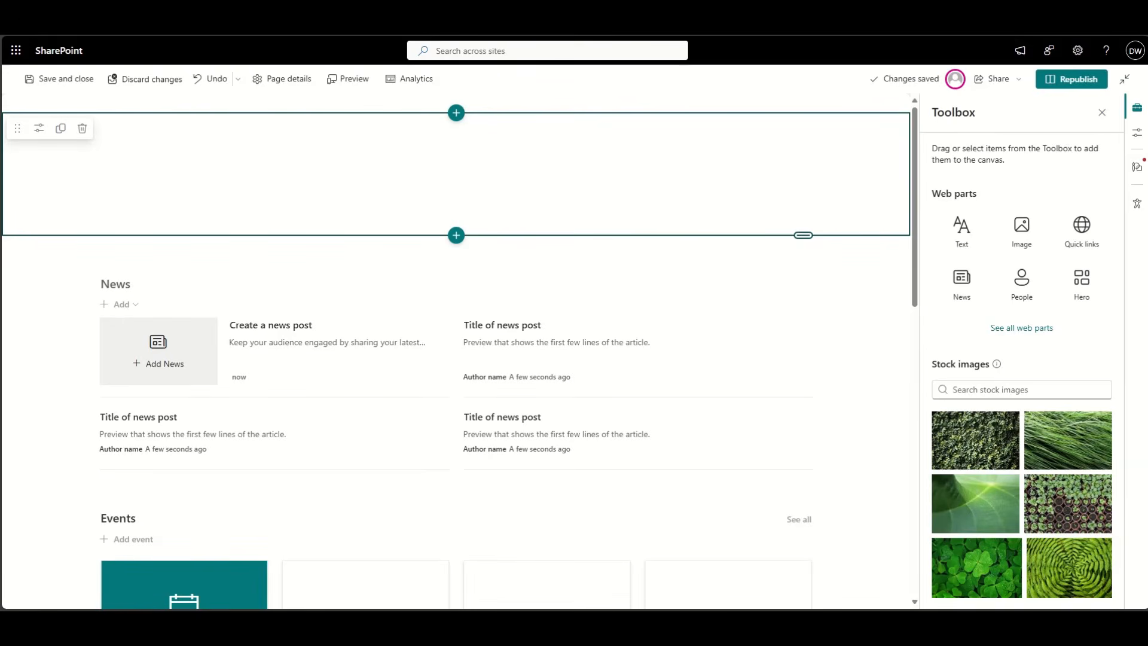
- Delete the News, Events, Quick links and People profiles web parts from the section below the Flexible section
{"action": "left_click", "coordinate": [198, 345]}
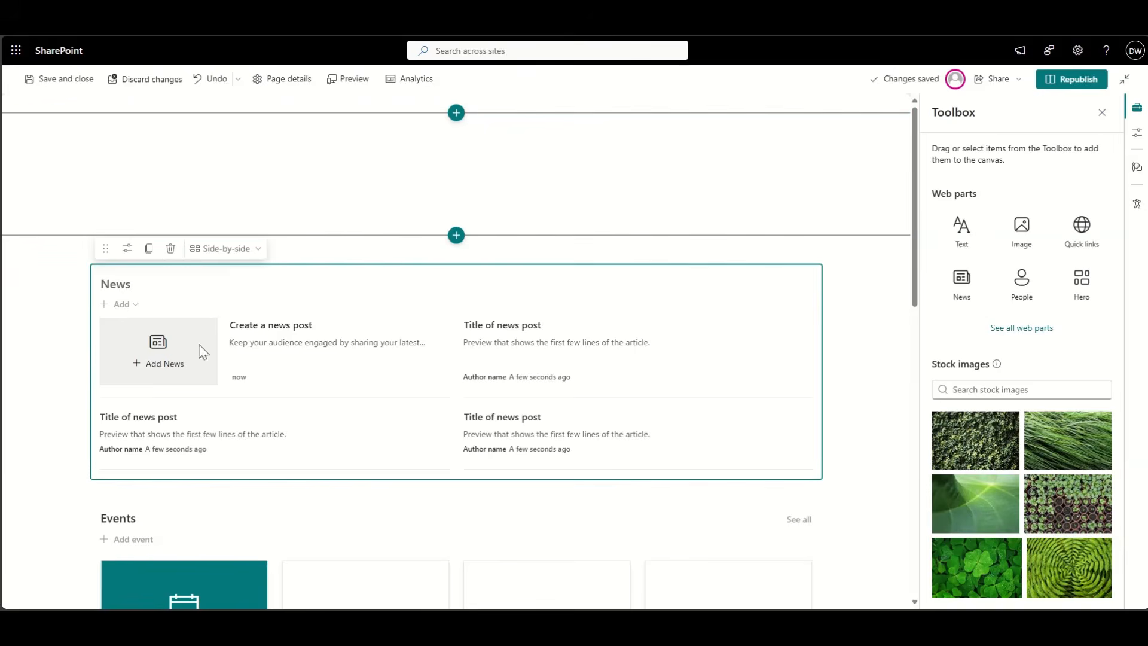
{"action": "left_click", "coordinate": [170, 248]}
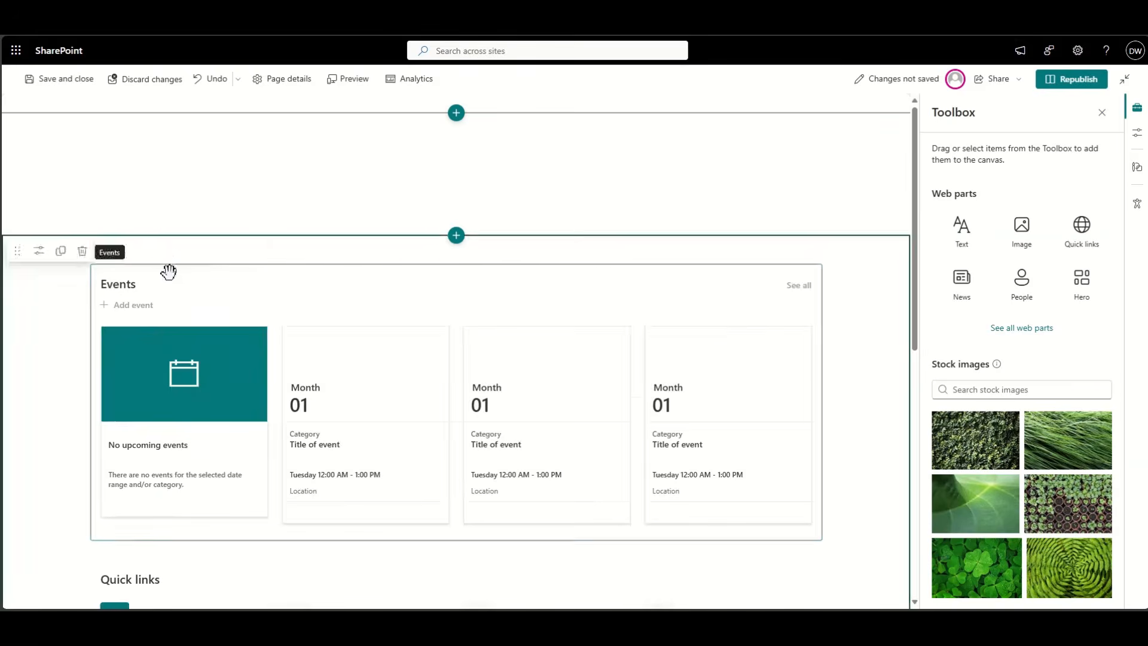
{"action": "left_click", "coordinate": [172, 248]}
{"action": "left_click", "coordinate": [184, 271]}
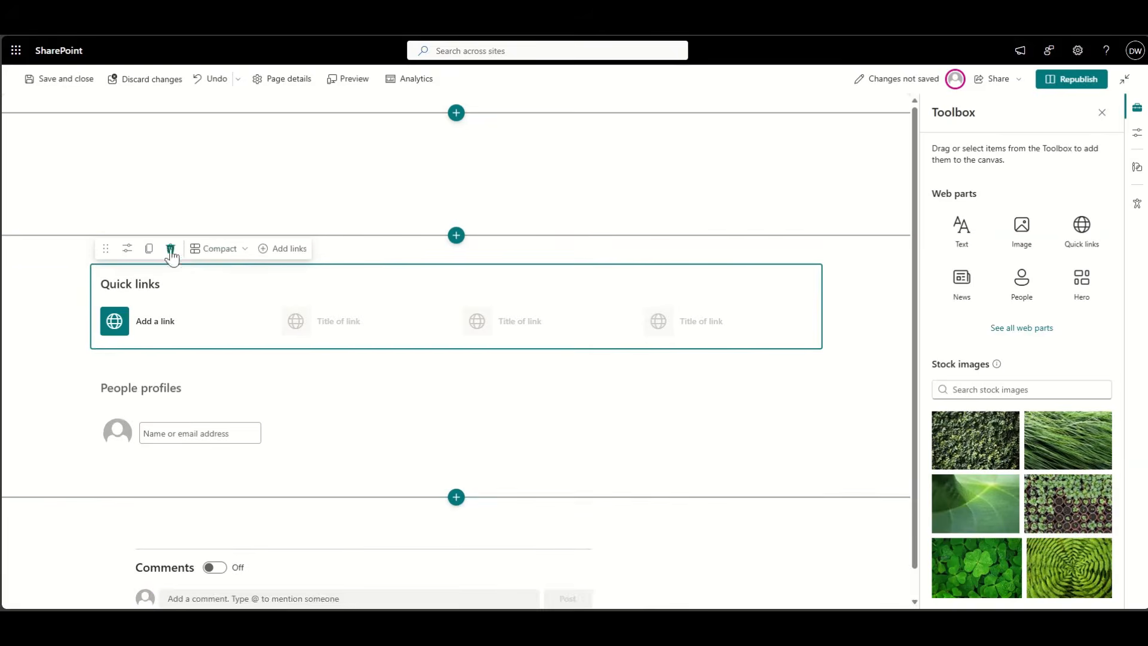
{"action": "left_click", "coordinate": [171, 248]}
{"action": "left_click", "coordinate": [171, 248]}
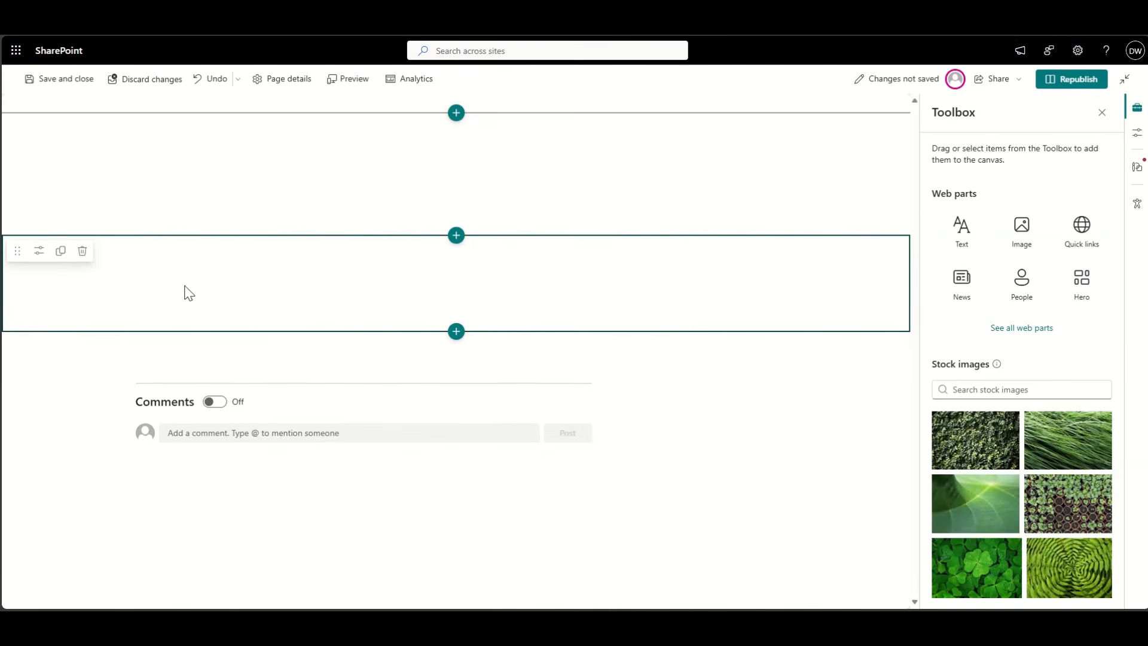
- Make the emptied lower section collapsible and name it Document Control
{"action": "left_click", "coordinate": [38, 251]}
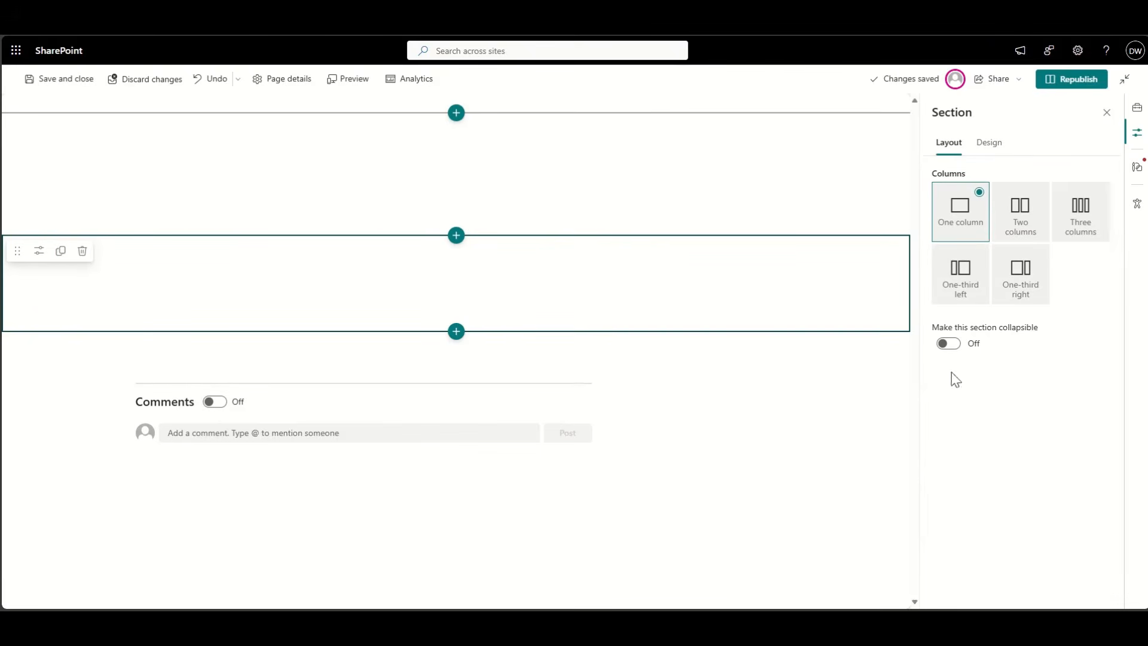
{"action": "left_click", "coordinate": [945, 344]}
{"action": "left_click", "coordinate": [212, 272]}
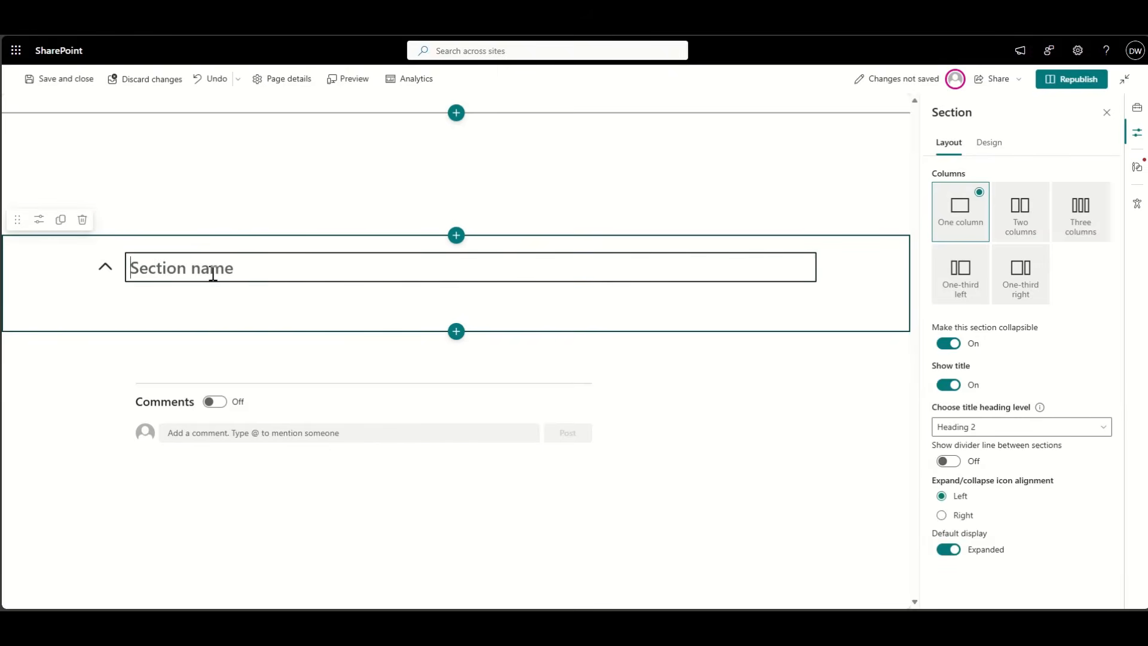
{"action": "type", "text": "dOCUMEN"}
{"action": "key", "text": "ctrl+a"}
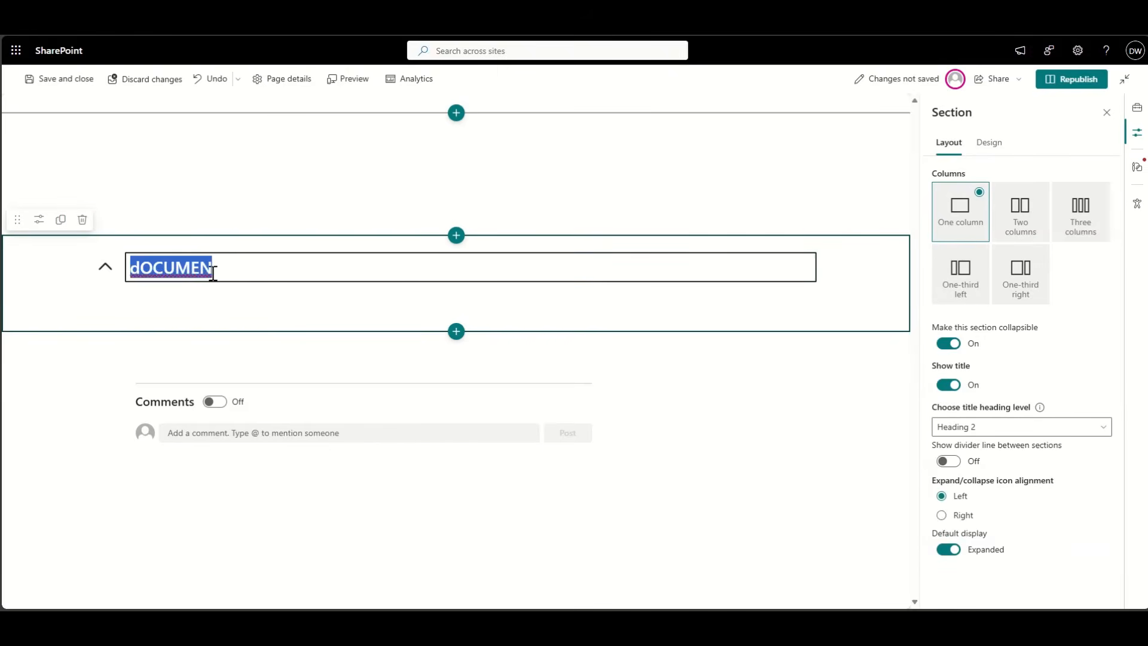
{"action": "type", "text": "Document C"}
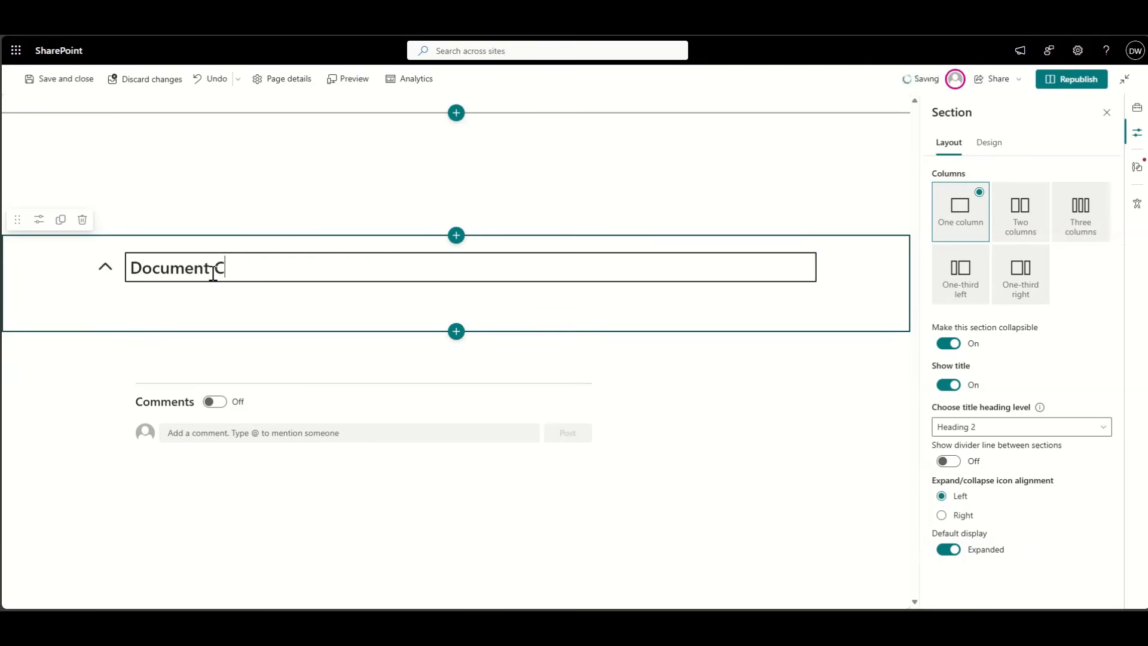
{"action": "type", "text": "ontrol"}
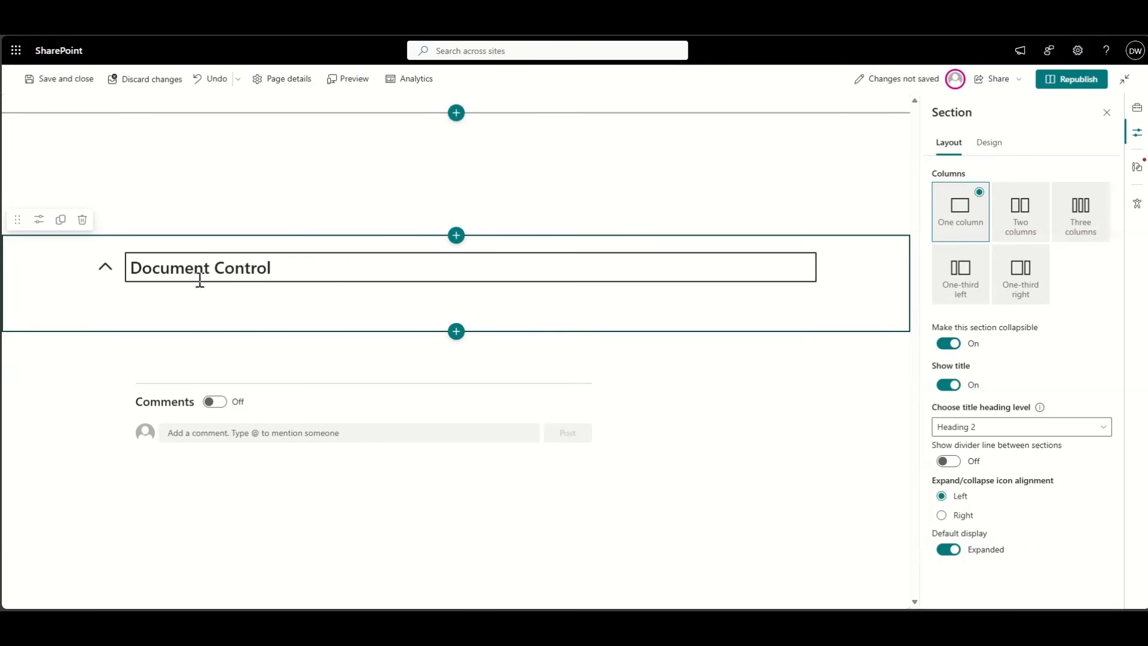
{"action": "left_click", "coordinate": [58, 306]}
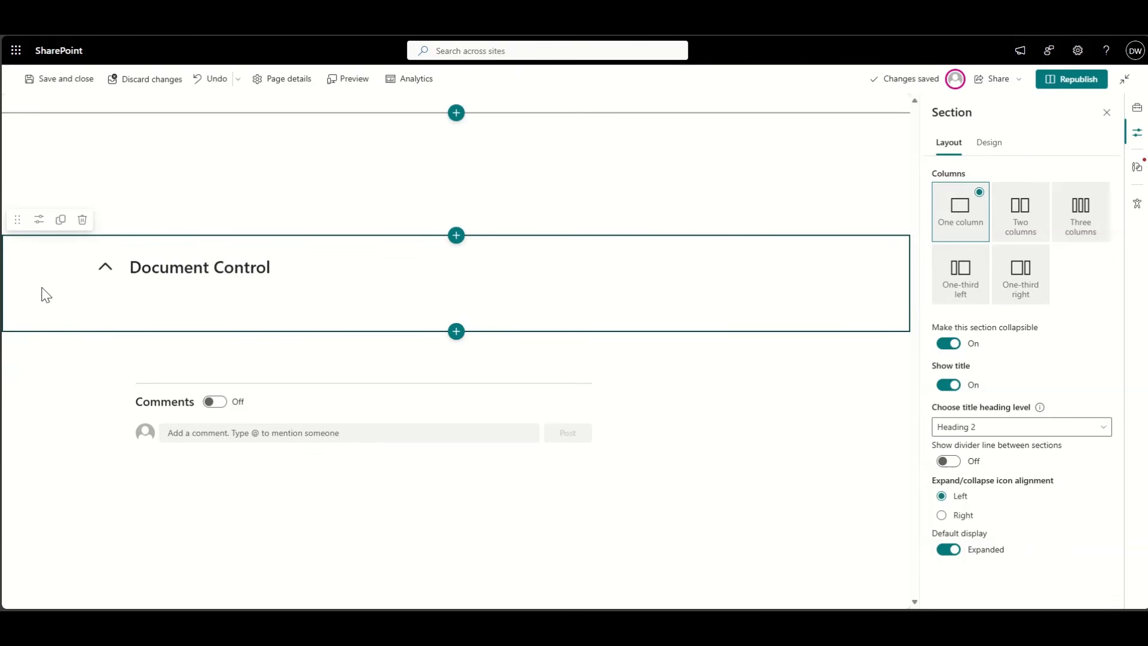
- Change the Document Control section to the One-third left layout and add a Quick links web part to its narrow column
{"action": "left_click", "coordinate": [951, 276]}
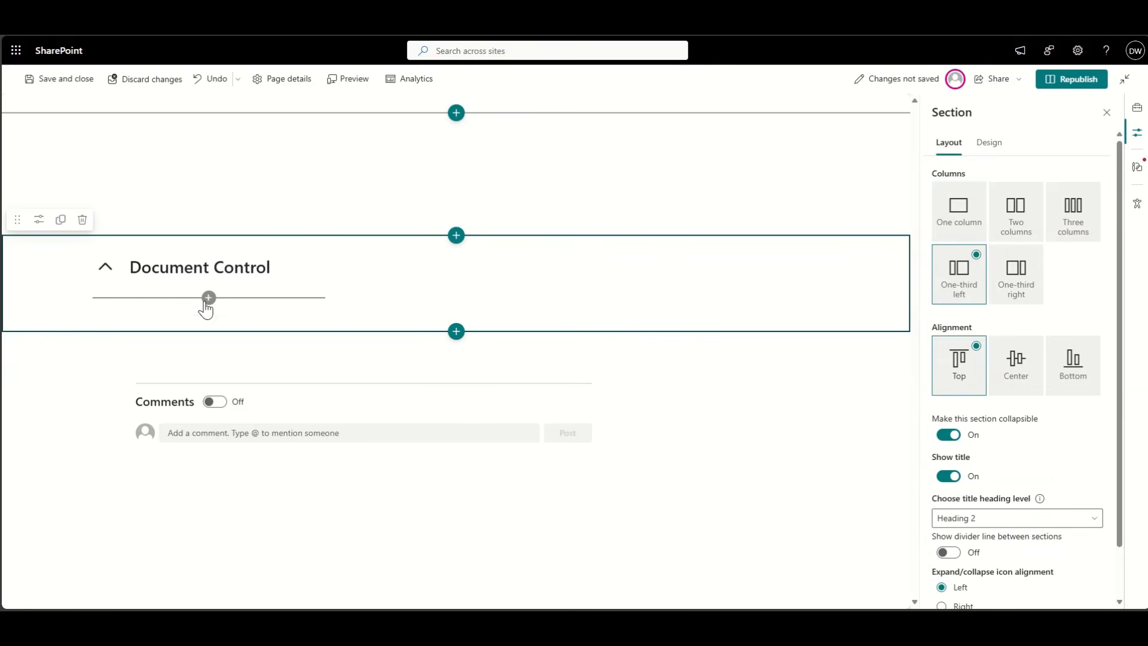
{"action": "left_click", "coordinate": [208, 297]}
{"action": "type", "text": "quick"}
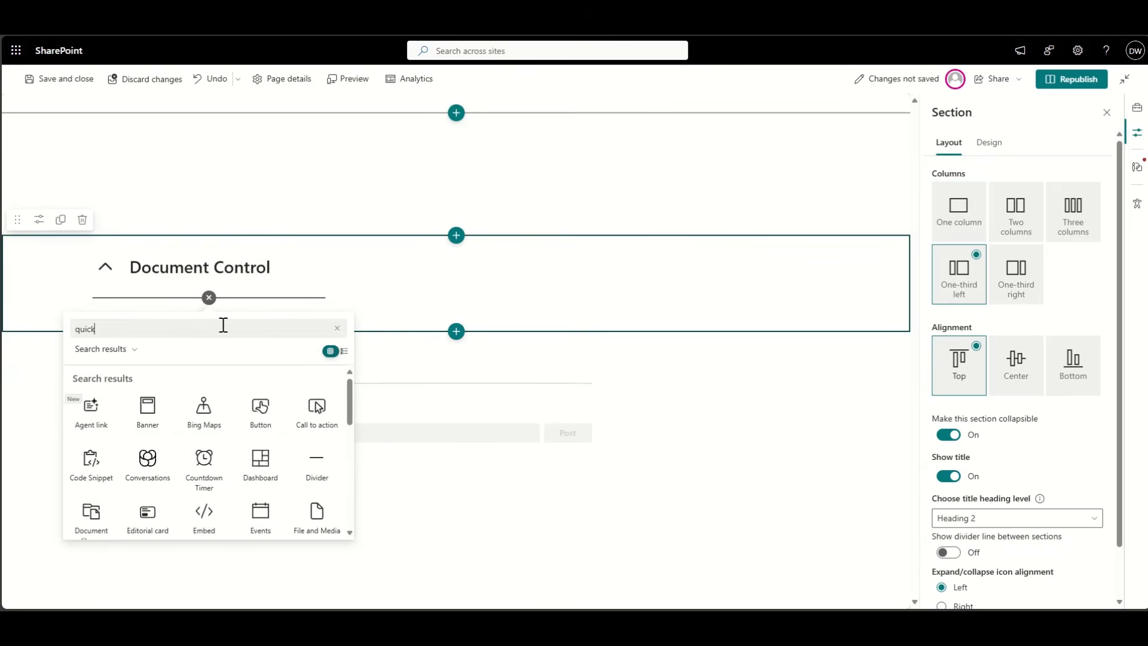
{"action": "left_click", "coordinate": [149, 431]}
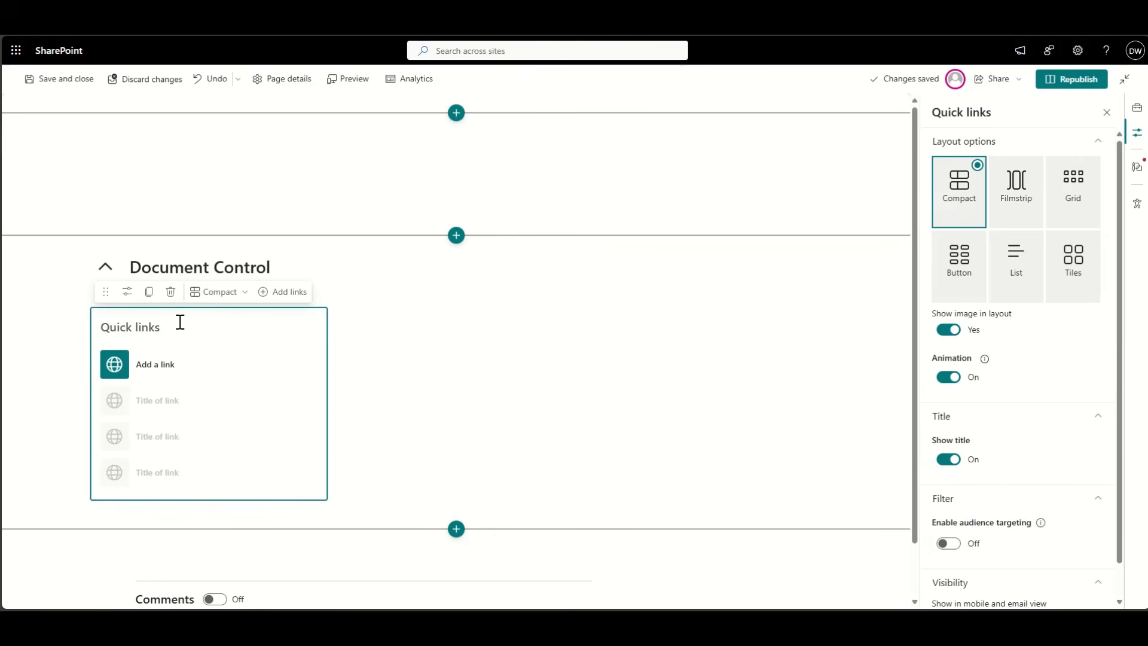
- Change the title of the Quick links web part to Useful
{"action": "type", "text": "Use"}
{"action": "key", "text": "BackSpace"}
{"action": "key", "text": "BackSpace"}
{"action": "key", "text": "BackSpace"}
{"action": "type", "text": "uS"}
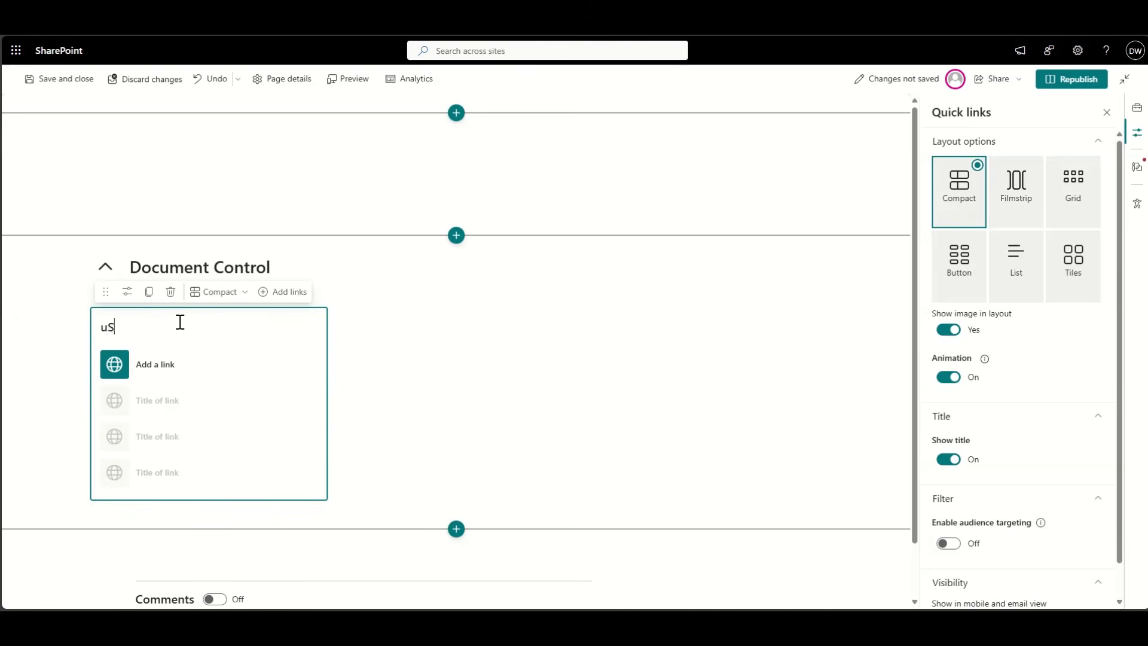
{"action": "key", "text": "BackSpace"}
{"action": "key", "text": "BackSpace"}
{"action": "type", "text": "Useful"}
{"action": "left_click", "coordinate": [120, 276]}
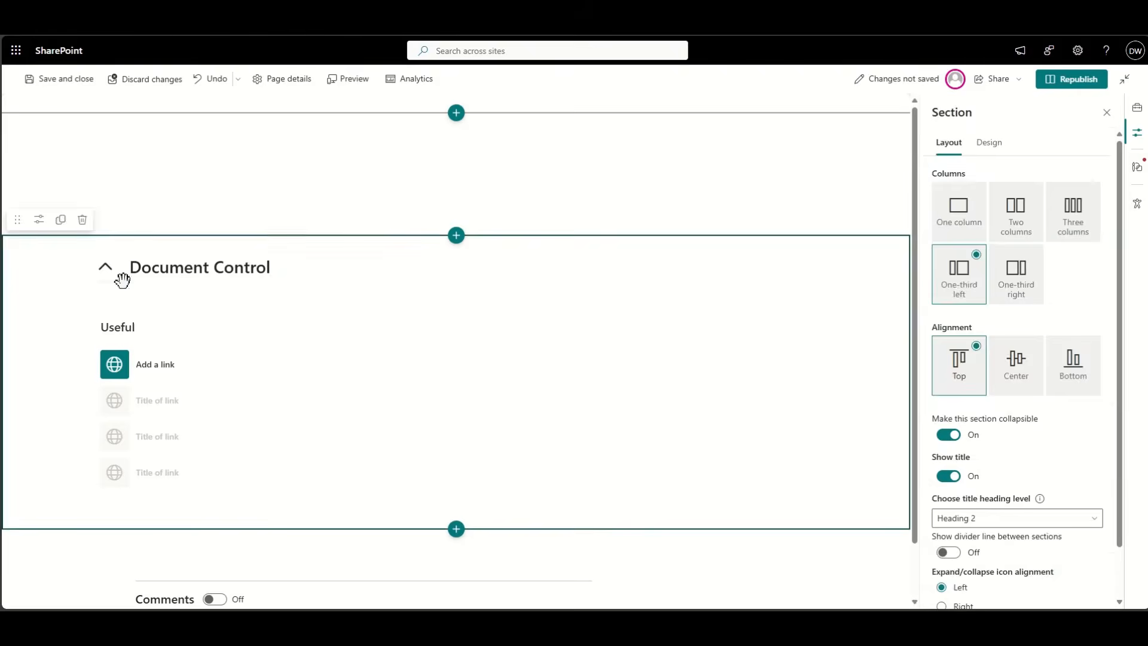
- Hide the title of the Quick links web part and switch its layout to Button
{"action": "left_click", "coordinate": [141, 320]}
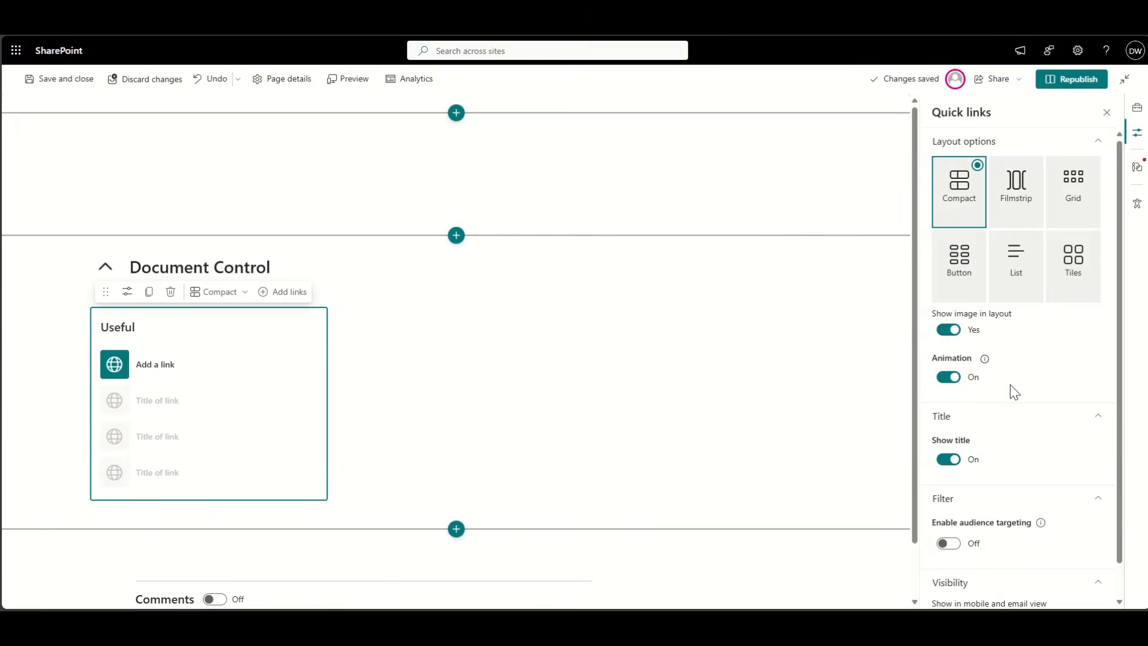
{"action": "scroll", "coordinate": [986, 409], "scroll_direction": "down", "scroll_amount": 1}
{"action": "left_click", "coordinate": [962, 424]}
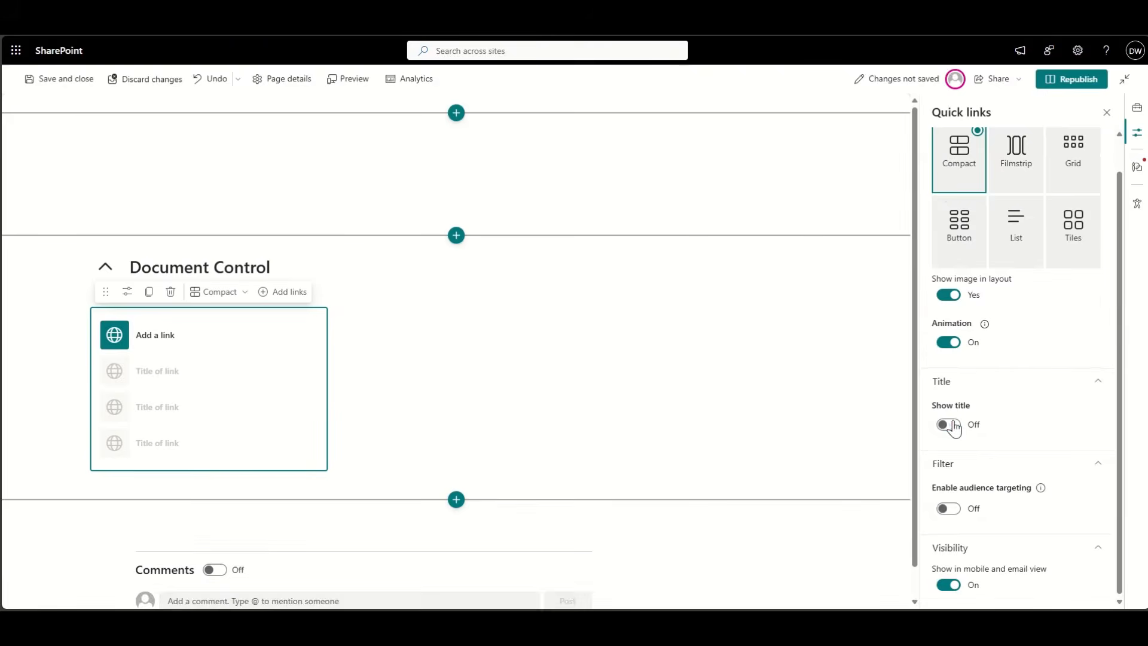
{"action": "left_click", "coordinate": [953, 246]}
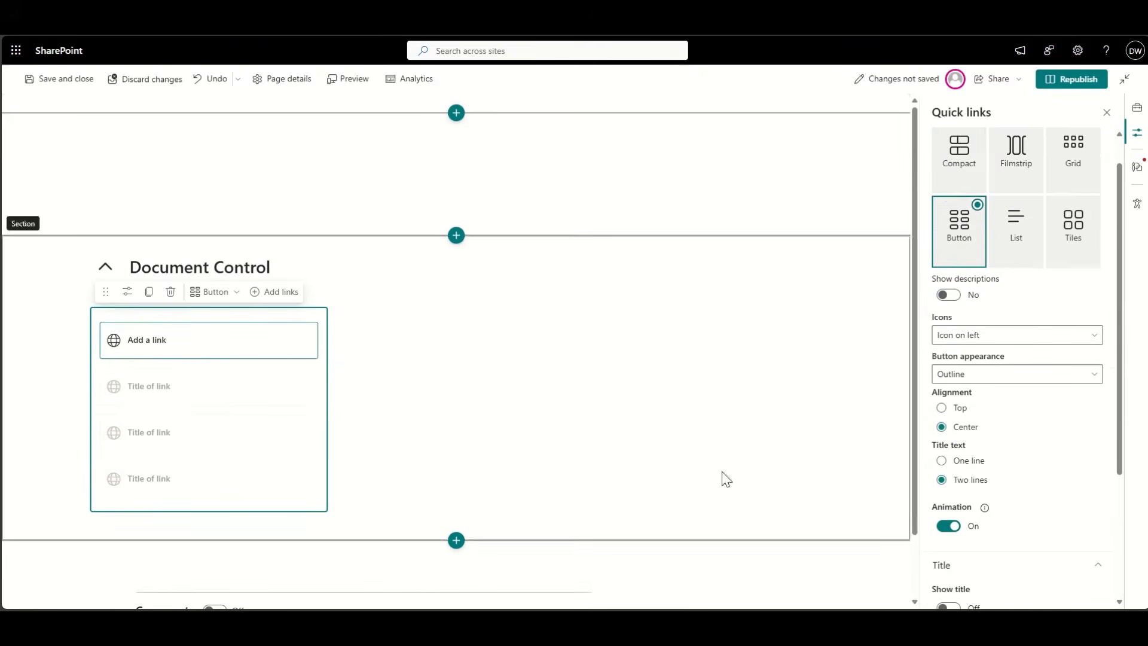
- Set the button appearance of the Quick links web part to Fill color
{"action": "scroll", "coordinate": [999, 449], "scroll_direction": "down", "scroll_amount": 1}
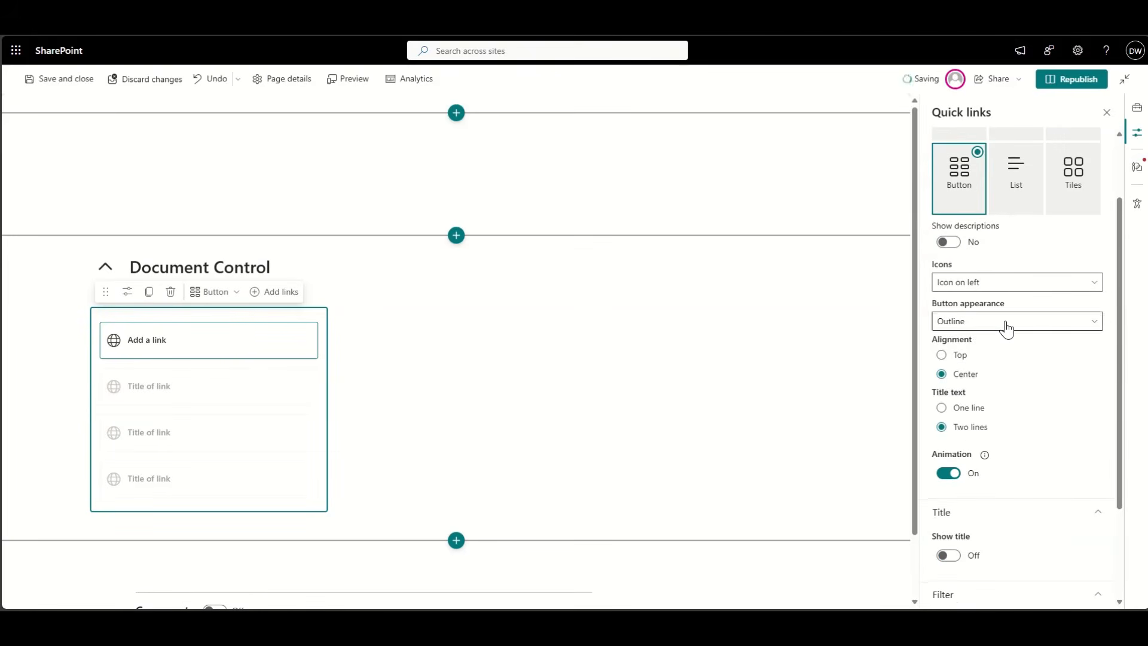
{"action": "left_click", "coordinate": [1005, 326]}
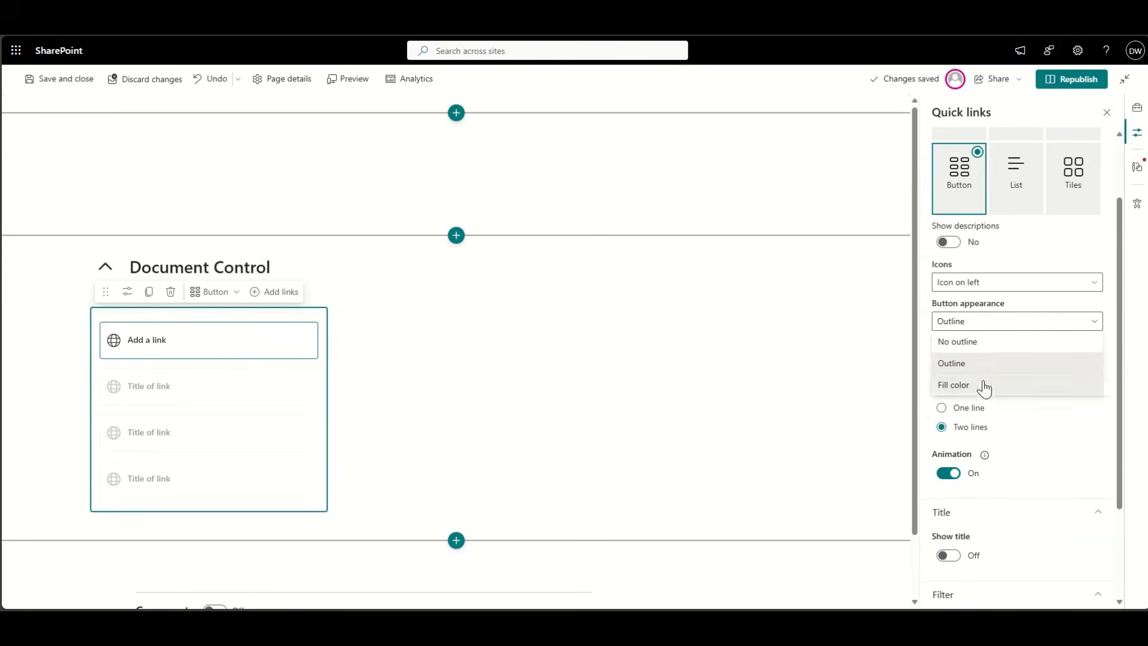
{"action": "left_click", "coordinate": [979, 386]}
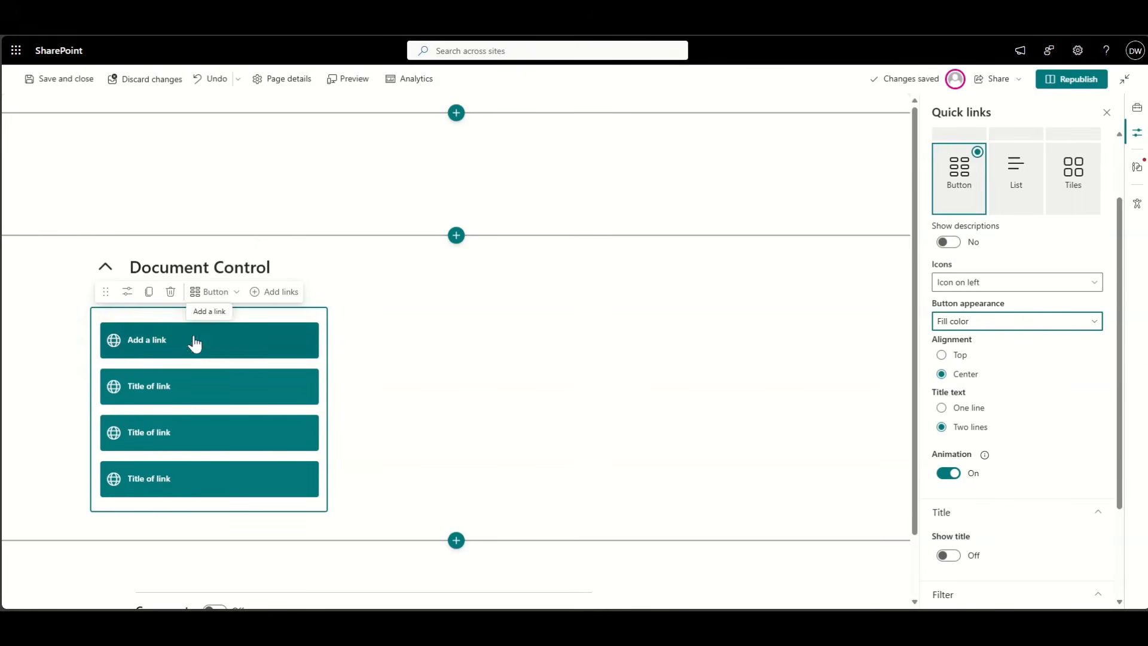
- Add a Highlighted content web part to the wide column of the Document Control section and title it Popular Documents
{"action": "left_click", "coordinate": [469, 349]}
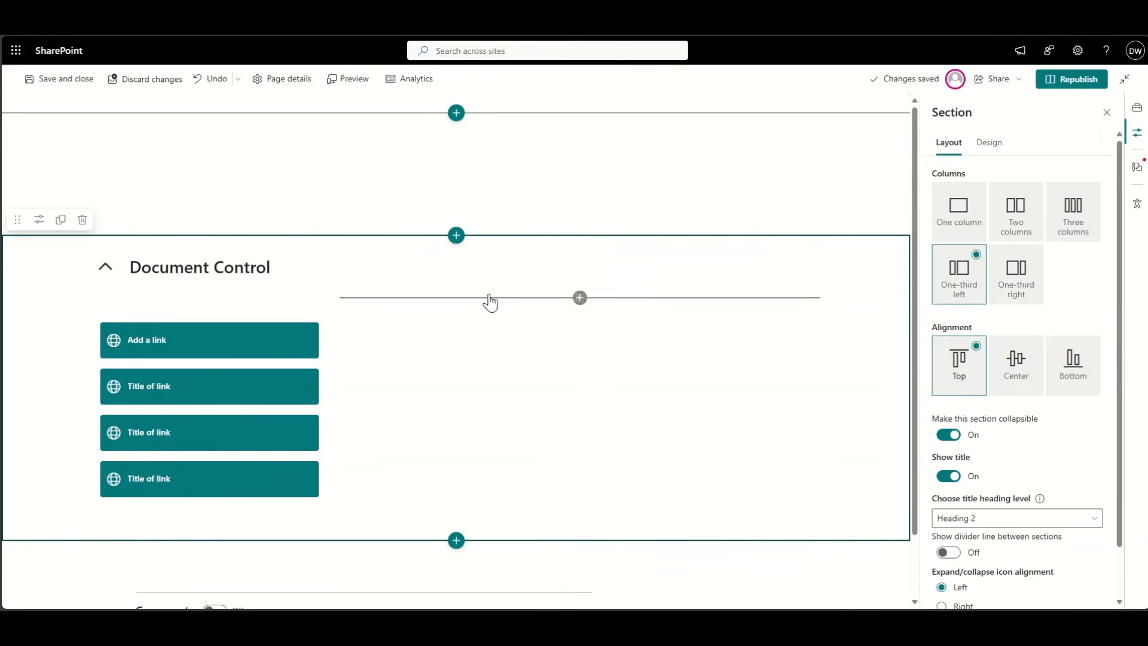
{"action": "left_click", "coordinate": [578, 297]}
{"action": "type", "text": "document"}
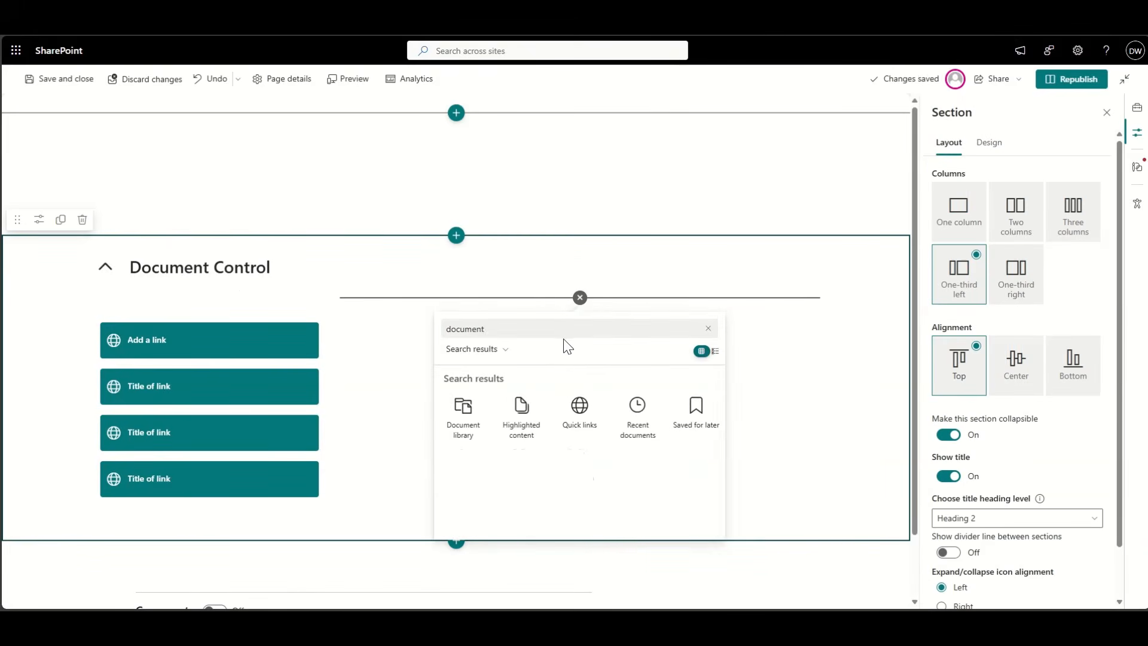
{"action": "left_click", "coordinate": [521, 413]}
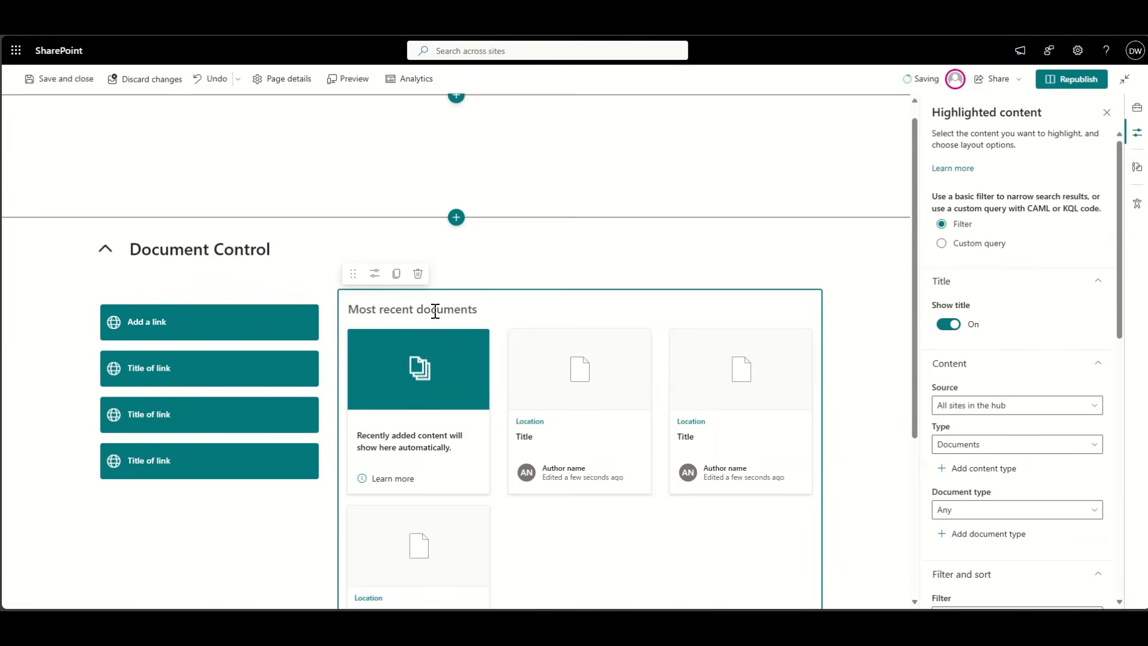
{"action": "type", "text": "Popular Documents"}
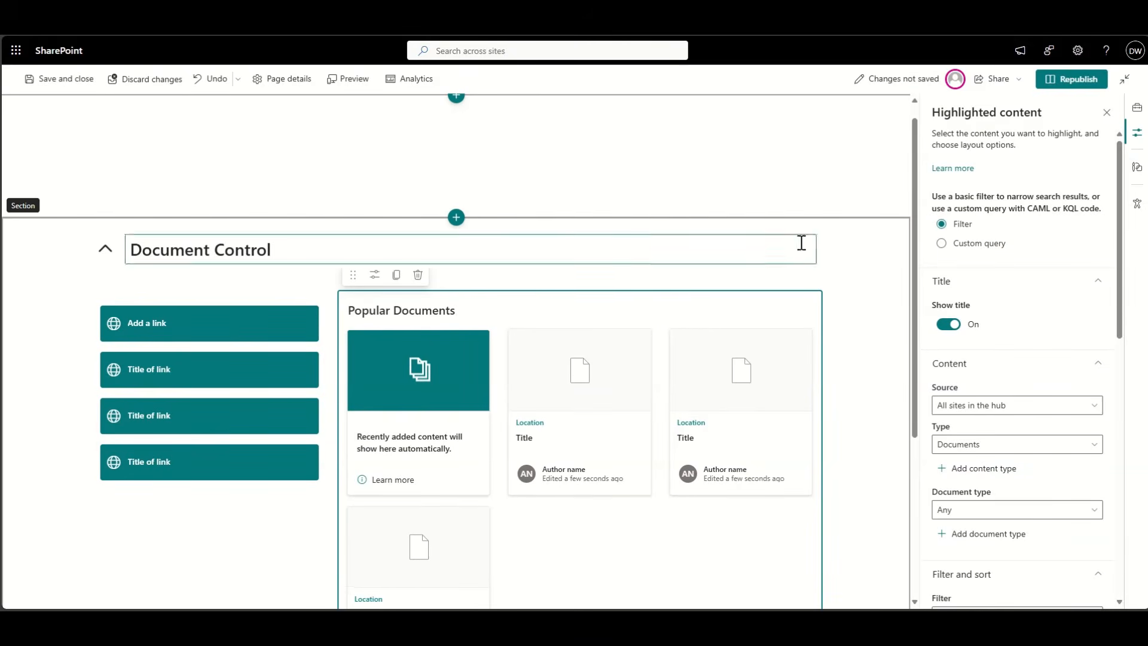
{"action": "left_click", "coordinate": [859, 361]}
{"action": "left_click", "coordinate": [580, 311]}
- Set the source of the Popular Documents web part to Select sites and choose the Document Control site
{"action": "scroll", "coordinate": [580, 311], "scroll_direction": "down", "scroll_amount": 1}
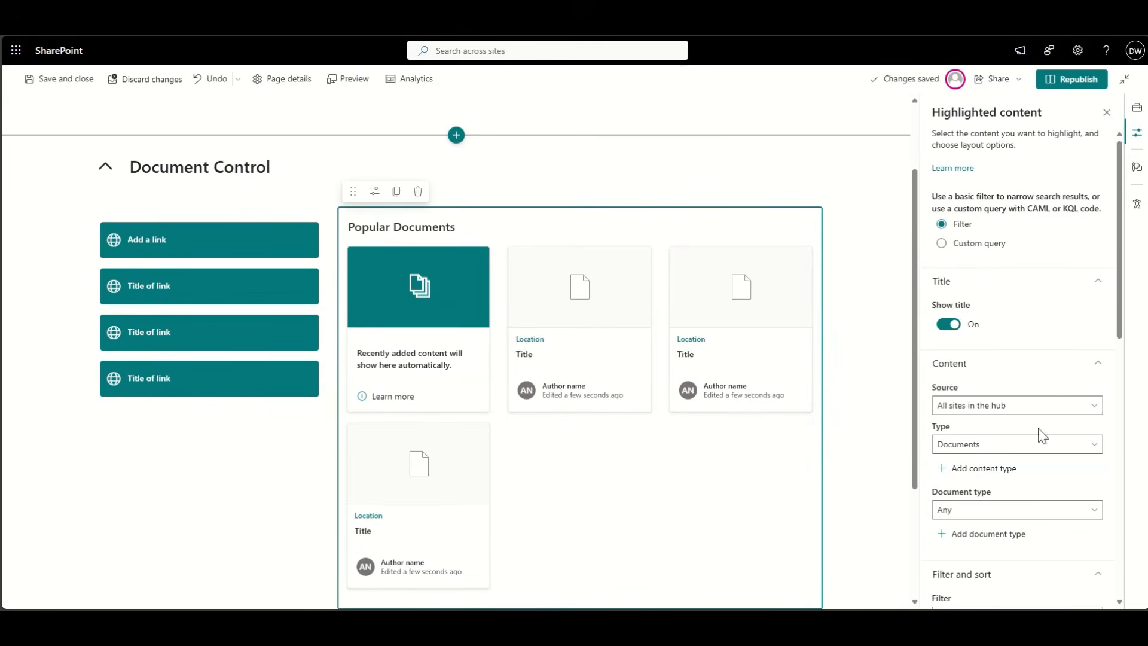
{"action": "scroll", "coordinate": [1039, 436], "scroll_direction": "down", "scroll_amount": 2}
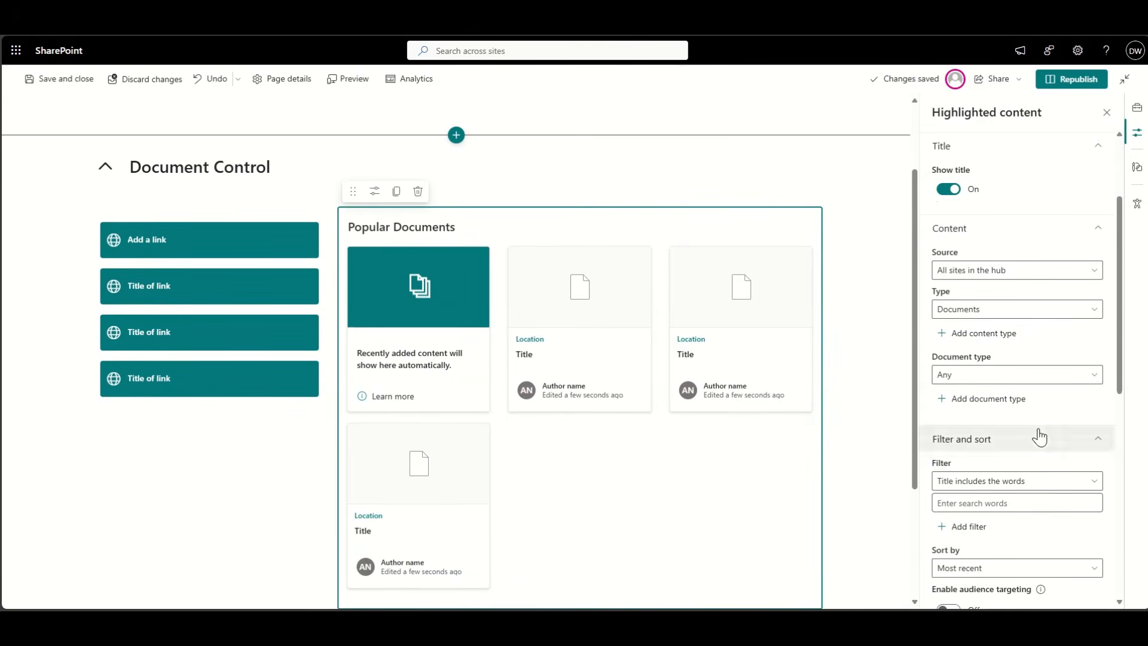
{"action": "left_click", "coordinate": [959, 261]}
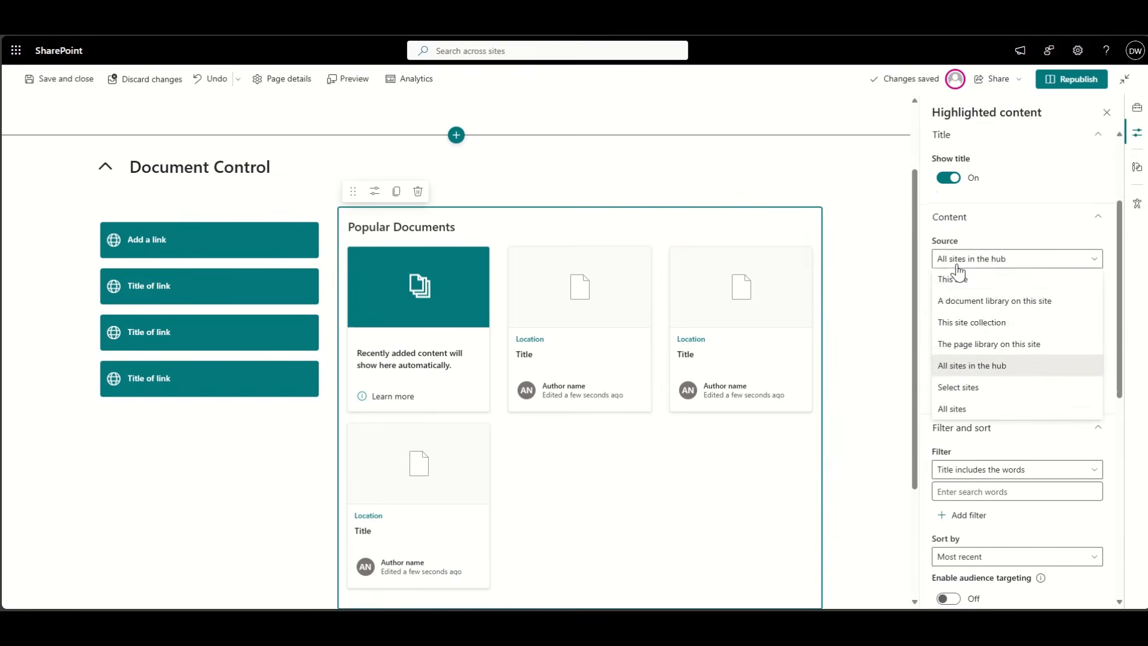
{"action": "left_click", "coordinate": [984, 392]}
{"action": "left_click", "coordinate": [982, 287]}
{"action": "type", "text": "d"}
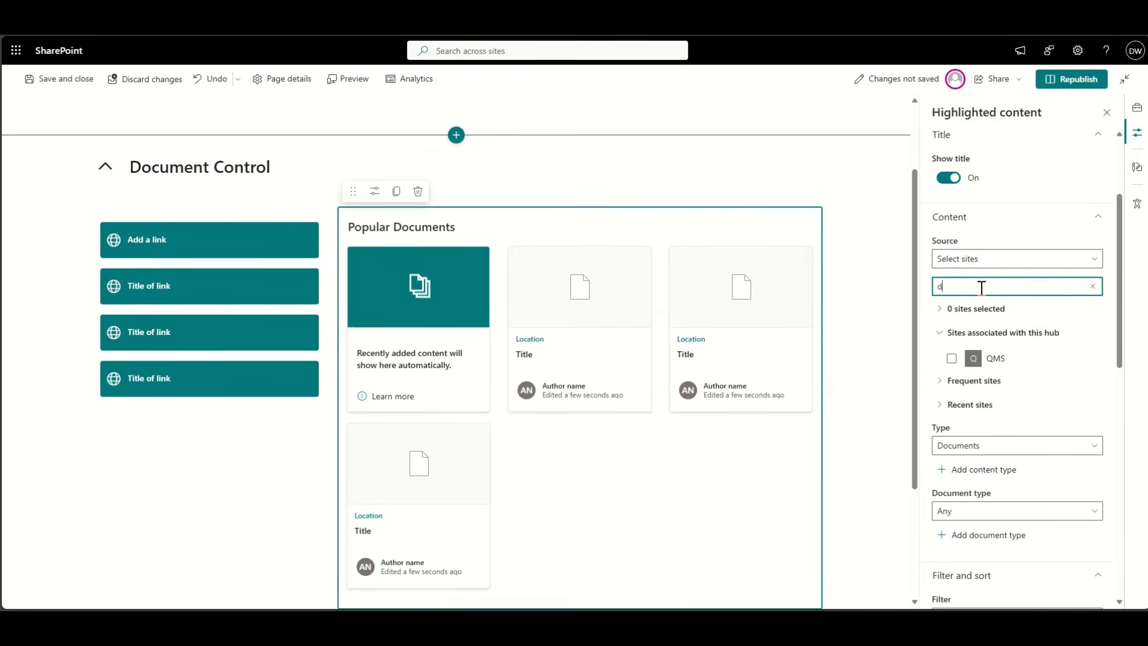
{"action": "type", "text": "ocument"}
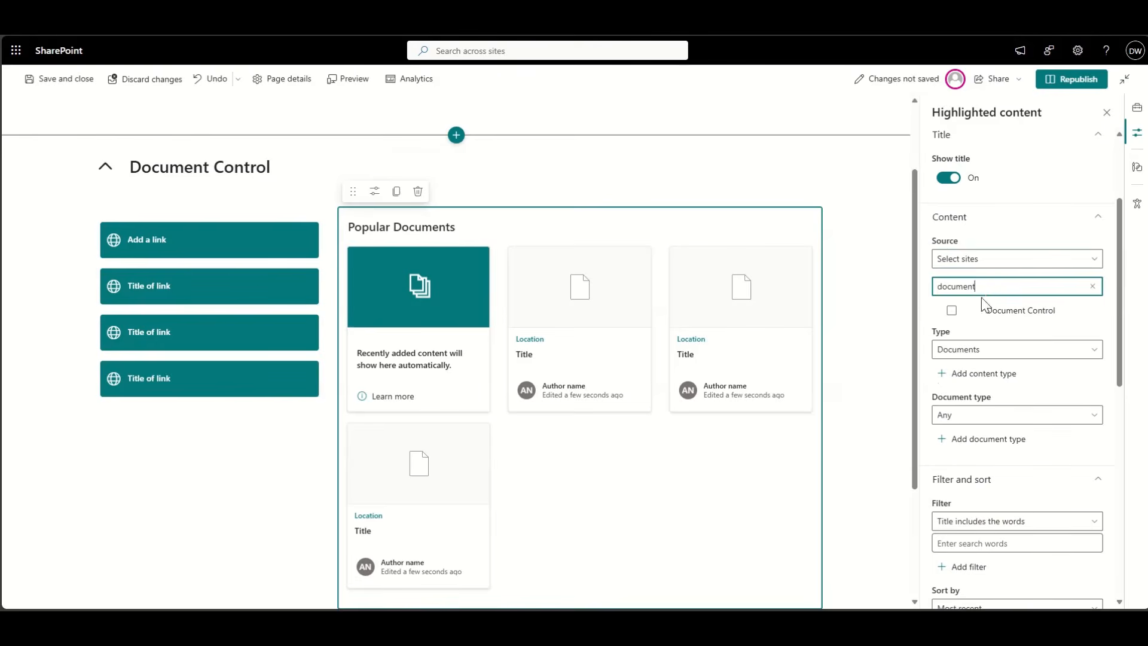
{"action": "left_click", "coordinate": [1008, 318]}
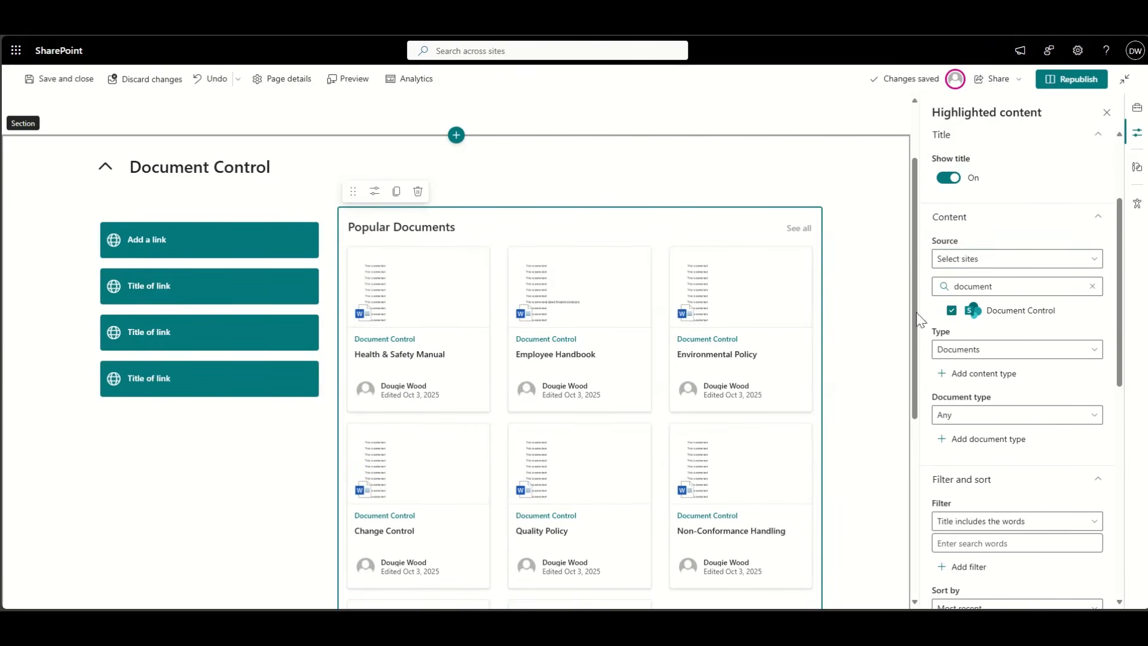
- Sort the content of the Popular Documents web part by Most viewed
{"action": "scroll", "coordinate": [987, 398], "scroll_direction": "down", "scroll_amount": 4}
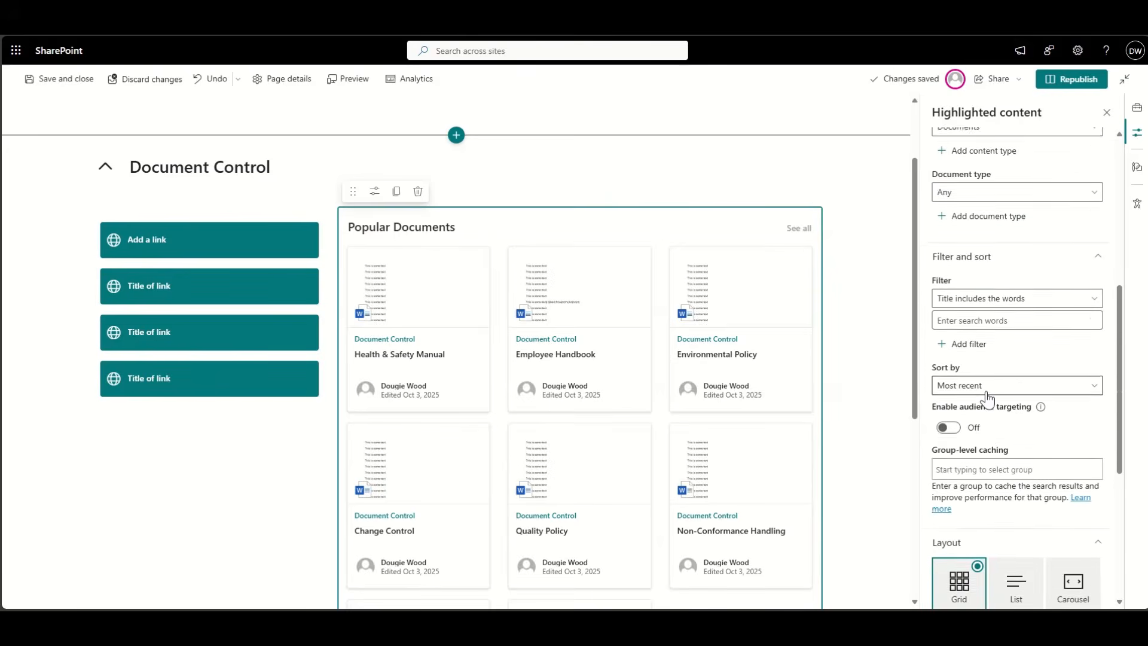
{"action": "scroll", "coordinate": [988, 400], "scroll_direction": "down", "scroll_amount": 1}
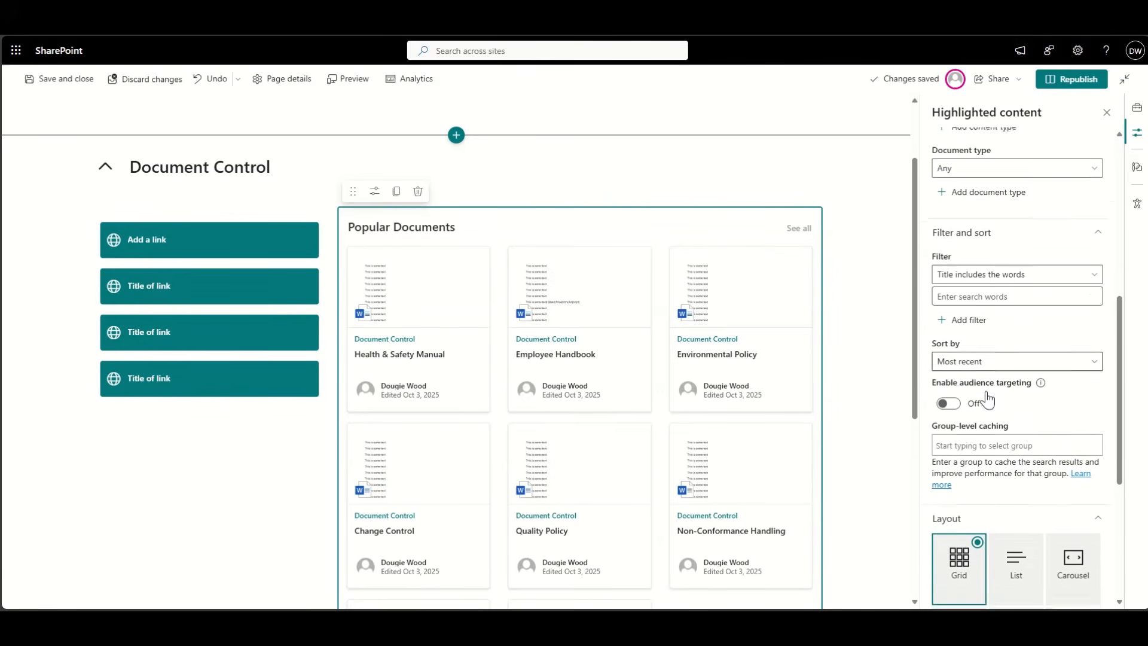
{"action": "left_click", "coordinate": [956, 351]}
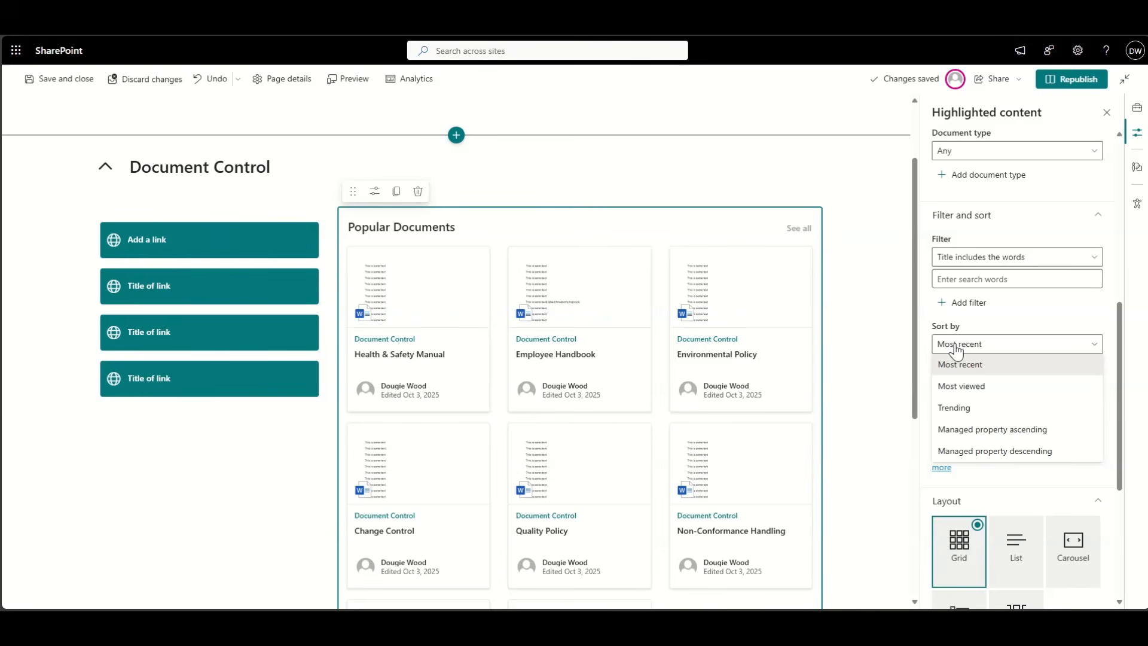
{"action": "left_click", "coordinate": [985, 388]}
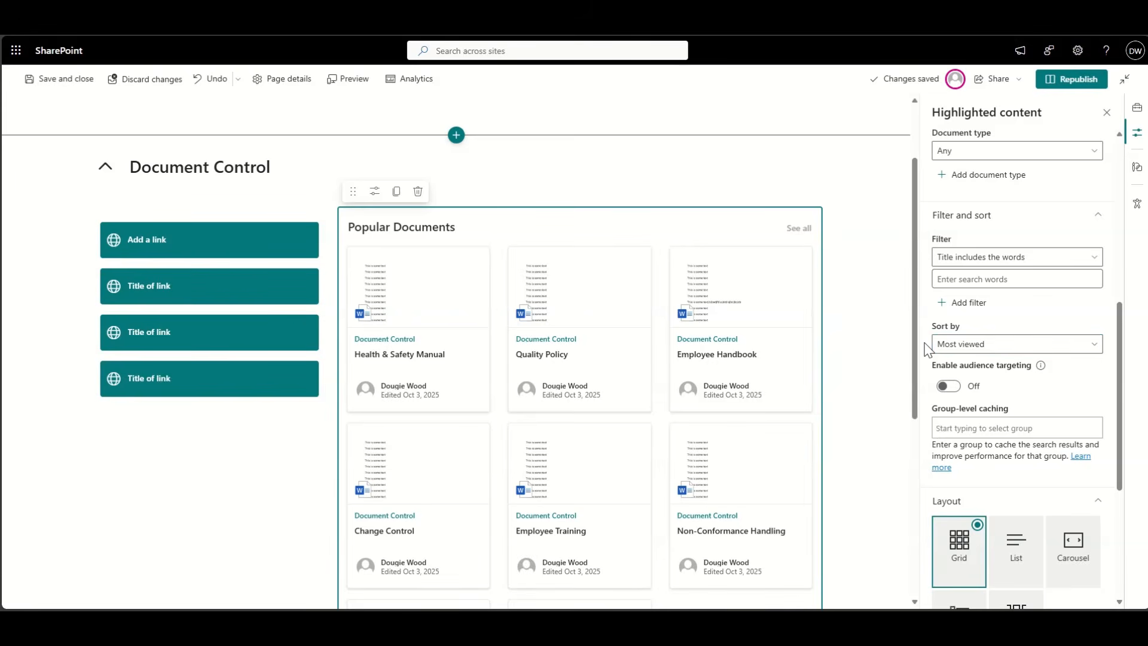
- Try the Carousel layout on the Popular Documents web part, settle on Filmstrip, and page through its documents
{"action": "scroll", "coordinate": [927, 349], "scroll_direction": "down", "scroll_amount": 3}
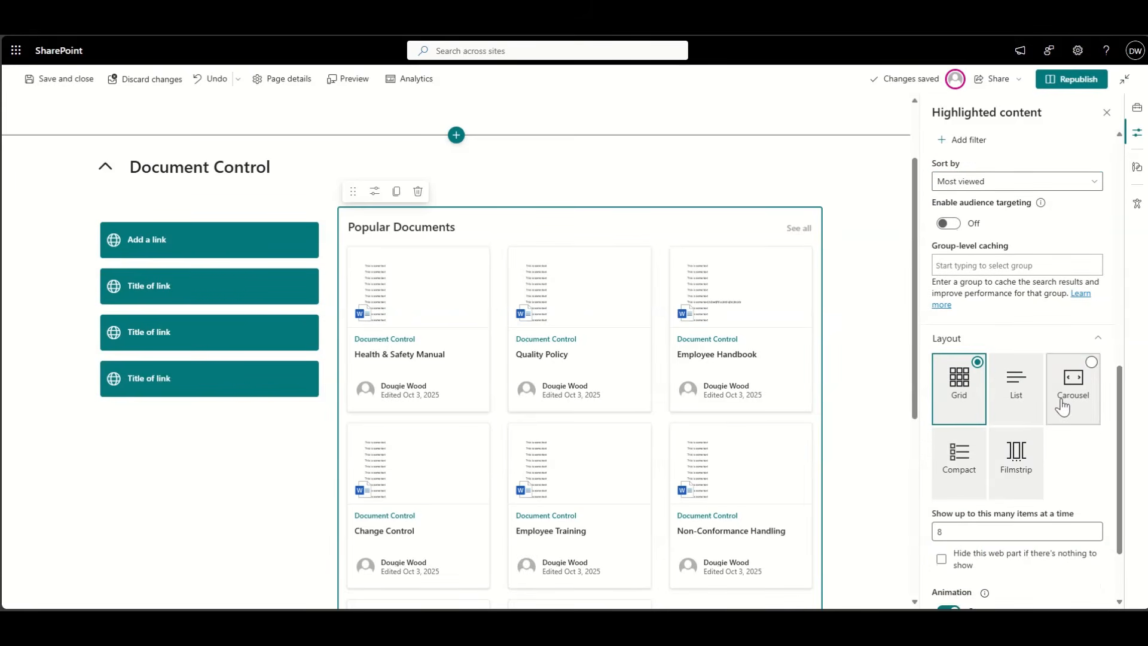
{"action": "left_click", "coordinate": [1062, 405]}
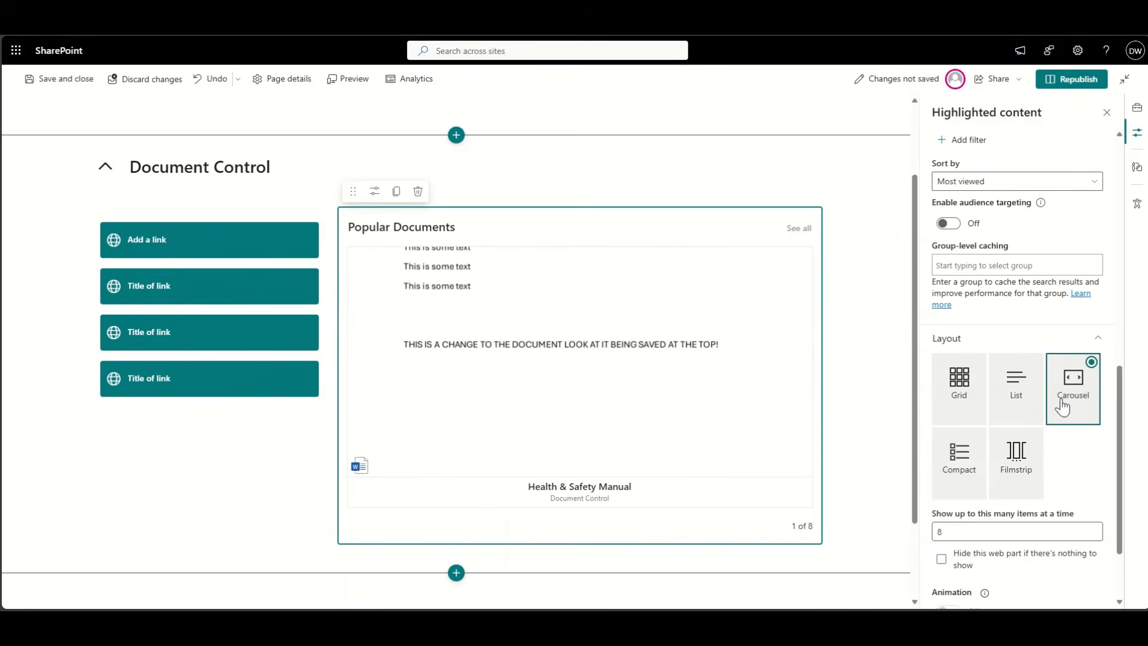
{"action": "left_click", "coordinate": [1010, 467]}
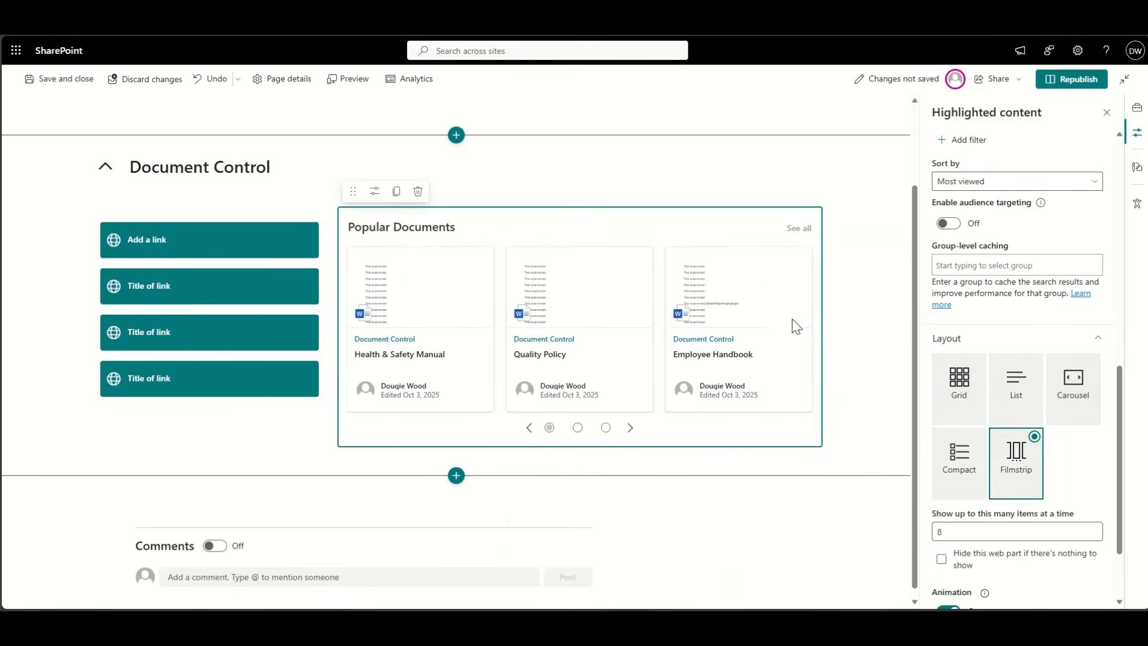
{"action": "left_click", "coordinate": [632, 428]}
{"action": "left_click", "coordinate": [632, 428]}
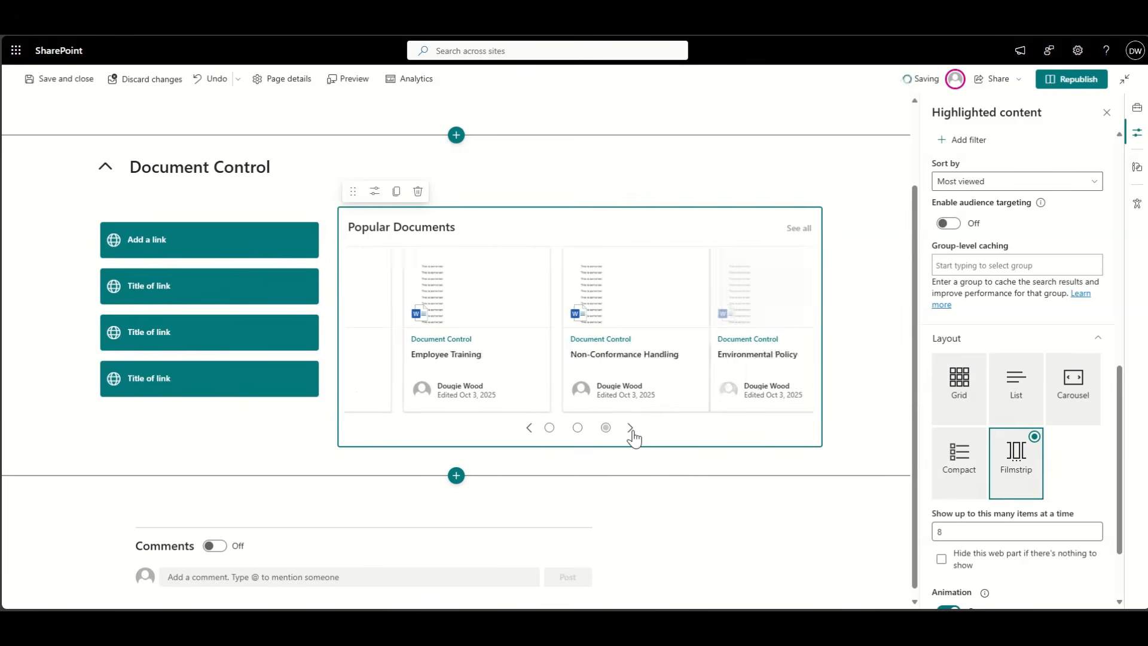
{"action": "left_click", "coordinate": [632, 428]}
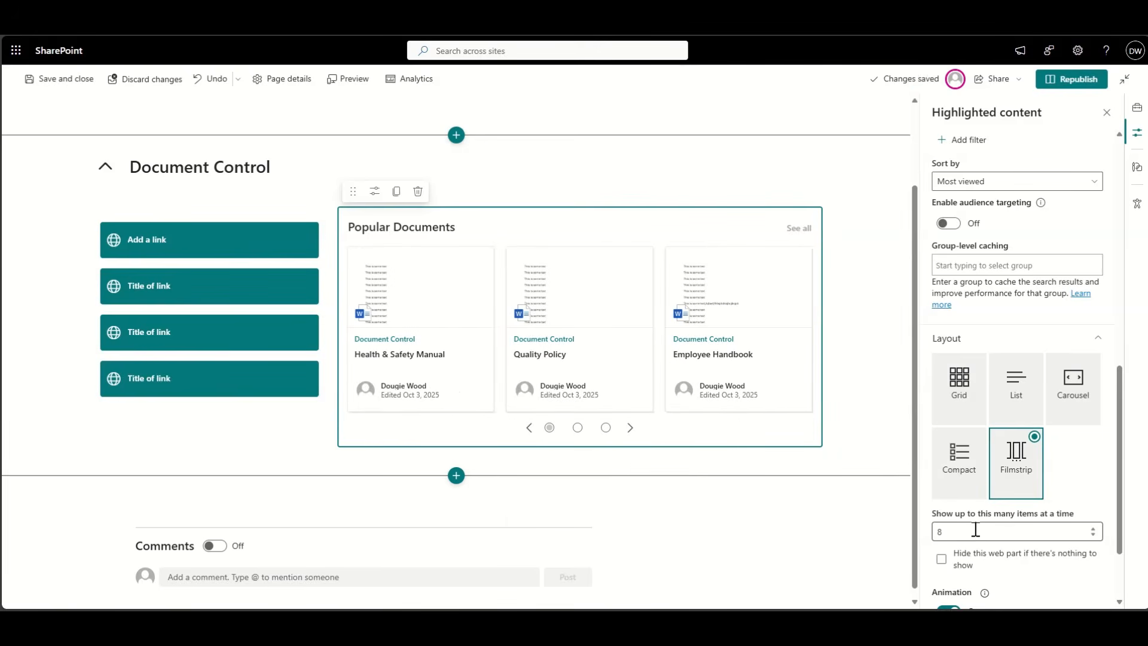
- Limit the Popular Documents filmstrip to 6 items at a time and page through it
{"action": "left_click", "coordinate": [940, 530]}
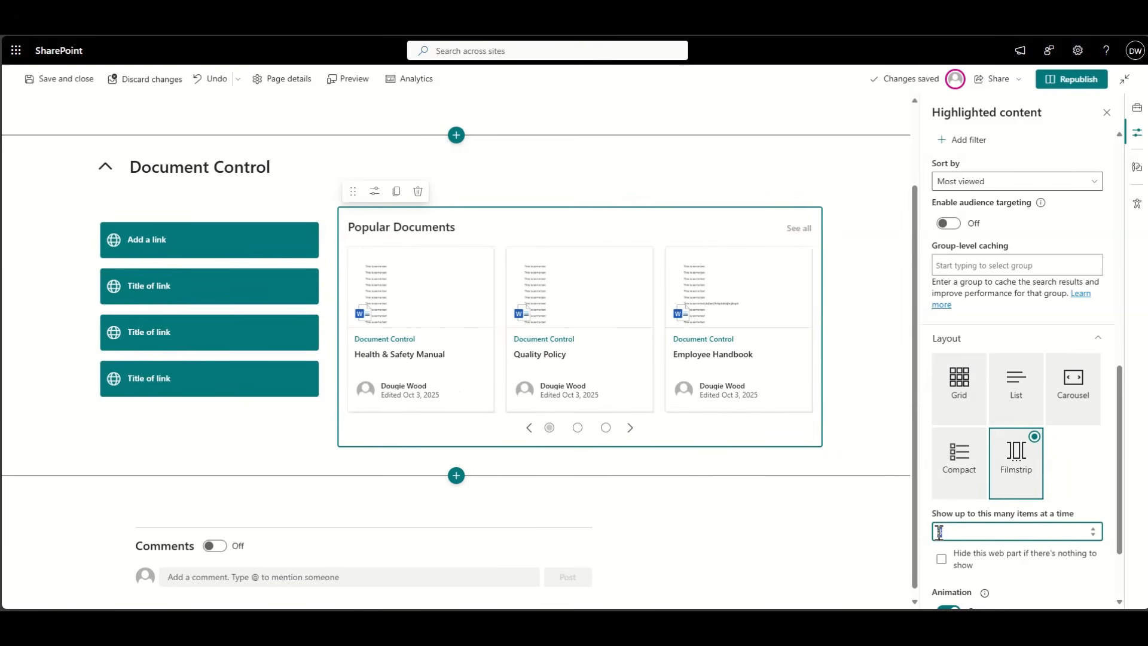
{"action": "key", "text": "BackSpace"}
{"action": "type", "text": "6"}
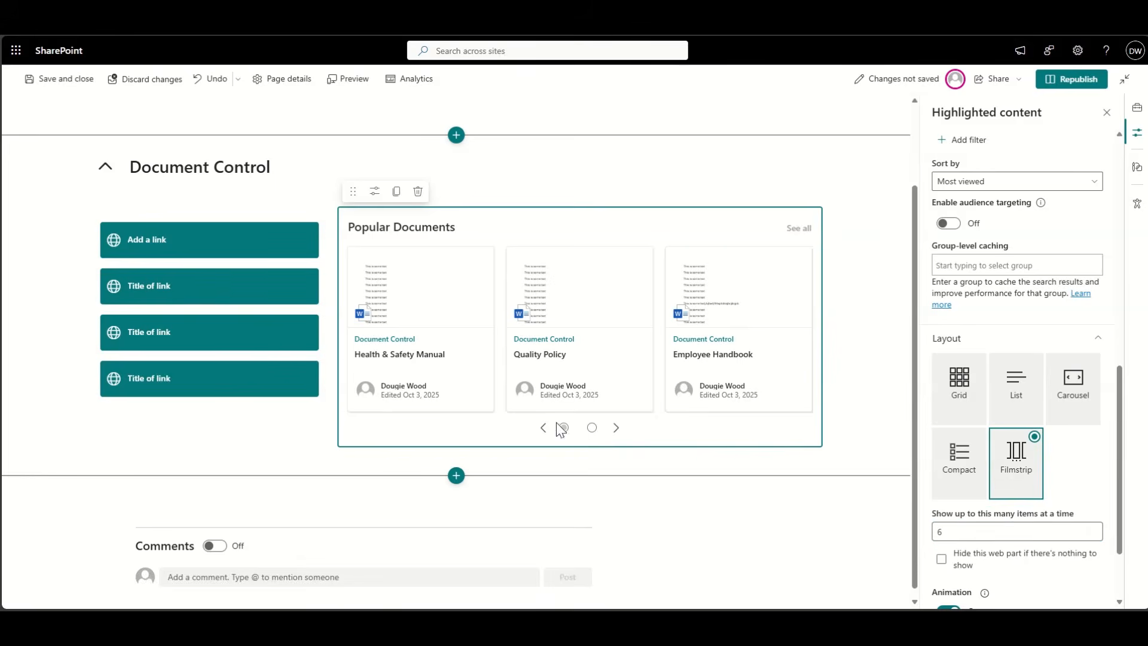
{"action": "left_click", "coordinate": [615, 428]}
{"action": "left_click", "coordinate": [615, 428]}
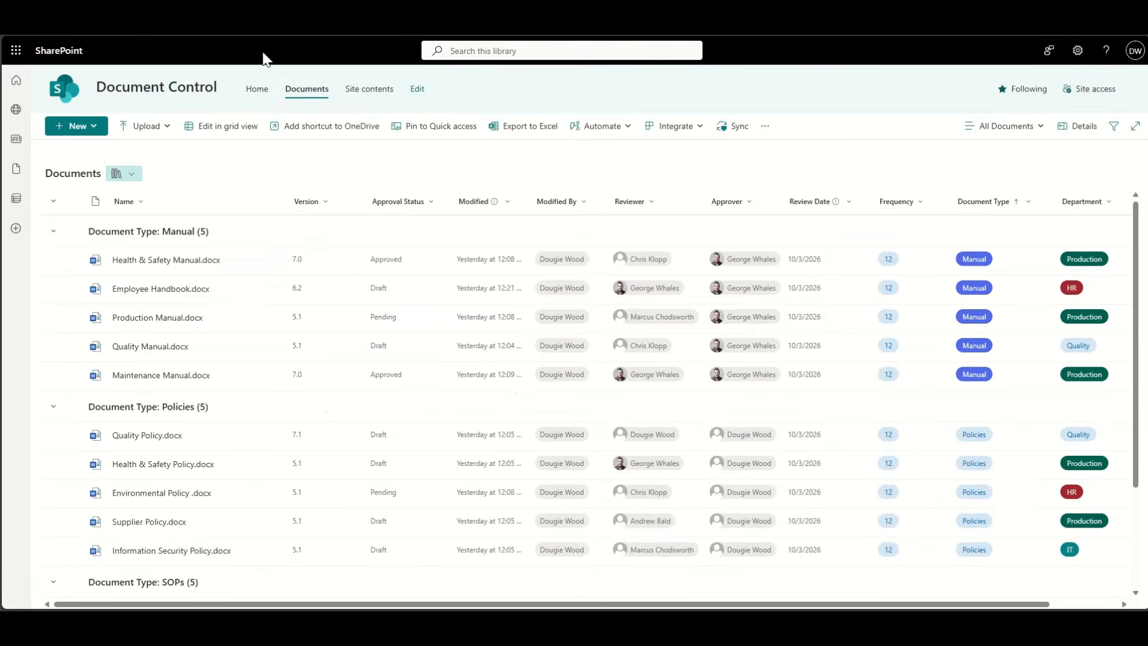
{"action": "left_click", "coordinate": [72, 92]}
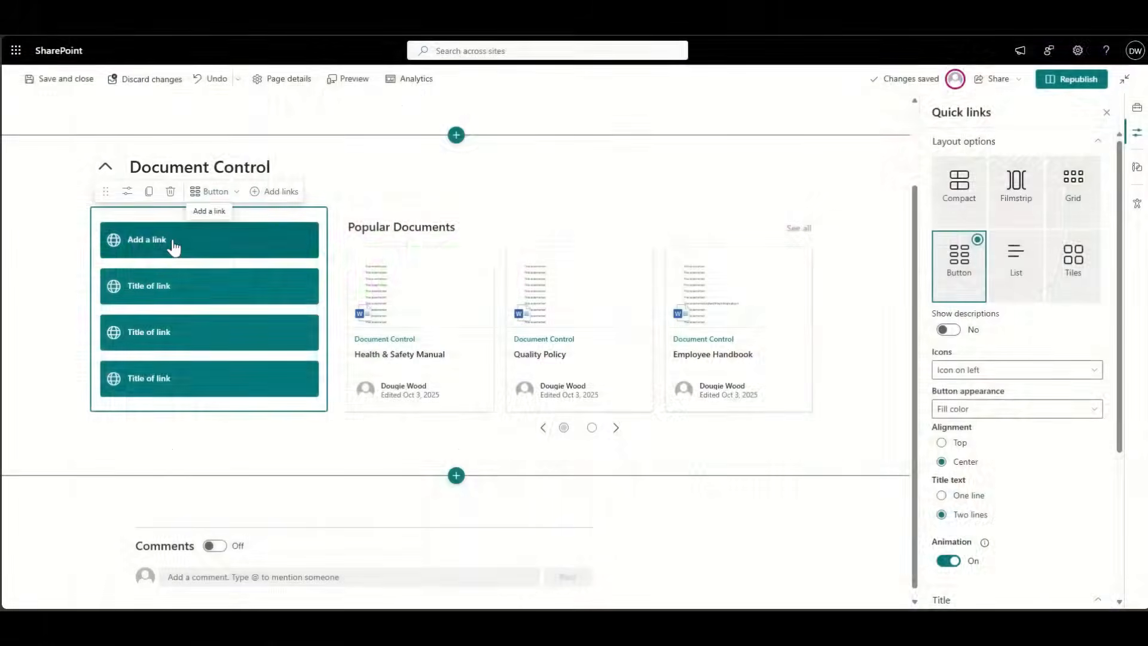
{"action": "left_click", "coordinate": [172, 246]}
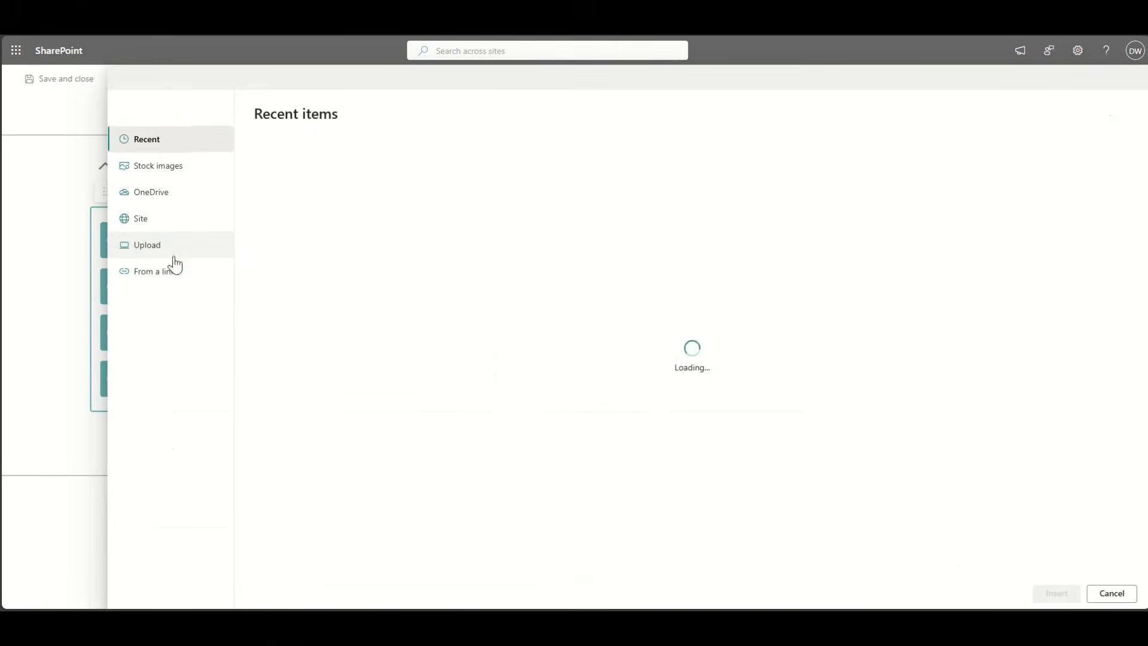
{"action": "left_click", "coordinate": [169, 269]}
{"action": "type", "text": "https://taskm.sharepoint.com/sites/DocumentControl"}
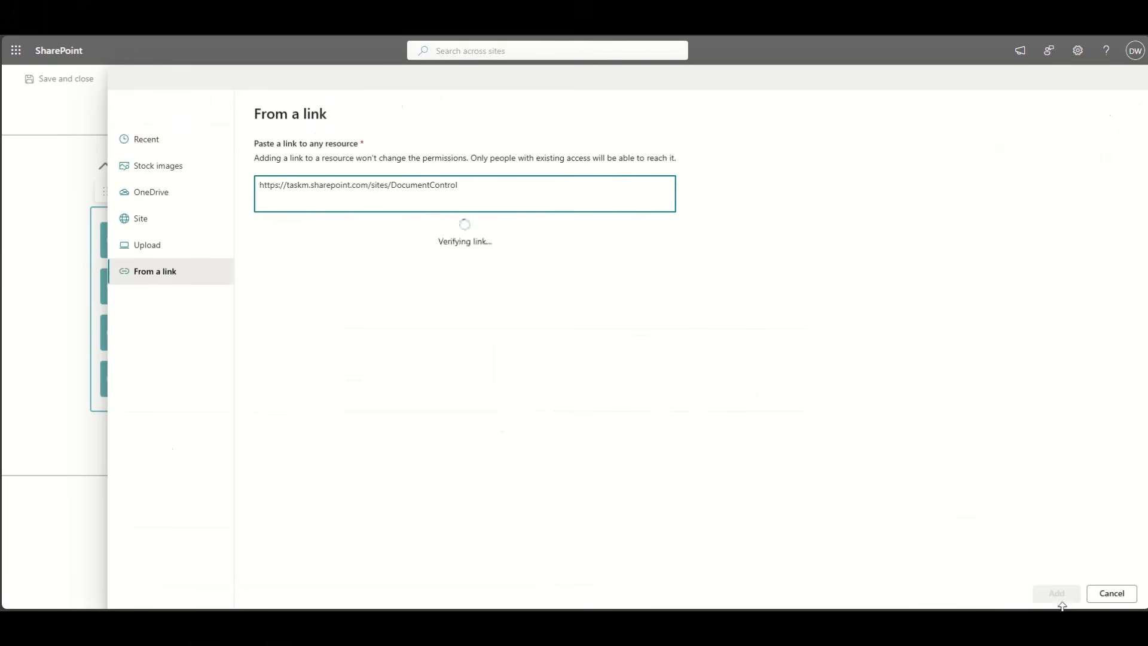
{"action": "left_click", "coordinate": [1057, 593]}
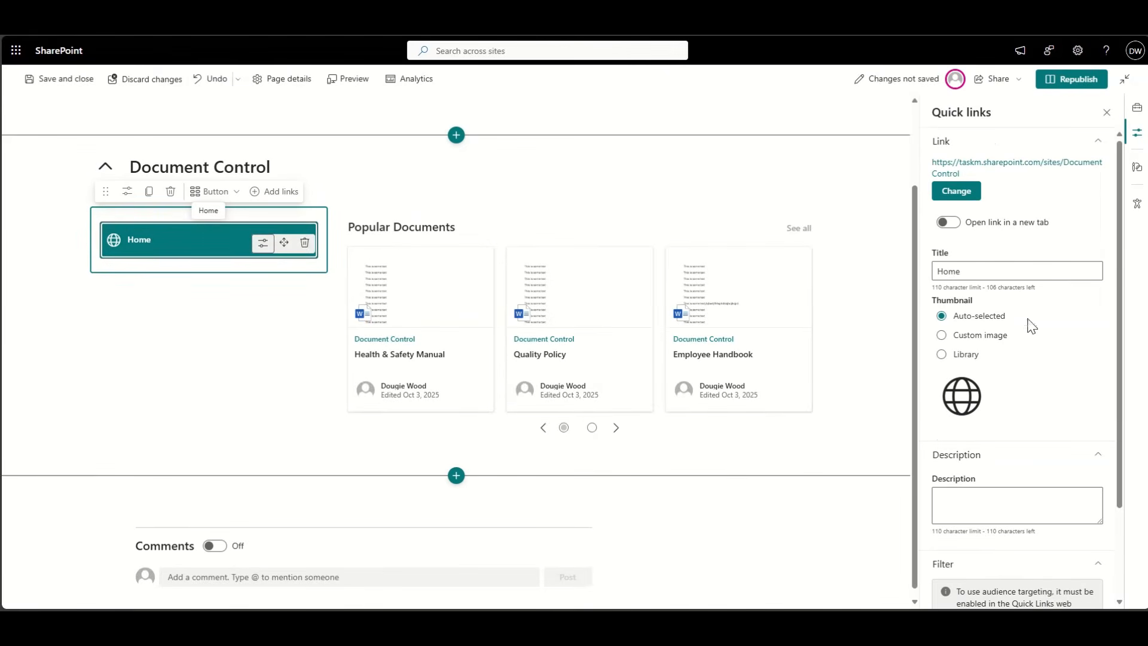
{"action": "double_click", "coordinate": [954, 272]}
{"action": "type", "text": "H"}
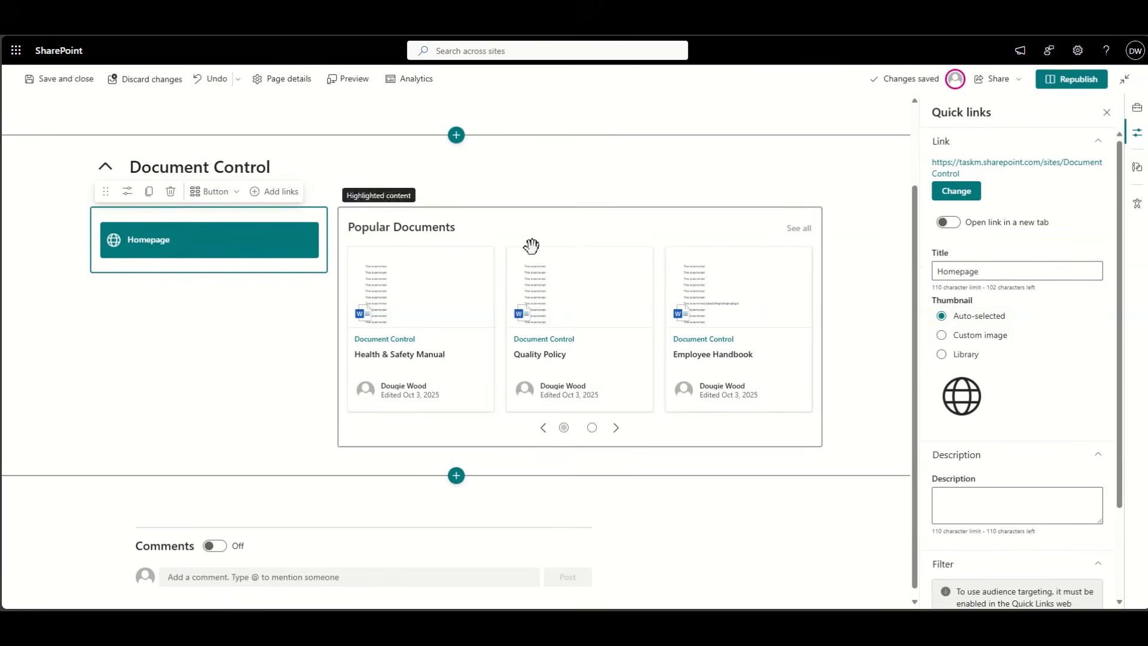
- Review the Document Control site's home page down to its Department and Status links
{"action": "left_click", "coordinate": [269, 220]}
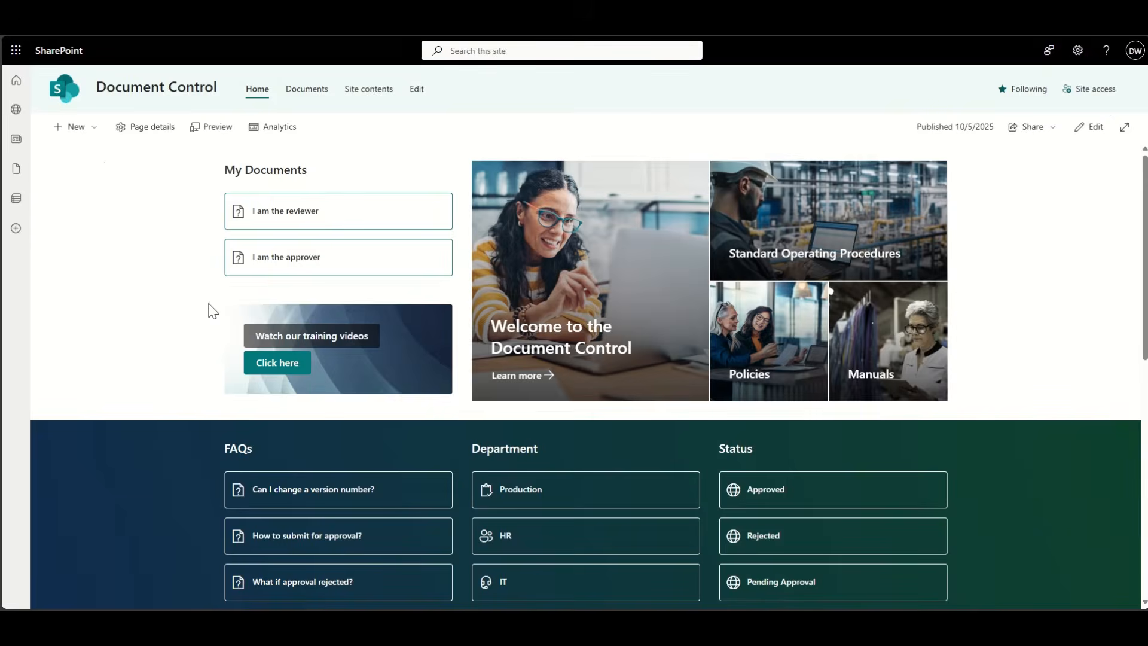
{"action": "scroll", "coordinate": [209, 305], "scroll_direction": "down", "scroll_amount": 3}
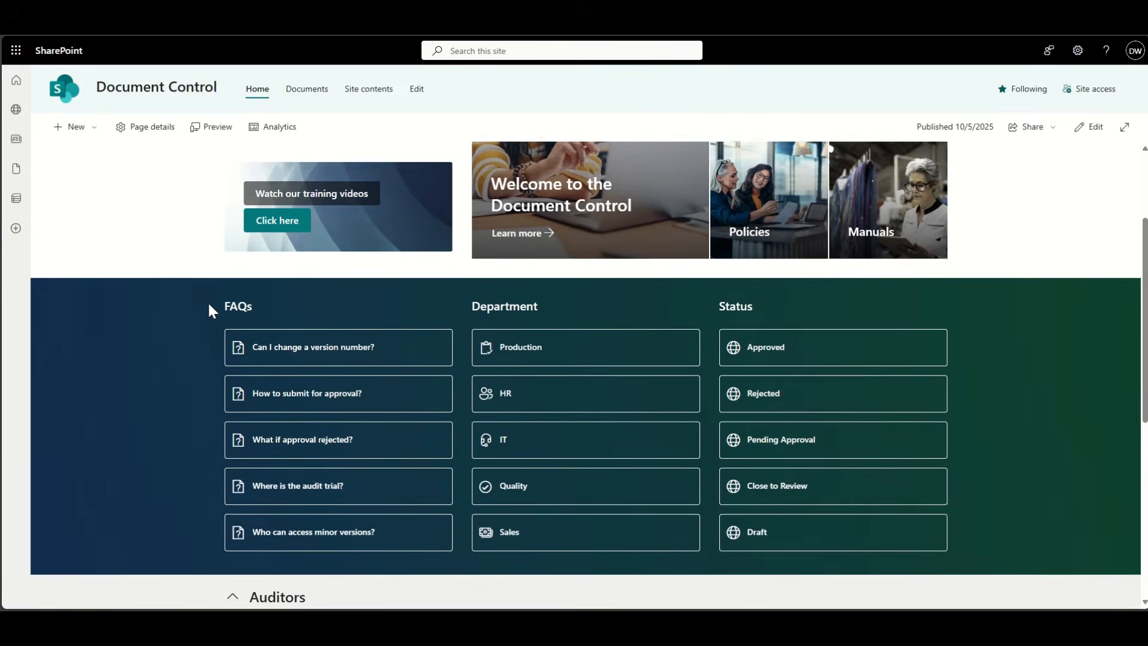
{"action": "scroll", "coordinate": [208, 308], "scroll_direction": "down", "scroll_amount": 1}
{"action": "scroll", "coordinate": [209, 308], "scroll_direction": "down", "scroll_amount": 1}
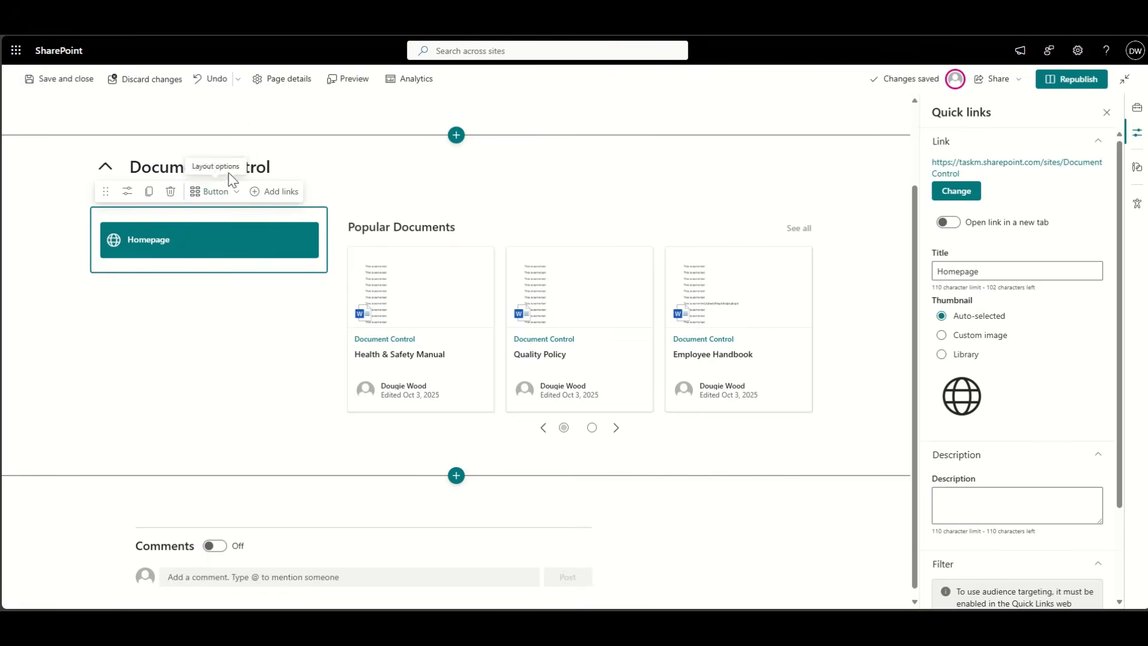
{"action": "left_click", "coordinate": [270, 192]}
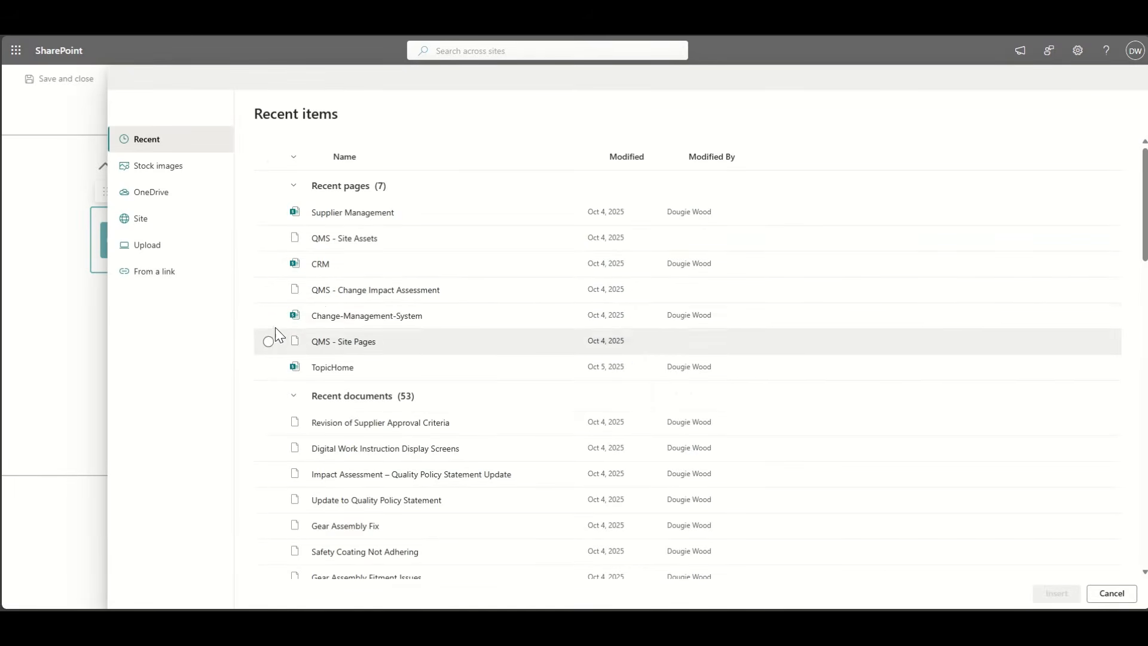
{"action": "scroll", "coordinate": [280, 268], "scroll_direction": "down", "scroll_amount": 1}
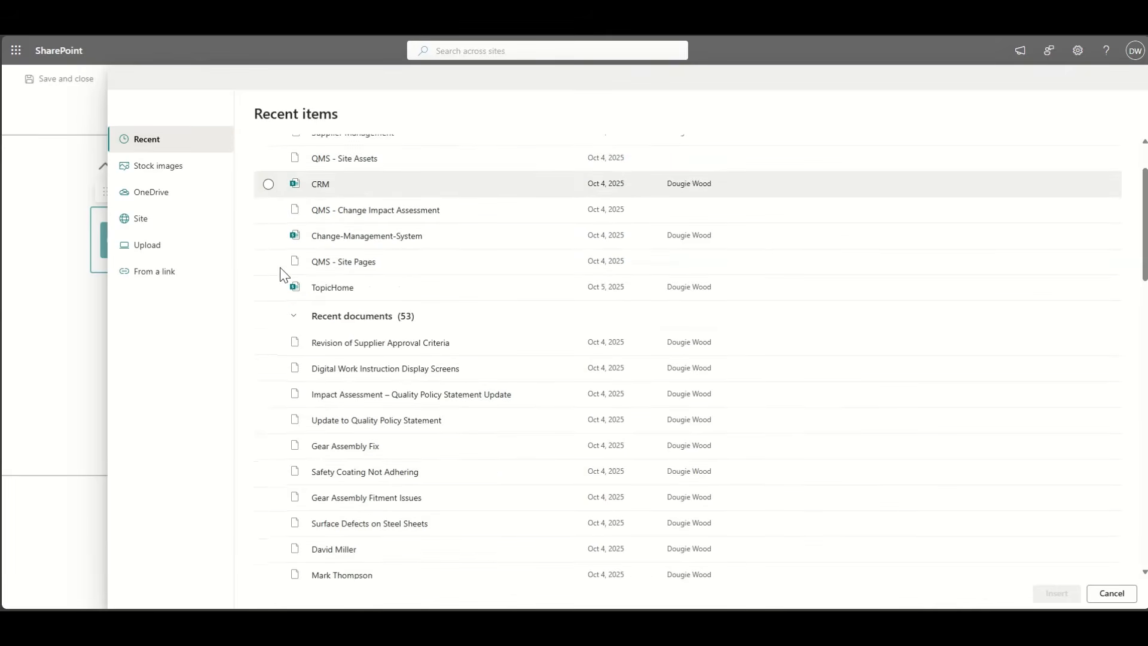
{"action": "scroll", "coordinate": [280, 267], "scroll_direction": "up", "scroll_amount": 1}
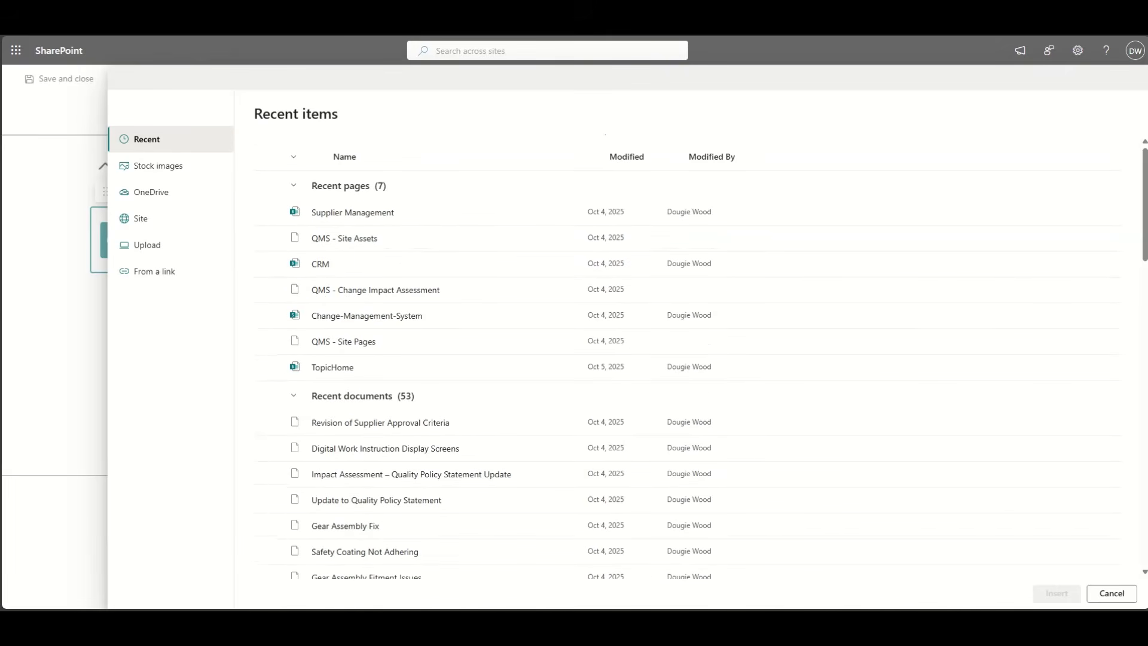
{"action": "left_click", "coordinate": [151, 271]}
{"action": "type", "text": "https://taskm.sharepoint.com/sites/QMS"}
{"action": "left_click", "coordinate": [1055, 593]}
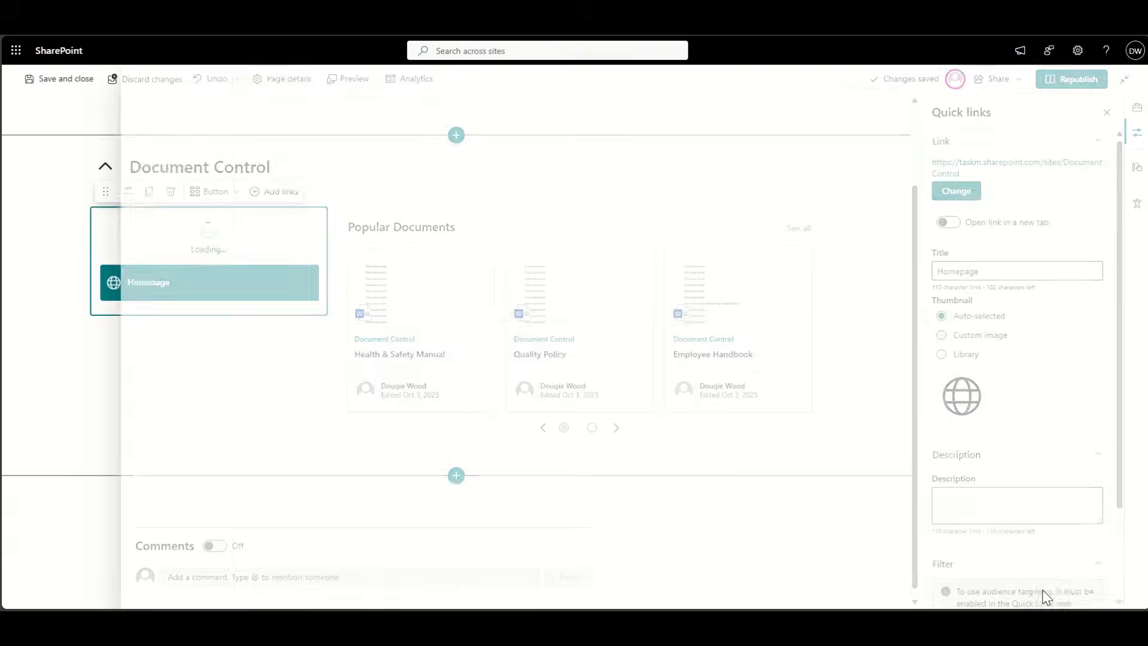
{"action": "left_click", "coordinate": [250, 289]}
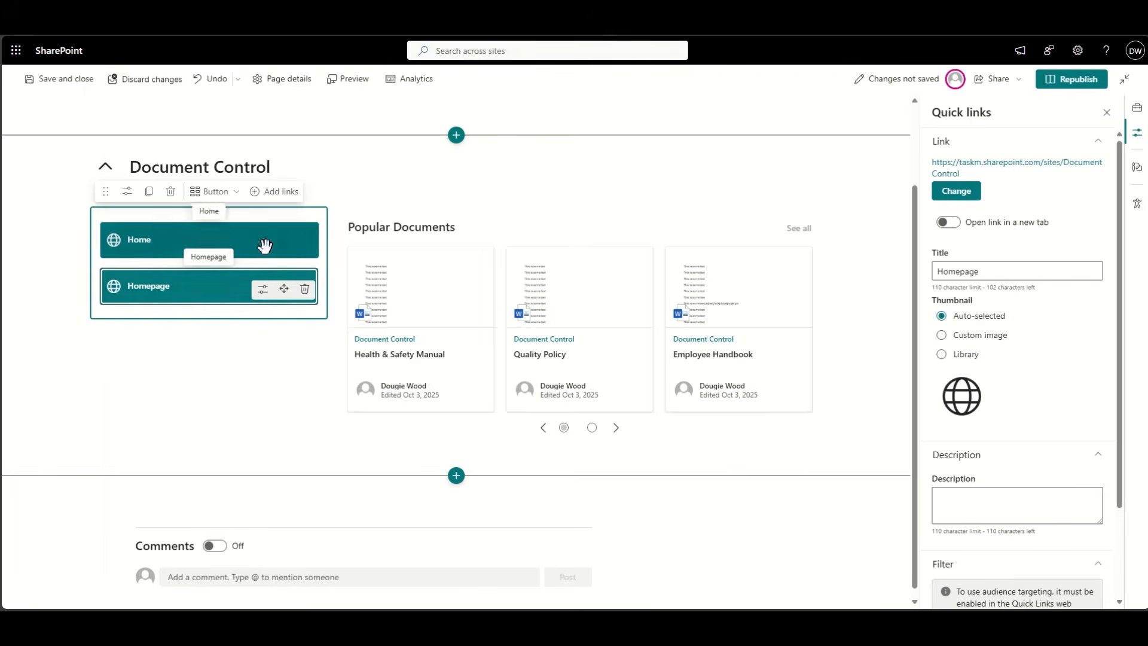
{"action": "left_click", "coordinate": [274, 191]}
{"action": "left_click", "coordinate": [154, 272]}
{"action": "type", "text": "https://taskm.sharepoint.com/sites/QMS"}
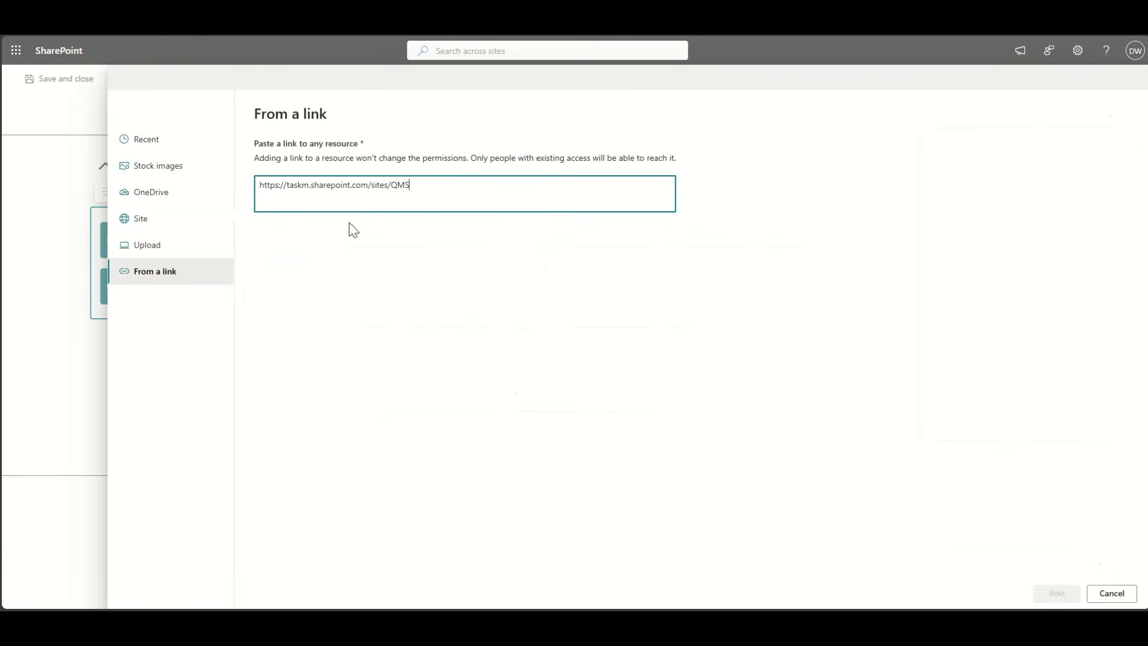
{"action": "left_click", "coordinate": [1064, 600]}
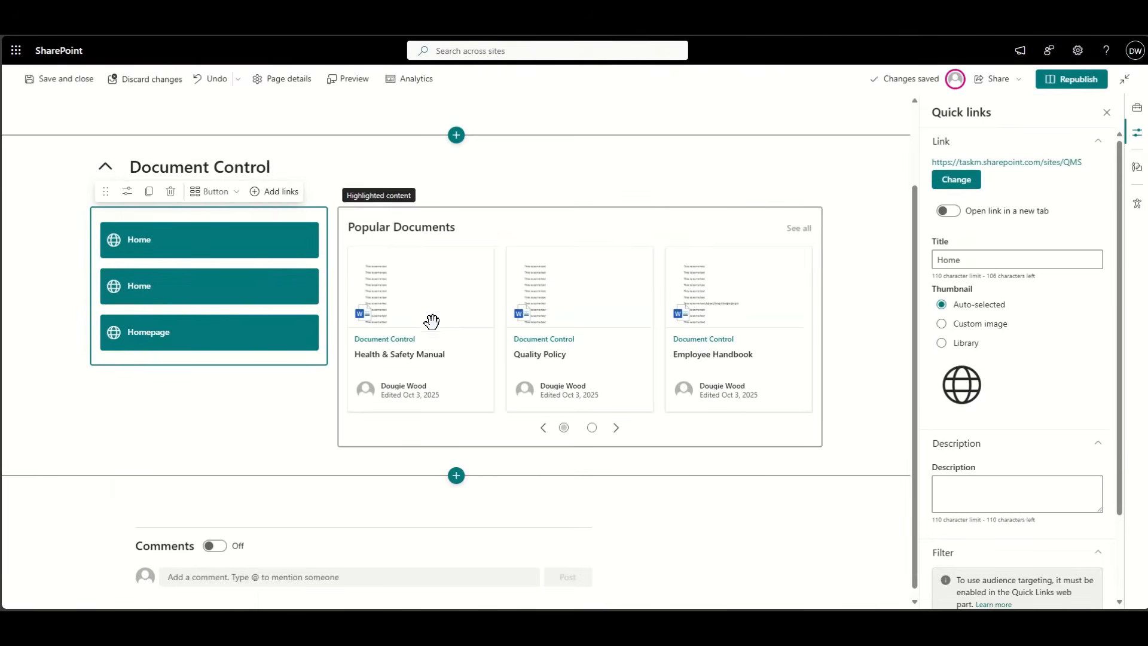
{"action": "left_click", "coordinate": [278, 192]}
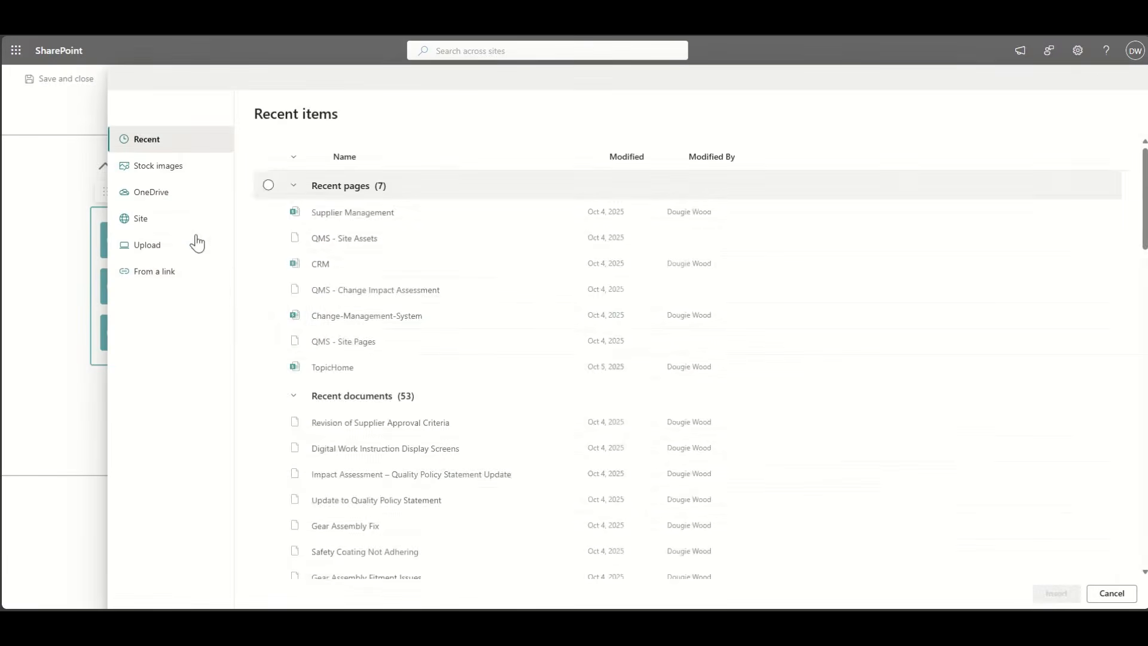
{"action": "left_click", "coordinate": [179, 272]}
{"action": "type", "text": "https://taskm.sharepoint.com/sites/QMS"}
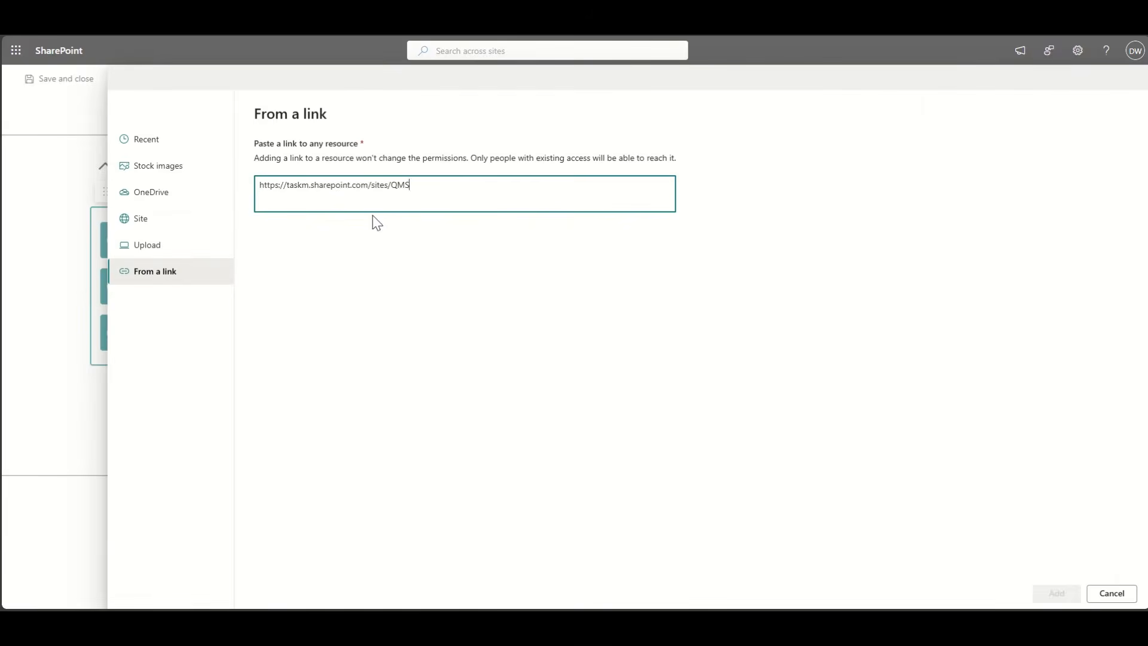
{"action": "left_click", "coordinate": [1068, 596]}
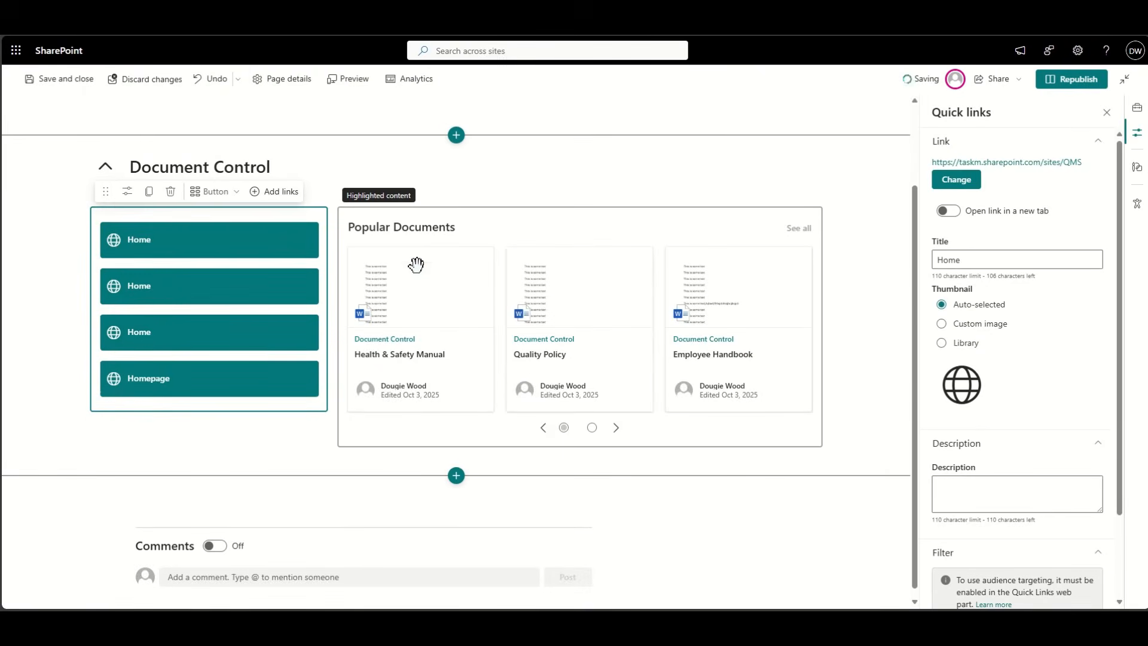
- Move the Homepage link to the first position and title the second quick link Pending Approval
{"action": "left_click", "coordinate": [264, 386]}
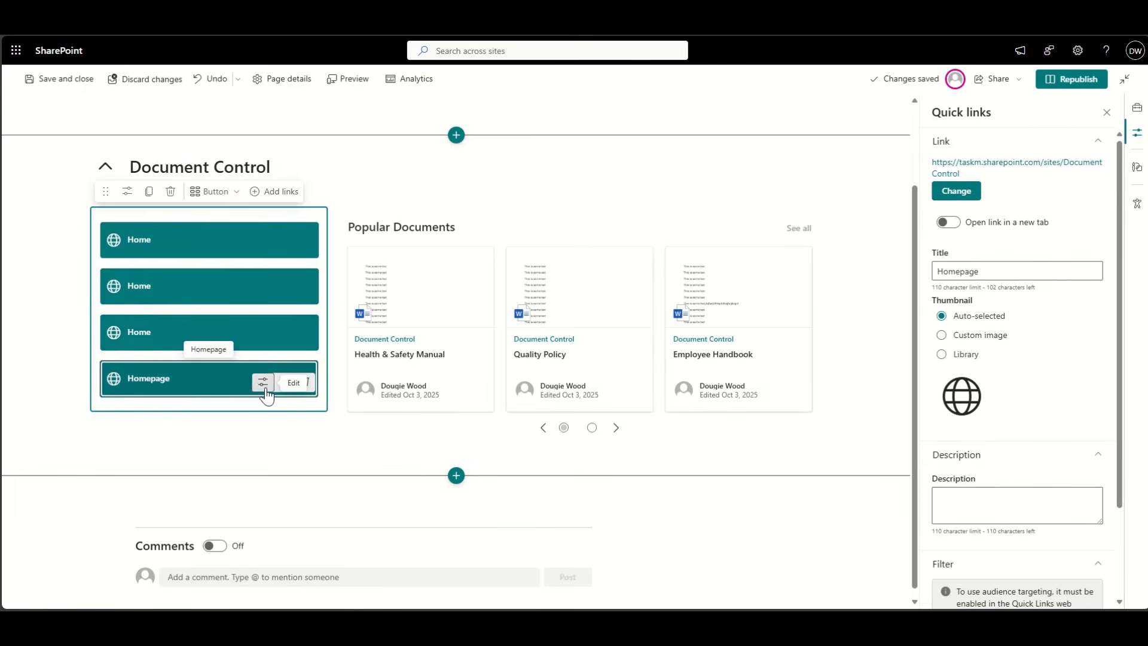
{"action": "left_click_drag", "start_coordinate": [266, 396], "coordinate": [256, 220]}
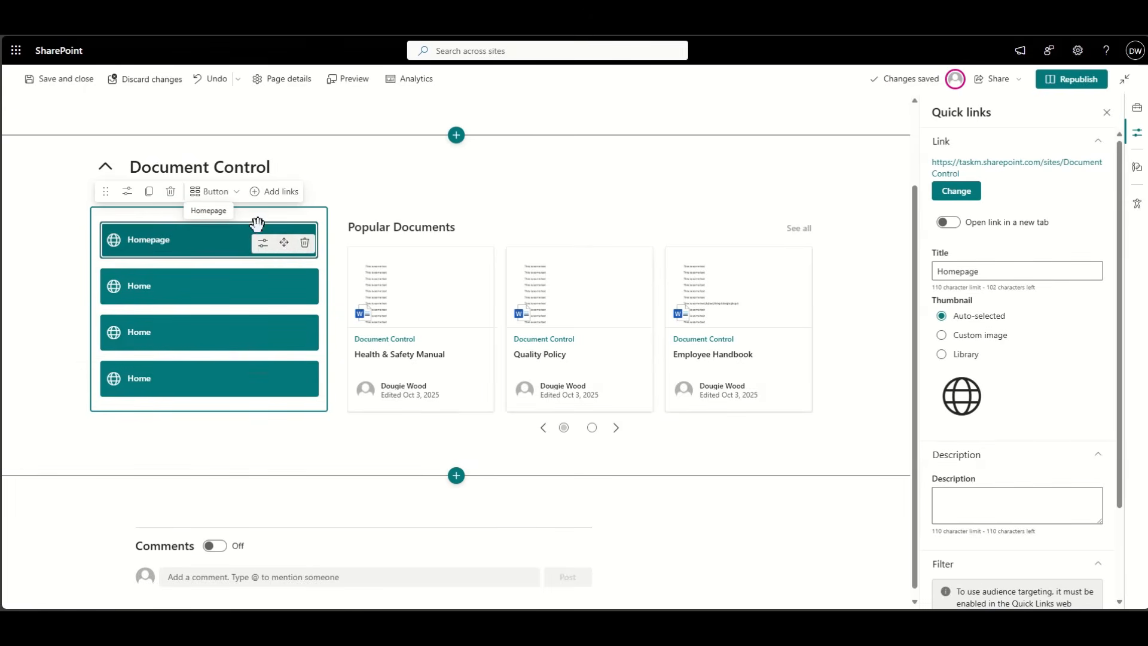
{"action": "left_click", "coordinate": [217, 291]}
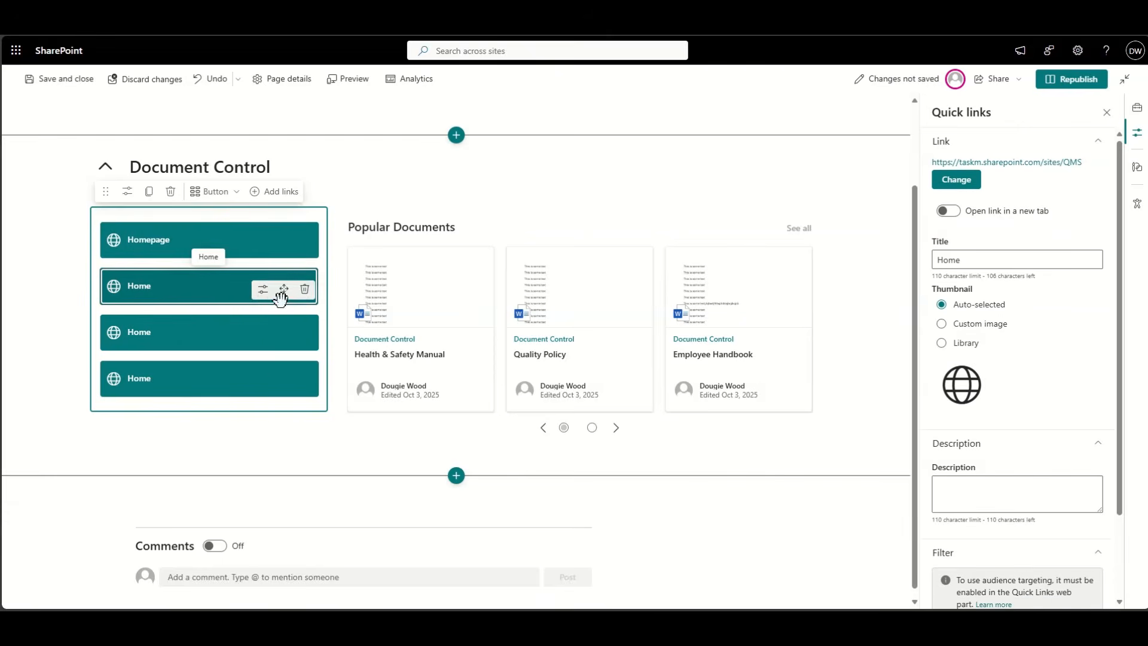
{"action": "double_click", "coordinate": [955, 261]}
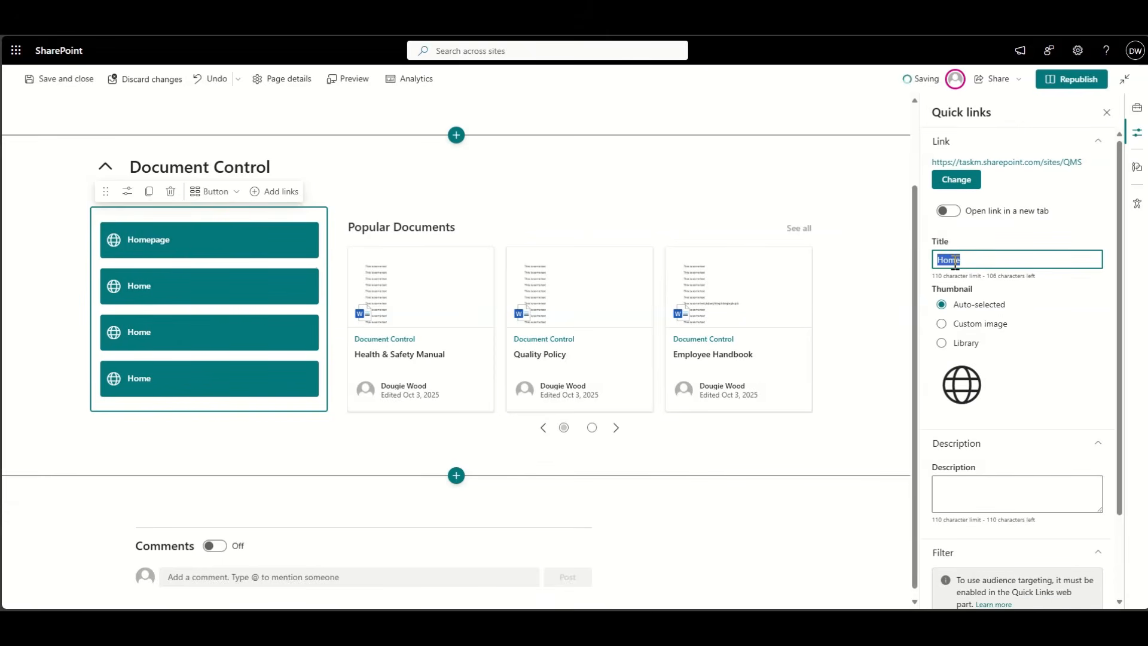
{"action": "type", "text": "Pending "}
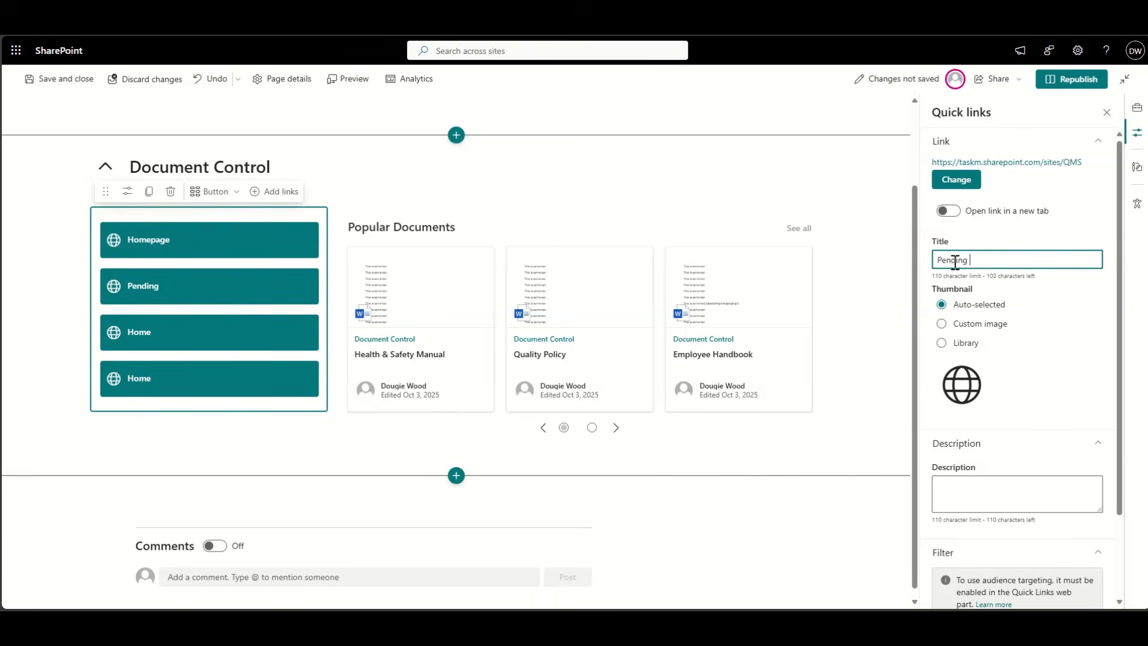
{"action": "type", "text": "Approval"}
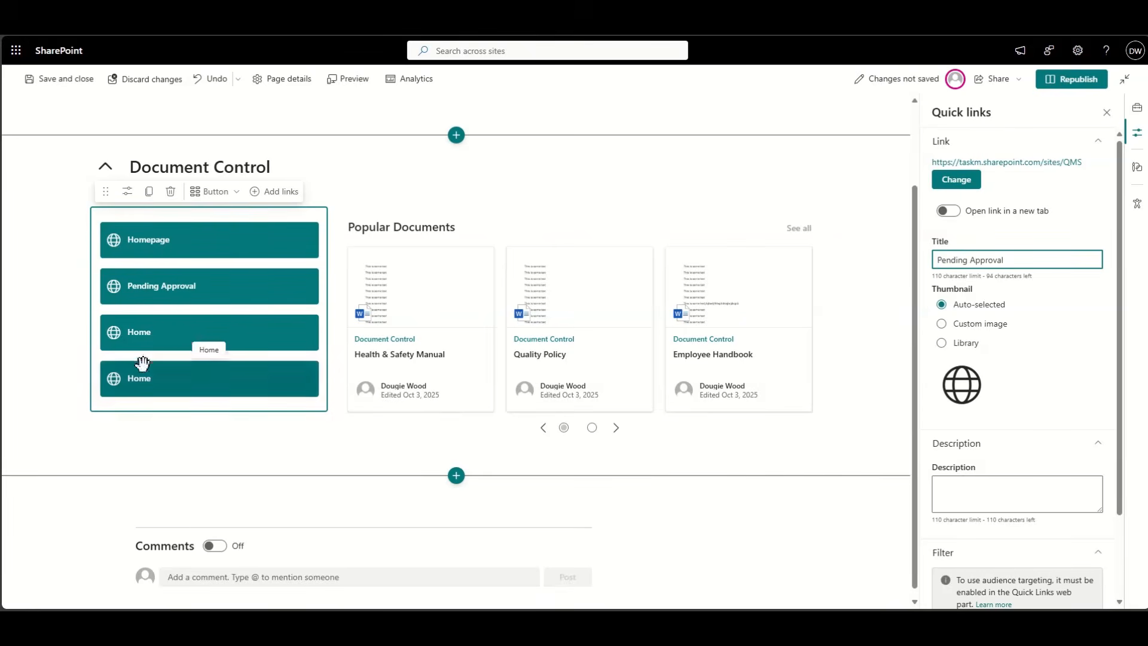
- Title the third quick link Recently Approved and the fourth one Expired
{"action": "left_click", "coordinate": [141, 332]}
{"action": "double_click", "coordinate": [969, 257]}
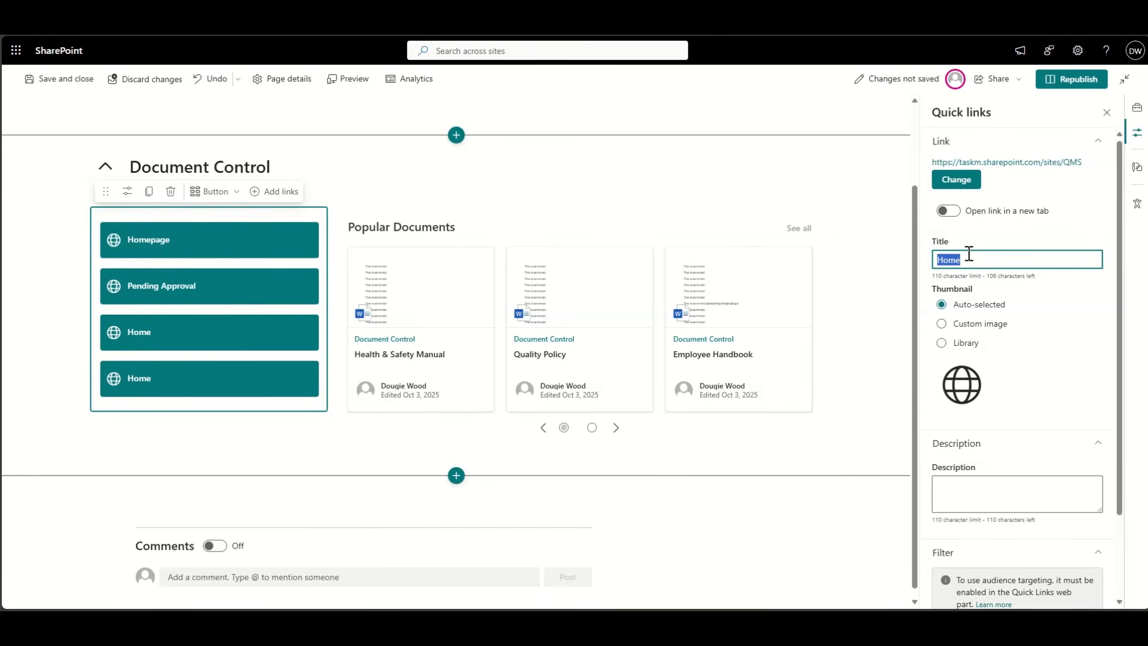
{"action": "type", "text": "C"}
{"action": "type", "text": "ecently Approved"}
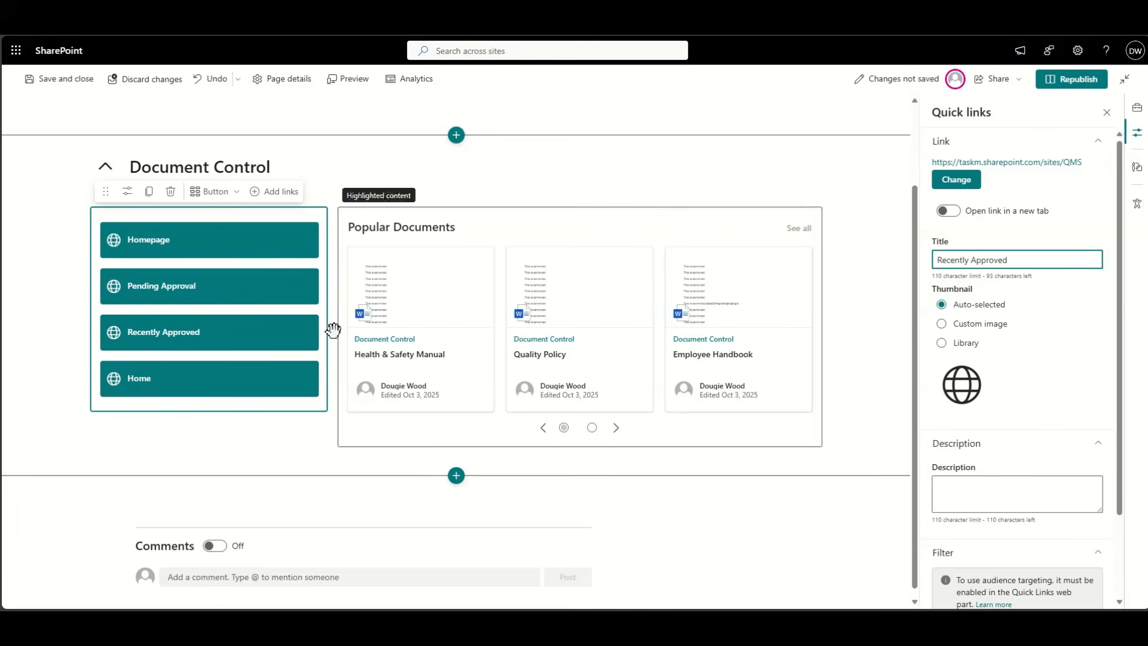
{"action": "left_click", "coordinate": [197, 378]}
{"action": "left_click", "coordinate": [959, 259]}
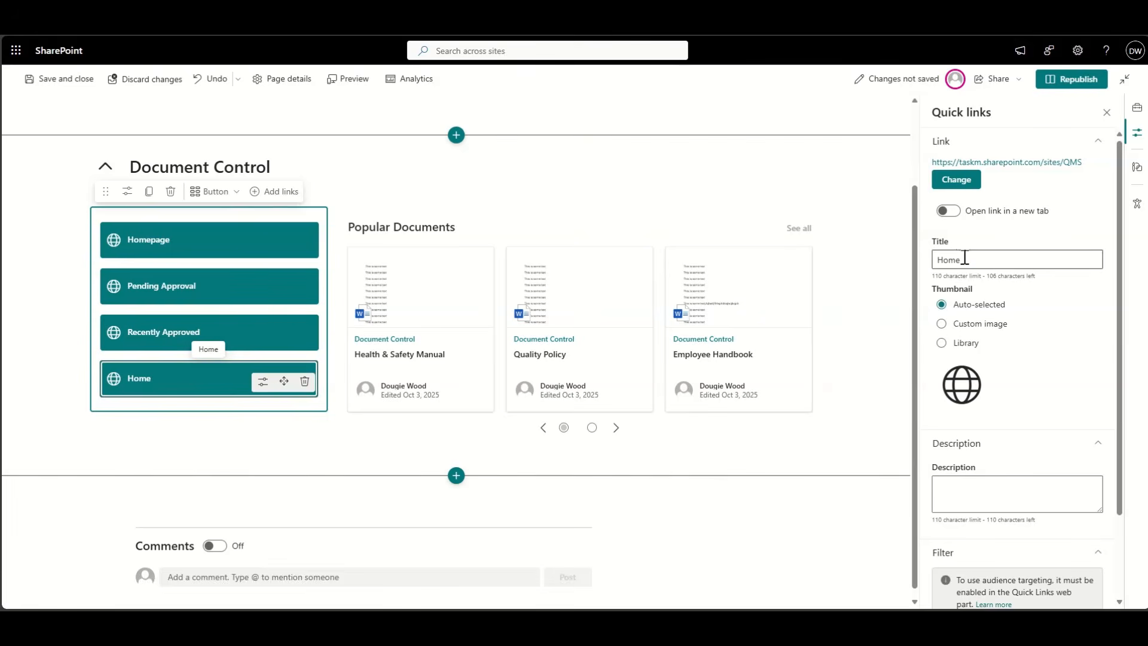
{"action": "double_click", "coordinate": [960, 259]}
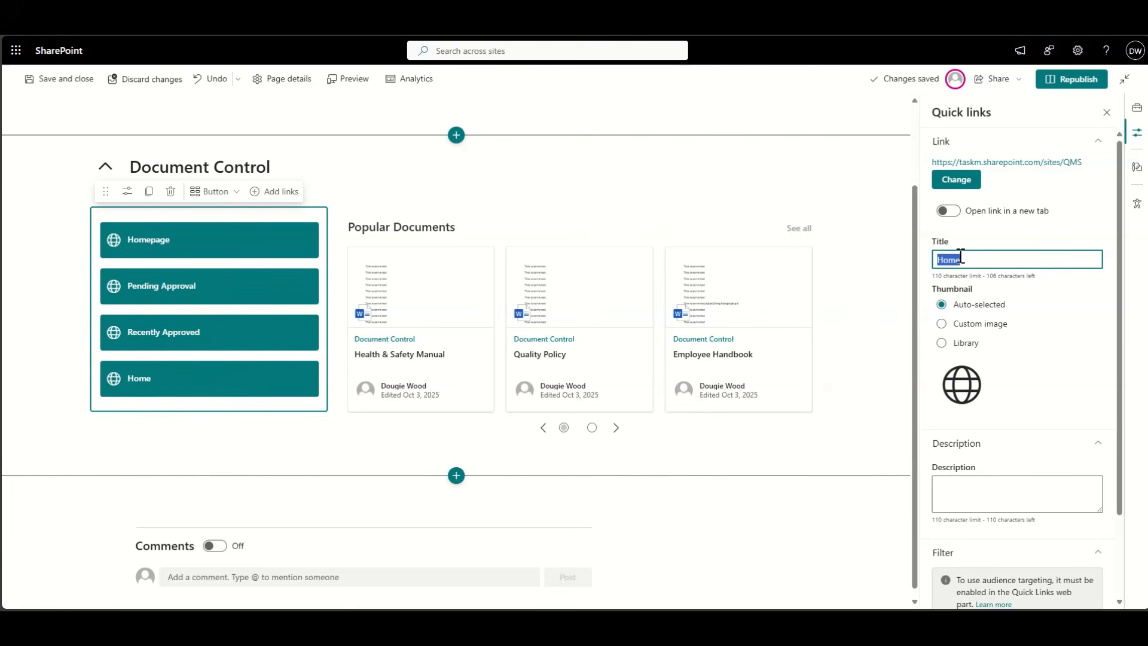
{"action": "type", "text": "O"}
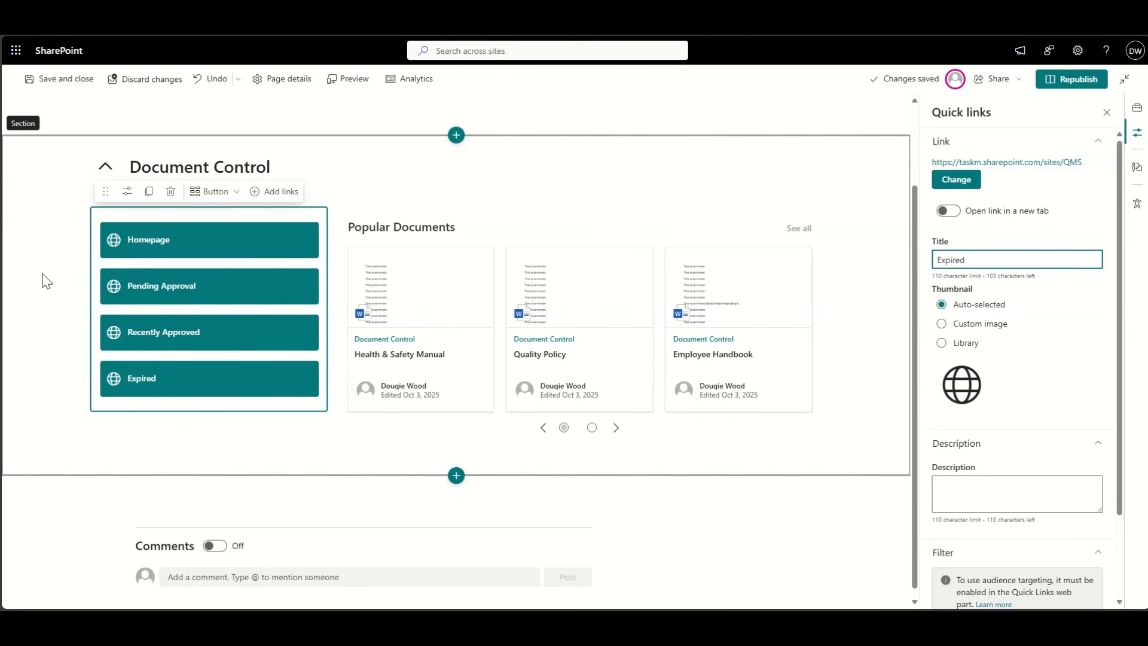
- Set the Homepage link's thumbnail to the homesolid icon from the icon library, searching for "home"
{"action": "scroll", "coordinate": [1016, 430], "scroll_direction": "down", "scroll_amount": 2}
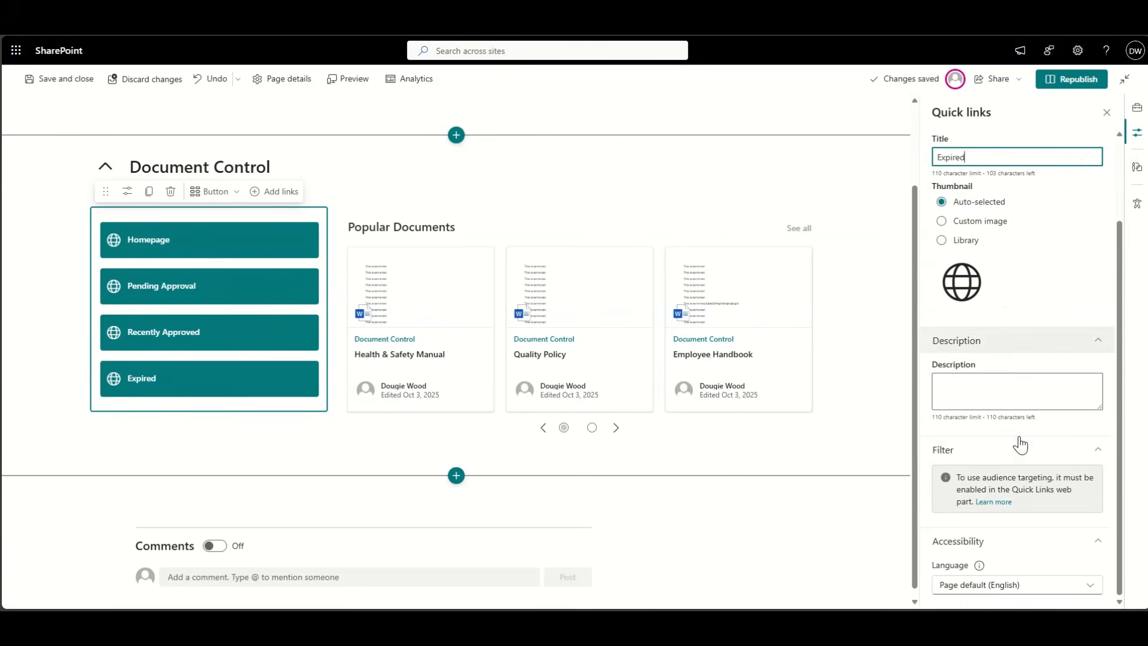
{"action": "scroll", "coordinate": [1019, 444], "scroll_direction": "up", "scroll_amount": 3}
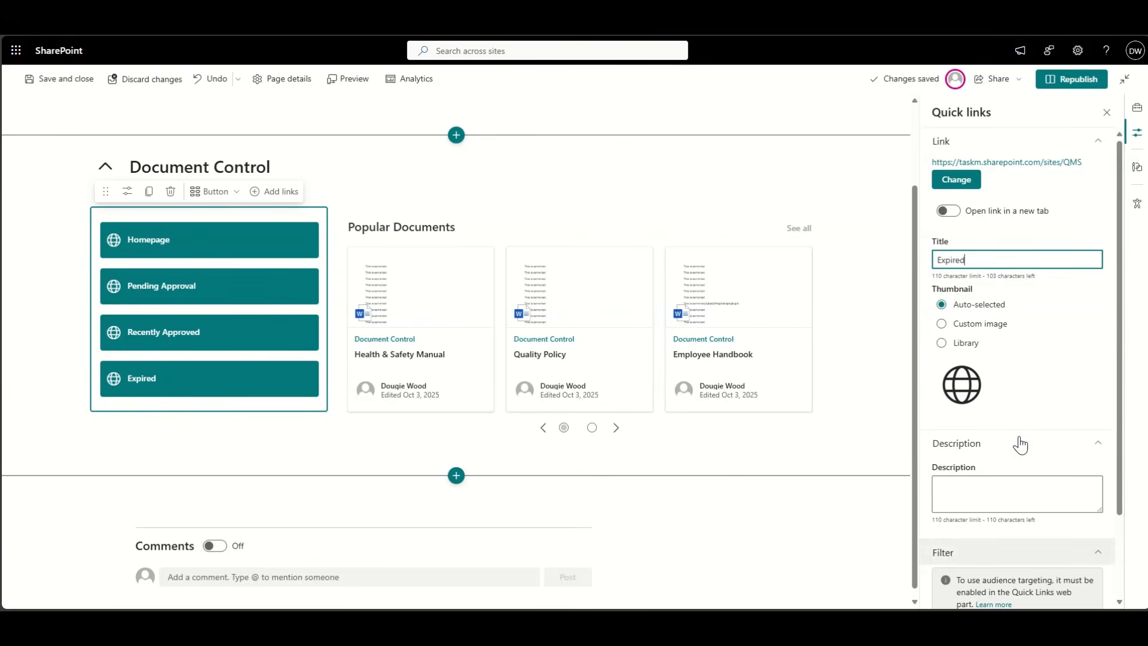
{"action": "left_click", "coordinate": [239, 240]}
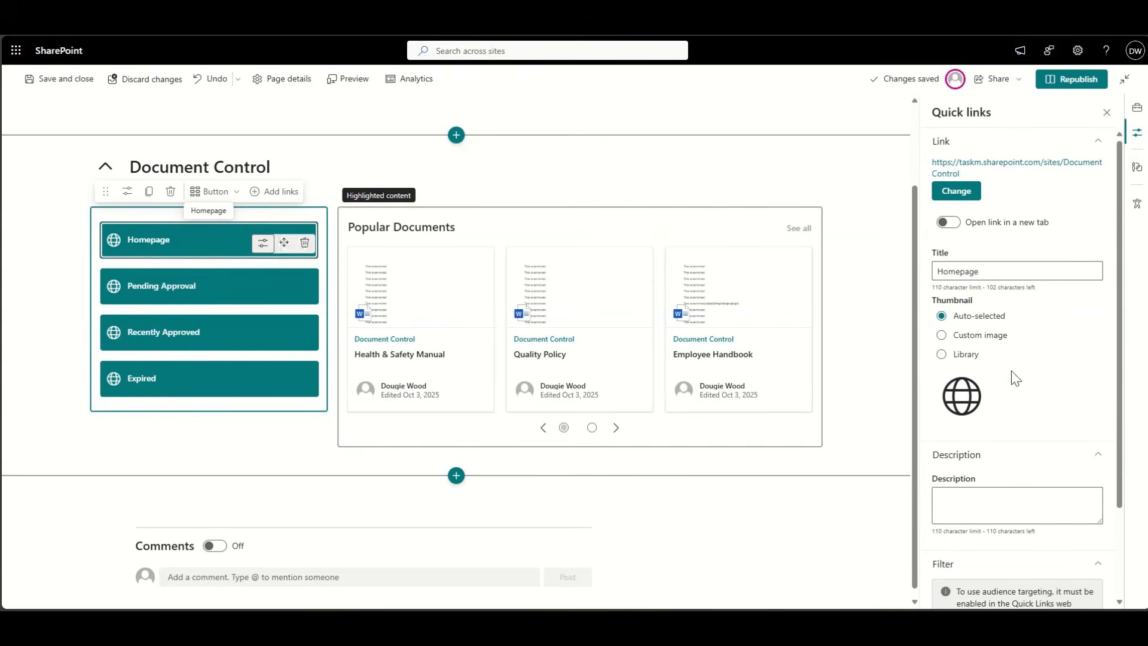
{"action": "left_click", "coordinate": [966, 357]}
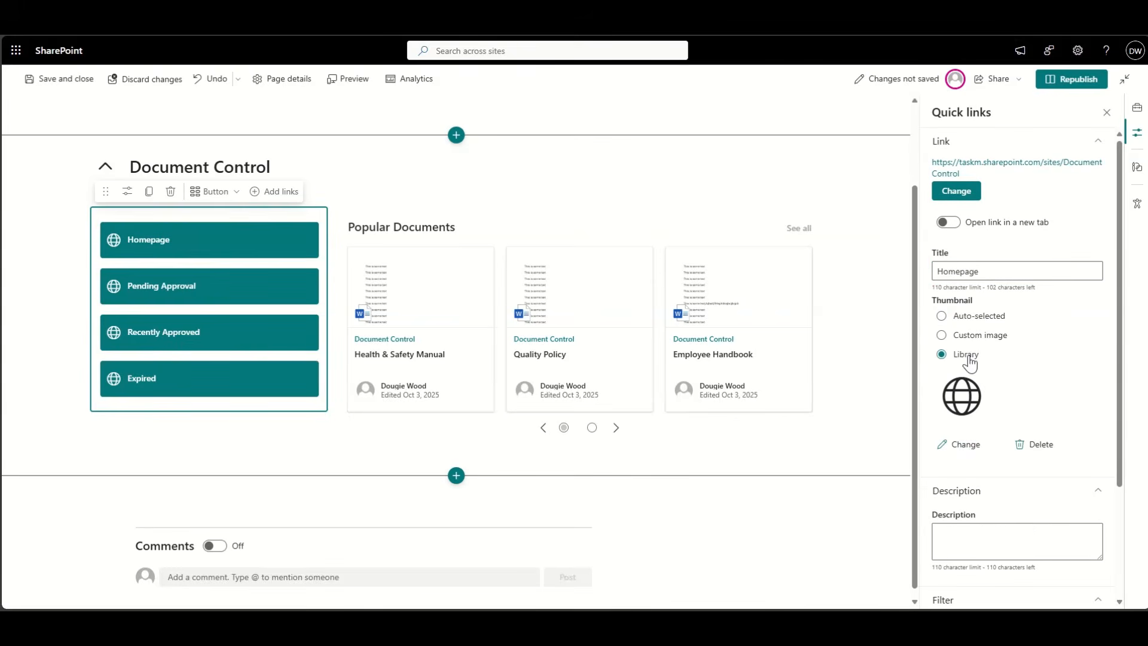
{"action": "left_click", "coordinate": [966, 445]}
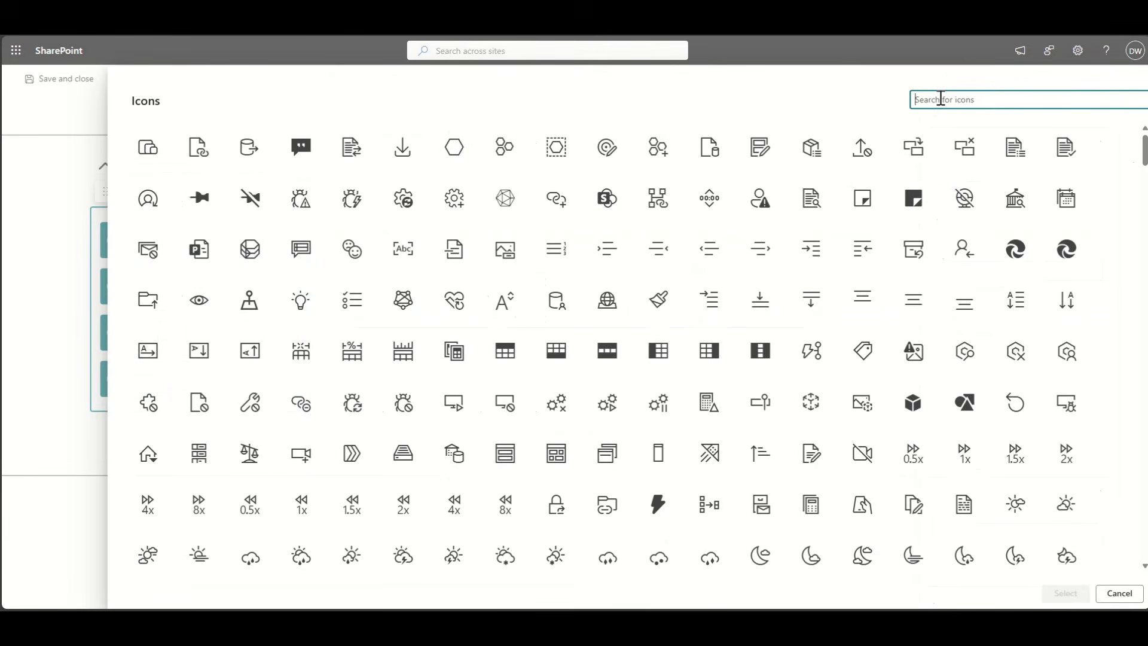
{"action": "type", "text": "home"}
{"action": "left_click", "coordinate": [352, 146]}
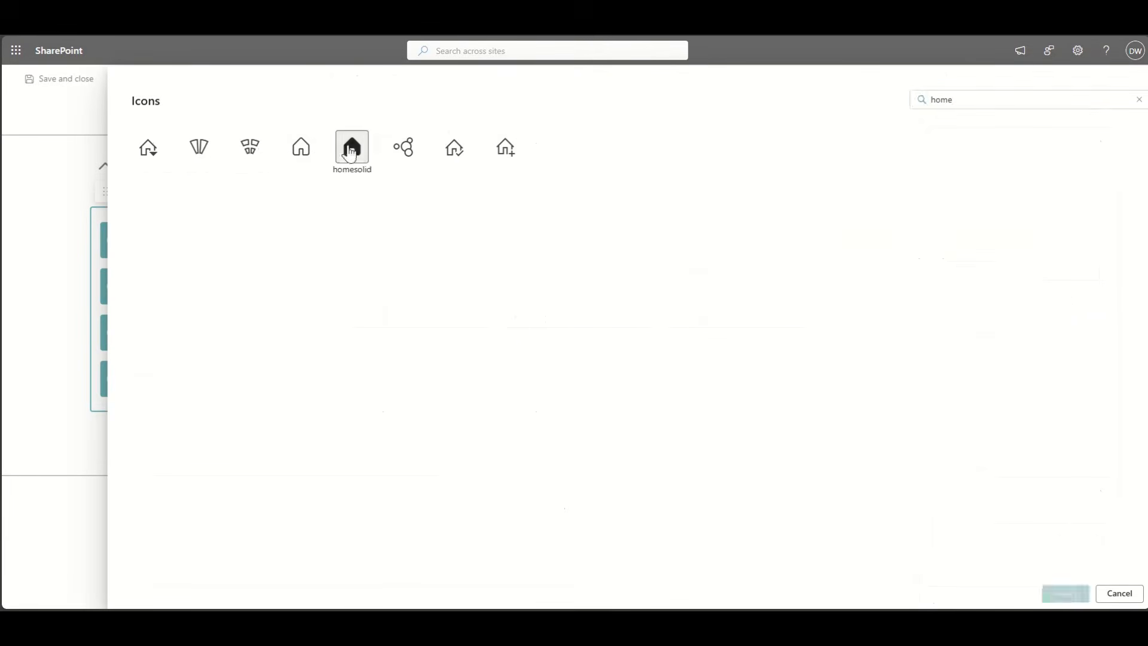
{"action": "left_click", "coordinate": [1059, 598]}
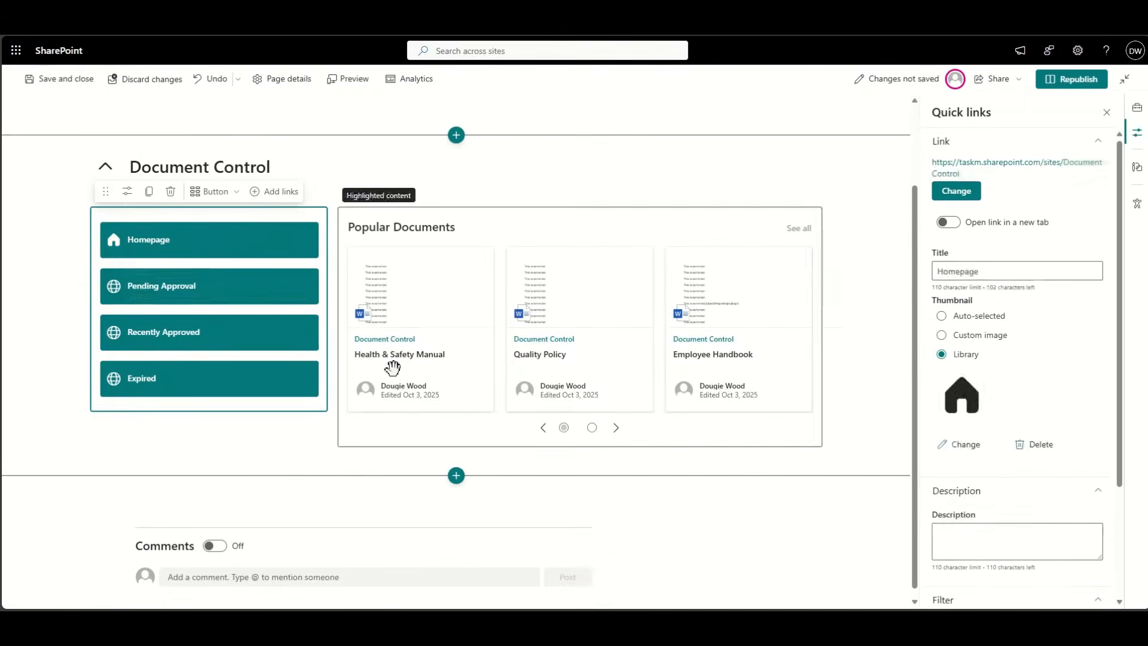
- Set the Pending Approval link's thumbnail to the clock-with-checkmark icon from the icon library, searching for "time"
{"action": "left_click", "coordinate": [238, 296]}
{"action": "left_click", "coordinate": [969, 343]}
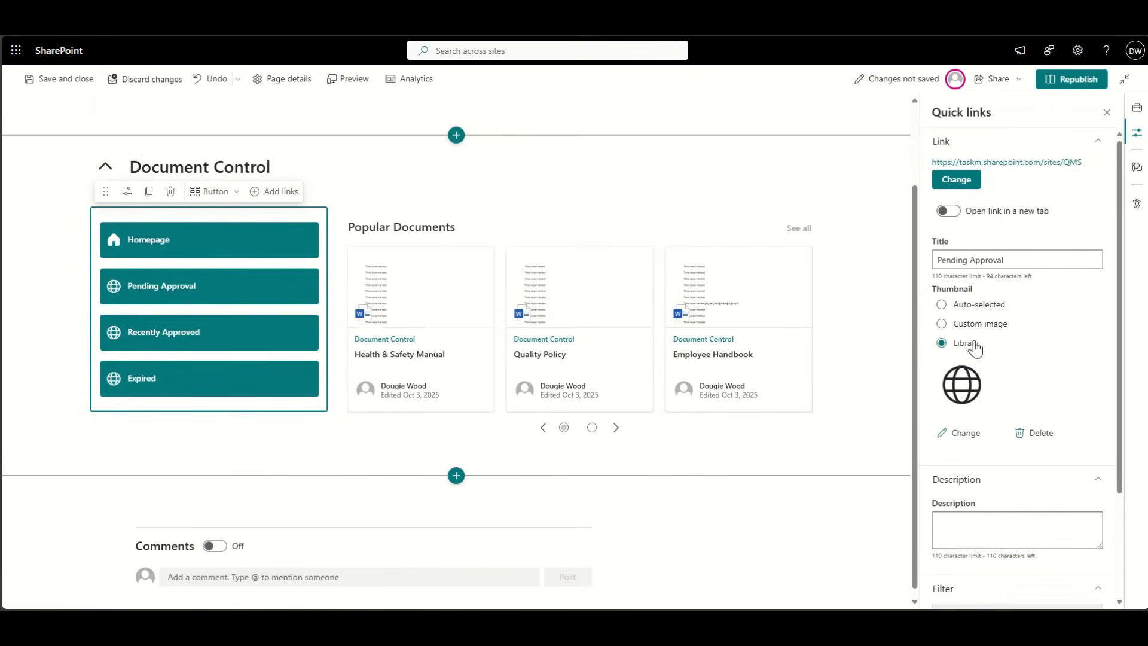
{"action": "left_click", "coordinate": [958, 432]}
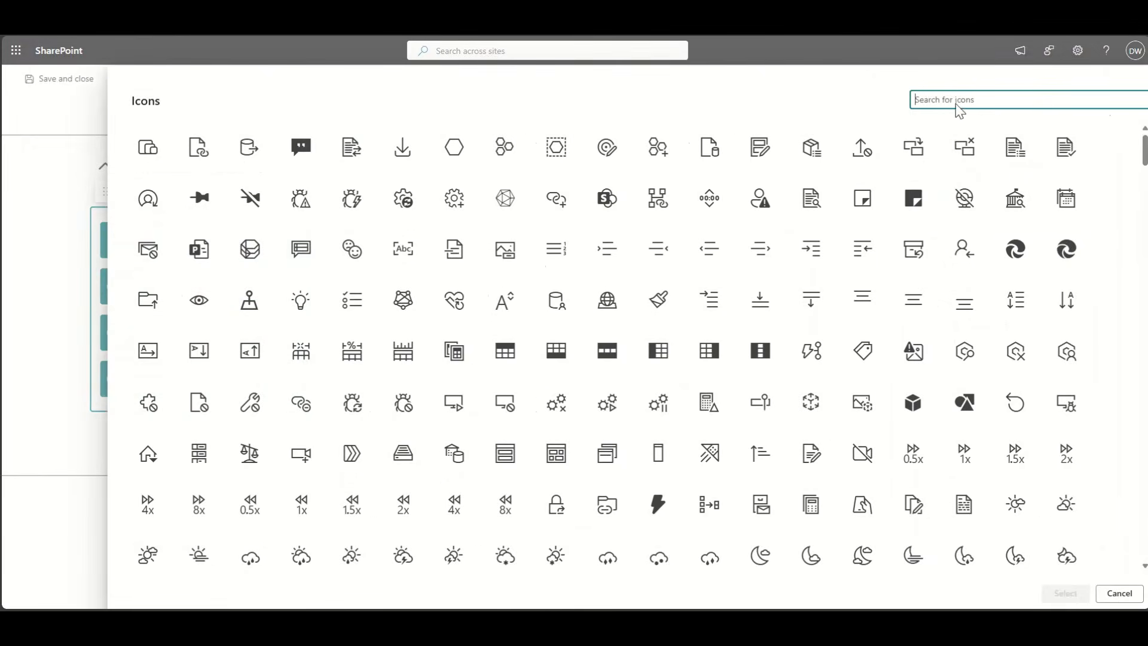
{"action": "left_click", "coordinate": [955, 102]}
{"action": "type", "text": "time"}
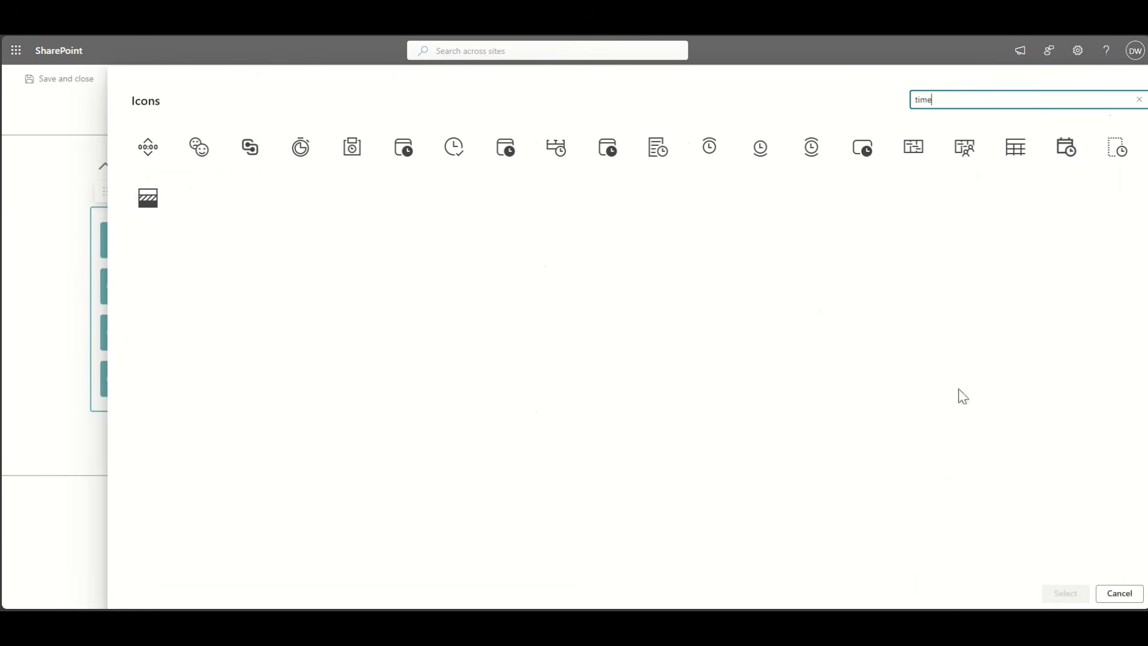
{"action": "left_click", "coordinate": [658, 146]}
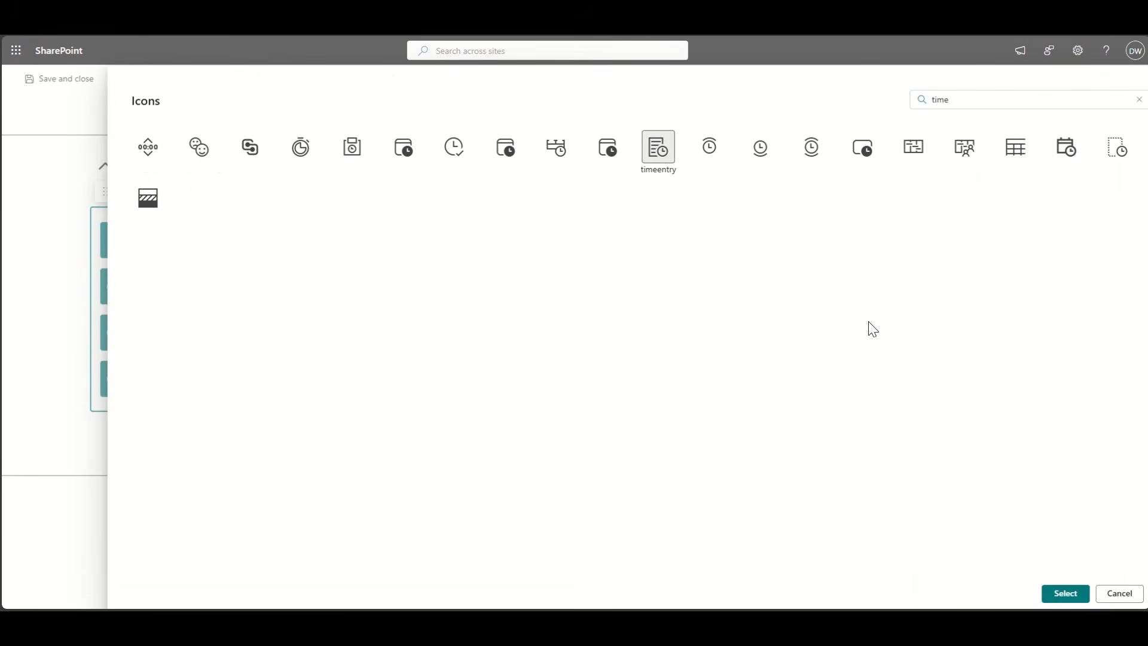
{"action": "left_click", "coordinate": [458, 160]}
{"action": "left_click", "coordinate": [1052, 592]}
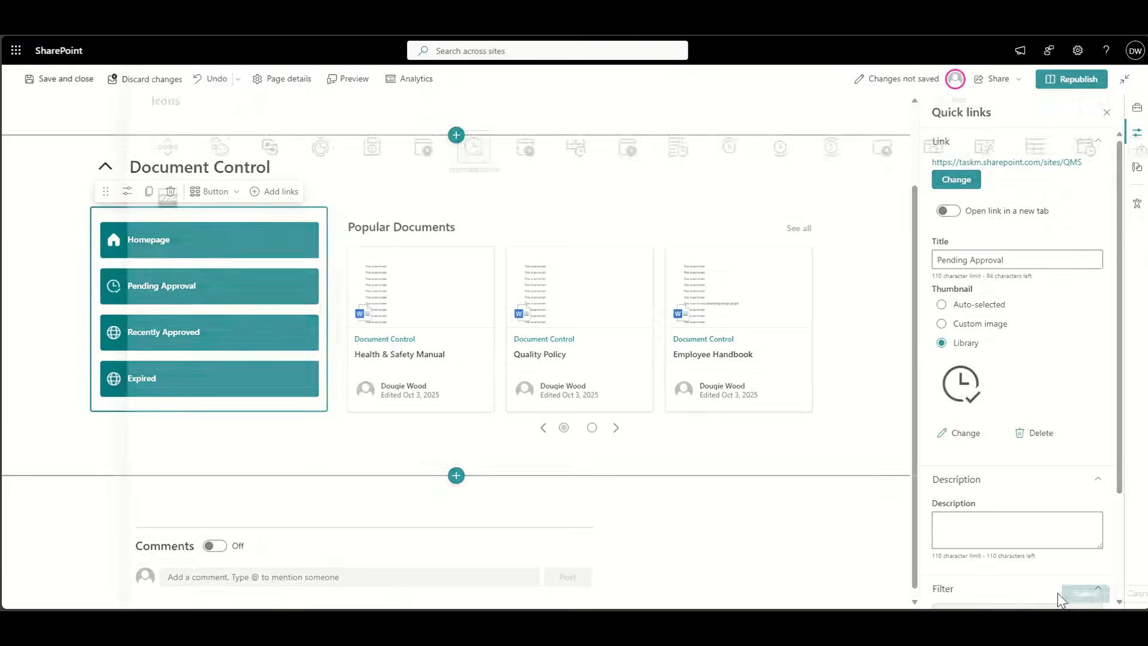
- Open the icon library for the Recently Approved link's thumbnail, search for "tick", "approv" and "thumb", and clear the search
{"action": "left_click", "coordinate": [263, 336]}
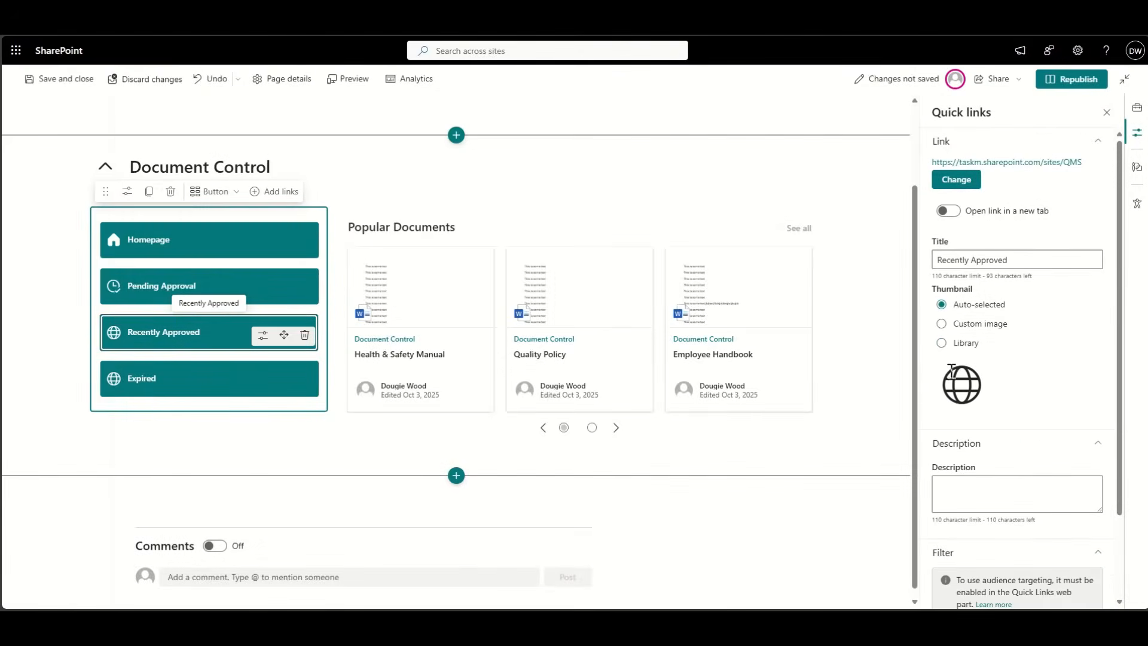
{"action": "left_click", "coordinate": [960, 345]}
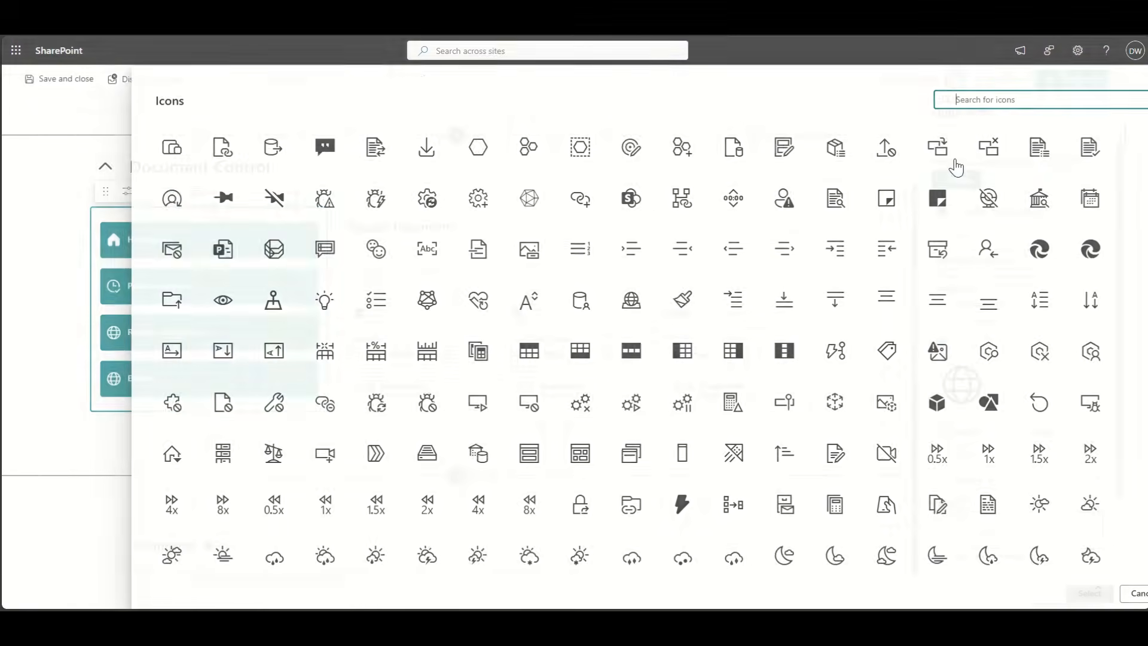
{"action": "left_click", "coordinate": [954, 101]}
{"action": "type", "text": "tick"}
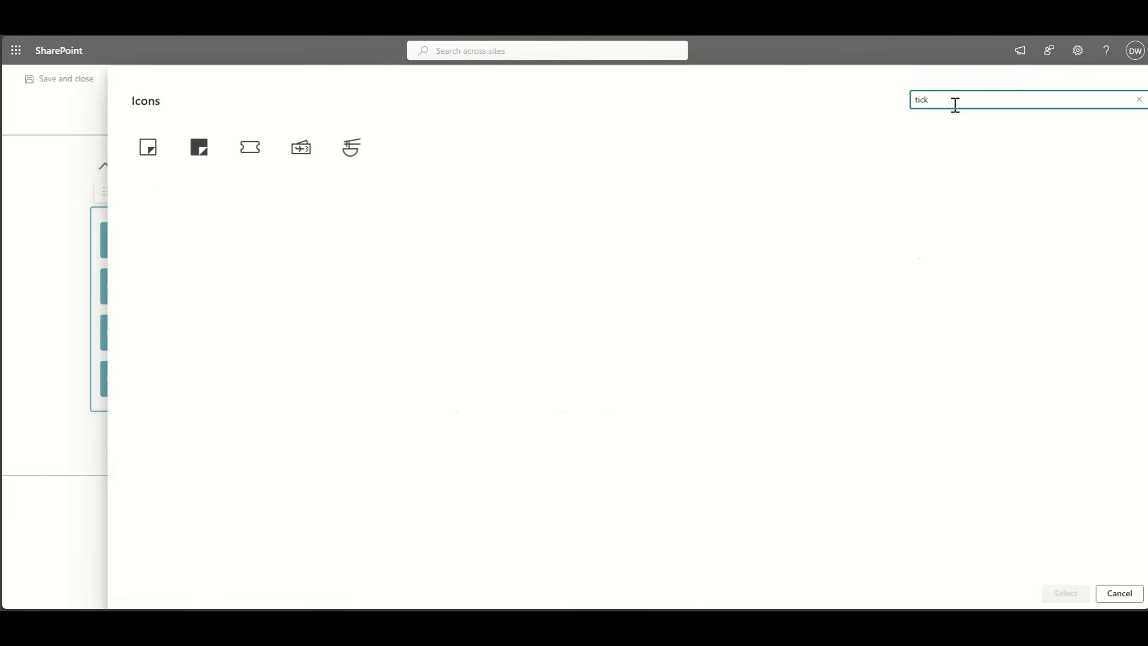
{"action": "type", "text": "approvi"}
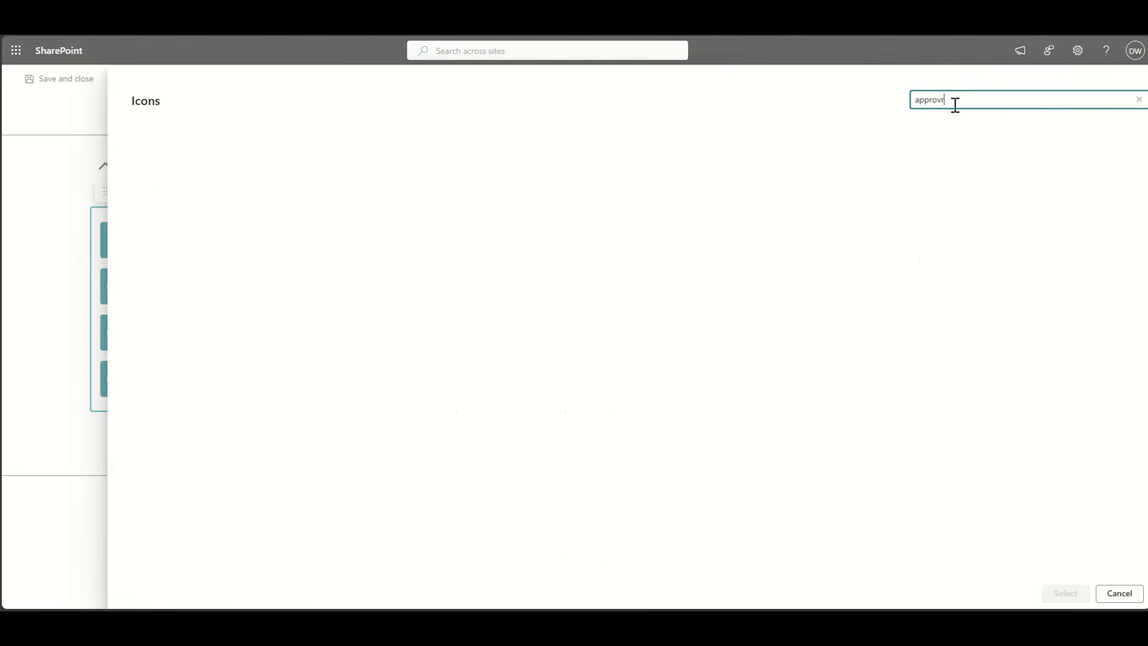
{"action": "key", "text": "ctrl+a"}
{"action": "type", "text": "thu"}
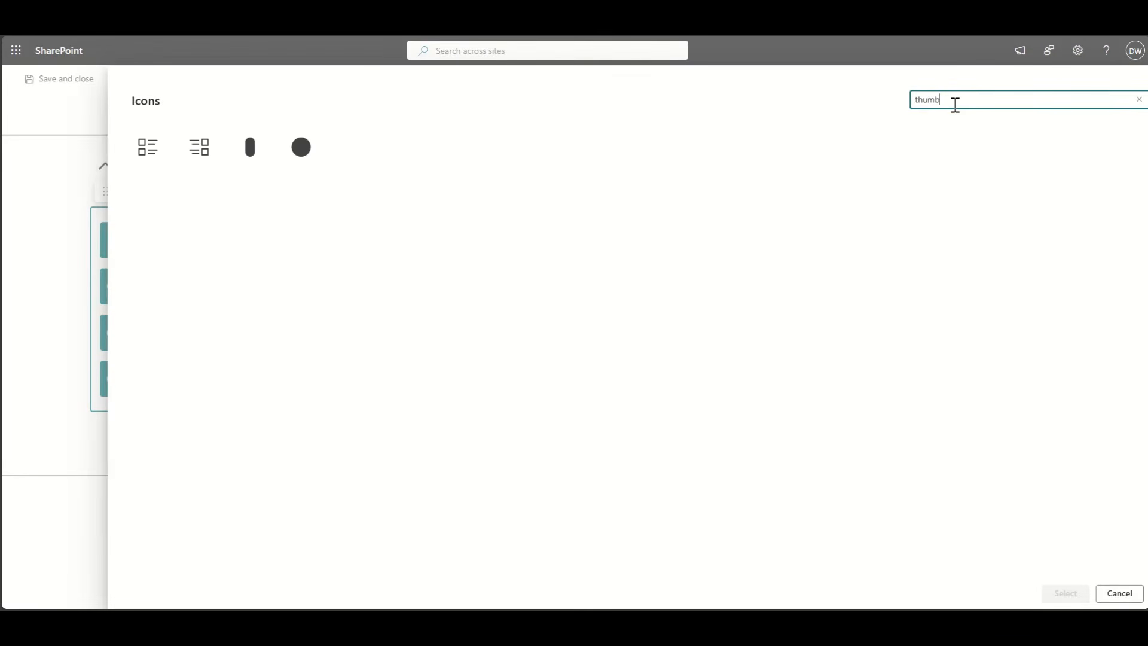
{"action": "key", "text": "Escape"}
{"action": "key", "text": "ctrl+s"}
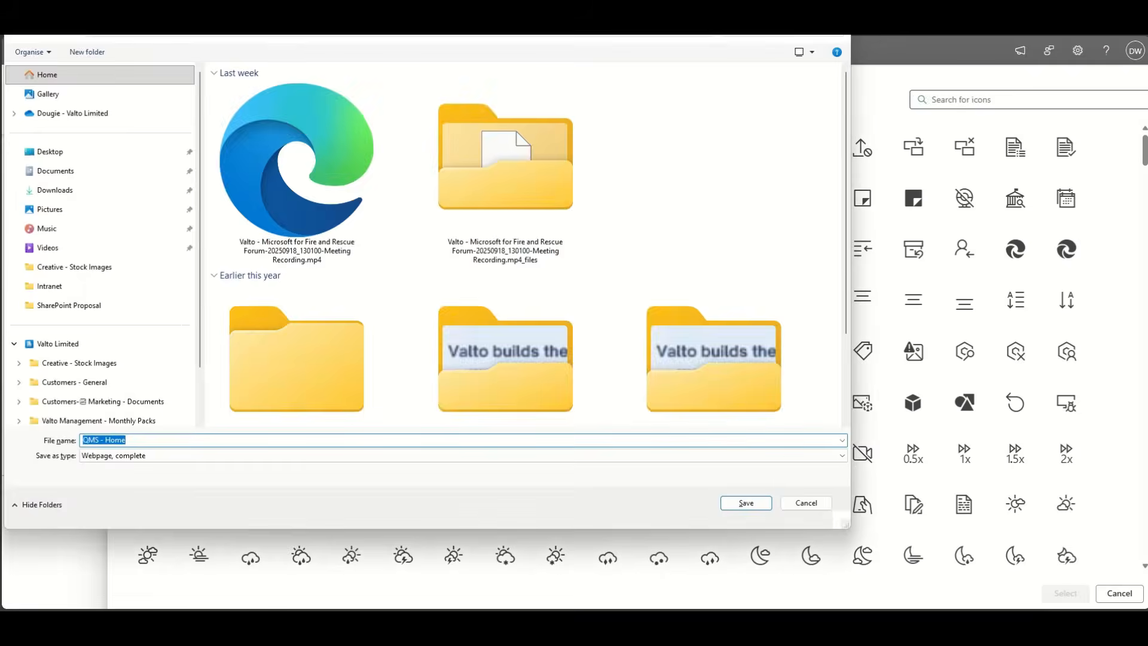
{"action": "type", "text": "tick"}
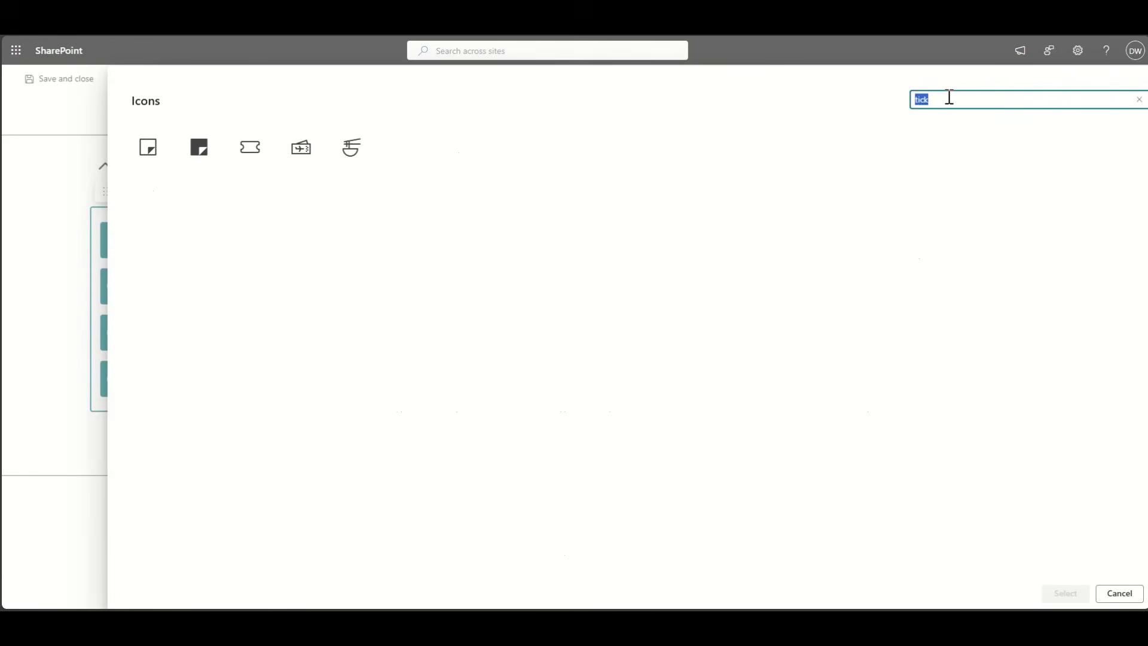
{"action": "key", "text": "BackSpace"}
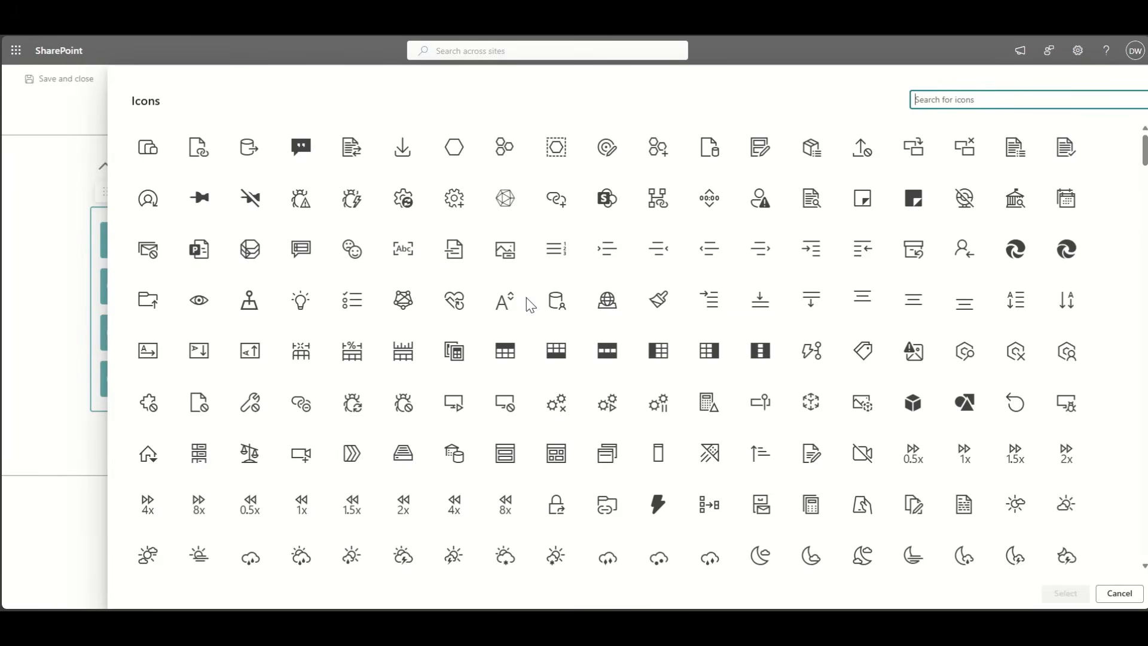
- Browse the full icon library for an icon that suits the Recently Approved link
{"action": "scroll", "coordinate": [530, 304], "scroll_direction": "down", "scroll_amount": 10}
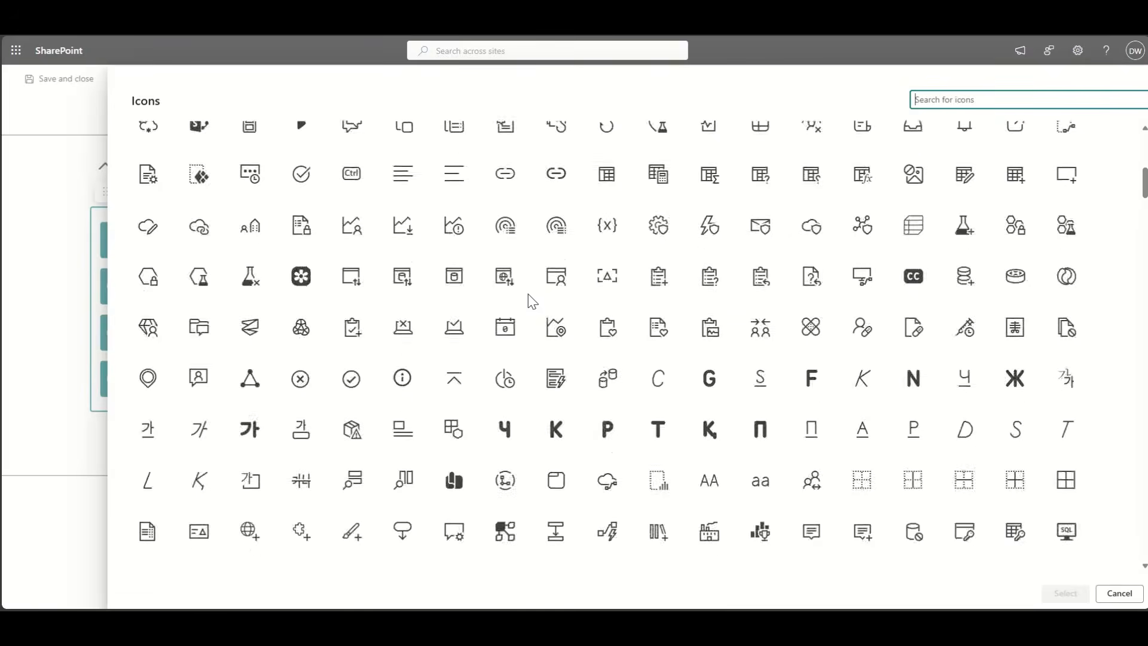
{"action": "scroll", "coordinate": [531, 302], "scroll_direction": "down", "scroll_amount": 3}
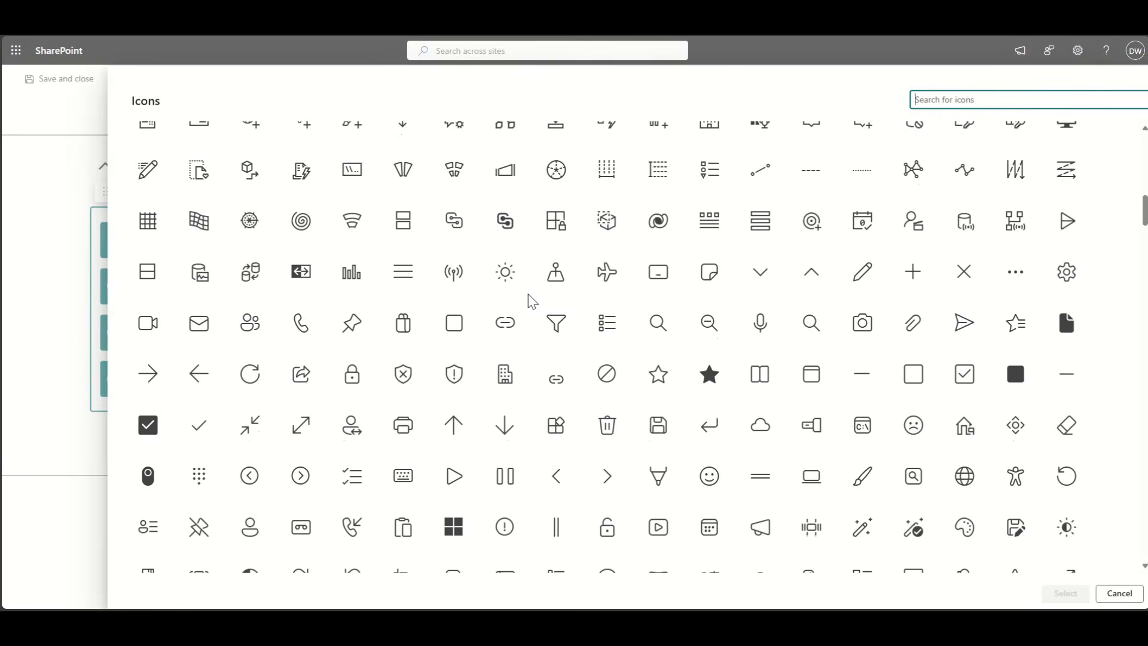
{"action": "scroll", "coordinate": [532, 302], "scroll_direction": "down", "scroll_amount": 15}
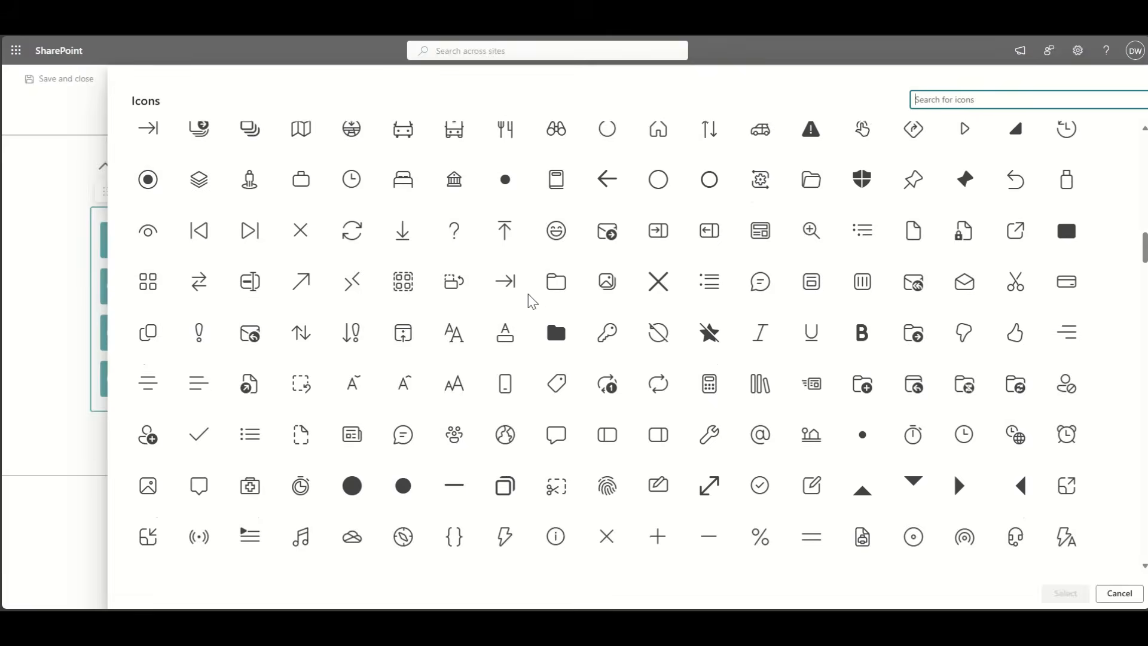
{"action": "scroll", "coordinate": [531, 302], "scroll_direction": "down", "scroll_amount": 3}
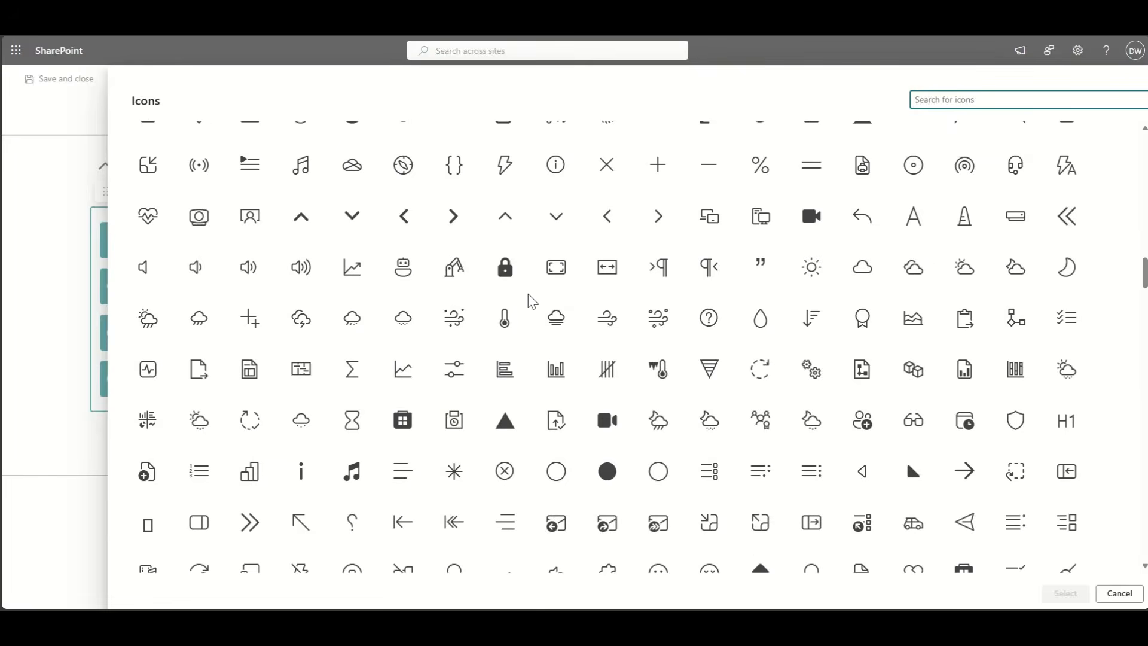
{"action": "scroll", "coordinate": [530, 302], "scroll_direction": "down", "scroll_amount": 3}
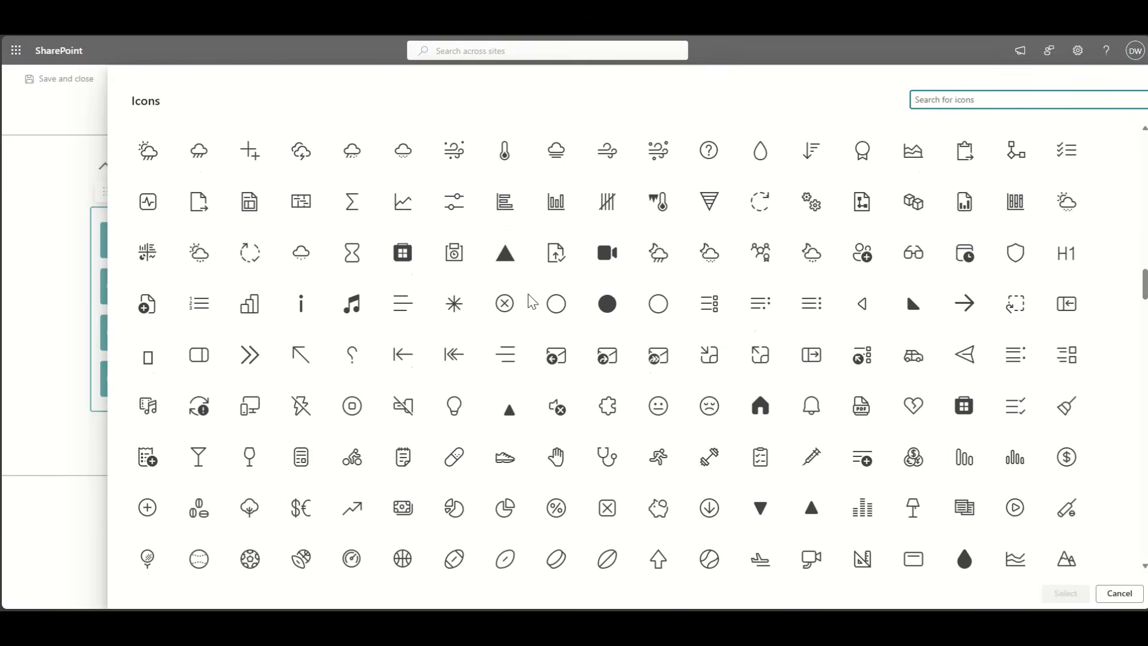
{"action": "scroll", "coordinate": [531, 302], "scroll_direction": "down", "scroll_amount": 1}
{"action": "scroll", "coordinate": [532, 302], "scroll_direction": "down", "scroll_amount": 5}
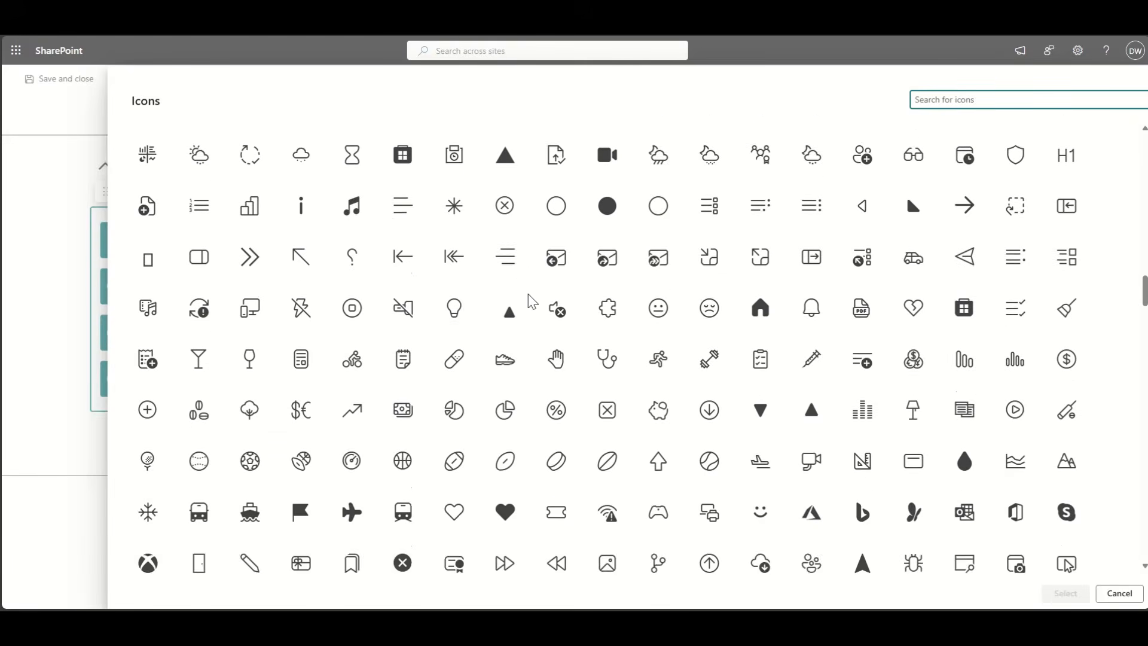
{"action": "scroll", "coordinate": [531, 301], "scroll_direction": "down", "scroll_amount": 3}
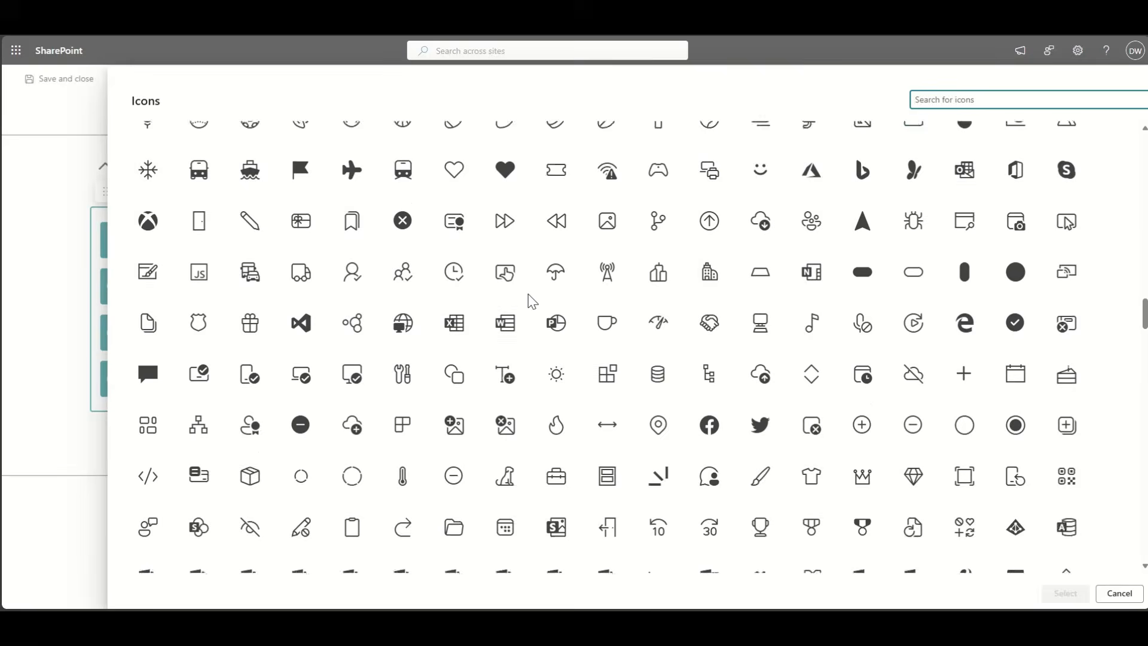
{"action": "scroll", "coordinate": [532, 301], "scroll_direction": "down", "scroll_amount": 6}
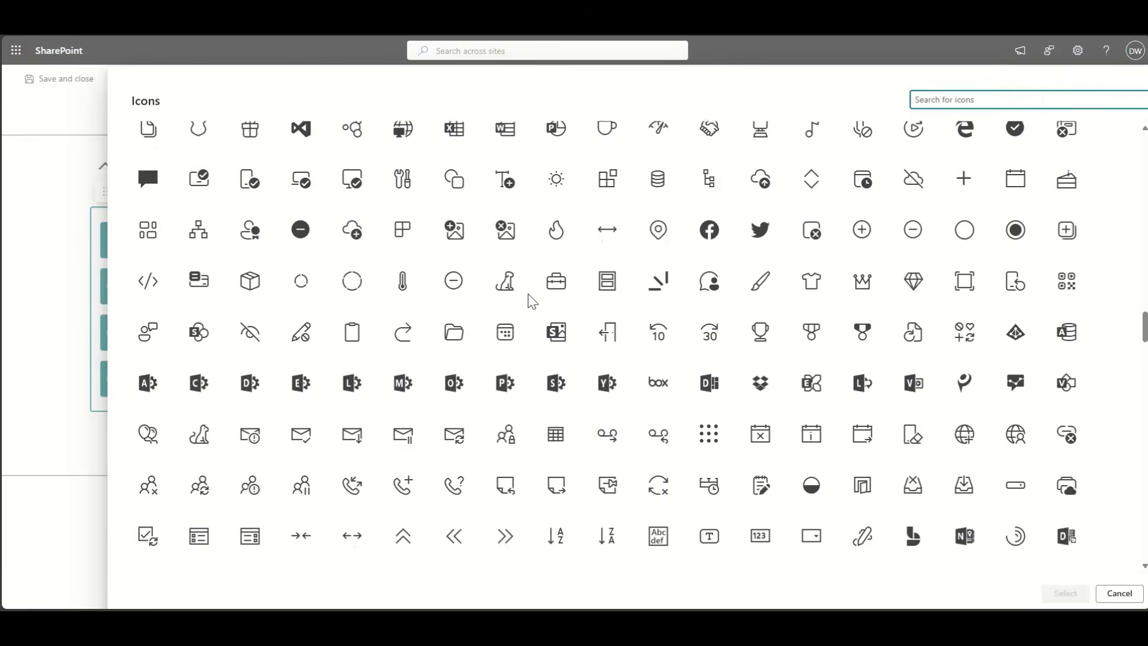
{"action": "scroll", "coordinate": [531, 302], "scroll_direction": "down", "scroll_amount": 5}
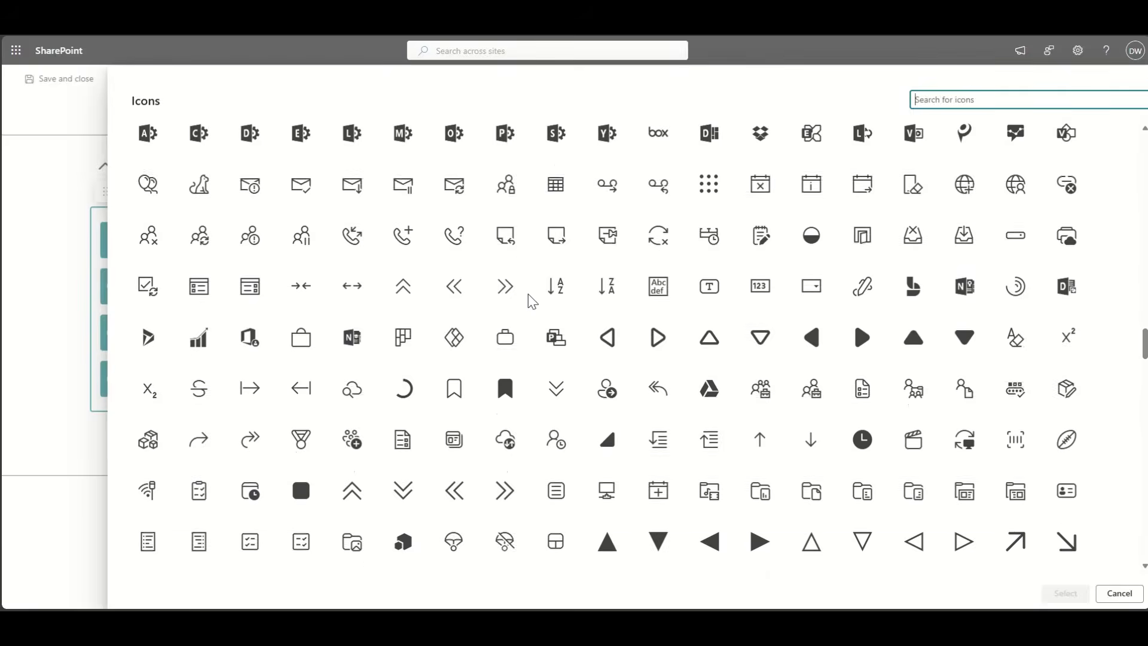
{"action": "scroll", "coordinate": [531, 302], "scroll_direction": "down", "scroll_amount": 5}
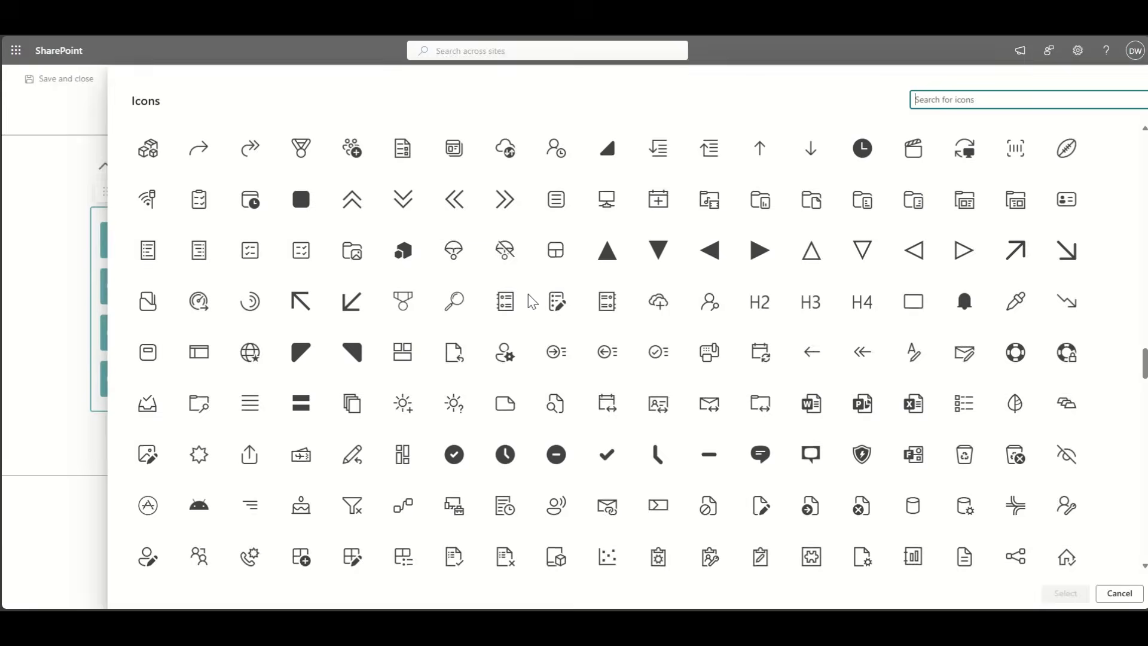
{"action": "scroll", "coordinate": [532, 302], "scroll_direction": "down", "scroll_amount": 5}
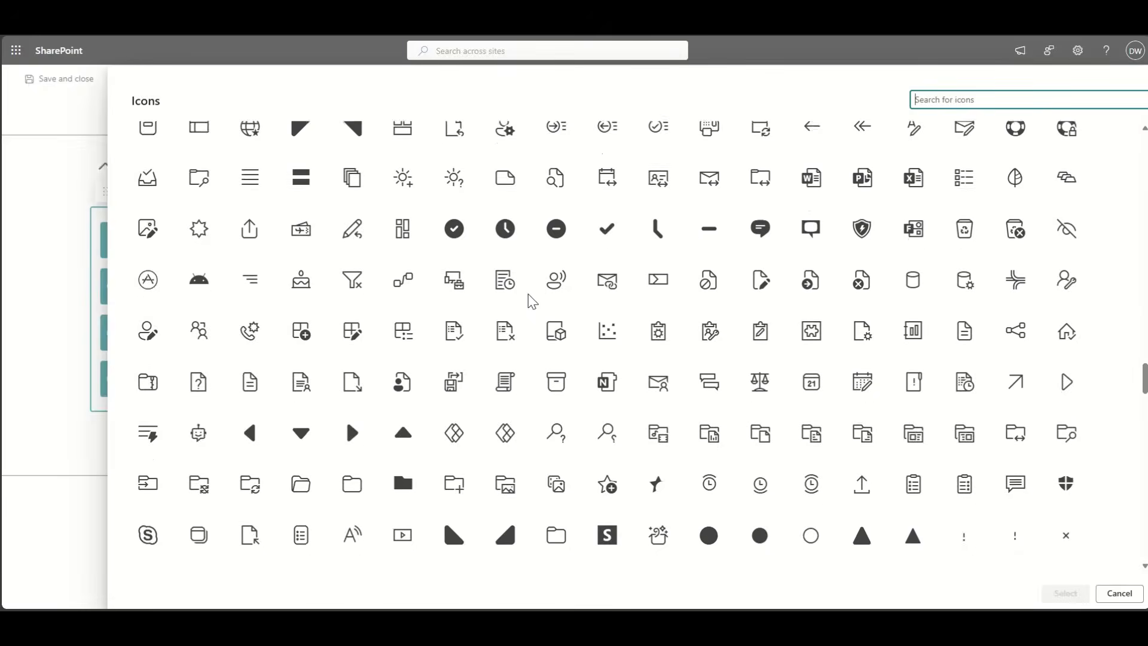
{"action": "scroll", "coordinate": [531, 302], "scroll_direction": "down", "scroll_amount": 3}
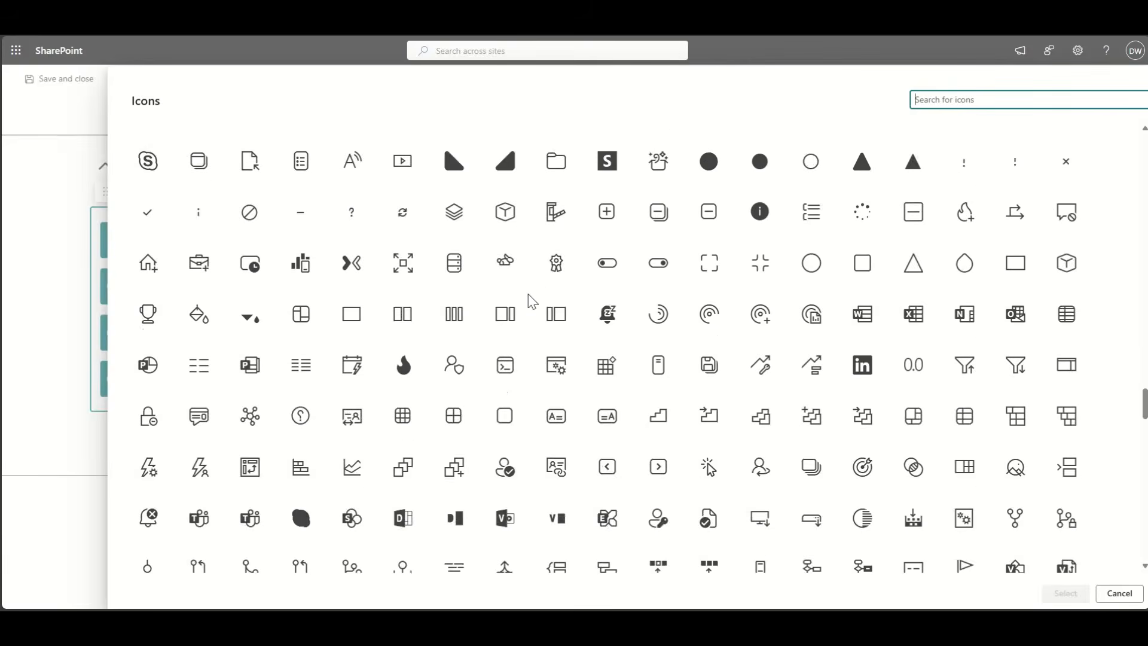
{"action": "scroll", "coordinate": [532, 302], "scroll_direction": "down", "scroll_amount": 5}
{"action": "scroll", "coordinate": [529, 301], "scroll_direction": "down", "scroll_amount": 1}
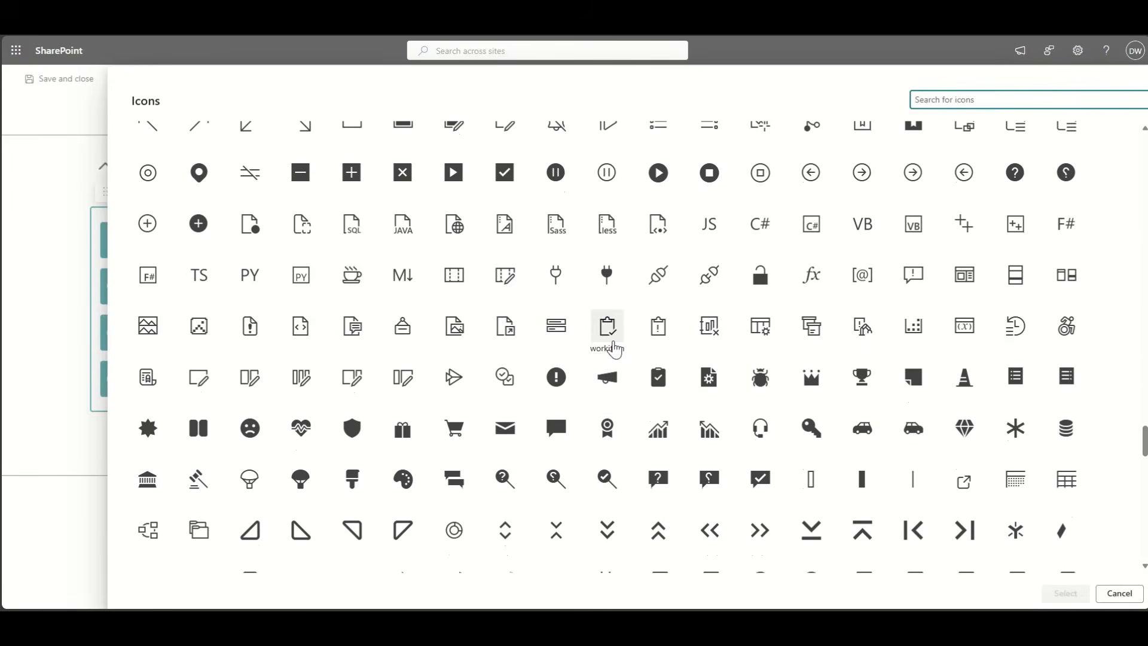
{"action": "scroll", "coordinate": [614, 348], "scroll_direction": "down", "scroll_amount": 8}
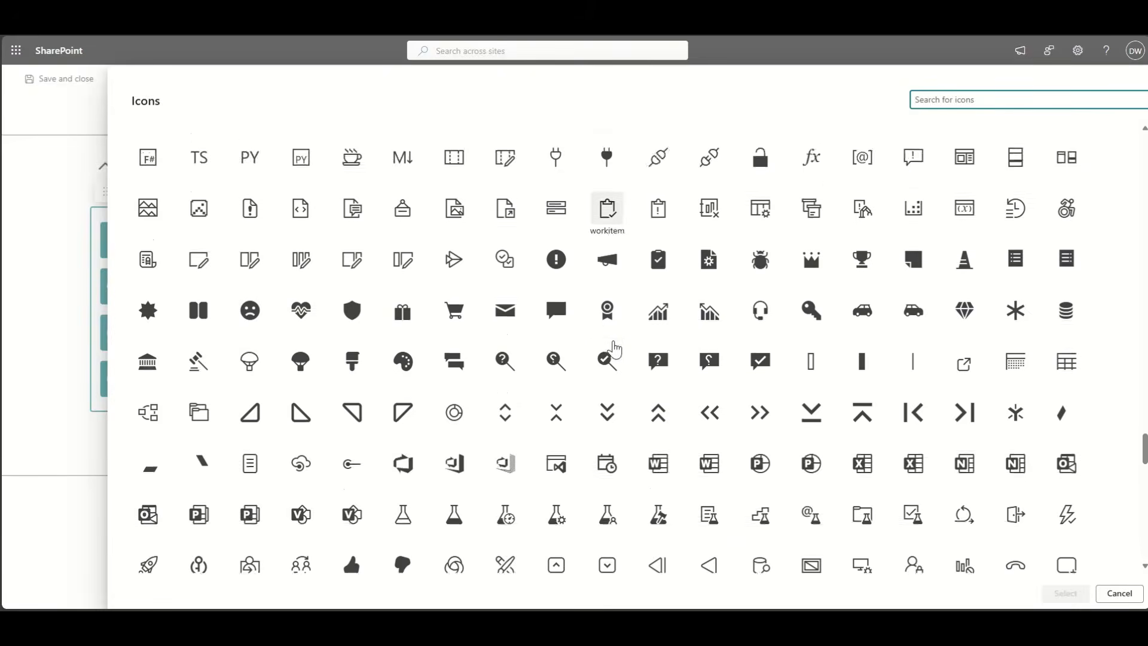
{"action": "scroll", "coordinate": [618, 348], "scroll_direction": "down", "scroll_amount": 3}
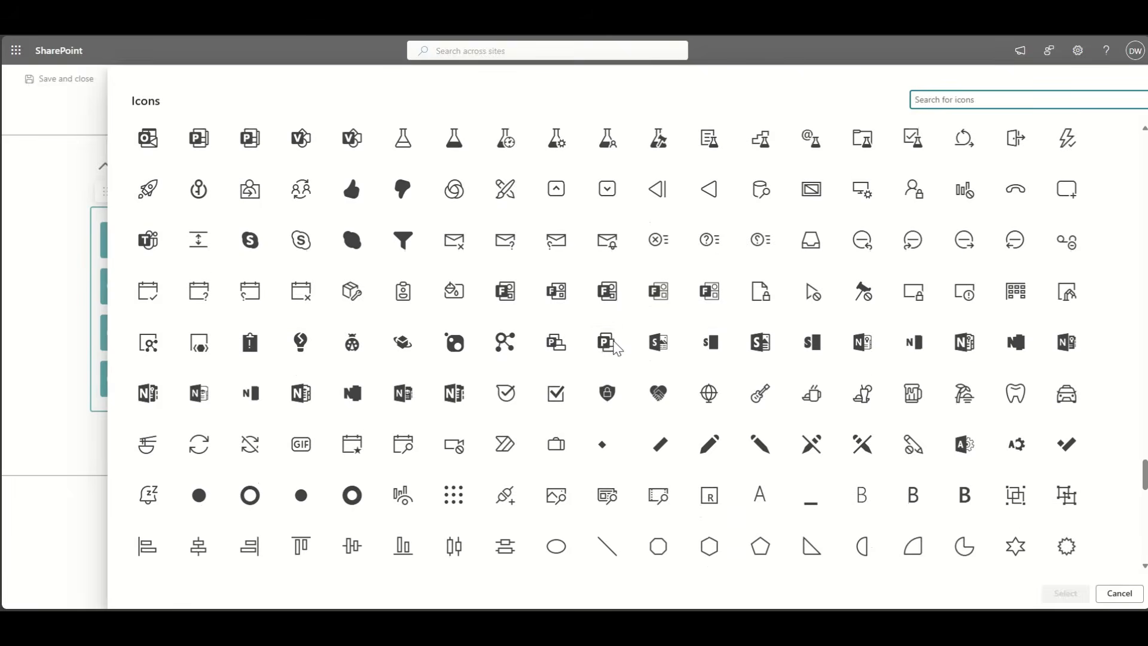
{"action": "scroll", "coordinate": [614, 349], "scroll_direction": "up", "scroll_amount": 20}
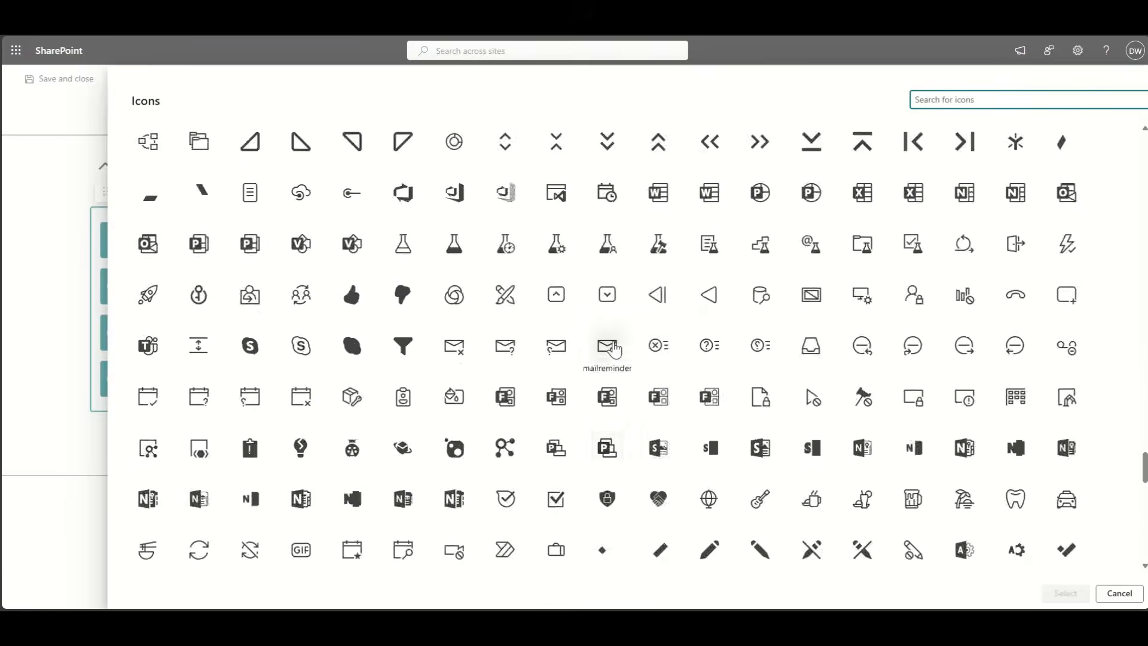
{"action": "scroll", "coordinate": [614, 348], "scroll_direction": "up", "scroll_amount": 12}
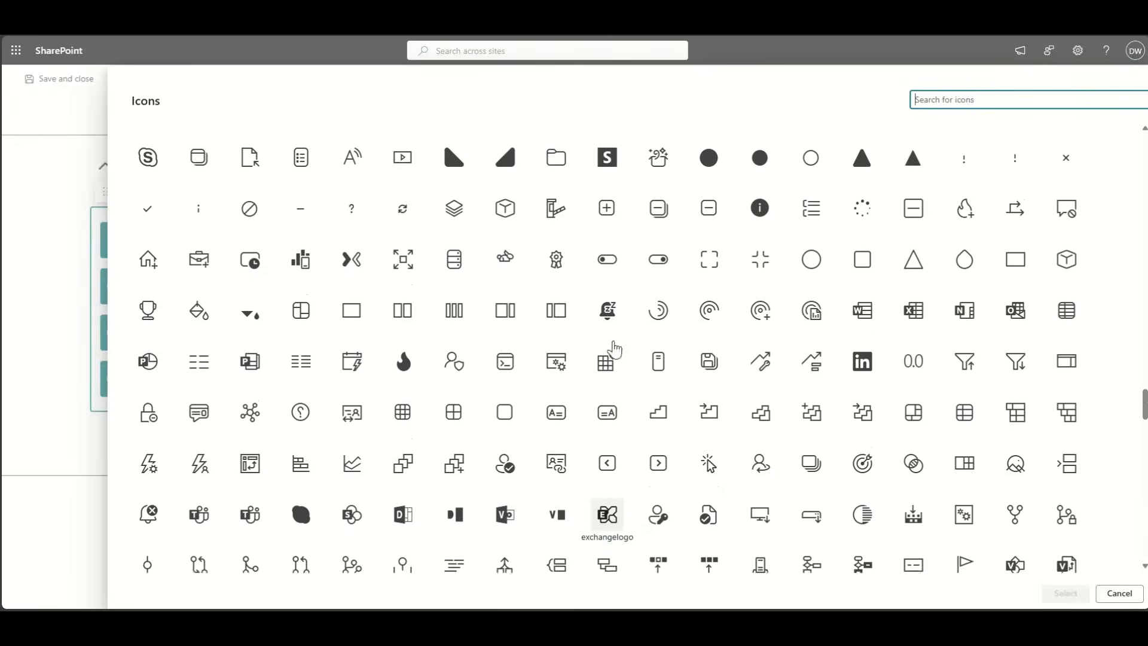
{"action": "scroll", "coordinate": [618, 349], "scroll_direction": "up", "scroll_amount": 4}
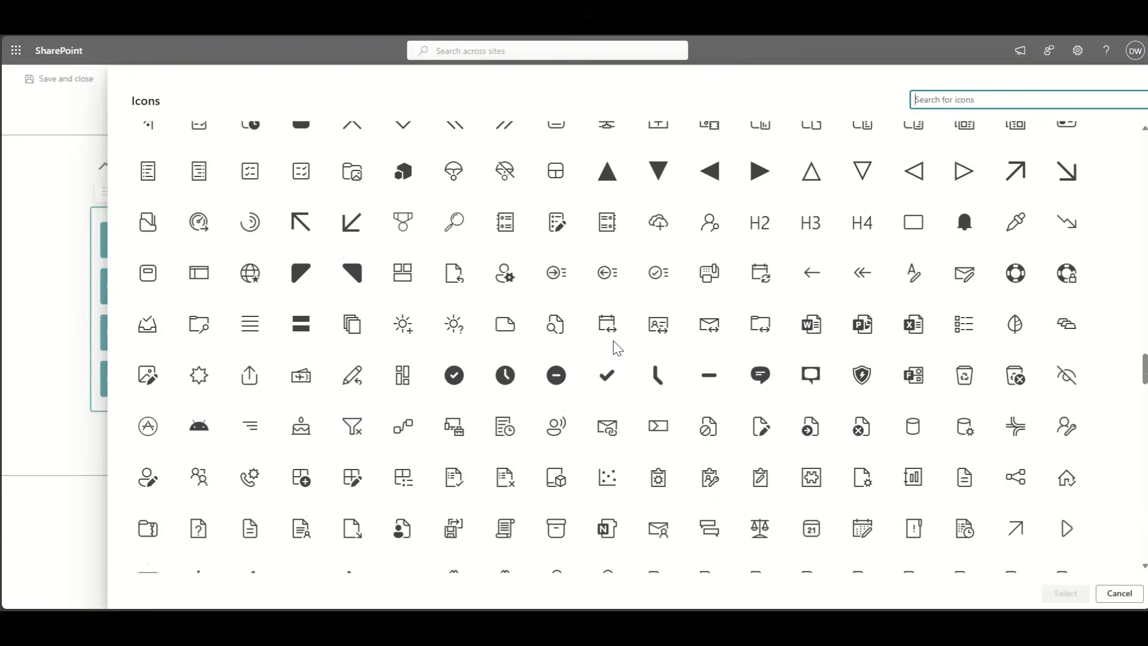
{"action": "scroll", "coordinate": [617, 348], "scroll_direction": "up", "scroll_amount": 10}
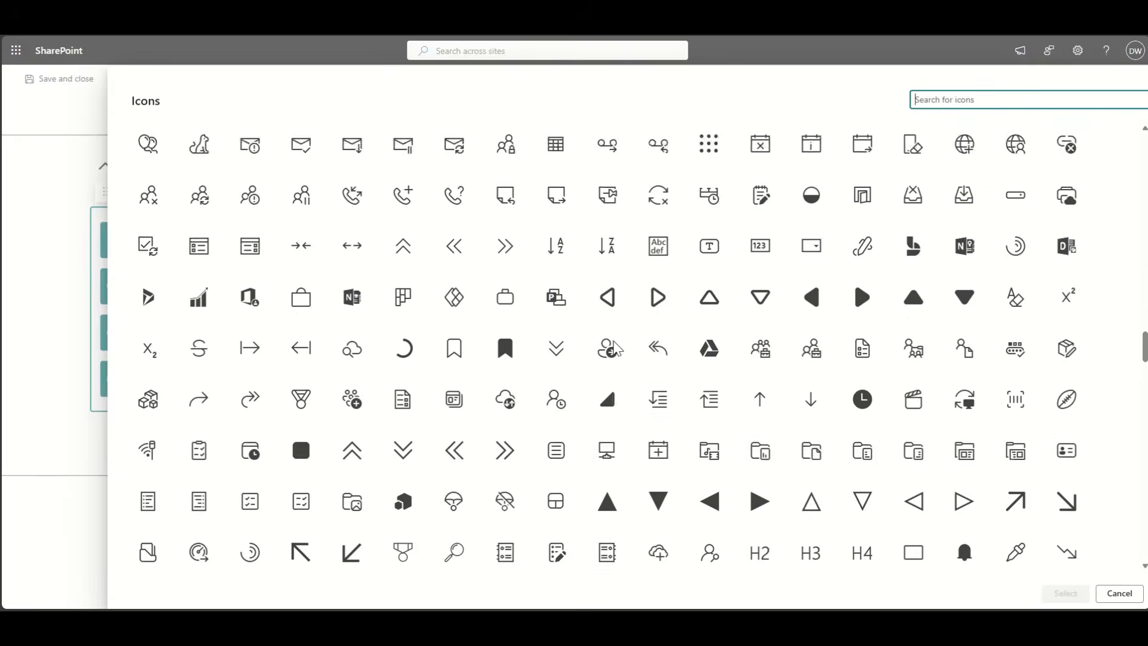
{"action": "scroll", "coordinate": [614, 348], "scroll_direction": "up", "scroll_amount": 6}
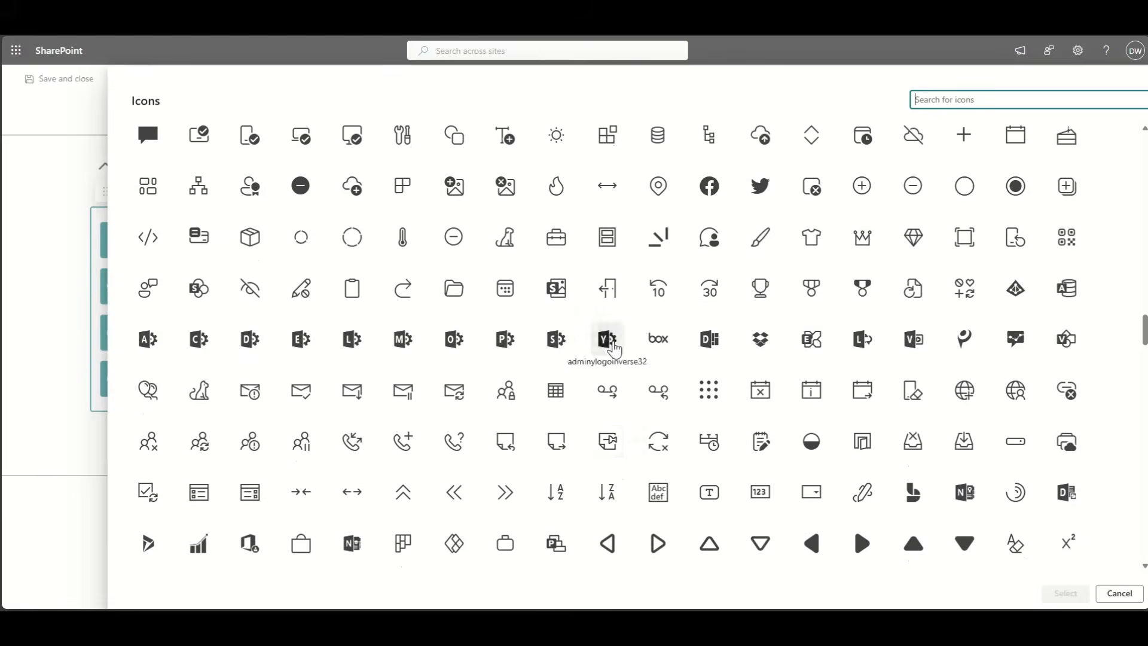
{"action": "scroll", "coordinate": [614, 348], "scroll_direction": "up", "scroll_amount": 3}
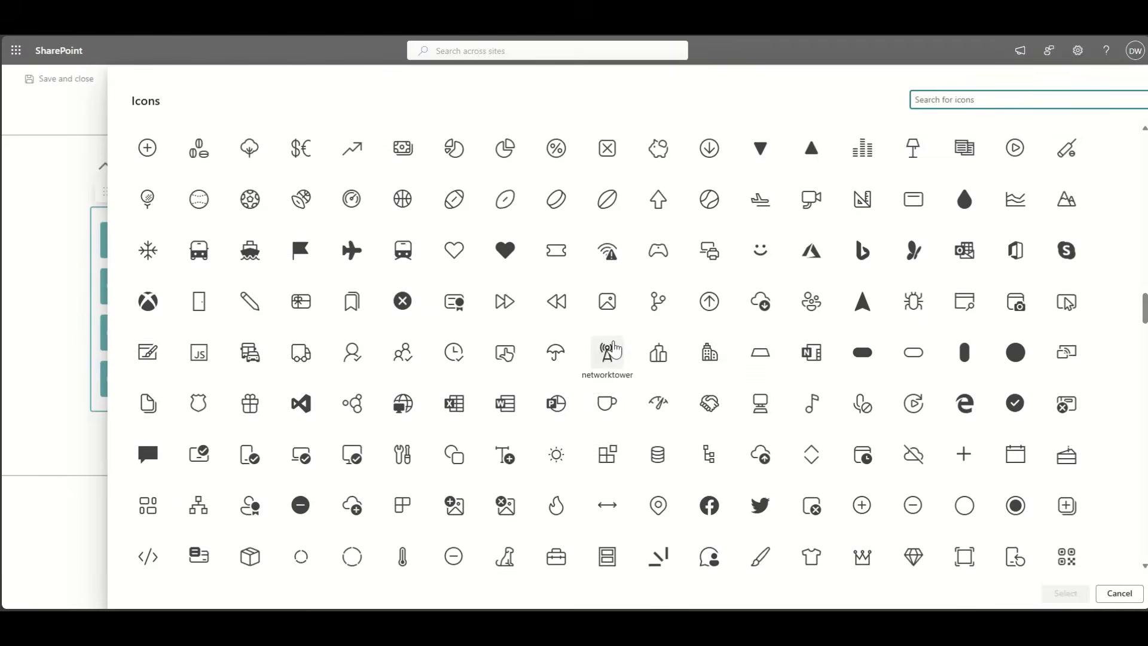
{"action": "scroll", "coordinate": [616, 350], "scroll_direction": "up", "scroll_amount": 5}
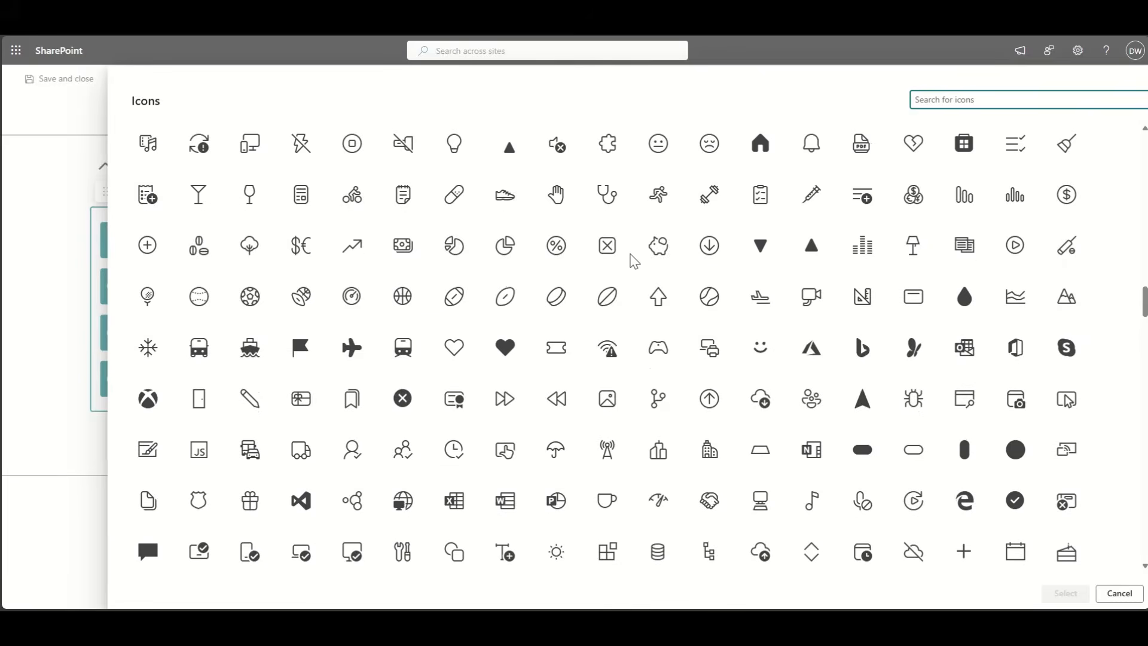
- Set the Recently Approved link's thumbnail to the like icon from the icon library
{"action": "scroll", "coordinate": [634, 261], "scroll_direction": "up", "scroll_amount": 6}
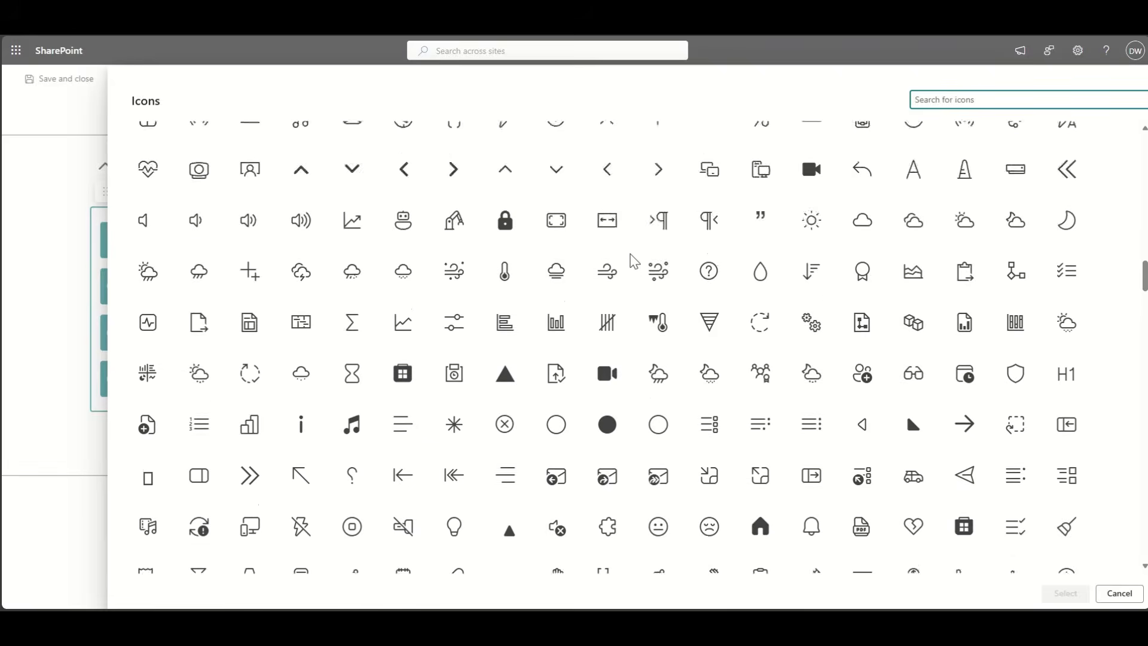
{"action": "scroll", "coordinate": [634, 262], "scroll_direction": "up", "scroll_amount": 5}
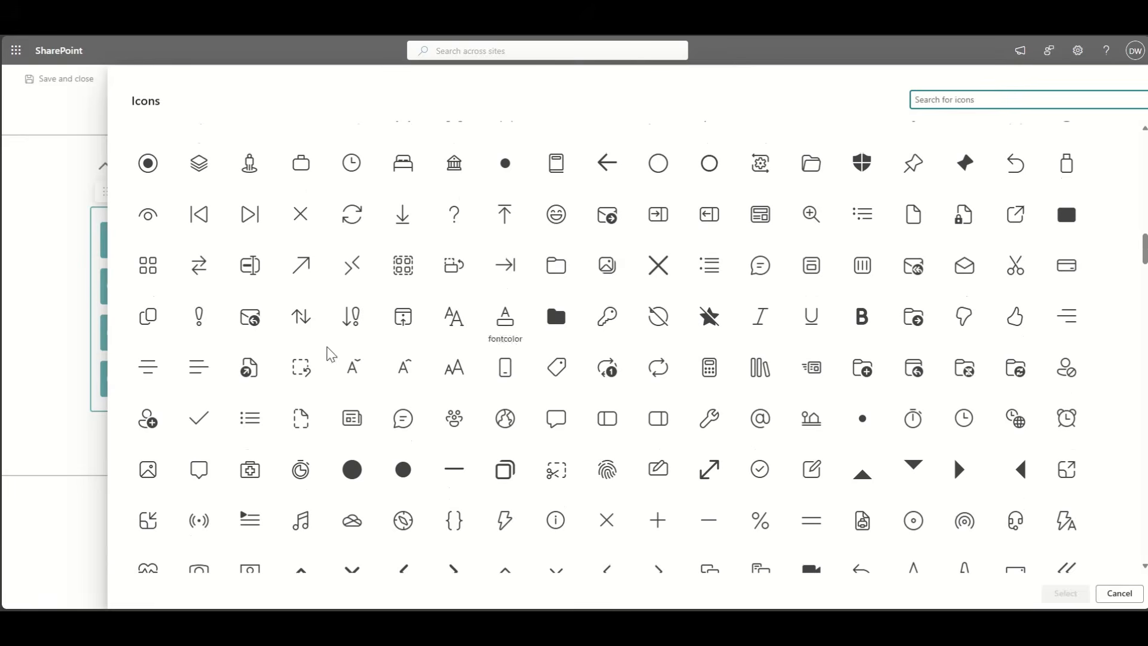
{"action": "left_click", "coordinate": [199, 432]}
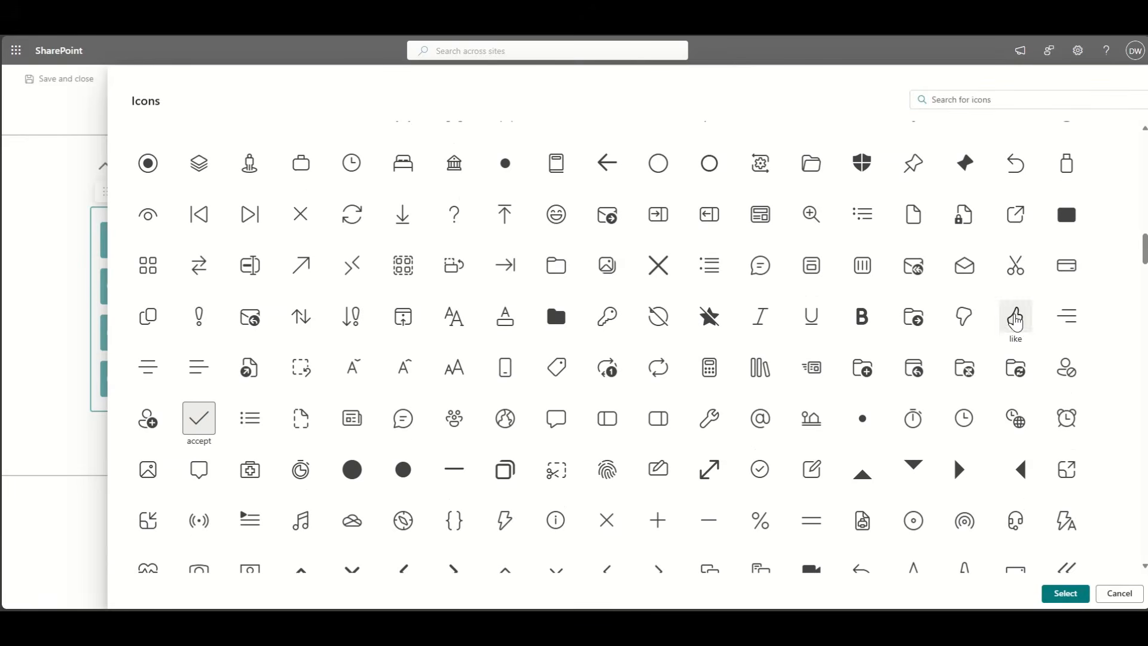
{"action": "left_click", "coordinate": [1015, 323]}
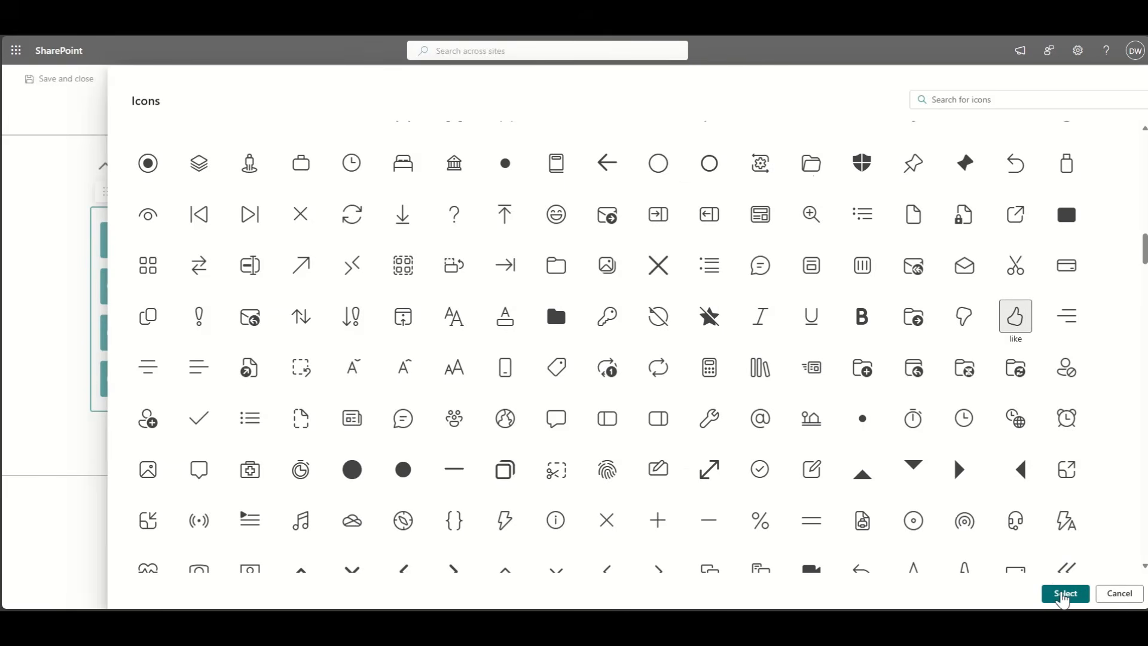
{"action": "left_click", "coordinate": [1063, 594]}
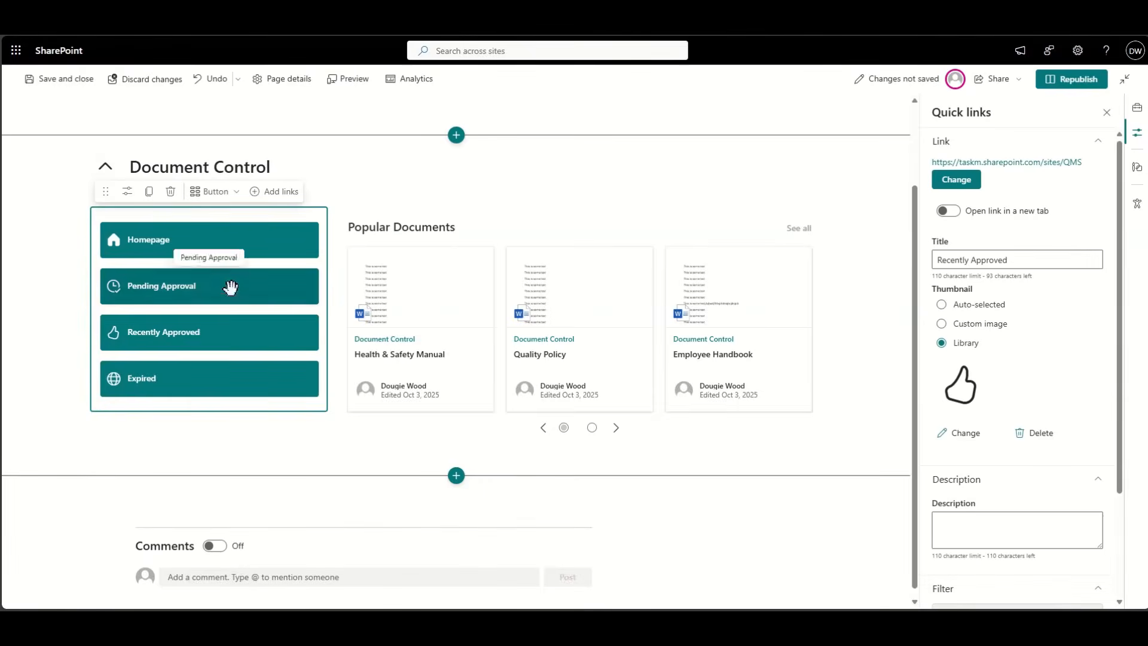
- Open the icon library for the Expired link's thumbnail, search for "cross", and clear the search
{"action": "left_click", "coordinate": [226, 378]}
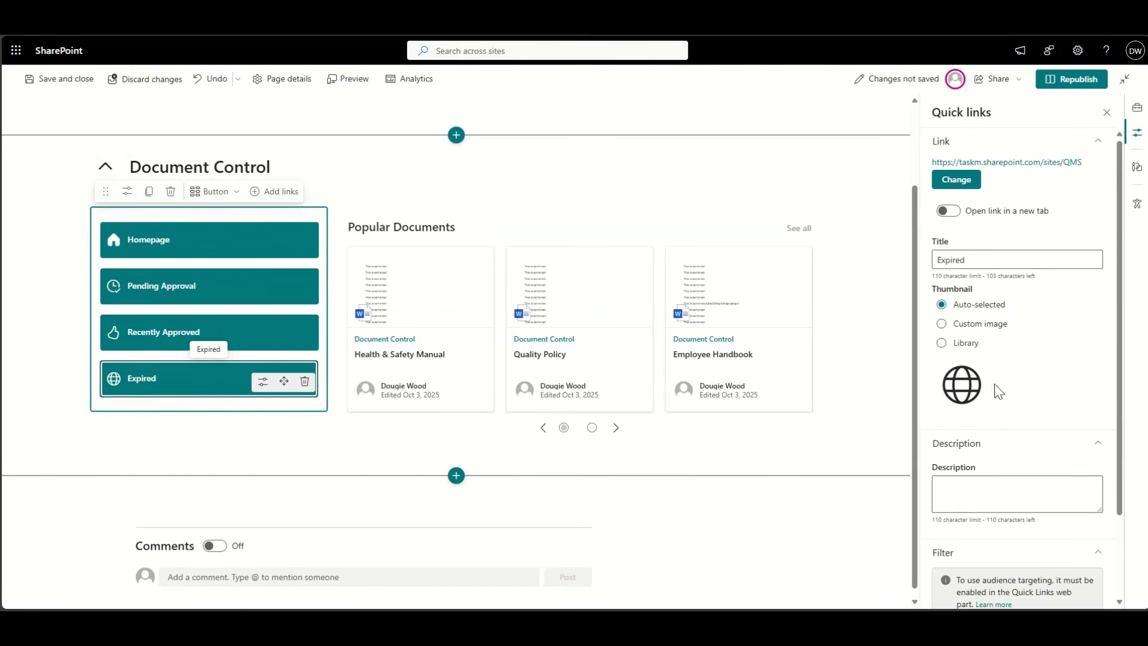
{"action": "left_click", "coordinate": [966, 344]}
{"action": "left_click", "coordinate": [964, 433]}
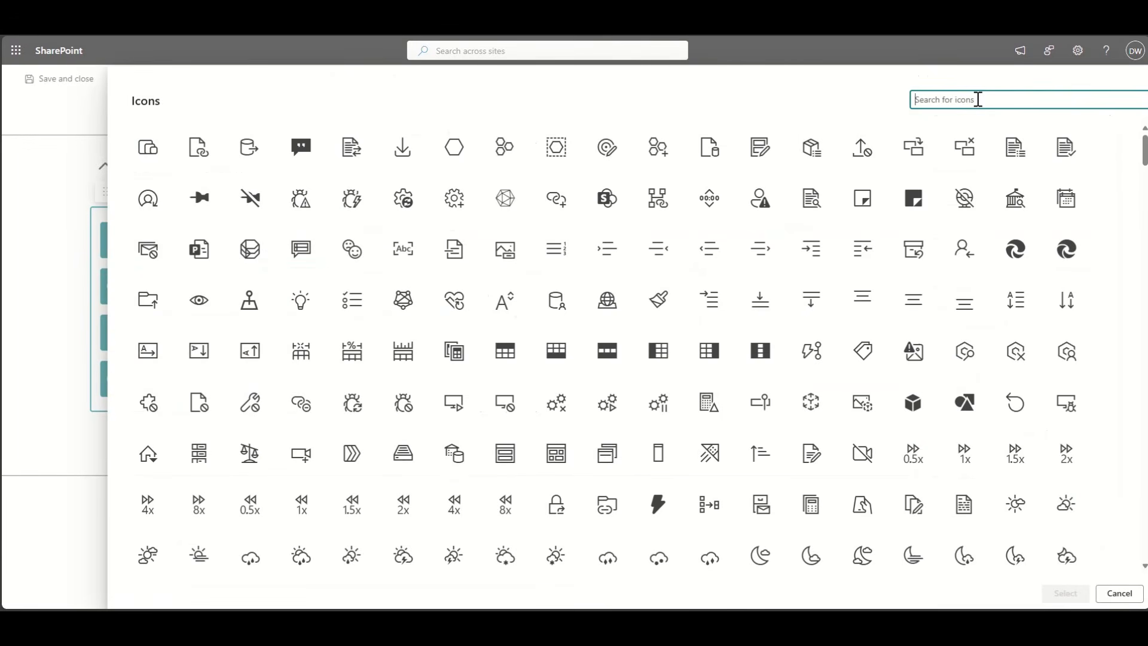
{"action": "type", "text": "cross"}
{"action": "key", "text": "ctrl+a"}
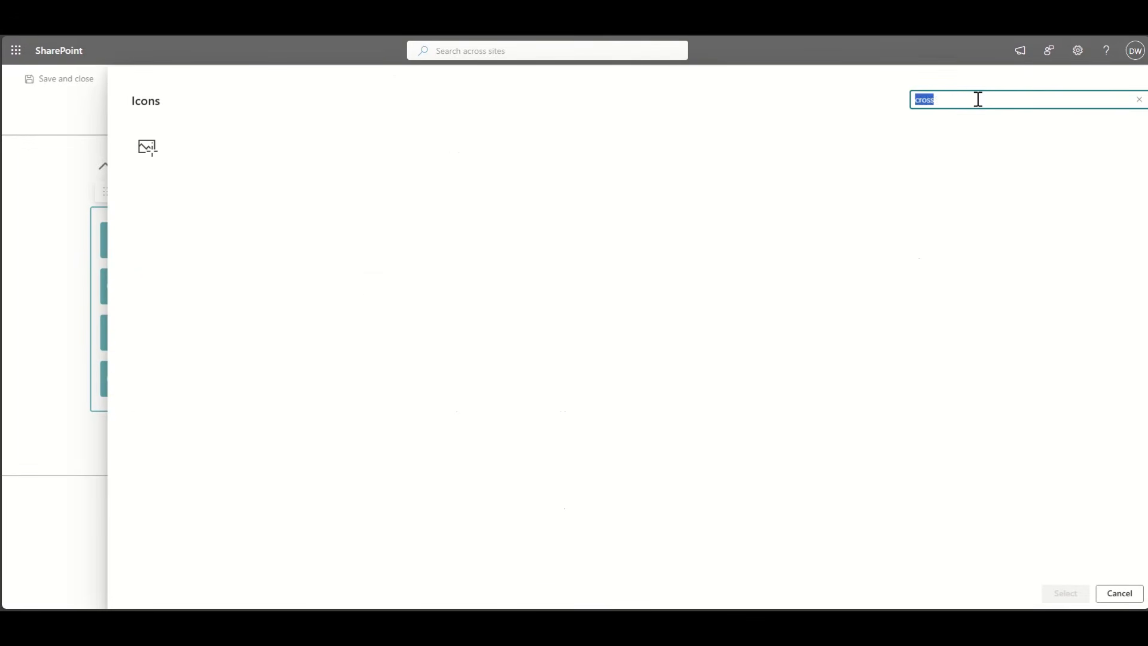
{"action": "key", "text": "BackSpace"}
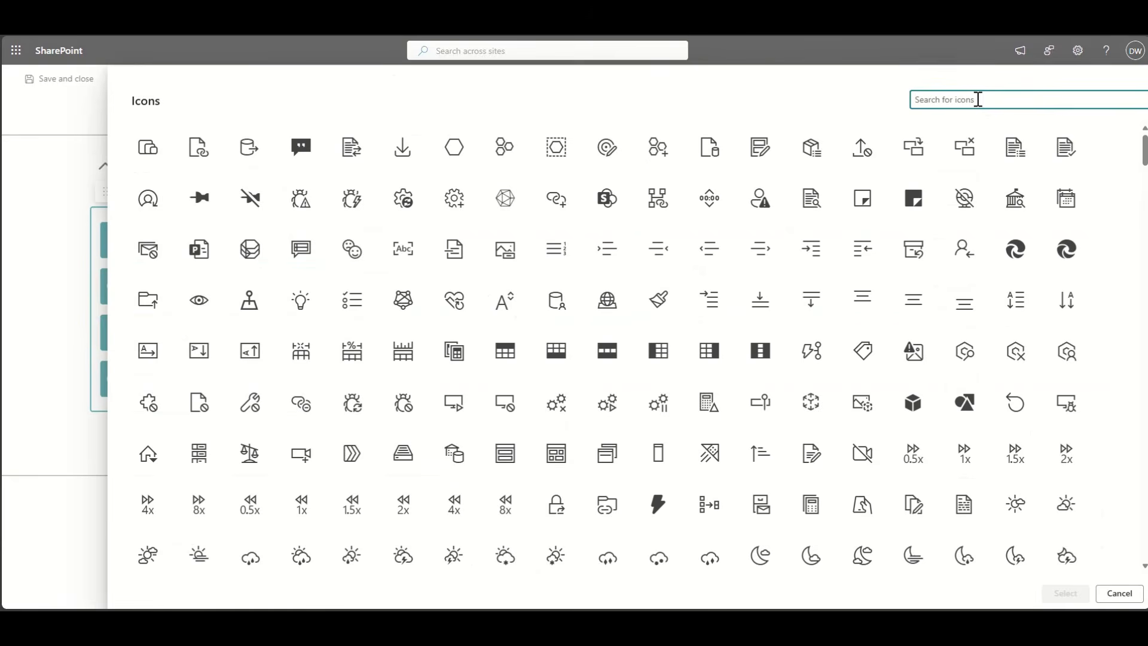
- Browse the icon library for an icon that suits the Expired link, searching for "caution", "danger" and "icon", and clear the search
{"action": "scroll", "coordinate": [724, 263], "scroll_direction": "down", "scroll_amount": 8}
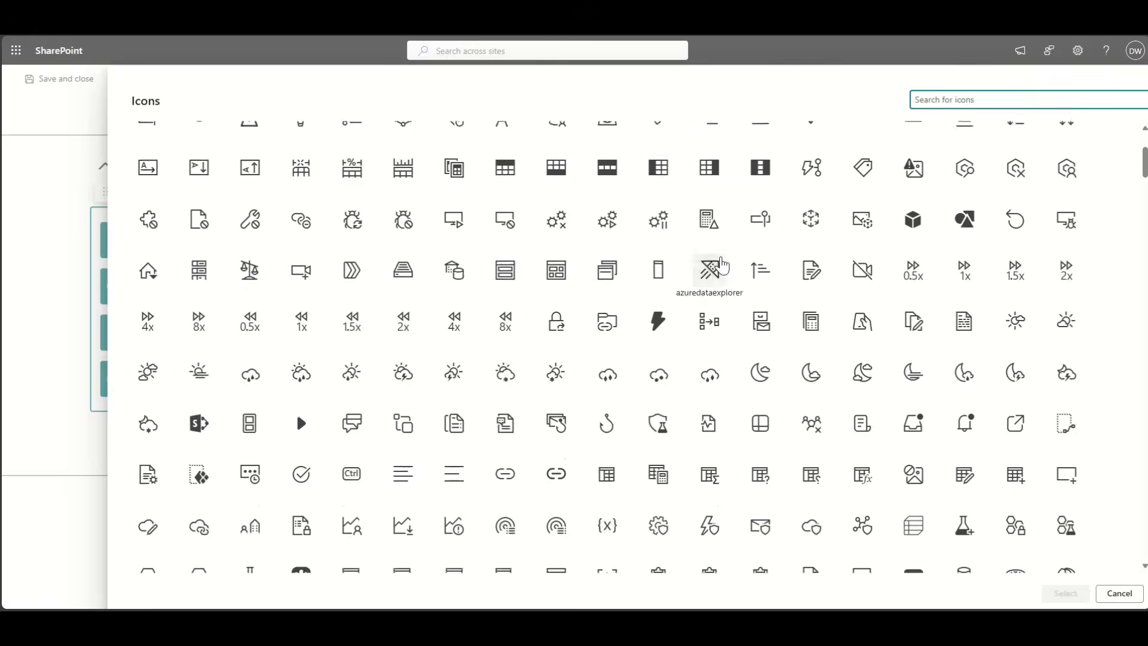
{"action": "scroll", "coordinate": [722, 264], "scroll_direction": "down", "scroll_amount": 10}
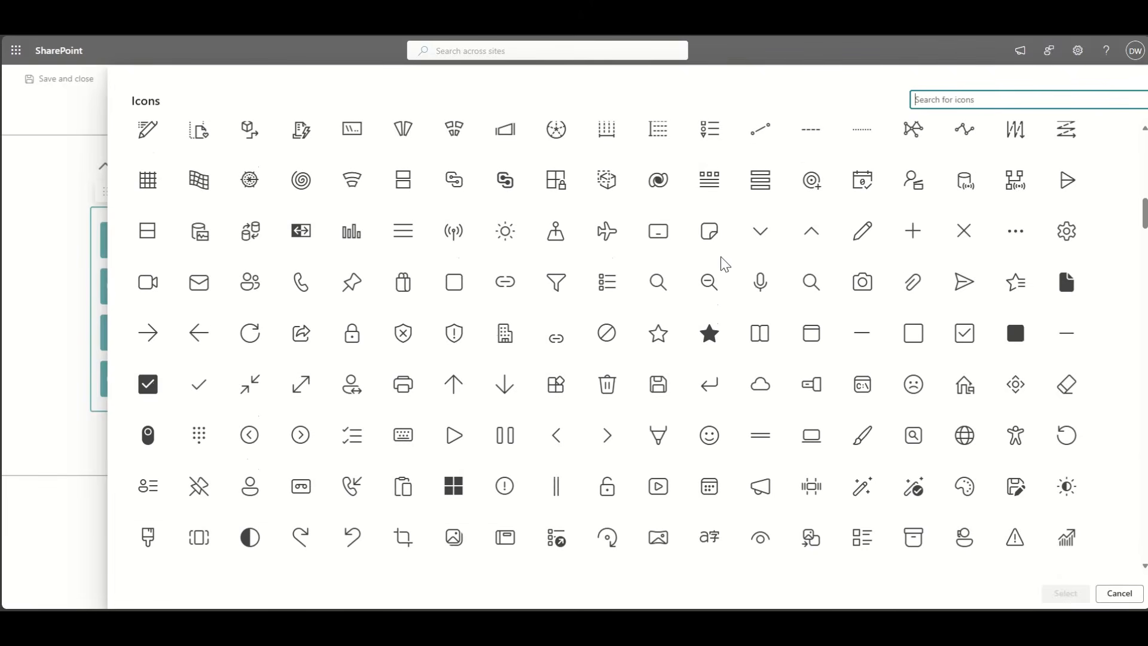
{"action": "scroll", "coordinate": [725, 264], "scroll_direction": "down", "scroll_amount": 1}
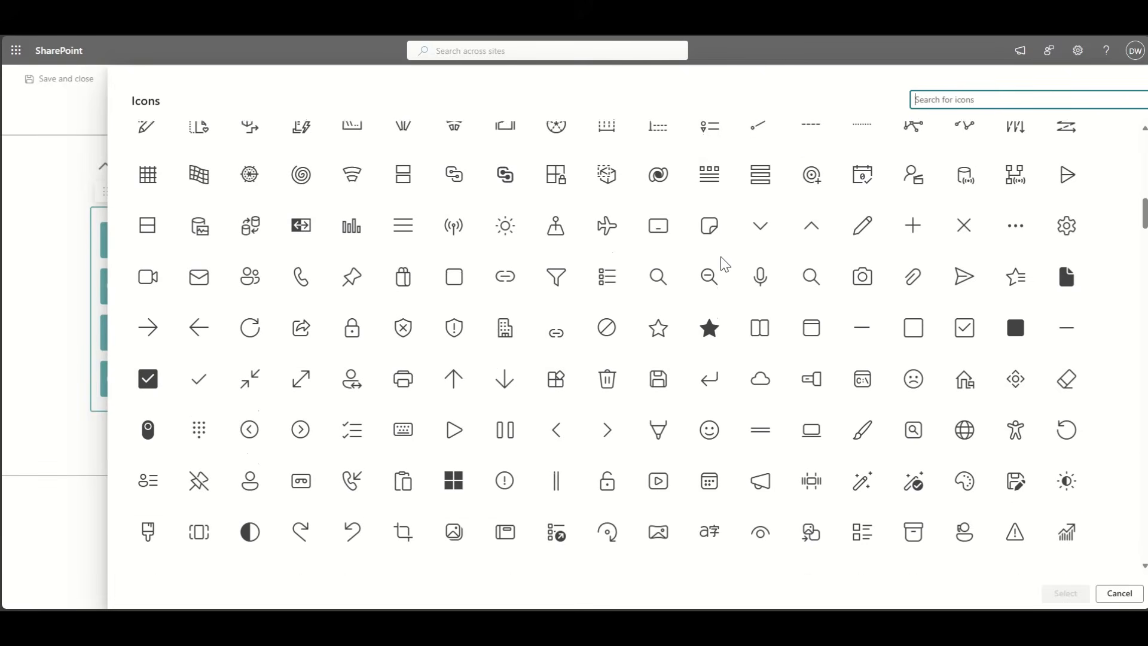
{"action": "scroll", "coordinate": [724, 265], "scroll_direction": "down", "scroll_amount": 2}
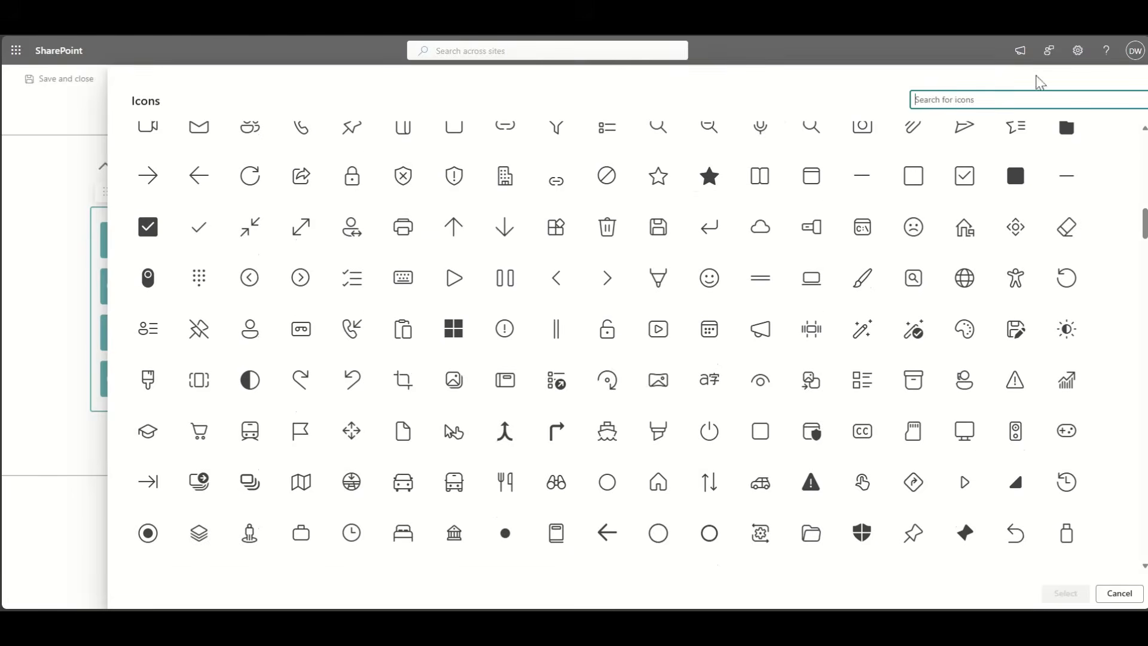
{"action": "type", "text": "caution"}
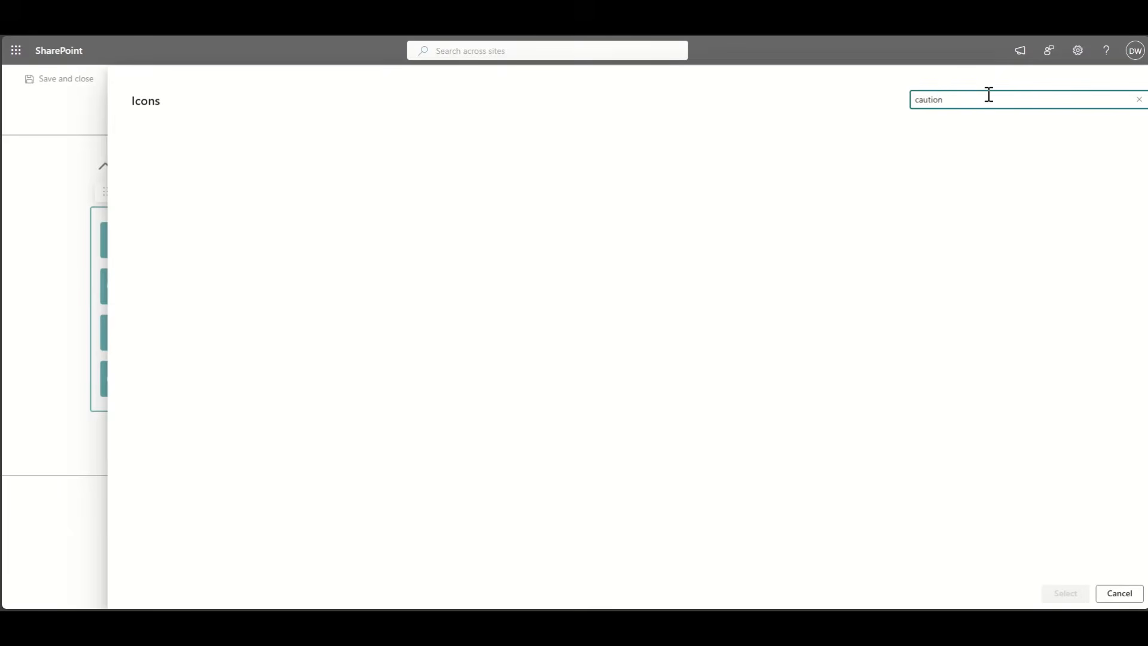
{"action": "double_click", "coordinate": [989, 95]}
{"action": "type", "text": "danger"}
{"action": "double_click", "coordinate": [989, 94]}
{"action": "key", "text": "BackSpace"}
{"action": "type", "text": "icon"}
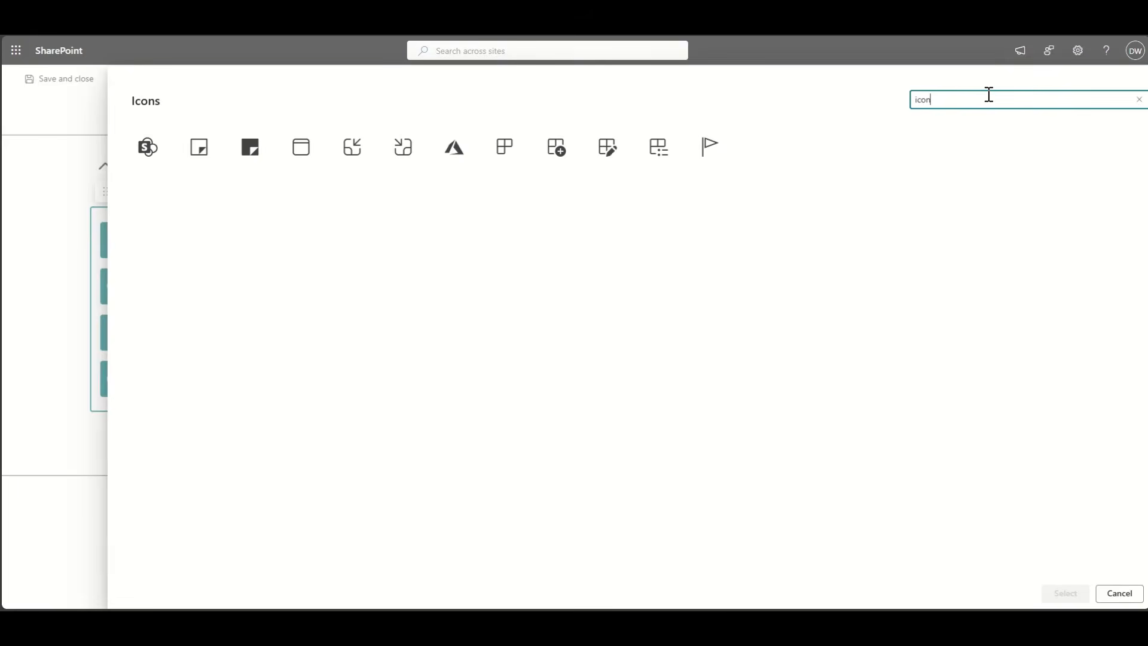
{"action": "key", "text": "BackSpace"}
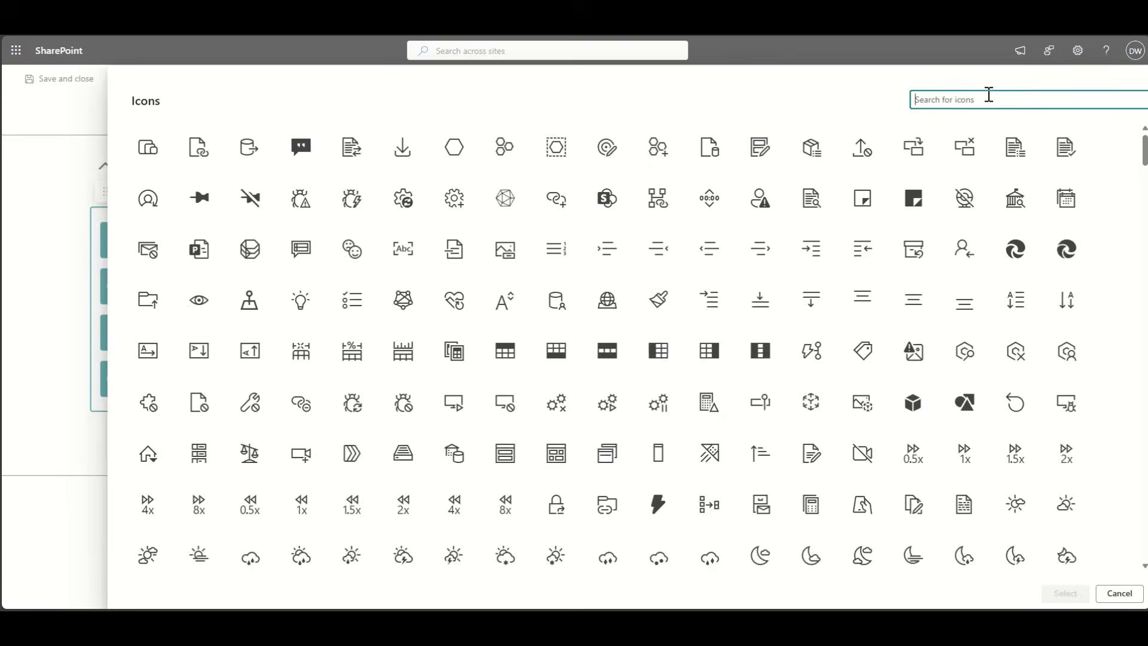
- Set the Expired link's thumbnail to the important exclamation-mark icon from the full icon library
{"action": "scroll", "coordinate": [647, 345], "scroll_direction": "down", "scroll_amount": 1}
{"action": "scroll", "coordinate": [648, 346], "scroll_direction": "down", "scroll_amount": 8}
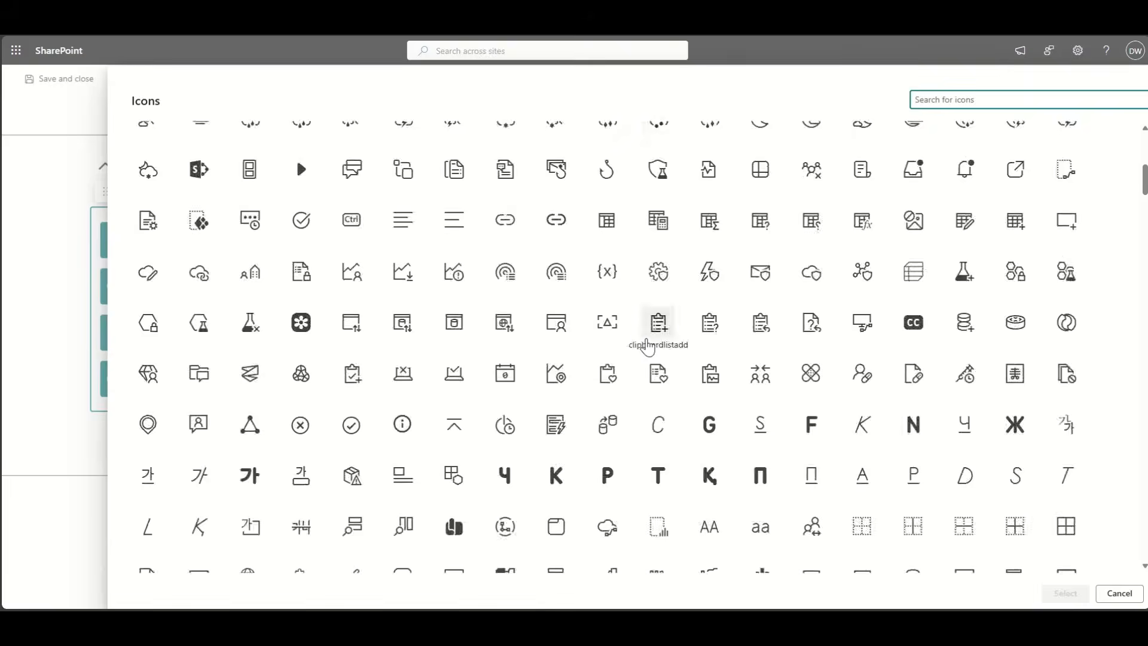
{"action": "scroll", "coordinate": [652, 342], "scroll_direction": "down", "scroll_amount": 5}
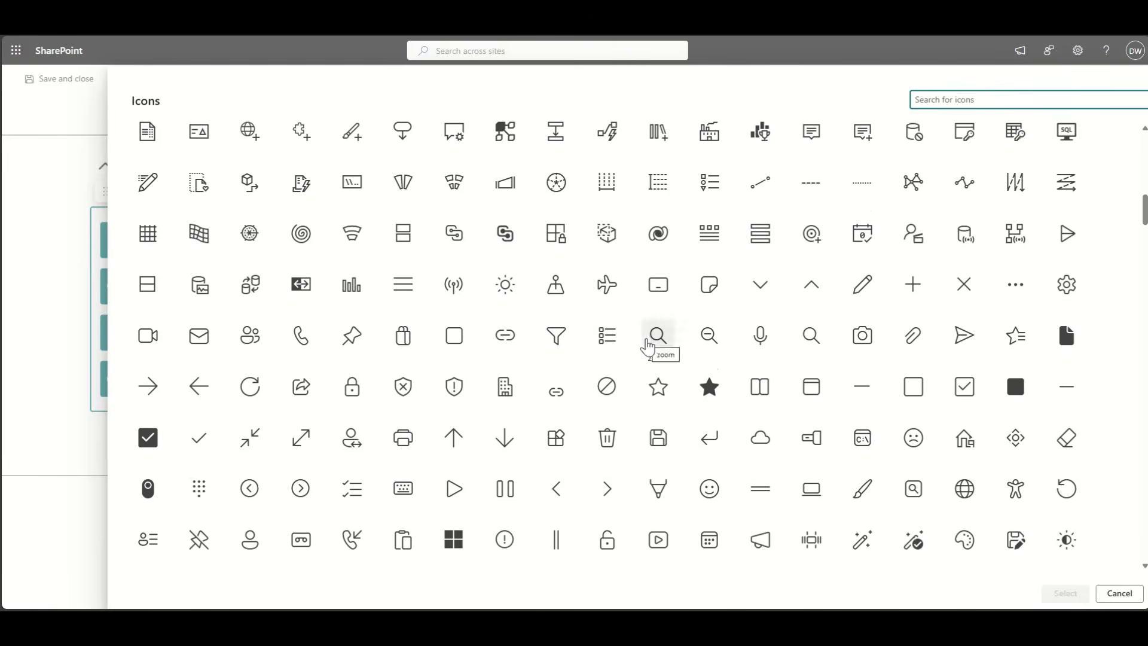
{"action": "scroll", "coordinate": [526, 421], "scroll_direction": "down", "scroll_amount": 3}
{"action": "scroll", "coordinate": [529, 424], "scroll_direction": "down", "scroll_amount": 6}
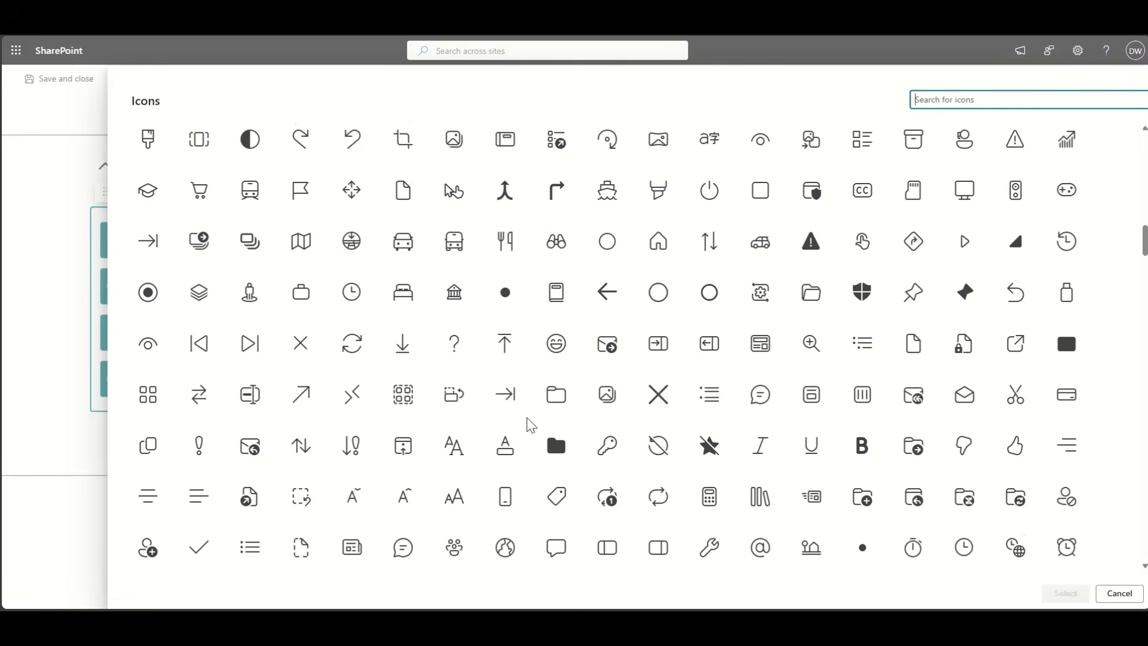
{"action": "left_click", "coordinate": [199, 445]}
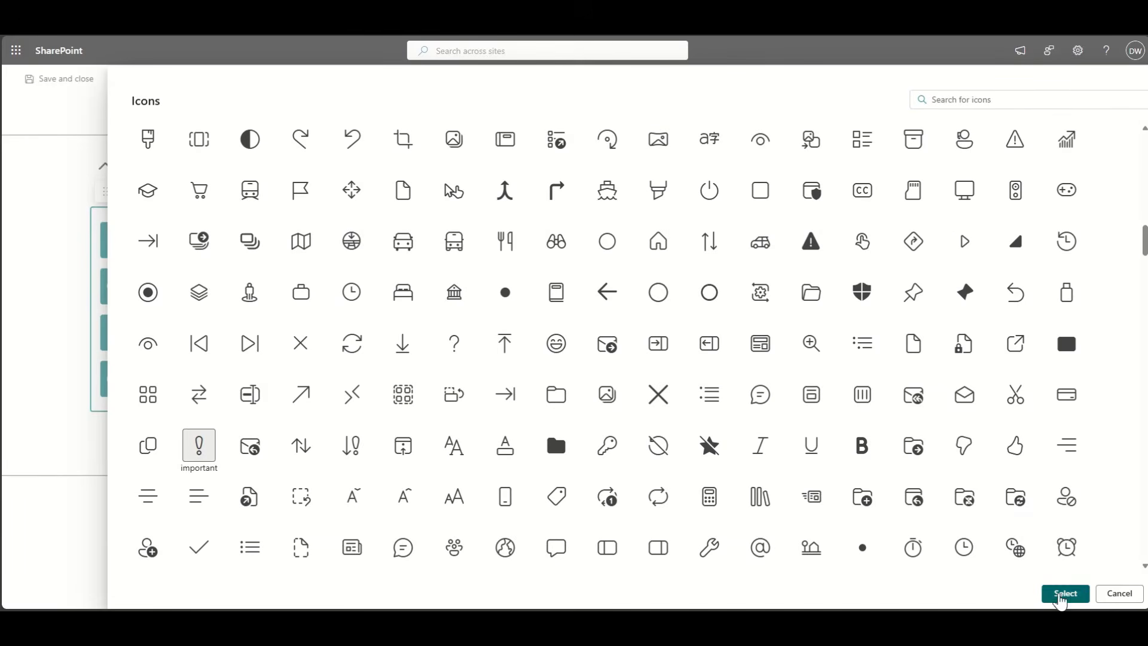
{"action": "left_click", "coordinate": [1063, 594]}
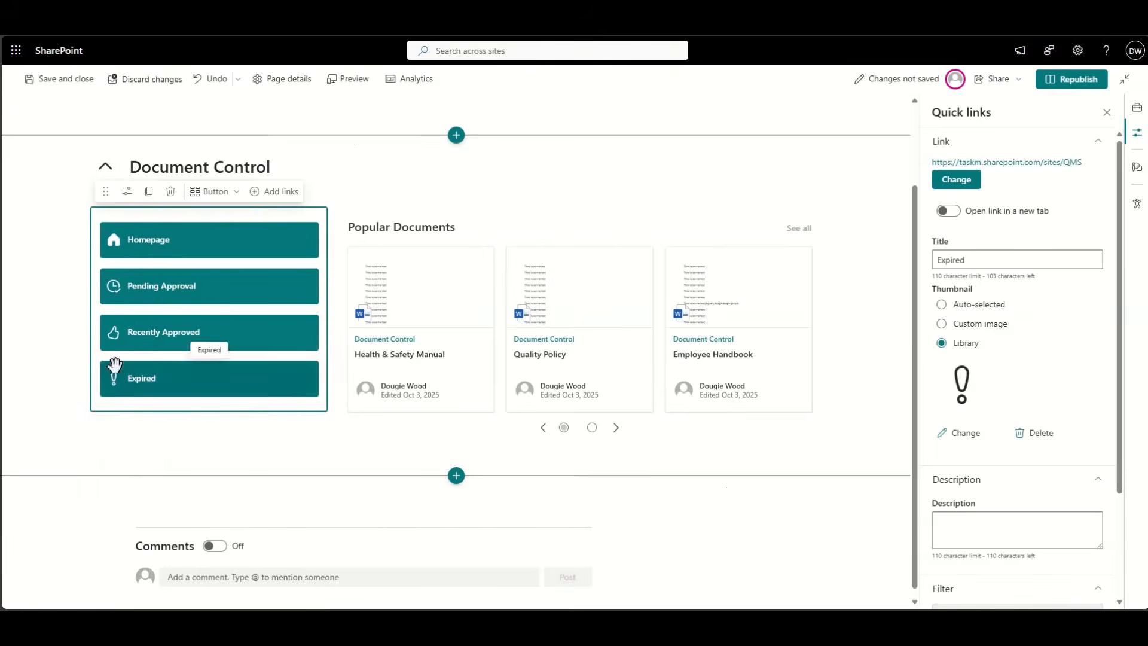
- Apply the Soft shading theme color to the Document Control section and republish the page
{"action": "scroll", "coordinate": [22, 333], "scroll_direction": "up", "scroll_amount": 2}
{"action": "left_click", "coordinate": [37, 286]}
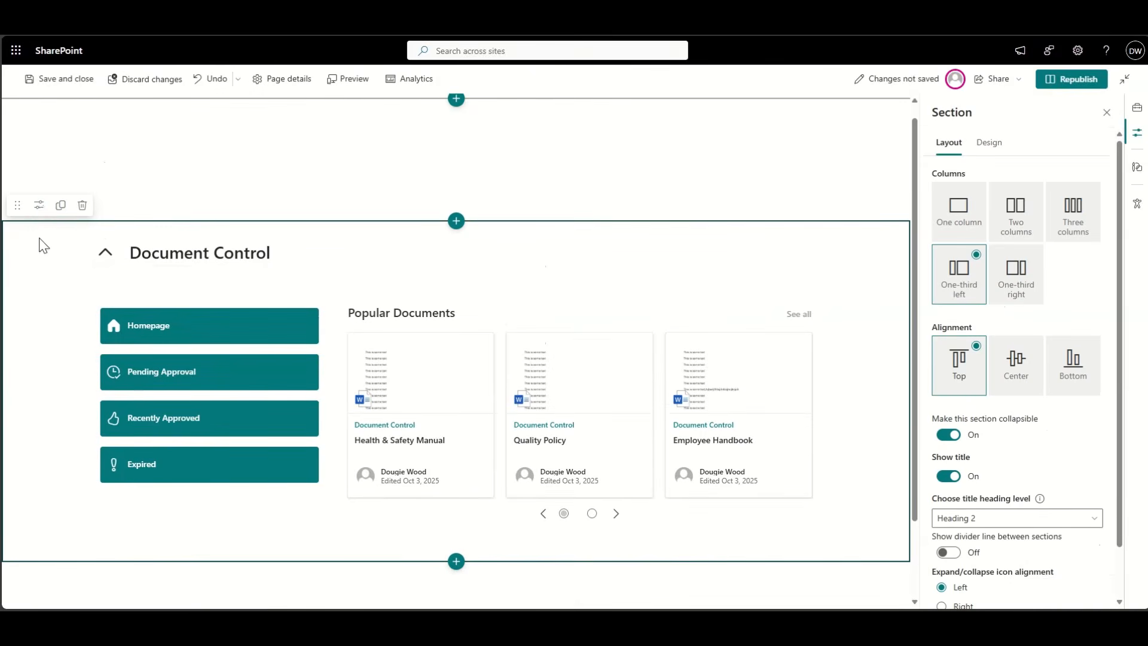
{"action": "left_click", "coordinate": [991, 144]}
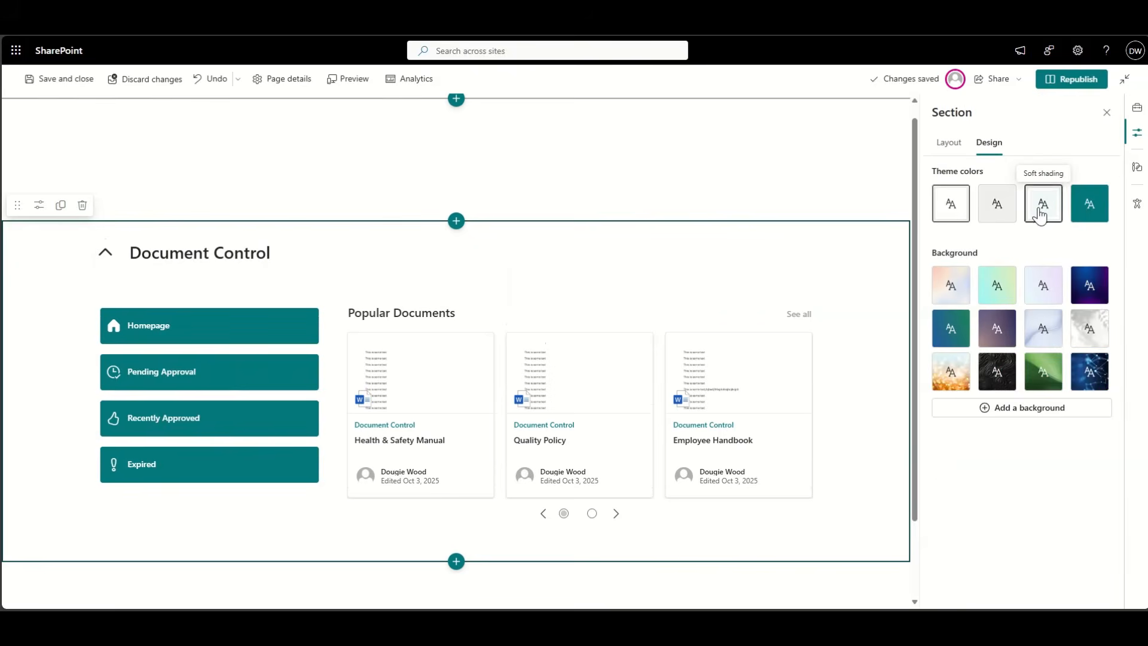
{"action": "left_click", "coordinate": [1040, 206]}
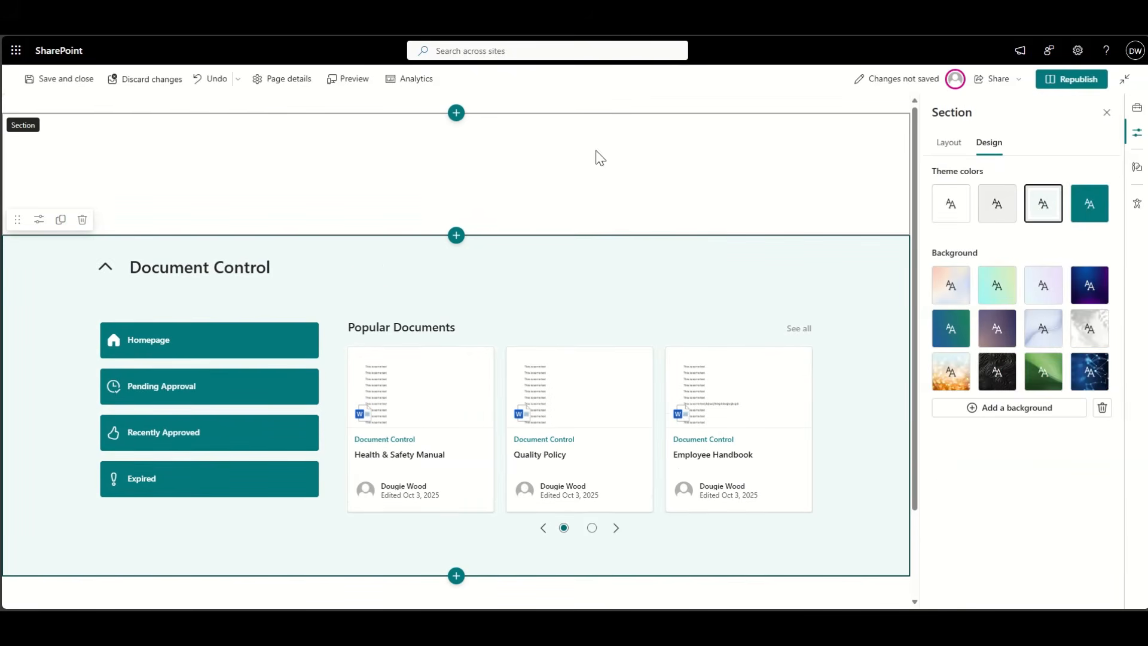
{"action": "scroll", "coordinate": [44, 451], "scroll_direction": "down", "scroll_amount": 1}
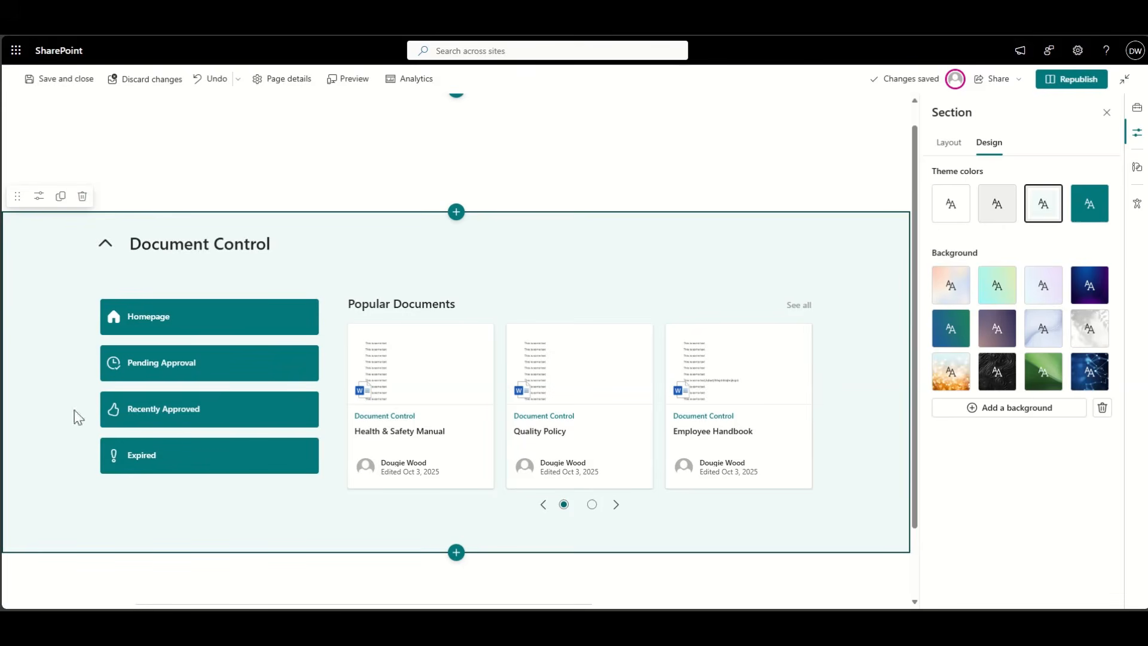
{"action": "left_click", "coordinate": [1077, 83]}
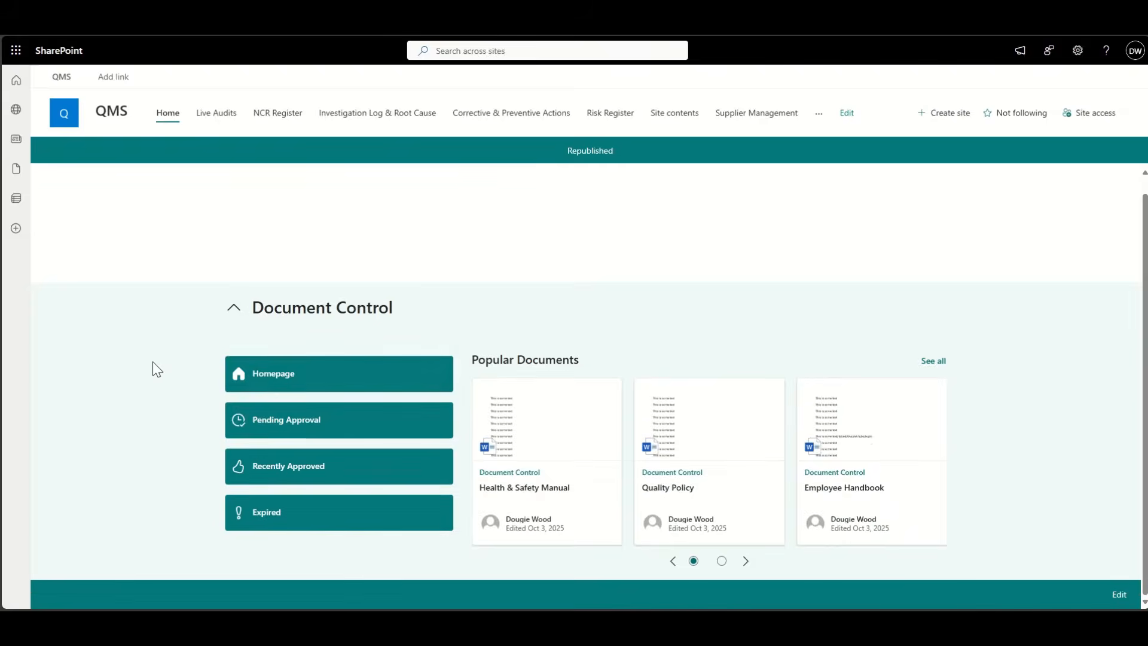
- Test the Homepage quick link to the Document Control site and return to the QMS home page
{"action": "left_click", "coordinate": [290, 382]}
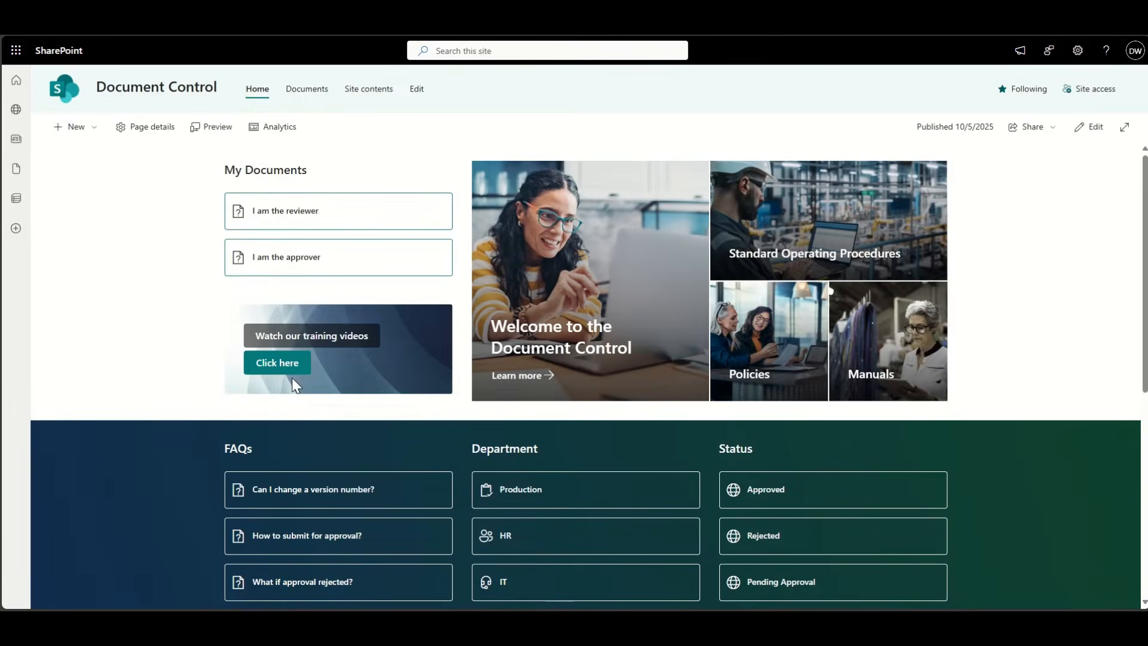
{"action": "key", "text": "alt+Left"}
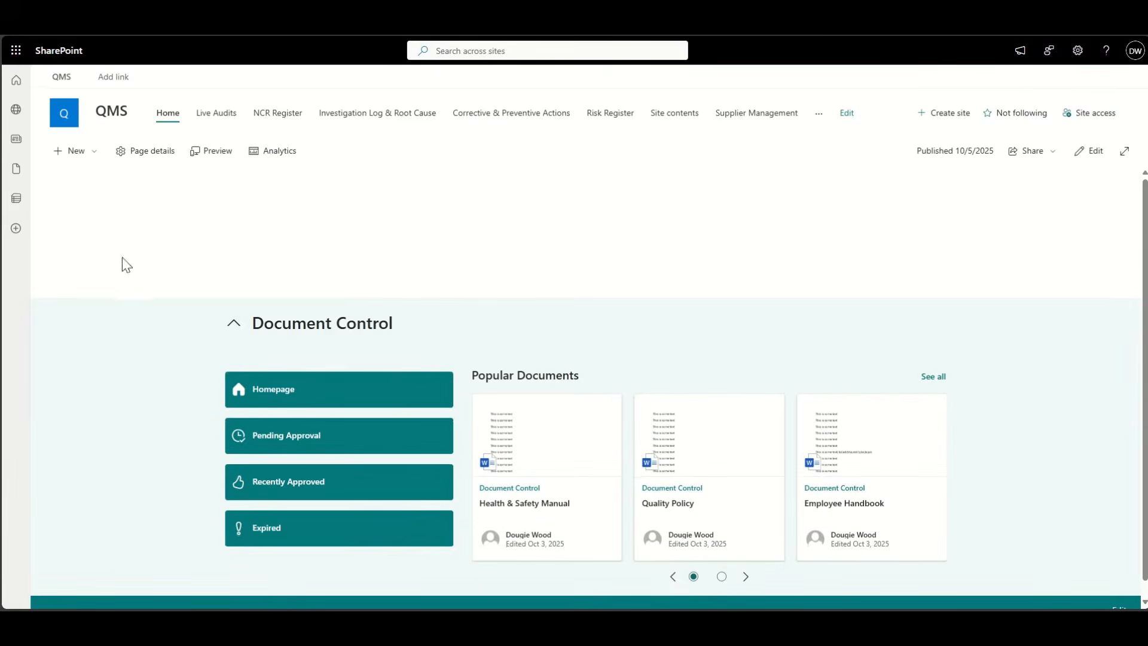
{"action": "scroll", "coordinate": [166, 359], "scroll_direction": "down", "scroll_amount": 1}
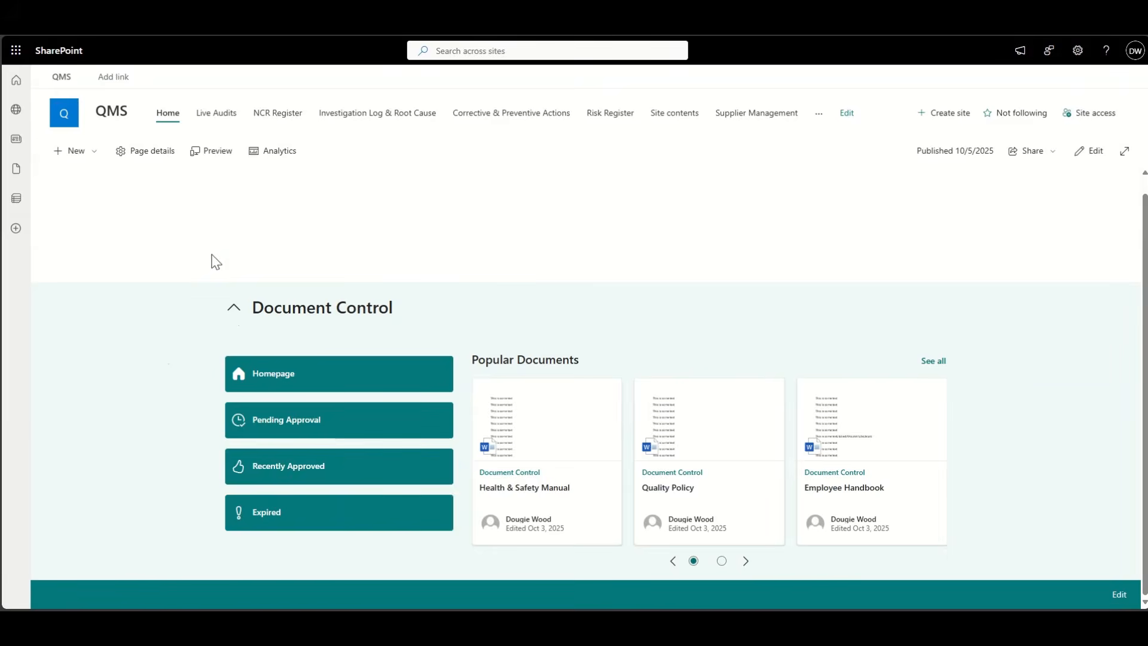
{"action": "left_click", "coordinate": [274, 375]}
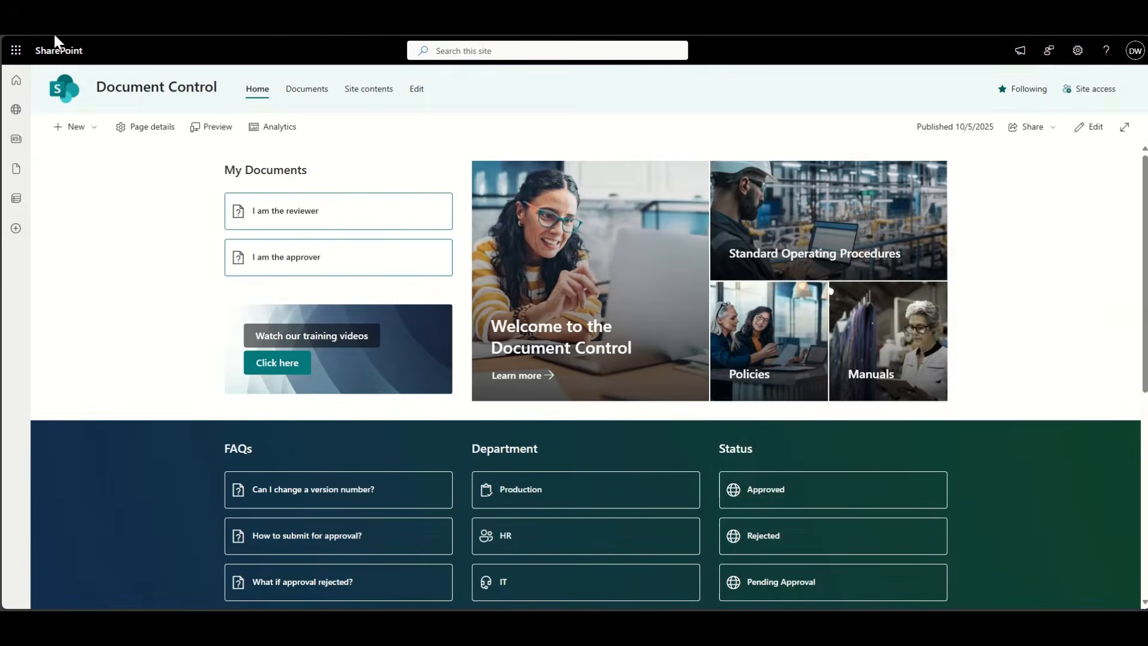
{"action": "left_click", "coordinate": [10, 32]}
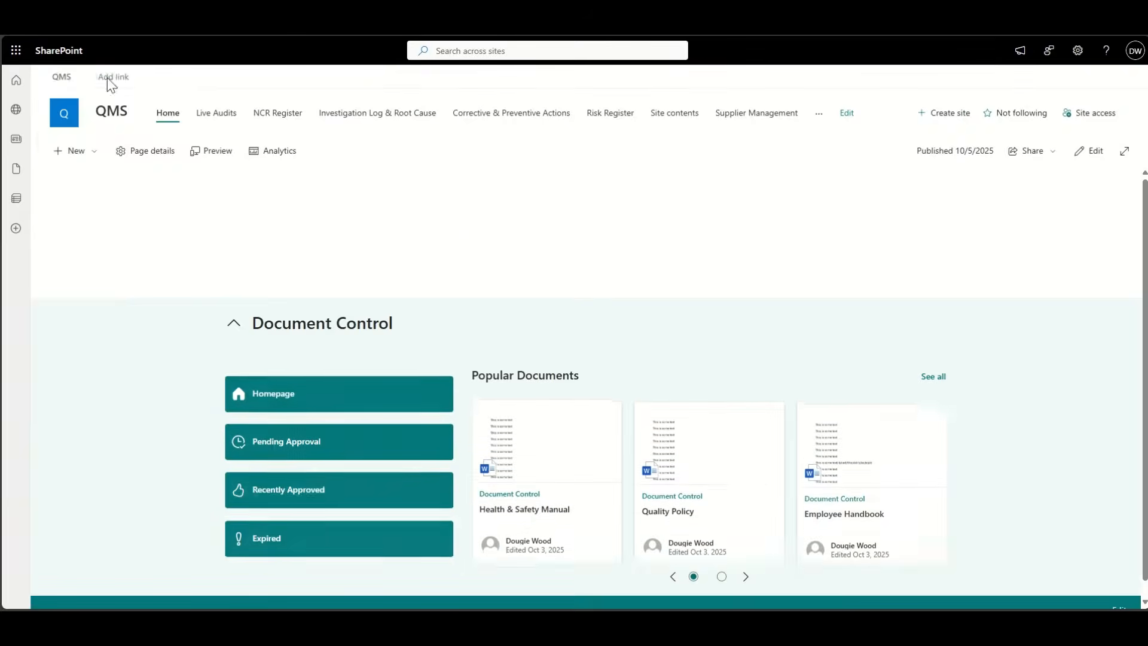
{"action": "left_click", "coordinate": [113, 78]}
{"action": "left_click", "coordinate": [99, 105]}
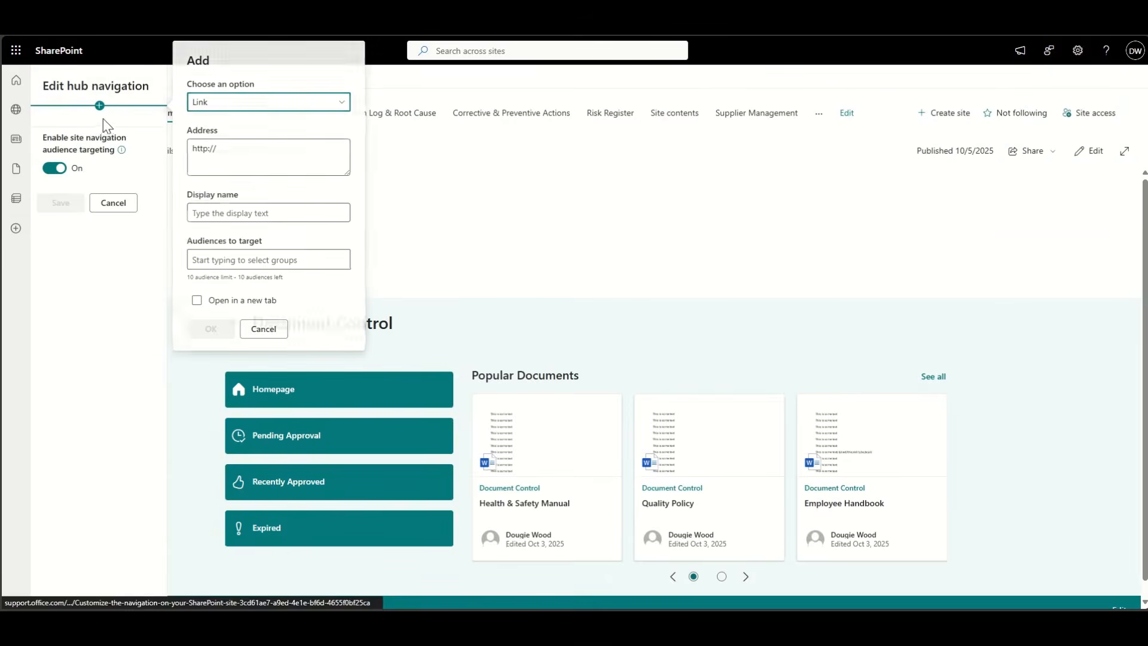
{"action": "left_click", "coordinate": [262, 149]}
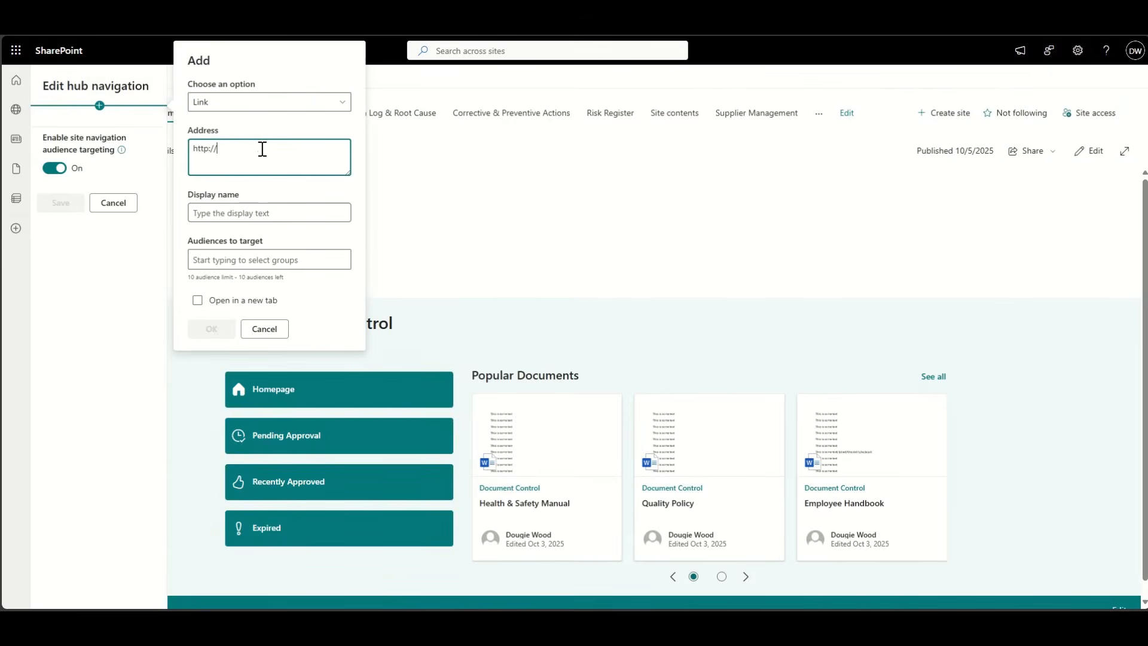
{"action": "triple_click", "coordinate": [262, 149]}
{"action": "left_click", "coordinate": [262, 149]}
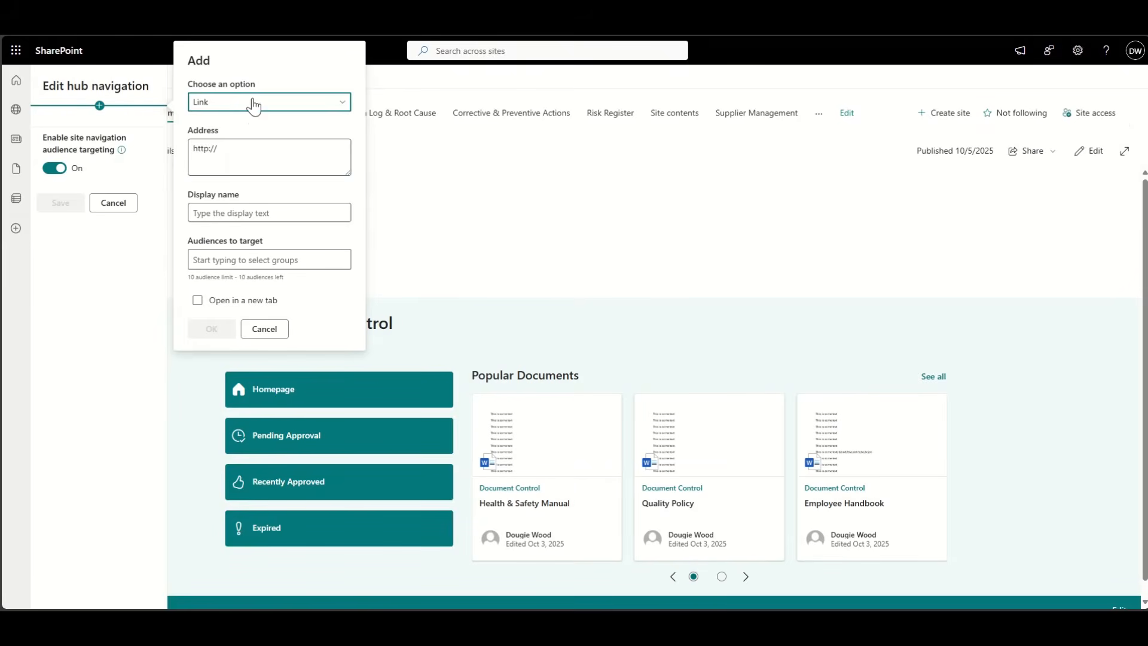
{"action": "left_click", "coordinate": [246, 161]}
{"action": "triple_click", "coordinate": [247, 161]}
{"action": "type", "text": "https://taskm.sharepoint.com/sites/DocumentControl"}
{"action": "left_click", "coordinate": [249, 206]}
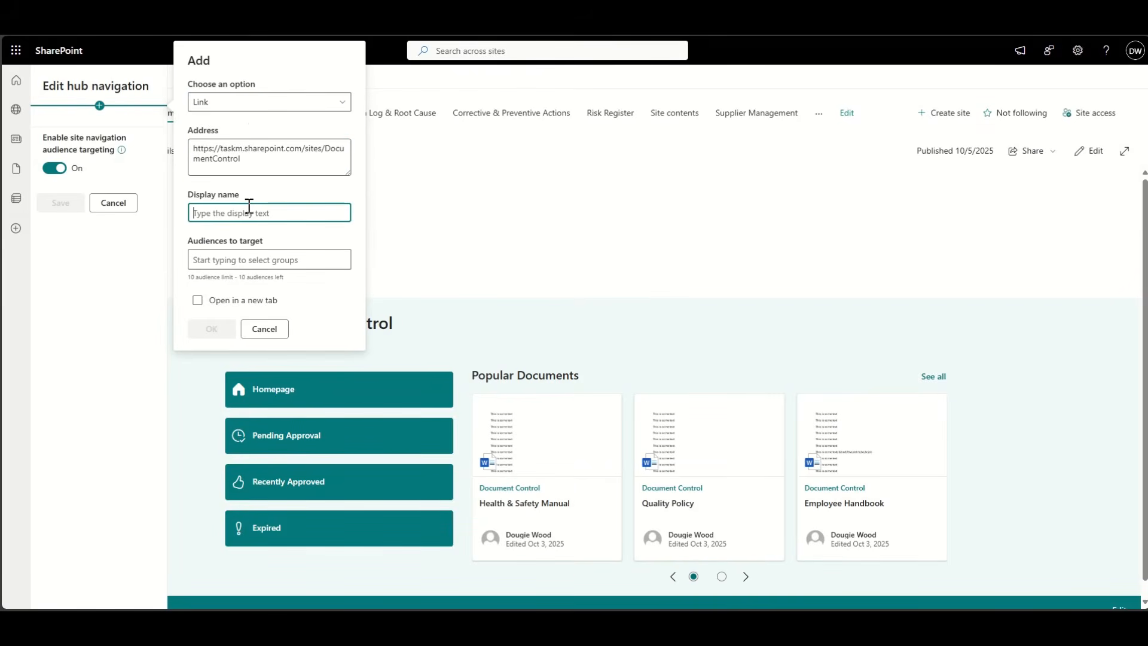
{"action": "type", "text": "Document Control"}
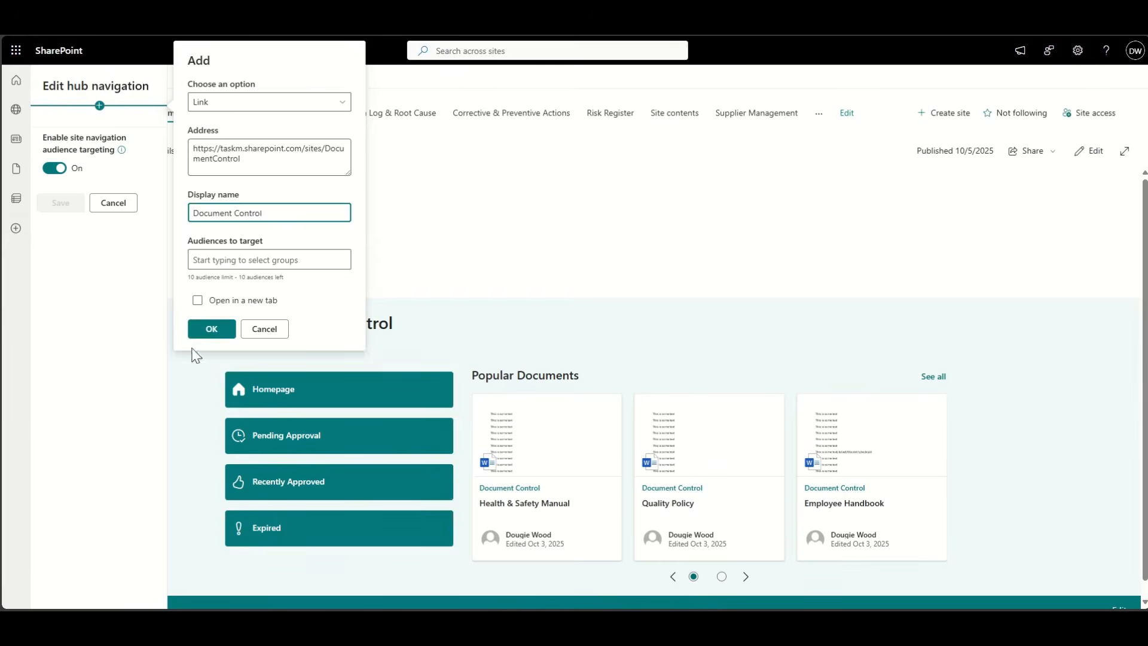
{"action": "left_click", "coordinate": [224, 333]}
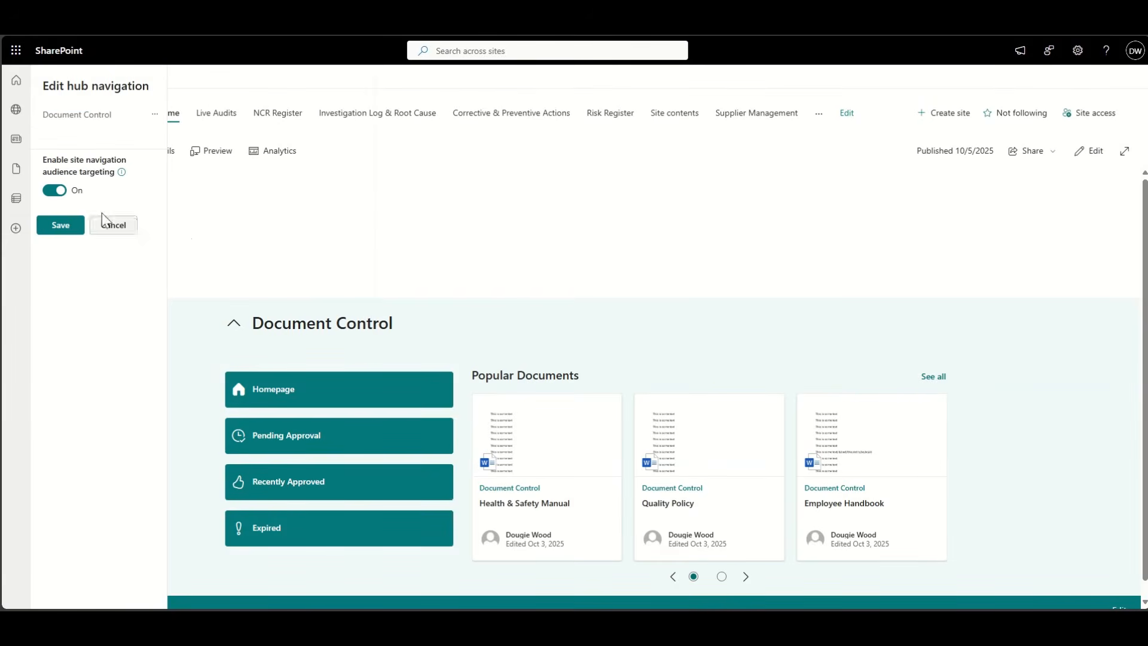
{"action": "left_click", "coordinate": [52, 225]}
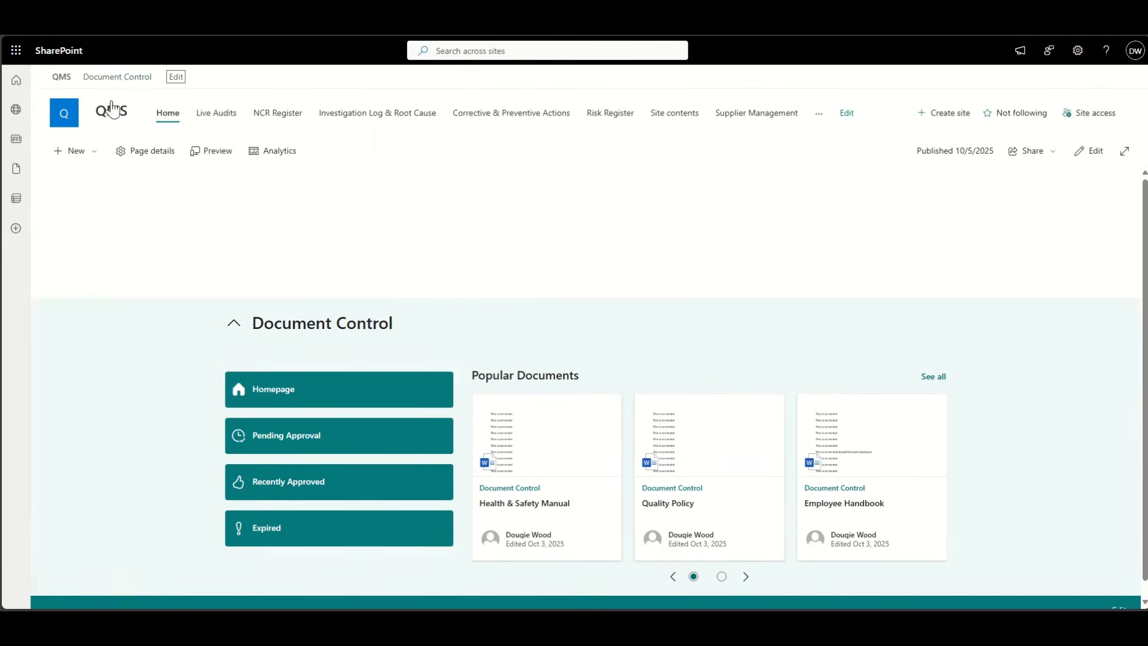
- Associate the Document Control site with the QMS hub in its site information, save, and return to the QMS home page
{"action": "left_click", "coordinate": [120, 87]}
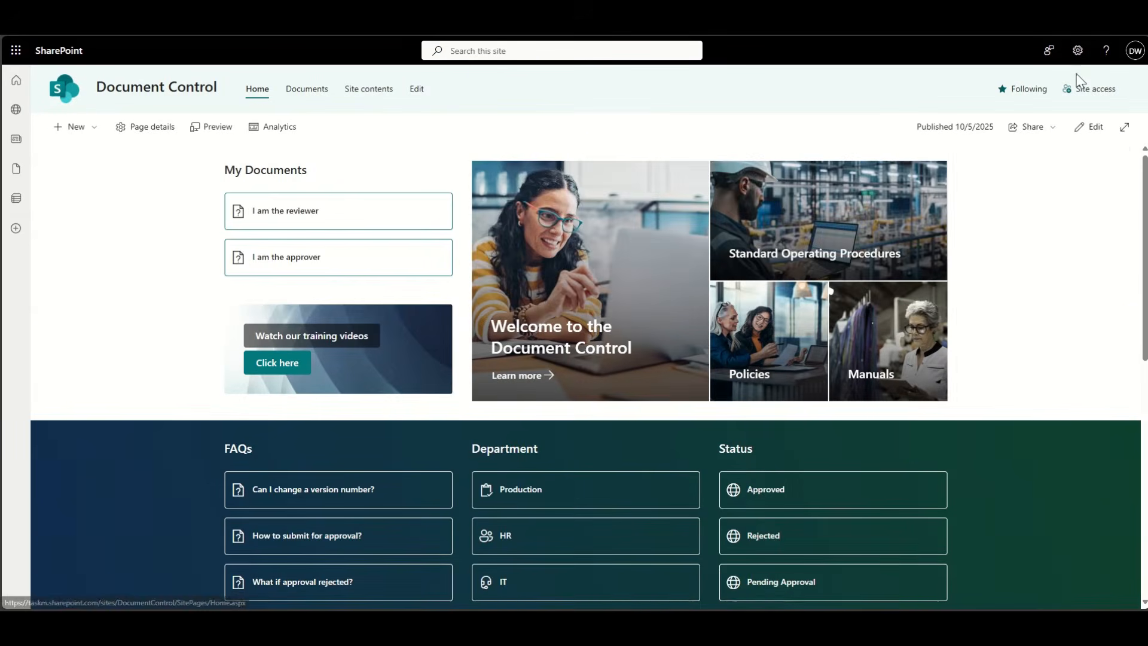
{"action": "left_click", "coordinate": [1077, 50]}
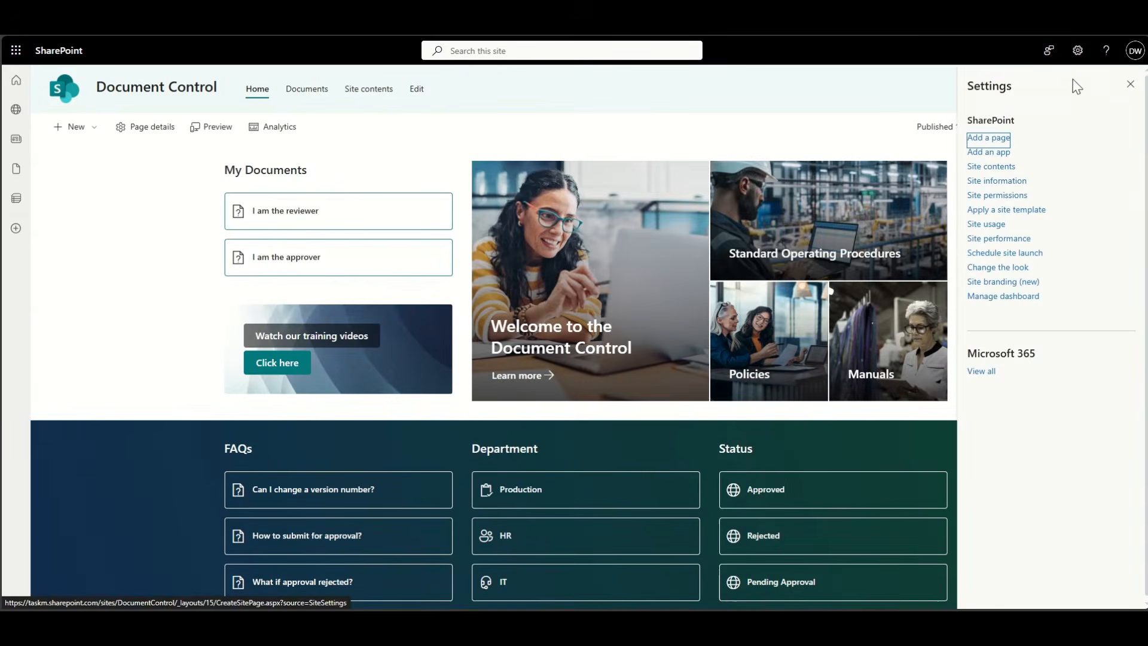
{"action": "left_click", "coordinate": [1014, 181]}
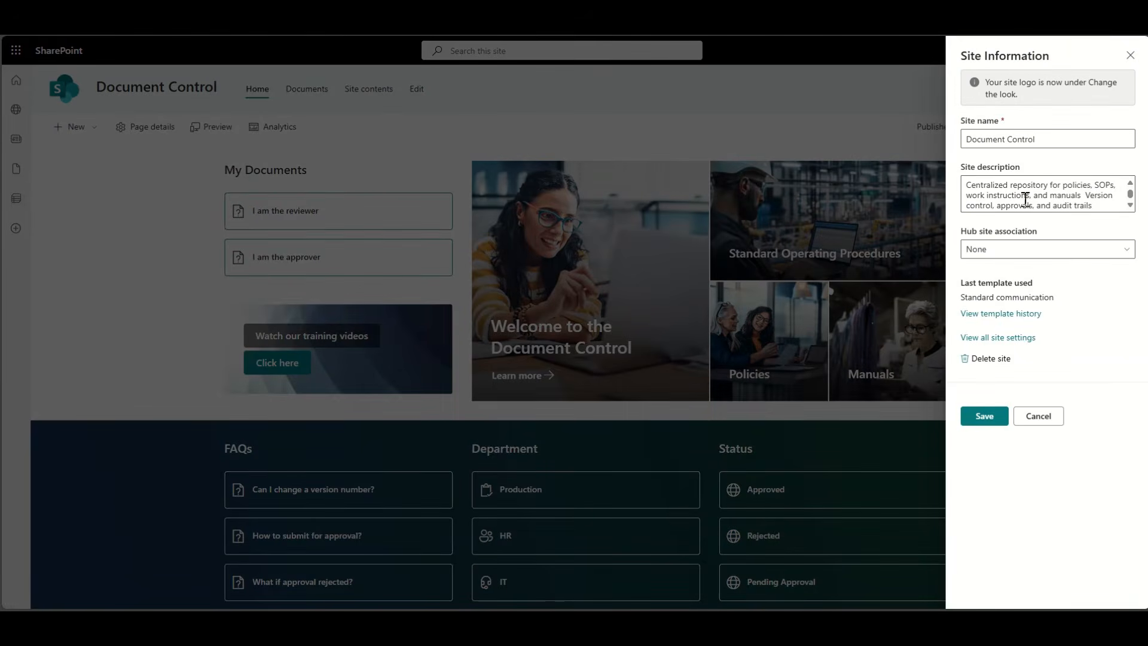
{"action": "left_click", "coordinate": [1037, 249]}
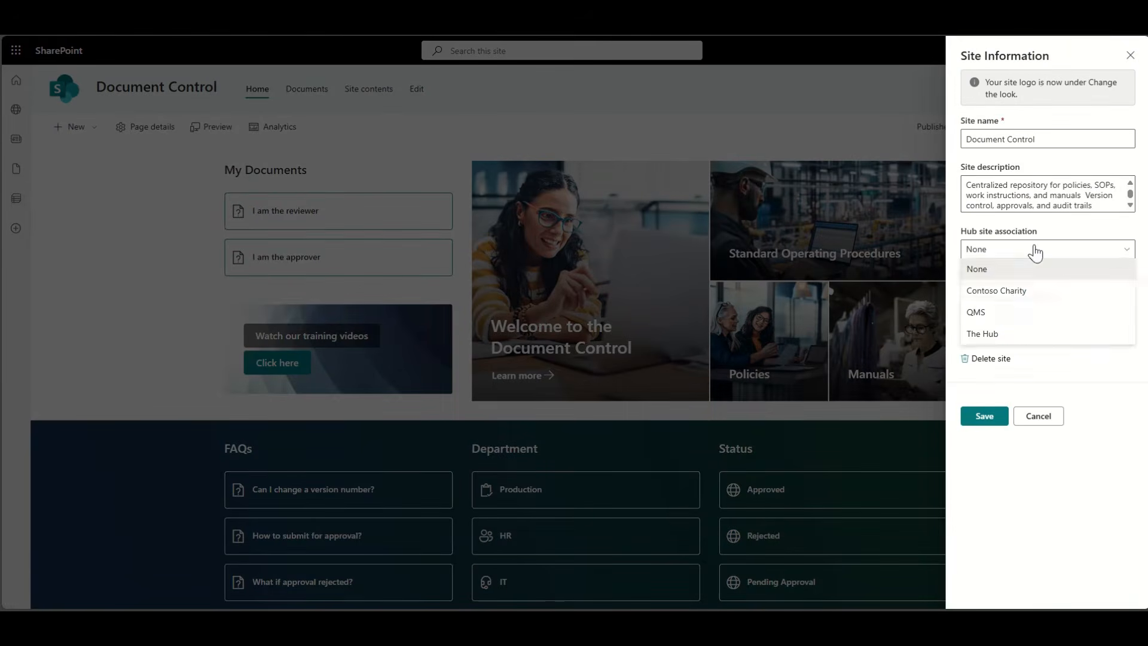
{"action": "left_click", "coordinate": [1019, 312]}
{"action": "left_click", "coordinate": [990, 439]}
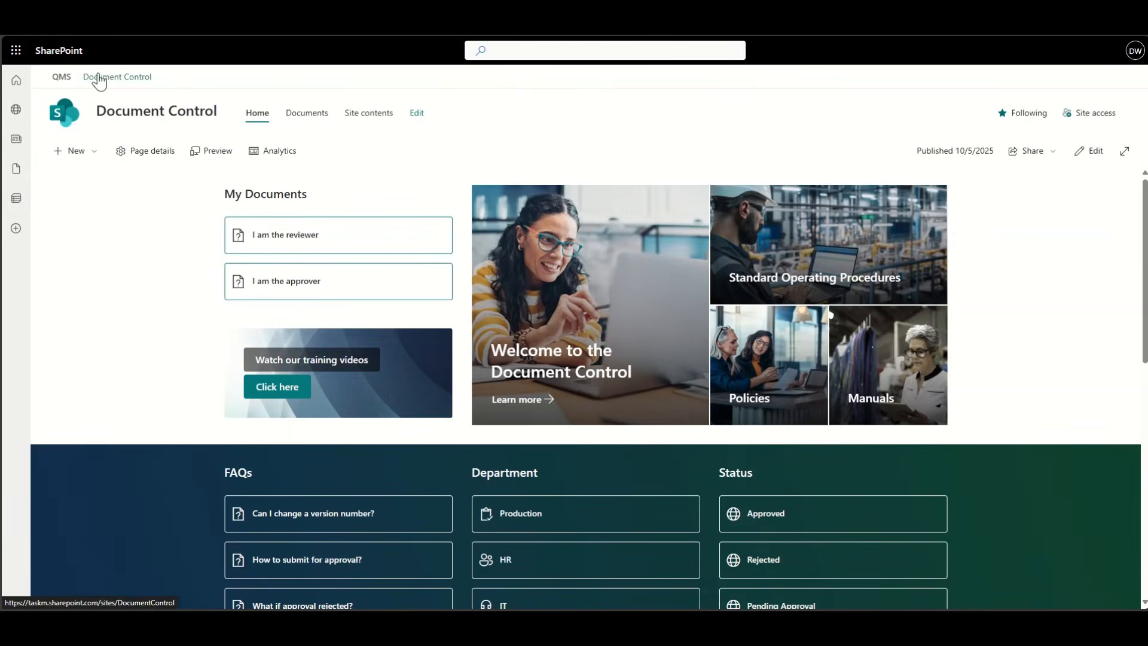
{"action": "left_click", "coordinate": [61, 78]}
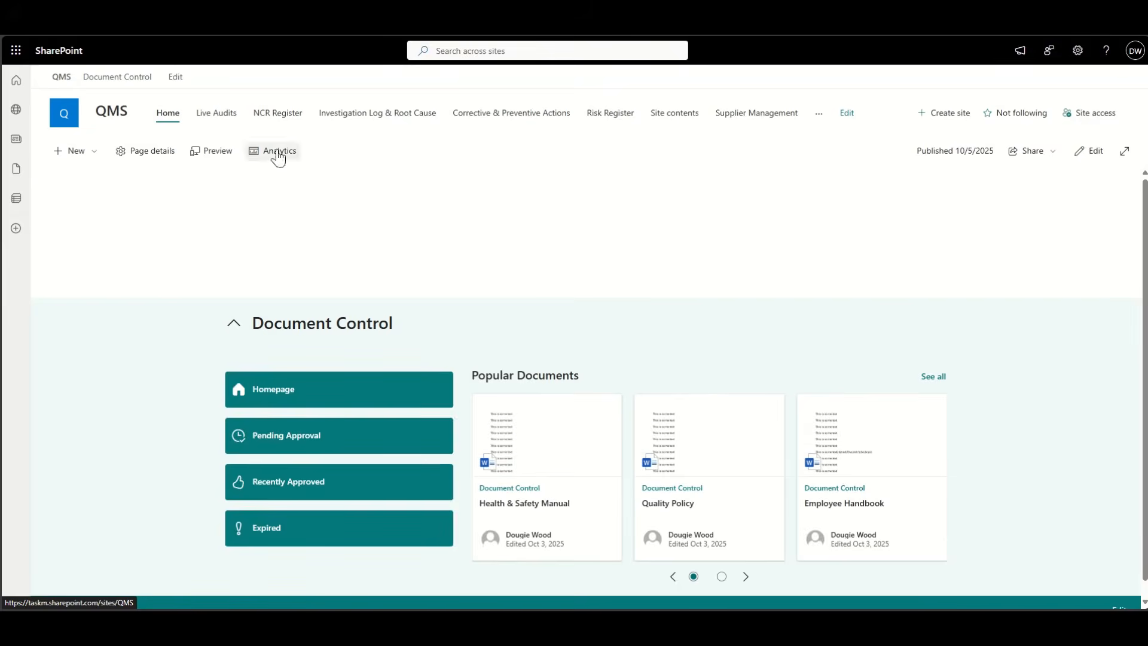
{"action": "scroll", "coordinate": [169, 404], "scroll_direction": "down", "scroll_amount": 1}
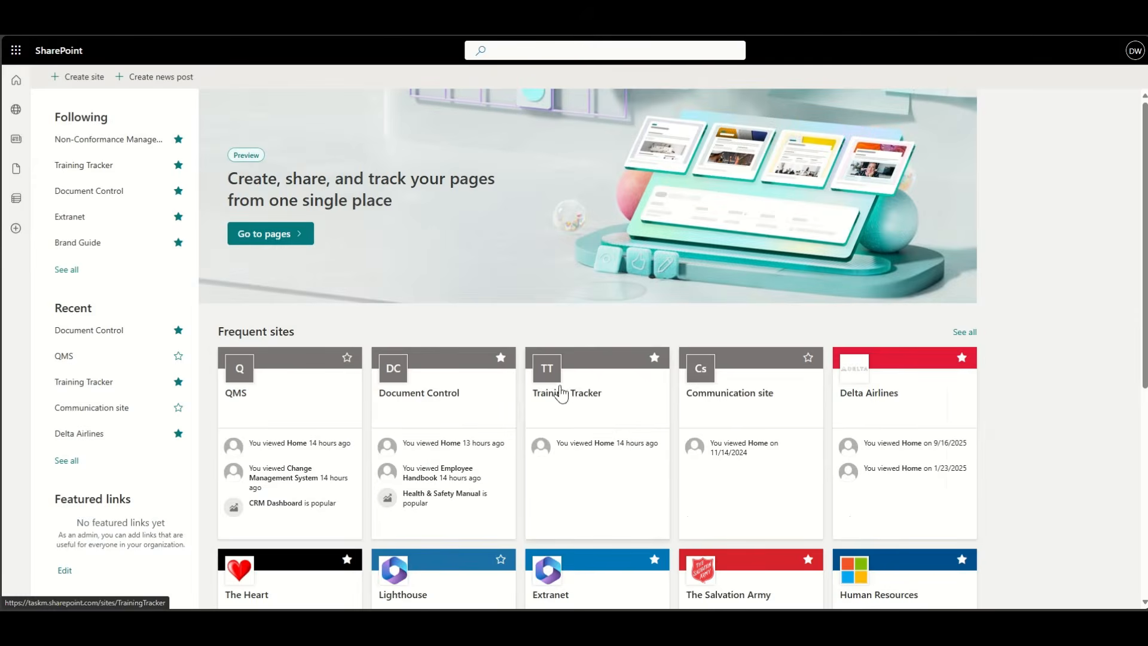
- Open the Training Tracker site and review its home page, from the banner tiles down to the additional resources
{"action": "left_click", "coordinate": [581, 399]}
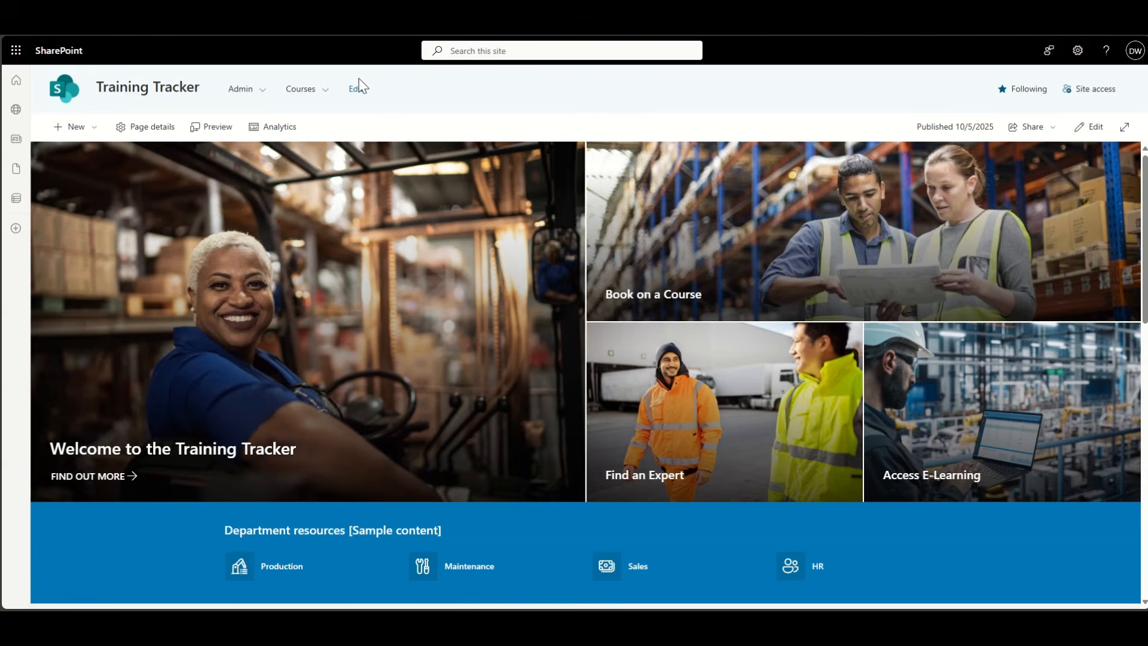
{"action": "left_click", "coordinate": [251, 91]}
{"action": "mouse_move", "coordinate": [330, 101]}
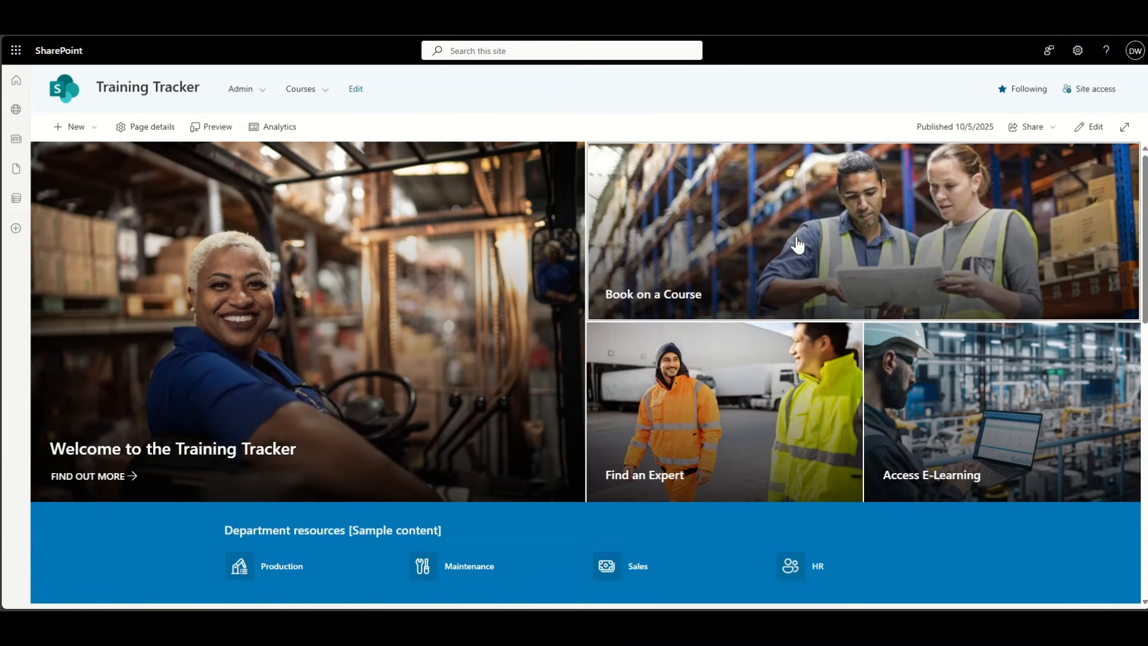
{"action": "scroll", "coordinate": [996, 413], "scroll_direction": "down", "scroll_amount": 3}
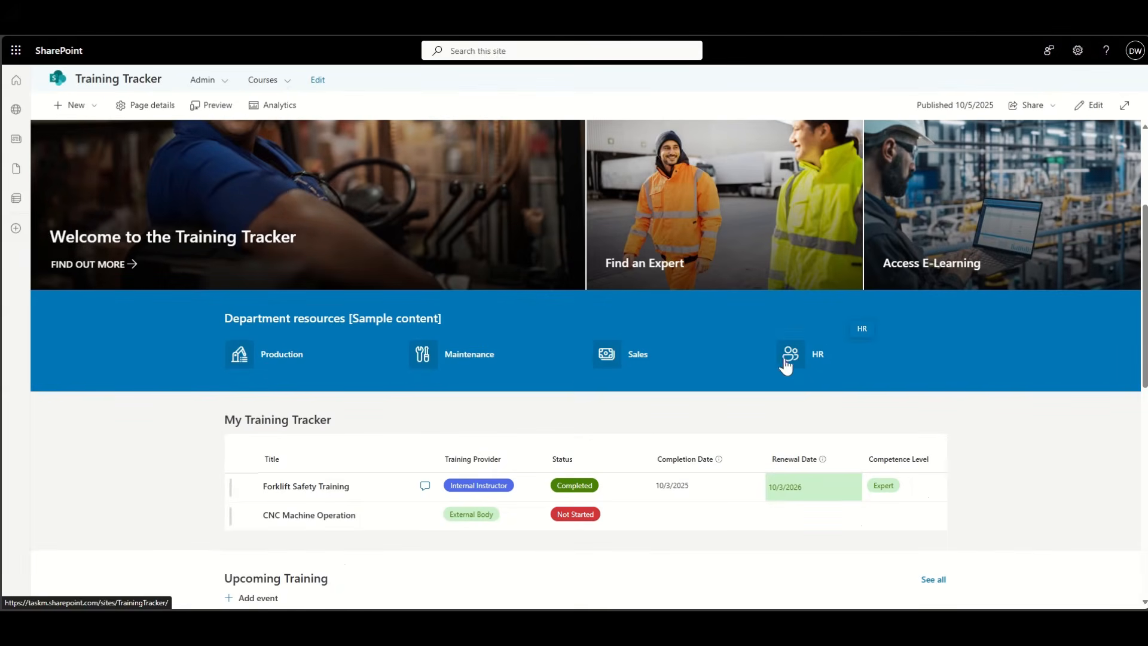
{"action": "scroll", "coordinate": [113, 464], "scroll_direction": "down", "scroll_amount": 2}
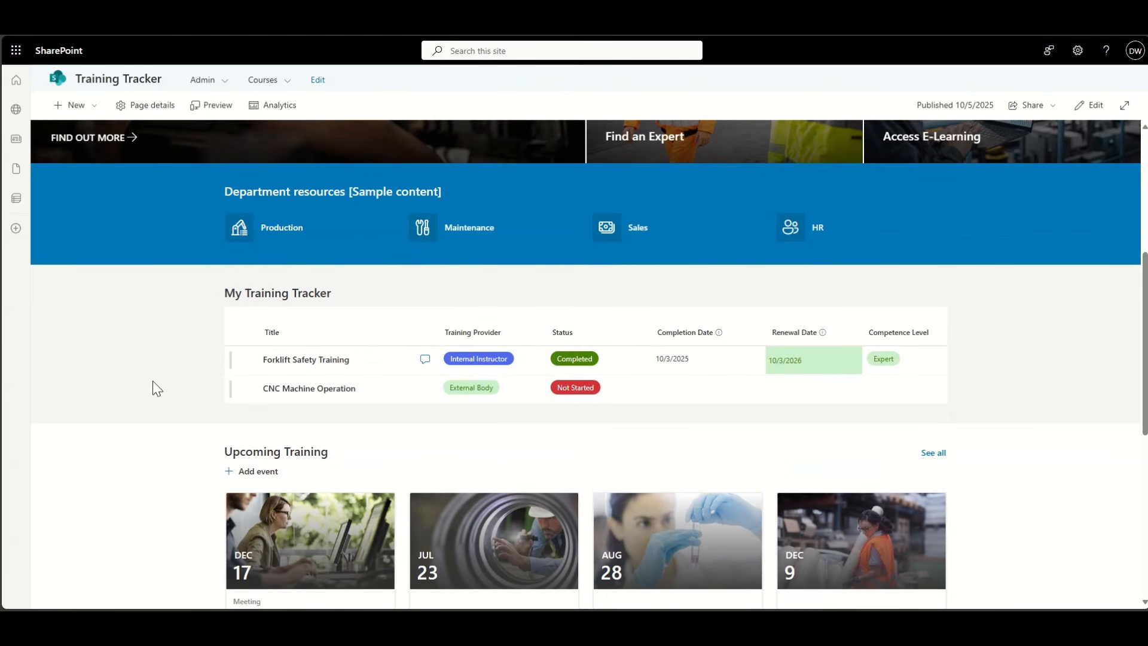
{"action": "scroll", "coordinate": [153, 383], "scroll_direction": "down", "scroll_amount": 5}
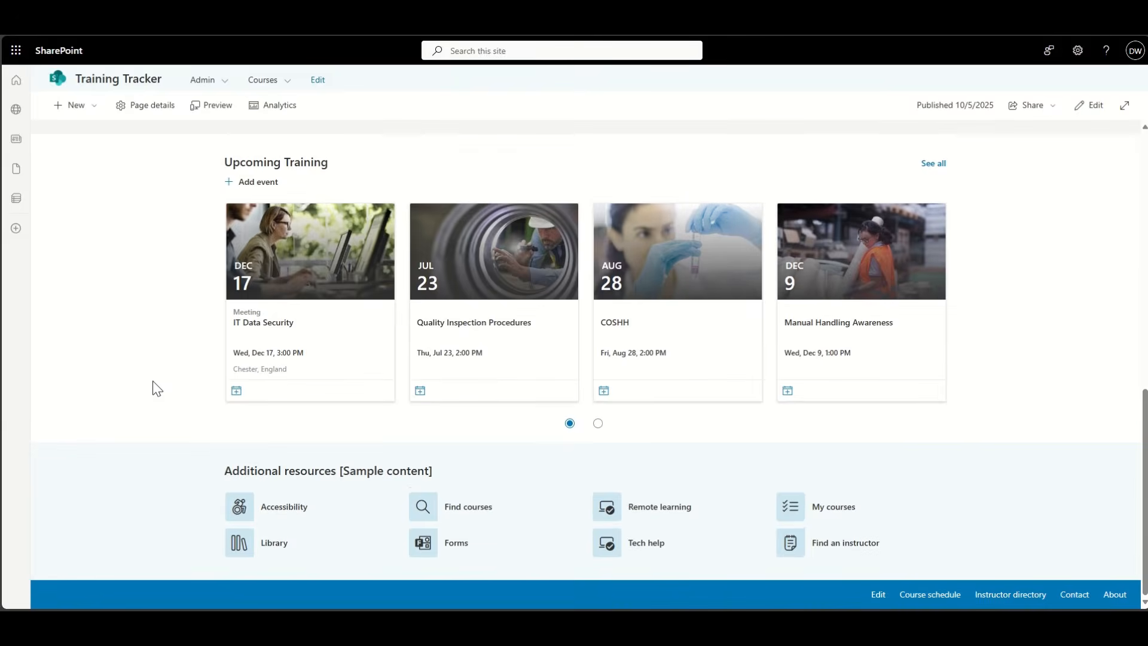
{"action": "scroll", "coordinate": [150, 299], "scroll_direction": "up", "scroll_amount": 10}
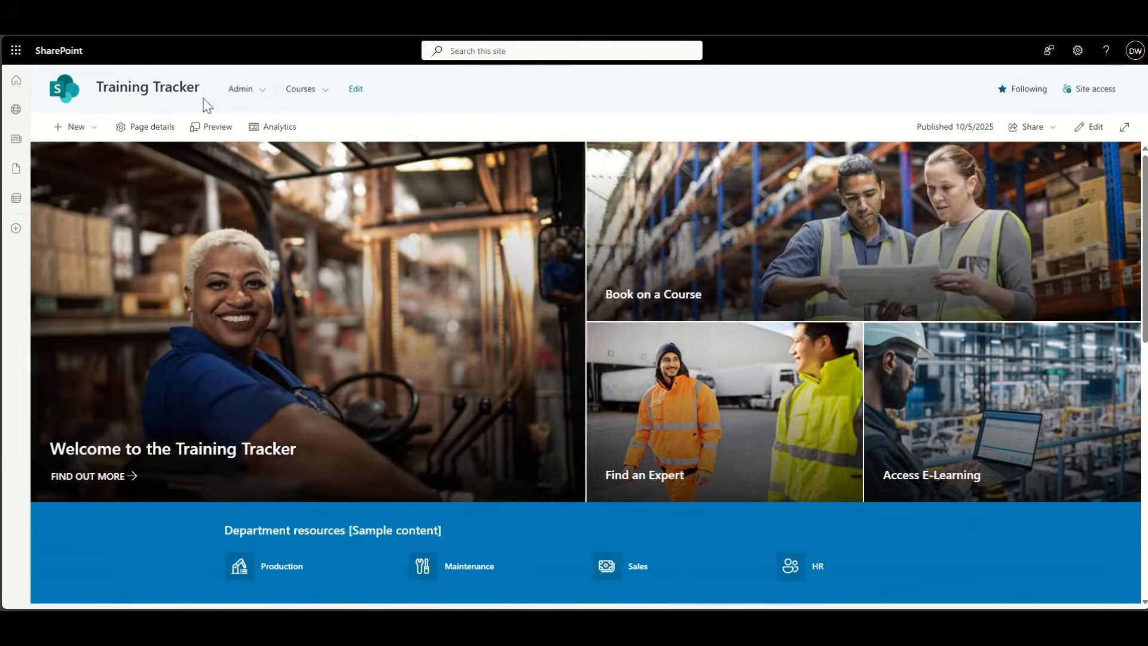
- Review the Training Tracker's Config, Employees and Tracker lists, and return to the site's home page
{"action": "mouse_move", "coordinate": [265, 96]}
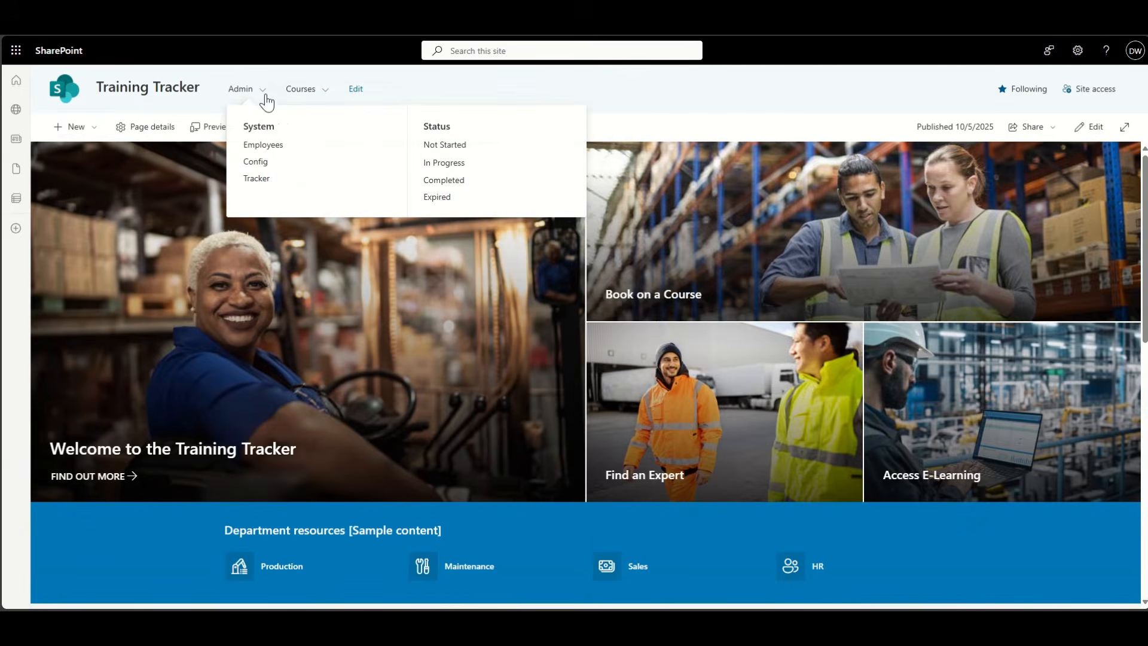
{"action": "left_click", "coordinate": [259, 161]}
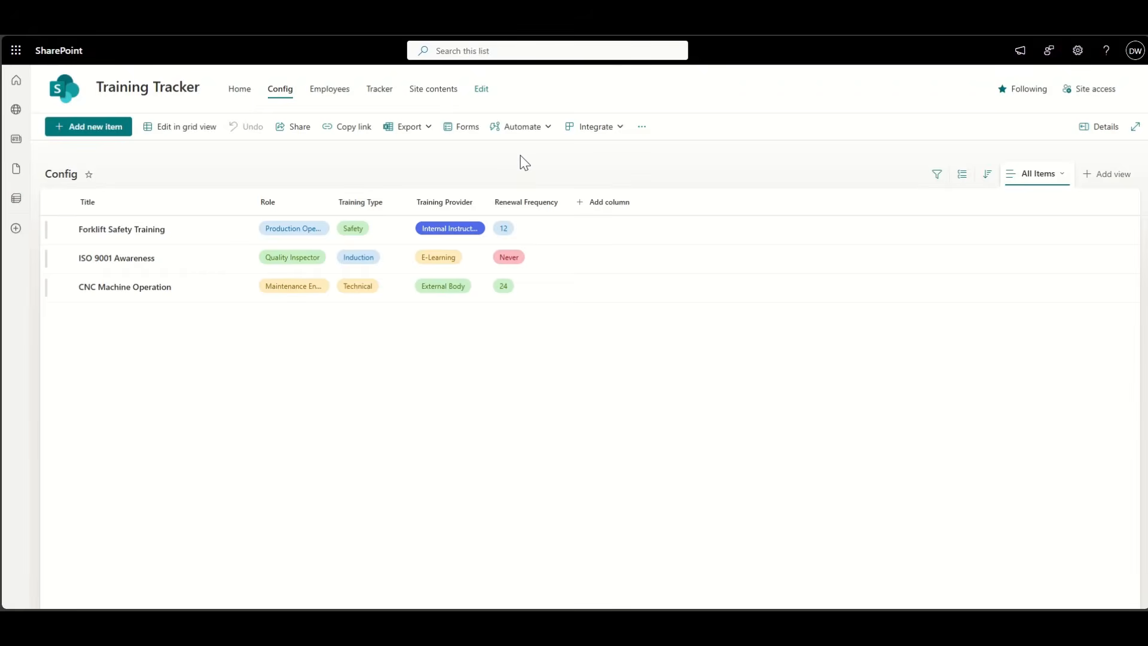
{"action": "left_click", "coordinate": [330, 101]}
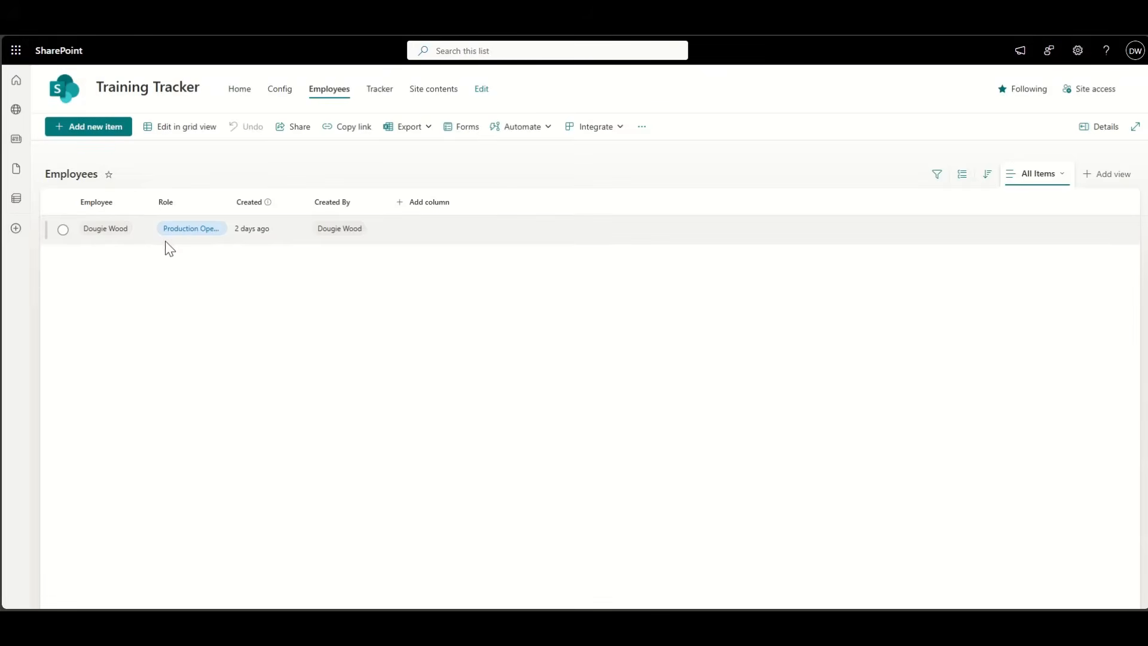
{"action": "left_click", "coordinate": [283, 99]}
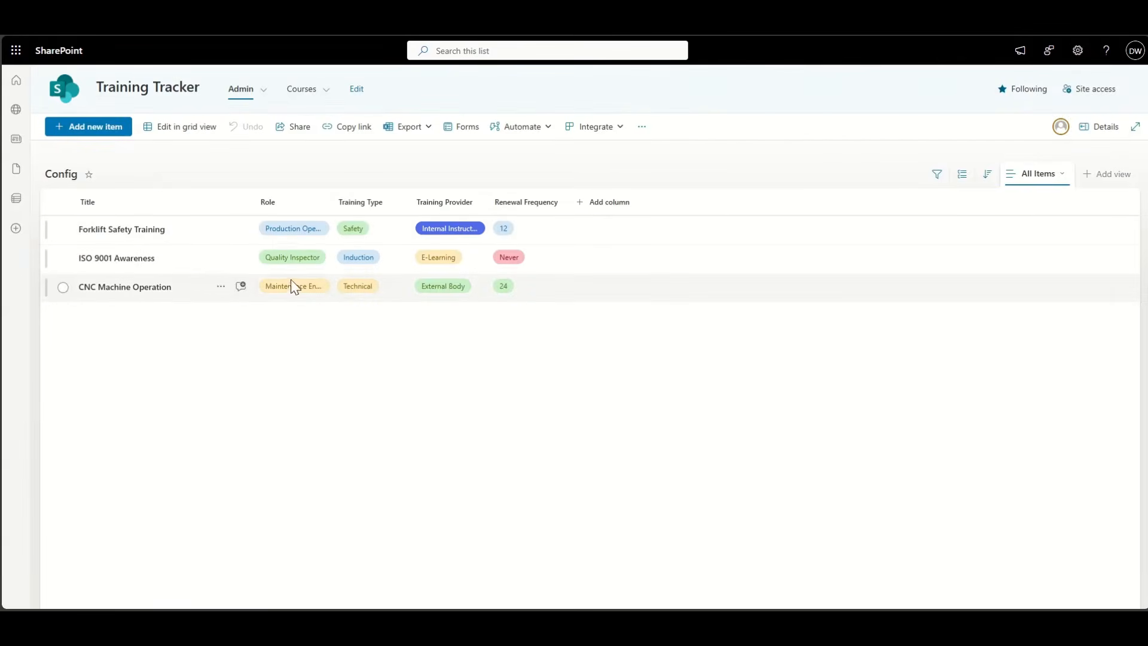
{"action": "left_click", "coordinate": [256, 98]}
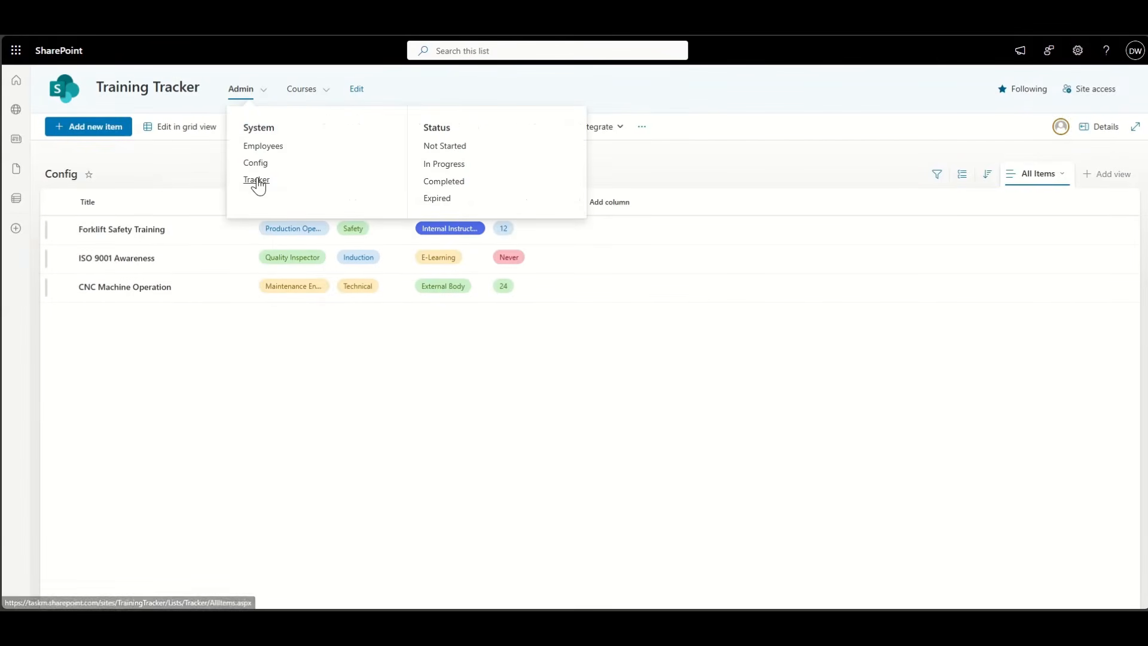
{"action": "left_click", "coordinate": [257, 180]}
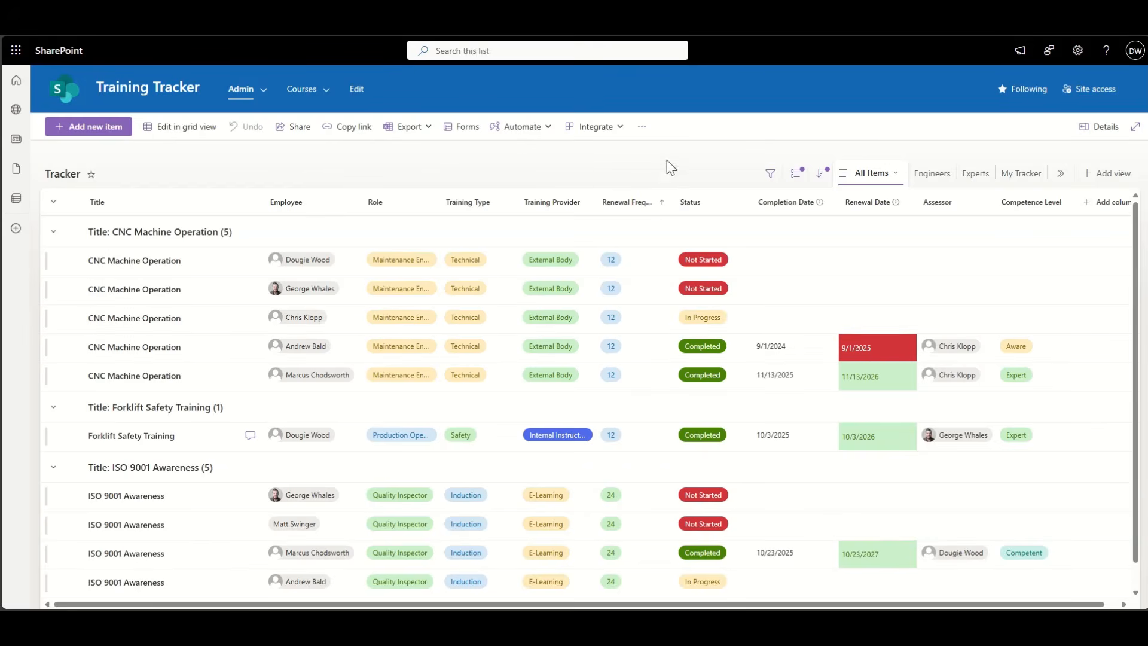
{"action": "left_click", "coordinate": [263, 93]}
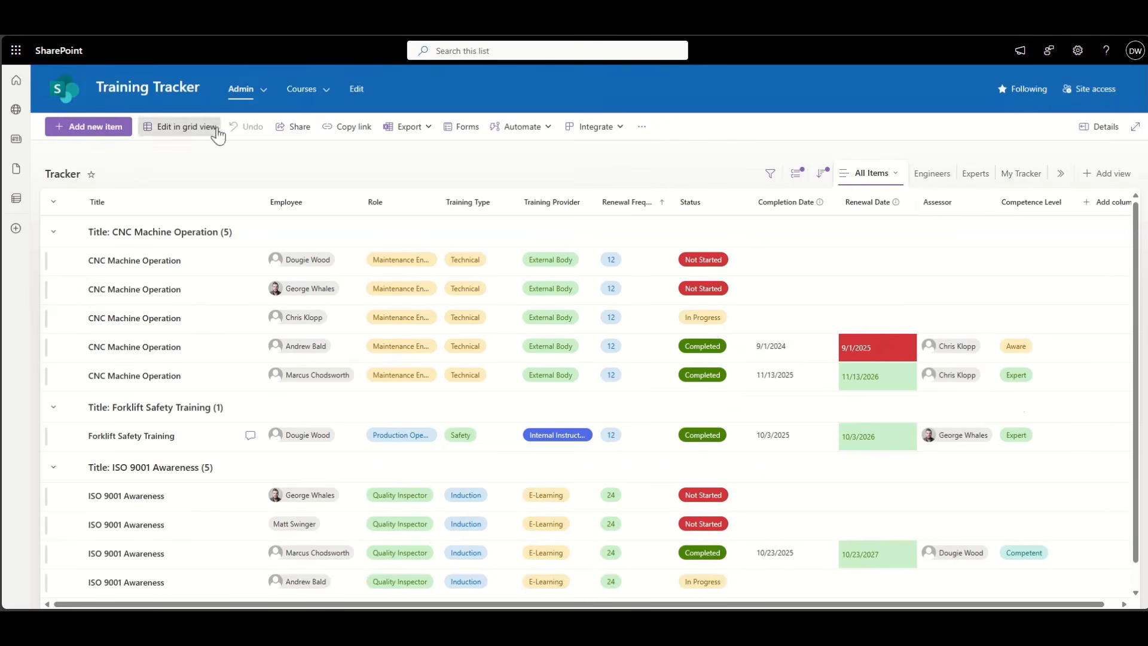
{"action": "left_click", "coordinate": [174, 91]}
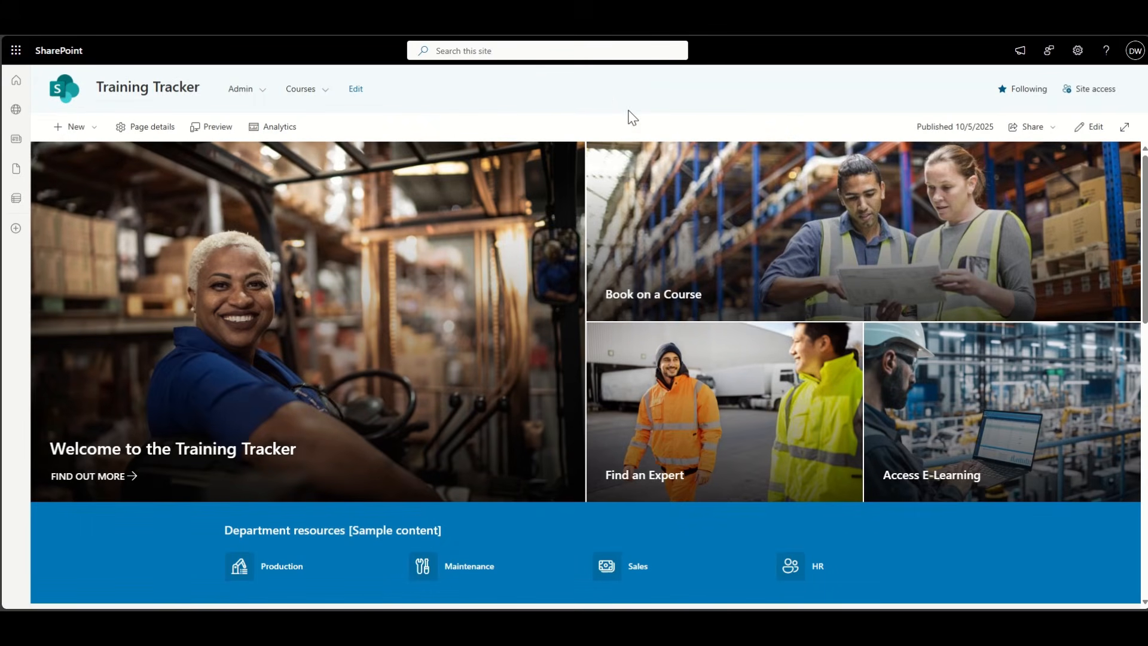
- Associate the Training Tracker site with the QMS hub in its site information and save
{"action": "left_click", "coordinate": [1078, 51]}
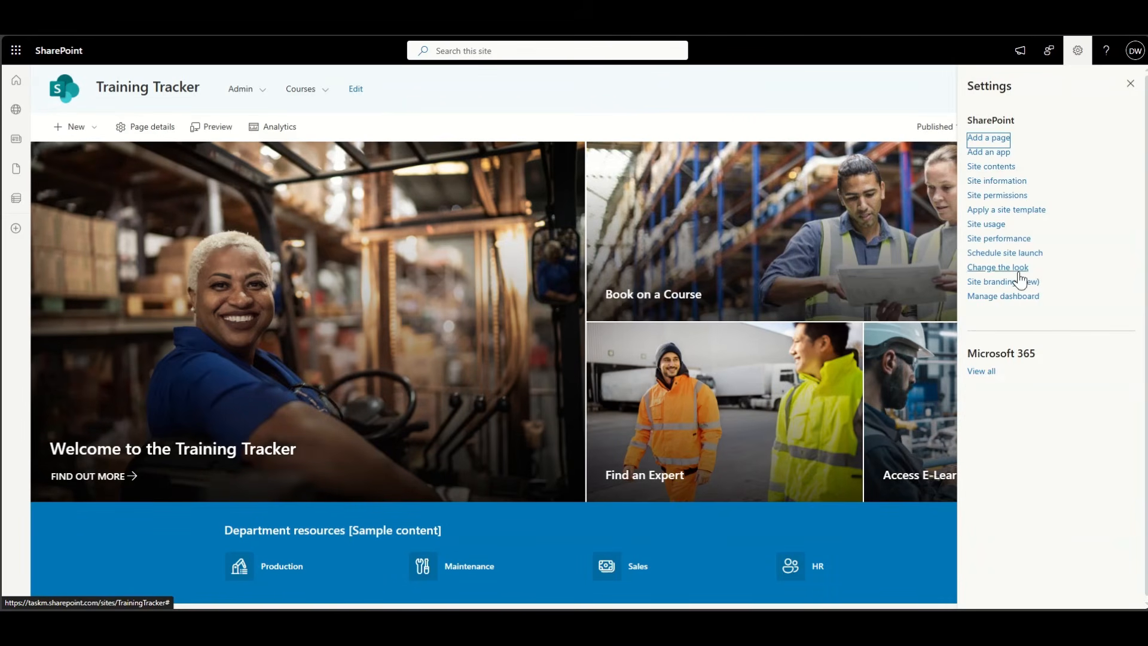
{"action": "left_click", "coordinate": [1007, 180]}
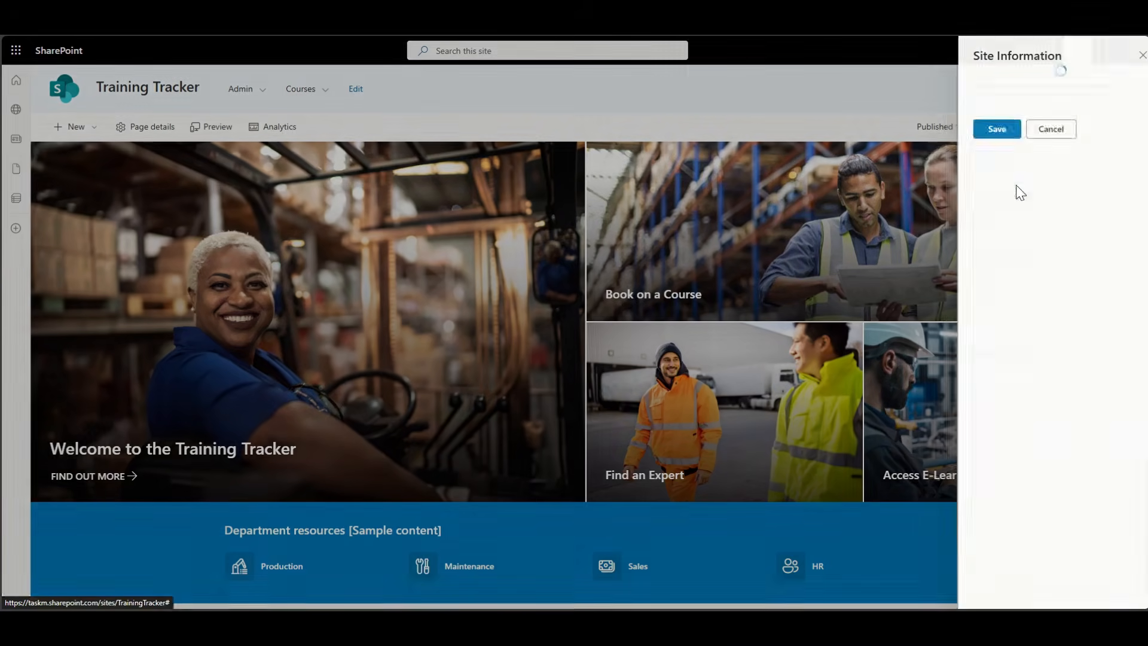
{"action": "left_click", "coordinate": [1011, 252]}
{"action": "left_click", "coordinate": [997, 312]}
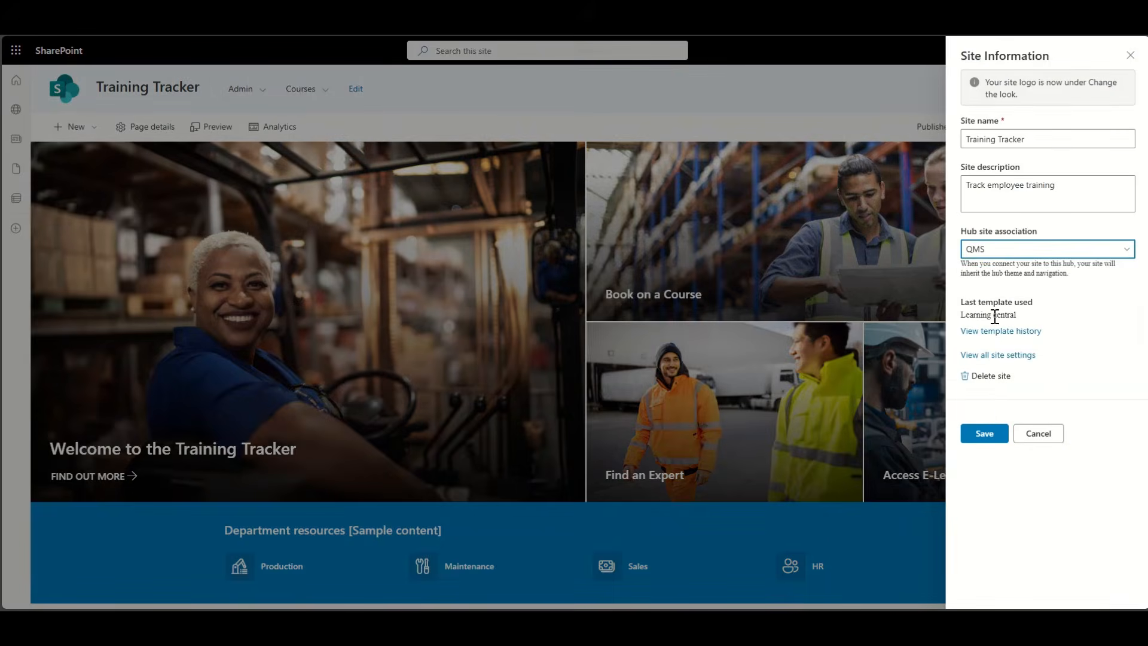
{"action": "left_click", "coordinate": [984, 447]}
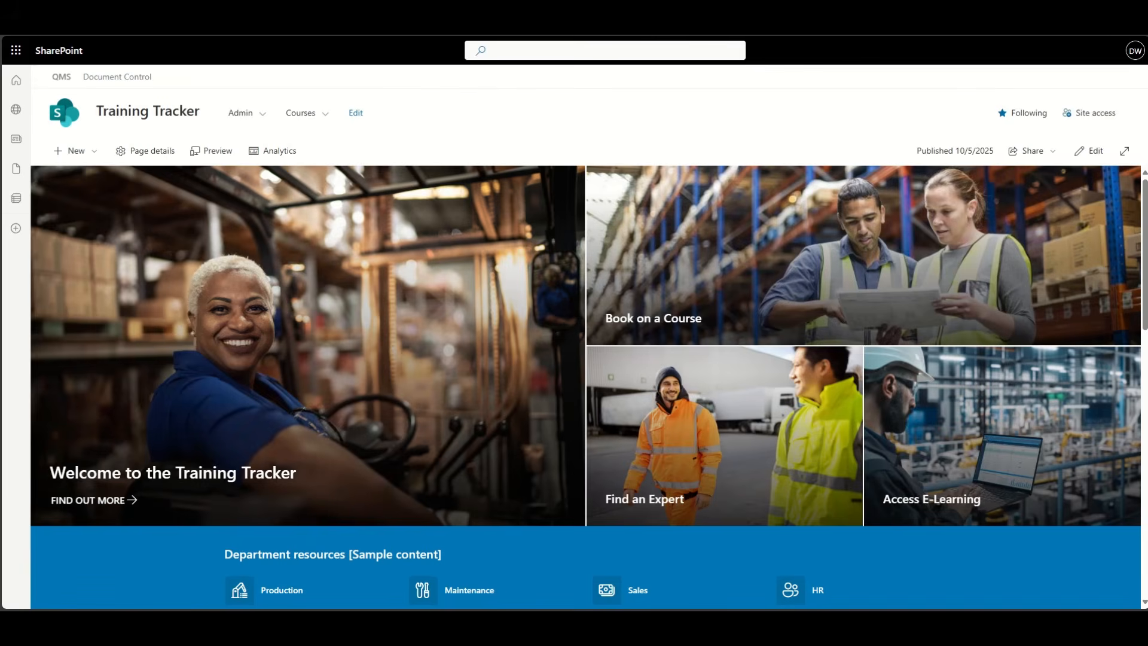
{"action": "left_click", "coordinate": [63, 78]}
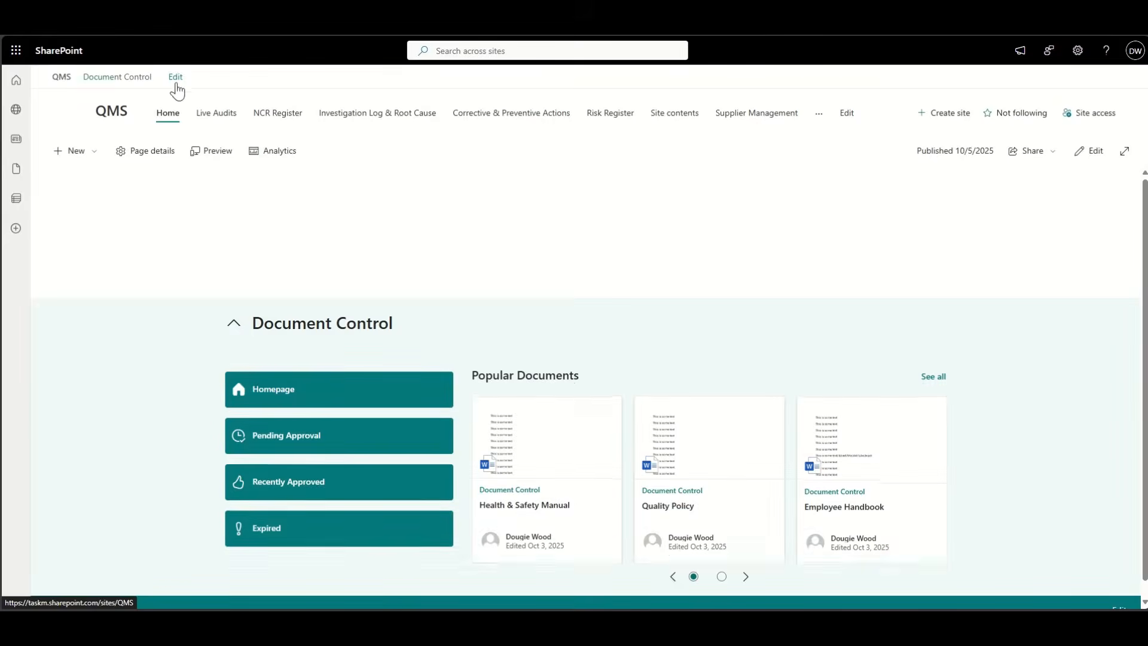
{"action": "left_click", "coordinate": [177, 77]}
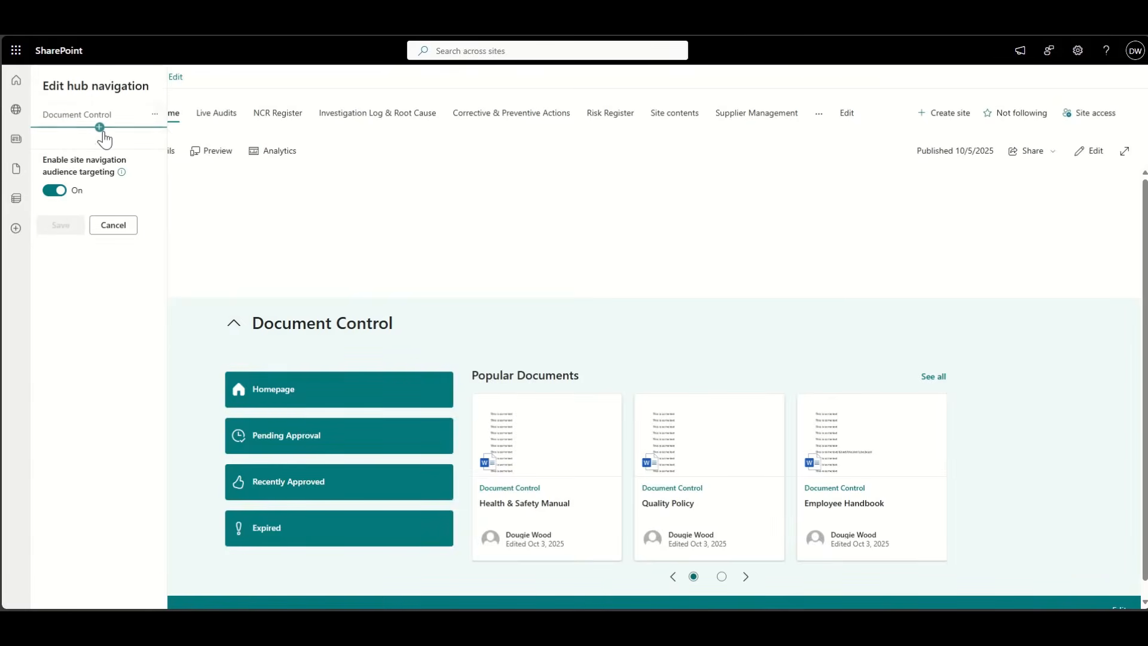
{"action": "left_click", "coordinate": [100, 127]}
{"action": "key", "text": "ctrl+a"}
{"action": "type", "text": "https://taskm.sharepoint.com/sites/TrainingTracker#"}
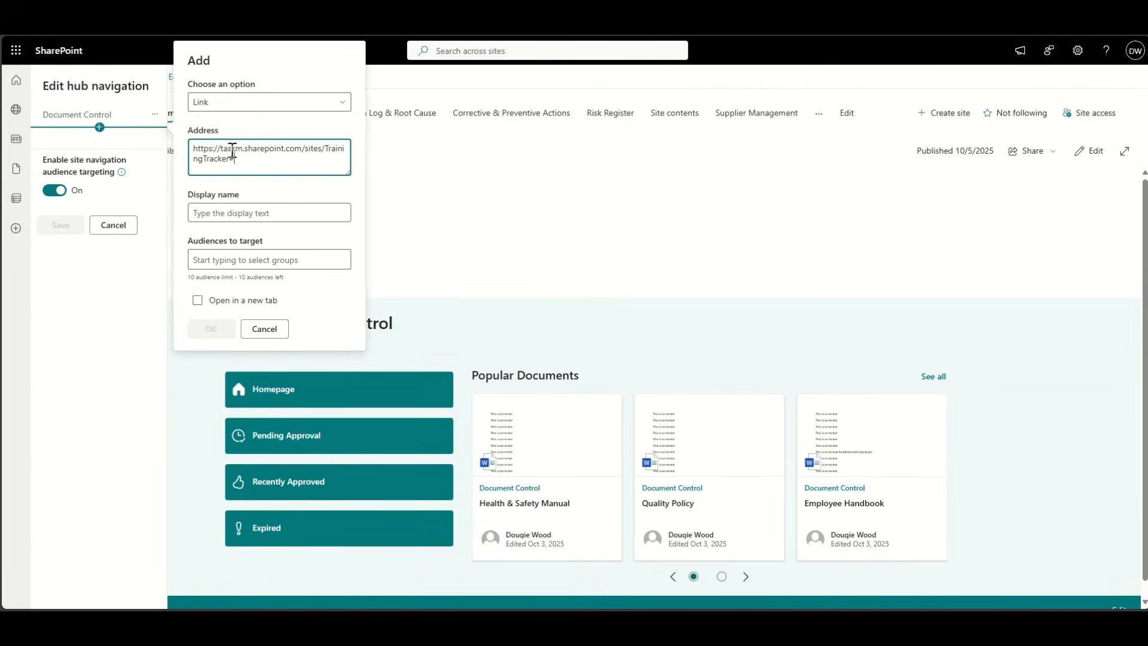
{"action": "left_click", "coordinate": [256, 214]}
{"action": "type", "text": "Training Tracker"}
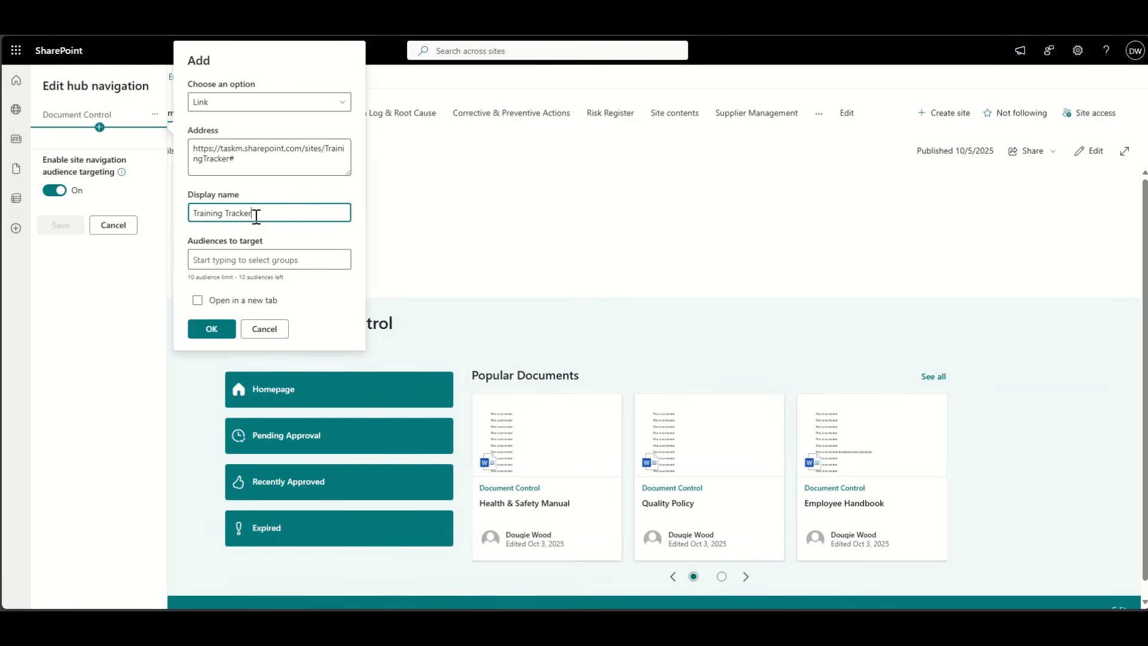
{"action": "left_click", "coordinate": [209, 328]}
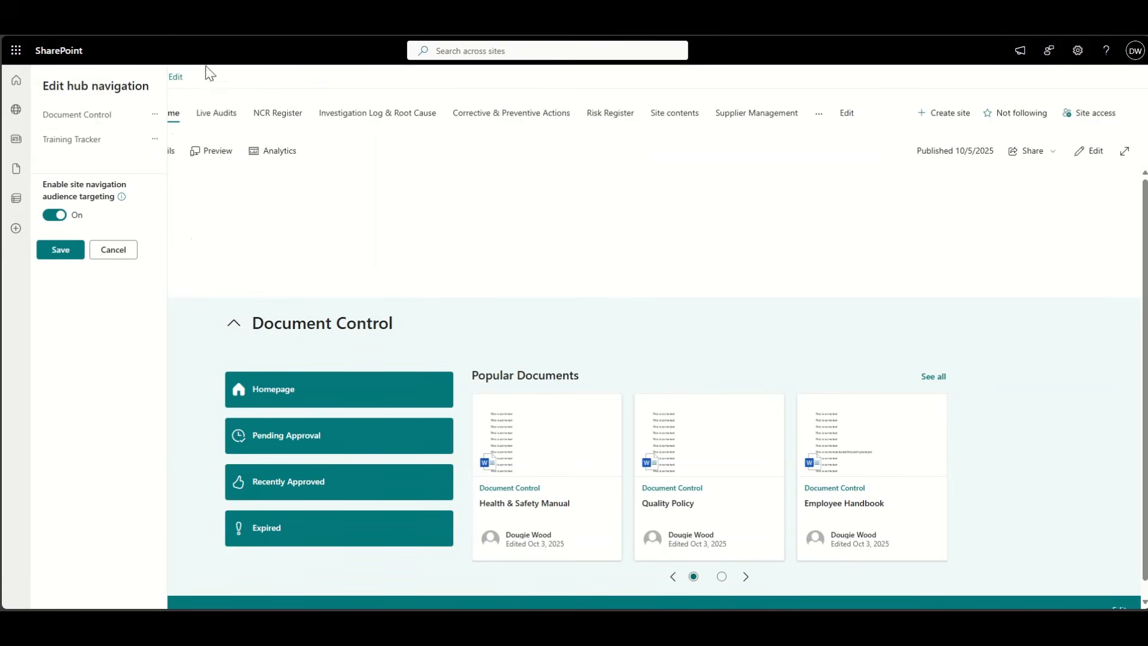
{"action": "left_click", "coordinate": [60, 251]}
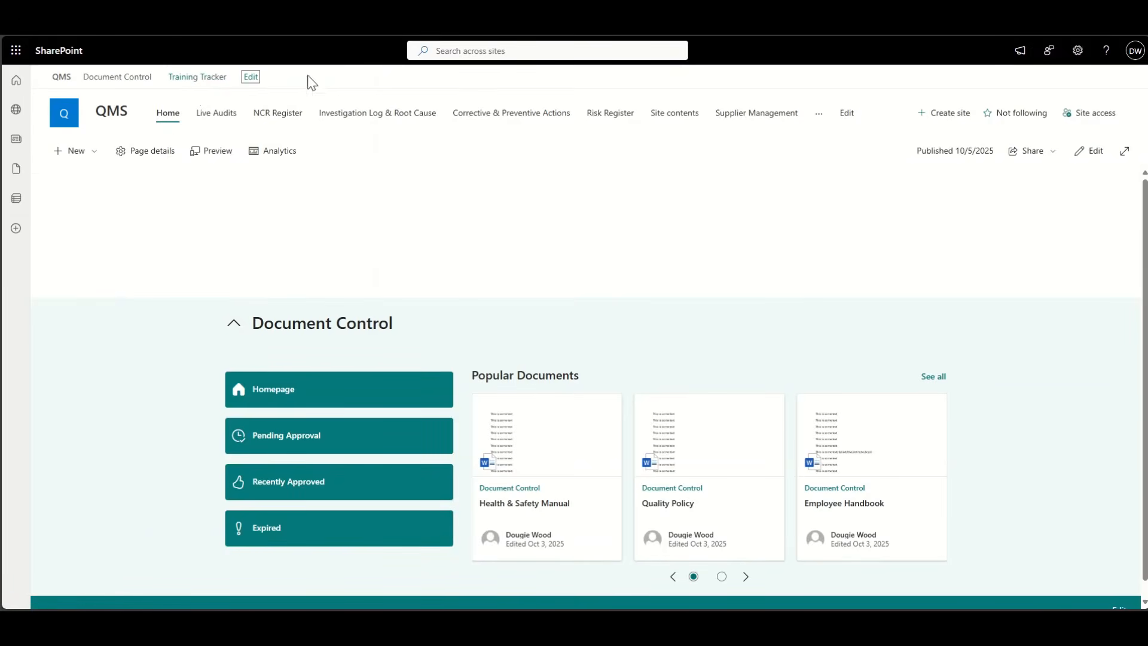
- Test the Training Tracker link in the hub navigation, check the navigation on that site, and return to the QMS home page
{"action": "left_click", "coordinate": [192, 78]}
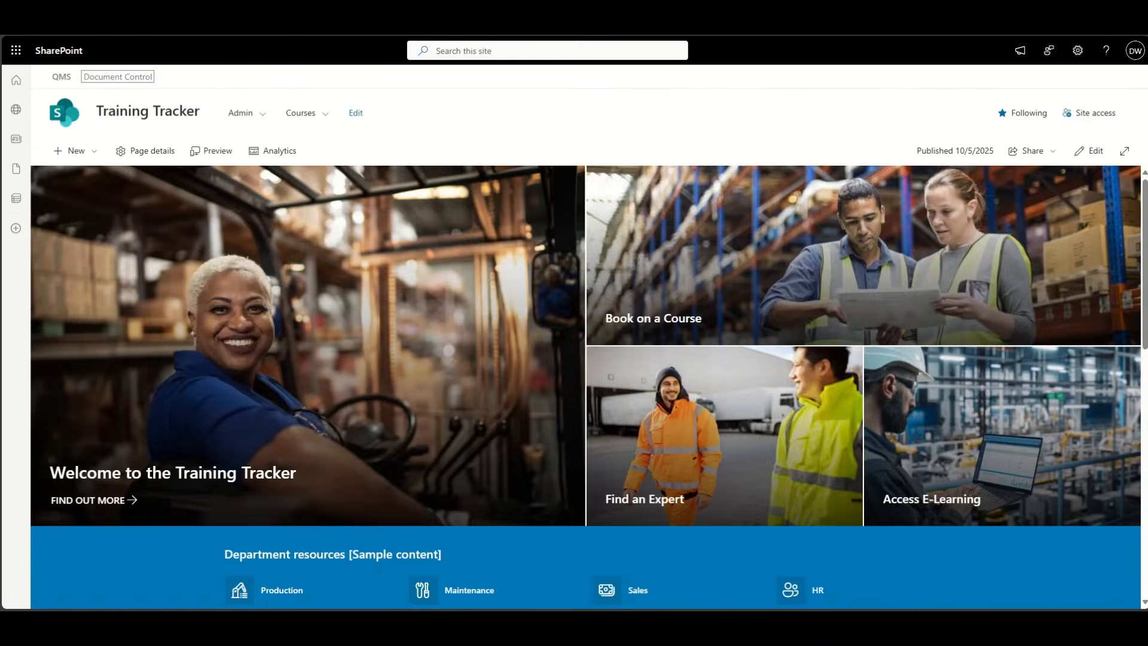
{"action": "left_click", "coordinate": [177, 83]}
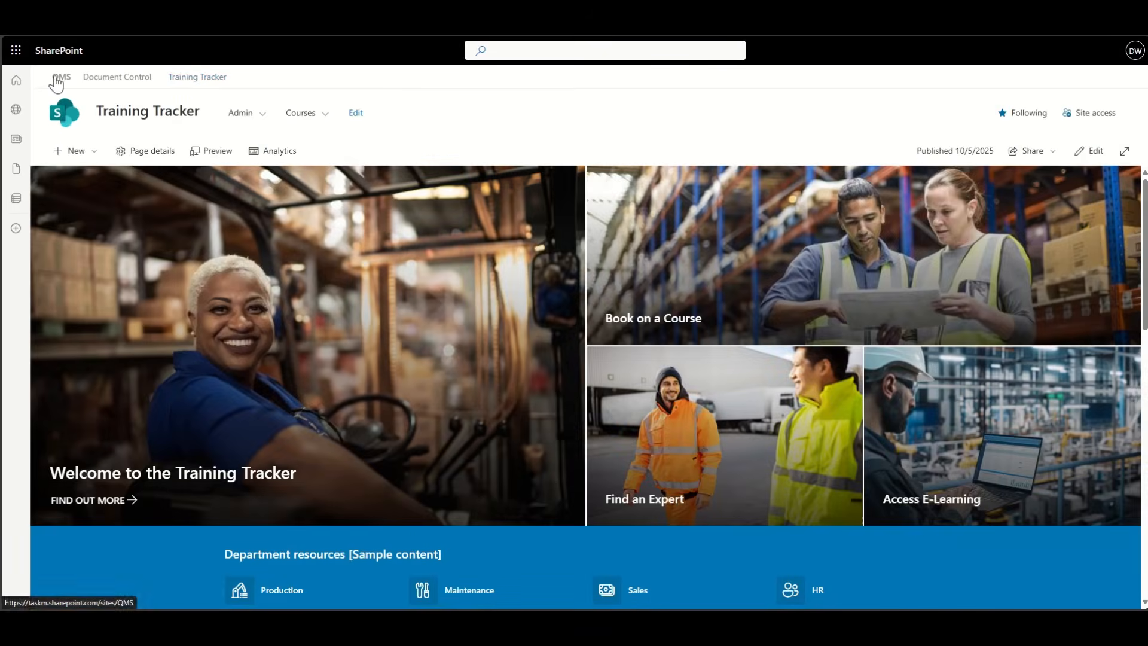
{"action": "left_click", "coordinate": [58, 79]}
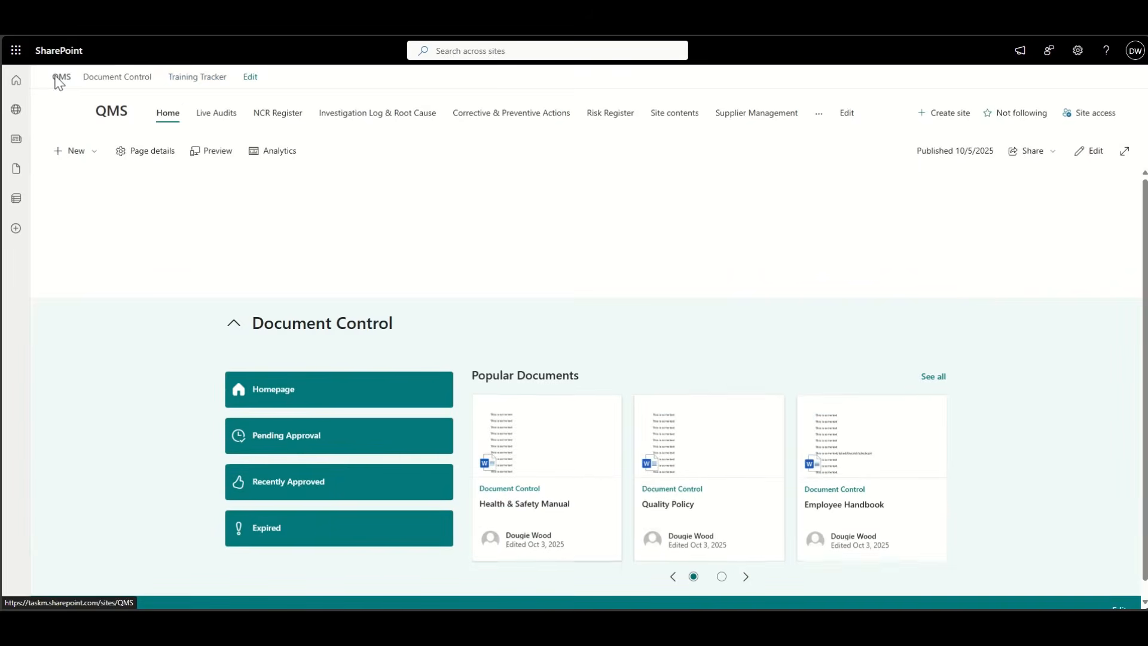
- Edit the QMS home page, duplicate the Document Control section, and set the copy's layout to One-third right
{"action": "scroll", "coordinate": [122, 392], "scroll_direction": "down", "scroll_amount": 1}
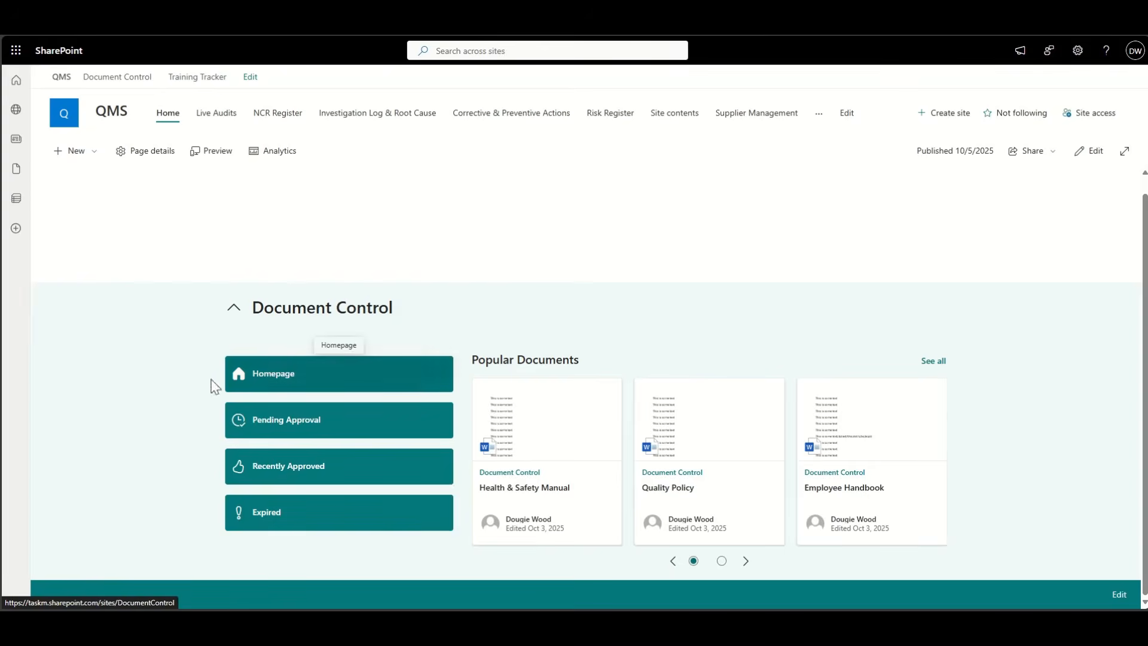
{"action": "left_click", "coordinate": [1097, 148]}
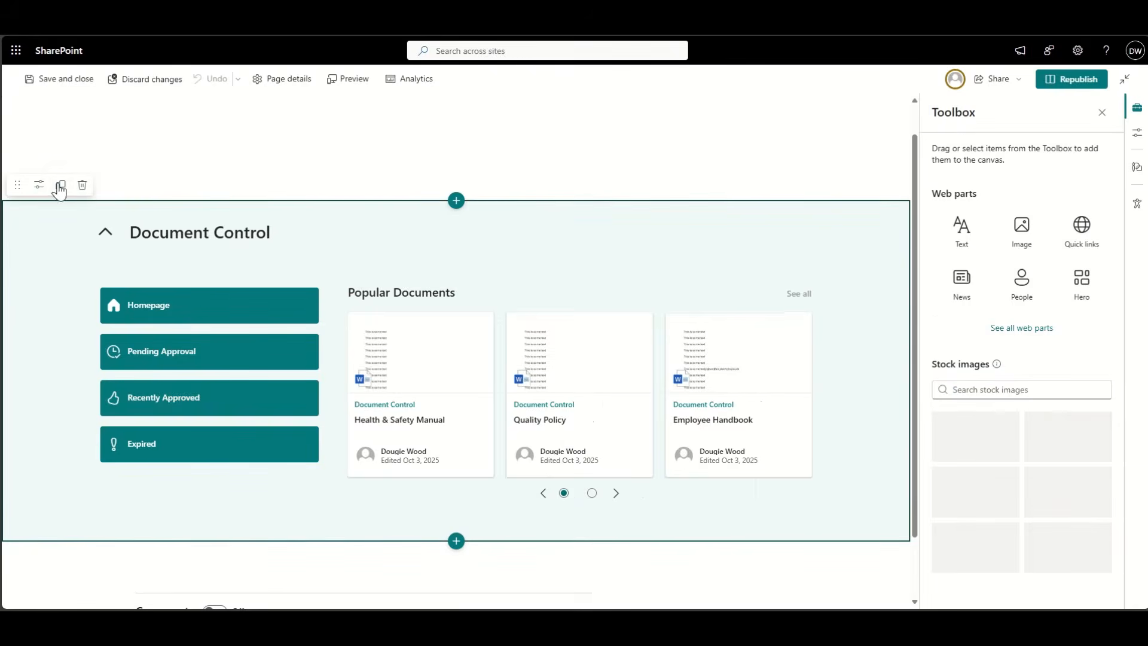
{"action": "left_click", "coordinate": [61, 184]}
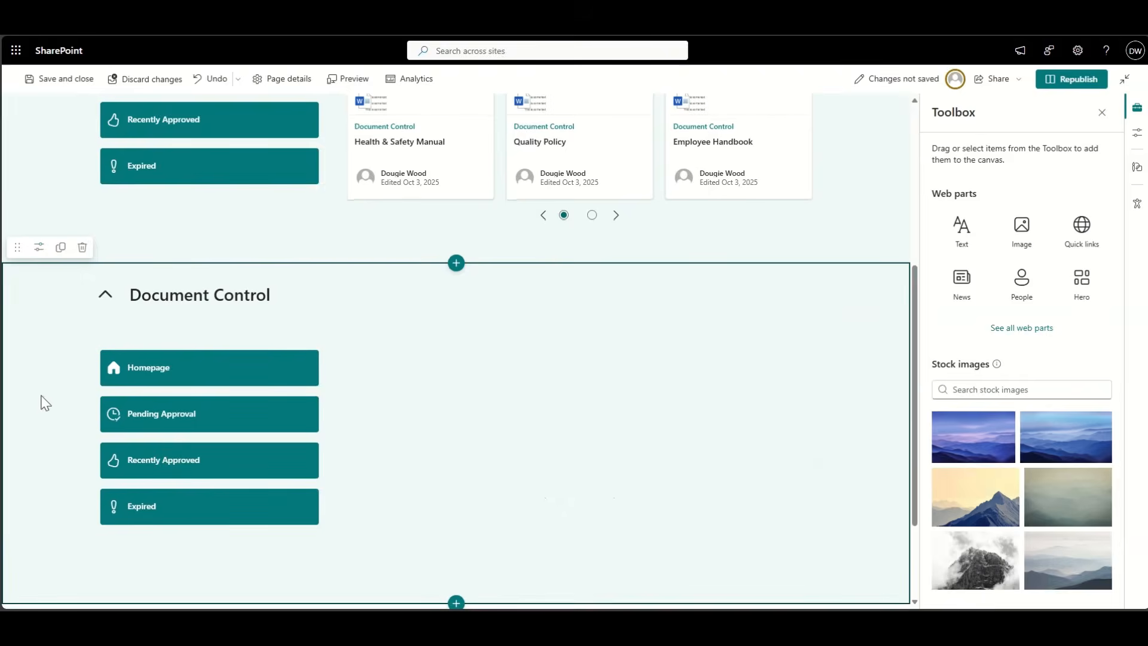
{"action": "left_click", "coordinate": [39, 246]}
{"action": "left_click", "coordinate": [1024, 281]}
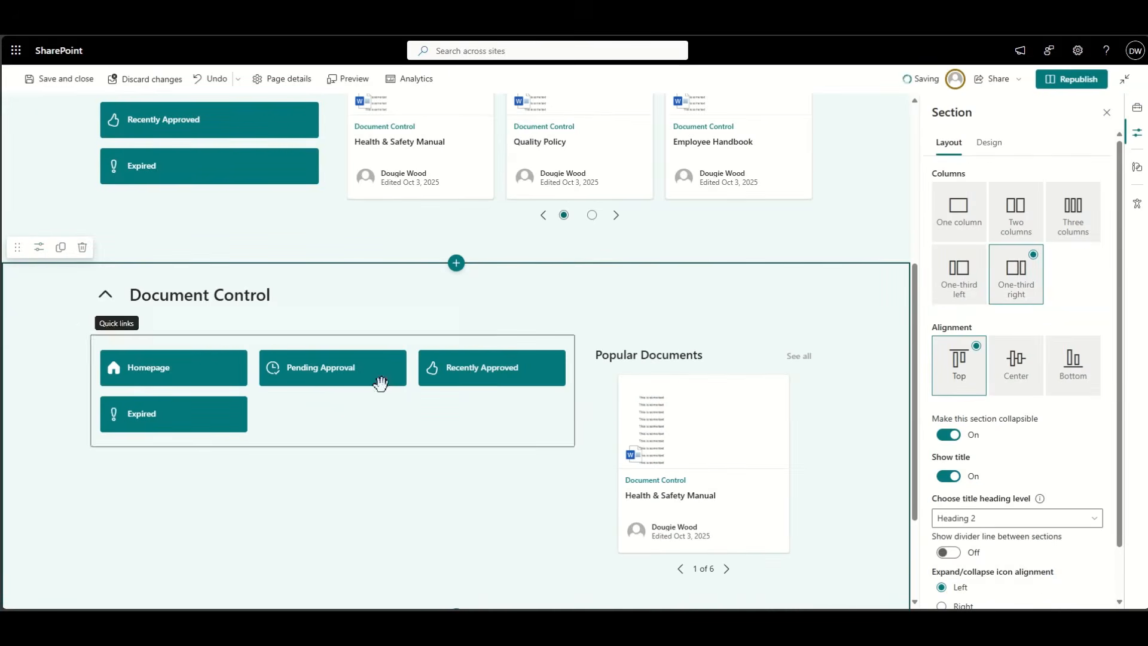
- Swap the duplicated section's web parts, placing Popular Documents in the wide column and the quick links in the narrow column
{"action": "left_click", "coordinate": [687, 346]}
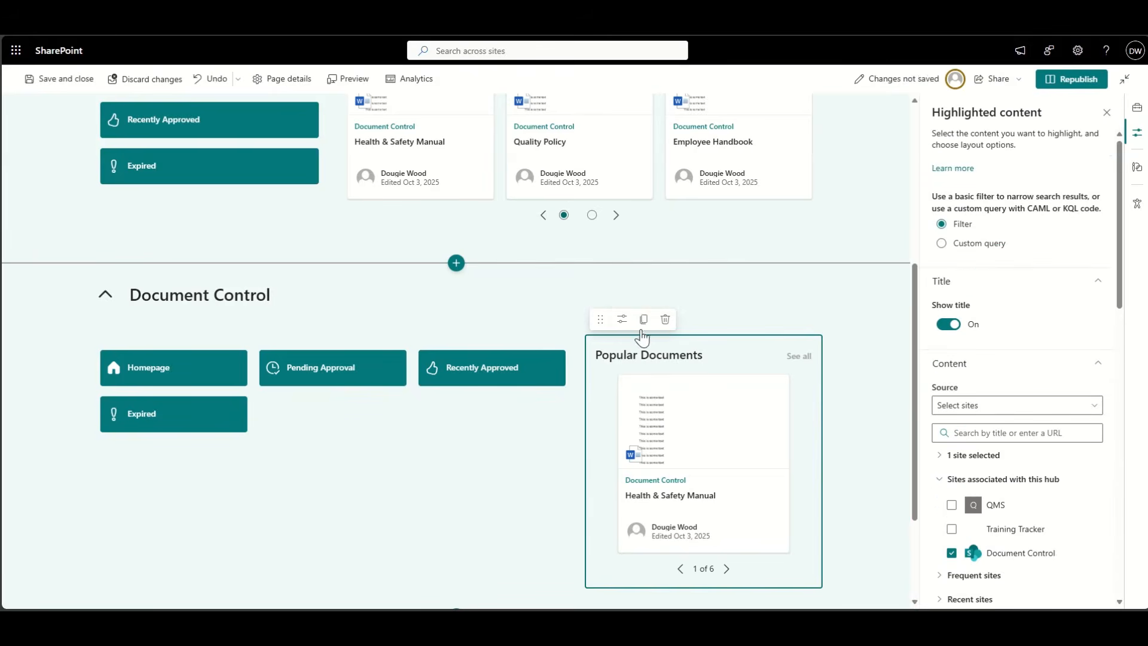
{"action": "left_click_drag", "start_coordinate": [604, 321], "coordinate": [180, 341]}
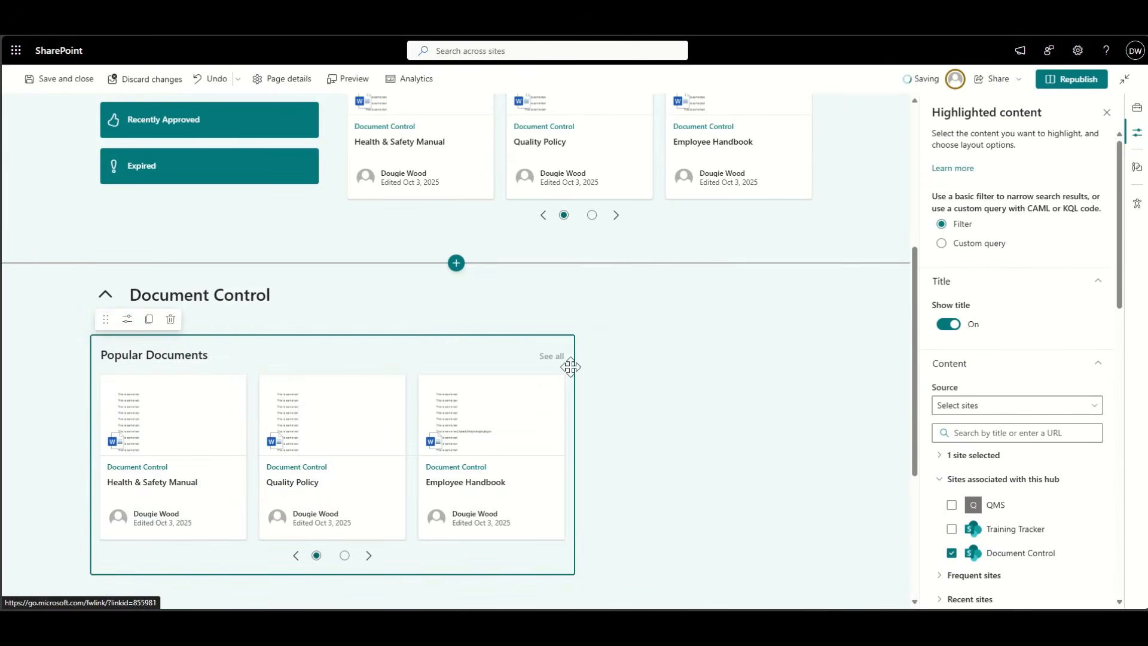
{"action": "left_click", "coordinate": [769, 394]}
{"action": "scroll", "coordinate": [769, 395], "scroll_direction": "down", "scroll_amount": 3}
{"action": "left_click", "coordinate": [351, 428]}
{"action": "left_click_drag", "start_coordinate": [102, 371], "coordinate": [666, 182]}
{"action": "scroll", "coordinate": [821, 235], "scroll_direction": "up", "scroll_amount": 3}
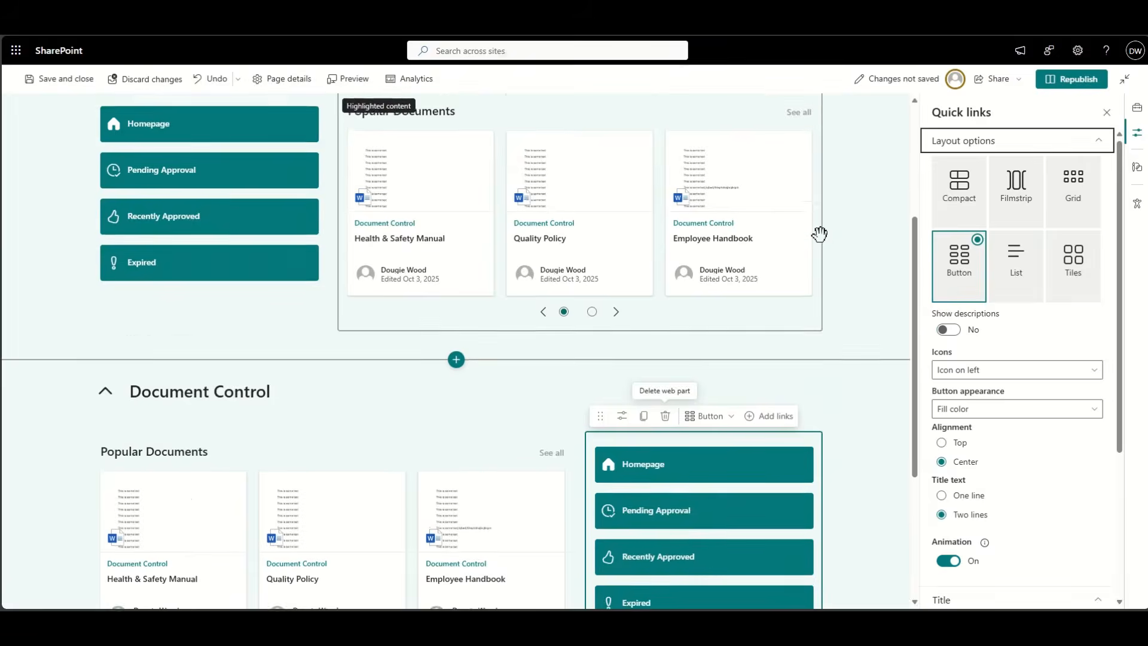
{"action": "scroll", "coordinate": [480, 397], "scroll_direction": "down", "scroll_amount": 3}
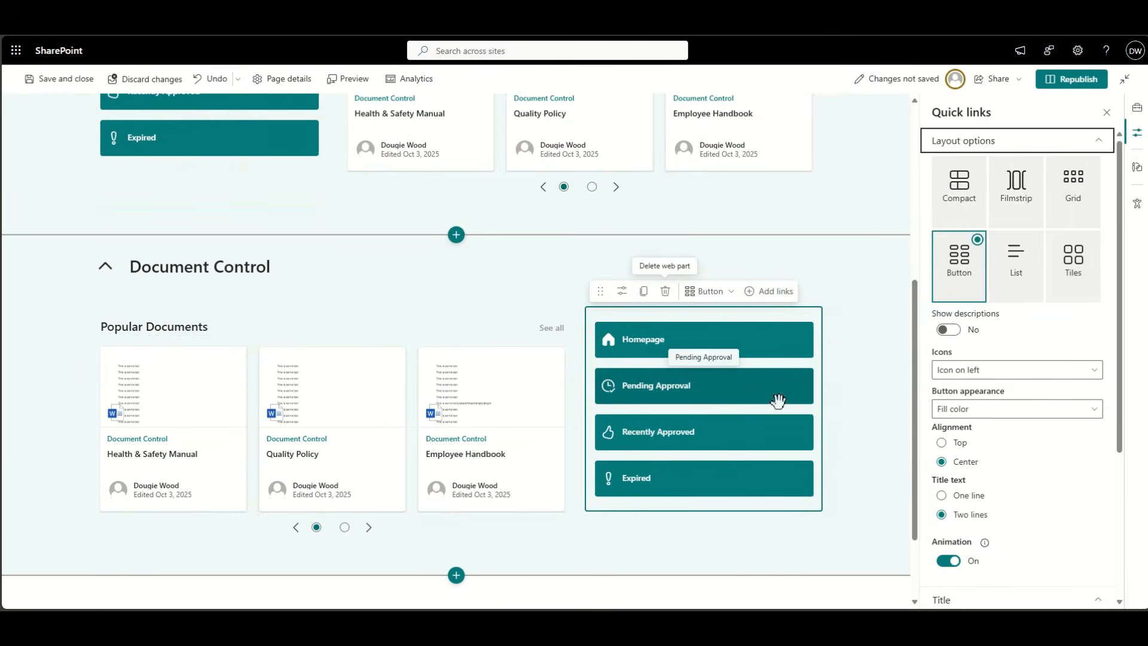
- Rename the duplicated section Training Tracker and delete its Popular Documents web part
{"action": "left_click", "coordinate": [857, 403]}
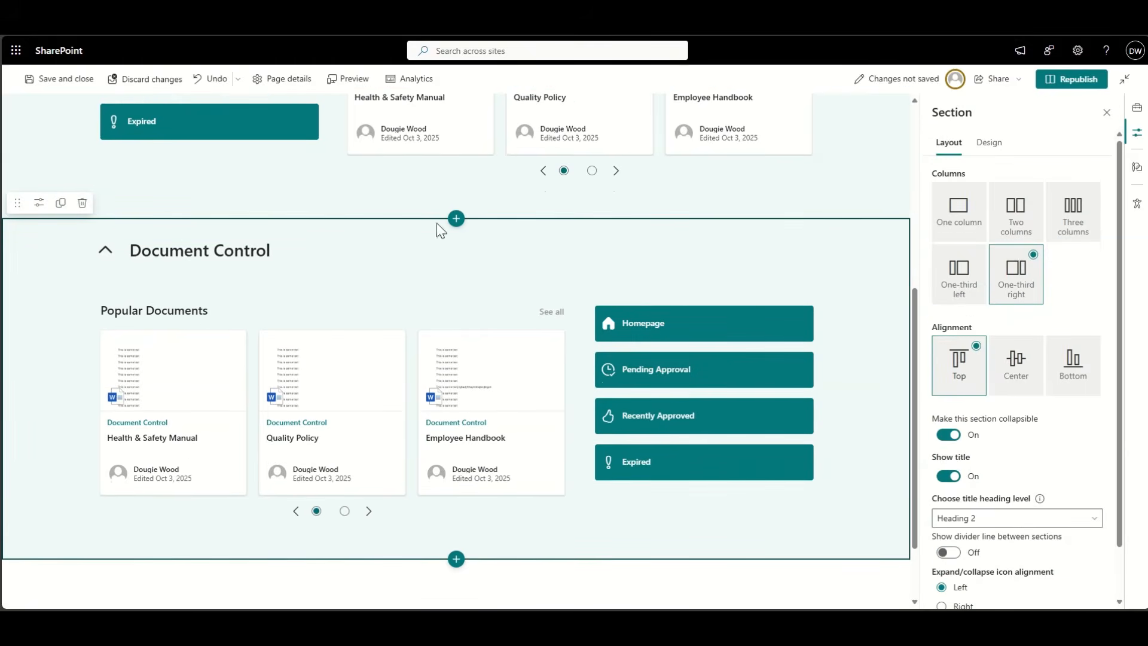
{"action": "left_click", "coordinate": [241, 256]}
{"action": "triple_click", "coordinate": [242, 256]}
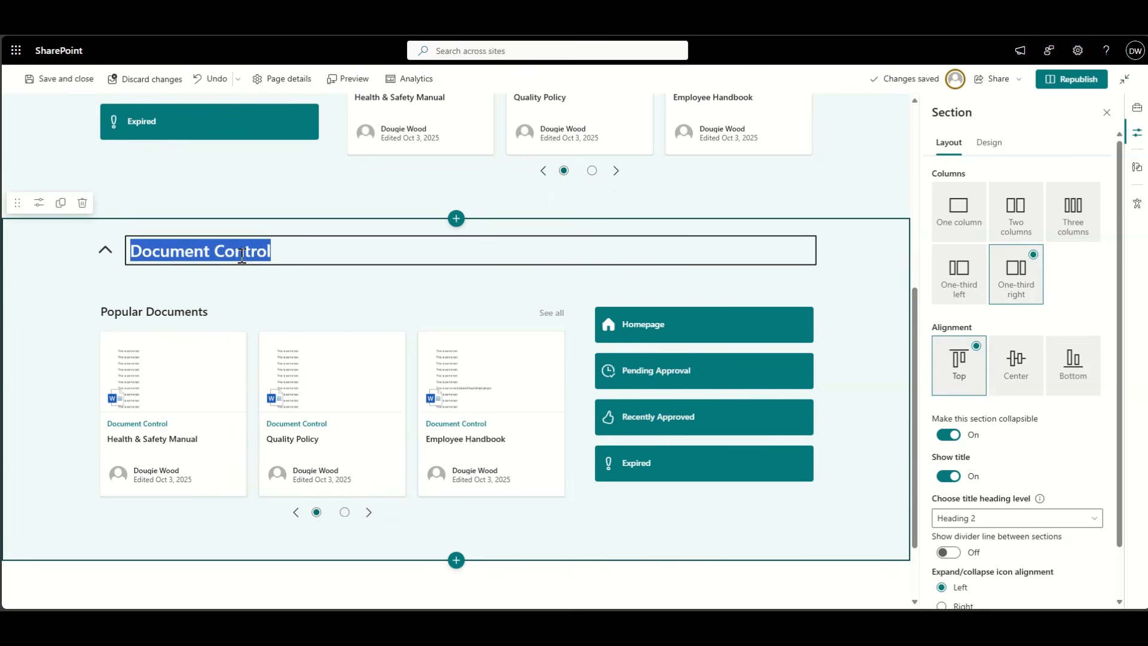
{"action": "type", "text": "Training"}
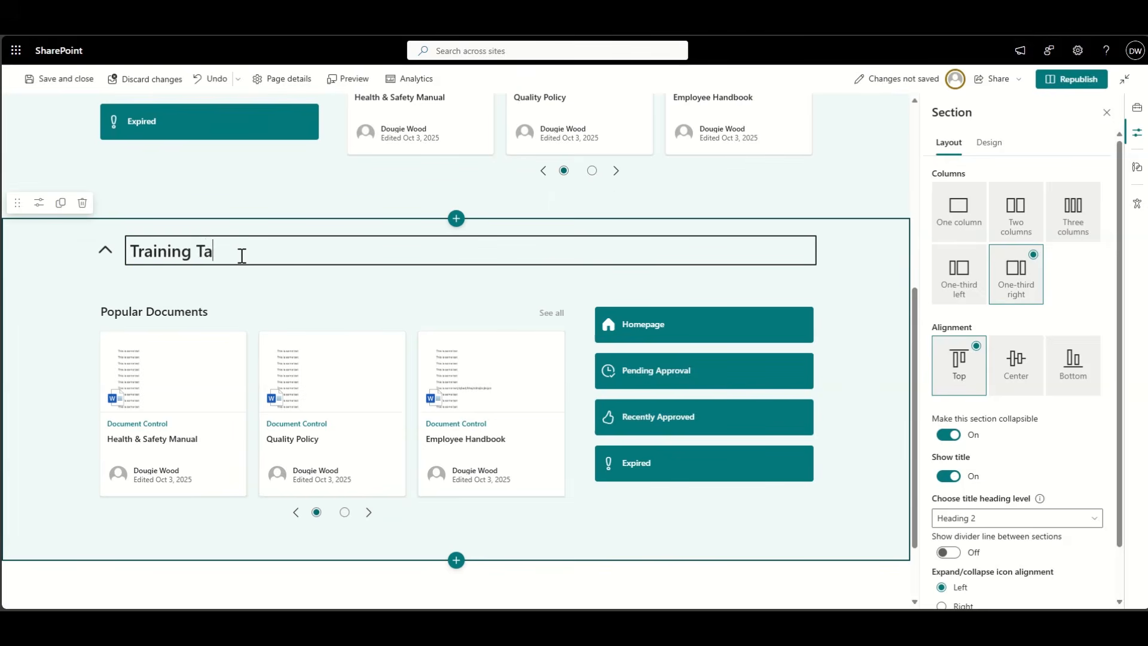
{"action": "type", "text": " Tracker"}
{"action": "left_click", "coordinate": [258, 300]}
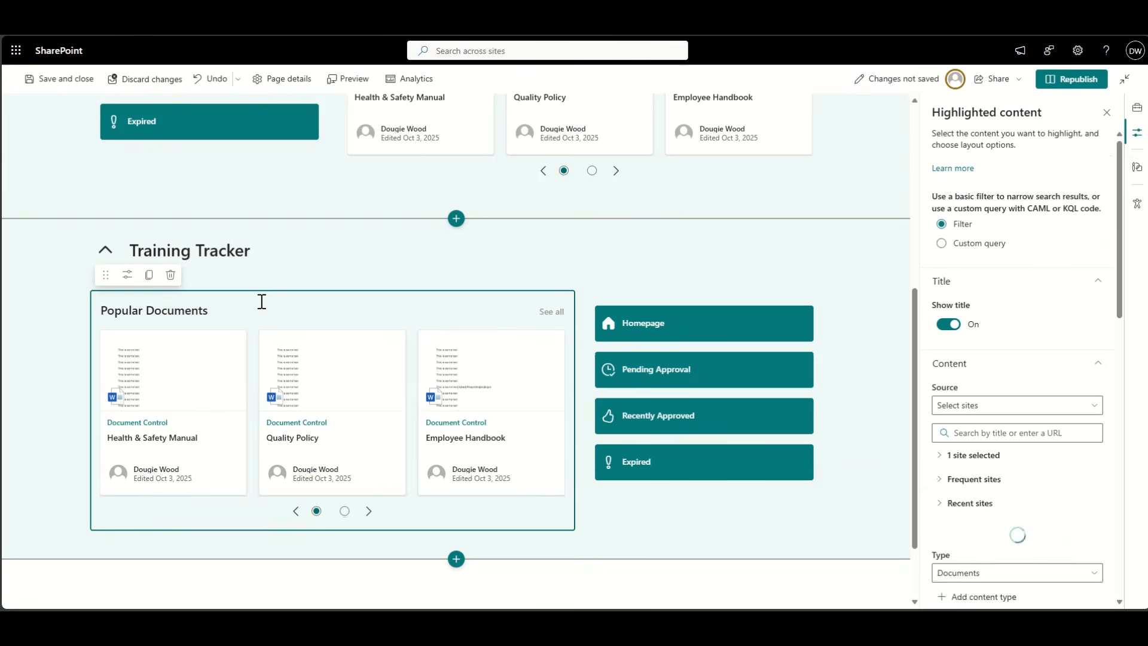
{"action": "left_click", "coordinate": [171, 275]}
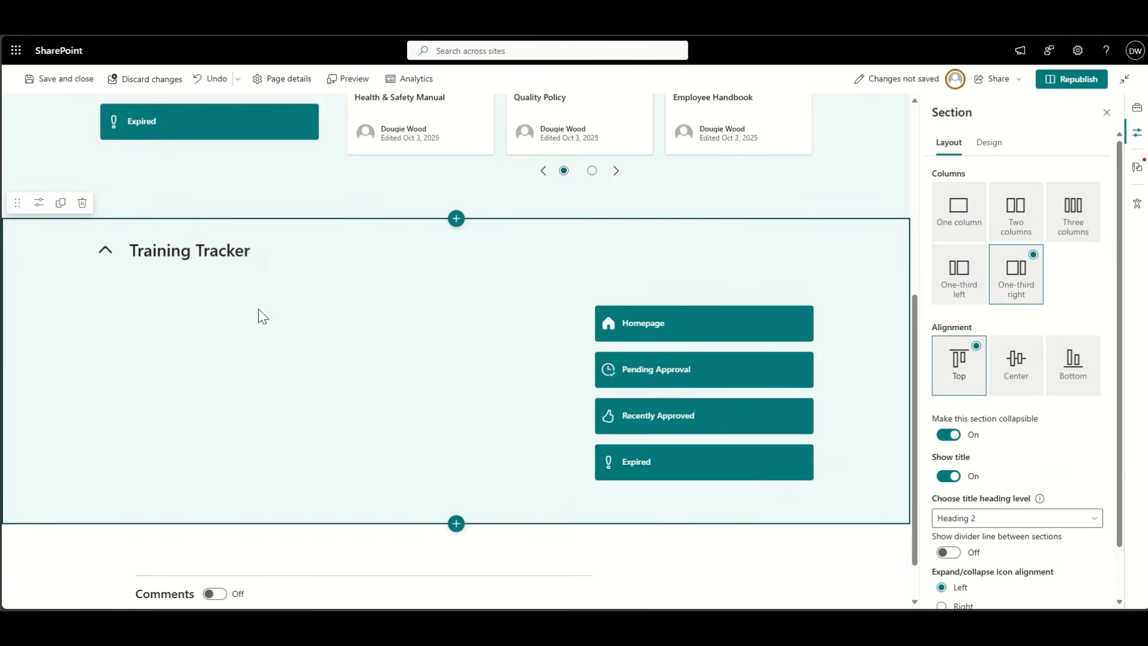
- Add an Events web part to the Training Tracker section's wide column and title it Upcoming Training
{"action": "left_click", "coordinate": [333, 281]}
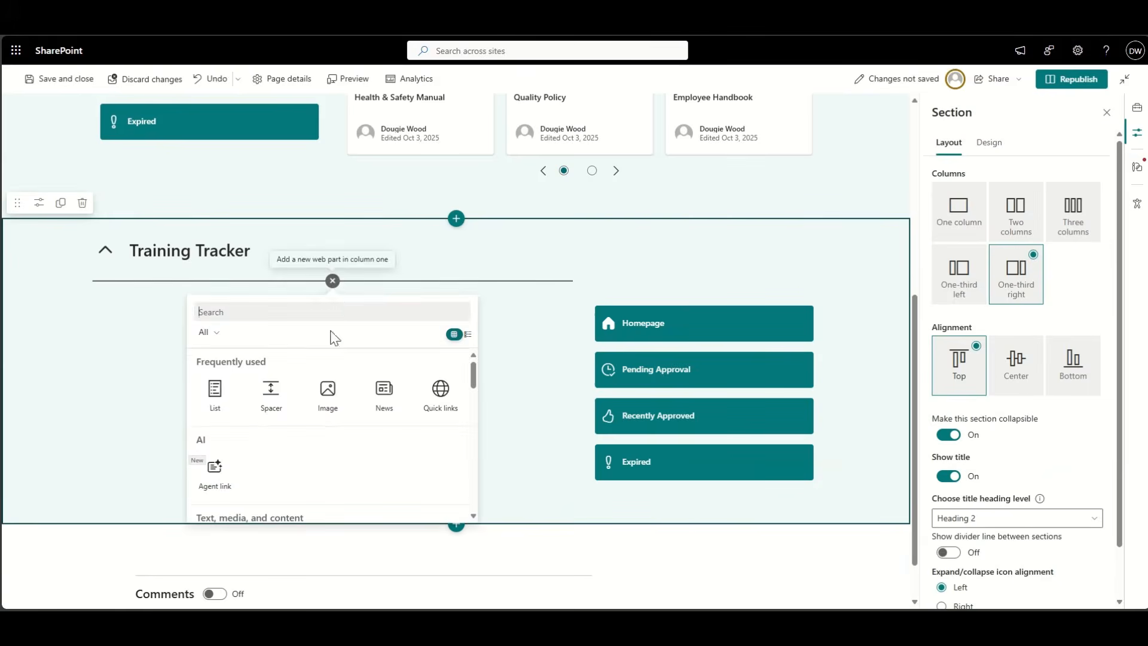
{"action": "type", "text": "event"}
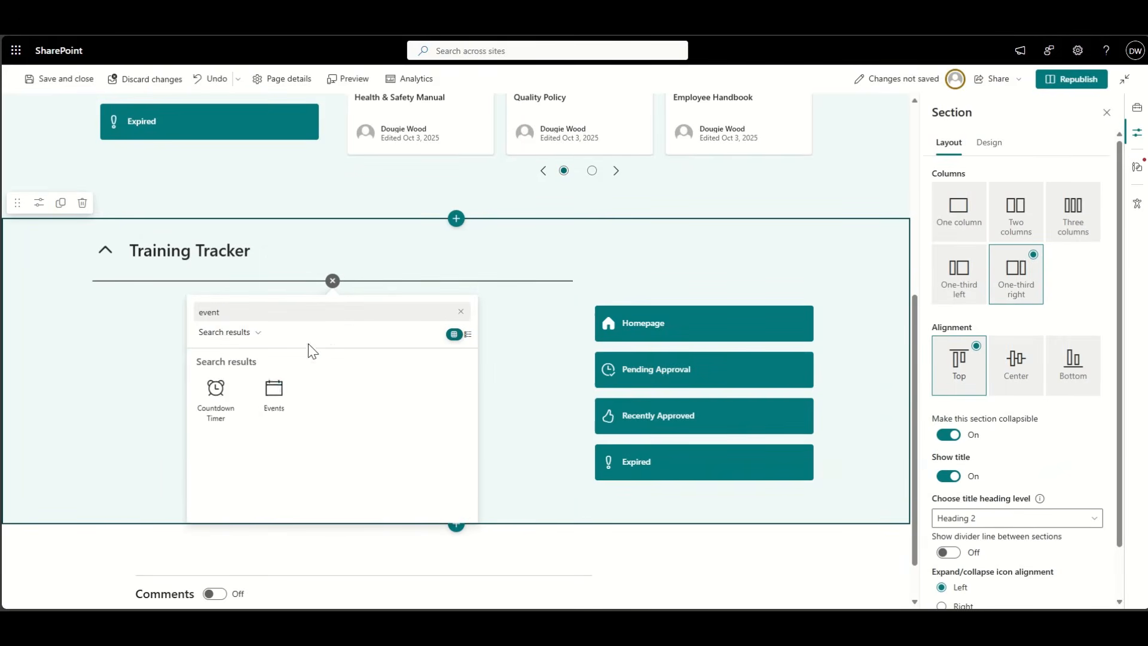
{"action": "left_click", "coordinate": [272, 394]}
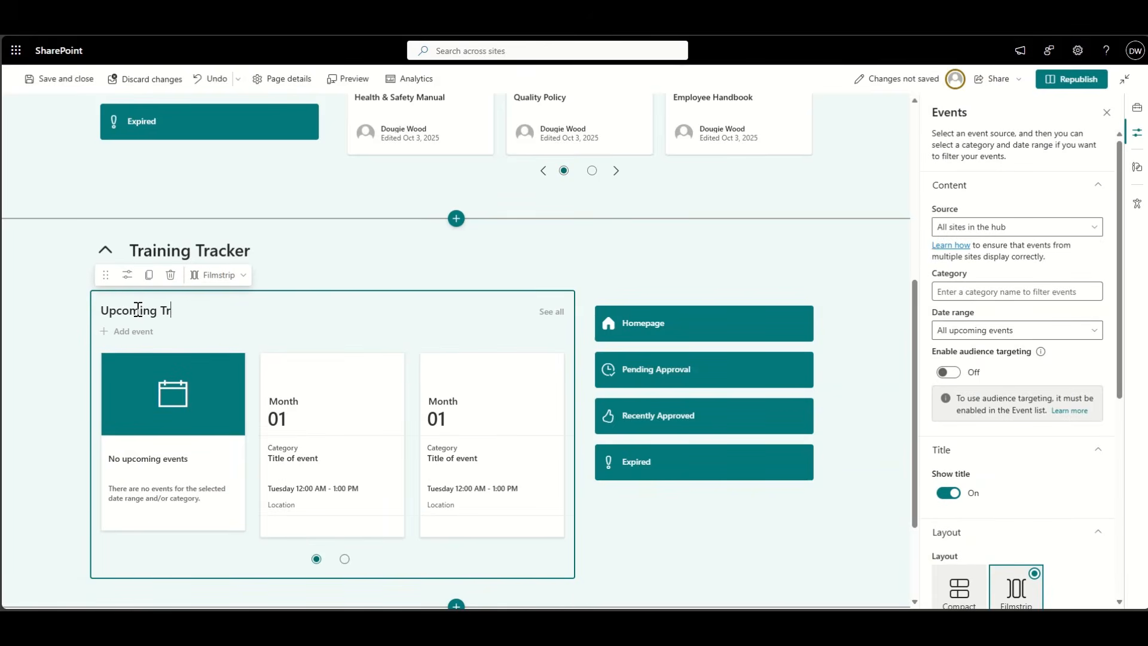
{"action": "type", "text": "aining"}
- Source the Upcoming Training events from the selected Training Tracker site and show up to 6 items at a time
{"action": "left_click", "coordinate": [962, 229]}
{"action": "left_click", "coordinate": [974, 355]}
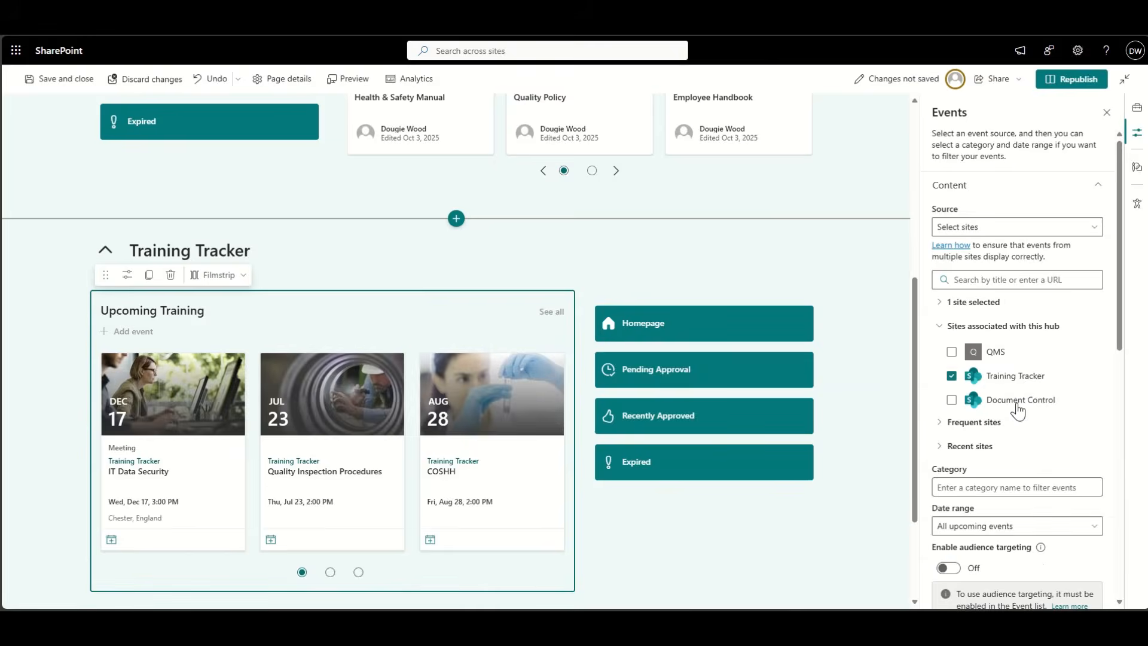
{"action": "scroll", "coordinate": [1015, 415], "scroll_direction": "down", "scroll_amount": 2}
{"action": "scroll", "coordinate": [1015, 420], "scroll_direction": "down", "scroll_amount": 6}
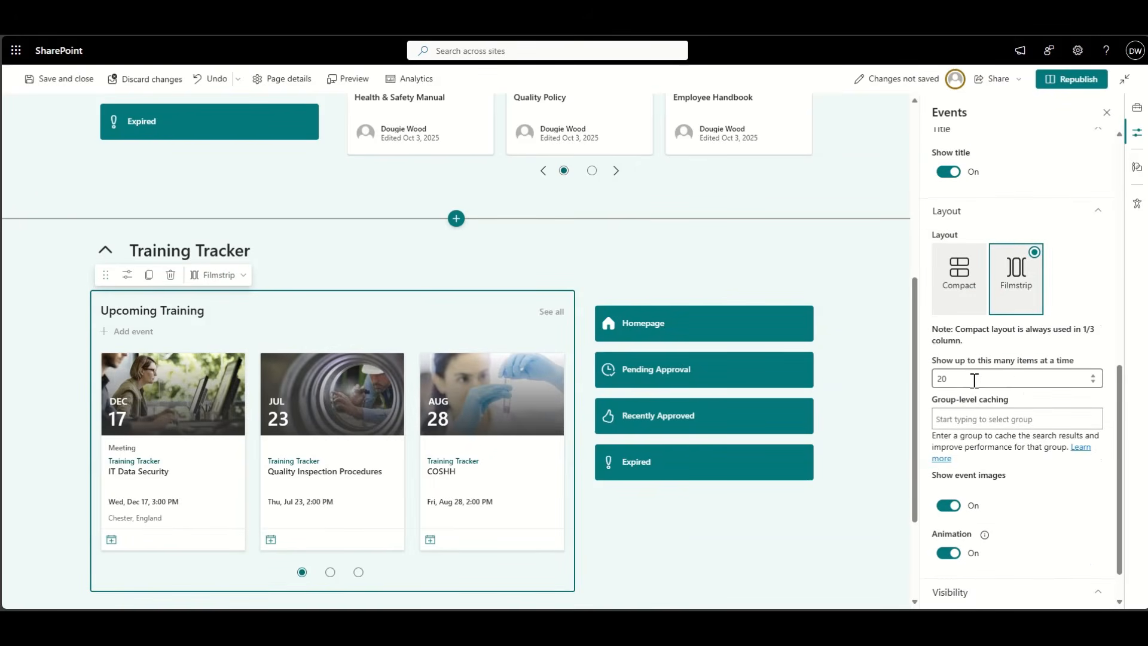
{"action": "left_click", "coordinate": [974, 380]}
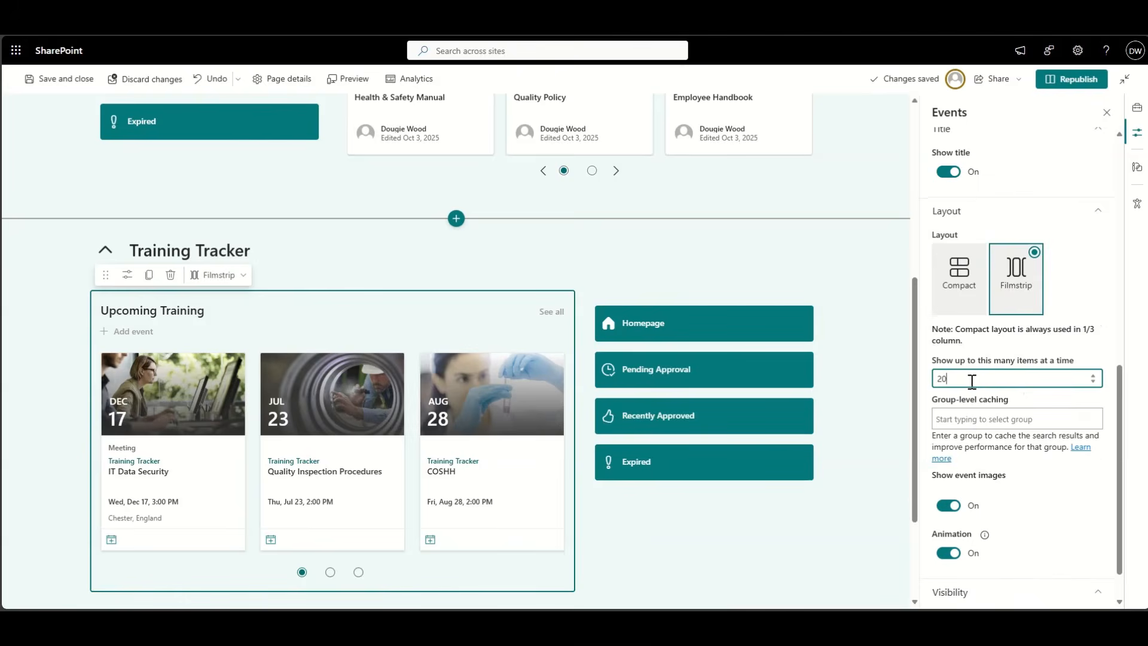
{"action": "left_click_drag", "start_coordinate": [972, 380], "coordinate": [929, 380]}
{"action": "type", "text": "6"}
{"action": "left_click", "coordinate": [1111, 417]}
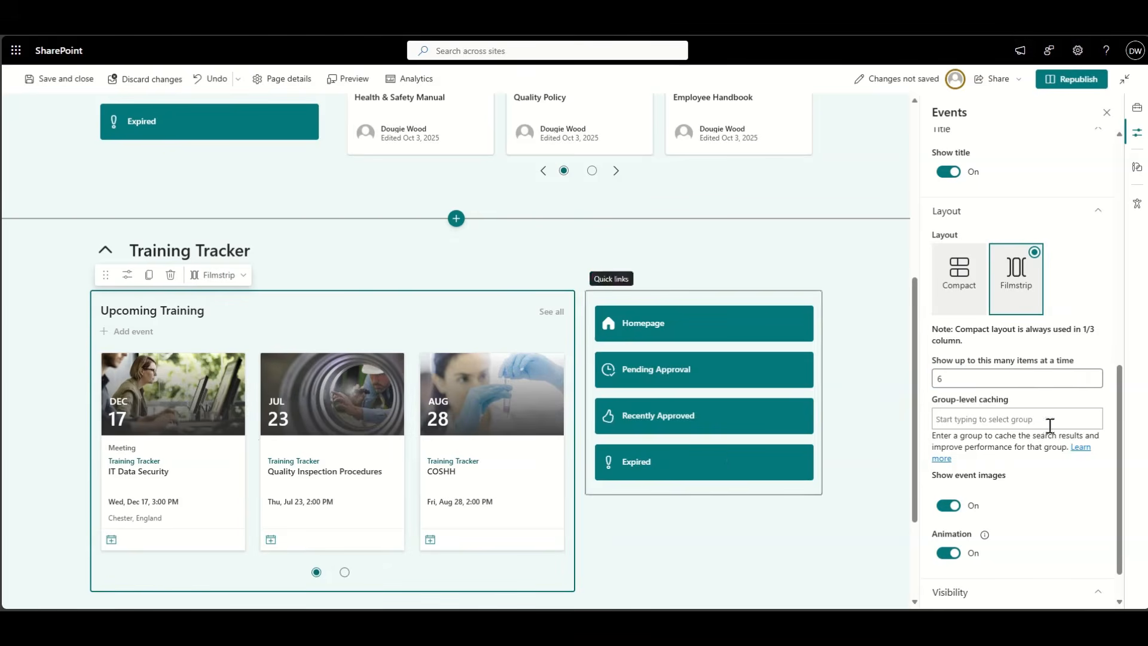
{"action": "scroll", "coordinate": [1072, 541], "scroll_direction": "down", "scroll_amount": 1}
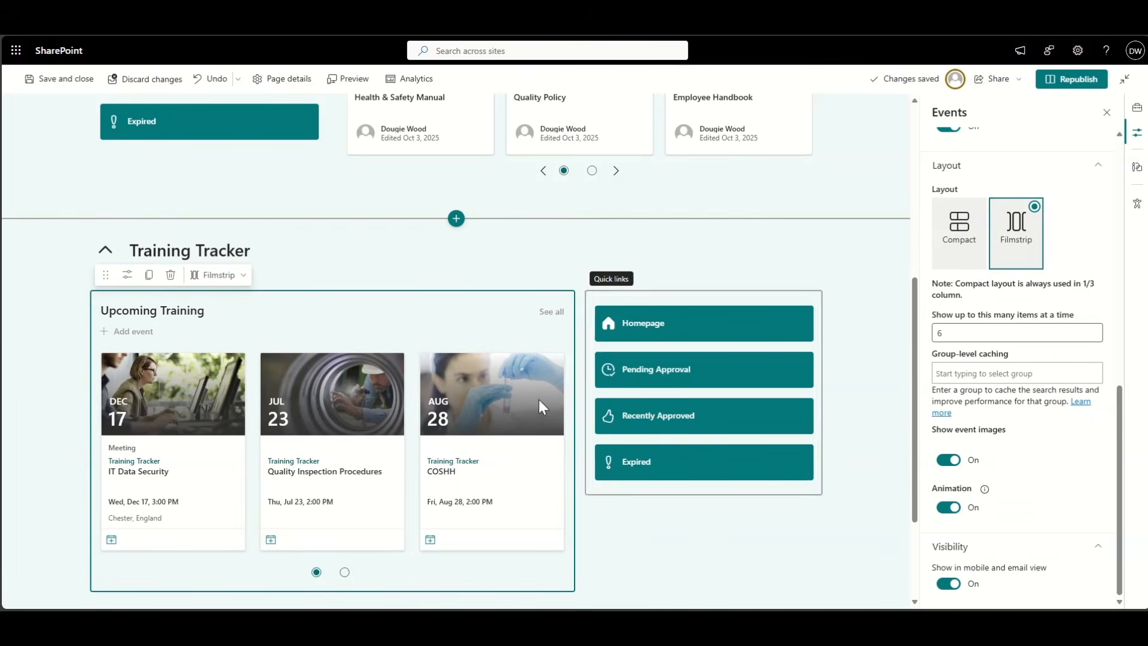
{"action": "left_click", "coordinate": [666, 328]}
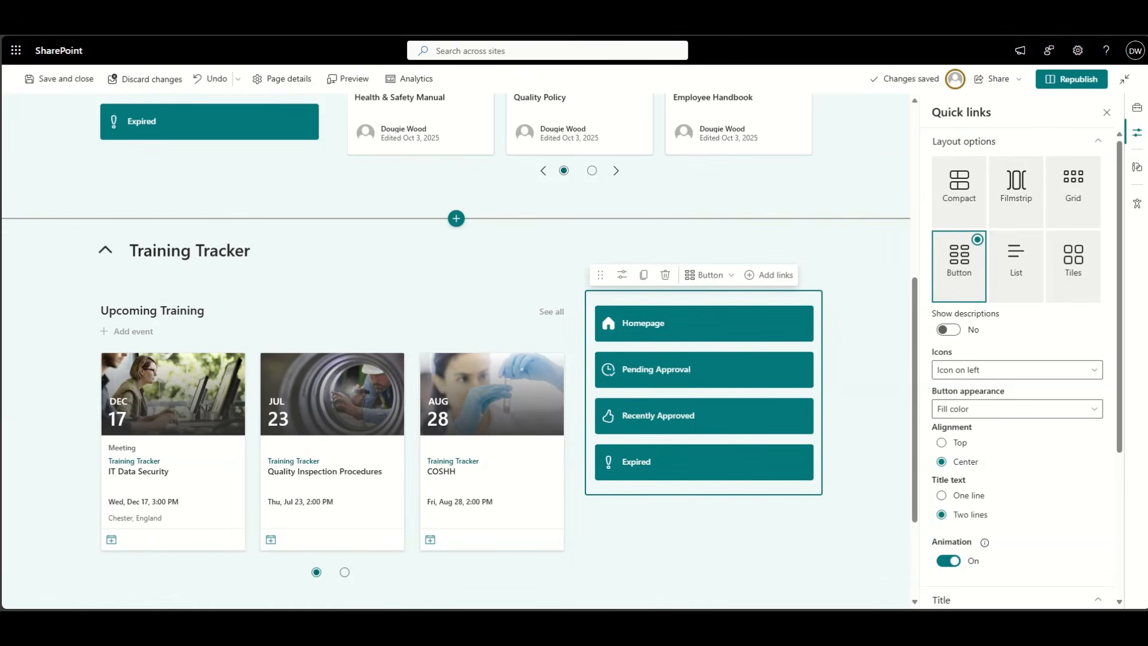
{"action": "key", "text": "ctrl+l"}
{"action": "key", "text": "ctrl+c"}
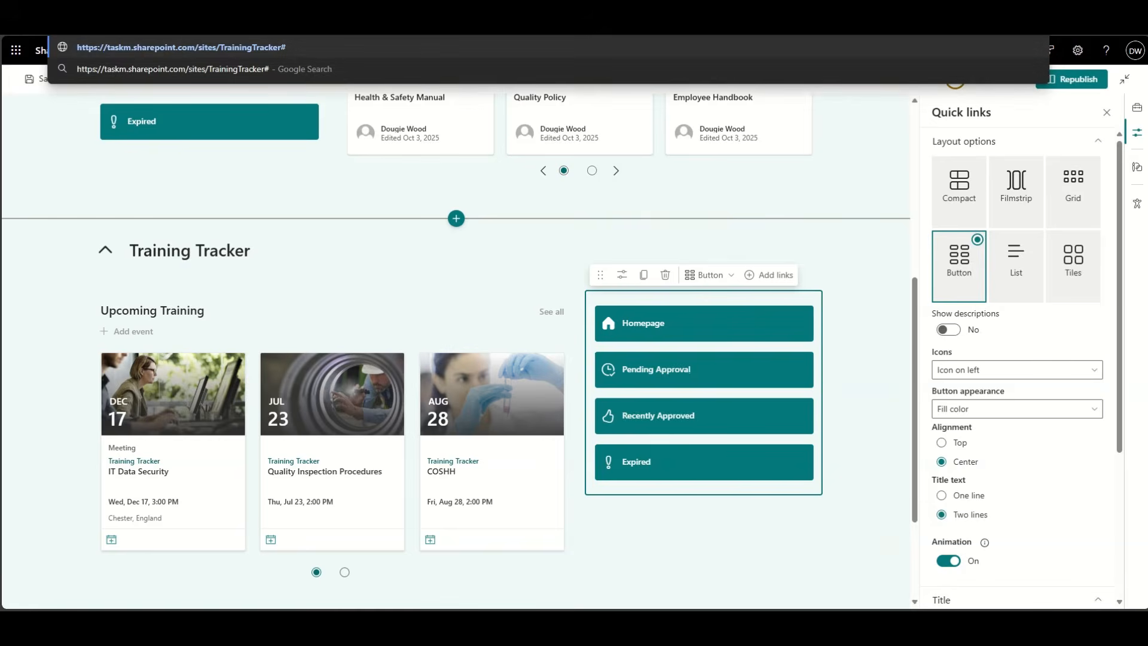
{"action": "key", "text": "Escape"}
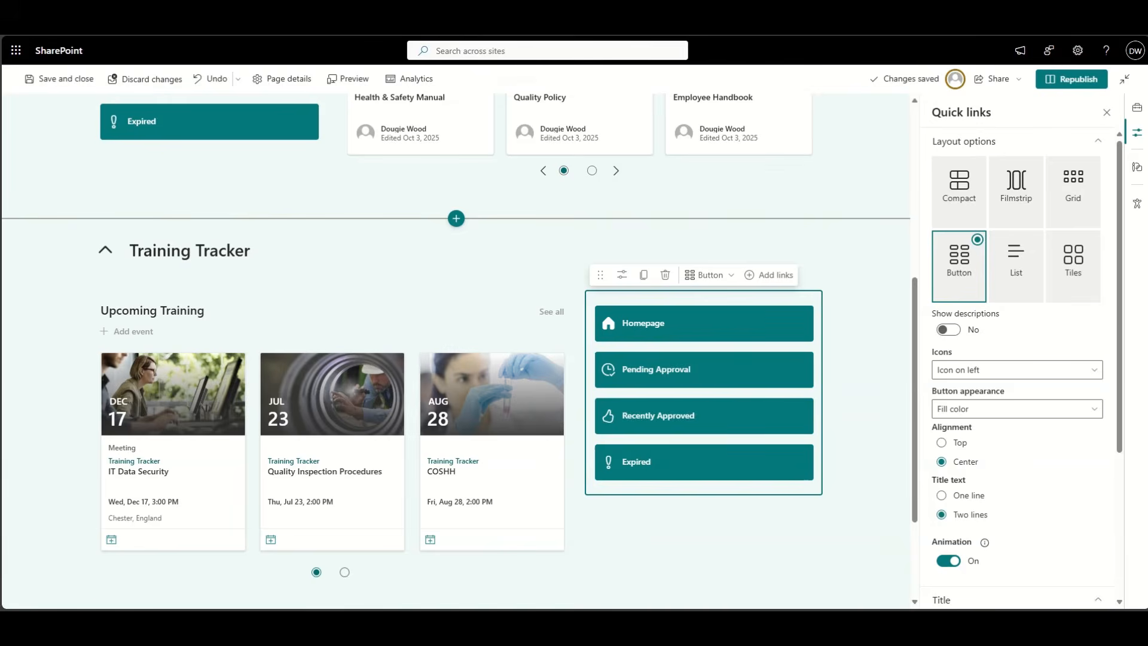
{"action": "mouse_move", "coordinate": [760, 326]}
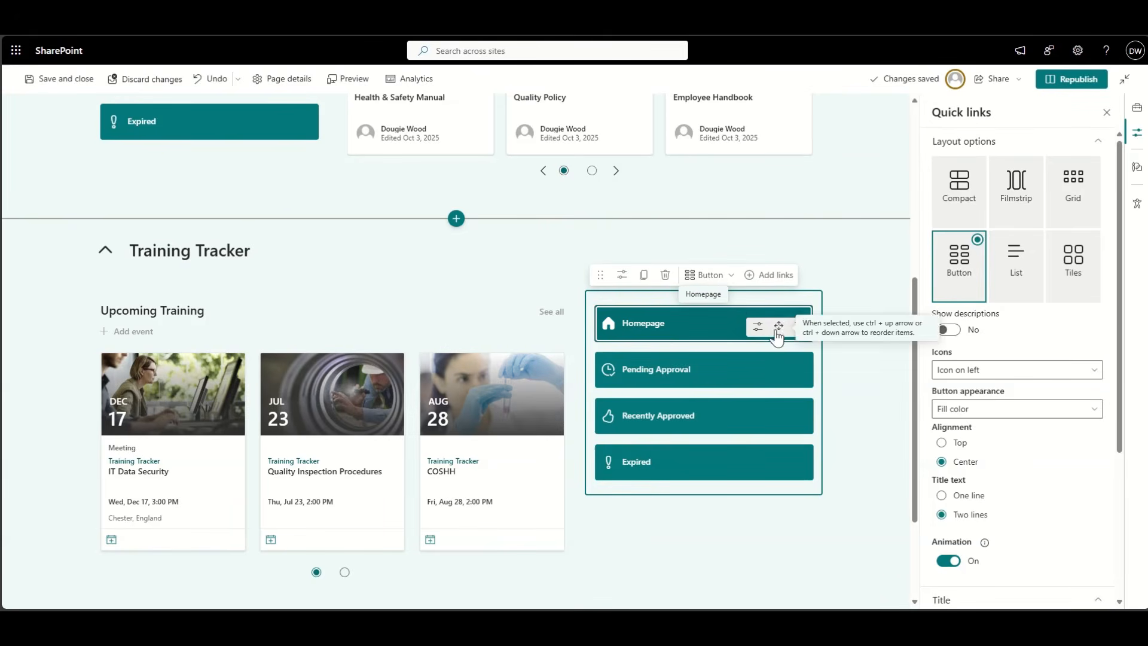
{"action": "left_click", "coordinate": [759, 329]}
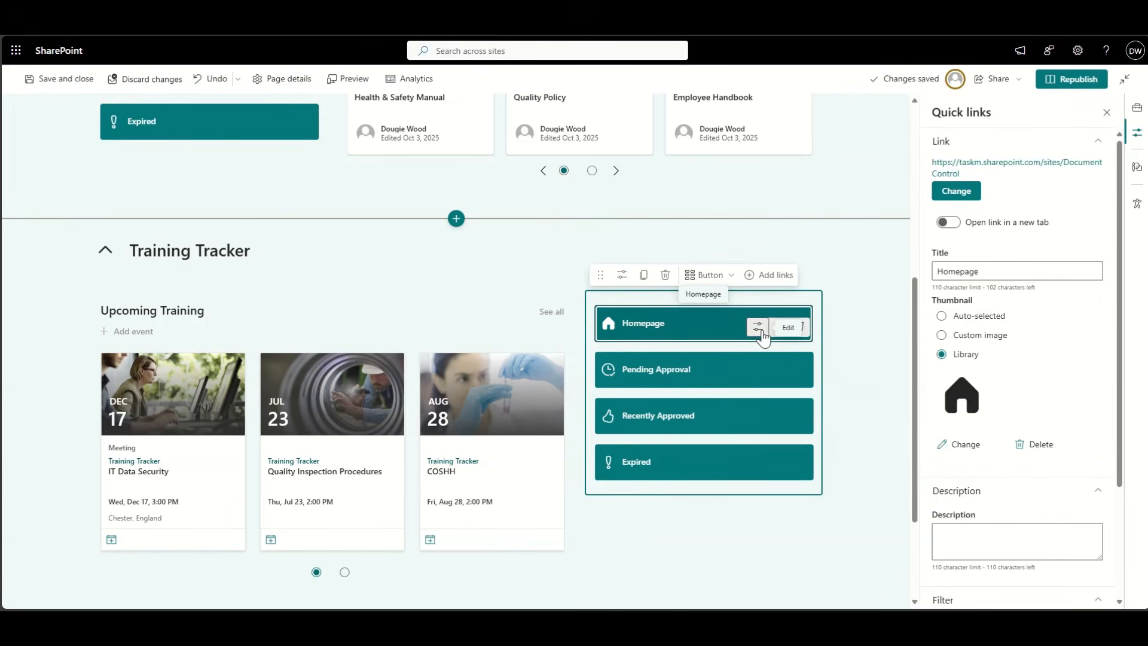
{"action": "double_click", "coordinate": [960, 267]}
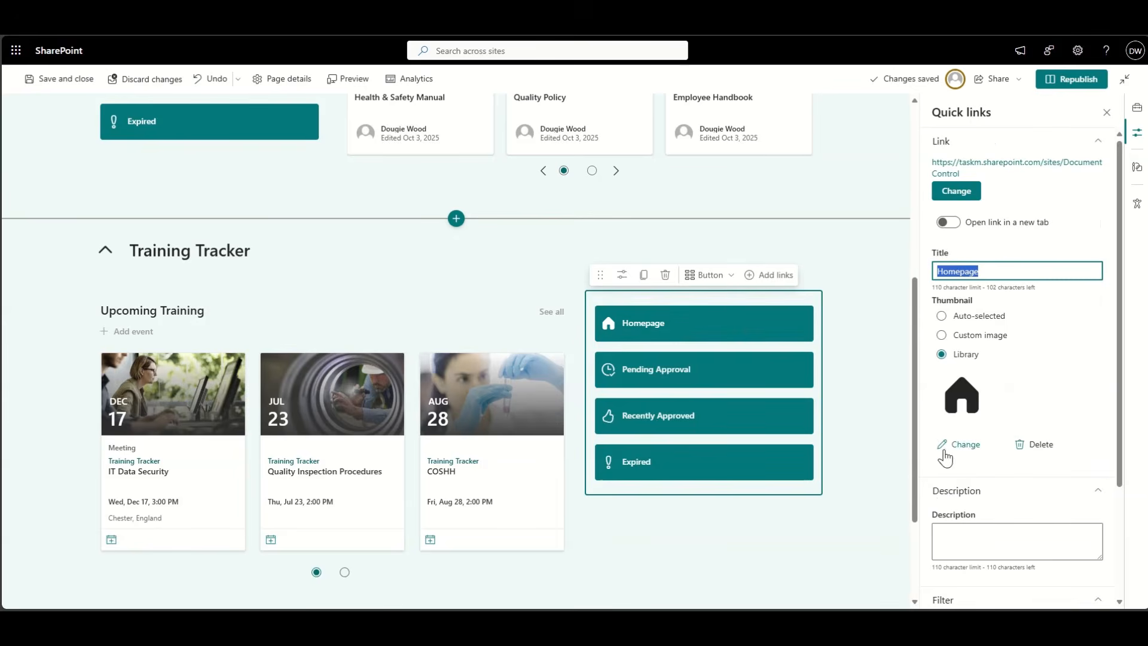
{"action": "left_click", "coordinate": [956, 191]}
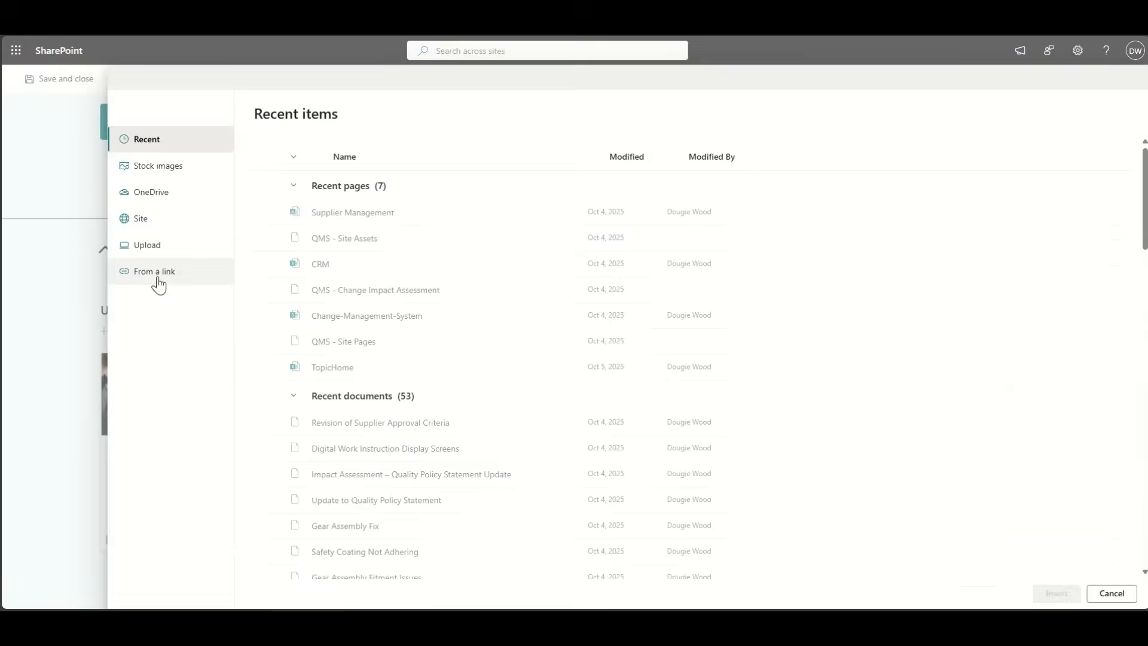
{"action": "left_click", "coordinate": [174, 272]}
{"action": "key", "text": "ctrl+v"}
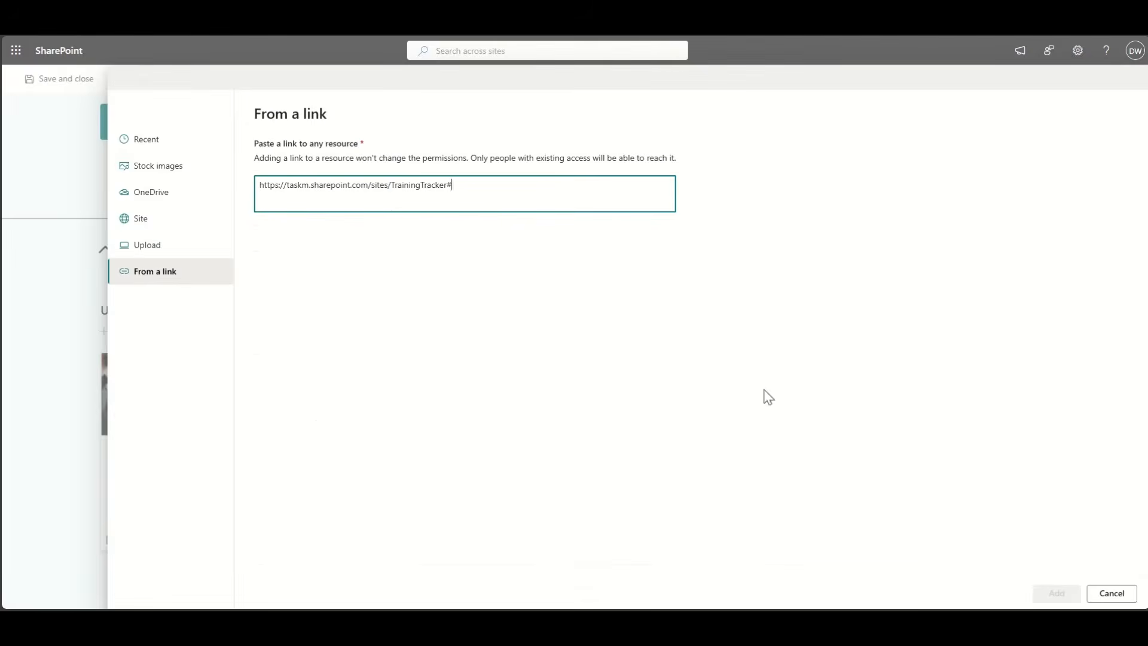
{"action": "left_click", "coordinate": [1057, 593]}
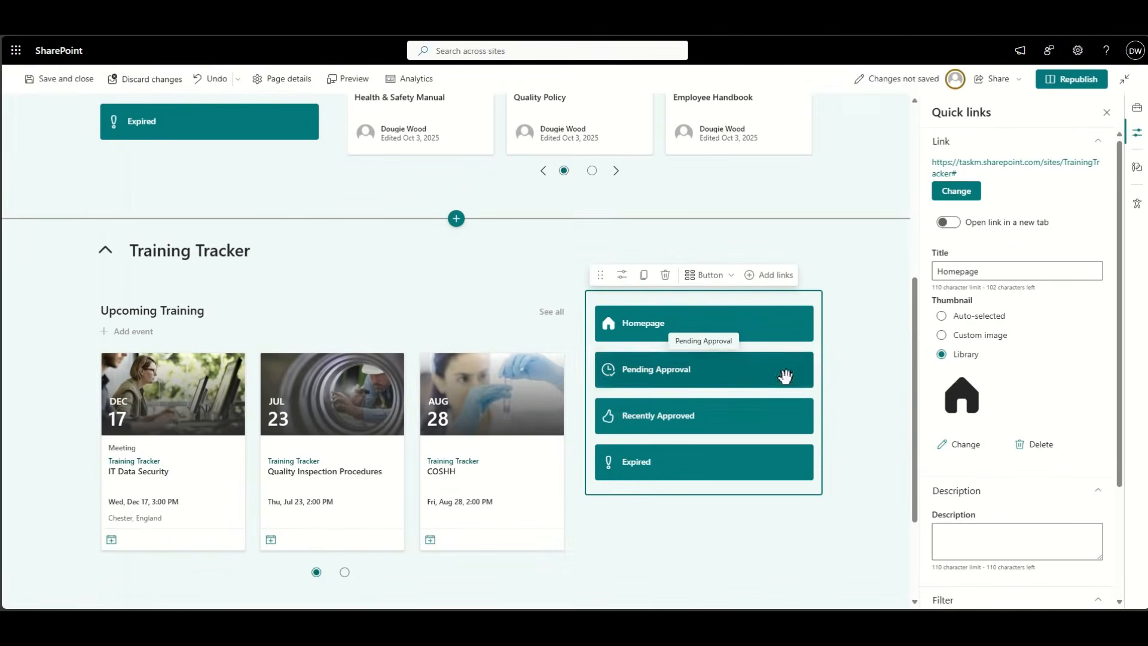
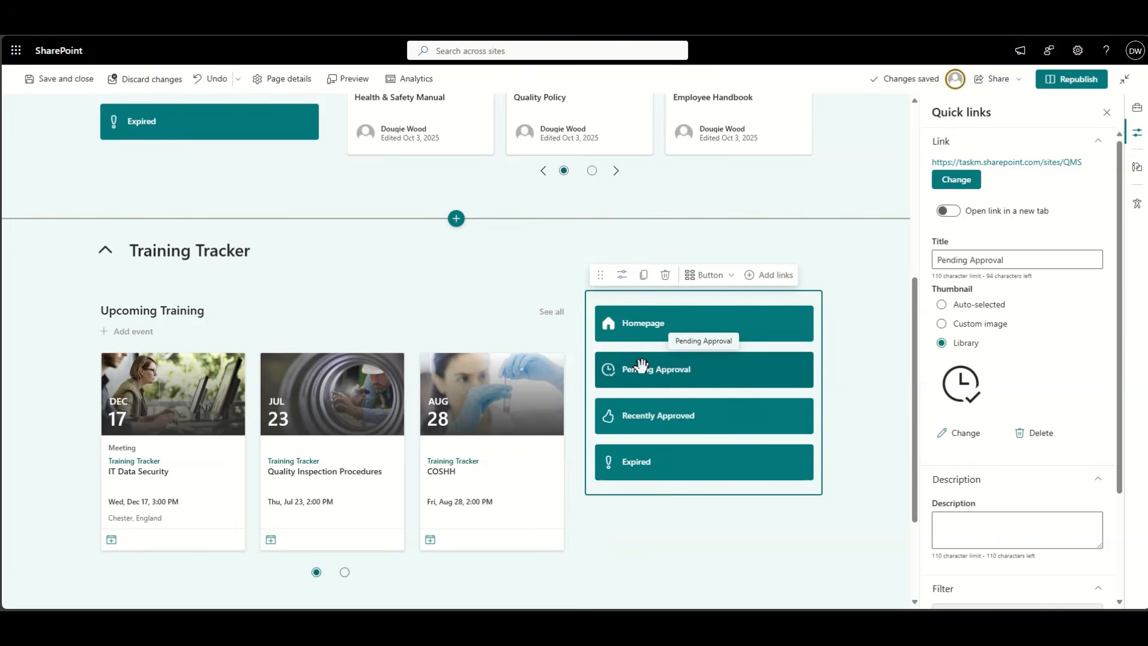
- Retitle the Training Tracker section's Pending Approval quick link as Not Started
{"action": "left_click", "coordinate": [703, 368]}
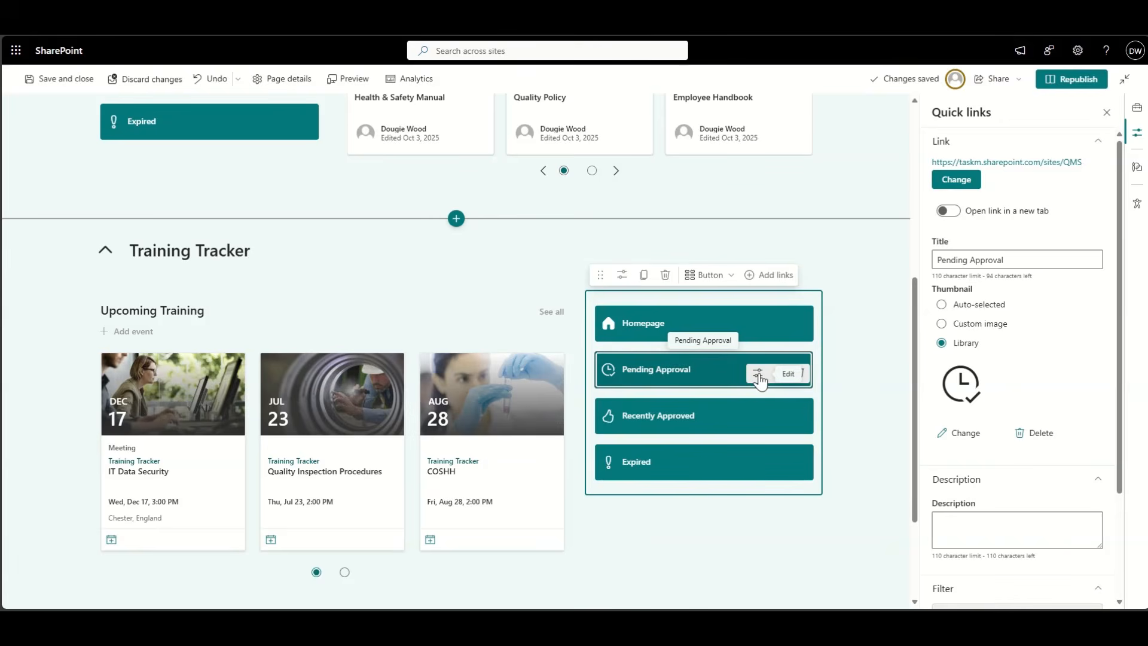
{"action": "triple_click", "coordinate": [995, 258]}
{"action": "type", "text": "Not Star"}
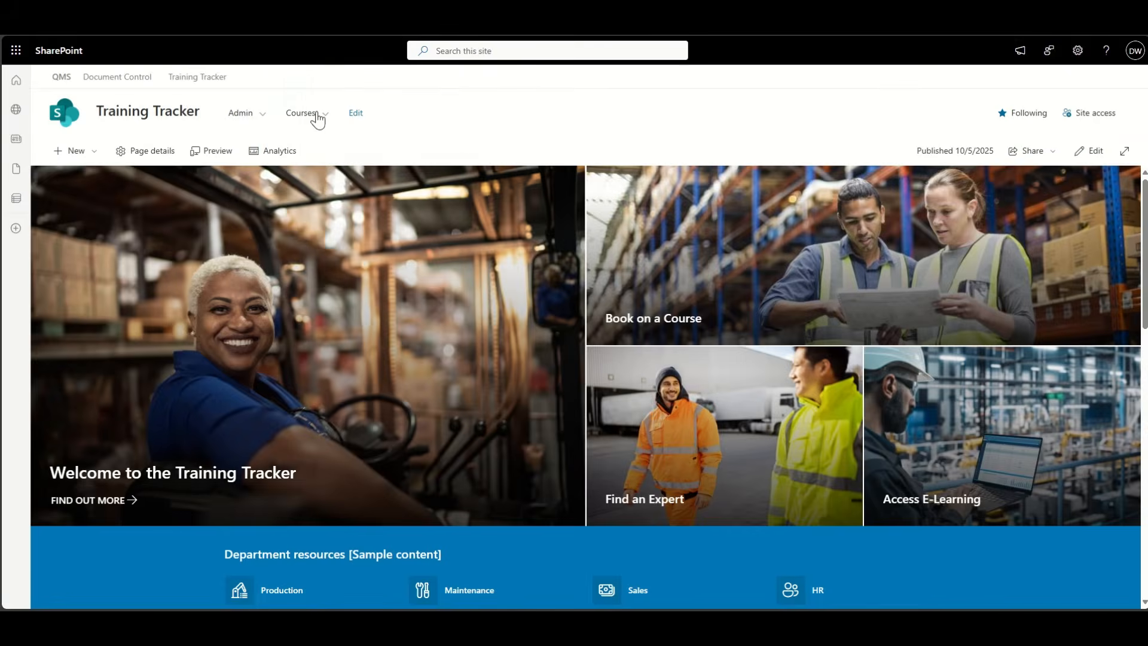
- Get the URL of the Training Tracker site's Not Started list view and set it as the Not Started quick link's address
{"action": "mouse_move", "coordinate": [256, 115]}
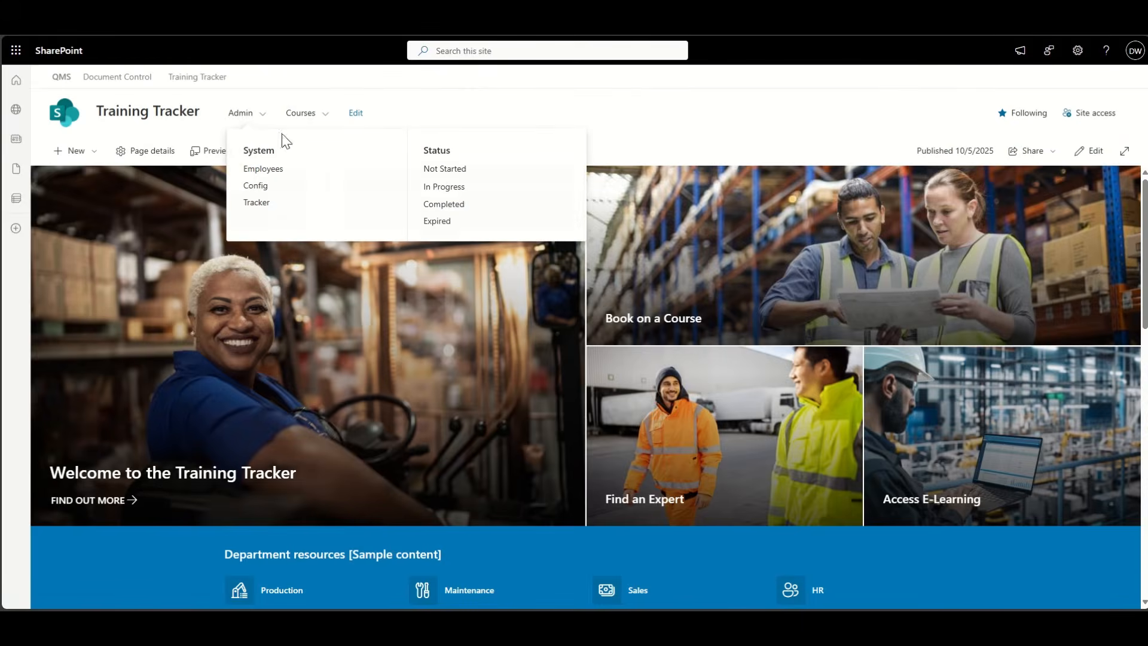
{"action": "left_click", "coordinate": [445, 169]}
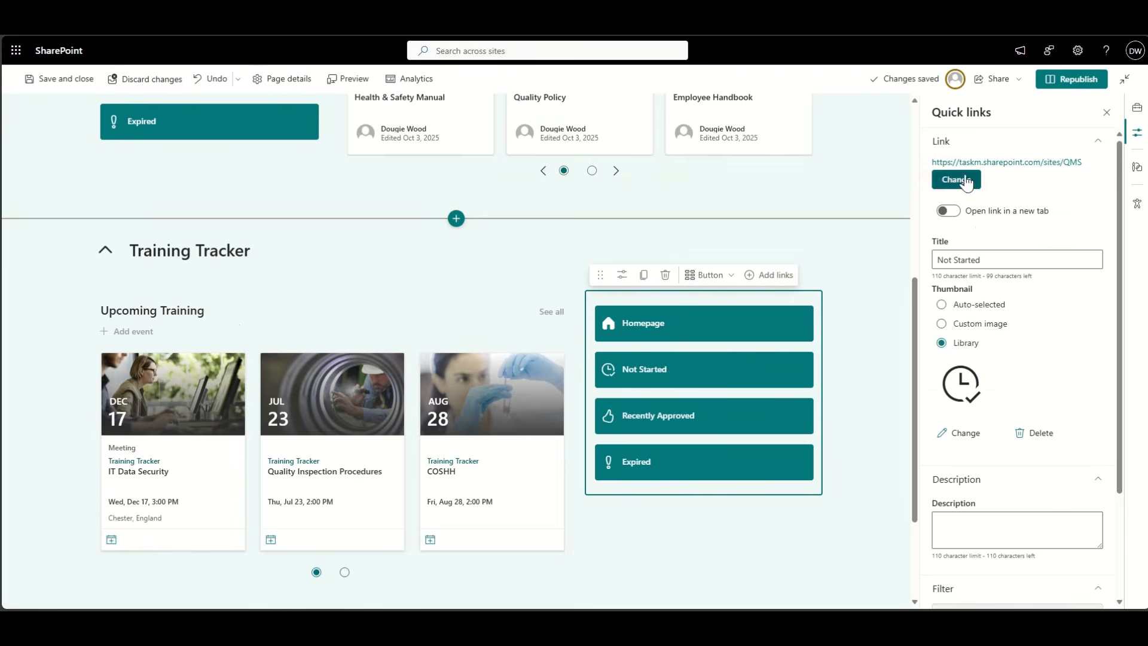
{"action": "left_click", "coordinate": [955, 182]}
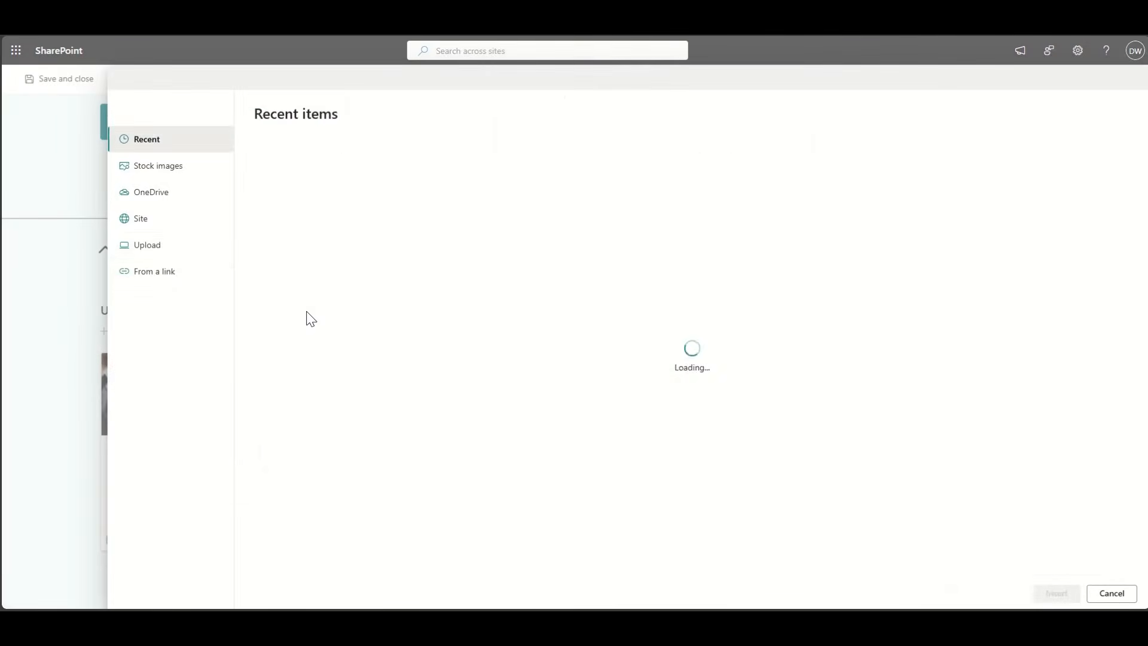
{"action": "left_click", "coordinate": [168, 272]}
{"action": "type", "text": "https://taskm.sharepoint.com/sites/TrainingTracker/Lists/Tracker/AllItems.aspx?viewid=78018197%2D0cd5%2D401a%2Dbd3a%2D43330d887242"}
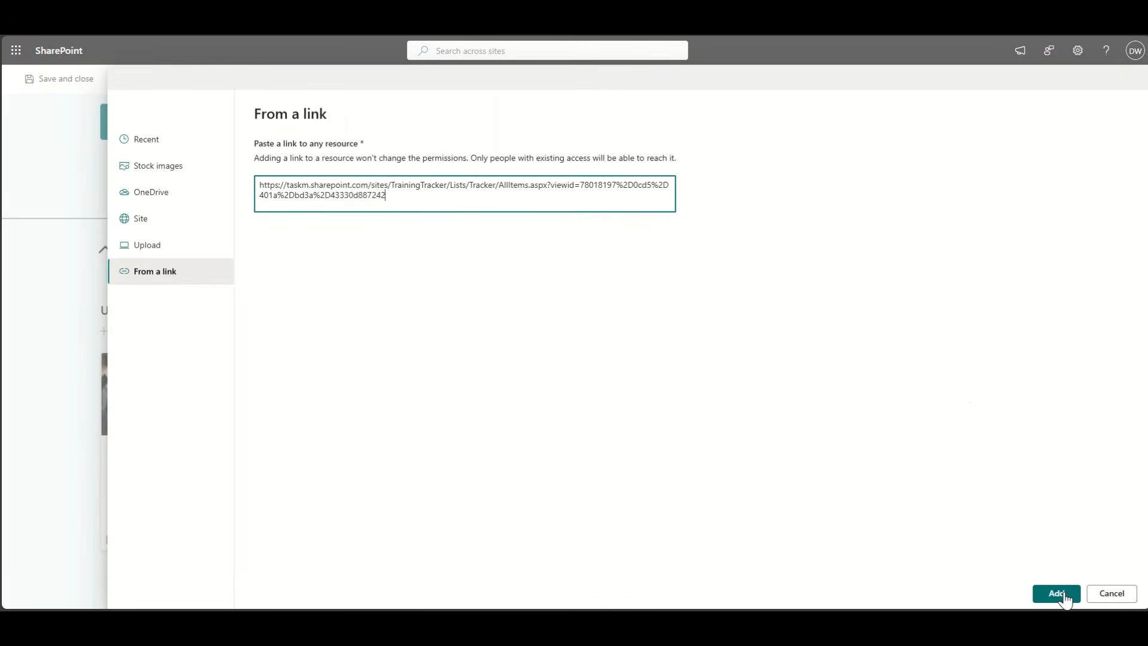
{"action": "left_click", "coordinate": [1056, 593]}
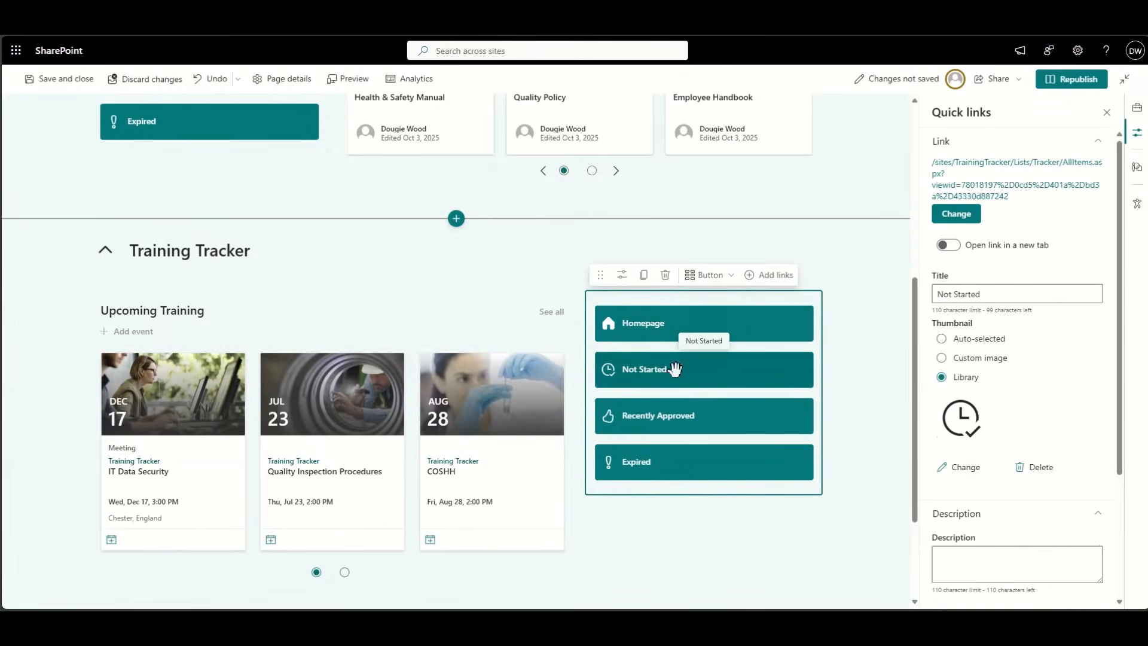
- Search the icon library for time and set the Not Started link's icon to timer
{"action": "left_click", "coordinate": [965, 468]}
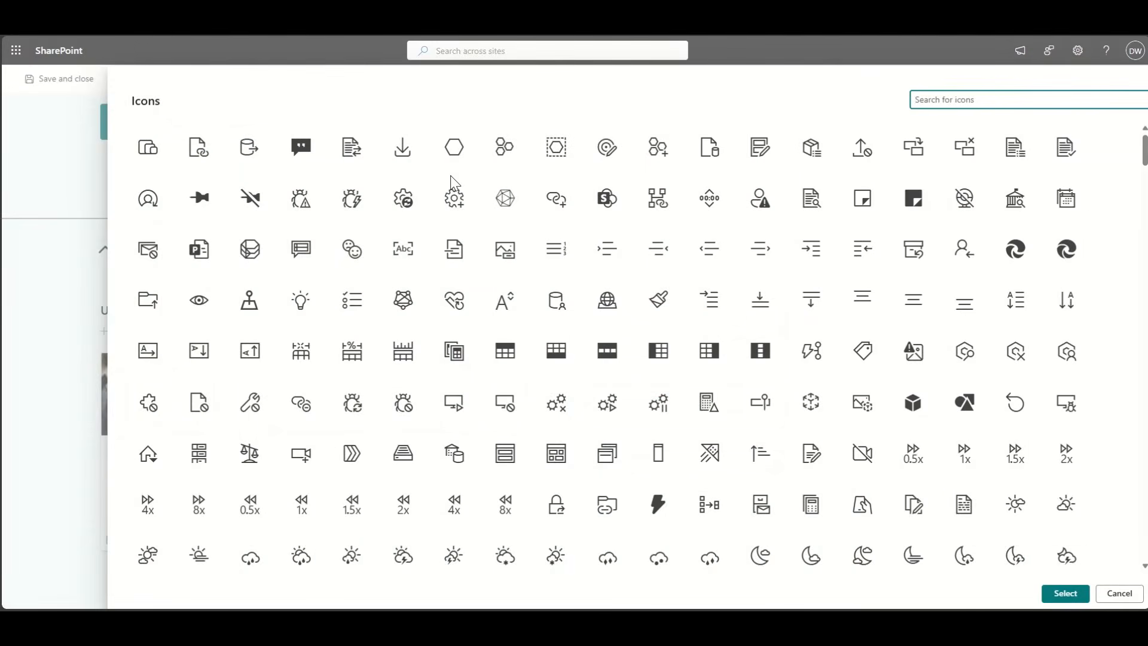
{"action": "left_click", "coordinate": [995, 97]}
{"action": "type", "text": "time"}
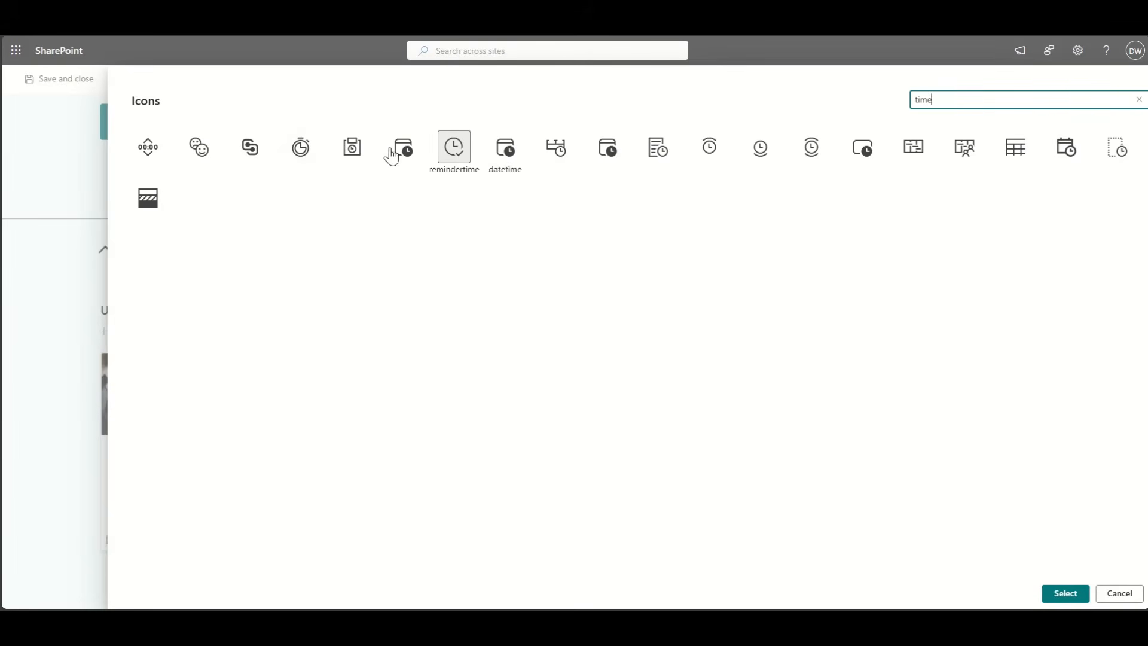
{"action": "left_click", "coordinate": [300, 147]}
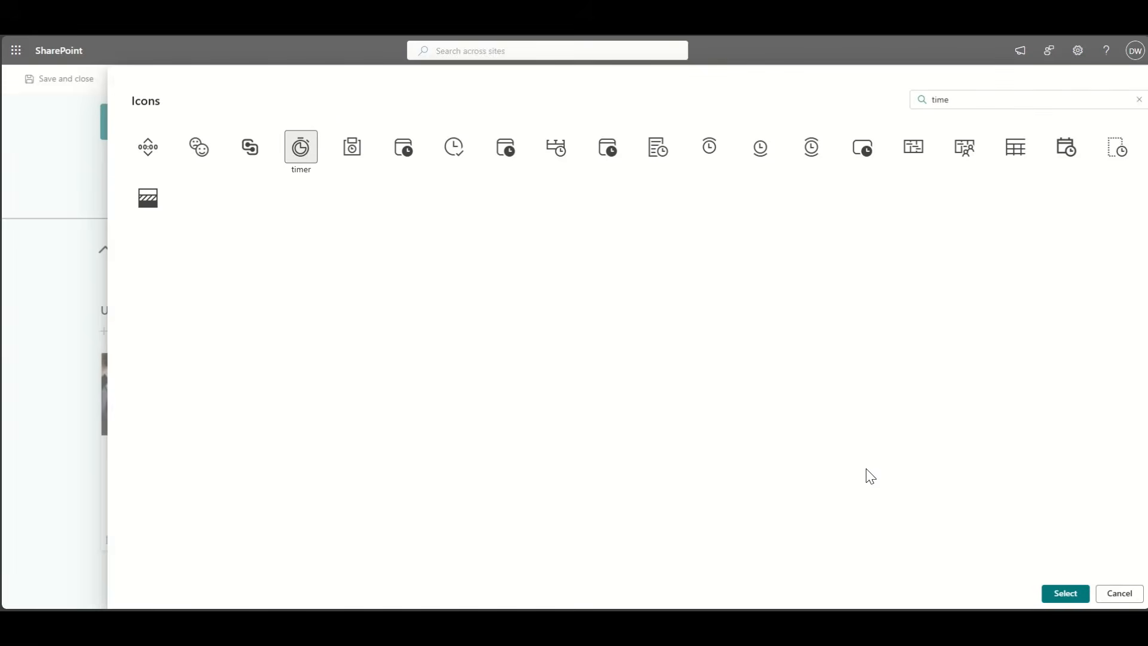
{"action": "left_click", "coordinate": [1063, 593]}
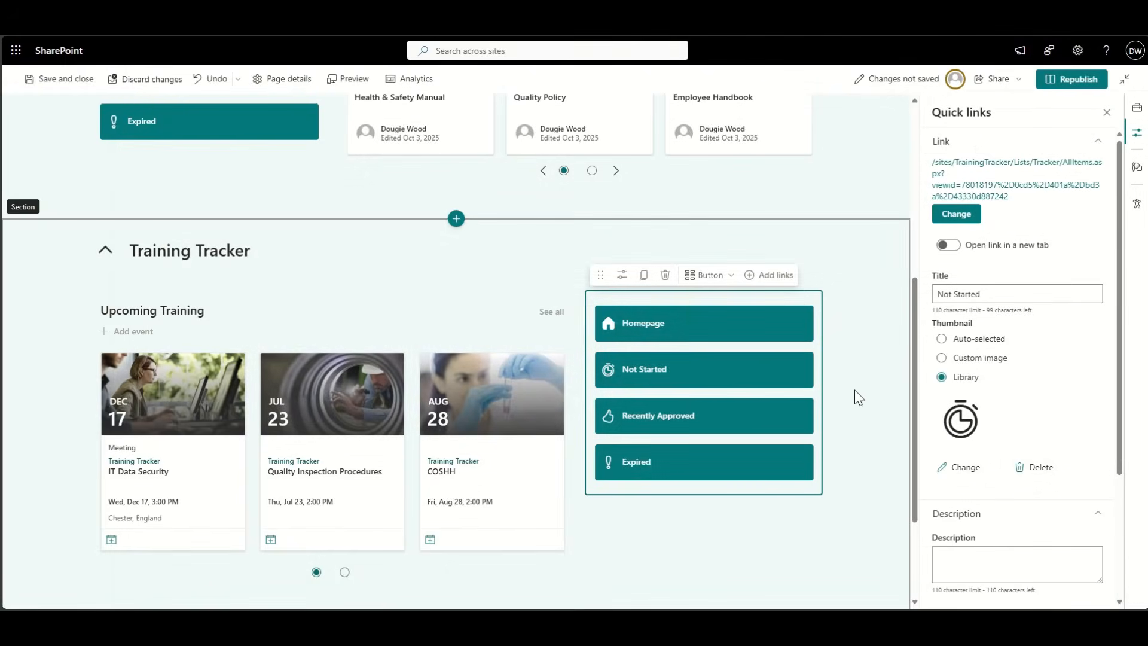
- Check the Training Tracker site's Admin status views and retitle the section's Recently Approved quick link as In Progress
{"action": "left_click", "coordinate": [700, 383]}
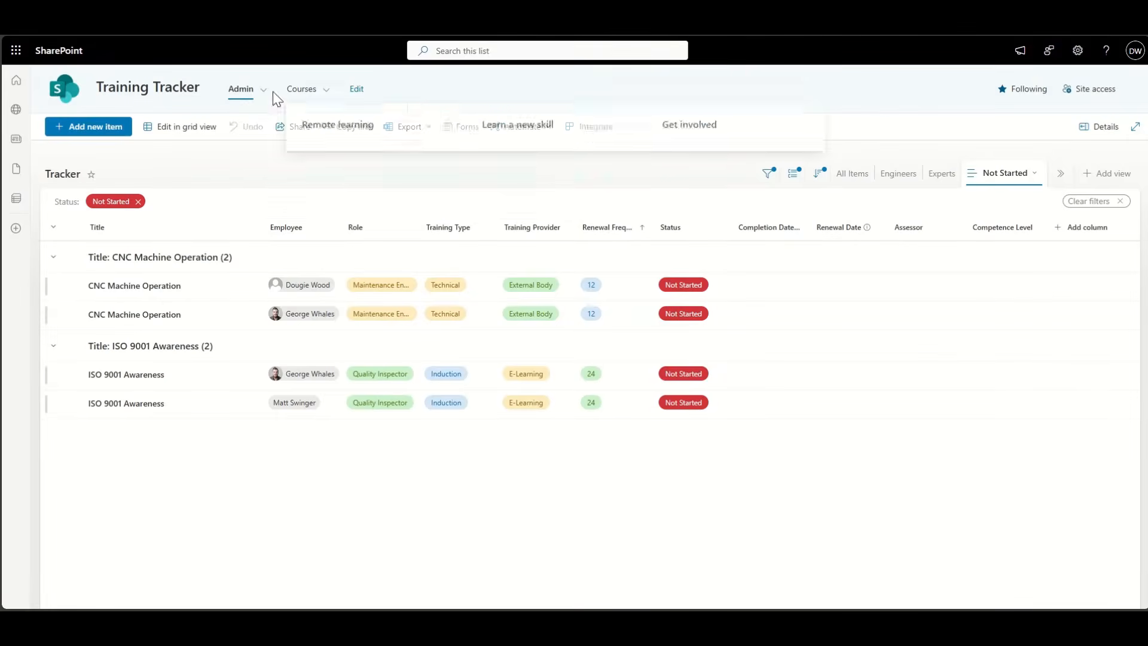
{"action": "left_click", "coordinate": [265, 92]}
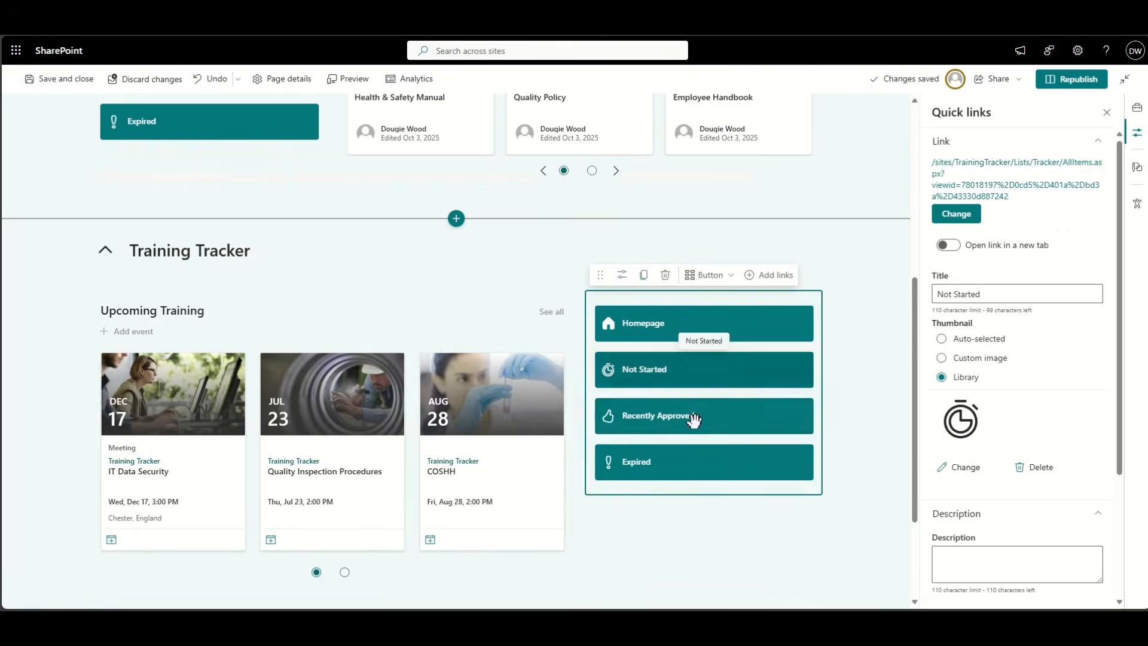
{"action": "left_click", "coordinate": [717, 422]}
{"action": "double_click", "coordinate": [974, 260]}
{"action": "key", "text": "ctrl+a"}
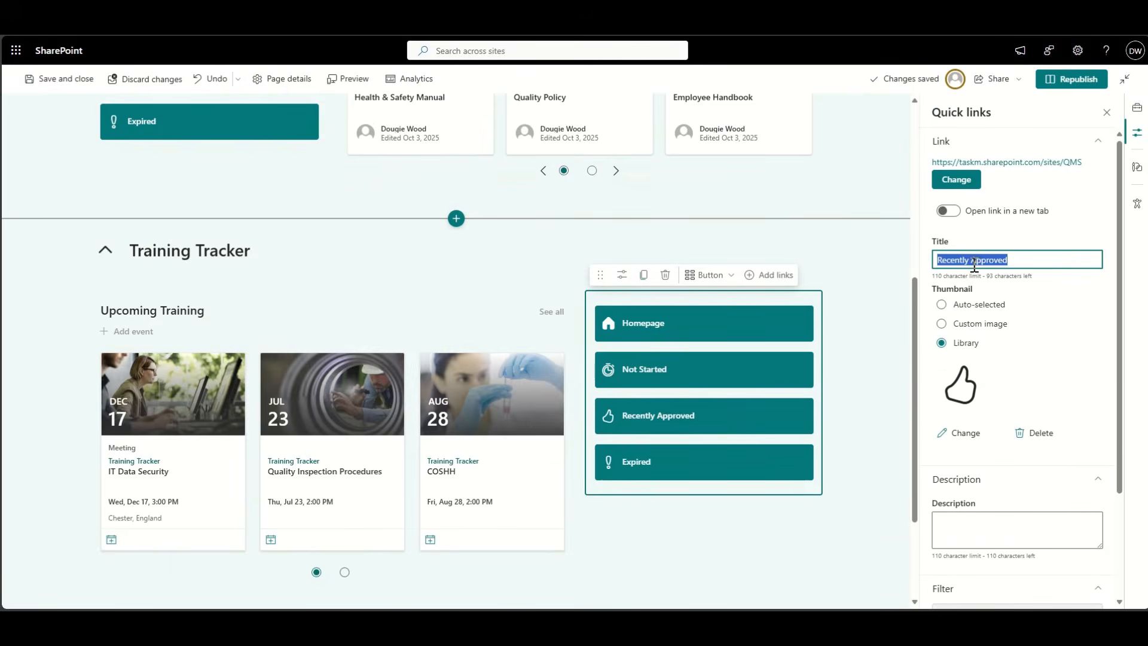
{"action": "type", "text": "In"}
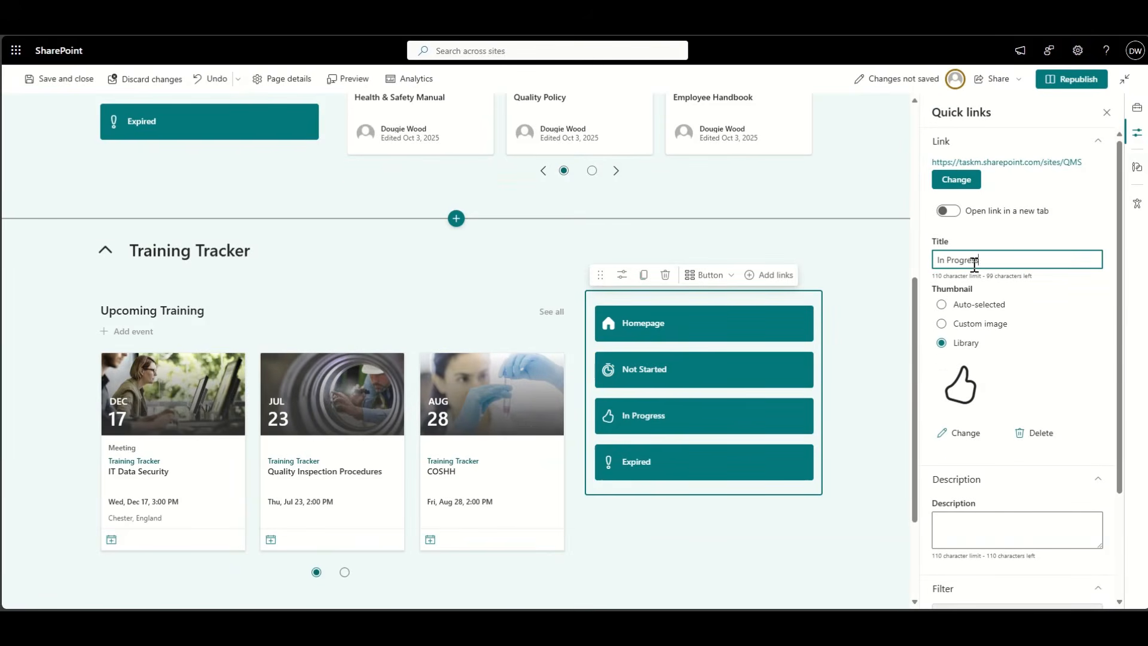
{"action": "type", "text": " Progress"}
- Retitle the Training Tracker section's Expired quick link as Completed
{"action": "left_click", "coordinate": [712, 460]}
{"action": "left_click", "coordinate": [962, 257]}
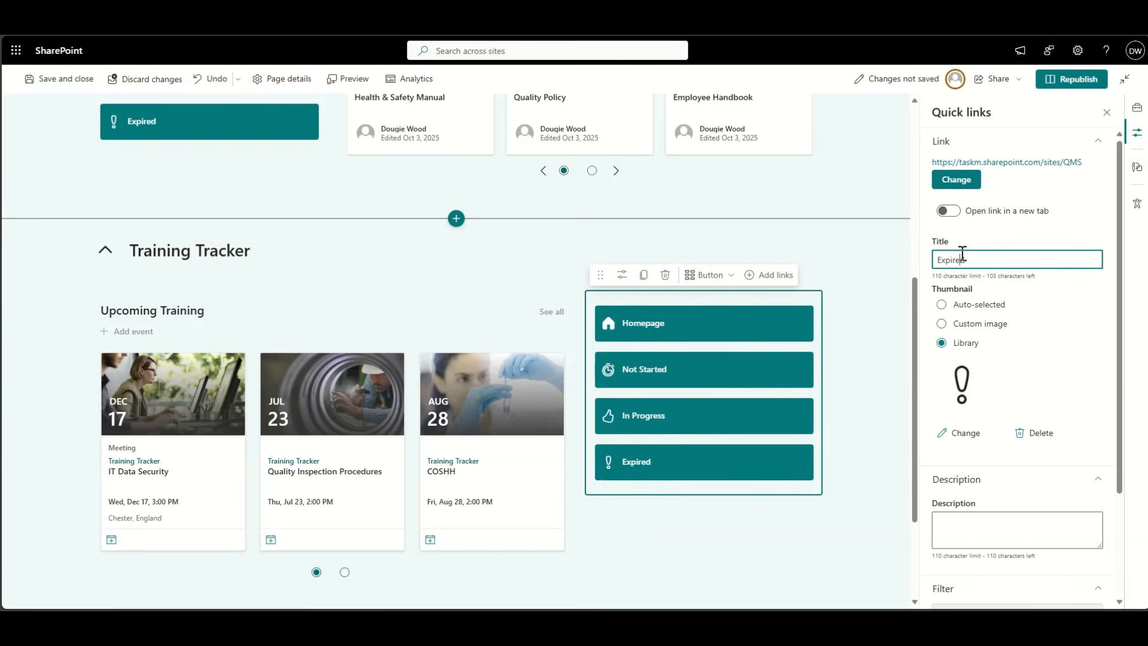
{"action": "double_click", "coordinate": [962, 257]}
{"action": "type", "text": "Completed"}
- Add a quick link from the copied Tracker list view URL and move it to the end of the Training Tracker links
{"action": "left_click", "coordinate": [778, 276]}
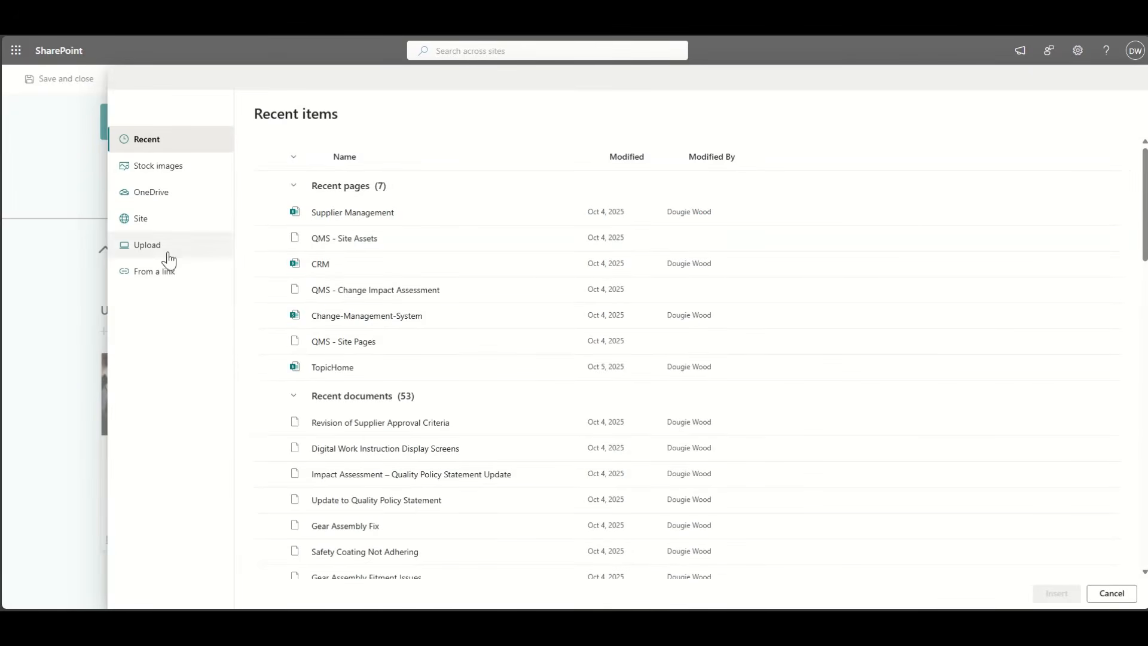
{"action": "left_click", "coordinate": [162, 272]}
{"action": "type", "text": "https://taskm.sharepoint.com/sites/TrainingTracker/Lists/Tracker/AllItems.aspx?viewid=78018197%2D0cd5%2D401a%2Dbd3a%2D43330d887242"}
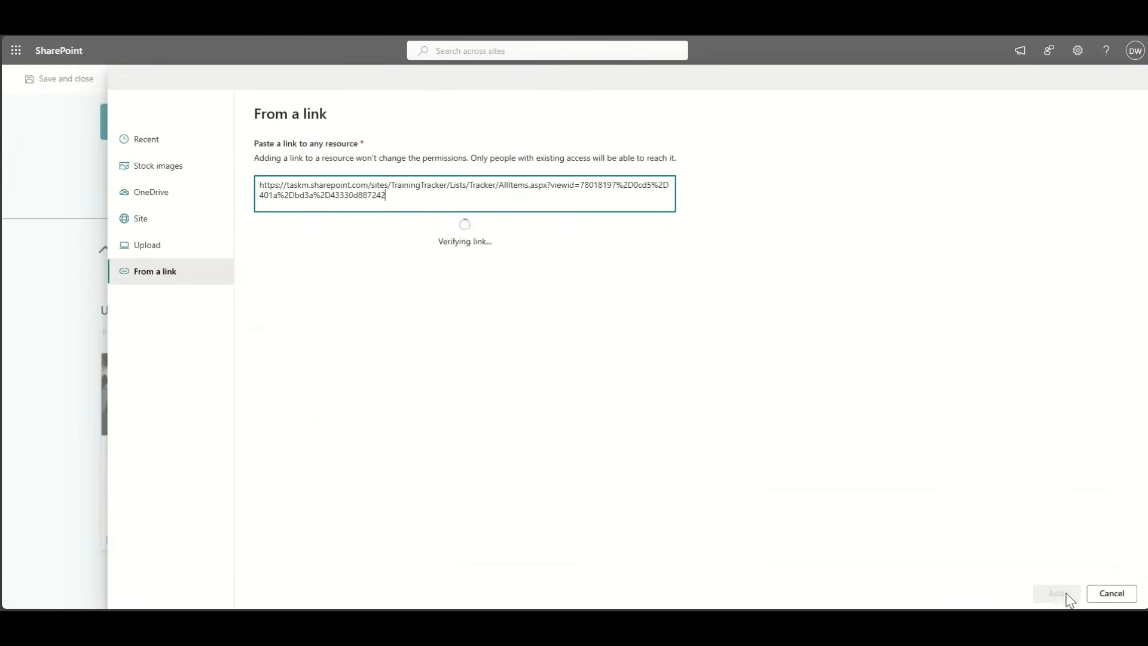
{"action": "left_click", "coordinate": [1056, 593]}
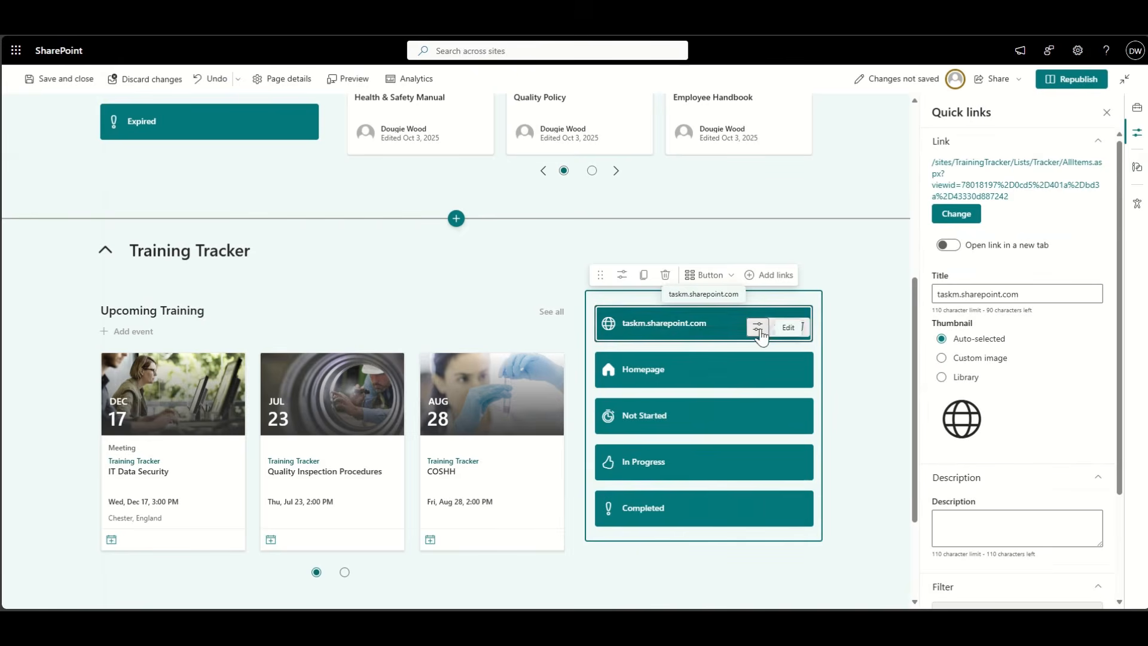
{"action": "mouse_move", "coordinate": [760, 333]}
{"action": "left_mouse_down"}
{"action": "mouse_move", "coordinate": [738, 487]}
{"action": "mouse_move", "coordinate": [769, 347]}
{"action": "left_mouse_up"}
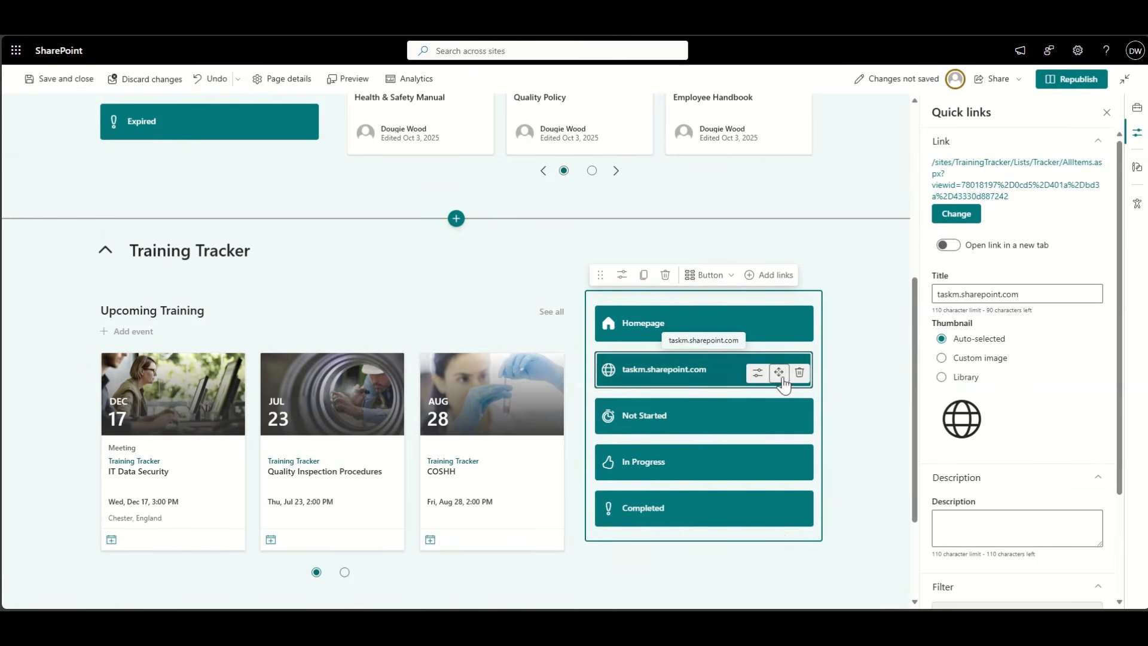
{"action": "left_click_drag", "start_coordinate": [778, 371], "coordinate": [755, 526]}
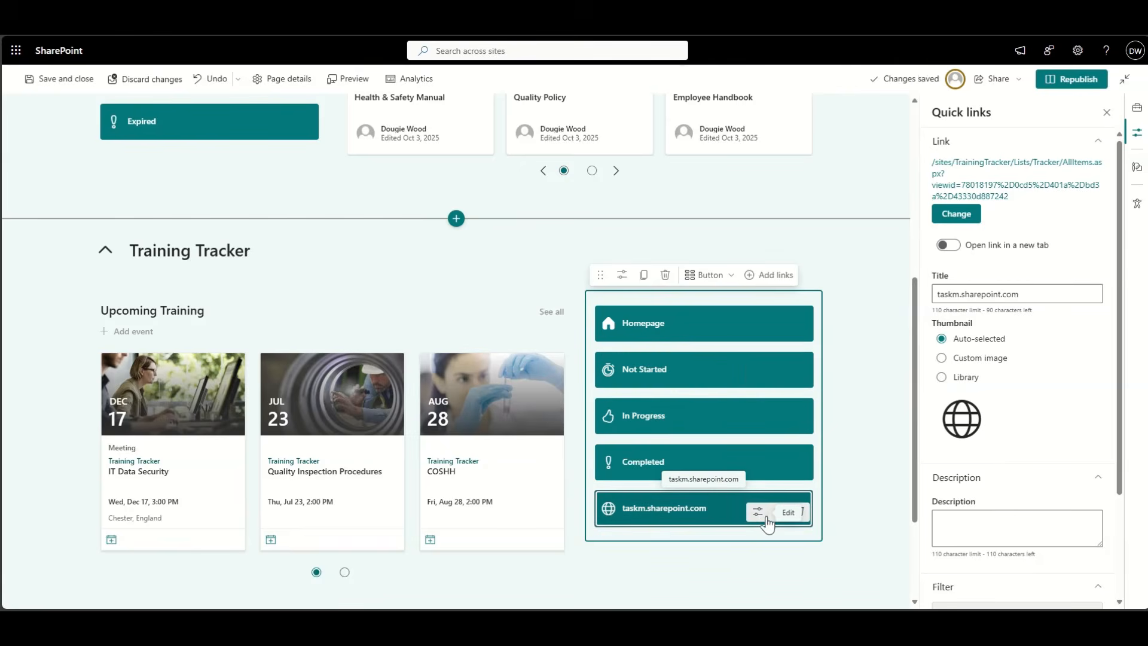
- Title the newly added quick link Expired and move the Completed link below it
{"action": "triple_click", "coordinate": [957, 290]}
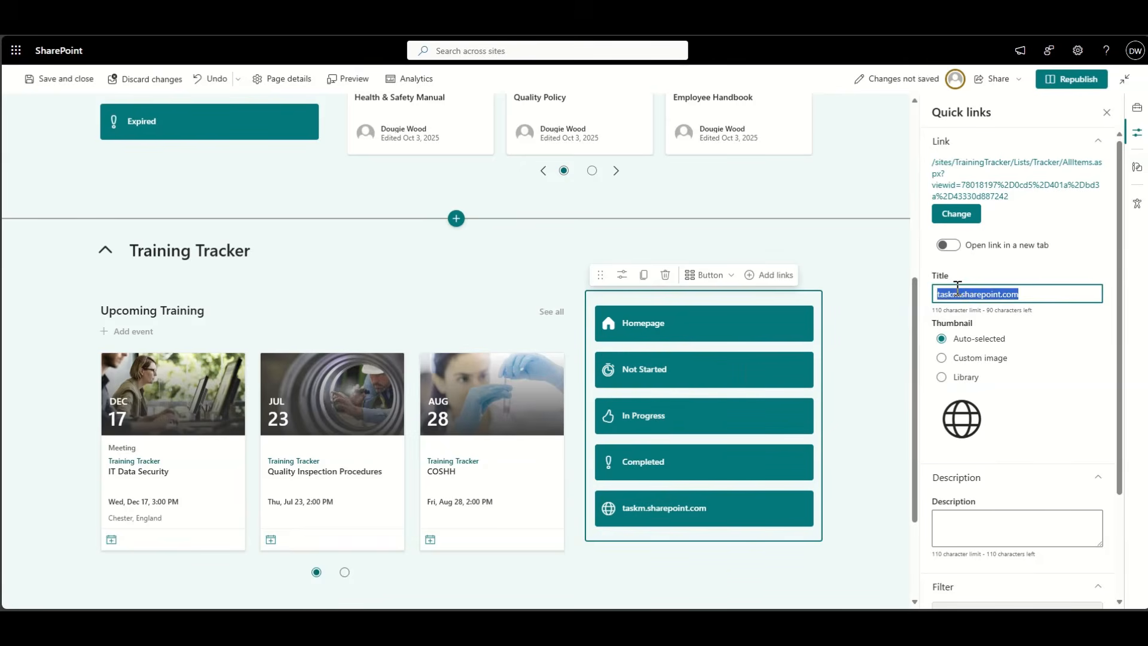
{"action": "type", "text": "Expired"}
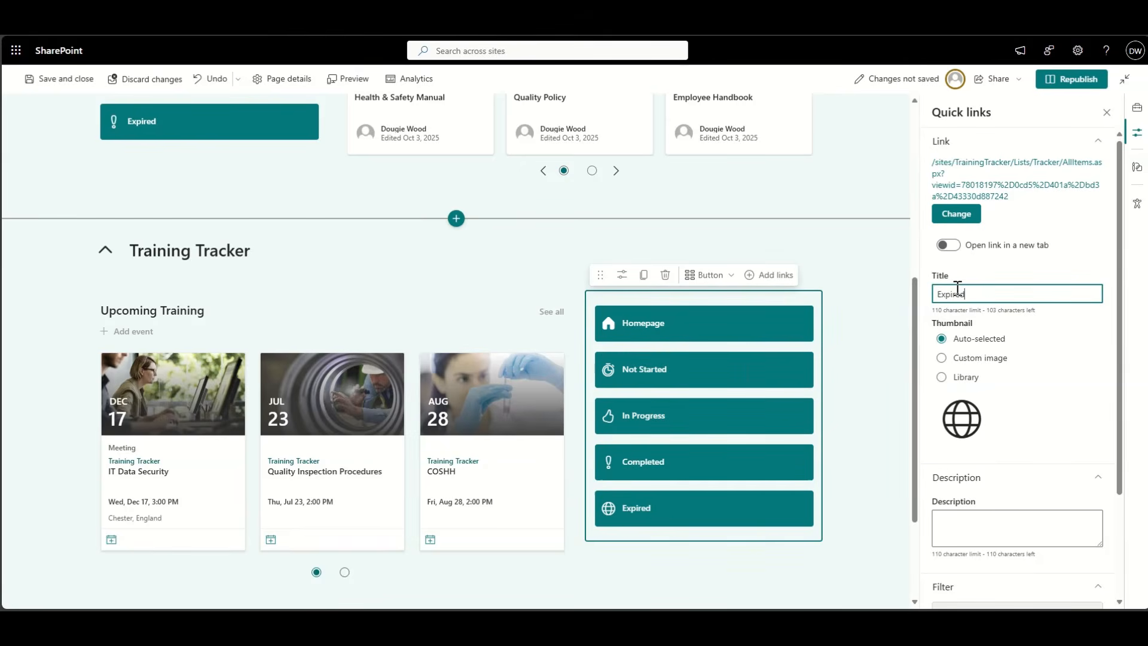
{"action": "left_click", "coordinate": [732, 465]}
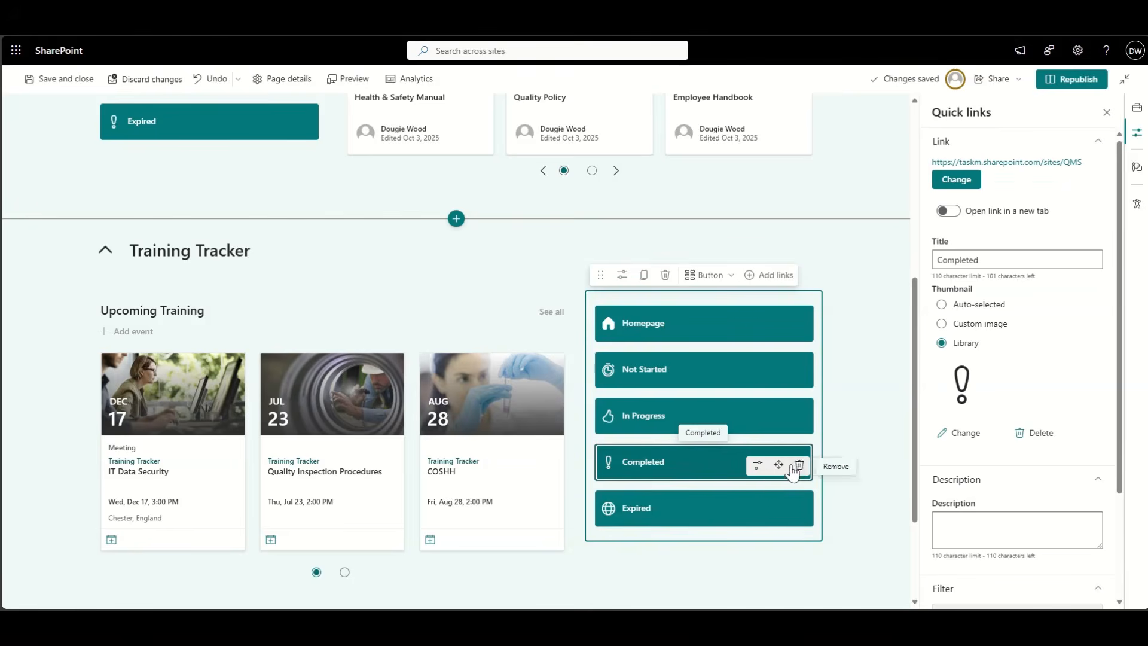
{"action": "left_click_drag", "start_coordinate": [779, 465], "coordinate": [774, 518]}
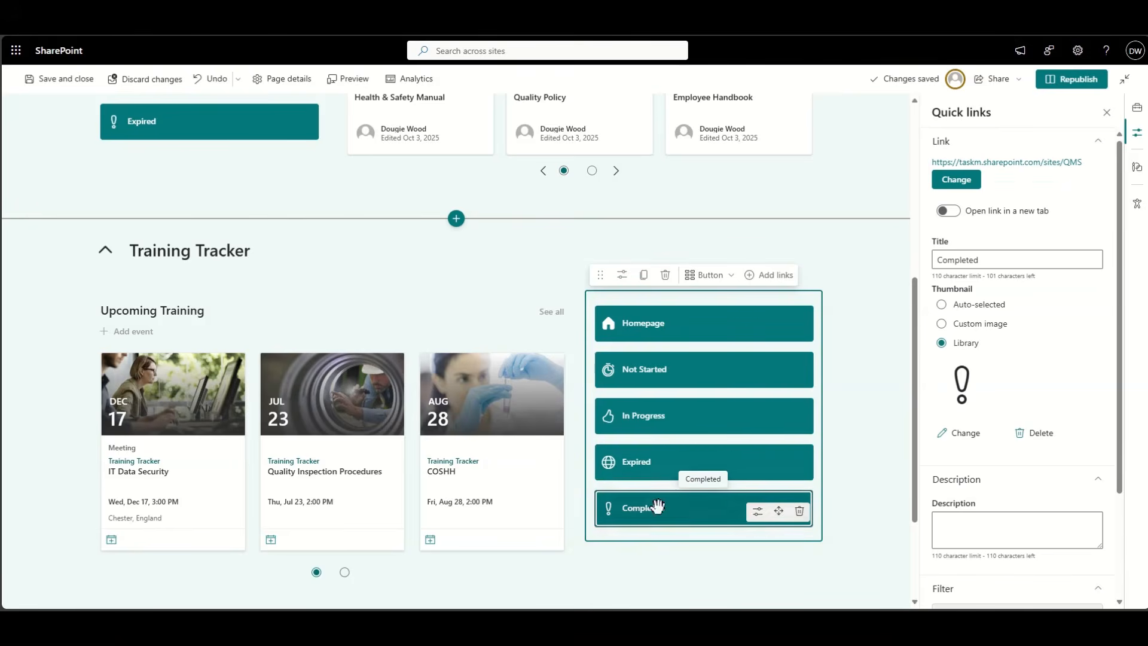
- Swap the titles of the last two Training Tracker quick links so the fourth reads Completed and the fifth Expired
{"action": "double_click", "coordinate": [942, 259]}
{"action": "type", "text": "Expired"}
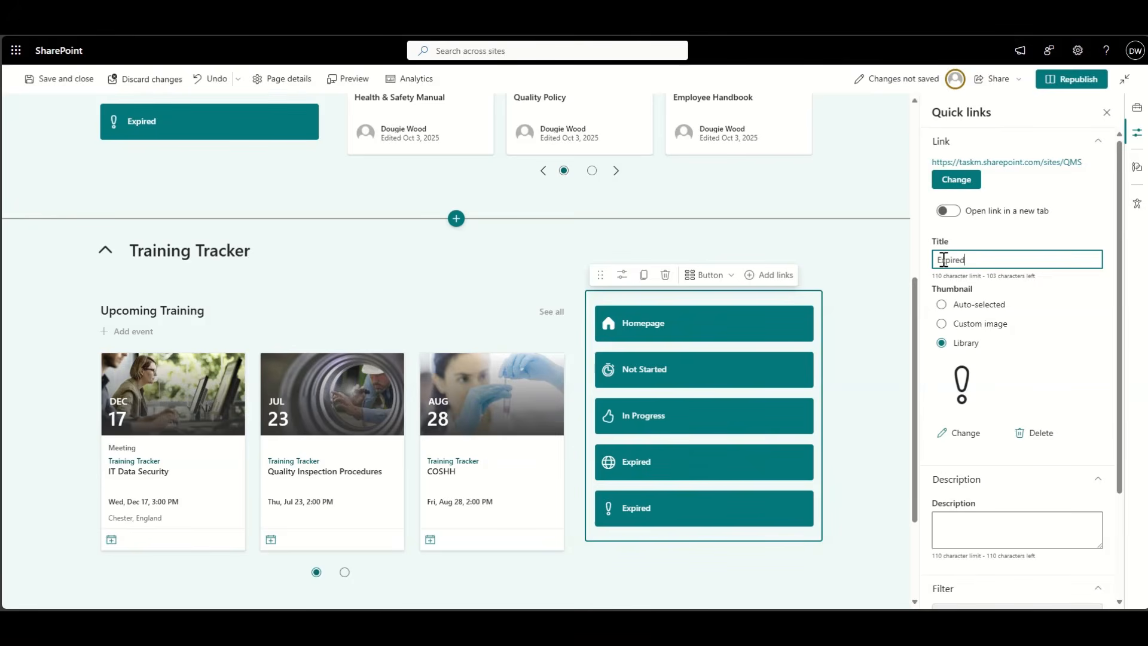
{"action": "left_click", "coordinate": [675, 463]}
{"action": "double_click", "coordinate": [963, 293]}
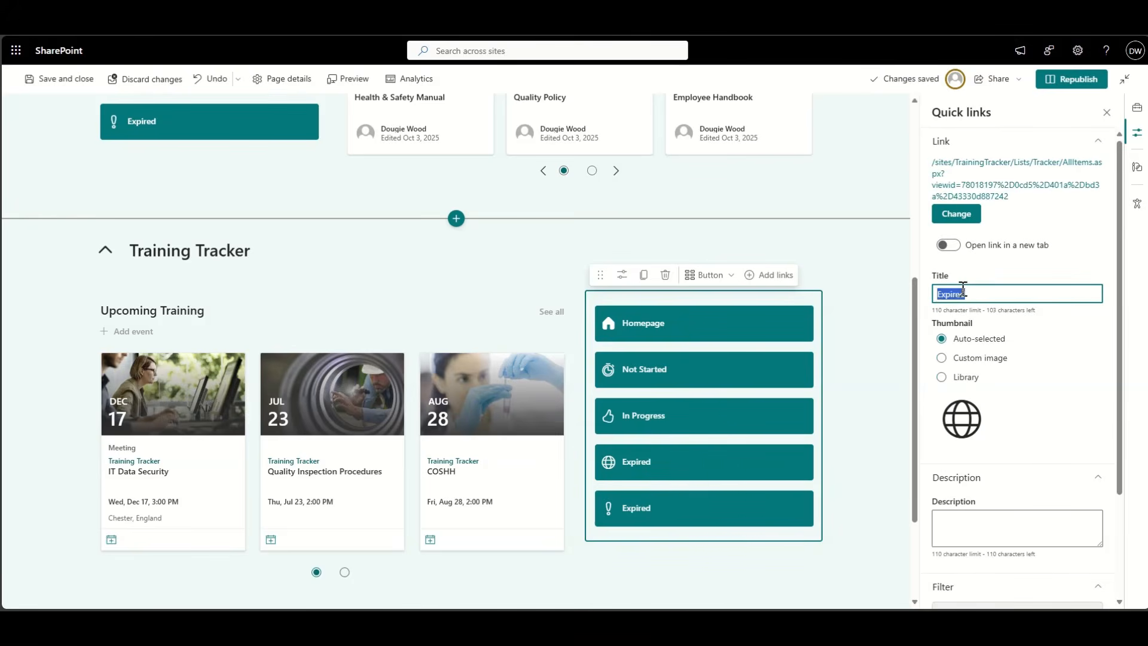
{"action": "type", "text": "Completed"}
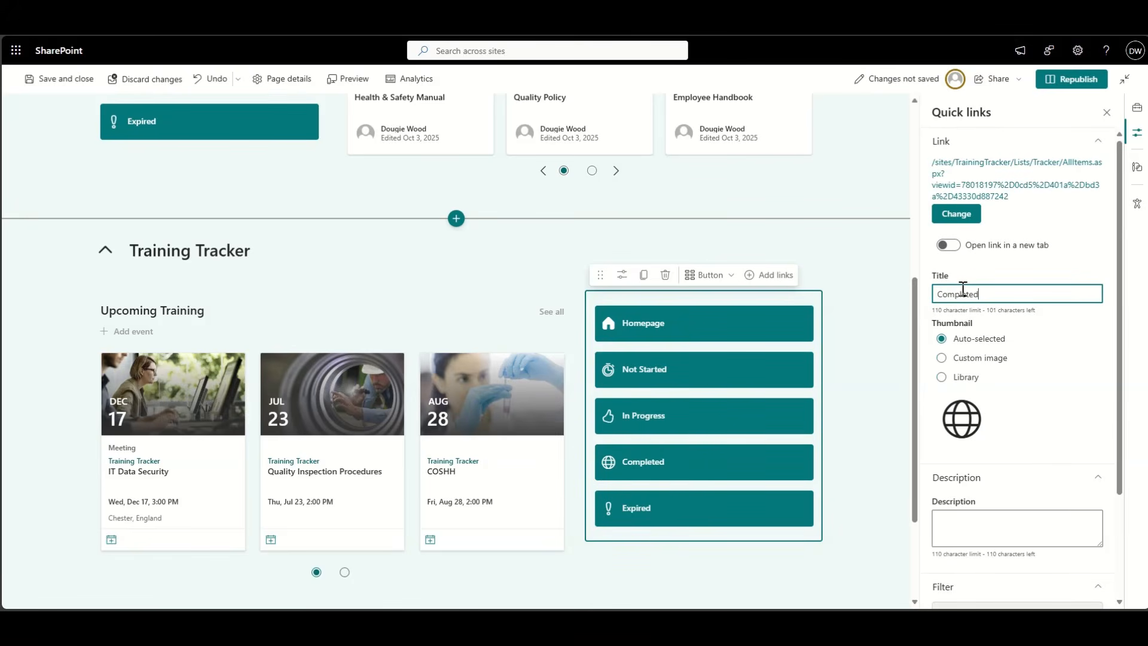
- Give the Completed quick link the circled checkmark icon (choicecolumn) from the icon library as its thumbnail
{"action": "left_click", "coordinate": [970, 379]}
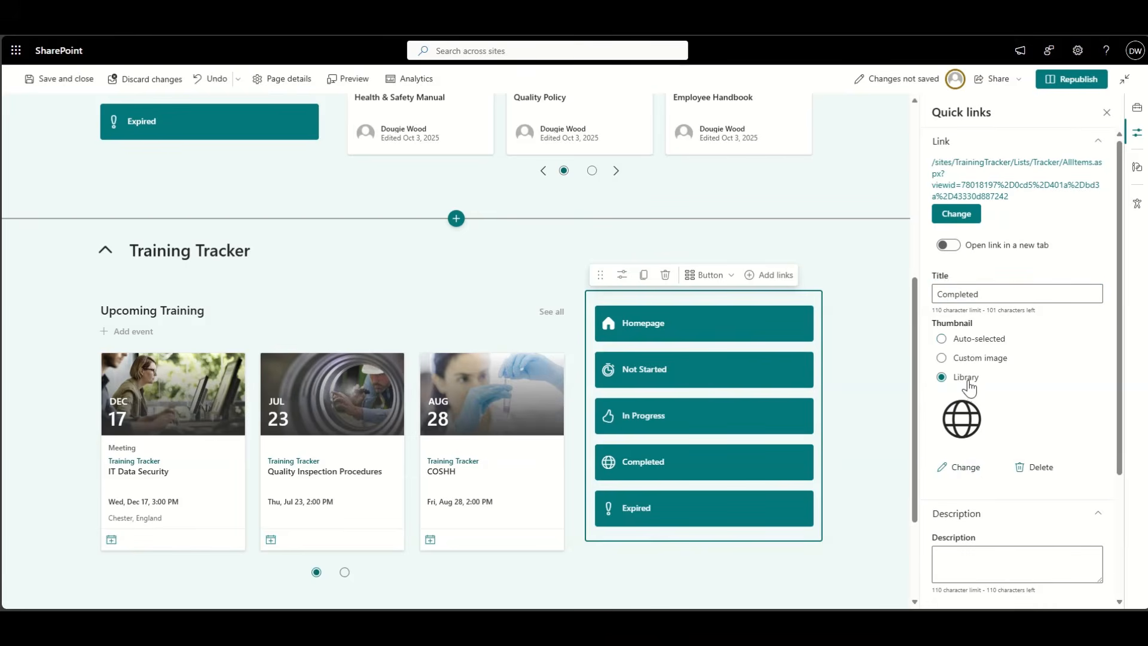
{"action": "left_click", "coordinate": [964, 468]}
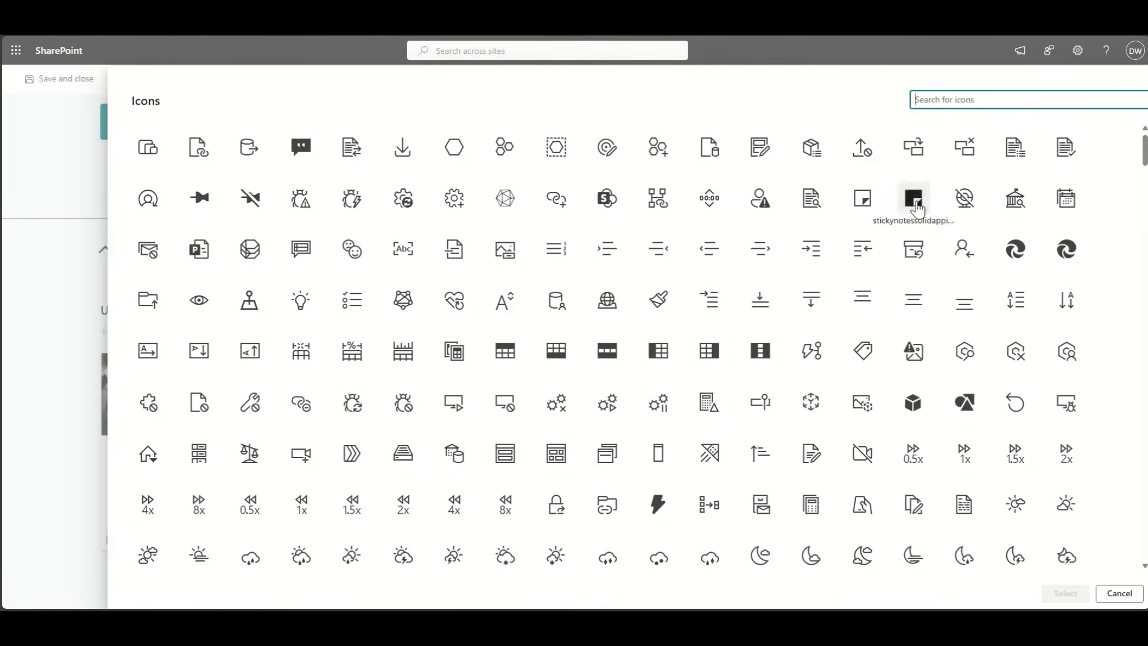
{"action": "scroll", "coordinate": [835, 389], "scroll_direction": "down", "scroll_amount": 6}
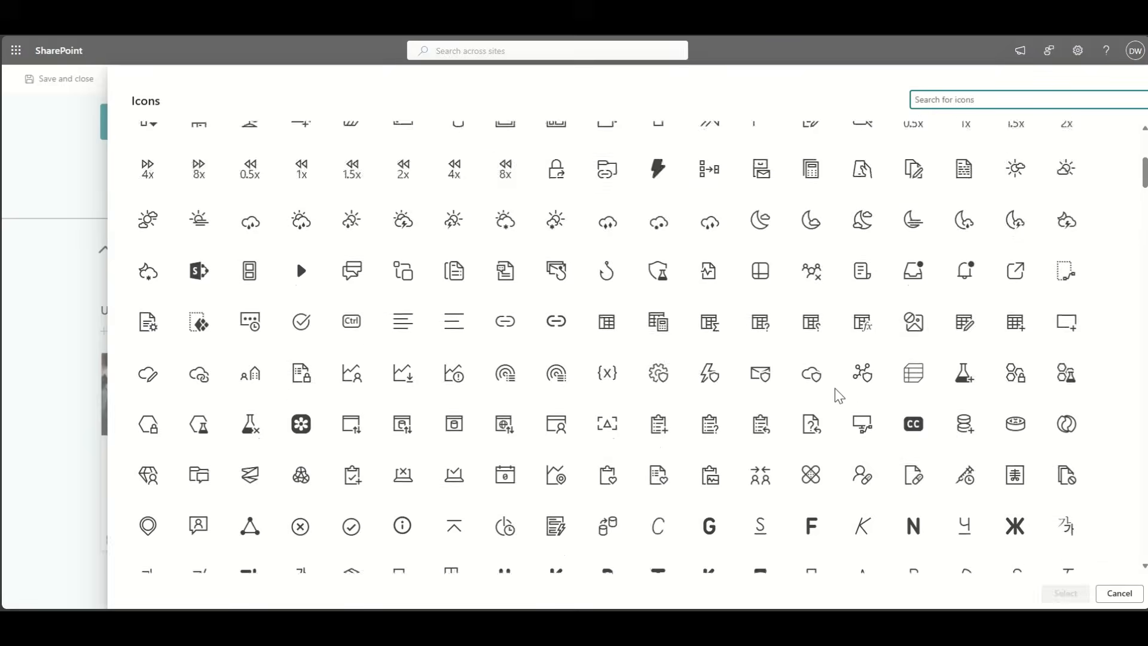
{"action": "left_click", "coordinate": [302, 260]}
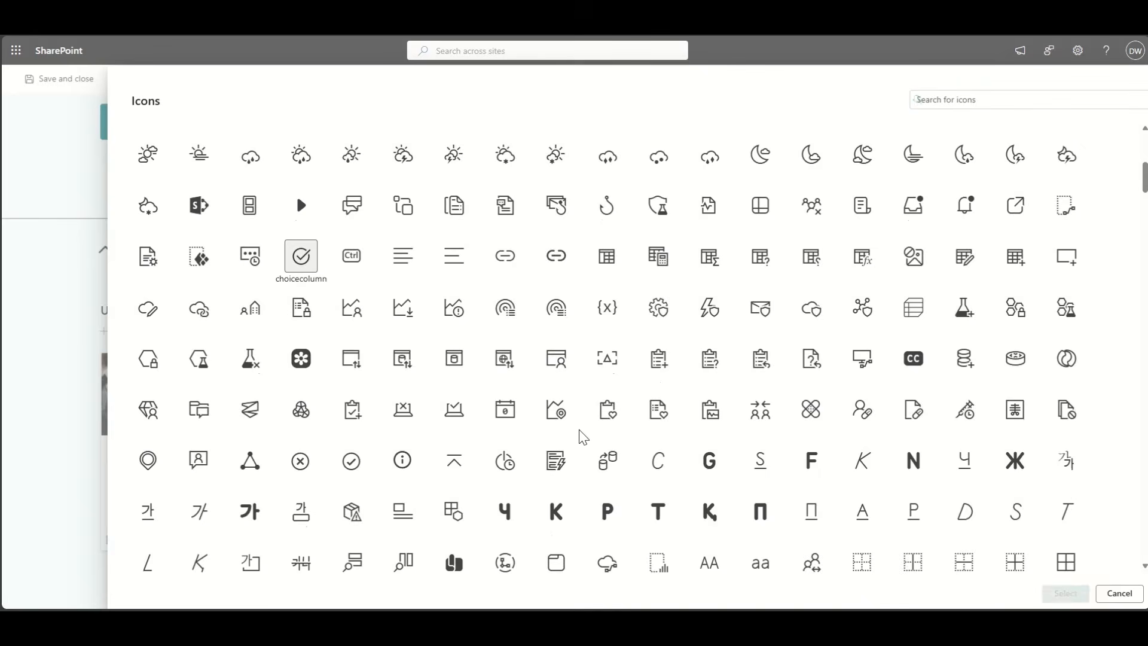
{"action": "scroll", "coordinate": [1037, 547], "scroll_direction": "down", "scroll_amount": 7}
{"action": "scroll", "coordinate": [1037, 547], "scroll_direction": "down", "scroll_amount": 11}
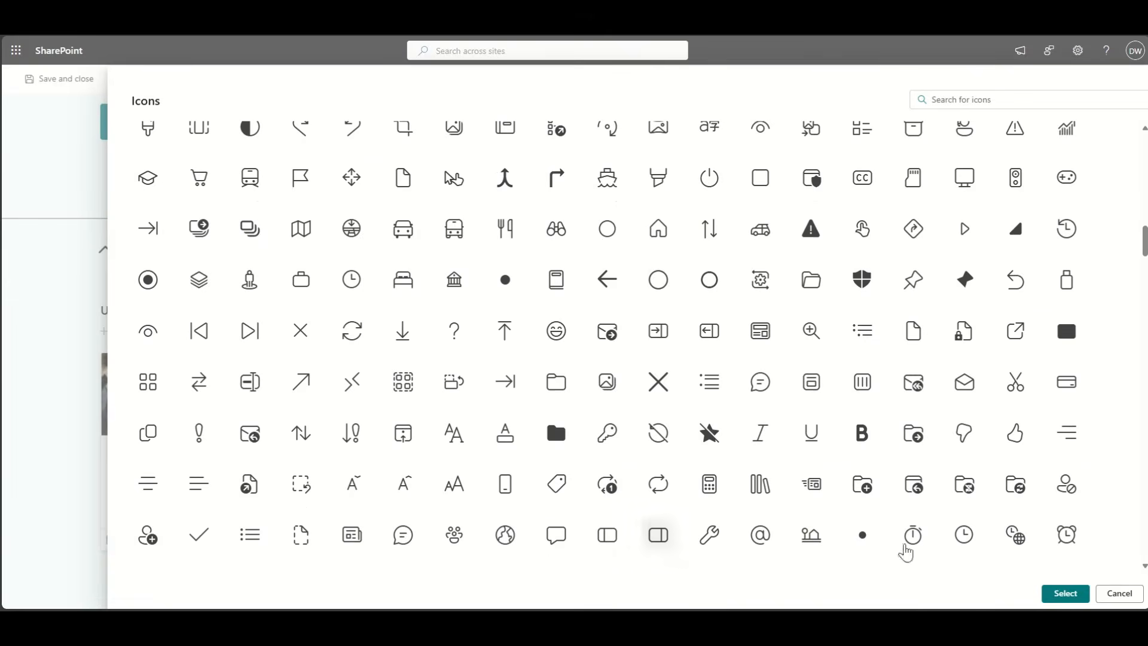
{"action": "left_click", "coordinate": [1055, 594]}
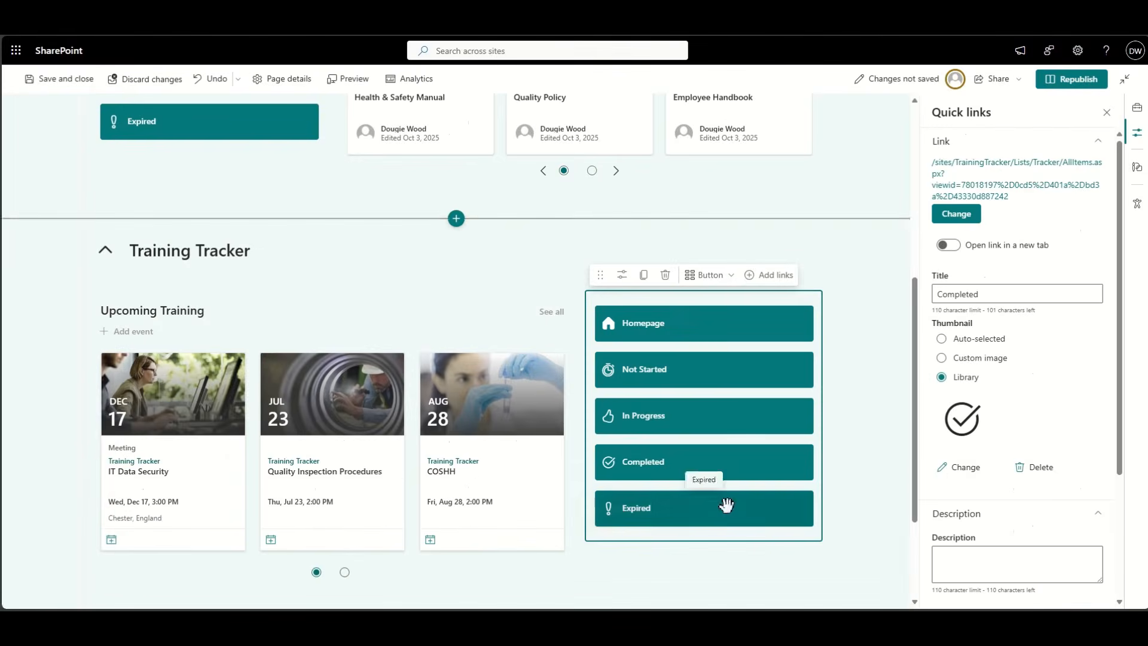
- Republish the page and review the Document Control and Training Tracker sections on it
{"action": "left_click", "coordinate": [1063, 84]}
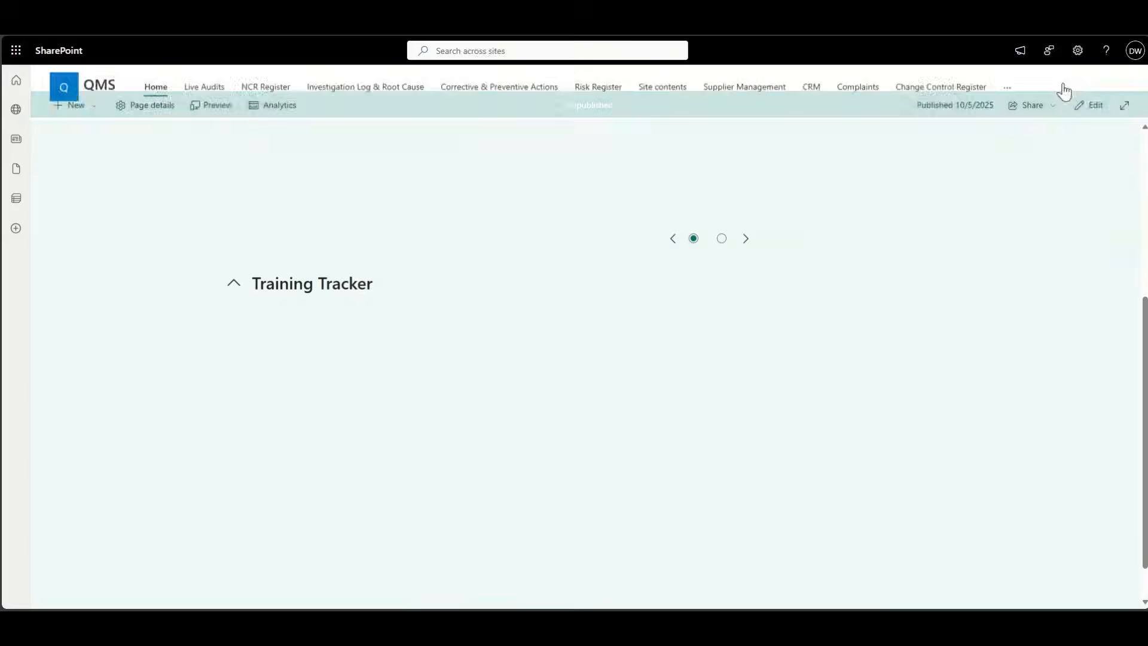
{"action": "scroll", "coordinate": [990, 393], "scroll_direction": "down", "scroll_amount": 1}
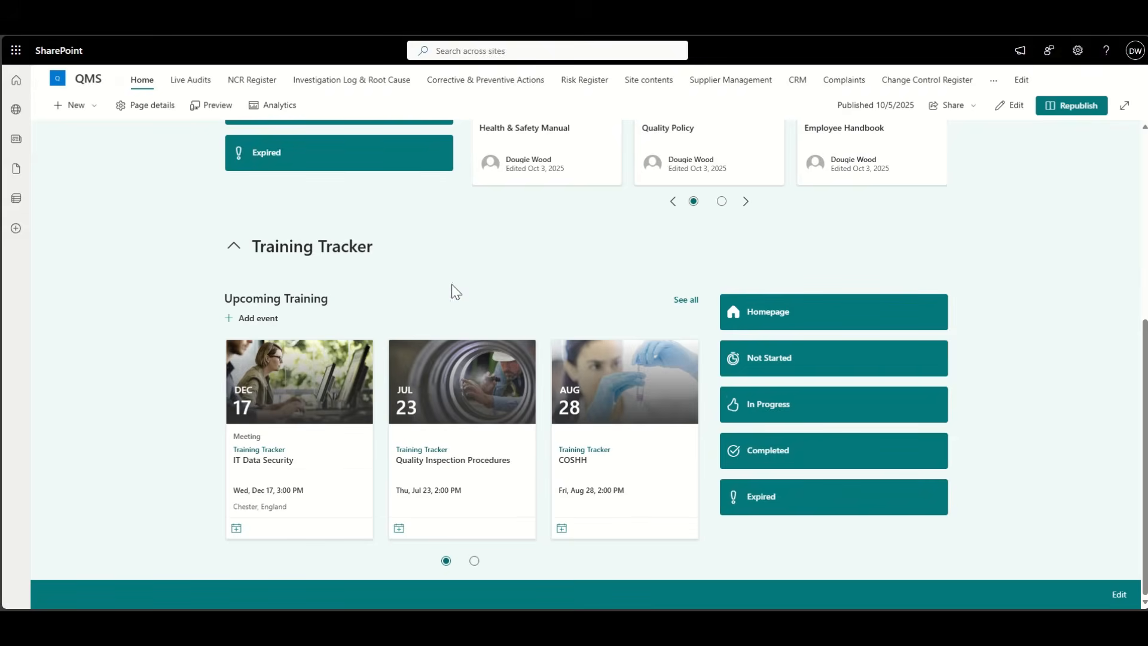
{"action": "scroll", "coordinate": [452, 287], "scroll_direction": "up", "scroll_amount": 4}
{"action": "scroll", "coordinate": [452, 287], "scroll_direction": "down", "scroll_amount": 2}
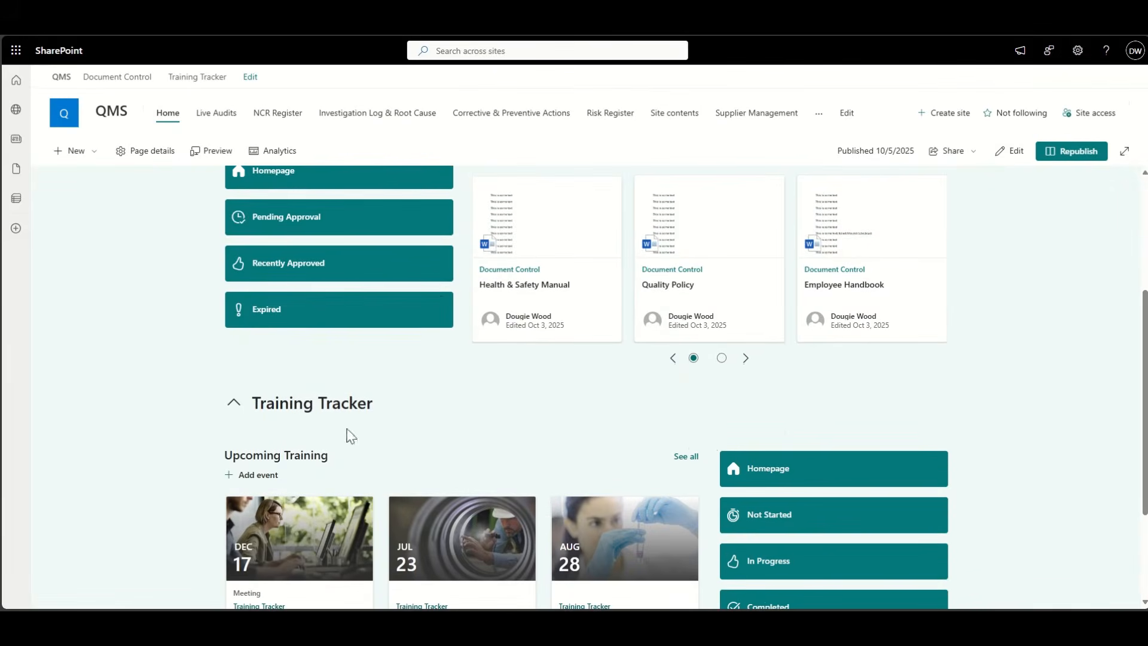
- Add a 16-pixel Spacer above the Training Tracker section's quick links and republish the page
{"action": "left_click", "coordinate": [1017, 150]}
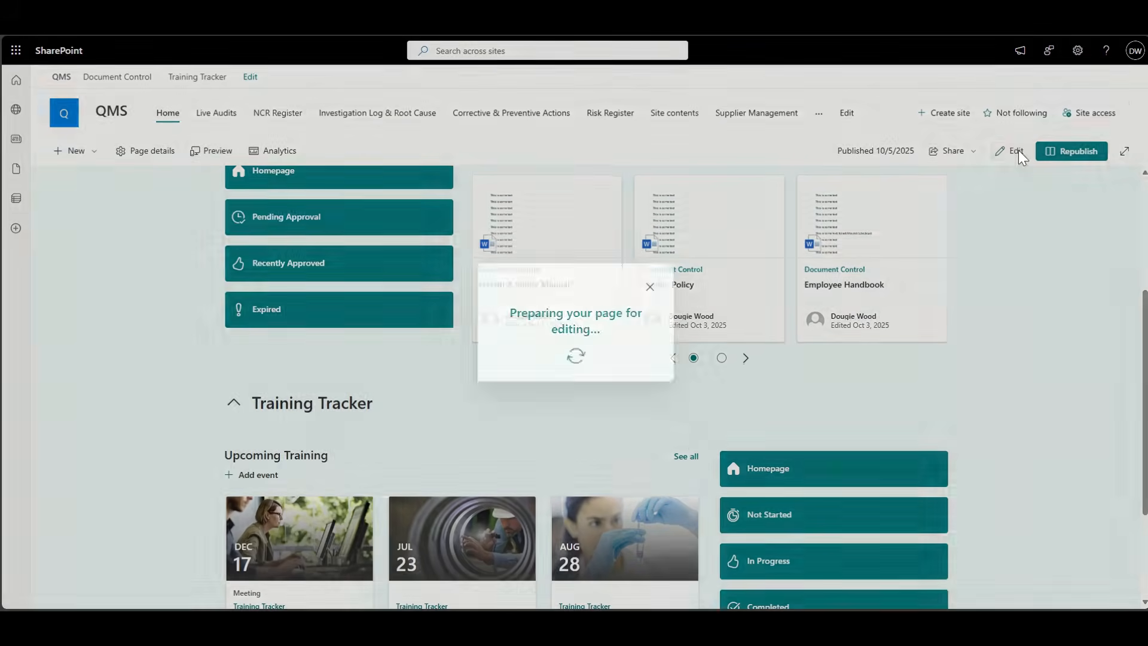
{"action": "scroll", "coordinate": [817, 407], "scroll_direction": "down", "scroll_amount": 2}
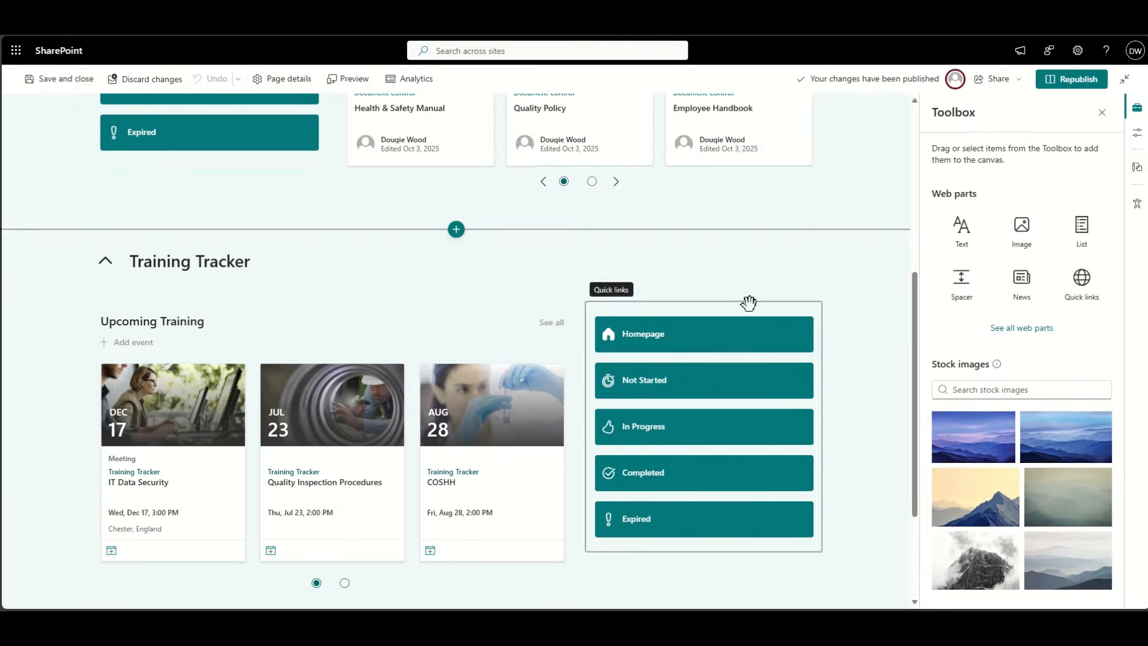
{"action": "left_click", "coordinate": [704, 292]}
{"action": "type", "text": "s"}
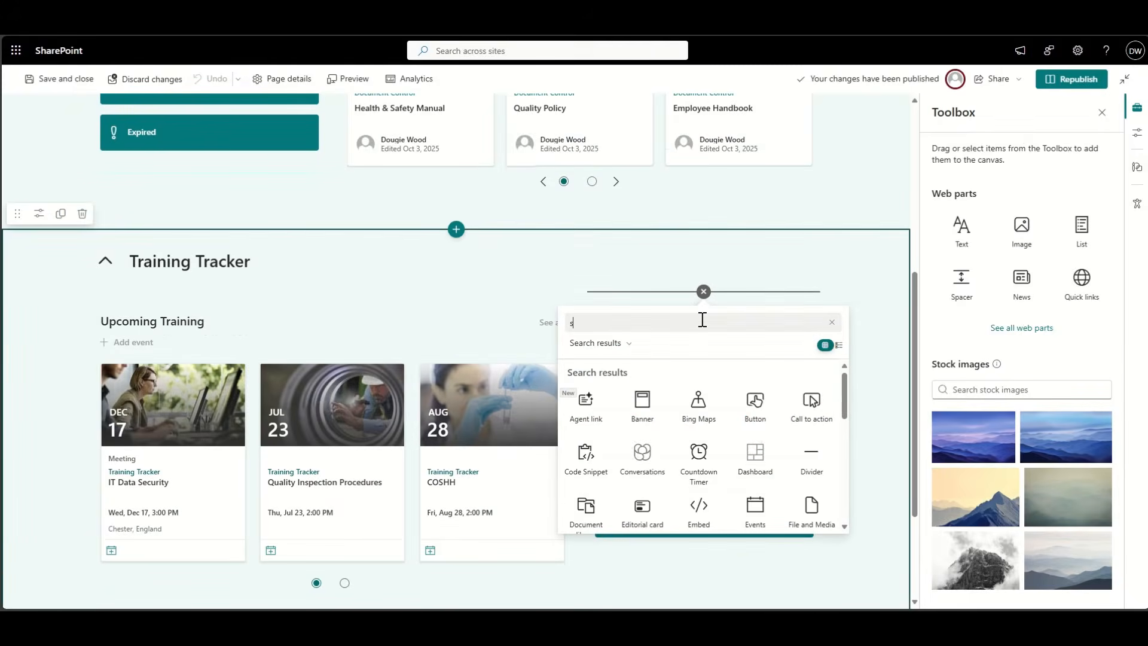
{"action": "type", "text": "pac"}
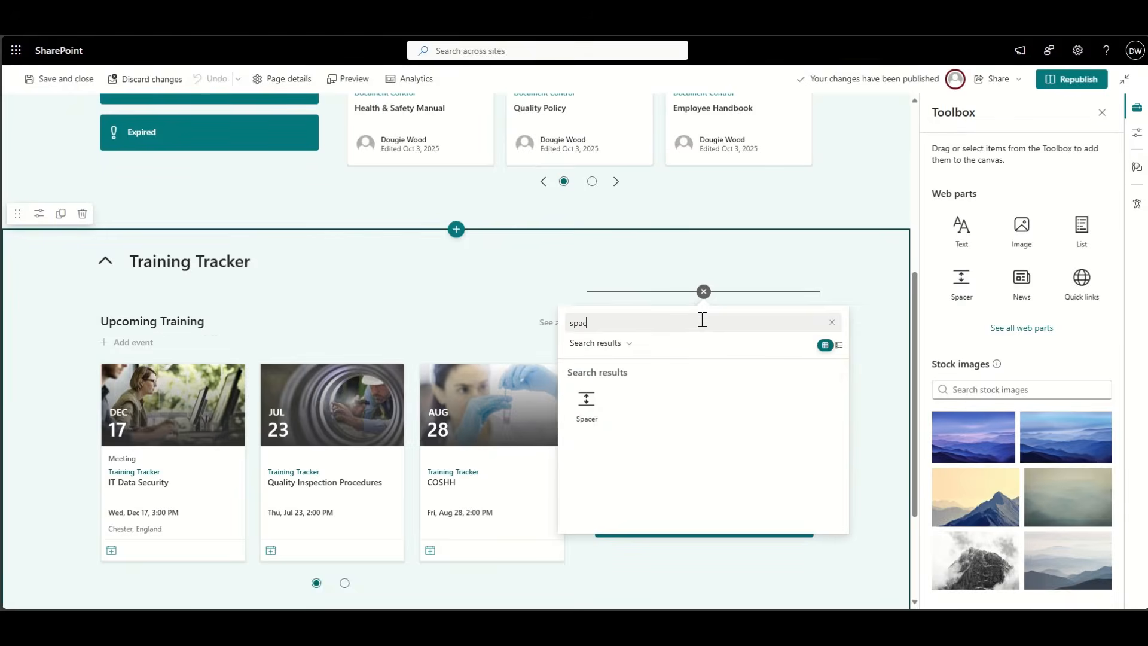
{"action": "left_click", "coordinate": [586, 400]}
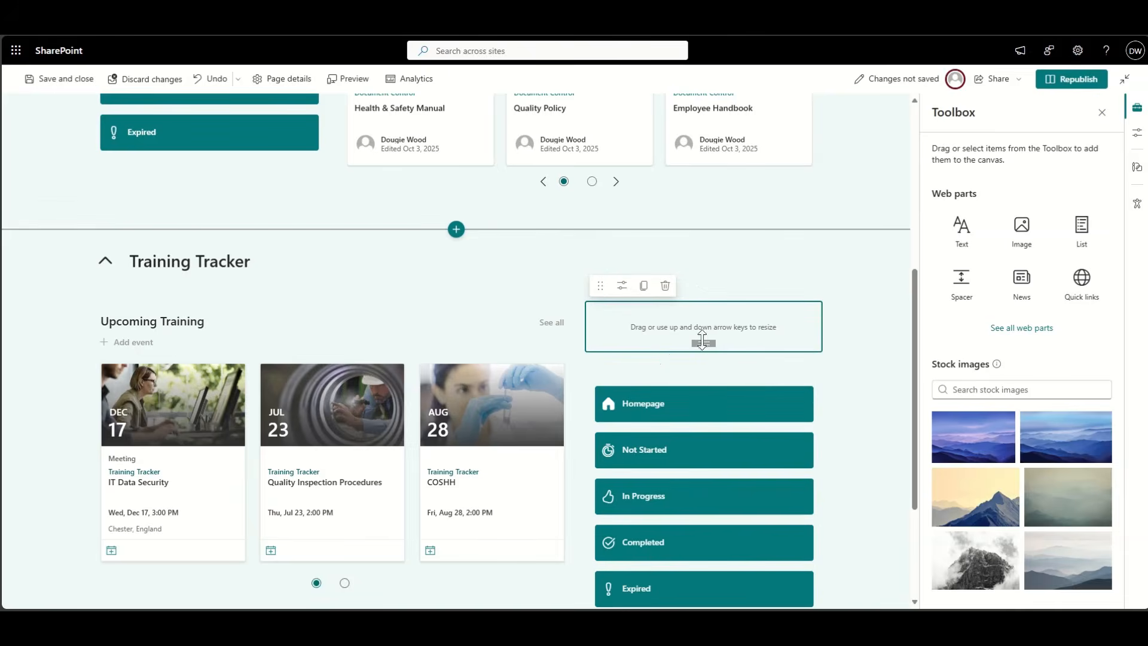
{"action": "left_click_drag", "start_coordinate": [703, 342], "coordinate": [703, 310]}
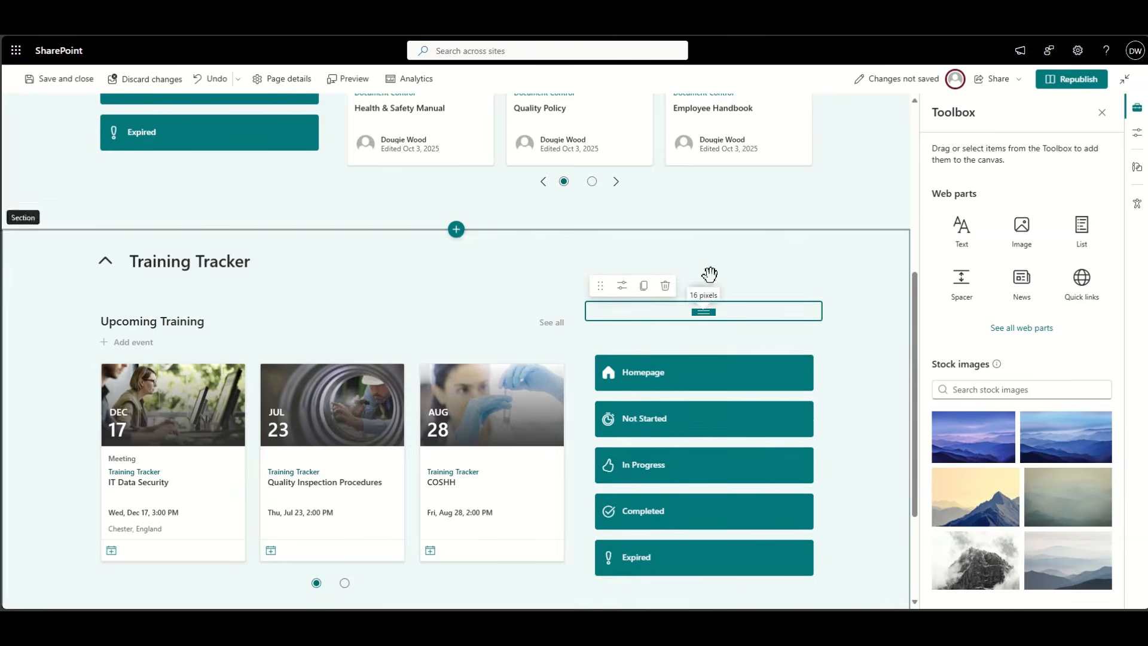
{"action": "left_click", "coordinate": [1082, 78]}
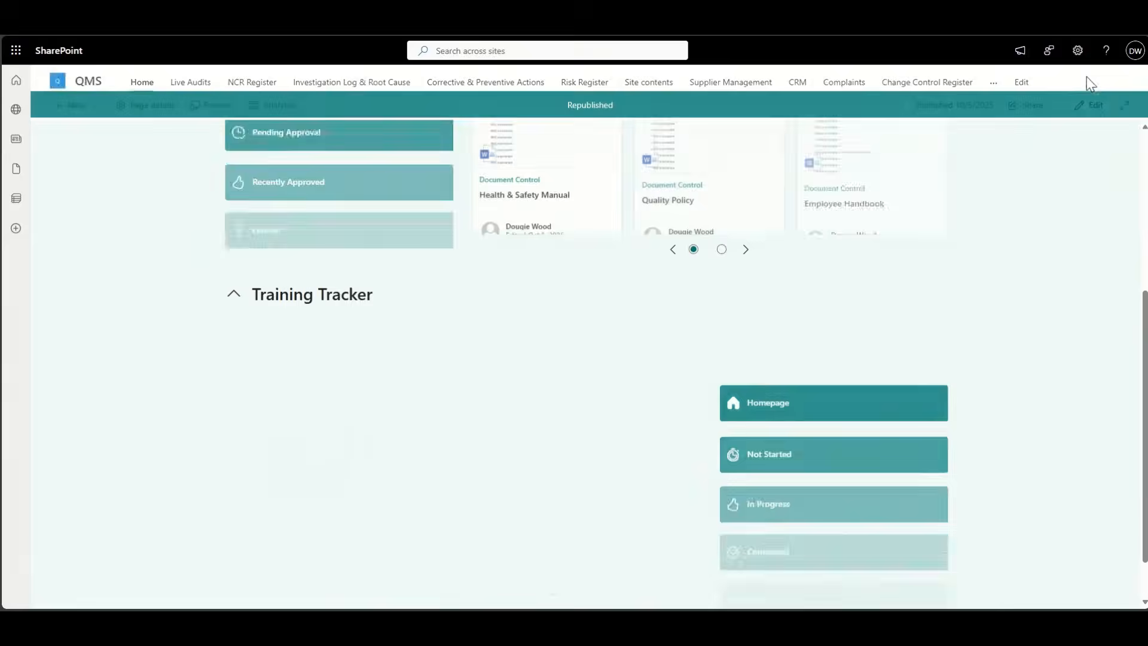
{"action": "scroll", "coordinate": [1018, 352], "scroll_direction": "down", "scroll_amount": 1}
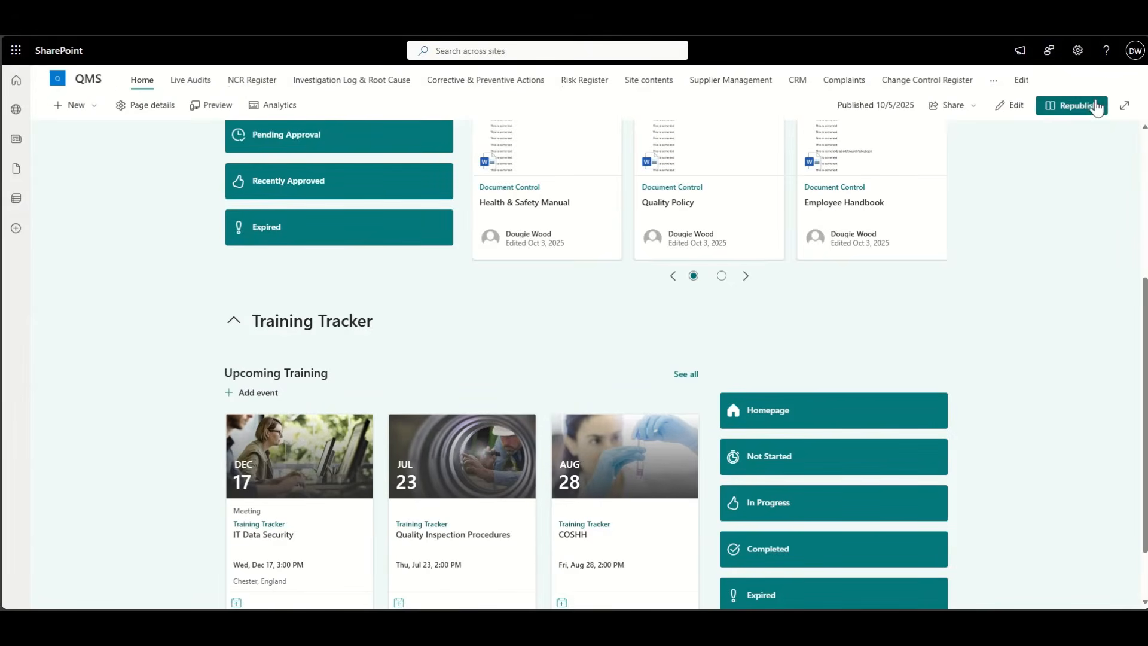
- Apply the Neutral shading theme color to the Training Tracker section after trying the light blue fading to purple background, and republish the page
{"action": "left_click", "coordinate": [1009, 105]}
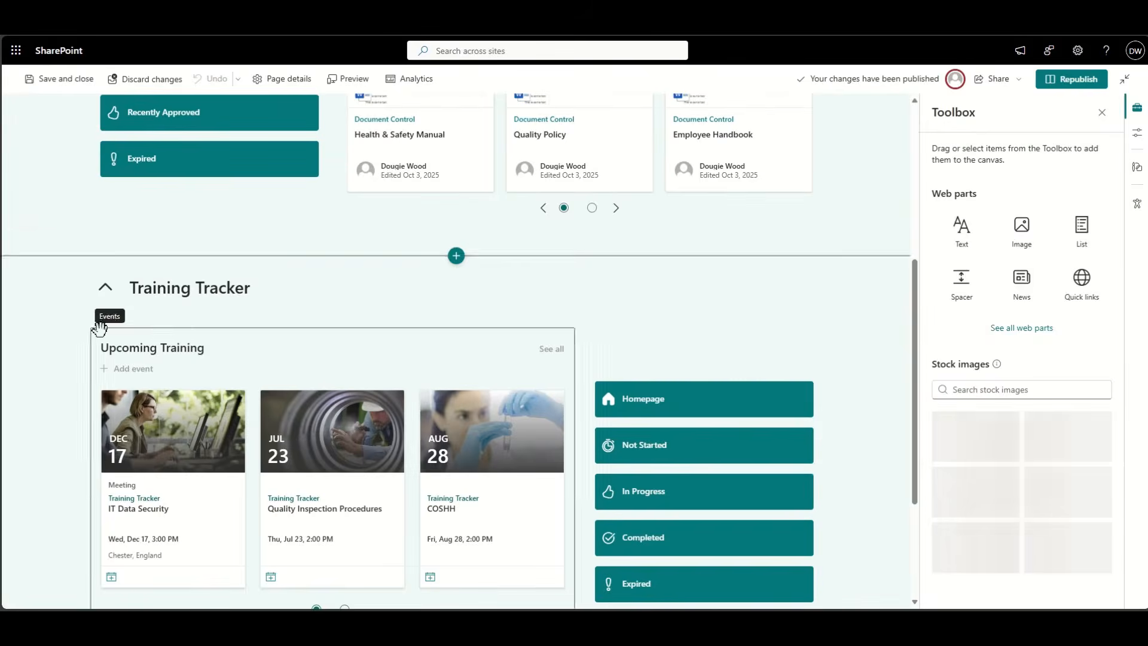
{"action": "left_click", "coordinate": [15, 328]}
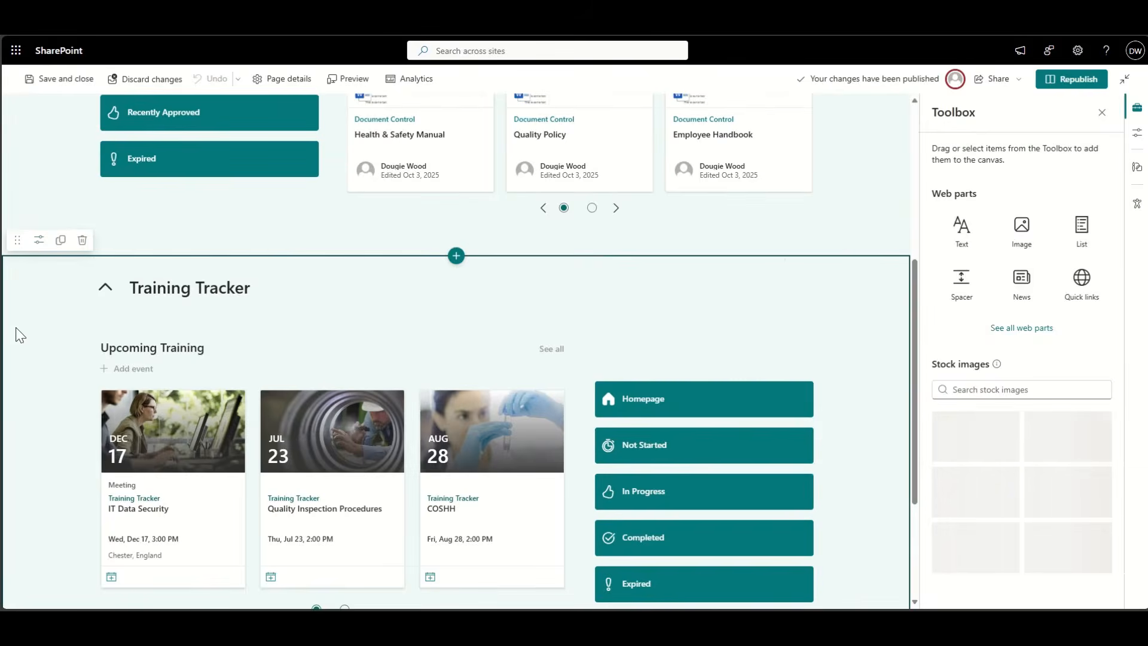
{"action": "left_click", "coordinate": [39, 241]}
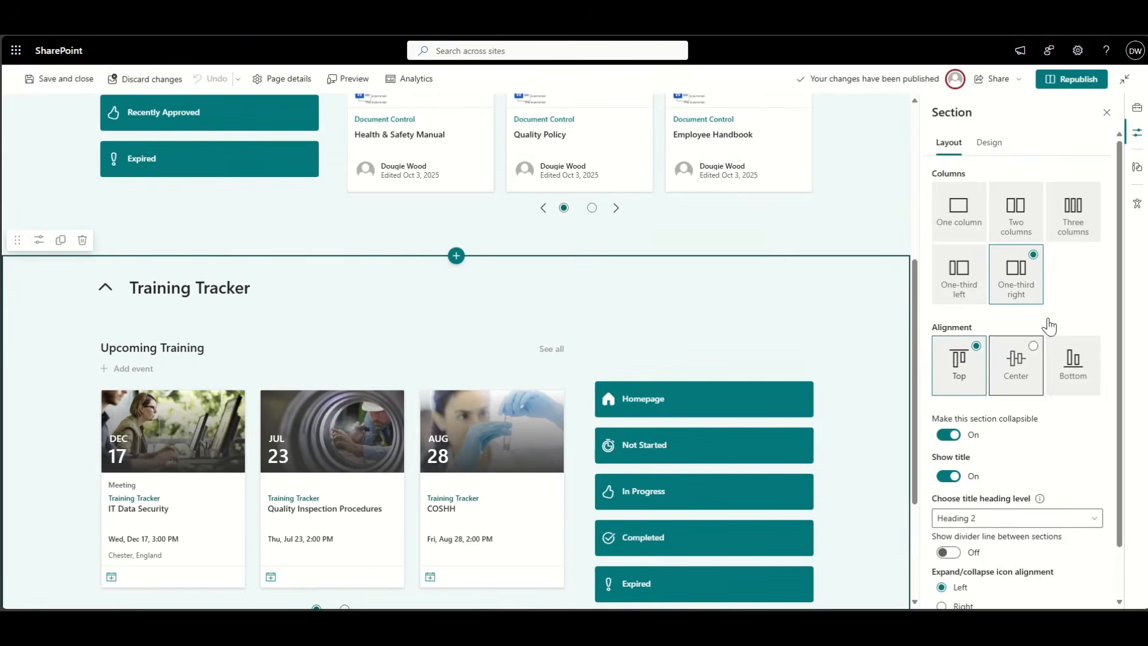
{"action": "left_click", "coordinate": [990, 144]}
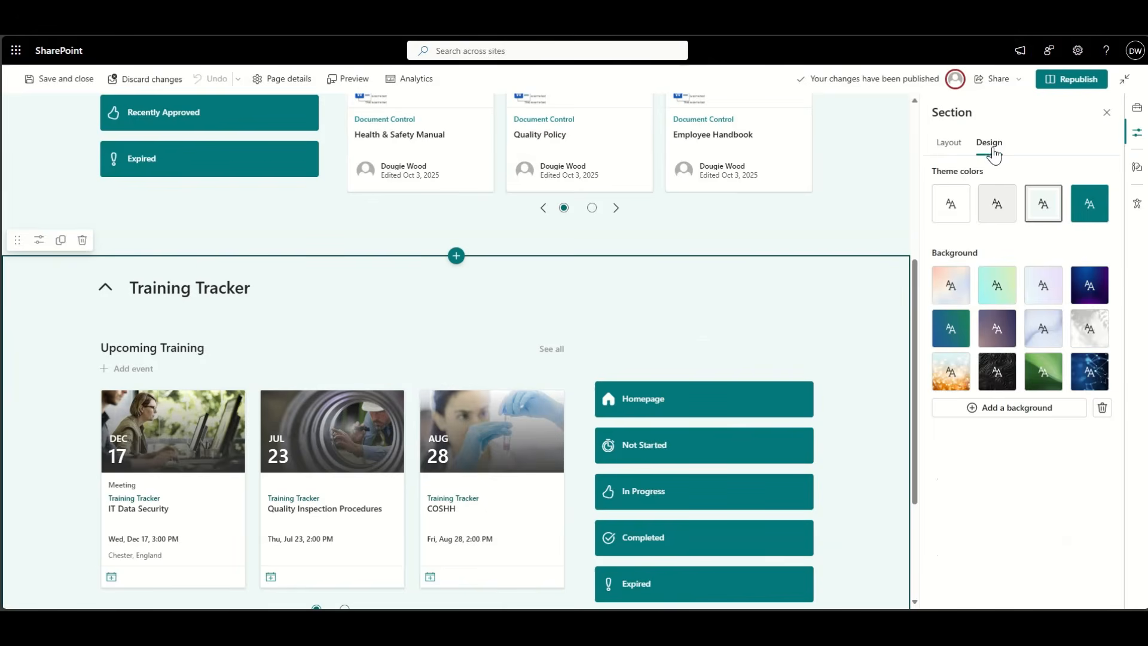
{"action": "left_click", "coordinate": [1046, 290]}
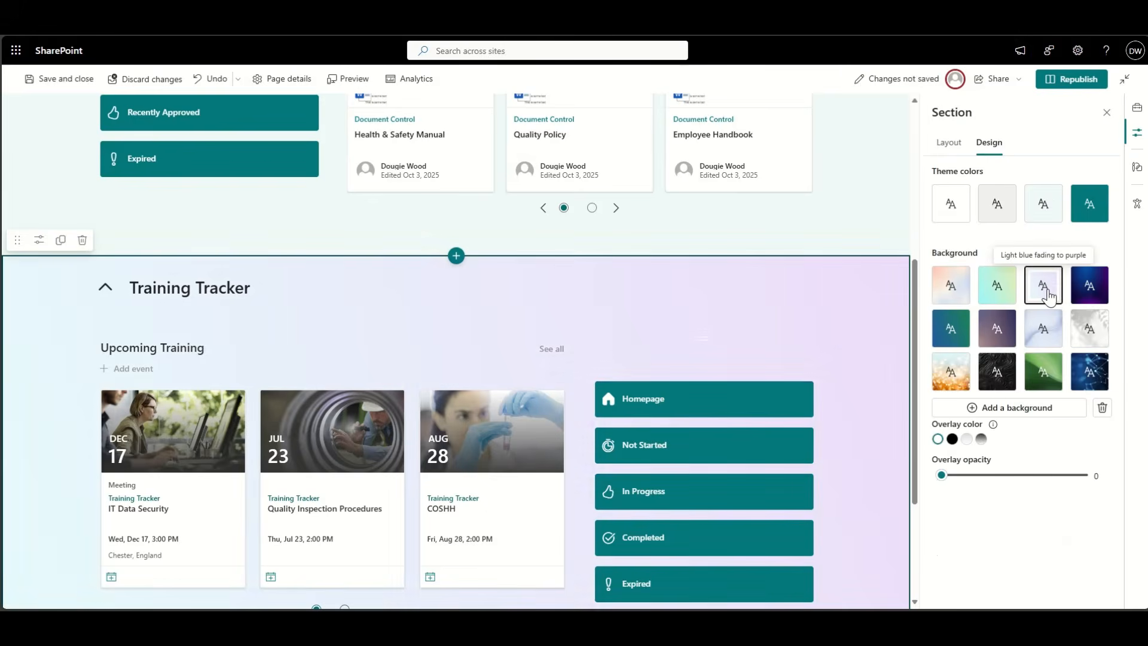
{"action": "left_click", "coordinate": [1000, 207]}
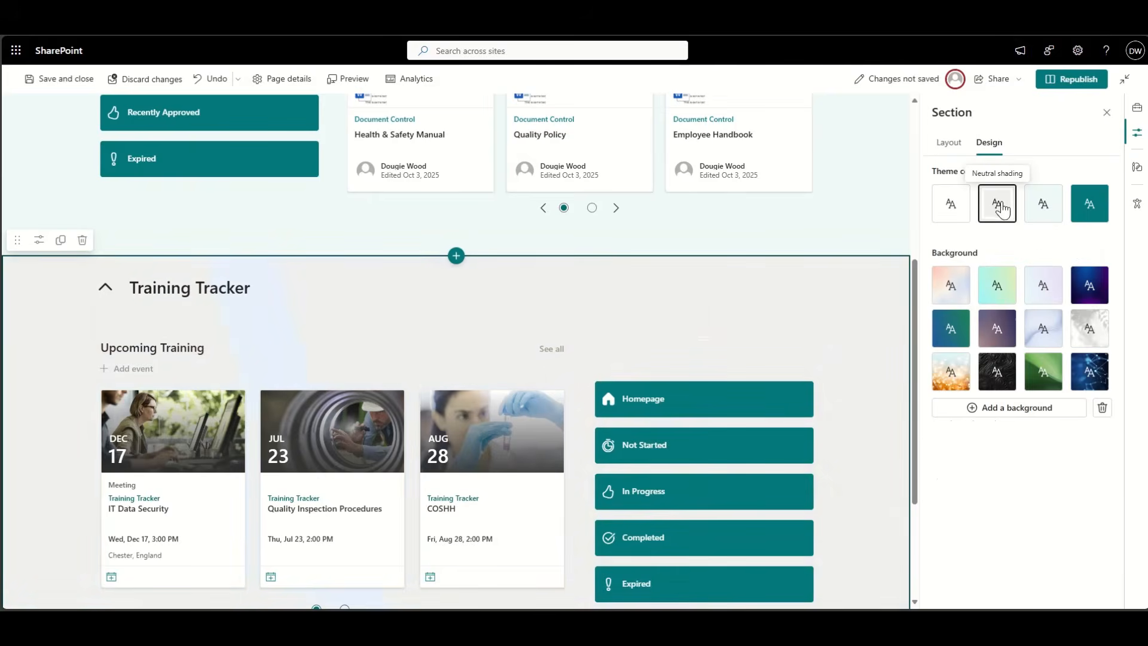
{"action": "scroll", "coordinate": [835, 344], "scroll_direction": "down", "scroll_amount": 2}
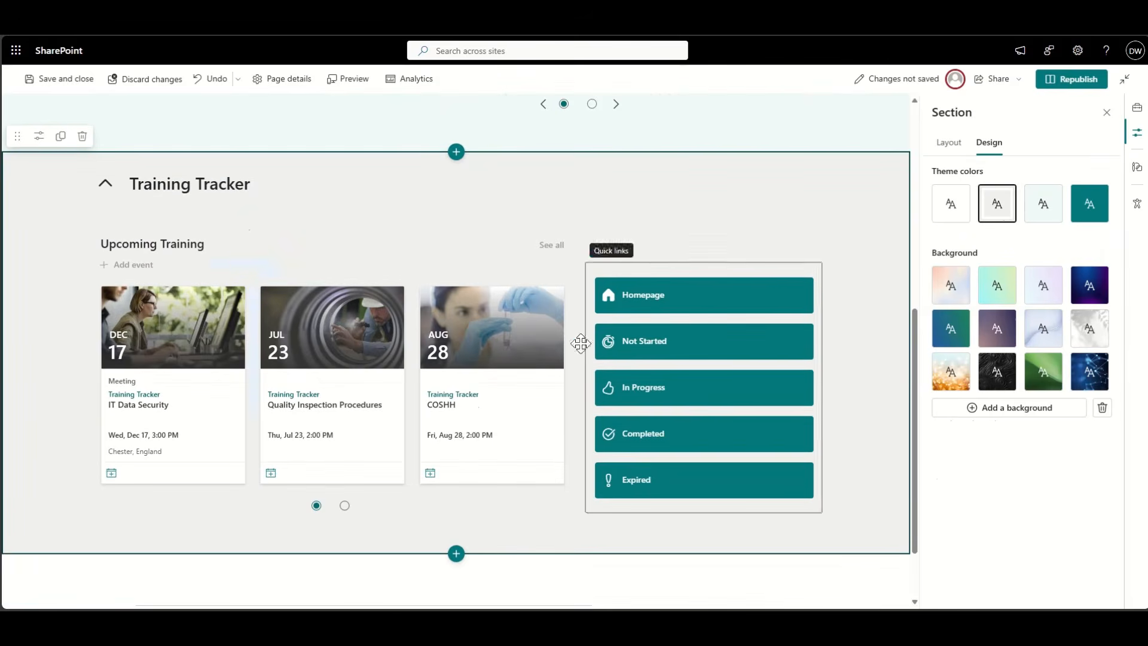
{"action": "scroll", "coordinate": [508, 251], "scroll_direction": "up", "scroll_amount": 5}
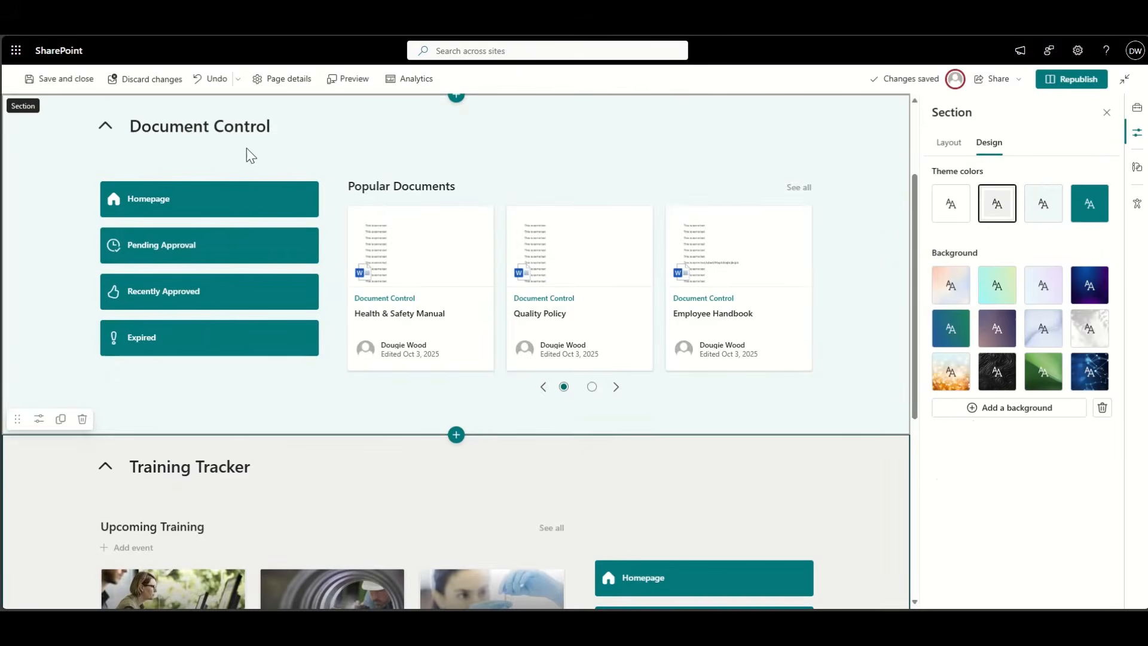
{"action": "scroll", "coordinate": [81, 444], "scroll_direction": "down", "scroll_amount": 3}
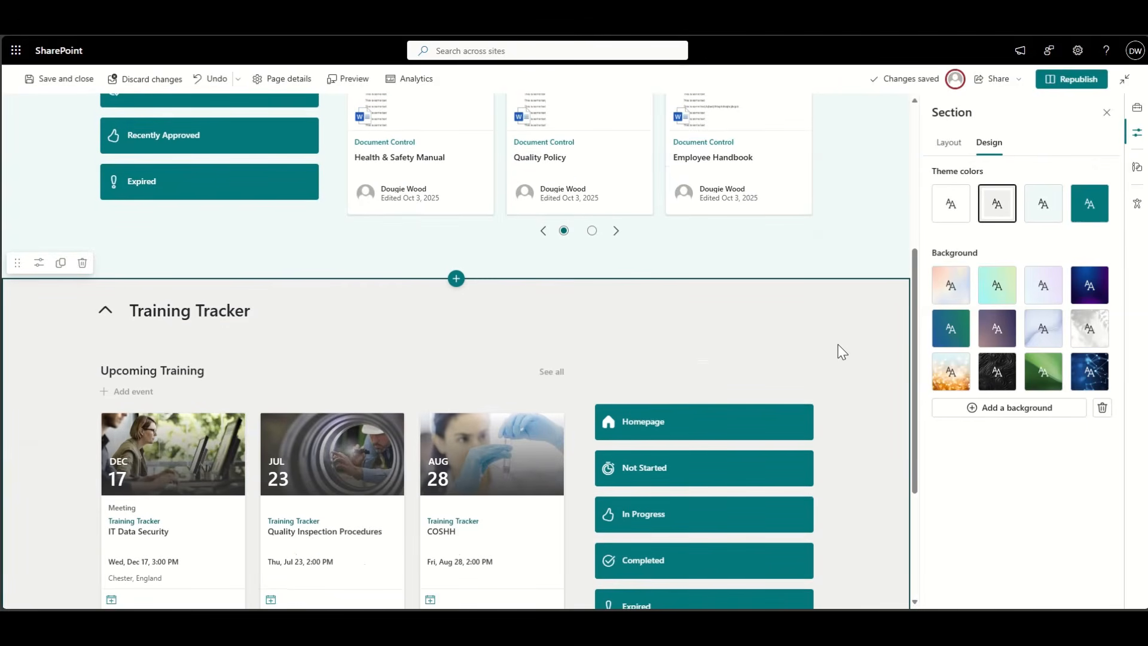
{"action": "left_click", "coordinate": [1046, 81]}
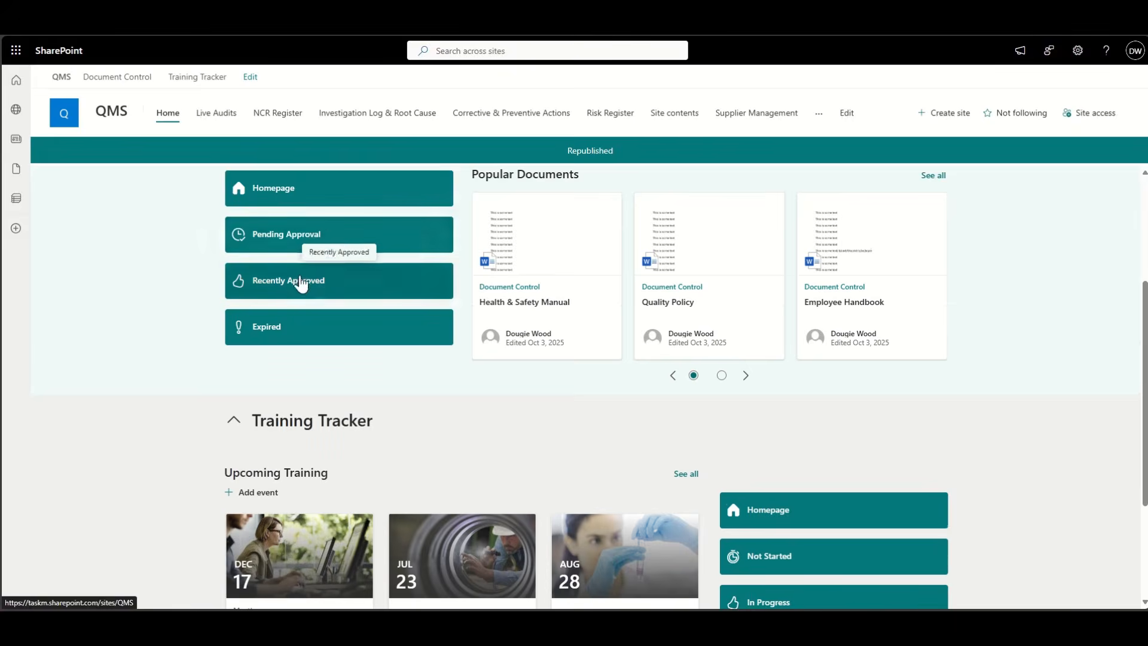
- Review both sections of the published home page and browse through the Upcoming Training event cards
{"action": "scroll", "coordinate": [679, 423], "scroll_direction": "down", "scroll_amount": 3}
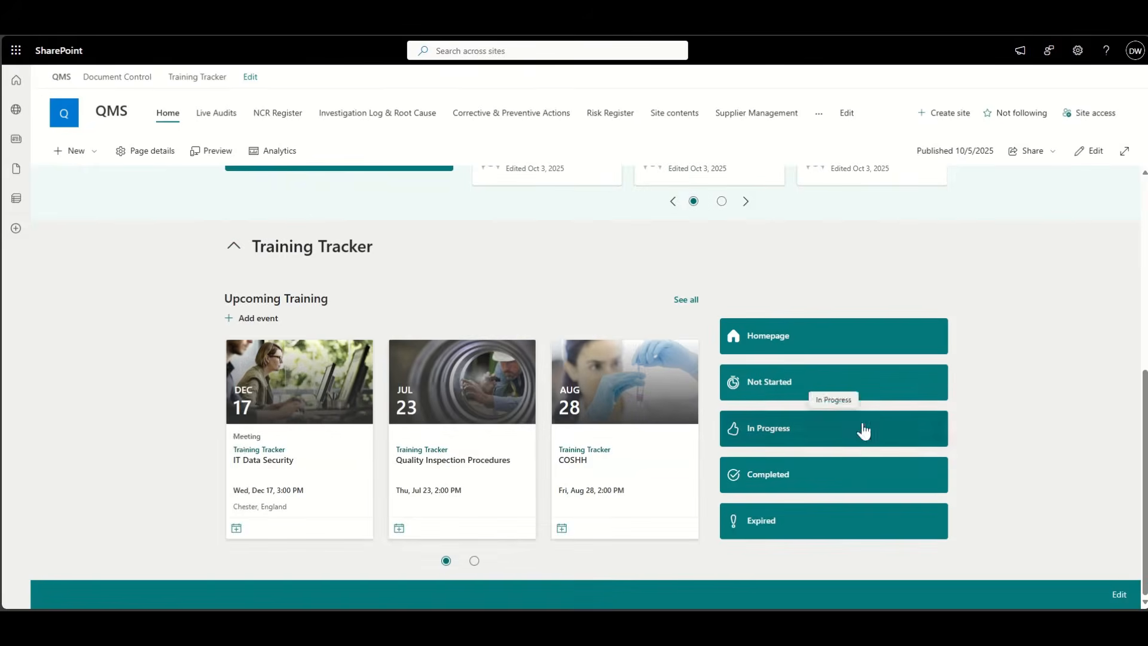
{"action": "scroll", "coordinate": [950, 358], "scroll_direction": "up", "scroll_amount": 6}
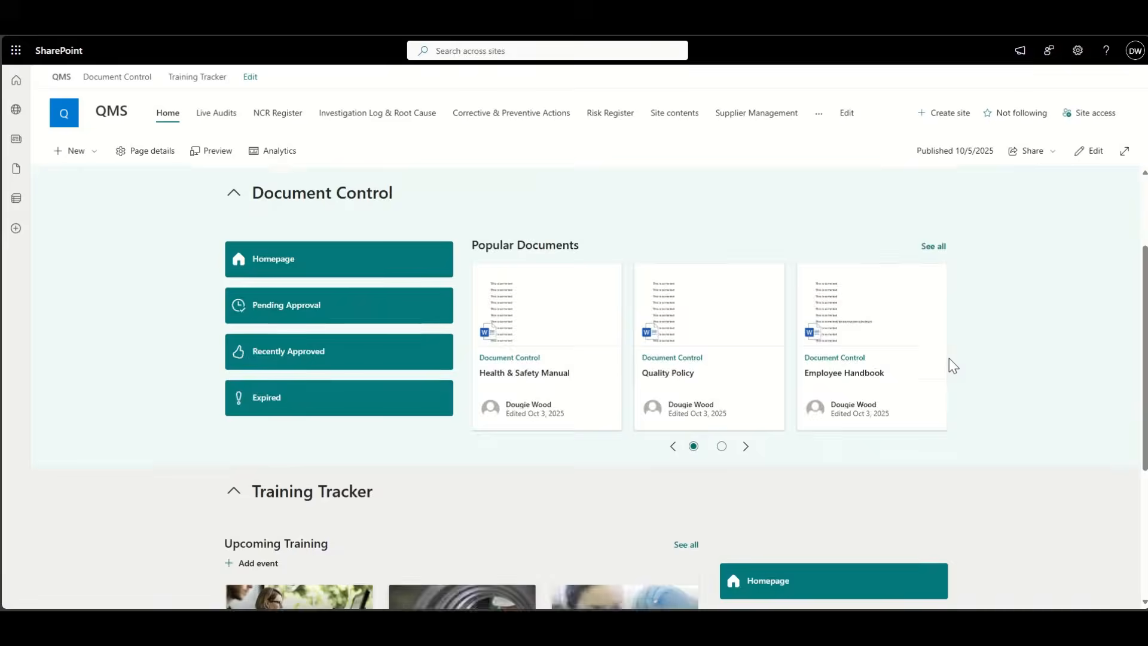
{"action": "scroll", "coordinate": [950, 365], "scroll_direction": "down", "scroll_amount": 6}
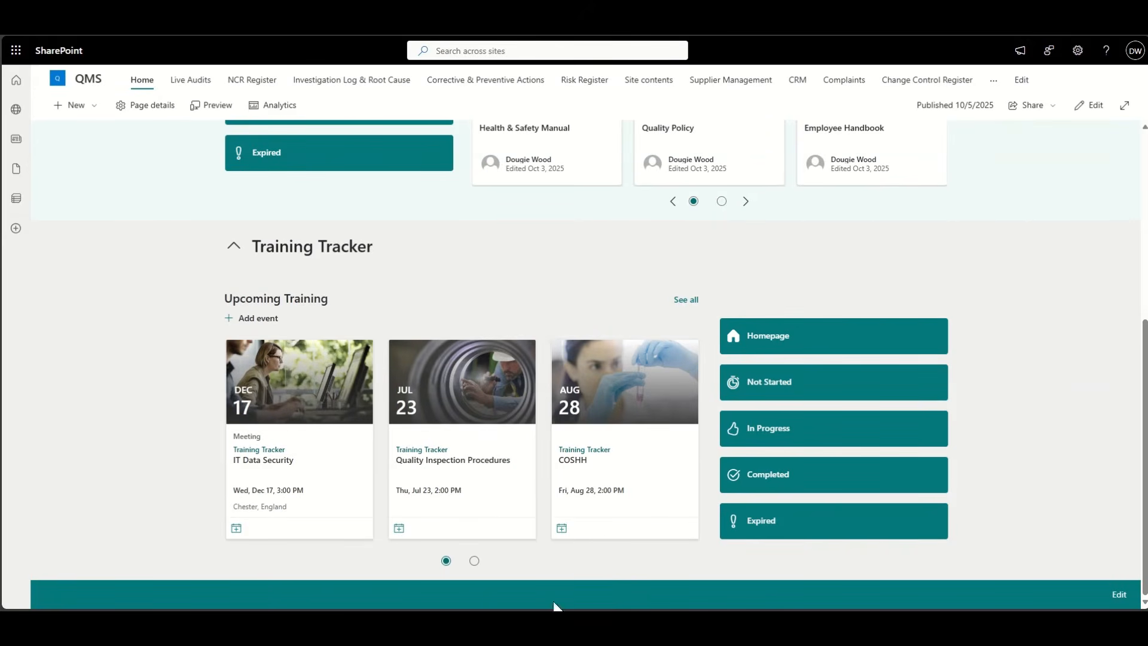
{"action": "left_click", "coordinate": [688, 444]}
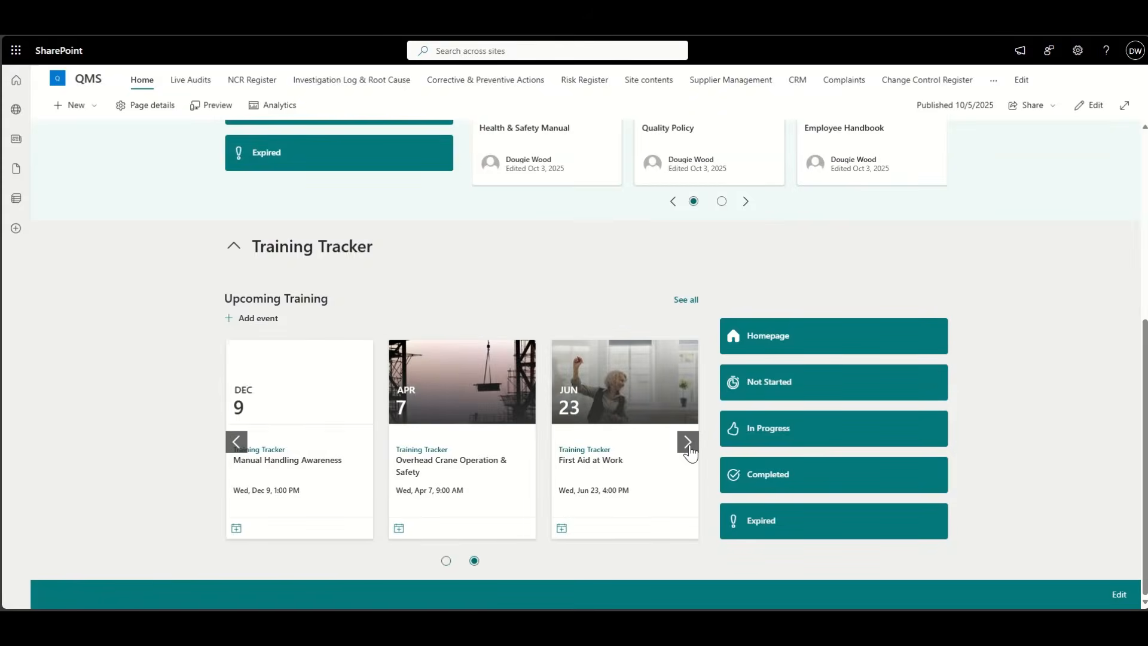
{"action": "left_click", "coordinate": [688, 444]}
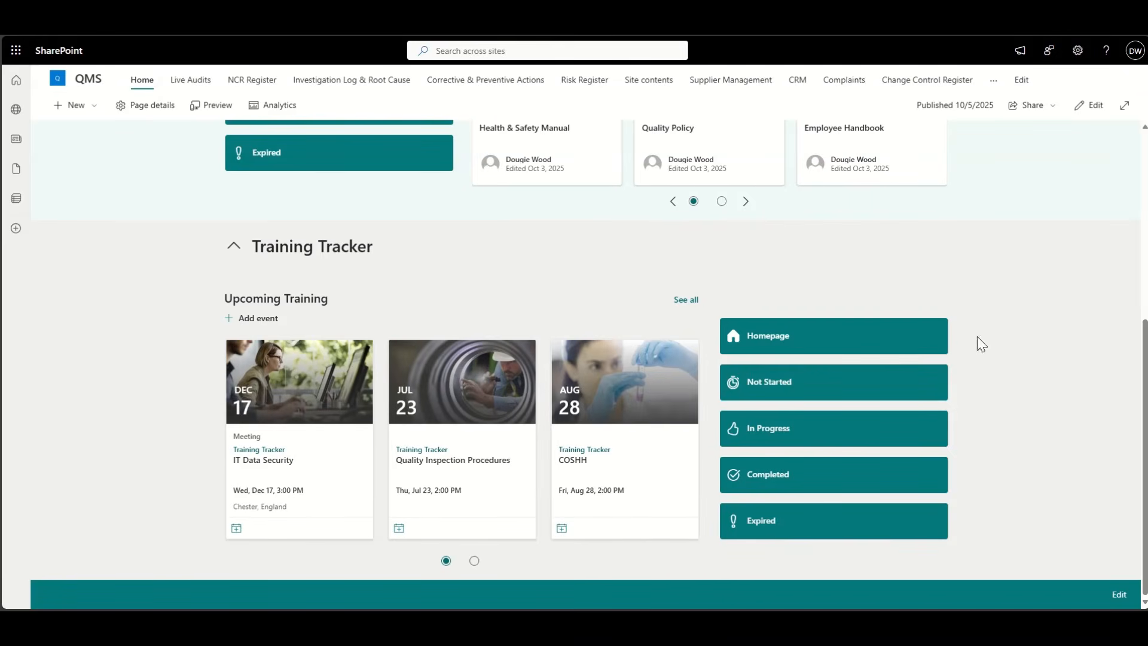
- Follow the Training Tracker section's Homepage quick link to check it, and return to the QMS home page
{"action": "left_click", "coordinate": [792, 348]}
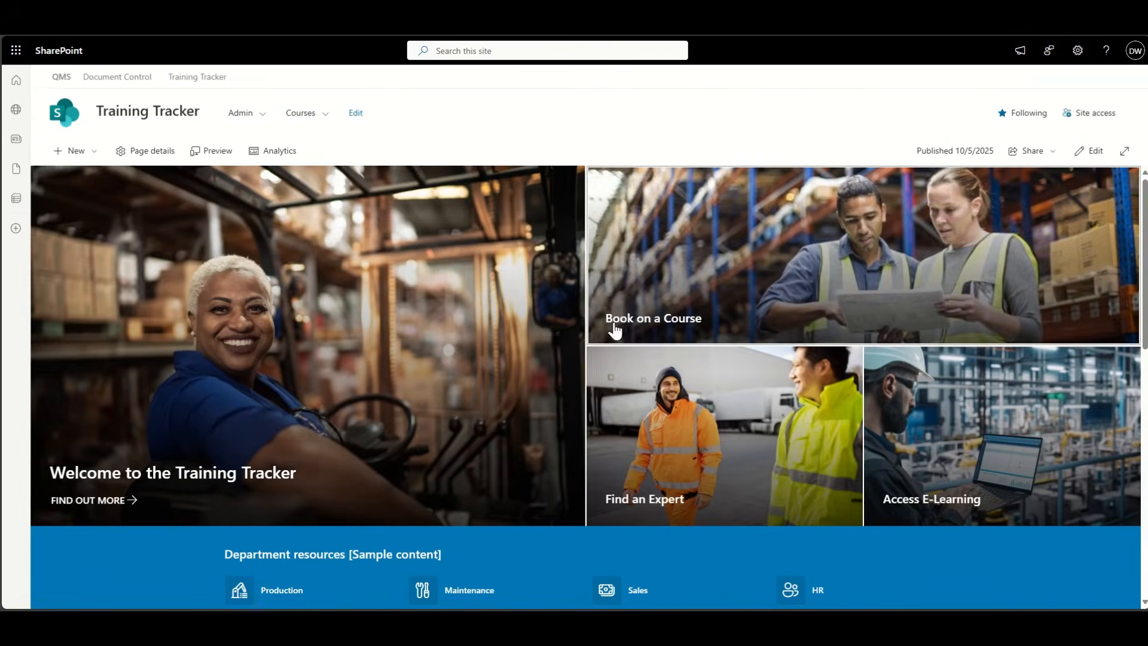
{"action": "left_click", "coordinate": [62, 77]}
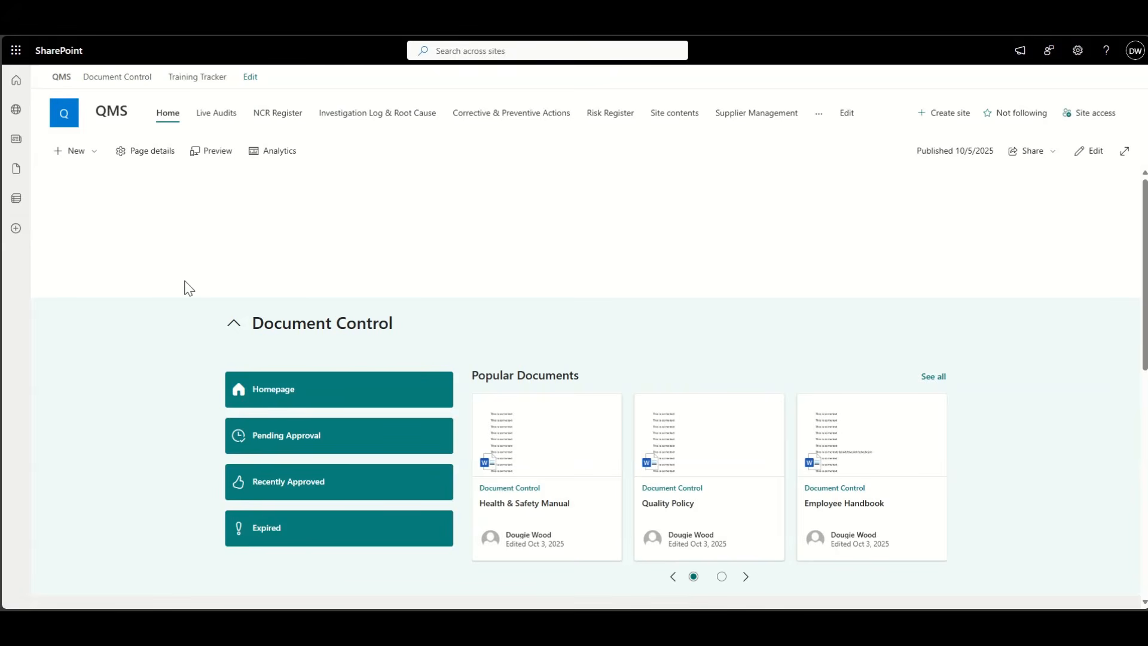
{"action": "scroll", "coordinate": [189, 289], "scroll_direction": "down", "scroll_amount": 5}
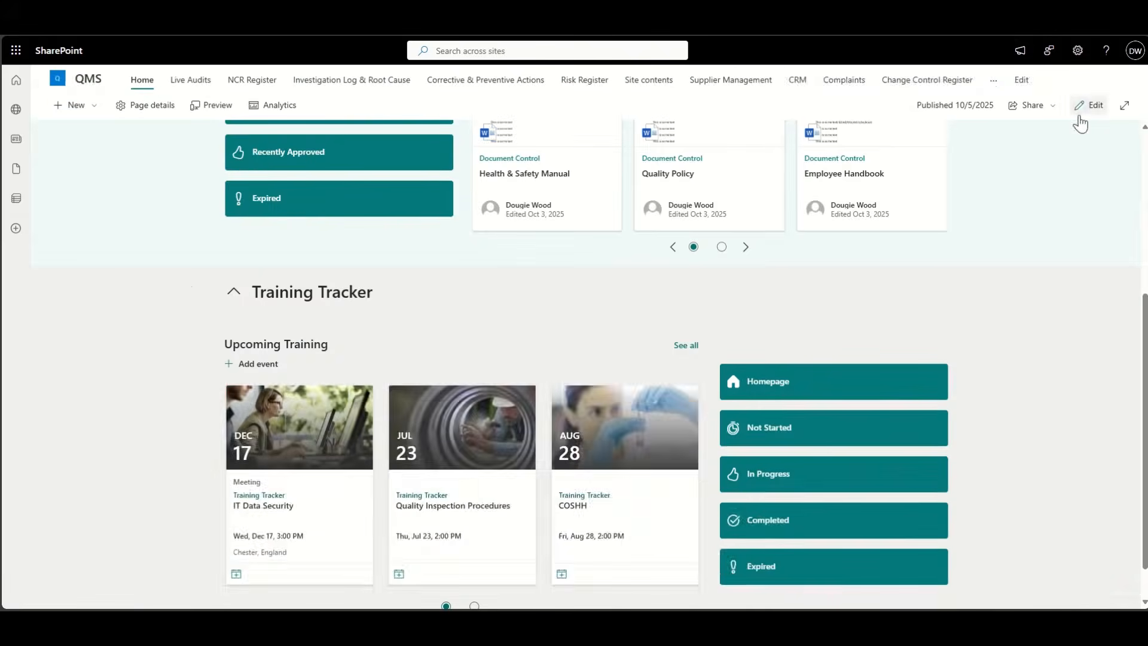
- Edit the home page, duplicate the Document Control section and move the copy below the Training Tracker section
{"action": "left_click", "coordinate": [1079, 115]}
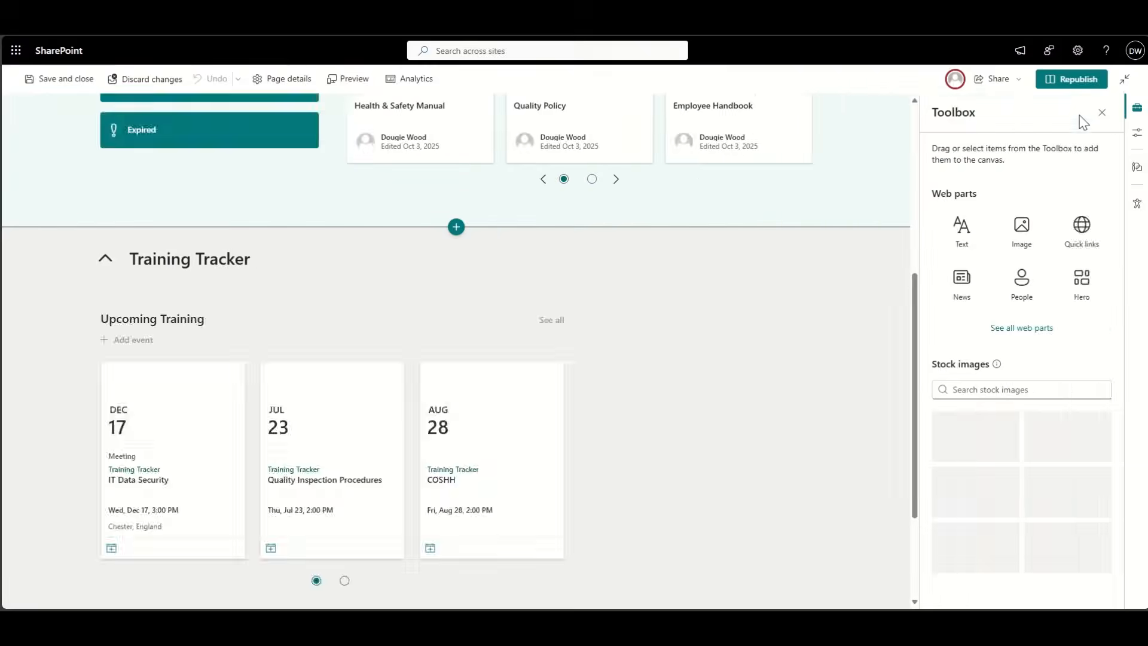
{"action": "scroll", "coordinate": [256, 312], "scroll_direction": "down", "scroll_amount": 3}
{"action": "scroll", "coordinate": [259, 315], "scroll_direction": "up", "scroll_amount": 6}
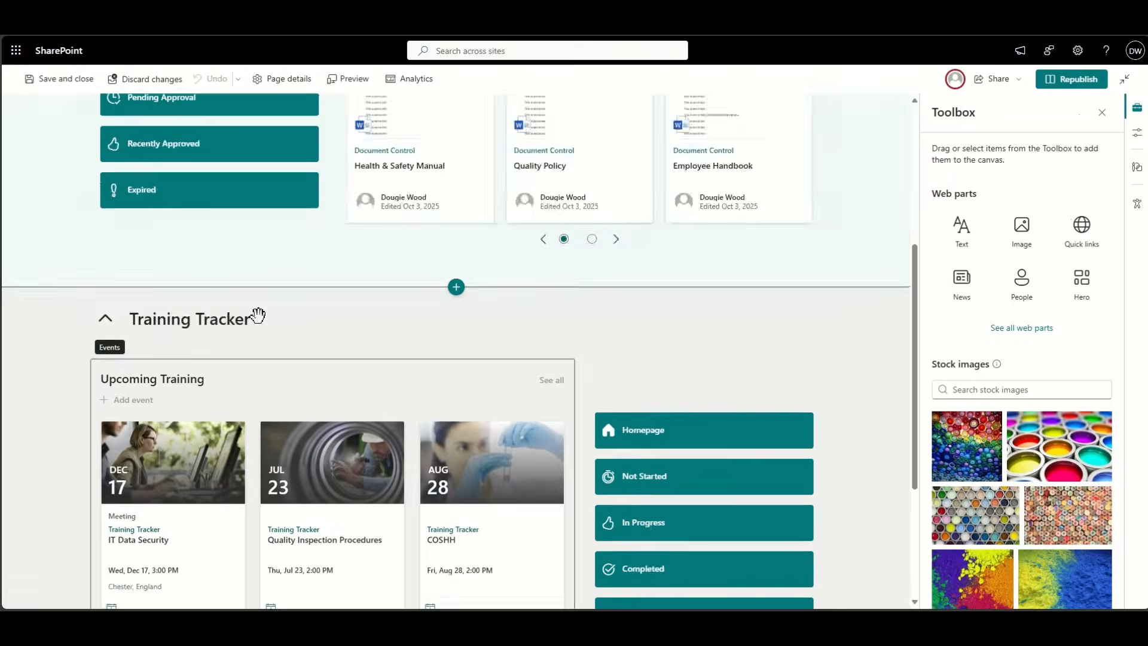
{"action": "scroll", "coordinate": [257, 316], "scroll_direction": "up", "scroll_amount": 2}
{"action": "left_click", "coordinate": [44, 274]}
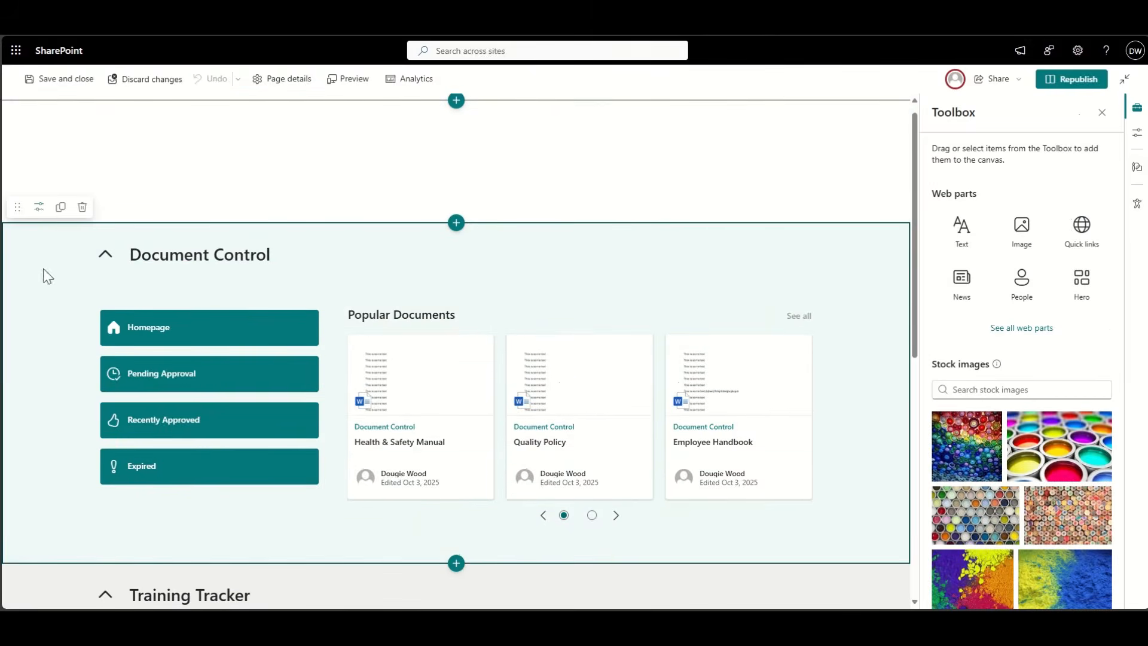
{"action": "left_click", "coordinate": [60, 207]}
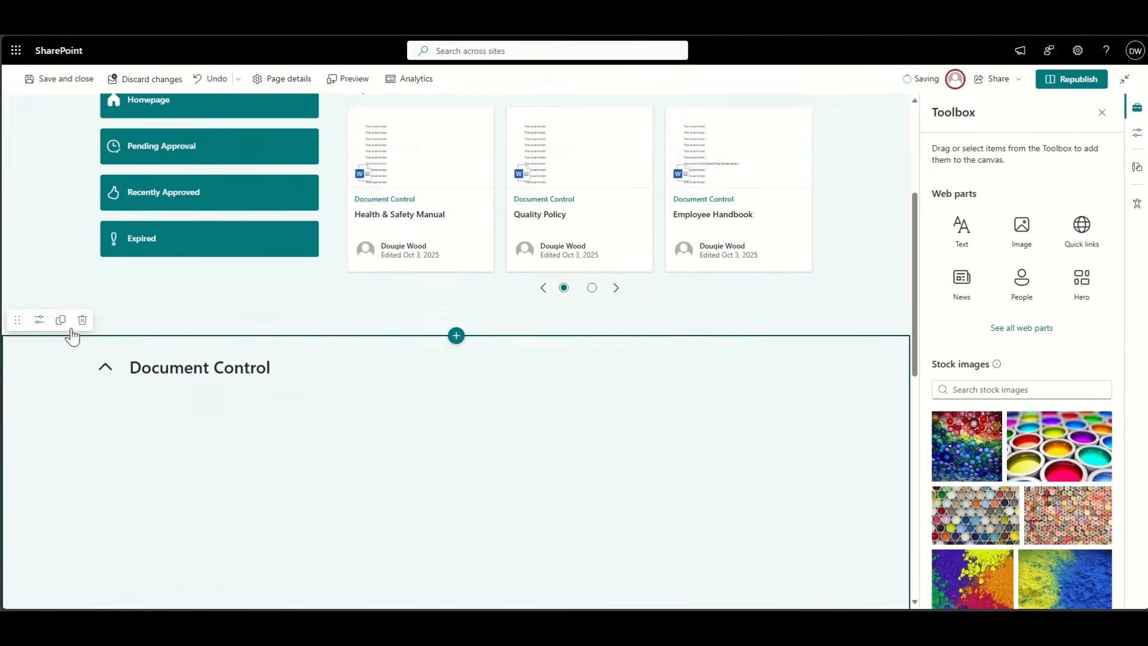
{"action": "left_click_drag", "start_coordinate": [14, 319], "coordinate": [18, 487]}
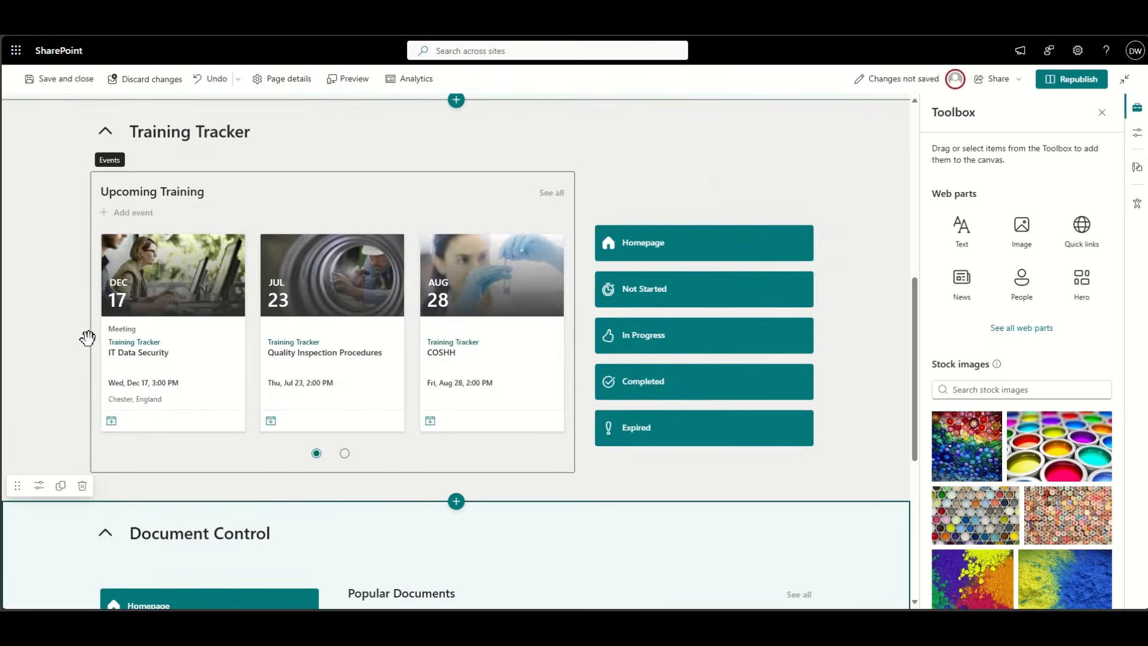
- Rename the heading of the duplicated Document Control section below Training Tracker as NCR Register
{"action": "scroll", "coordinate": [69, 243], "scroll_direction": "up", "scroll_amount": 2}
{"action": "scroll", "coordinate": [69, 243], "scroll_direction": "up", "scroll_amount": 6}
{"action": "scroll", "coordinate": [69, 243], "scroll_direction": "down", "scroll_amount": 9}
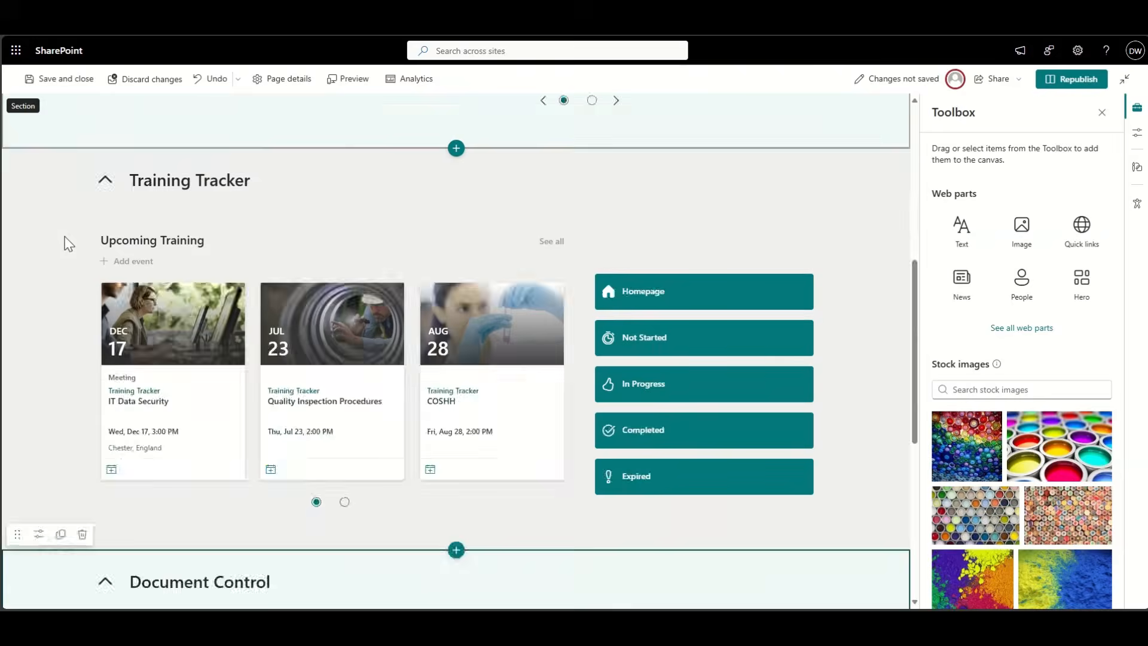
{"action": "scroll", "coordinate": [68, 243], "scroll_direction": "down", "scroll_amount": 3}
{"action": "scroll", "coordinate": [68, 244], "scroll_direction": "up", "scroll_amount": 12}
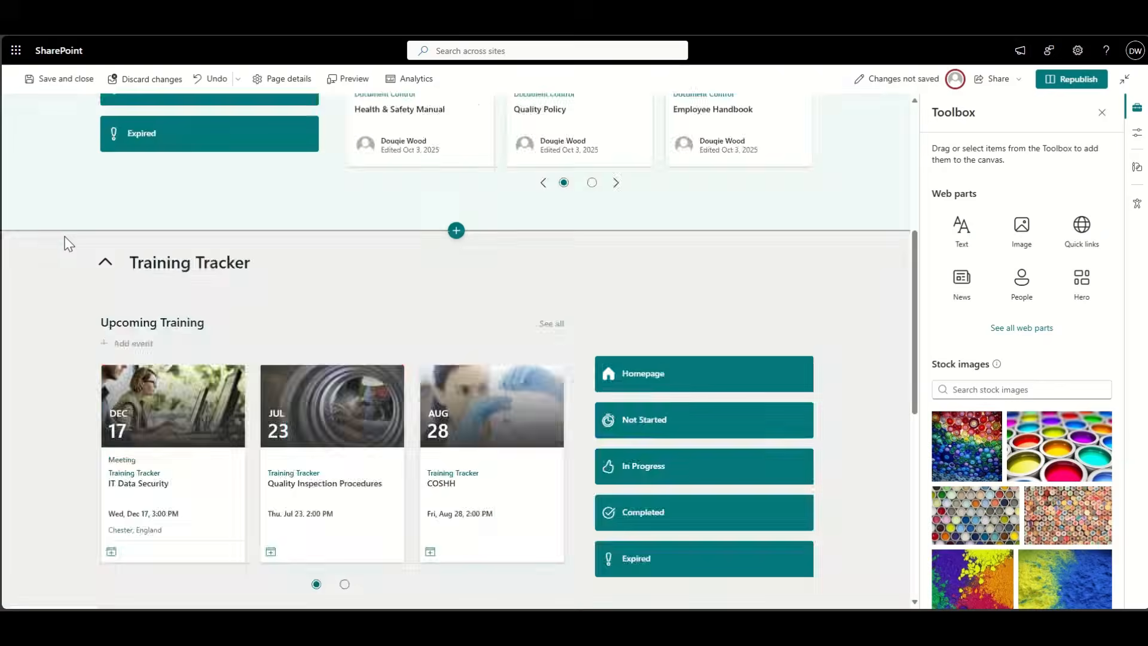
{"action": "scroll", "coordinate": [52, 328], "scroll_direction": "down", "scroll_amount": 10}
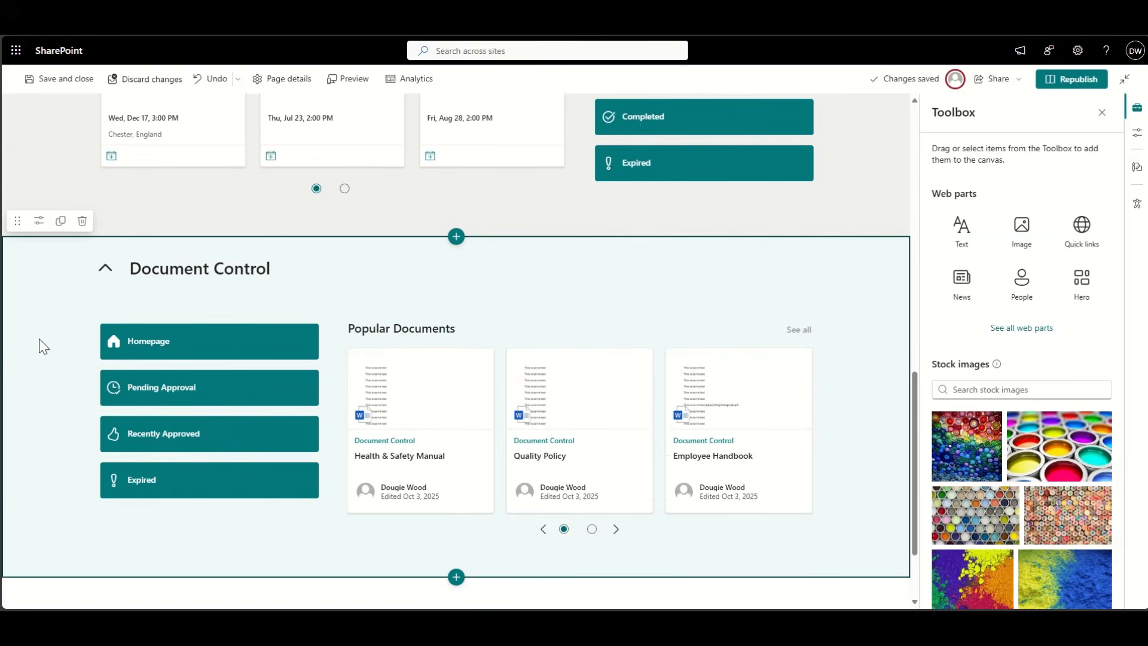
{"action": "left_click", "coordinate": [202, 268]}
{"action": "triple_click", "coordinate": [216, 271]}
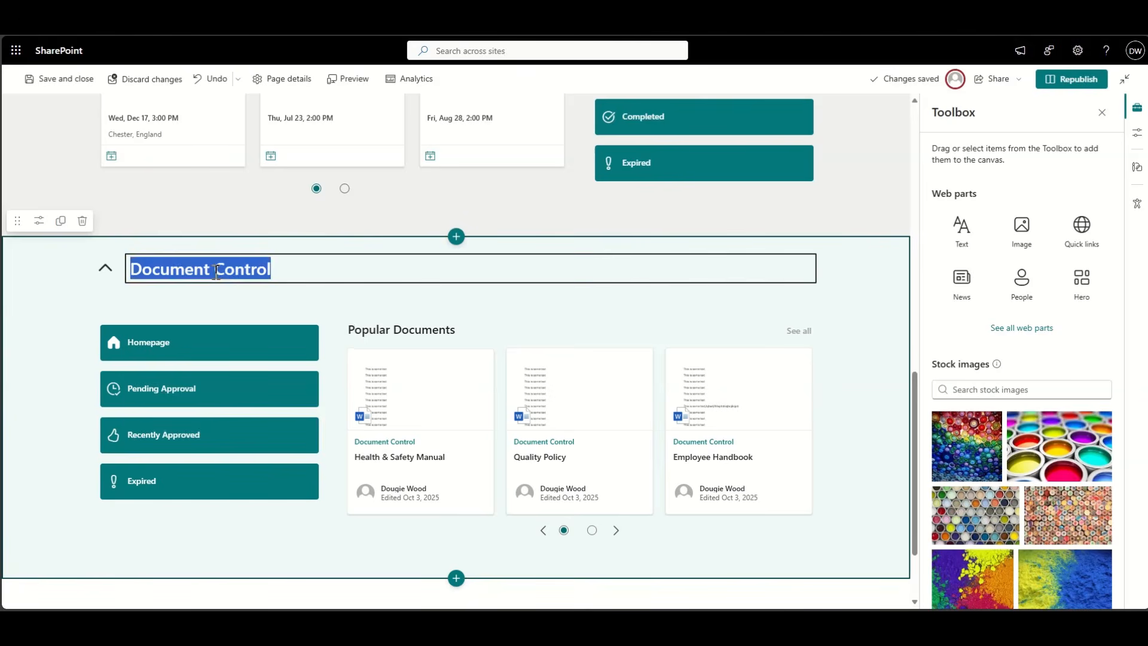
{"action": "type", "text": "NCR R"}
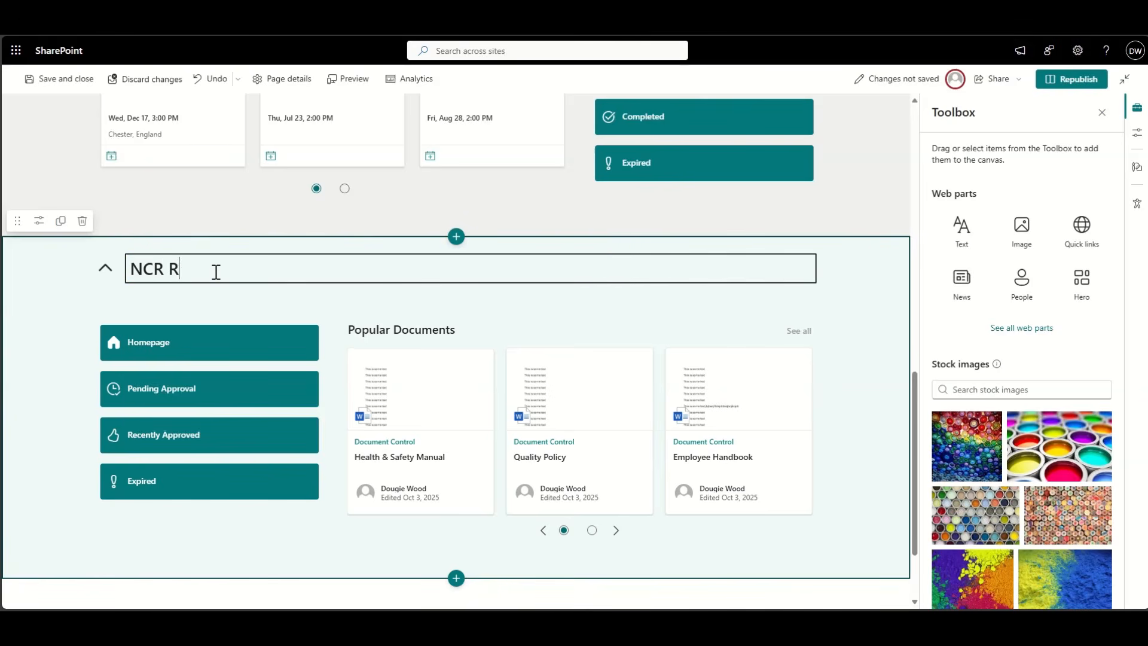
{"action": "type", "text": "egister"}
- Delete the Popular Documents web part from the NCR Register section
{"action": "left_click", "coordinate": [661, 349]}
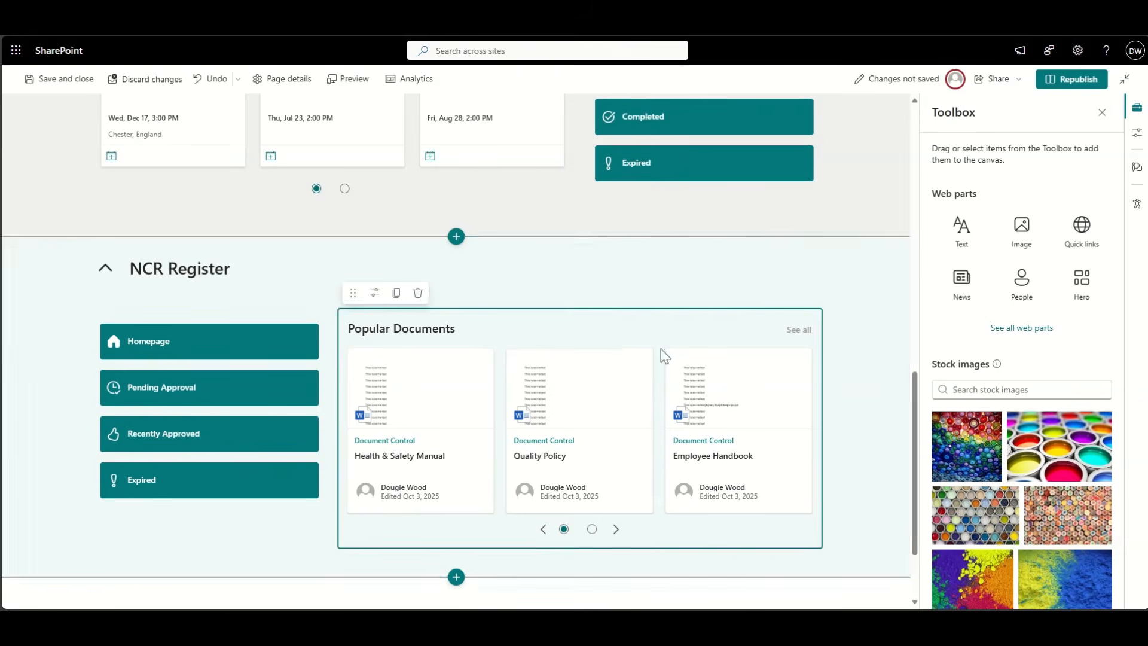
{"action": "left_click", "coordinate": [418, 293]}
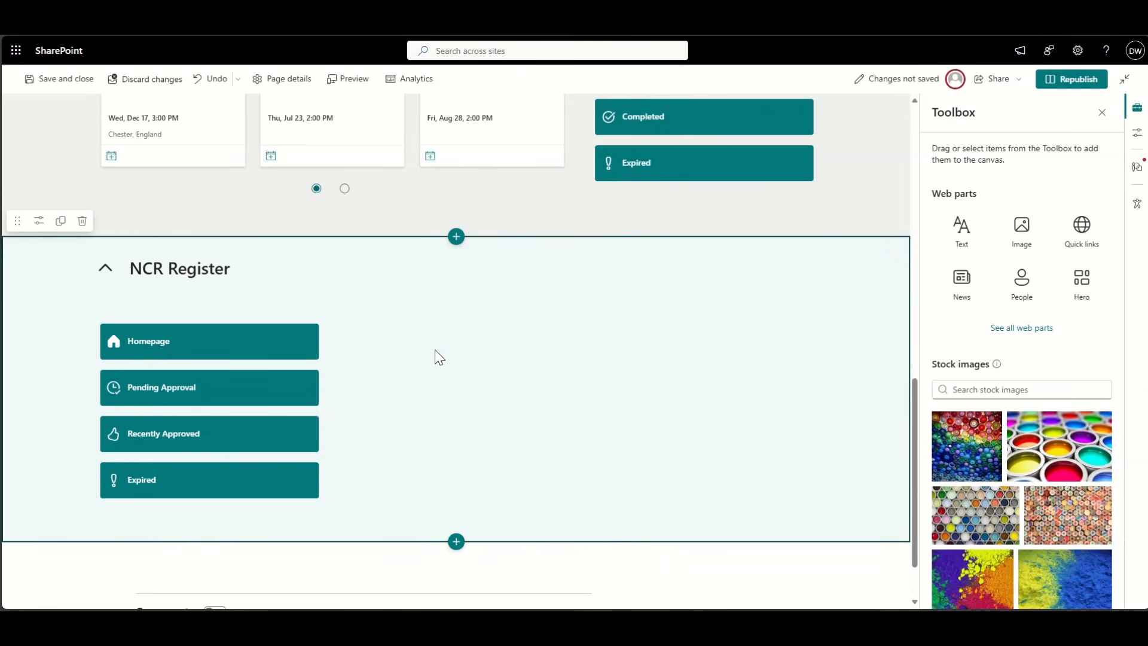
{"action": "scroll", "coordinate": [376, 390], "scroll_direction": "up", "scroll_amount": 1}
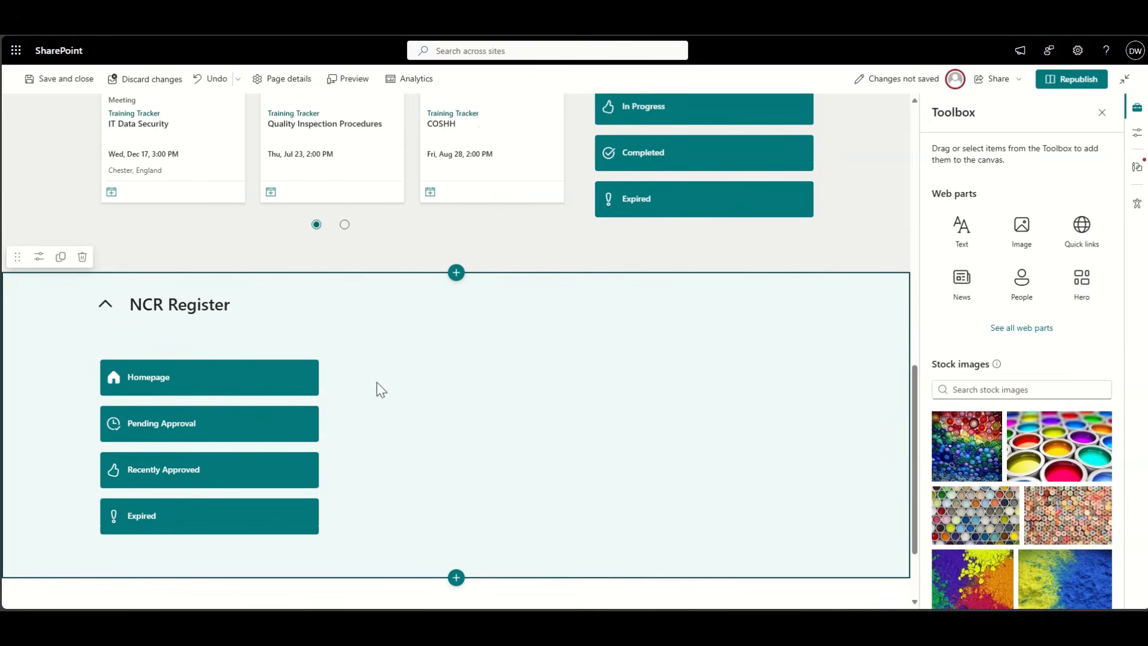
{"action": "left_click", "coordinate": [256, 380]}
{"action": "left_click", "coordinate": [243, 375]}
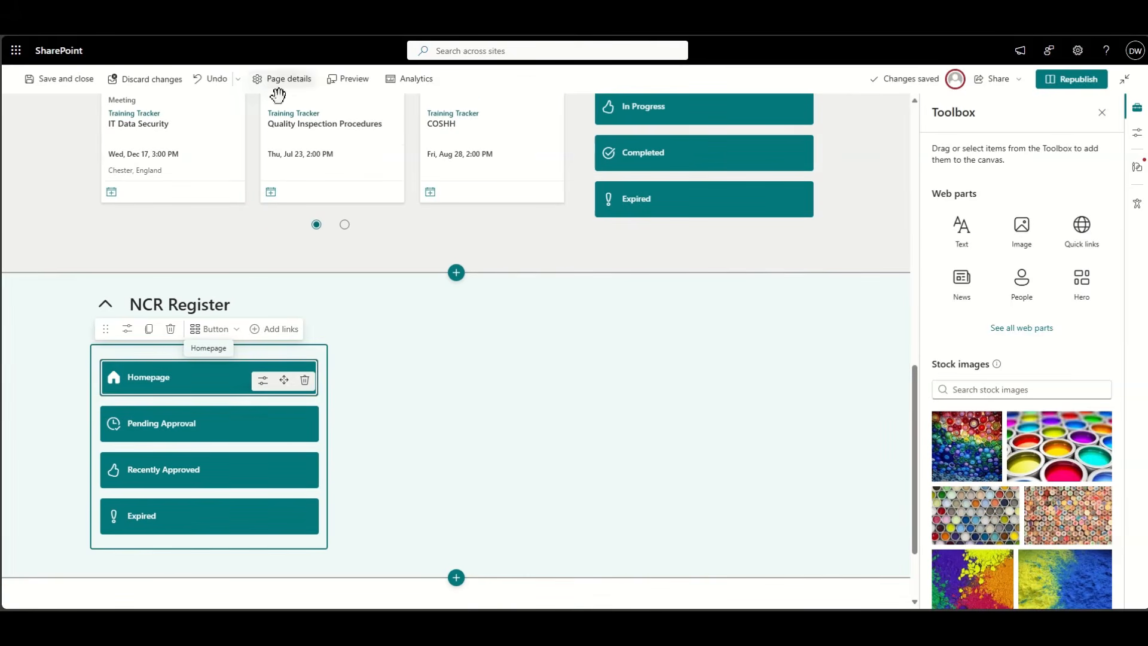
{"action": "scroll", "coordinate": [254, 206], "scroll_direction": "up", "scroll_amount": 12}
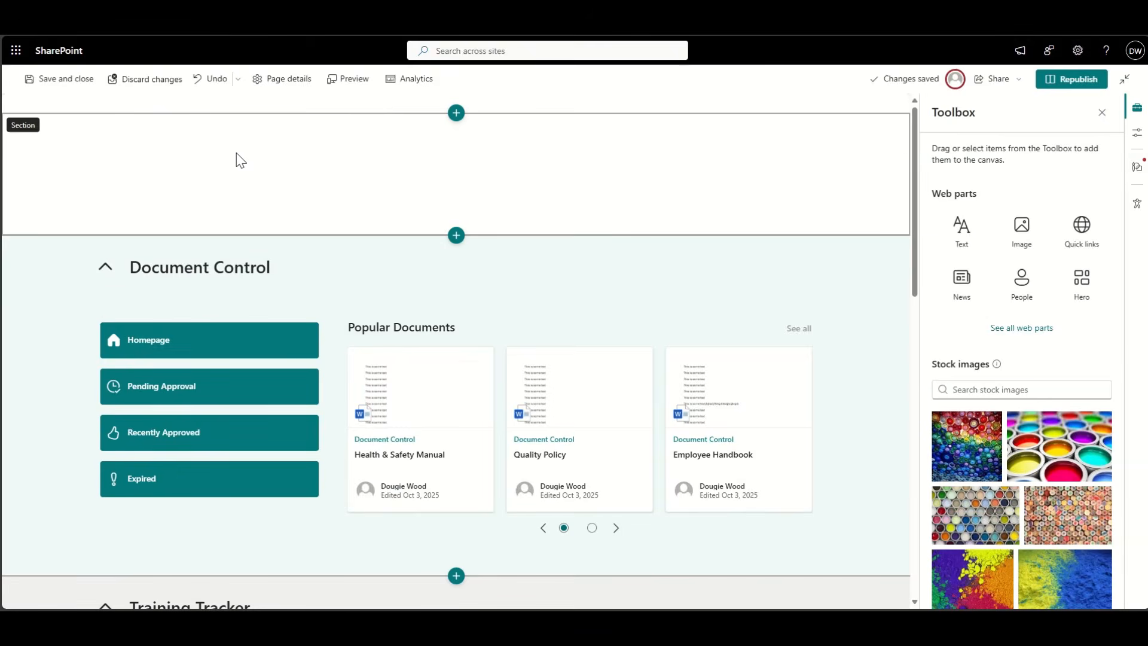
{"action": "scroll", "coordinate": [234, 170], "scroll_direction": "down", "scroll_amount": 8}
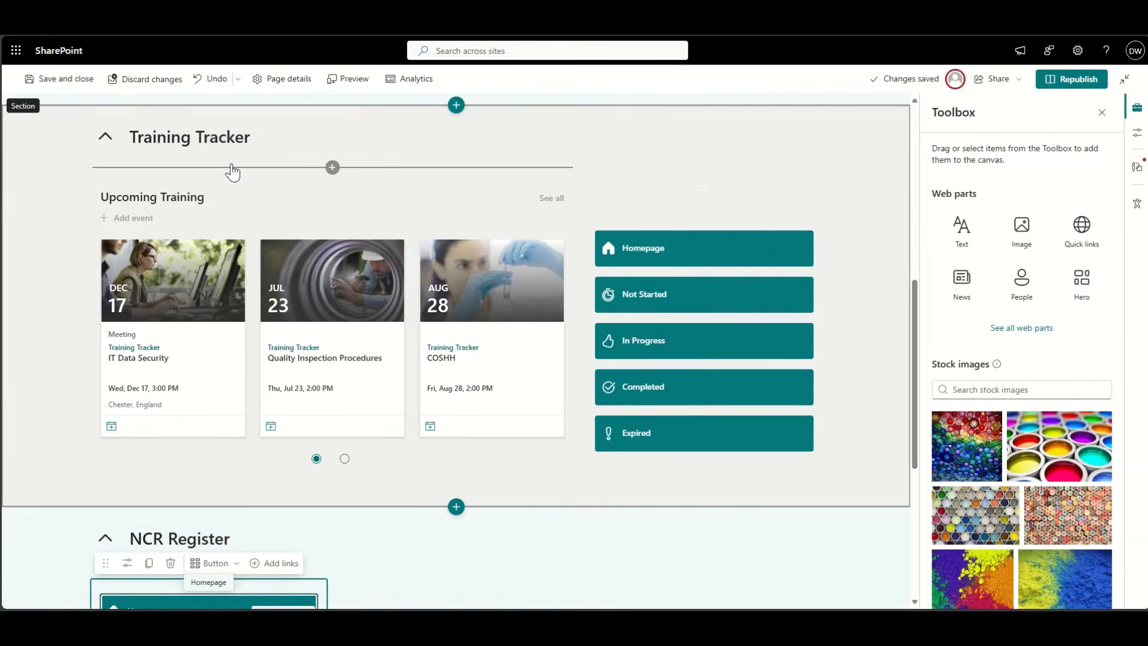
{"action": "right_click", "coordinate": [197, 7]}
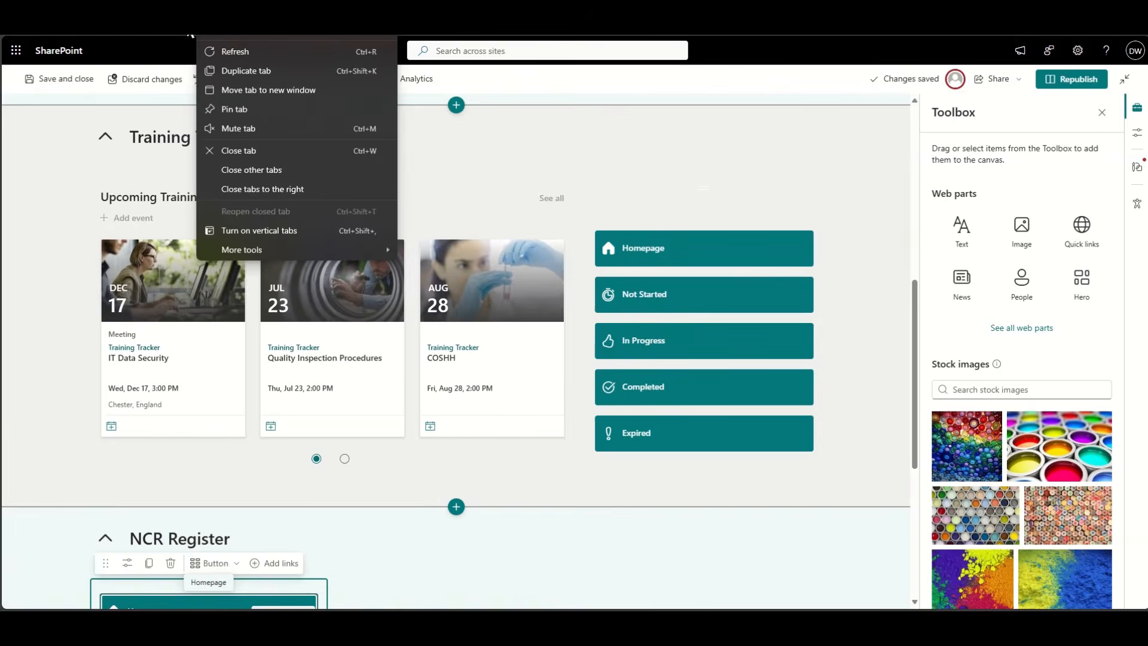
- Republish the home page and open the NCR Register list from the site navigation
{"action": "left_click", "coordinate": [1070, 76]}
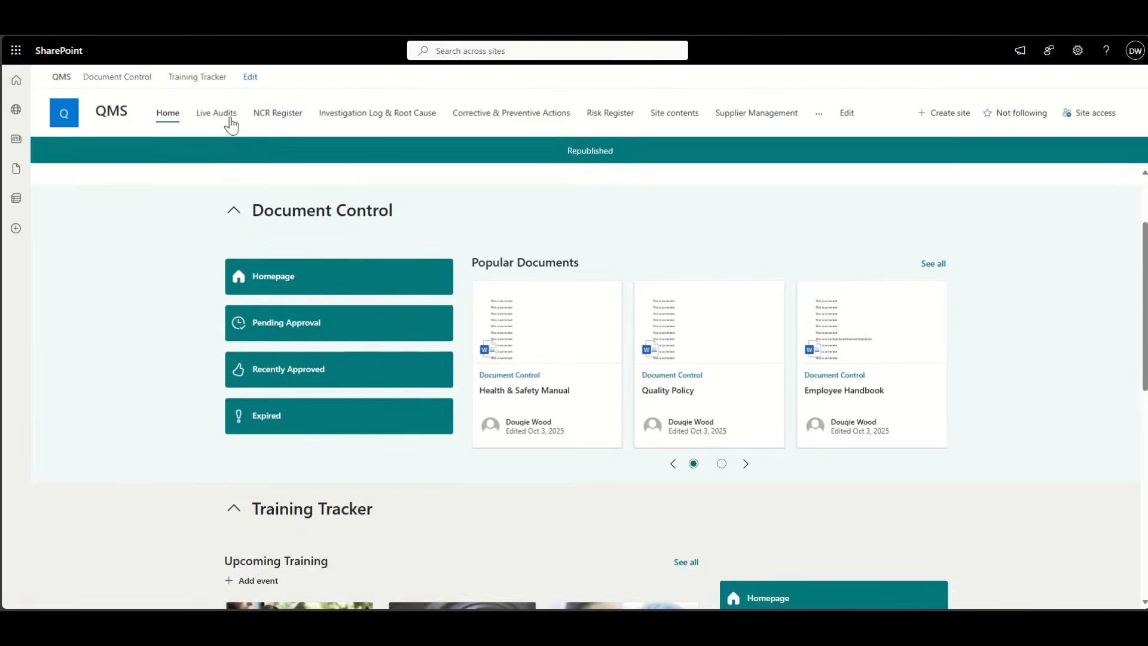
{"action": "left_click", "coordinate": [281, 115]}
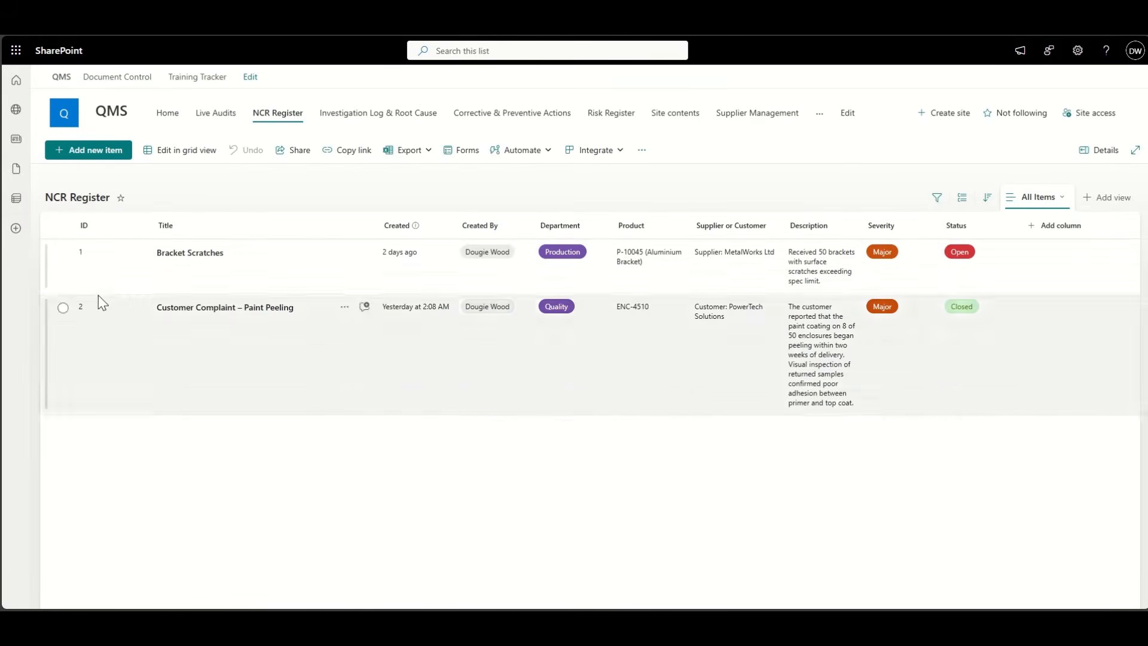
- Examine the fields of the NCR Register's new item form and close it without adding an item
{"action": "left_click", "coordinate": [102, 153]}
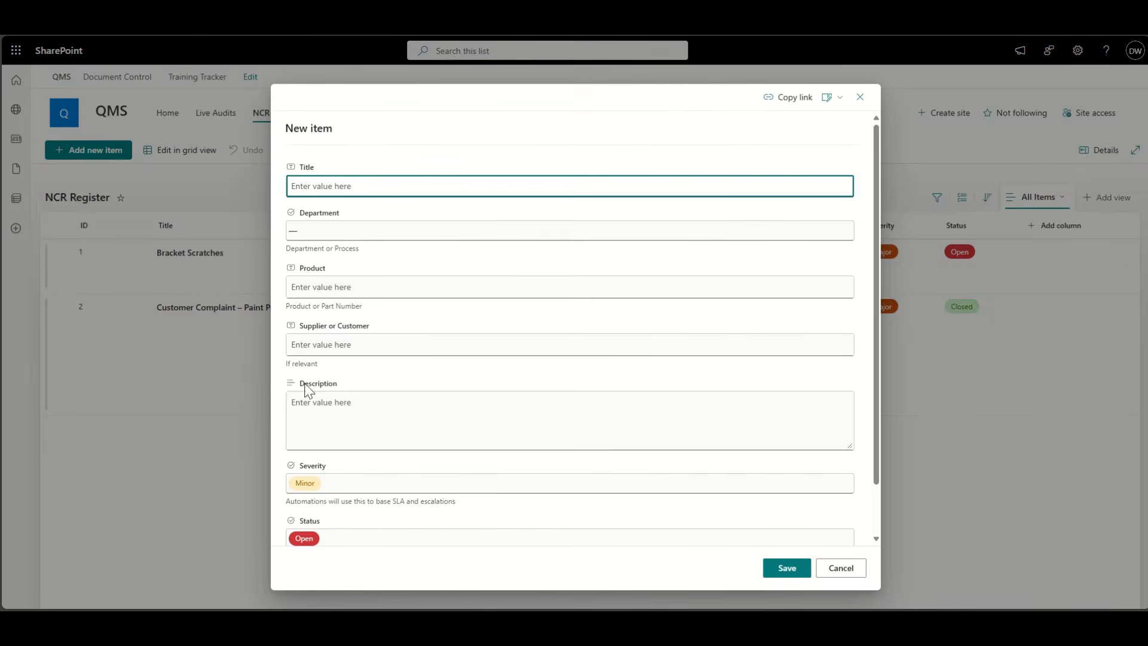
{"action": "scroll", "coordinate": [515, 425], "scroll_direction": "down", "scroll_amount": 2}
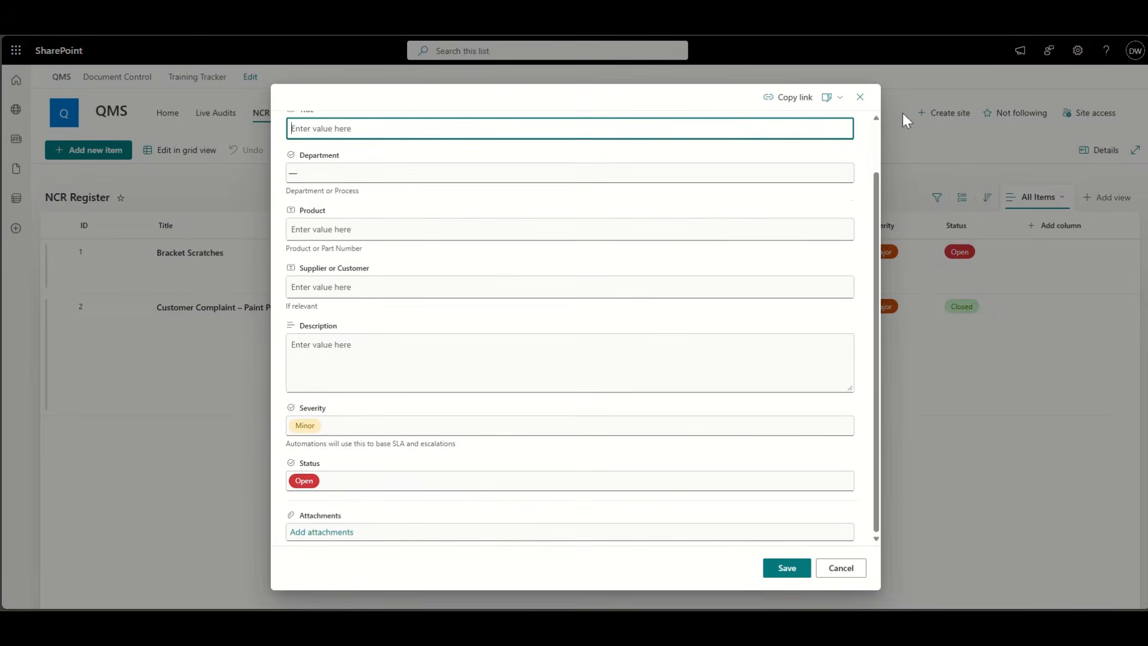
{"action": "left_click", "coordinate": [860, 98]}
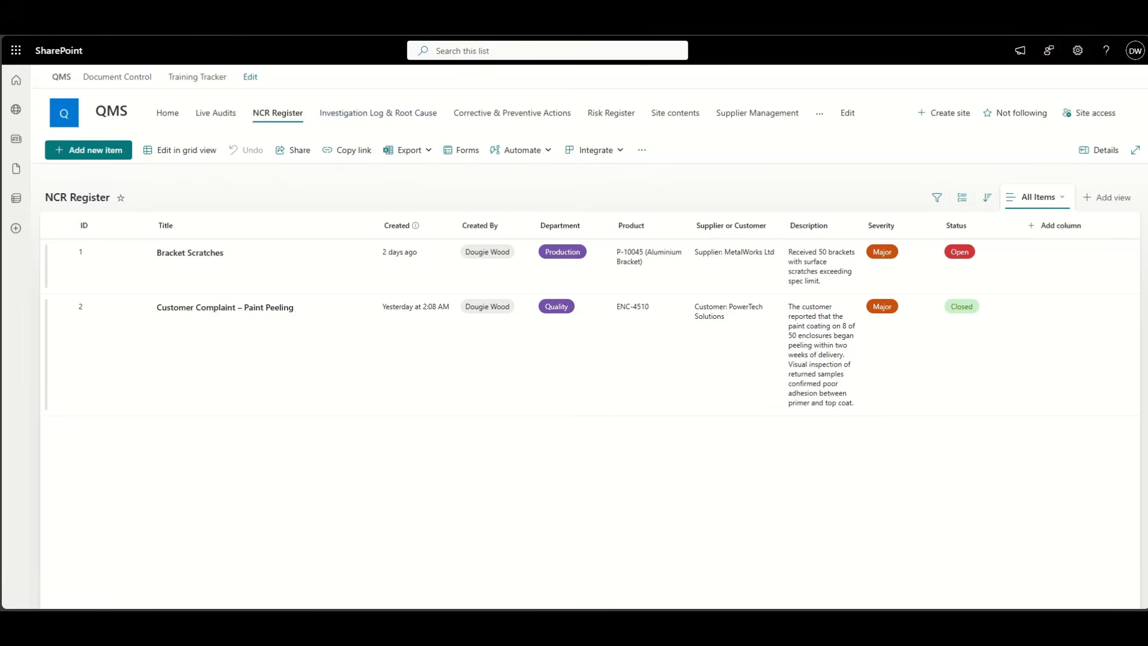
- Duplicate the NCR Register browser tab and open the QMS home page in the copy, down at the NCR Register section
{"action": "right_click", "coordinate": [251, 35]}
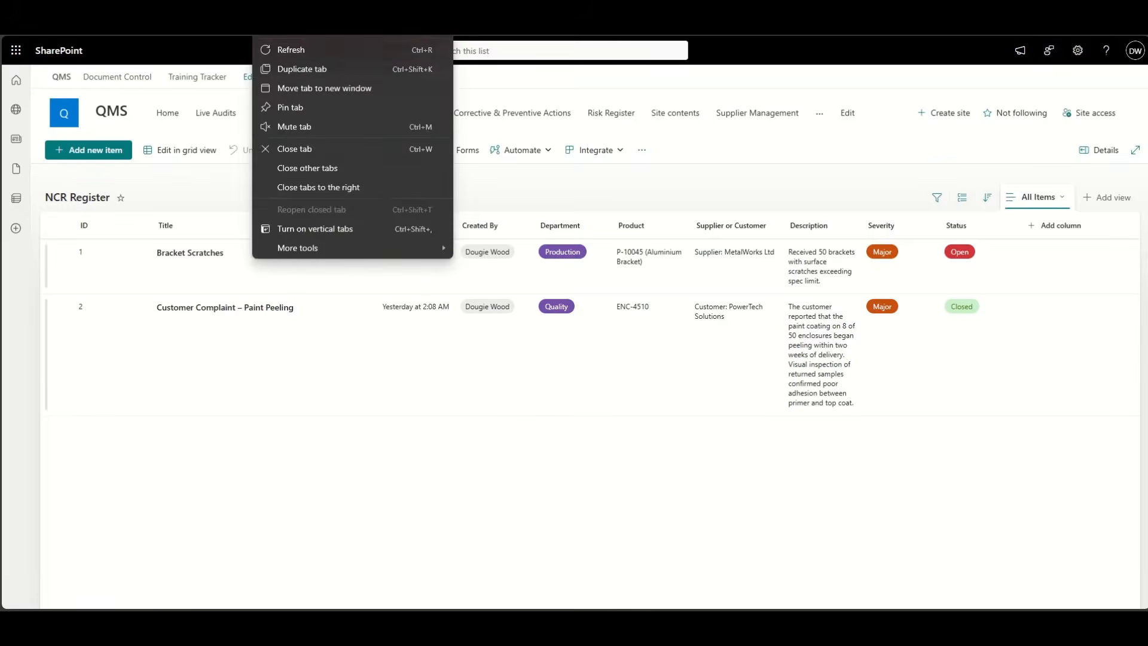
{"action": "left_click", "coordinate": [312, 69]}
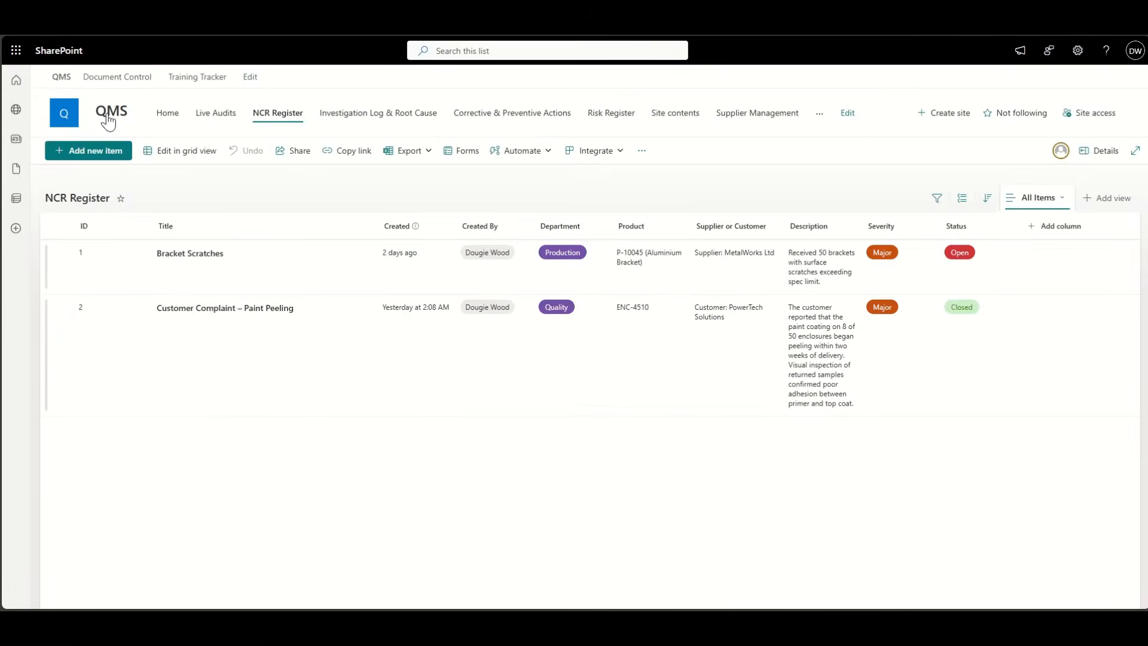
{"action": "left_click", "coordinate": [107, 120]}
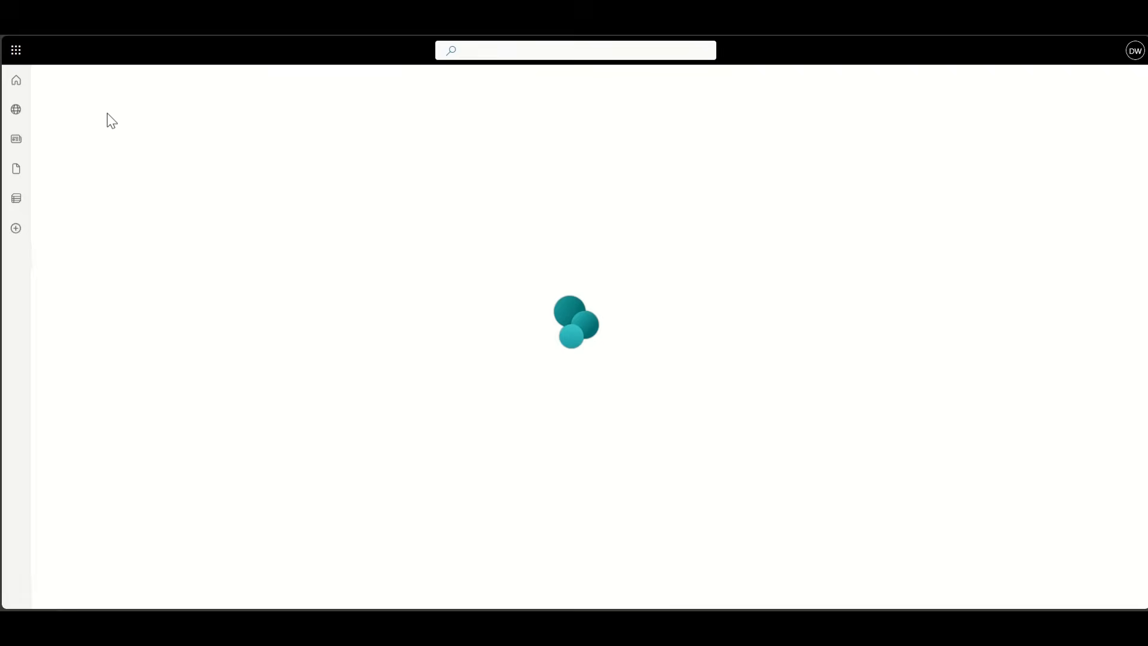
{"action": "scroll", "coordinate": [791, 354], "scroll_direction": "down", "scroll_amount": 15}
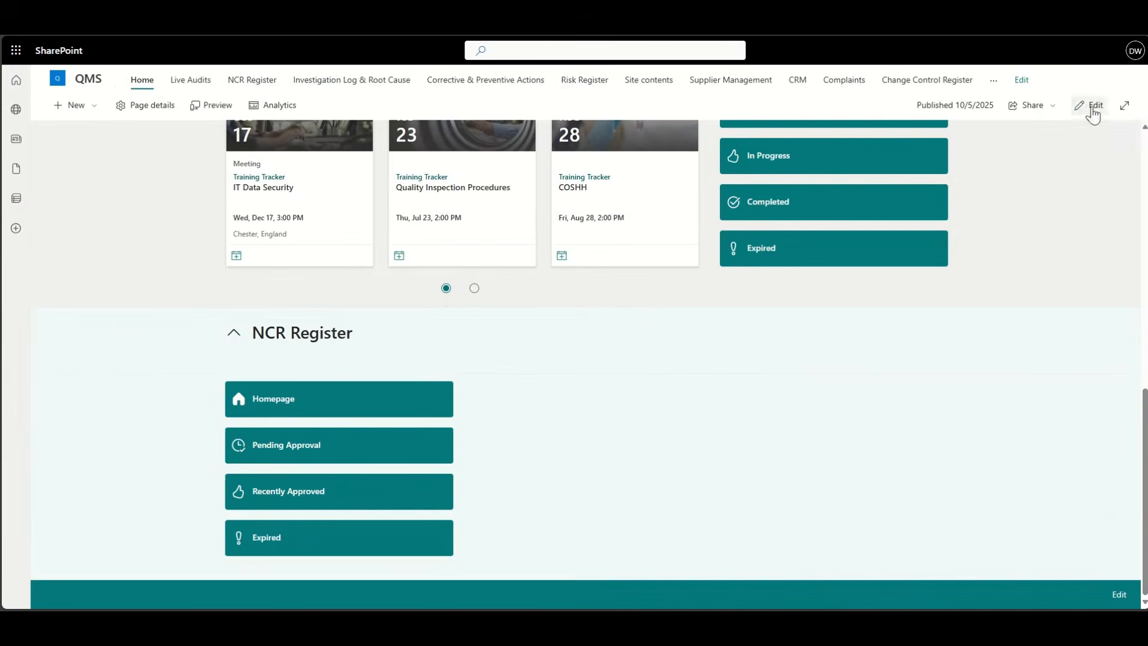
- Edit the home page and change the NCR Register section's layout to two columns
{"action": "left_click", "coordinate": [1092, 106]}
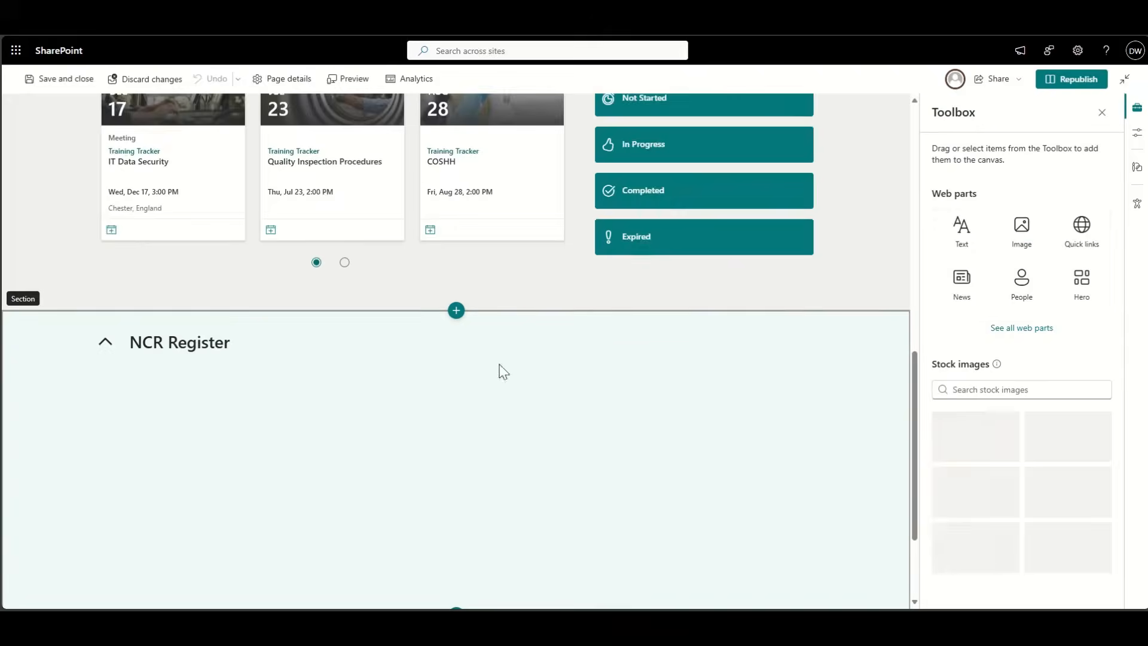
{"action": "scroll", "coordinate": [417, 388], "scroll_direction": "down", "scroll_amount": 2}
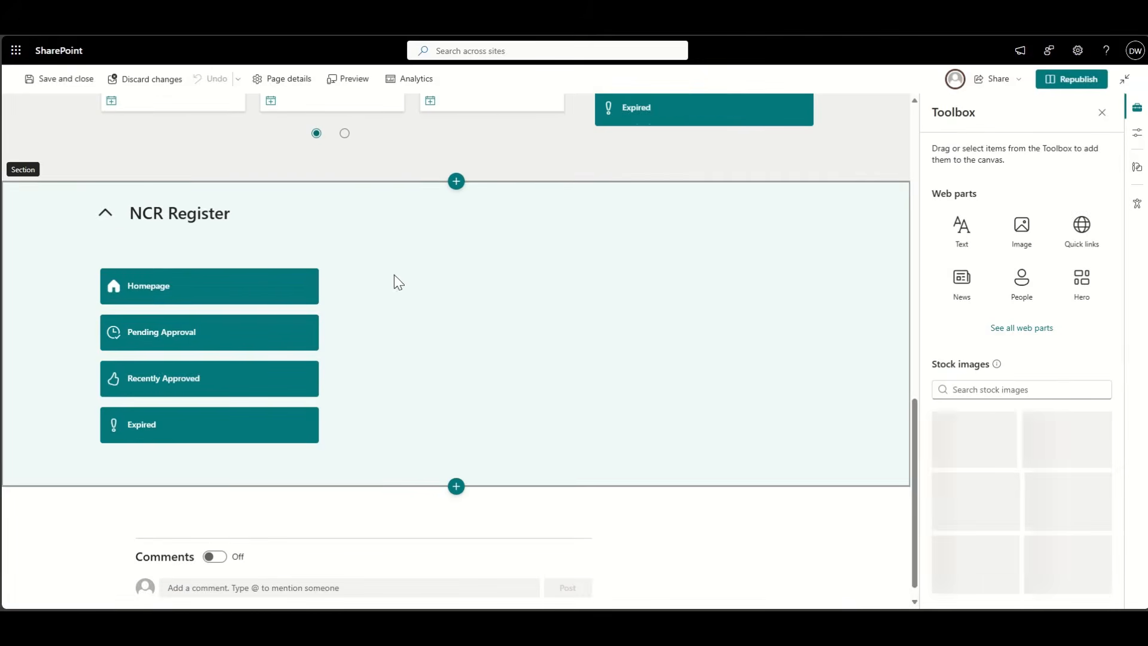
{"action": "left_click", "coordinate": [190, 284]}
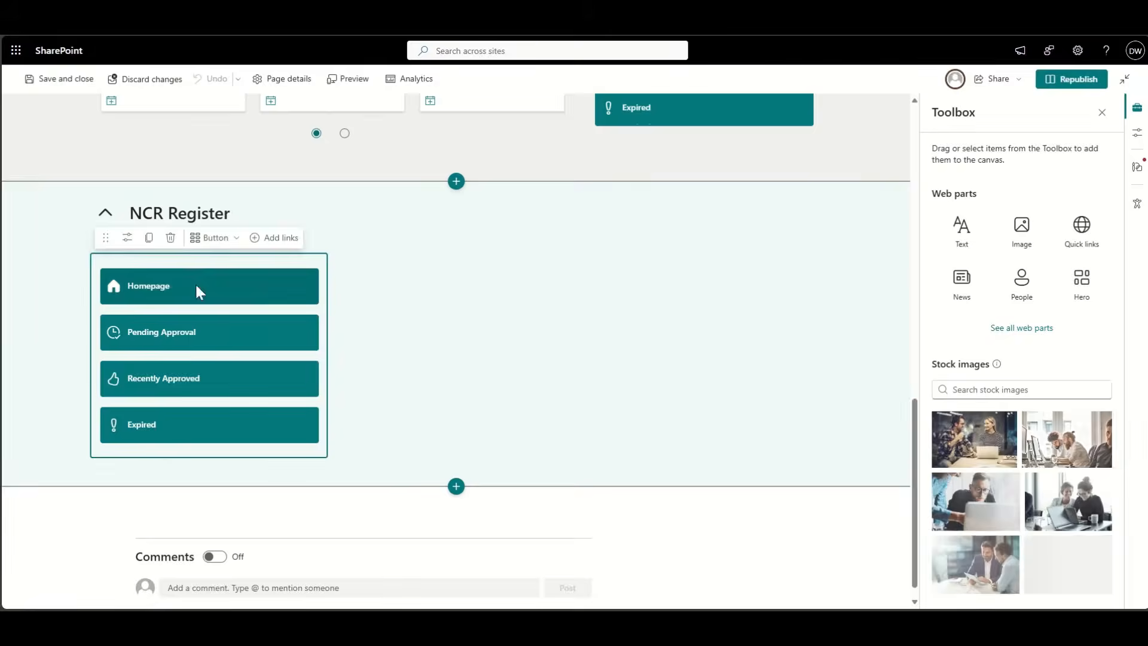
{"action": "left_click", "coordinate": [388, 309]}
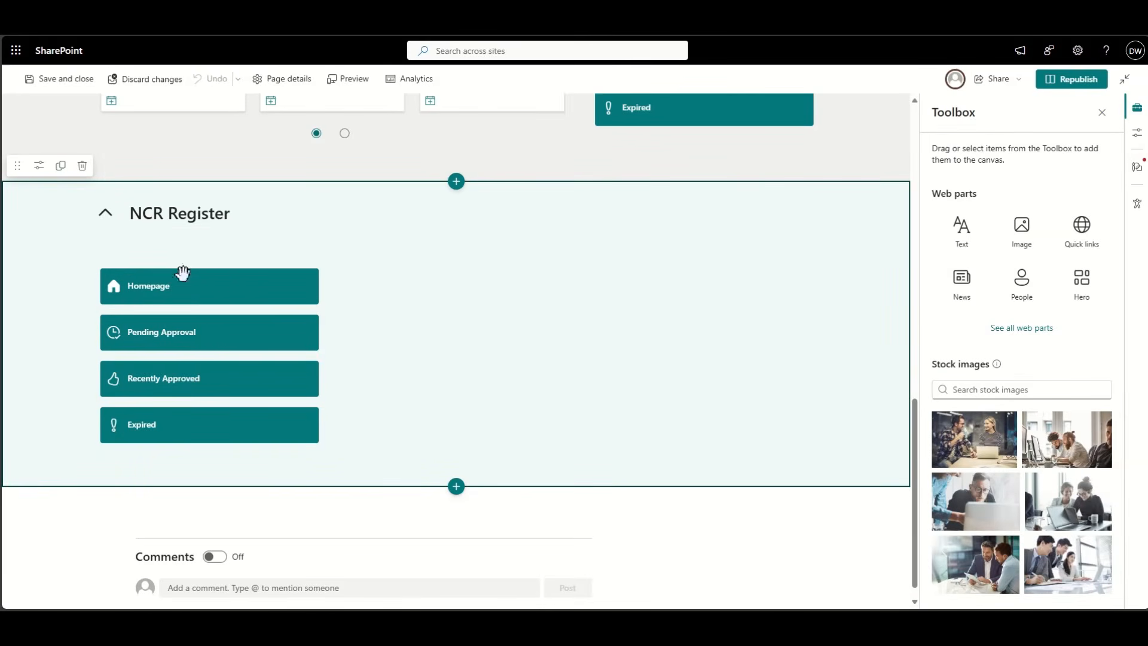
{"action": "left_click", "coordinate": [39, 168]}
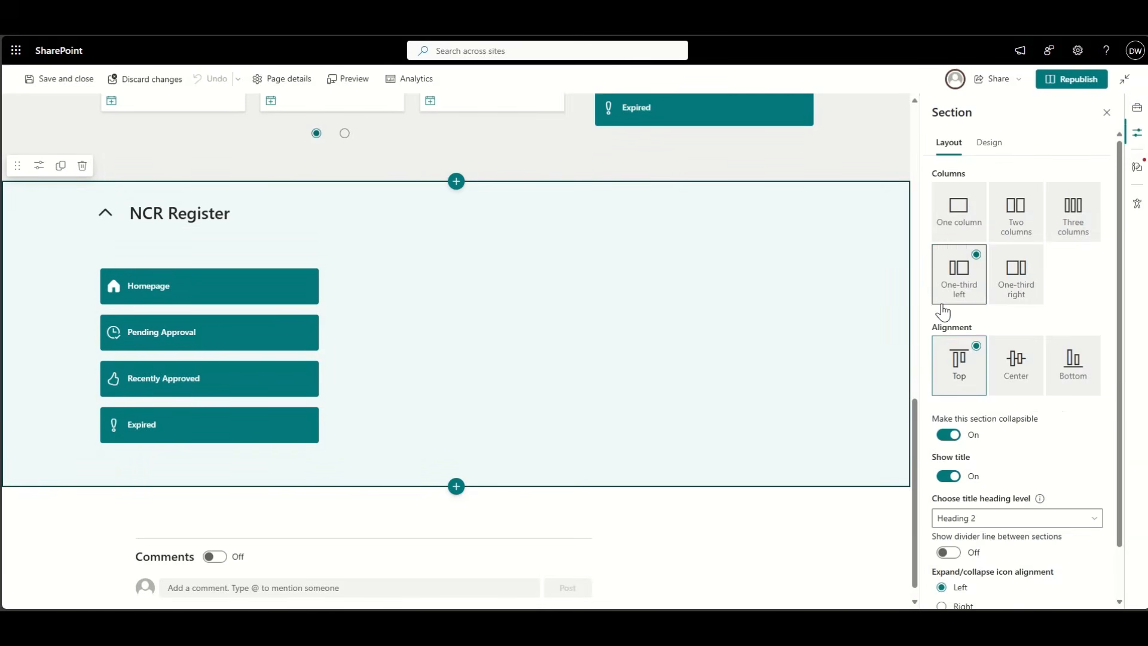
{"action": "left_click", "coordinate": [1033, 235]}
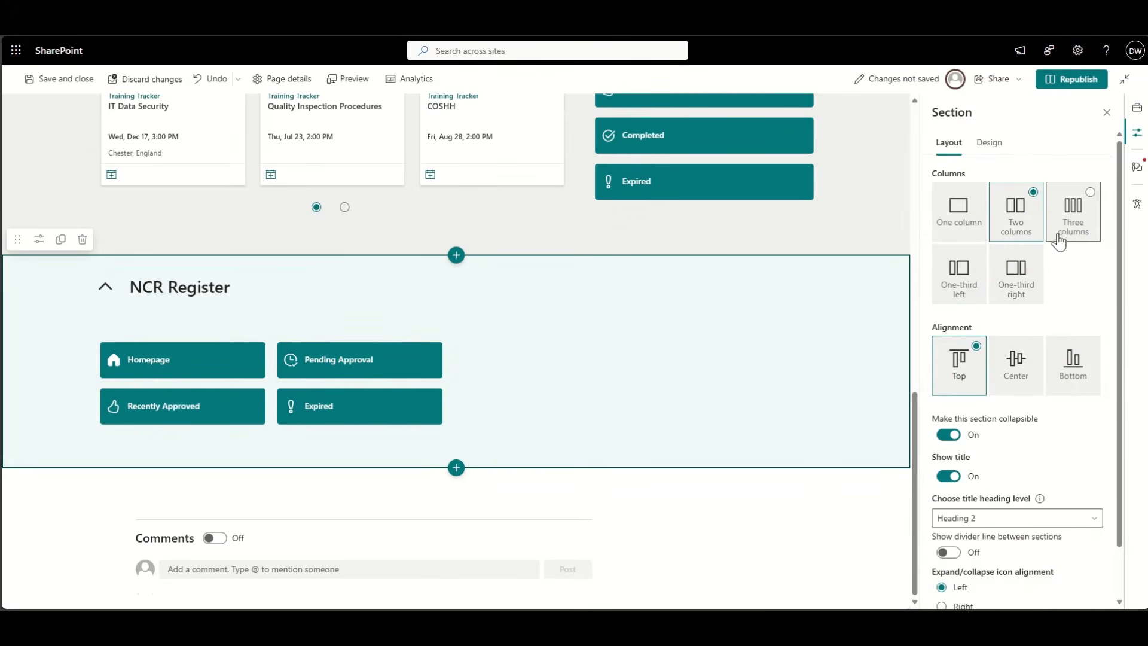
- Set the NCR Register section to three columns, then duplicate its quick links web part and move the copy to the second column
{"action": "left_click", "coordinate": [1058, 242]}
{"action": "left_click", "coordinate": [139, 256]}
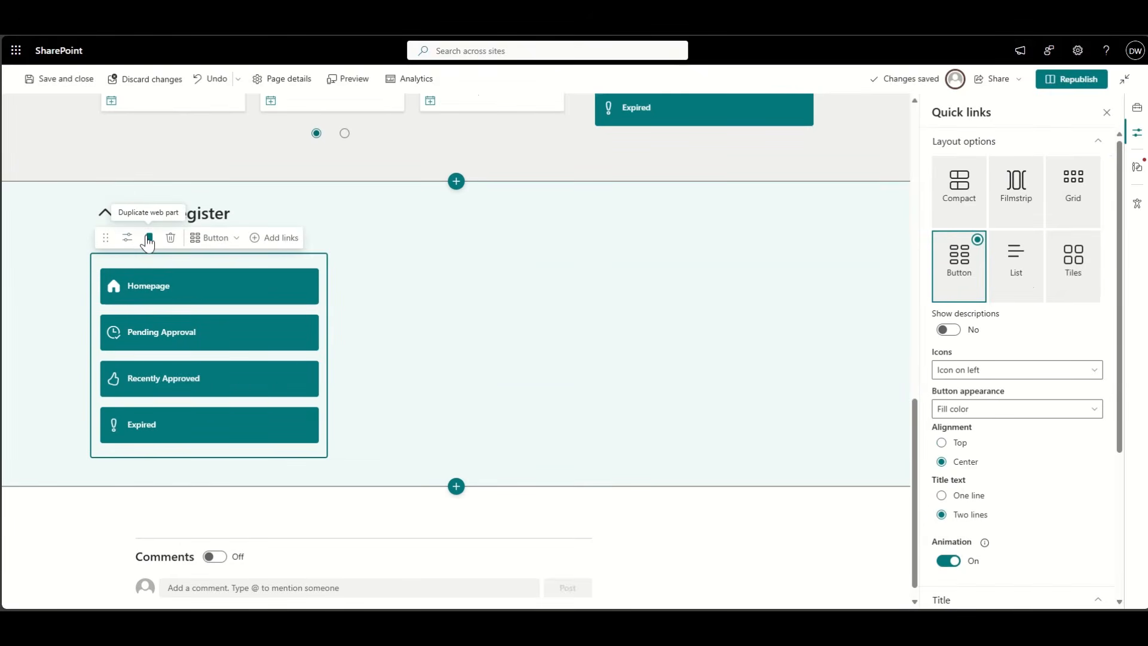
{"action": "left_click", "coordinate": [148, 242]}
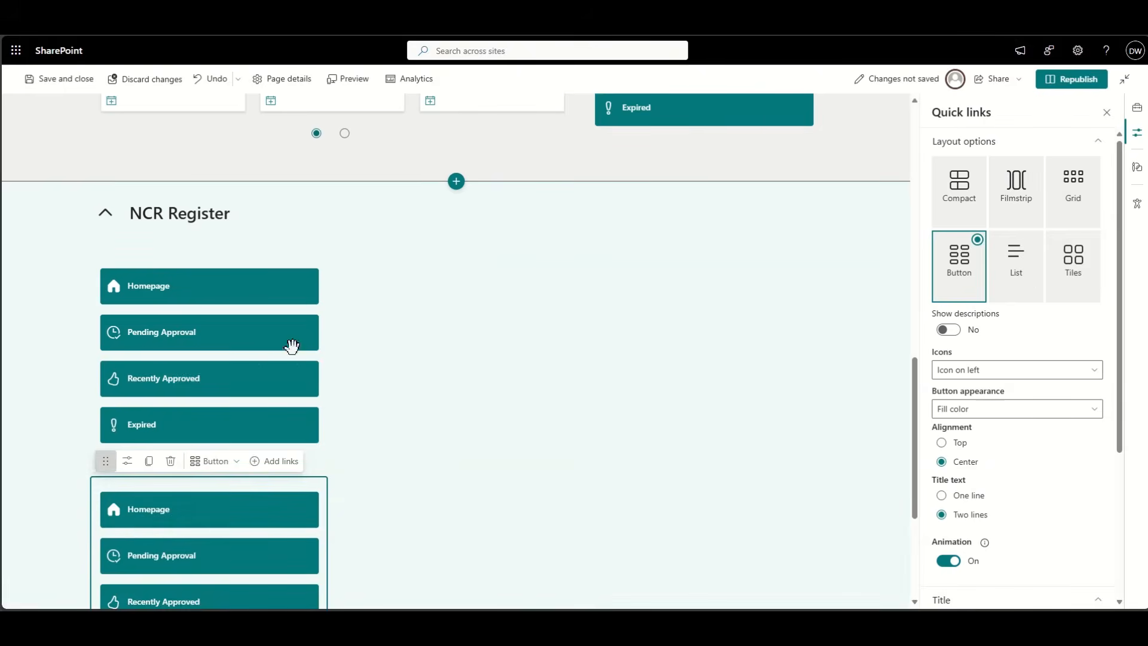
{"action": "left_click_drag", "start_coordinate": [106, 460], "coordinate": [405, 287]}
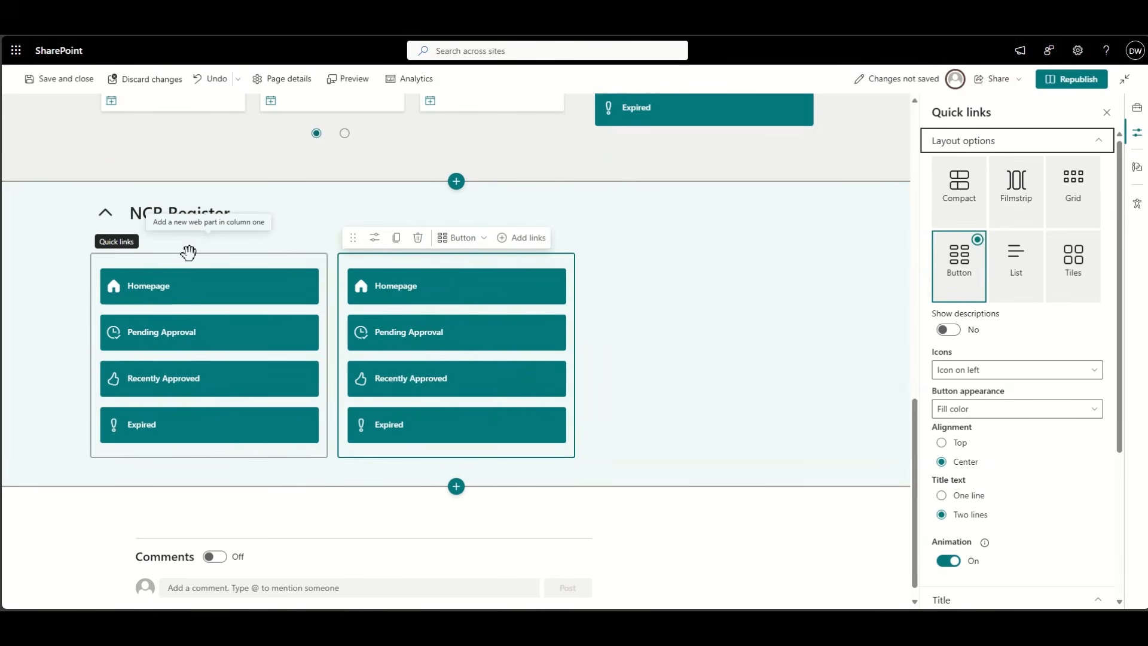
- Turn on the title for both quick links web parts in the NCR Register section
{"action": "left_click", "coordinate": [188, 257]}
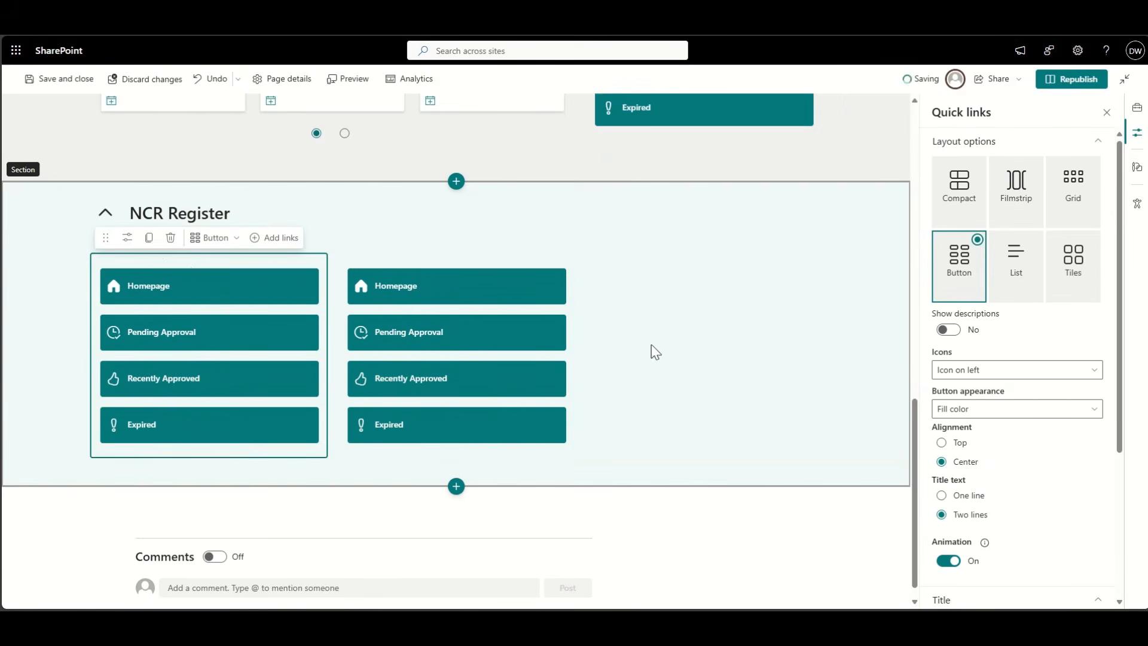
{"action": "scroll", "coordinate": [955, 491], "scroll_direction": "down", "scroll_amount": 3}
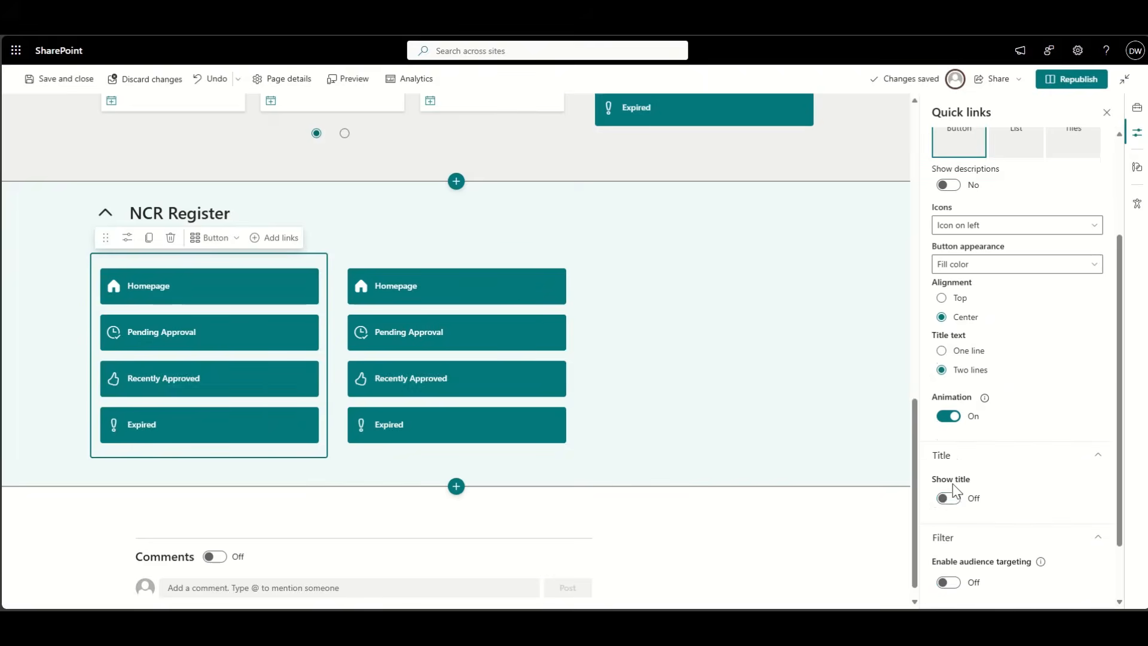
{"action": "left_click", "coordinate": [952, 496]}
{"action": "left_click", "coordinate": [477, 281]}
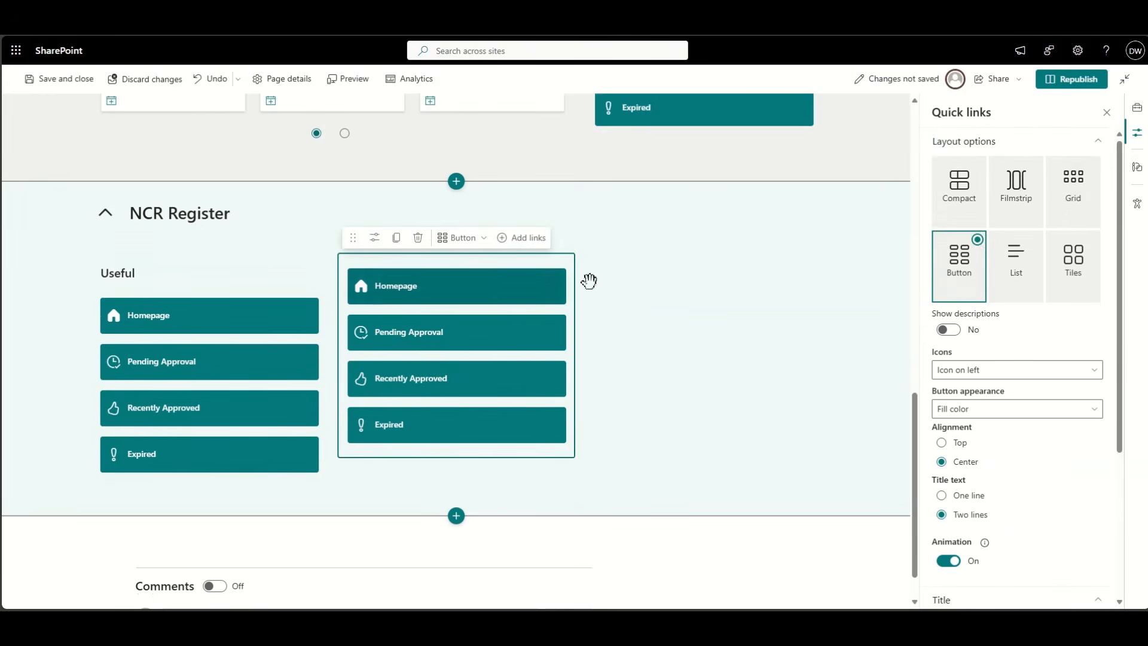
{"action": "scroll", "coordinate": [1017, 546], "scroll_direction": "down", "scroll_amount": 3}
{"action": "left_click", "coordinate": [948, 513]}
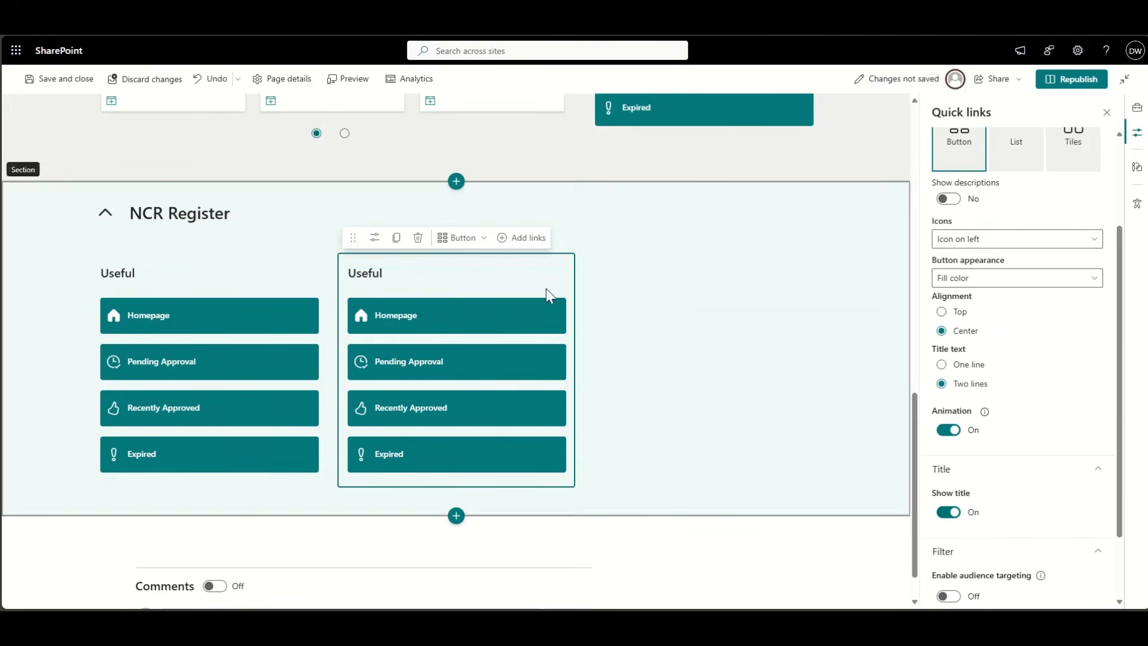
- Title the first column's quick links "NCR Register" and the second column's "Investigation and Root Cause"
{"action": "left_click", "coordinate": [315, 257]}
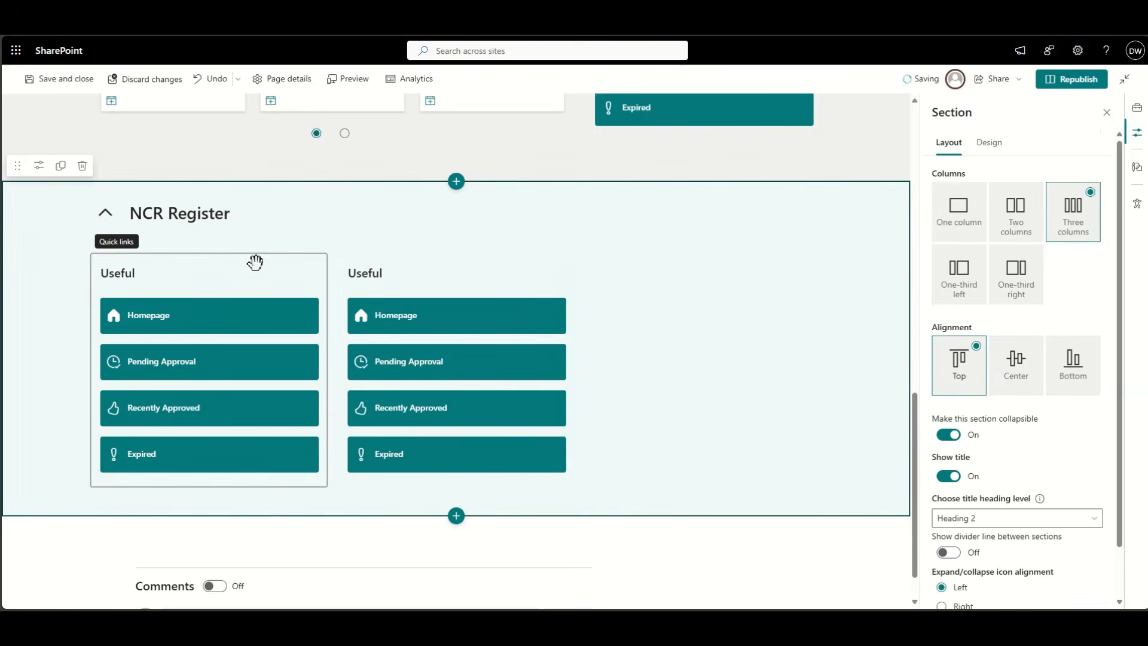
{"action": "double_click", "coordinate": [123, 269]}
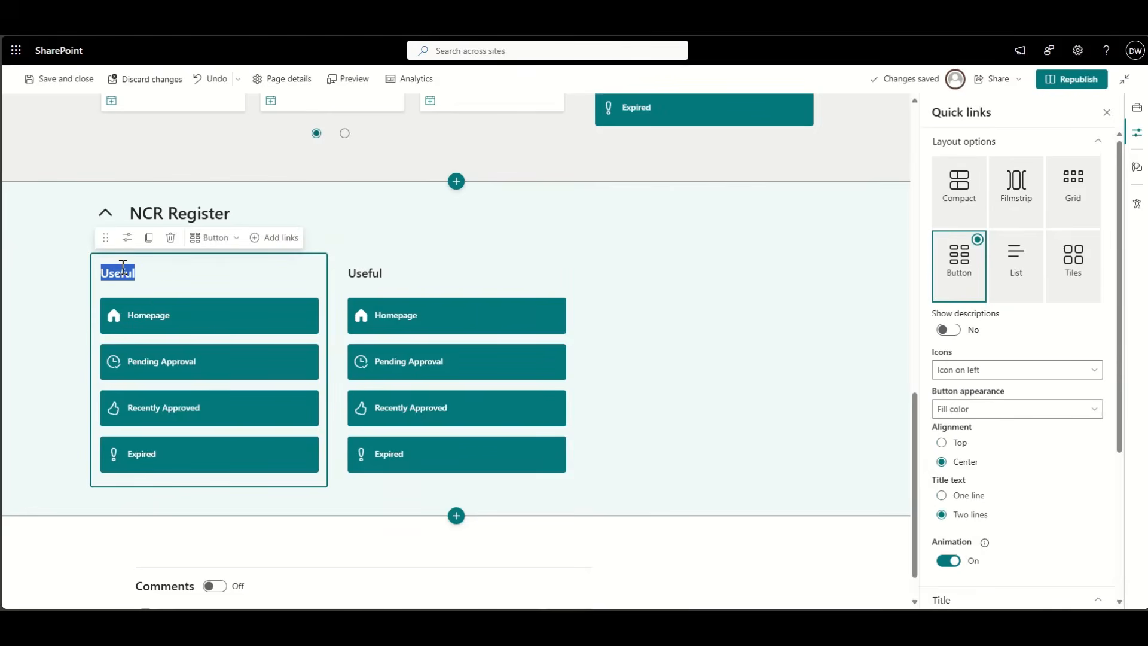
{"action": "type", "text": "NCR Register"}
{"action": "double_click", "coordinate": [366, 273]}
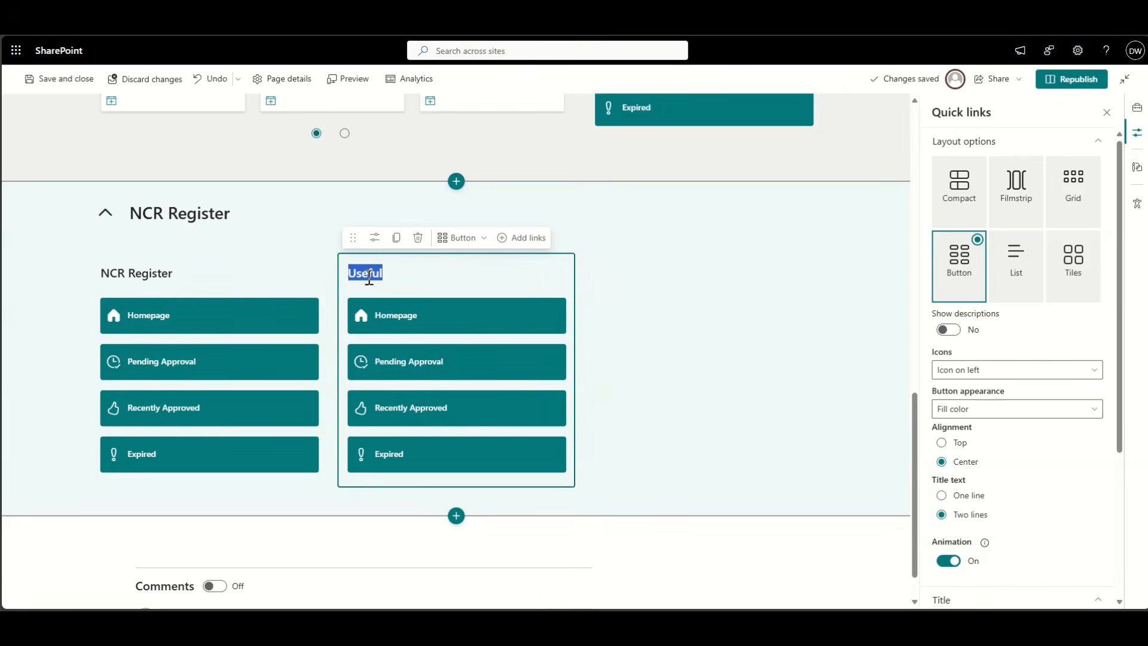
{"action": "type", "text": "Investigation"}
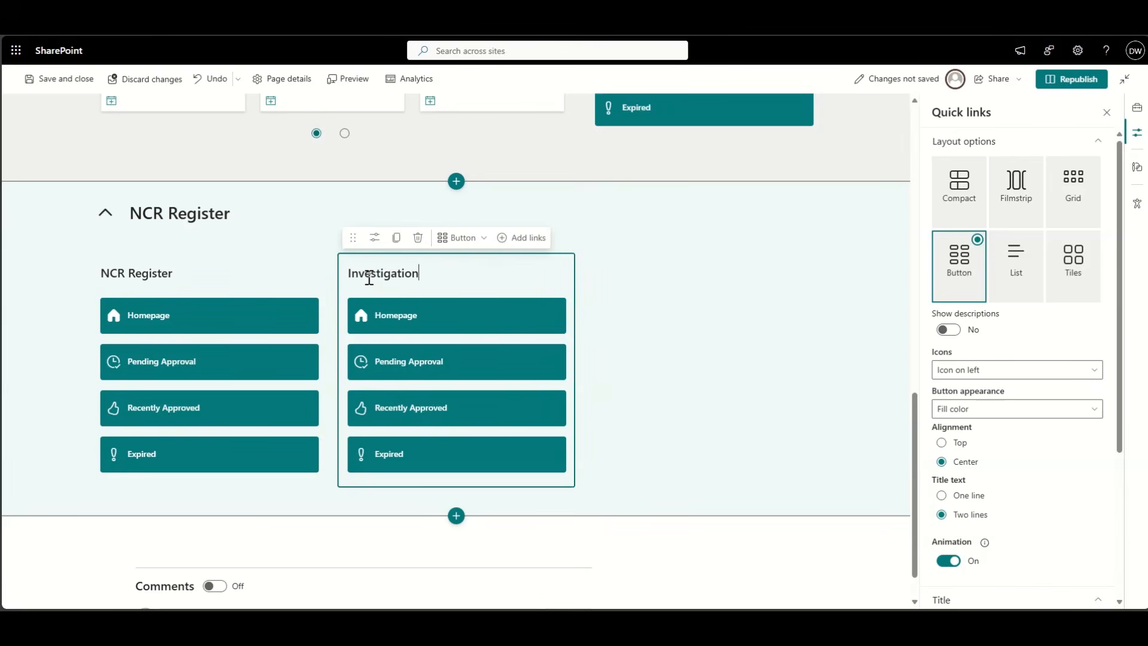
{"action": "type", "text": " and Root Cause"}
{"action": "left_click", "coordinate": [658, 390]}
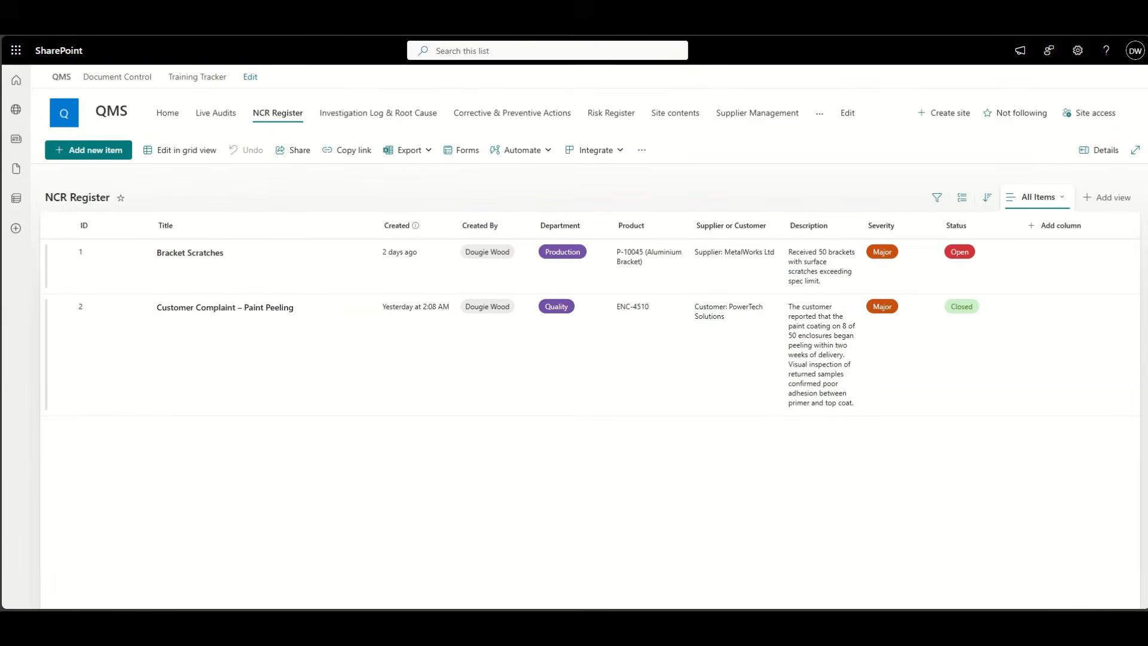
- Rename the Homepage link in the NCR Register quick links as "All"
{"action": "left_click", "coordinate": [257, 326]}
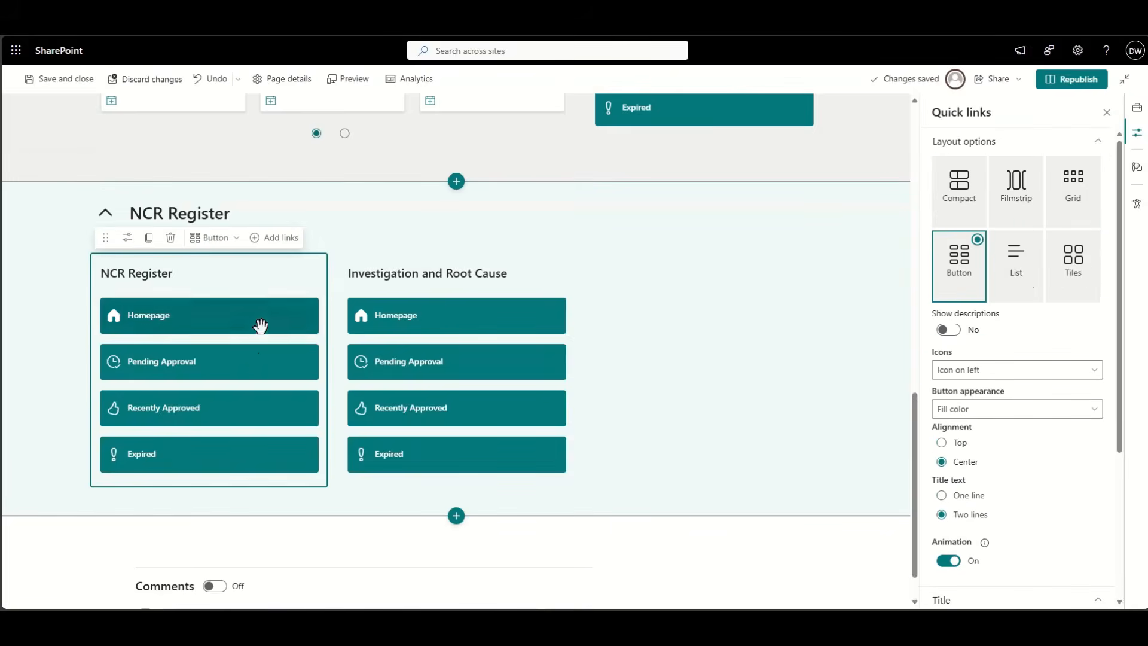
{"action": "left_click", "coordinate": [262, 321]}
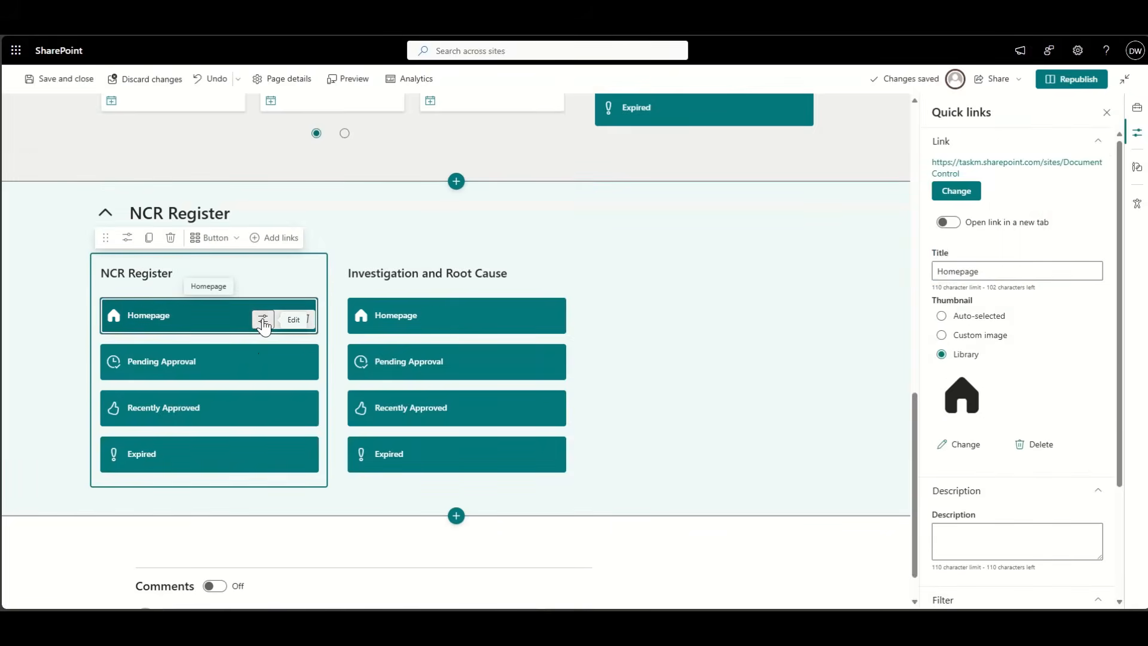
{"action": "left_click", "coordinate": [955, 267]}
{"action": "double_click", "coordinate": [957, 269]}
{"action": "type", "text": "All"}
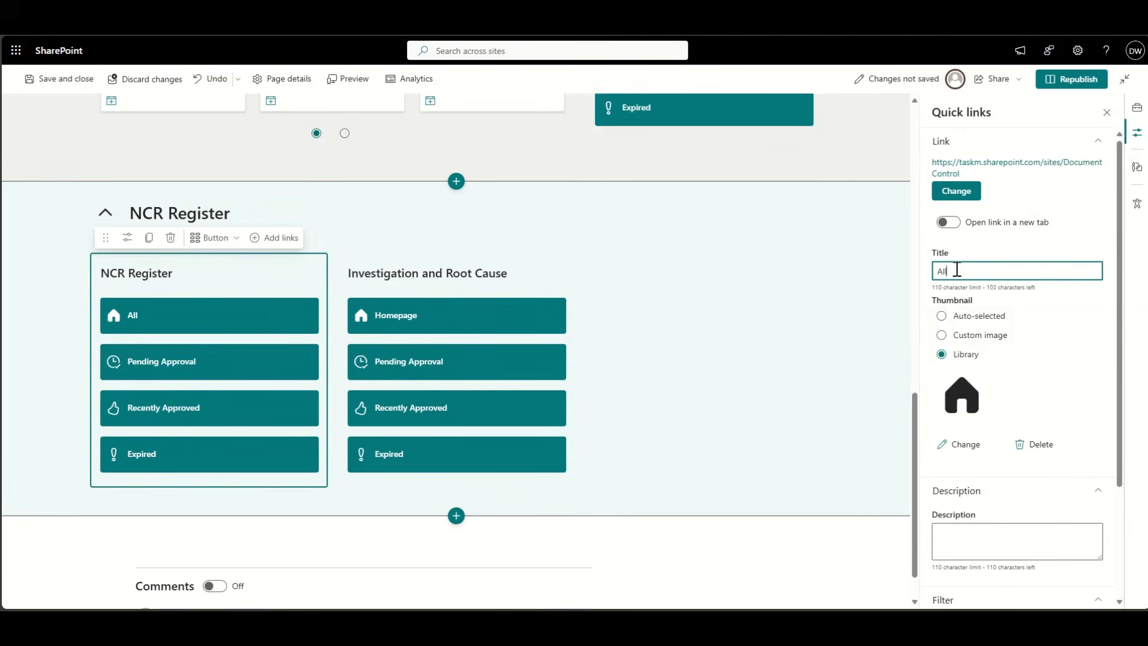
{"action": "left_click", "coordinate": [959, 192]}
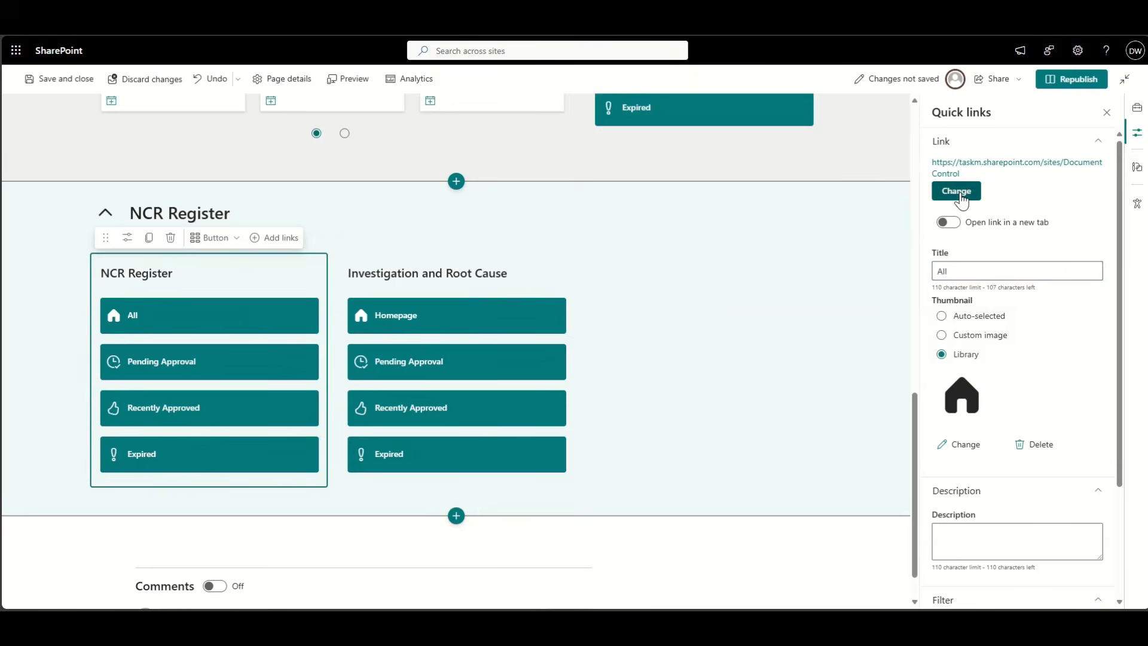
{"action": "left_click", "coordinate": [149, 273]}
{"action": "left_click", "coordinate": [464, 197]}
{"action": "type", "text": "https://taskm.sharepoint.com/sites/QMS/Lists/NCR%20Register/AllItems.aspx"}
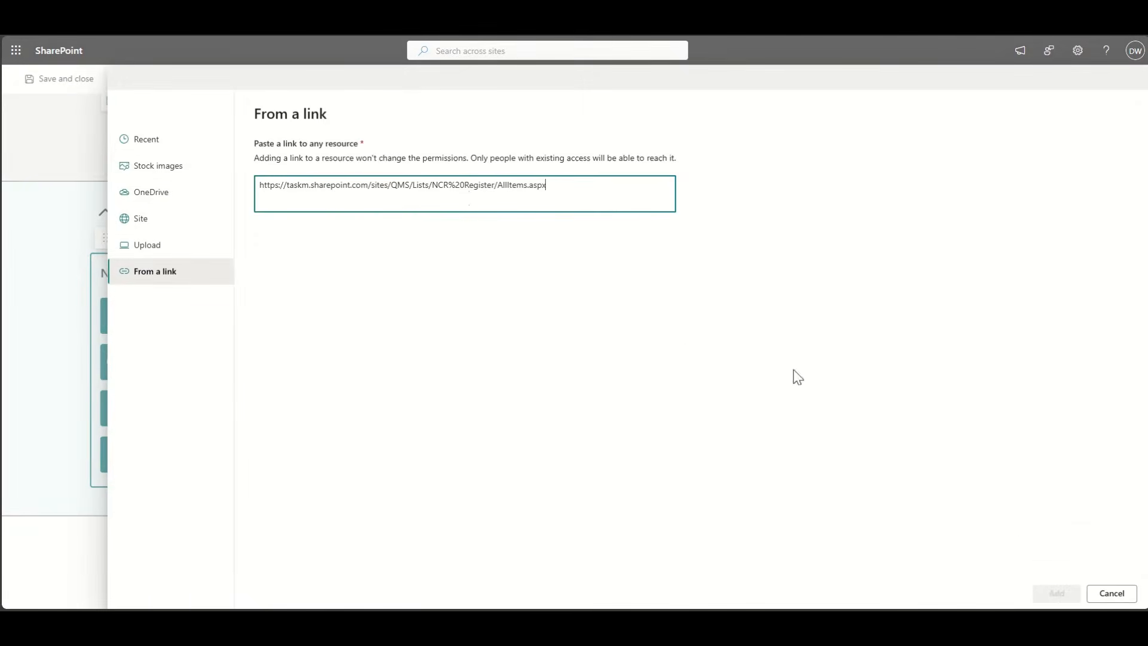
{"action": "left_click", "coordinate": [1054, 594]}
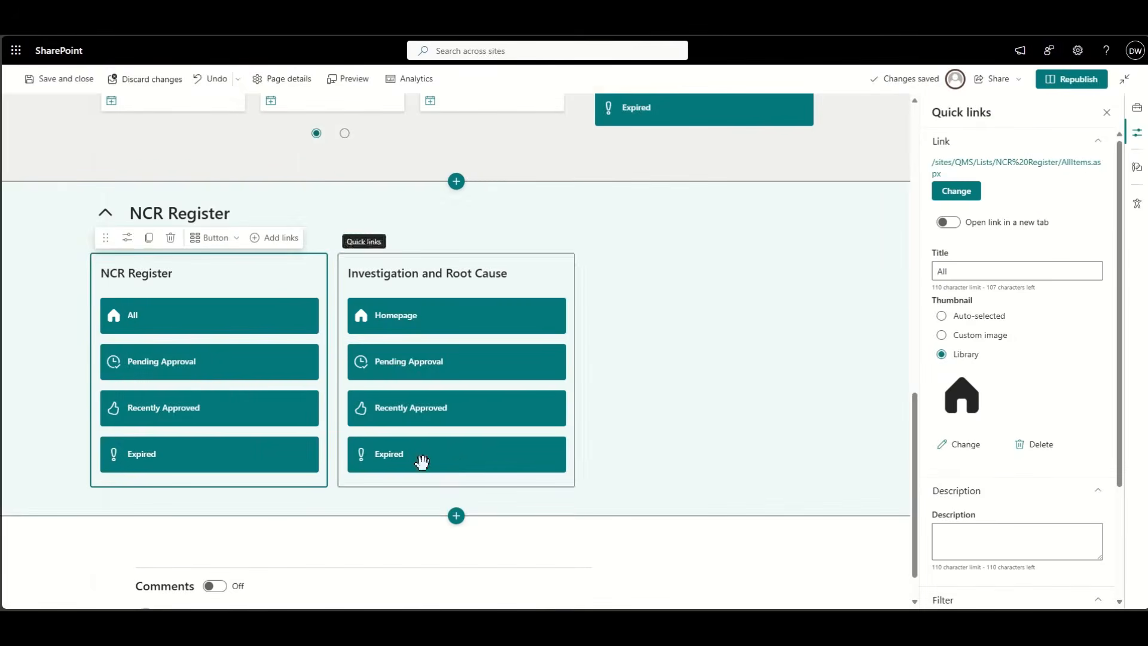
- Change the icon of the All link in the NCR Register quick links to complianceaudit
{"action": "left_click", "coordinate": [967, 447]}
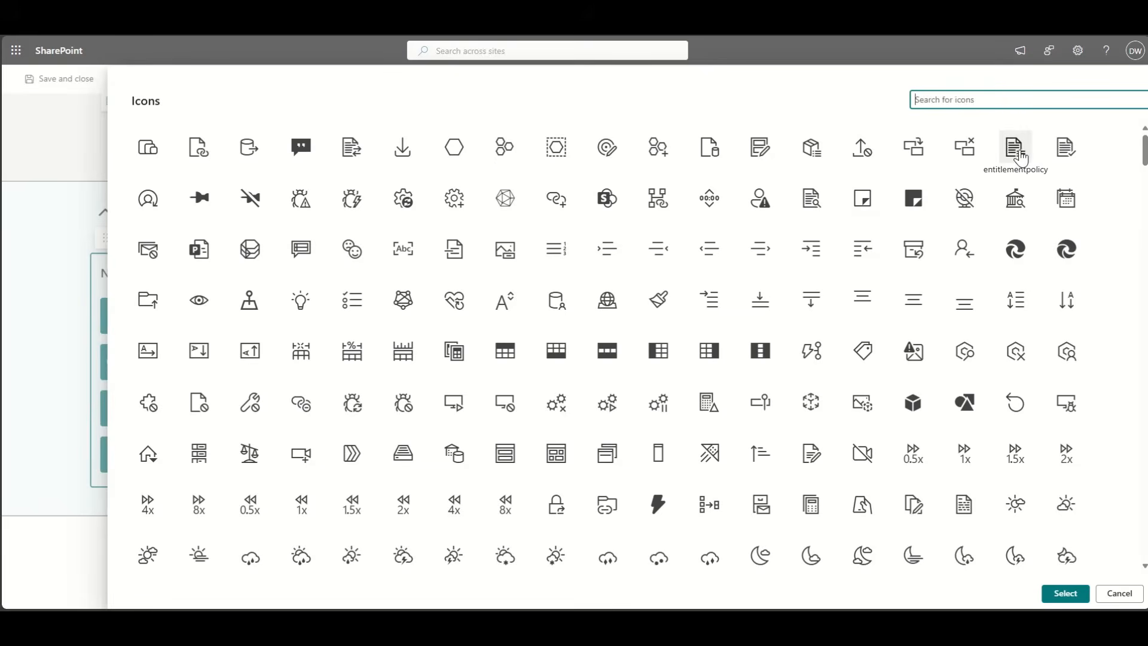
{"action": "left_click", "coordinate": [811, 197]}
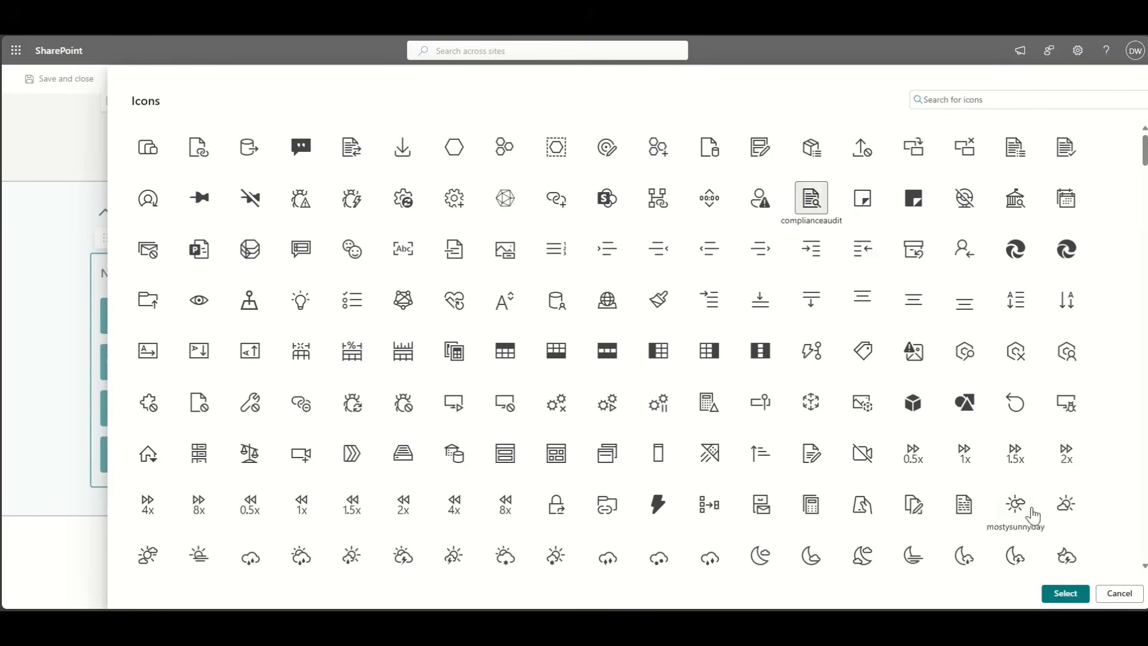
{"action": "left_click", "coordinate": [1066, 593]}
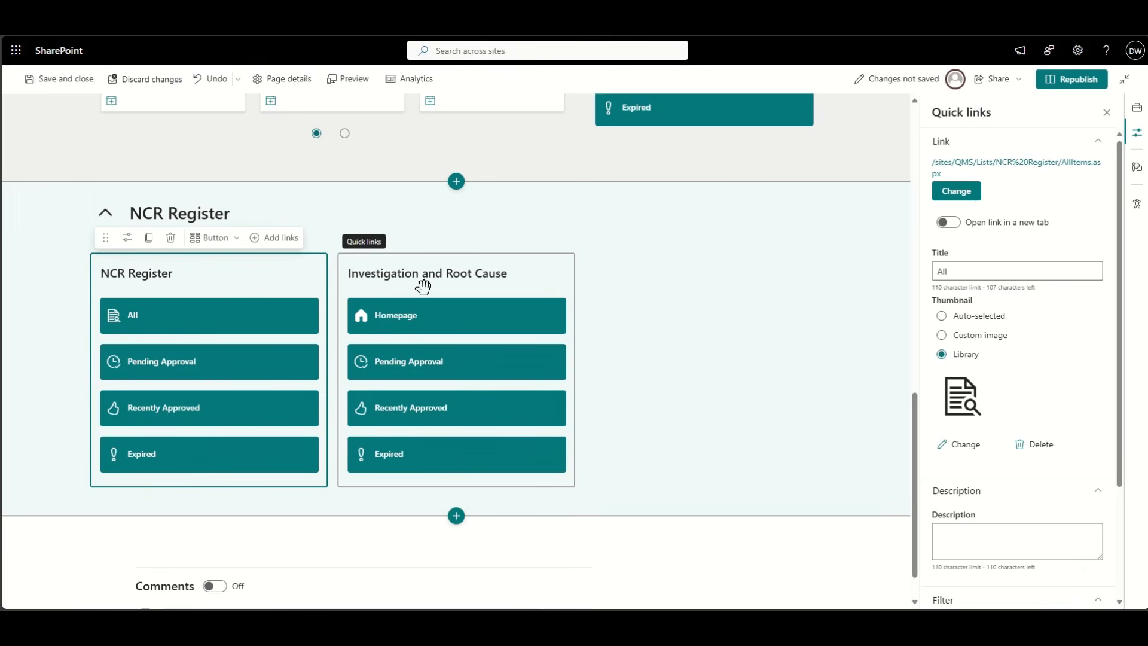
- Open the Investigation Log & Root Cause list, examine its new item form's fields and choices, and close the form without adding an item
{"action": "left_click", "coordinate": [383, 12]}
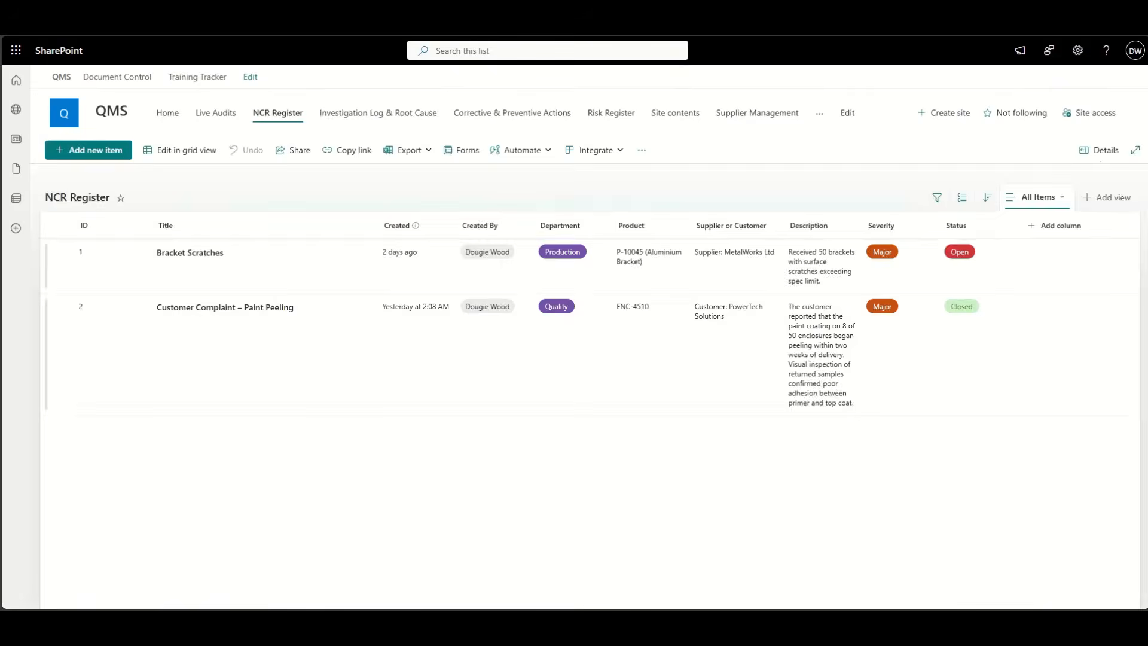
{"action": "left_click", "coordinate": [390, 113]}
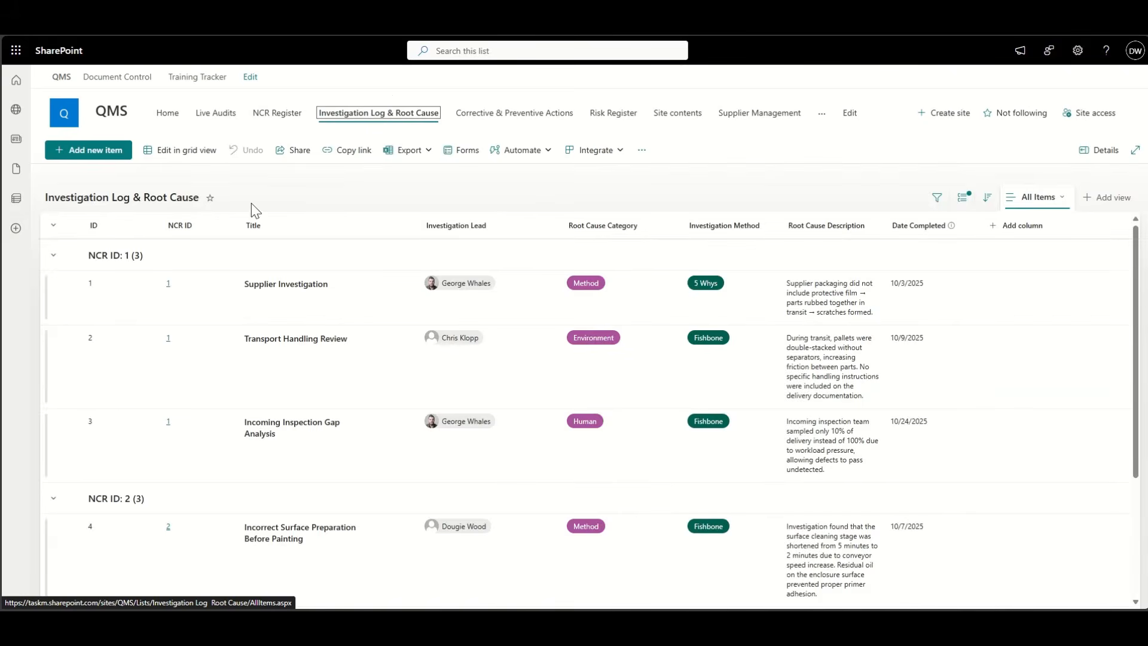
{"action": "left_click", "coordinate": [101, 150]}
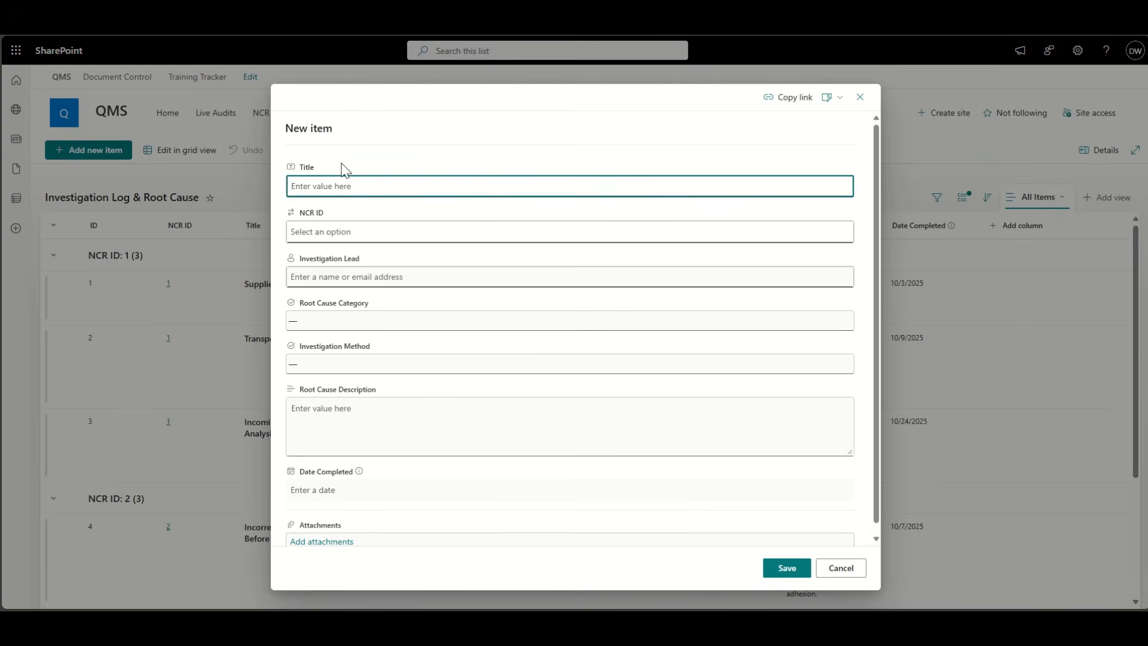
{"action": "left_click", "coordinate": [303, 226]}
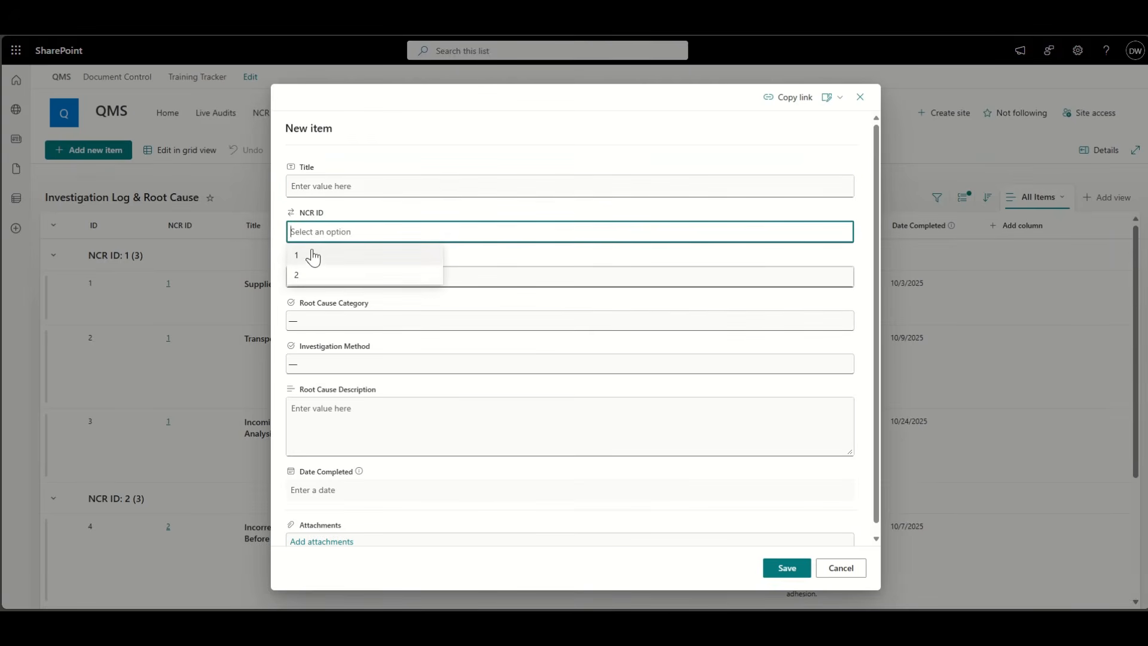
{"action": "left_click", "coordinate": [279, 264]}
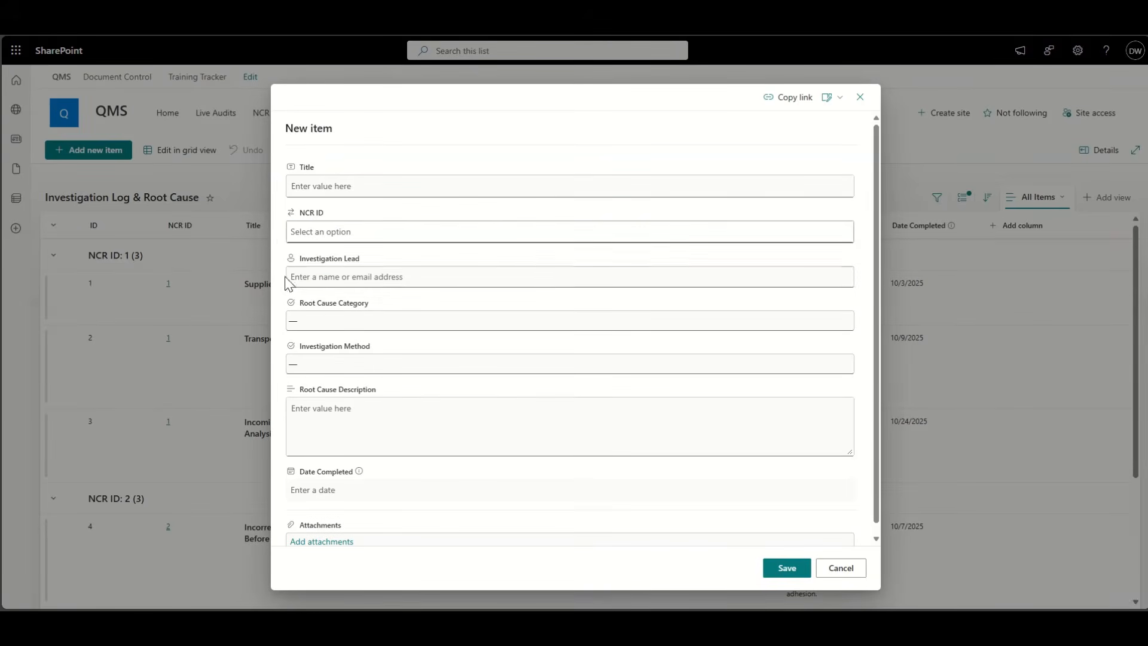
{"action": "scroll", "coordinate": [276, 288], "scroll_direction": "down", "scroll_amount": 1}
{"action": "left_click", "coordinate": [305, 310]}
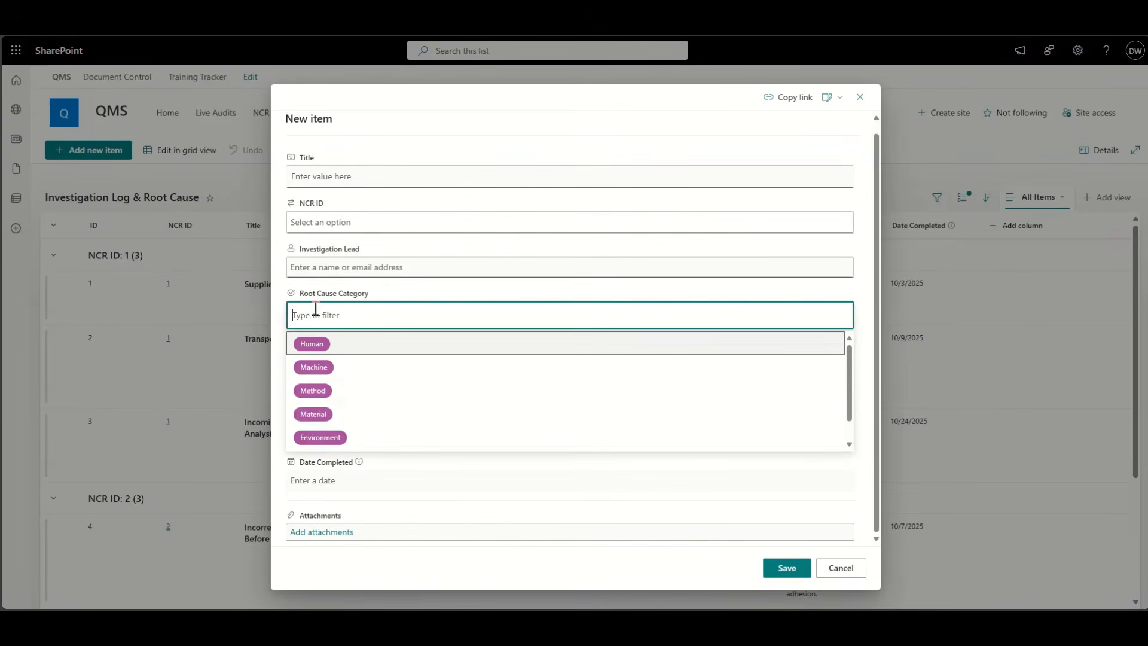
{"action": "left_click", "coordinate": [283, 316]}
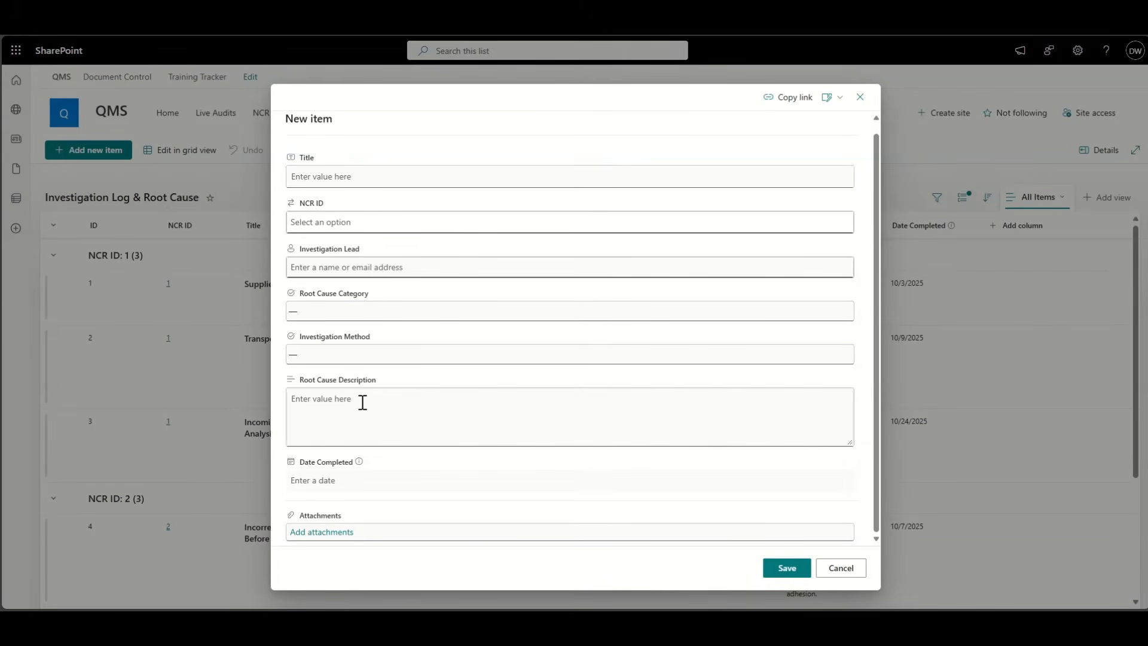
{"action": "left_click", "coordinate": [841, 571]}
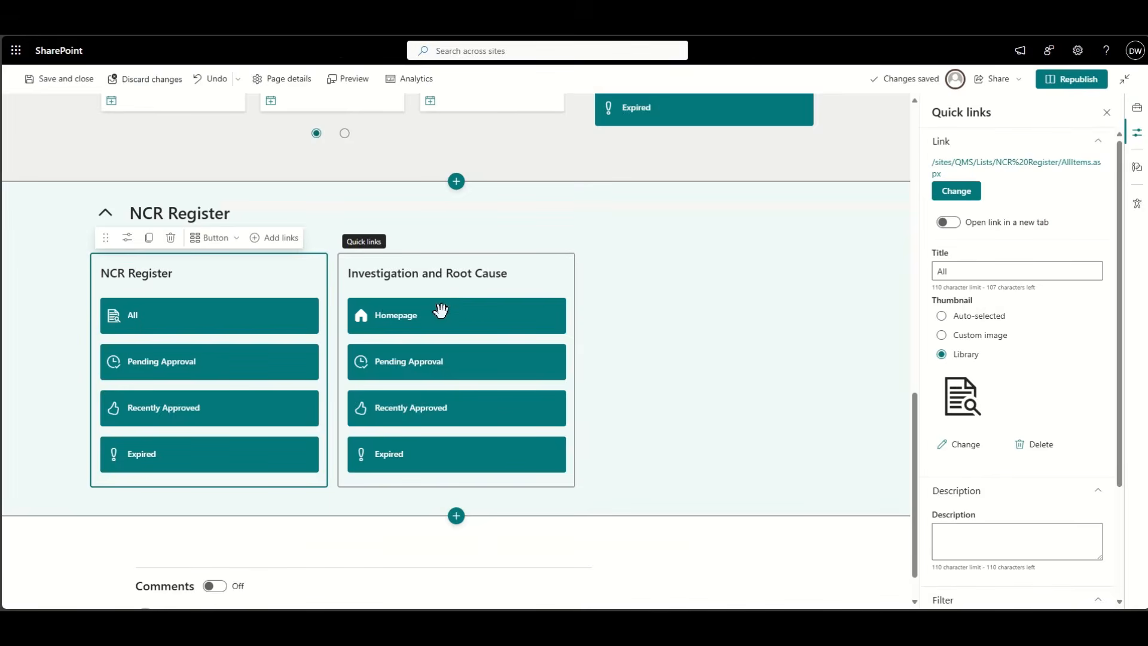
- Back on the home page being edited, rename the Homepage link in the Investigation and Root Cause quick links as "All"
{"action": "left_click", "coordinate": [443, 312]}
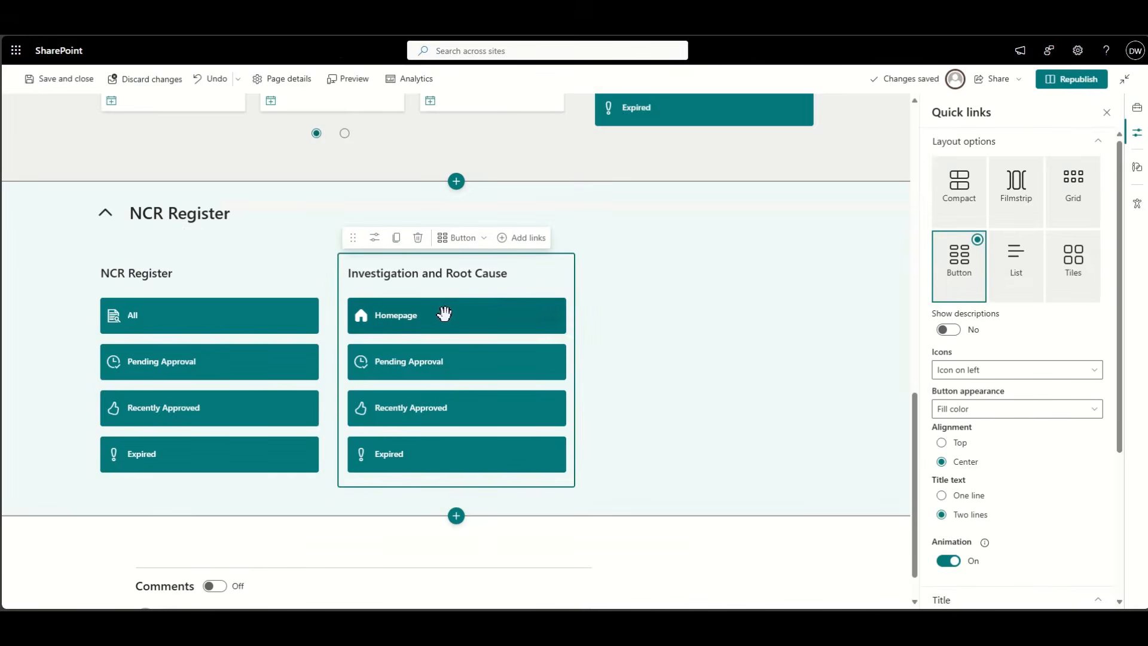
{"action": "left_click", "coordinate": [511, 321]}
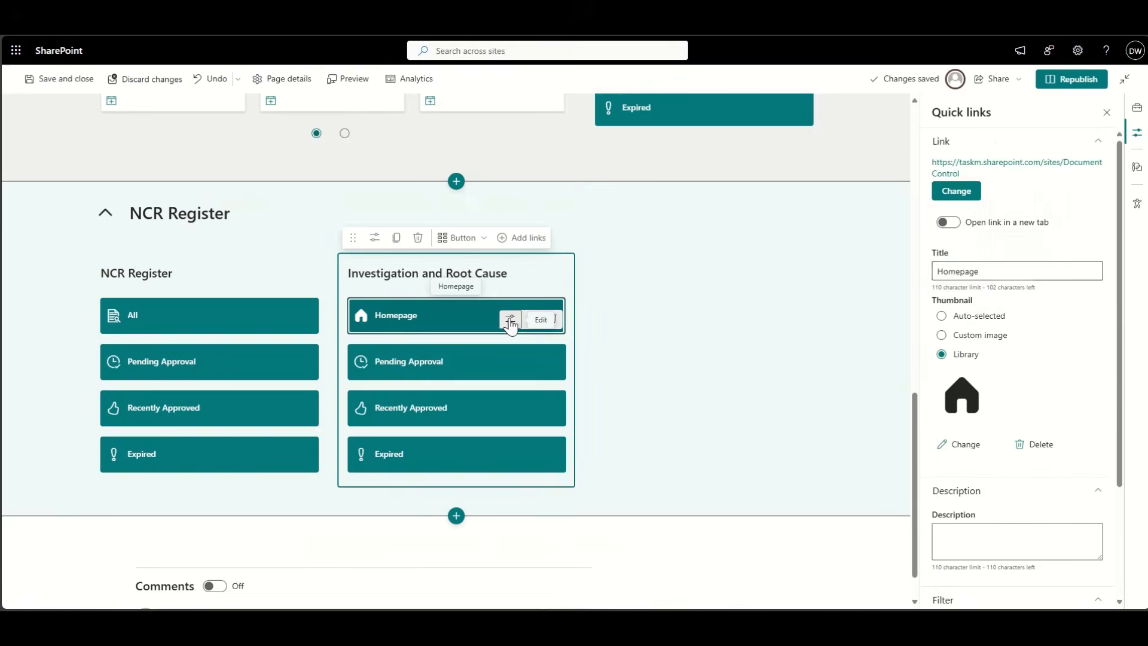
{"action": "double_click", "coordinate": [952, 270]}
{"action": "type", "text": "A"}
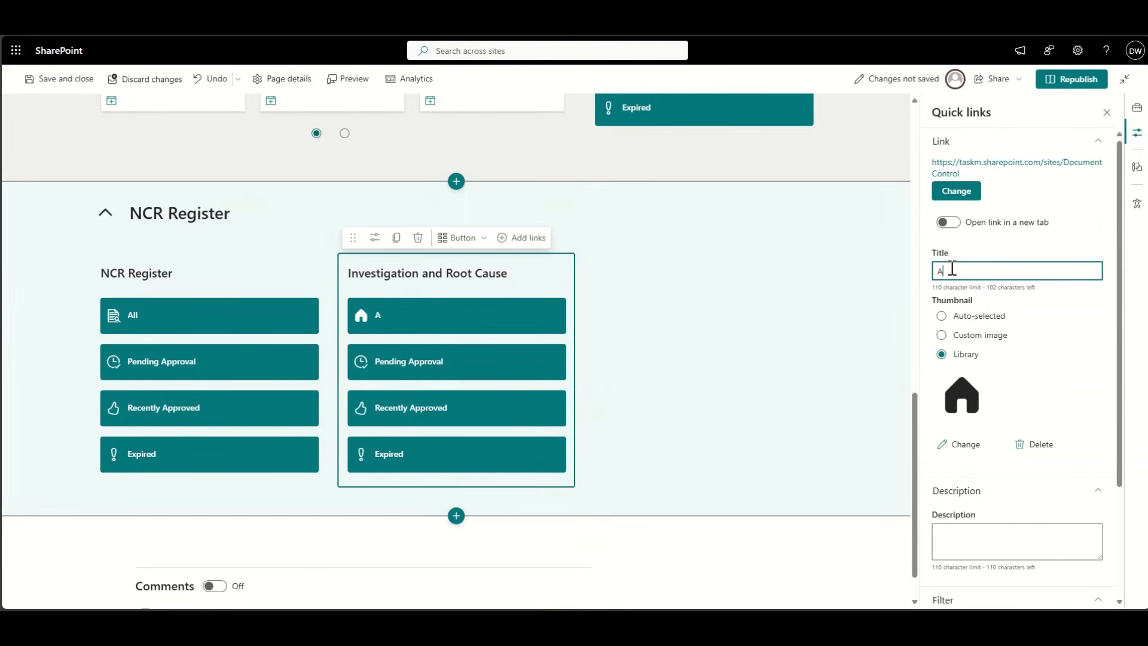
{"action": "type", "text": "ll"}
{"action": "left_click", "coordinate": [957, 192]}
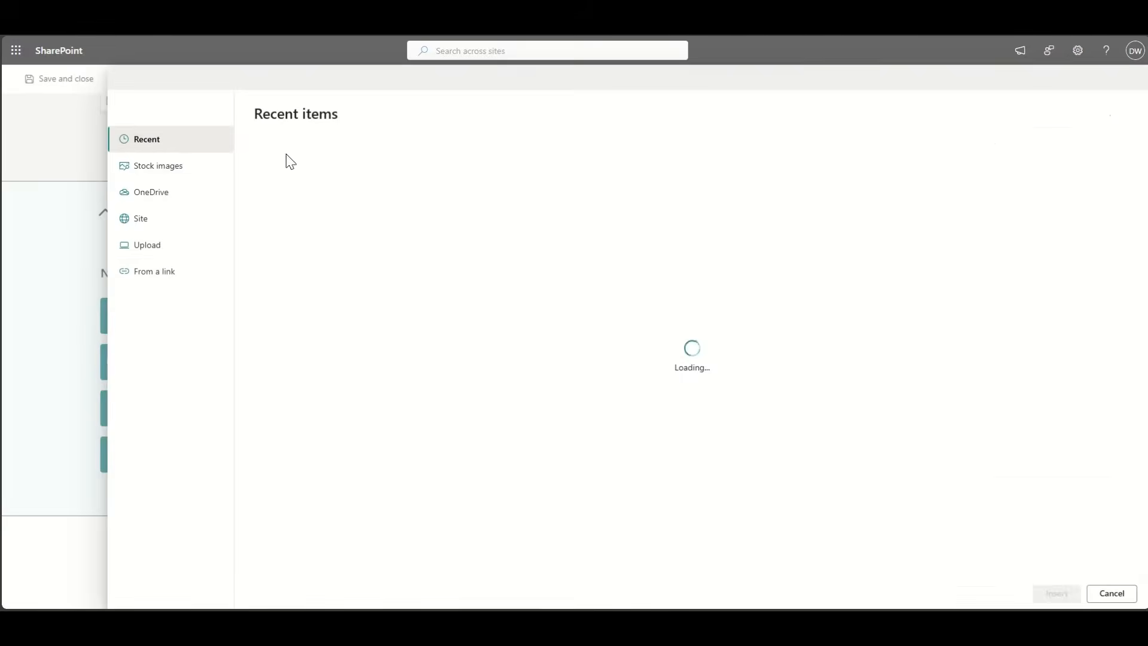
{"action": "left_click", "coordinate": [164, 278]}
{"action": "left_click", "coordinate": [418, 187]}
{"action": "type", "text": "https://taskm.sharepoint.com/sites/QMS/Lists/Investigation%20Log%20%20Root%20Cause/AllItems.aspx"}
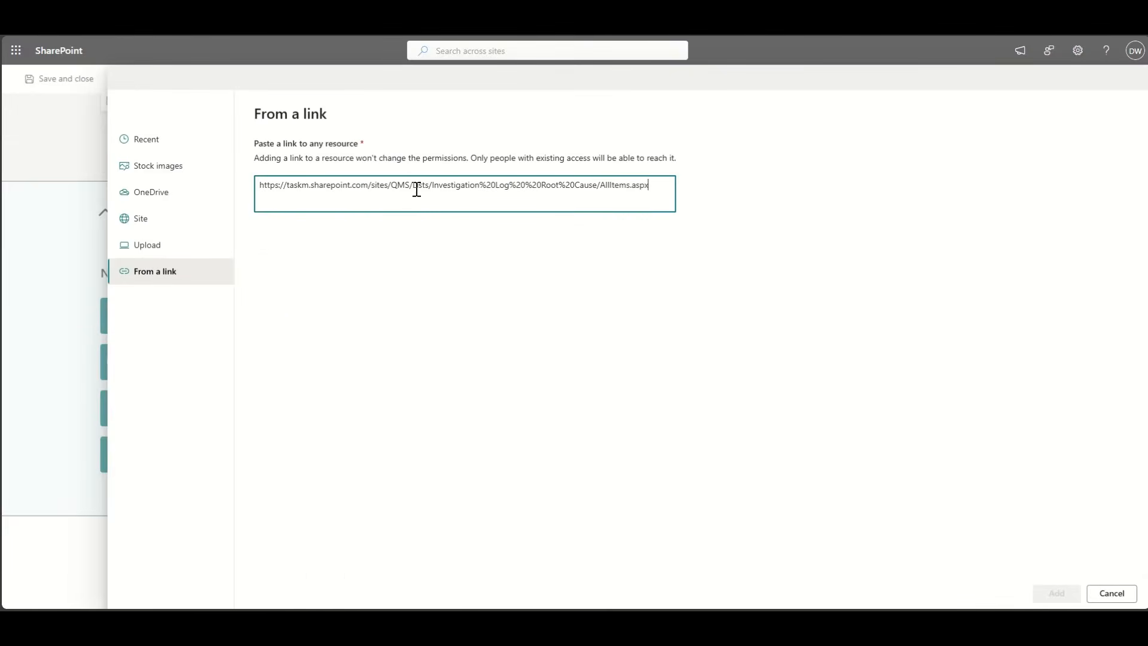
{"action": "left_click", "coordinate": [1056, 592]}
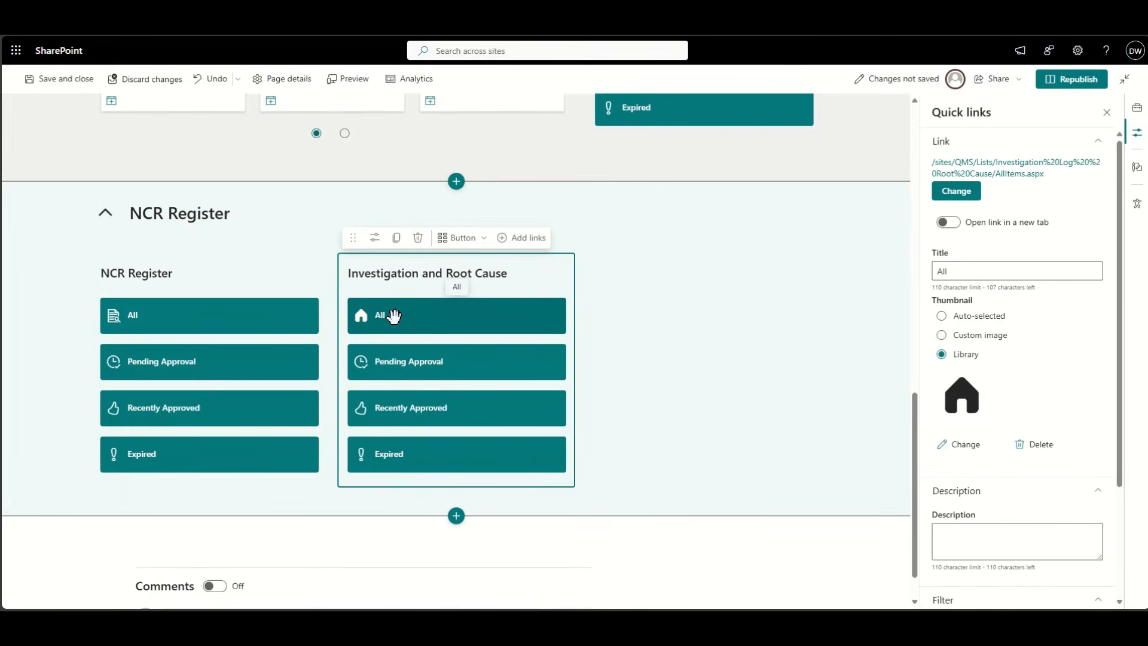
- Change the icon of the All link in the Investigation and Root Cause quick links to documentsearch
{"action": "left_click", "coordinate": [973, 444]}
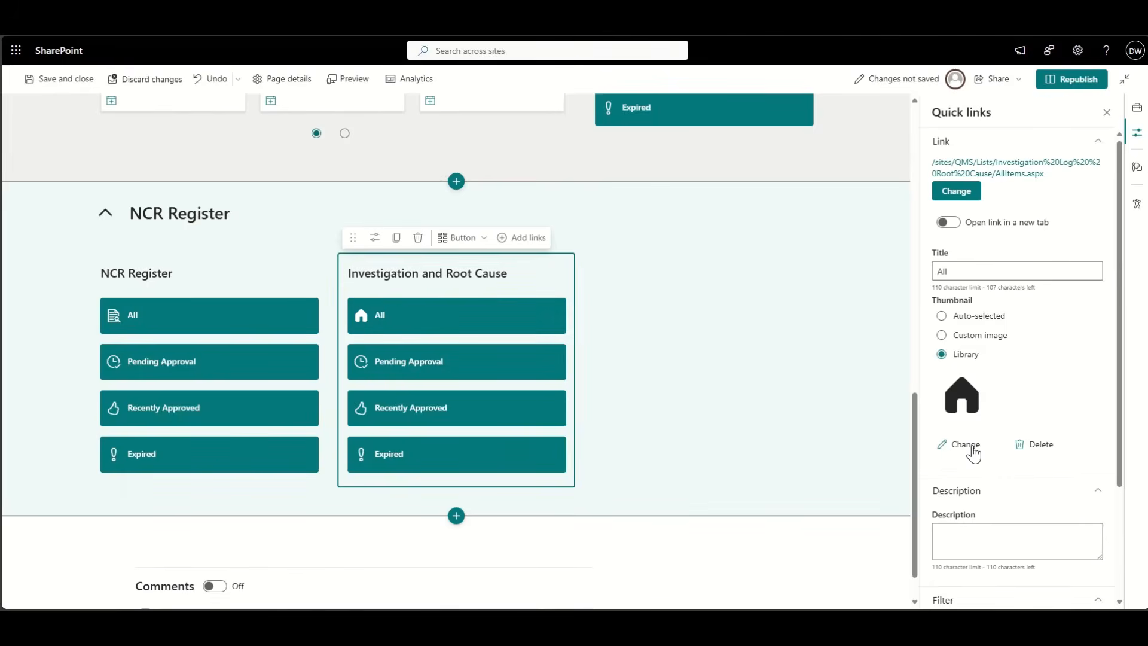
{"action": "type", "text": "search"}
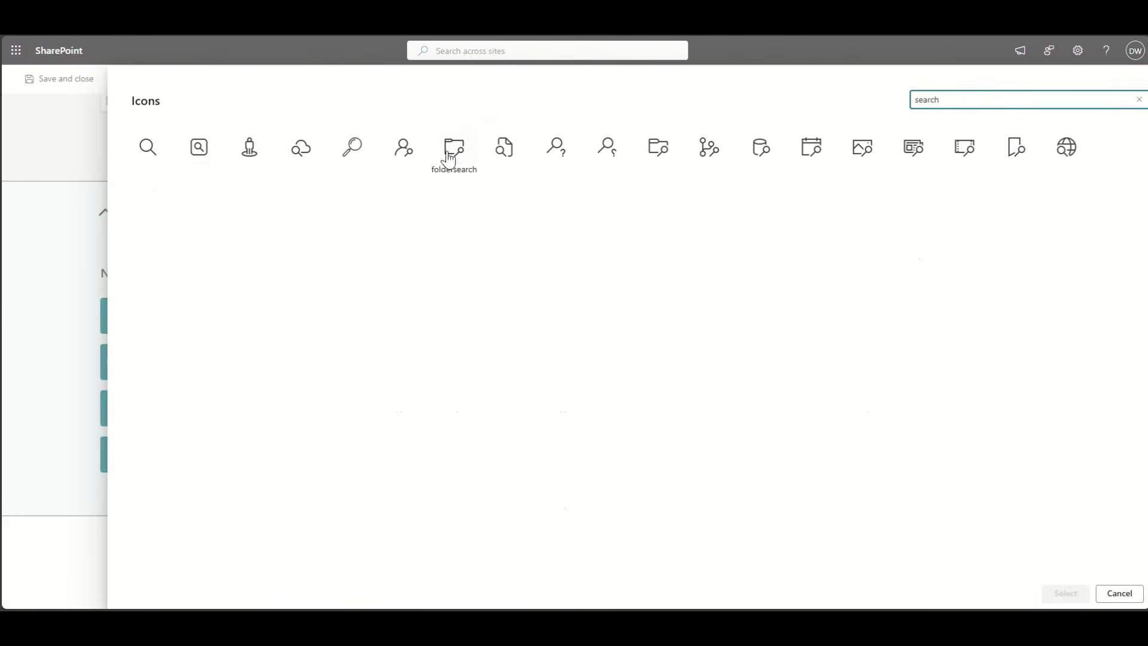
{"action": "left_click", "coordinate": [504, 147]}
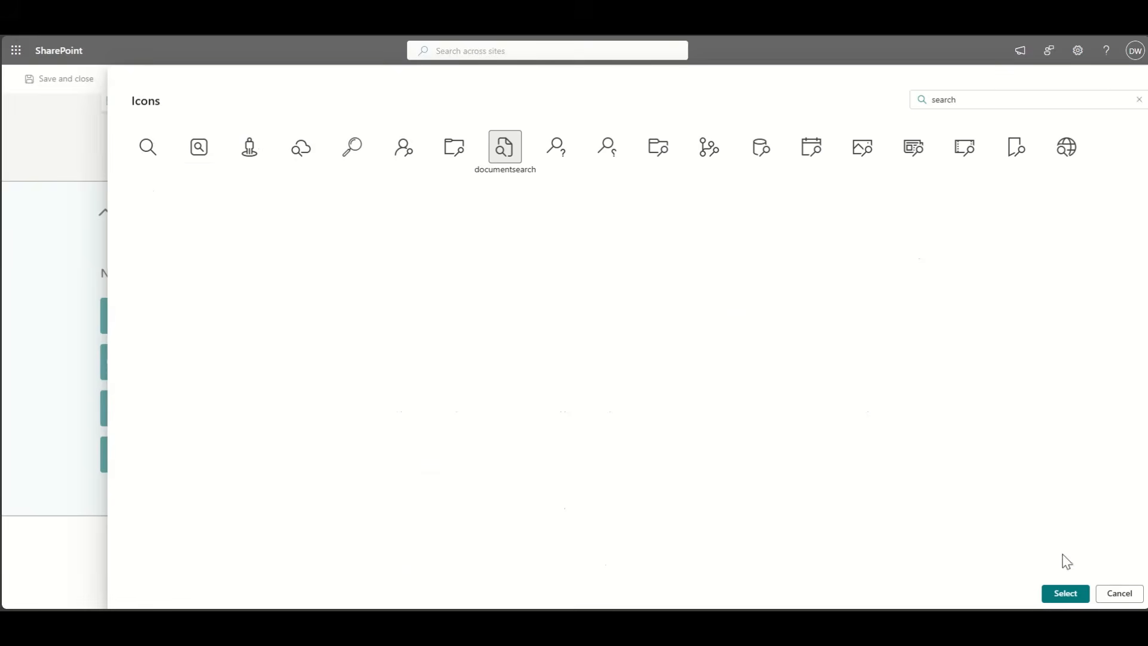
{"action": "left_click", "coordinate": [1066, 594]}
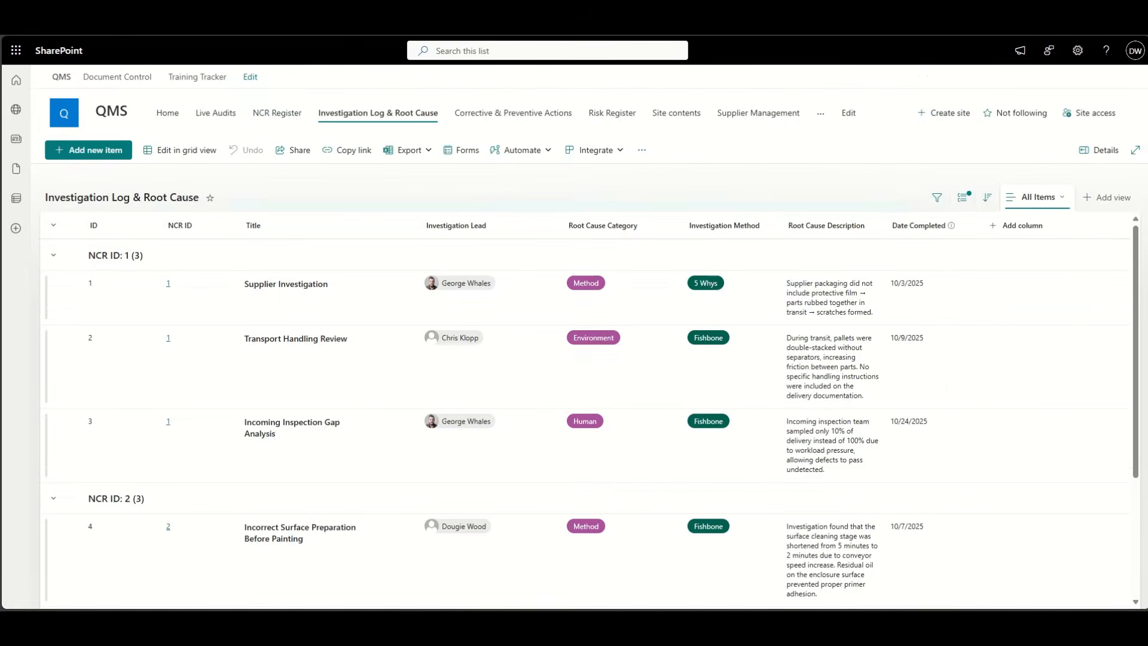
- Open the NCR Register list, examine the filter options of the Severity column, and close the filter without applying it
{"action": "left_click", "coordinate": [293, 117]}
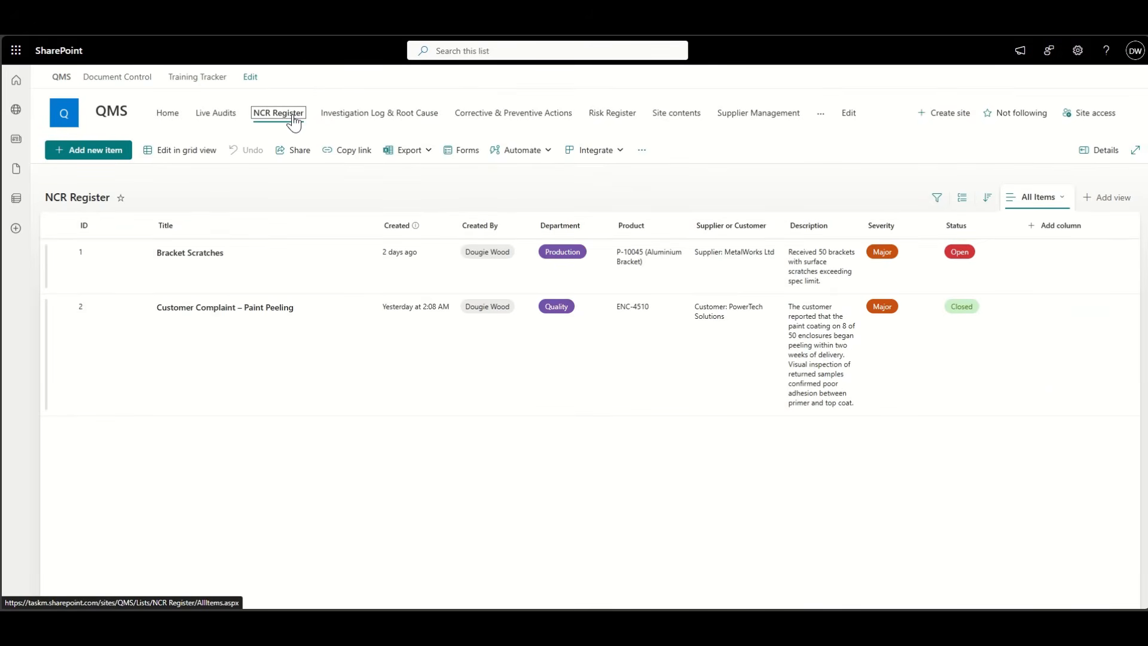
{"action": "left_click", "coordinate": [902, 226]}
{"action": "left_click", "coordinate": [905, 291]}
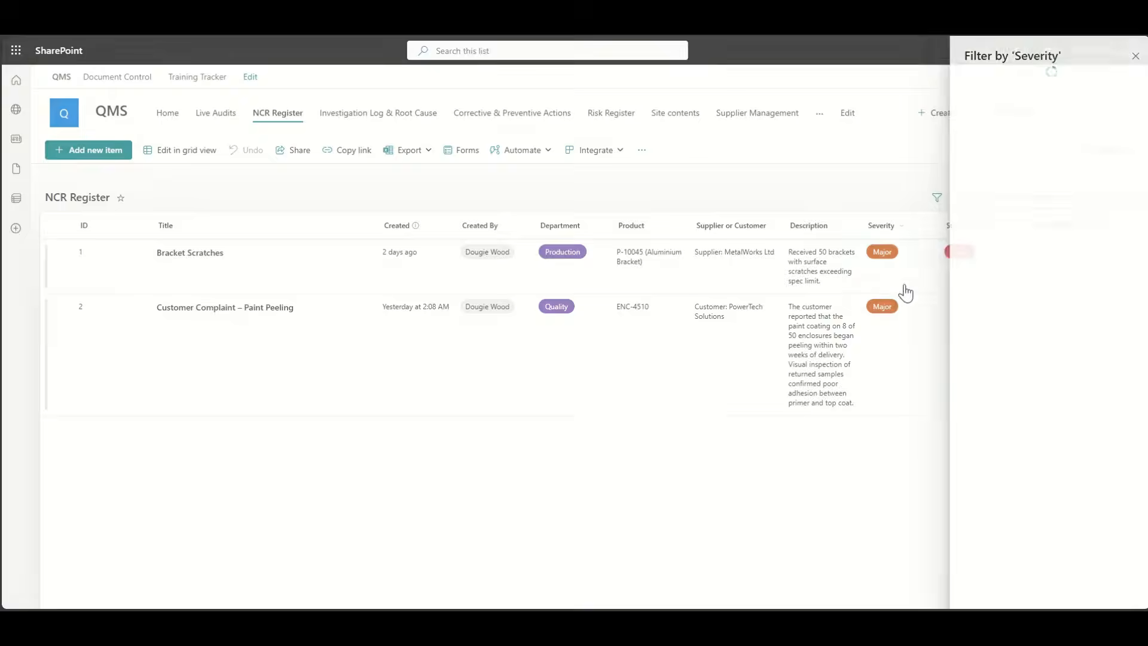
{"action": "left_click", "coordinate": [1128, 58]}
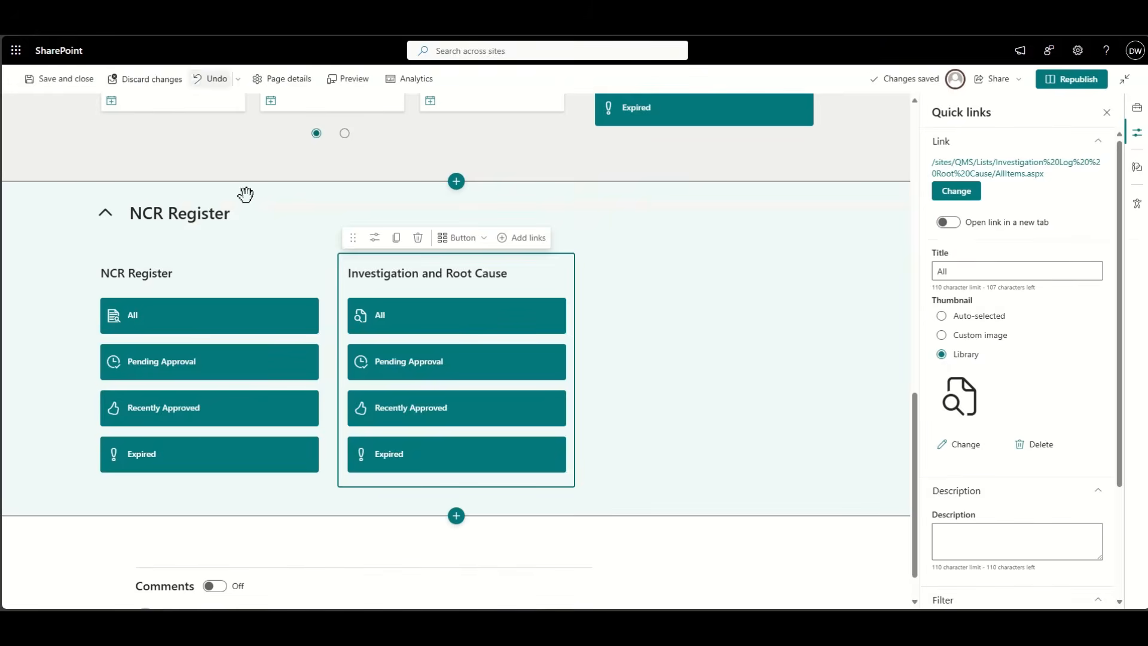
- Back on the home page being edited, rename the Pending Approval link in the NCR Register quick links as "Critical"
{"action": "left_click", "coordinate": [251, 366]}
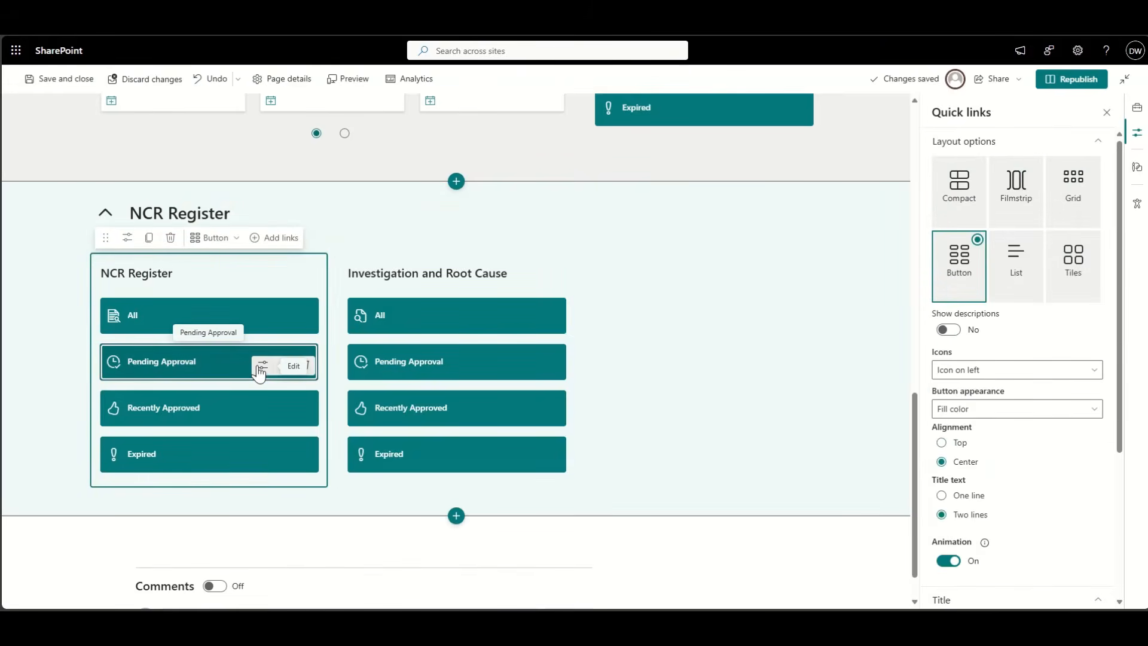
{"action": "left_click", "coordinate": [78, 361]}
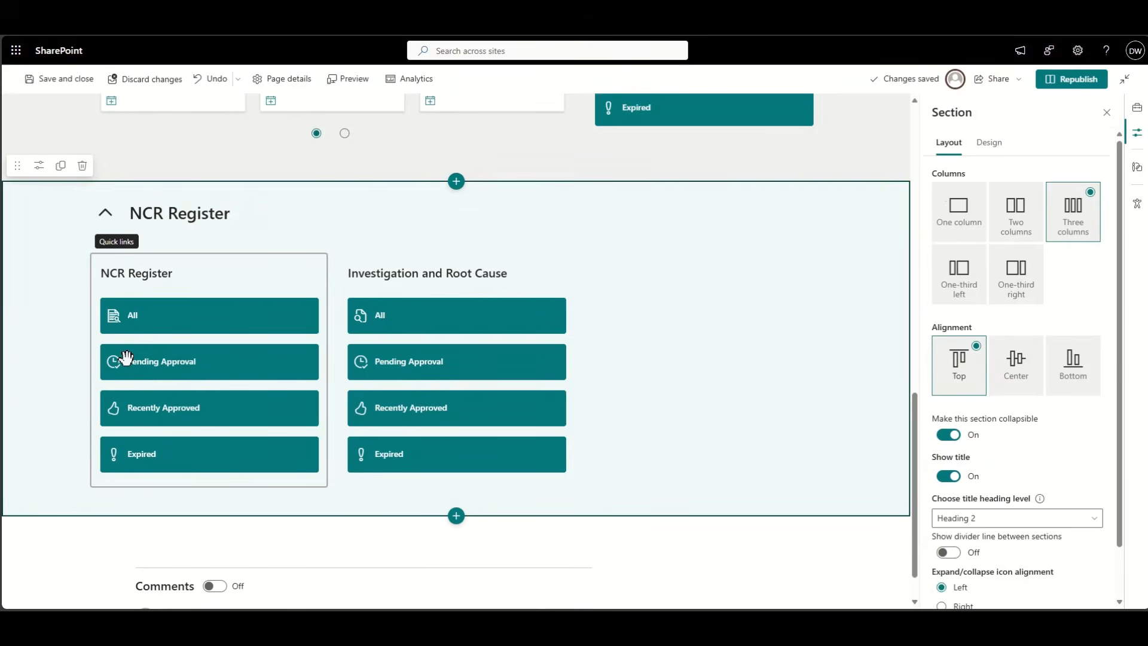
{"action": "left_click", "coordinate": [208, 359]}
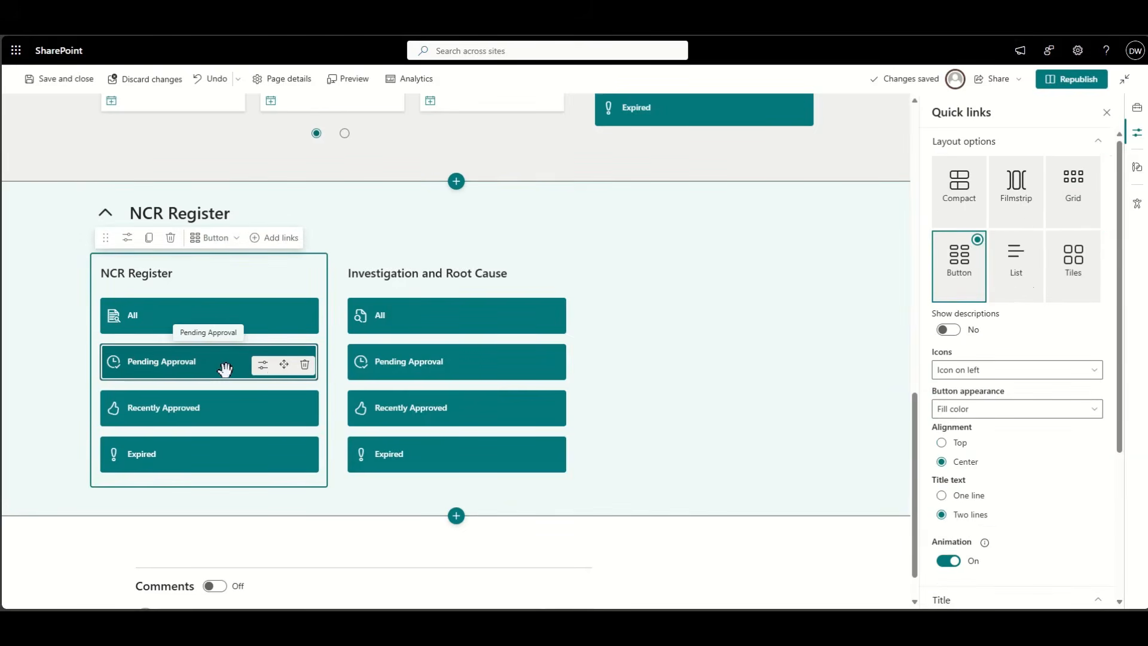
{"action": "left_click", "coordinate": [263, 365]}
{"action": "triple_click", "coordinate": [974, 260]}
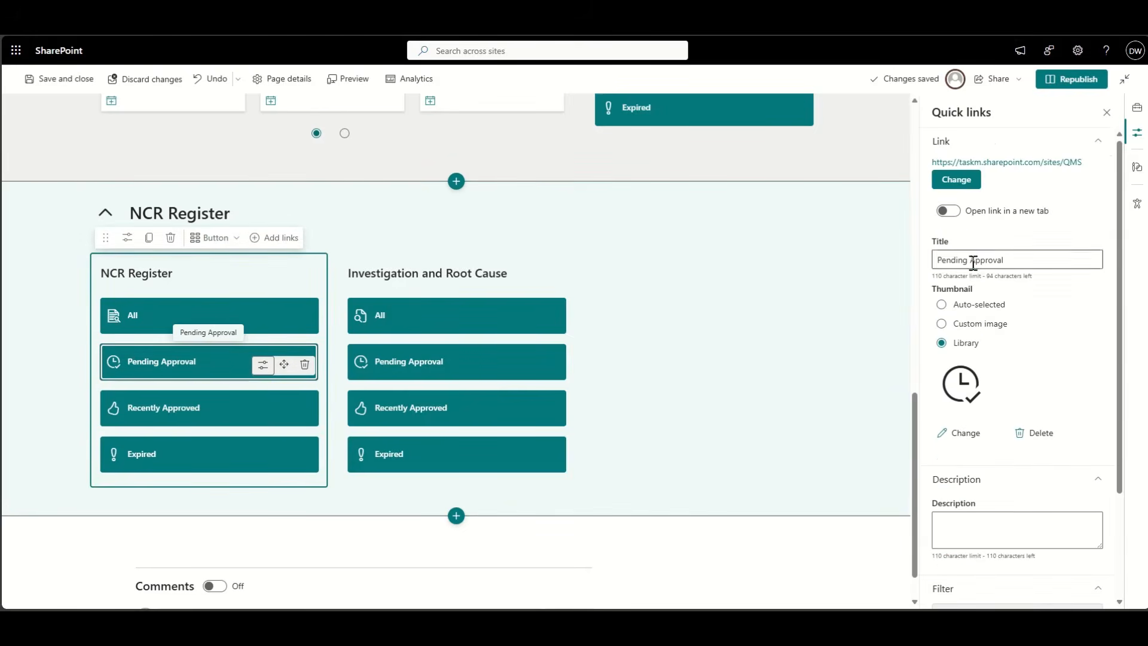
{"action": "type", "text": "CA"}
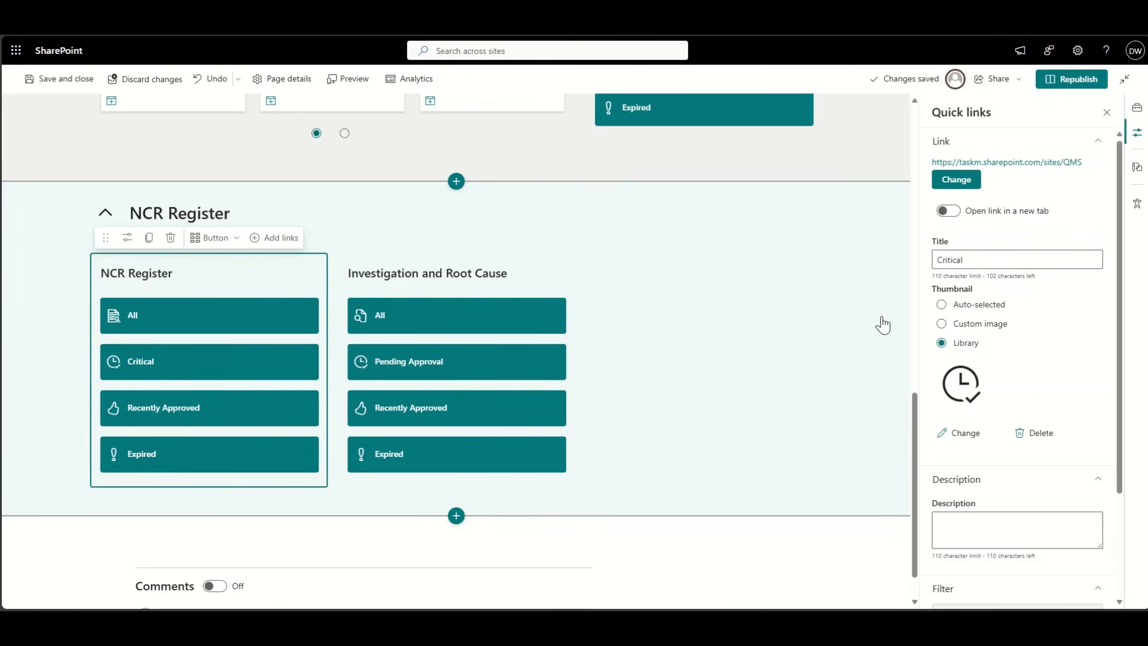
- Rename the Recently Approved link in the NCR Register quick links as "Major"
{"action": "left_click", "coordinate": [205, 412]}
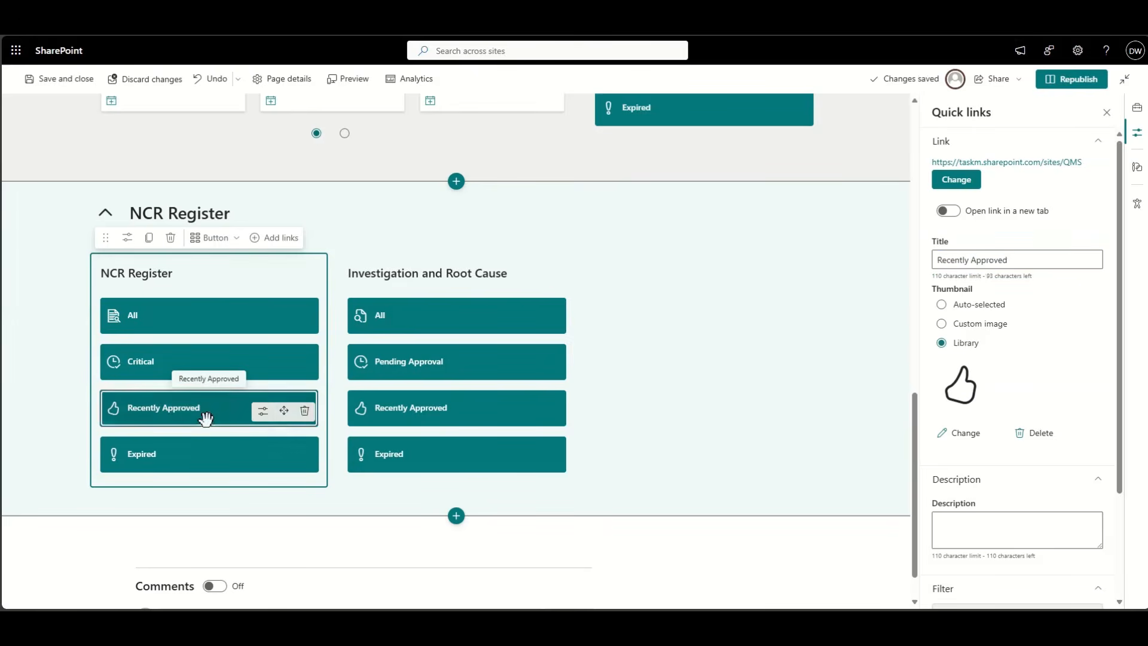
{"action": "double_click", "coordinate": [992, 262]}
{"action": "key", "text": "ctrl+a"}
{"action": "type", "text": "M"}
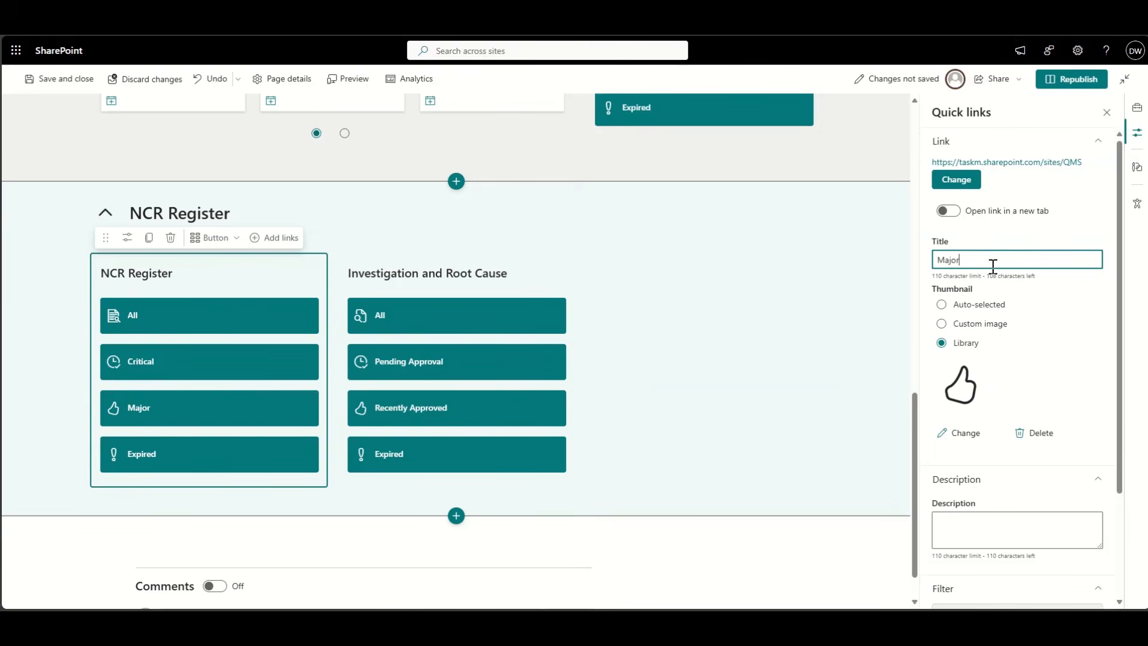
- Rename the Expired link in the NCR Register quick links as "Minor"
{"action": "left_click", "coordinate": [201, 454]}
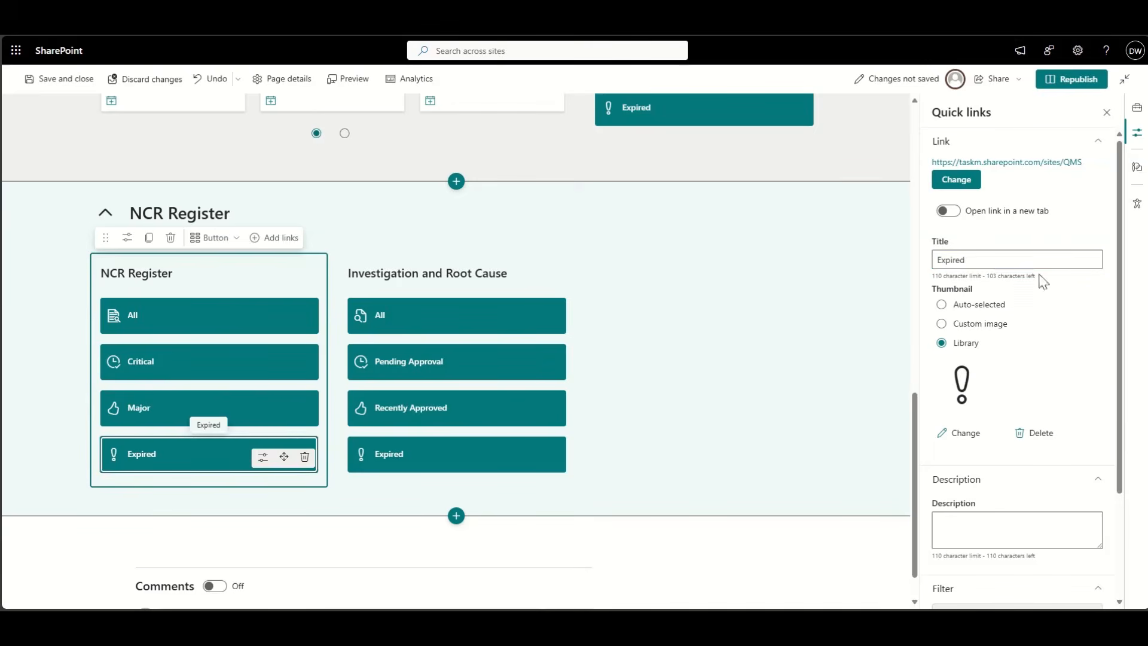
{"action": "left_click", "coordinate": [969, 264]}
{"action": "key", "text": "ctrl+a"}
{"action": "type", "text": "Min"}
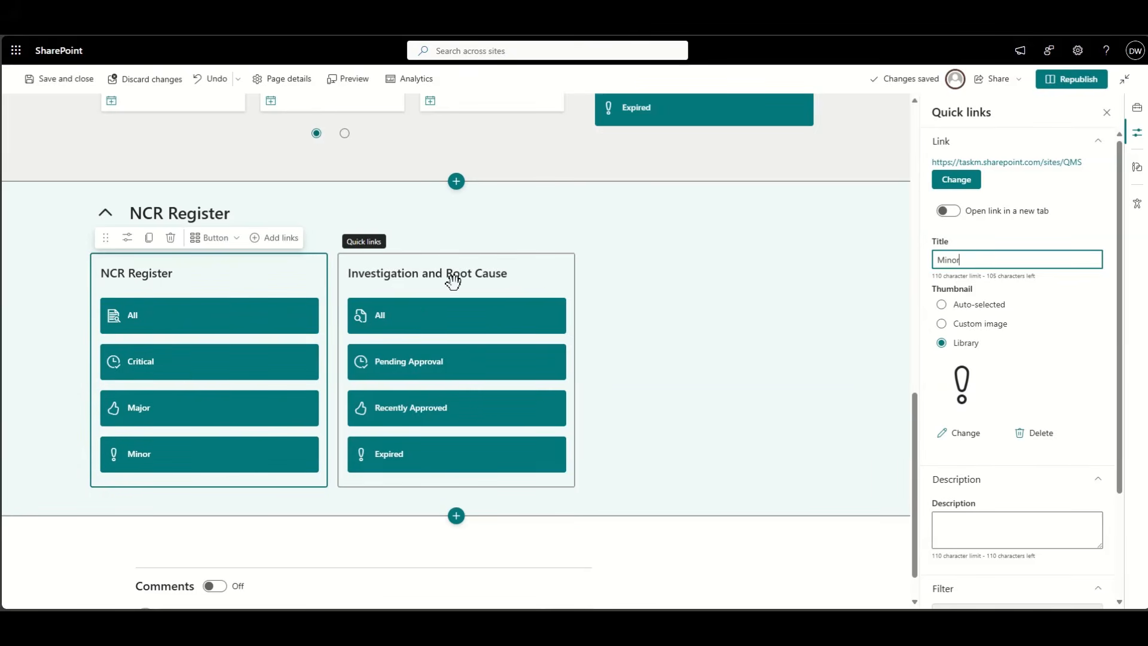
- Duplicate the Investigation and Root Cause quick links, move the copy into the section's empty third column, and title it "Department"
{"action": "left_click", "coordinate": [471, 275]}
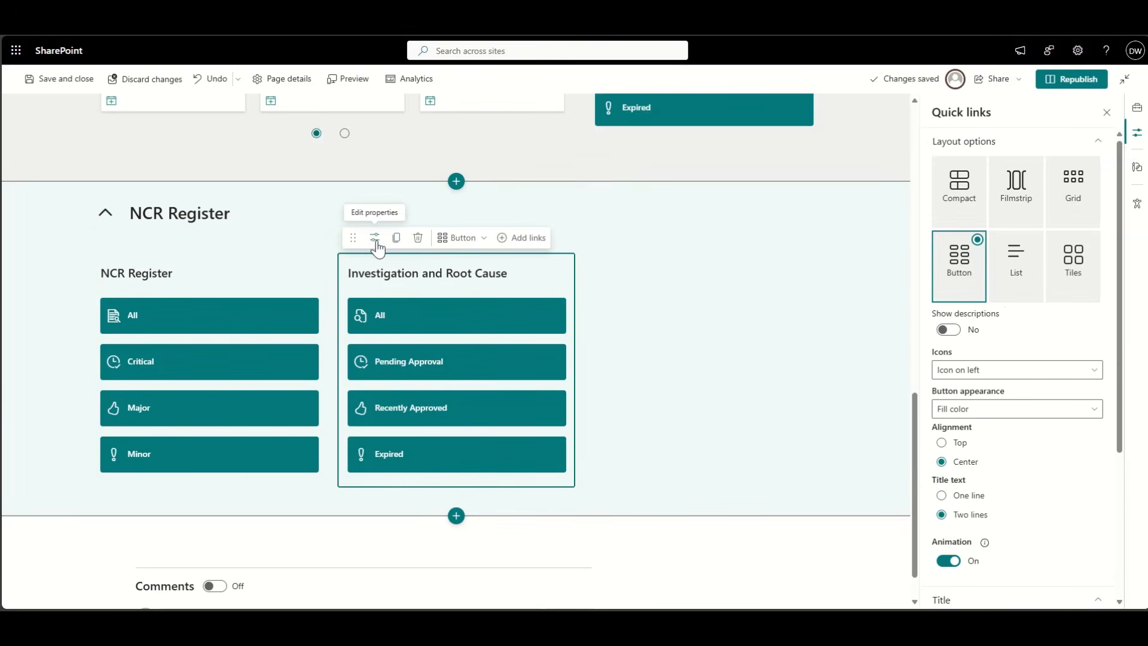
{"action": "left_click", "coordinate": [397, 238]}
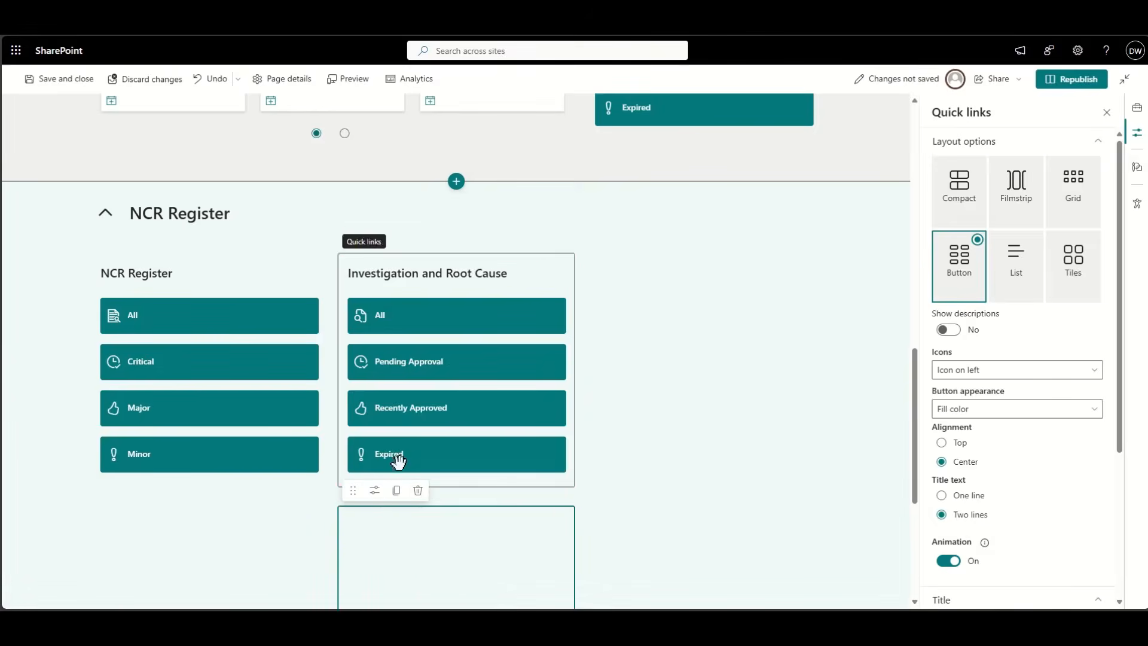
{"action": "left_click_drag", "start_coordinate": [353, 490], "coordinate": [638, 271]}
{"action": "triple_click", "coordinate": [637, 273]}
{"action": "type", "text": "Department"}
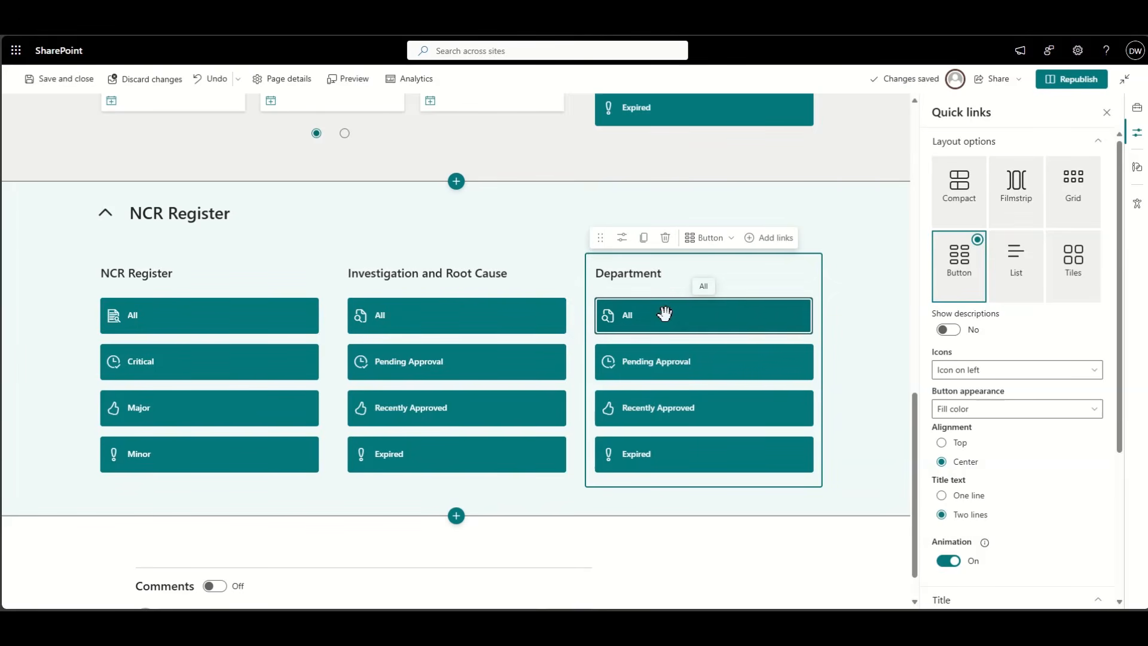
- Rename the first two Department quick links, All and Pending Approval, as Production and Maintenance
{"action": "left_click", "coordinate": [757, 319]}
{"action": "double_click", "coordinate": [953, 265]}
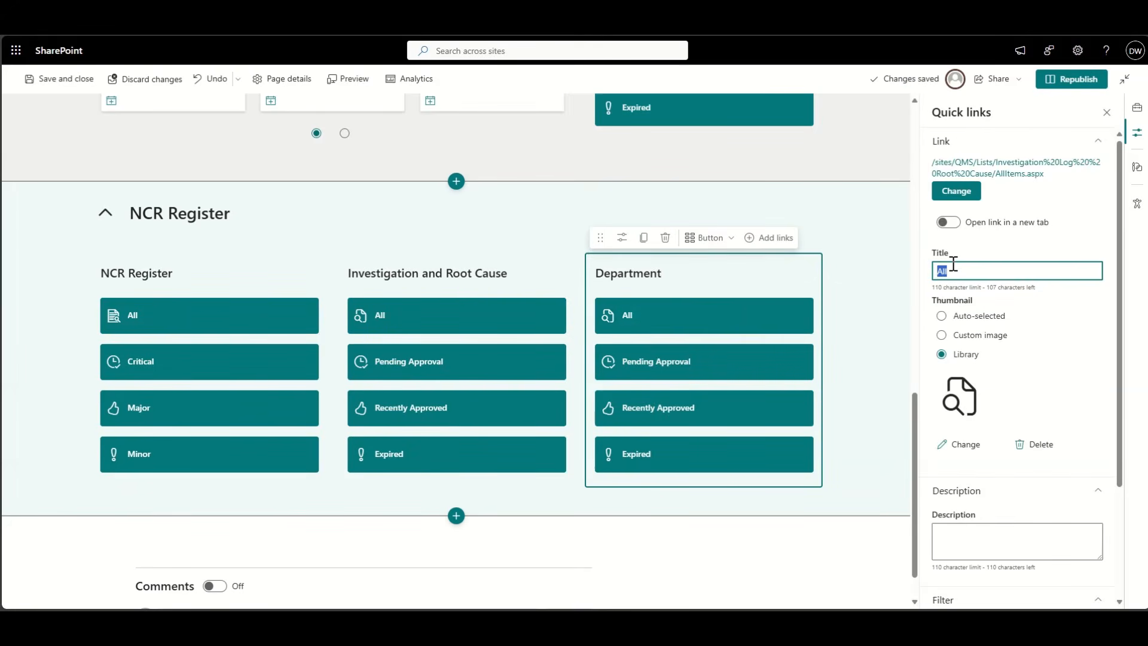
{"action": "type", "text": "Production"}
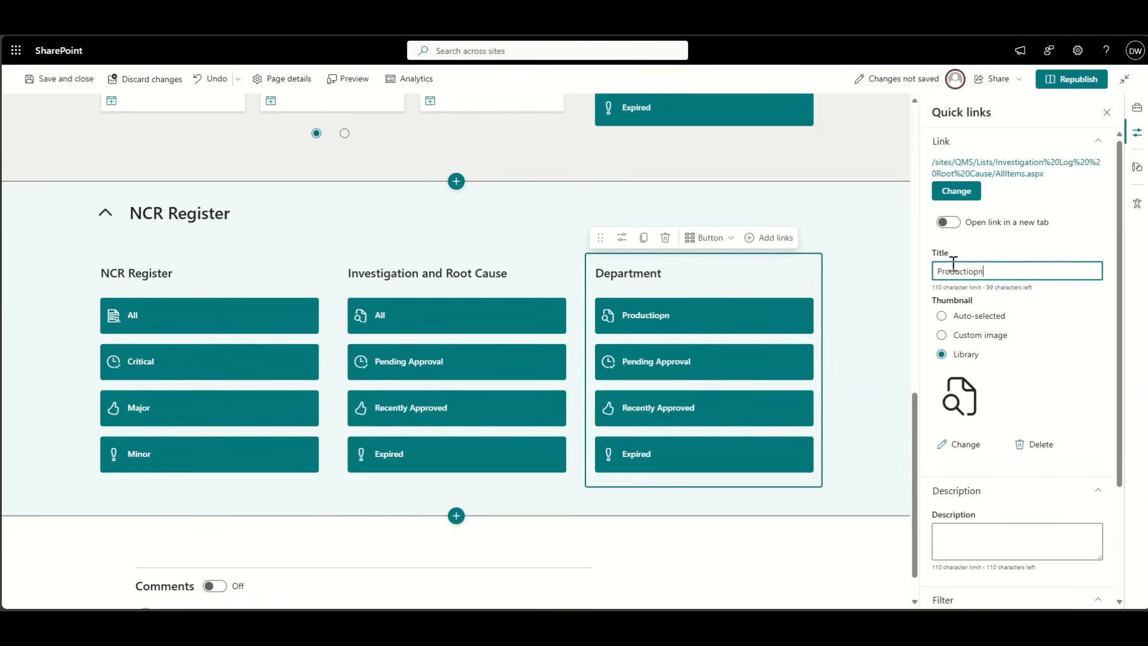
{"action": "left_click", "coordinate": [757, 364]}
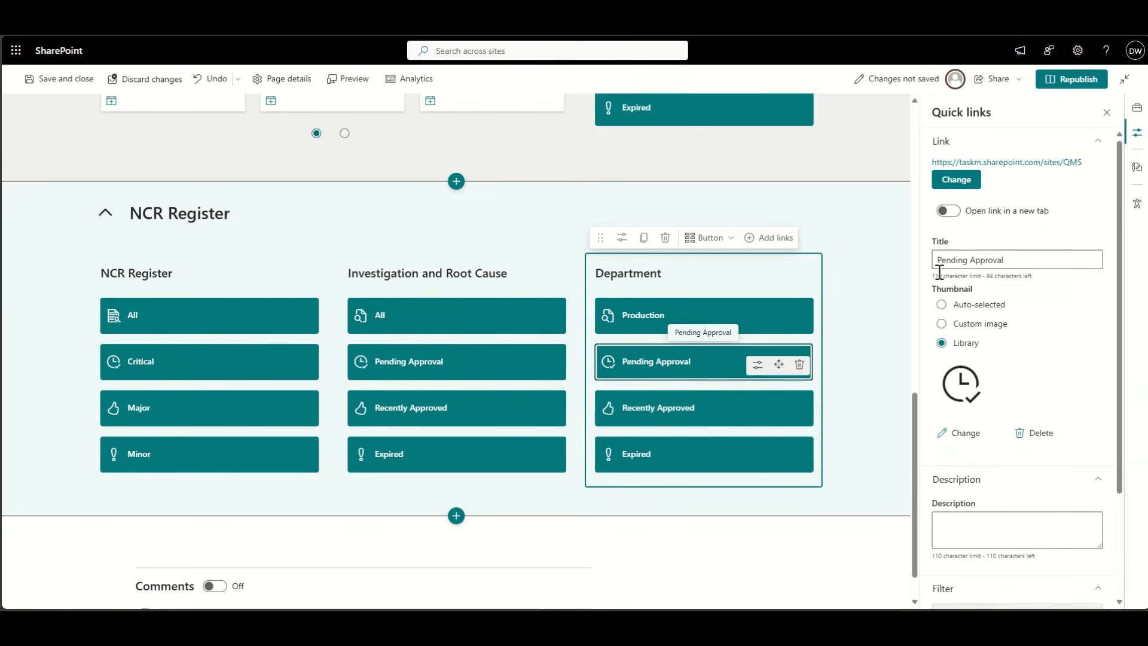
{"action": "triple_click", "coordinate": [960, 263]}
{"action": "type", "text": "Mainte"}
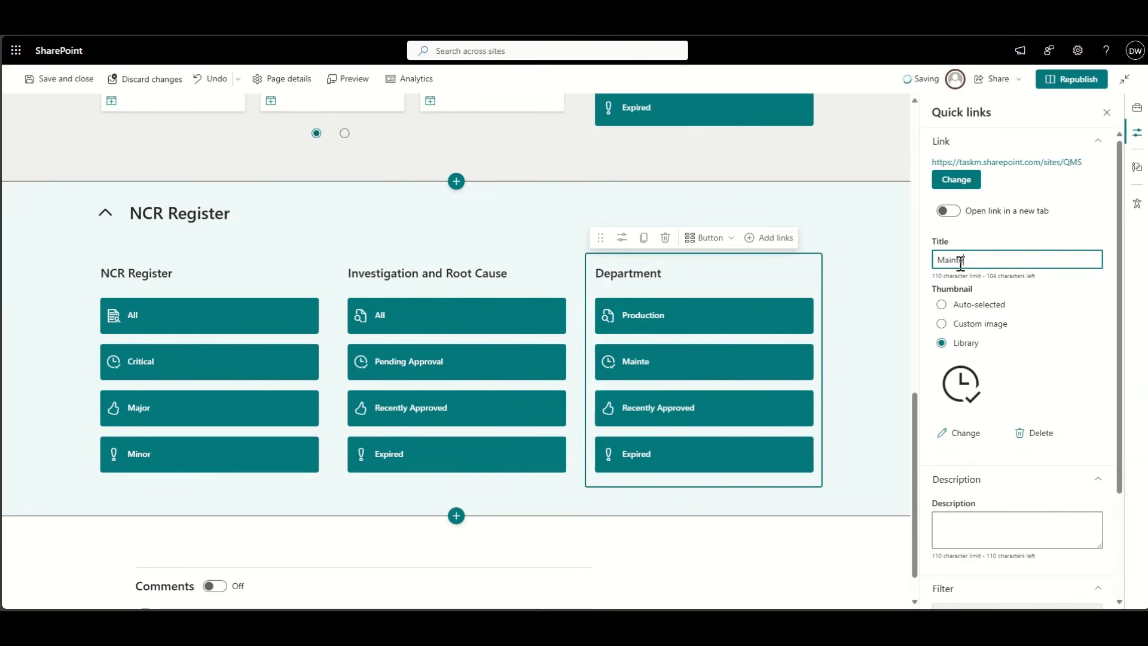
{"action": "type", "text": "nance"}
{"action": "right_click", "coordinate": [960, 263]}
{"action": "left_click", "coordinate": [977, 272]}
- Rename the remaining Department quick links, Recently Approved and Expired, as Sales and HR
{"action": "left_click", "coordinate": [650, 415]}
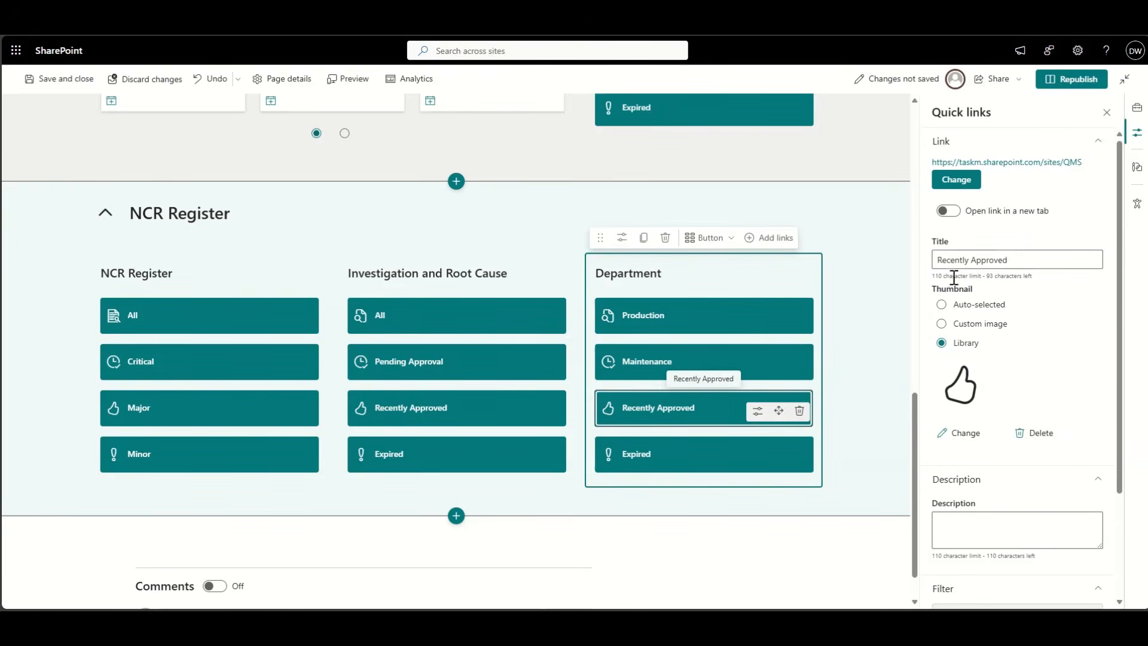
{"action": "triple_click", "coordinate": [1005, 261]}
{"action": "type", "text": "Sales"}
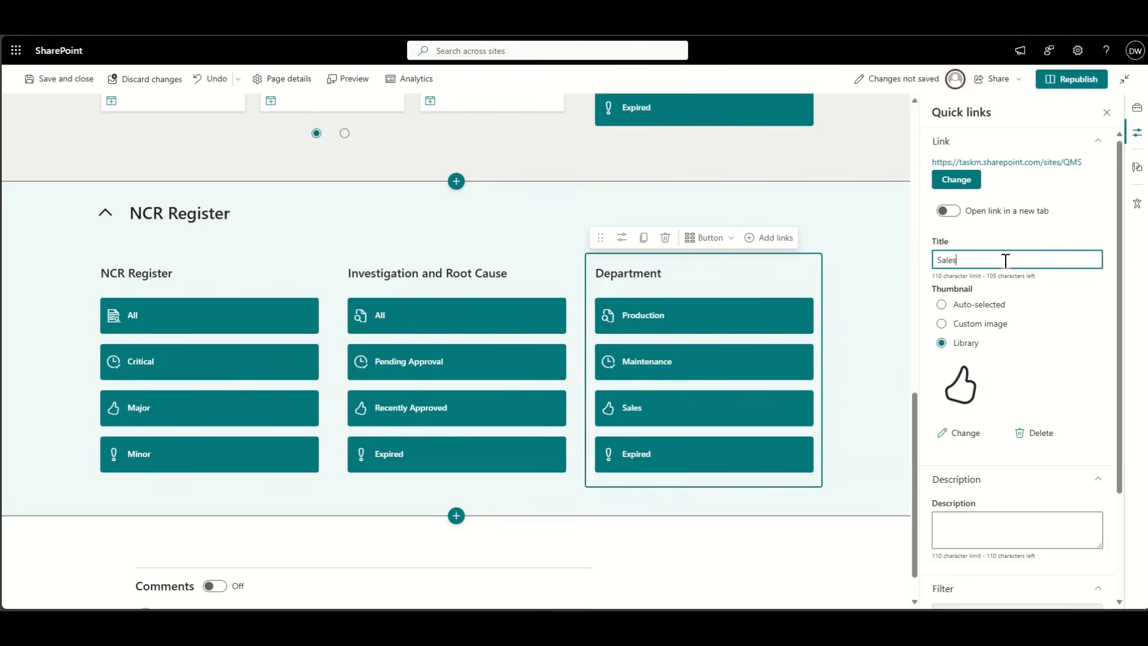
{"action": "left_click", "coordinate": [670, 445]}
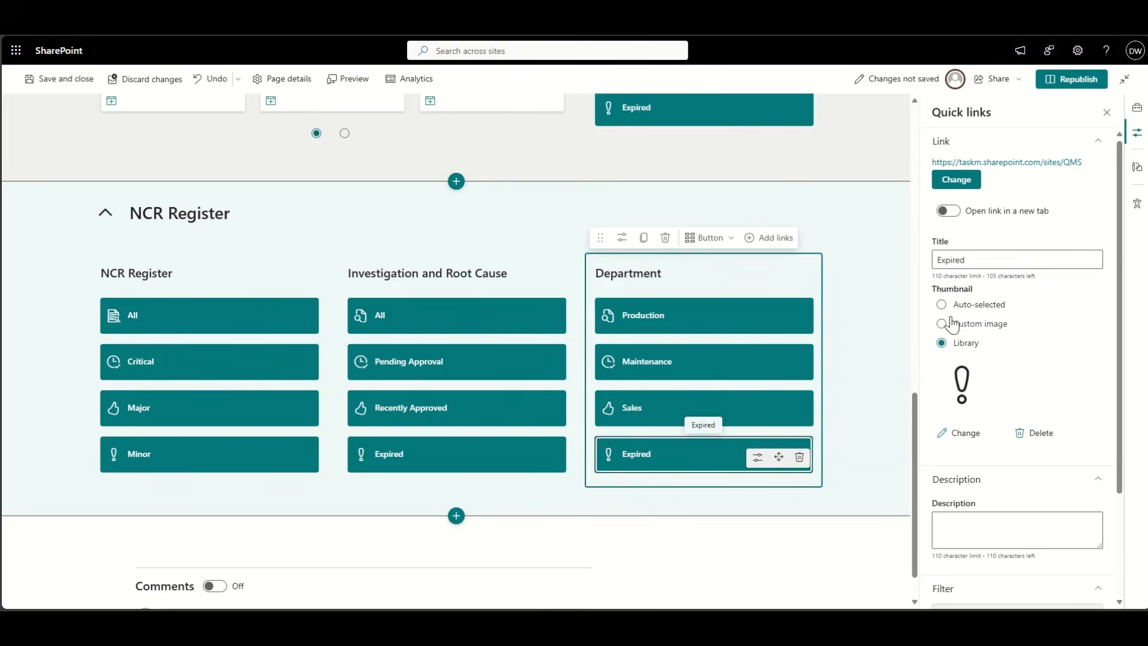
{"action": "triple_click", "coordinate": [977, 258]}
{"action": "type", "text": "HR"}
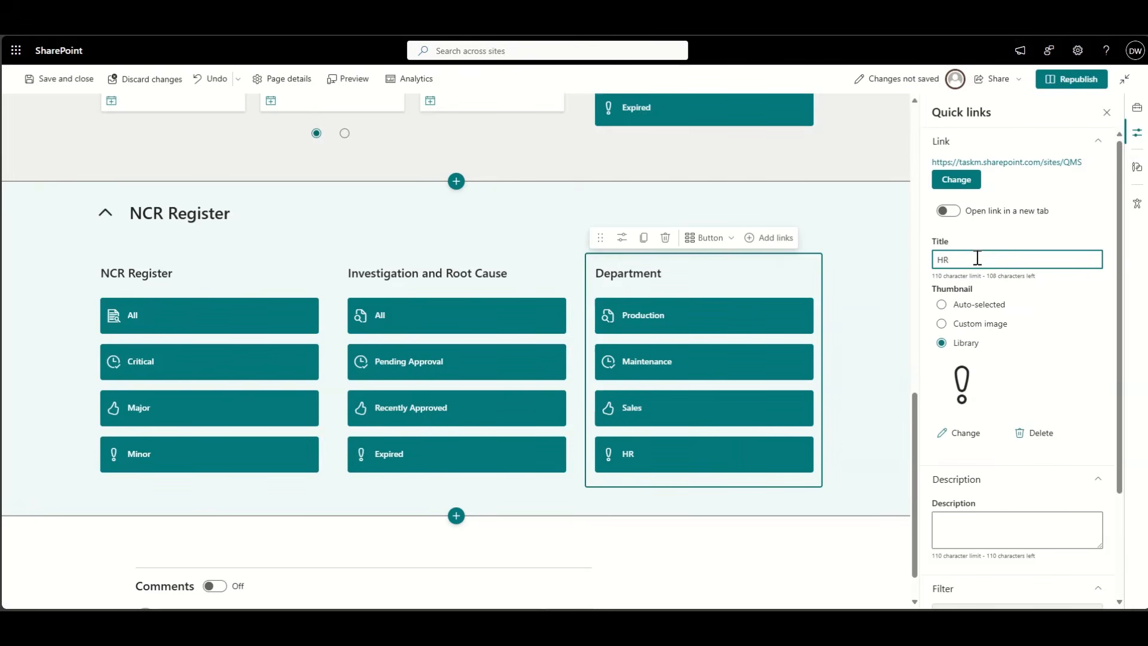
{"action": "left_click", "coordinate": [870, 395]}
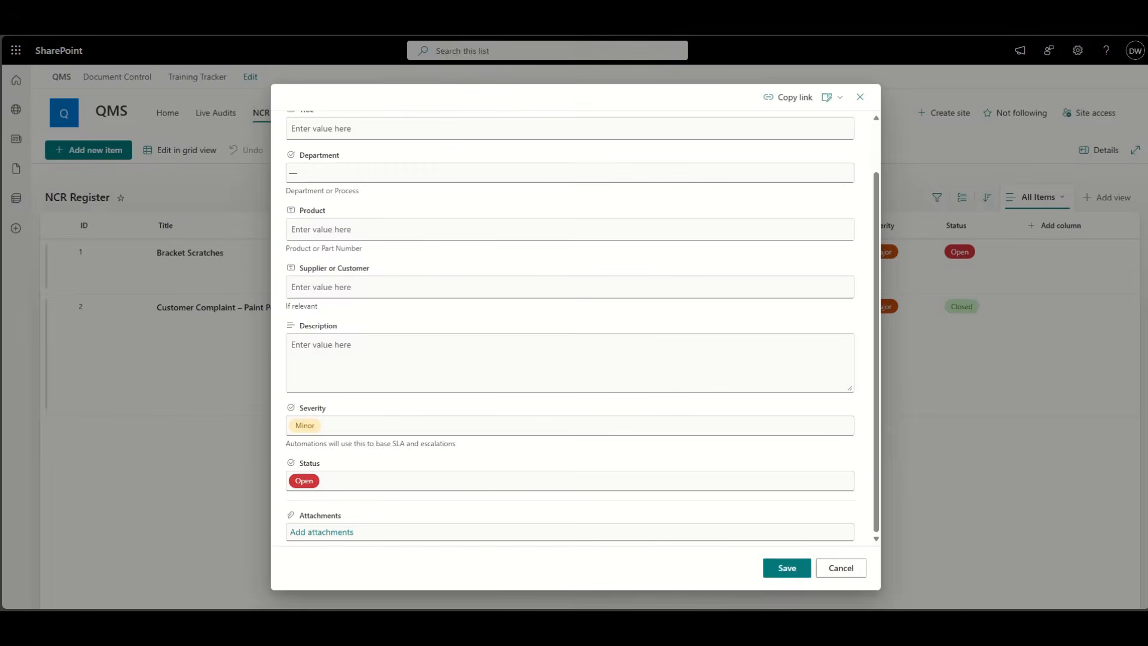
- Close the new NCR item form and review the entries in the Investigation Log & Root Cause list
{"action": "left_click", "coordinate": [864, 102]}
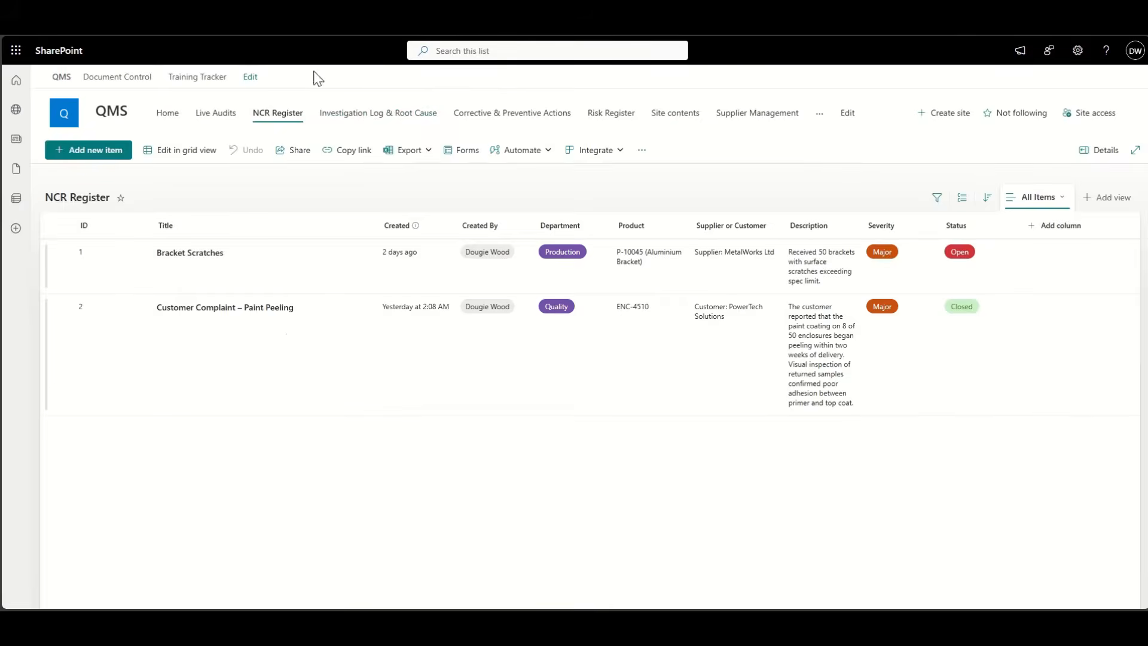
{"action": "left_click", "coordinate": [374, 118]}
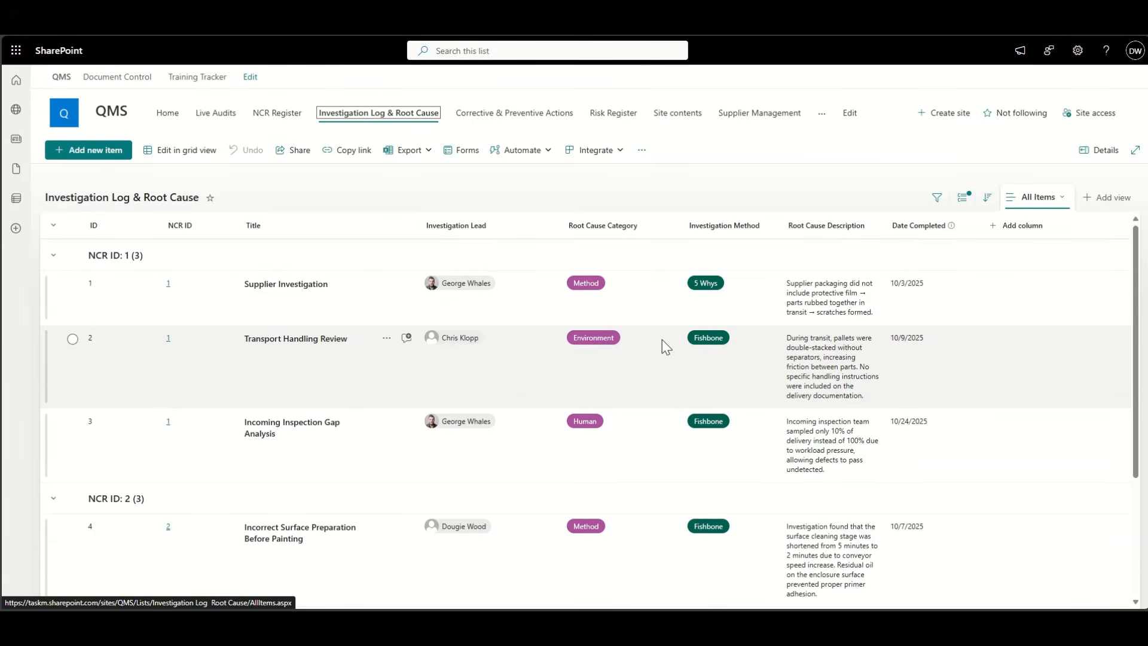
{"action": "scroll", "coordinate": [662, 340], "scroll_direction": "down", "scroll_amount": 3}
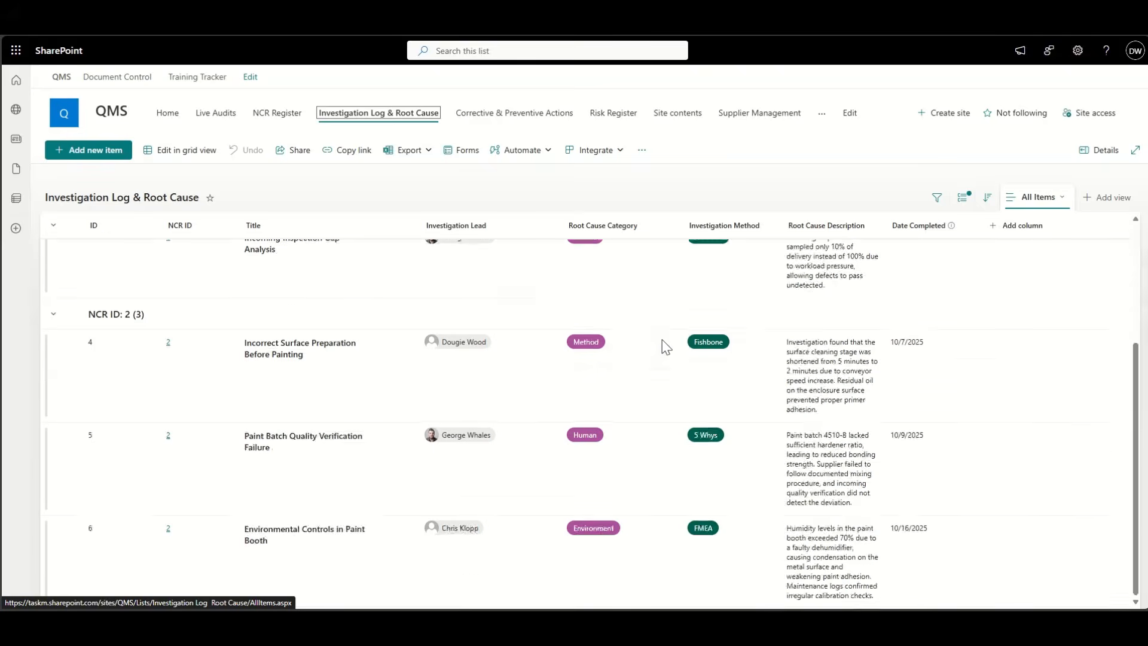
{"action": "scroll", "coordinate": [662, 339], "scroll_direction": "up", "scroll_amount": 3}
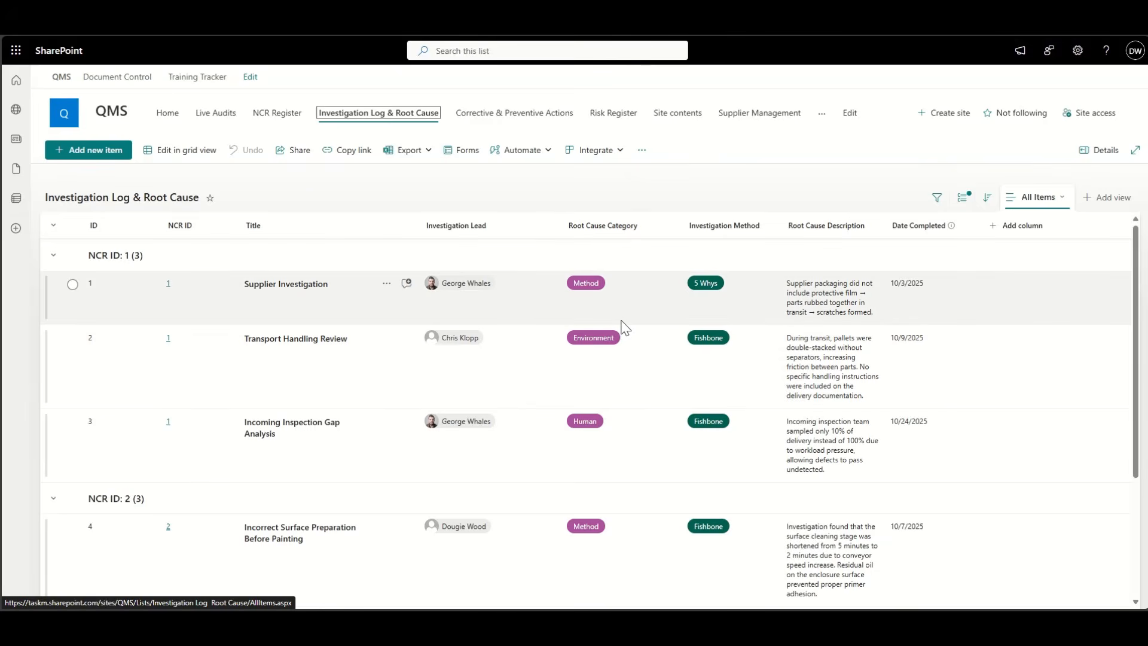
{"action": "scroll", "coordinate": [625, 328], "scroll_direction": "down", "scroll_amount": 1}
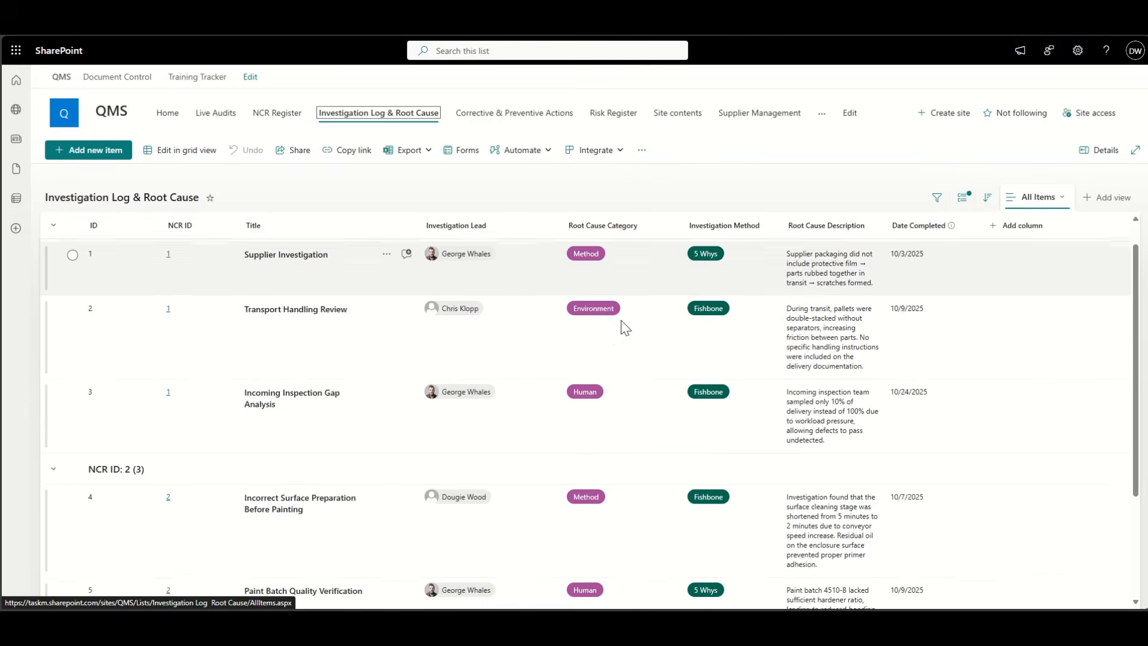
{"action": "scroll", "coordinate": [625, 327], "scroll_direction": "down", "scroll_amount": 3}
{"action": "scroll", "coordinate": [624, 327], "scroll_direction": "up", "scroll_amount": 4}
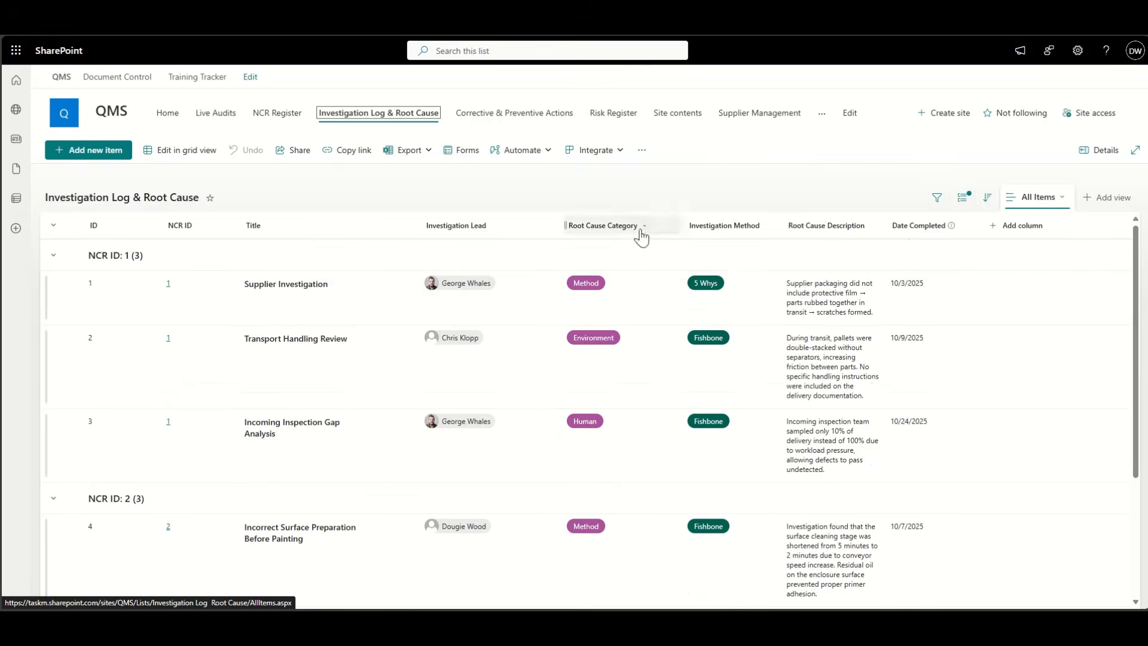
- Check the fields and Root Cause Category choices in a new investigation item form, then cancel it
{"action": "left_click", "coordinate": [84, 150]}
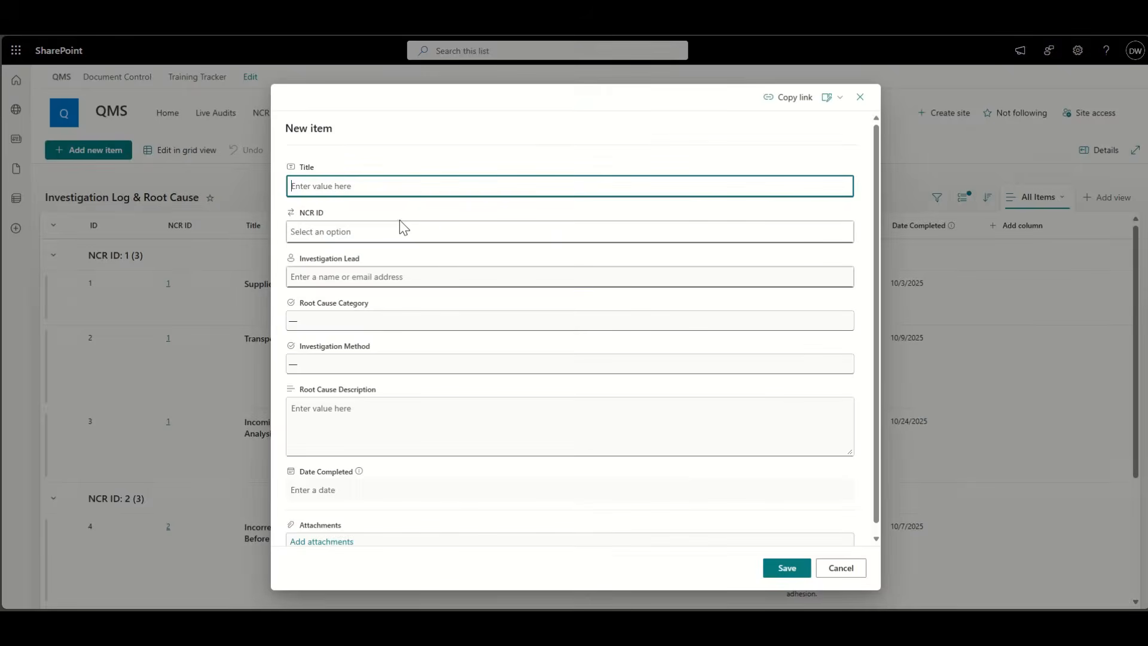
{"action": "scroll", "coordinate": [281, 279], "scroll_direction": "down", "scroll_amount": 1}
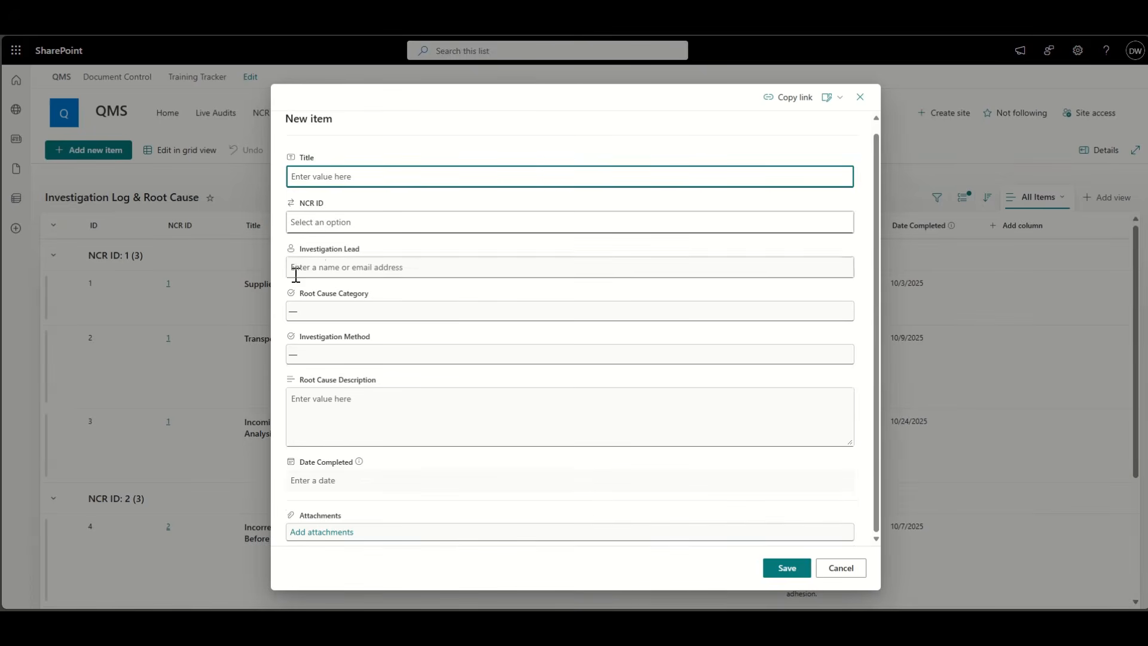
{"action": "left_click", "coordinate": [317, 312]}
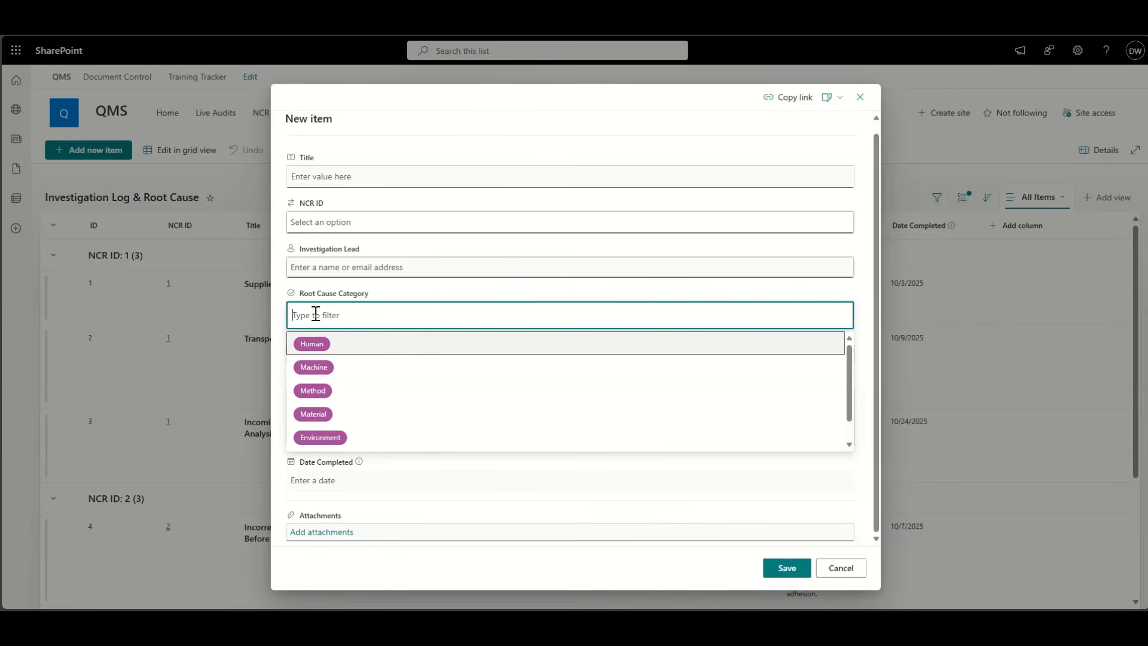
{"action": "left_click", "coordinate": [274, 329]}
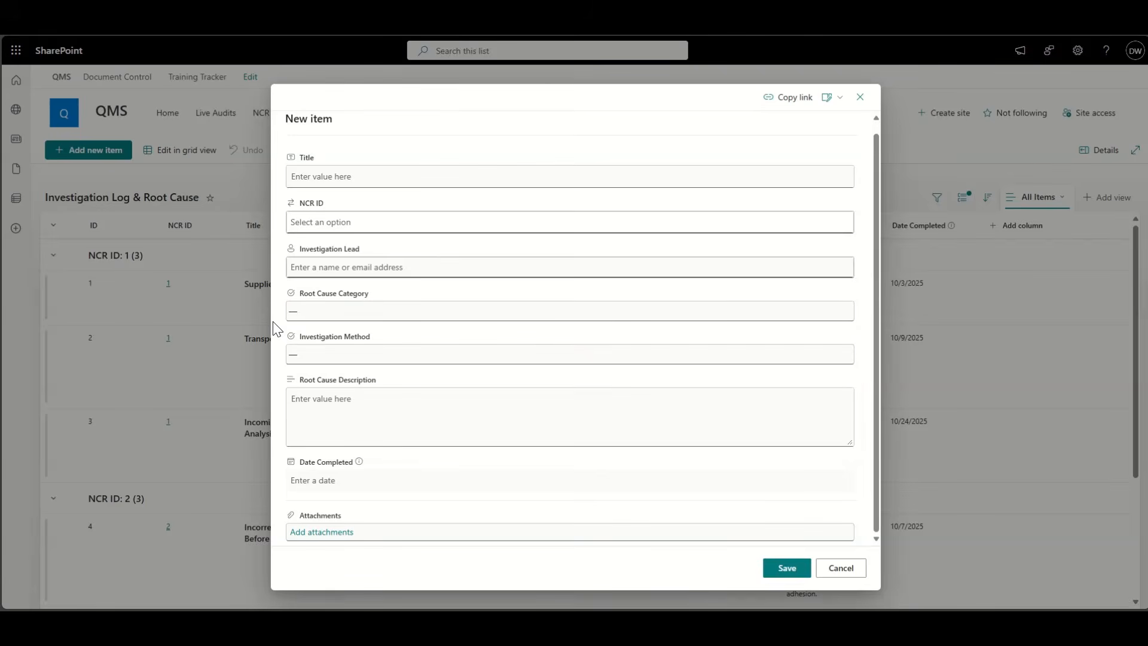
{"action": "left_click", "coordinate": [845, 571]}
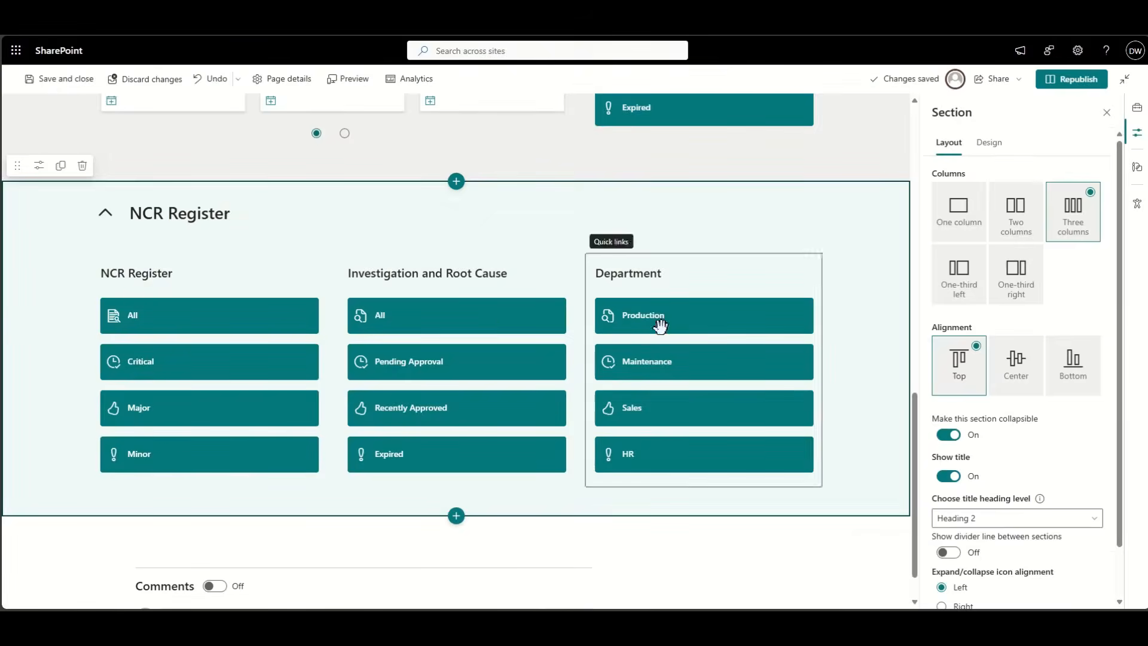
- Rename the Pending Approval link under Investigation and Root Cause as Human Error
{"action": "left_click", "coordinate": [487, 326]}
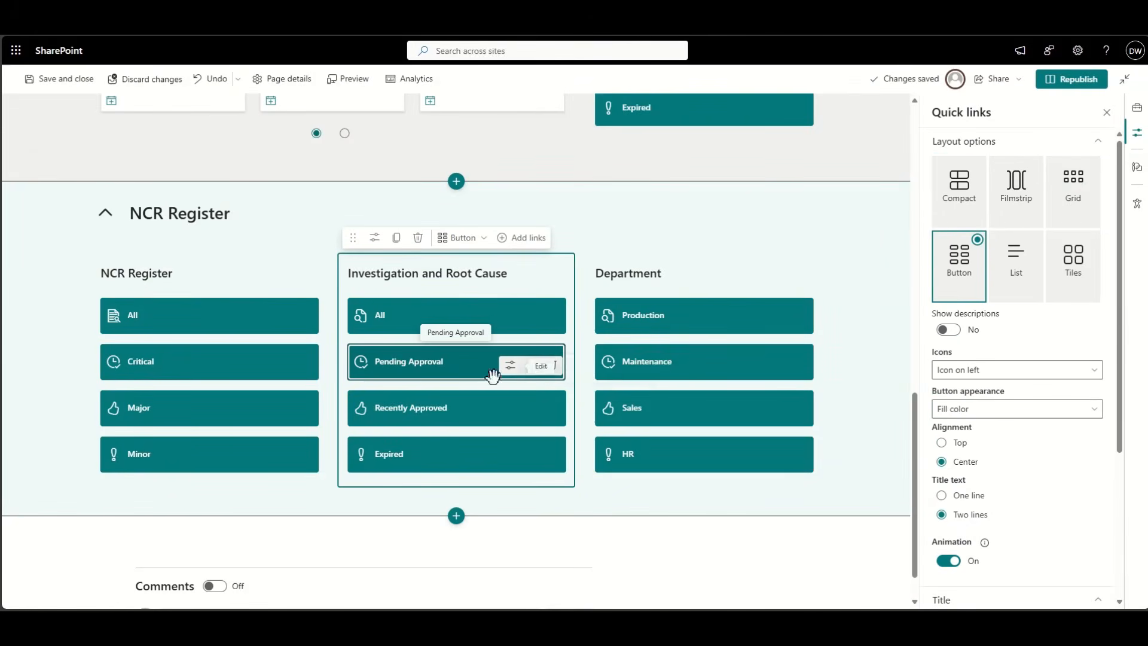
{"action": "left_click", "coordinate": [510, 372]}
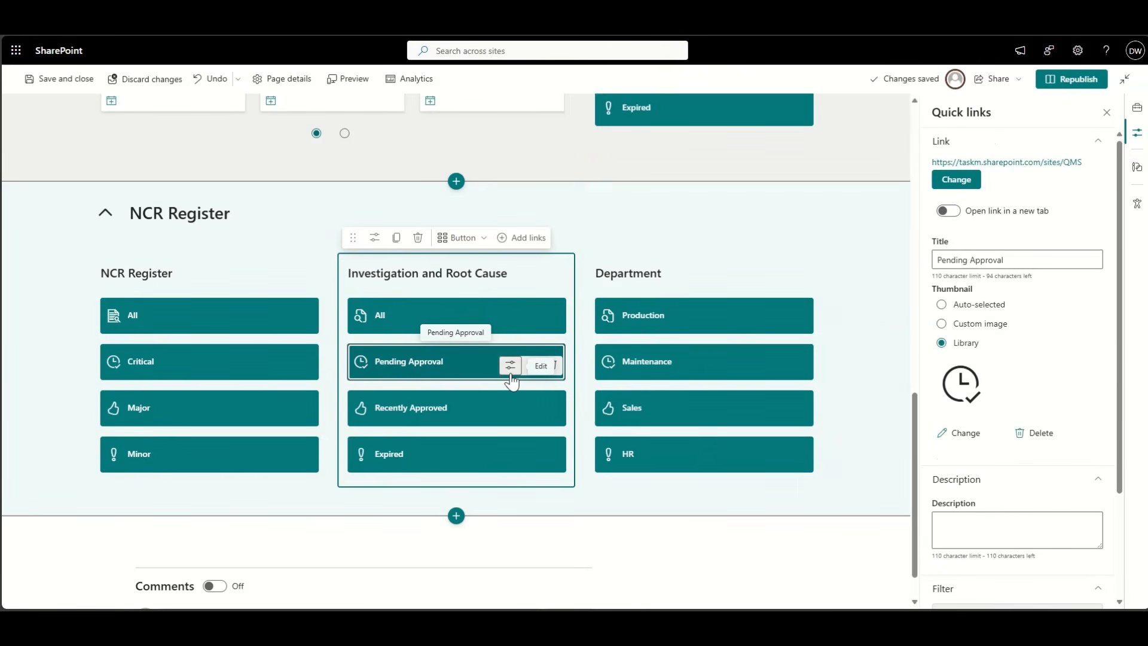
{"action": "triple_click", "coordinate": [978, 258]}
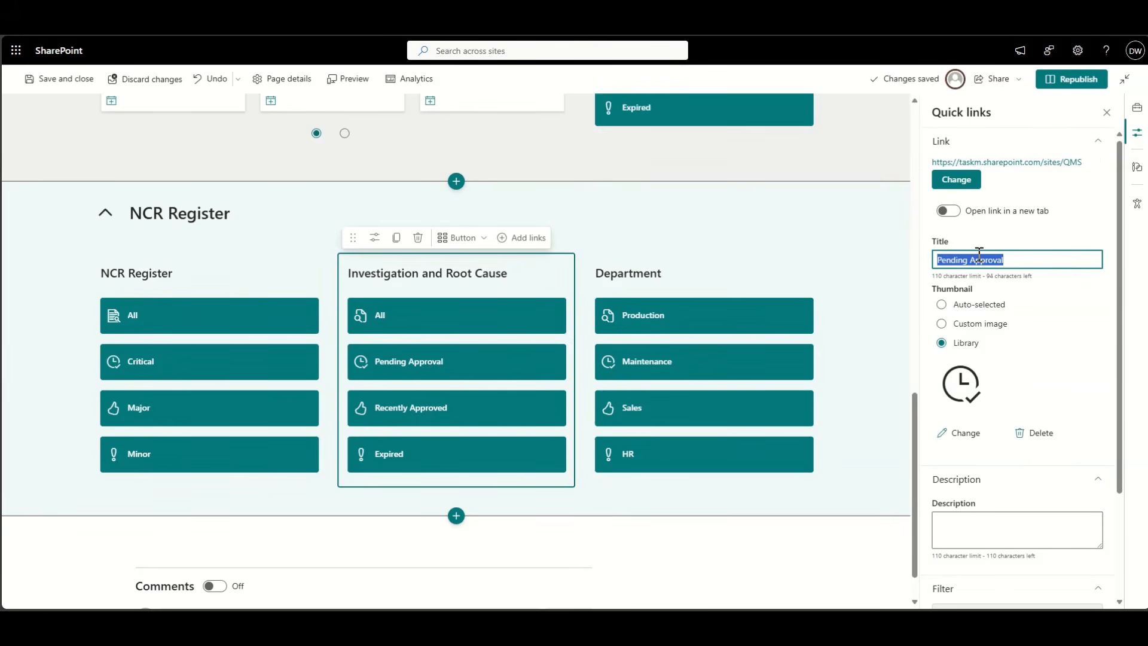
{"action": "type", "text": "Human"}
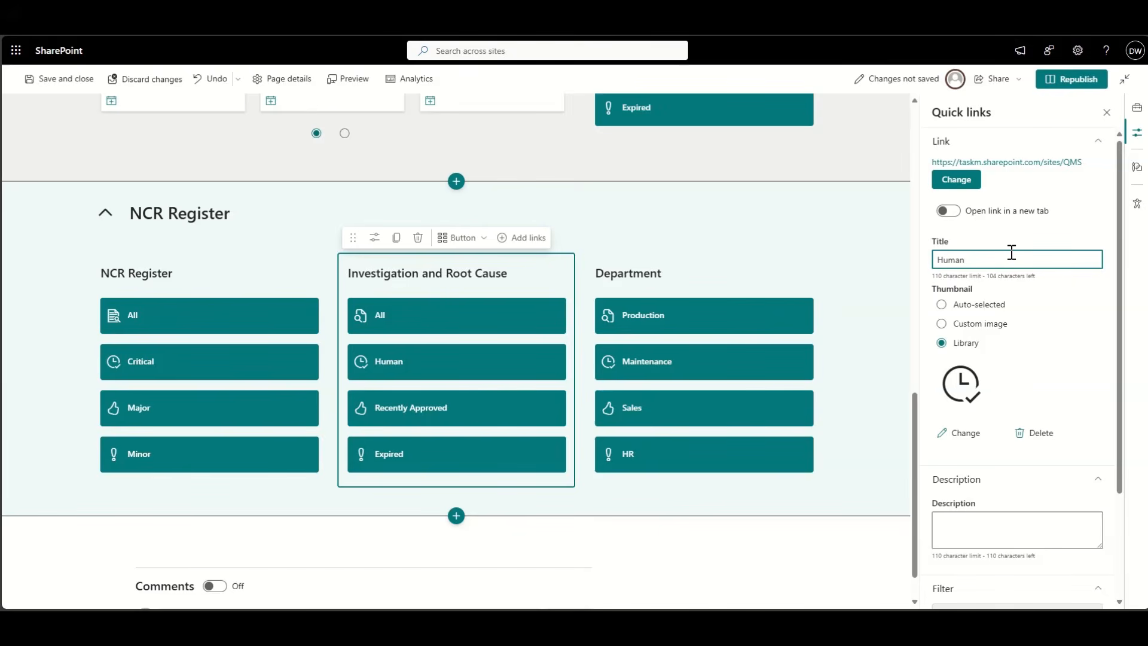
{"action": "type", "text": " Fault"}
{"action": "double_click", "coordinate": [971, 259]}
{"action": "type", "text": "Error"}
- Rename the Recently Approved link under Investigation and Root Cause as Machine Fault
{"action": "left_click", "coordinate": [478, 408]}
{"action": "triple_click", "coordinate": [966, 258]}
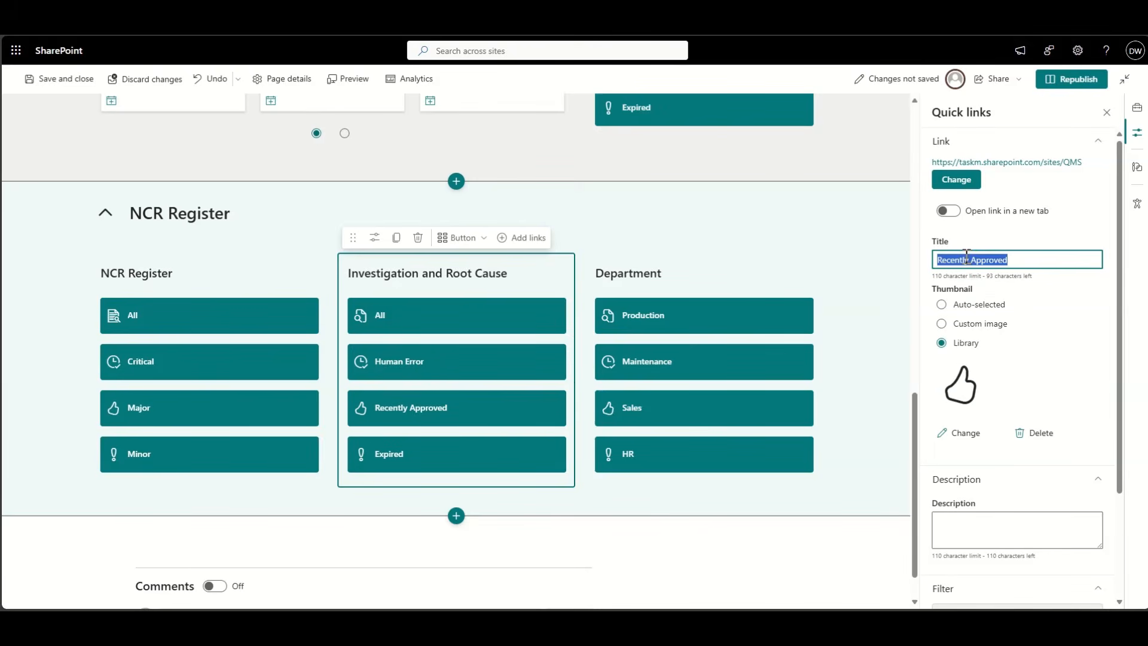
{"action": "type", "text": "Machine"}
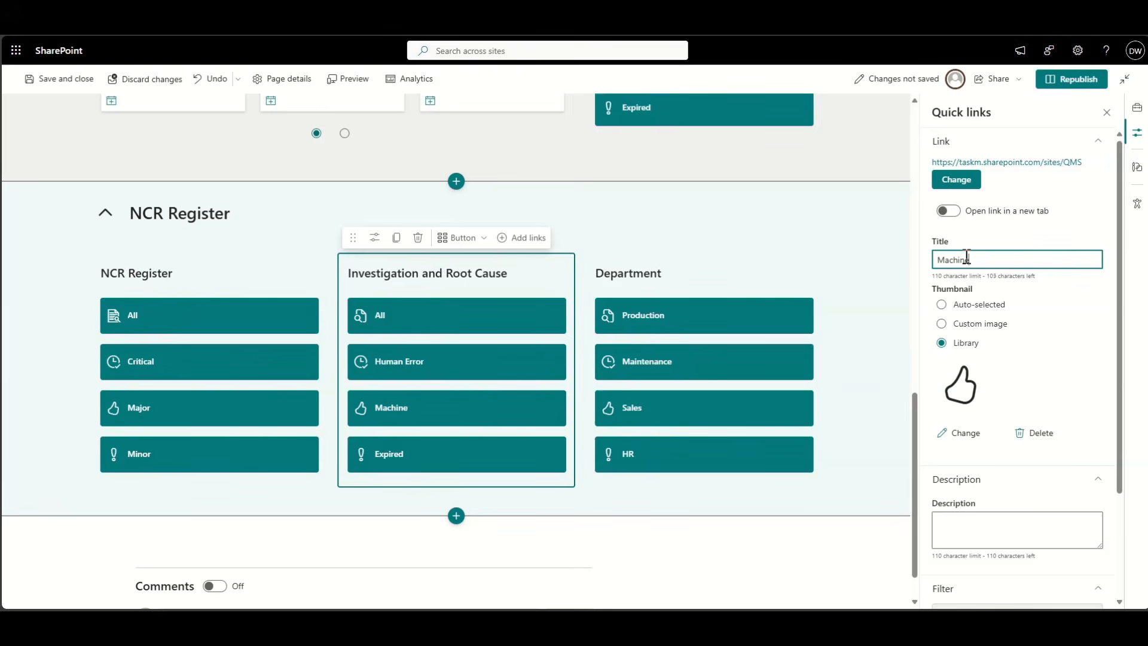
{"action": "type", "text": " Fault"}
- Rename the Expired link under Investigation and Root Cause as Environment, with the spelling corrected
{"action": "left_click", "coordinate": [477, 457]}
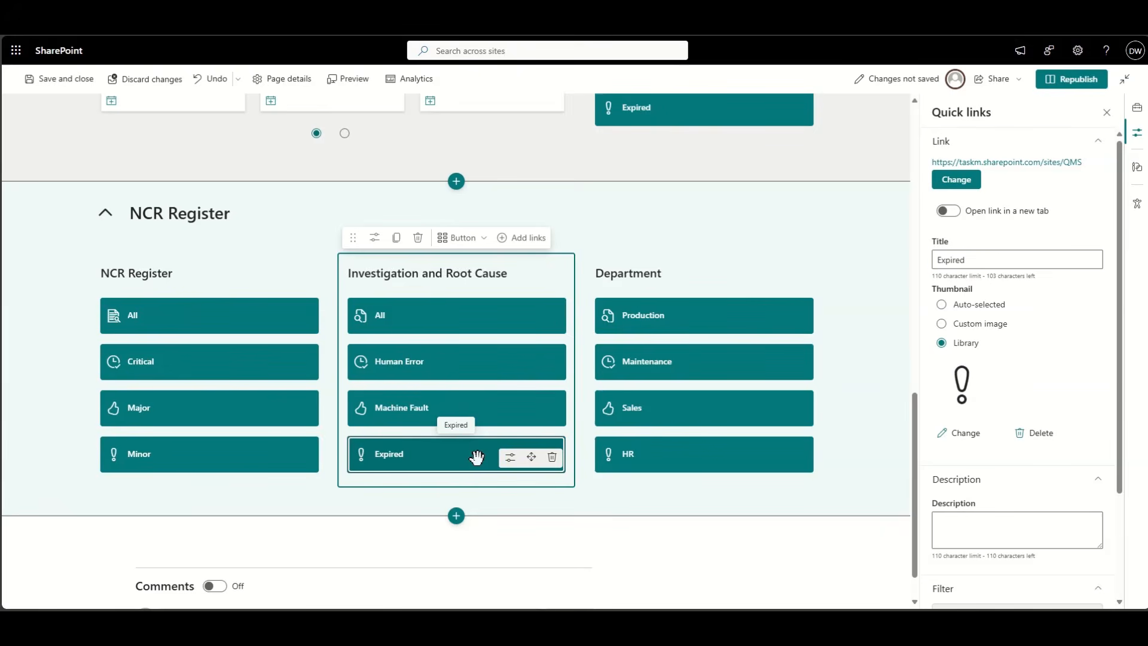
{"action": "double_click", "coordinate": [946, 256]}
{"action": "type", "text": "Exviroment"}
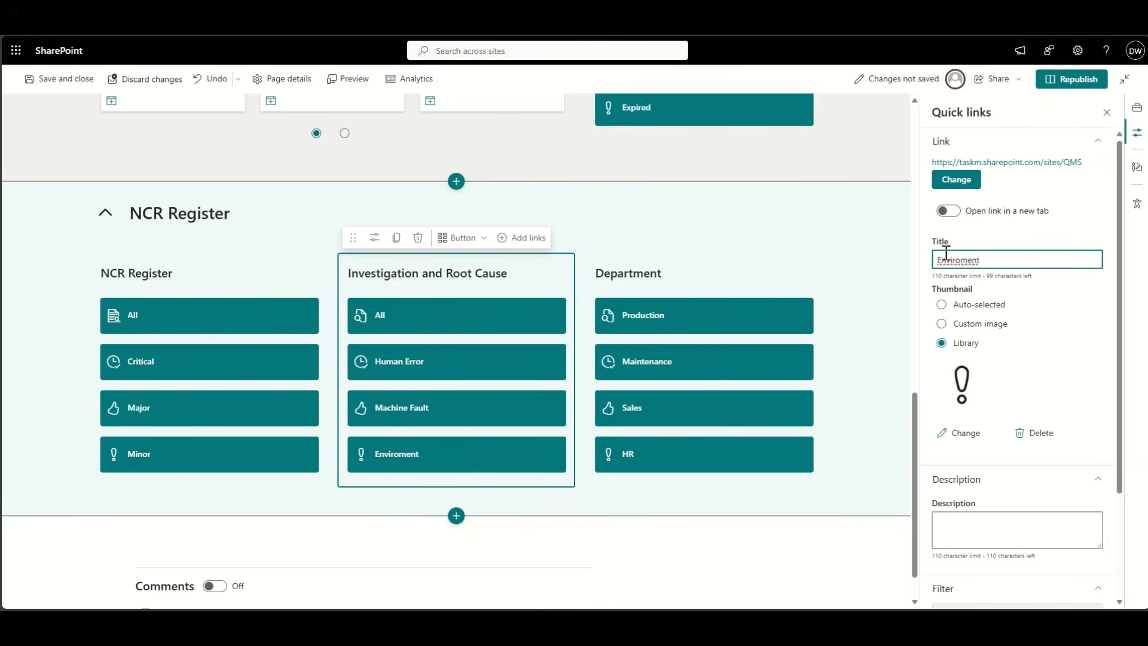
{"action": "right_click", "coordinate": [948, 258]}
{"action": "left_click", "coordinate": [957, 259]}
- Add a link to the recent CRM page under Investigation and Root Cause and move it below Environment
{"action": "left_click", "coordinate": [531, 240]}
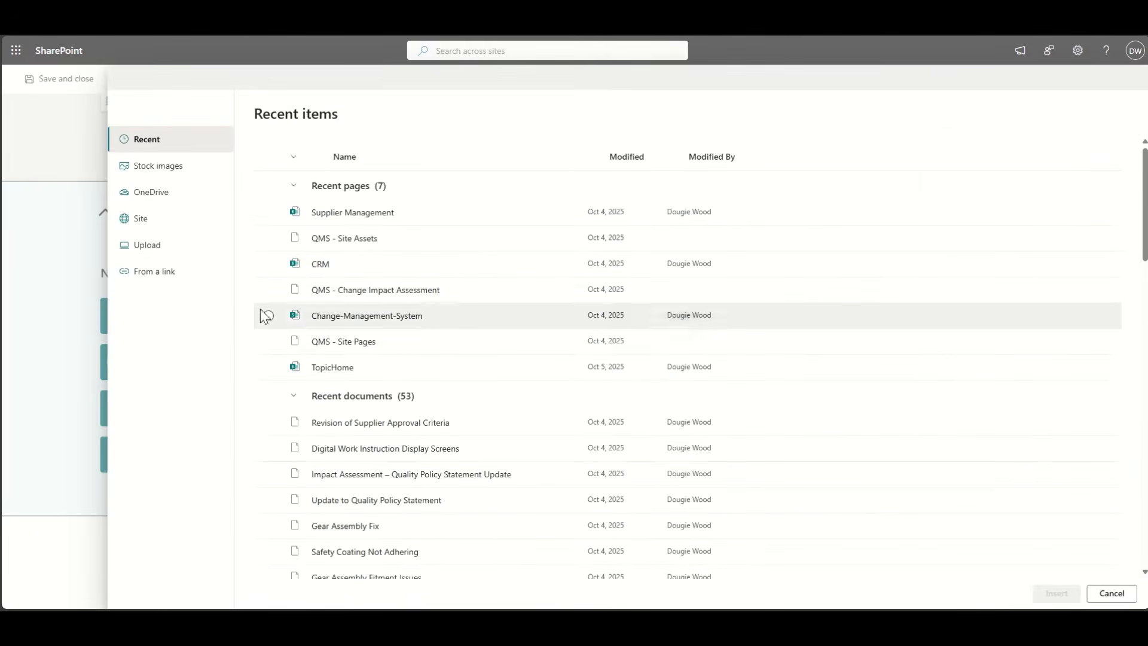
{"action": "left_click", "coordinate": [361, 264]}
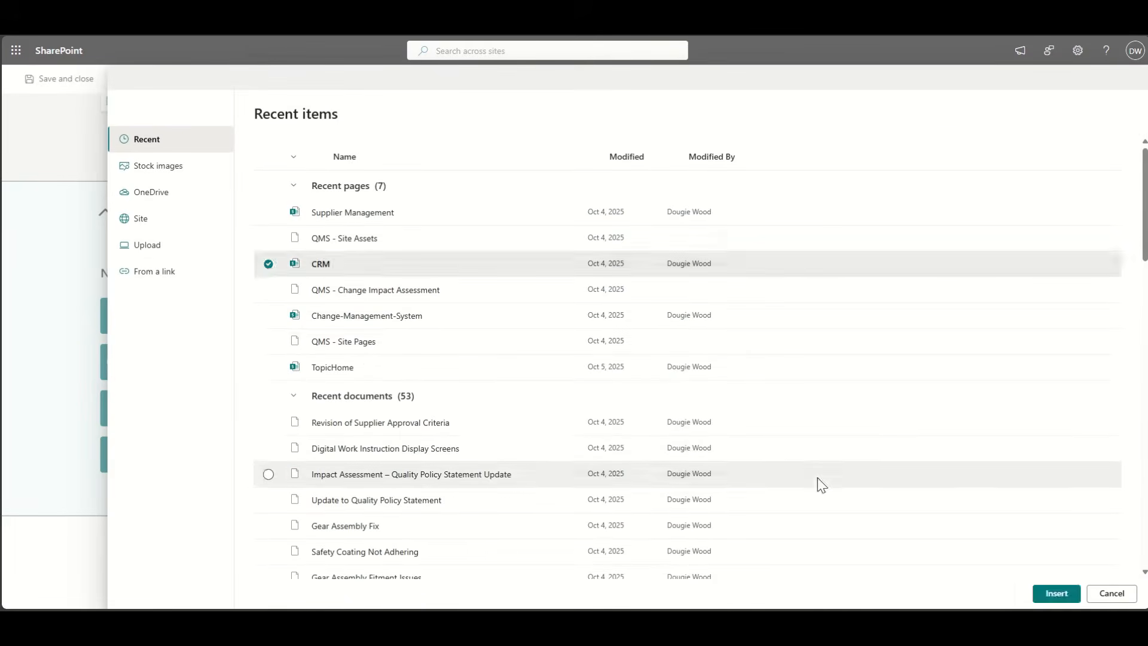
{"action": "left_click", "coordinate": [1056, 593]}
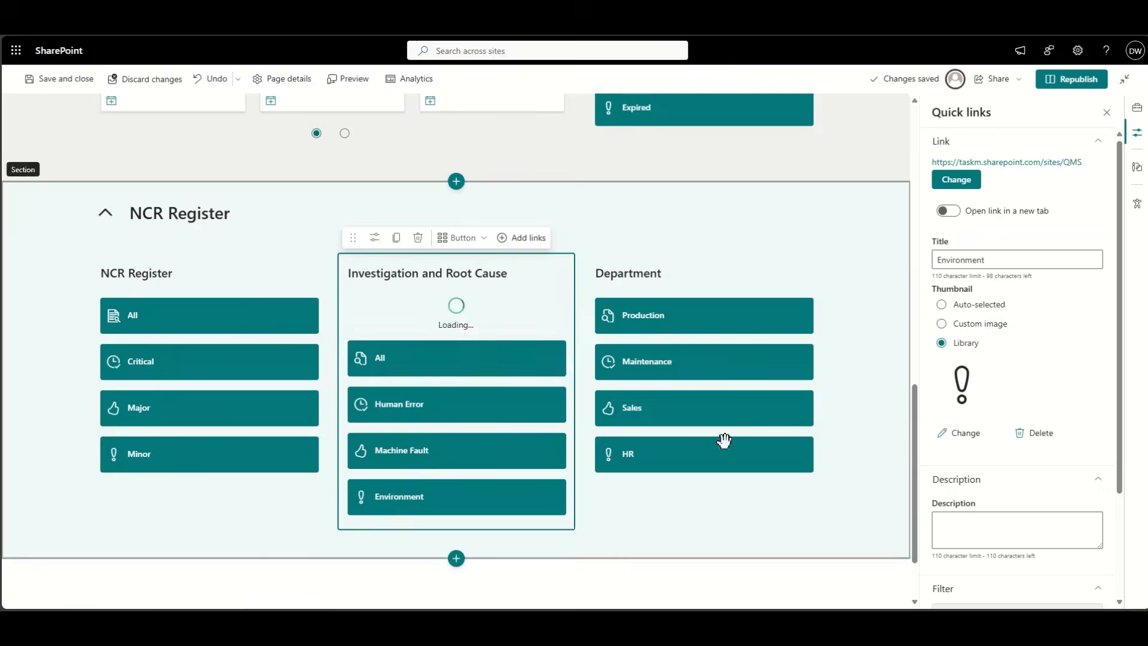
{"action": "left_click", "coordinate": [473, 313]}
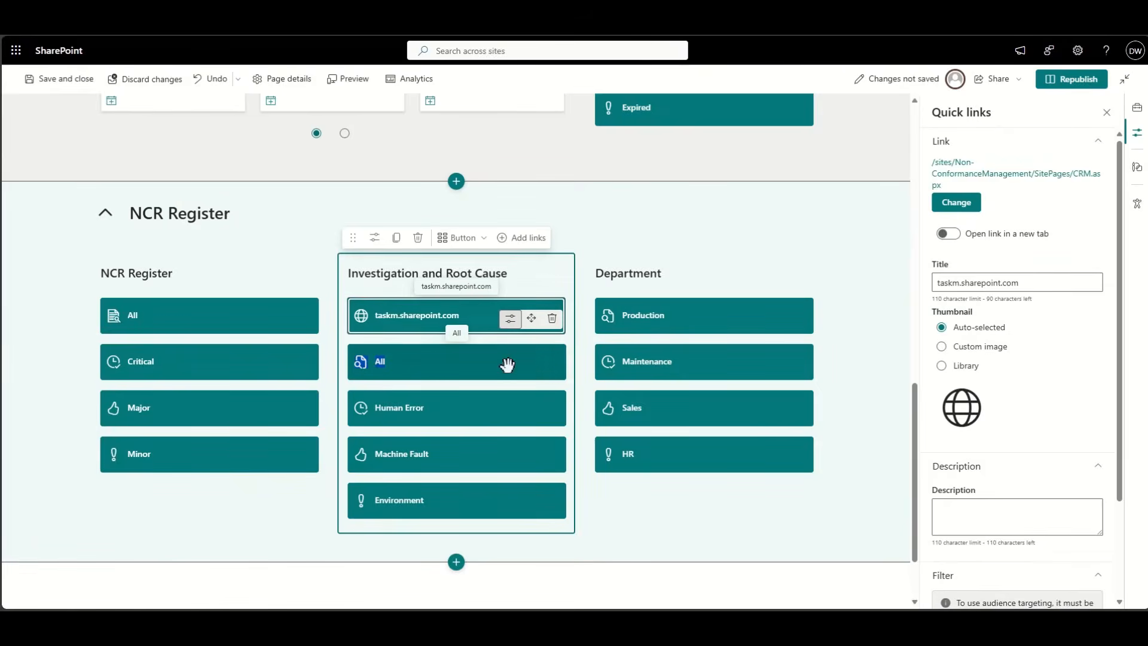
{"action": "left_click_drag", "start_coordinate": [497, 434], "coordinate": [496, 515]}
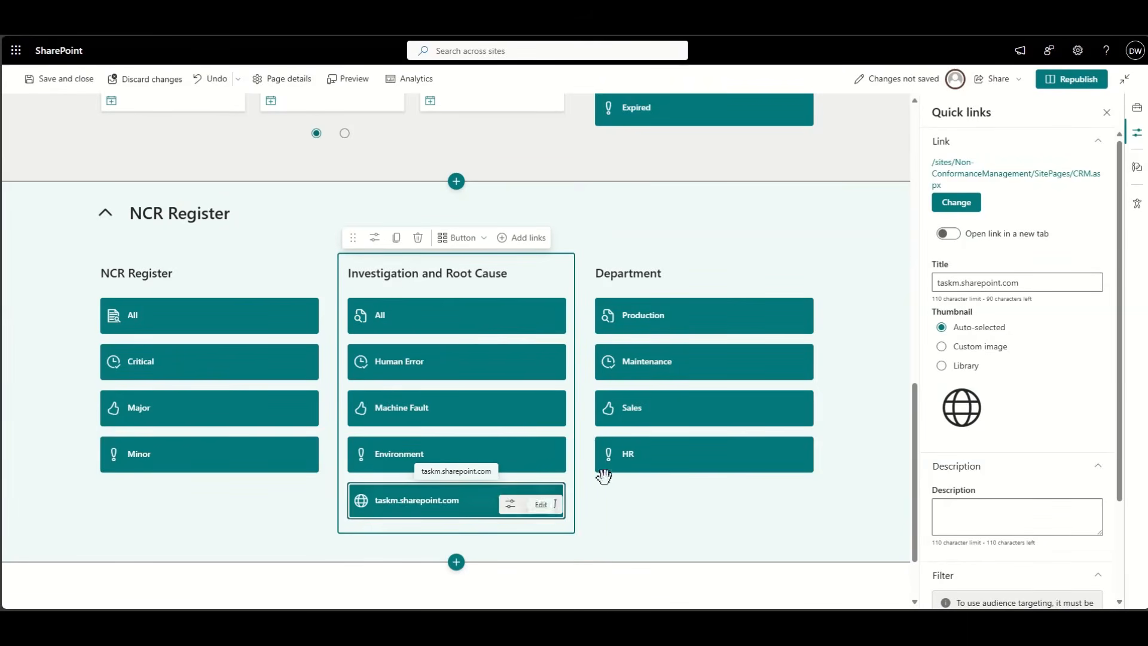
- Rename the newly added CRM page link under Investigation and Root Cause as Material
{"action": "double_click", "coordinate": [999, 281]}
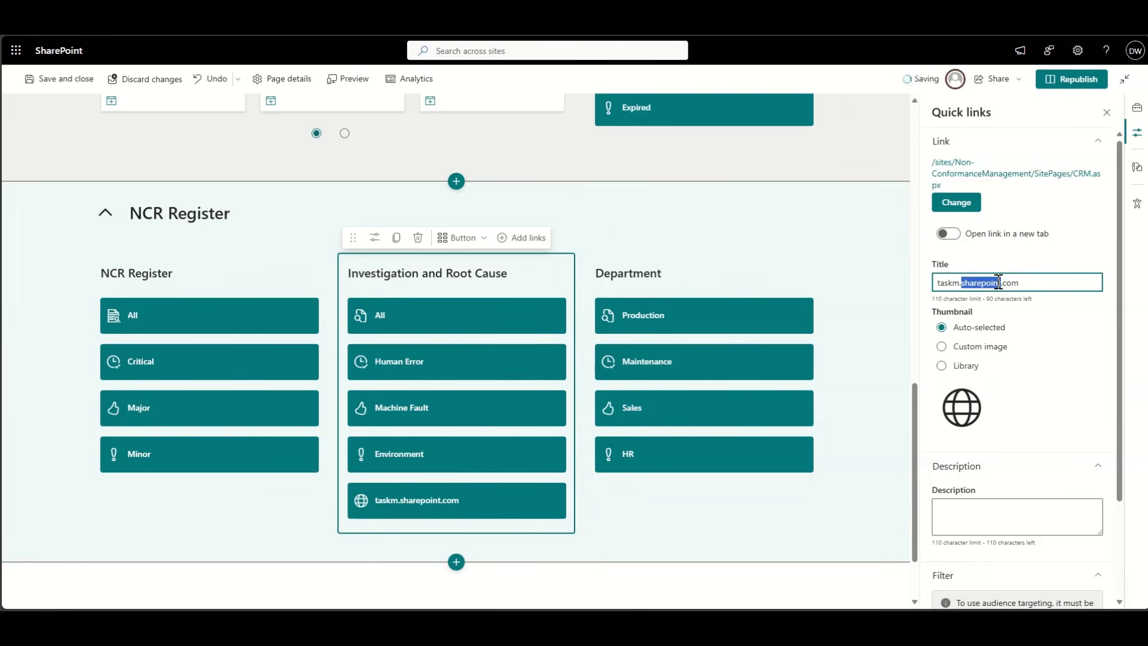
{"action": "key", "text": "ctrl+a"}
{"action": "type", "text": "M"}
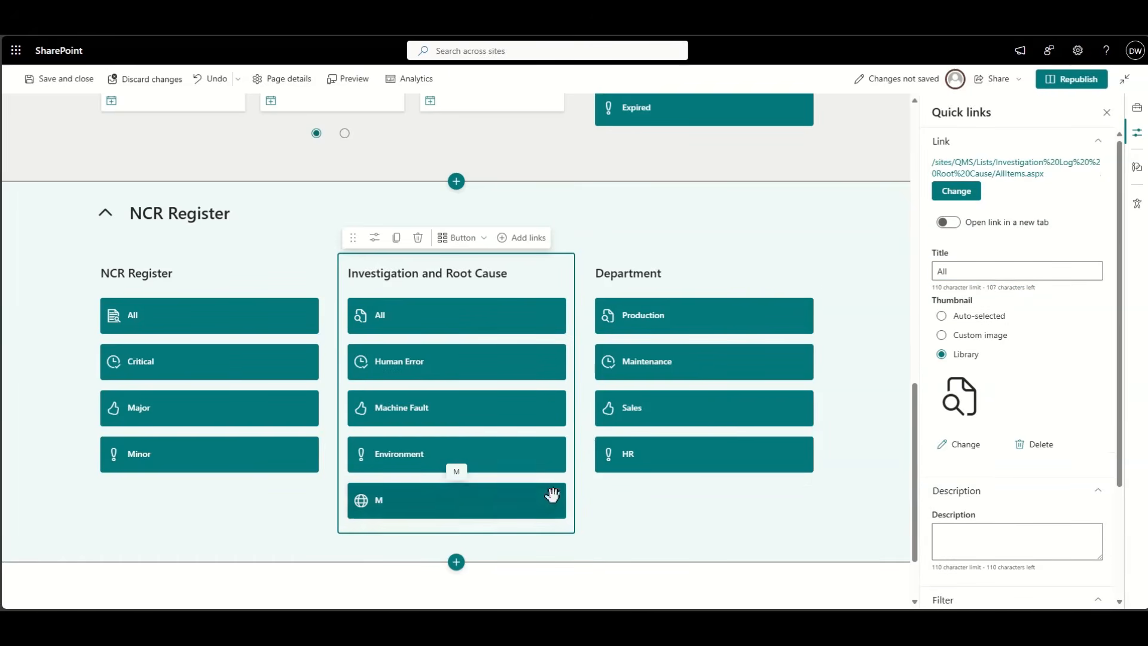
{"action": "left_click", "coordinate": [454, 496]}
{"action": "left_click", "coordinate": [986, 287]}
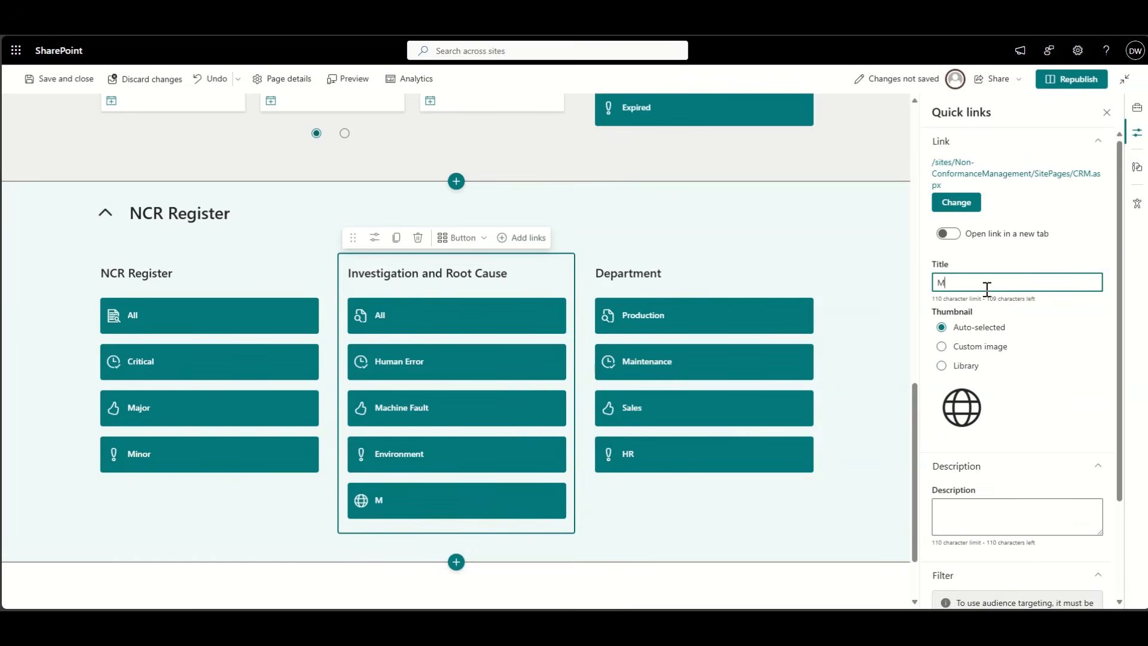
{"action": "type", "text": "aterial"}
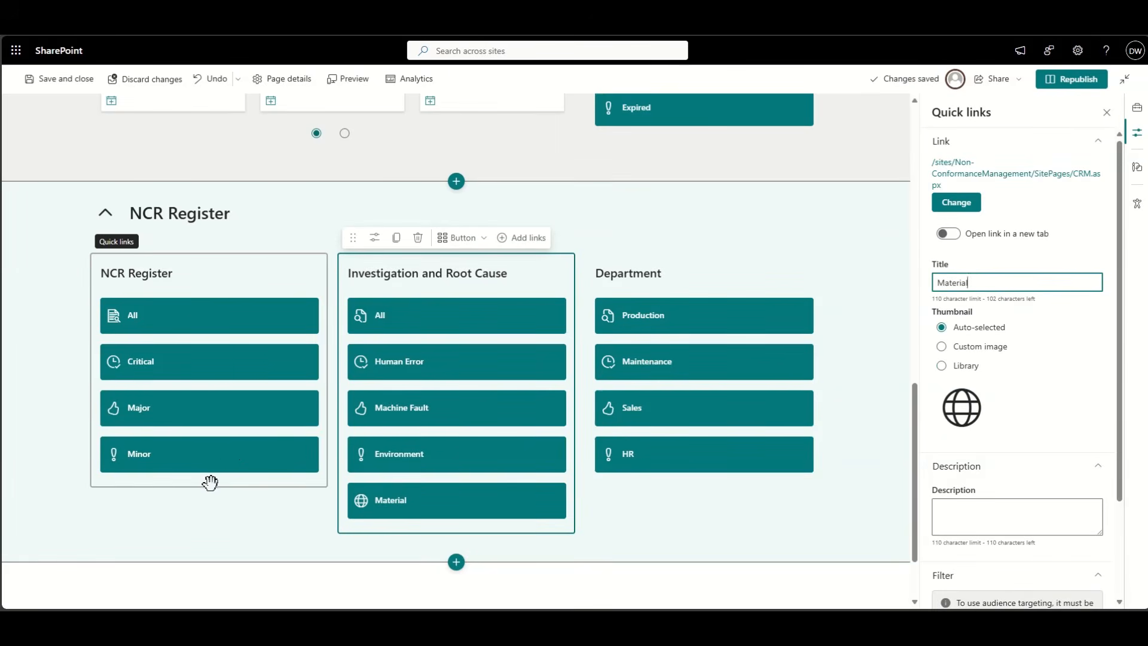
{"action": "left_click", "coordinate": [79, 432]}
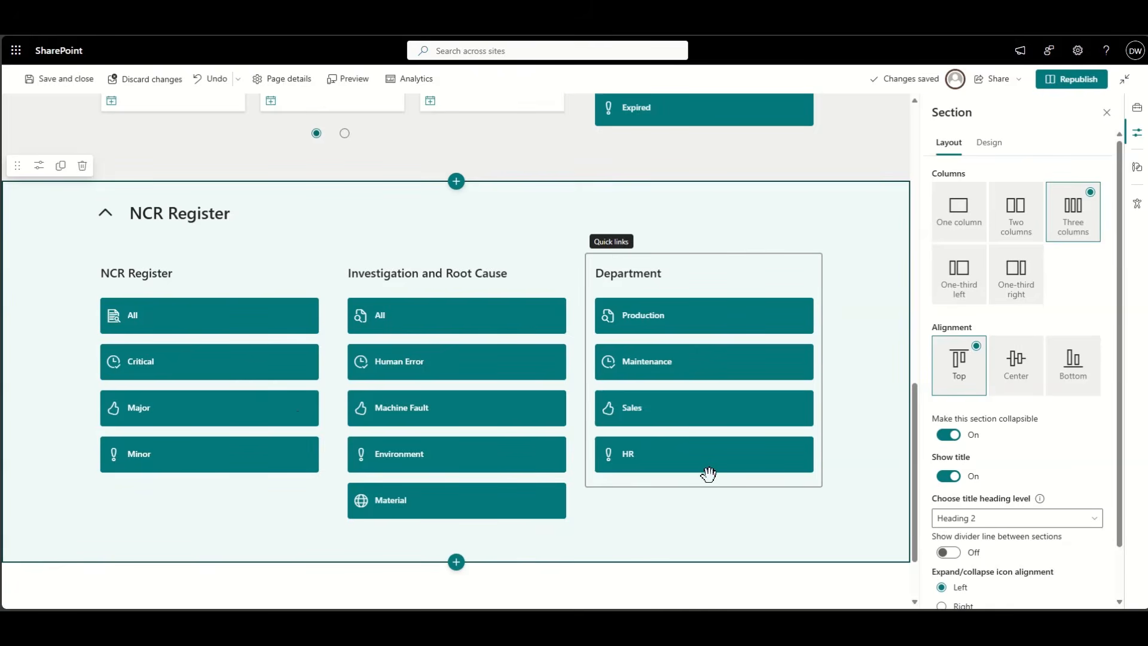
- Add a link to the recent CRM page under Department and move it below HR
{"action": "left_click", "coordinate": [724, 278]}
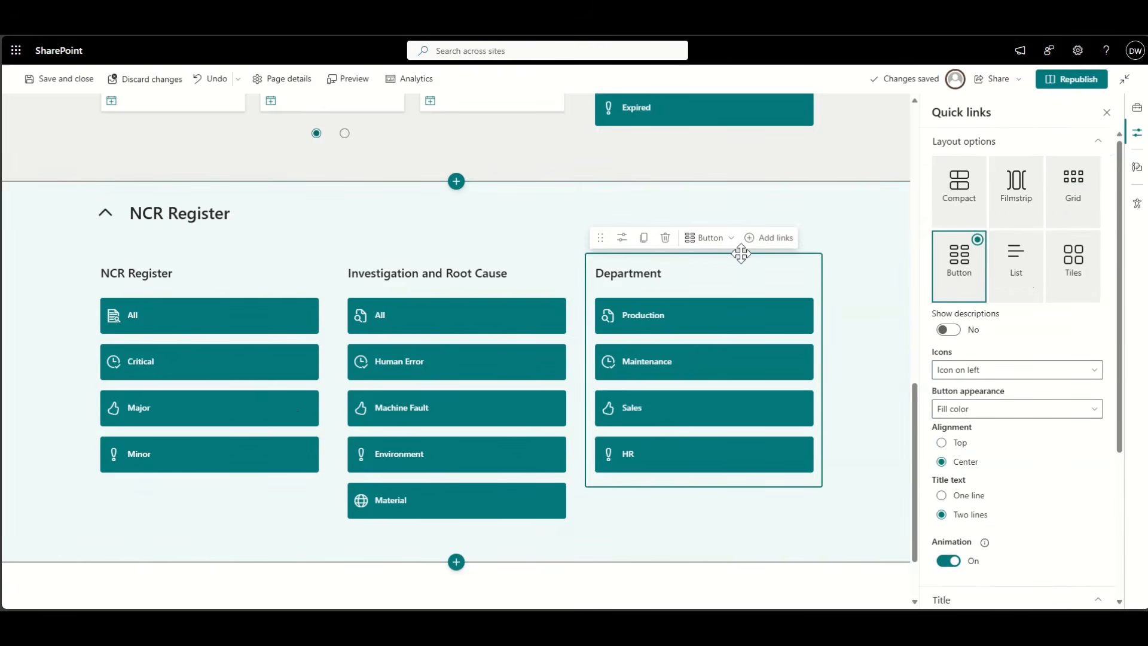
{"action": "left_click", "coordinate": [775, 239]}
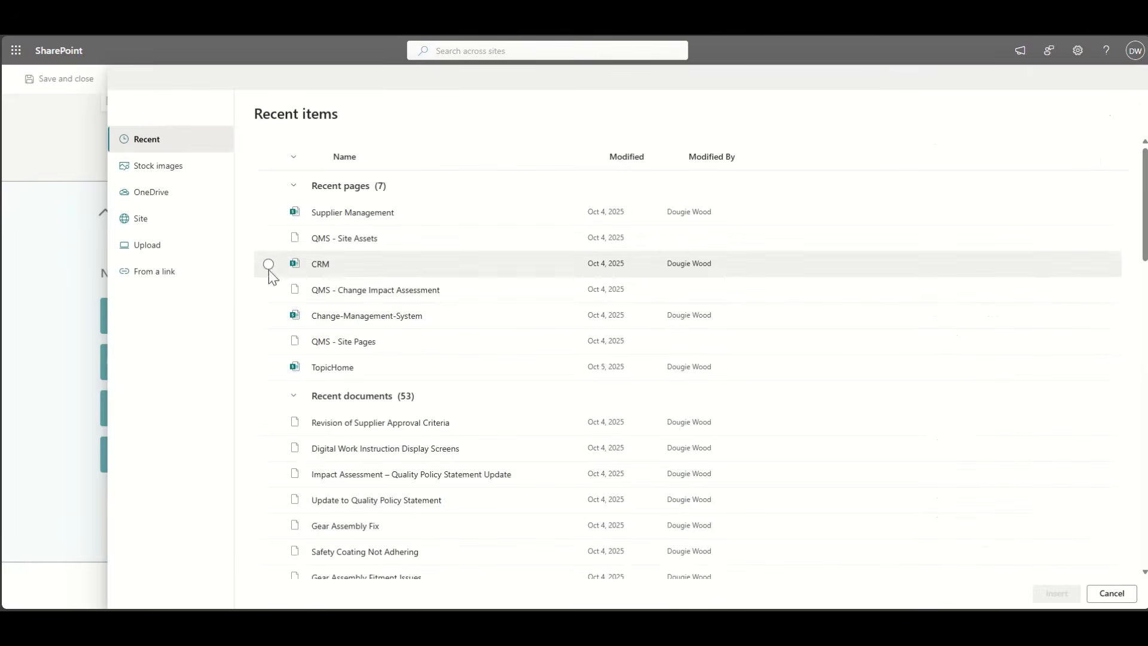
{"action": "left_click", "coordinate": [268, 263]}
{"action": "left_click", "coordinate": [1040, 595]}
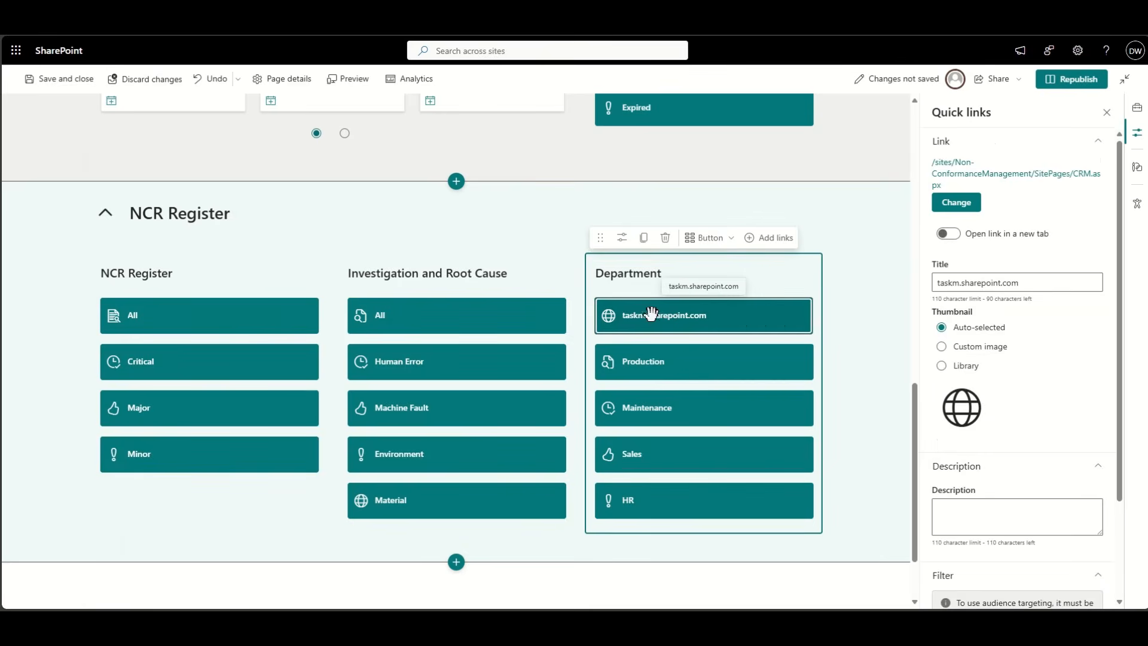
{"action": "left_click_drag", "start_coordinate": [728, 323], "coordinate": [728, 525]}
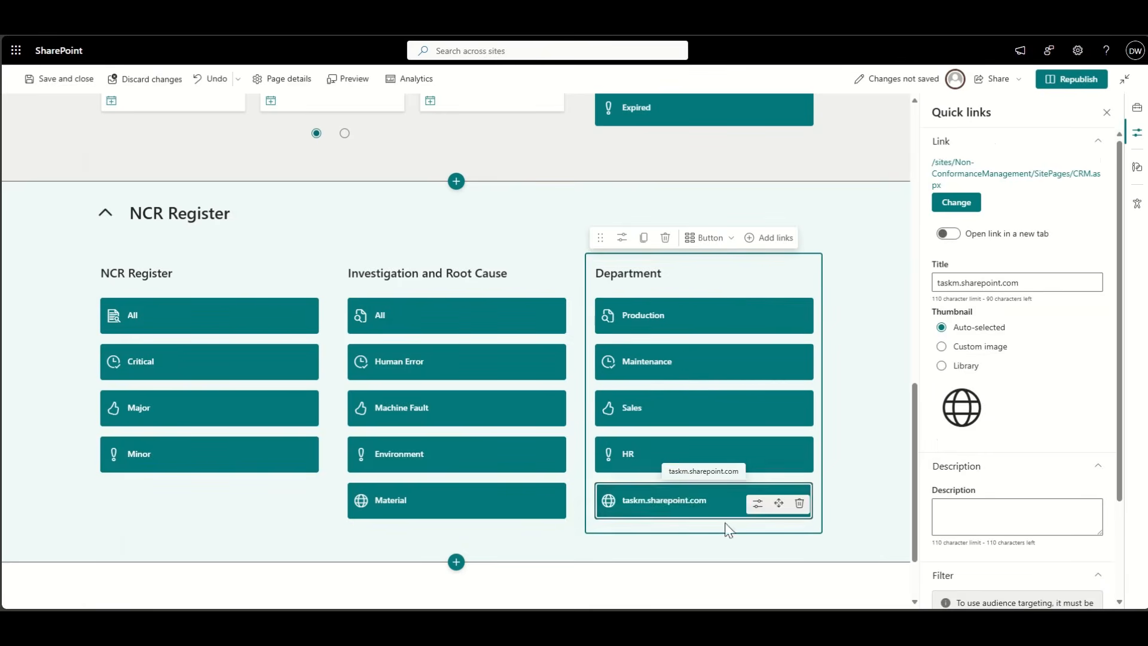
- Rename the new Department link as Customer Services and move it between Sales and HR
{"action": "left_click", "coordinate": [992, 283]}
{"action": "key", "text": "ctrl+a"}
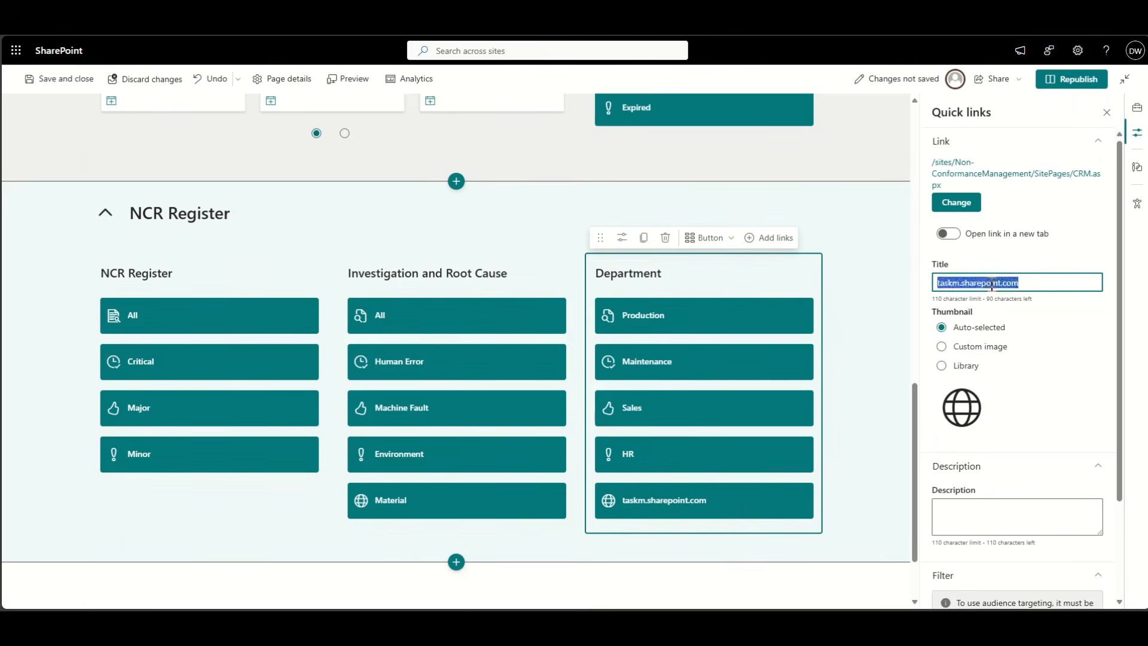
{"action": "type", "text": "Customer"}
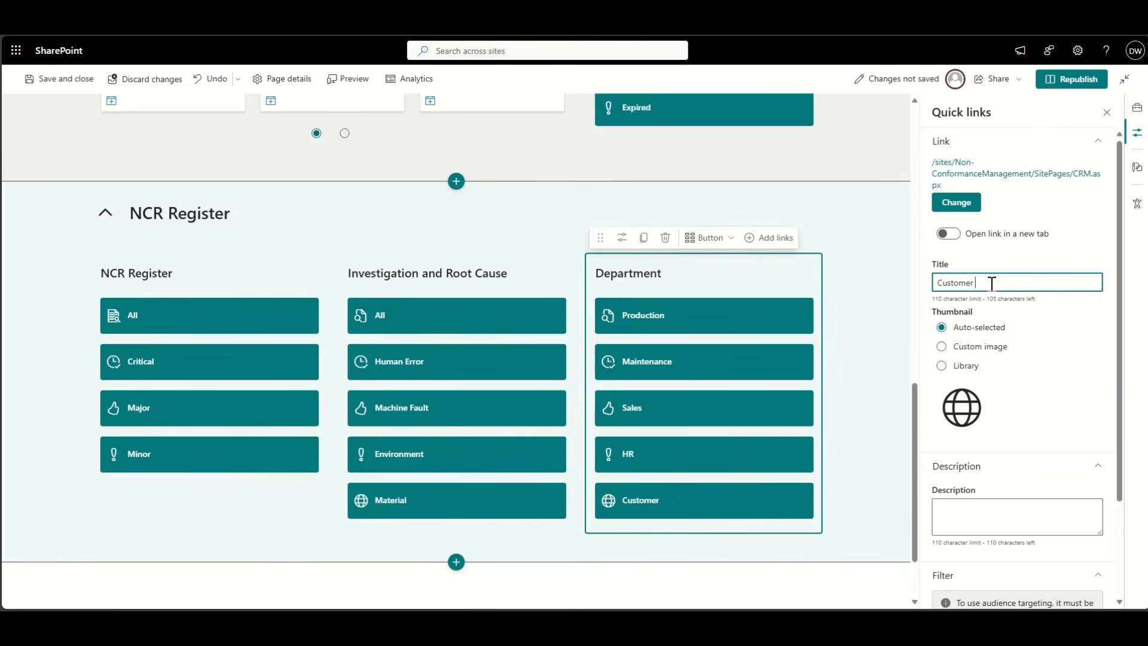
{"action": "type", "text": " Services"}
{"action": "left_click_drag", "start_coordinate": [730, 512], "coordinate": [724, 437]}
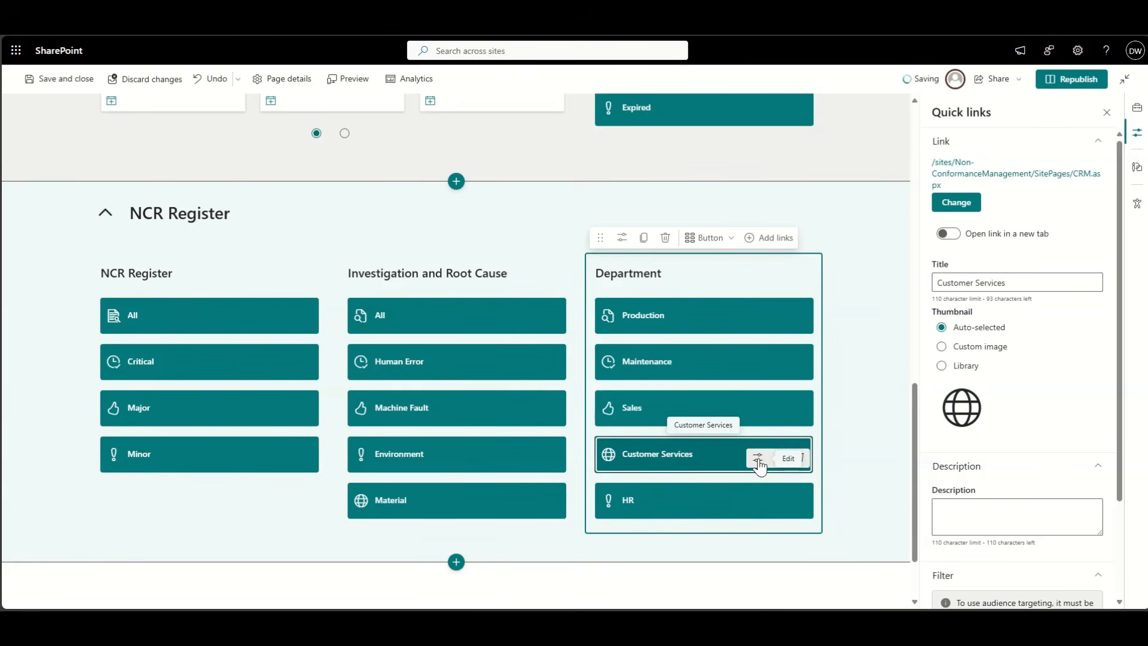
{"action": "left_click", "coordinate": [845, 440]}
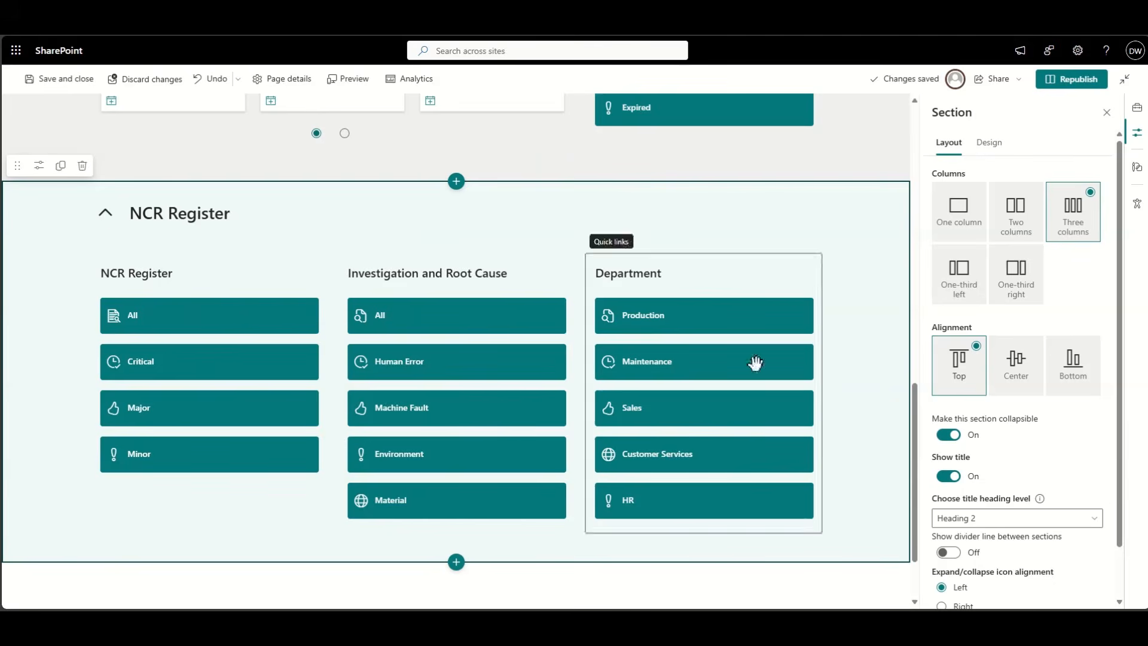
- Add a link to the recent CRM page in the NCR Register quick links and move it below Minor
{"action": "left_click", "coordinate": [202, 284]}
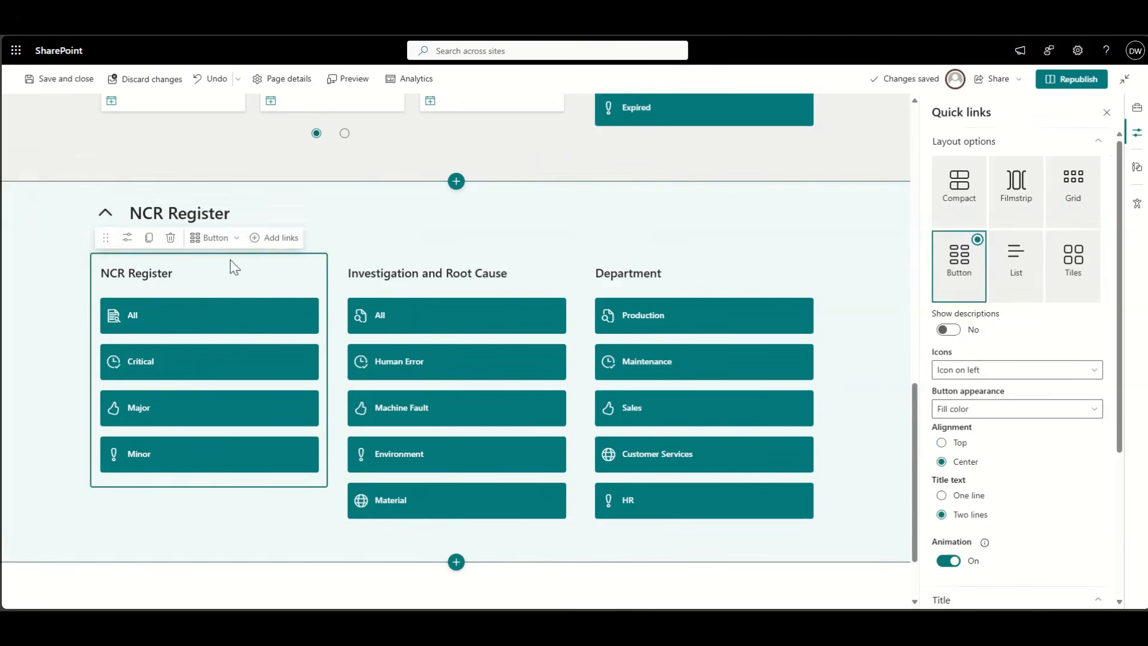
{"action": "left_click", "coordinate": [270, 237]}
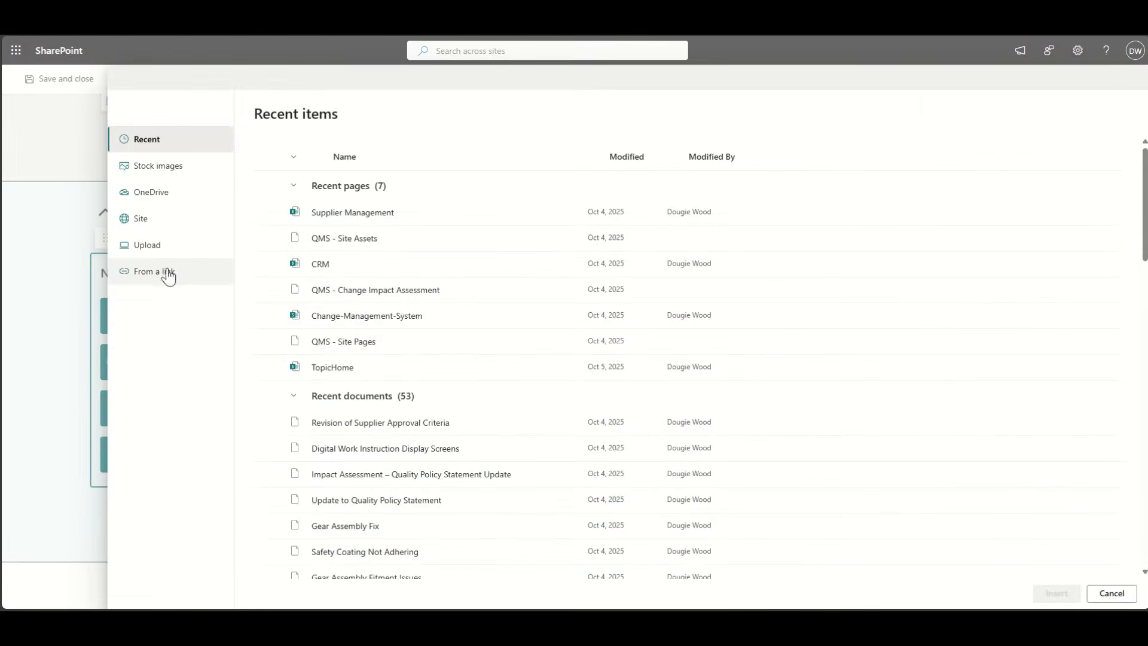
{"action": "left_click", "coordinate": [292, 271]}
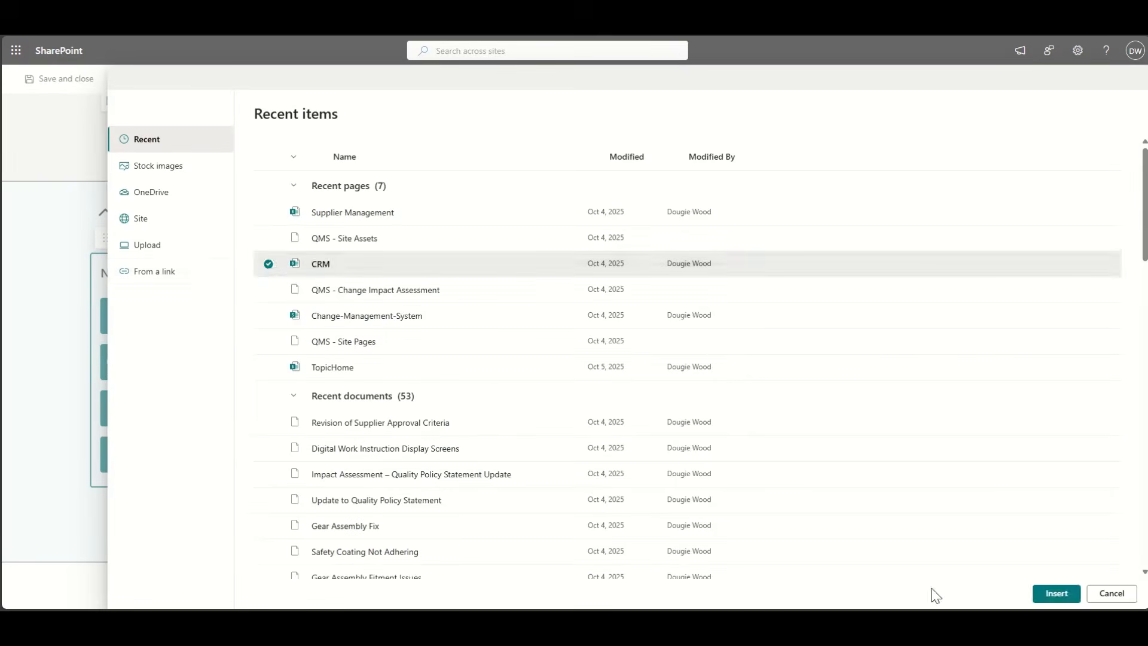
{"action": "left_click", "coordinate": [1056, 593]}
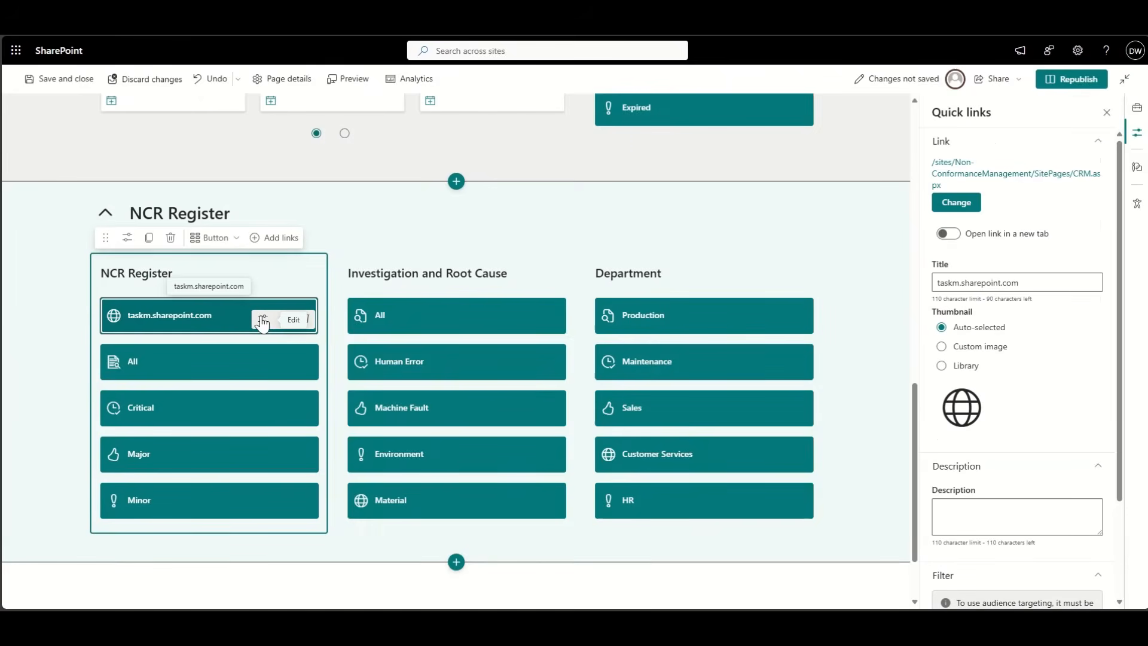
{"action": "left_click_drag", "start_coordinate": [284, 317], "coordinate": [246, 526]}
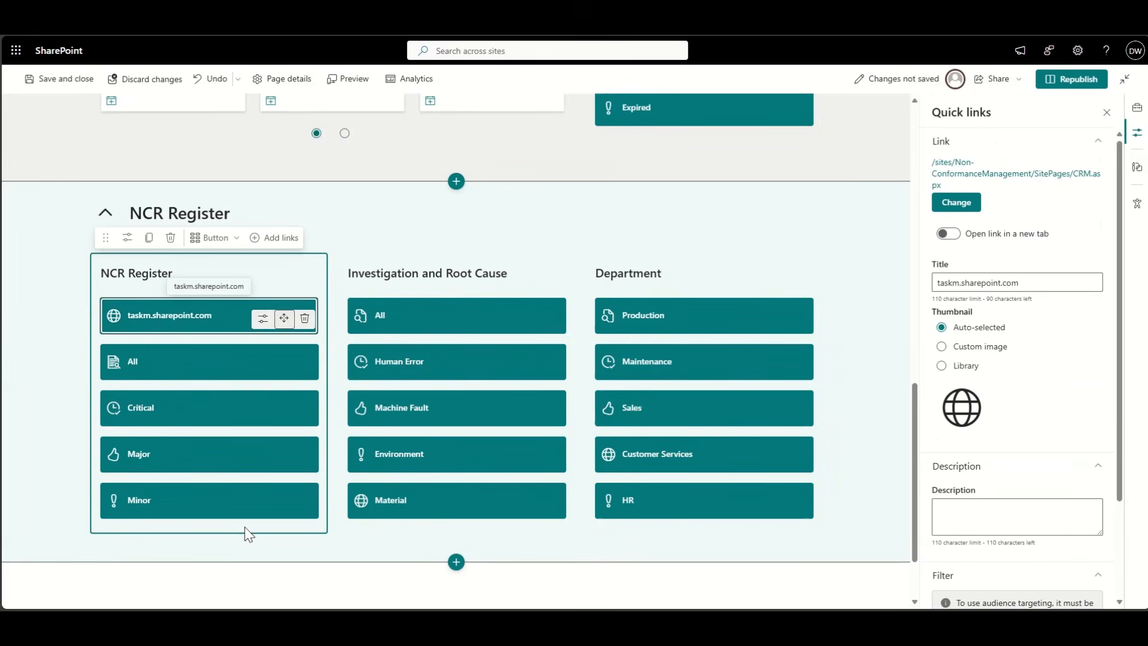
{"action": "left_click_drag", "start_coordinate": [285, 323], "coordinate": [263, 529]}
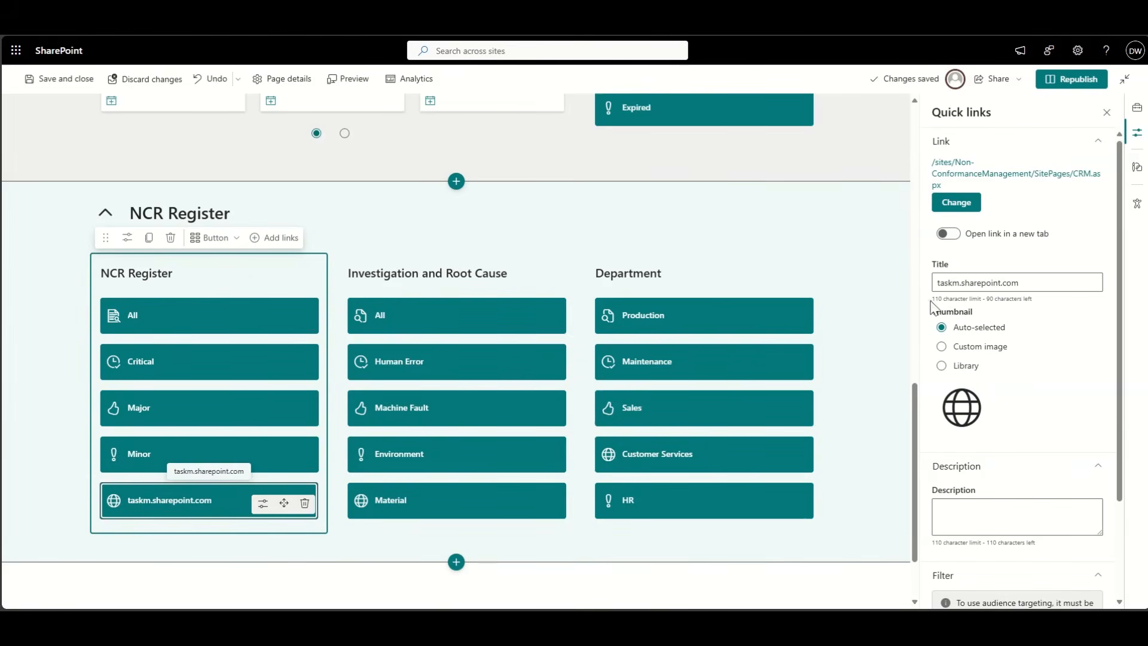
- Rename the new link below Minor in the NCR Register quick links as Overdue
{"action": "left_click", "coordinate": [961, 282]}
{"action": "key", "text": "ctrl+a"}
{"action": "type", "text": "Ov"}
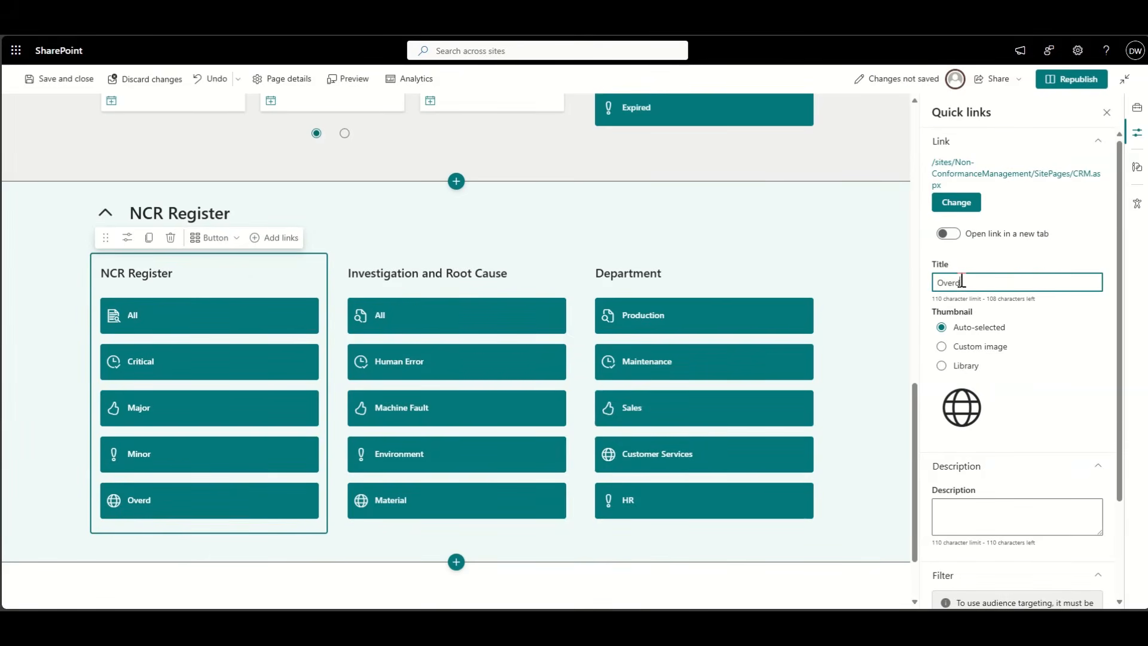
{"action": "left_click", "coordinate": [43, 378]}
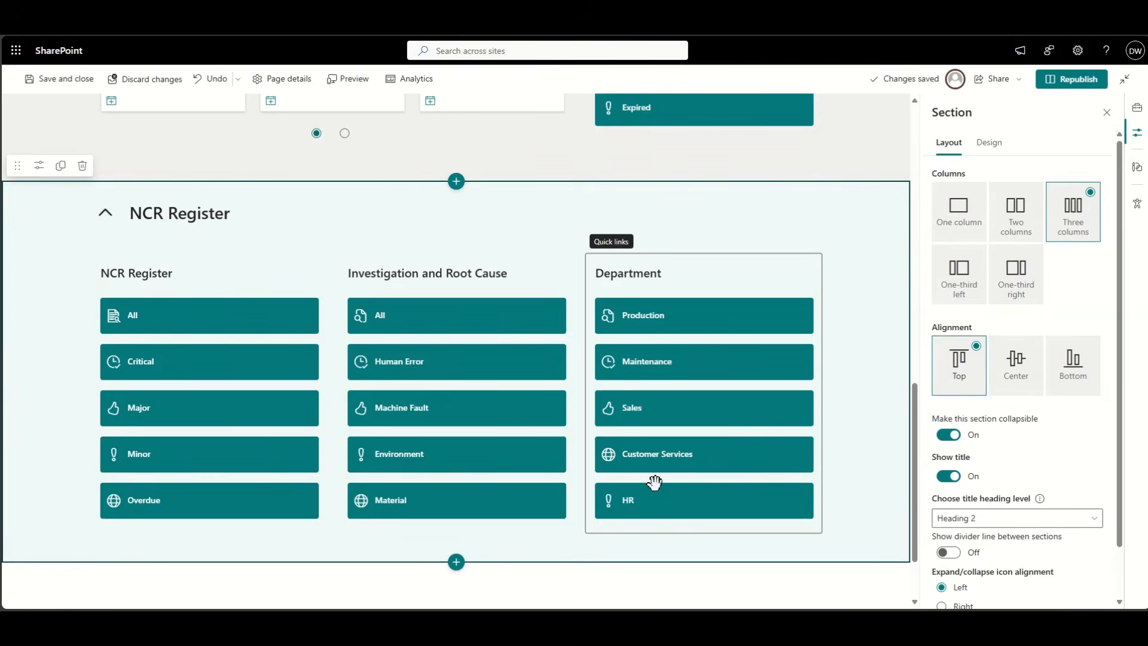
{"action": "left_click", "coordinate": [204, 210]}
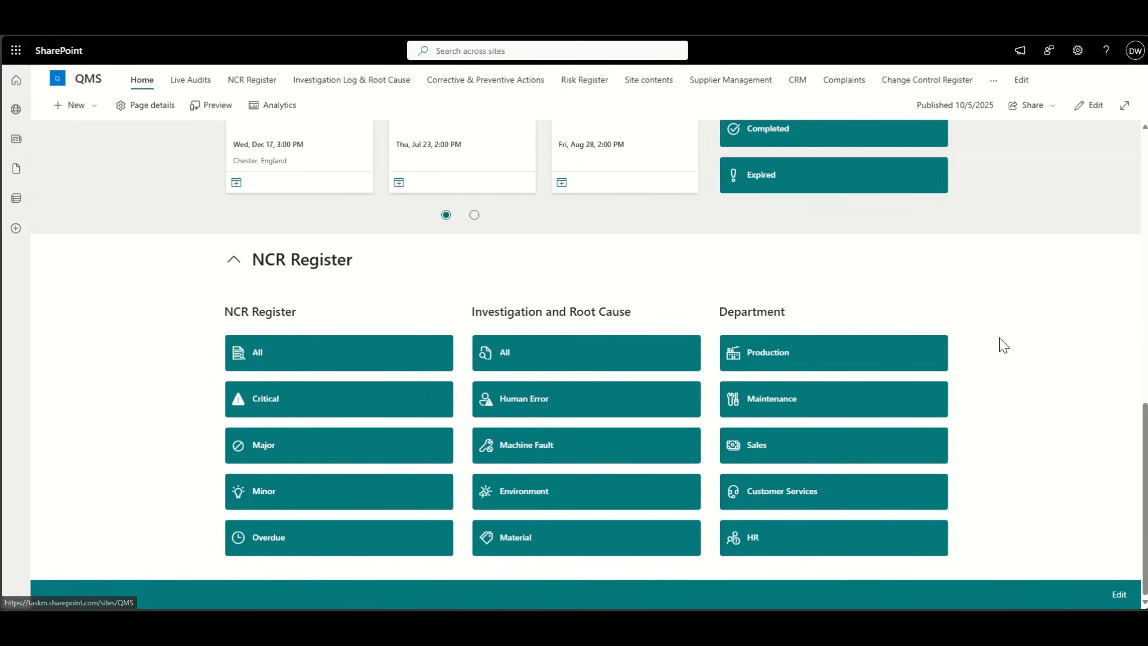
- Reopen the published page for editing and apply the blue-to-green gradient background to the NCR Register section
{"action": "left_click", "coordinate": [1093, 113]}
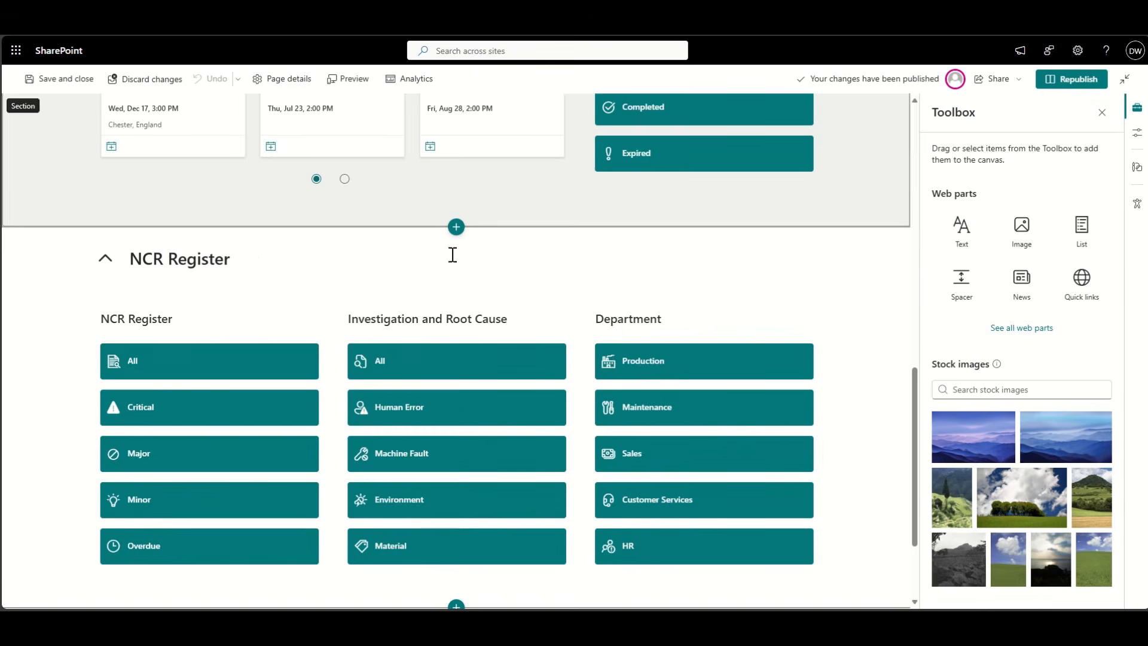
{"action": "left_click", "coordinate": [41, 265]}
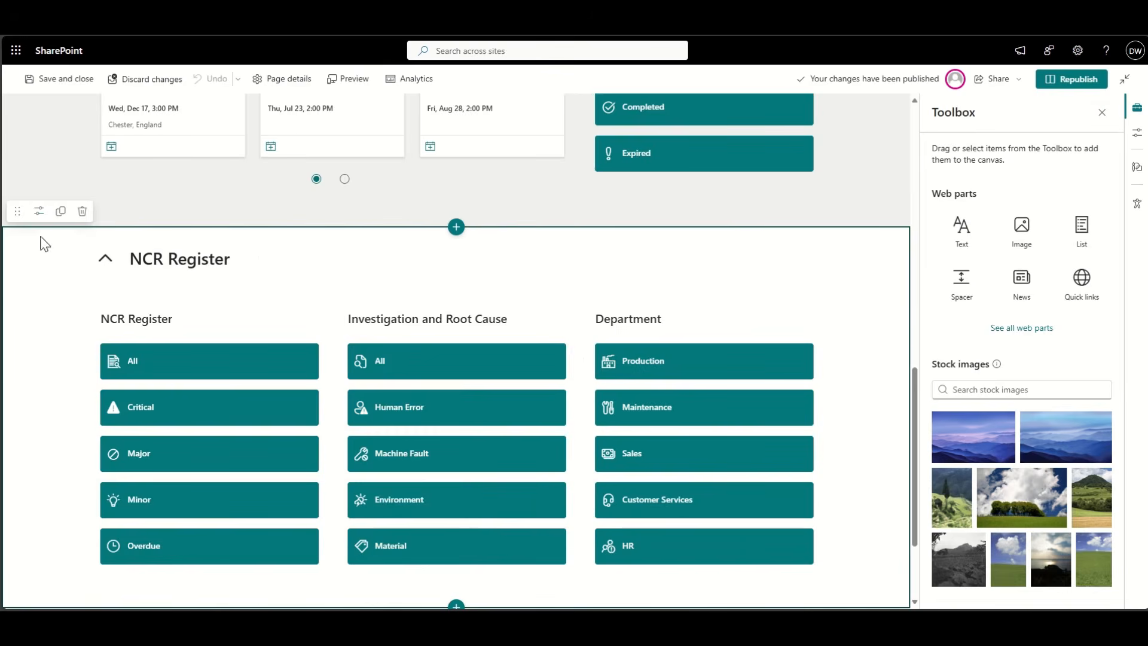
{"action": "left_click", "coordinate": [39, 212]}
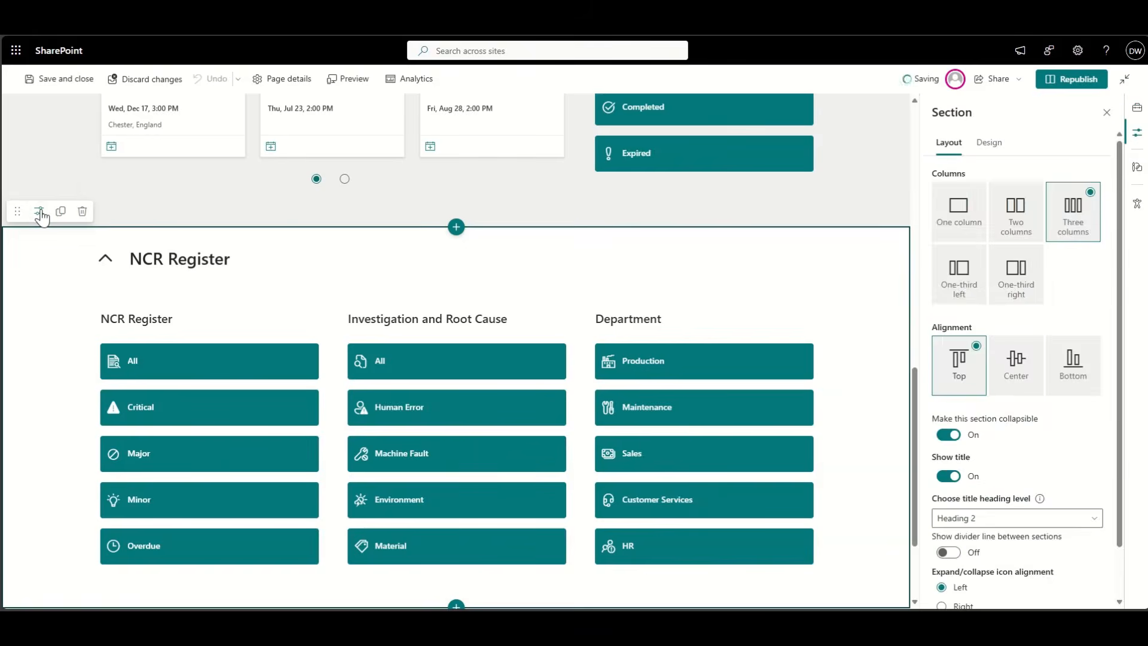
{"action": "left_click", "coordinate": [991, 143]}
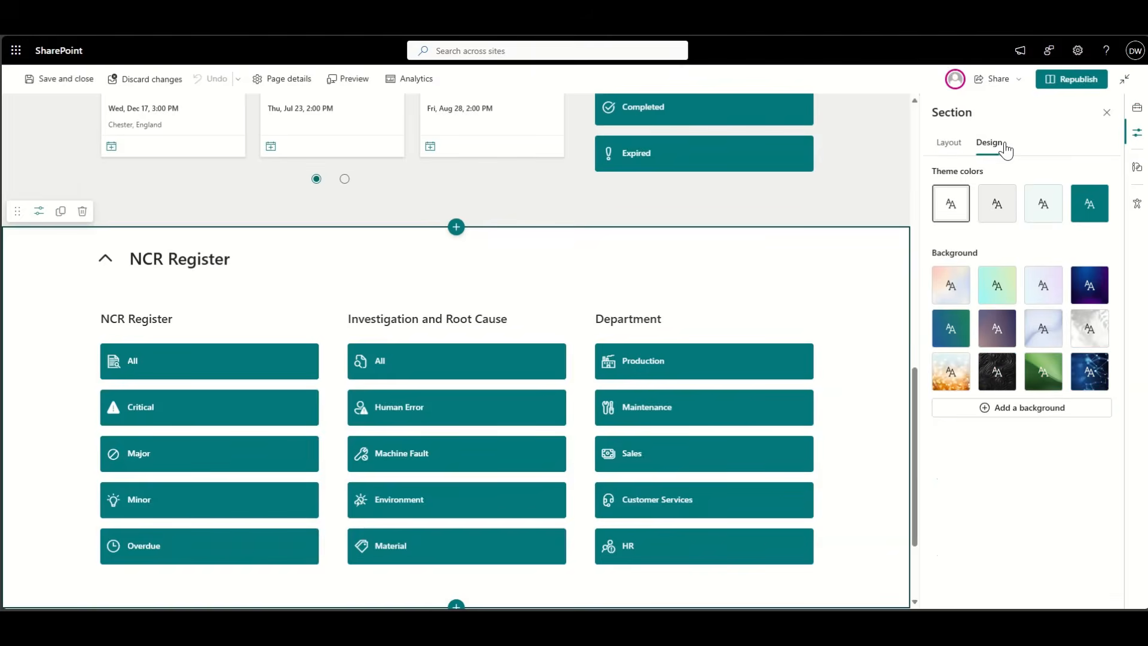
{"action": "left_click", "coordinate": [956, 330]}
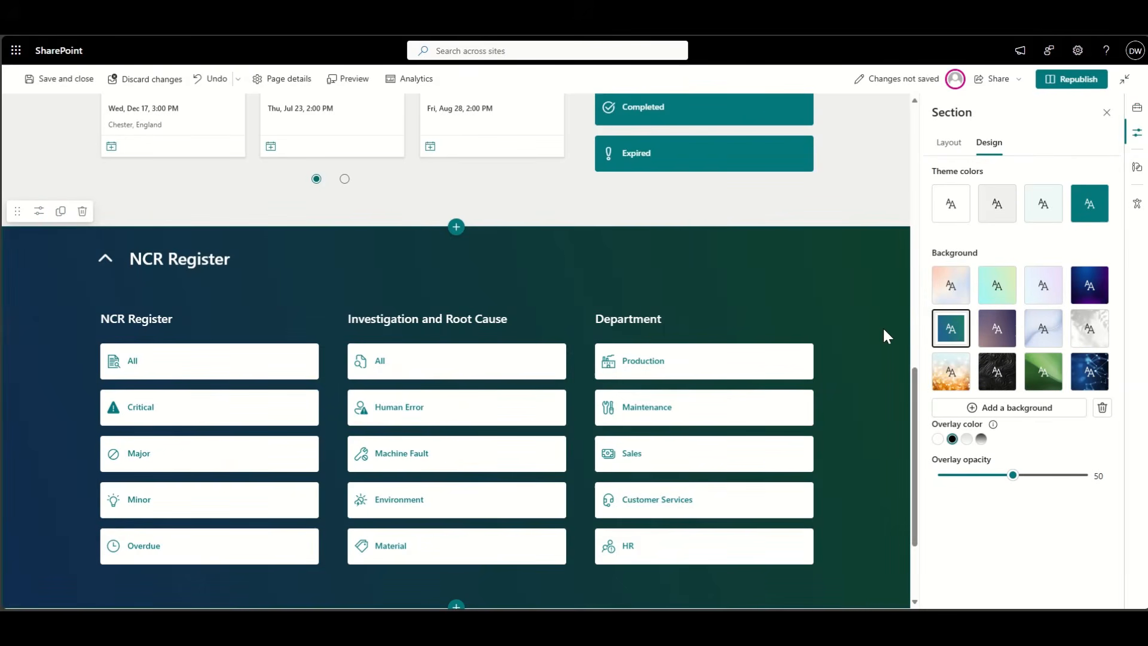
- Duplicate the Department quick links web part within the NCR Register section
{"action": "scroll", "coordinate": [887, 336], "scroll_direction": "down", "scroll_amount": 2}
{"action": "scroll", "coordinate": [887, 336], "scroll_direction": "up", "scroll_amount": 1}
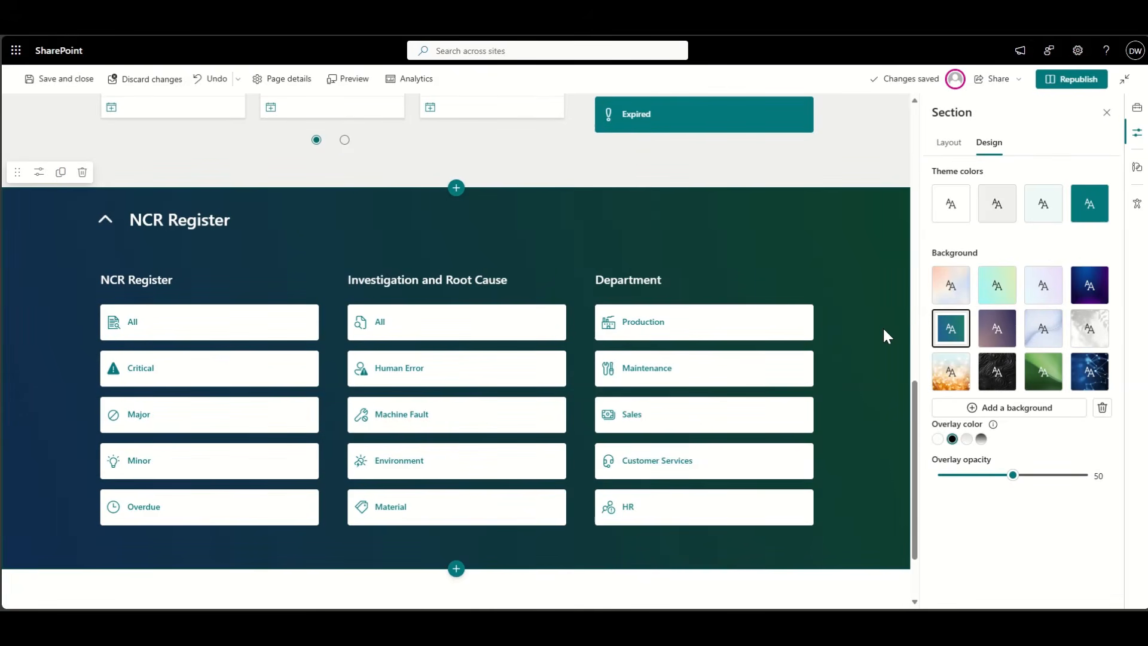
{"action": "scroll", "coordinate": [886, 336], "scroll_direction": "down", "scroll_amount": 1}
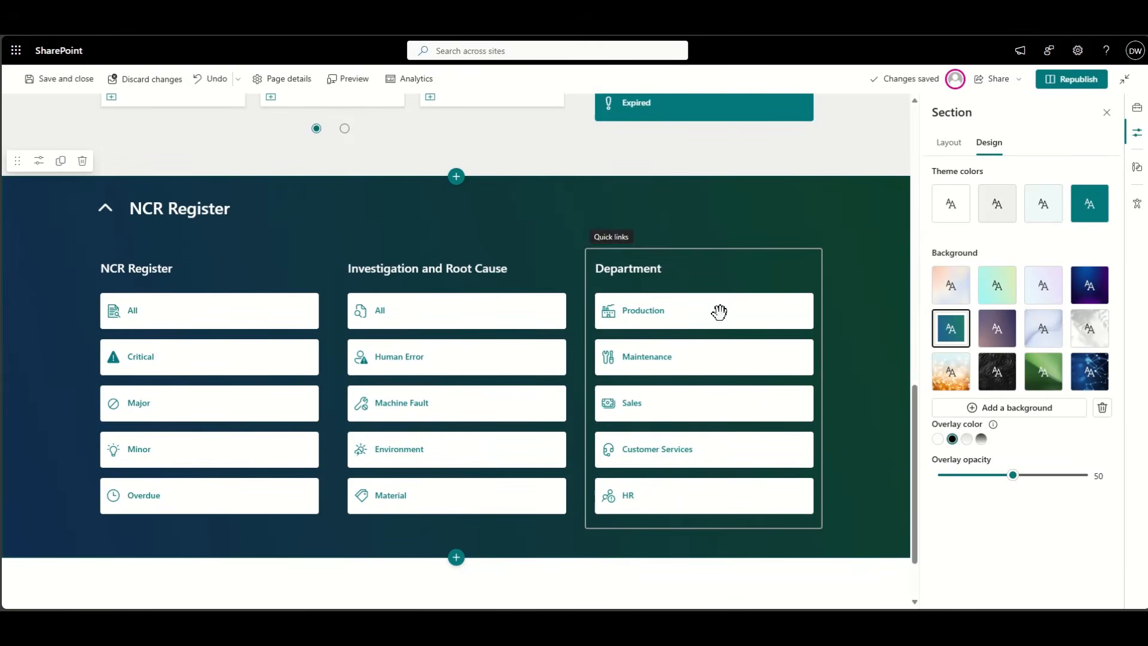
{"action": "scroll", "coordinate": [866, 404], "scroll_direction": "down", "scroll_amount": 1}
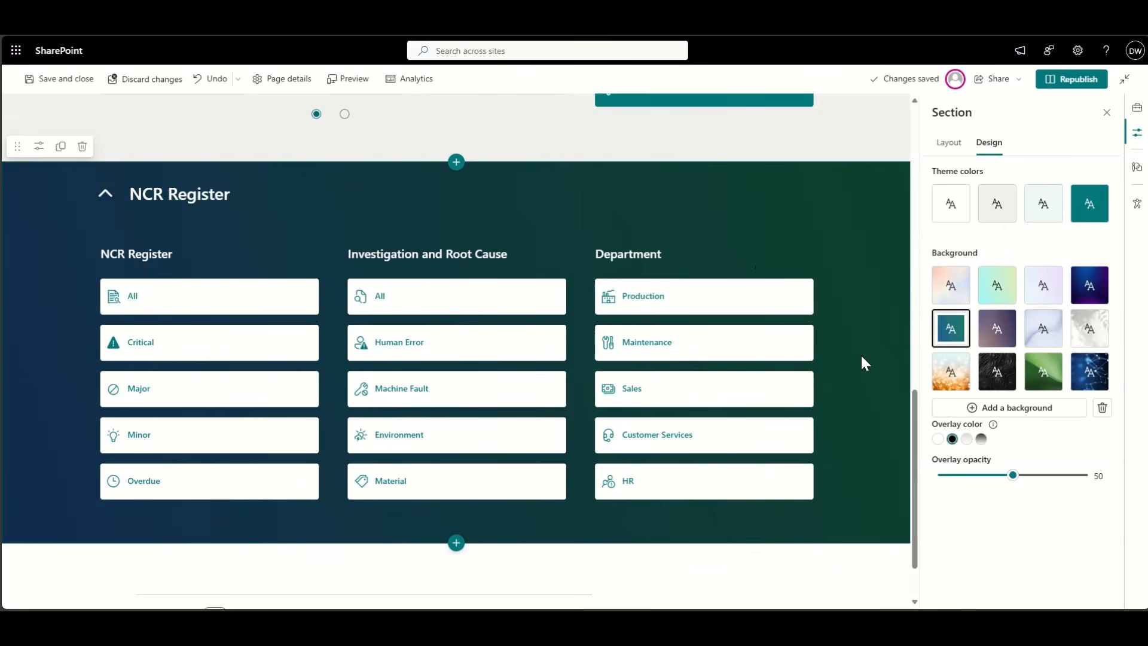
{"action": "scroll", "coordinate": [862, 363], "scroll_direction": "down", "scroll_amount": 1}
{"action": "scroll", "coordinate": [861, 363], "scroll_direction": "down", "scroll_amount": 1}
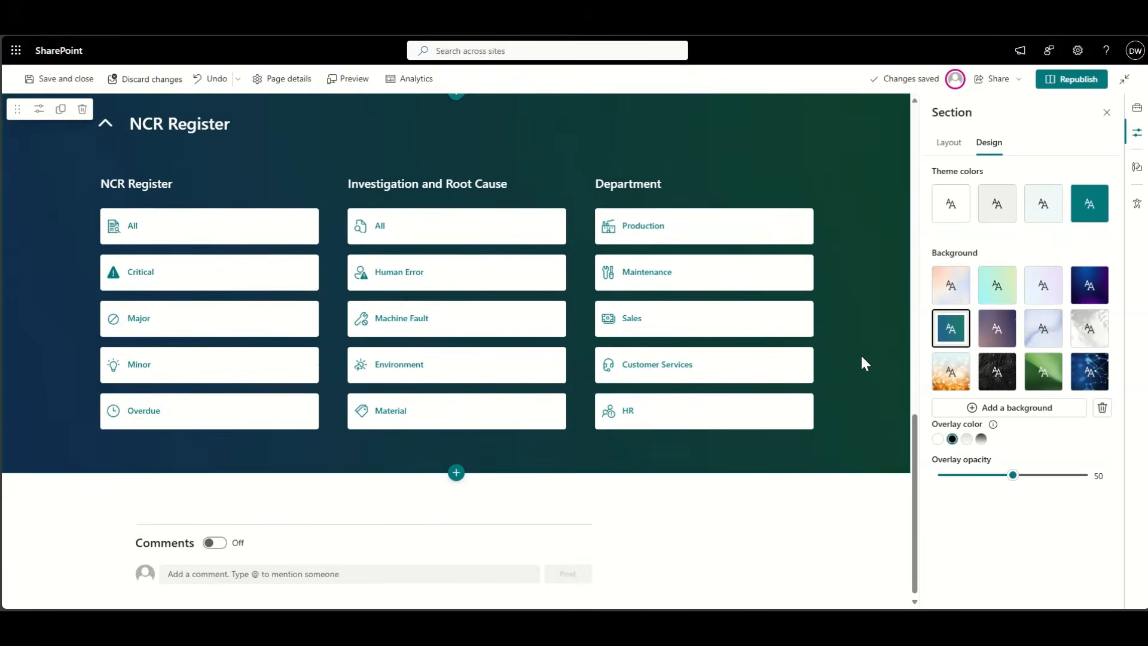
{"action": "scroll", "coordinate": [861, 362], "scroll_direction": "up", "scroll_amount": 1}
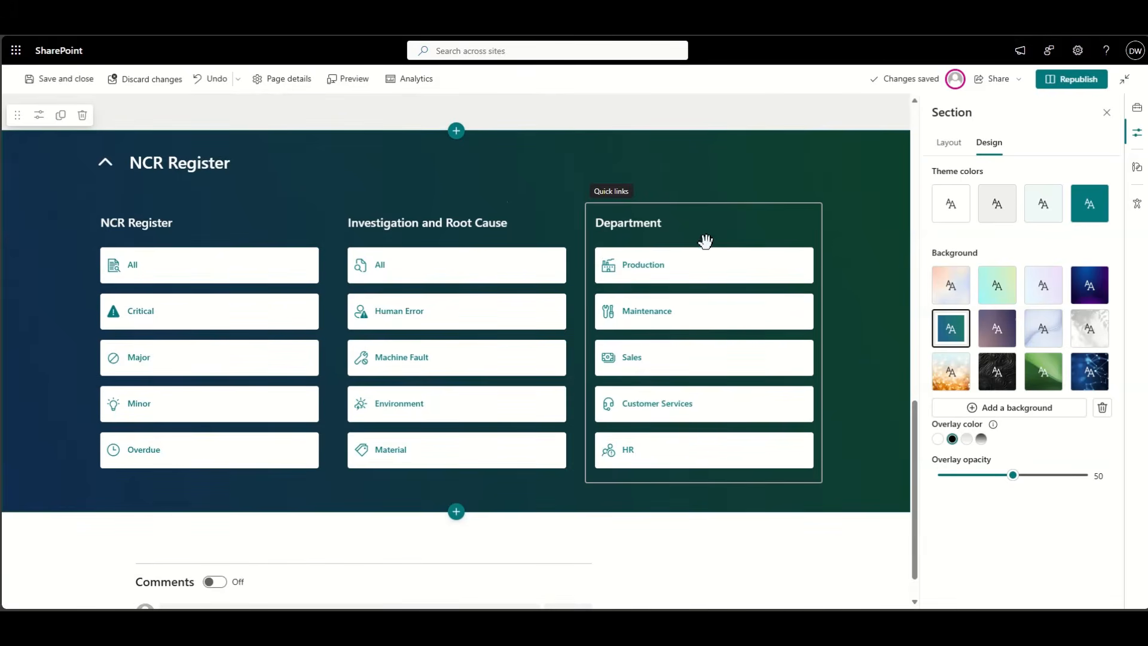
{"action": "left_click", "coordinate": [678, 223]}
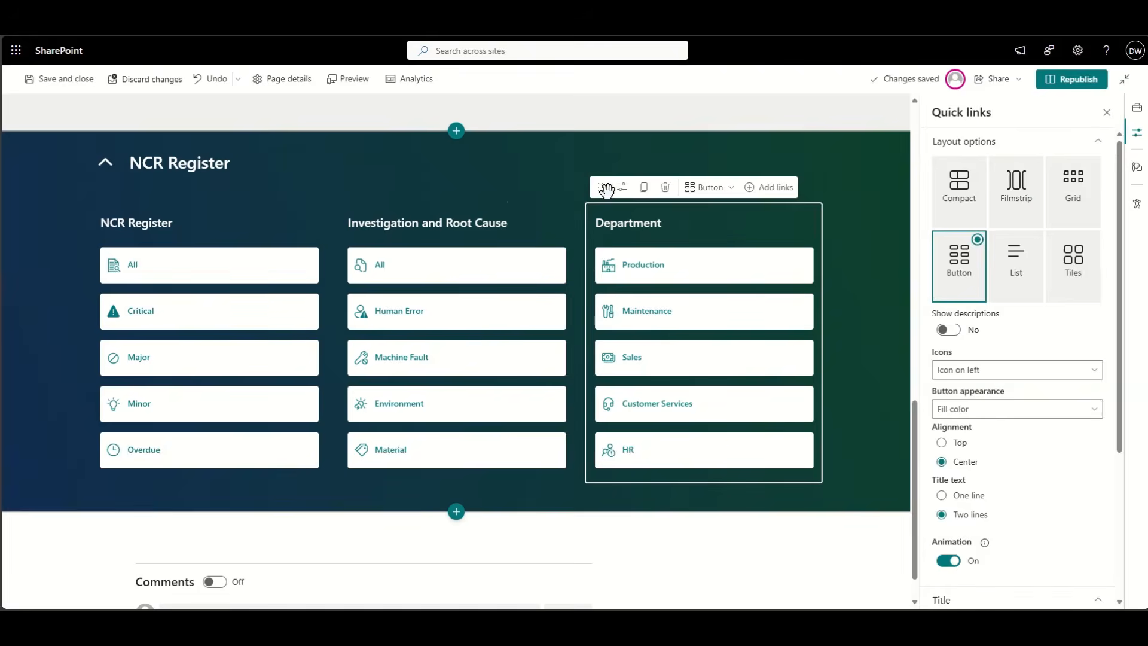
{"action": "left_click", "coordinate": [643, 188]}
{"action": "left_click", "coordinate": [619, 220]}
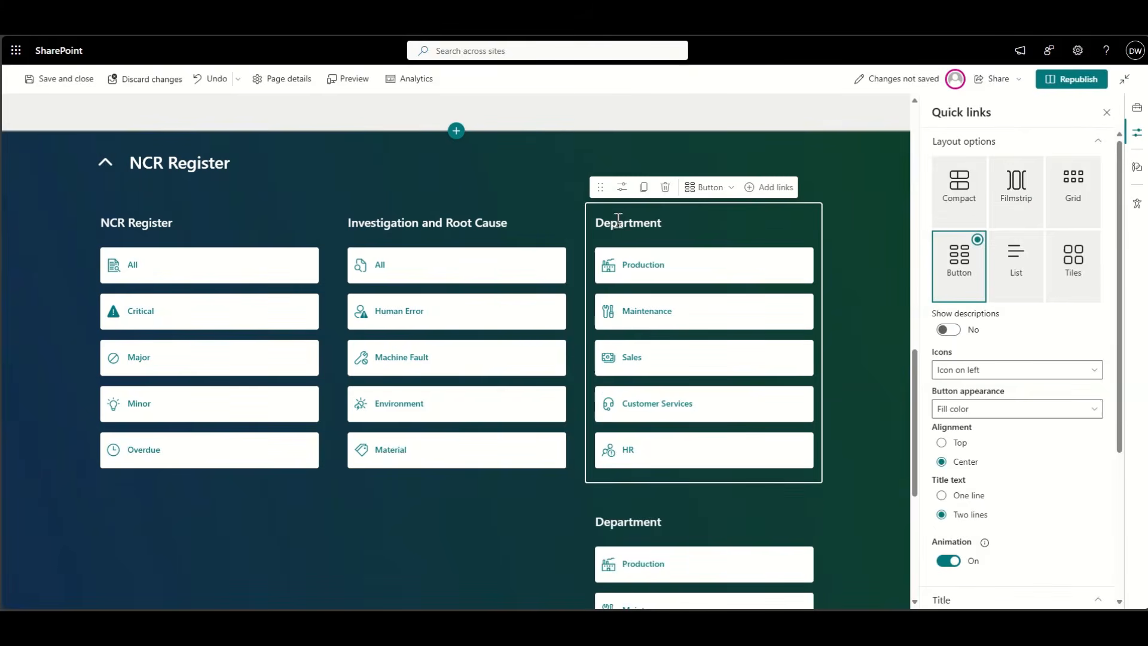
{"action": "scroll", "coordinate": [499, 353], "scroll_direction": "down", "scroll_amount": 5}
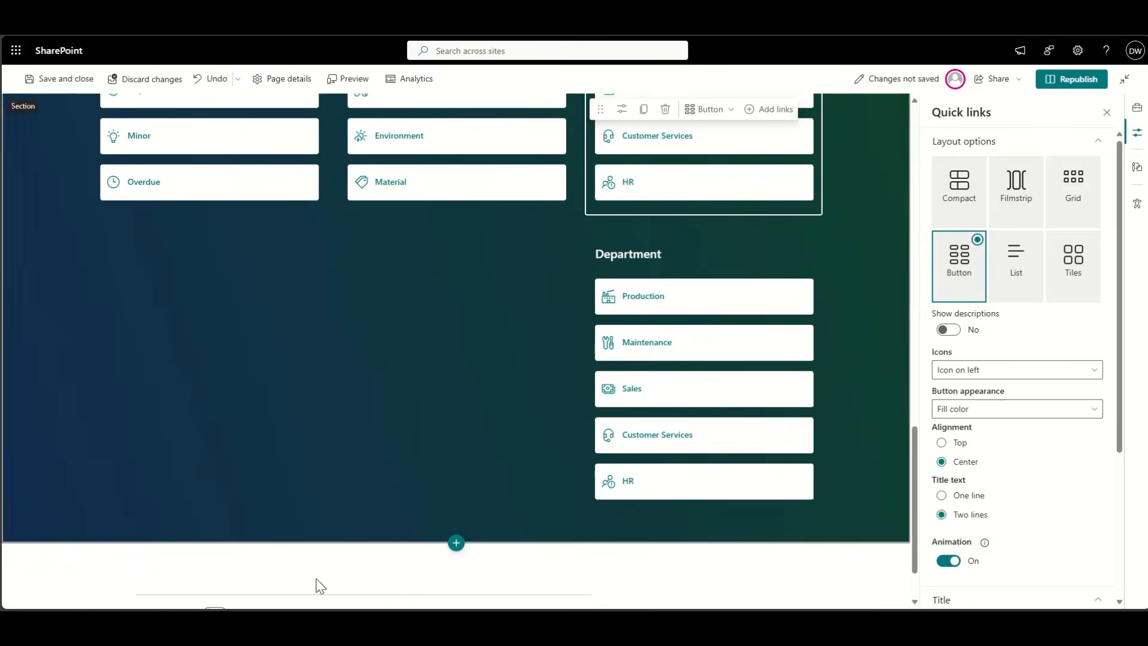
- Delete the extra Department quick links web part from the third column of the NCR Register section
{"action": "scroll", "coordinate": [259, 282], "scroll_direction": "up", "scroll_amount": 5}
{"action": "left_click", "coordinate": [54, 211]}
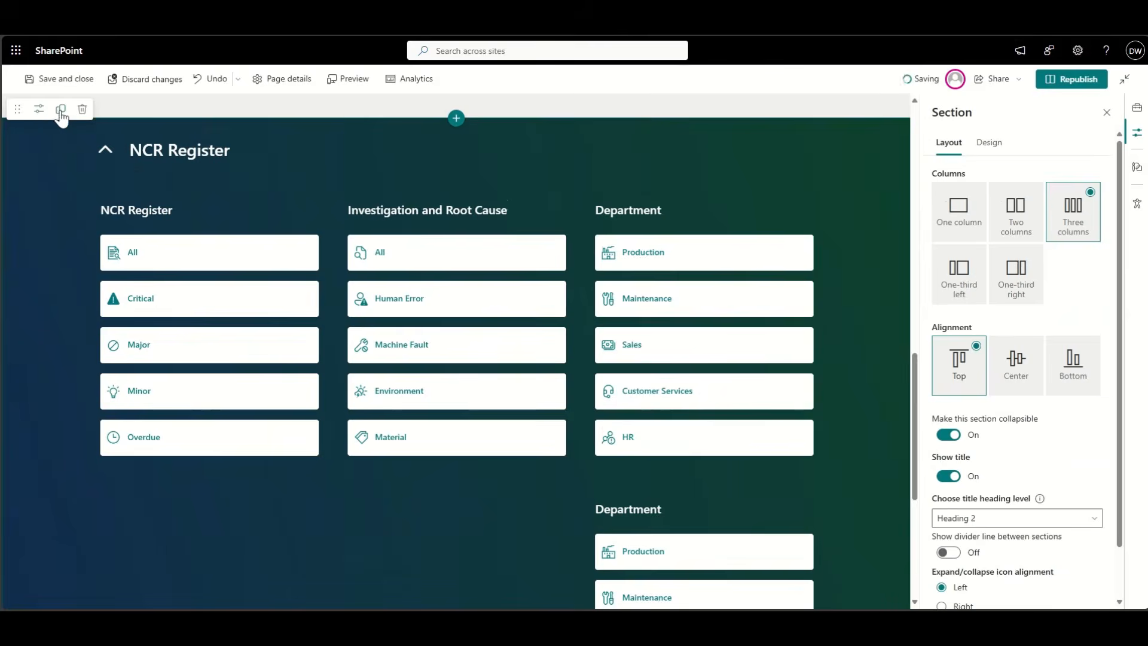
{"action": "left_click", "coordinate": [602, 303]}
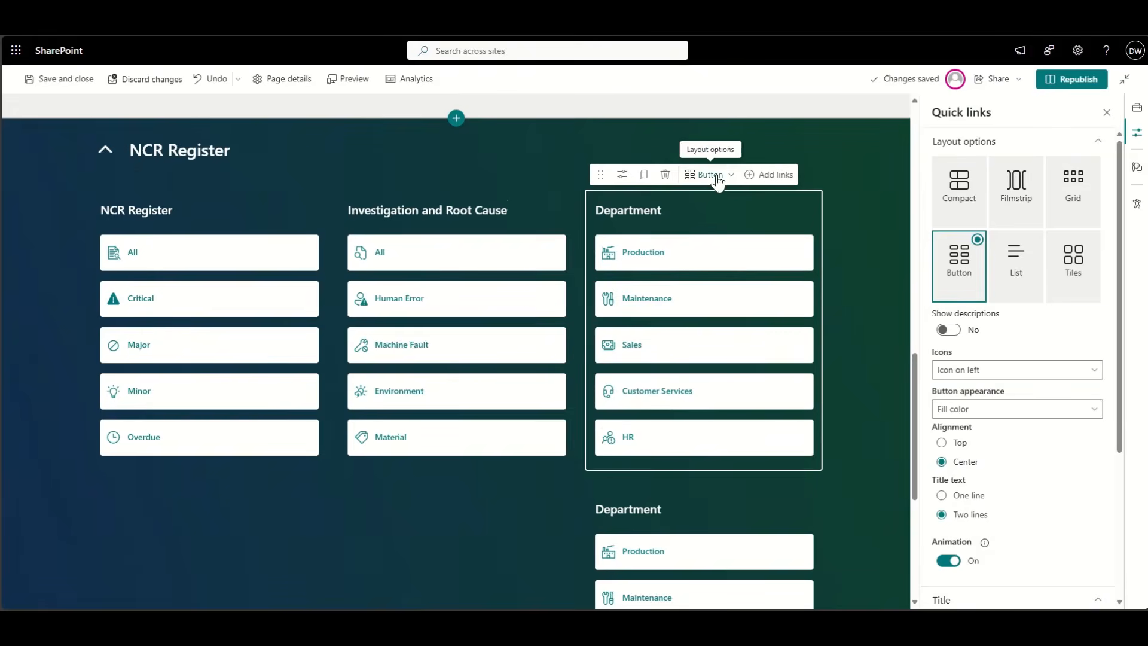
{"action": "left_click", "coordinate": [665, 176]}
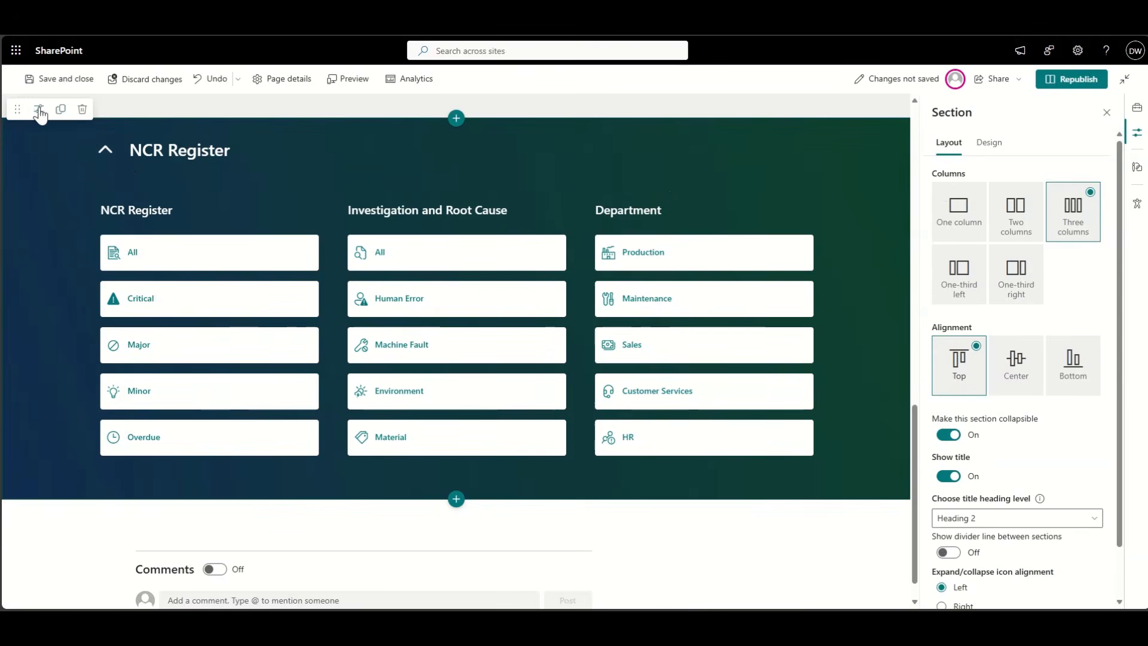
- Duplicate the NCR Register section and make the lower copy non-collapsible
{"action": "left_click", "coordinate": [61, 108]}
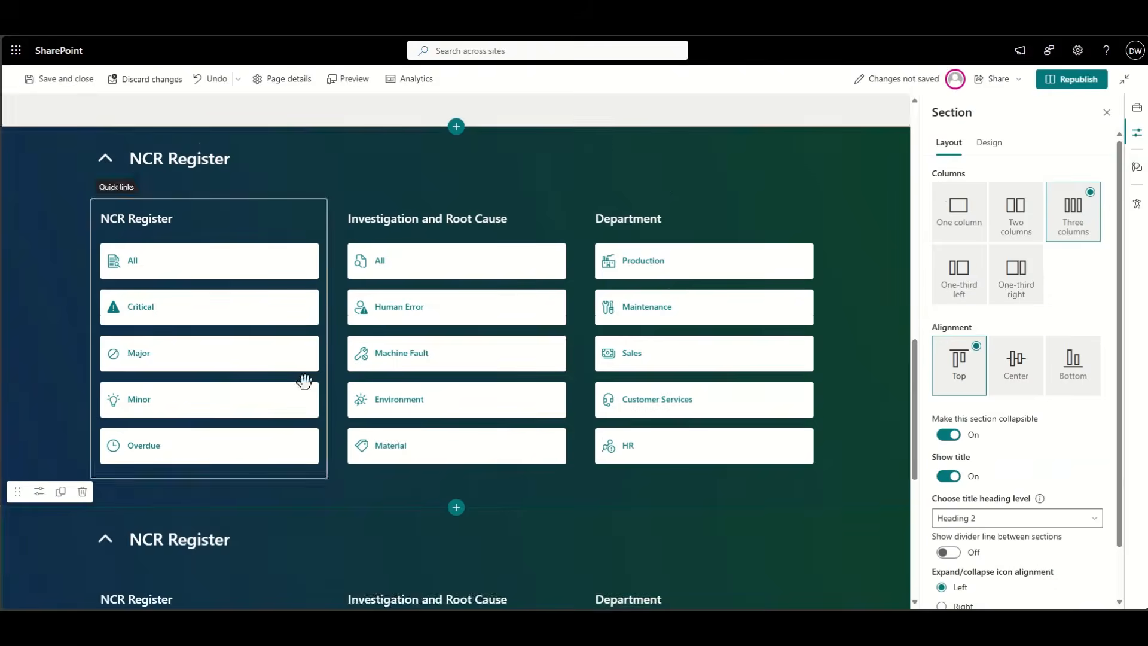
{"action": "scroll", "coordinate": [299, 379], "scroll_direction": "down", "scroll_amount": 3}
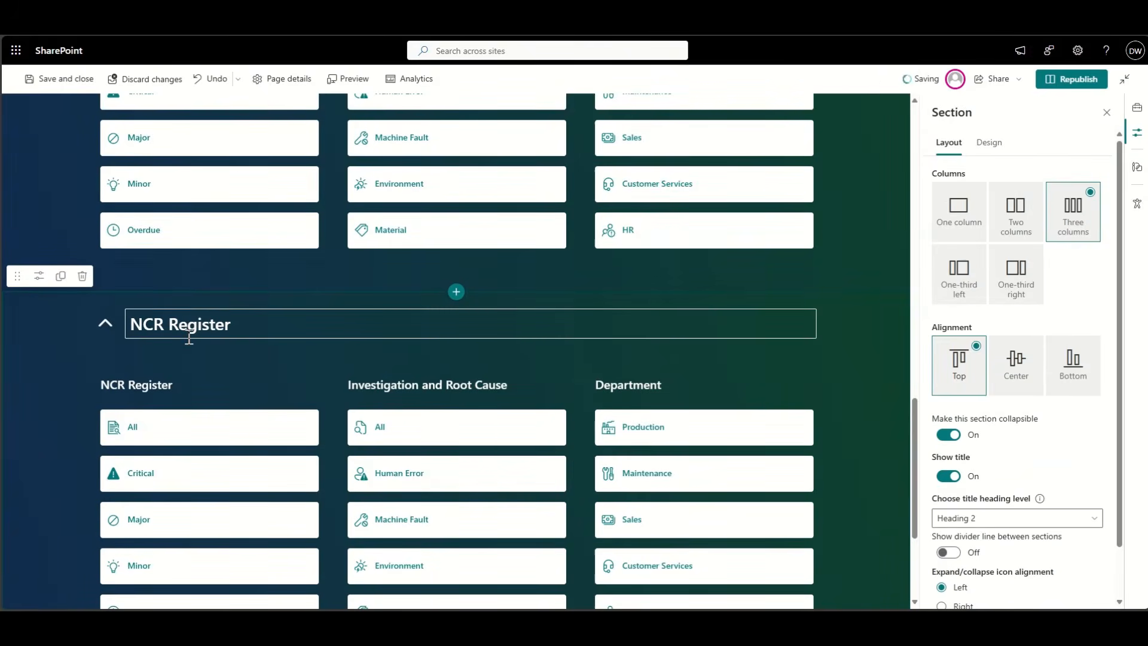
{"action": "scroll", "coordinate": [180, 335], "scroll_direction": "up", "scroll_amount": 2}
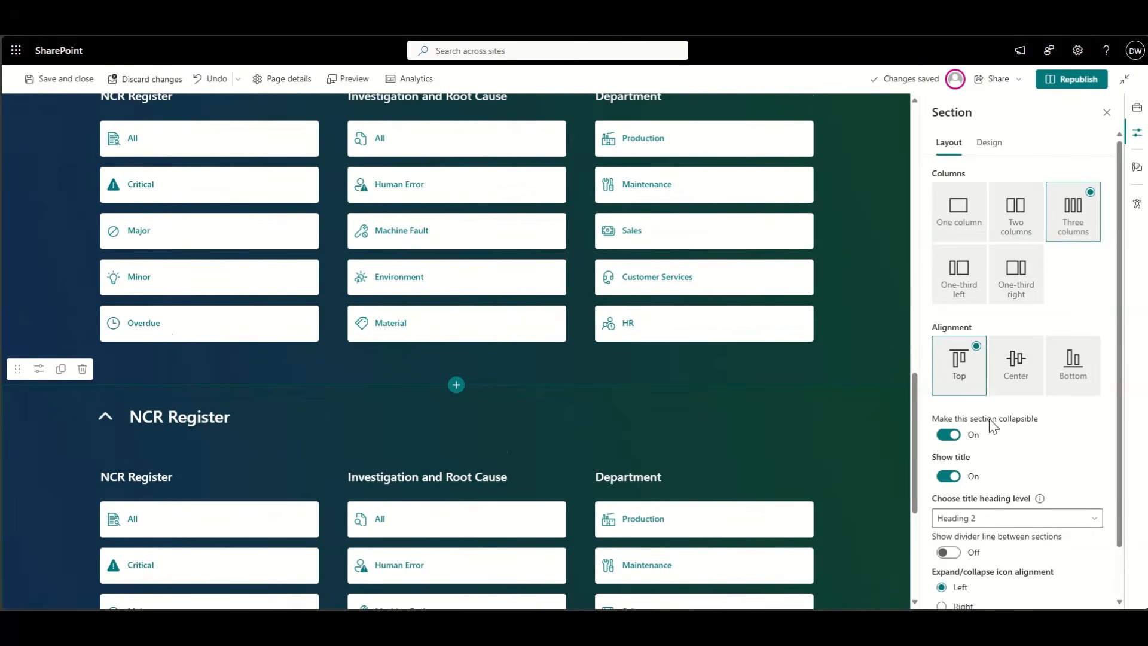
{"action": "left_click", "coordinate": [948, 435]}
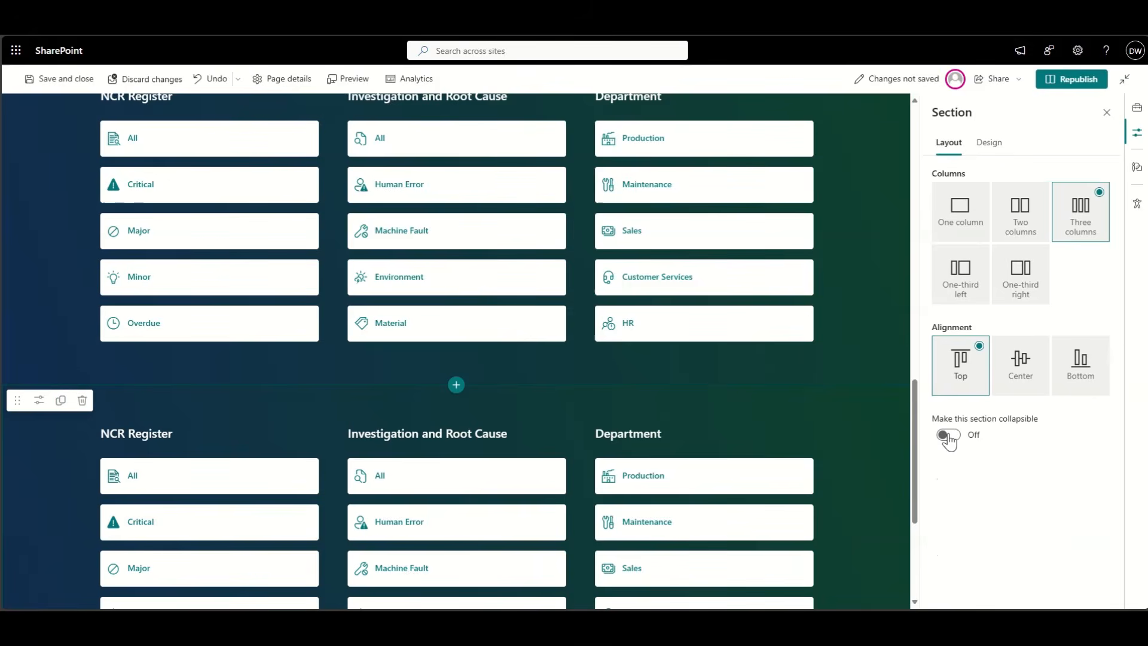
- Delete the NCR Register and Investigation and Root Cause quick links from the duplicated section, keeping only Department
{"action": "left_click", "coordinate": [217, 418]}
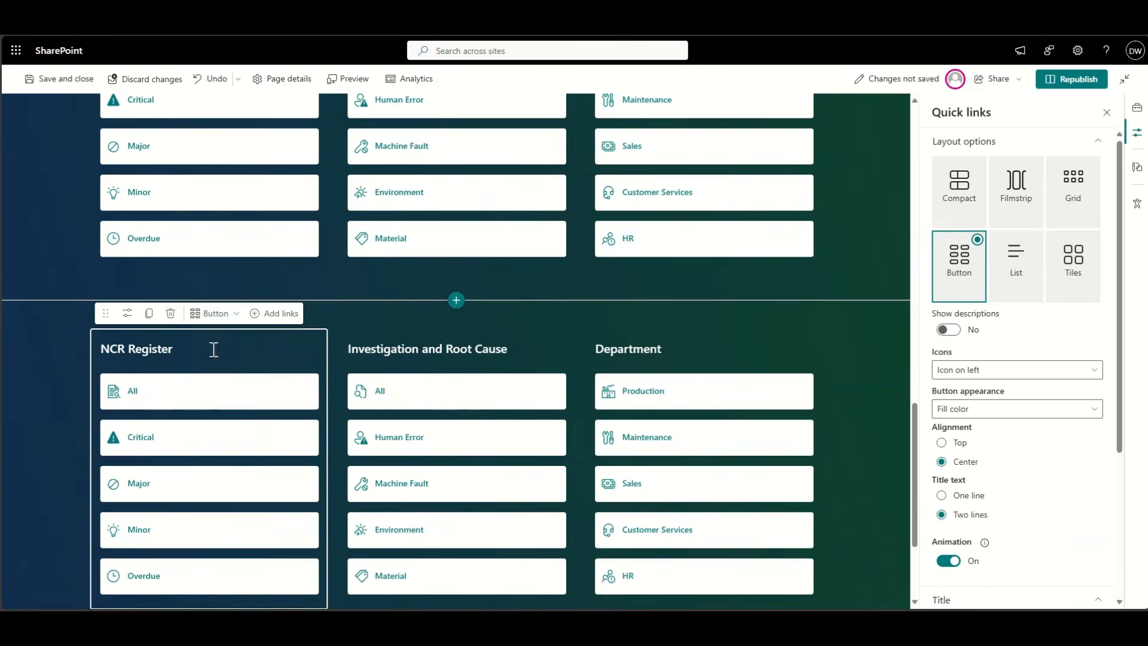
{"action": "left_click", "coordinate": [170, 313]}
{"action": "left_click", "coordinate": [447, 372]}
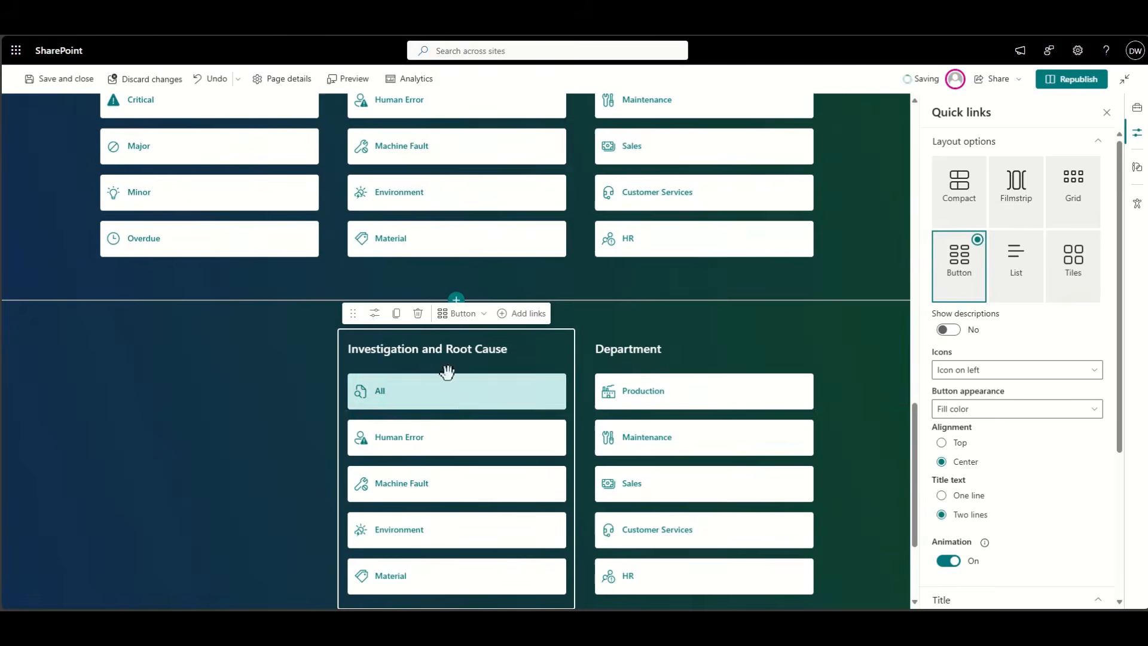
{"action": "left_click", "coordinate": [417, 313]}
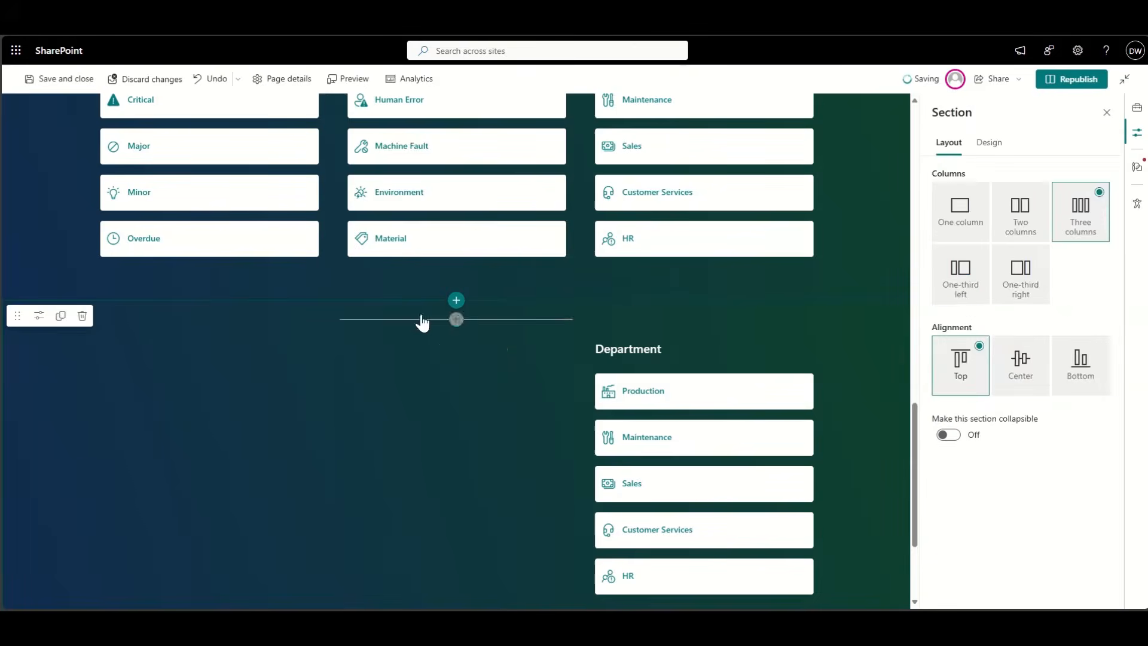
- Change the duplicated section containing the Department quick links to a one-column layout
{"action": "left_click", "coordinate": [625, 354]}
{"action": "left_click", "coordinate": [353, 337]}
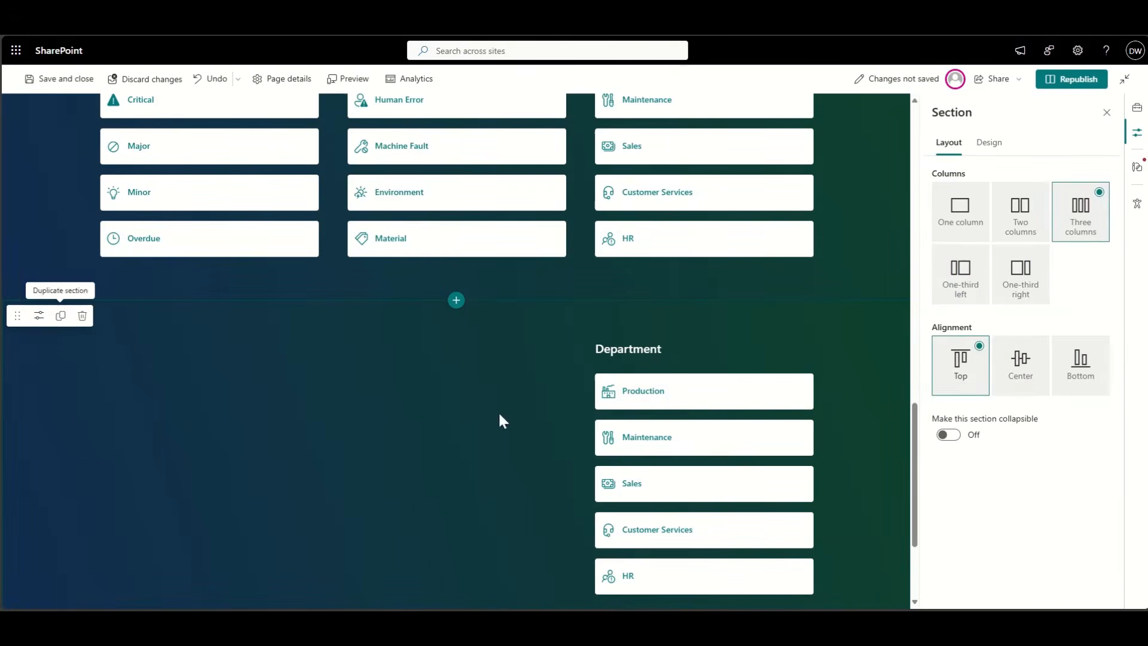
{"action": "left_click", "coordinate": [960, 209]}
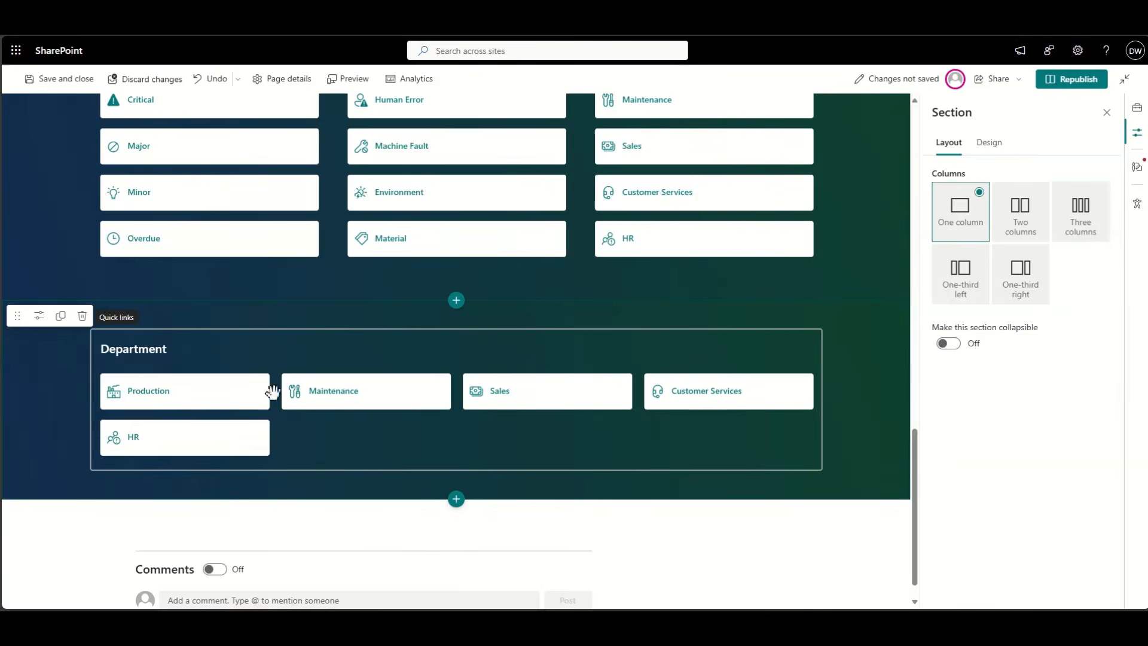
- Try the Grid and Compact layouts on the lower Department quick links and settle on Tiles
{"action": "left_click", "coordinate": [656, 379]}
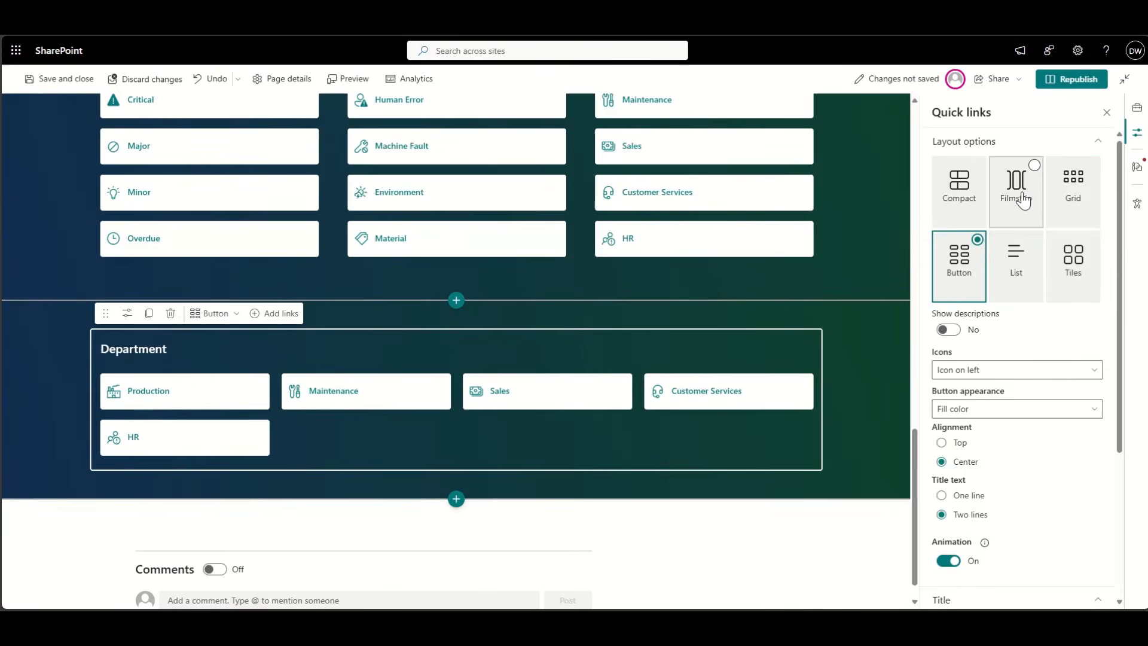
{"action": "left_click", "coordinate": [1073, 203]}
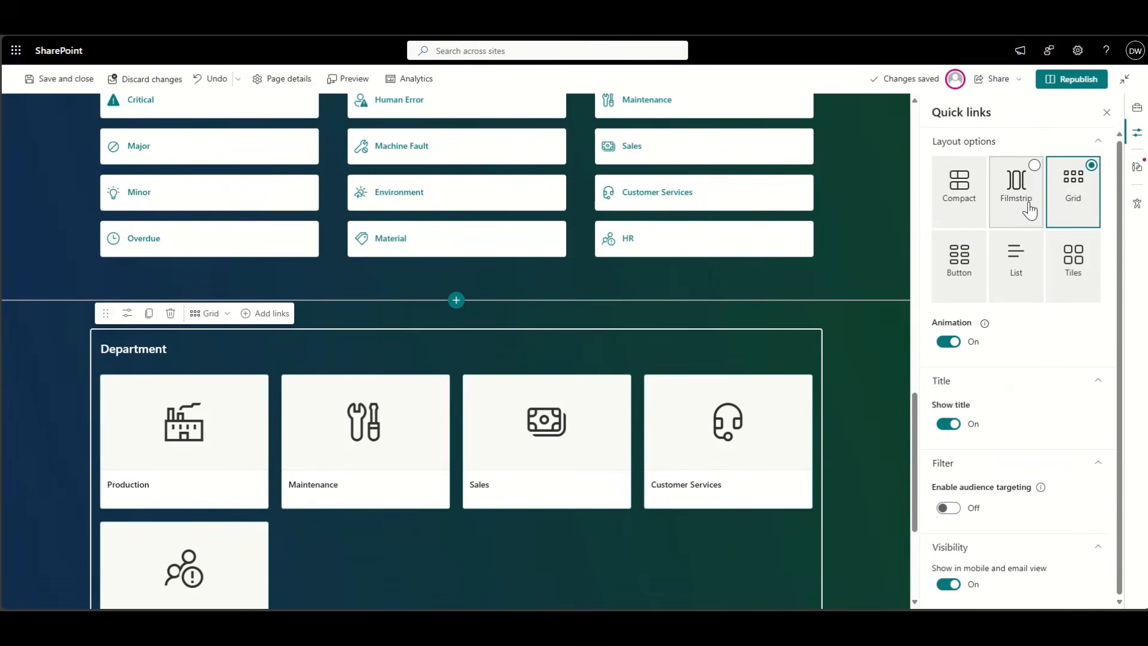
{"action": "left_click", "coordinate": [967, 204]}
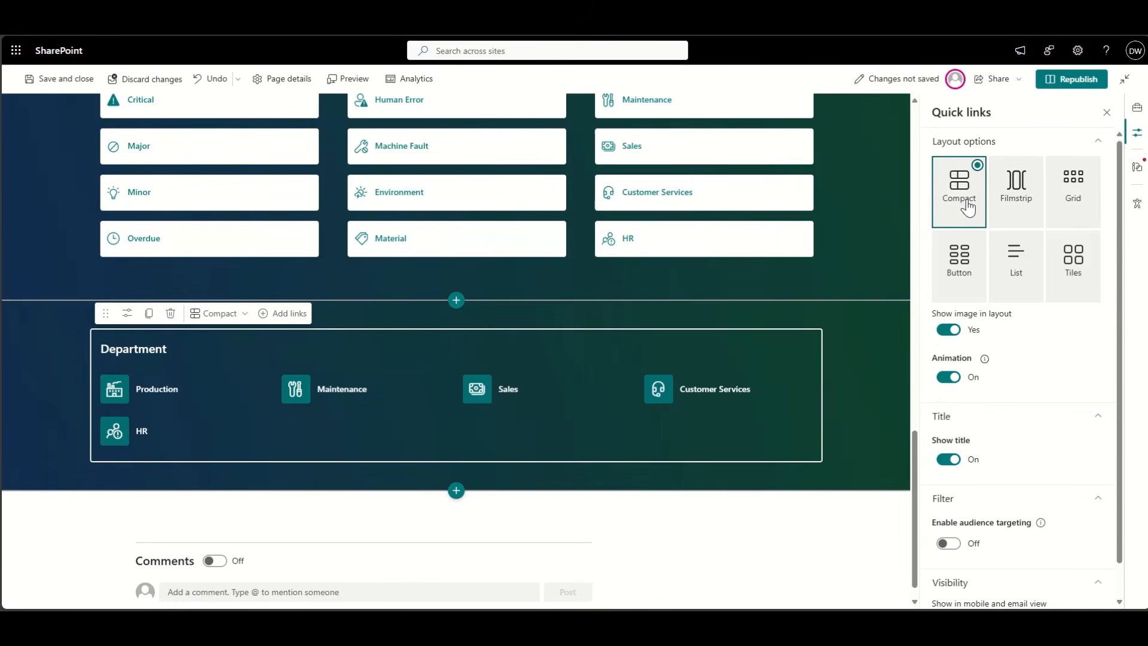
{"action": "scroll", "coordinate": [1072, 500], "scroll_direction": "down", "scroll_amount": 2}
{"action": "scroll", "coordinate": [1071, 500], "scroll_direction": "up", "scroll_amount": 2}
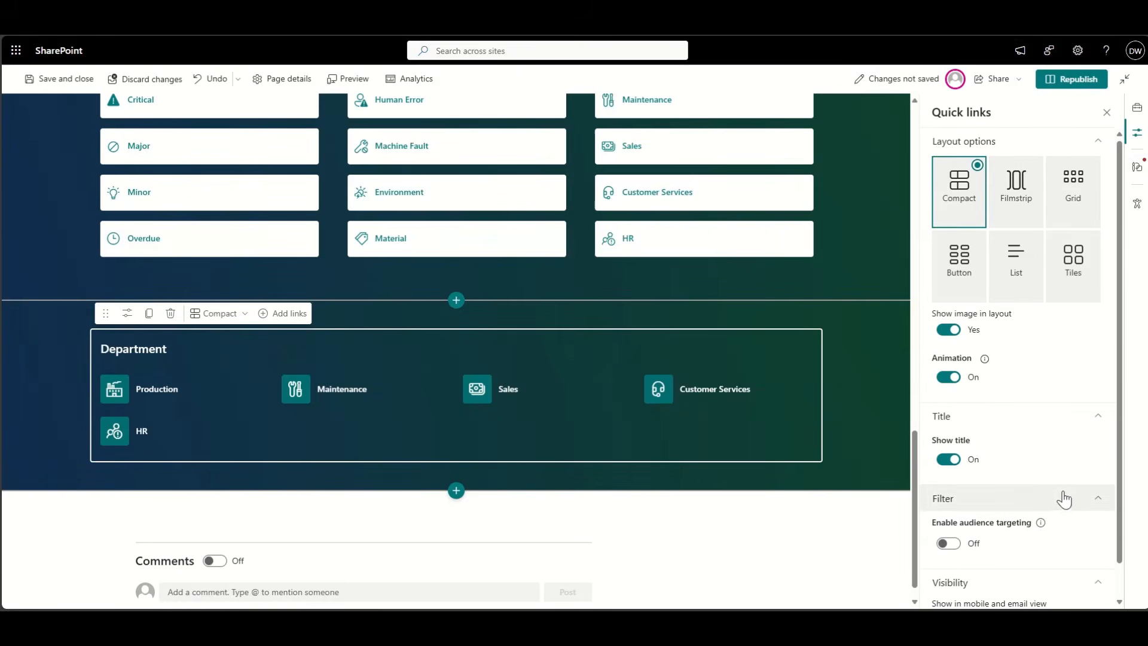
{"action": "left_click", "coordinate": [1074, 260]}
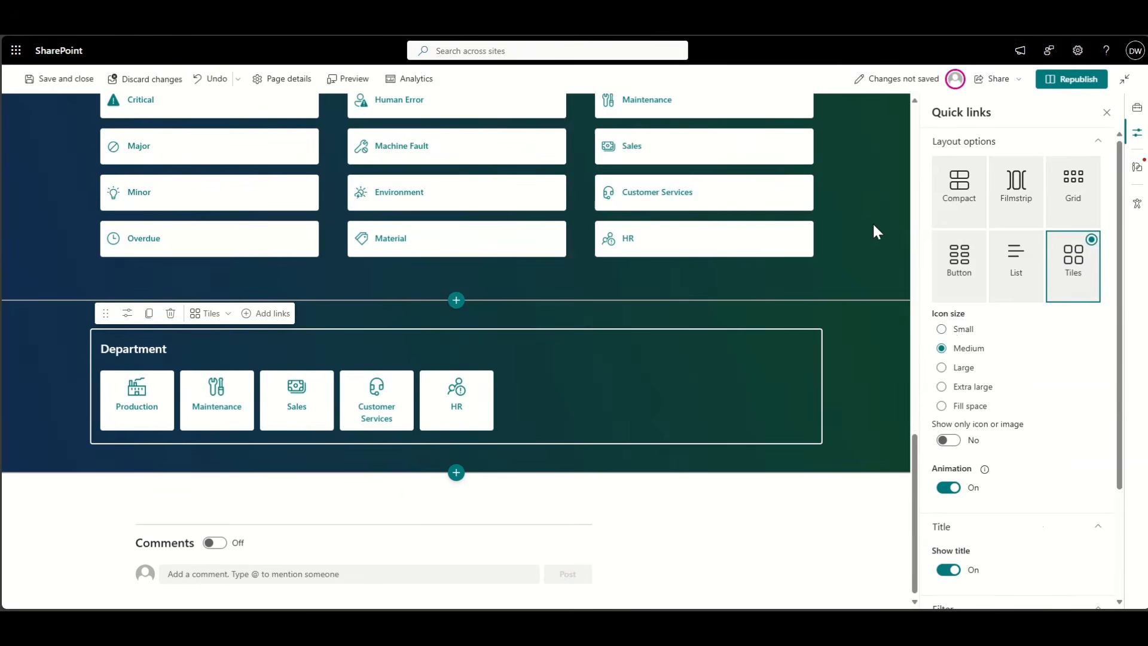
- Republish the page and review the NCR Register section with the Department tiles beneath it
{"action": "left_click", "coordinate": [1068, 79]}
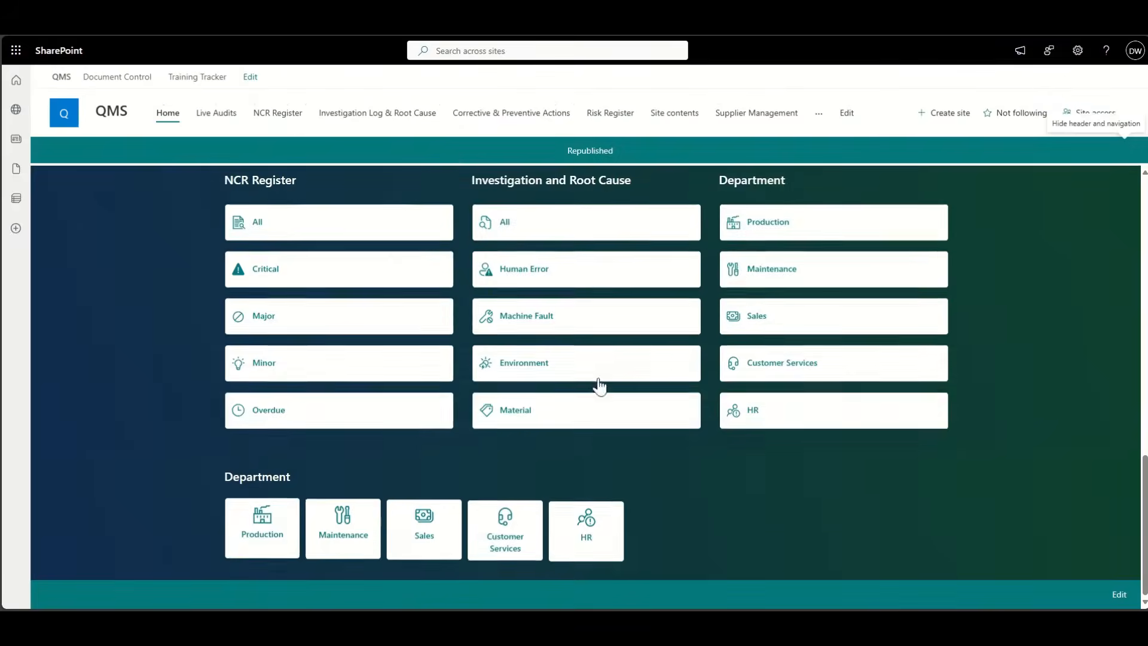
{"action": "scroll", "coordinate": [162, 441], "scroll_direction": "up", "scroll_amount": 1}
{"action": "scroll", "coordinate": [162, 441], "scroll_direction": "down", "scroll_amount": 2}
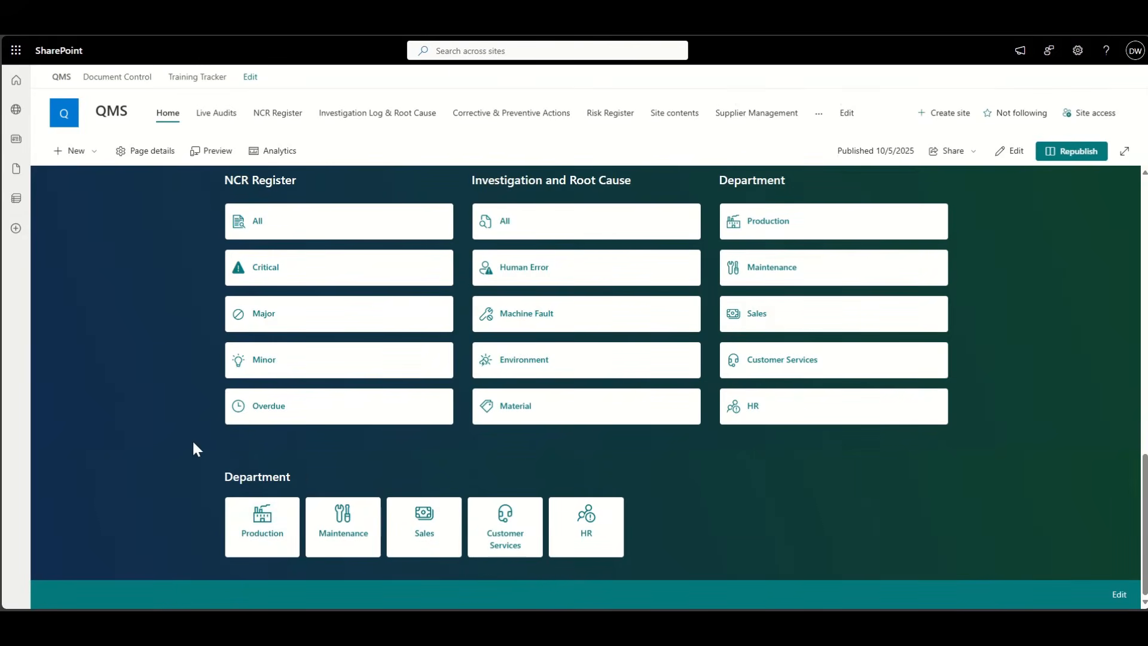
{"action": "scroll", "coordinate": [193, 419], "scroll_direction": "up", "scroll_amount": 1}
{"action": "scroll", "coordinate": [770, 389], "scroll_direction": "down", "scroll_amount": 1}
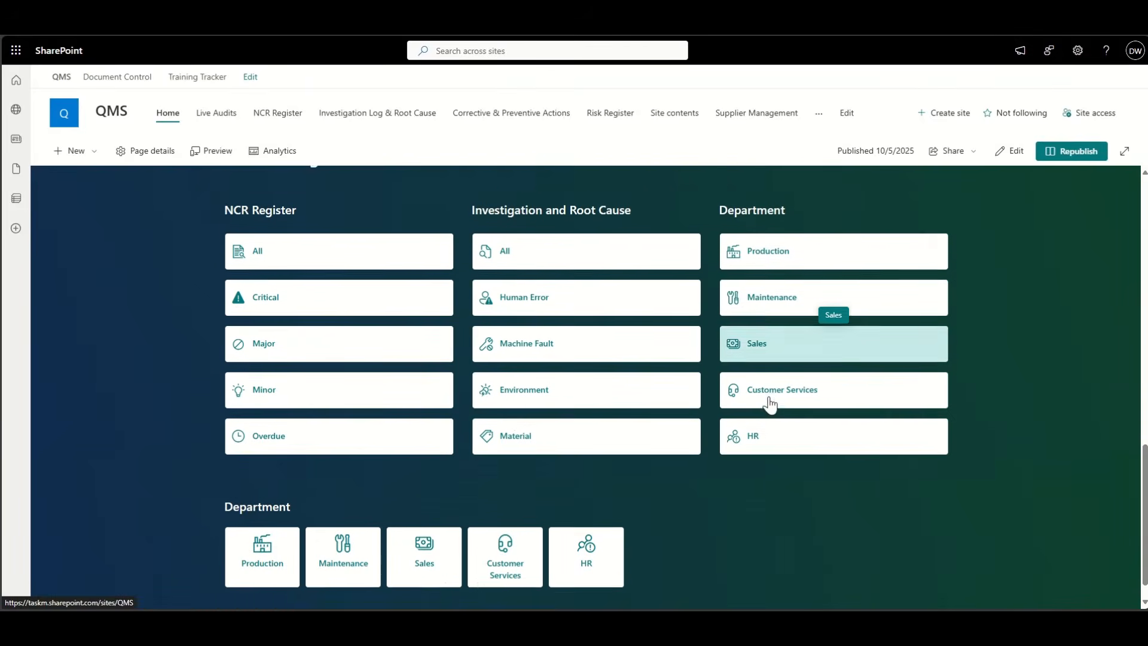
{"action": "scroll", "coordinate": [770, 405], "scroll_direction": "down", "scroll_amount": 1}
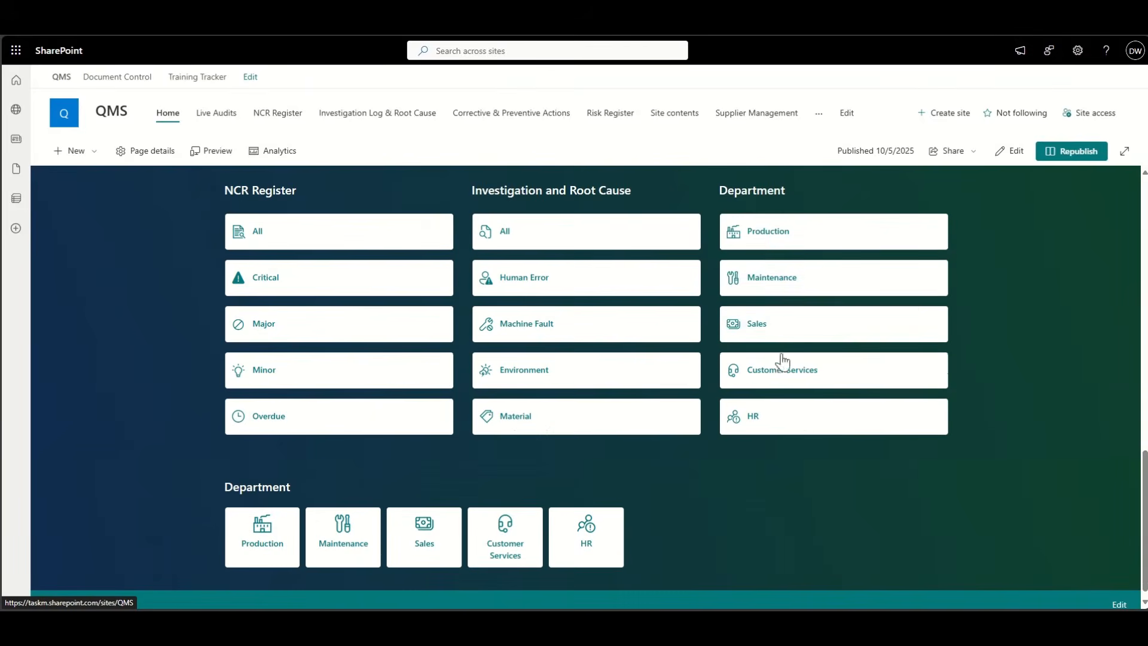
- Reopen the page for editing, retitle the third-column Department quick links as Corrective and Preventative Actions, and republish
{"action": "left_click", "coordinate": [1014, 153]}
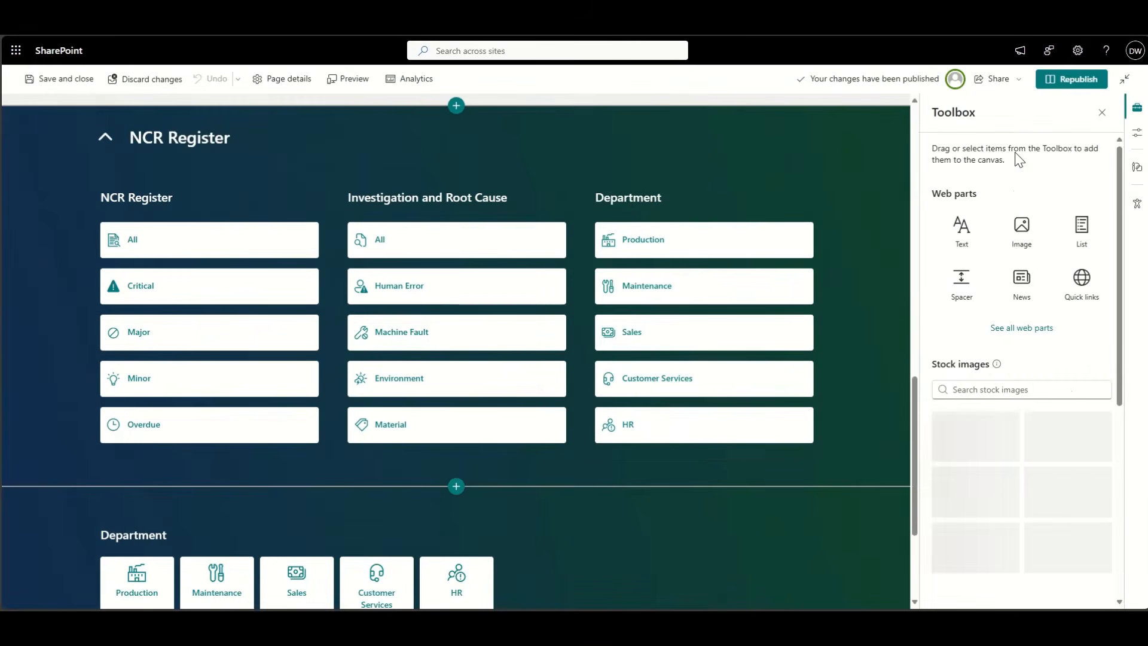
{"action": "double_click", "coordinate": [642, 205]}
{"action": "type", "text": "C"}
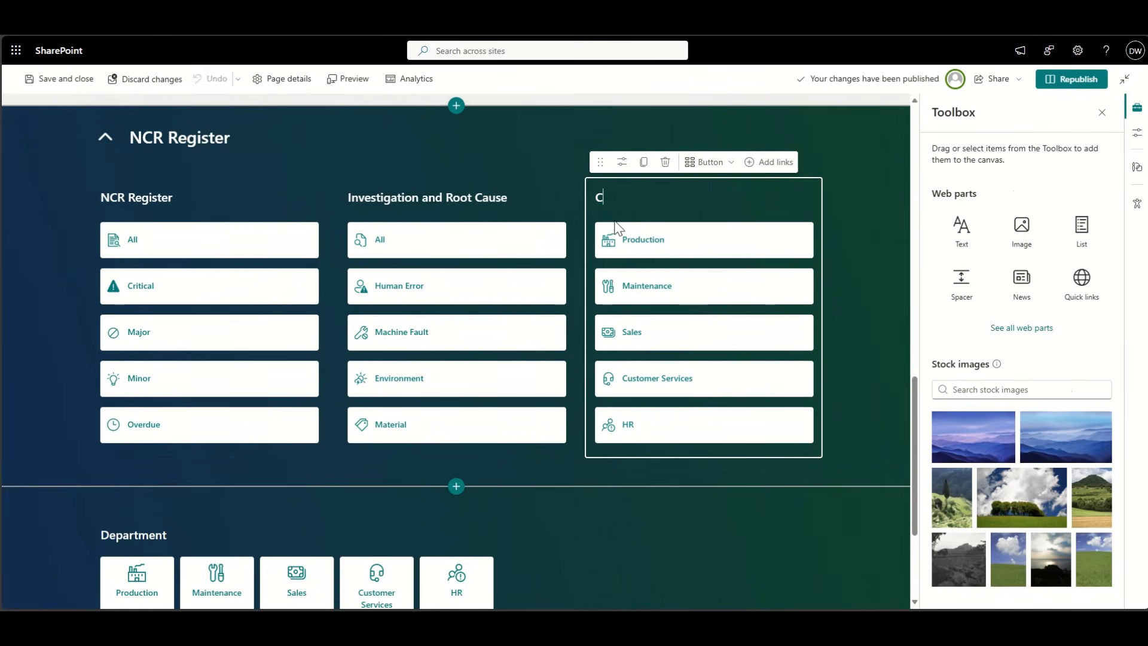
{"action": "type", "text": "orrection"}
{"action": "key", "text": "BackSpace"}
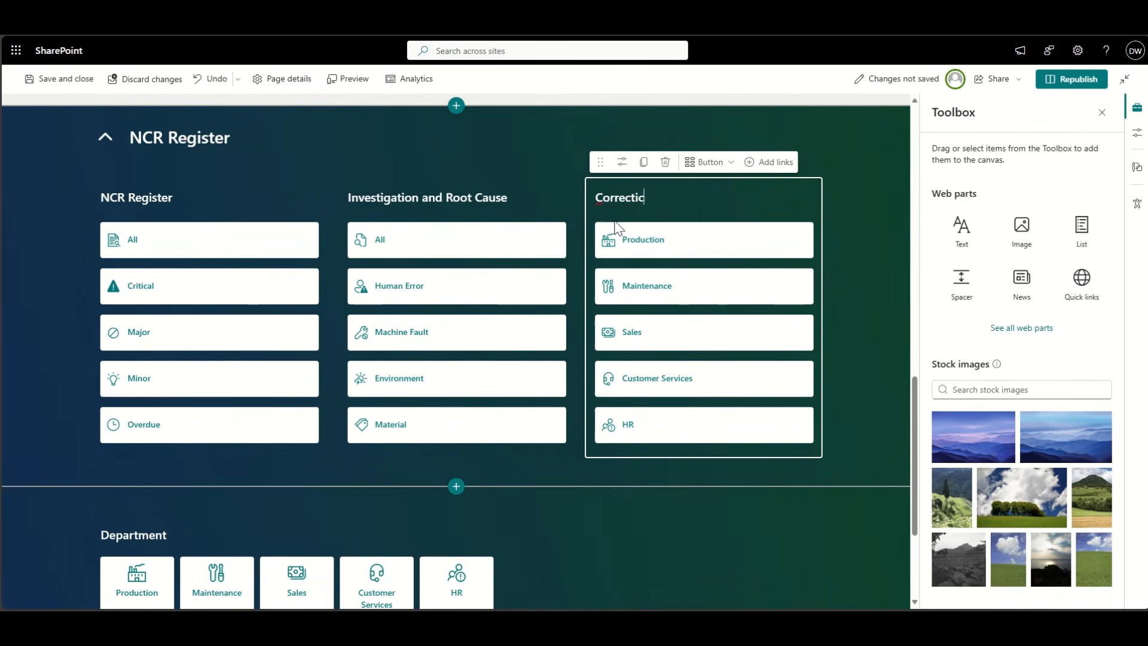
{"action": "type", "text": "e and Prec"}
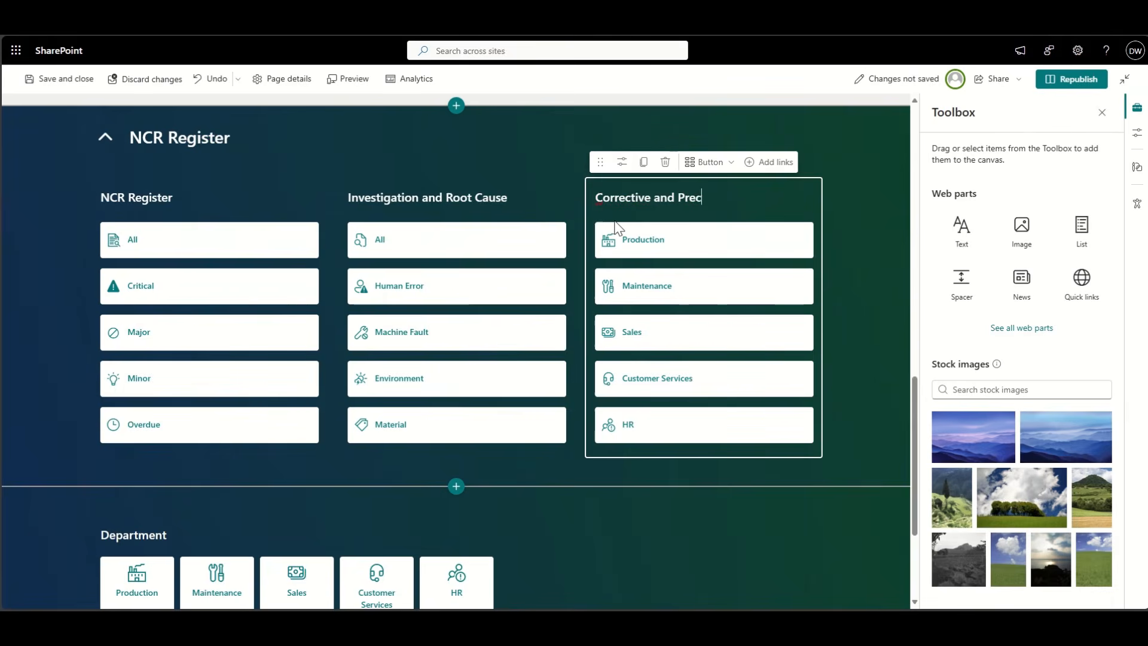
{"action": "key", "text": "BackSpace"}
{"action": "type", "text": "venative"}
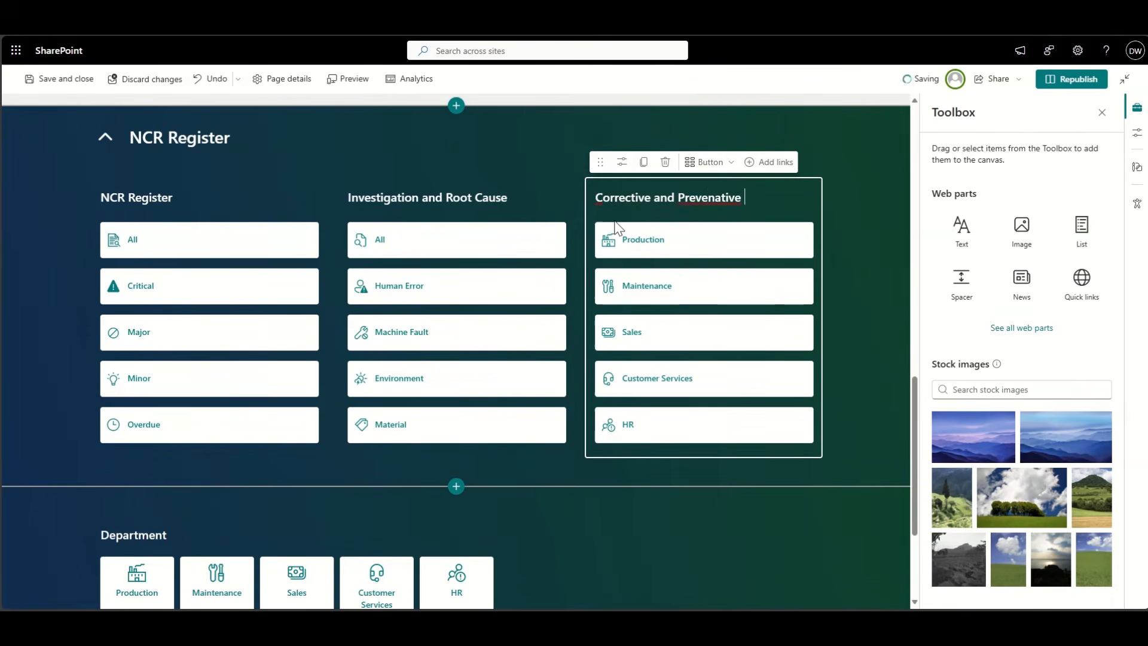
{"action": "right_click", "coordinate": [708, 199]}
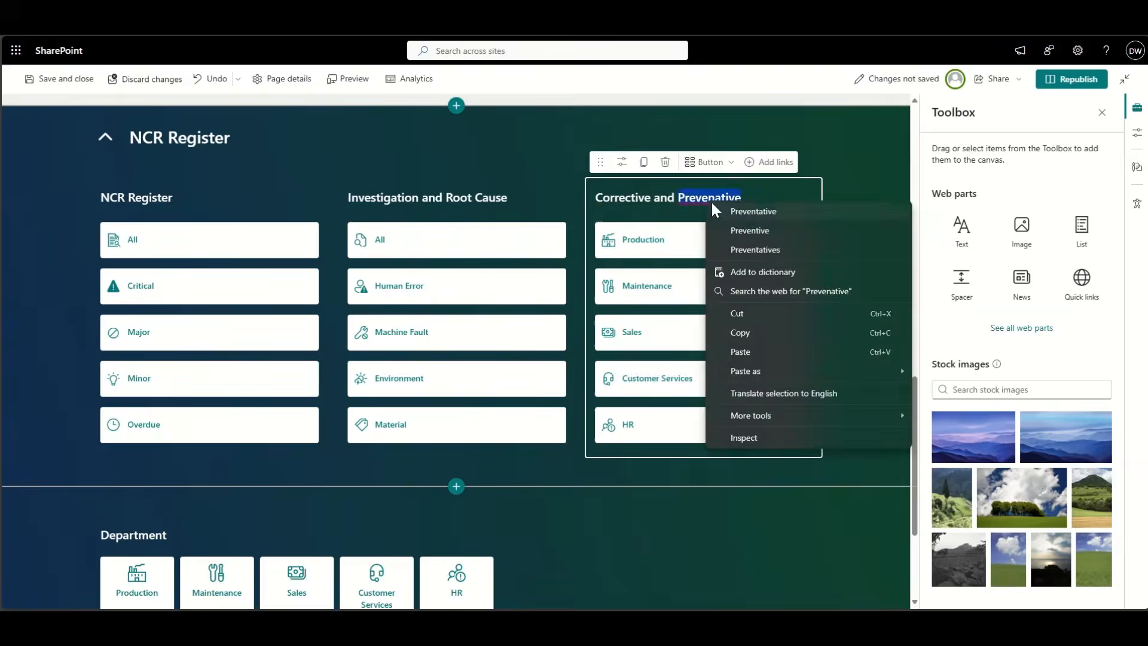
{"action": "left_click", "coordinate": [725, 211]}
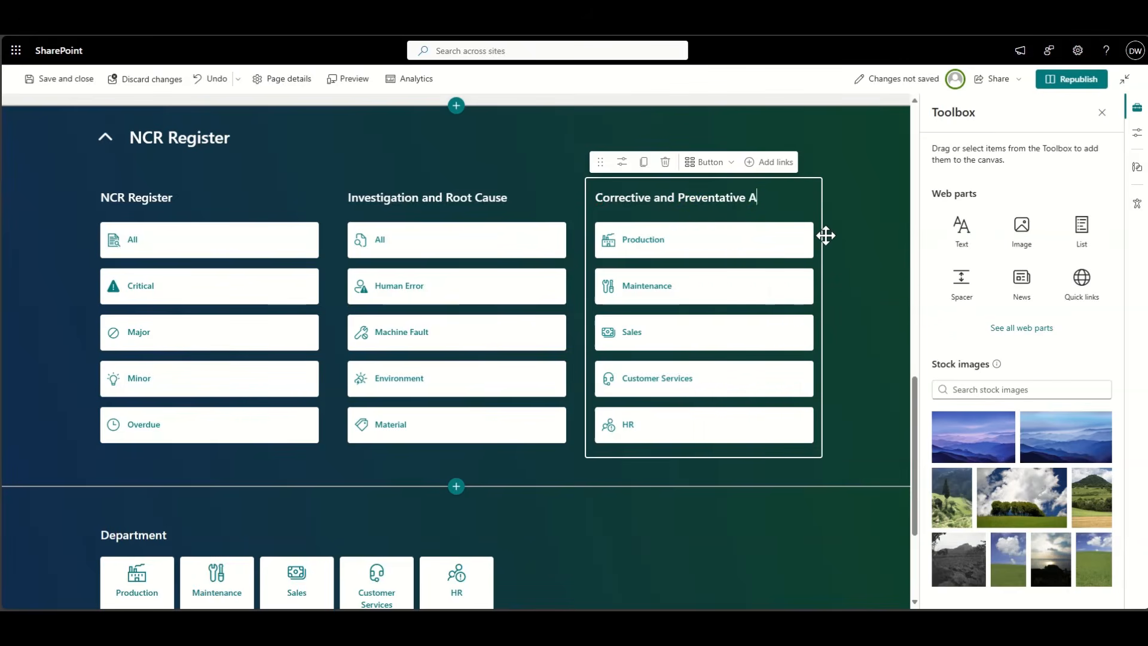
{"action": "type", "text": "Actions"}
{"action": "left_click", "coordinate": [870, 280]}
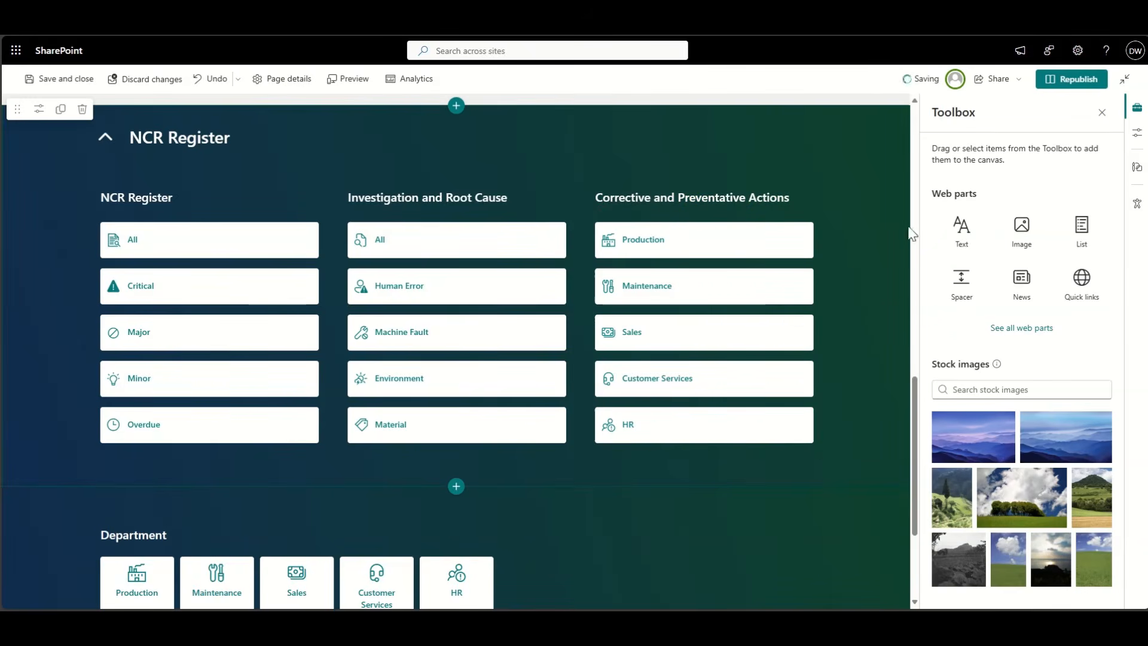
{"action": "left_click", "coordinate": [1067, 89]}
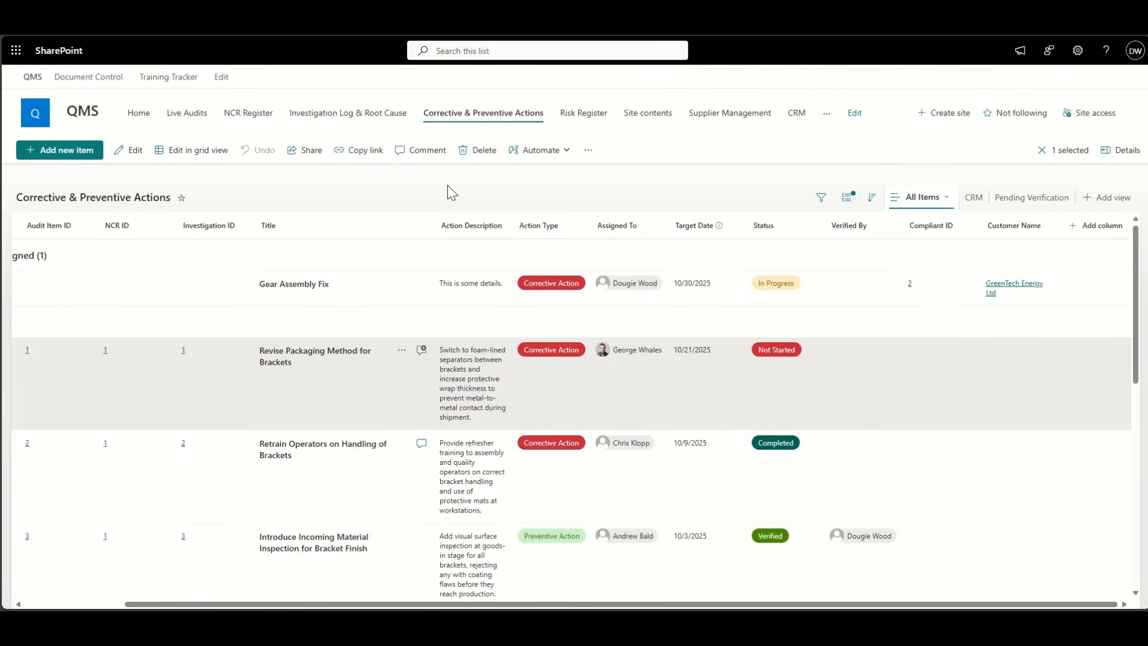
- Examine the Corrective & Preventive Actions list's columns and the fields of its new item form, discarding the blank item
{"action": "scroll", "coordinate": [391, 317], "scroll_direction": "left", "scroll_amount": 2}
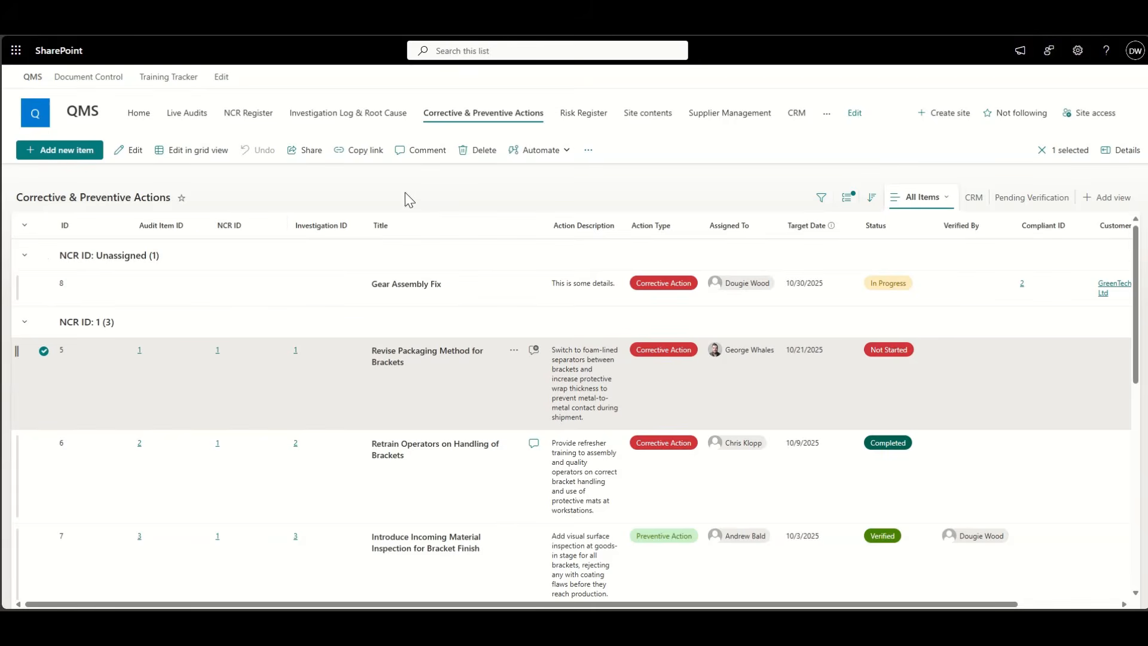
{"action": "scroll", "coordinate": [538, 225], "scroll_direction": "right", "scroll_amount": 3}
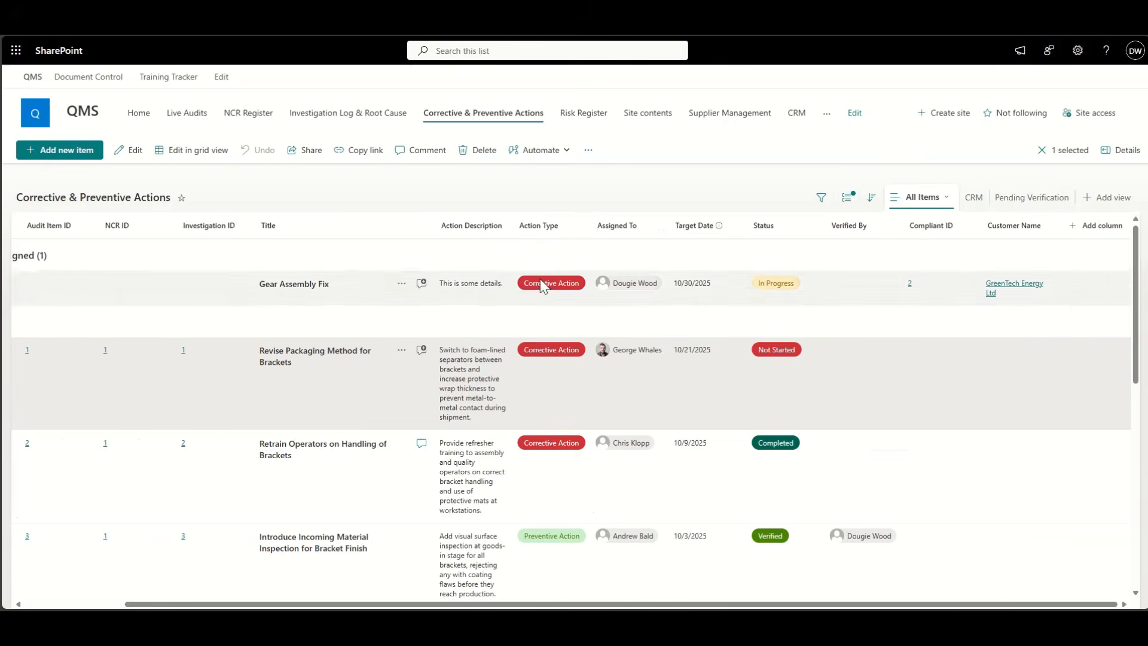
{"action": "scroll", "coordinate": [543, 286], "scroll_direction": "left", "scroll_amount": 3}
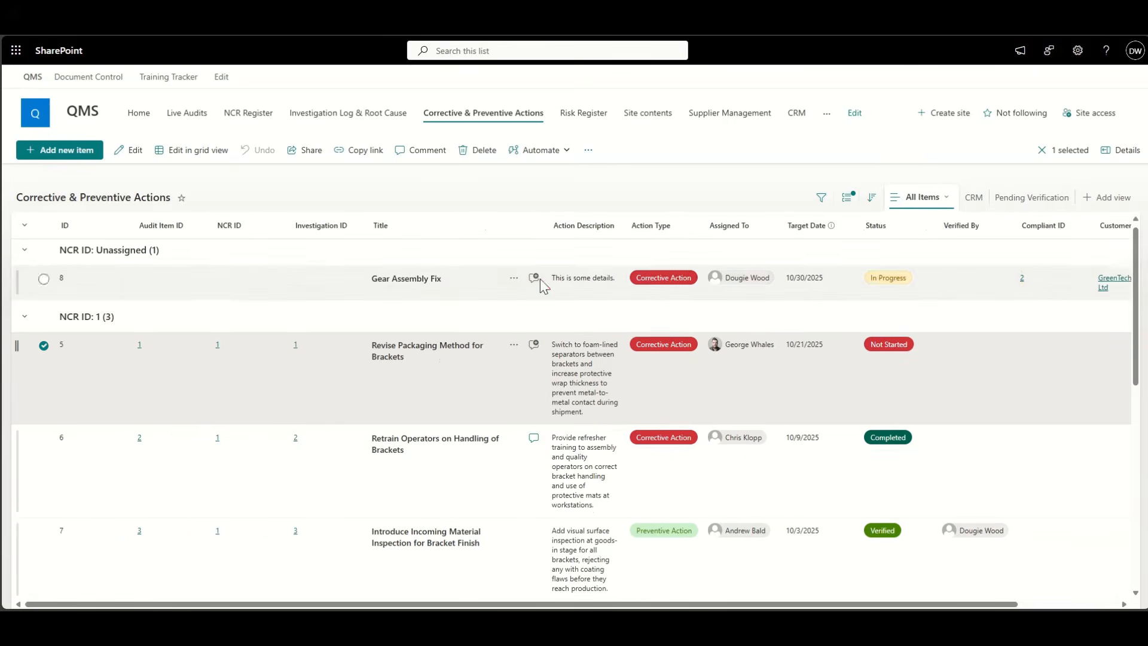
{"action": "left_click", "coordinate": [58, 154]}
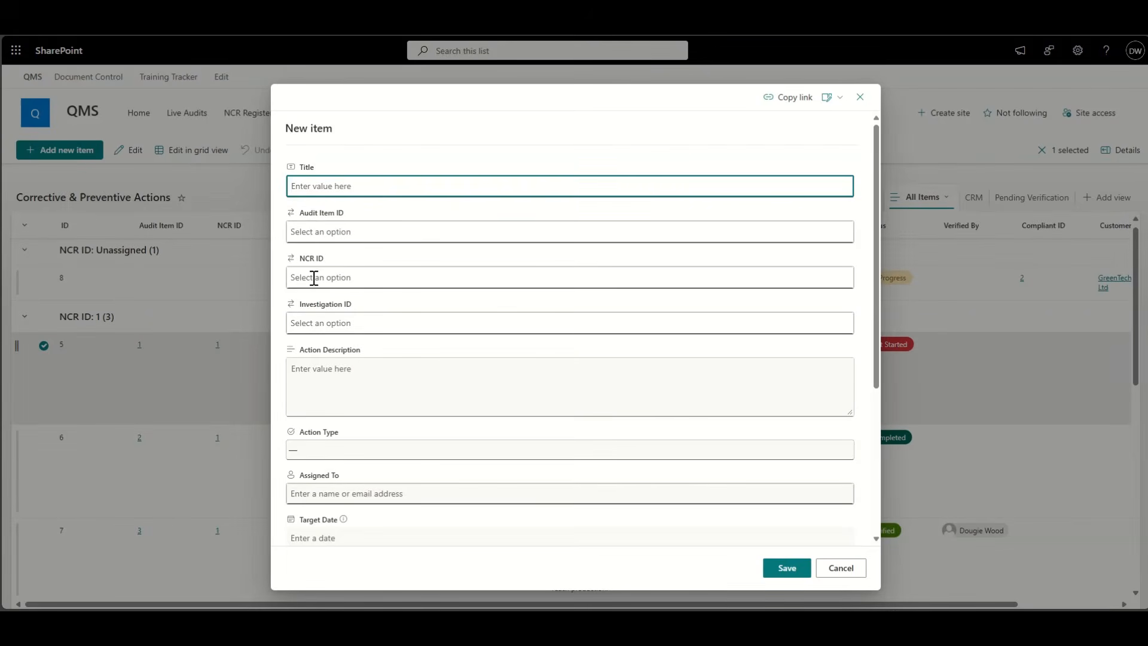
{"action": "scroll", "coordinate": [314, 276], "scroll_direction": "down", "scroll_amount": 1}
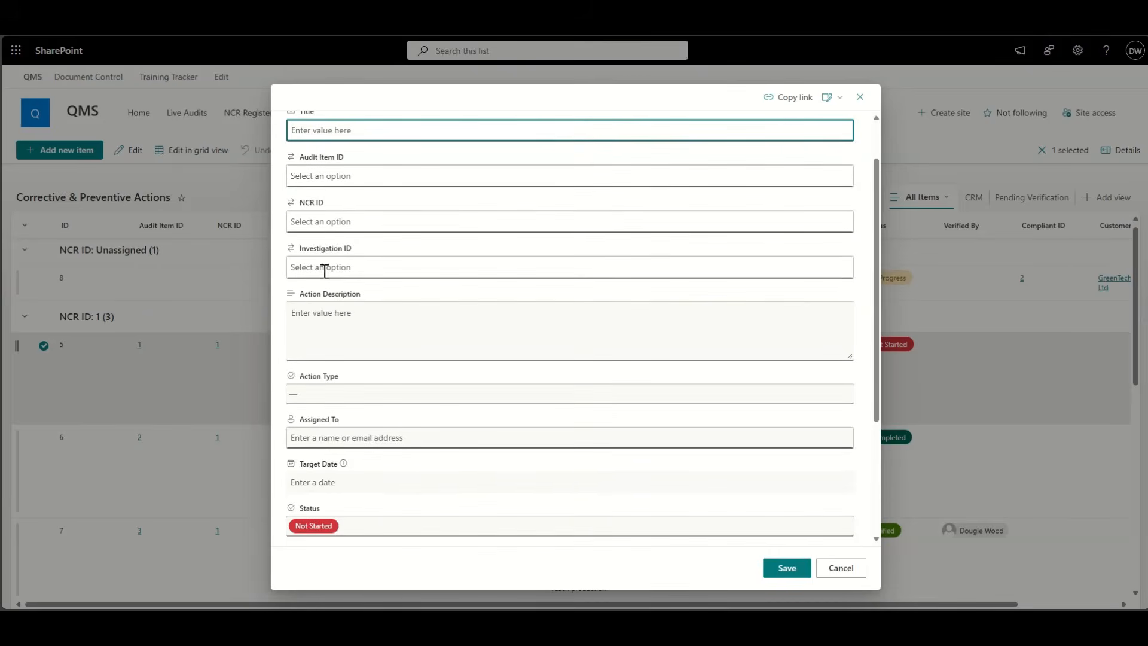
{"action": "scroll", "coordinate": [328, 268], "scroll_direction": "down", "scroll_amount": 1}
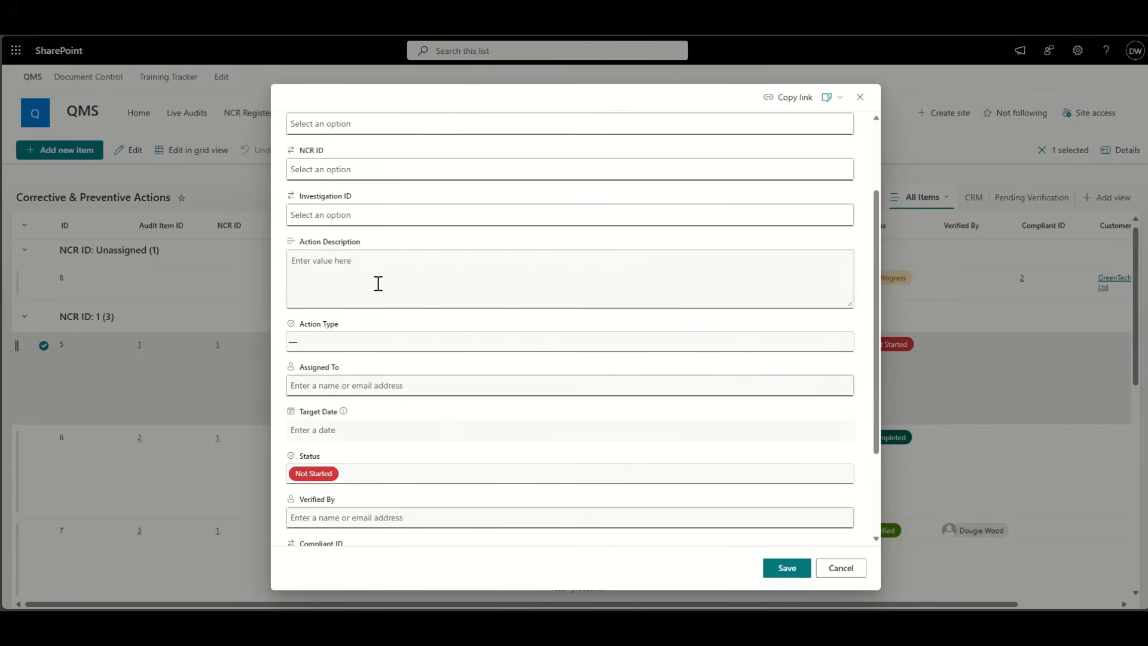
{"action": "scroll", "coordinate": [377, 282], "scroll_direction": "down", "scroll_amount": 1}
{"action": "scroll", "coordinate": [339, 298], "scroll_direction": "down", "scroll_amount": 1}
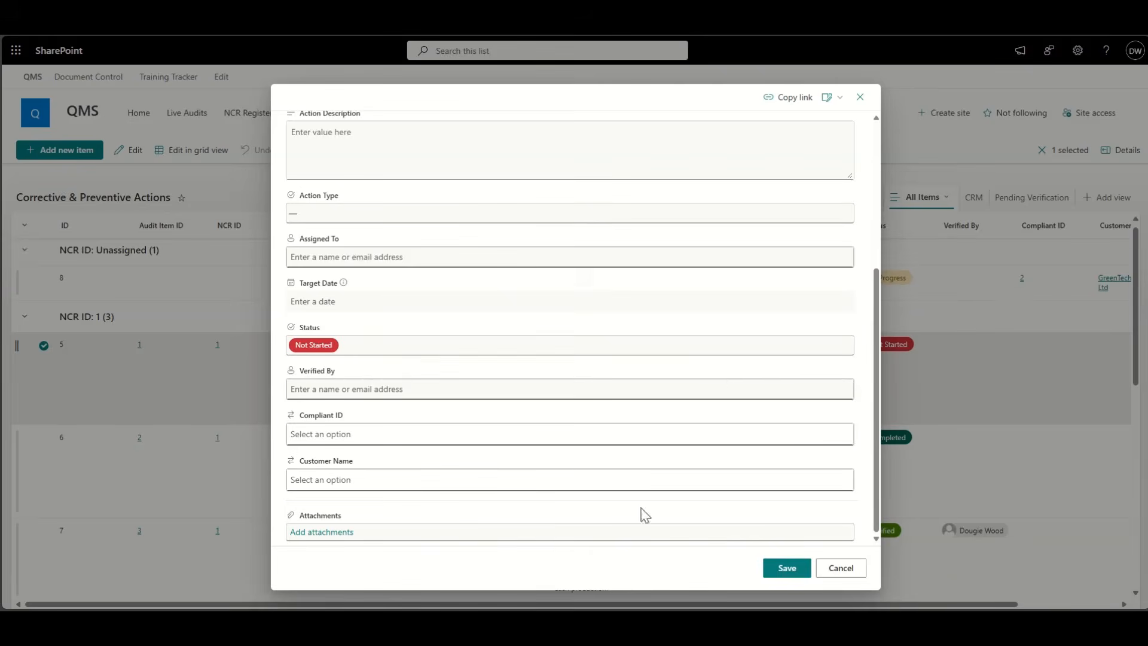
{"action": "left_click", "coordinate": [840, 568]}
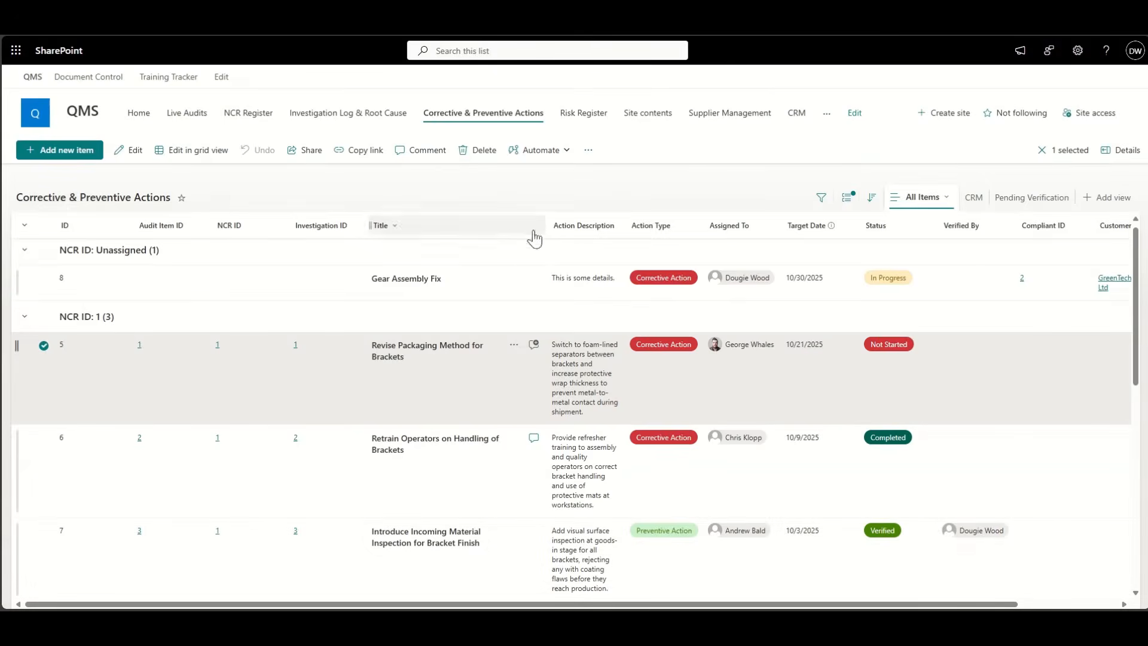
{"action": "scroll", "coordinate": [560, 290], "scroll_direction": "right", "scroll_amount": 2}
{"action": "scroll", "coordinate": [561, 288], "scroll_direction": "left", "scroll_amount": 2}
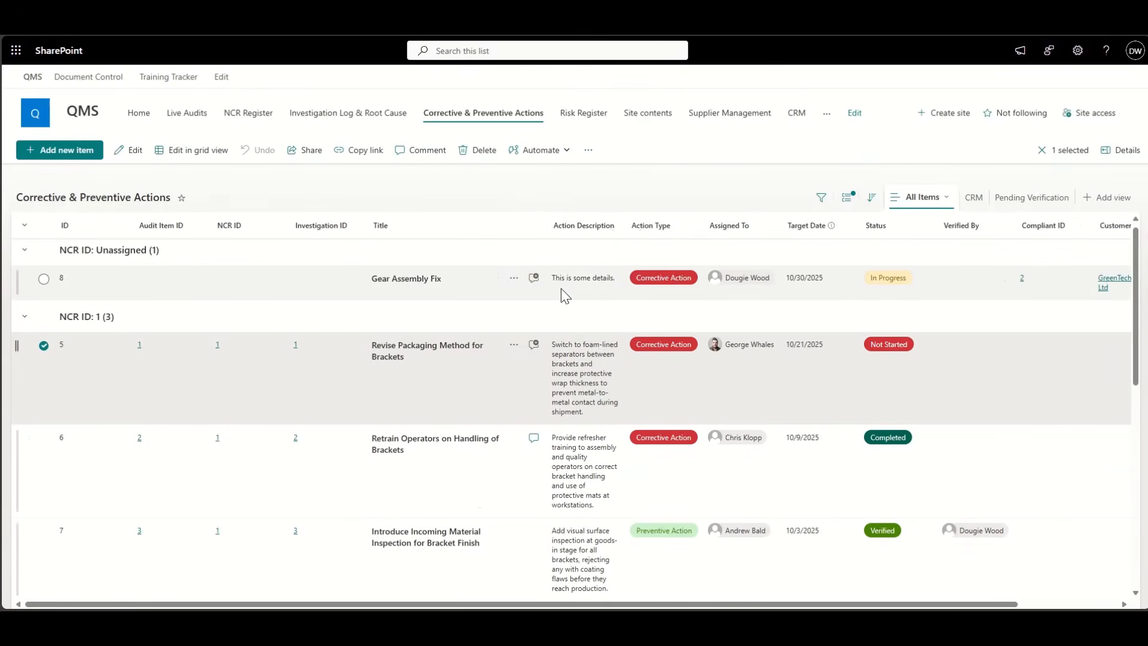
- Check which list the Production quick link under Corrective and Preventative Actions opens and compare it with the Corrective & Preventive Actions list
{"action": "key", "text": "ctrl+shift+Tab"}
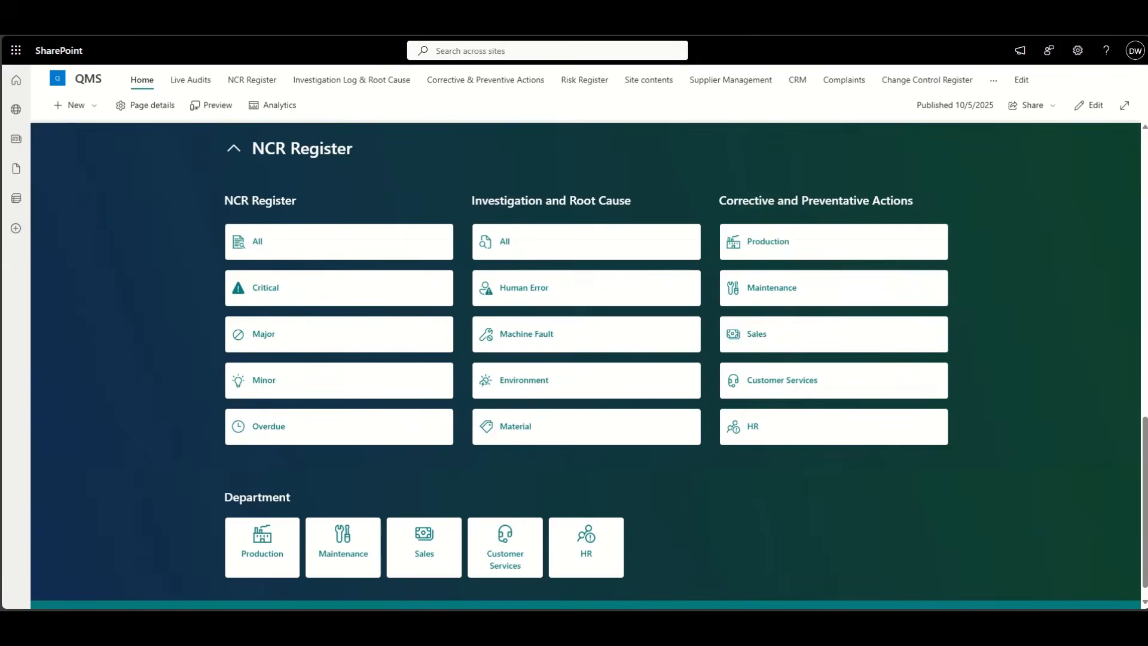
{"action": "left_click", "coordinate": [798, 258]}
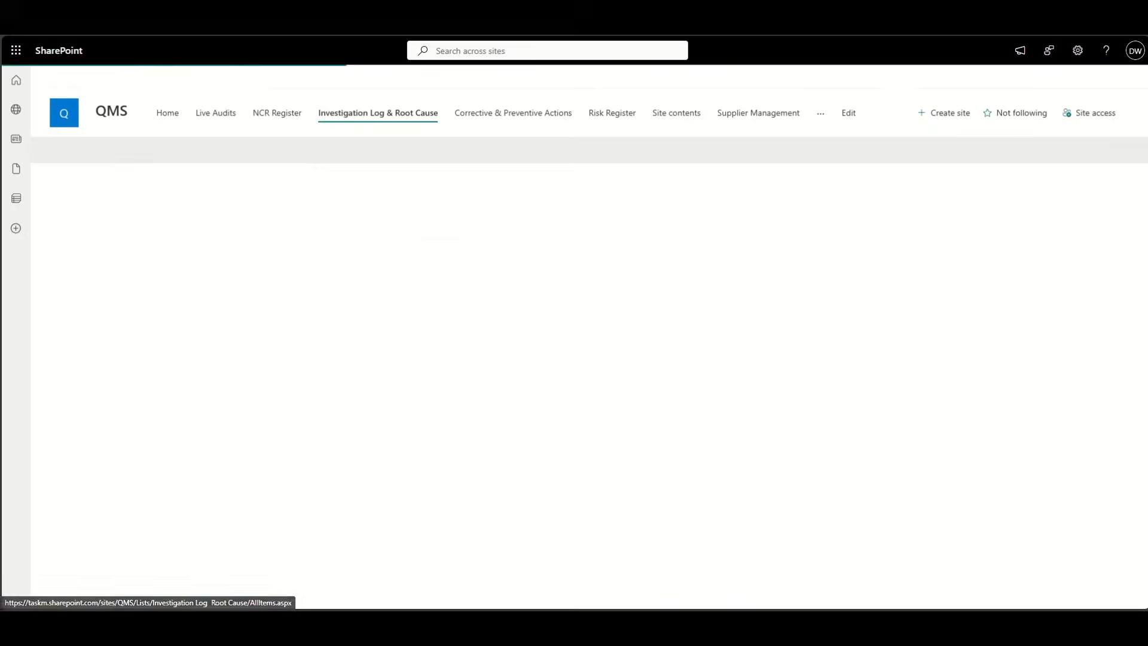
{"action": "key", "text": "ctrl+Tab"}
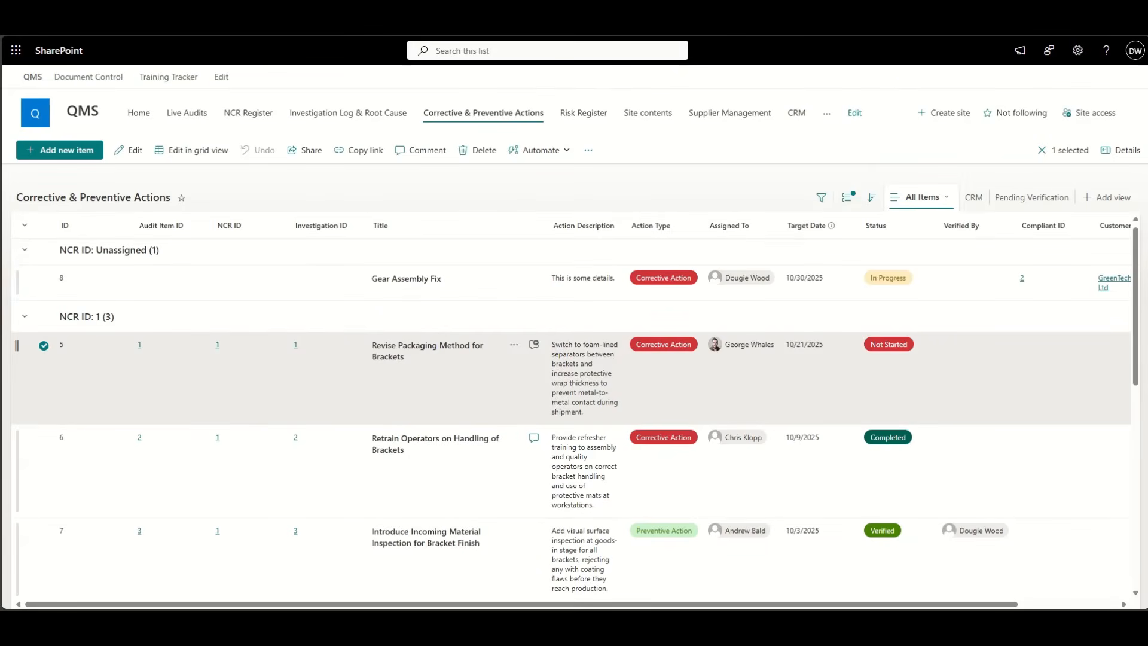
{"action": "key", "text": "ctrl+shift+Tab"}
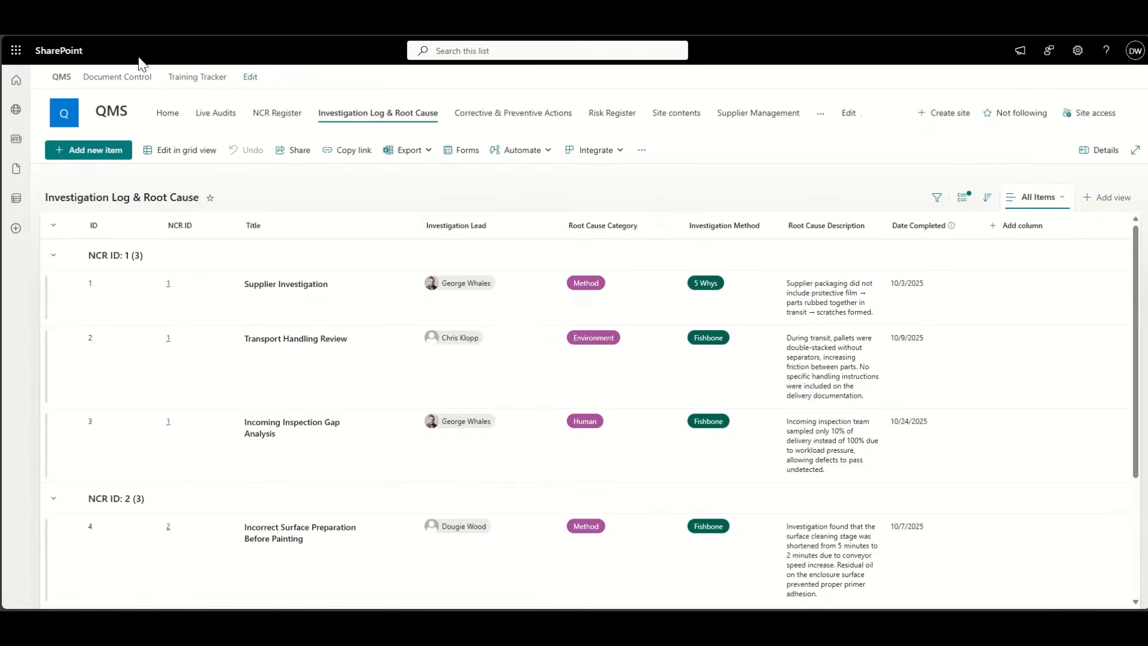
- Return to the QMS home page and open it for editing at the NCR Register section
{"action": "left_click", "coordinate": [9, 29]}
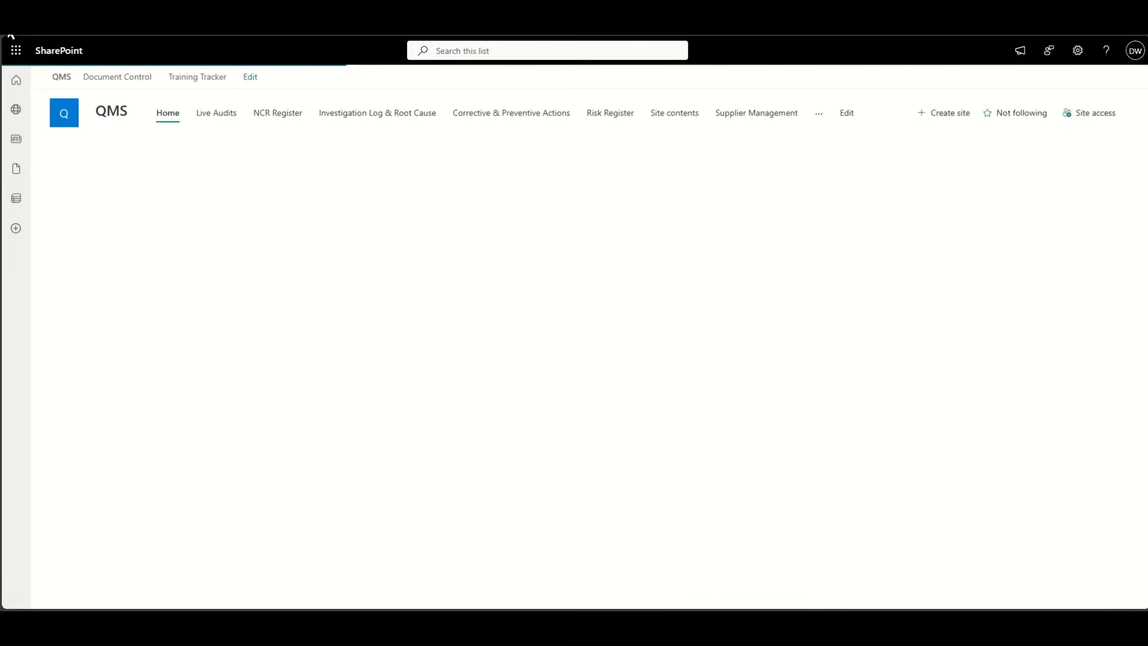
{"action": "left_click", "coordinate": [63, 121]}
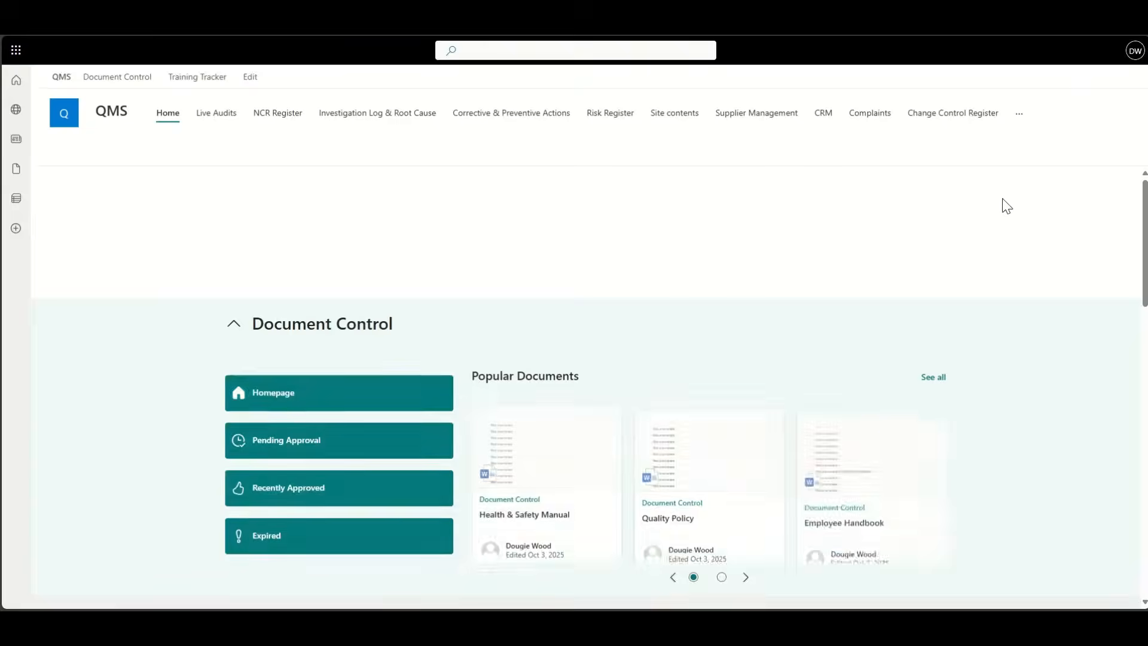
{"action": "scroll", "coordinate": [848, 293], "scroll_direction": "down", "scroll_amount": 10}
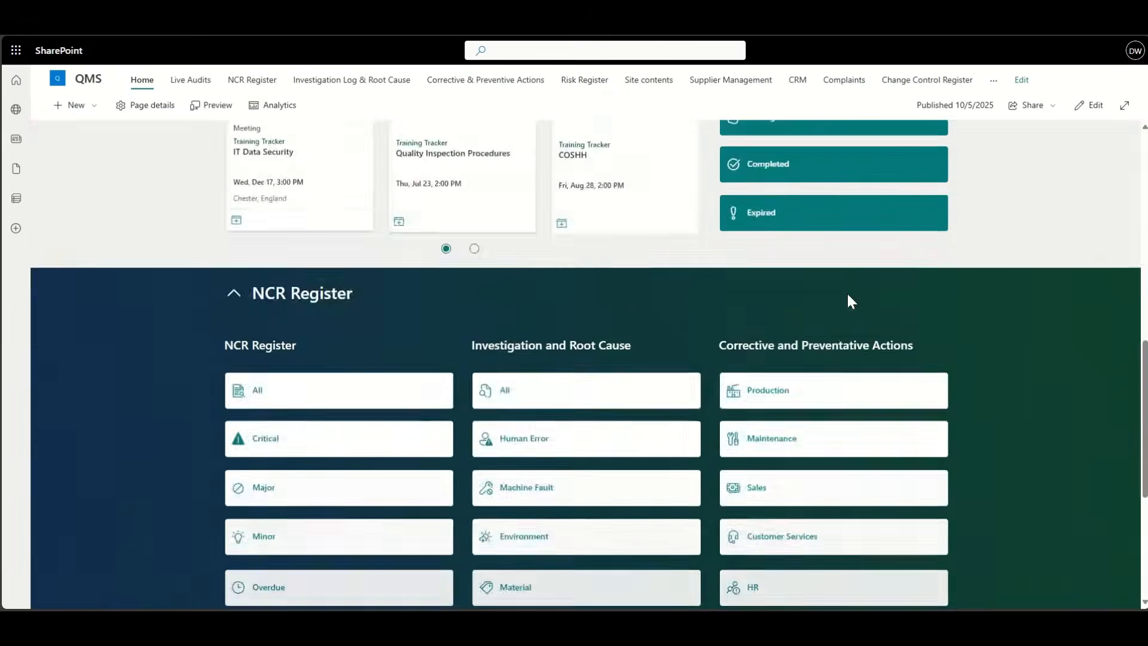
{"action": "scroll", "coordinate": [847, 291], "scroll_direction": "up", "scroll_amount": 3}
{"action": "scroll", "coordinate": [835, 326], "scroll_direction": "down", "scroll_amount": 6}
{"action": "scroll", "coordinate": [849, 300], "scroll_direction": "up", "scroll_amount": 3}
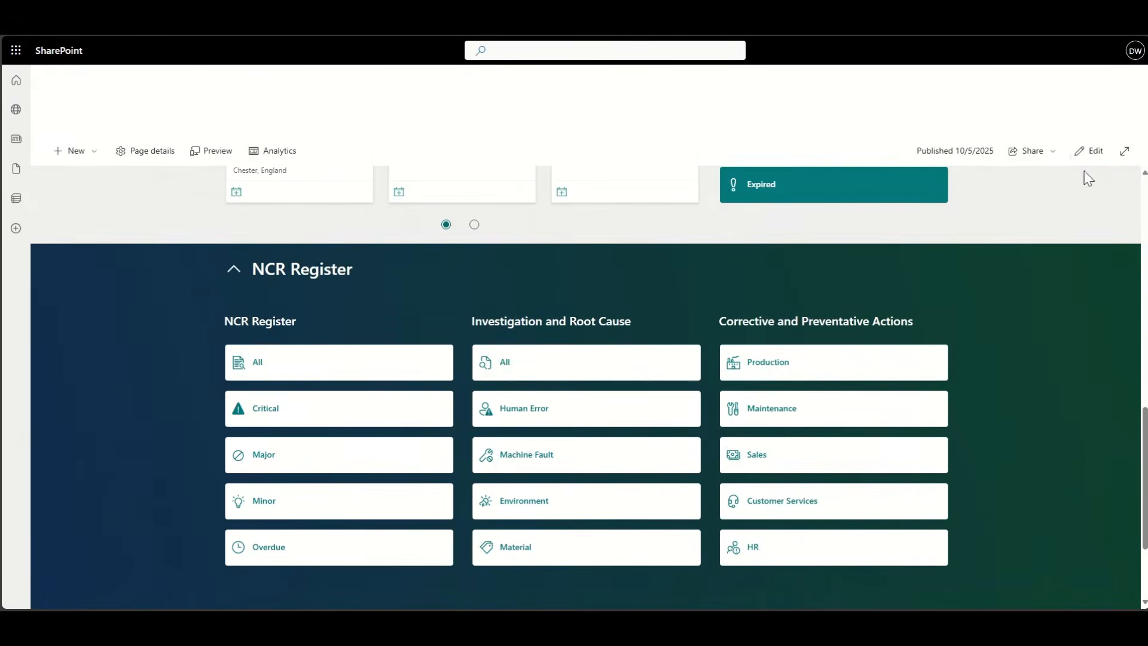
{"action": "left_click", "coordinate": [1087, 154]}
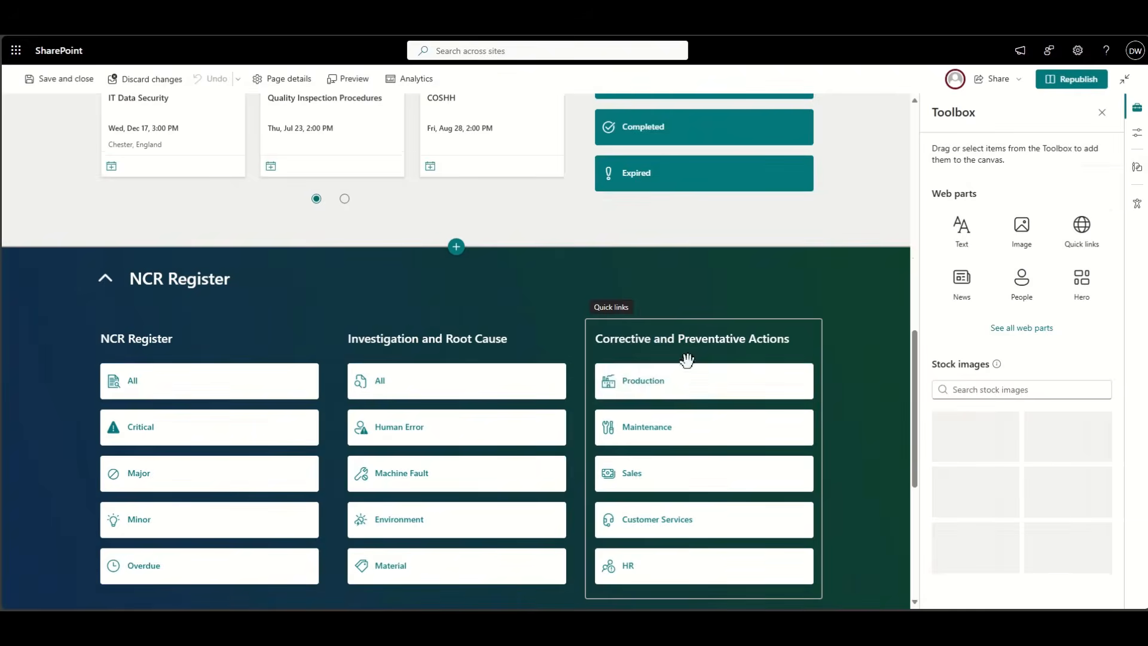
- Link the Production quick link under Corrective and Preventative Actions to the Corrective & Preventive Actions list's AllItems.aspx page and retitle it All Actions
{"action": "left_click", "coordinate": [688, 386]}
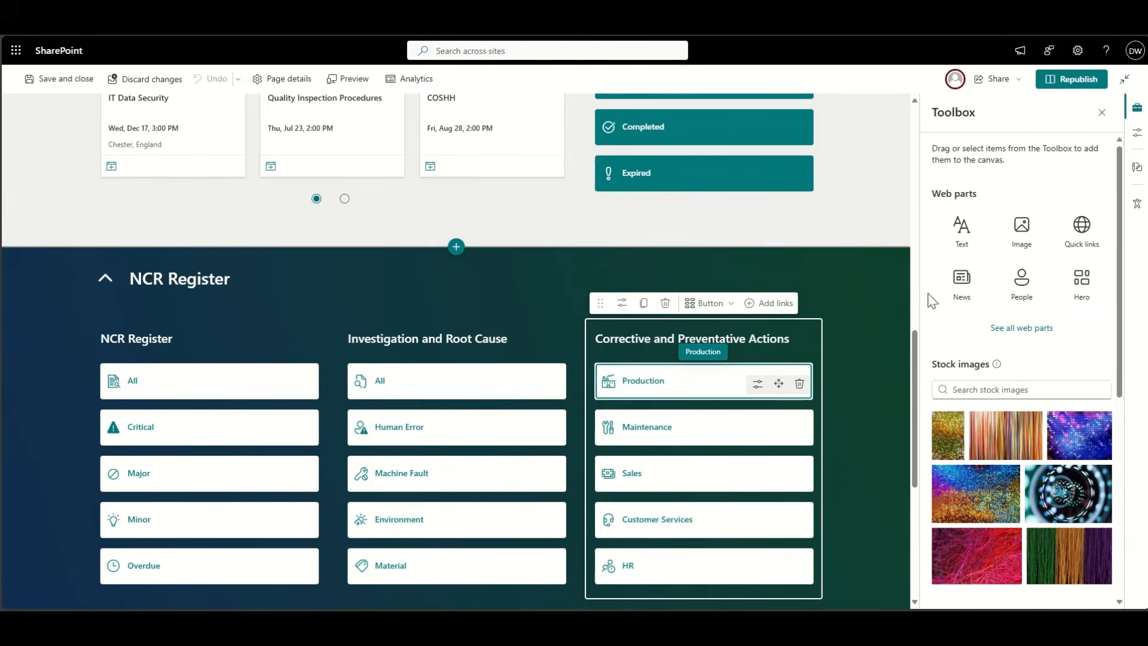
{"action": "left_click", "coordinate": [767, 389]}
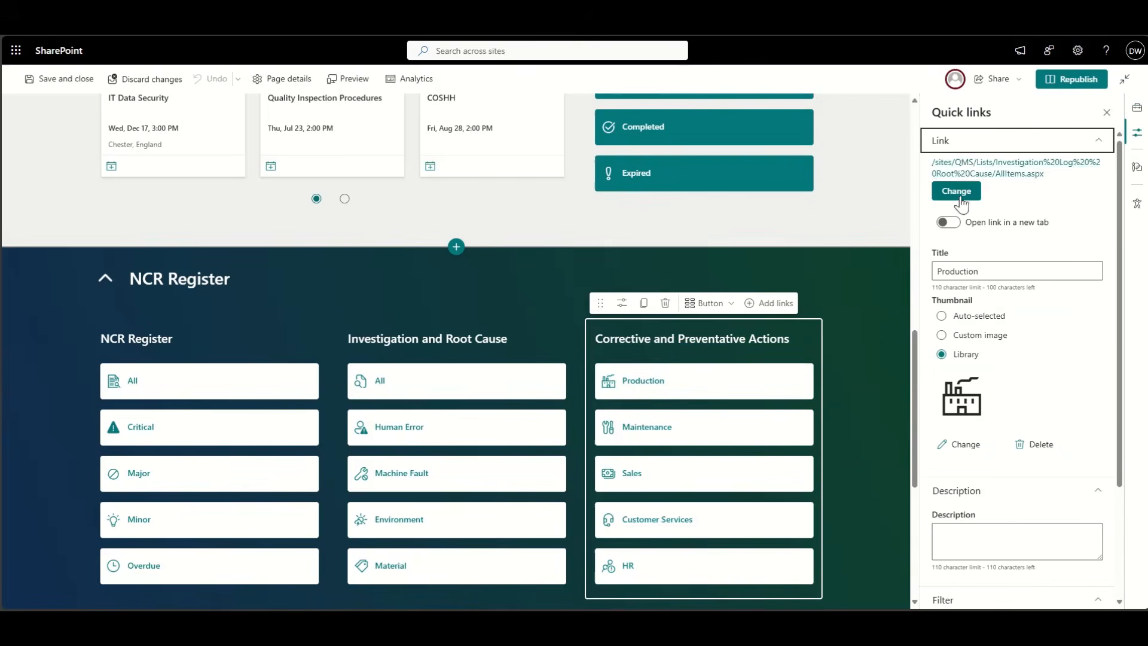
{"action": "left_click", "coordinate": [956, 187]}
{"action": "left_click", "coordinate": [173, 271]}
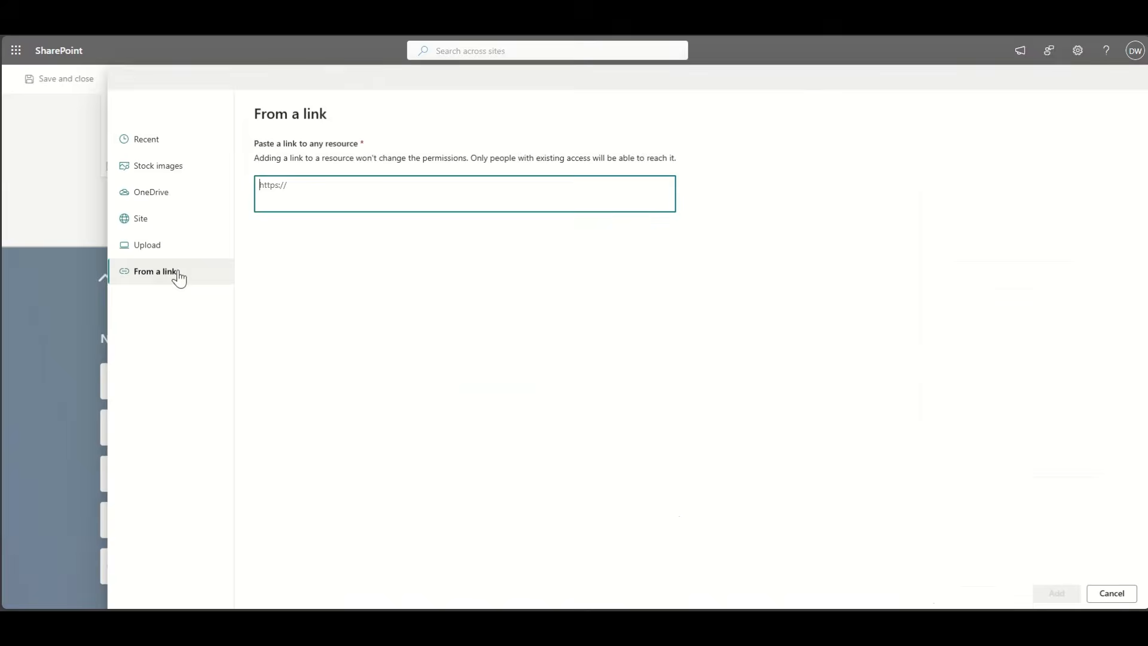
{"action": "type", "text": "https://taskm.sharepoint.com/sites/QMS/Lists/Corrective%20%20Preventive%20Actions/AllItems.aspx"}
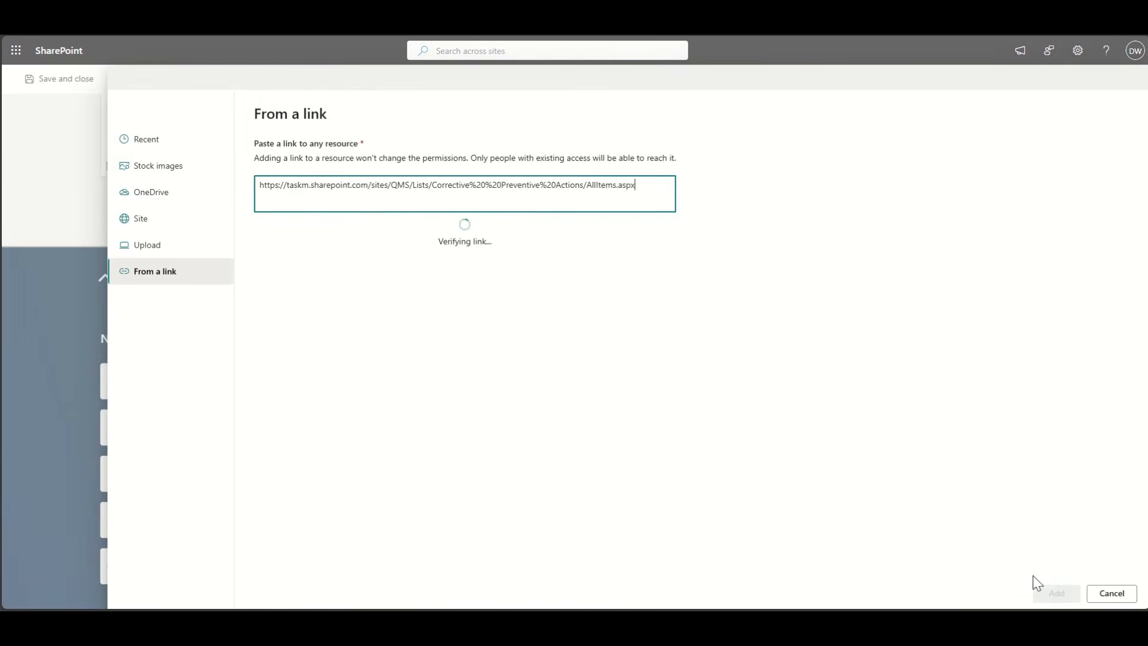
{"action": "left_click", "coordinate": [1056, 592]}
{"action": "double_click", "coordinate": [999, 271]}
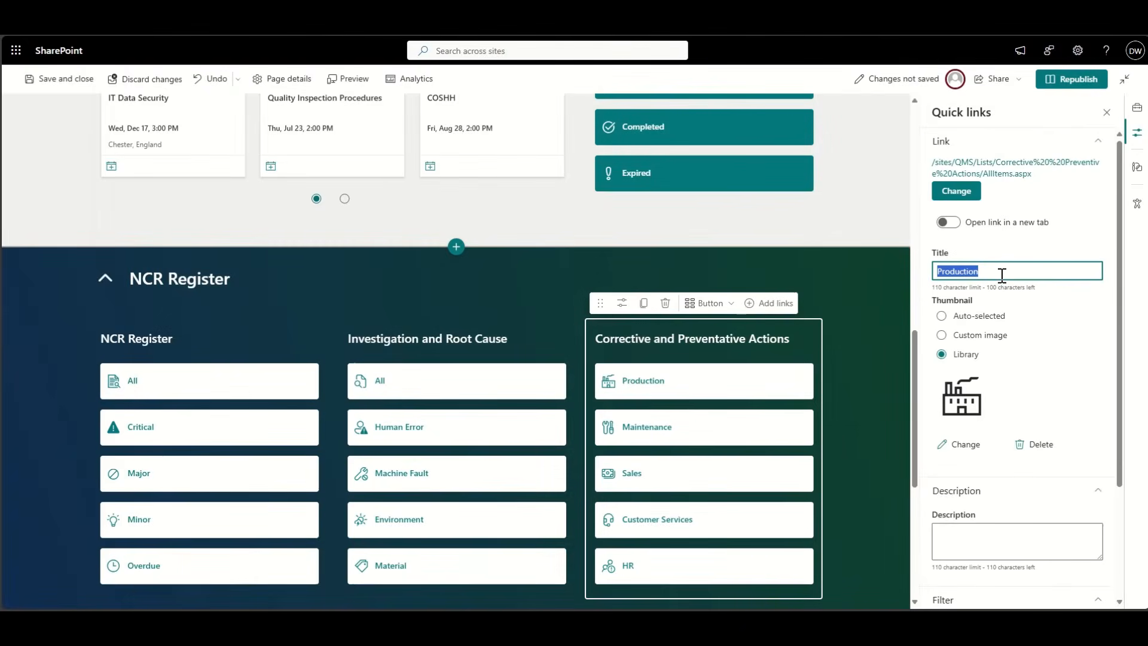
{"action": "type", "text": "All Actionss"}
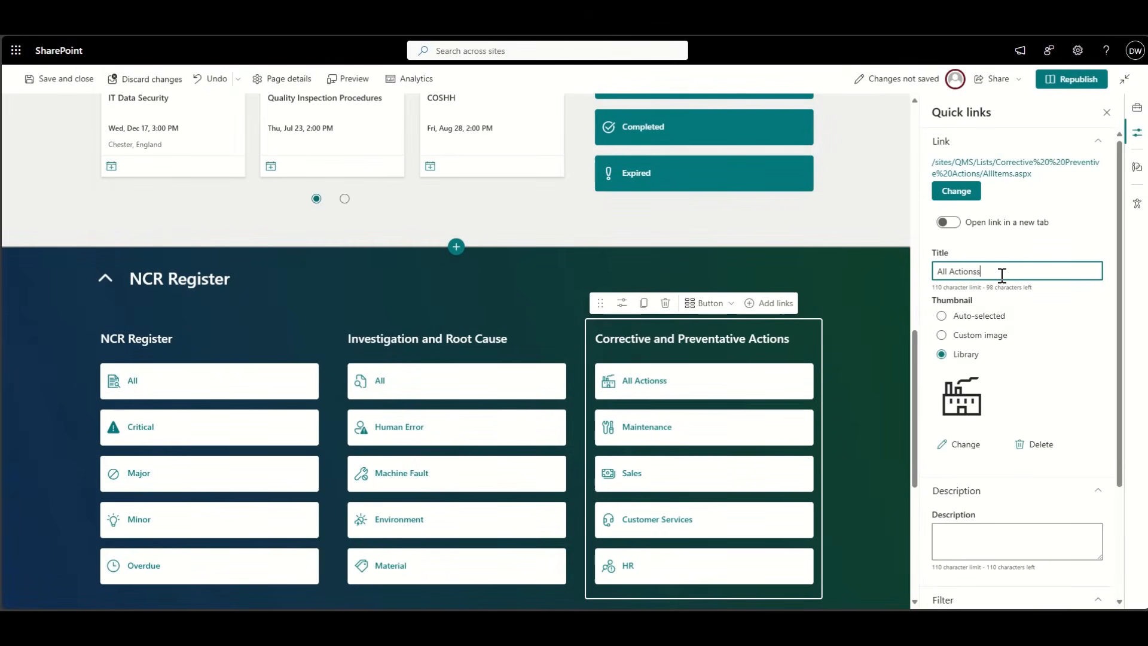
- Retitle the Maintenance quick link as Audit Actions and the Sales quick link as Compliant Actions under Corrective and Preventative Actions
{"action": "left_click", "coordinate": [722, 426]}
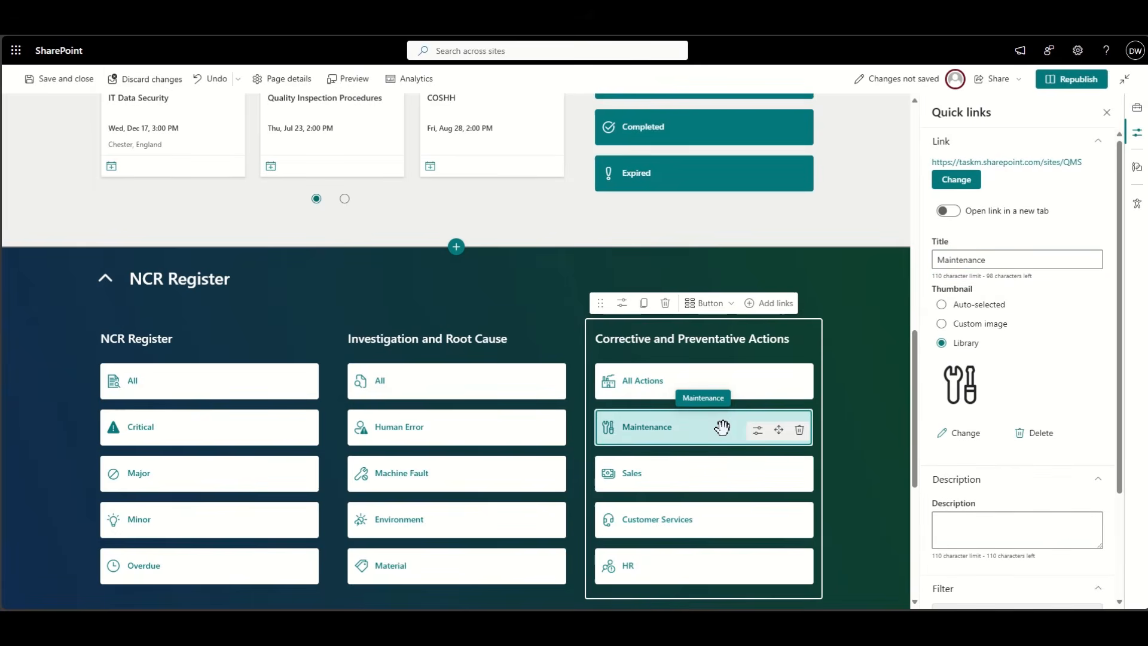
{"action": "double_click", "coordinate": [974, 262]}
{"action": "type", "text": "Au"}
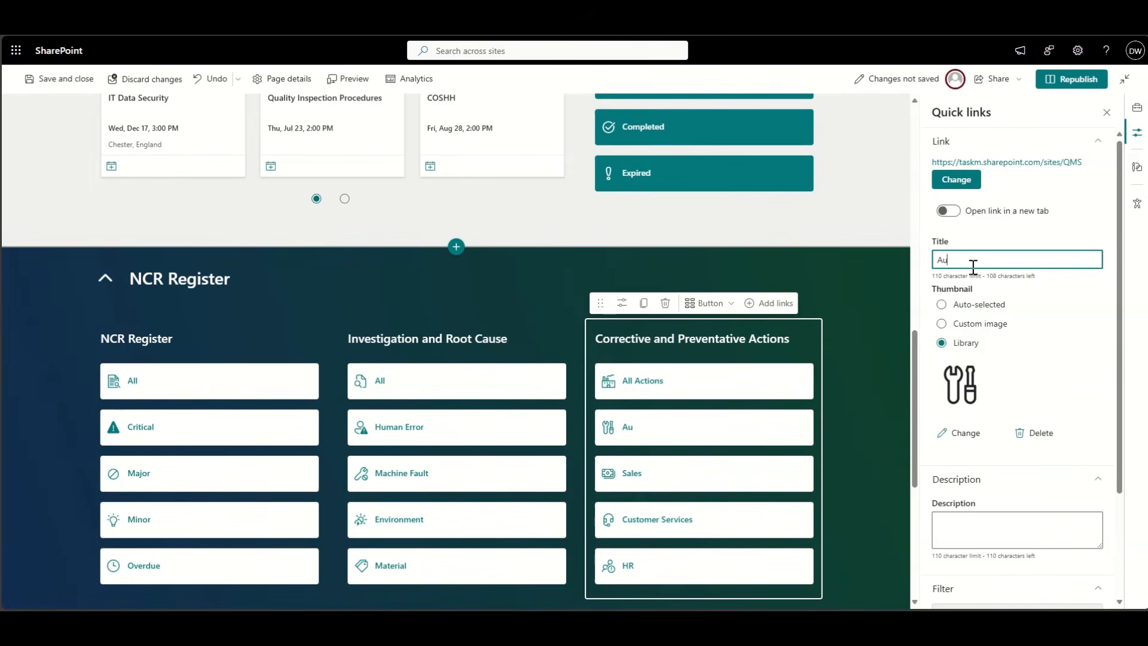
{"action": "type", "text": "dit Actions"}
{"action": "left_click", "coordinate": [672, 476]}
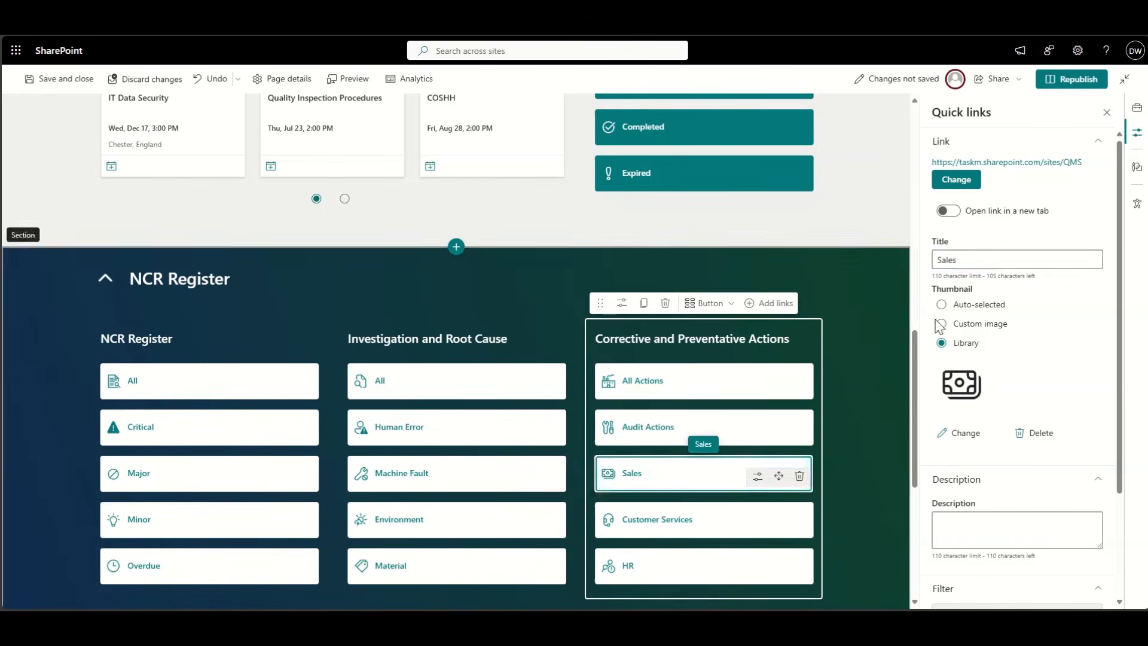
{"action": "double_click", "coordinate": [970, 257]}
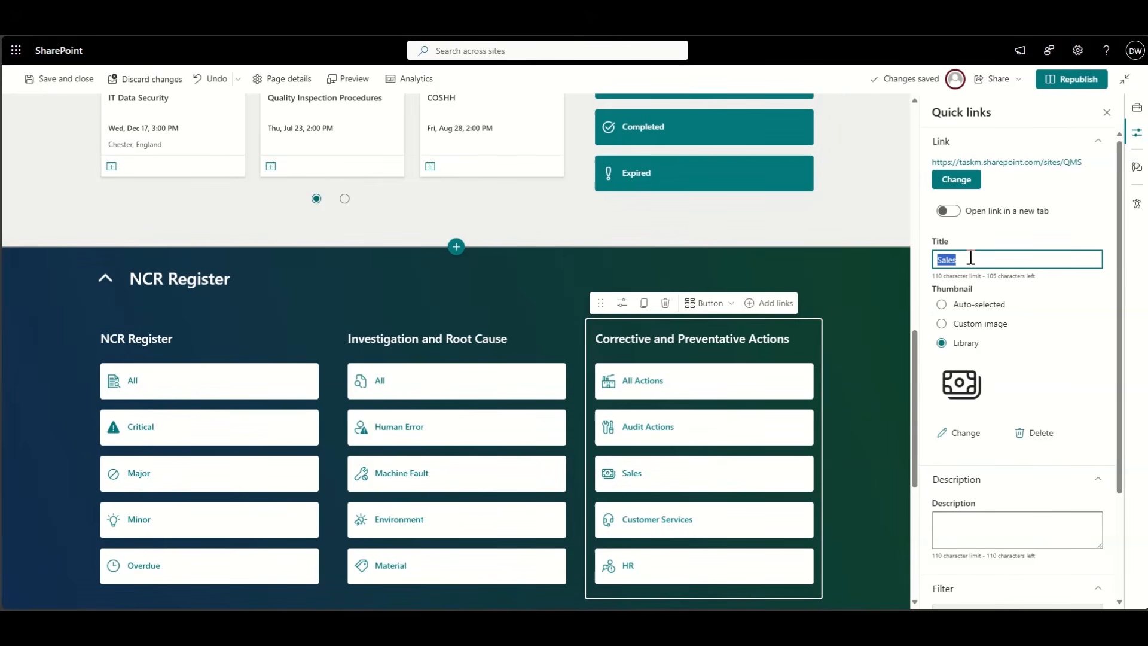
{"action": "type", "text": "Compliant Acti"}
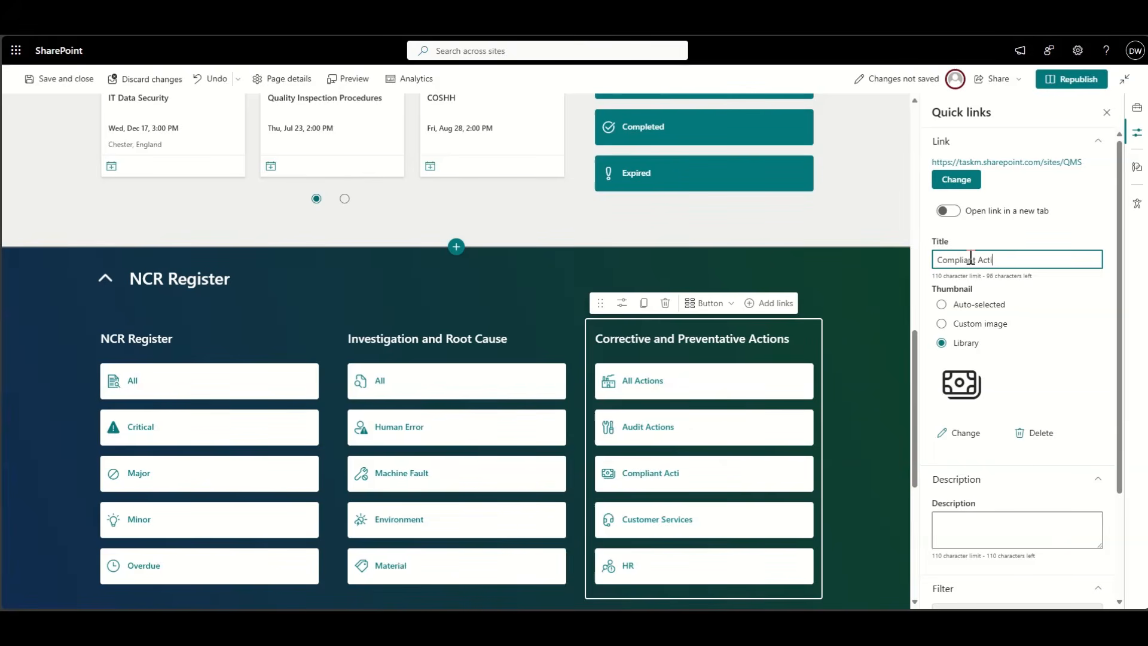
{"action": "type", "text": "ons"}
- Retitle the Customer Services quick link as Corrective Actions and the HR quick link as Preventative Actions in the third column
{"action": "left_click", "coordinate": [704, 521]}
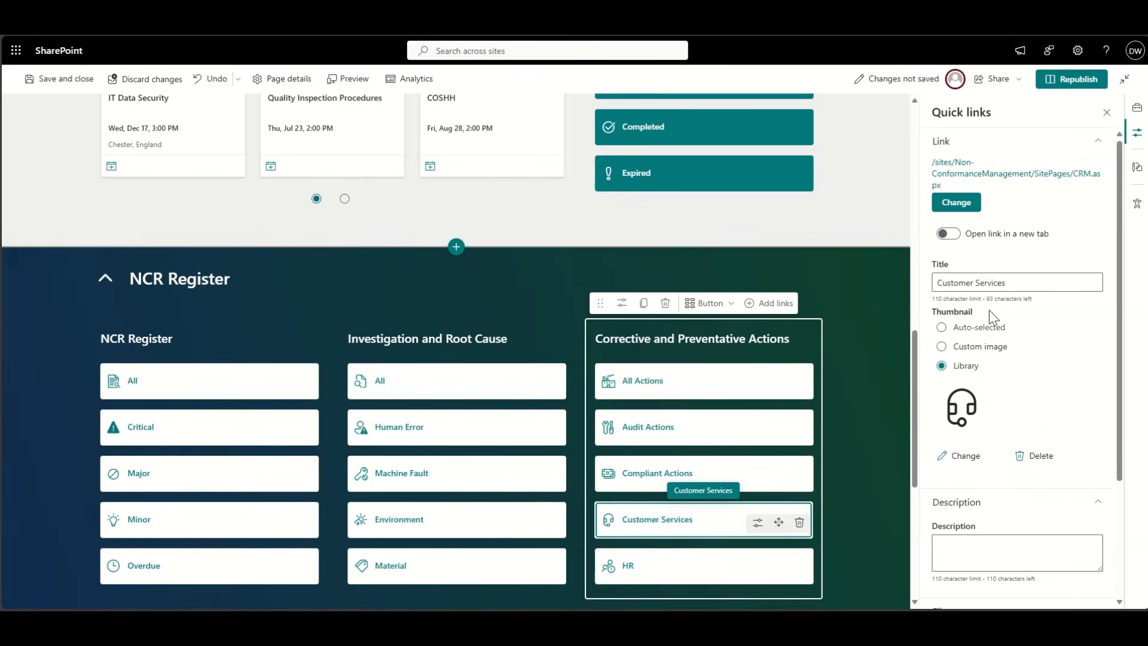
{"action": "double_click", "coordinate": [998, 280]}
{"action": "key", "text": "ctrl+a"}
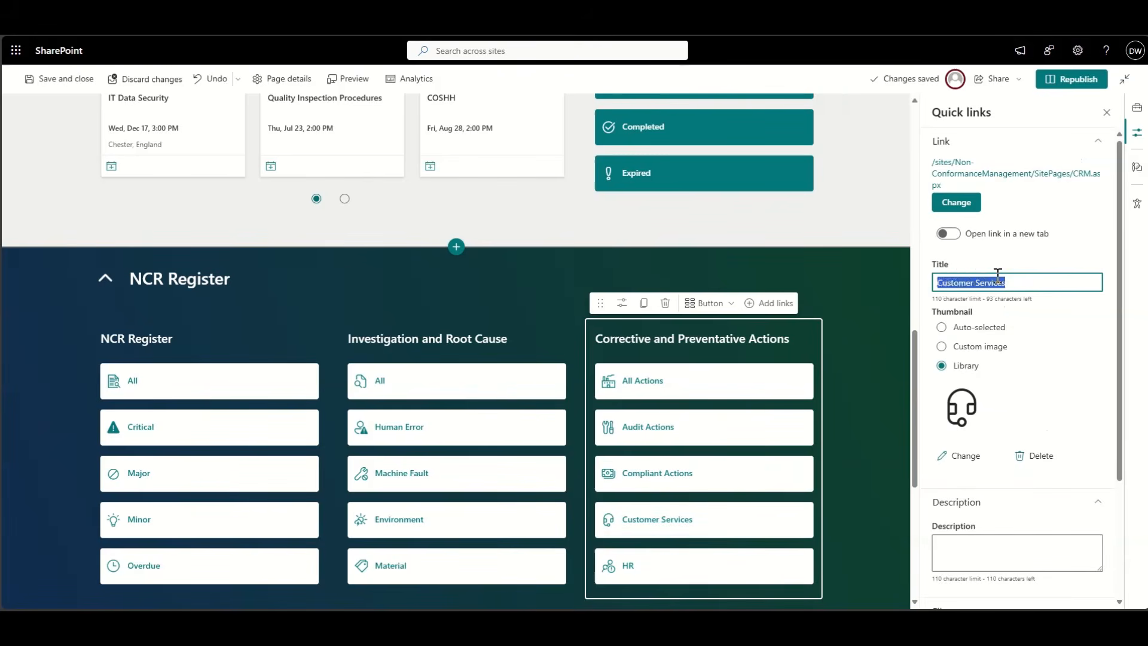
{"action": "type", "text": "Corrective Actions"}
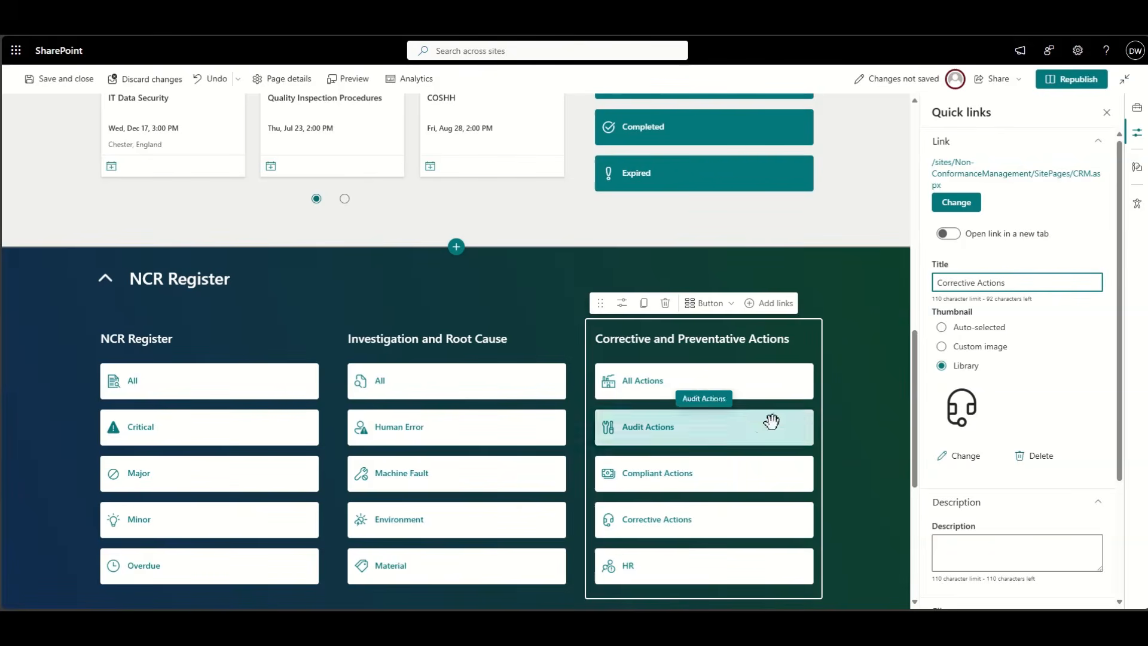
{"action": "left_click", "coordinate": [740, 565]}
{"action": "double_click", "coordinate": [959, 257]}
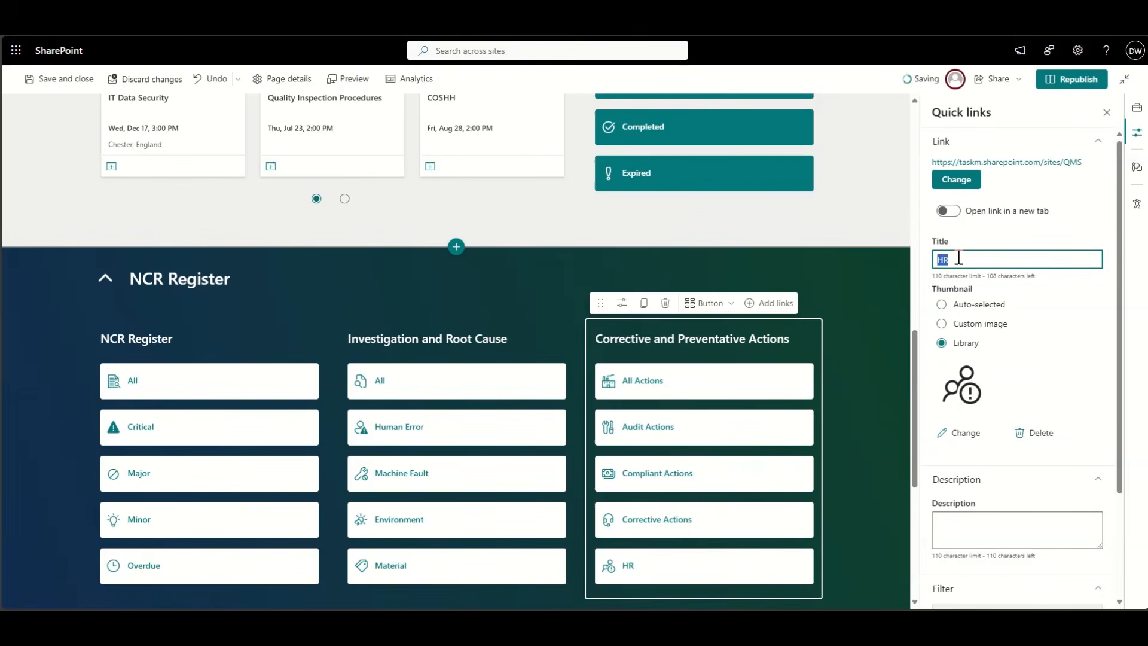
{"action": "type", "text": "Prevent"}
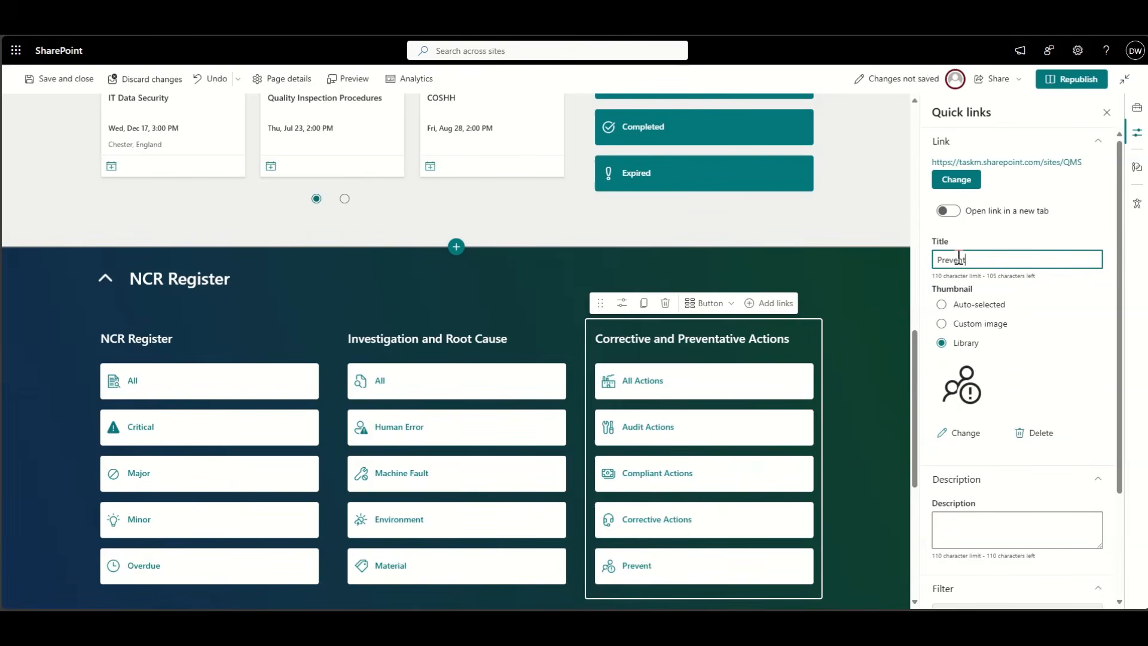
{"action": "type", "text": "ative Actions"}
{"action": "scroll", "coordinate": [870, 386], "scroll_direction": "down", "scroll_amount": 3}
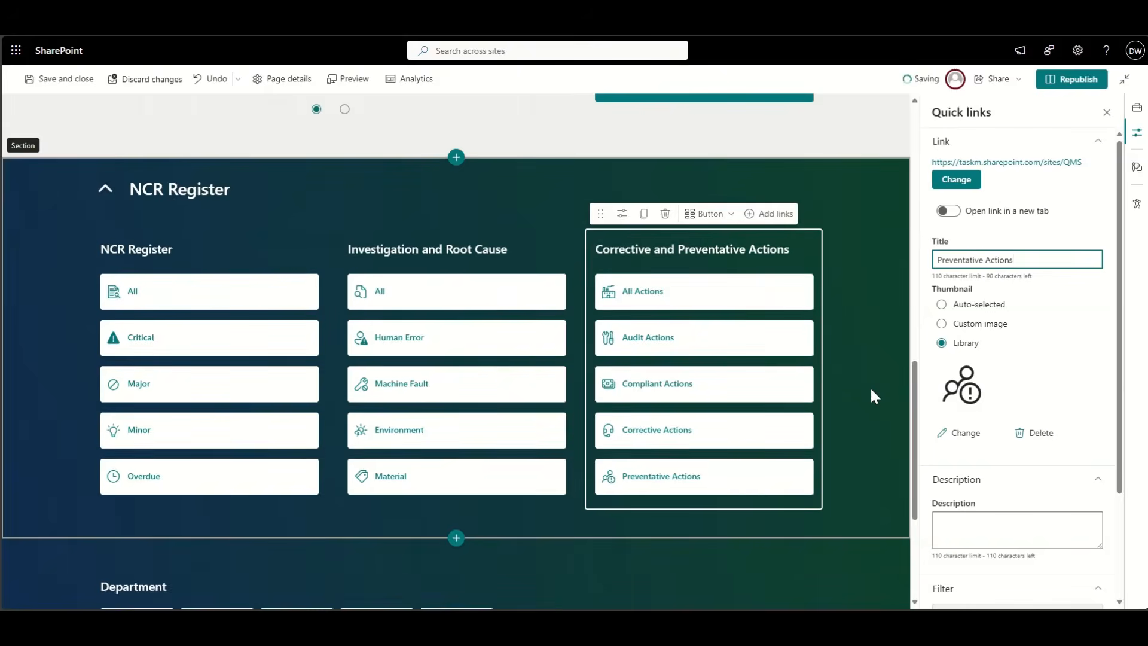
{"action": "scroll", "coordinate": [871, 388], "scroll_direction": "up", "scroll_amount": 1}
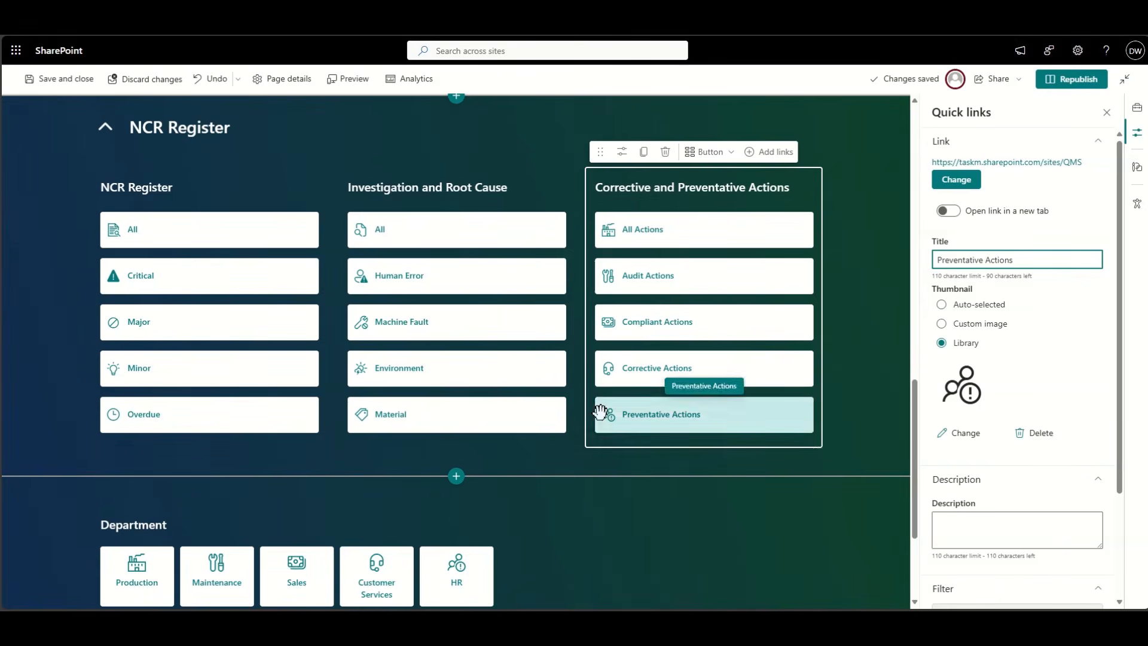
{"action": "scroll", "coordinate": [602, 468], "scroll_direction": "down", "scroll_amount": 1}
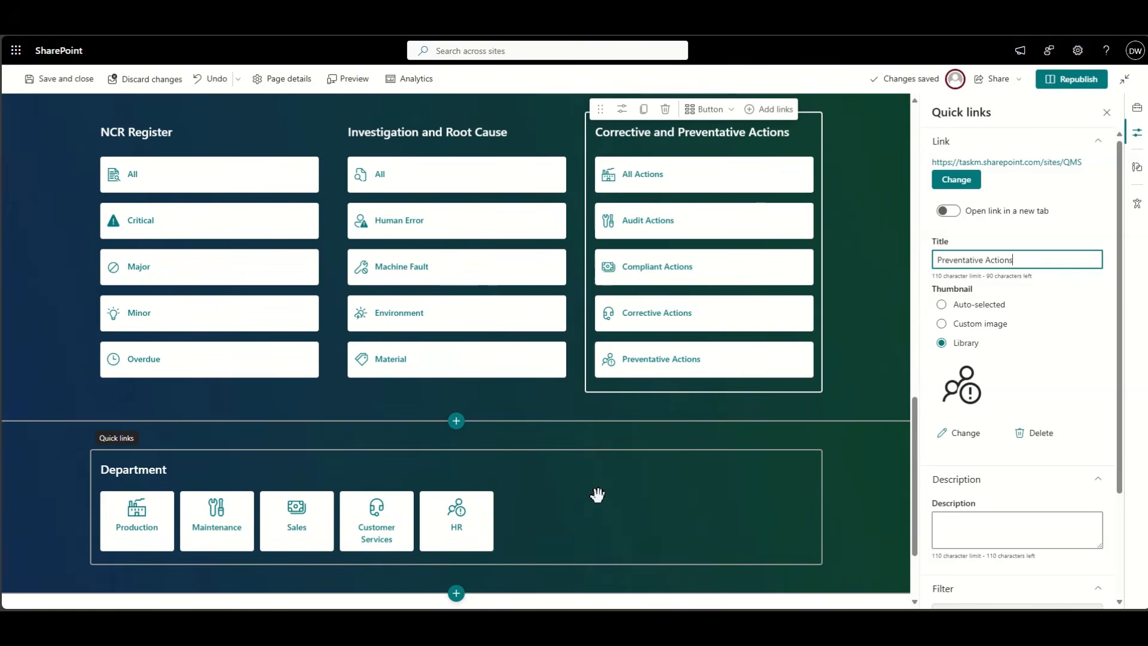
{"action": "scroll", "coordinate": [840, 322], "scroll_direction": "up", "scroll_amount": 1}
{"action": "scroll", "coordinate": [837, 315], "scroll_direction": "up", "scroll_amount": 1}
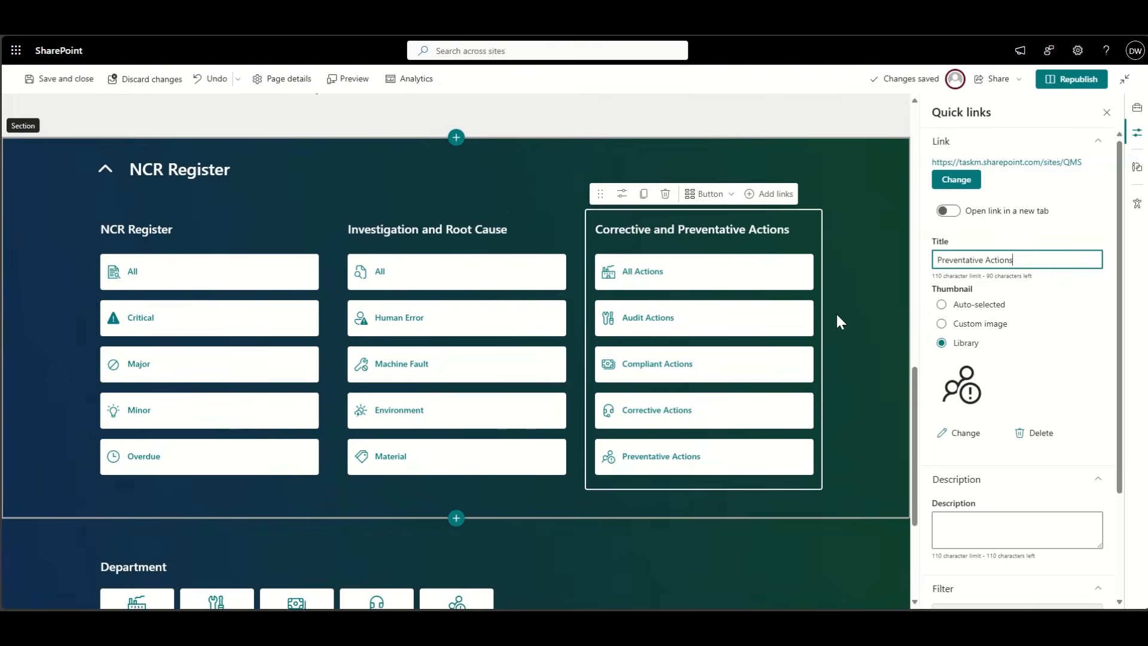
{"action": "scroll", "coordinate": [837, 316], "scroll_direction": "down", "scroll_amount": 1}
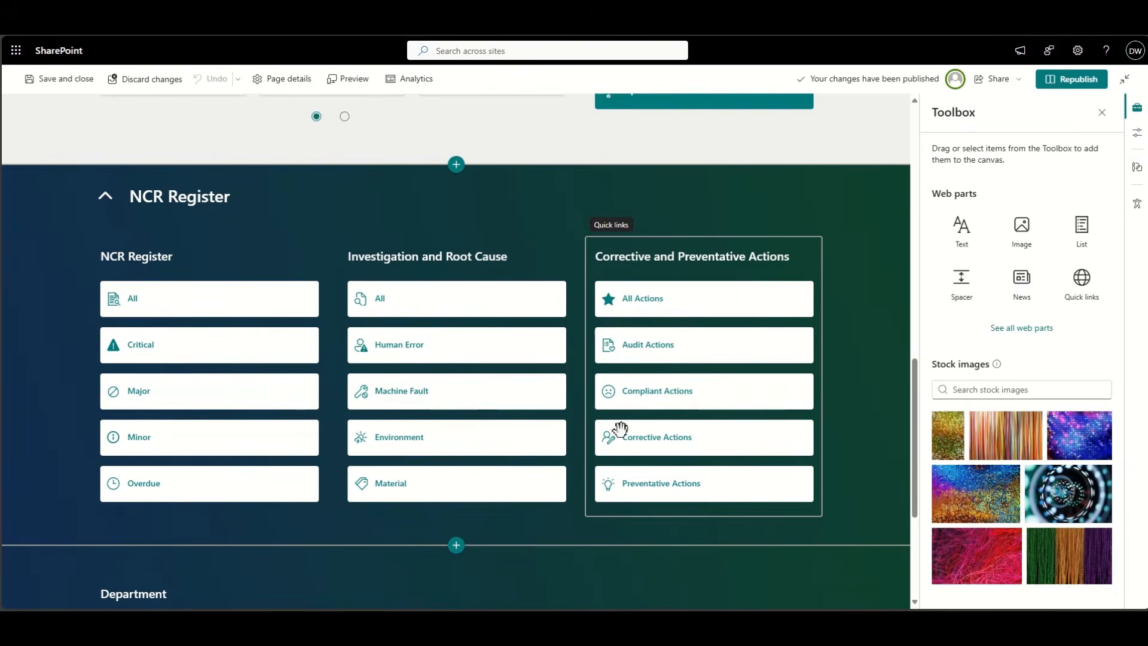
{"action": "scroll", "coordinate": [869, 418], "scroll_direction": "down", "scroll_amount": 2}
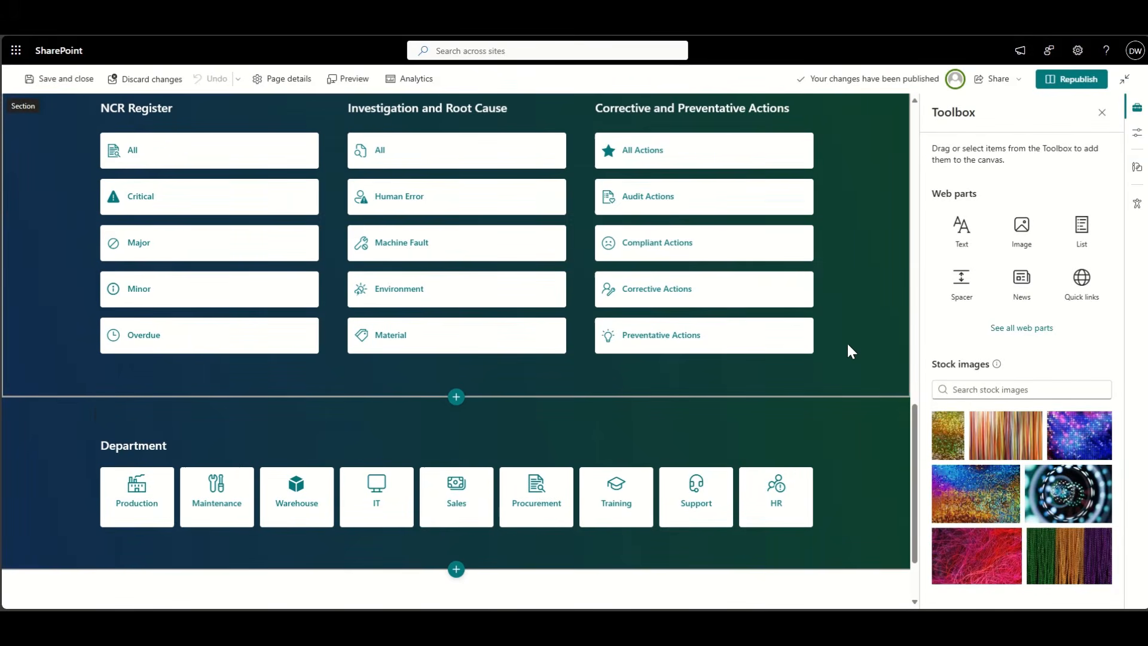
- Rename the collapsible section heading above the three quick links columns as Non-conformances and Actions
{"action": "scroll", "coordinate": [846, 342], "scroll_direction": "up", "scroll_amount": 3}
{"action": "triple_click", "coordinate": [170, 246]}
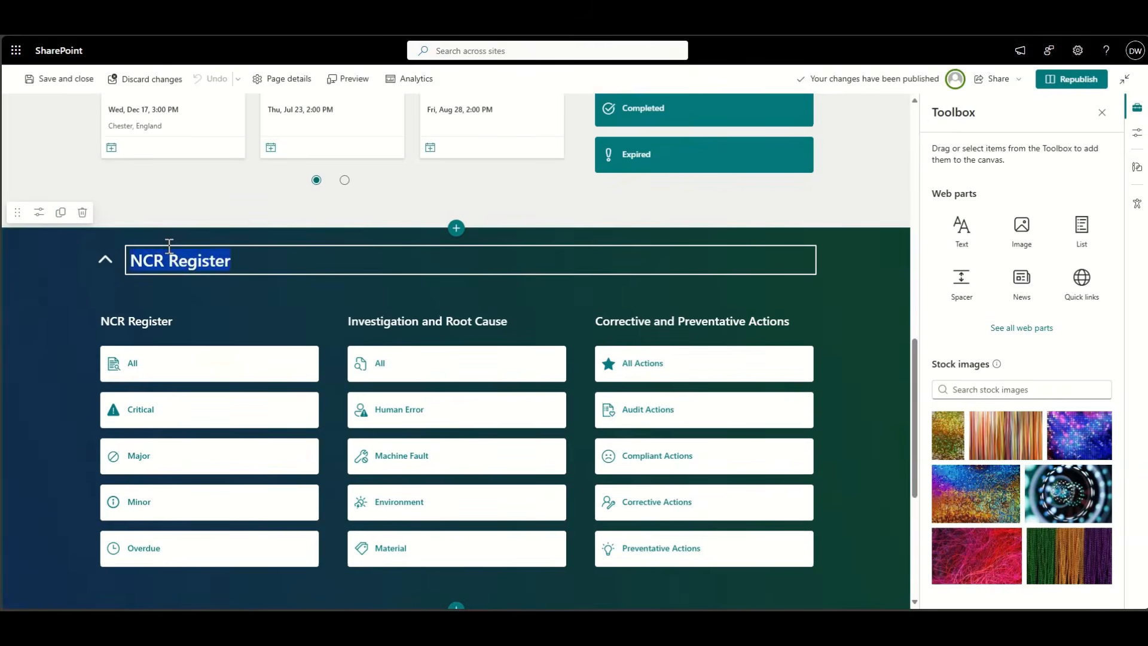
{"action": "type", "text": "No"}
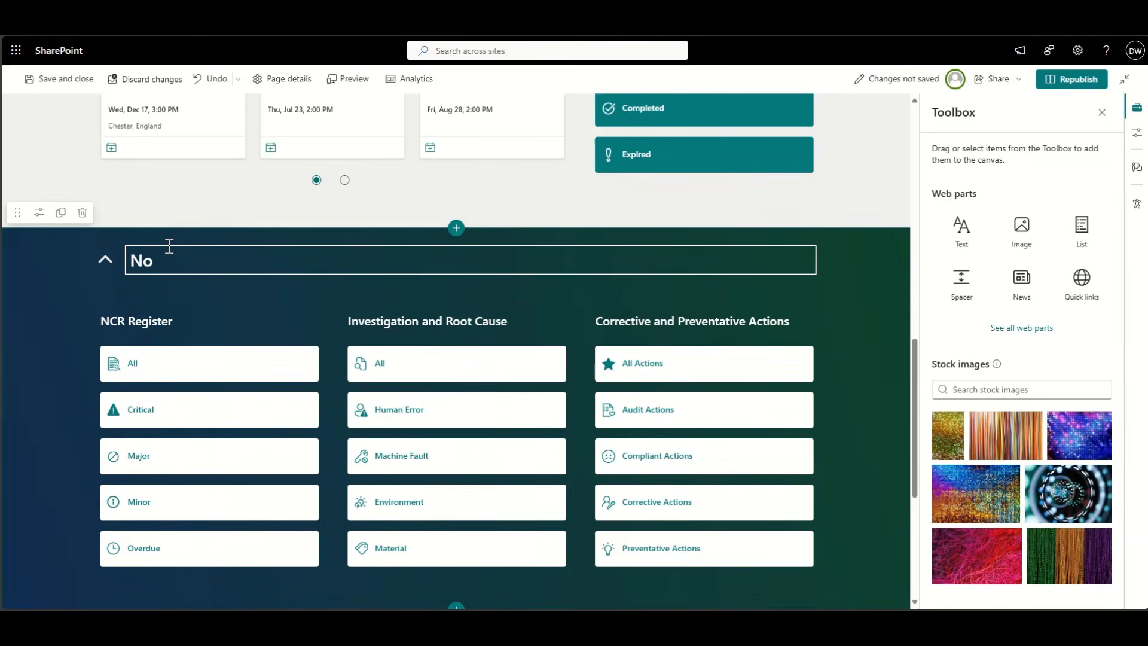
{"action": "type", "text": "ncormance and Actions"}
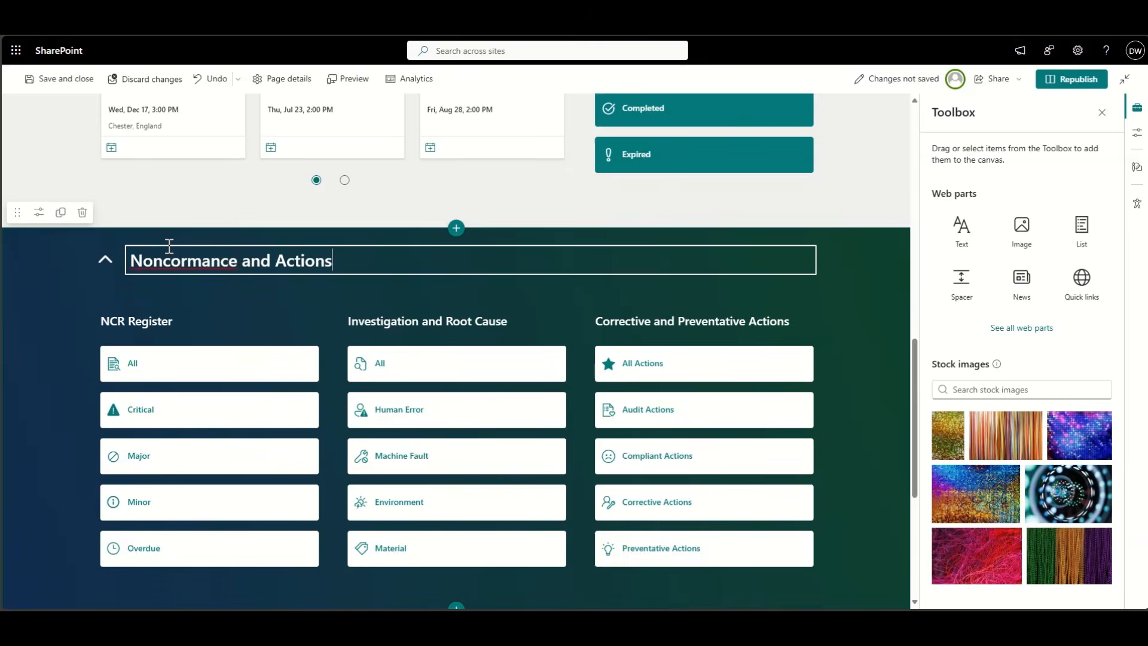
{"action": "right_click", "coordinate": [178, 259]}
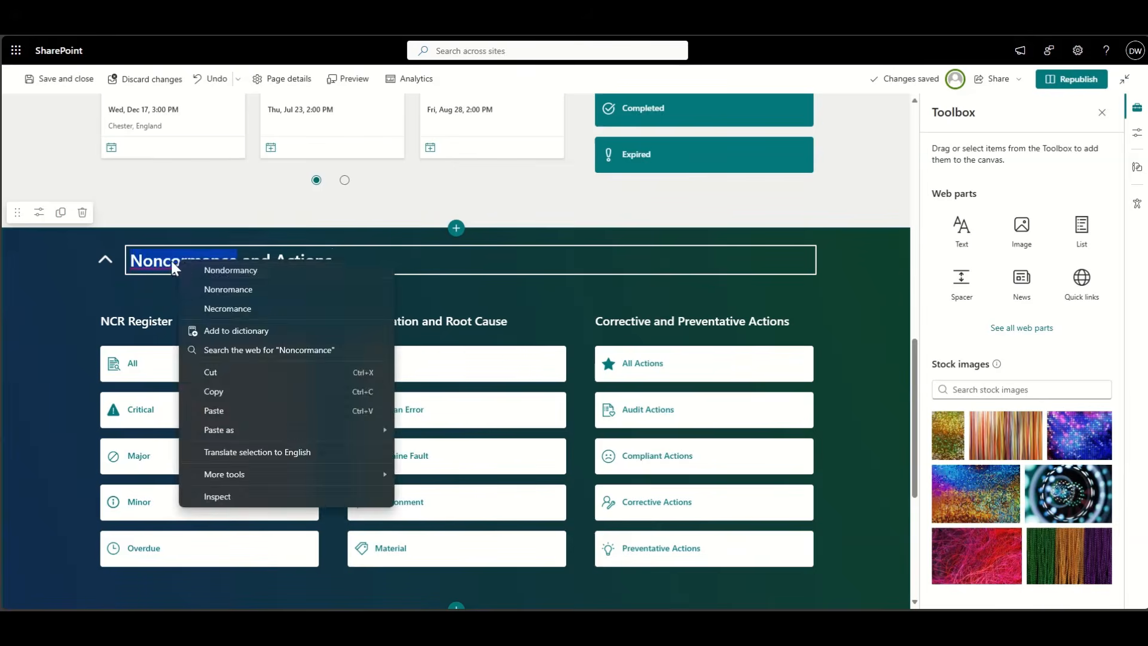
{"action": "left_click", "coordinate": [164, 261]}
{"action": "type", "text": "-"}
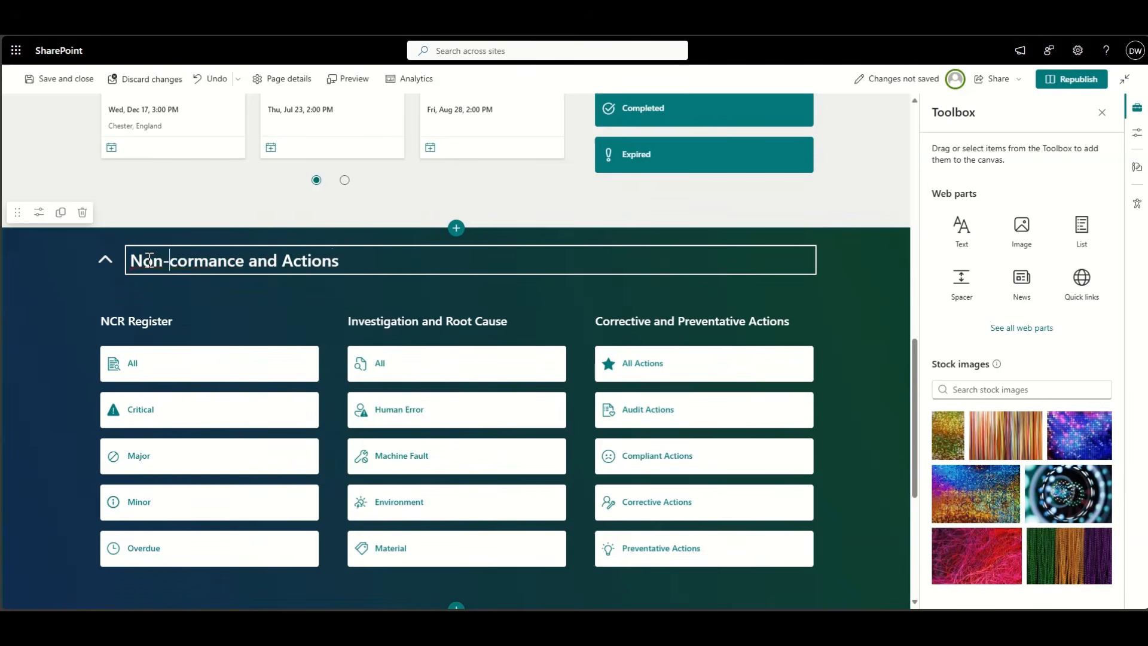
{"action": "double_click", "coordinate": [200, 261]}
{"action": "type", "text": "conformances"}
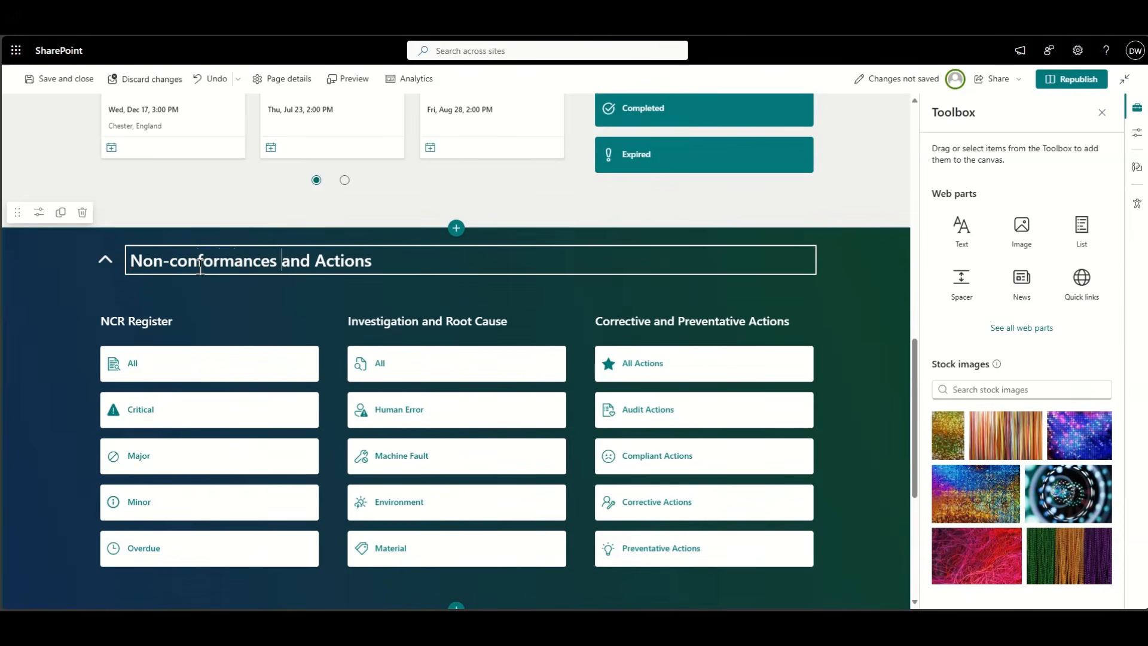
{"action": "left_click", "coordinate": [80, 317]}
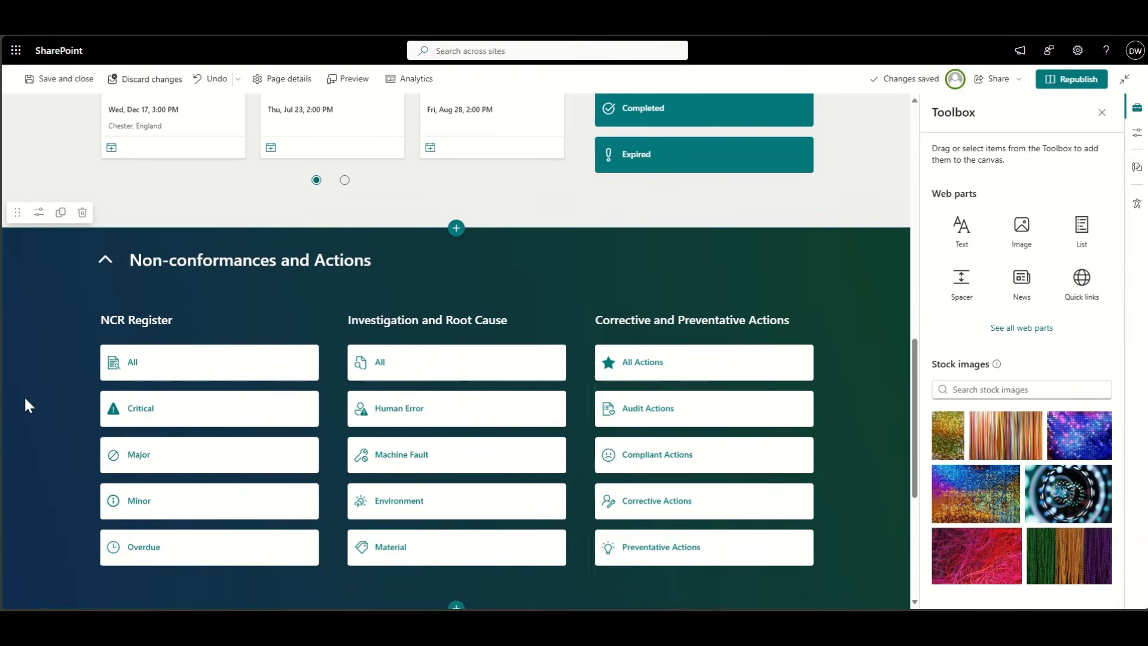
- Look over the renamed section and the Department links, and republish the QMS home page
{"action": "scroll", "coordinate": [25, 403], "scroll_direction": "down", "scroll_amount": 1}
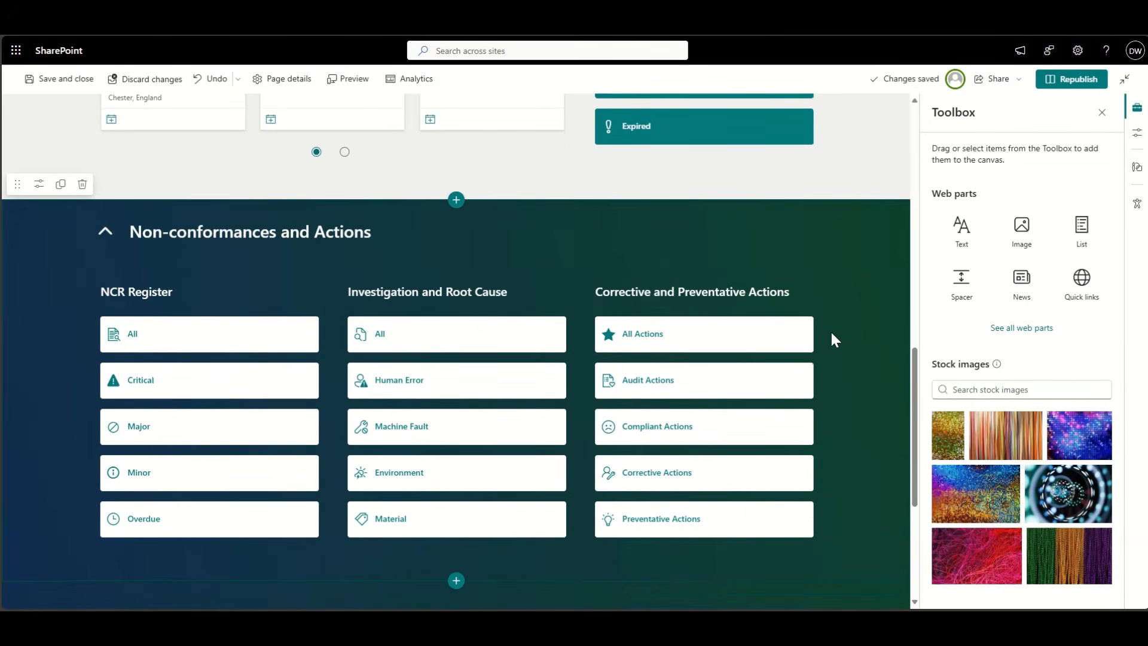
{"action": "scroll", "coordinate": [831, 333], "scroll_direction": "down", "scroll_amount": 3}
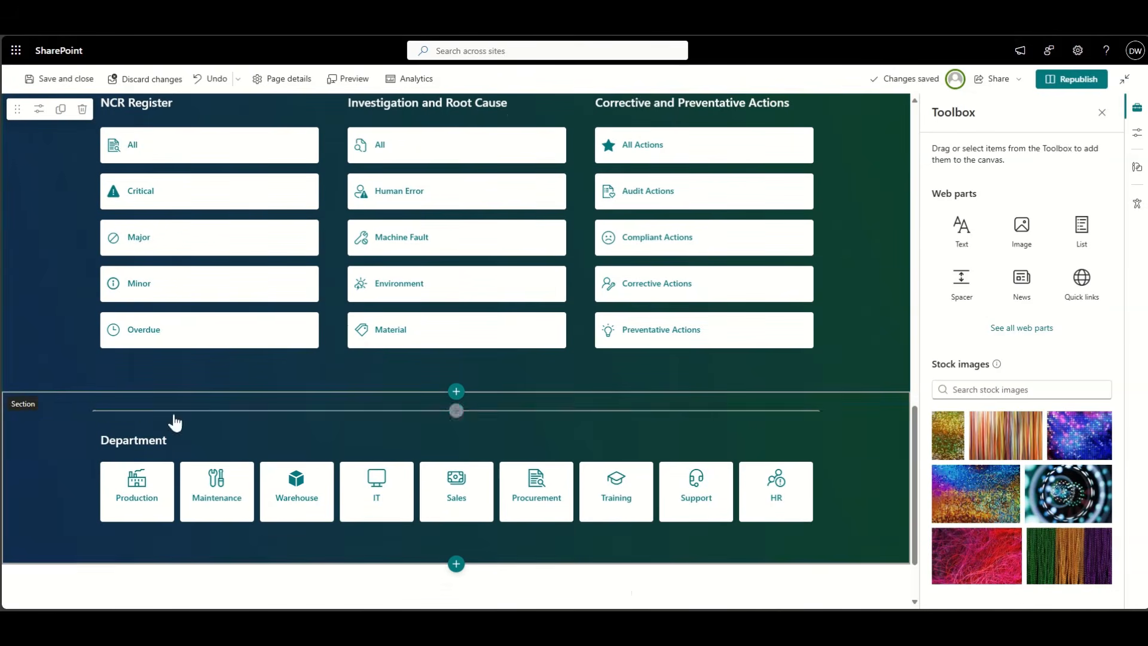
{"action": "scroll", "coordinate": [33, 414], "scroll_direction": "up", "scroll_amount": 2}
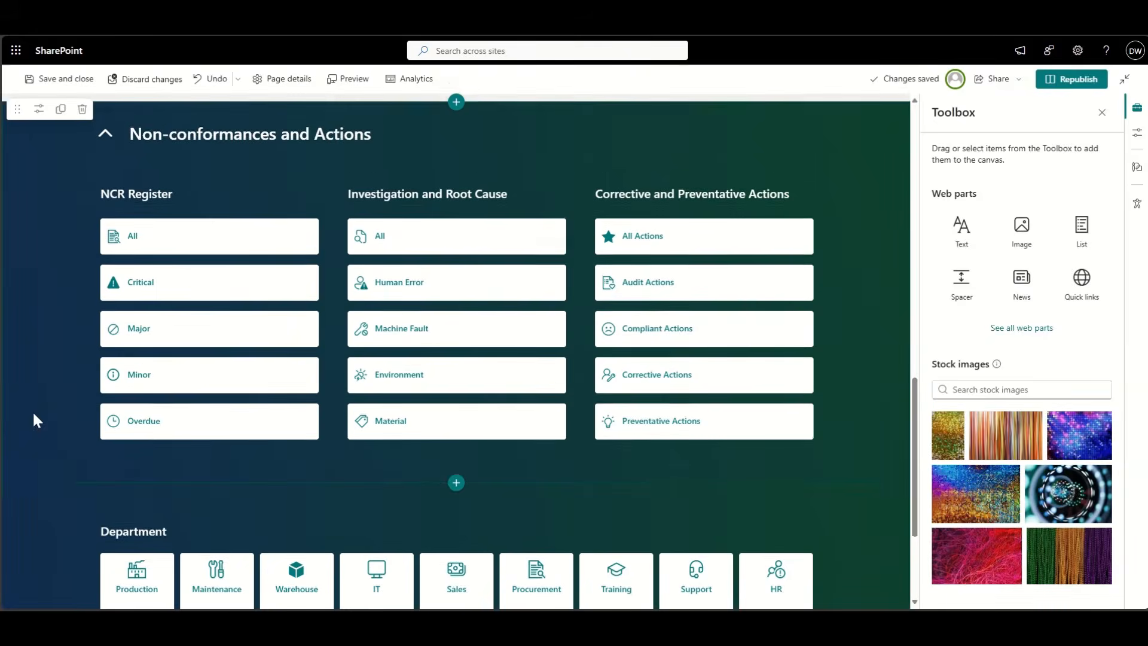
{"action": "scroll", "coordinate": [33, 410], "scroll_direction": "up", "scroll_amount": 1}
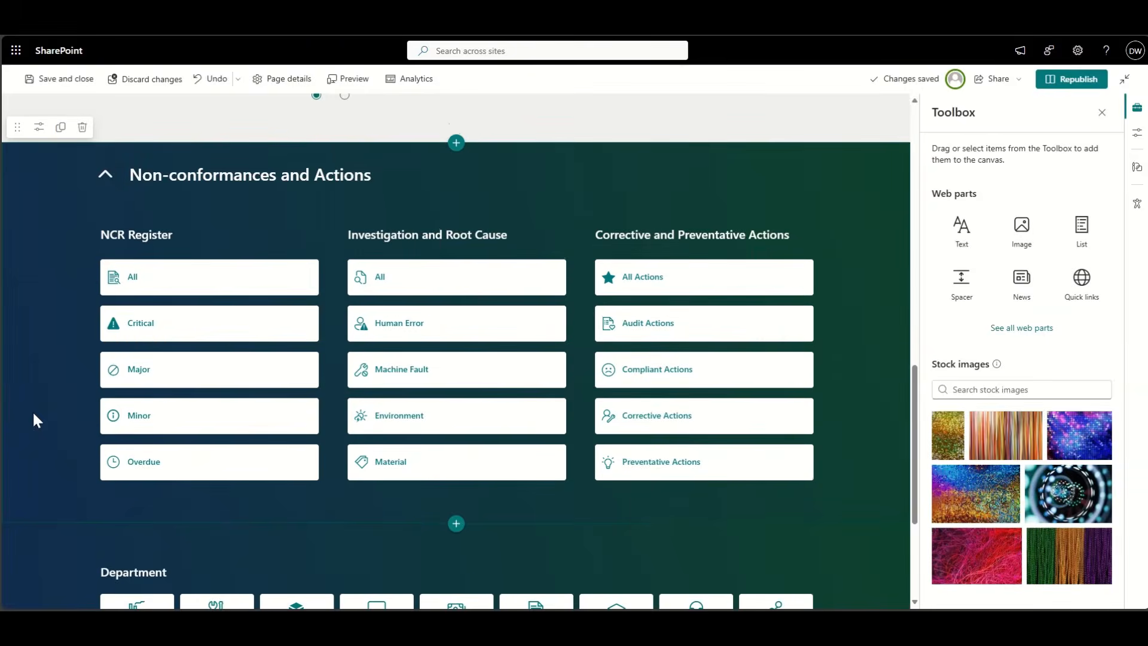
{"action": "left_click", "coordinate": [1070, 83]}
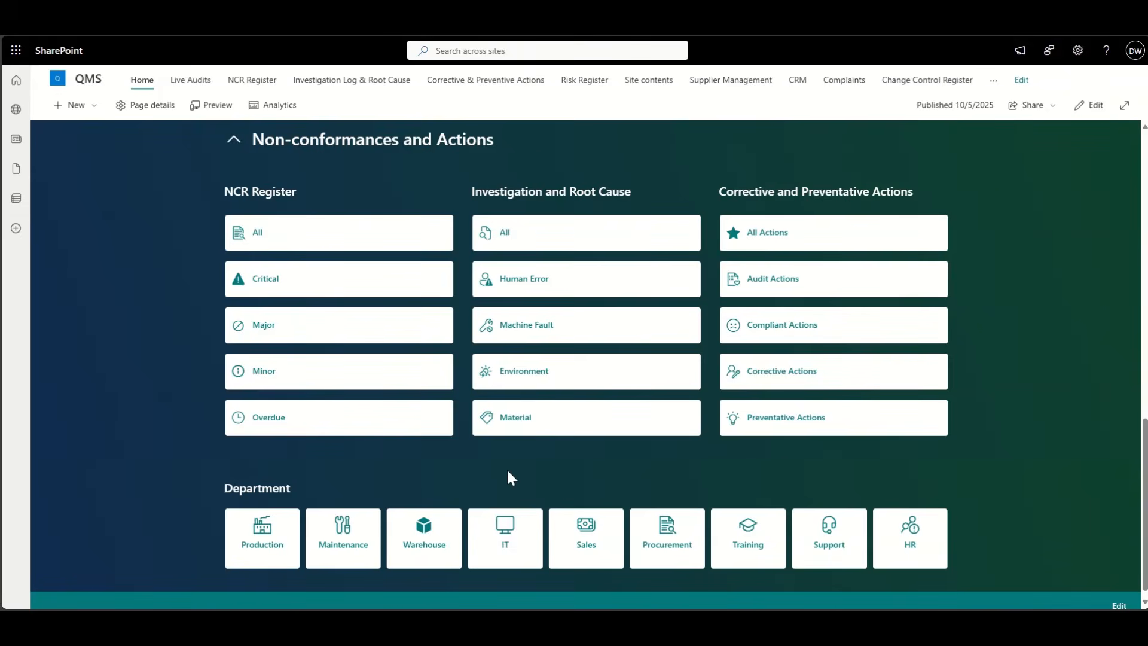
- Reopen the page for editing and add a Button web part beneath the NCR Register quick links
{"action": "left_click", "coordinate": [1096, 106]}
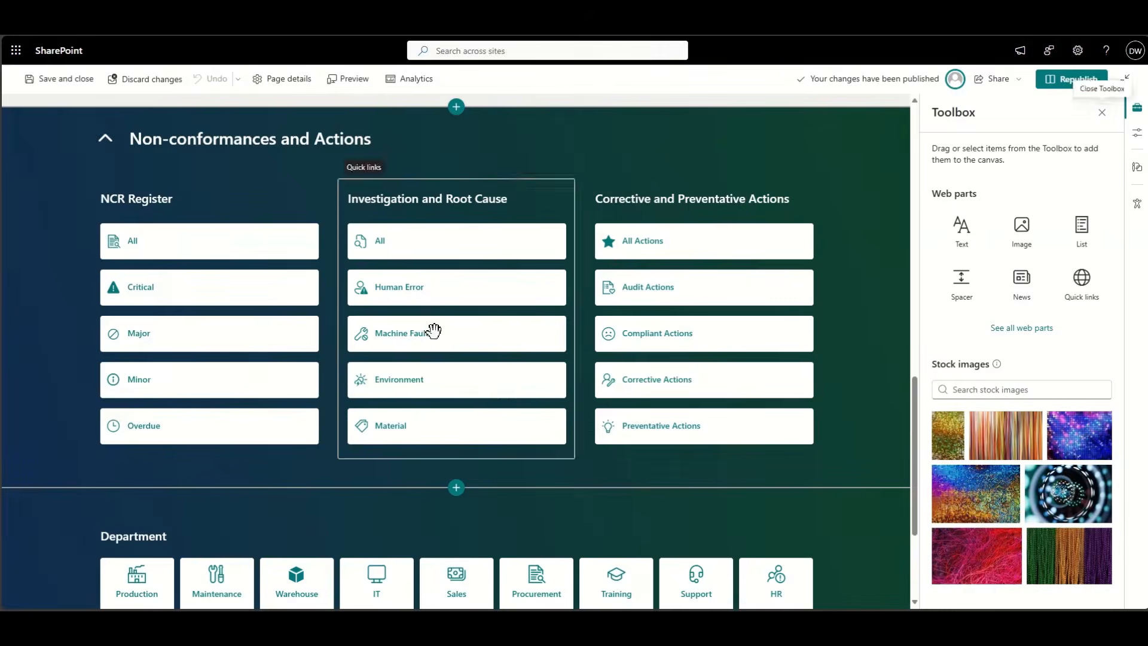
{"action": "scroll", "coordinate": [99, 452], "scroll_direction": "down", "scroll_amount": 1}
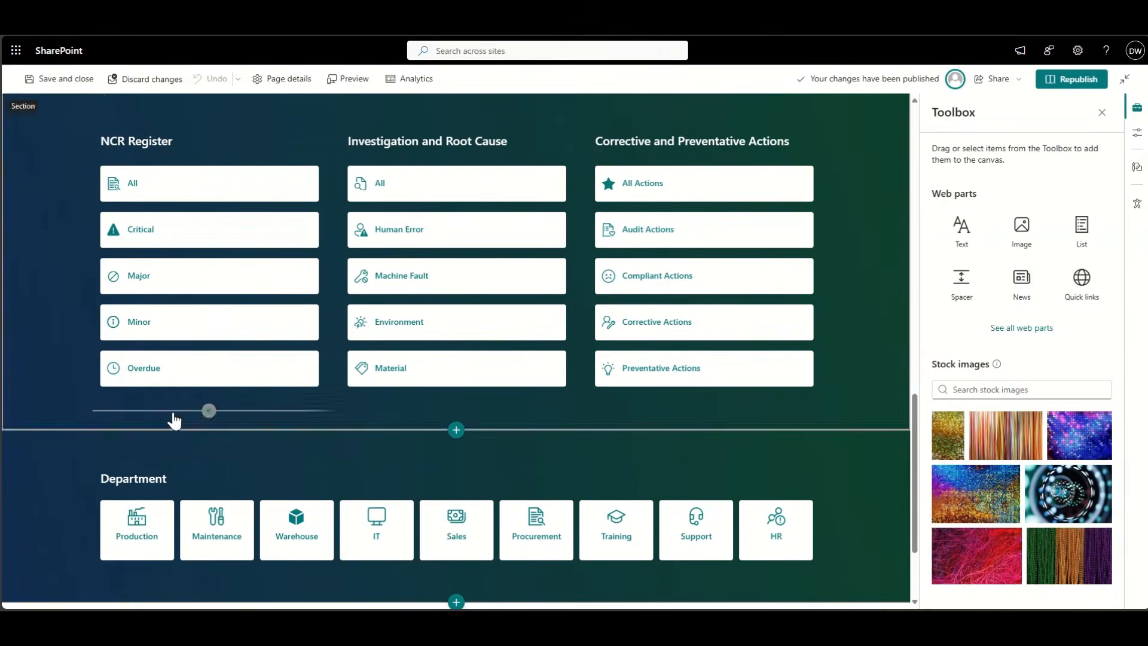
{"action": "left_click", "coordinate": [207, 410]}
{"action": "type", "text": "button"}
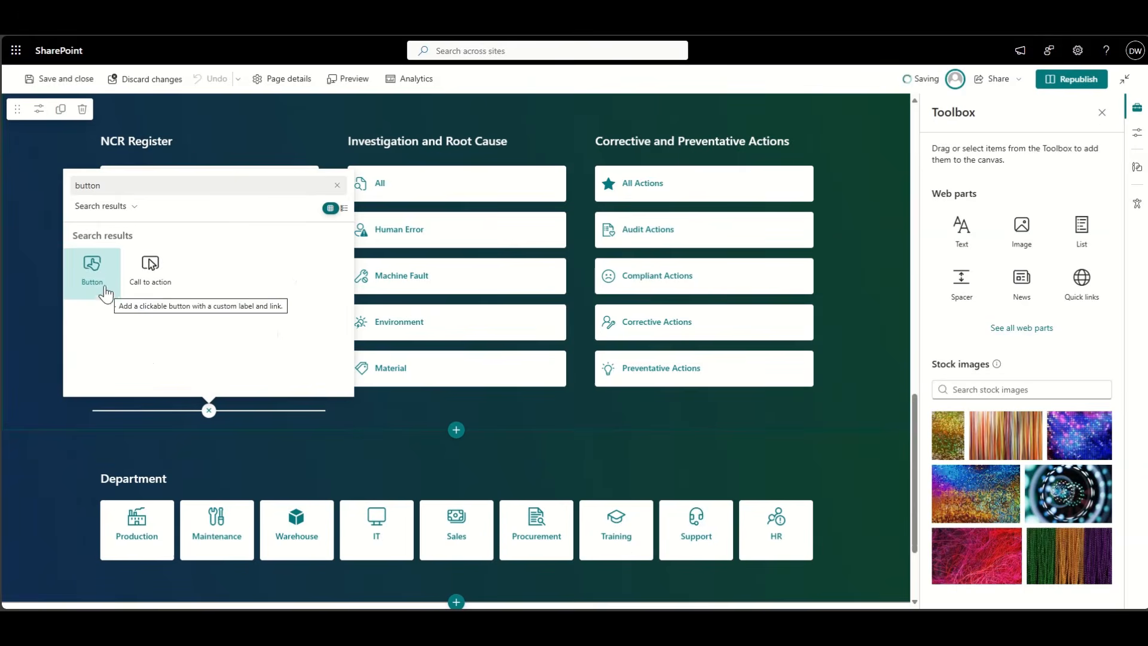
{"action": "left_click", "coordinate": [109, 296]}
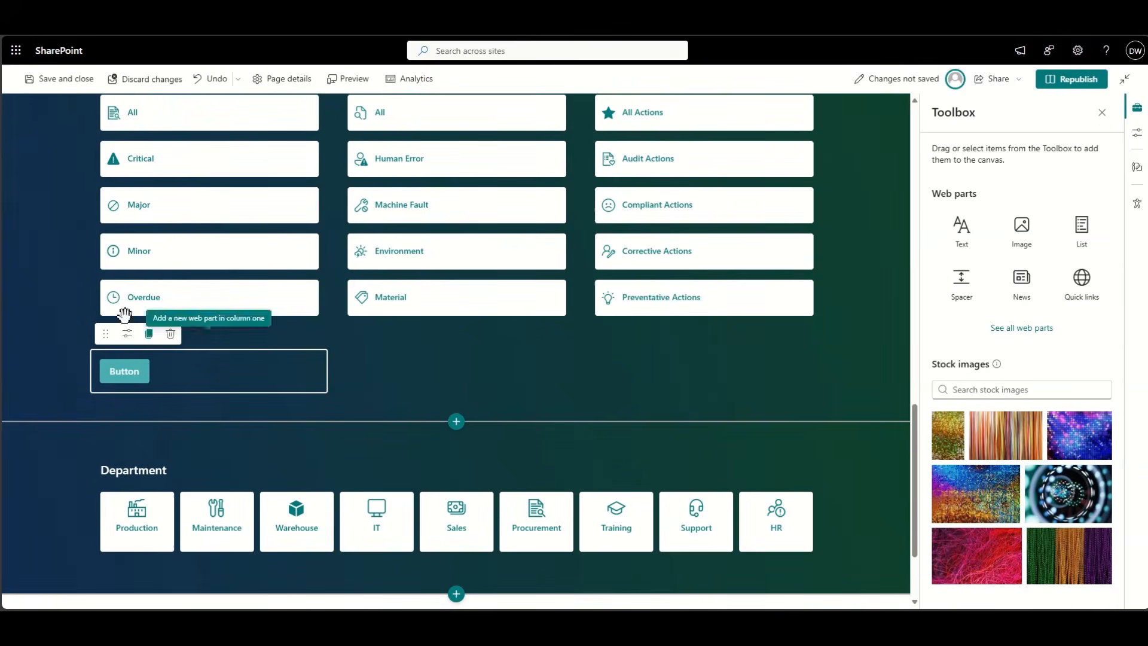
{"action": "left_click", "coordinate": [128, 333]}
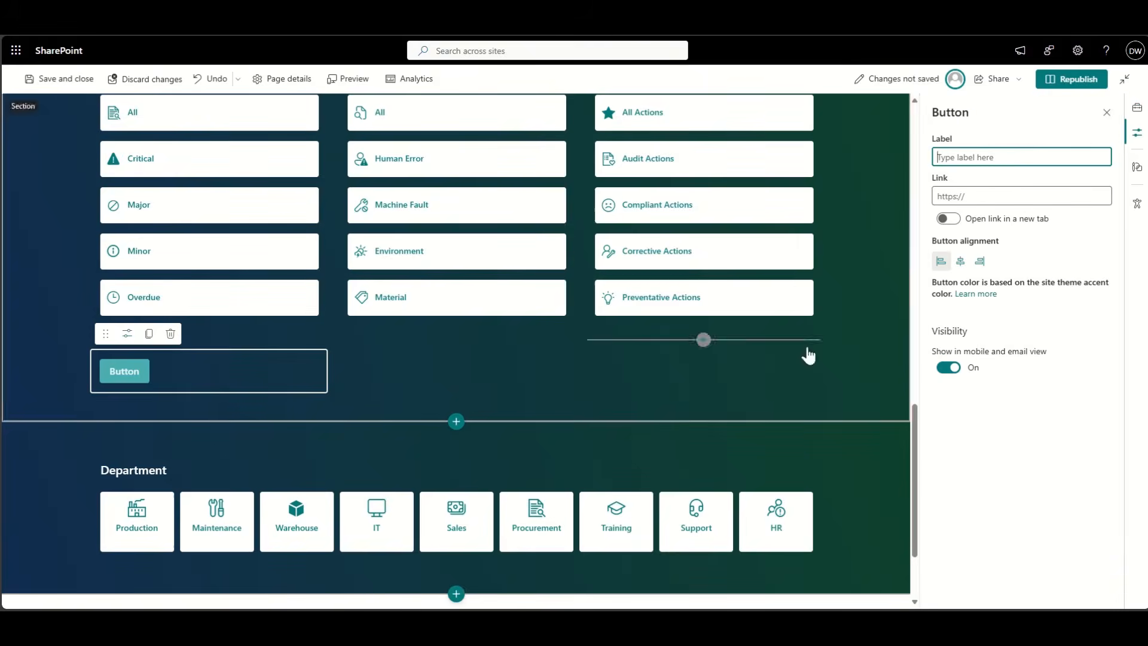
{"action": "left_click", "coordinate": [980, 262]}
{"action": "left_click", "coordinate": [995, 150]}
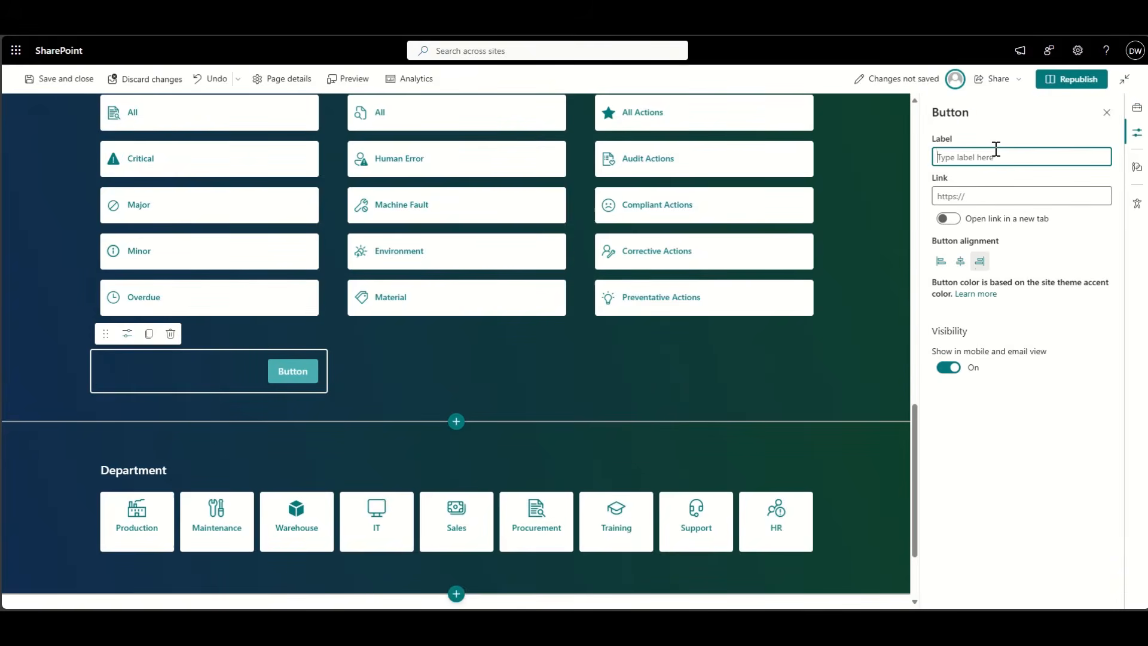
{"action": "type", "text": "New+"}
{"action": "left_click", "coordinate": [978, 200]}
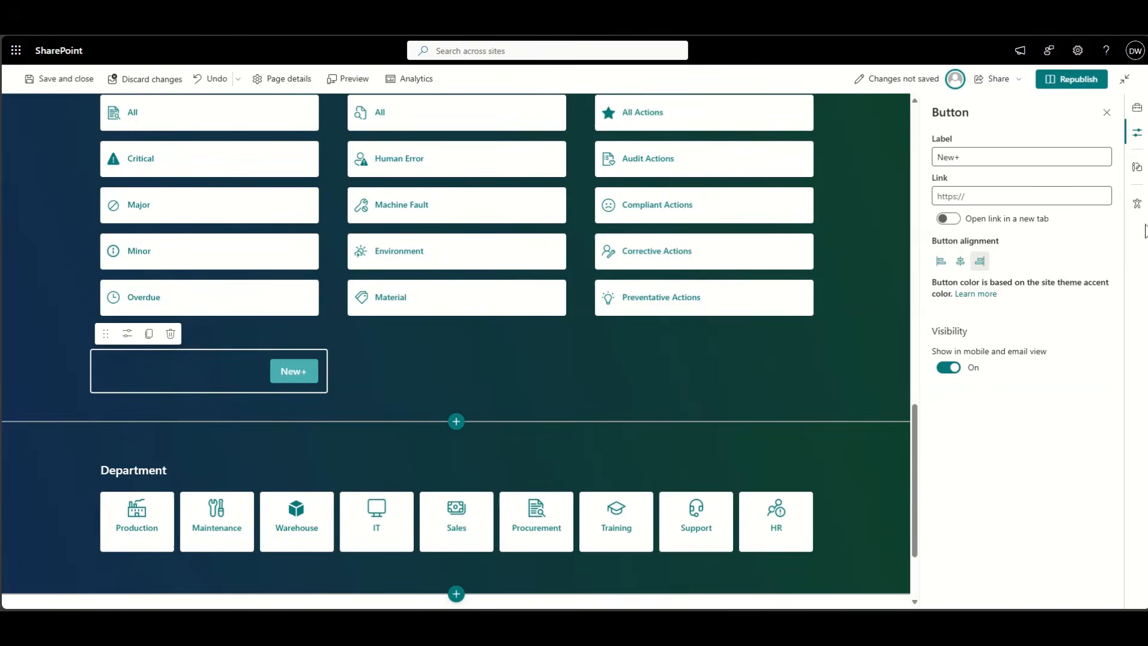
{"action": "left_click", "coordinate": [971, 191]}
{"action": "type", "text": "https://taskm.sharepoint.com/sites/QMS"}
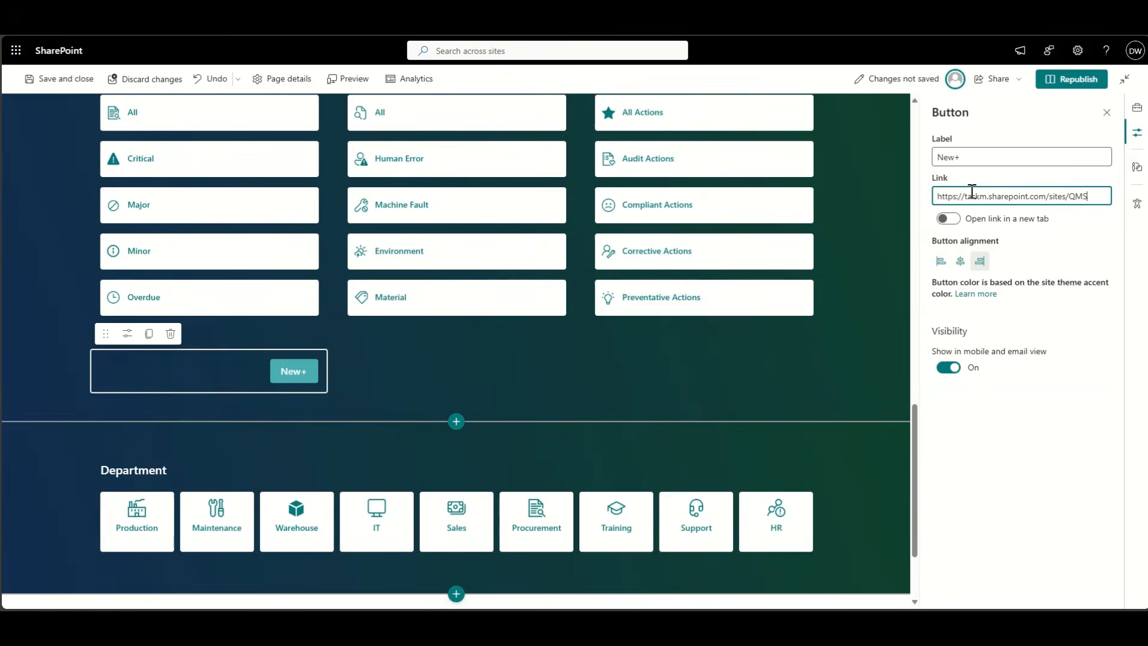
{"action": "left_click", "coordinate": [1025, 420]}
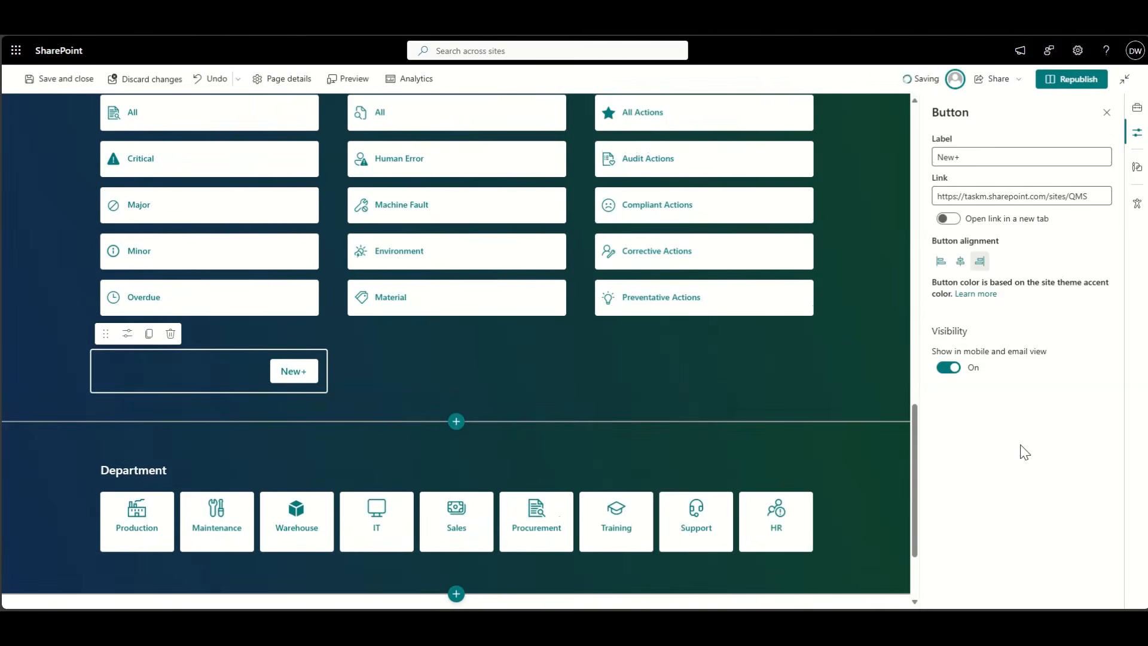
- Try the New+ button above the NCR Register quick links and return it beneath them
{"action": "scroll", "coordinate": [210, 364], "scroll_direction": "up", "scroll_amount": 2}
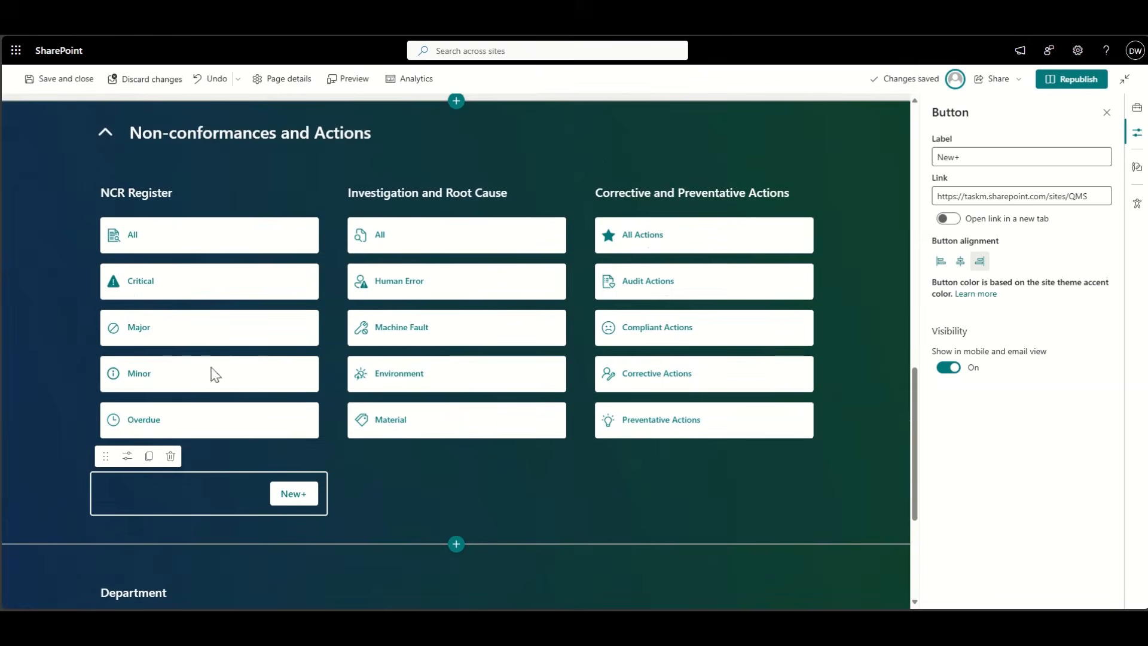
{"action": "left_click_drag", "start_coordinate": [105, 456], "coordinate": [174, 176]}
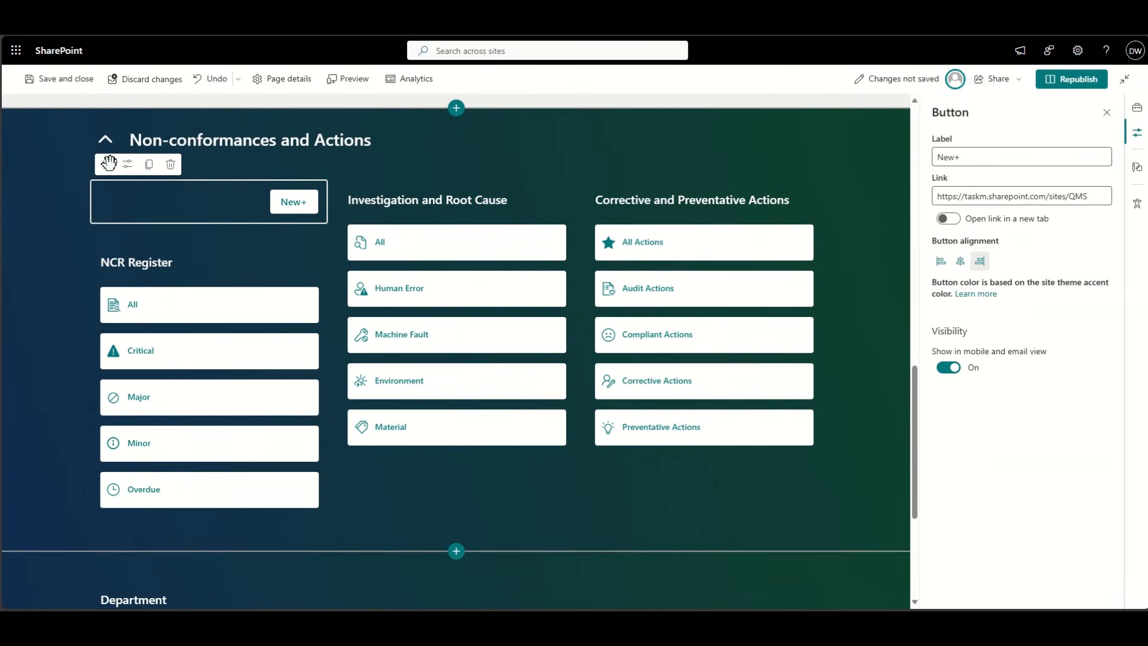
{"action": "left_click_drag", "start_coordinate": [105, 164], "coordinate": [157, 491]}
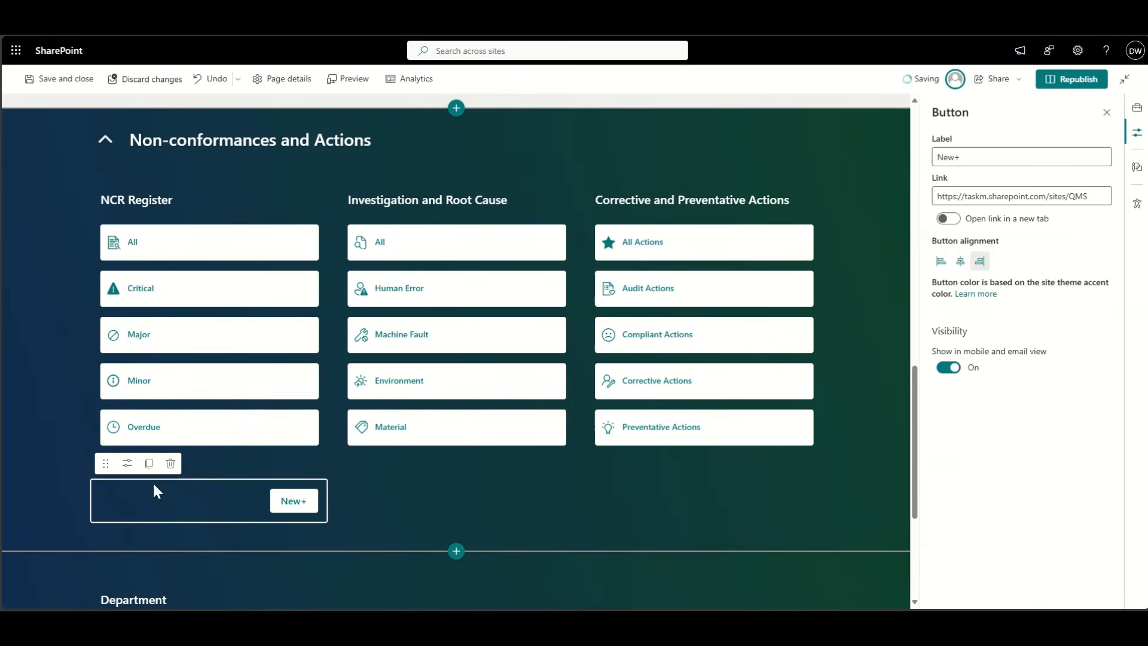
- Duplicate the New+ button and place copies beneath the Investigation and Root Cause and the Corrective and Preventative Actions quick links
{"action": "left_click", "coordinate": [150, 463]}
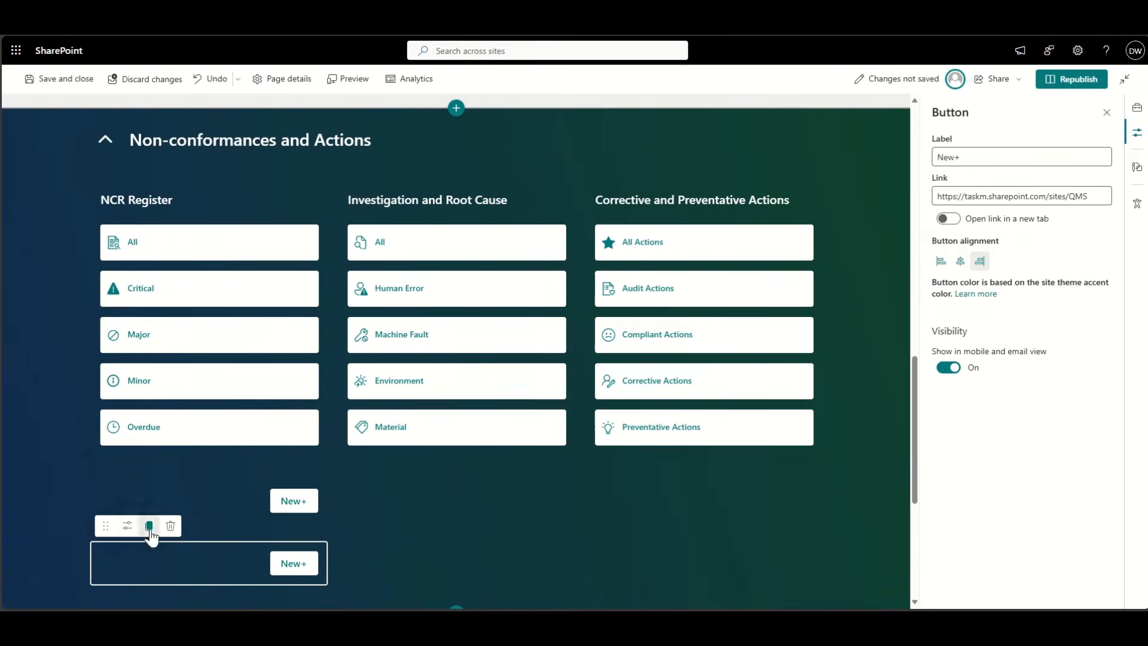
{"action": "left_click_drag", "start_coordinate": [106, 461], "coordinate": [405, 487]}
{"action": "left_click", "coordinate": [234, 501]}
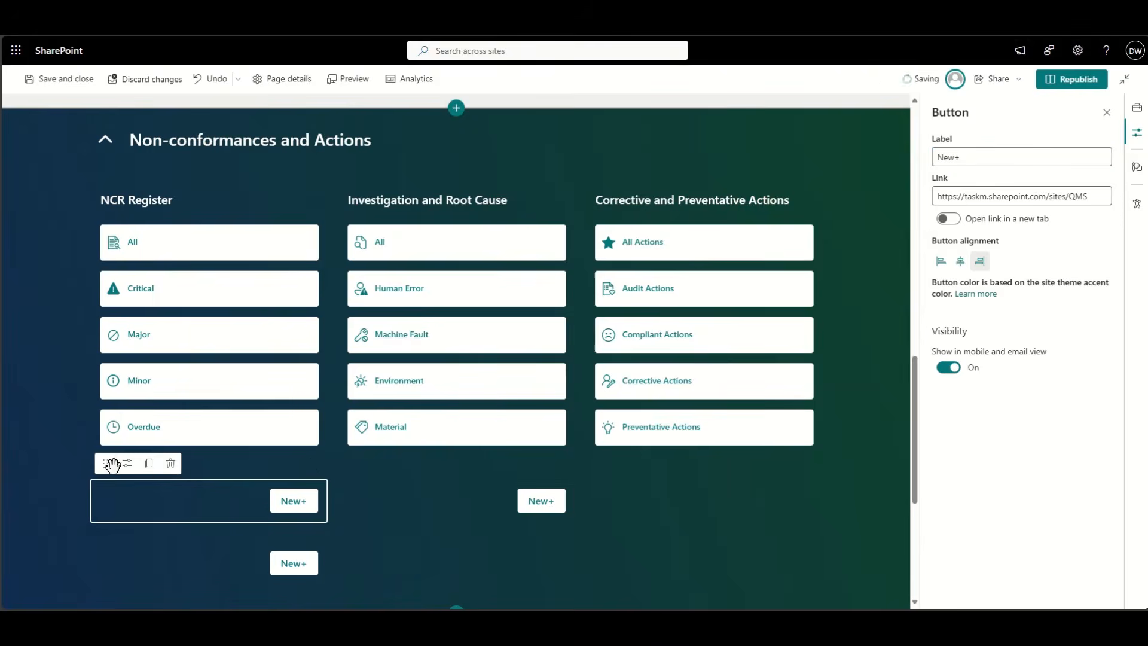
{"action": "left_click_drag", "start_coordinate": [108, 463], "coordinate": [669, 505]}
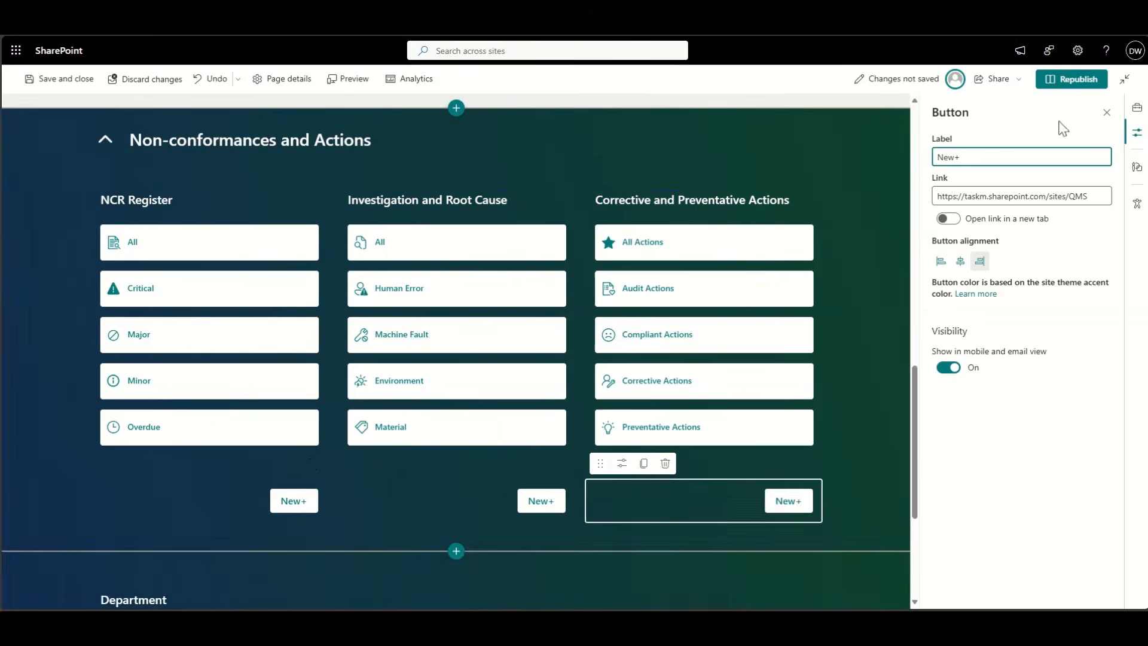
- Republish the page with the three New+ buttons and review the Non-conformances and Actions section
{"action": "left_click", "coordinate": [1074, 85]}
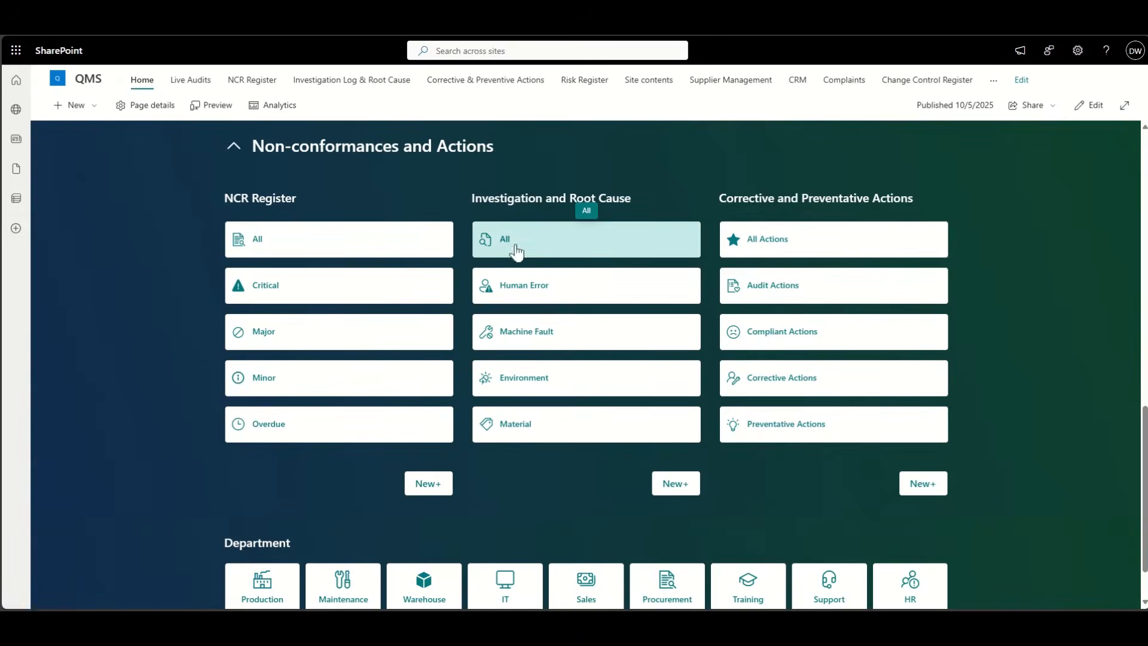
{"action": "scroll", "coordinate": [1039, 429], "scroll_direction": "down", "scroll_amount": 1}
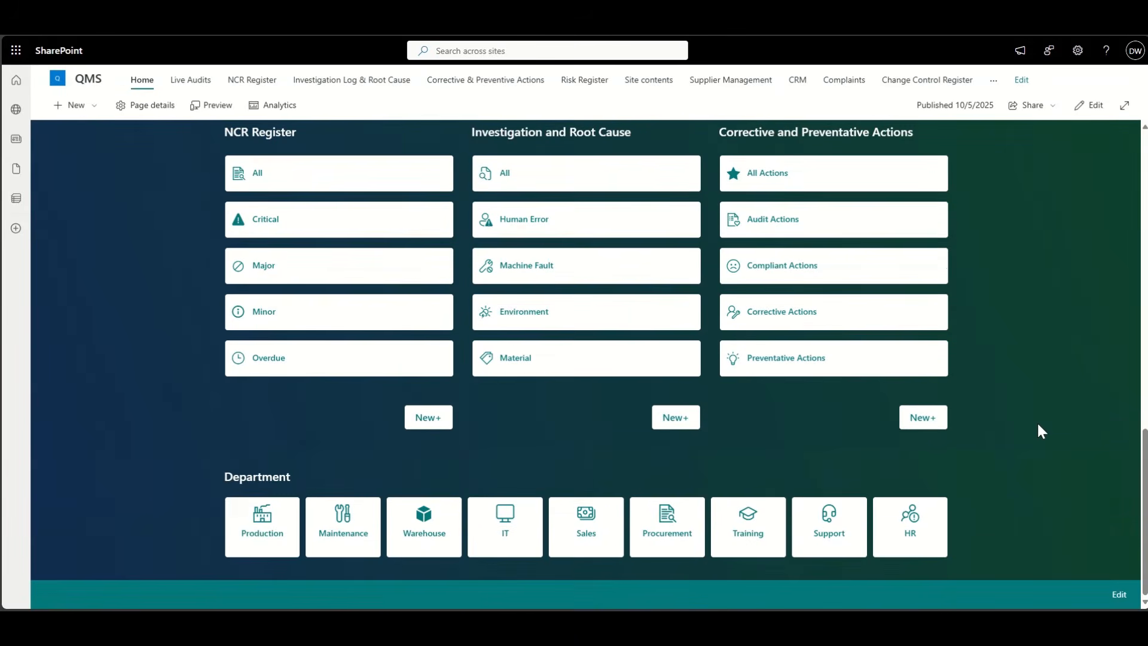
{"action": "scroll", "coordinate": [1038, 425], "scroll_direction": "up", "scroll_amount": 3}
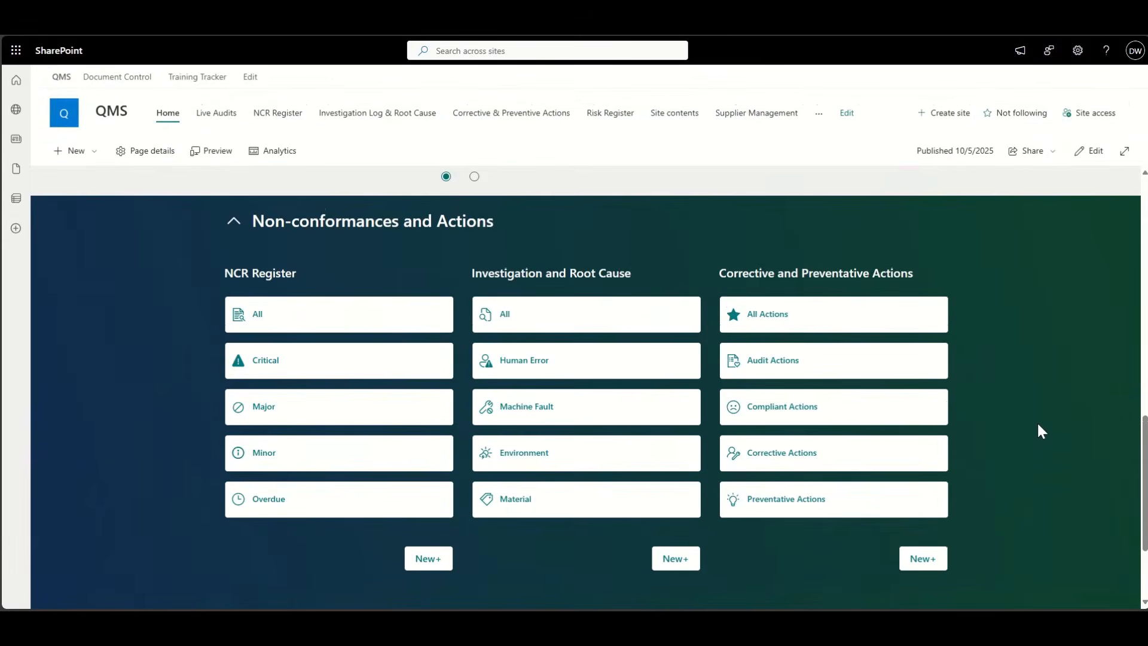
- Open the Audit Config list from the QMS site contents and widen its Documents to Audit column
{"action": "scroll", "coordinate": [1038, 425], "scroll_direction": "down", "scroll_amount": 3}
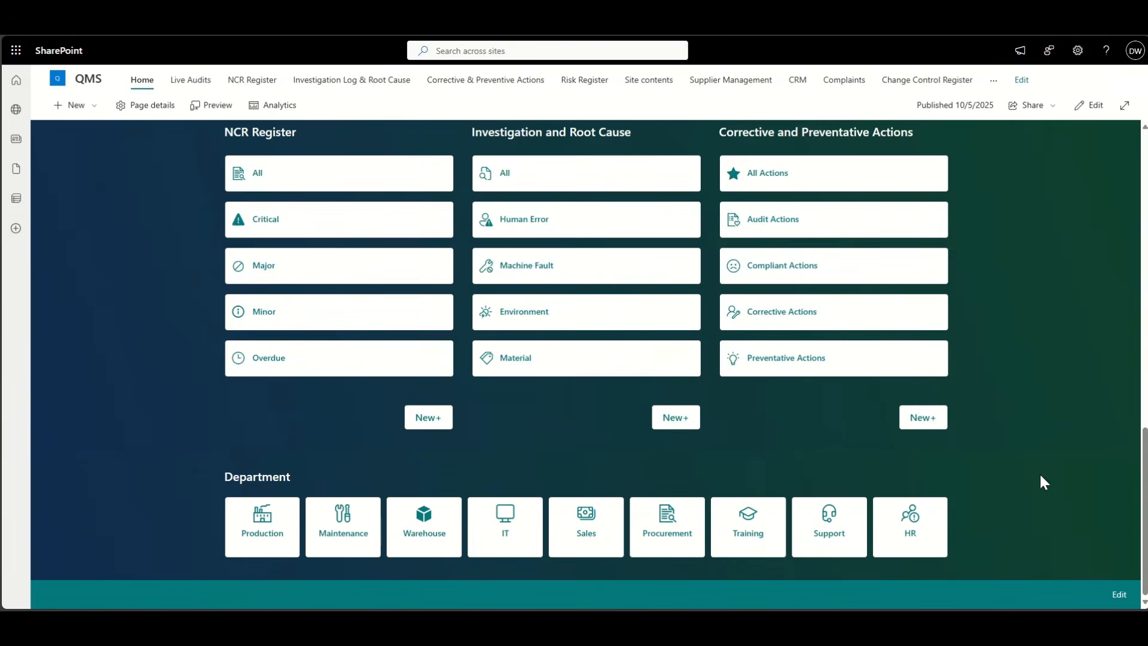
{"action": "scroll", "coordinate": [1045, 371], "scroll_direction": "up", "scroll_amount": 10}
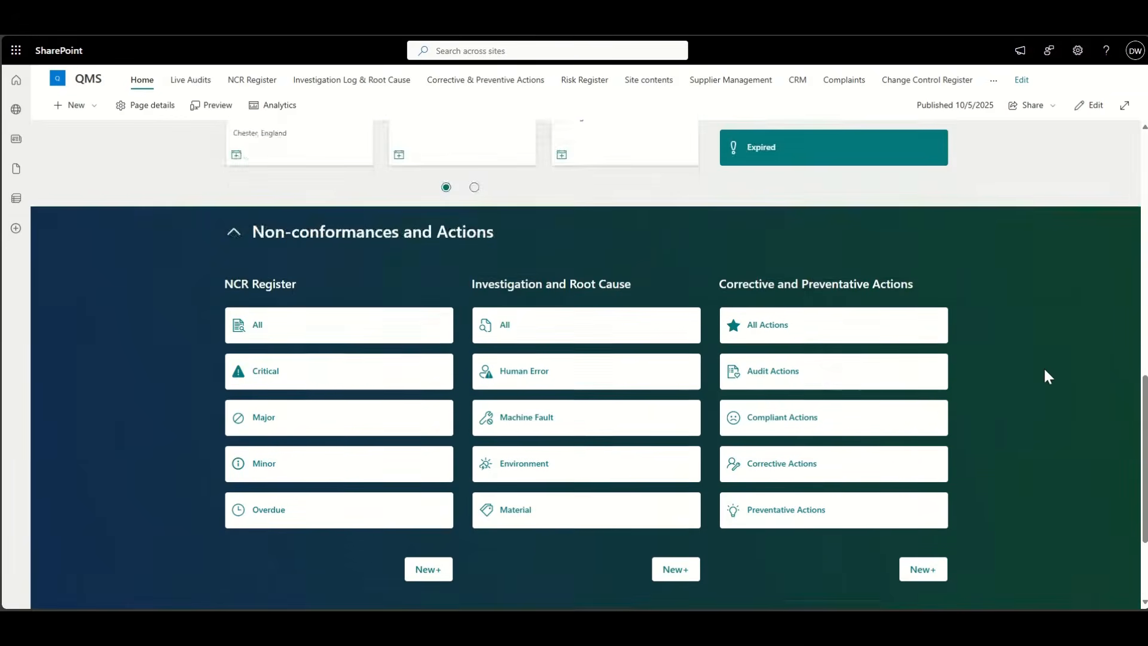
{"action": "scroll", "coordinate": [1045, 375], "scroll_direction": "up", "scroll_amount": 5}
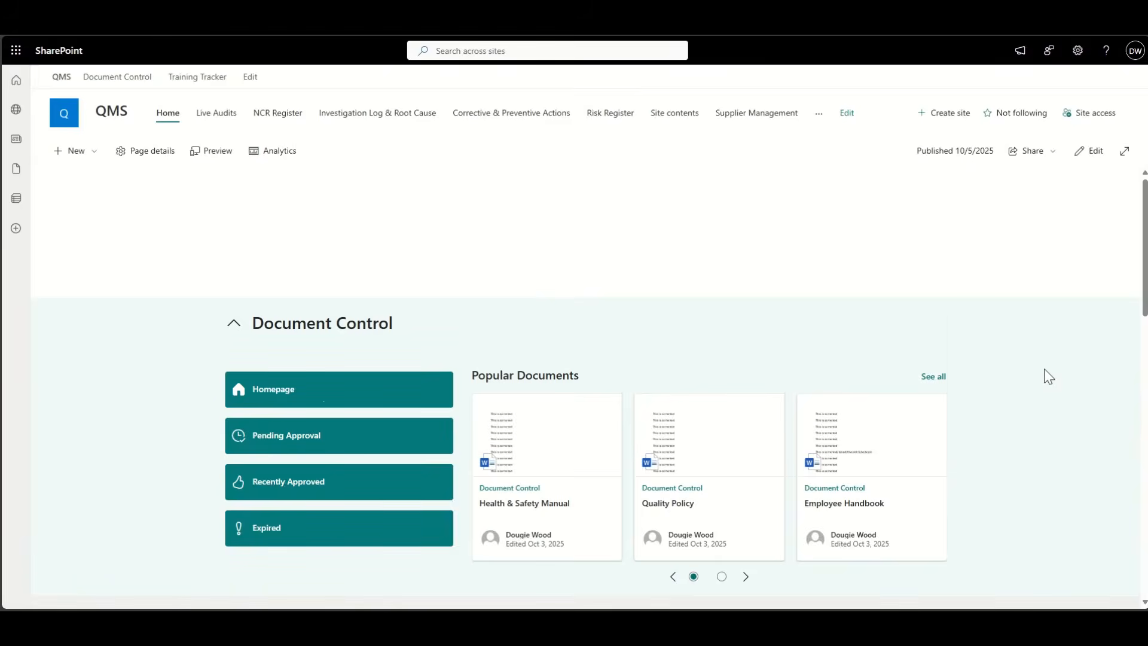
{"action": "left_click", "coordinate": [672, 117]}
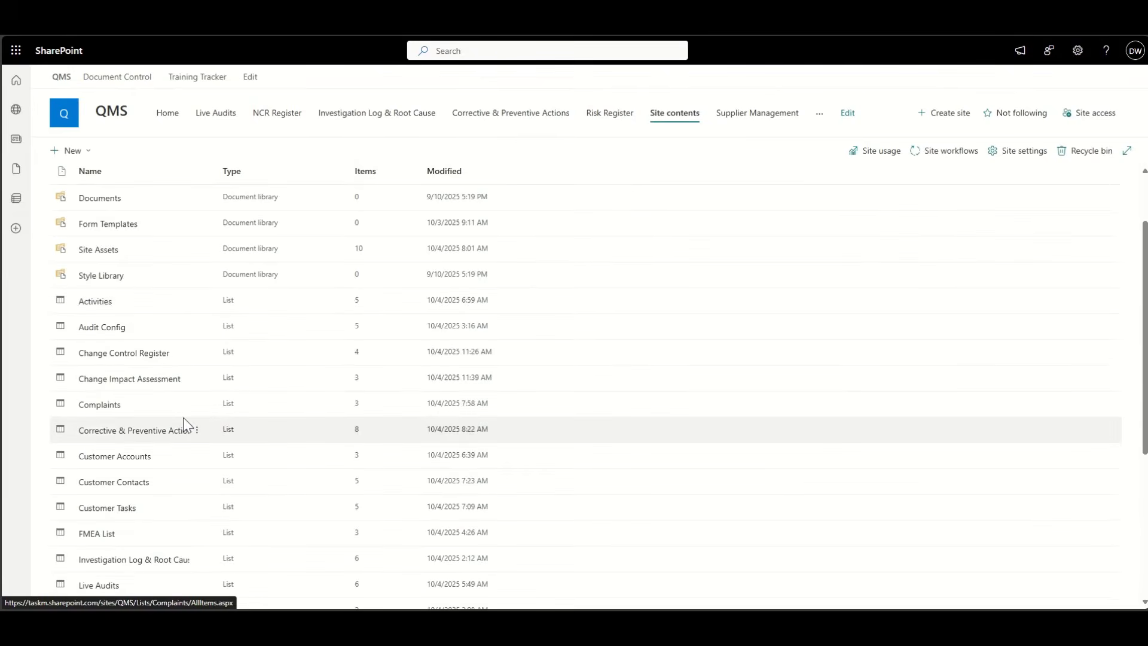
{"action": "scroll", "coordinate": [185, 425], "scroll_direction": "down", "scroll_amount": 3}
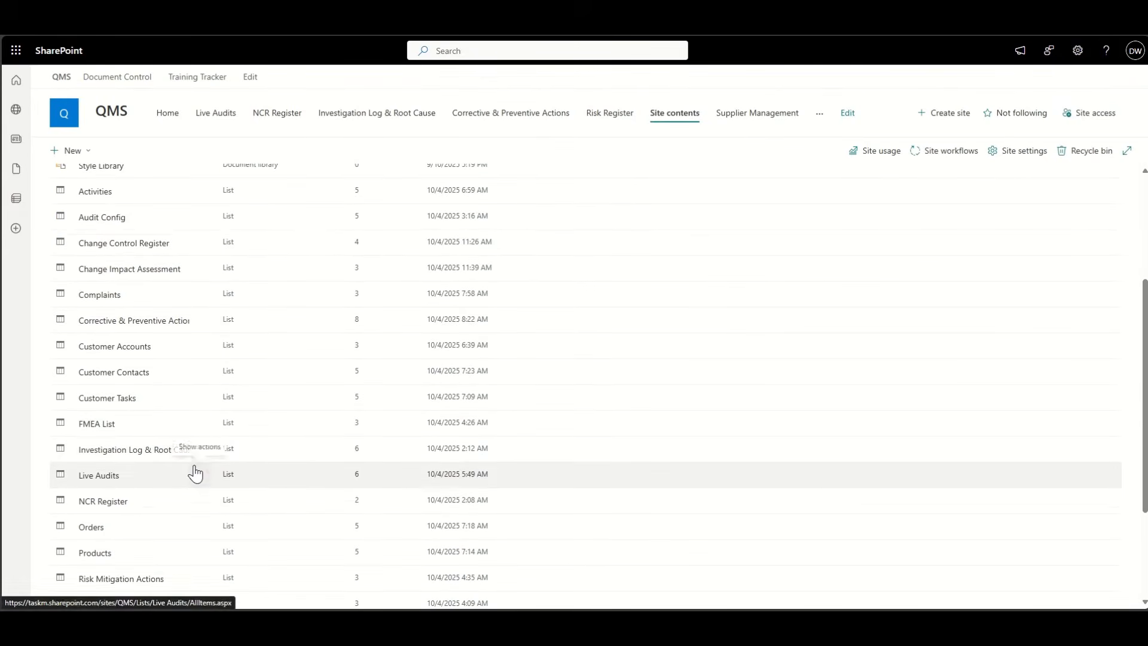
{"action": "scroll", "coordinate": [196, 474], "scroll_direction": "down", "scroll_amount": 1}
{"action": "scroll", "coordinate": [196, 474], "scroll_direction": "up", "scroll_amount": 2}
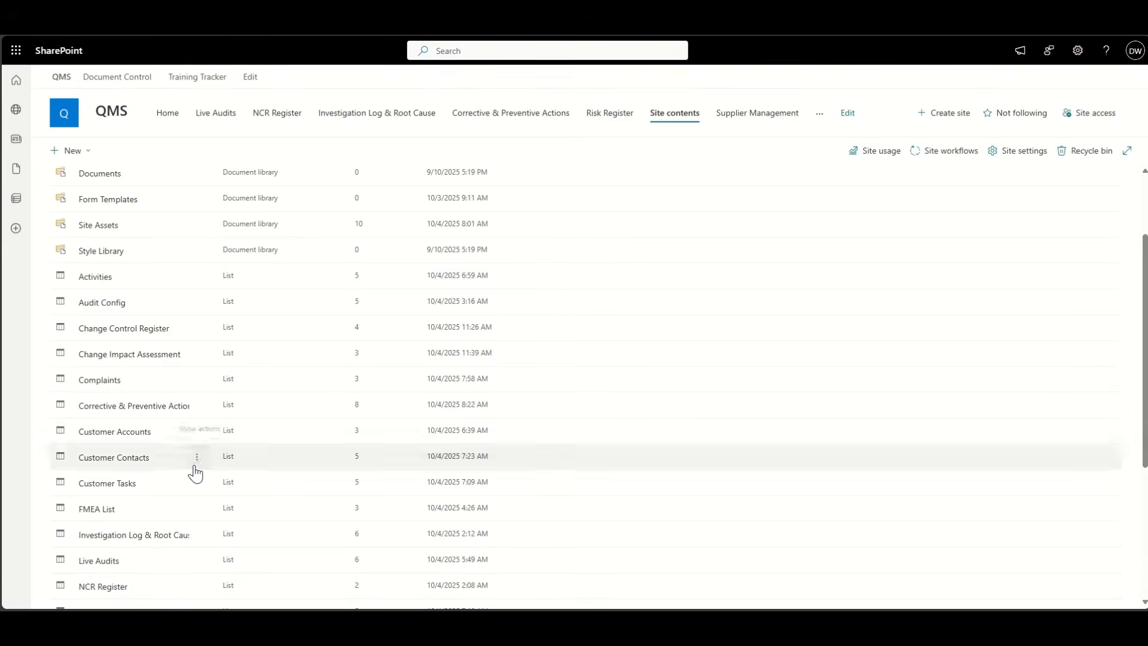
{"action": "left_click", "coordinate": [118, 305]}
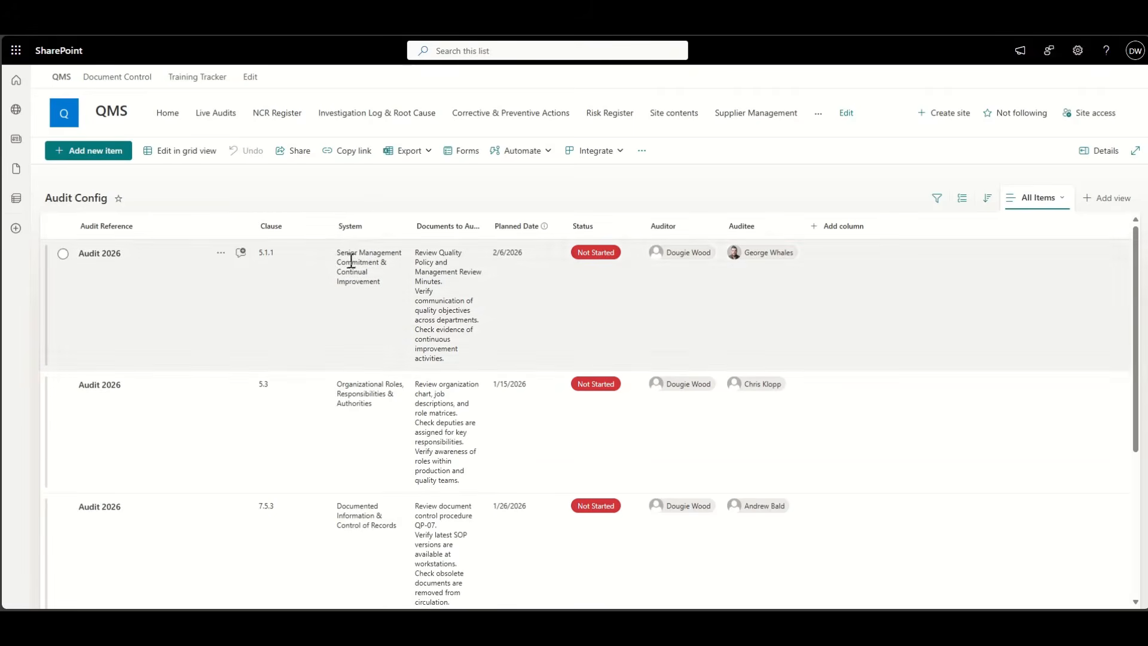
{"action": "left_click_drag", "start_coordinate": [487, 226], "coordinate": [534, 218]}
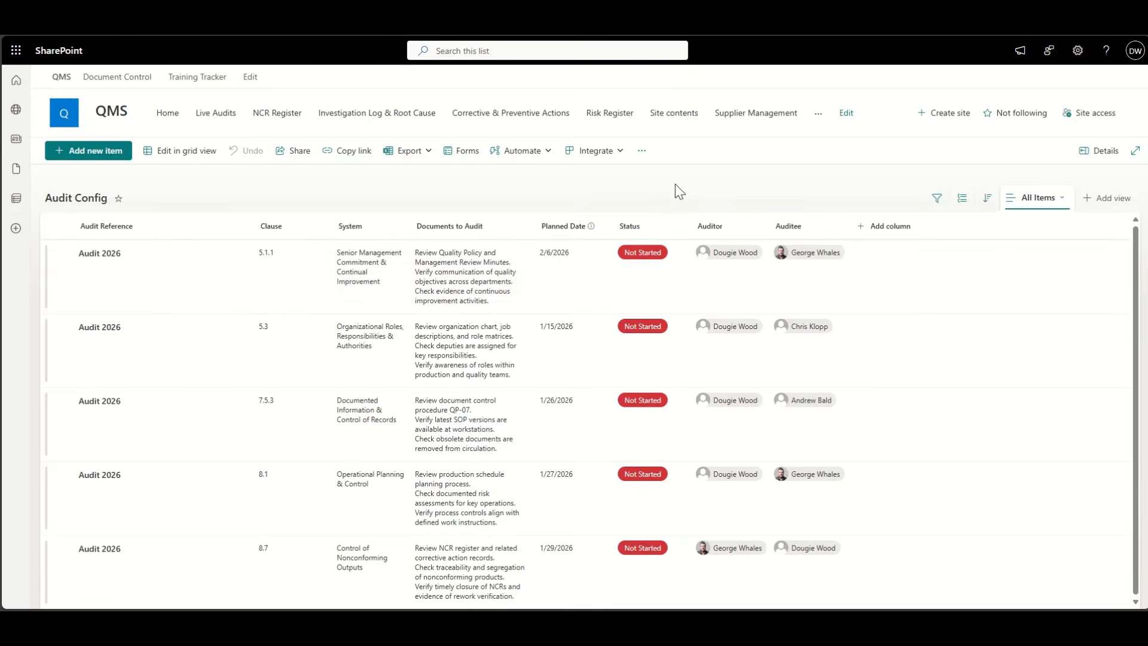
- View the Live Audits list, return to the QMS home page and open it for editing
{"action": "left_click", "coordinate": [223, 123]}
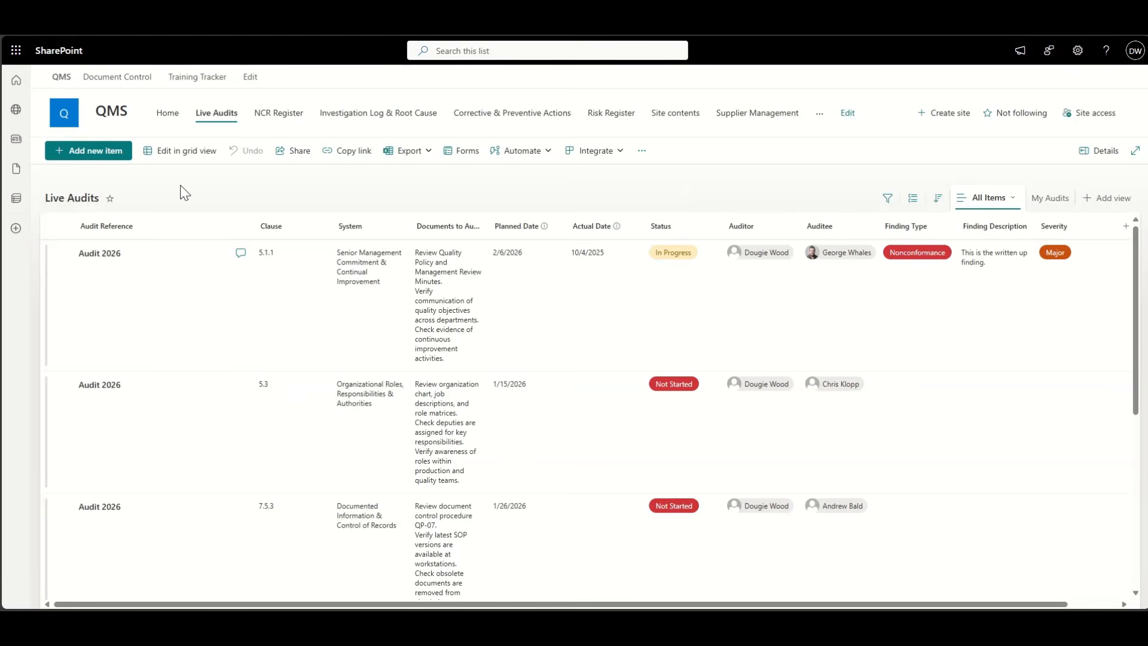
{"action": "left_click", "coordinate": [168, 114]}
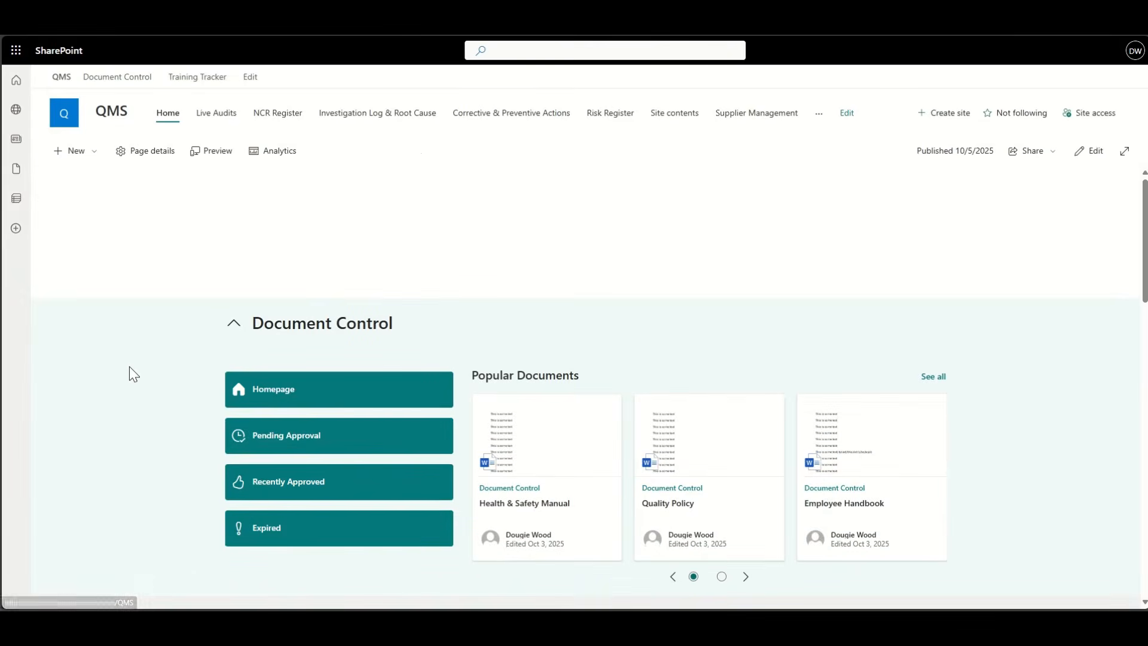
{"action": "scroll", "coordinate": [133, 374], "scroll_direction": "down", "scroll_amount": 15}
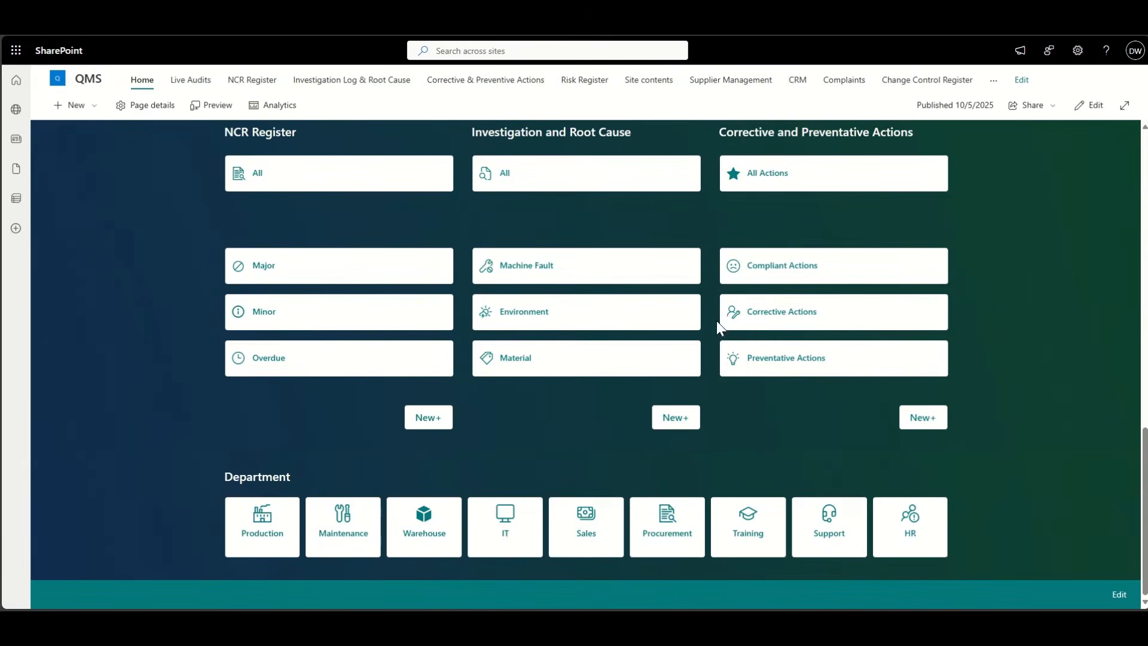
{"action": "scroll", "coordinate": [976, 260], "scroll_direction": "up", "scroll_amount": 3}
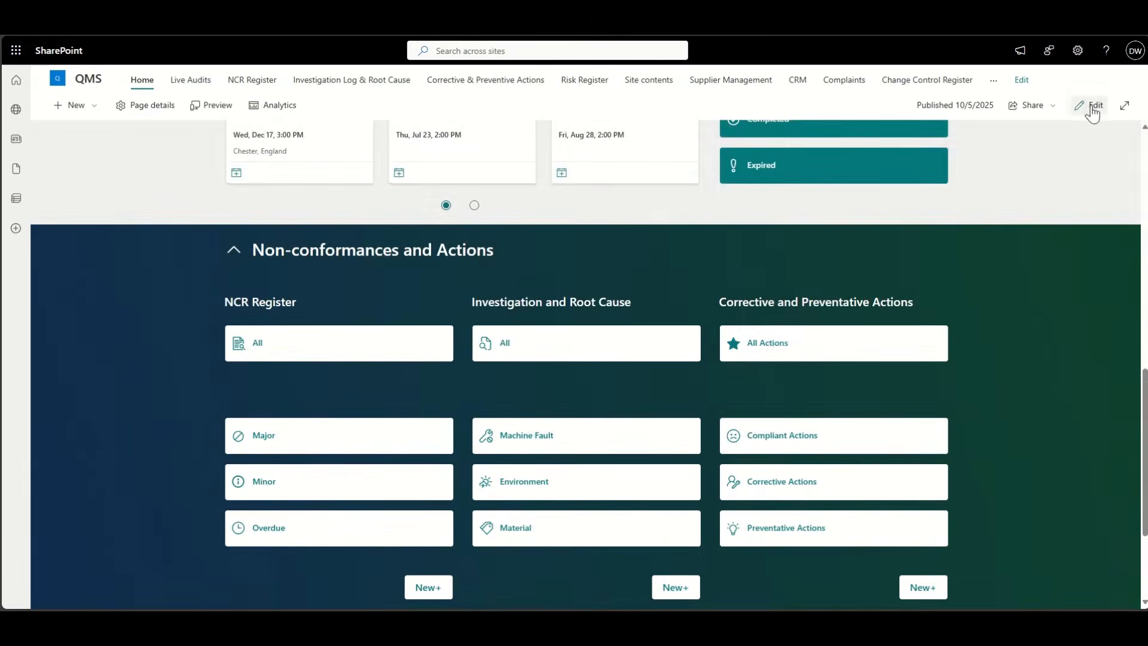
{"action": "left_click", "coordinate": [1091, 108]}
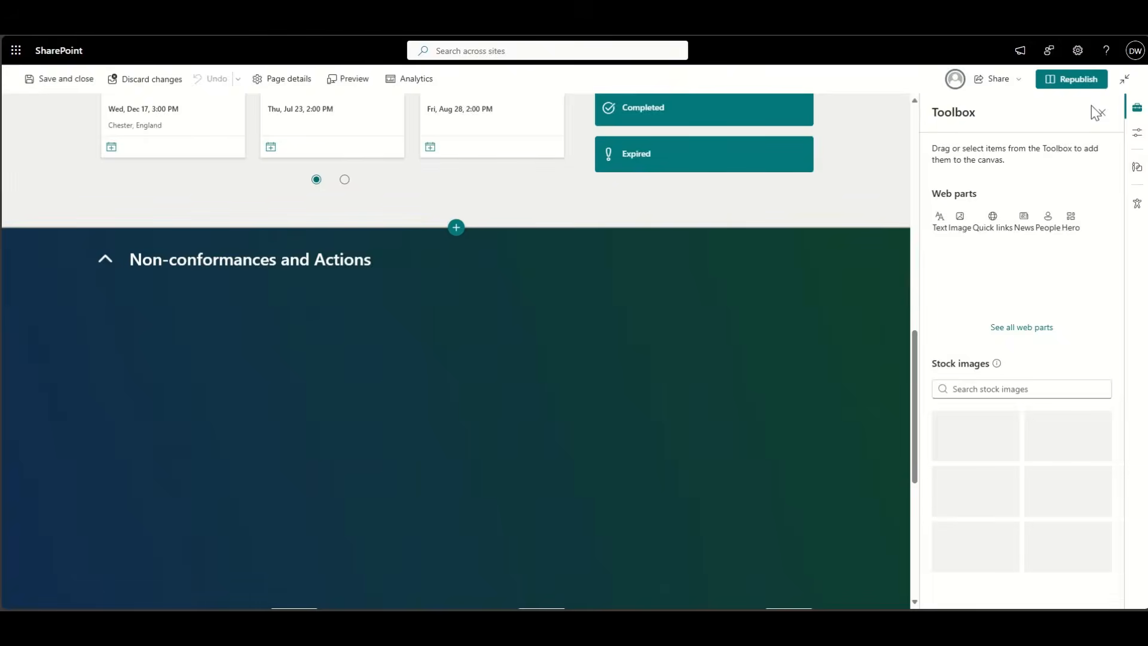
- Duplicate the Document Control section and move the copy directly beneath the Department section
{"action": "scroll", "coordinate": [837, 418], "scroll_direction": "down", "scroll_amount": 6}
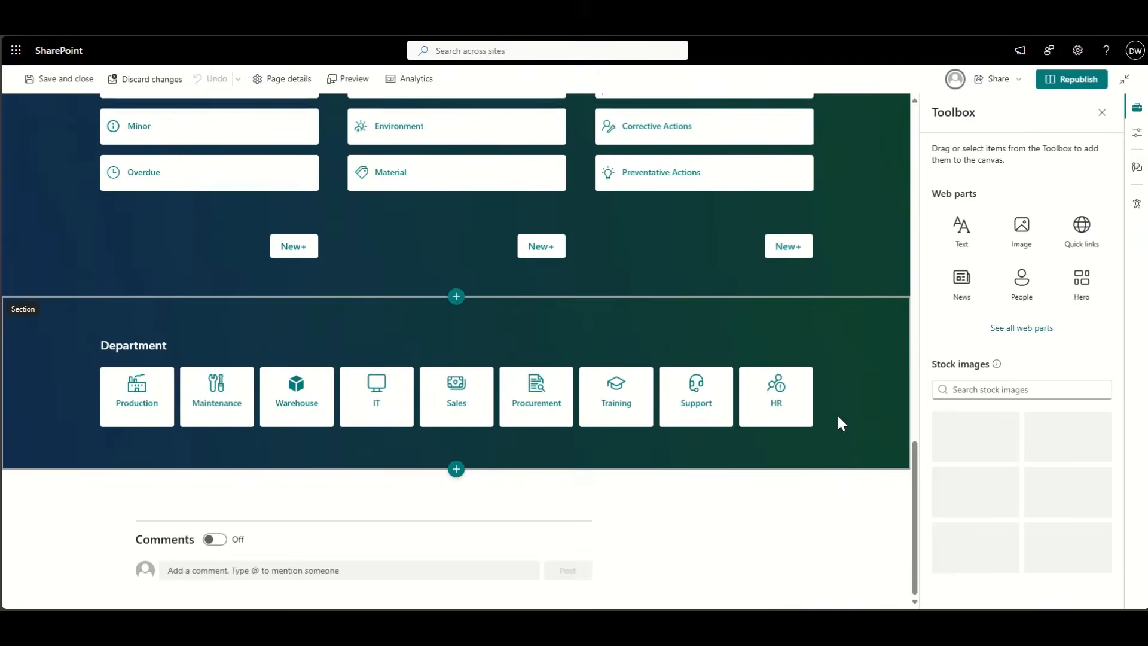
{"action": "scroll", "coordinate": [838, 416], "scroll_direction": "up", "scroll_amount": 15}
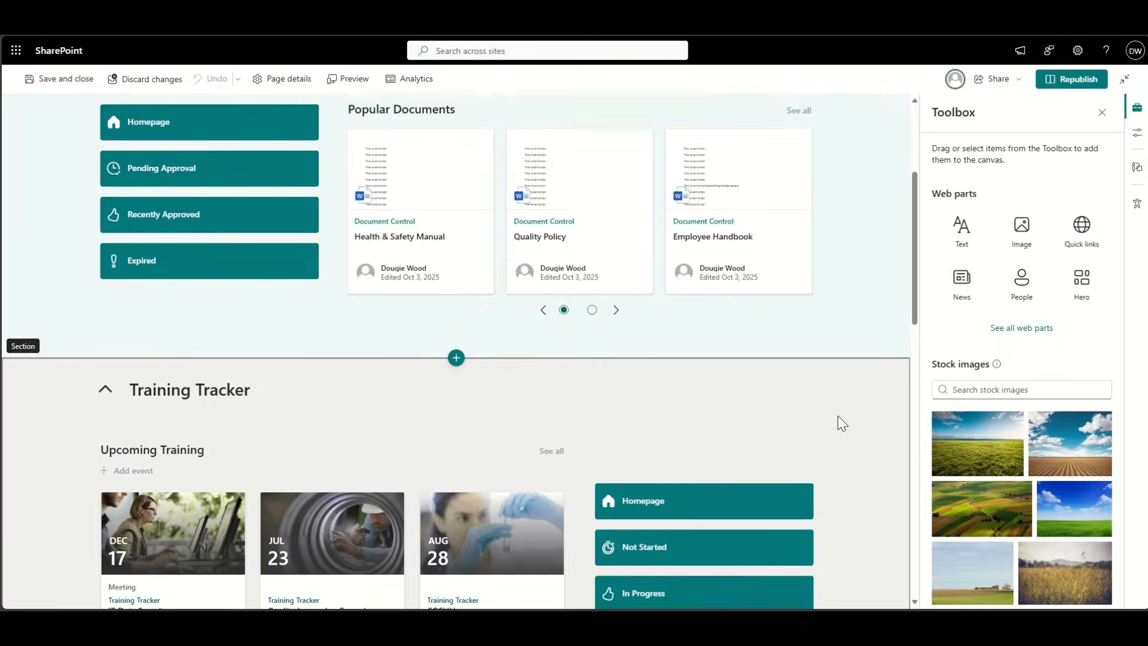
{"action": "scroll", "coordinate": [838, 417], "scroll_direction": "up", "scroll_amount": 2}
{"action": "scroll", "coordinate": [838, 416], "scroll_direction": "down", "scroll_amount": 3}
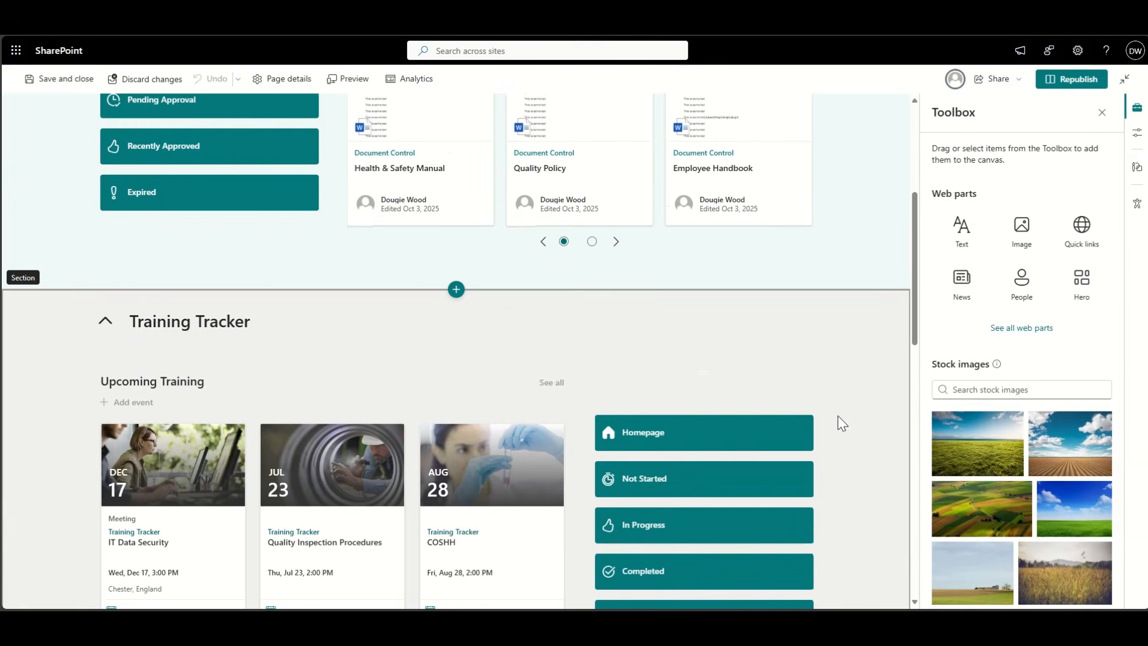
{"action": "scroll", "coordinate": [764, 425], "scroll_direction": "up", "scroll_amount": 3}
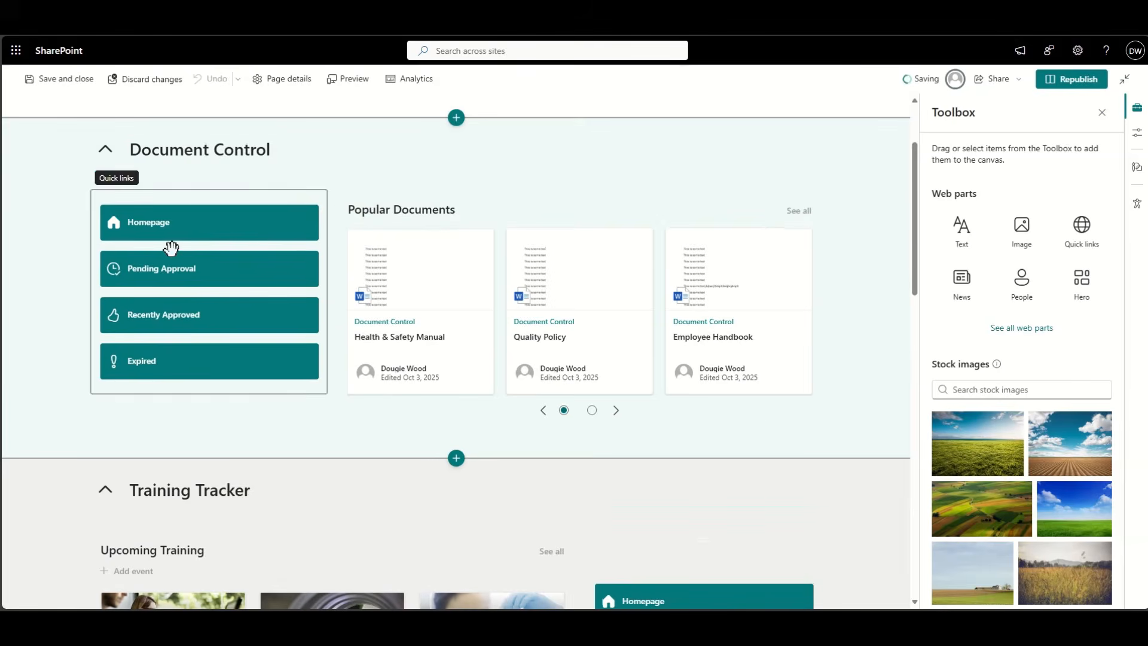
{"action": "left_click", "coordinate": [54, 250]}
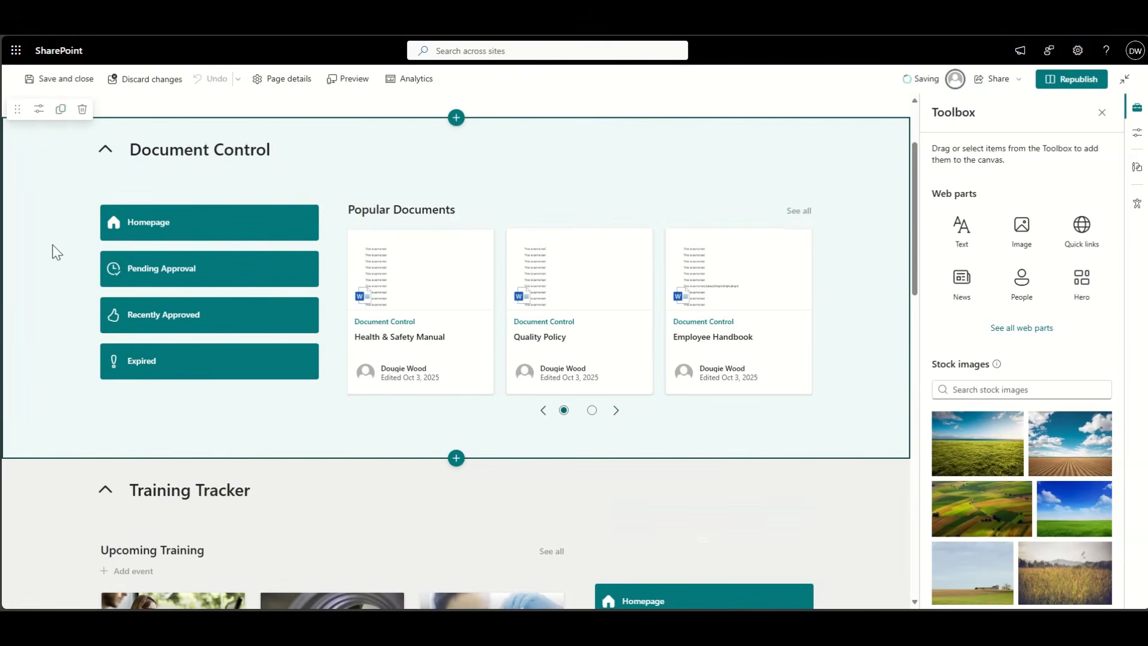
{"action": "left_click", "coordinate": [60, 109]}
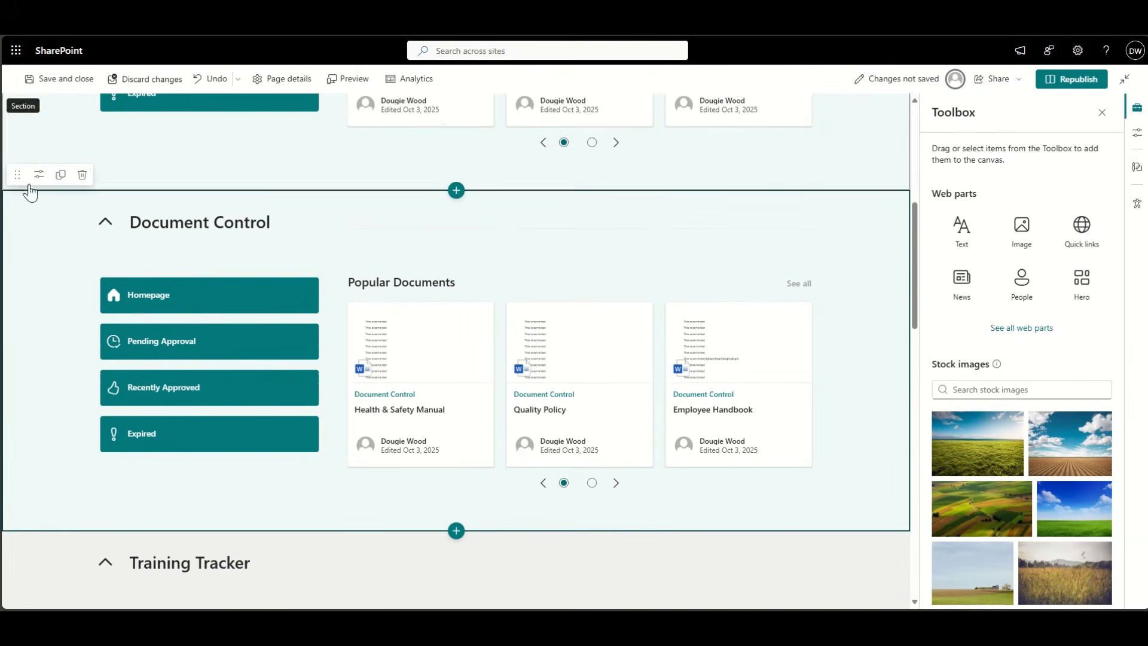
{"action": "left_click_drag", "start_coordinate": [16, 174], "coordinate": [36, 507]}
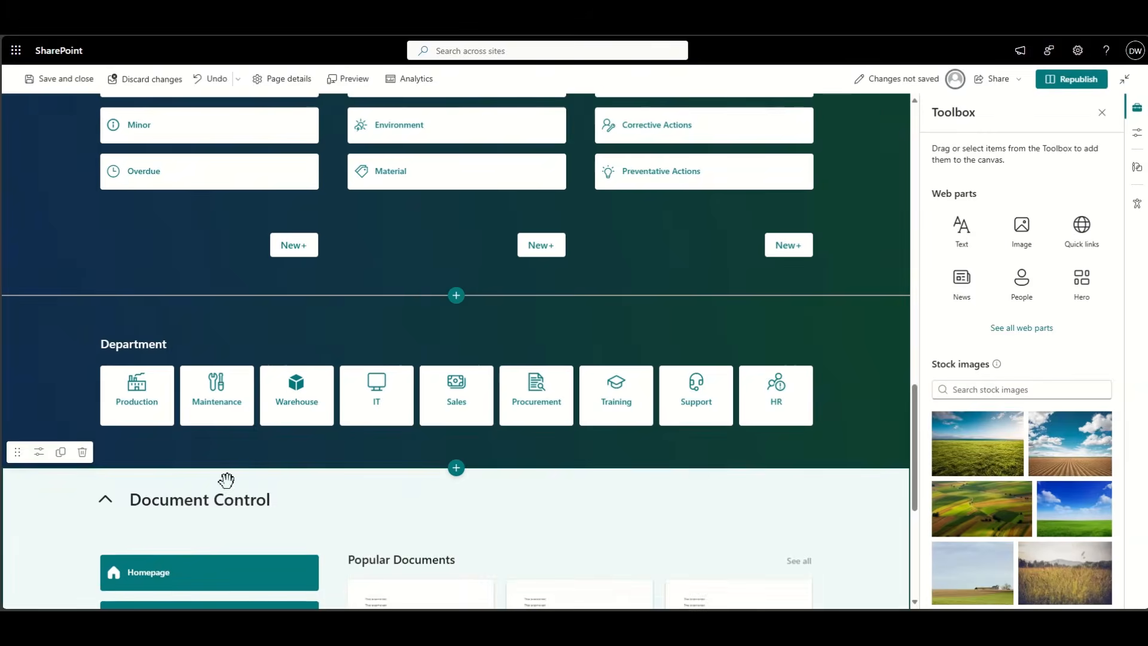
- Change the heading of the copied Document Control section beneath Department to Audits
{"action": "scroll", "coordinate": [226, 480], "scroll_direction": "down", "scroll_amount": 3}
{"action": "left_click", "coordinate": [259, 328]}
{"action": "double_click", "coordinate": [262, 328]}
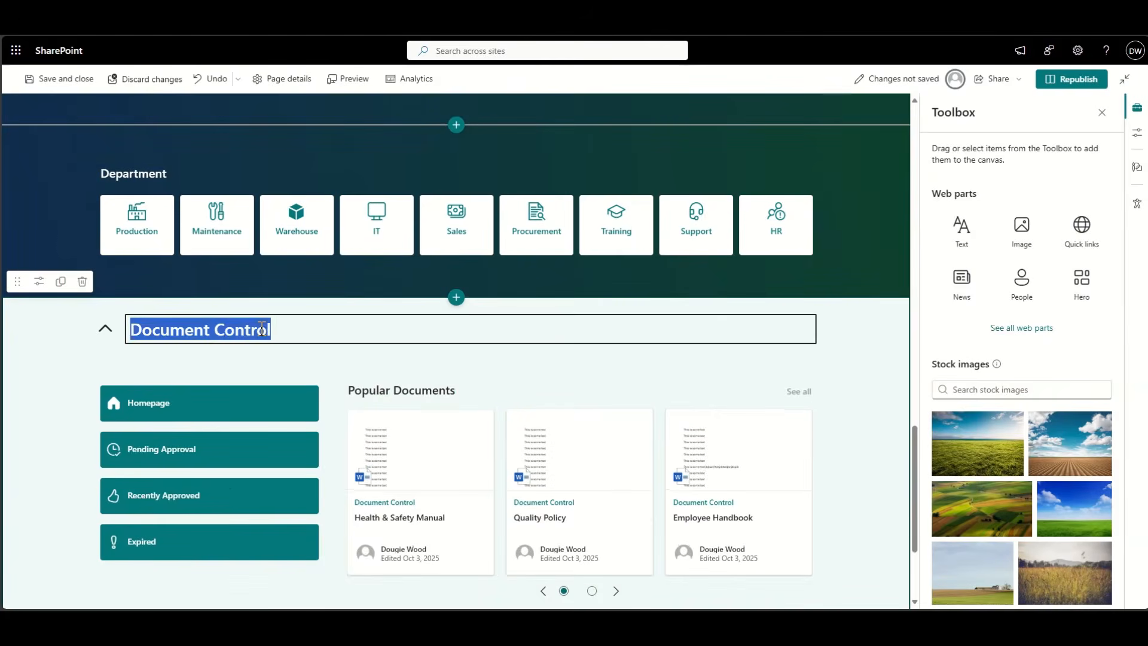
{"action": "type", "text": "Audits"}
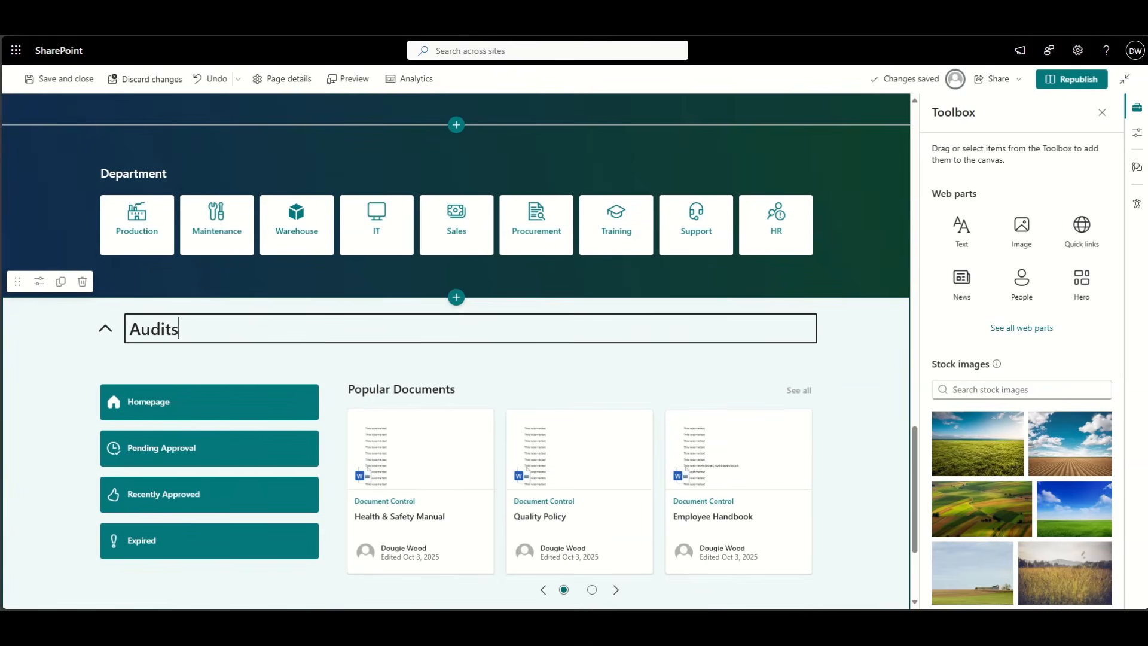
{"action": "key", "text": "Escape"}
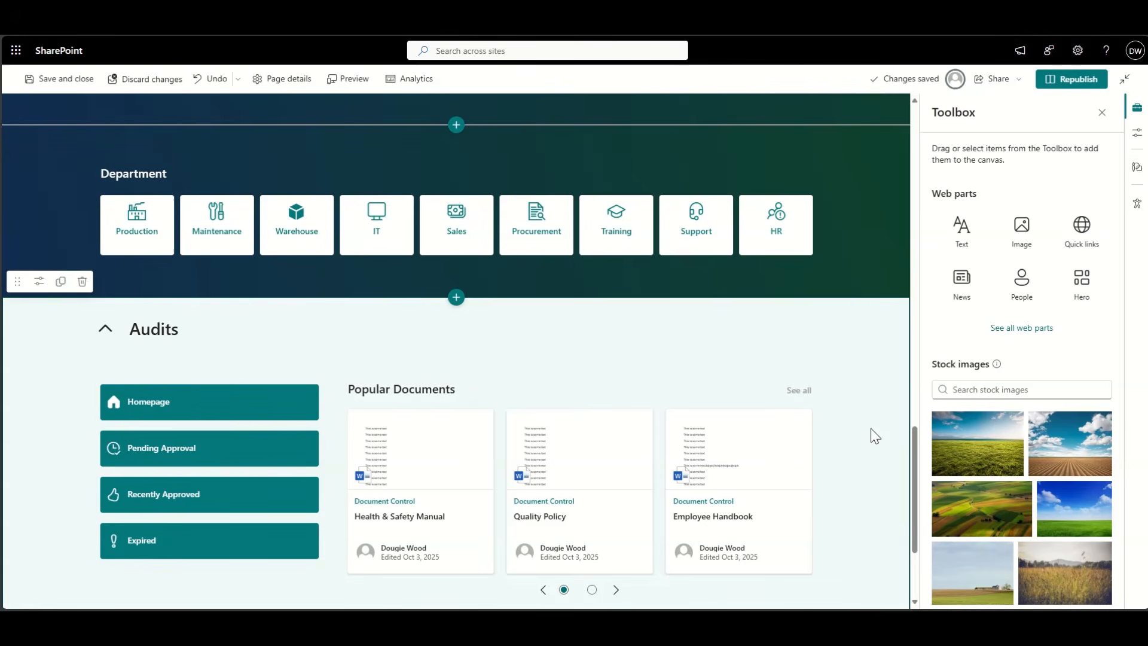
{"action": "left_click", "coordinate": [191, 402]}
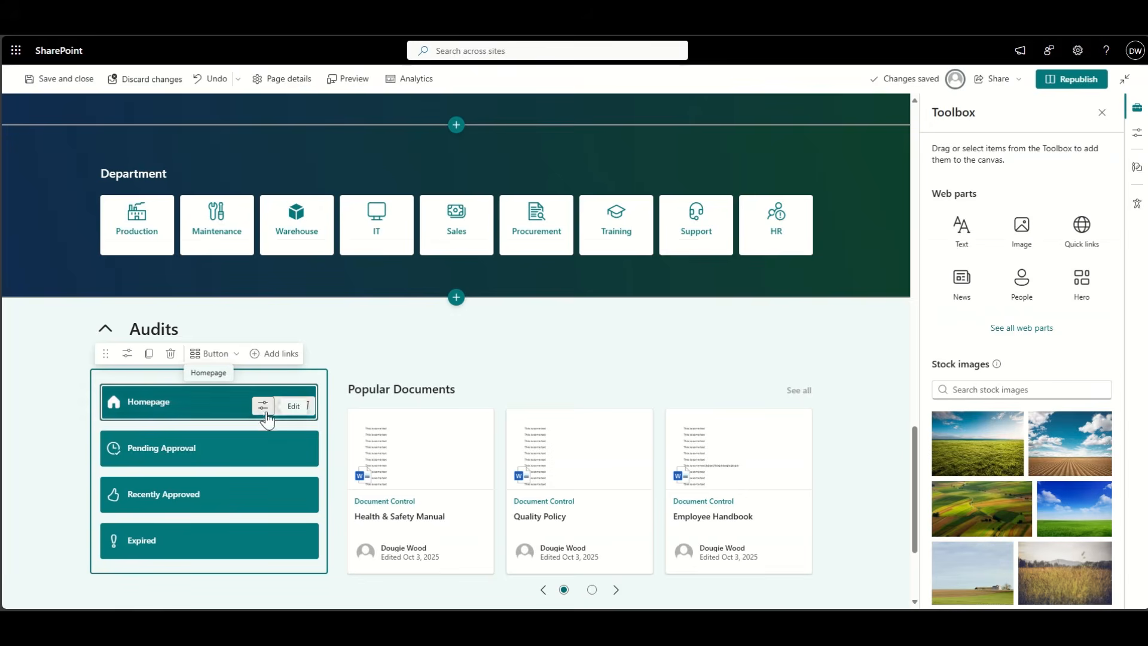
{"action": "left_click", "coordinate": [258, 406]}
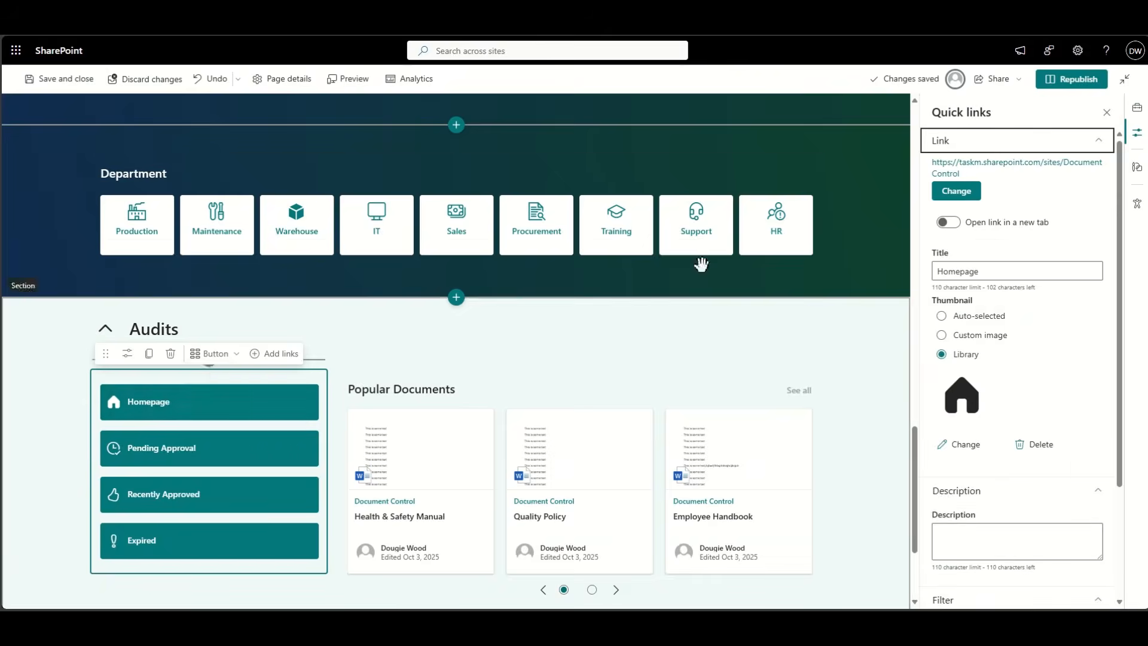
{"action": "double_click", "coordinate": [962, 270]}
{"action": "type", "text": "All Audits"}
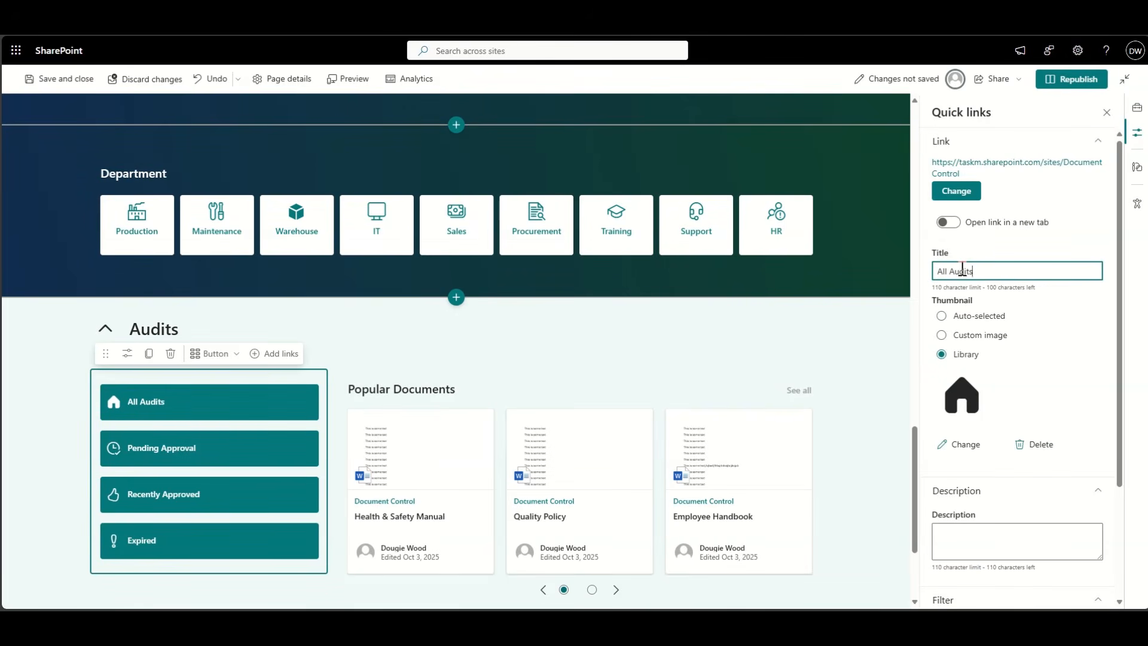
{"action": "left_click", "coordinate": [966, 452]}
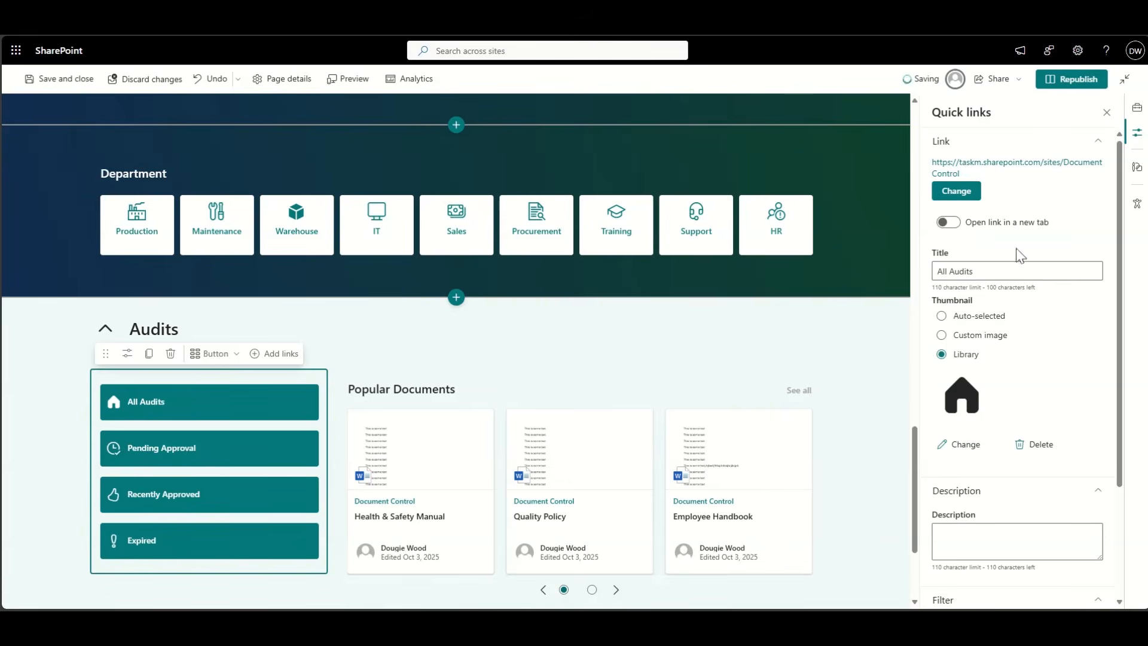
{"action": "left_click", "coordinate": [973, 194]}
{"action": "left_click", "coordinate": [155, 271]}
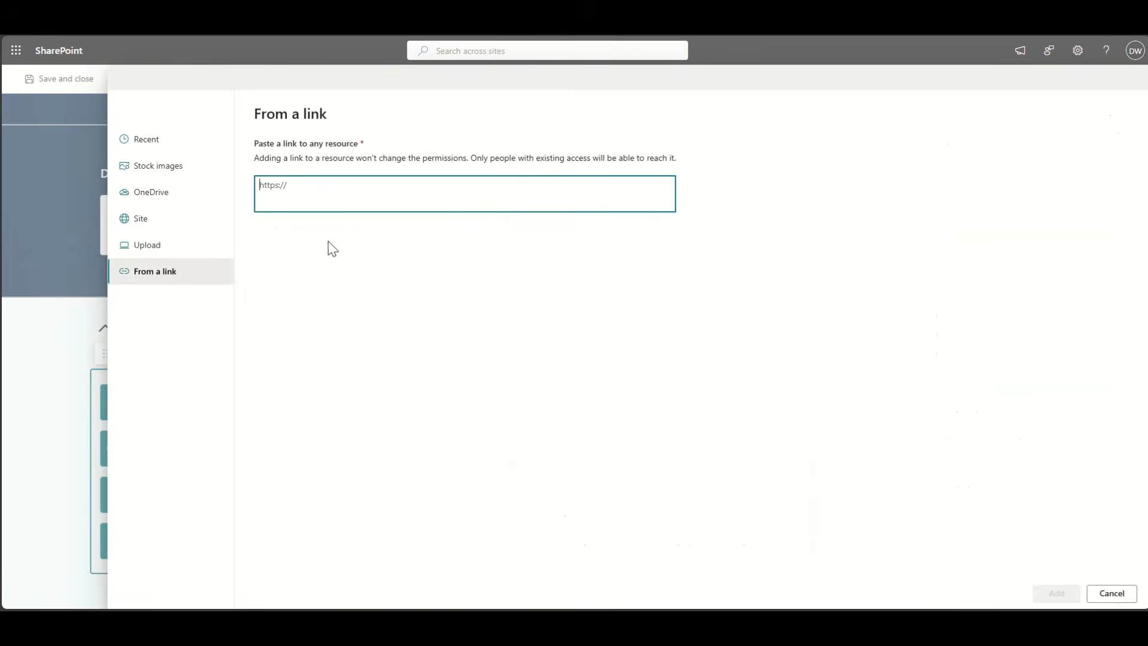
{"action": "type", "text": "https://taskm.sharepoint.com/sites/QMS/Lists/Live%20Audits/AllItems.aspx"}
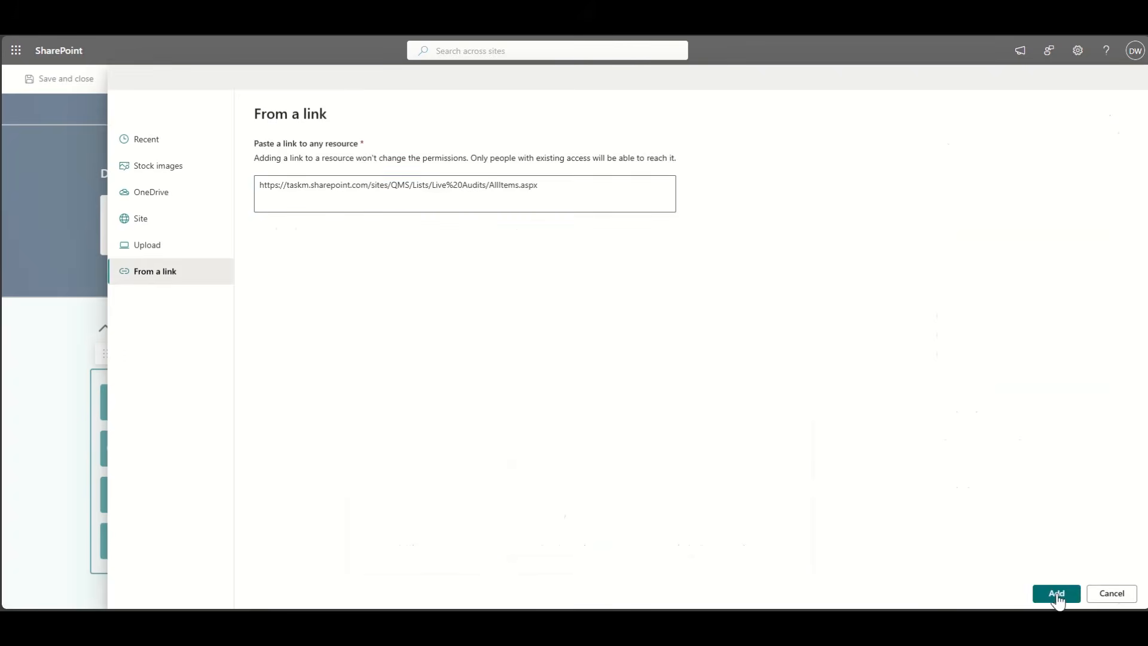
{"action": "left_click", "coordinate": [1056, 593]}
- Retitle the Audits section's Pending Approval quick link as I am Auditor
{"action": "left_click", "coordinate": [192, 441]}
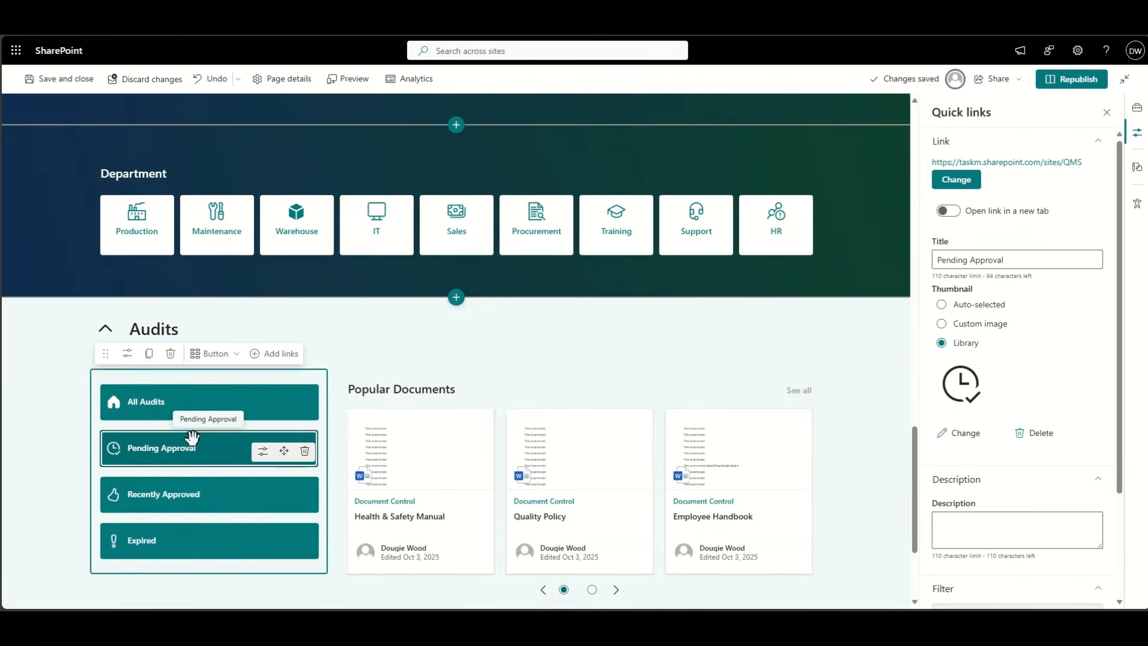
{"action": "triple_click", "coordinate": [996, 262]}
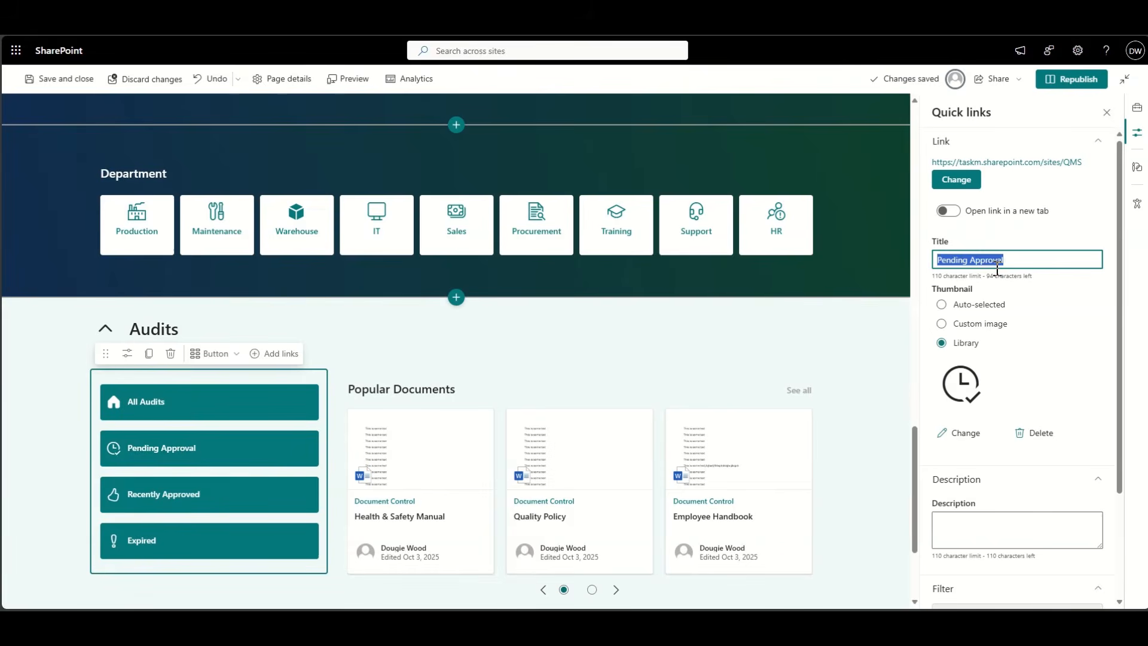
{"action": "type", "text": "I am A"}
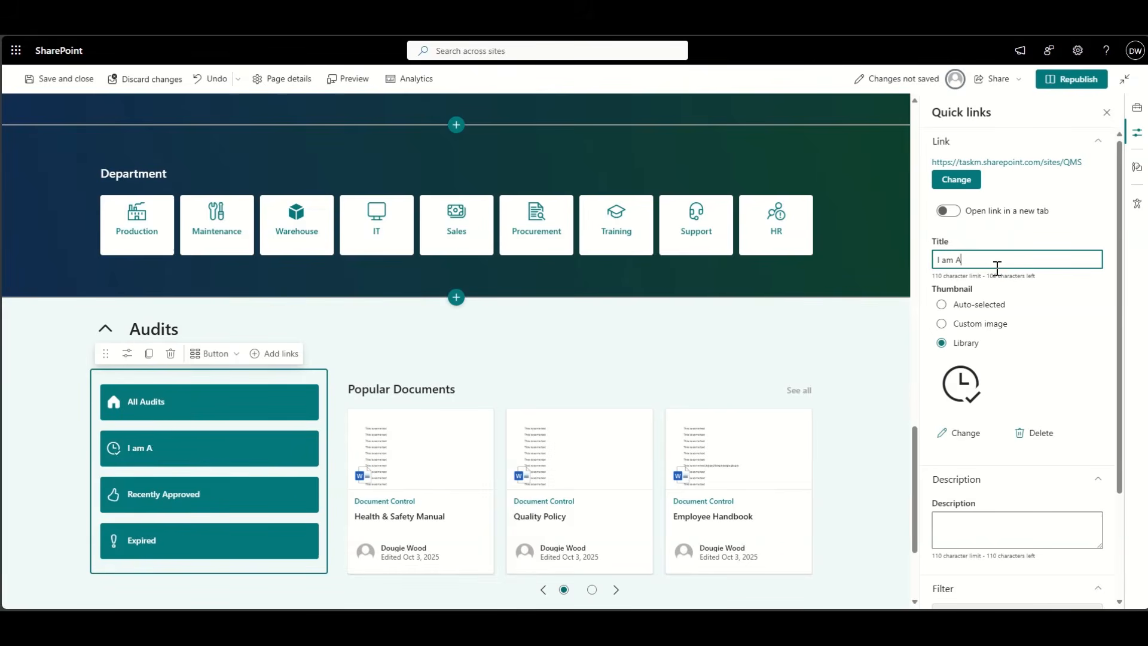
{"action": "type", "text": "udir"}
{"action": "type", "text": "or"}
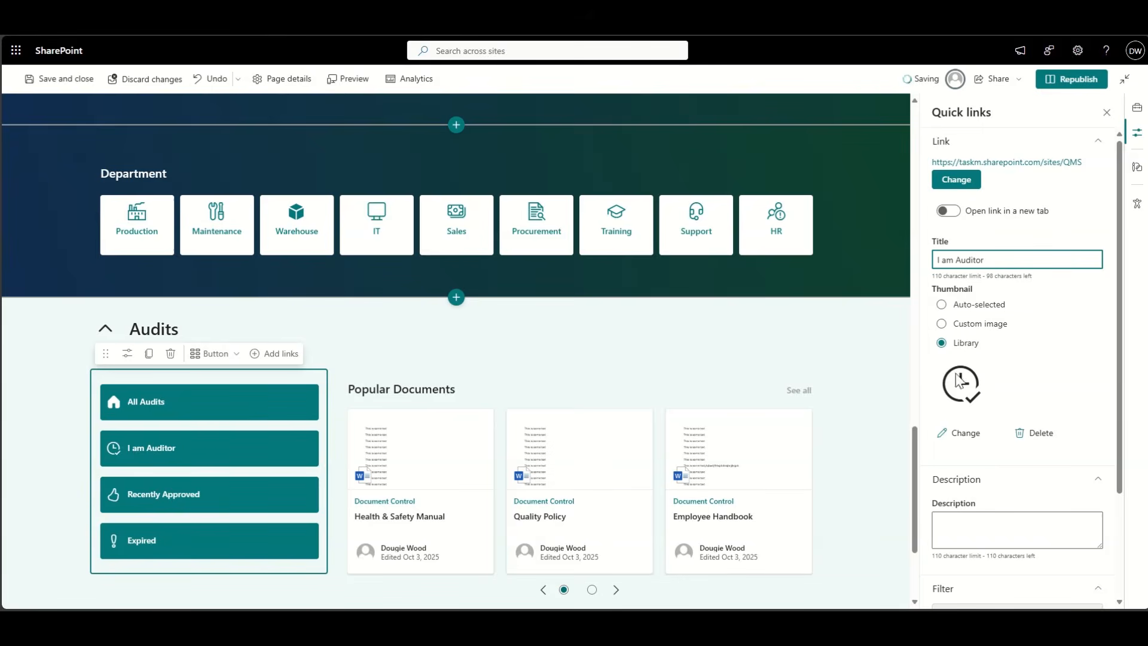
{"action": "left_click", "coordinate": [224, 497]}
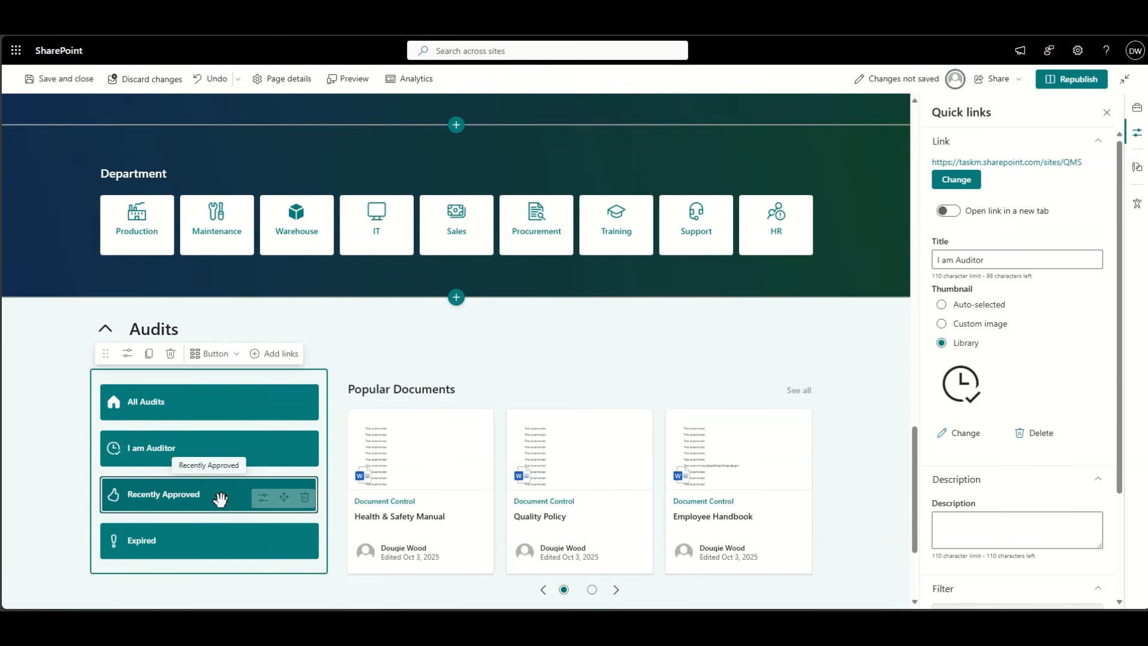
{"action": "left_click", "coordinate": [255, 454]}
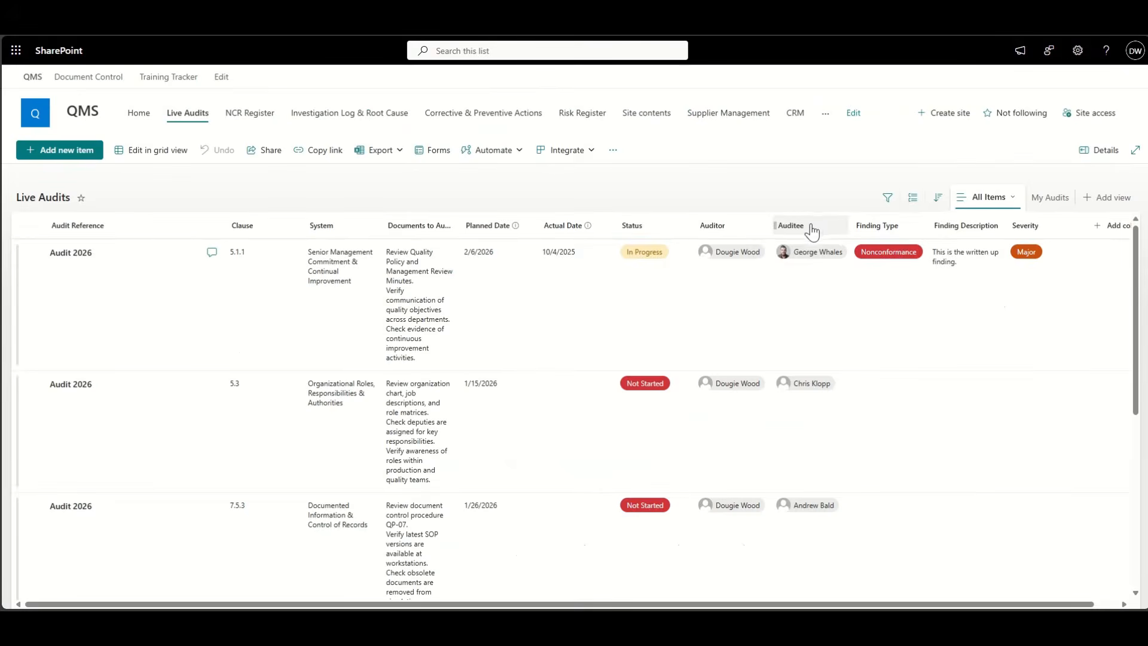
{"action": "left_click", "coordinate": [735, 231]}
{"action": "left_click", "coordinate": [759, 297]}
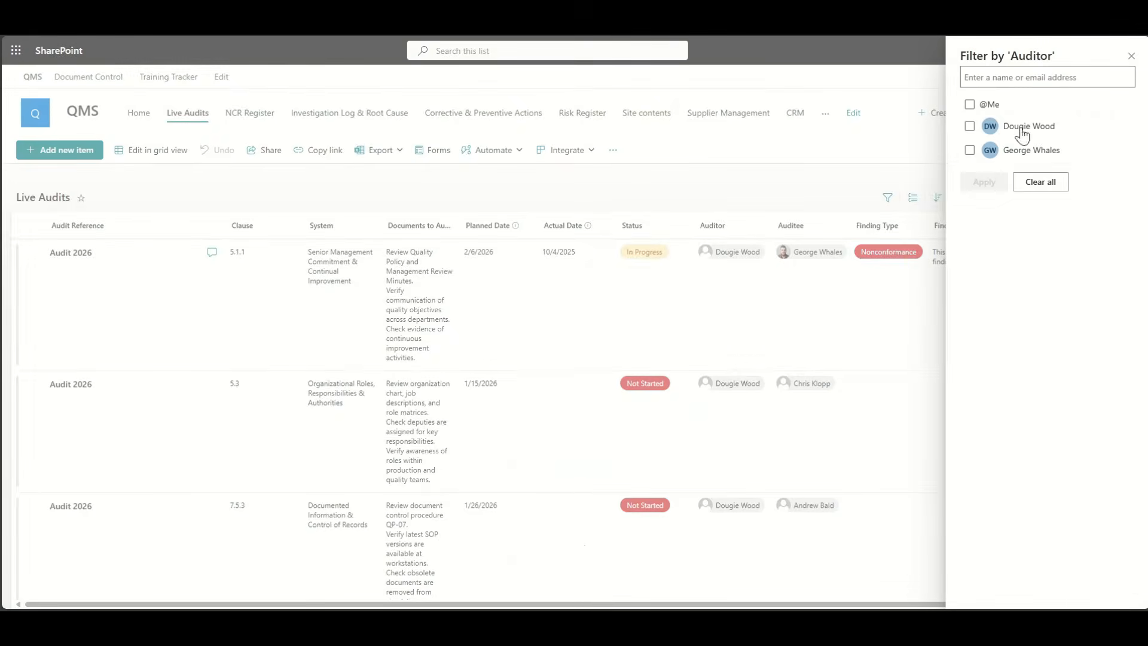
{"action": "left_click", "coordinate": [987, 105]}
{"action": "left_click", "coordinate": [990, 184]}
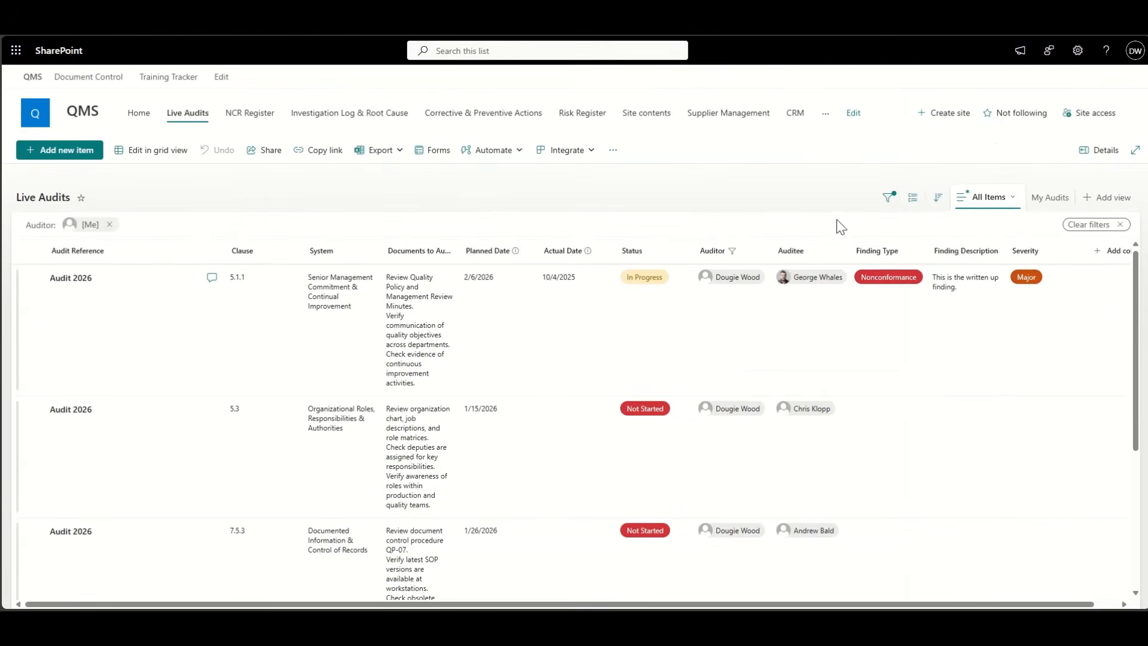
- Save the filtered Live Audits list as a new public view named I am Auditor
{"action": "left_click", "coordinate": [988, 199]}
{"action": "left_click", "coordinate": [1000, 282]}
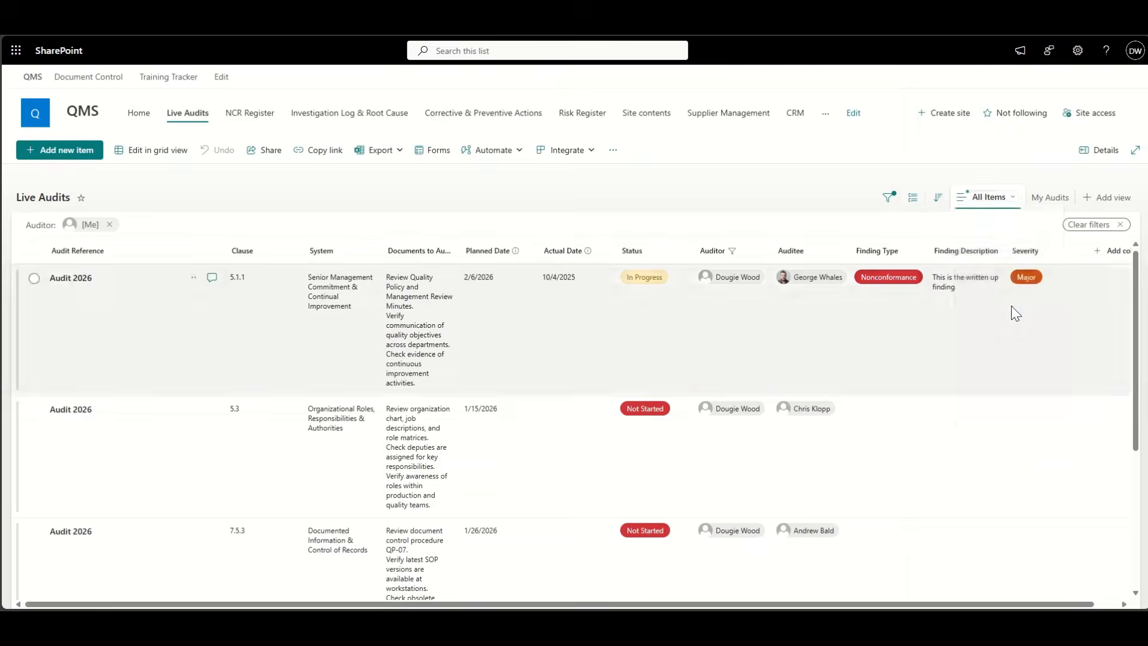
{"action": "key", "text": "ctrl+a"}
{"action": "key", "text": "BackSpace"}
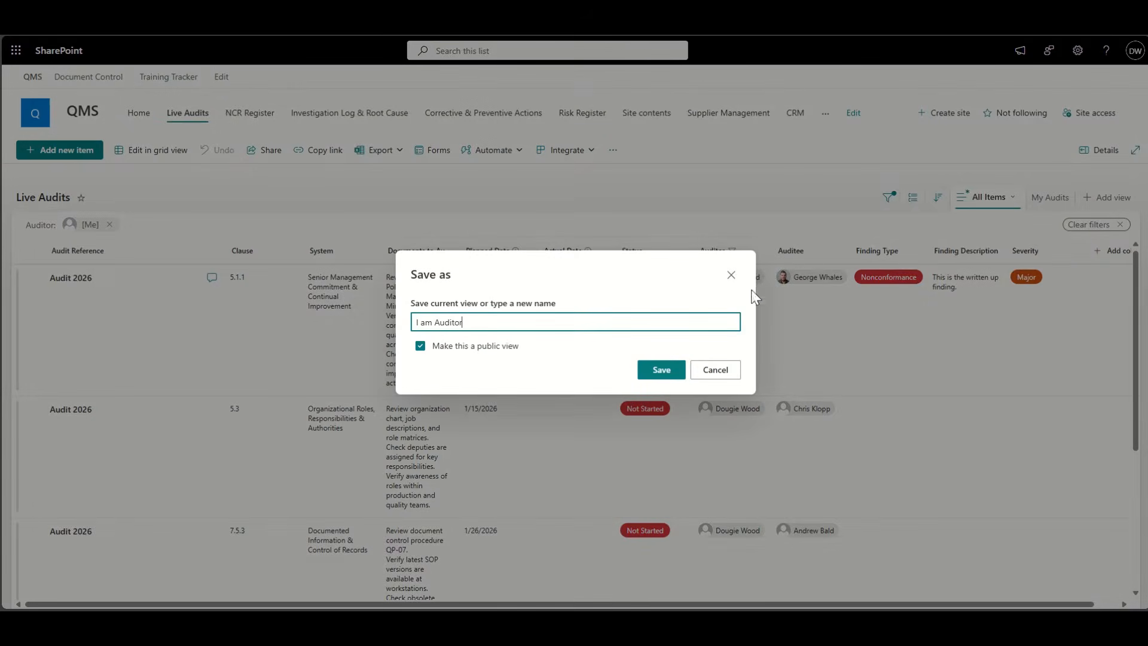
{"action": "left_click", "coordinate": [661, 369]}
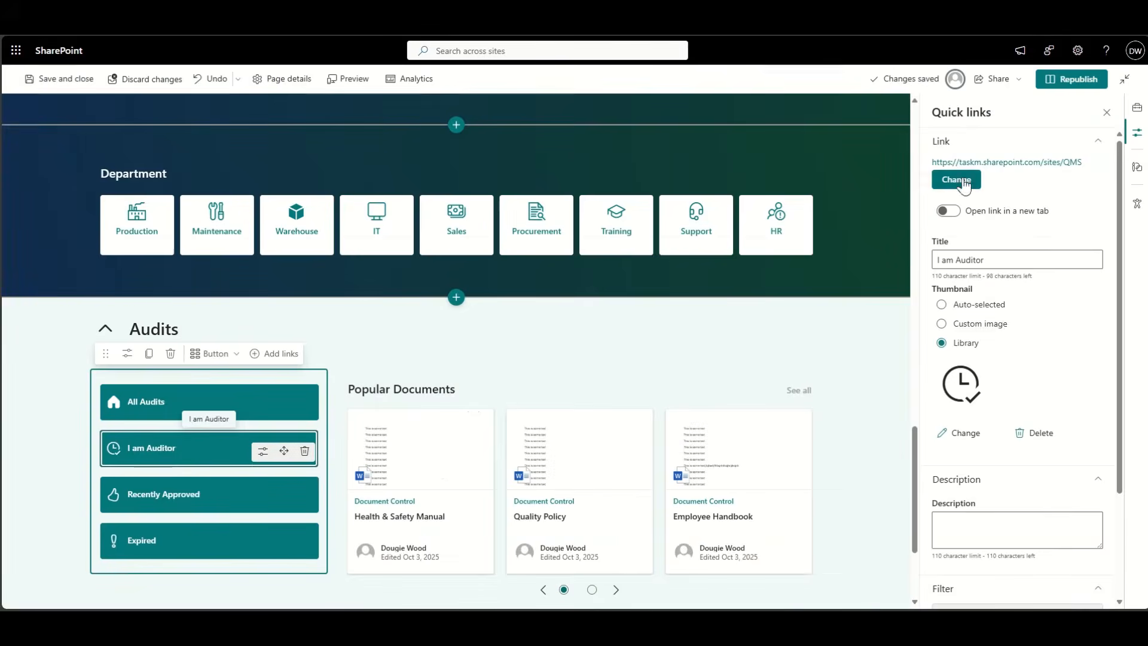
- Link the Audits section's I am Auditor quick link to the URL of the Live Audits list's I am Auditor view
{"action": "left_click", "coordinate": [962, 182]}
{"action": "left_click", "coordinate": [158, 270]}
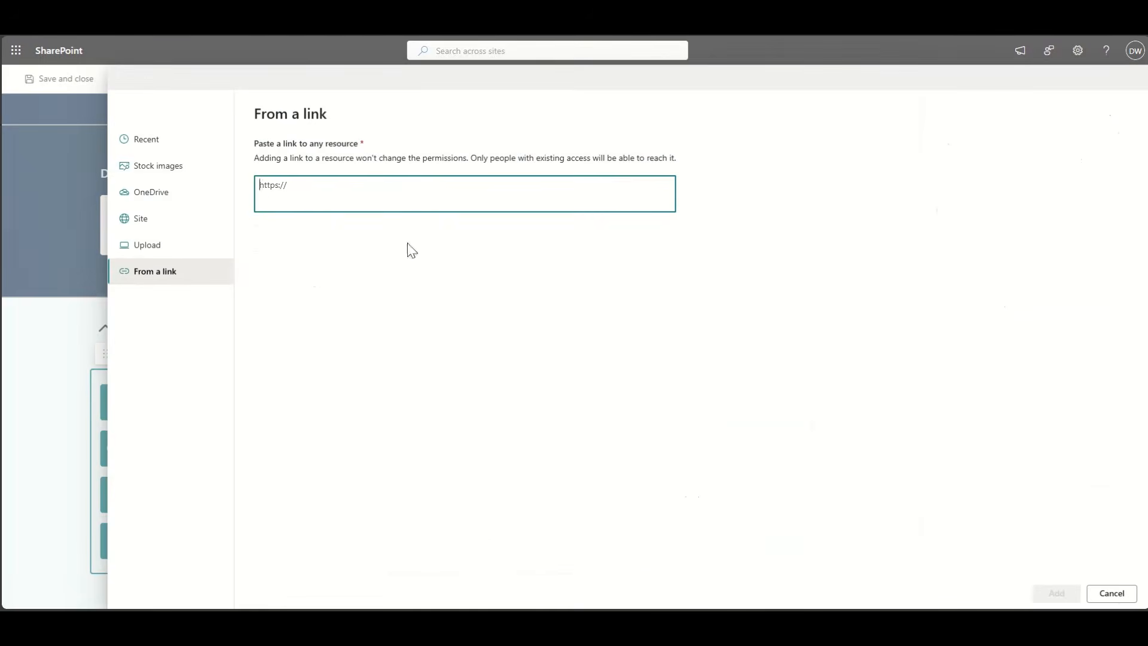
{"action": "type", "text": "https://taskm.sharepoint.com/sites/QMS/Lists/Live%20Audits/AllItems.aspx?viewid=4427a182%2D85a6%2D4398%2D9c58%2D60e7992d74c9"}
{"action": "left_click", "coordinate": [1059, 594]}
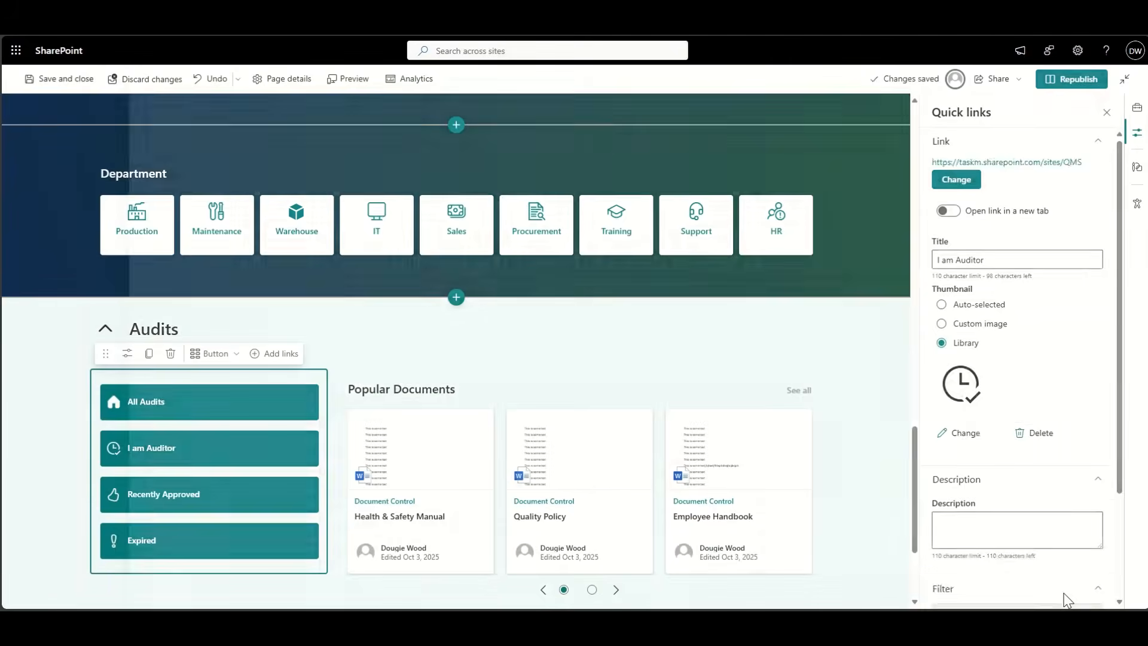
{"action": "left_click", "coordinate": [236, 392]}
{"action": "left_click", "coordinate": [220, 436]}
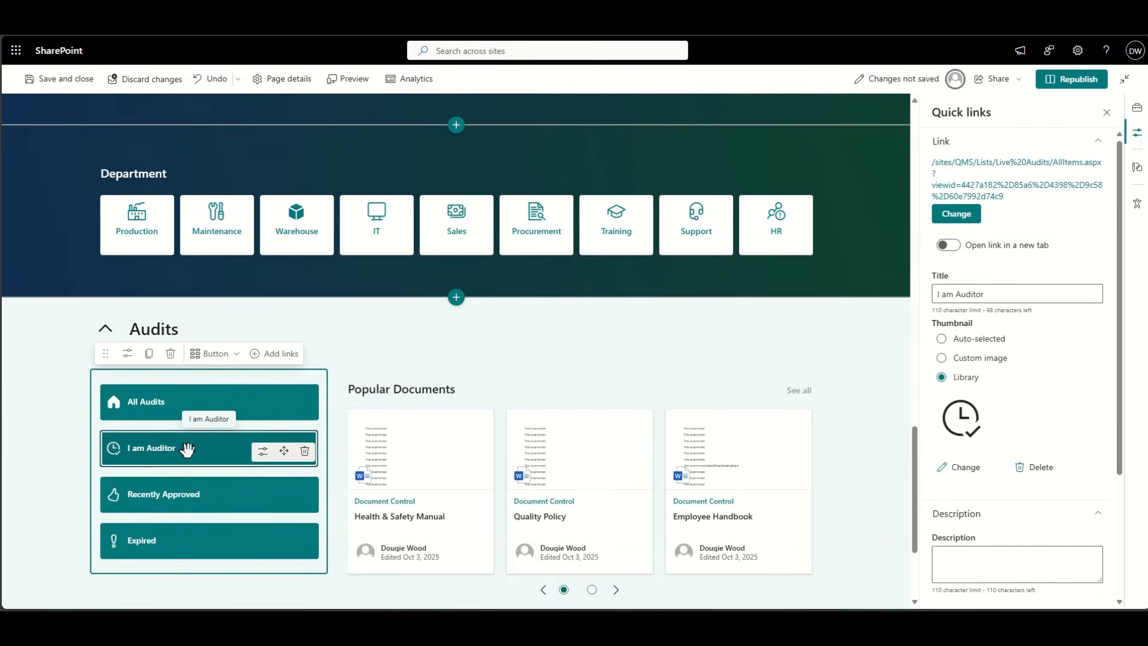
- Retitle the Audits section's Recently Approved quick link as I am Auditee
{"action": "left_click", "coordinate": [189, 502]}
{"action": "triple_click", "coordinate": [988, 259]}
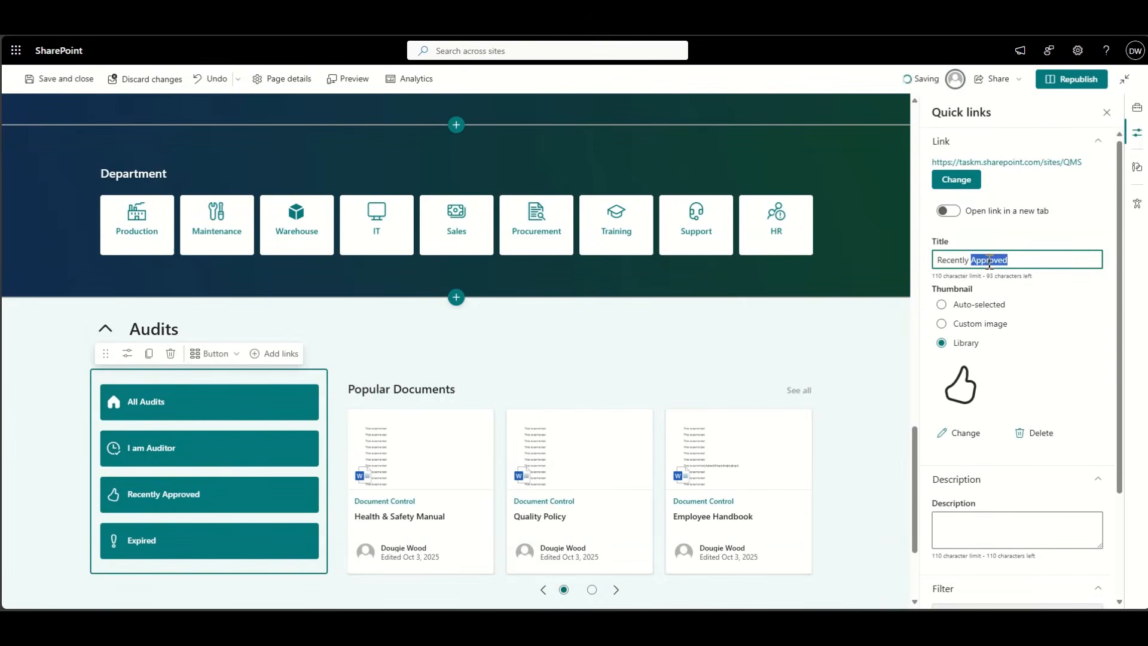
{"action": "type", "text": "I am A"}
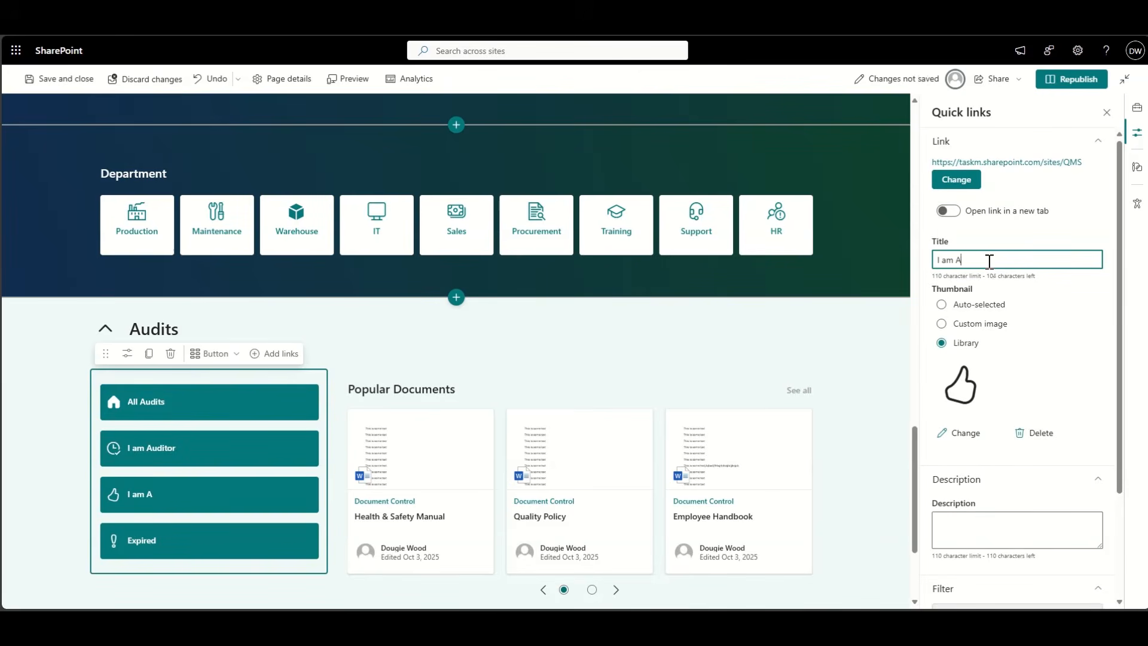
{"action": "type", "text": "uditee"}
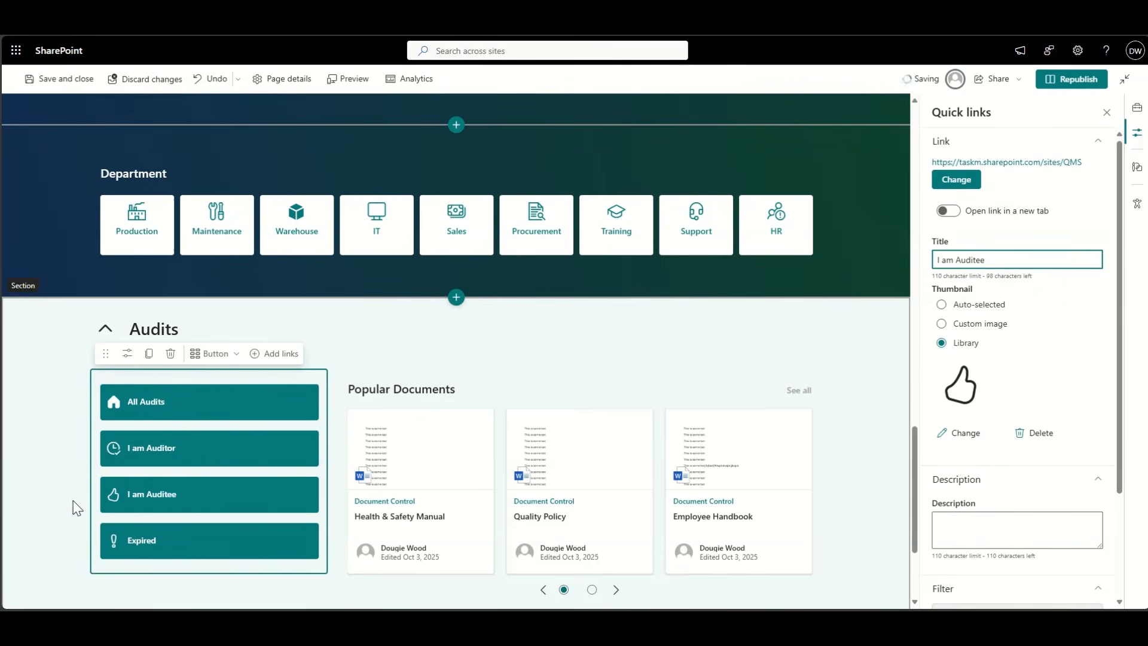
- Retitle the Audits section's Expired quick link as Plan an Audit
{"action": "scroll", "coordinate": [107, 506], "scroll_direction": "down", "scroll_amount": 1}
{"action": "left_click", "coordinate": [155, 506]}
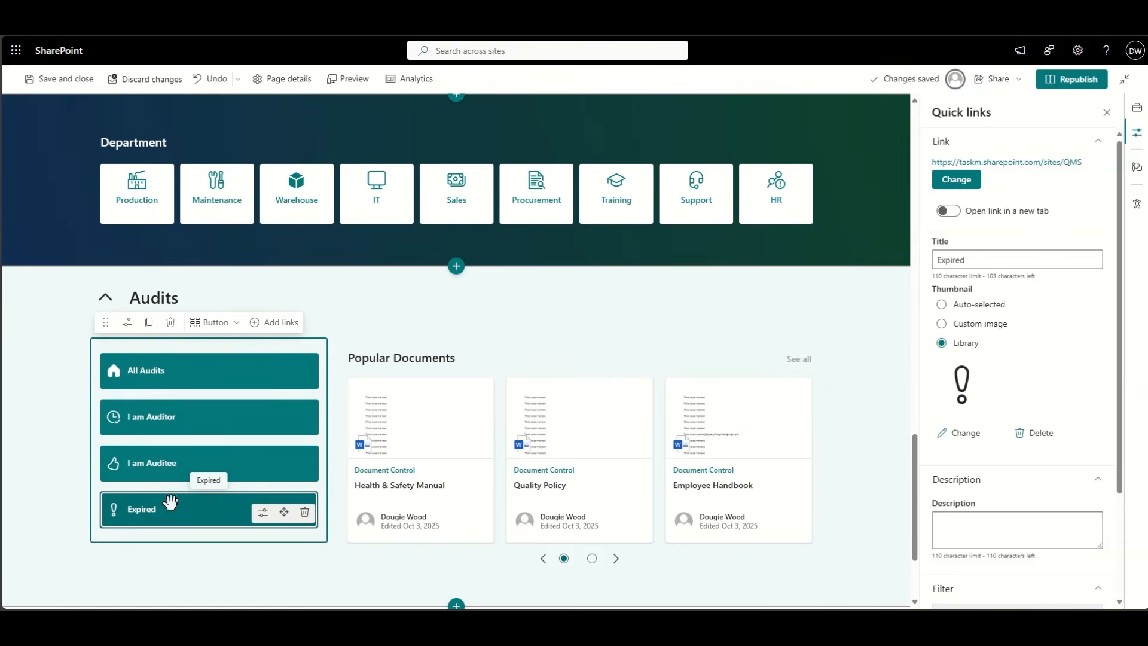
{"action": "double_click", "coordinate": [955, 259]}
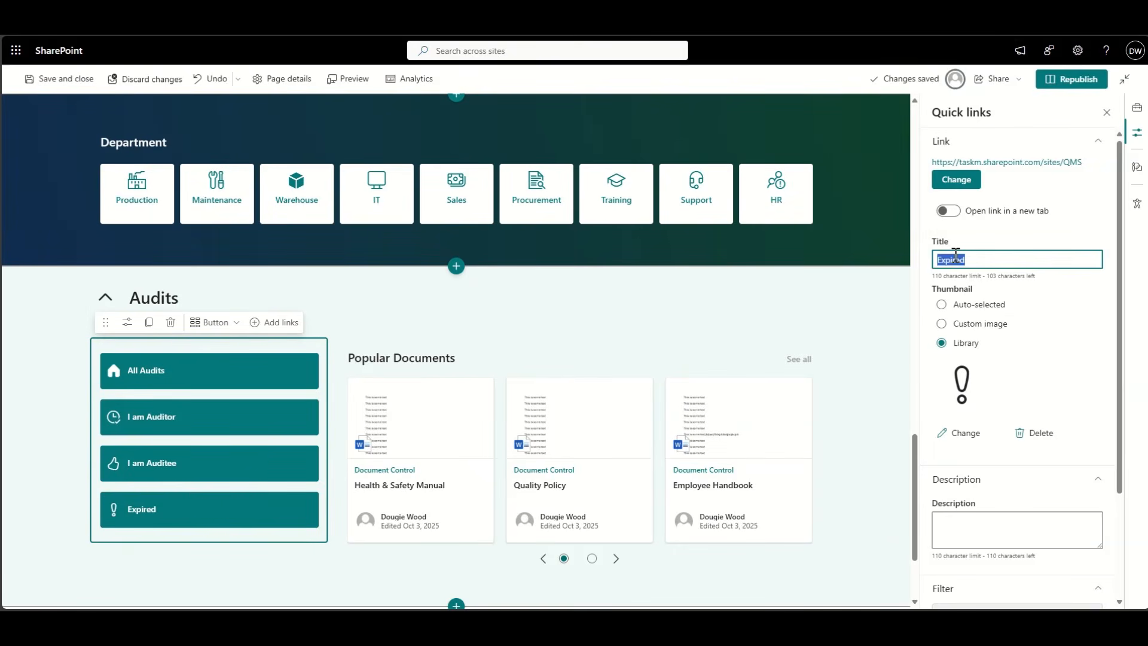
{"action": "type", "text": "Audit Config"}
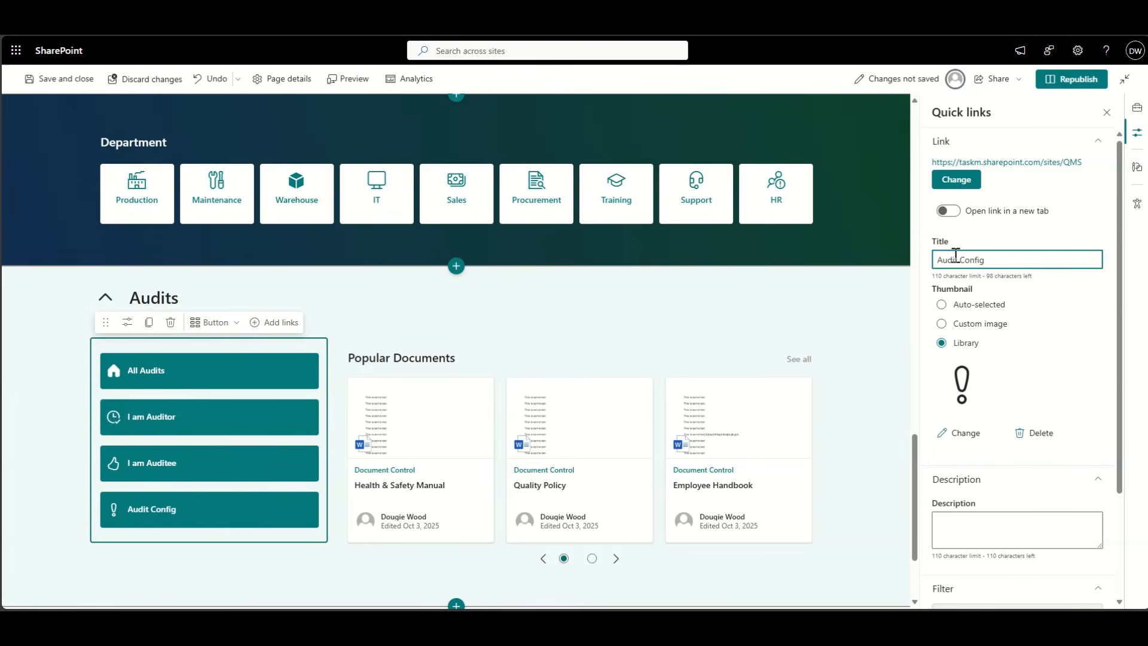
{"action": "key", "text": "ctrl+a"}
{"action": "type", "text": "Plan an Audit"}
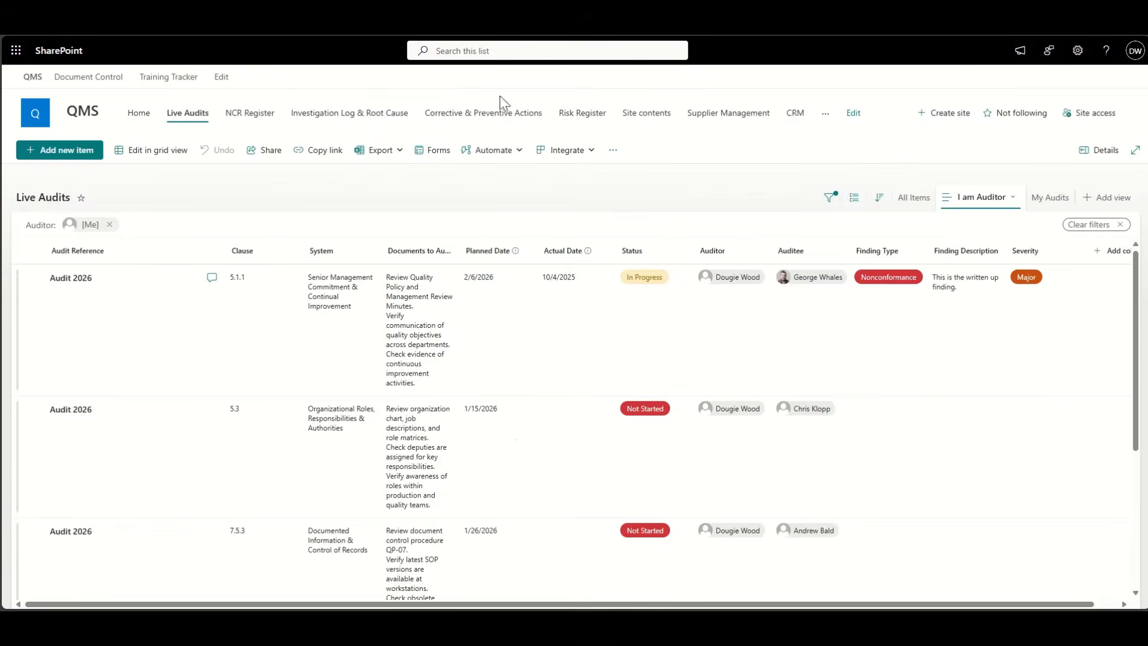
{"action": "left_click", "coordinate": [648, 113]}
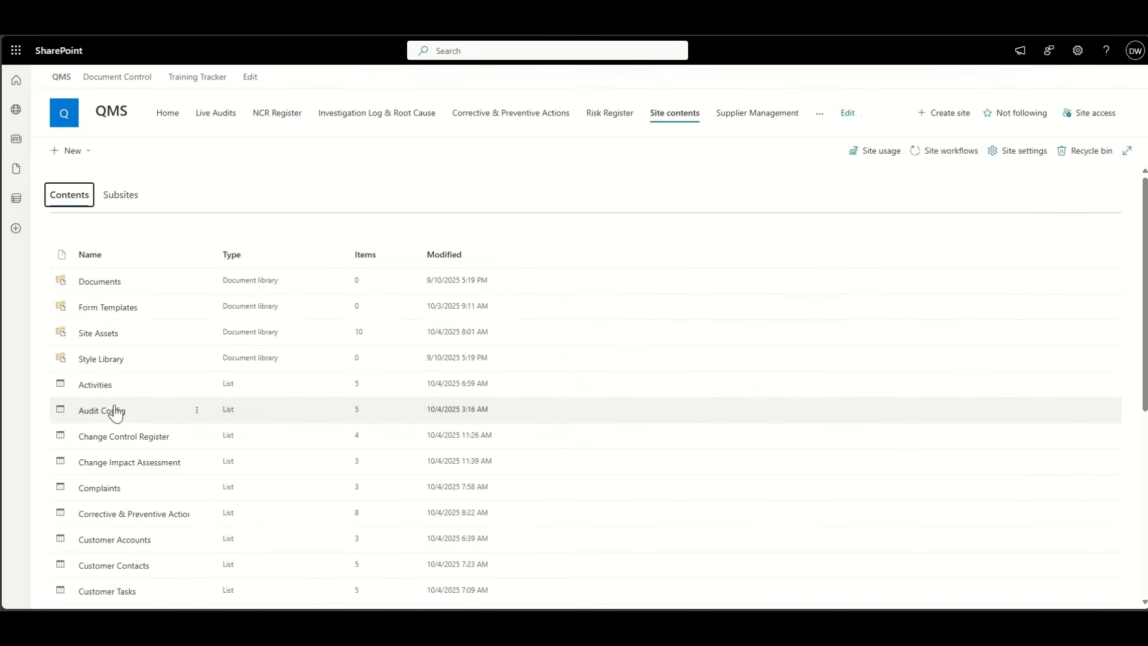
{"action": "left_click", "coordinate": [98, 332]}
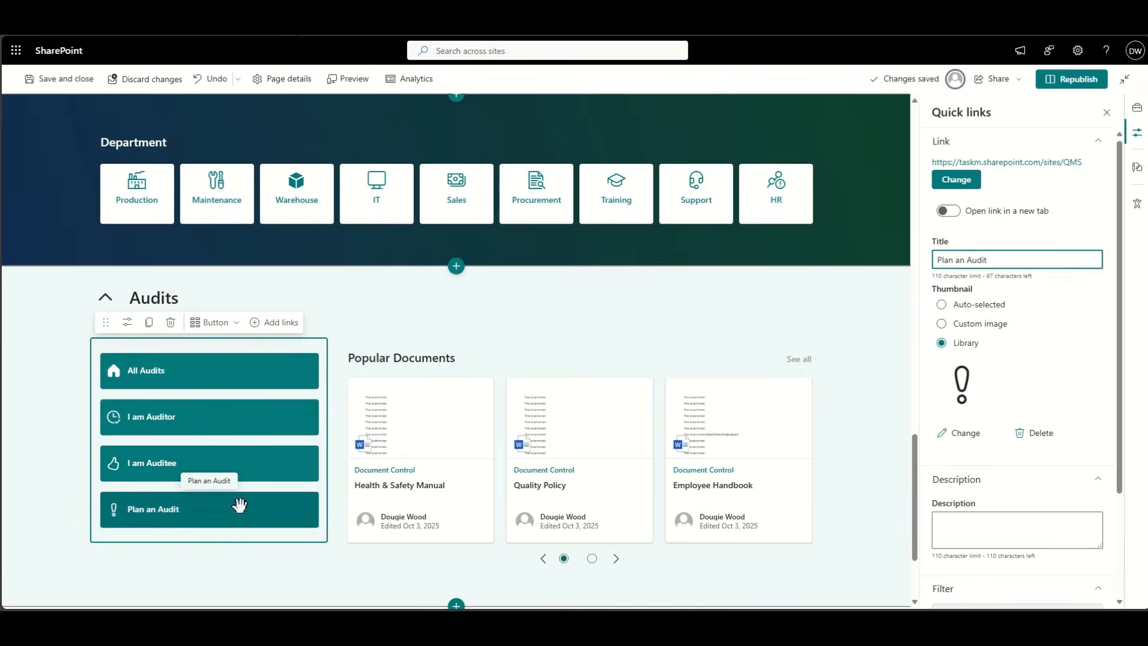
{"action": "left_click", "coordinate": [956, 179]}
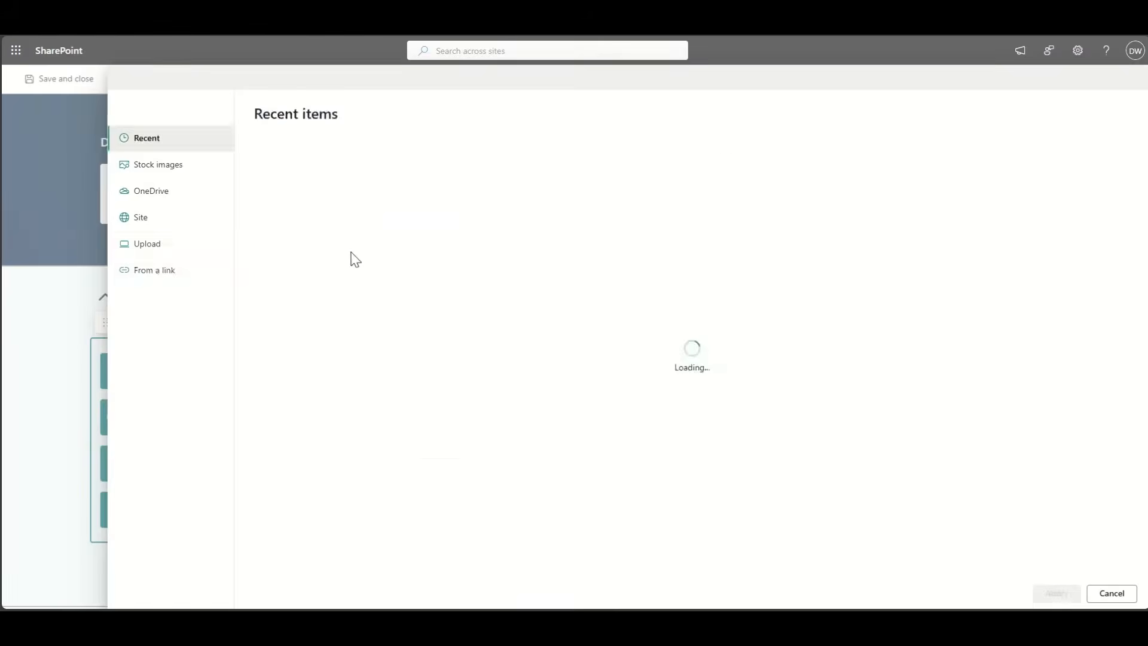
{"action": "left_click", "coordinate": [151, 274]}
{"action": "key", "text": "ctrl+v"}
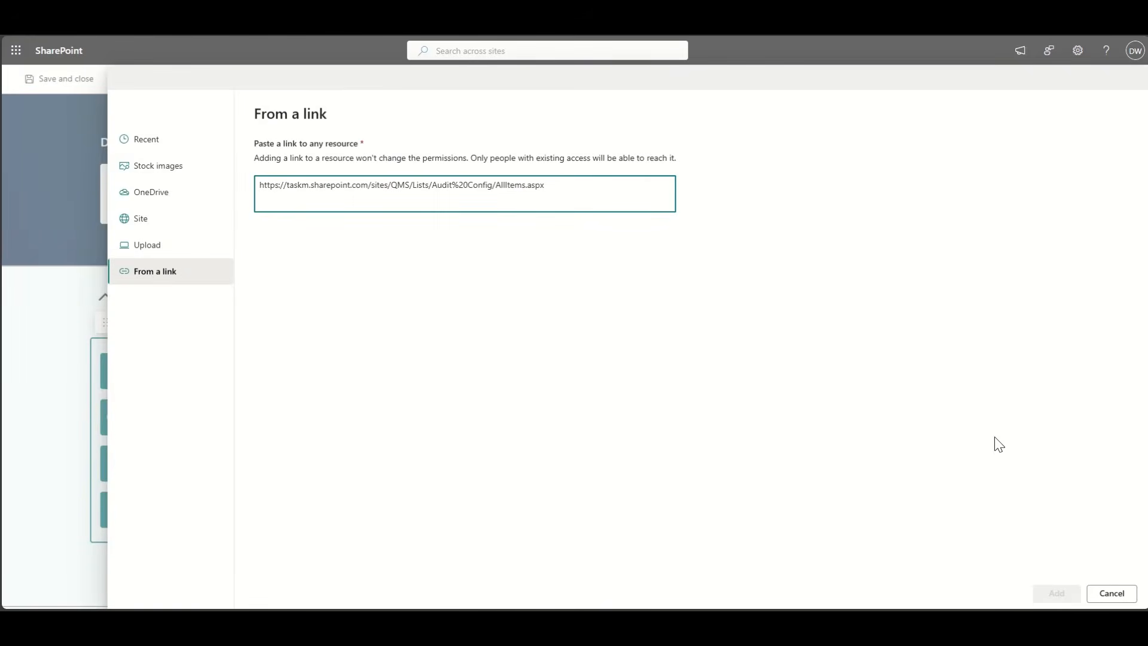
{"action": "left_click", "coordinate": [1057, 593]}
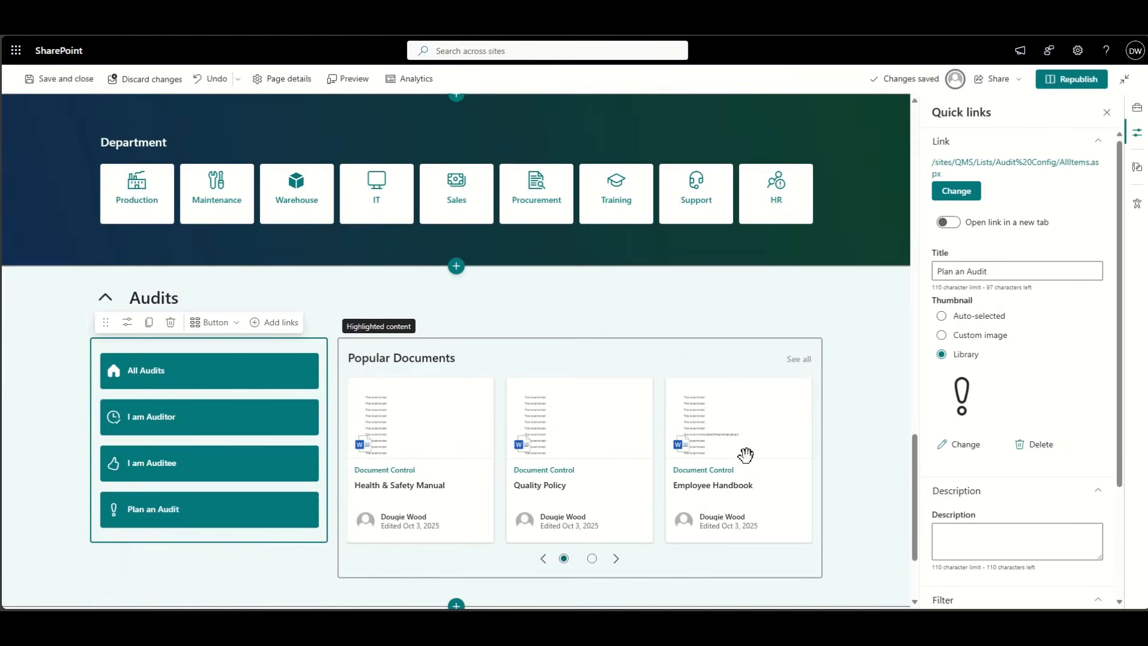
- Replace the Popular Documents web part in the Audits section with a List web part
{"action": "left_click", "coordinate": [494, 351]}
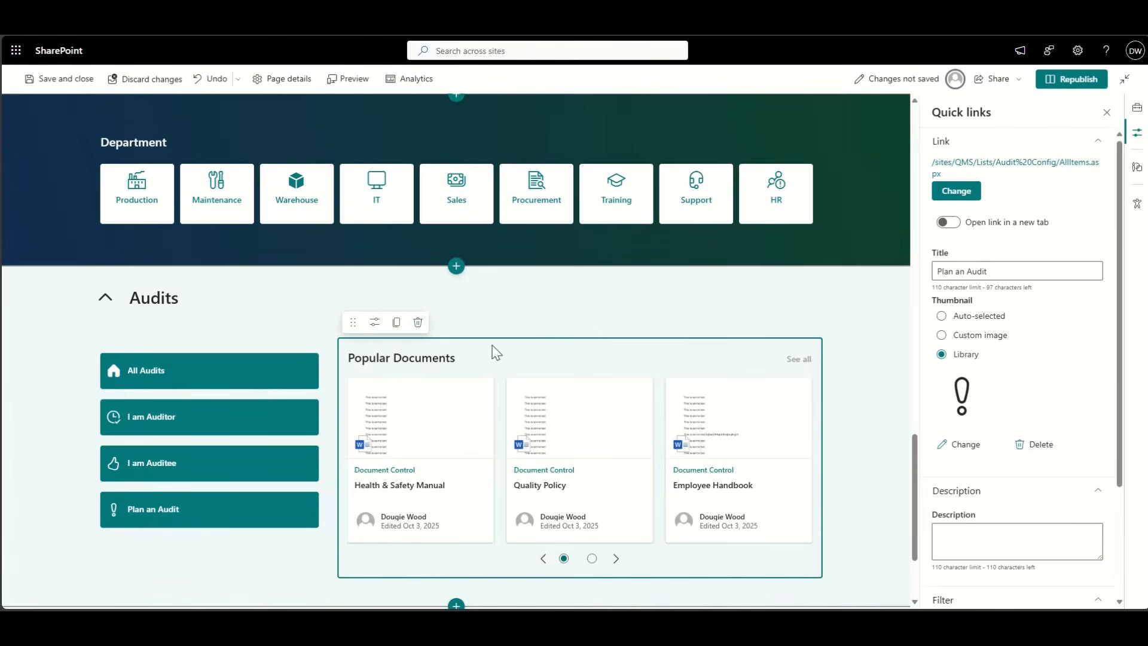
{"action": "left_click", "coordinate": [417, 326]}
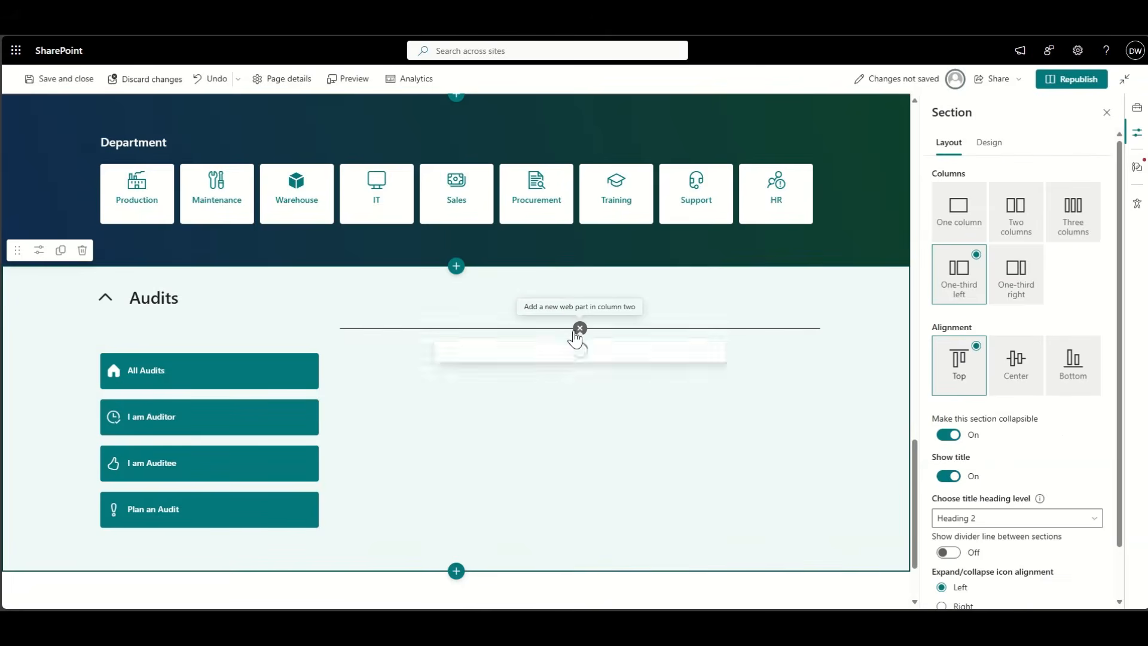
{"action": "left_click", "coordinate": [580, 328]}
{"action": "type", "text": "list"}
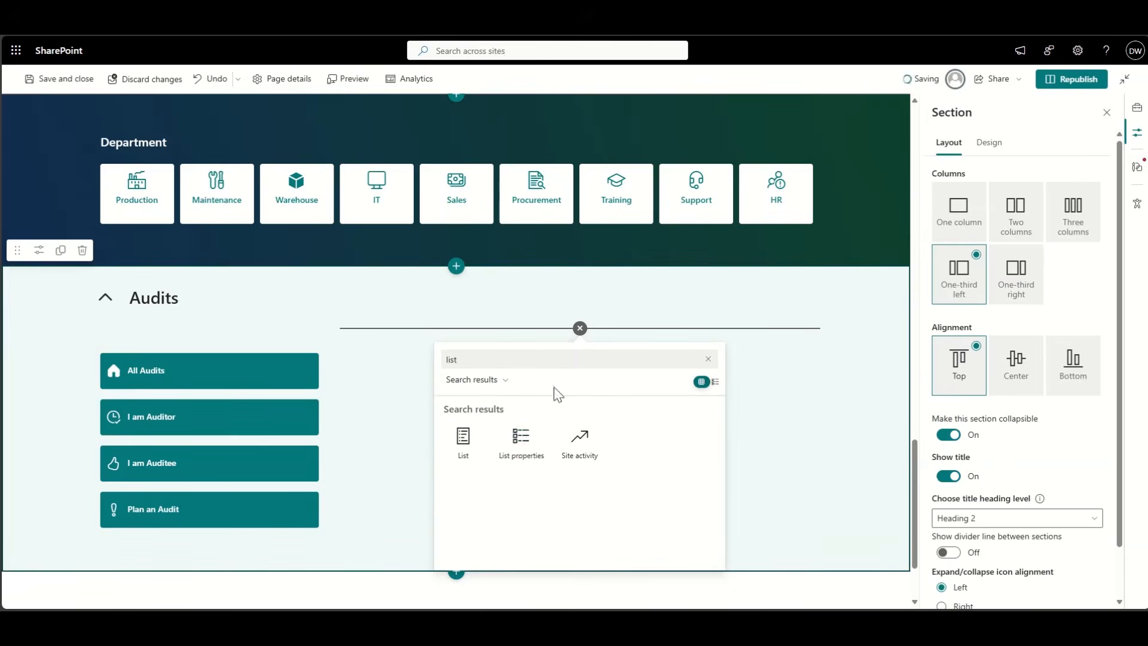
{"action": "left_click", "coordinate": [450, 463]}
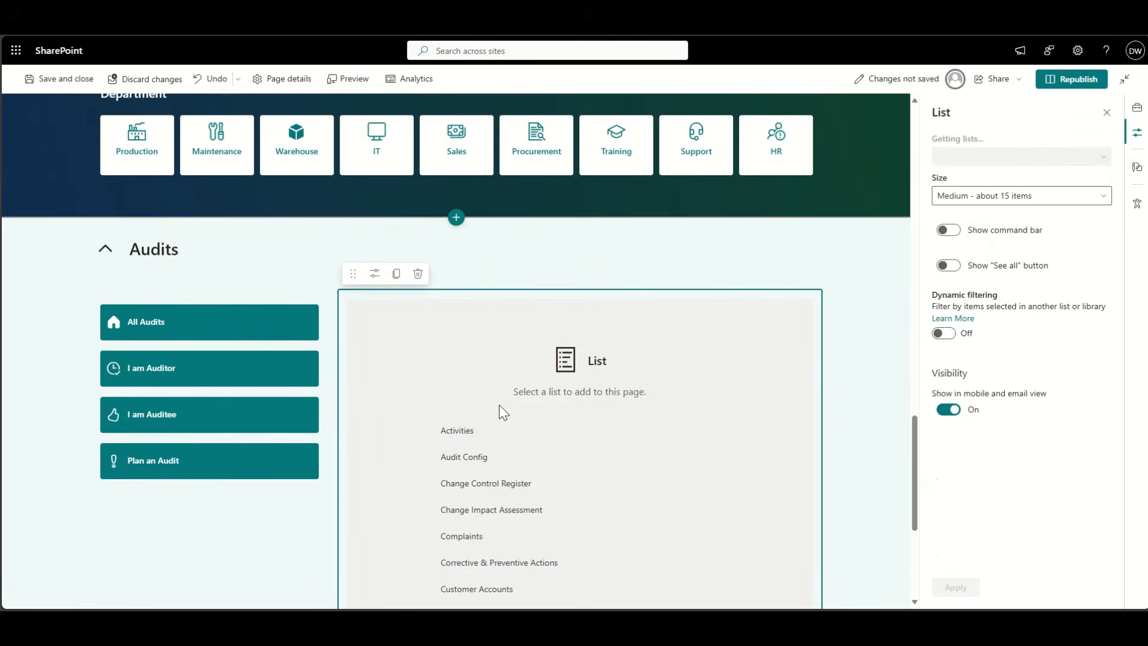
- Choose Live Audits as the list displayed by the List web part in the Audits section
{"action": "scroll", "coordinate": [373, 422], "scroll_direction": "down", "scroll_amount": 1}
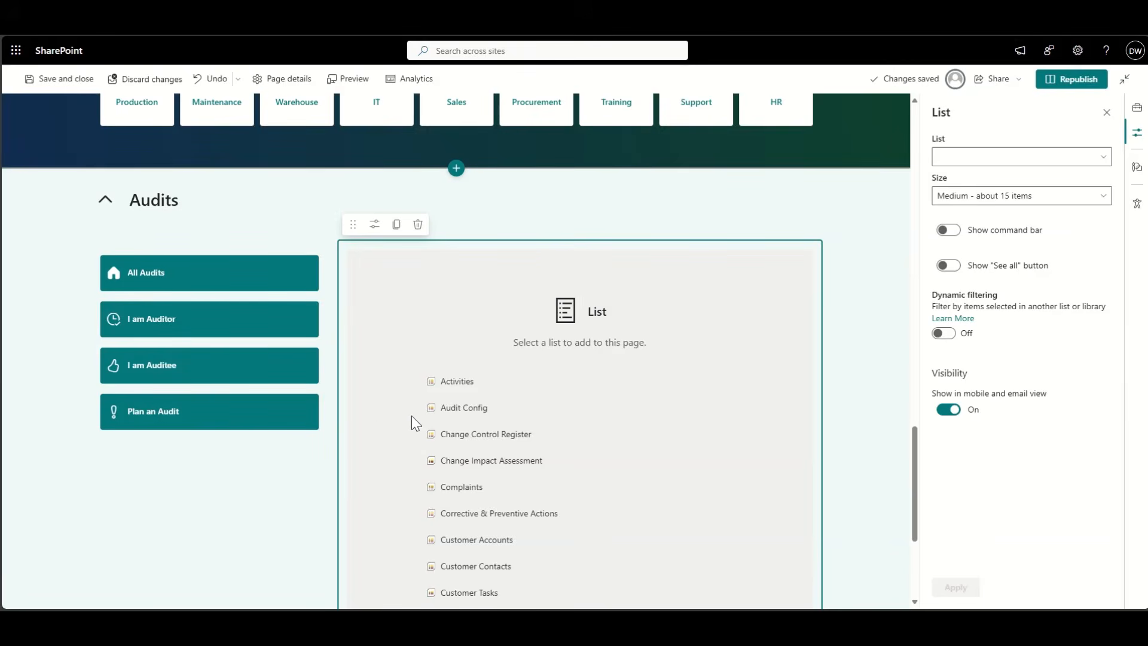
{"action": "scroll", "coordinate": [411, 415], "scroll_direction": "down", "scroll_amount": 3}
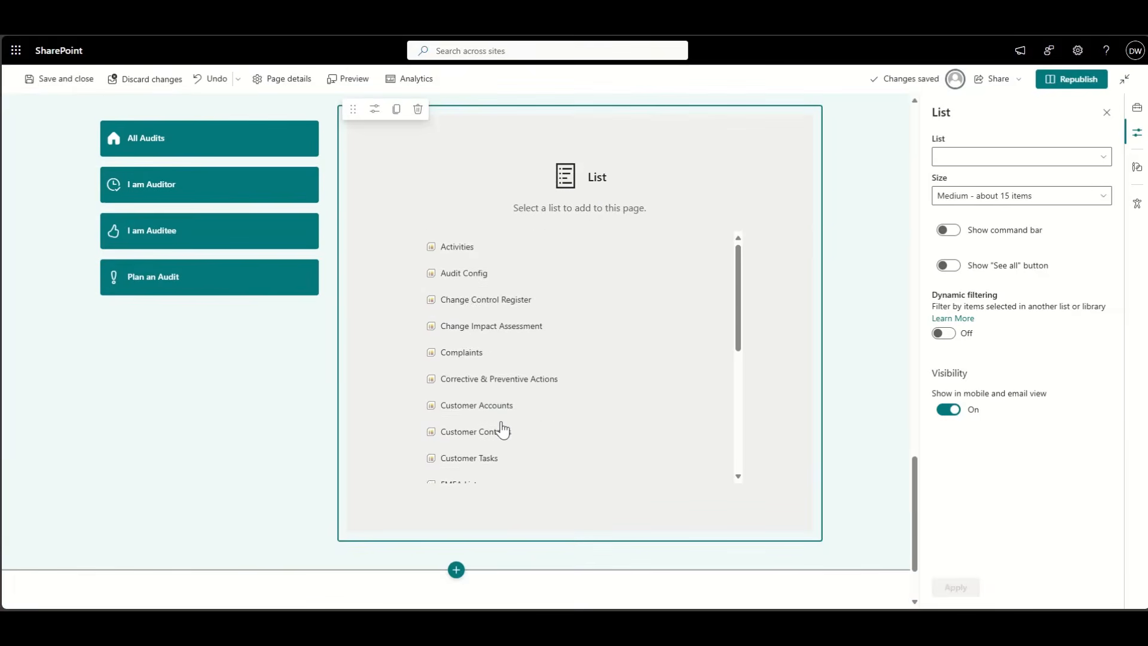
{"action": "scroll", "coordinate": [503, 429], "scroll_direction": "down", "scroll_amount": 3}
{"action": "left_click", "coordinate": [472, 389]}
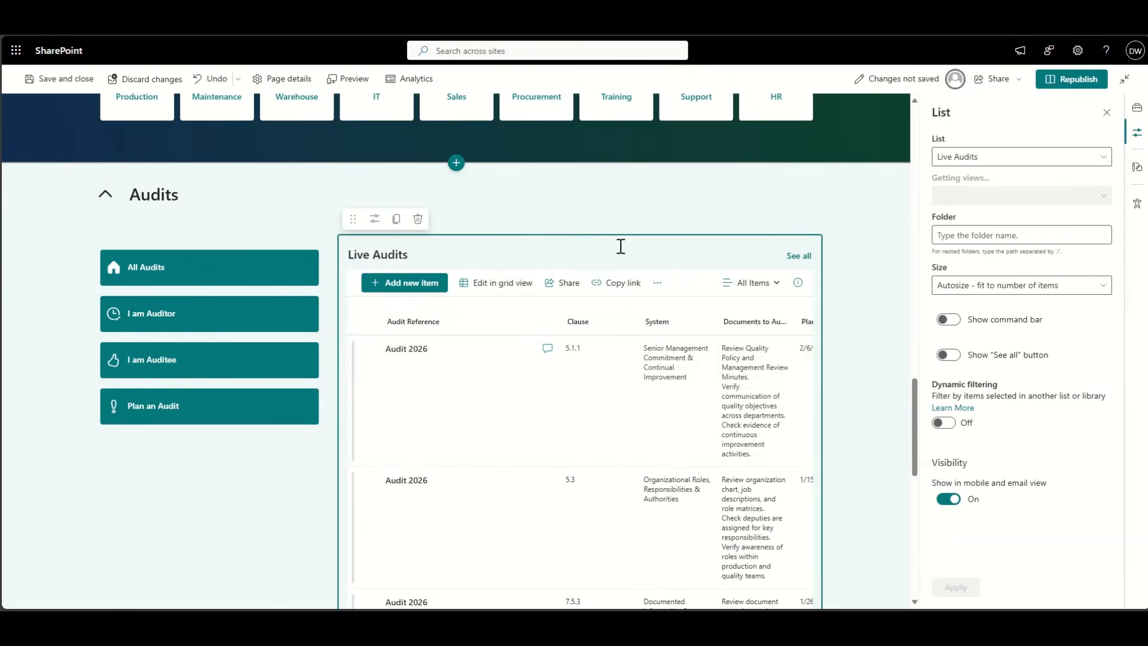
- Open the full Live Audits list and filter its Finding Type column to Nonconformance
{"action": "left_click", "coordinate": [800, 255]}
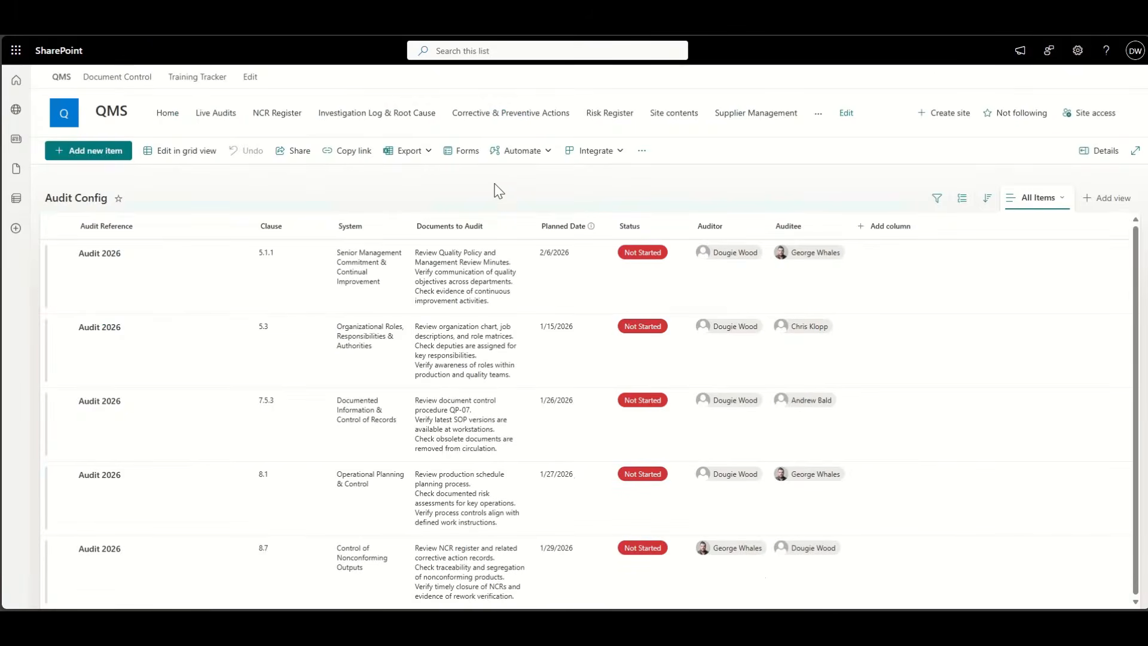
{"action": "left_click", "coordinate": [214, 115]}
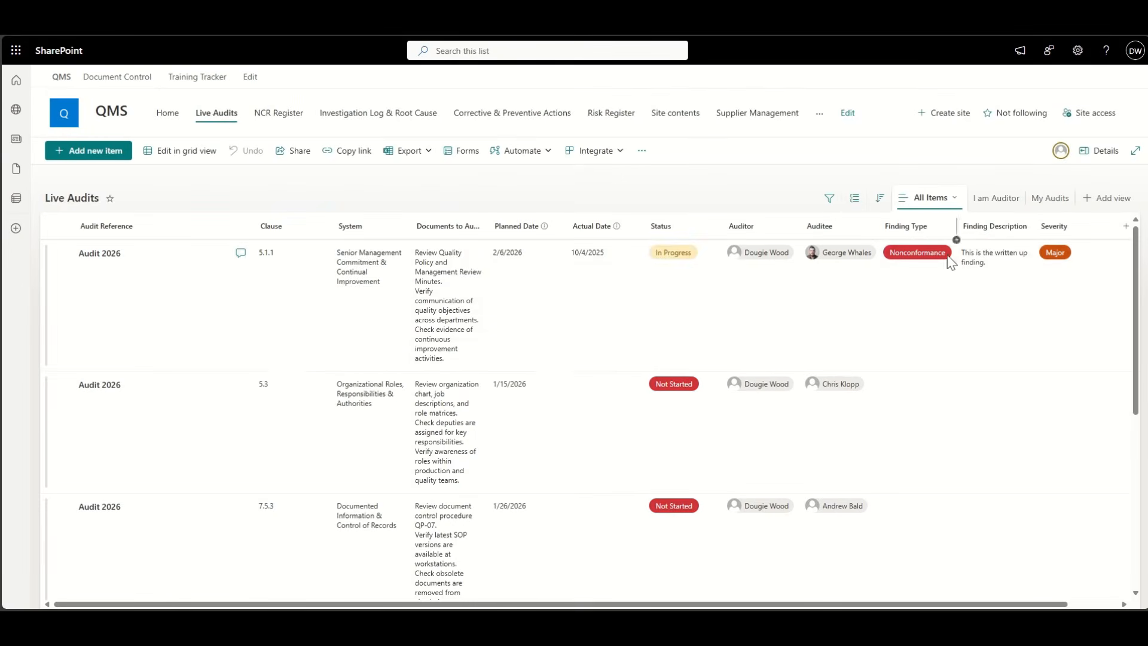
{"action": "left_click", "coordinate": [944, 228]}
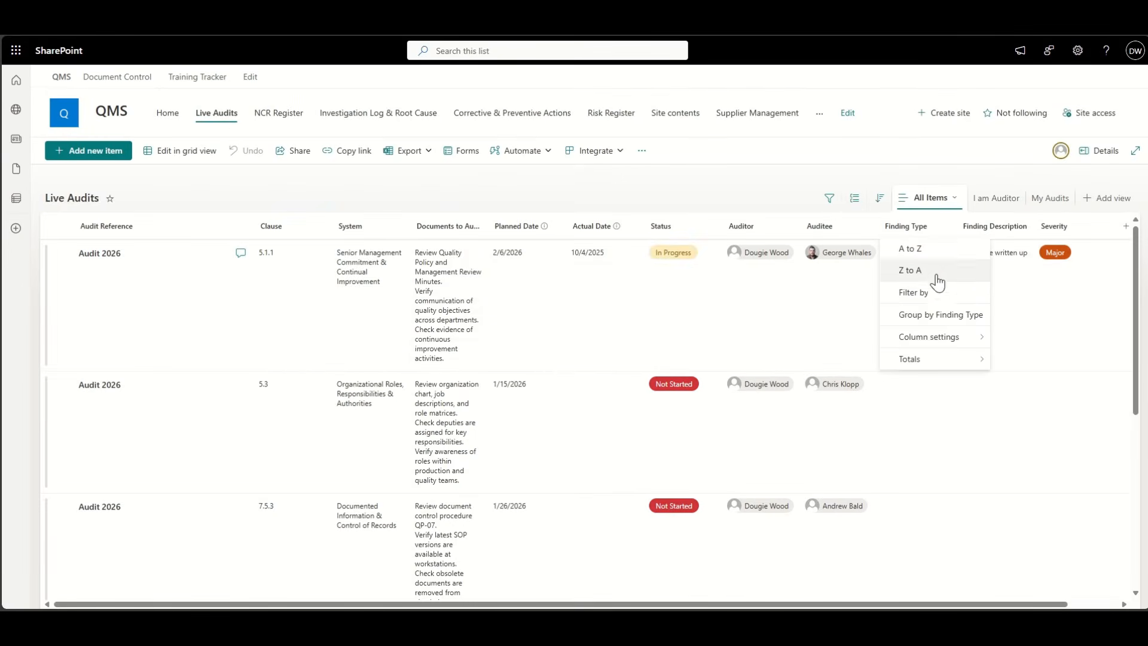
{"action": "left_click", "coordinate": [930, 293]}
{"action": "left_click", "coordinate": [1005, 96]}
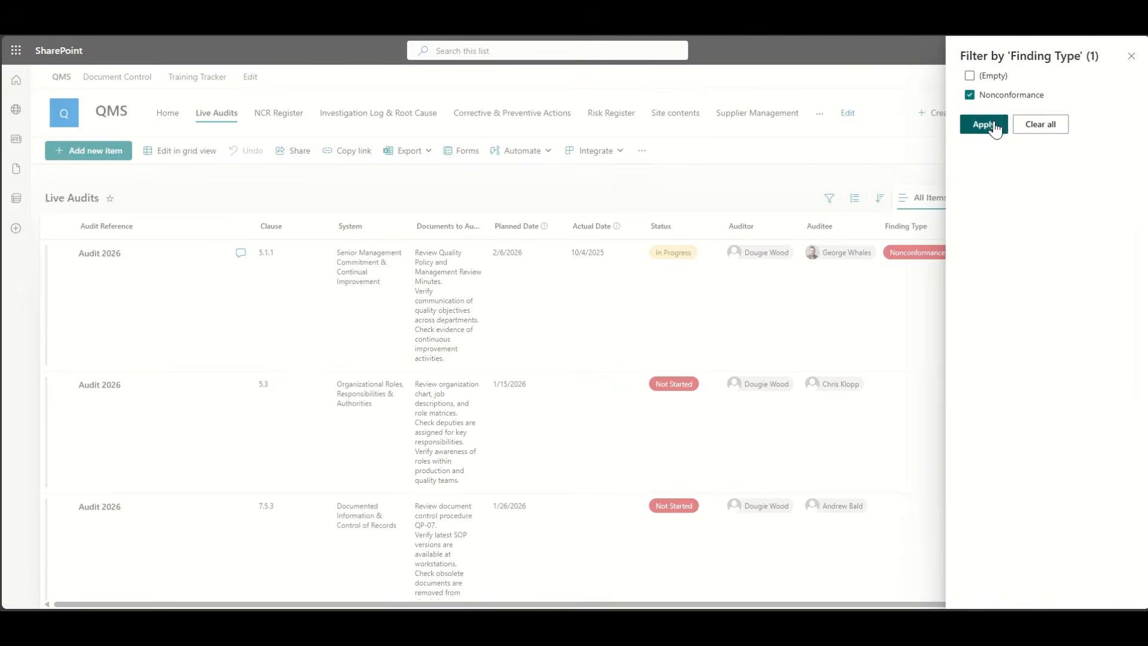
{"action": "left_click", "coordinate": [990, 124]}
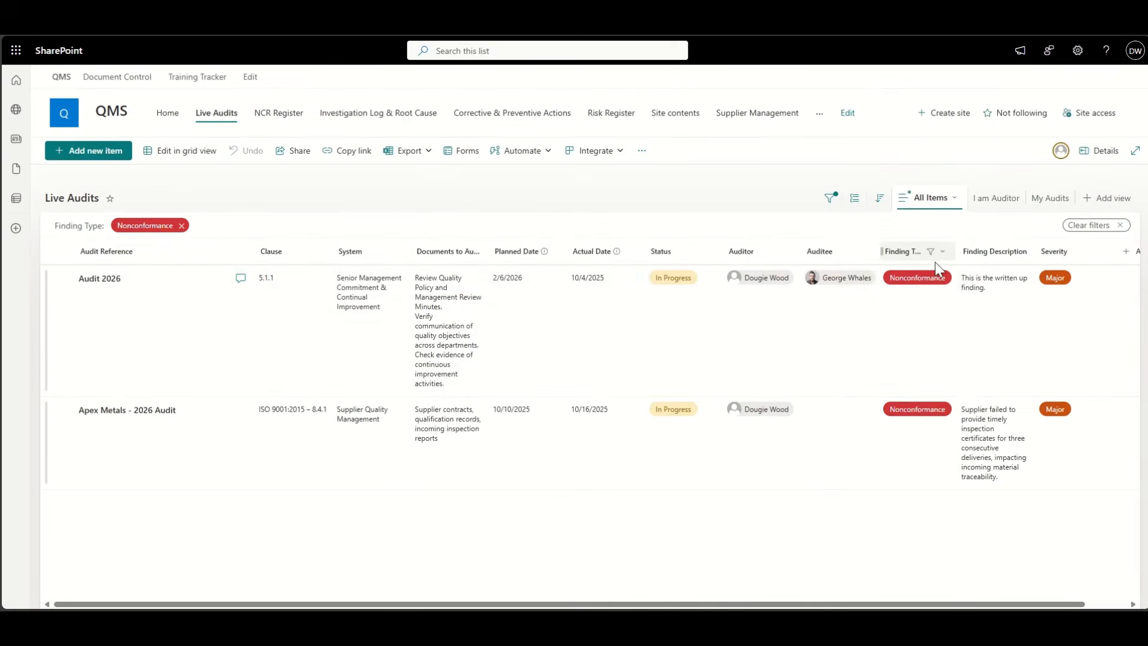
- Save the filtered Live Audits list as a new public view named Nonconformance Summary
{"action": "left_click", "coordinate": [943, 202]}
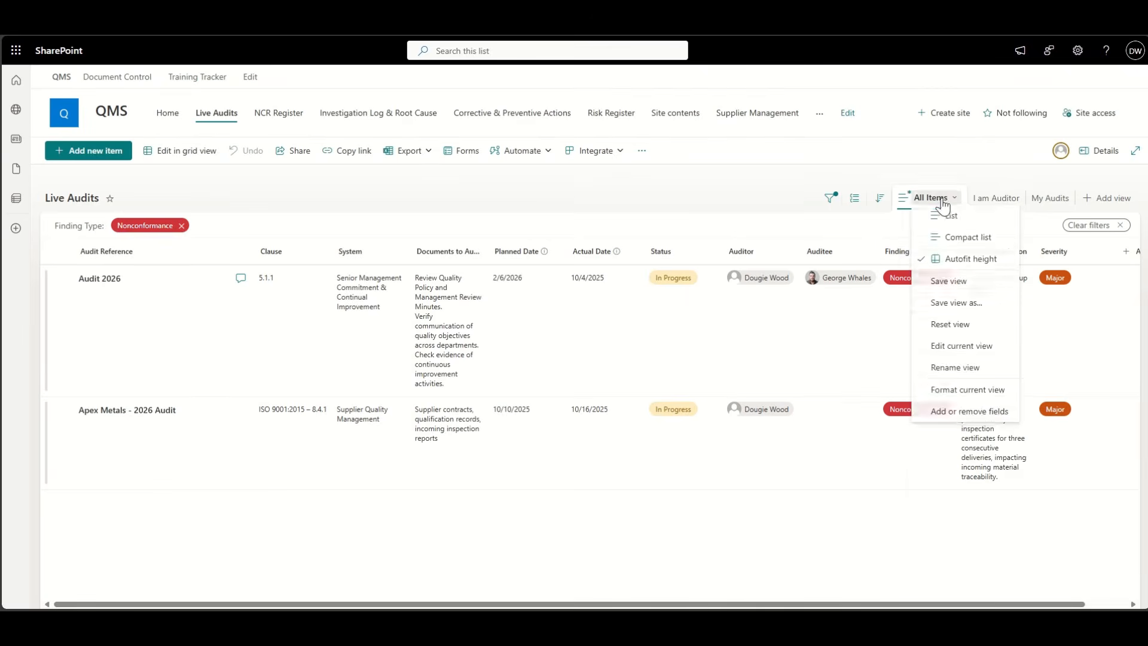
{"action": "left_click", "coordinate": [960, 304]}
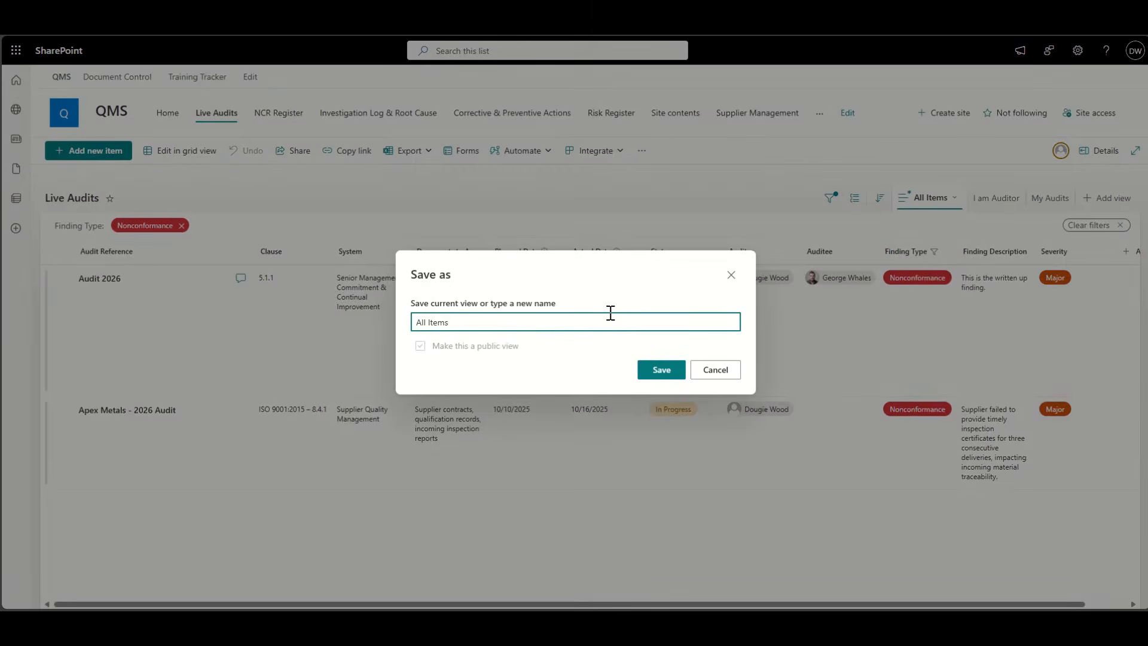
{"action": "type", "text": "Nonconformance Summary"}
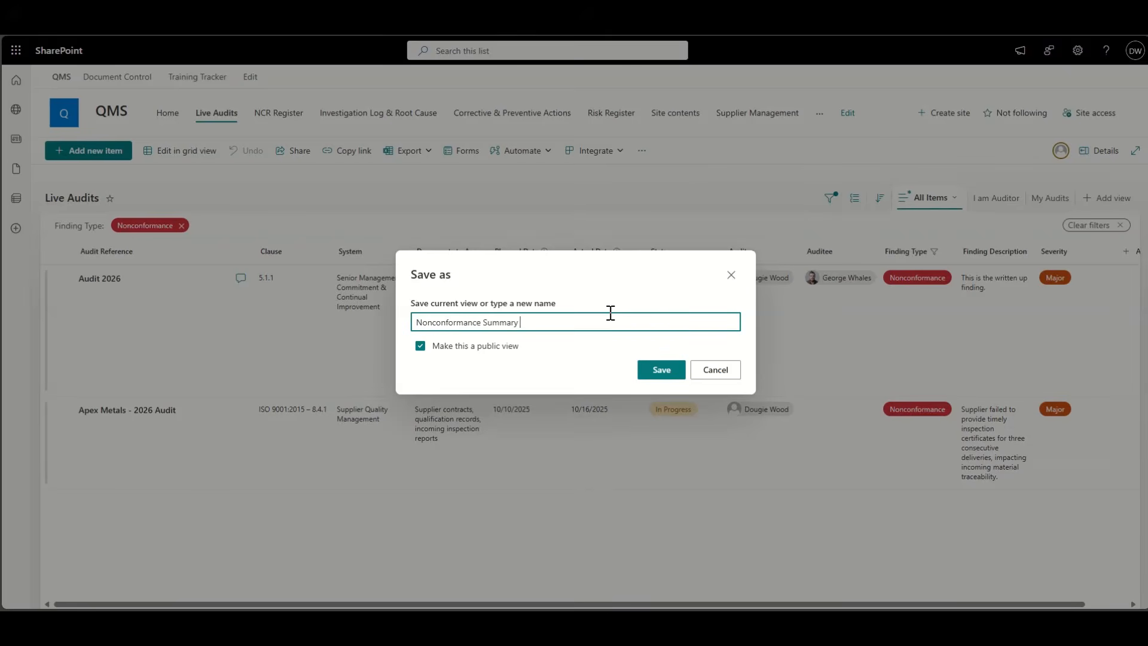
{"action": "left_click", "coordinate": [658, 371]}
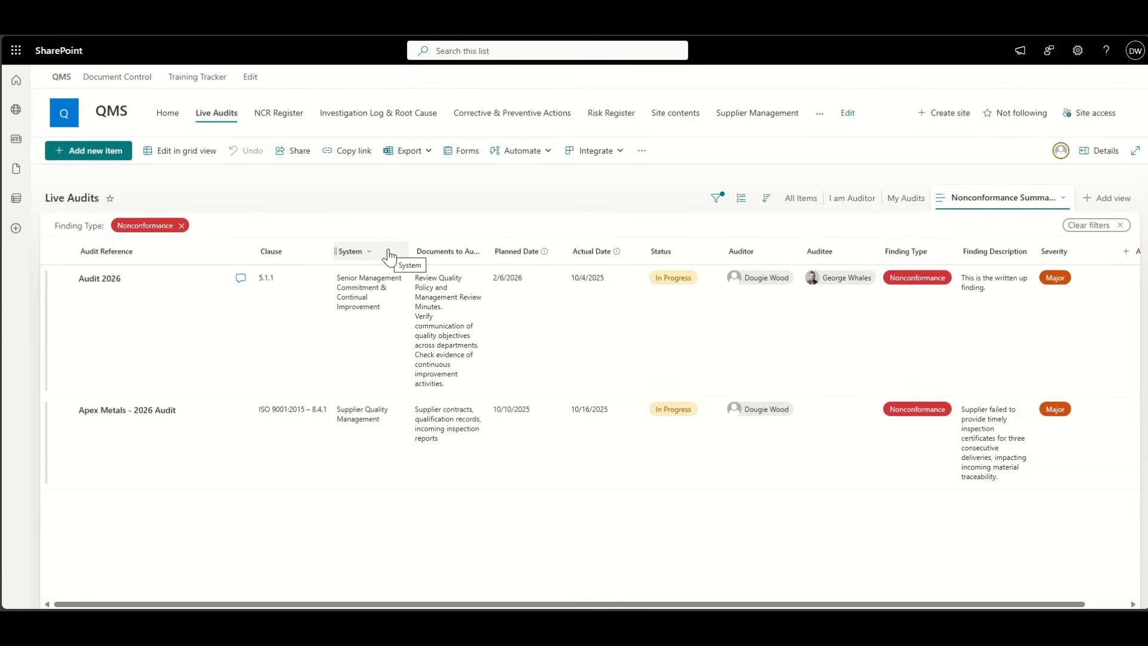
- Hide Documents to Audit, Planned Date, Status, Finding Type and Finding Description in the Nonconformance Summary view and save the view
{"action": "left_click", "coordinate": [476, 251]}
{"action": "mouse_move", "coordinate": [477, 275]}
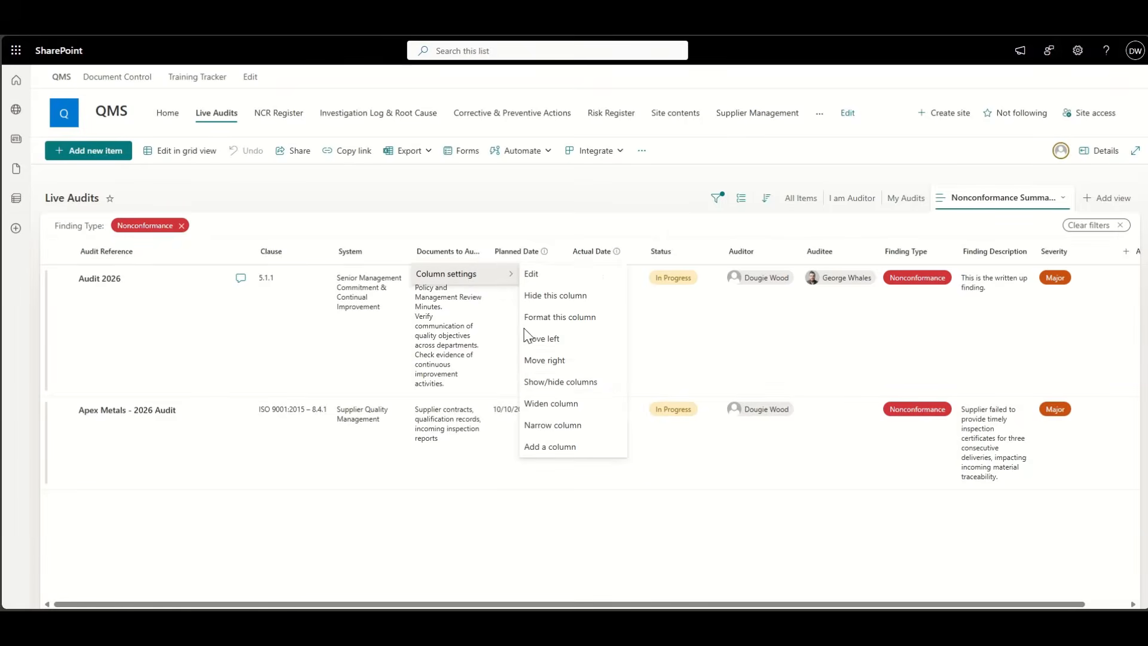
{"action": "left_click", "coordinate": [560, 381]}
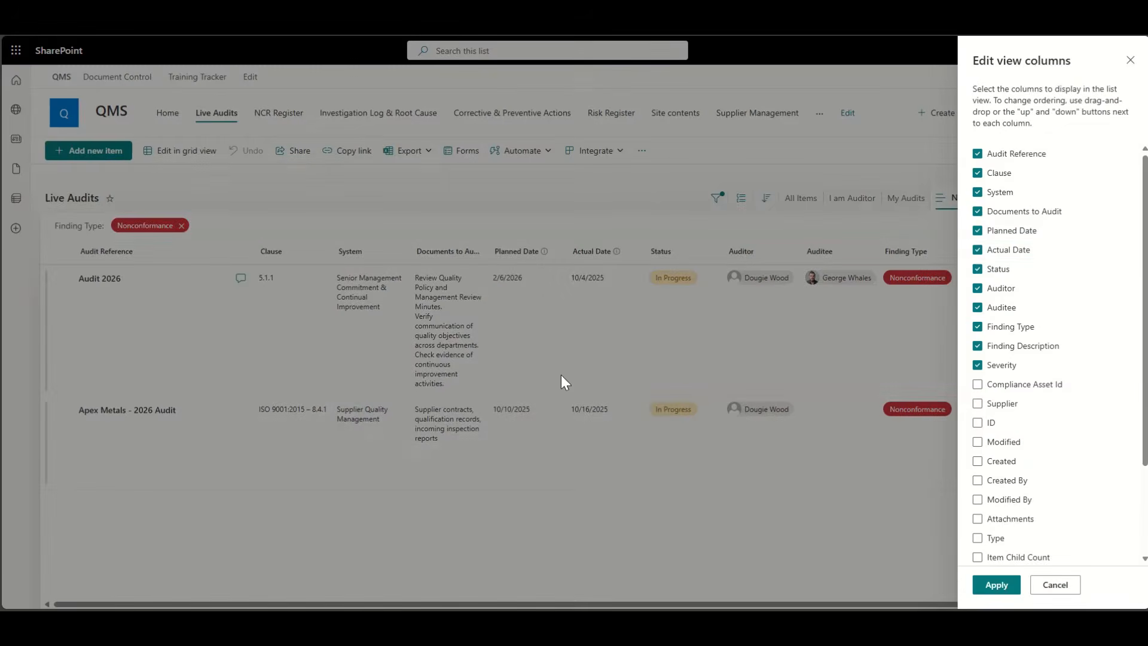
{"action": "left_click", "coordinate": [1031, 231]}
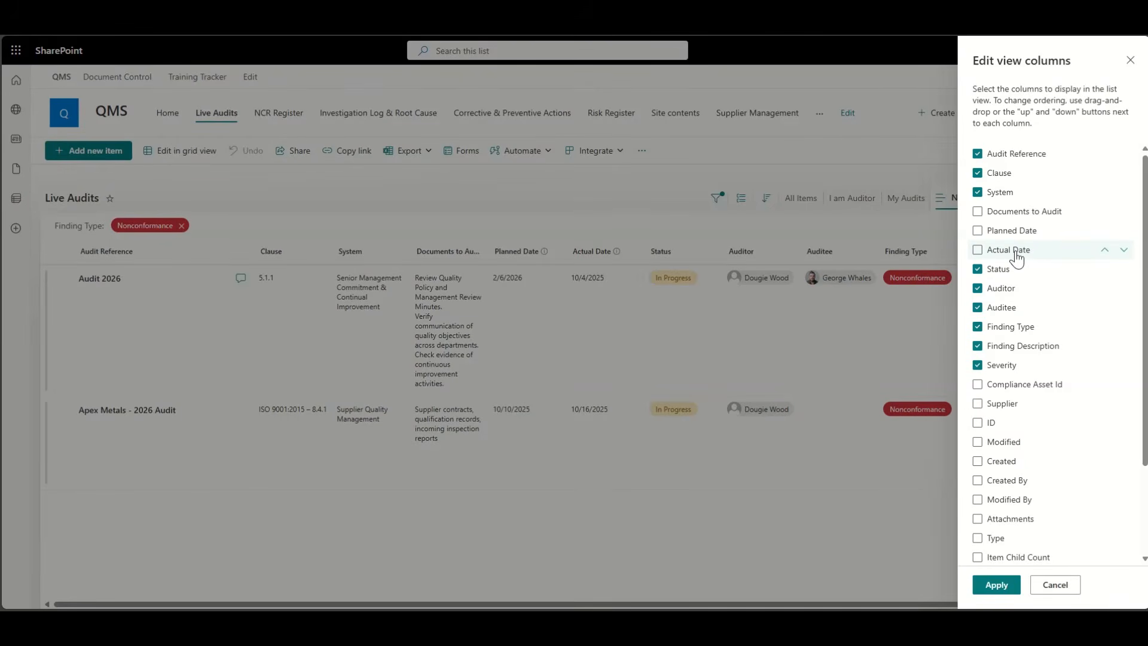
{"action": "left_click", "coordinate": [1004, 251]}
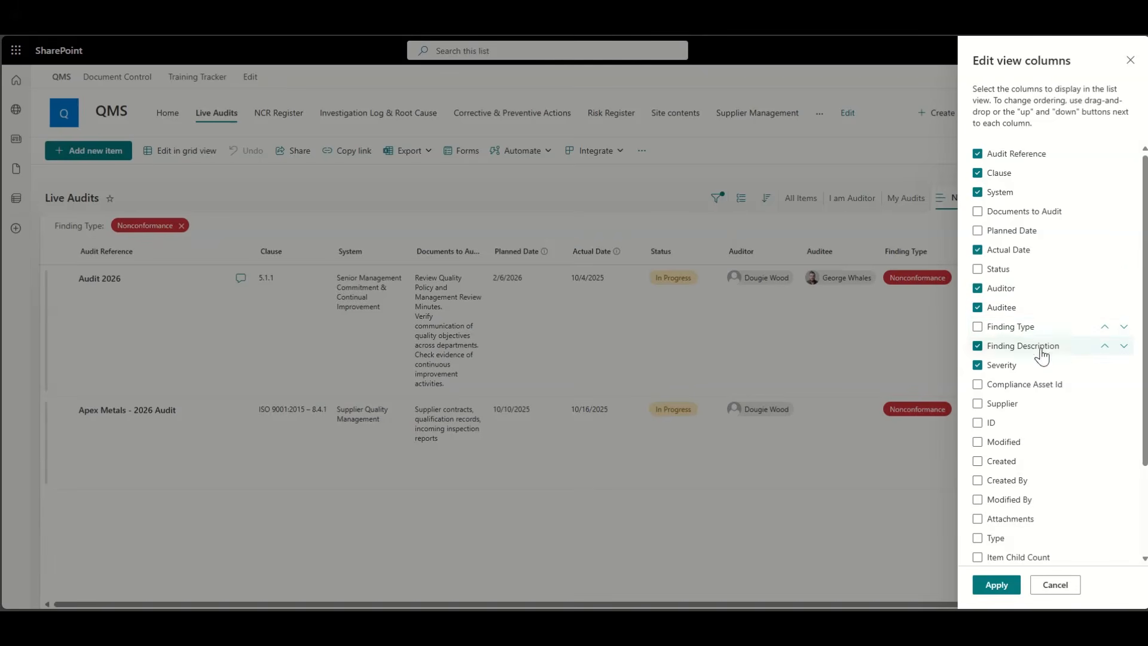
{"action": "left_click", "coordinate": [1040, 351]}
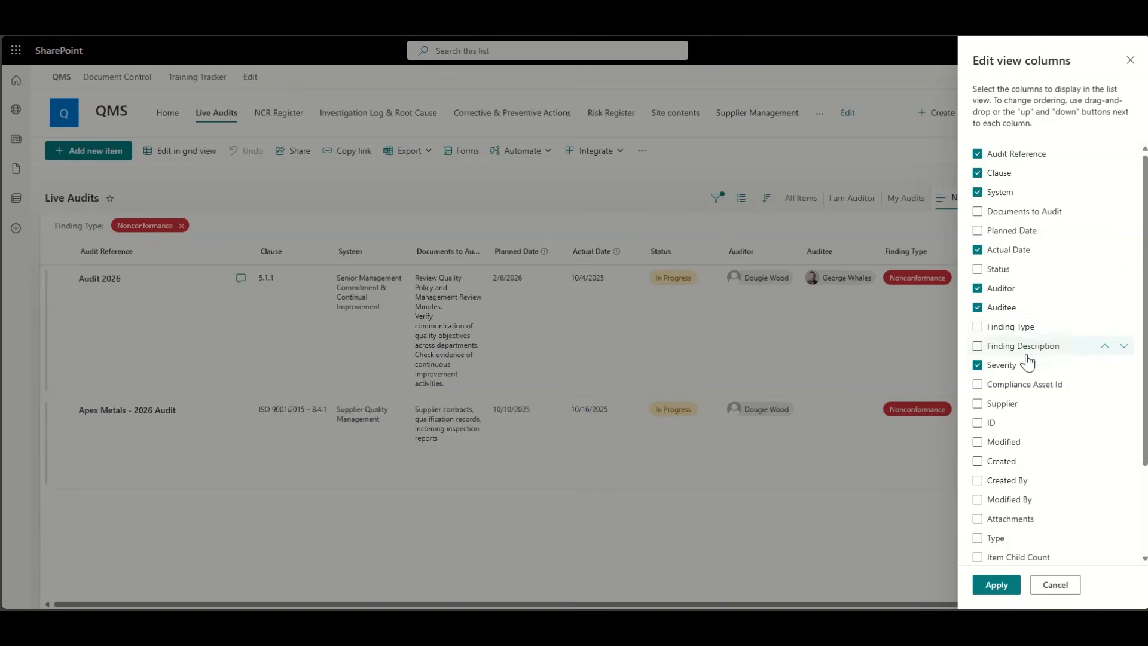
{"action": "left_click", "coordinate": [997, 586]}
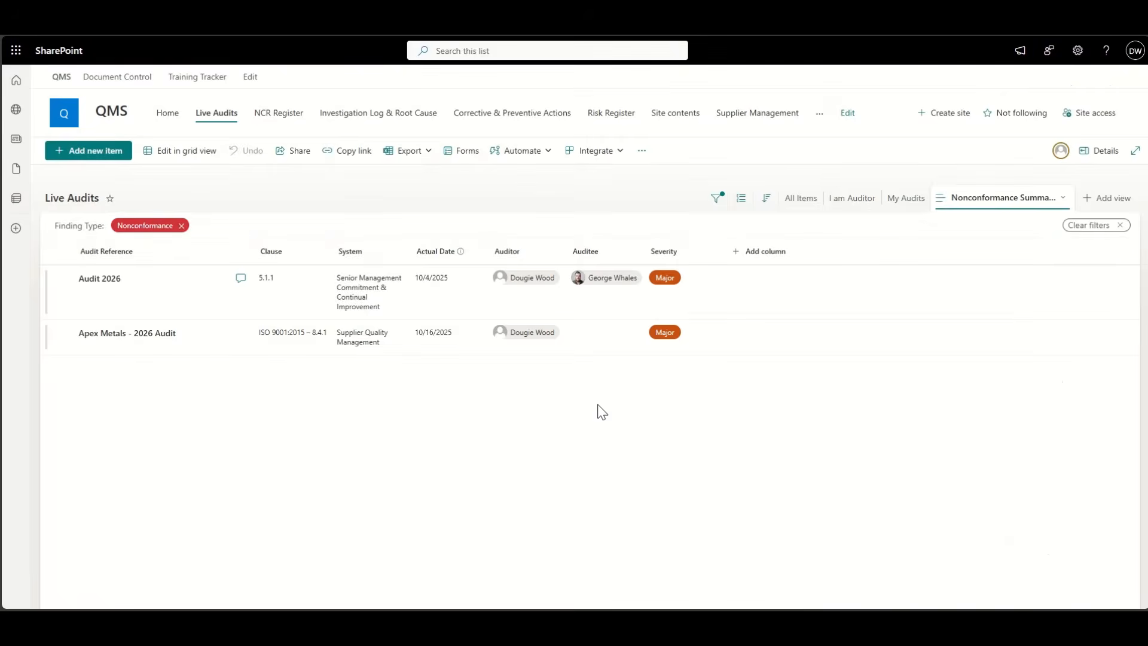
{"action": "left_click", "coordinate": [1015, 202]}
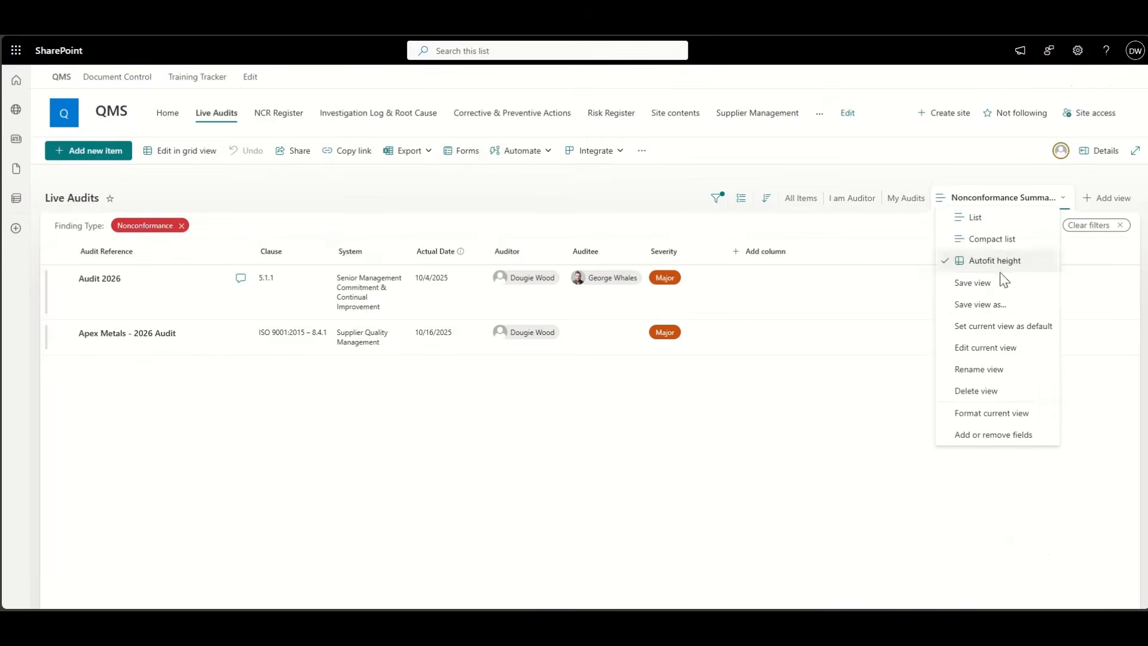
{"action": "left_click", "coordinate": [1003, 283]}
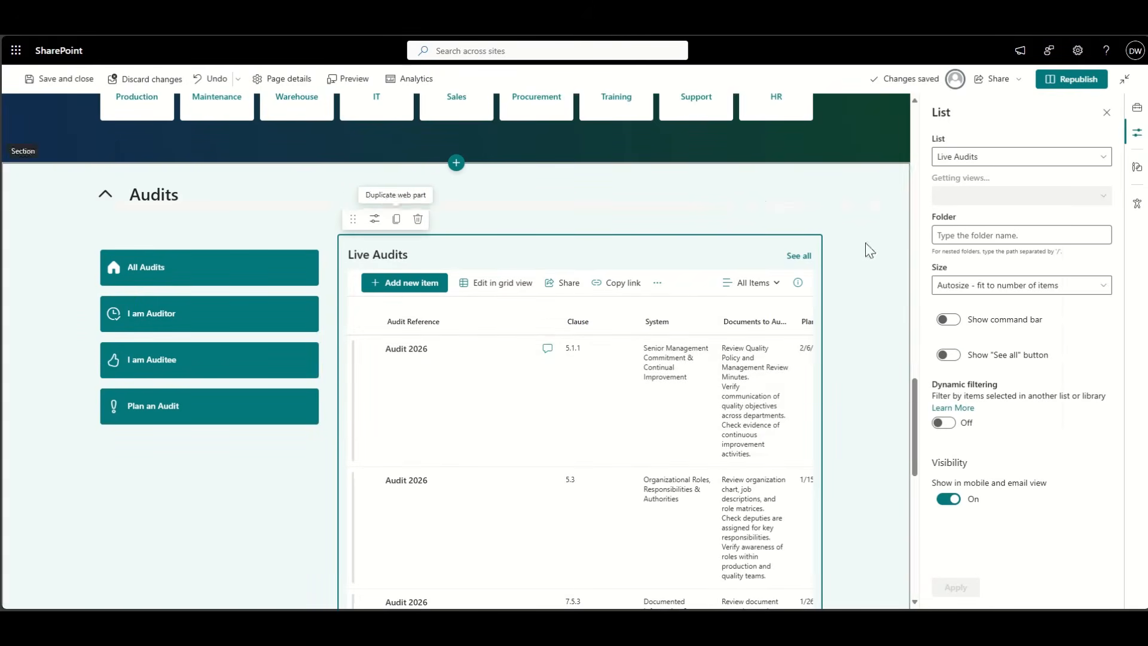
- Republish the QMS home page, reopen it for editing and set the Live Audits web part's view to Nonconformance Summary
{"action": "left_click", "coordinate": [1064, 79]}
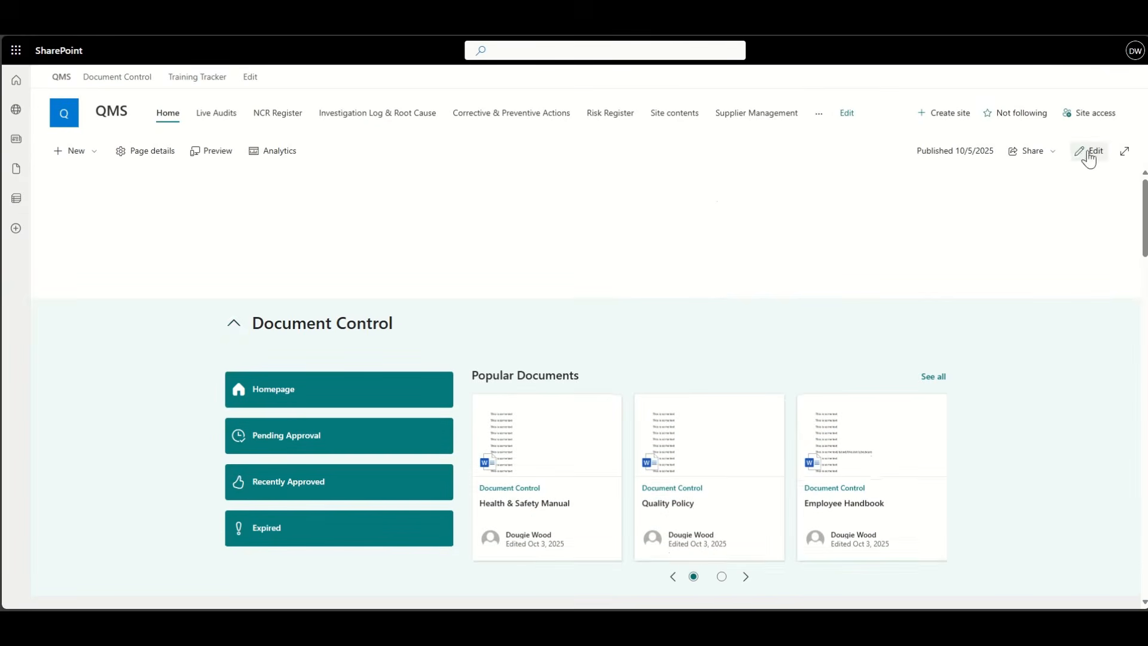
{"action": "left_click", "coordinate": [1091, 153]}
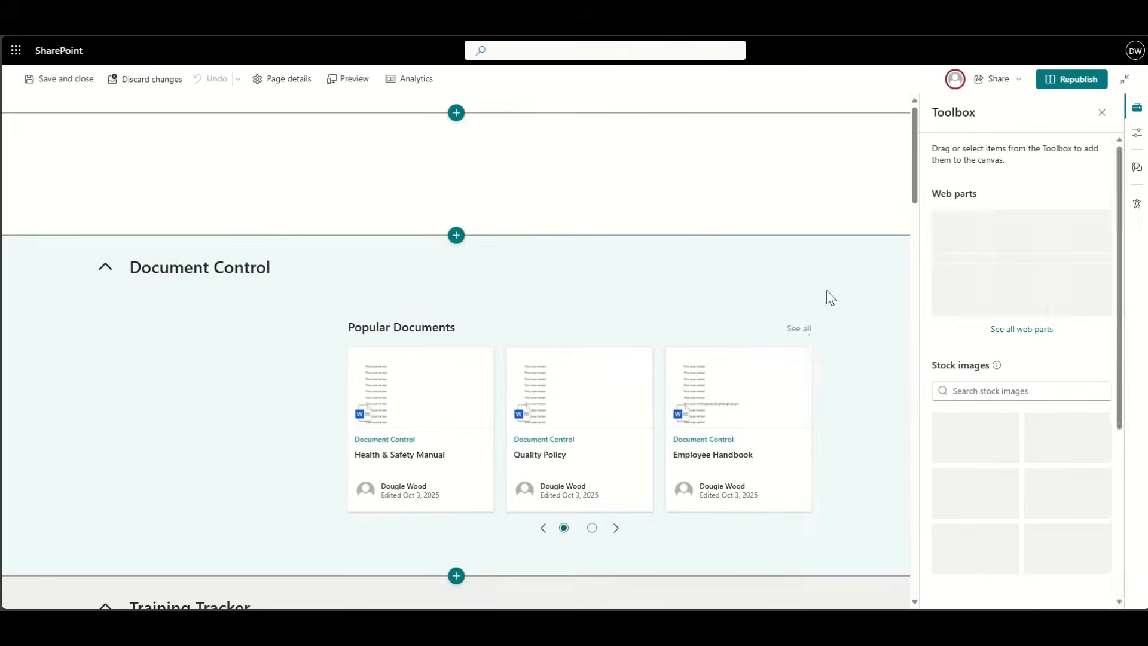
{"action": "scroll", "coordinate": [817, 332], "scroll_direction": "down", "scroll_amount": 20}
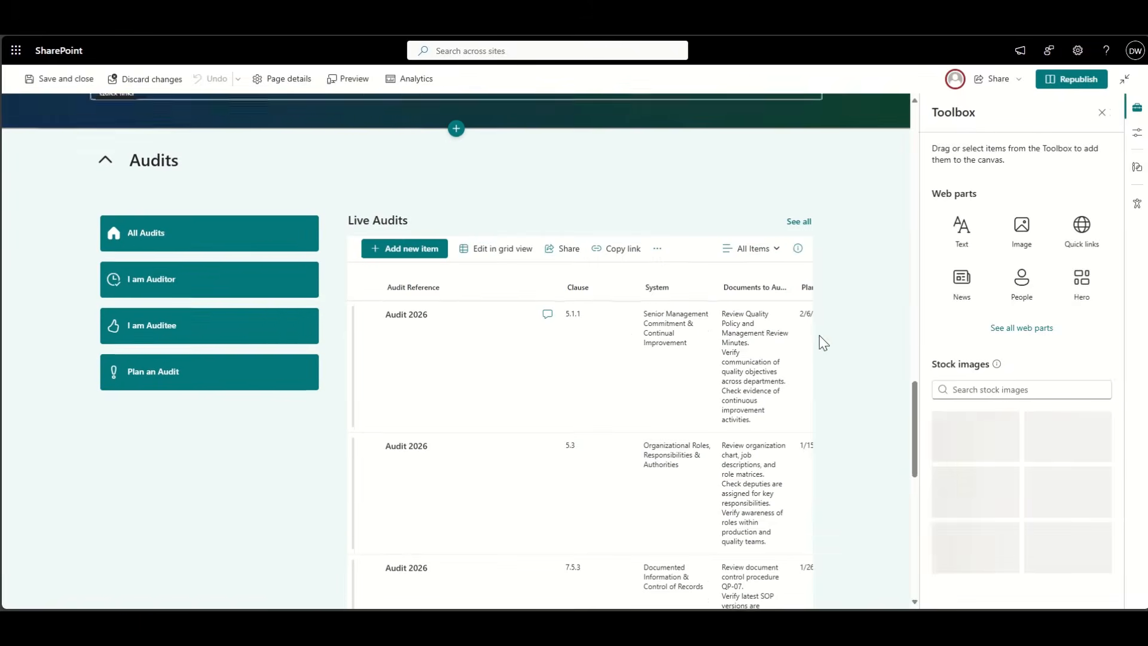
{"action": "left_click", "coordinate": [674, 226]}
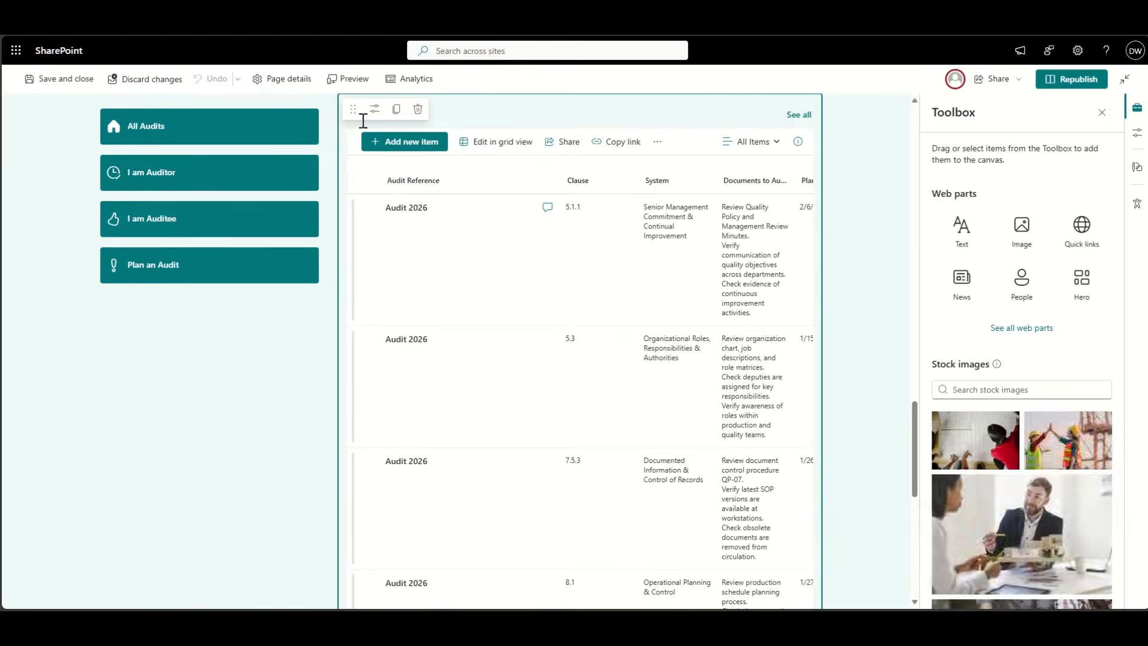
{"action": "left_click", "coordinate": [375, 109]}
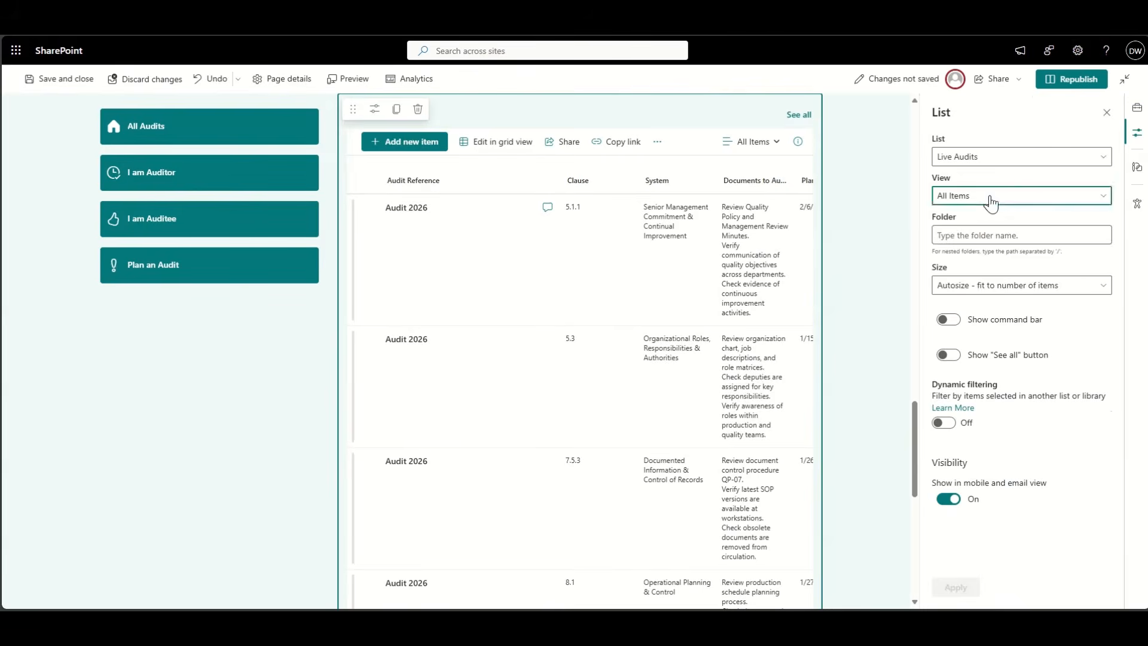
{"action": "left_click", "coordinate": [991, 197]}
{"action": "left_click", "coordinate": [988, 281]}
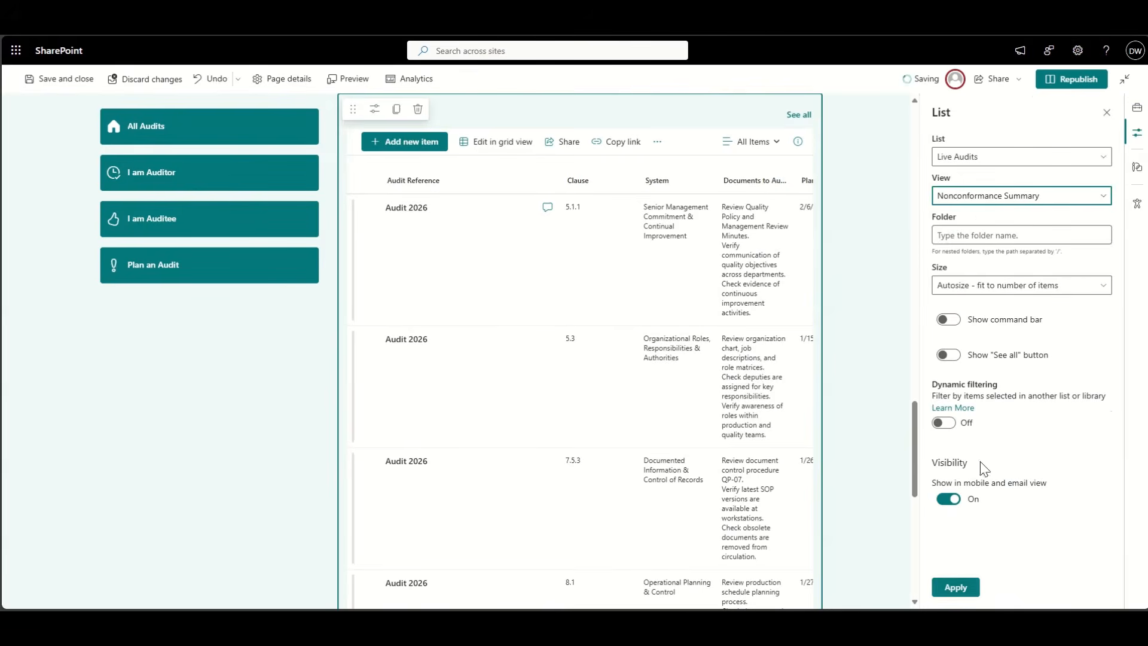
{"action": "left_click", "coordinate": [950, 600]}
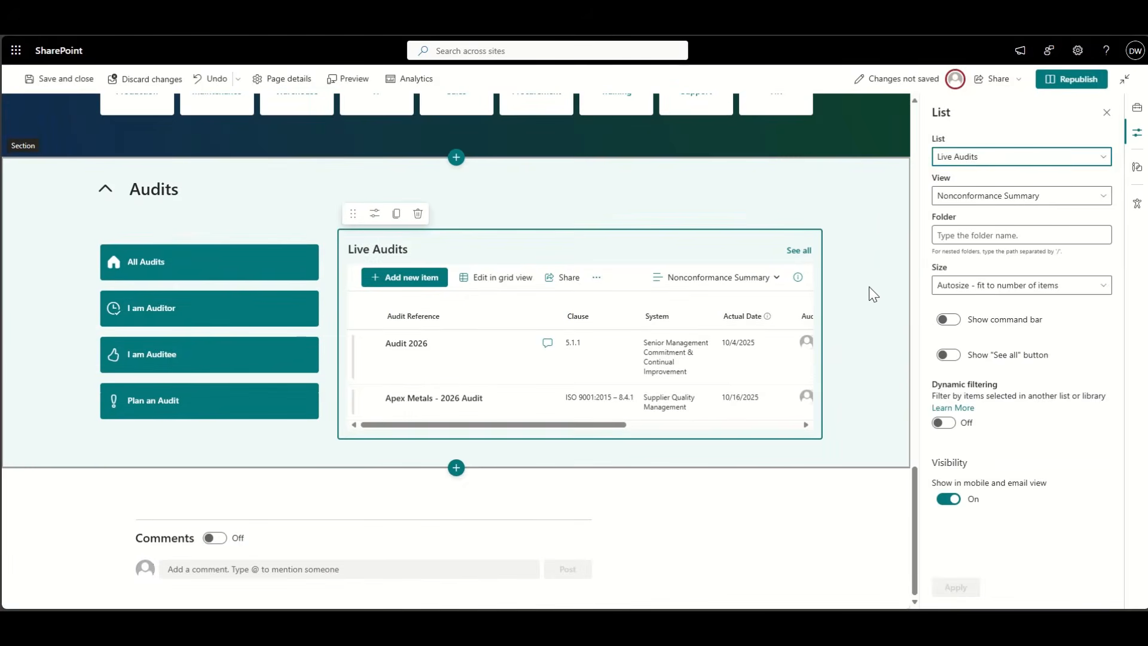
- Retitle the Live Audits web part in the Audits section as Open Non-conformances, using the suggested spelling
{"action": "scroll", "coordinate": [684, 353], "scroll_direction": "up", "scroll_amount": 1}
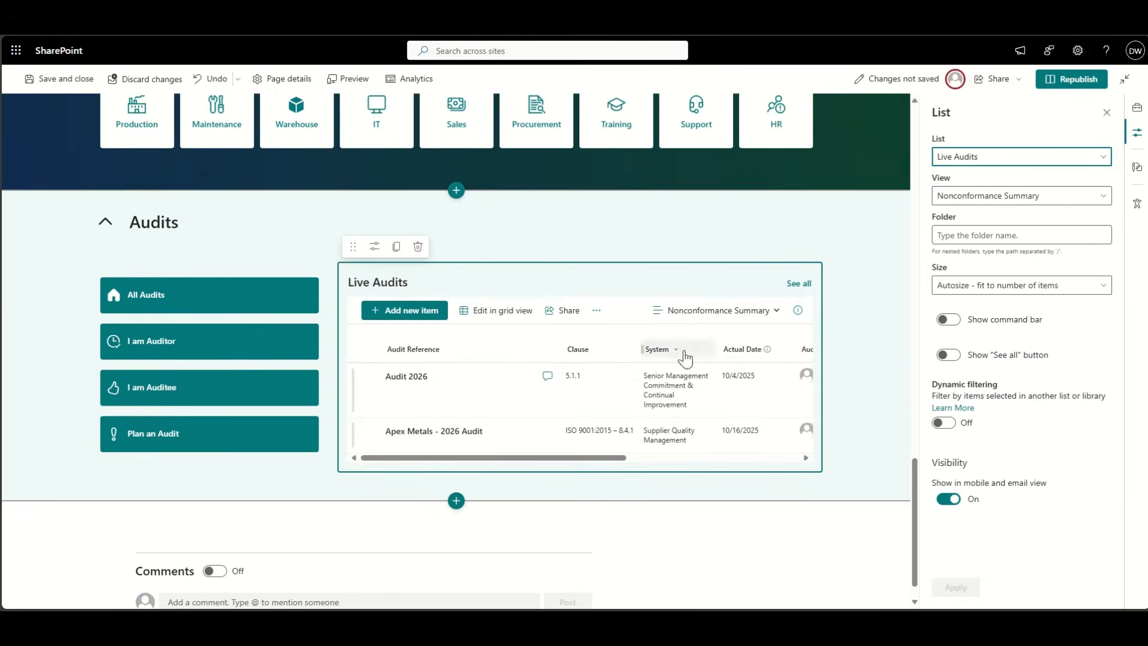
{"action": "triple_click", "coordinate": [405, 285]}
{"action": "type", "text": "Ope"}
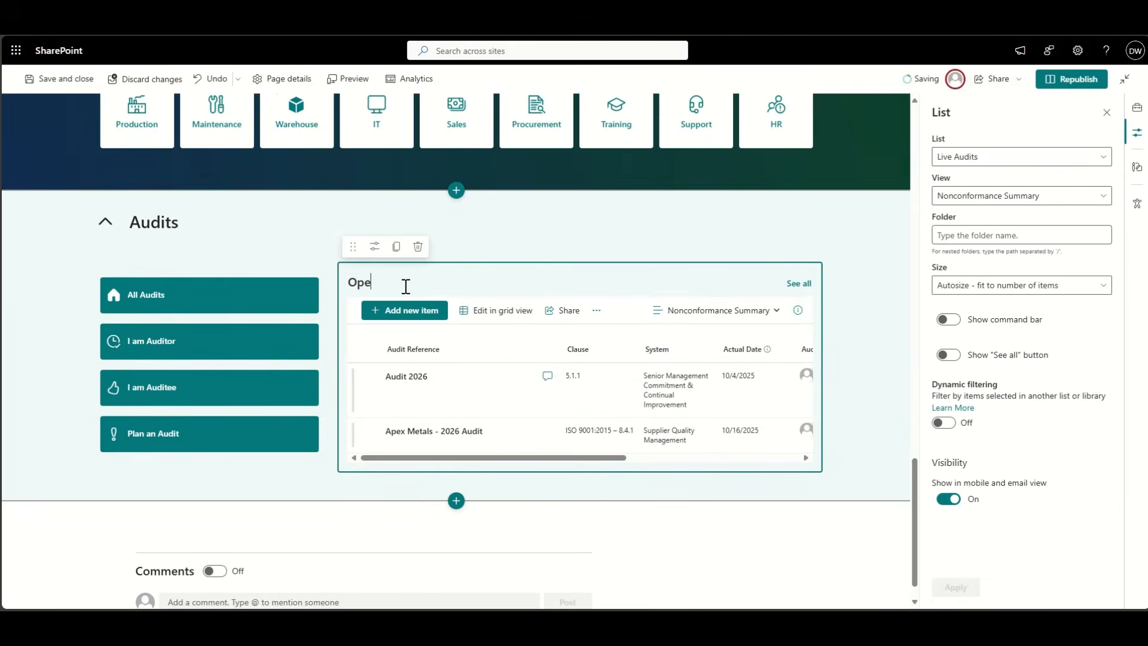
{"action": "type", "text": "n Noncofrmance"}
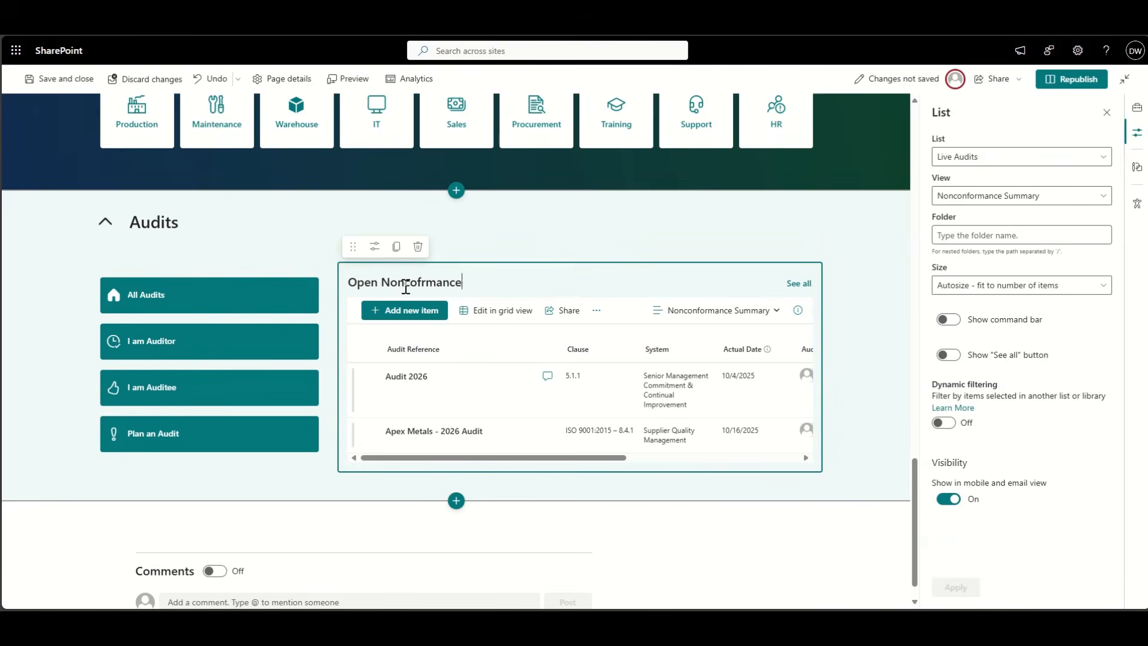
{"action": "type", "text": "s"}
{"action": "right_click", "coordinate": [405, 285]}
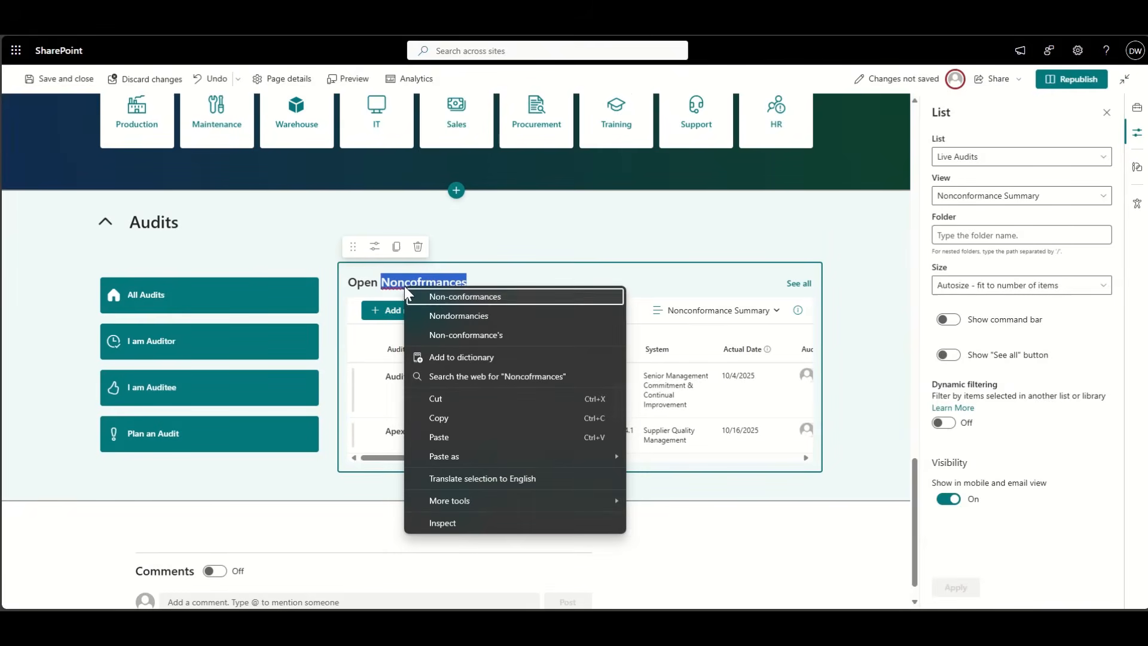
{"action": "left_click", "coordinate": [439, 297]}
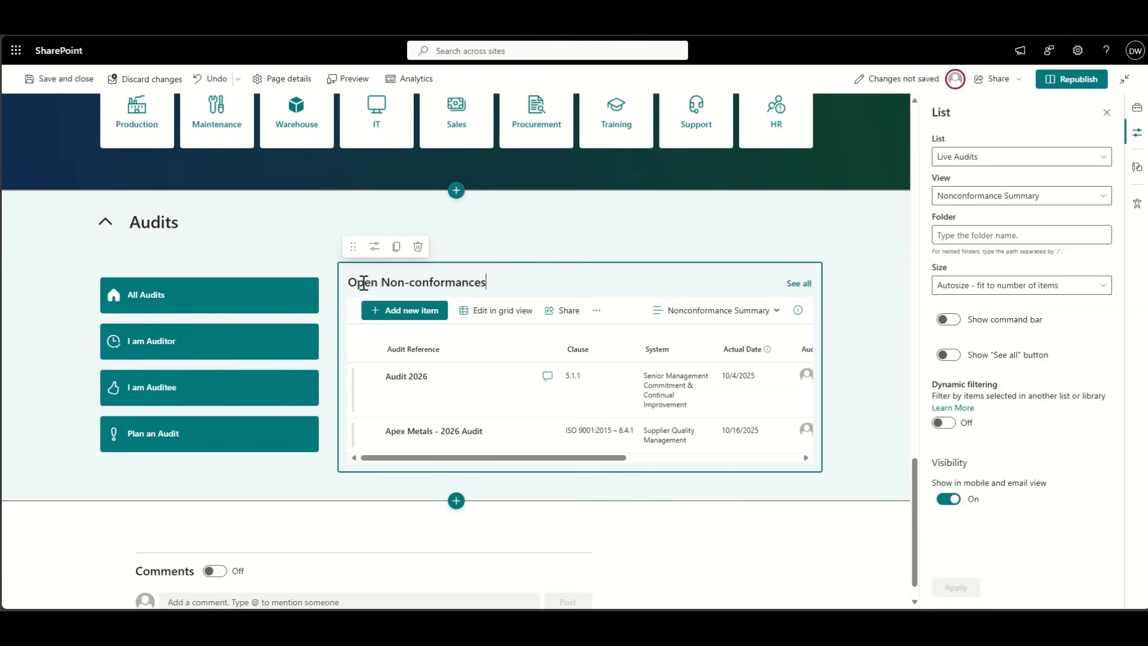
- Reword the list web part's title to Open Audit Non-conformances
{"action": "double_click", "coordinate": [364, 283]}
{"action": "type", "text": "L"}
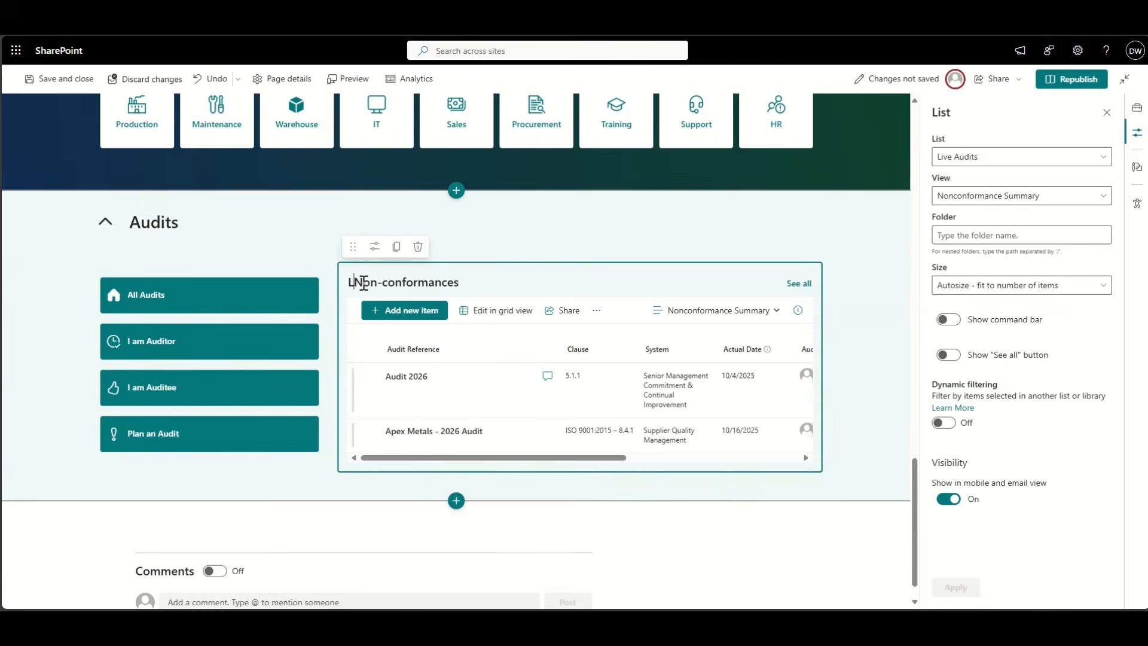
{"action": "type", "text": "ive Audit"}
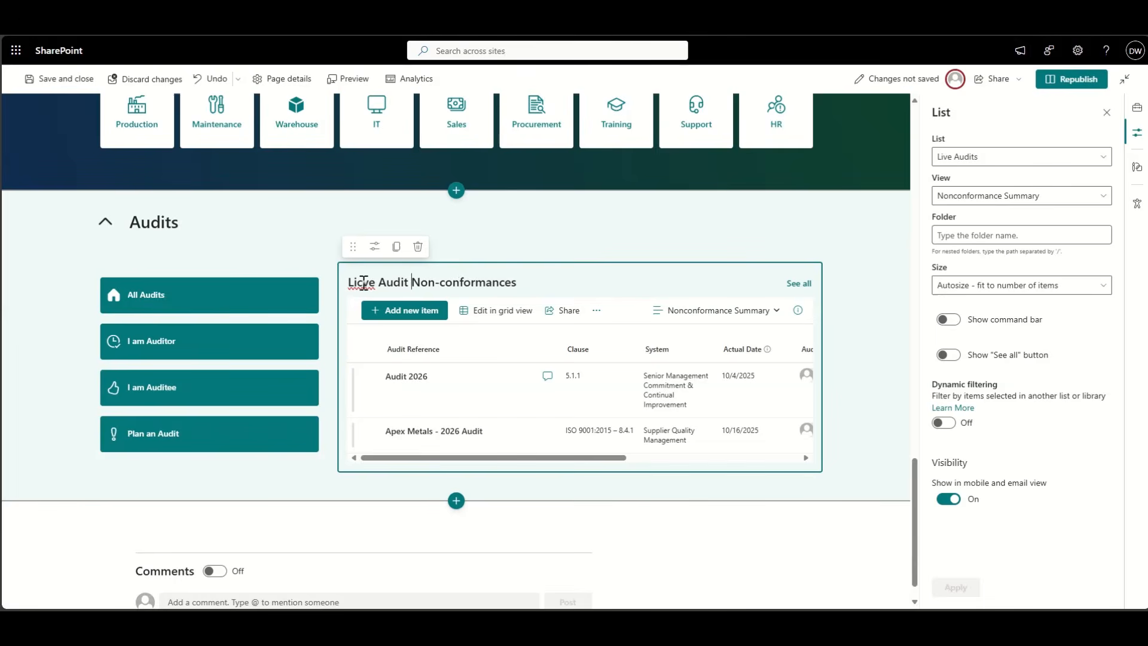
{"action": "left_click", "coordinate": [363, 282]}
{"action": "key", "text": "BackSpace"}
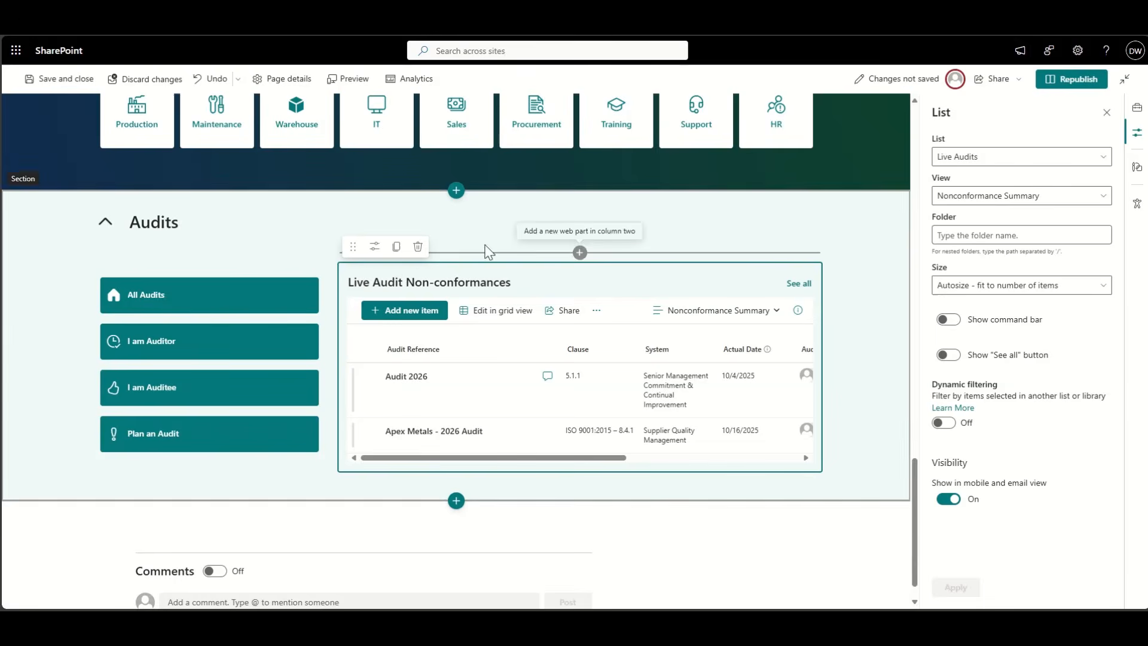
{"action": "double_click", "coordinate": [363, 281]}
{"action": "type", "text": "Open"}
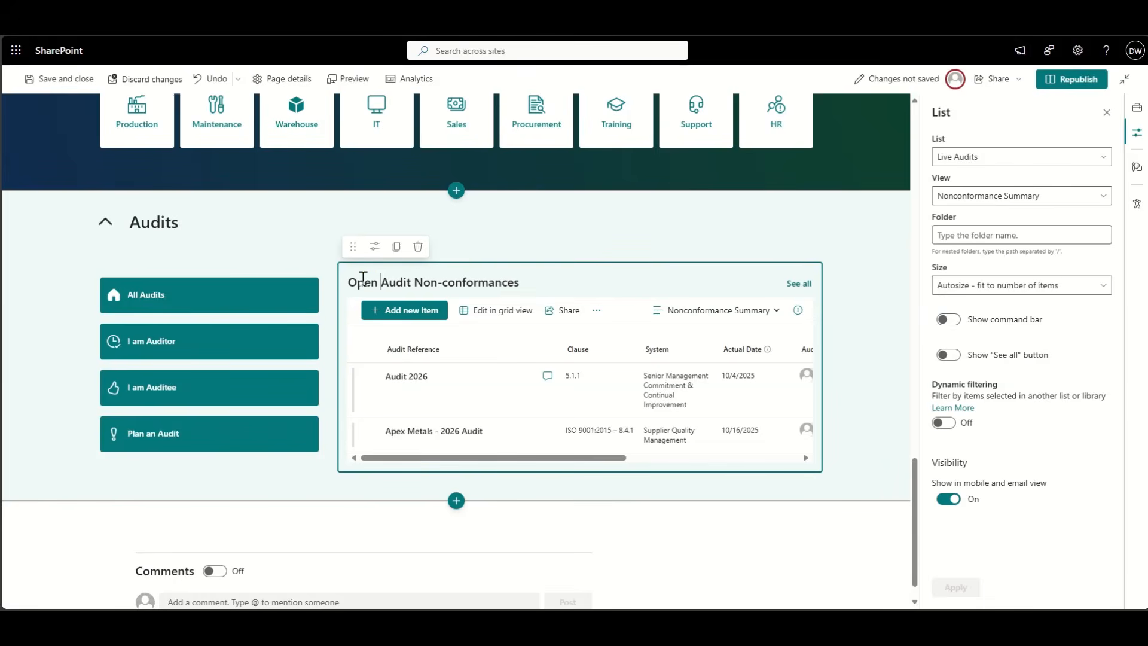
- Hide the command bar and the See all button of the Open Audit Non-conformances list and republish the home page
{"action": "left_click", "coordinate": [855, 303]}
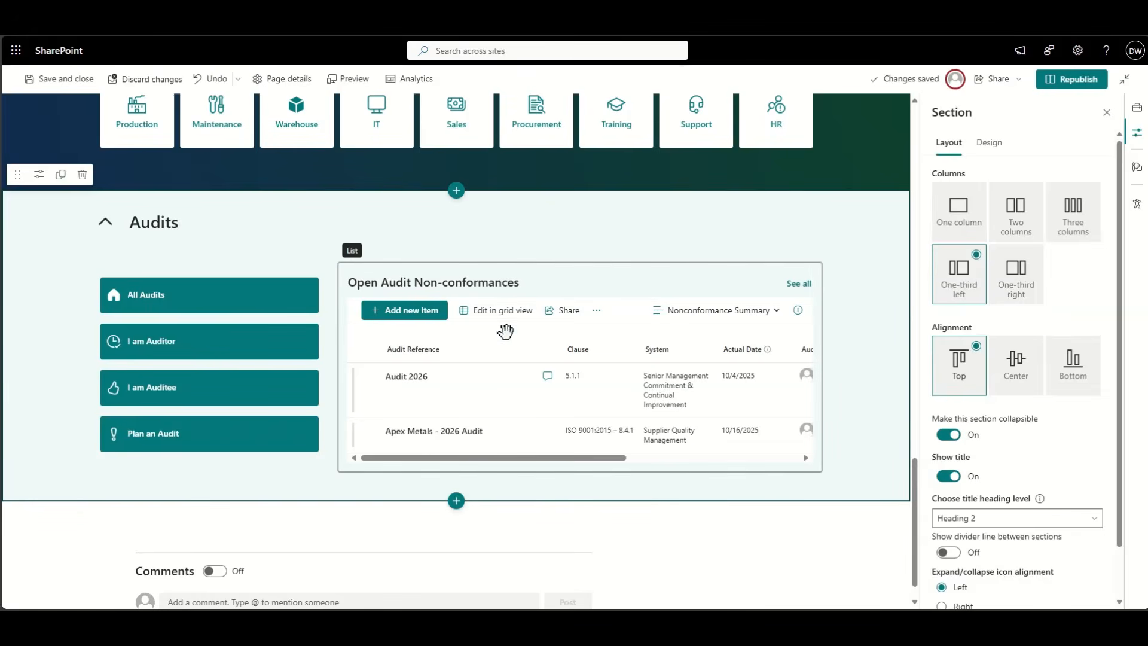
{"action": "scroll", "coordinate": [1055, 410], "scroll_direction": "down", "scroll_amount": 1}
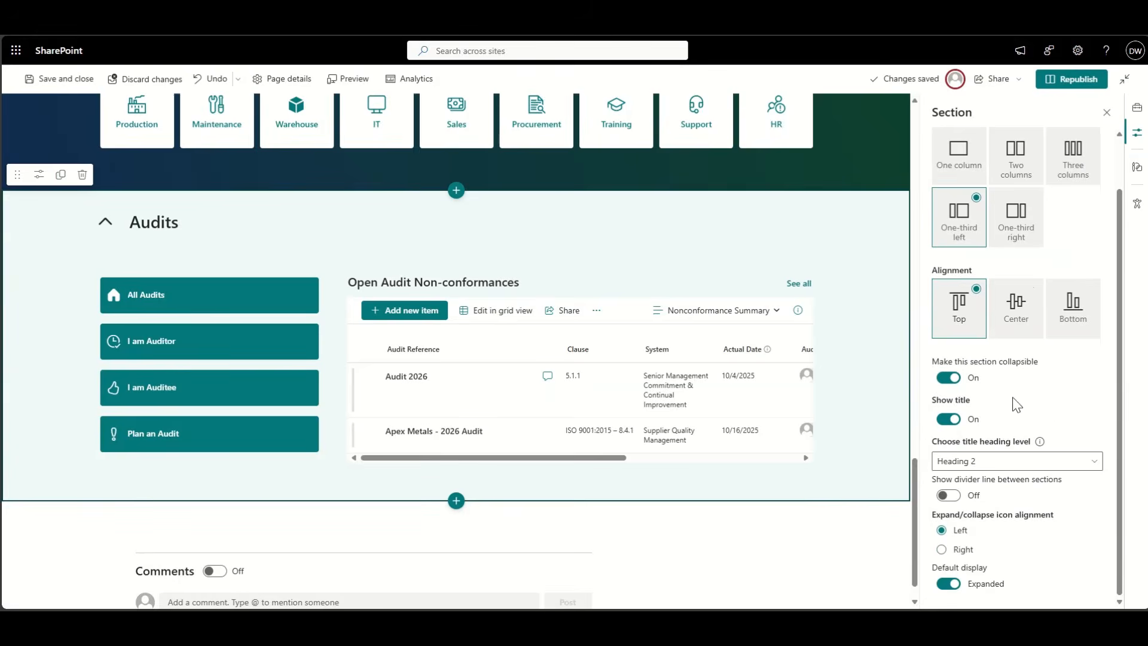
{"action": "left_click", "coordinate": [761, 349]}
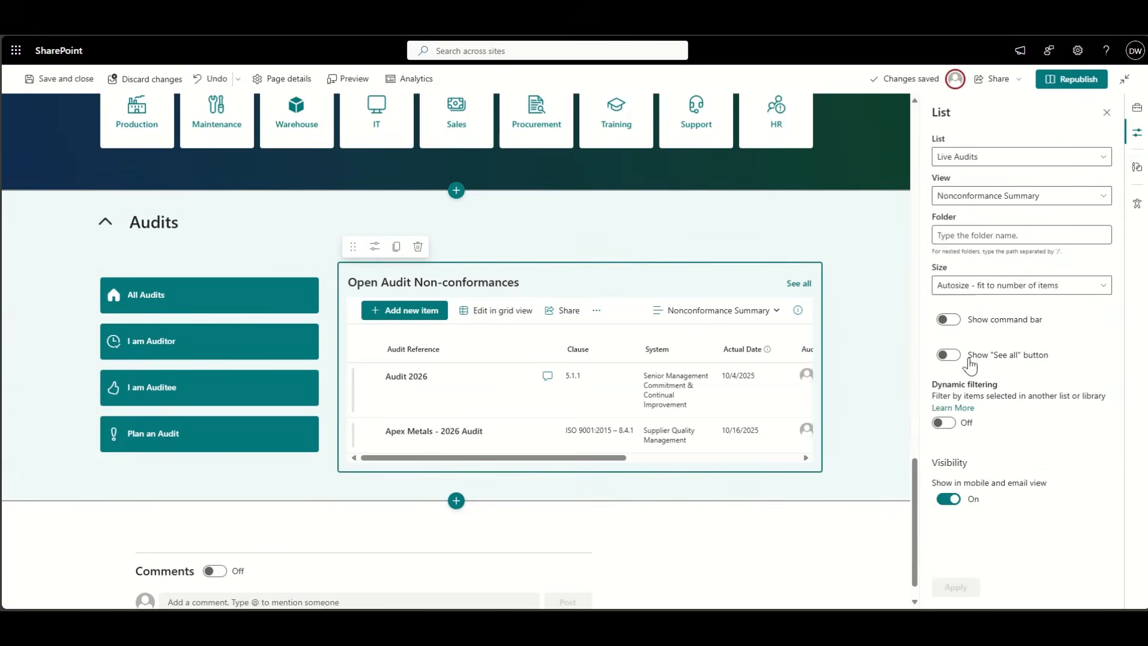
{"action": "left_click", "coordinate": [950, 320]}
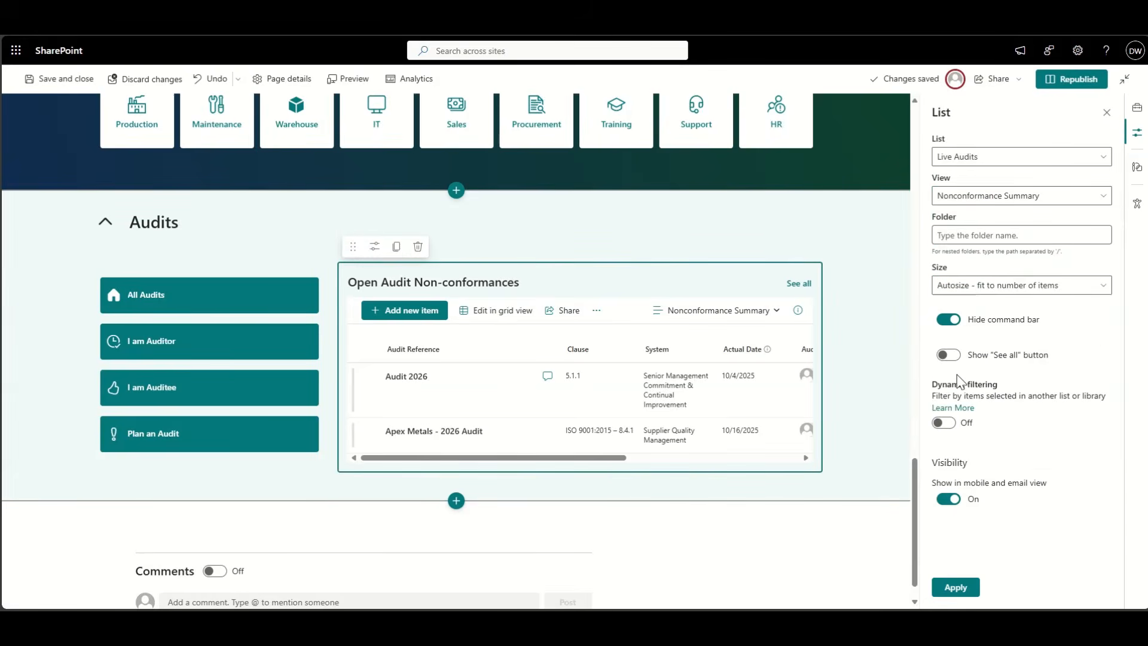
{"action": "left_click", "coordinate": [950, 356]}
{"action": "left_click", "coordinate": [964, 583]}
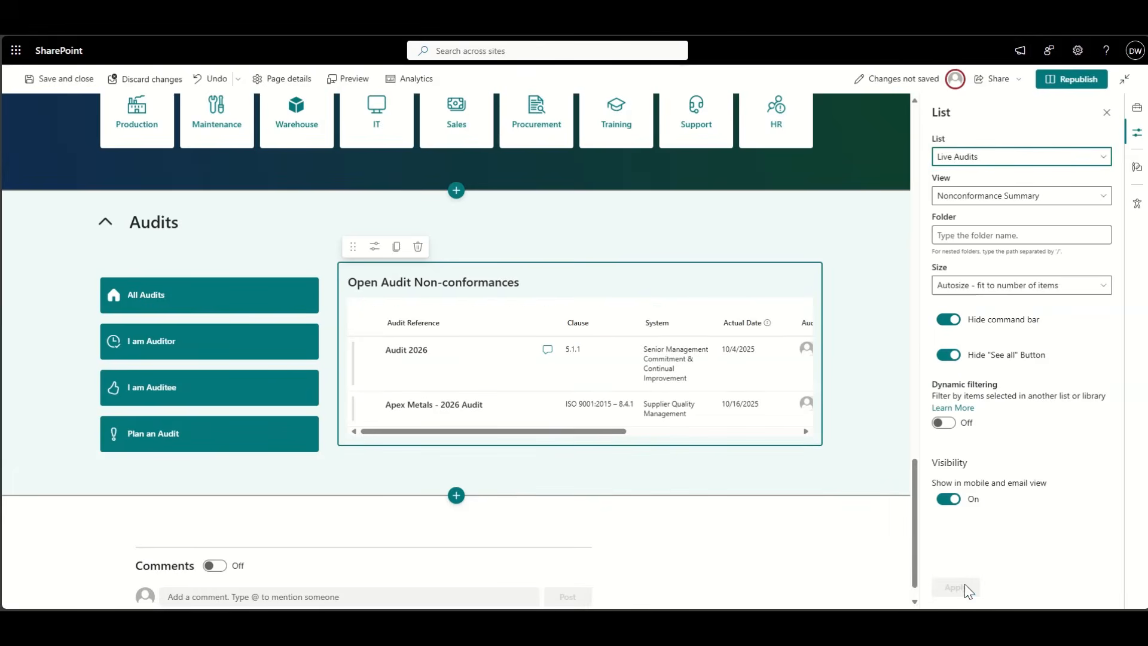
{"action": "left_click", "coordinate": [1068, 81]}
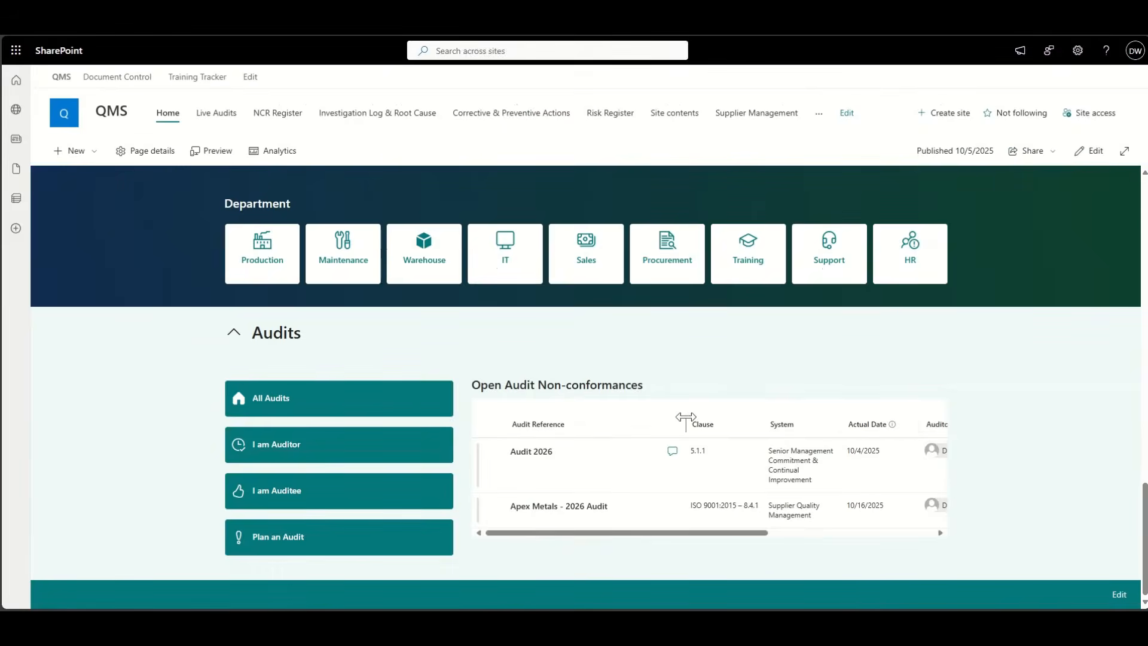
{"action": "scroll", "coordinate": [824, 449], "scroll_direction": "right", "scroll_amount": 4}
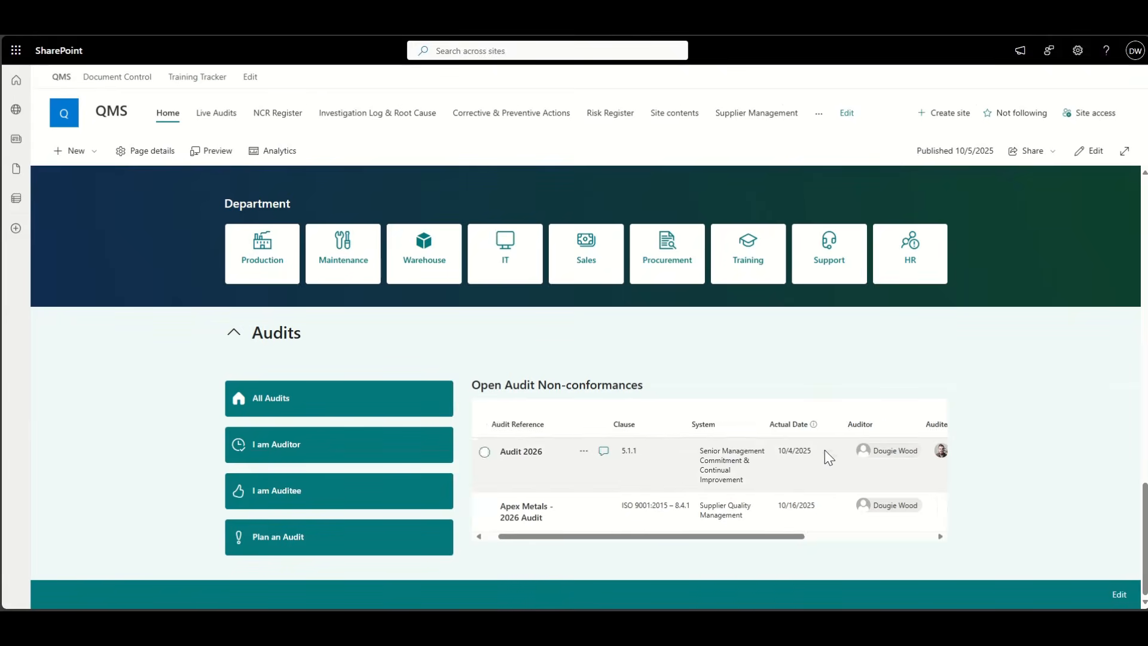
- Hide the Auditee and Auditor columns in the Nonconformance Summary view of the Live Audits list
{"action": "scroll", "coordinate": [824, 450], "scroll_direction": "left", "scroll_amount": 4}
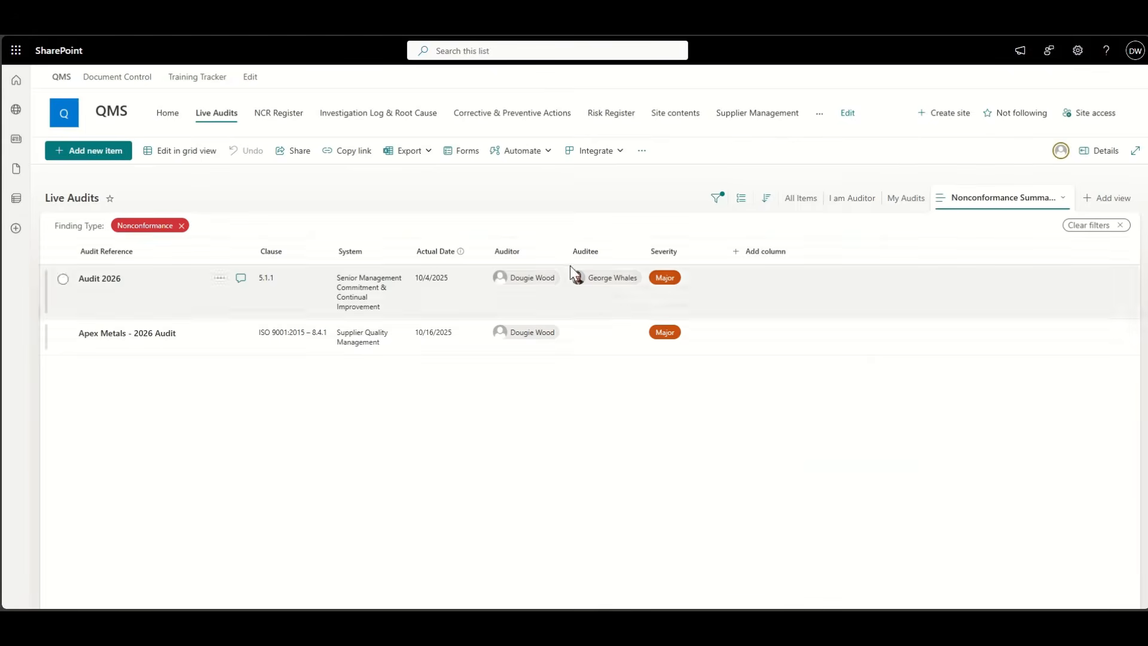
{"action": "left_click", "coordinate": [607, 254]}
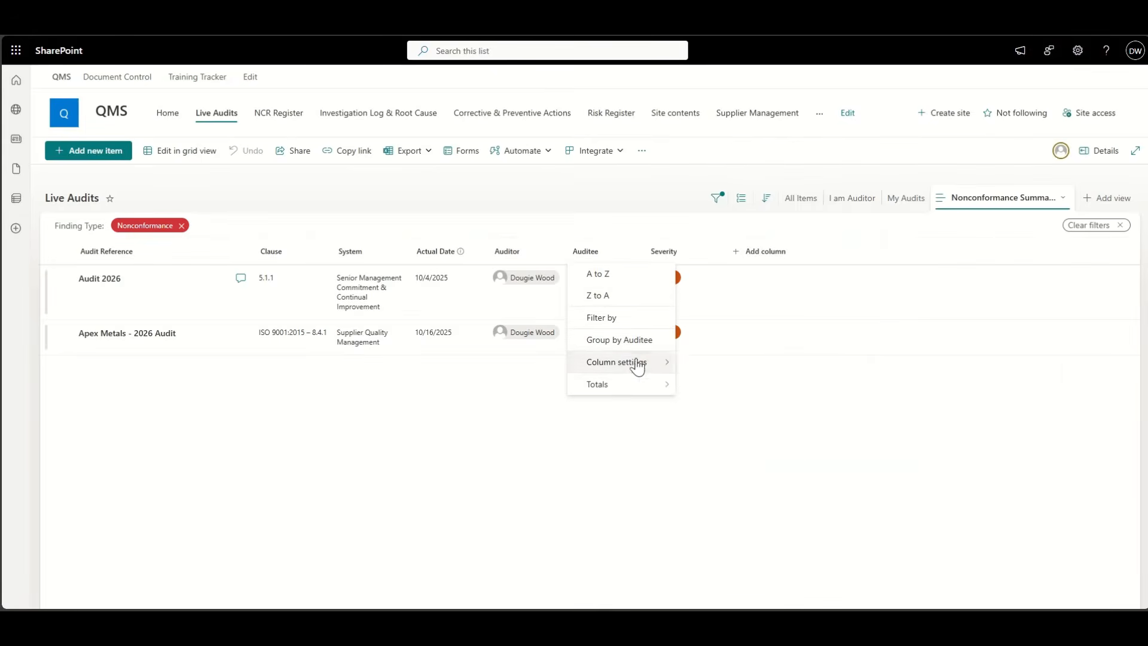
{"action": "mouse_move", "coordinate": [634, 362]}
{"action": "left_click", "coordinate": [706, 387]}
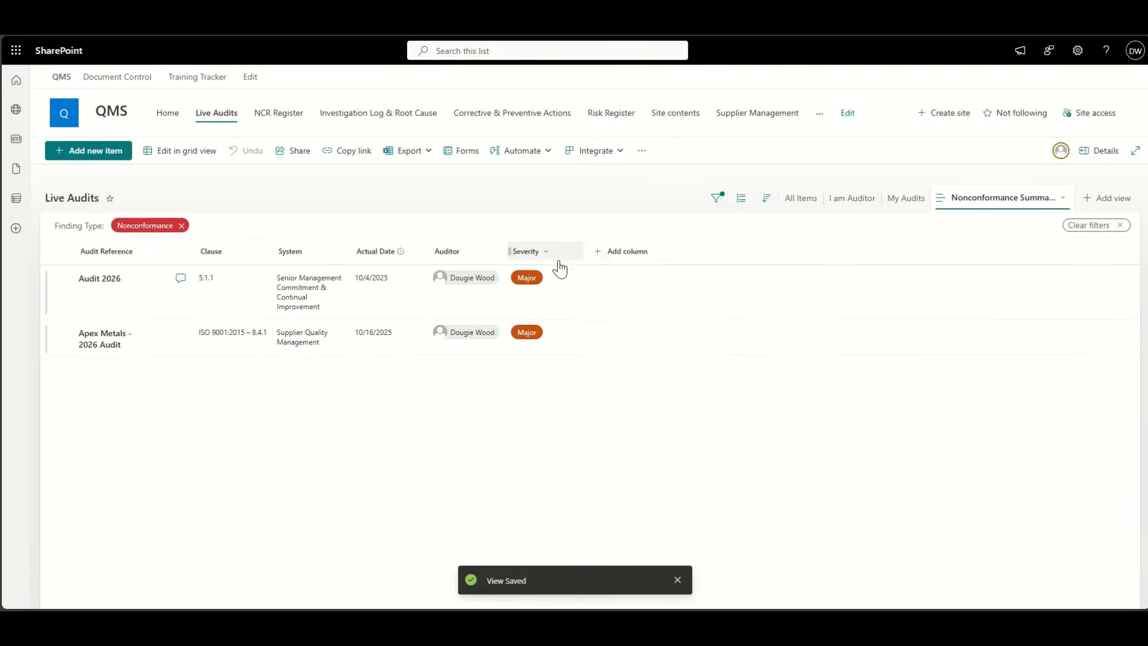
{"action": "left_click", "coordinate": [551, 263]}
{"action": "left_click", "coordinate": [494, 256]}
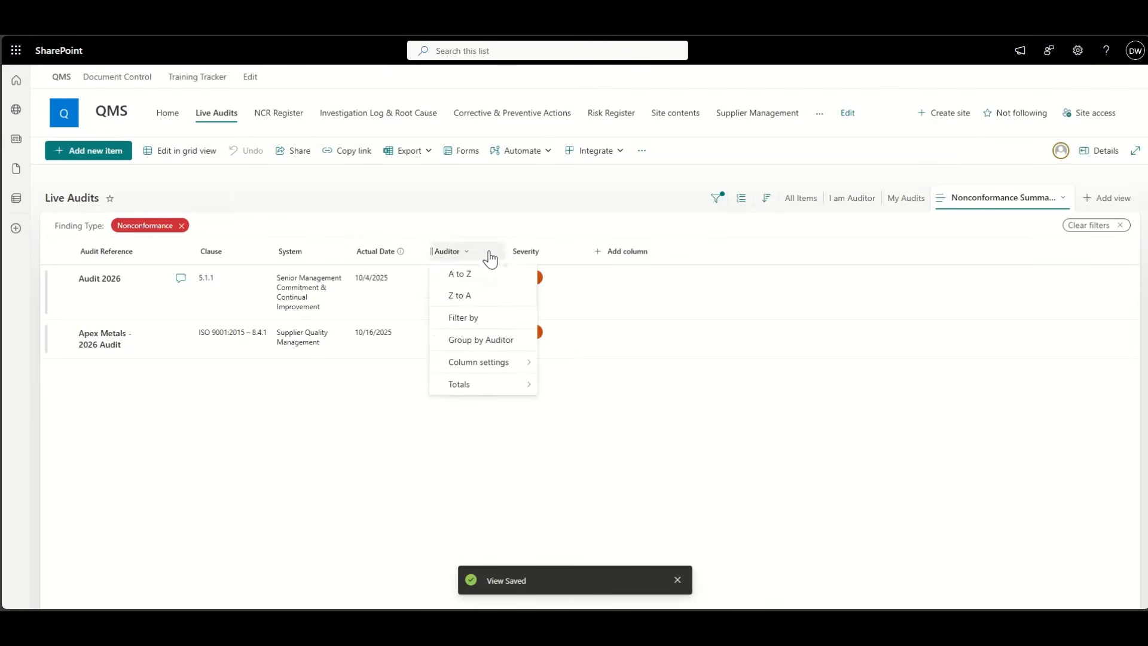
{"action": "mouse_move", "coordinate": [512, 362]}
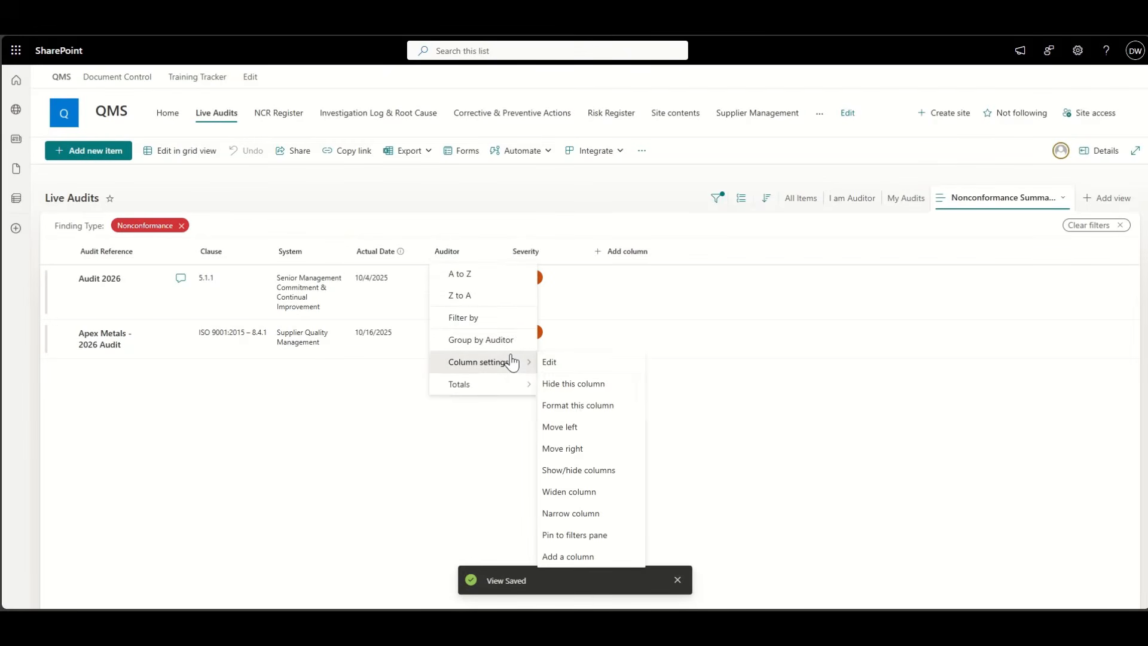
{"action": "left_click", "coordinate": [589, 383]}
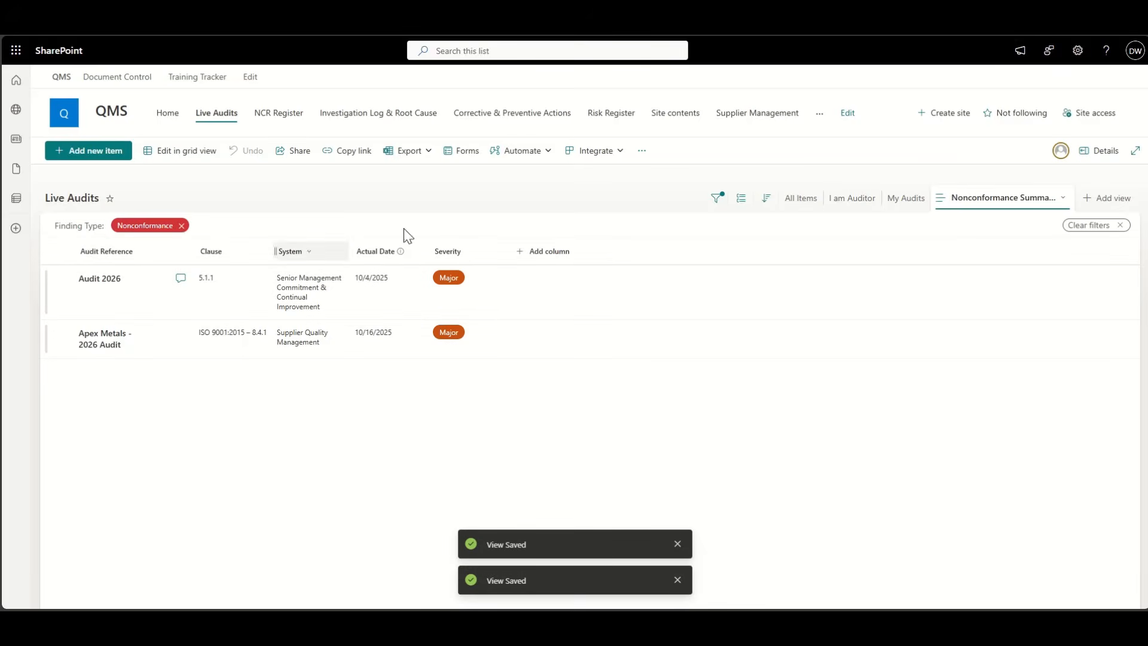
{"action": "left_click", "coordinate": [1010, 198]}
{"action": "left_click", "coordinate": [1031, 285]}
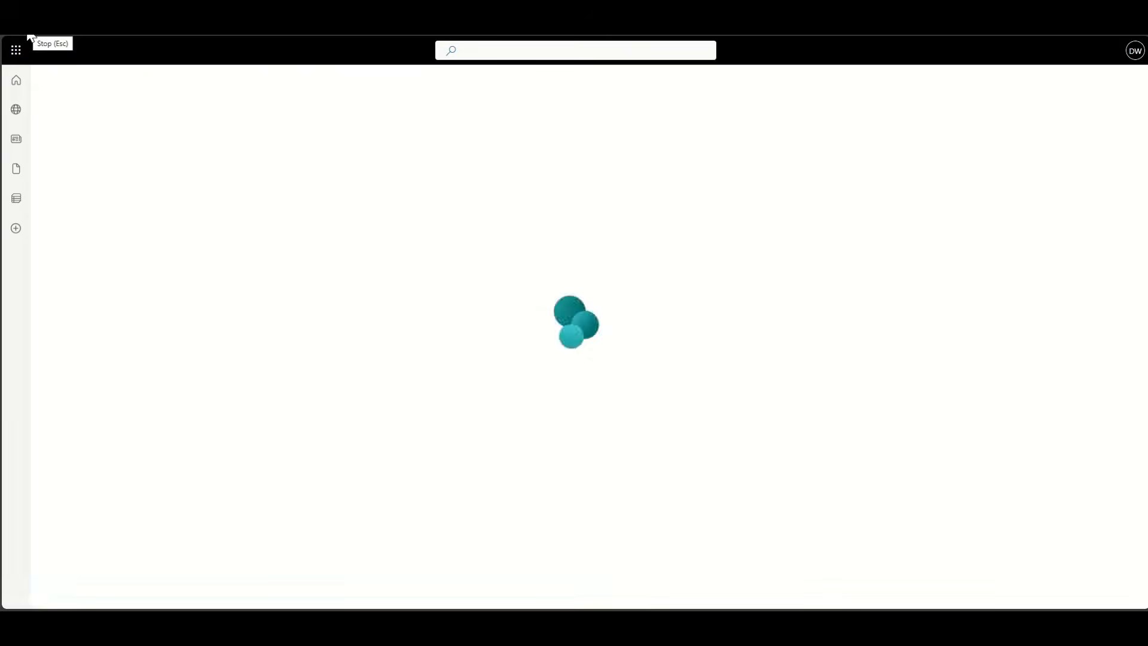
- Check the Open Audit Non-conformances list in the Audits section of the reloaded QMS home page
{"action": "scroll", "coordinate": [111, 403], "scroll_direction": "down", "scroll_amount": 10}
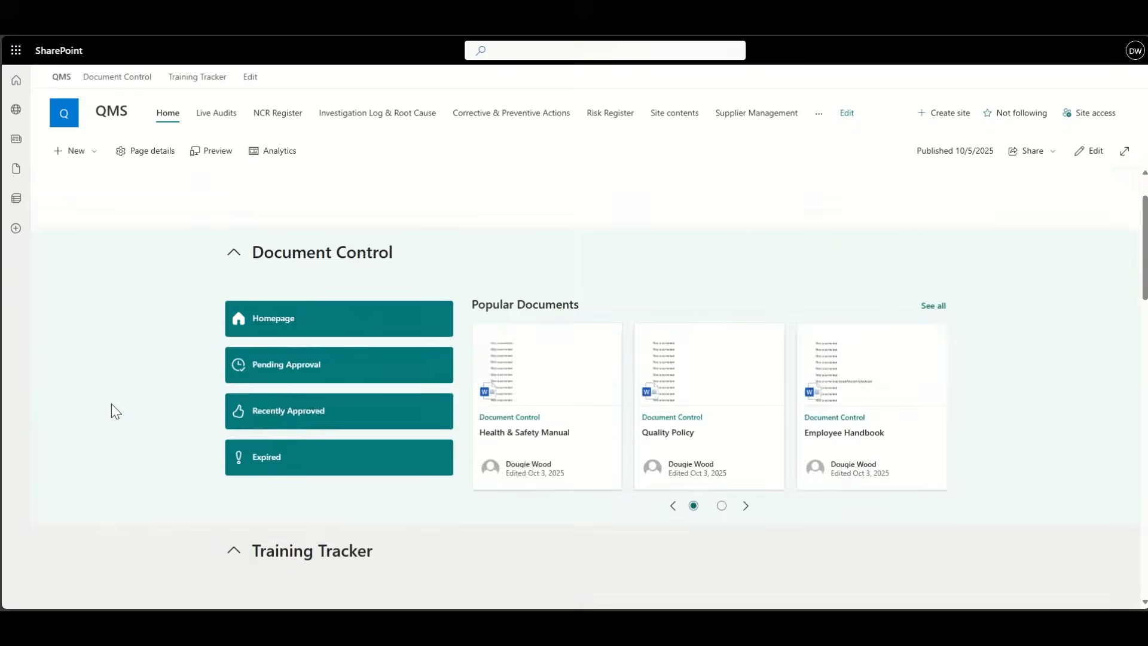
{"action": "scroll", "coordinate": [112, 412], "scroll_direction": "down", "scroll_amount": 6}
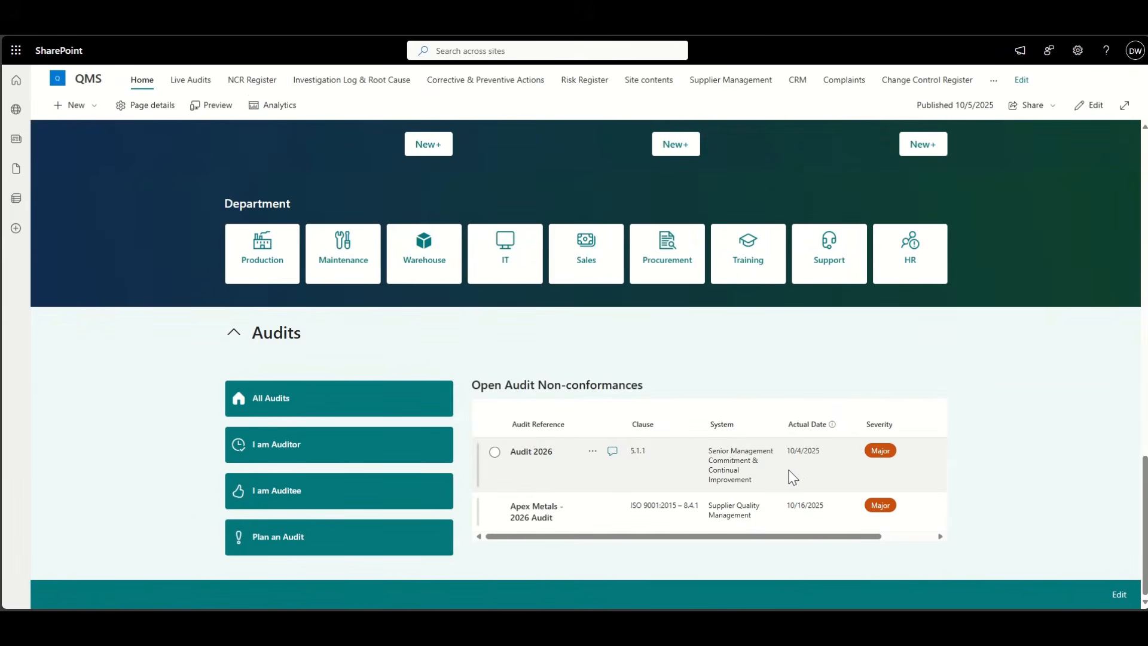
{"action": "scroll", "coordinate": [792, 476], "scroll_direction": "up", "scroll_amount": 6}
{"action": "scroll", "coordinate": [1107, 469], "scroll_direction": "down", "scroll_amount": 6}
- Switch the Live Audits list to the All Items view and open the clause 5.3 Audit 2026 item for editing
{"action": "key", "text": "ctrl+Tab"}
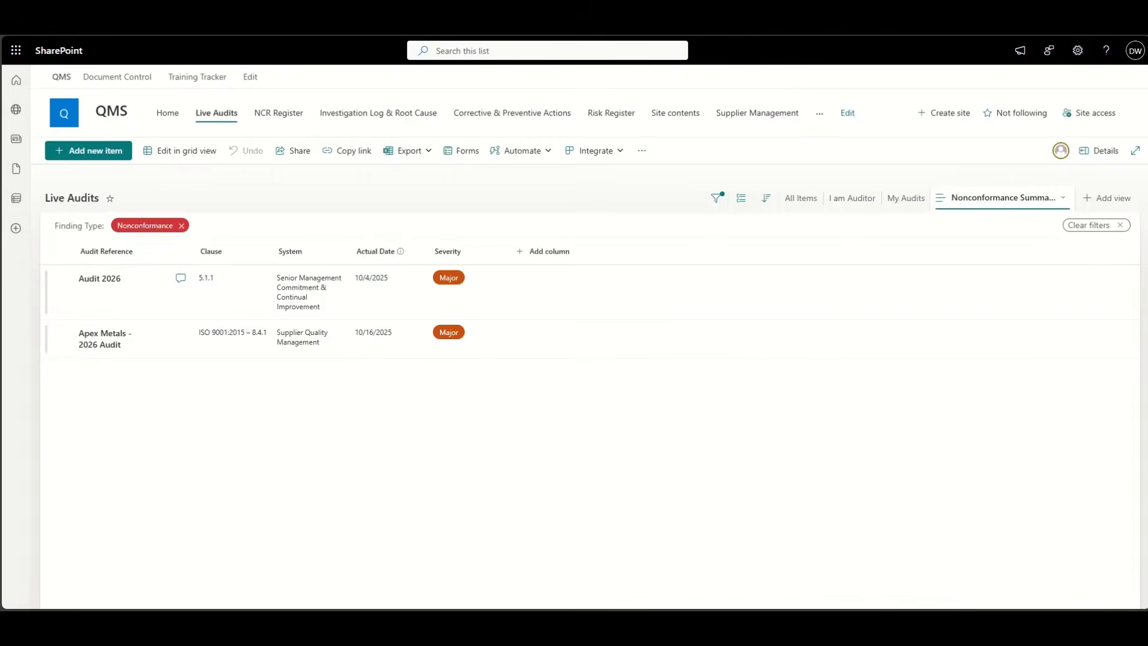
{"action": "left_click", "coordinate": [801, 199]}
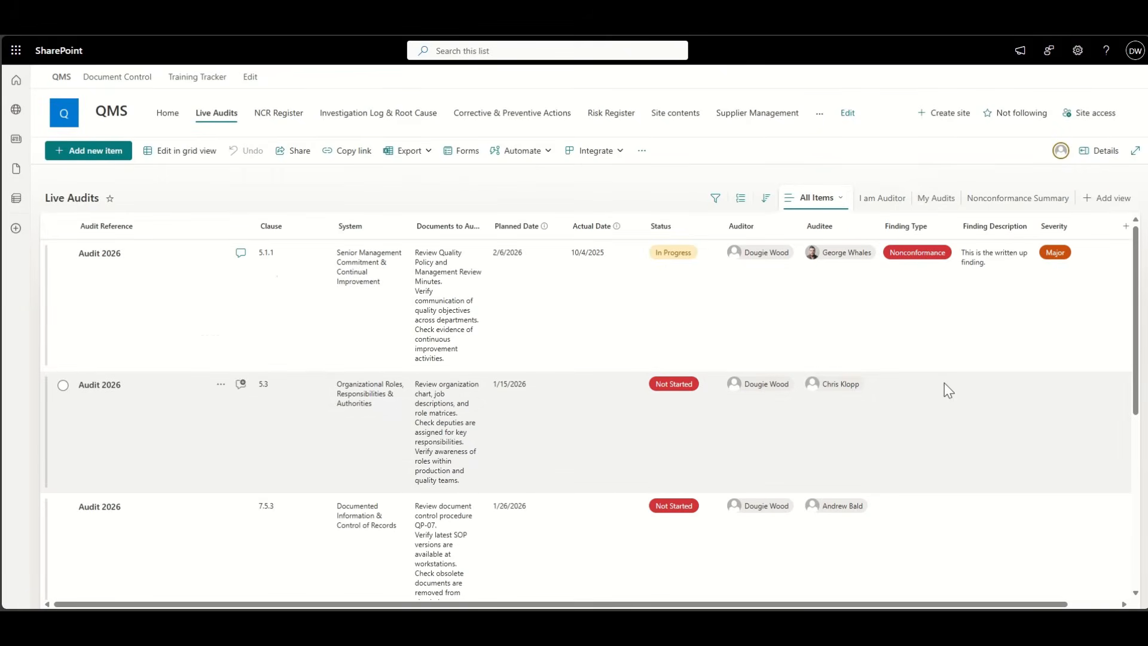
{"action": "left_click", "coordinate": [941, 394]}
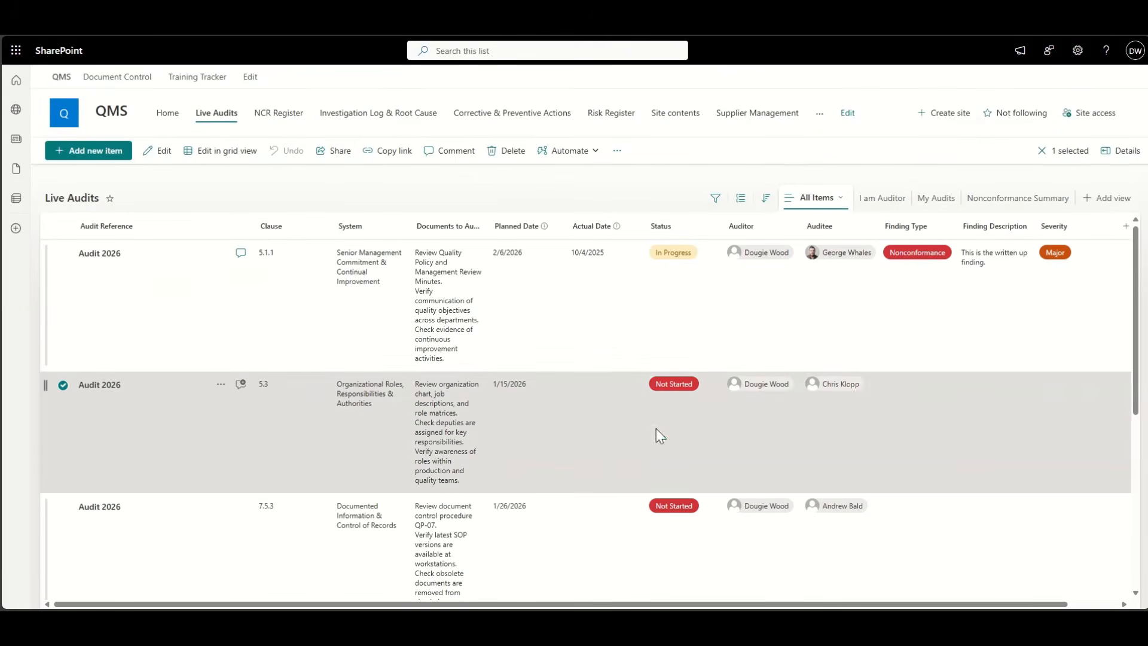
{"action": "scroll", "coordinate": [655, 428], "scroll_direction": "down", "scroll_amount": 3}
{"action": "scroll", "coordinate": [655, 428], "scroll_direction": "down", "scroll_amount": 2}
{"action": "scroll", "coordinate": [655, 428], "scroll_direction": "up", "scroll_amount": 5}
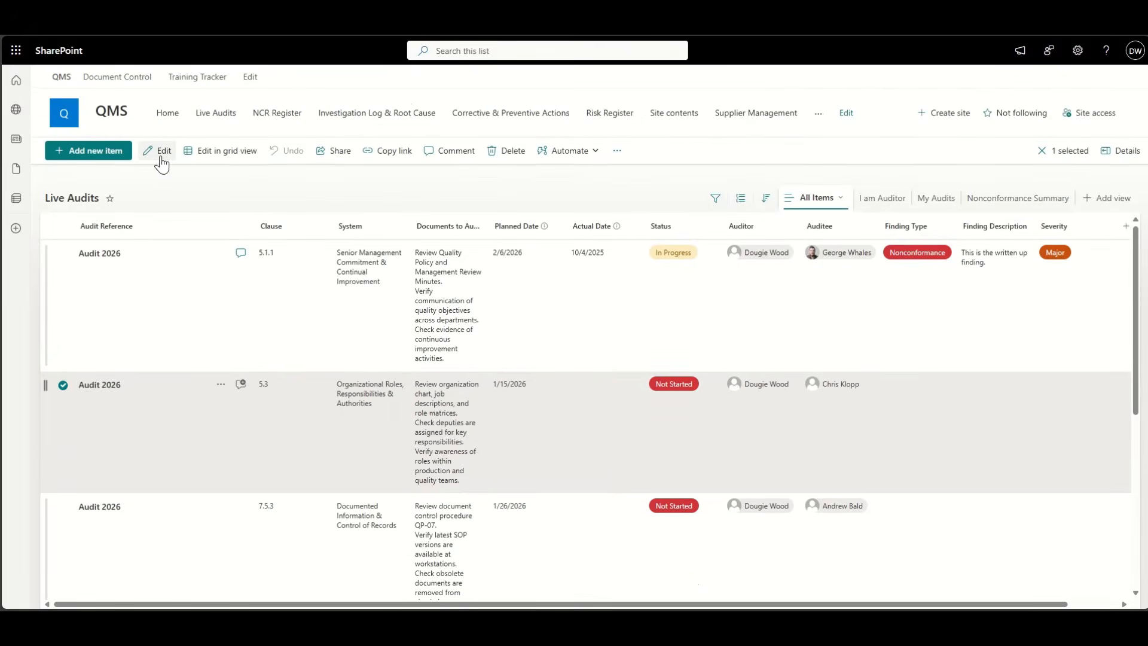
{"action": "left_click", "coordinate": [161, 164]}
- Set the clause 5.3 audit's Status to In Progress and its Finding Type to Nonconformance, and save the item
{"action": "scroll", "coordinate": [357, 378], "scroll_direction": "down", "scroll_amount": 5}
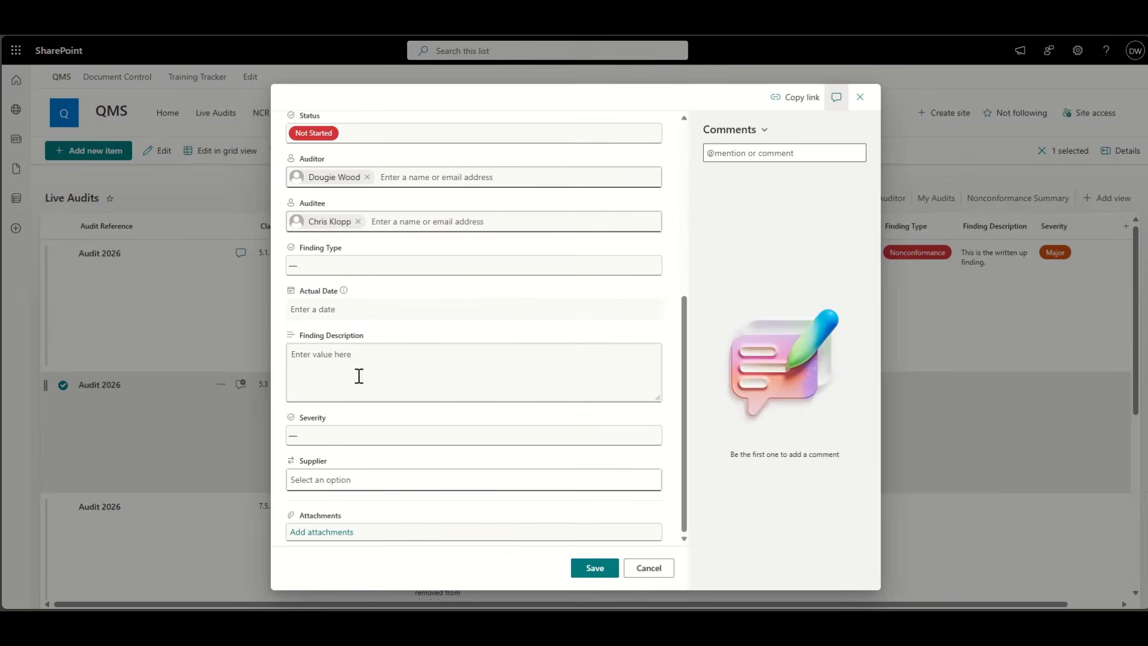
{"action": "left_click", "coordinate": [351, 142]}
{"action": "left_click", "coordinate": [335, 197]}
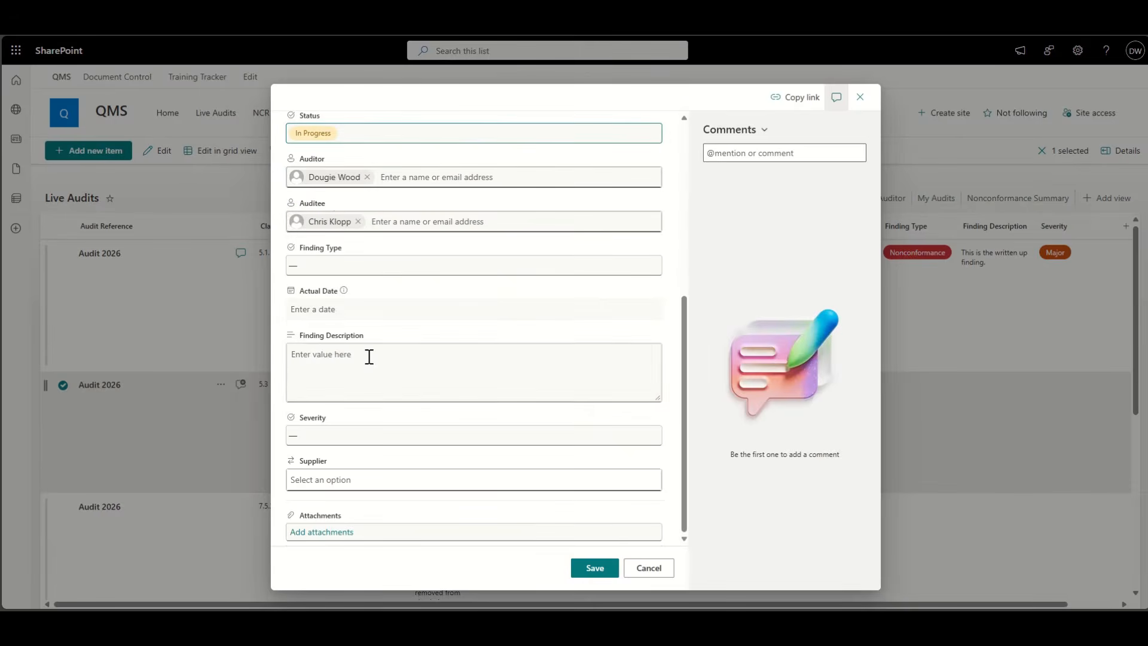
{"action": "left_click", "coordinate": [366, 265]}
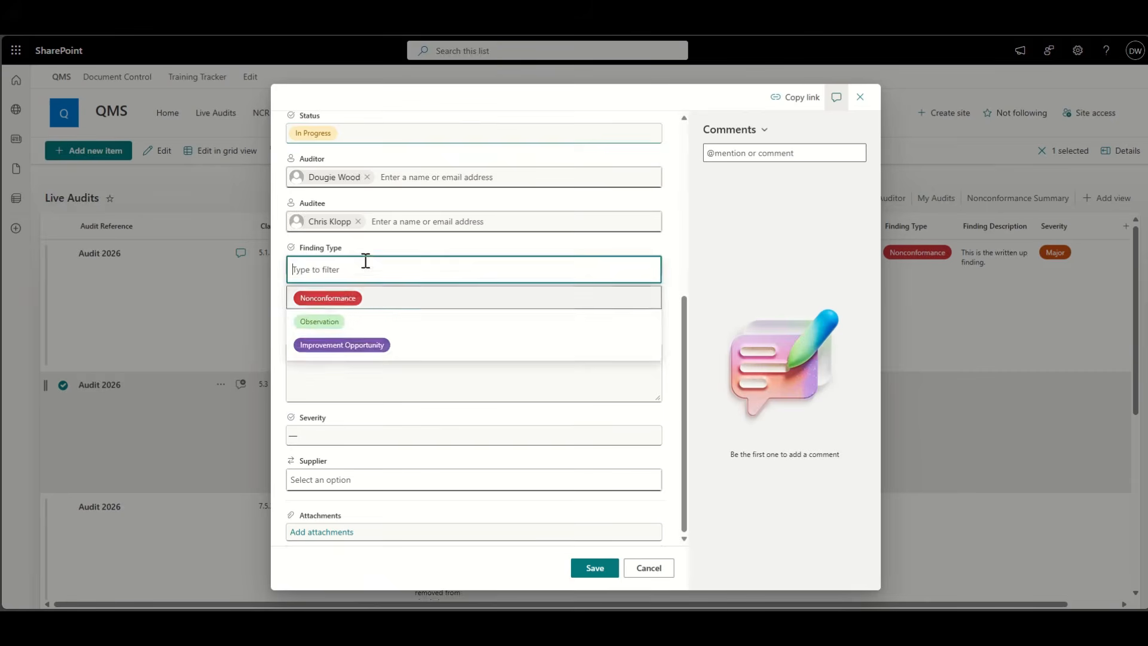
{"action": "left_click", "coordinate": [345, 298]}
{"action": "left_click", "coordinate": [595, 571]}
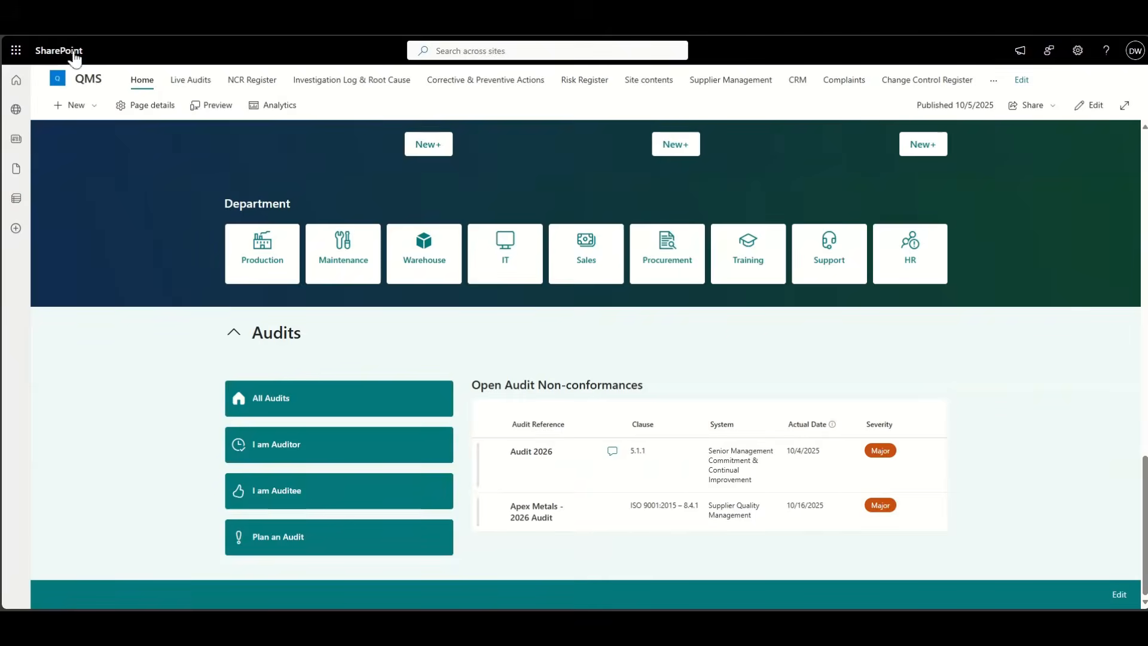
- Refresh the QMS home page, test the All Audits quick link in the Audits section and return to the page
{"action": "left_click", "coordinate": [31, 21]}
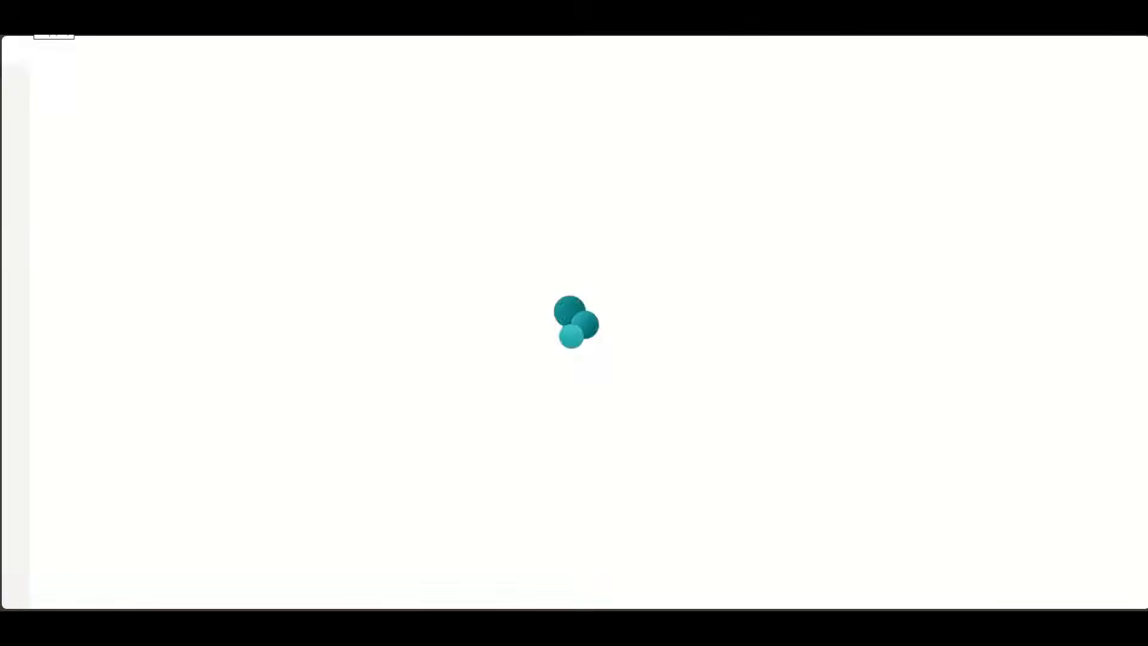
{"action": "scroll", "coordinate": [124, 392], "scroll_direction": "down", "scroll_amount": 20}
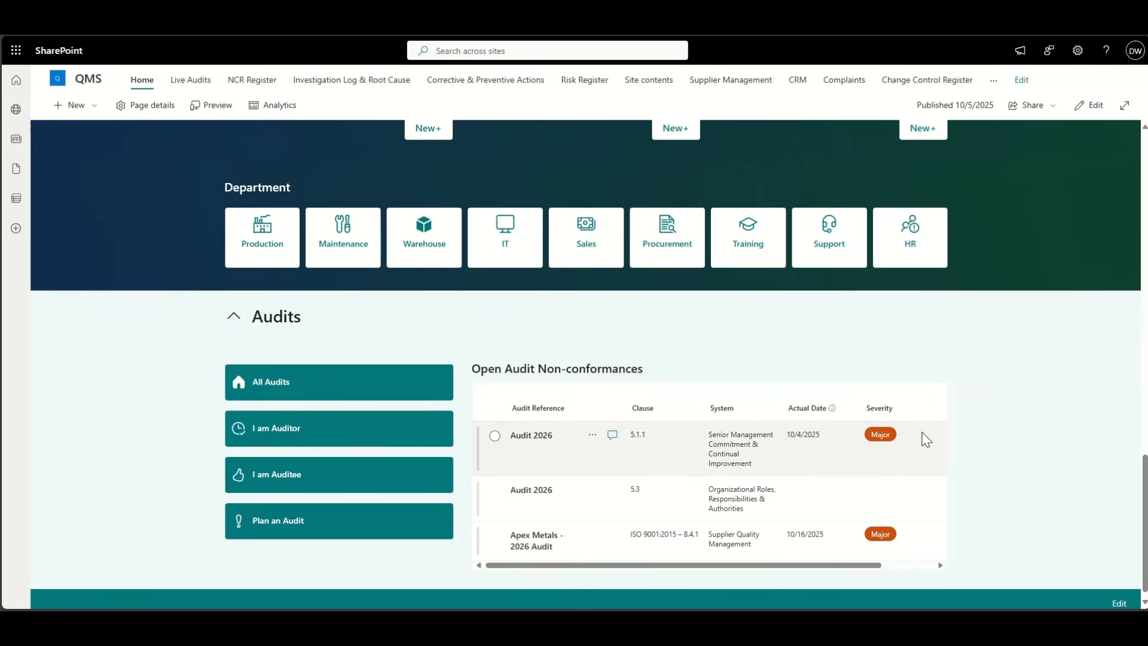
{"action": "left_click", "coordinate": [246, 399]}
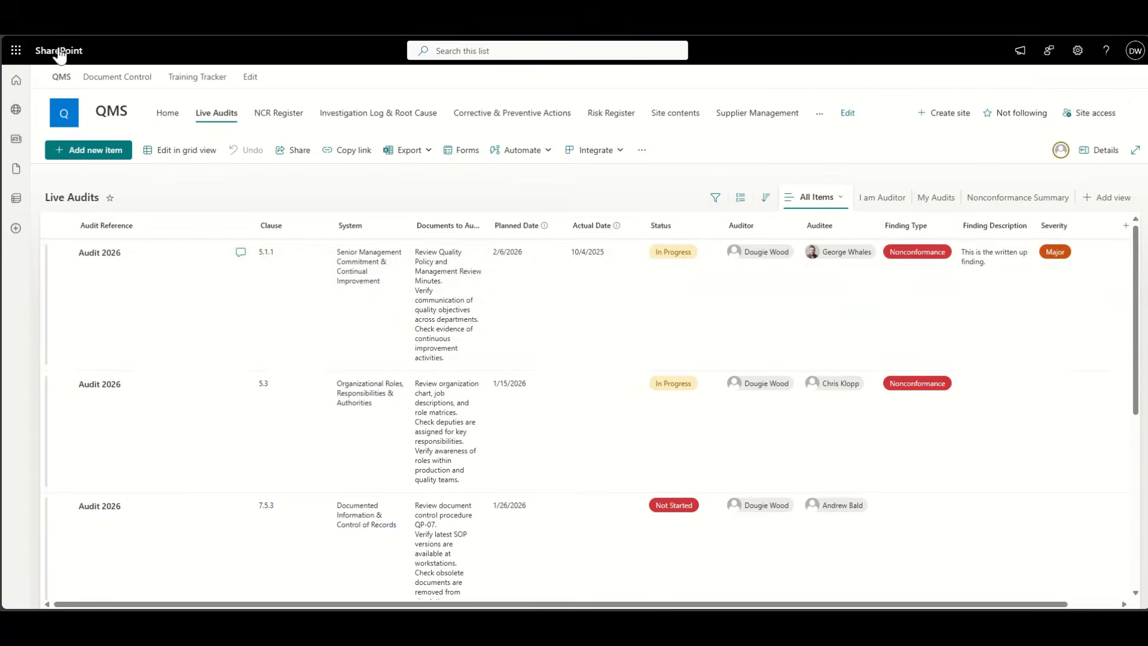
{"action": "left_click", "coordinate": [9, 34]}
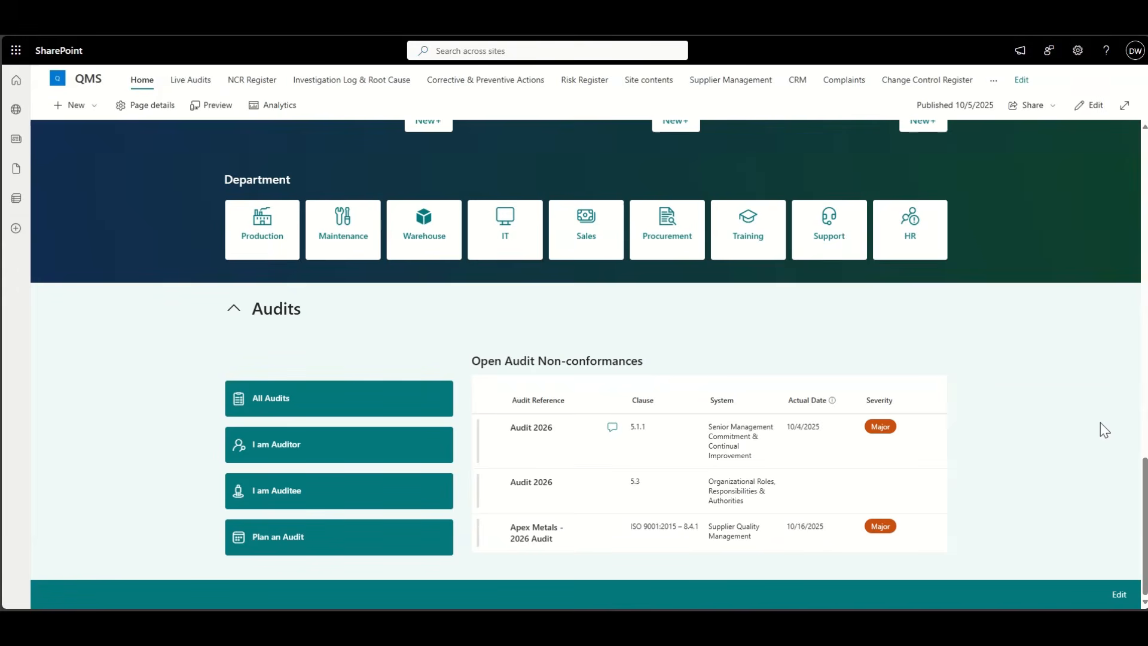
- Review the details of the clause 5.1.1 and 5.3 Audit 2026 items from the Open Audit Non-conformances list
{"action": "left_click", "coordinate": [541, 434]}
{"action": "left_click", "coordinate": [531, 427]}
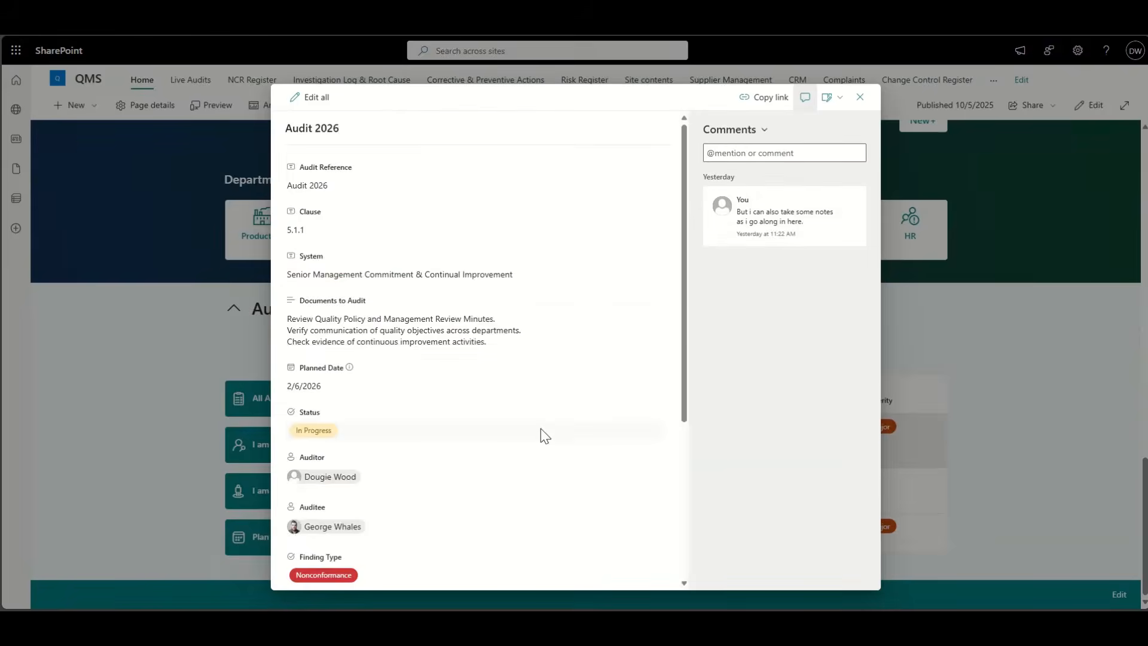
{"action": "scroll", "coordinate": [541, 316], "scroll_direction": "down", "scroll_amount": 3}
{"action": "scroll", "coordinate": [541, 316], "scroll_direction": "down", "scroll_amount": 2}
{"action": "scroll", "coordinate": [541, 316], "scroll_direction": "up", "scroll_amount": 5}
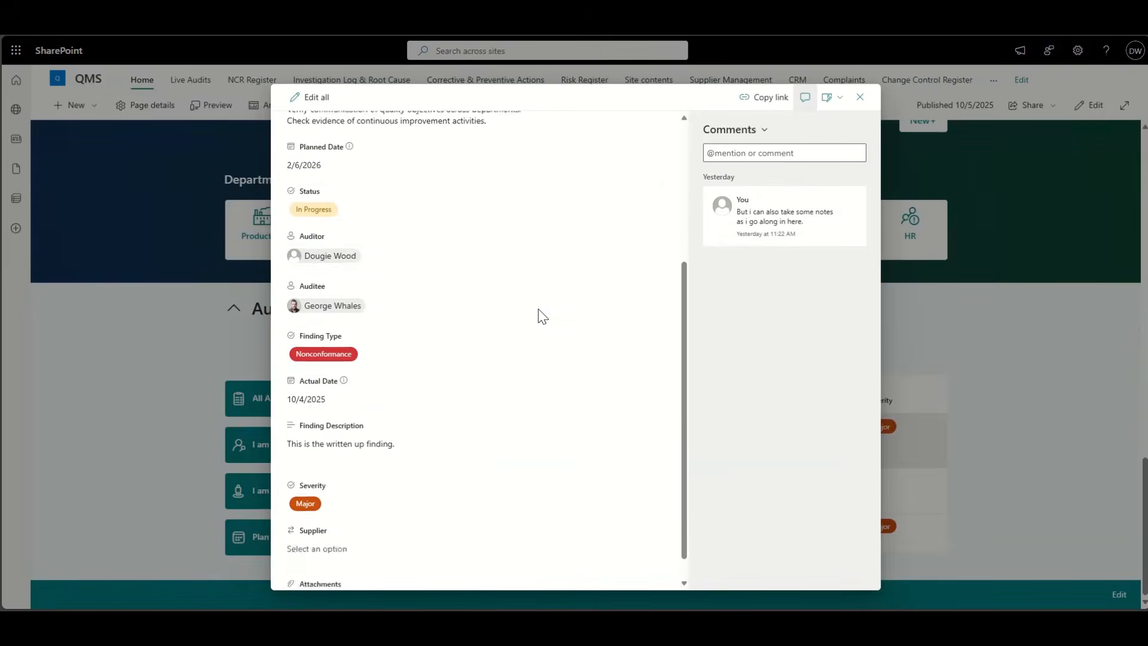
{"action": "left_click", "coordinate": [860, 96]}
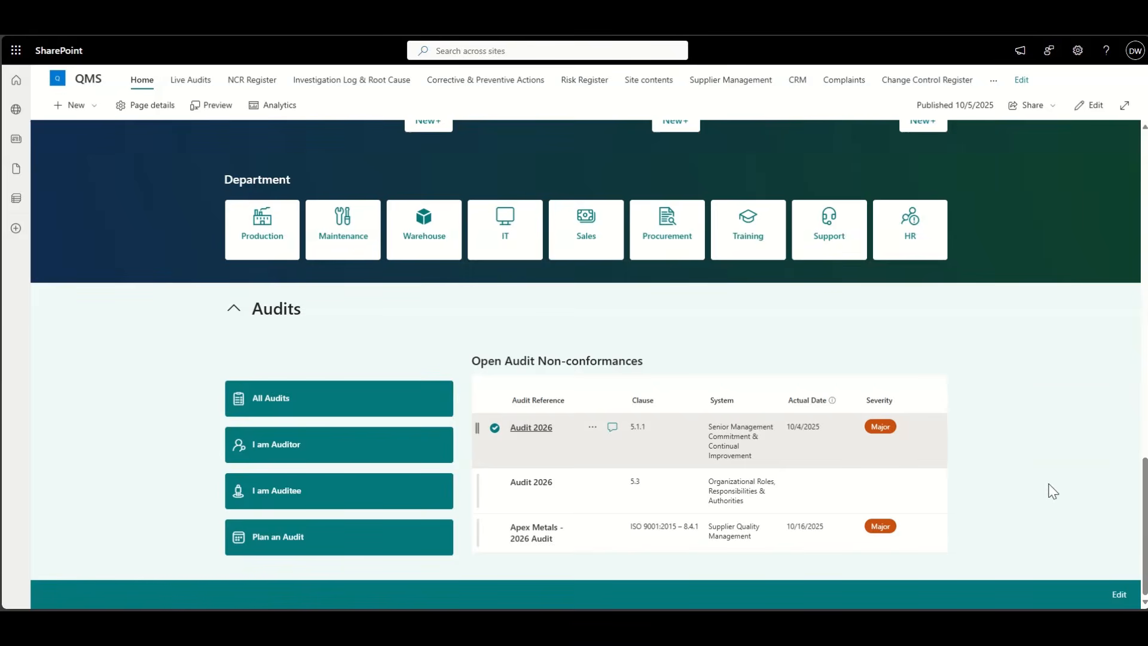
{"action": "left_click", "coordinate": [536, 482]}
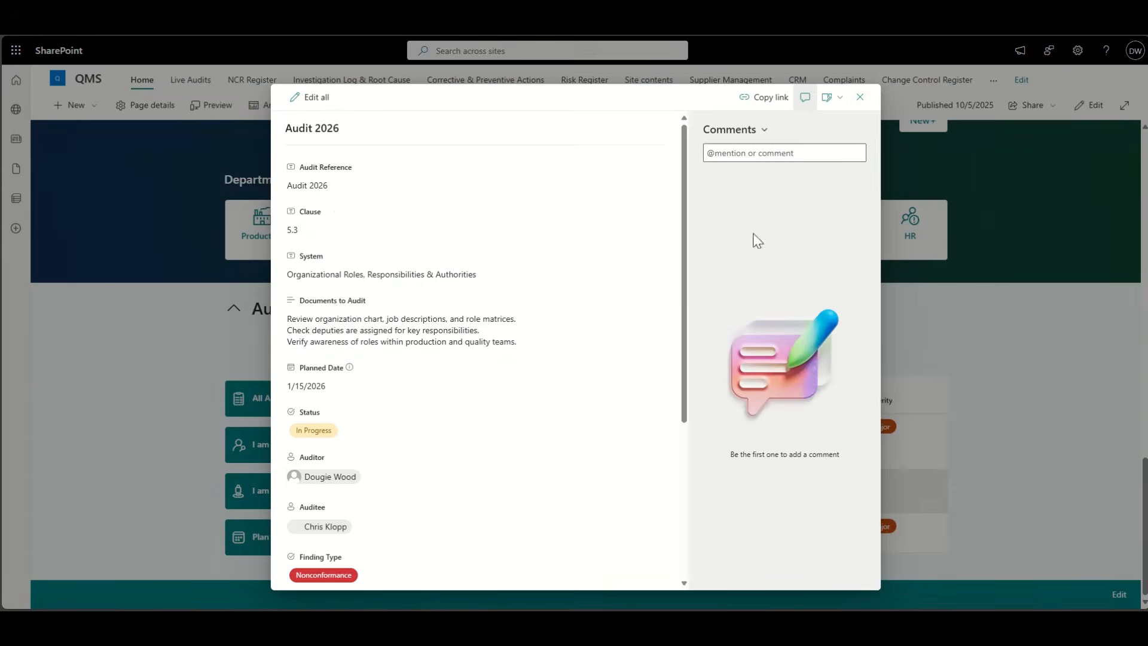
{"action": "left_click", "coordinate": [860, 97]}
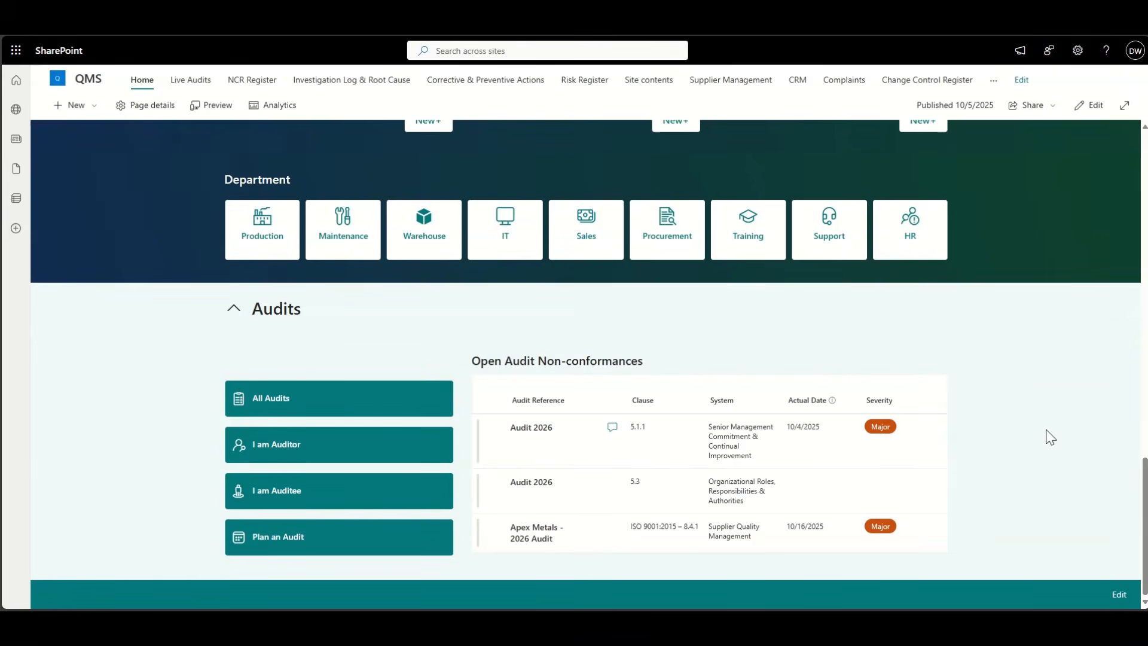
- Add a collapsible two-column section below Audits on the QMS home page and title it Risk Management
{"action": "left_click", "coordinate": [1087, 106]}
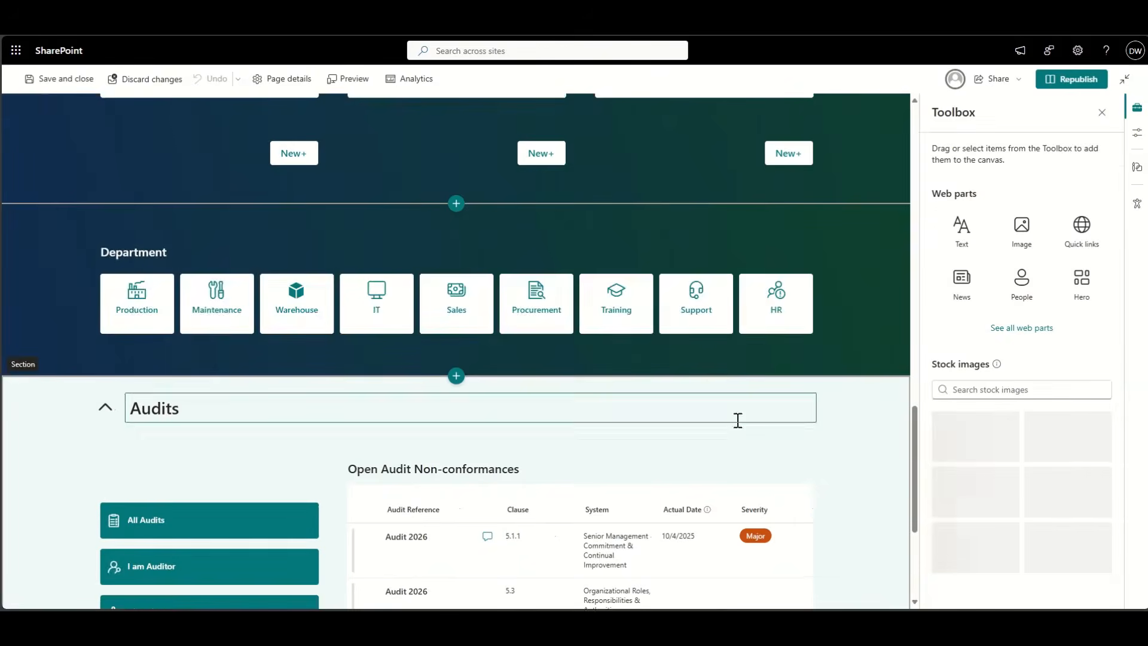
{"action": "scroll", "coordinate": [839, 469], "scroll_direction": "down", "scroll_amount": 5}
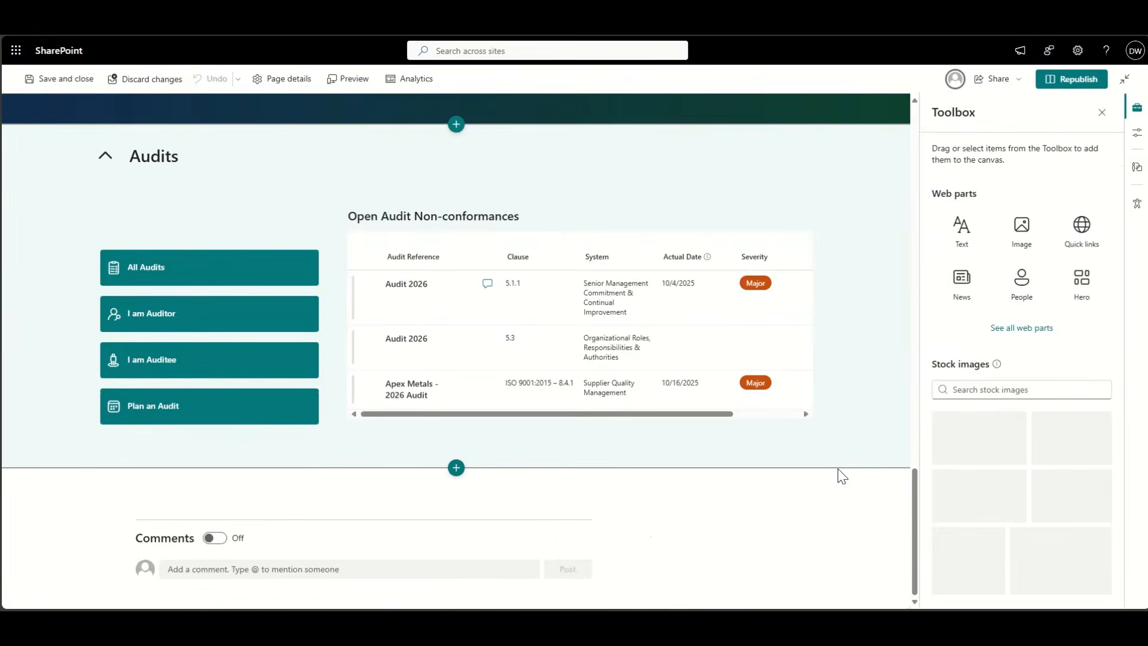
{"action": "left_click", "coordinate": [459, 471]}
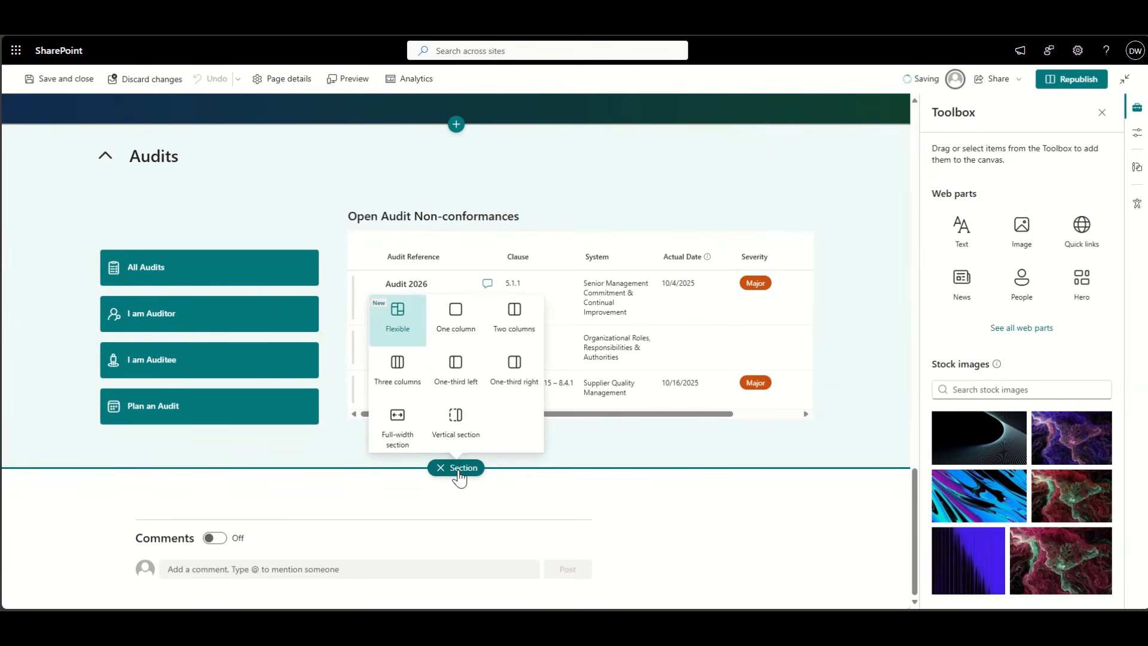
{"action": "left_click", "coordinate": [514, 317]}
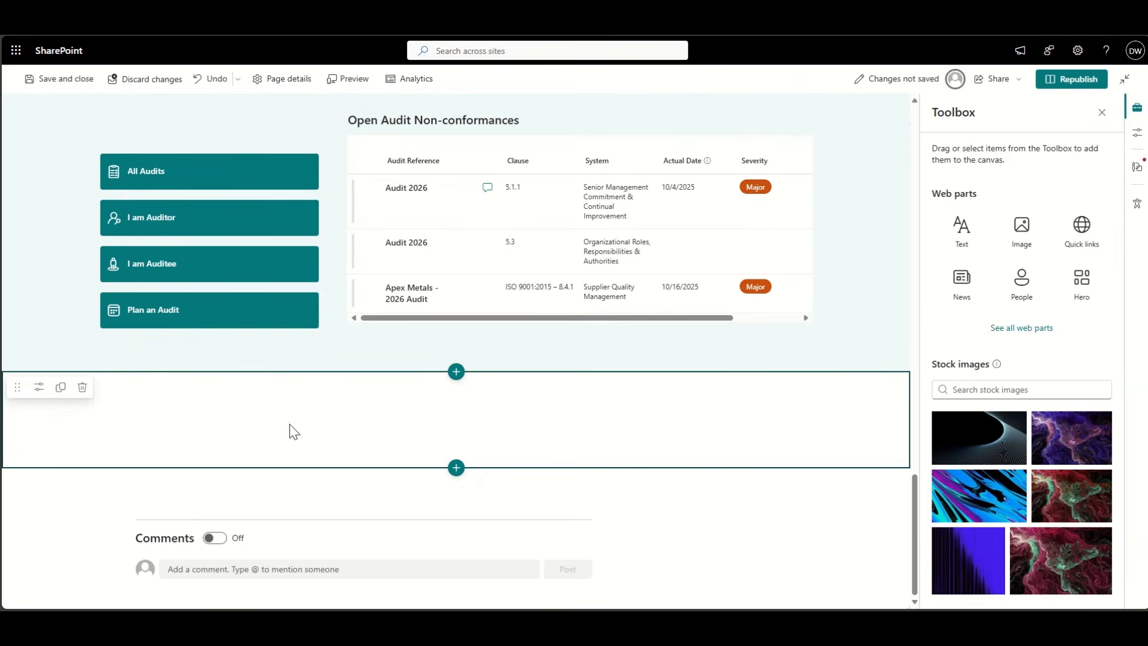
{"action": "left_click", "coordinate": [38, 388]}
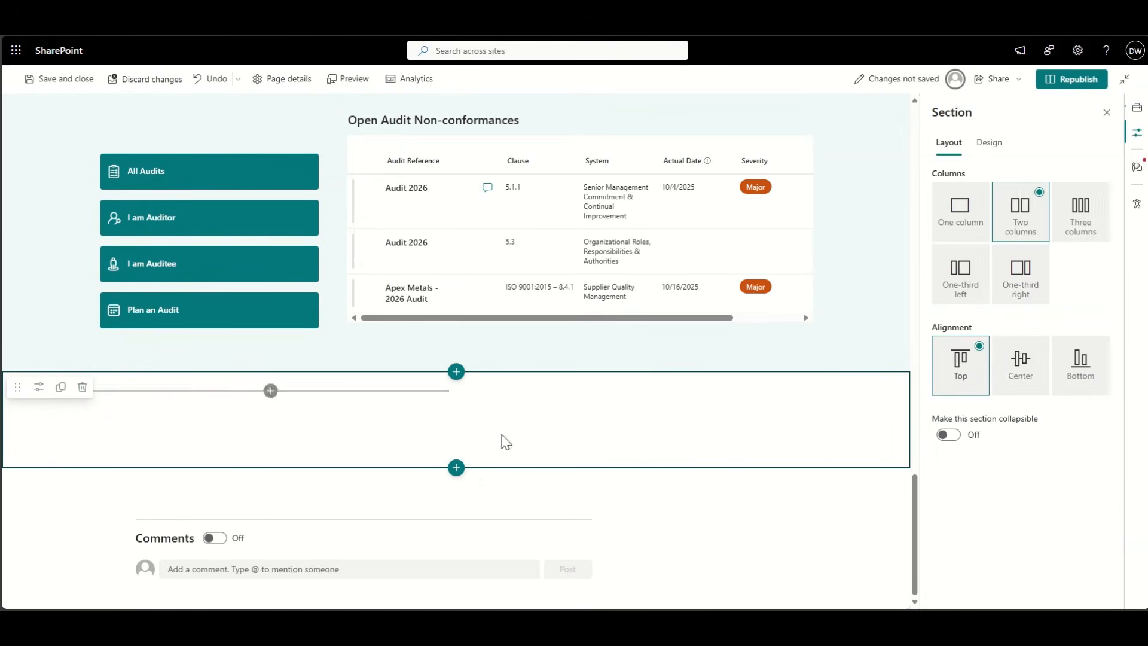
{"action": "left_click", "coordinate": [948, 434]}
{"action": "left_click", "coordinate": [250, 399]}
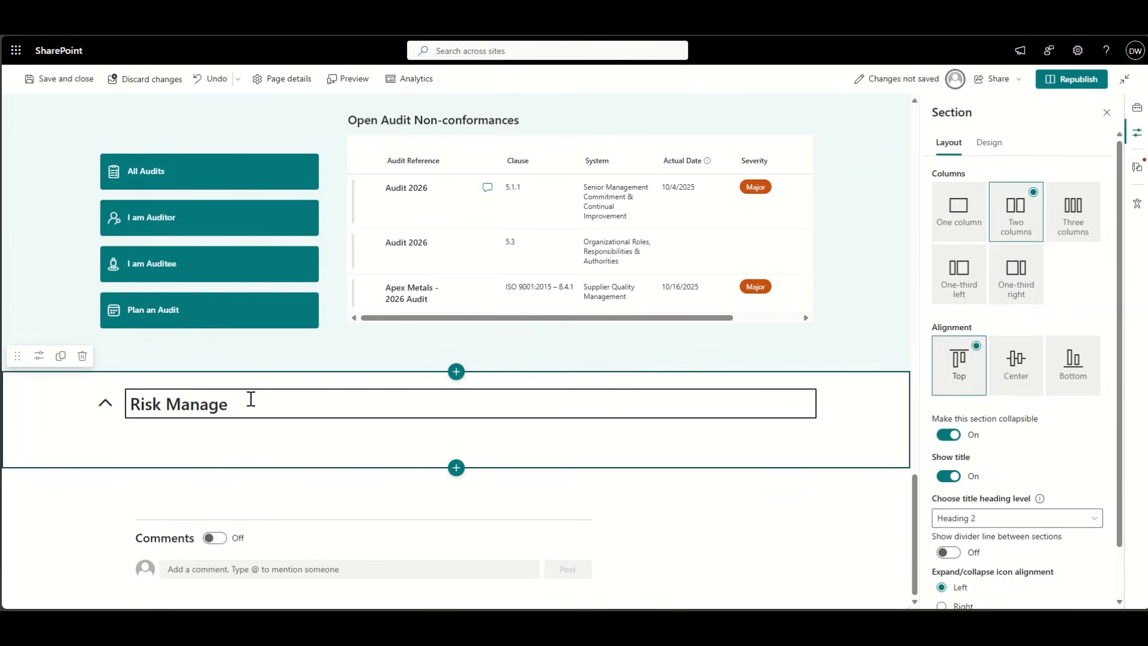
- Insert a List web part in the first column of the Risk Management section
{"action": "left_click", "coordinate": [270, 434]}
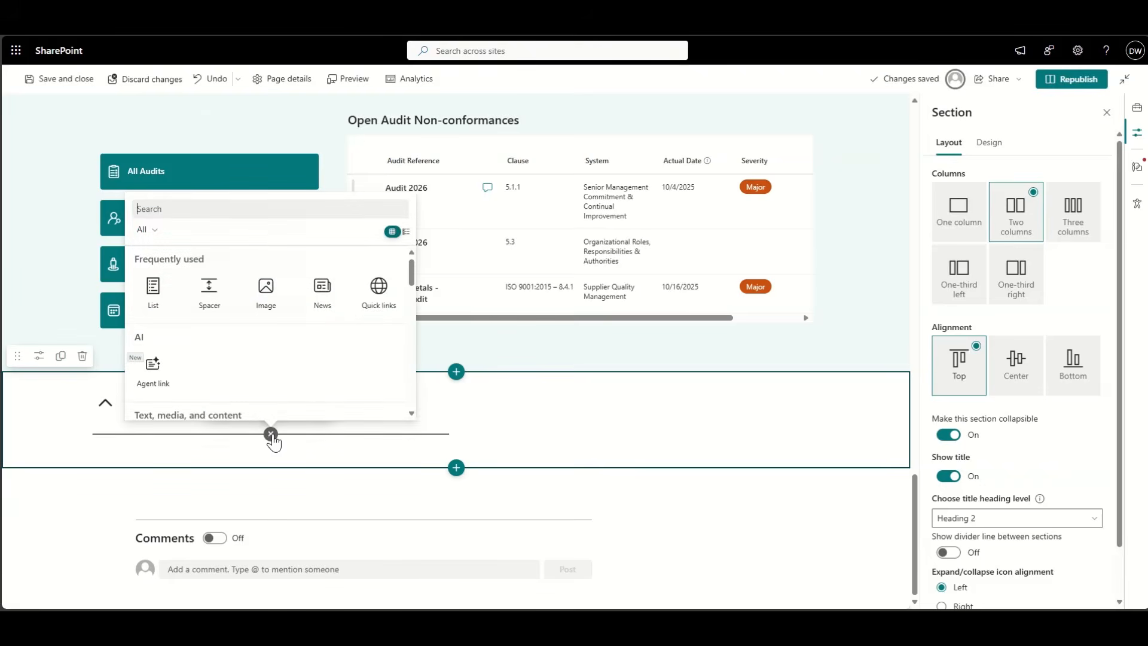
{"action": "left_click", "coordinate": [259, 217]}
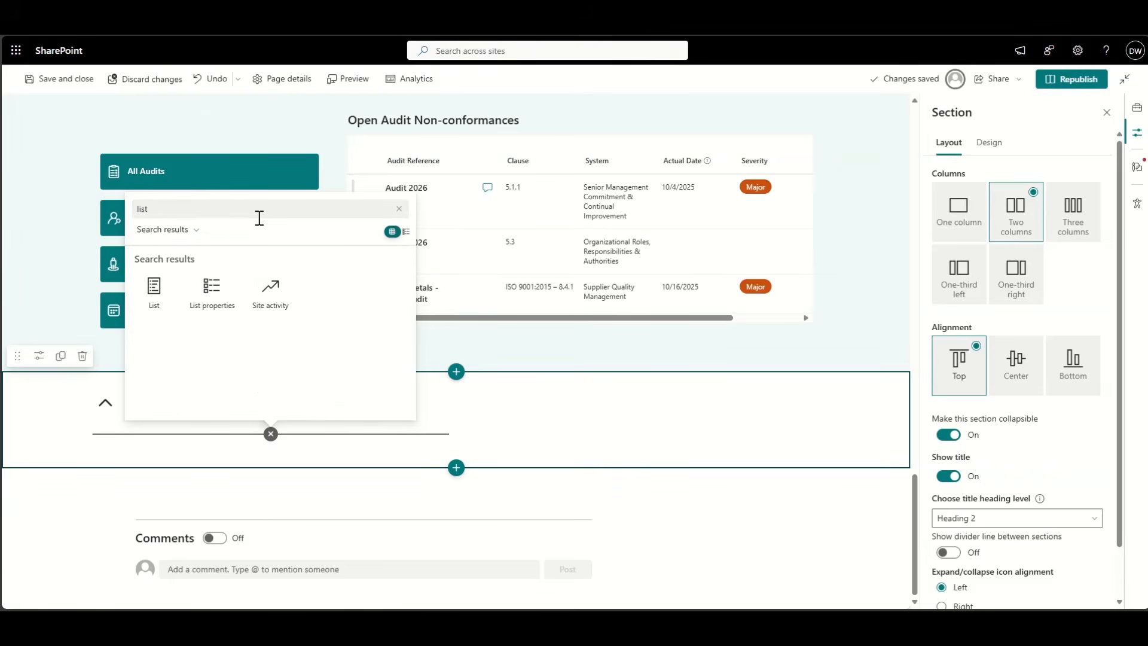
{"action": "left_click", "coordinate": [155, 292]}
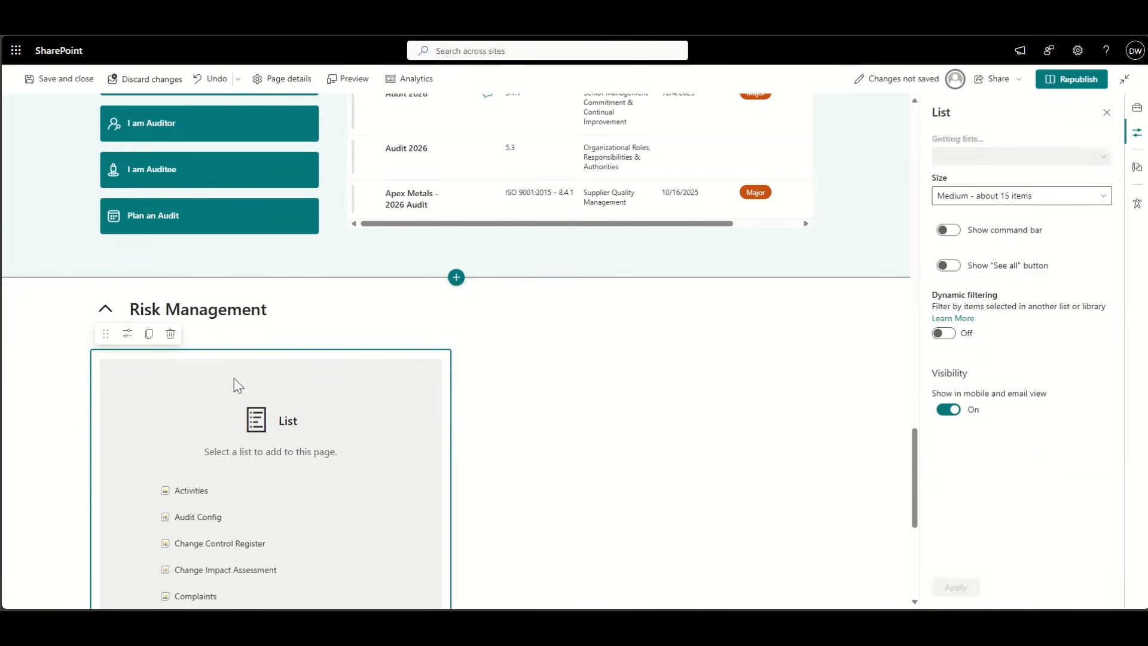
- Set the List web part in the first column of Risk Management to show the Risk Register list
{"action": "scroll", "coordinate": [326, 499], "scroll_direction": "down", "scroll_amount": 1}
{"action": "scroll", "coordinate": [513, 459], "scroll_direction": "down", "scroll_amount": 2}
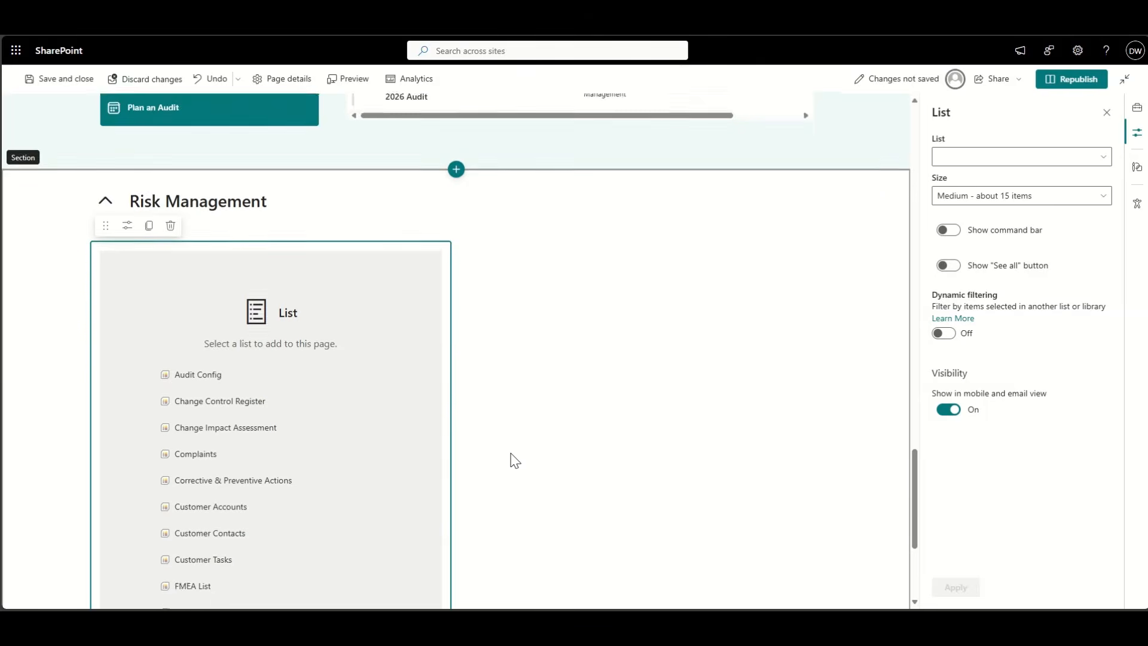
{"action": "scroll", "coordinate": [513, 459], "scroll_direction": "down", "scroll_amount": 2}
{"action": "scroll", "coordinate": [307, 426], "scroll_direction": "down", "scroll_amount": 4}
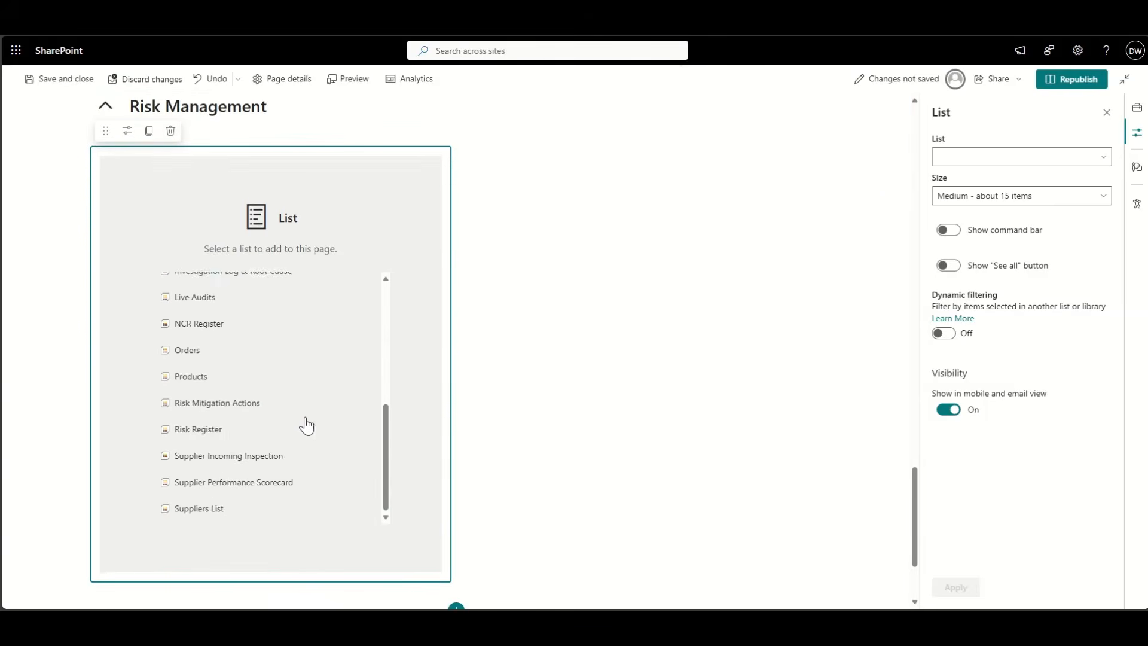
{"action": "left_click", "coordinate": [205, 432]}
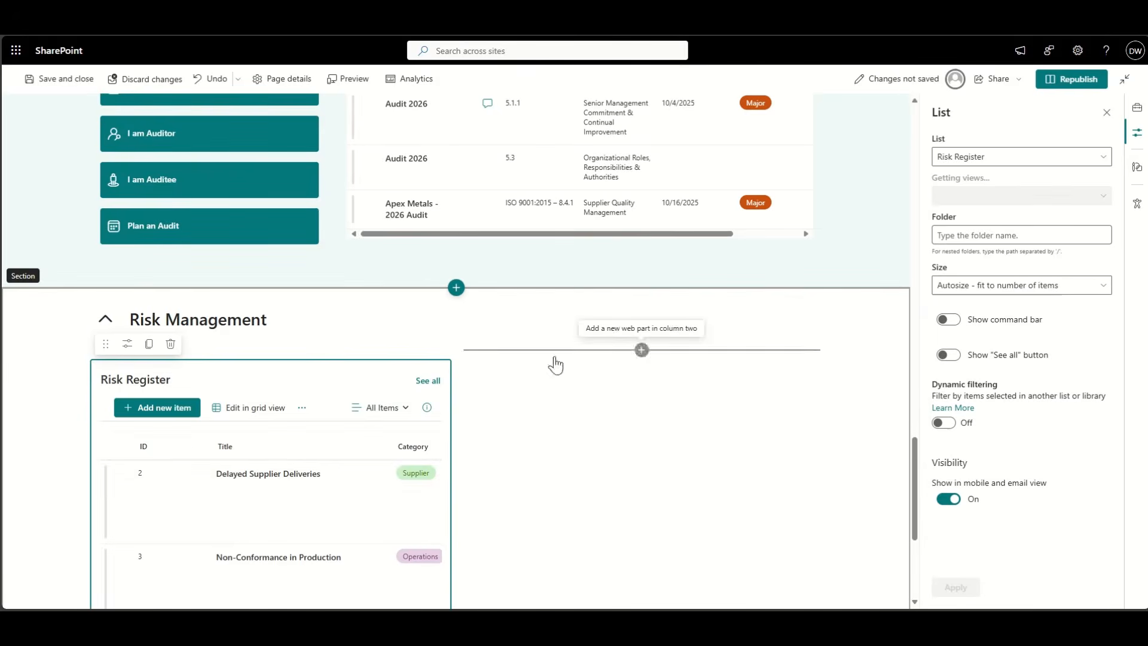
- Insert a List web part in the second column of the Risk Management section and choose FMEA List for it
{"action": "left_click", "coordinate": [641, 349]}
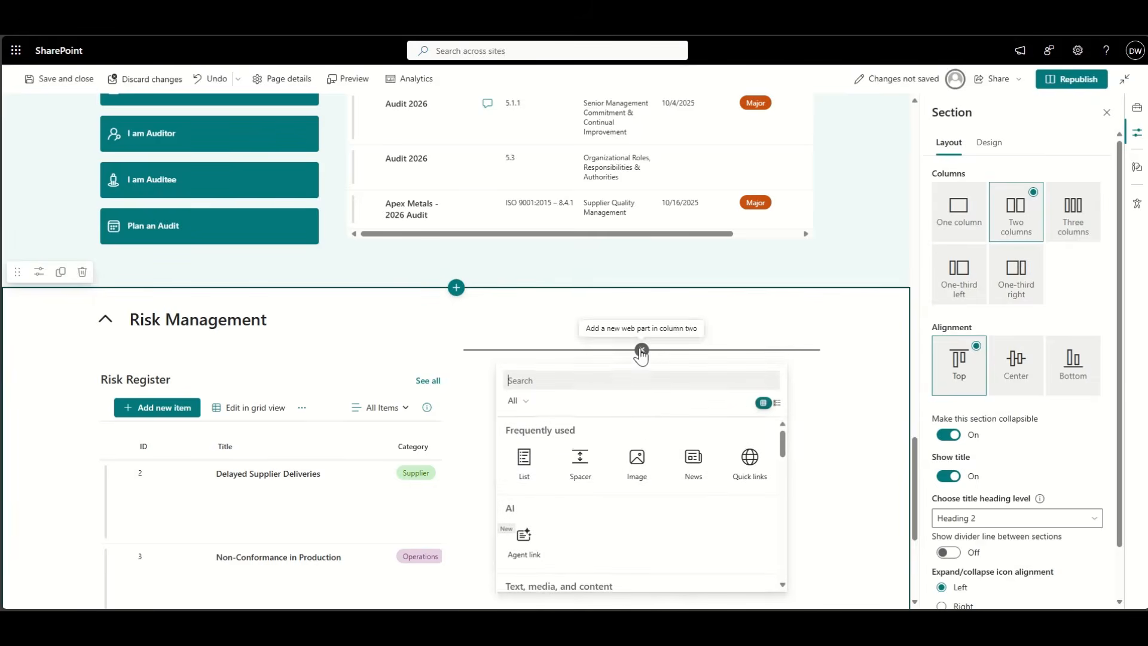
{"action": "left_click", "coordinate": [524, 457]}
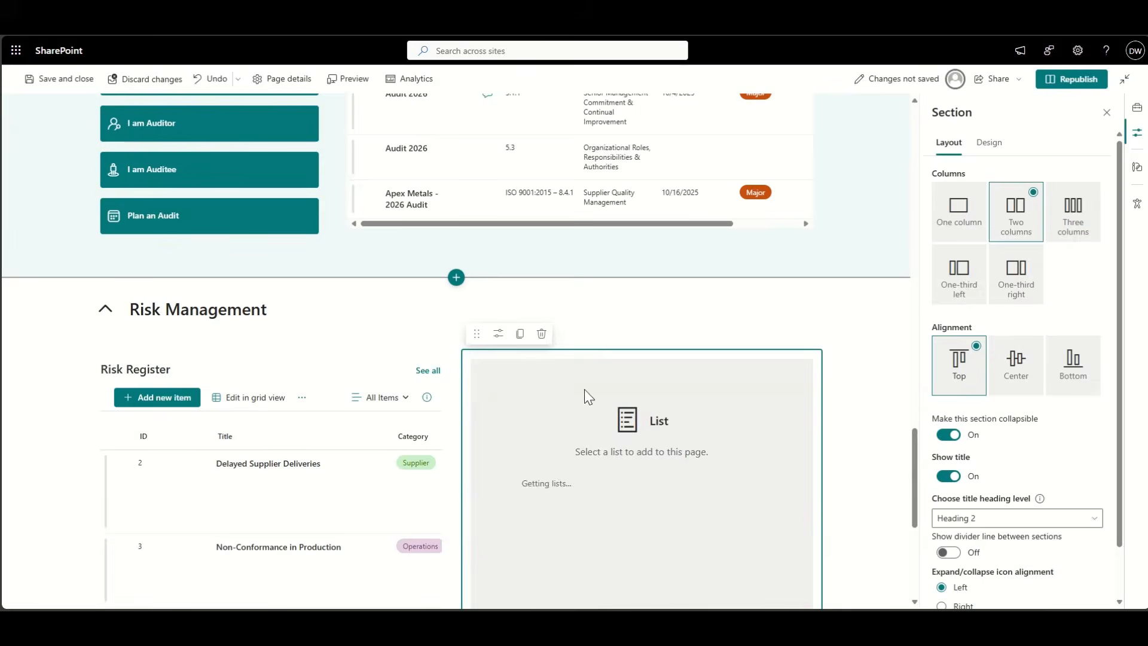
{"action": "scroll", "coordinate": [591, 495], "scroll_direction": "down", "scroll_amount": 3}
{"action": "scroll", "coordinate": [675, 517], "scroll_direction": "down", "scroll_amount": 2}
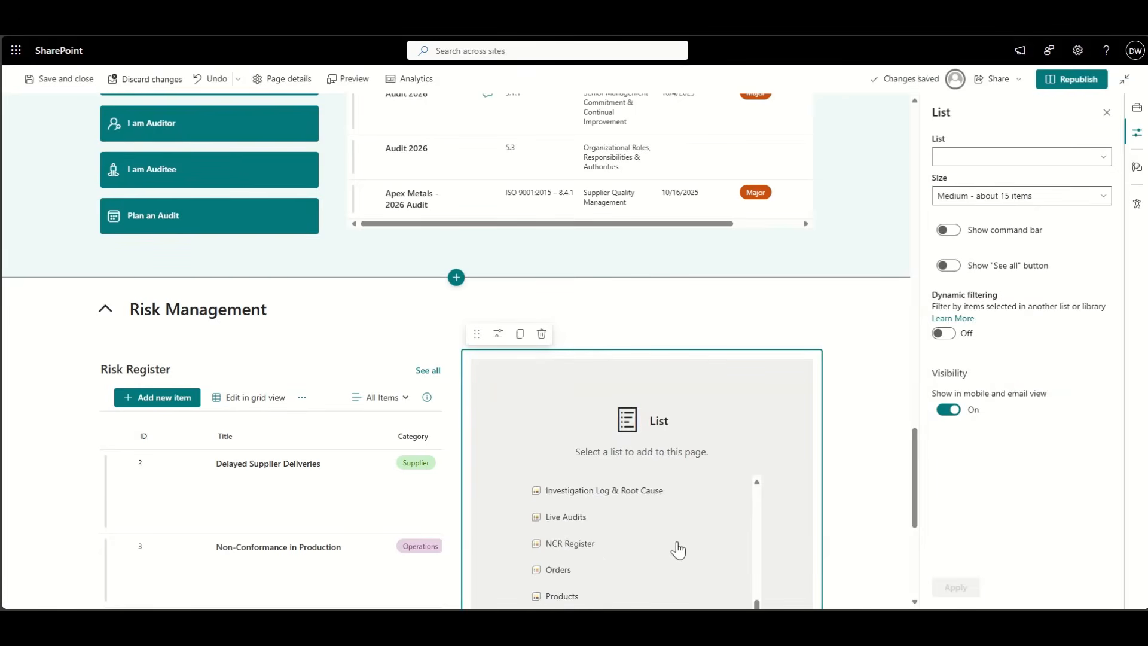
{"action": "scroll", "coordinate": [679, 545], "scroll_direction": "up", "scroll_amount": 1}
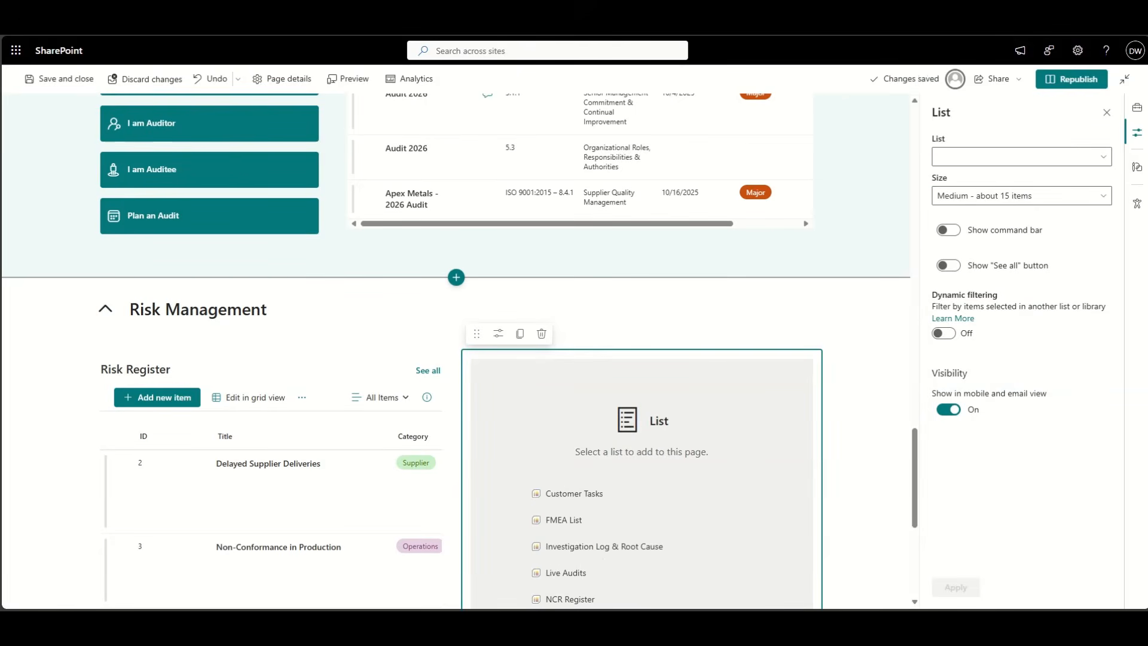
{"action": "scroll", "coordinate": [691, 463], "scroll_direction": "down", "scroll_amount": 2}
{"action": "scroll", "coordinate": [654, 489], "scroll_direction": "down", "scroll_amount": 3}
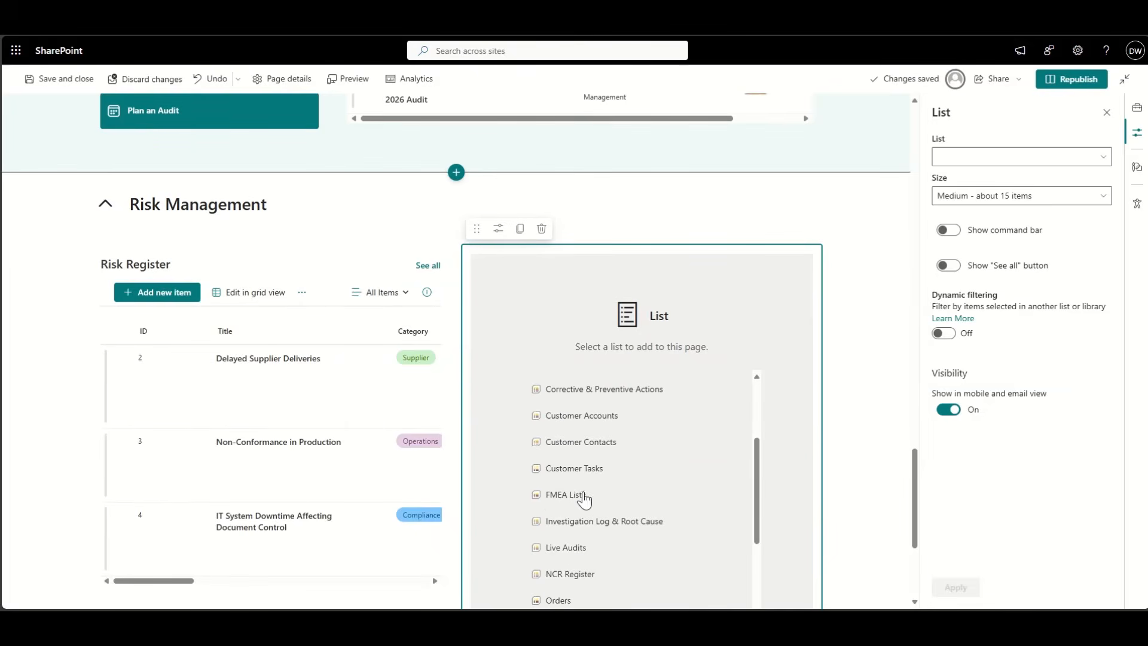
{"action": "scroll", "coordinate": [577, 501], "scroll_direction": "down", "scroll_amount": 1}
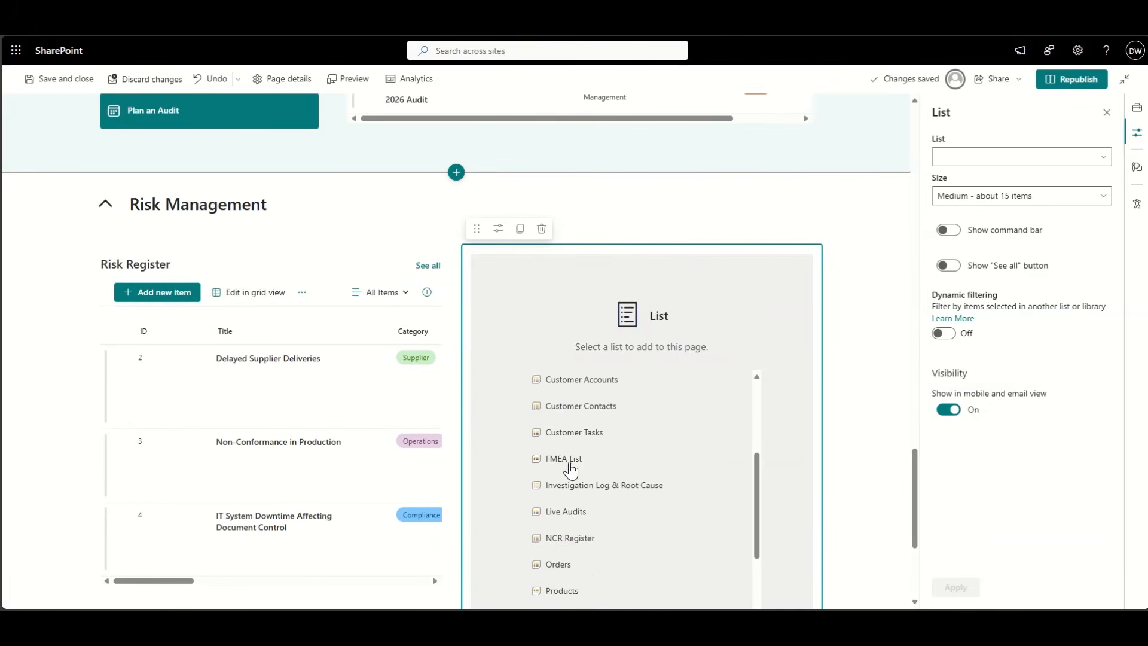
{"action": "left_click", "coordinate": [569, 464]}
- Insert another List web part below FMEA List in the second column and choose Risk Mitigation Actions for it
{"action": "scroll", "coordinate": [570, 459], "scroll_direction": "down", "scroll_amount": 3}
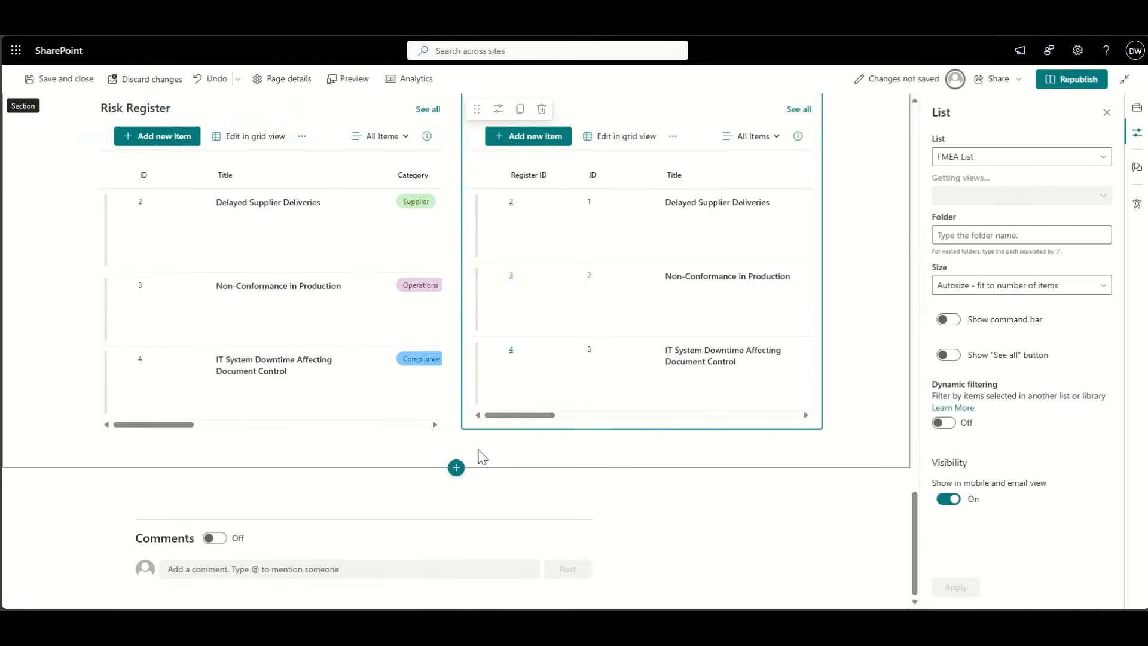
{"action": "left_click", "coordinate": [641, 439]}
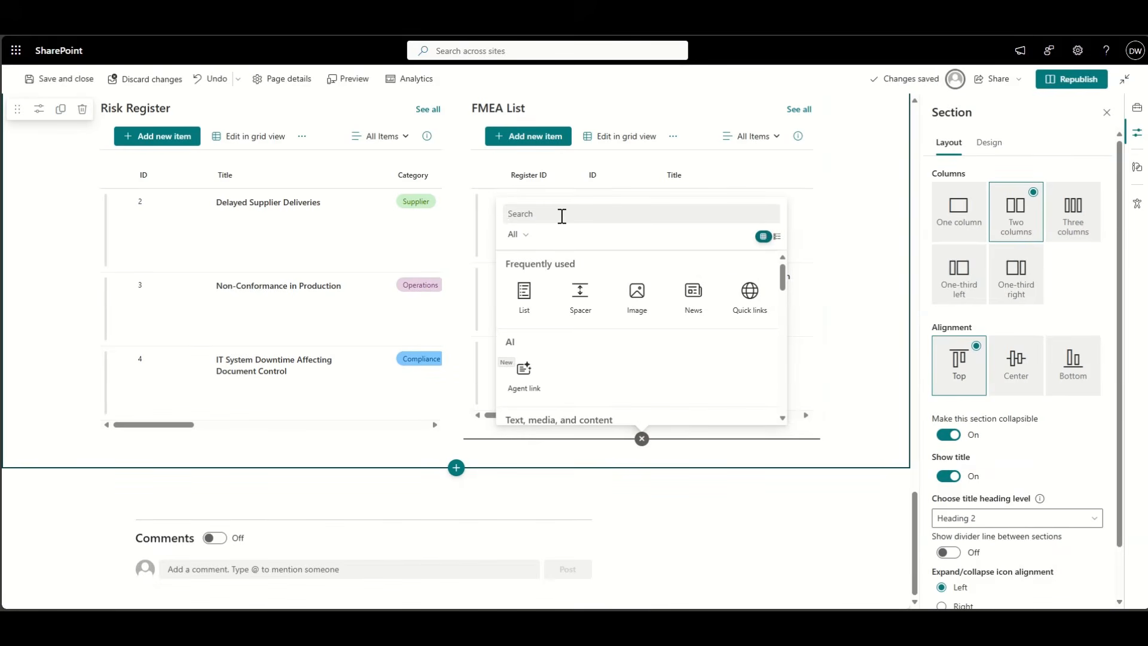
{"action": "left_click", "coordinate": [537, 297]}
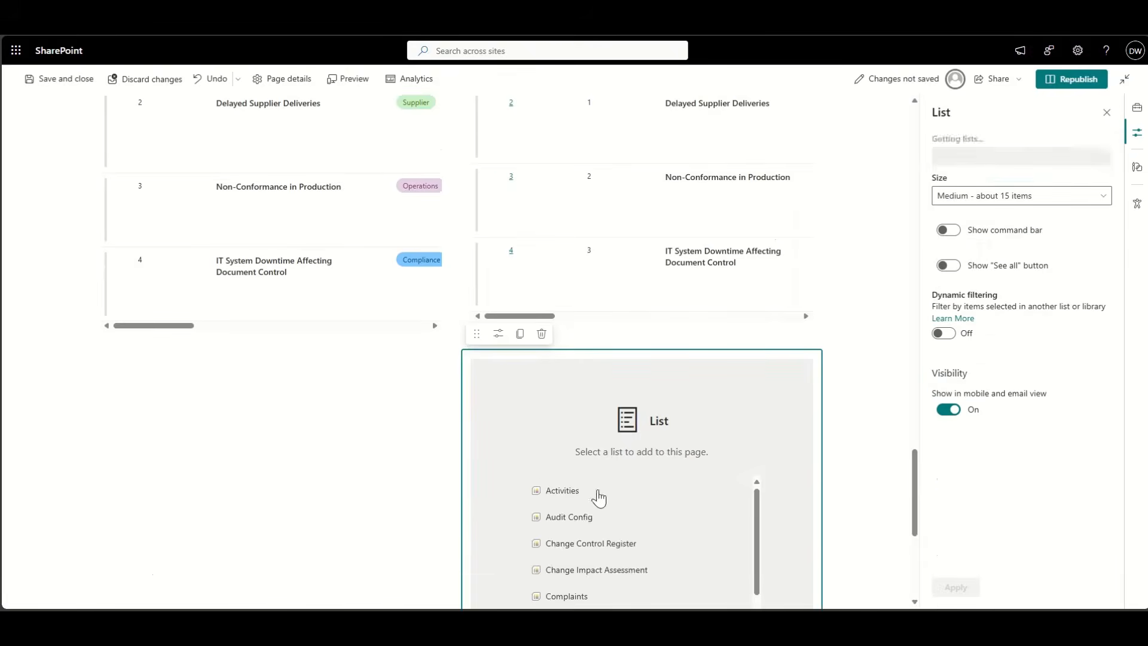
{"action": "scroll", "coordinate": [714, 516], "scroll_direction": "down", "scroll_amount": 3}
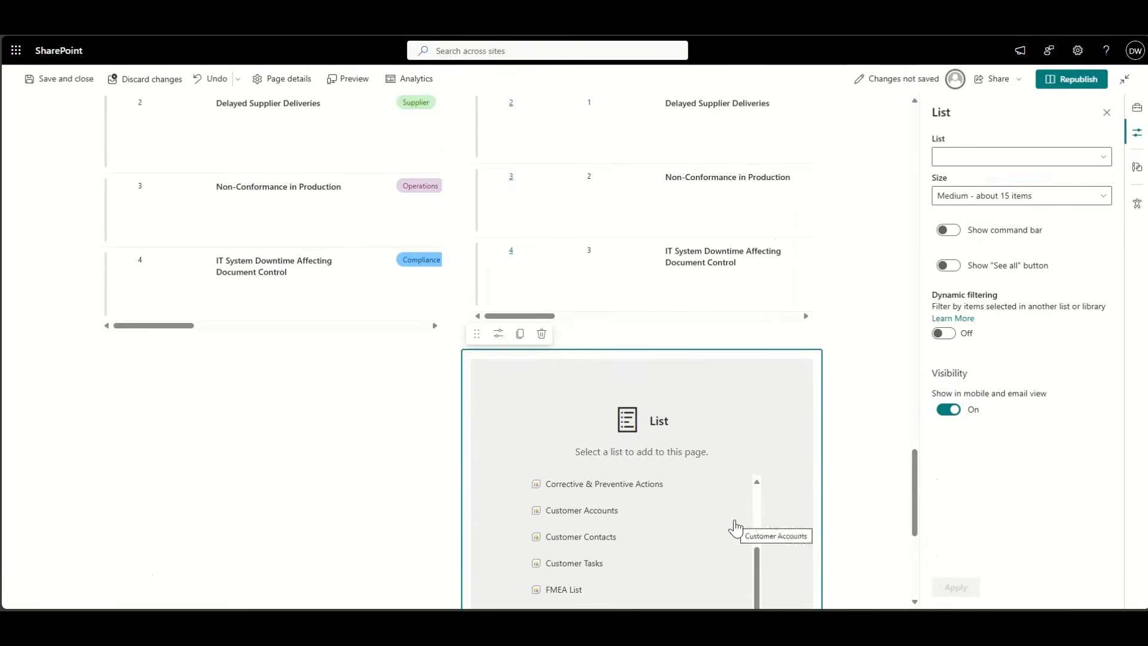
{"action": "scroll", "coordinate": [735, 528], "scroll_direction": "down", "scroll_amount": 2}
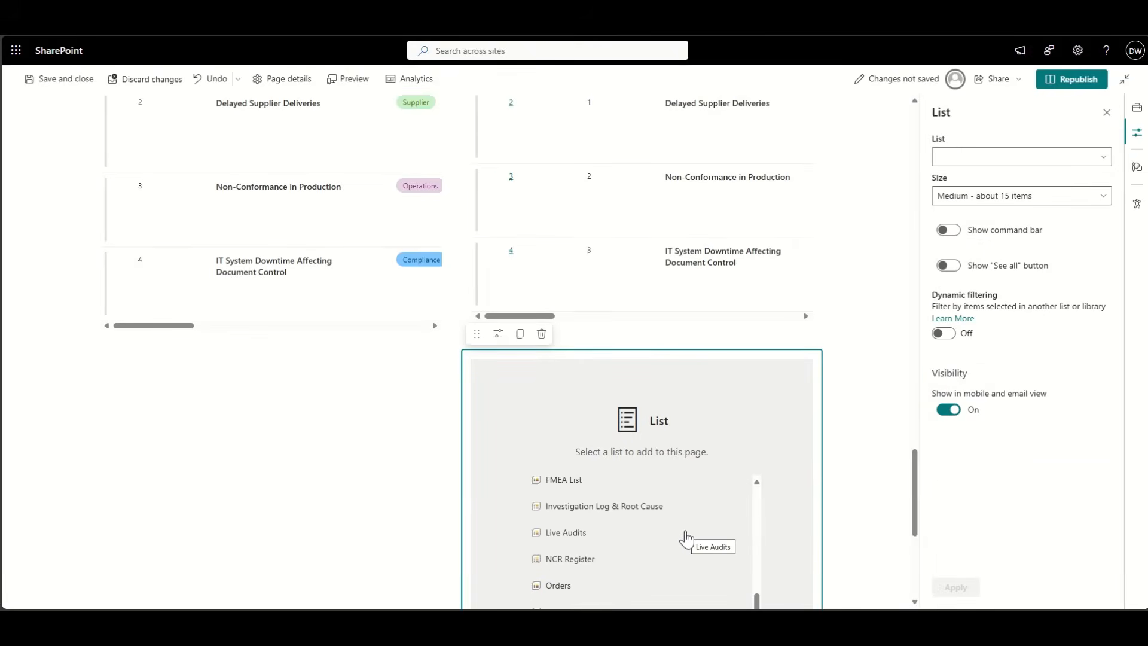
{"action": "scroll", "coordinate": [653, 554], "scroll_direction": "down", "scroll_amount": 1}
{"action": "scroll", "coordinate": [653, 554], "scroll_direction": "up", "scroll_amount": 1}
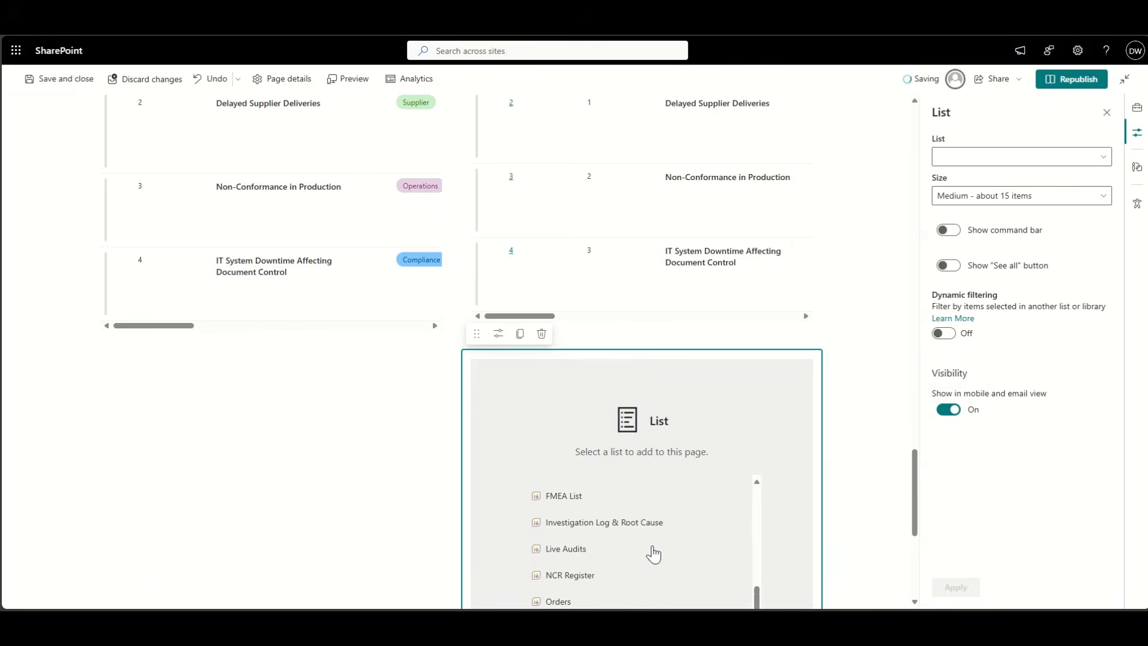
{"action": "scroll", "coordinate": [897, 339], "scroll_direction": "up", "scroll_amount": 4}
{"action": "scroll", "coordinate": [897, 340], "scroll_direction": "down", "scroll_amount": 5}
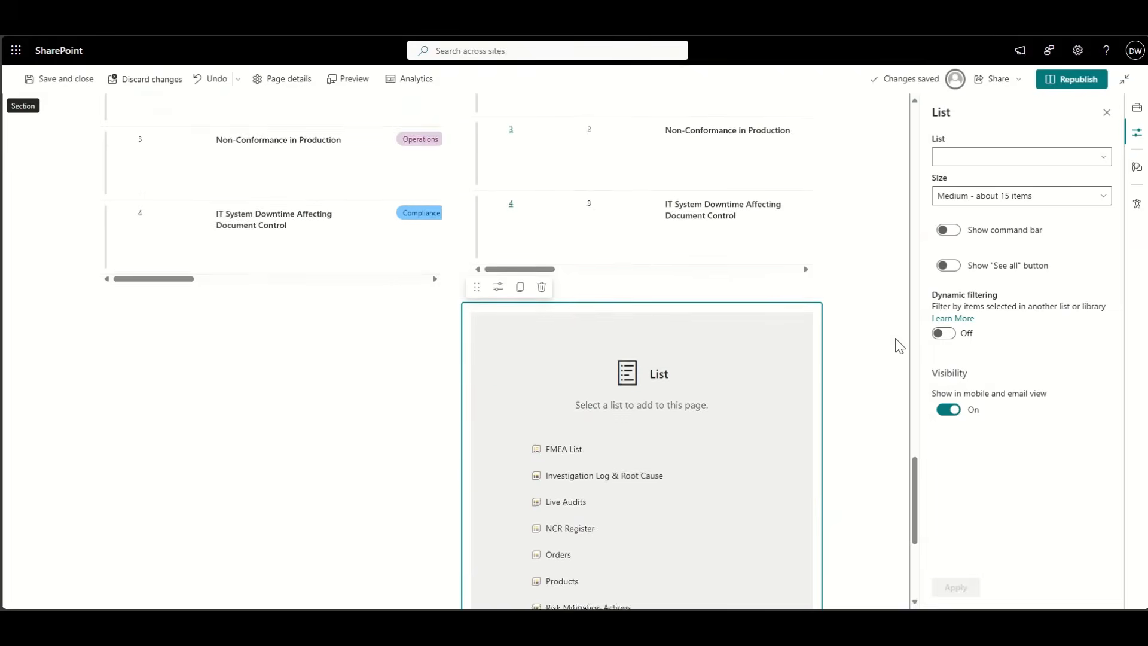
{"action": "scroll", "coordinate": [673, 422], "scroll_direction": "down", "scroll_amount": 2}
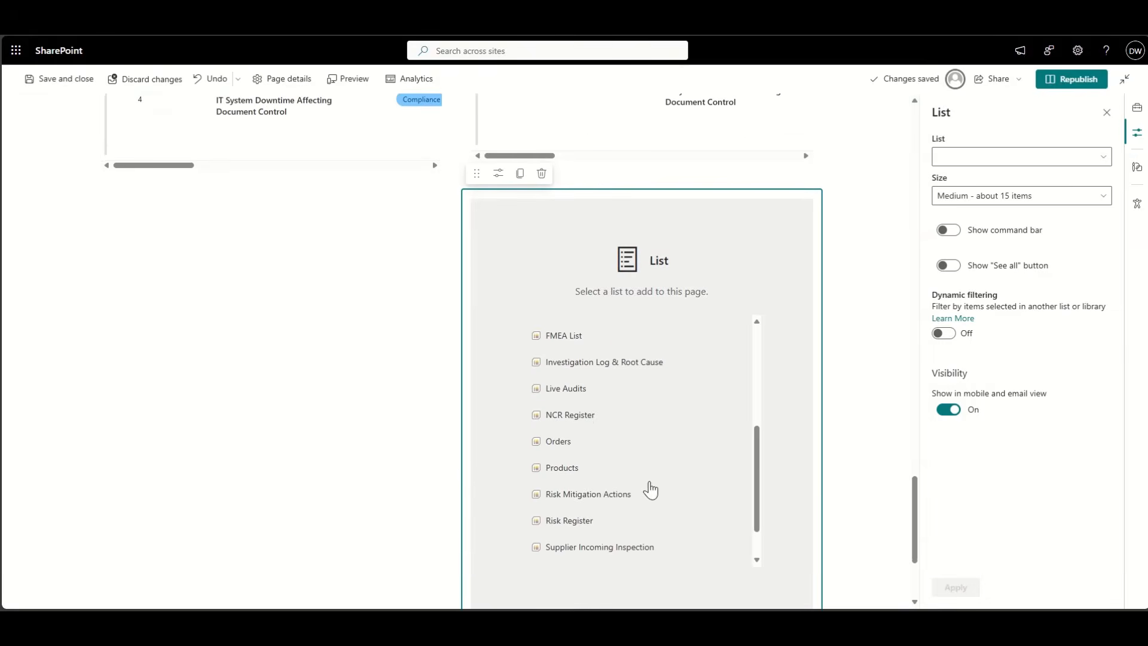
{"action": "left_click", "coordinate": [589, 494]}
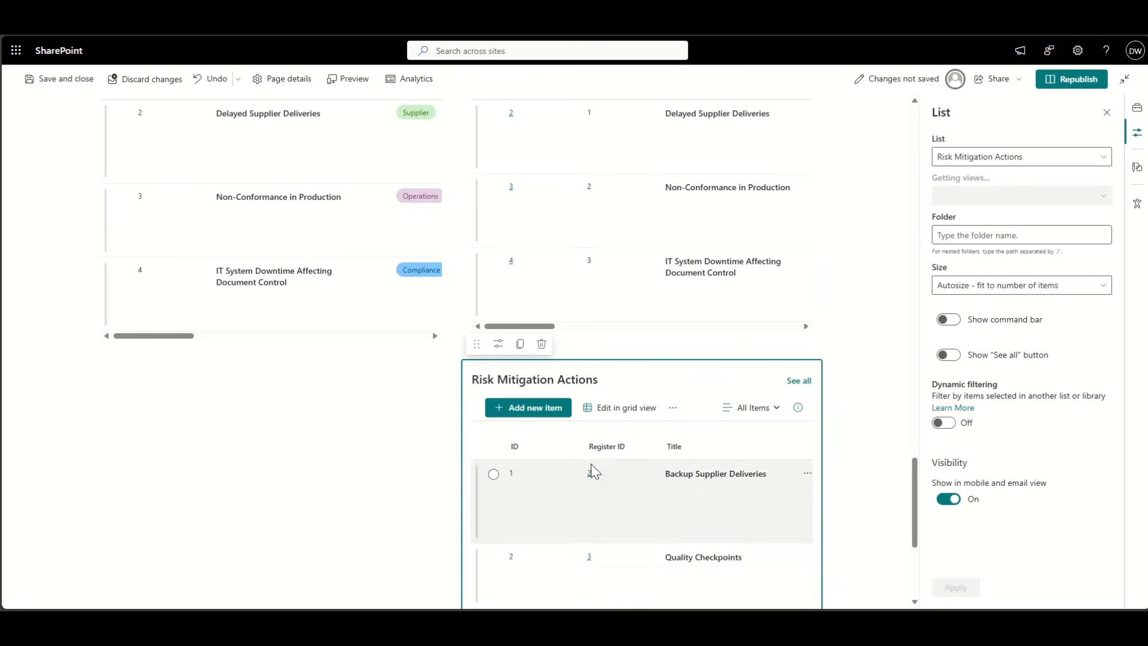
- Examine how the Risk Register, FMEA List and Risk Mitigation Actions lists are laid out in the Risk Management section
{"action": "scroll", "coordinate": [317, 437], "scroll_direction": "up", "scroll_amount": 3}
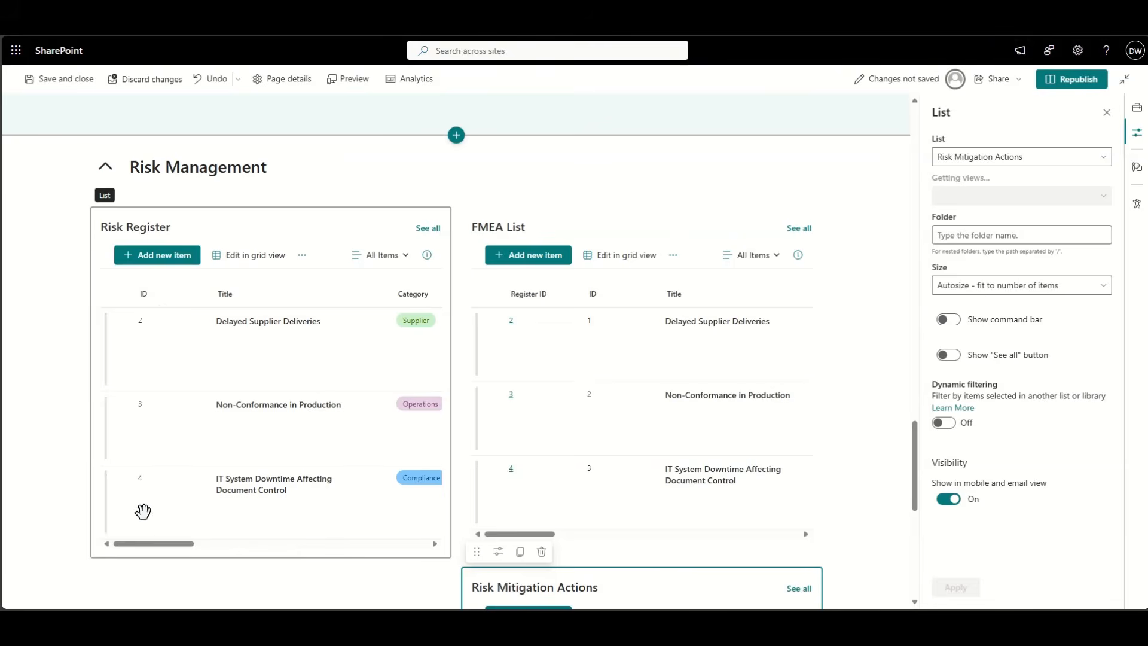
{"action": "left_click", "coordinate": [41, 430]}
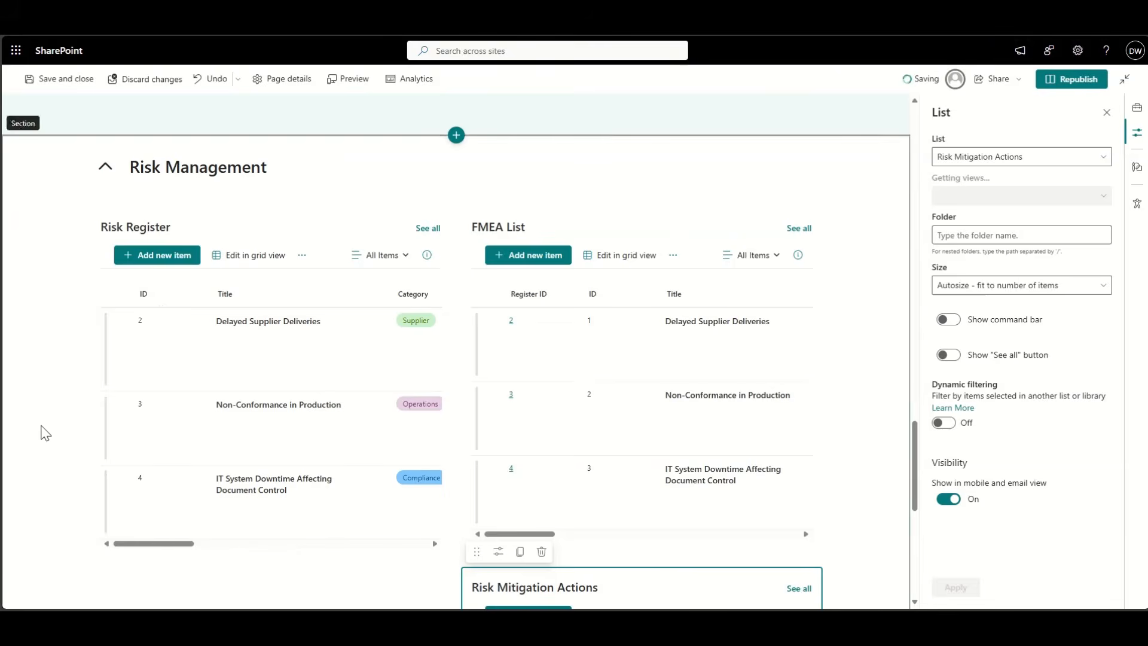
{"action": "left_click", "coordinate": [166, 545]}
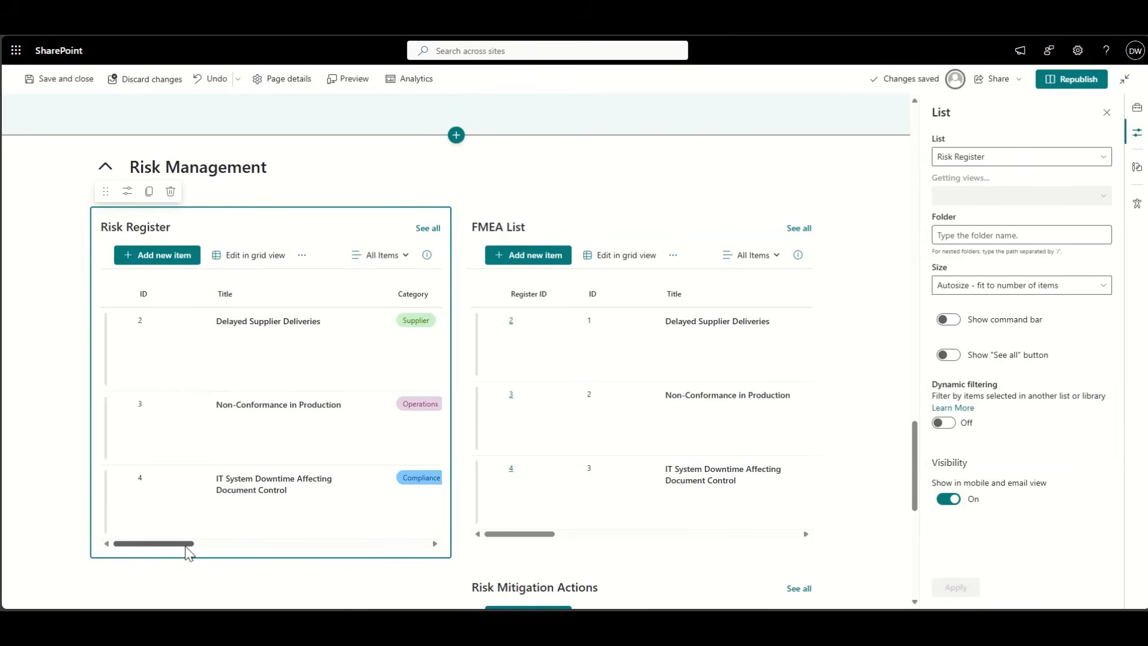
{"action": "left_click_drag", "start_coordinate": [186, 547], "coordinate": [150, 523]}
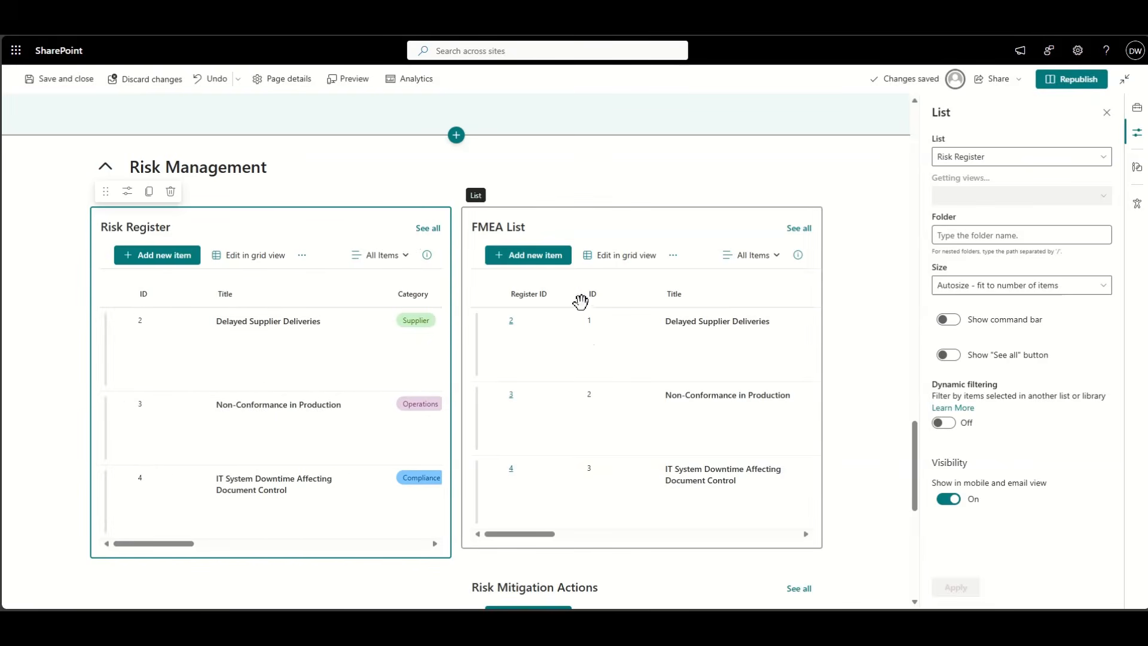
{"action": "scroll", "coordinate": [477, 386], "scroll_direction": "down", "scroll_amount": 1}
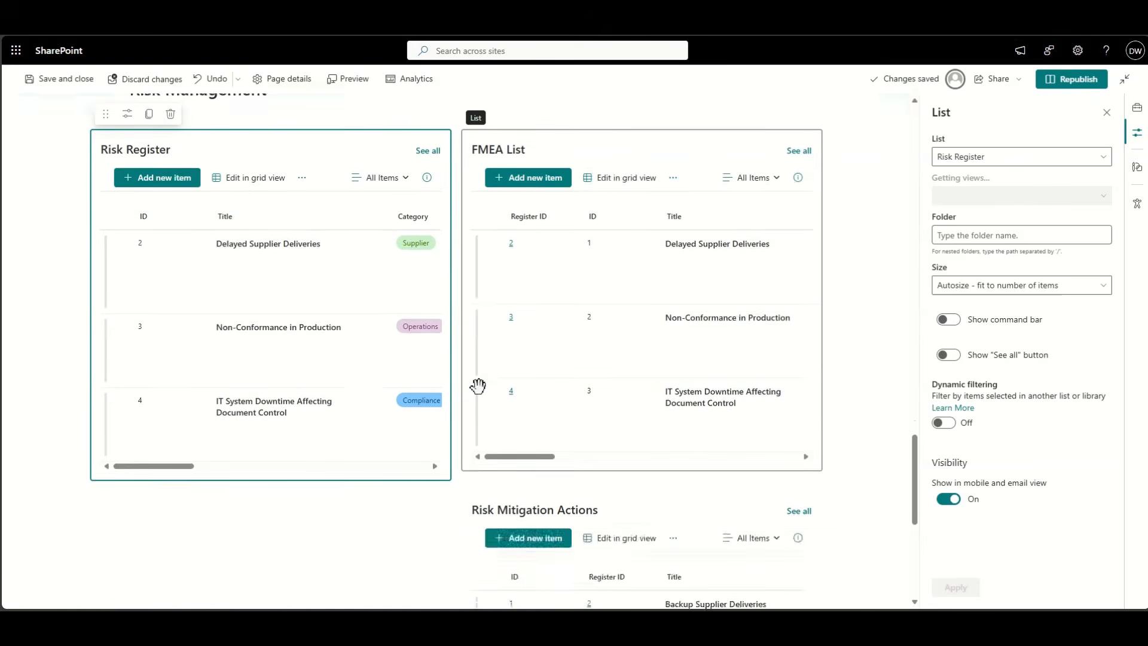
{"action": "scroll", "coordinate": [382, 362], "scroll_direction": "up", "scroll_amount": 2}
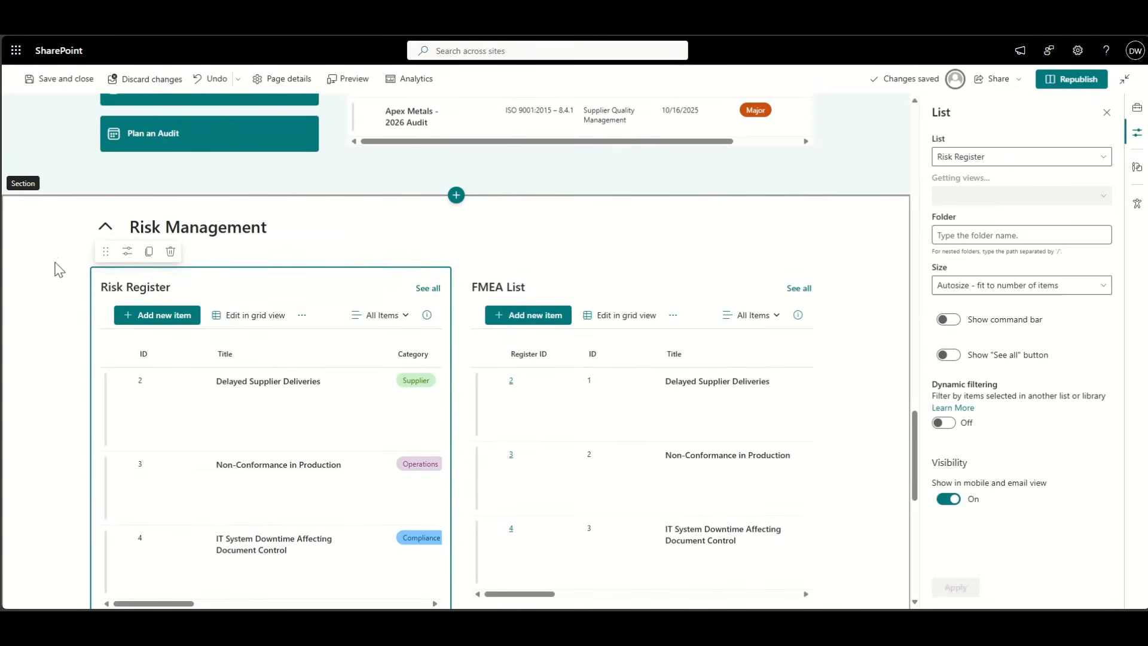
{"action": "scroll", "coordinate": [66, 297], "scroll_direction": "down", "scroll_amount": 1}
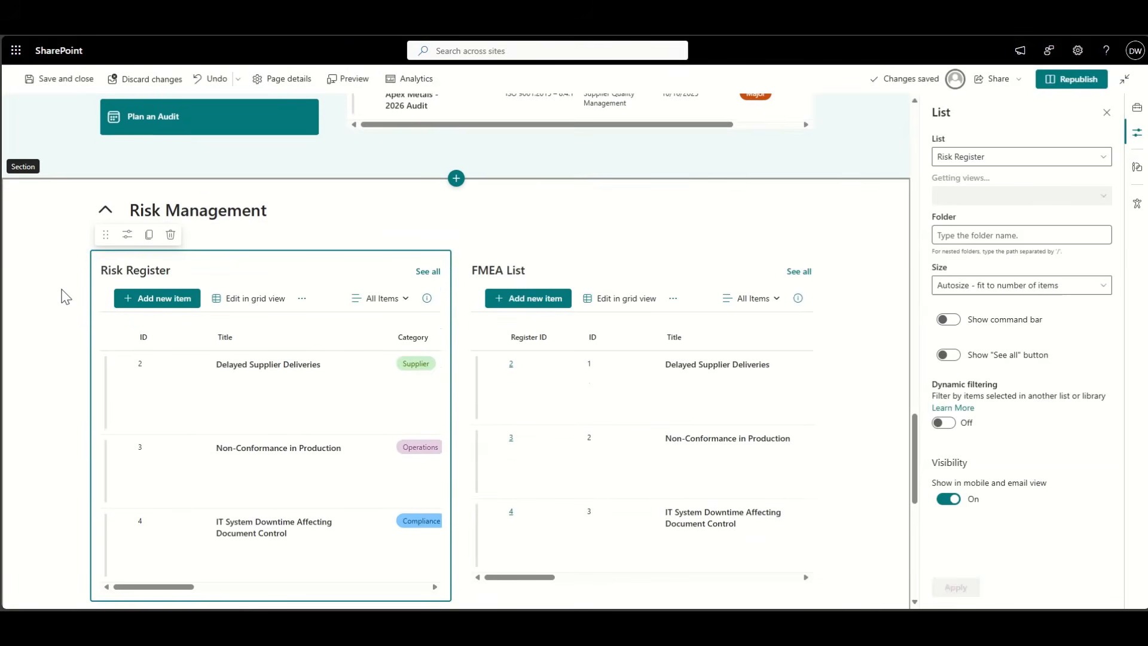
- Move the FMEA List web part to the first column, below the Risk Register
{"action": "scroll", "coordinate": [64, 296], "scroll_direction": "down", "scroll_amount": 2}
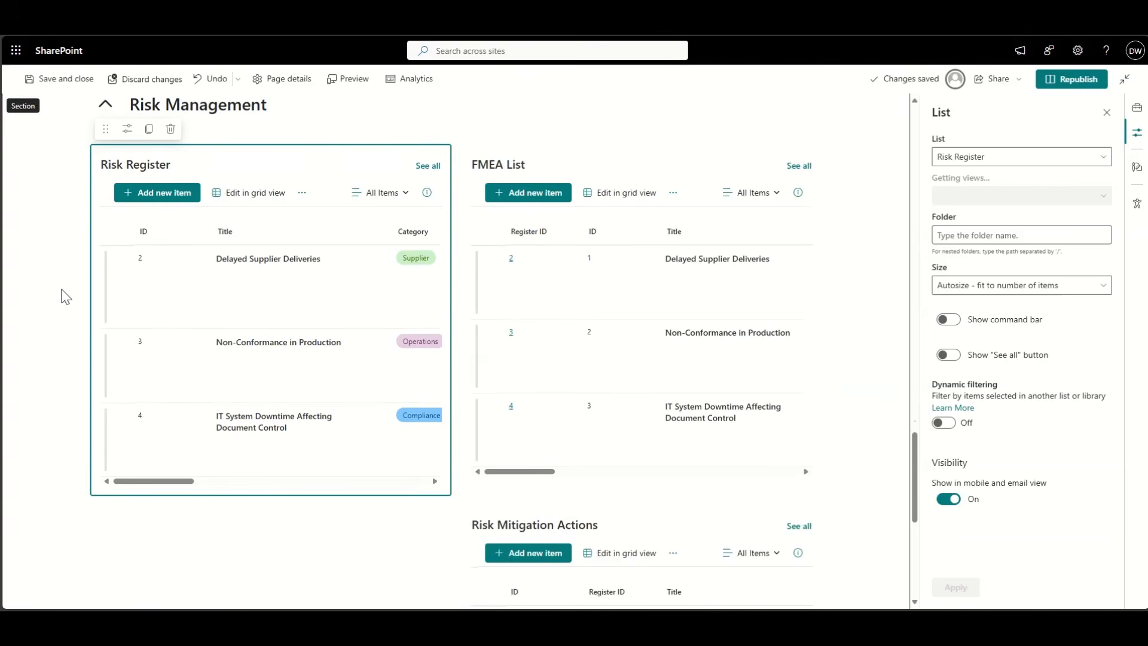
{"action": "left_click", "coordinate": [524, 175]}
{"action": "left_click_drag", "start_coordinate": [473, 129], "coordinate": [290, 536]}
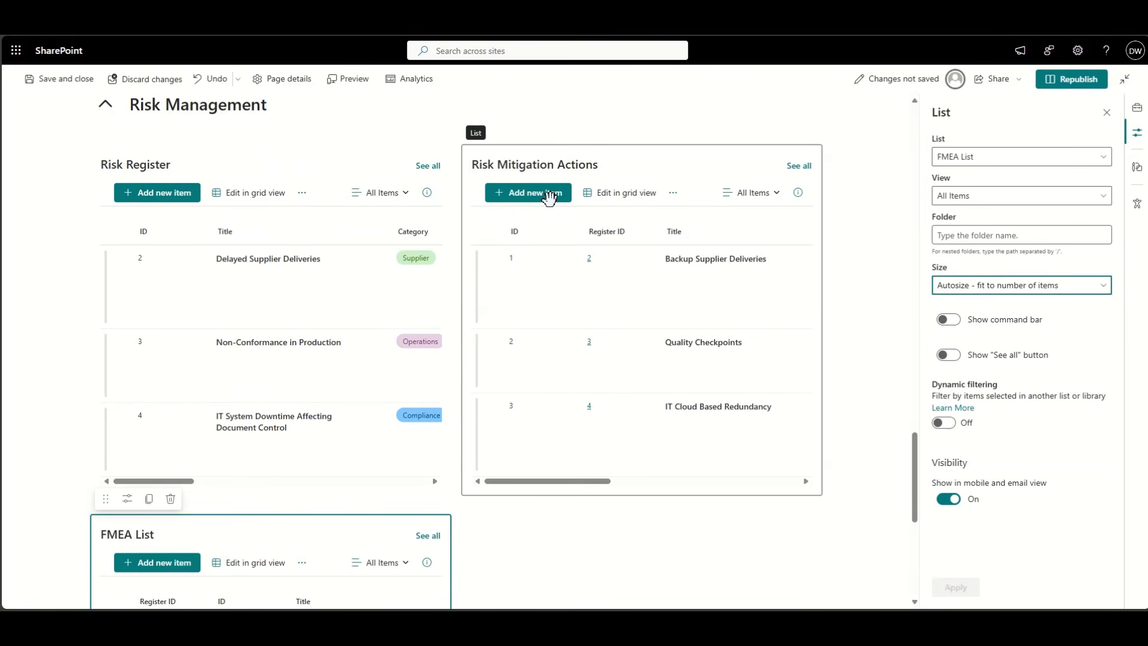
- Change the Risk Management section layout to three columns
{"action": "left_click", "coordinate": [641, 551]}
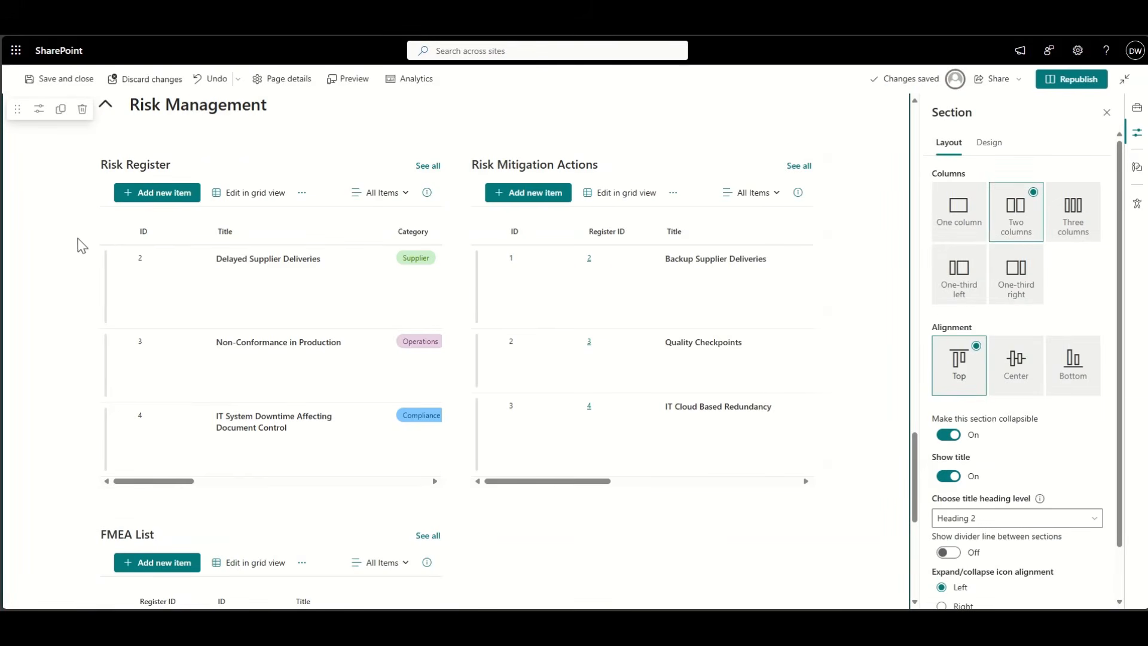
{"action": "scroll", "coordinate": [78, 243], "scroll_direction": "up", "scroll_amount": 2}
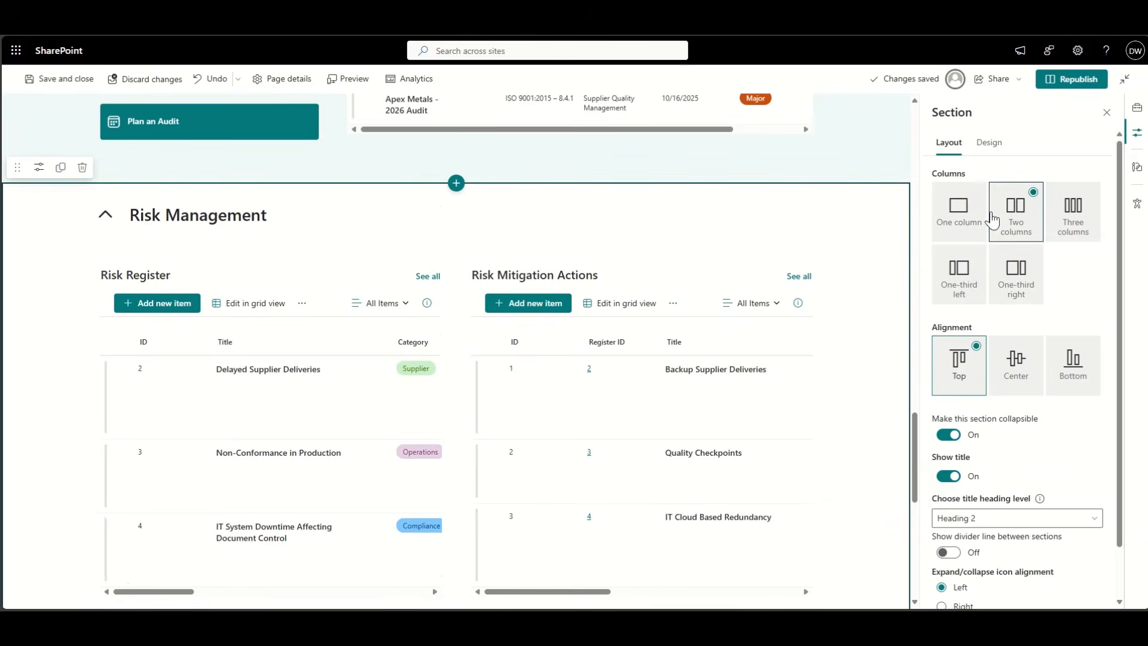
{"action": "left_click", "coordinate": [1073, 215]}
- Move the FMEA List web part into the second column, above Risk Mitigation Actions
{"action": "scroll", "coordinate": [612, 369], "scroll_direction": "down", "scroll_amount": 3}
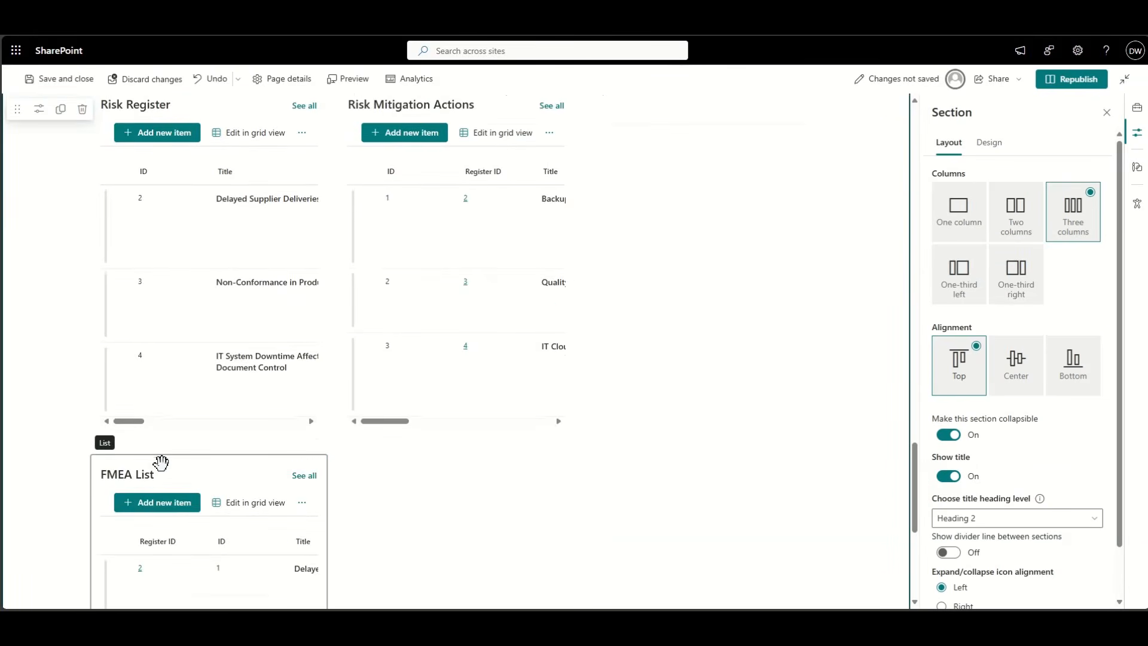
{"action": "left_click", "coordinate": [158, 463]}
{"action": "left_click_drag", "start_coordinate": [105, 253], "coordinate": [443, 470]}
{"action": "scroll", "coordinate": [308, 279], "scroll_direction": "down", "scroll_amount": 7}
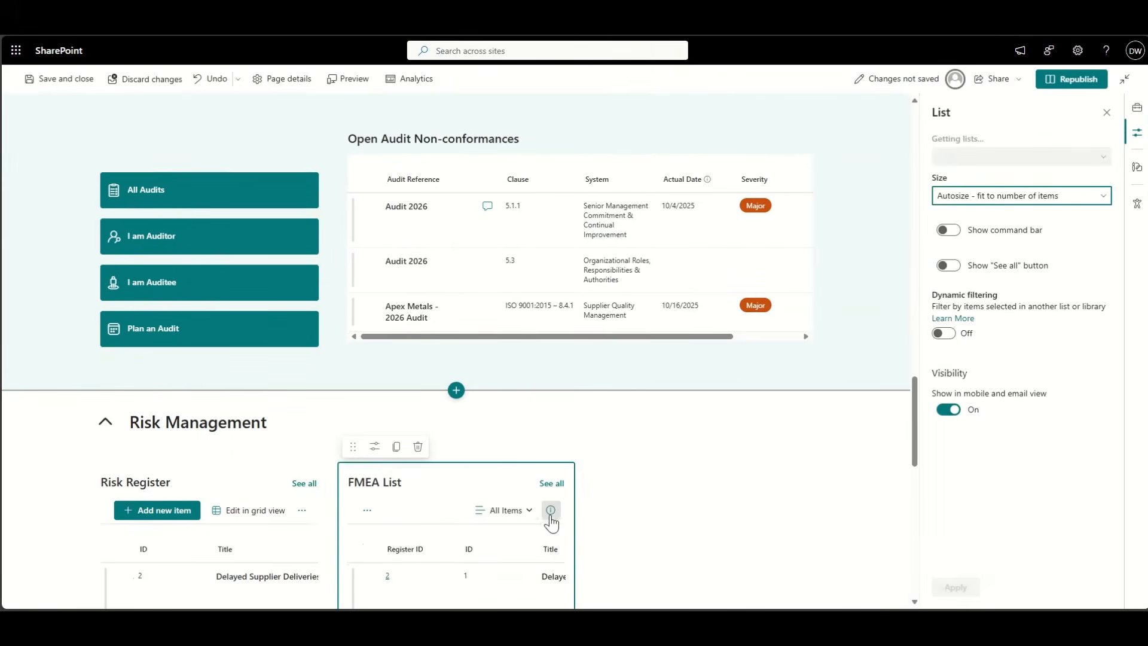
- Move the Risk Mitigation Actions web part to the third column of Risk Management and republish the page
{"action": "scroll", "coordinate": [550, 513], "scroll_direction": "down", "scroll_amount": 1}
{"action": "scroll", "coordinate": [583, 435], "scroll_direction": "down", "scroll_amount": 2}
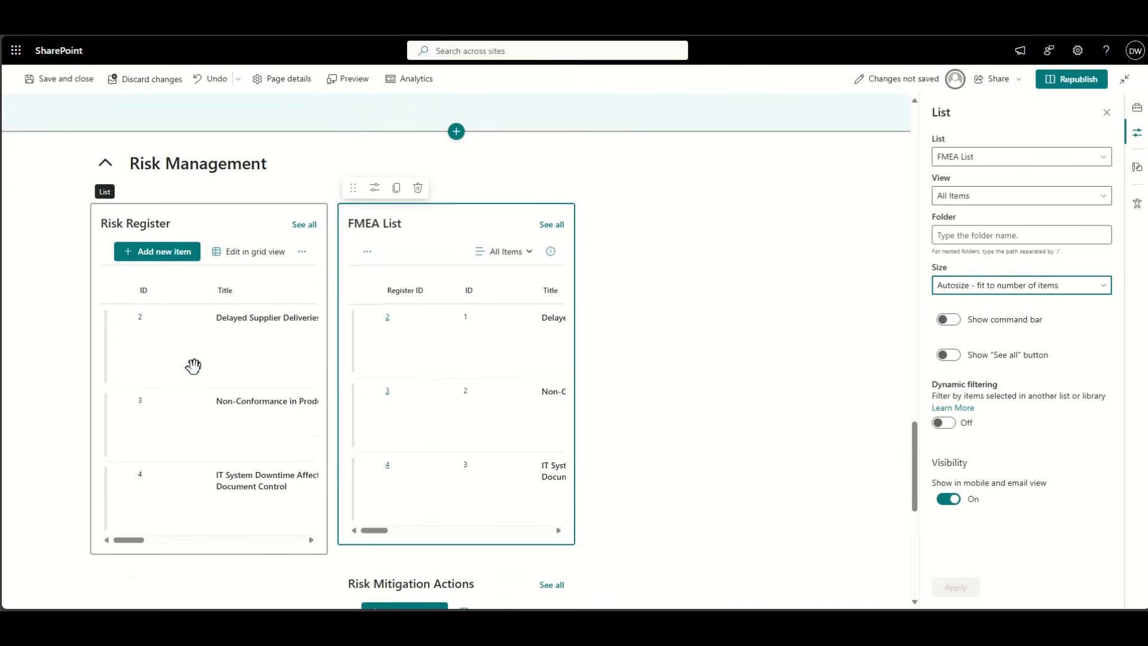
{"action": "scroll", "coordinate": [192, 366], "scroll_direction": "down", "scroll_amount": 1}
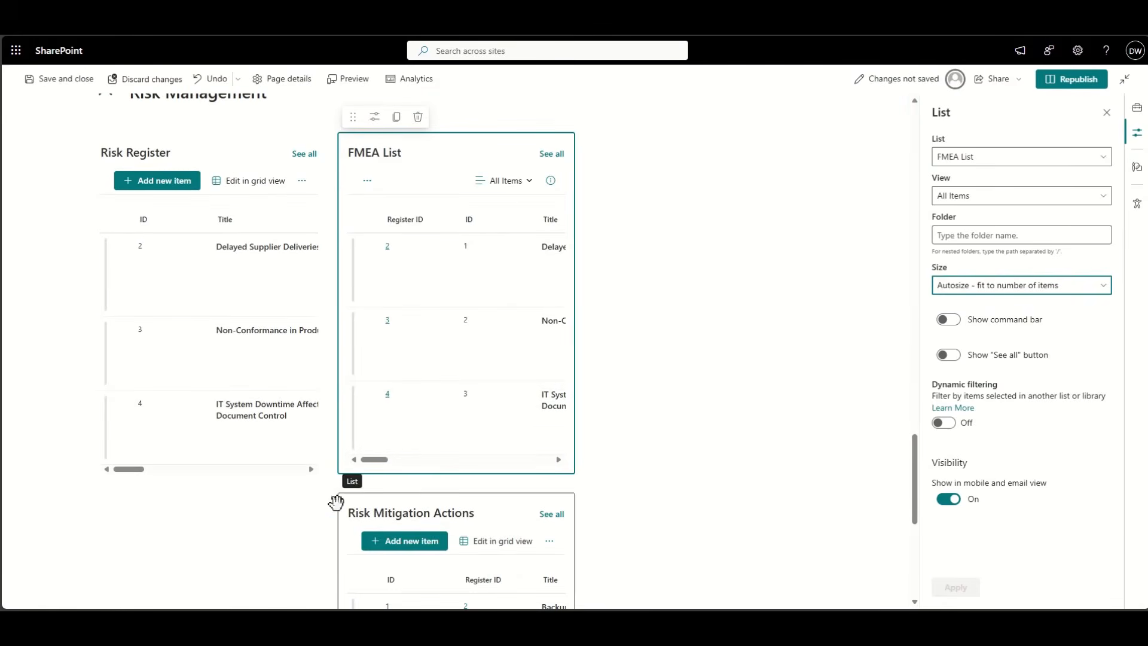
{"action": "left_click", "coordinate": [354, 513]}
{"action": "left_click_drag", "start_coordinate": [354, 239], "coordinate": [648, 481]}
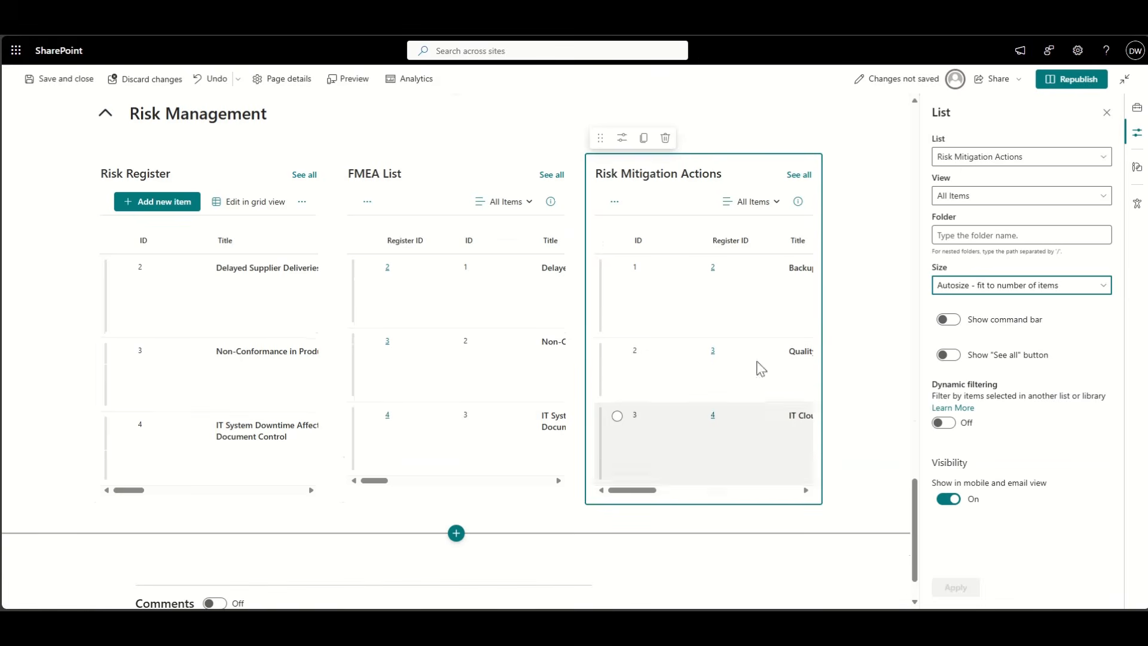
{"action": "left_click", "coordinate": [1071, 79]}
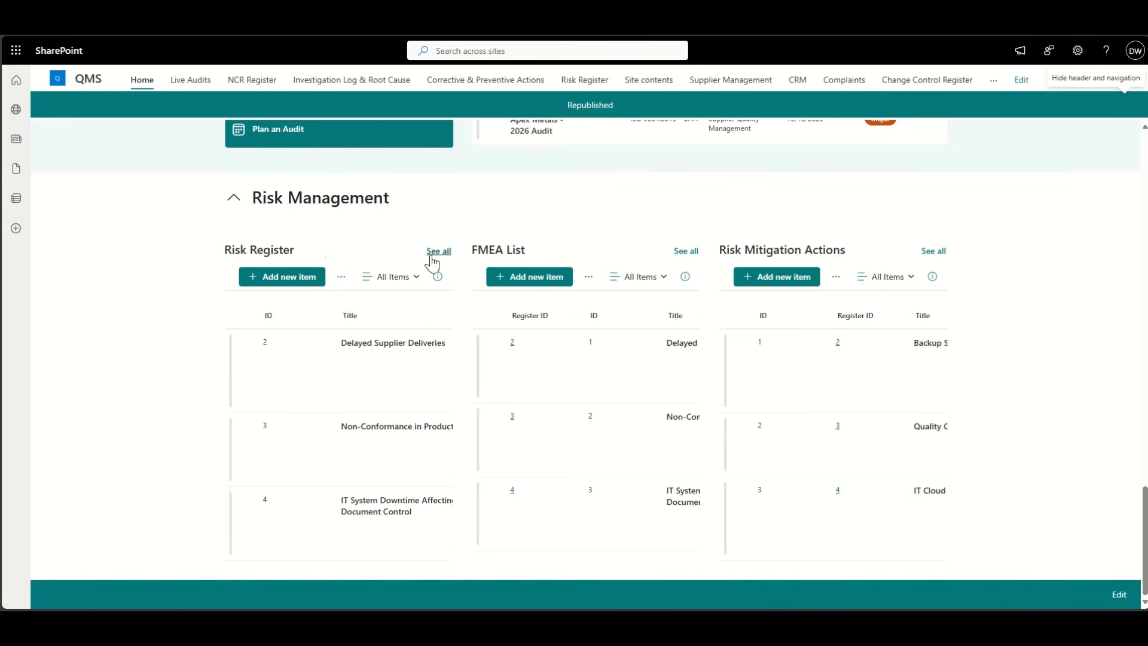
- Open the full Risk Register list and save its current view as a new public view named Summary
{"action": "left_click", "coordinate": [431, 257]}
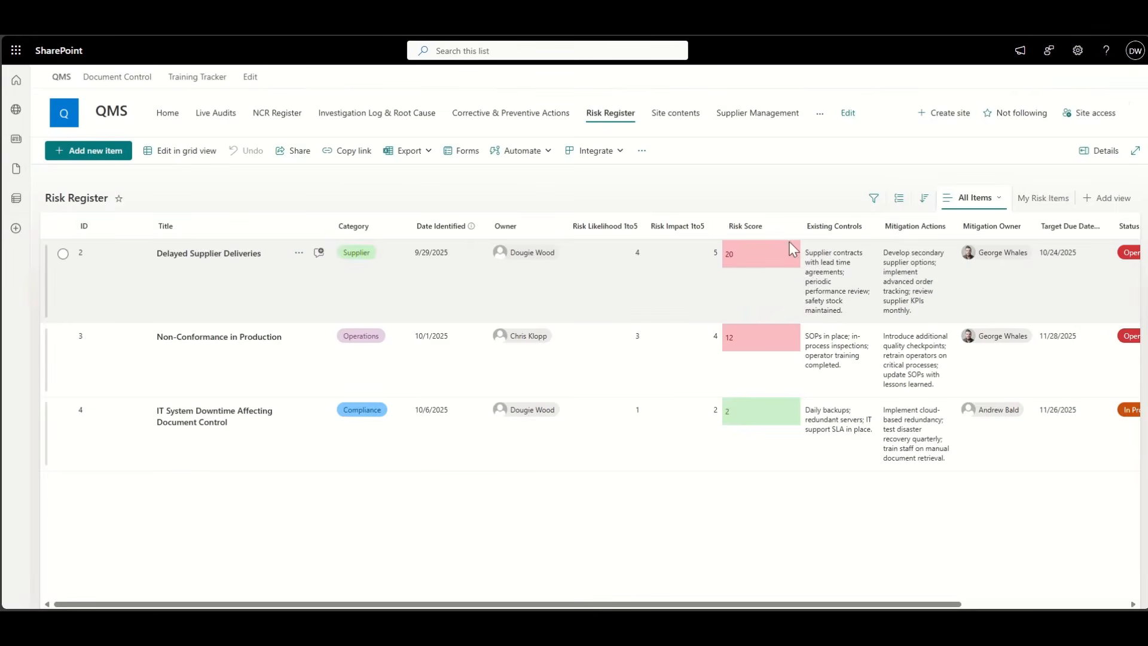
{"action": "left_click", "coordinate": [998, 199]}
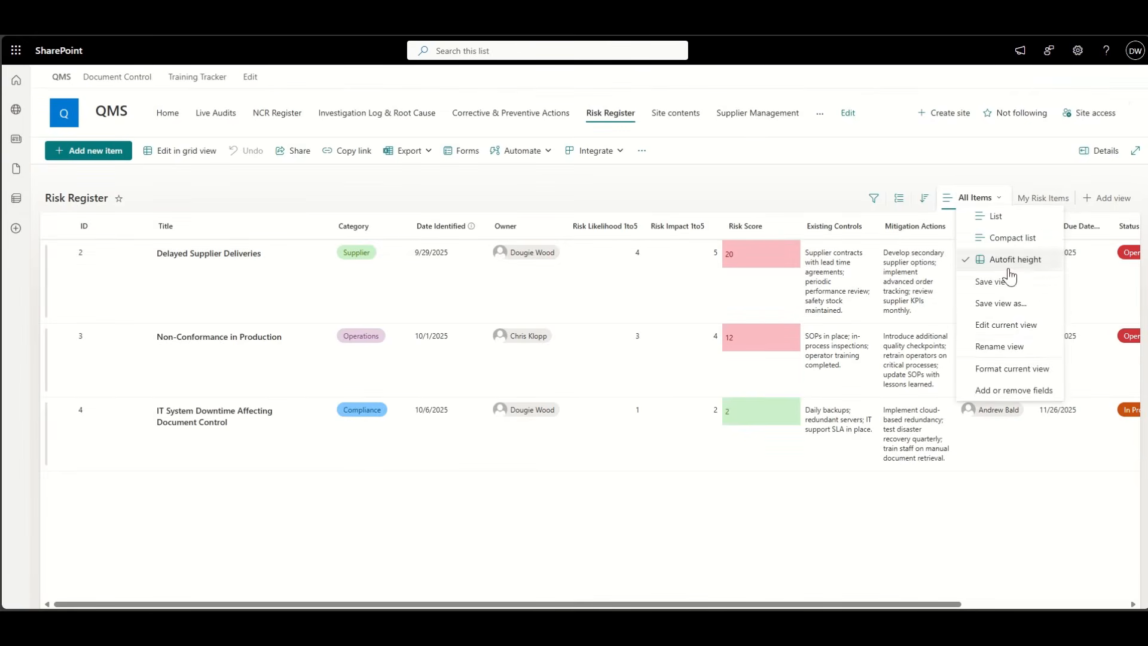
{"action": "left_click", "coordinate": [1018, 304]}
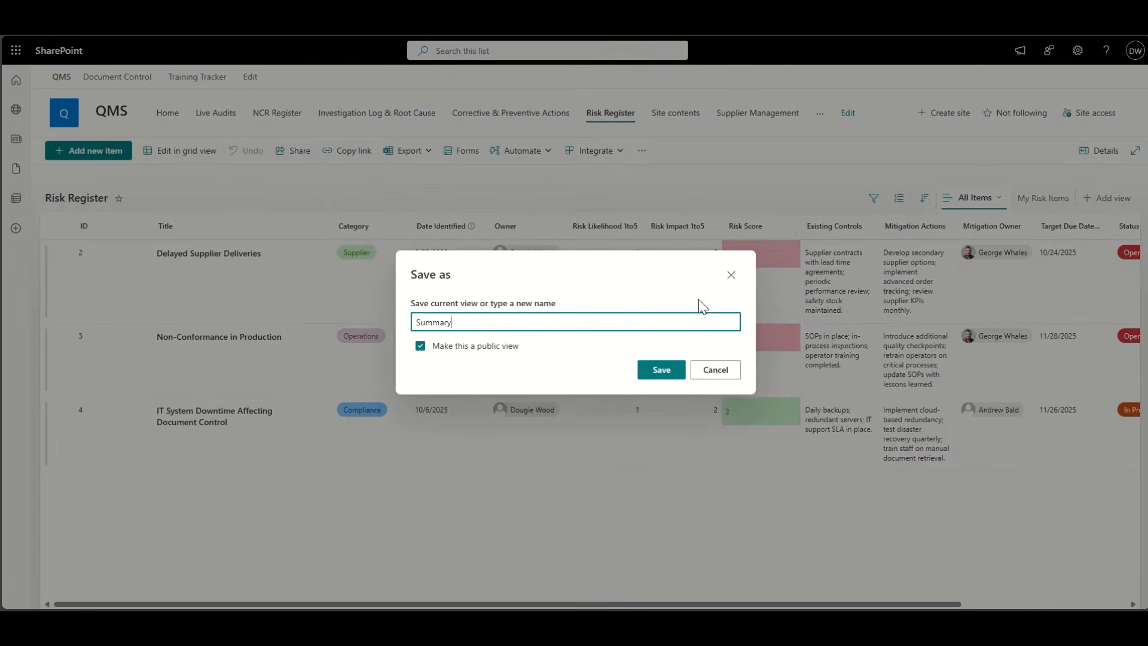
{"action": "left_click", "coordinate": [652, 366]}
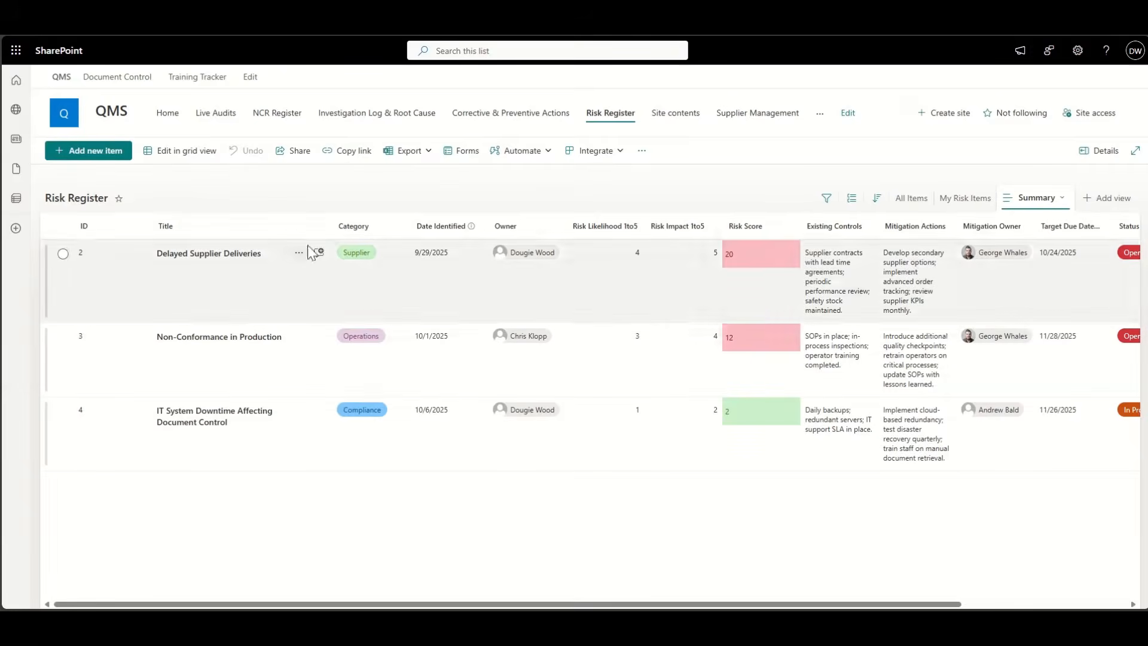
{"action": "left_click", "coordinate": [383, 228]}
{"action": "mouse_move", "coordinate": [401, 338]}
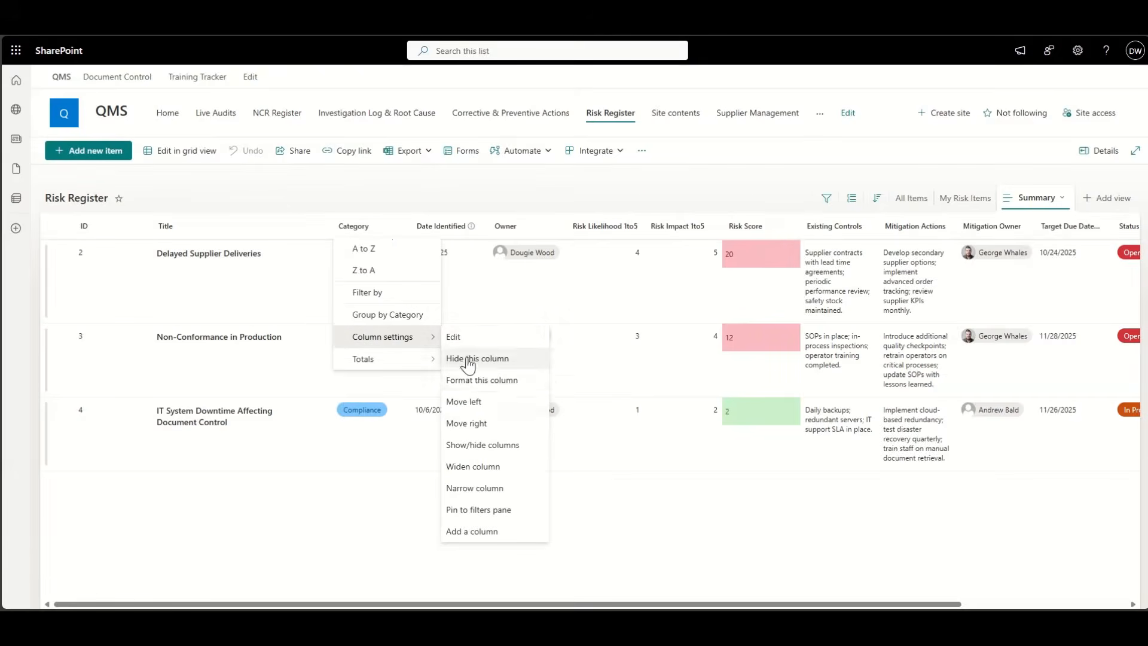
{"action": "left_click", "coordinate": [483, 377]}
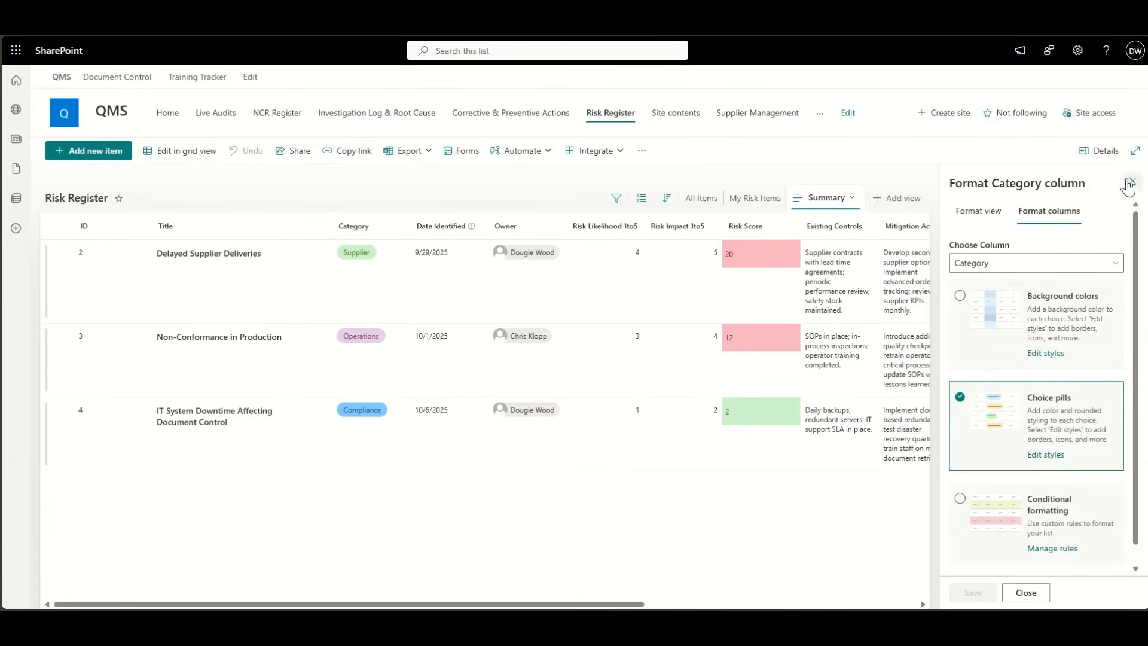
{"action": "left_click", "coordinate": [1133, 180]}
- Limit the Summary view's displayed columns to ID, Title, Risk Score and Status
{"action": "left_click", "coordinate": [377, 230]}
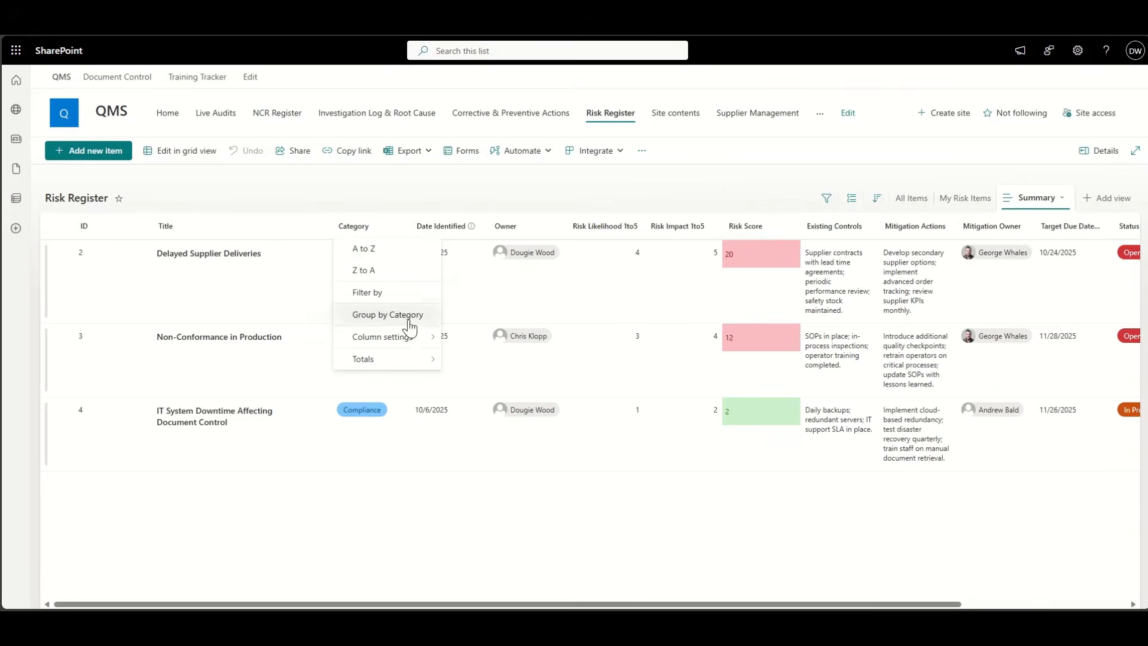
{"action": "mouse_move", "coordinate": [417, 341]}
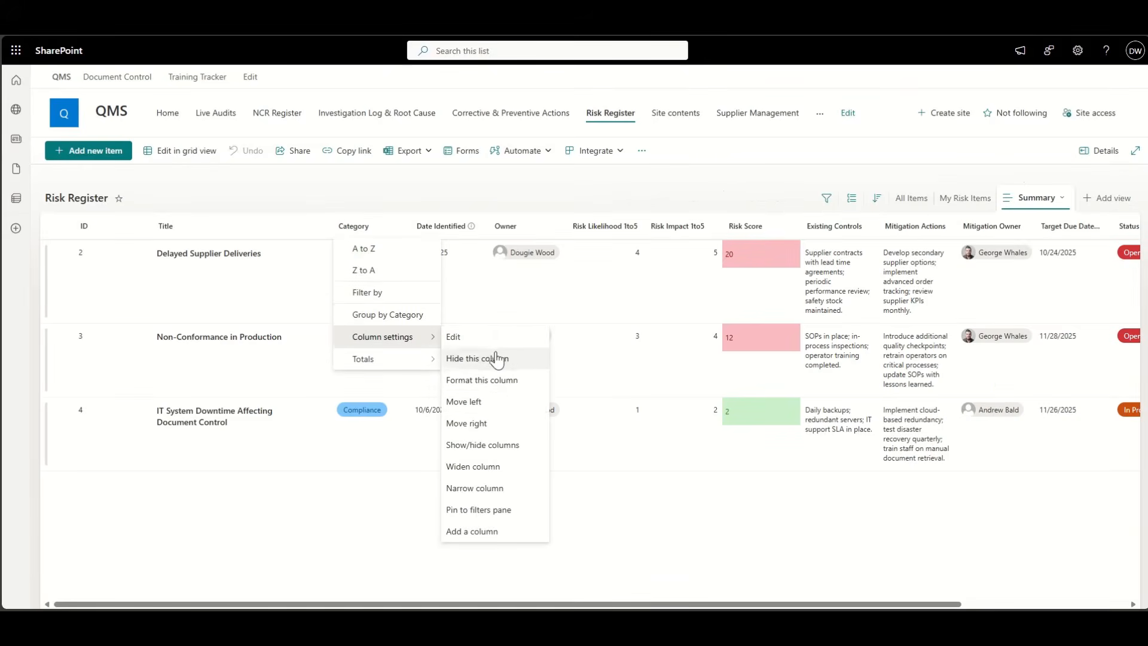
{"action": "left_click", "coordinate": [494, 445]}
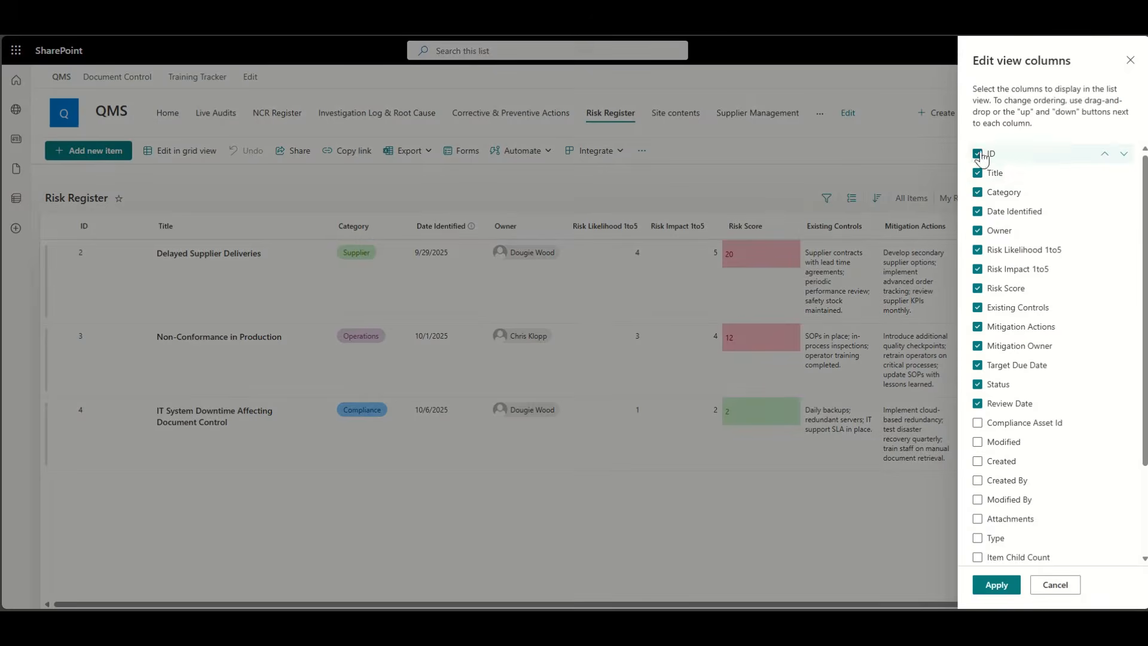
{"action": "left_click", "coordinate": [978, 192]}
{"action": "left_click", "coordinate": [977, 211]}
{"action": "left_click", "coordinate": [977, 230]}
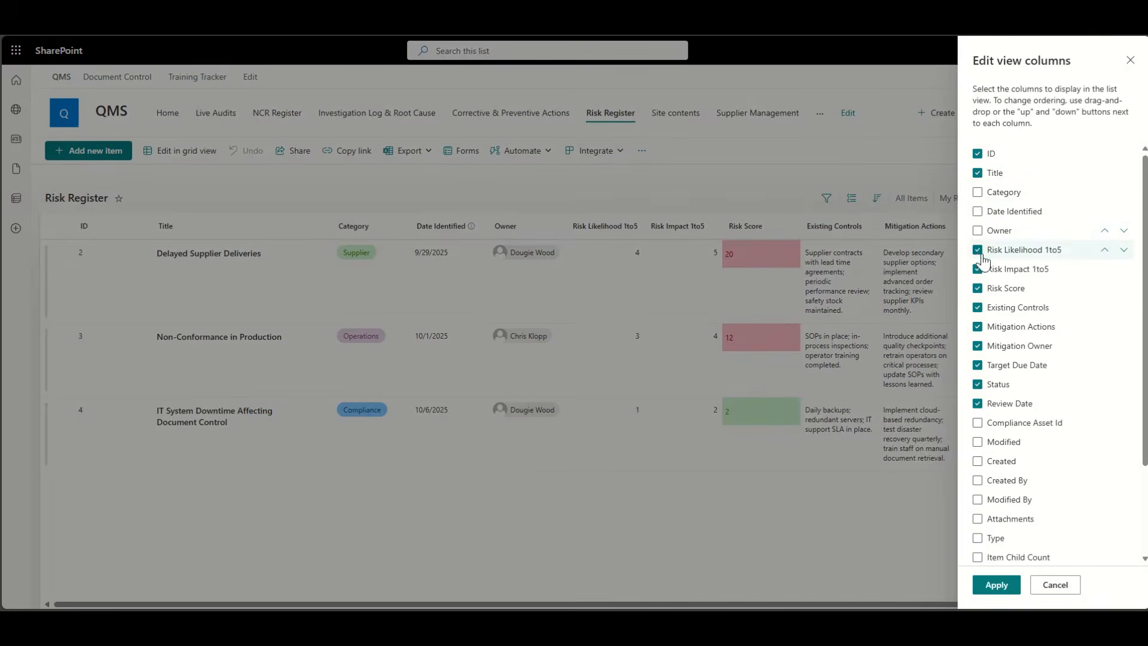
{"action": "left_click", "coordinate": [979, 269]}
{"action": "left_click", "coordinate": [978, 308]}
{"action": "left_click", "coordinate": [978, 327]}
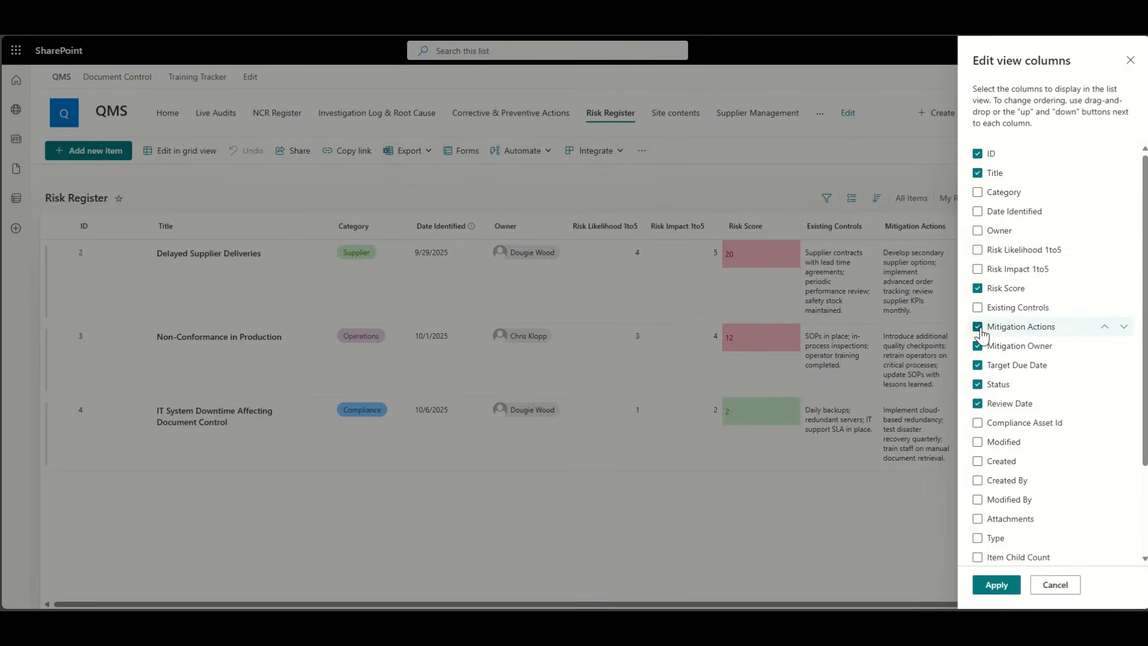
{"action": "left_click", "coordinate": [978, 346]}
{"action": "left_click", "coordinate": [977, 365]}
{"action": "left_click", "coordinate": [978, 402]}
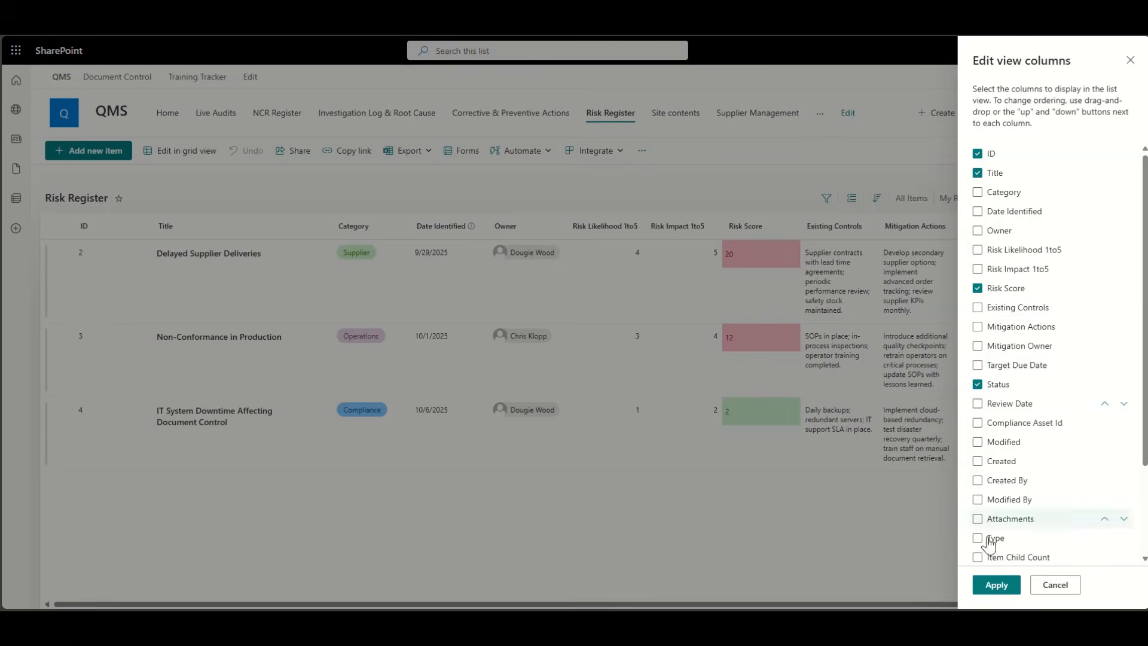
{"action": "left_click", "coordinate": [993, 595]}
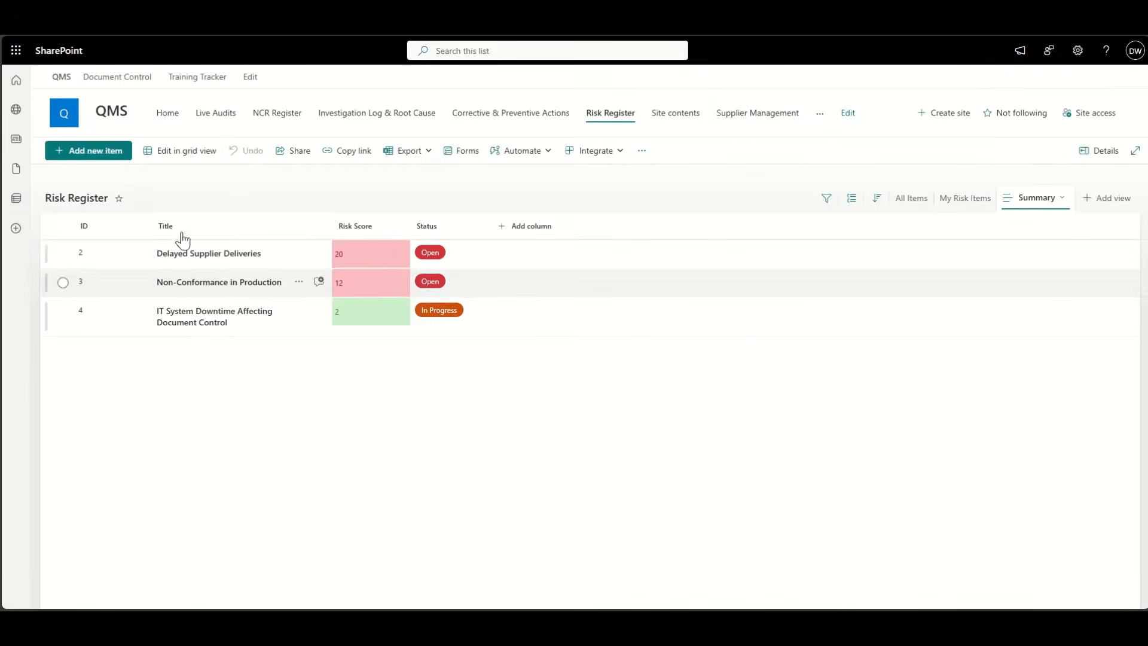
- Narrow the ID and Title columns in the Risk Register's Summary view
{"action": "left_click_drag", "start_coordinate": [153, 230], "coordinate": [110, 236]}
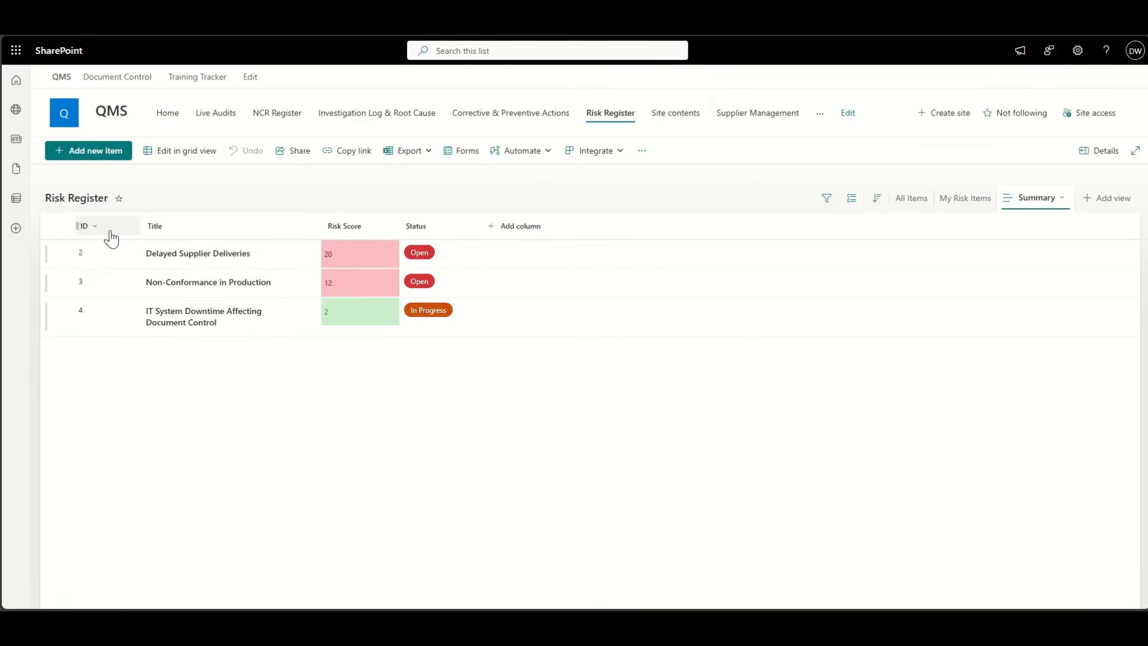
{"action": "left_click", "coordinate": [317, 232]}
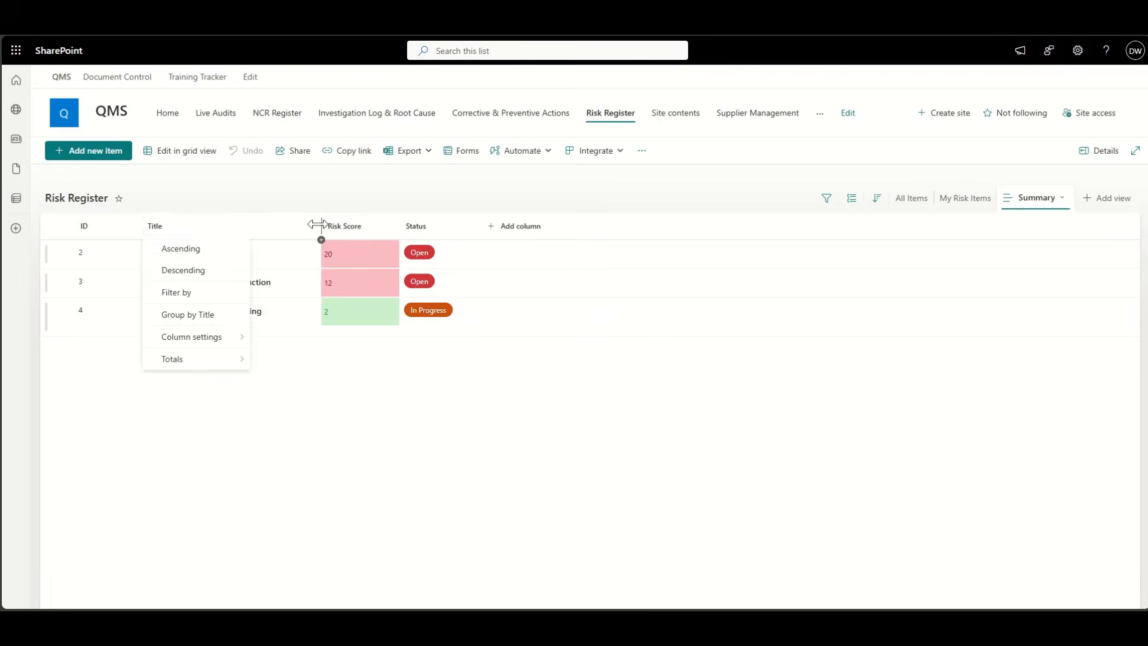
{"action": "mouse_move", "coordinate": [318, 226]}
{"action": "left_mouse_down"}
{"action": "mouse_move", "coordinate": [249, 227]}
{"action": "mouse_move", "coordinate": [308, 232]}
{"action": "left_mouse_up"}
- Hide the Status column in the Summary view and save the view
{"action": "left_click", "coordinate": [426, 232]}
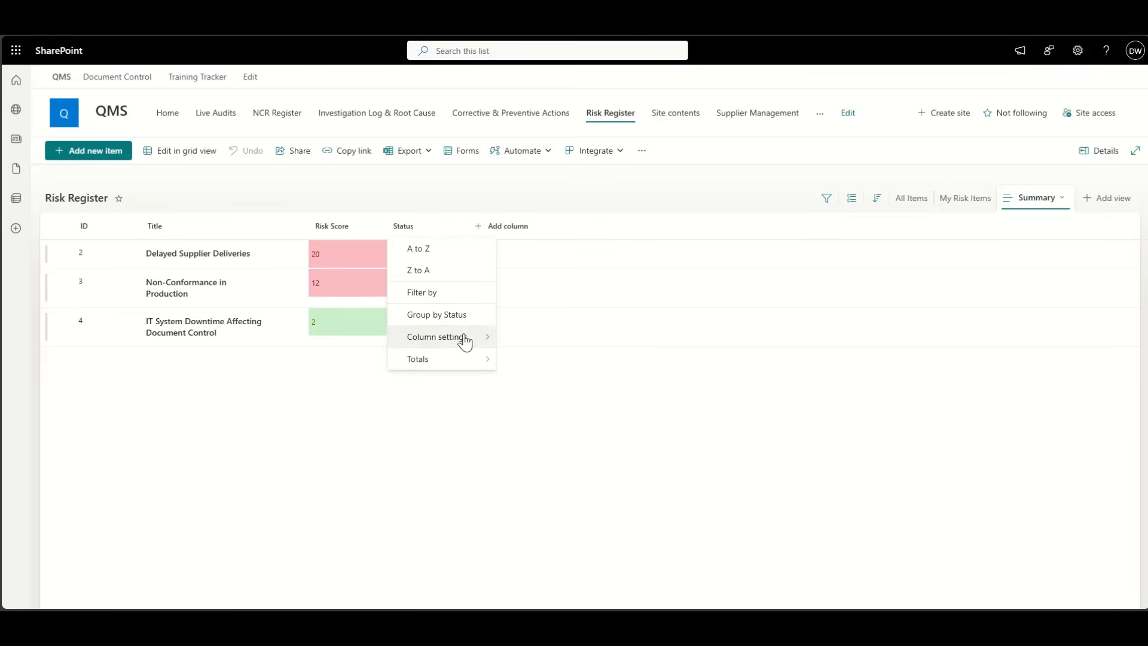
{"action": "mouse_move", "coordinate": [469, 340]}
{"action": "left_click", "coordinate": [529, 358]}
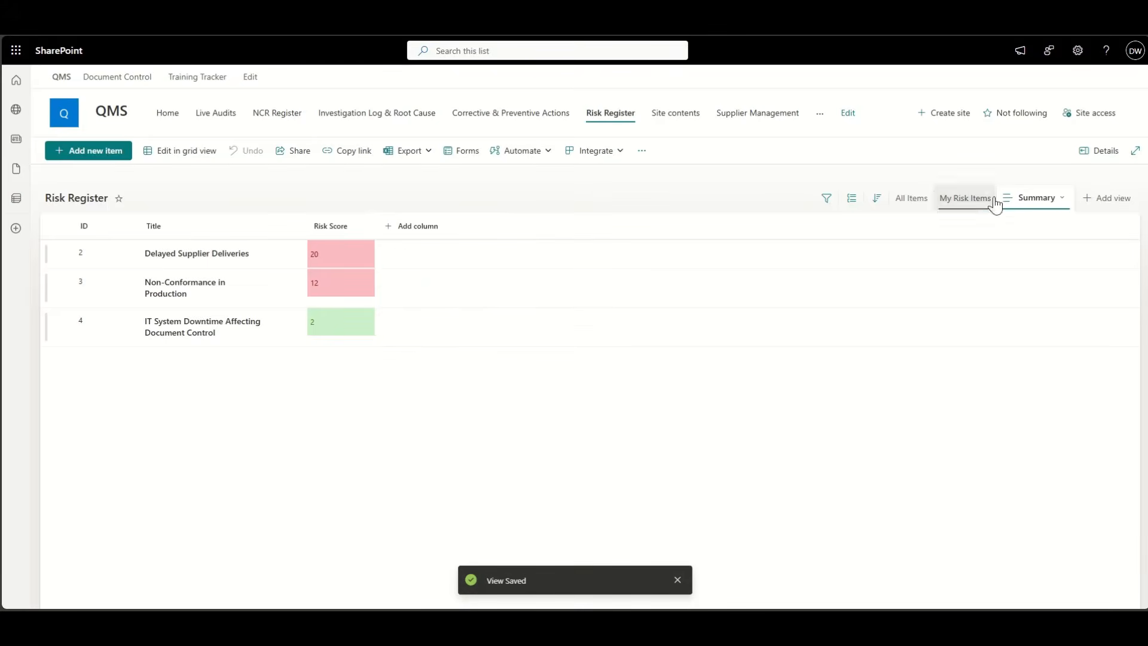
{"action": "left_click", "coordinate": [1034, 199]}
{"action": "left_click", "coordinate": [1061, 279]}
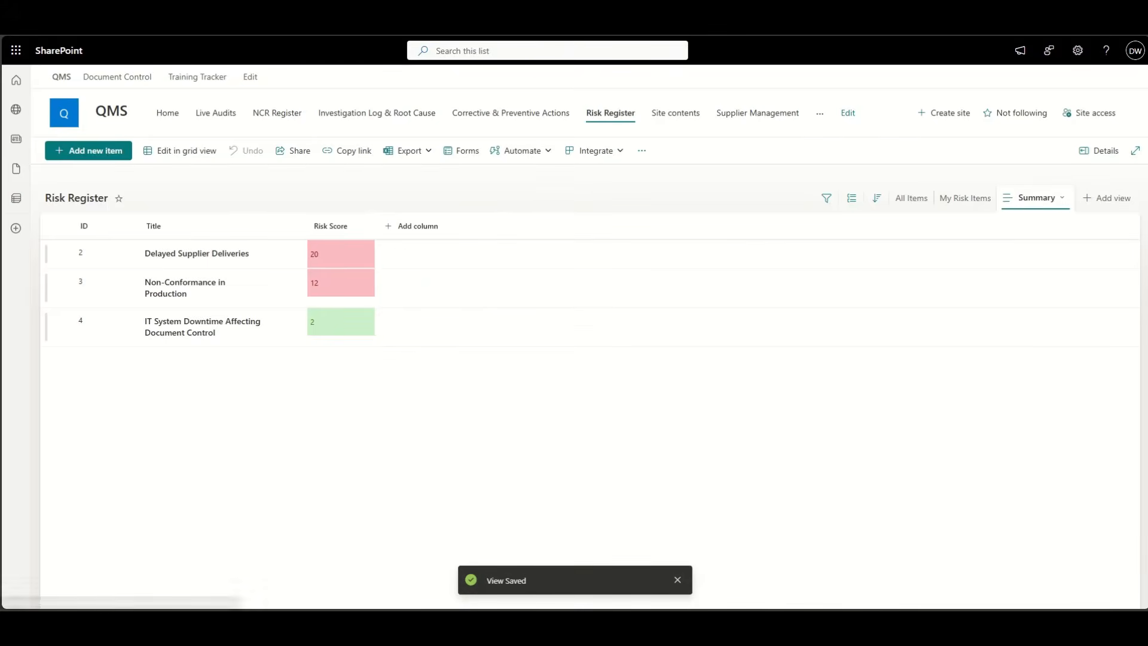
- Return to the QMS home page, edit it, and set the Risk Register web part's view to Summary
{"action": "left_click", "coordinate": [63, 117]}
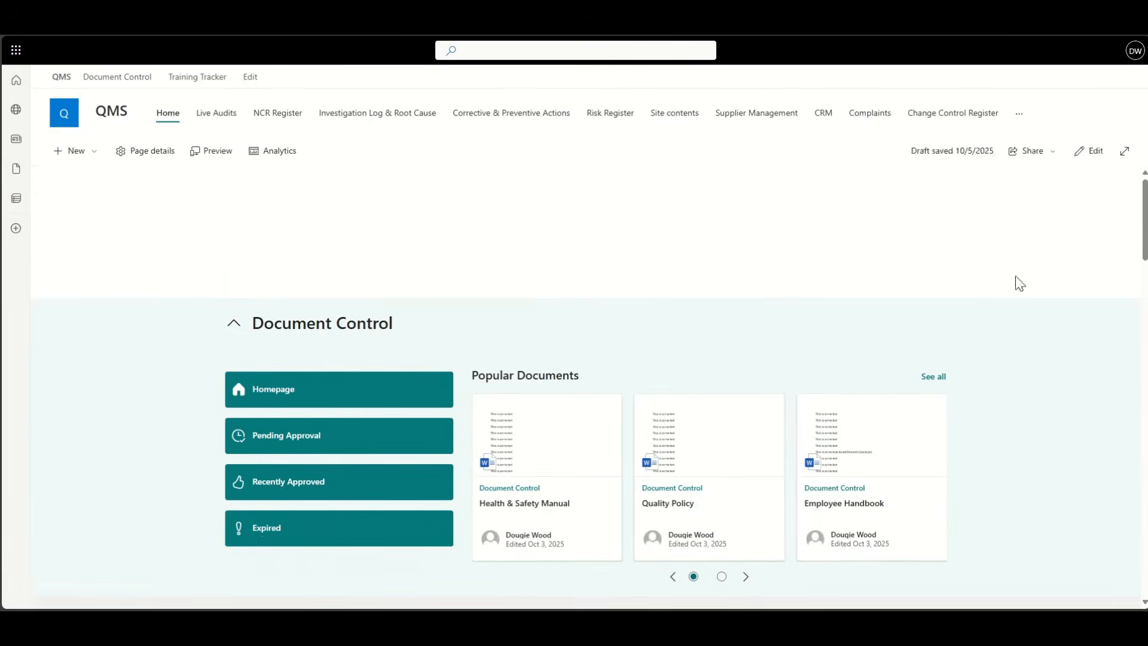
{"action": "left_click", "coordinate": [1015, 154]}
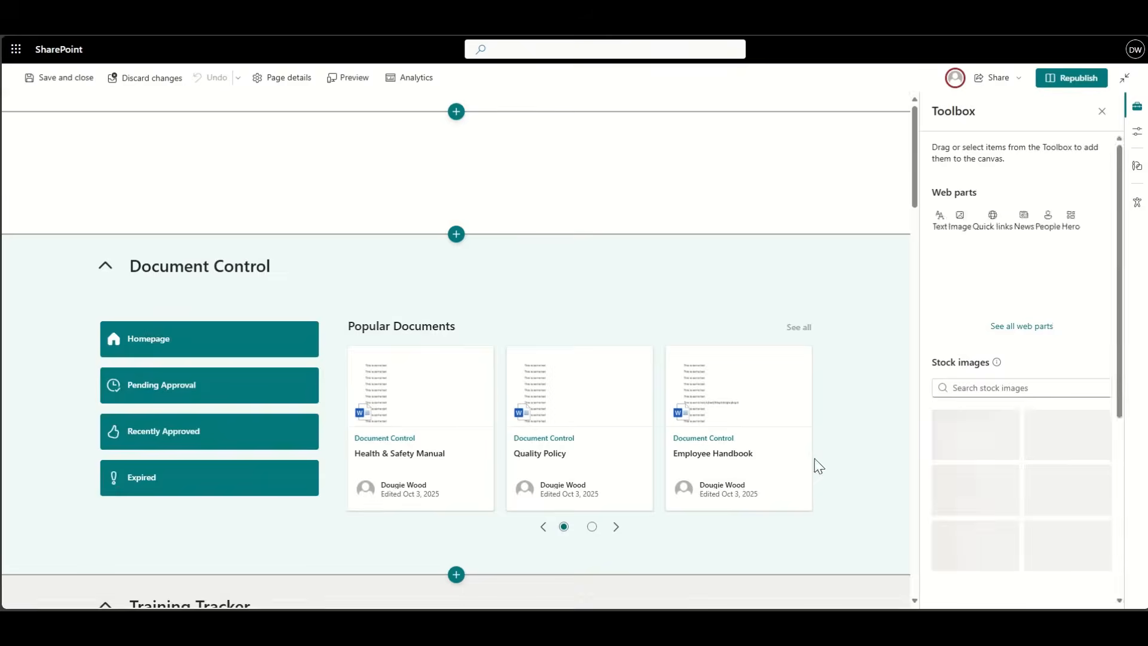
{"action": "scroll", "coordinate": [813, 464], "scroll_direction": "down", "scroll_amount": 15}
{"action": "scroll", "coordinate": [815, 457], "scroll_direction": "down", "scroll_amount": 15}
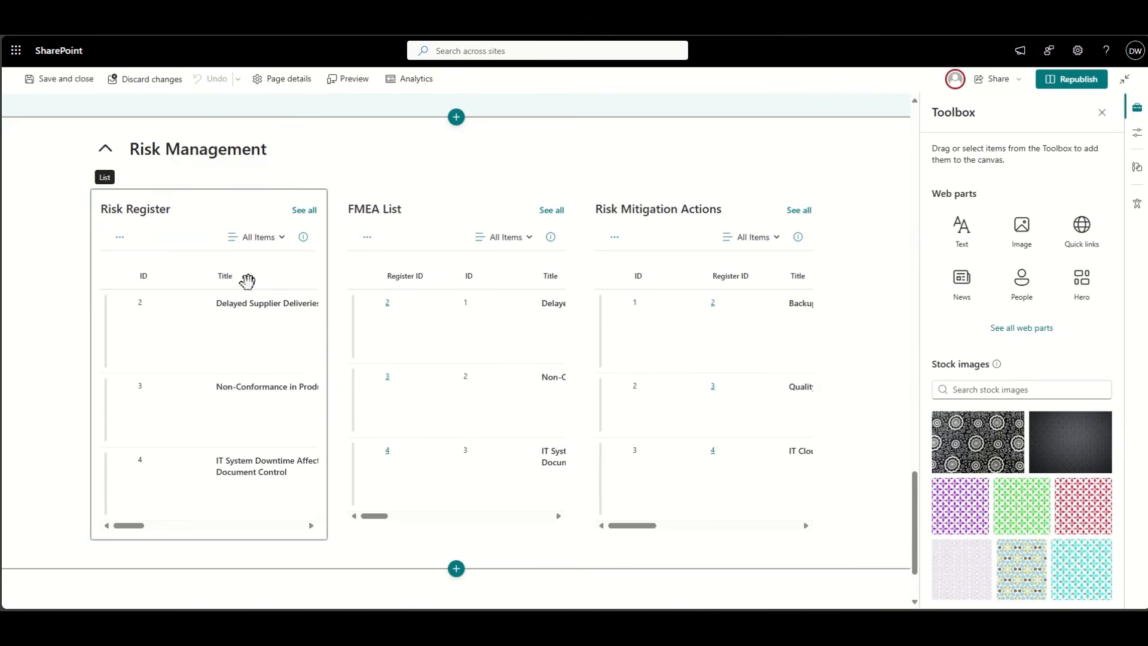
{"action": "left_click", "coordinate": [249, 277]}
{"action": "left_click", "coordinate": [127, 174]}
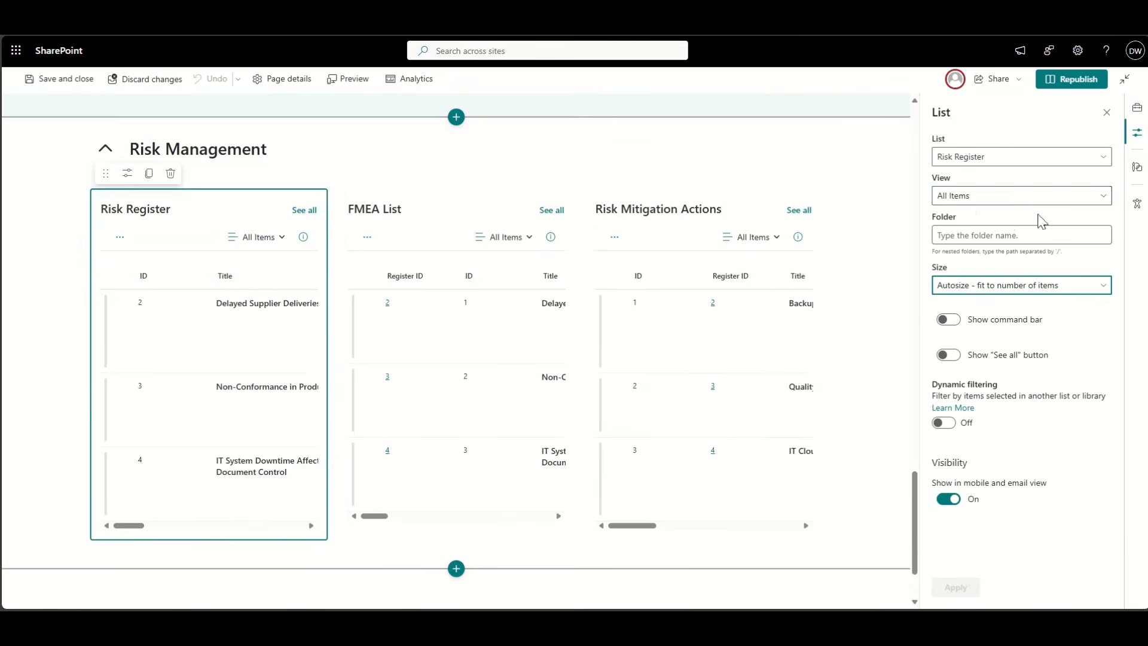
{"action": "left_click", "coordinate": [978, 197]}
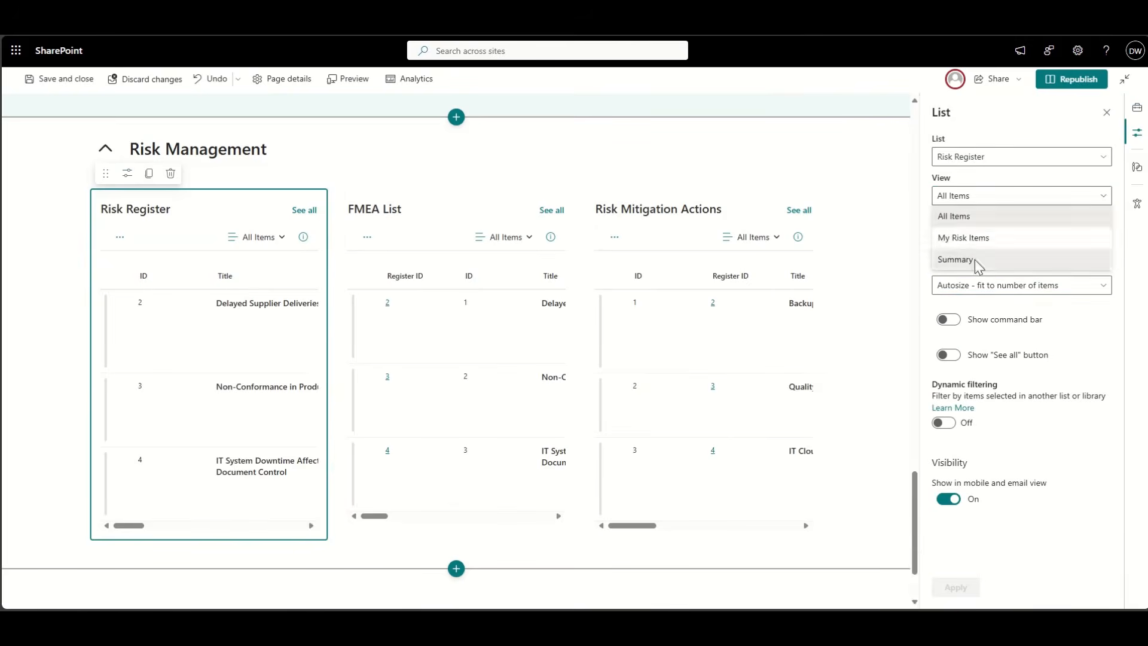
{"action": "left_click", "coordinate": [978, 259]}
{"action": "left_click", "coordinate": [968, 586]}
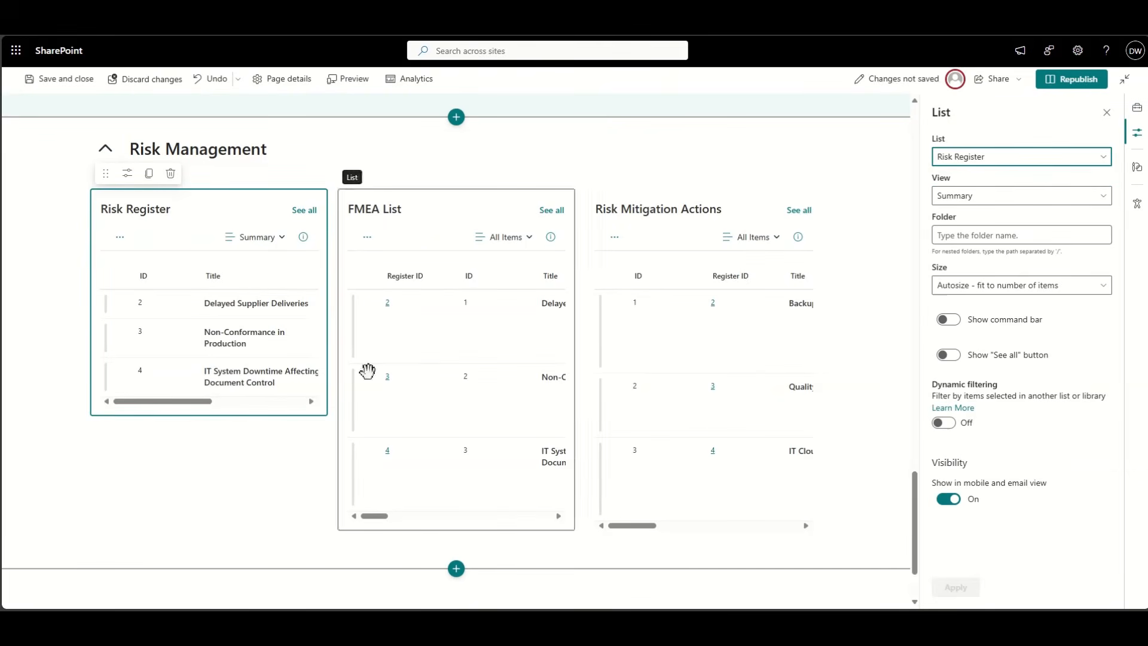
- Check the Risk Register web part's columns and republish the home page
{"action": "scroll", "coordinate": [173, 325], "scroll_direction": "right", "scroll_amount": 5}
{"action": "scroll", "coordinate": [173, 325], "scroll_direction": "left", "scroll_amount": 4}
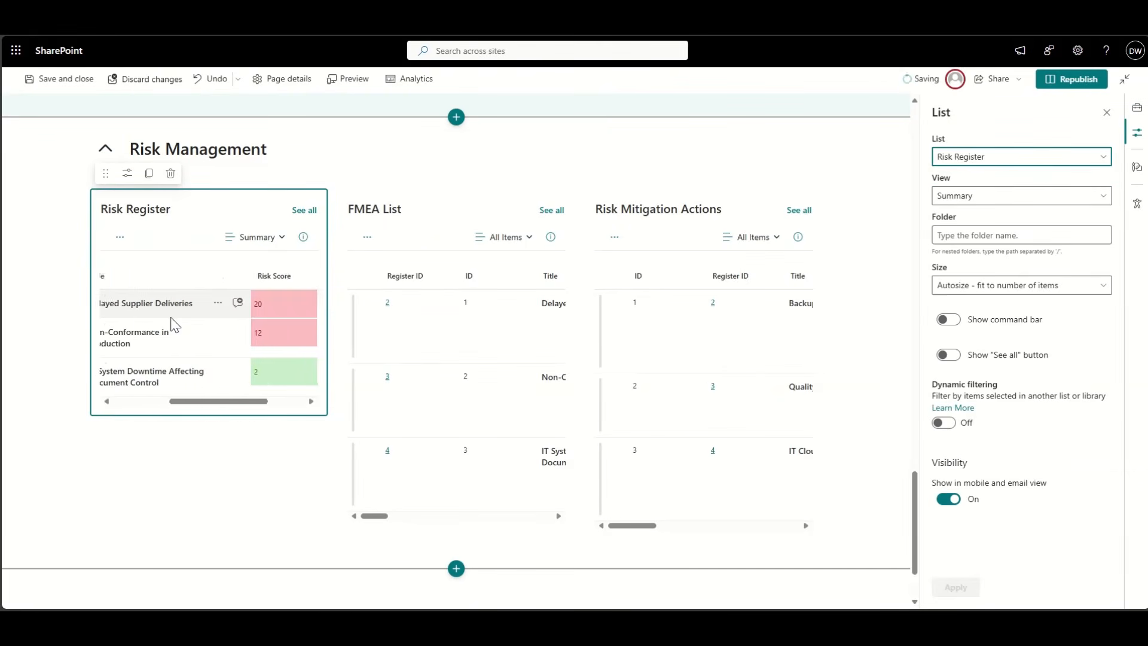
{"action": "scroll", "coordinate": [171, 322], "scroll_direction": "left", "scroll_amount": 1}
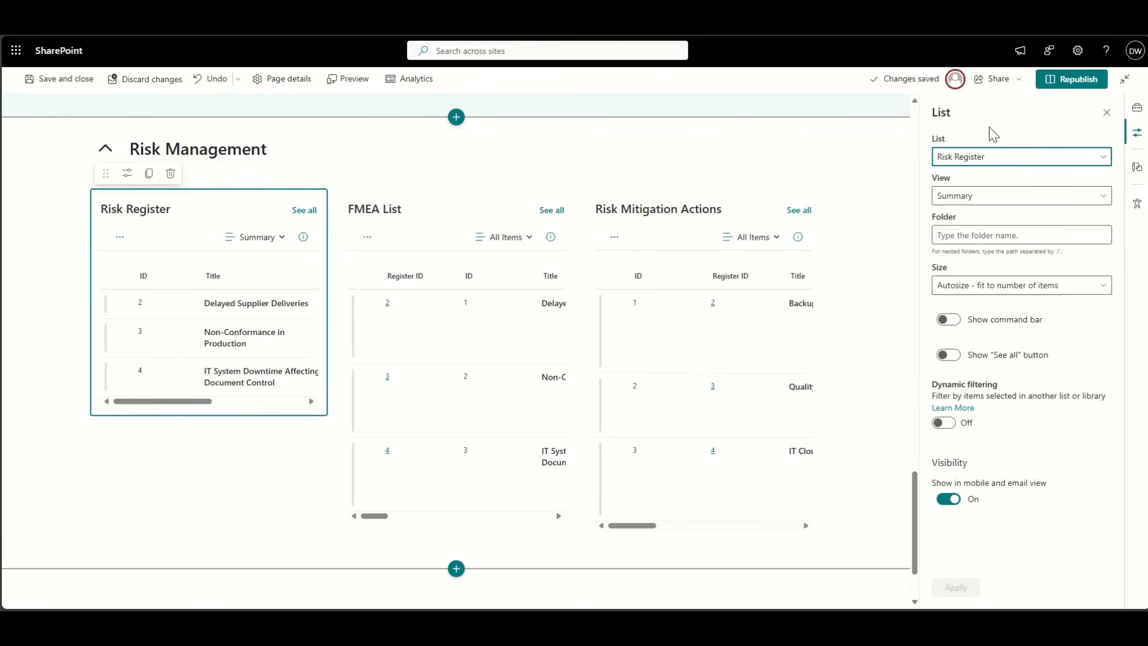
{"action": "scroll", "coordinate": [184, 332], "scroll_direction": "right", "scroll_amount": 3}
{"action": "scroll", "coordinate": [184, 328], "scroll_direction": "left", "scroll_amount": 3}
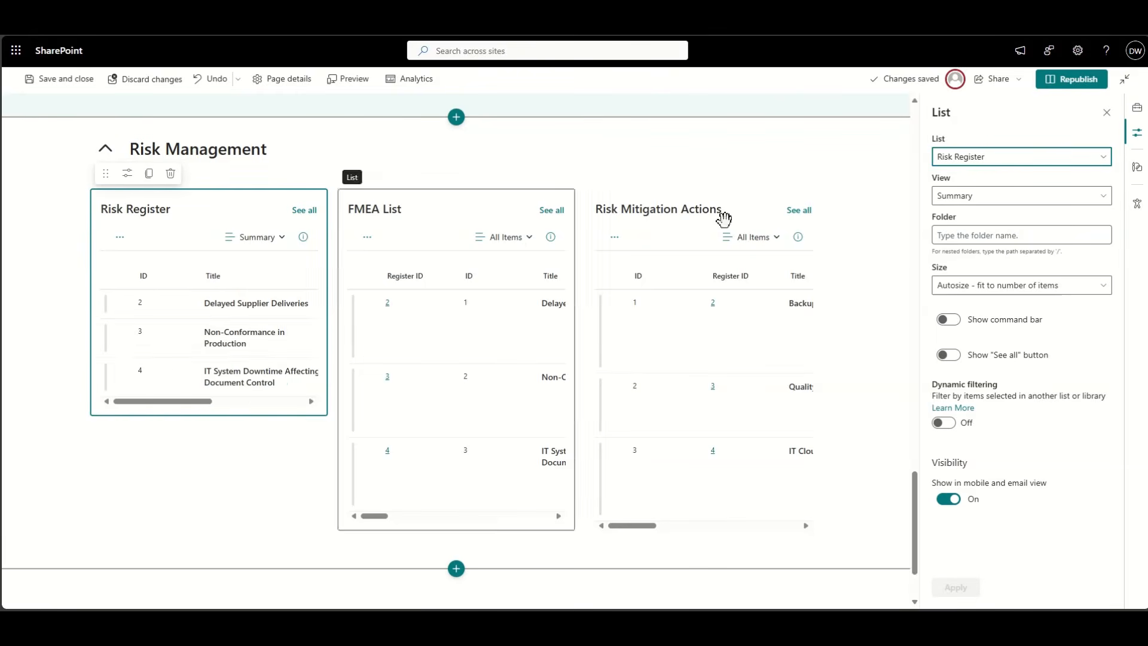
{"action": "left_click", "coordinate": [1074, 86]}
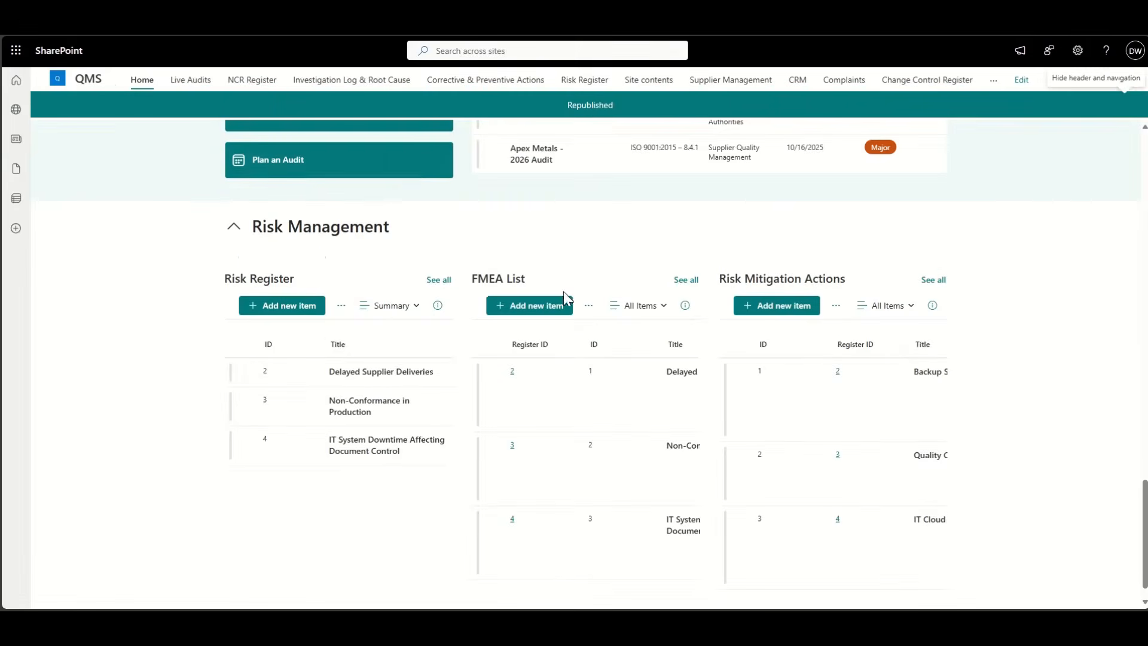
{"action": "scroll", "coordinate": [375, 404], "scroll_direction": "right", "scroll_amount": 3}
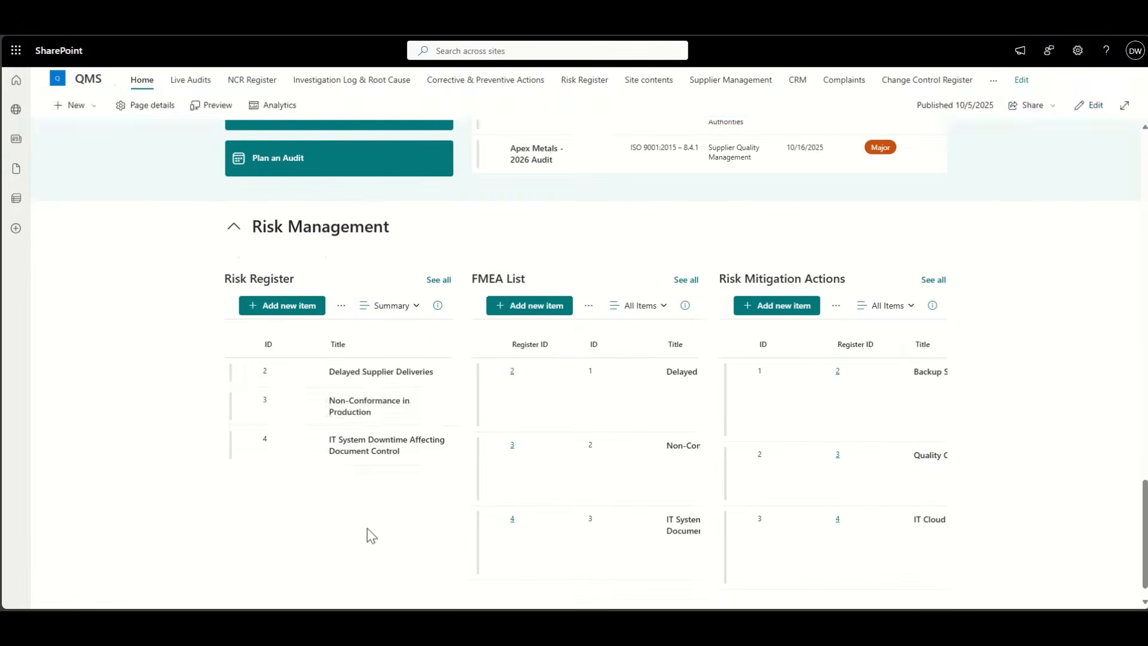
{"action": "scroll", "coordinate": [385, 424], "scroll_direction": "right", "scroll_amount": 4}
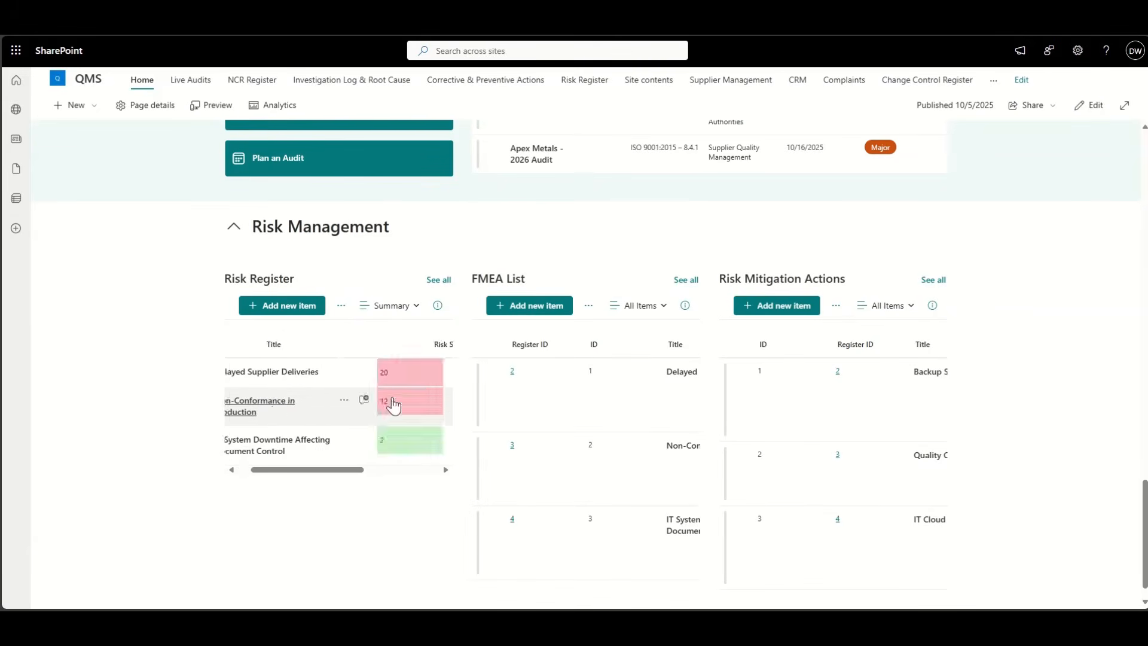
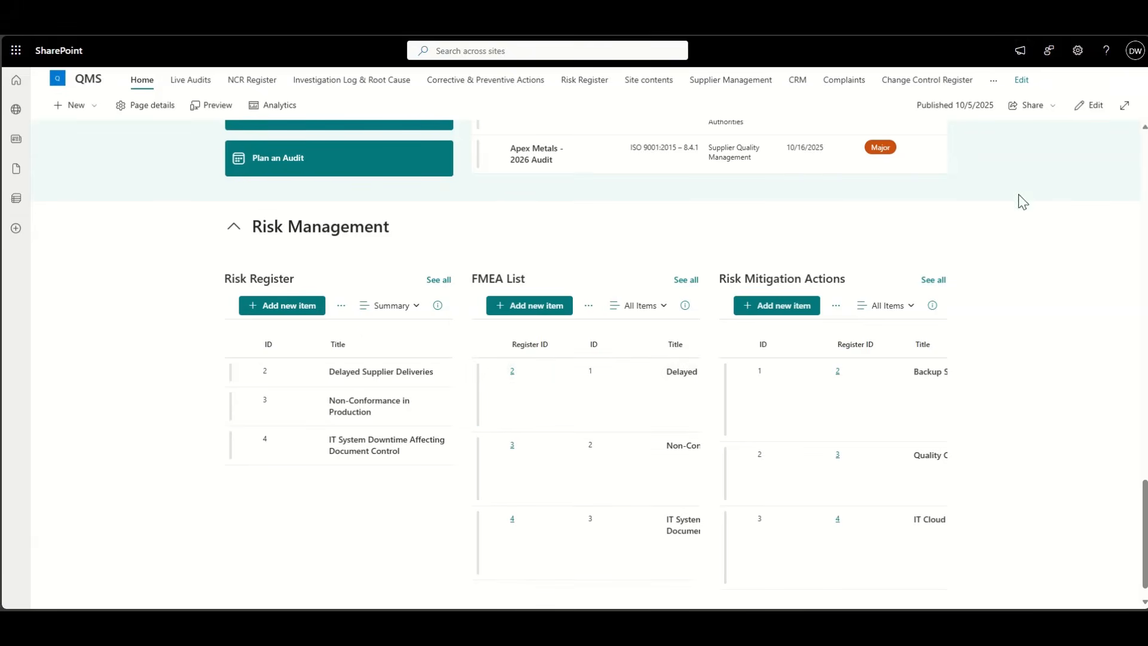
- Edit the home page and turn on dynamic filtering for the FMEA List web part
{"action": "left_click", "coordinate": [1094, 106]}
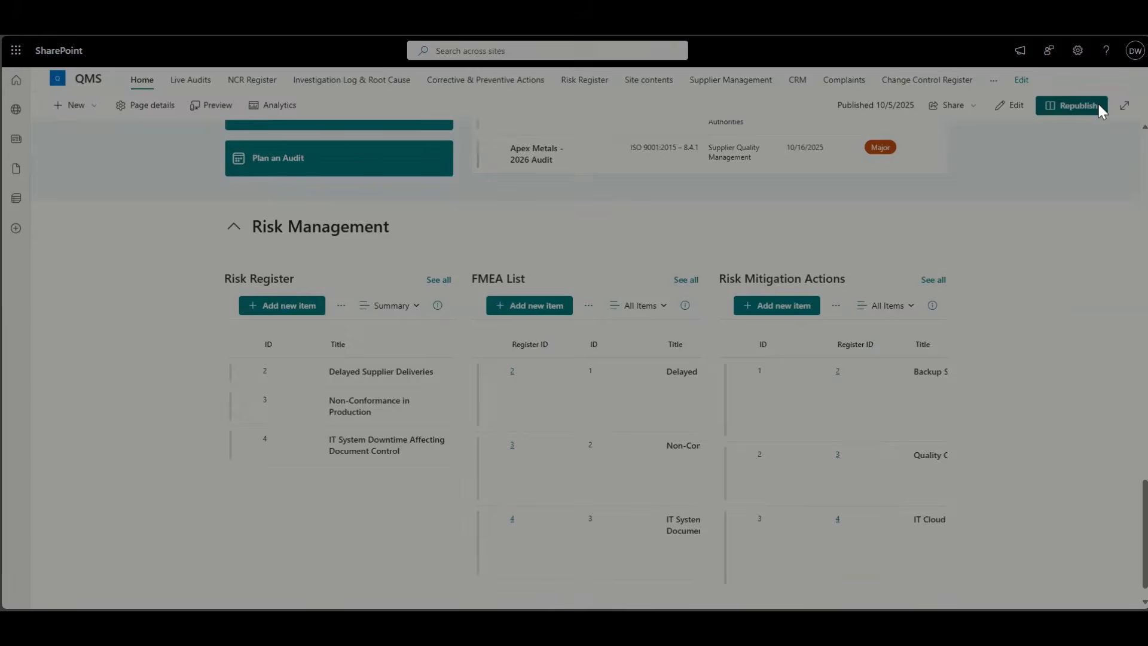
{"action": "scroll", "coordinate": [502, 341], "scroll_direction": "down", "scroll_amount": 2}
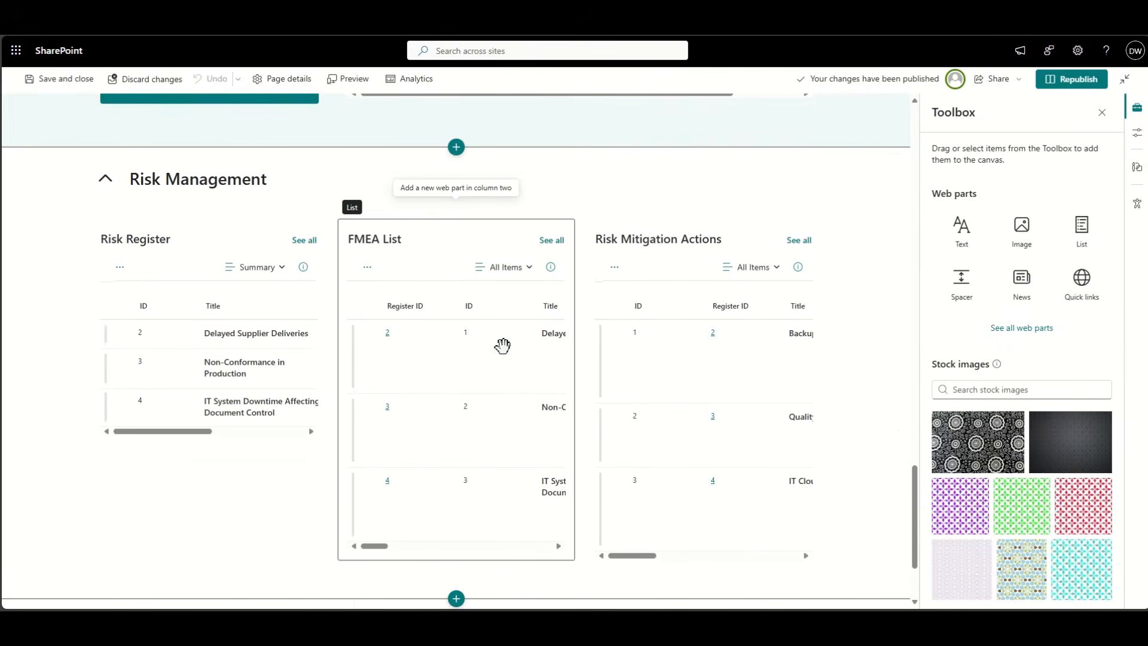
{"action": "left_click", "coordinate": [416, 239]}
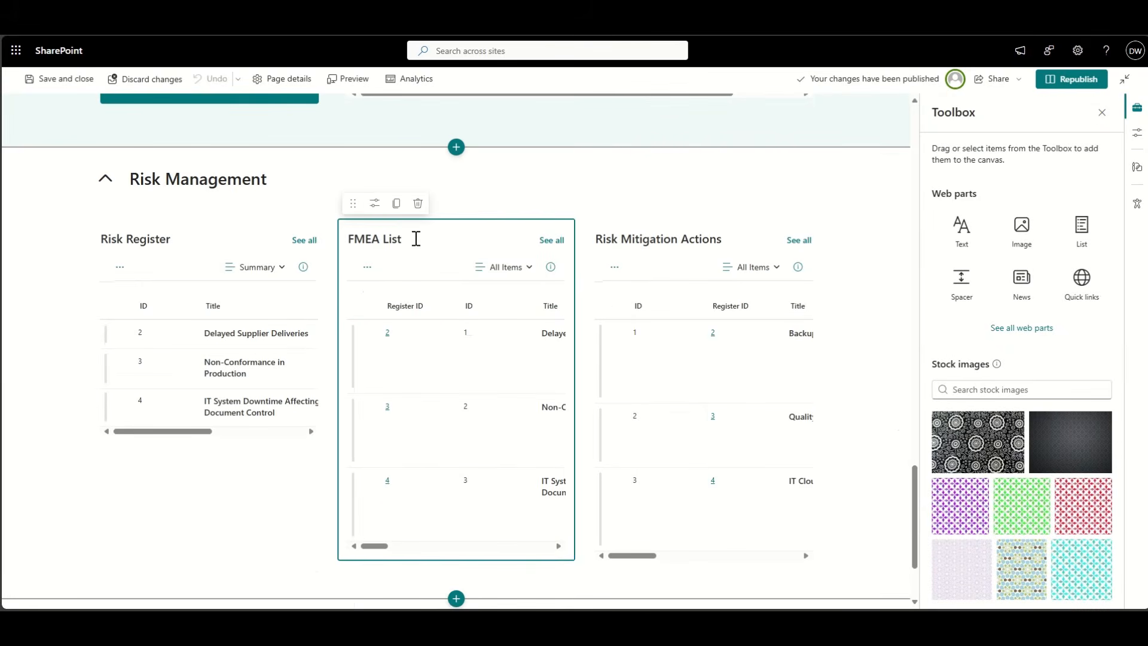
{"action": "left_click", "coordinate": [374, 204]}
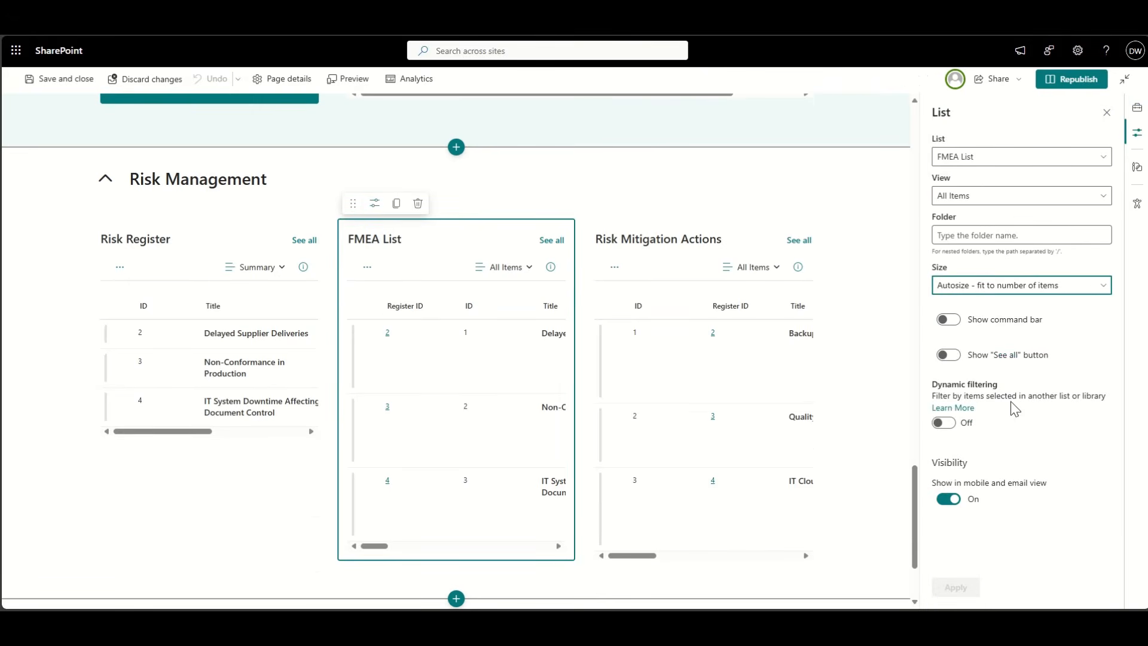
{"action": "left_click", "coordinate": [947, 422]}
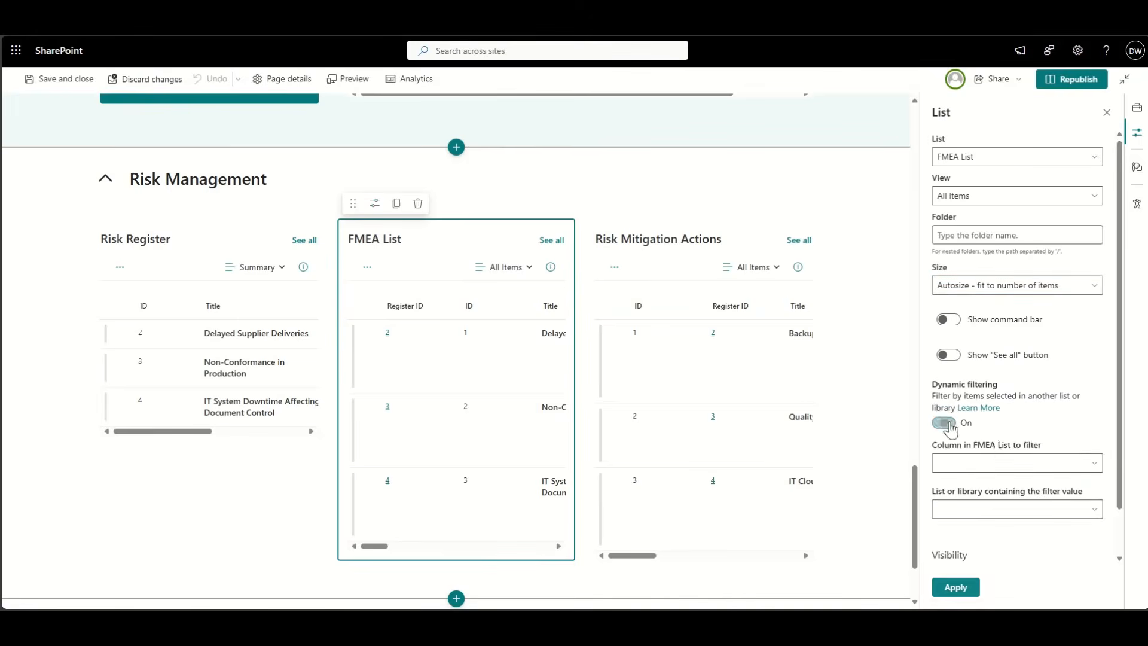
- Open the choices for the FMEA List column to filter and review the available columns
{"action": "scroll", "coordinate": [996, 449], "scroll_direction": "down", "scroll_amount": 1}
{"action": "left_click", "coordinate": [996, 414]}
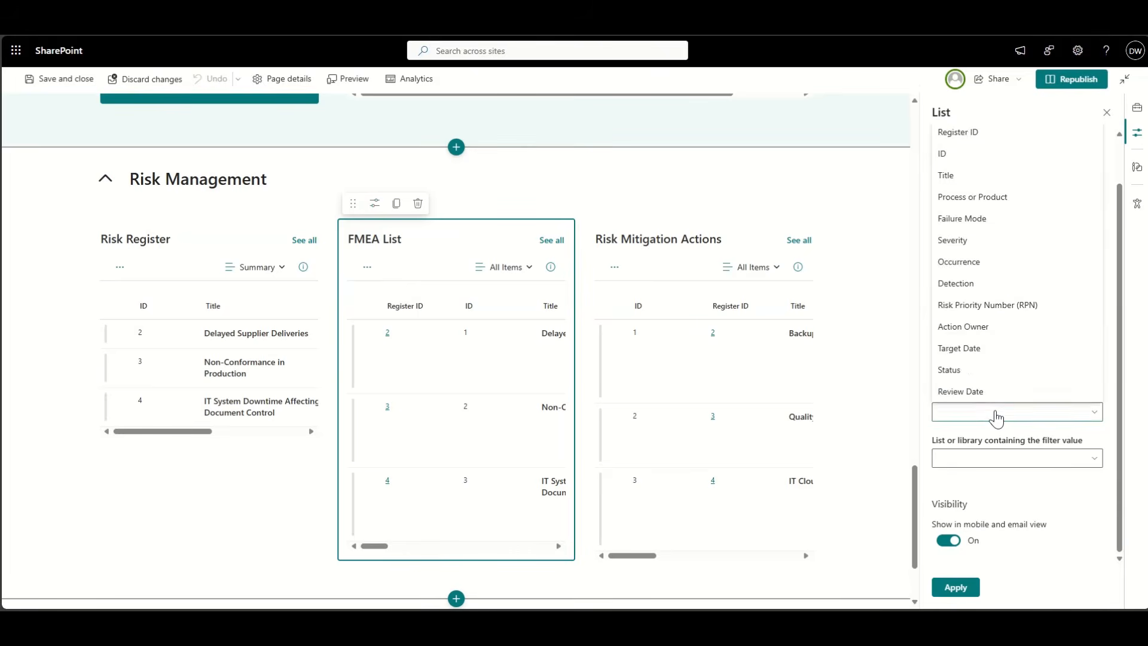
{"action": "left_click", "coordinate": [996, 415]}
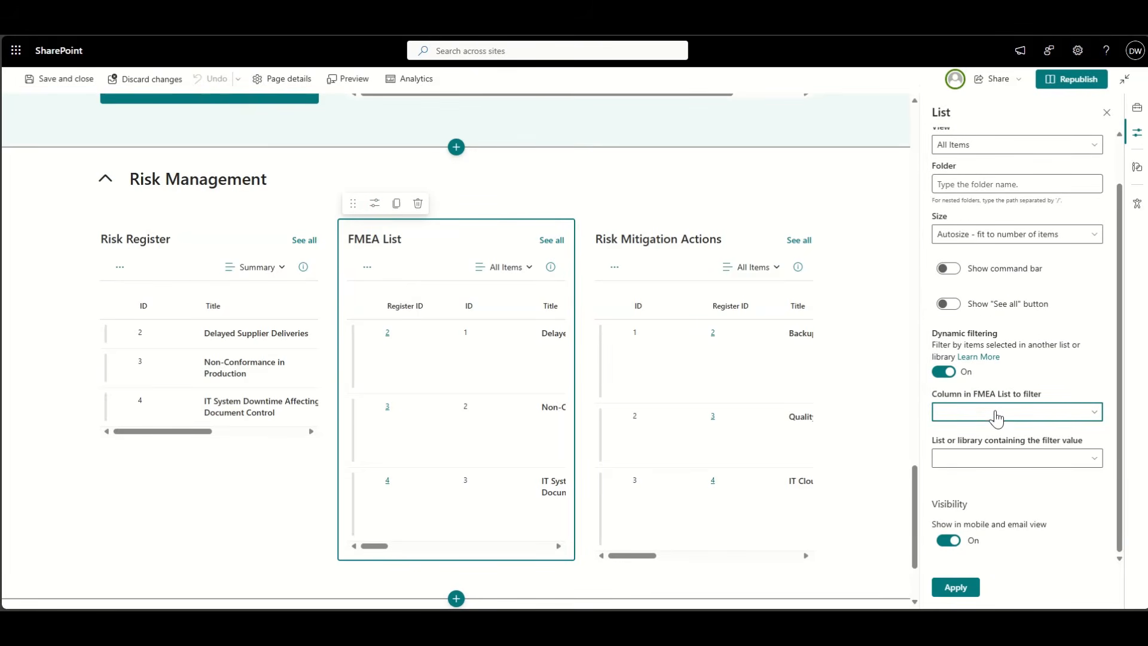
{"action": "left_click", "coordinate": [996, 414]}
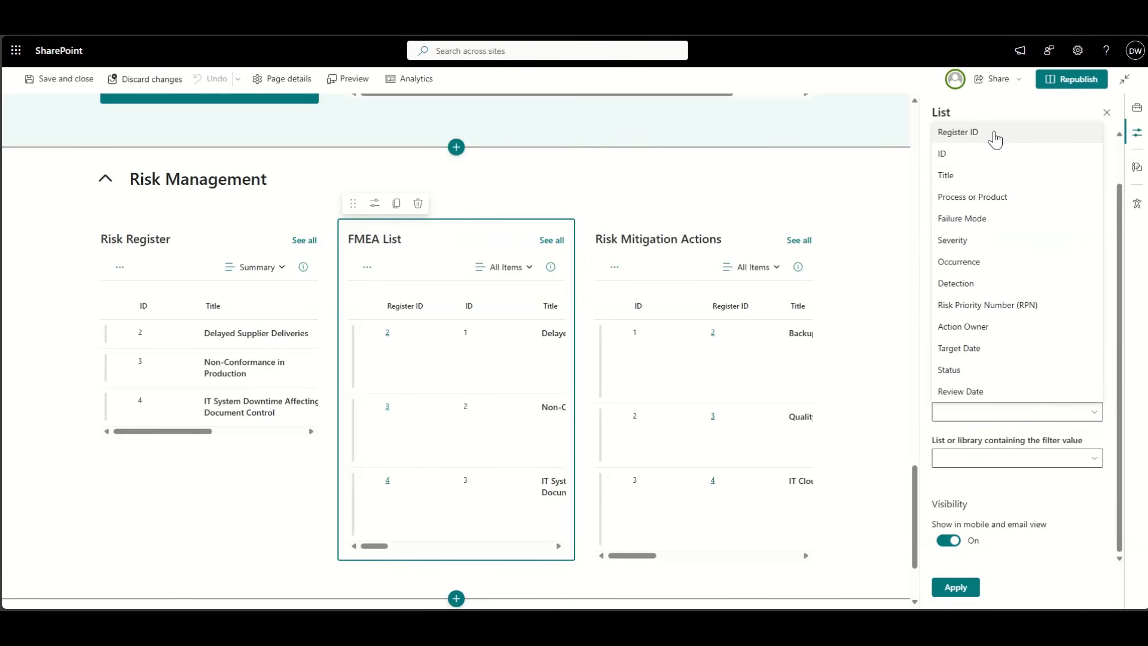
{"action": "scroll", "coordinate": [1012, 213], "scroll_direction": "up", "scroll_amount": 1}
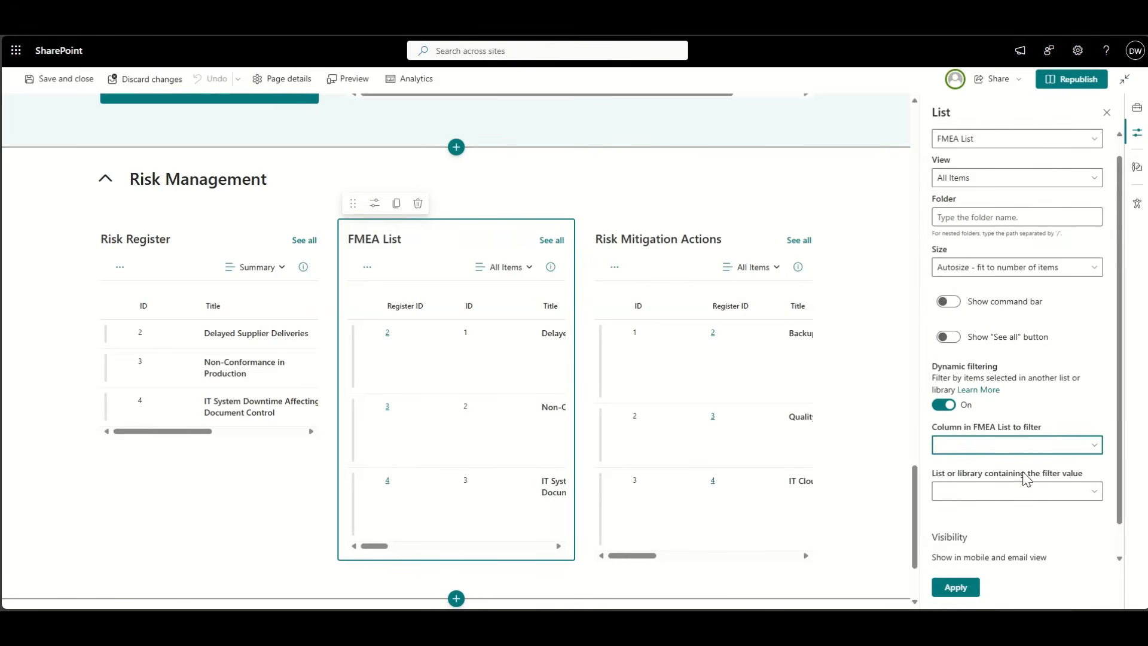
{"action": "scroll", "coordinate": [1009, 457], "scroll_direction": "down", "scroll_amount": 1}
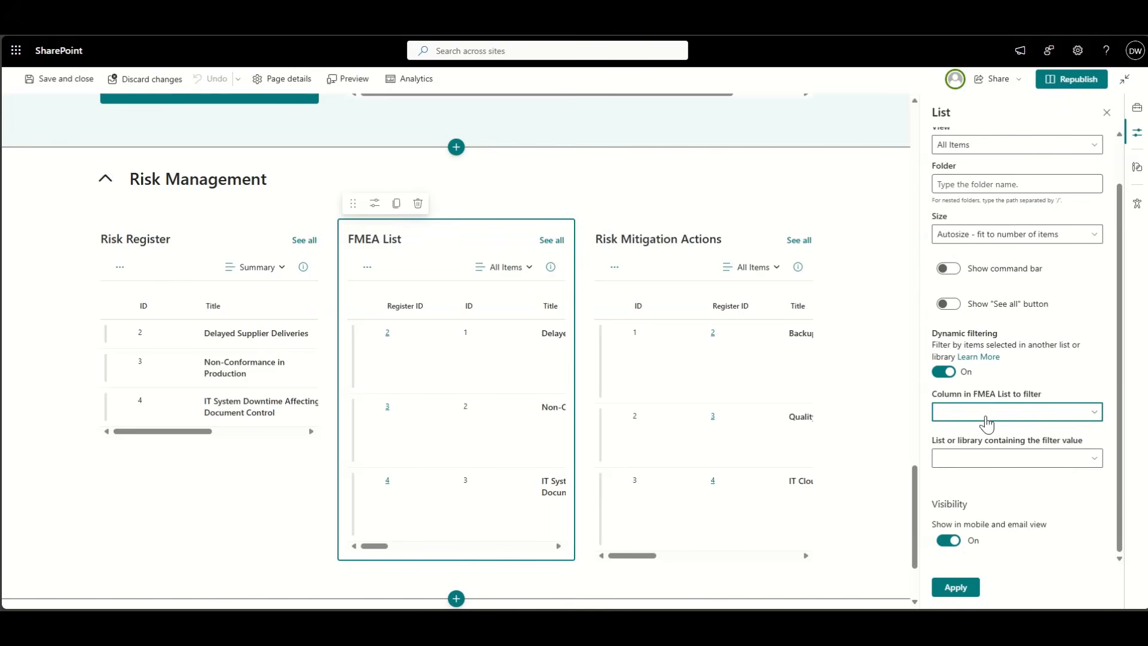
- Dynamically filter the FMEA List's Register ID column by the Risk Register's ID column, apply it, and test with the Delayed Supplier Deliveries risk
{"action": "left_click", "coordinate": [995, 420]}
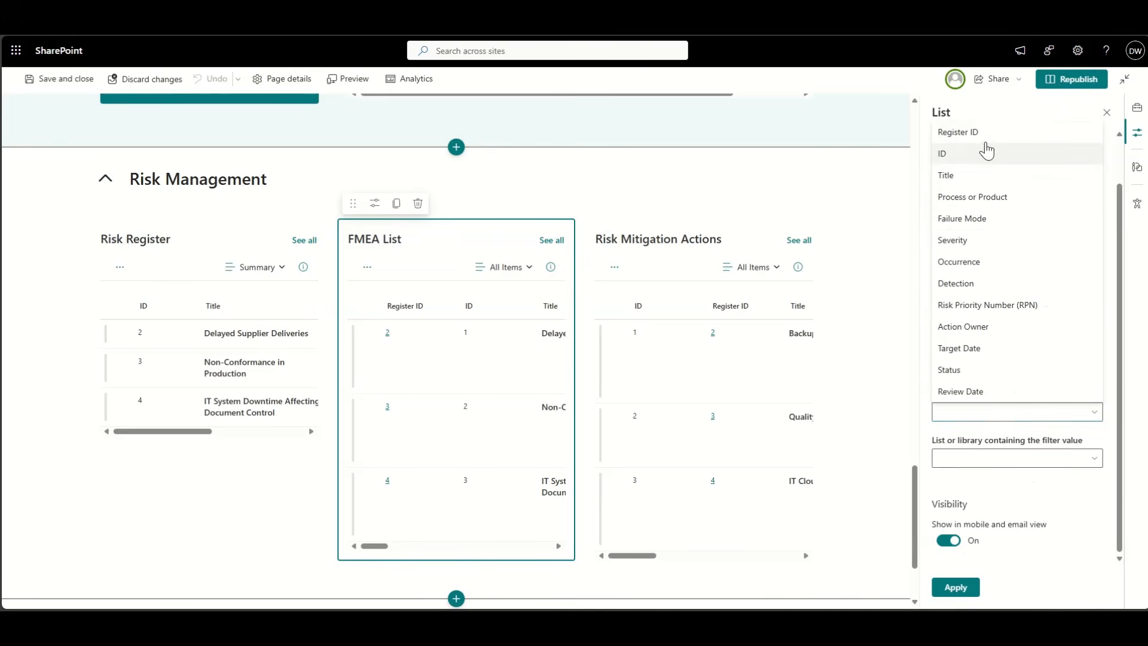
{"action": "left_click", "coordinate": [981, 134]}
{"action": "left_click", "coordinate": [1016, 459]}
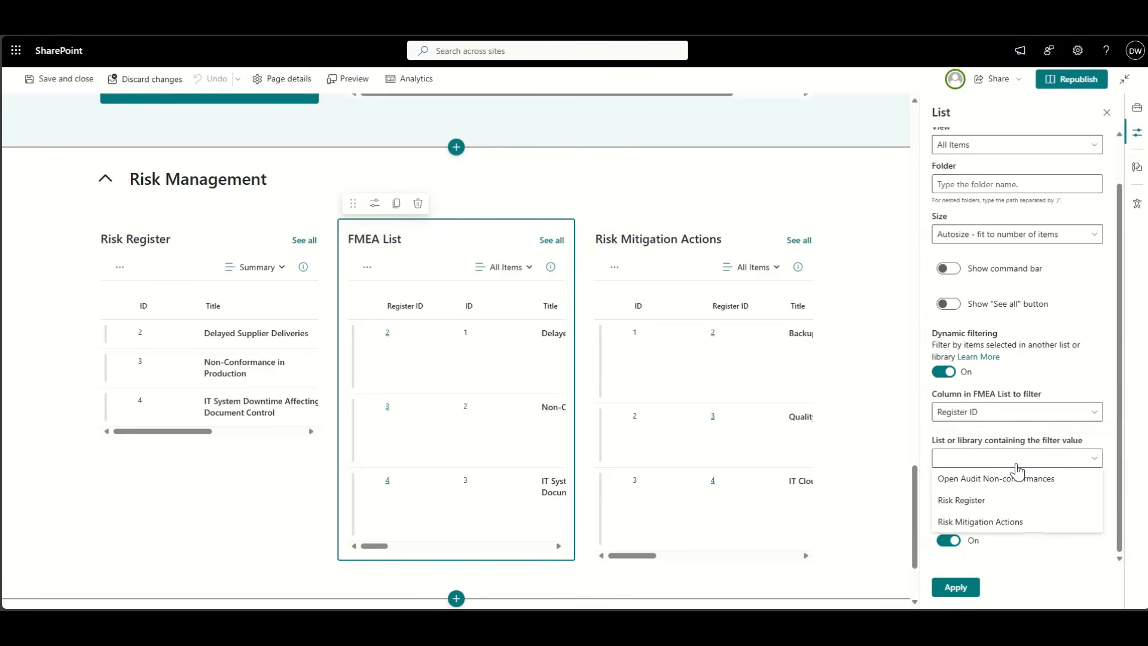
{"action": "left_click", "coordinate": [992, 501]}
{"action": "left_click", "coordinate": [993, 509]}
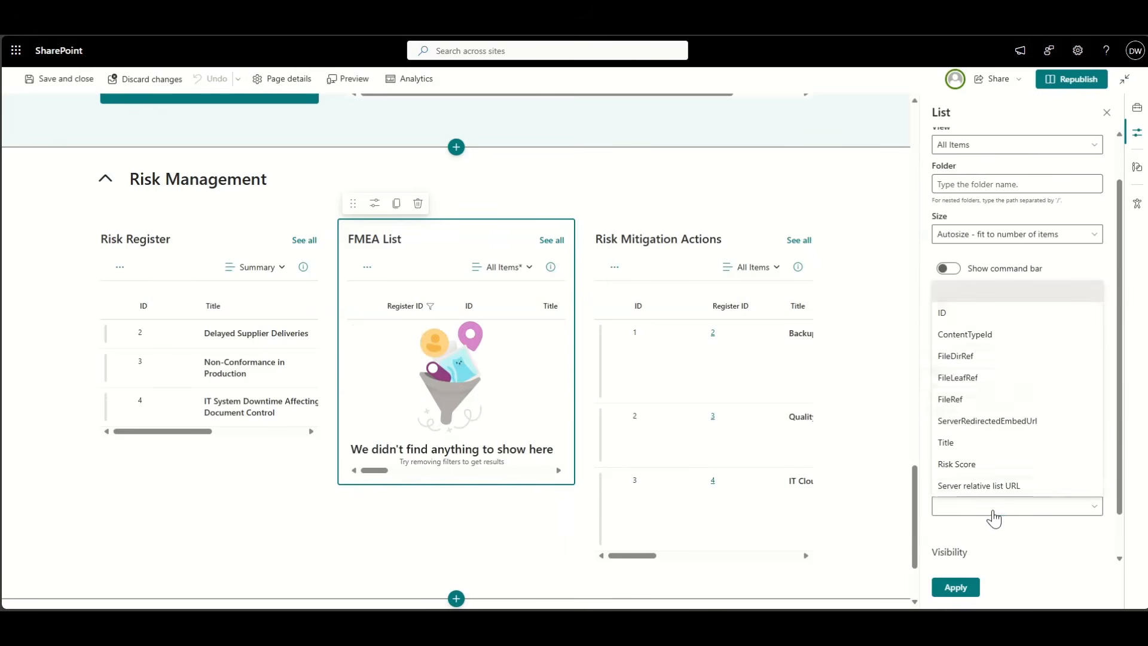
{"action": "left_click", "coordinate": [944, 311]}
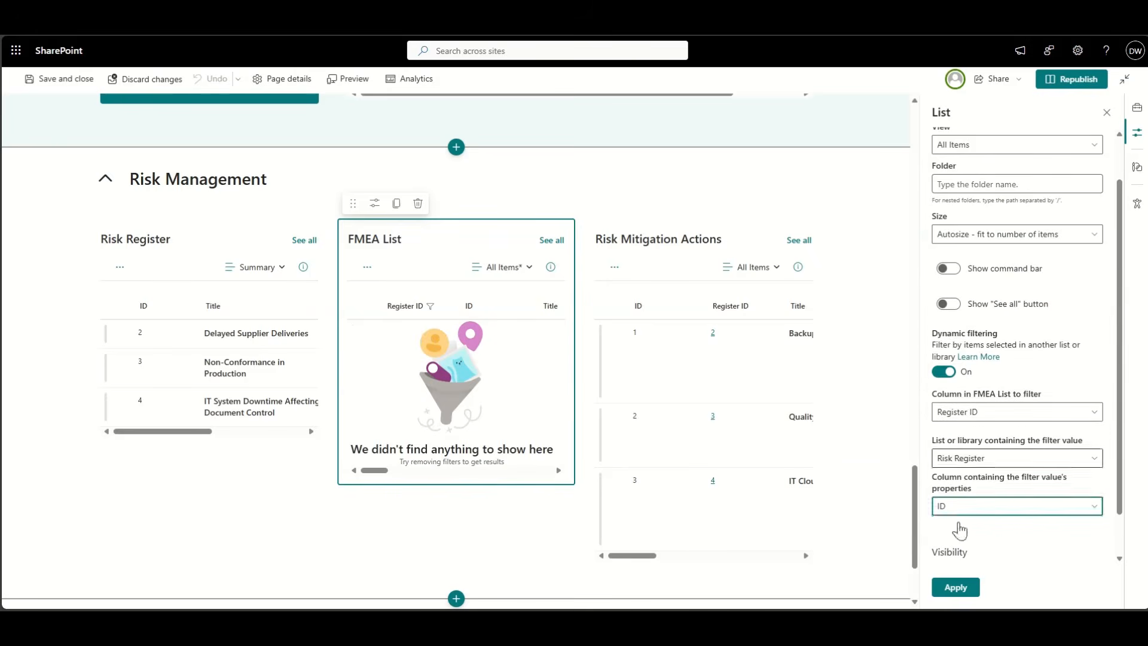
{"action": "left_click", "coordinate": [956, 587]}
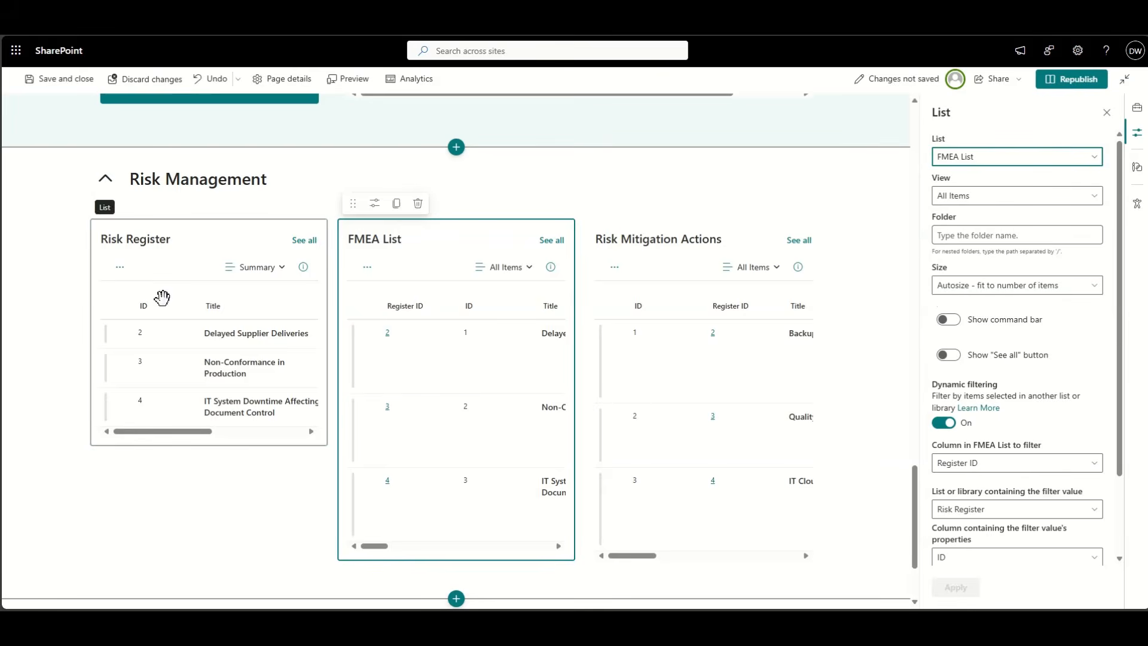
{"action": "left_click", "coordinate": [124, 334]}
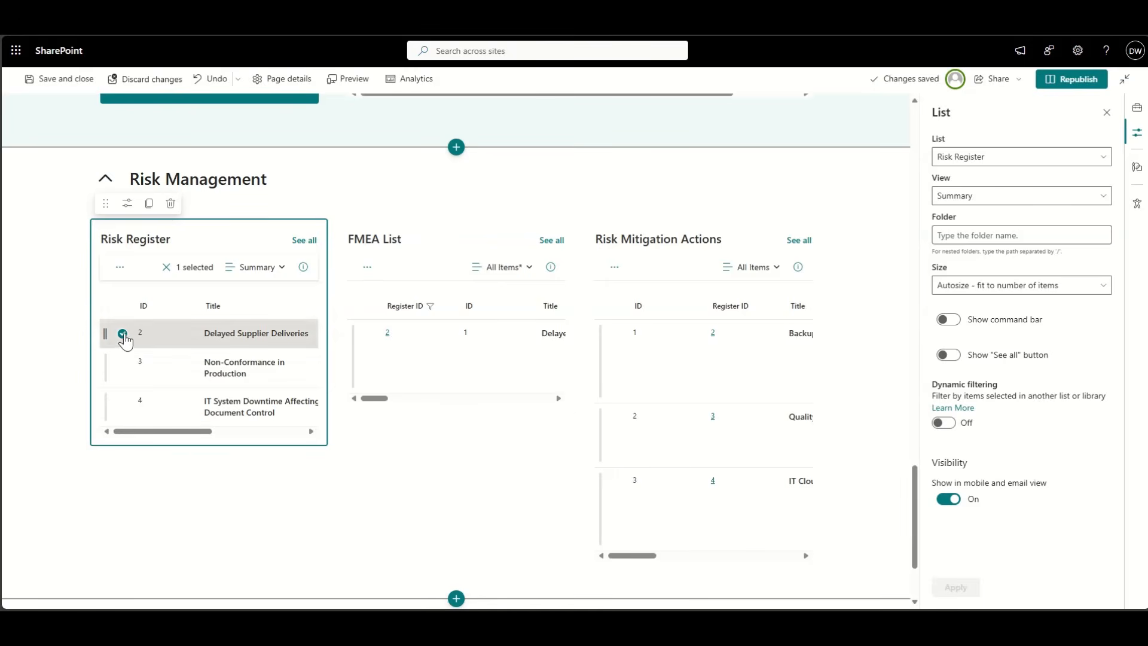
{"action": "left_click", "coordinate": [123, 335]}
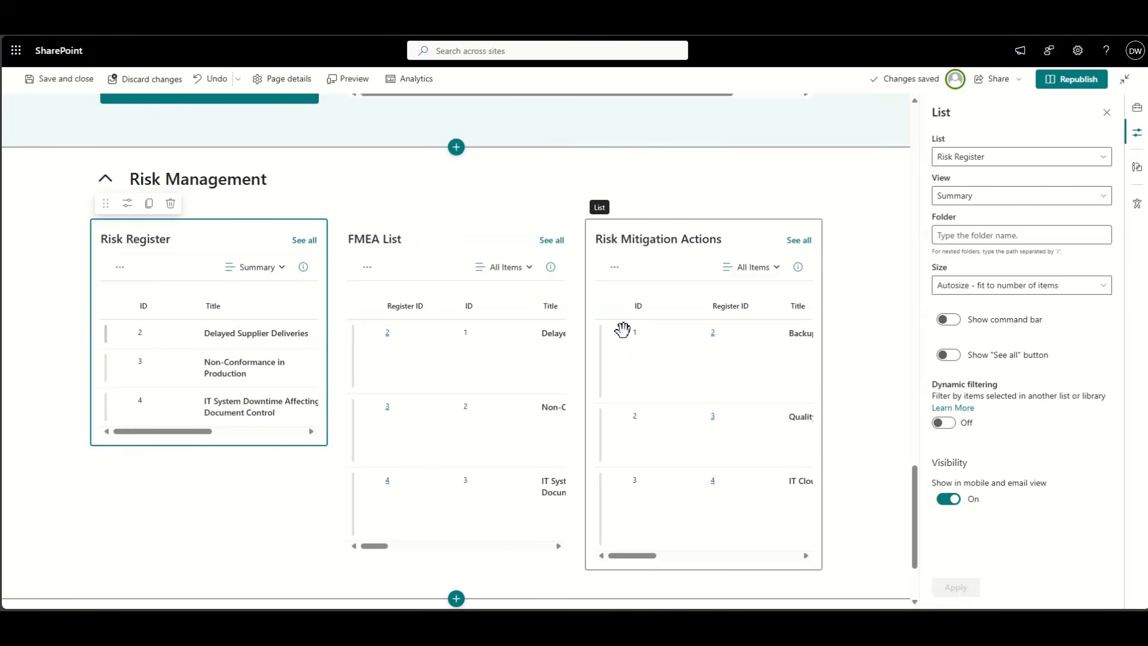
- Turn on dynamic filtering for Risk Mitigation Actions, matching its Register ID column to the Risk Register's ID column, and apply it
{"action": "left_click", "coordinate": [663, 262]}
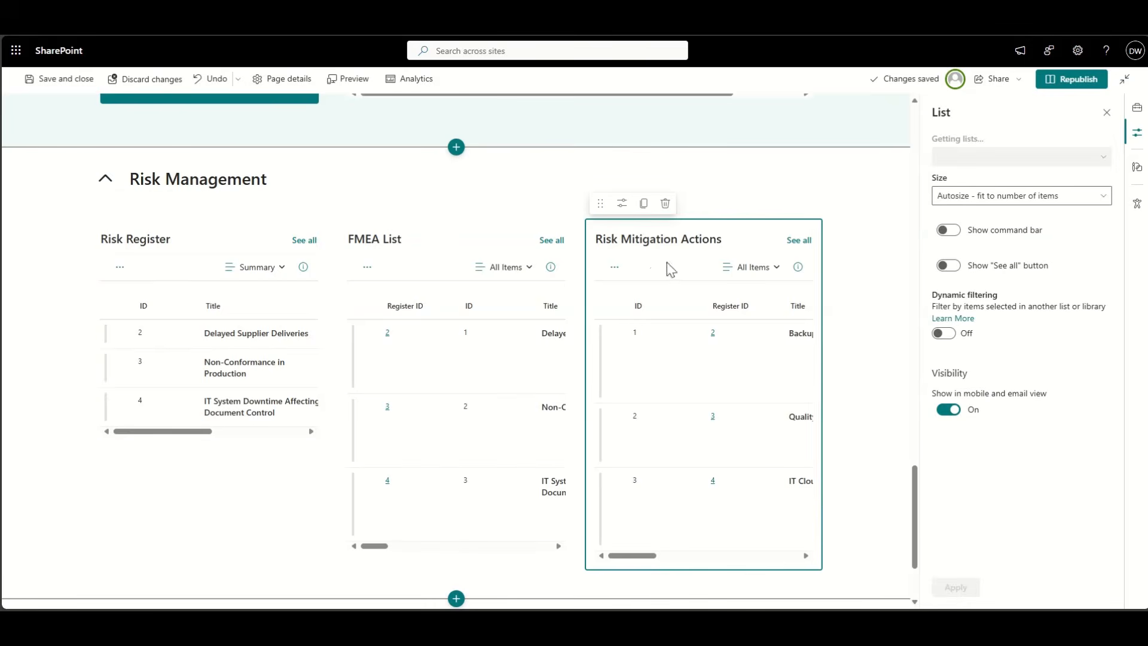
{"action": "left_click", "coordinate": [944, 422]}
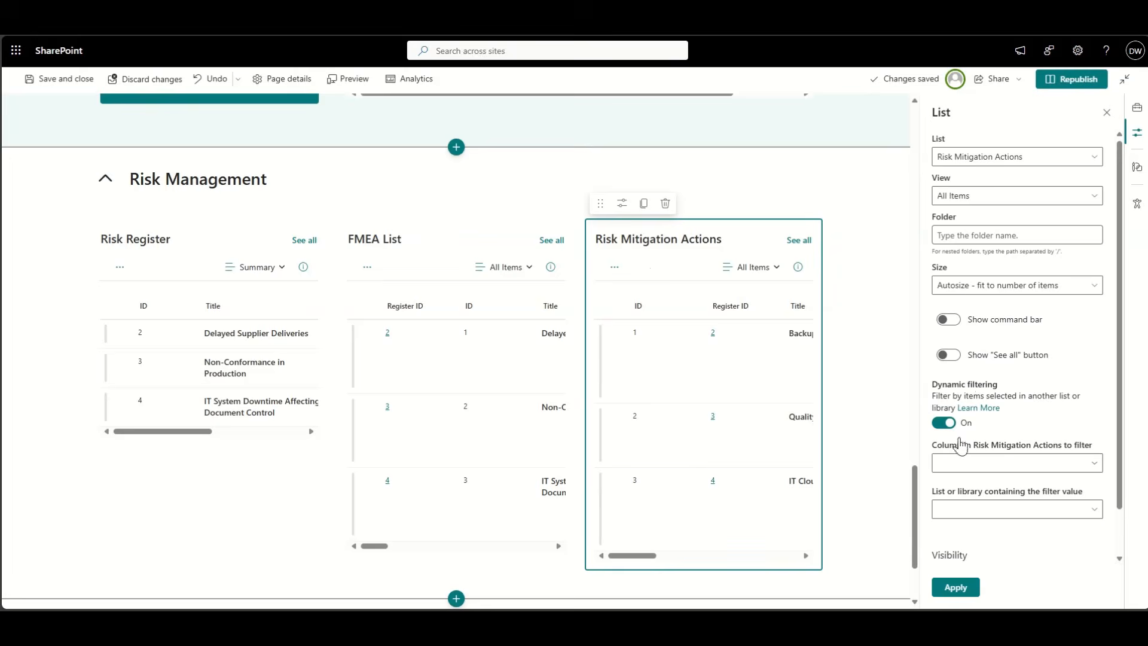
{"action": "left_click", "coordinate": [985, 464]}
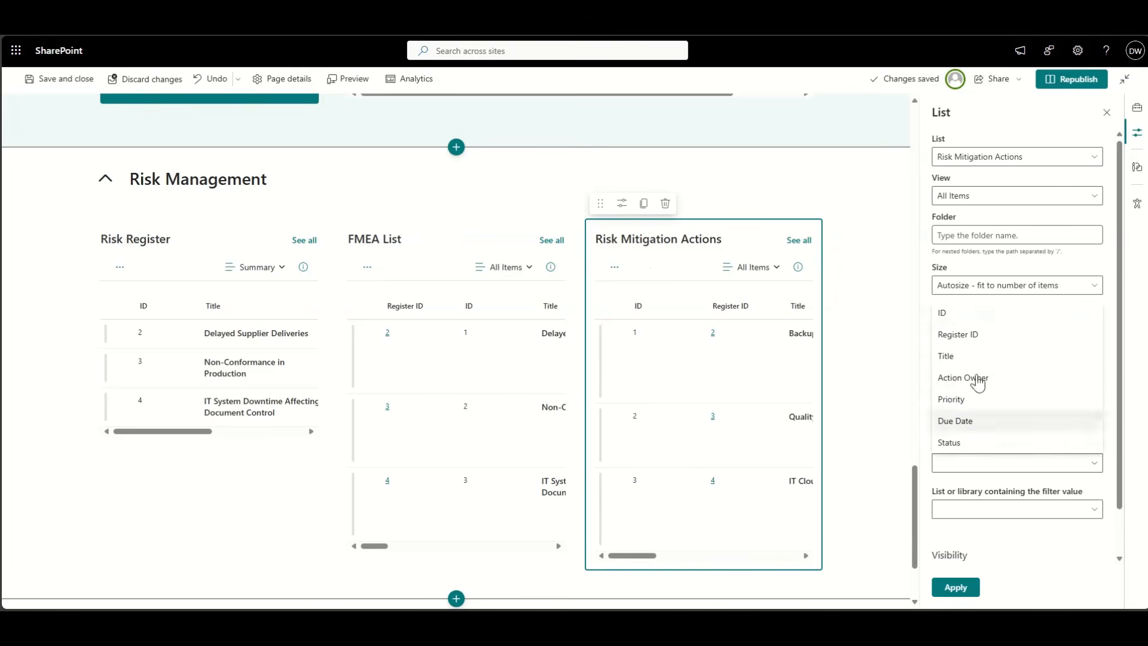
{"action": "left_click", "coordinate": [995, 477]}
{"action": "left_click", "coordinate": [981, 464]}
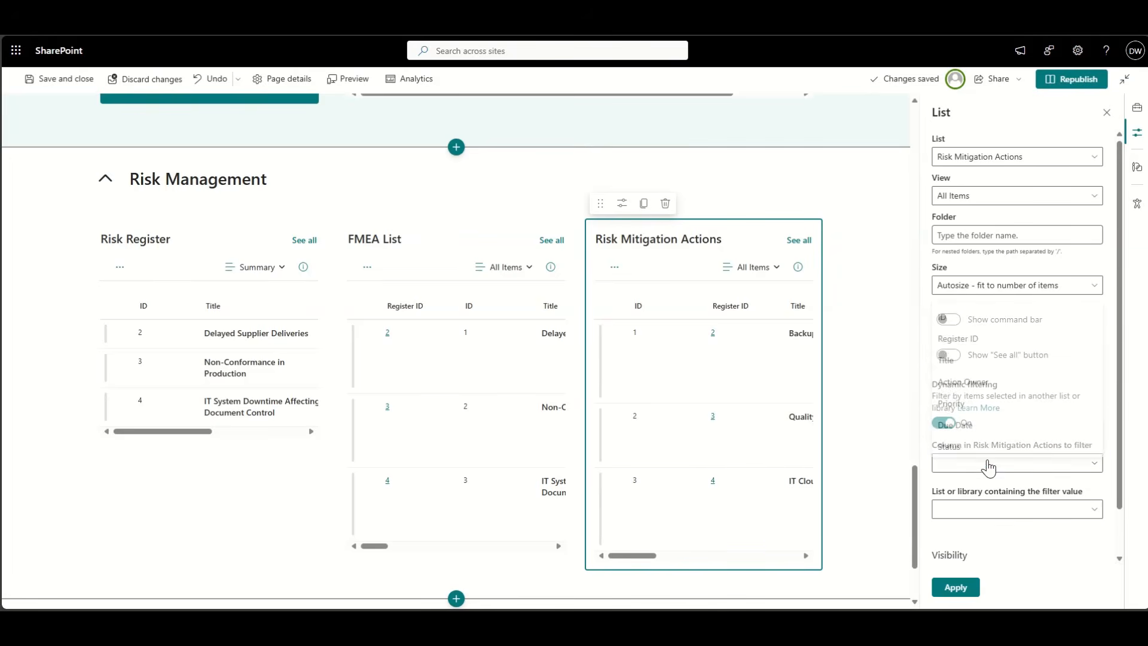
{"action": "left_click", "coordinate": [980, 337]}
{"action": "left_click", "coordinate": [981, 515]}
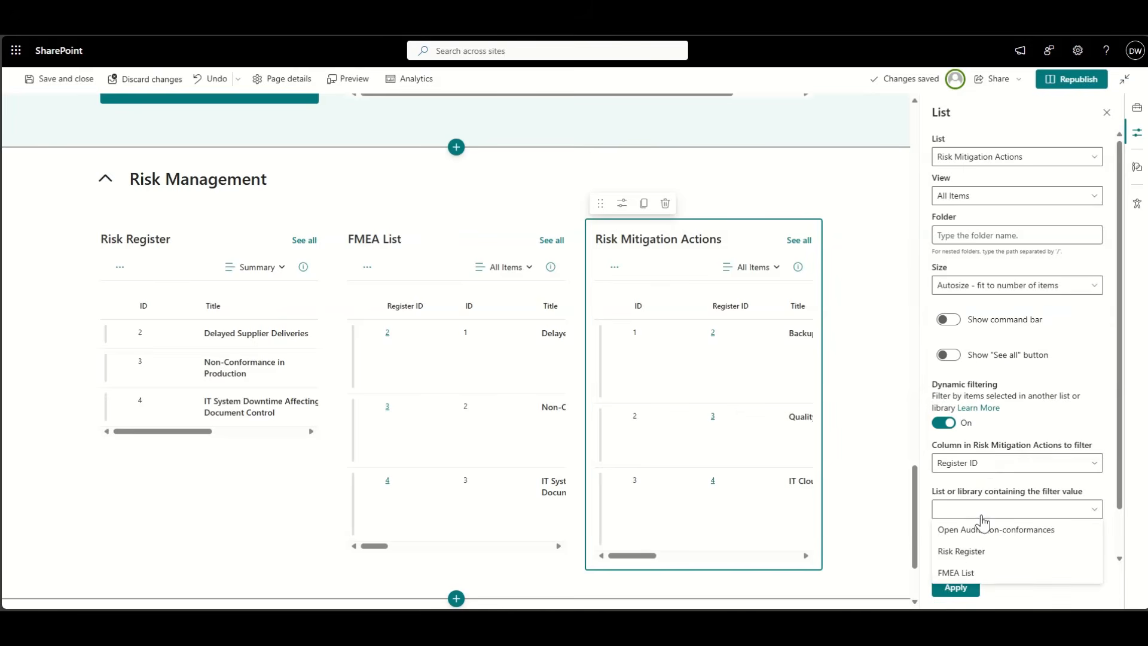
{"action": "left_click", "coordinate": [979, 548]}
{"action": "left_click", "coordinate": [975, 559]}
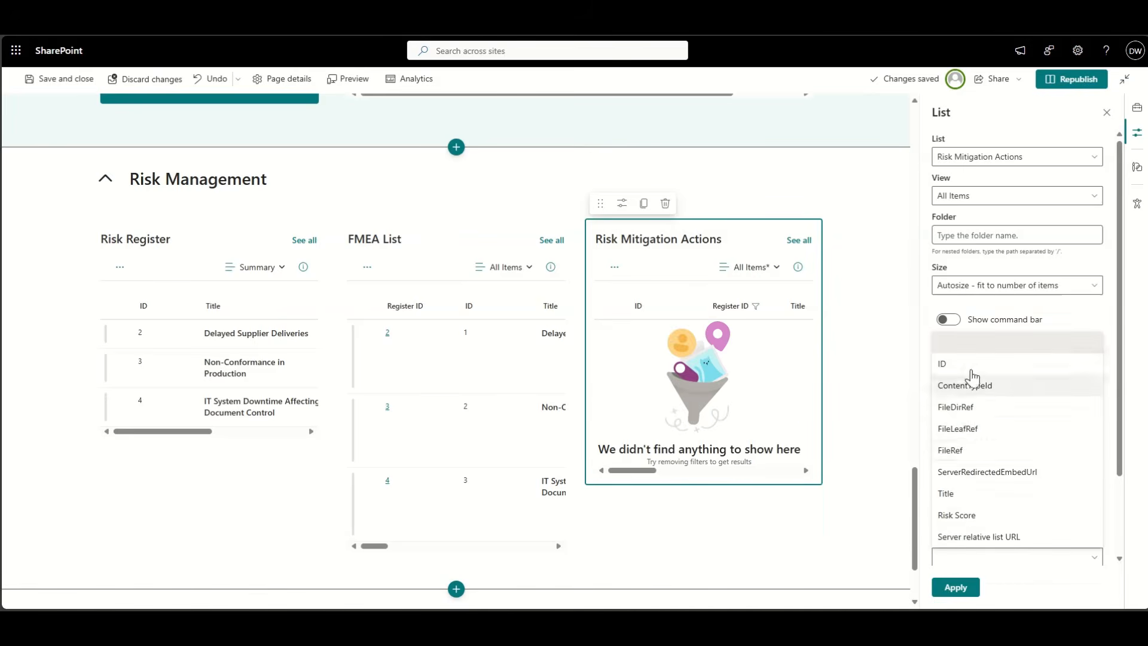
{"action": "left_click", "coordinate": [962, 362]}
{"action": "left_click", "coordinate": [967, 599]}
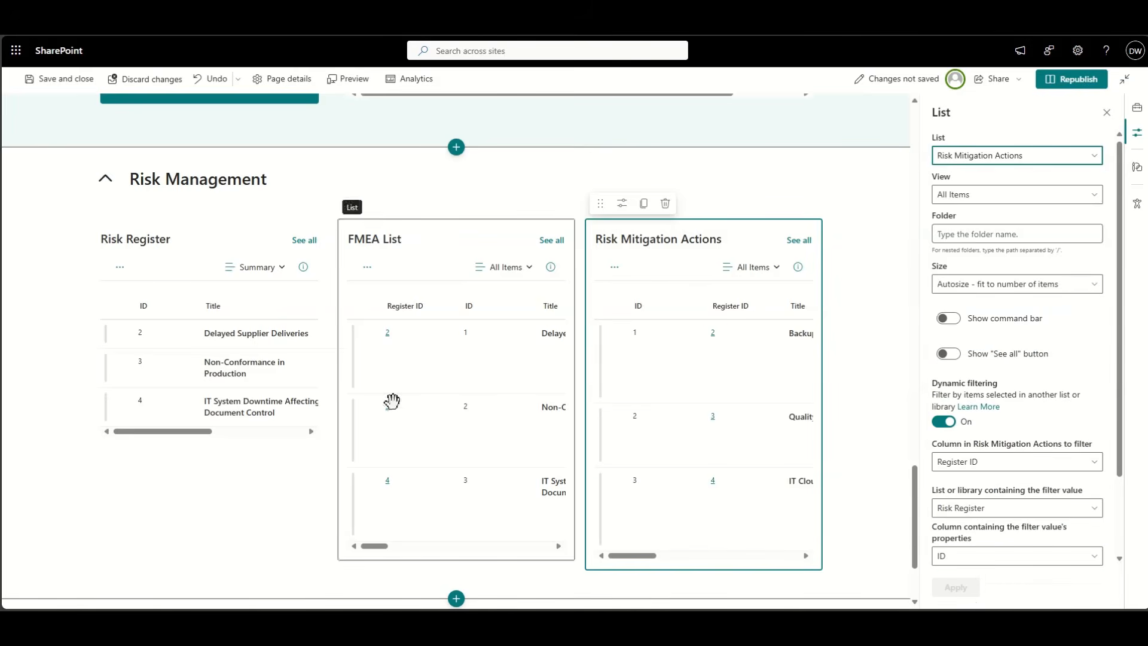
- Test the filtering of both linked lists by selecting and deselecting Delayed Supplier Deliveries in the Risk Register
{"action": "left_click", "coordinate": [123, 340]}
{"action": "left_click", "coordinate": [123, 334]}
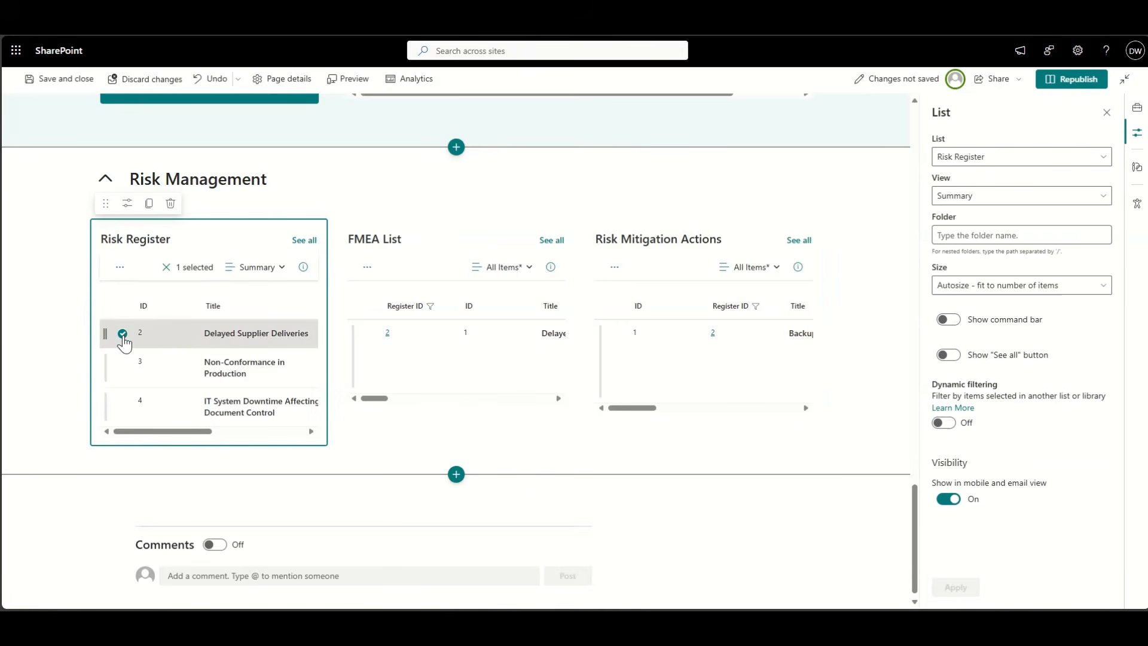
{"action": "left_click", "coordinate": [123, 335]}
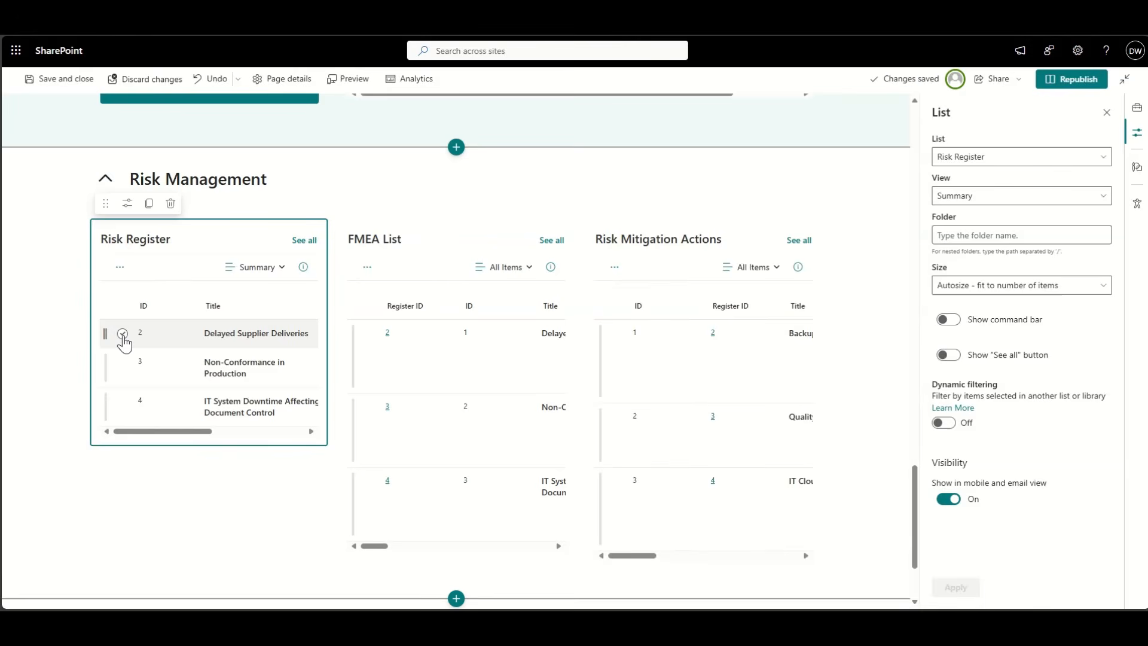
- Republish the page with the filtered Risk Management lists
{"action": "left_click", "coordinate": [248, 505]}
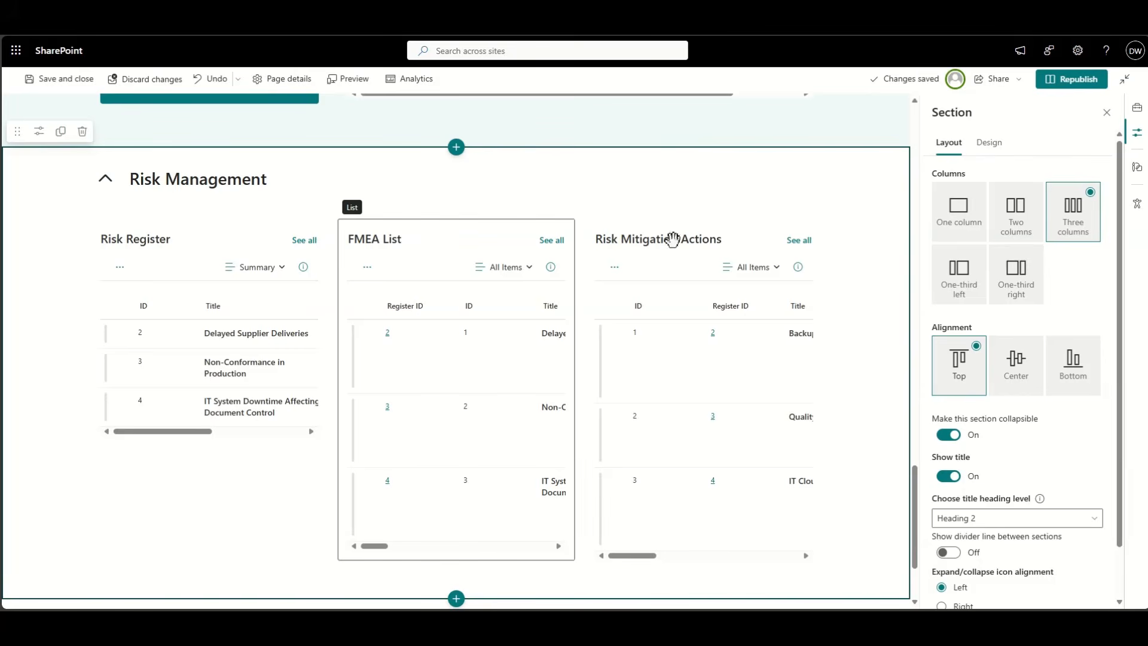
{"action": "right_click", "coordinate": [1082, 66]}
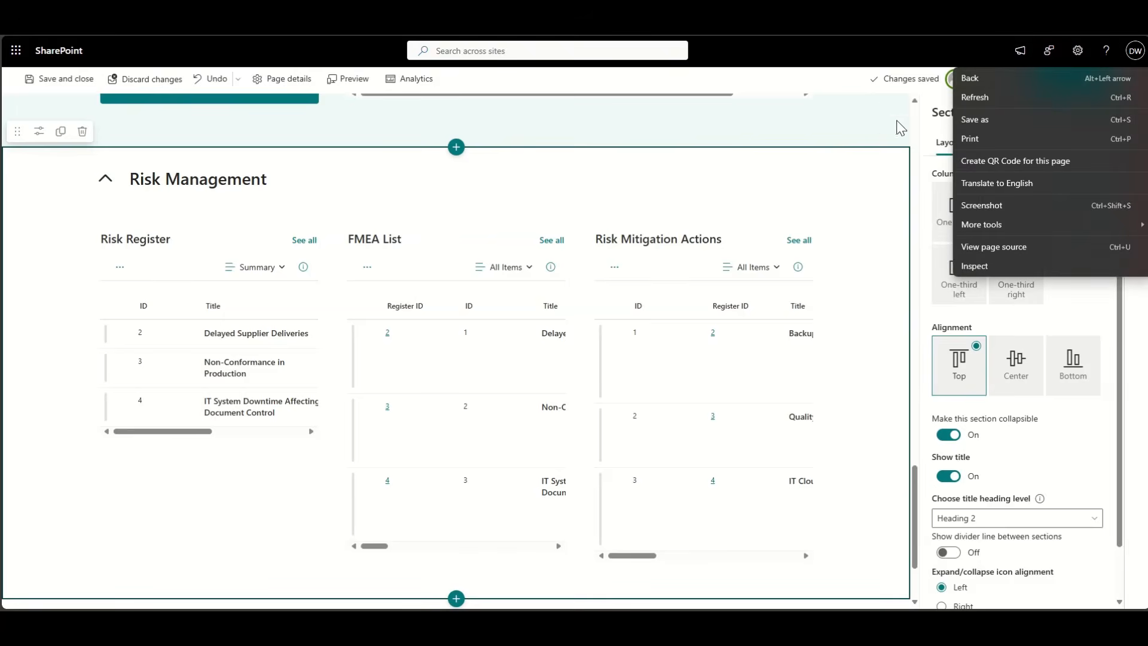
{"action": "left_click", "coordinate": [847, 86]}
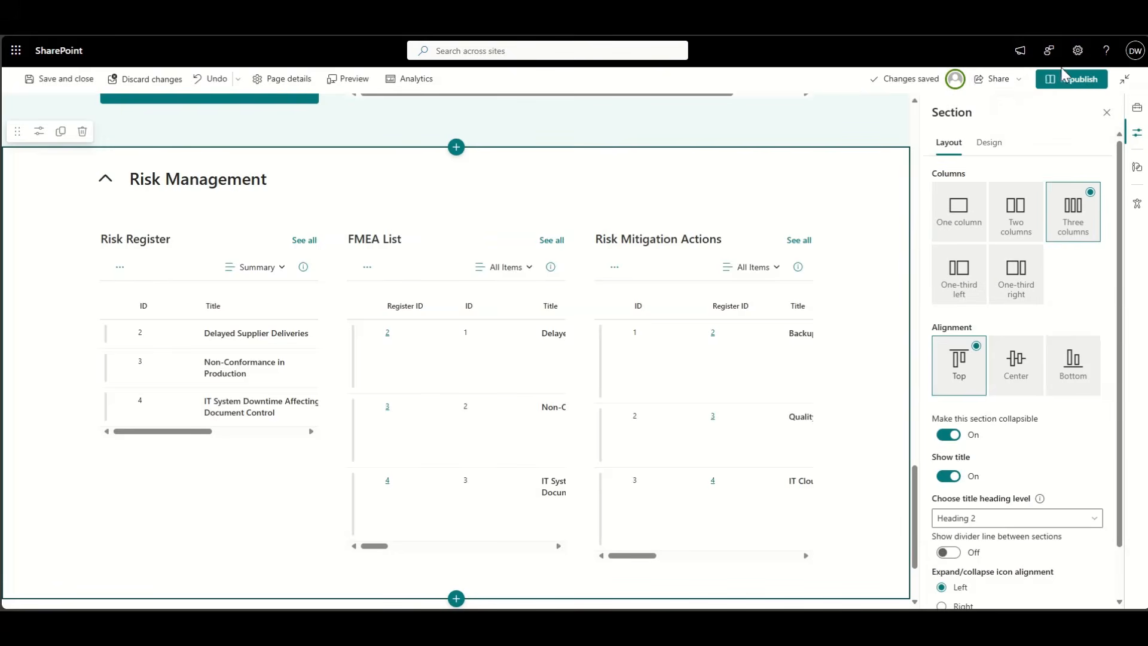
{"action": "left_click", "coordinate": [1068, 85]}
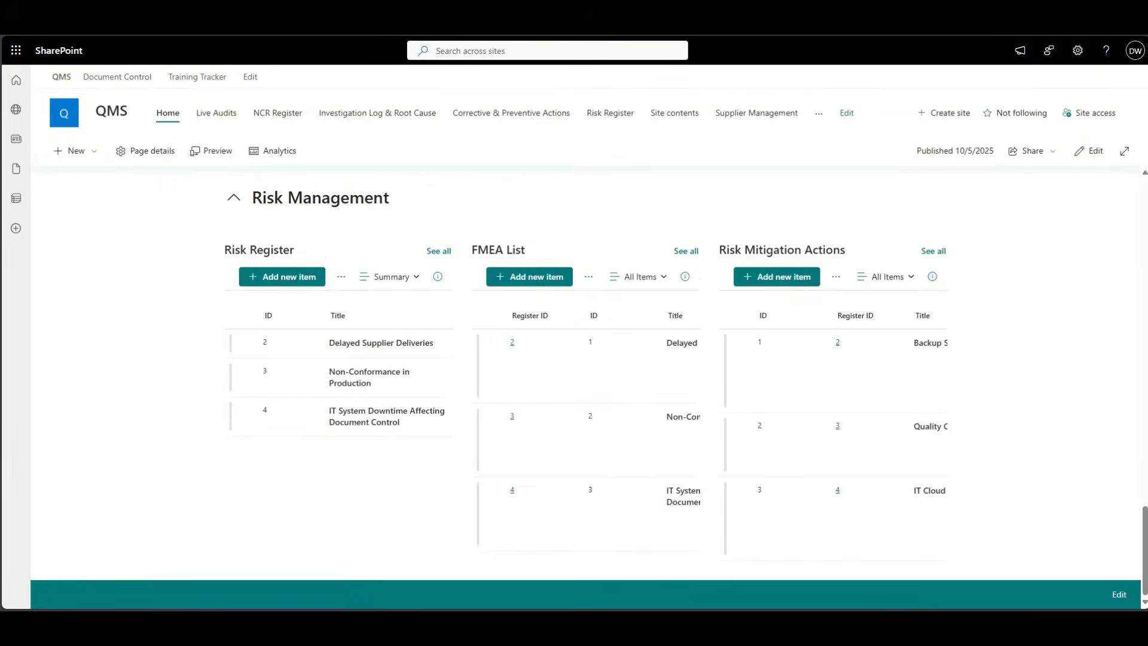
- Open the full FMEA List and save its All Items view as a new view named Summary
{"action": "left_click", "coordinate": [689, 257]}
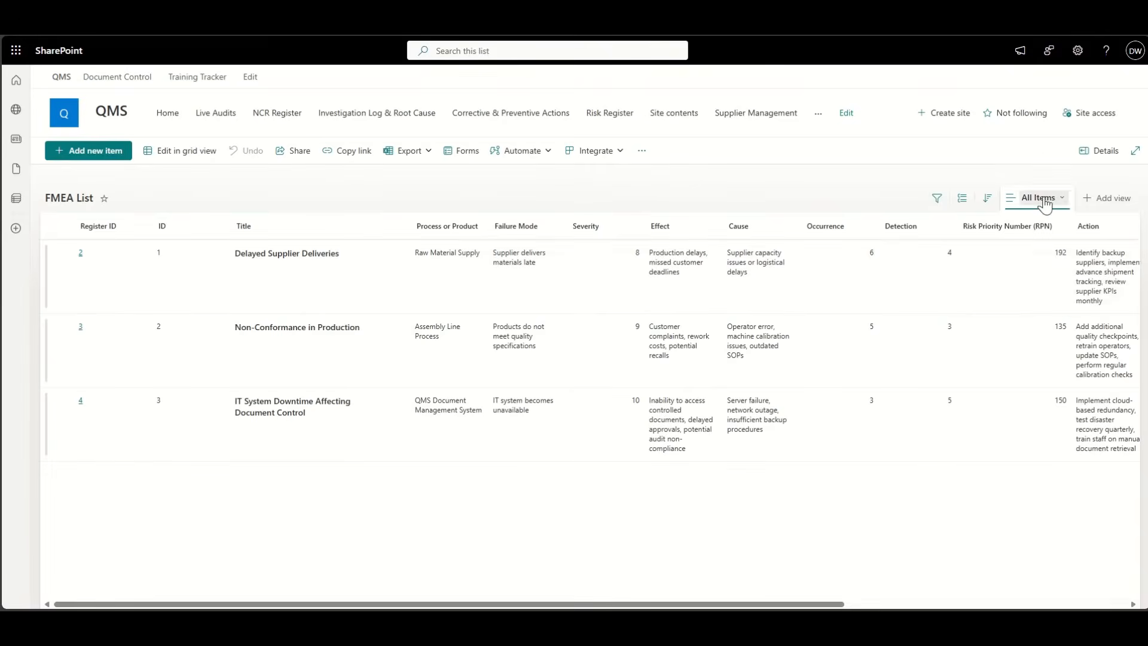
{"action": "left_click", "coordinate": [1039, 197]}
{"action": "left_click", "coordinate": [1070, 303]}
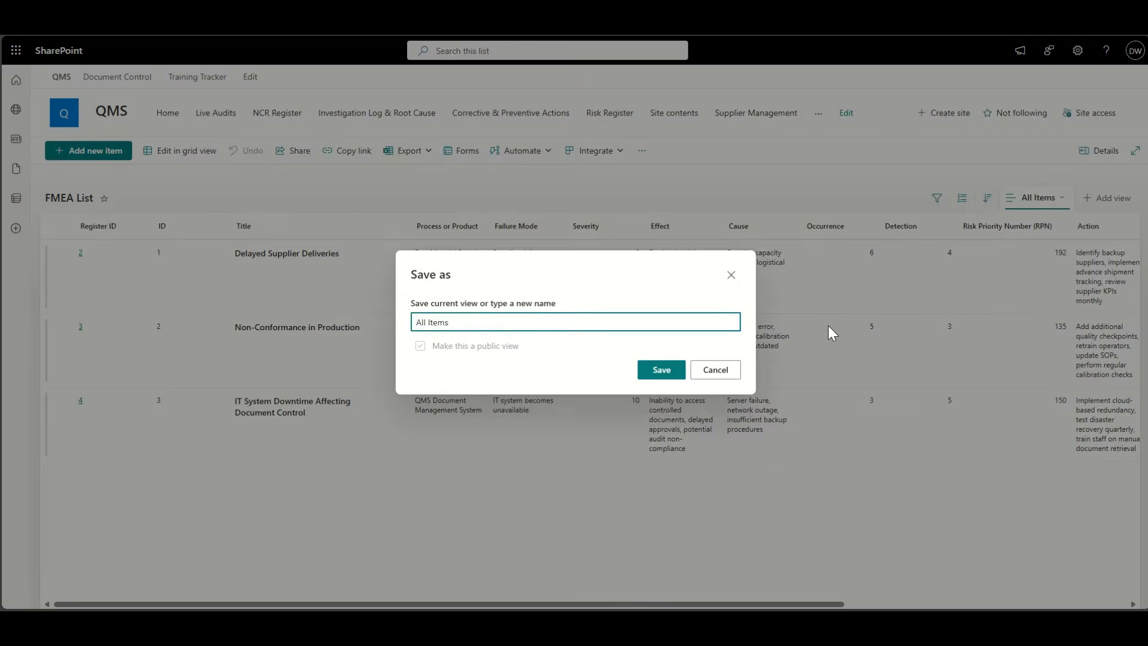
{"action": "key", "text": "ctrl+a"}
{"action": "type", "text": "Summary"}
{"action": "left_click", "coordinate": [664, 369]}
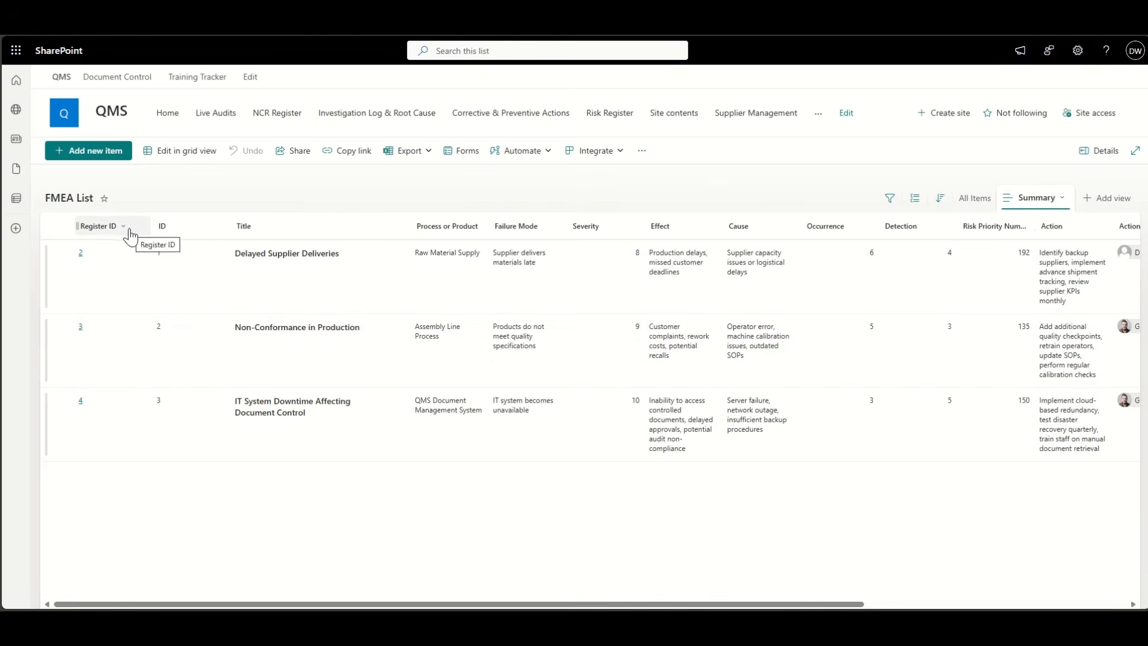
- Limit the Summary view's columns to ID, Title, Risk Priority Number (RPN) and Status
{"action": "left_click", "coordinate": [129, 232]}
{"action": "left_click", "coordinate": [148, 339]}
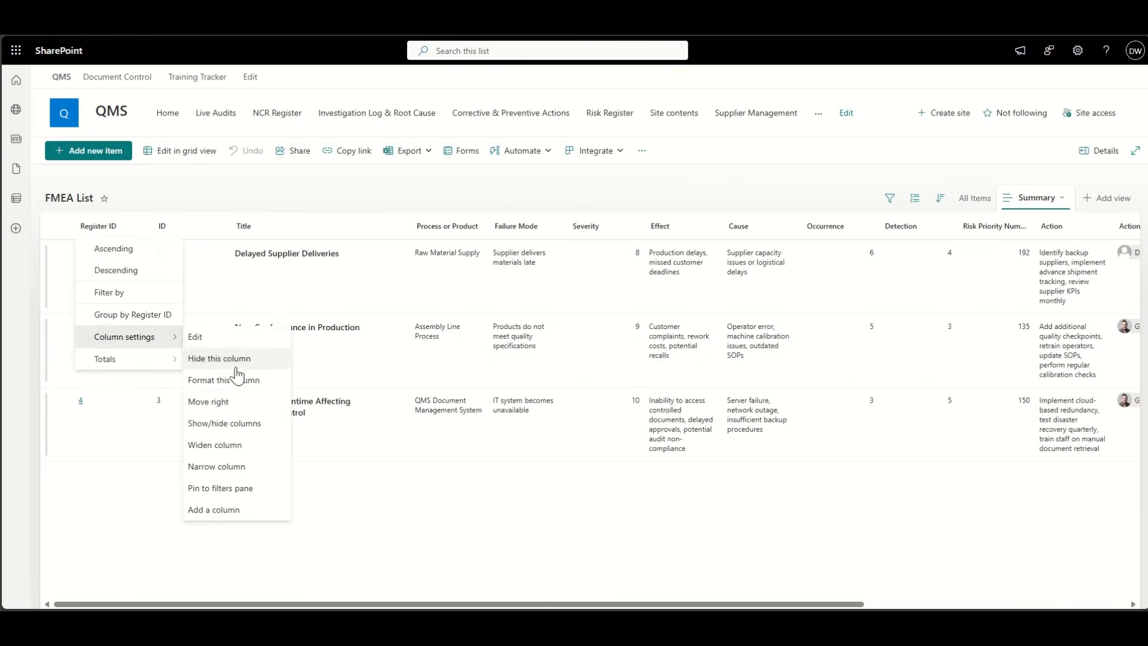
{"action": "left_click", "coordinate": [247, 424]}
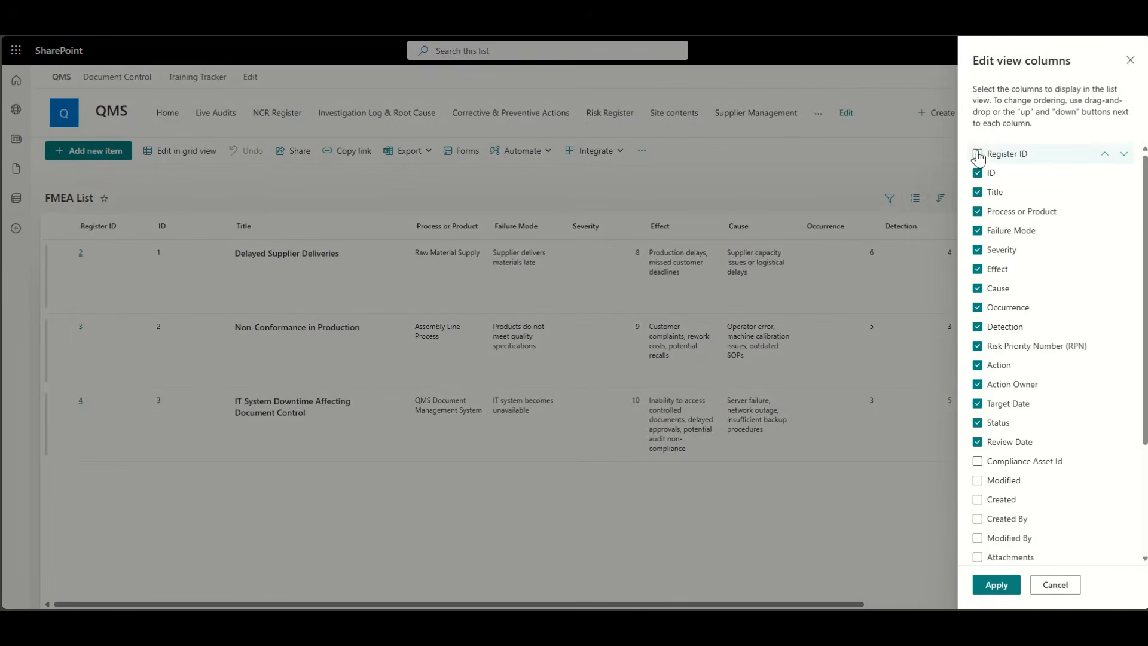
{"action": "left_click", "coordinate": [978, 230]}
{"action": "left_click", "coordinate": [978, 250]}
{"action": "left_click", "coordinate": [978, 269]}
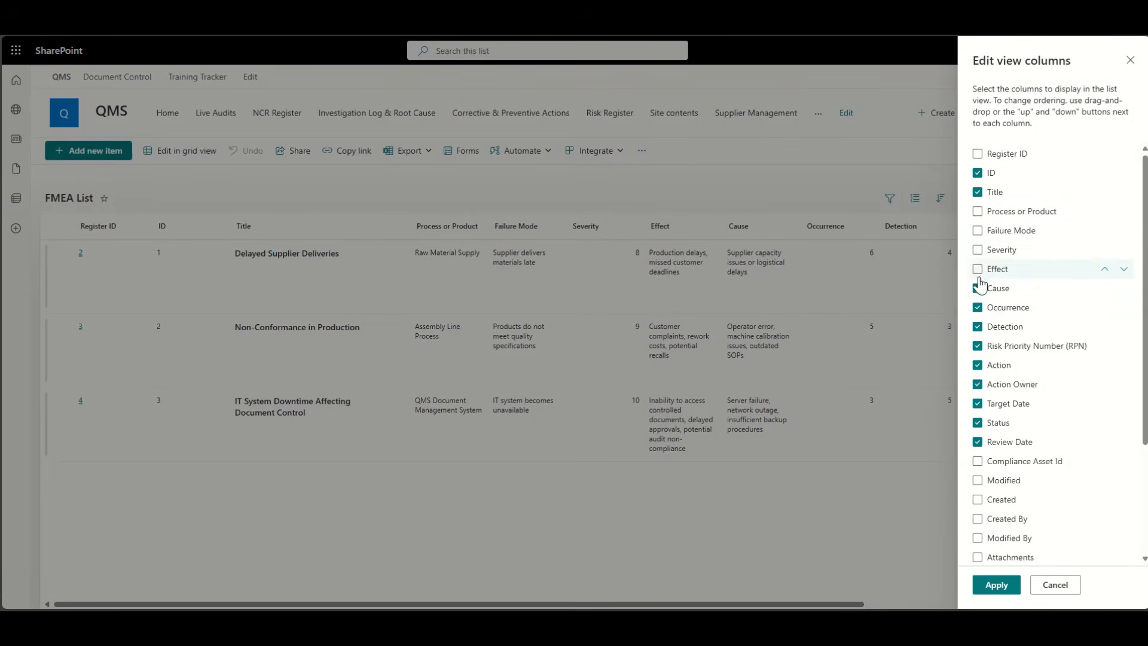
{"action": "left_click", "coordinate": [978, 289]}
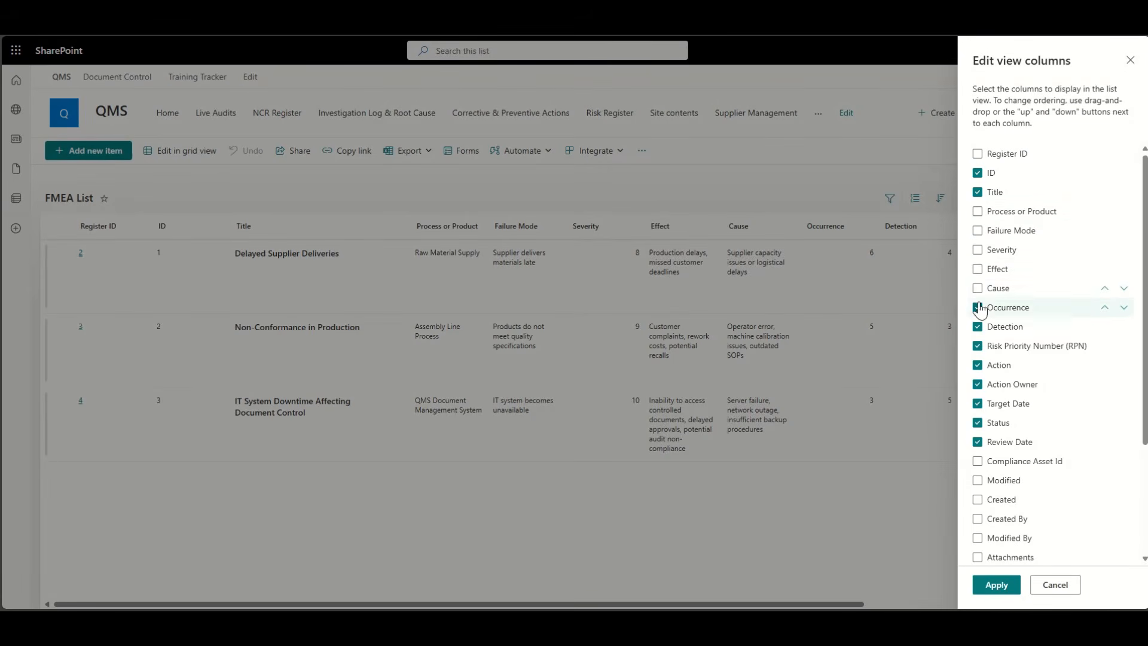
{"action": "left_click", "coordinate": [978, 307]}
{"action": "left_click", "coordinate": [978, 327]}
{"action": "left_click", "coordinate": [978, 346]}
{"action": "left_click", "coordinate": [978, 365]}
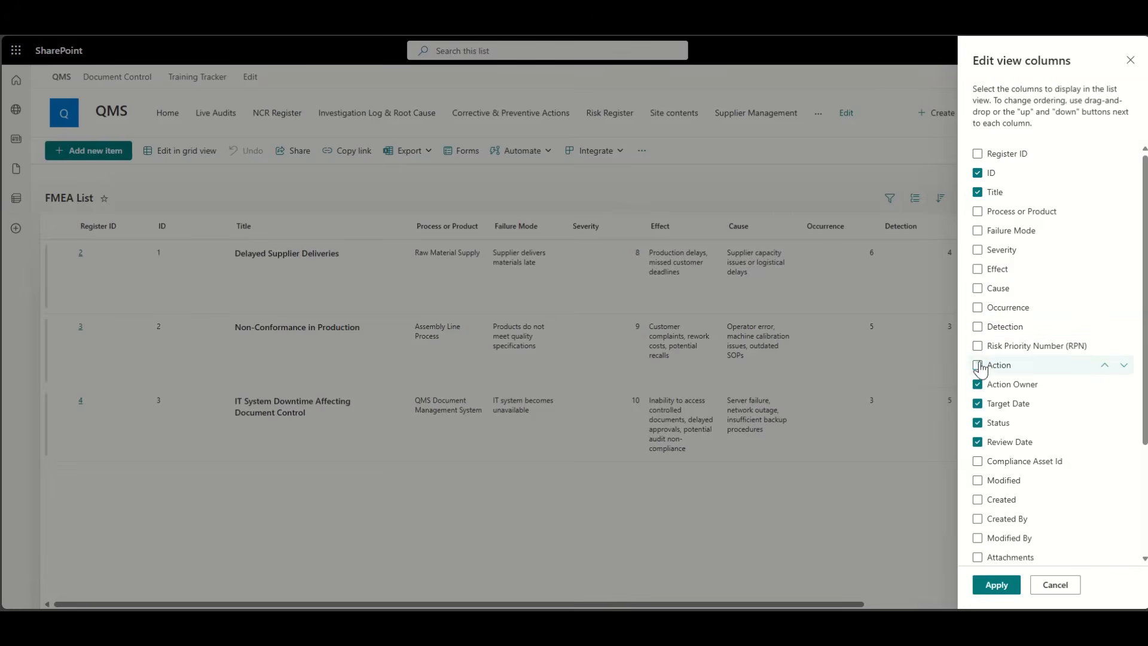
{"action": "left_click", "coordinate": [978, 385]}
{"action": "left_click", "coordinate": [978, 404]}
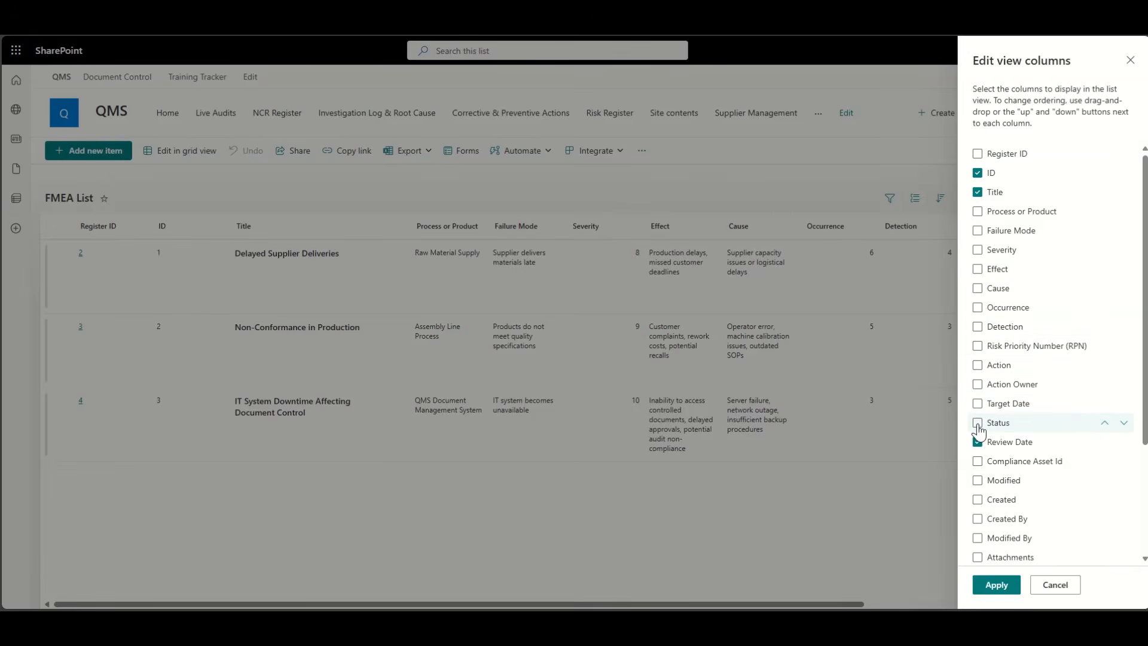
{"action": "left_click", "coordinate": [978, 426]}
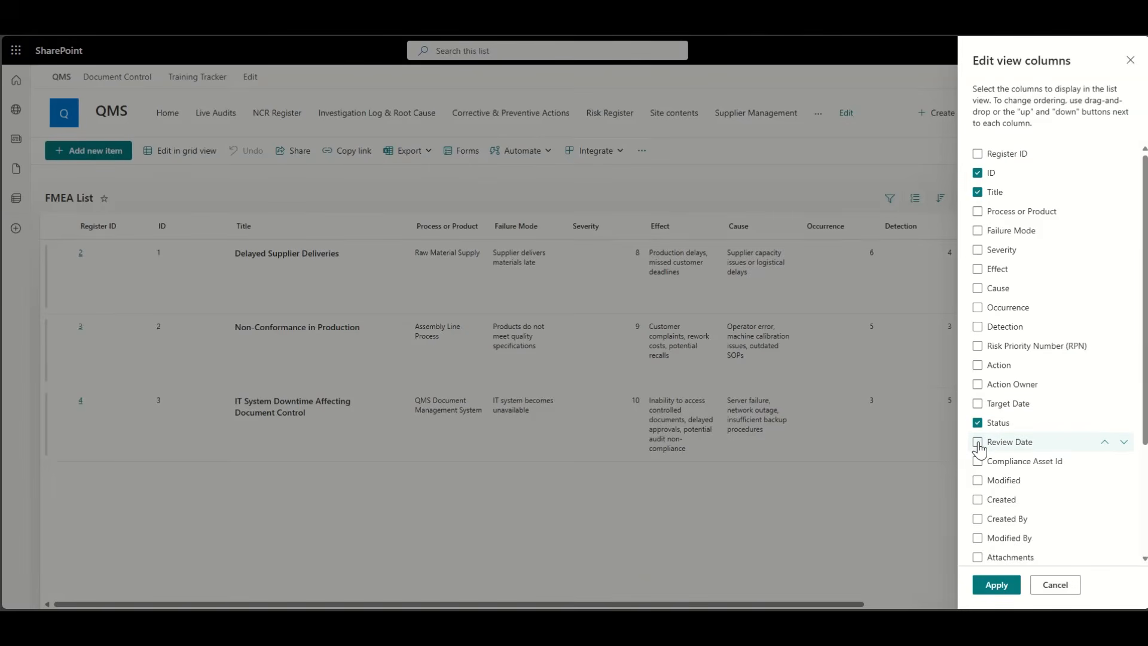
{"action": "left_click", "coordinate": [978, 346]}
{"action": "left_click", "coordinate": [995, 585]}
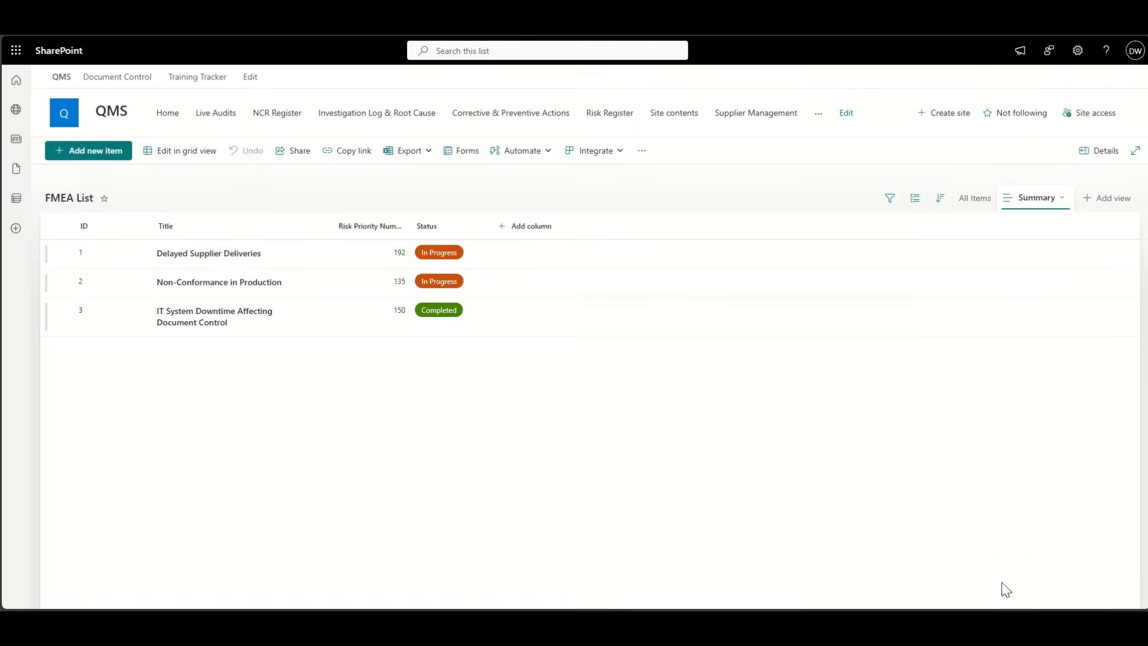
- Narrow the Title column and hide the Risk Priority Number (RPN) column in the Summary view
{"action": "left_click_drag", "start_coordinate": [333, 226], "coordinate": [292, 232]}
{"action": "left_click", "coordinate": [362, 227]}
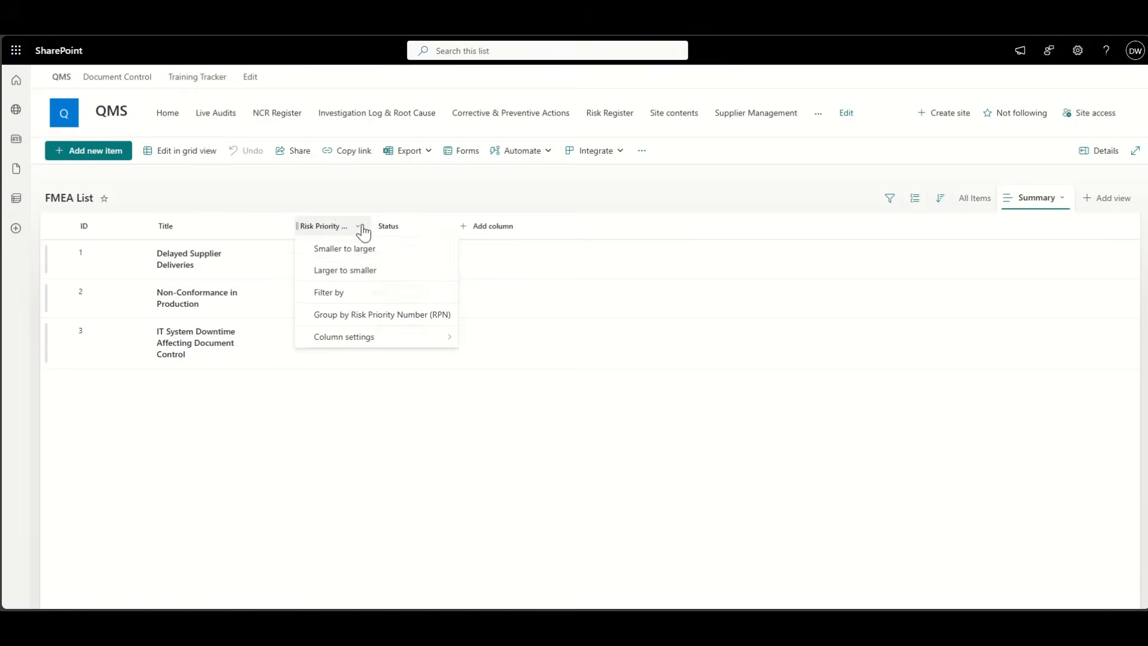
{"action": "mouse_move", "coordinate": [367, 347]}
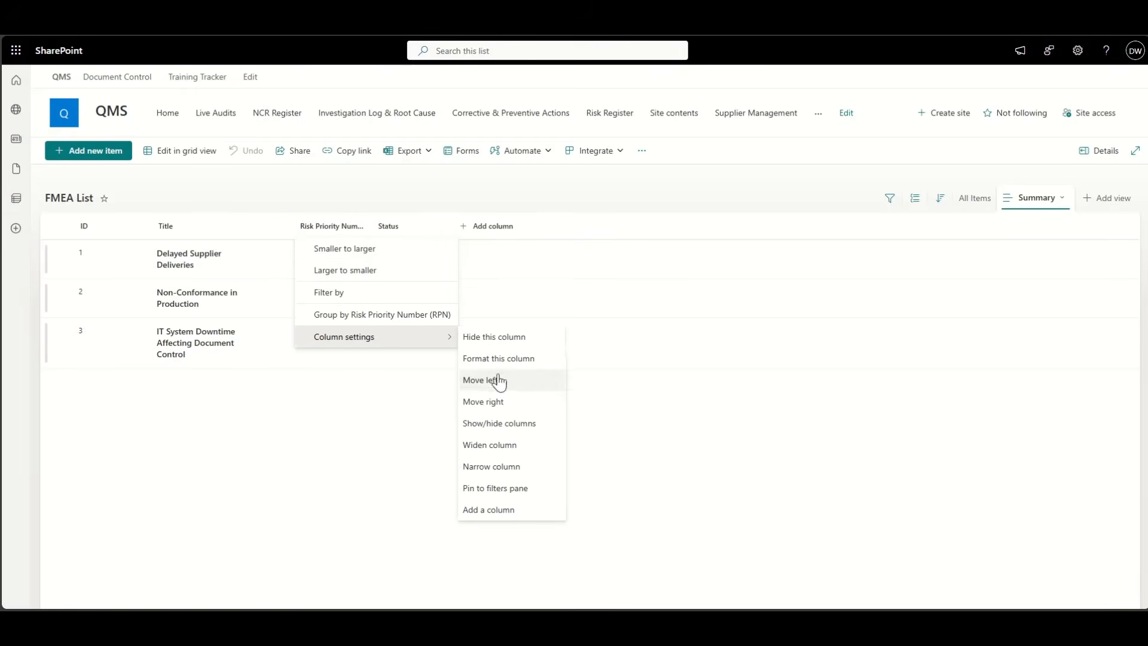
{"action": "left_click", "coordinate": [522, 345]}
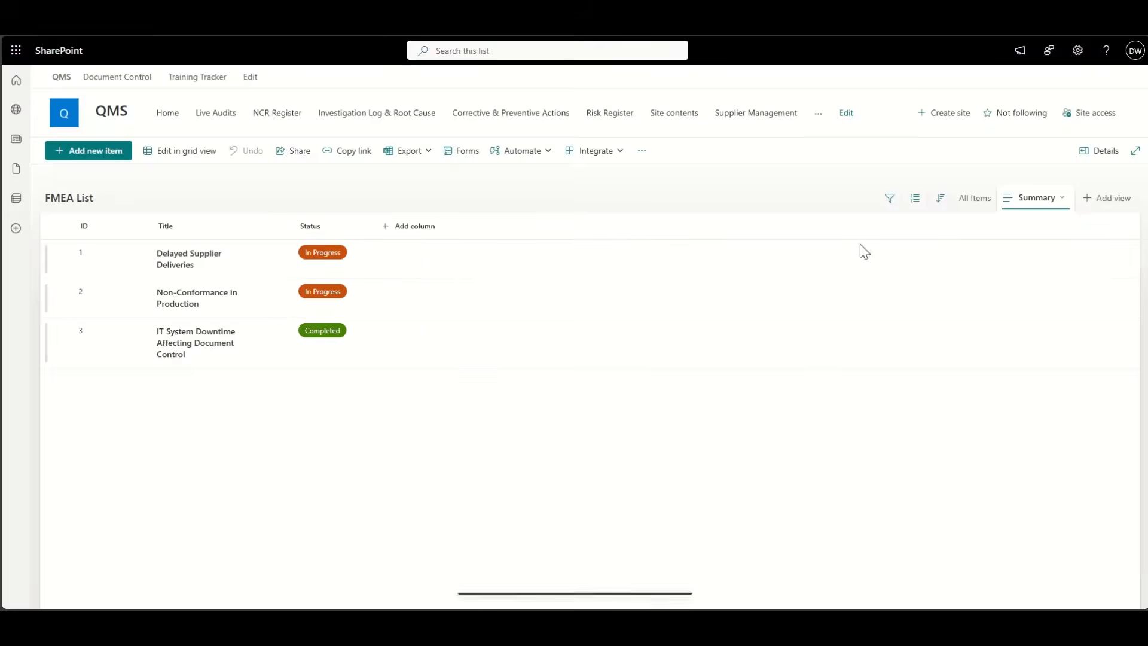
- Save the FMEA List's Summary view, return to the QMS home page and open it for editing
{"action": "left_click", "coordinate": [1034, 200]}
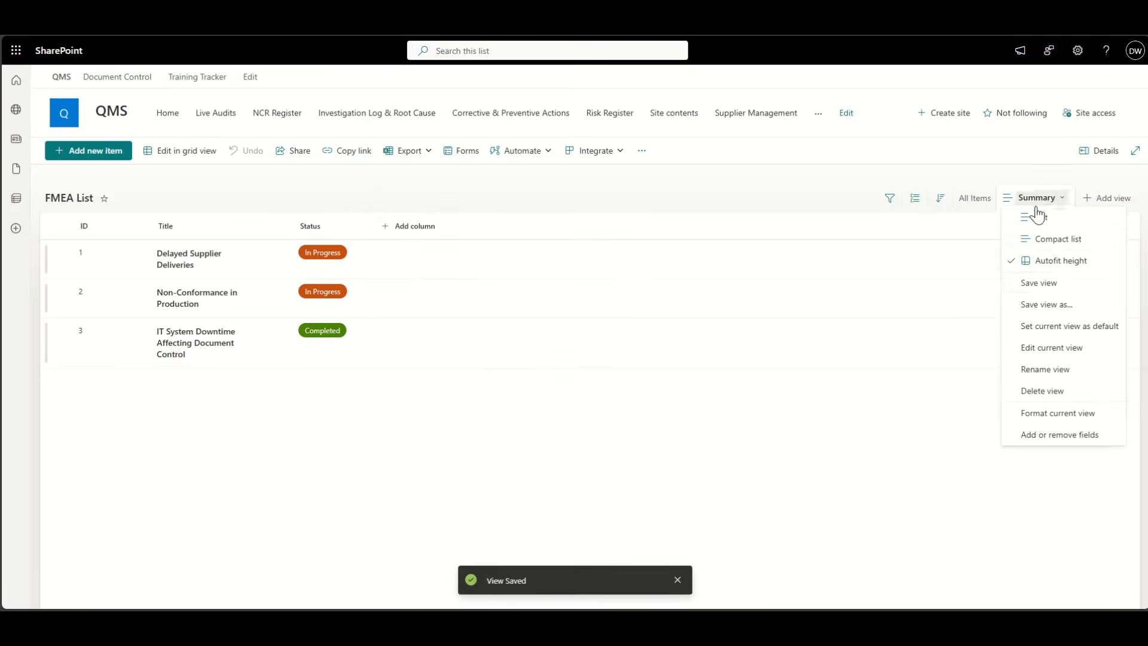
{"action": "left_click", "coordinate": [1056, 293]}
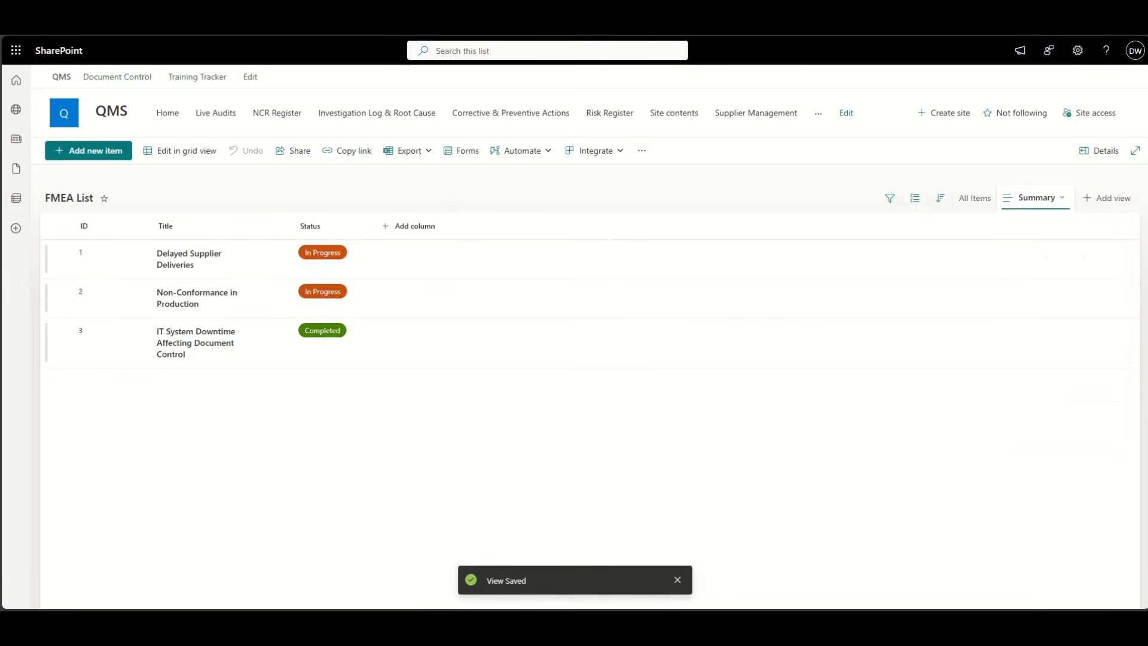
{"action": "left_click", "coordinate": [77, 123]}
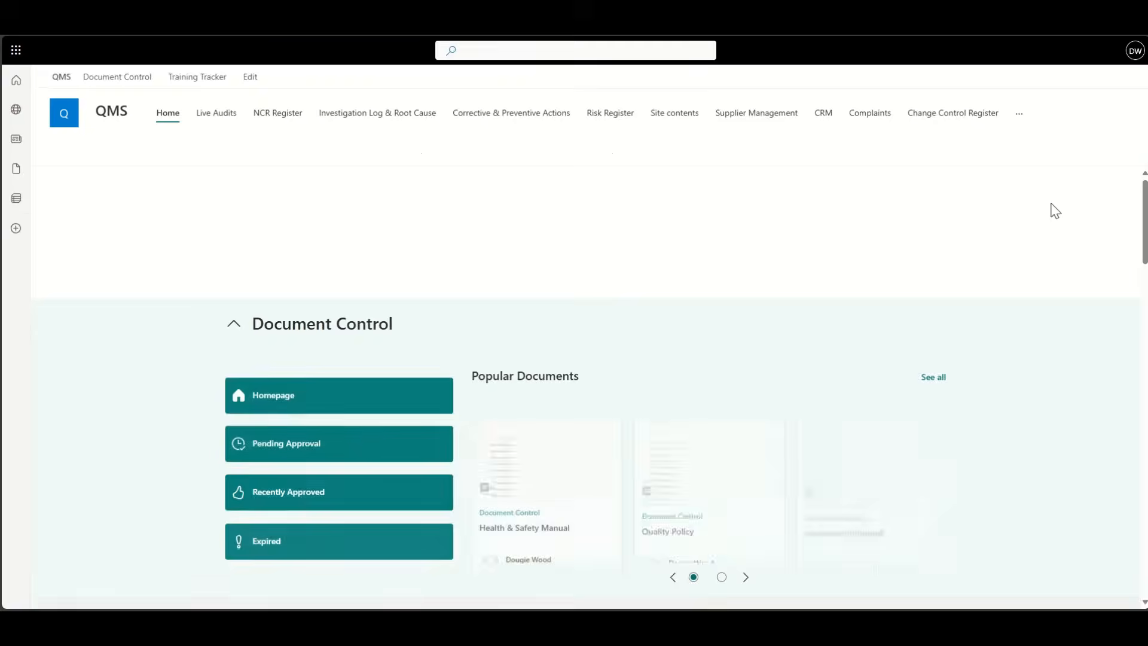
{"action": "left_click", "coordinate": [1090, 152]}
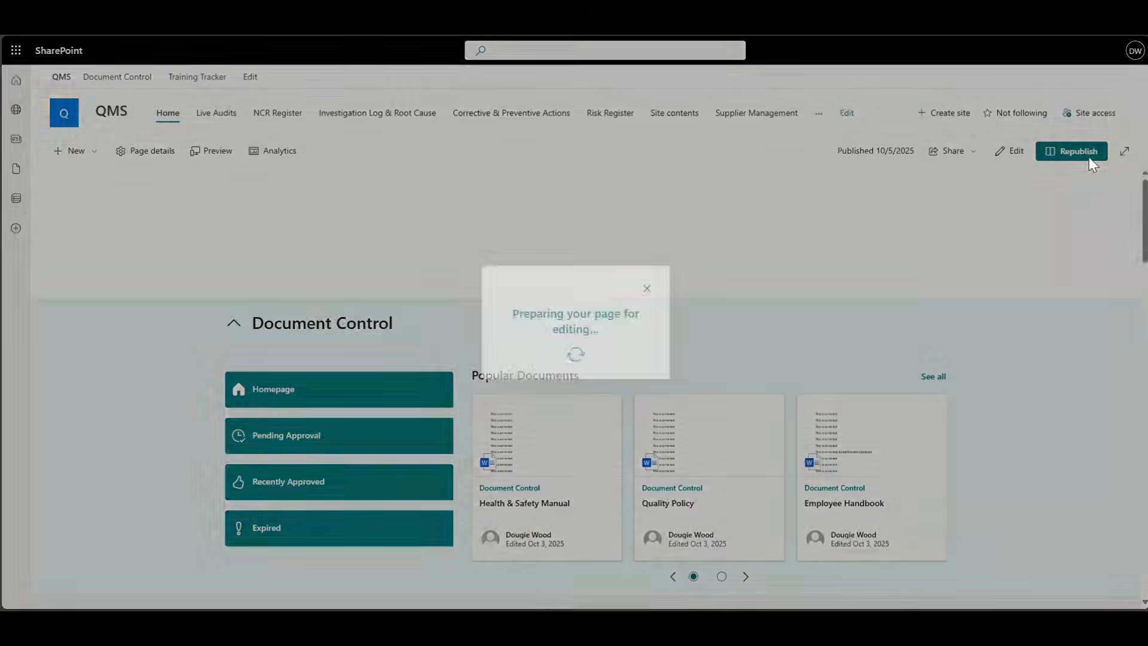
- Set the FMEA List web part in the Risk Management section to the Summary view and apply it
{"action": "scroll", "coordinate": [414, 381], "scroll_direction": "down", "scroll_amount": 5}
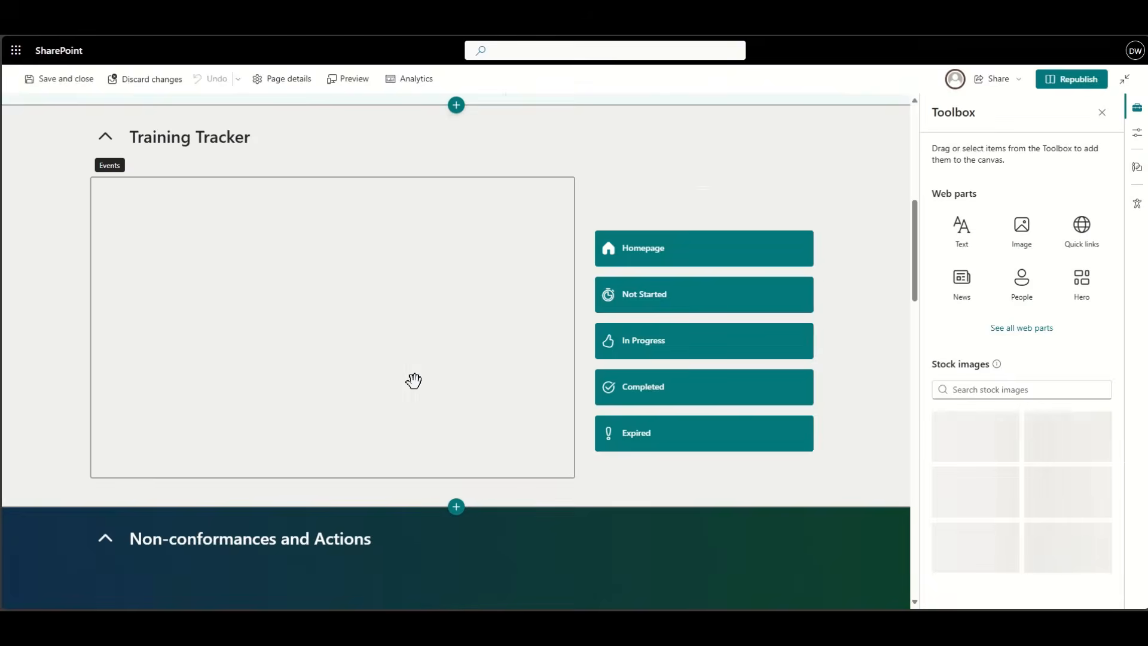
{"action": "scroll", "coordinate": [413, 381], "scroll_direction": "down", "scroll_amount": 8}
{"action": "scroll", "coordinate": [417, 389], "scroll_direction": "down", "scroll_amount": 10}
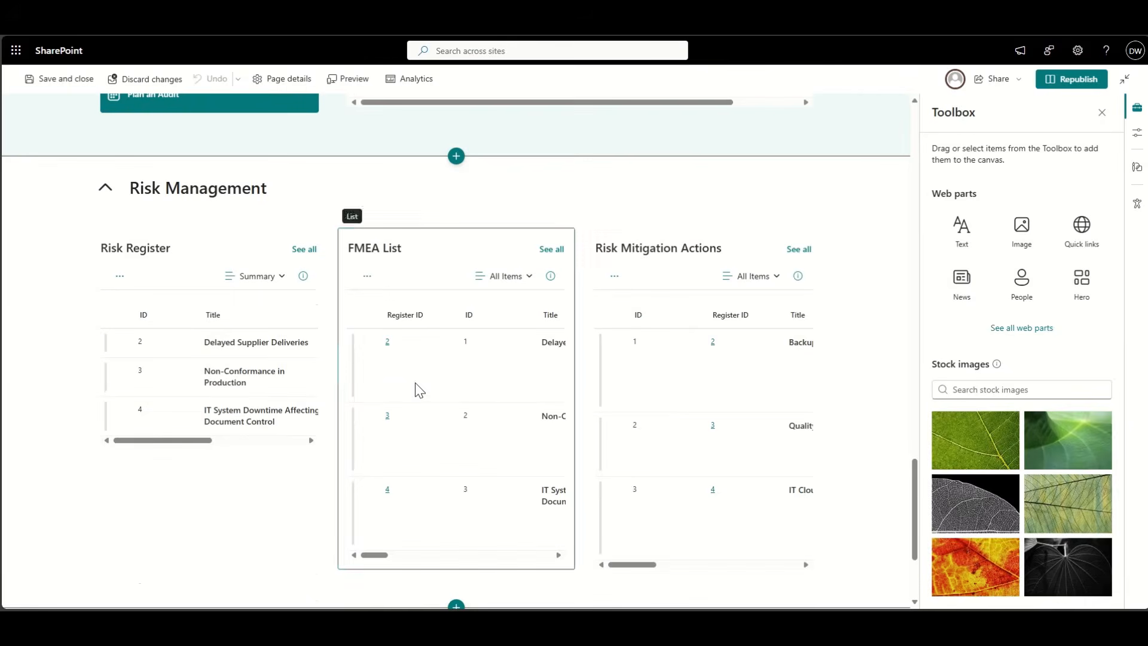
{"action": "left_click", "coordinate": [469, 255]}
{"action": "left_click", "coordinate": [378, 215]}
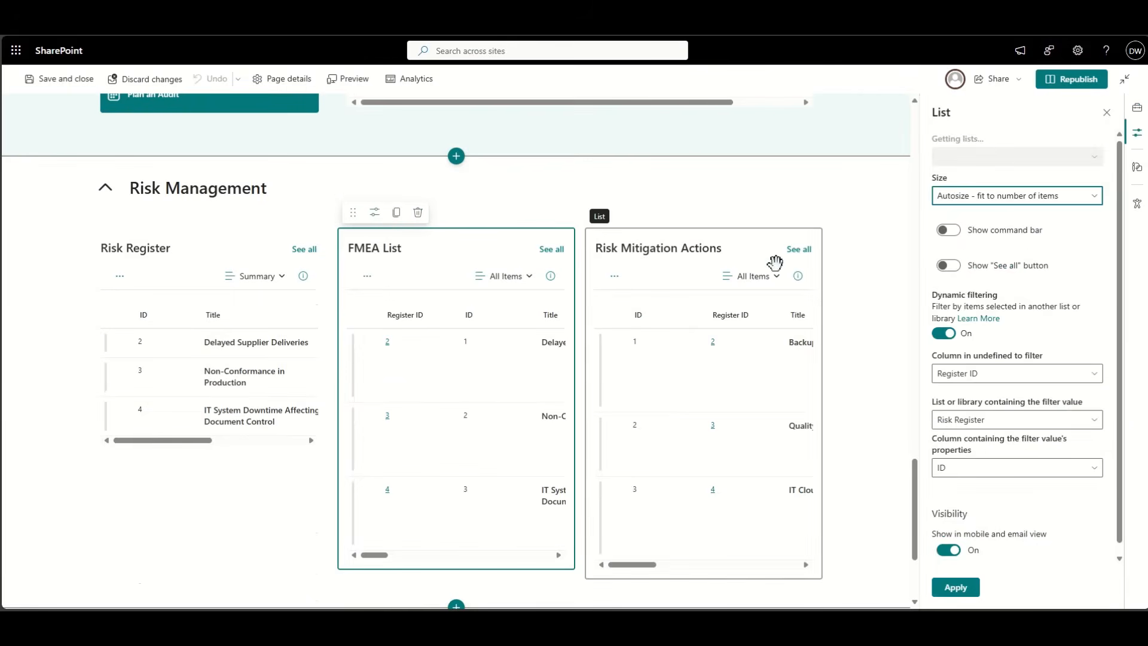
{"action": "left_click", "coordinate": [997, 203]}
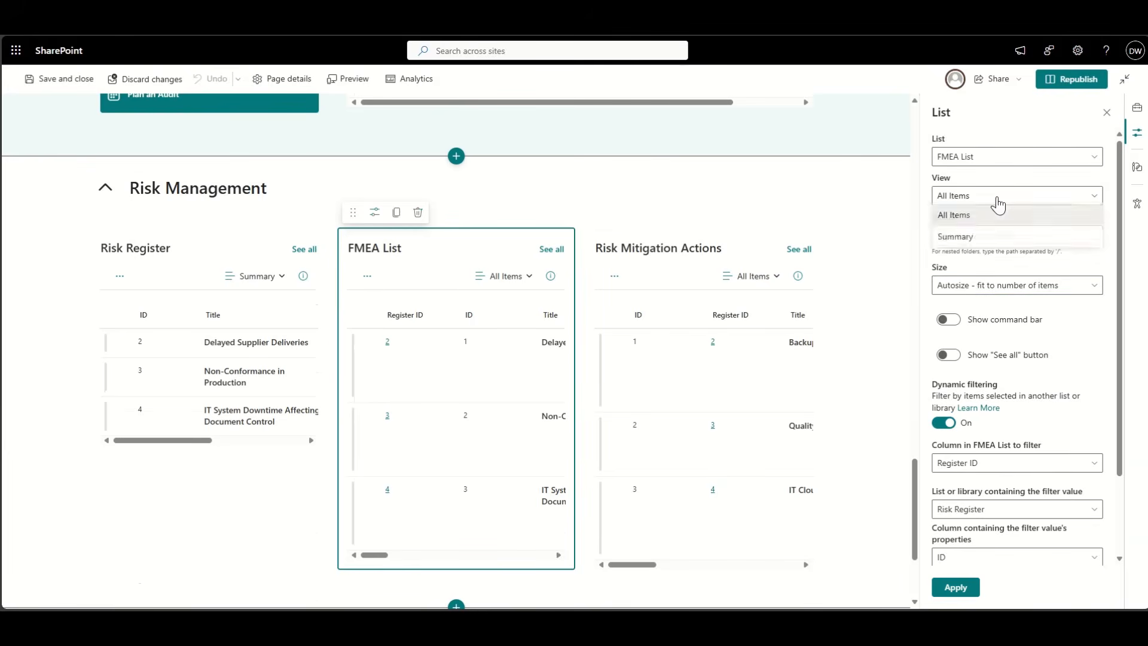
{"action": "left_click", "coordinate": [989, 235]}
{"action": "left_click", "coordinate": [963, 588]}
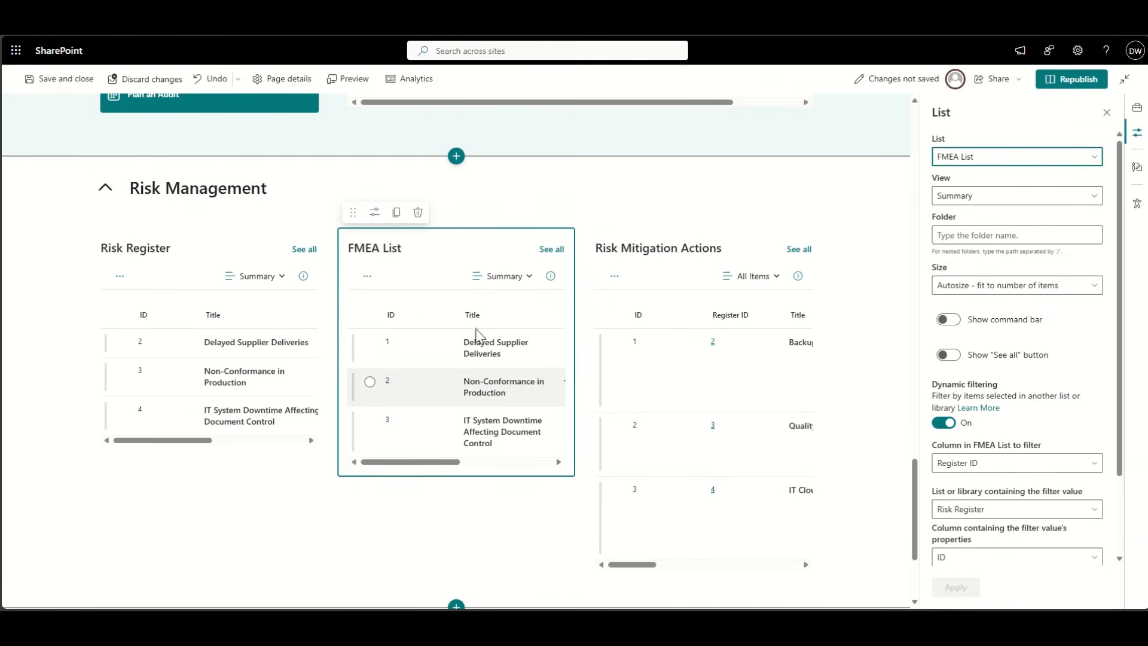
- Narrow the ID column in the FMEA List web part and check how its Status column fits
{"action": "left_click_drag", "start_coordinate": [459, 311], "coordinate": [399, 314]}
{"action": "scroll", "coordinate": [526, 365], "scroll_direction": "right", "scroll_amount": 3}
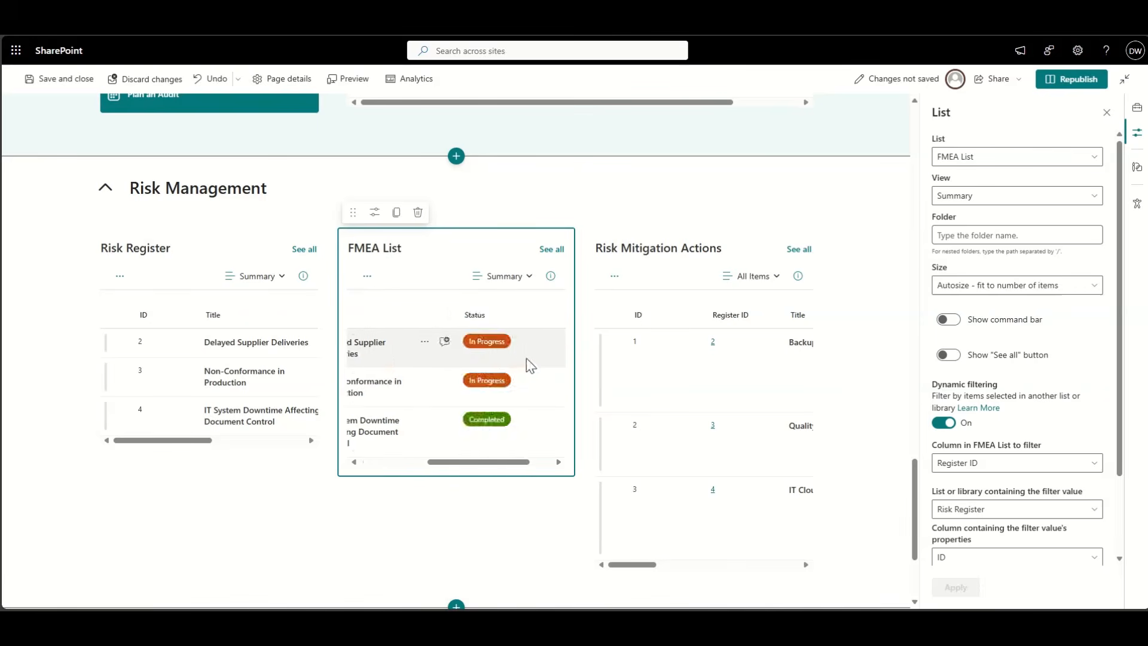
{"action": "scroll", "coordinate": [526, 366], "scroll_direction": "left", "scroll_amount": 3}
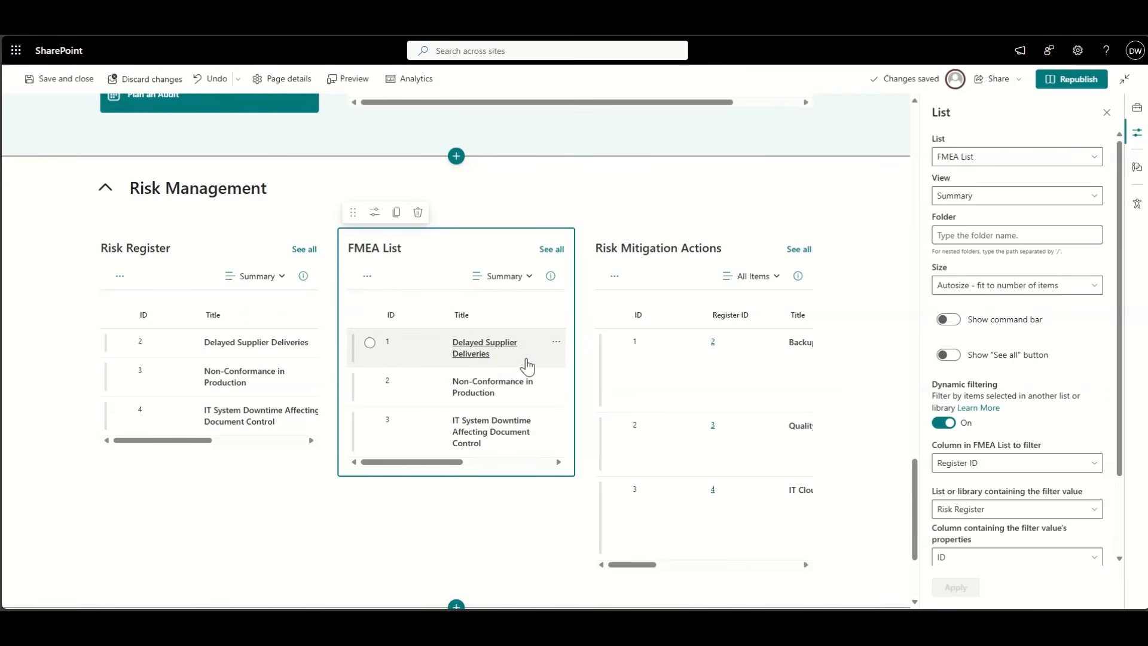
- Change the Risk Management section's layout to two columns and review the arrangement of its three lists
{"action": "left_click", "coordinate": [230, 512]}
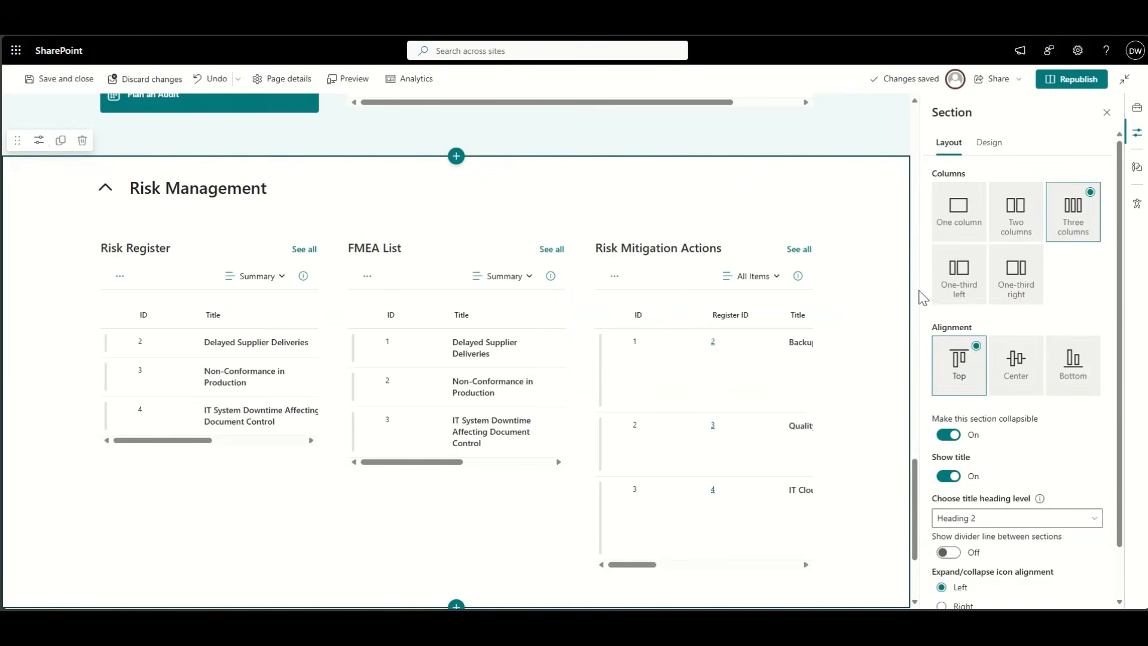
{"action": "left_click", "coordinate": [1015, 212]}
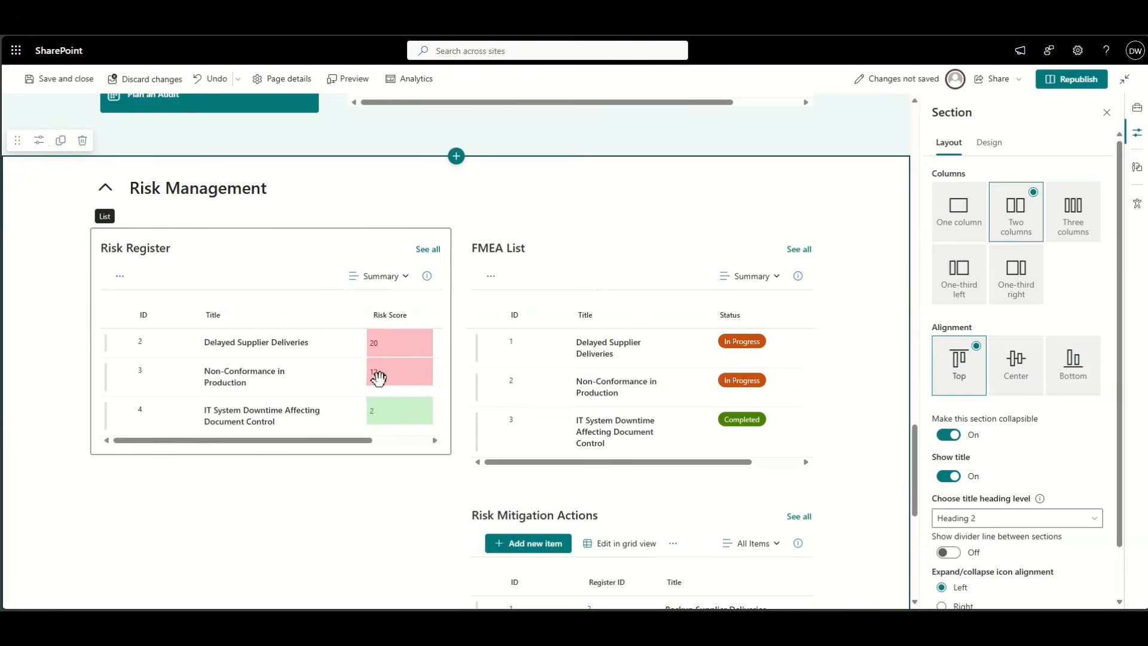
{"action": "scroll", "coordinate": [372, 492], "scroll_direction": "down", "scroll_amount": 3}
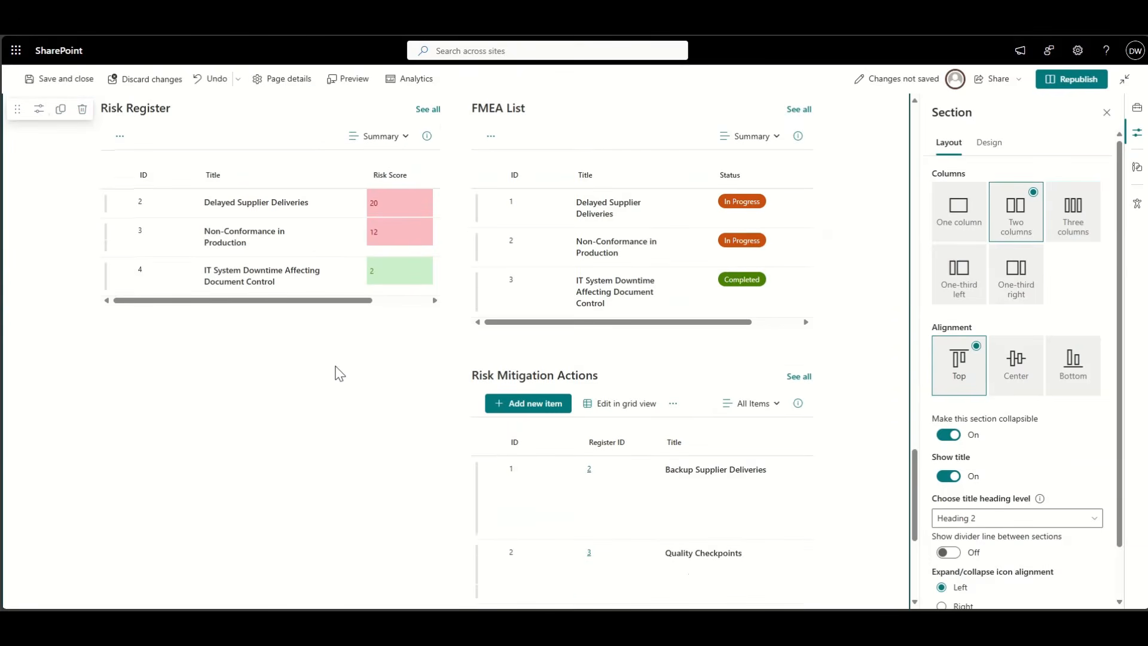
{"action": "scroll", "coordinate": [333, 368], "scroll_direction": "up", "scroll_amount": 2}
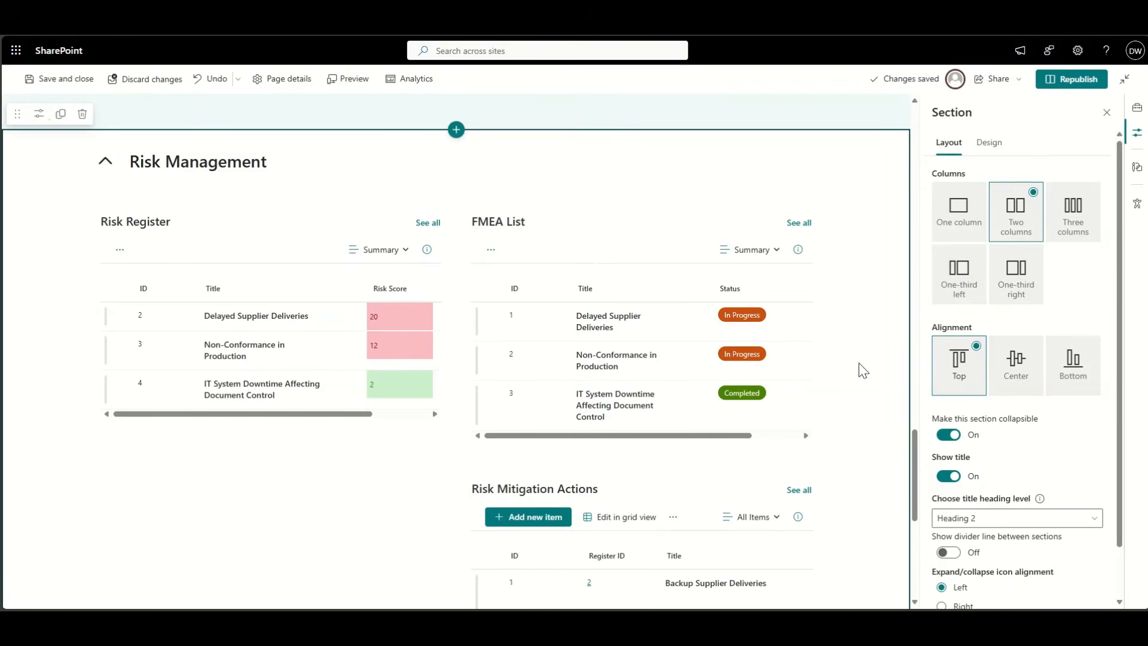
{"action": "scroll", "coordinate": [863, 373], "scroll_direction": "down", "scroll_amount": 3}
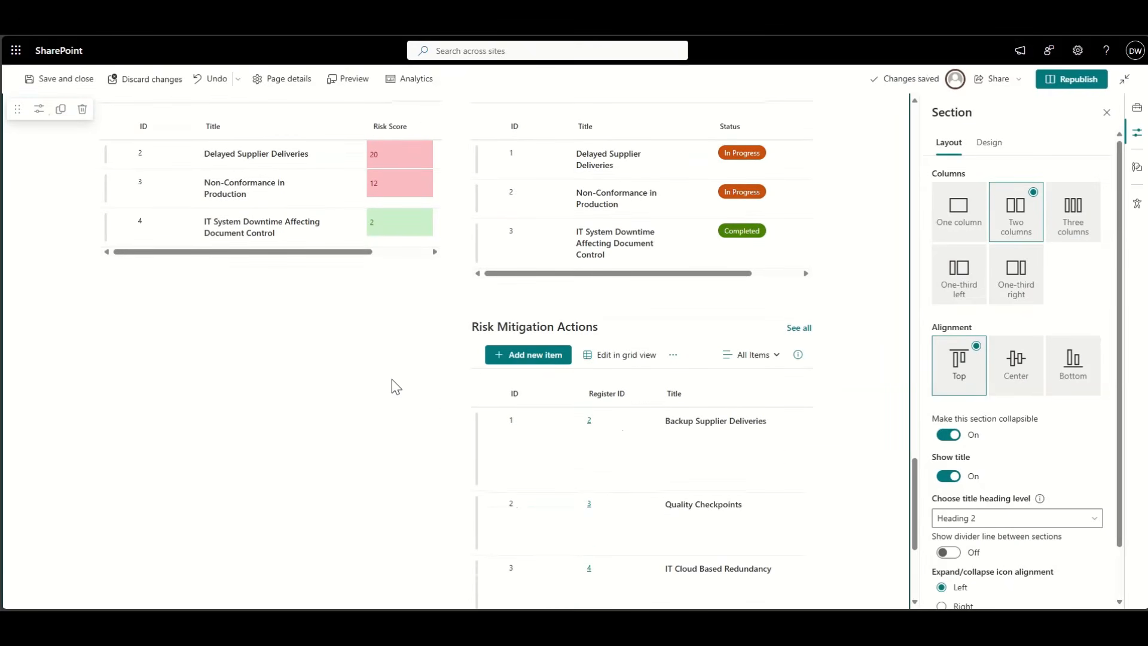
{"action": "scroll", "coordinate": [392, 373], "scroll_direction": "down", "scroll_amount": 1}
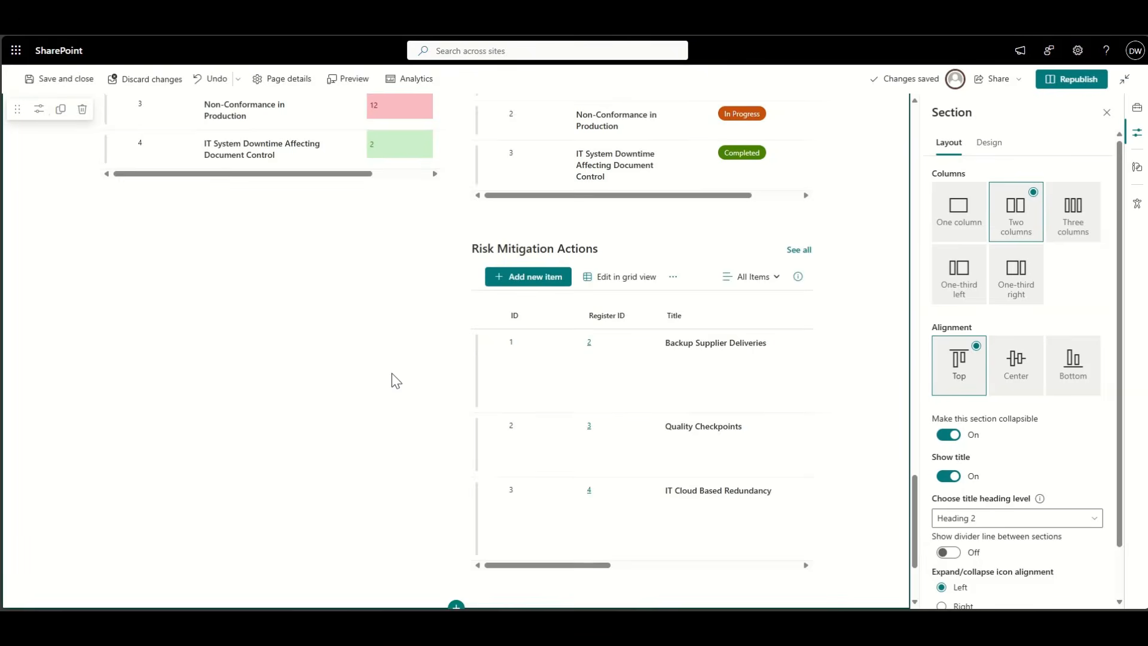
{"action": "scroll", "coordinate": [392, 374], "scroll_direction": "up", "scroll_amount": 3}
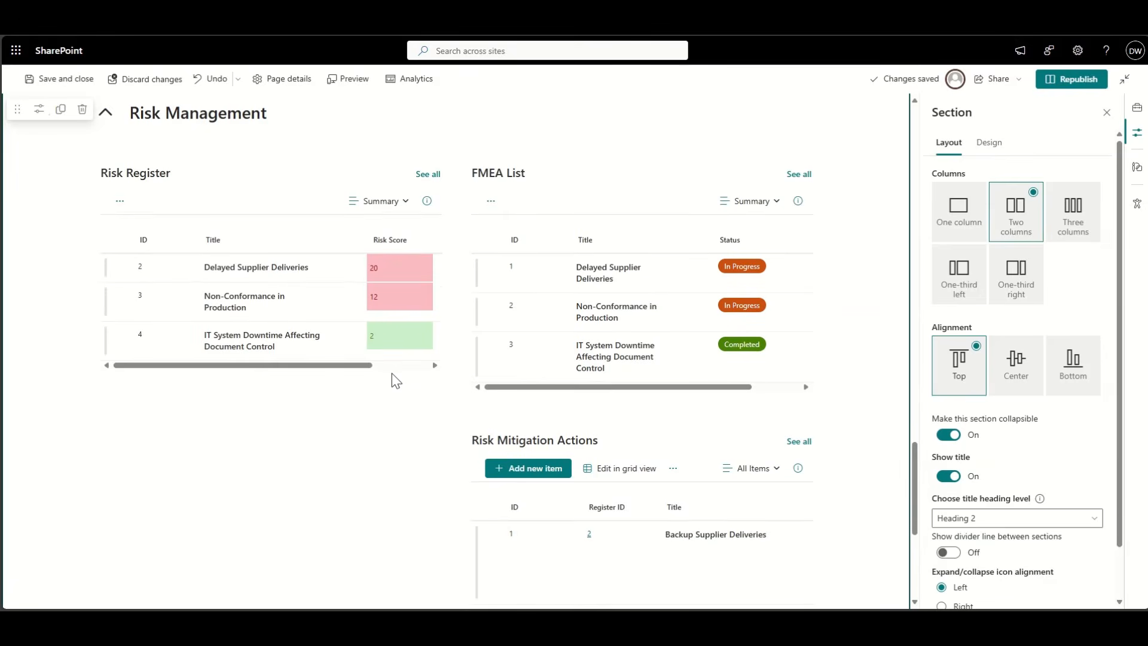
- Hide the command bar of the Risk Register web part and apply the change
{"action": "left_click", "coordinate": [319, 174]}
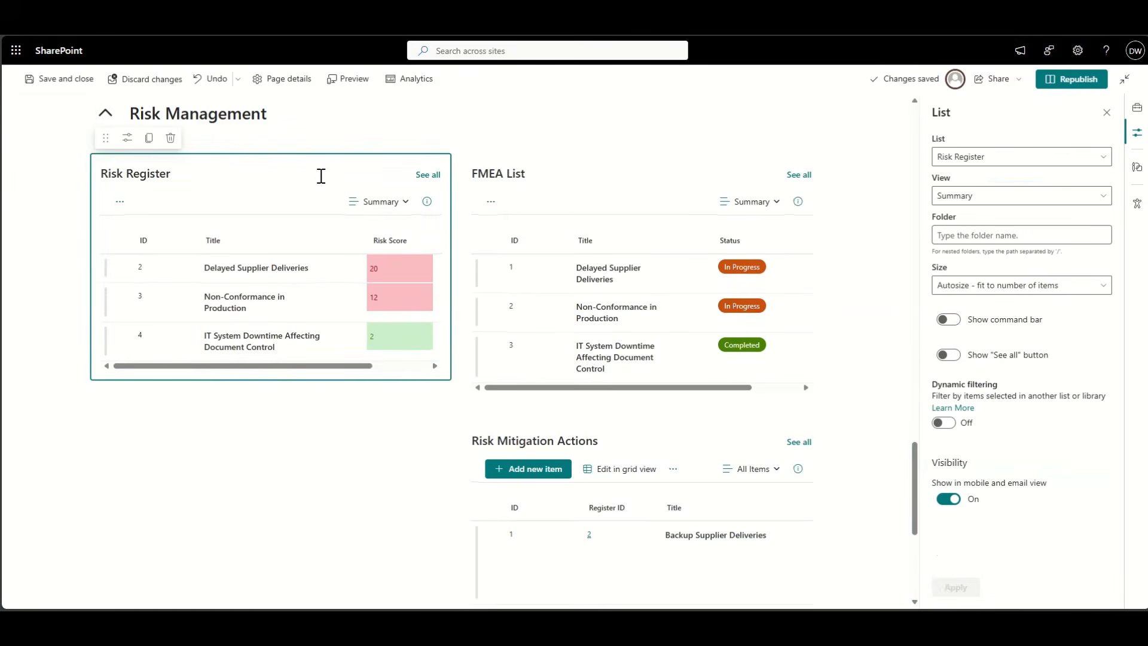
{"action": "left_click", "coordinate": [949, 321]}
{"action": "left_click", "coordinate": [955, 588]}
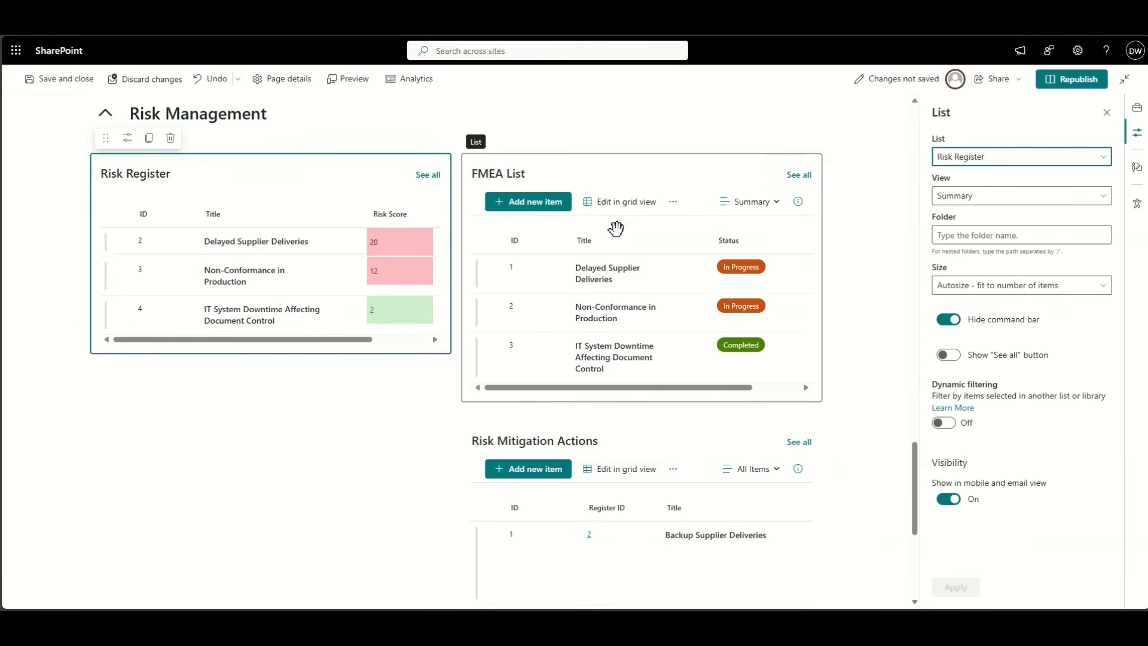
{"action": "left_click", "coordinate": [293, 544]}
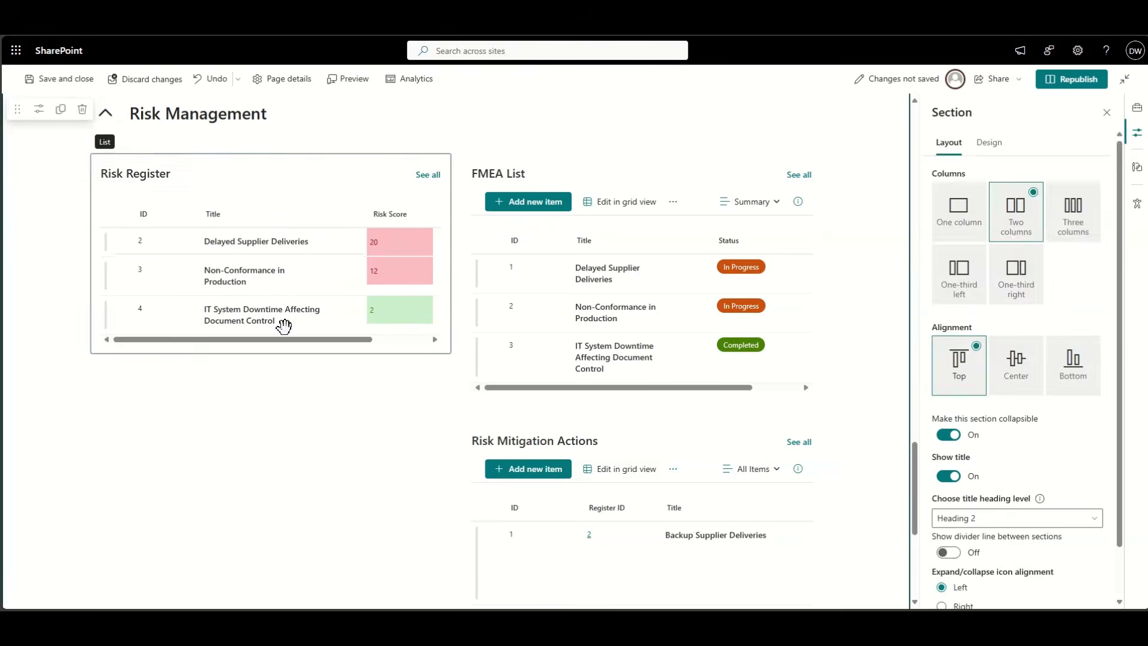
{"action": "left_click", "coordinate": [289, 226]}
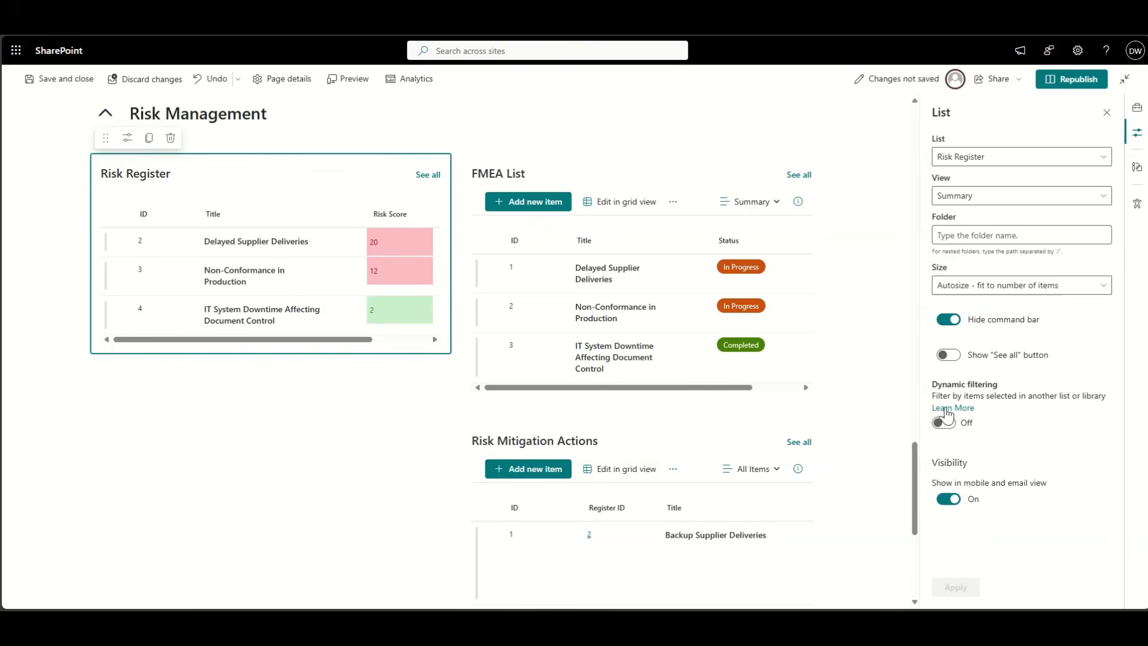
{"action": "left_click", "coordinate": [354, 427]}
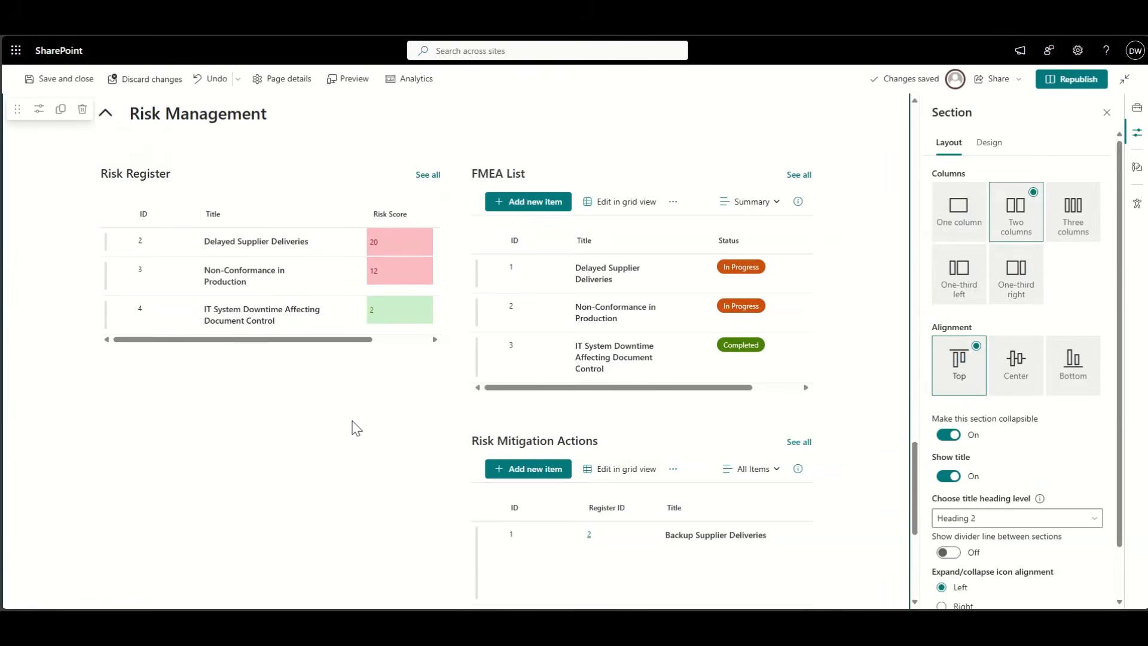
- Review the two-column Risk Management section and republish the page
{"action": "scroll", "coordinate": [356, 428], "scroll_direction": "down", "scroll_amount": 3}
{"action": "scroll", "coordinate": [356, 428], "scroll_direction": "up", "scroll_amount": 2}
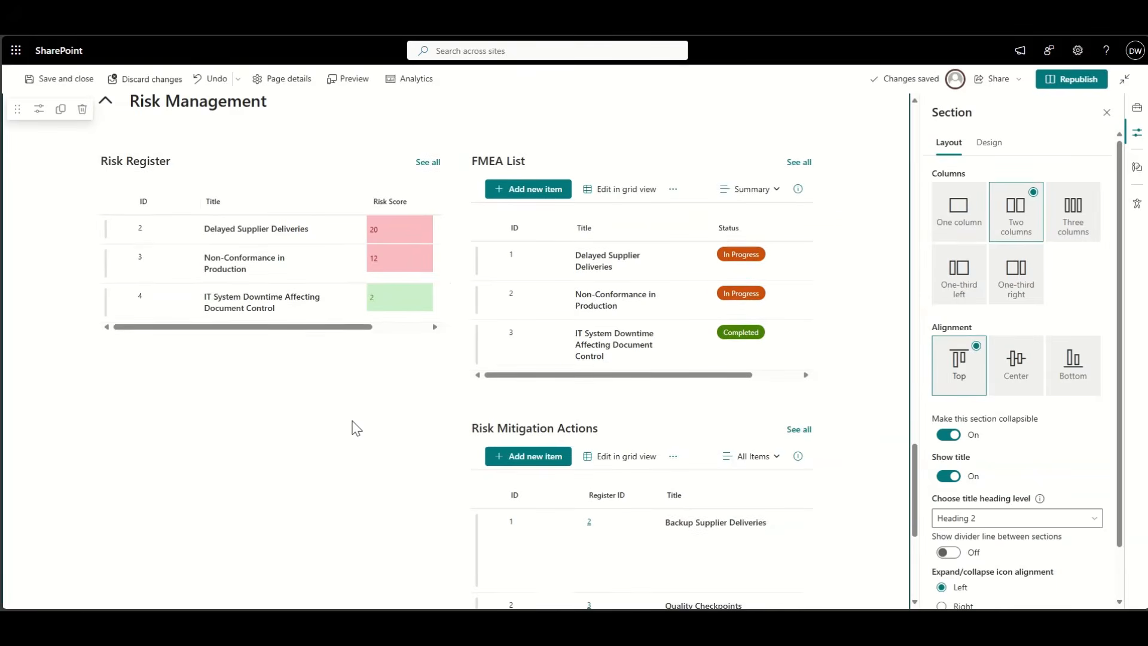
{"action": "scroll", "coordinate": [356, 428], "scroll_direction": "down", "scroll_amount": 3}
{"action": "scroll", "coordinate": [354, 428], "scroll_direction": "up", "scroll_amount": 1}
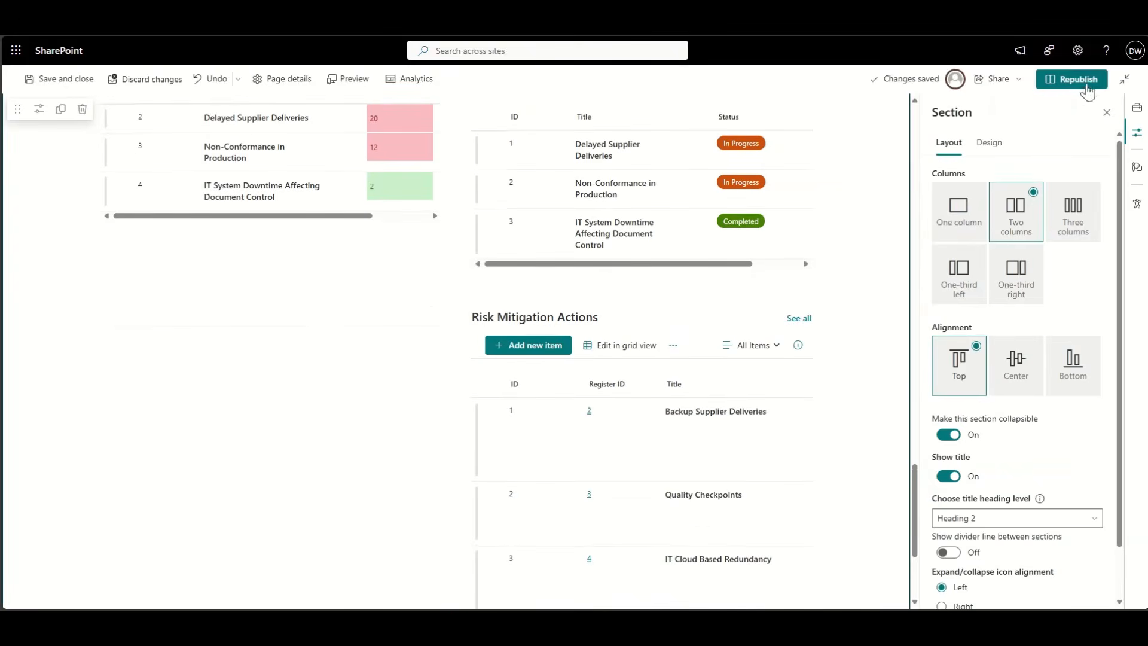
{"action": "left_click", "coordinate": [1085, 86]}
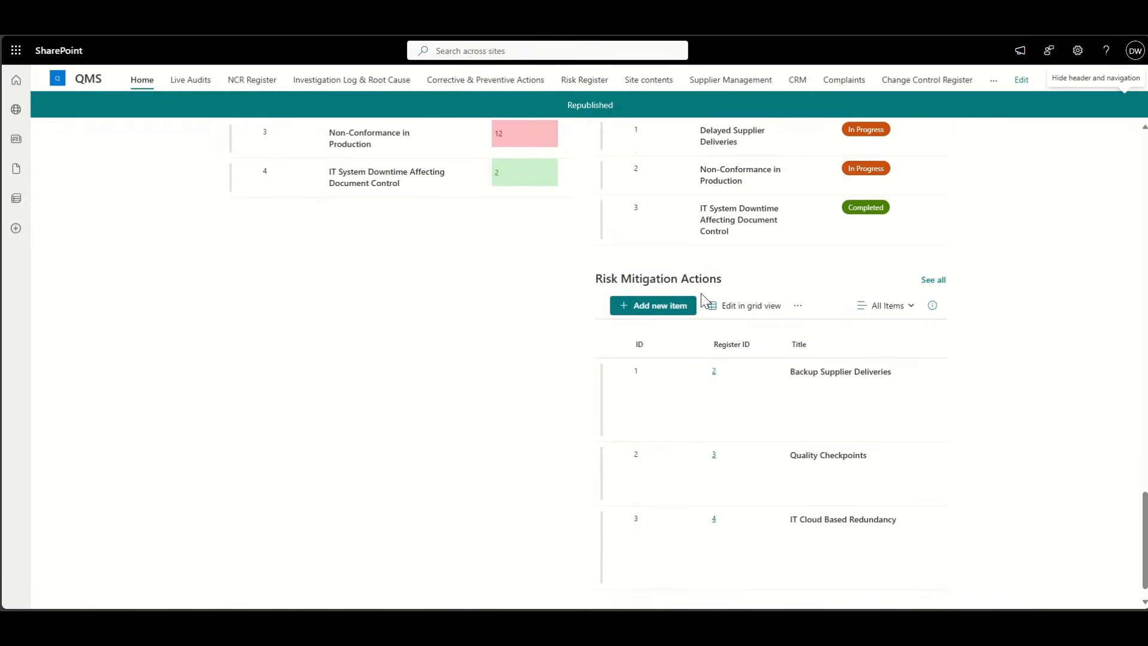
- Open the full Risk Mitigation Actions list and save its All Items view as a new view named Summary
{"action": "left_click", "coordinate": [939, 285]}
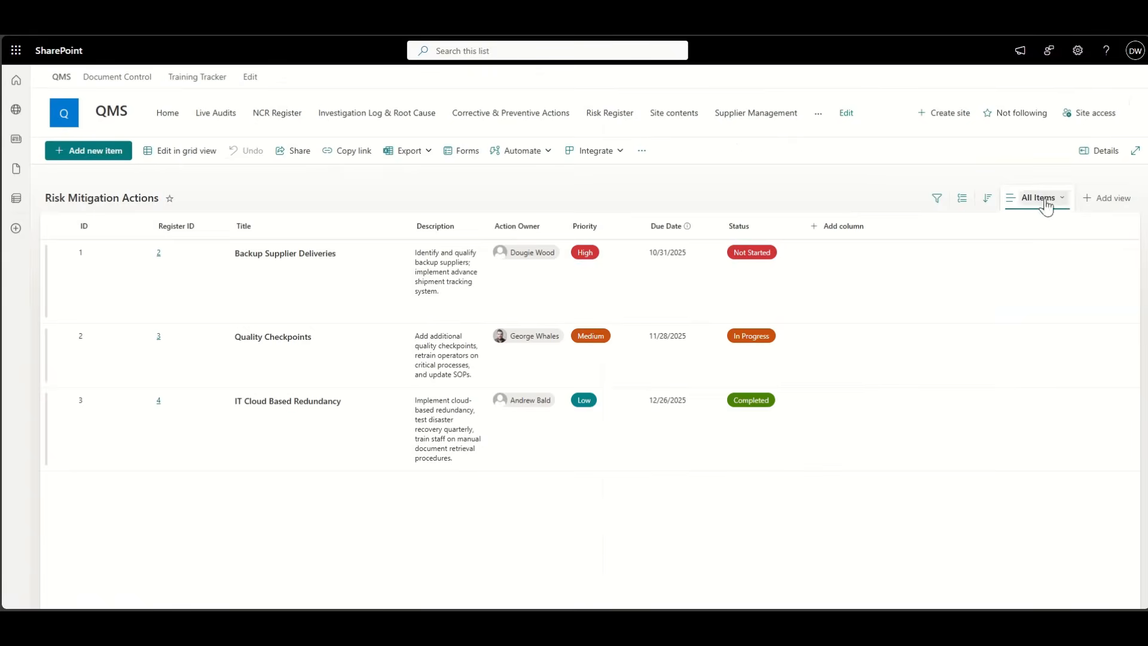
{"action": "left_click", "coordinate": [1046, 204]}
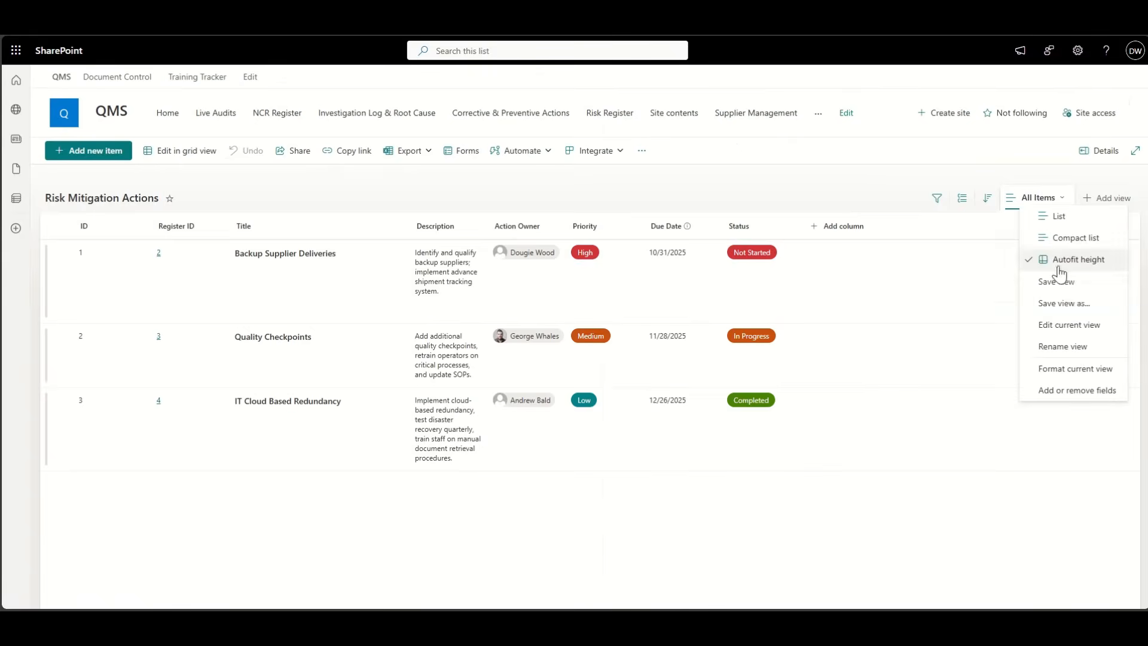
{"action": "left_click", "coordinate": [1075, 305]}
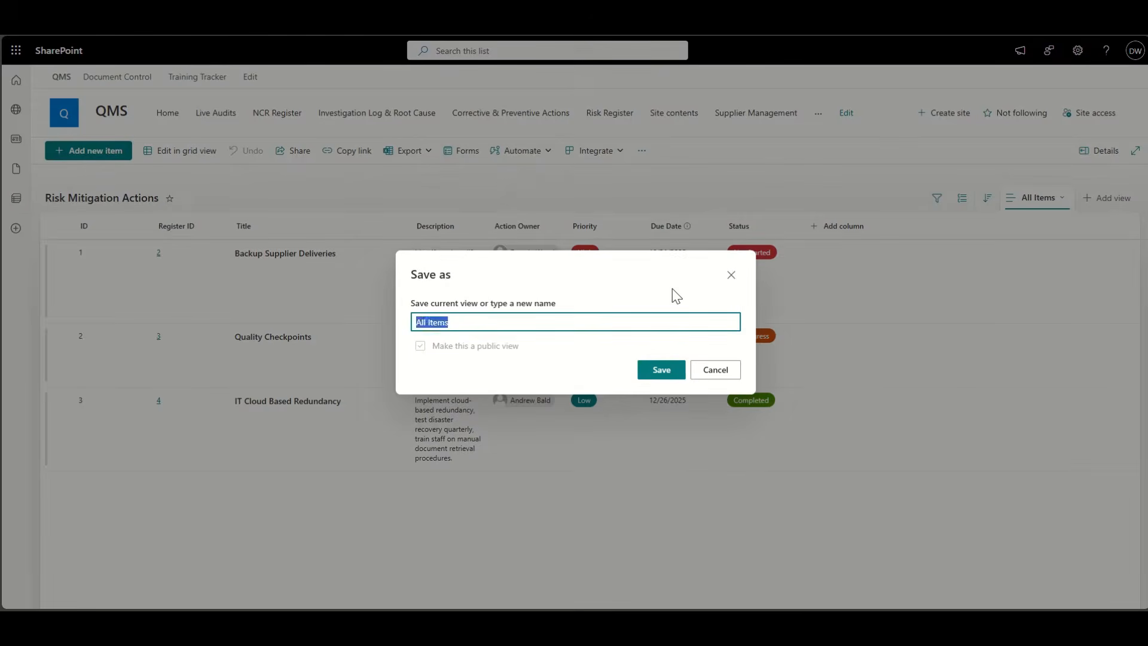
{"action": "type", "text": "Summary"}
{"action": "key", "text": "Return"}
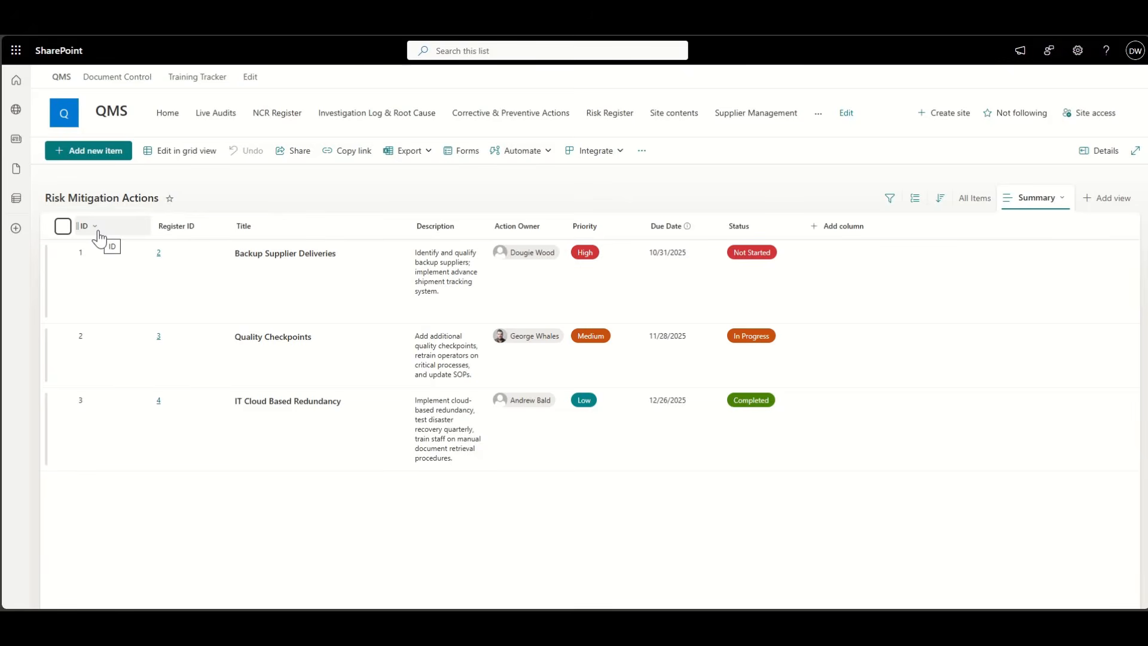
- Remove the Register ID, Description, Action Owner, Priority and Due Date columns from the Summary view of Risk Mitigation Actions
{"action": "left_click", "coordinate": [208, 239]}
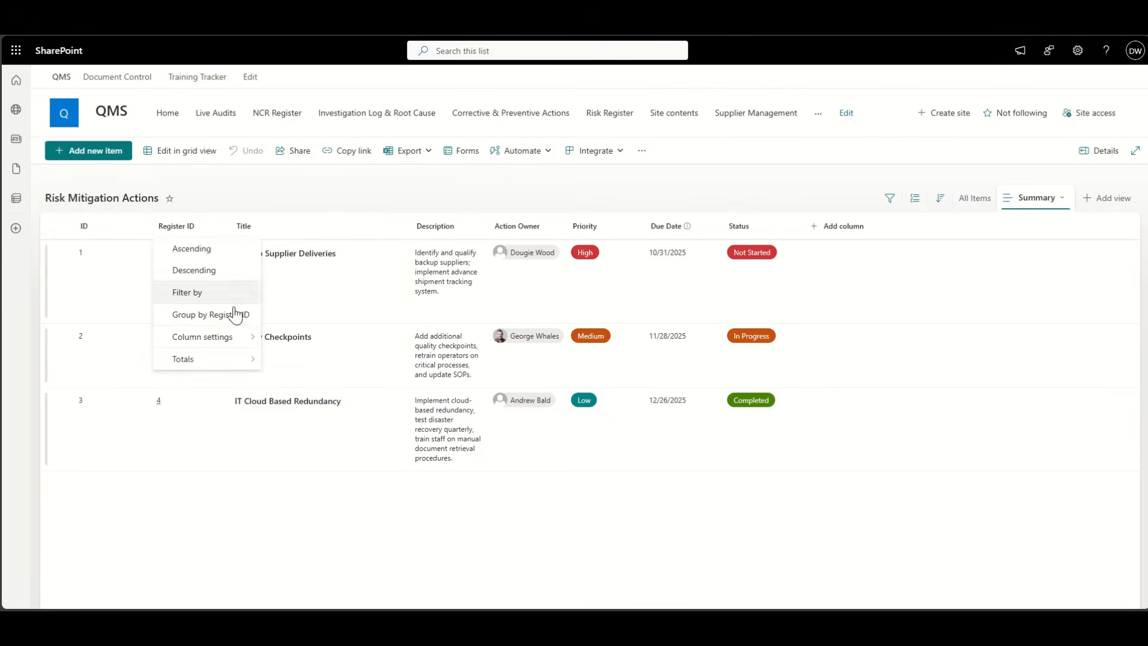
{"action": "mouse_move", "coordinate": [236, 335]}
{"action": "left_click", "coordinate": [324, 425]}
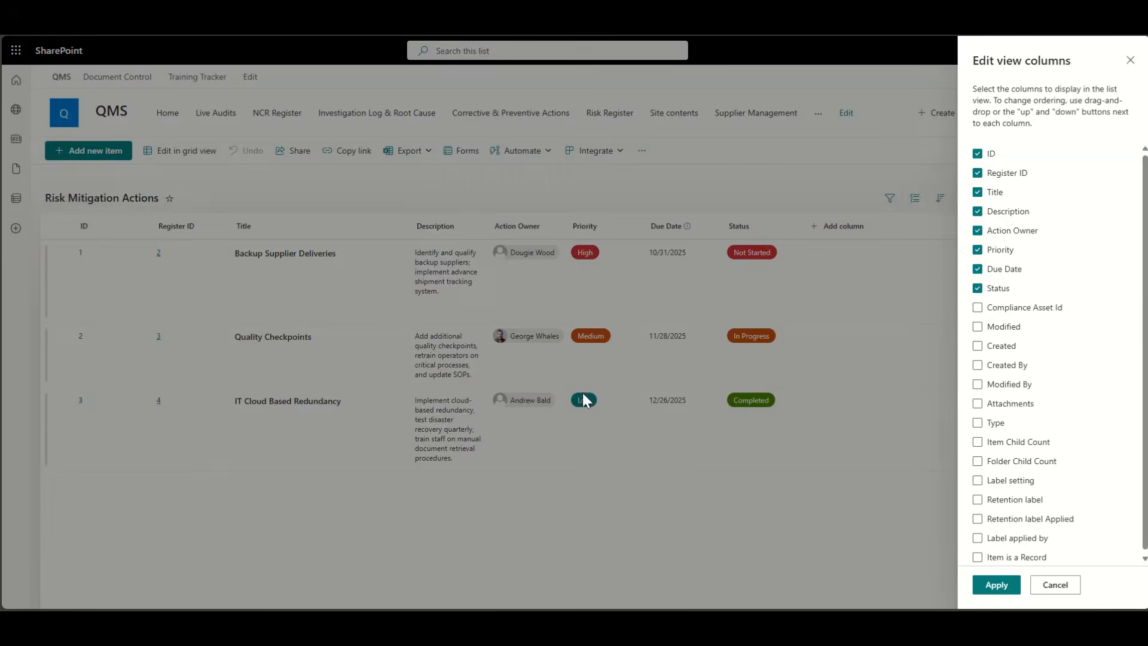
{"action": "left_click", "coordinate": [1024, 175]}
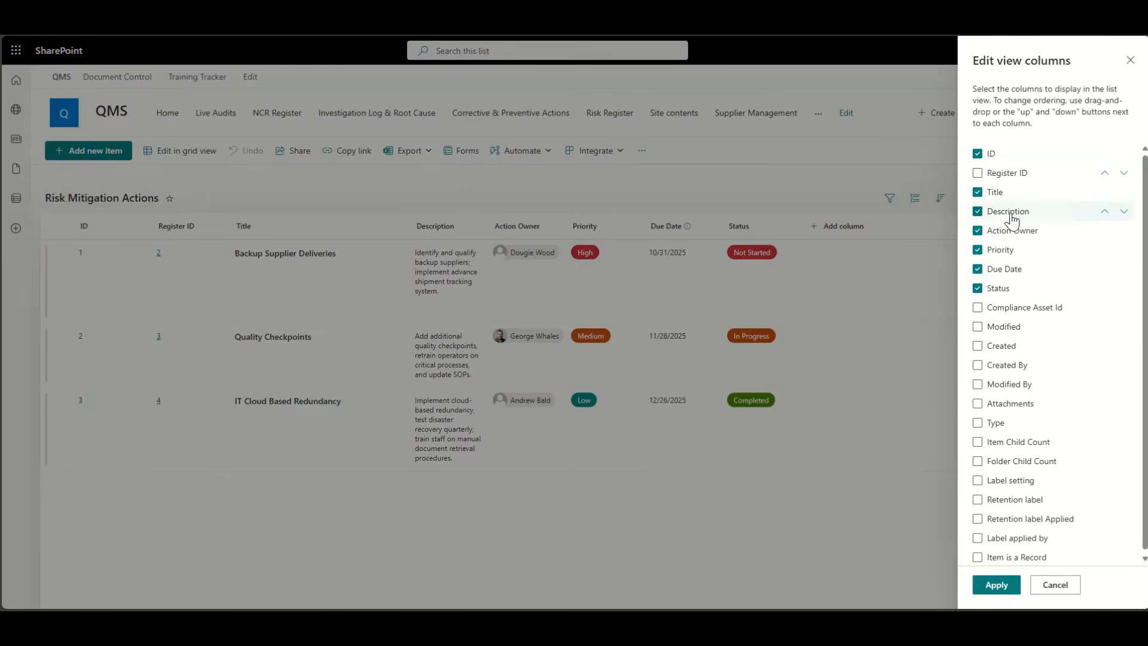
{"action": "left_click", "coordinate": [1007, 212]}
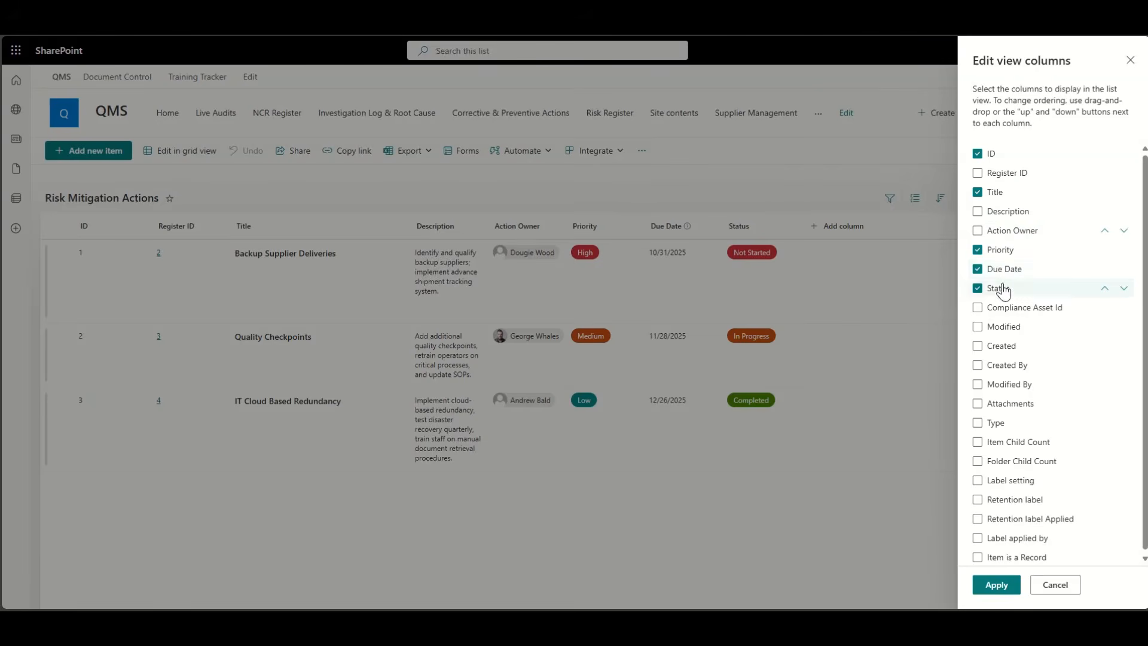
{"action": "left_click", "coordinate": [1004, 271]}
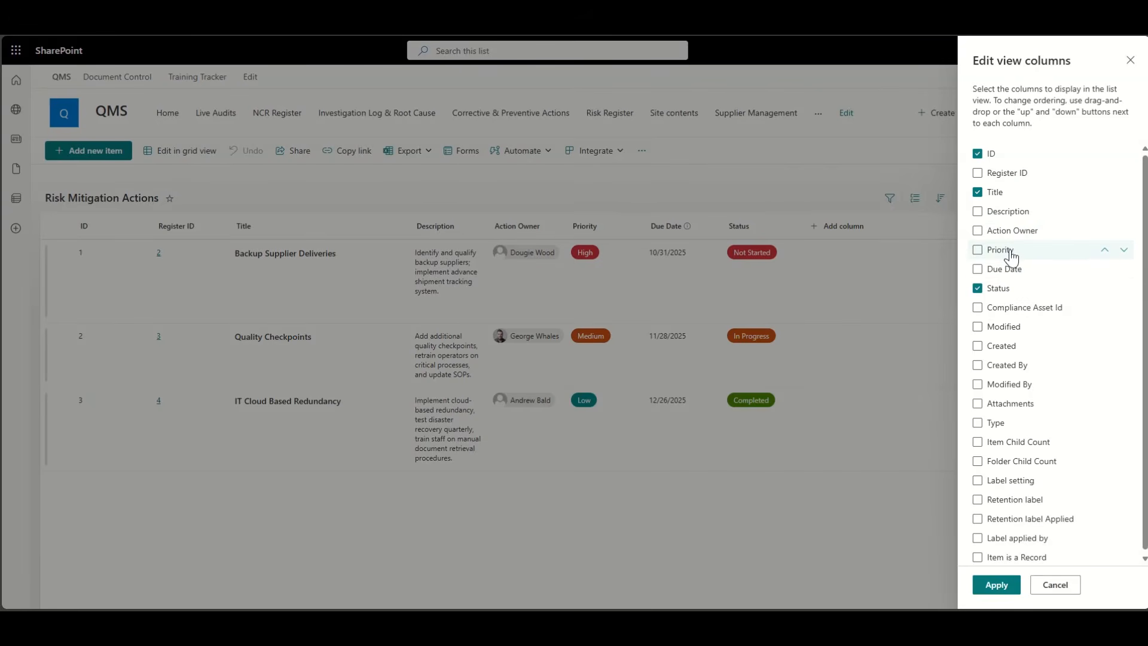
{"action": "left_click", "coordinate": [996, 585]}
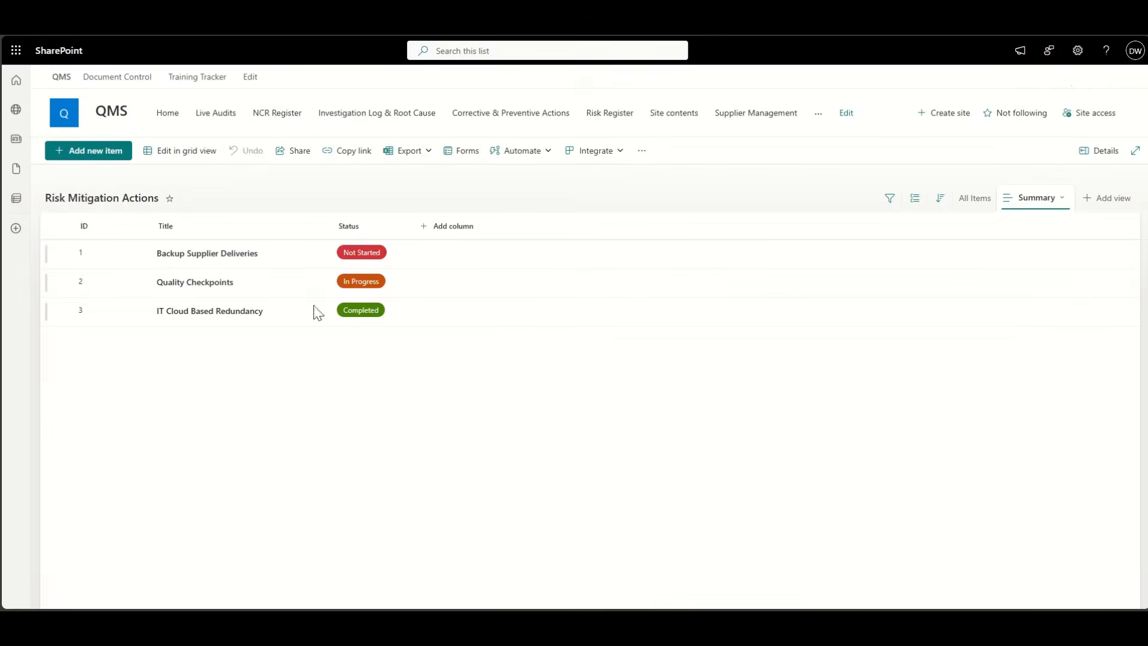
- Narrow the Title, ID and Status columns in the Risk Mitigation Actions Summary view
{"action": "left_click_drag", "start_coordinate": [332, 225], "coordinate": [275, 227]}
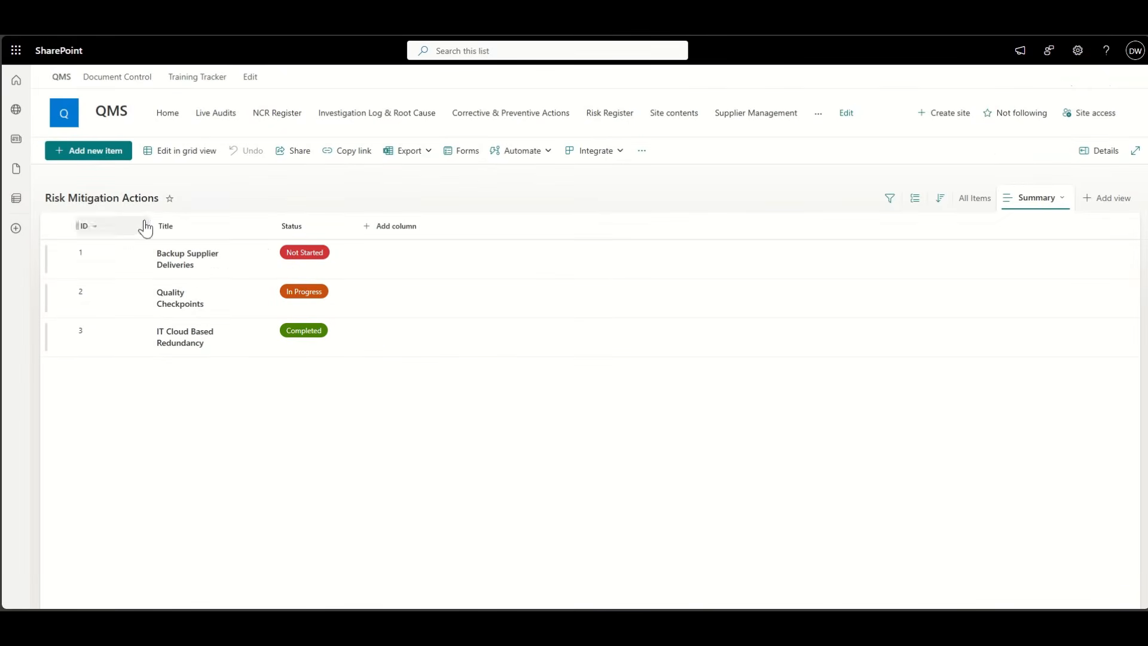
{"action": "left_click_drag", "start_coordinate": [144, 225], "coordinate": [77, 233]}
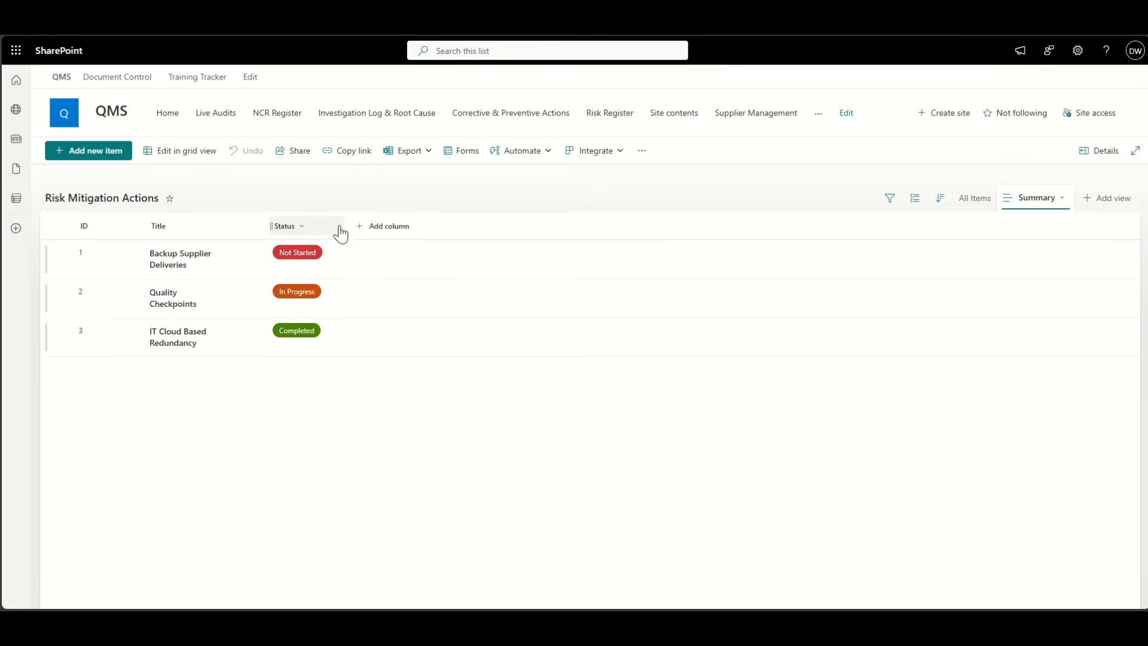
{"action": "left_click_drag", "start_coordinate": [340, 234], "coordinate": [328, 234]}
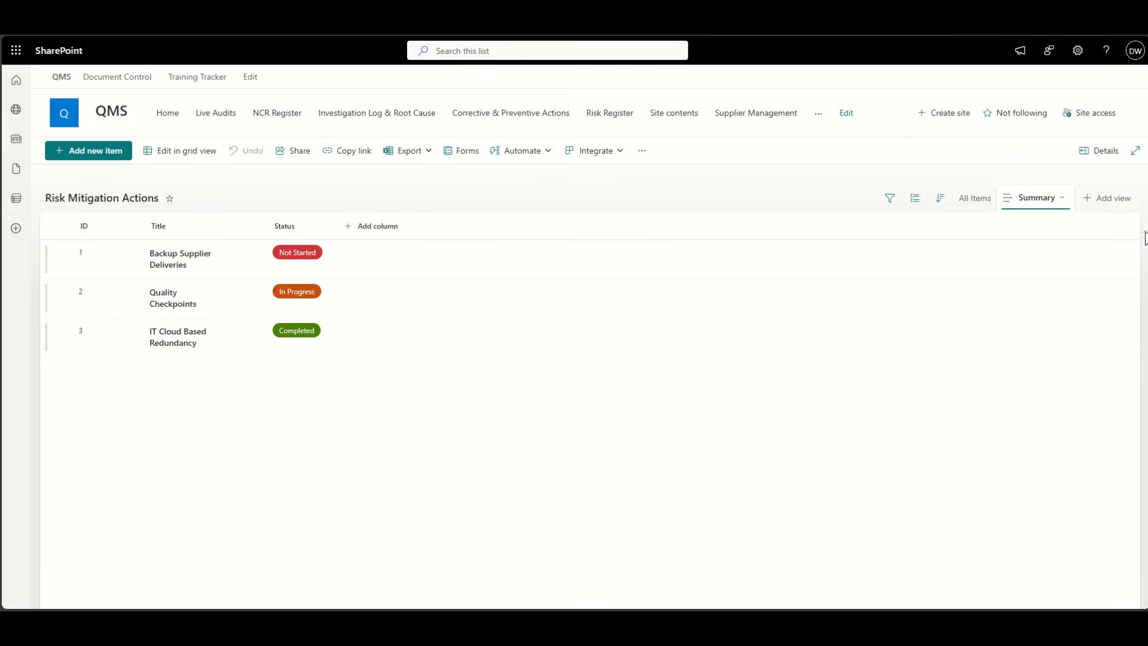
{"action": "left_click", "coordinate": [1036, 211]}
{"action": "left_click", "coordinate": [1046, 291]}
- Return to the QMS home page and open it for editing
{"action": "left_click", "coordinate": [168, 113]}
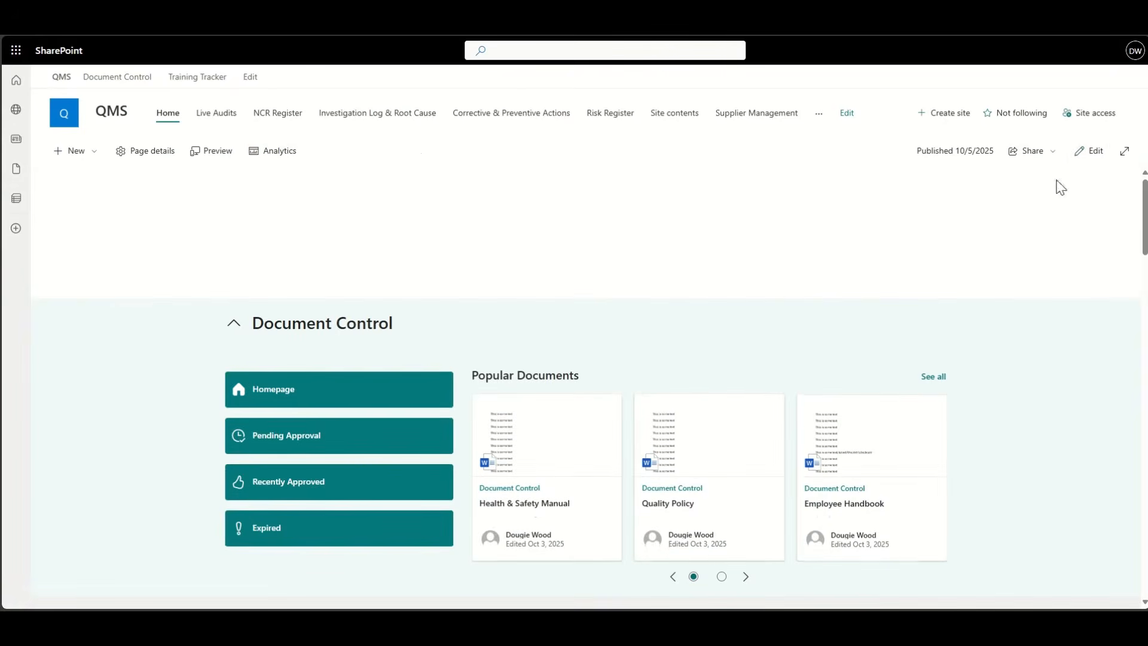
{"action": "left_click", "coordinate": [1093, 153]}
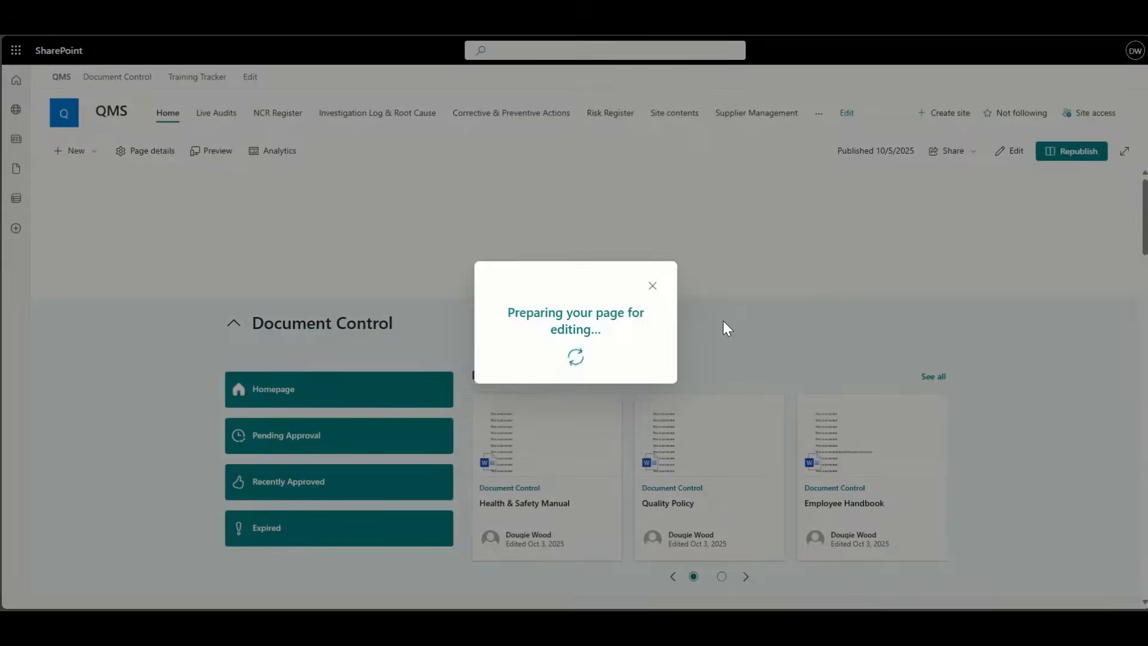
{"action": "scroll", "coordinate": [722, 318], "scroll_direction": "down", "scroll_amount": 5}
{"action": "scroll", "coordinate": [722, 319], "scroll_direction": "down", "scroll_amount": 15}
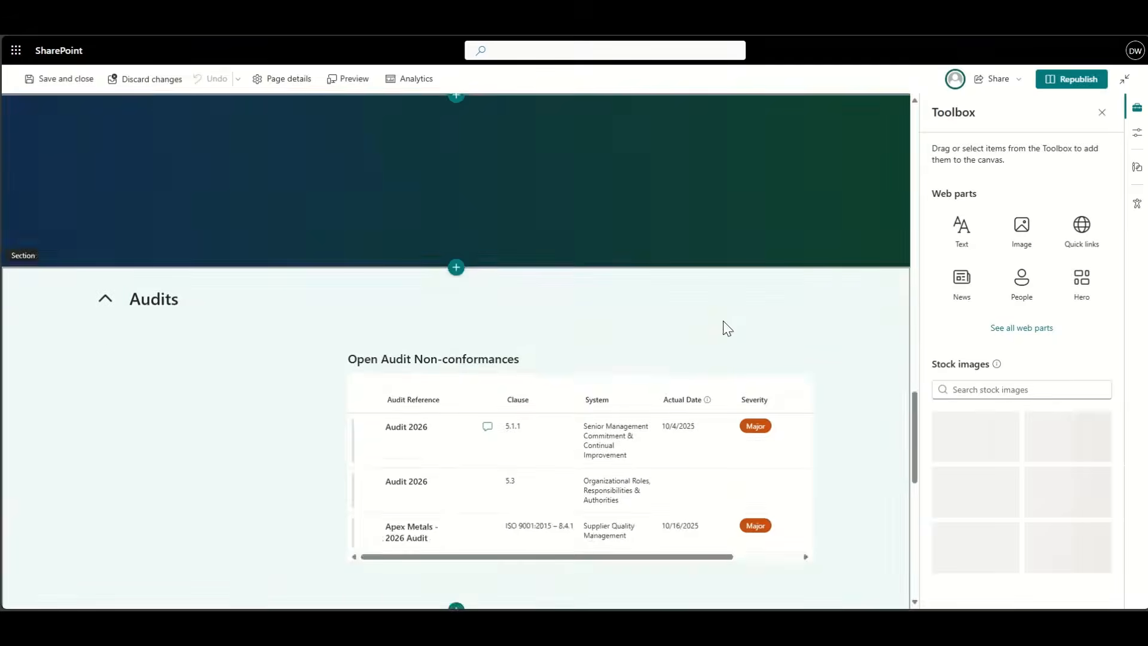
- Set the Risk Mitigation Actions web part to the Summary view and apply the change
{"action": "left_click", "coordinate": [620, 332]}
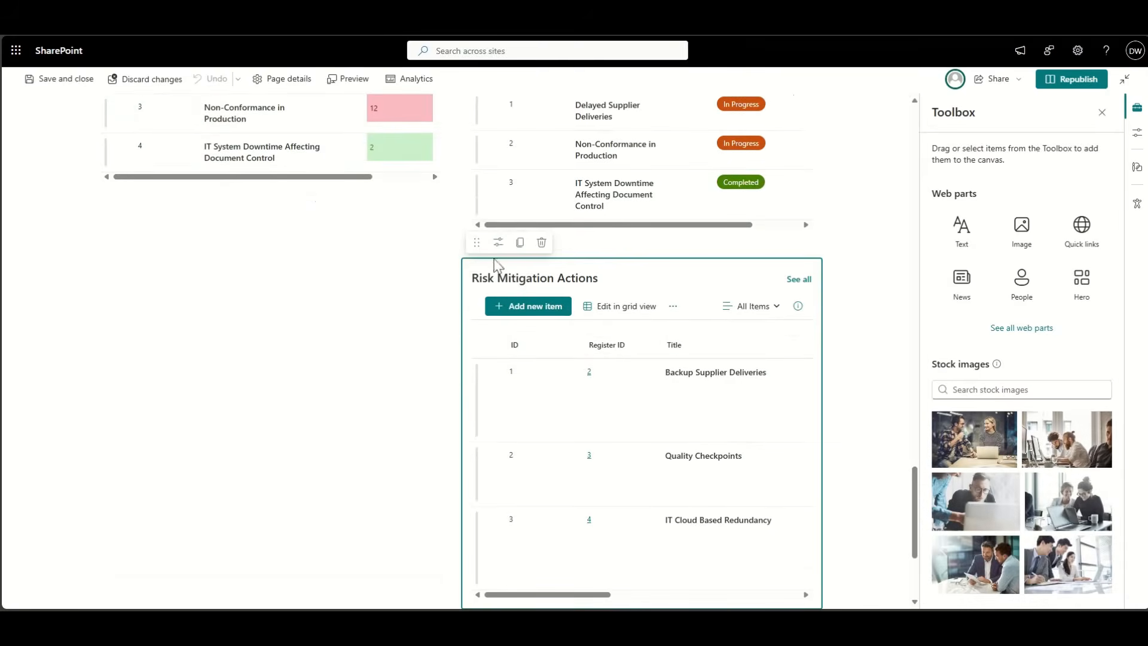
{"action": "left_click", "coordinate": [498, 242]}
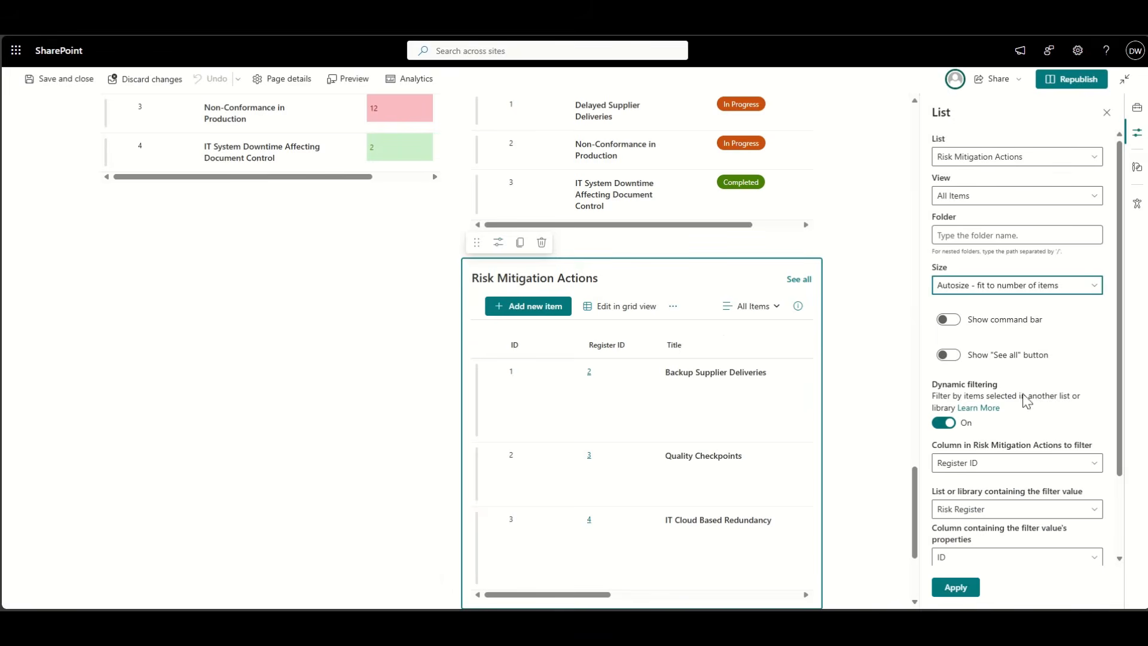
{"action": "left_click", "coordinate": [994, 201]}
{"action": "left_click", "coordinate": [992, 236]}
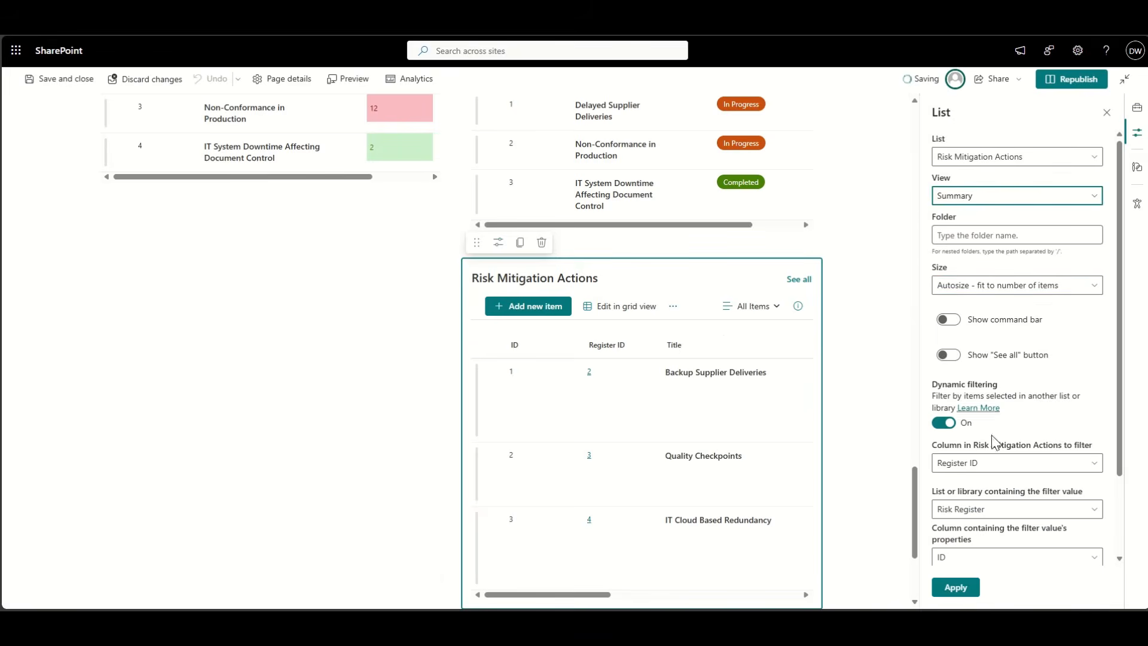
{"action": "left_click", "coordinate": [958, 588]}
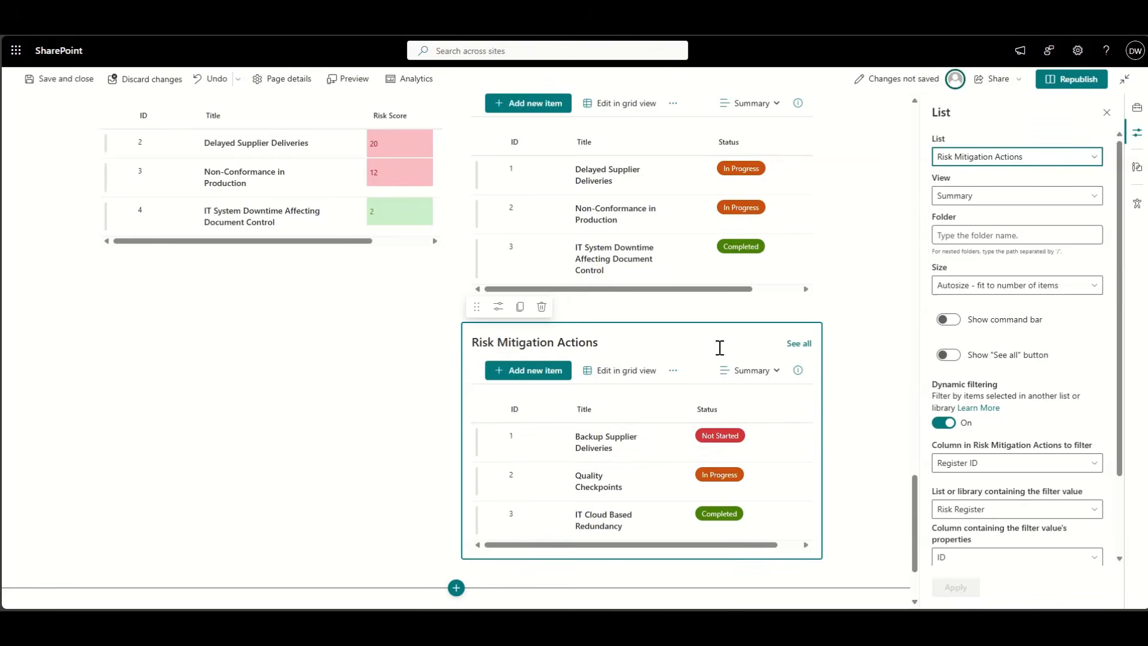
- Move the FMEA List web part beneath the Risk Register and review the Risk Management section's arrangement
{"action": "scroll", "coordinate": [719, 347], "scroll_direction": "up", "scroll_amount": 2}
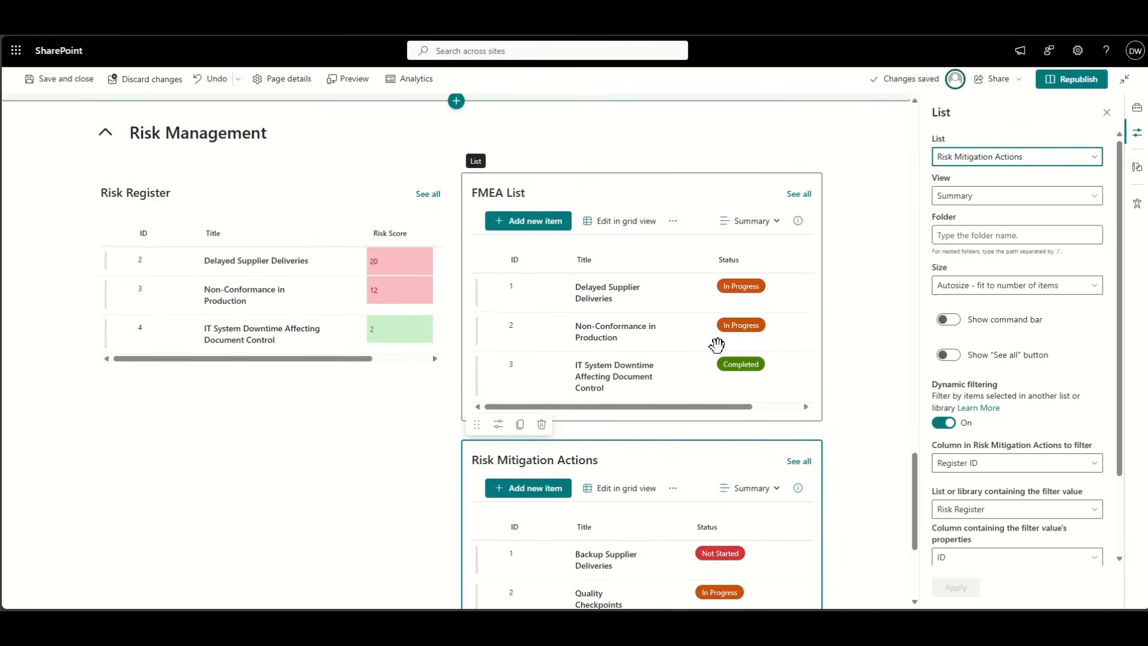
{"action": "left_click", "coordinate": [501, 202]}
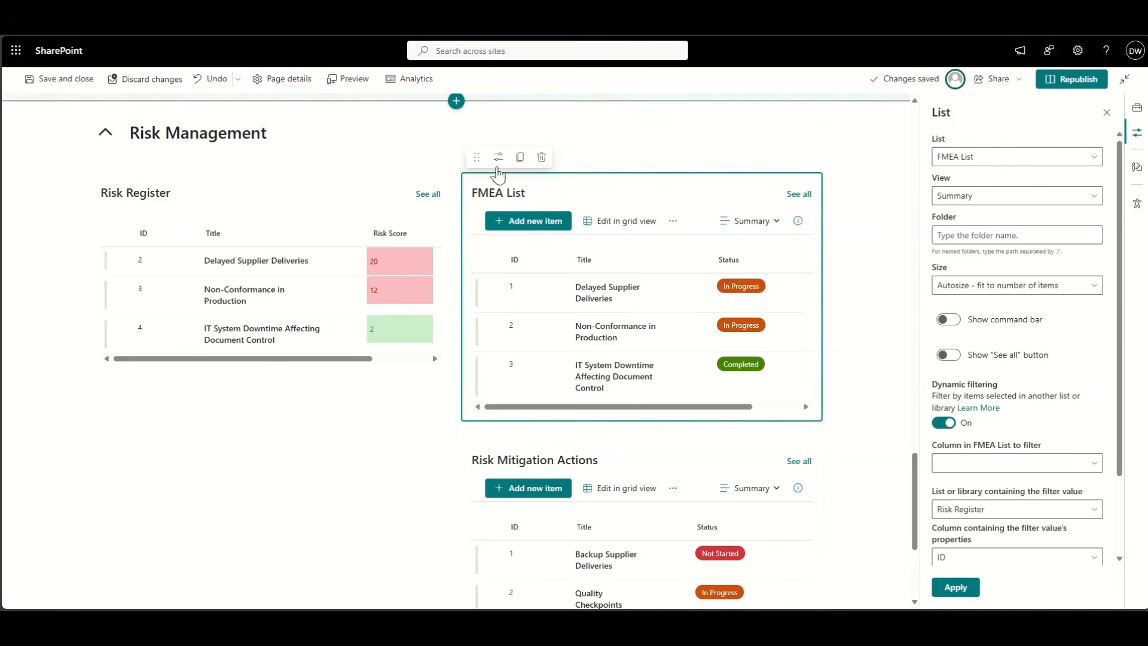
{"action": "left_click_drag", "start_coordinate": [475, 153], "coordinate": [284, 457]}
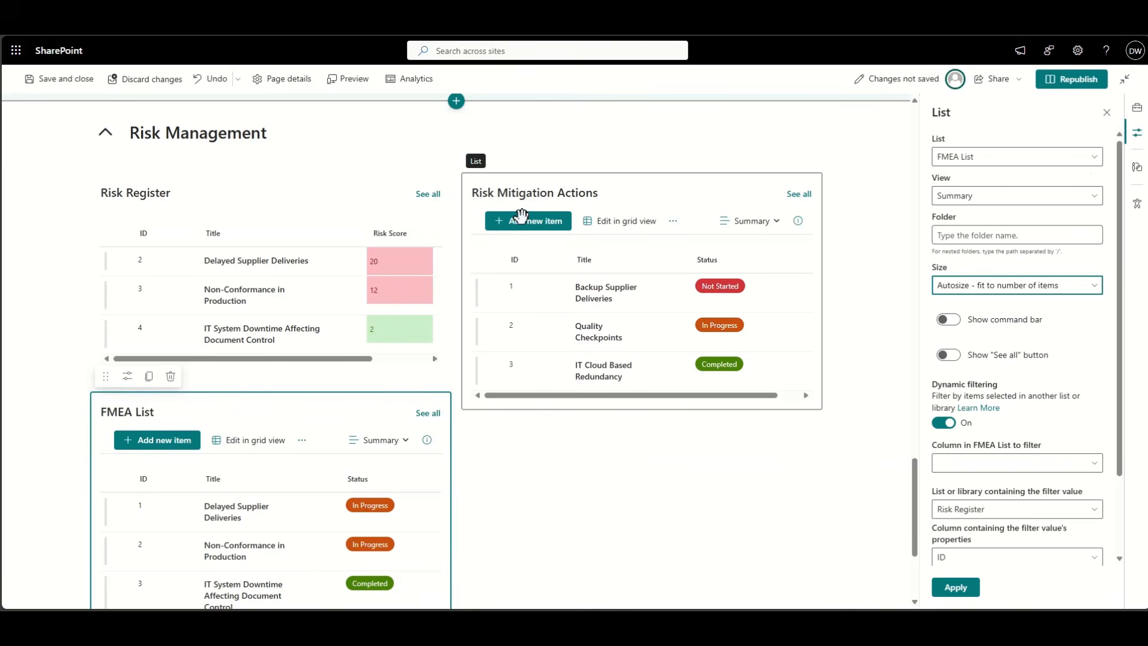
{"action": "scroll", "coordinate": [575, 325], "scroll_direction": "down", "scroll_amount": 2}
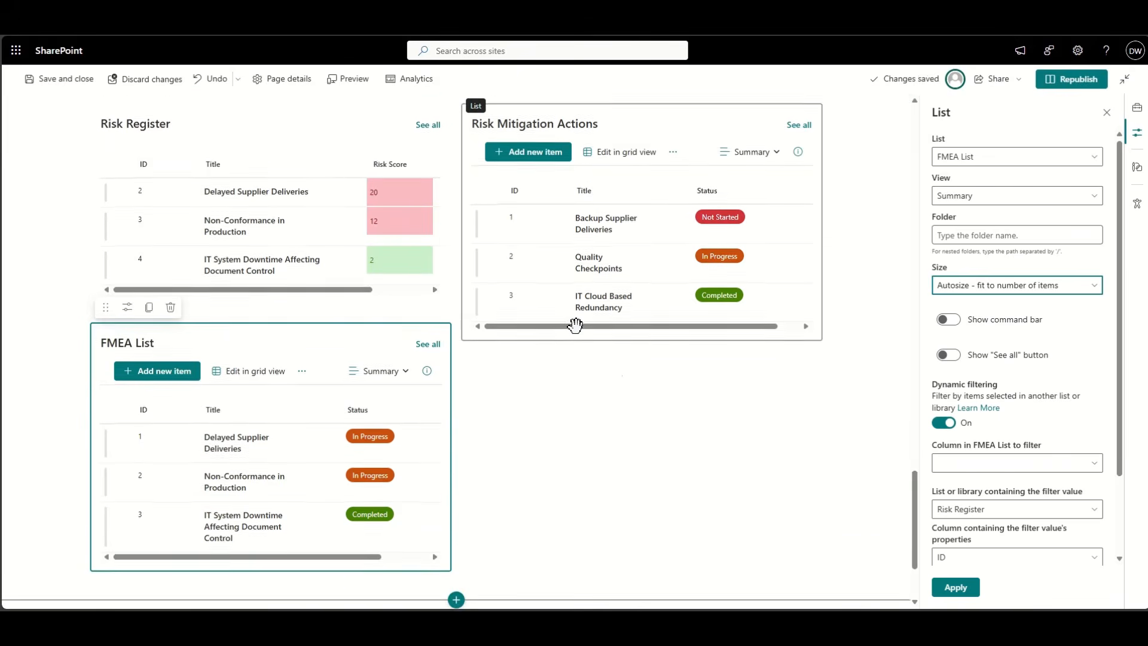
{"action": "scroll", "coordinate": [575, 325], "scroll_direction": "up", "scroll_amount": 2}
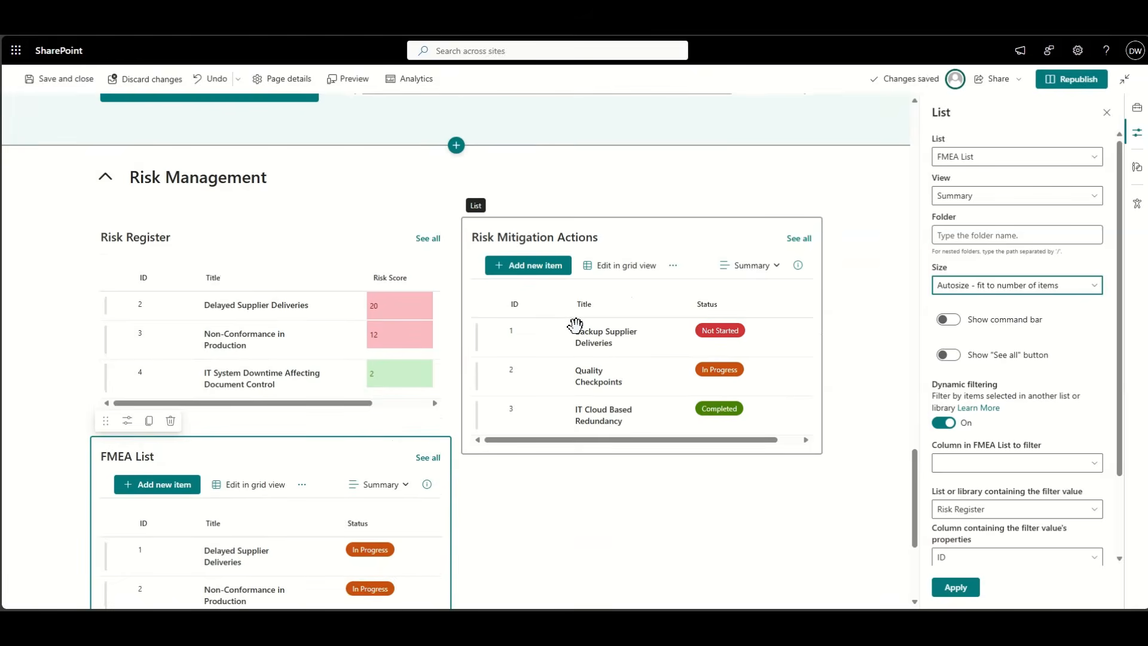
{"action": "scroll", "coordinate": [575, 325], "scroll_direction": "up", "scroll_amount": 1}
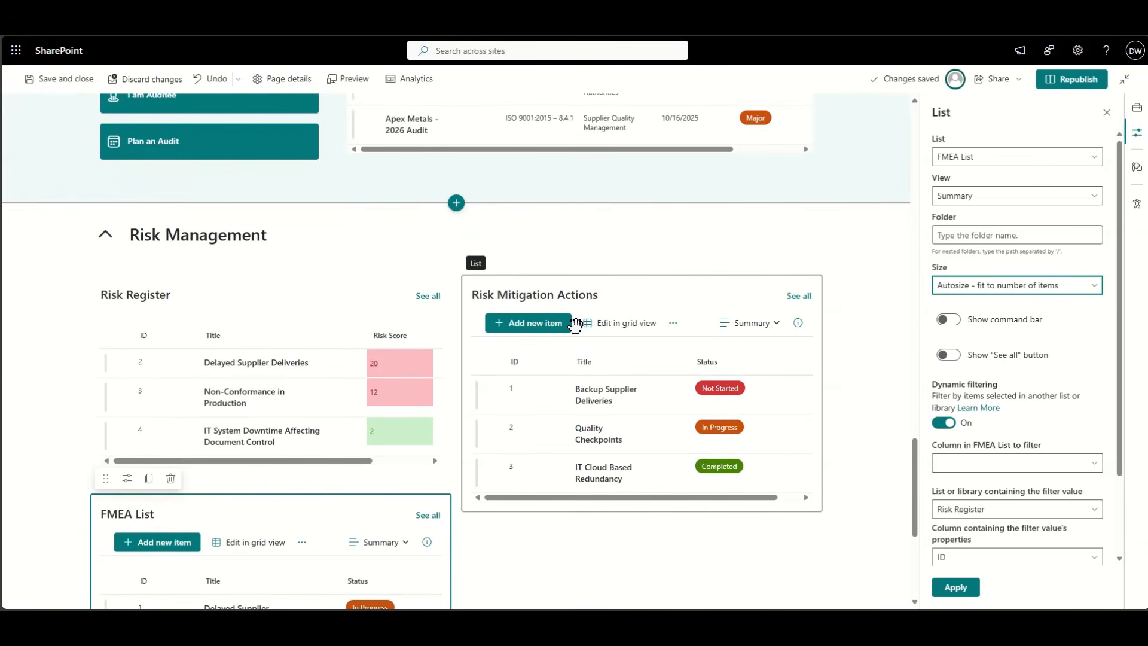
{"action": "scroll", "coordinate": [575, 325], "scroll_direction": "down", "scroll_amount": 1}
{"action": "scroll", "coordinate": [575, 325], "scroll_direction": "up", "scroll_amount": 1}
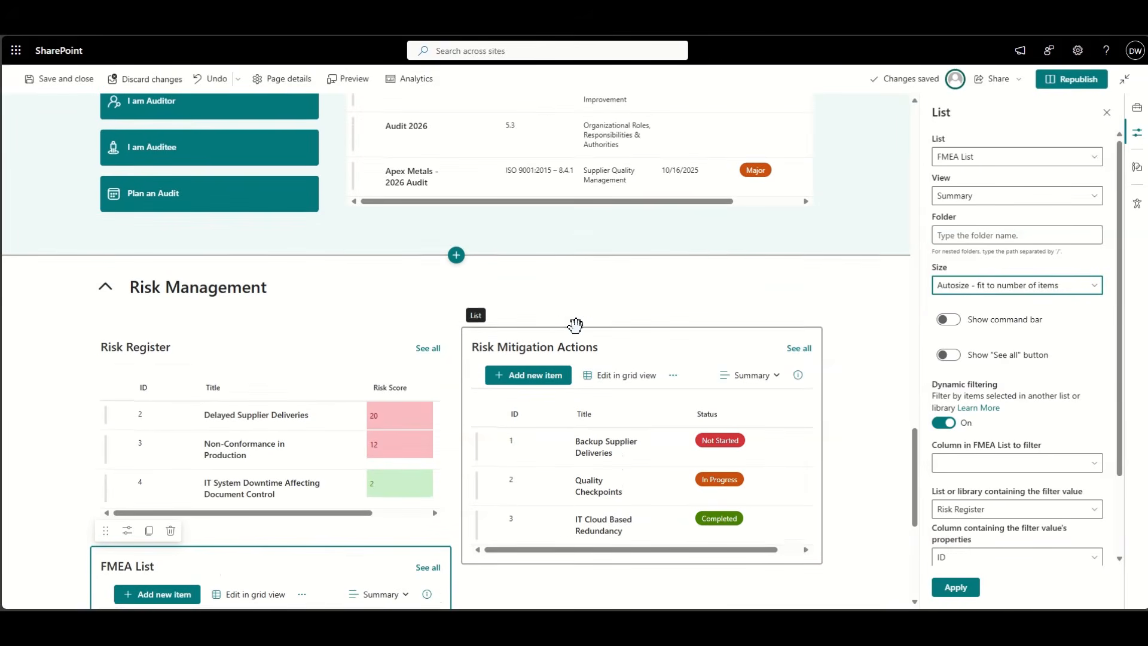
- Add a flexible section above Risk Management and place a duplicate of the Risk Register web part in it, stretched across the section's content width
{"action": "left_click", "coordinate": [455, 256]}
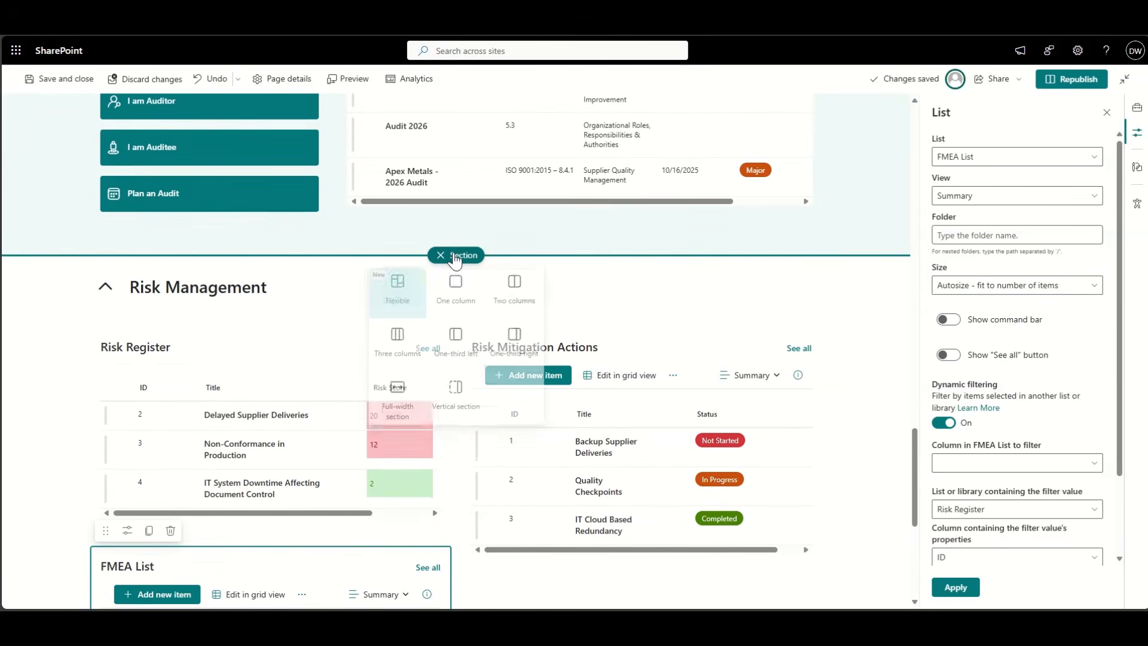
{"action": "left_click", "coordinate": [399, 306]}
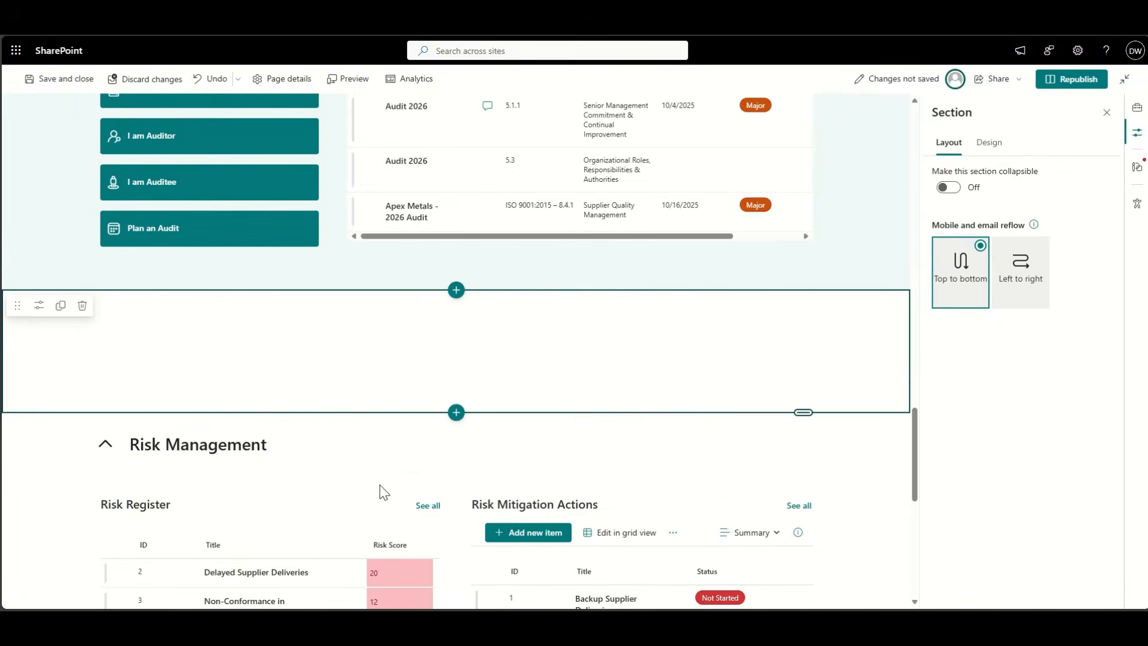
{"action": "scroll", "coordinate": [377, 488], "scroll_direction": "down", "scroll_amount": 3}
{"action": "left_click", "coordinate": [157, 303]}
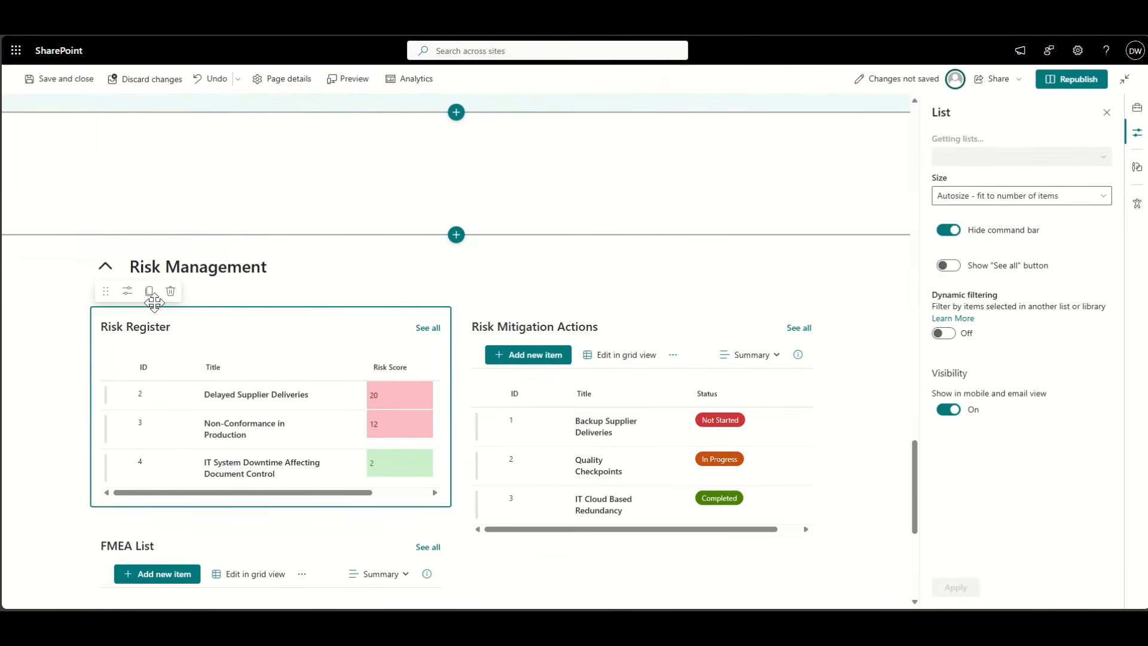
{"action": "left_click", "coordinate": [149, 293]}
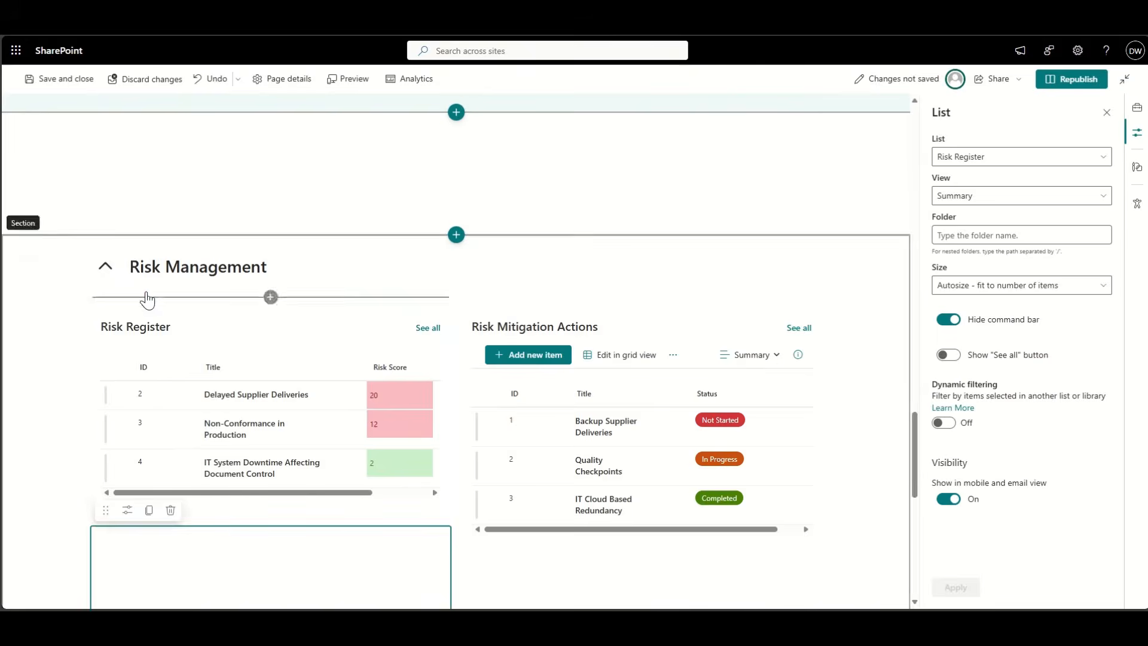
{"action": "left_click_drag", "start_coordinate": [106, 294], "coordinate": [274, 152]}
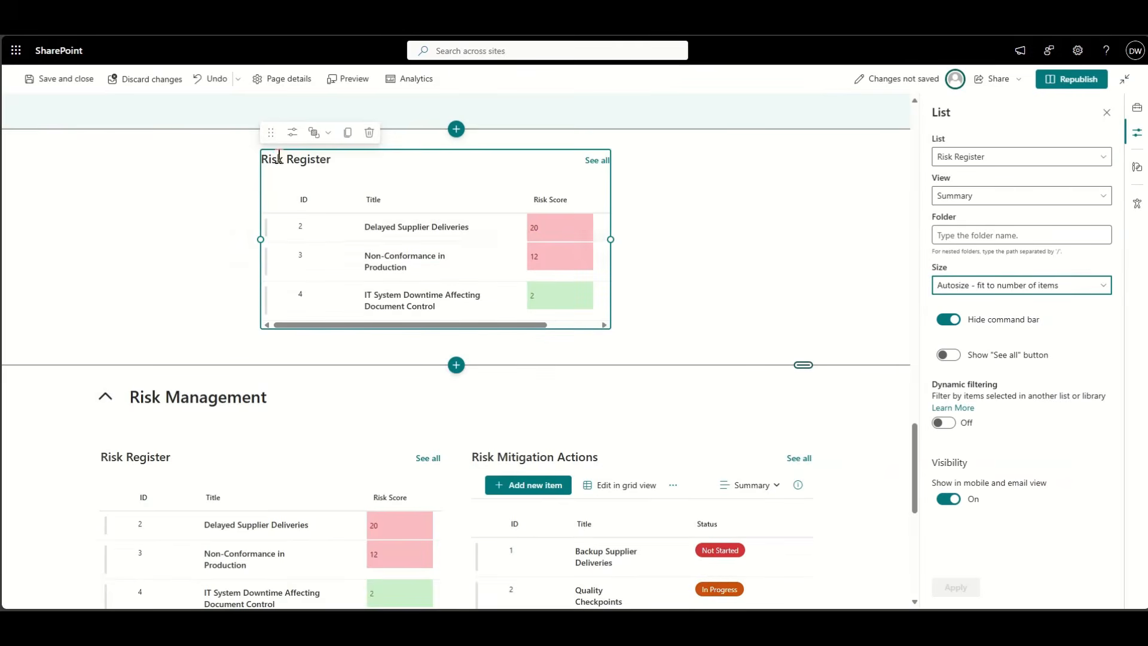
{"action": "left_click_drag", "start_coordinate": [271, 141], "coordinate": [102, 169]}
{"action": "left_click_drag", "start_coordinate": [445, 263], "coordinate": [818, 268]}
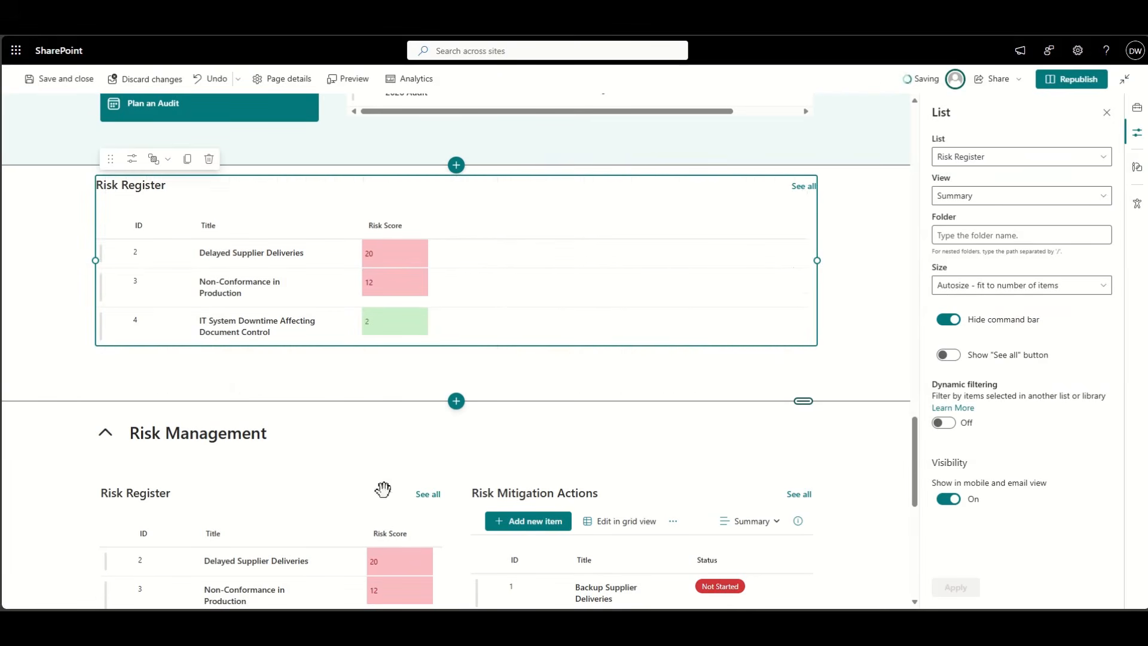
- Duplicate the Risk Mitigation Actions web part into the flexible section below the Risk Register and size it to about half the content width
{"action": "scroll", "coordinate": [180, 501], "scroll_direction": "down", "scroll_amount": 2}
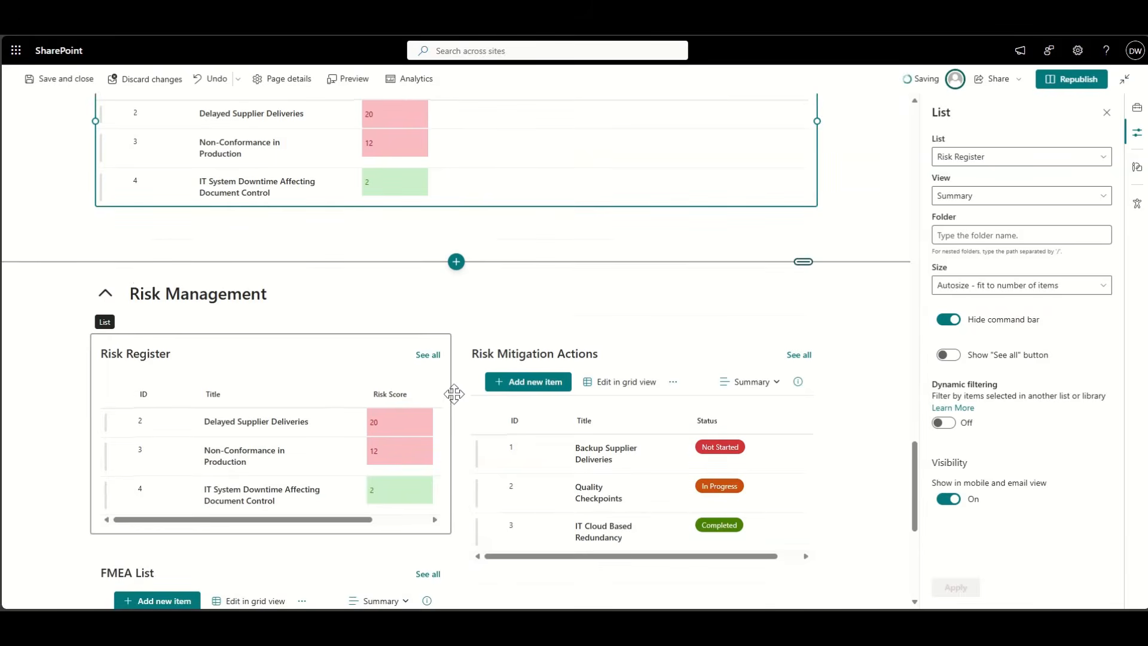
{"action": "left_click", "coordinate": [495, 347]}
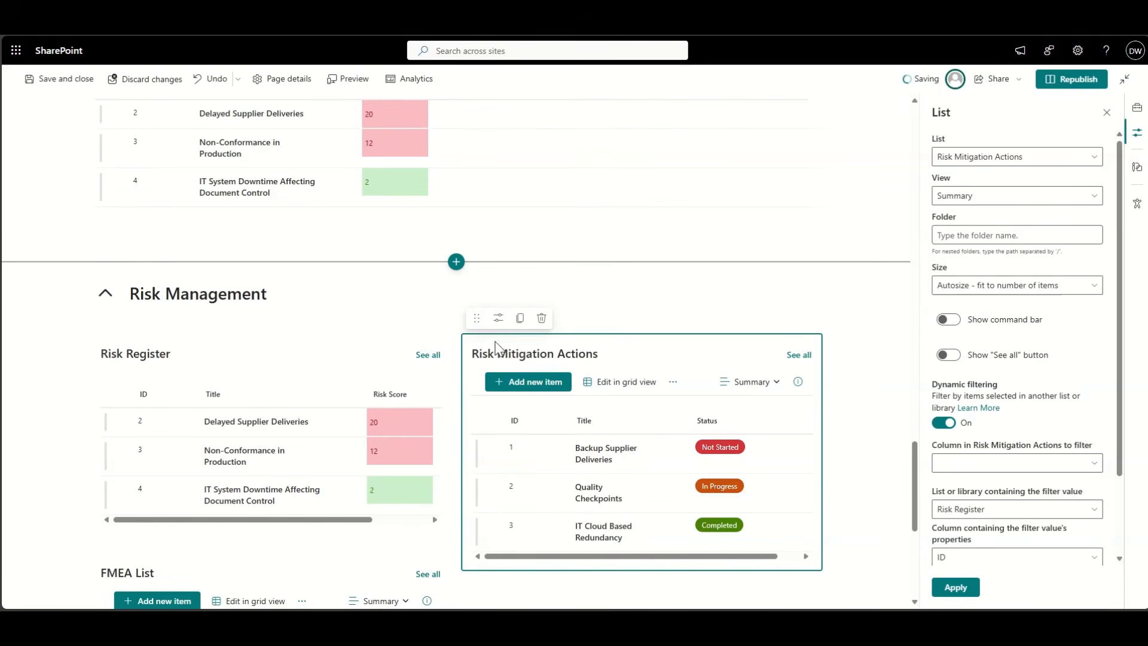
{"action": "left_click", "coordinate": [520, 318]}
{"action": "left_click_drag", "start_coordinate": [476, 322], "coordinate": [115, 207]}
{"action": "mouse_move", "coordinate": [445, 328]}
{"action": "left_mouse_down"}
{"action": "mouse_move", "coordinate": [484, 326]}
{"action": "mouse_move", "coordinate": [467, 328]}
{"action": "left_mouse_up"}
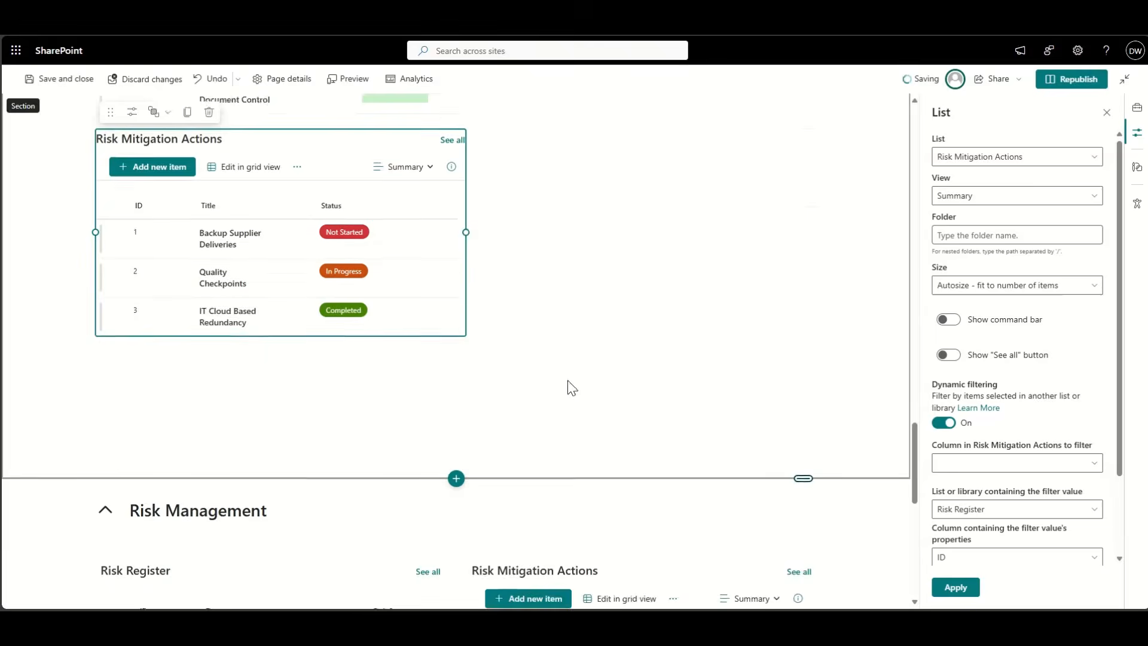
- Place the FMEA List web part in the flexible section beside Risk Mitigation Actions, with their top edges aligned
{"action": "scroll", "coordinate": [418, 317], "scroll_direction": "down", "scroll_amount": 4}
{"action": "scroll", "coordinate": [362, 388], "scroll_direction": "down", "scroll_amount": 3}
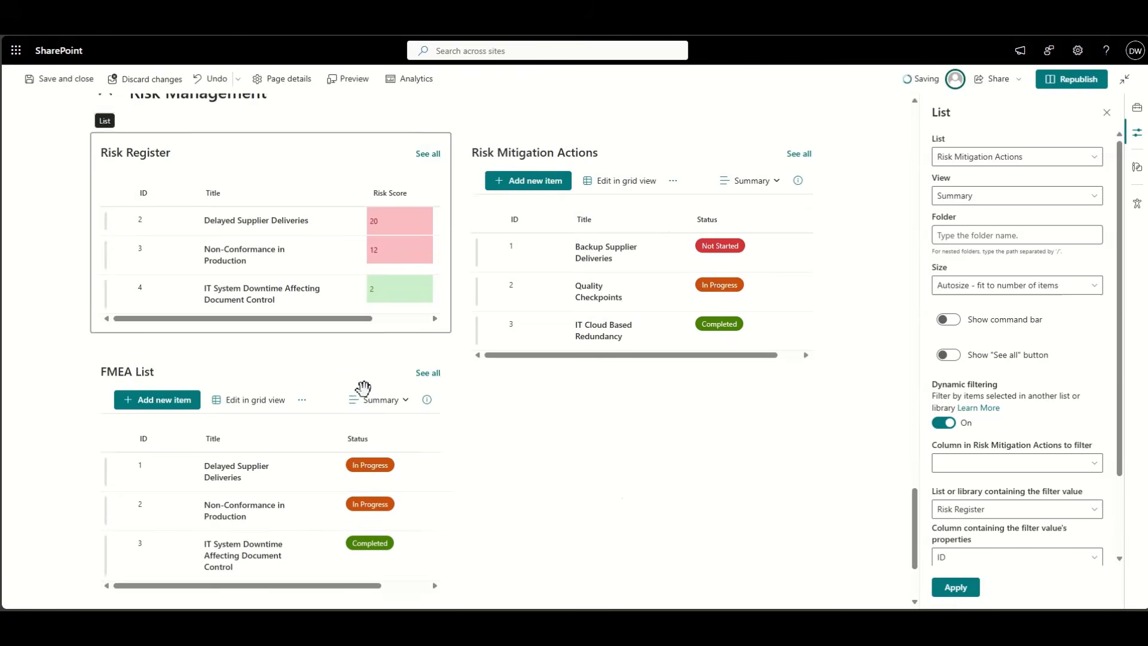
{"action": "left_click", "coordinate": [325, 371]}
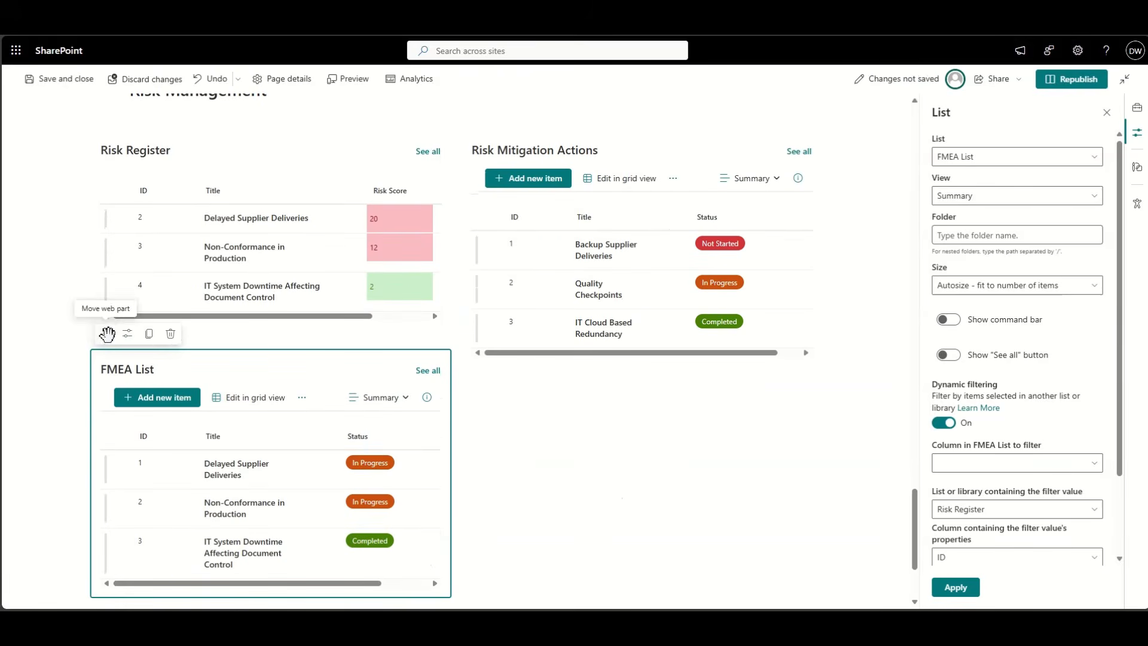
{"action": "left_click_drag", "start_coordinate": [107, 334], "coordinate": [177, 367]}
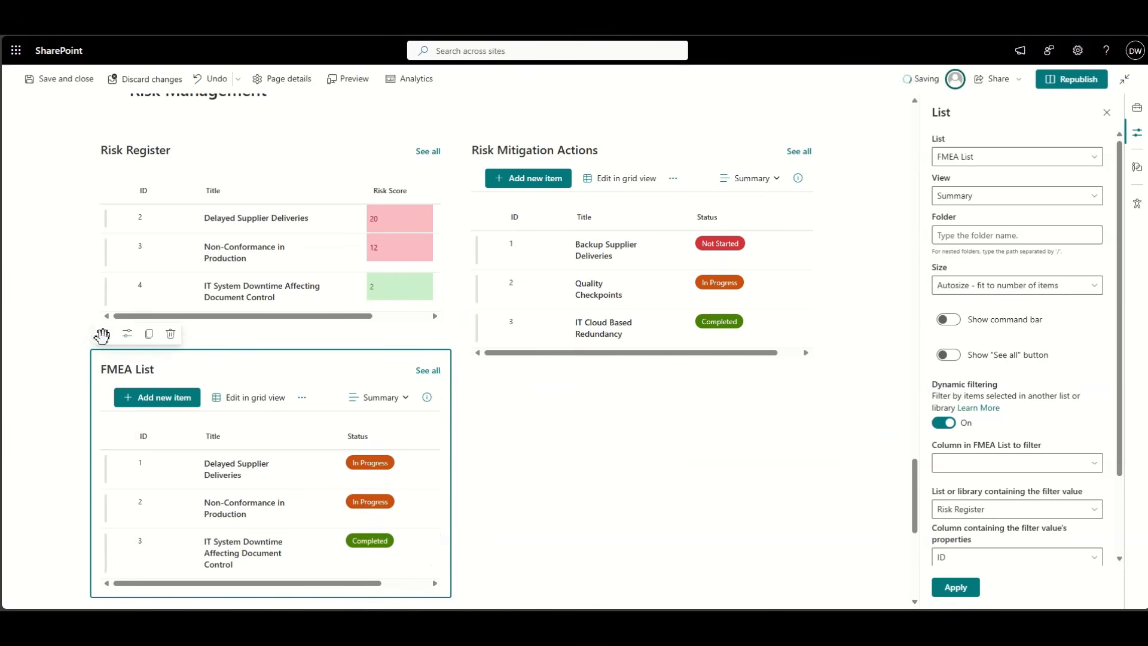
{"action": "left_click_drag", "start_coordinate": [105, 334], "coordinate": [500, 260]}
{"action": "left_click_drag", "start_coordinate": [511, 377], "coordinate": [512, 375]}
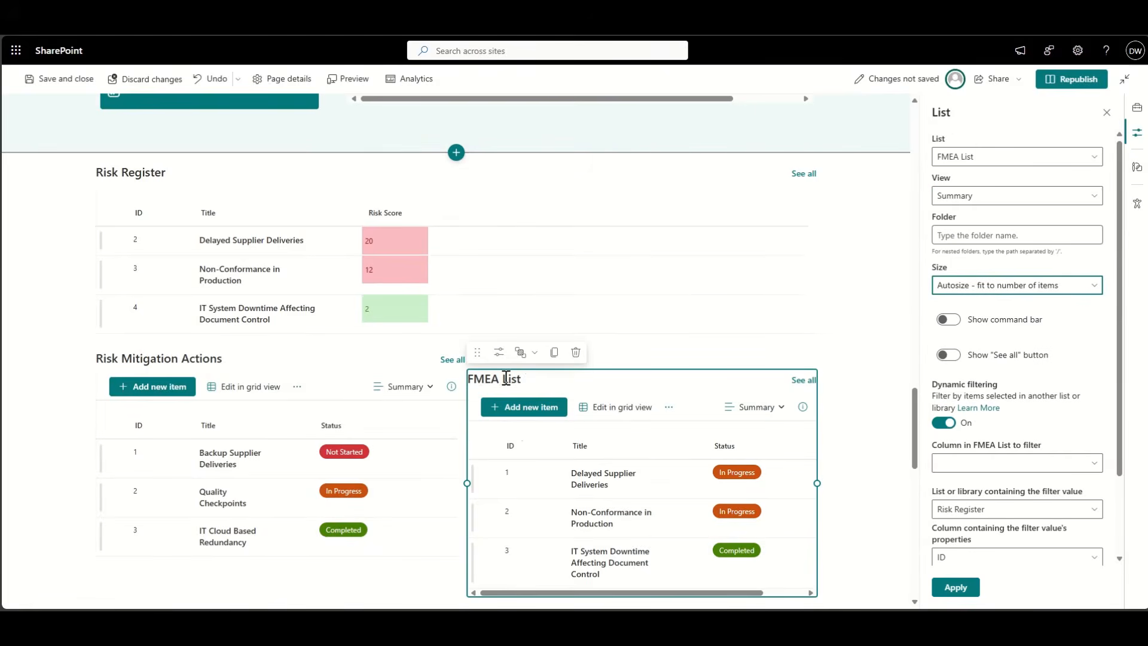
{"action": "mouse_move", "coordinate": [477, 362]}
{"action": "left_mouse_down"}
{"action": "mouse_move", "coordinate": [478, 334]}
{"action": "mouse_move", "coordinate": [477, 372]}
{"action": "left_mouse_up"}
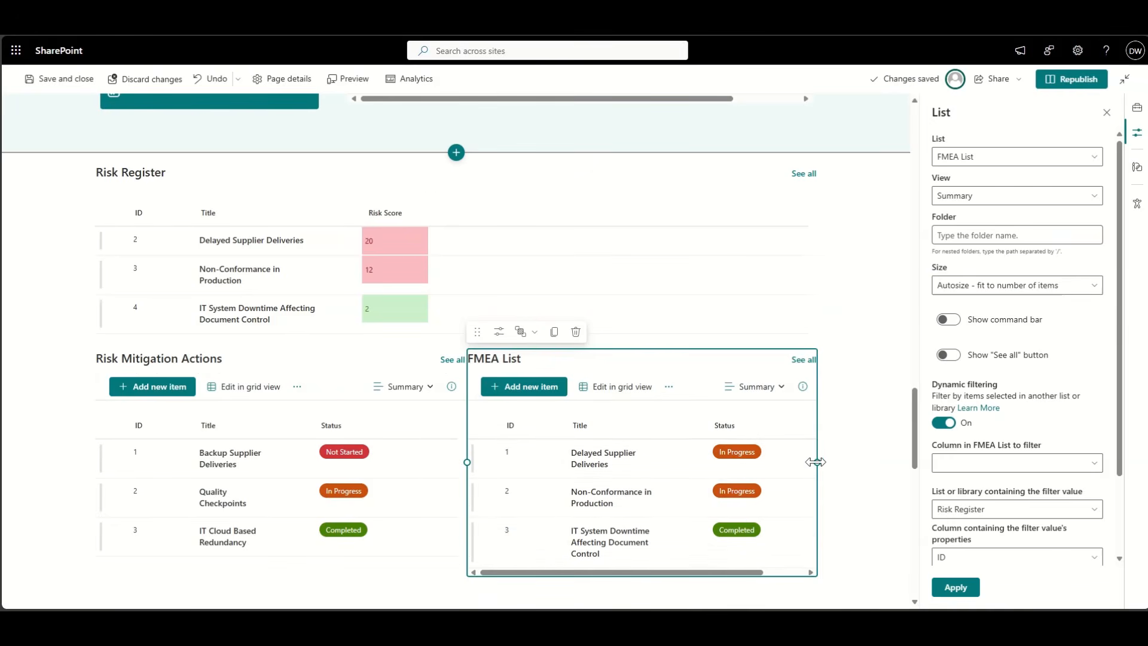
{"action": "left_click", "coordinate": [862, 463]}
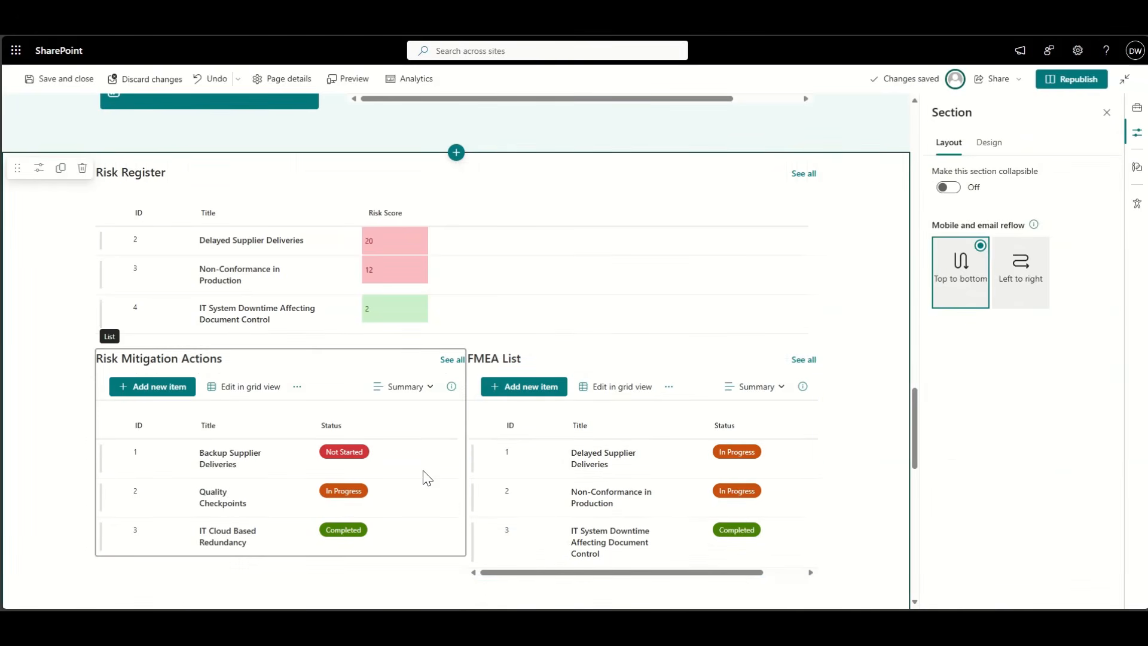
- Make the flexible section collapsible and title it Risk Management
{"action": "scroll", "coordinate": [427, 479], "scroll_direction": "up", "scroll_amount": 1}
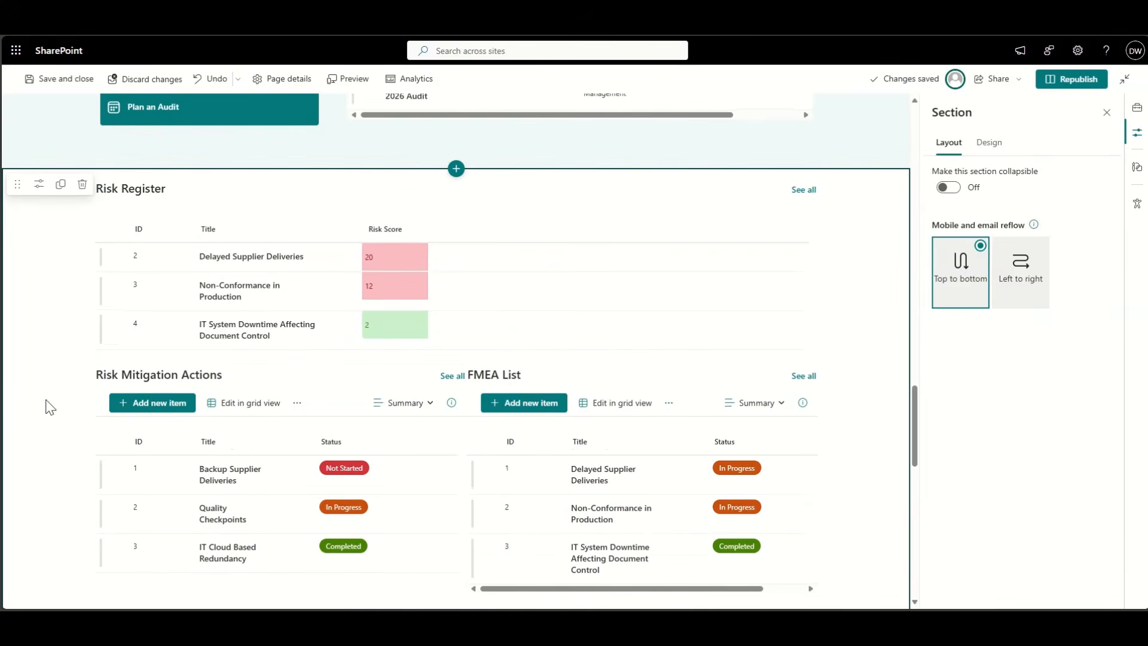
{"action": "left_click", "coordinate": [125, 231]}
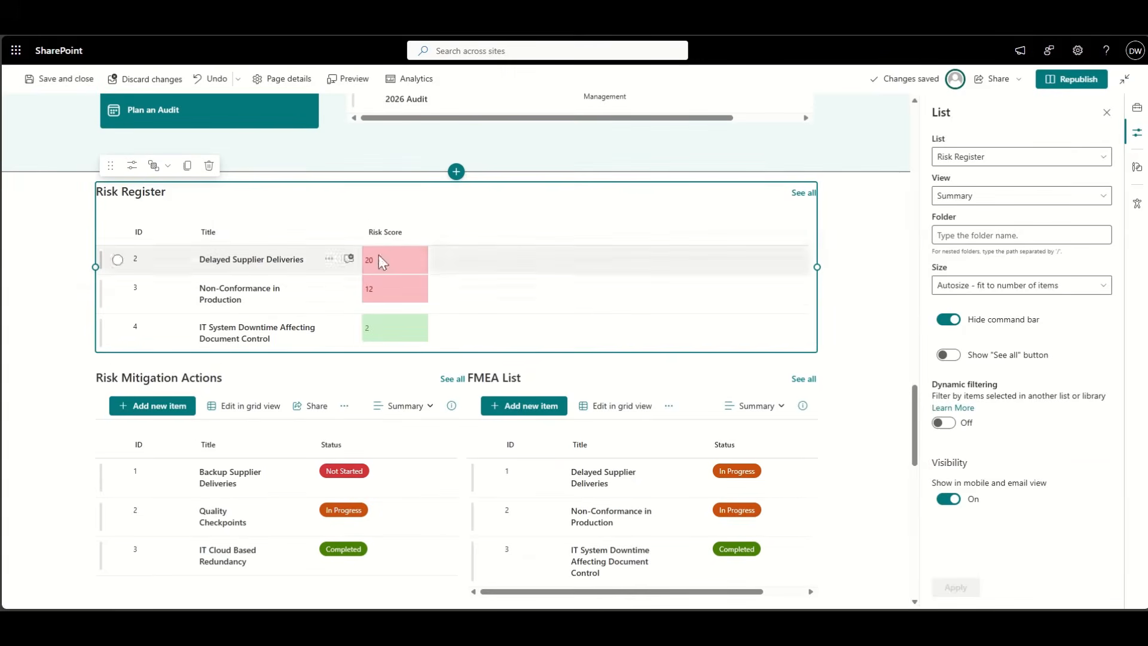
{"action": "scroll", "coordinate": [65, 345], "scroll_direction": "up", "scroll_amount": 2}
{"action": "left_click", "coordinate": [52, 323]}
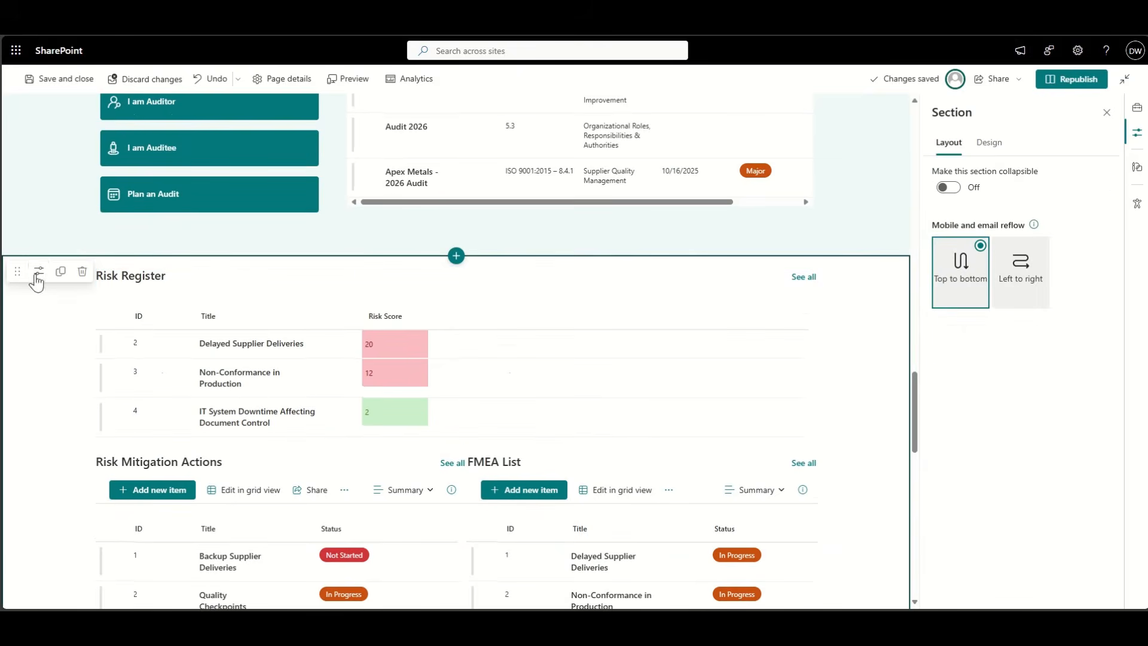
{"action": "left_click", "coordinate": [954, 190]}
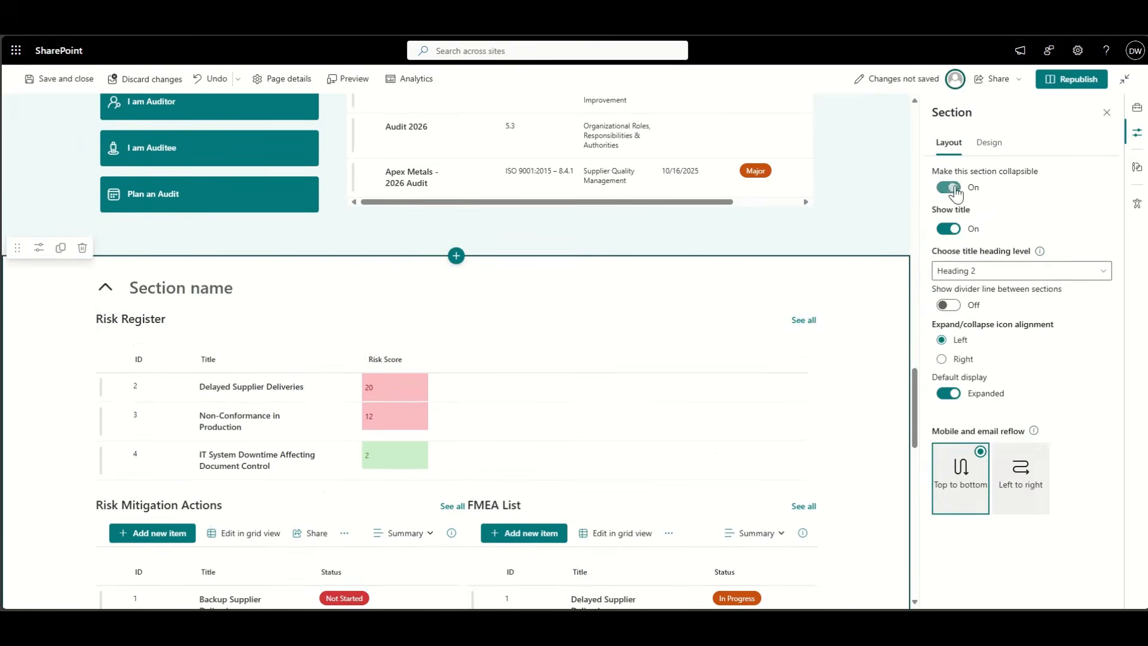
{"action": "left_click", "coordinate": [239, 275]}
{"action": "type", "text": "Risk Mana"}
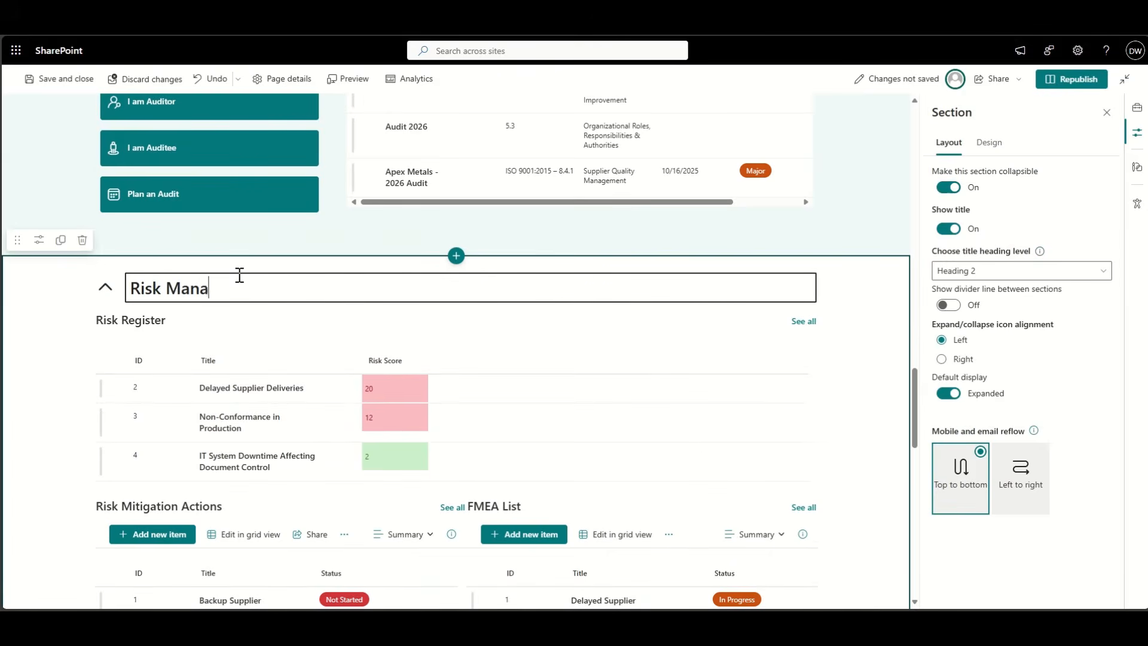
{"action": "type", "text": "gement"}
{"action": "left_click", "coordinate": [45, 419]}
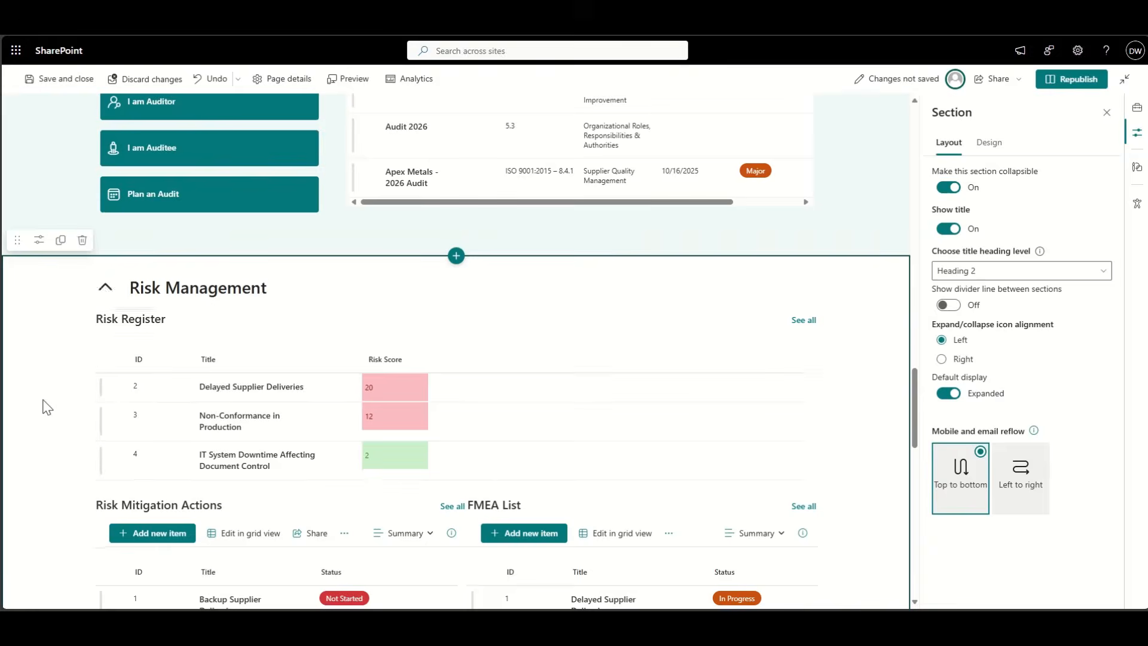
- Delete the original two-column Risk Management section below the flexible section
{"action": "scroll", "coordinate": [47, 406], "scroll_direction": "down", "scroll_amount": 3}
{"action": "scroll", "coordinate": [43, 406], "scroll_direction": "down", "scroll_amount": 2}
{"action": "scroll", "coordinate": [117, 436], "scroll_direction": "down", "scroll_amount": 3}
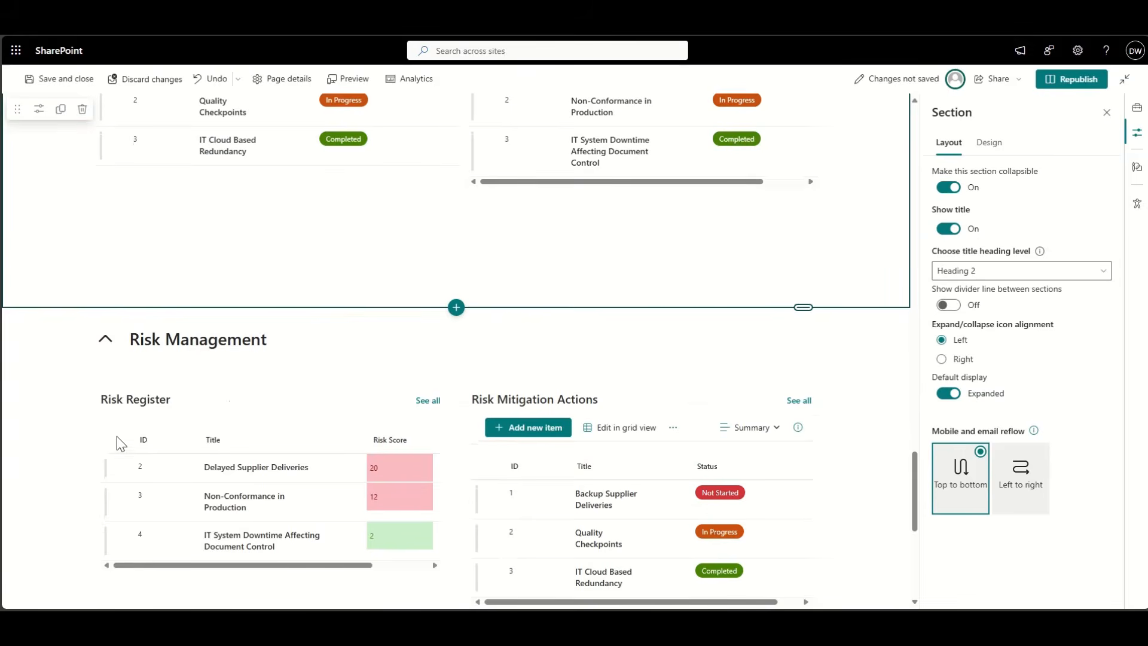
{"action": "left_click", "coordinate": [32, 341]}
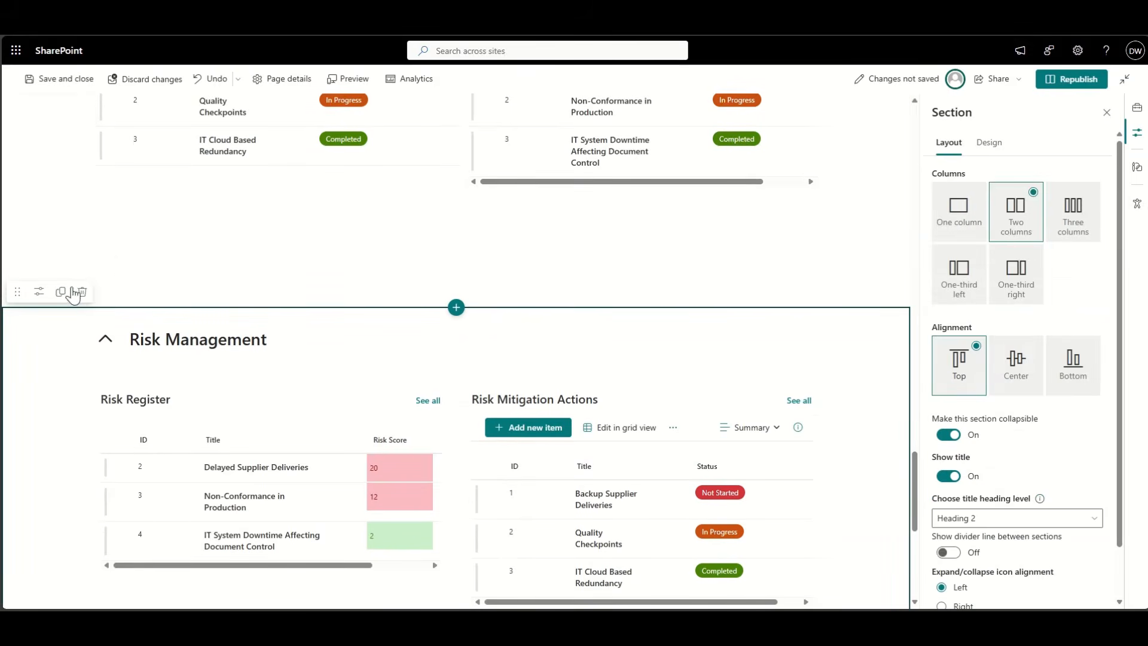
{"action": "left_click", "coordinate": [82, 292]}
- Narrow the Risk Mitigation Actions web part to leave a gap between it and the FMEA List
{"action": "scroll", "coordinate": [132, 359], "scroll_direction": "up", "scroll_amount": 2}
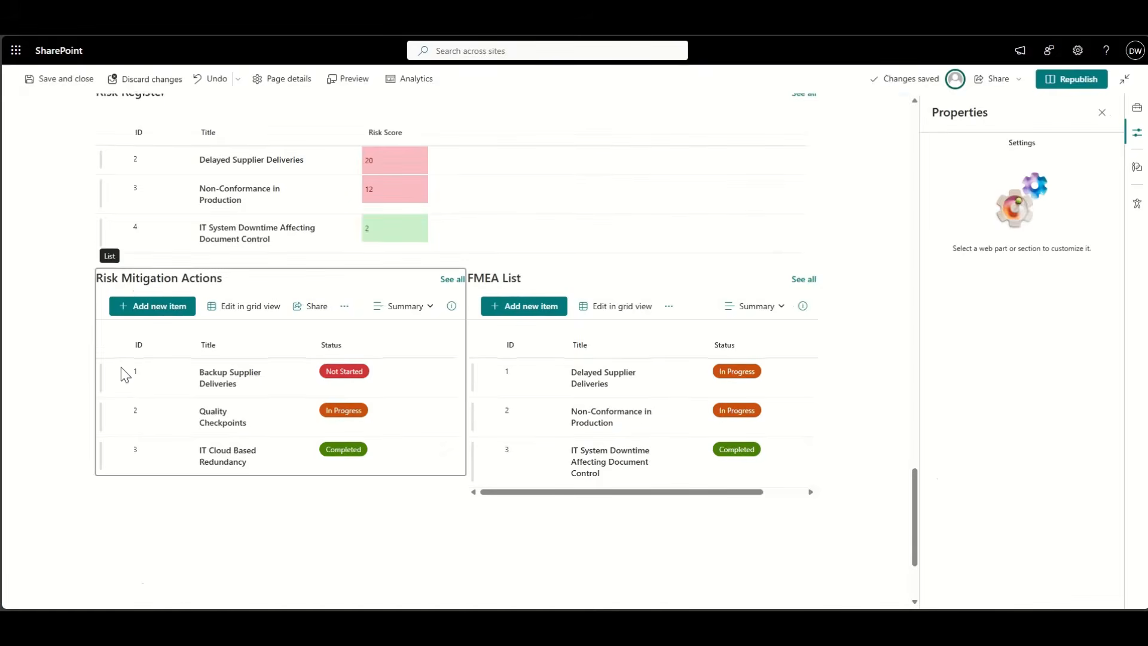
{"action": "scroll", "coordinate": [82, 359], "scroll_direction": "up", "scroll_amount": 2}
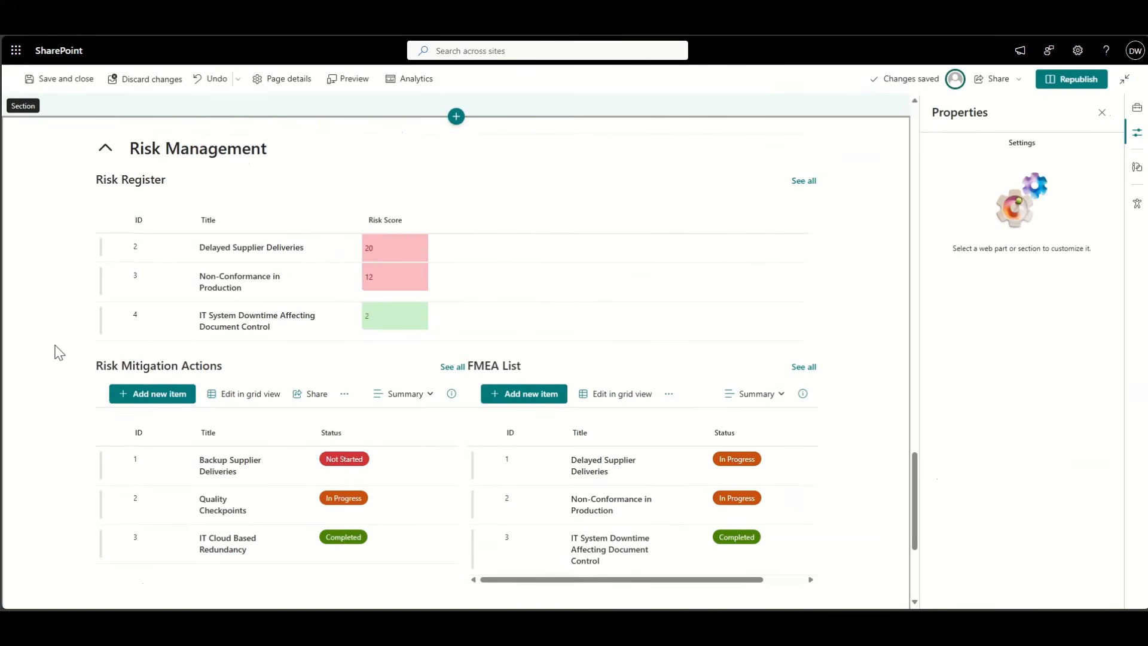
{"action": "left_click", "coordinate": [446, 477]}
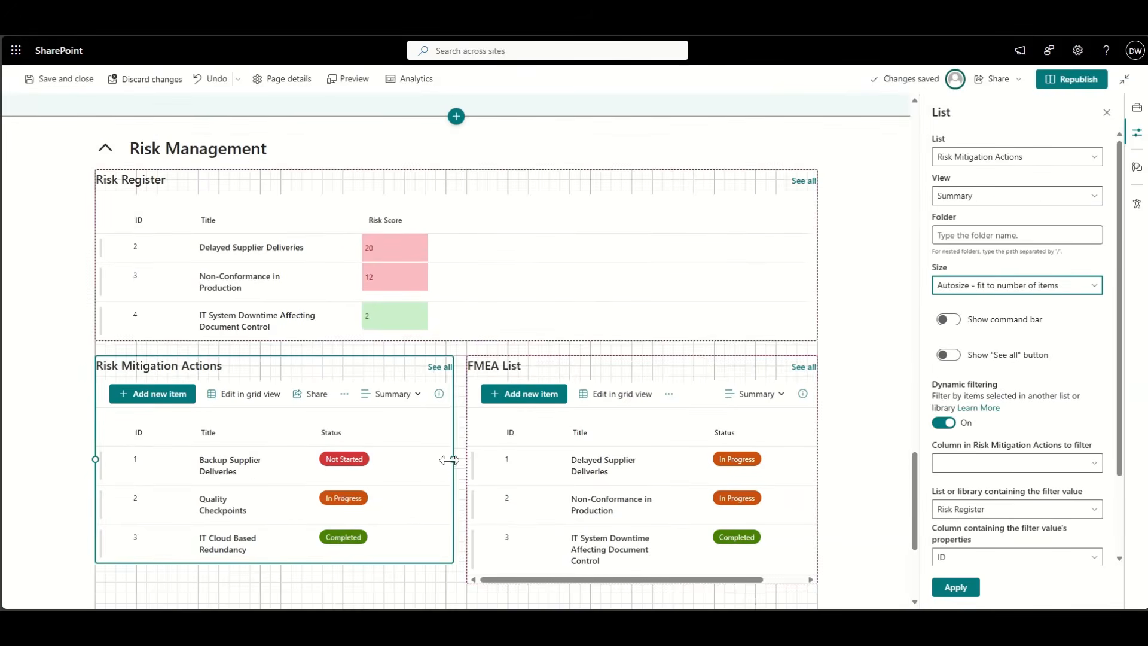
{"action": "left_click_drag", "start_coordinate": [450, 459], "coordinate": [422, 454]}
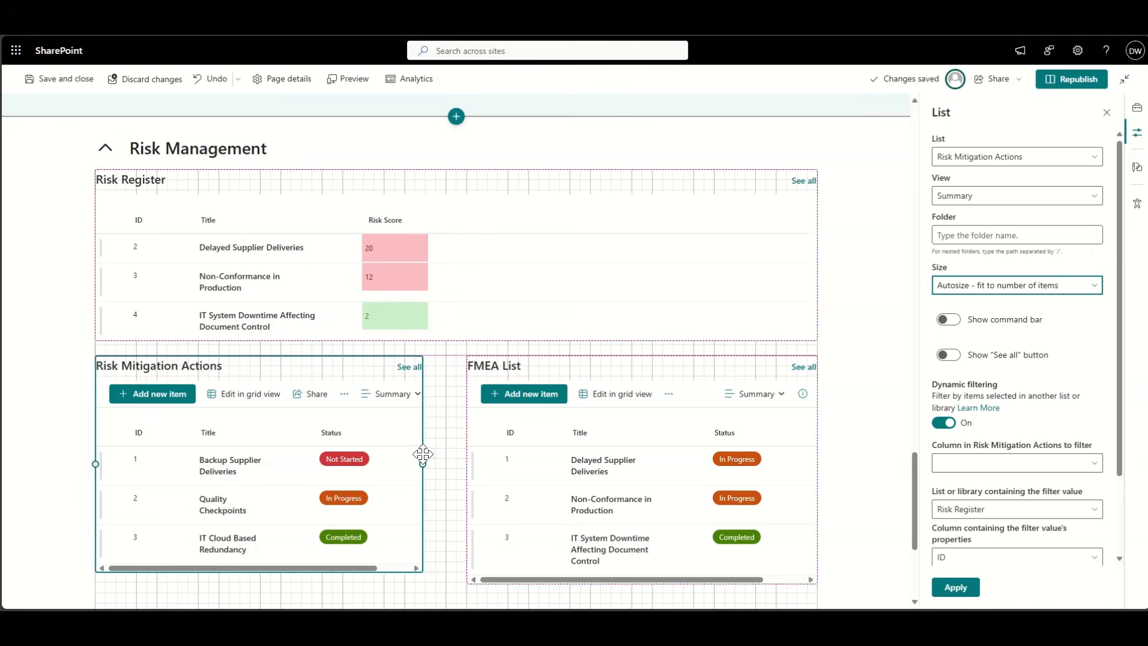
{"action": "left_click", "coordinate": [453, 459]}
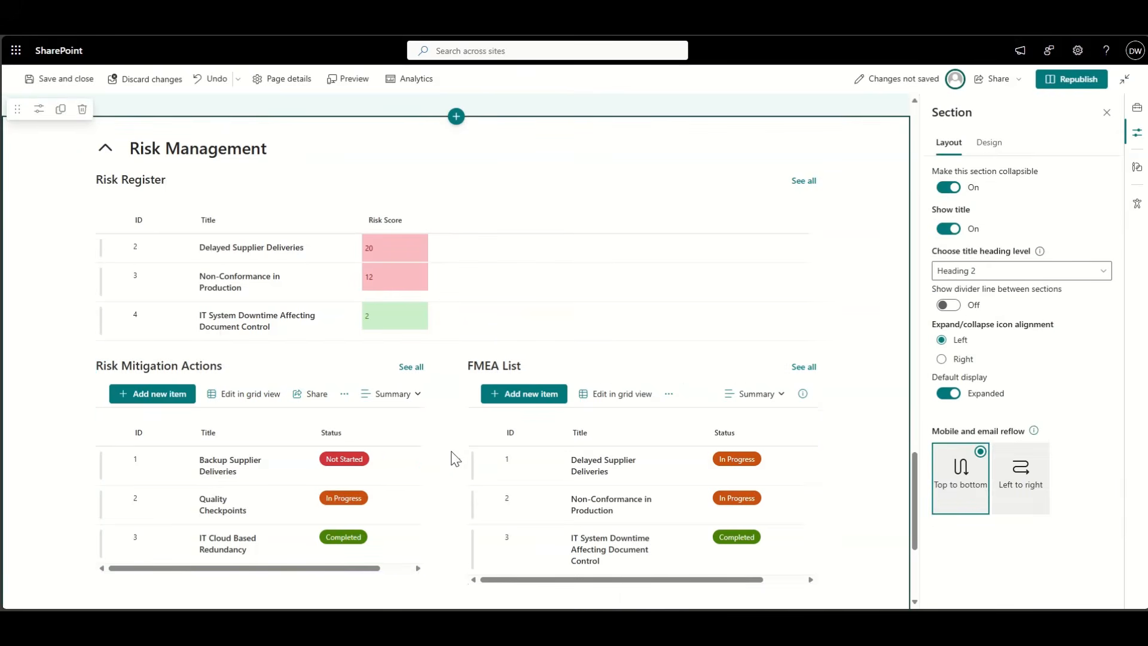
- Shift the FMEA List and Risk Mitigation Actions web parts down slightly to add space below the Risk Register
{"action": "left_click", "coordinate": [518, 470]}
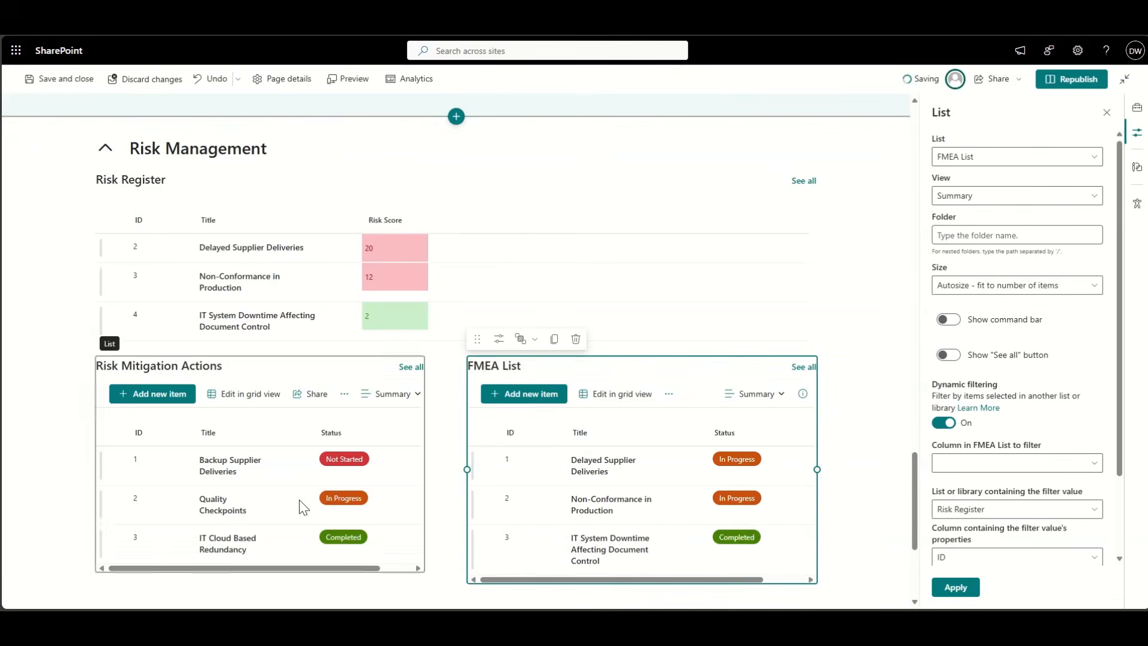
{"action": "left_click", "coordinate": [862, 411]}
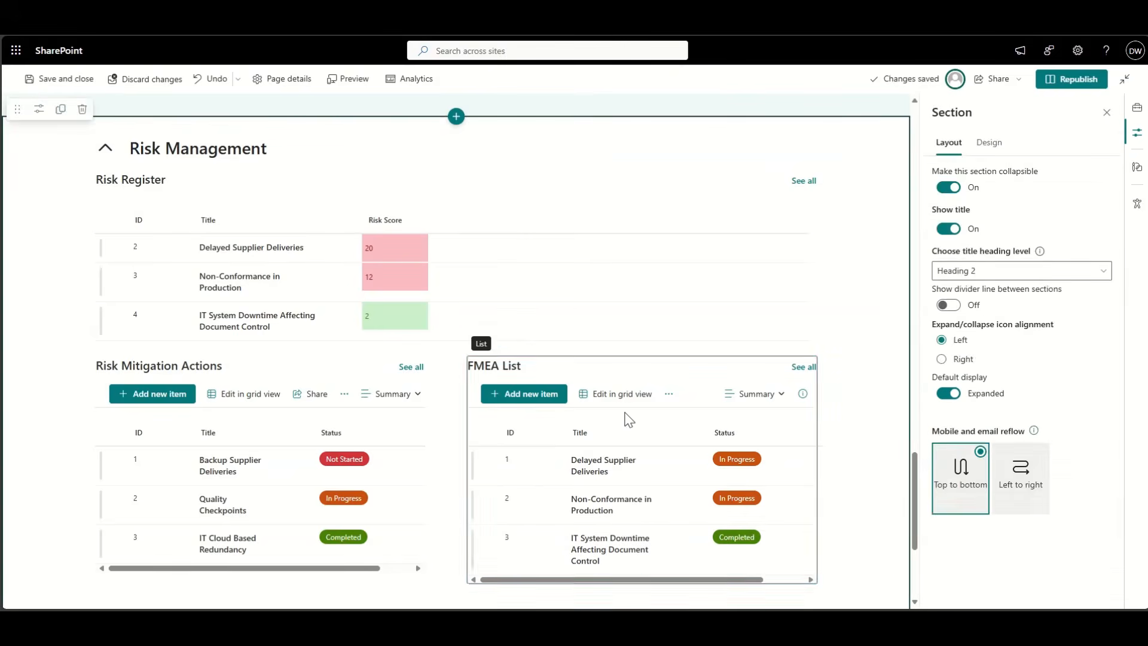
{"action": "left_click_drag", "start_coordinate": [629, 419], "coordinate": [623, 425]}
{"action": "left_click_drag", "start_coordinate": [472, 417], "coordinate": [473, 418]}
{"action": "left_click", "coordinate": [305, 367]}
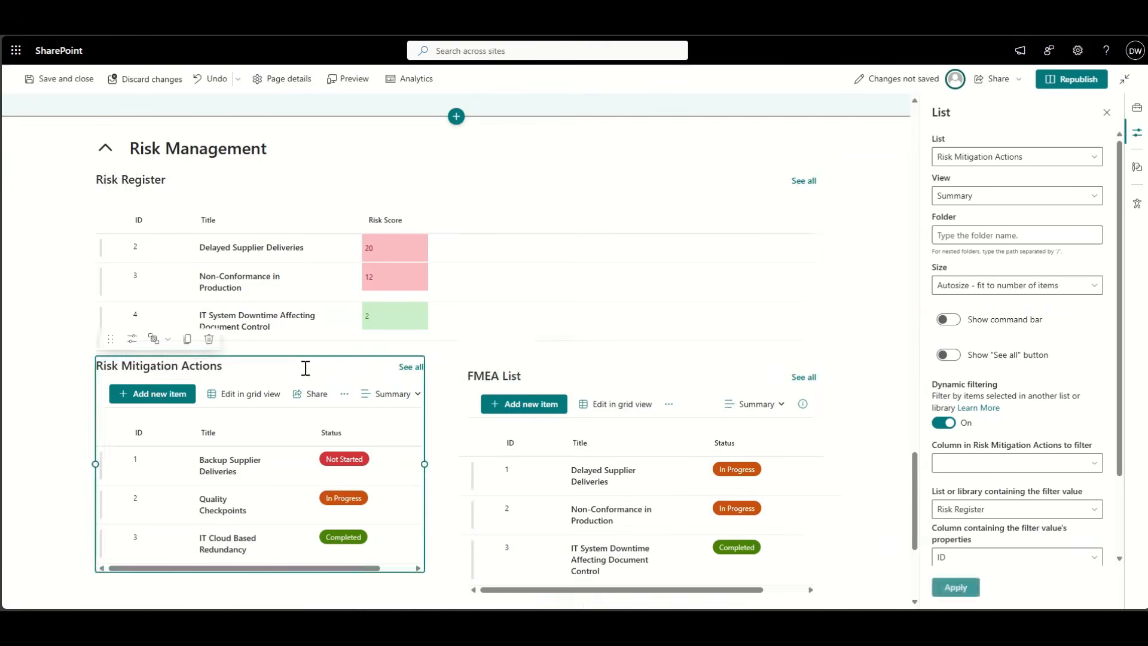
{"action": "left_click_drag", "start_coordinate": [305, 368], "coordinate": [303, 377]}
{"action": "left_click", "coordinate": [58, 281]}
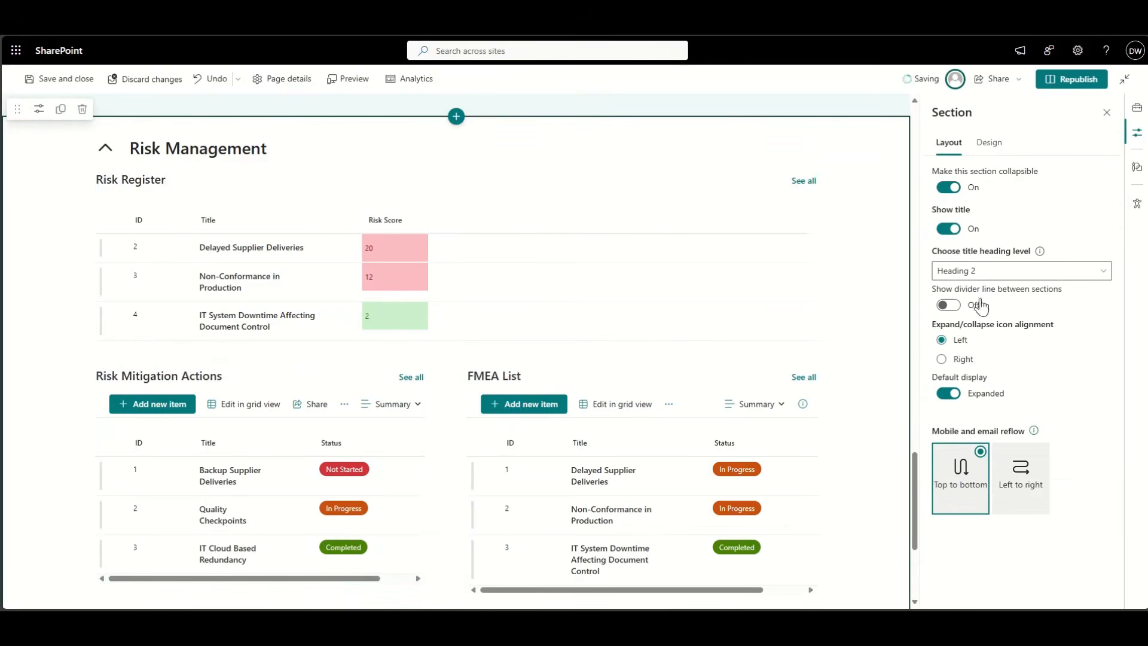
- Compare the soft shading and light gray theme colors on the Risk Management section and keep light gray as its background
{"action": "left_click", "coordinate": [992, 147]}
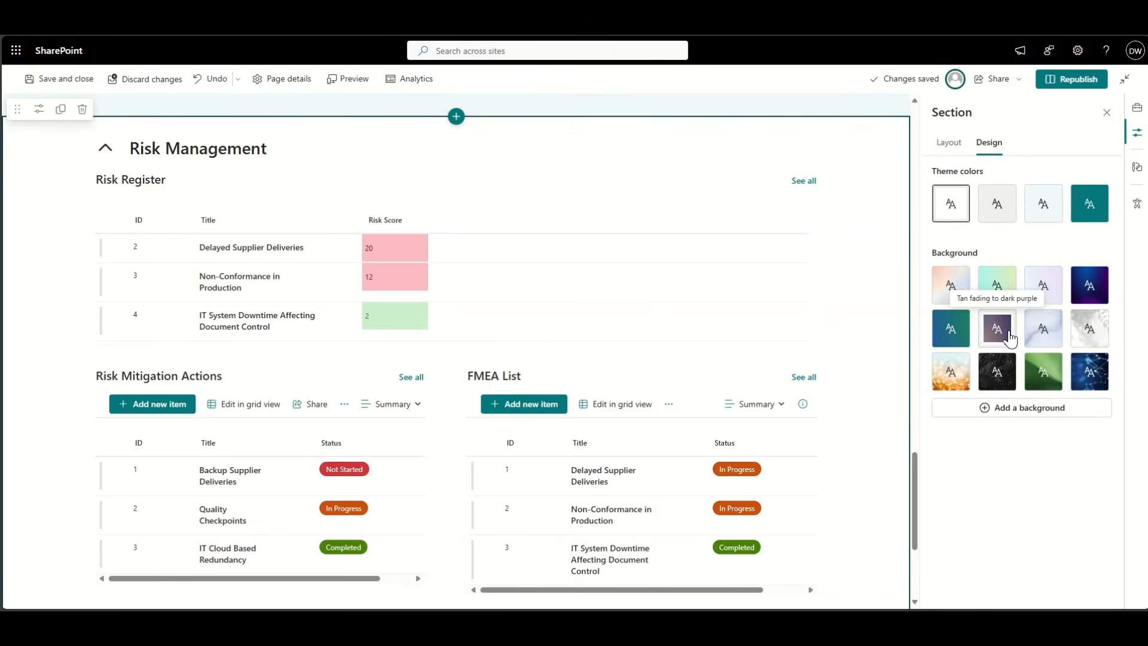
{"action": "left_click", "coordinate": [1042, 203]}
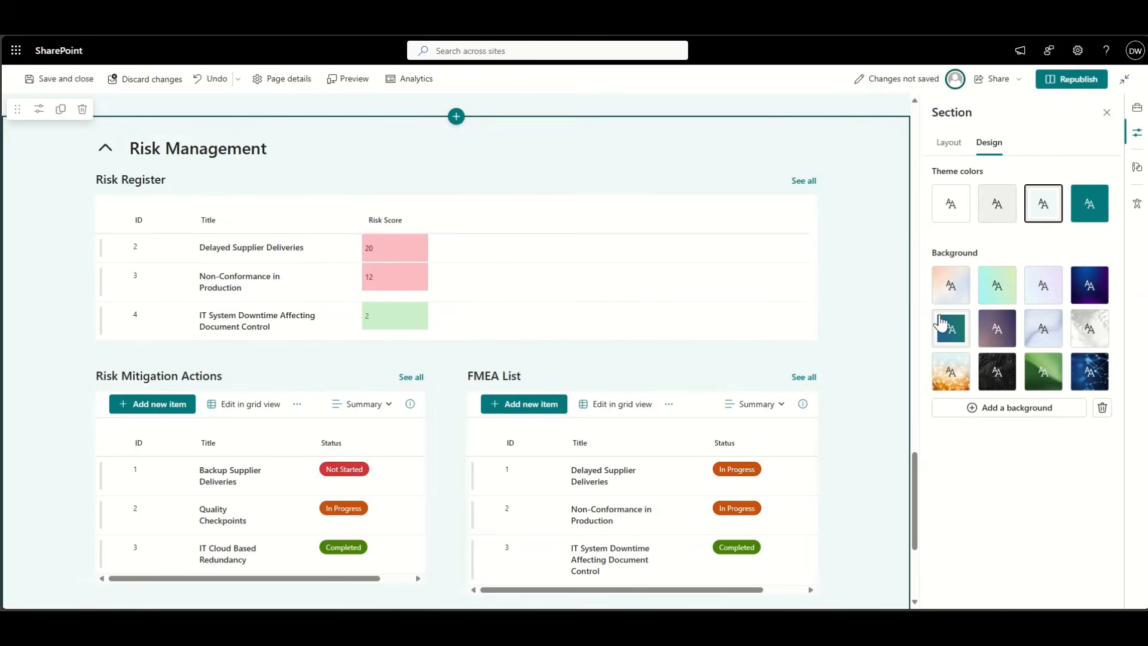
{"action": "left_click", "coordinate": [996, 205]}
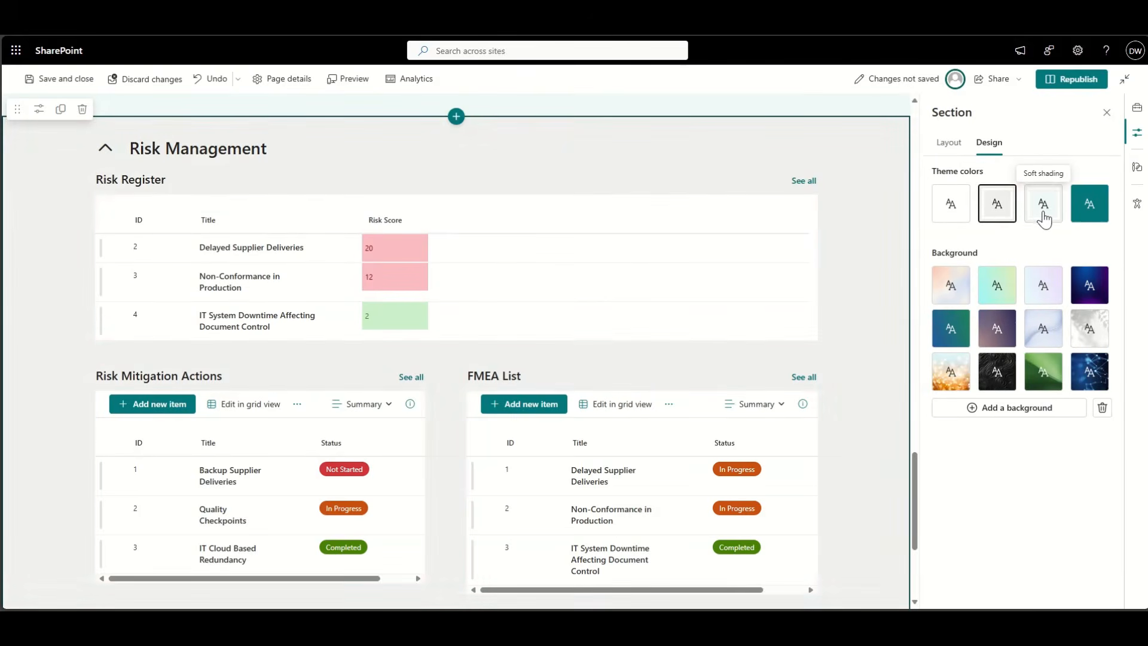
{"action": "left_click", "coordinate": [1043, 215]}
{"action": "scroll", "coordinate": [870, 284], "scroll_direction": "up", "scroll_amount": 3}
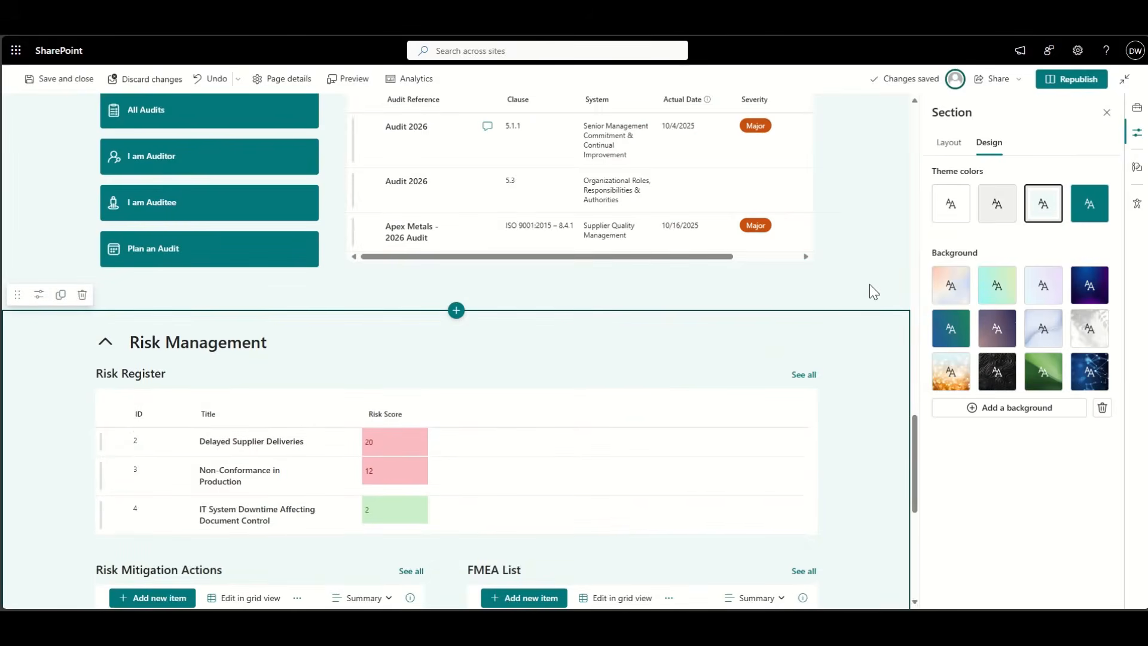
{"action": "scroll", "coordinate": [869, 285], "scroll_direction": "down", "scroll_amount": 1}
{"action": "left_click", "coordinate": [997, 206]}
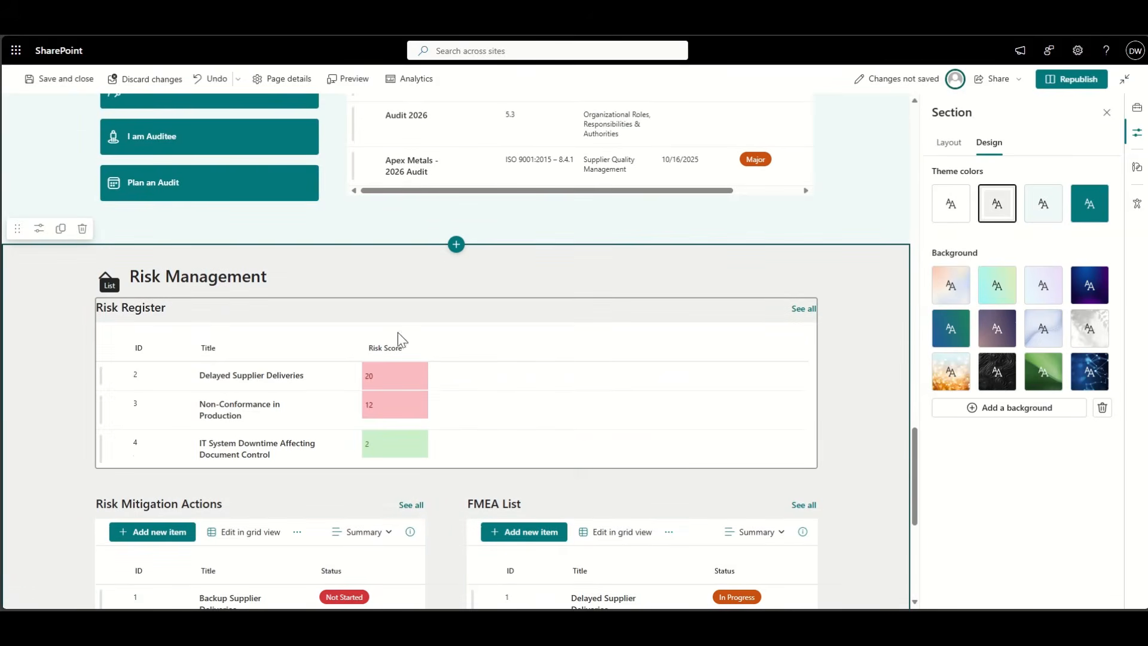
{"action": "scroll", "coordinate": [218, 383], "scroll_direction": "down", "scroll_amount": 3}
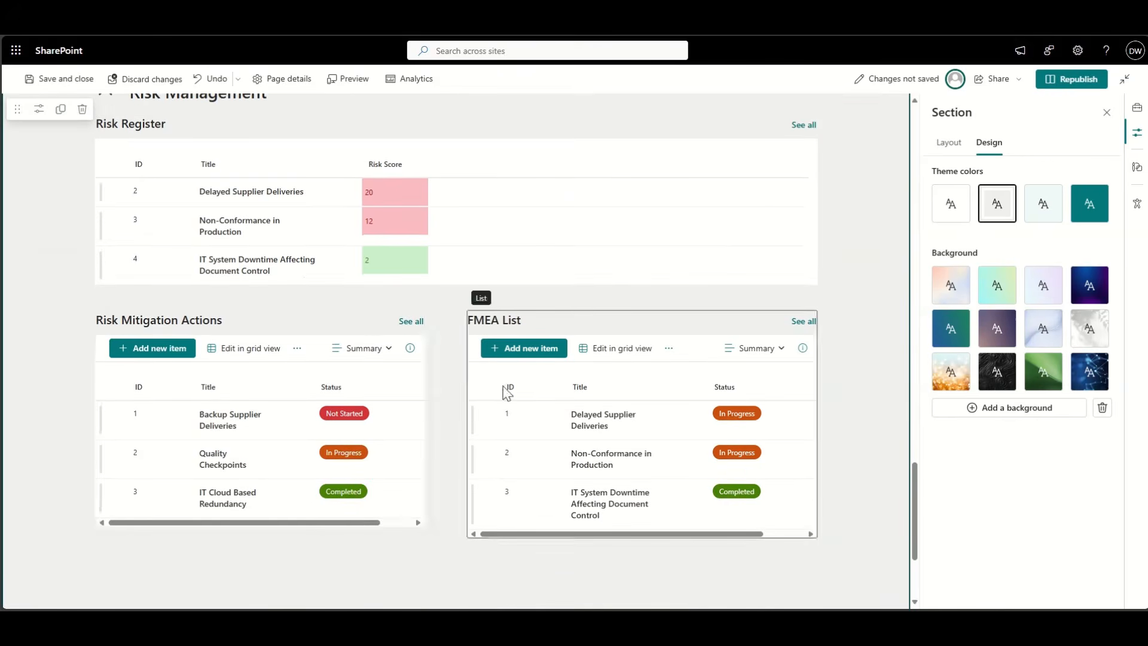
{"action": "scroll", "coordinate": [30, 325], "scroll_direction": "up", "scroll_amount": 1}
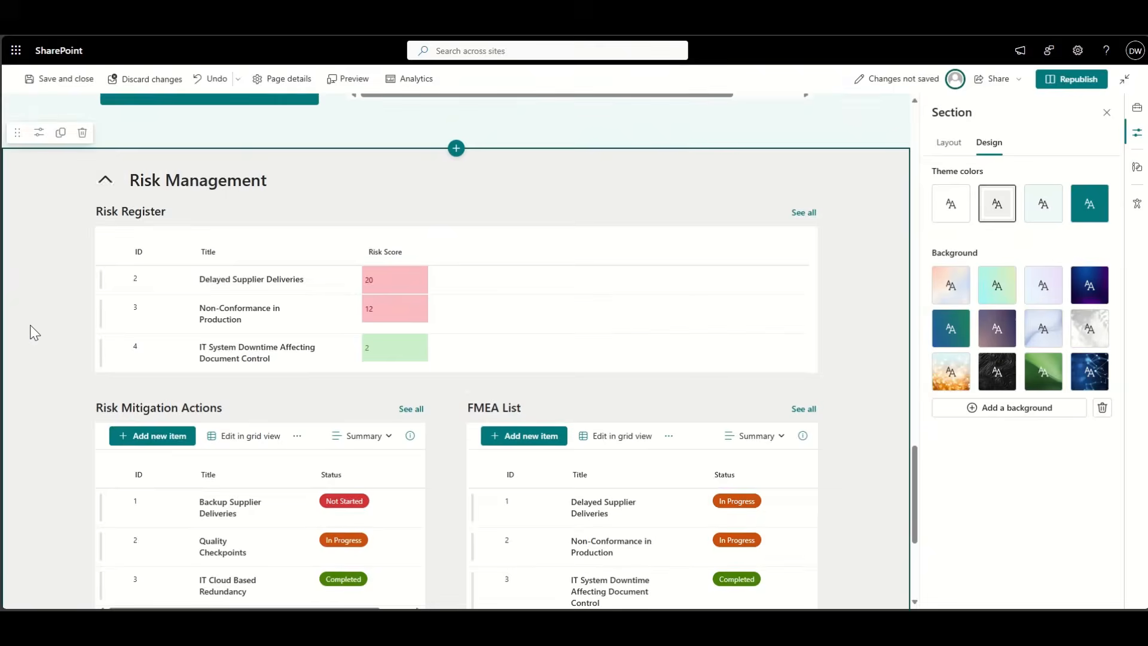
- Hide the "See all" button and show the command bar on the Risk Register web part, applying both changes
{"action": "left_click", "coordinate": [99, 291]}
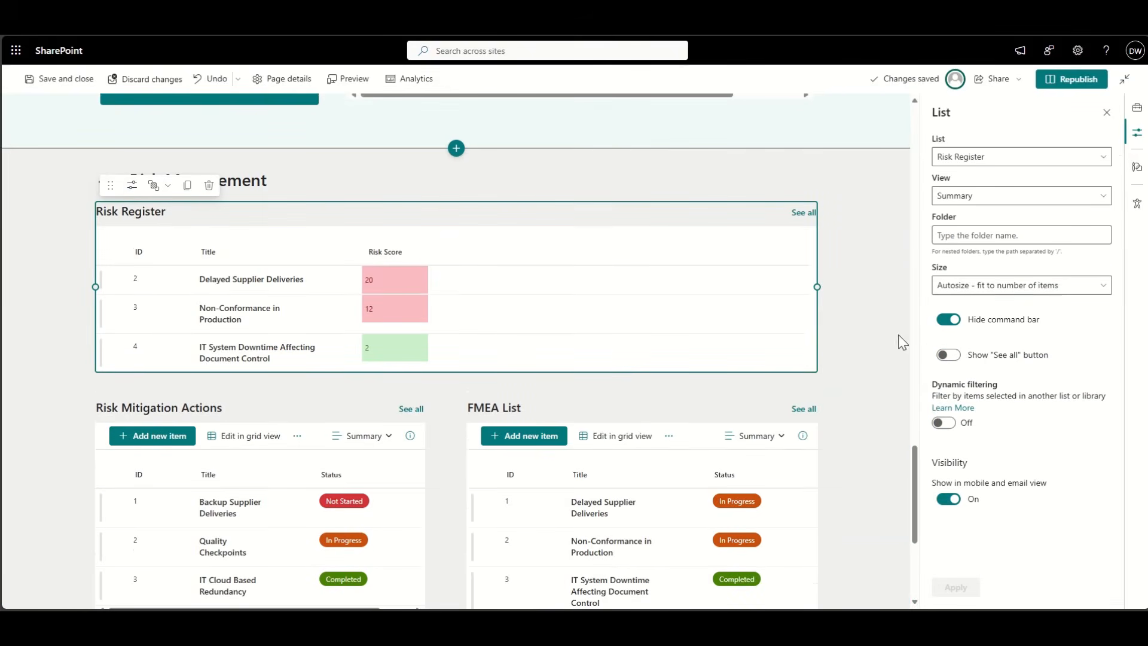
{"action": "left_click", "coordinate": [960, 367]}
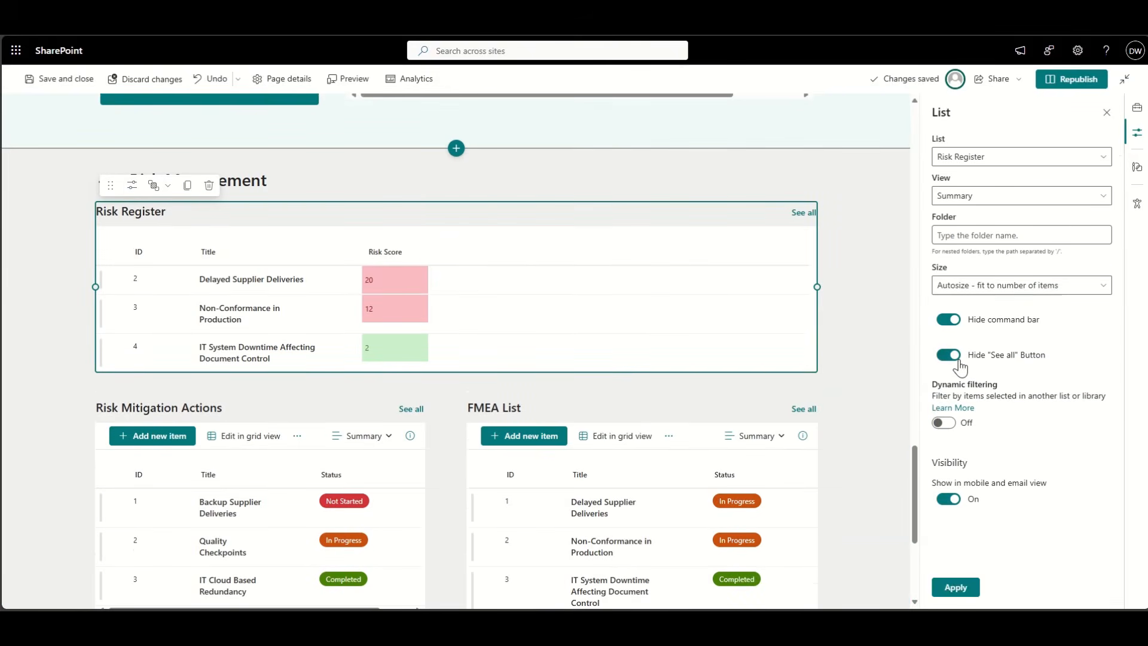
{"action": "left_click", "coordinate": [957, 587]}
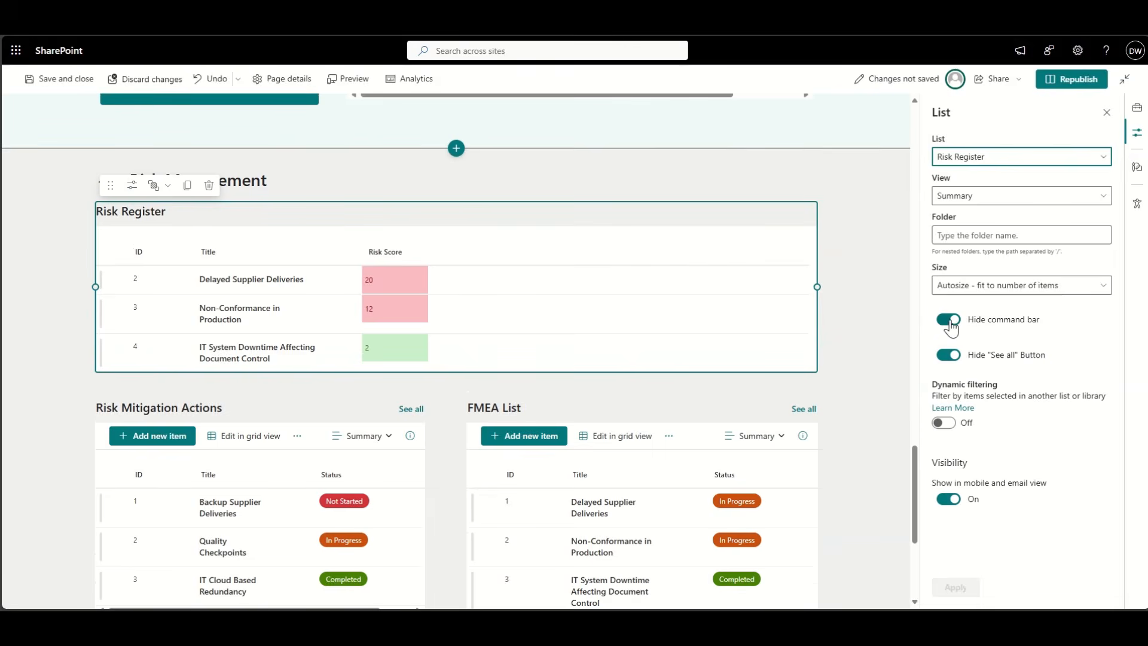
{"action": "left_click", "coordinate": [950, 322]}
{"action": "left_click", "coordinate": [965, 589]}
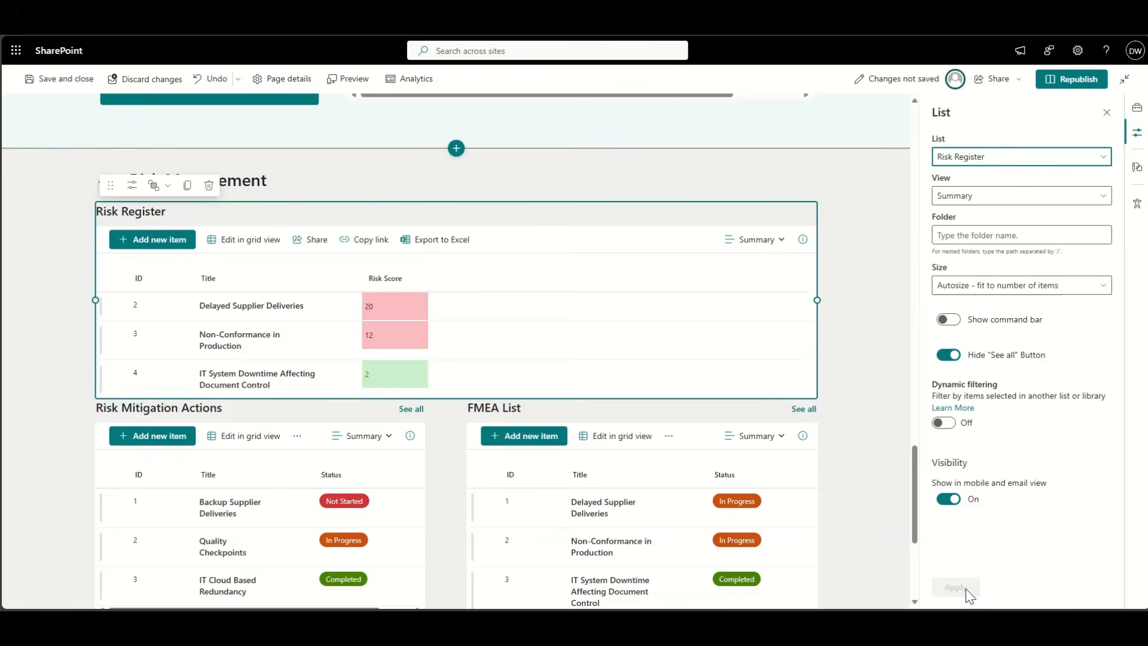
{"action": "scroll", "coordinate": [138, 376], "scroll_direction": "down", "scroll_amount": 3}
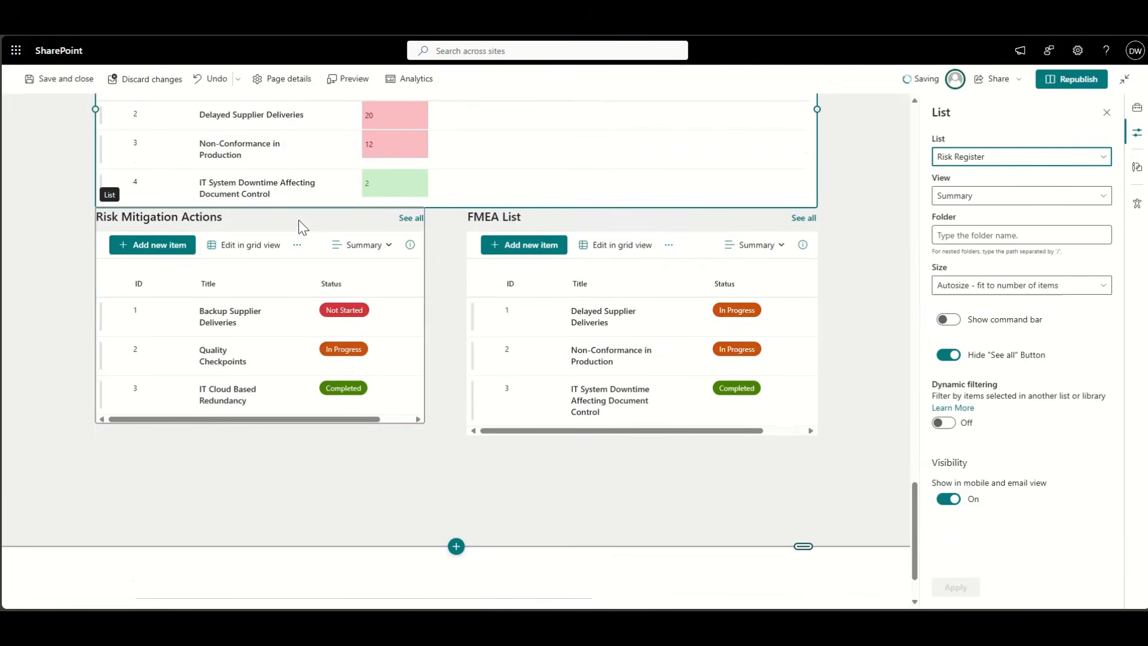
- Move the Risk Mitigation Actions and FMEA List web parts down to leave a gap below the Risk Register, and republish the page
{"action": "left_click", "coordinate": [296, 222]}
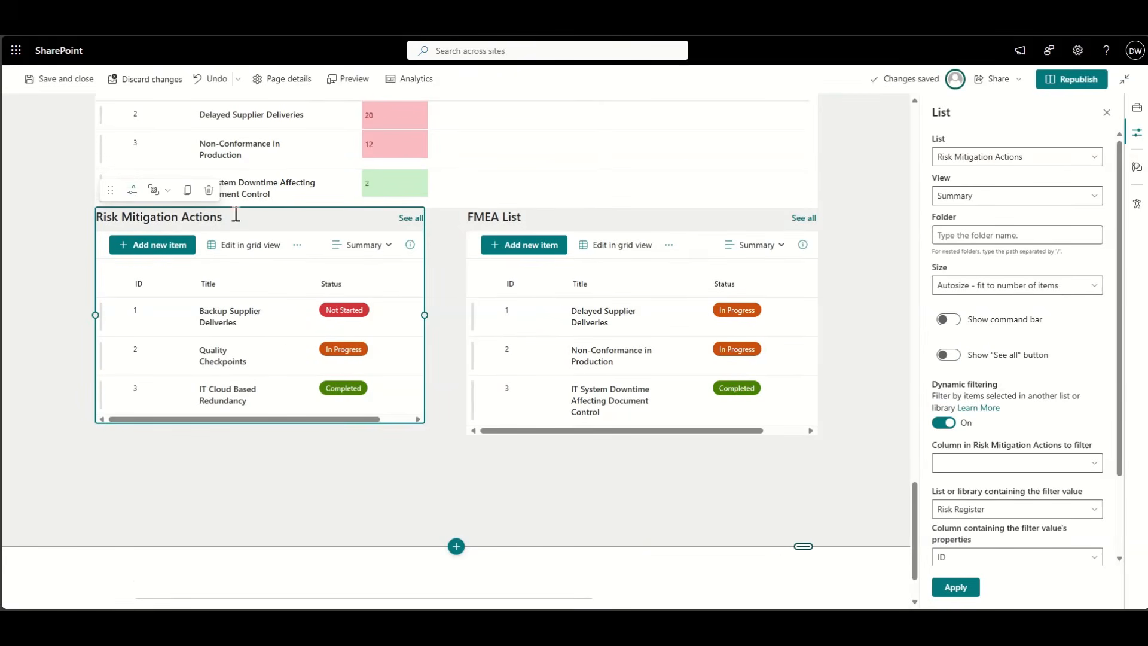
{"action": "left_click_drag", "start_coordinate": [112, 196], "coordinate": [474, 227]}
{"action": "left_click", "coordinate": [496, 219]}
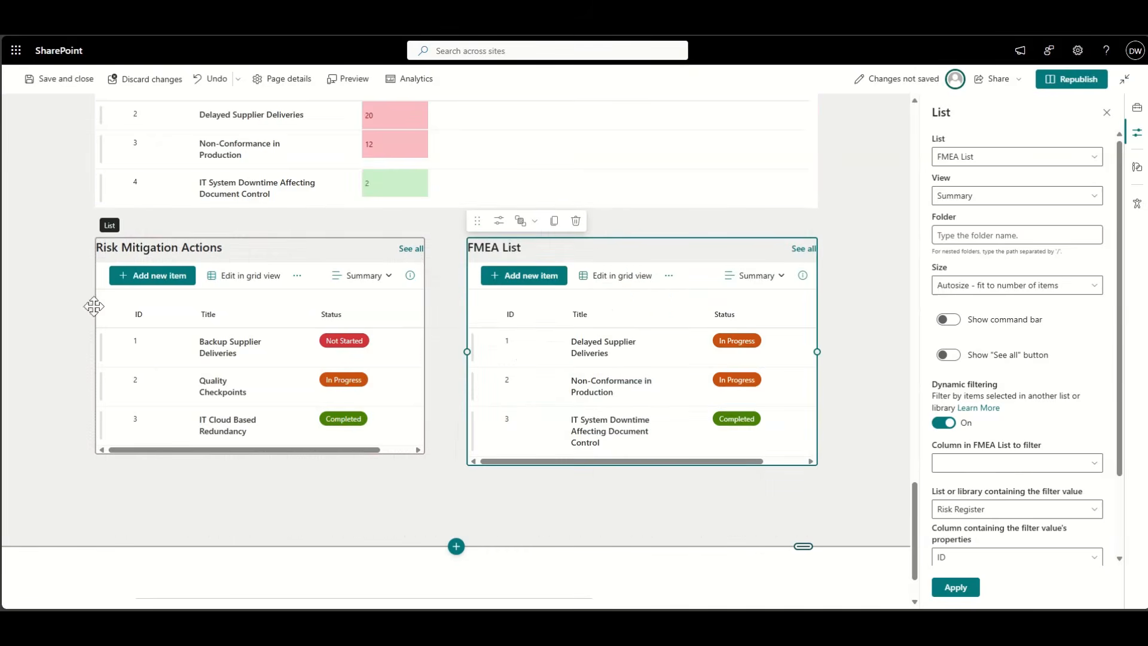
{"action": "left_click", "coordinate": [60, 330]}
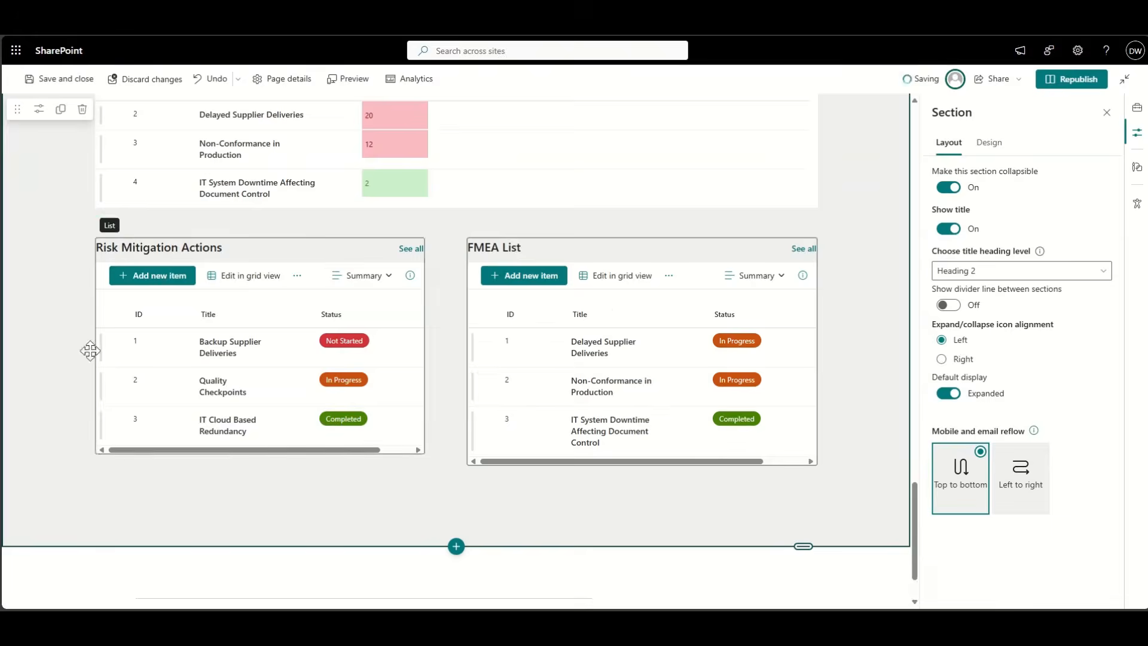
{"action": "scroll", "coordinate": [578, 213], "scroll_direction": "up", "scroll_amount": 3}
{"action": "left_click", "coordinate": [1068, 85]}
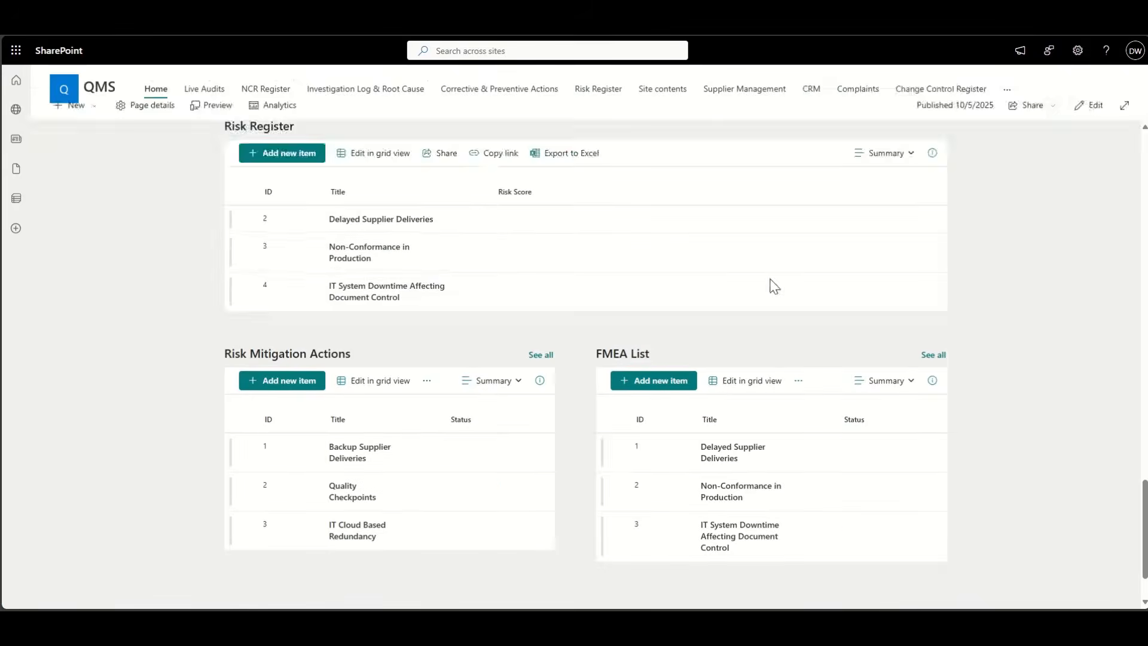
- Test the dynamic filtering by selecting Delayed Supplier Deliveries in the Risk Register and viewing the Backup Supplier Deliveries action's details
{"action": "scroll", "coordinate": [442, 302], "scroll_direction": "up", "scroll_amount": 1}
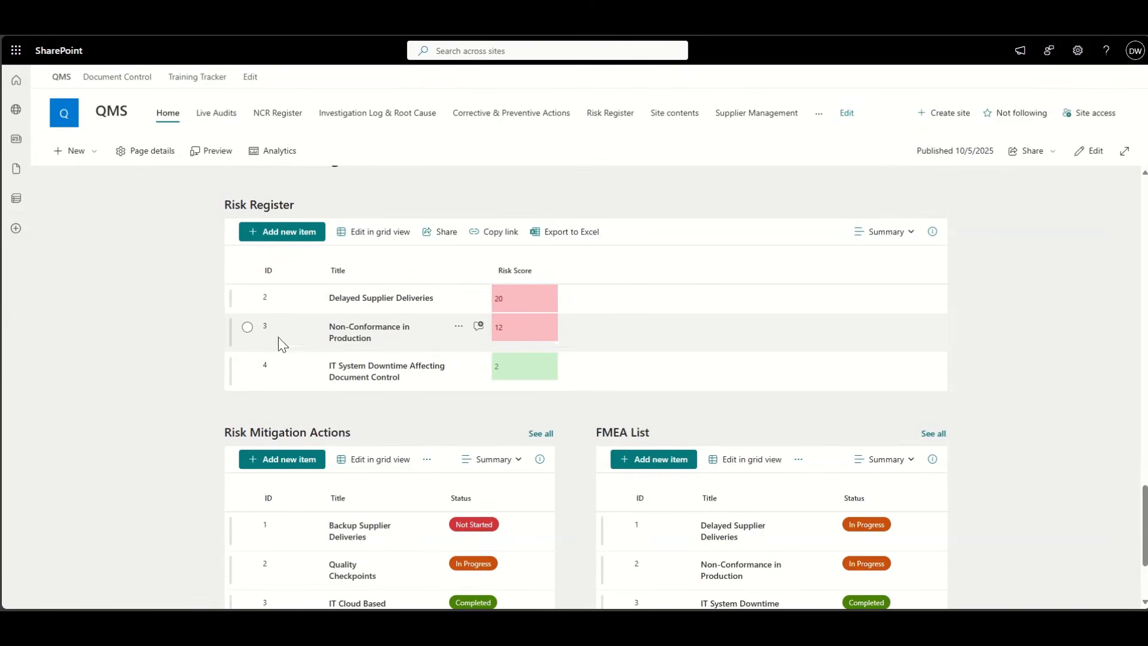
{"action": "left_click", "coordinate": [247, 298]}
{"action": "scroll", "coordinate": [190, 362], "scroll_direction": "down", "scroll_amount": 1}
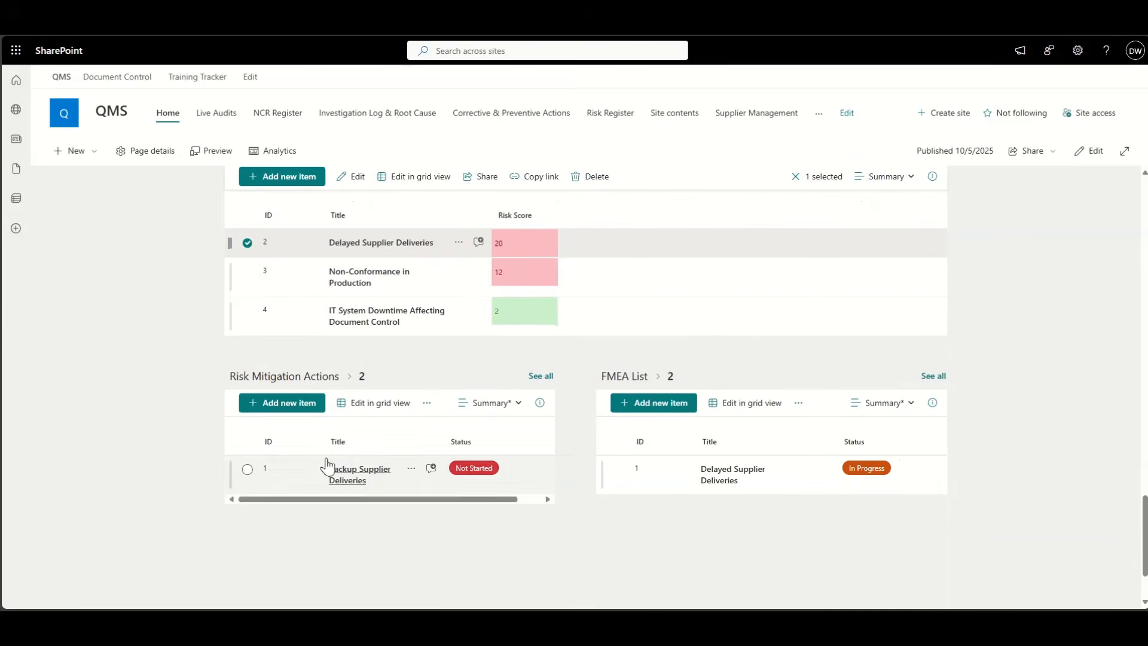
{"action": "scroll", "coordinate": [231, 381], "scroll_direction": "down", "scroll_amount": 1}
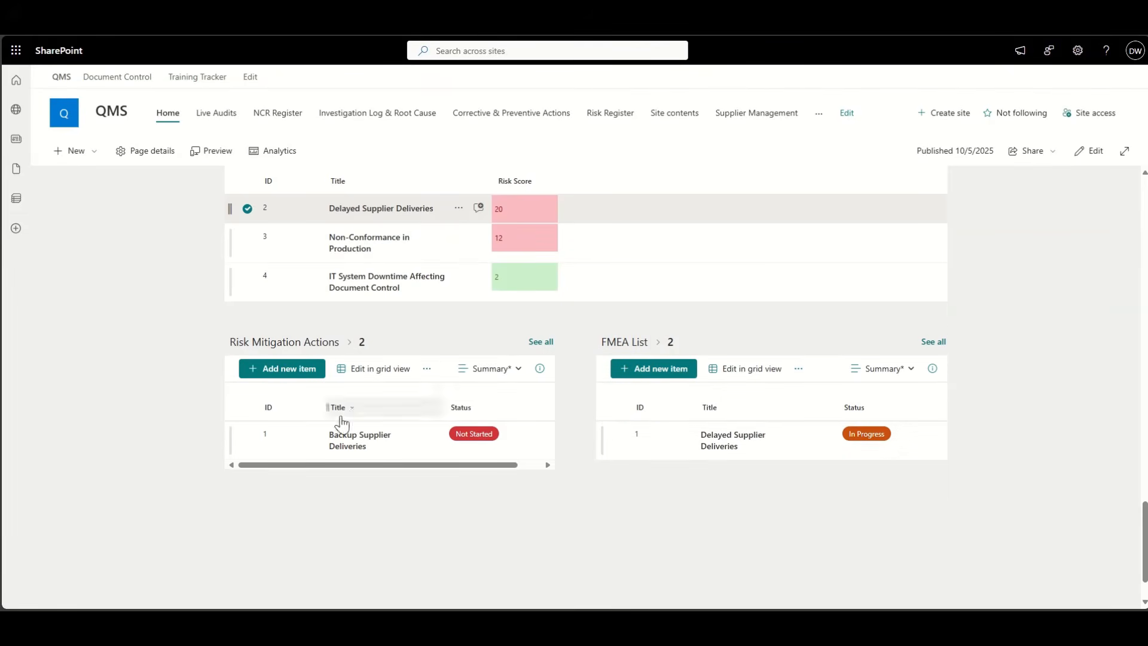
{"action": "left_click", "coordinate": [354, 444]}
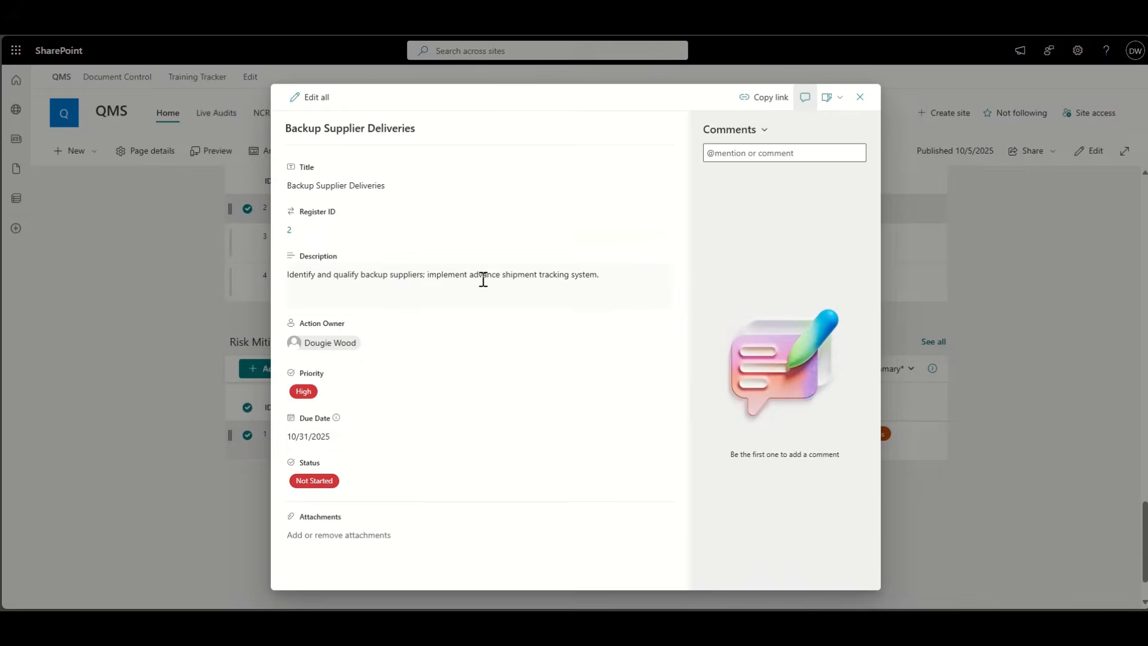
{"action": "left_click", "coordinate": [862, 98]}
{"action": "scroll", "coordinate": [386, 383], "scroll_direction": "up", "scroll_amount": 3}
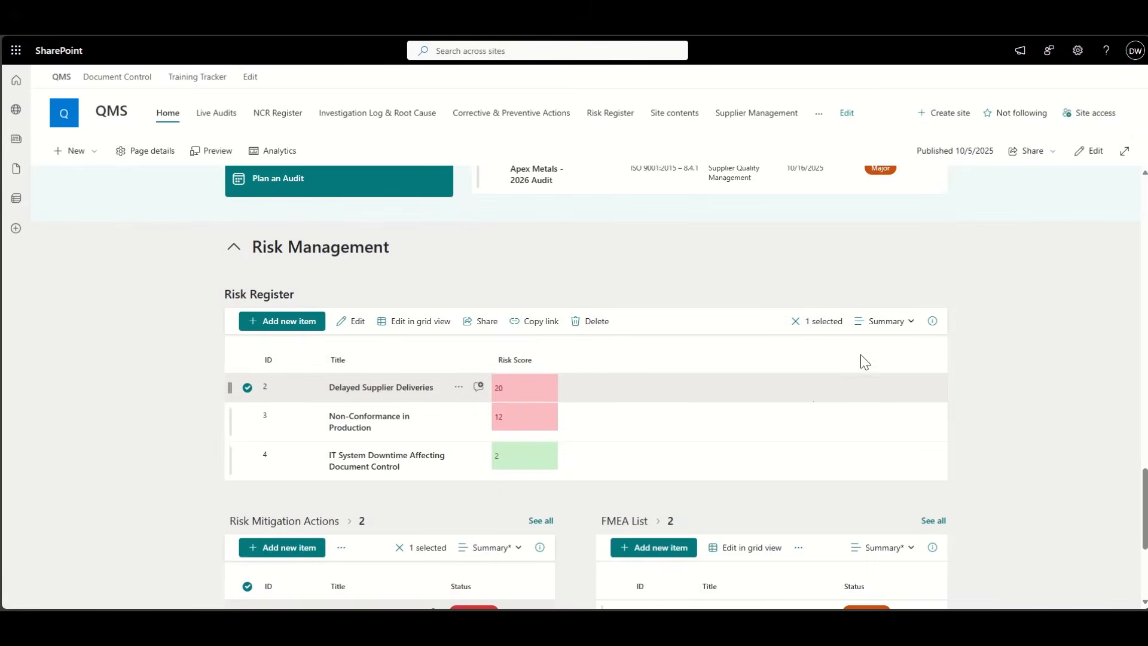
{"action": "scroll", "coordinate": [896, 343], "scroll_direction": "down", "scroll_amount": 1}
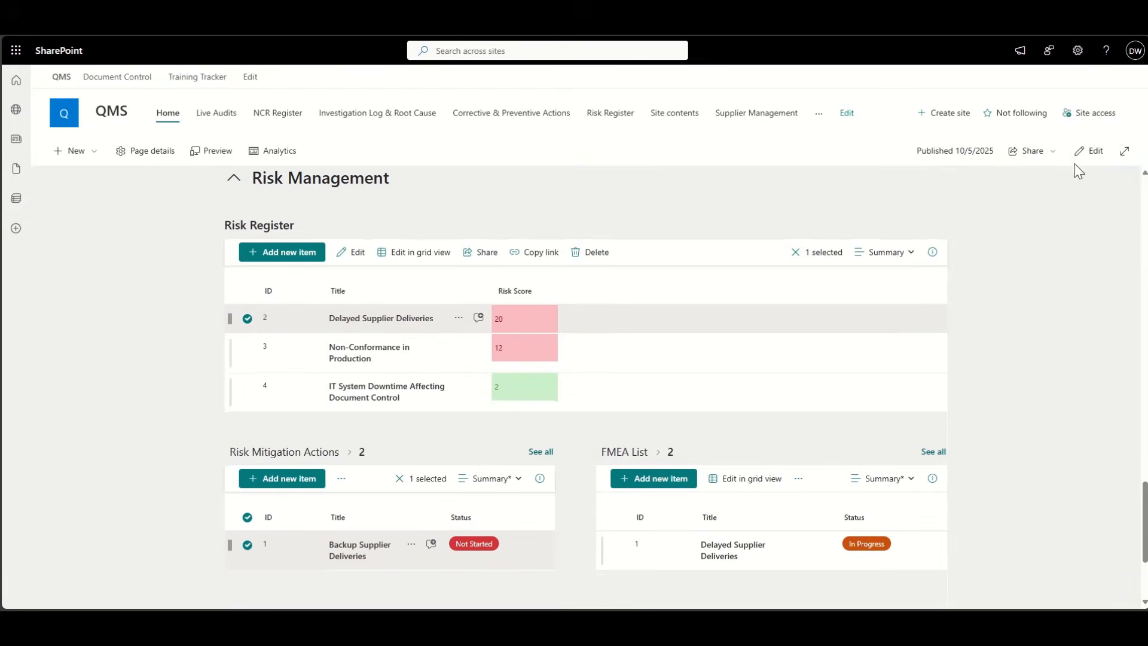
- Edit the page to show the "See all" button on the Risk Register web part, and republish it
{"action": "left_click", "coordinate": [1088, 150]}
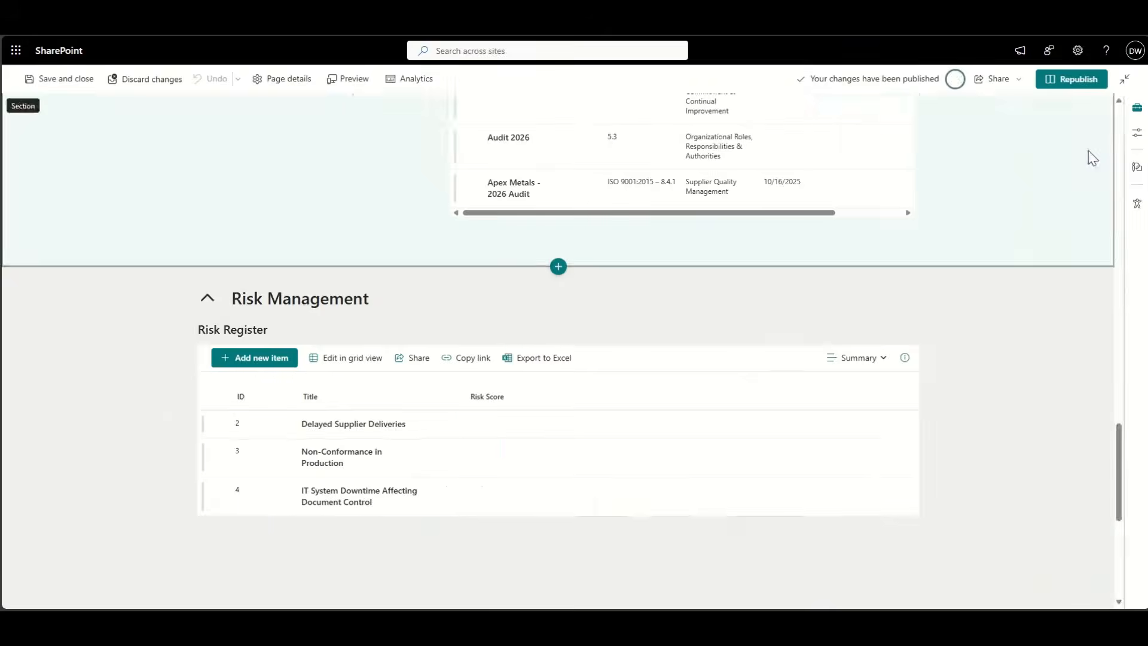
{"action": "left_click", "coordinate": [689, 369]}
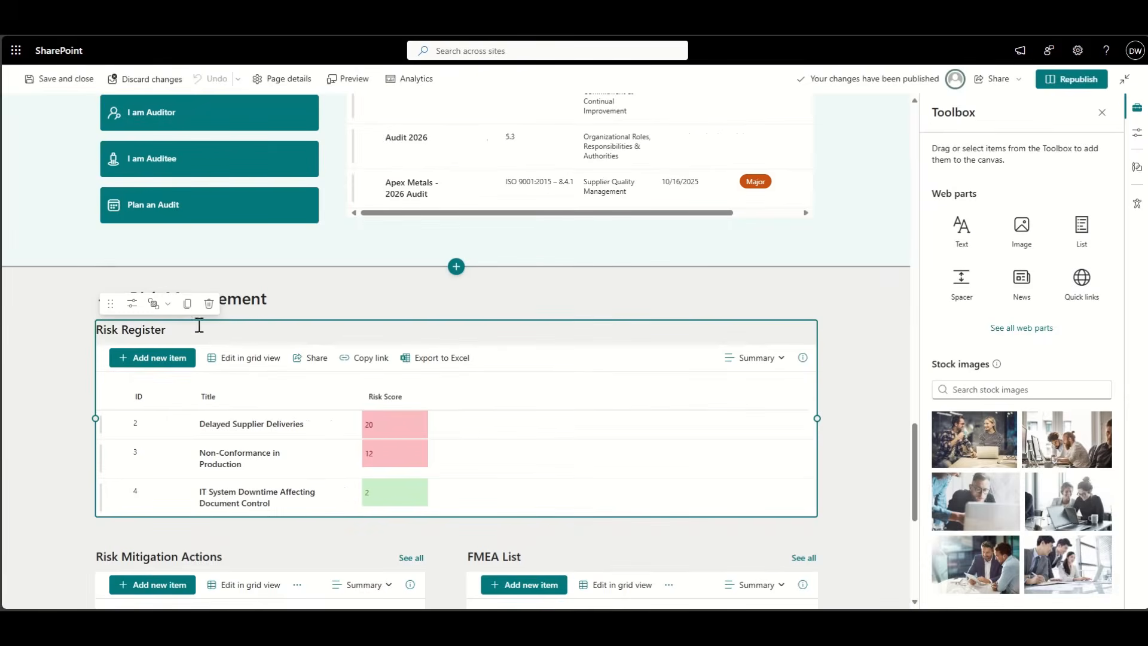
{"action": "left_click", "coordinate": [132, 303]}
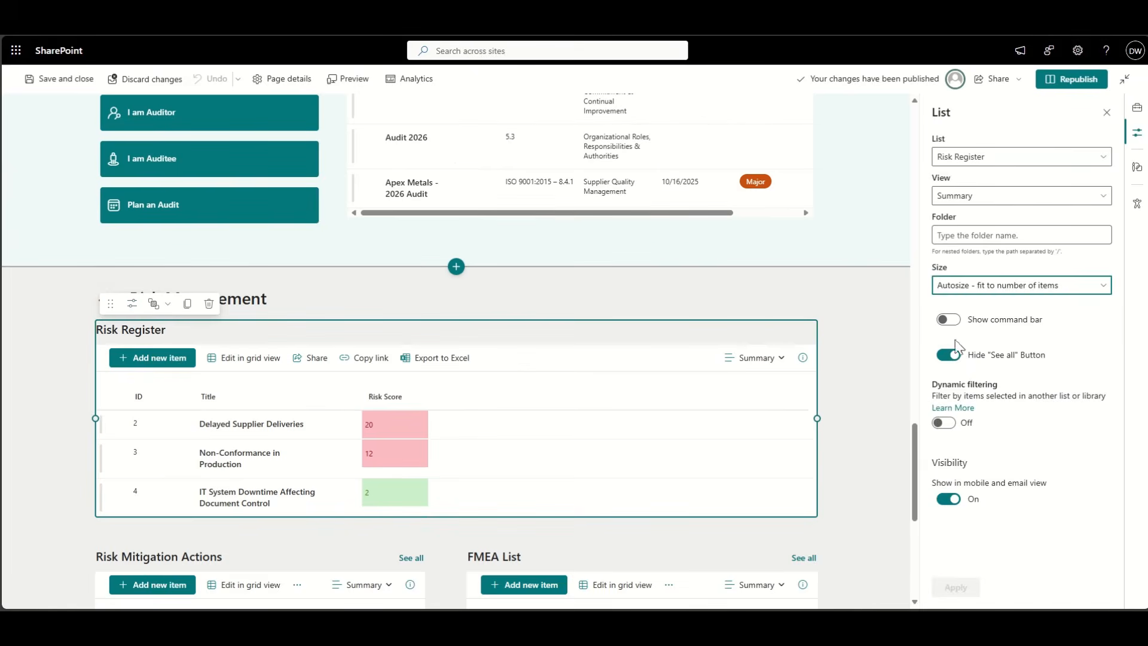
{"action": "left_click", "coordinate": [953, 353]}
{"action": "left_click", "coordinate": [956, 587]}
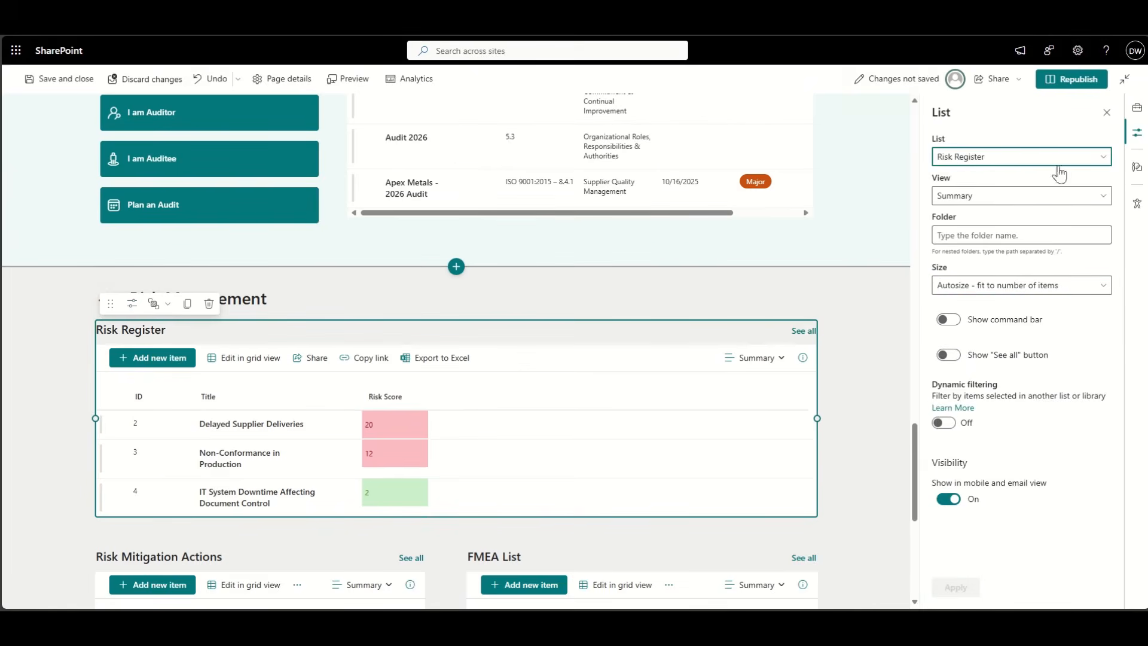
{"action": "left_click", "coordinate": [1092, 80]}
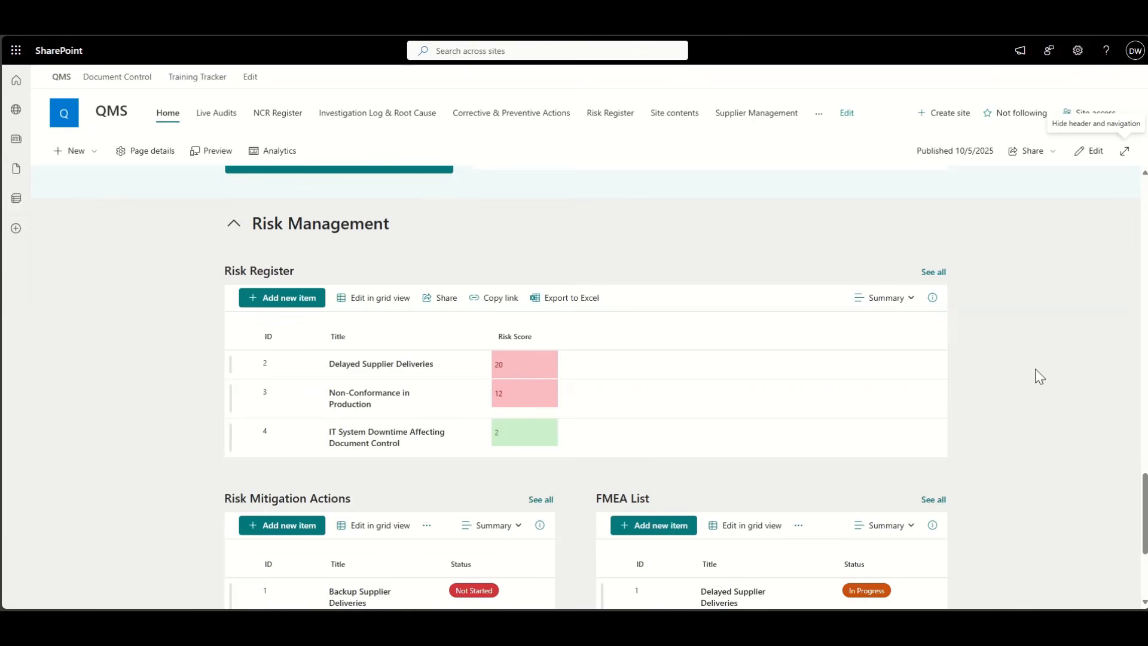
- Reopen the page for editing and narrow the Risk Register web part just enough to keep its full command bar and leave space beside it
{"action": "scroll", "coordinate": [1015, 414], "scroll_direction": "down", "scroll_amount": 1}
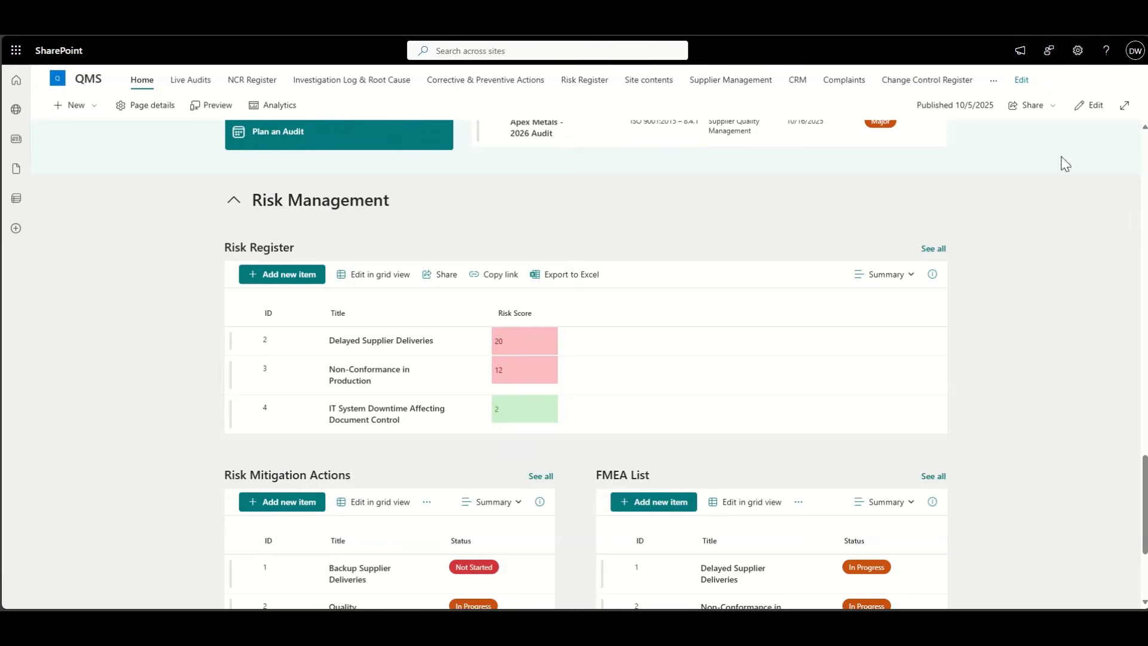
{"action": "left_click", "coordinate": [1089, 107]}
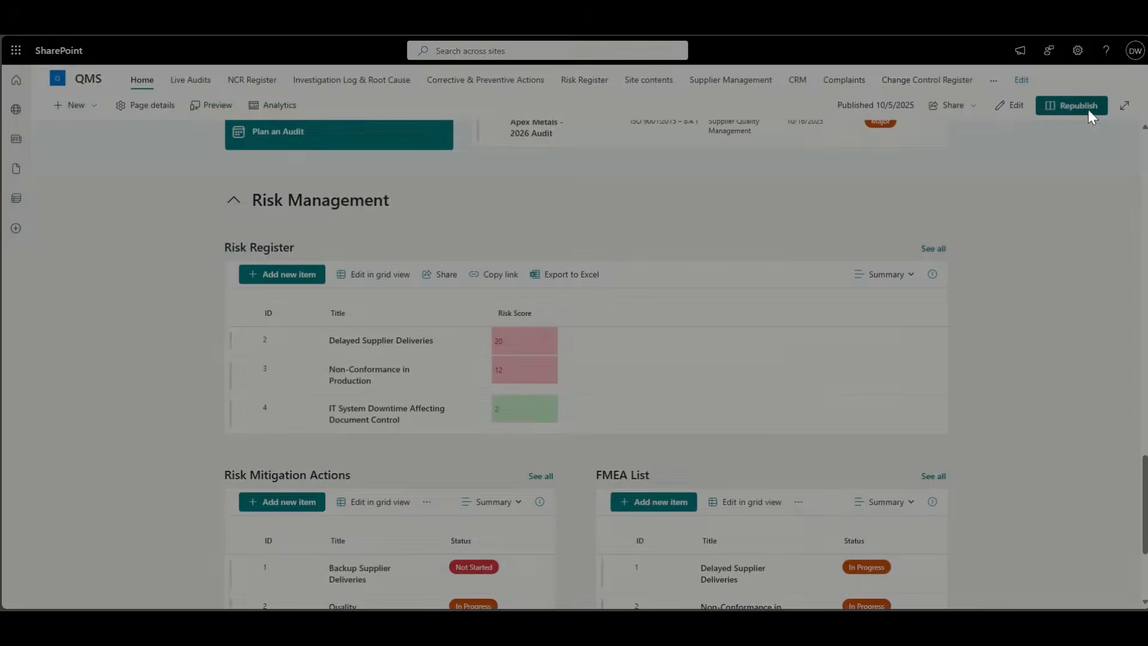
{"action": "scroll", "coordinate": [863, 435], "scroll_direction": "down", "scroll_amount": 2}
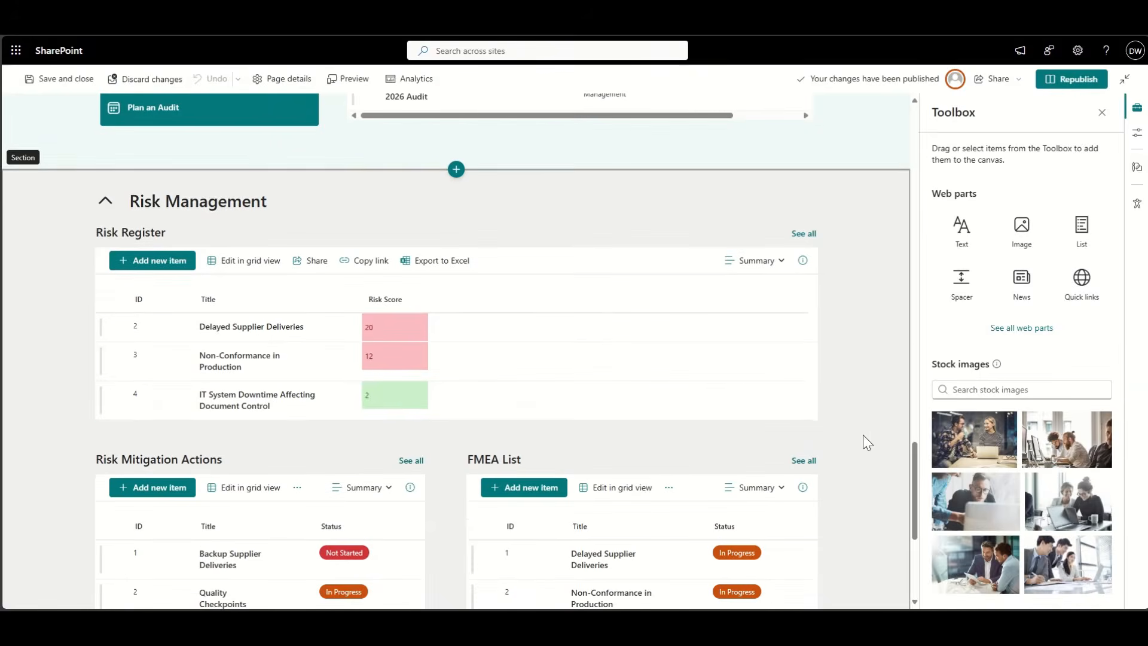
{"action": "left_click", "coordinate": [813, 302]}
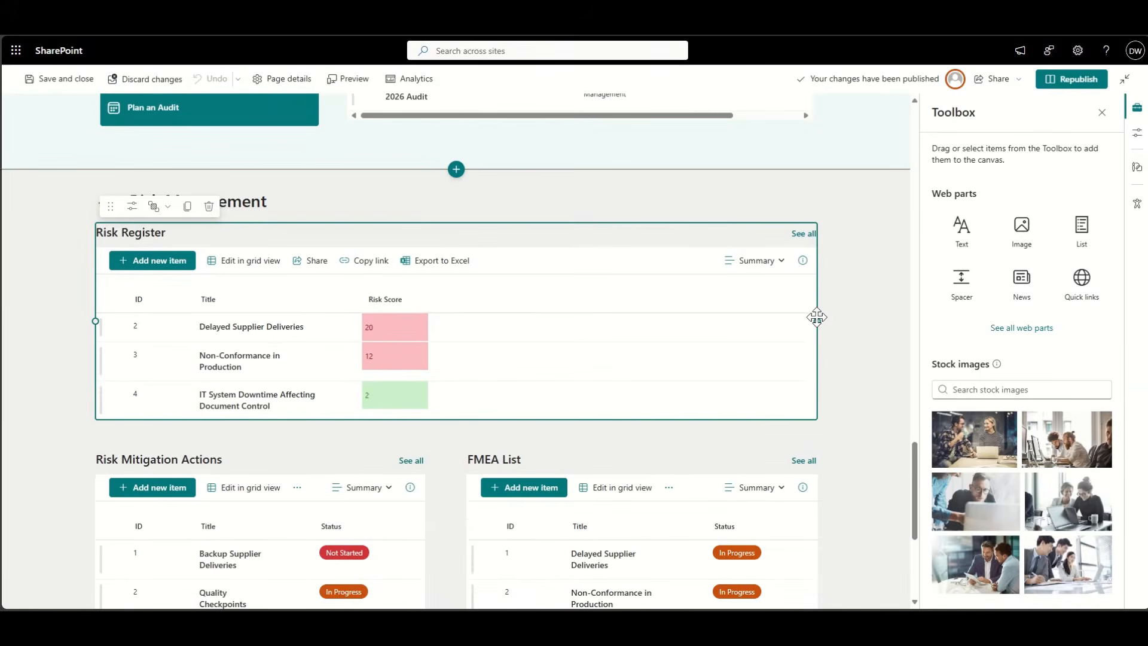
{"action": "left_click_drag", "start_coordinate": [816, 317], "coordinate": [559, 323]}
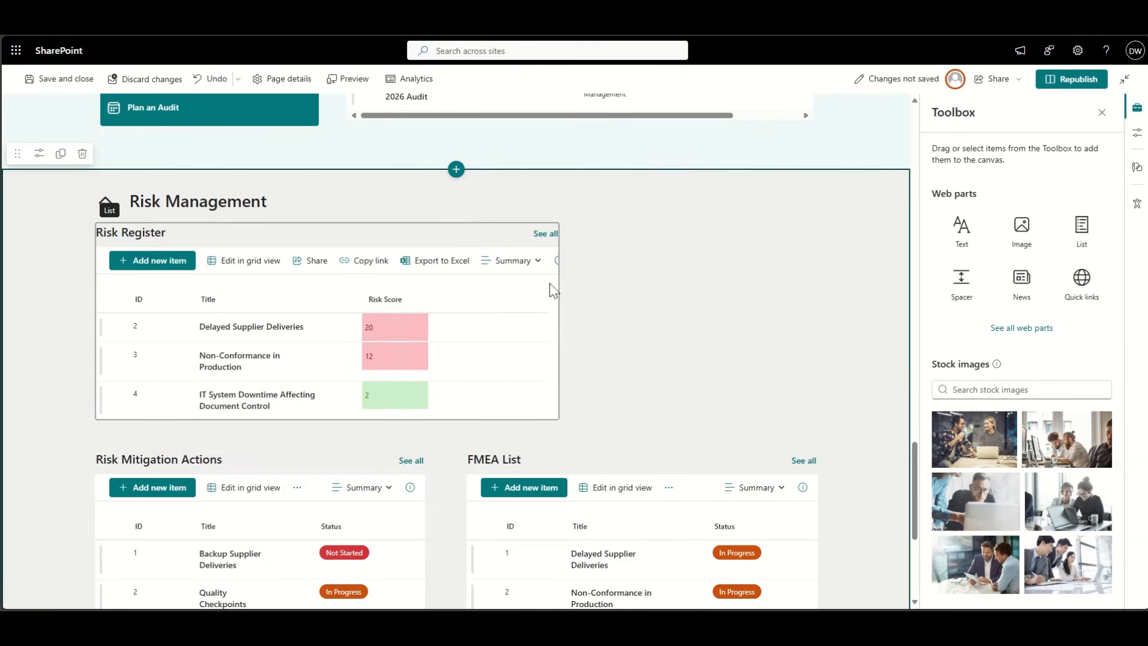
{"action": "left_click", "coordinate": [555, 319]}
{"action": "mouse_move", "coordinate": [562, 324]}
{"action": "left_mouse_down"}
{"action": "mouse_move", "coordinate": [595, 322]}
{"action": "mouse_move", "coordinate": [574, 324]}
{"action": "left_mouse_up"}
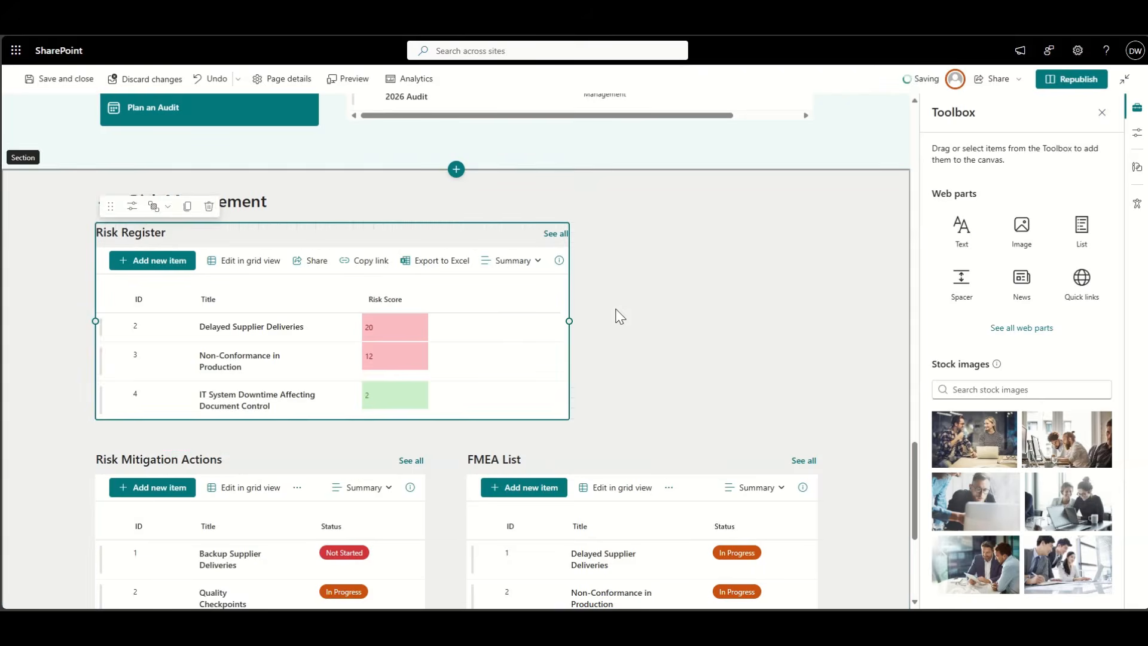
{"action": "left_click", "coordinate": [604, 274]}
- Duplicate the audit quick links web part and place the copy beside the Risk Register, aligned with the list's command bar
{"action": "scroll", "coordinate": [604, 275], "scroll_direction": "up", "scroll_amount": 3}
{"action": "left_click", "coordinate": [173, 202]}
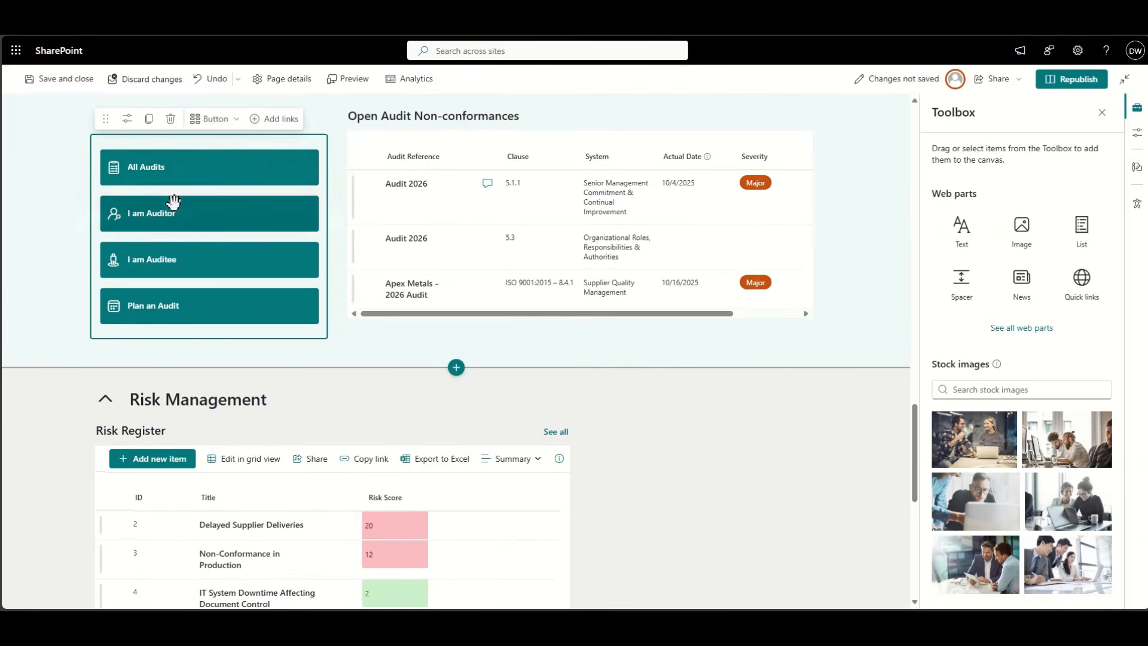
{"action": "left_click", "coordinate": [149, 119]}
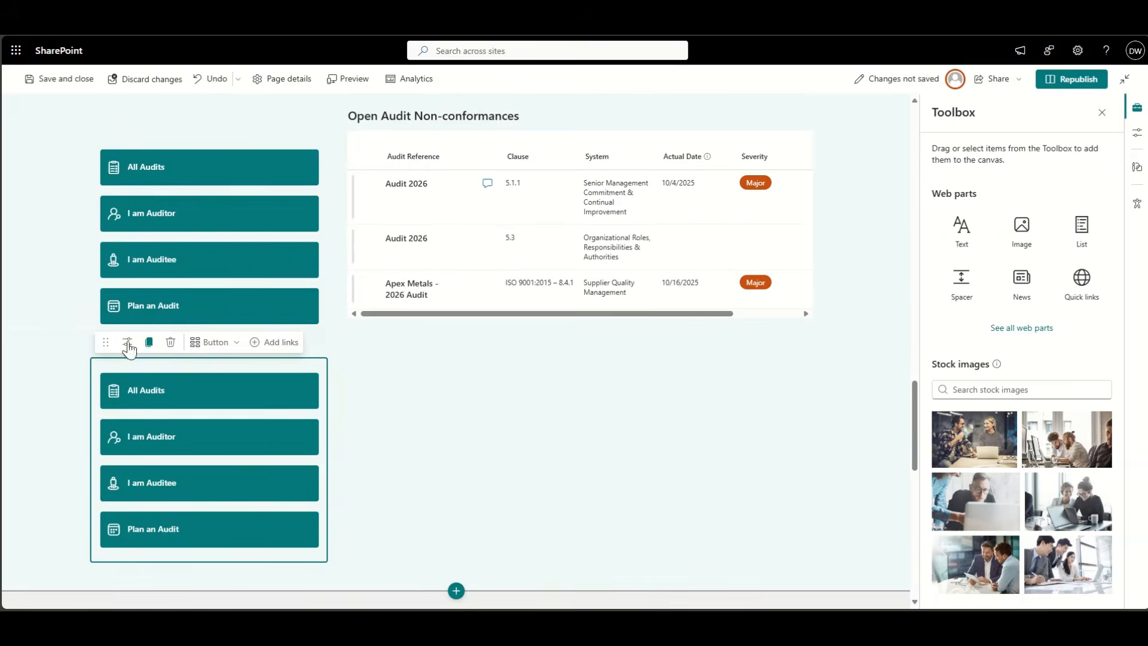
{"action": "left_click_drag", "start_coordinate": [101, 342], "coordinate": [631, 165]}
{"action": "scroll", "coordinate": [757, 293], "scroll_direction": "up", "scroll_amount": 4}
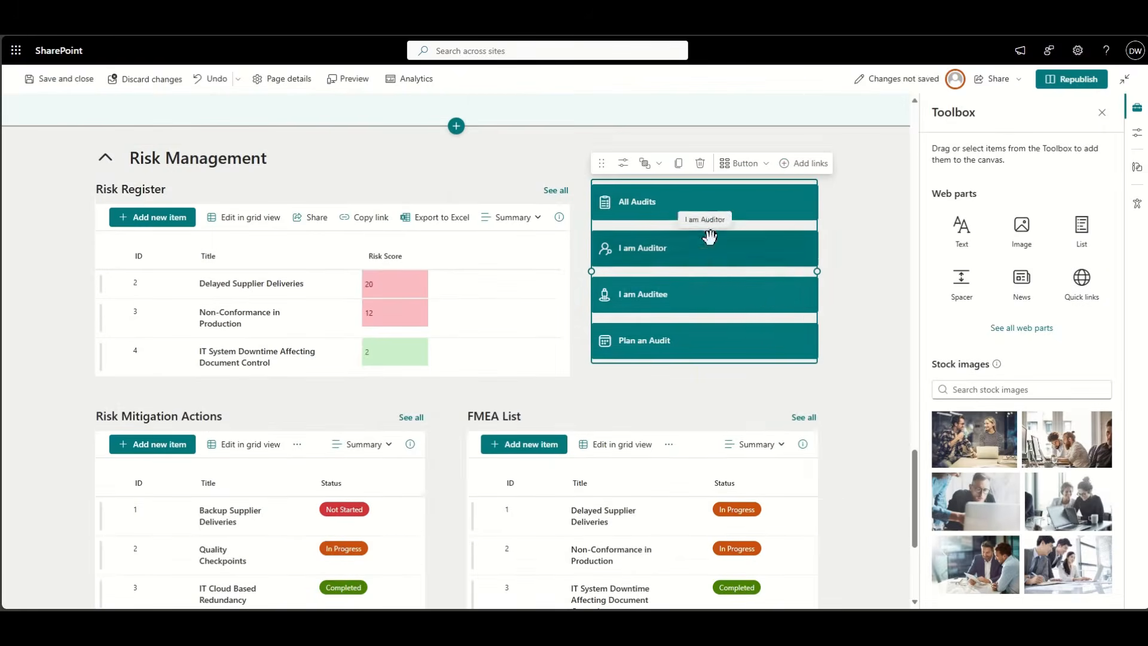
{"action": "left_click_drag", "start_coordinate": [601, 165], "coordinate": [604, 183]}
{"action": "left_click", "coordinate": [852, 238]}
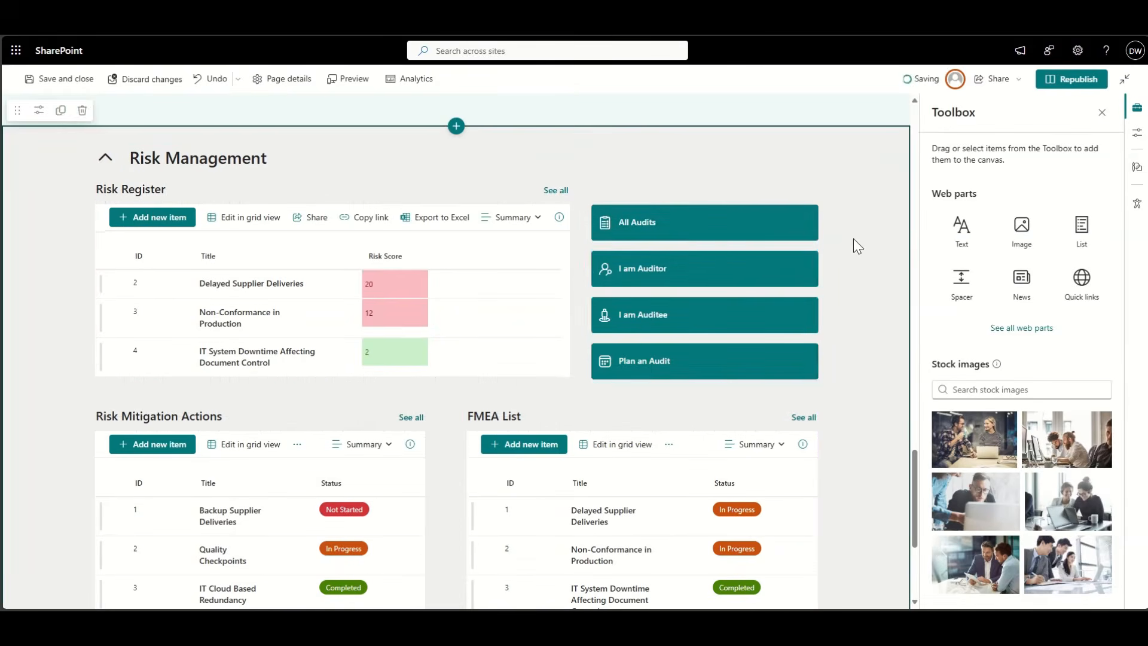
- Retitle the "All Audits" link in the copied quick links as "View All Risks"
{"action": "left_click", "coordinate": [703, 225]}
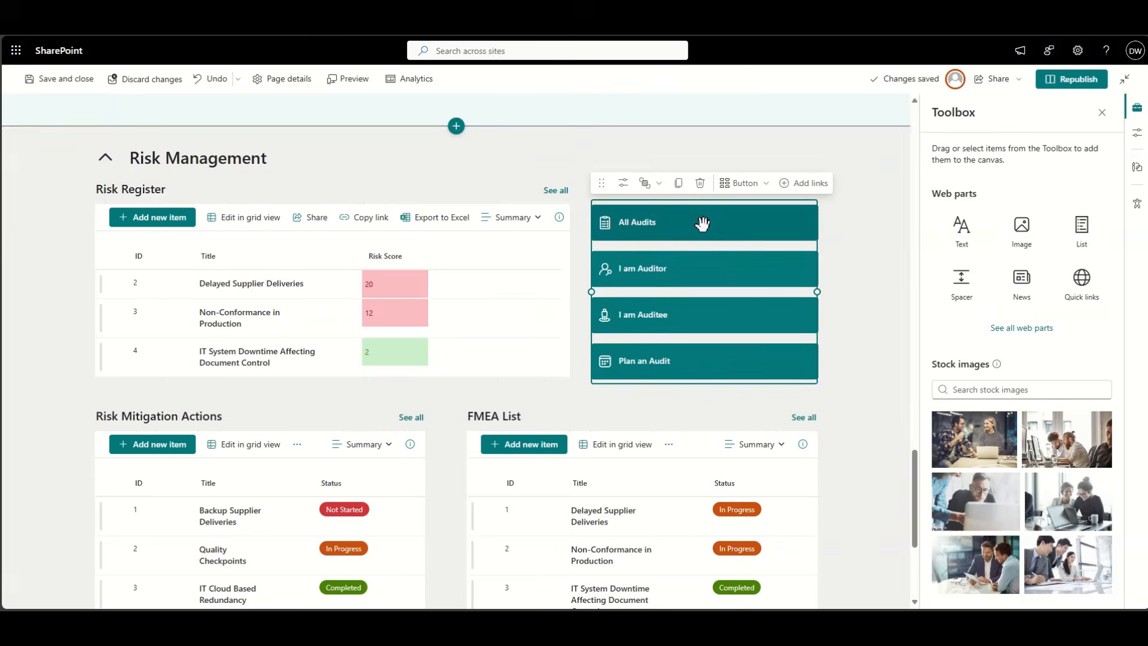
{"action": "scroll", "coordinate": [702, 224], "scroll_direction": "up", "scroll_amount": 1}
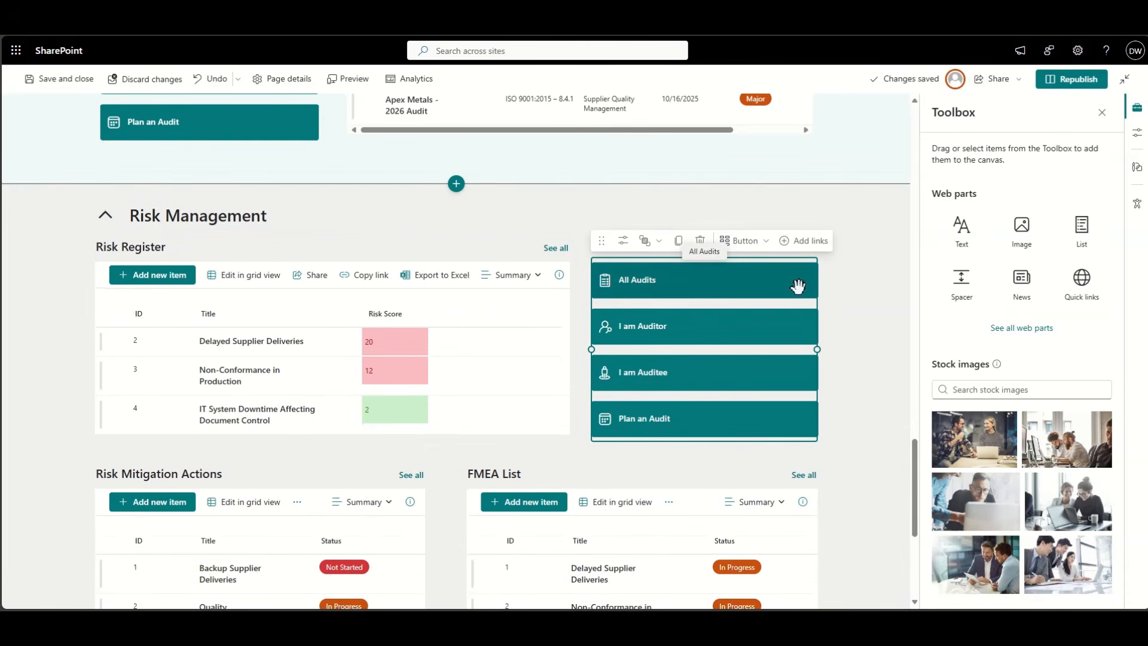
{"action": "left_click", "coordinate": [625, 277]}
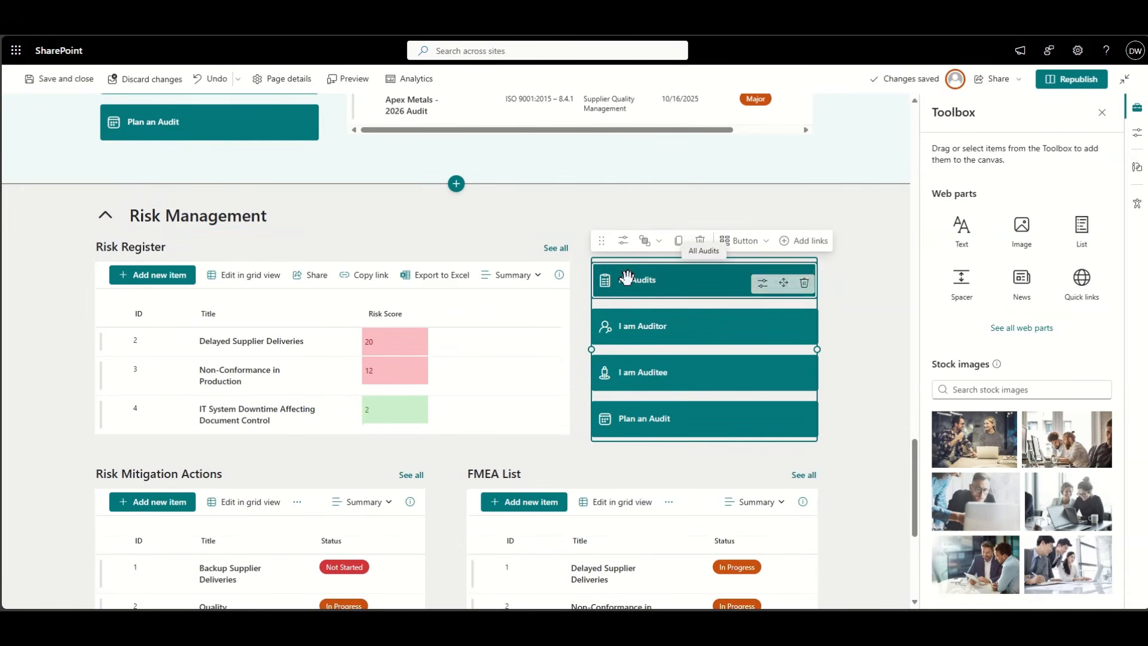
{"action": "left_click", "coordinate": [761, 286]}
{"action": "triple_click", "coordinate": [956, 258]}
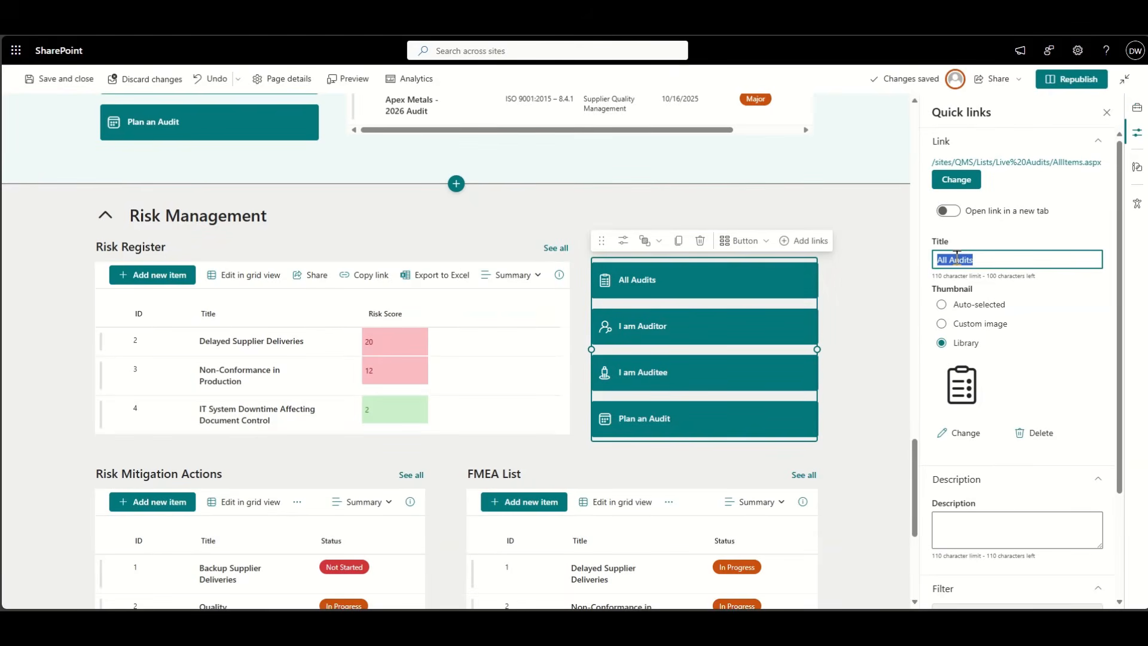
{"action": "type", "text": "View All "}
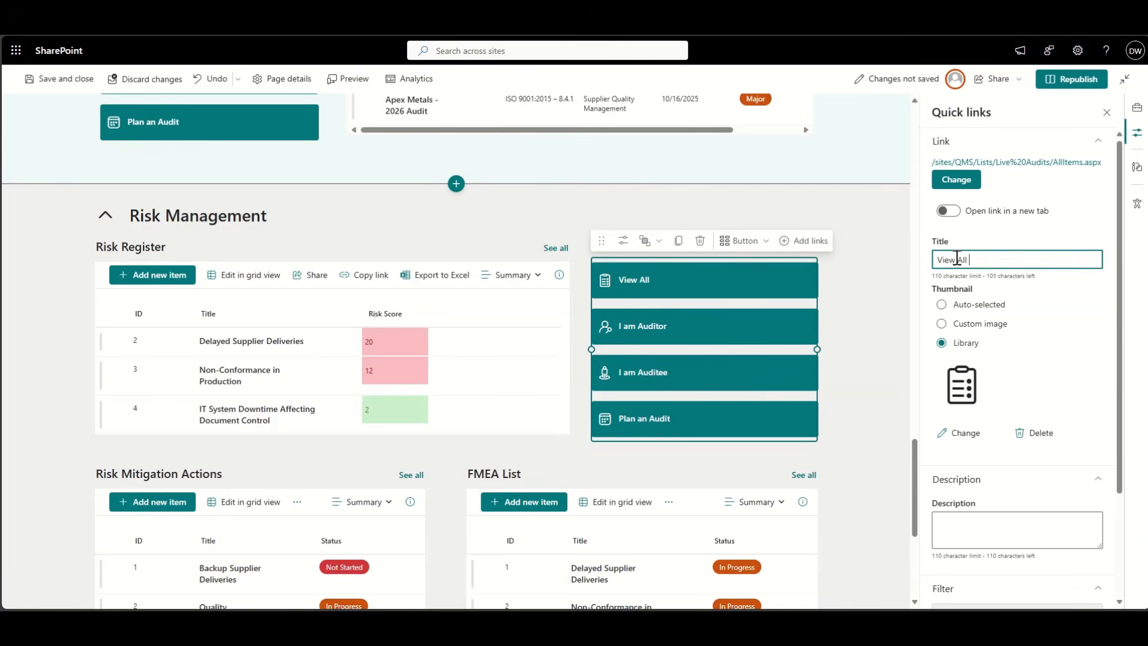
{"action": "type", "text": "Risks"}
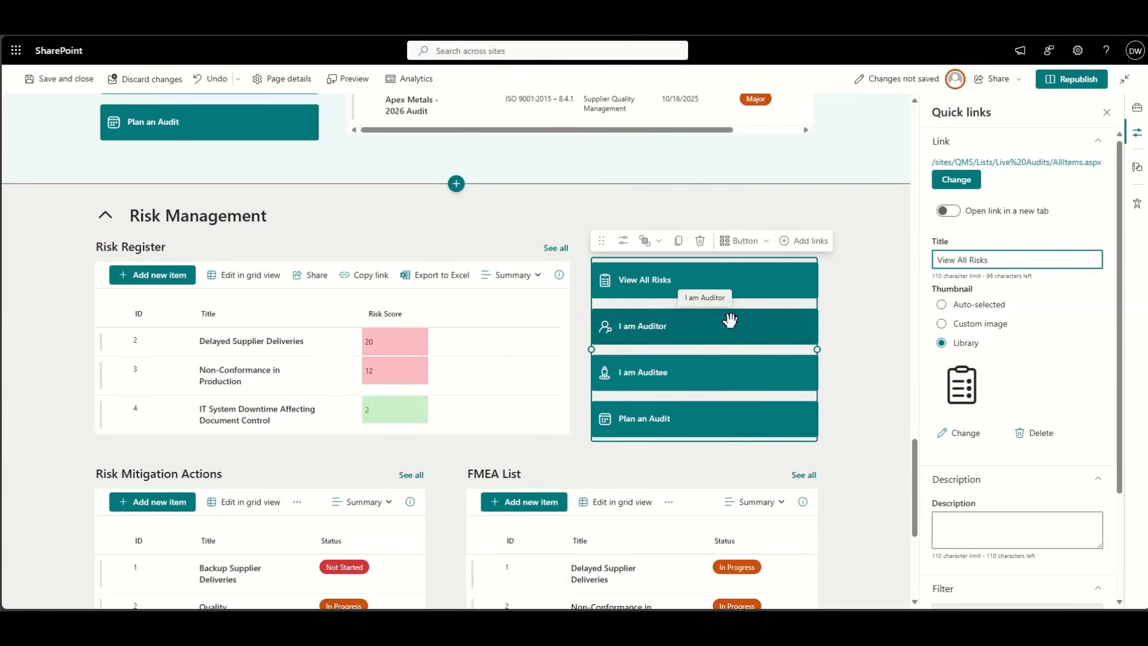
- Retitle the "I am Auditor" link in the copied quick links as "Customer Risk"
{"action": "left_click", "coordinate": [702, 322]}
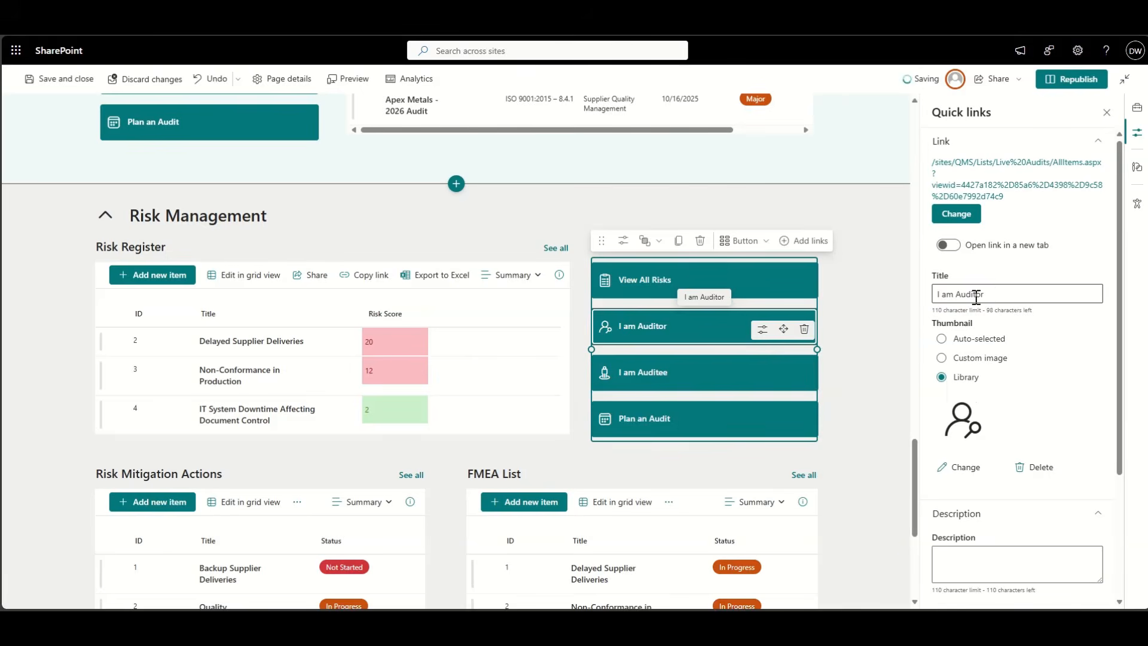
{"action": "triple_click", "coordinate": [975, 295]}
{"action": "type", "text": "Customer Risk"}
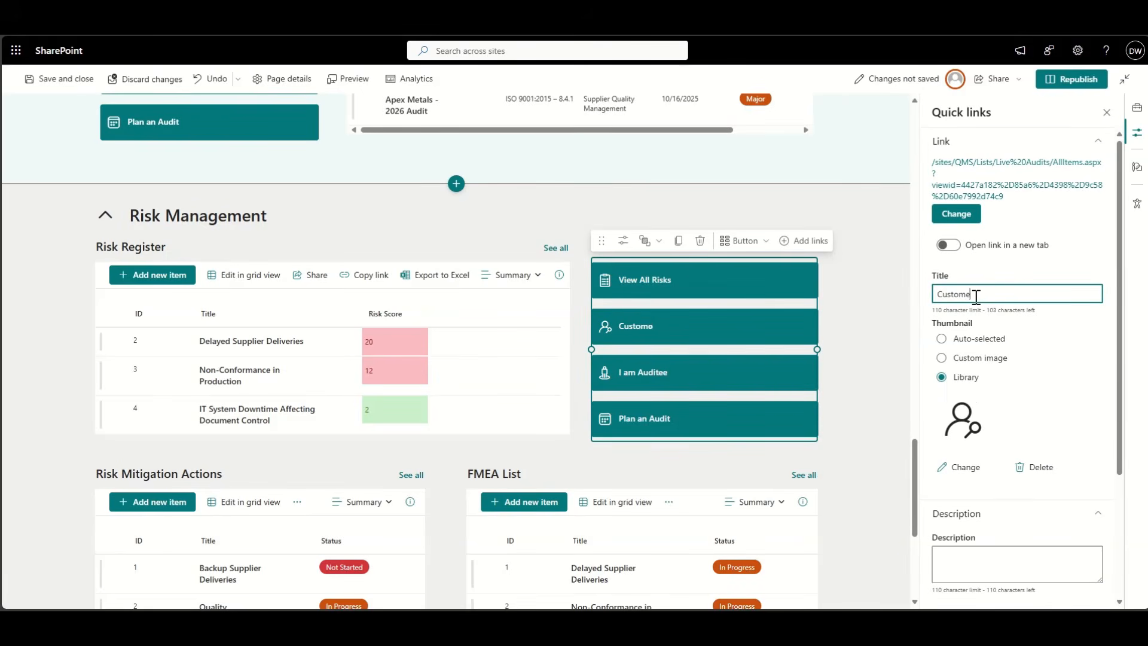
- Retitle the "I am Auditee" link in the copied quick links as "Escalate a Risk", correcting the spelling of "Escalate"
{"action": "left_click", "coordinate": [709, 367]}
{"action": "triple_click", "coordinate": [974, 256]}
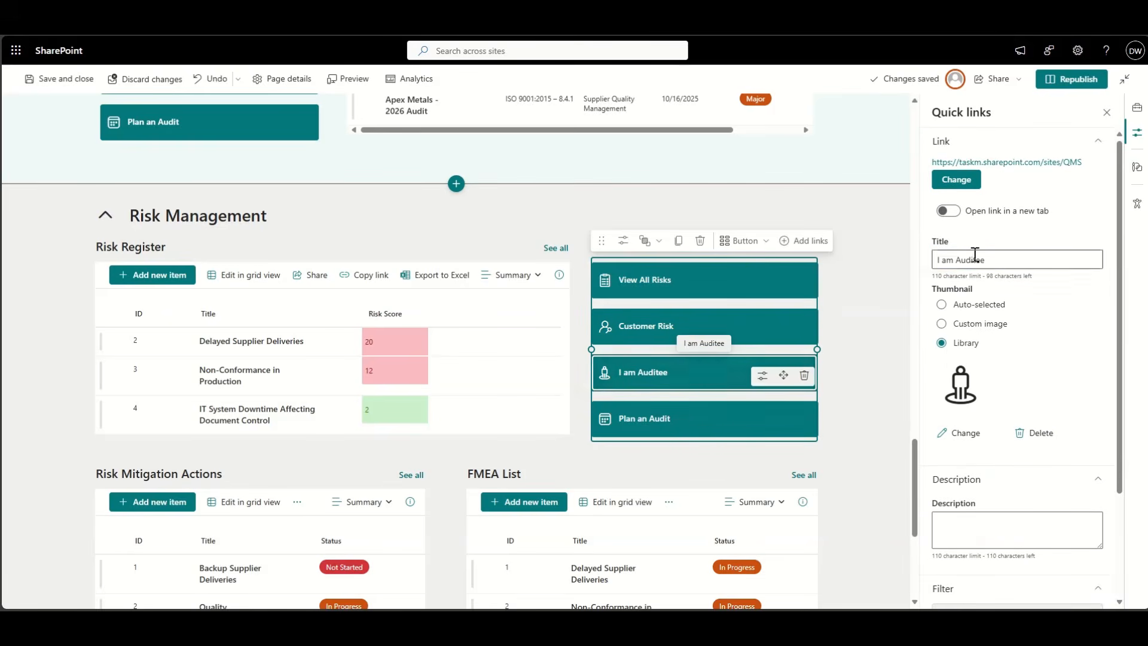
{"action": "type", "text": "Esca"}
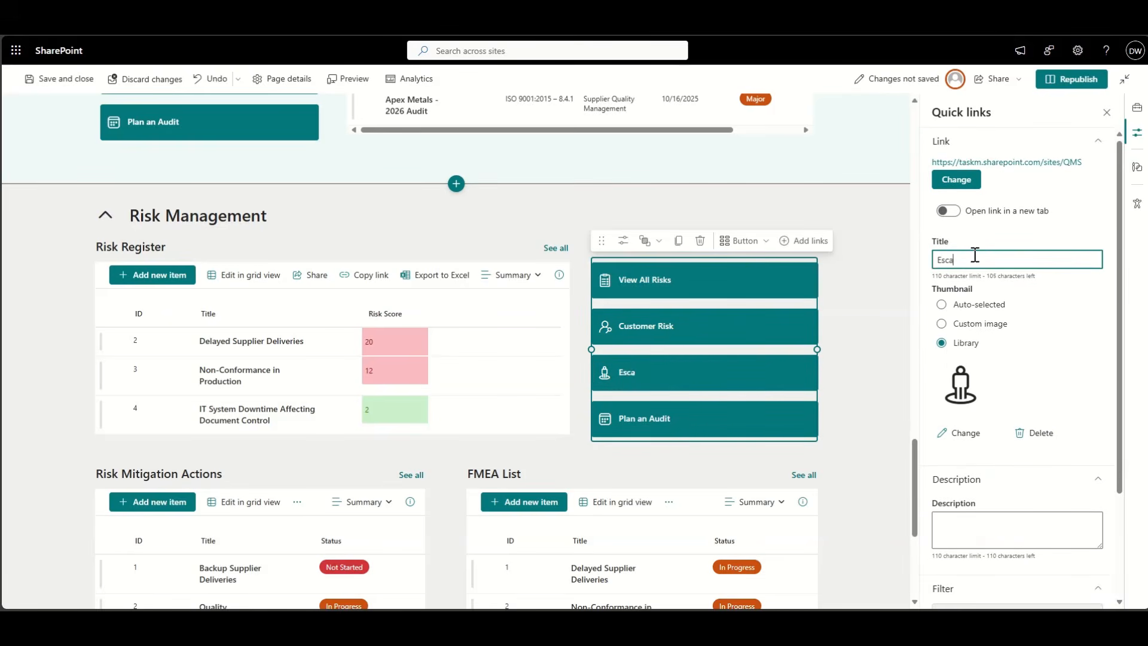
{"action": "type", "text": "lte a Risk"}
{"action": "right_click", "coordinate": [952, 259]}
{"action": "left_click", "coordinate": [986, 271]}
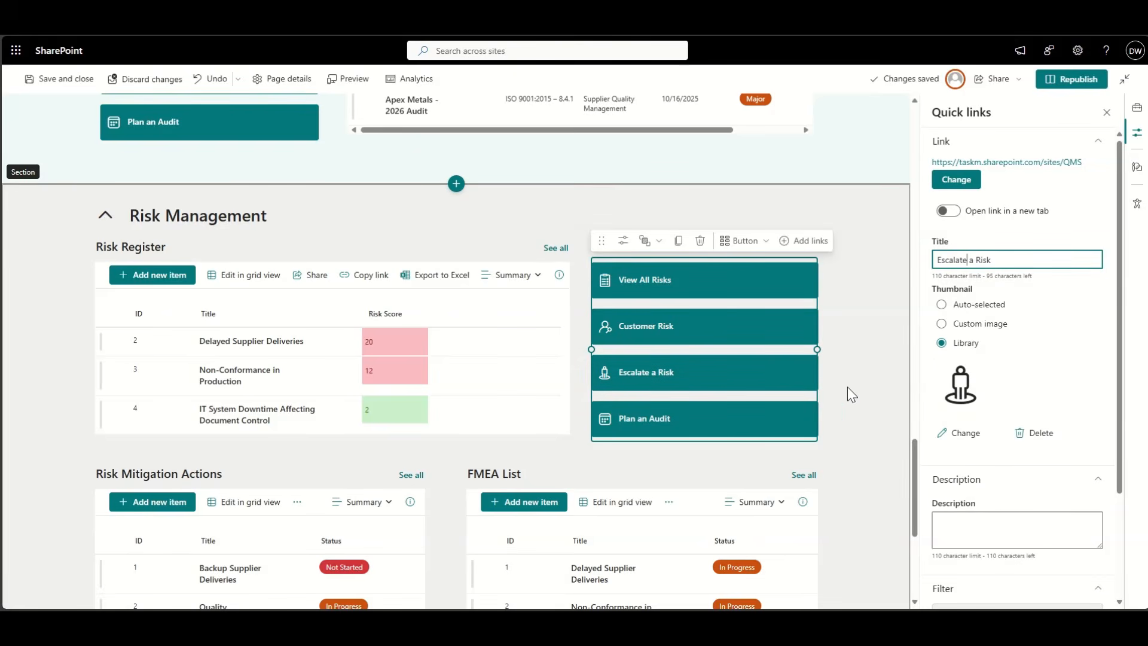
- Retitle the "Plan an Audit" link in the copied quick links as "Risk Training" and give it the video library icon
{"action": "left_click", "coordinate": [718, 418]}
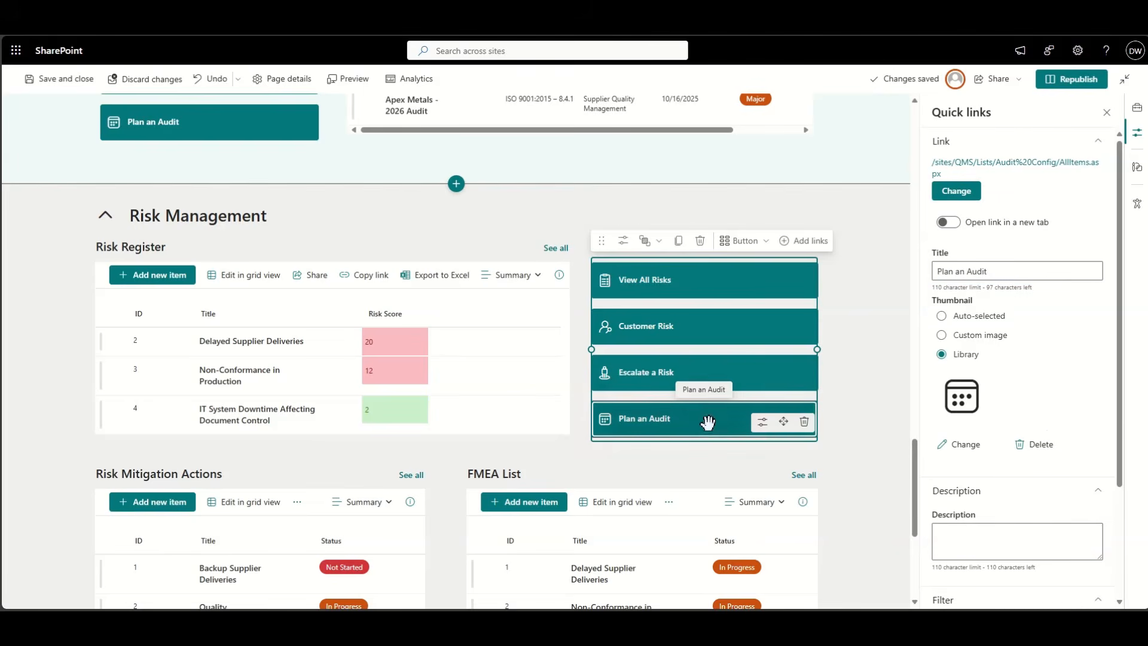
{"action": "triple_click", "coordinate": [973, 272]}
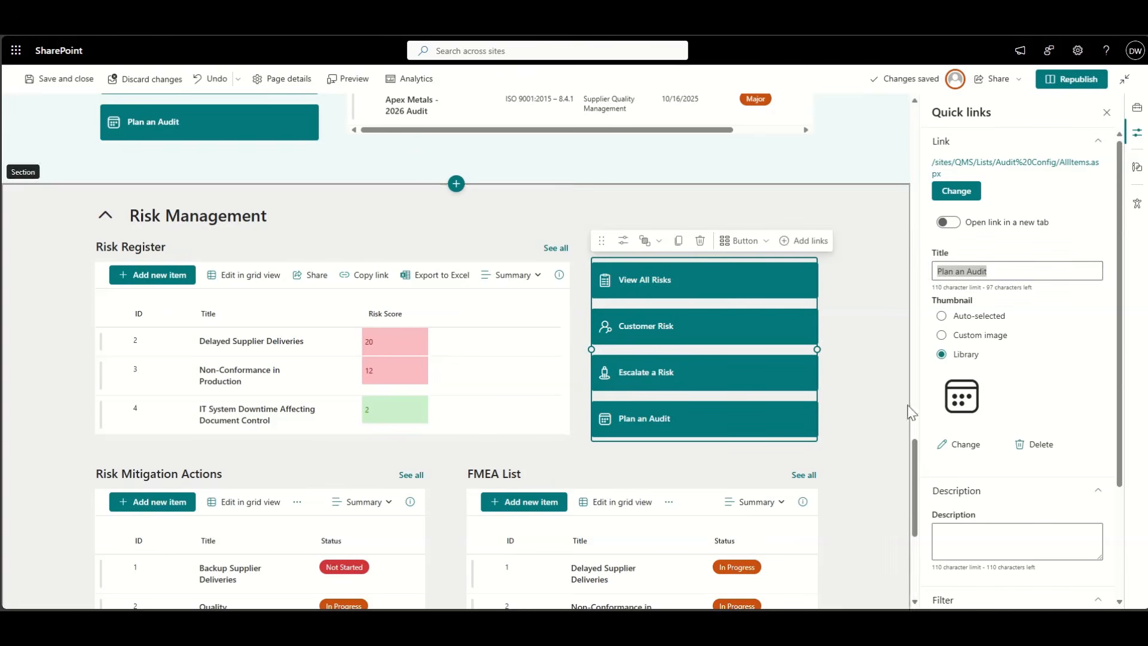
{"action": "type", "text": "Risk"}
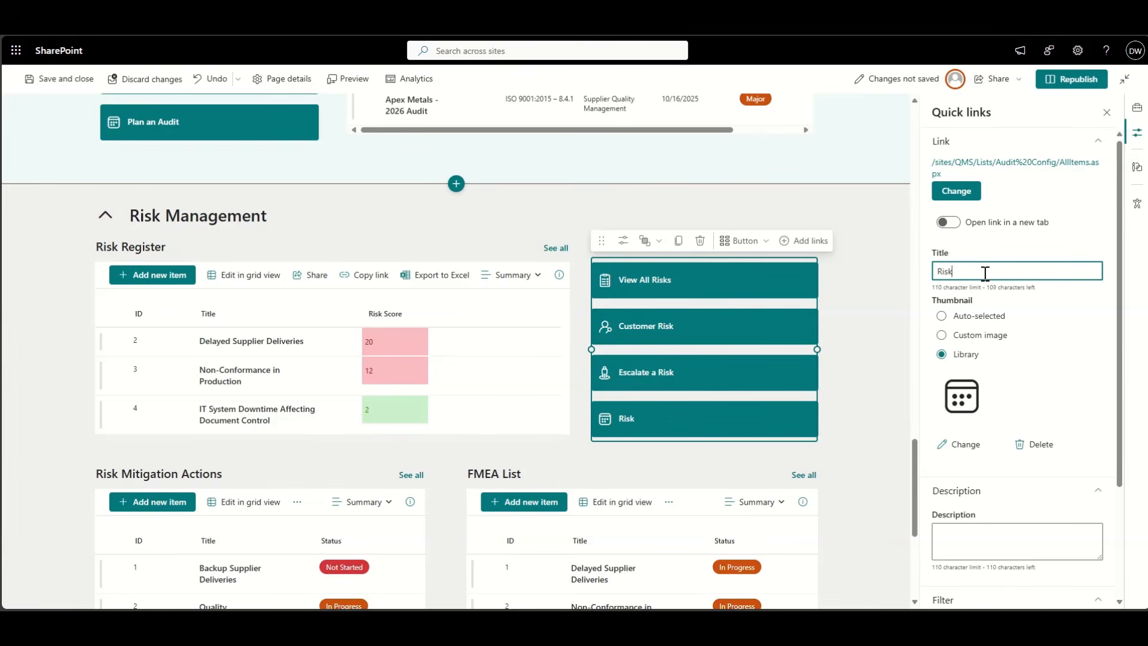
{"action": "type", "text": " Training"}
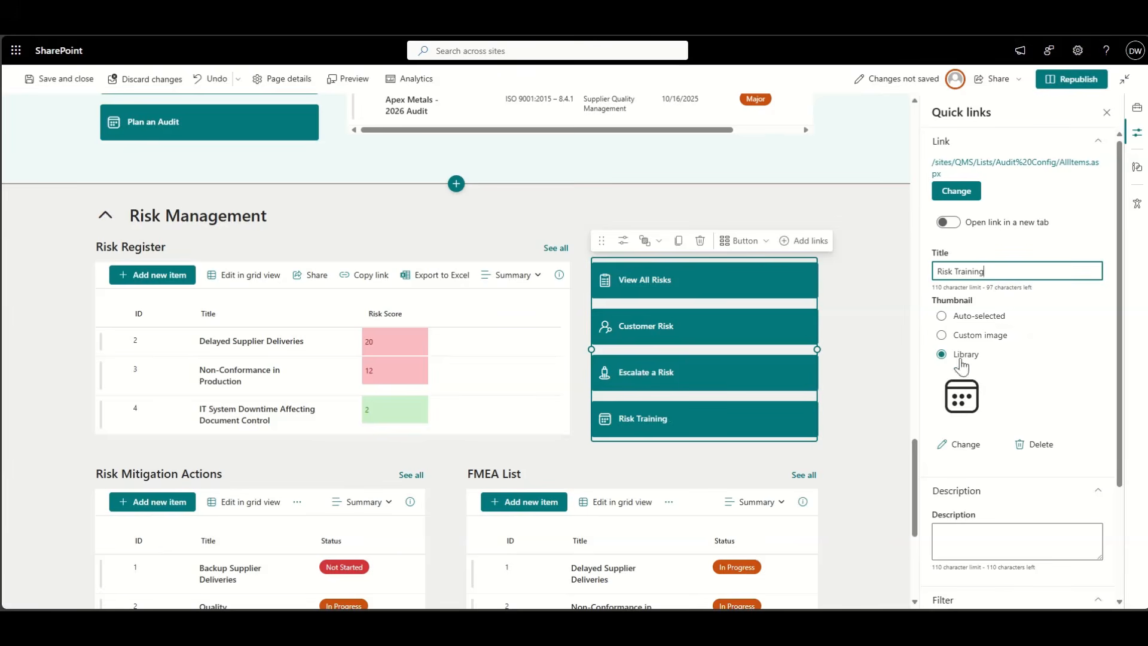
{"action": "left_click", "coordinate": [969, 452]}
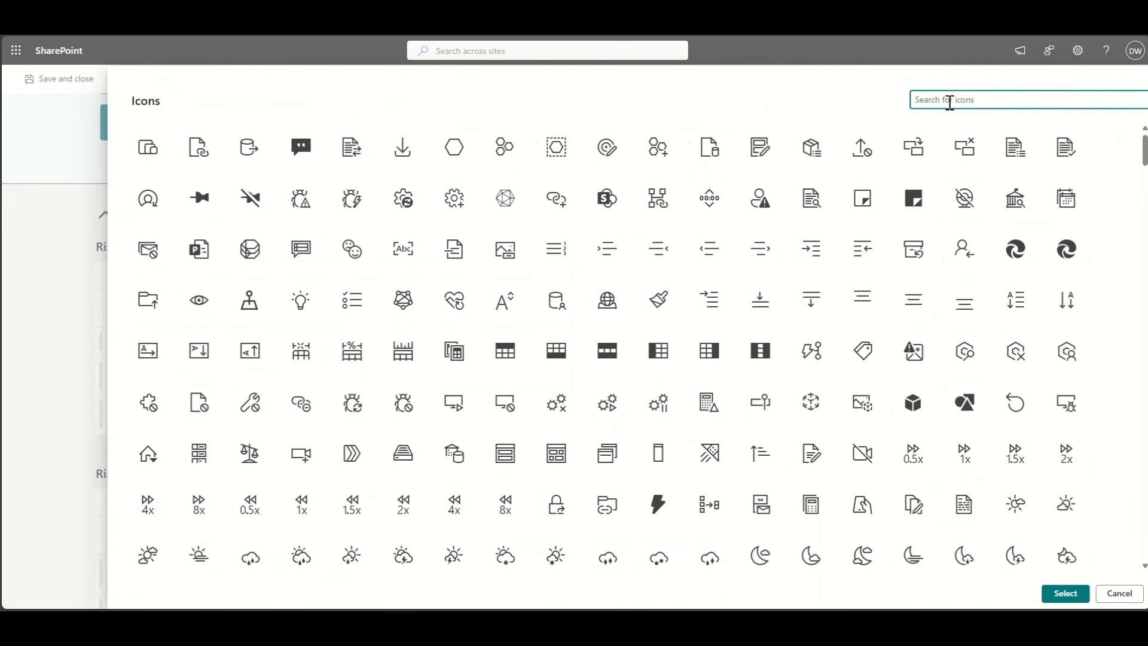
{"action": "type", "text": "video"}
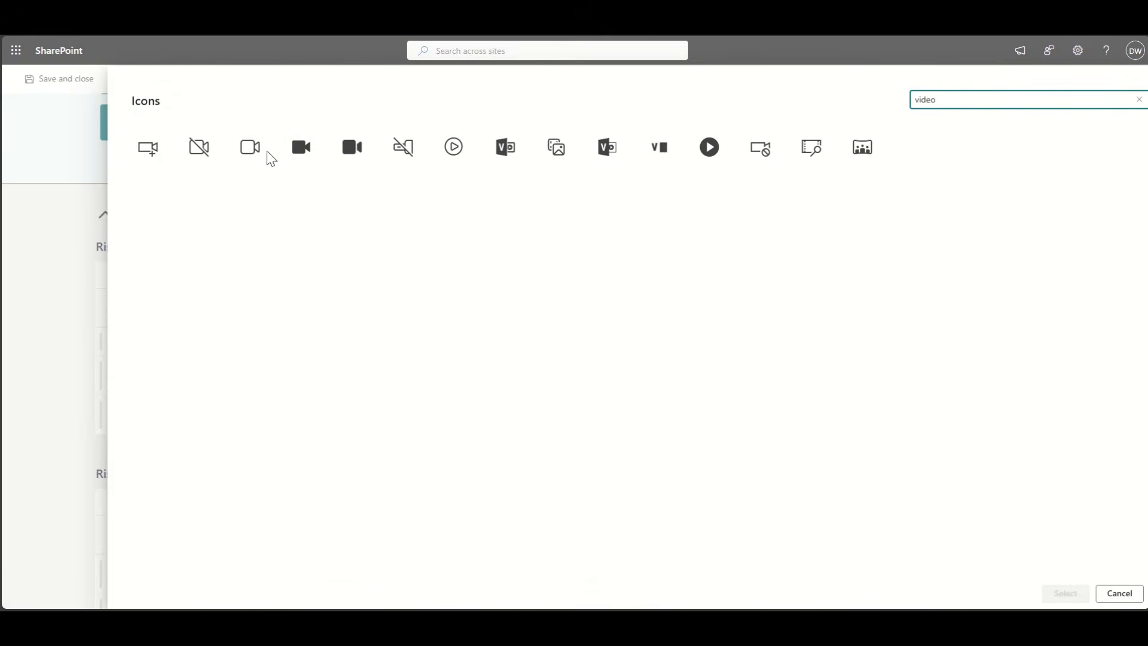
{"action": "left_click", "coordinate": [250, 147]}
{"action": "left_click", "coordinate": [1065, 593]}
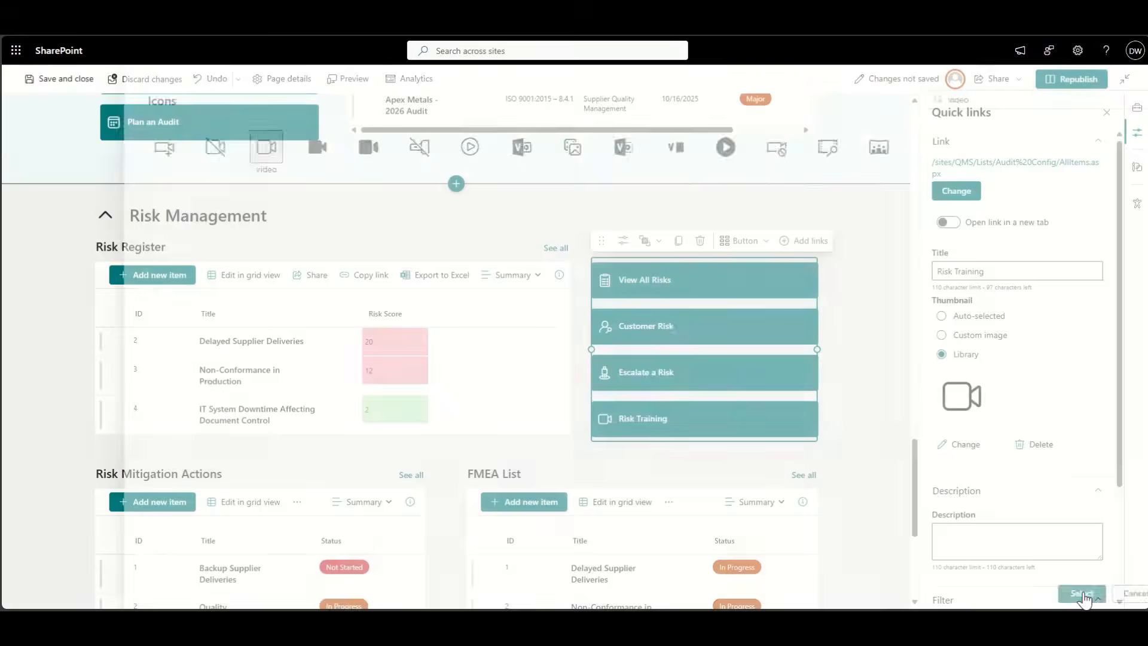
- Change the "Escalate a Risk" link's thumbnail to the microphone icon from the library
{"action": "left_click", "coordinate": [707, 377]}
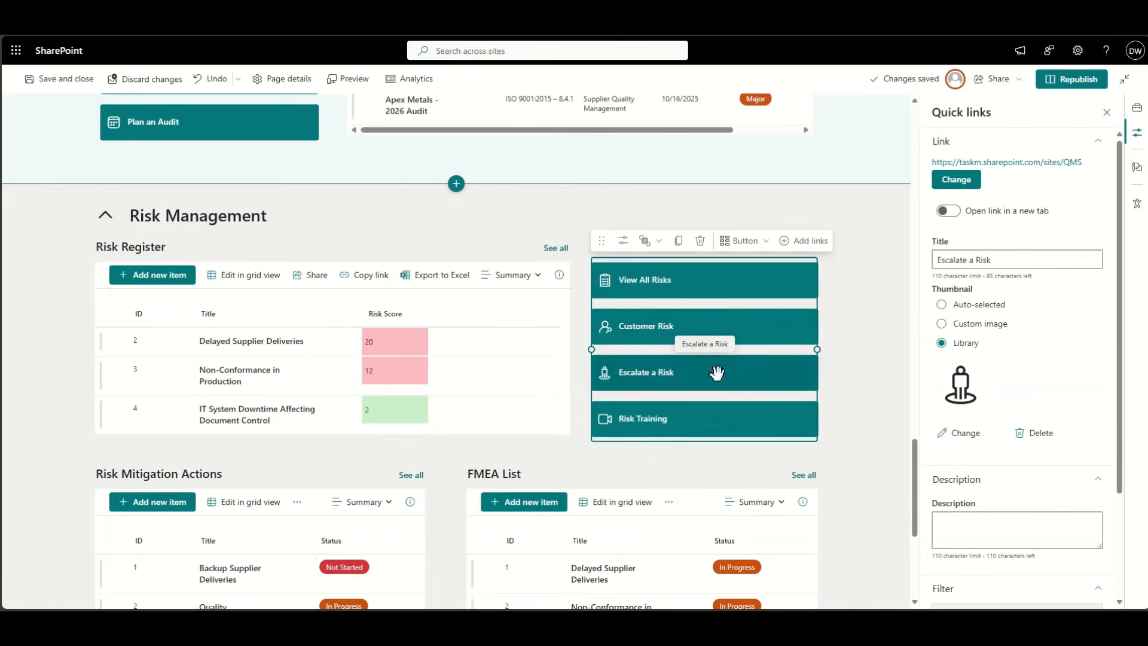
{"action": "left_click", "coordinate": [960, 432]}
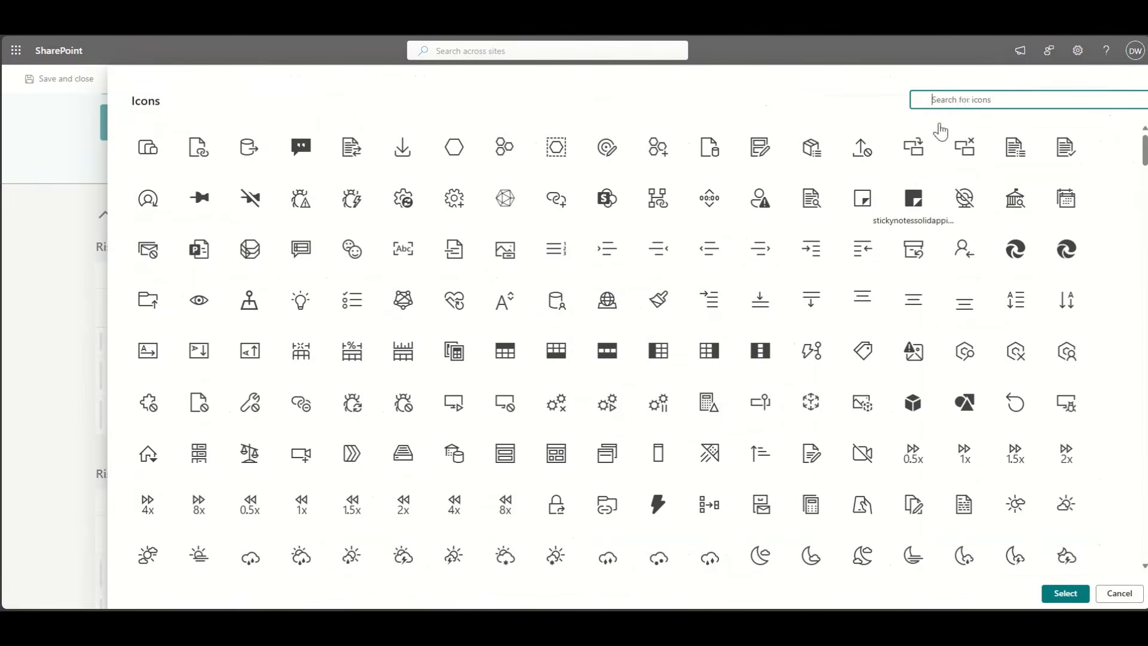
{"action": "type", "text": "shout"}
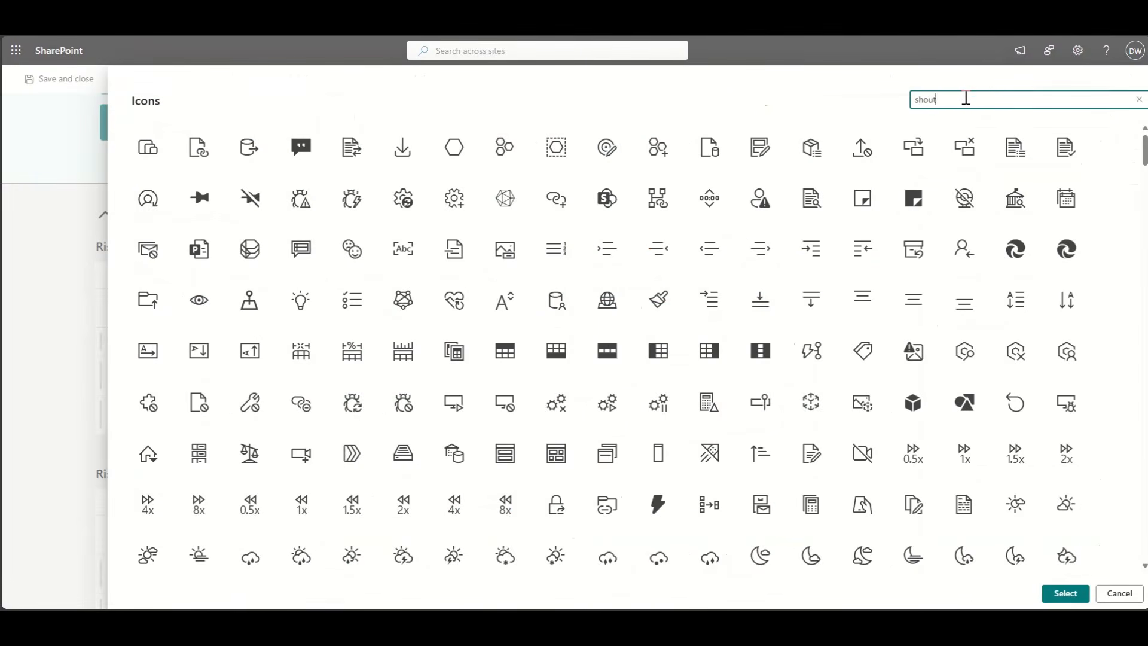
{"action": "key", "text": "ctrl+a"}
{"action": "type", "text": "speaker"}
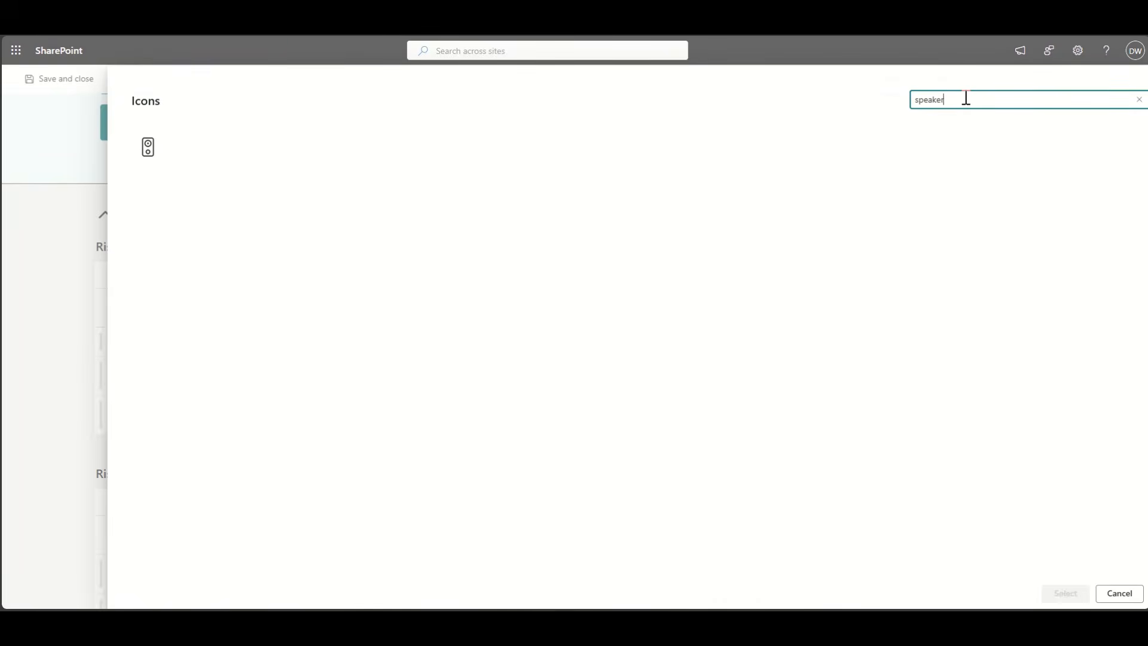
{"action": "key", "text": "ctrl+a"}
{"action": "key", "text": "BackSpace"}
{"action": "type", "text": "mic"}
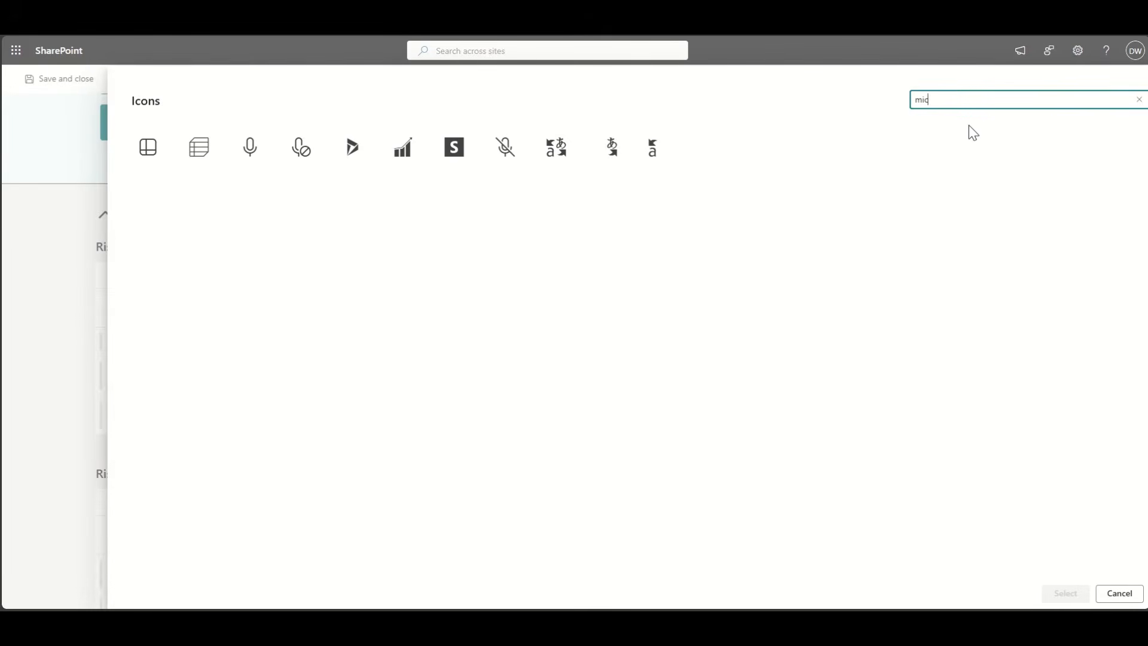
{"action": "left_click", "coordinate": [250, 148]}
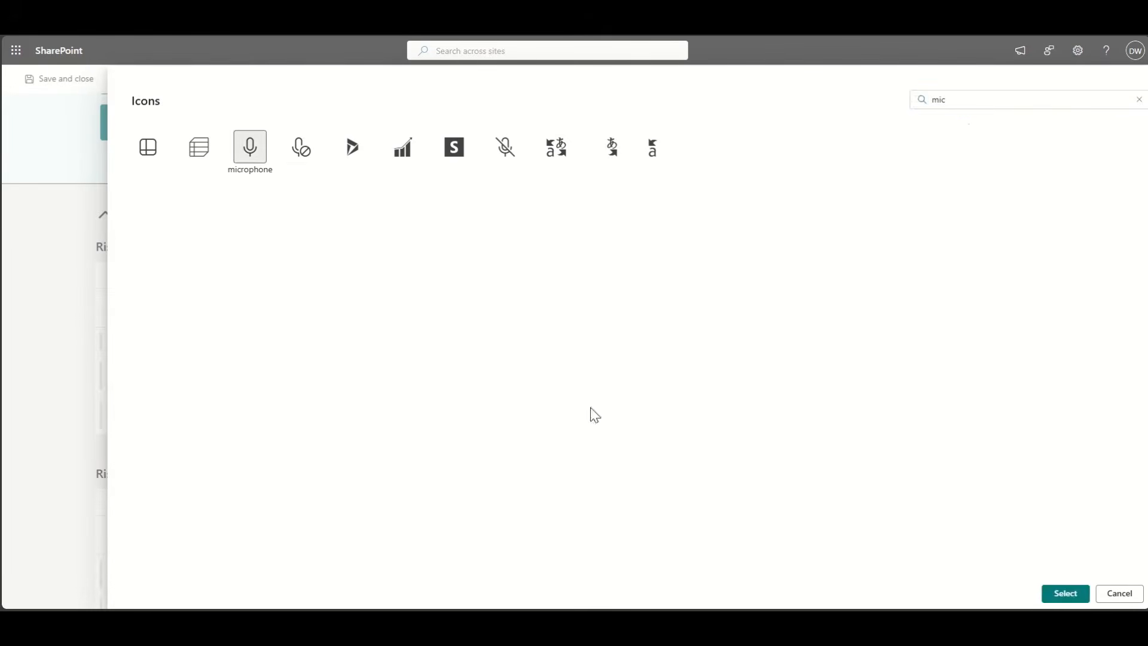
{"action": "left_click", "coordinate": [1062, 595]}
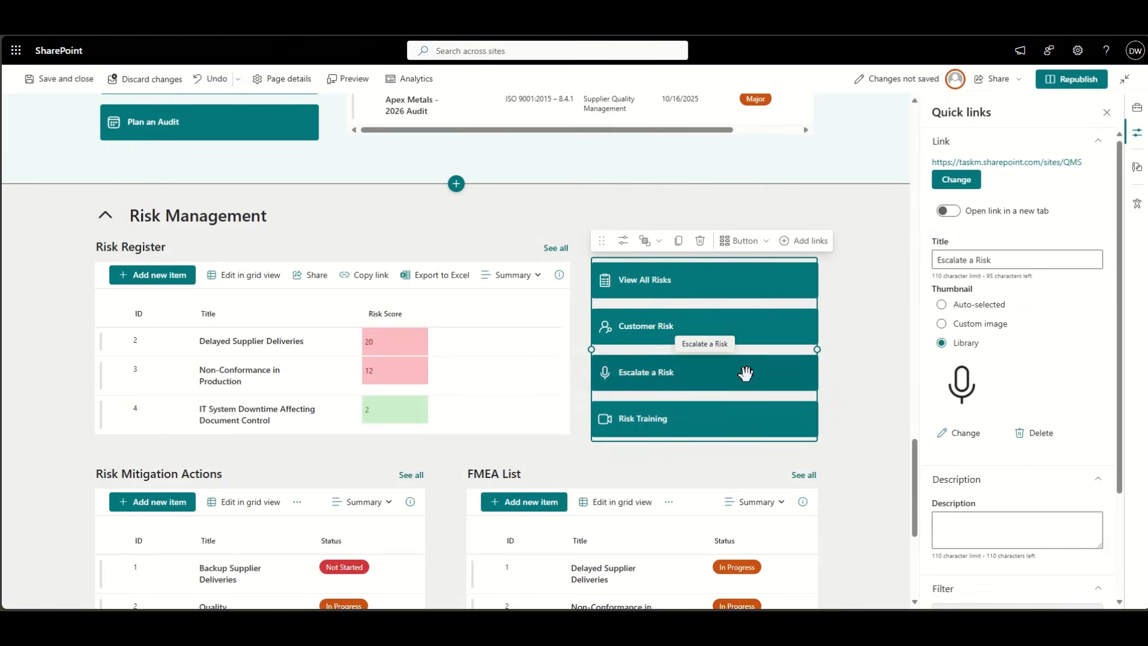
- Change the "Customer Risk" link's thumbnail to the teamwork icon from the library
{"action": "left_click", "coordinate": [735, 330]}
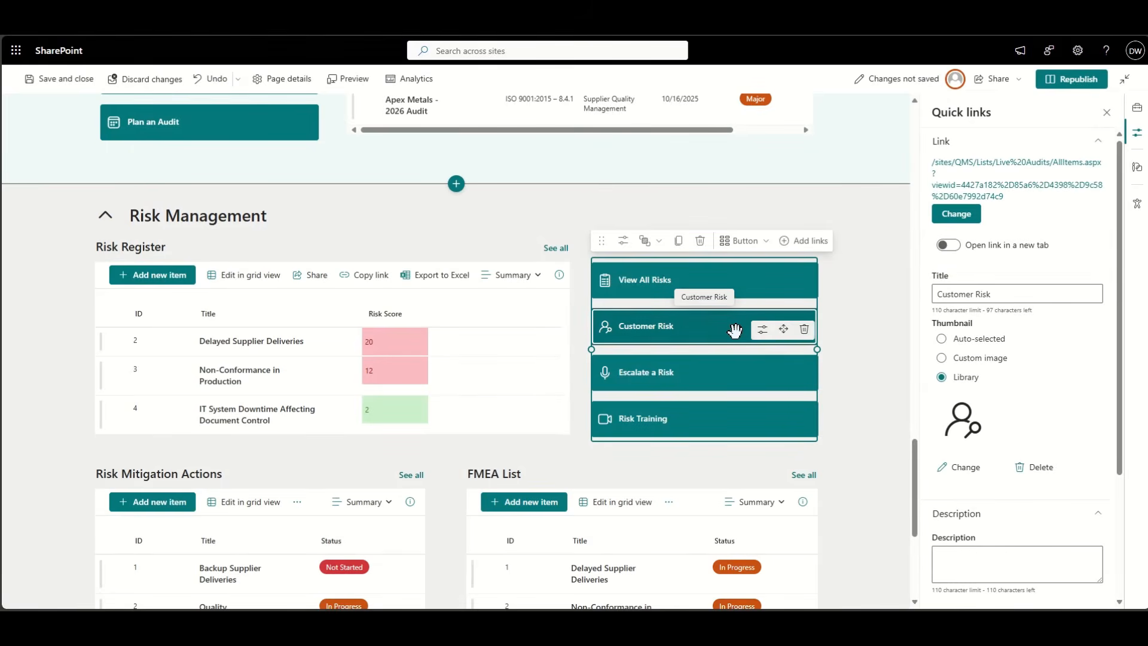
{"action": "left_click", "coordinate": [964, 471]}
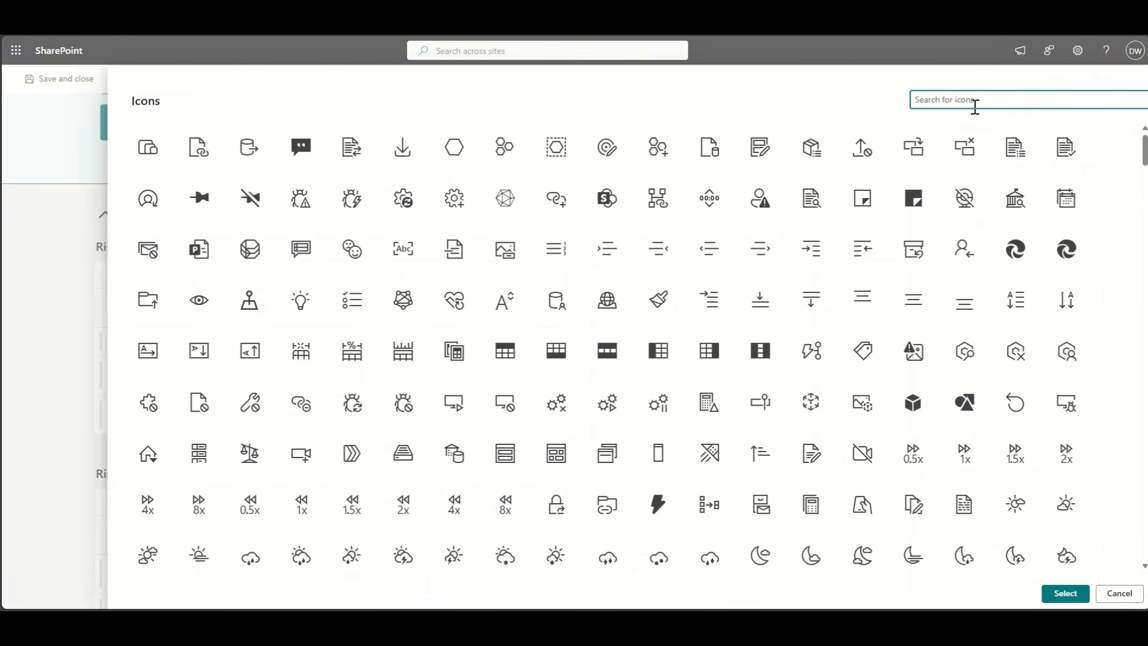
{"action": "type", "text": "peo"}
{"action": "key", "text": "BackSpace"}
{"action": "key", "text": "BackSpace"}
{"action": "key", "text": "BackSpace"}
{"action": "type", "text": "ta"}
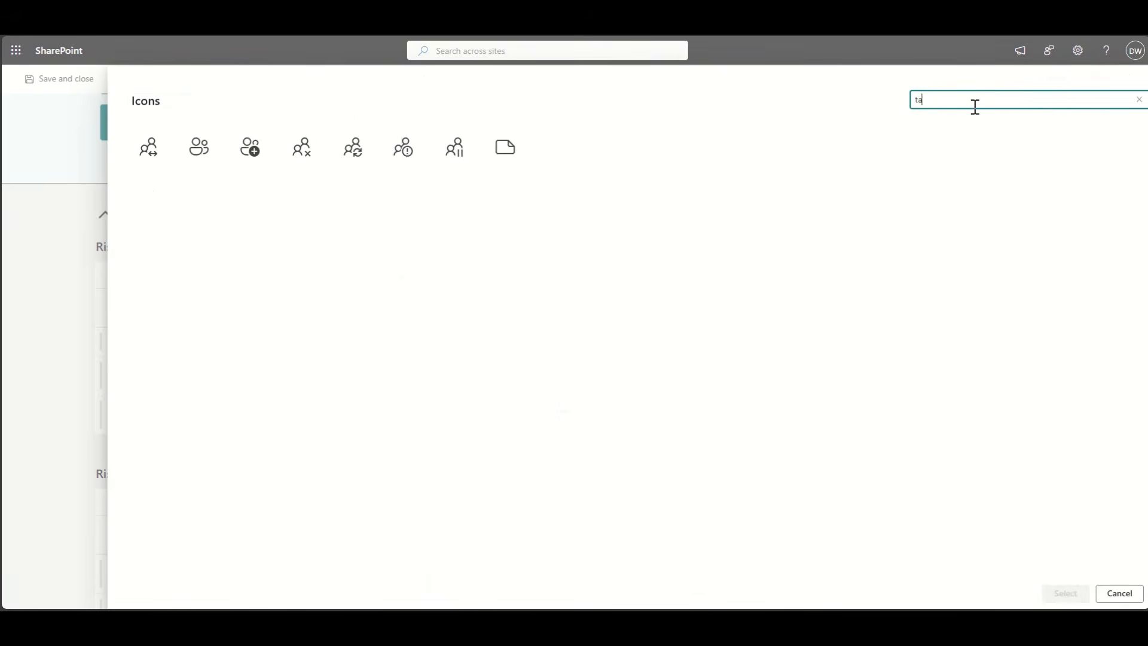
{"action": "type", "text": "em"}
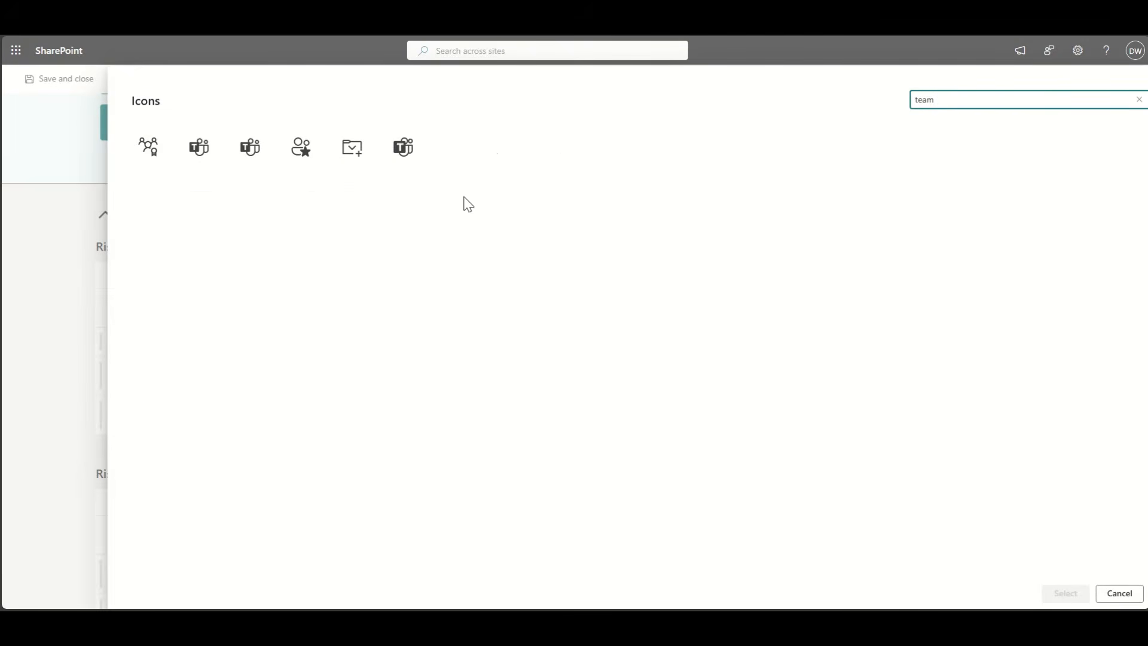
{"action": "left_click", "coordinate": [147, 151]}
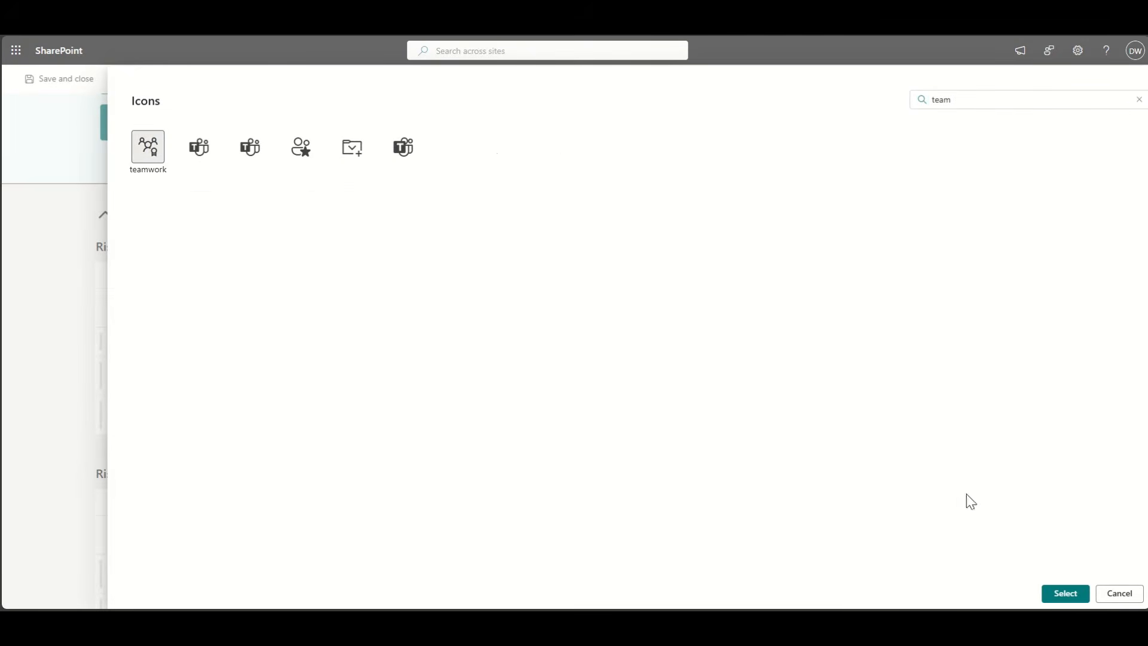
{"action": "left_click", "coordinate": [1070, 592]}
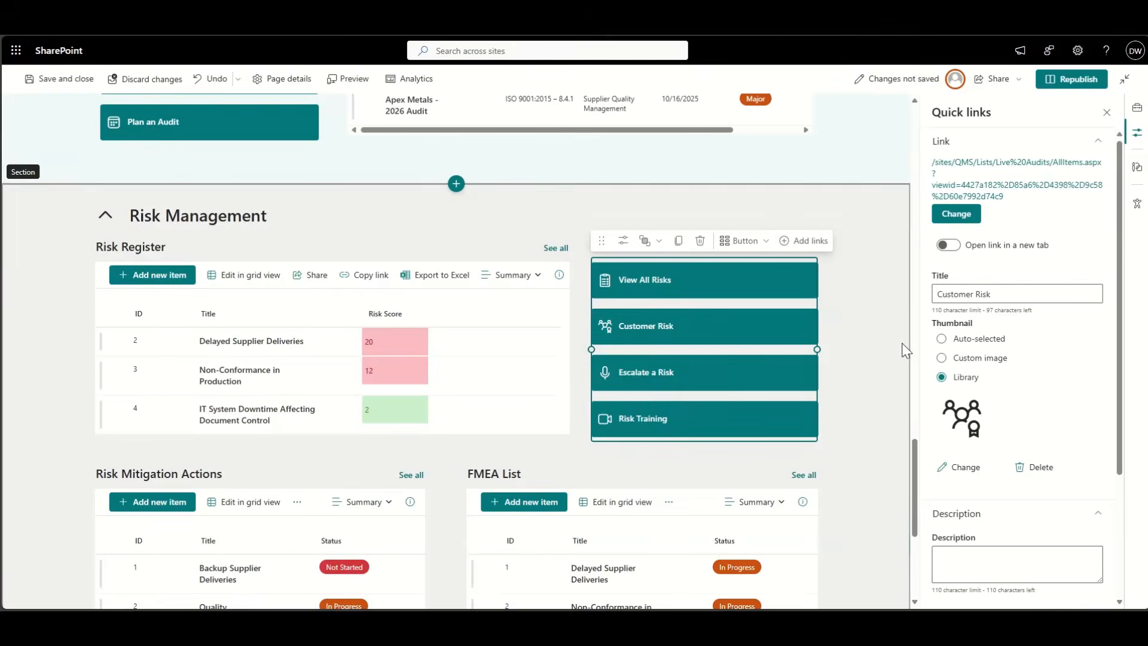
{"action": "left_click", "coordinate": [880, 374]}
- Narrow the Risk Register slightly and widen the risk quick links toward it, keeping the list's view selector visible and a clear gap between them
{"action": "scroll", "coordinate": [881, 374], "scroll_direction": "down", "scroll_amount": 2}
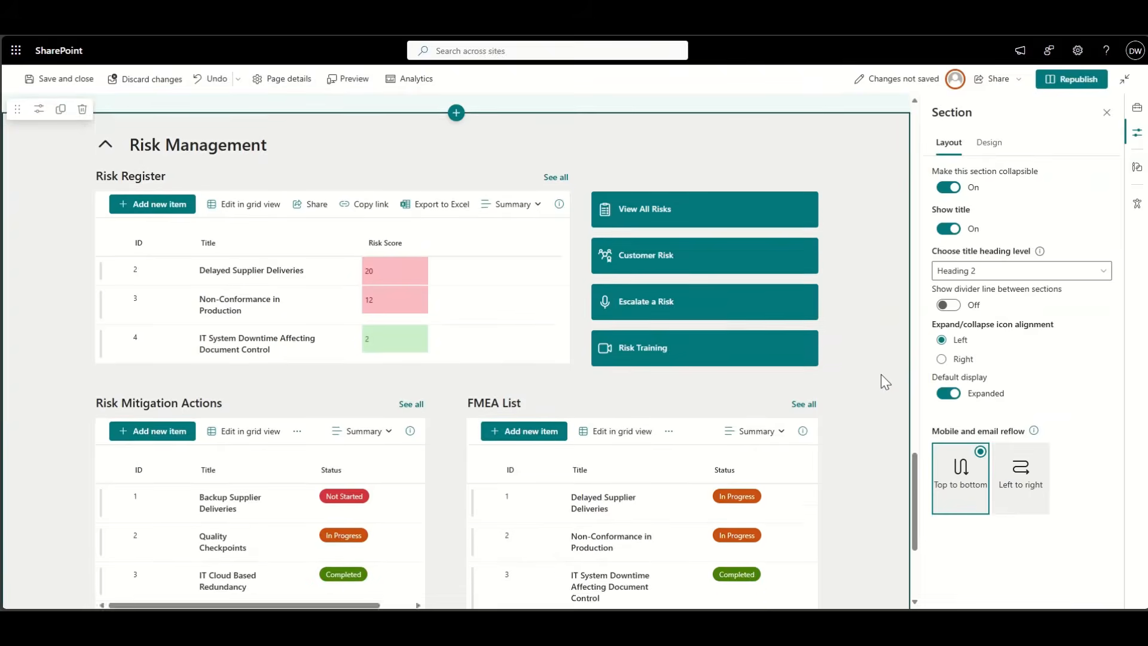
{"action": "scroll", "coordinate": [880, 374], "scroll_direction": "down", "scroll_amount": 1}
{"action": "scroll", "coordinate": [881, 374], "scroll_direction": "up", "scroll_amount": 1}
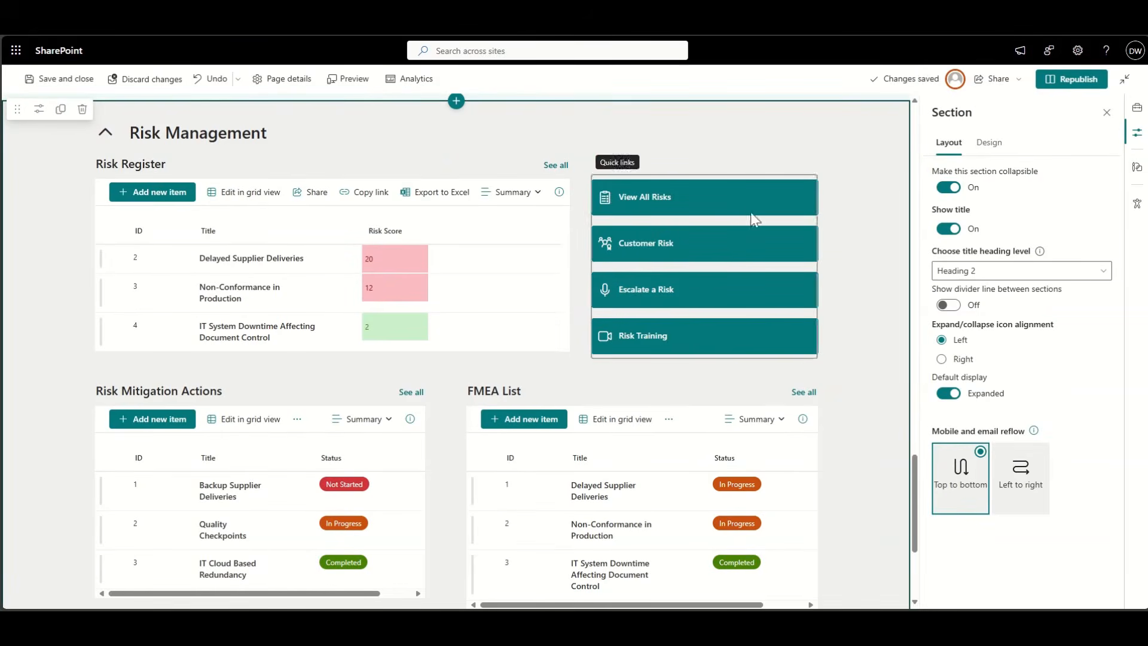
{"action": "scroll", "coordinate": [838, 382], "scroll_direction": "down", "scroll_amount": 1}
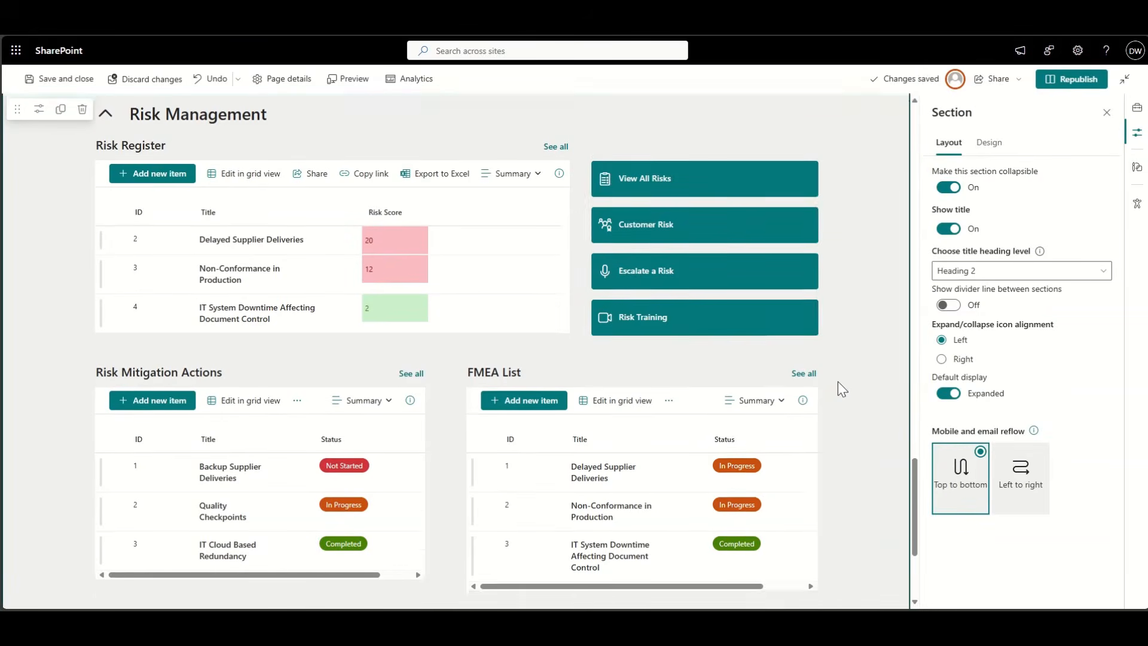
{"action": "scroll", "coordinate": [838, 381], "scroll_direction": "up", "scroll_amount": 2}
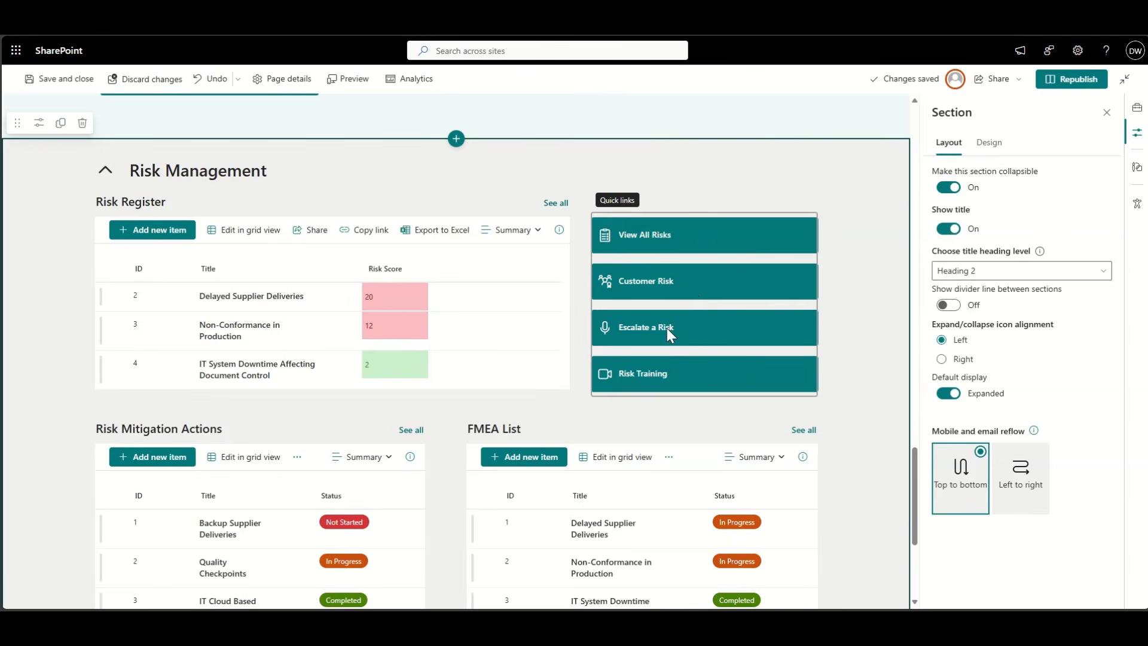
{"action": "left_click", "coordinate": [566, 273]}
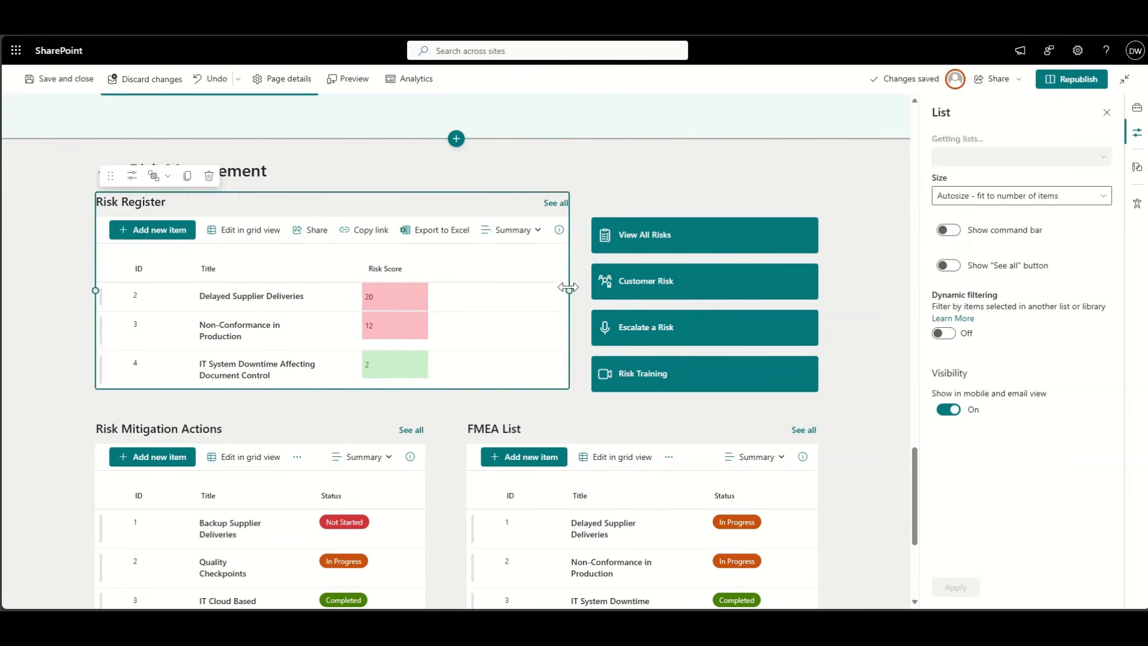
{"action": "left_click_drag", "start_coordinate": [566, 287], "coordinate": [478, 285]}
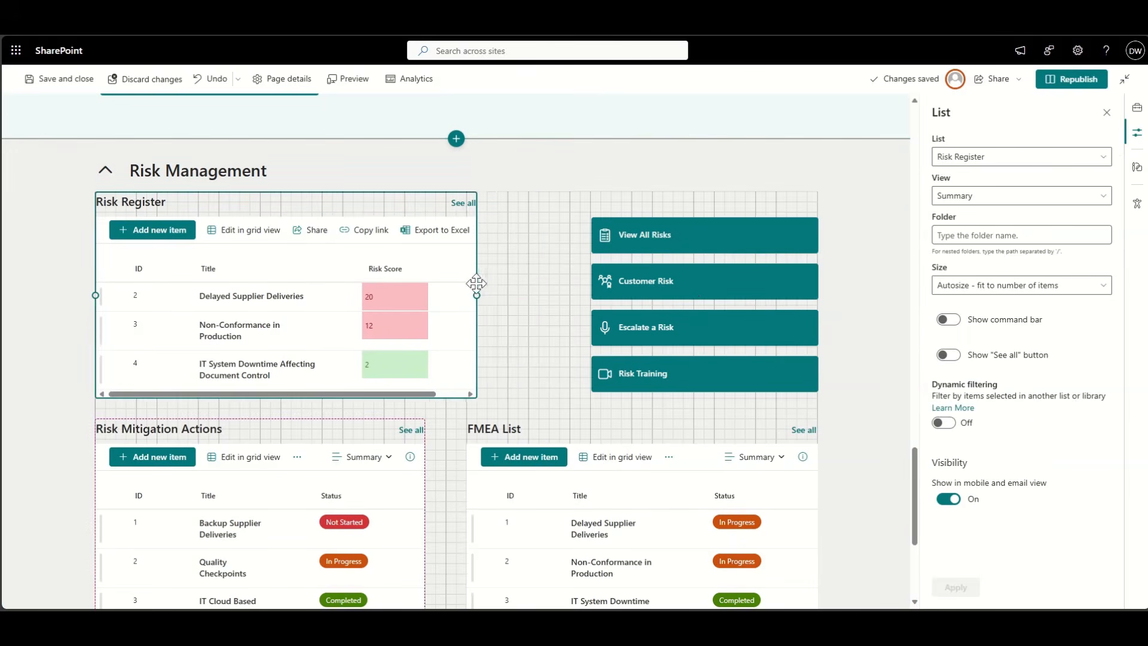
{"action": "left_click", "coordinate": [660, 256]}
{"action": "mouse_move", "coordinate": [593, 303]}
{"action": "left_mouse_down"}
{"action": "mouse_move", "coordinate": [525, 297]}
{"action": "mouse_move", "coordinate": [583, 303]}
{"action": "left_mouse_up"}
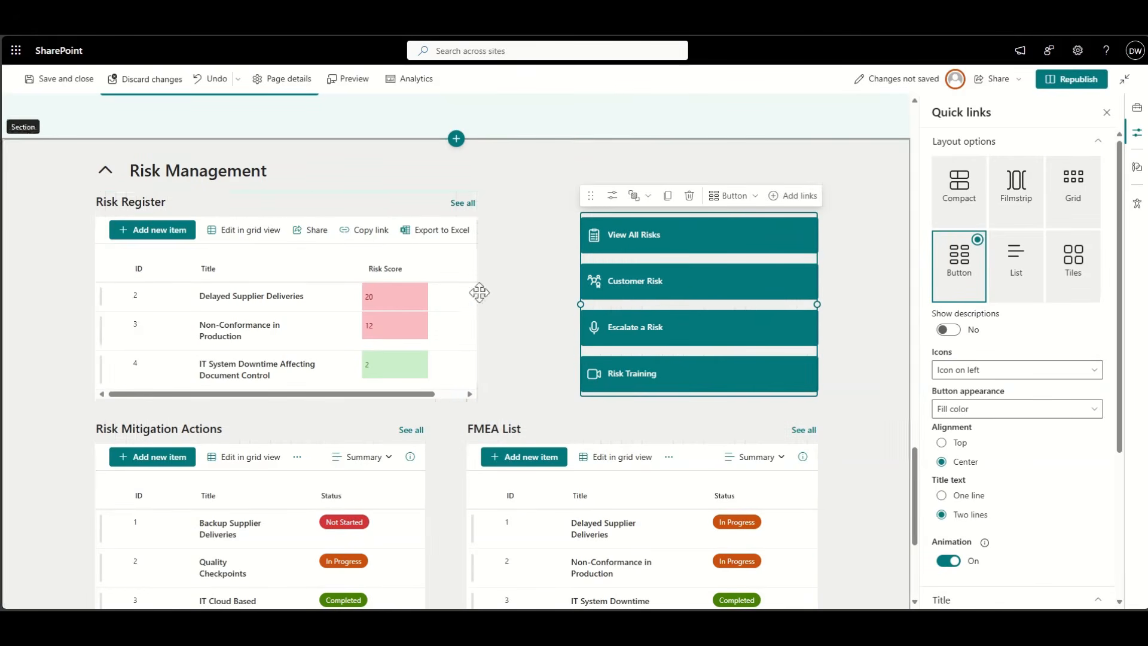
{"action": "left_click", "coordinate": [476, 297]}
{"action": "left_click_drag", "start_coordinate": [478, 303], "coordinate": [549, 312]}
{"action": "left_click", "coordinate": [862, 280]}
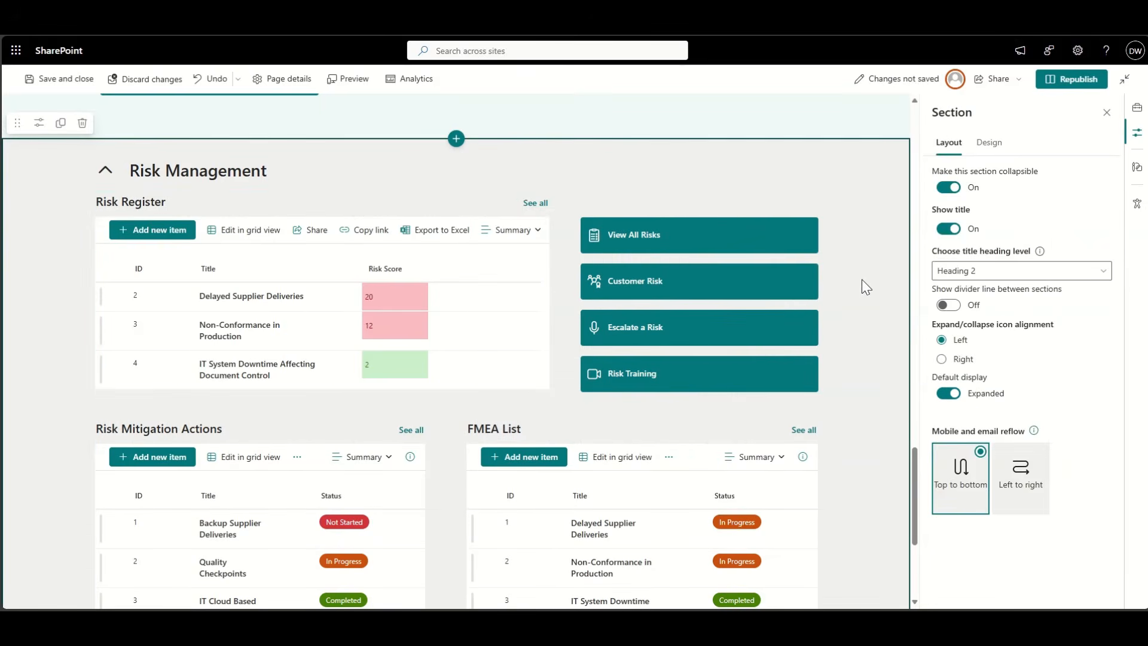
{"action": "scroll", "coordinate": [863, 279], "scroll_direction": "down", "scroll_amount": 2}
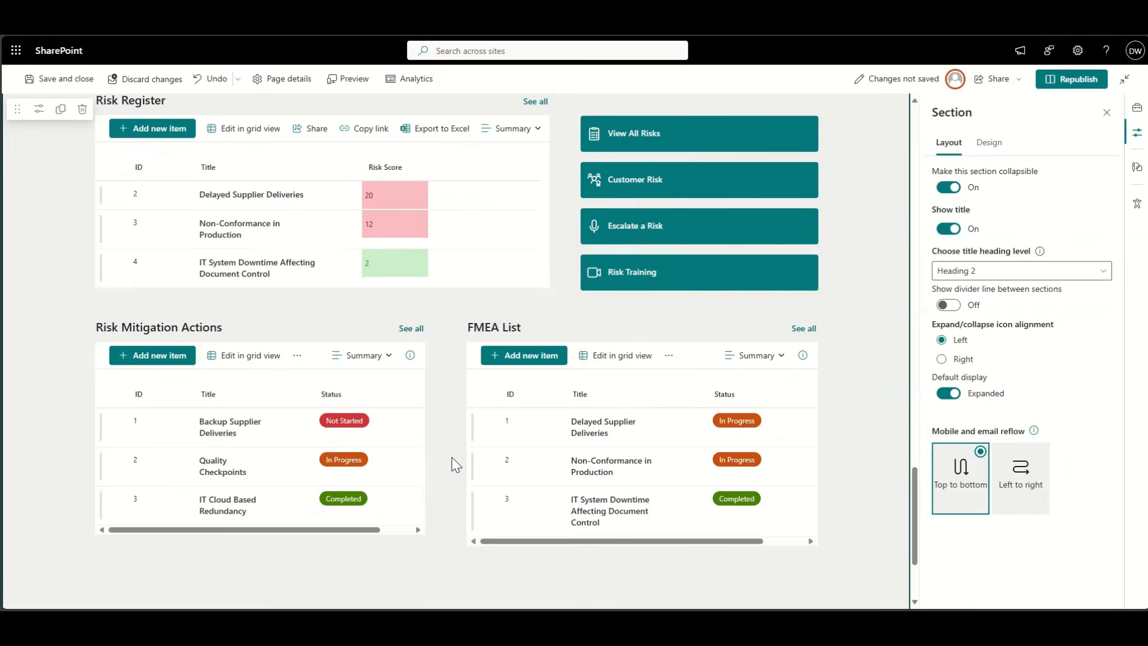
{"action": "scroll", "coordinate": [450, 457], "scroll_direction": "up", "scroll_amount": 3}
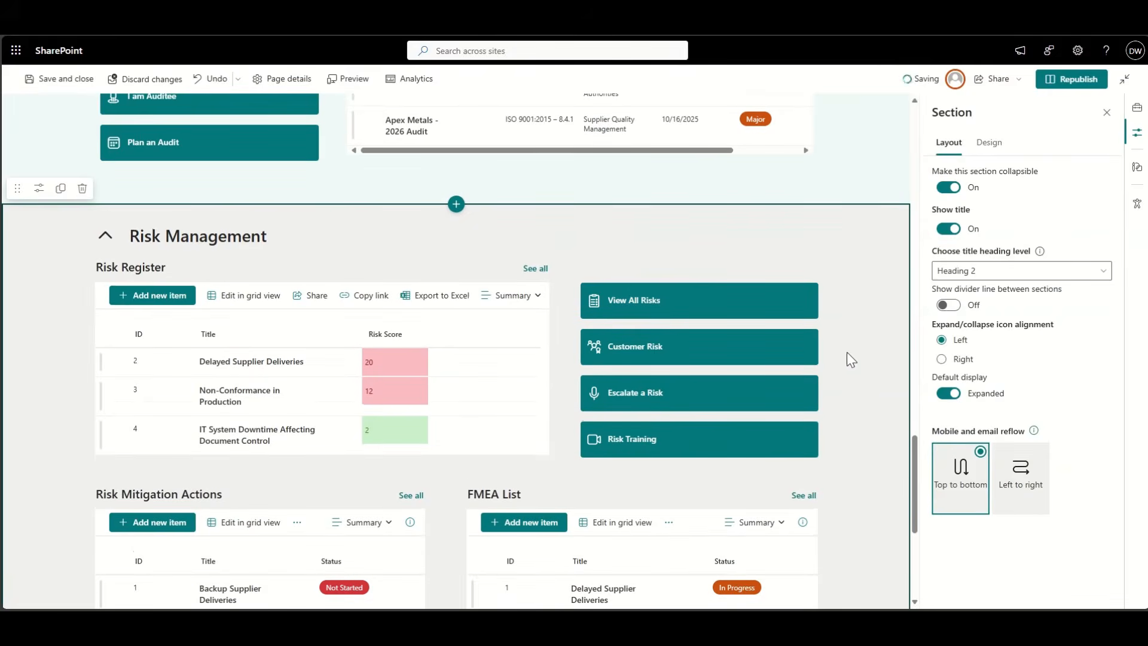
- Look over the lists on the Supplier Management page and the fields of the Suppliers List's new-item form, leaving the form unsaved
{"action": "scroll", "coordinate": [880, 379], "scroll_direction": "down", "scroll_amount": 2}
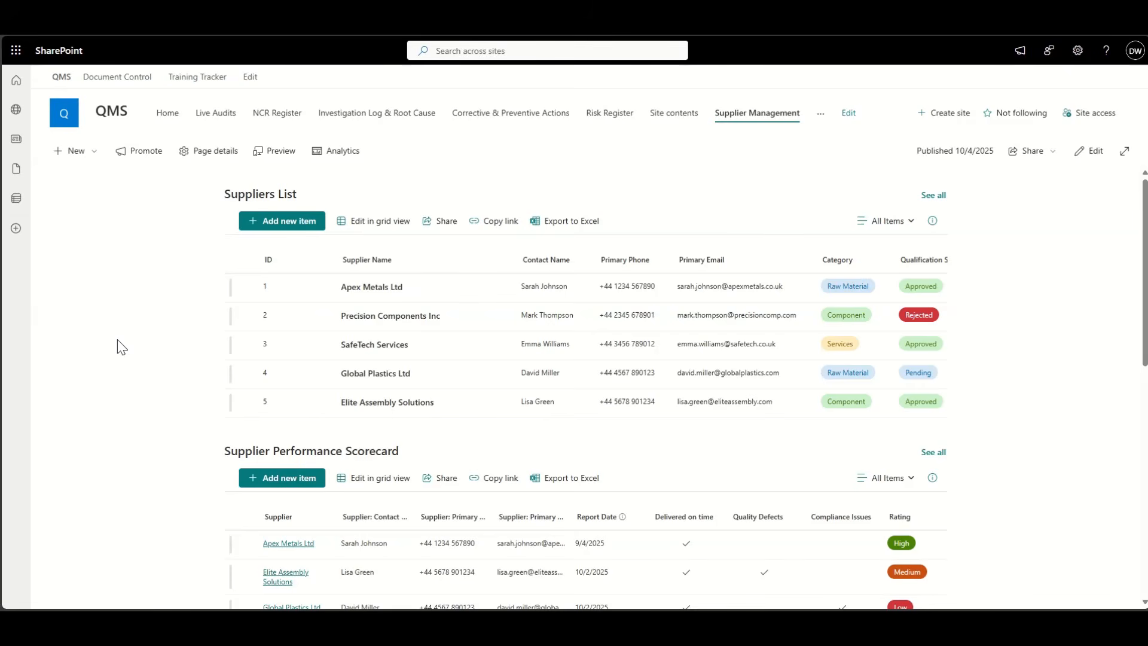
{"action": "scroll", "coordinate": [122, 347], "scroll_direction": "down", "scroll_amount": 7}
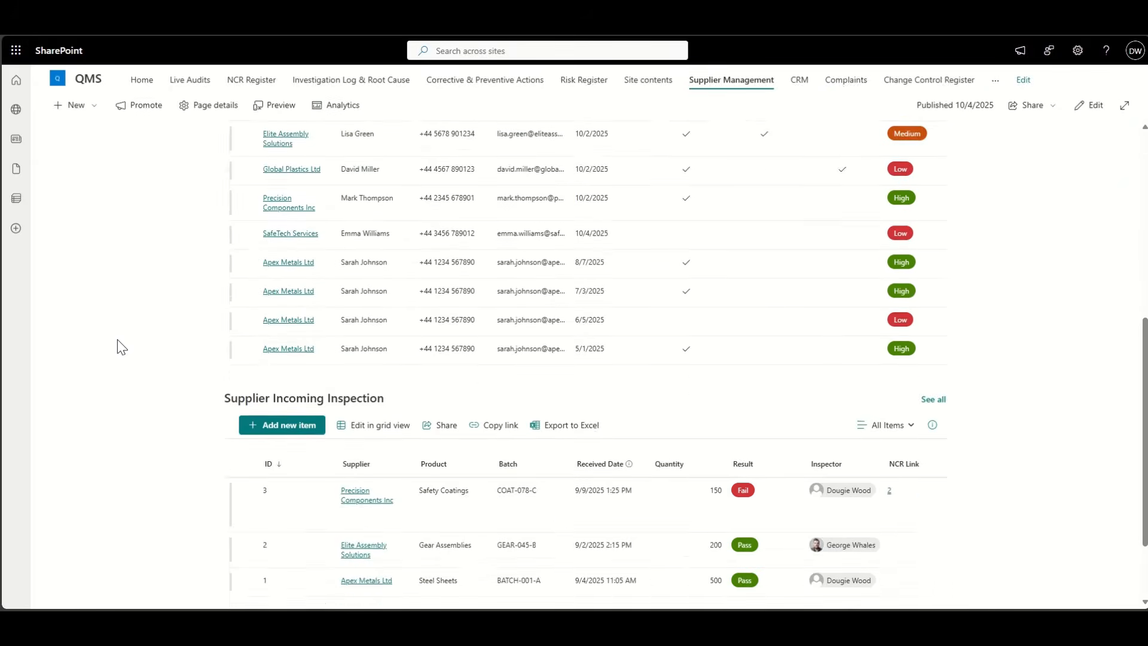
{"action": "scroll", "coordinate": [121, 347], "scroll_direction": "up", "scroll_amount": 8}
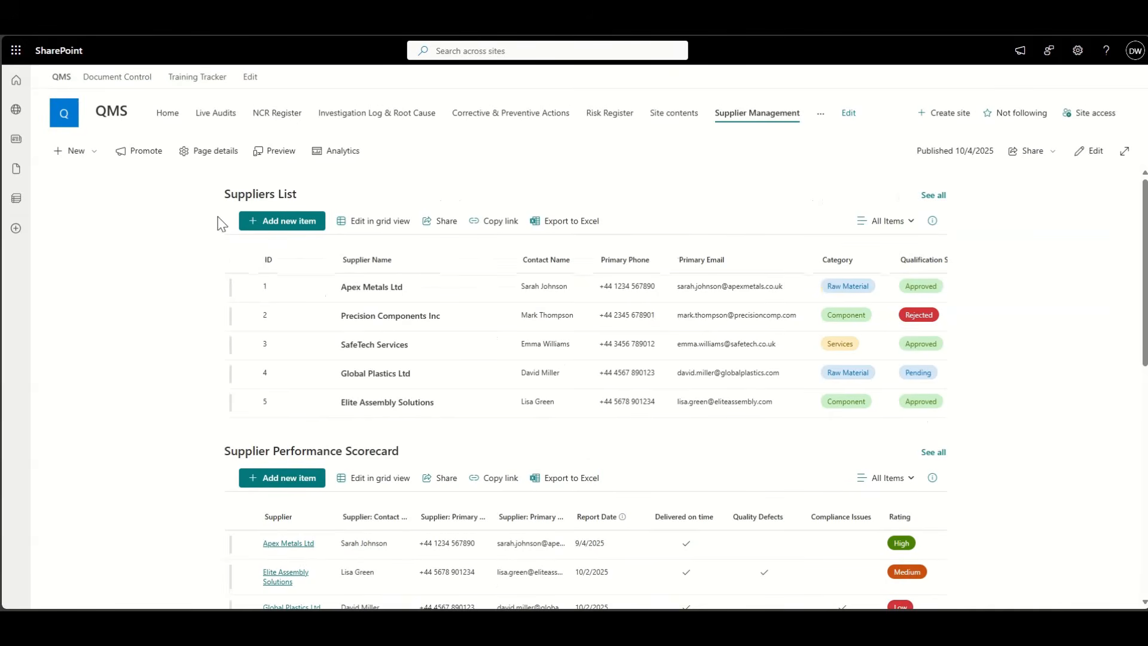
{"action": "left_click", "coordinate": [289, 222]}
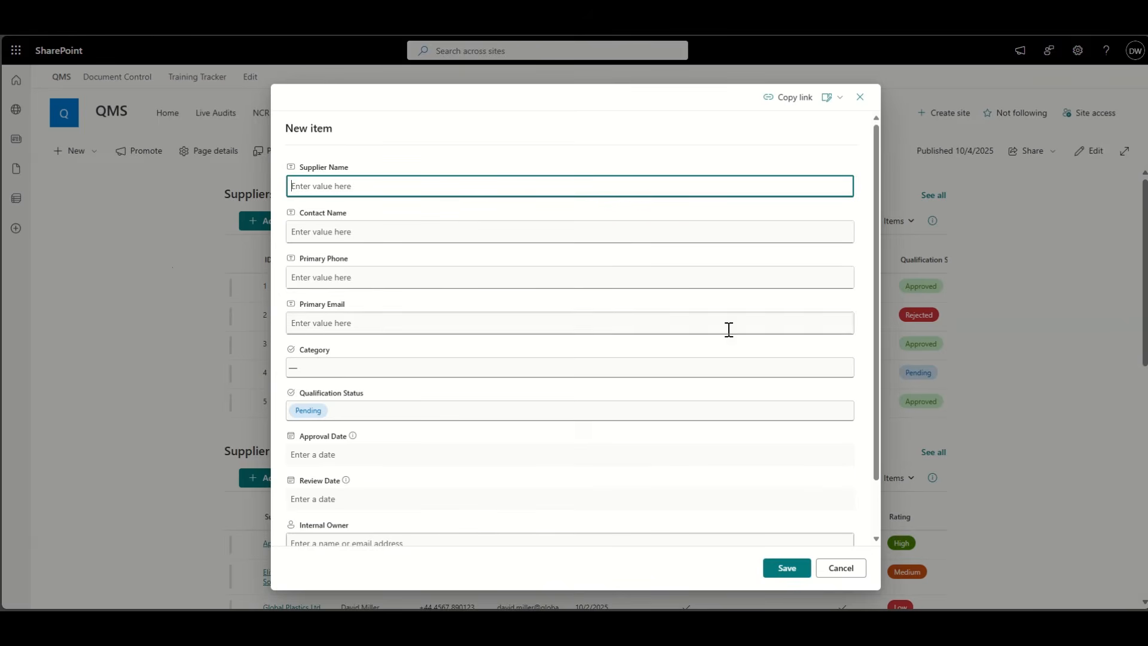
{"action": "scroll", "coordinate": [651, 347], "scroll_direction": "down", "scroll_amount": 1}
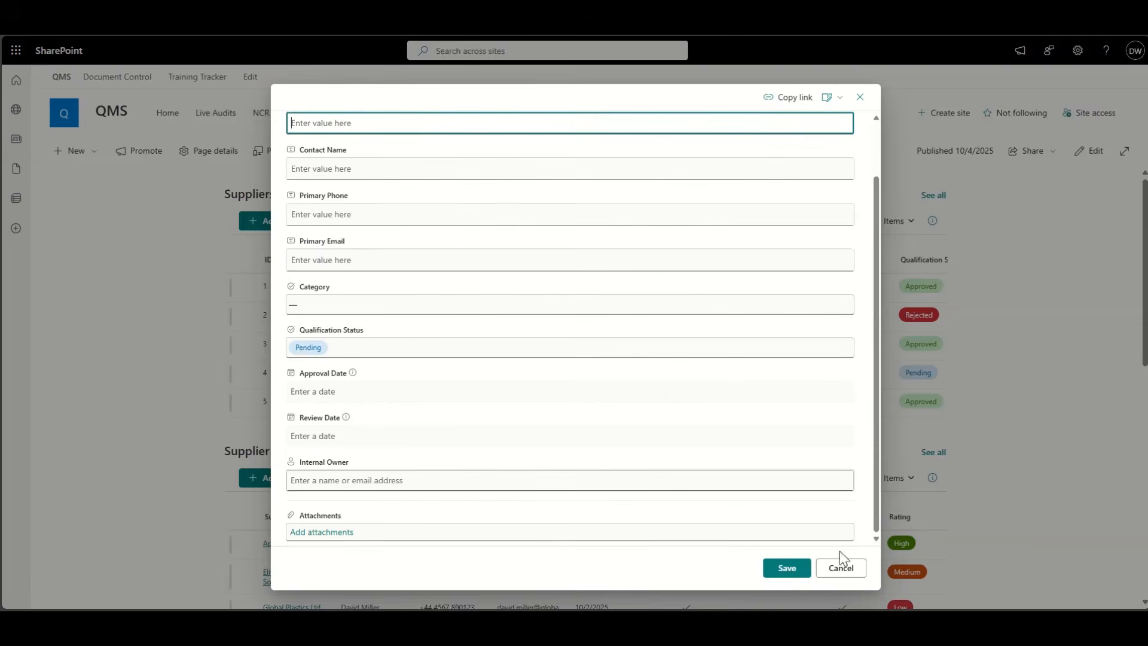
{"action": "left_click", "coordinate": [839, 566]}
- Examine the Supplier Performance Scorecard's new-item form and its supplier choices without saving an entry
{"action": "scroll", "coordinate": [197, 418], "scroll_direction": "down", "scroll_amount": 3}
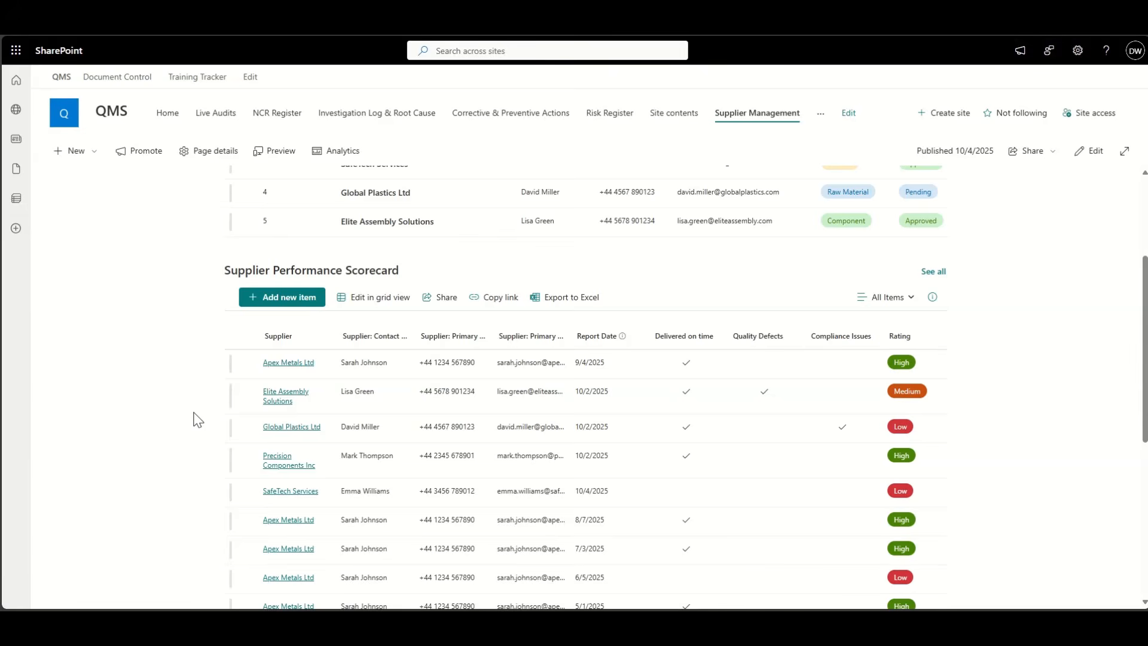
{"action": "left_click", "coordinate": [307, 296]}
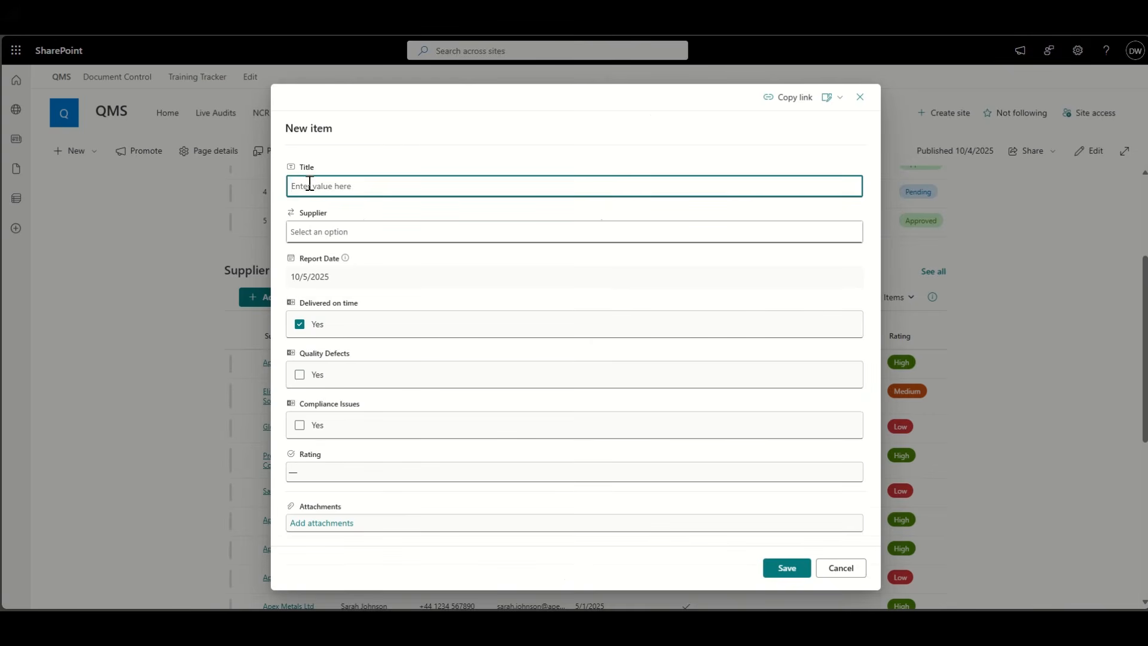
{"action": "left_click", "coordinate": [311, 233]}
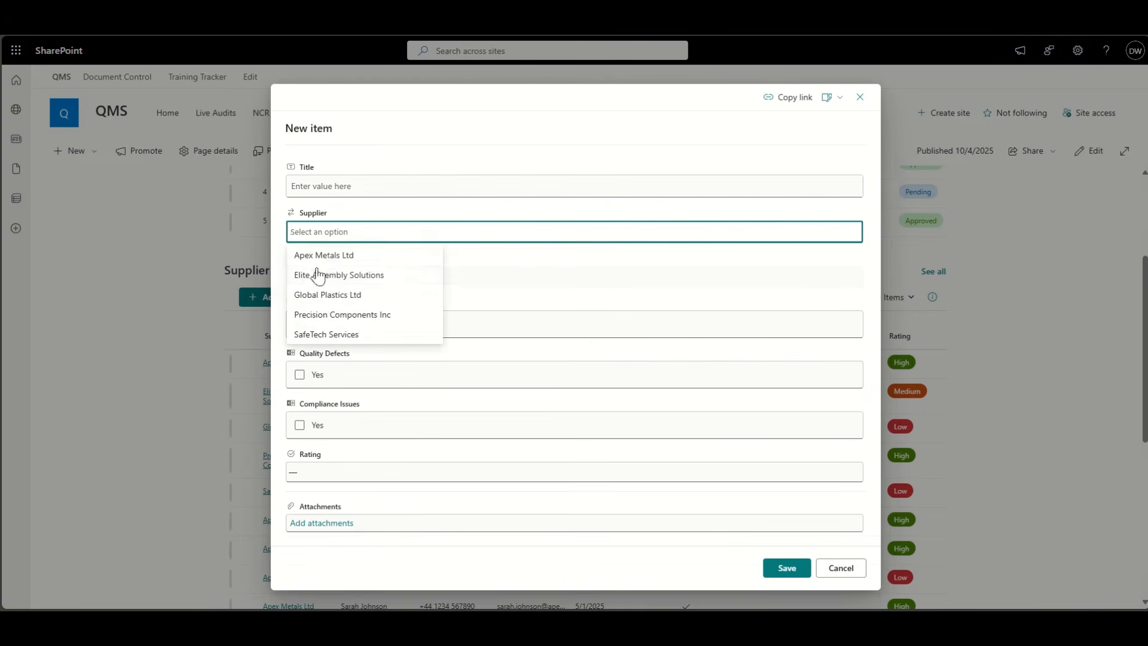
{"action": "left_click", "coordinate": [281, 229]}
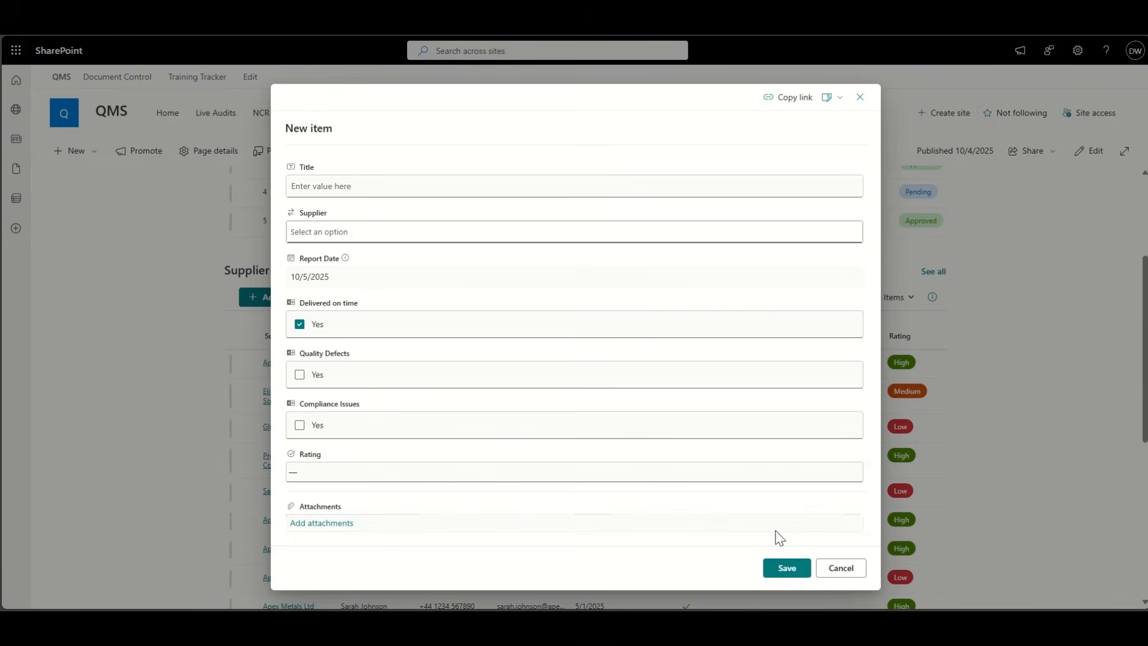
{"action": "left_click", "coordinate": [841, 567]}
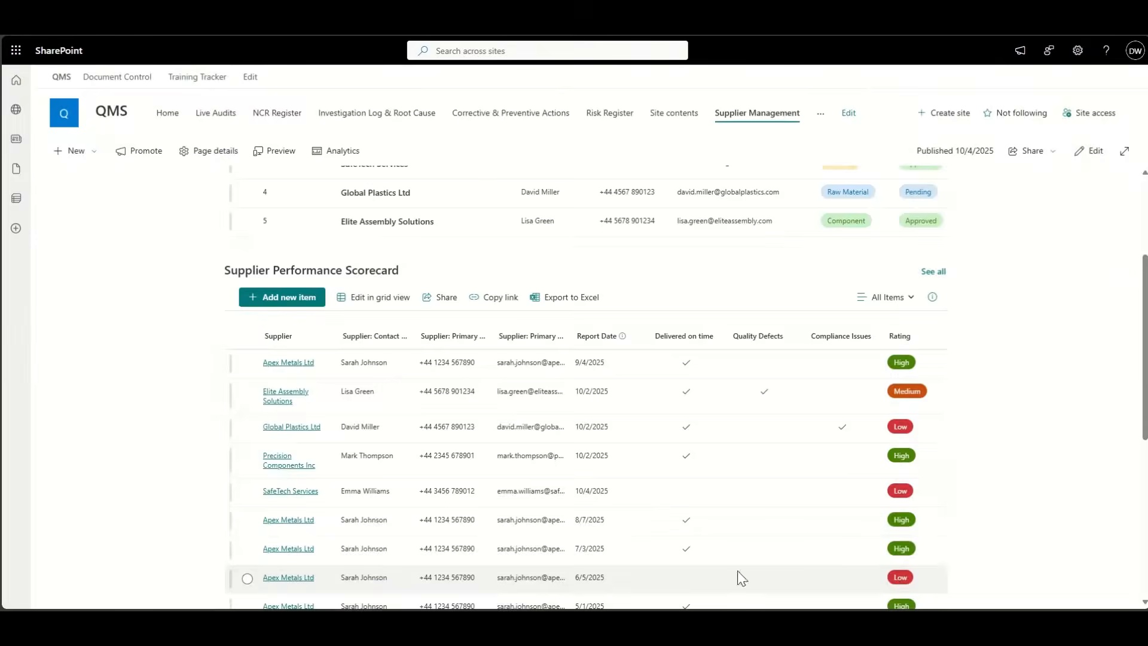
- Examine the Supplier Incoming Inspection list's new-item form and close it without saving
{"action": "scroll", "coordinate": [281, 403], "scroll_direction": "down", "scroll_amount": 5}
{"action": "scroll", "coordinate": [280, 403], "scroll_direction": "down", "scroll_amount": 2}
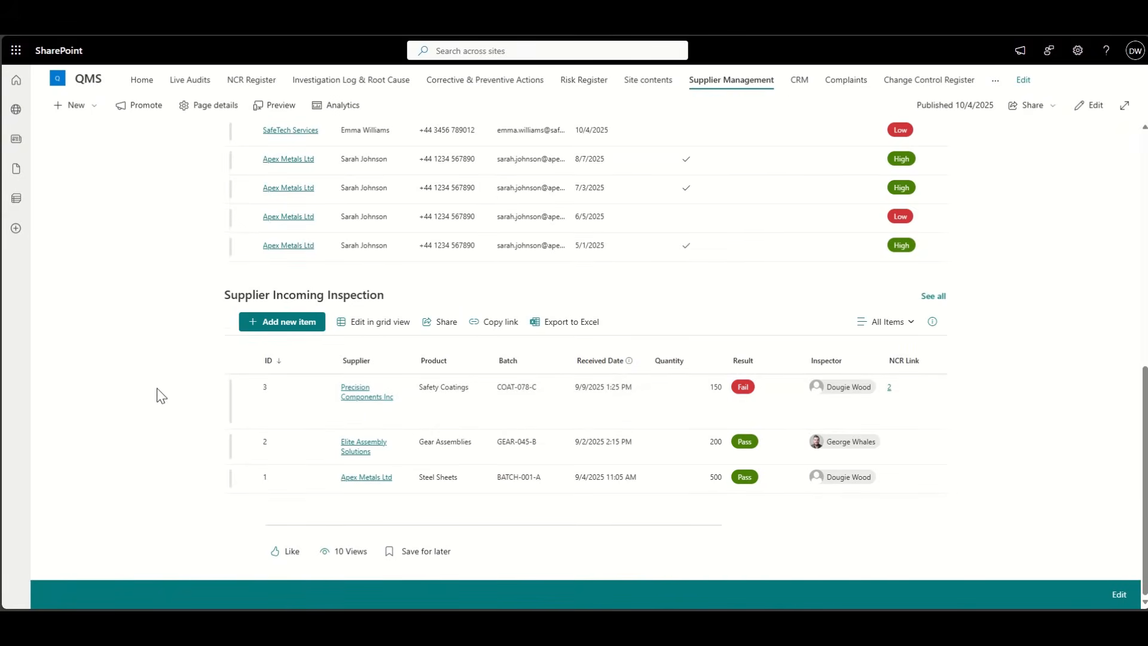
{"action": "left_click", "coordinate": [270, 334]}
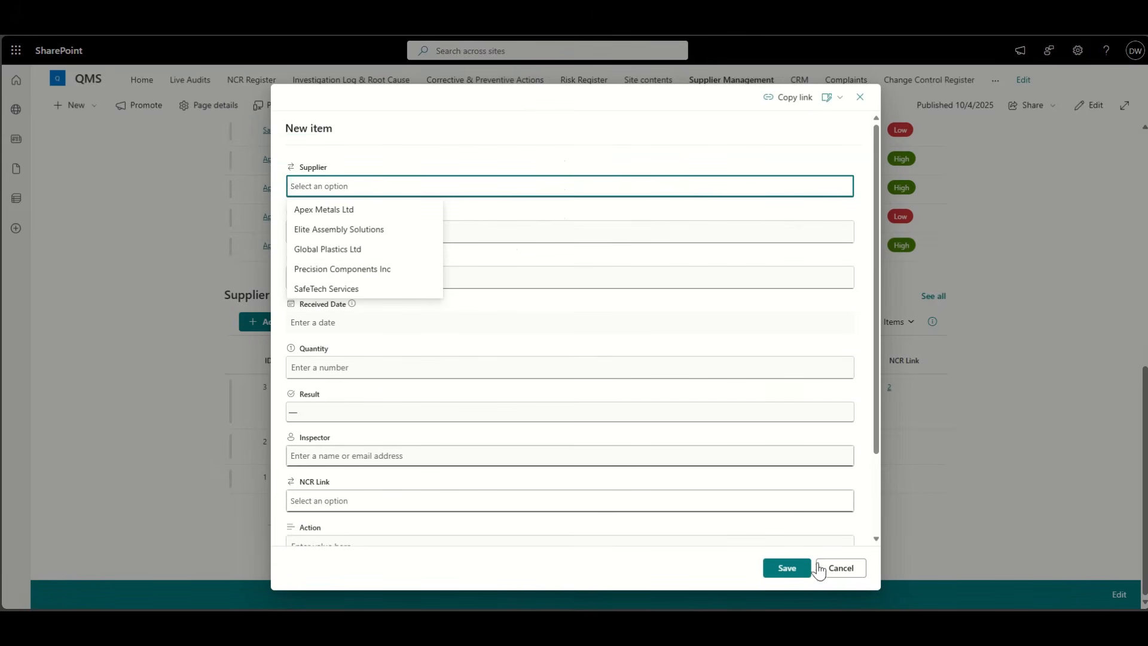
{"action": "left_click", "coordinate": [840, 567]}
{"action": "left_click", "coordinate": [843, 569]}
- Review the Suppliers List, Supplier Performance Scorecard and Supplier Incoming Inspection entries on the Supplier Management page
{"action": "scroll", "coordinate": [136, 312], "scroll_direction": "up", "scroll_amount": 1}
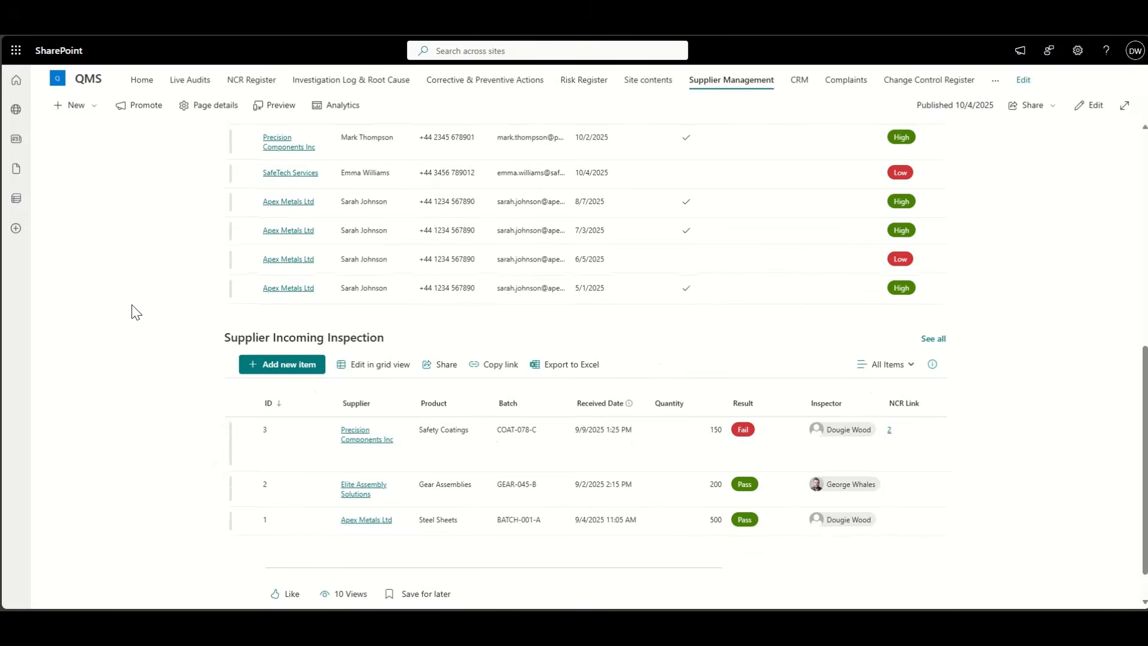
{"action": "scroll", "coordinate": [137, 312], "scroll_direction": "up", "scroll_amount": 3}
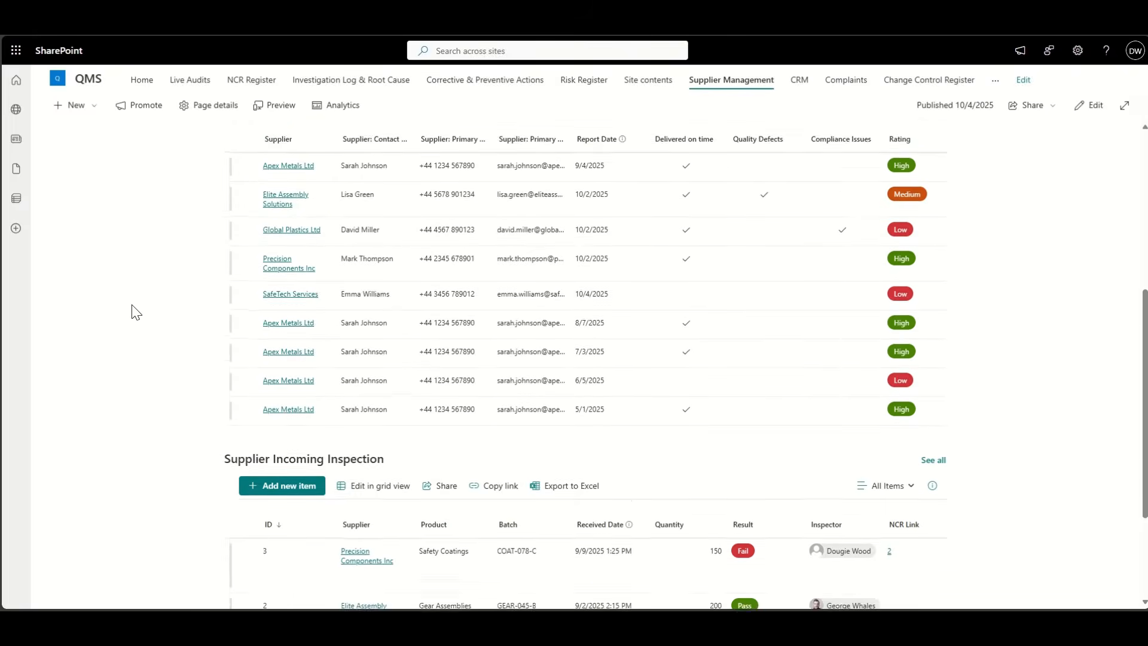
{"action": "scroll", "coordinate": [136, 312], "scroll_direction": "up", "scroll_amount": 1}
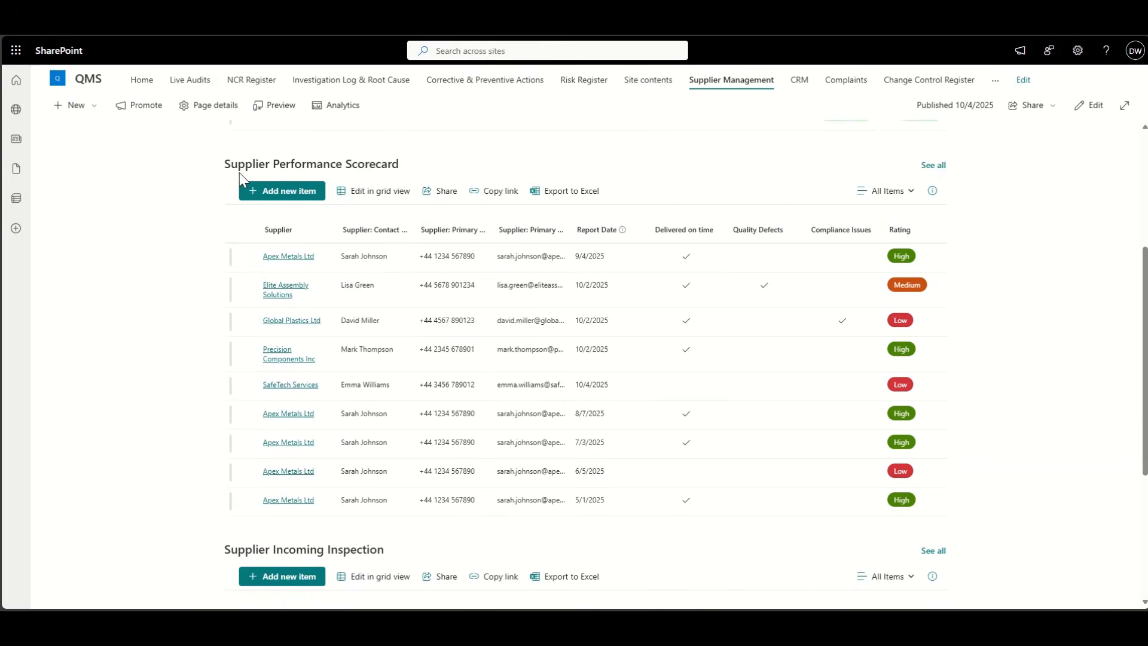
{"action": "scroll", "coordinate": [149, 249], "scroll_direction": "up", "scroll_amount": 5}
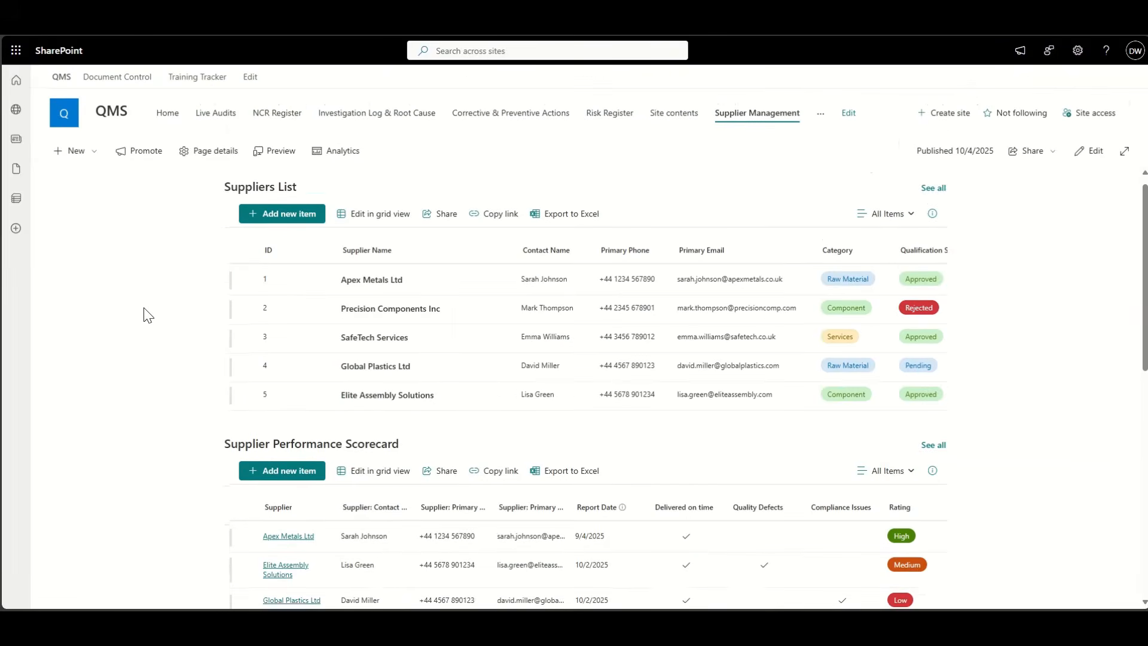
{"action": "scroll", "coordinate": [148, 315], "scroll_direction": "down", "scroll_amount": 3}
{"action": "scroll", "coordinate": [148, 315], "scroll_direction": "down", "scroll_amount": 1}
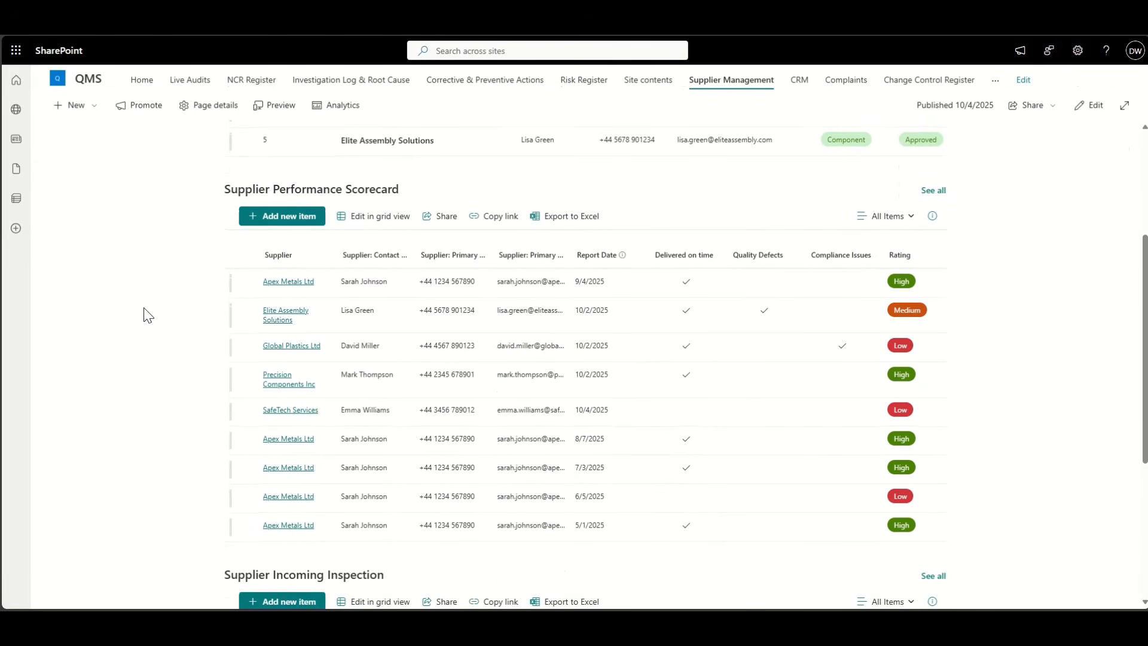
{"action": "scroll", "coordinate": [149, 315], "scroll_direction": "down", "scroll_amount": 1}
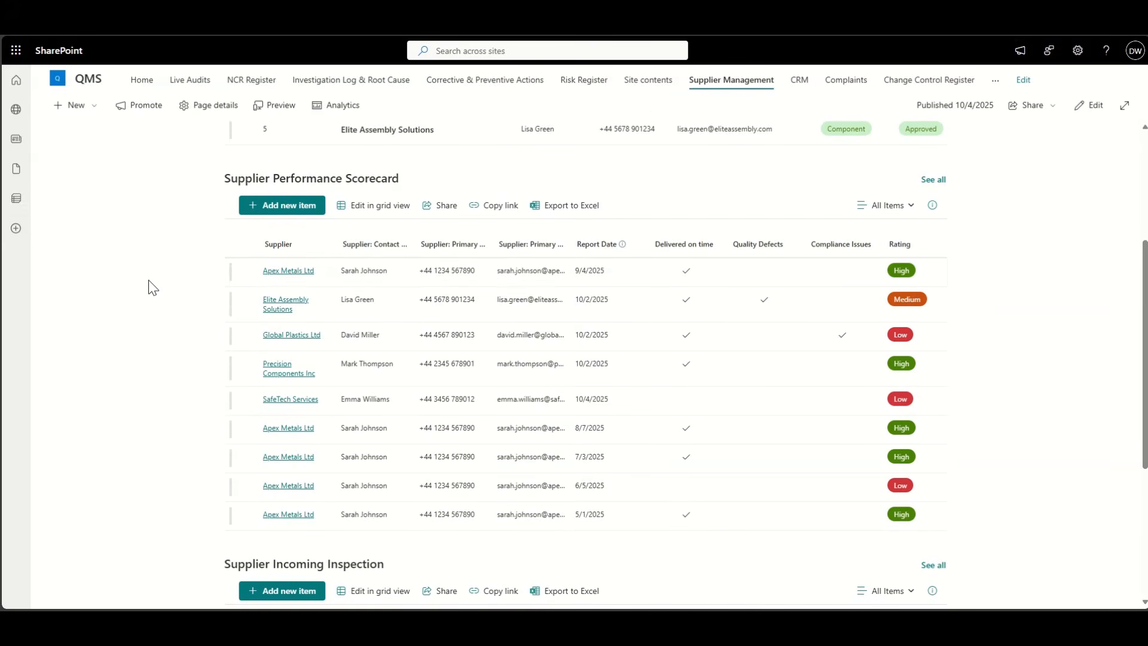
{"action": "scroll", "coordinate": [148, 280], "scroll_direction": "down", "scroll_amount": 5}
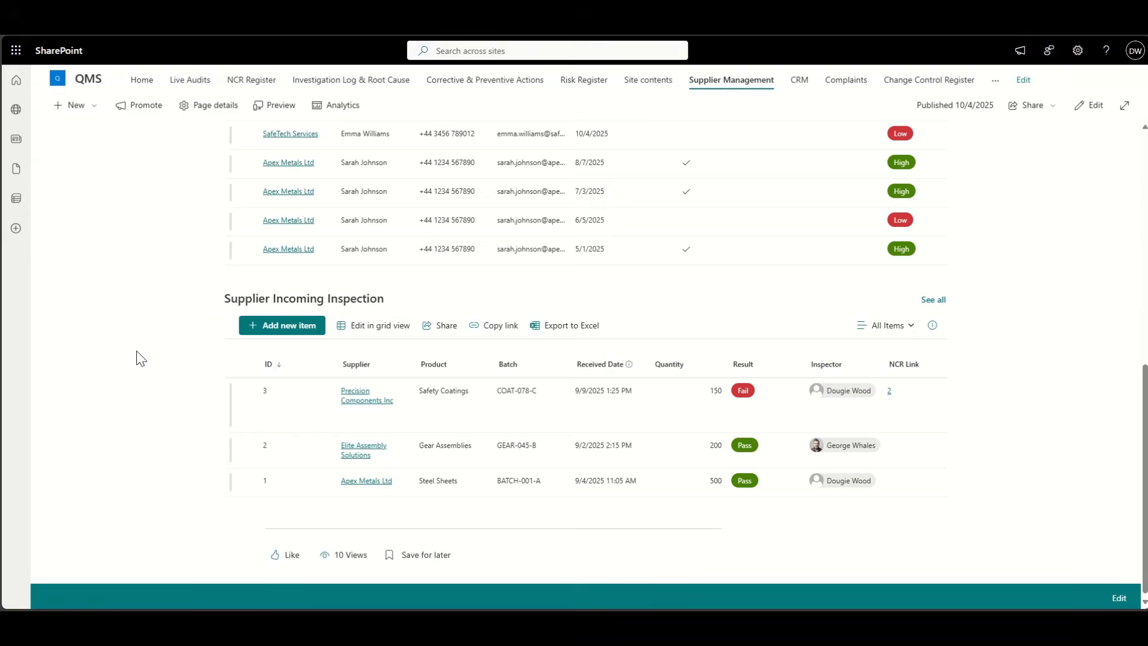
{"action": "scroll", "coordinate": [137, 359], "scroll_direction": "up", "scroll_amount": 10}
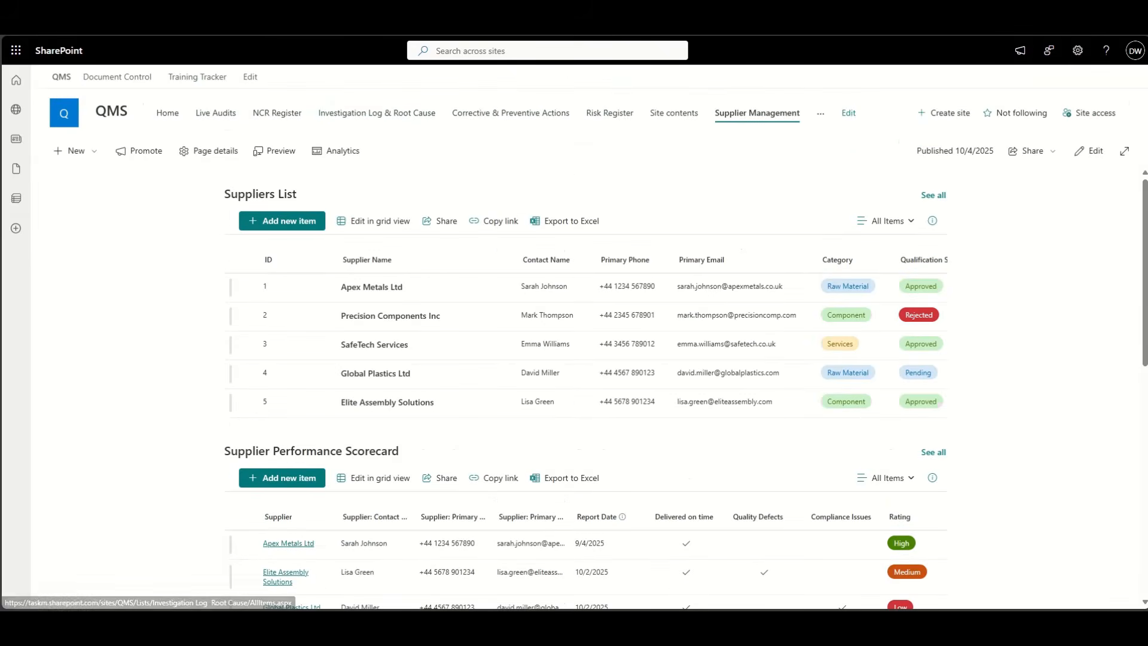
- Open the QMS site's home page in a duplicated browser tab and start editing it
{"action": "right_click", "coordinate": [226, 30]}
{"action": "left_click", "coordinate": [293, 64]}
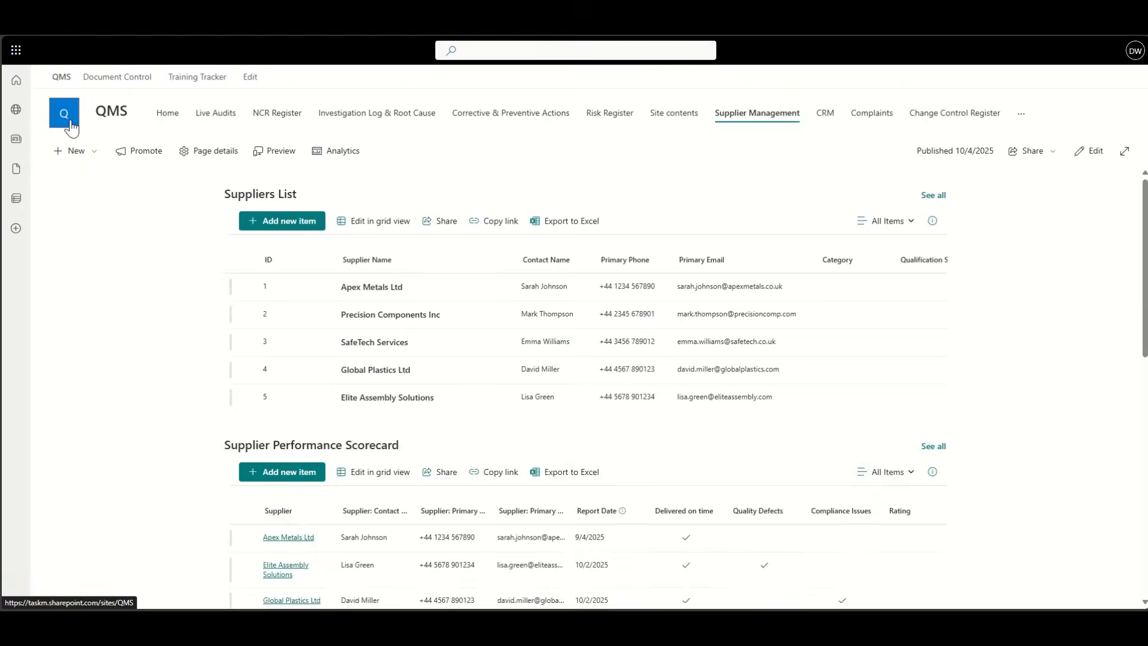
{"action": "left_click", "coordinate": [69, 126]}
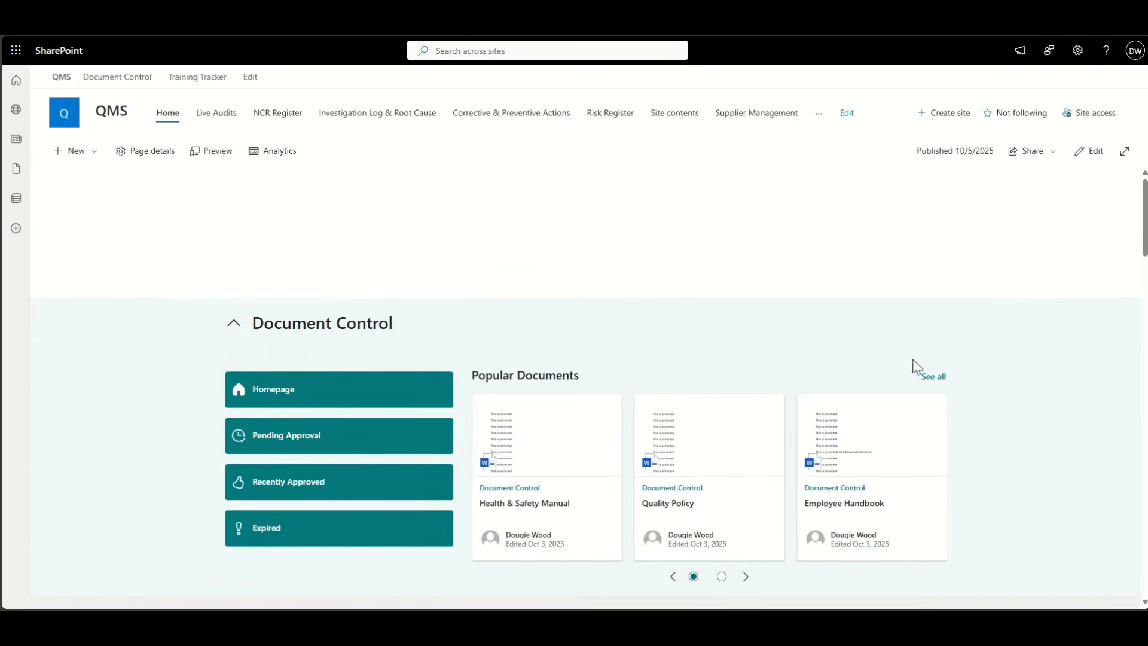
{"action": "left_click", "coordinate": [1089, 152]}
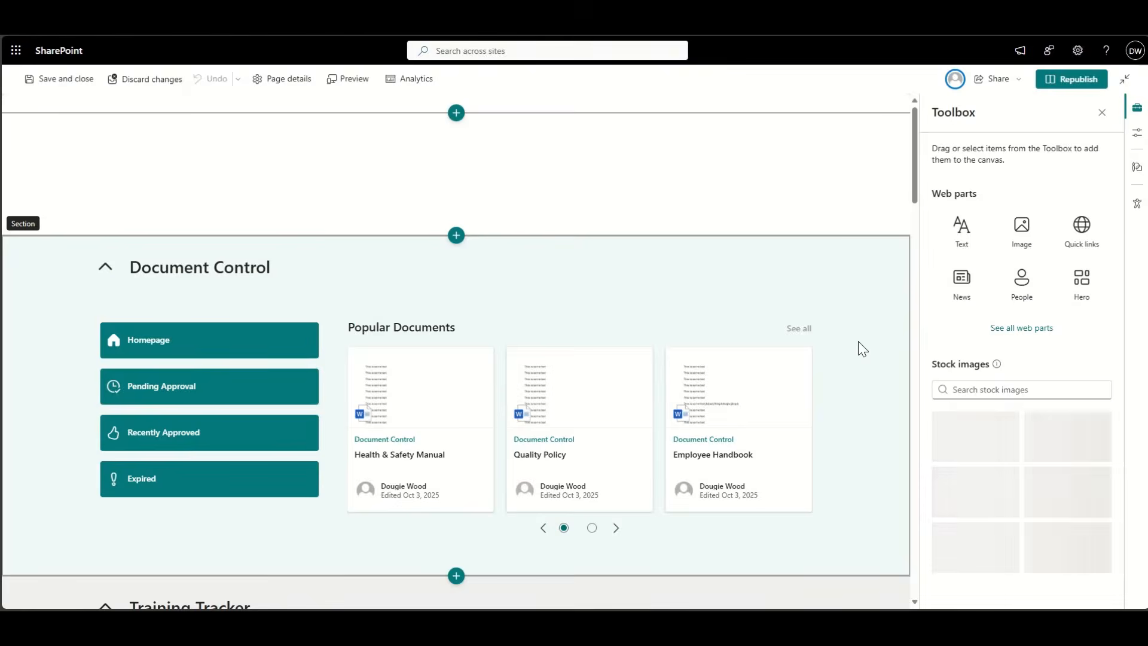
- Duplicate the whole Risk Management section on the home page
{"action": "scroll", "coordinate": [858, 342], "scroll_direction": "down", "scroll_amount": 10}
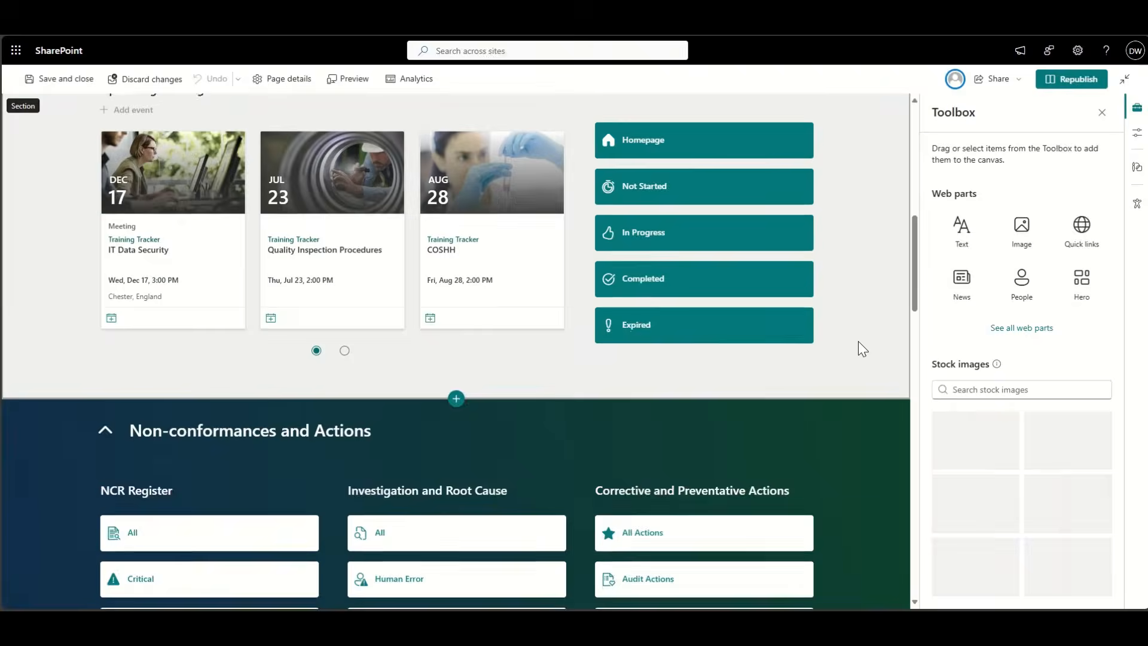
{"action": "scroll", "coordinate": [860, 348], "scroll_direction": "down", "scroll_amount": 12}
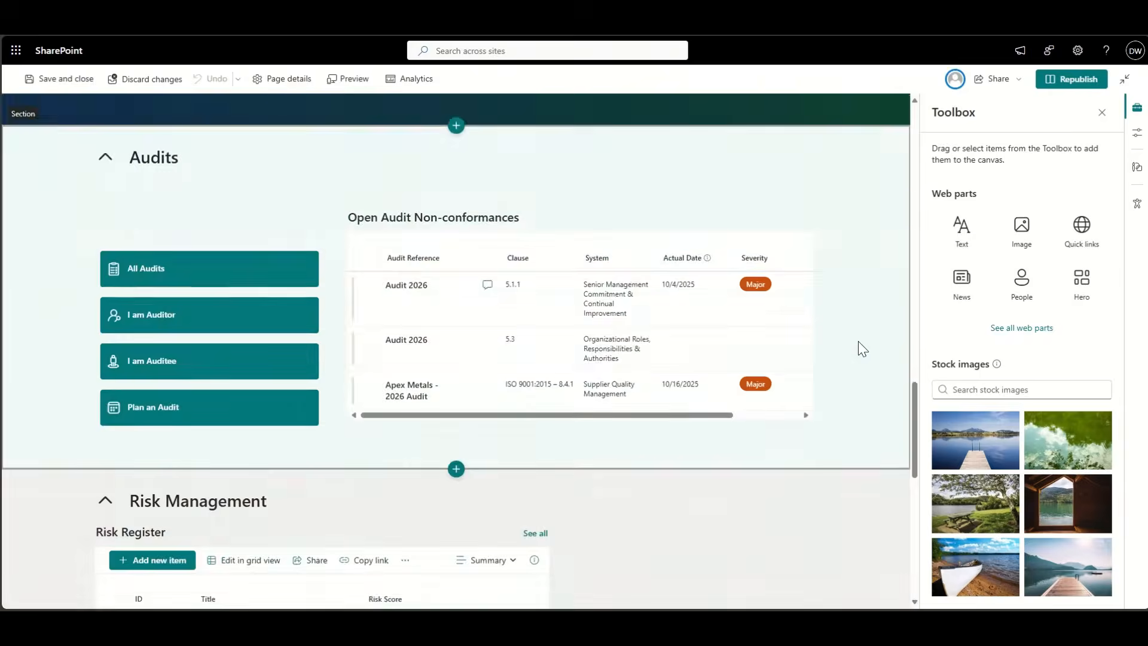
{"action": "scroll", "coordinate": [861, 348], "scroll_direction": "down", "scroll_amount": 9}
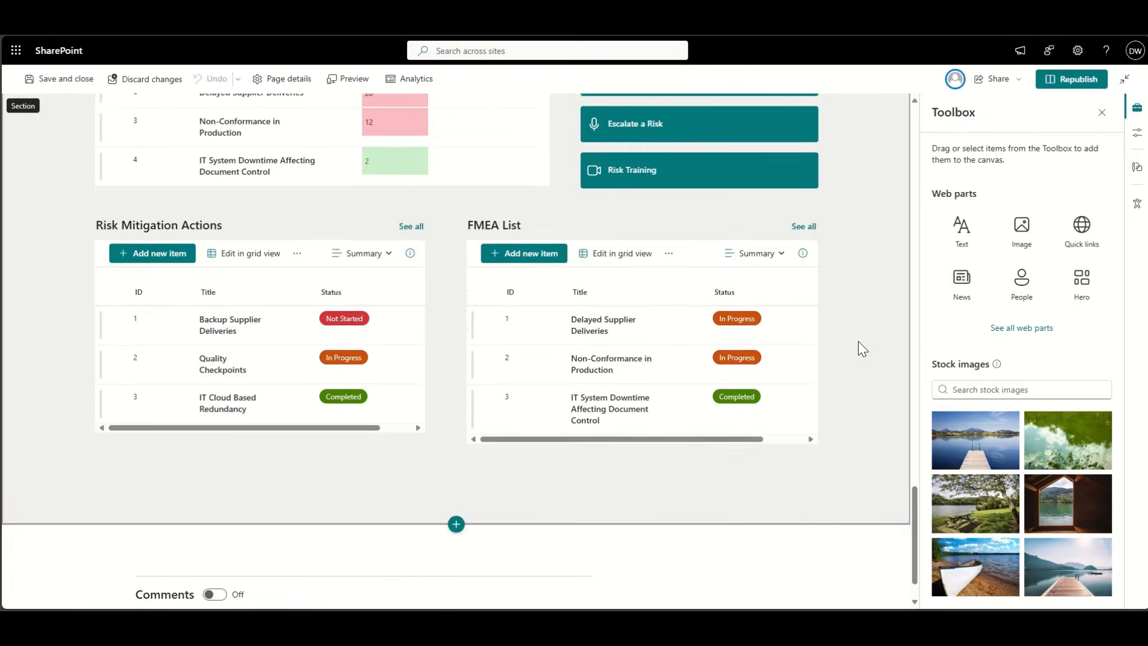
{"action": "scroll", "coordinate": [858, 342], "scroll_direction": "up", "scroll_amount": 4}
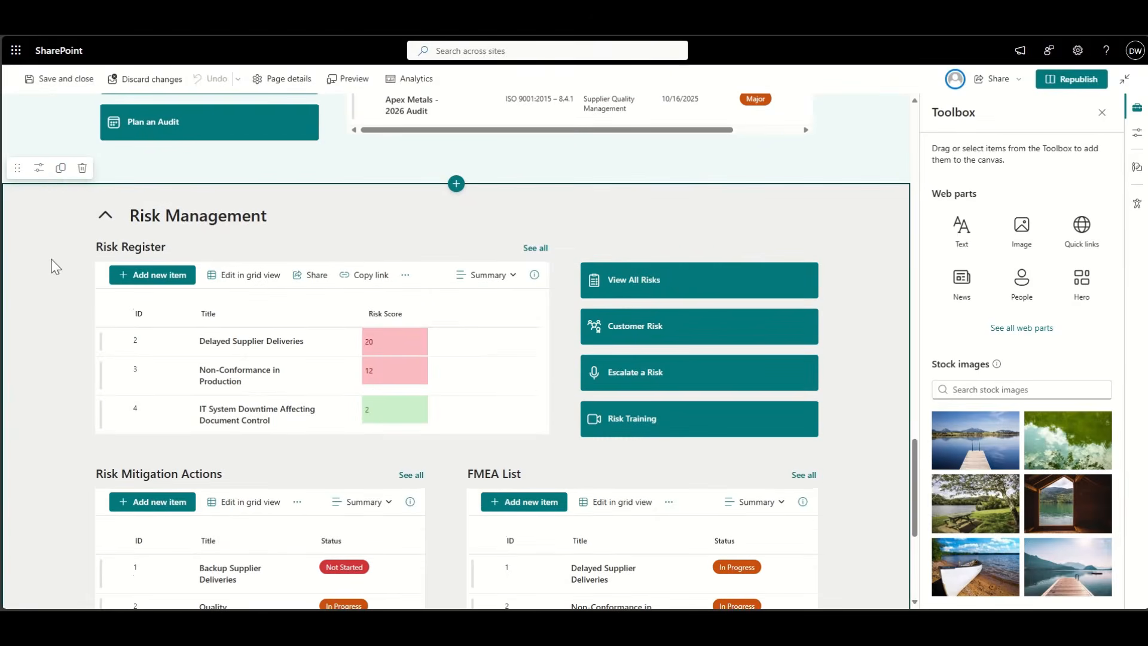
{"action": "left_click", "coordinate": [61, 169]}
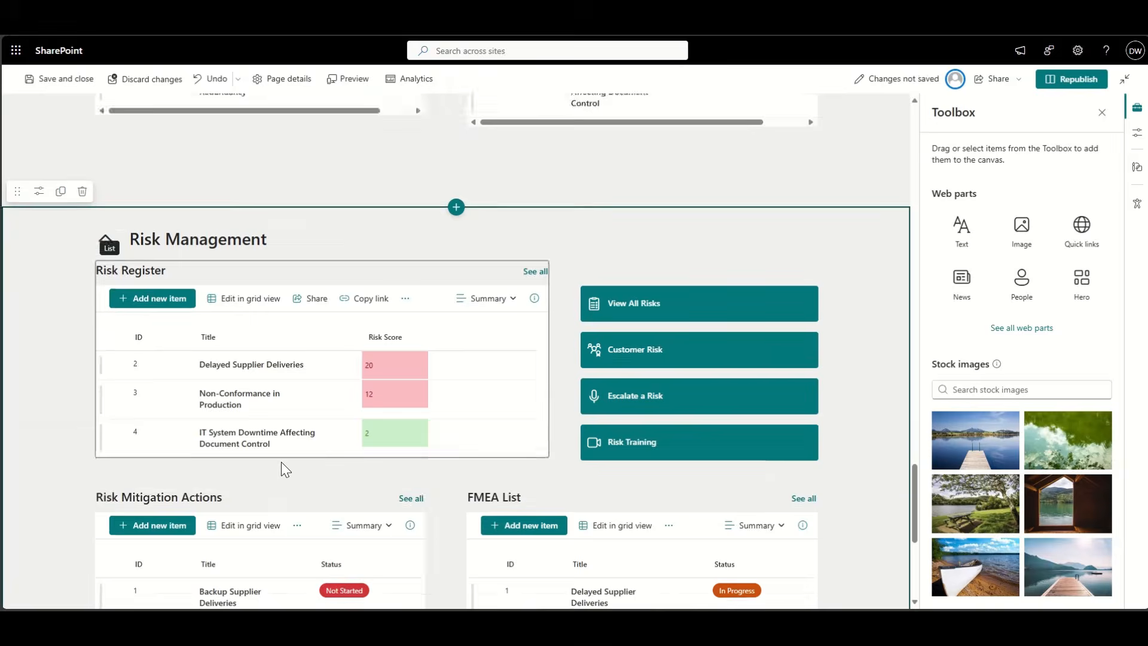
- Delete the risk quick links, the Risk Register and the Risk Mitigation Actions list from the duplicated section
{"action": "scroll", "coordinate": [281, 461], "scroll_direction": "down", "scroll_amount": 2}
{"action": "left_click", "coordinate": [625, 176]}
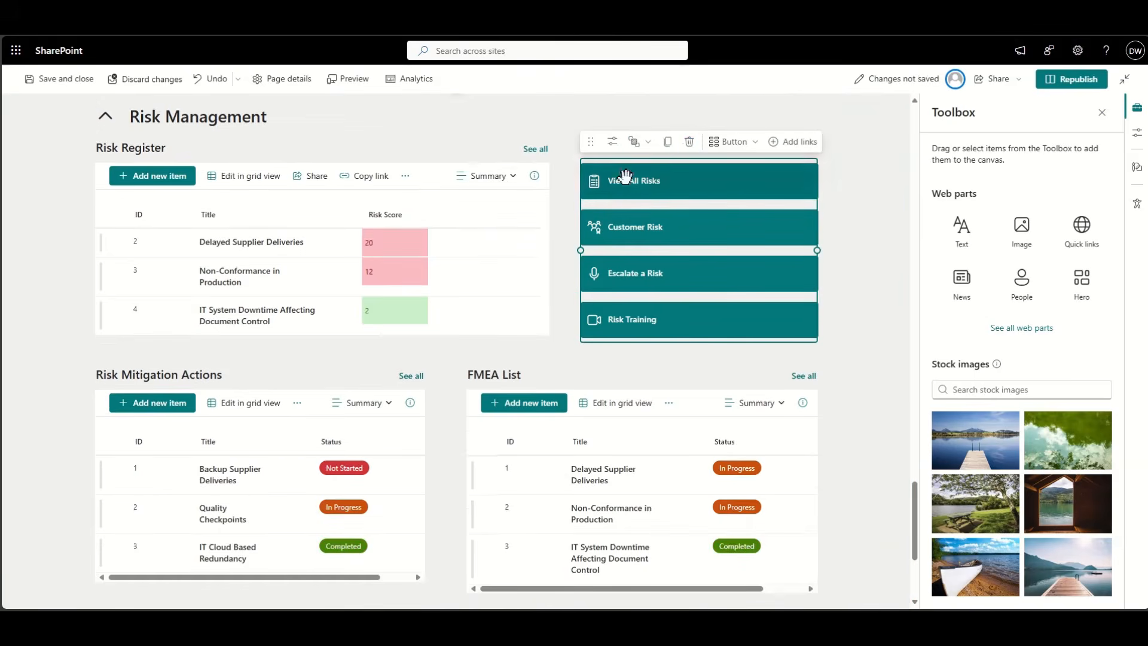
{"action": "left_click", "coordinate": [689, 141]}
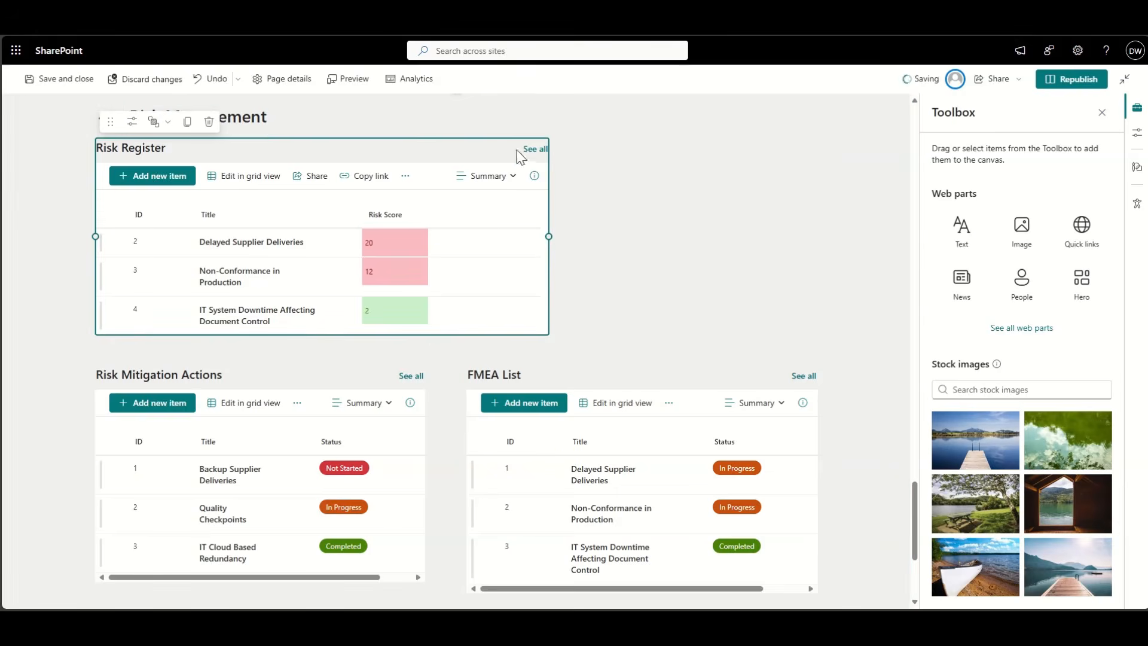
{"action": "left_click", "coordinate": [208, 121]}
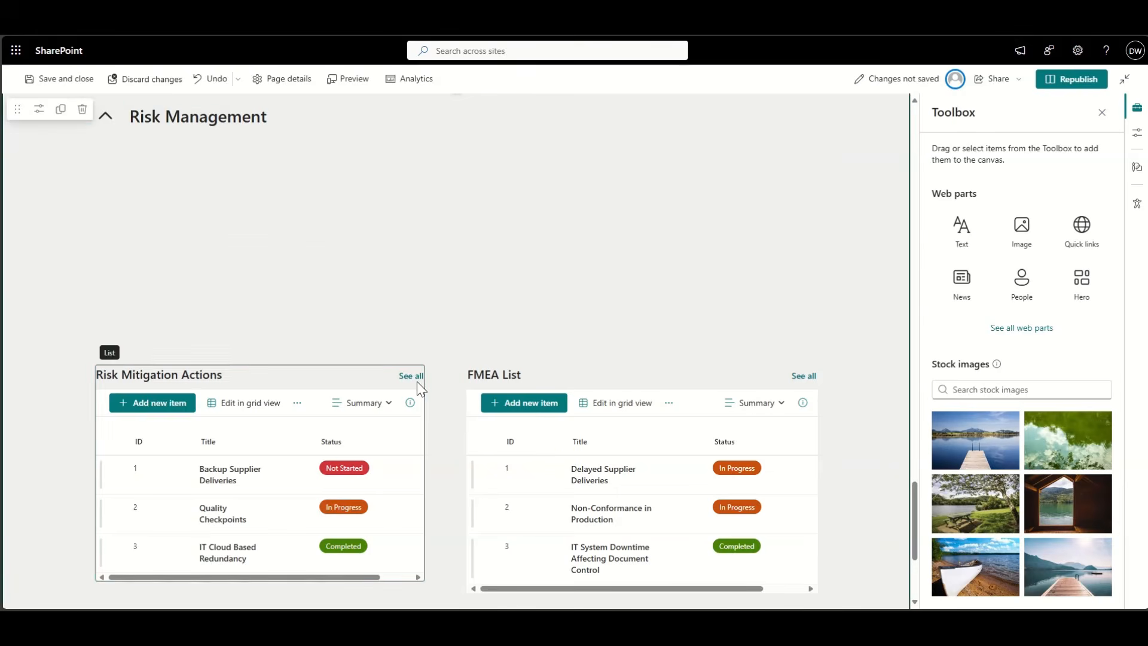
{"action": "left_click", "coordinate": [210, 348]}
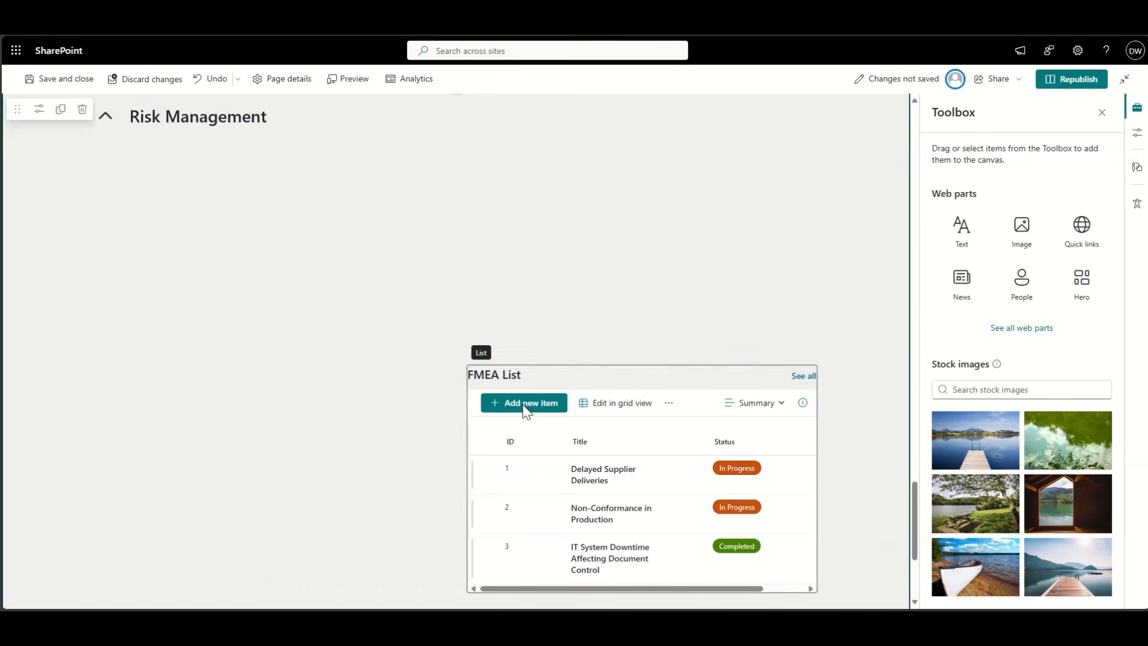
- Retitle the duplicated Risk Management section as "Supplier Management"
{"action": "double_click", "coordinate": [212, 118]}
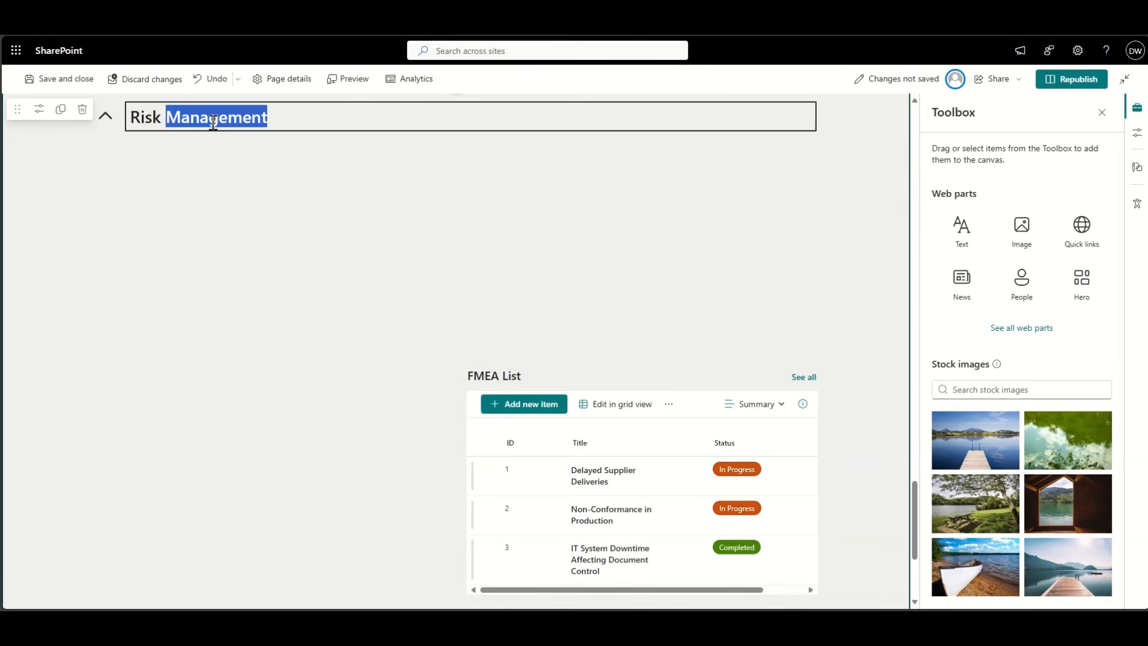
{"action": "key", "text": "ctrl+a"}
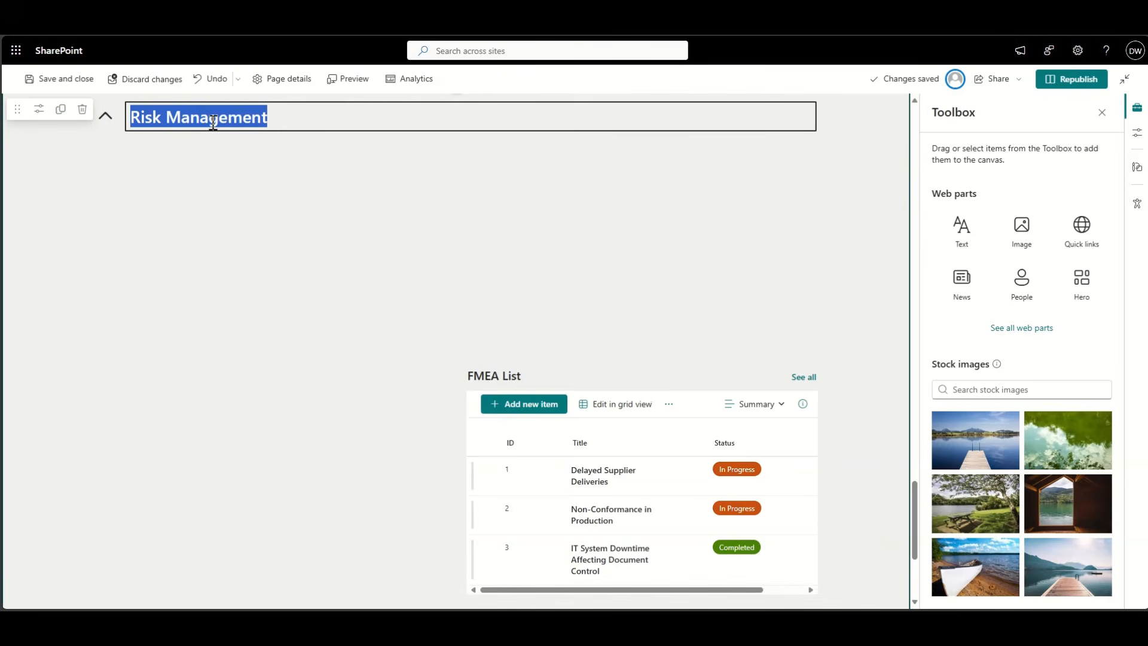
{"action": "type", "text": "Supplier"}
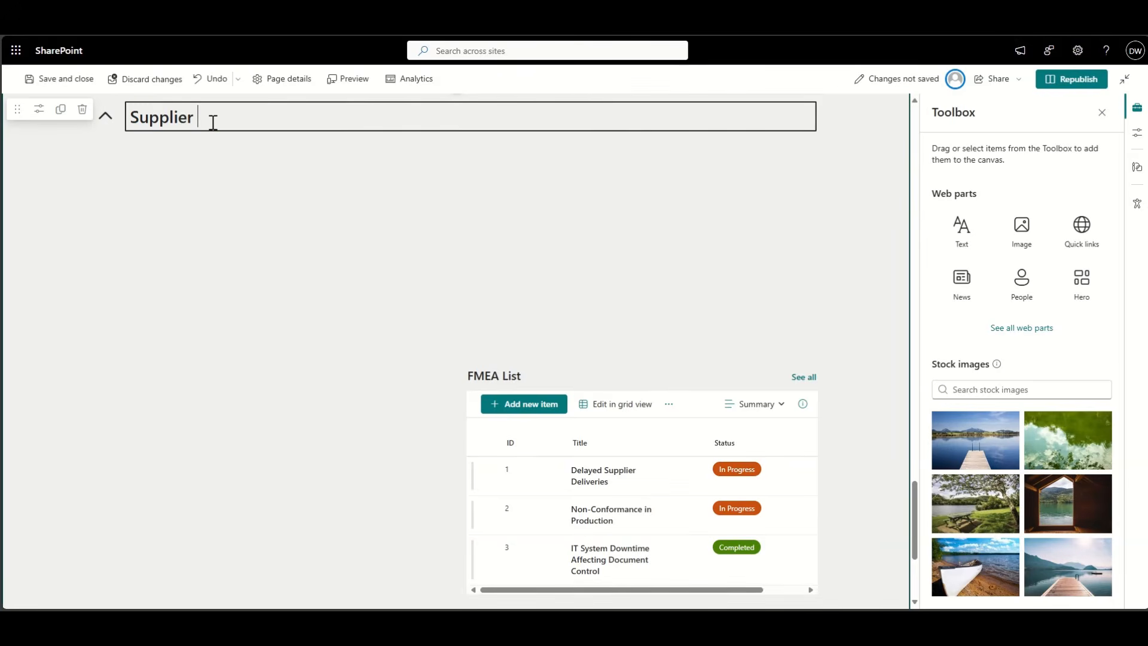
{"action": "type", "text": " Management"}
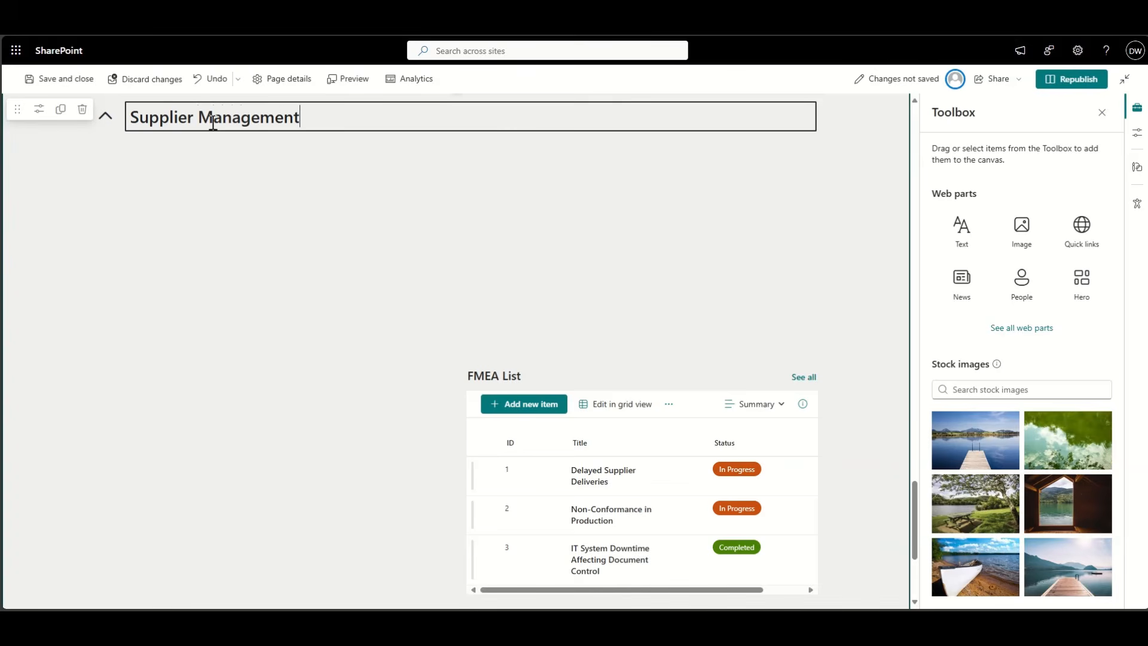
- Switch the FMEA List web part in the Supplier Management section to the Supplier Performance Scorecard list
{"action": "left_click", "coordinate": [552, 389]}
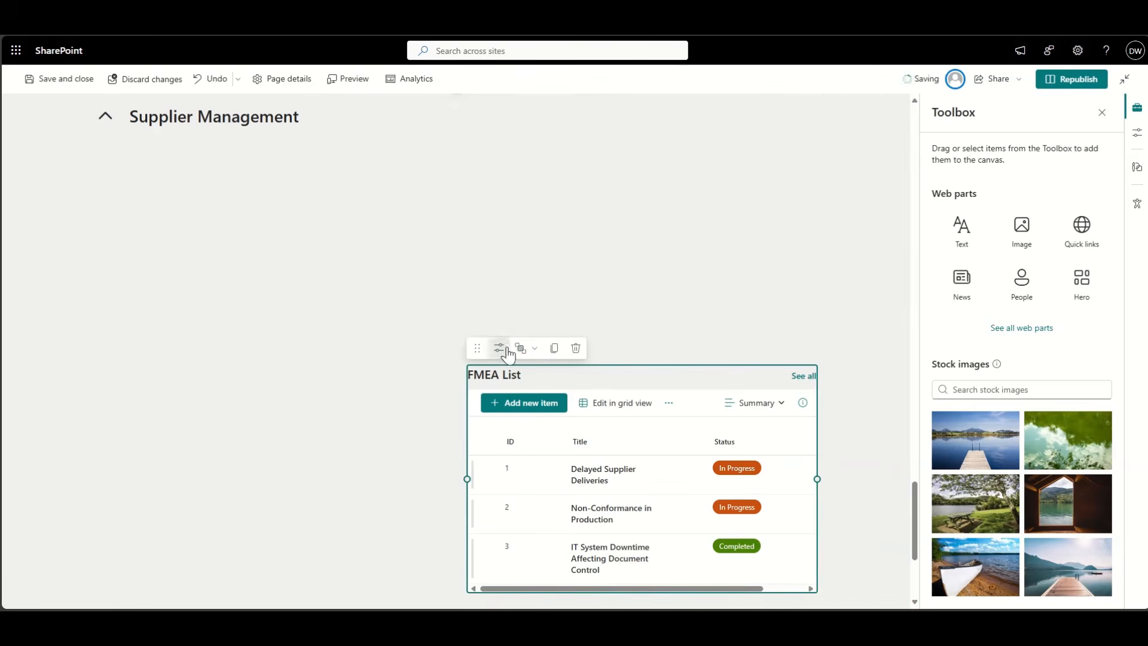
{"action": "left_click", "coordinate": [498, 347]}
{"action": "left_click", "coordinate": [978, 161]}
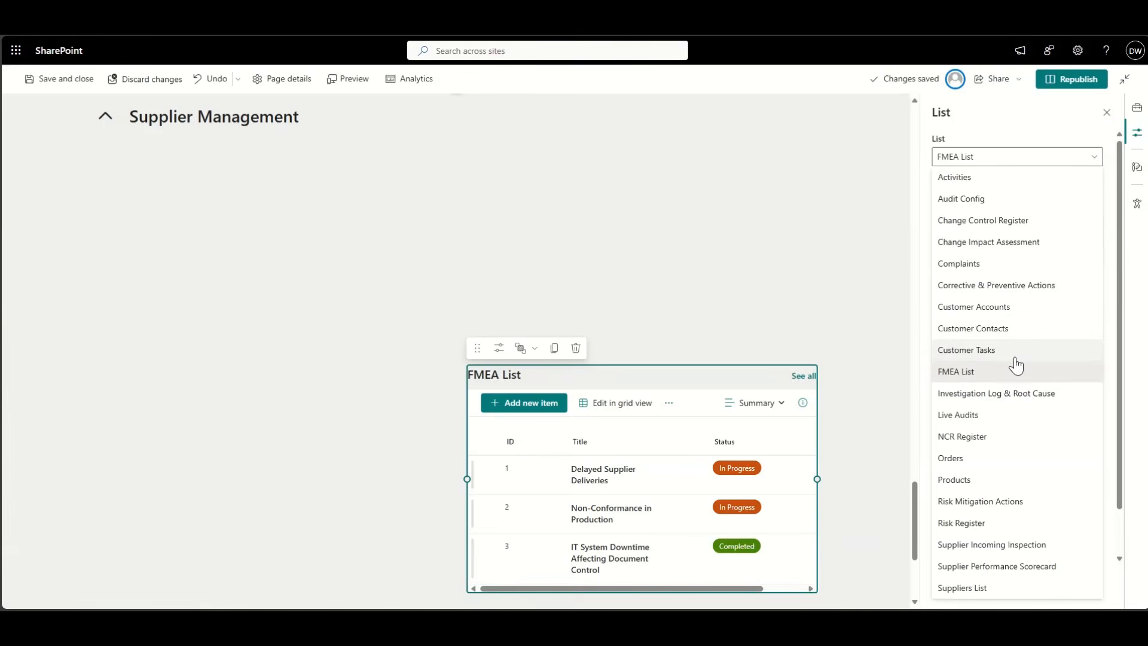
{"action": "scroll", "coordinate": [1016, 364], "scroll_direction": "down", "scroll_amount": 3}
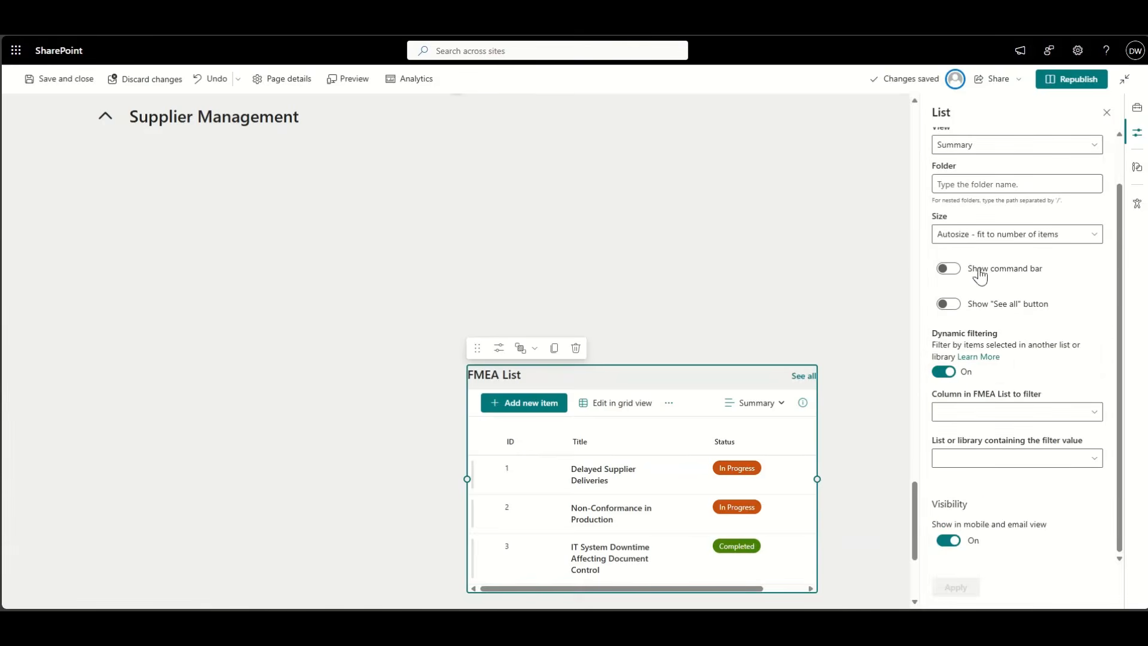
{"action": "scroll", "coordinate": [979, 281], "scroll_direction": "up", "scroll_amount": 2}
{"action": "left_click", "coordinate": [974, 157]}
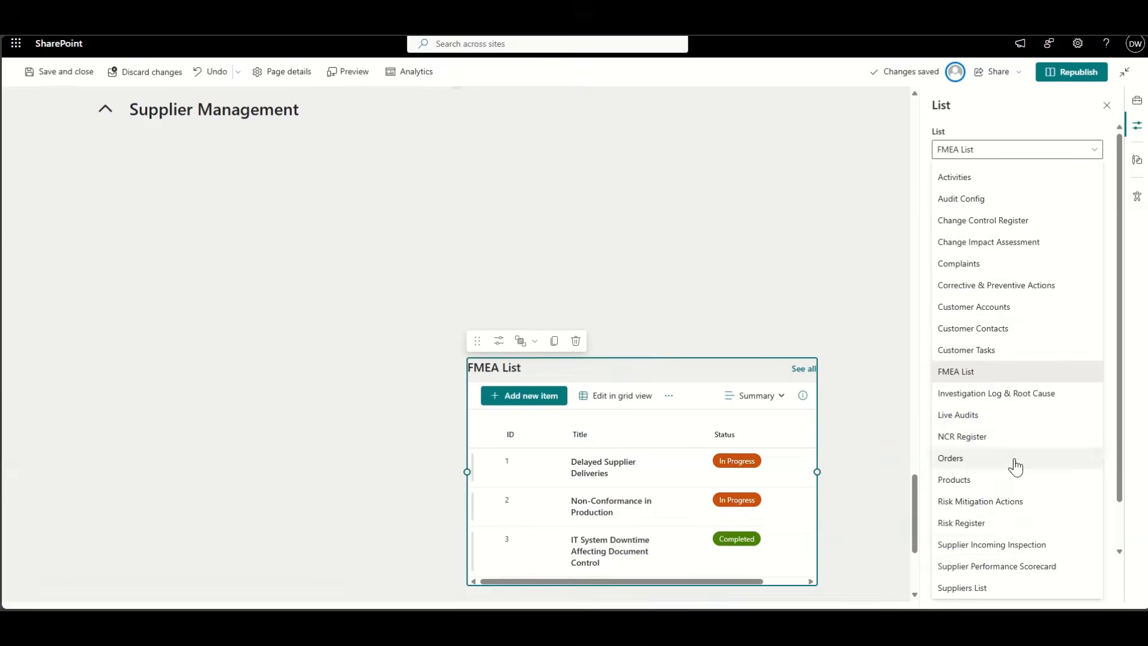
{"action": "left_click", "coordinate": [1037, 575]}
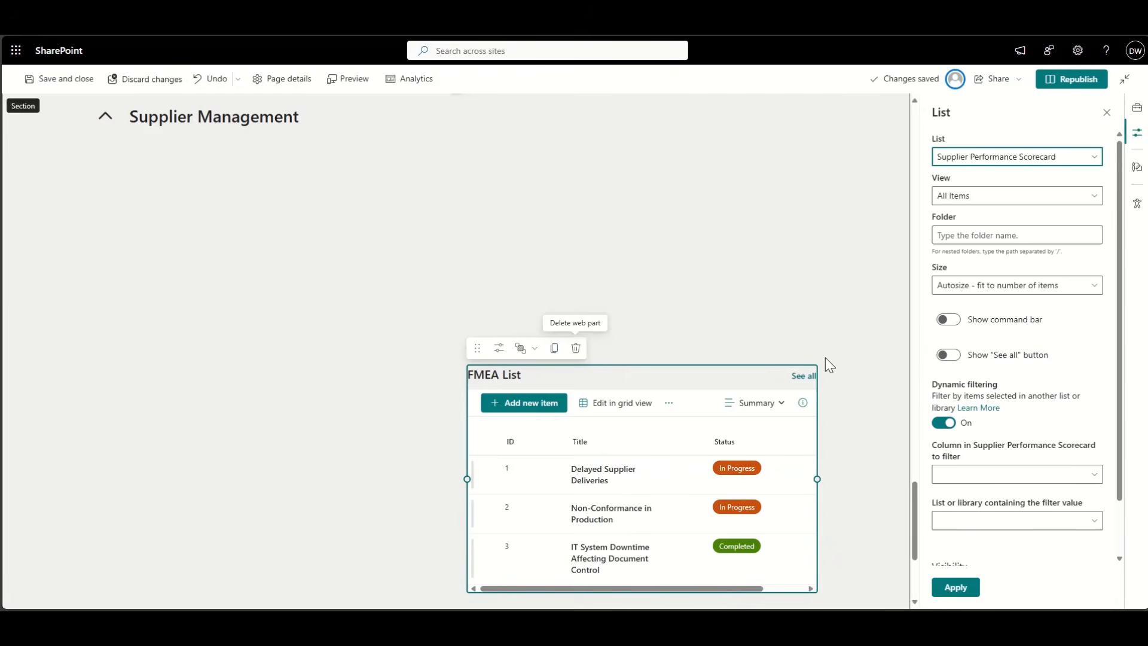
{"action": "left_click", "coordinate": [955, 587]}
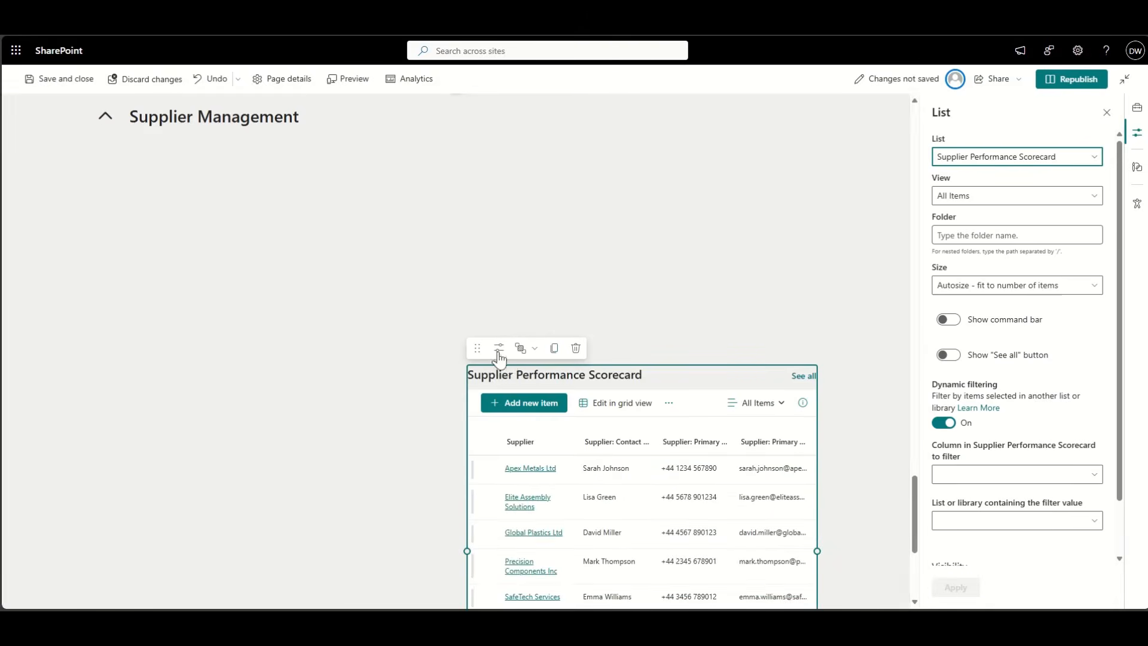
- Move the Supplier Performance Scorecard web part up near the middle of the Supplier Management section and republish the page
{"action": "left_click_drag", "start_coordinate": [476, 347], "coordinate": [433, 177]}
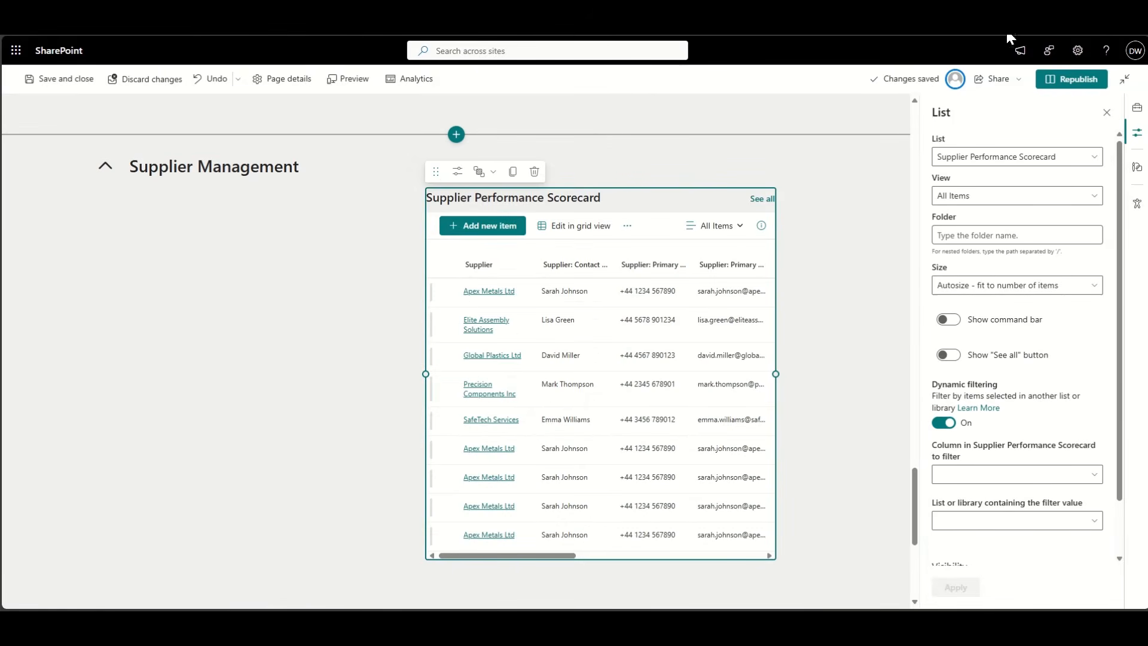
{"action": "left_click_drag", "start_coordinate": [436, 172], "coordinate": [316, 202]}
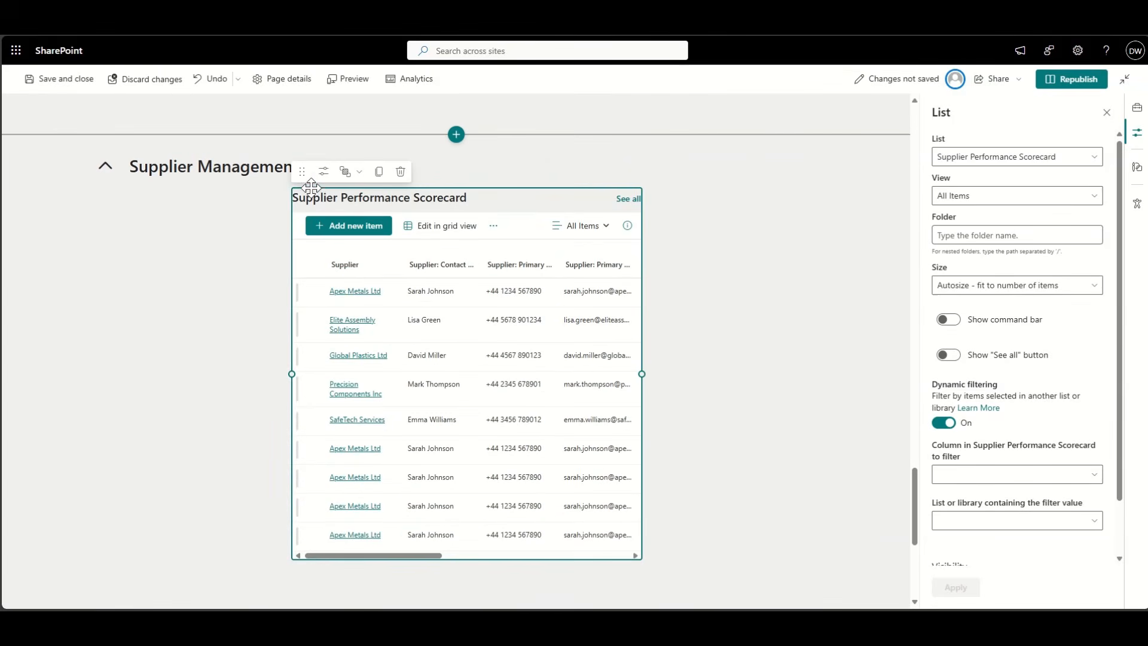
{"action": "left_click", "coordinate": [1079, 84]}
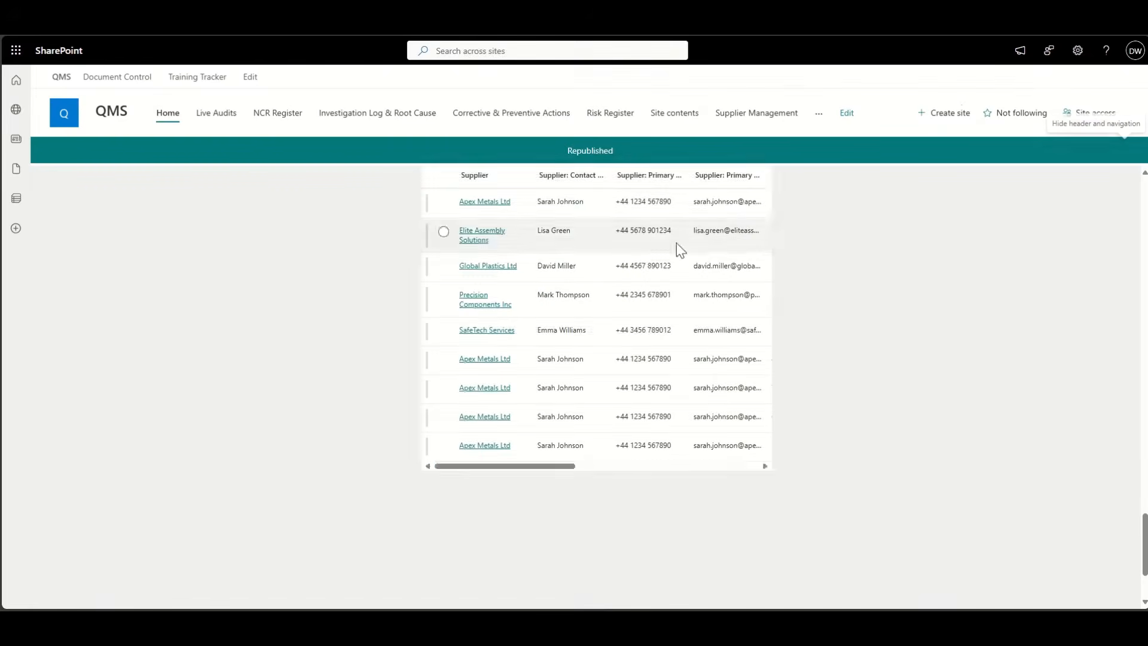
- Open the full Supplier Performance Scorecard list and save its current view as a public view named "Summary LOW Rating"
{"action": "left_click", "coordinate": [761, 232]}
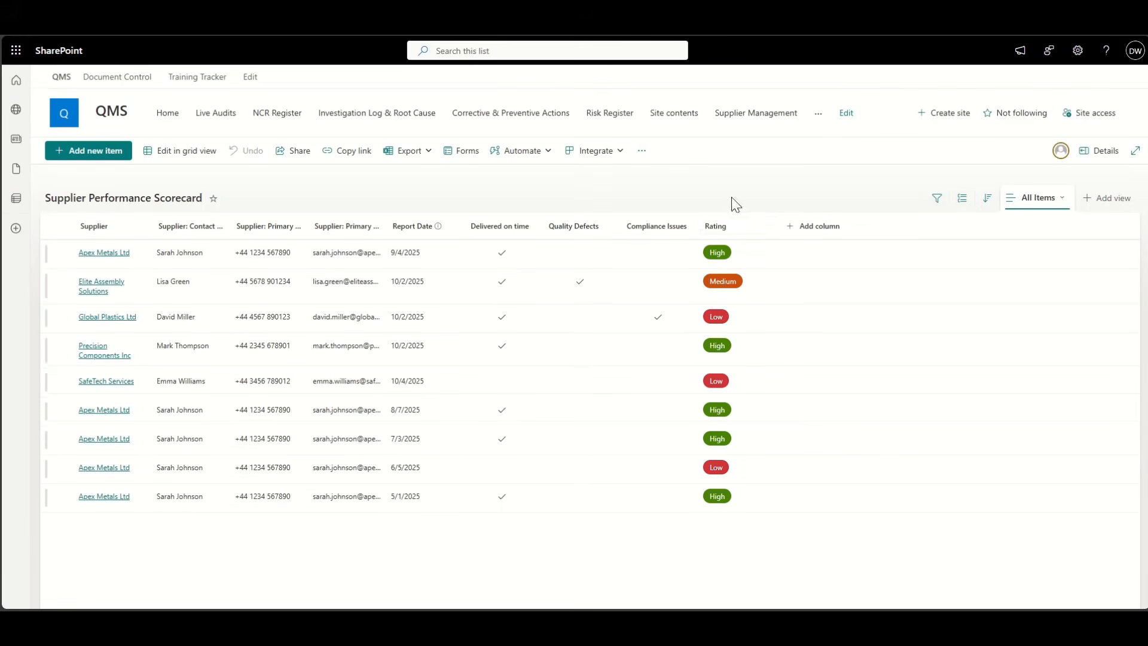
{"action": "left_click", "coordinate": [1036, 199]}
{"action": "left_click", "coordinate": [1093, 304]}
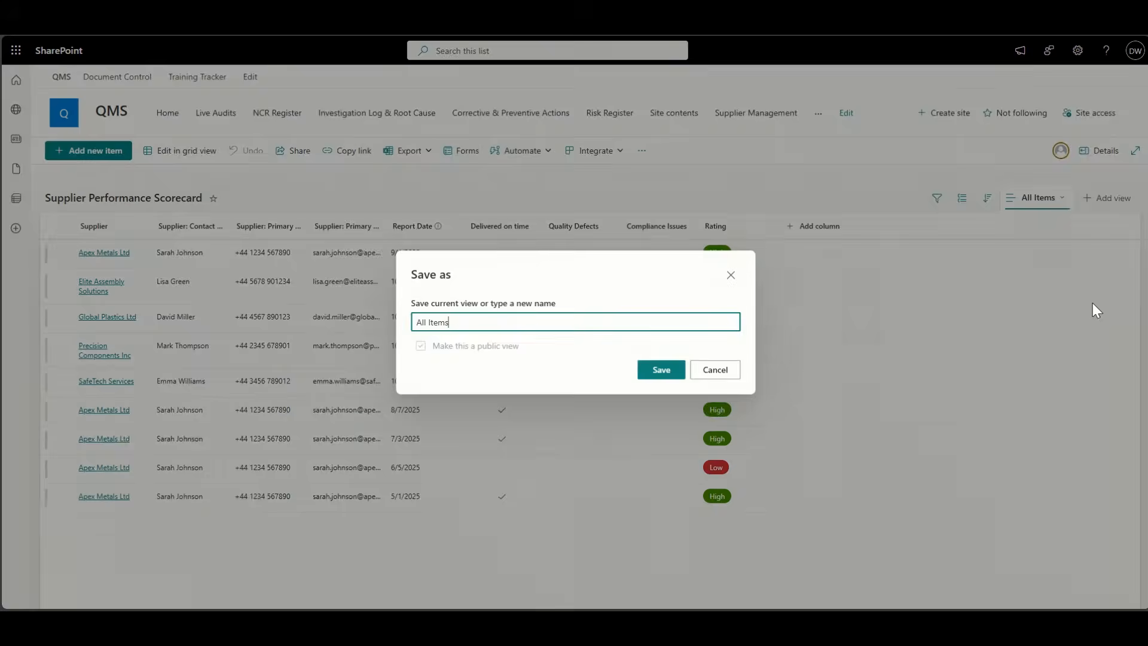
{"action": "key", "text": "ctrl+a"}
{"action": "type", "text": "Sum"}
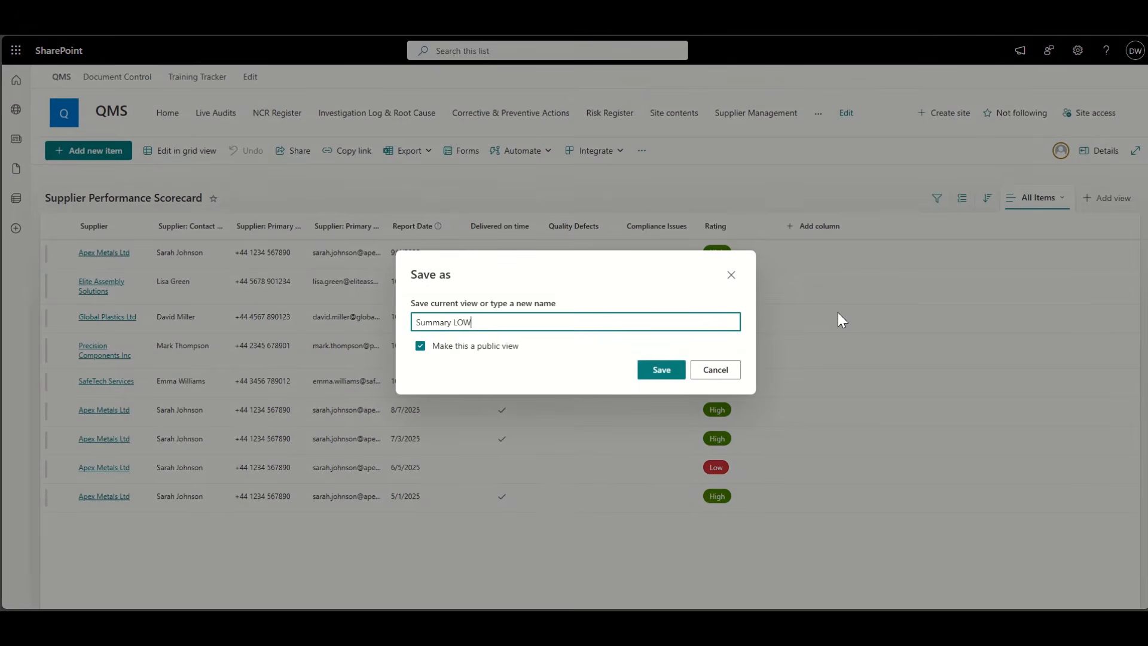
{"action": "type", "text": "mary LOW Rating"}
{"action": "left_click", "coordinate": [655, 372]}
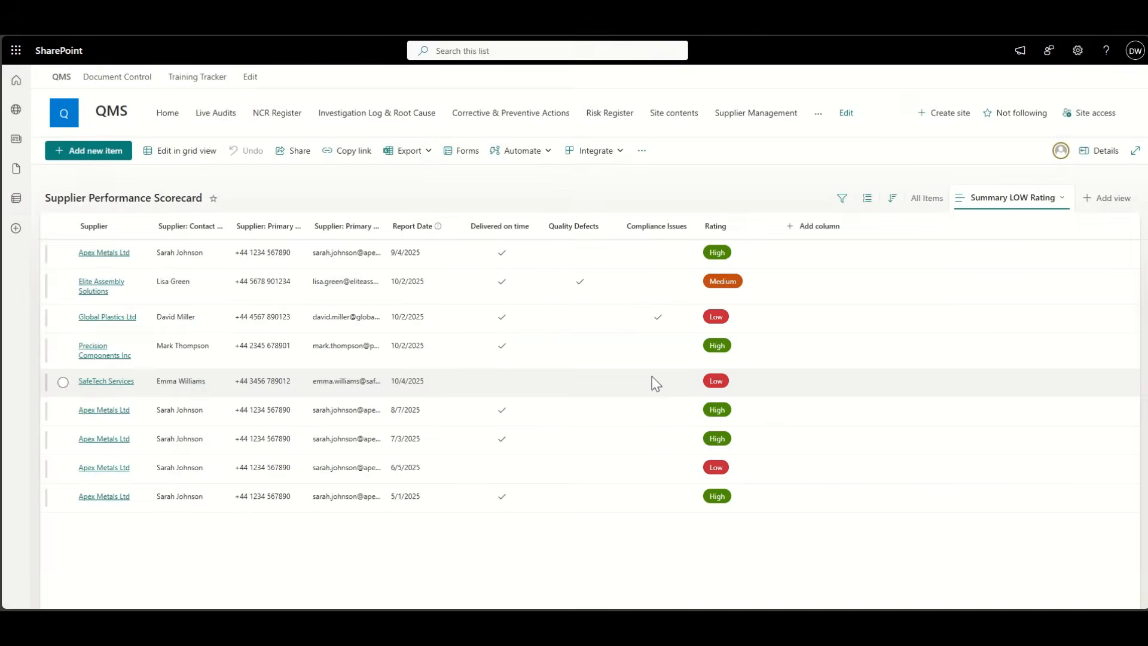
- Filter the Summary LOW Rating view to items with a Low rating and save the view
{"action": "left_click", "coordinate": [744, 230]}
{"action": "left_click", "coordinate": [758, 291]}
{"action": "left_click", "coordinate": [988, 95]}
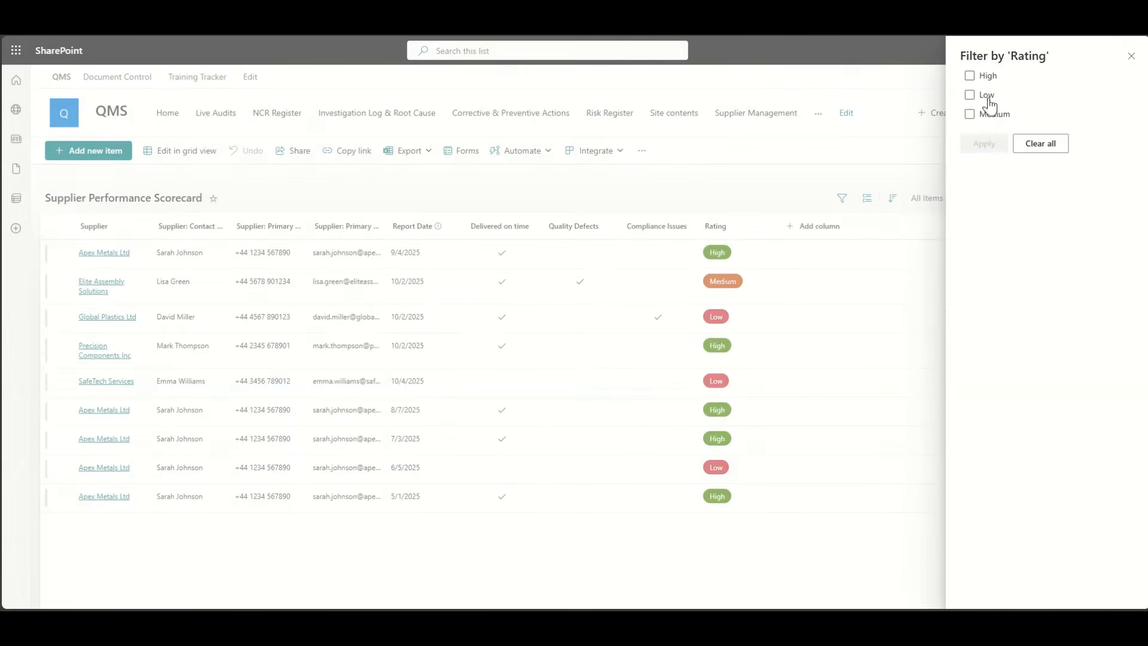
{"action": "left_click", "coordinate": [983, 143]}
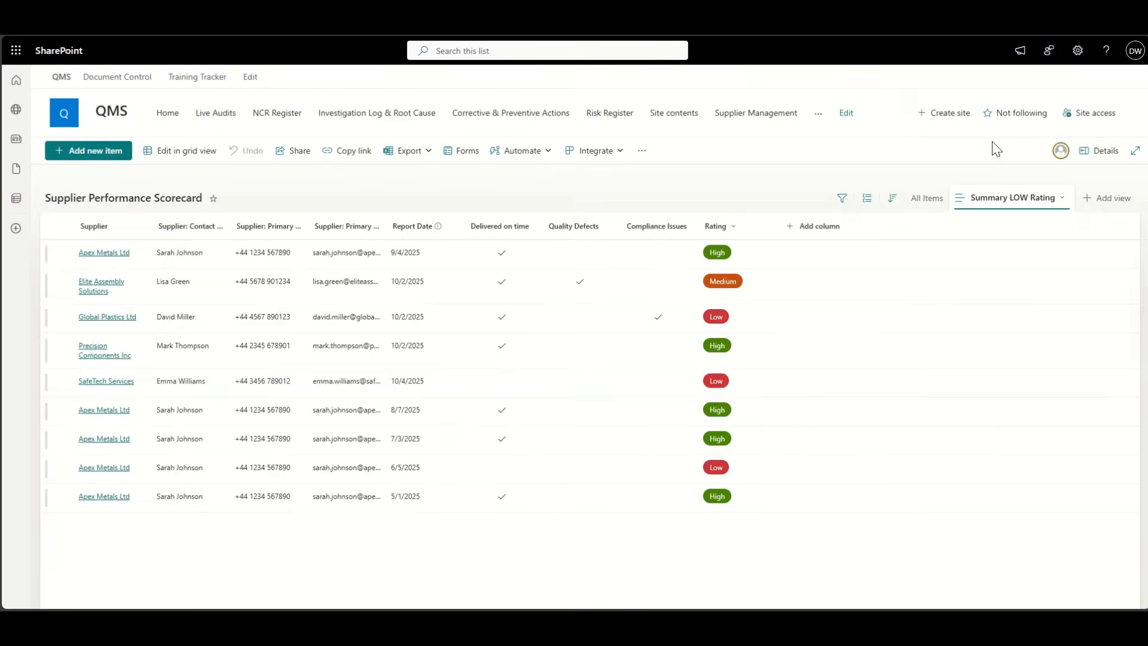
{"action": "left_click", "coordinate": [1010, 197]}
{"action": "left_click", "coordinate": [1018, 292]}
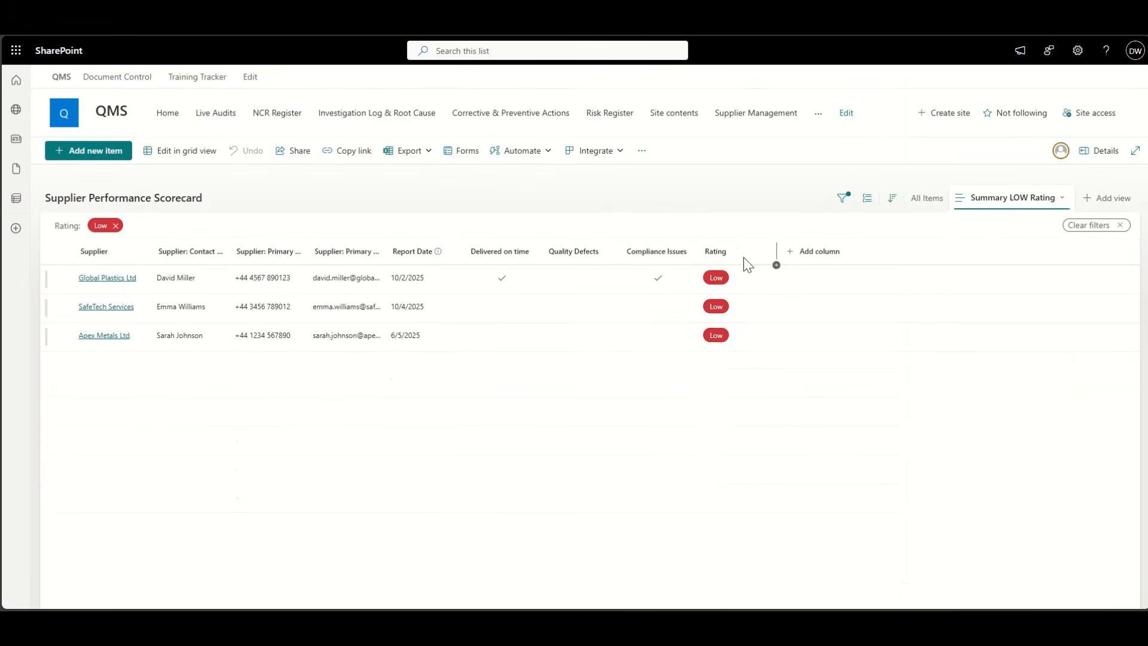
- Show only the Supplier, Report Date and Rating columns in the view, hiding the contact, delivery, quality and compliance columns
{"action": "left_click", "coordinate": [530, 255]}
{"action": "mouse_move", "coordinate": [549, 365]}
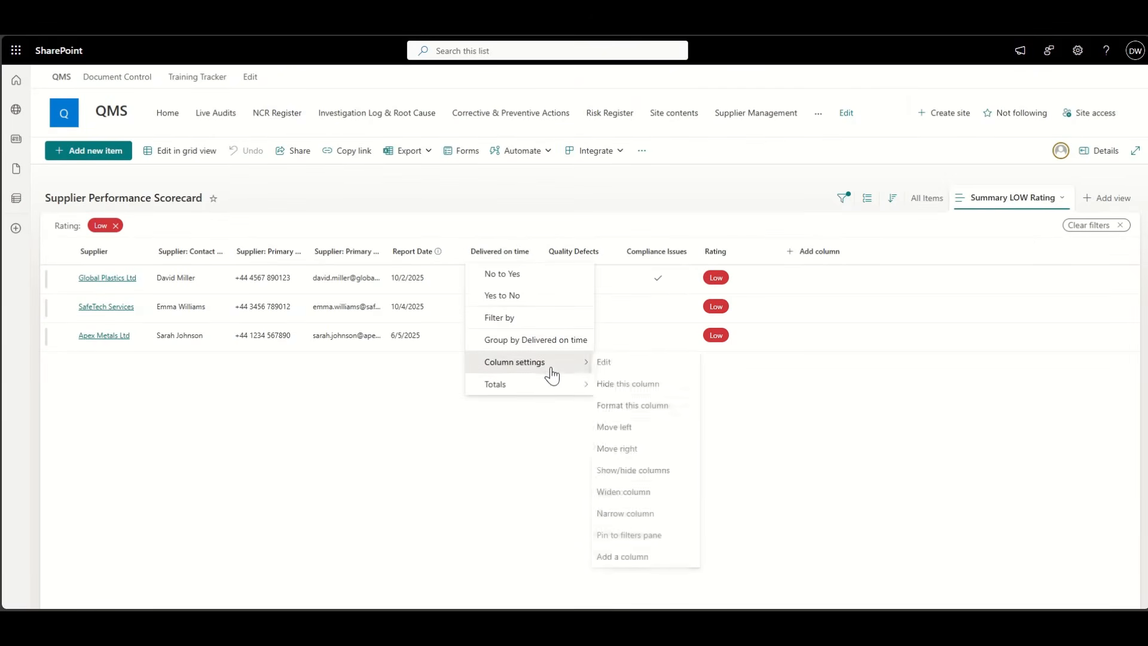
{"action": "left_click", "coordinate": [666, 475]}
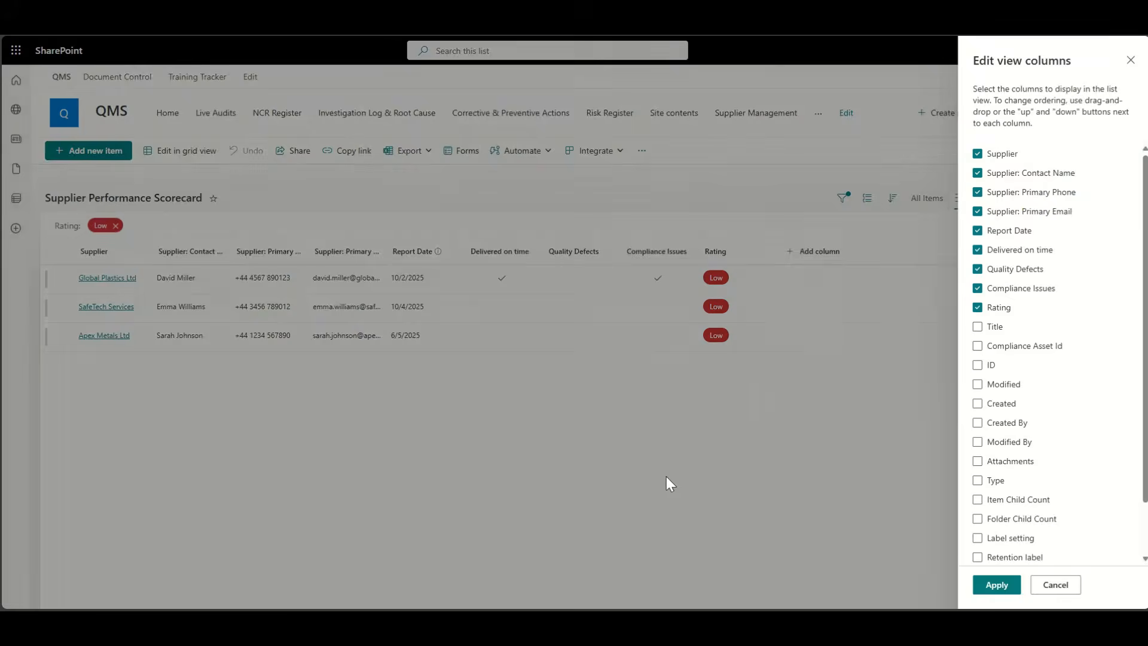
{"action": "left_click", "coordinate": [978, 173]}
{"action": "left_click", "coordinate": [977, 192]}
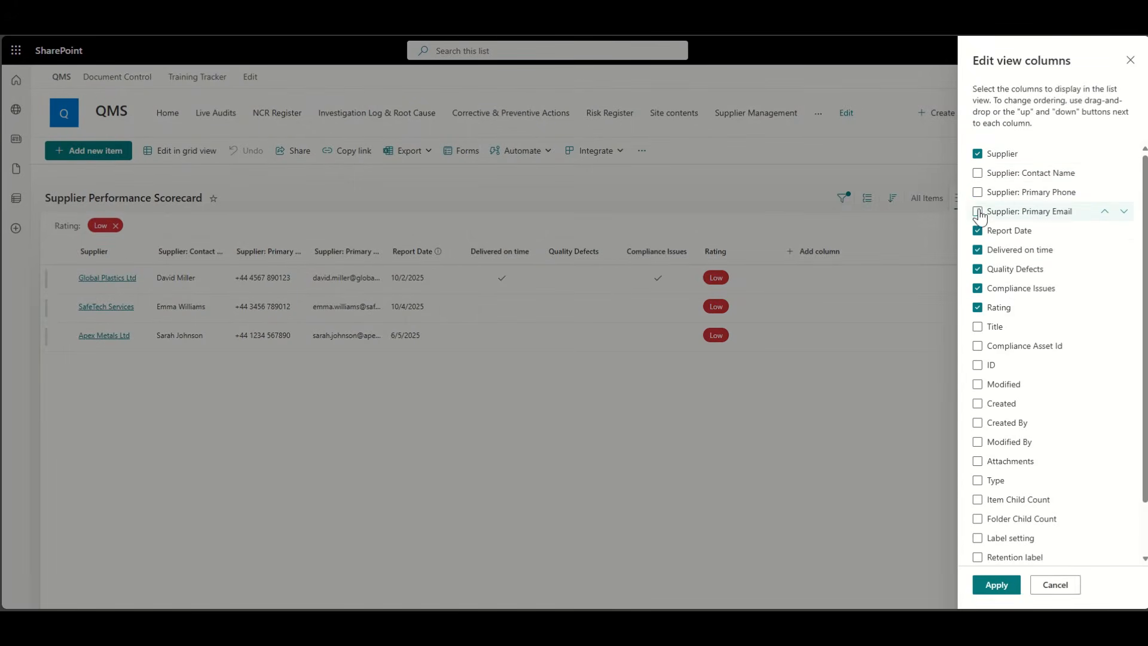
{"action": "left_click", "coordinate": [978, 250]}
{"action": "left_click", "coordinate": [977, 269]}
{"action": "left_click", "coordinate": [977, 288]}
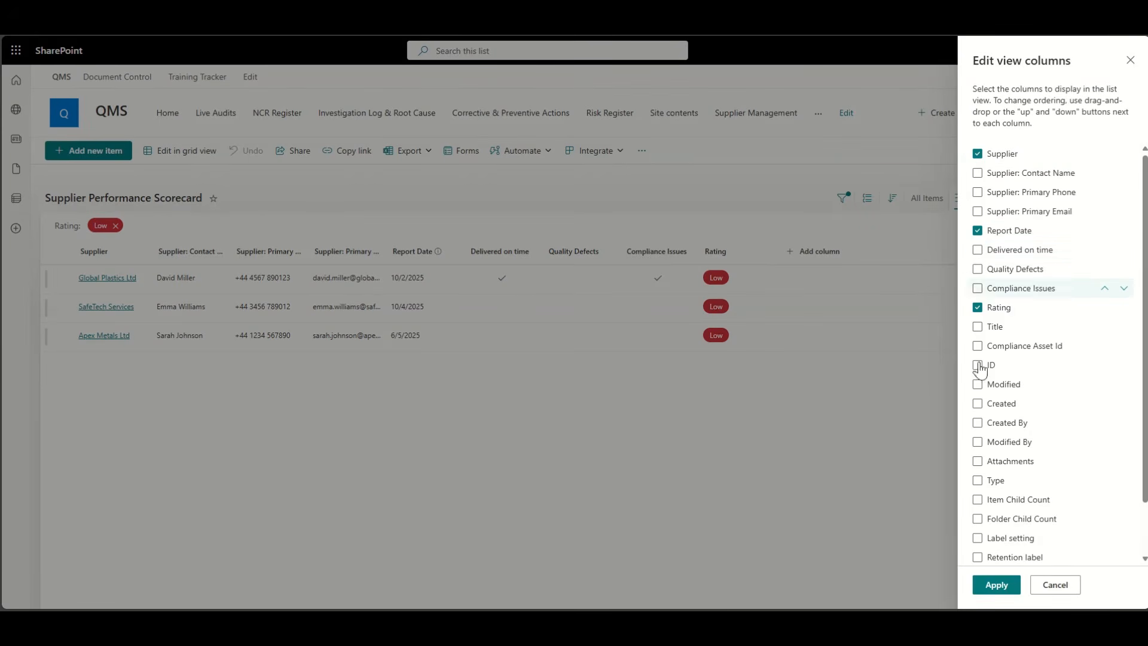
{"action": "left_click", "coordinate": [996, 586]}
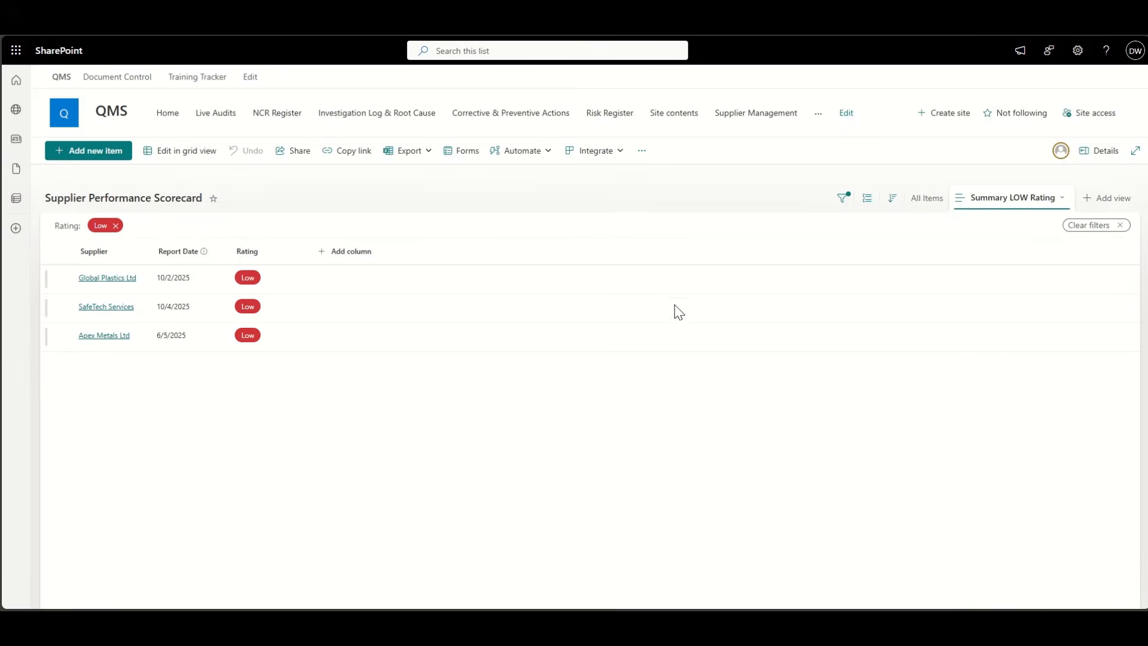
- Narrow the Supplier, Report Date and Rating columns and save the changes to the Summary LOW Rating view
{"action": "left_click_drag", "start_coordinate": [226, 251], "coordinate": [145, 249]}
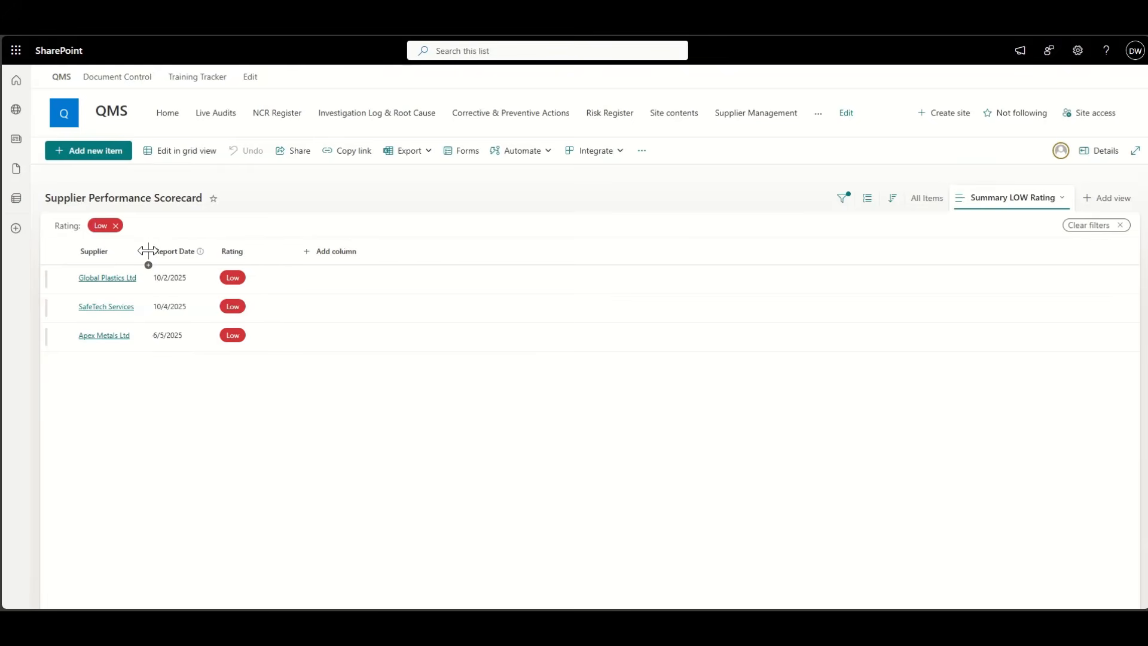
{"action": "left_click", "coordinate": [287, 252]}
{"action": "left_click_drag", "start_coordinate": [291, 252], "coordinate": [284, 252]}
{"action": "left_click", "coordinate": [1013, 197]}
{"action": "left_click", "coordinate": [1016, 285]}
- Reopen the QMS home page in edit mode at its Supplier Management section
{"action": "left_click", "coordinate": [113, 119]}
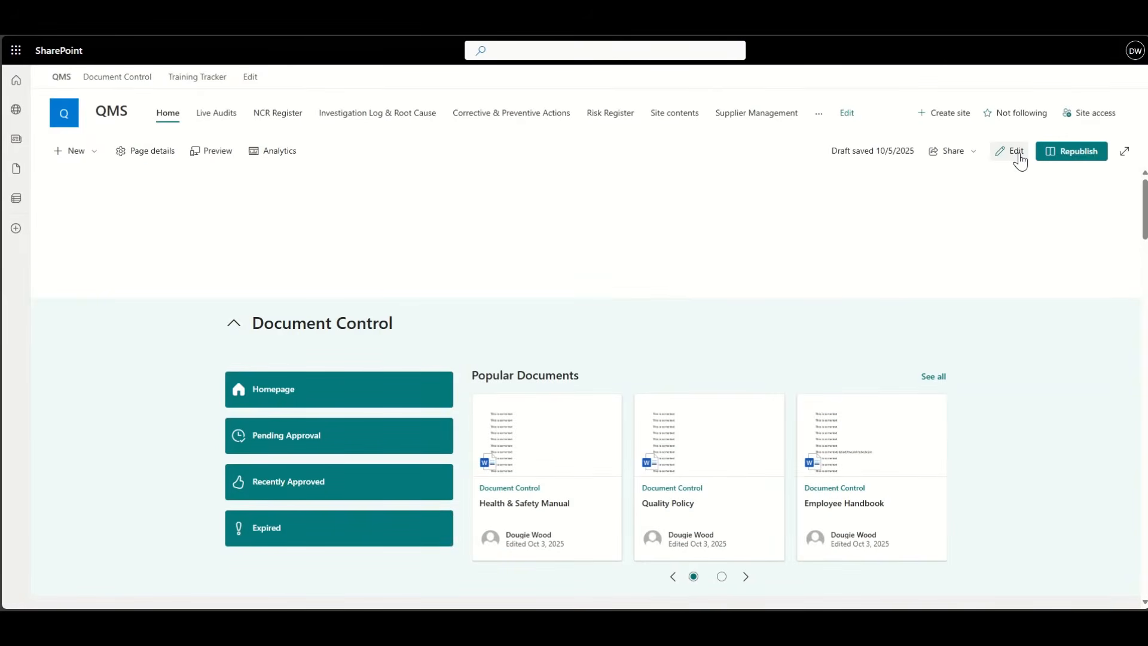
{"action": "left_click", "coordinate": [1011, 151]}
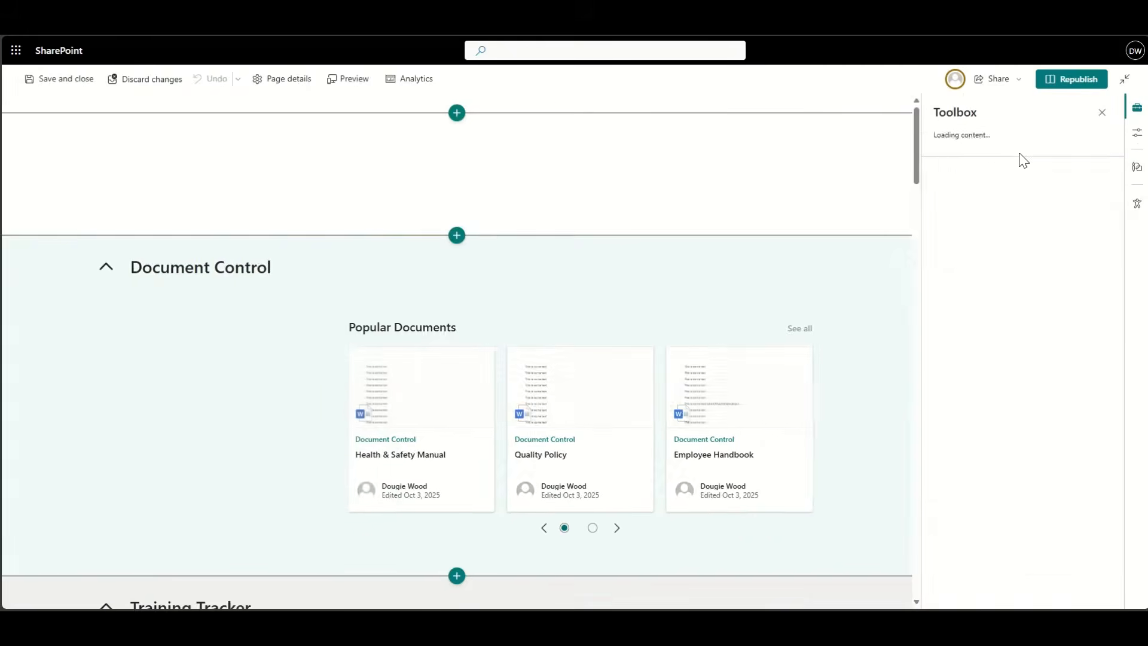
{"action": "scroll", "coordinate": [901, 379], "scroll_direction": "down", "scroll_amount": 5}
{"action": "scroll", "coordinate": [901, 373], "scroll_direction": "down", "scroll_amount": 20}
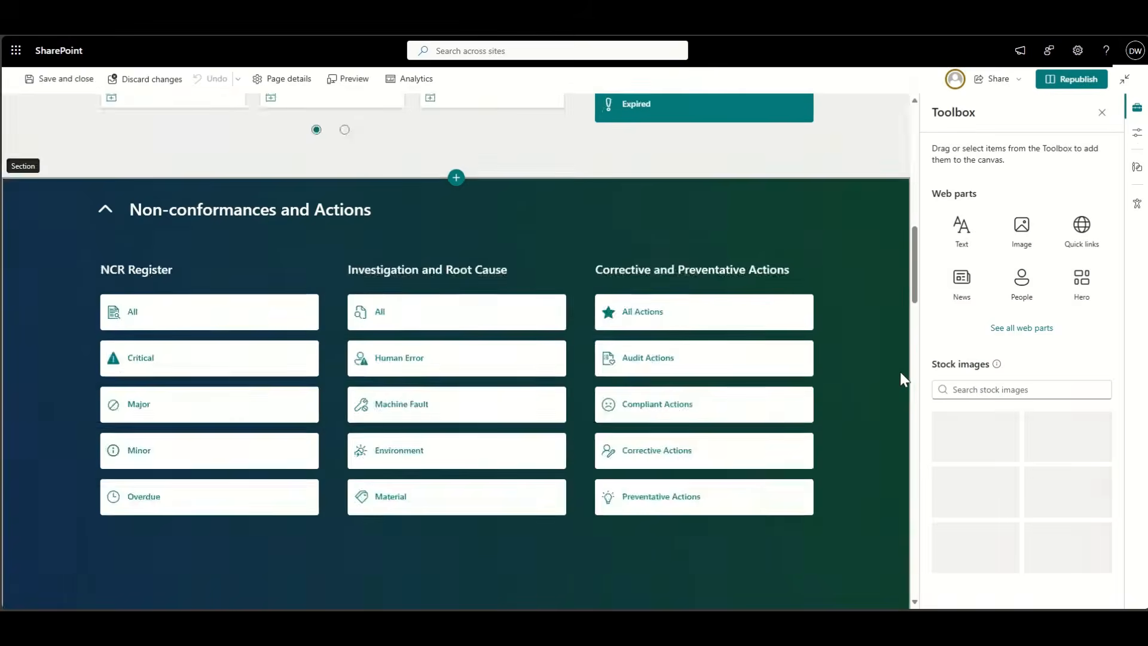
{"action": "scroll", "coordinate": [900, 372], "scroll_direction": "down", "scroll_amount": 15}
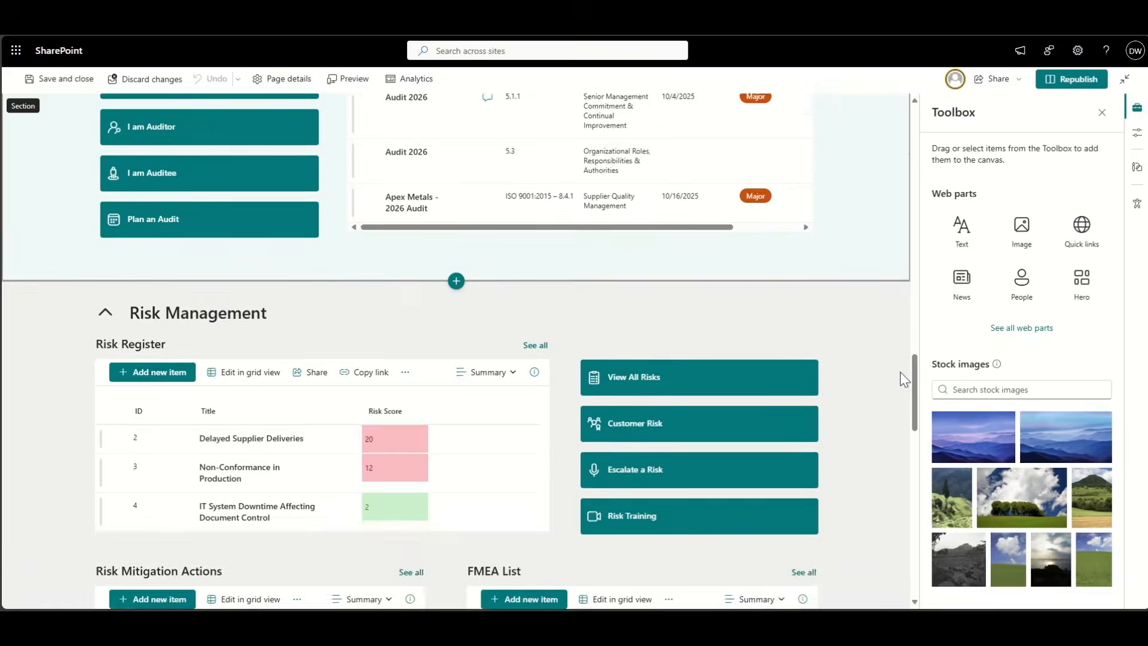
{"action": "scroll", "coordinate": [904, 379], "scroll_direction": "down", "scroll_amount": 2}
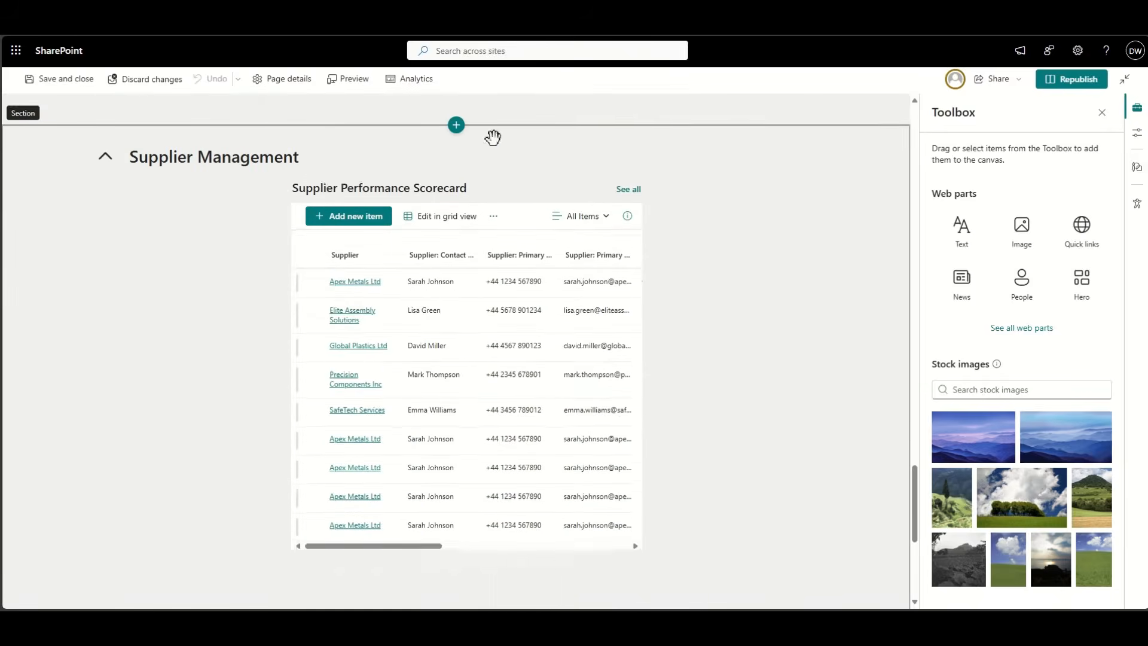
- Set the Supplier Performance Scorecard web part to use the Summary LOW Rating view
{"action": "left_click", "coordinate": [474, 200]}
{"action": "left_click", "coordinate": [325, 162]}
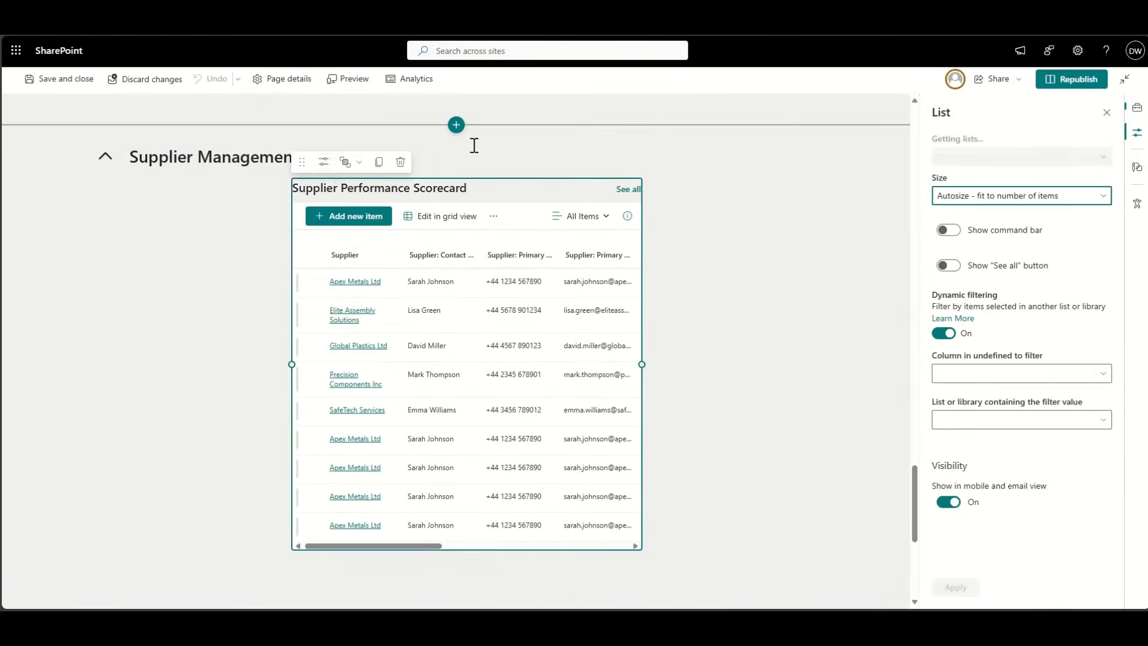
{"action": "left_click", "coordinate": [1001, 198]}
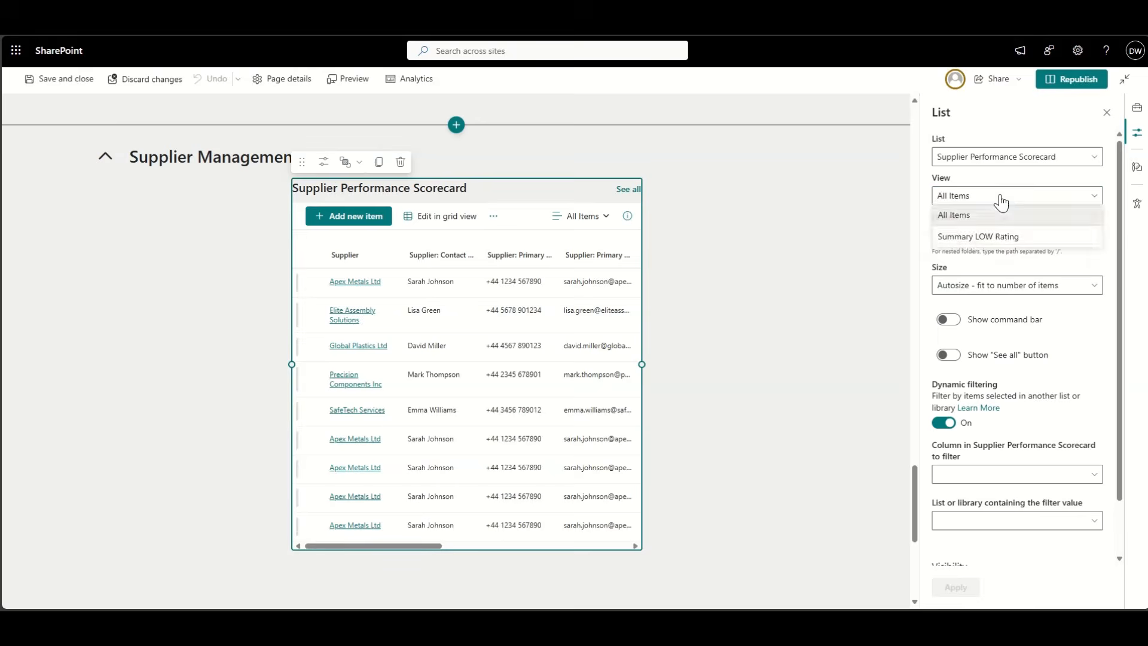
{"action": "left_click", "coordinate": [994, 236]}
{"action": "left_click", "coordinate": [963, 587]}
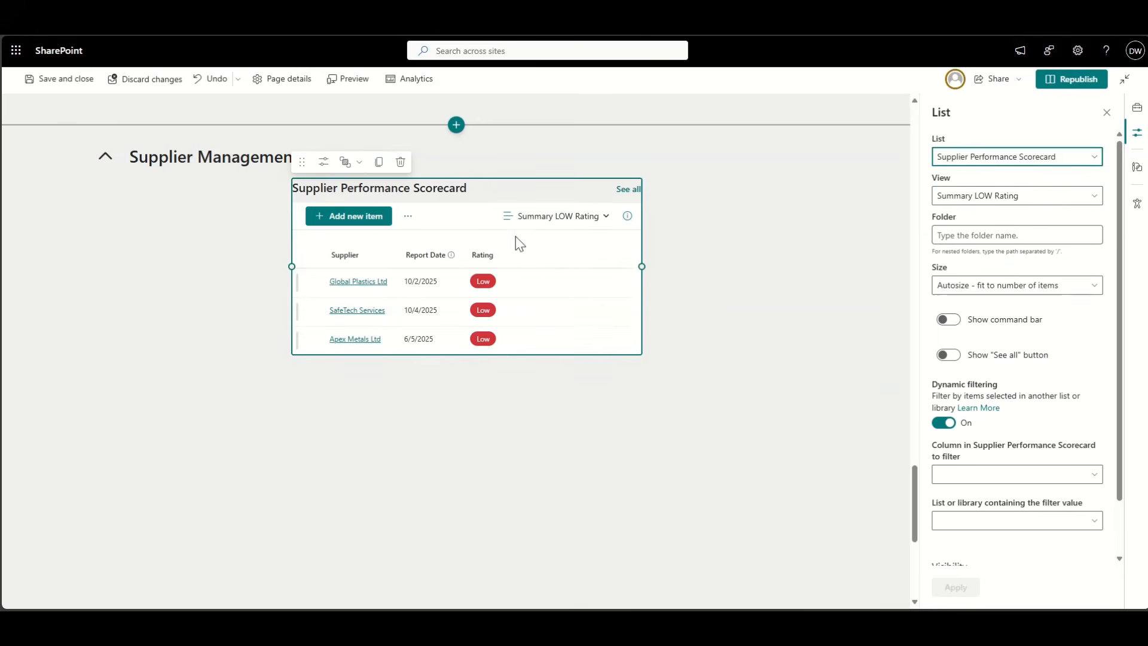
- Retitle the Supplier Performance Scorecard web part as LOW Performance Scorecards
{"action": "left_click", "coordinate": [361, 187]}
{"action": "double_click", "coordinate": [307, 190]}
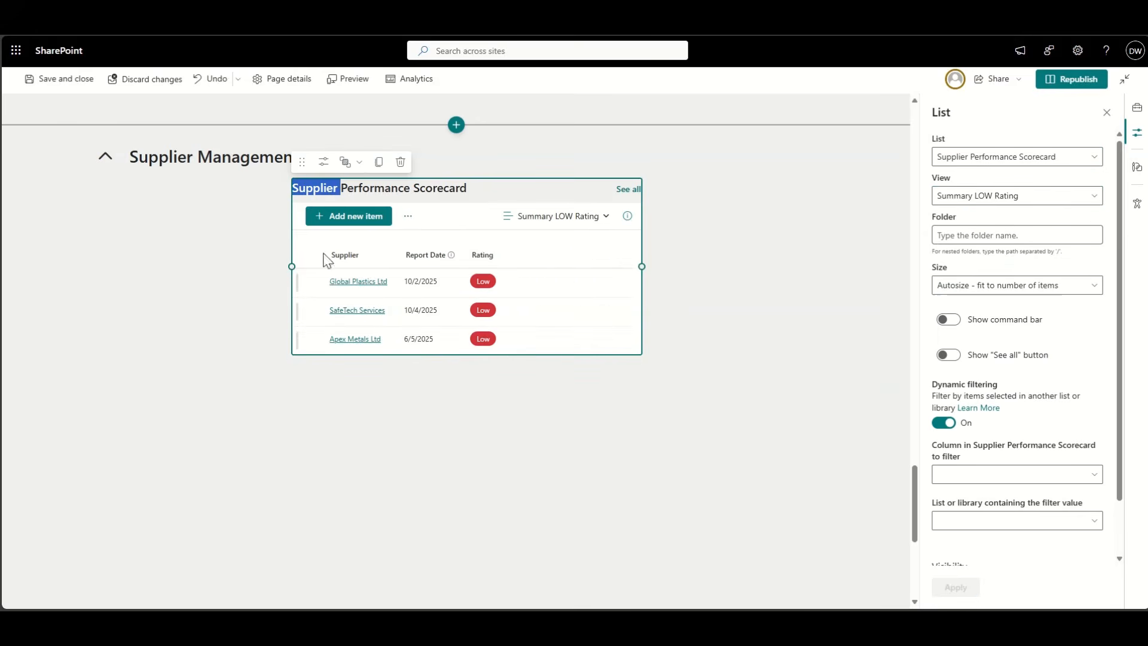
{"action": "key", "text": "BackSpace"}
{"action": "type", "text": "LOW"}
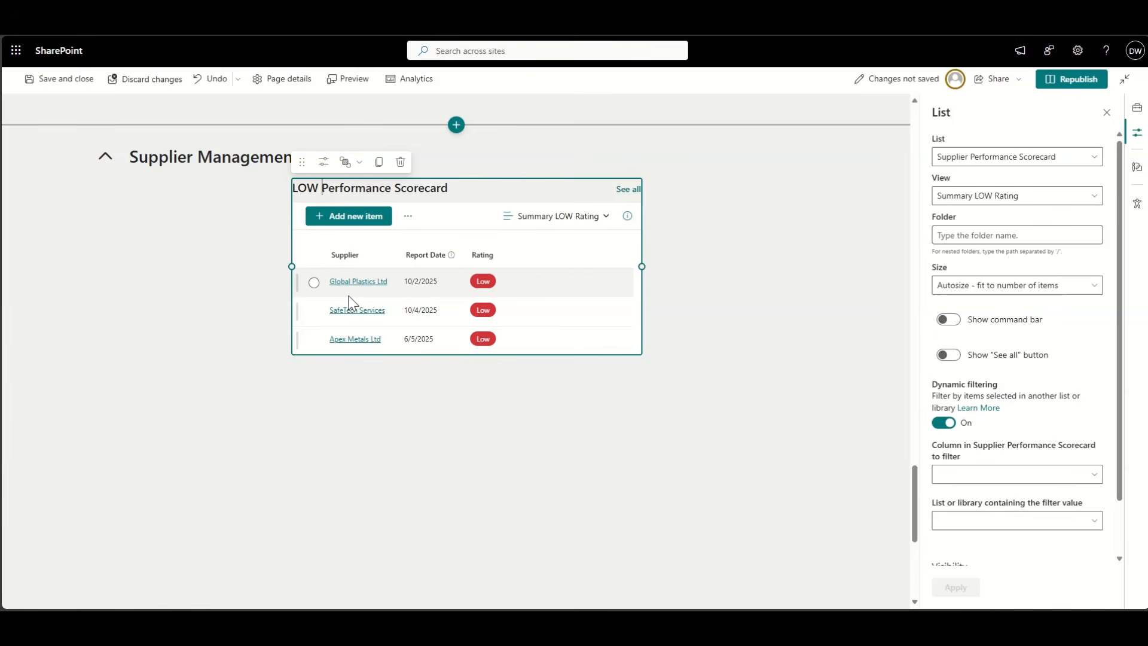
{"action": "left_click", "coordinate": [470, 190]}
{"action": "type", "text": "z"}
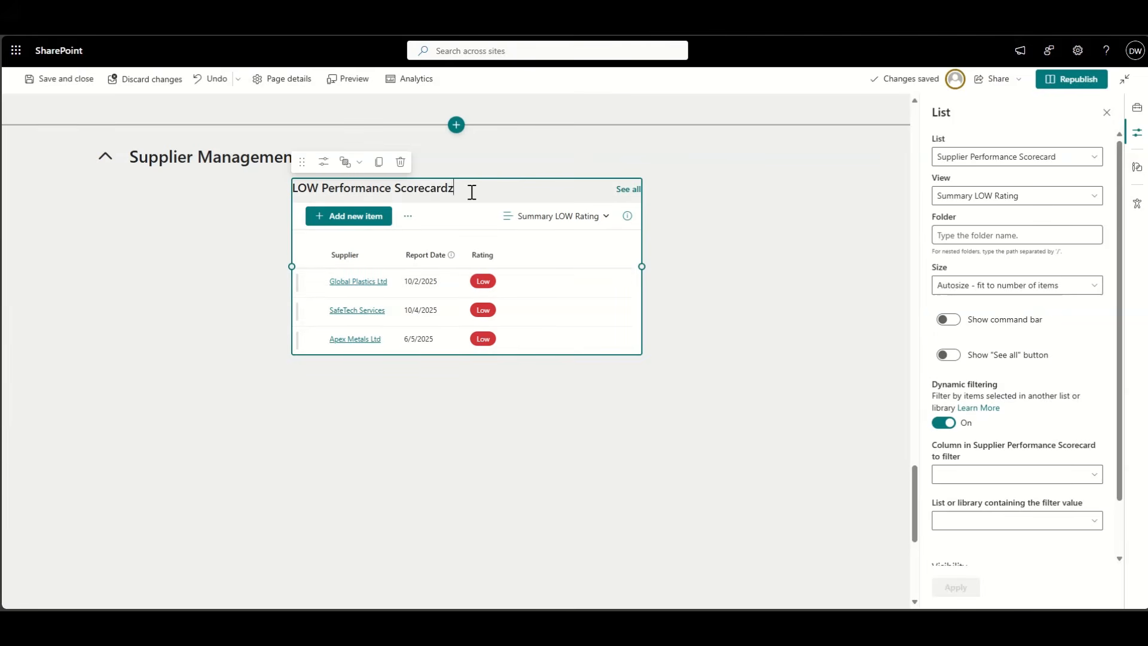
{"action": "key", "text": "BackSpace"}
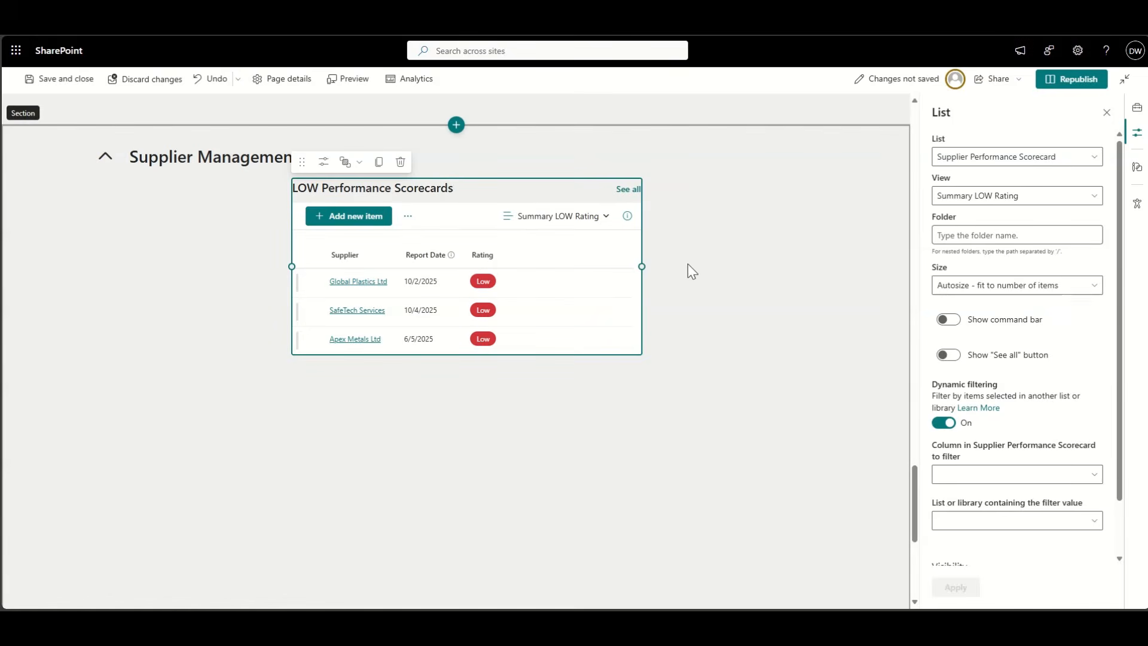
- Narrow the LOW Performance Scorecards web part to fit its columns, place it at the section's right edge and republish the page
{"action": "left_click_drag", "start_coordinate": [642, 267], "coordinate": [538, 281]}
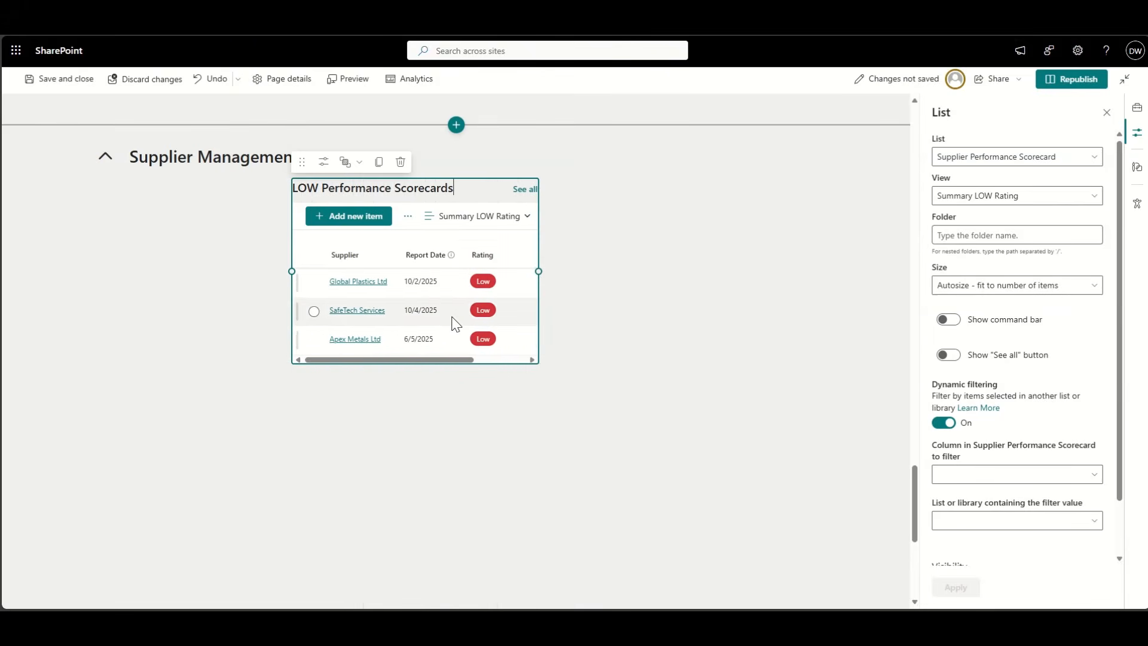
{"action": "left_click_drag", "start_coordinate": [302, 162], "coordinate": [594, 172]}
{"action": "left_click", "coordinate": [486, 321]}
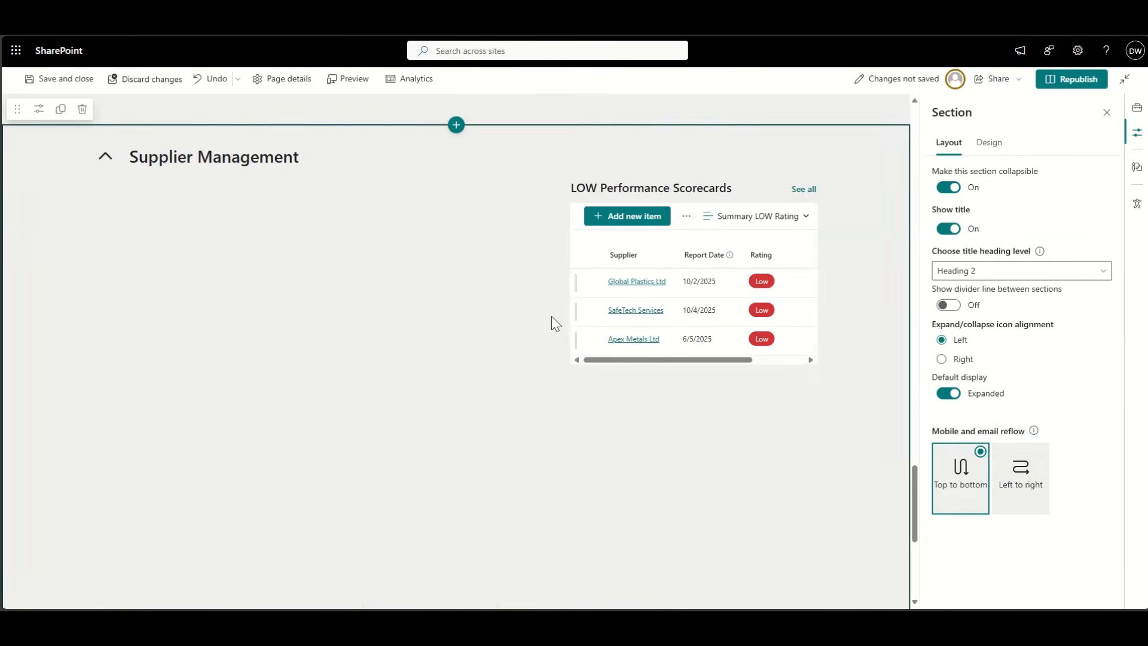
{"action": "left_click", "coordinate": [1079, 78]}
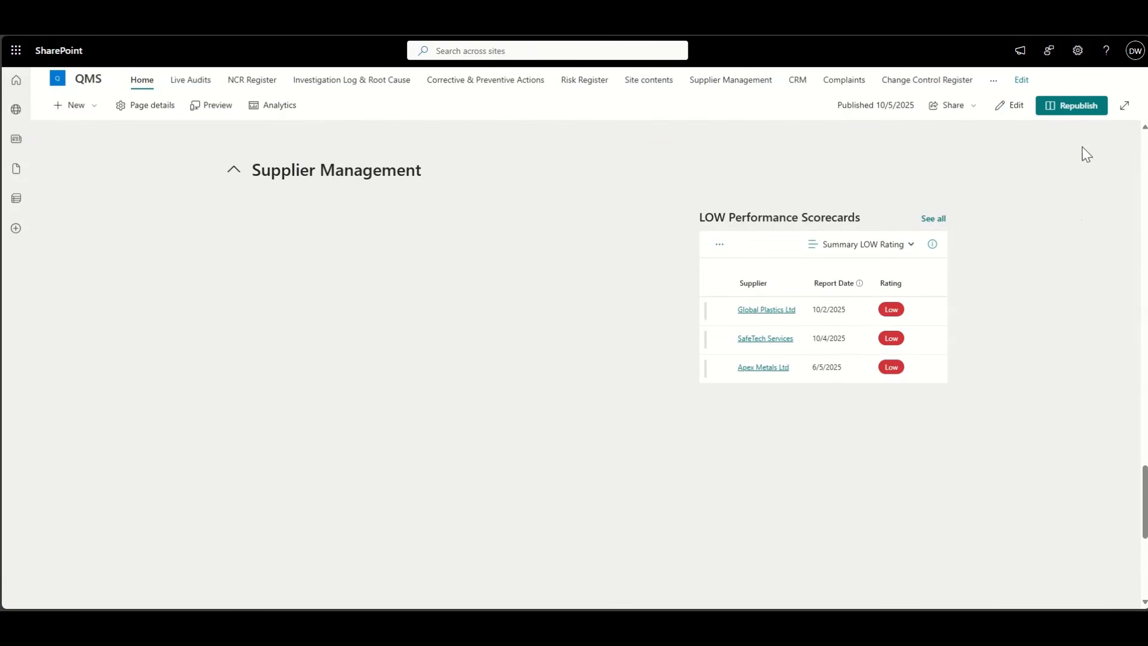
- Open the Global Plastics Ltd supplier record from the LOW Performance Scorecards list and close it
{"action": "left_click", "coordinate": [778, 312]}
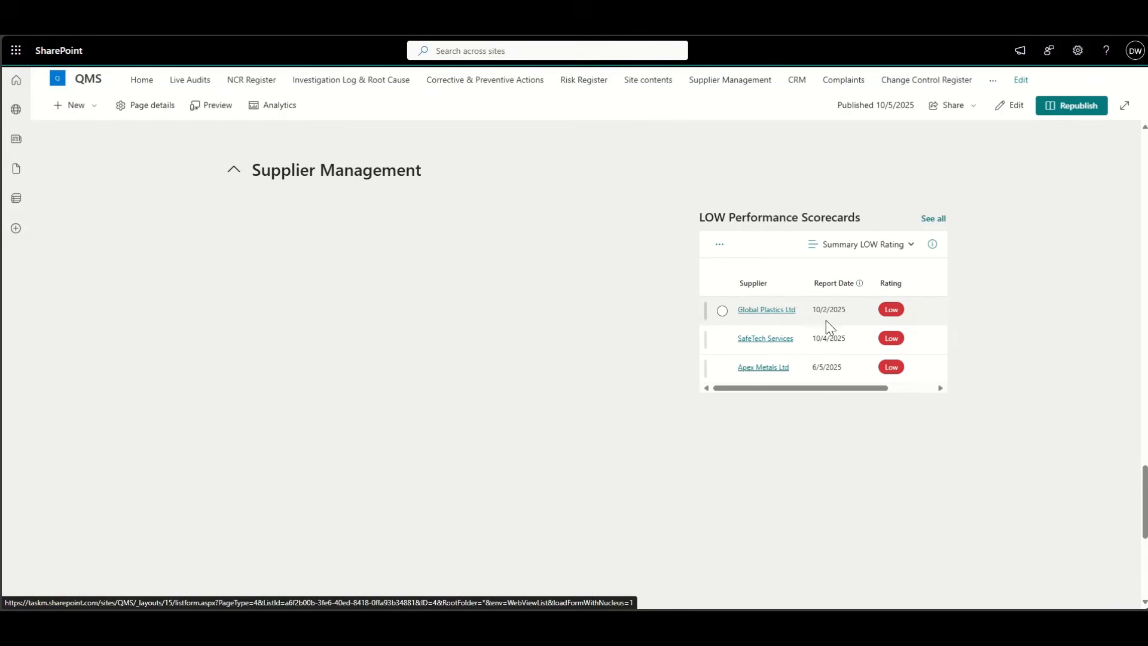
{"action": "left_click", "coordinate": [828, 305]}
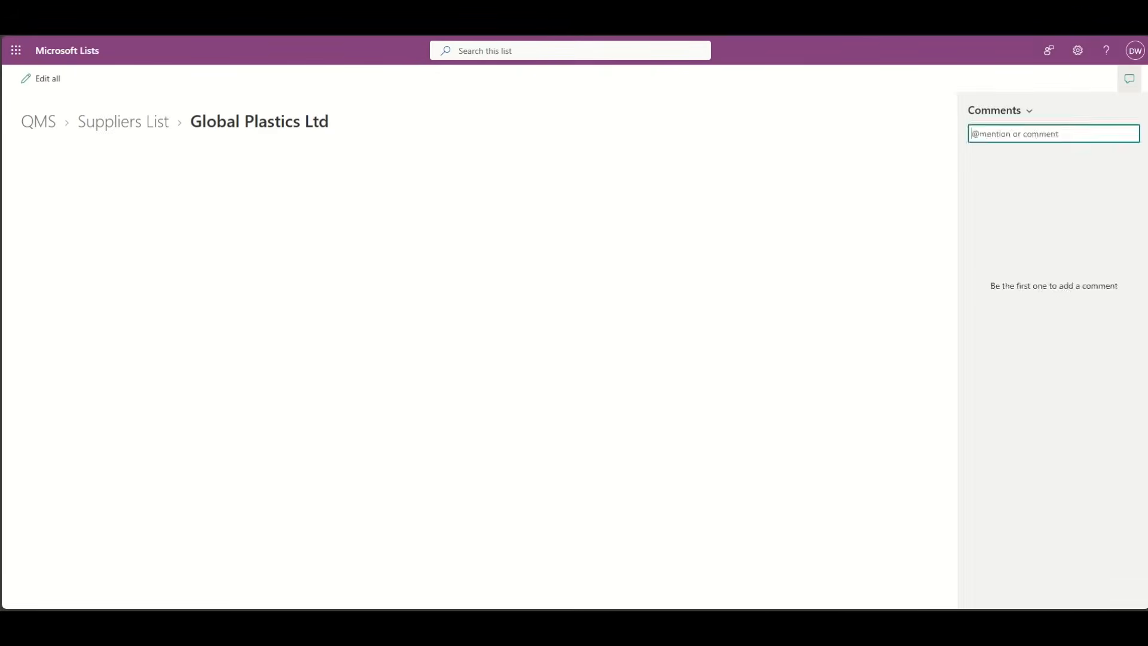
{"action": "key", "text": "ctrl+w"}
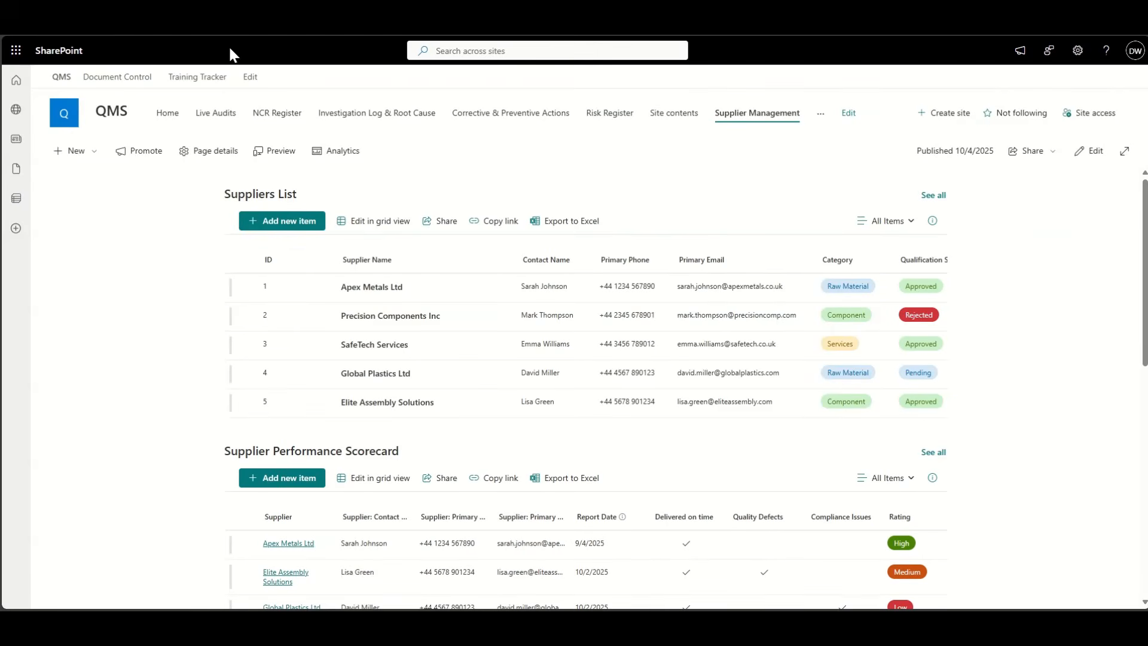
- Return to the Supplier Management section of the QMS home page and reopen the Global Plastics Ltd supplier record
{"action": "left_click", "coordinate": [111, 115]}
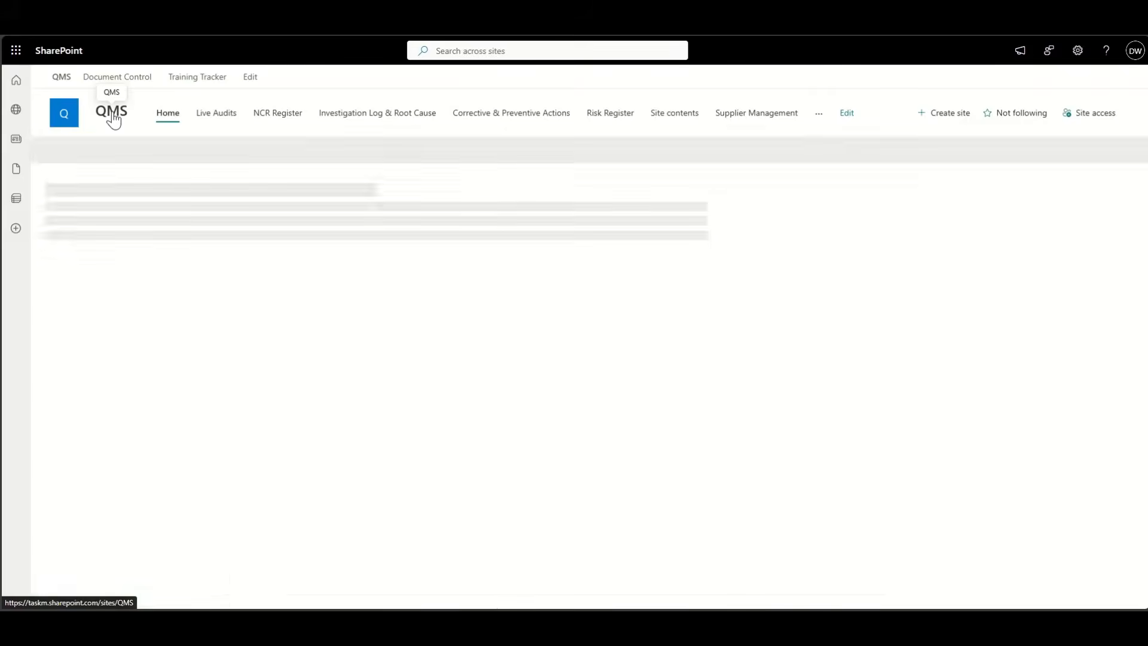
{"action": "scroll", "coordinate": [437, 389], "scroll_direction": "down", "scroll_amount": 15}
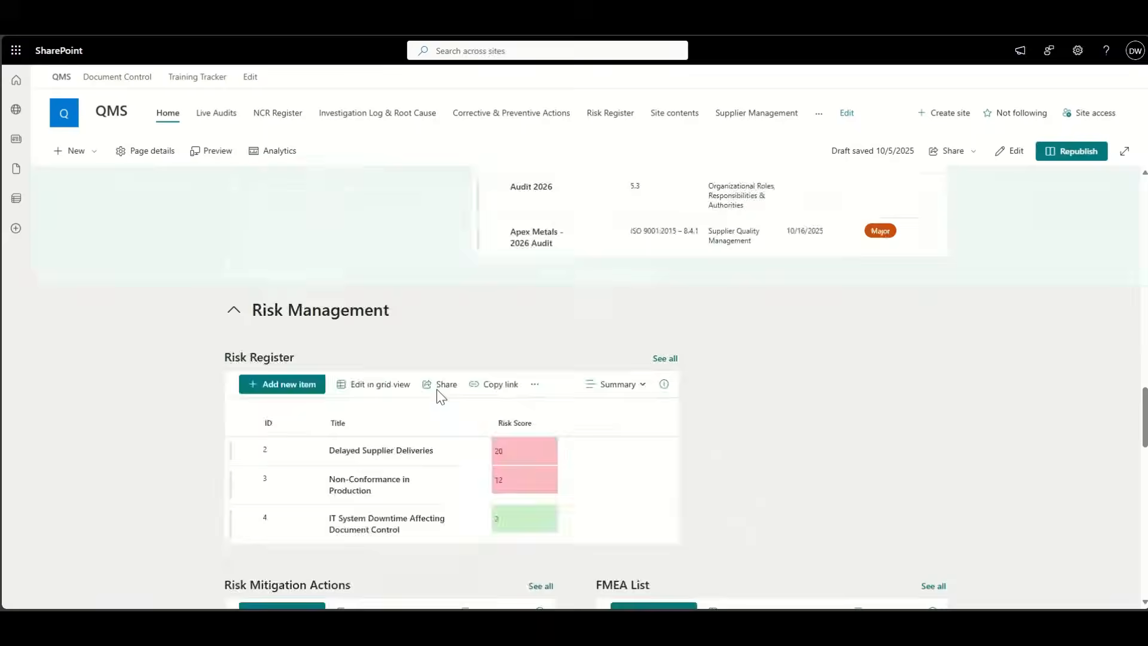
{"action": "scroll", "coordinate": [437, 390], "scroll_direction": "down", "scroll_amount": 3}
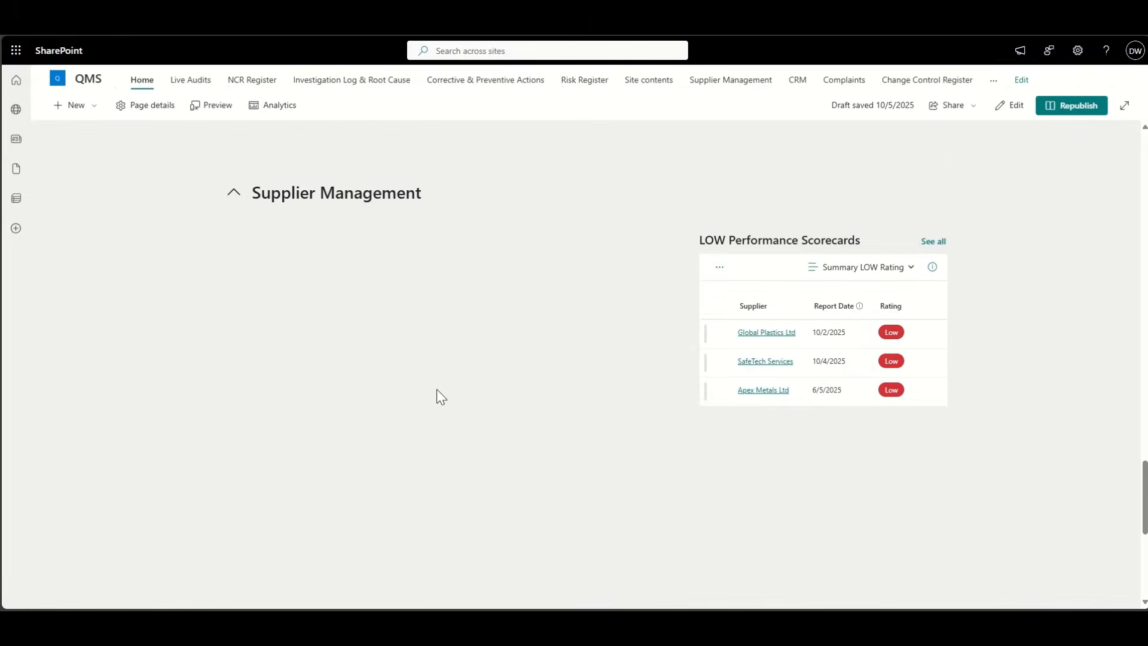
{"action": "left_click", "coordinate": [786, 330]}
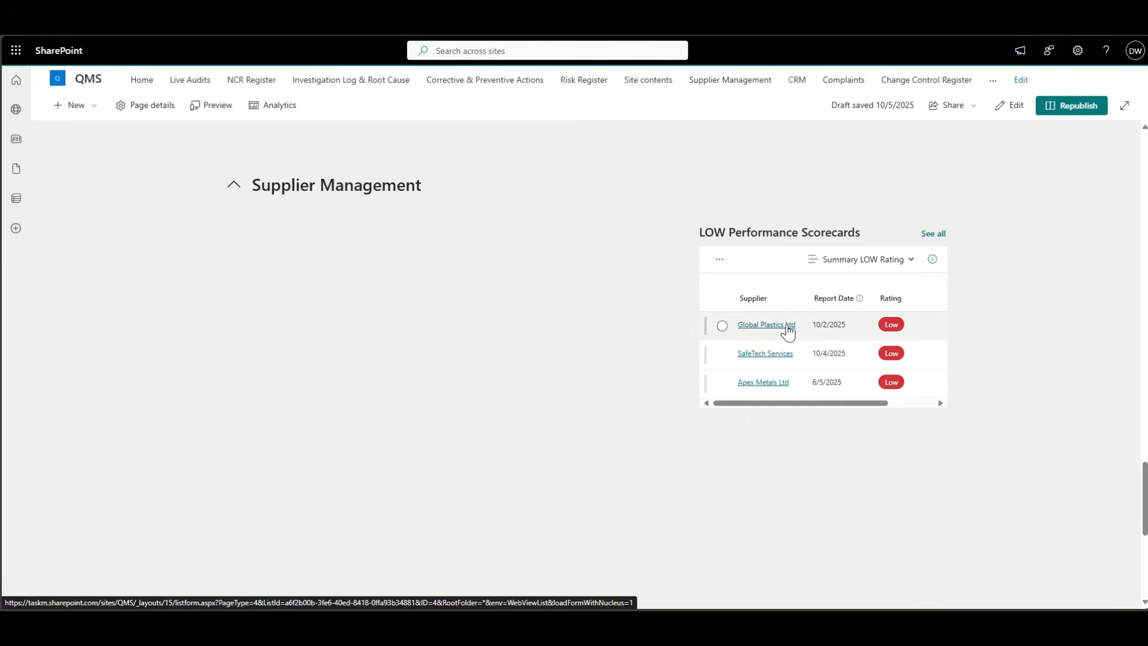
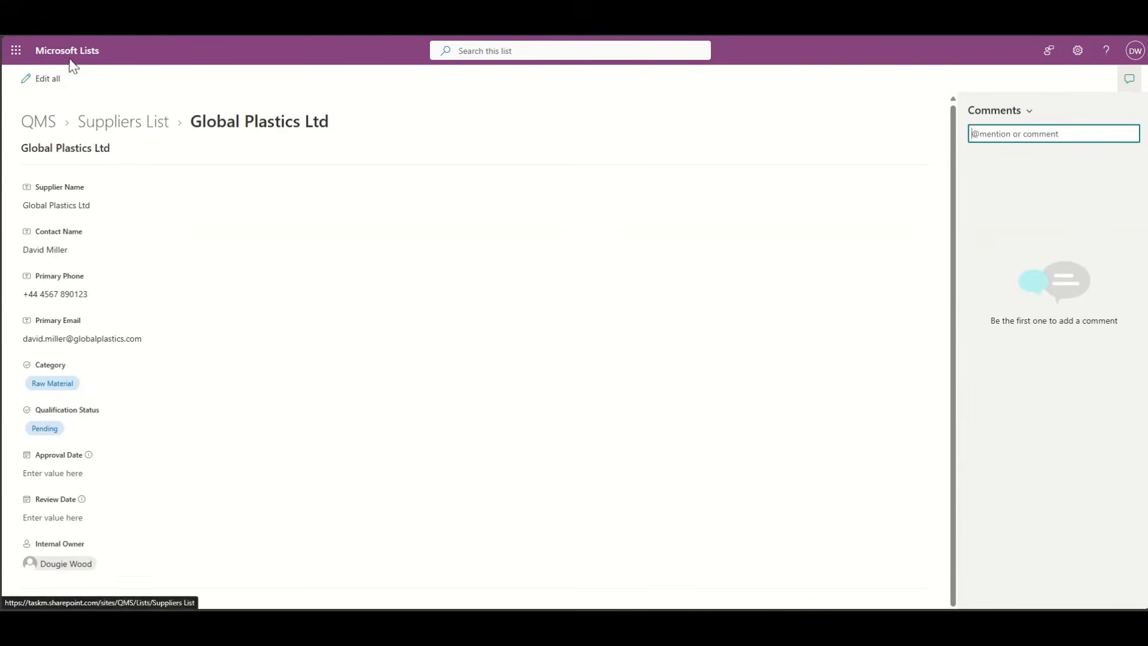
- Leave the supplier record, refresh the QMS home page and go back to its Supplier Management section
{"action": "left_click", "coordinate": [16, 34]}
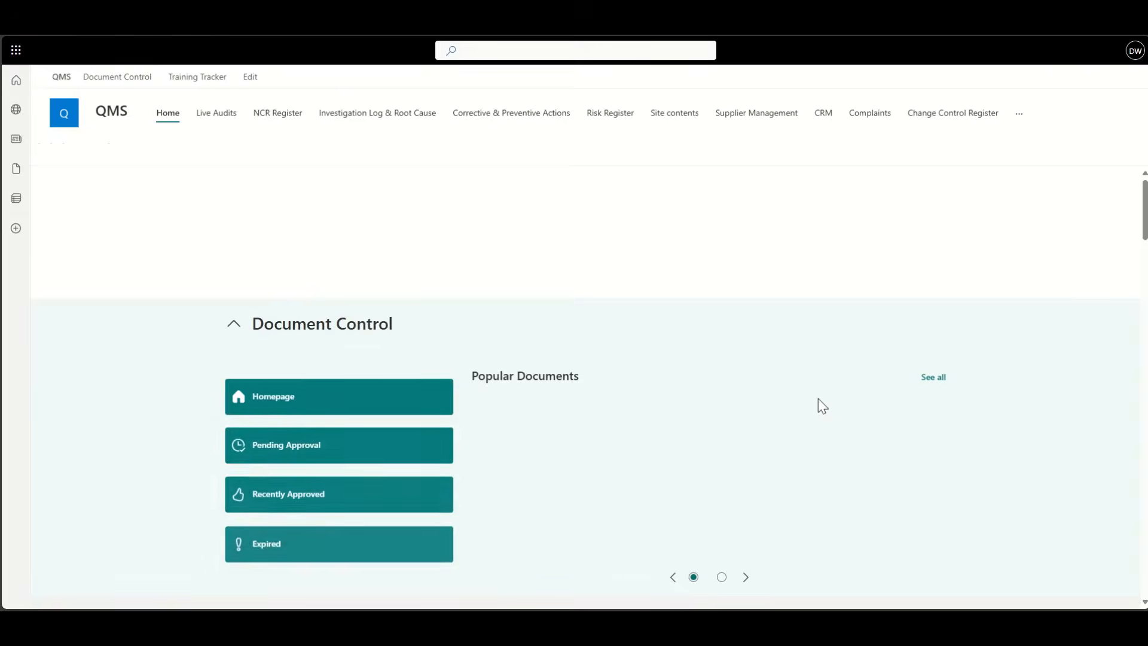
{"action": "scroll", "coordinate": [818, 398], "scroll_direction": "down", "scroll_amount": 20}
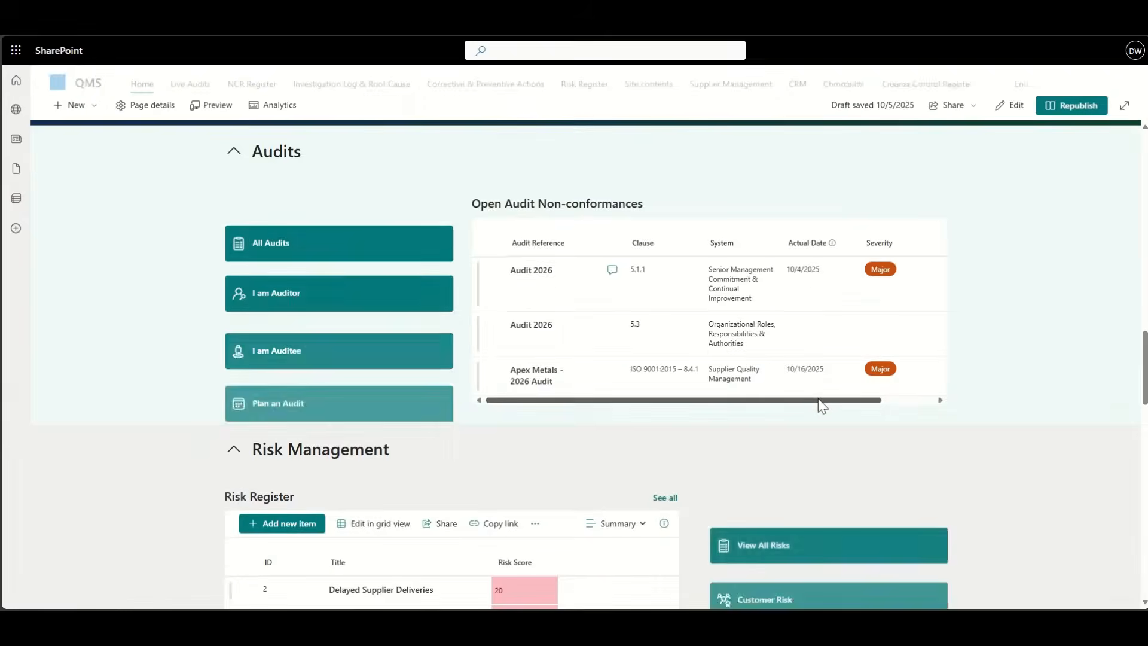
{"action": "scroll", "coordinate": [820, 405], "scroll_direction": "down", "scroll_amount": 15}
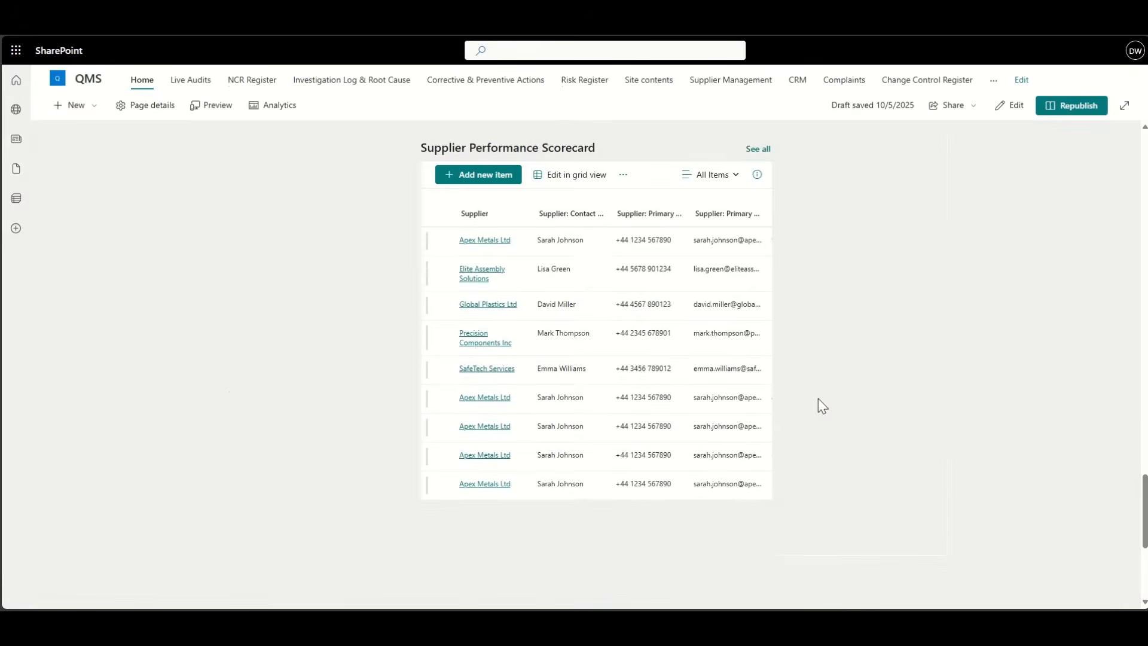
{"action": "scroll", "coordinate": [818, 398], "scroll_direction": "up", "scroll_amount": 1}
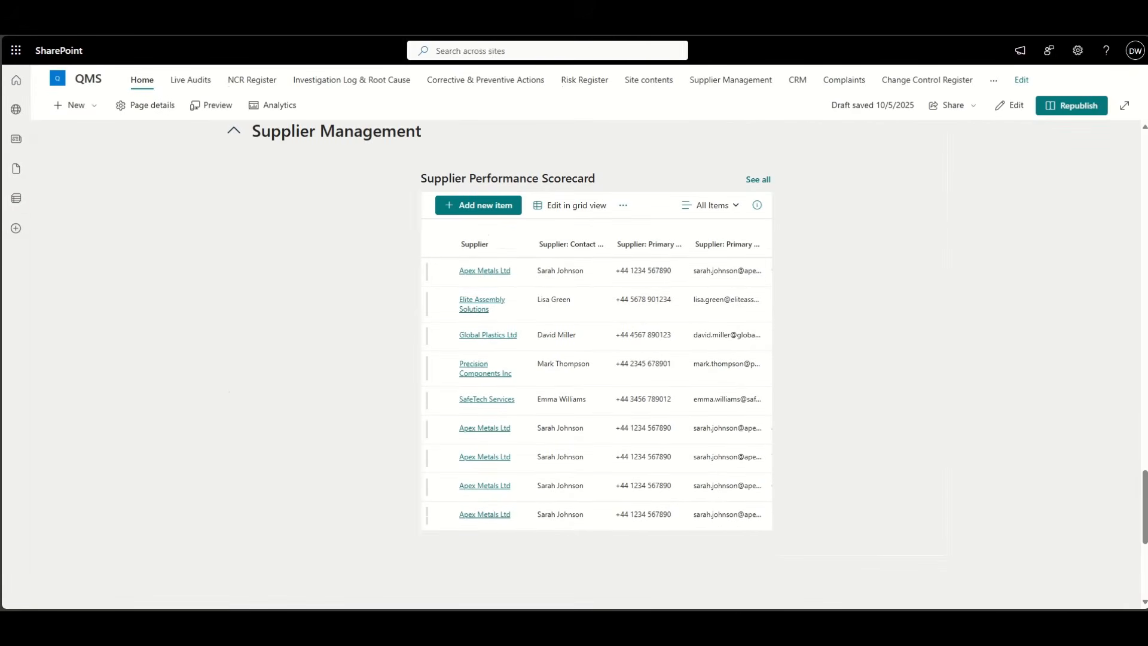
{"action": "key", "text": "F5"}
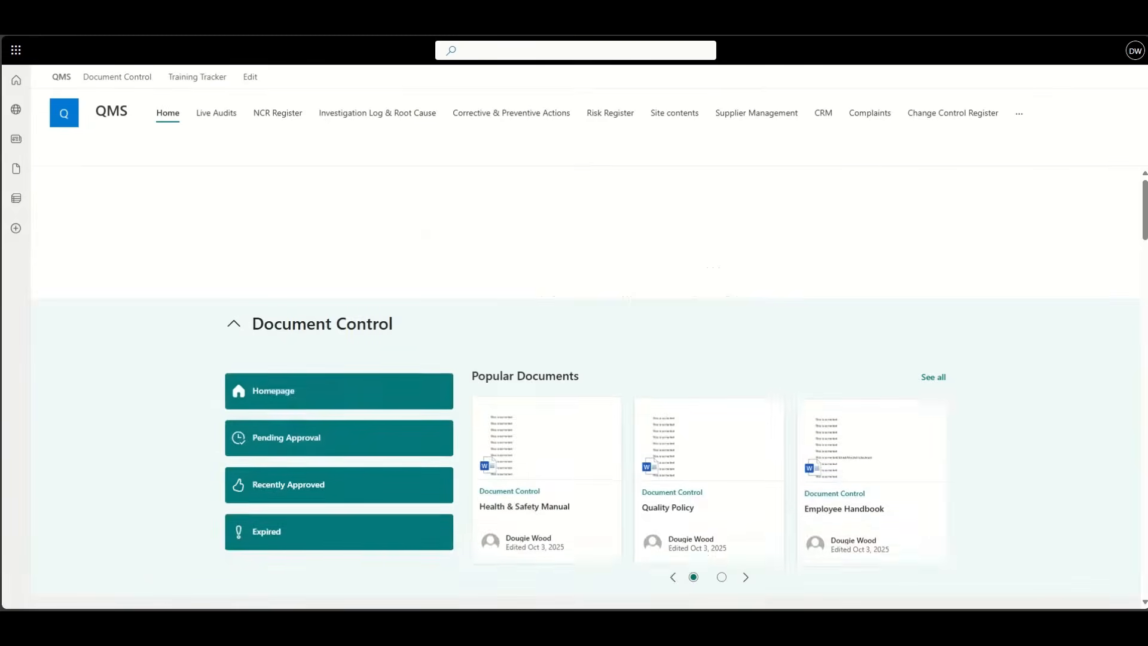
{"action": "scroll", "coordinate": [279, 382], "scroll_direction": "down", "scroll_amount": 3}
{"action": "scroll", "coordinate": [279, 377], "scroll_direction": "down", "scroll_amount": 15}
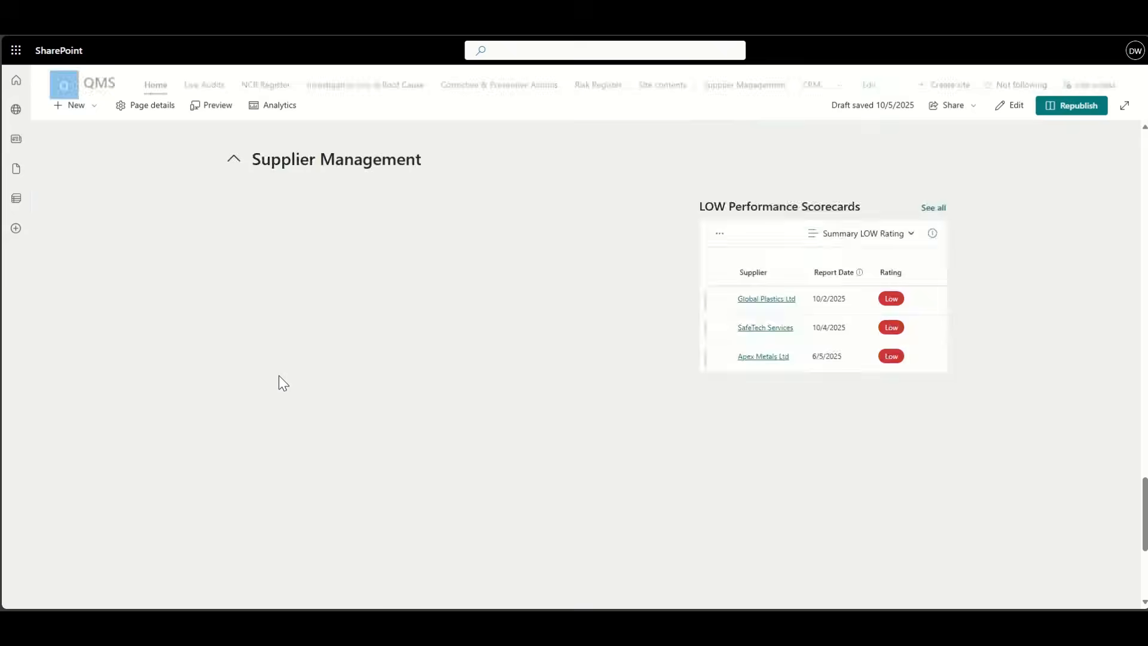
{"action": "scroll", "coordinate": [279, 376], "scroll_direction": "up", "scroll_amount": 4}
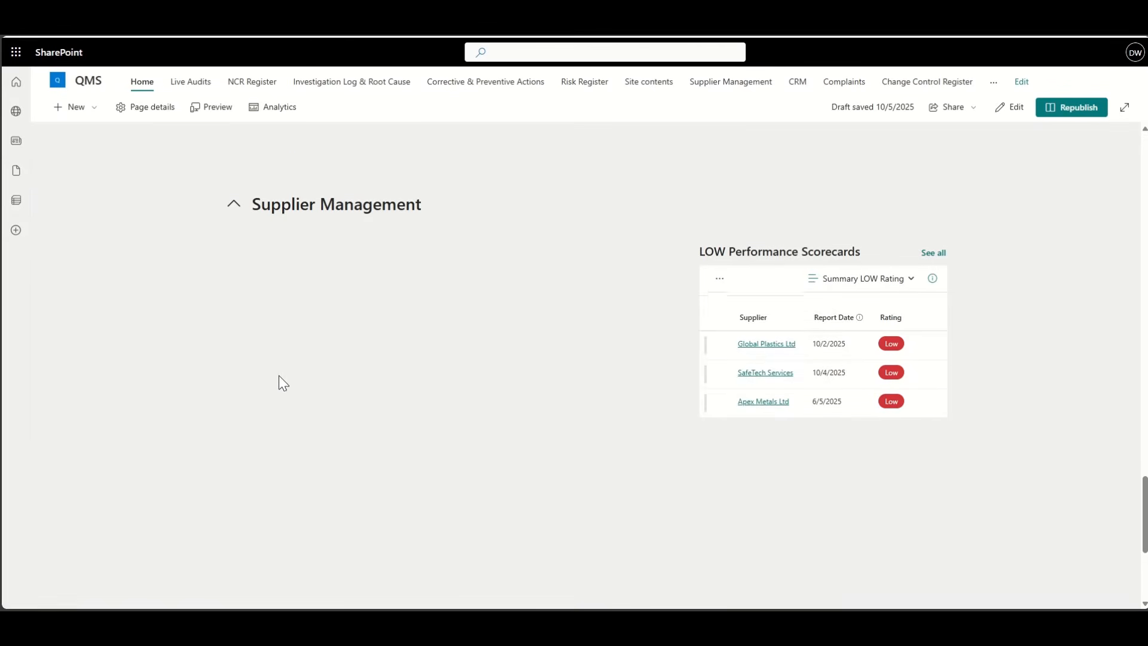
- Post the comment "There was issues because of XYZ" on the Global Plastics Ltd scorecard item and close the item
{"action": "left_click", "coordinate": [866, 342]}
{"action": "left_click", "coordinate": [865, 342]}
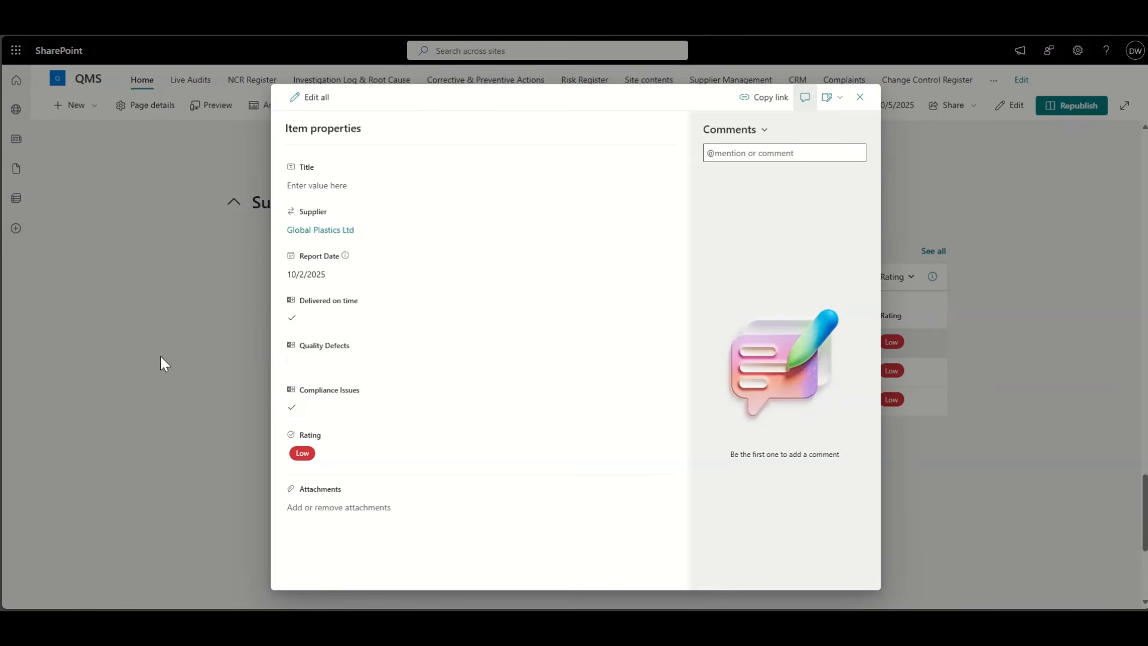
{"action": "left_click", "coordinate": [748, 157]}
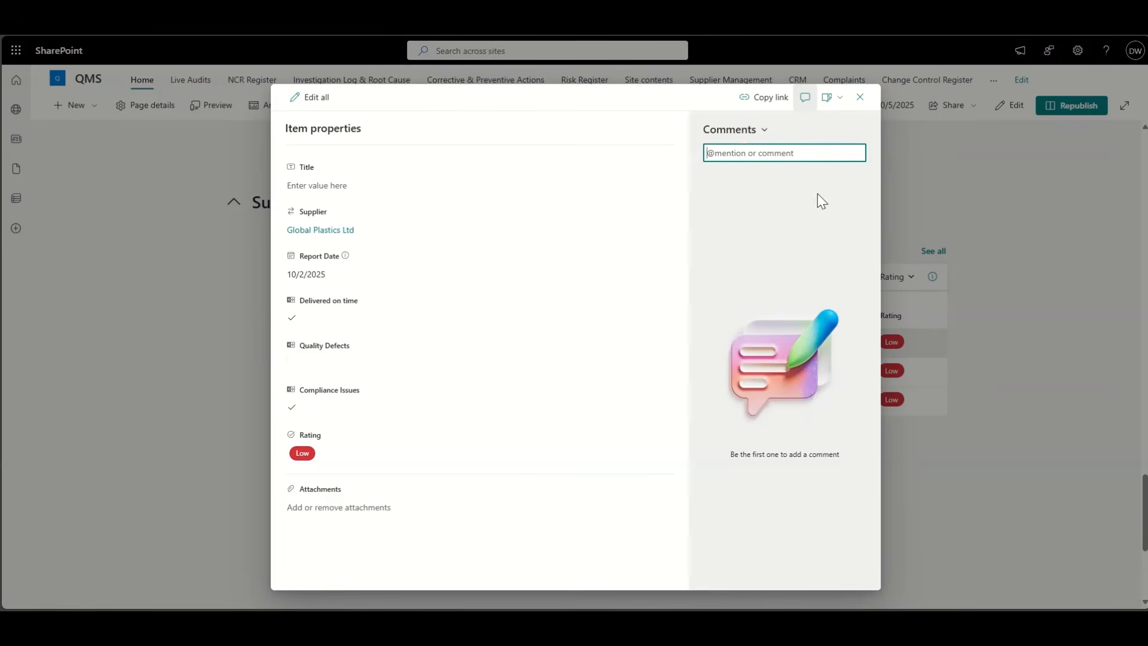
{"action": "type", "text": "Th"}
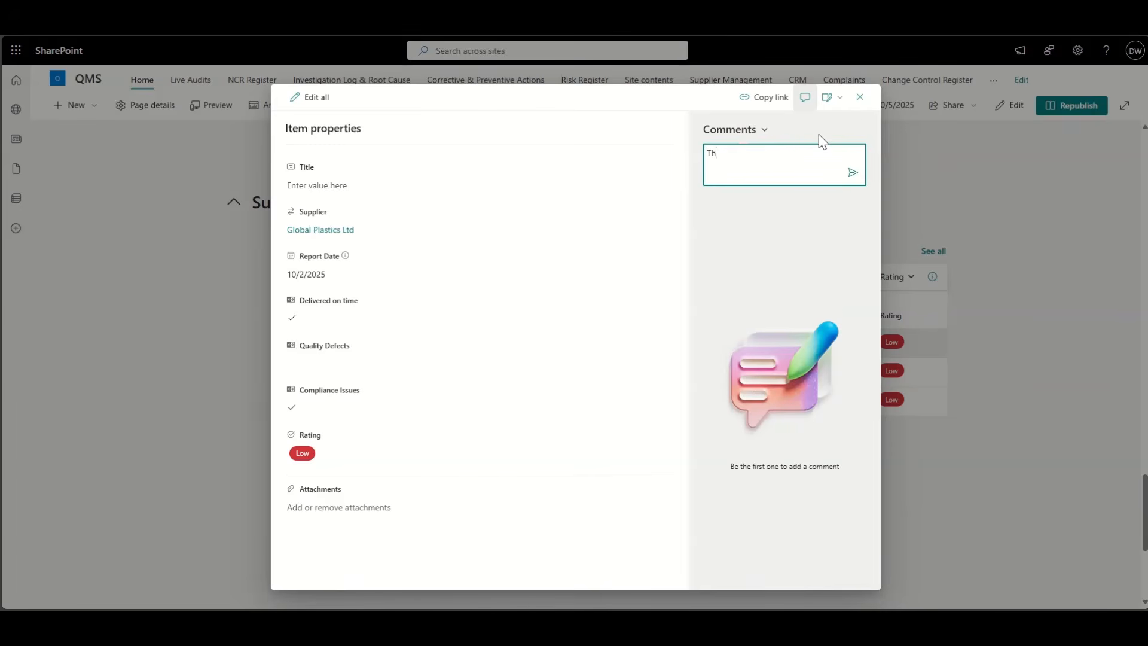
{"action": "type", "text": "ere was issues becuase of XYZ"}
{"action": "right_click", "coordinate": [784, 154]}
{"action": "left_click", "coordinate": [822, 162]}
{"action": "left_click", "coordinate": [854, 174]}
{"action": "left_click", "coordinate": [859, 97]}
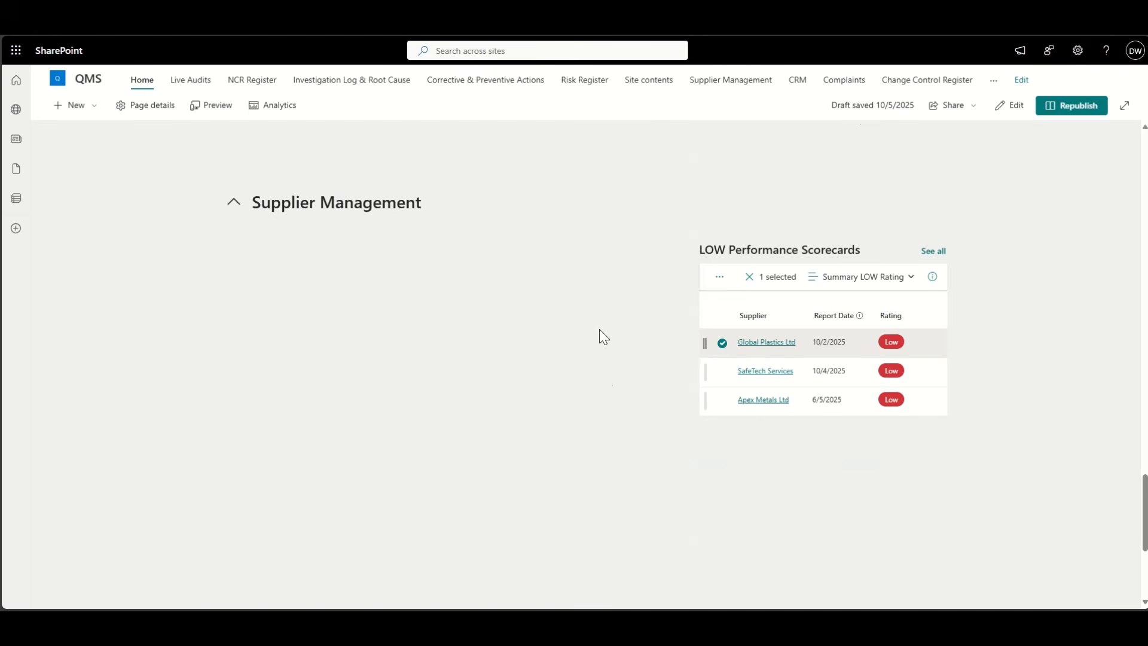
- Put the home page in edit mode, duplicate the LOW Performance Scorecards web part and place the copy to the left of the original
{"action": "left_click", "coordinate": [1010, 107]}
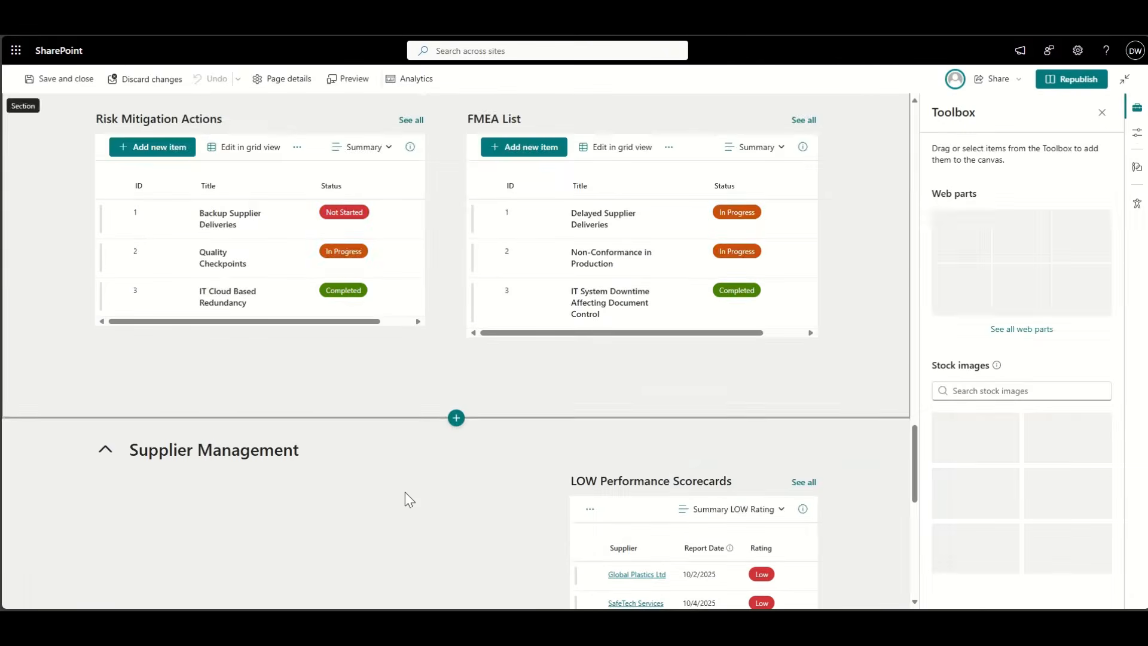
{"action": "scroll", "coordinate": [485, 348], "scroll_direction": "down", "scroll_amount": 2}
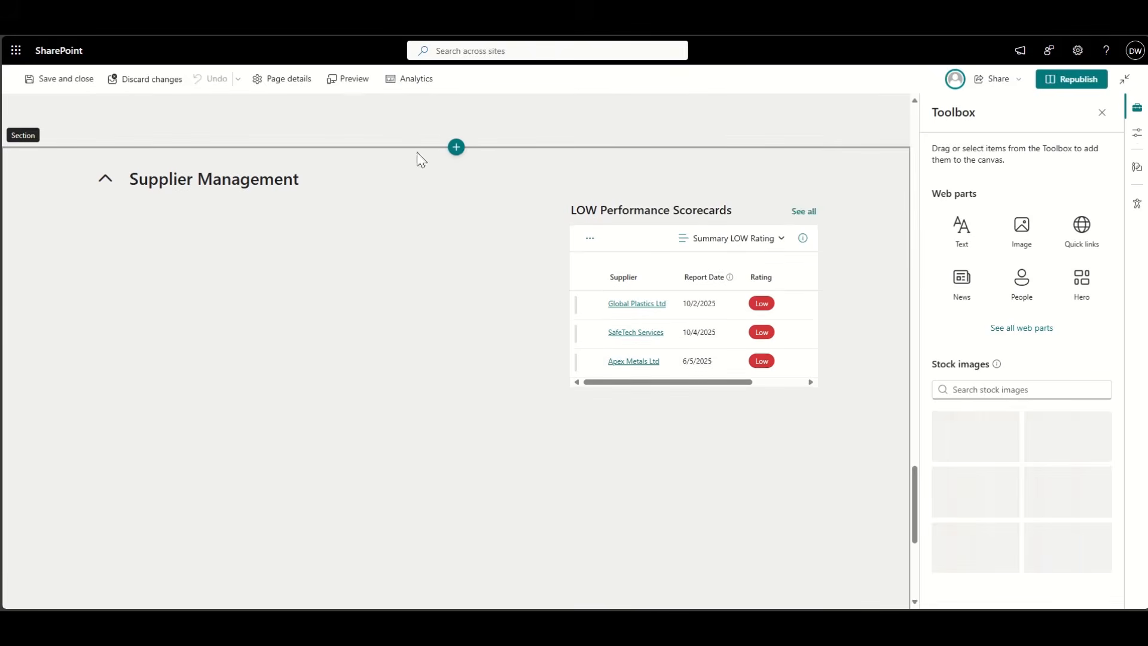
{"action": "scroll", "coordinate": [404, 368], "scroll_direction": "up", "scroll_amount": 2}
{"action": "left_click", "coordinate": [645, 352]}
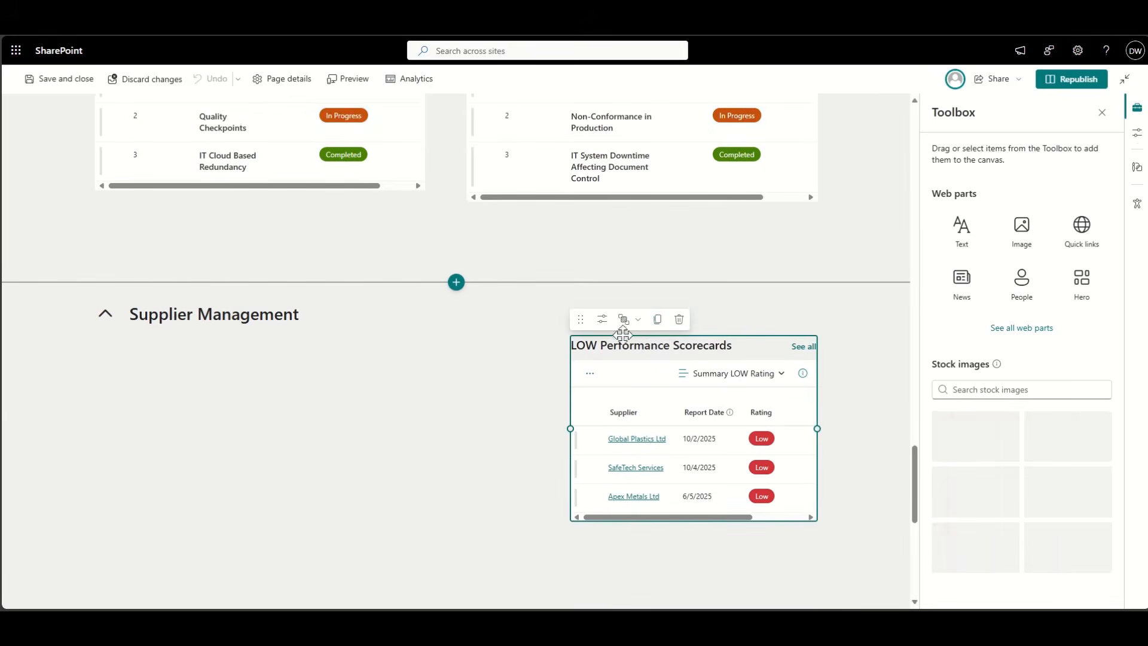
{"action": "left_click", "coordinate": [652, 327]}
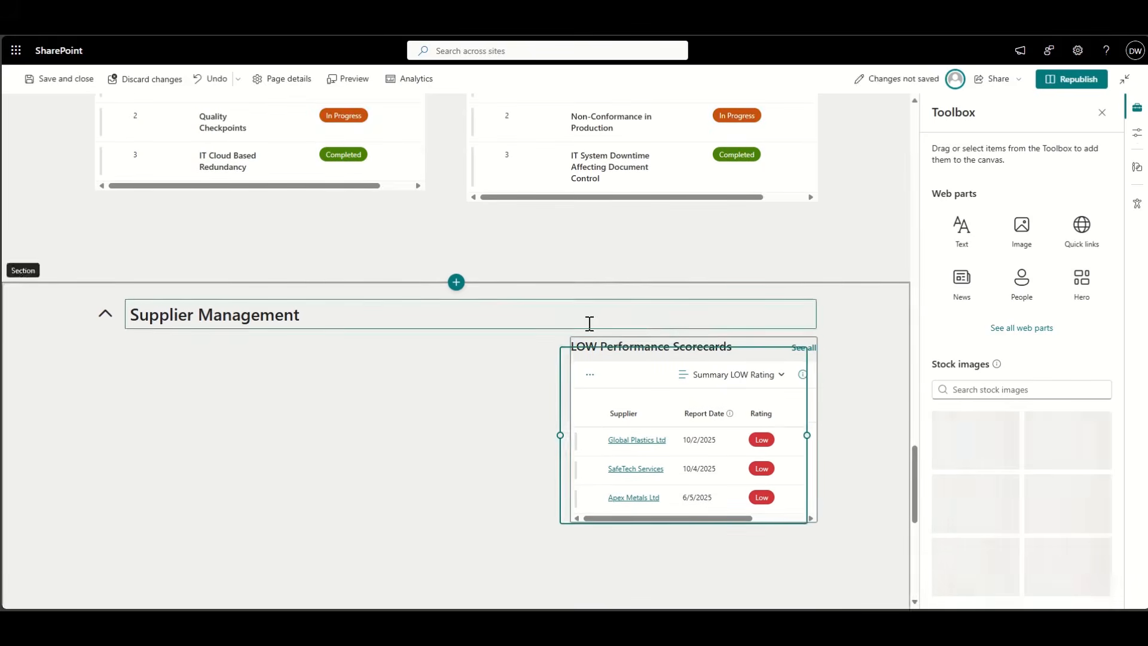
{"action": "left_click_drag", "start_coordinate": [570, 332], "coordinate": [326, 320]}
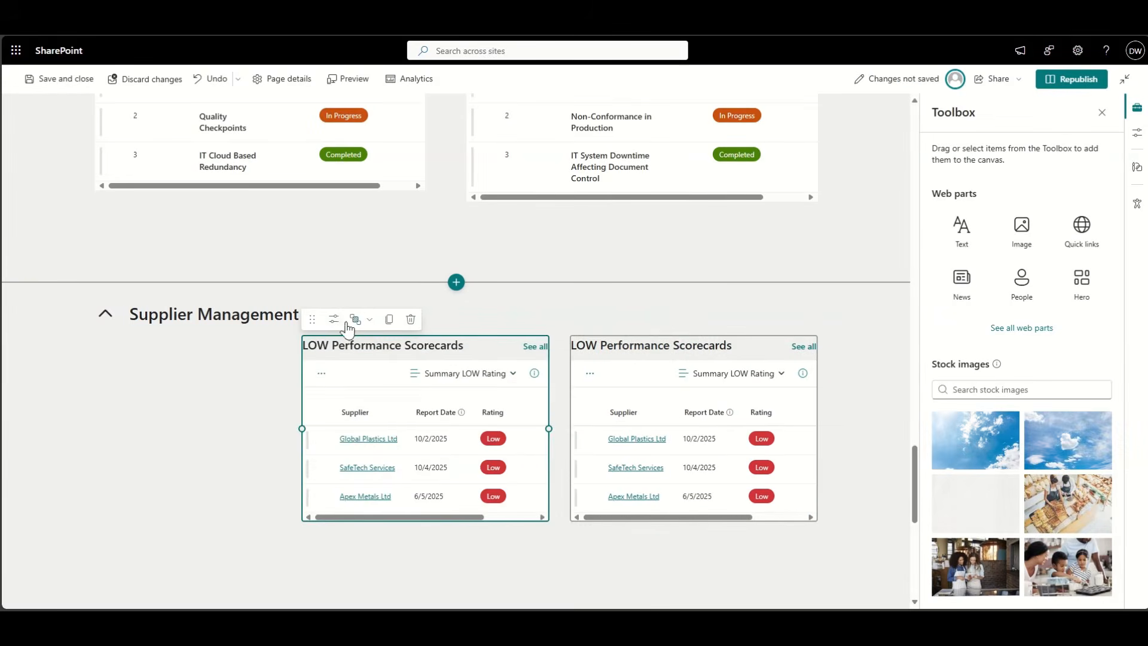
- Switch the duplicated web part to the Supplier Incoming Inspection list and apply the change
{"action": "left_click", "coordinate": [333, 319]}
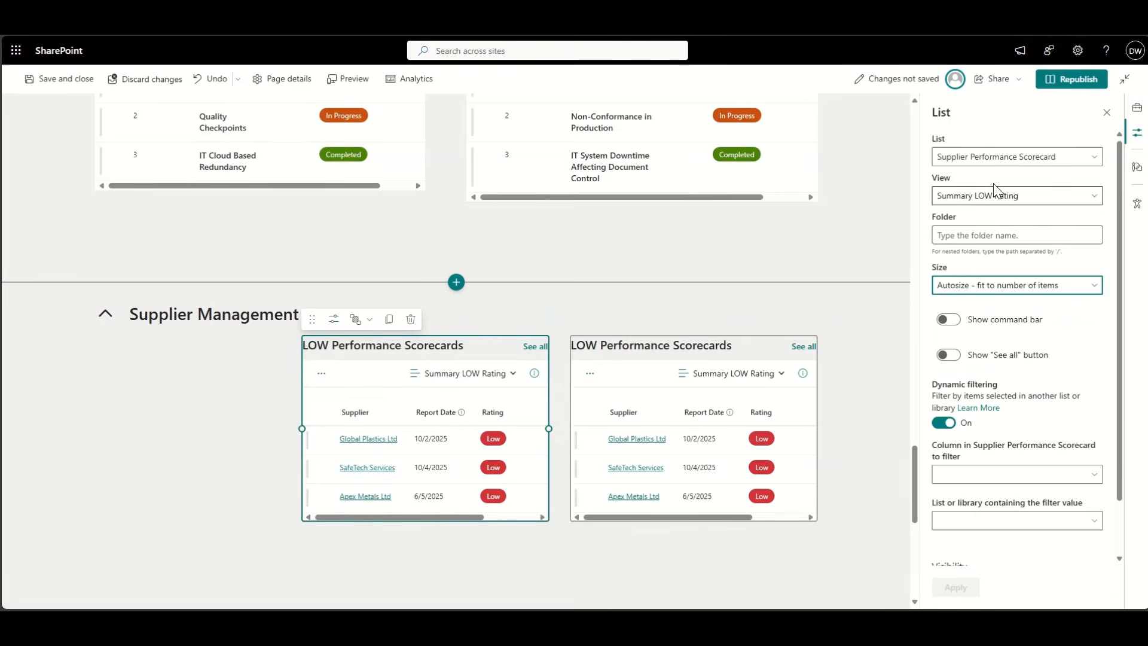
{"action": "left_click", "coordinate": [994, 157]}
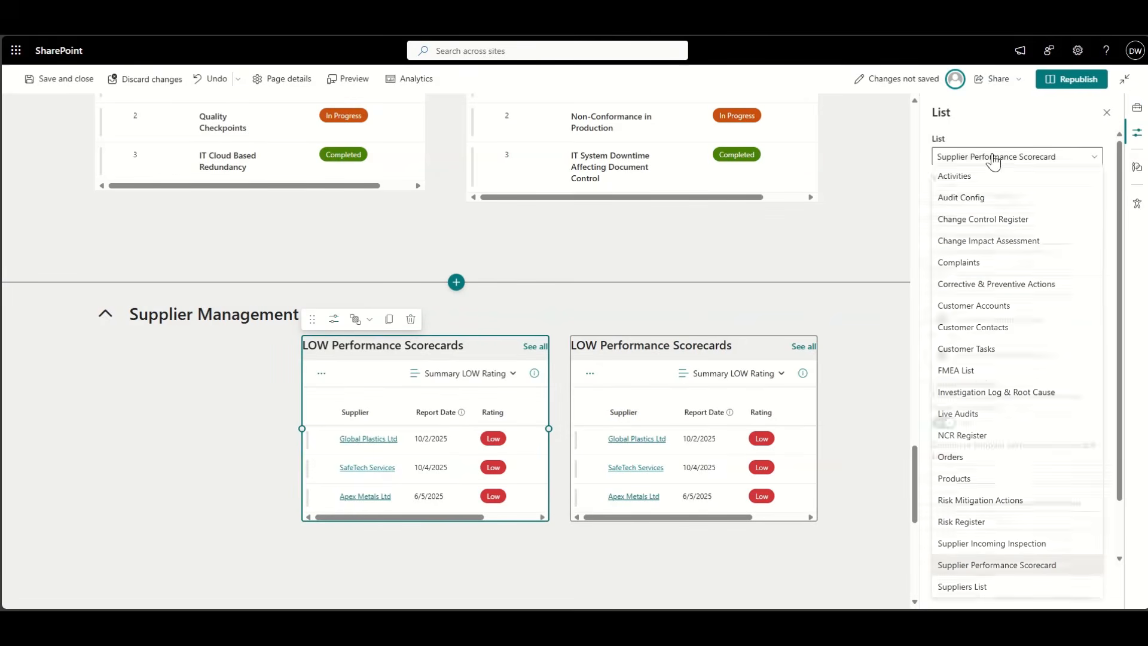
{"action": "left_click", "coordinate": [1026, 545]}
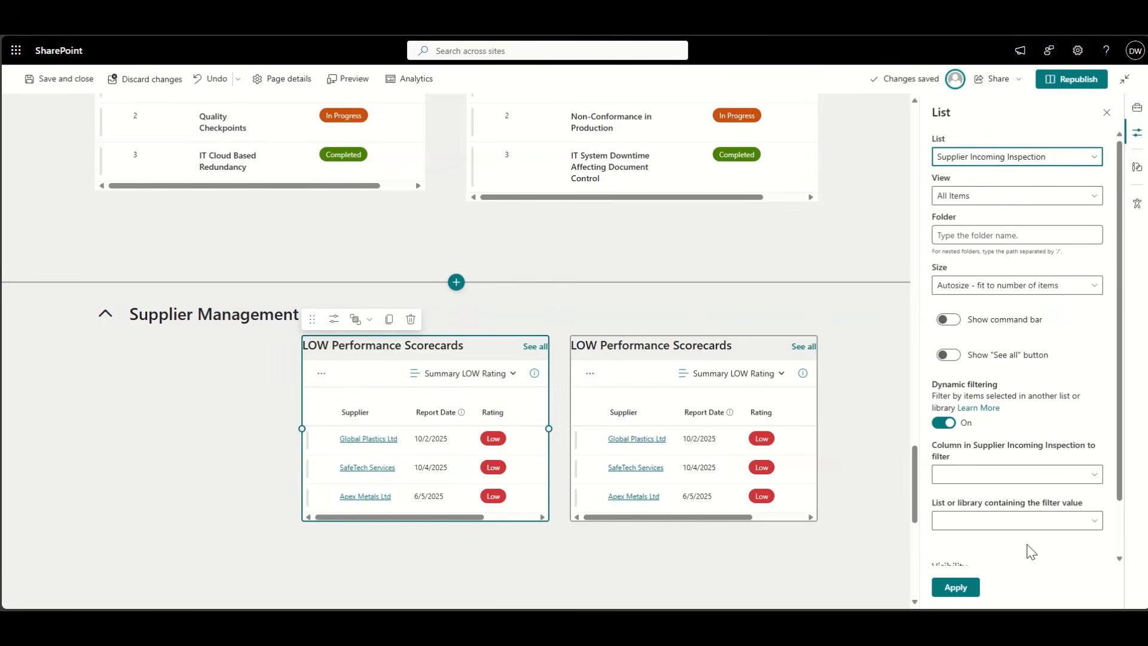
{"action": "left_click", "coordinate": [956, 588]}
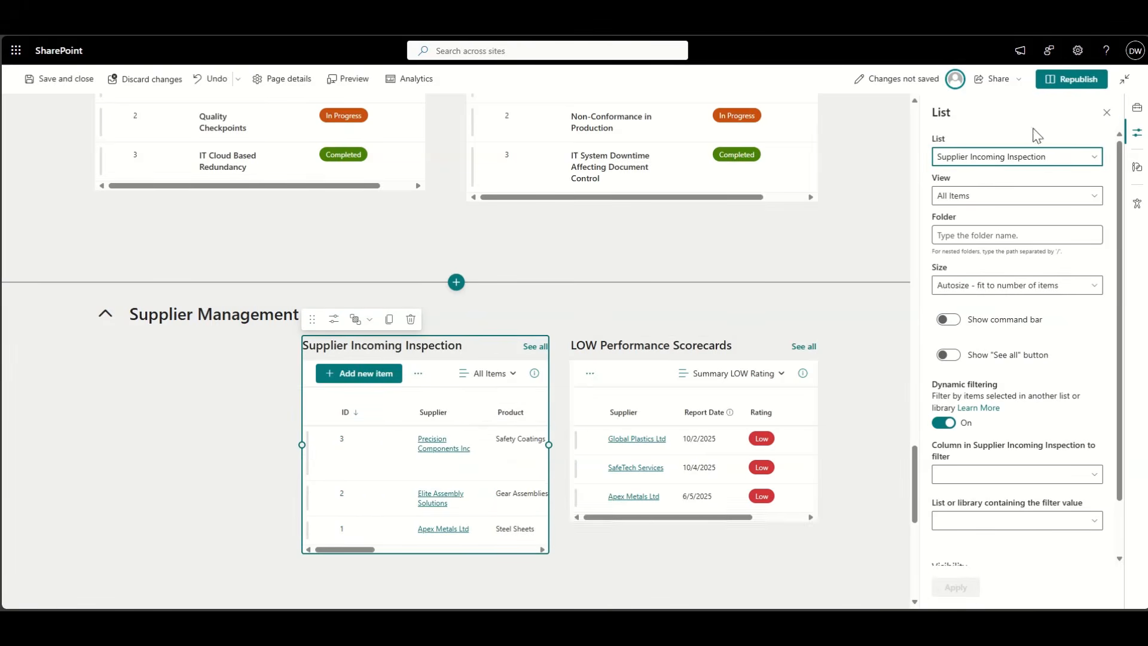
- Republish the home page and save the full Supplier Incoming Inspection list's view as a public view named Summary FAIL
{"action": "left_click", "coordinate": [1072, 79]}
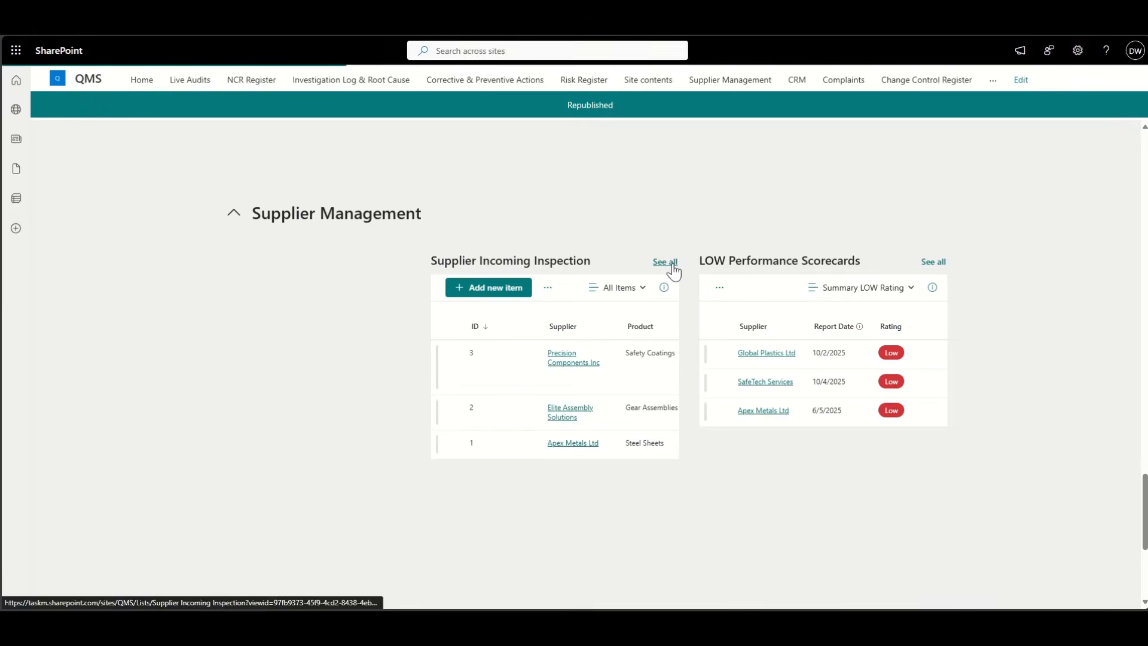
{"action": "left_click", "coordinate": [673, 263]}
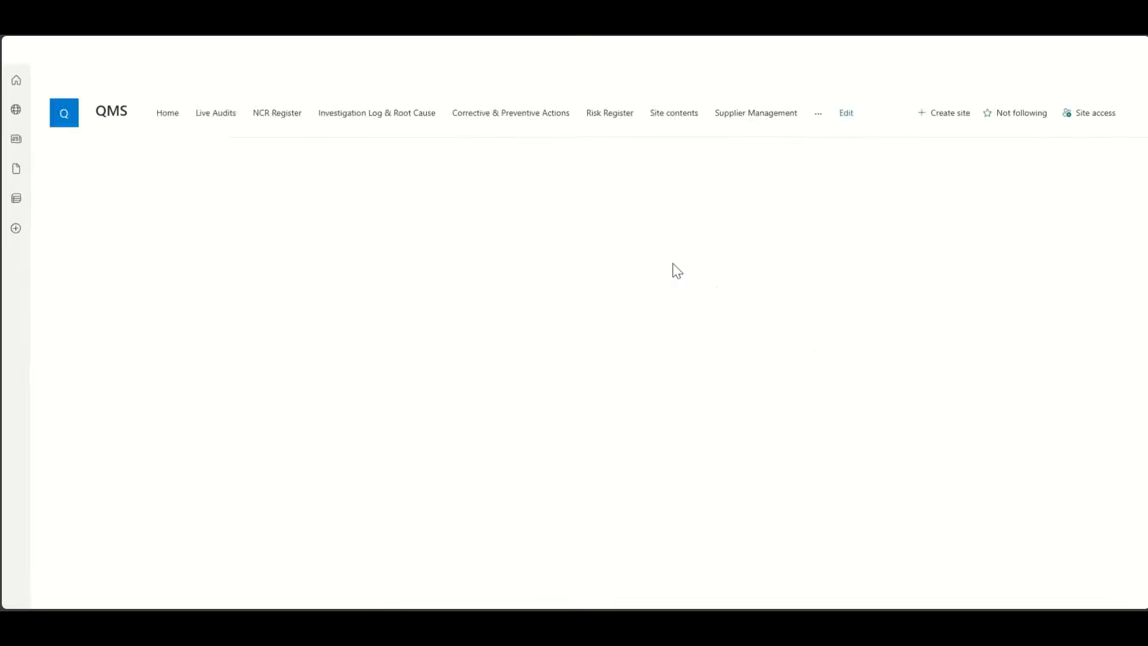
{"action": "left_click", "coordinate": [1023, 197]}
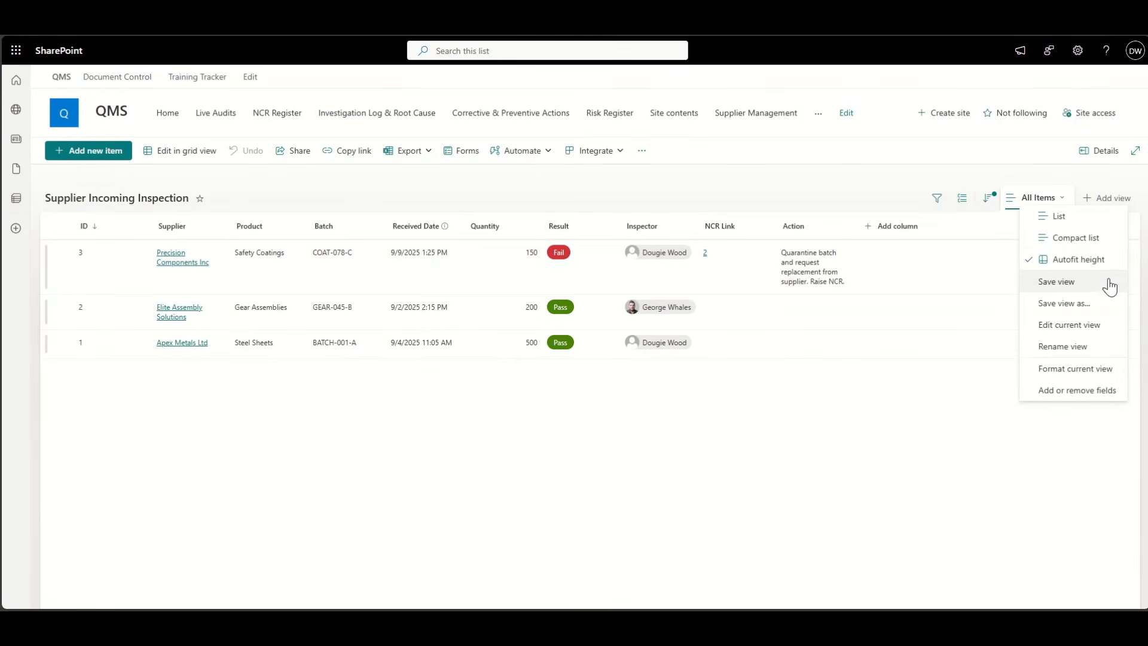
{"action": "left_click", "coordinate": [1100, 303]}
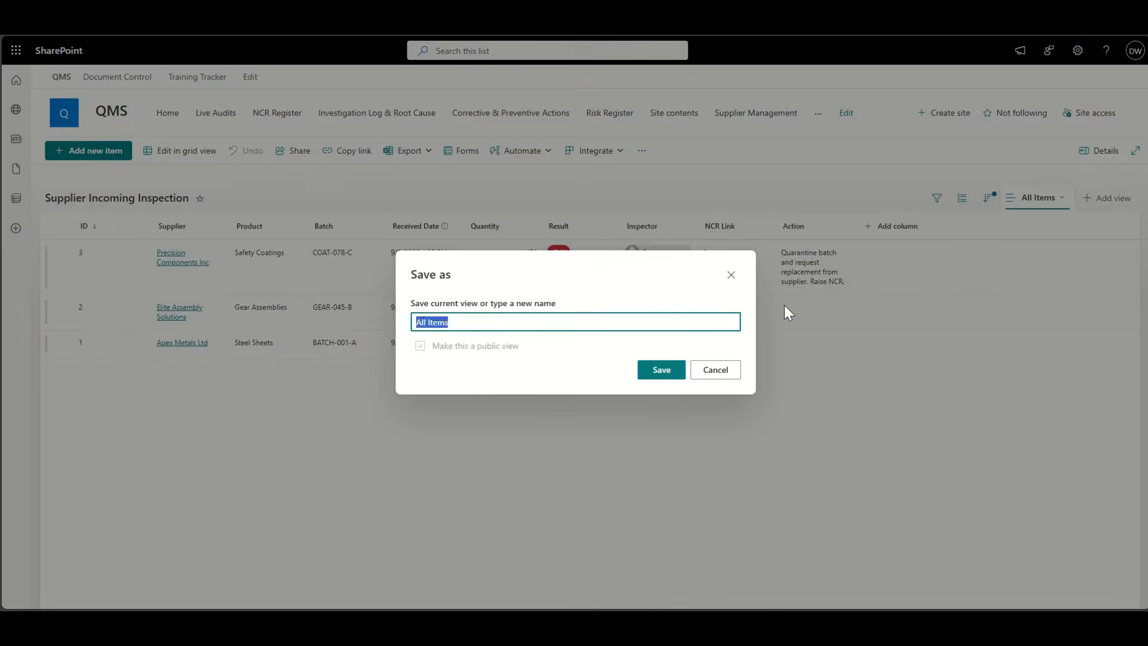
{"action": "type", "text": "s"}
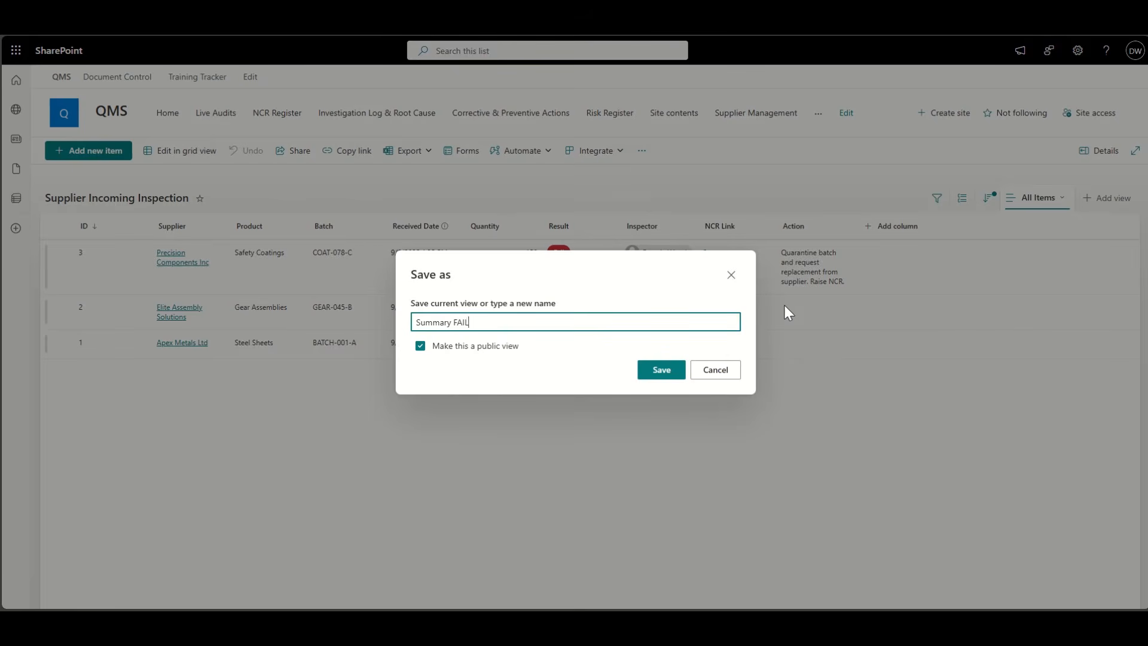
{"action": "left_click", "coordinate": [664, 369]}
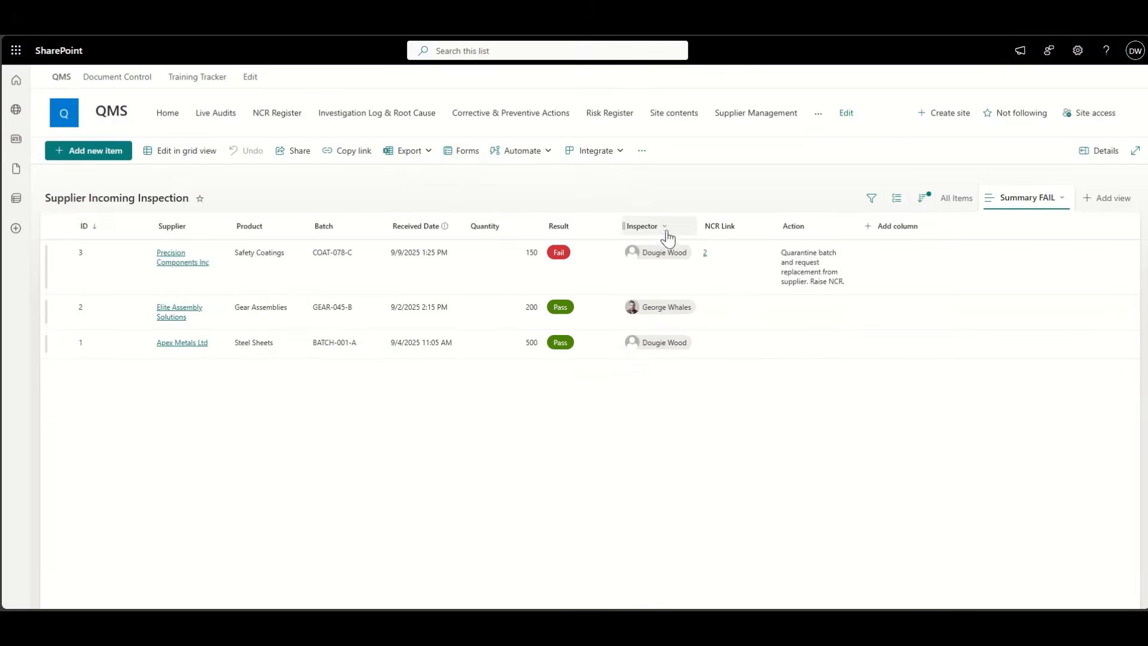
- Limit the Summary FAIL view's columns to Supplier, Received Date and Result
{"action": "left_click", "coordinate": [665, 232]}
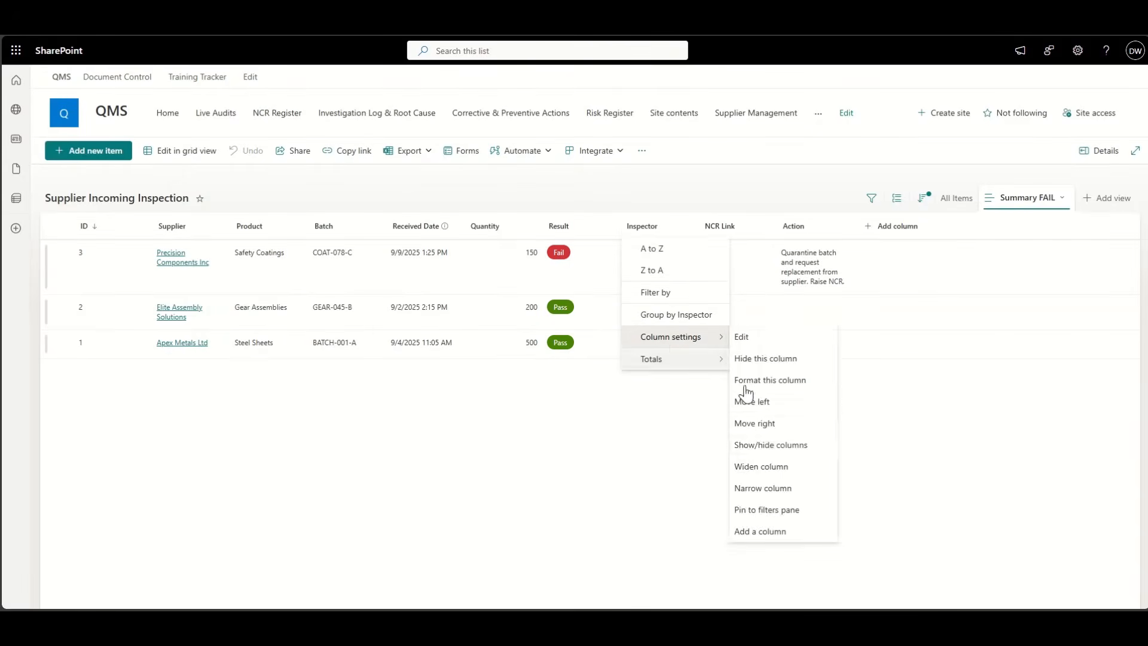
{"action": "left_click", "coordinate": [777, 447]}
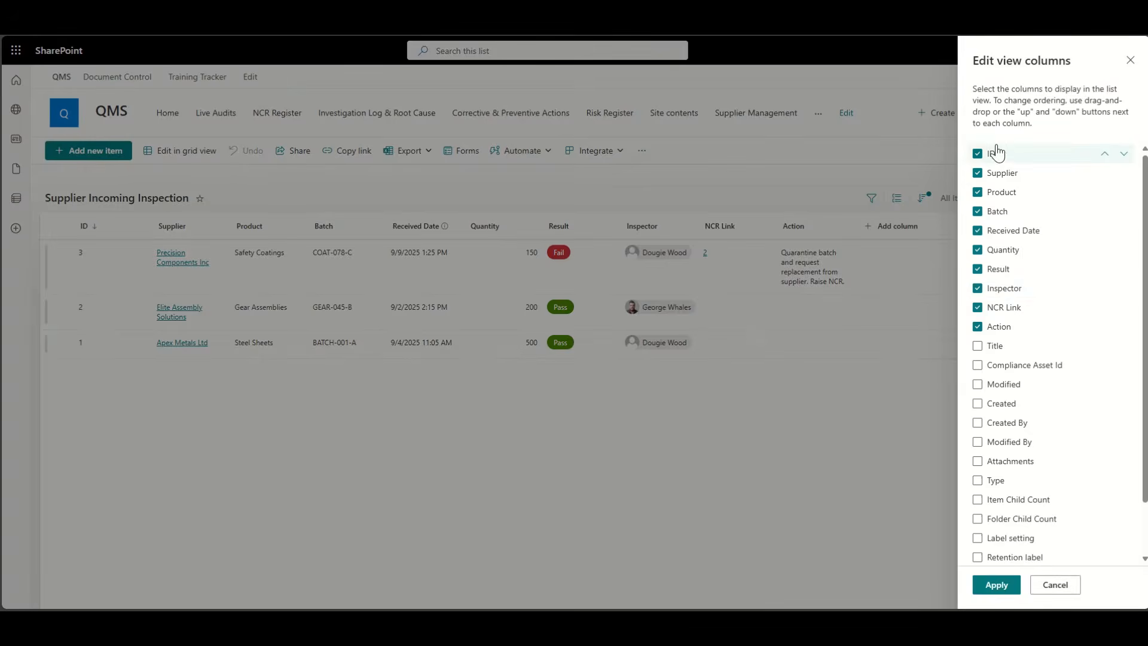
{"action": "left_click", "coordinate": [977, 197]}
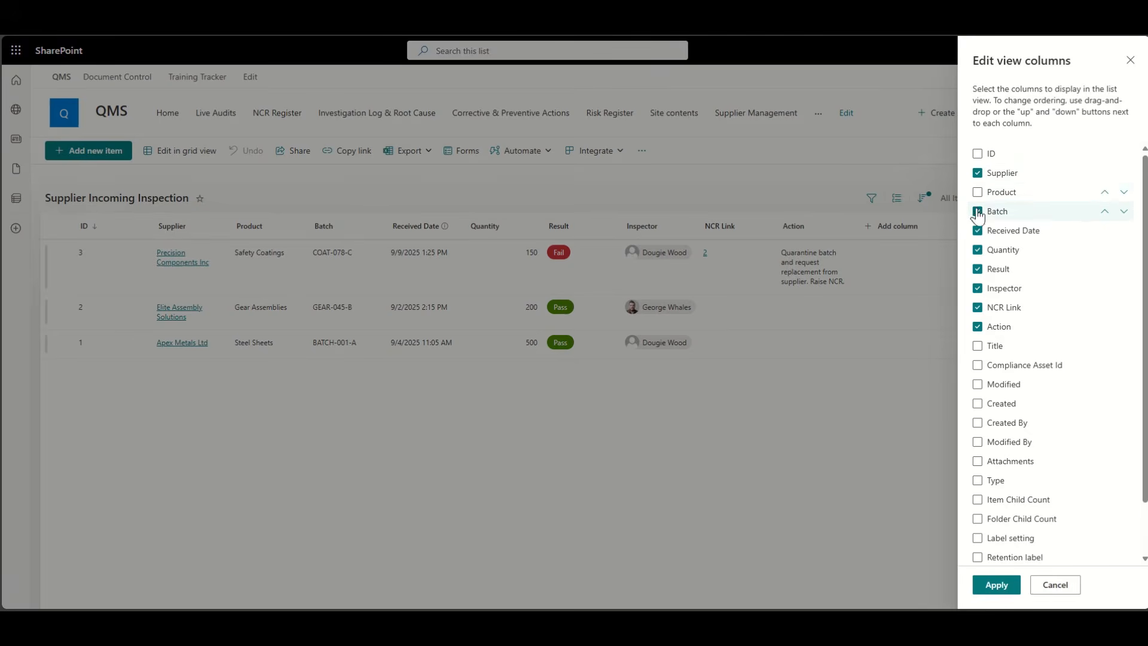
{"action": "left_click", "coordinate": [977, 251]}
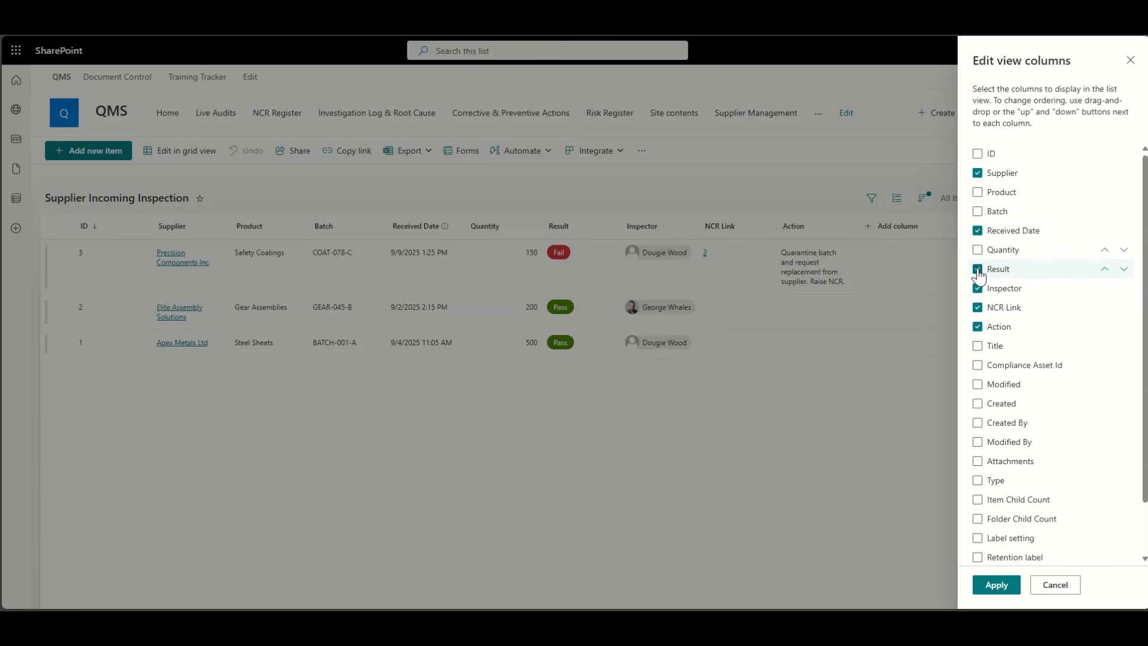
{"action": "left_click", "coordinate": [977, 288]}
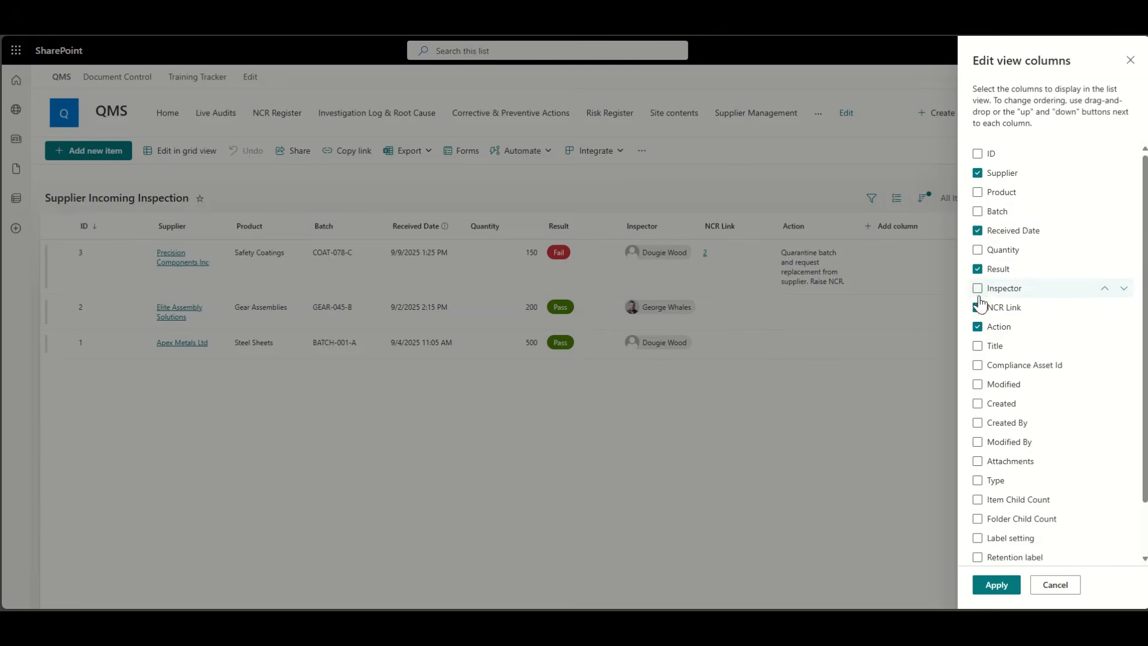
{"action": "left_click", "coordinate": [977, 307]}
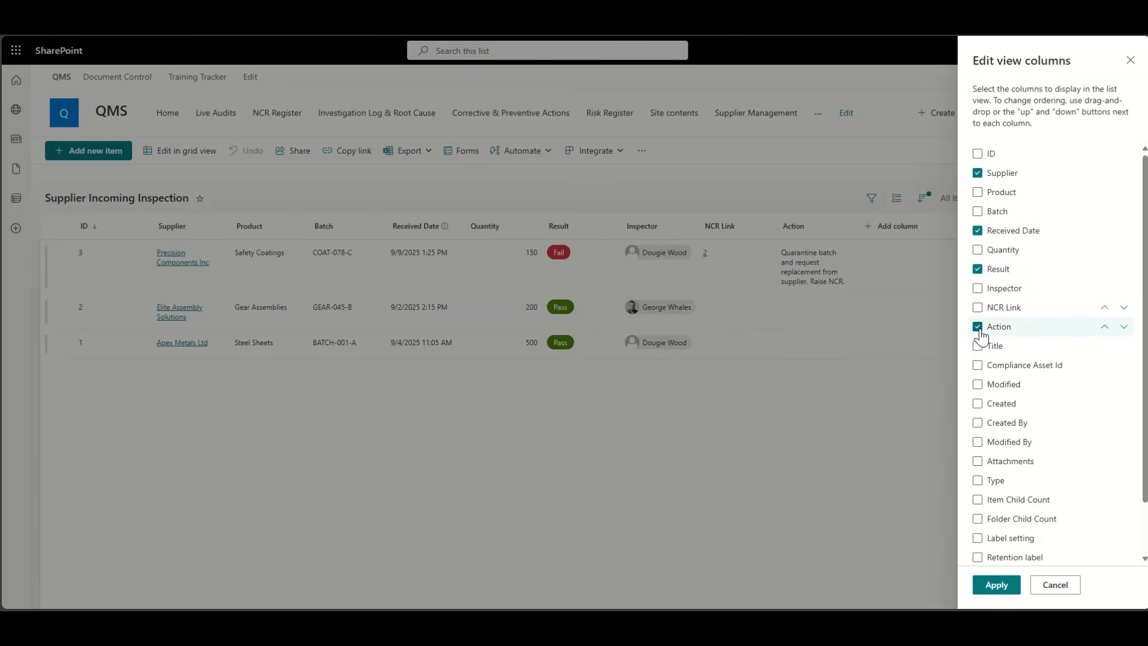
{"action": "left_click", "coordinate": [996, 585]}
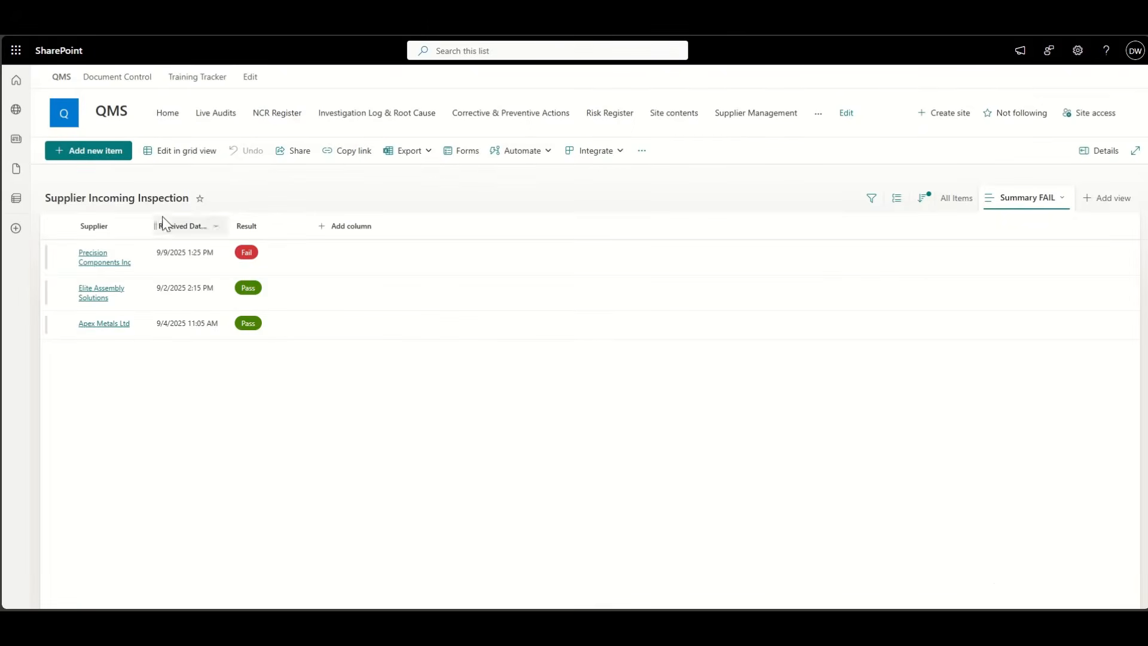
- Widen the Supplier column, slightly narrow the Received Date column and save the Summary FAIL view
{"action": "left_click_drag", "start_coordinate": [152, 225], "coordinate": [175, 224]}
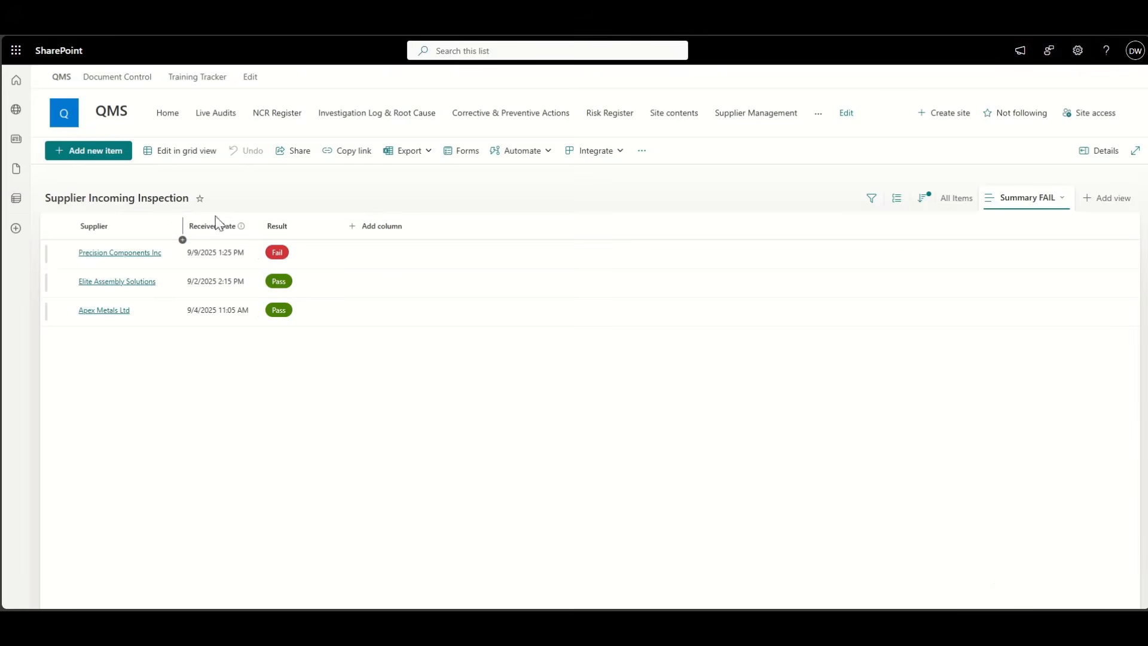
{"action": "left_click_drag", "start_coordinate": [258, 222], "coordinate": [255, 222]}
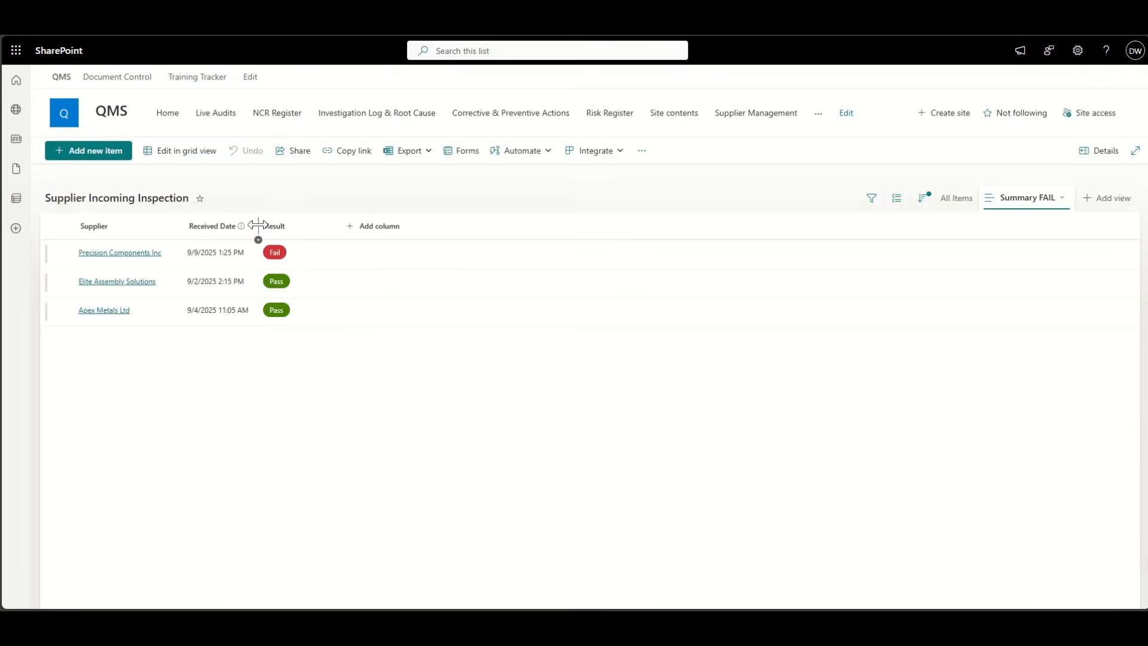
{"action": "left_click", "coordinate": [1023, 202]}
{"action": "left_click", "coordinate": [1067, 290]}
- Return to the QMS home page and open its Supplier Management section for editing
{"action": "left_click", "coordinate": [102, 121]}
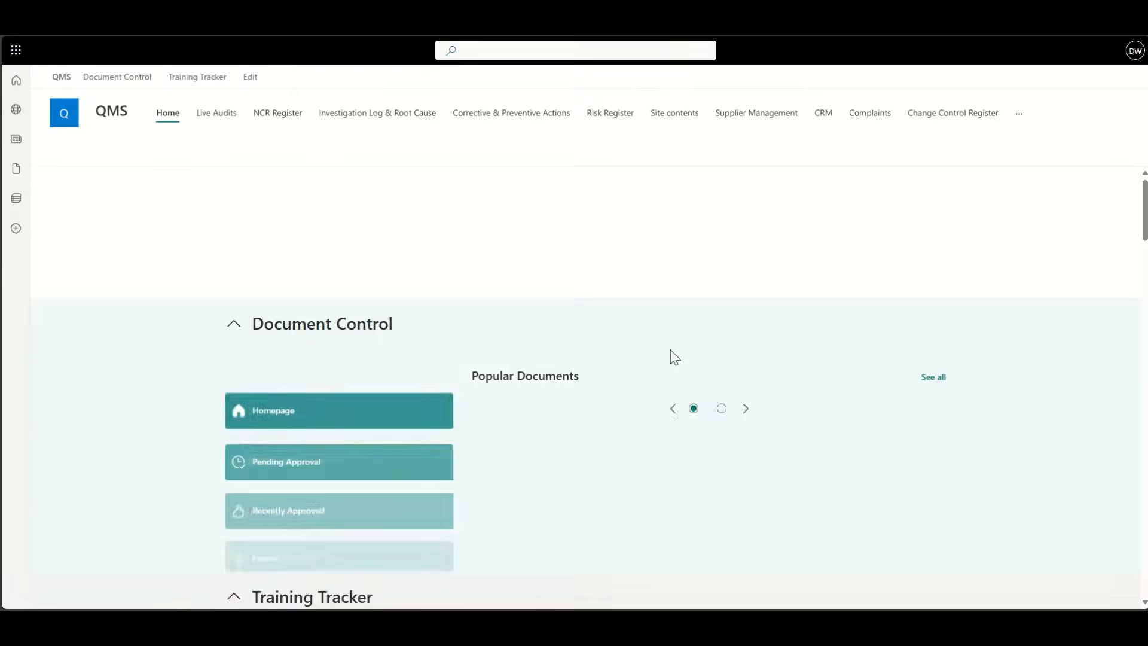
{"action": "left_click", "coordinate": [1094, 152]}
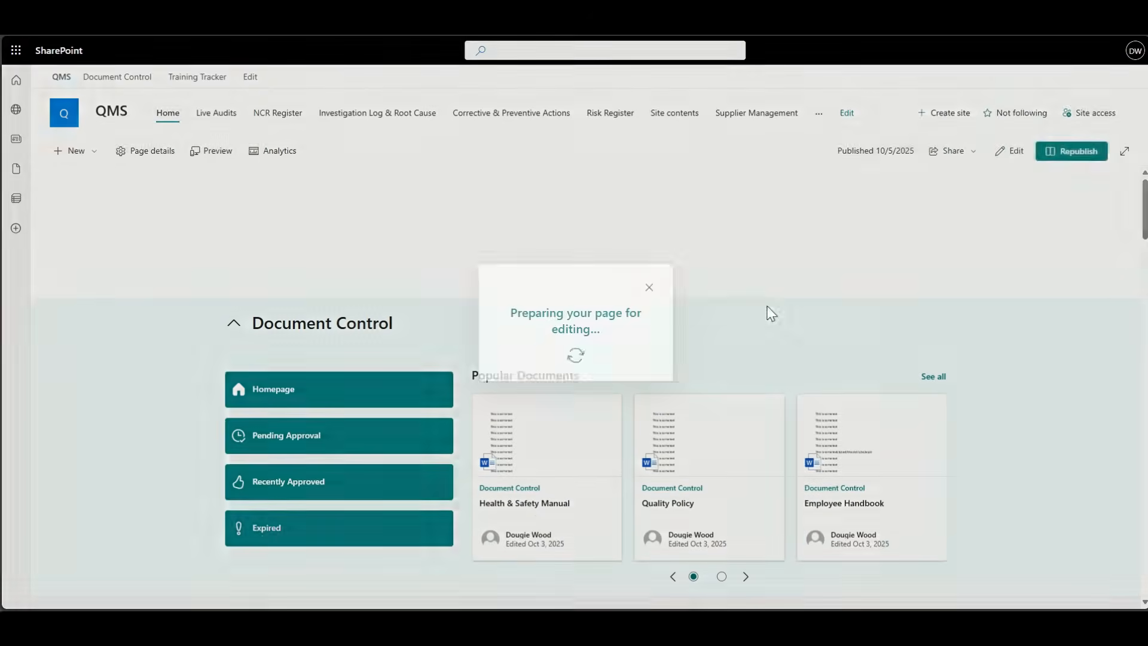
{"action": "scroll", "coordinate": [768, 308], "scroll_direction": "down", "scroll_amount": 10}
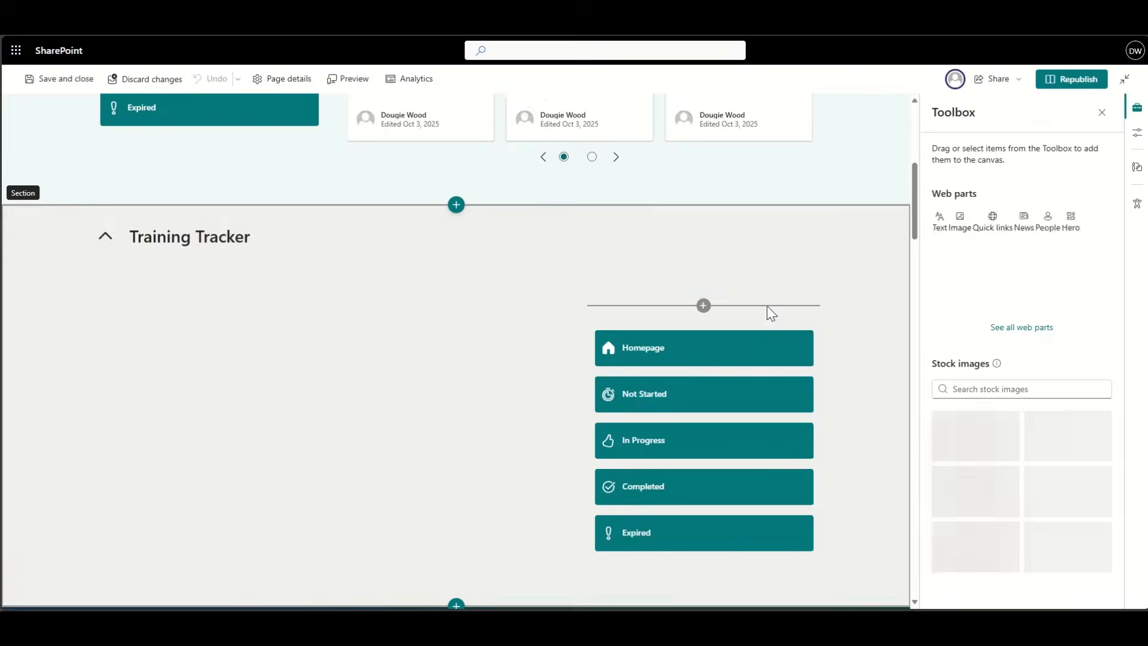
{"action": "scroll", "coordinate": [765, 304], "scroll_direction": "down", "scroll_amount": 12}
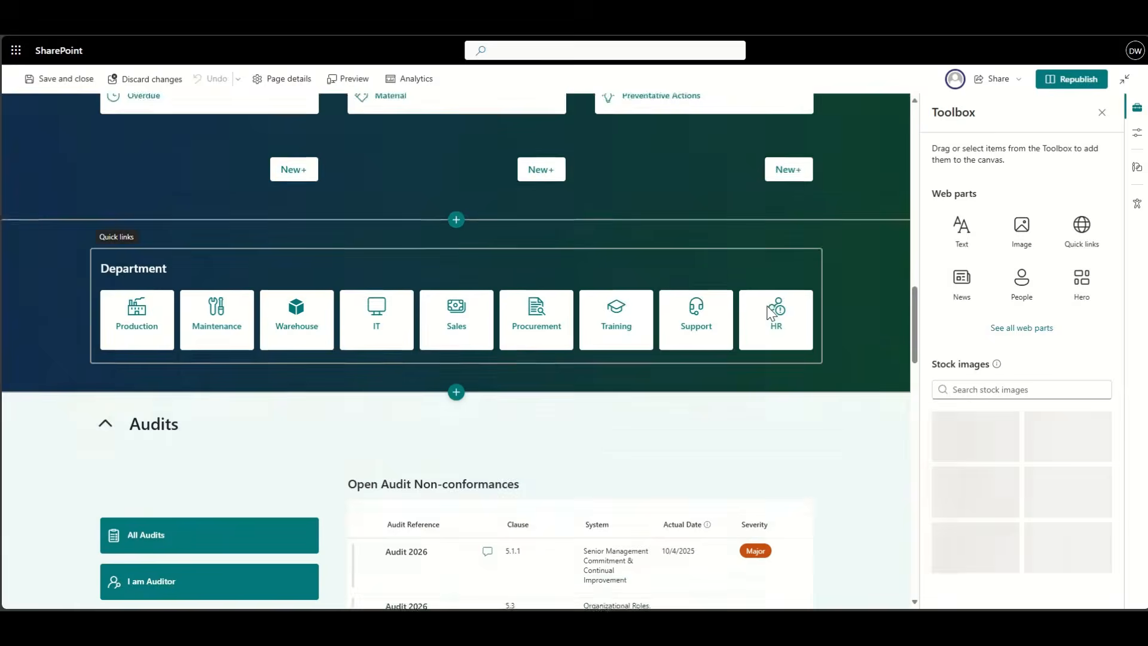
{"action": "scroll", "coordinate": [771, 313], "scroll_direction": "down", "scroll_amount": 15}
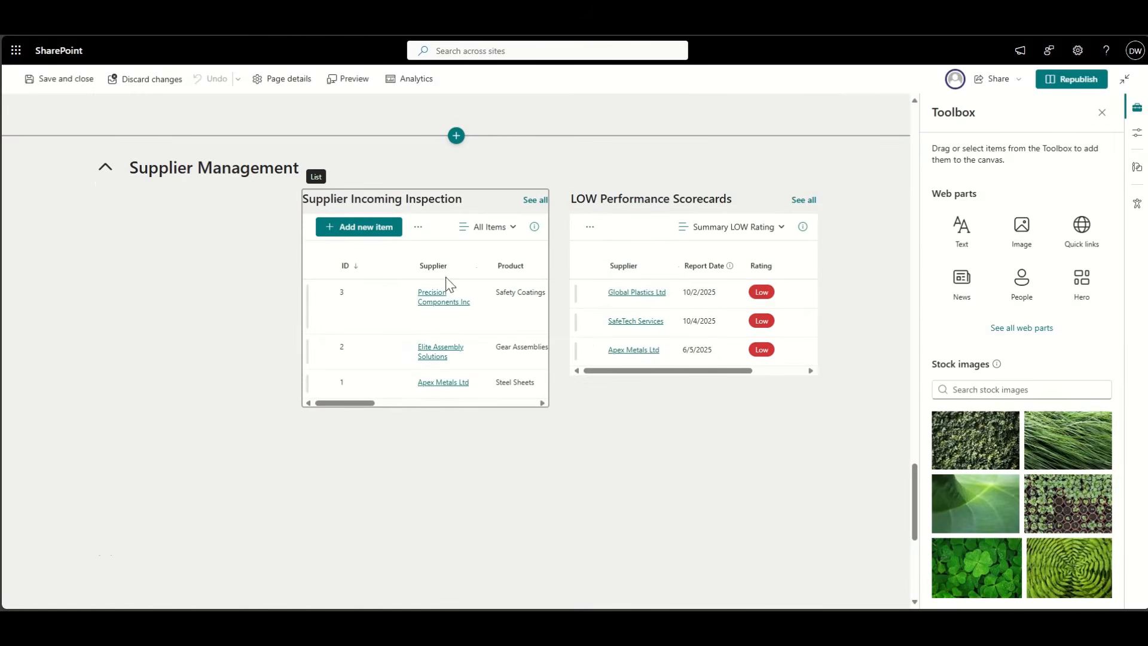
- Set the Supplier Incoming Inspection web part's view to Summary FAIL and apply the change
{"action": "left_click", "coordinate": [408, 206]}
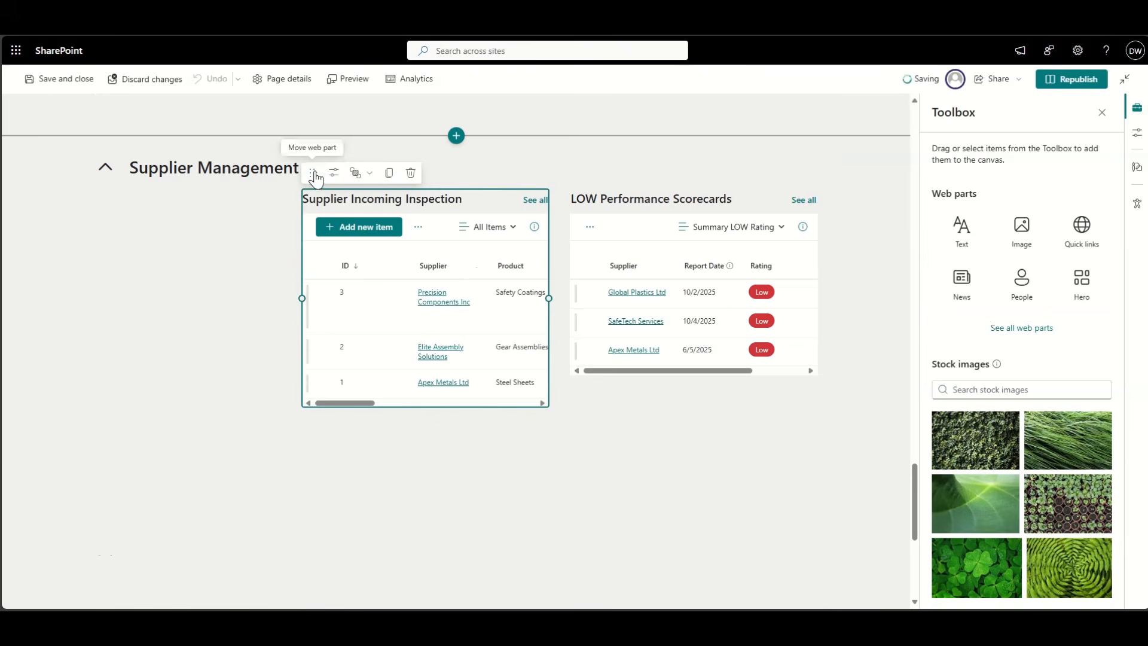
{"action": "left_click", "coordinate": [334, 175]}
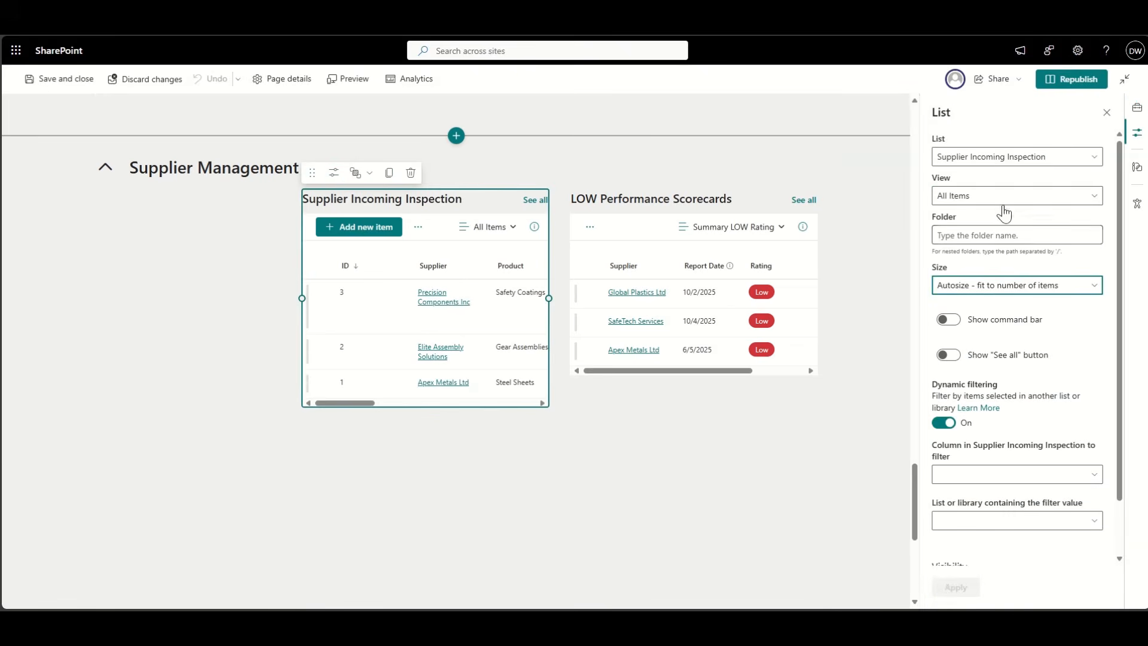
{"action": "left_click", "coordinate": [997, 197]}
{"action": "left_click", "coordinate": [980, 238]}
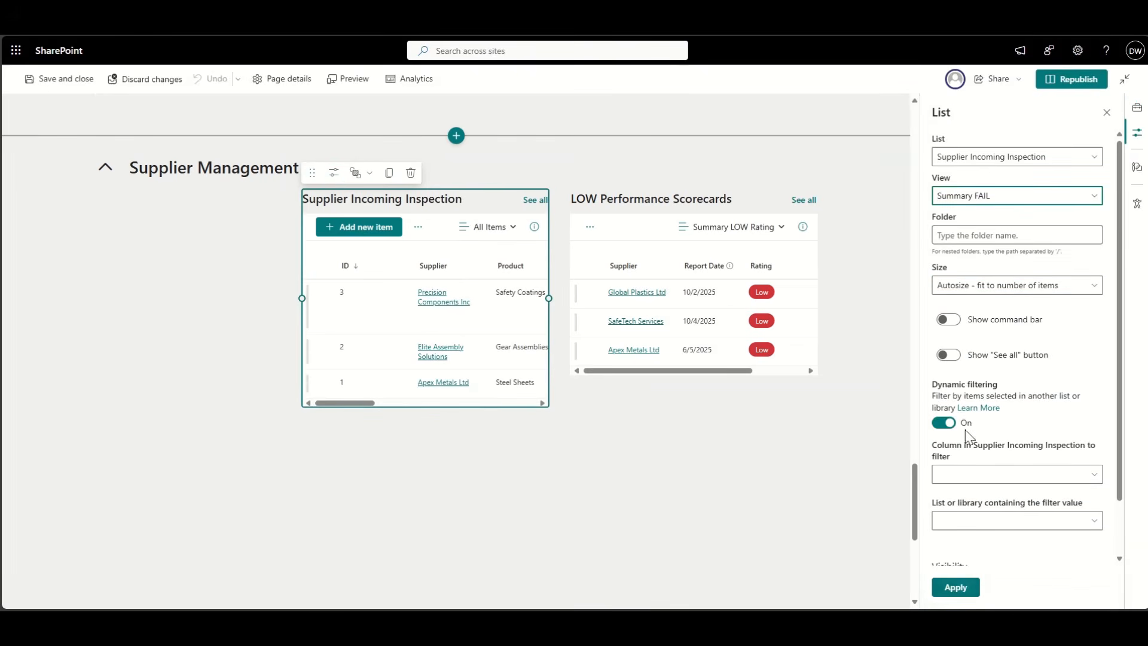
{"action": "left_click", "coordinate": [965, 587]}
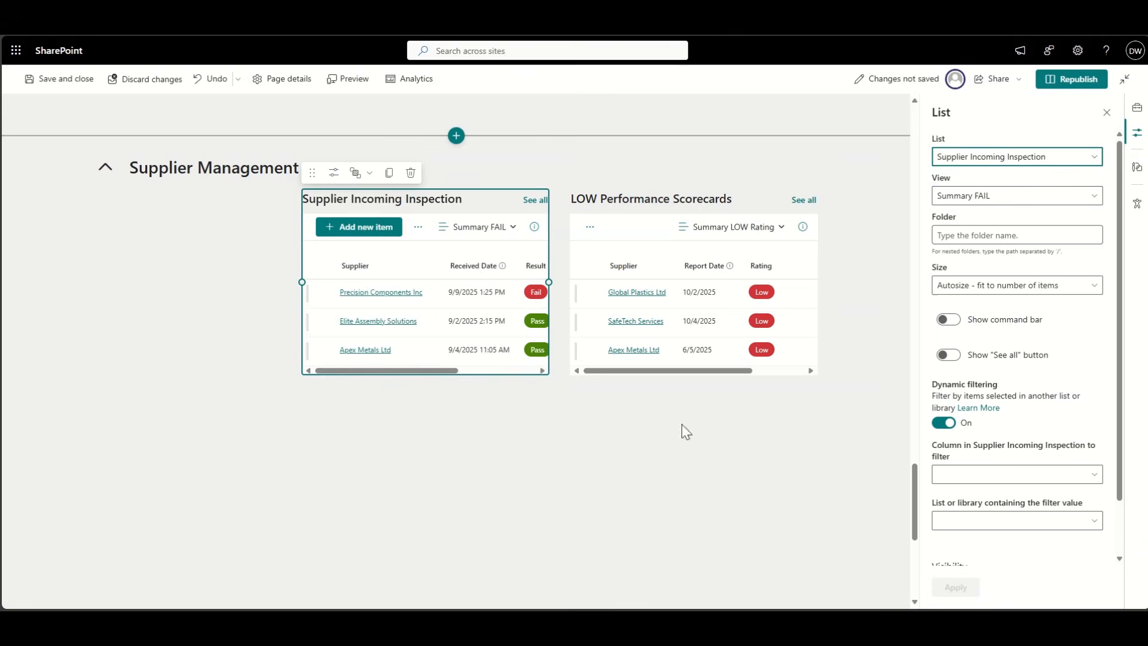
- Widen the inspection web part slightly on its left side and retitle it Failed Incoming Inspection
{"action": "left_click_drag", "start_coordinate": [302, 281], "coordinate": [282, 280]}
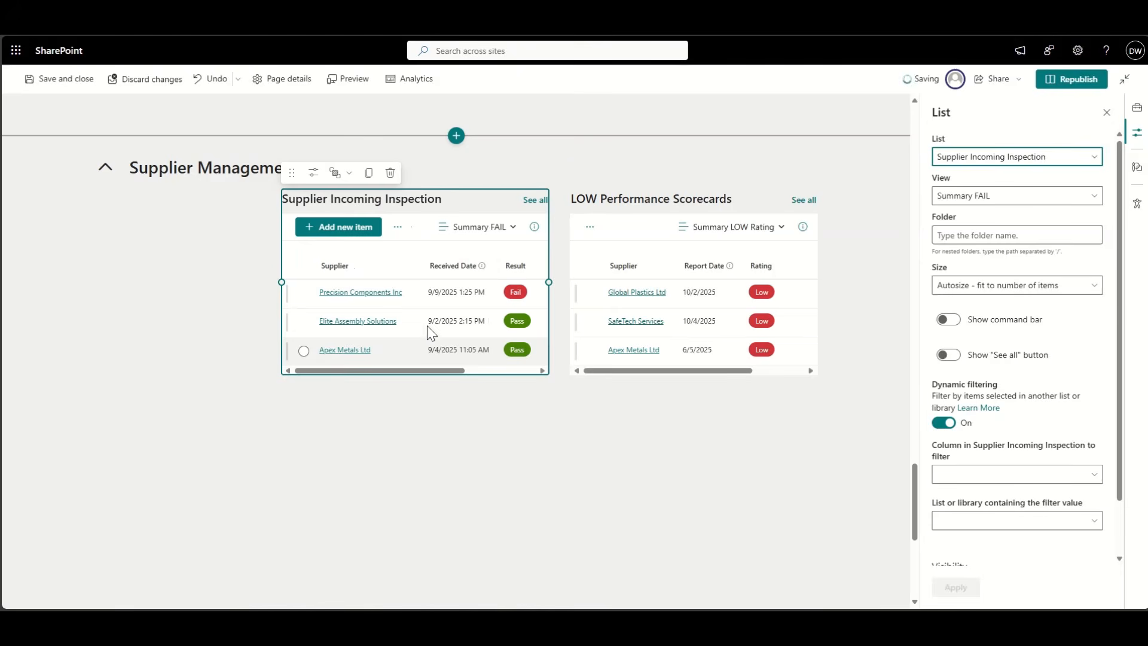
{"action": "triple_click", "coordinate": [374, 198]}
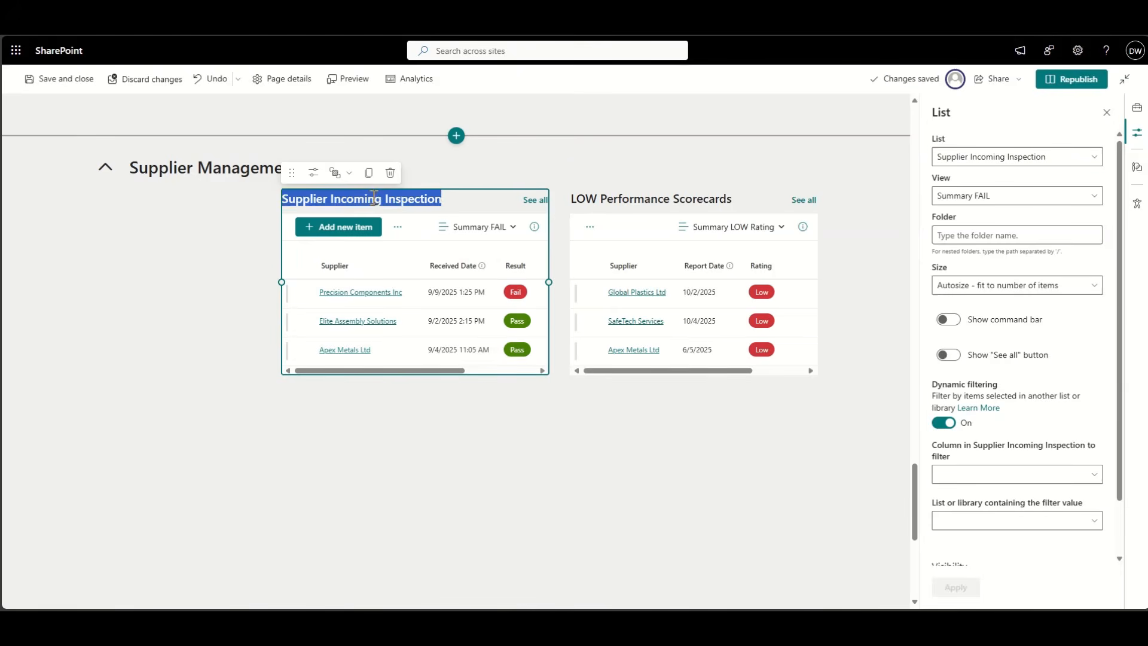
{"action": "double_click", "coordinate": [307, 200]}
{"action": "type", "text": "Failed"}
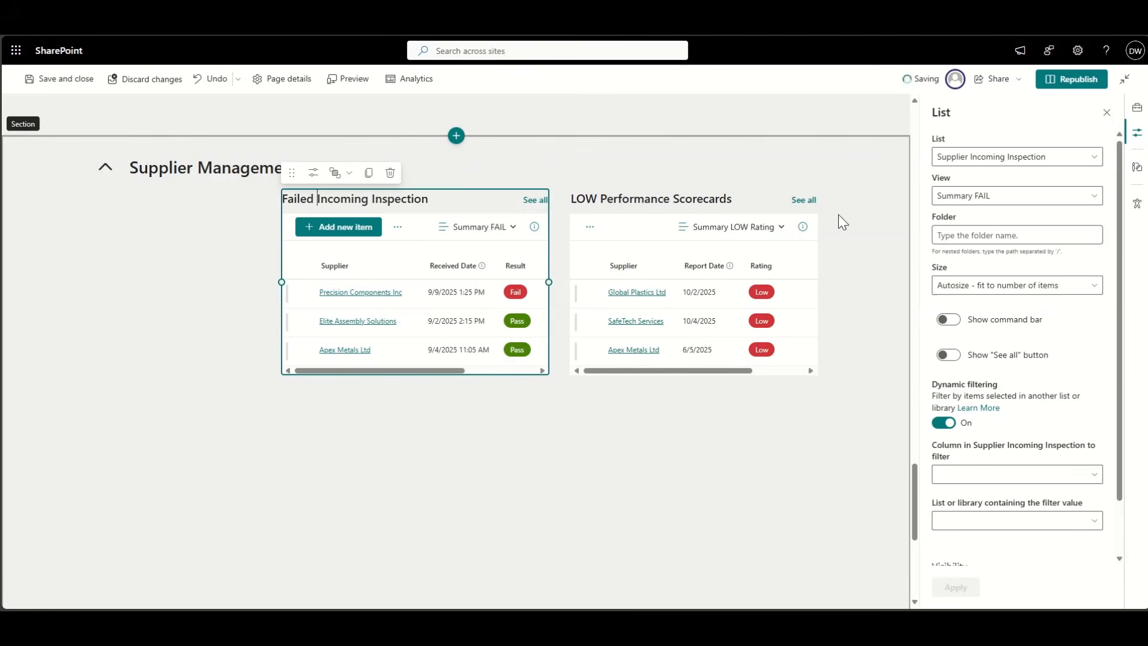
- Republish the home page and open the full list behind the Failed Incoming Inspection web part
{"action": "left_click", "coordinate": [873, 204]}
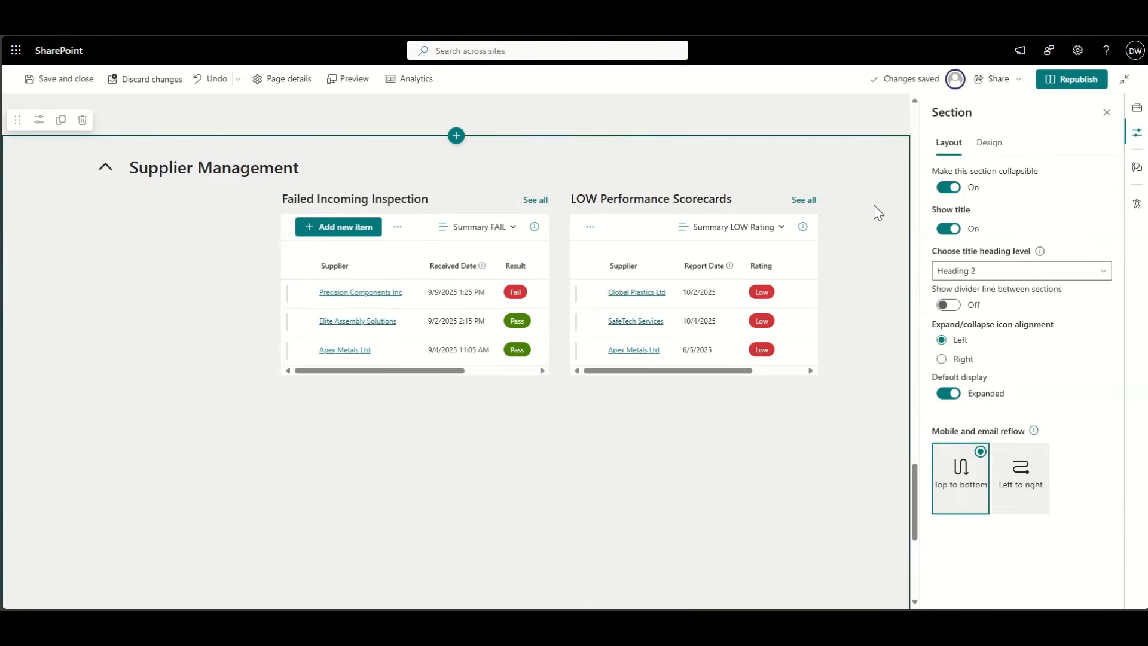
{"action": "left_click", "coordinate": [1067, 89]}
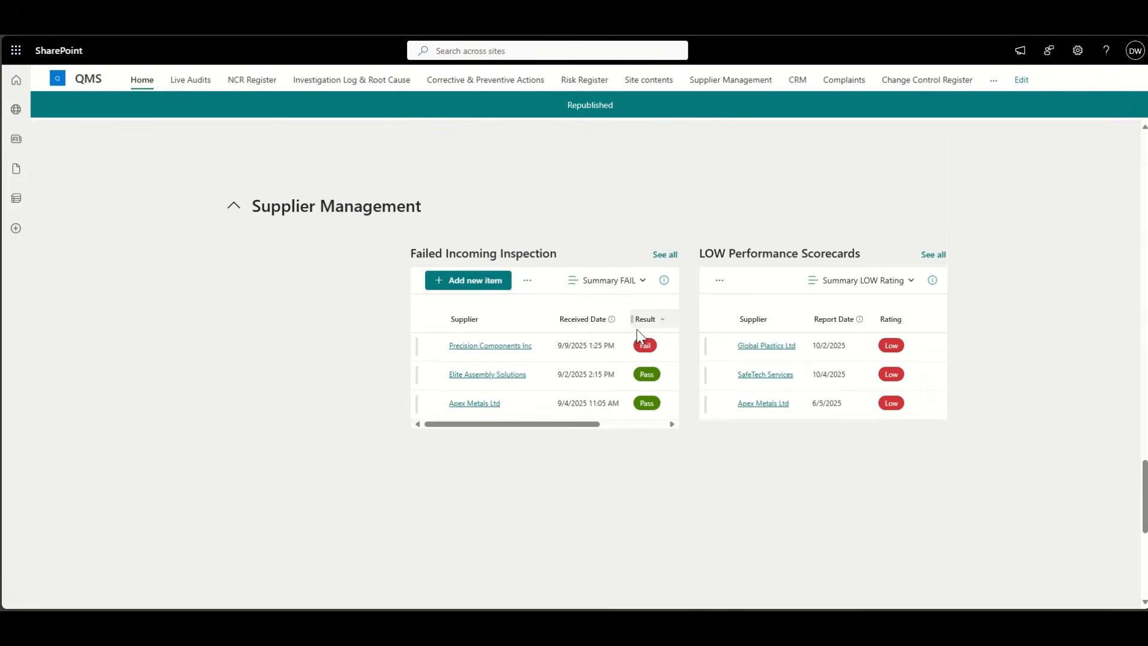
{"action": "left_click", "coordinate": [665, 255]}
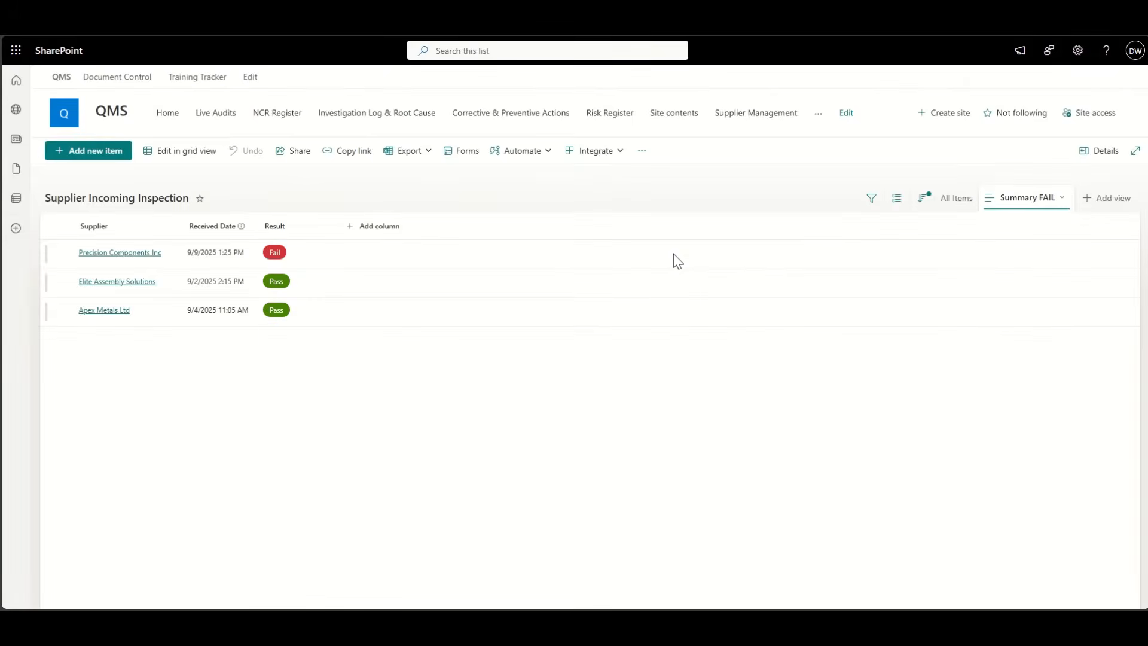
- Filter the Summary FAIL view's Result column to Fail and save the view
{"action": "left_click", "coordinate": [297, 232]}
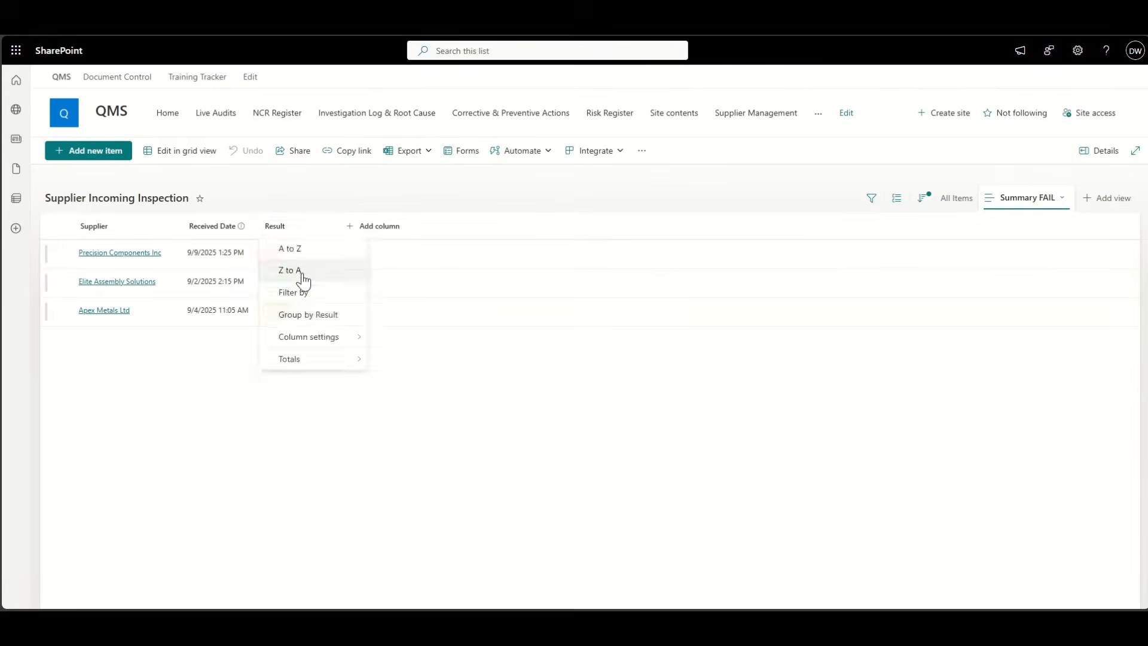
{"action": "left_click", "coordinate": [297, 291]}
{"action": "left_click", "coordinate": [981, 76]}
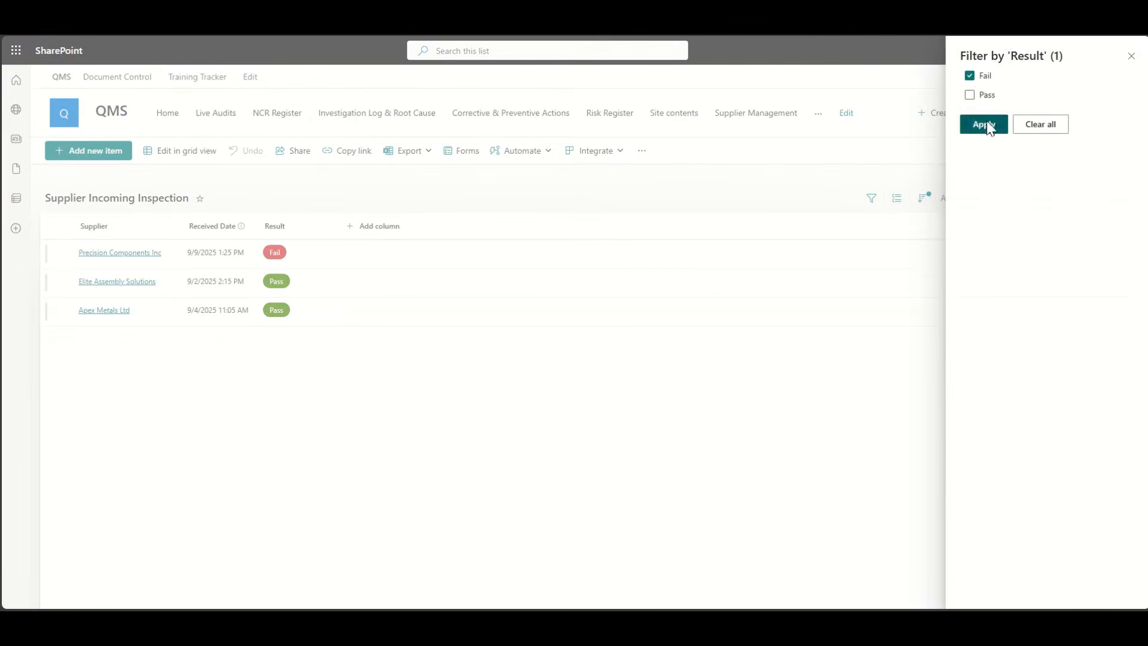
{"action": "left_click", "coordinate": [983, 124]}
{"action": "left_click", "coordinate": [1027, 199]}
{"action": "left_click", "coordinate": [1050, 280]}
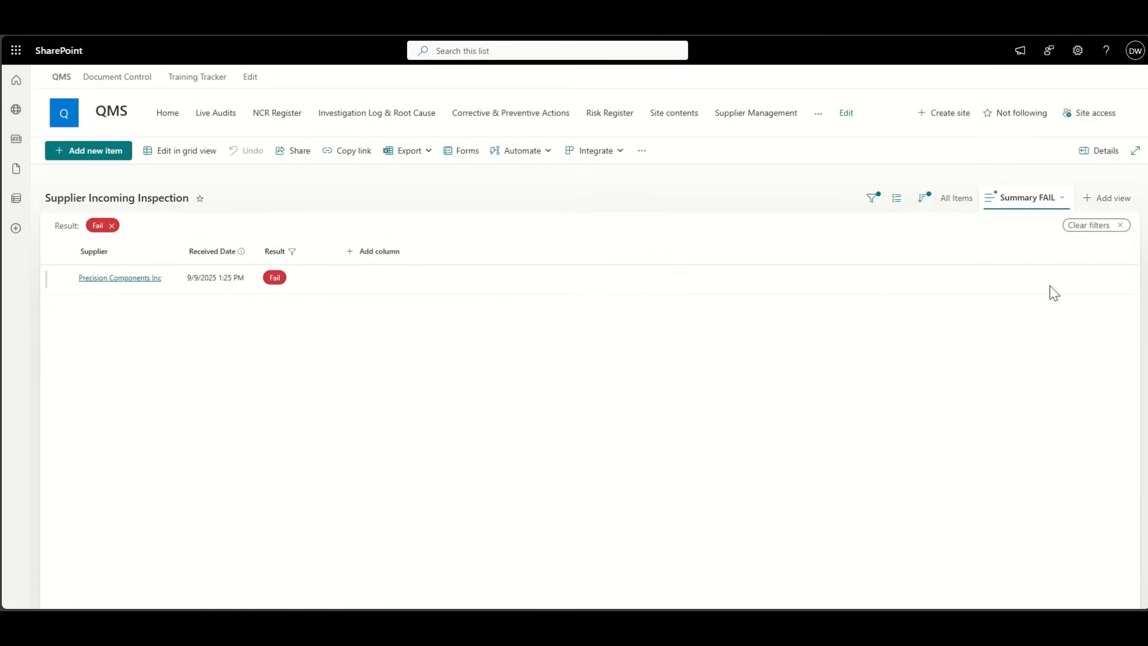
- Return to the QMS home page and open it for editing at the Supplier Management section
{"action": "left_click", "coordinate": [179, 117]}
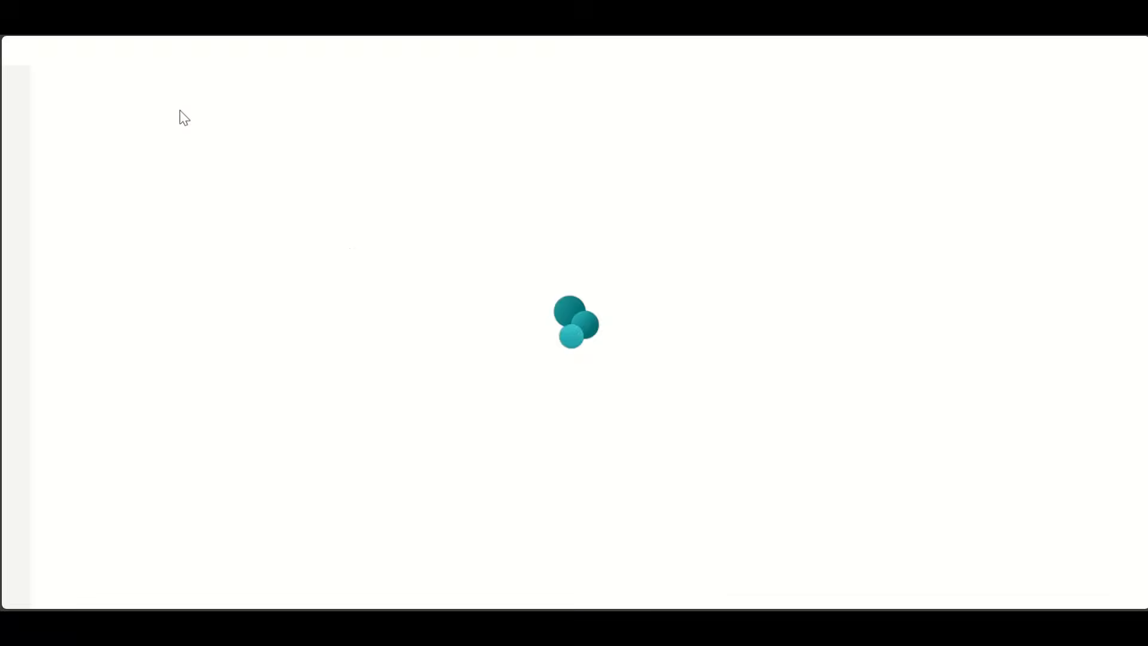
{"action": "scroll", "coordinate": [146, 374], "scroll_direction": "down", "scroll_amount": 9}
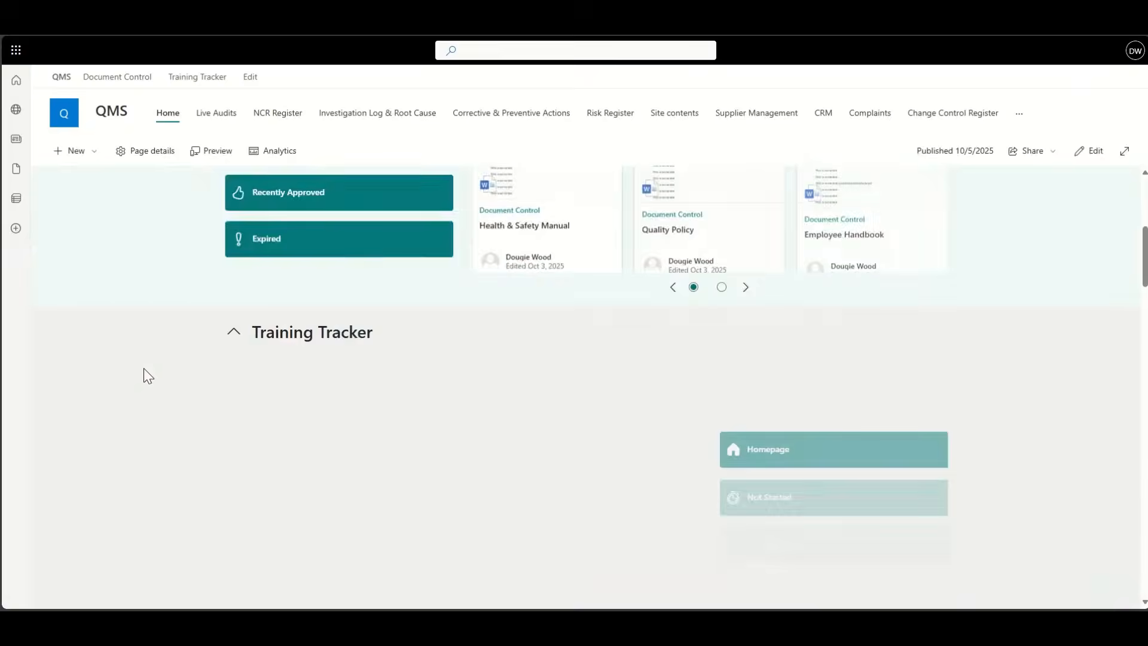
{"action": "scroll", "coordinate": [148, 375], "scroll_direction": "down", "scroll_amount": 15}
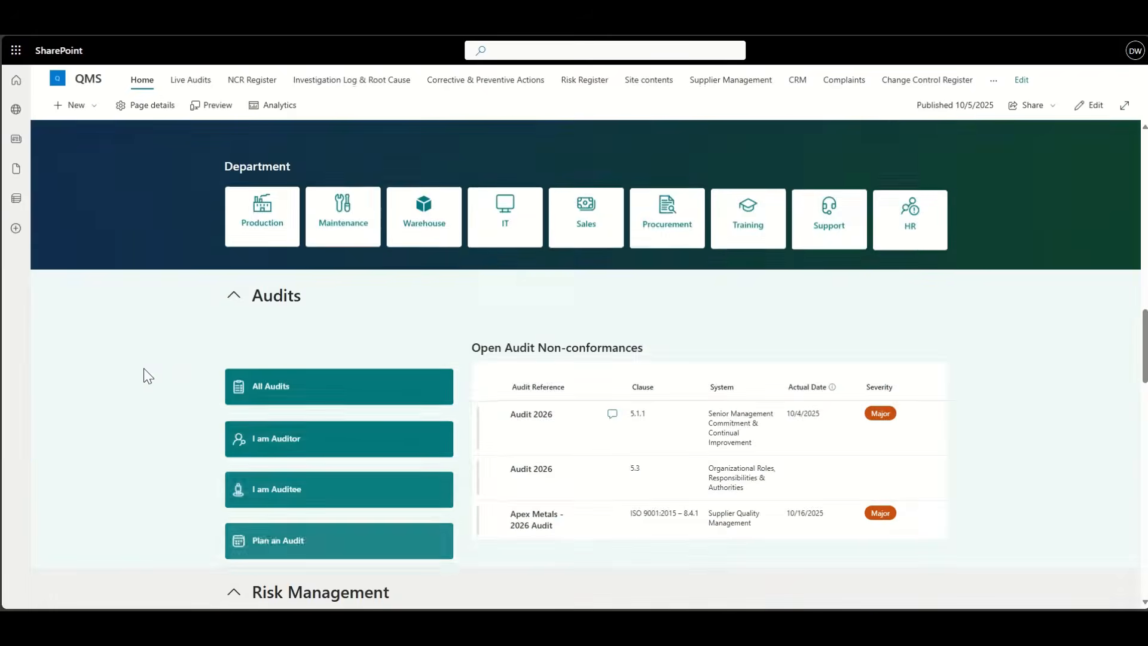
{"action": "scroll", "coordinate": [146, 371], "scroll_direction": "down", "scroll_amount": 12}
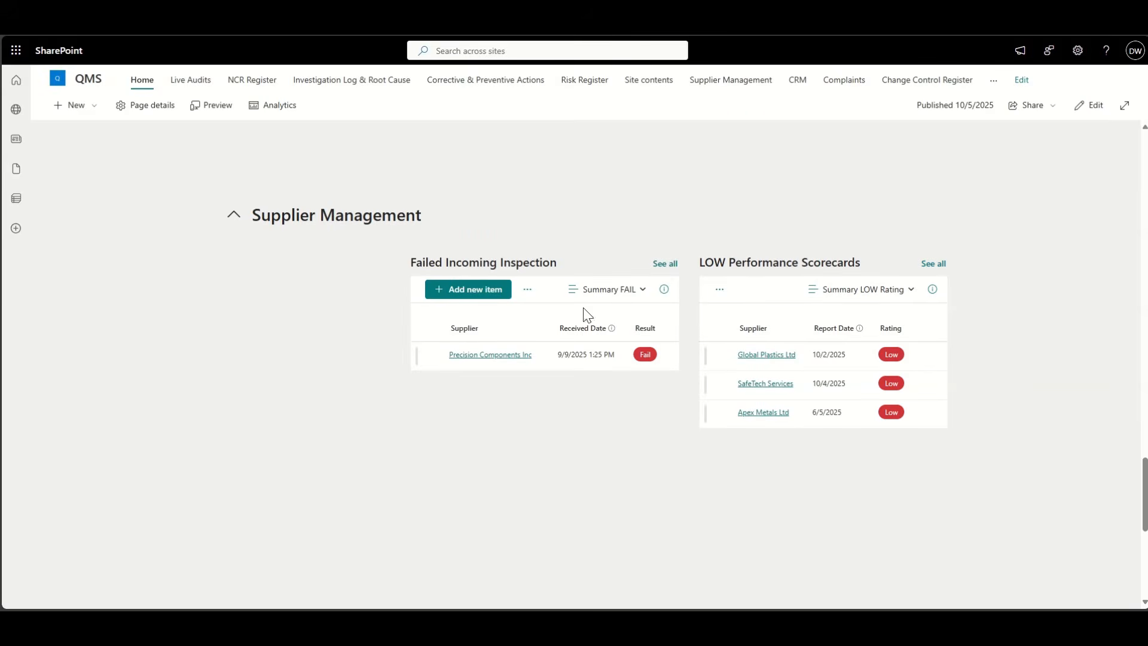
{"action": "left_click", "coordinate": [1092, 107]}
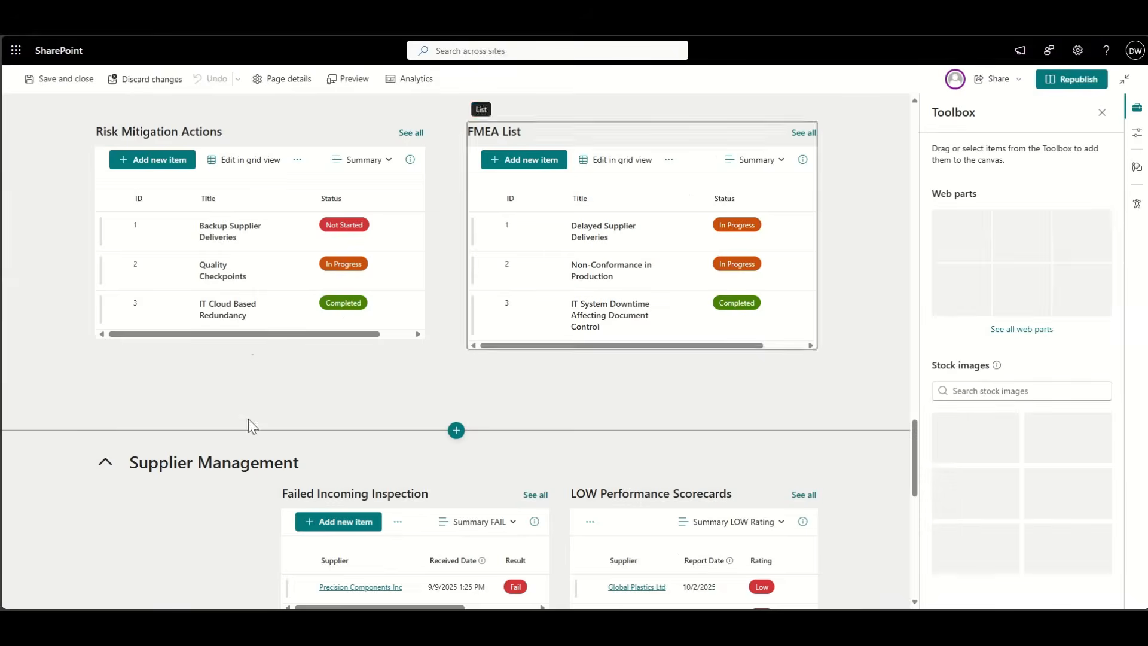
- Duplicate the Risk Management button links into the Supplier Management section and narrow the copy to fit beside Failed Incoming Inspection
{"action": "scroll", "coordinate": [217, 430], "scroll_direction": "up", "scroll_amount": 4}
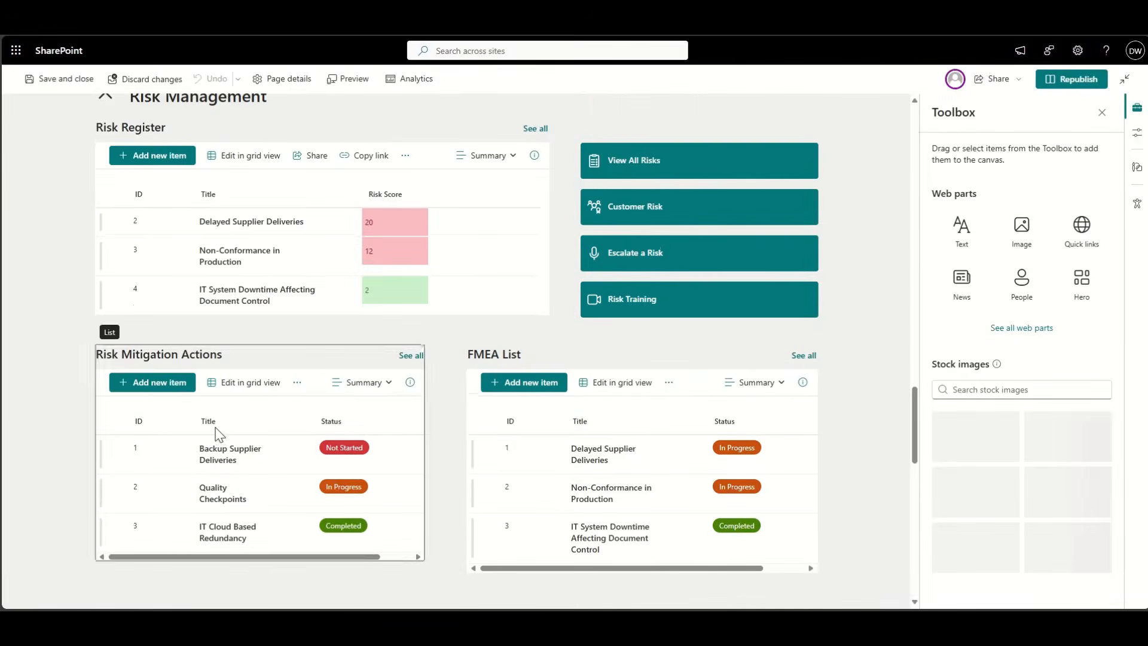
{"action": "left_click", "coordinate": [615, 137]}
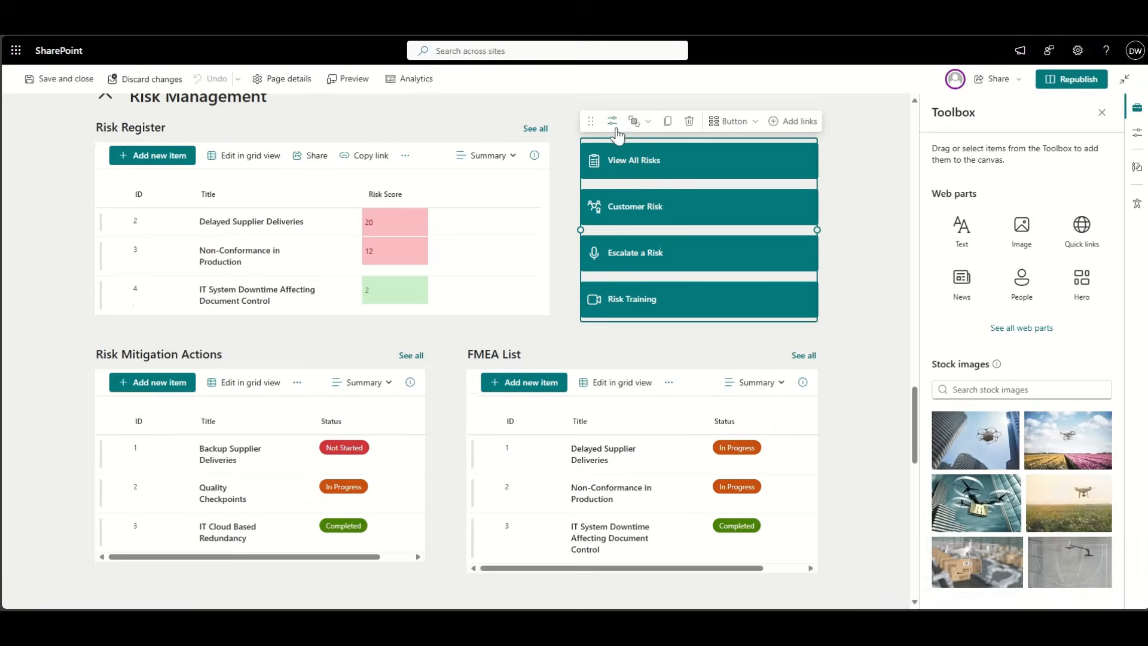
{"action": "left_click", "coordinate": [668, 124]}
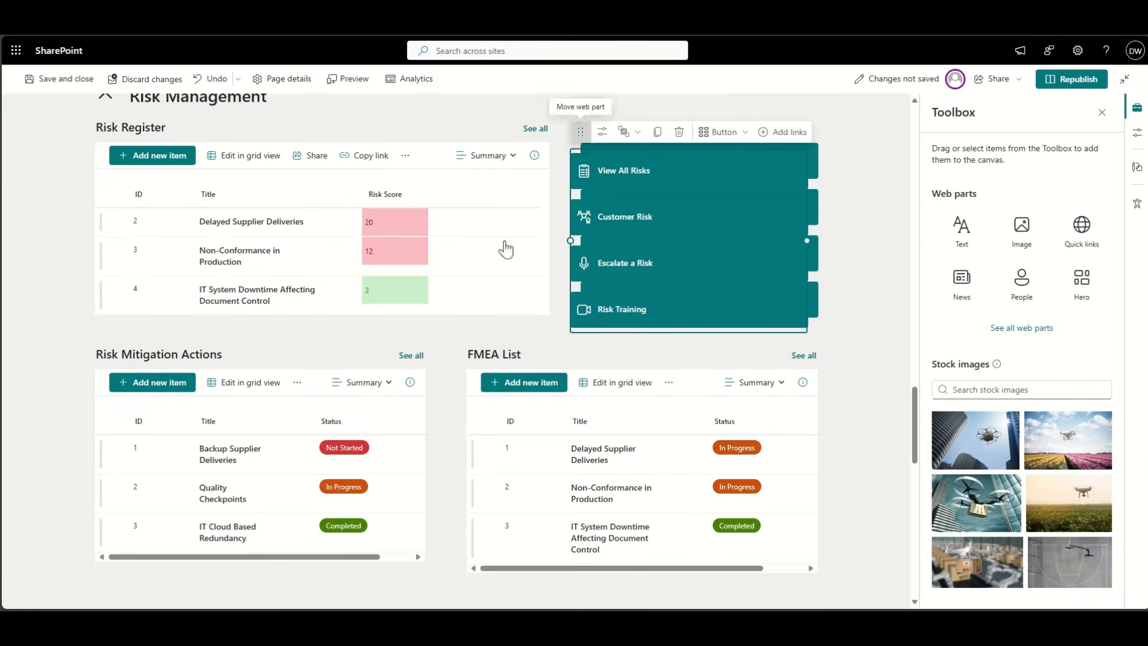
{"action": "left_click_drag", "start_coordinate": [506, 249], "coordinate": [106, 432]}
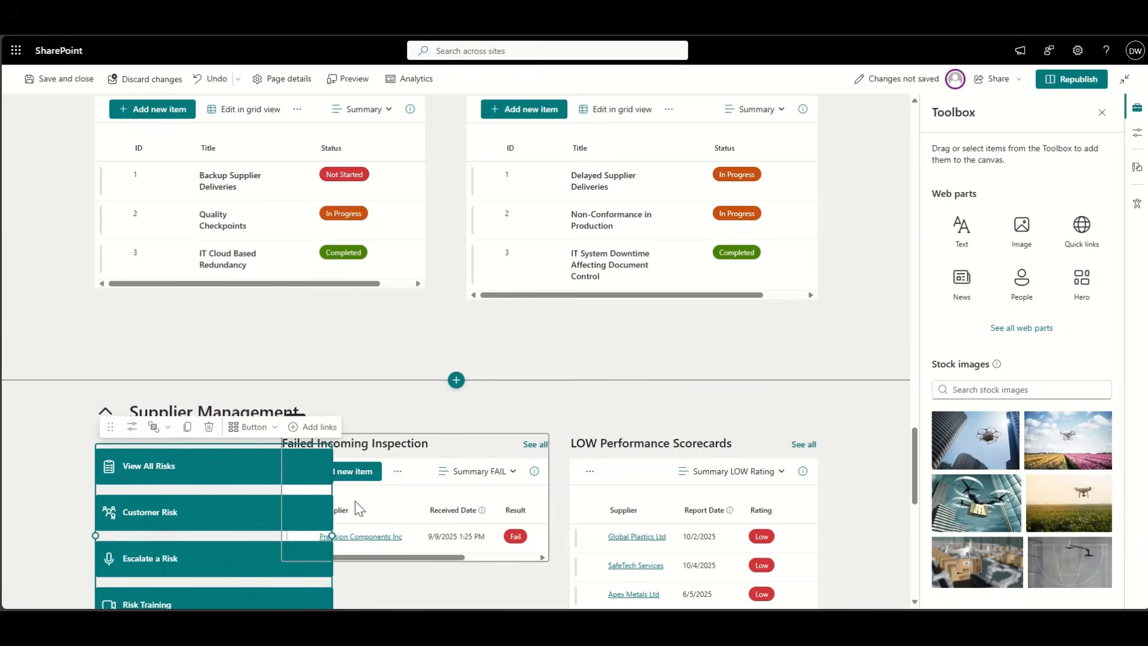
{"action": "scroll", "coordinate": [438, 532], "scroll_direction": "down", "scroll_amount": 3}
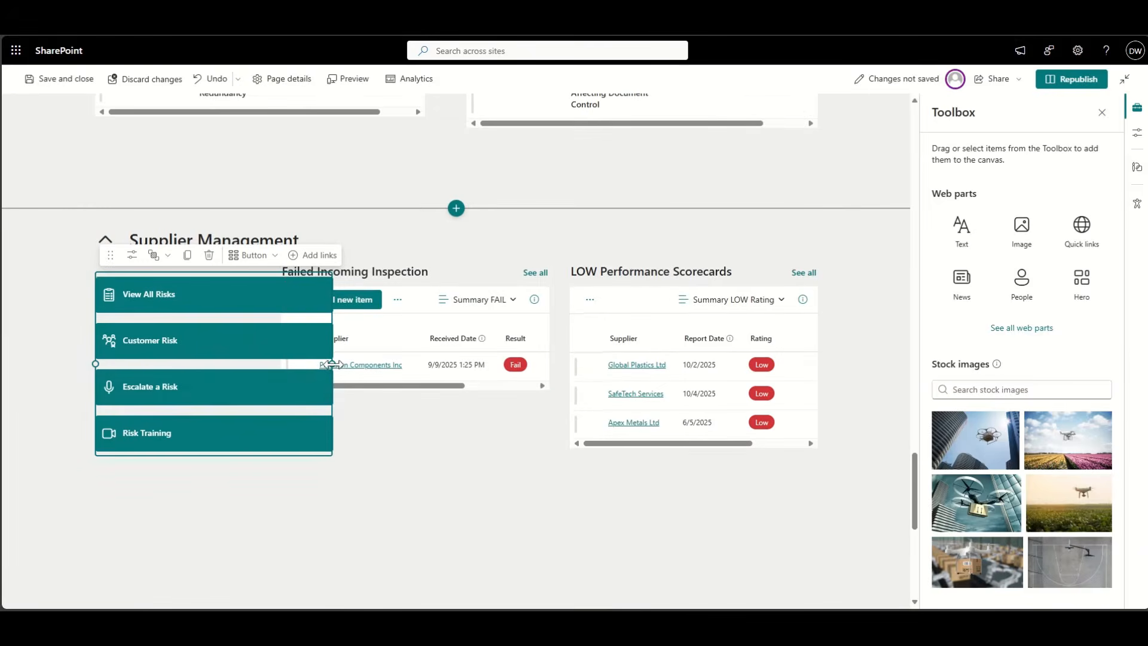
{"action": "left_click_drag", "start_coordinate": [333, 364], "coordinate": [263, 357]}
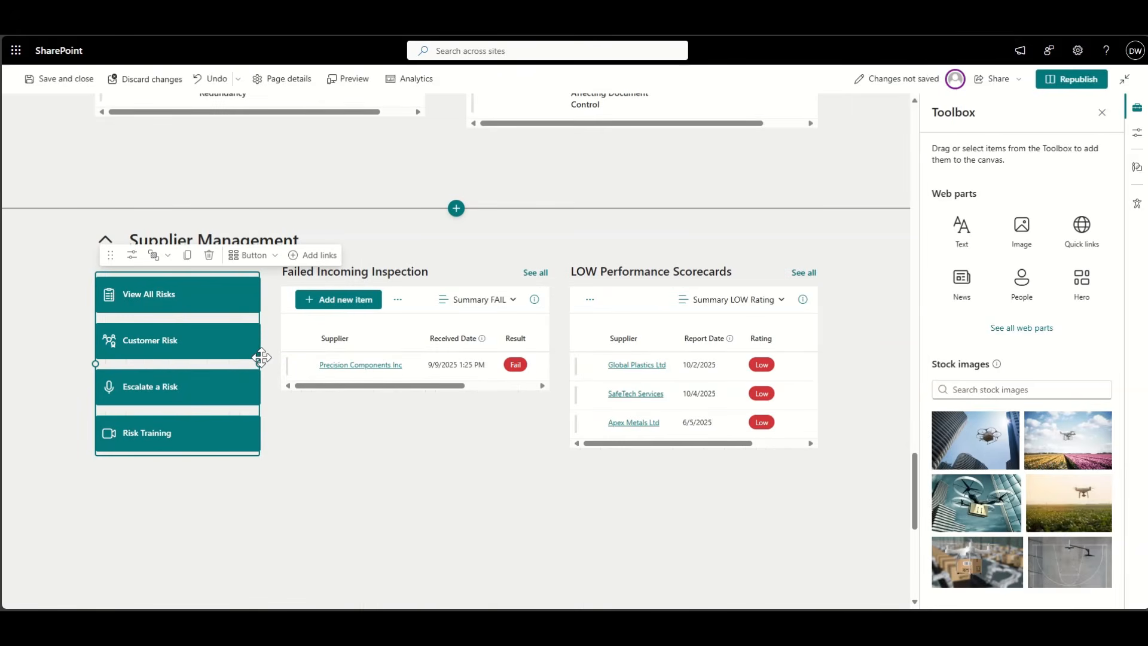
- Narrow the original Risk Management button links and widen the Risk Register web part to fill the freed space
{"action": "scroll", "coordinate": [360, 486], "scroll_direction": "up", "scroll_amount": 7}
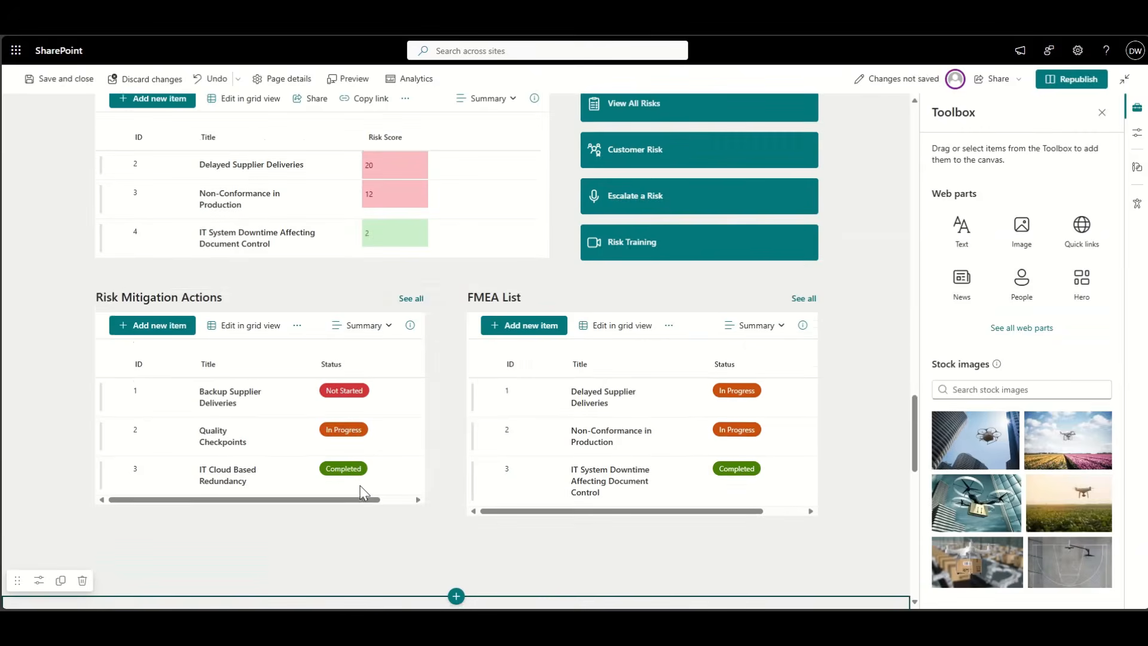
{"action": "scroll", "coordinate": [359, 486], "scroll_direction": "up", "scroll_amount": 3}
{"action": "left_click", "coordinate": [658, 302]}
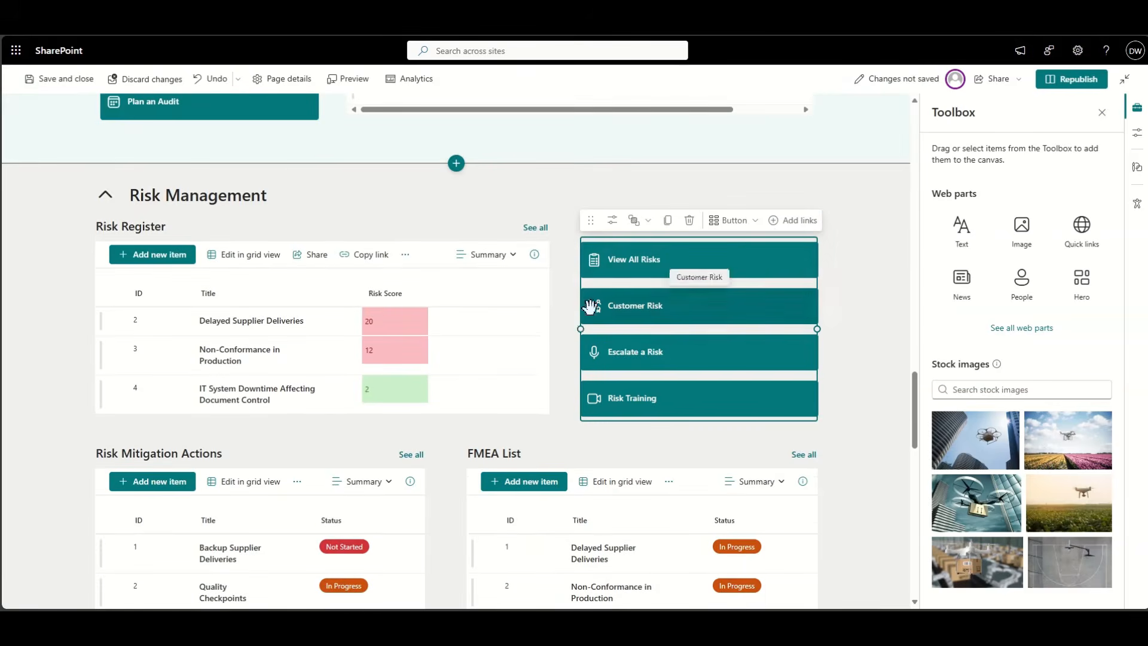
{"action": "mouse_move", "coordinate": [581, 330]}
{"action": "left_mouse_down"}
{"action": "mouse_move", "coordinate": [613, 329]}
{"action": "mouse_move", "coordinate": [579, 314]}
{"action": "mouse_move", "coordinate": [589, 315]}
{"action": "left_mouse_up"}
{"action": "left_click", "coordinate": [541, 325]}
{"action": "left_click", "coordinate": [610, 429]}
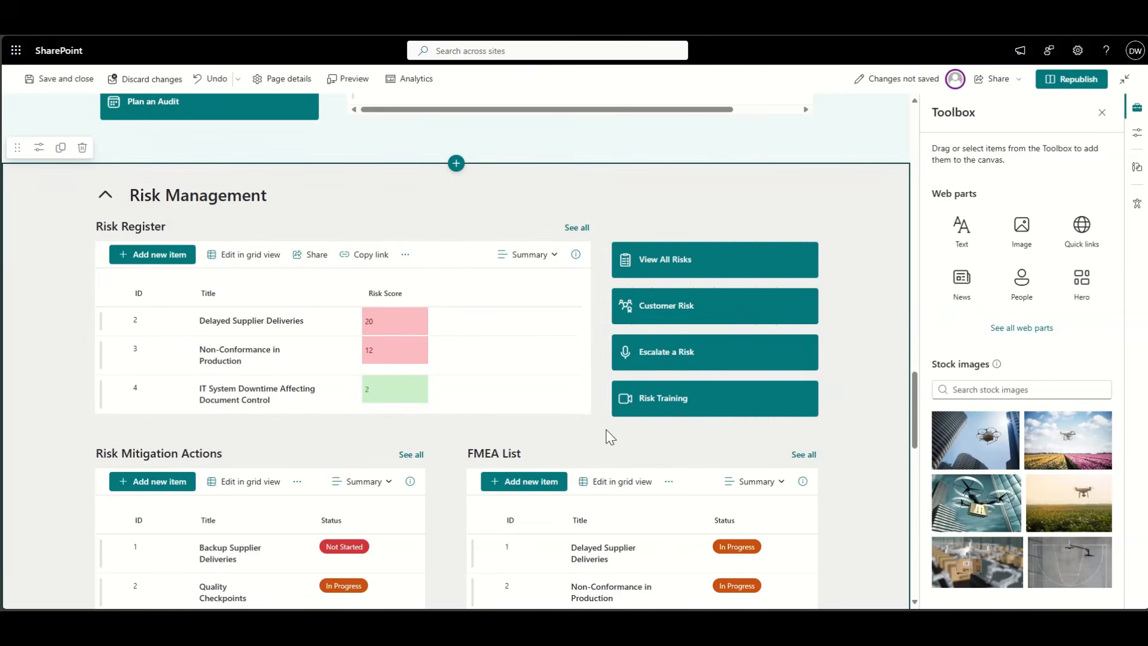
- Retitle the View All Risks link in the Supplier Management section as New Supplier
{"action": "scroll", "coordinate": [610, 439], "scroll_direction": "down", "scroll_amount": 10}
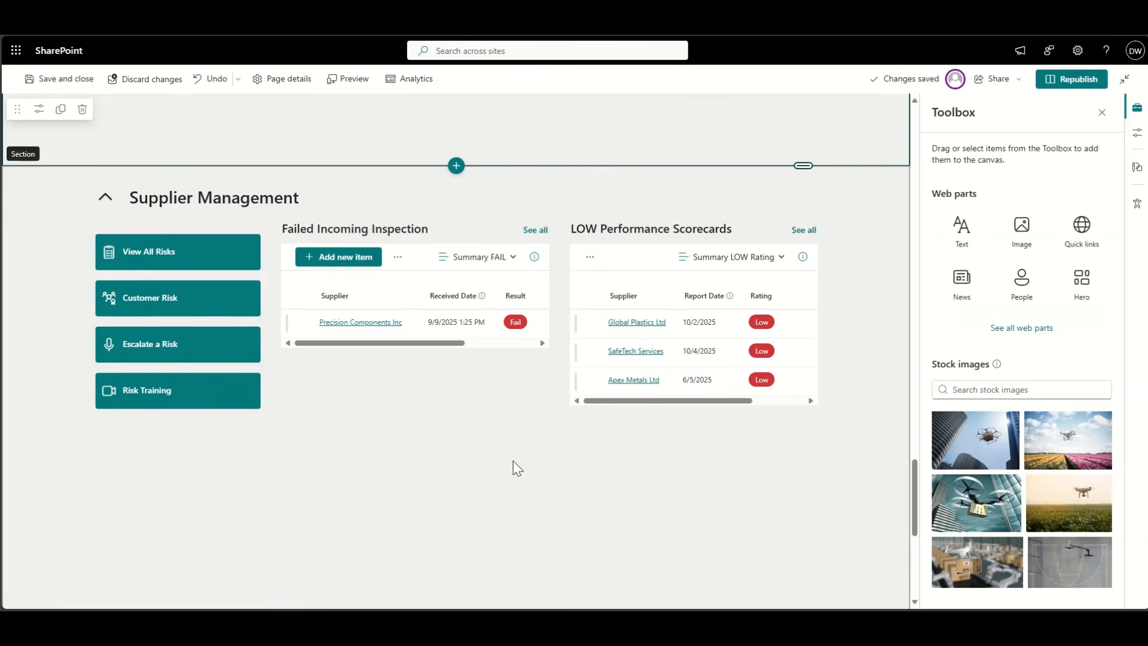
{"action": "left_click", "coordinate": [169, 251]}
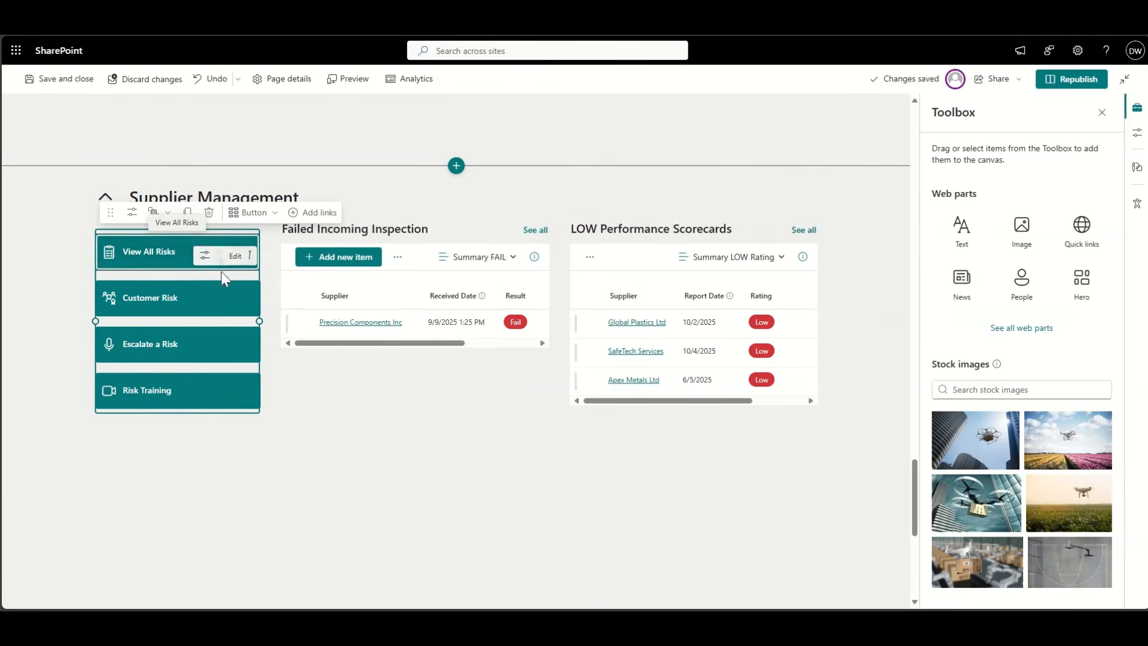
{"action": "left_click", "coordinate": [205, 256]}
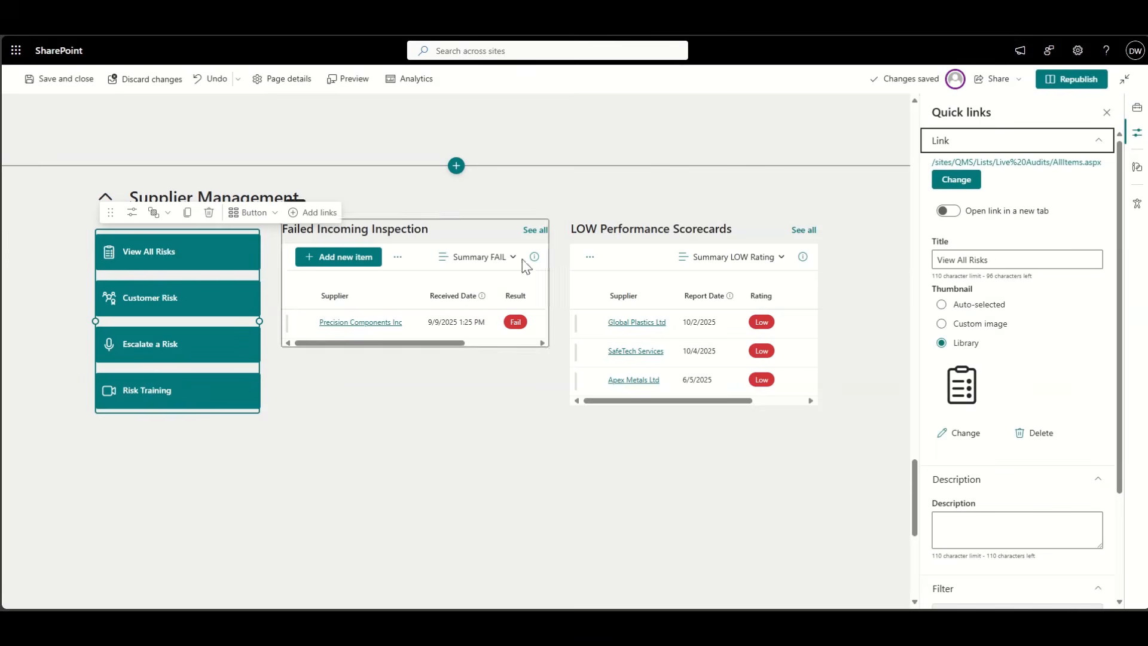
{"action": "double_click", "coordinate": [977, 260]}
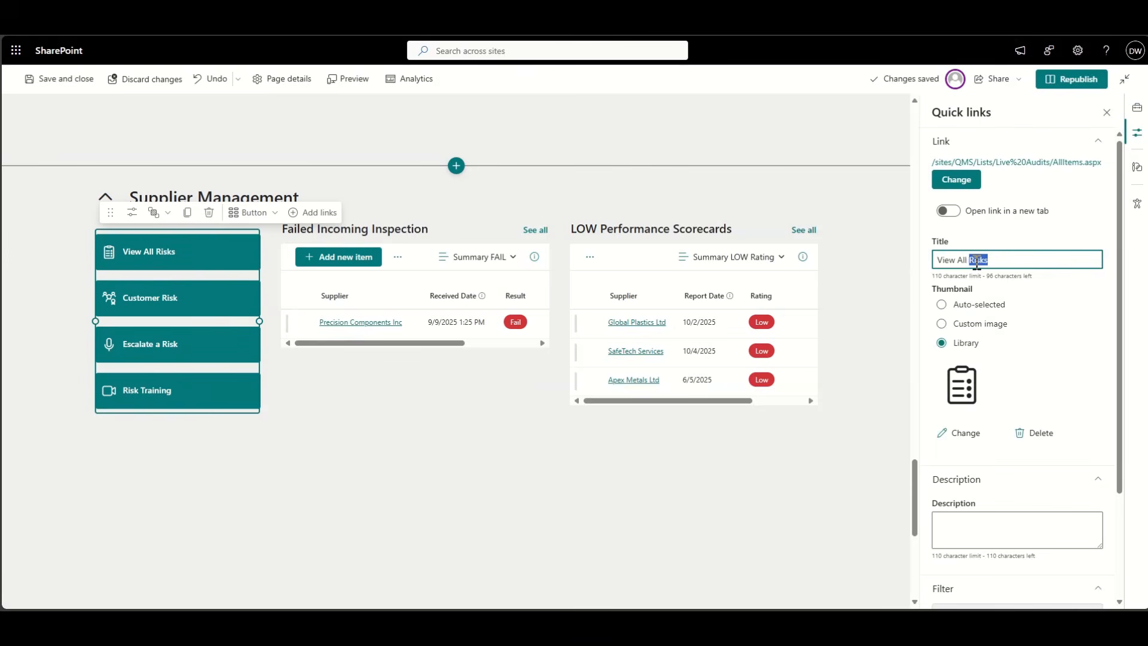
{"action": "triple_click", "coordinate": [977, 260]}
{"action": "type", "text": "Create new Supplier"}
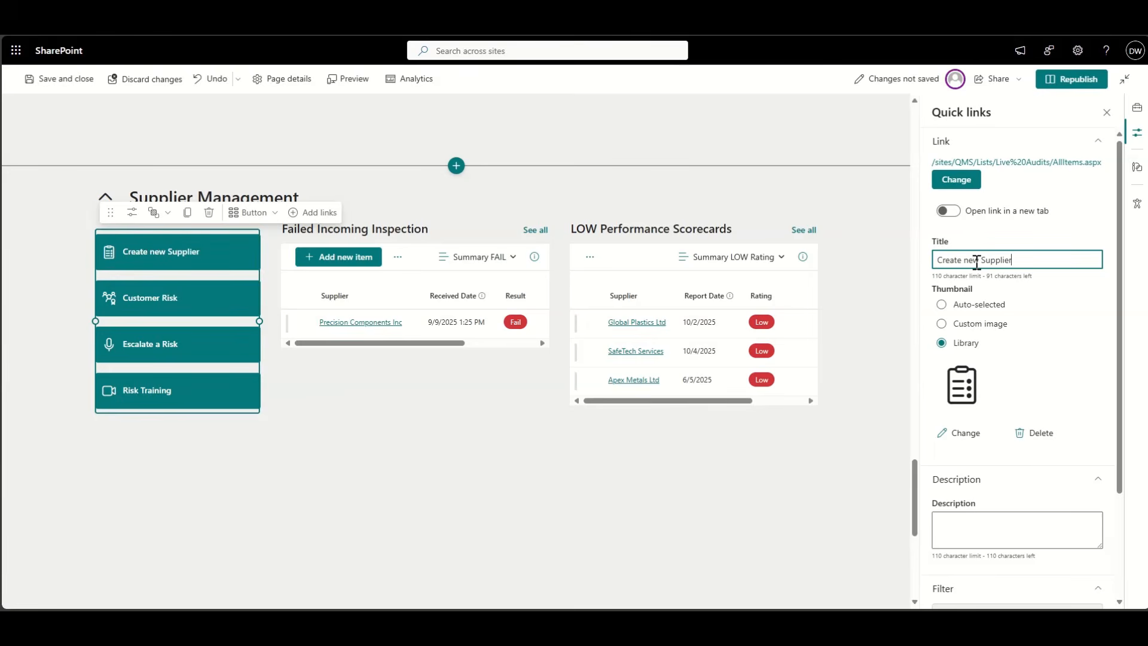
{"action": "key", "text": "BackSpace"}
{"action": "key", "text": "BackSpace"}
{"action": "key", "text": "BackSpace"}
{"action": "key", "text": "BackSpace"}
{"action": "key", "text": "BackSpace"}
{"action": "key", "text": "BackSpace"}
{"action": "key", "text": "BackSpace"}
{"action": "key", "text": "BackSpace"}
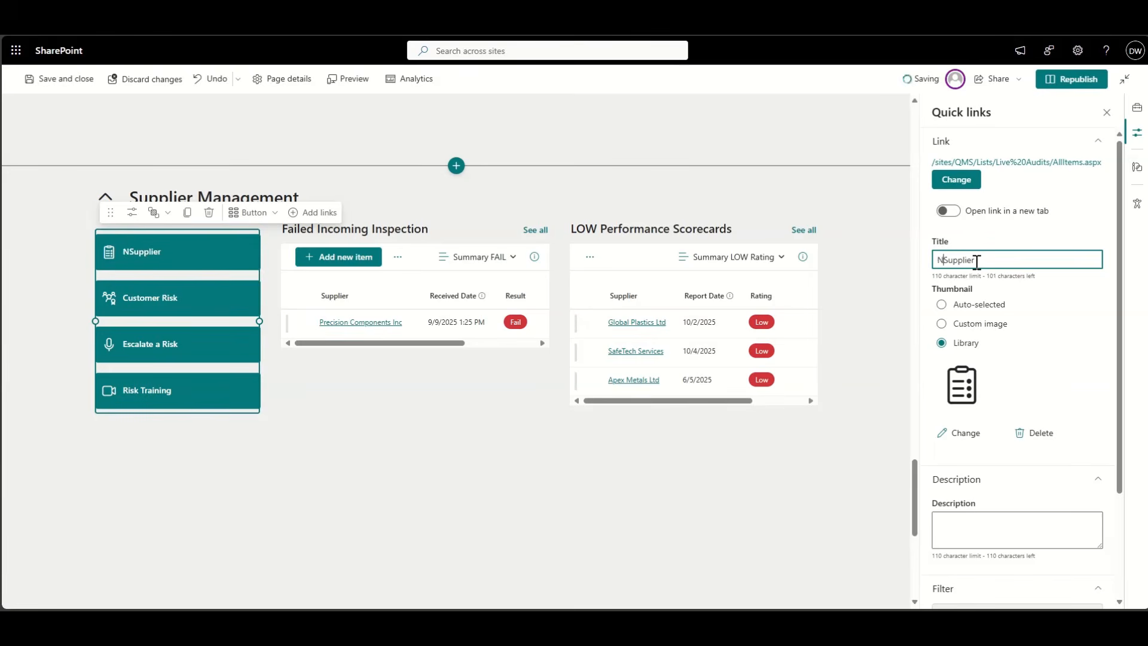
{"action": "type", "text": "New"}
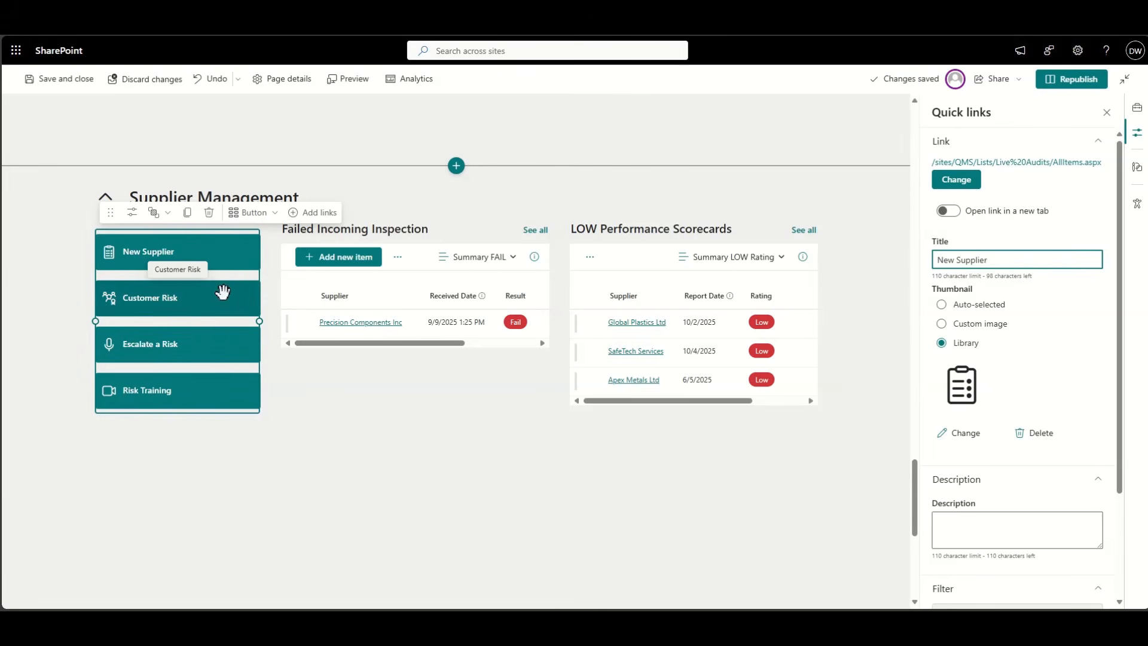
- Retitle the Customer Risk link in the Supplier Management section as All Suppliers
{"action": "left_click", "coordinate": [197, 299]}
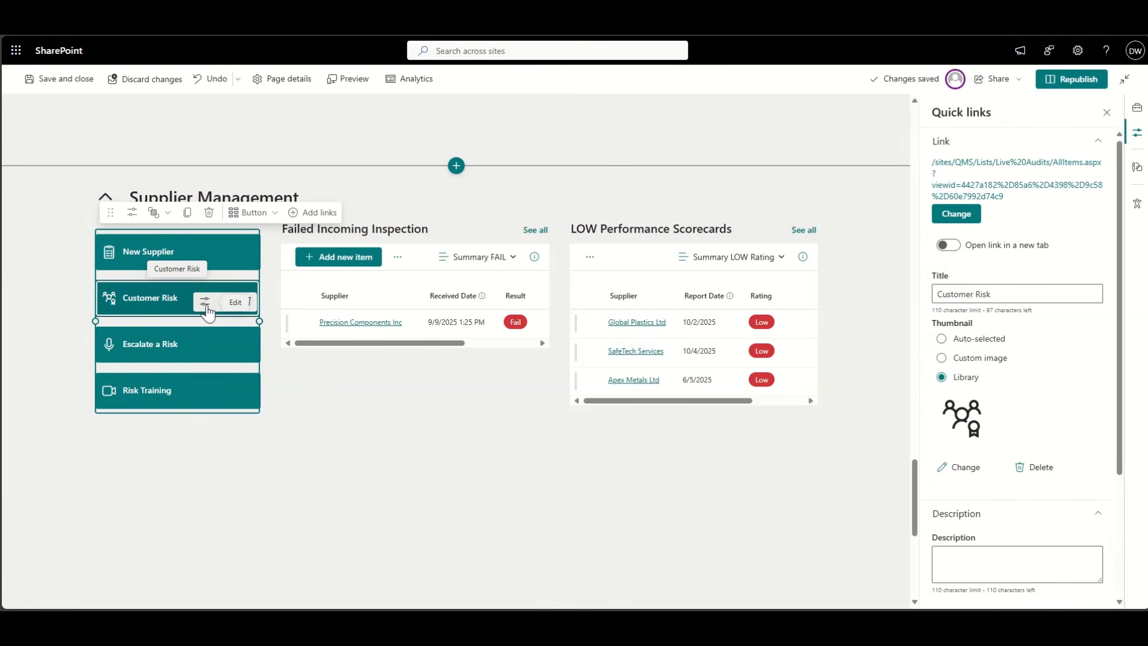
{"action": "left_click", "coordinate": [987, 294]}
{"action": "triple_click", "coordinate": [987, 294]}
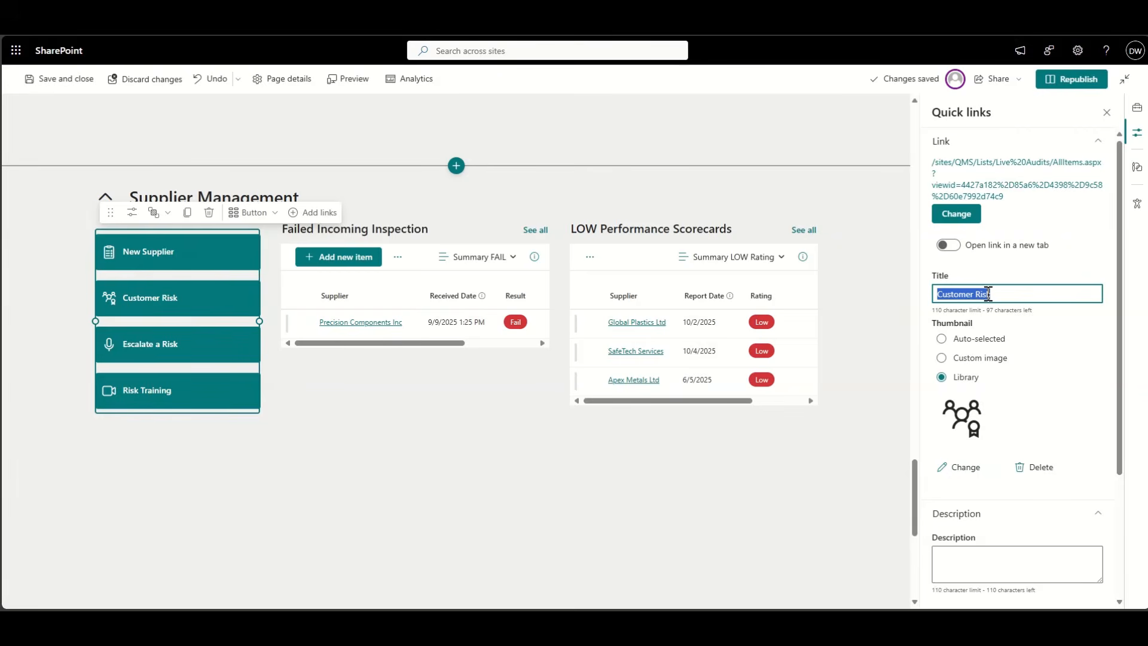
{"action": "type", "text": "Vie"}
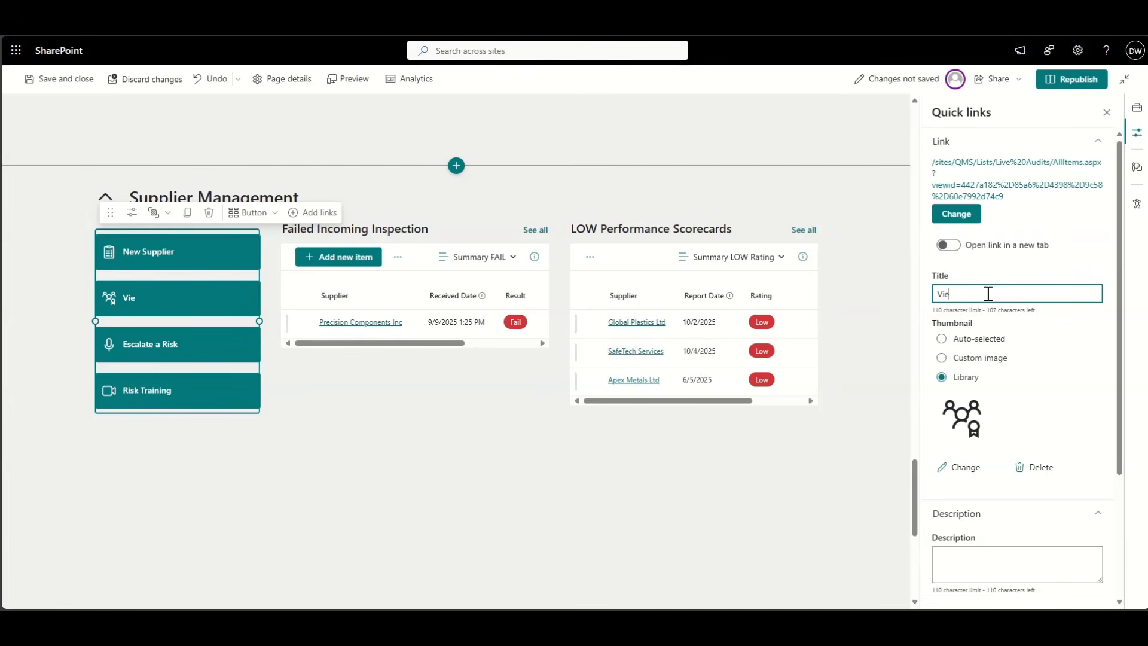
{"action": "type", "text": "w All"}
{"action": "key", "text": "ctrl+a"}
{"action": "type", "text": "All Suppliers"}
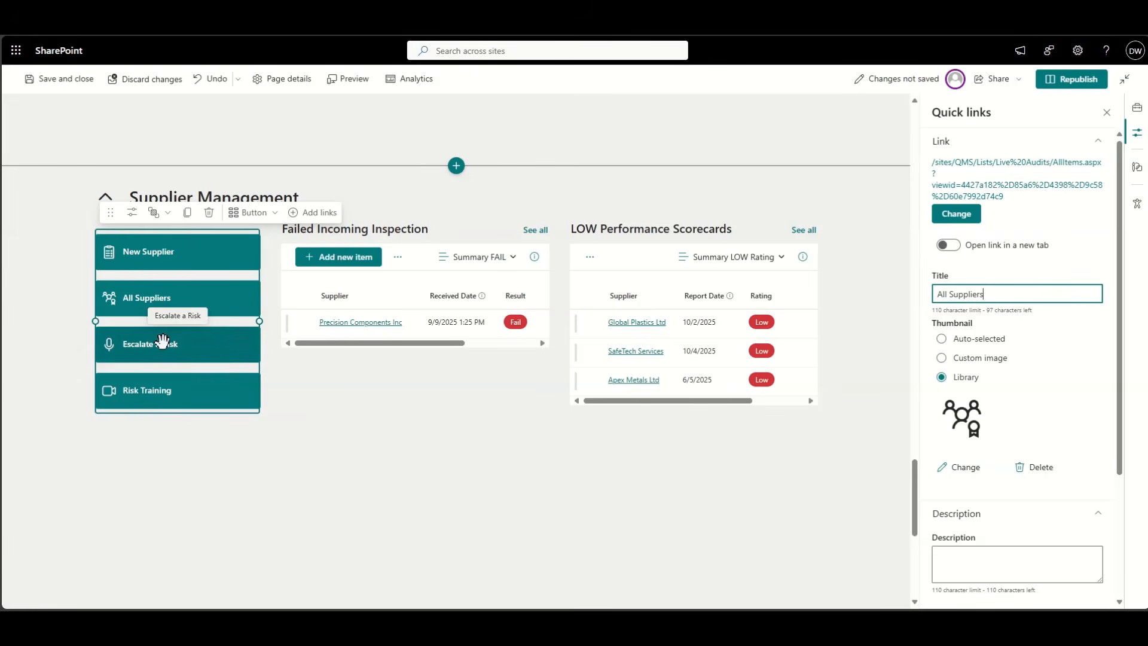
- Retitle the Risk Training link in the Supplier Management section as Supplier Training
{"action": "left_click", "coordinate": [167, 341]}
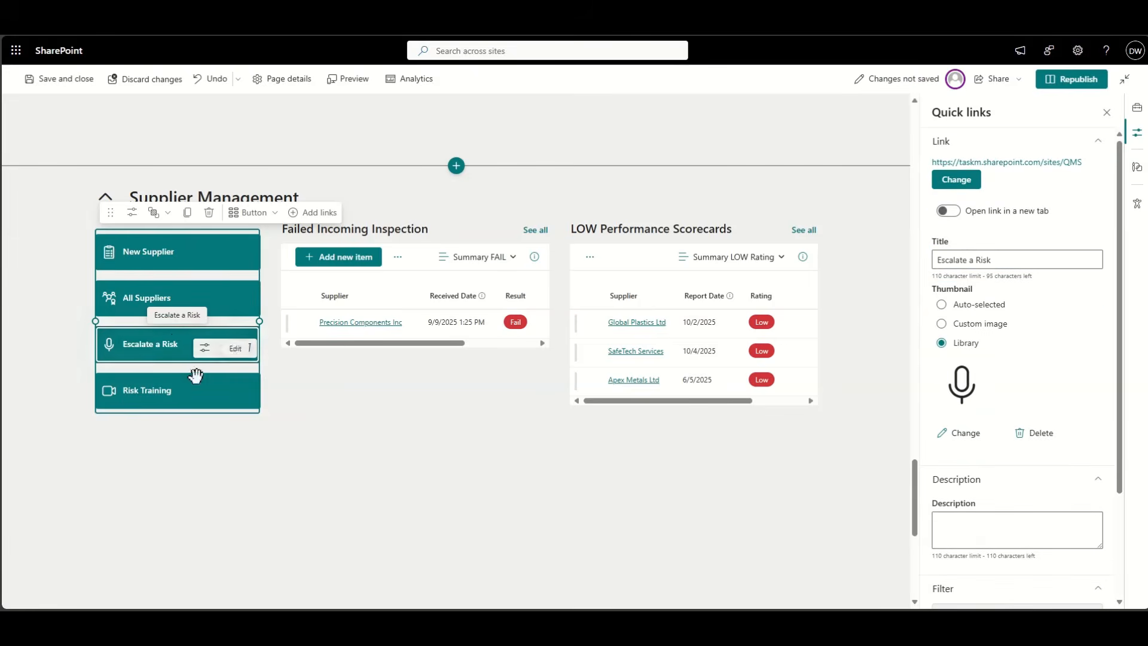
{"action": "left_click", "coordinate": [179, 391]}
{"action": "double_click", "coordinate": [945, 272]}
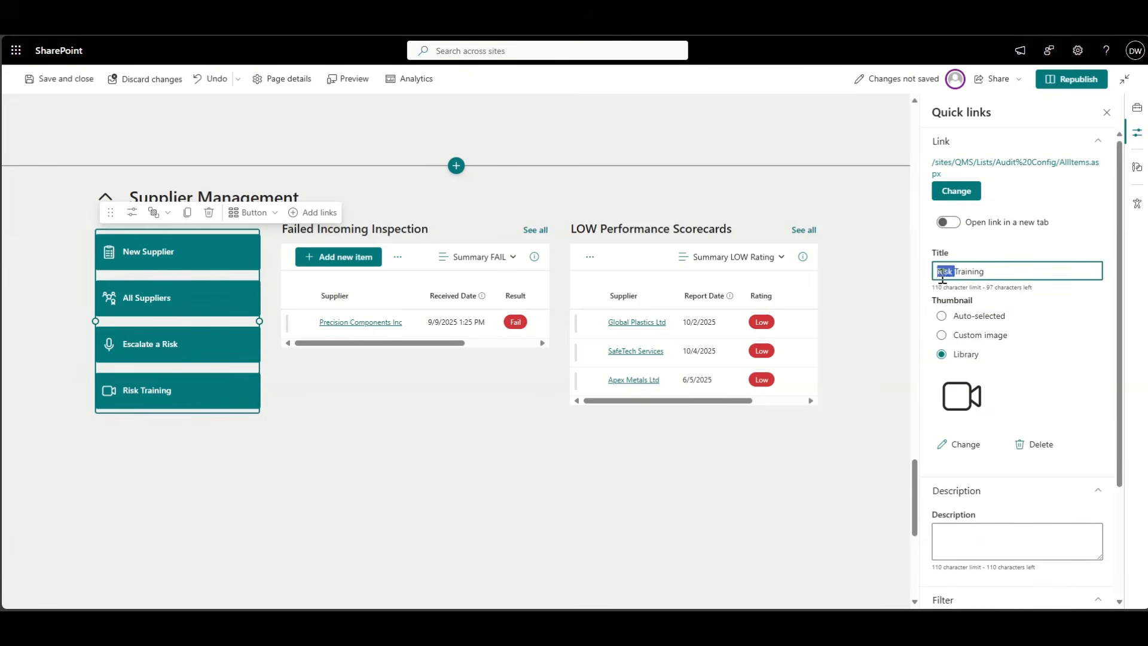
{"action": "type", "text": "Supplier"}
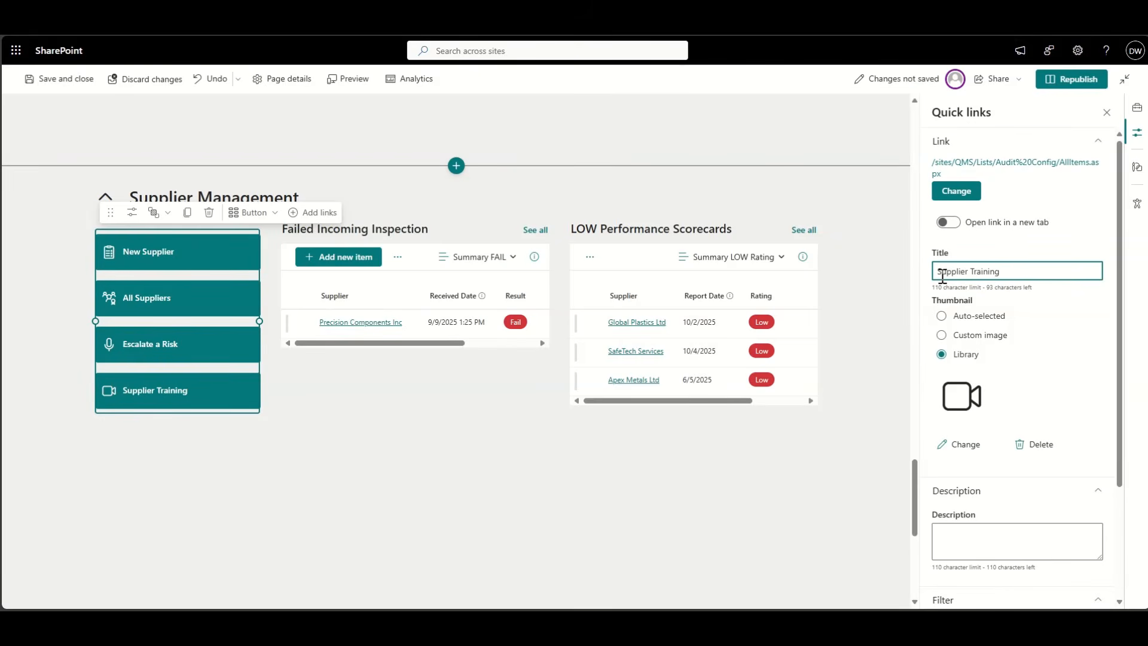
- Retitle the Escalate a Risk link in the Supplier Management section as Supplier SOPs
{"action": "left_click", "coordinate": [154, 343]}
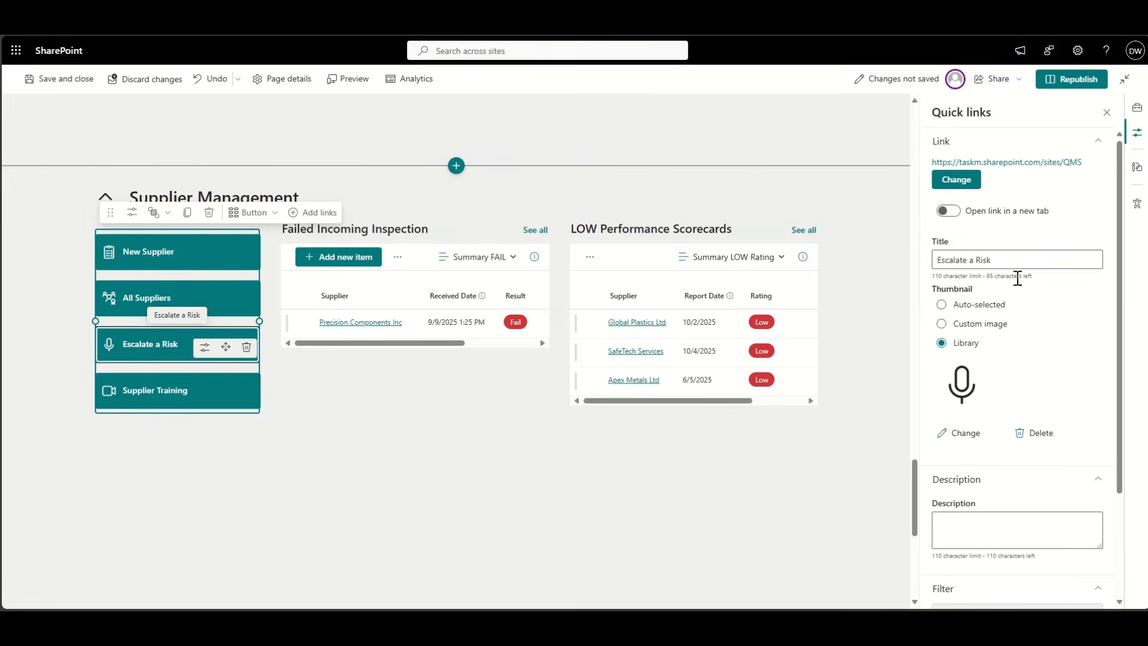
{"action": "triple_click", "coordinate": [990, 258]}
{"action": "type", "text": "Supplier"}
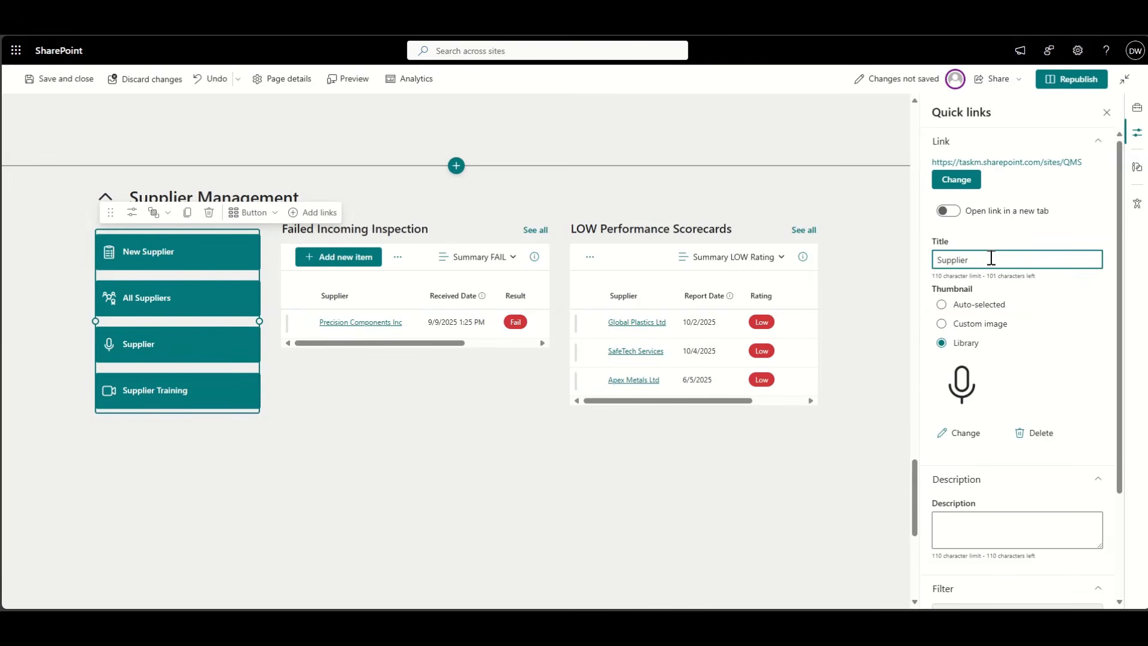
{"action": "triple_click", "coordinate": [990, 258]}
{"action": "type", "text": "SOPSupplier SOPs"}
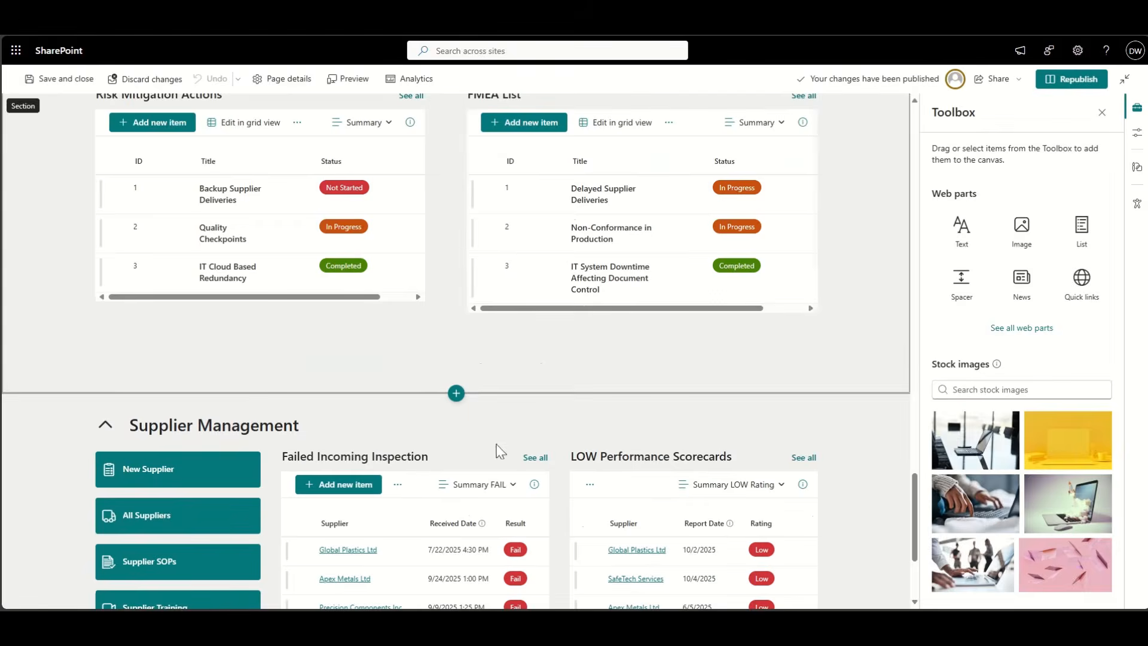
- Hide the command bar of the LOW Performance Scorecards web part and apply the change
{"action": "scroll", "coordinate": [469, 402], "scroll_direction": "down", "scroll_amount": 3}
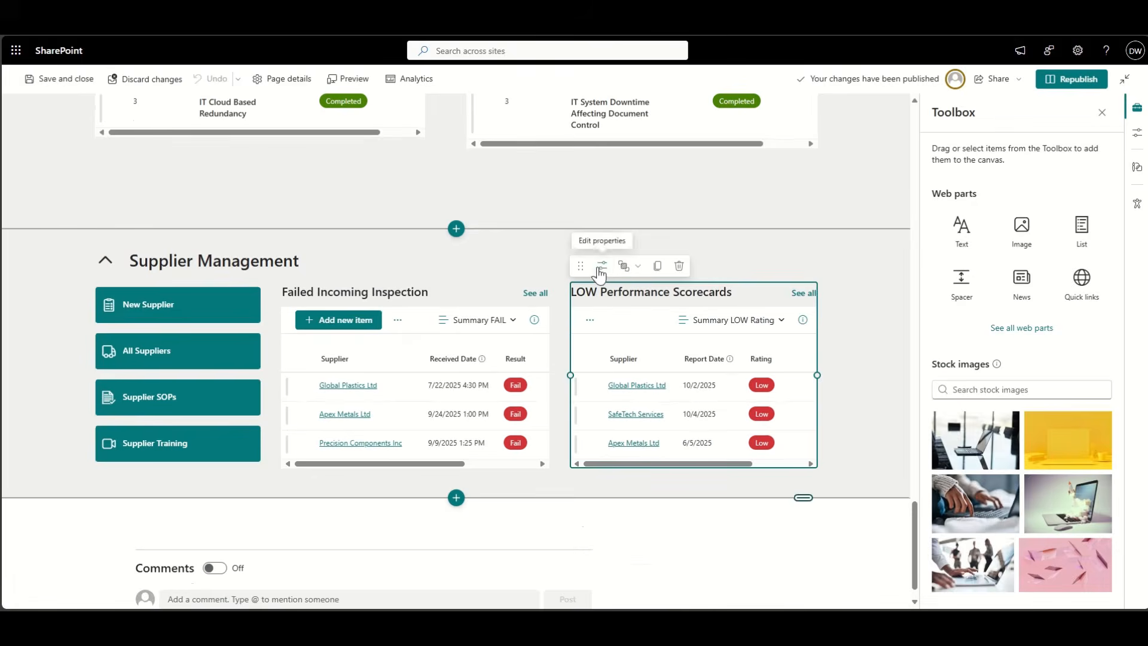
{"action": "left_click", "coordinate": [602, 265]}
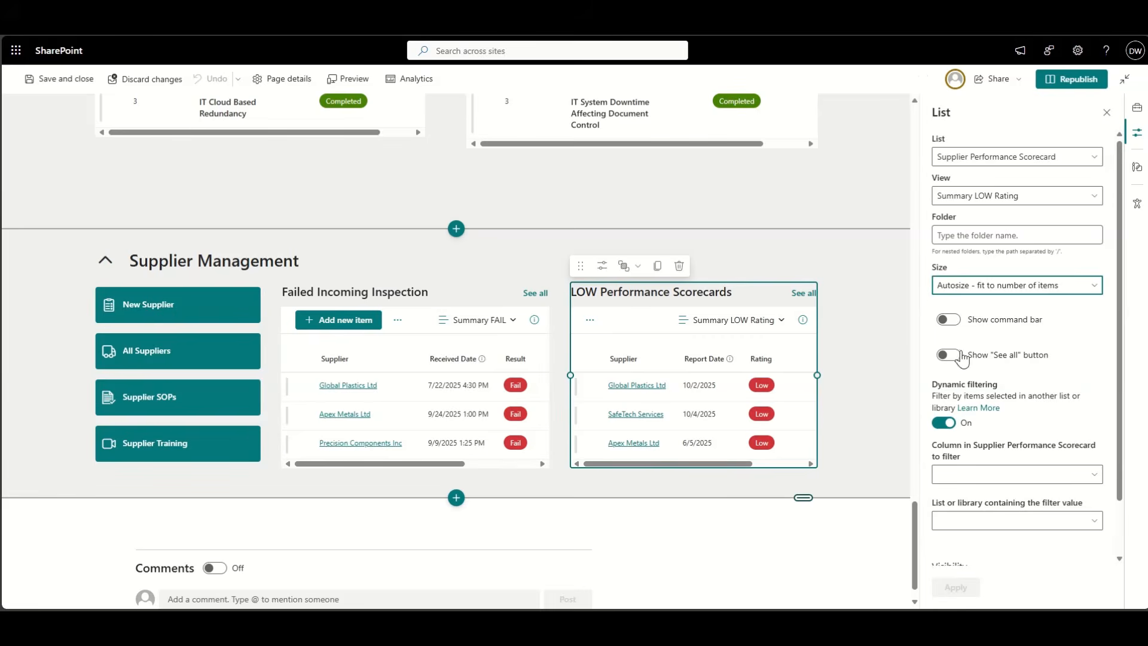
{"action": "left_click", "coordinate": [949, 320]}
{"action": "left_click", "coordinate": [953, 589]}
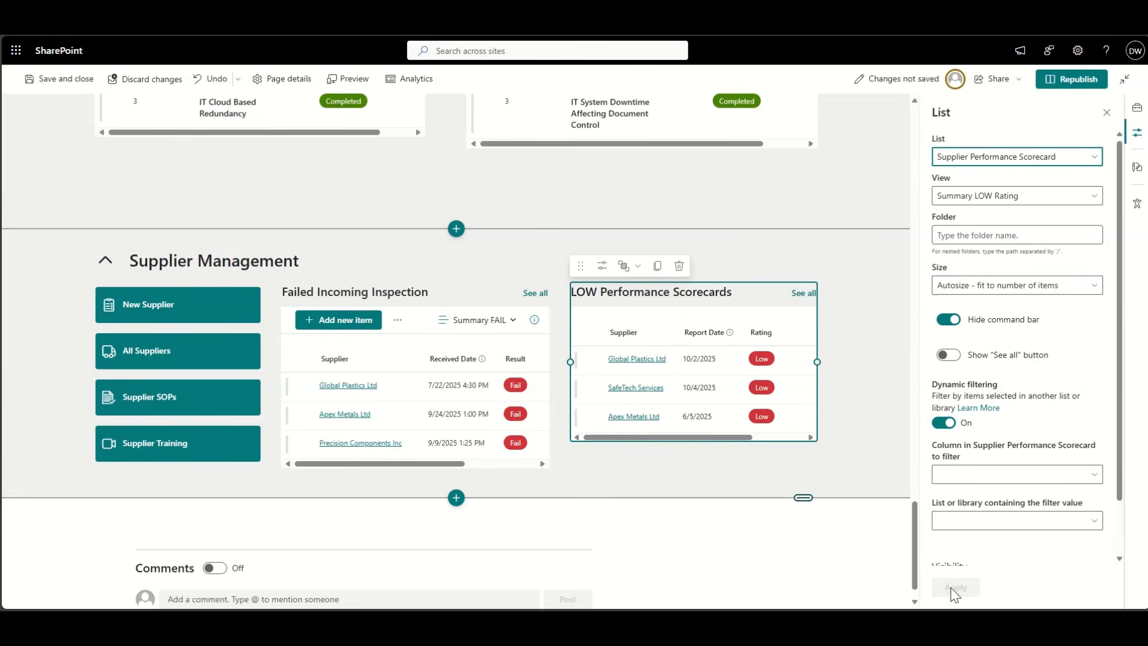
- Show the command bar again on the LOW Performance Scorecards web part and apply the change
{"action": "left_click", "coordinate": [949, 319]}
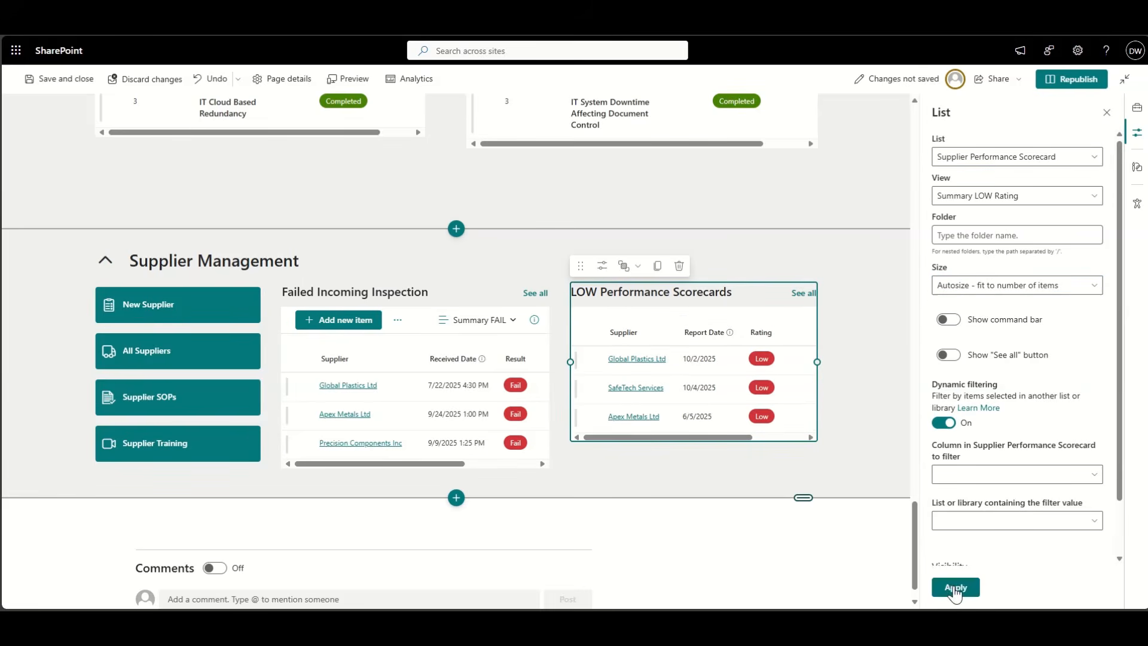
{"action": "left_click", "coordinate": [956, 589]}
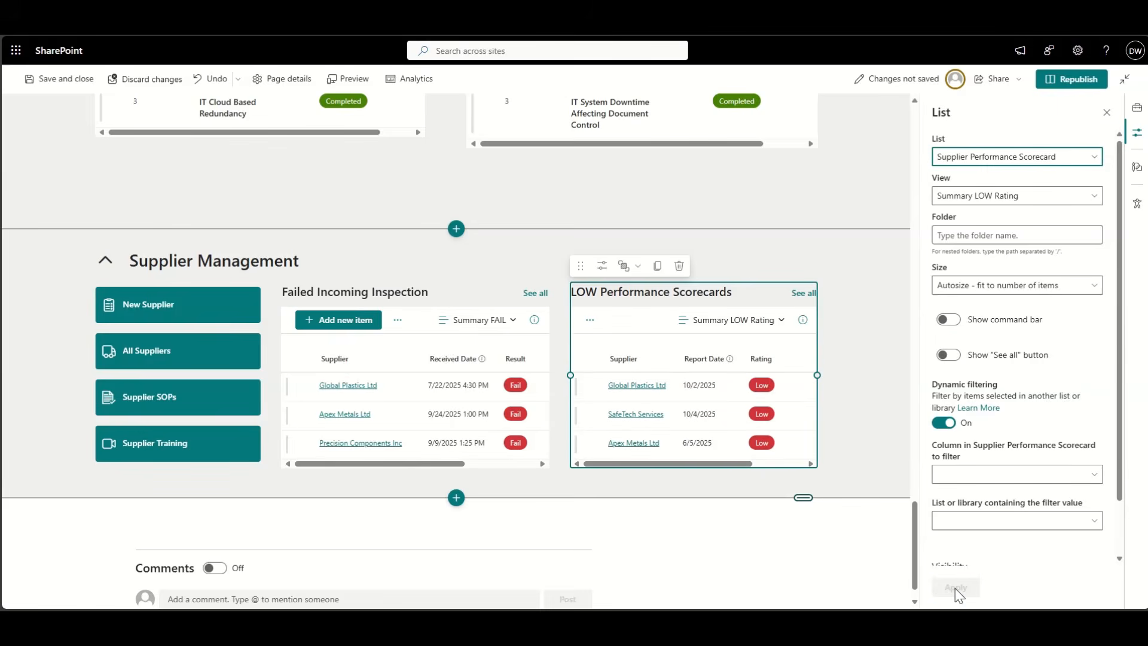
{"action": "left_click", "coordinate": [830, 372]}
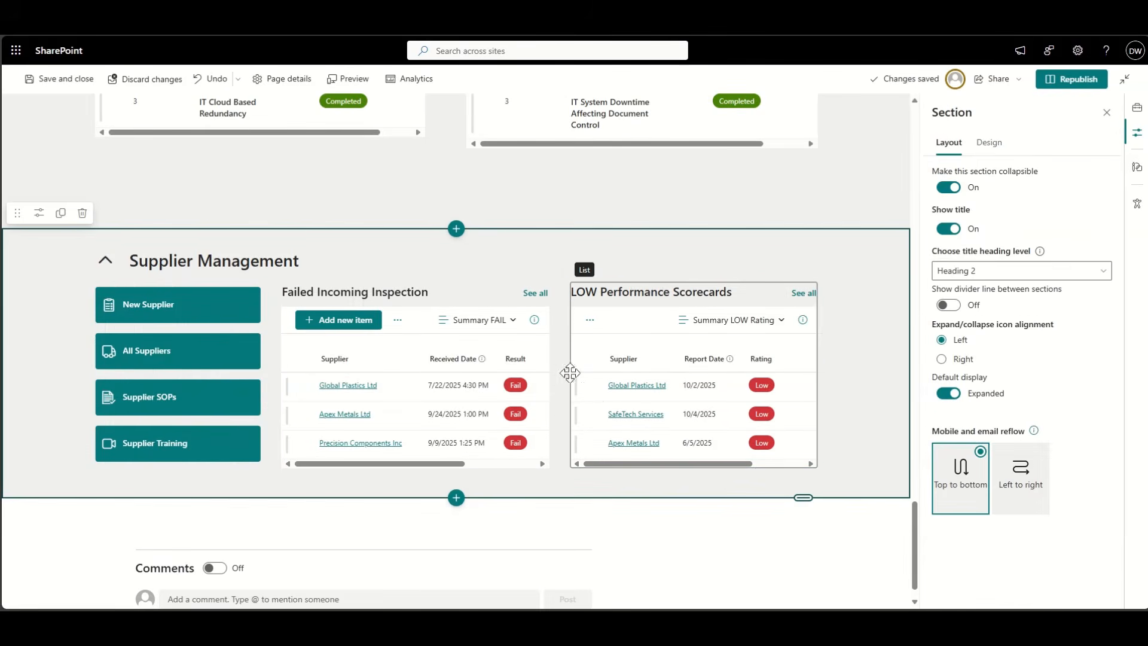
{"action": "left_click", "coordinate": [578, 376]}
{"action": "left_click_drag", "start_coordinate": [571, 372], "coordinate": [488, 370]}
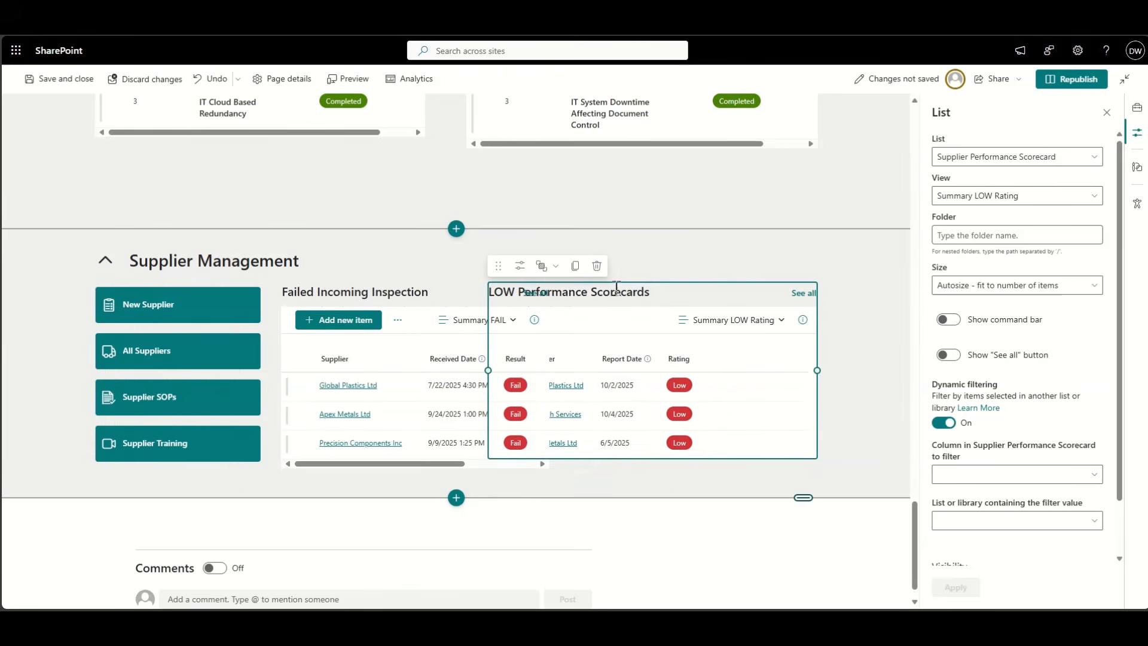
{"action": "left_click_drag", "start_coordinate": [499, 268], "coordinate": [525, 421]}
{"action": "key", "text": "ctrl+z"}
{"action": "key", "text": "ctrl+z"}
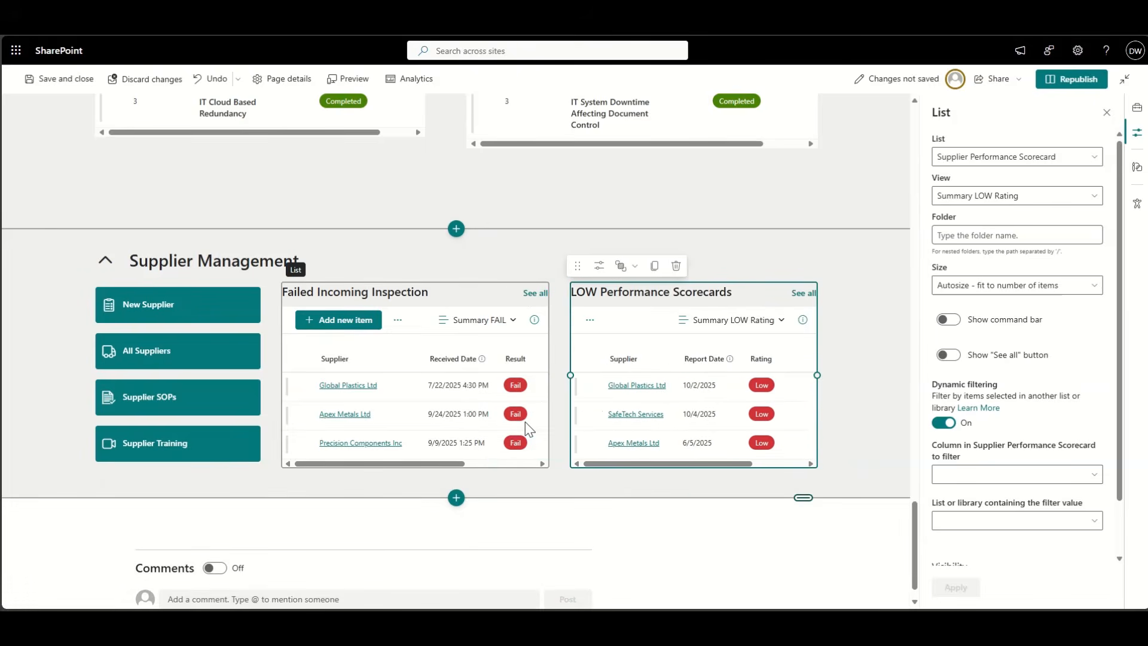
- Set the Supplier Management section's theme color to solid teal and republish the home page
{"action": "left_click", "coordinate": [50, 324]}
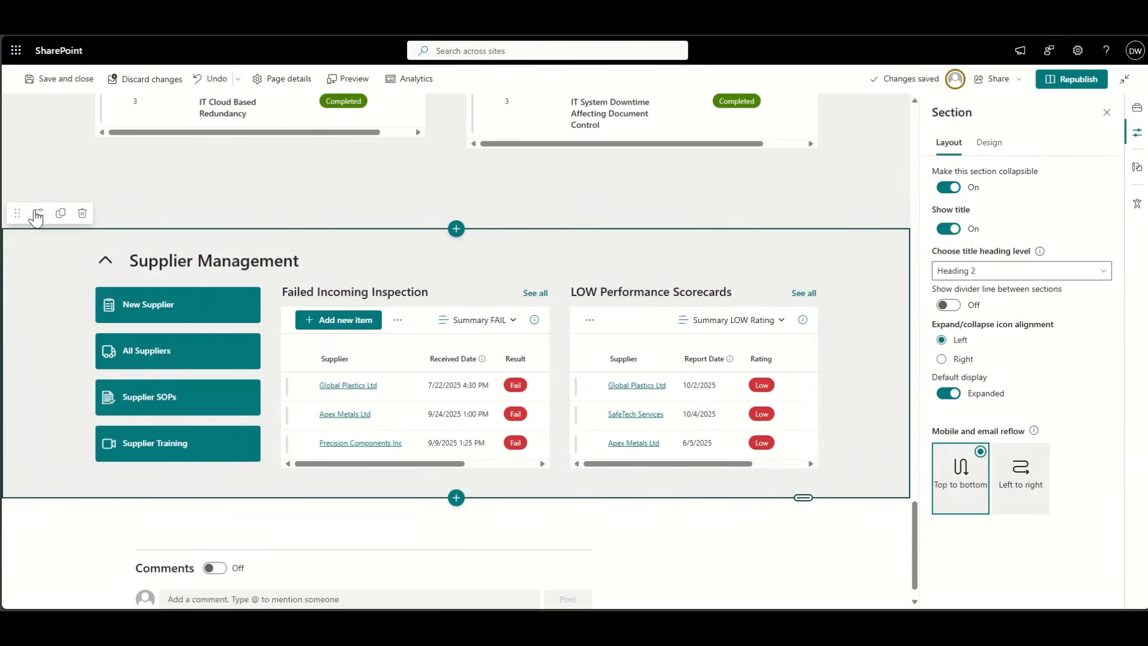
{"action": "left_click", "coordinate": [990, 146]}
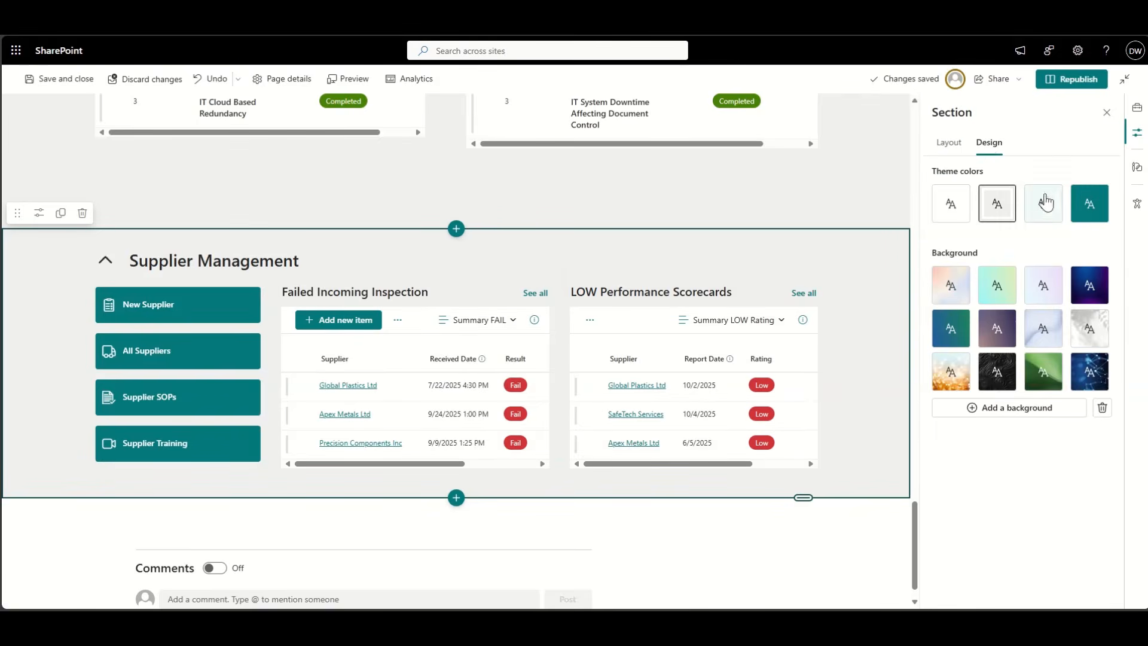
{"action": "left_click", "coordinate": [1088, 215]}
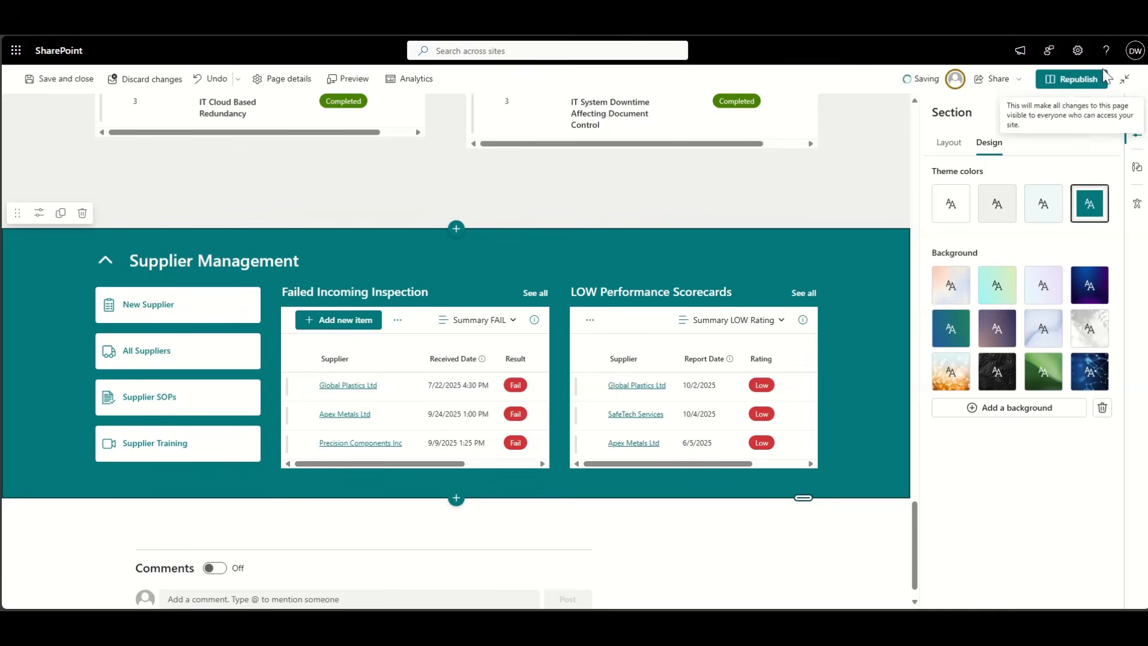
{"action": "left_click", "coordinate": [1074, 78]}
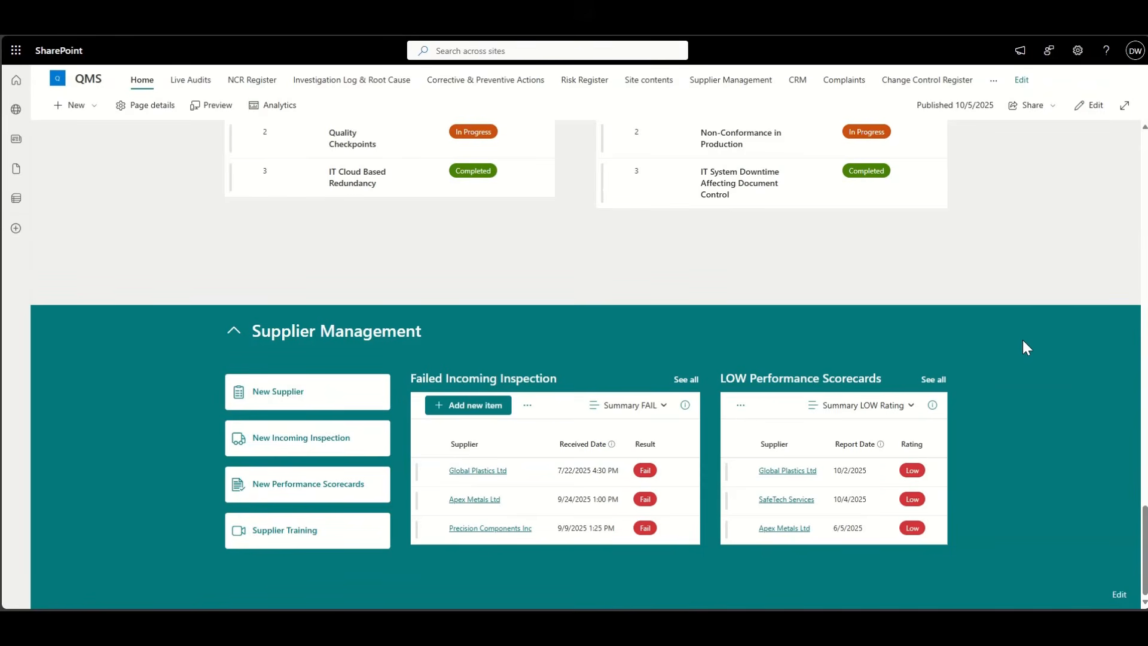
- Open the CRM dashboard and examine its account, contact, order, activity, customer task, complaint and corrective action lists
{"action": "left_click", "coordinate": [797, 79]}
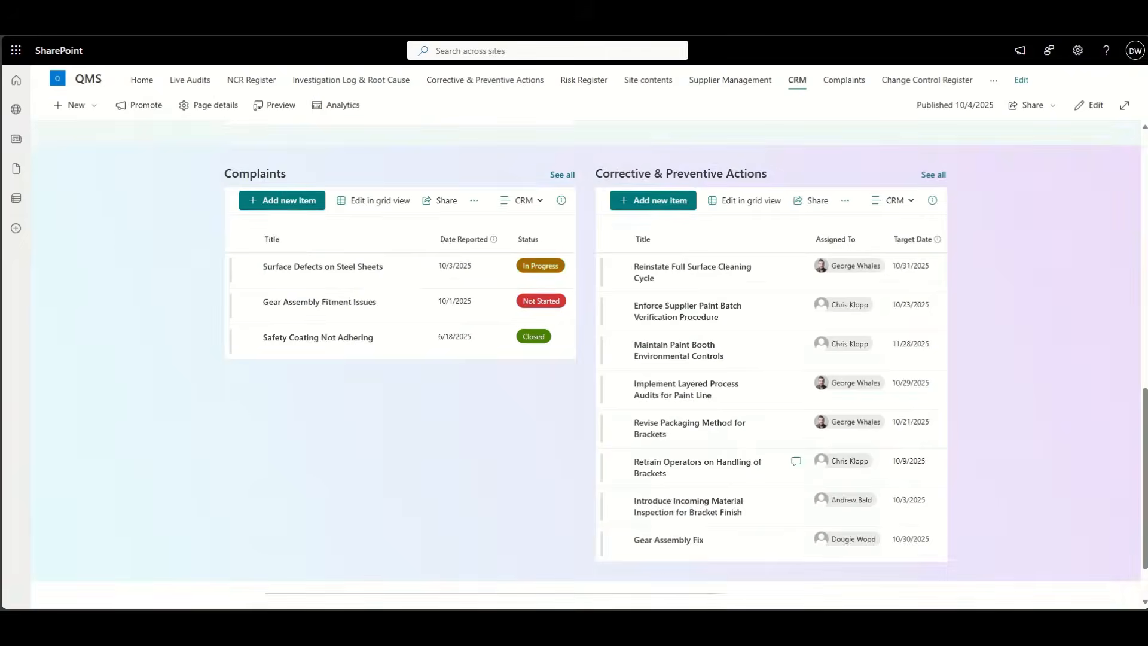
{"action": "scroll", "coordinate": [127, 245], "scroll_direction": "up", "scroll_amount": 10}
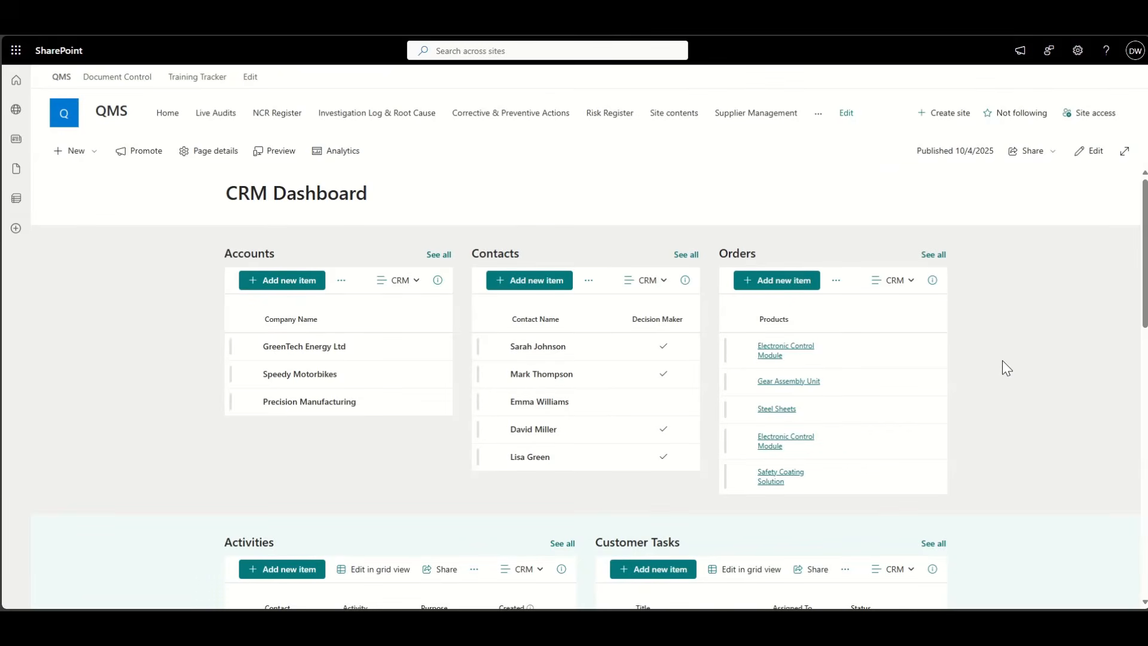
{"action": "scroll", "coordinate": [1002, 360], "scroll_direction": "down", "scroll_amount": 5}
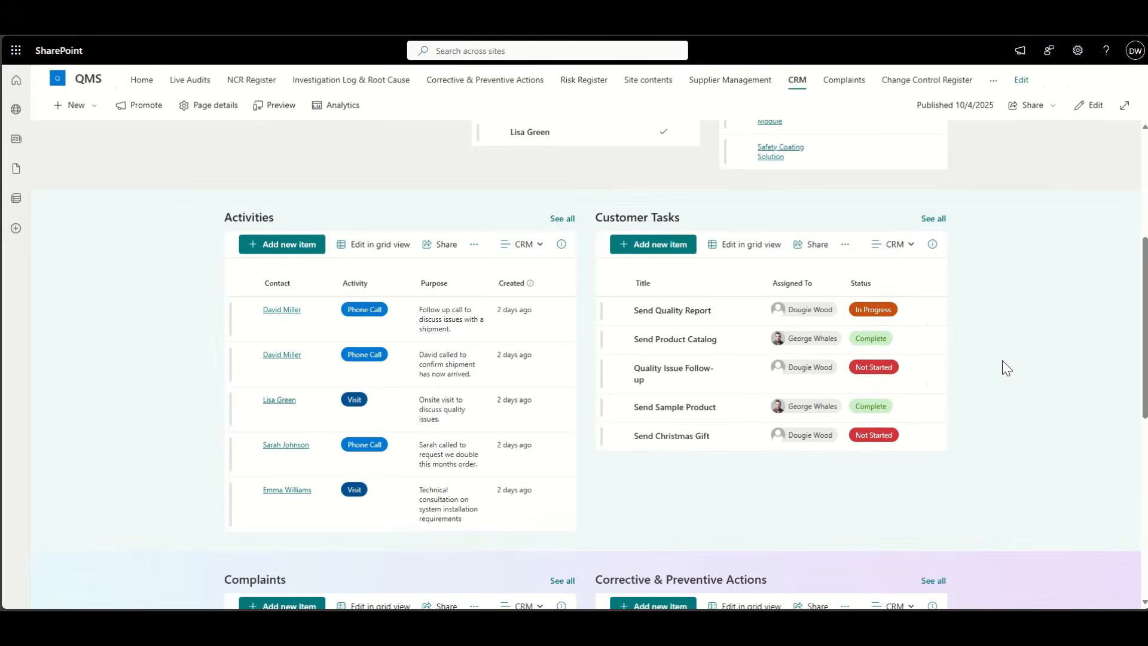
{"action": "scroll", "coordinate": [1002, 360], "scroll_direction": "down", "scroll_amount": 1}
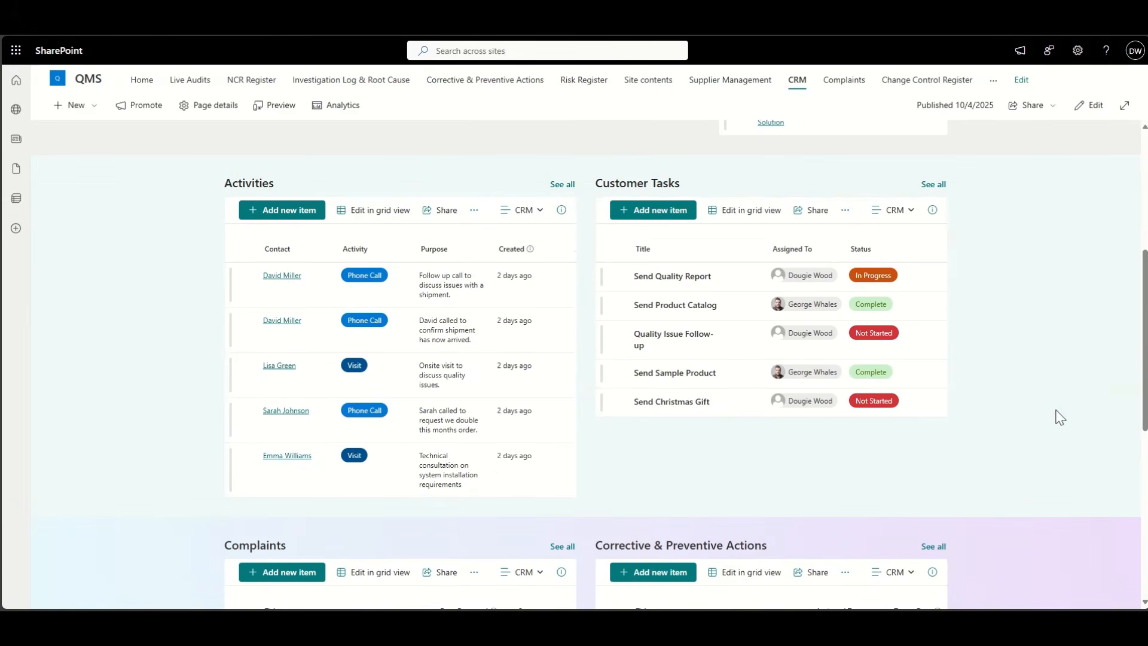
{"action": "scroll", "coordinate": [1059, 417], "scroll_direction": "down", "scroll_amount": 1}
{"action": "scroll", "coordinate": [1059, 416], "scroll_direction": "down", "scroll_amount": 2}
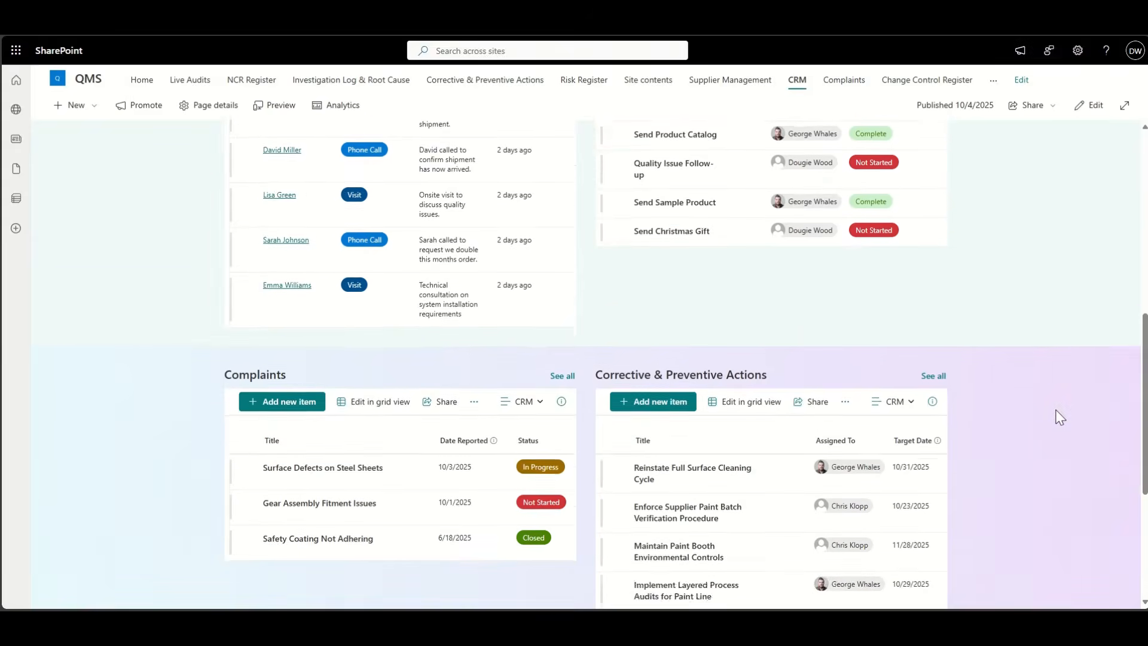
{"action": "scroll", "coordinate": [1059, 416], "scroll_direction": "down", "scroll_amount": 4}
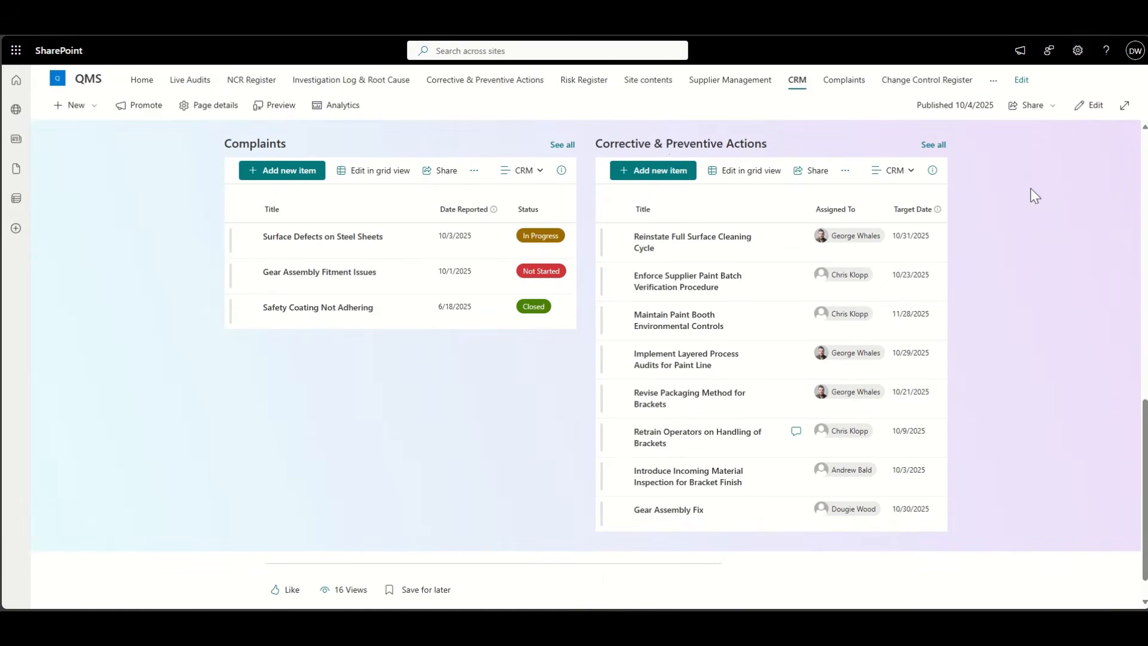
{"action": "scroll", "coordinate": [1038, 217], "scroll_direction": "up", "scroll_amount": 10}
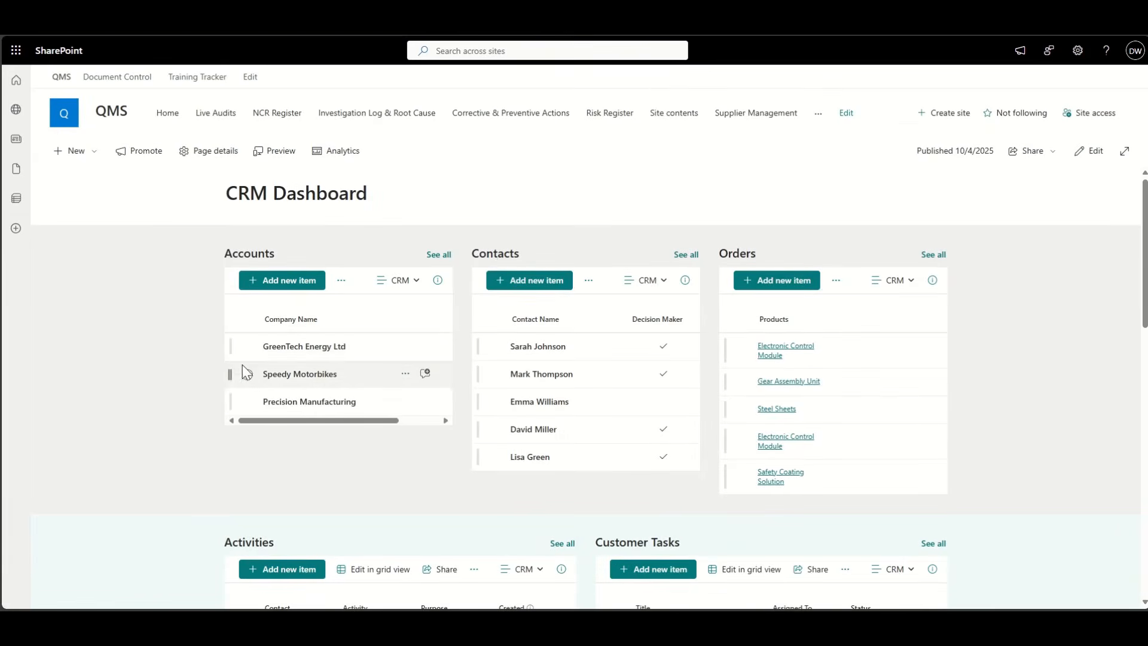
- Filter the CRM dashboard by the GreenTech Energy Ltd account and review its related activities, tasks, complaints and corrective actions
{"action": "left_click", "coordinate": [247, 347]}
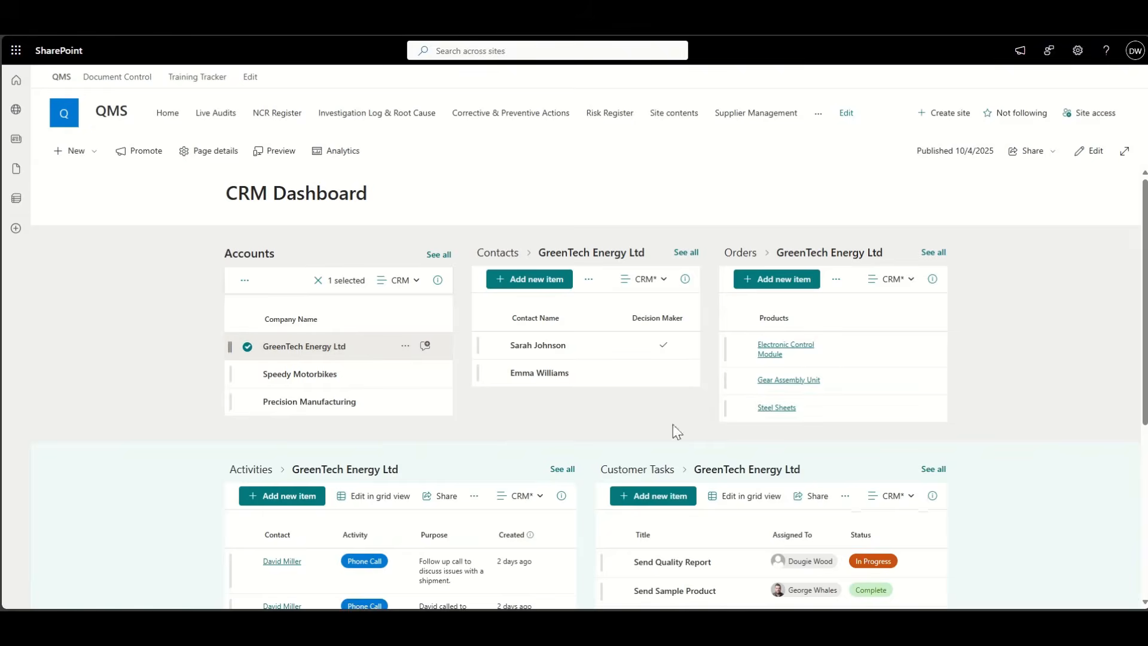
{"action": "scroll", "coordinate": [123, 452], "scroll_direction": "down", "scroll_amount": 3}
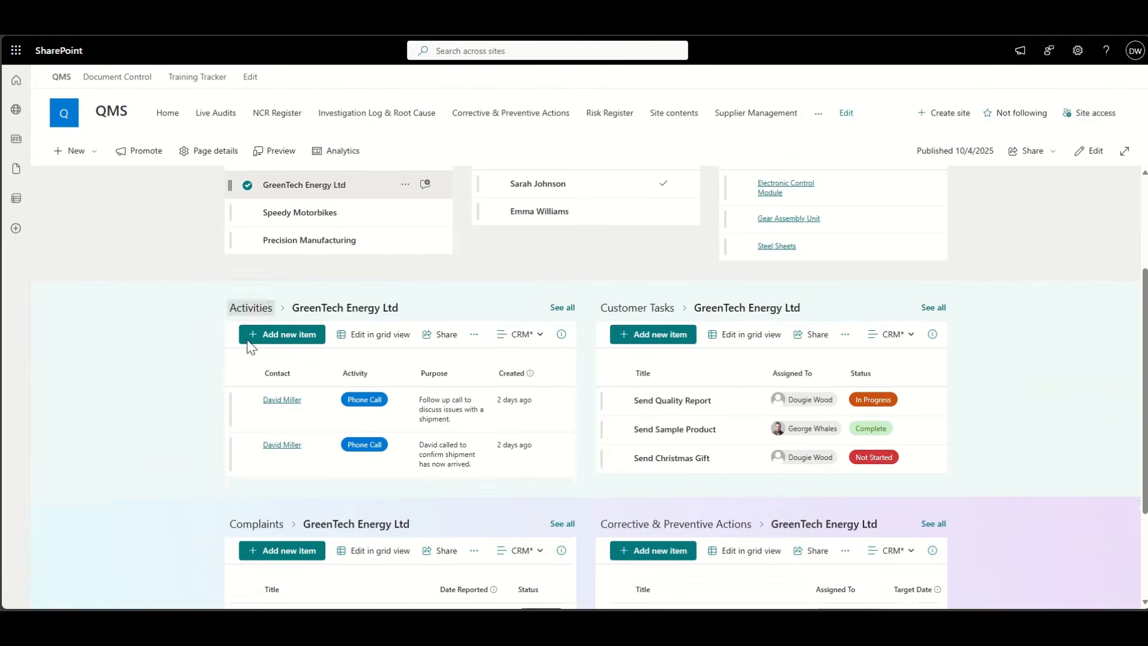
{"action": "scroll", "coordinate": [147, 462], "scroll_direction": "down", "scroll_amount": 1}
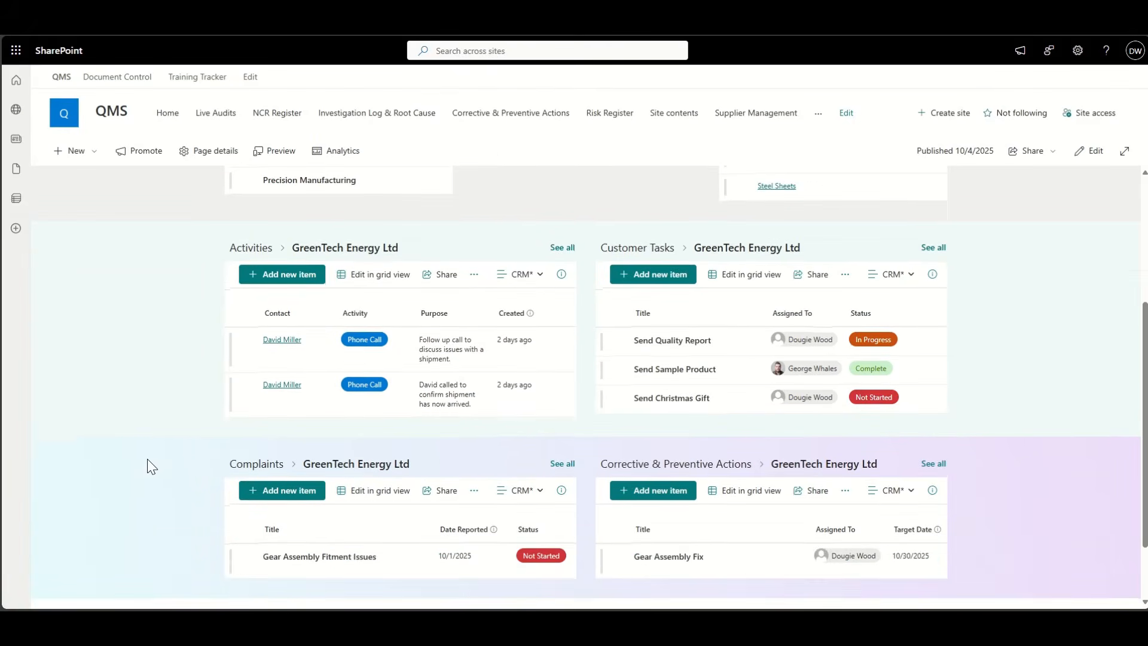
{"action": "scroll", "coordinate": [147, 458], "scroll_direction": "down", "scroll_amount": 1}
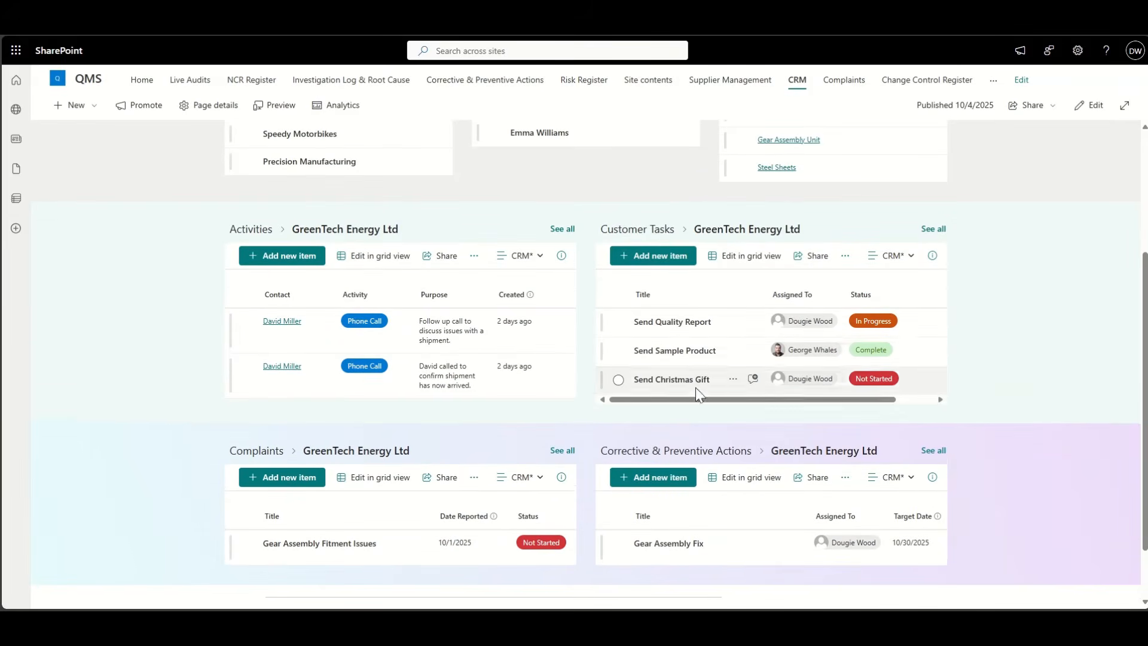
{"action": "scroll", "coordinate": [150, 461], "scroll_direction": "down", "scroll_amount": 1}
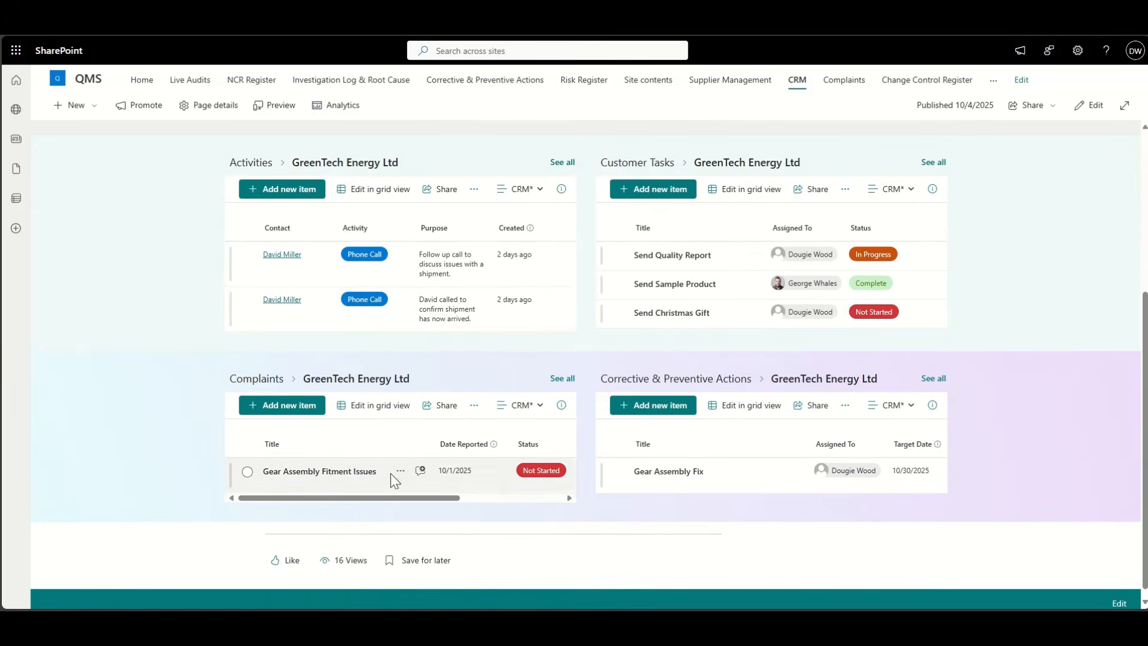
- View the details of the Gear Assembly Fitment Issues complaint, then close the record and deselect it
{"action": "left_click", "coordinate": [325, 475]}
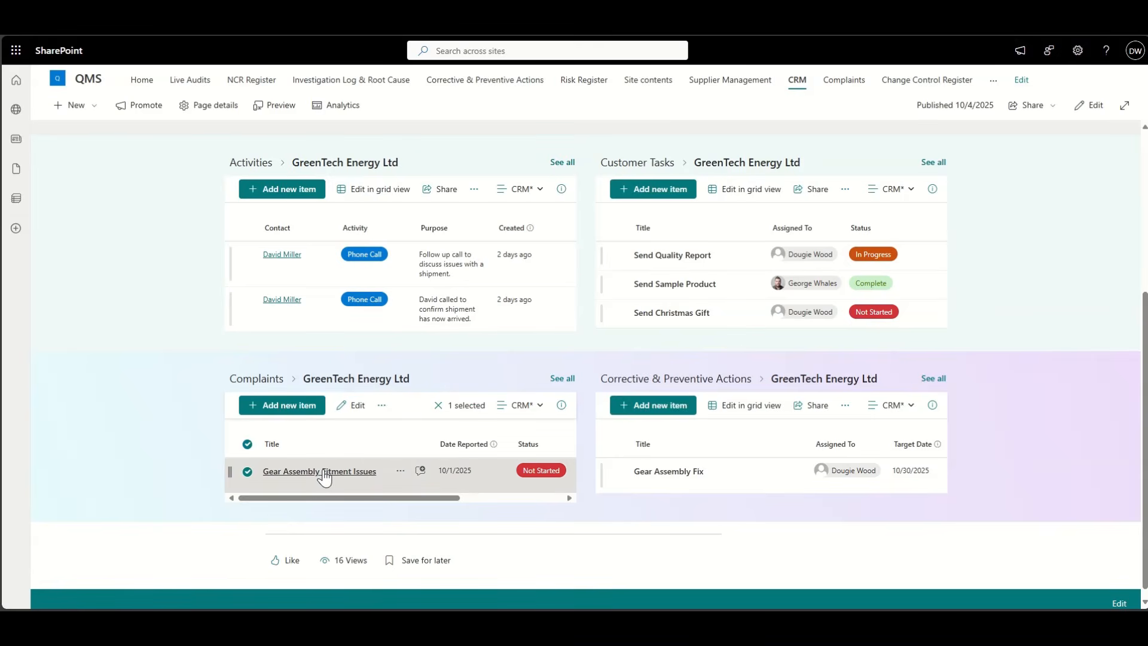
{"action": "left_click", "coordinate": [324, 472]}
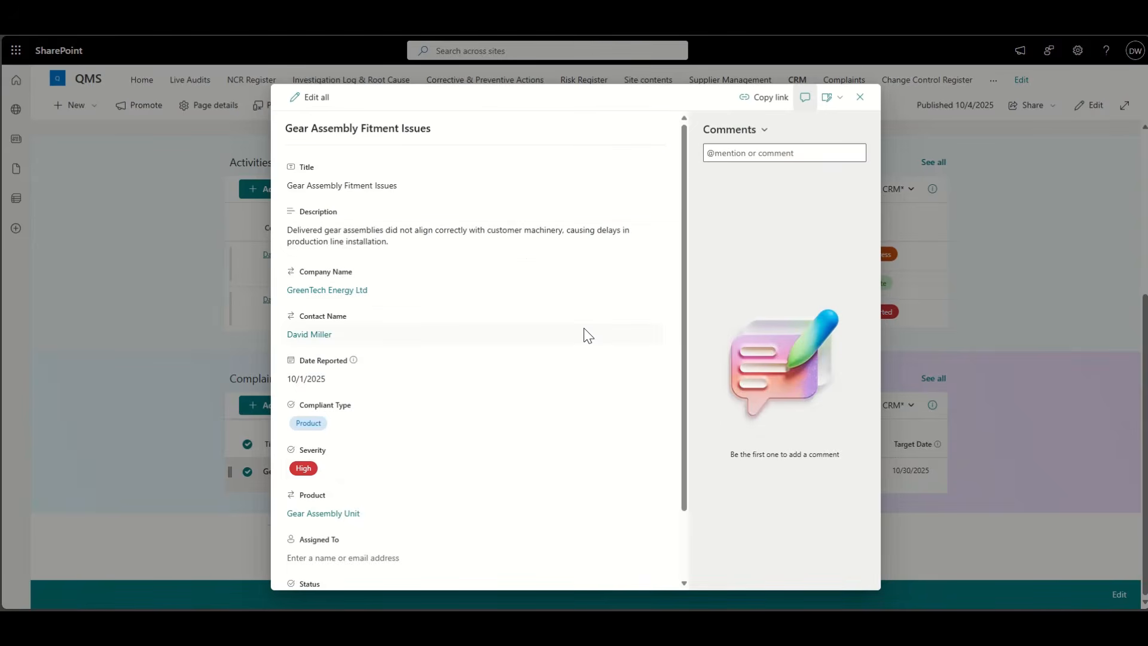
{"action": "scroll", "coordinate": [587, 335], "scroll_direction": "down", "scroll_amount": 2}
{"action": "scroll", "coordinate": [588, 335], "scroll_direction": "down", "scroll_amount": 2}
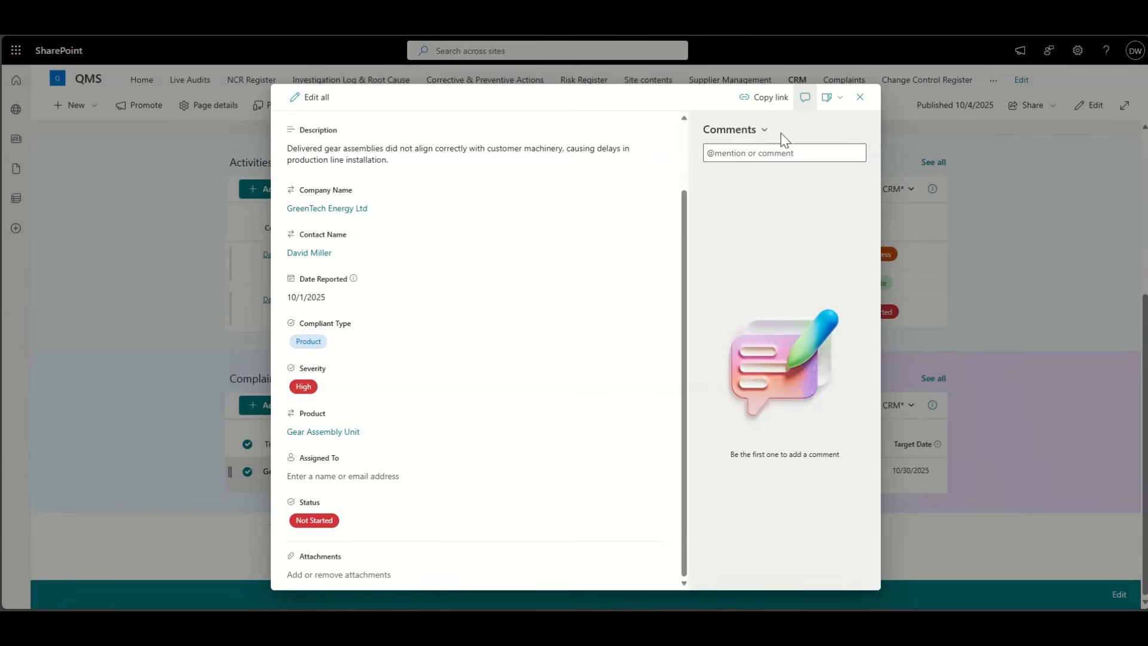
{"action": "left_click", "coordinate": [860, 97]}
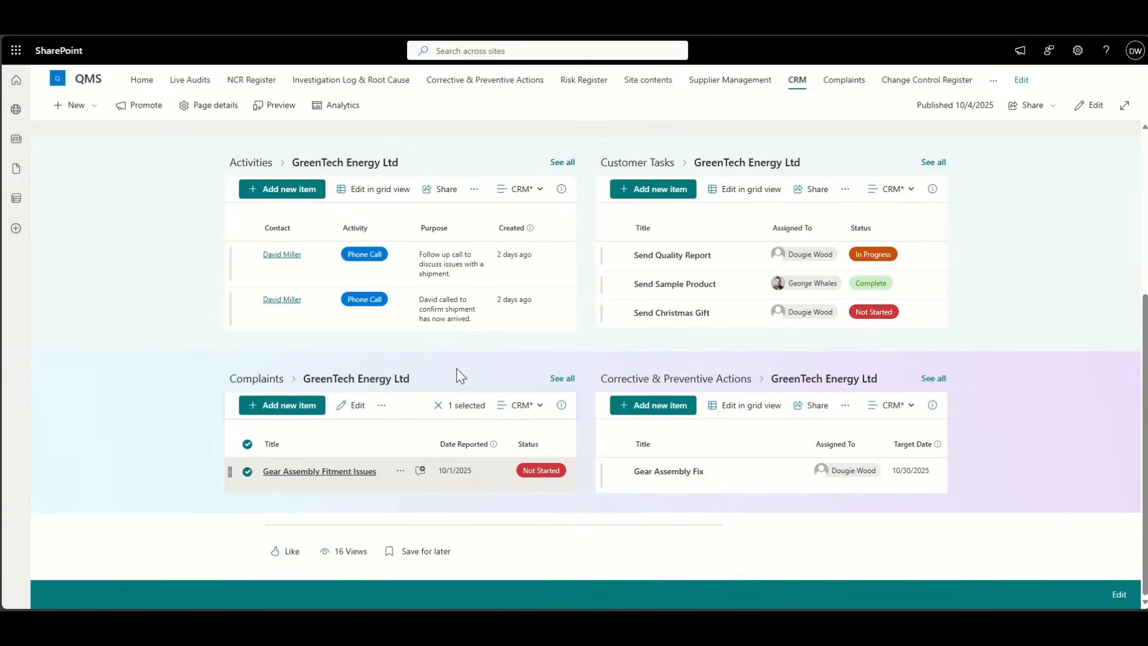
{"action": "left_click", "coordinate": [247, 473]}
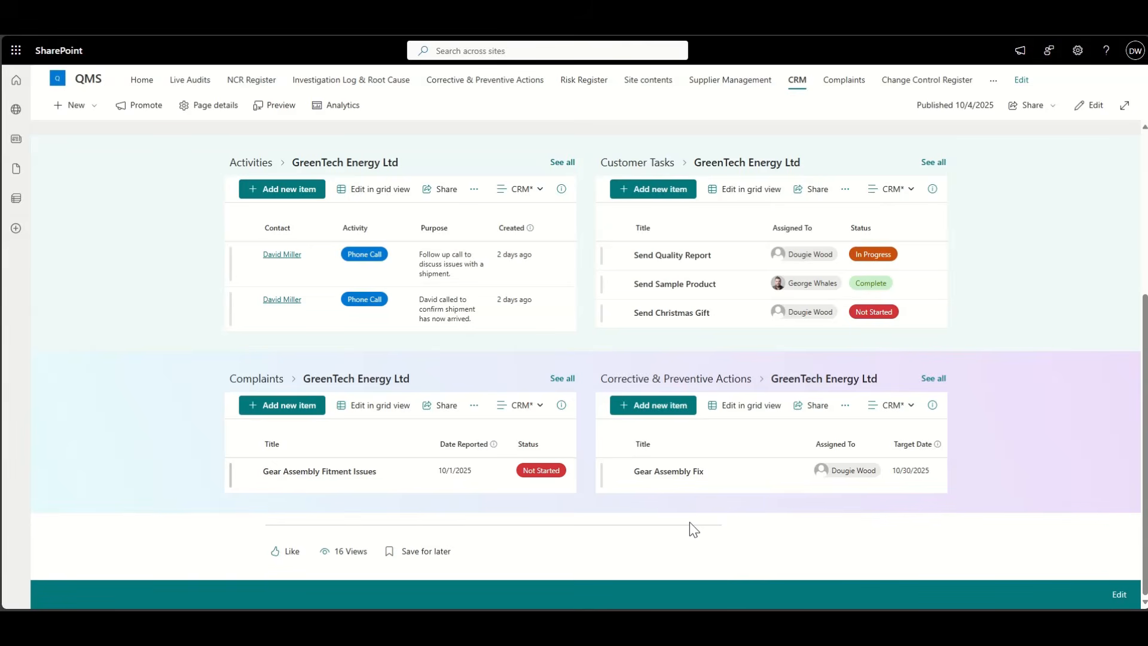
{"action": "scroll", "coordinate": [122, 348], "scroll_direction": "up", "scroll_amount": 5}
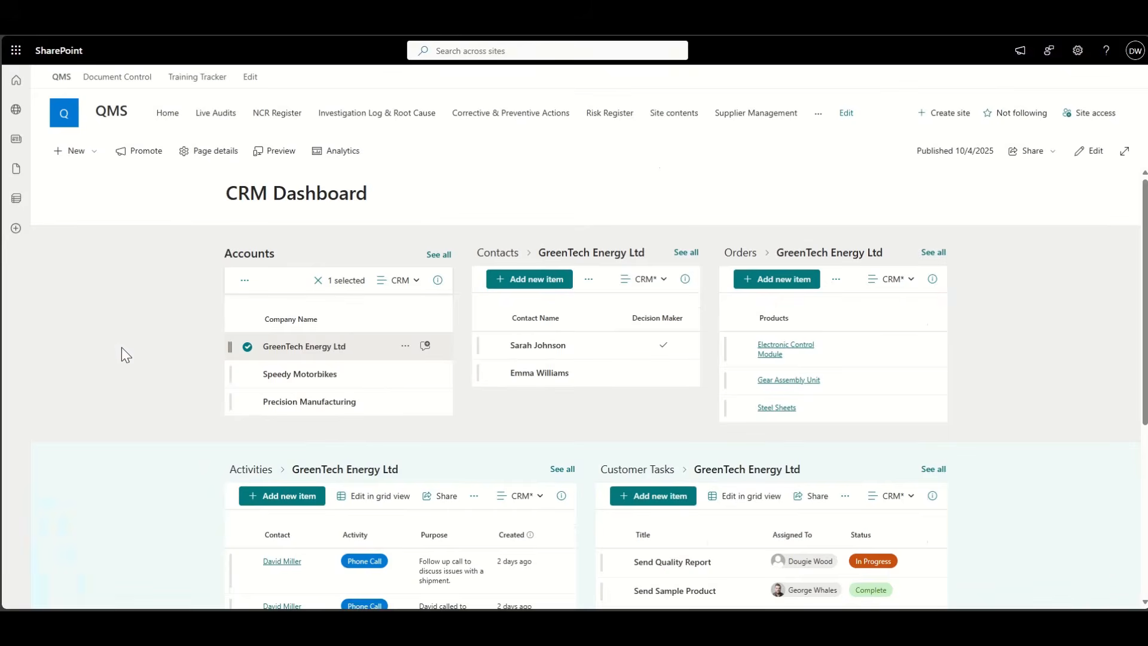
{"action": "scroll", "coordinate": [121, 349], "scroll_direction": "down", "scroll_amount": 5}
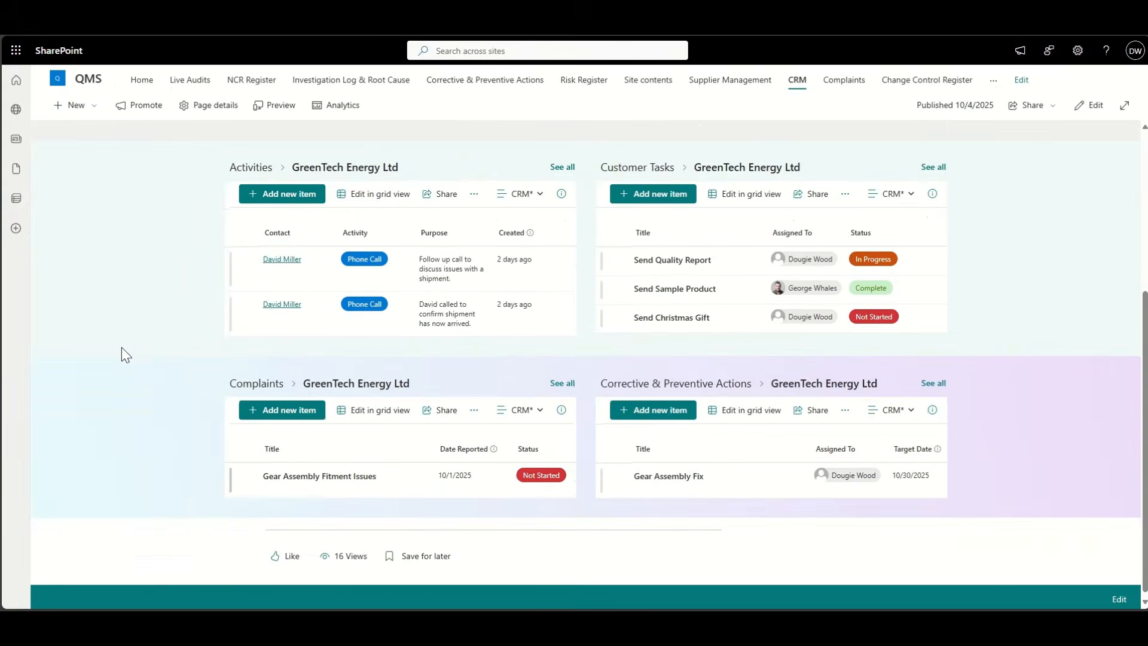
{"action": "scroll", "coordinate": [122, 349], "scroll_direction": "up", "scroll_amount": 5}
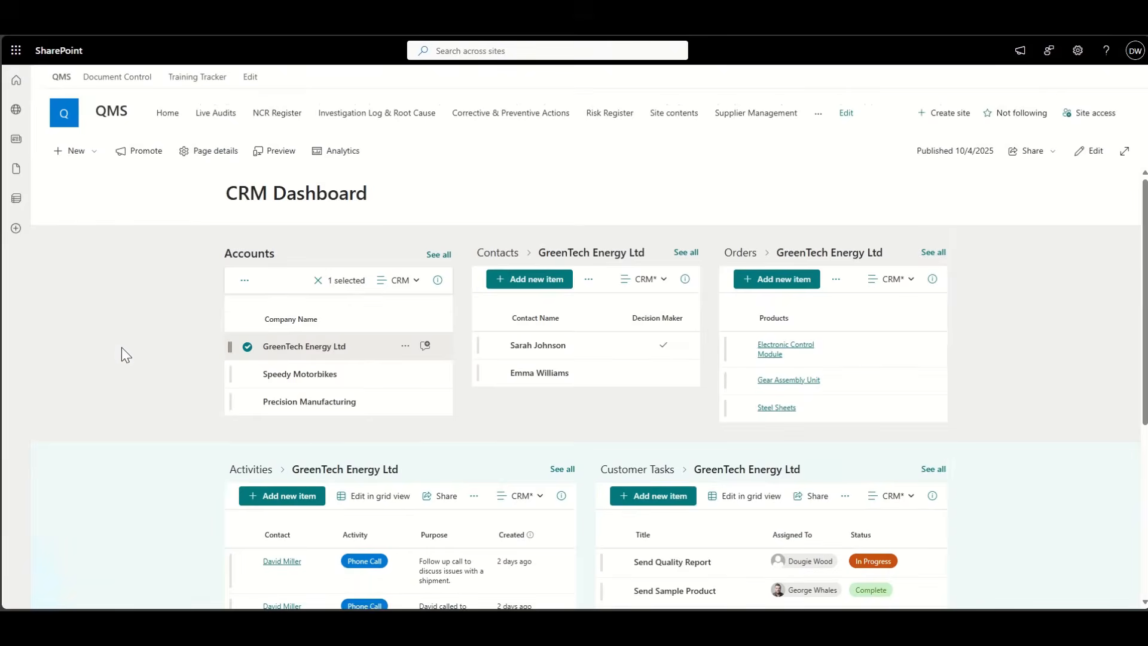
{"action": "scroll", "coordinate": [149, 391], "scroll_direction": "down", "scroll_amount": 3}
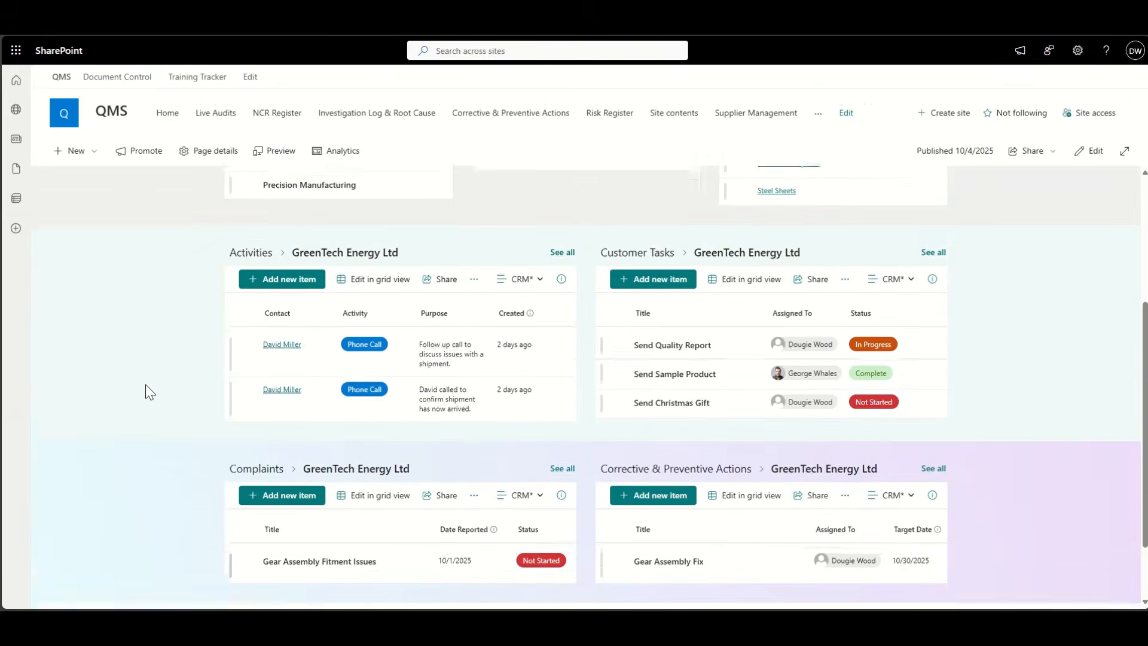
{"action": "scroll", "coordinate": [149, 392], "scroll_direction": "down", "scroll_amount": 2}
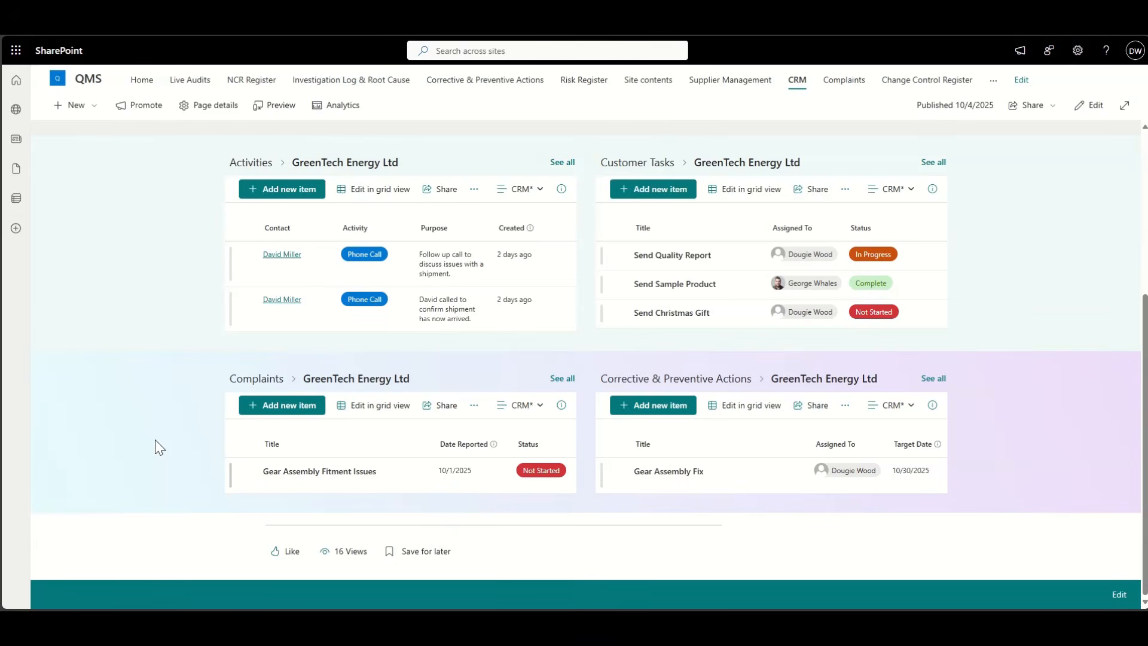
- Go to the QMS site's home page and open it for editing
{"action": "scroll", "coordinate": [156, 440], "scroll_direction": "up", "scroll_amount": 5}
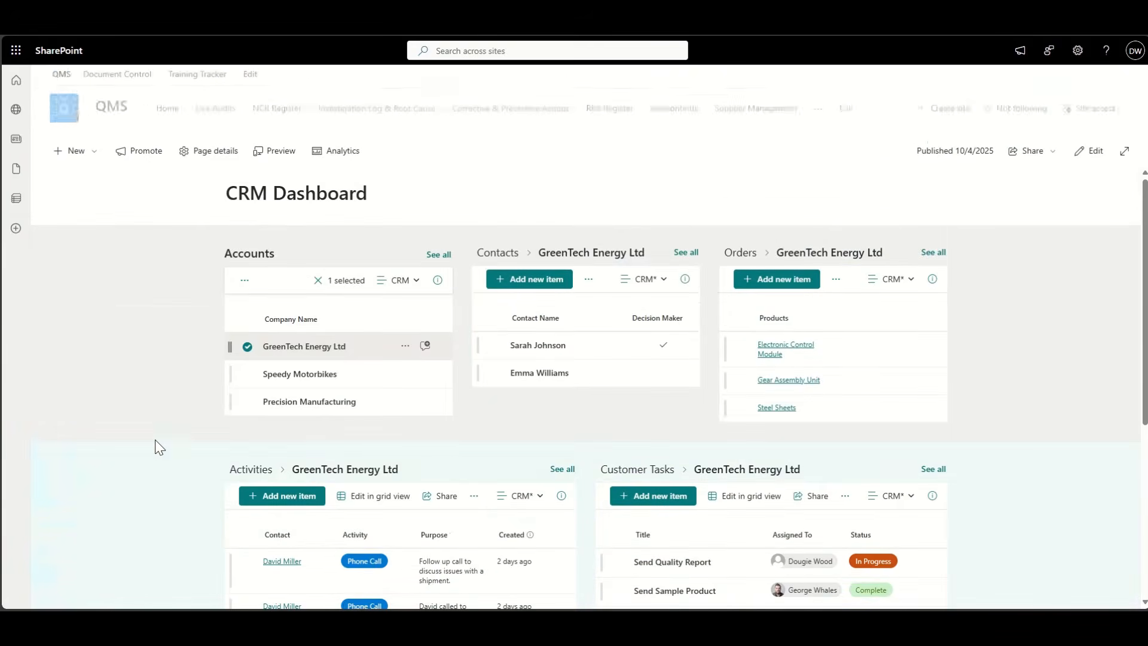
{"action": "left_click", "coordinate": [64, 118]}
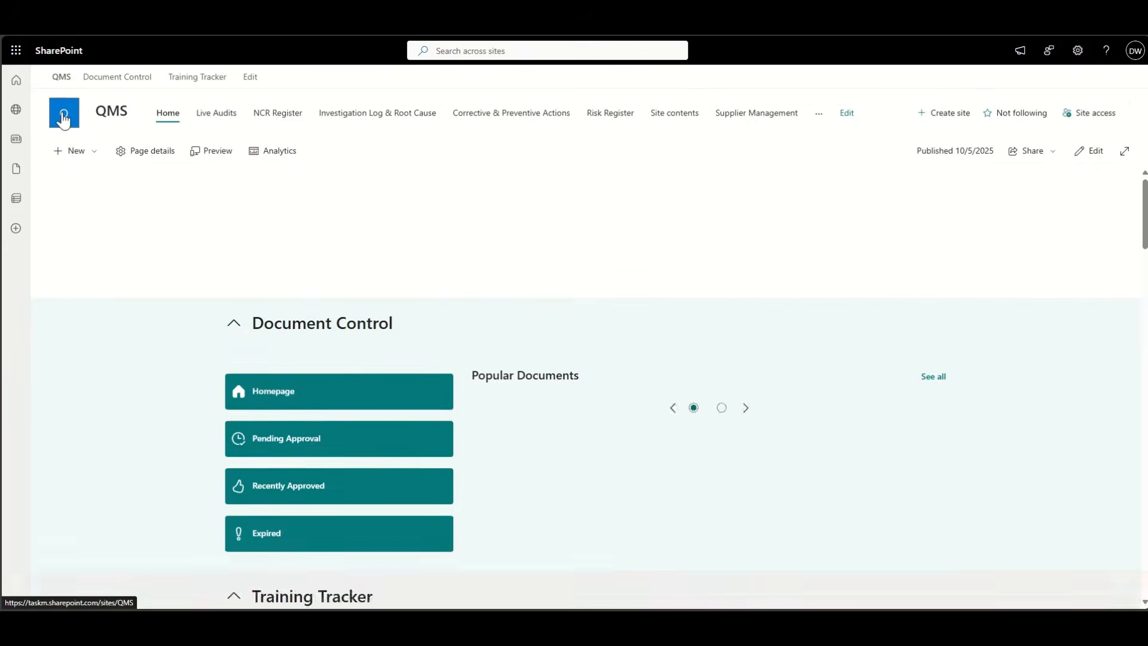
{"action": "left_click", "coordinate": [1089, 153]}
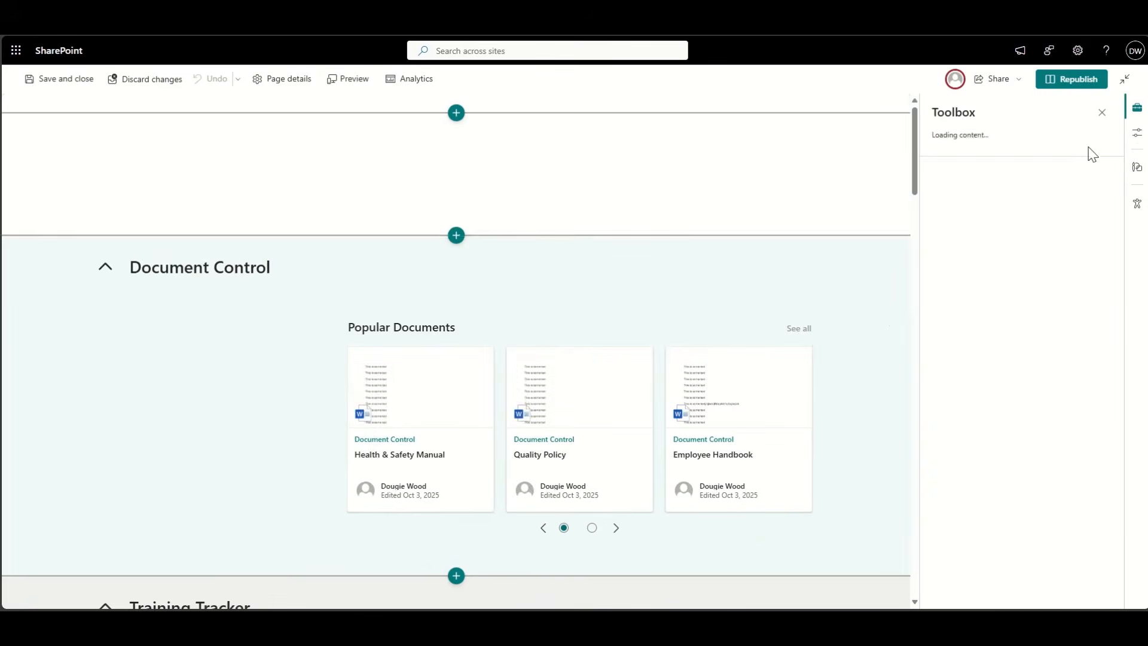
- Duplicate the Supplier Management section at the end of the home page
{"action": "scroll", "coordinate": [835, 451], "scroll_direction": "down", "scroll_amount": 7}
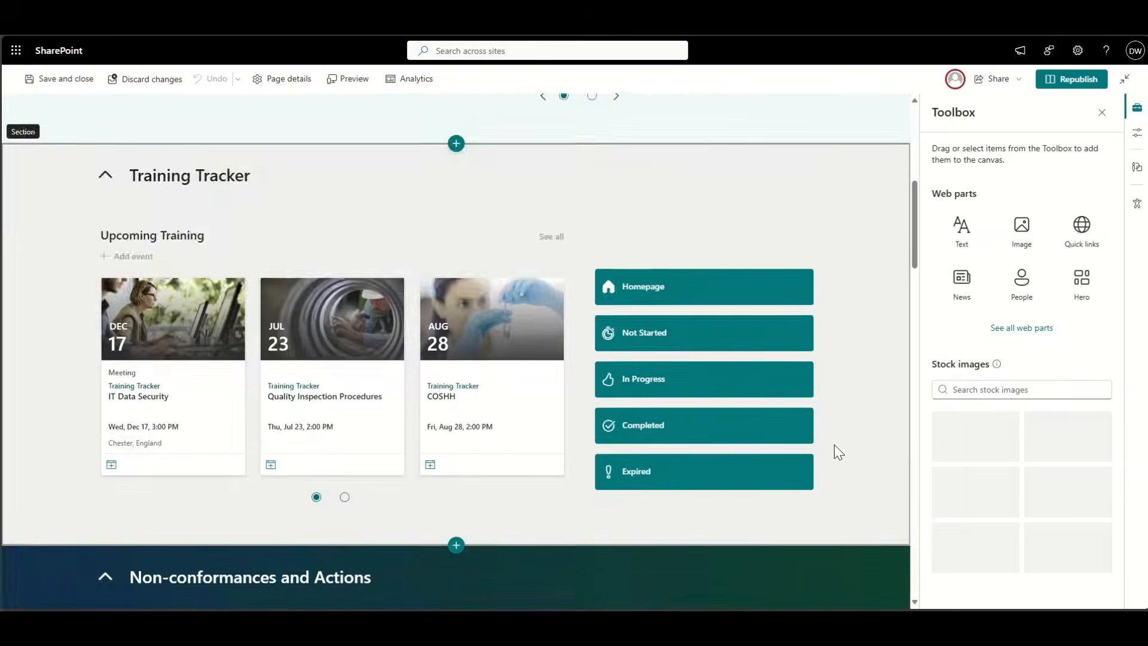
{"action": "scroll", "coordinate": [834, 444], "scroll_direction": "down", "scroll_amount": 20}
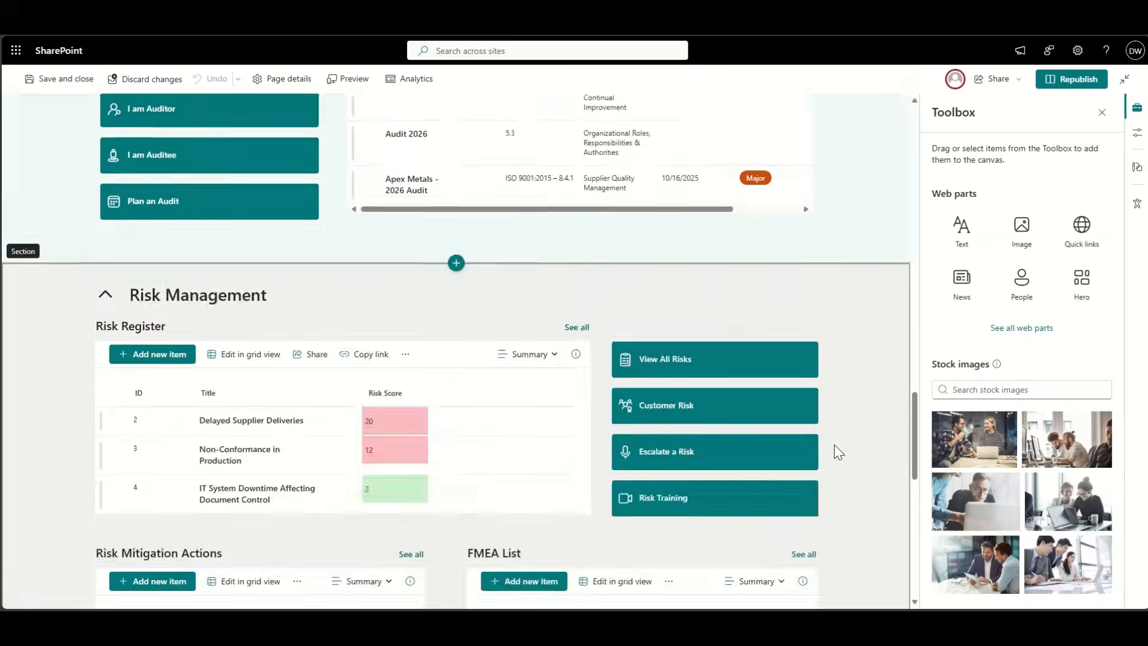
{"action": "scroll", "coordinate": [834, 444], "scroll_direction": "down", "scroll_amount": 10}
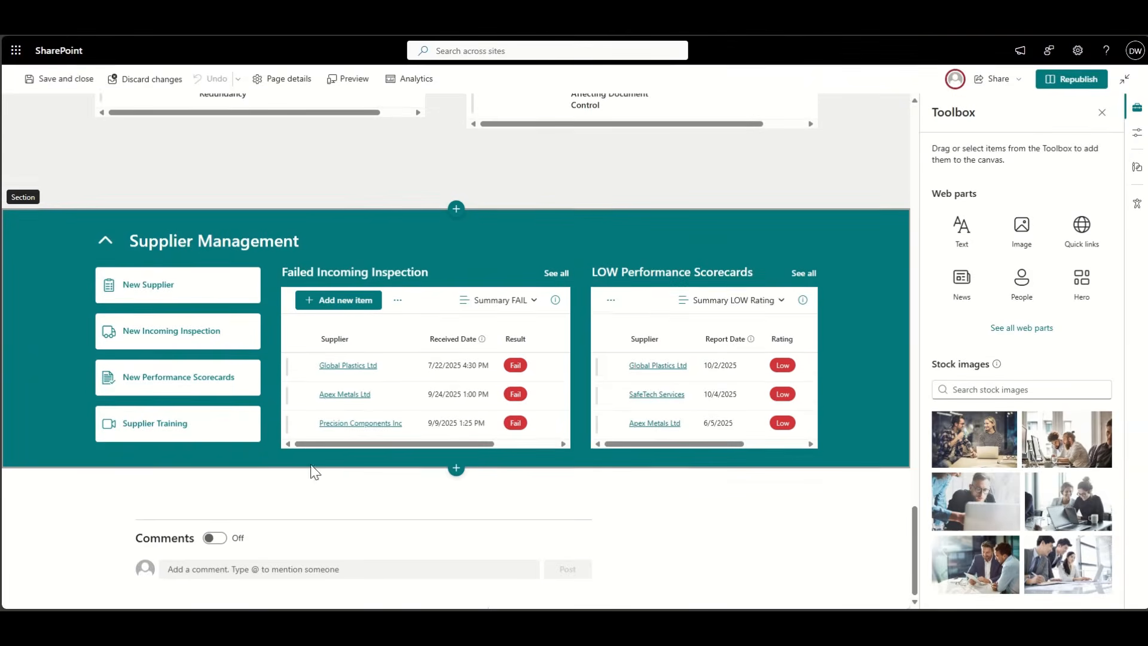
{"action": "left_click", "coordinate": [56, 297]}
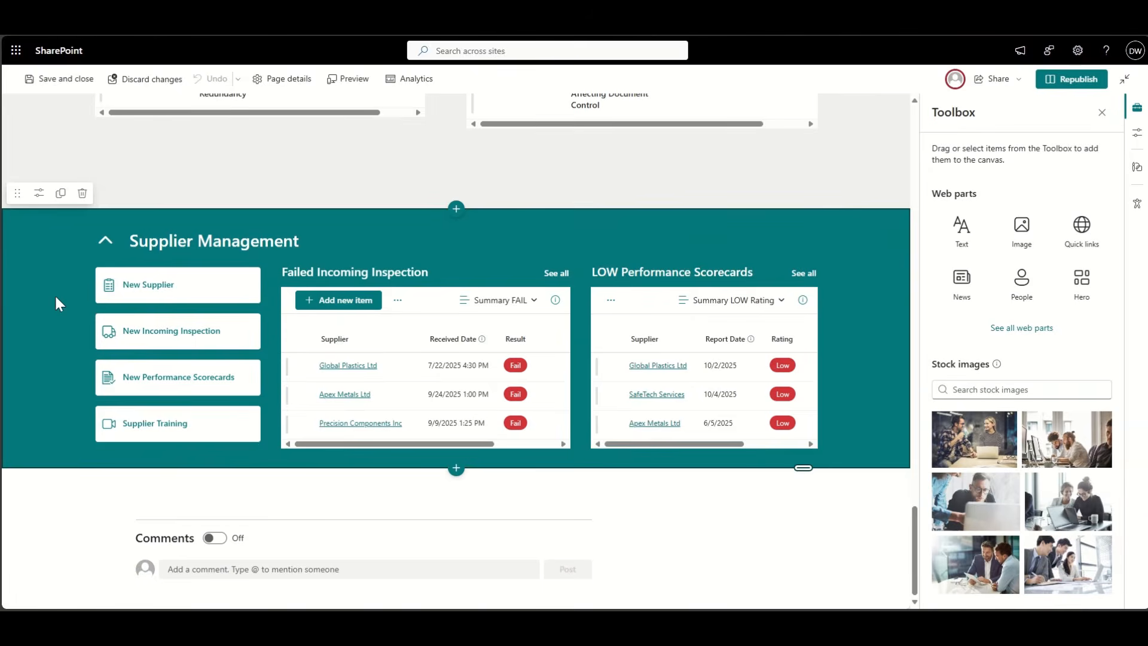
{"action": "left_click", "coordinate": [60, 195]}
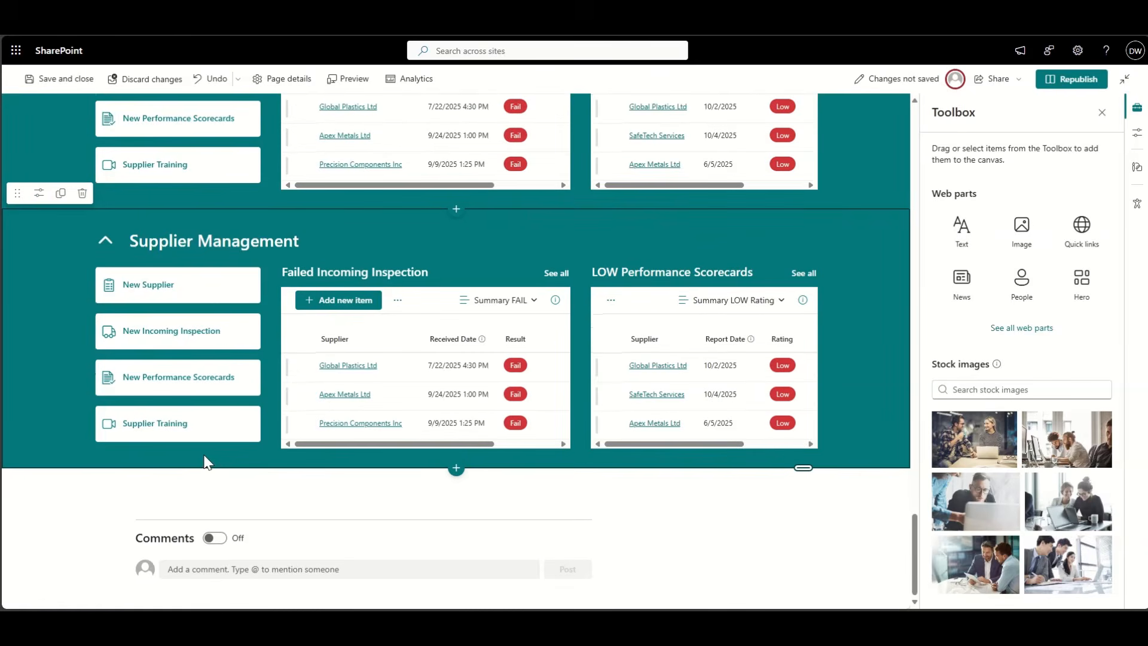
- Delete the Failed Incoming Inspection and LOW Performance Scorecards lists from the lower Supplier Management section
{"action": "left_click", "coordinate": [474, 272]}
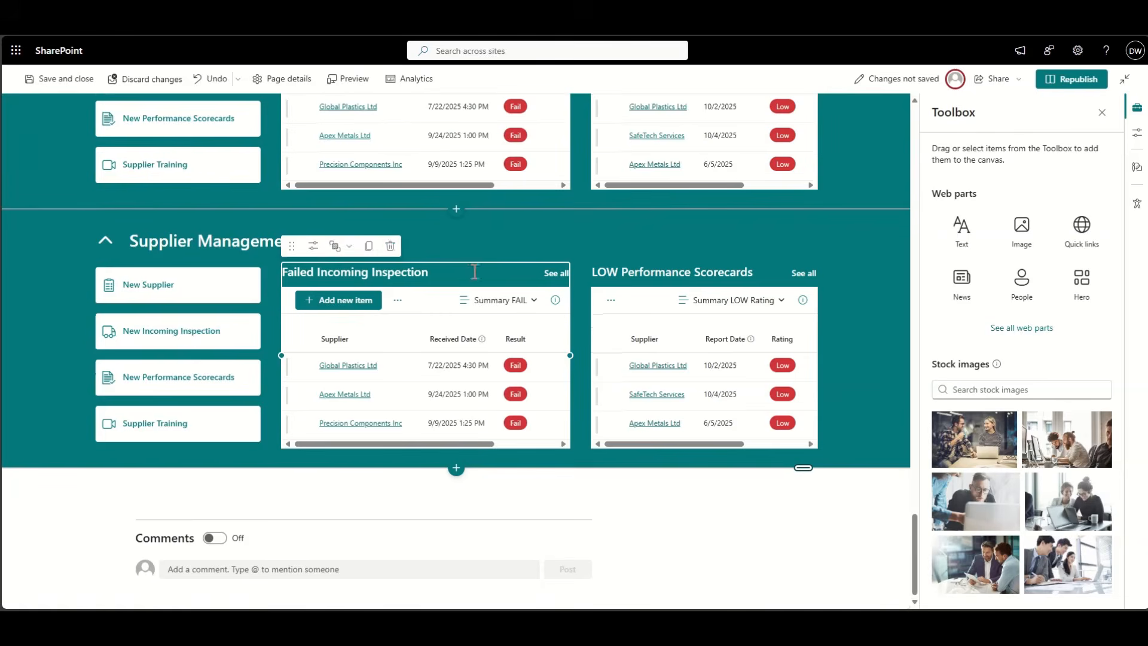
{"action": "left_click", "coordinate": [389, 246]}
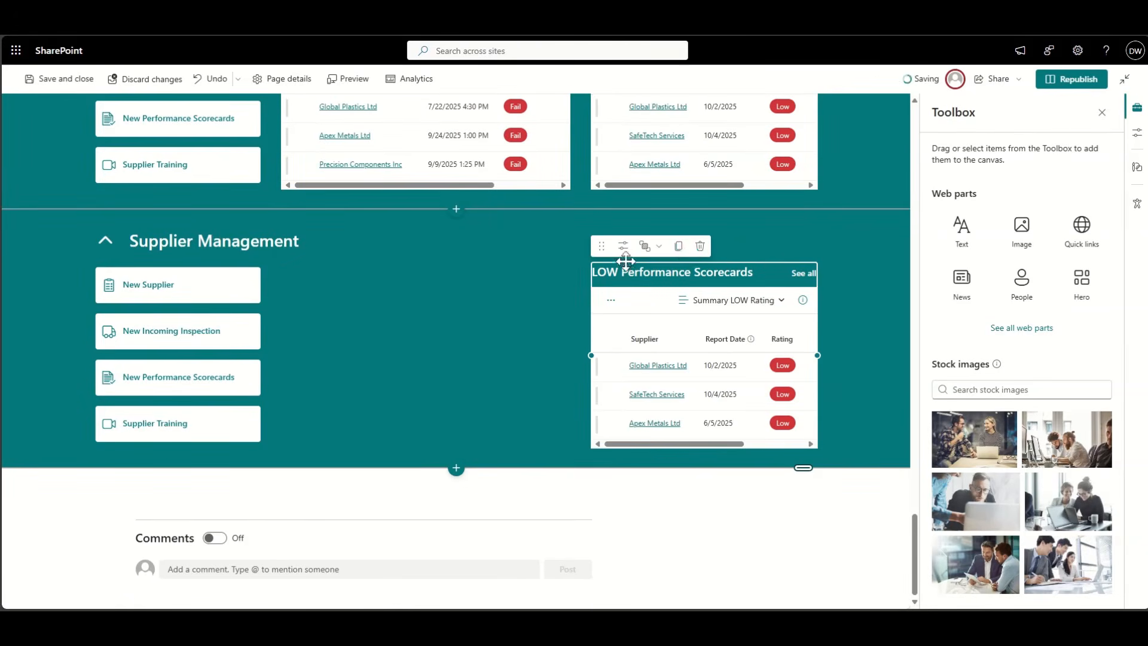
{"action": "left_click", "coordinate": [699, 245]}
- Retitle the duplicated section as "Compliant Management"
{"action": "double_click", "coordinate": [288, 241]}
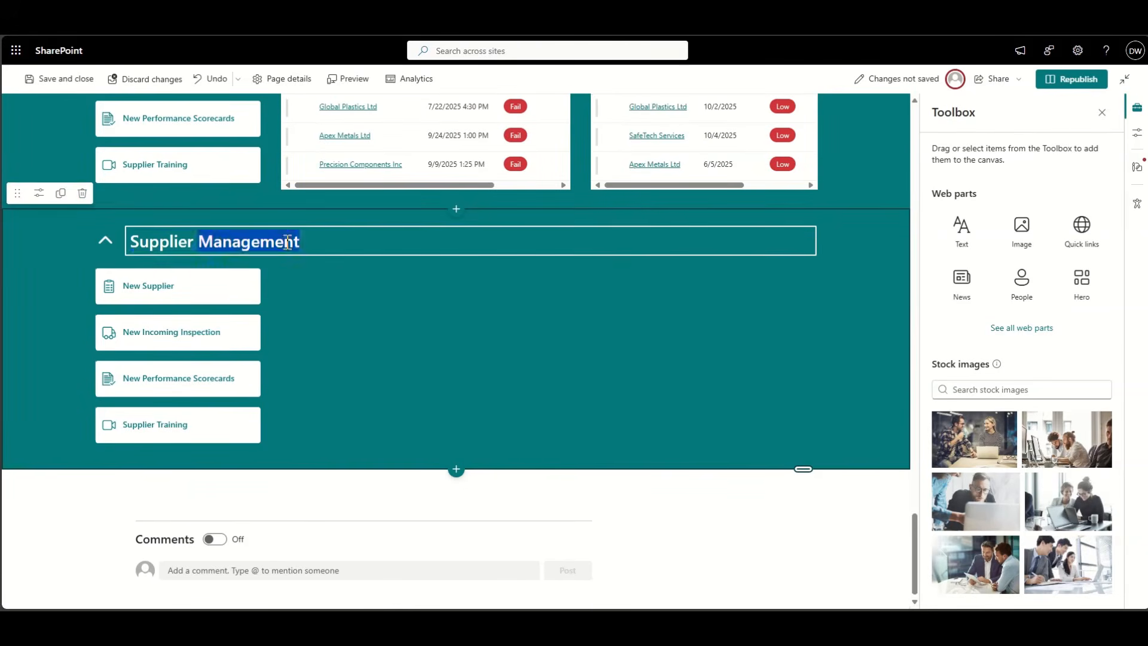
{"action": "triple_click", "coordinate": [287, 242]}
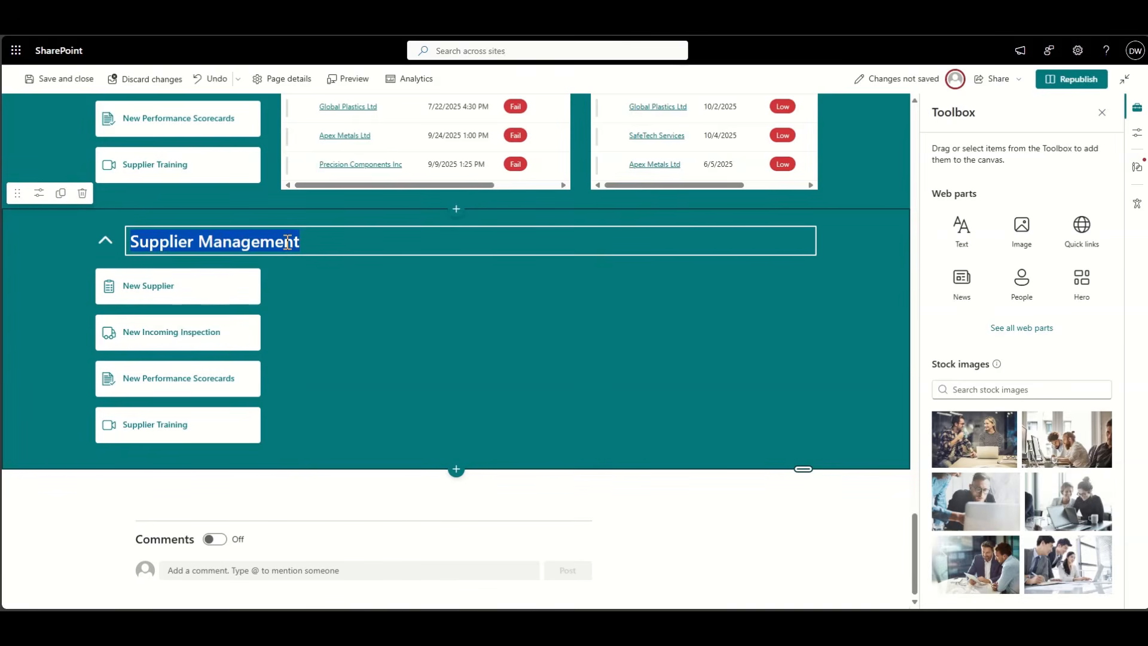
{"action": "type", "text": "Compliant"}
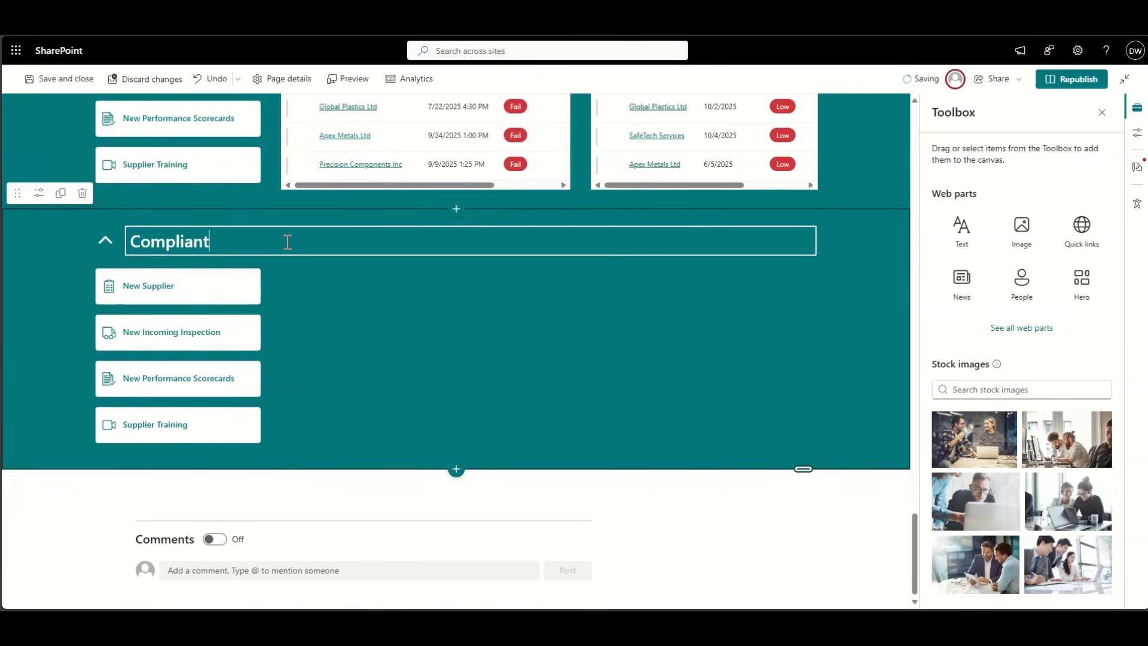
{"action": "type", "text": " Management"}
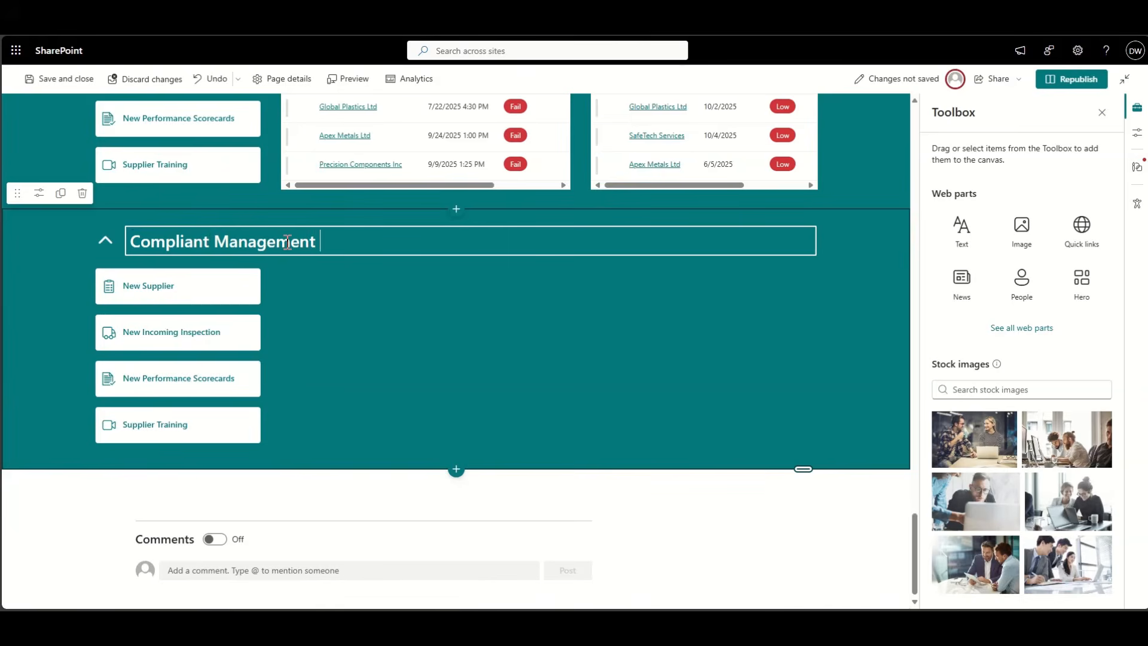
{"action": "left_click", "coordinate": [364, 300]}
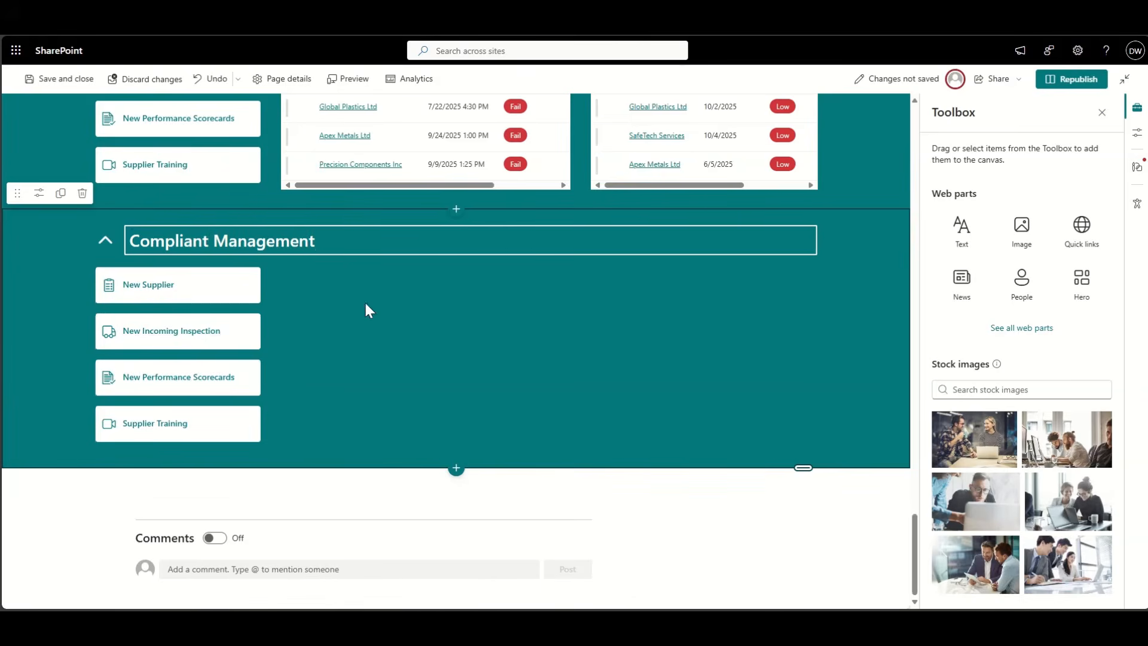
- Change the Compliant Management section's theme colour to light grey
{"action": "left_click", "coordinate": [39, 192]}
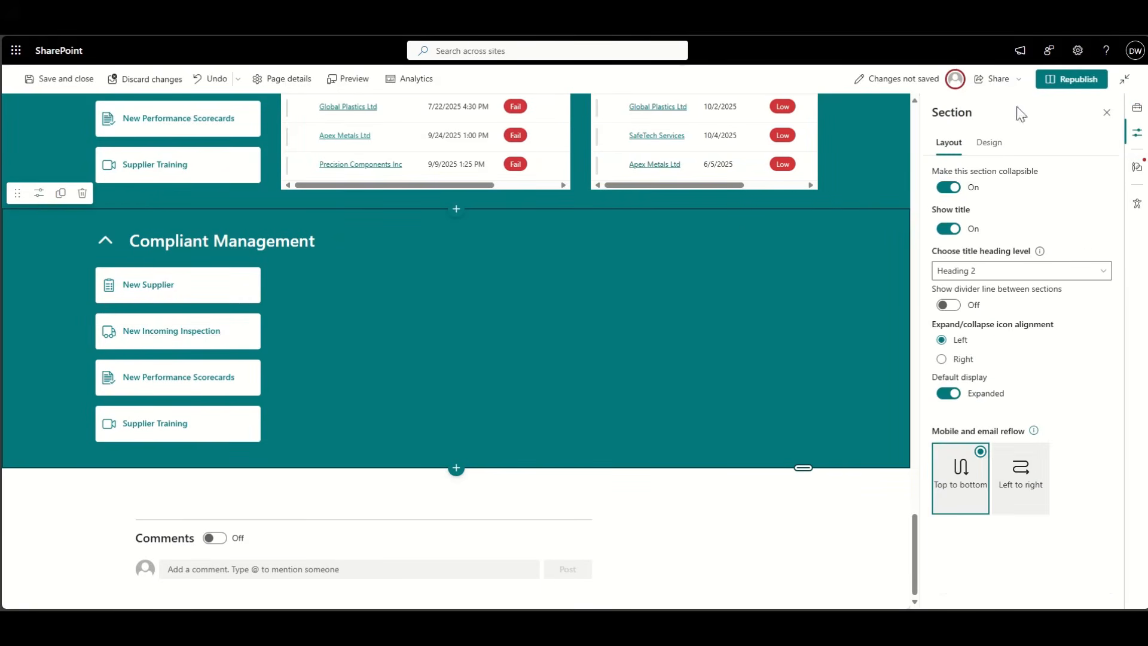
{"action": "left_click", "coordinate": [990, 144]}
{"action": "left_click", "coordinate": [996, 217]}
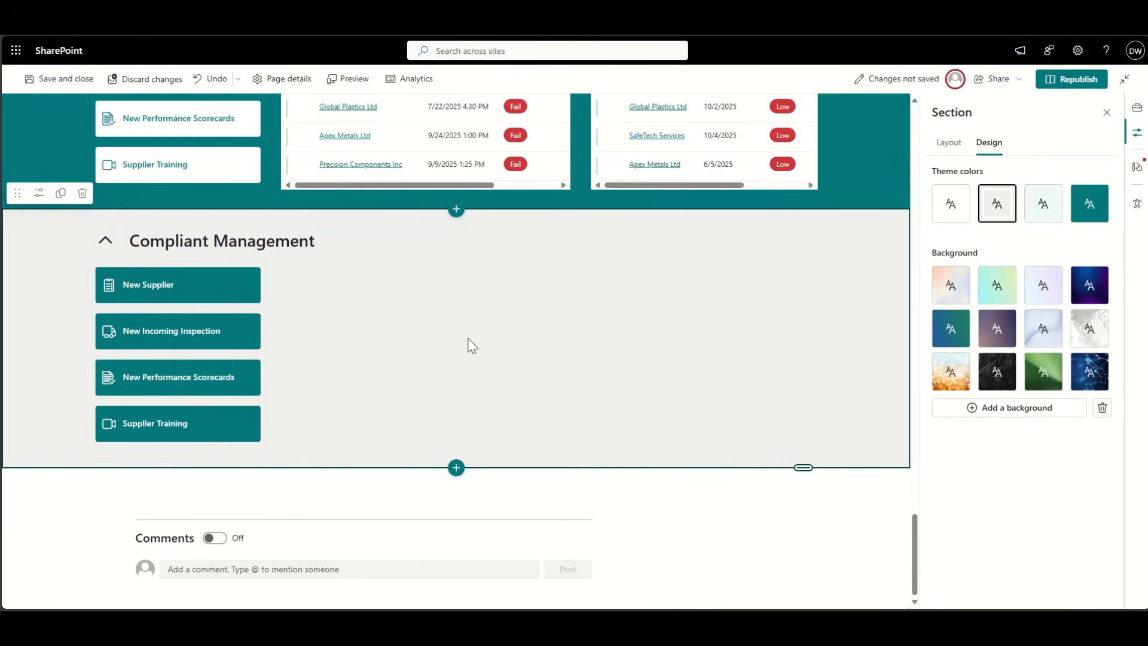
- Add a List web part directly below the Compliant Management section
{"action": "scroll", "coordinate": [473, 345], "scroll_direction": "up", "scroll_amount": 1}
{"action": "left_click", "coordinate": [457, 519]}
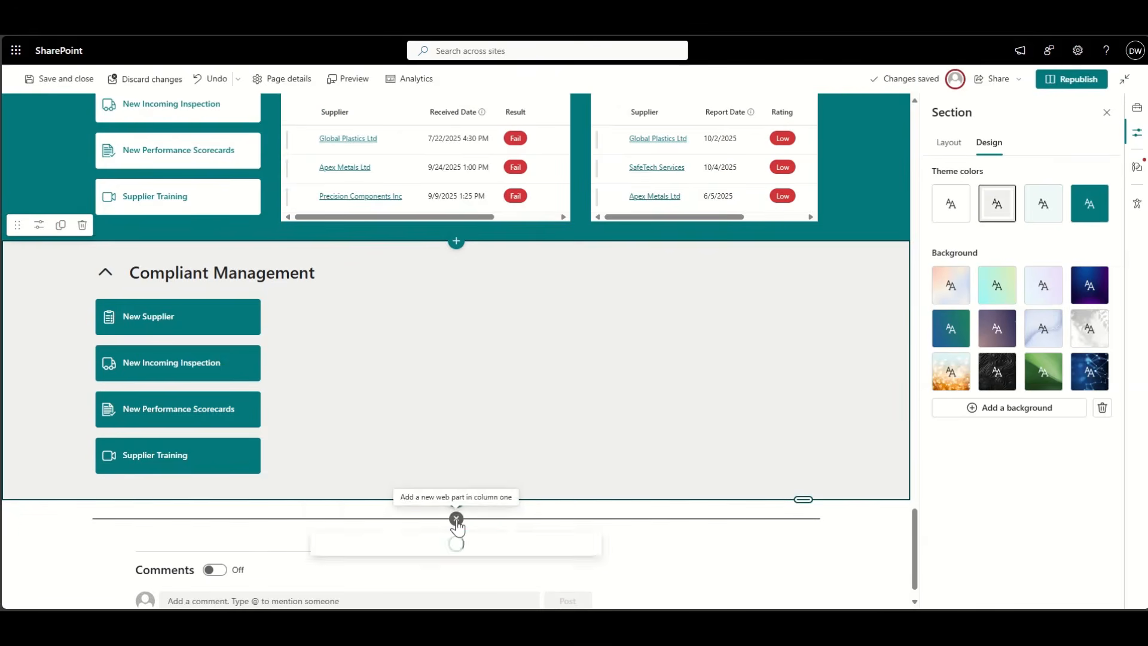
{"action": "type", "text": "list"}
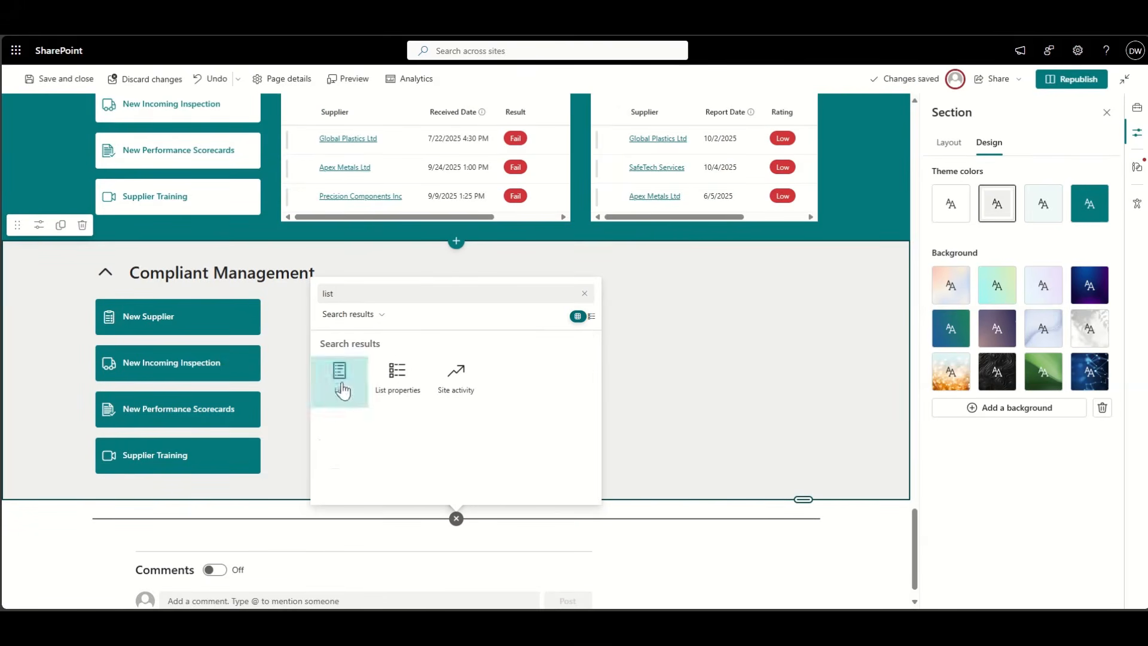
{"action": "left_click", "coordinate": [342, 386]}
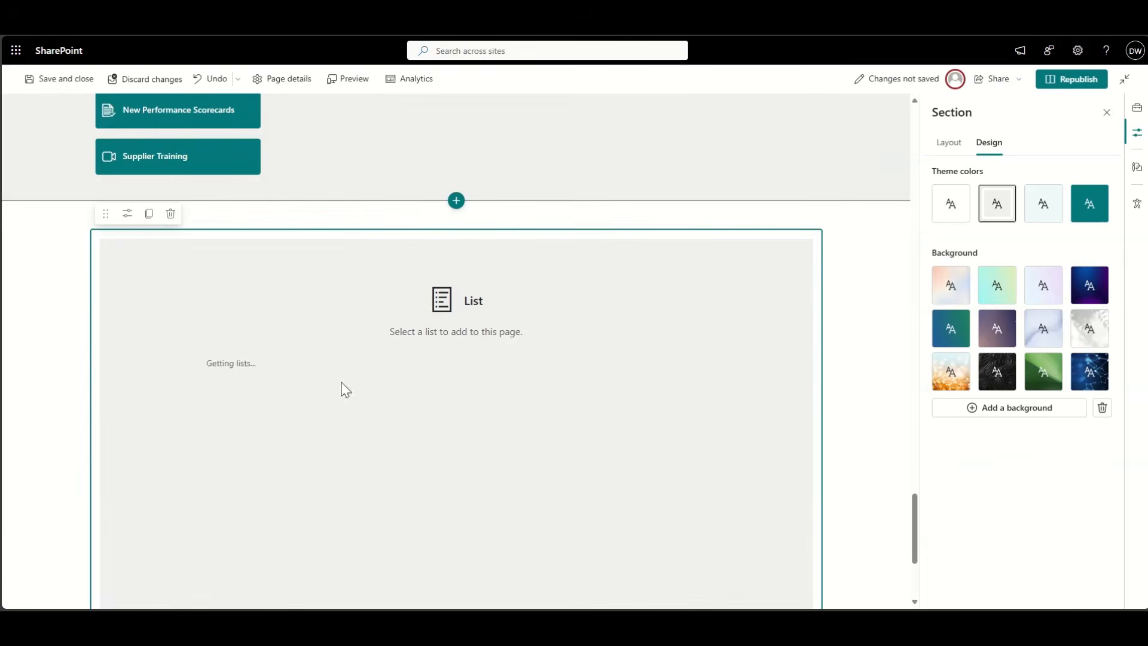
- Load the Complaints list into the new List web part and place it in the Compliant Management section beside the quick-link buttons
{"action": "left_click", "coordinate": [278, 476]}
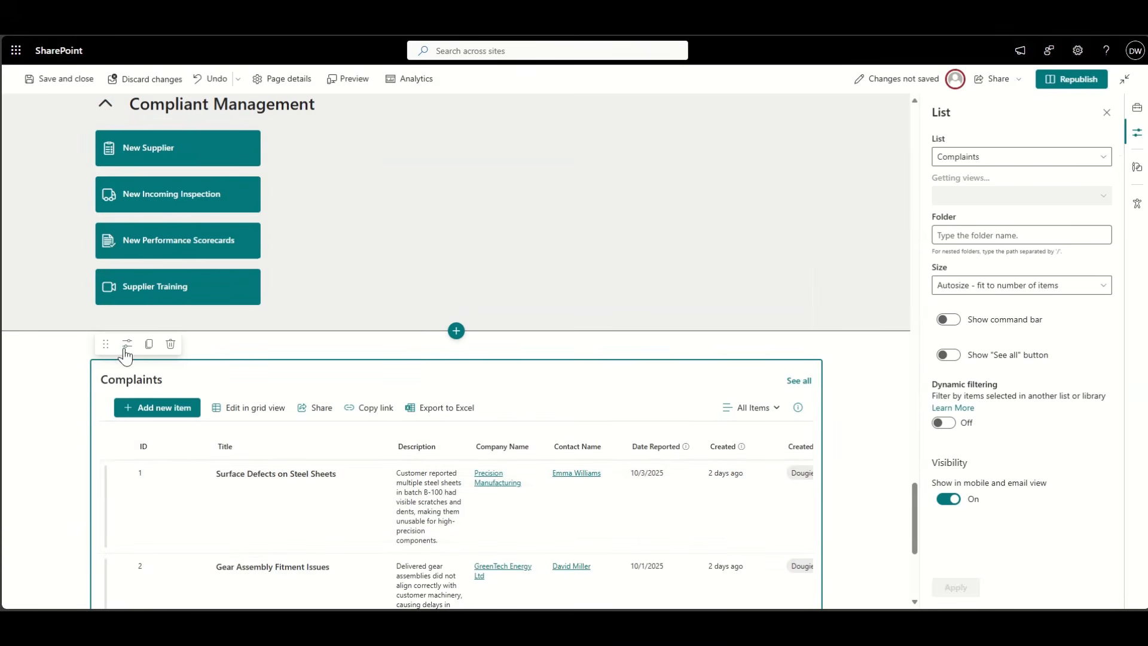
{"action": "left_click_drag", "start_coordinate": [106, 343], "coordinate": [343, 159]}
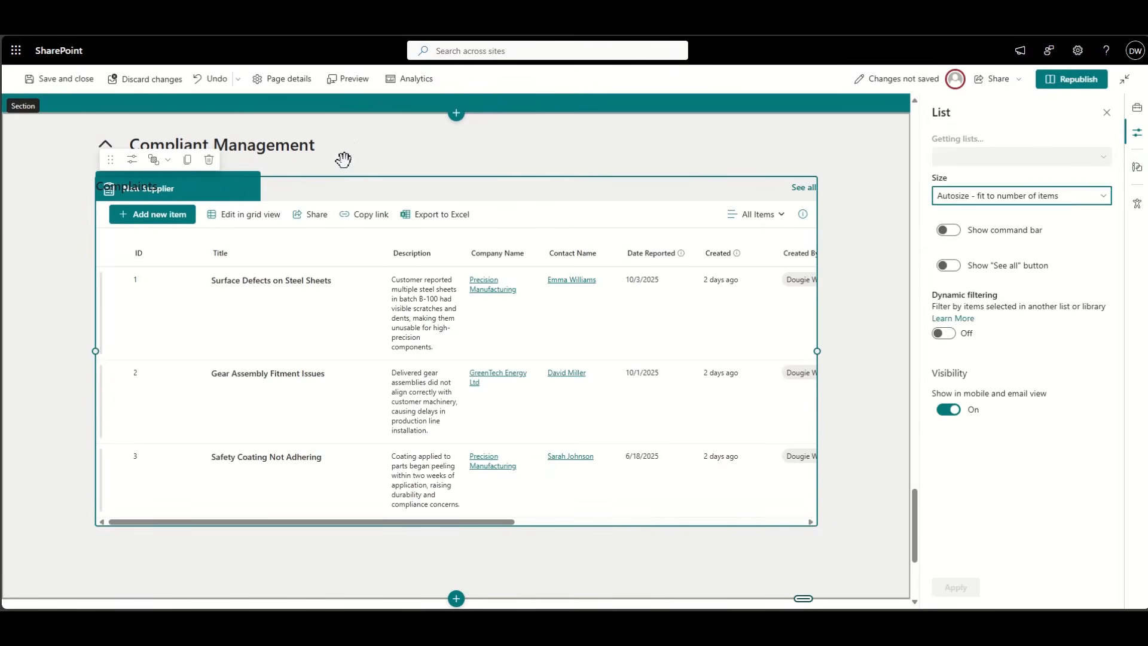
{"action": "left_click_drag", "start_coordinate": [96, 351], "coordinate": [282, 359]}
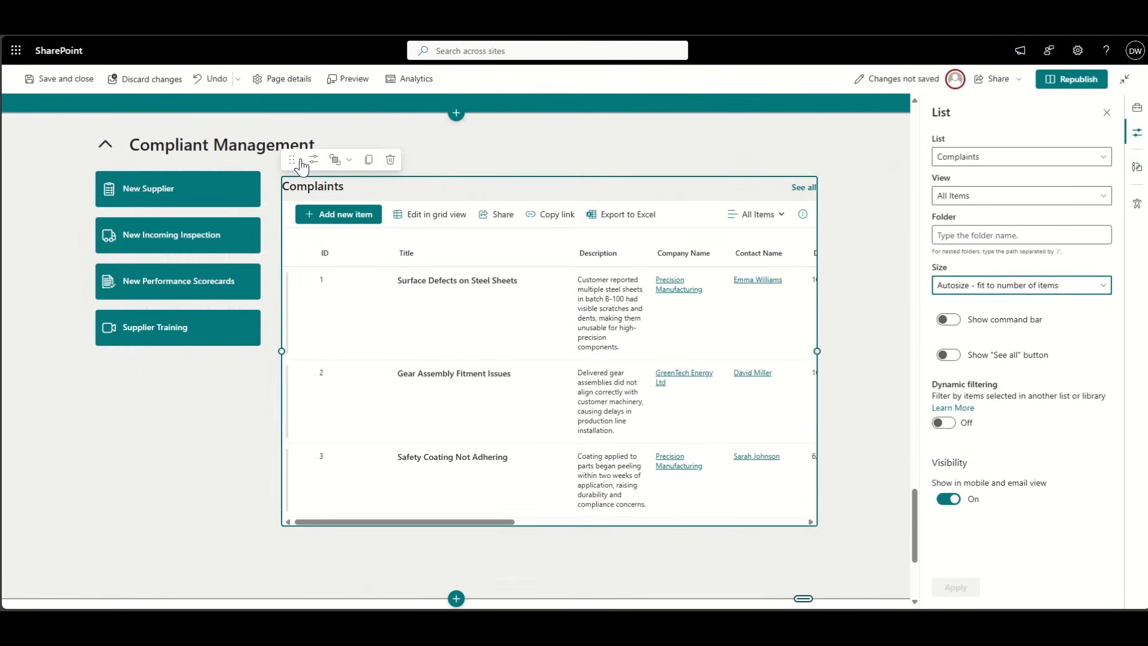
{"action": "left_click_drag", "start_coordinate": [290, 160], "coordinate": [291, 143]}
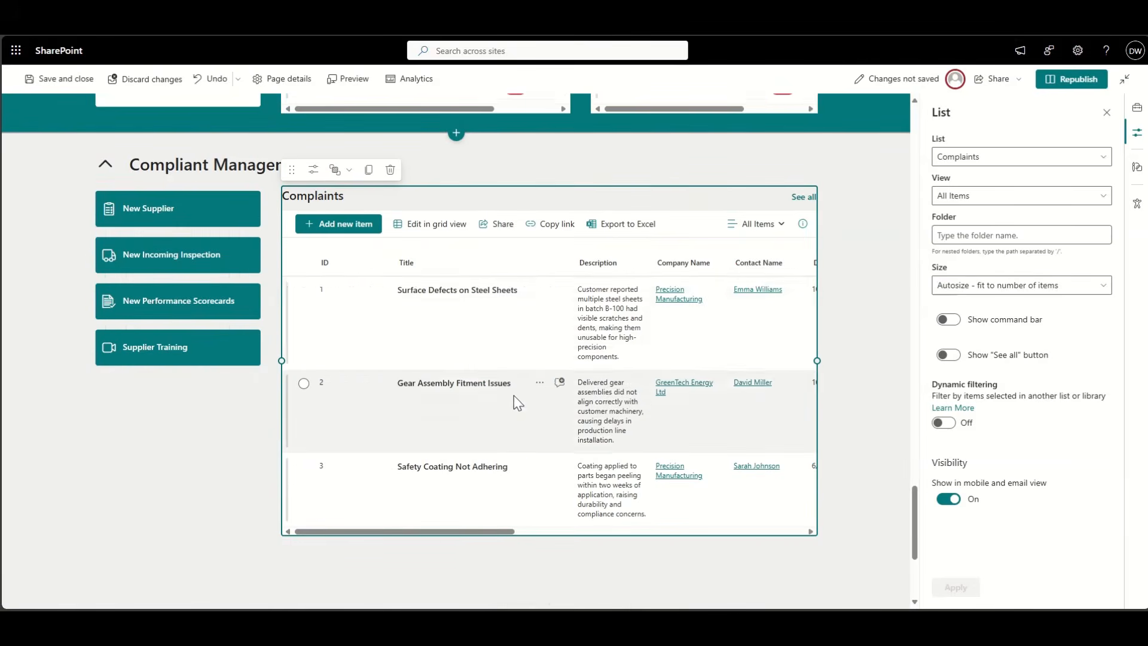
- Examine all columns of the embedded Complaints list, from ID and Title across to Assigned To and Status
{"action": "scroll", "coordinate": [514, 396], "scroll_direction": "right", "scroll_amount": 5}
{"action": "scroll", "coordinate": [514, 396], "scroll_direction": "right", "scroll_amount": 6}
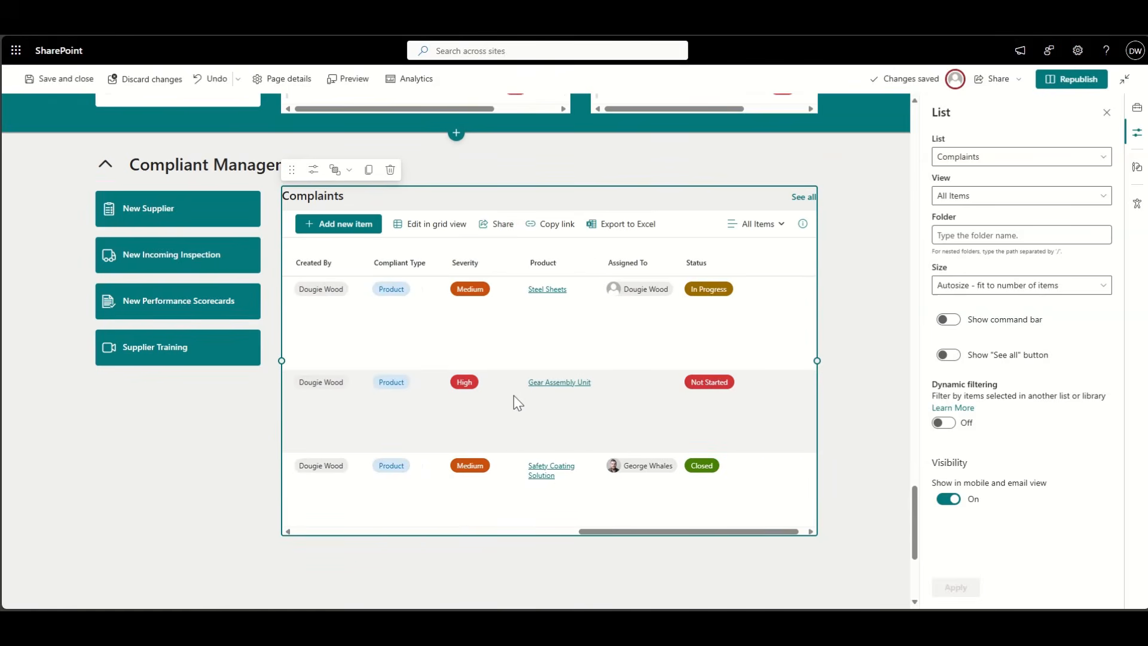
{"action": "scroll", "coordinate": [518, 402], "scroll_direction": "left", "scroll_amount": 10}
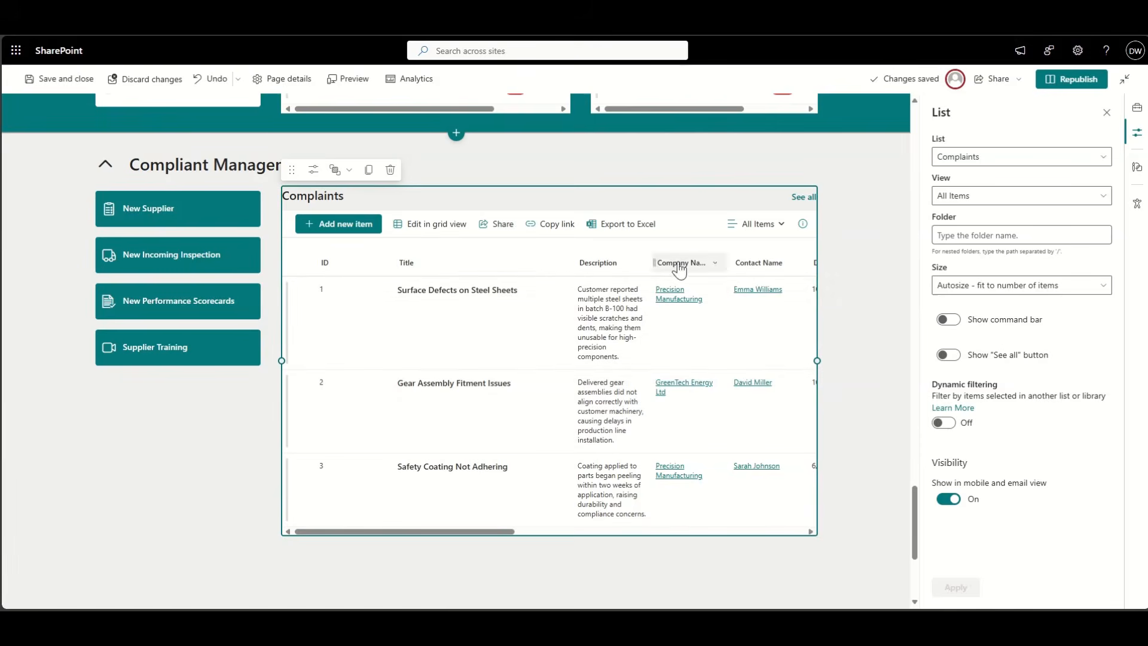
{"action": "scroll", "coordinate": [610, 275], "scroll_direction": "right", "scroll_amount": 5}
{"action": "scroll", "coordinate": [614, 338], "scroll_direction": "right", "scroll_amount": 5}
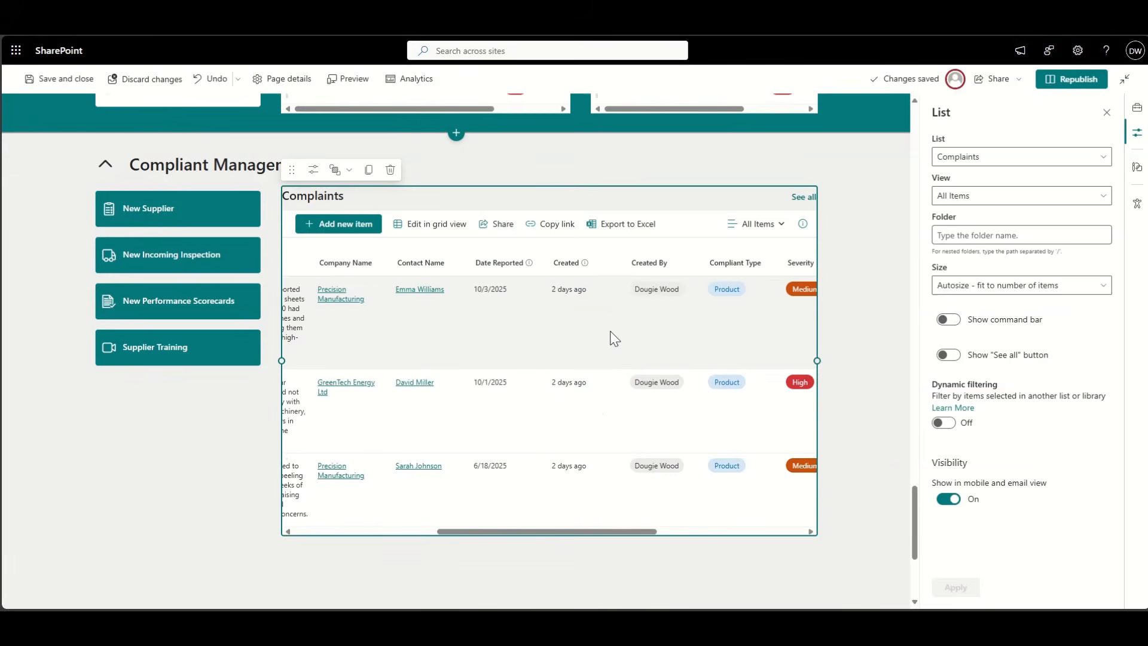
{"action": "scroll", "coordinate": [614, 338], "scroll_direction": "right", "scroll_amount": 2}
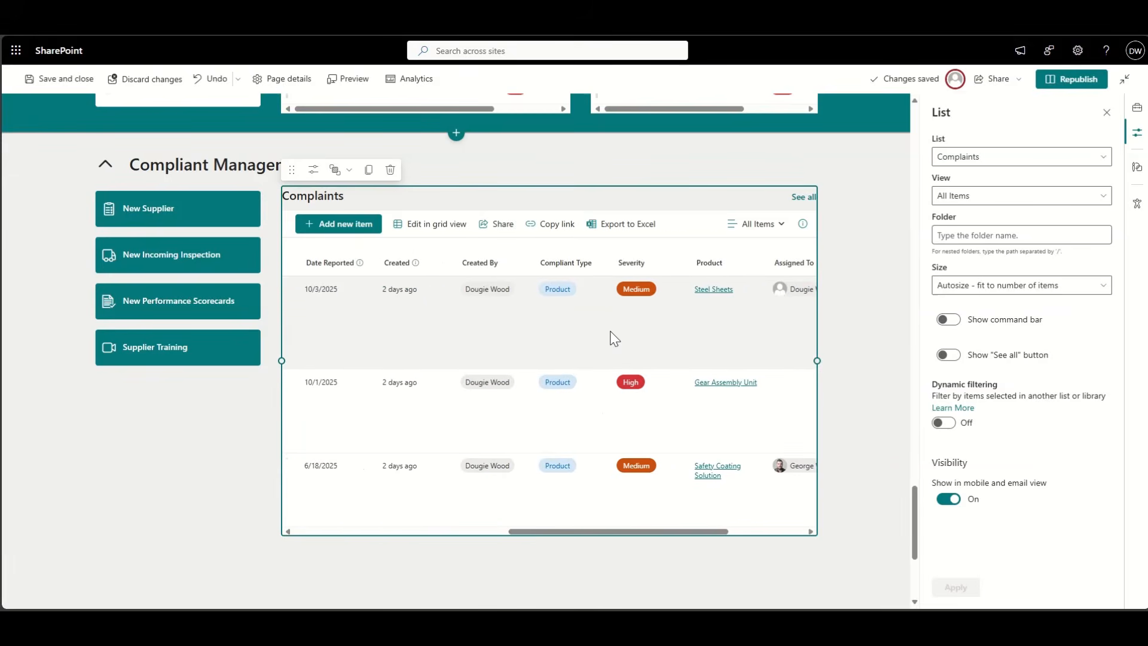
{"action": "scroll", "coordinate": [614, 339], "scroll_direction": "right", "scroll_amount": 3}
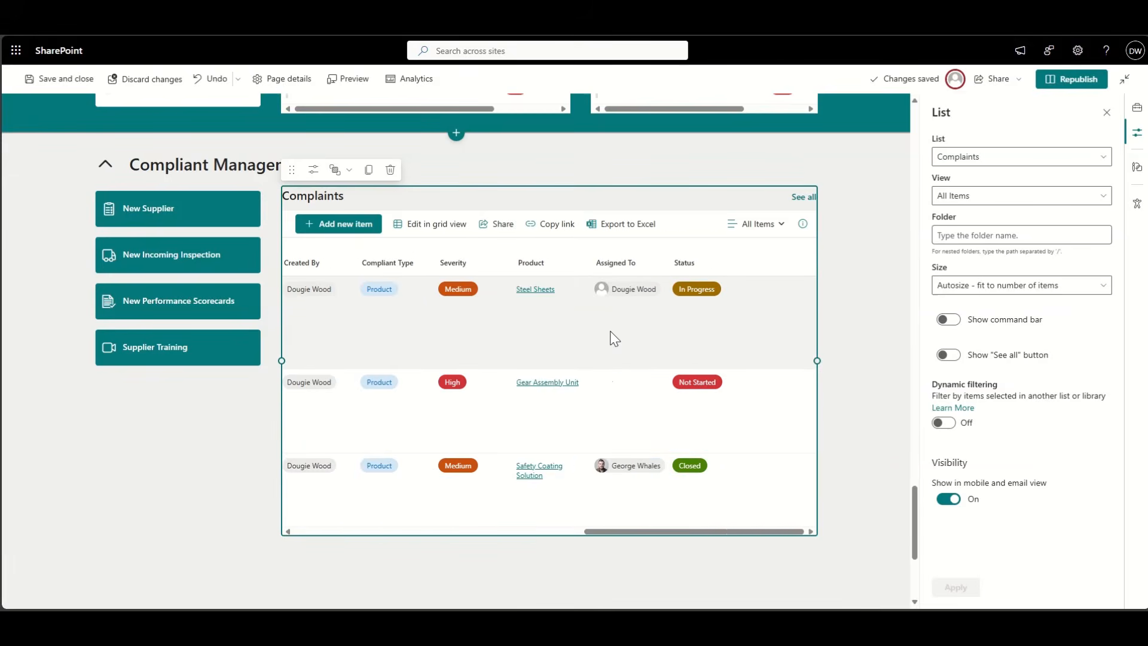
{"action": "scroll", "coordinate": [615, 338], "scroll_direction": "left", "scroll_amount": 10}
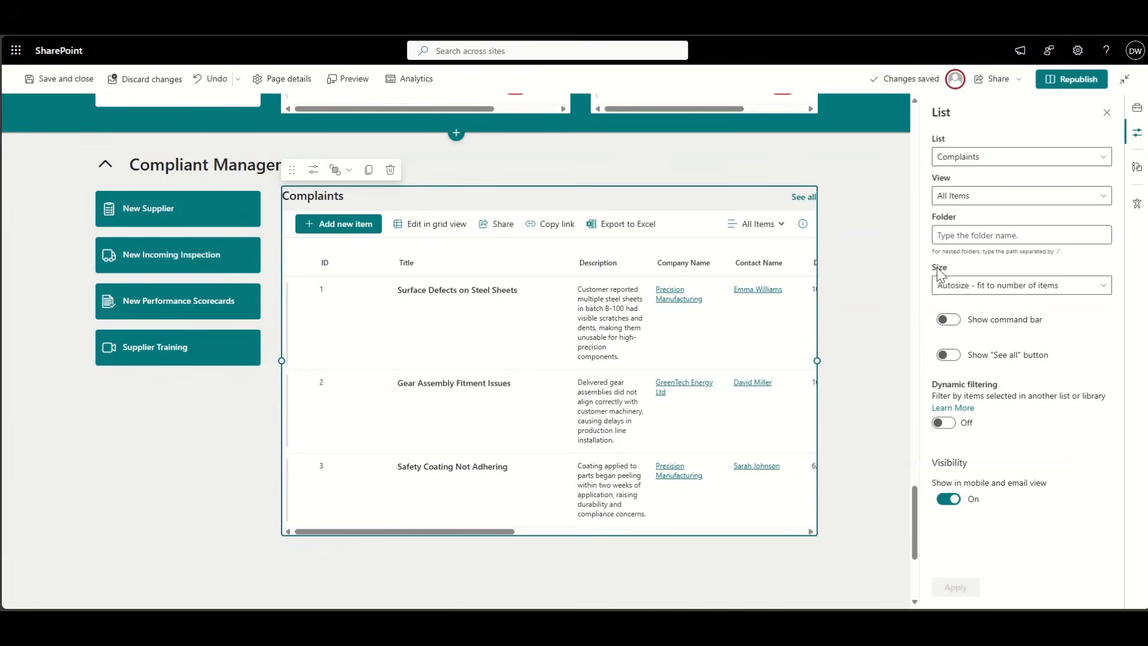
- Delete the quick-link buttons from the Compliant Management section and widen the Complaints list to the section's full width
{"action": "left_click", "coordinate": [203, 218]}
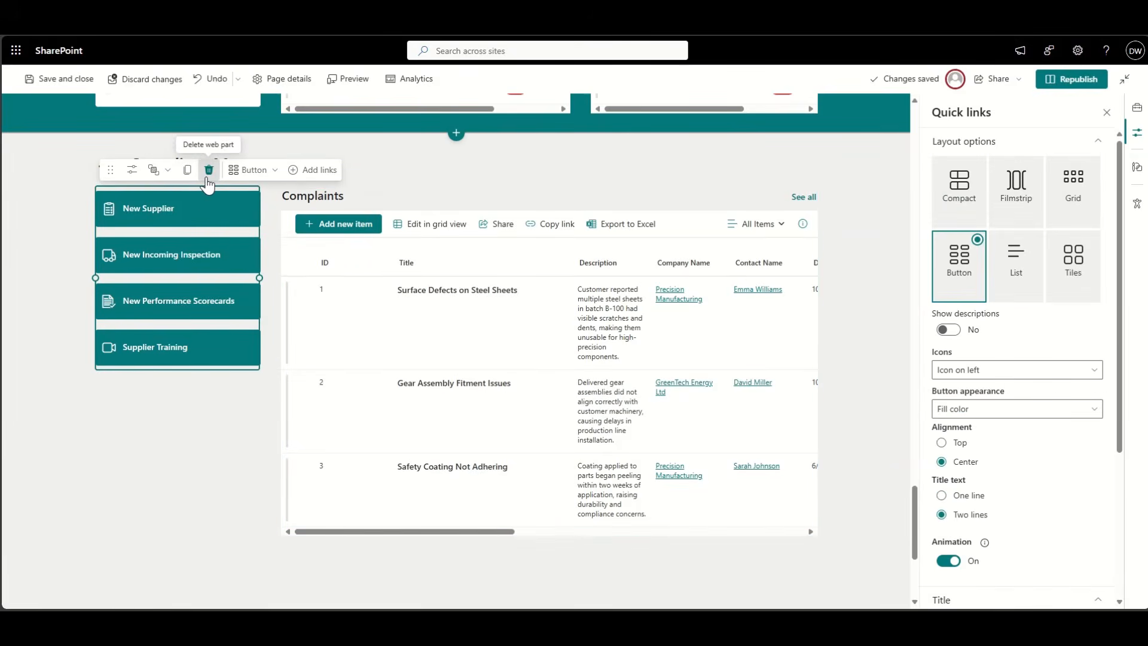
{"action": "left_click", "coordinate": [209, 170]}
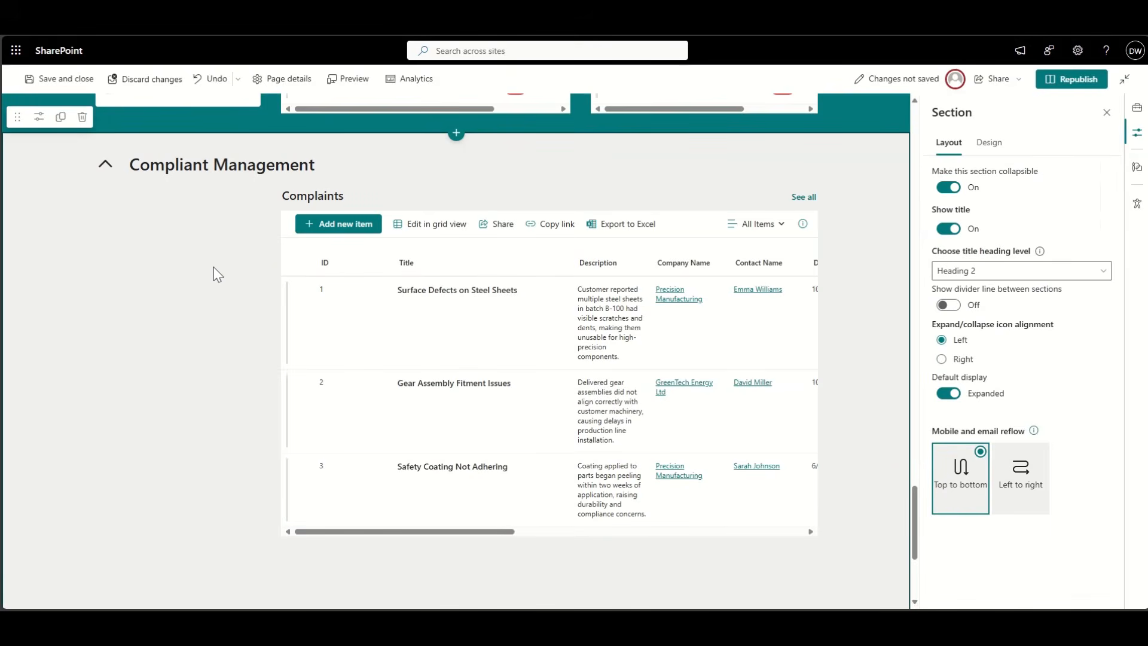
{"action": "left_click", "coordinate": [396, 288]}
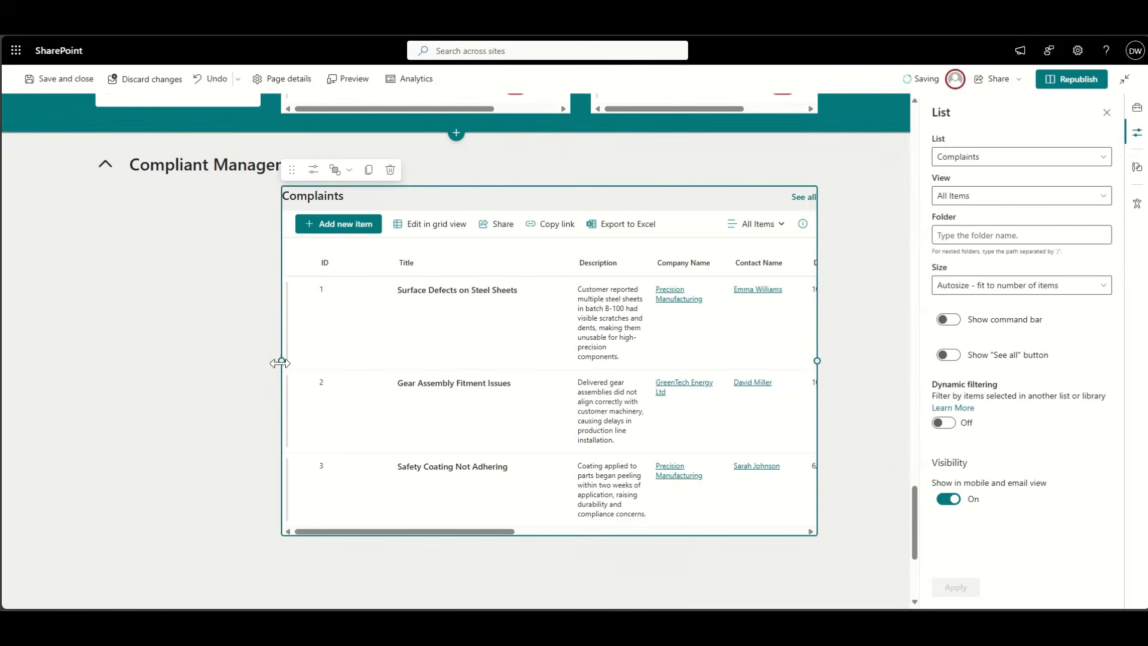
{"action": "left_click_drag", "start_coordinate": [281, 361], "coordinate": [90, 351]}
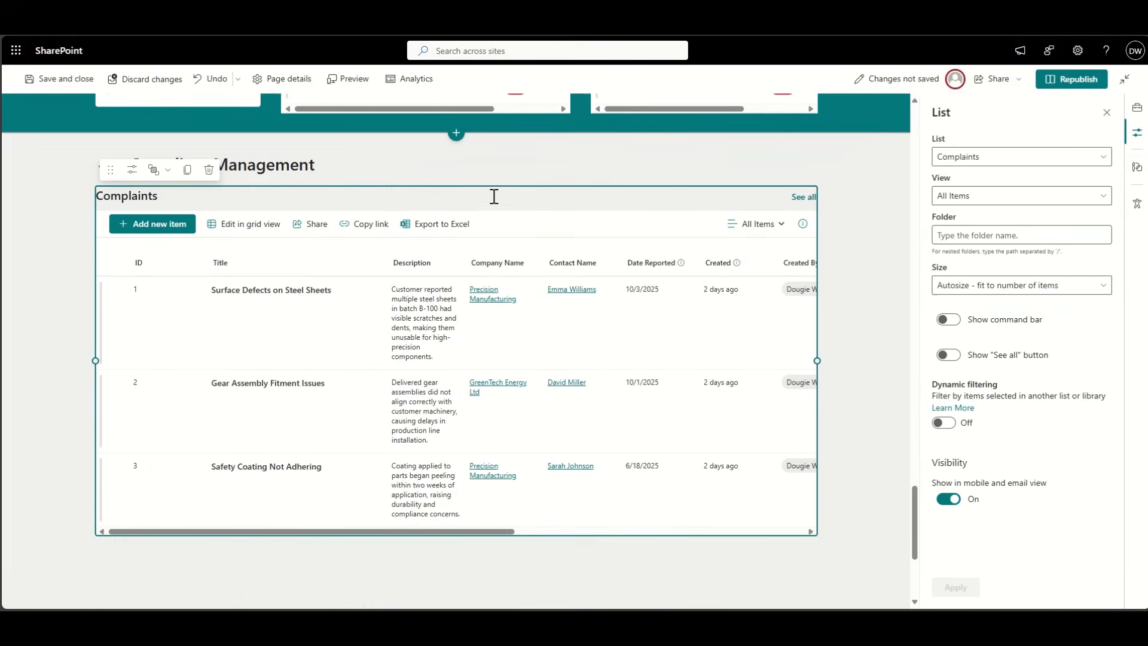
- Add a Button web part and position it in the Compliant Management section directly above the Complaints list
{"action": "scroll", "coordinate": [479, 469], "scroll_direction": "down", "scroll_amount": 4}
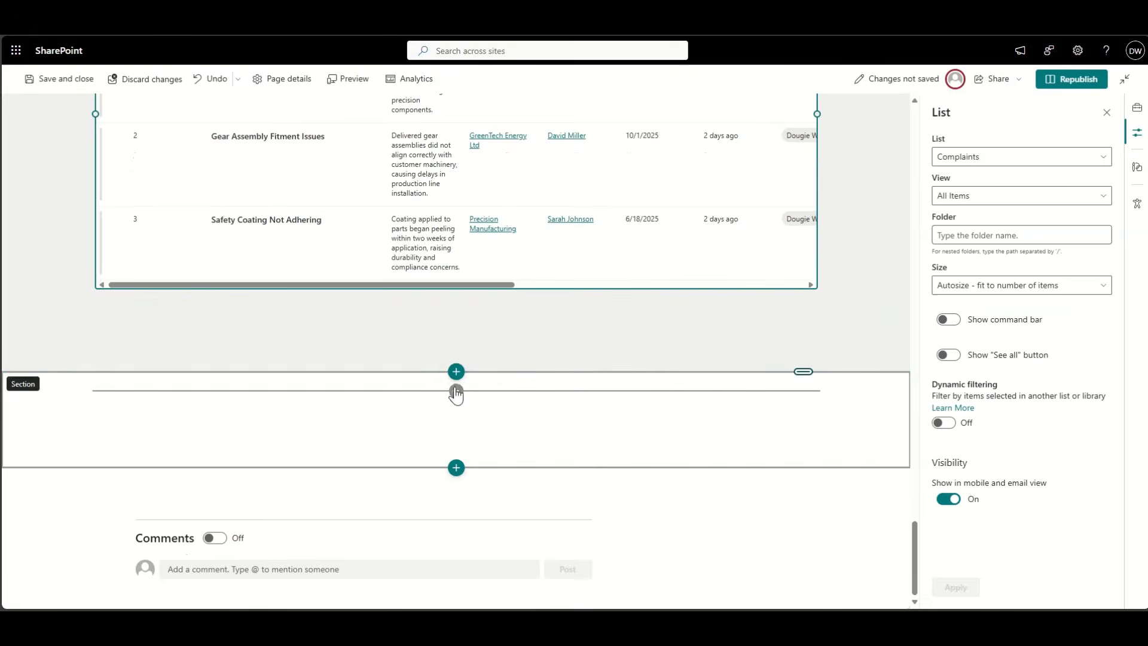
{"action": "left_click", "coordinate": [457, 392]}
{"action": "type", "text": "button"}
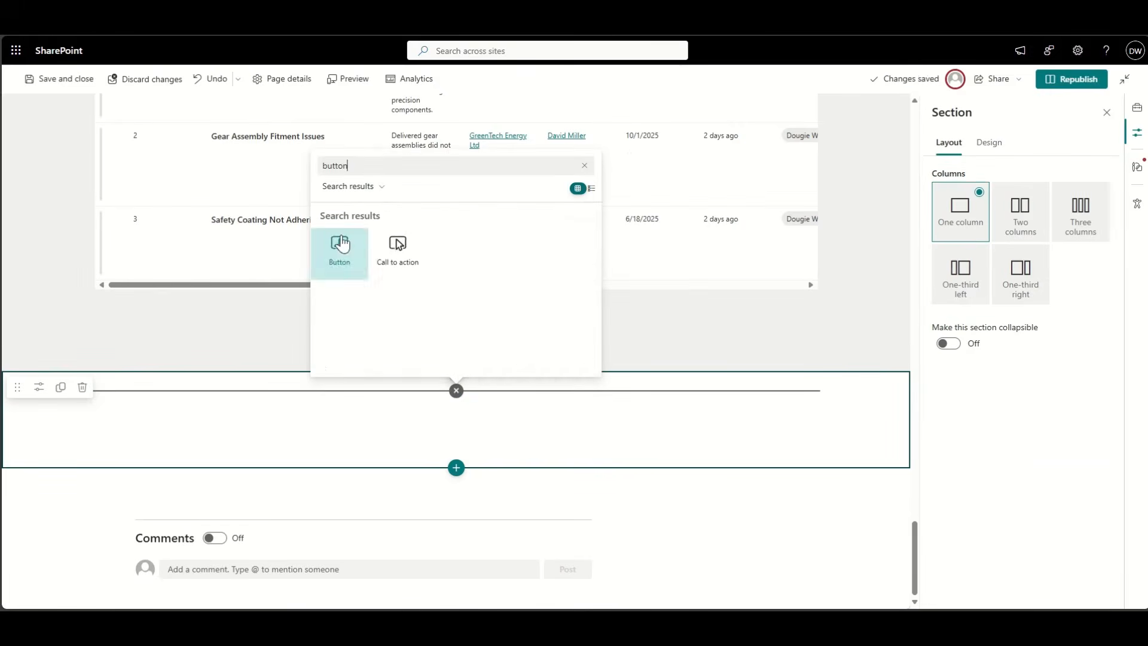
{"action": "left_click", "coordinate": [349, 247]}
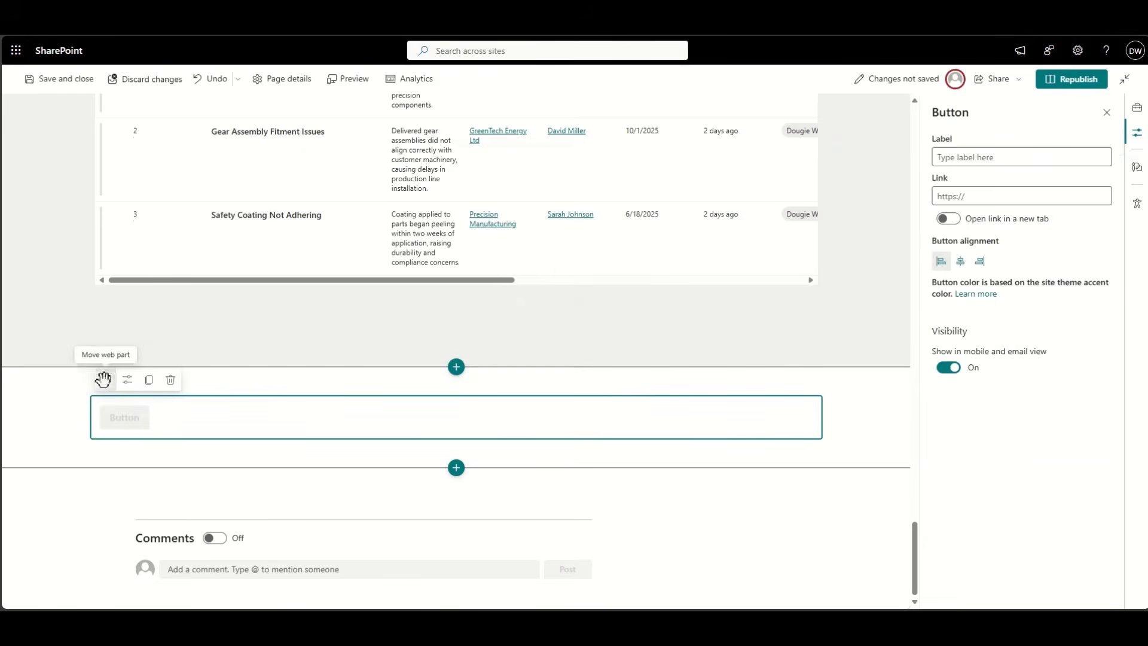
{"action": "left_click_drag", "start_coordinate": [105, 379], "coordinate": [376, 229]}
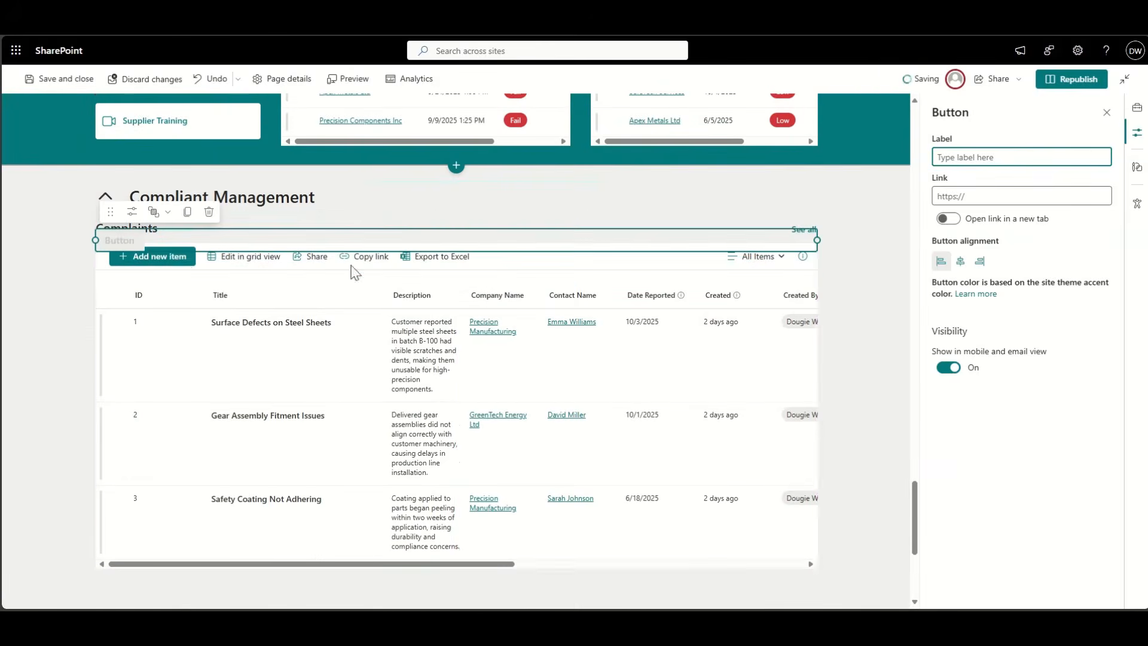
{"action": "left_click", "coordinate": [231, 283]}
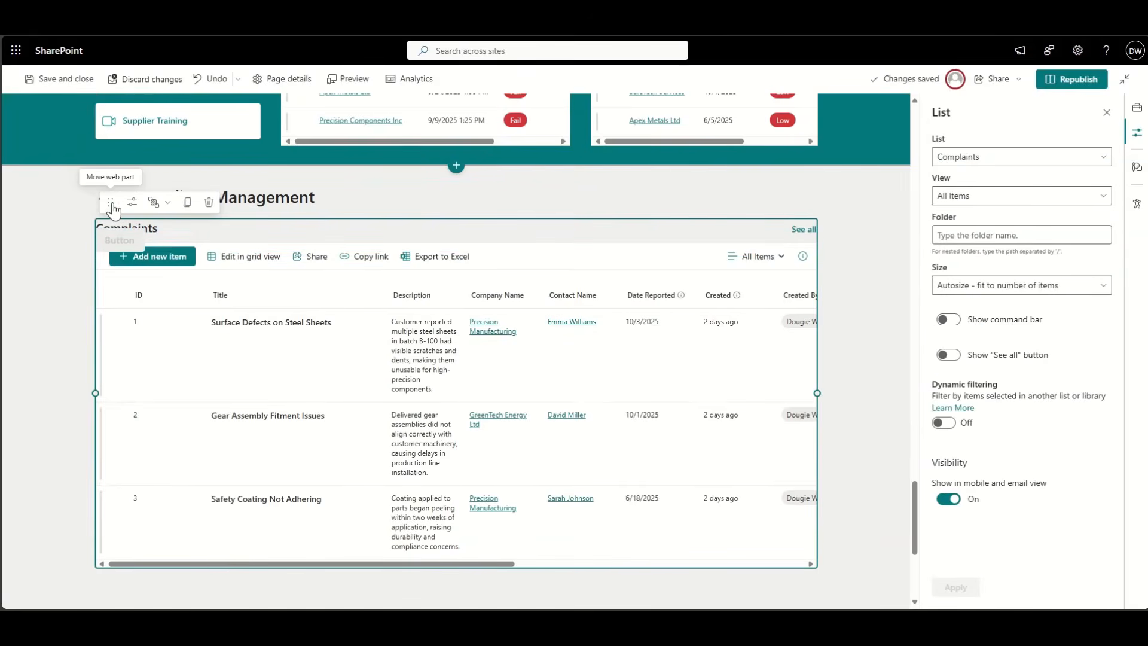
{"action": "left_click_drag", "start_coordinate": [110, 202], "coordinate": [113, 246]}
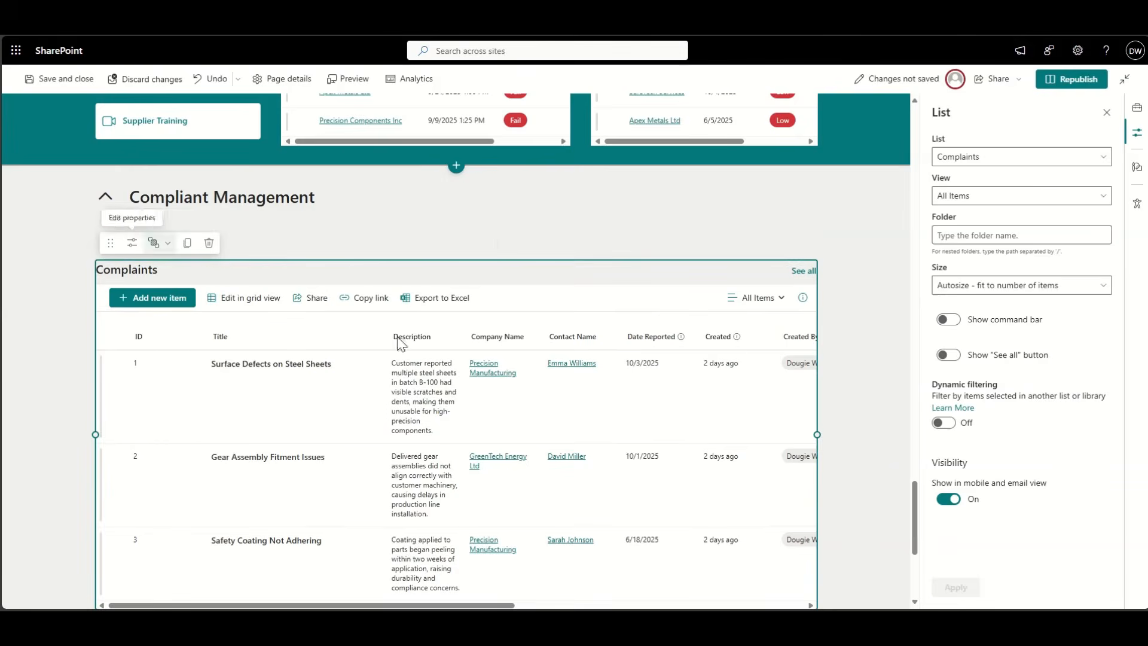
- Align the new button to the right and label it "Open CRM"
{"action": "left_click", "coordinate": [272, 236]}
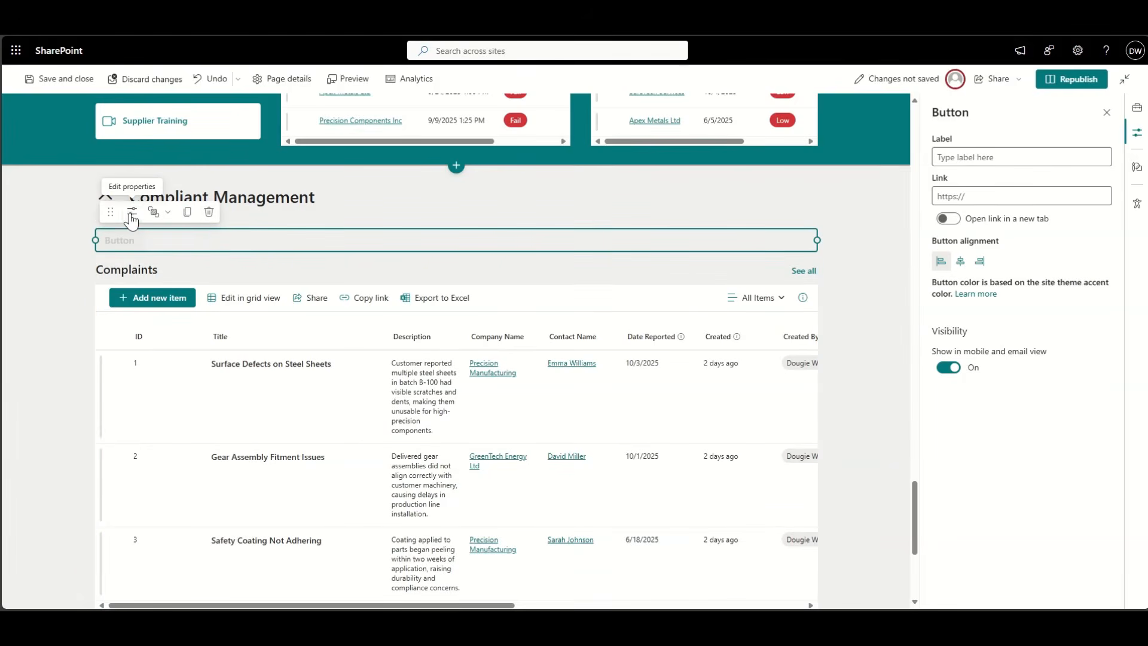
{"action": "left_click", "coordinate": [979, 261]}
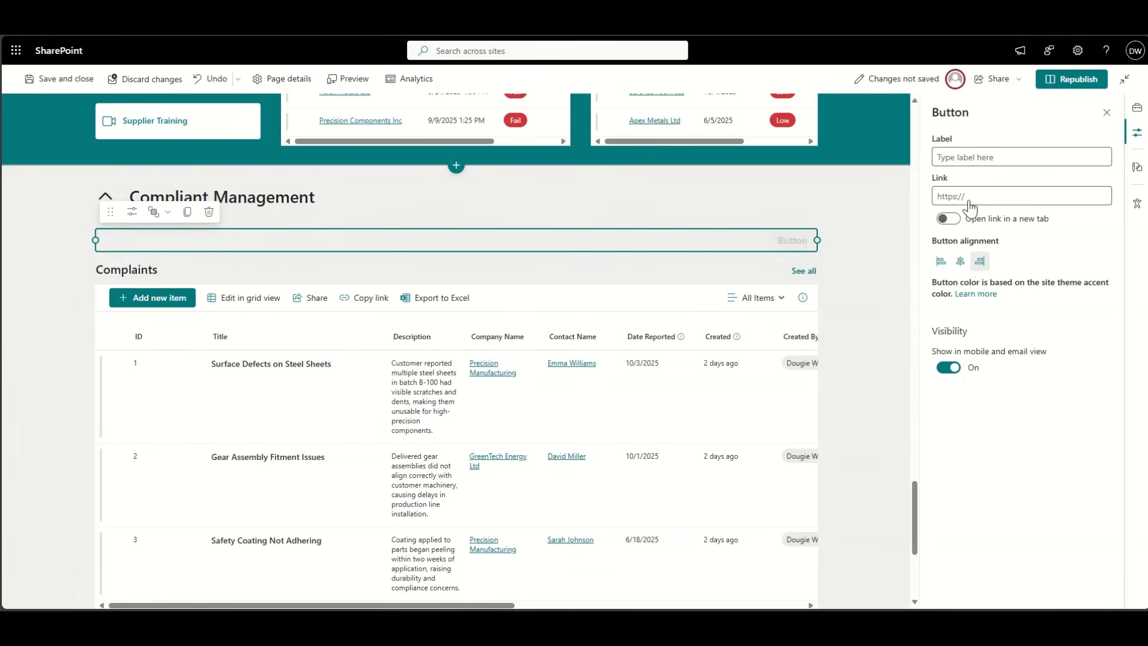
{"action": "left_click", "coordinate": [977, 158]}
{"action": "type", "text": "Open C"}
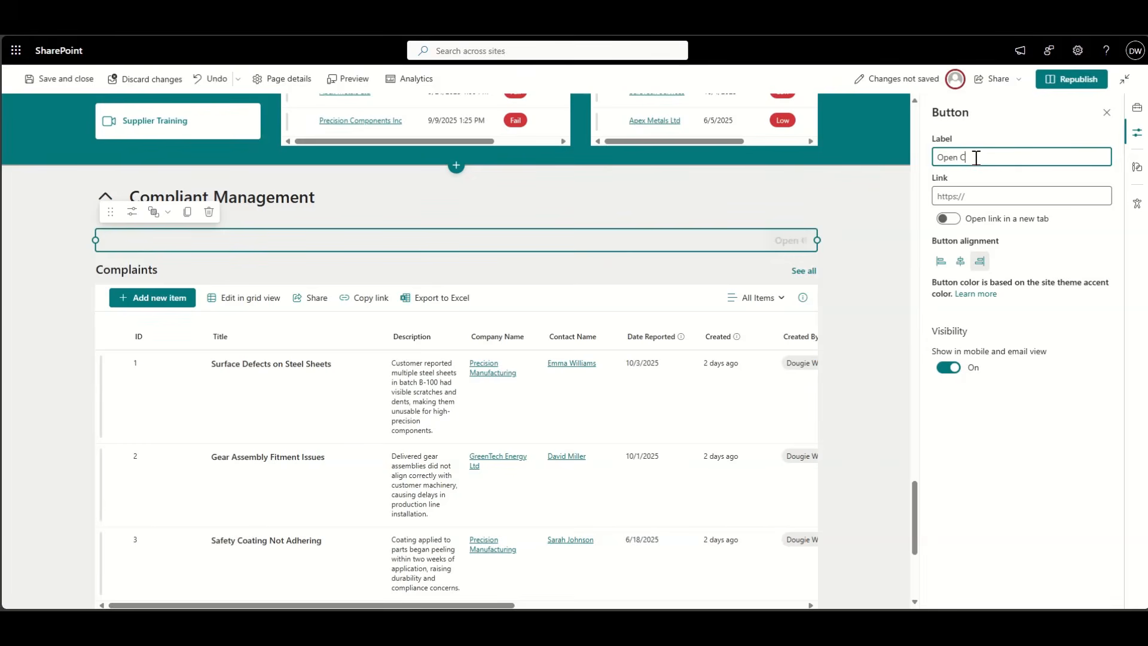
{"action": "type", "text": "RM"}
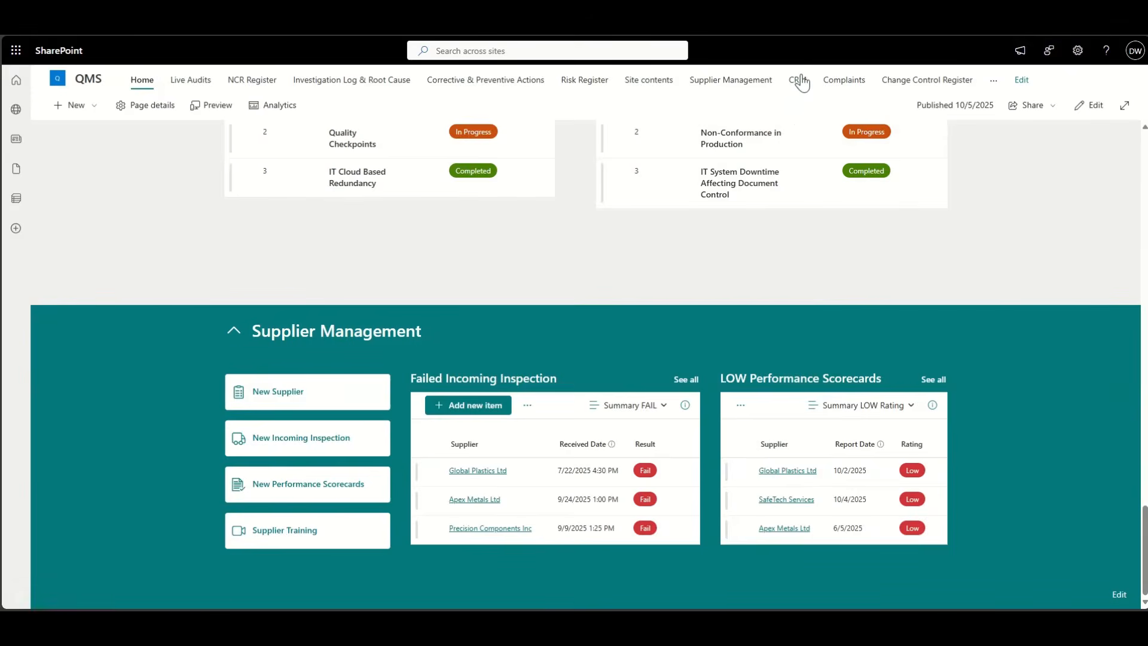
- Link the Open CRM button to the site's CRM page, opening in a new tab, and republish the home page
{"action": "left_click", "coordinate": [799, 80]}
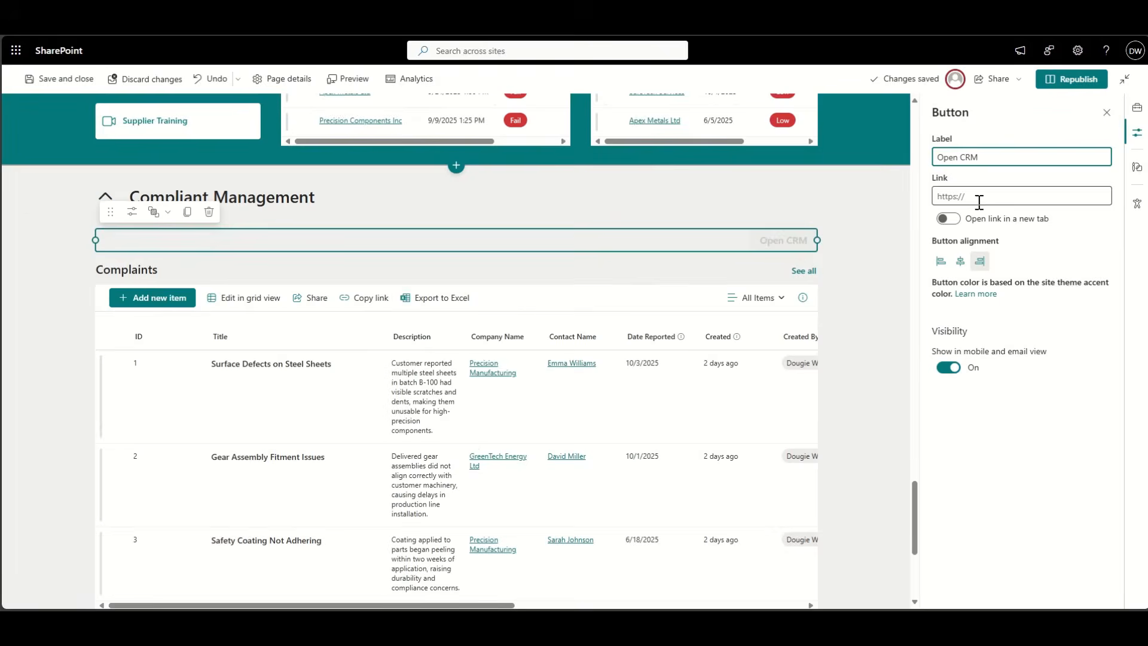
{"action": "left_click", "coordinate": [978, 199]}
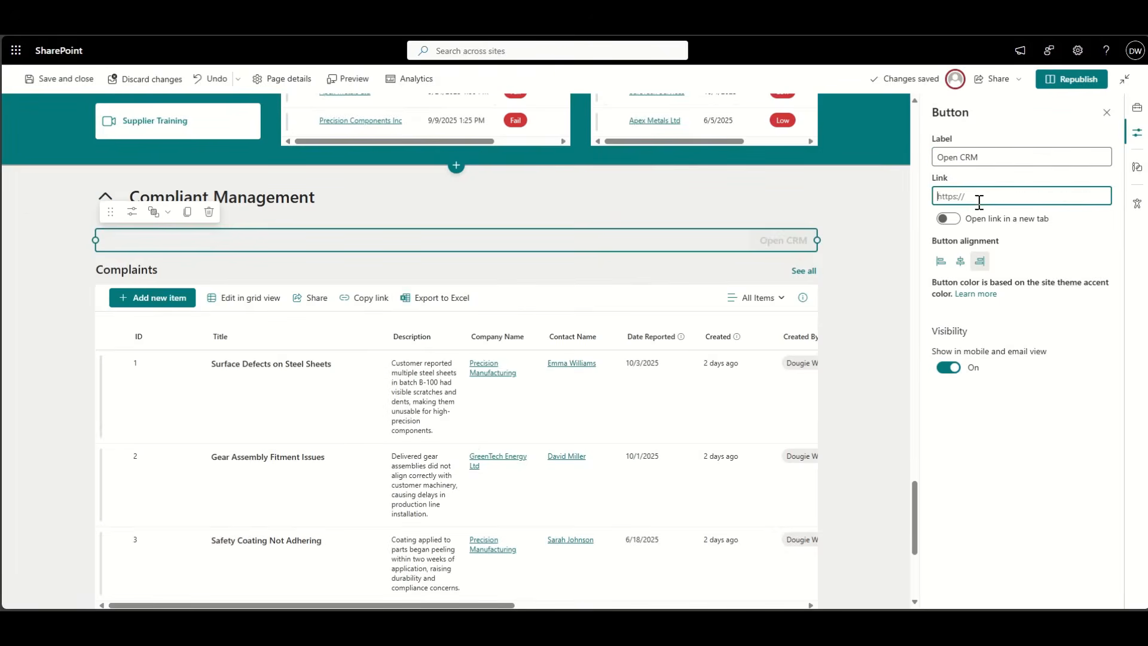
{"action": "key", "text": "ctrl+v"}
{"action": "left_click", "coordinate": [950, 220]}
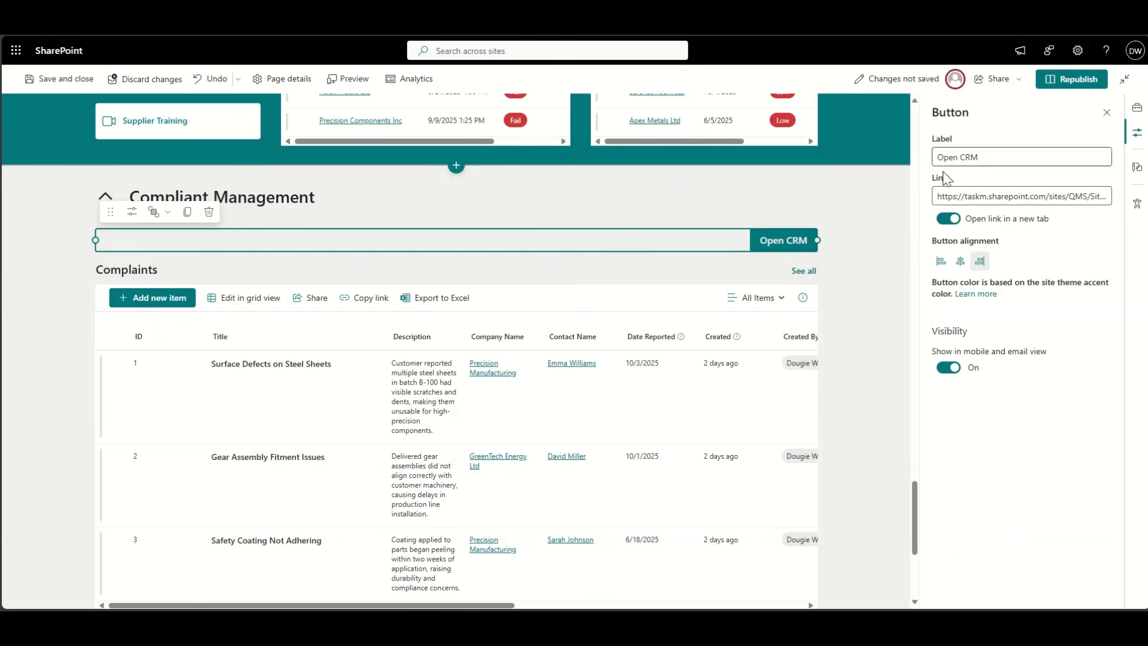
{"action": "left_click", "coordinate": [1084, 79]}
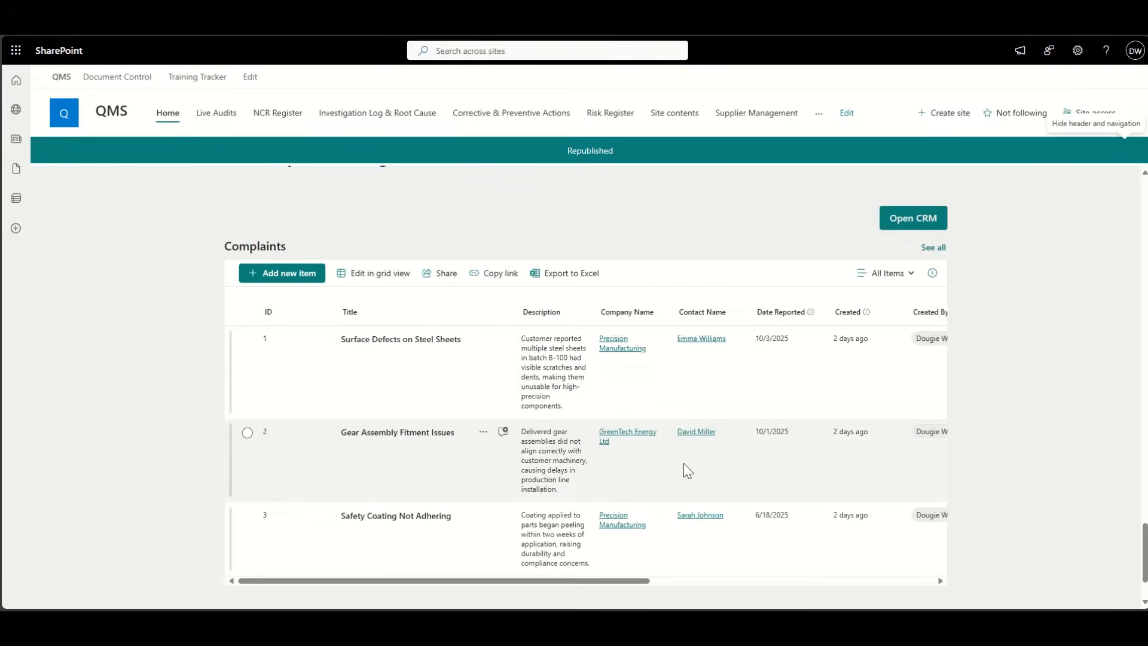
- Examine the Compliant Management section with its Open CRM button and Complaints list on the republished home page
{"action": "scroll", "coordinate": [683, 463], "scroll_direction": "right", "scroll_amount": 6}
{"action": "scroll", "coordinate": [683, 463], "scroll_direction": "left", "scroll_amount": 6}
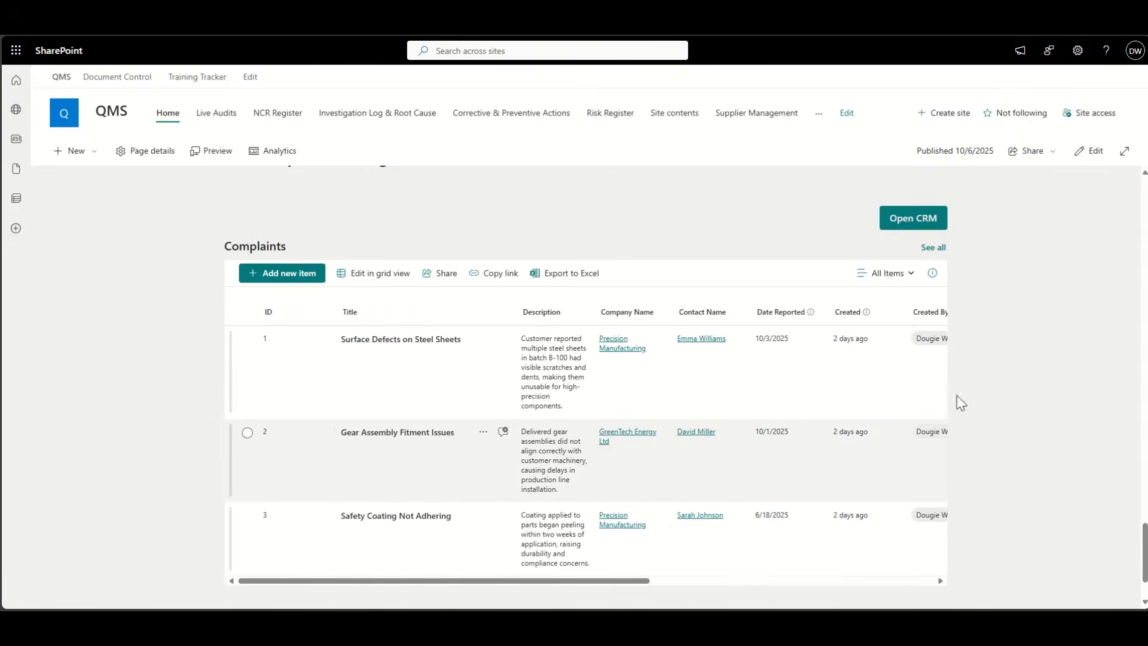
{"action": "scroll", "coordinate": [1051, 396], "scroll_direction": "up", "scroll_amount": 3}
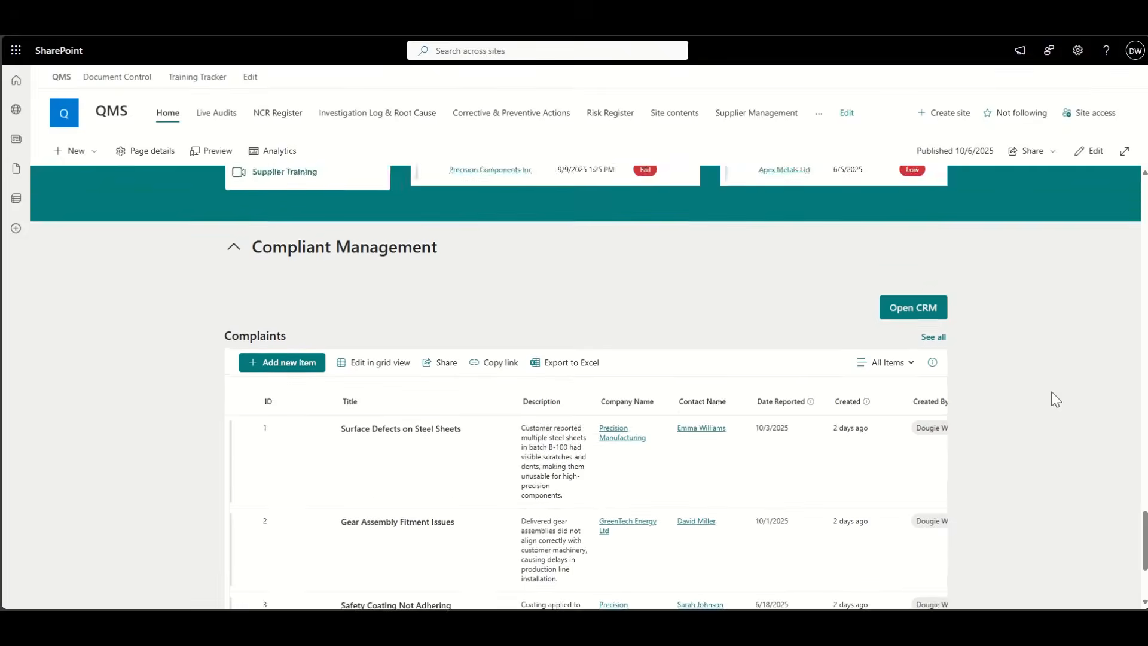
{"action": "scroll", "coordinate": [1056, 399], "scroll_direction": "down", "scroll_amount": 3}
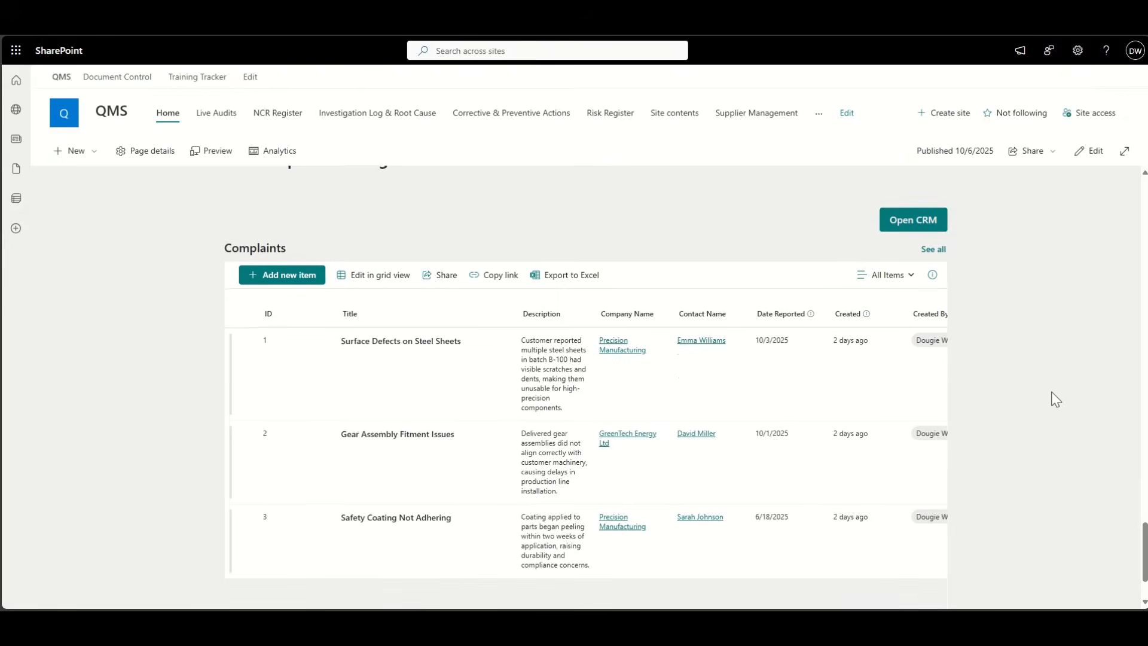
{"action": "scroll", "coordinate": [1051, 398], "scroll_direction": "up", "scroll_amount": 3}
{"action": "right_click", "coordinate": [1053, 397]}
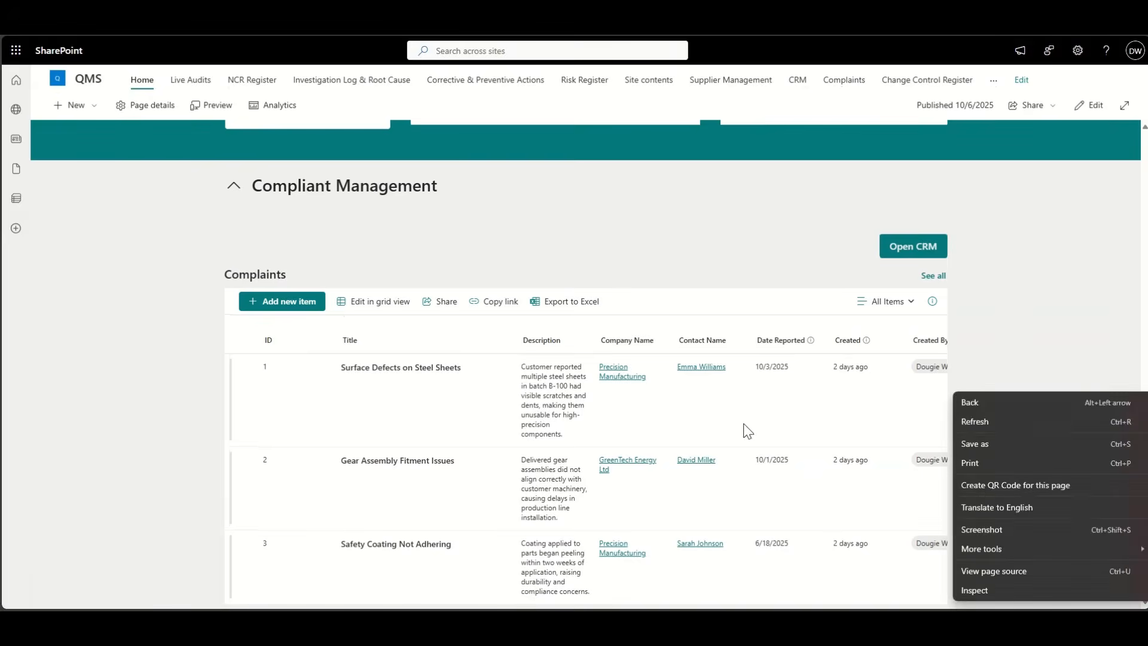
{"action": "left_click", "coordinate": [803, 249]}
{"action": "scroll", "coordinate": [984, 304], "scroll_direction": "down", "scroll_amount": 2}
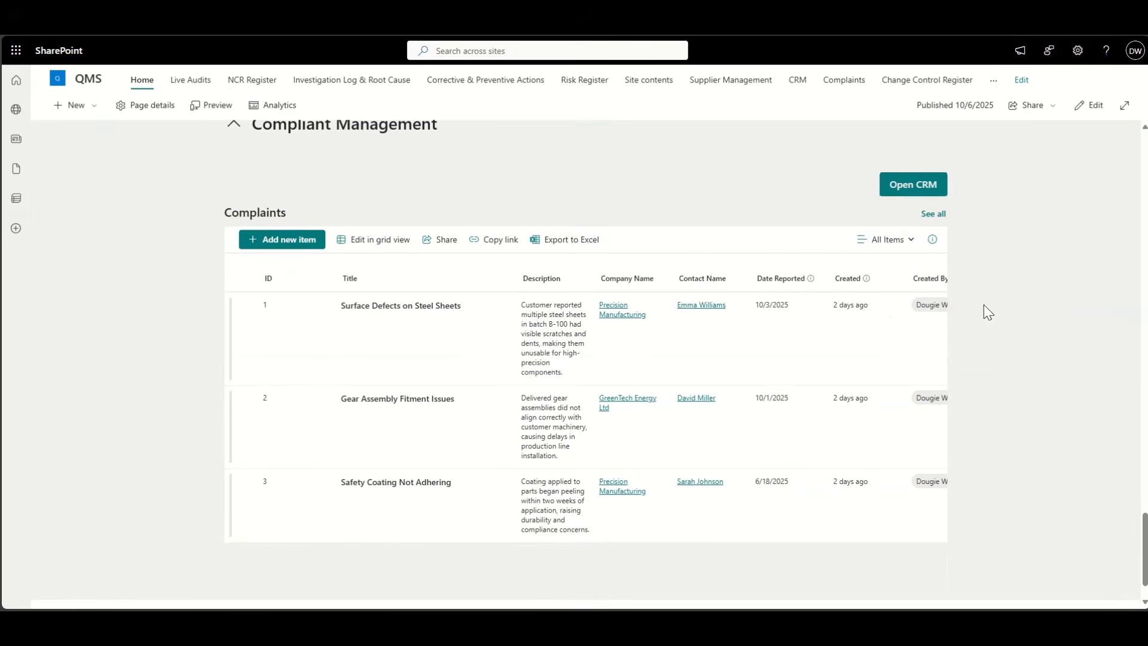
- Open the full Complaints list and save its All Items view as a new view named "Summary"
{"action": "left_click", "coordinate": [934, 216]}
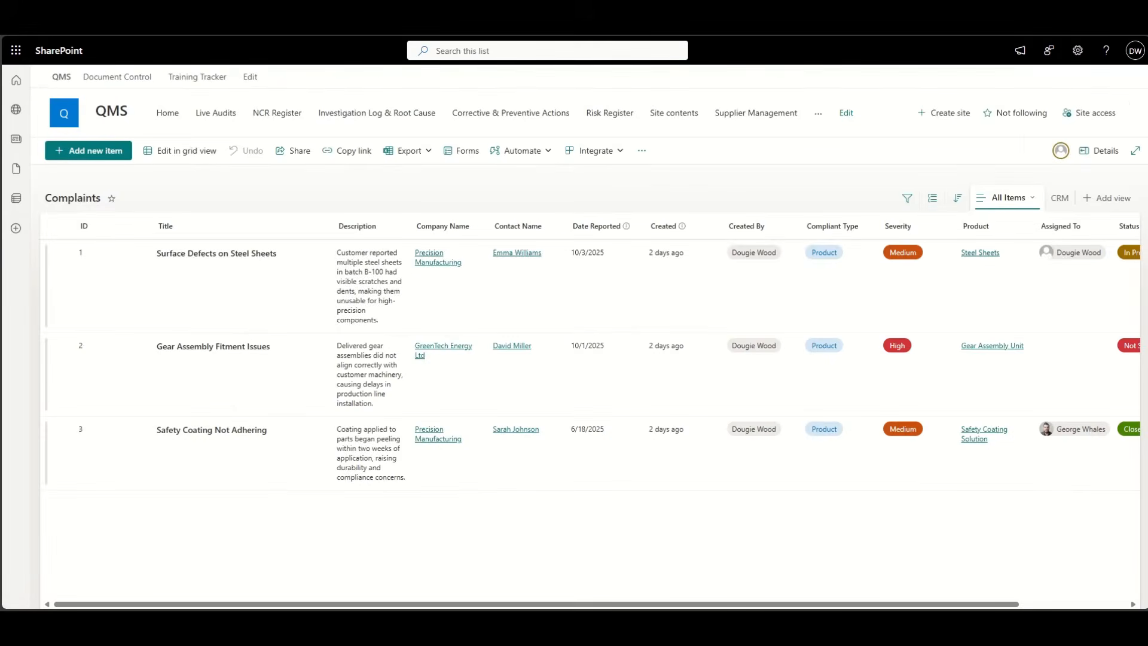
{"action": "left_click", "coordinate": [1030, 205]}
{"action": "left_click", "coordinate": [1034, 305]}
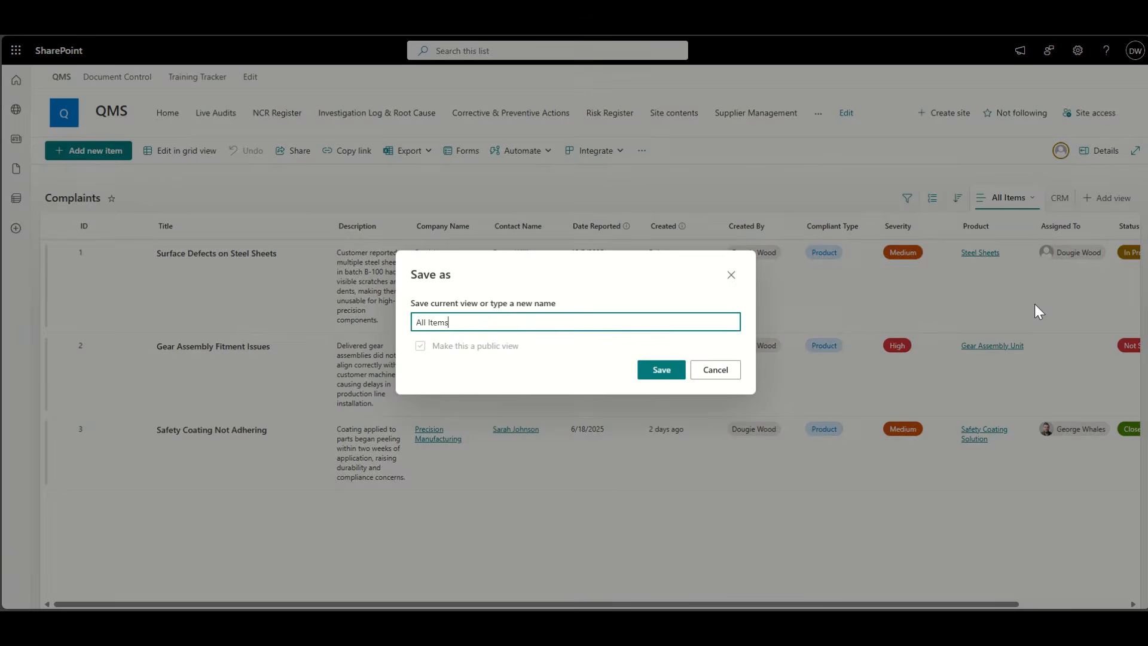
{"action": "key", "text": "ctrl+a"}
{"action": "type", "text": "Sum"}
{"action": "left_click", "coordinate": [661, 362]}
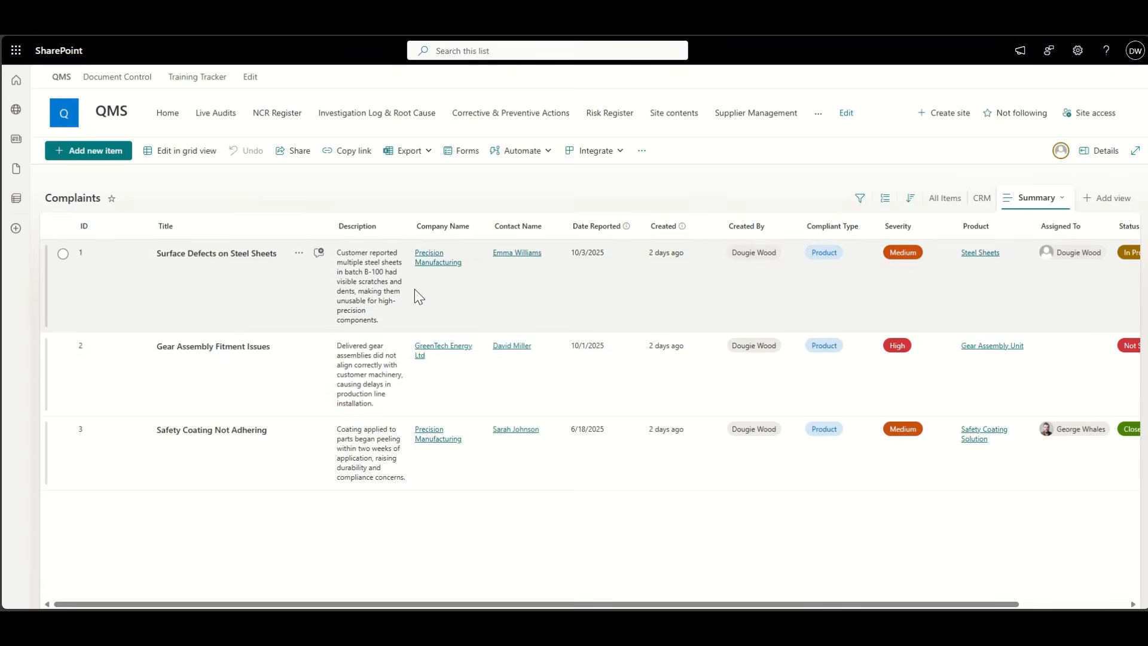
- Hide the Description, Contact Name, Created, Created By and Assigned To columns in the Summary view of the Complaints list
{"action": "left_click", "coordinate": [388, 233]}
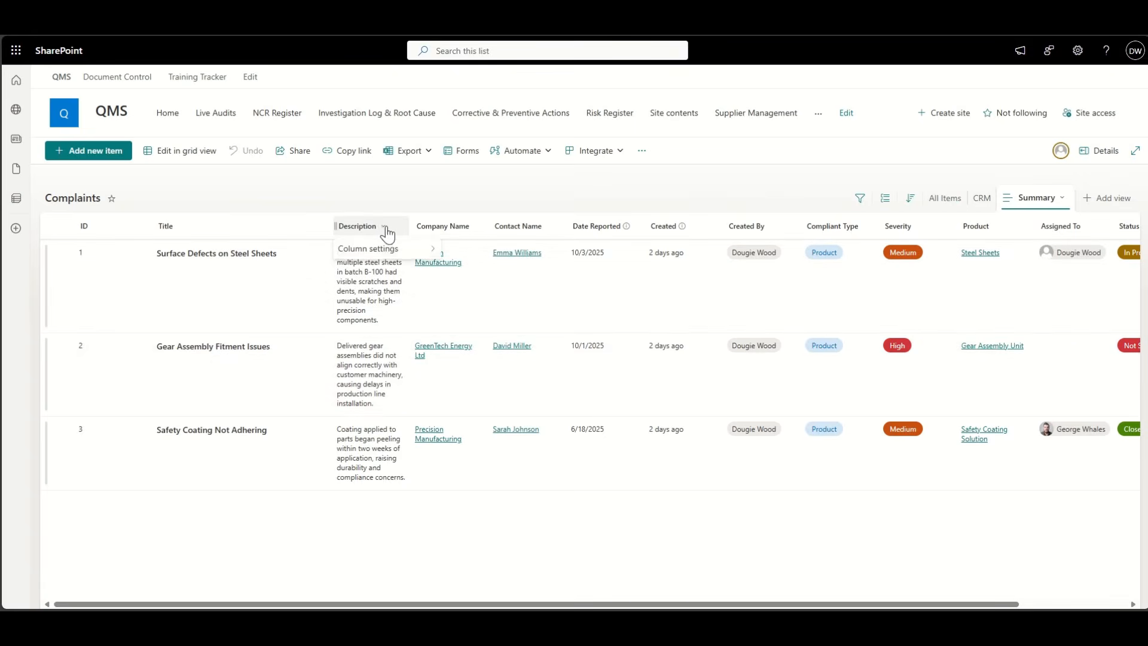
{"action": "mouse_move", "coordinate": [397, 249]}
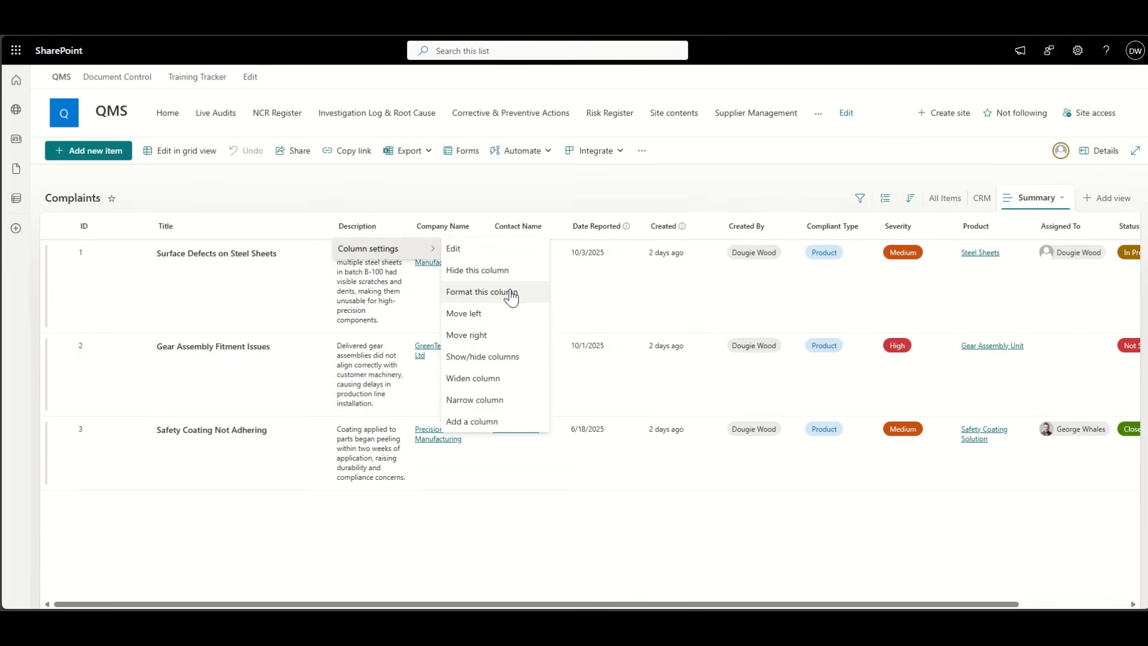
{"action": "left_click", "coordinate": [504, 359]}
{"action": "left_click", "coordinate": [979, 193]}
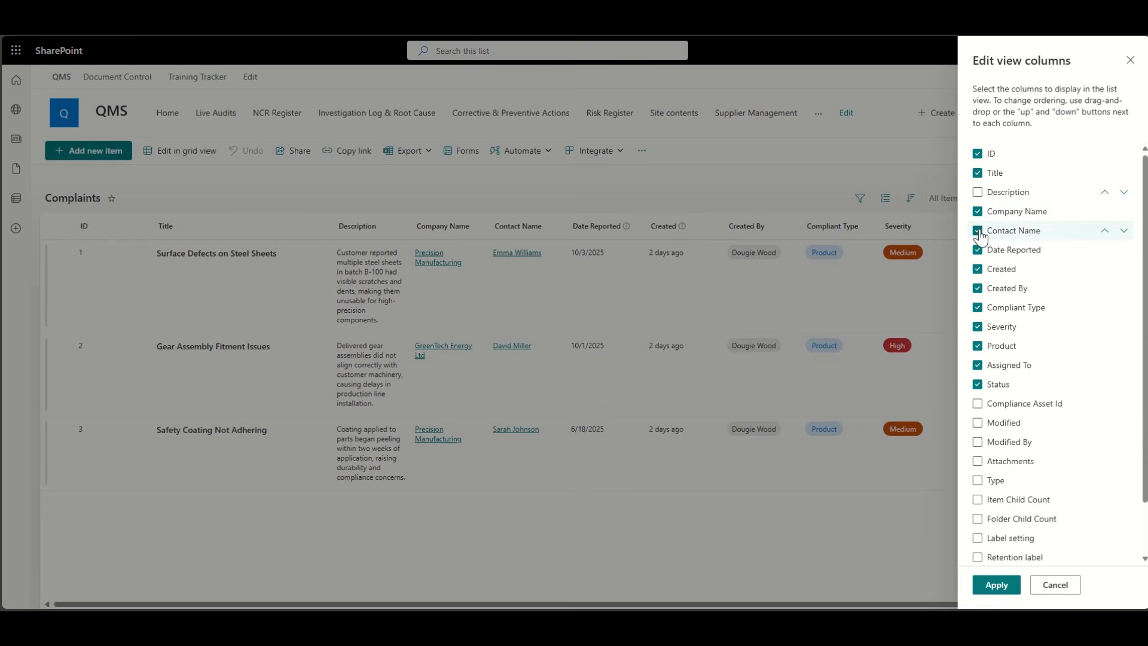
{"action": "left_click", "coordinate": [979, 270]}
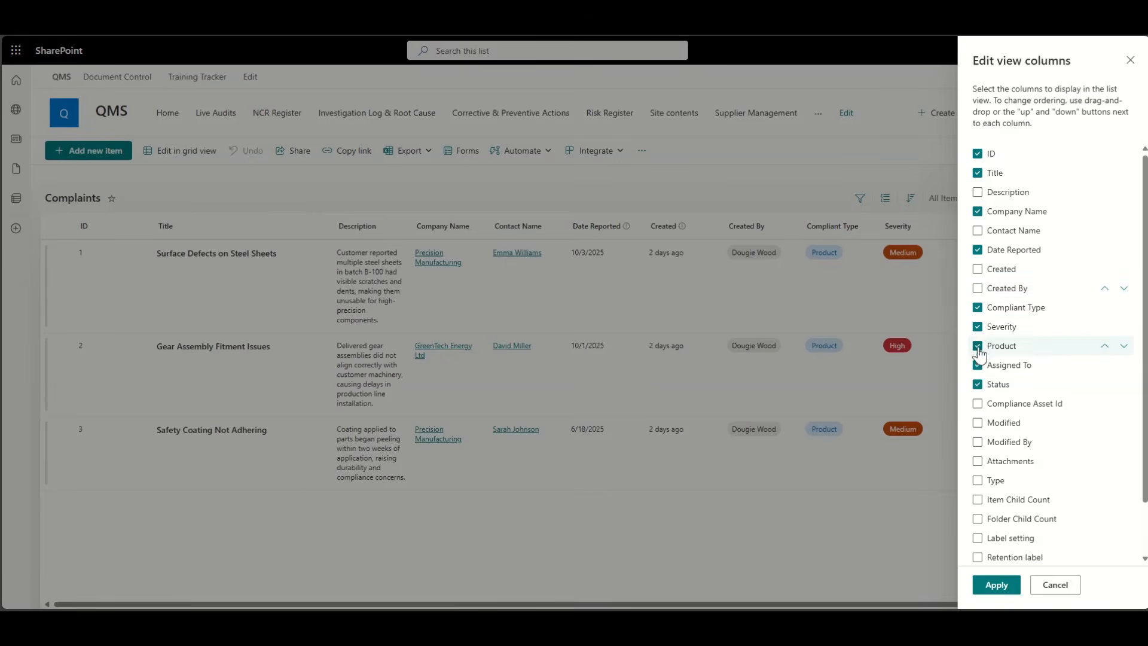
{"action": "left_click", "coordinate": [997, 585]}
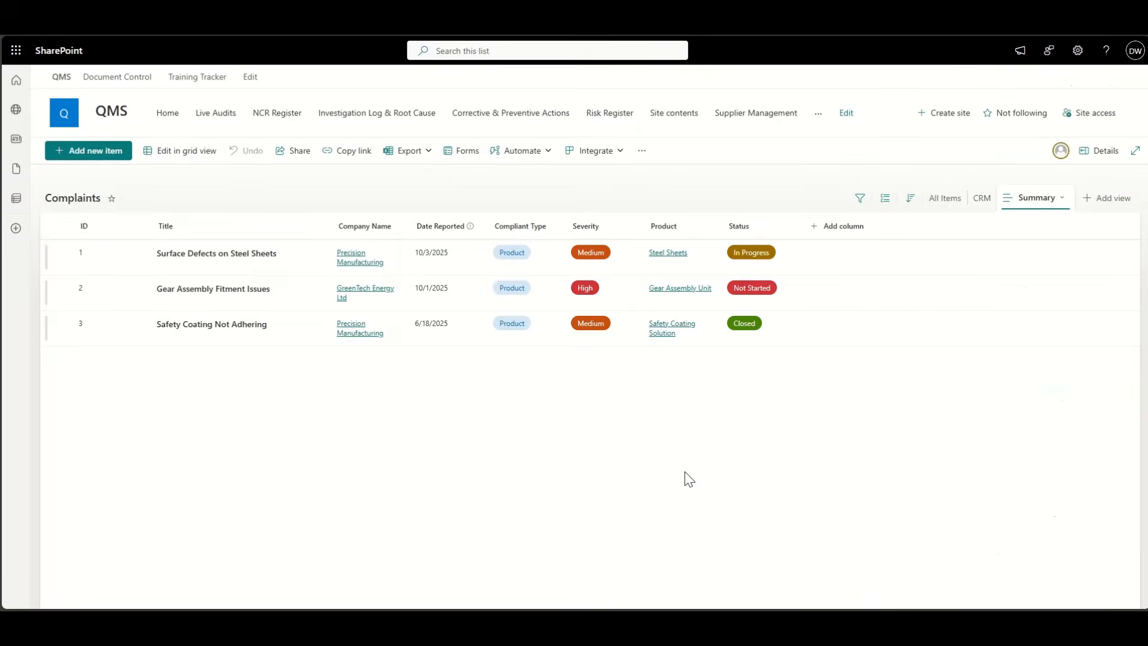
- Narrow the ID and Title columns slightly and save the Summary view
{"action": "left_click_drag", "start_coordinate": [147, 222], "coordinate": [137, 226]}
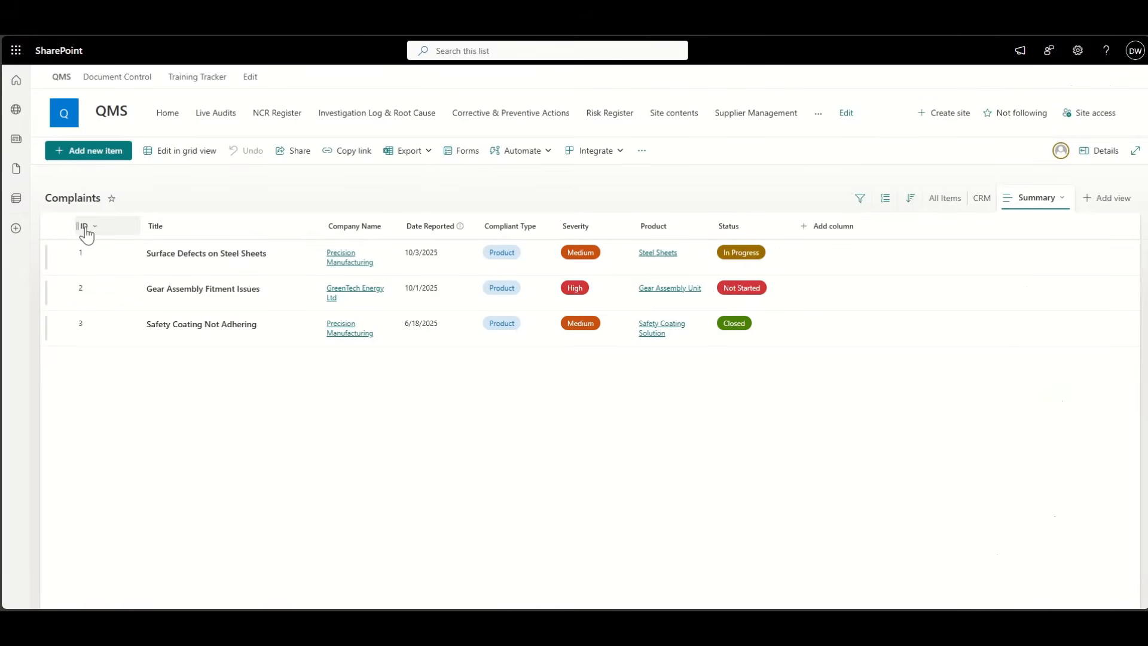
{"action": "mouse_move", "coordinate": [323, 225]}
{"action": "left_mouse_down"}
{"action": "mouse_move", "coordinate": [291, 226]}
{"action": "mouse_move", "coordinate": [313, 226]}
{"action": "left_mouse_up"}
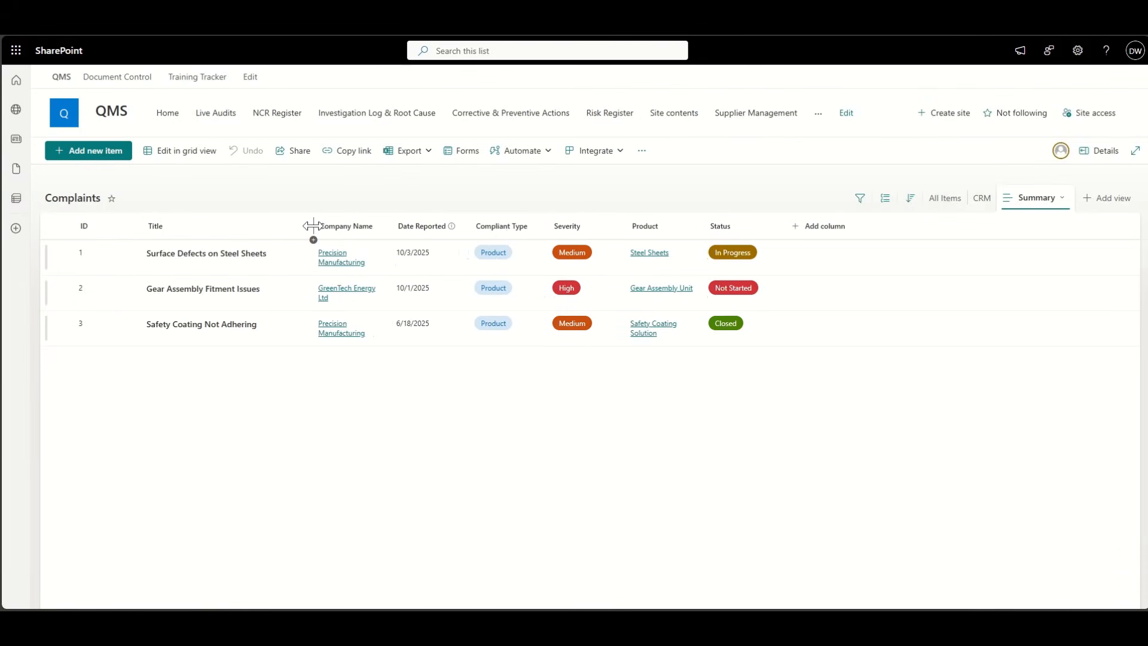
{"action": "left_click", "coordinate": [1022, 199]}
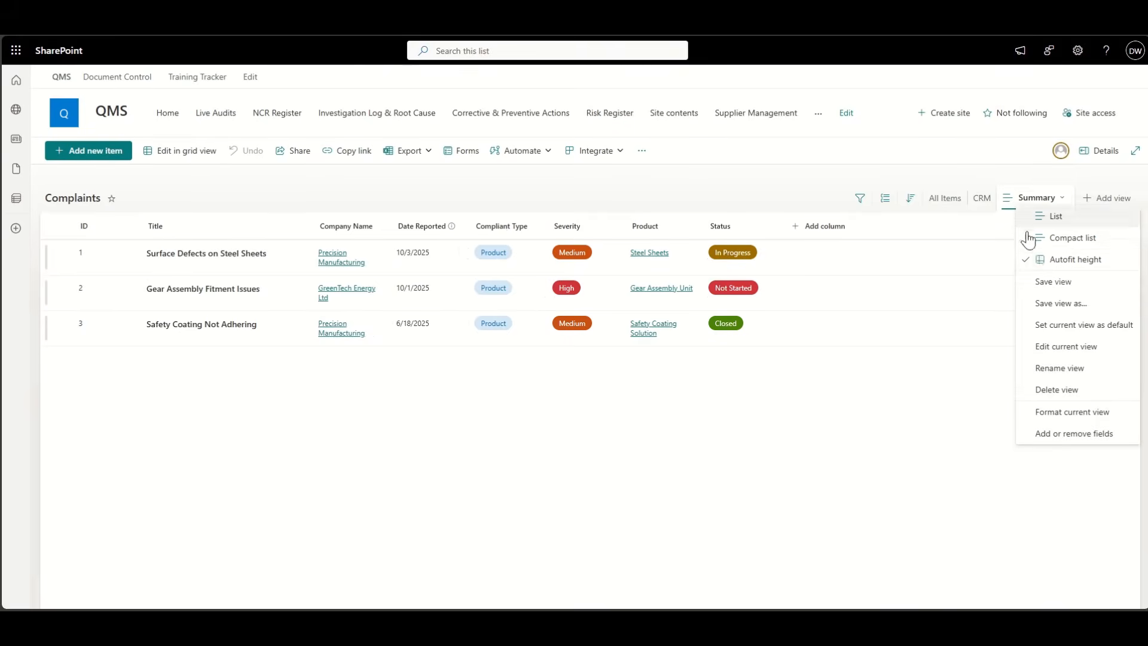
{"action": "left_click", "coordinate": [1058, 284]}
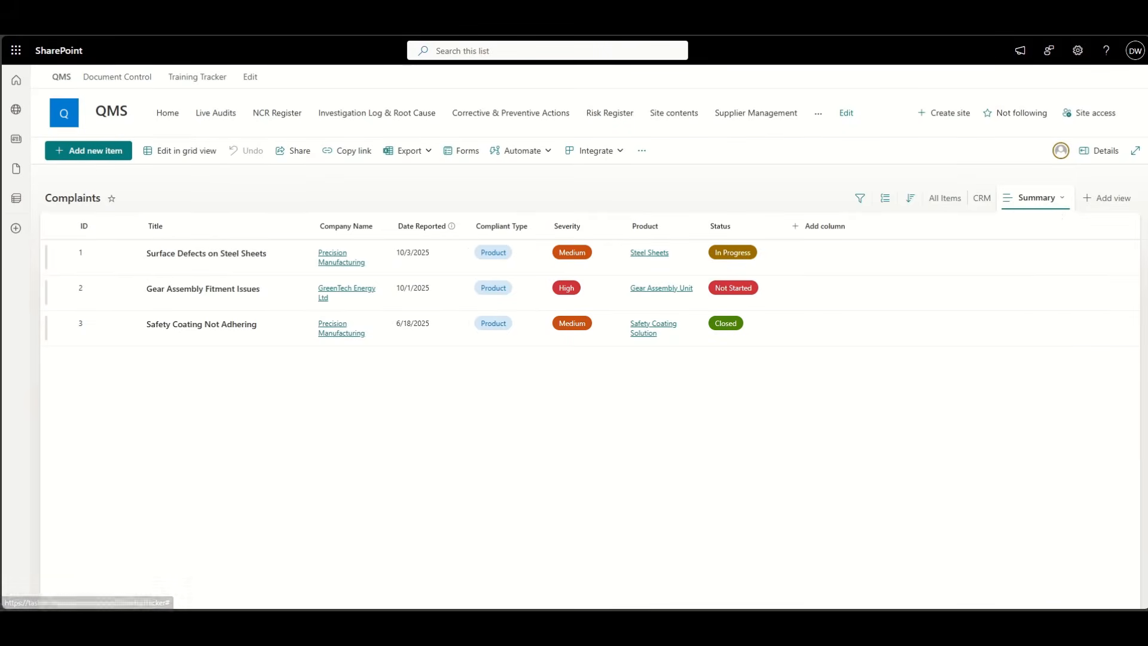
- Return to the QMS home page and open it for editing
{"action": "key", "text": "ctrl+Tab"}
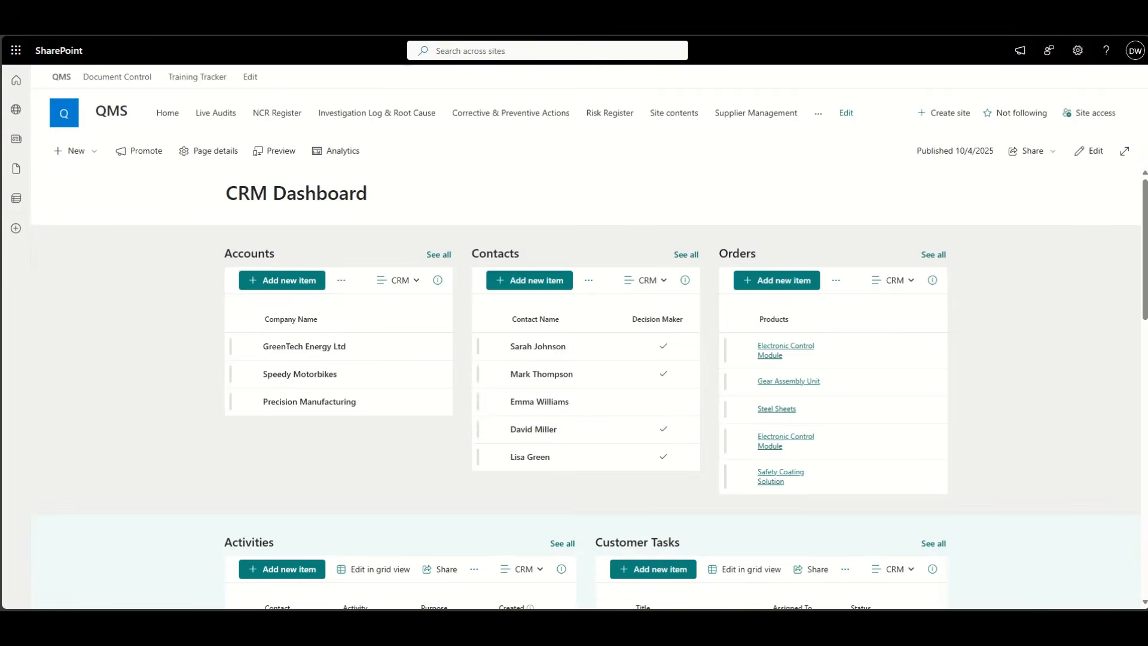
{"action": "key", "text": "ctrl+Tab"}
{"action": "left_click", "coordinate": [67, 120]}
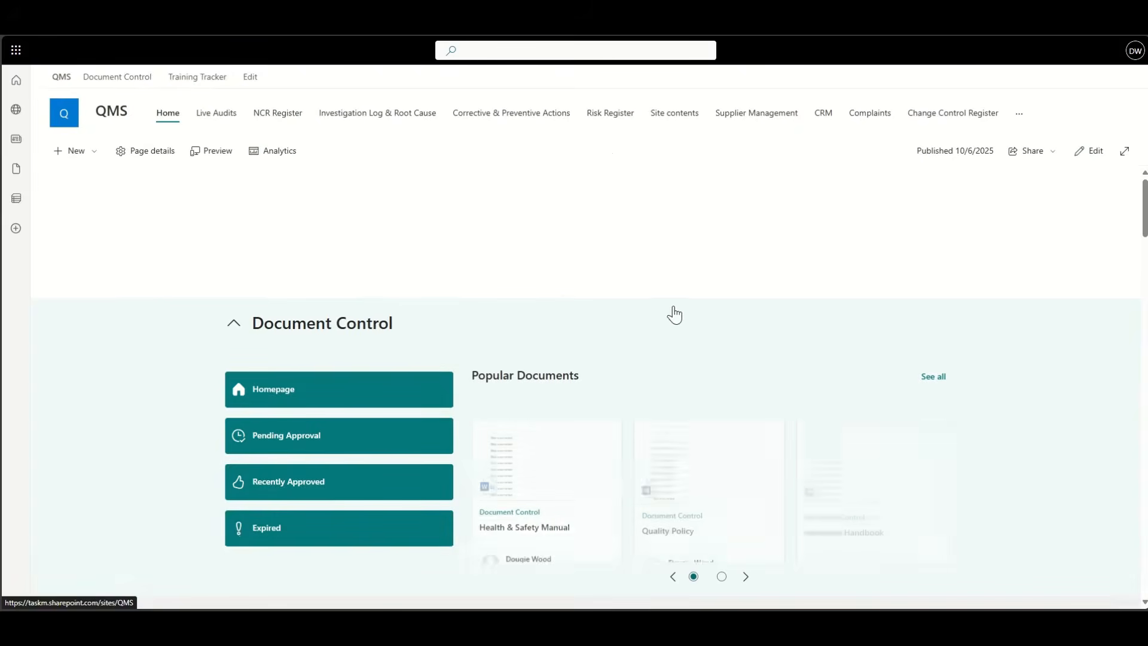
{"action": "left_click", "coordinate": [1091, 153]}
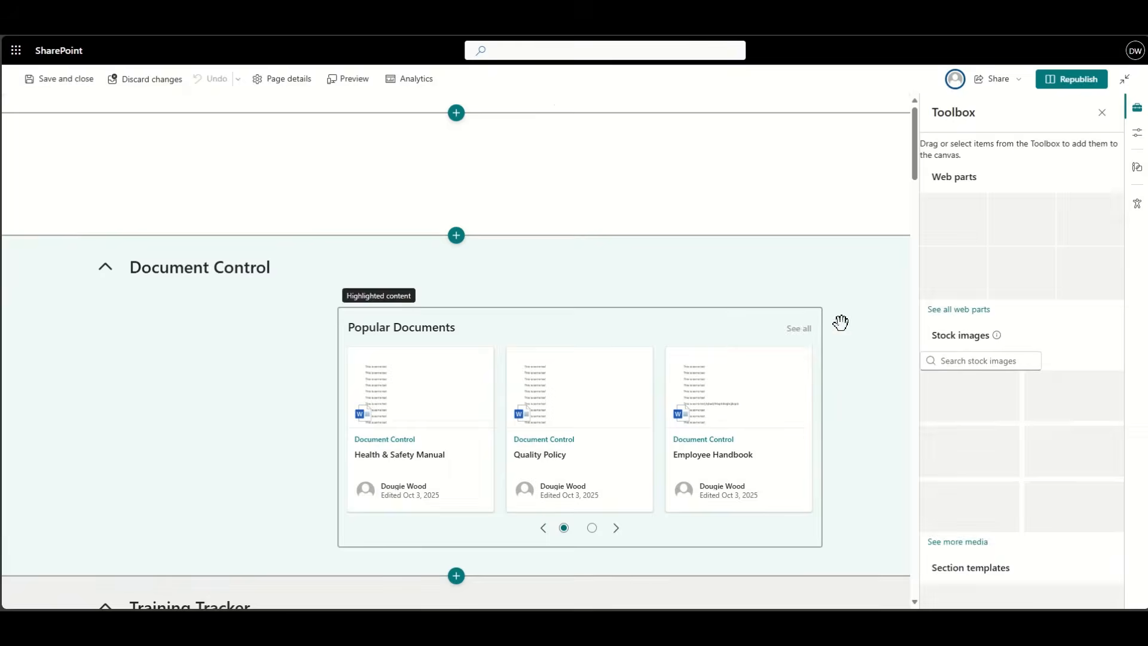
- Switch the Complaints list web part in the Compliant Management section to the Summary view and republish the page
{"action": "scroll", "coordinate": [874, 366], "scroll_direction": "down", "scroll_amount": 15}
{"action": "scroll", "coordinate": [874, 360], "scroll_direction": "down", "scroll_amount": 10}
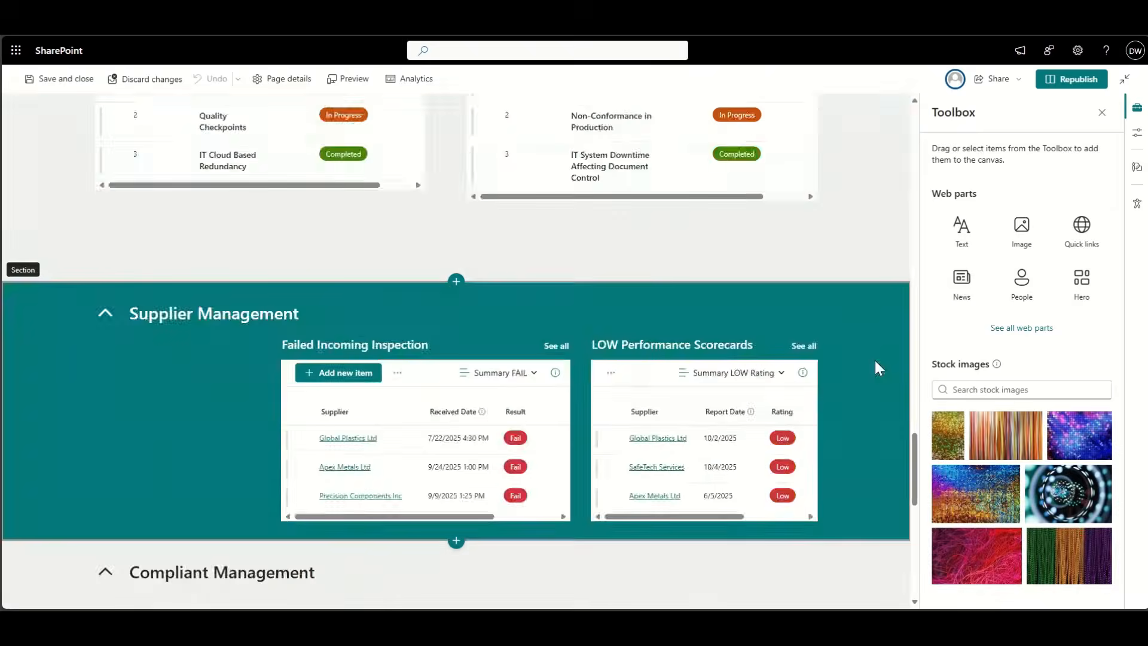
{"action": "scroll", "coordinate": [874, 363], "scroll_direction": "up", "scroll_amount": 2}
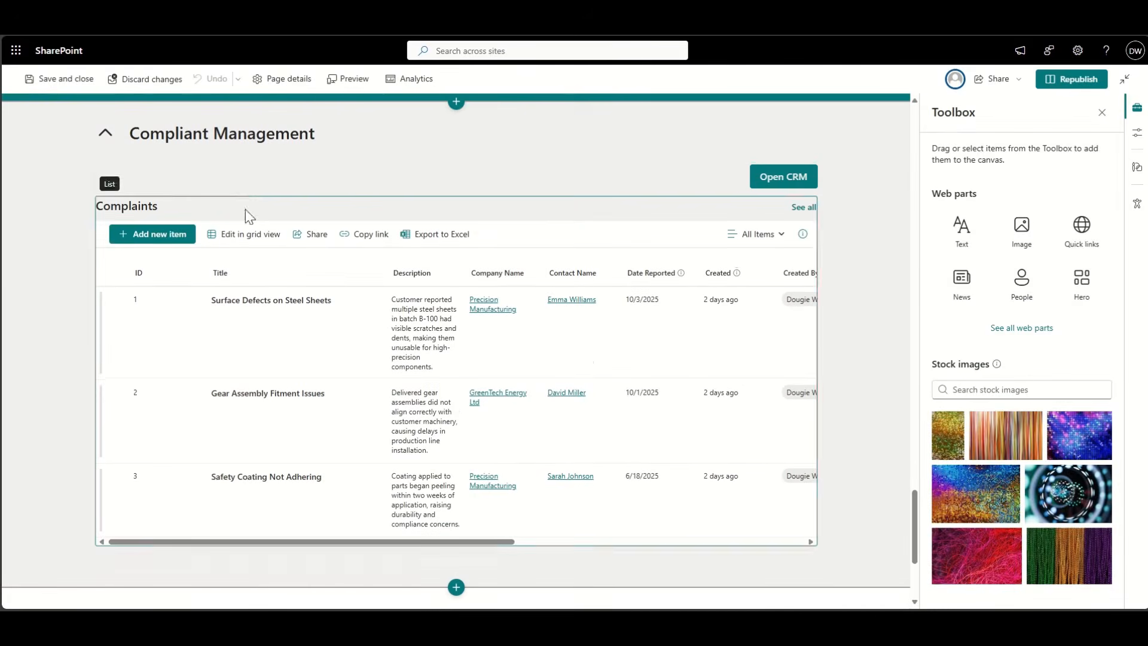
{"action": "left_click", "coordinate": [134, 181]}
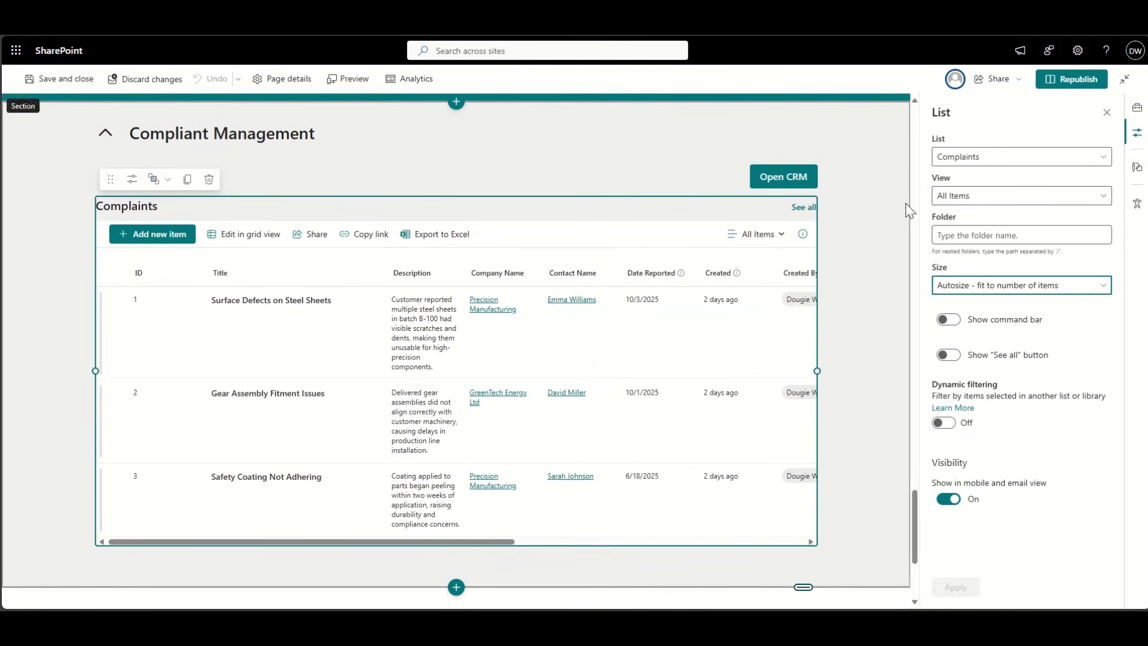
{"action": "left_click", "coordinate": [968, 199]}
{"action": "left_click", "coordinate": [981, 261]}
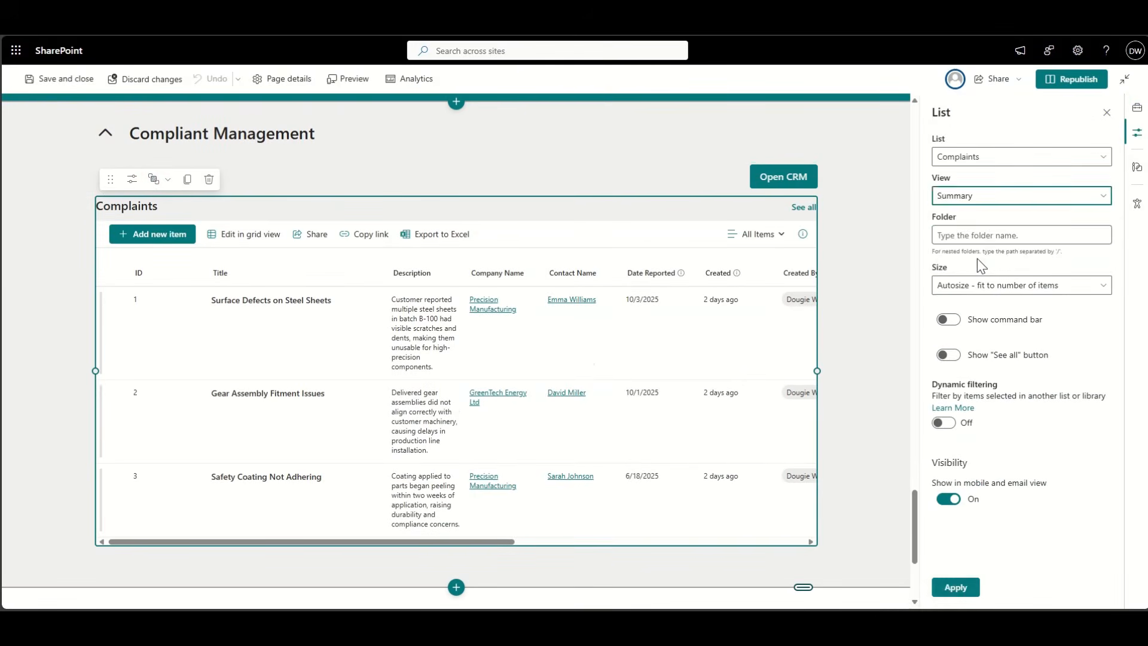
{"action": "left_click", "coordinate": [964, 590]}
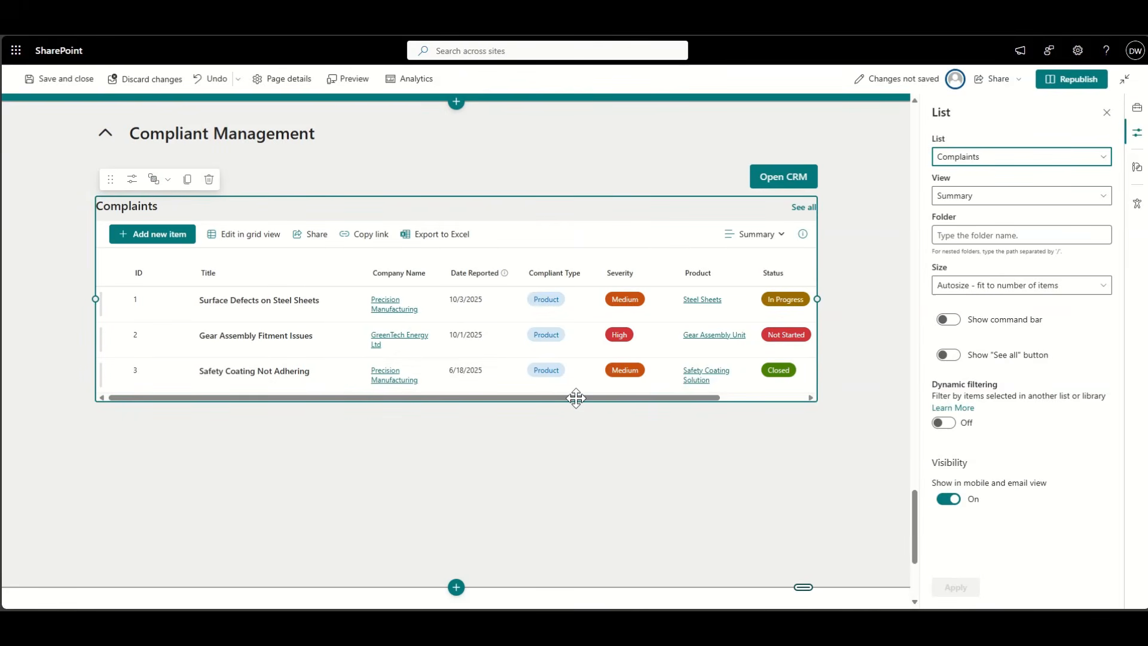
{"action": "left_click", "coordinate": [1073, 83]}
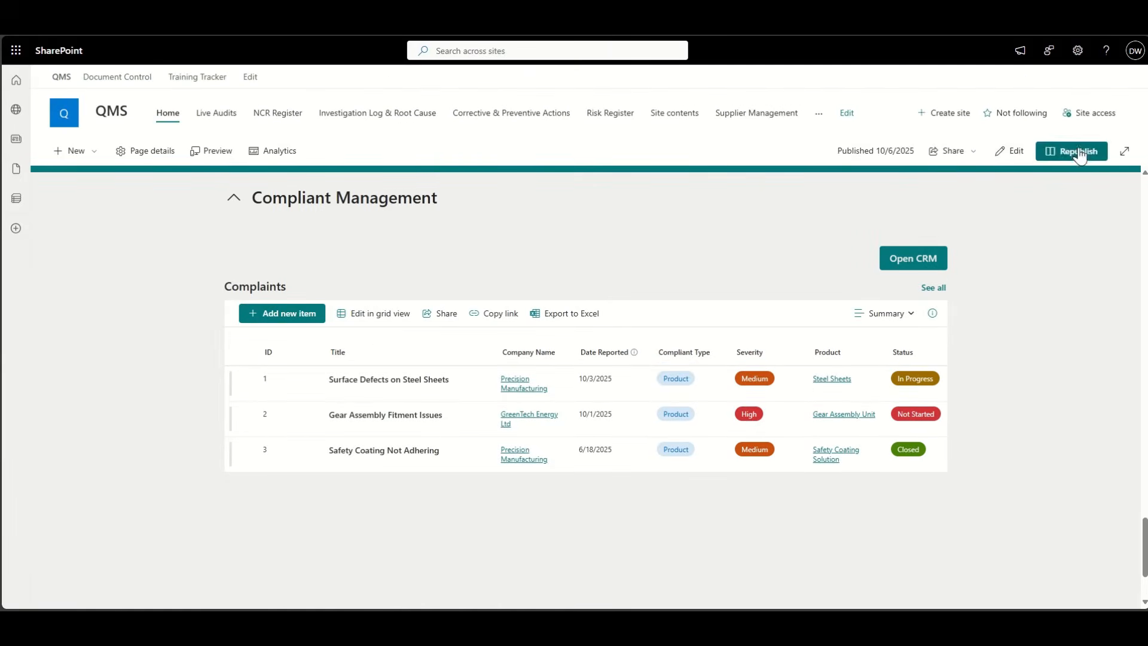
- Edit the home page again, move the Open CRM button and Complaints list slightly up towards the Compliant Management heading, and republish
{"action": "left_click", "coordinate": [1079, 153]}
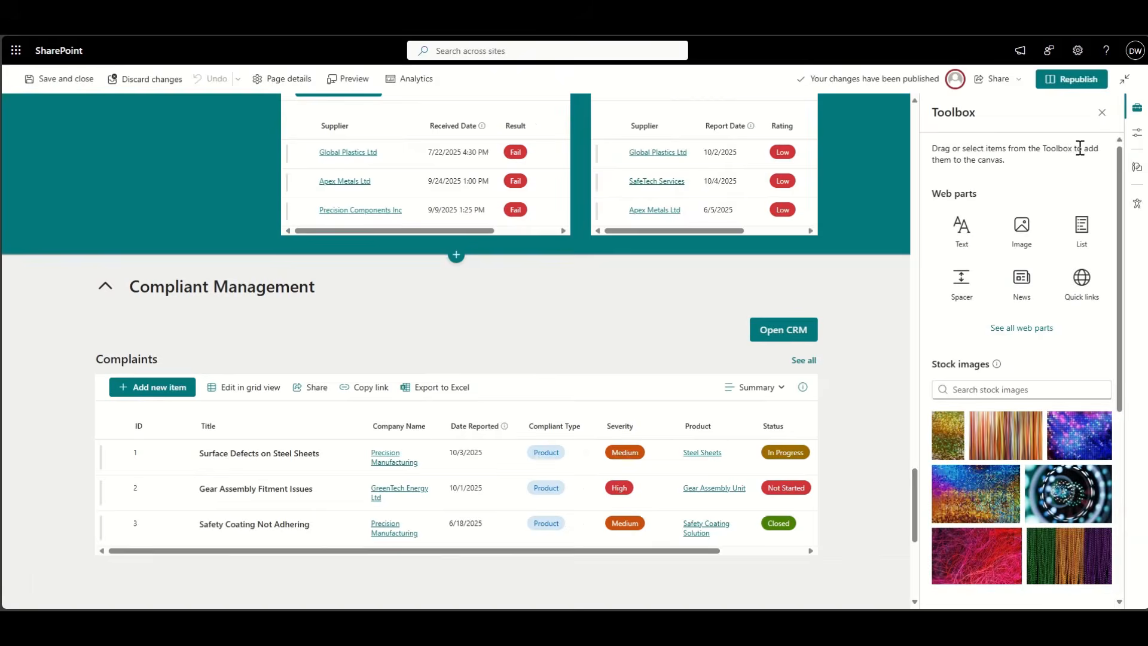
{"action": "left_click", "coordinate": [687, 316]}
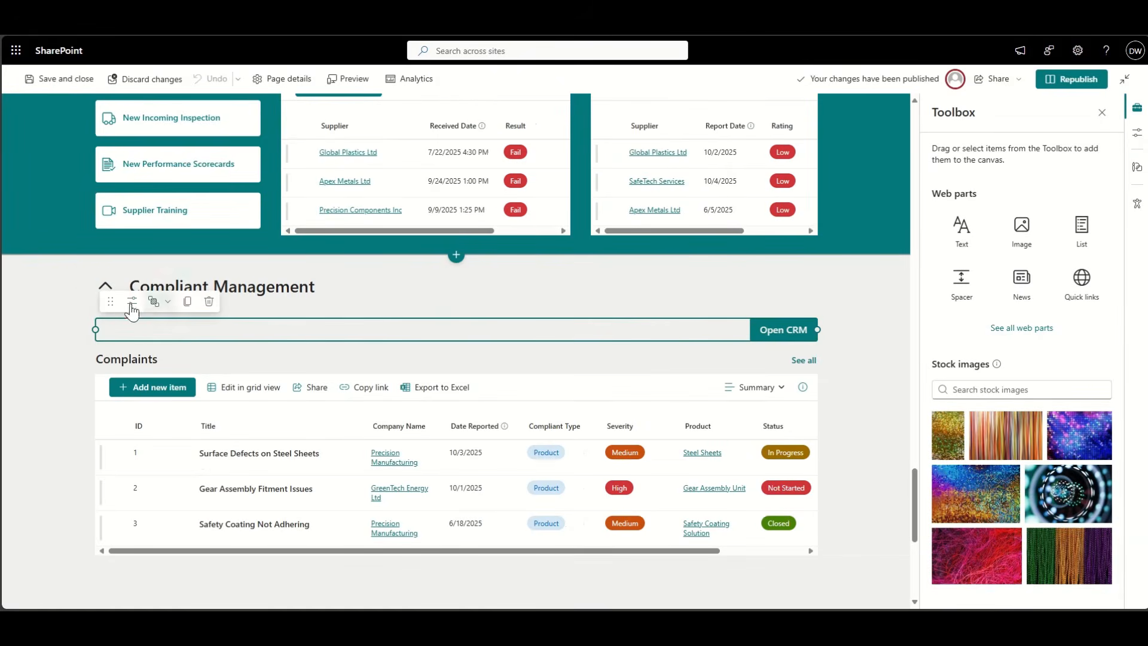
{"action": "left_click", "coordinate": [105, 286]}
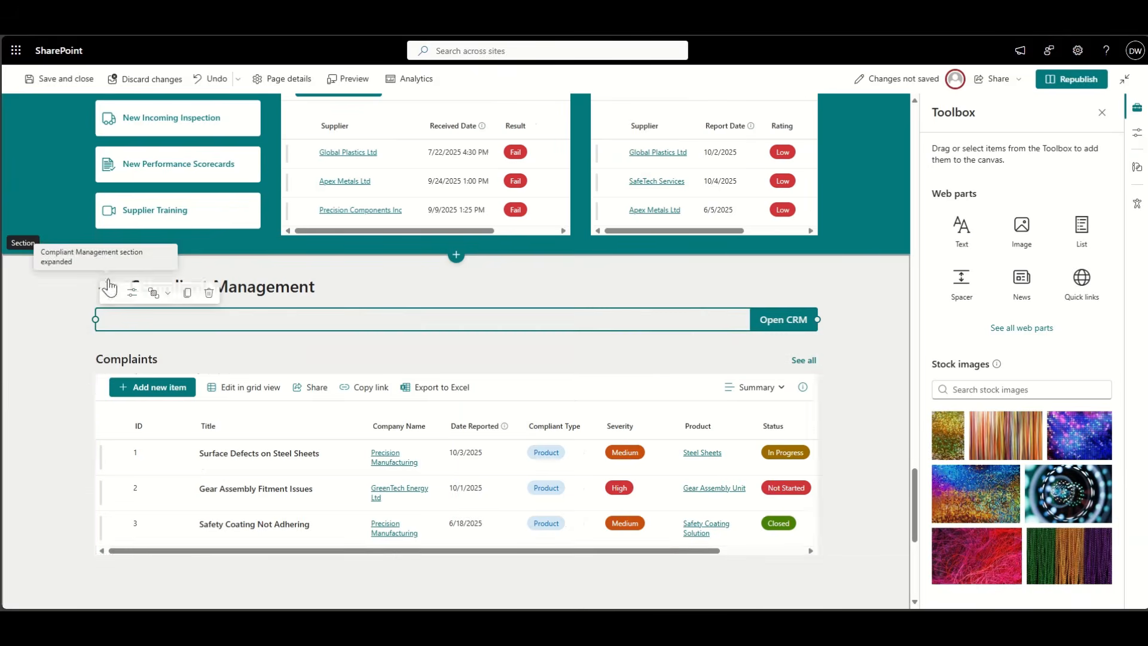
{"action": "left_click", "coordinate": [104, 348]}
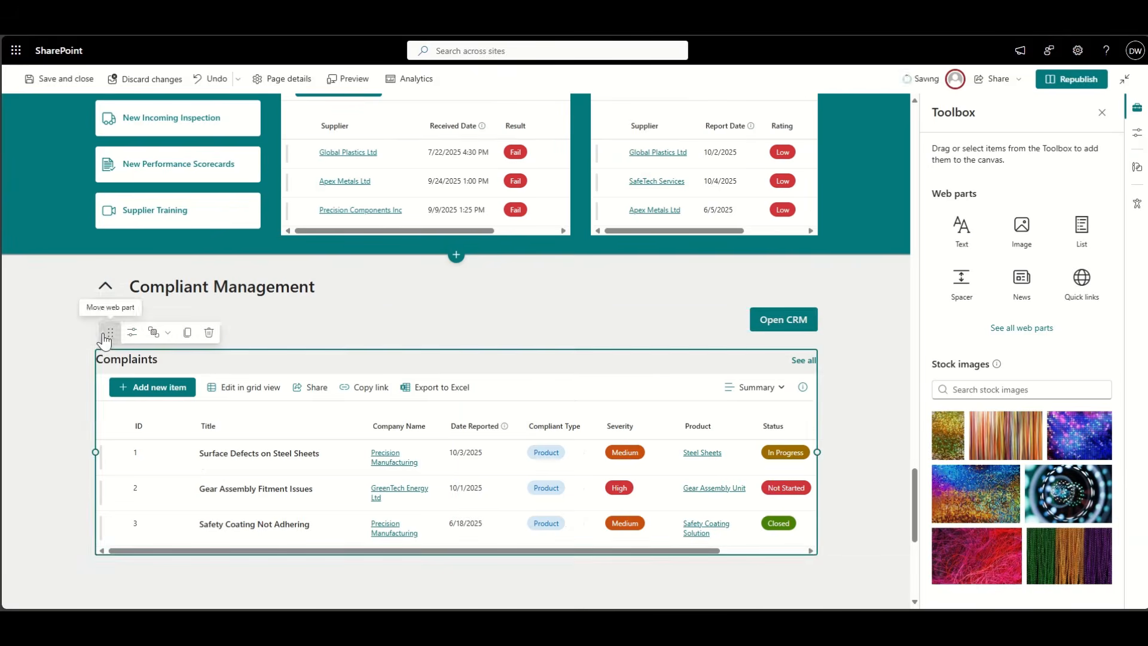
{"action": "left_click_drag", "start_coordinate": [107, 333], "coordinate": [112, 318]}
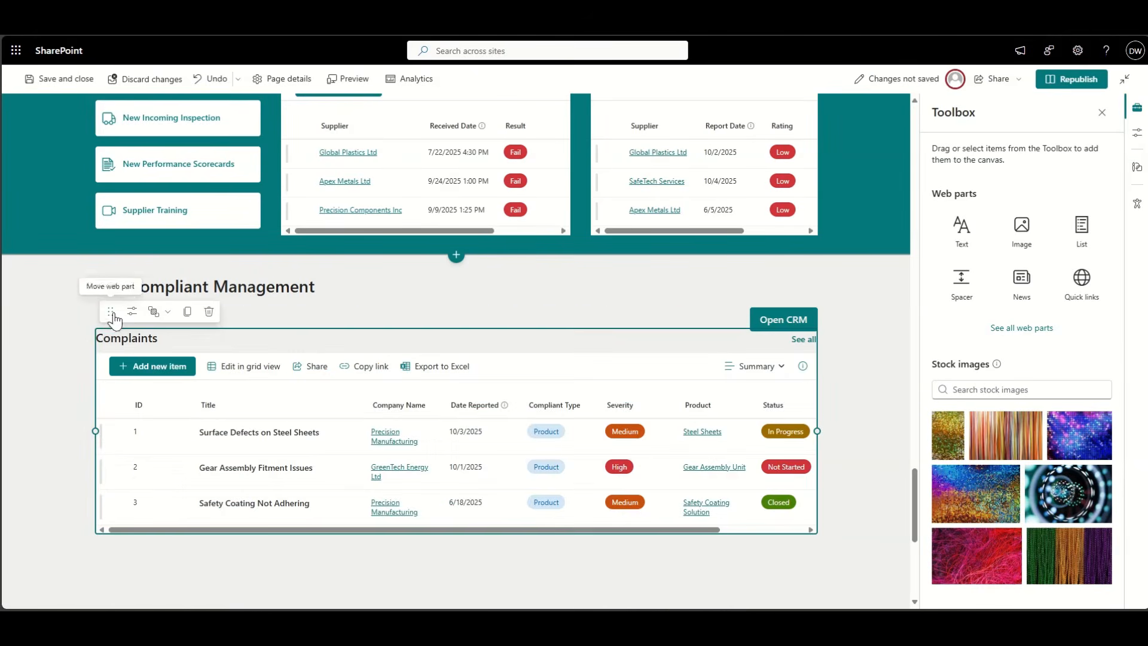
{"action": "left_click", "coordinate": [1085, 80]}
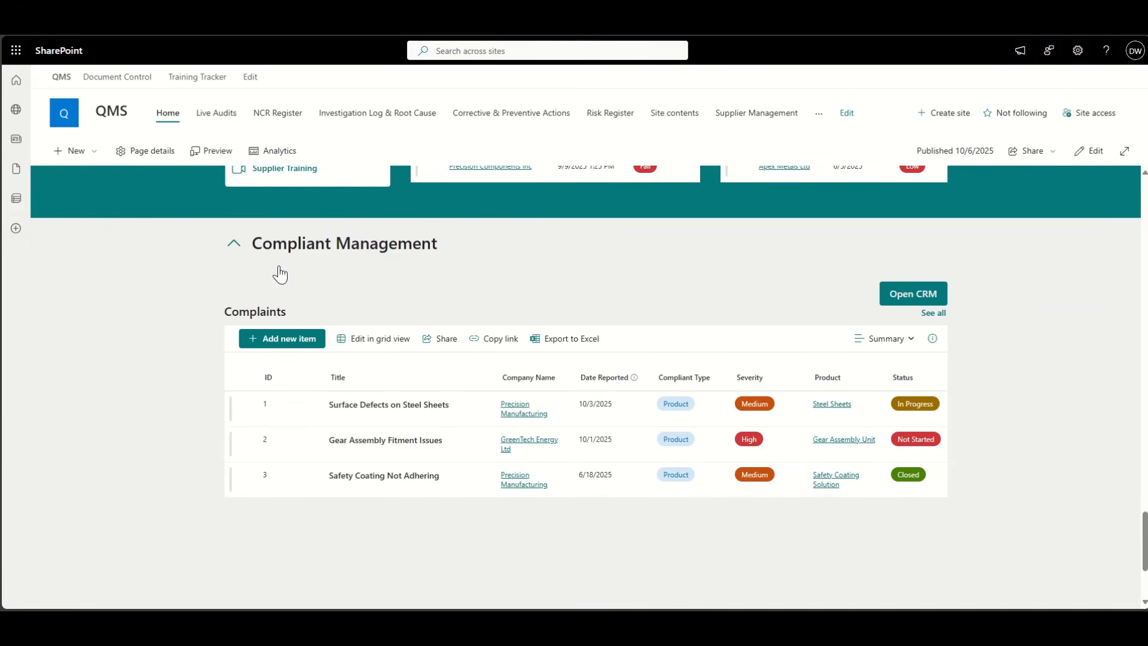
- Collapse and re-expand the Compliant Management section, and view the details of the Surface Defects on Steel Sheets complaint
{"action": "left_click", "coordinate": [233, 244]}
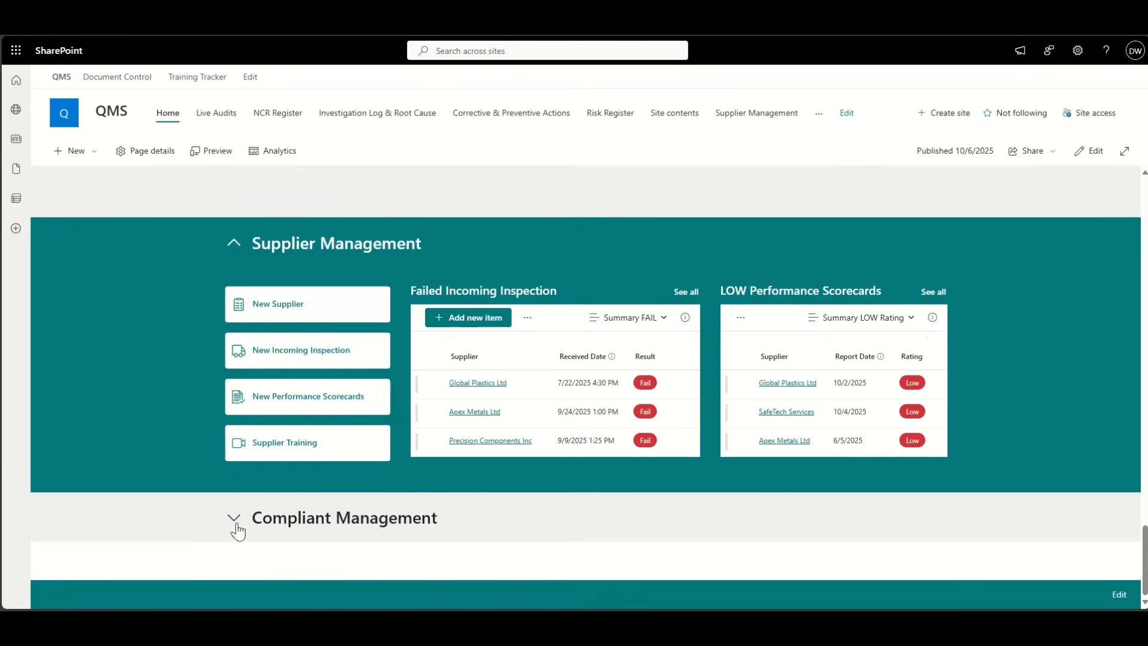
{"action": "left_click", "coordinate": [235, 520]}
{"action": "scroll", "coordinate": [164, 505], "scroll_direction": "down", "scroll_amount": 5}
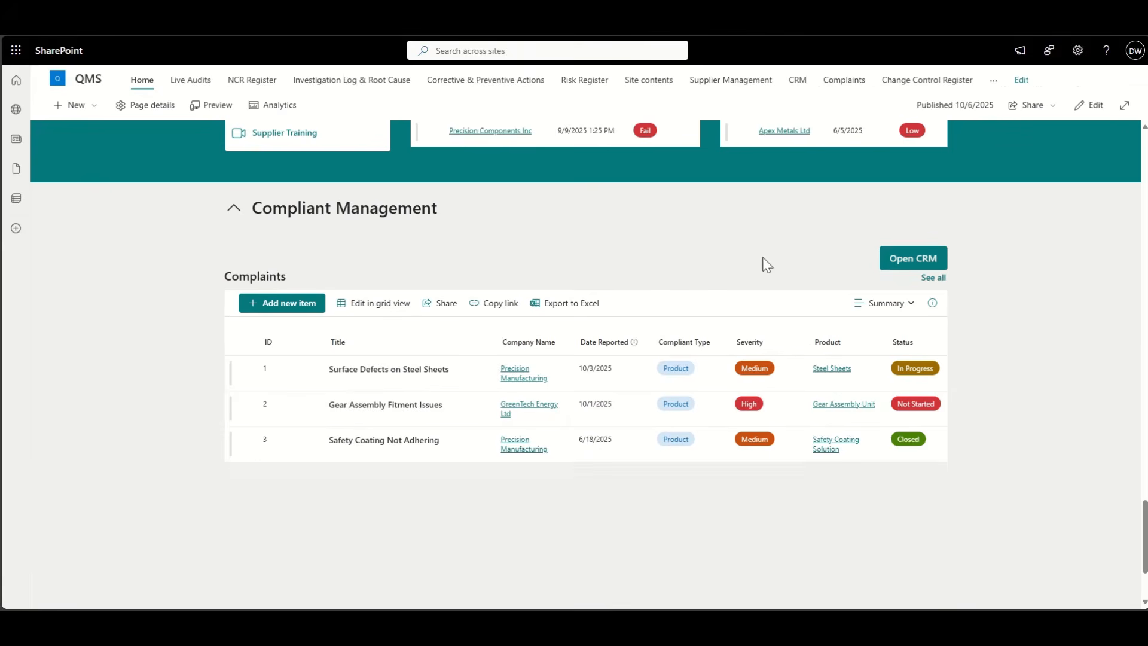
{"action": "left_click", "coordinate": [406, 371]}
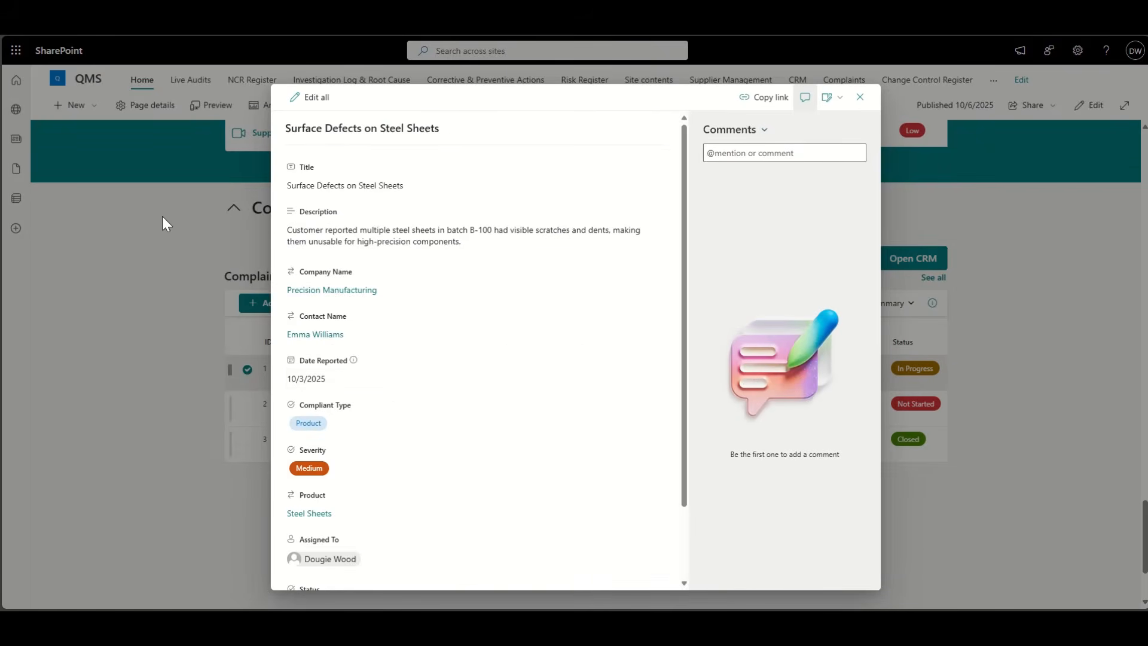
{"action": "left_click", "coordinate": [860, 96]}
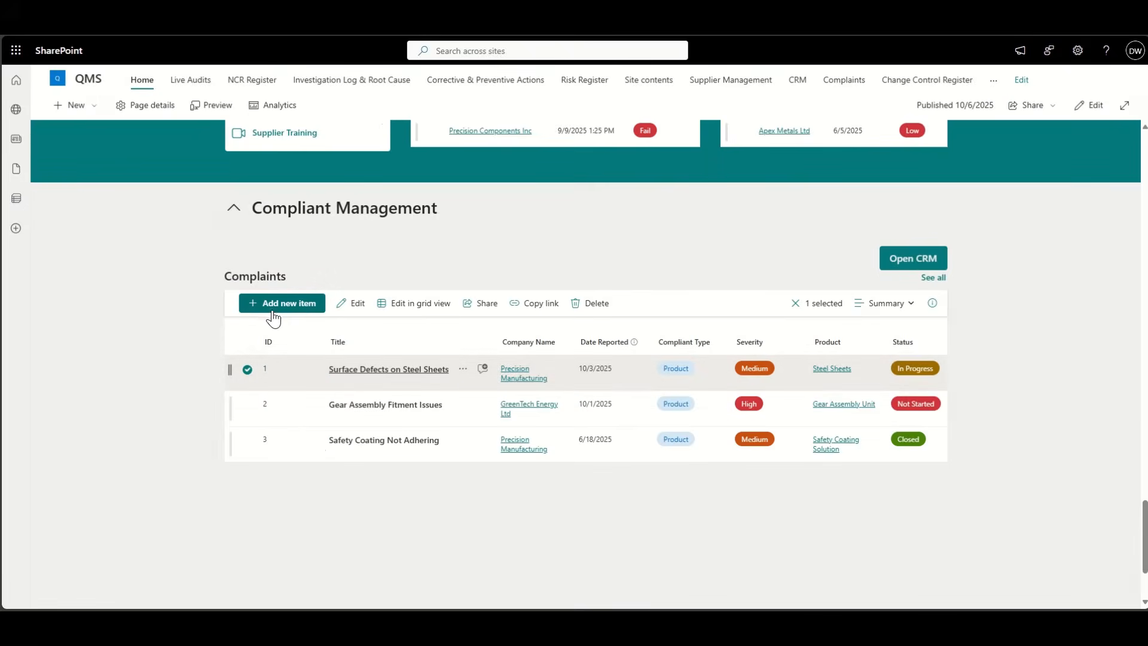
- Preview the blank new complaint form without saving it, and test the Open CRM button
{"action": "left_click", "coordinate": [312, 304]}
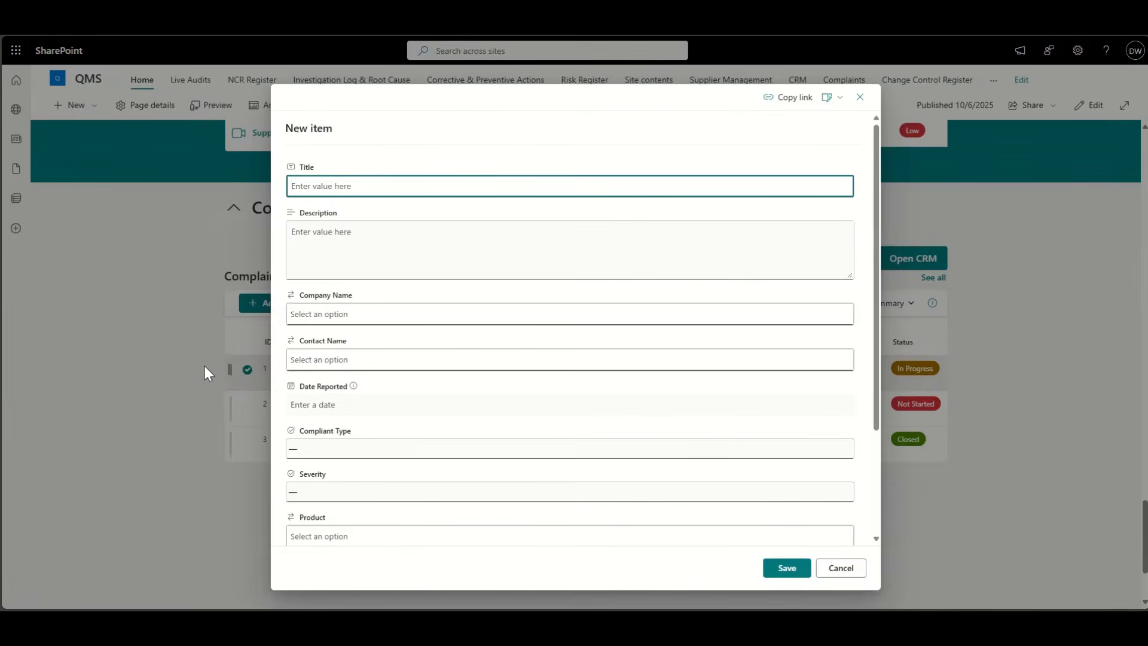
{"action": "left_click", "coordinate": [841, 567]}
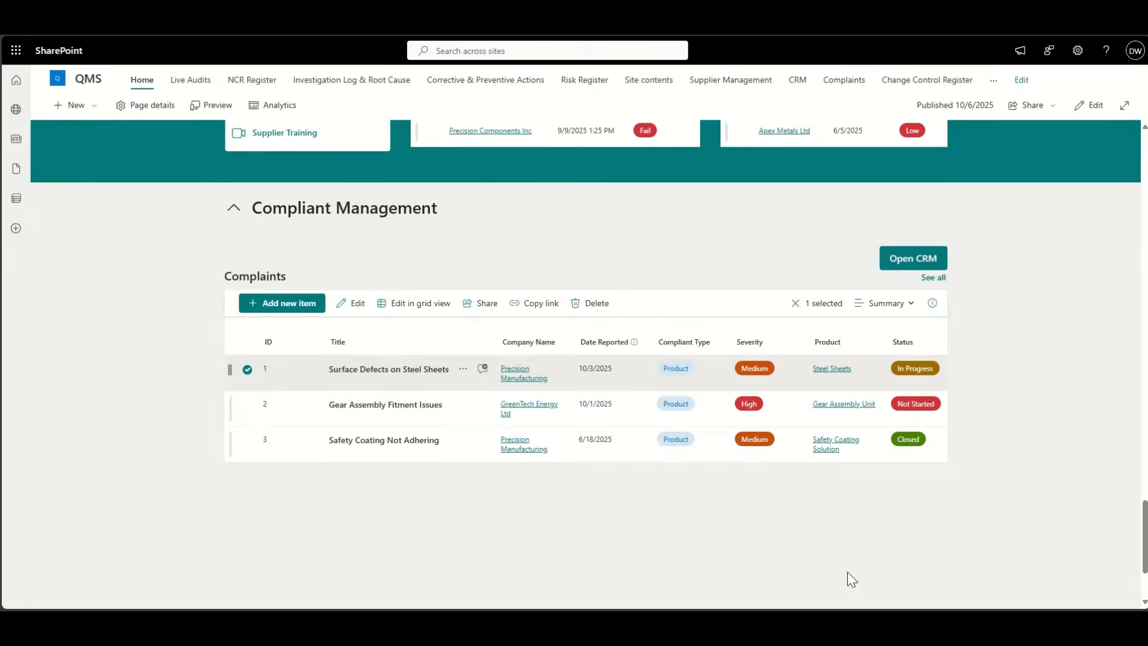
{"action": "left_click", "coordinate": [248, 370]}
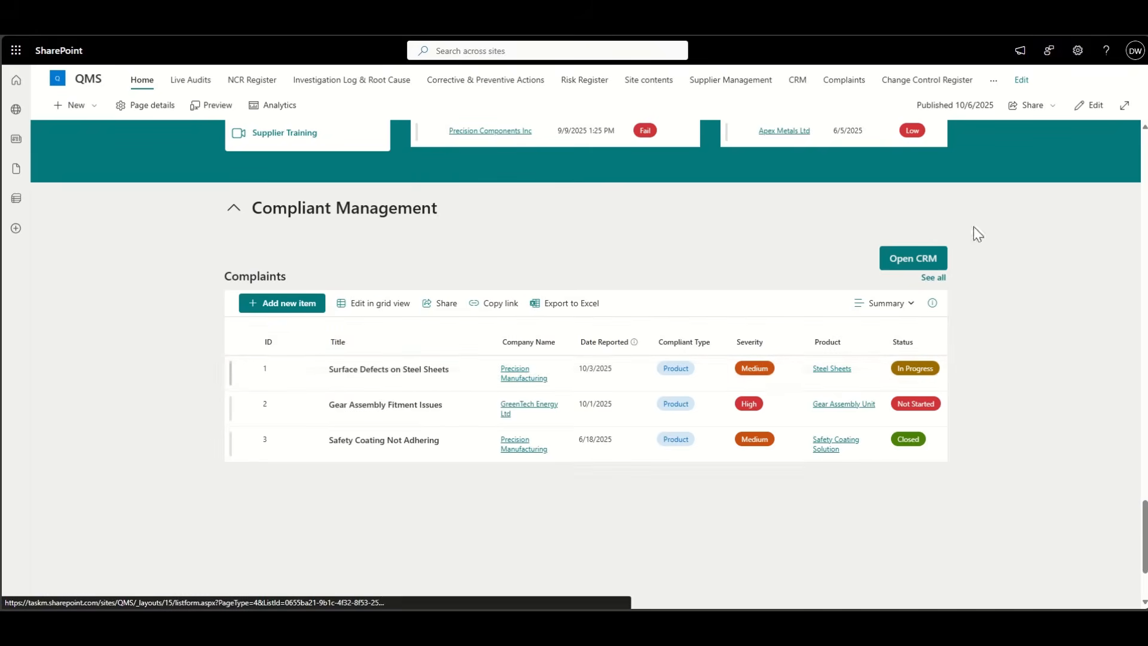
{"action": "left_click", "coordinate": [909, 261]}
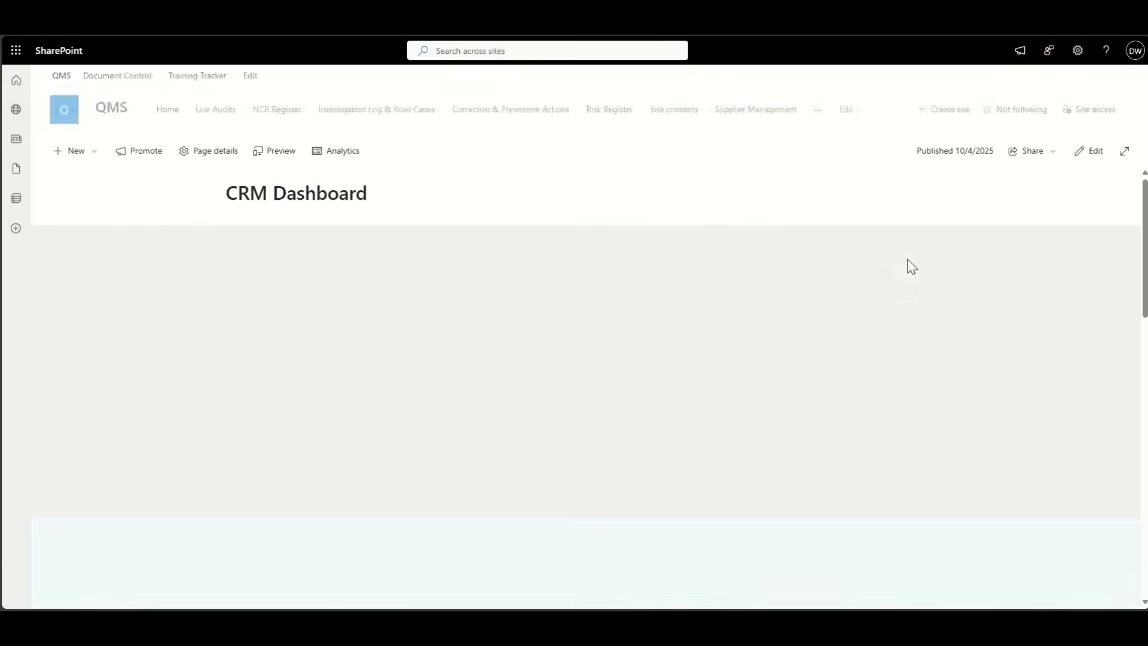
- Filter the CRM Dashboard by the GreenTech Energy Ltd account and review its related activities, tasks, complaints and corrective actions
{"action": "left_click", "coordinate": [246, 349]}
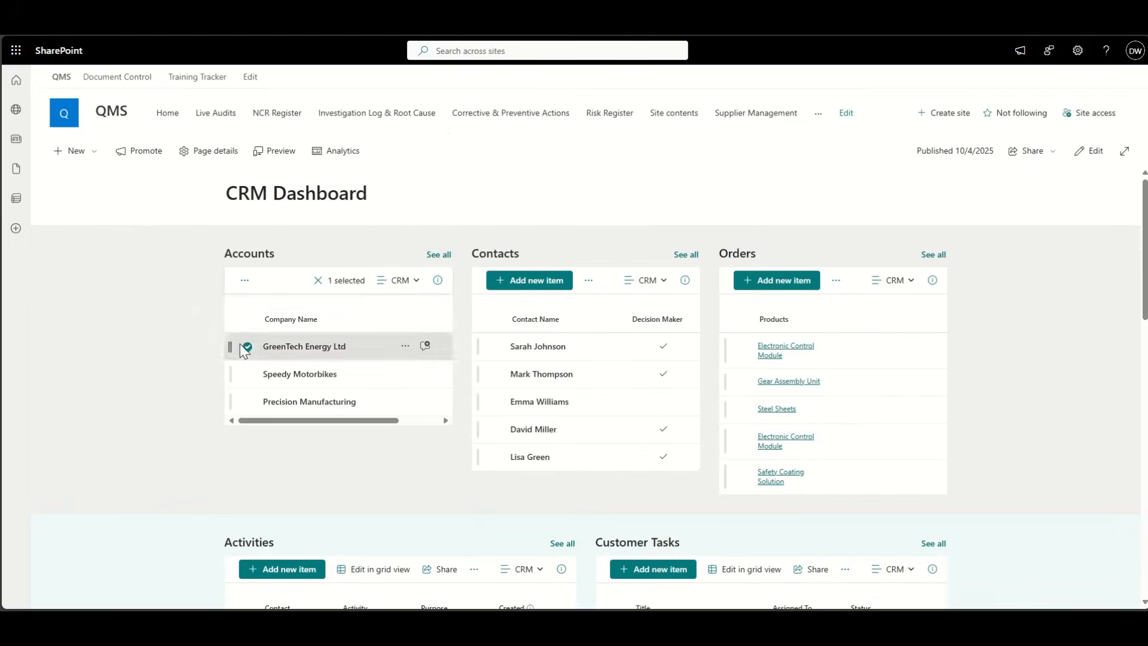
{"action": "scroll", "coordinate": [109, 387], "scroll_direction": "down", "scroll_amount": 6}
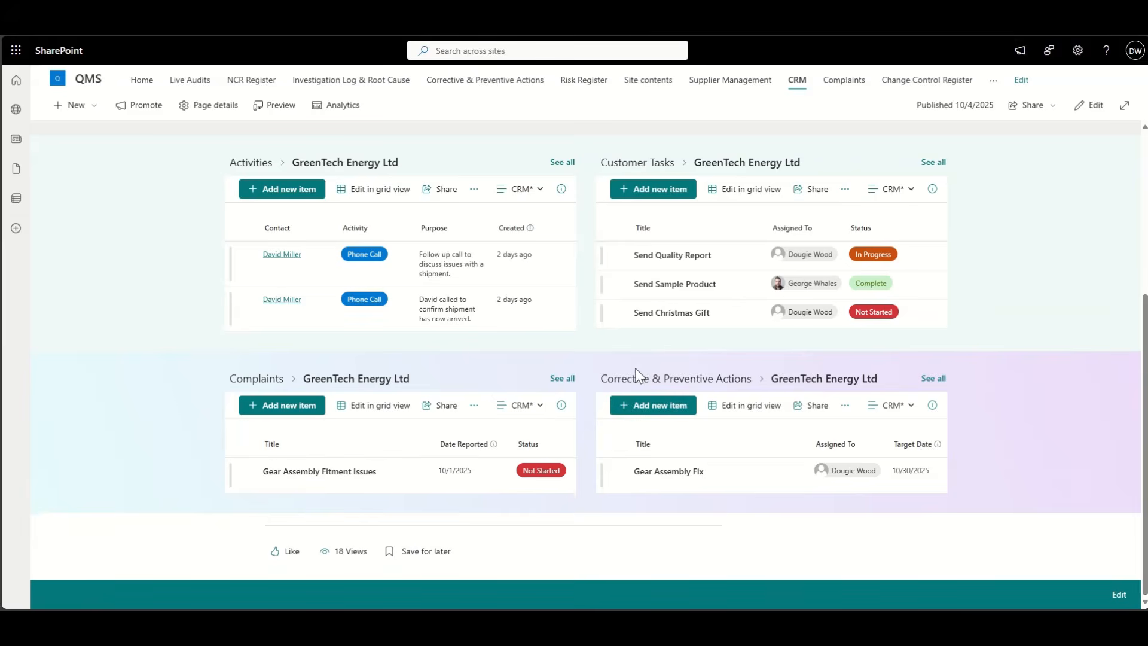
{"action": "scroll", "coordinate": [155, 289], "scroll_direction": "up", "scroll_amount": 5}
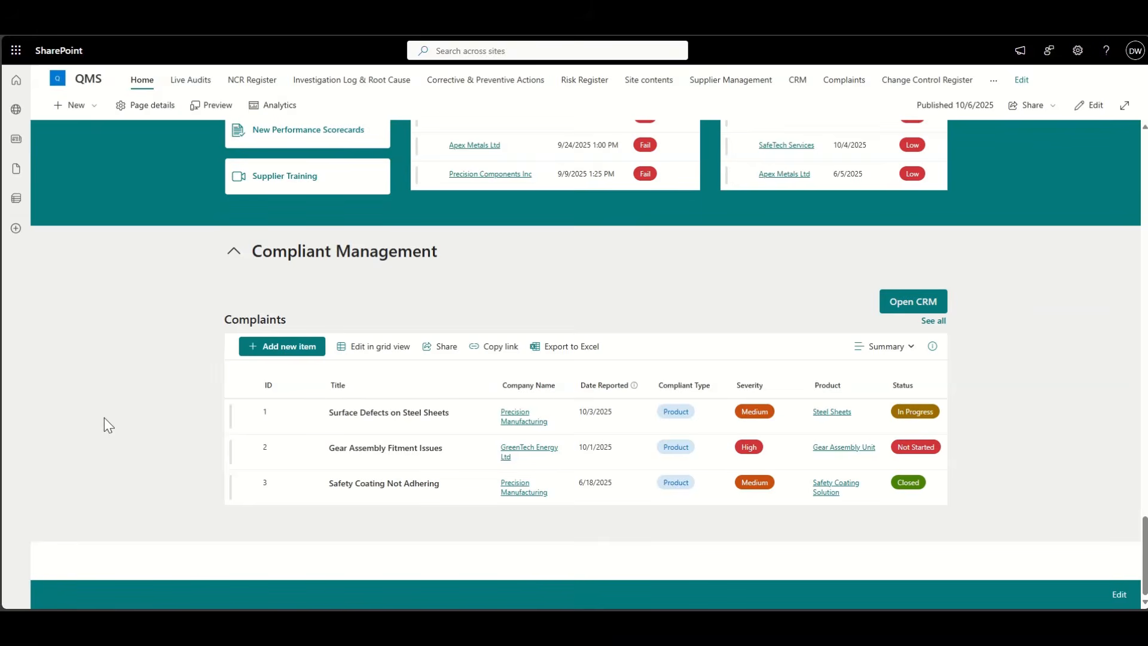
- Switch to the Change Management System page and preview the blank new Change Control Register form, including the Change Type choices, without saving
{"action": "key", "text": "ctrl+Tab"}
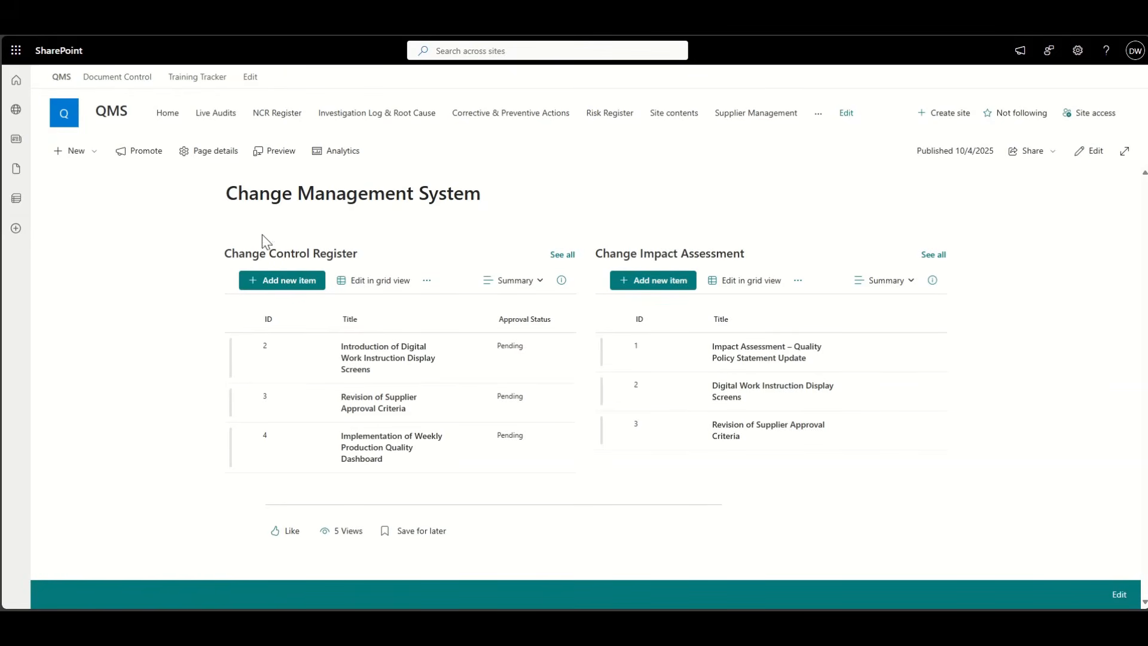
{"action": "left_click", "coordinate": [305, 286]}
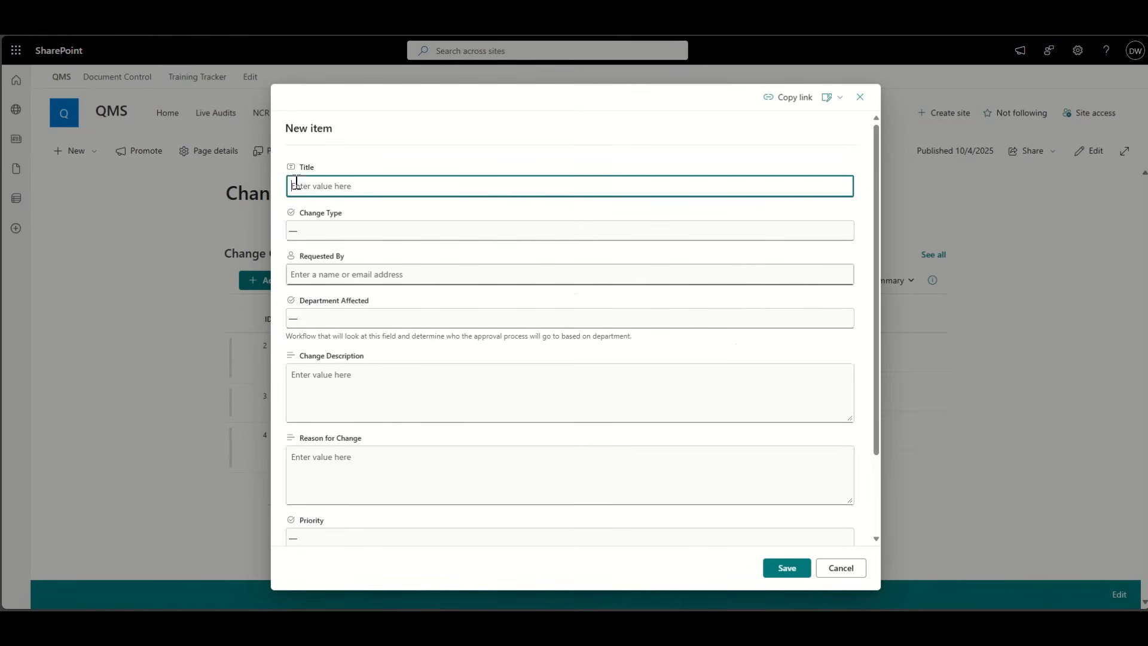
{"action": "left_click", "coordinate": [304, 234]}
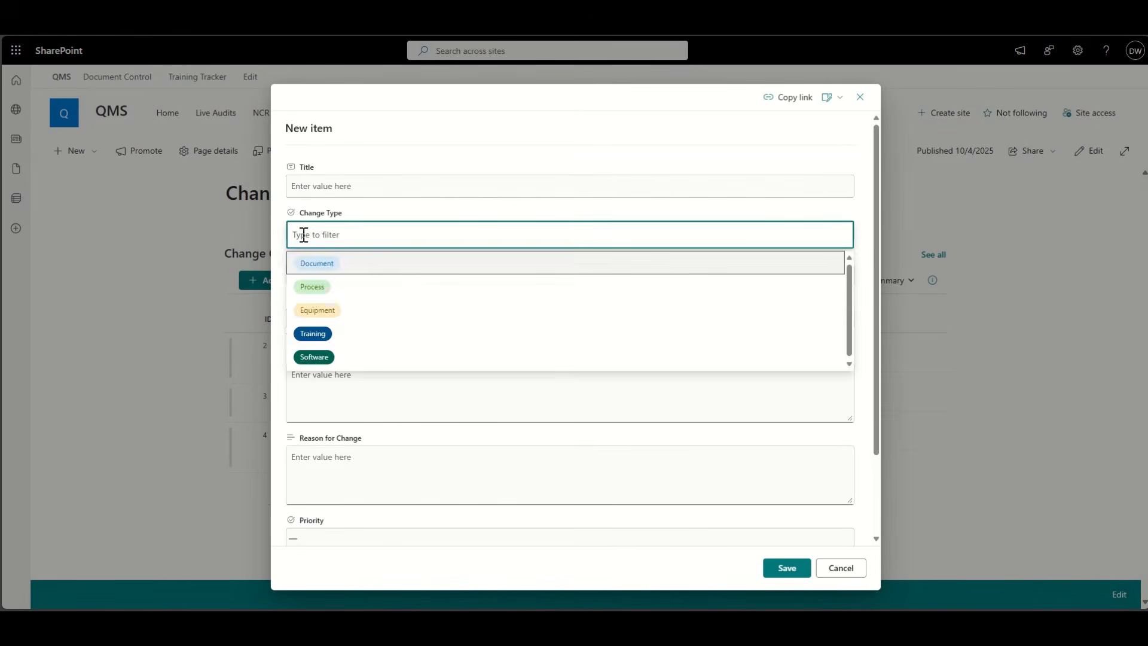
{"action": "left_click", "coordinate": [279, 232]}
{"action": "scroll", "coordinate": [280, 274], "scroll_direction": "down", "scroll_amount": 3}
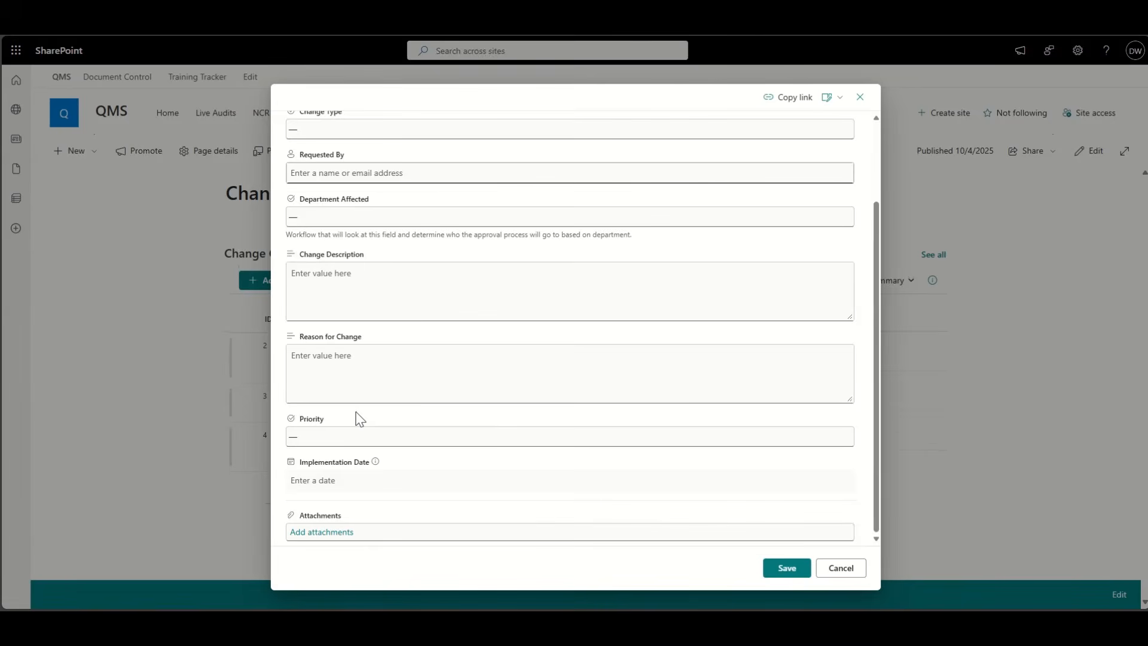
{"action": "left_click", "coordinate": [829, 572]}
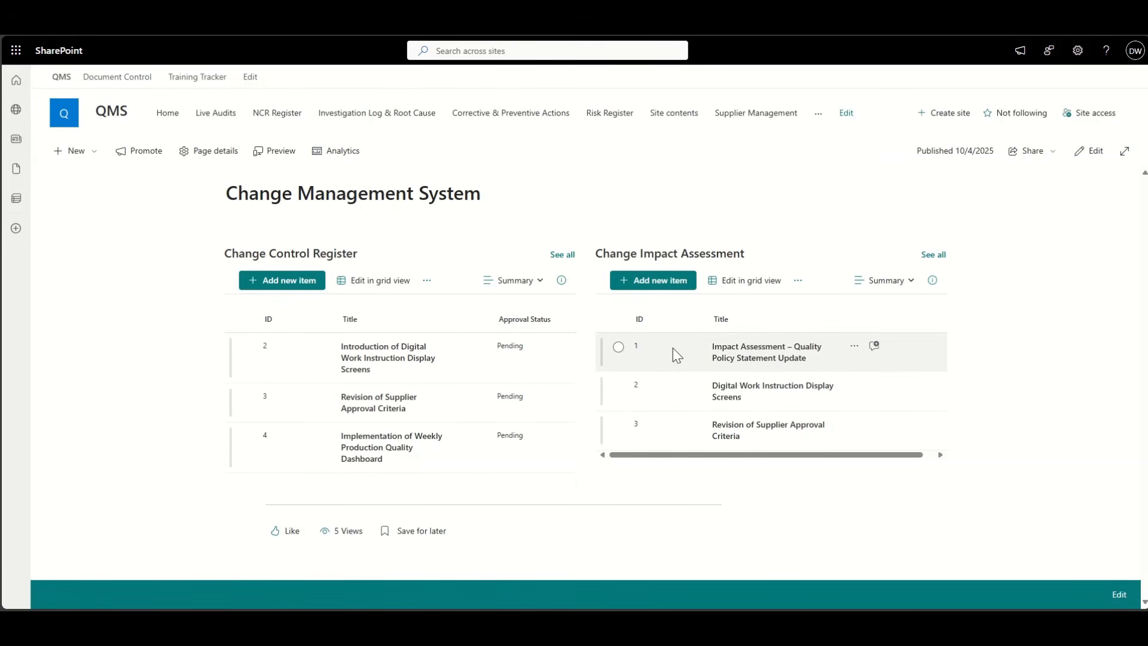
- Review the details of the Impact Assessment – Quality Policy Statement Update item in the Change Impact Assessment list, then clear its selection
{"action": "left_click", "coordinate": [734, 352]}
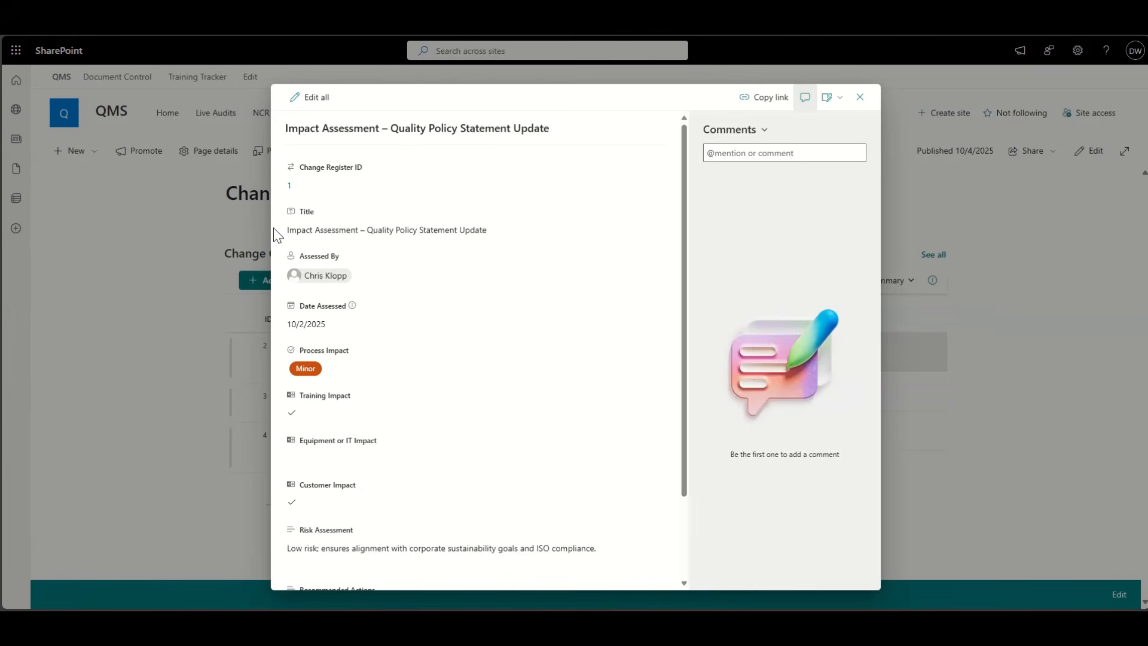
{"action": "scroll", "coordinate": [287, 251], "scroll_direction": "down", "scroll_amount": 3}
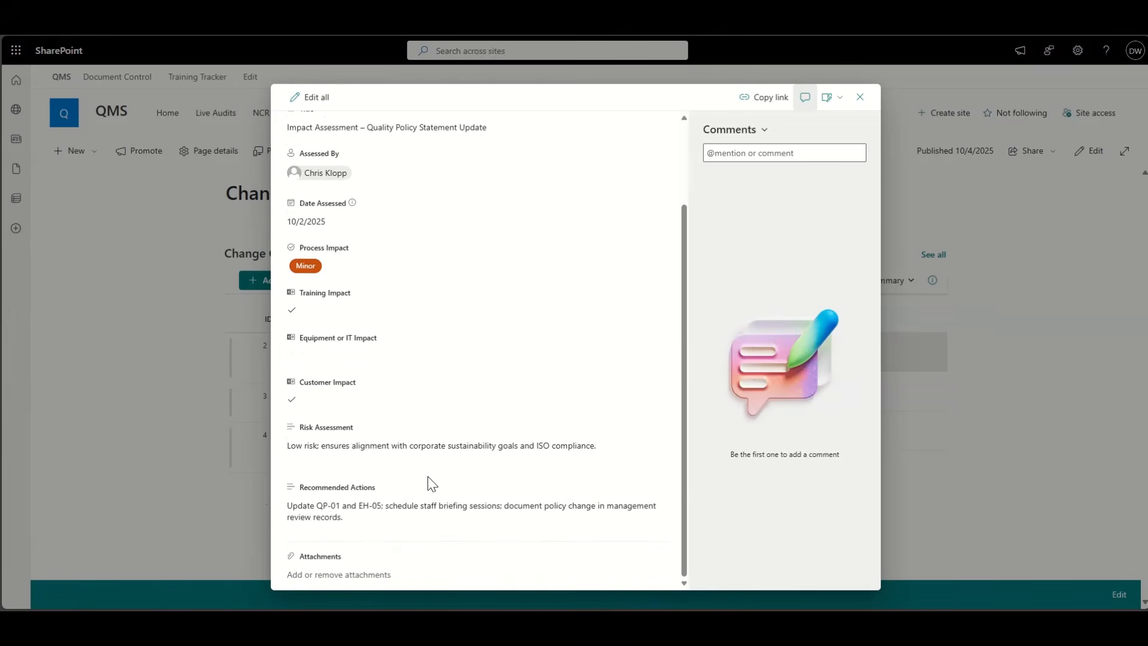
{"action": "scroll", "coordinate": [431, 483], "scroll_direction": "up", "scroll_amount": 3}
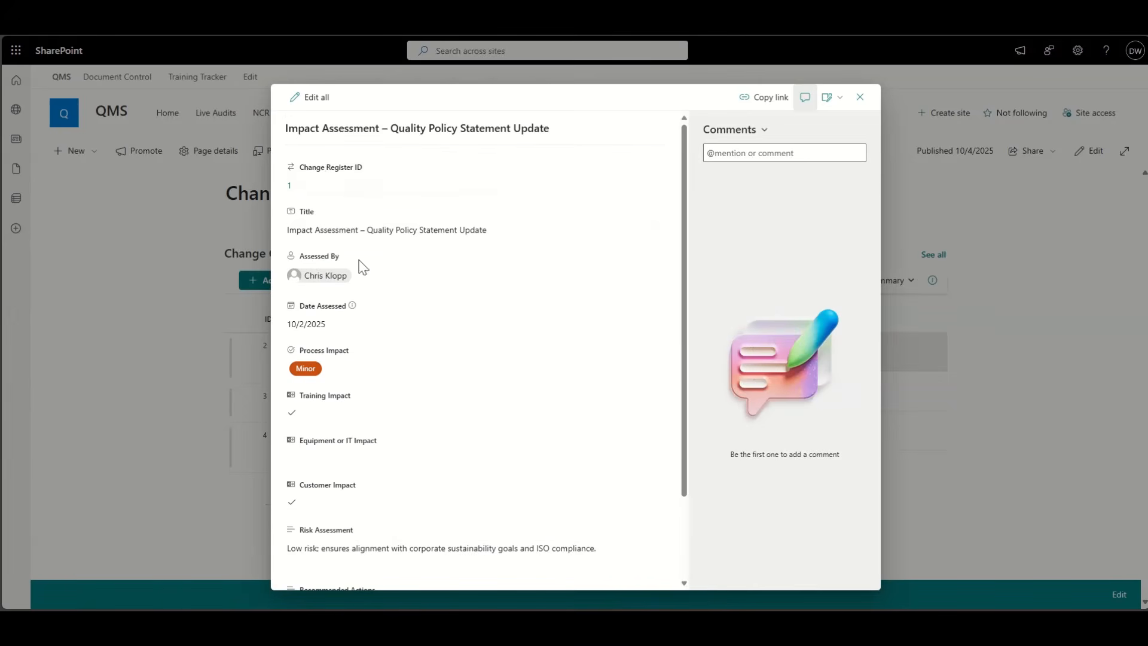
{"action": "left_click", "coordinate": [861, 99]}
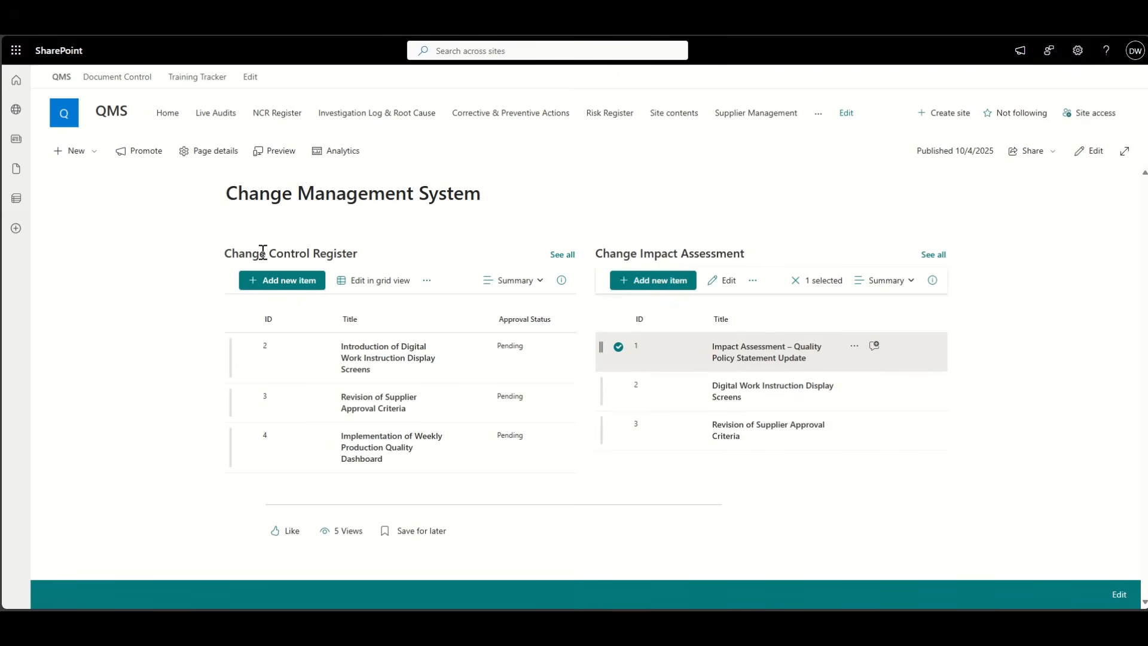
{"action": "right_click", "coordinate": [744, 365]}
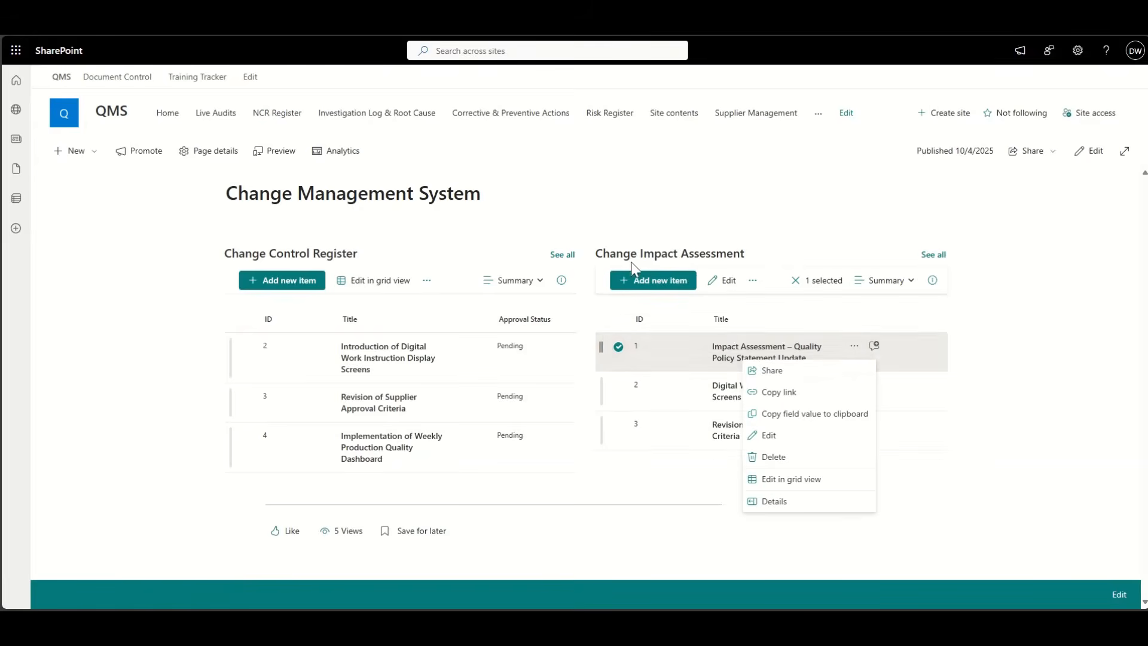
{"action": "left_click", "coordinate": [734, 341]}
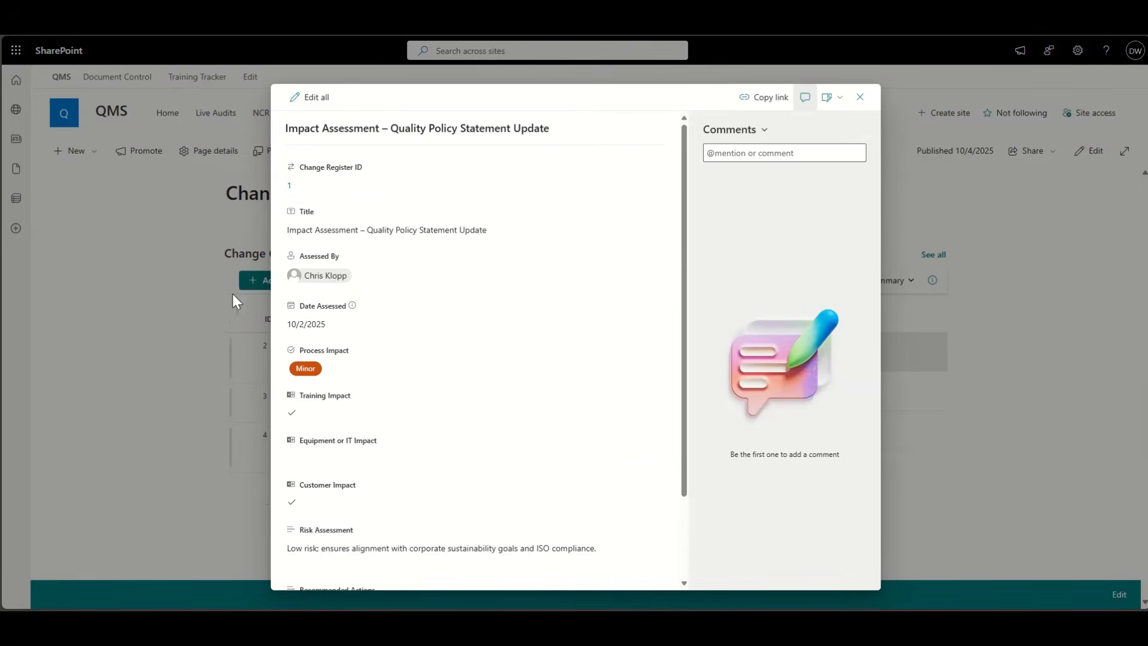
{"action": "left_click", "coordinate": [861, 97]}
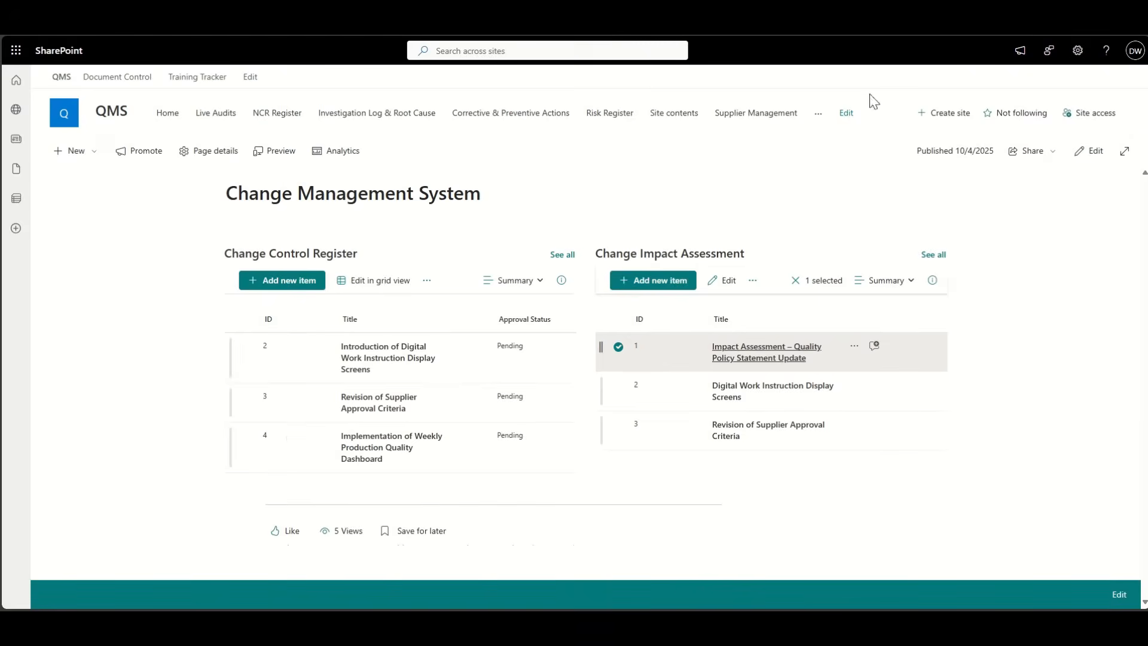
{"action": "left_click", "coordinate": [617, 348]}
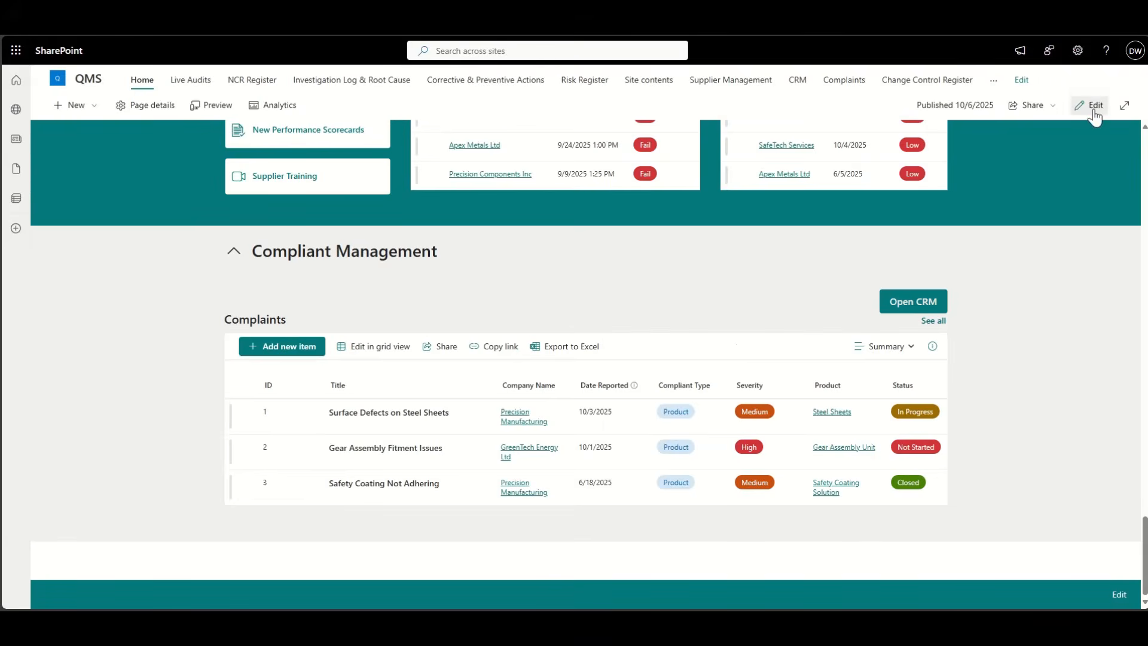
- Edit the QMS home page and duplicate the Compliant Management section
{"action": "left_click", "coordinate": [1094, 107]}
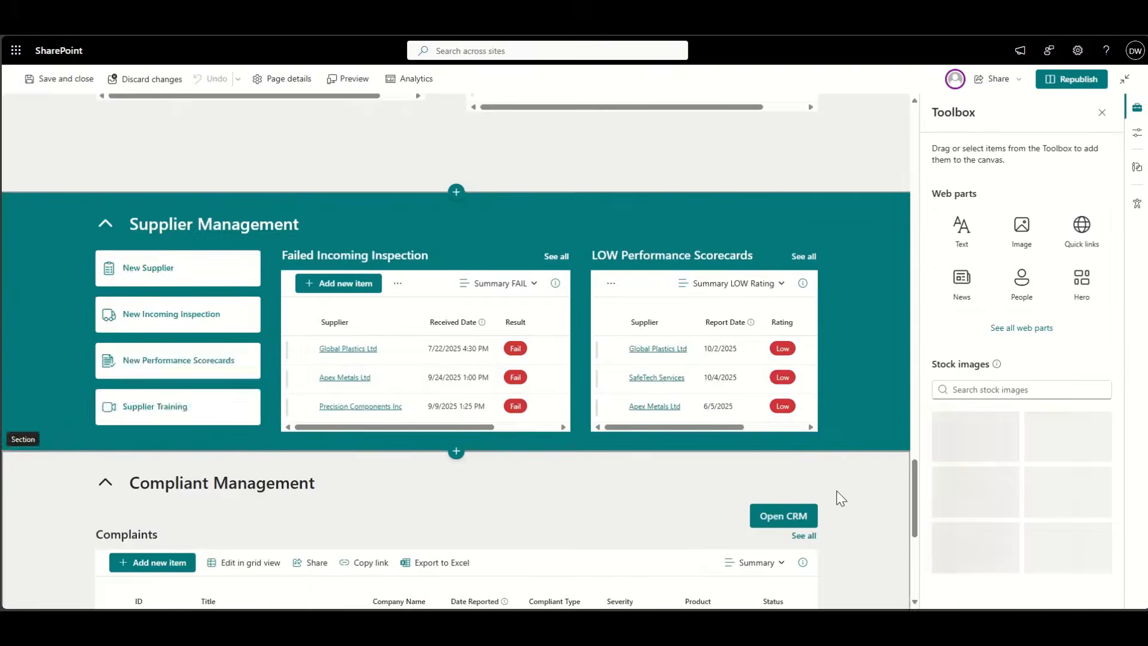
{"action": "scroll", "coordinate": [837, 492], "scroll_direction": "down", "scroll_amount": 6}
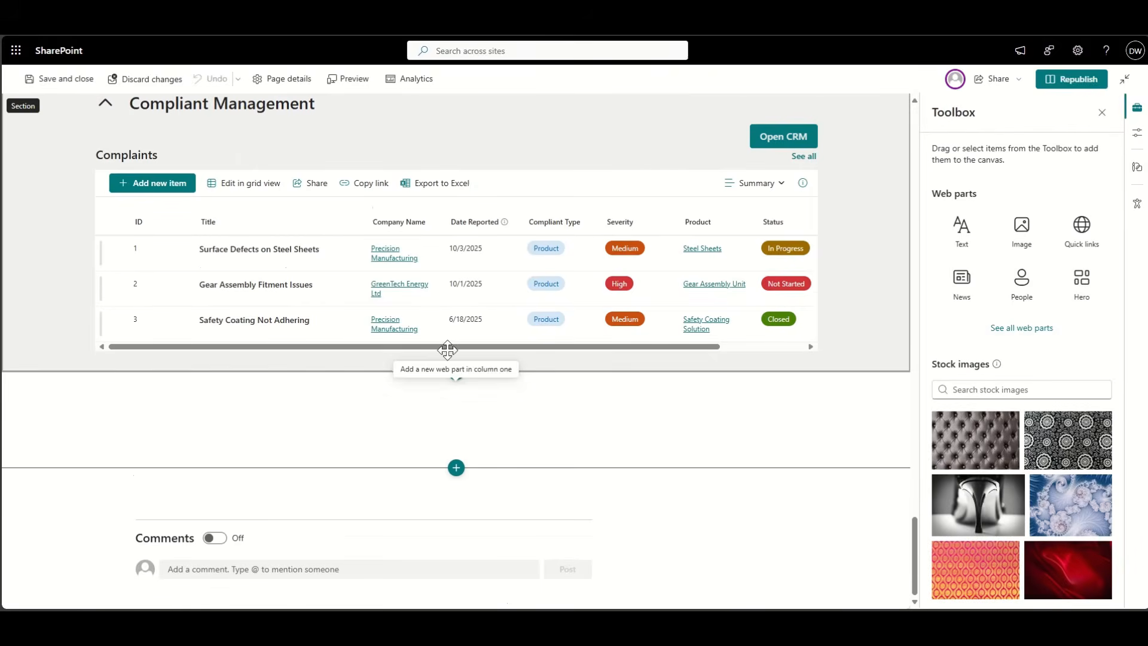
{"action": "scroll", "coordinate": [2, 170], "scroll_direction": "up", "scroll_amount": 5}
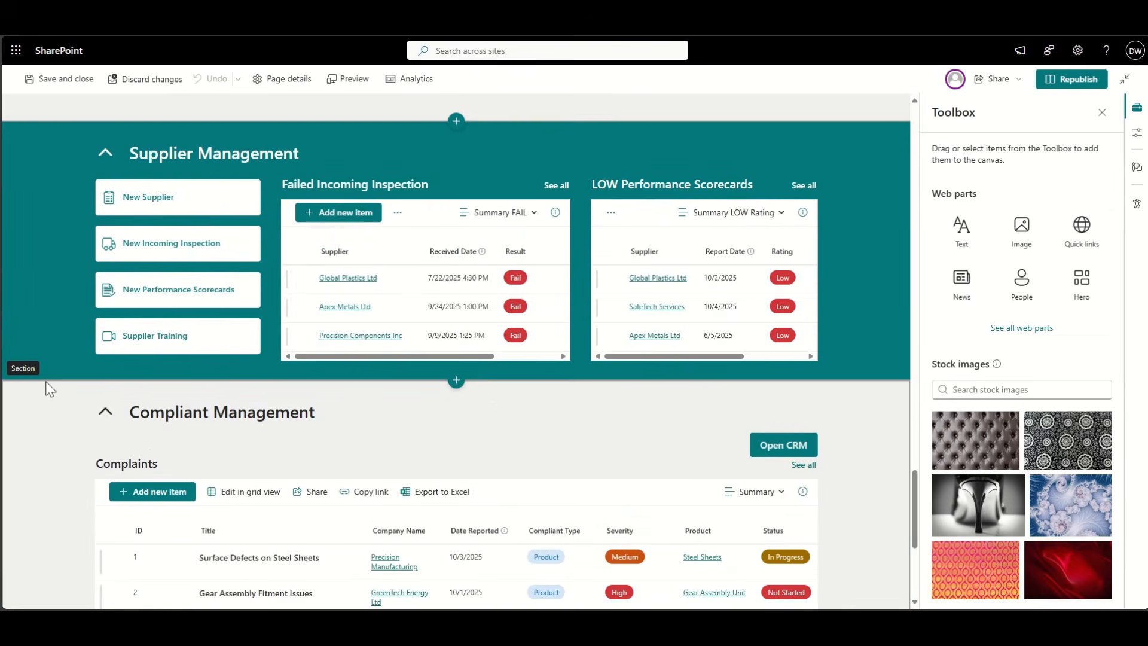
{"action": "left_click", "coordinate": [60, 365]}
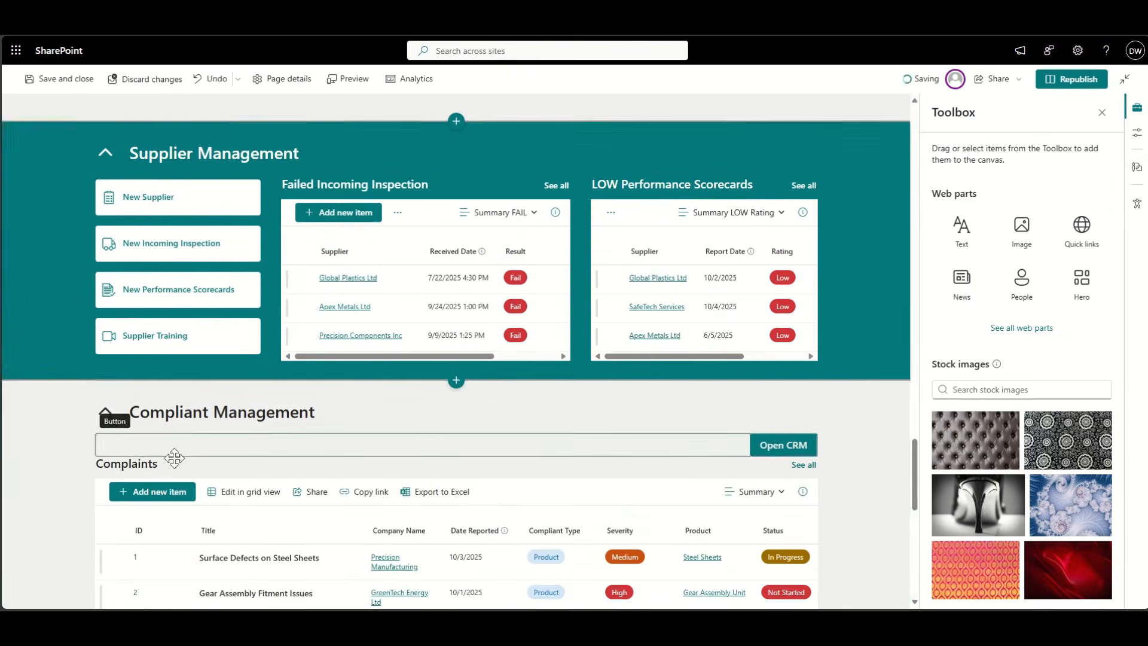
- Rename the duplicated section's heading to Change Management
{"action": "triple_click", "coordinate": [239, 299]}
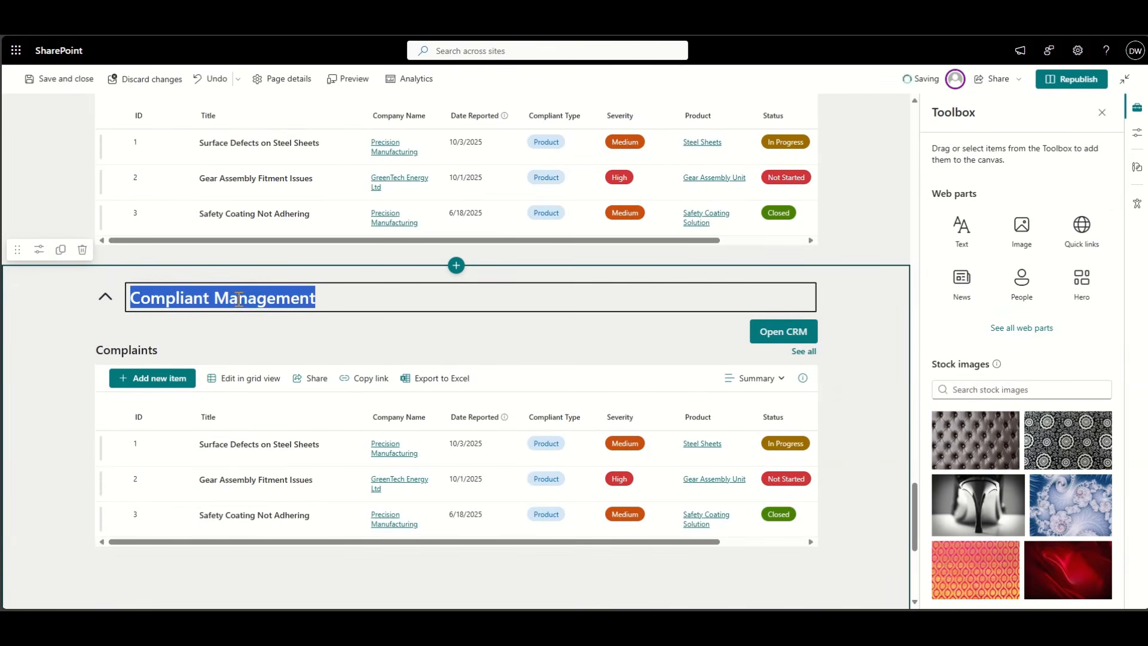
{"action": "type", "text": "CH"}
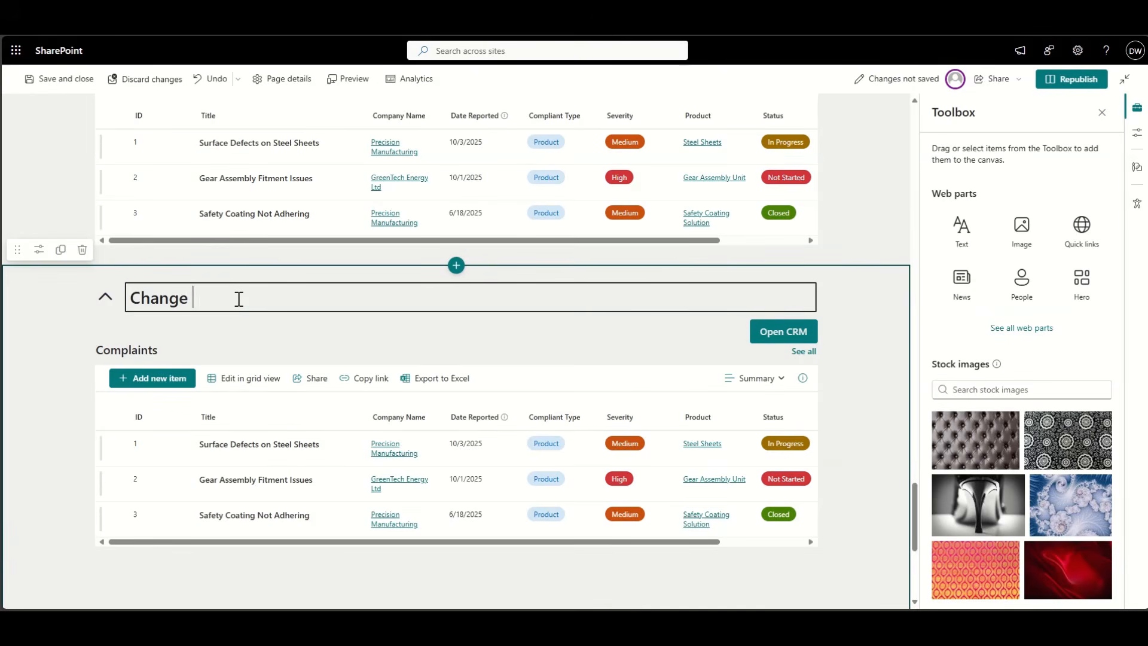
{"action": "type", "text": "ange Management"}
- Delete the Open CRM button from the Change Management section
{"action": "left_click", "coordinate": [235, 337]}
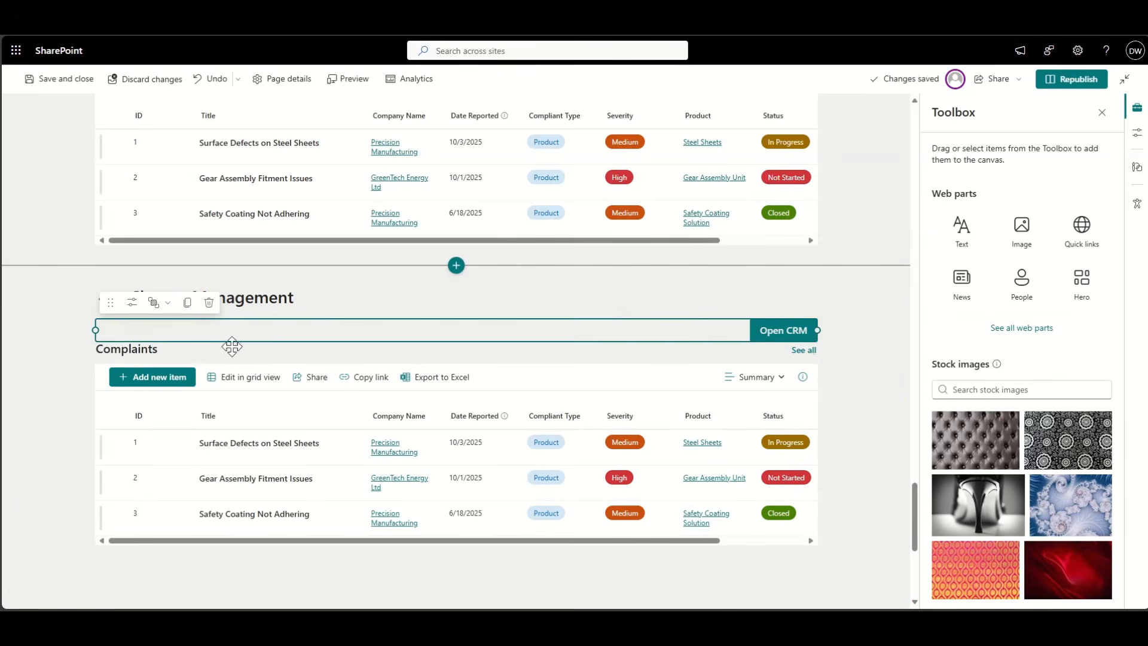
{"action": "left_click", "coordinate": [223, 354]}
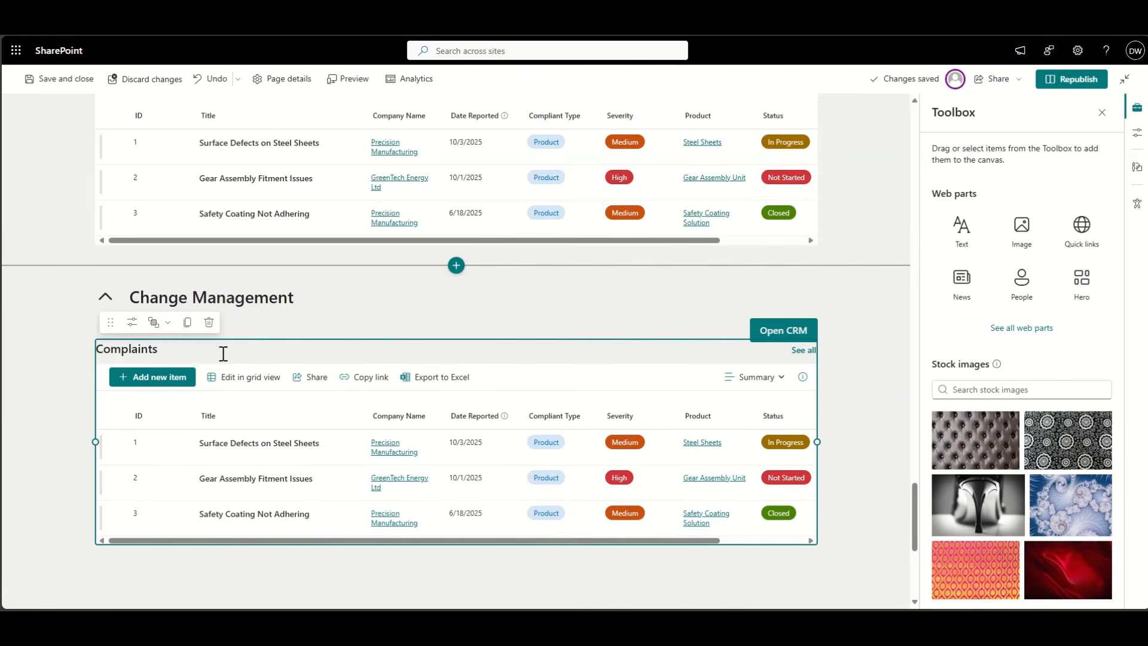
{"action": "left_click", "coordinate": [638, 331]}
{"action": "left_click", "coordinate": [208, 301]}
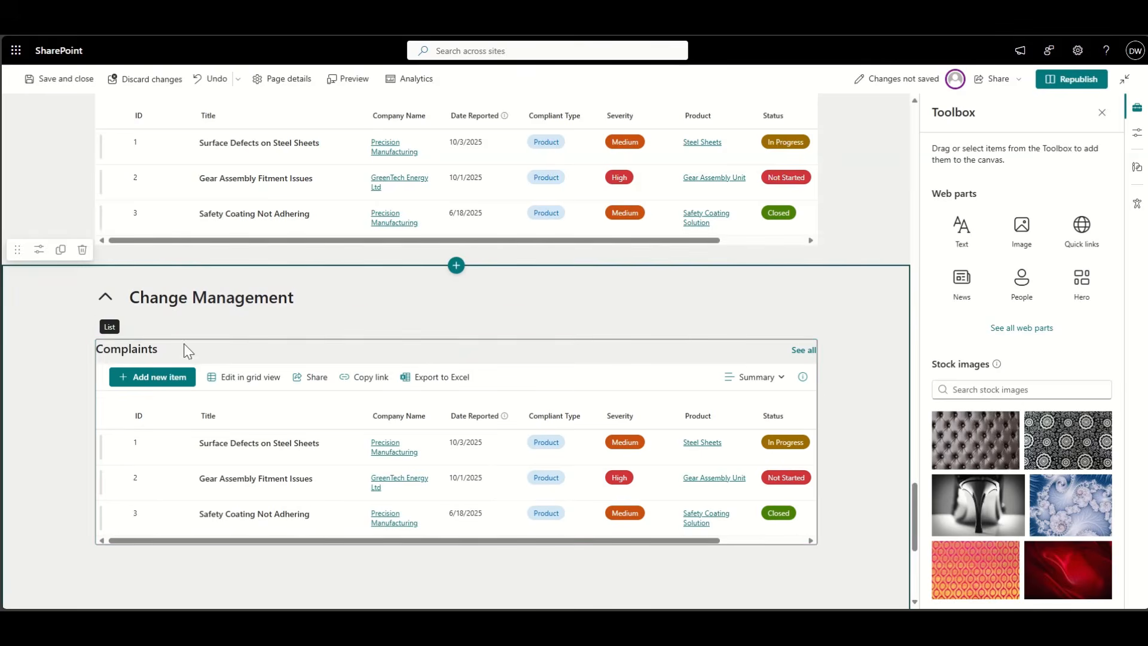
- Narrow the Complaints list in the Change Management section to about half the section width and duplicate it
{"action": "left_click", "coordinate": [182, 358]}
{"action": "left_click_drag", "start_coordinate": [105, 321], "coordinate": [170, 341]}
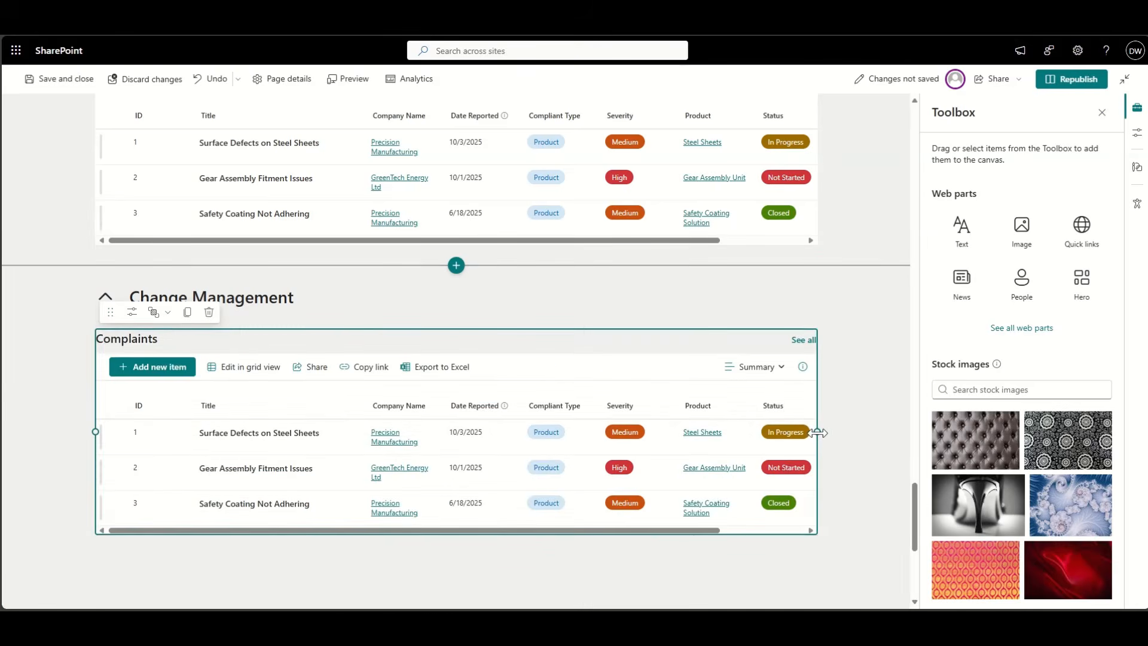
{"action": "left_click_drag", "start_coordinate": [817, 431], "coordinate": [446, 419]}
{"action": "left_click", "coordinate": [185, 316]}
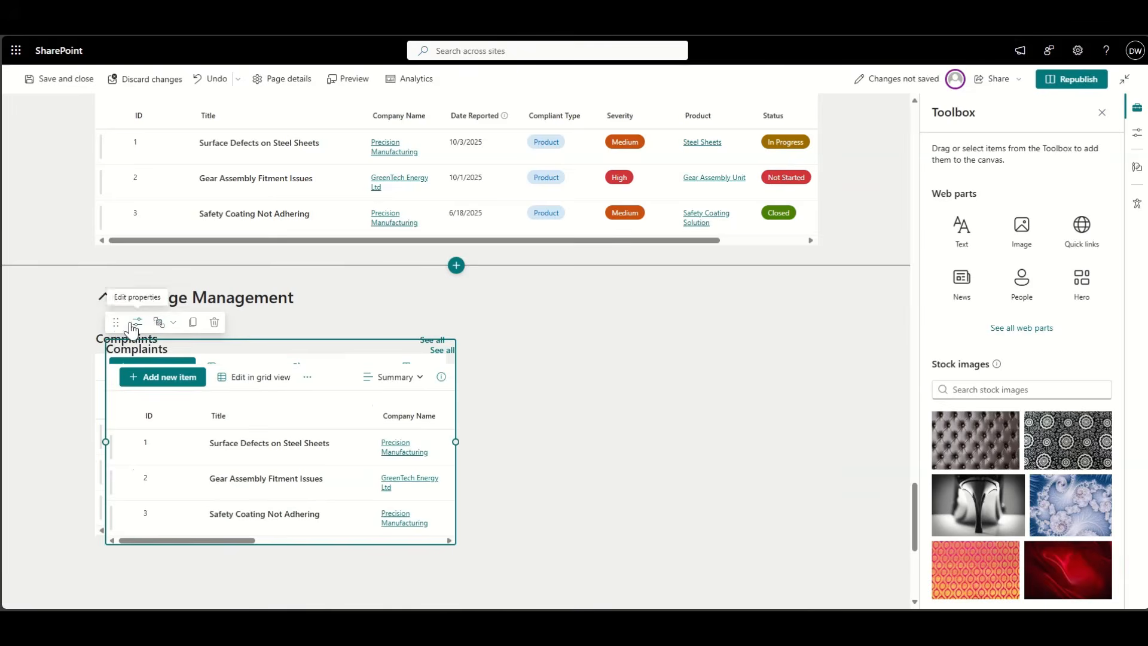
- Place the duplicated Complaints list to the right of the original and align both lists just below the Change Management heading
{"action": "left_click_drag", "start_coordinate": [463, 356], "coordinate": [545, 321]}
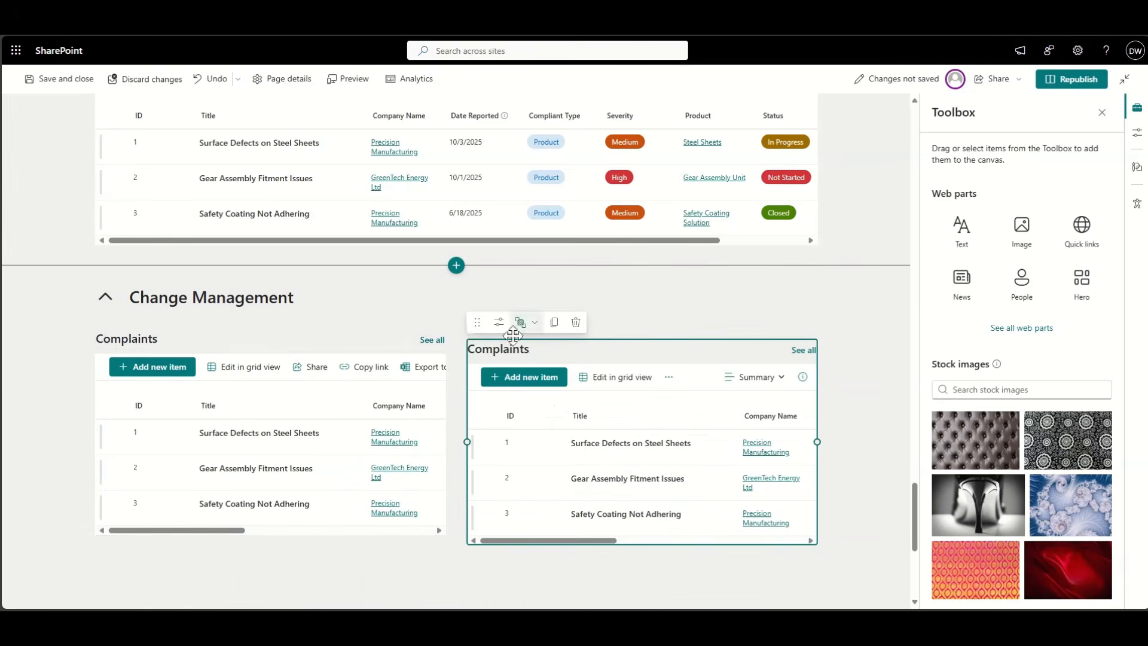
{"action": "left_click_drag", "start_coordinate": [479, 333], "coordinate": [477, 301]}
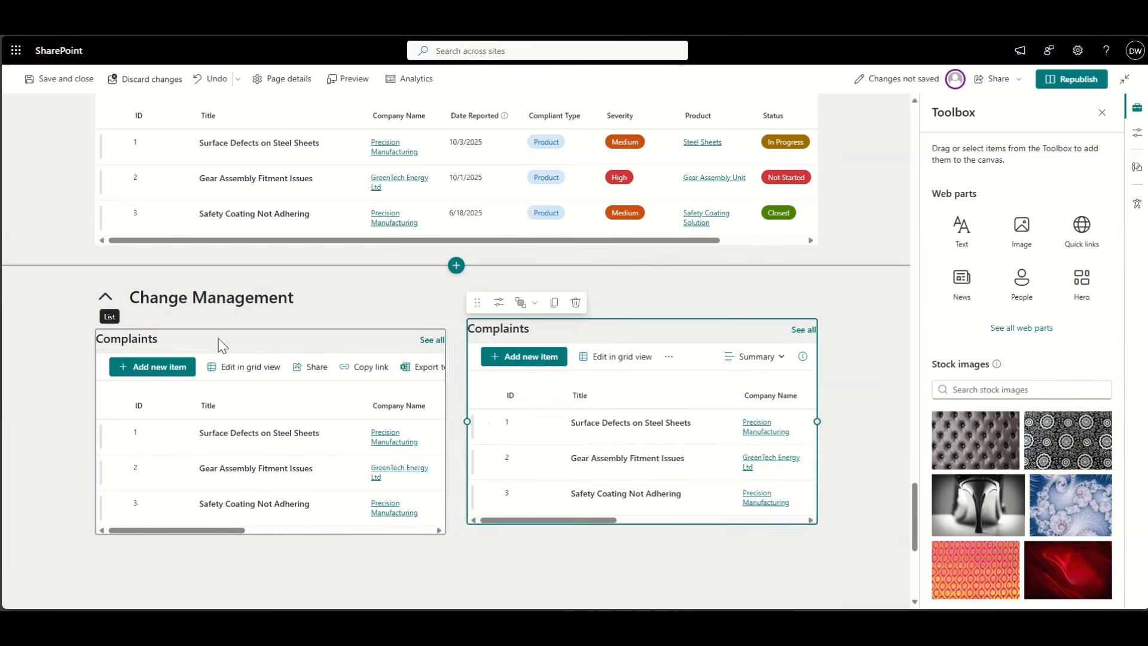
{"action": "left_click", "coordinate": [128, 340]}
{"action": "left_click_drag", "start_coordinate": [107, 302], "coordinate": [108, 306]}
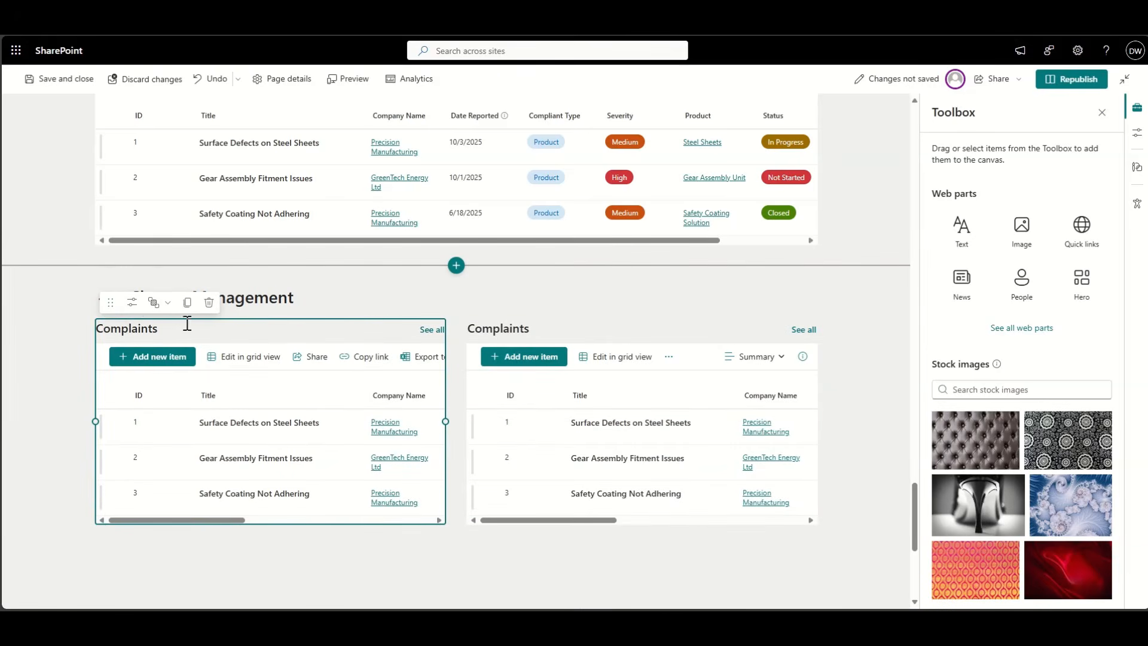
- Switch the left Complaints list in the Change Management section to the Change Control Register list
{"action": "left_click", "coordinate": [131, 303]}
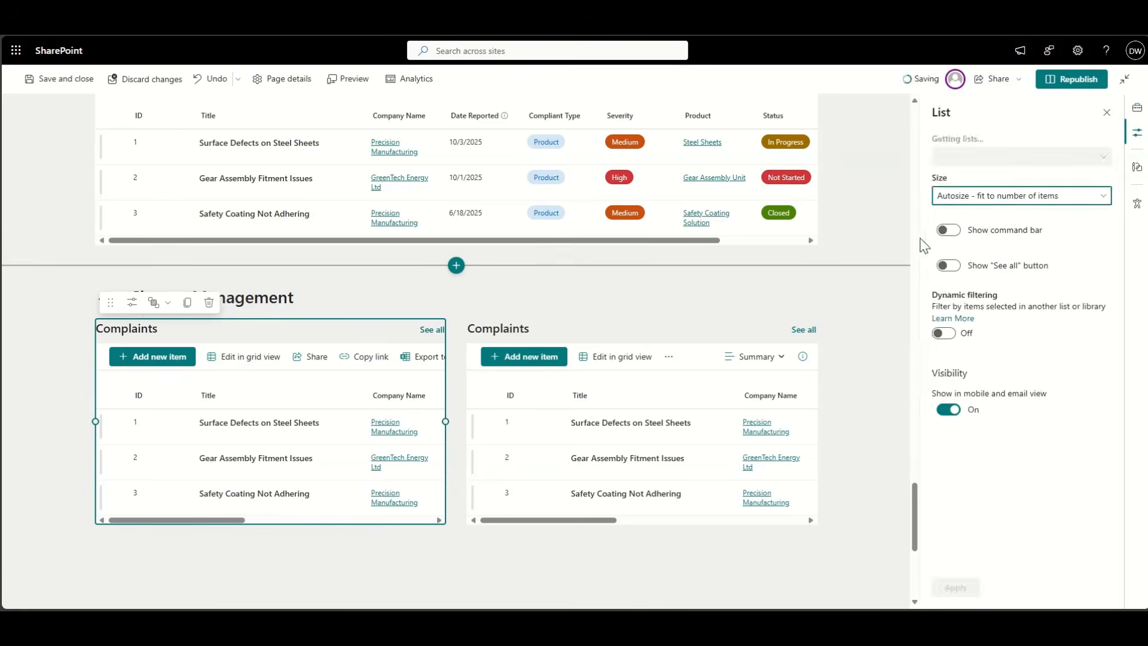
{"action": "left_click", "coordinate": [978, 167]}
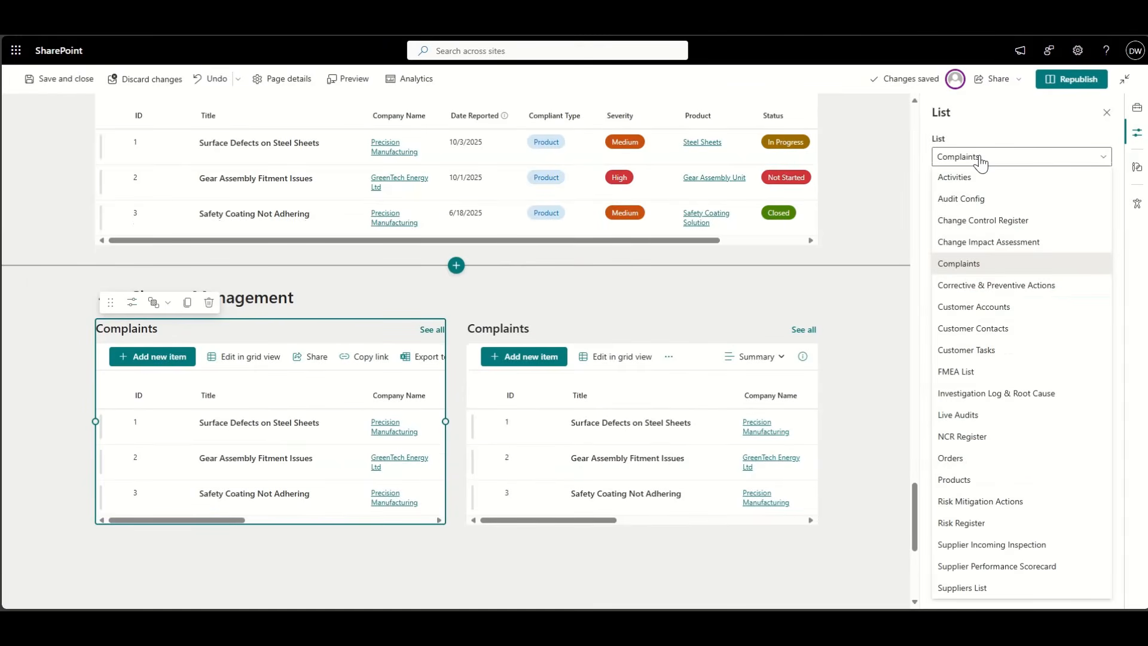
{"action": "left_click", "coordinate": [988, 222]}
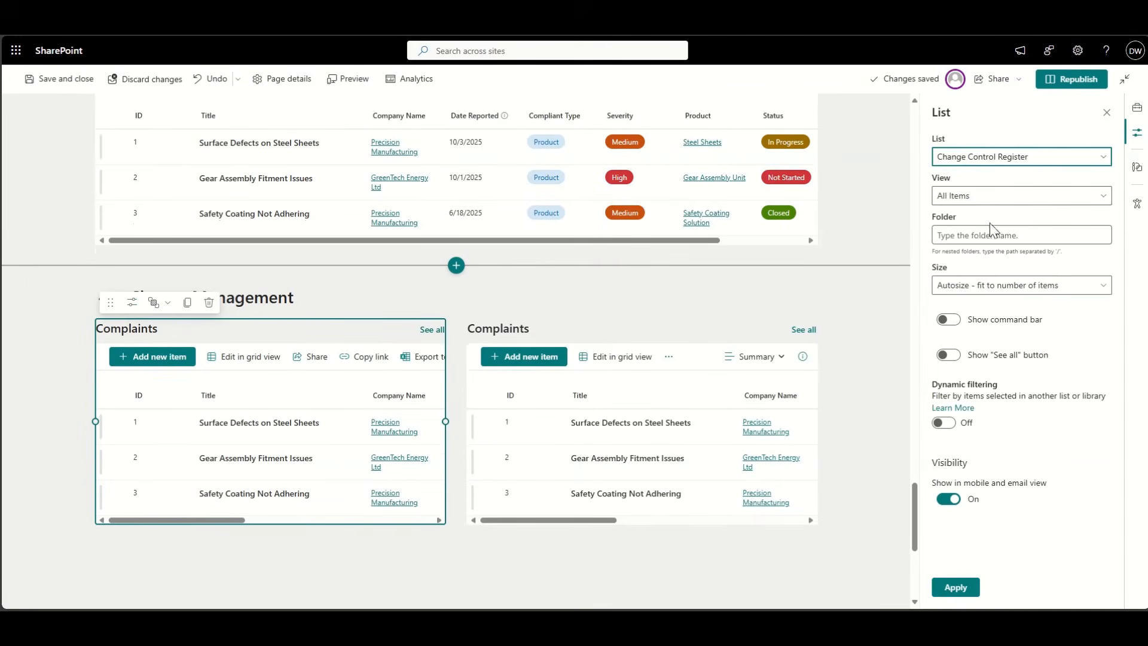
{"action": "left_click", "coordinate": [571, 336]}
{"action": "left_click", "coordinate": [324, 333]}
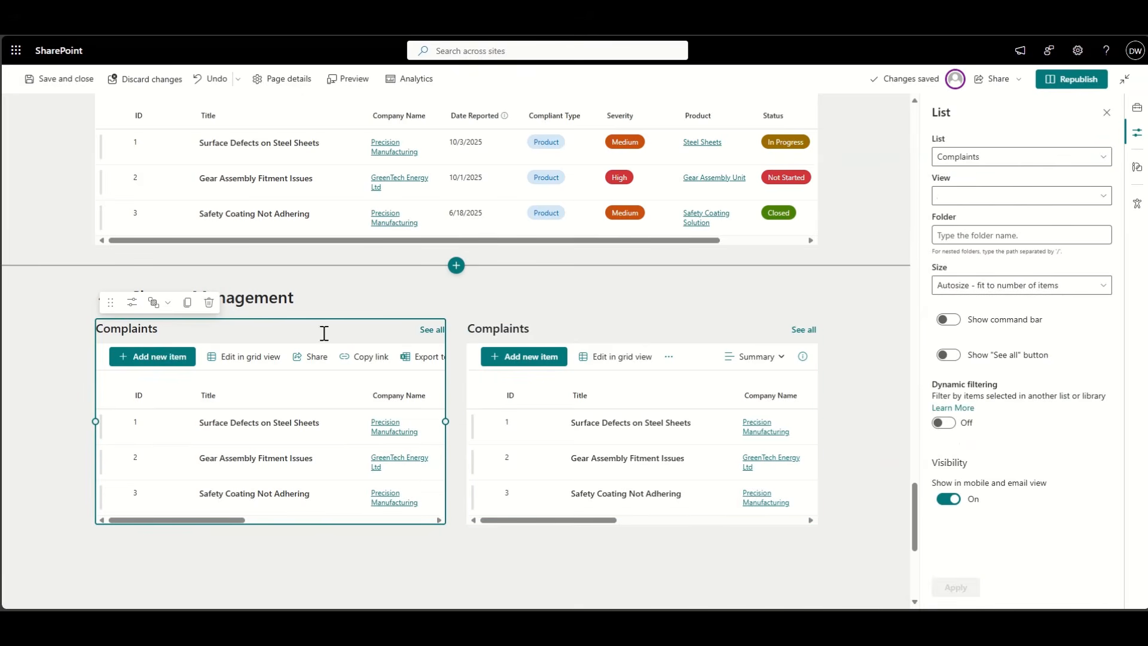
{"action": "left_click", "coordinate": [980, 158]}
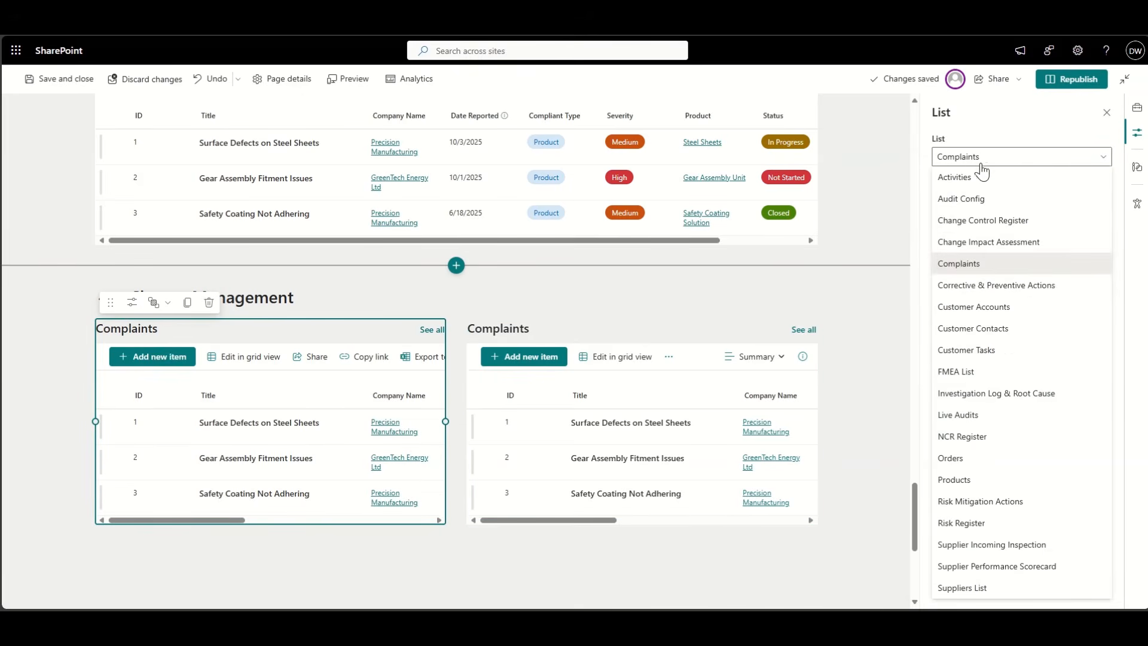
{"action": "left_click", "coordinate": [976, 220]}
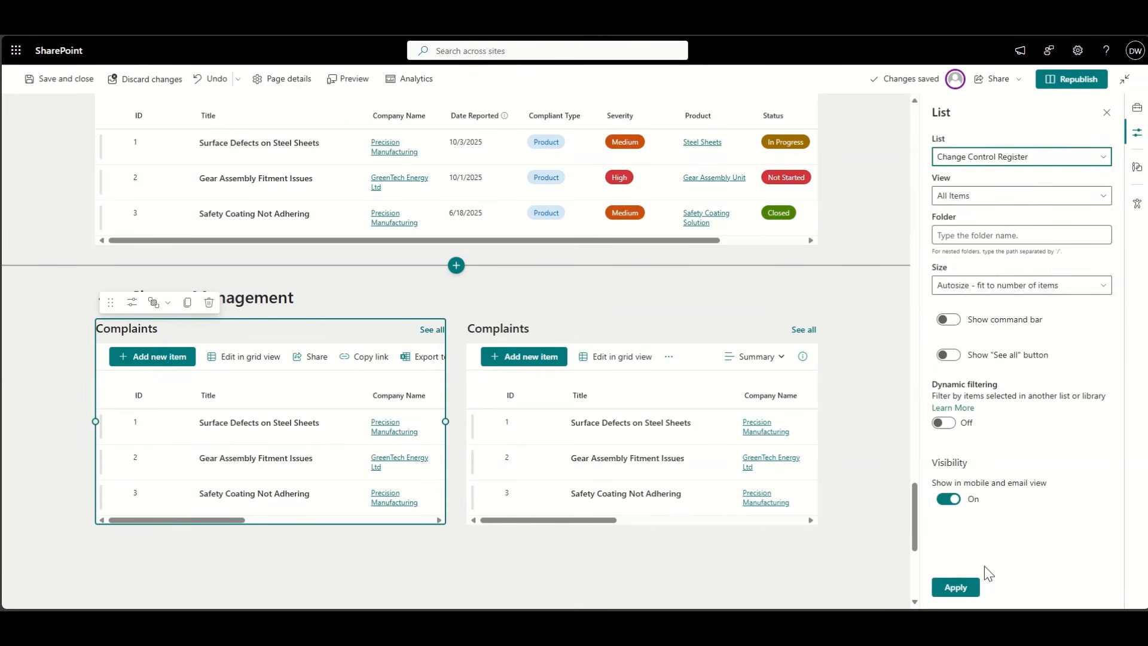
{"action": "left_click", "coordinate": [956, 588]}
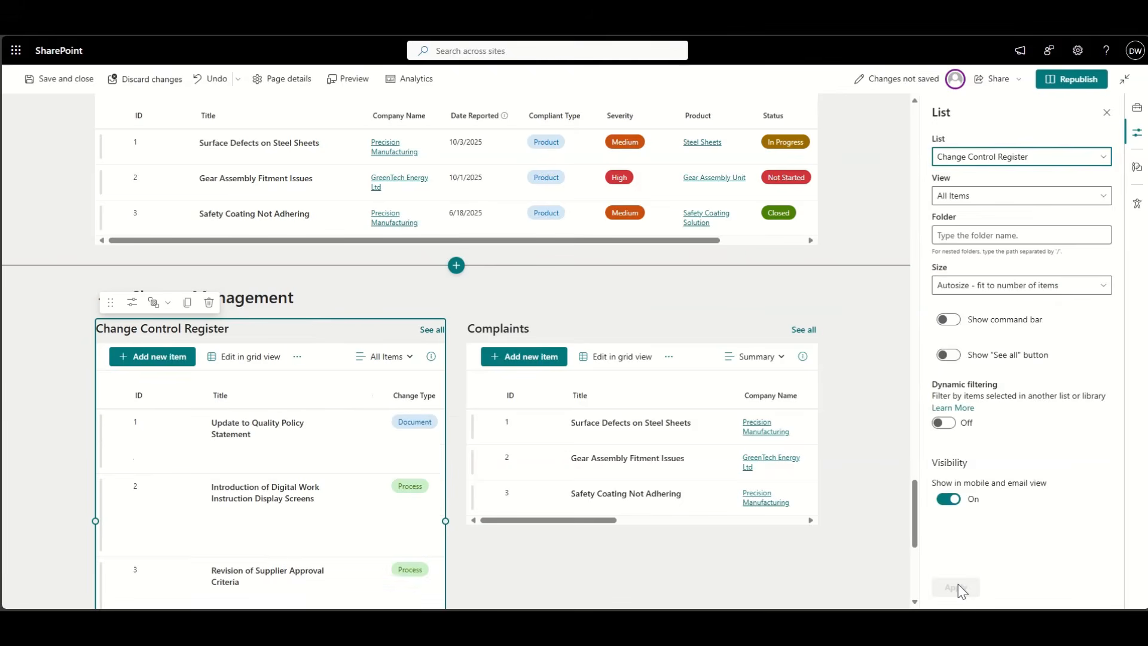
- Switch the remaining Complaints list in the Change Management section to the Change Impact Assessment list
{"action": "left_click", "coordinate": [556, 323]}
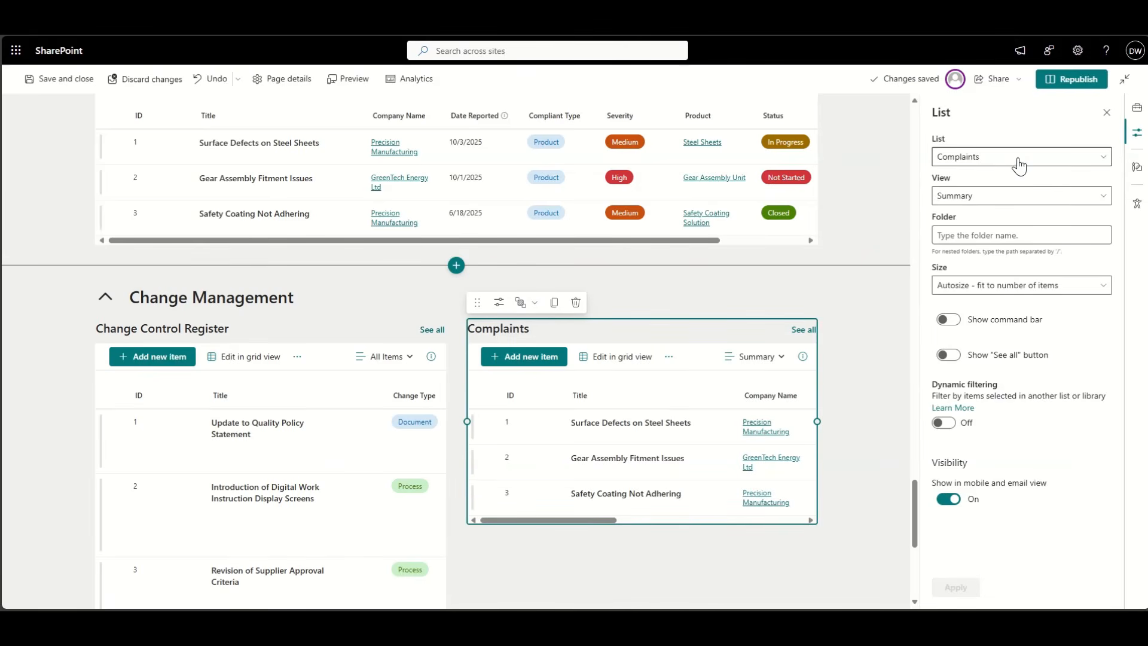
{"action": "left_click", "coordinate": [997, 169]}
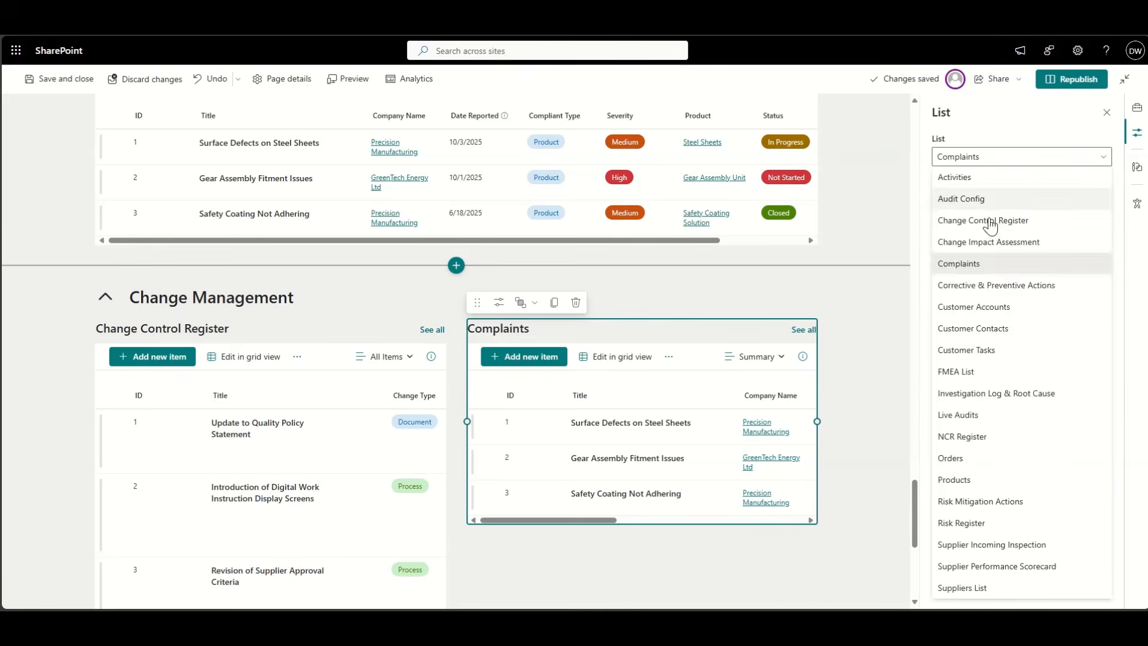
{"action": "left_click", "coordinate": [989, 242]}
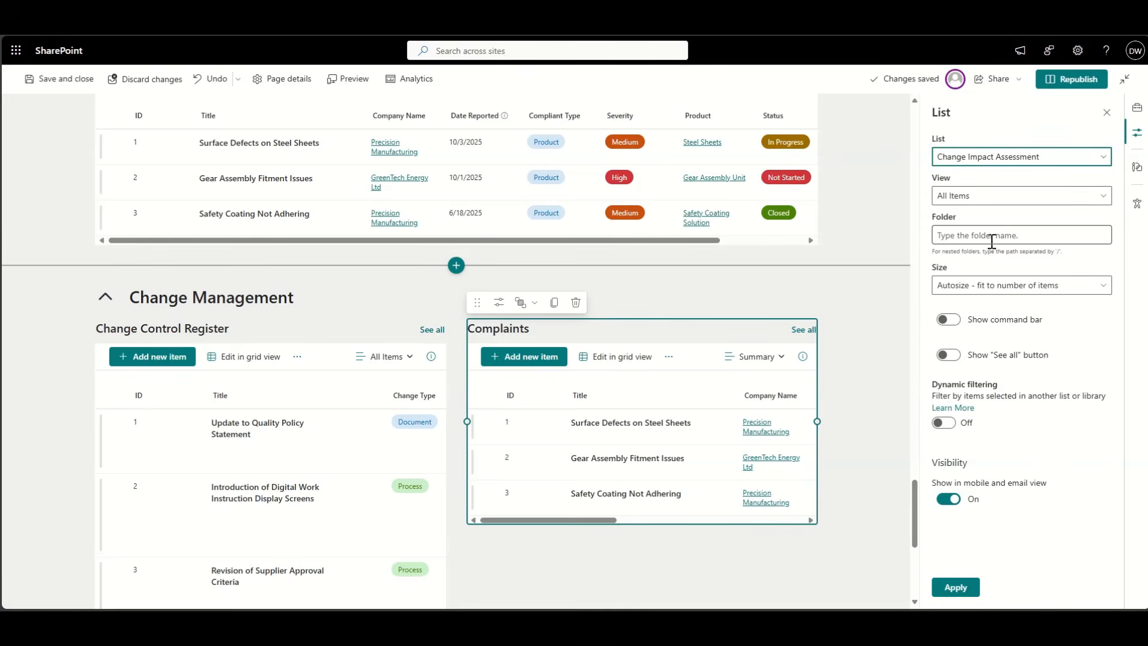
{"action": "left_click", "coordinate": [956, 588]}
- Set the Change Impact Assessment list to use its Summary view
{"action": "scroll", "coordinate": [841, 428], "scroll_direction": "down", "scroll_amount": 2}
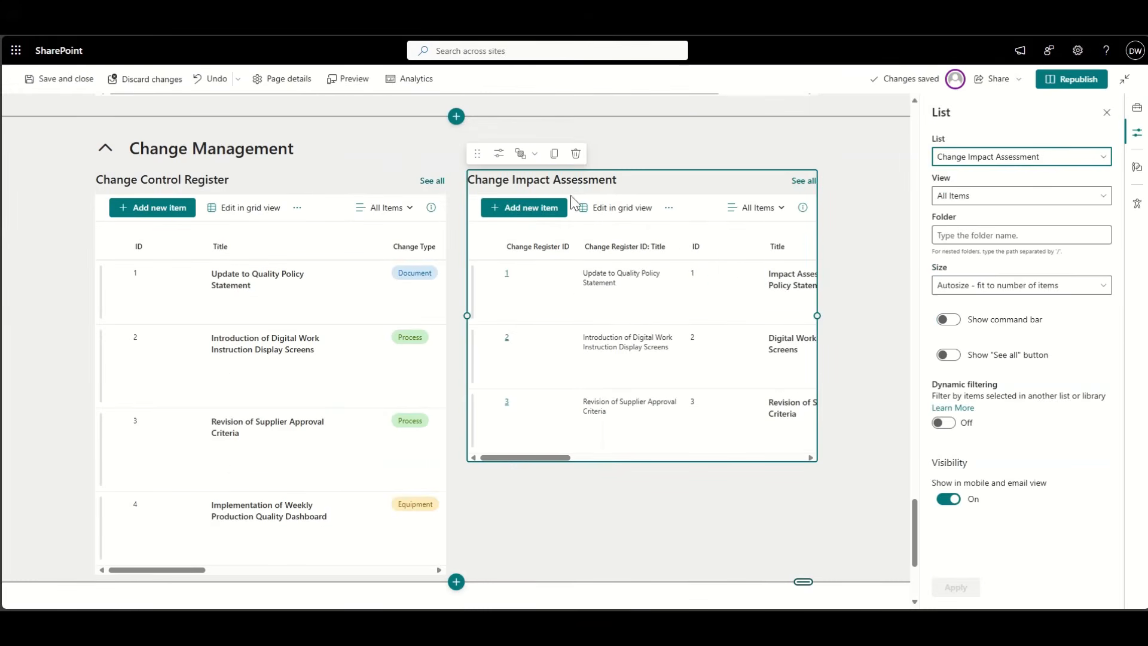
{"action": "left_click", "coordinate": [969, 196]}
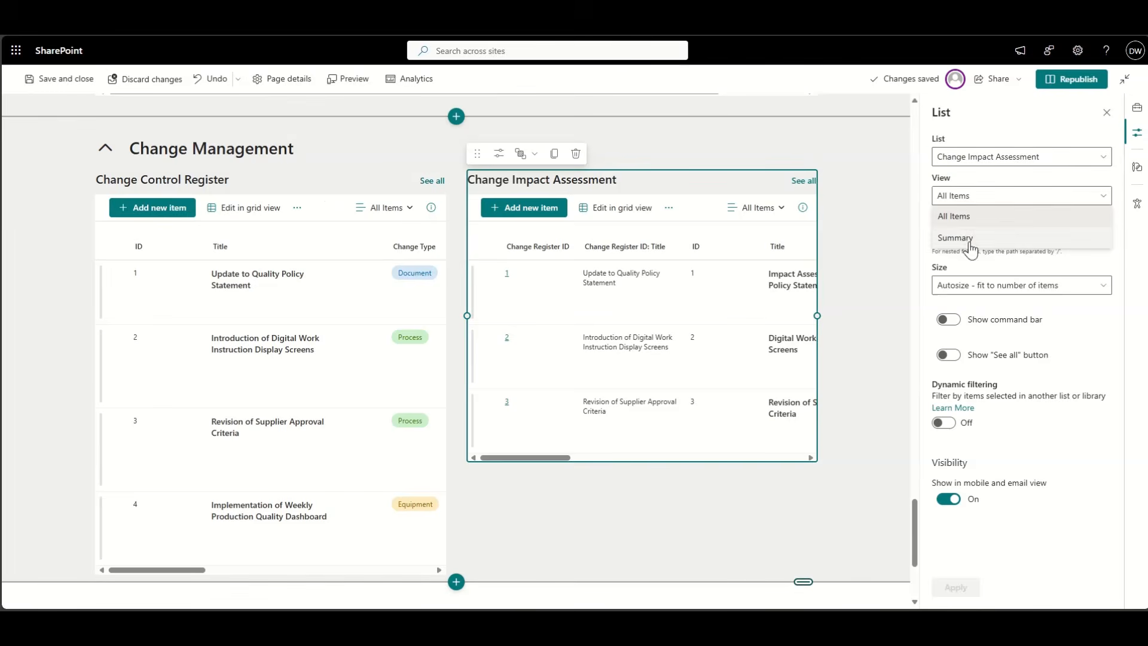
{"action": "left_click", "coordinate": [956, 236]}
{"action": "left_click", "coordinate": [955, 587]}
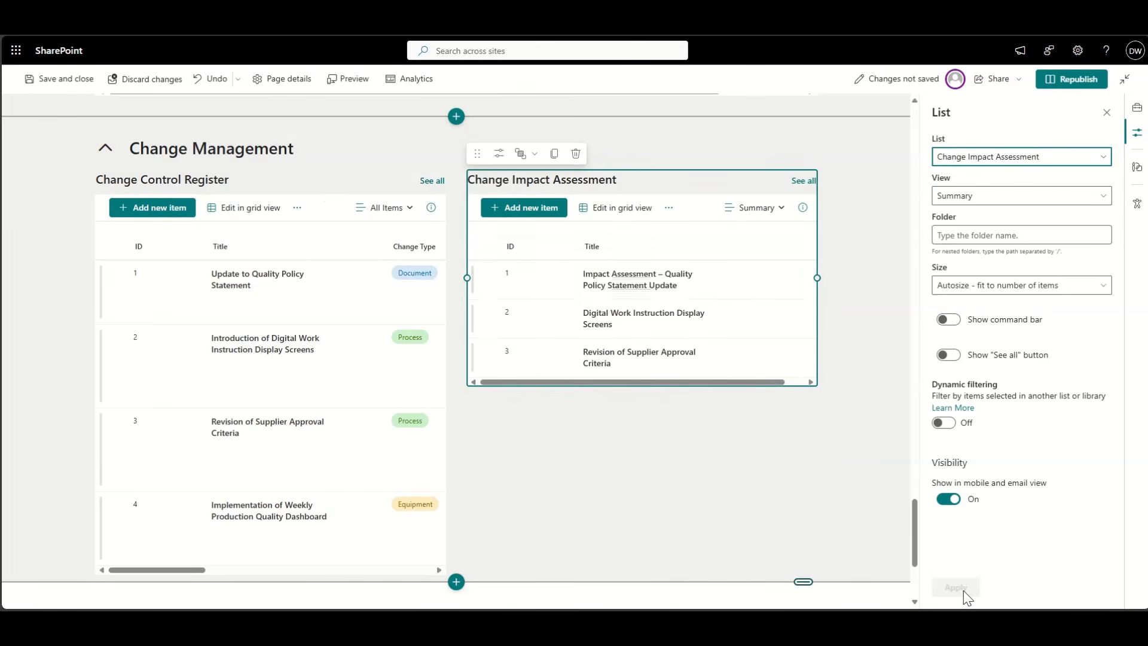
- Set the Change Control Register list to use its Summary view
{"action": "left_click", "coordinate": [345, 197]}
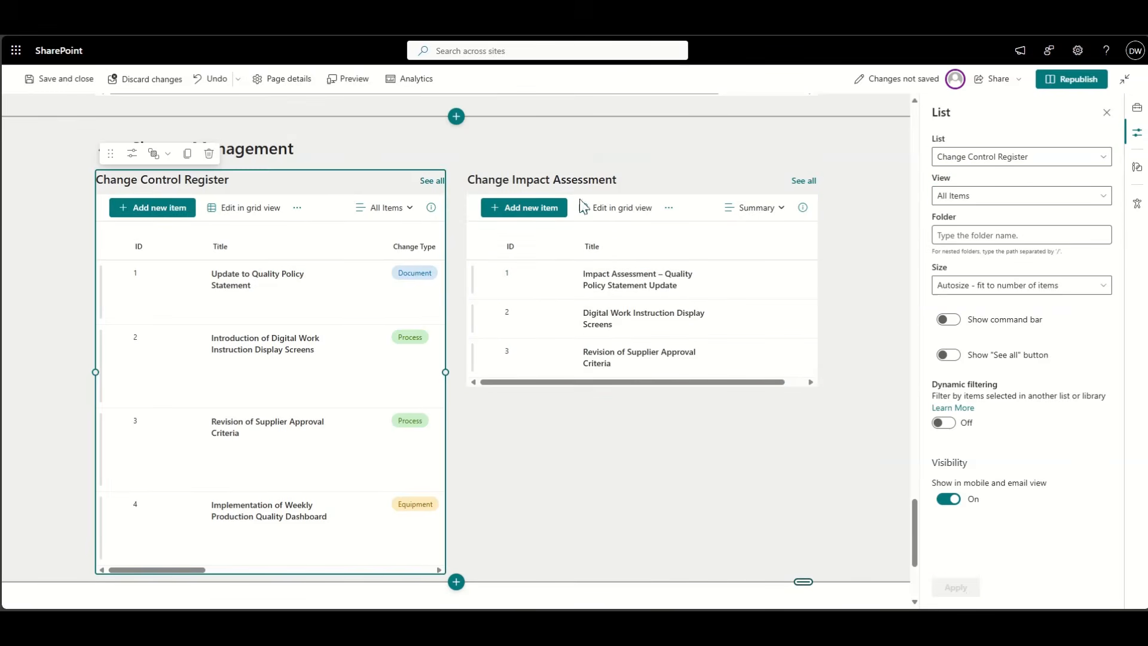
{"action": "left_click", "coordinate": [583, 204]}
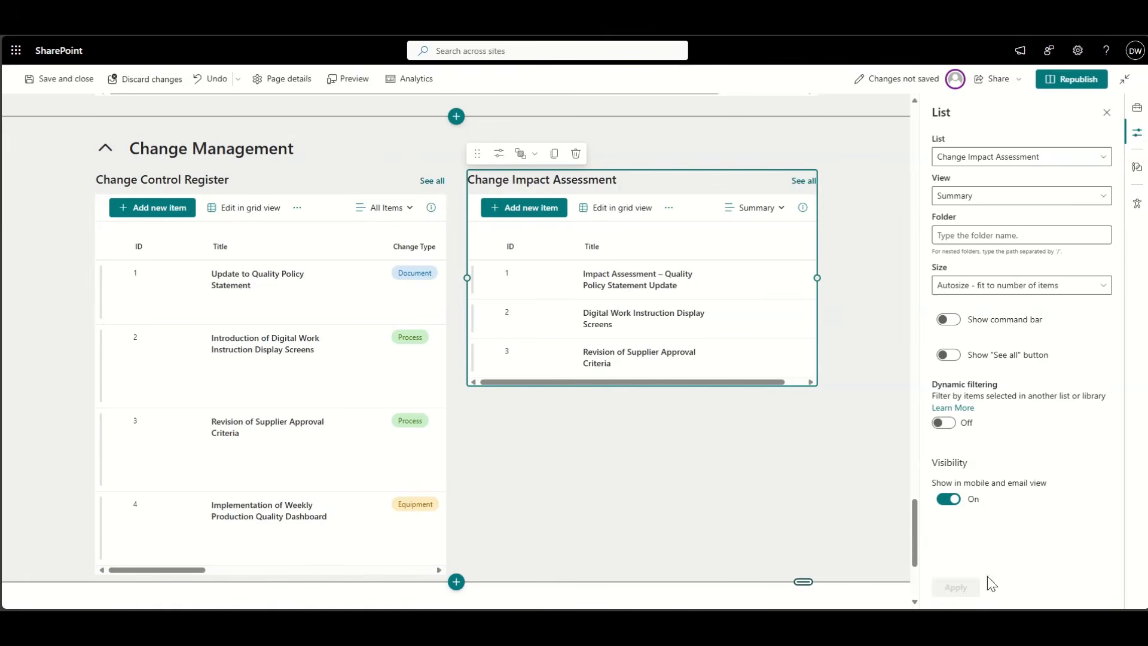
{"action": "left_click", "coordinate": [317, 221]}
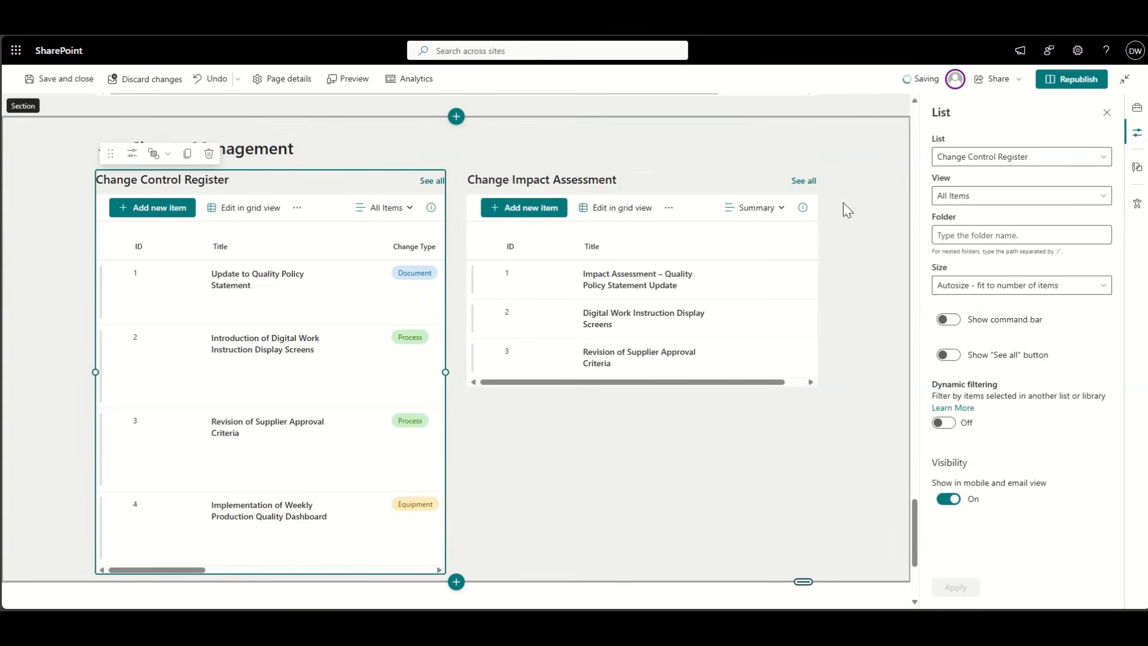
{"action": "left_click", "coordinate": [1002, 206]}
{"action": "left_click", "coordinate": [991, 281]}
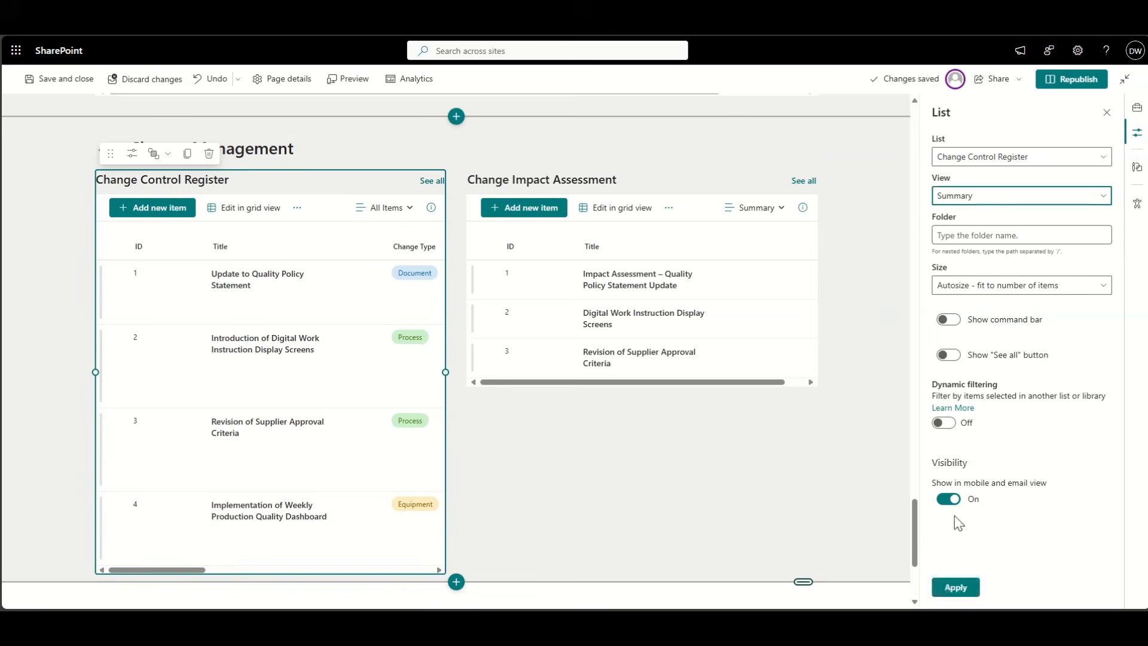
{"action": "left_click", "coordinate": [955, 587]}
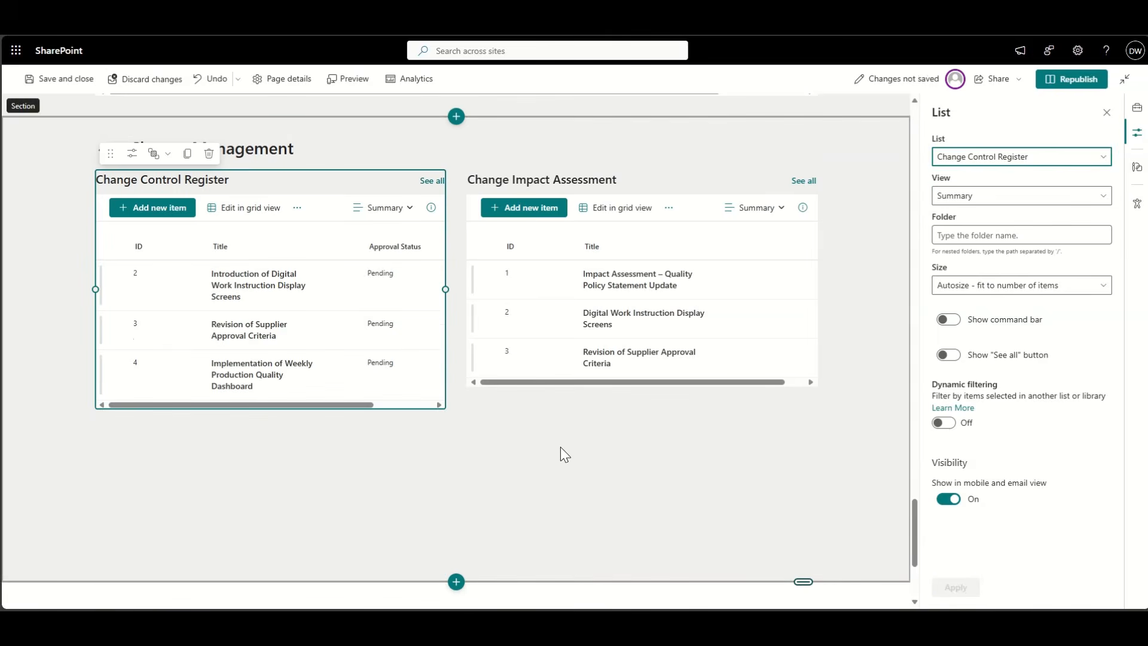
- Republish the home page and check the Change Management section on the published page
{"action": "left_click", "coordinate": [561, 448]}
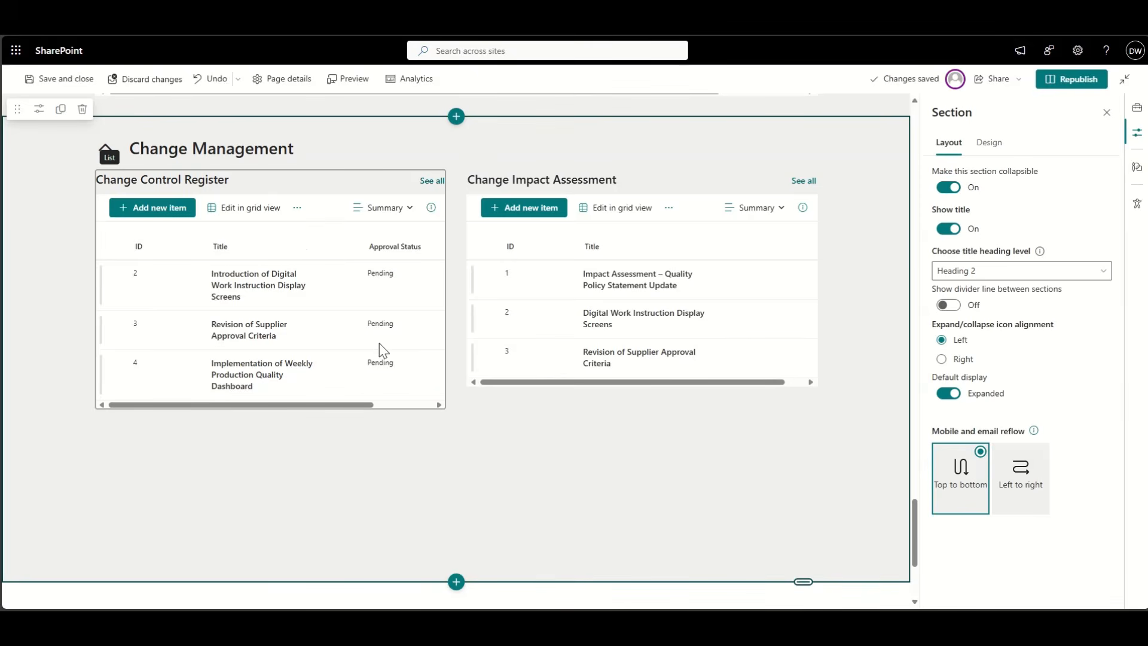
{"action": "left_click", "coordinate": [1075, 81]}
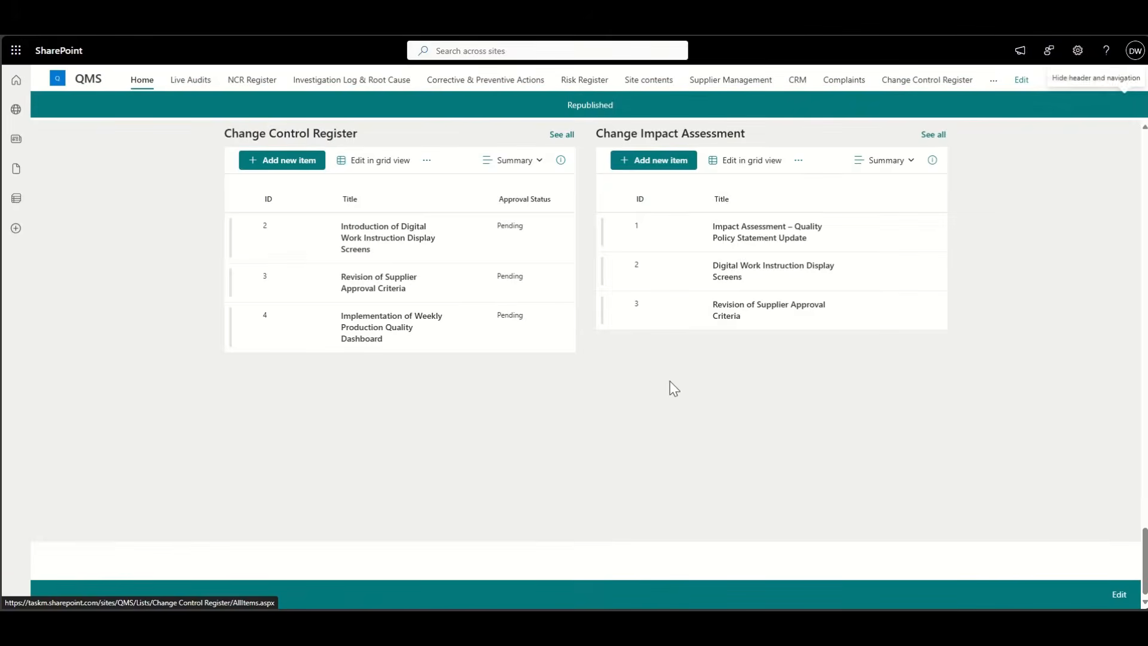
{"action": "scroll", "coordinate": [669, 381], "scroll_direction": "up", "scroll_amount": 3}
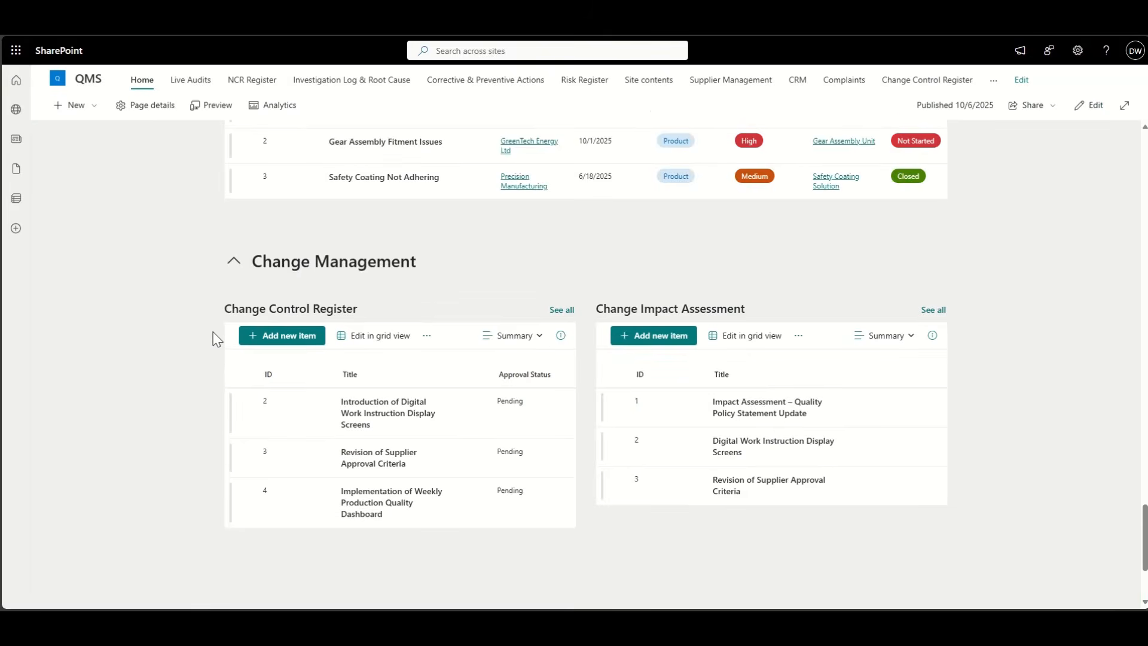
{"action": "scroll", "coordinate": [213, 331], "scroll_direction": "down", "scroll_amount": 1}
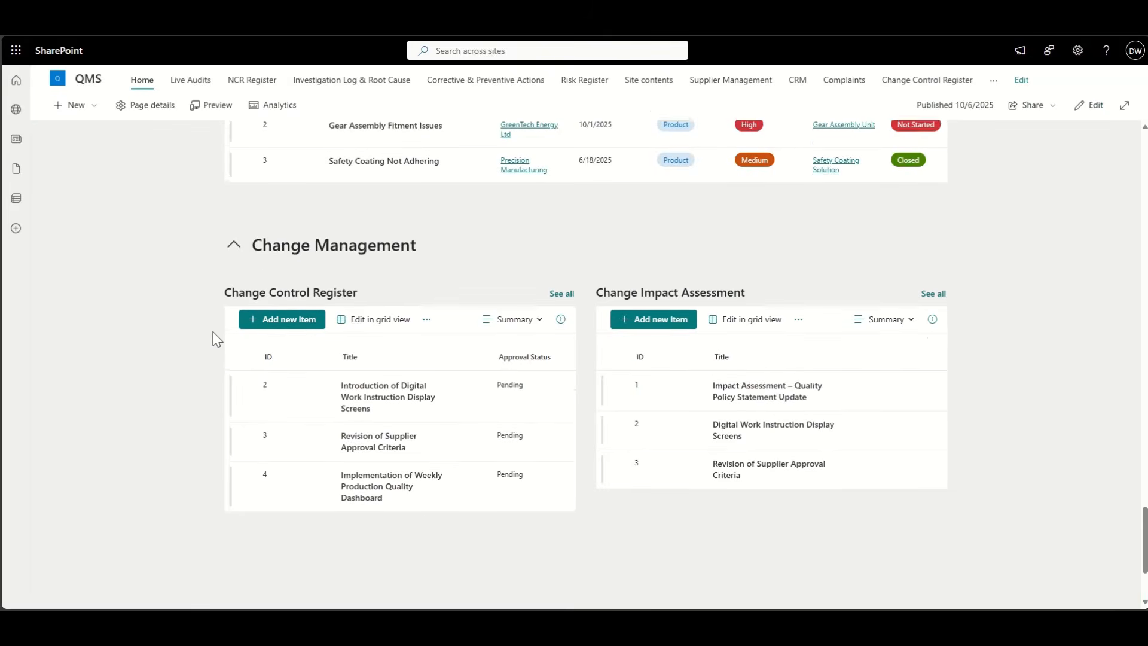
- Reopen the home page for editing and turn on dynamic filtering for the Change Impact Assessment list
{"action": "left_click", "coordinate": [1092, 108]}
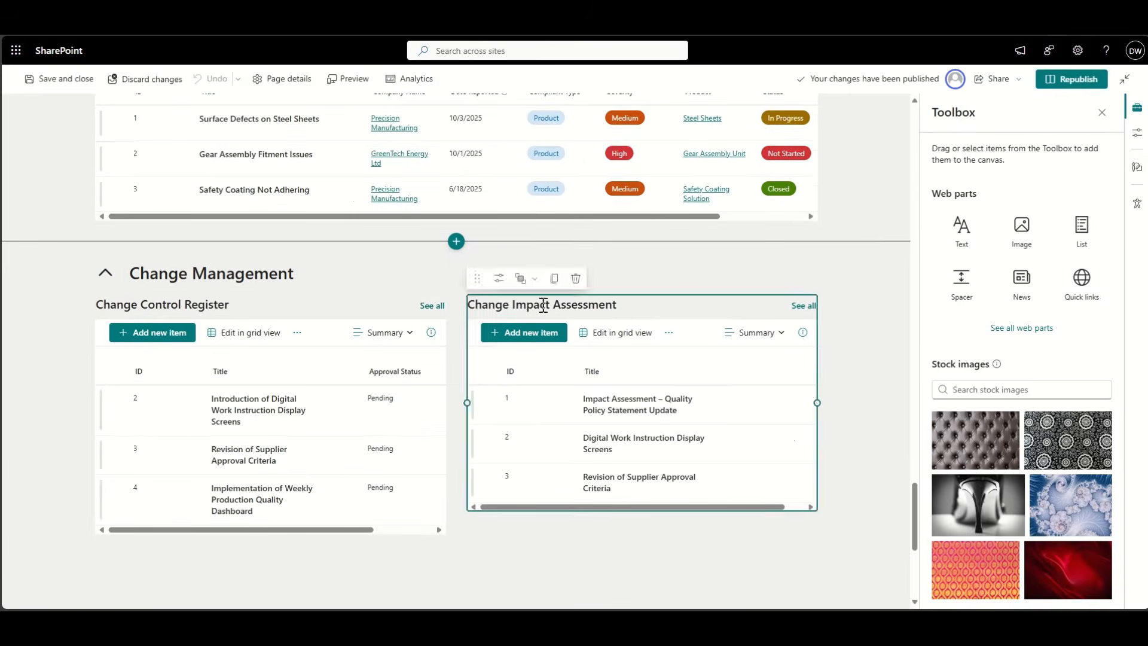
{"action": "left_click", "coordinate": [499, 278]}
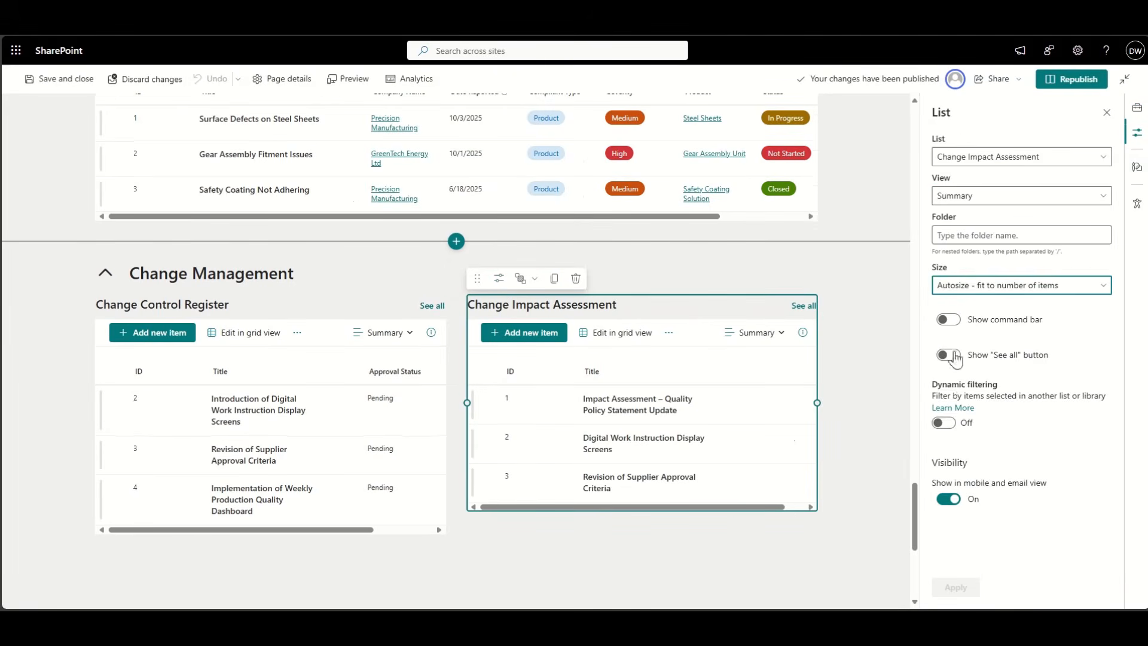
{"action": "left_click", "coordinate": [949, 422]}
{"action": "scroll", "coordinate": [984, 421], "scroll_direction": "down", "scroll_amount": 1}
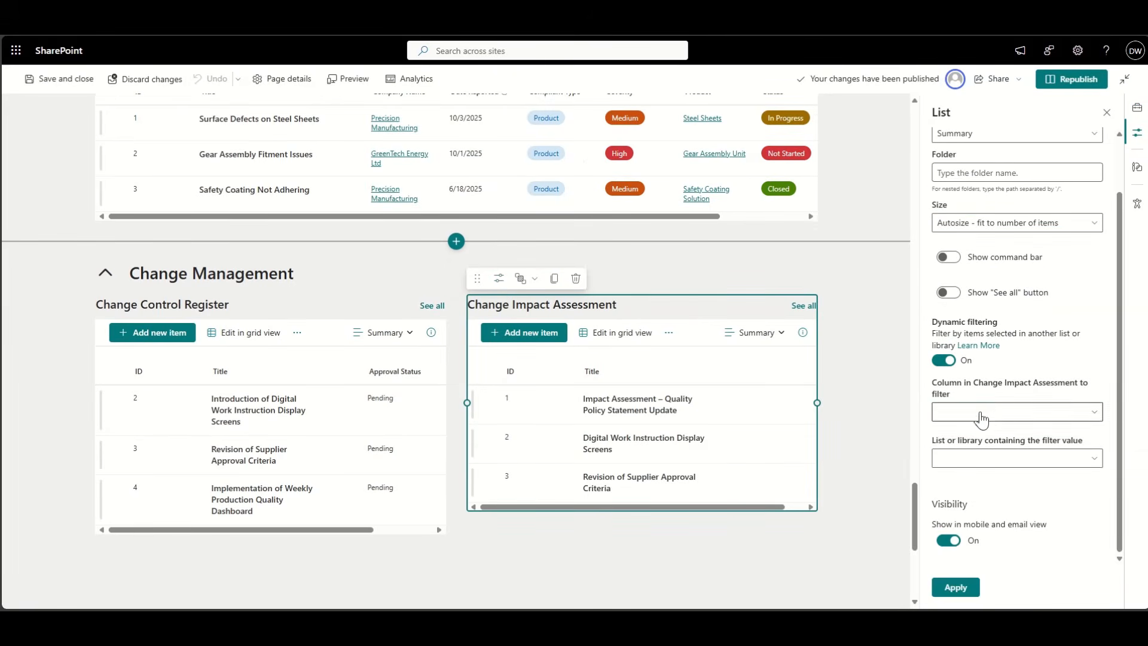
- Filter Change Impact Assessment's ID column by the ID column of Change Control Register, and test it by selecting the register's item 2
{"action": "left_click", "coordinate": [981, 415]}
{"action": "left_click", "coordinate": [984, 431]}
{"action": "left_click", "coordinate": [983, 460]}
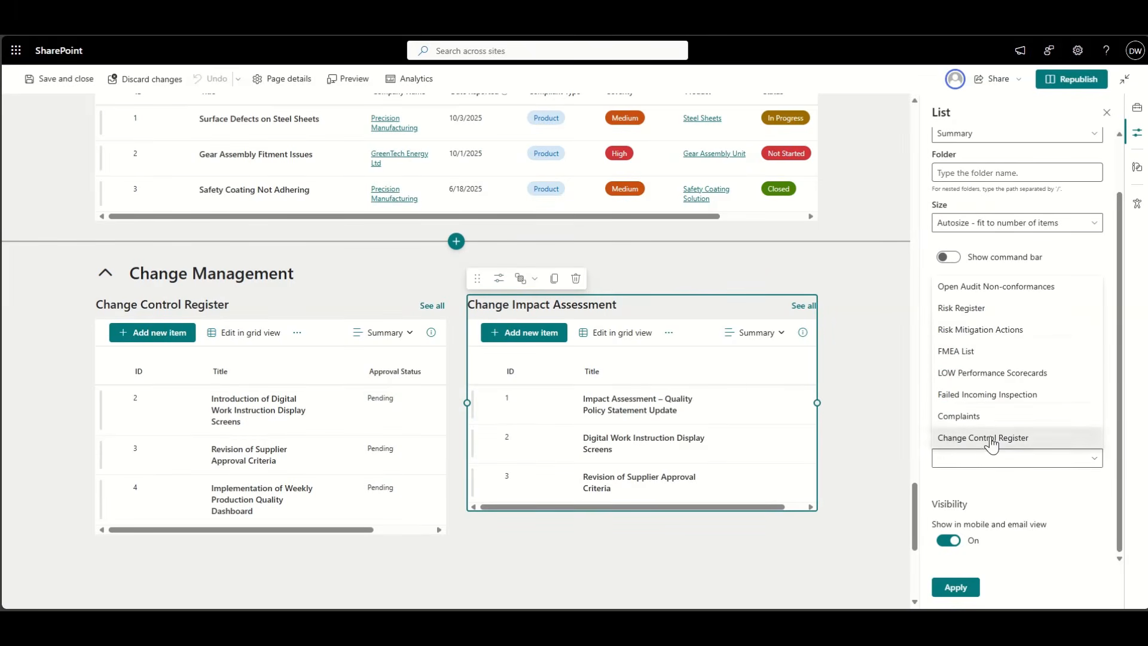
{"action": "left_click", "coordinate": [991, 442]}
{"action": "left_click", "coordinate": [981, 506]}
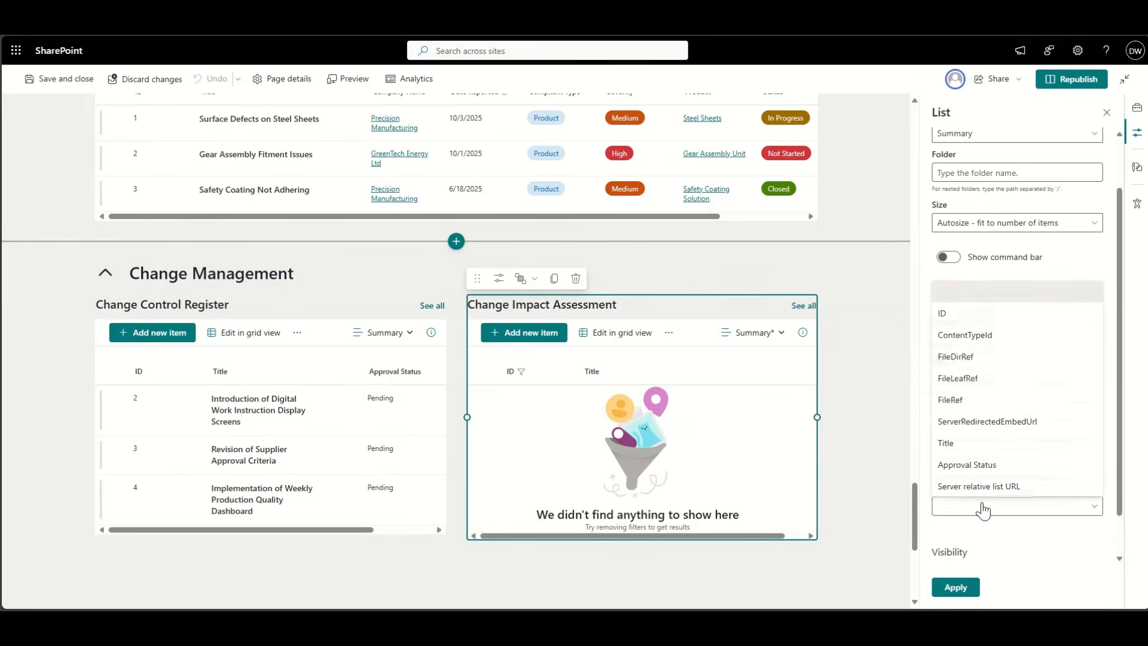
{"action": "left_click", "coordinate": [963, 321]}
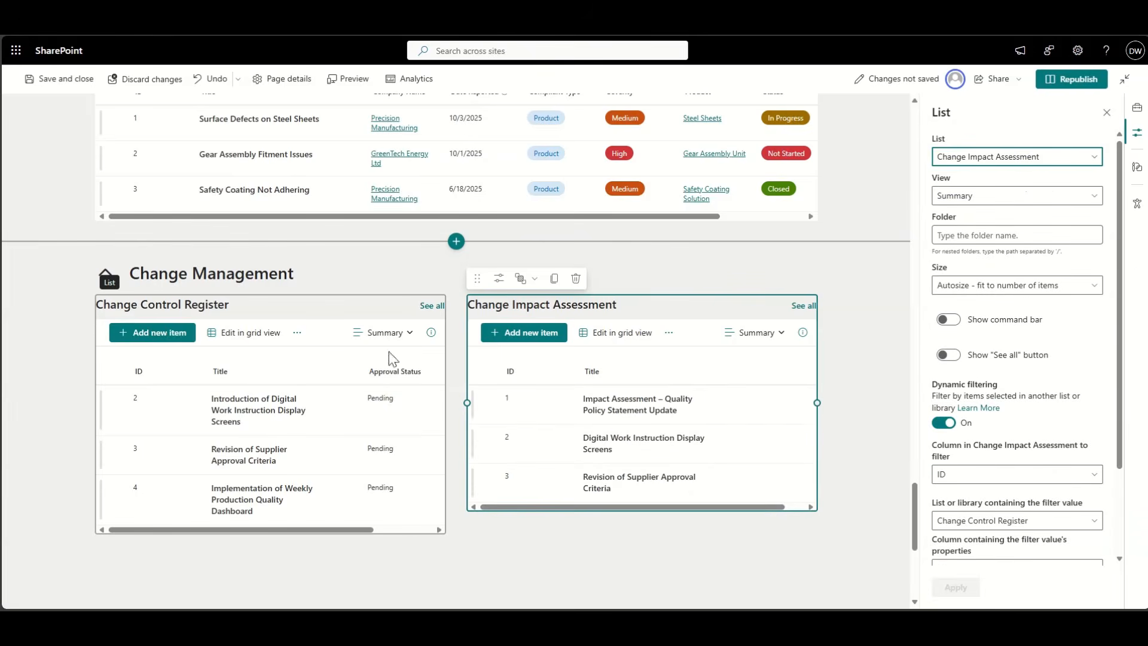
{"action": "left_click", "coordinate": [123, 399]}
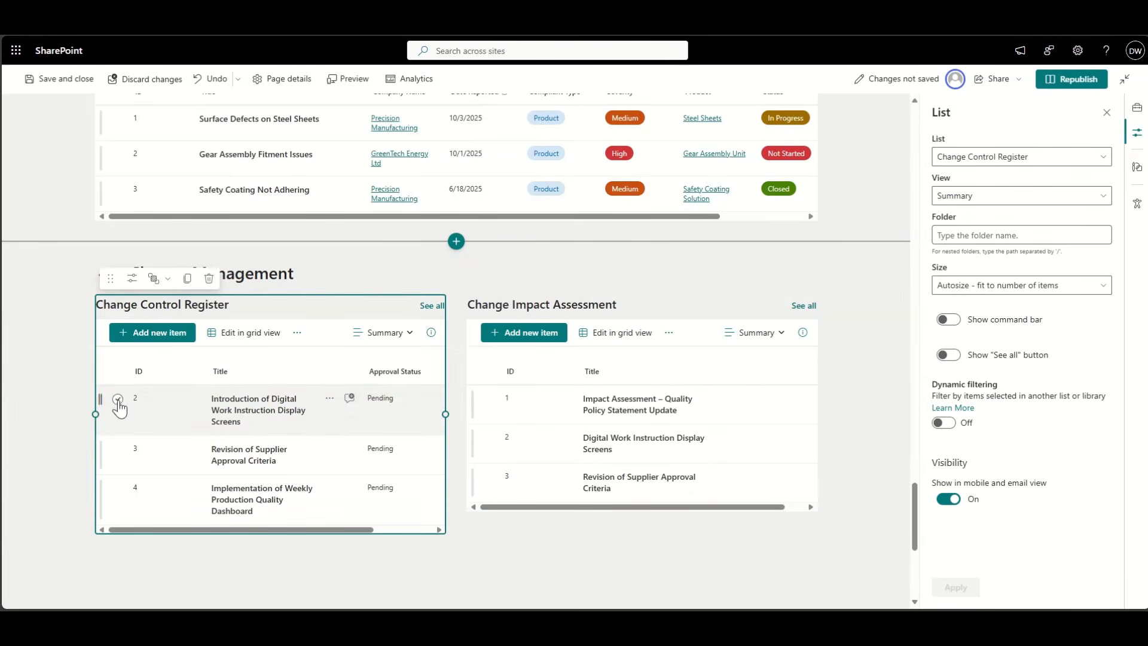
{"action": "left_click", "coordinate": [118, 399]}
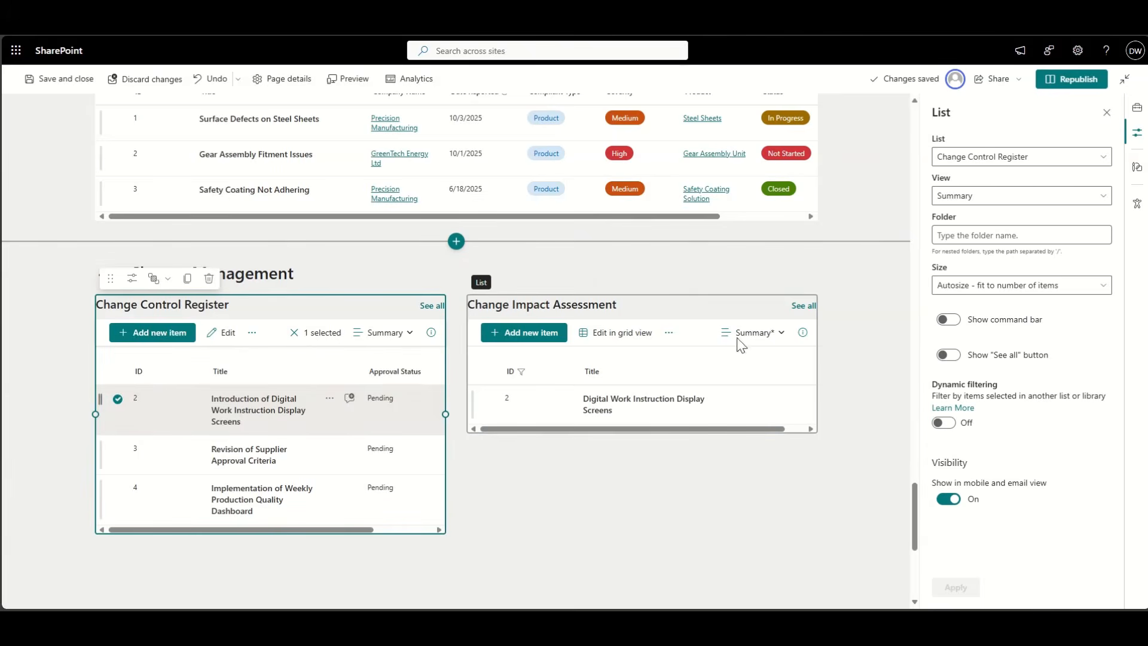
- Reduce the height of the Change Management section so it ends just below its lists
{"action": "scroll", "coordinate": [592, 489], "scroll_direction": "down", "scroll_amount": 5}
{"action": "left_click_drag", "start_coordinate": [805, 441], "coordinate": [810, 361]}
{"action": "scroll", "coordinate": [863, 278], "scroll_direction": "up", "scroll_amount": 5}
{"action": "scroll", "coordinate": [377, 228], "scroll_direction": "down", "scroll_amount": 2}
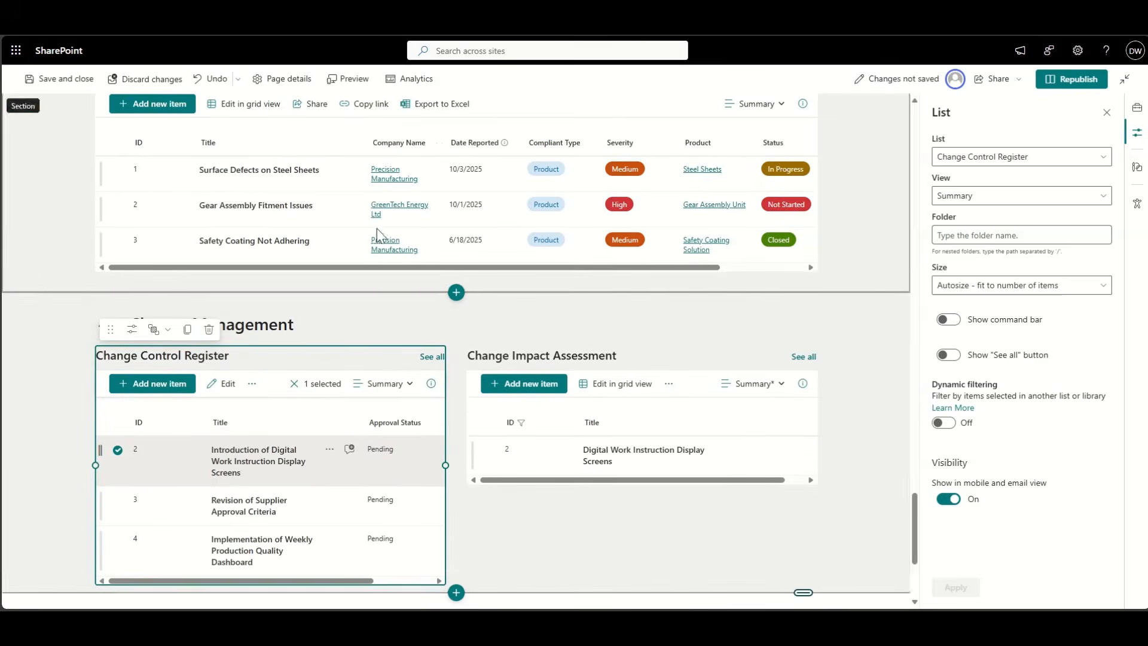
- Give the Change Management section the "Dark blue fading to green" background
{"action": "left_click", "coordinate": [42, 367]}
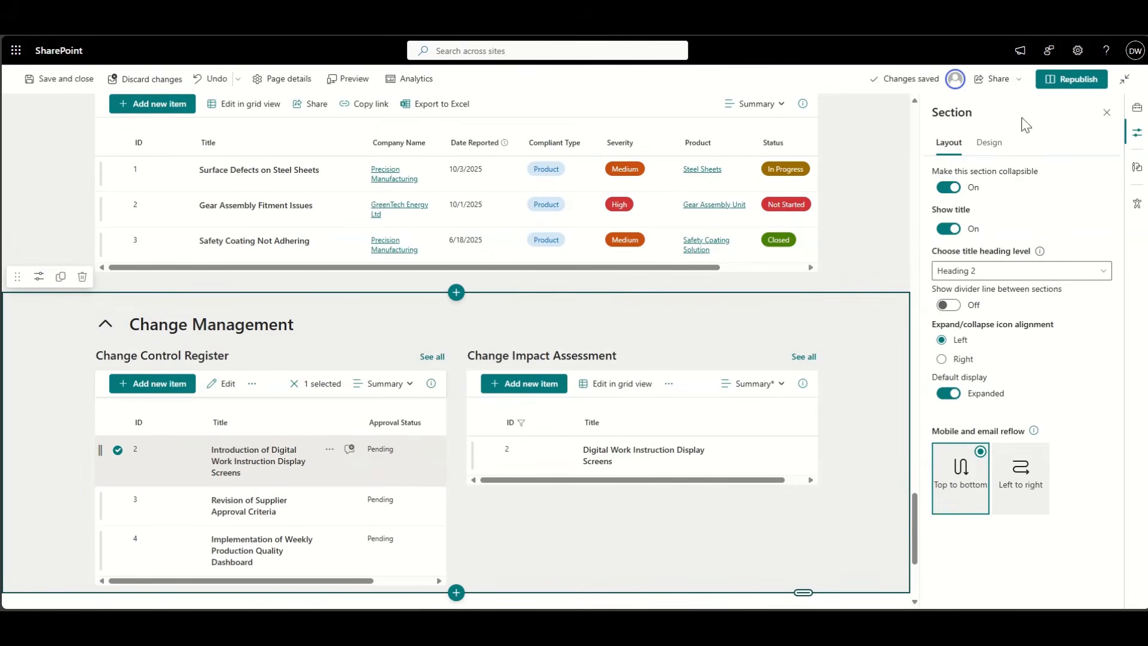
{"action": "left_click", "coordinate": [988, 143]}
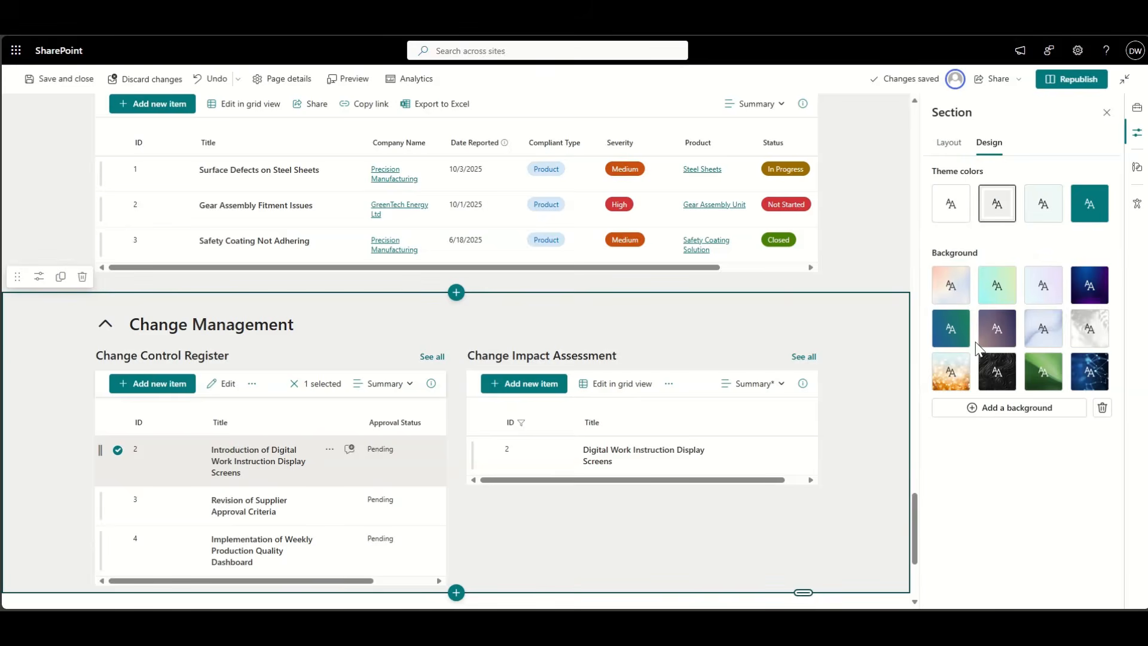
{"action": "left_click", "coordinate": [957, 335]}
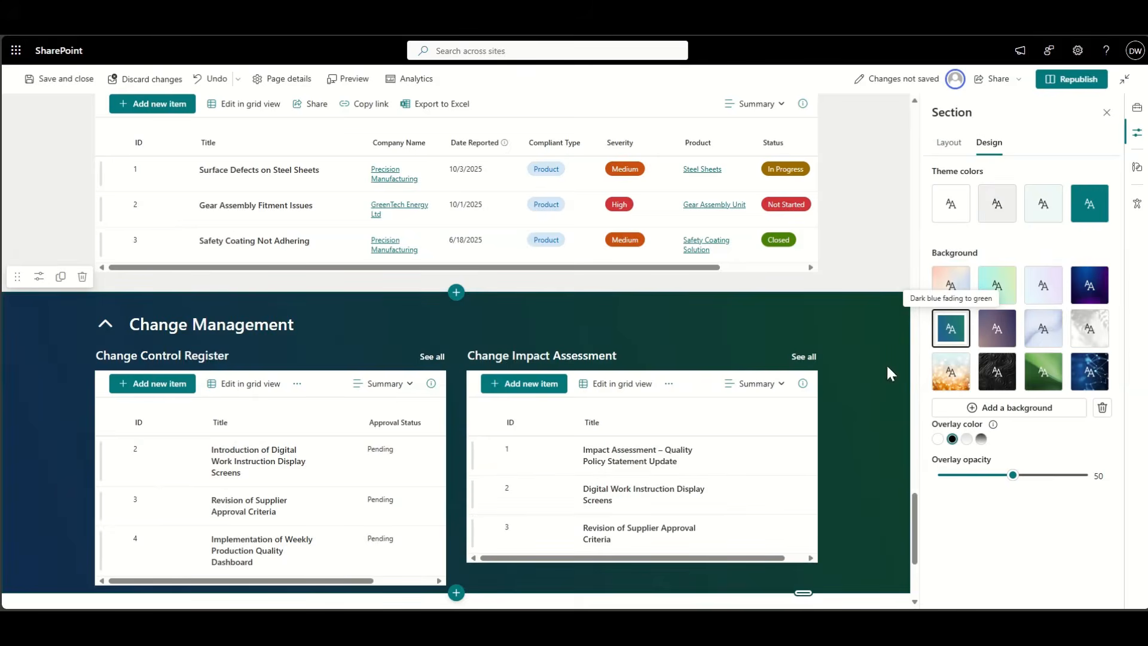
{"action": "scroll", "coordinate": [851, 427], "scroll_direction": "down", "scroll_amount": 1}
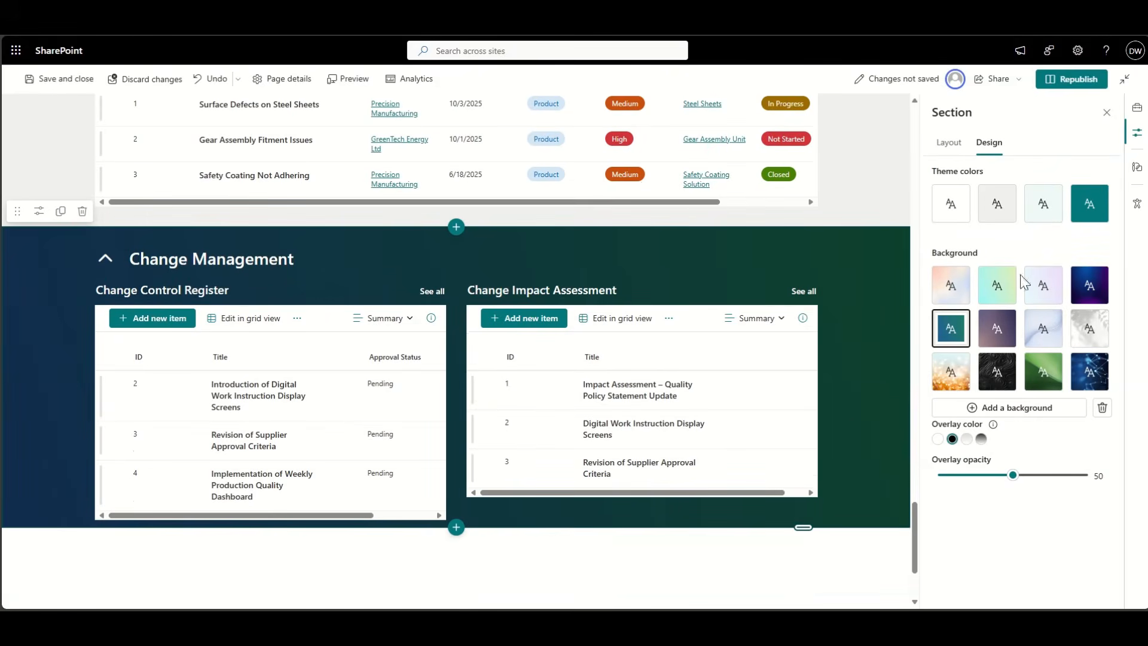
- Republish the home page and return to the empty section above Document Control
{"action": "left_click", "coordinate": [1086, 80]}
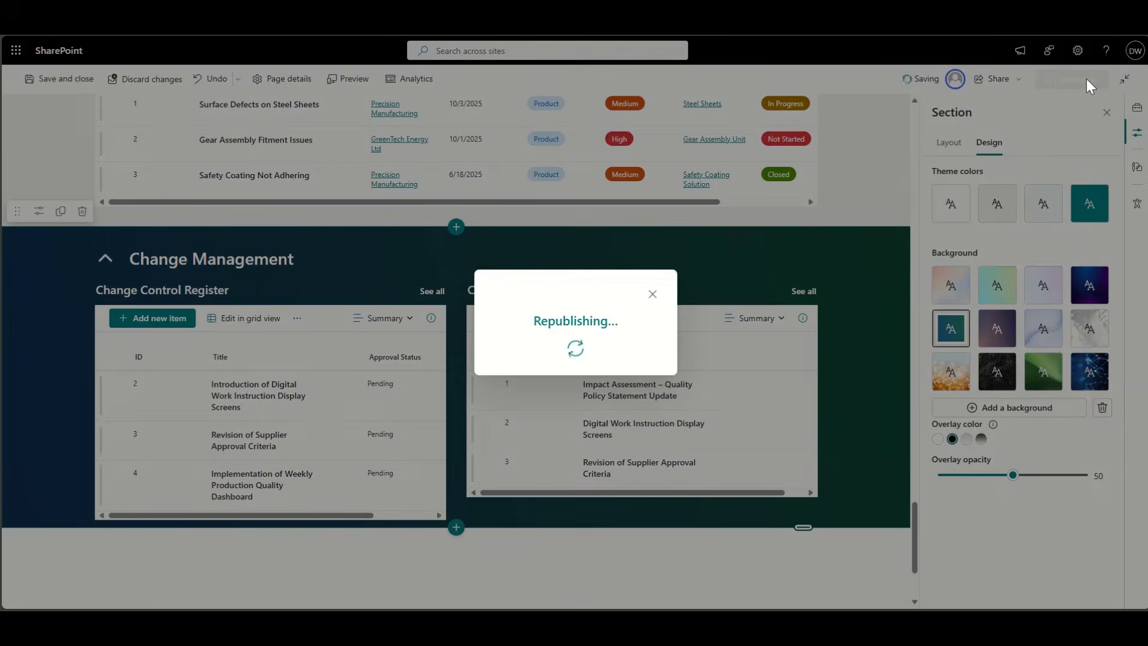
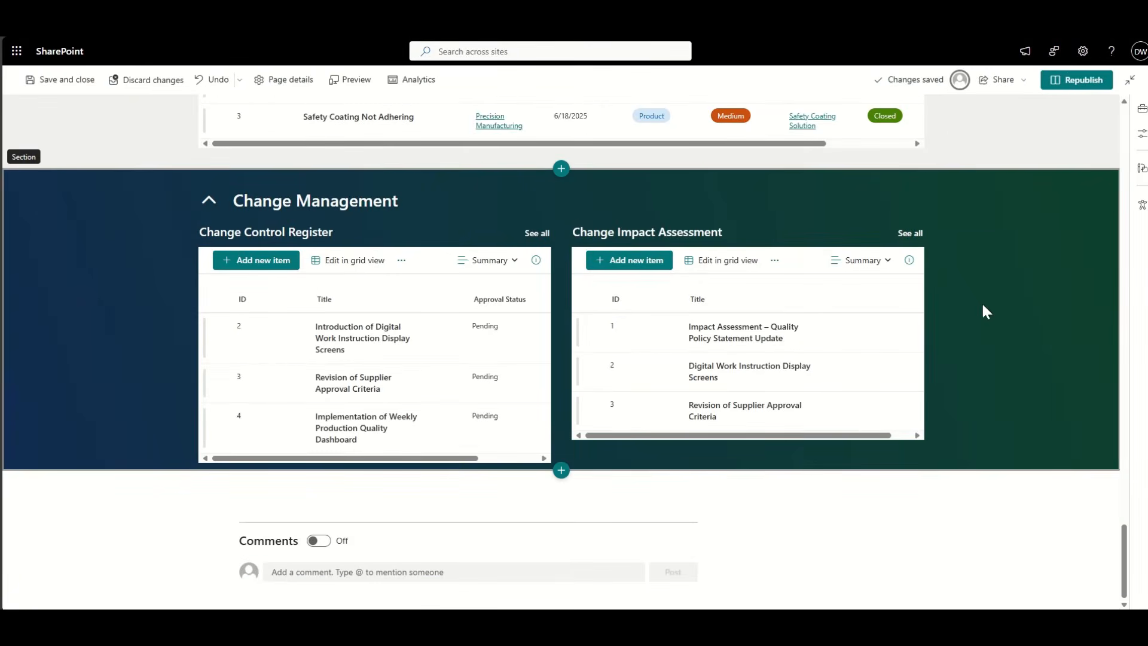
{"action": "scroll", "coordinate": [1018, 333], "scroll_direction": "up", "scroll_amount": 20}
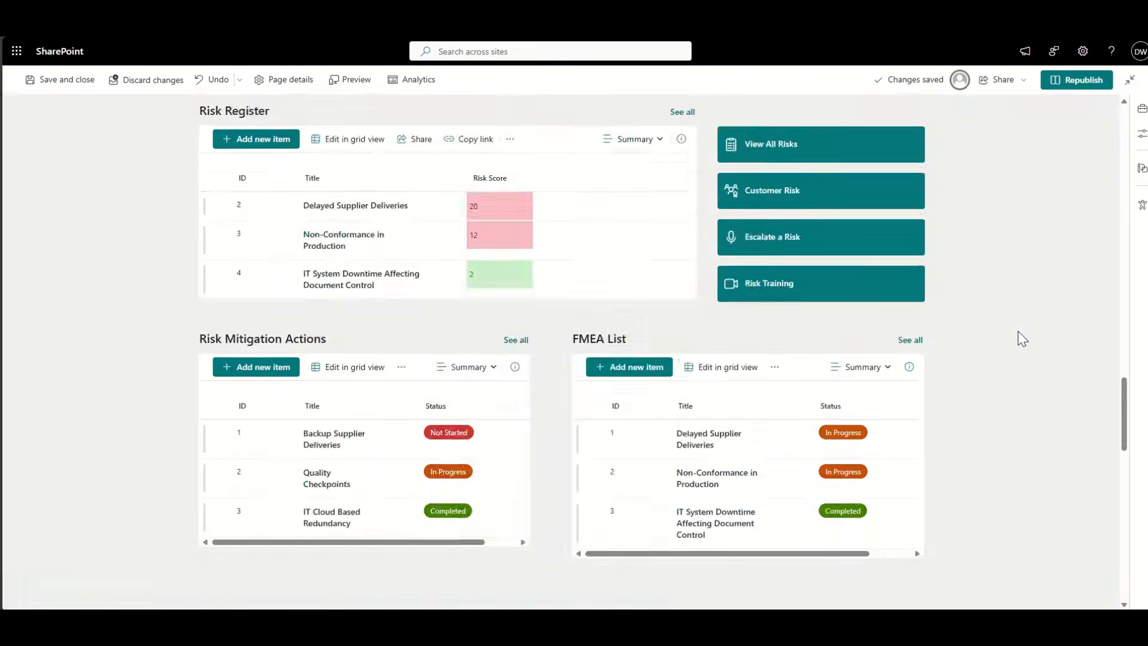
{"action": "scroll", "coordinate": [1018, 332], "scroll_direction": "up", "scroll_amount": 15}
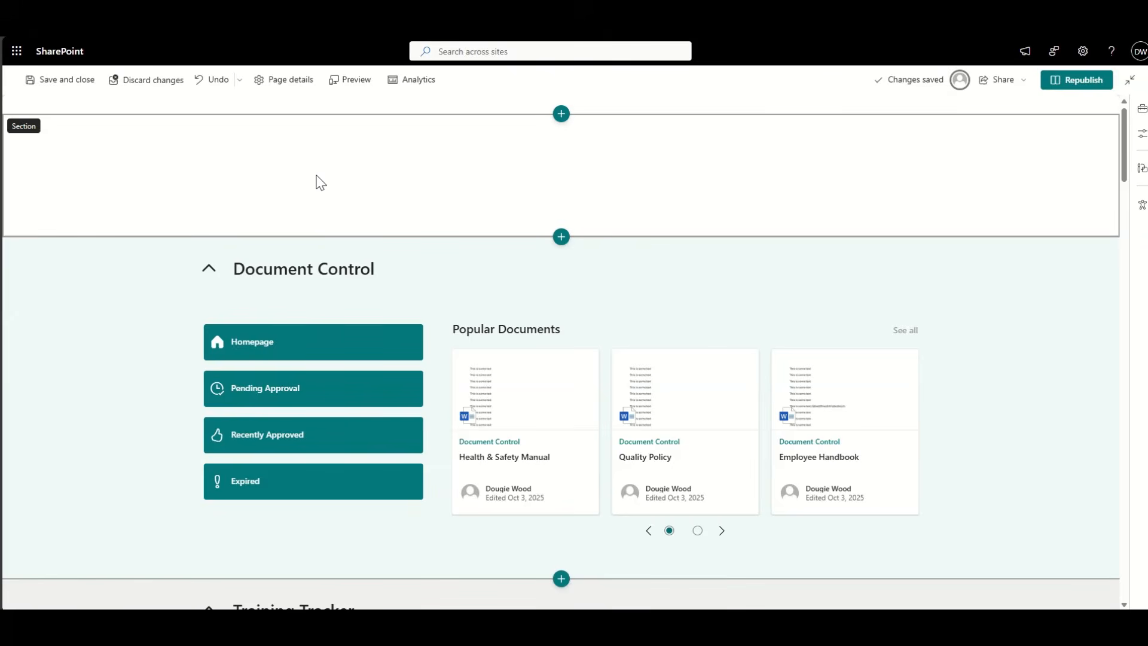
{"action": "left_click", "coordinate": [62, 147]}
{"action": "left_click", "coordinate": [561, 115]}
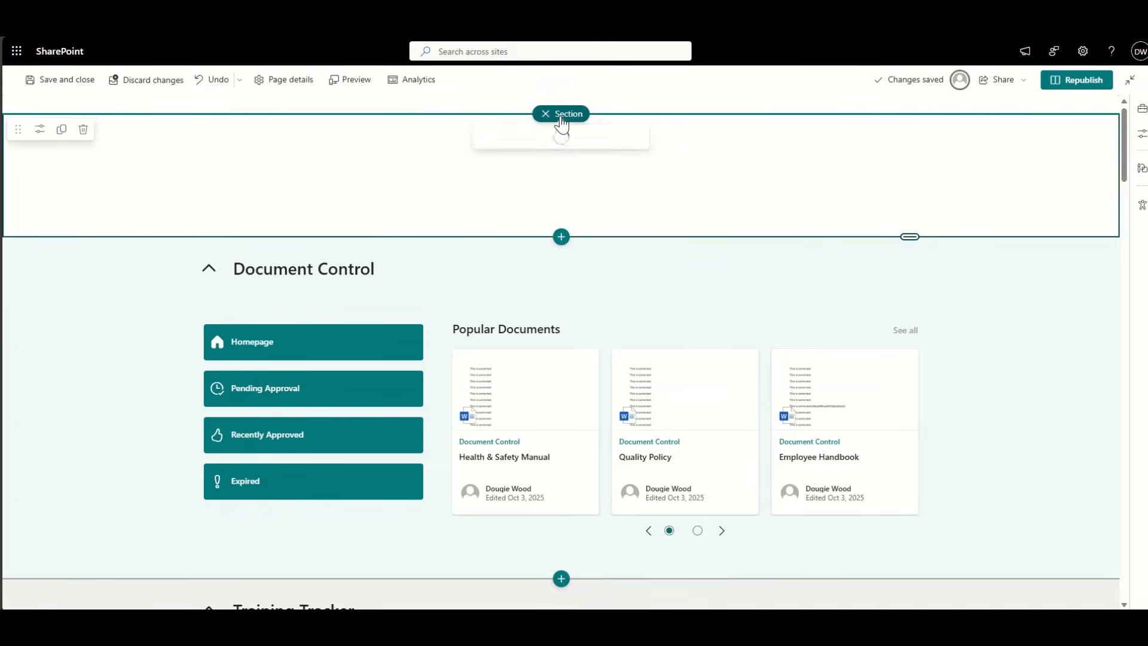
{"action": "left_click", "coordinate": [501, 165]}
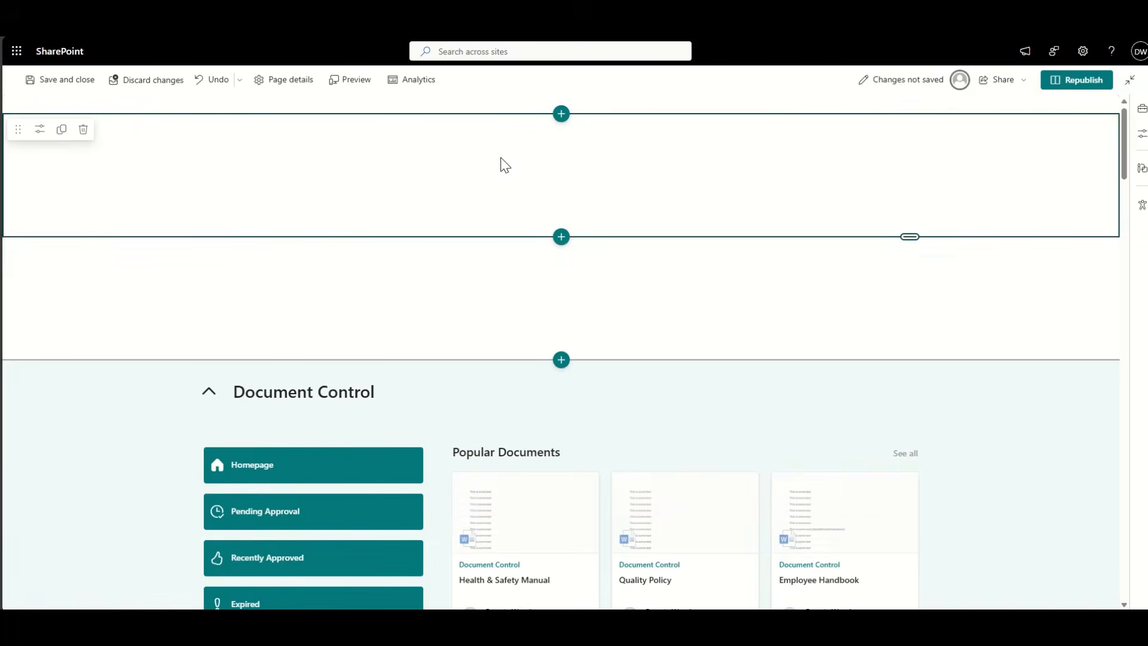
{"action": "left_click", "coordinate": [428, 282]}
{"action": "left_click", "coordinate": [83, 252]}
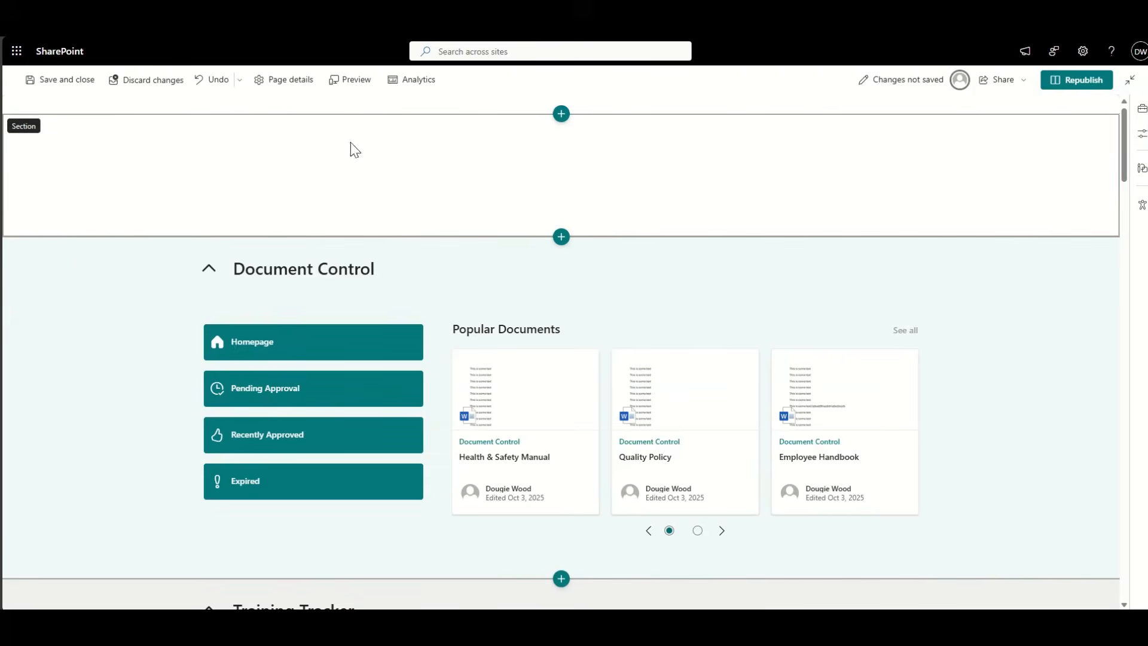
- Roughly double the height of the empty section above Document Control and open its design options
{"action": "left_click", "coordinate": [946, 223]}
{"action": "left_click_drag", "start_coordinate": [913, 236], "coordinate": [893, 371]}
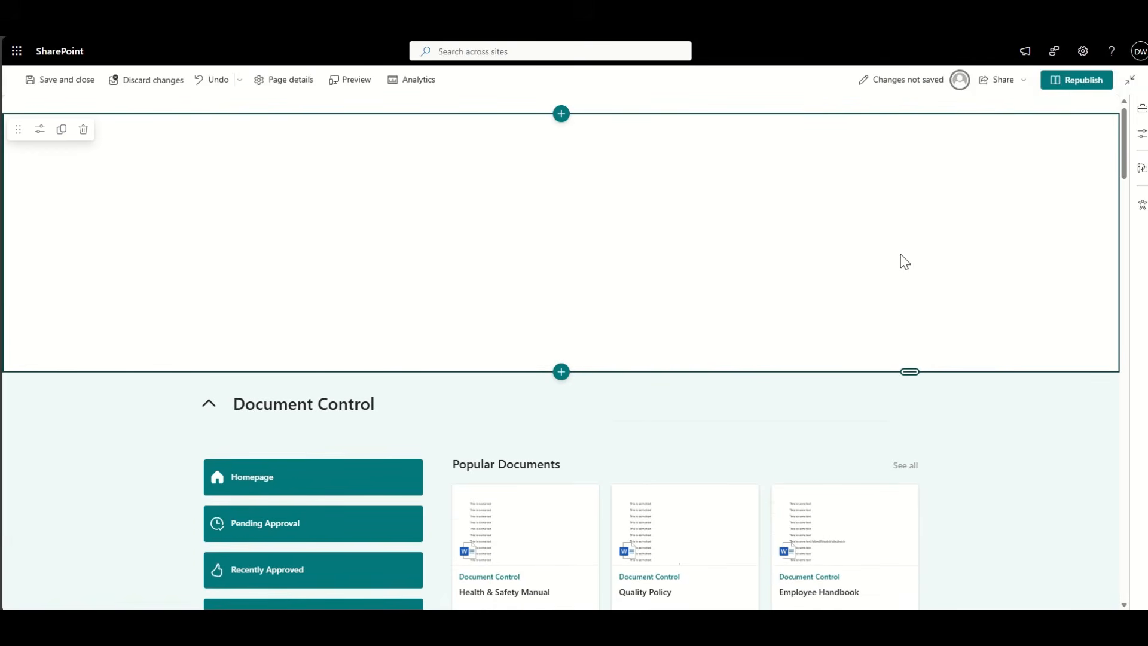
{"action": "left_click", "coordinate": [33, 134]}
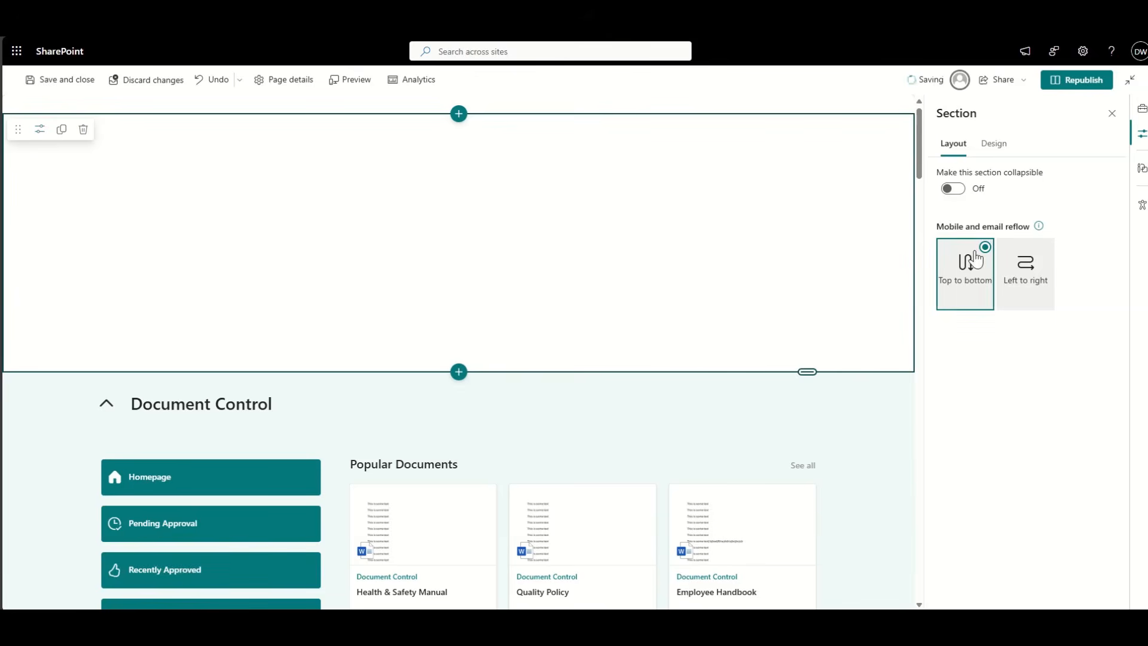
{"action": "left_click", "coordinate": [995, 158]}
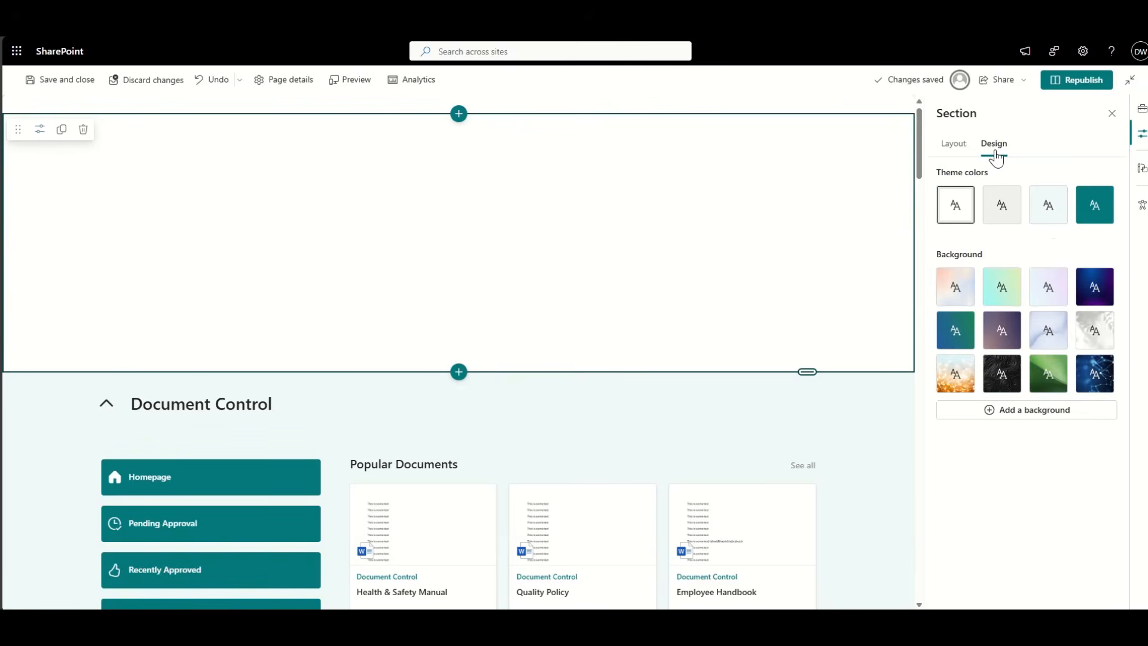
- Search the stock images for "FACTORY" and insert the photo of two workers in blue hard hats as the section's background
{"action": "left_click", "coordinate": [1044, 419]}
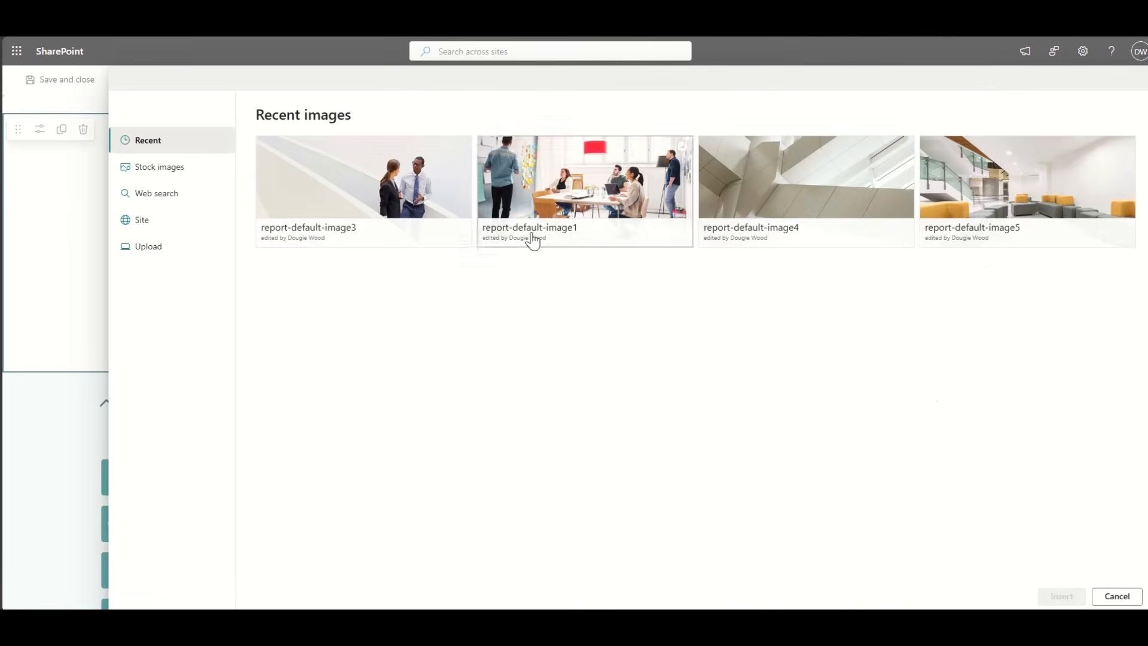
{"action": "left_click", "coordinate": [181, 170]}
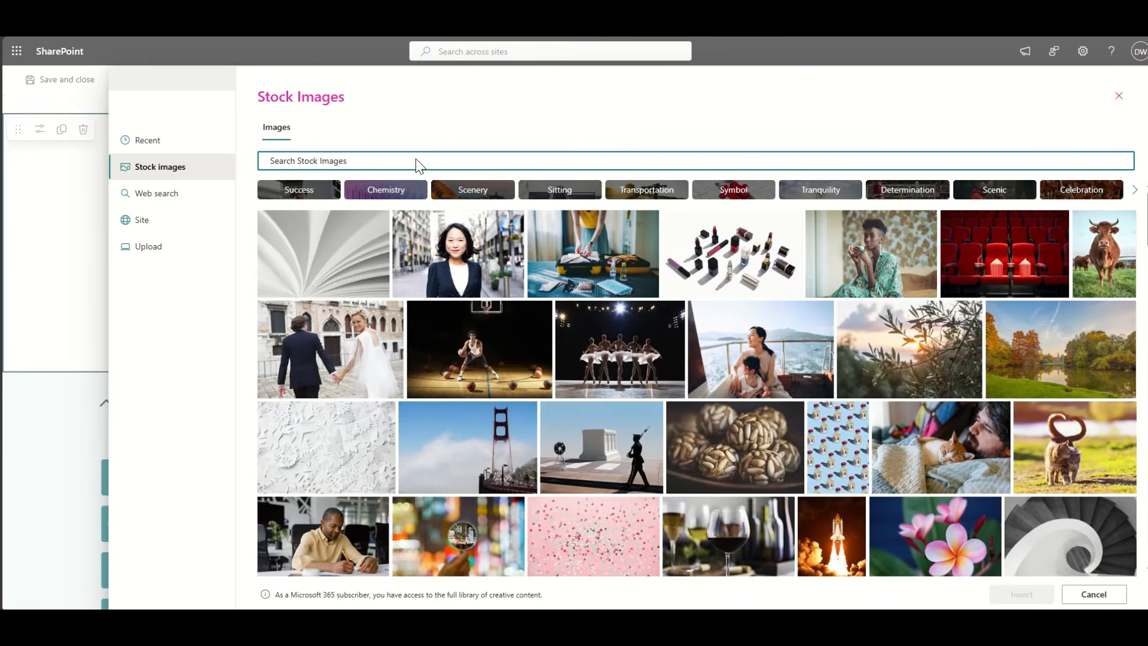
{"action": "type", "text": "FACTORY"}
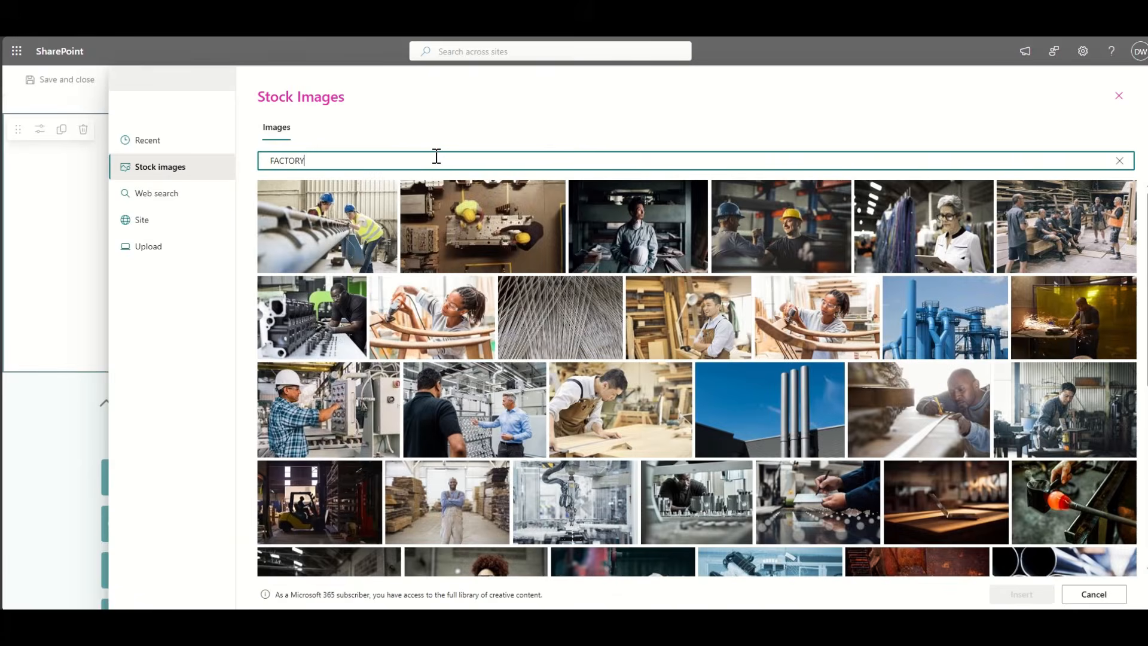
{"action": "left_click", "coordinate": [320, 250]}
{"action": "left_click", "coordinate": [1021, 594]}
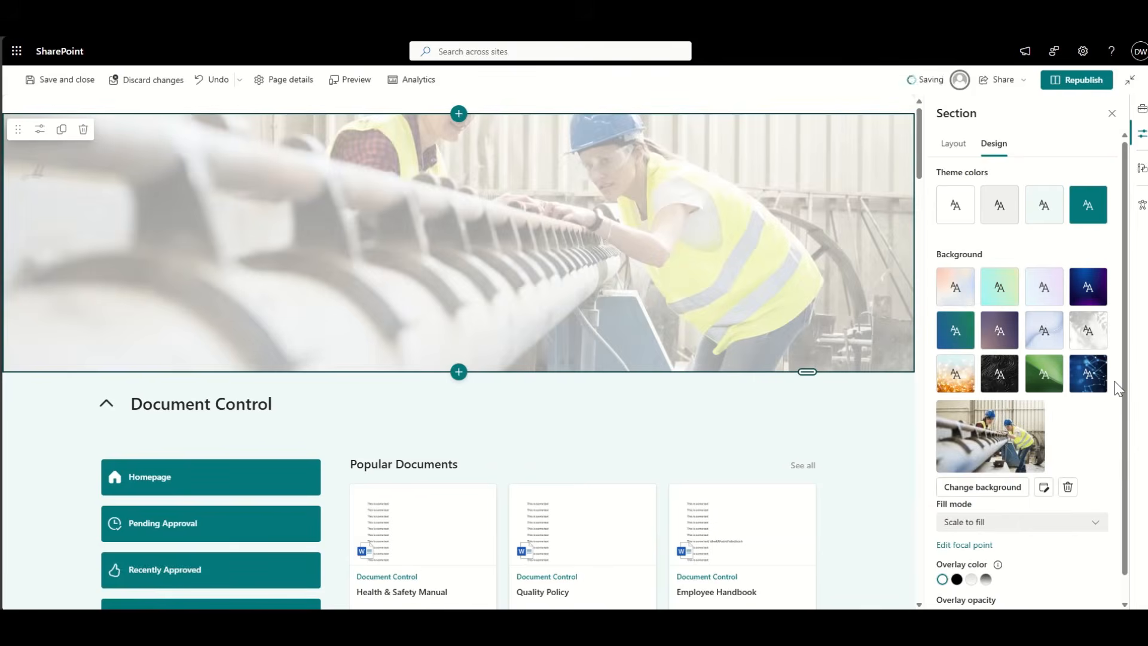
- Try the dark and light gradient overlays on the photo background, then apply the dark gradient with an overlay opacity of 77
{"action": "scroll", "coordinate": [1116, 389], "scroll_direction": "down", "scroll_amount": 2}
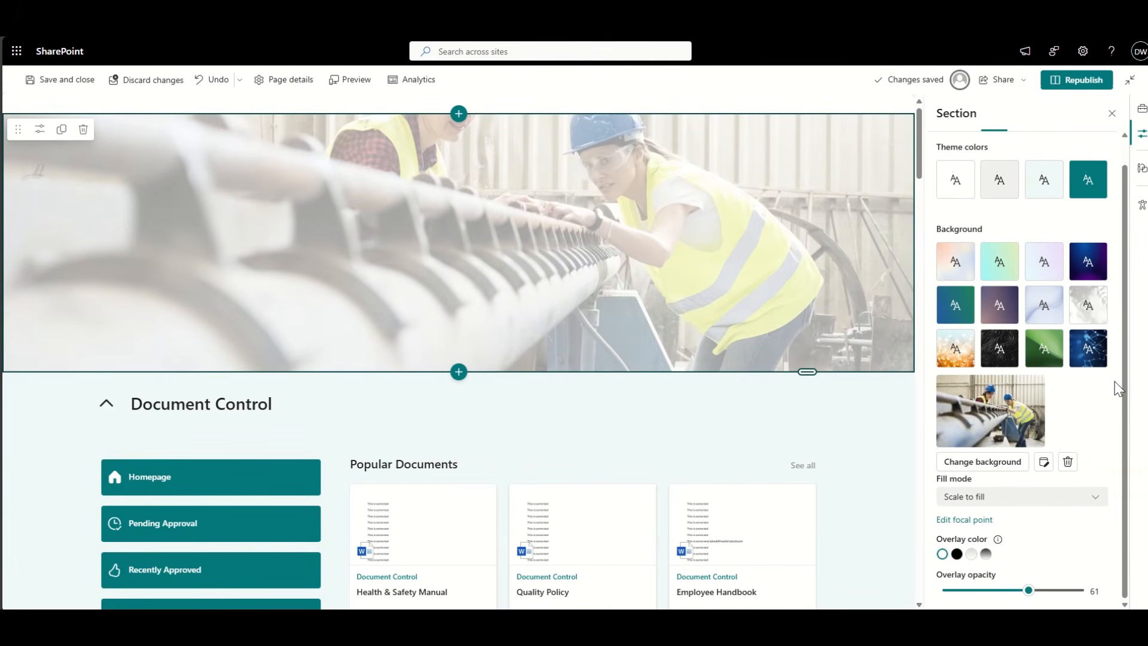
{"action": "left_click", "coordinate": [957, 554]}
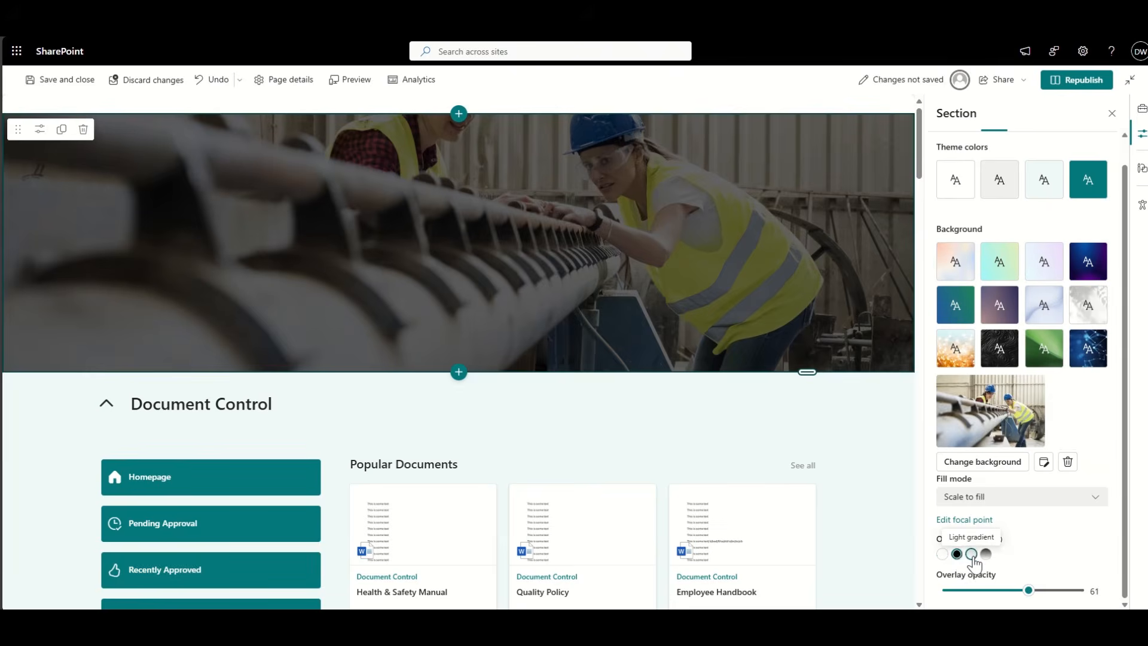
{"action": "left_click", "coordinate": [970, 554]}
{"action": "scroll", "coordinate": [992, 526], "scroll_direction": "down", "scroll_amount": 3}
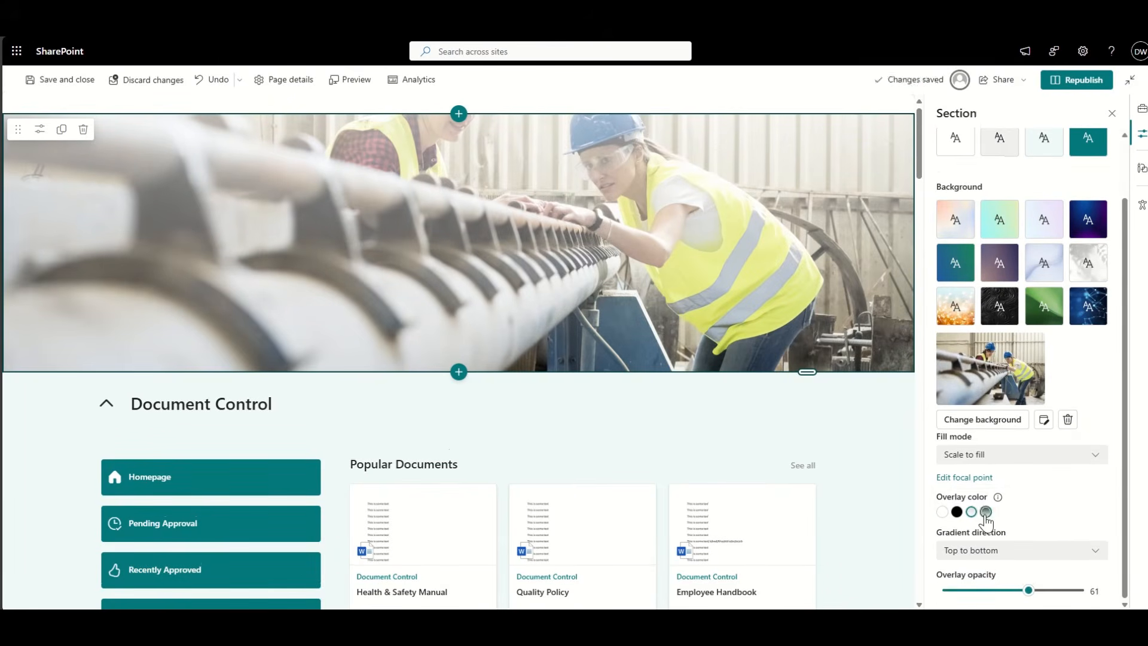
{"action": "left_click", "coordinate": [986, 511]}
{"action": "mouse_move", "coordinate": [1028, 591]}
{"action": "left_mouse_down"}
{"action": "mouse_move", "coordinate": [1076, 592]}
{"action": "mouse_move", "coordinate": [1038, 597]}
{"action": "mouse_move", "coordinate": [1051, 593]}
{"action": "left_mouse_up"}
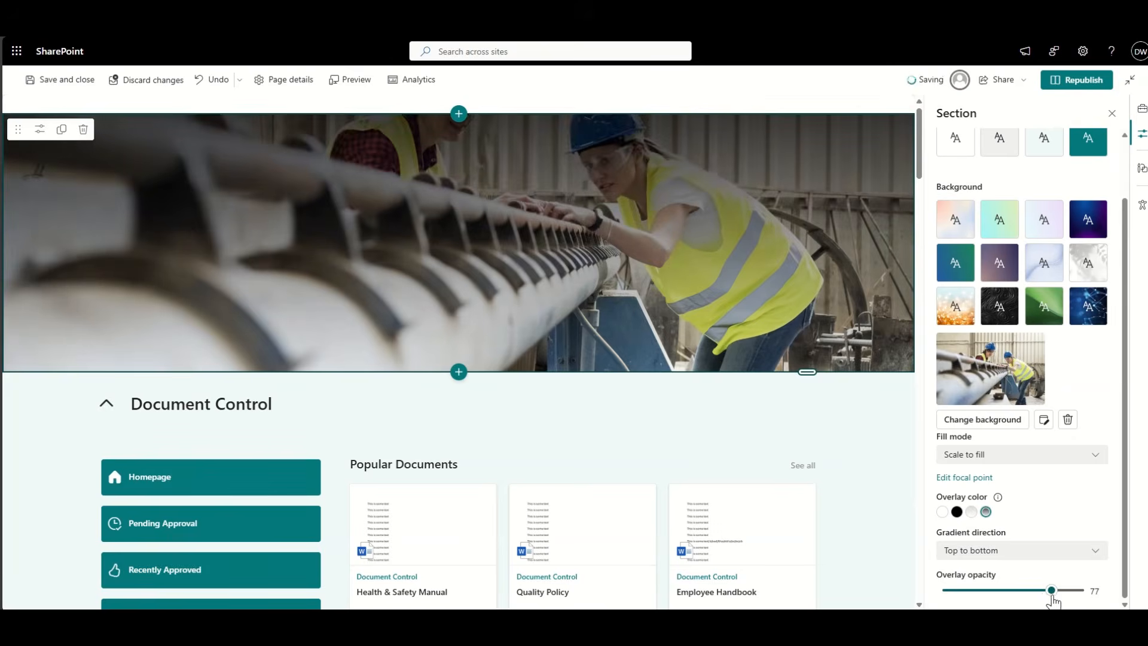
- Compare the overlay's gradient directions, raise its opacity to 100 and set the direction to "Bottom to top"
{"action": "left_click", "coordinate": [1039, 553]}
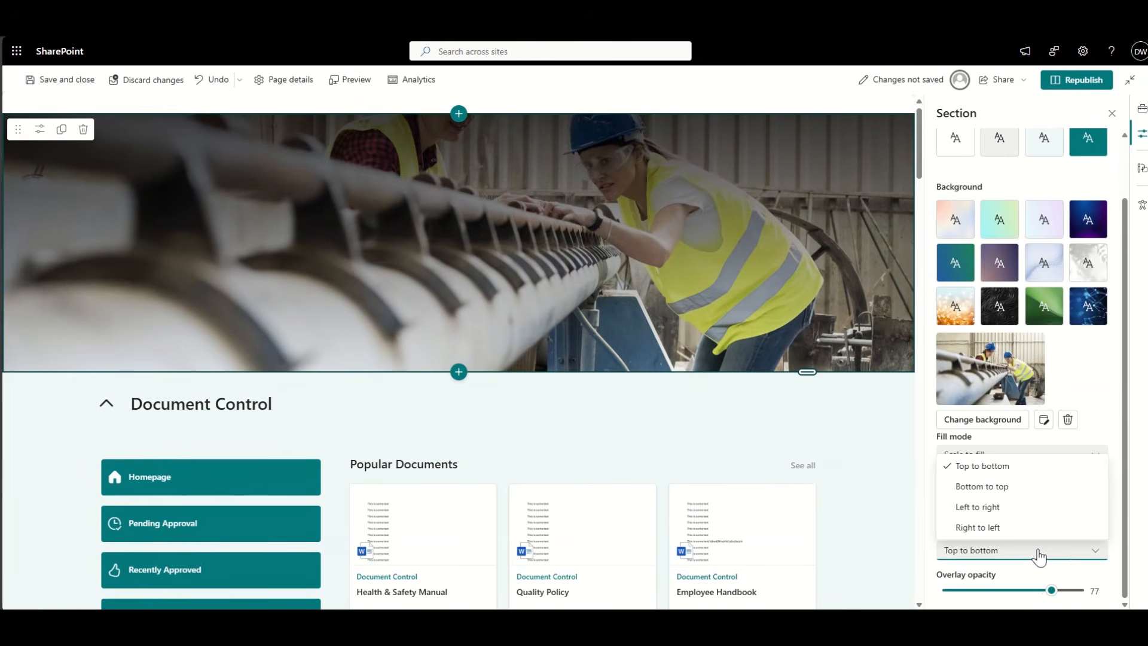
{"action": "left_click", "coordinate": [1023, 488]}
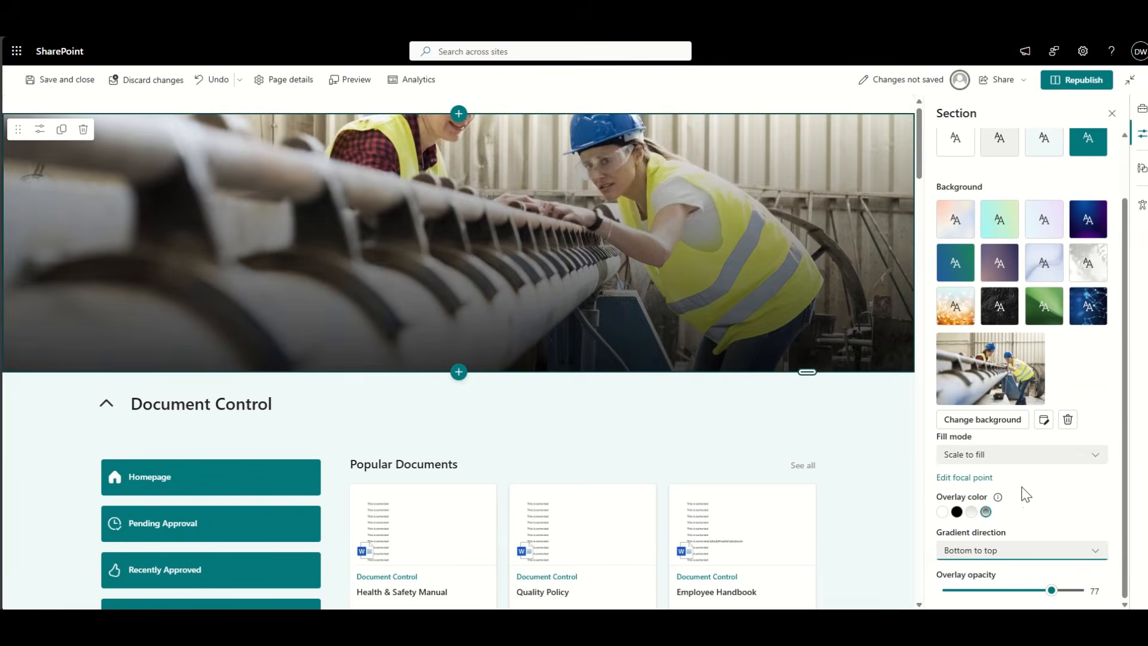
{"action": "left_click", "coordinate": [1014, 556]}
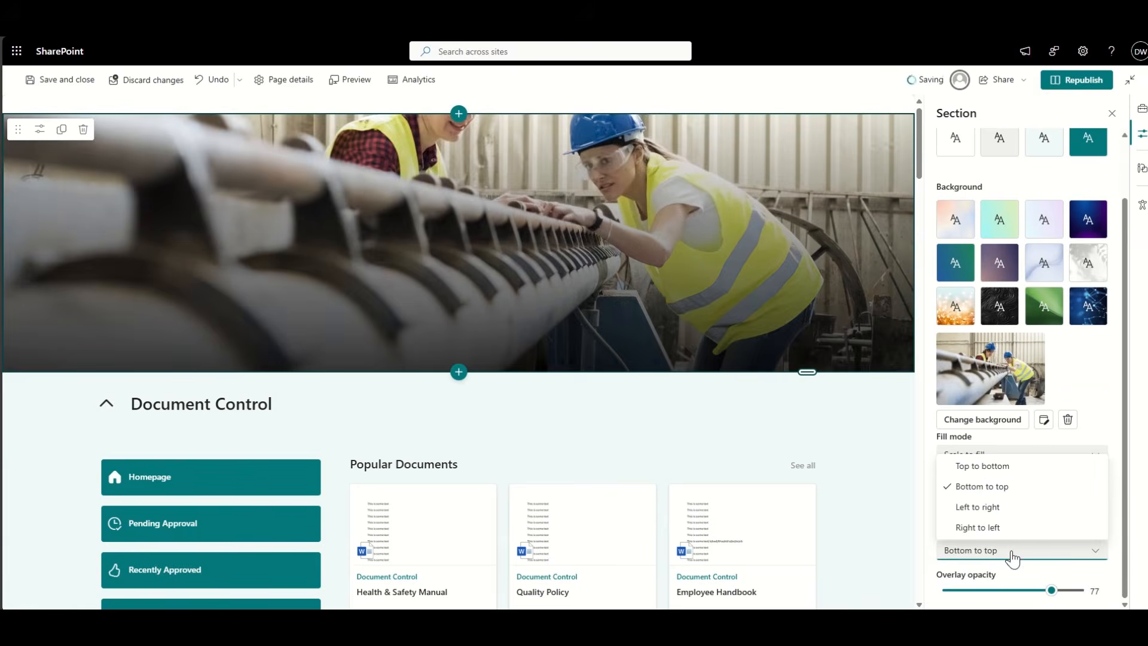
{"action": "left_click", "coordinate": [1012, 511]}
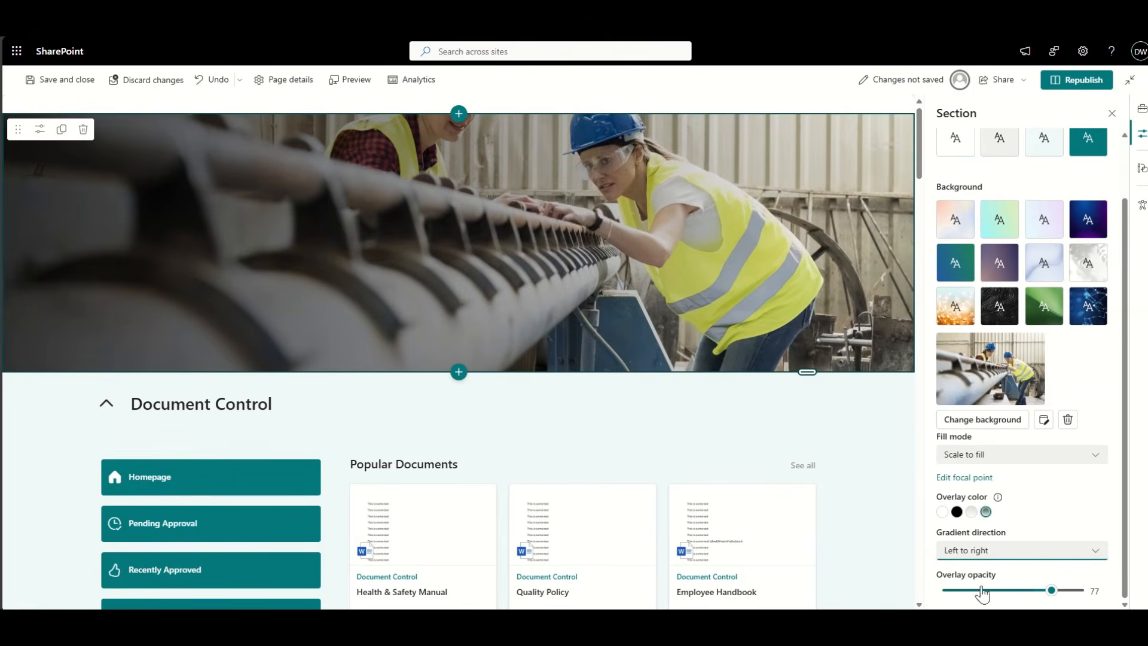
{"action": "left_click_drag", "start_coordinate": [1054, 593], "coordinate": [1097, 595]}
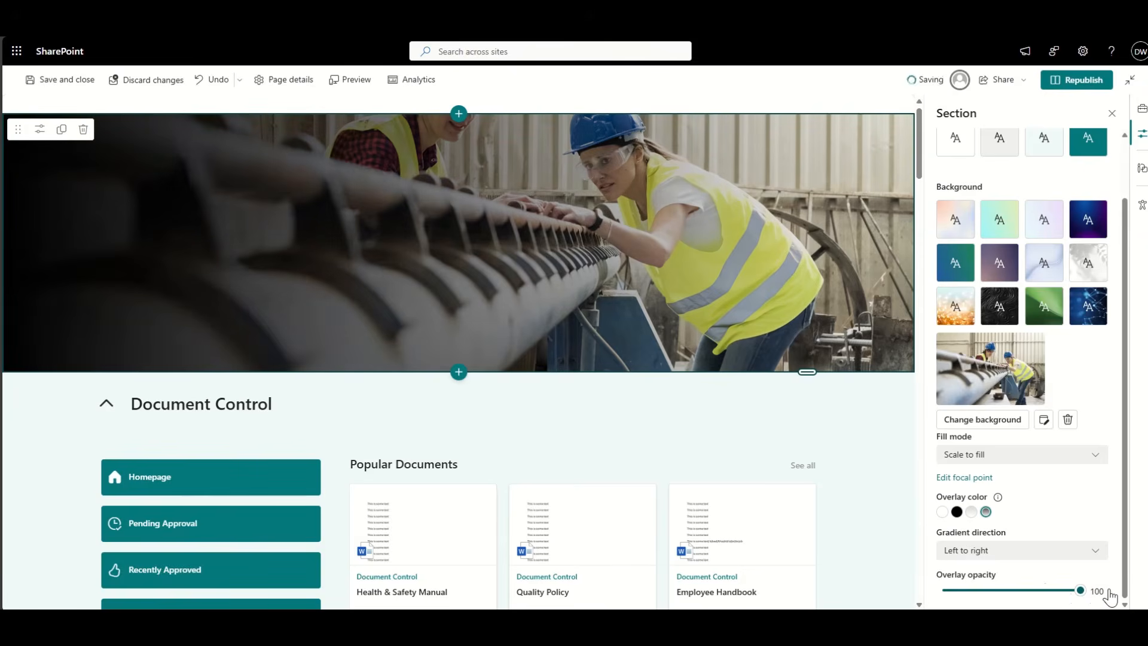
{"action": "left_click", "coordinate": [1004, 550]}
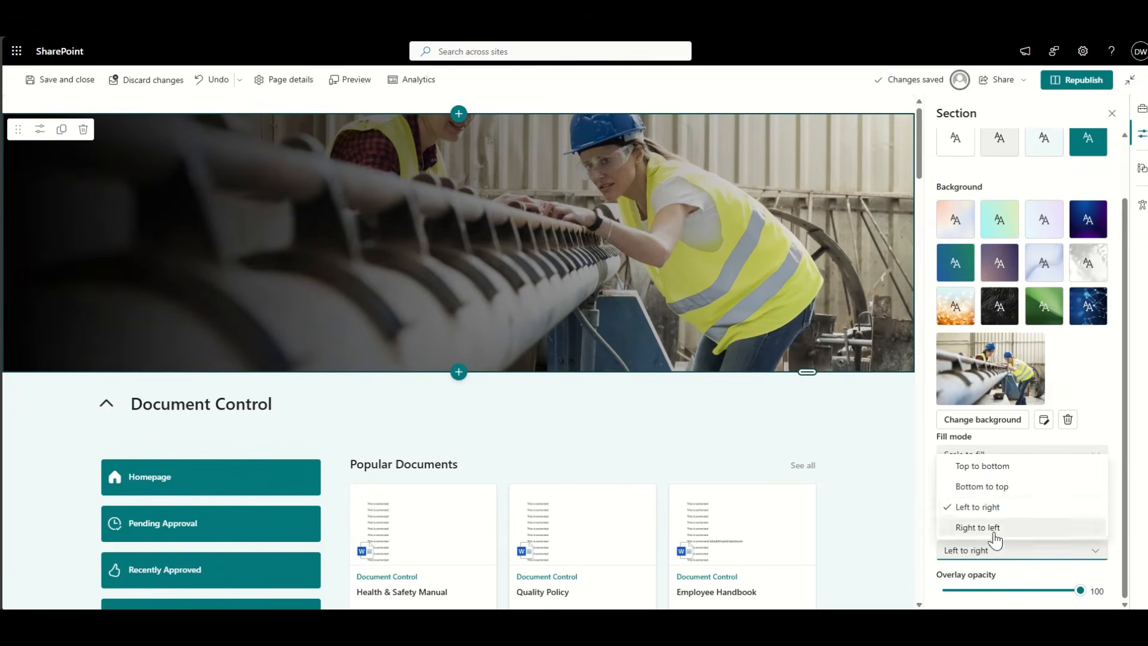
{"action": "left_click", "coordinate": [1001, 488]}
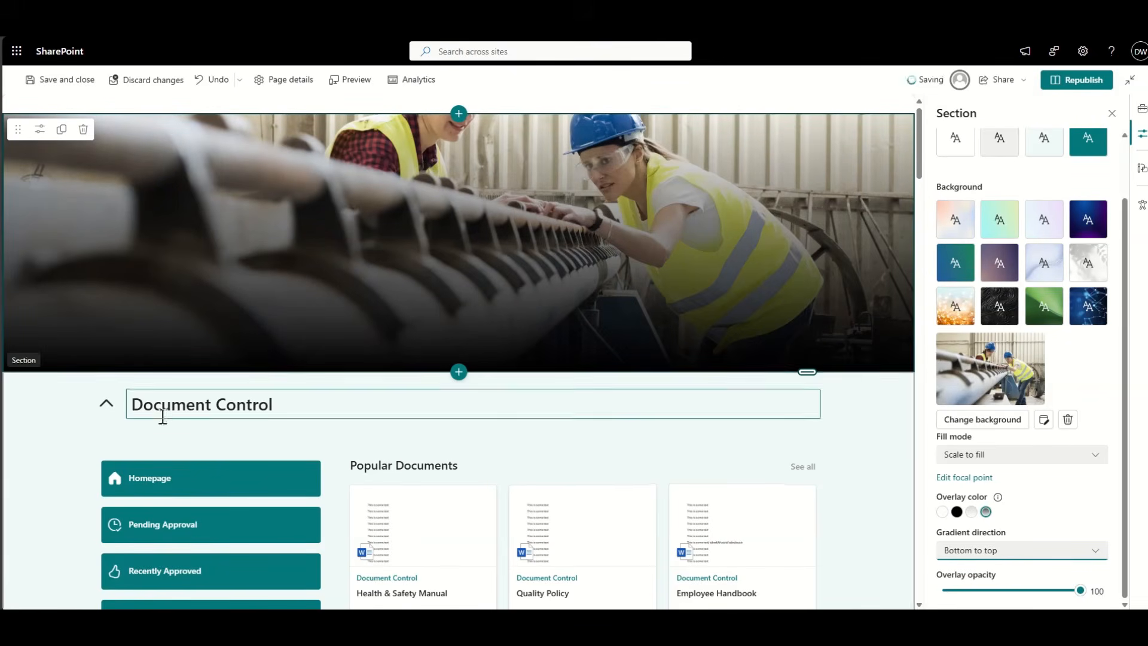
- Review how the new photo banner fits with the section backgrounds down to Change Management
{"action": "scroll", "coordinate": [161, 413], "scroll_direction": "down", "scroll_amount": 10}
{"action": "scroll", "coordinate": [162, 422], "scroll_direction": "down", "scroll_amount": 12}
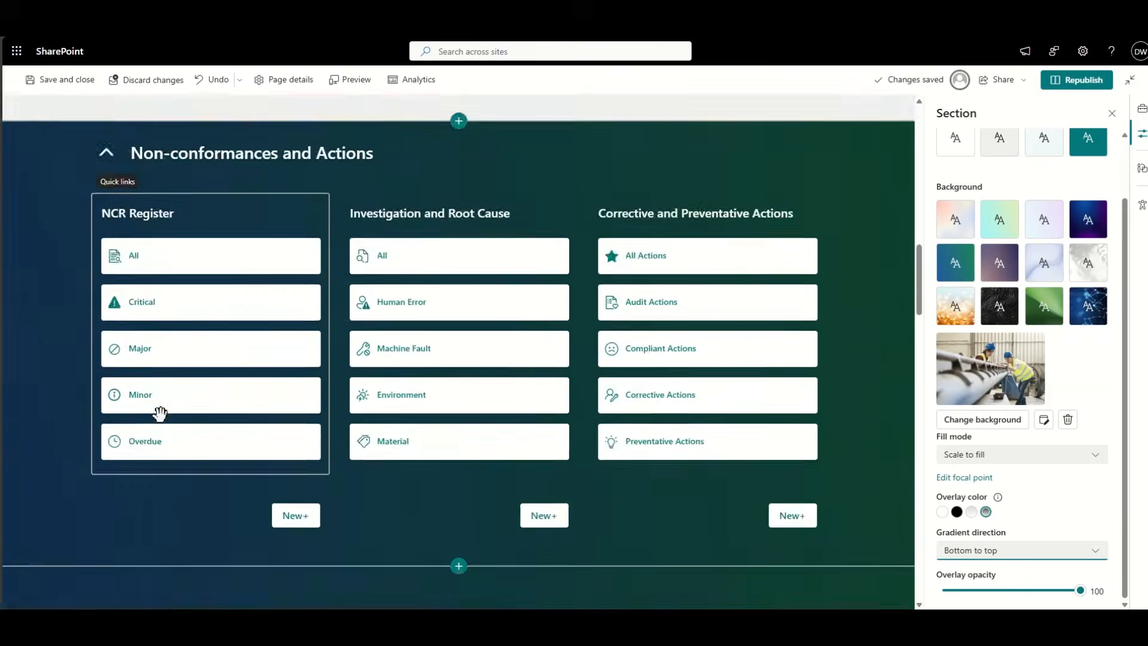
{"action": "scroll", "coordinate": [146, 340], "scroll_direction": "up", "scroll_amount": 14}
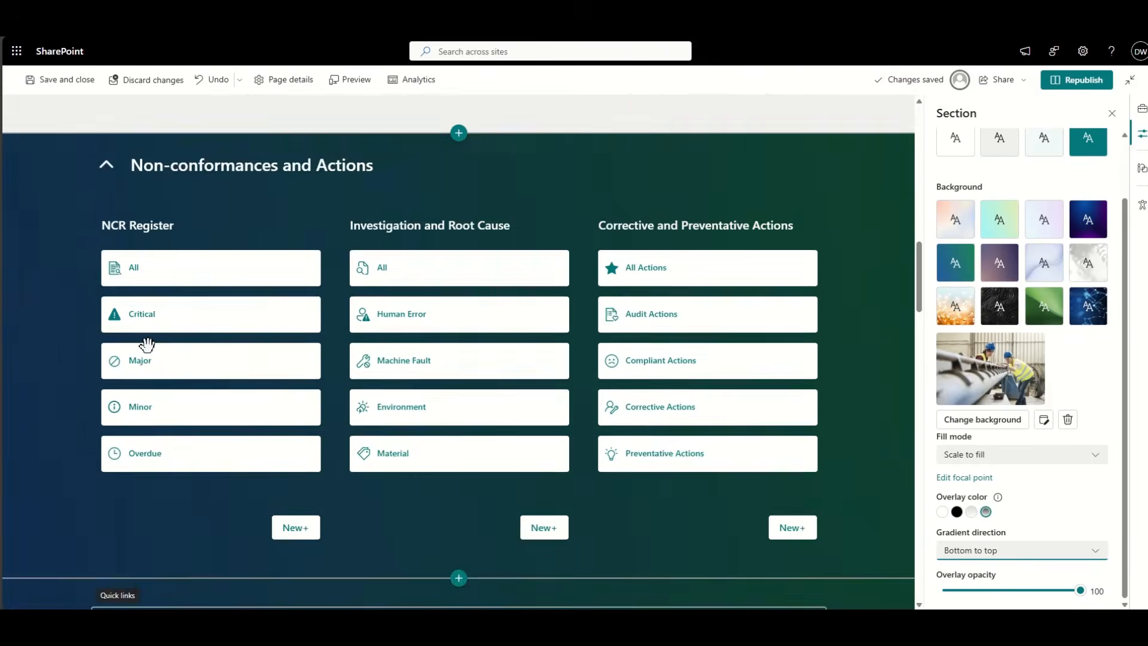
{"action": "scroll", "coordinate": [66, 324], "scroll_direction": "up", "scroll_amount": 8}
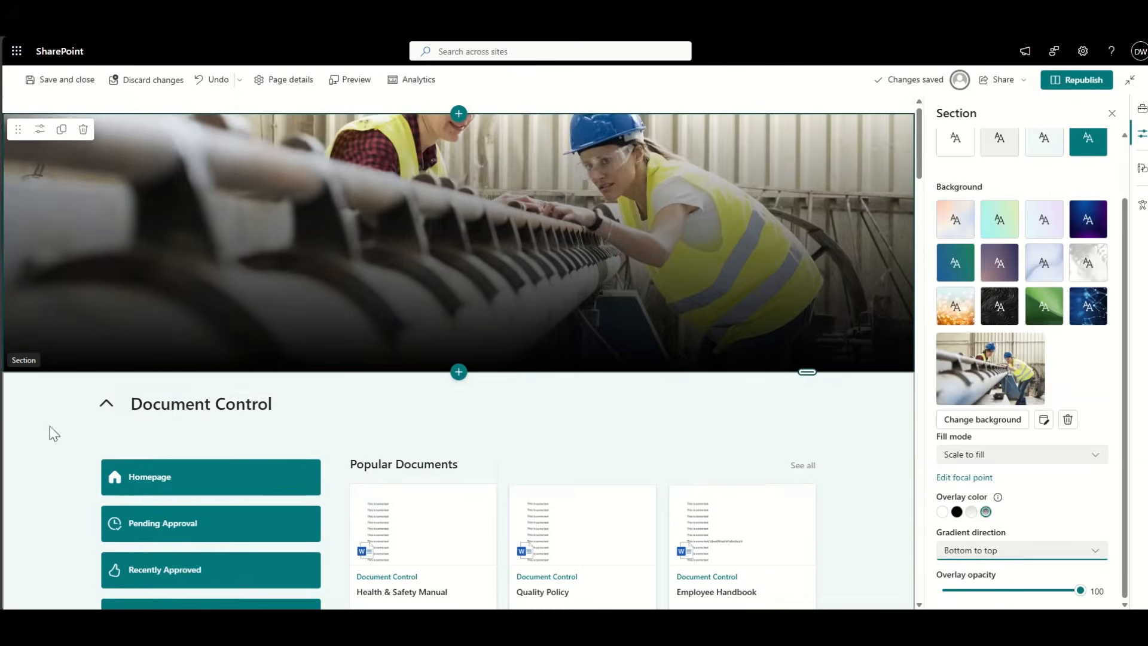
{"action": "scroll", "coordinate": [49, 425], "scroll_direction": "down", "scroll_amount": 9}
{"action": "scroll", "coordinate": [55, 336], "scroll_direction": "down", "scroll_amount": 14}
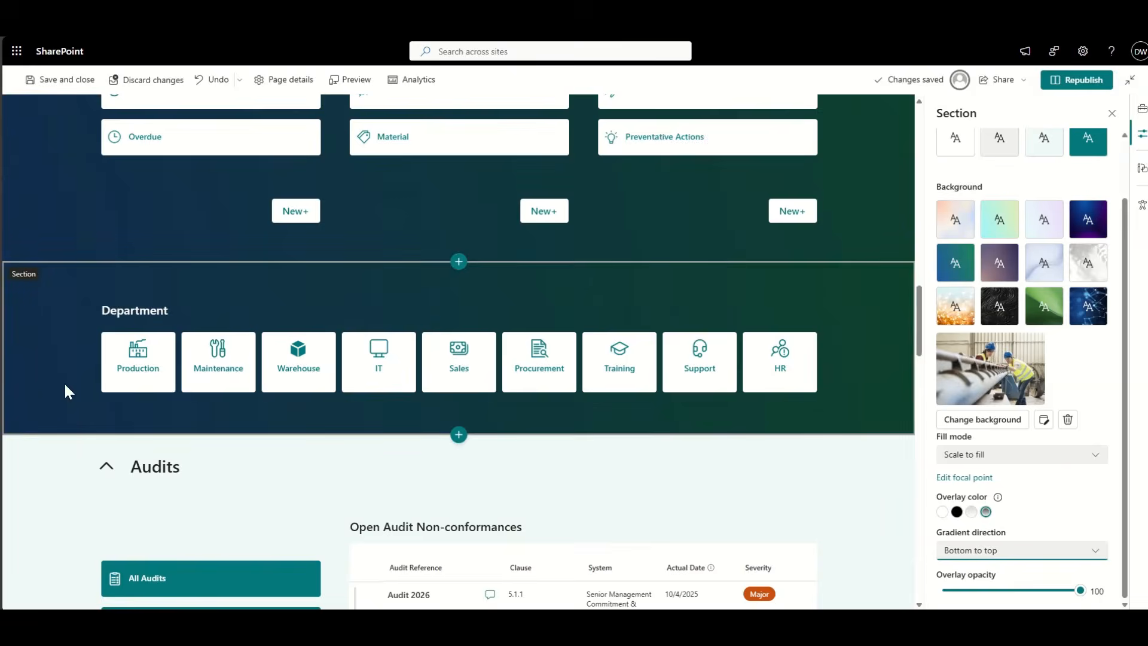
{"action": "scroll", "coordinate": [63, 382], "scroll_direction": "down", "scroll_amount": 5}
{"action": "scroll", "coordinate": [51, 352], "scroll_direction": "down", "scroll_amount": 16}
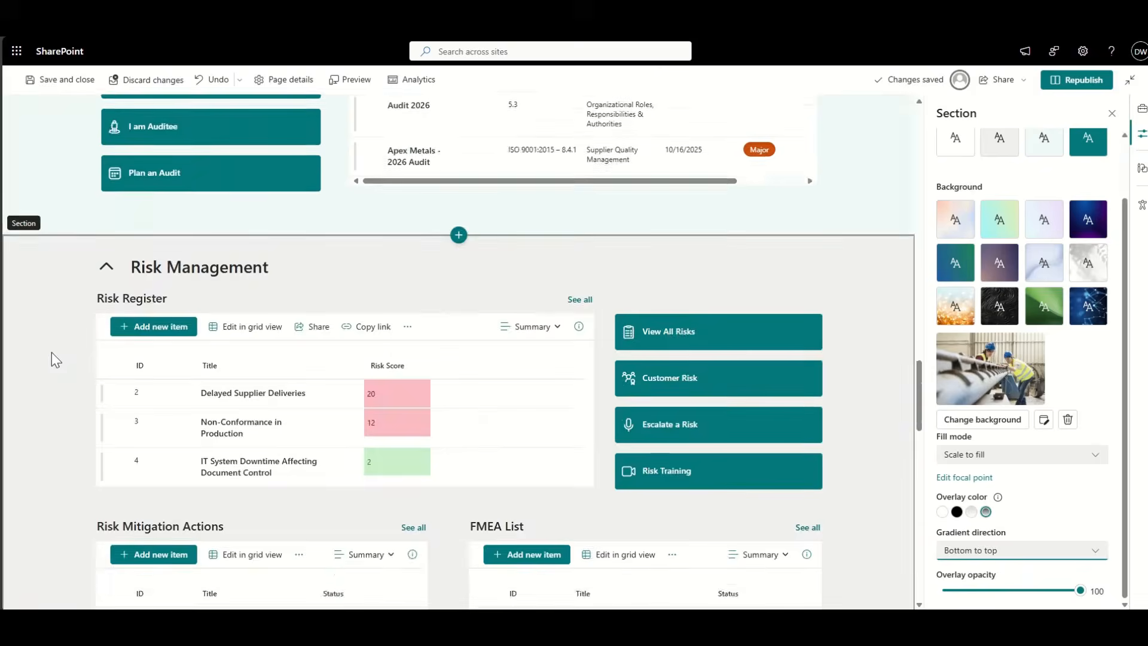
{"action": "scroll", "coordinate": [51, 352], "scroll_direction": "down", "scroll_amount": 5}
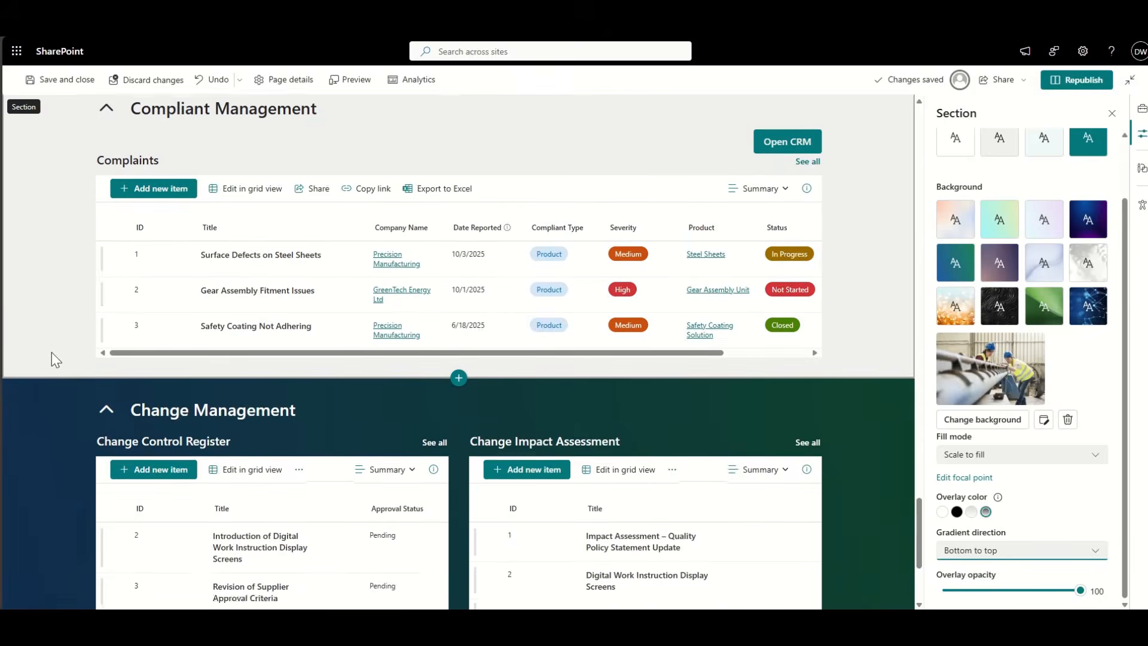
- Correct the section title "Compliant Management" to "Complaint Management" in the page editor
{"action": "scroll", "coordinate": [213, 167], "scroll_direction": "up", "scroll_amount": 1}
{"action": "left_click", "coordinate": [212, 167]}
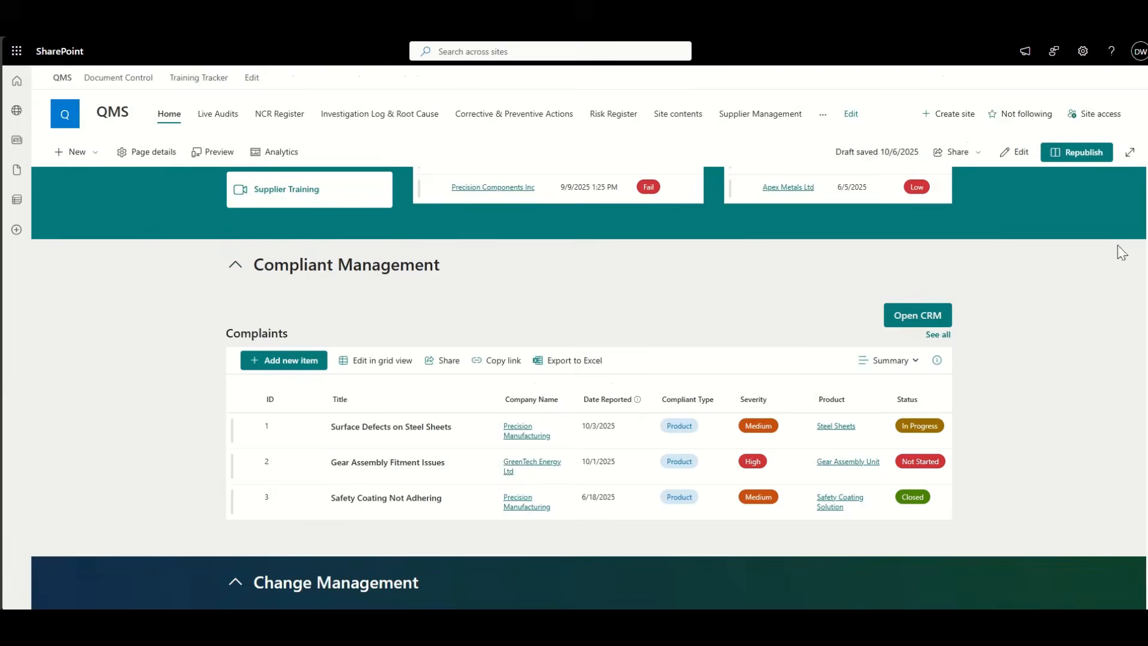
{"action": "left_click", "coordinate": [308, 276]}
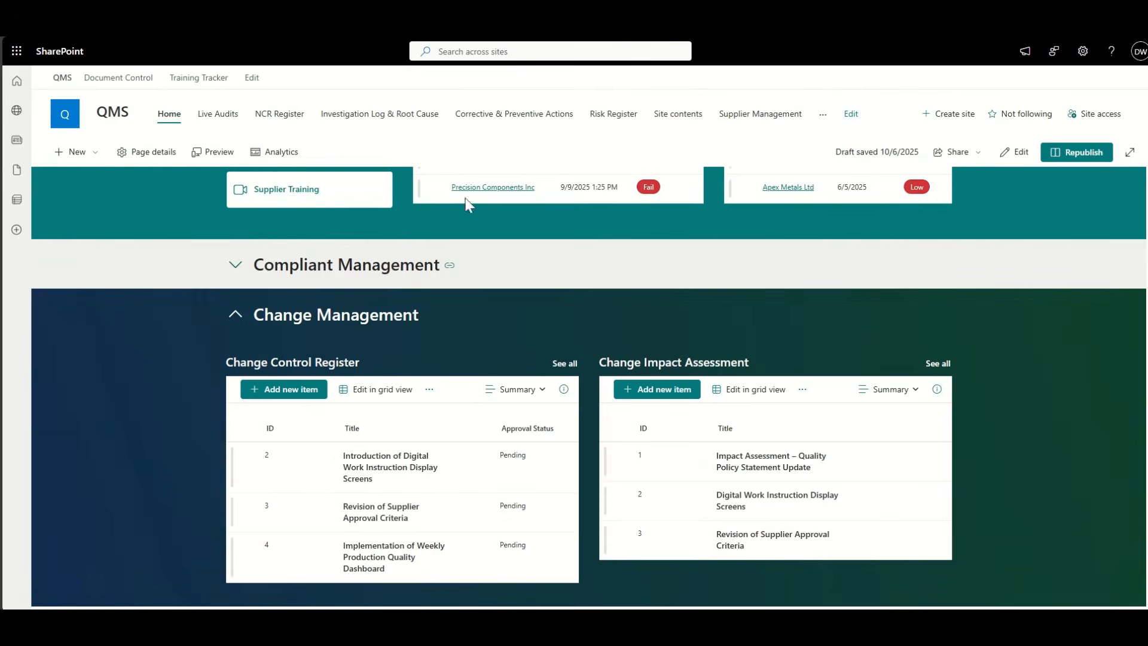
{"action": "left_click", "coordinate": [1020, 153]}
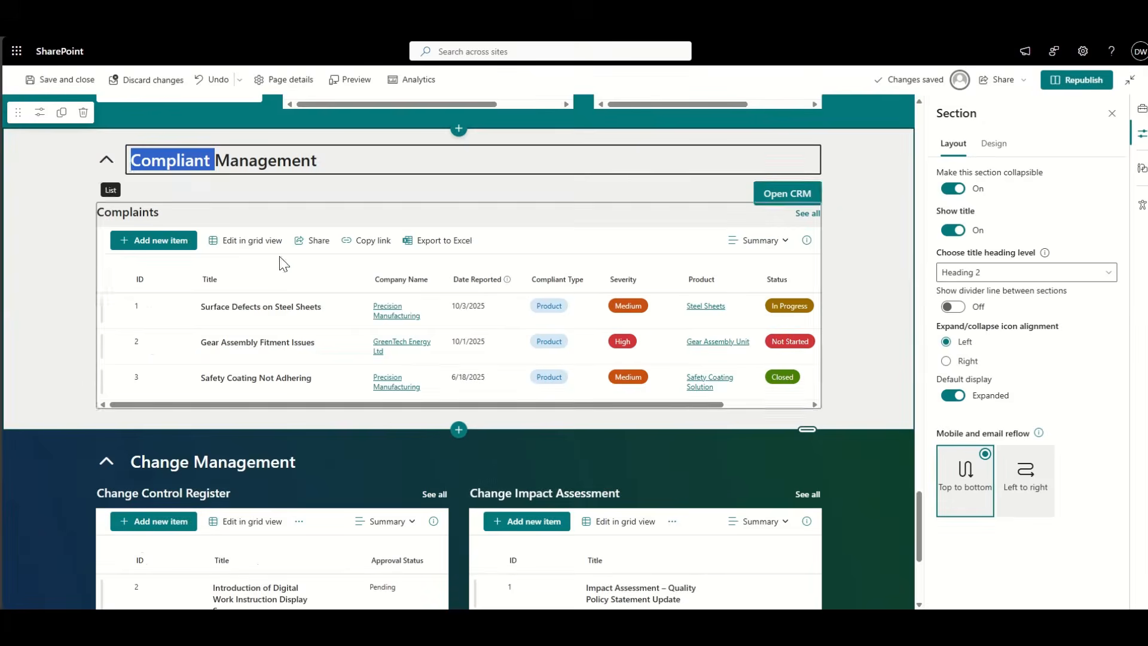
{"action": "type", "text": "Complaint"}
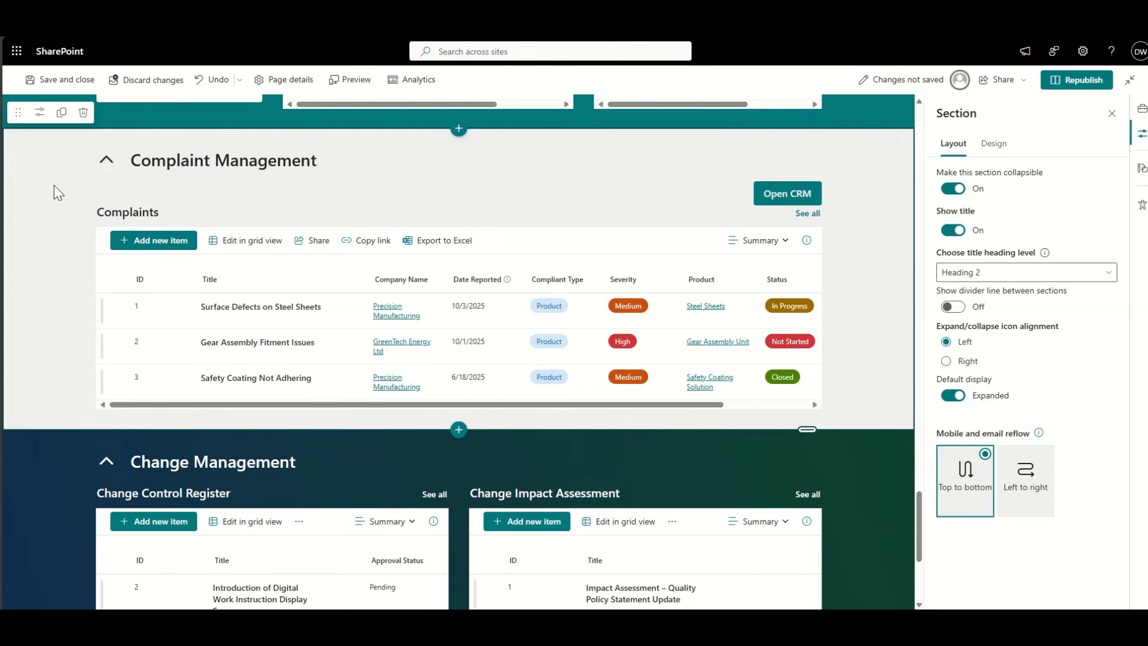
- Change the section title "Complaint Management" to "Complaints Management"
{"action": "left_click", "coordinate": [210, 160]}
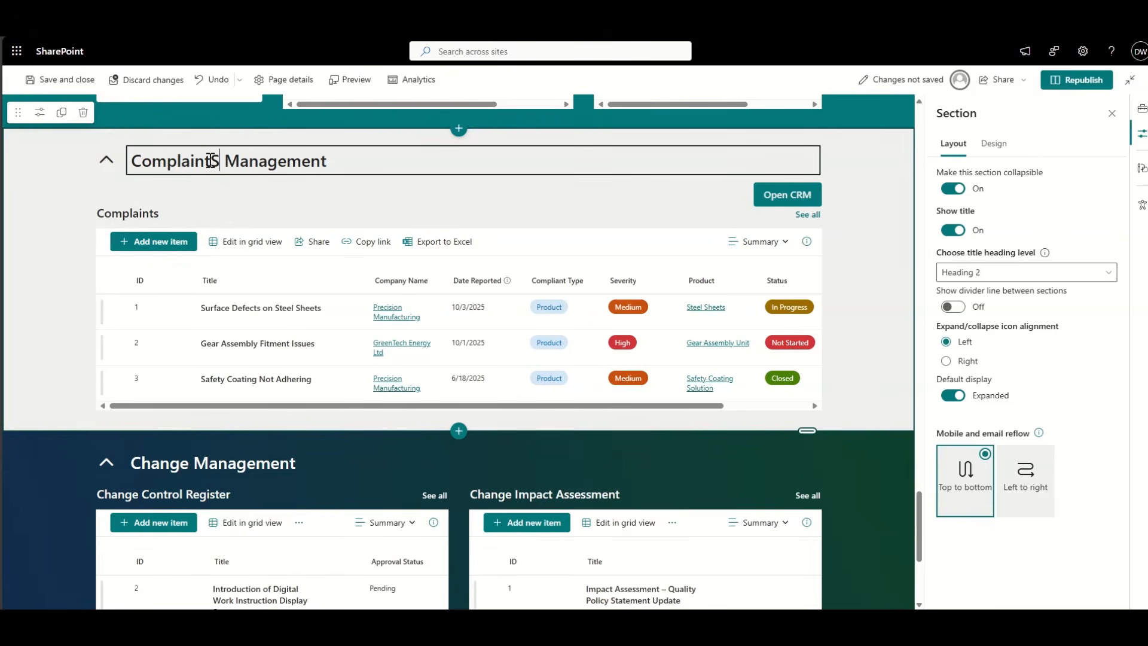
{"action": "type", "text": "s"}
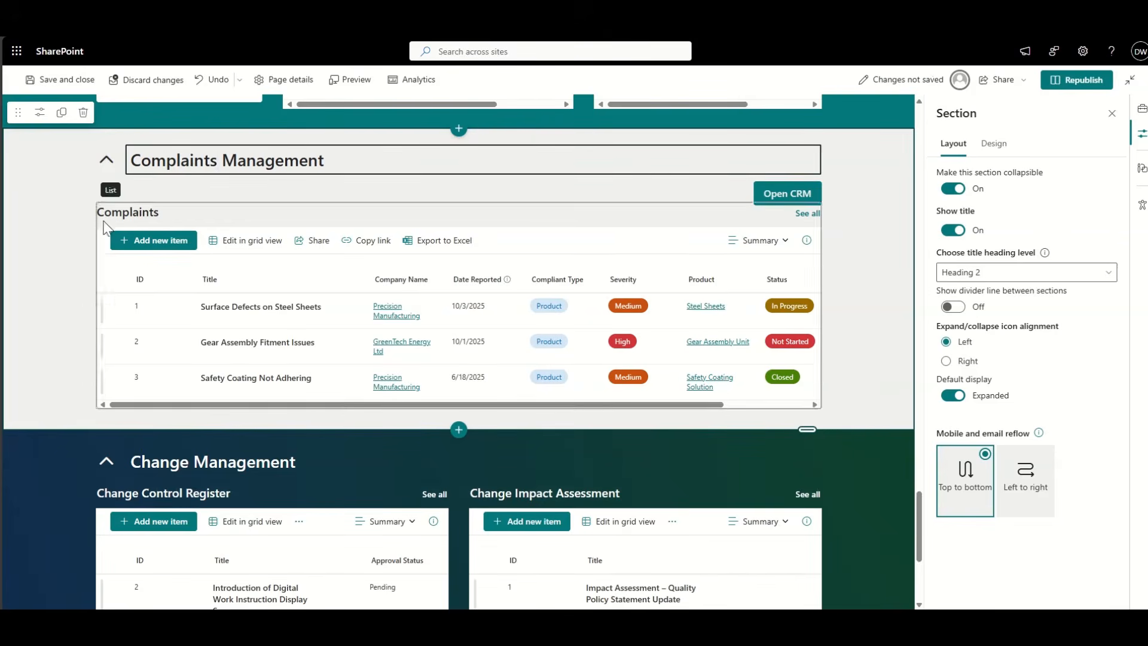
- Duplicate the Department quick links and move the copy into the factory photo banner at the start of the page
{"action": "scroll", "coordinate": [44, 256], "scroll_direction": "up", "scroll_amount": 9}
{"action": "scroll", "coordinate": [44, 256], "scroll_direction": "up", "scroll_amount": 12}
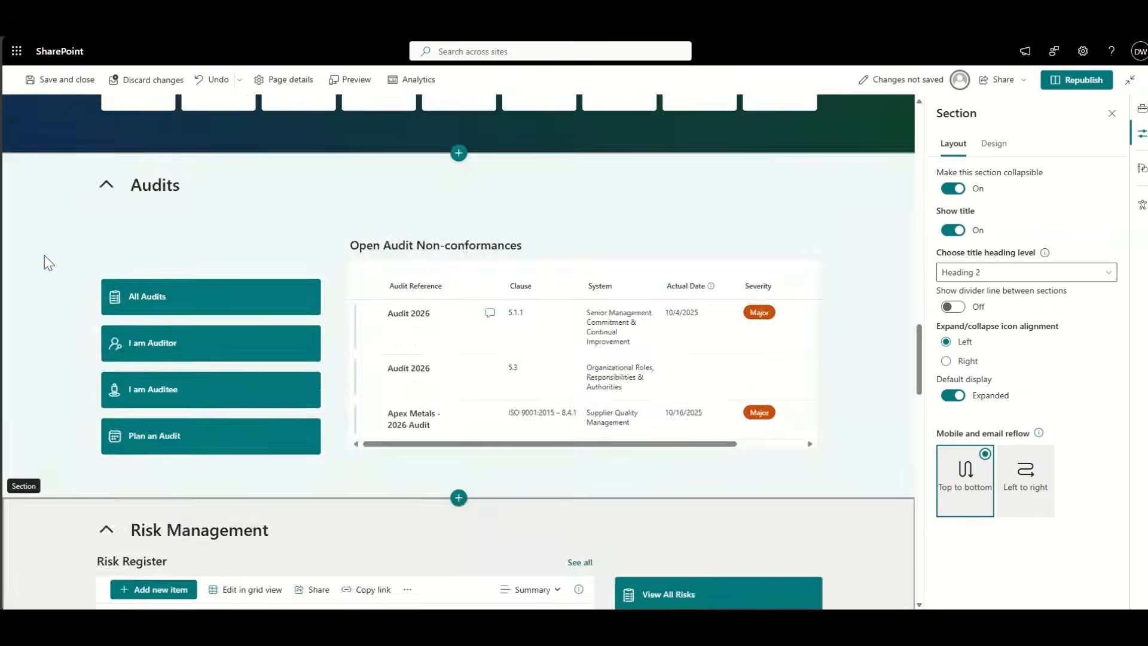
{"action": "scroll", "coordinate": [44, 257], "scroll_direction": "down", "scroll_amount": 5}
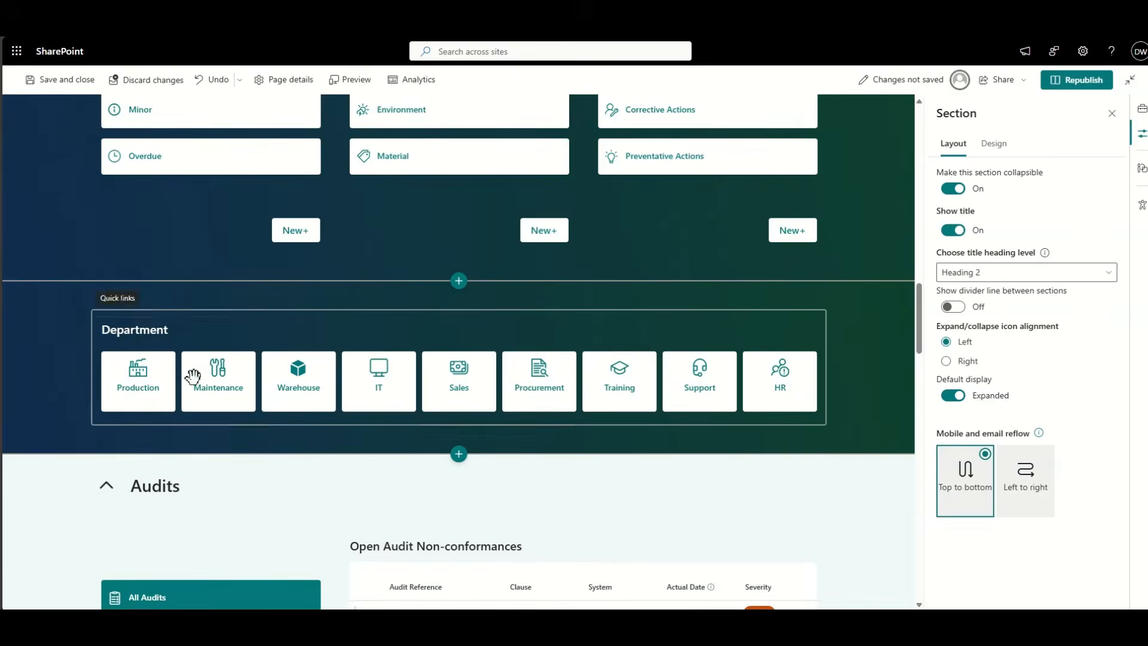
{"action": "left_click", "coordinate": [192, 375]}
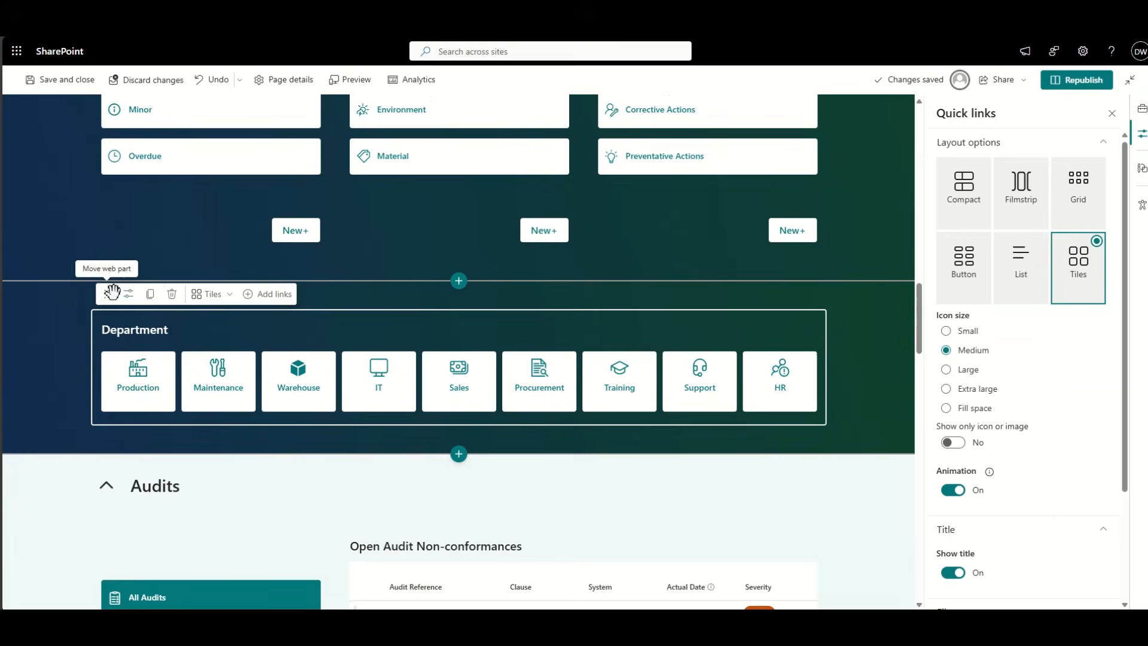
{"action": "left_click", "coordinate": [150, 293]}
{"action": "left_click", "coordinate": [169, 331]}
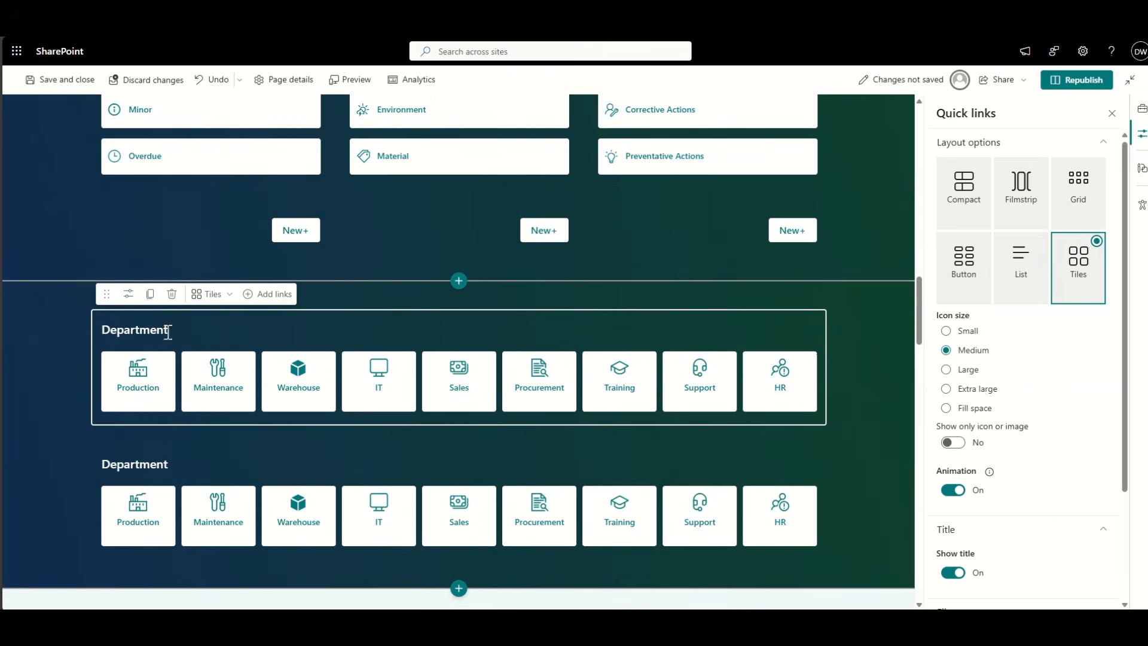
{"action": "left_click", "coordinate": [134, 460]}
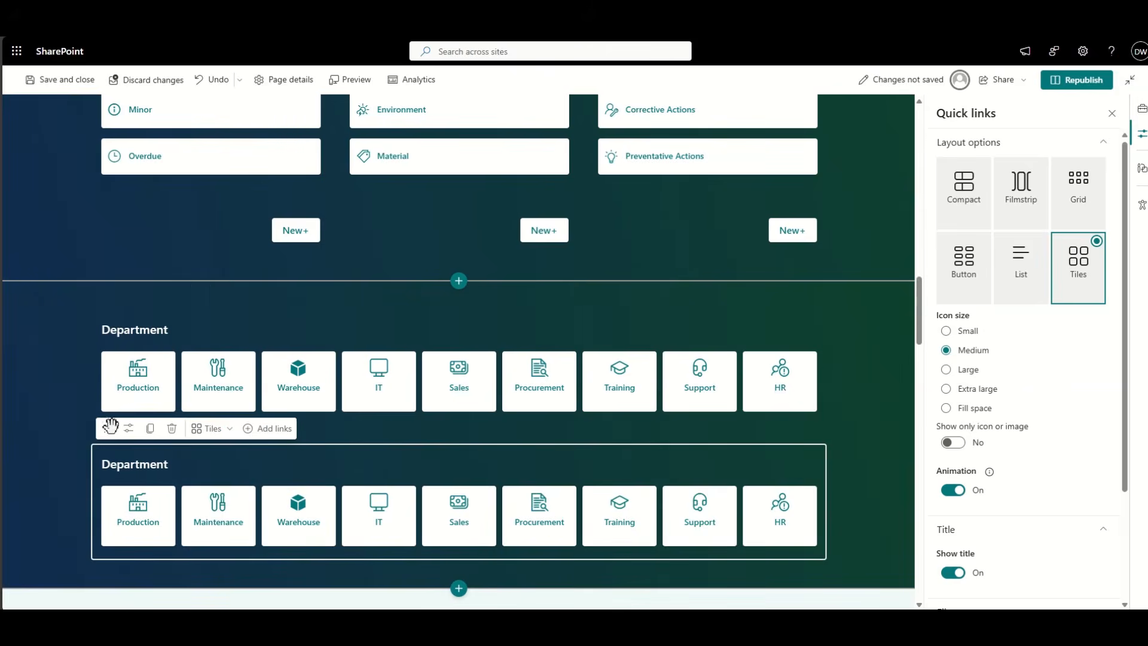
{"action": "left_click_drag", "start_coordinate": [105, 425], "coordinate": [161, 265]}
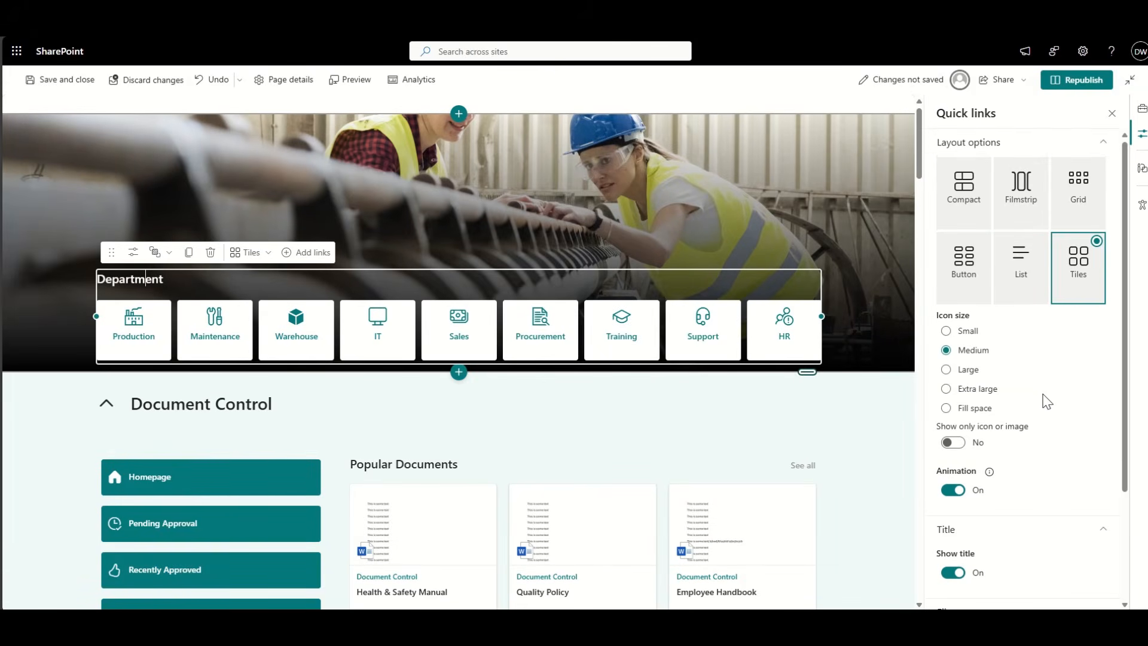
- Turn off the title of the department quick links in the photo banner
{"action": "scroll", "coordinate": [992, 429], "scroll_direction": "down", "scroll_amount": 2}
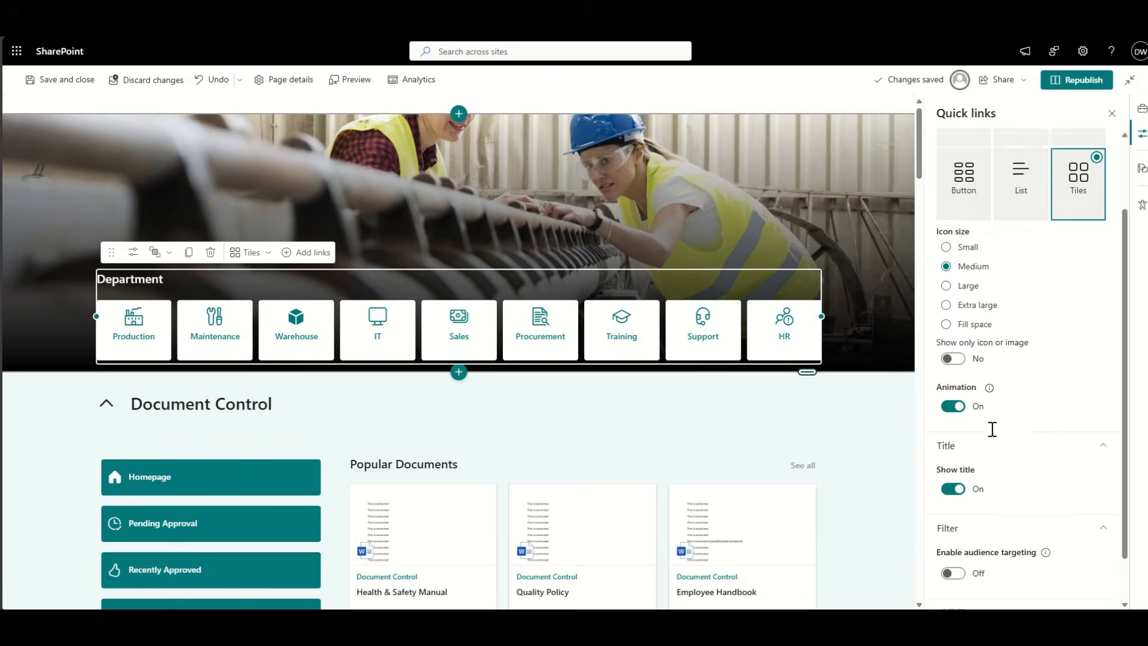
{"action": "left_click", "coordinate": [953, 476]}
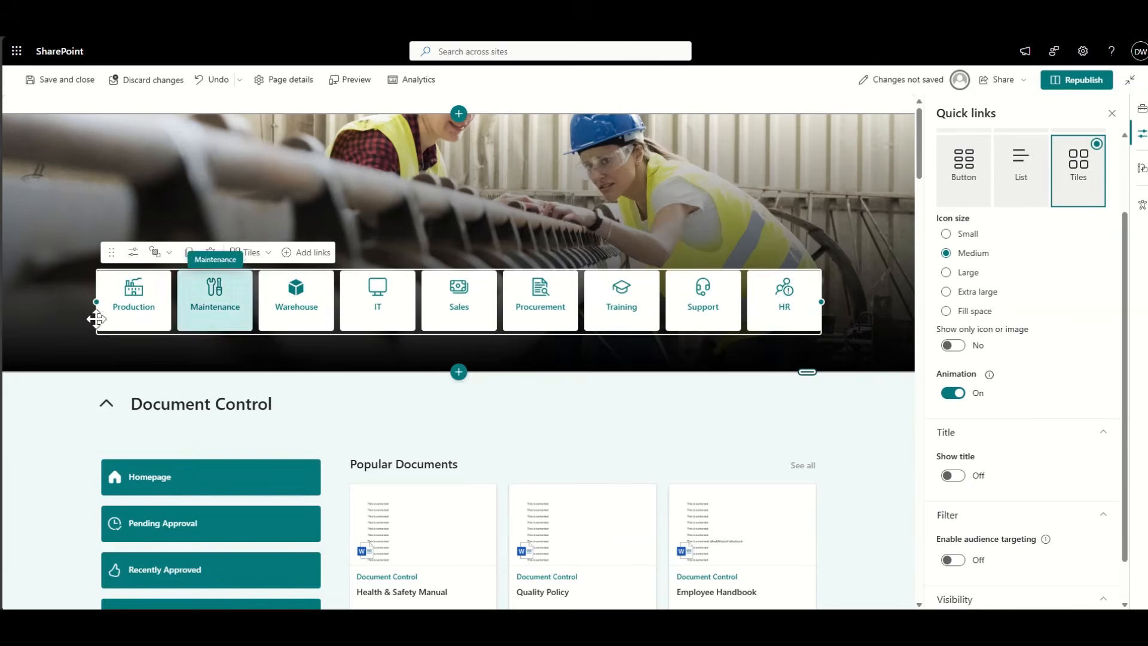
{"action": "left_click_drag", "start_coordinate": [109, 261], "coordinate": [113, 265]}
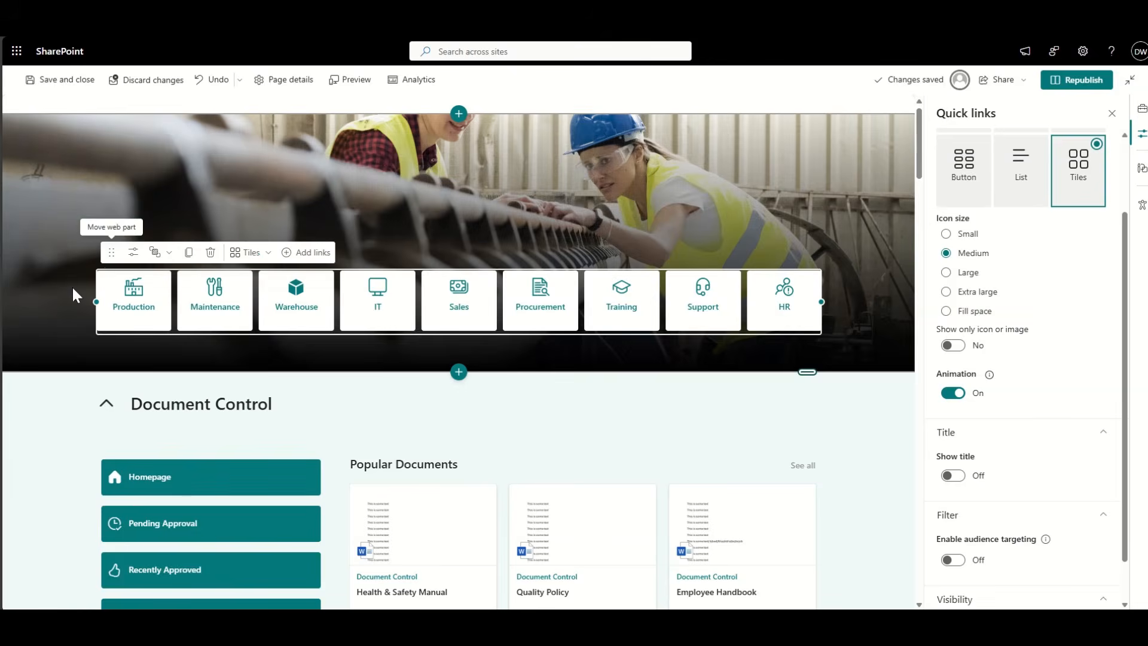
{"action": "left_click", "coordinate": [34, 326]}
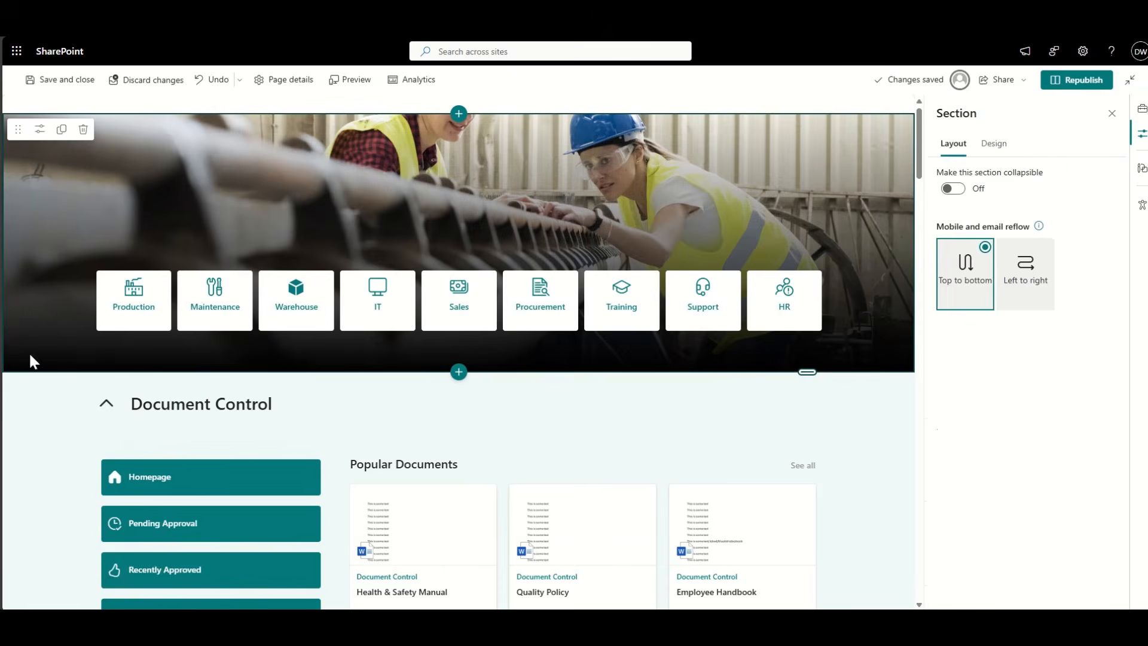
- Try a one-column section with the black wavy background directly below the photo banner
{"action": "left_click", "coordinate": [464, 376]}
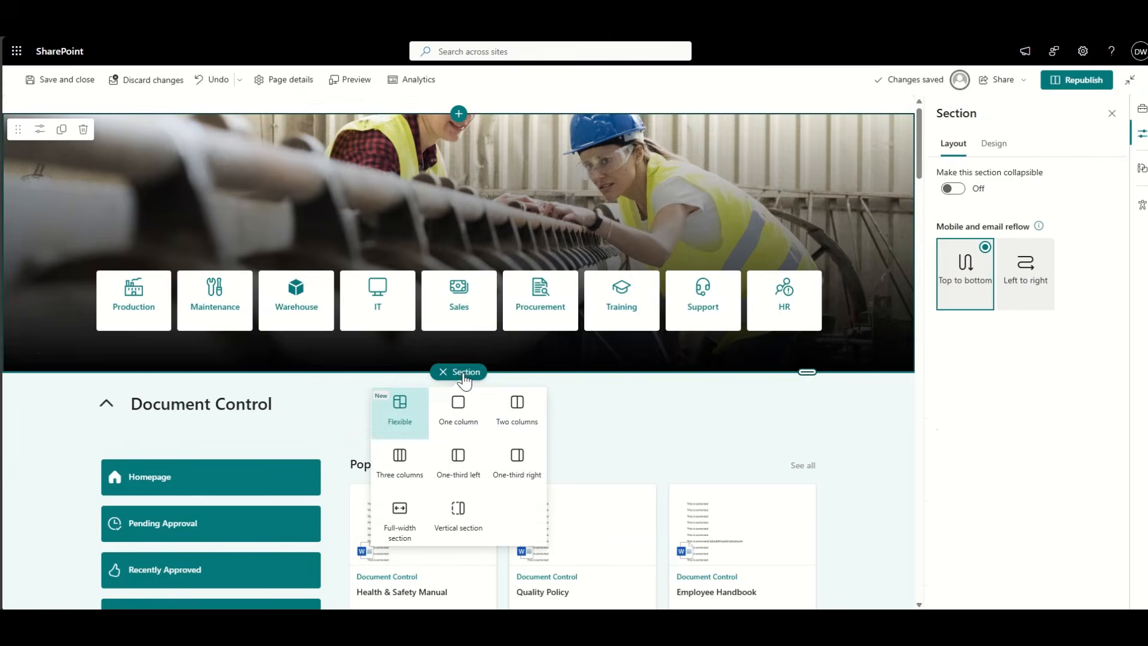
{"action": "left_click", "coordinate": [460, 419]}
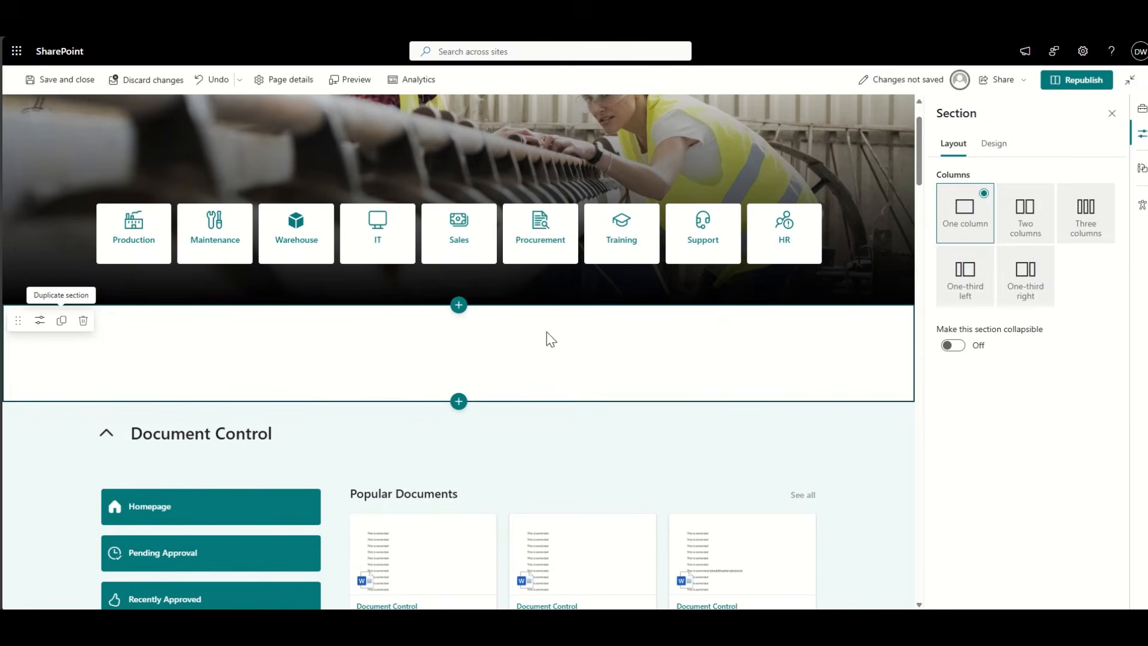
{"action": "left_click", "coordinate": [993, 146]}
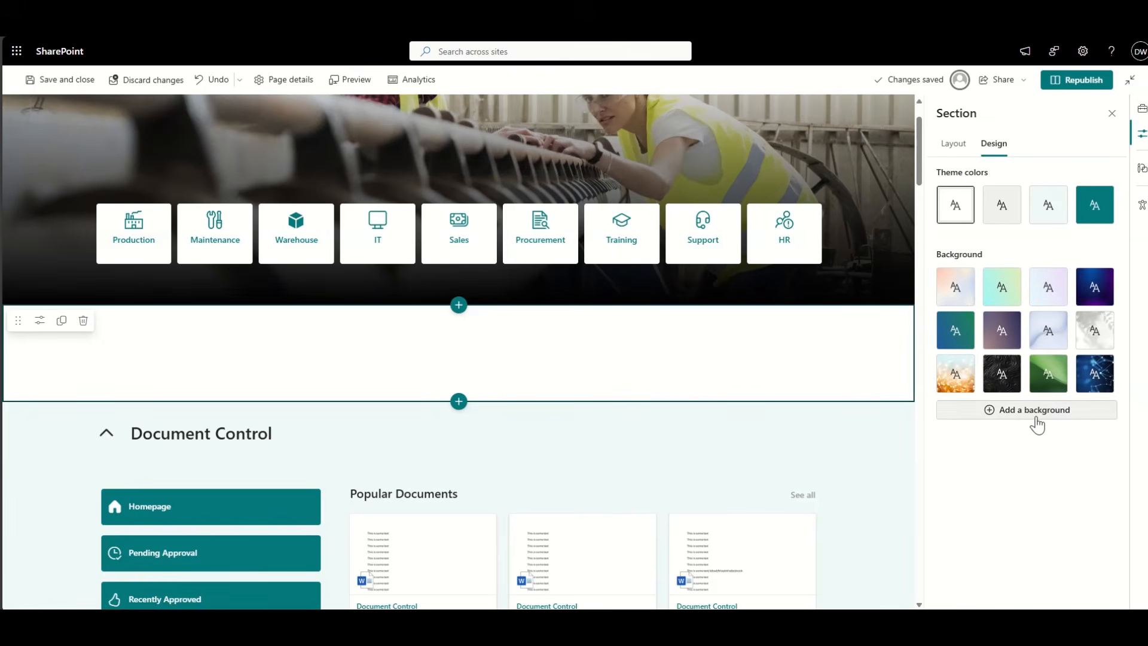
{"action": "left_click", "coordinate": [1002, 373]}
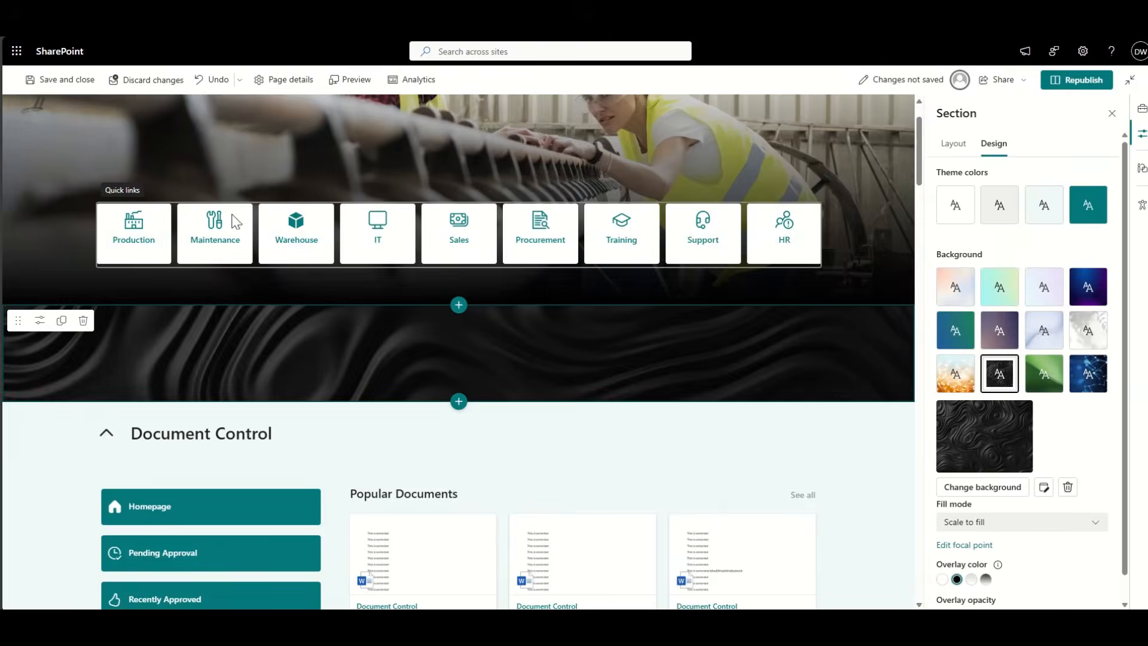
- Move the department quick links further down in the photo banner so the banner grows taller
{"action": "left_click", "coordinate": [131, 206]}
{"action": "left_click_drag", "start_coordinate": [114, 184], "coordinate": [110, 247]}
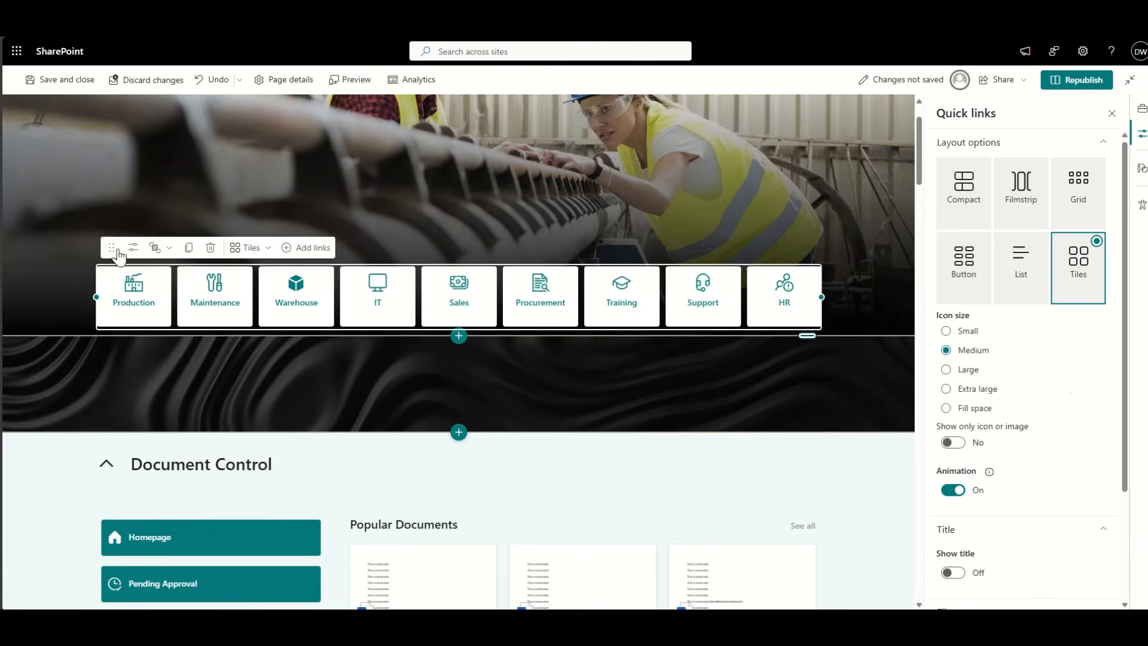
{"action": "left_click_drag", "start_coordinate": [108, 236], "coordinate": [153, 212]}
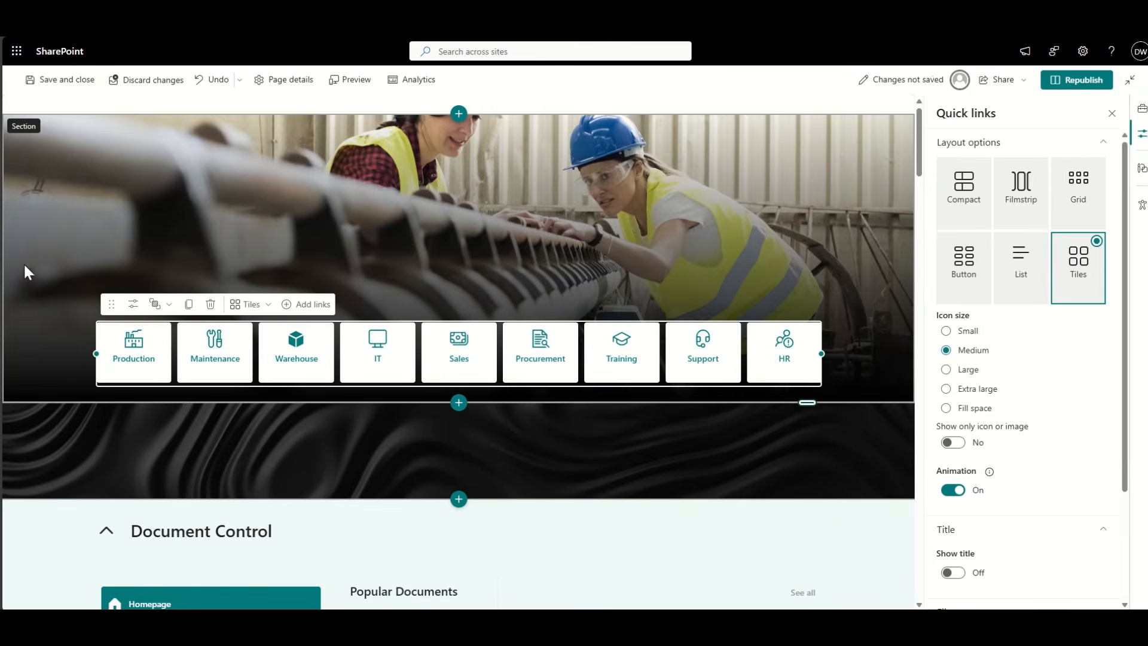
- Delete the empty section with the black wavy background below the photo banner
{"action": "left_click", "coordinate": [45, 414]}
{"action": "left_click", "coordinate": [80, 415]}
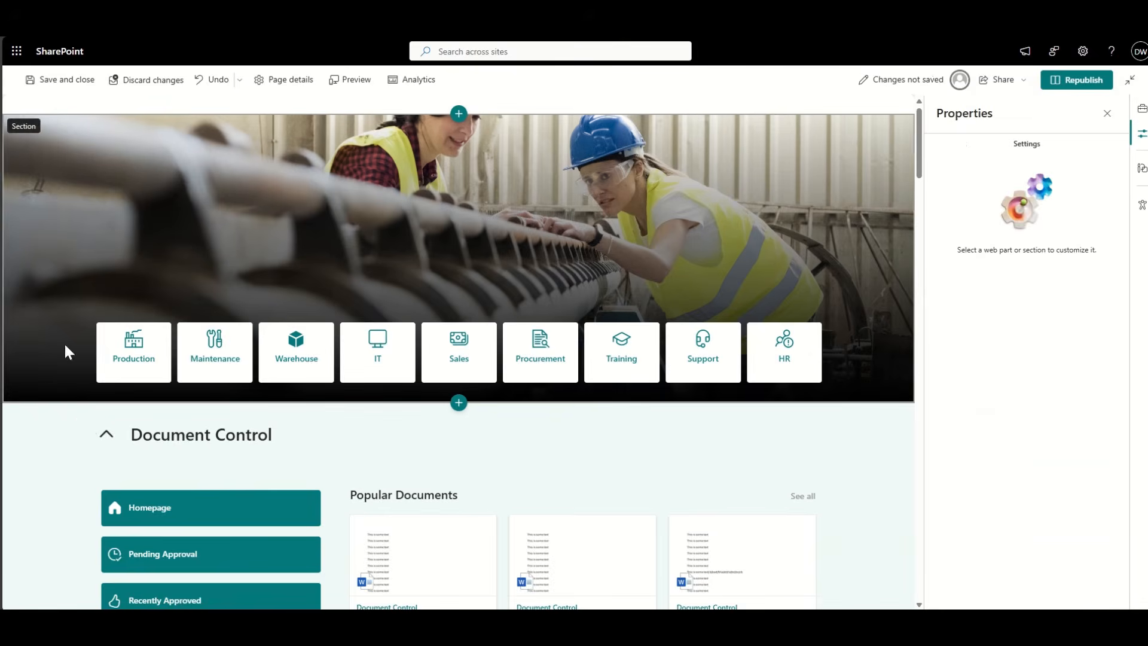
- Raise the department quick links slightly to leave more space beneath them in the photo banner
{"action": "left_click", "coordinate": [109, 320]}
{"action": "left_click_drag", "start_coordinate": [106, 305], "coordinate": [51, 286]}
{"action": "left_click", "coordinate": [39, 302]}
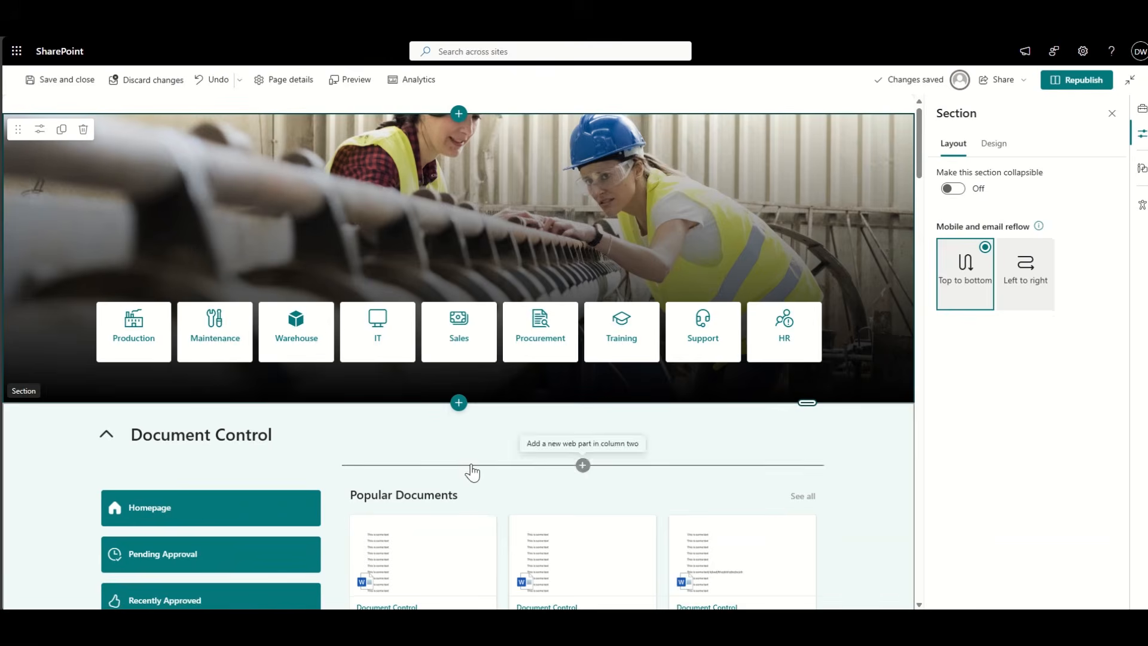
- Add a Text web part in the Document Control section and move it to the upper left of the photo banner
{"action": "left_click", "coordinate": [472, 466]}
{"action": "type", "text": "tex"}
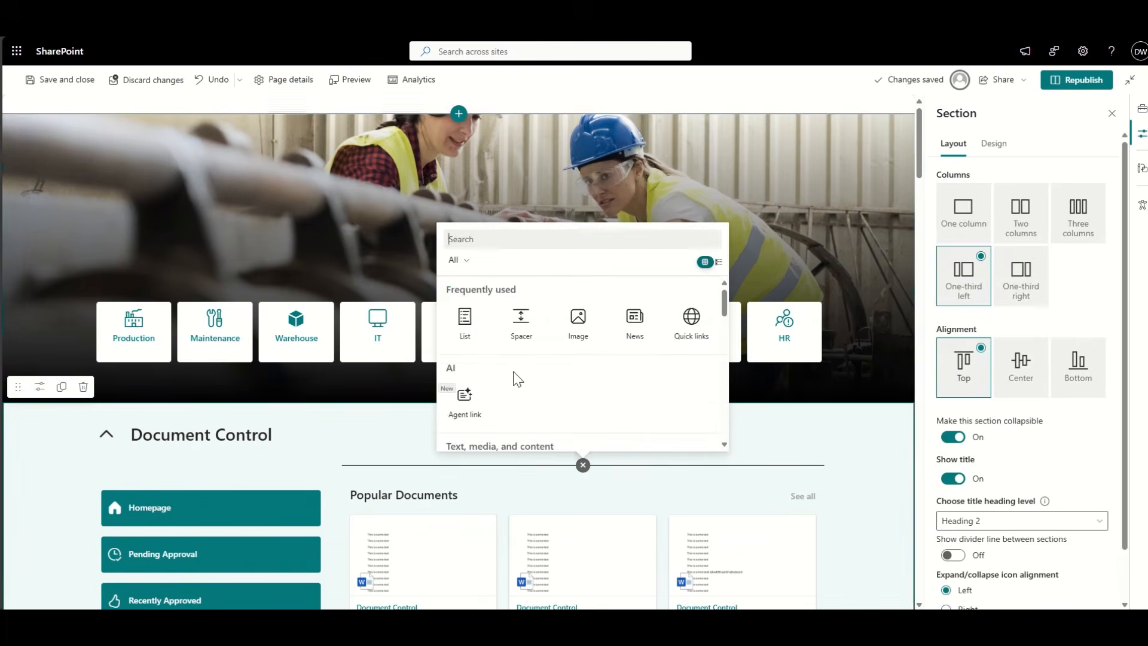
{"action": "type", "text": "t"}
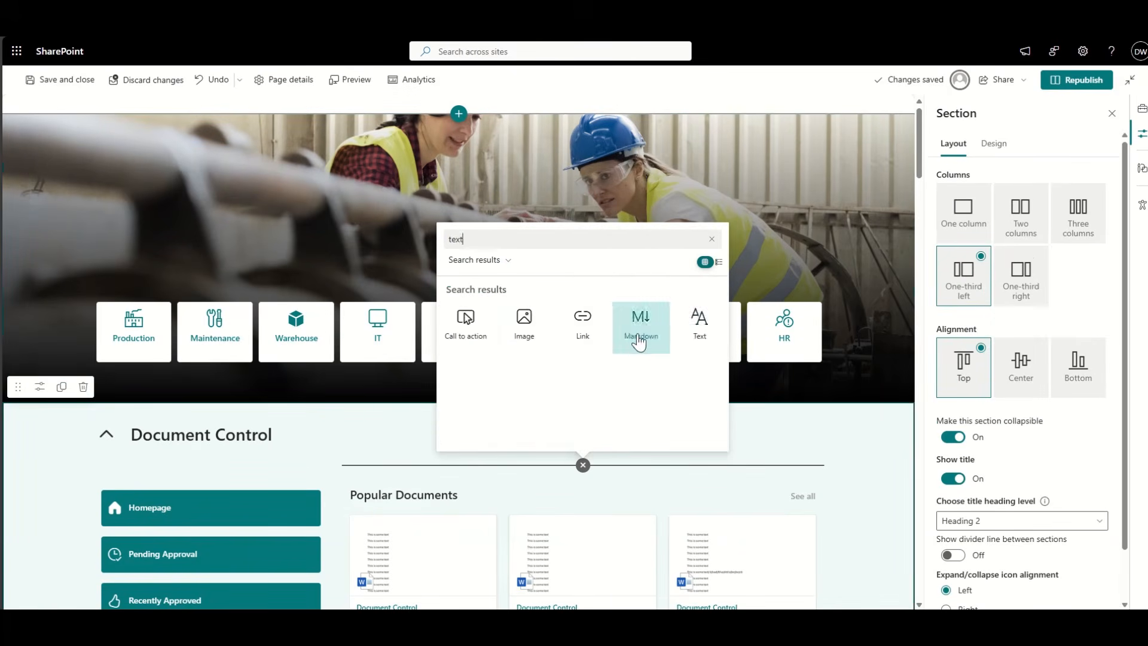
{"action": "left_click", "coordinate": [699, 338]}
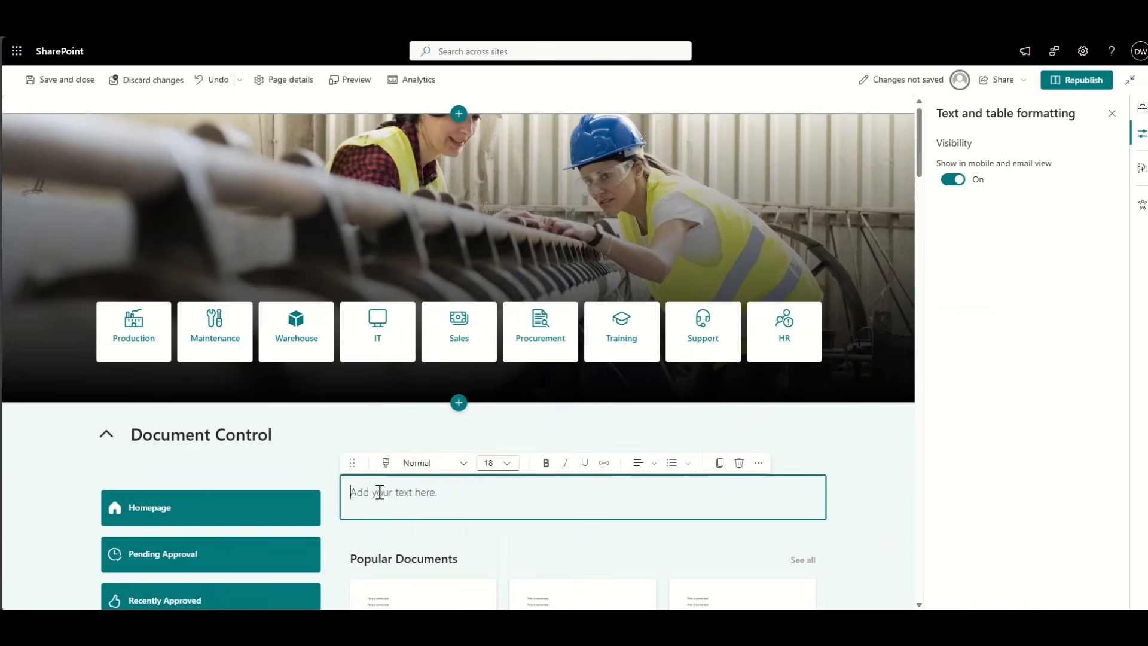
{"action": "left_click_drag", "start_coordinate": [353, 466], "coordinate": [134, 143]}
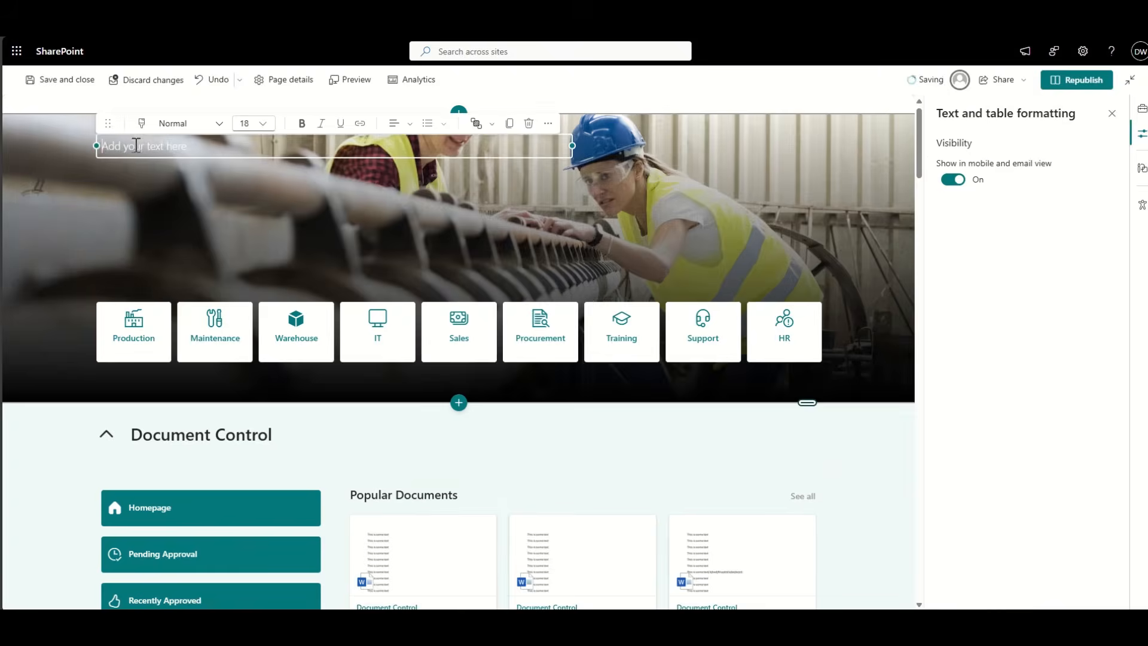
- Apply the Heading 2 style to the banner text and enter "Welcome to the QMS"
{"action": "left_click", "coordinate": [205, 128]}
{"action": "left_click", "coordinate": [221, 148]}
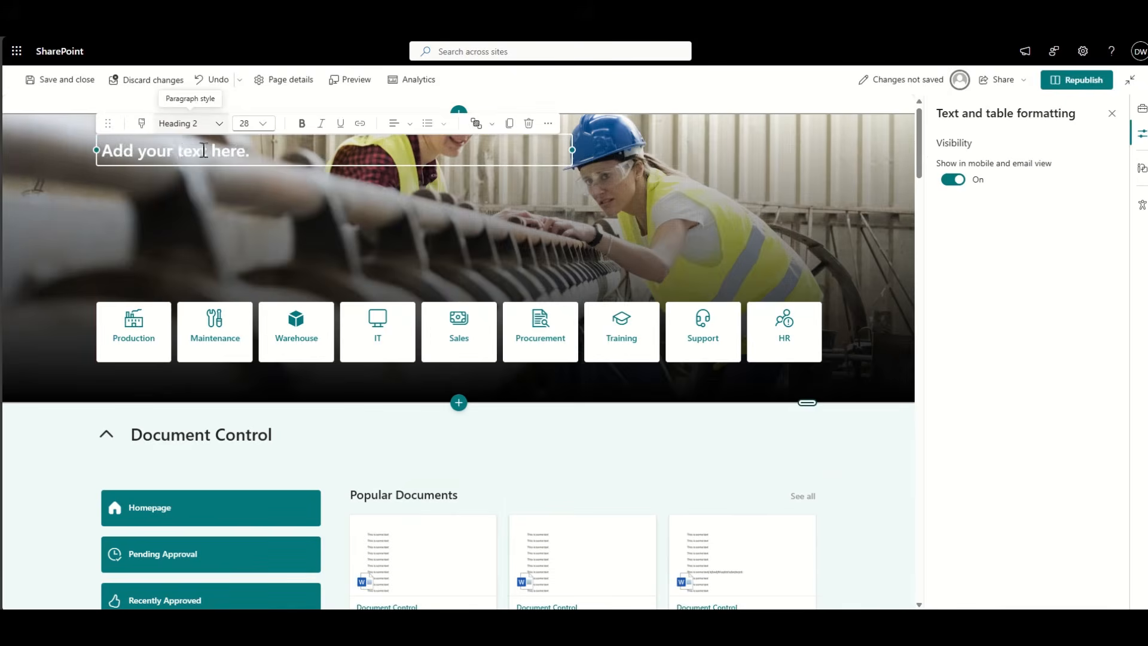
{"action": "type", "text": "Welcome to the QMS"}
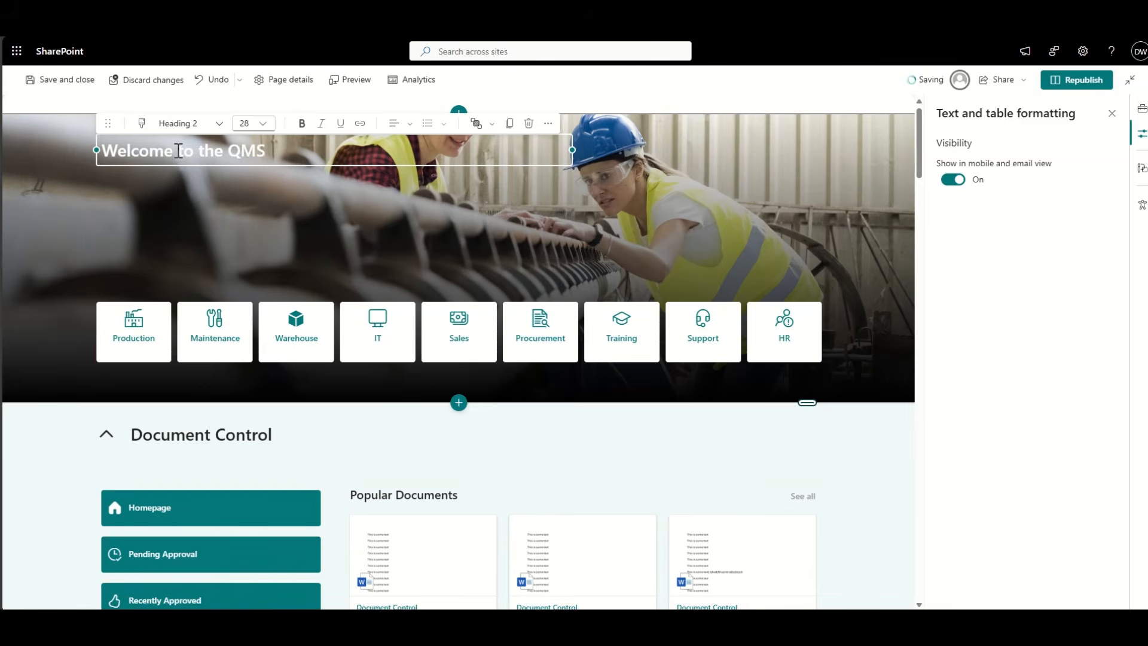
- Look through the banner heading's style, list, arrangement and font color options
{"action": "triple_click", "coordinate": [178, 150]}
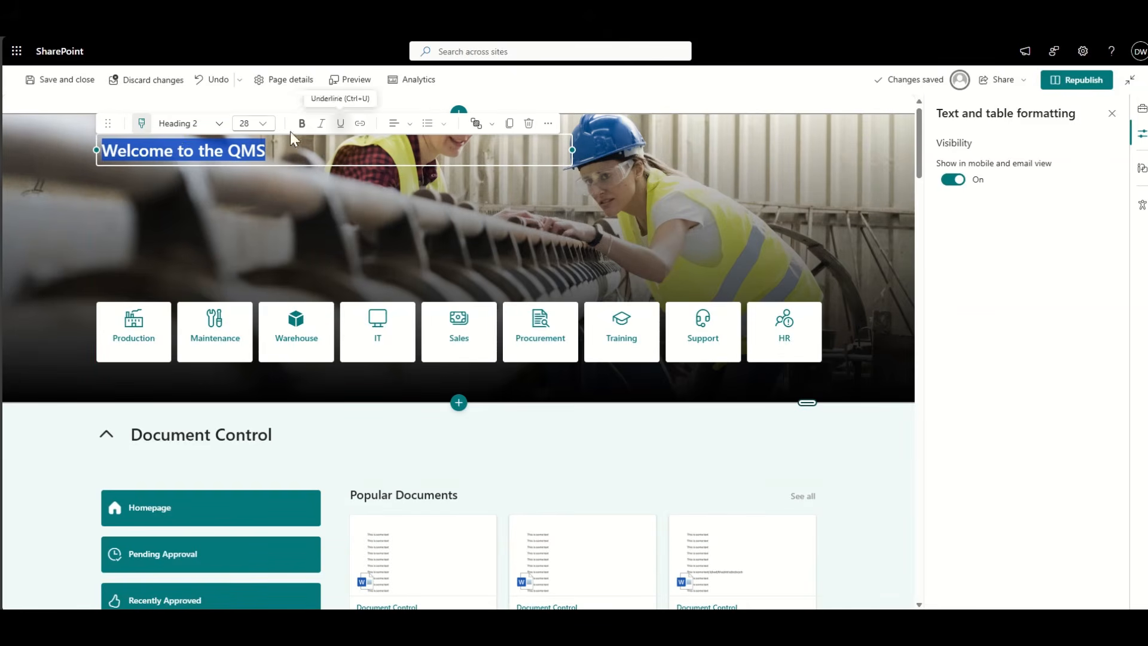
{"action": "left_click", "coordinate": [219, 125]}
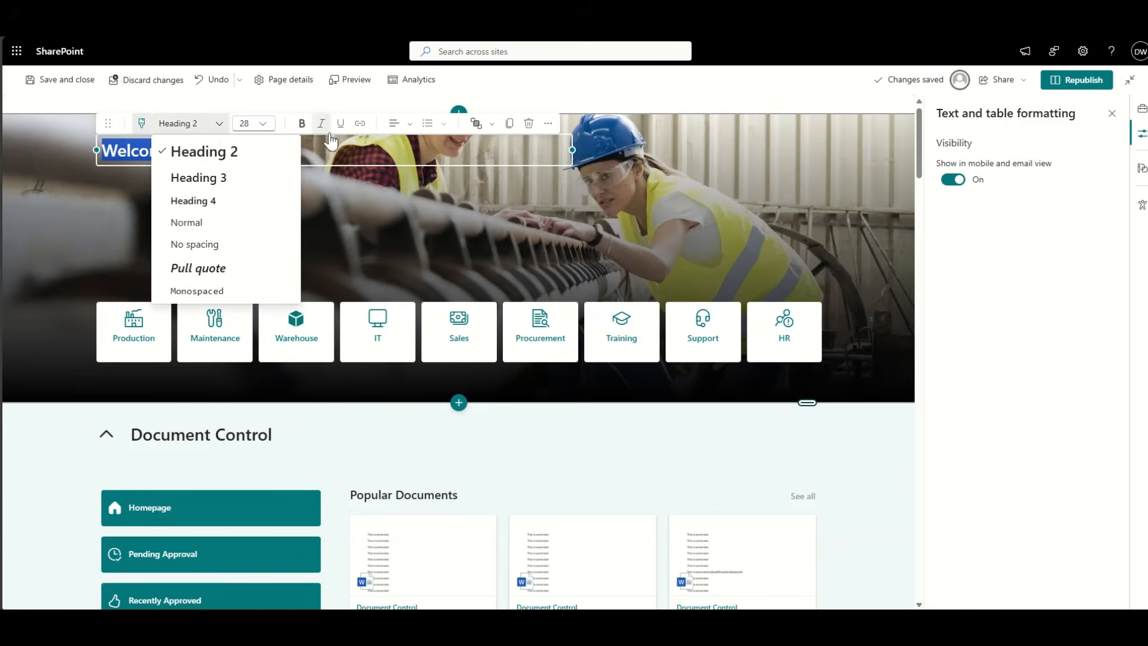
{"action": "left_click", "coordinate": [439, 129]}
{"action": "left_click", "coordinate": [439, 131]}
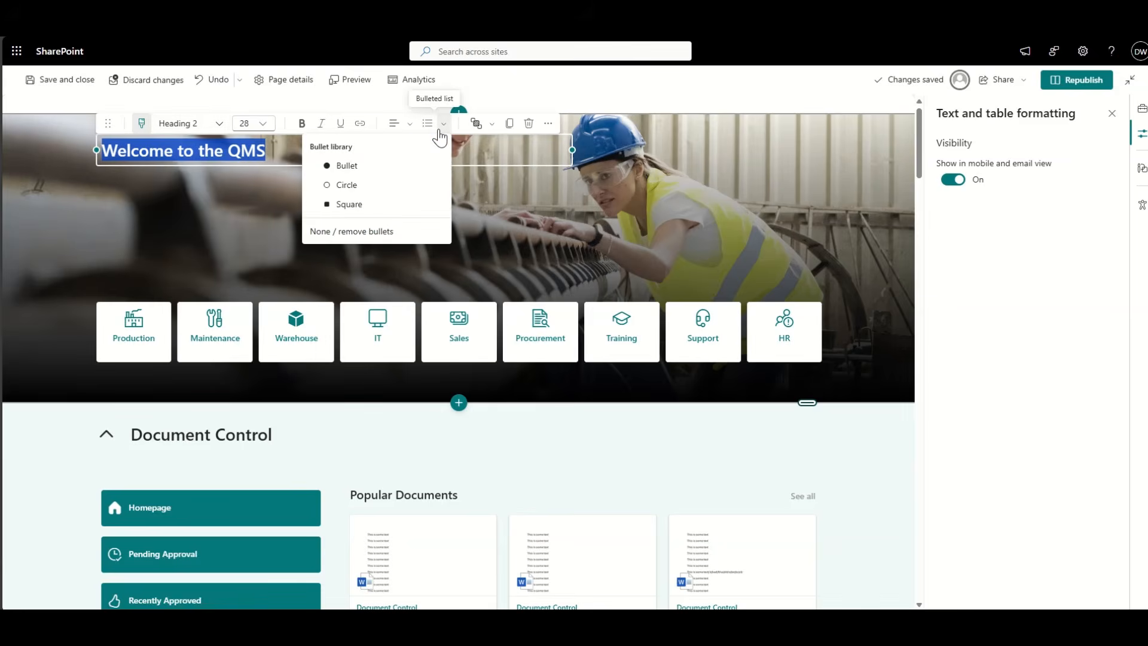
{"action": "left_click", "coordinate": [492, 126]}
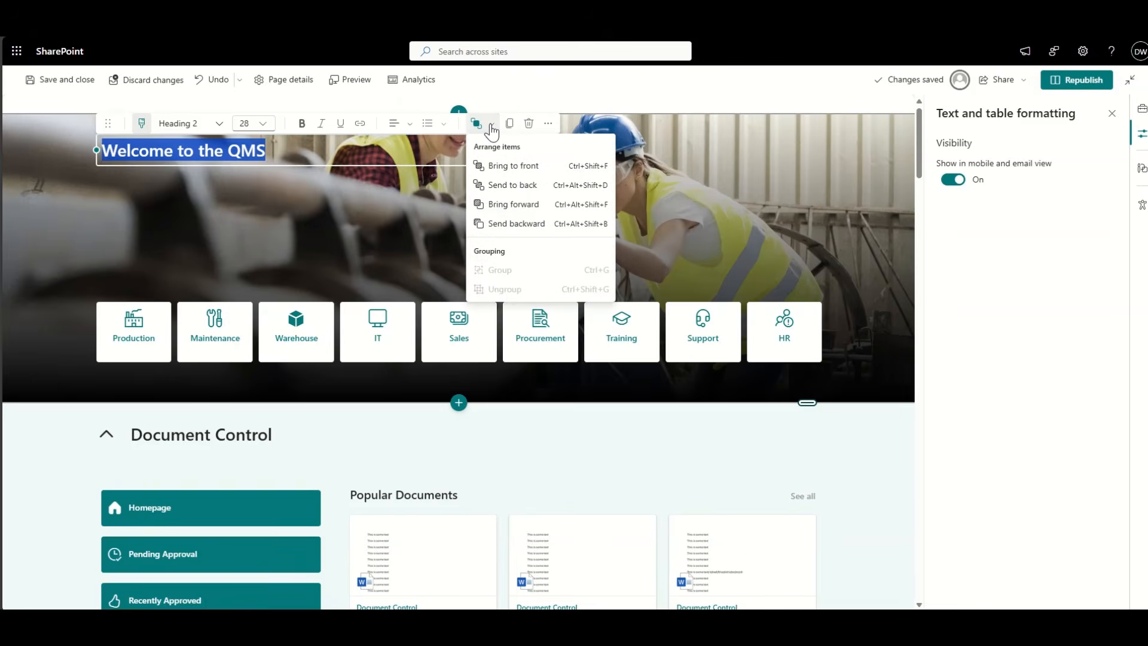
{"action": "left_click", "coordinate": [209, 125]}
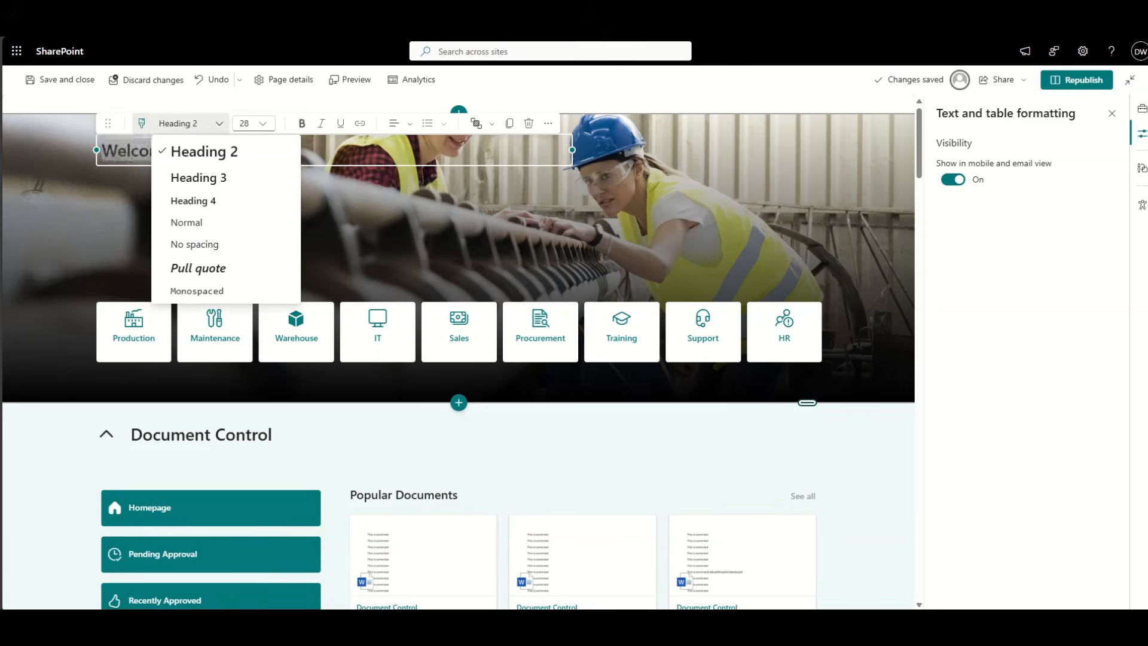
{"action": "left_click", "coordinate": [548, 123]}
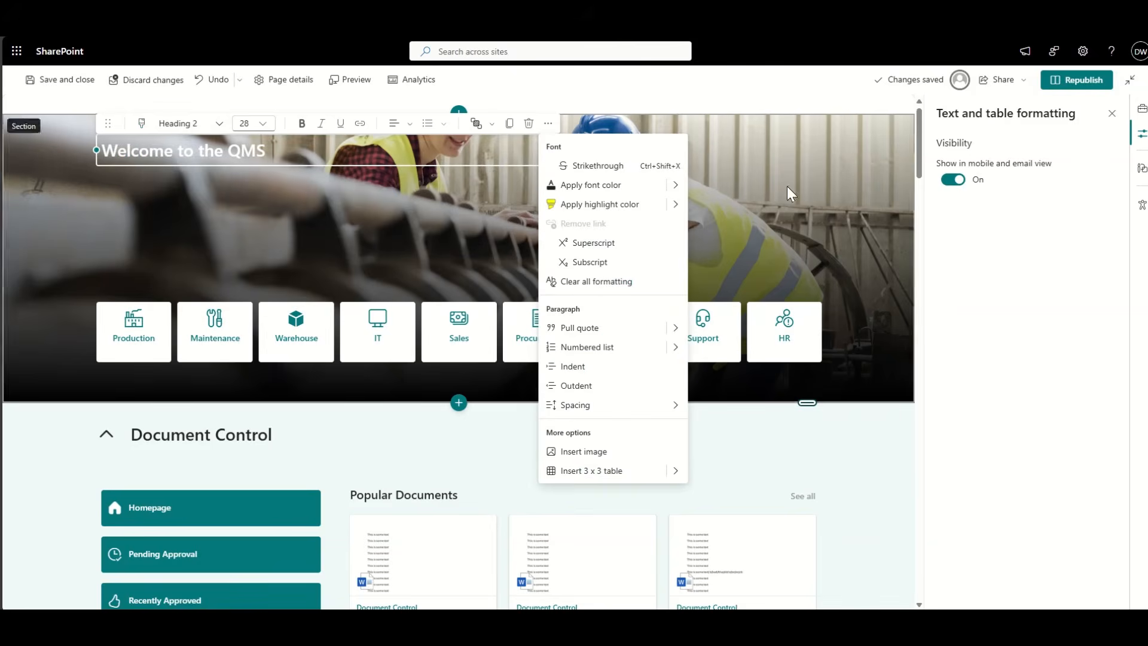
{"action": "left_click", "coordinate": [676, 186]}
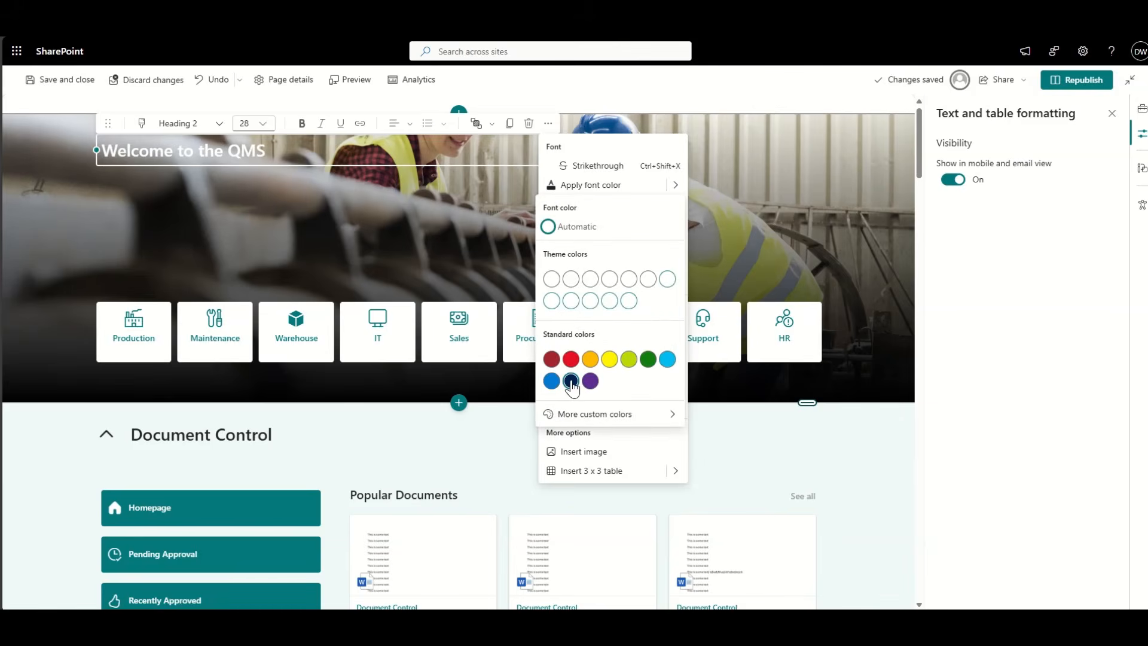
{"action": "key", "text": "Escape"}
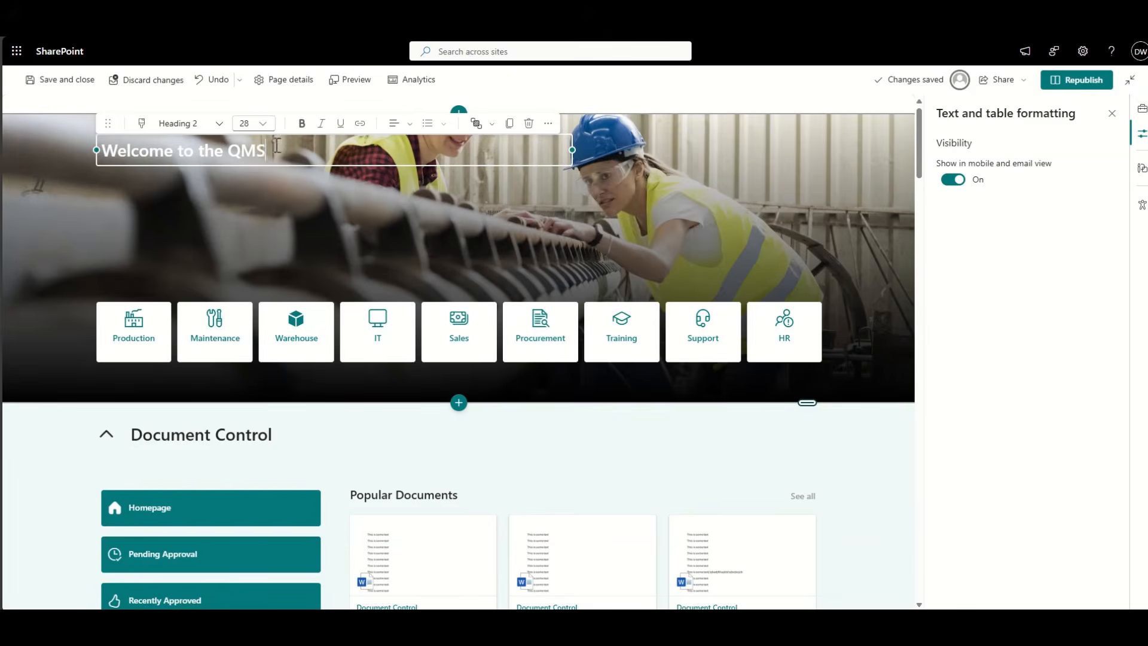
- Try to apply the dark blue standard font color to the "Welcome to the QMS" heading
{"action": "left_click_drag", "start_coordinate": [272, 152], "coordinate": [67, 143]}
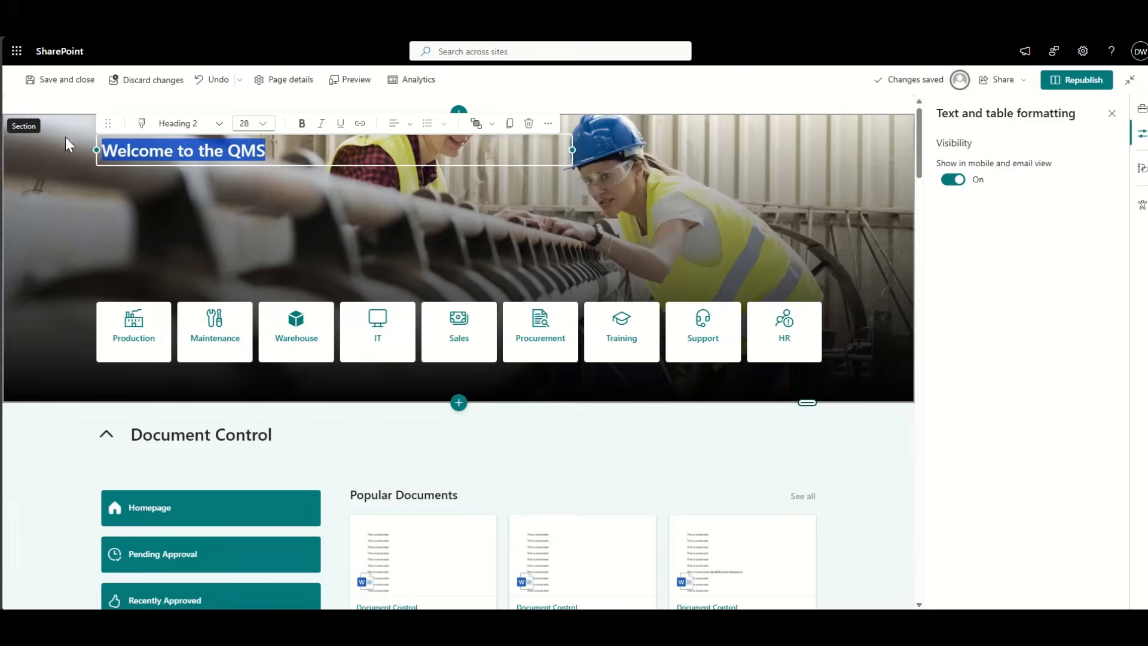
{"action": "left_click", "coordinate": [234, 141]}
{"action": "left_click", "coordinate": [549, 125]}
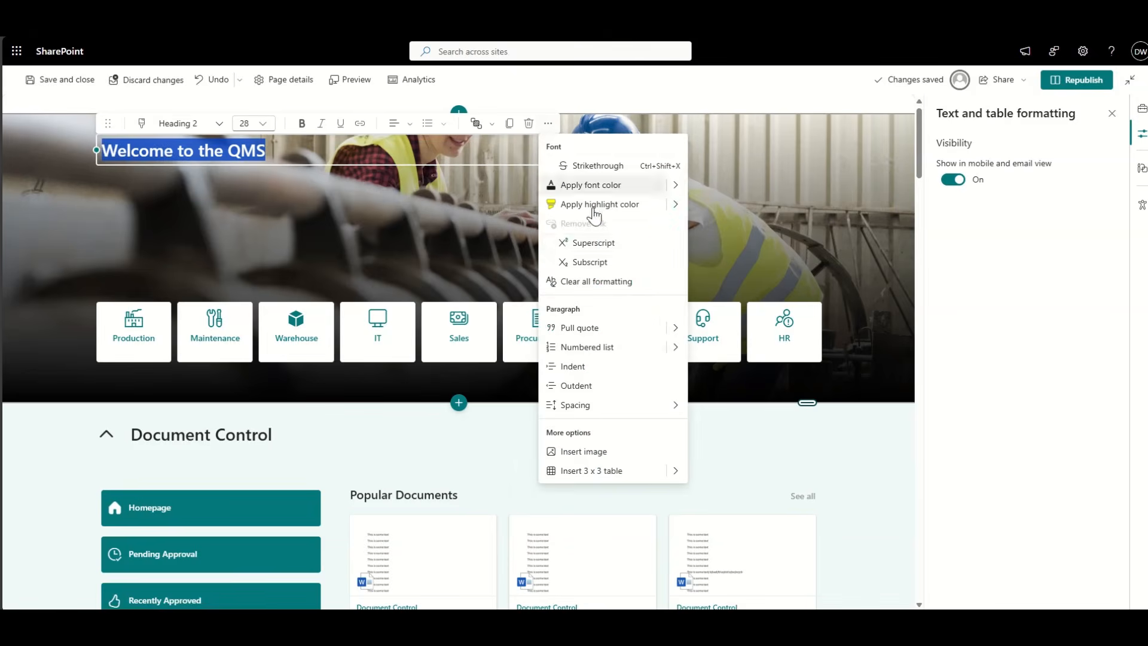
{"action": "left_click", "coordinate": [676, 205]}
{"action": "left_click", "coordinate": [676, 185]}
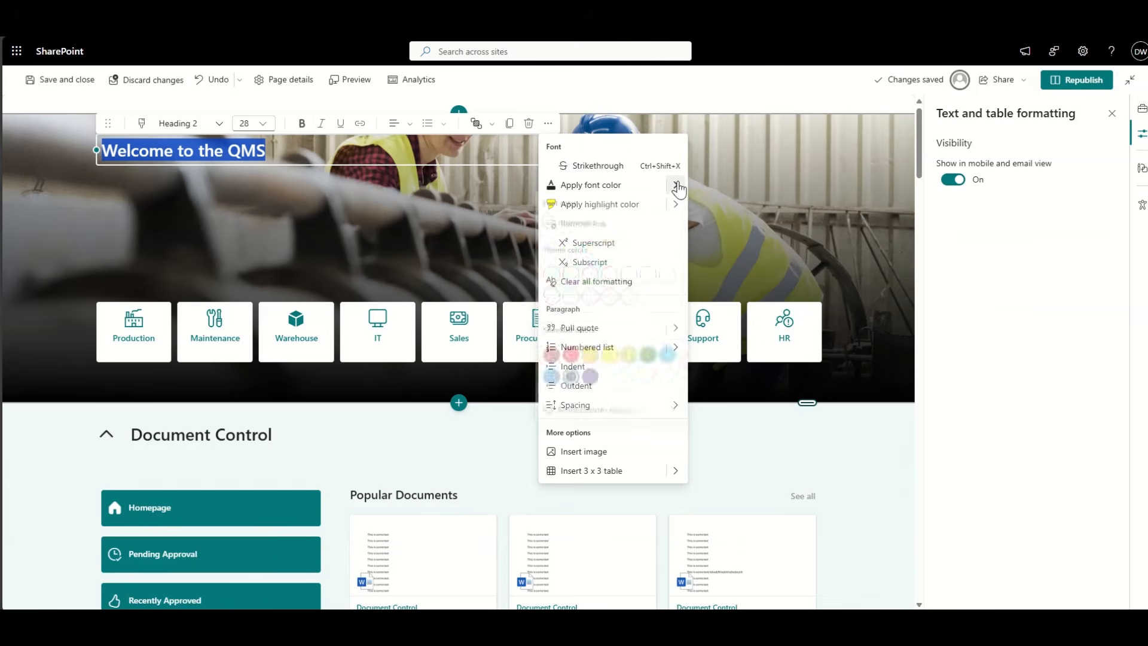
{"action": "left_click", "coordinate": [571, 381]}
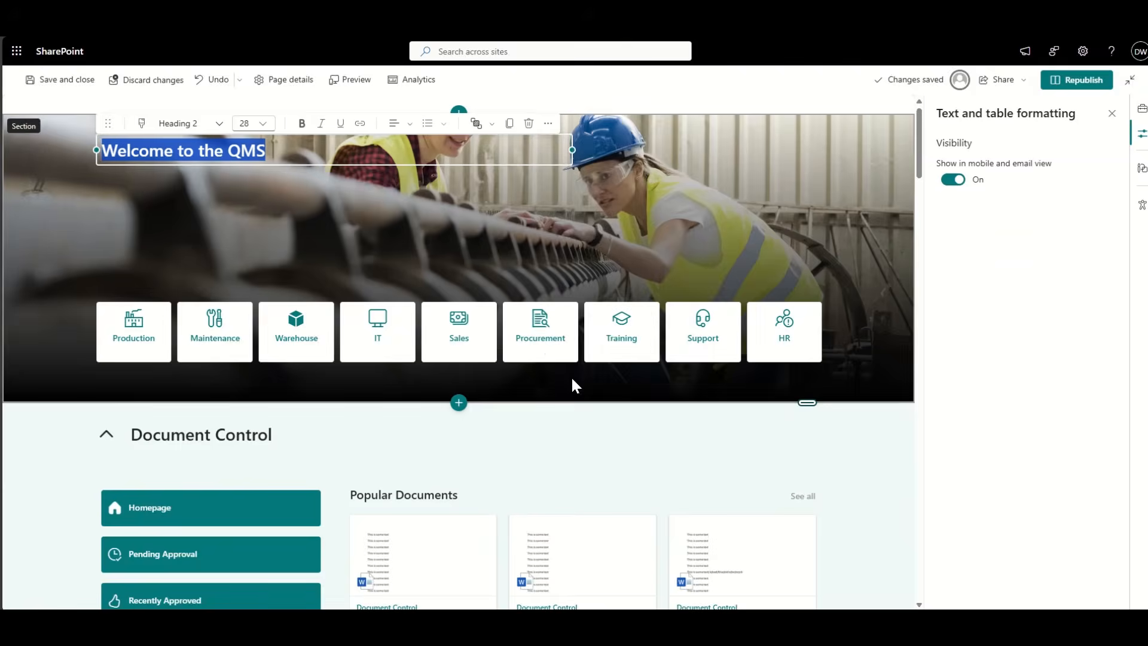
{"action": "left_click", "coordinate": [371, 235]}
{"action": "triple_click", "coordinate": [257, 152]}
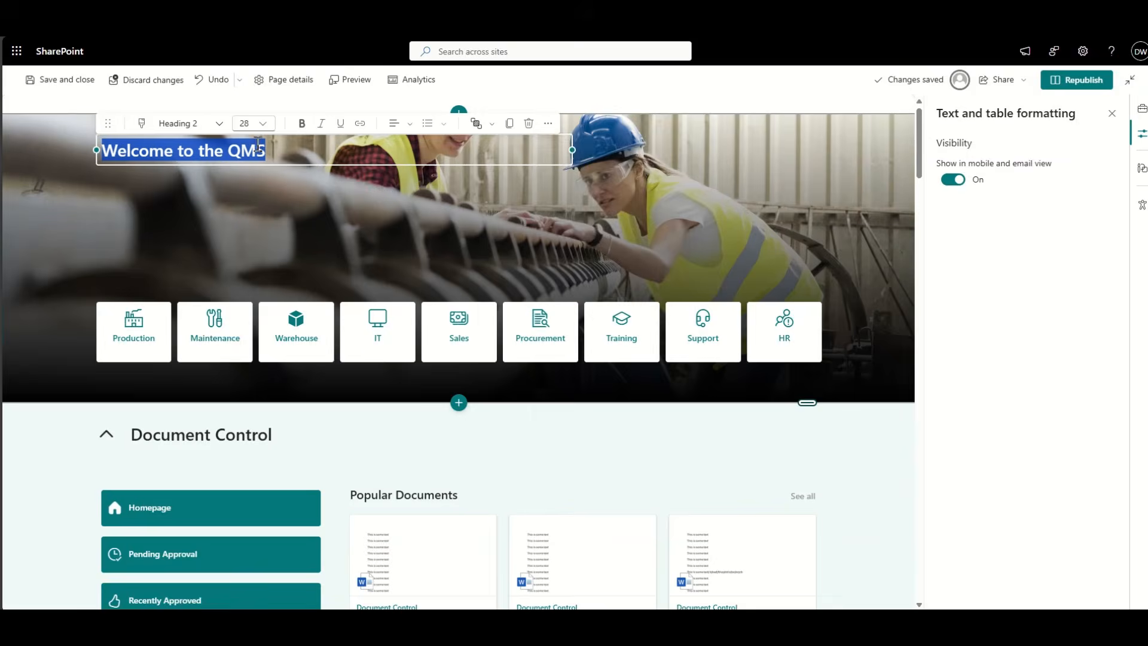
{"action": "left_click", "coordinate": [547, 124]}
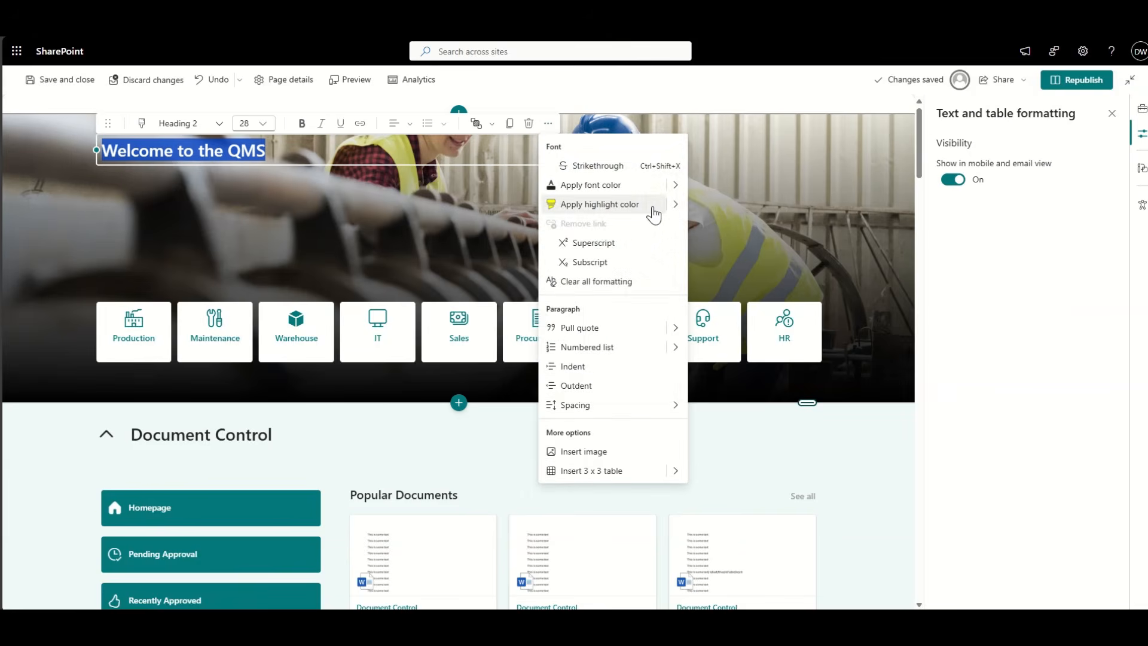
{"action": "left_click", "coordinate": [673, 186]}
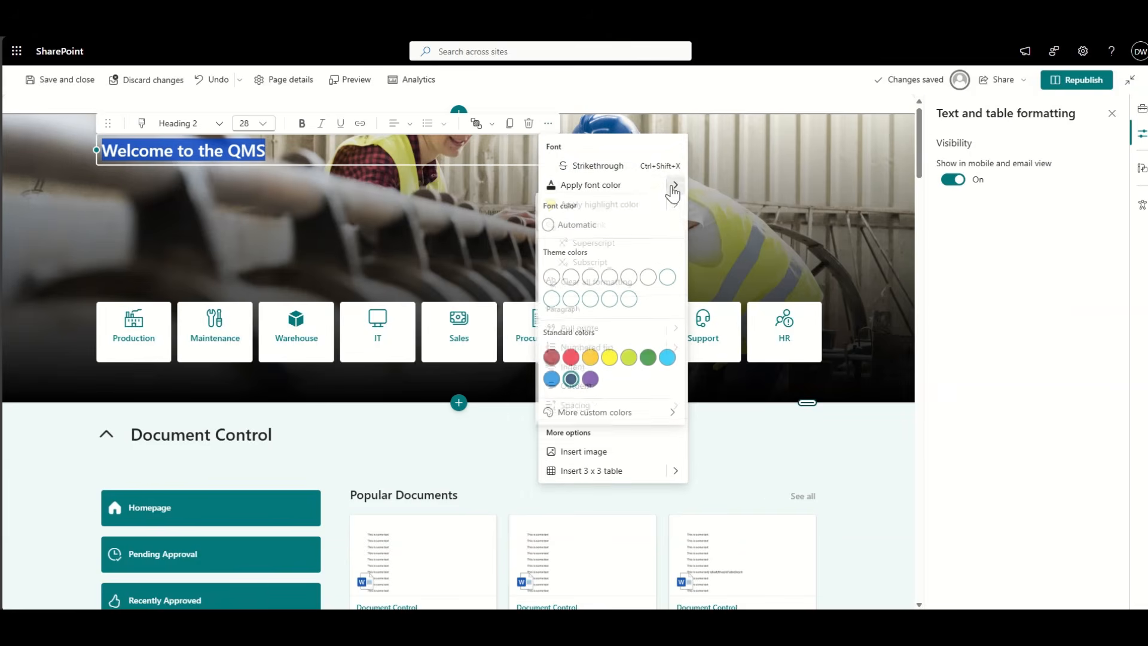
{"action": "left_click", "coordinate": [571, 381]}
{"action": "left_click", "coordinate": [498, 275]}
{"action": "triple_click", "coordinate": [273, 147]}
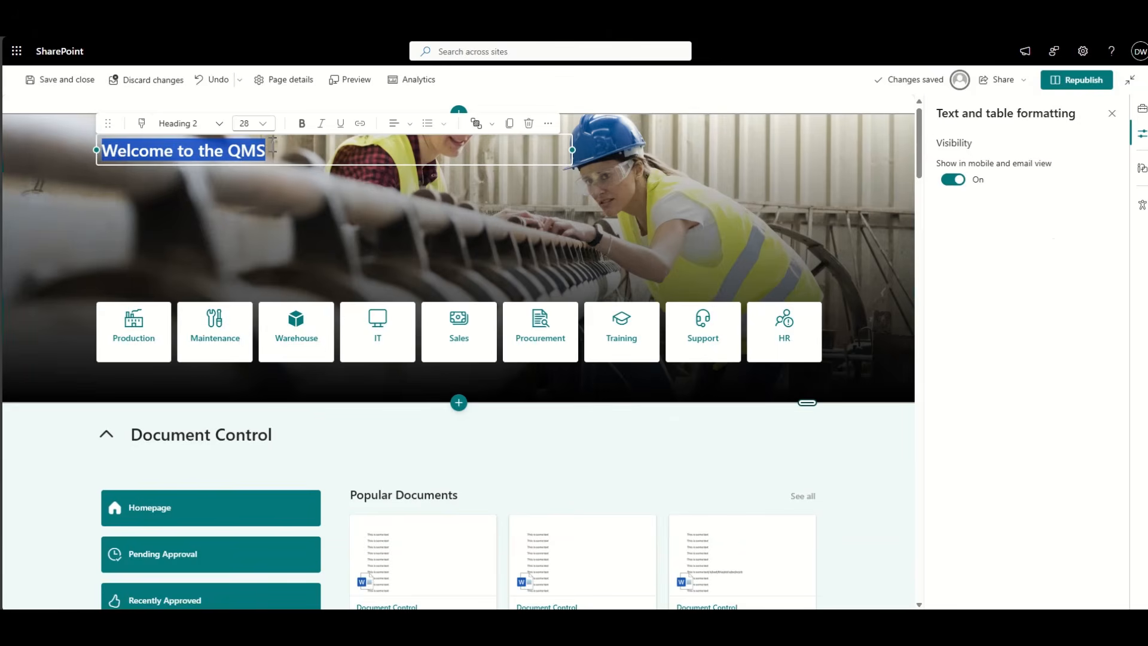
{"action": "left_click", "coordinate": [198, 124]}
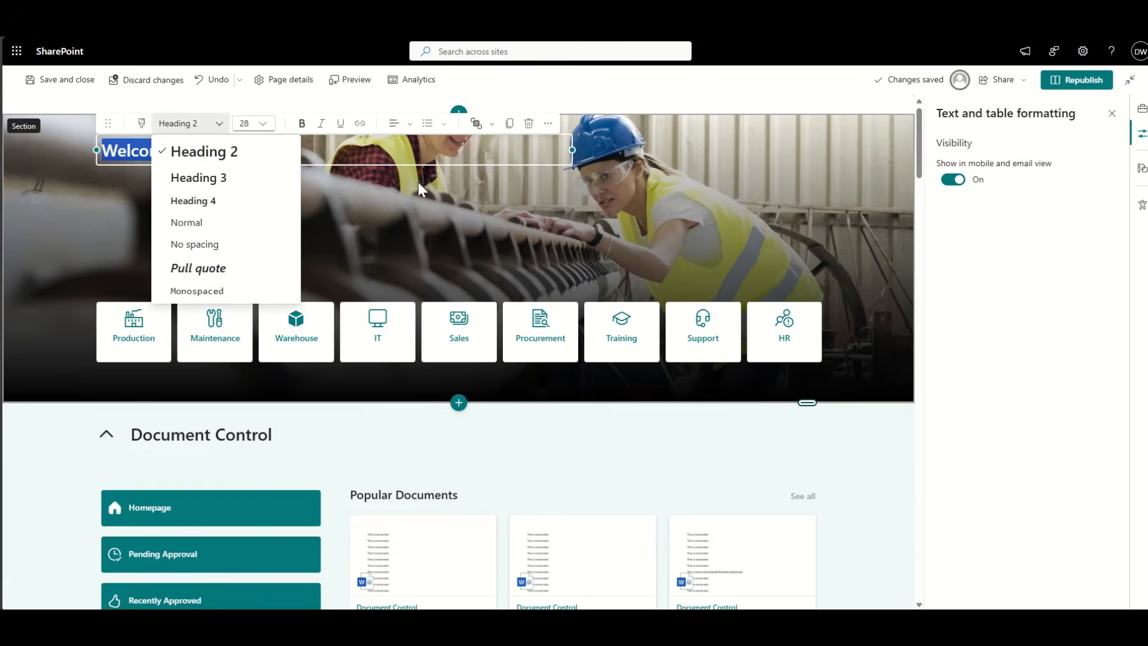
{"action": "left_click", "coordinate": [552, 124]}
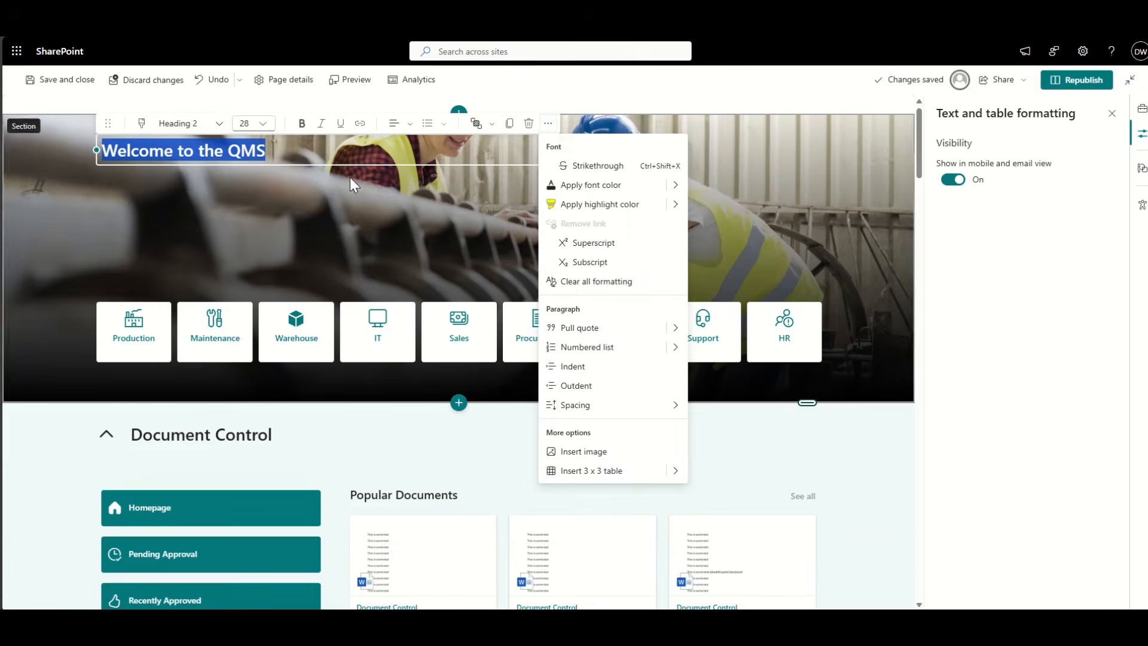
{"action": "left_click", "coordinate": [230, 161]}
{"action": "left_click", "coordinate": [215, 153]}
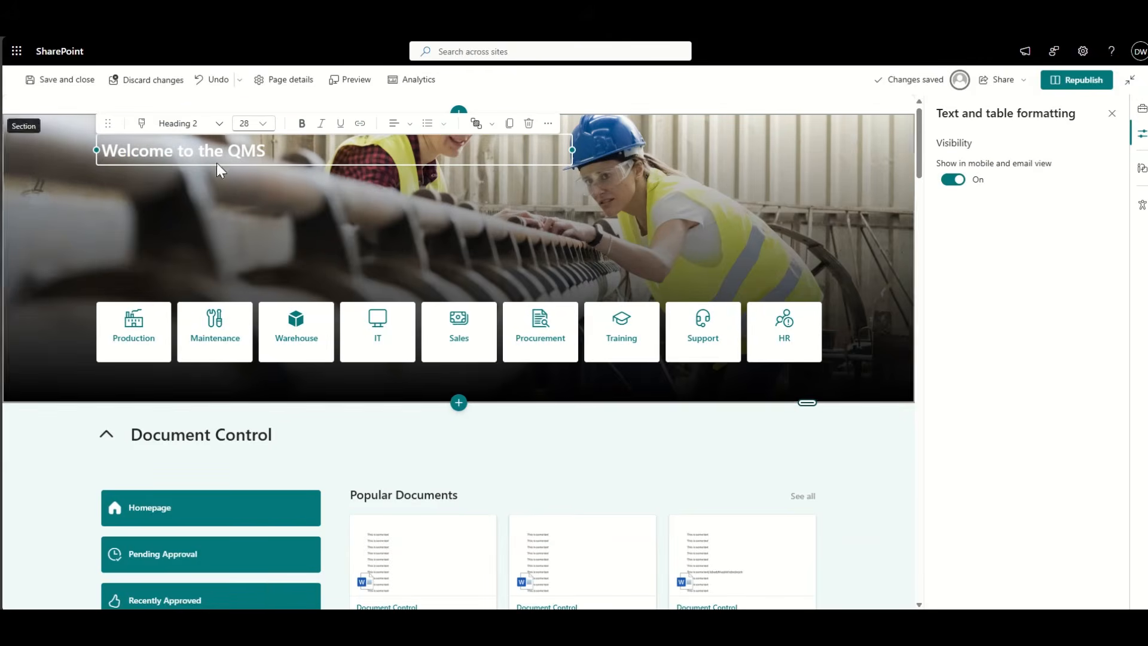
- Change the "Welcome to the QMS" banner text to the Normal style and set its font size to 28
{"action": "left_click", "coordinate": [215, 123]}
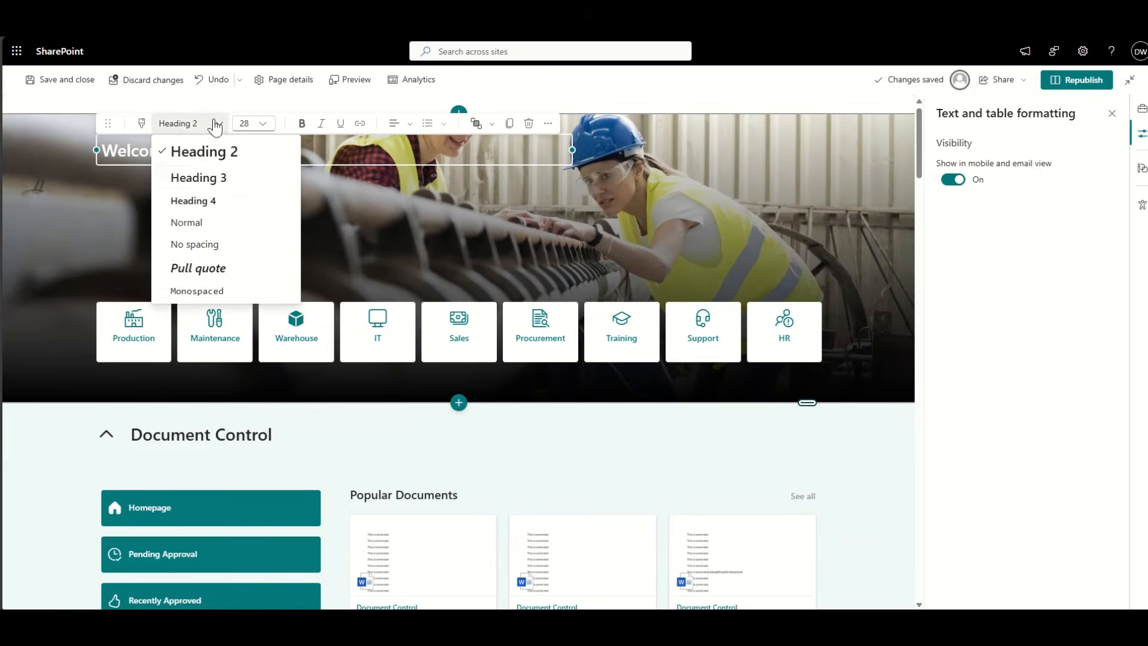
{"action": "left_click", "coordinate": [214, 223]}
{"action": "triple_click", "coordinate": [216, 145]}
{"action": "left_click", "coordinate": [257, 124]}
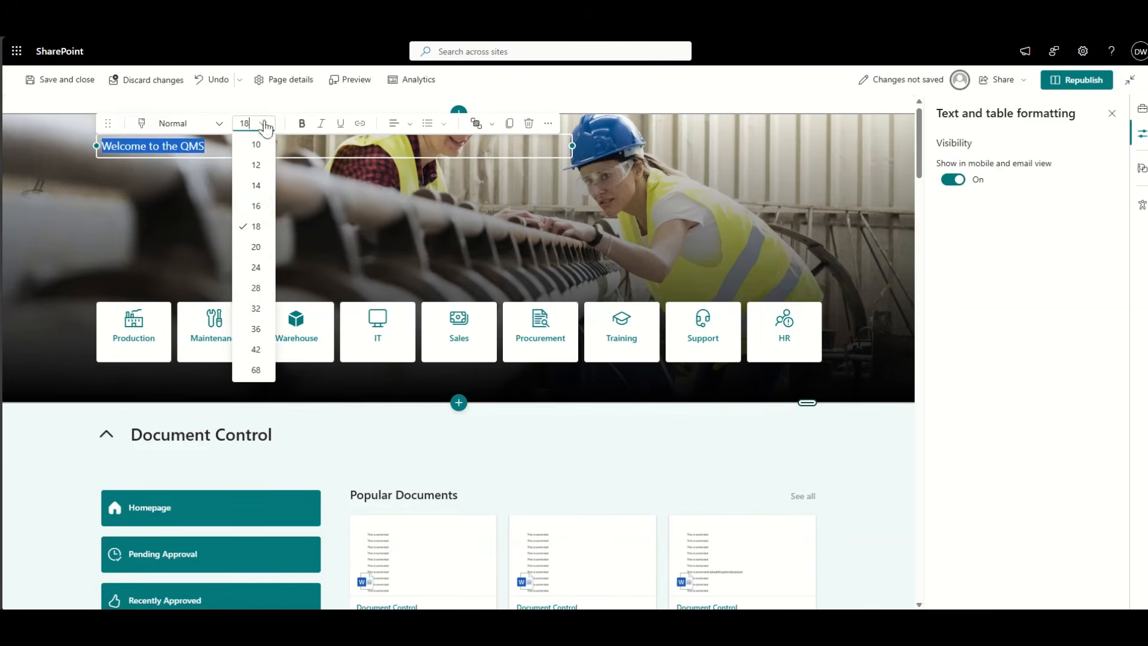
{"action": "left_click", "coordinate": [257, 289]}
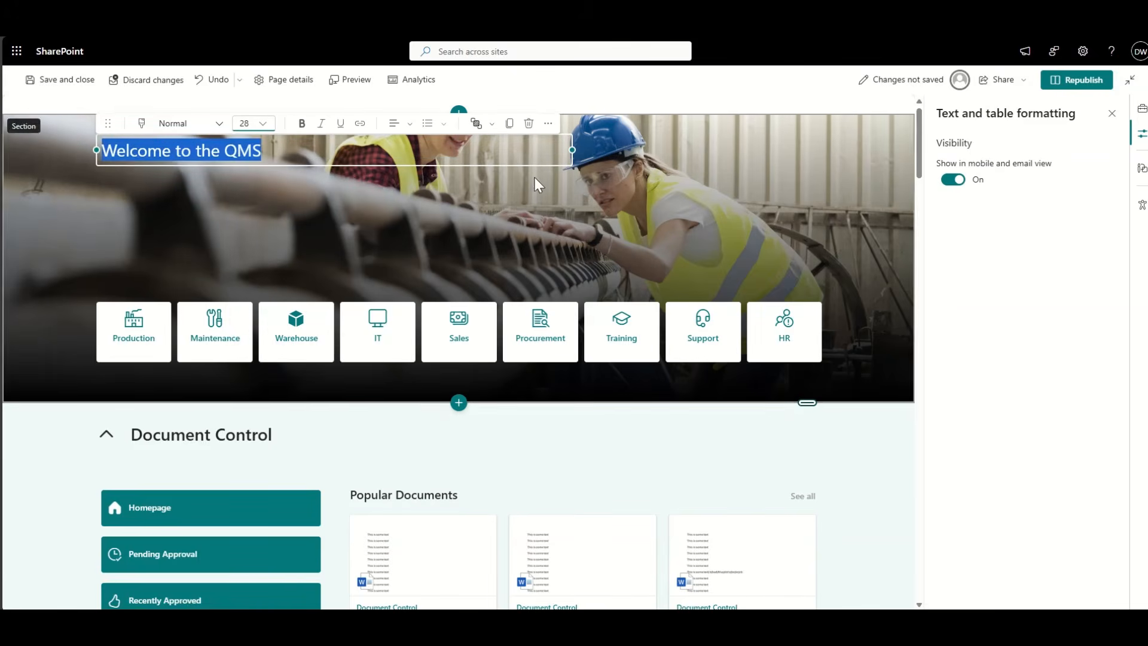
- Apply a custom teal font color to the "Welcome to the QMS" banner text
{"action": "left_click", "coordinate": [548, 124]}
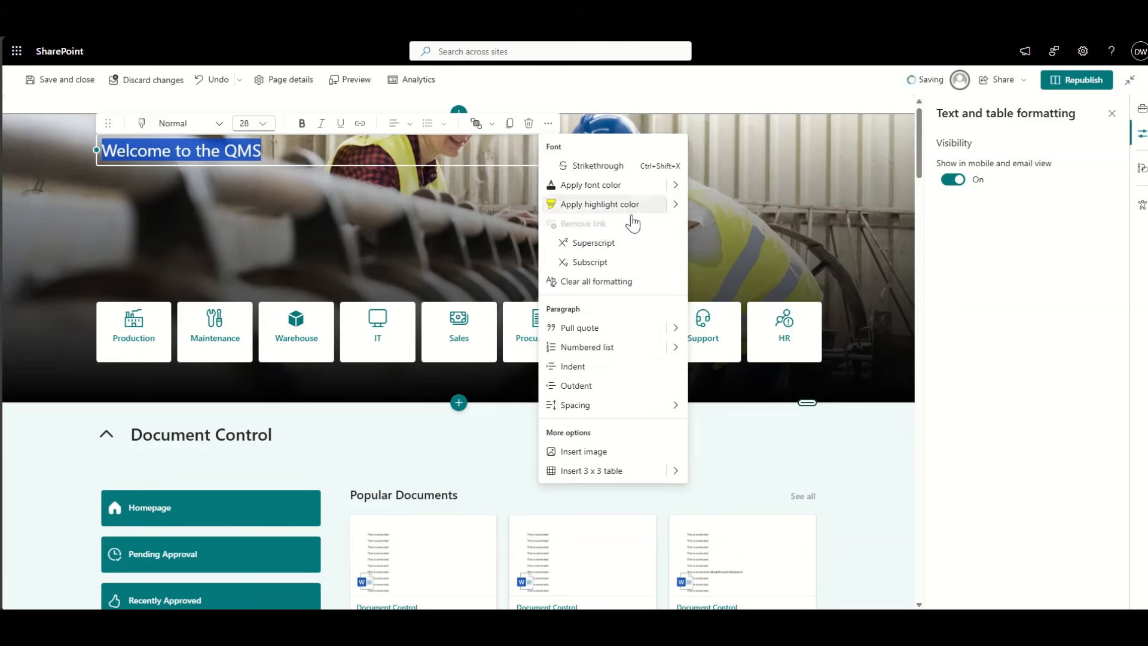
{"action": "left_click", "coordinate": [675, 203]}
{"action": "left_click", "coordinate": [674, 187]}
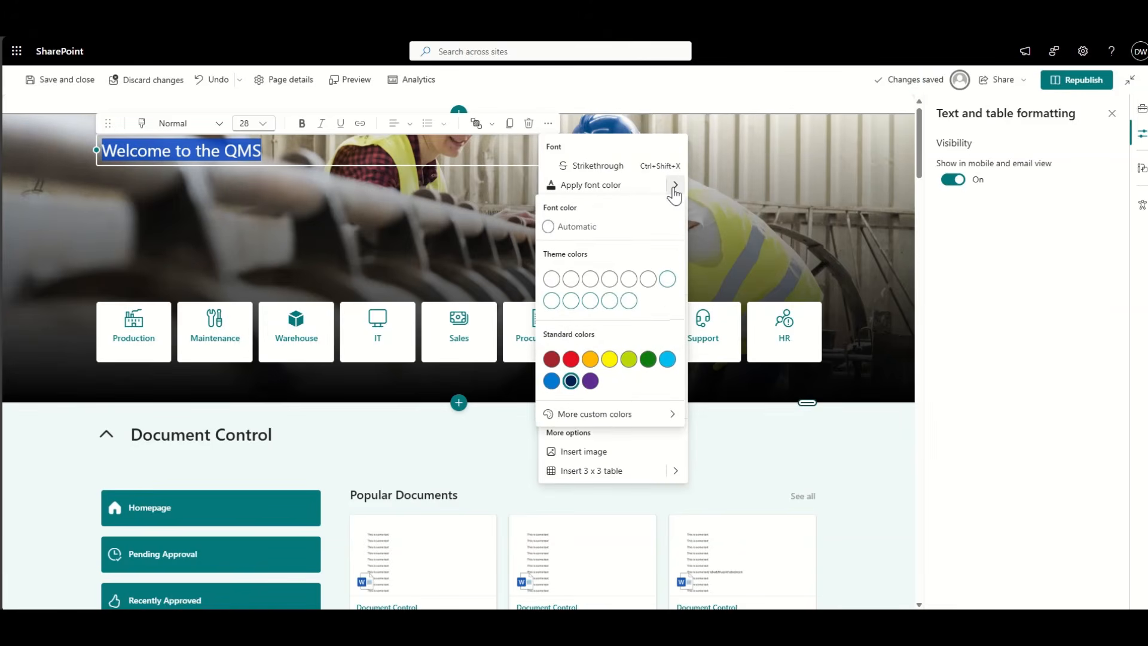
{"action": "left_click", "coordinate": [635, 424]}
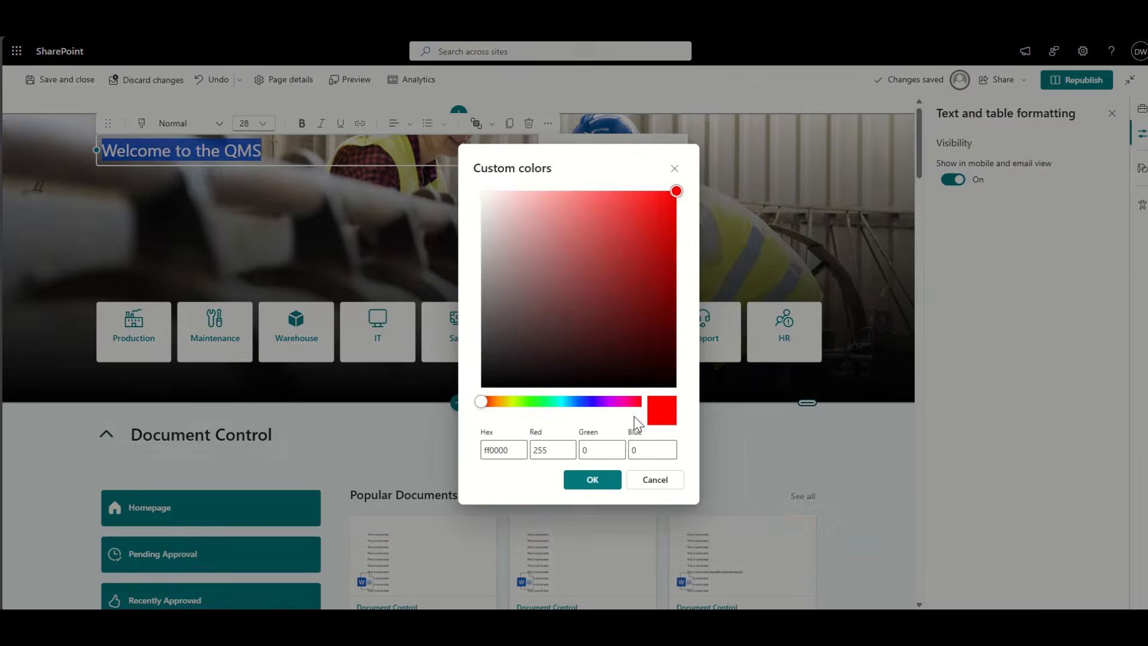
{"action": "left_click", "coordinate": [558, 401]}
{"action": "mouse_move", "coordinate": [674, 212]}
{"action": "left_mouse_down"}
{"action": "mouse_move", "coordinate": [657, 312]}
{"action": "mouse_move", "coordinate": [653, 271]}
{"action": "mouse_move", "coordinate": [665, 256]}
{"action": "left_mouse_up"}
{"action": "left_click", "coordinate": [594, 479]}
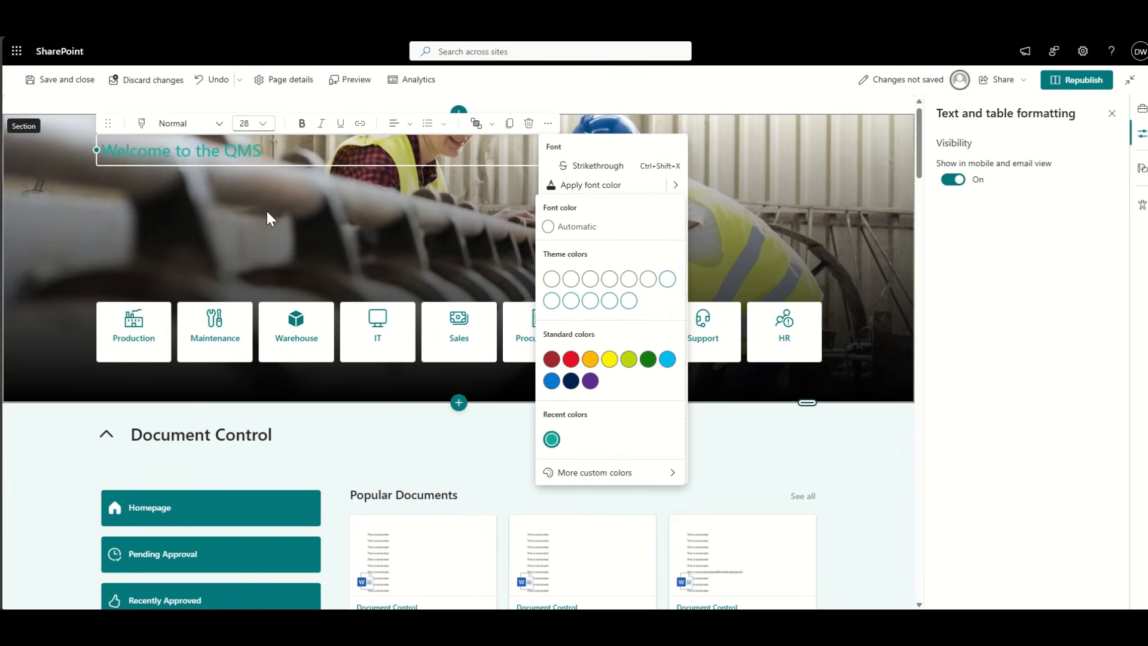
- Make the "Welcome to the QMS" banner text bold and set its font size to 42
{"action": "left_click", "coordinate": [263, 151]}
{"action": "left_click_drag", "start_coordinate": [263, 152], "coordinate": [87, 143]}
{"action": "left_click", "coordinate": [87, 142]}
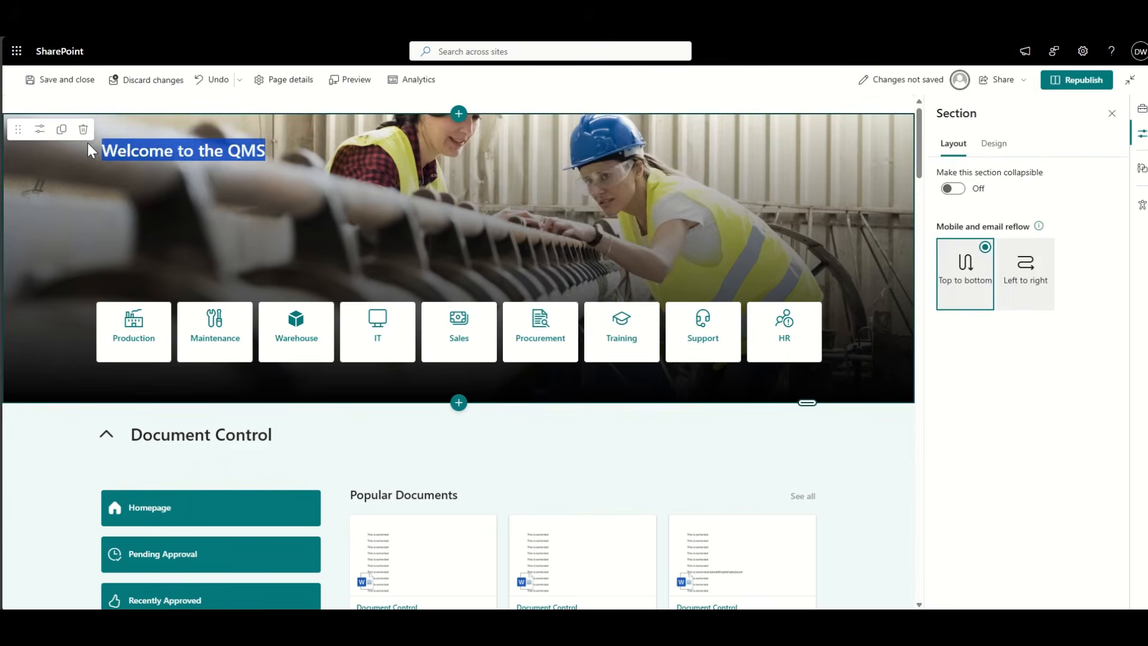
{"action": "left_click", "coordinate": [221, 146]}
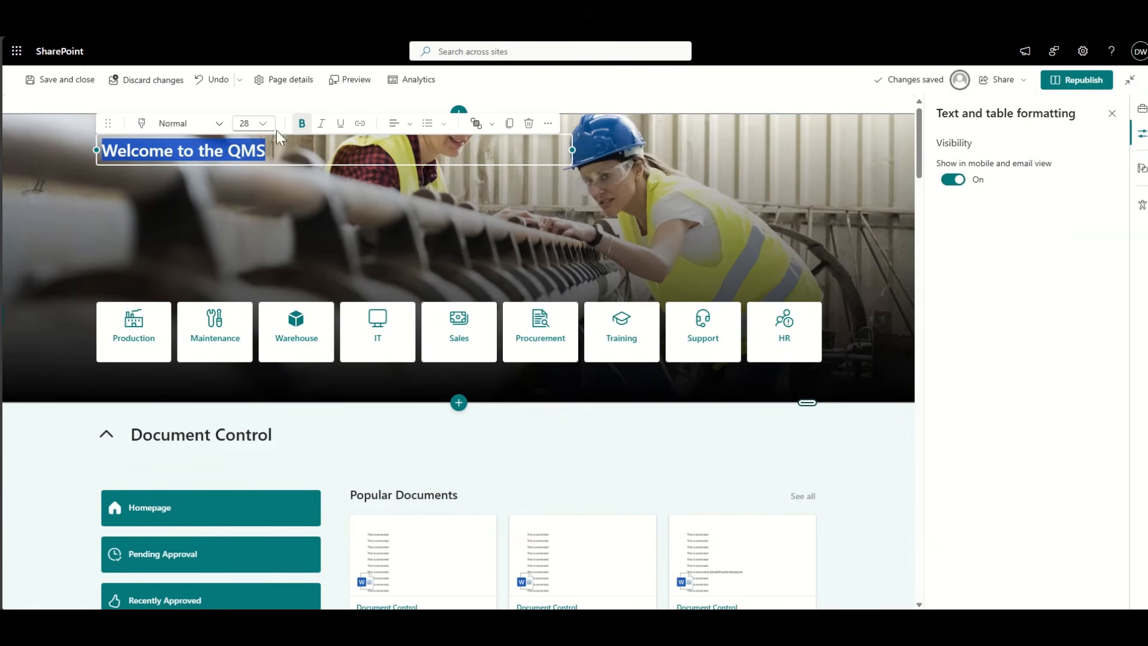
{"action": "left_click", "coordinate": [266, 127]}
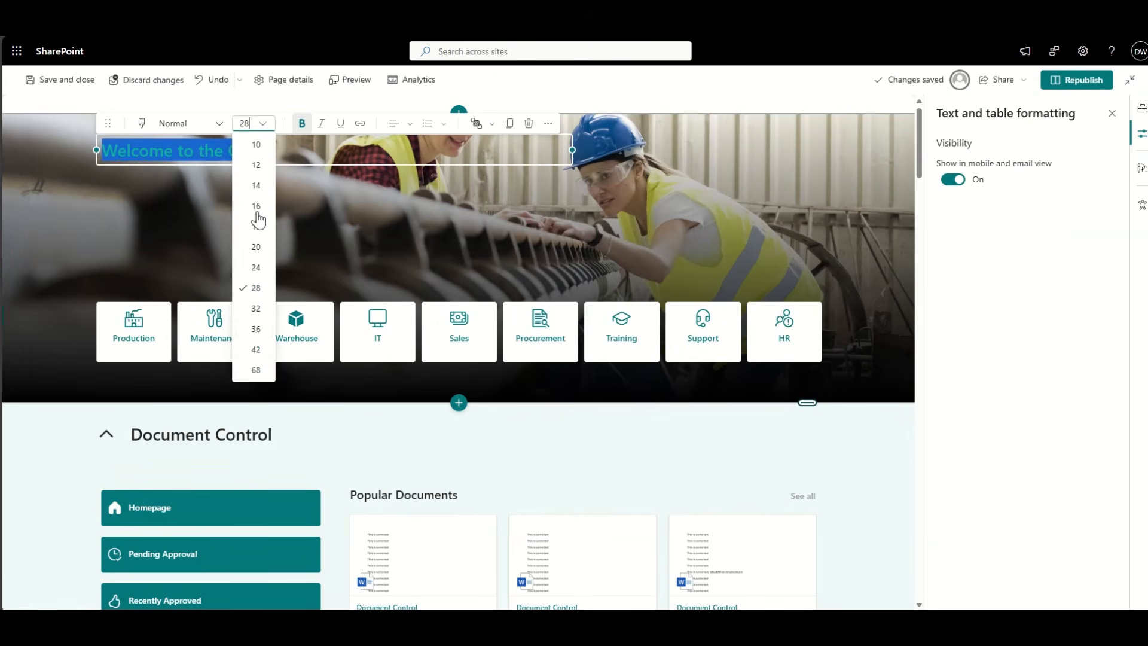
{"action": "left_click", "coordinate": [252, 351]}
{"action": "left_click", "coordinate": [363, 156]}
- Reset the font color of the "Welcome to the QMS" banner text to Automatic
{"action": "left_click_drag", "start_coordinate": [367, 156], "coordinate": [8, 135]}
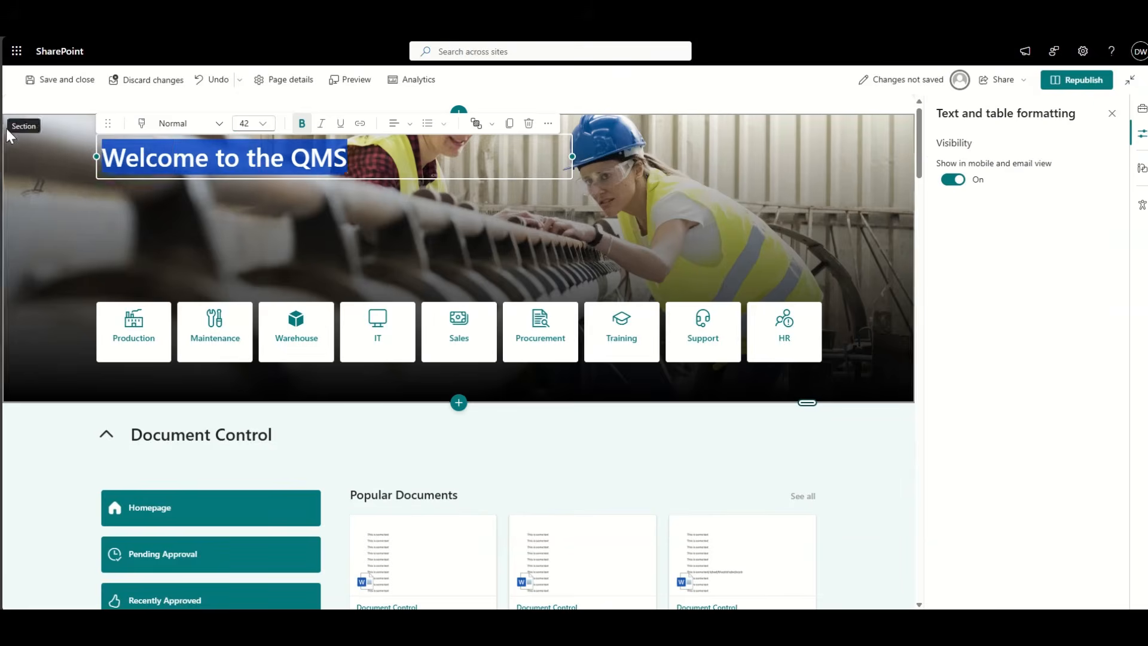
{"action": "left_click", "coordinate": [337, 158]}
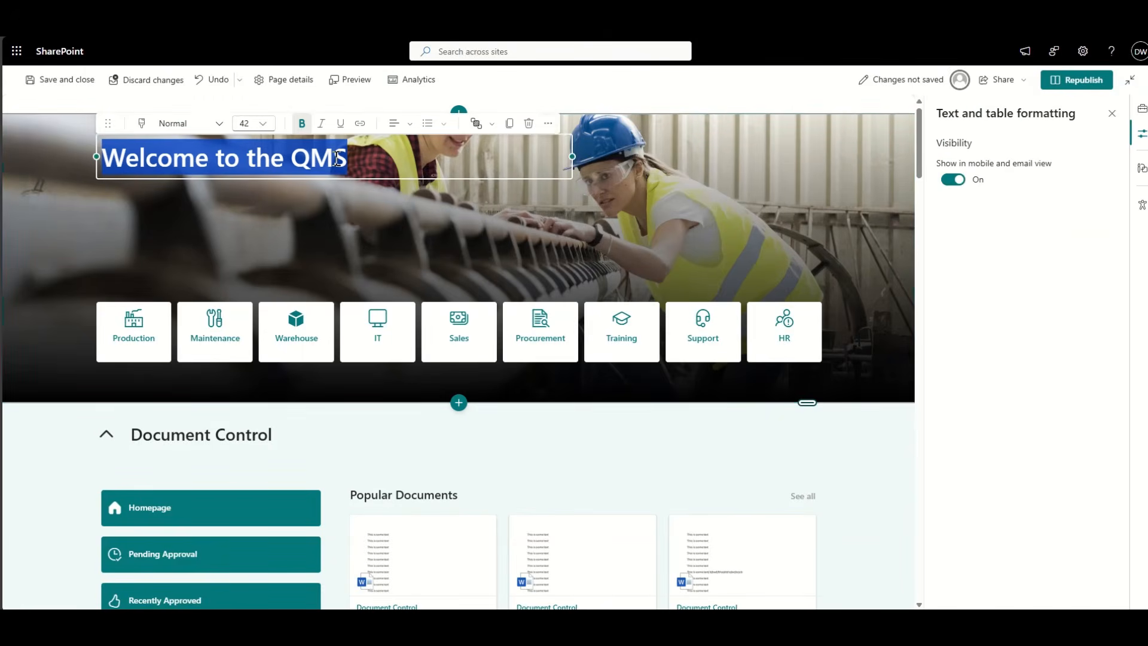
{"action": "left_click", "coordinate": [549, 124]}
{"action": "left_click", "coordinate": [676, 187]}
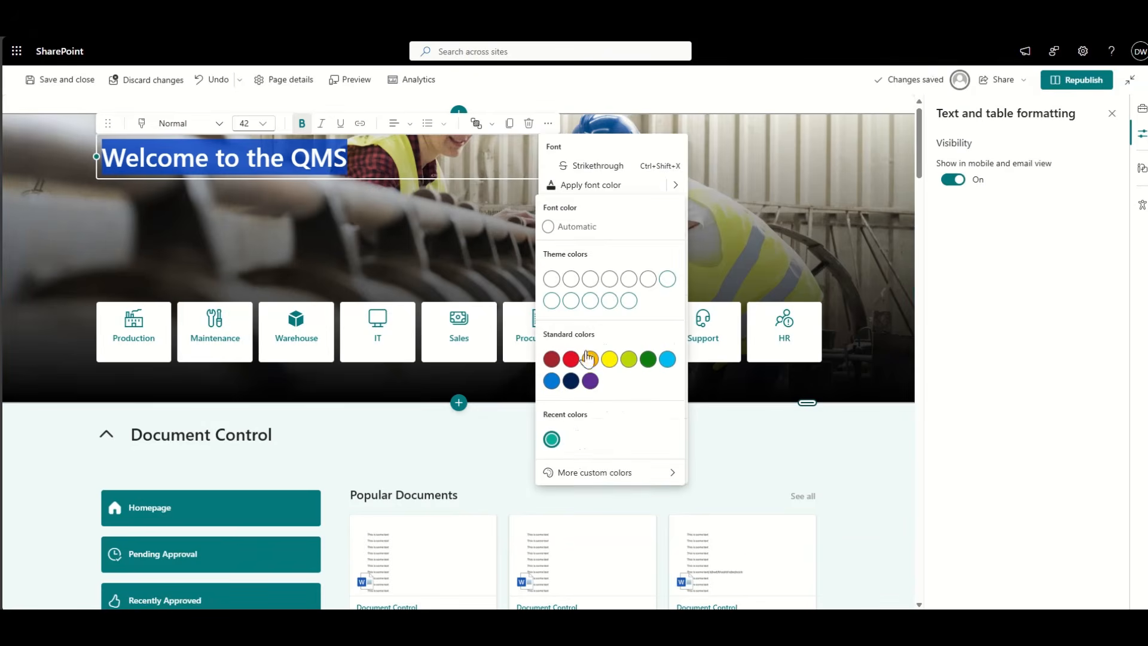
{"action": "left_click", "coordinate": [566, 233]}
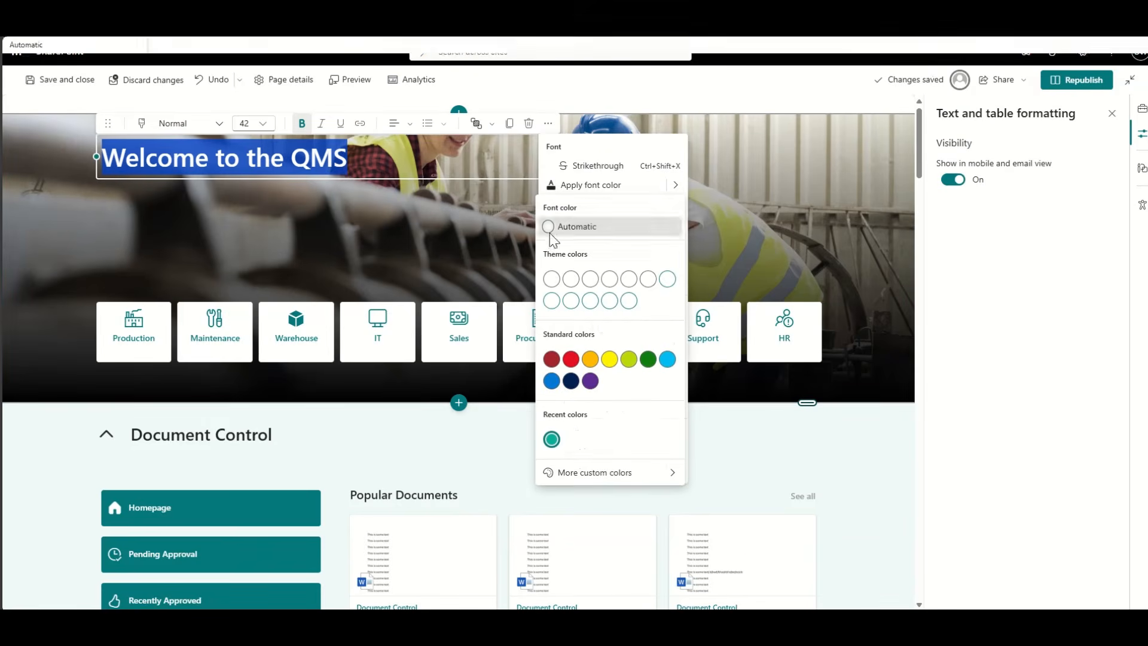
{"action": "left_click", "coordinate": [447, 227]}
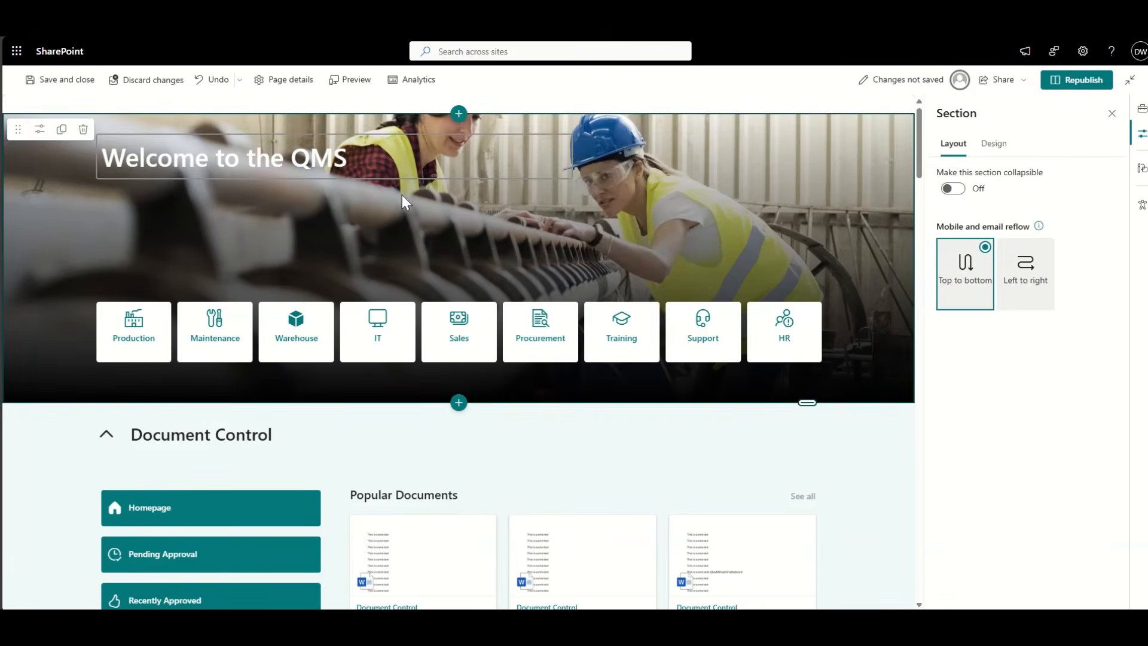
{"action": "triple_click", "coordinate": [366, 153]}
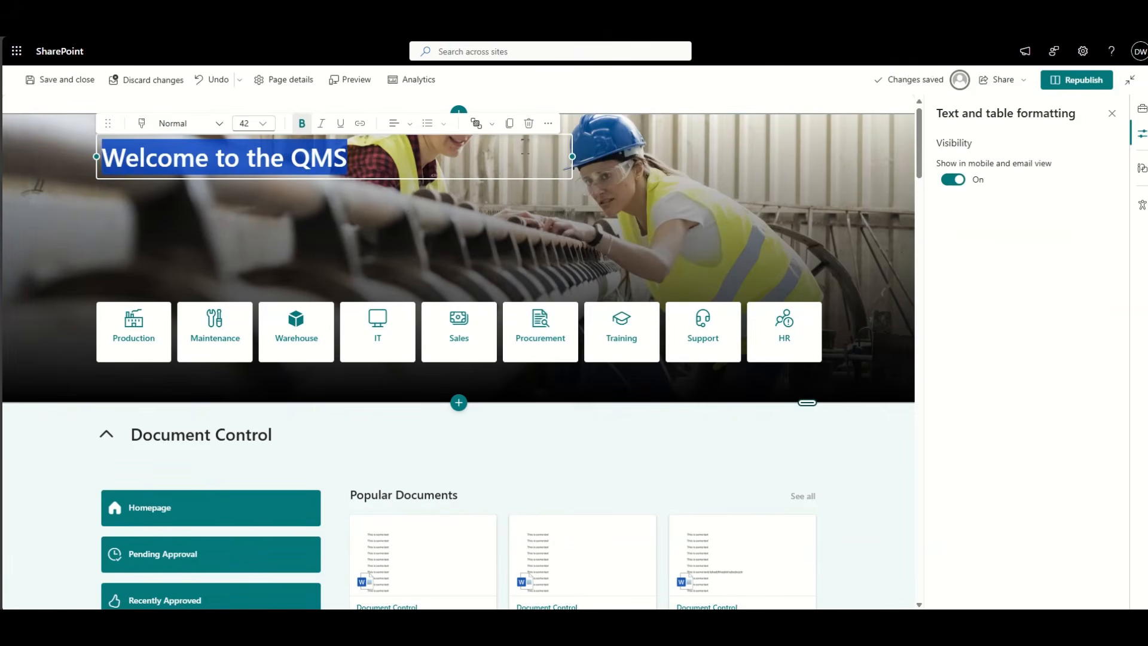
{"action": "left_click", "coordinate": [548, 123]}
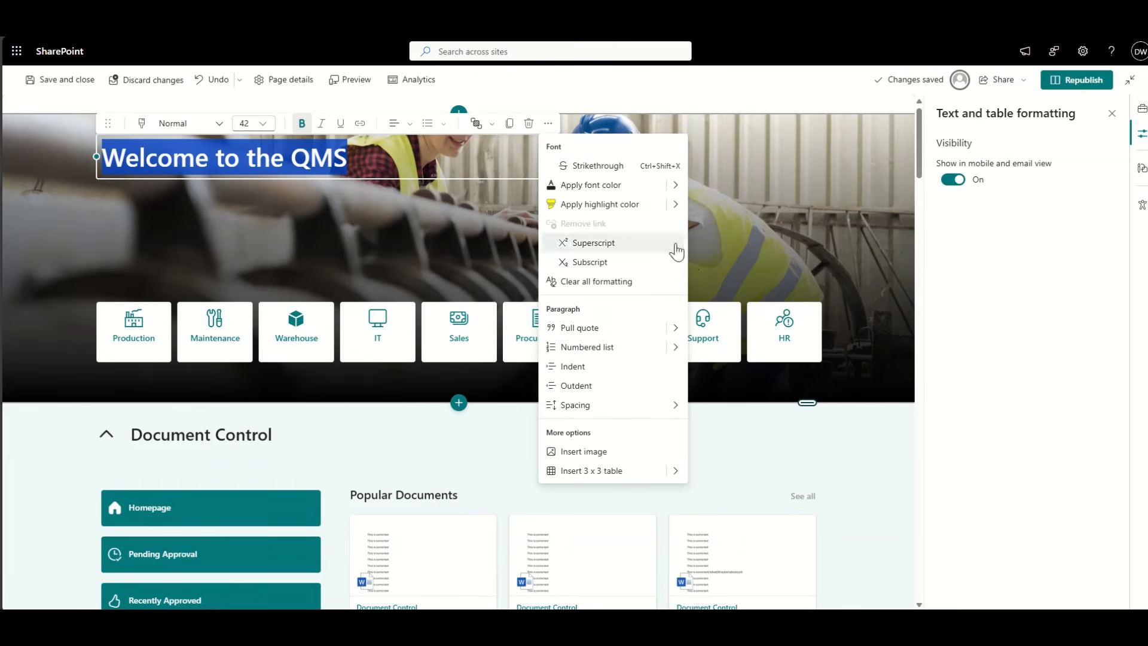
{"action": "left_click", "coordinate": [676, 206]}
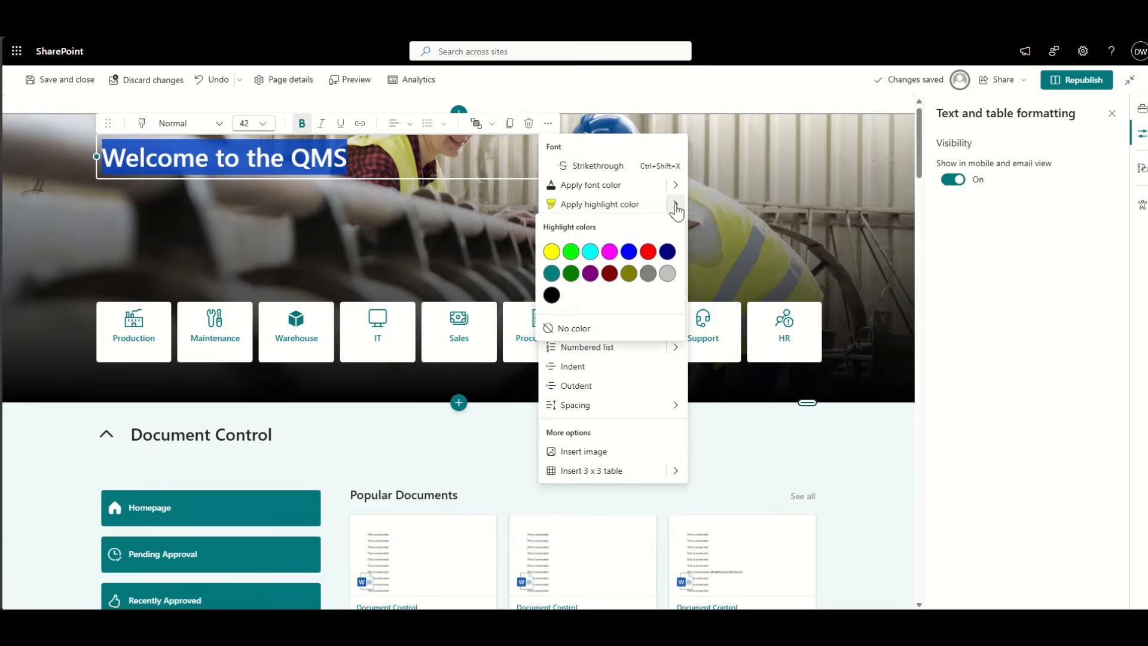
{"action": "left_click", "coordinate": [666, 269]}
{"action": "left_click", "coordinate": [457, 241]}
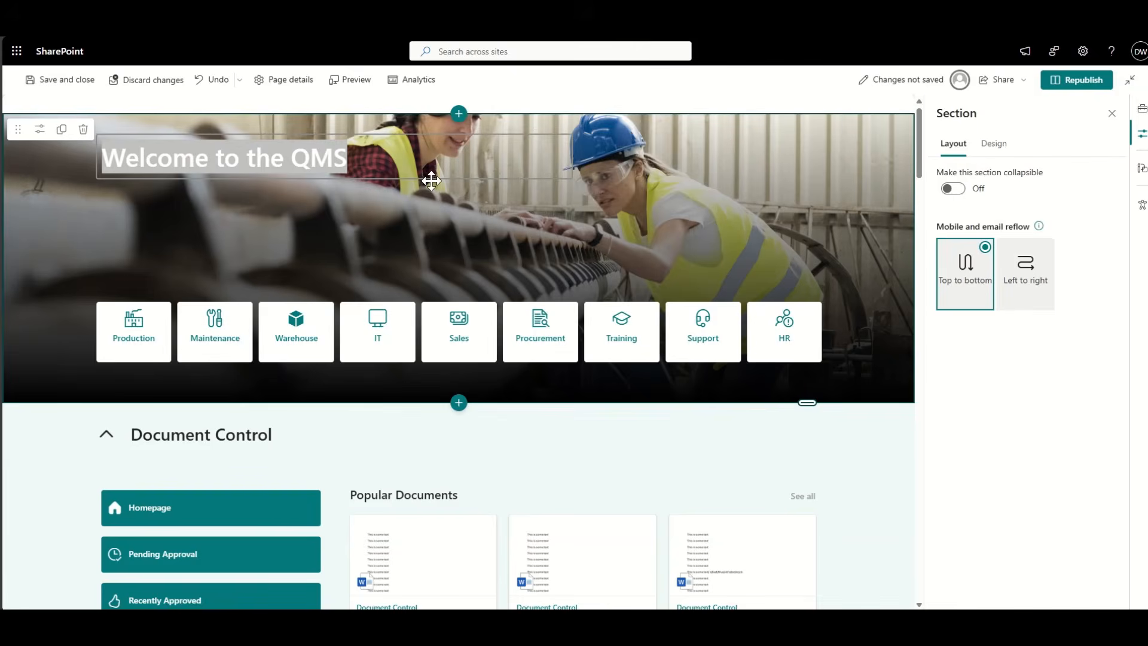
{"action": "left_click", "coordinate": [365, 157]}
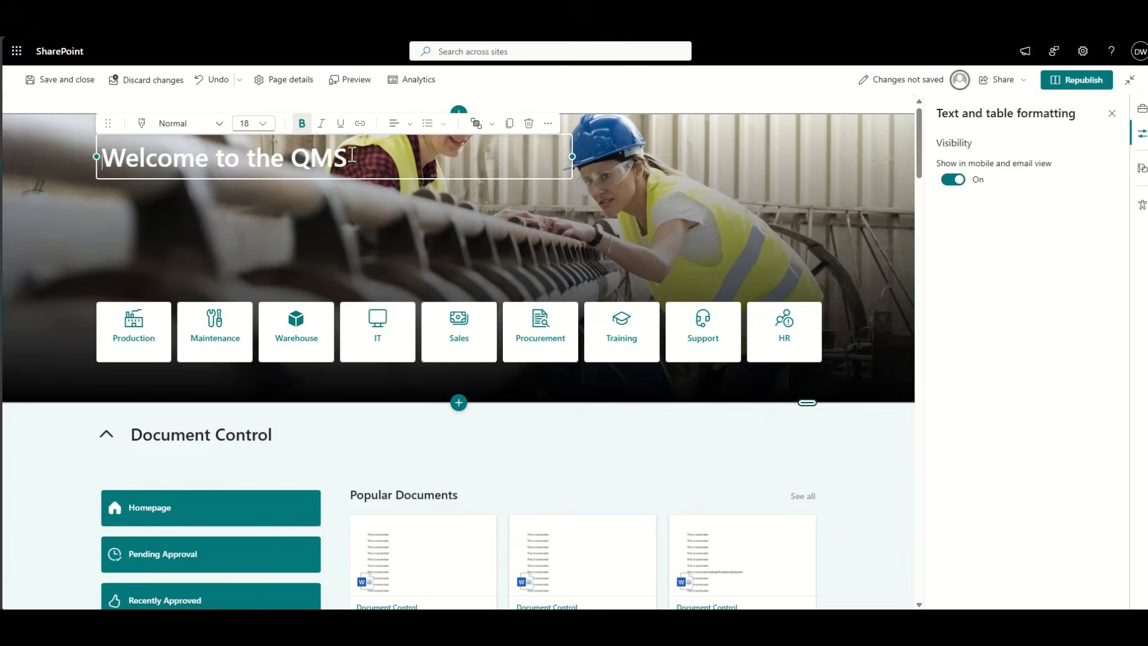
{"action": "triple_click", "coordinate": [167, 150]}
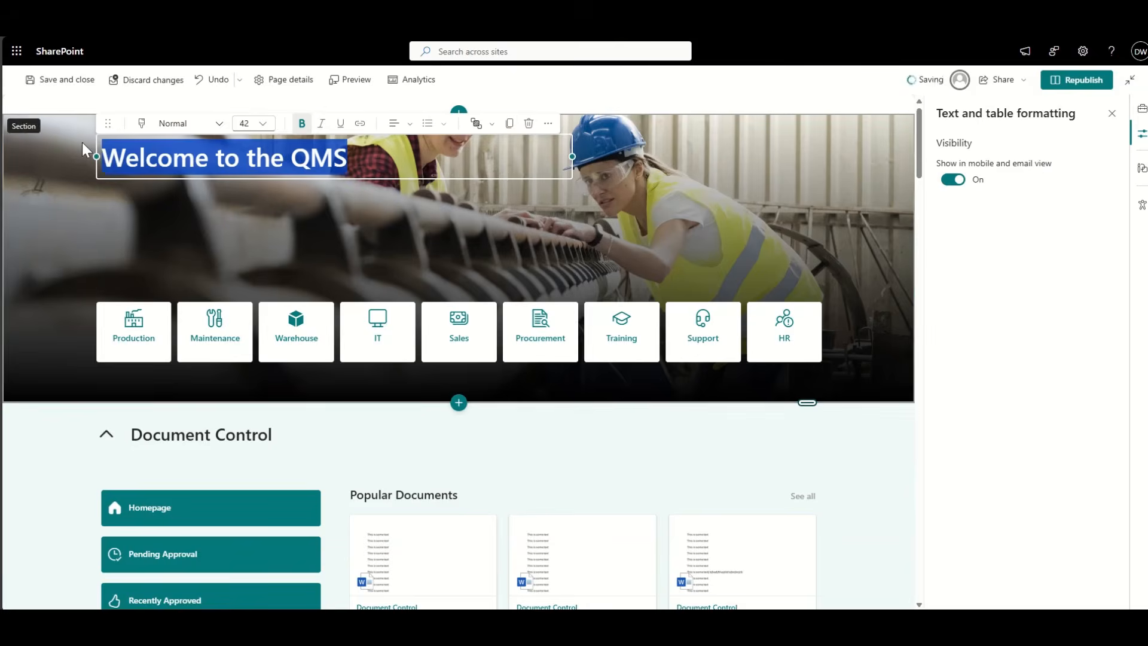
{"action": "left_click", "coordinate": [82, 142]}
- Move the "Welcome to the QMS" text web part down the banner, to just above the department links
{"action": "left_click", "coordinate": [117, 138]}
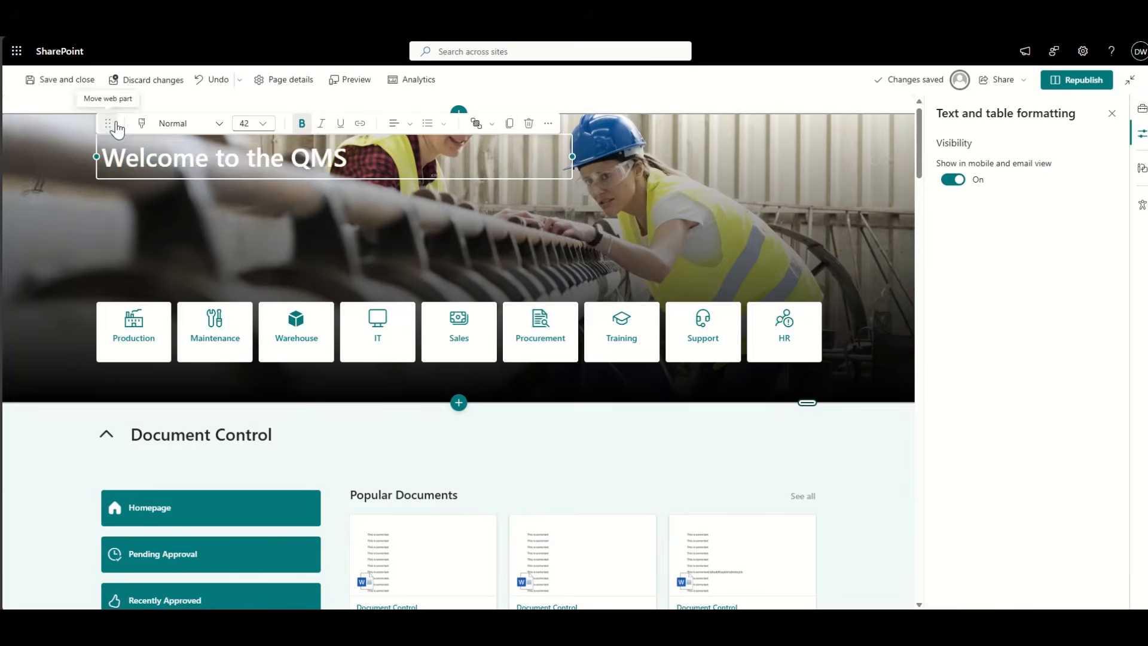
{"action": "left_click_drag", "start_coordinate": [114, 122], "coordinate": [103, 195]}
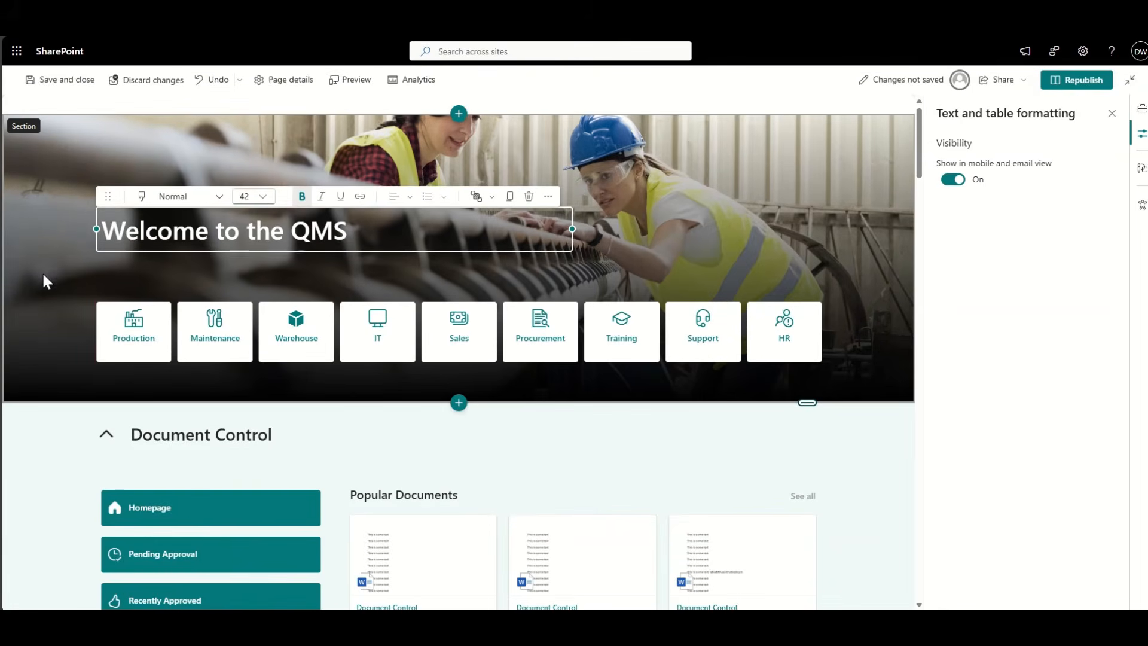
{"action": "left_click_drag", "start_coordinate": [108, 196], "coordinate": [107, 209]}
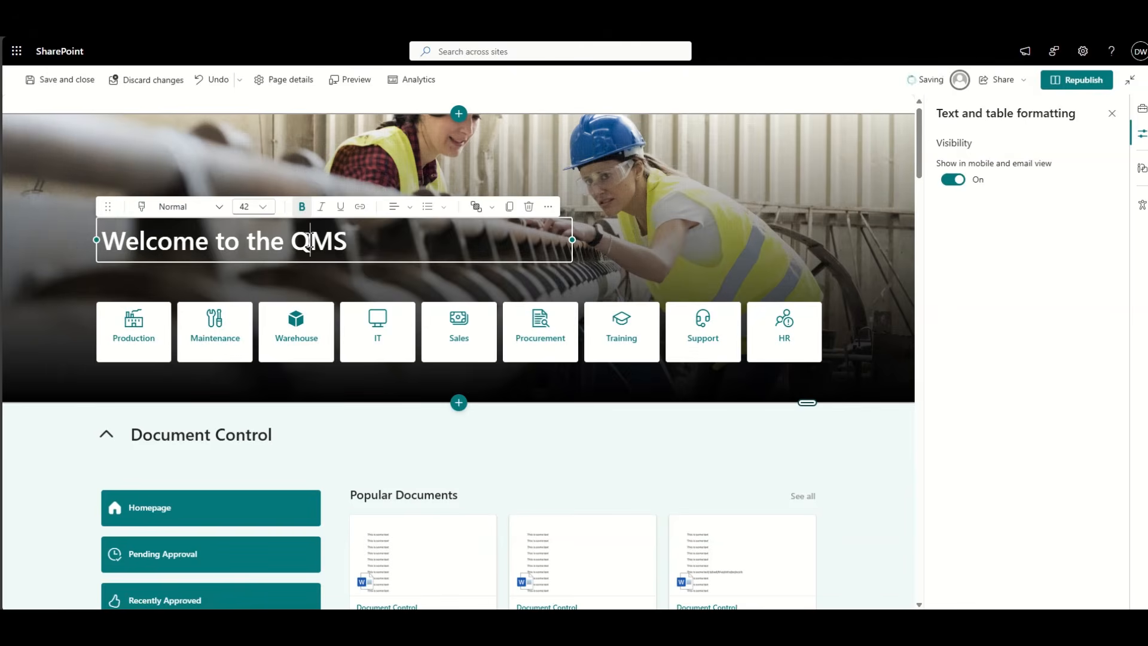
- Reword the banner heading to "Welcome to our Quality Management System"
{"action": "double_click", "coordinate": [309, 241]}
{"action": "double_click", "coordinate": [258, 235]}
{"action": "type", "text": "our Wua"}
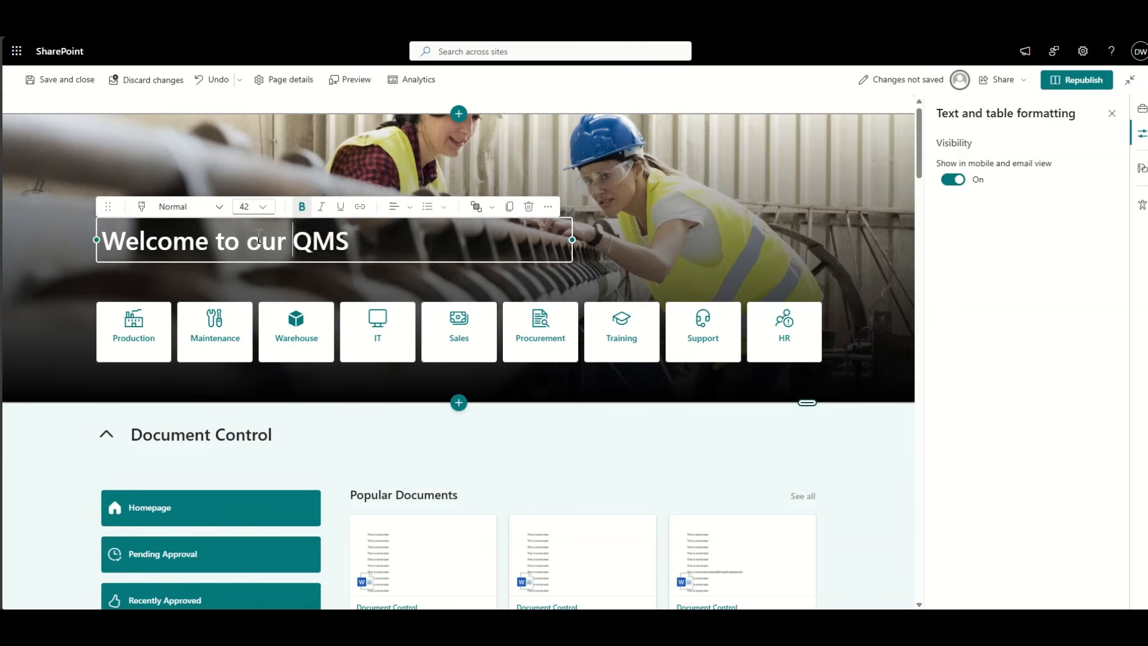
{"action": "key", "text": "BackSpace"}
{"action": "key", "text": "BackSpace"}
{"action": "key", "text": "BackSpace"}
{"action": "type", "text": "Quality M"}
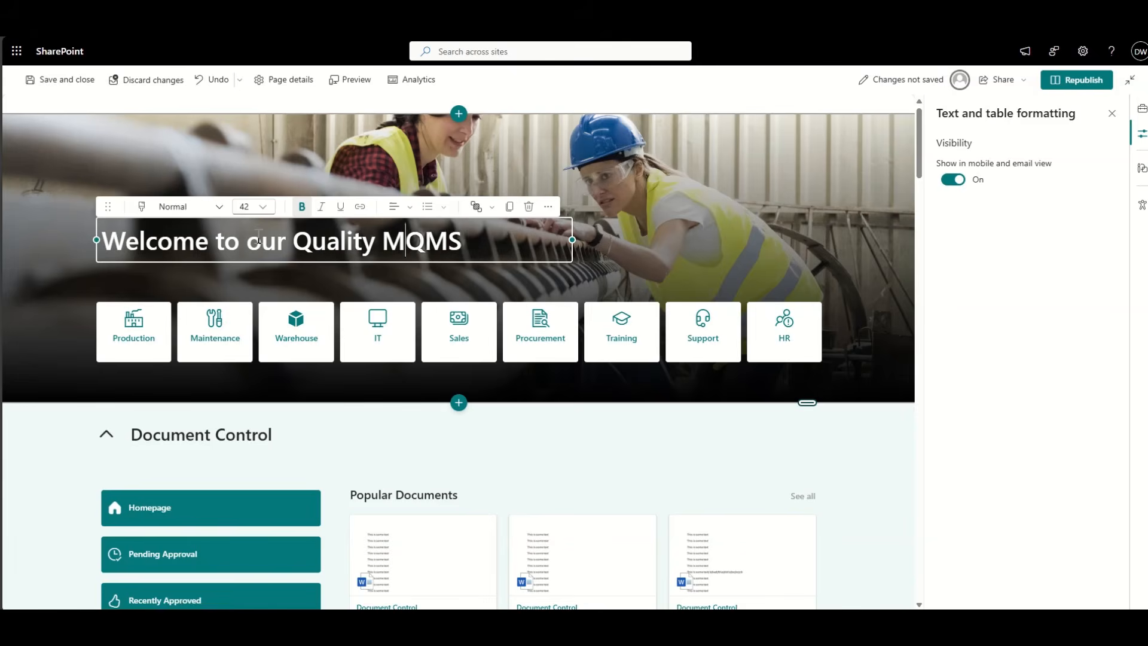
{"action": "type", "text": "anagement System"}
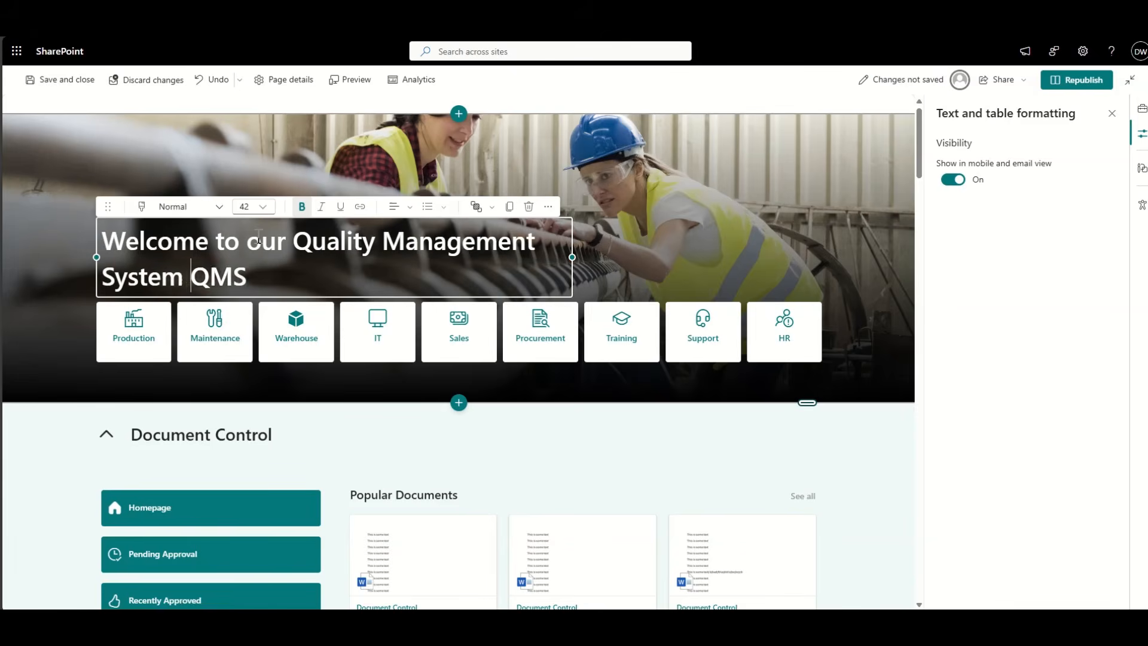
{"action": "key", "text": "BackSpace"}
{"action": "key", "text": "Delete"}
{"action": "key", "text": "Delete"}
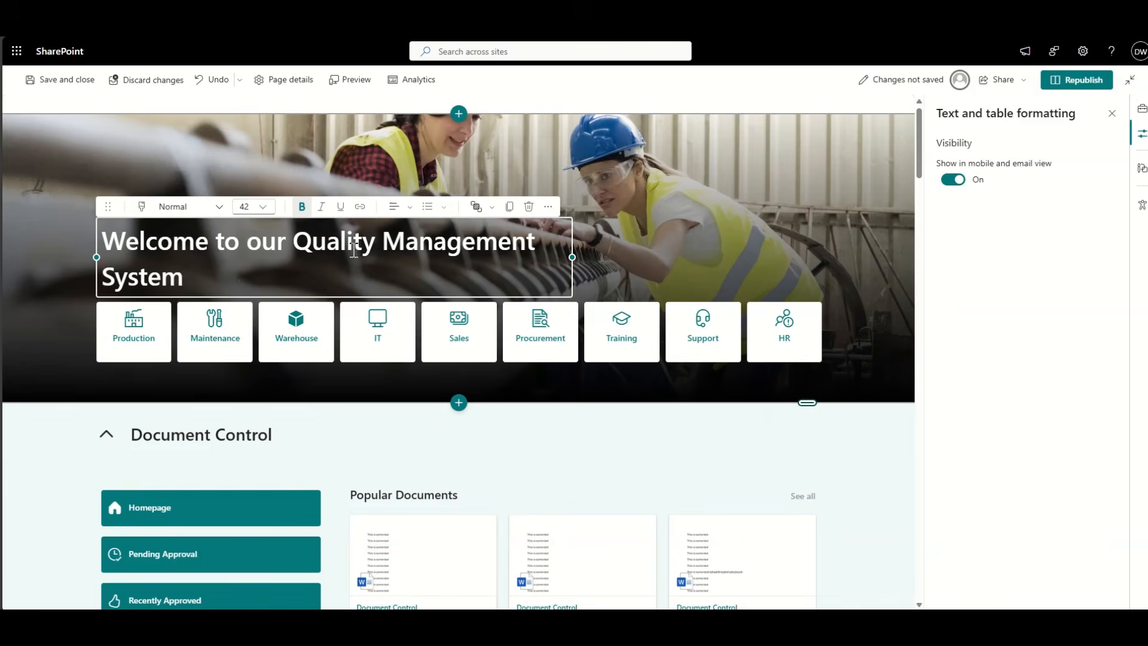
- Widen the heading's text web part to fit the heading on one line and move it down closer to the department links
{"action": "left_click_drag", "start_coordinate": [572, 257], "coordinate": [645, 257]}
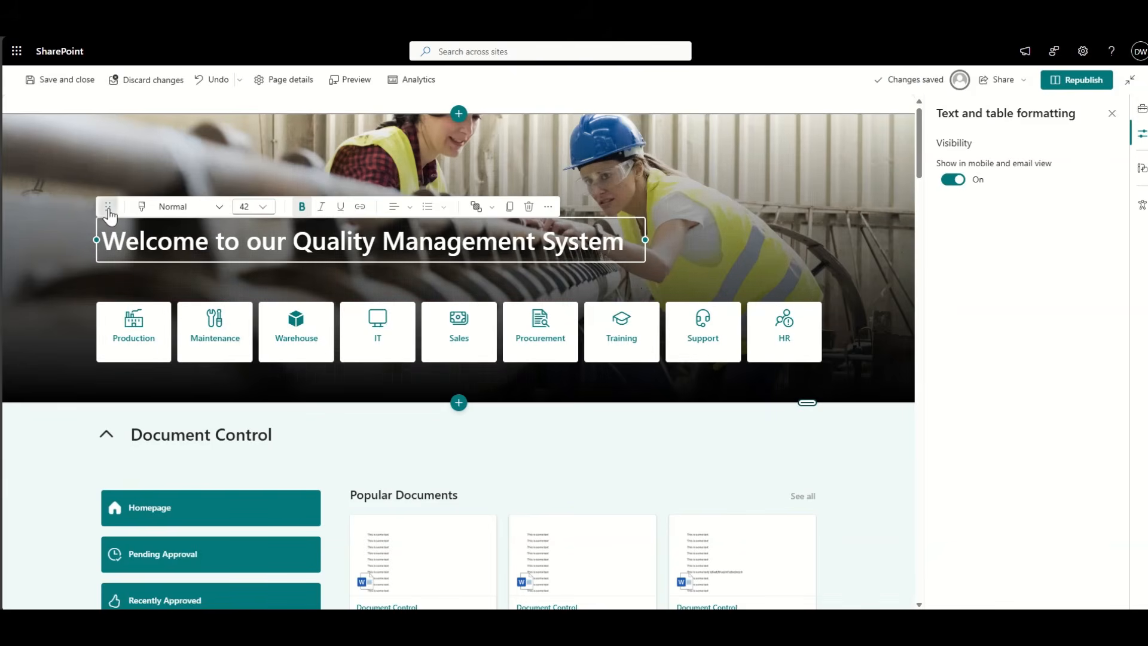
{"action": "left_click_drag", "start_coordinate": [108, 215], "coordinate": [112, 237]}
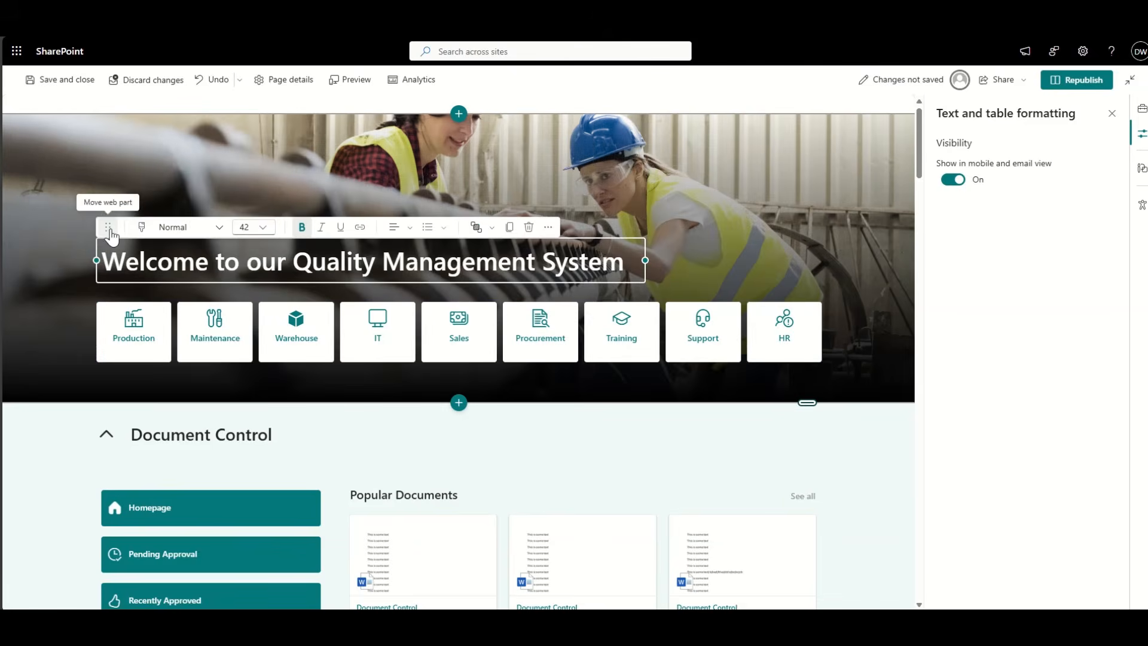
- Try a solid black overlay on the banner section, and restore the dark gradient with the direction Bottom to top
{"action": "left_click", "coordinate": [41, 132]}
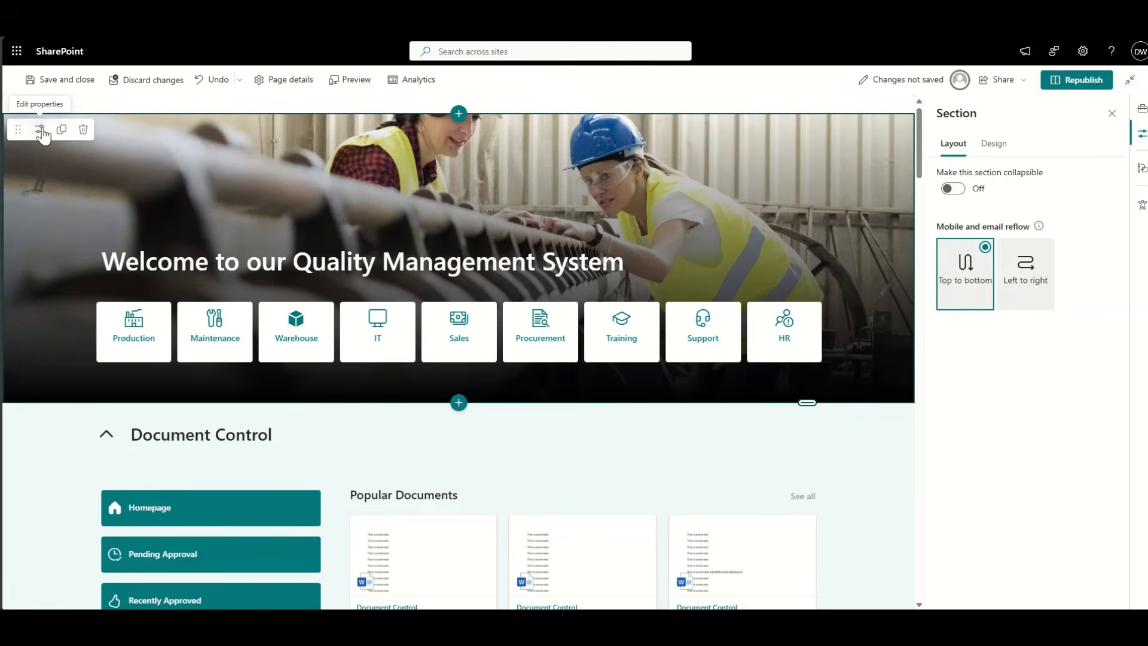
{"action": "left_click", "coordinate": [992, 144]}
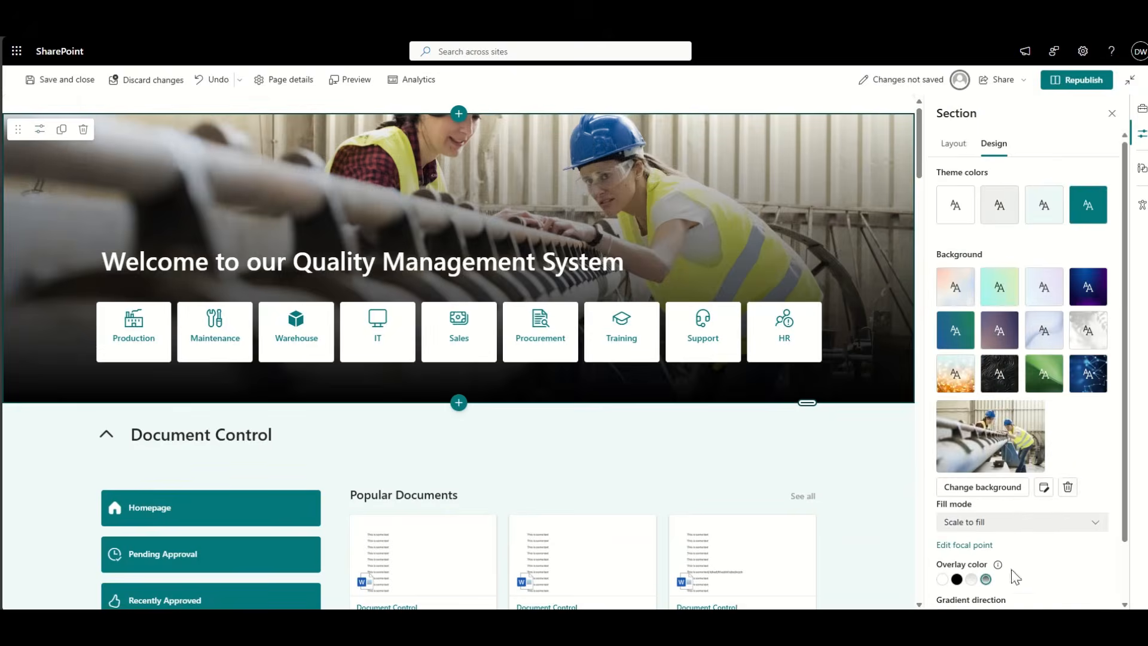
{"action": "scroll", "coordinate": [1004, 577], "scroll_direction": "down", "scroll_amount": 2}
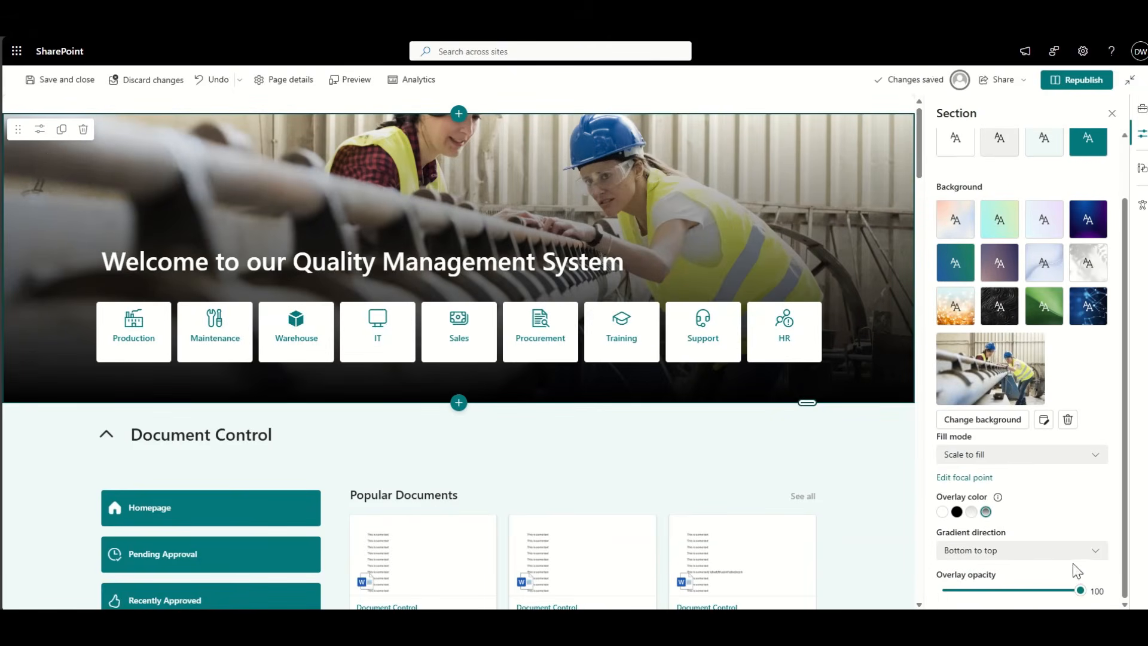
{"action": "left_click", "coordinate": [957, 512]}
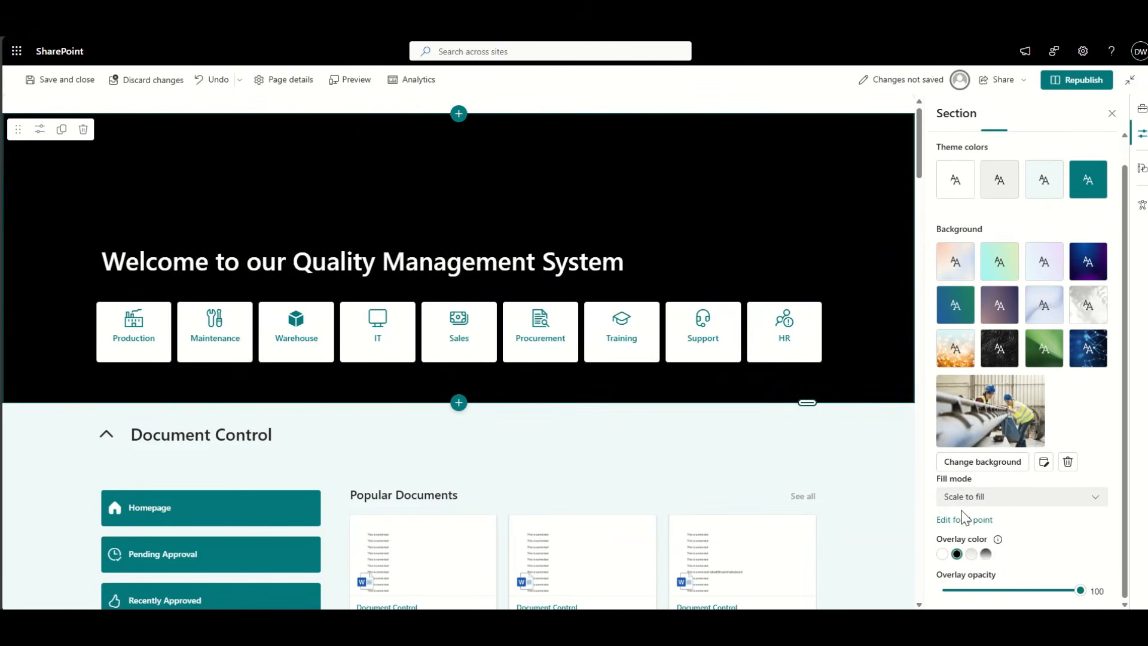
{"action": "left_click", "coordinate": [986, 553]}
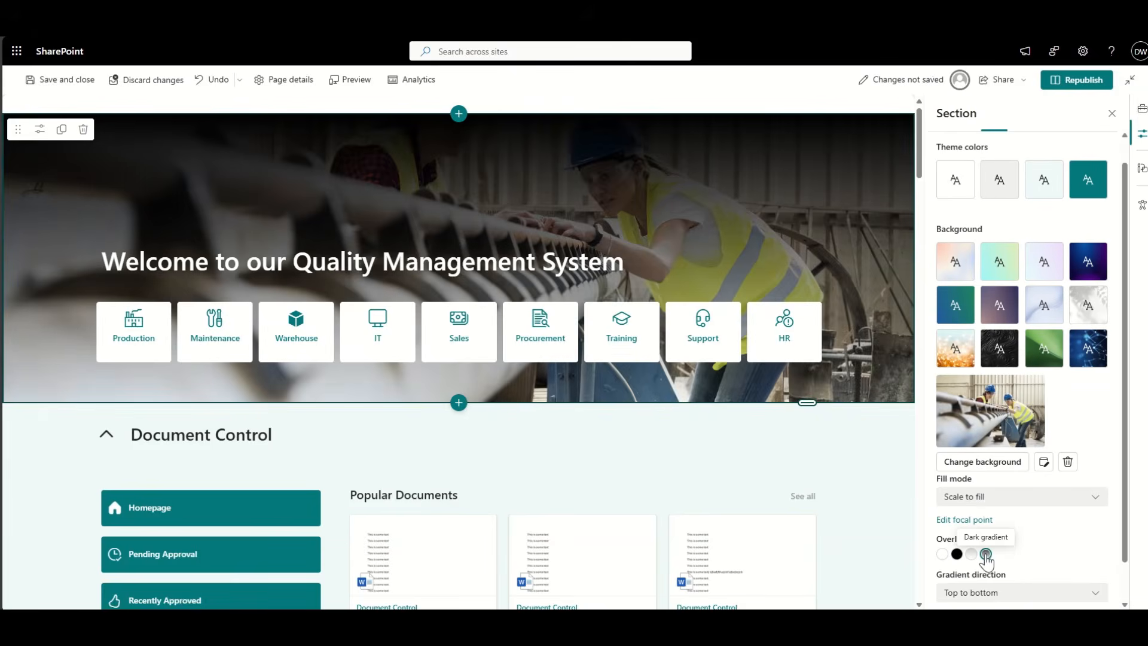
{"action": "scroll", "coordinate": [1027, 547], "scroll_direction": "down", "scroll_amount": 1}
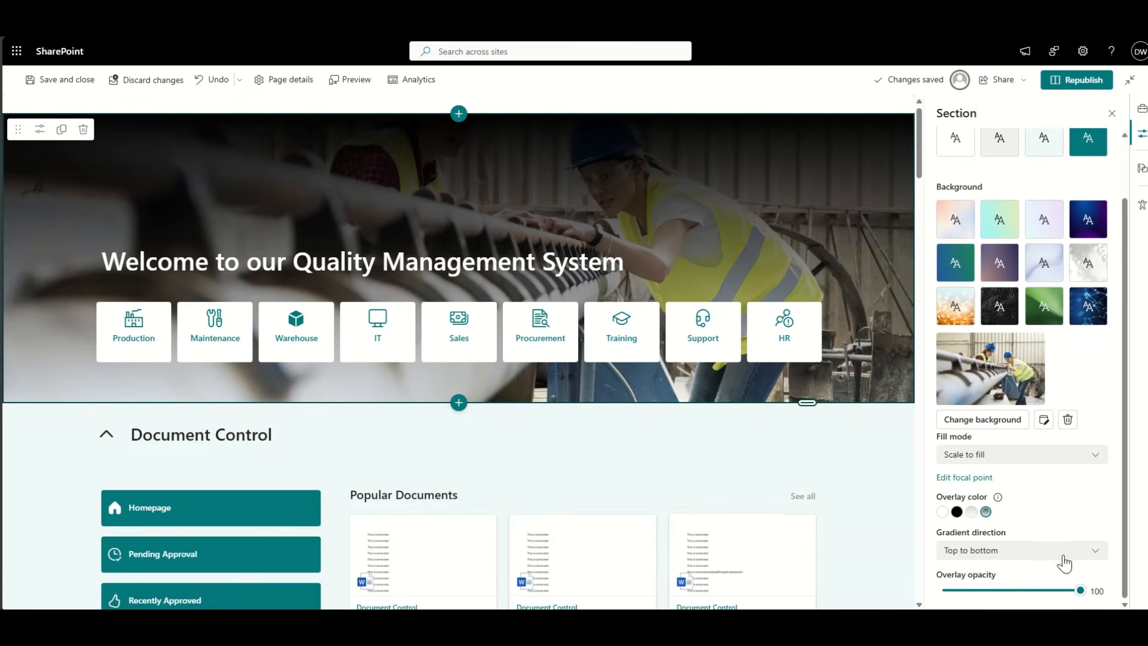
{"action": "left_click", "coordinate": [1063, 556]}
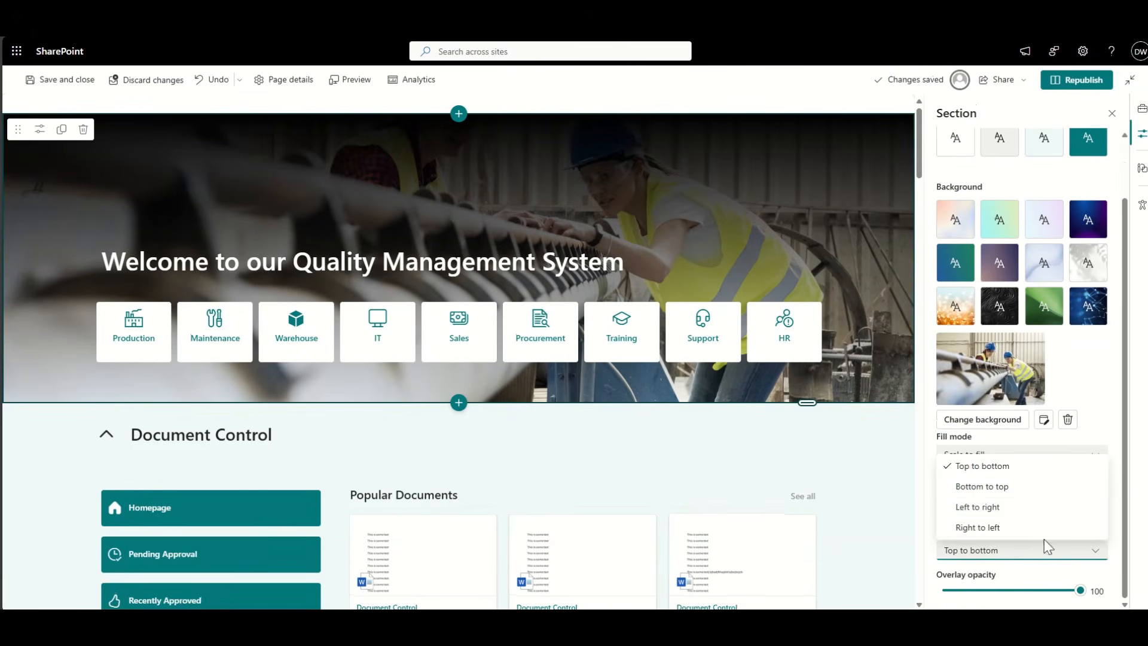
{"action": "left_click", "coordinate": [1035, 488]}
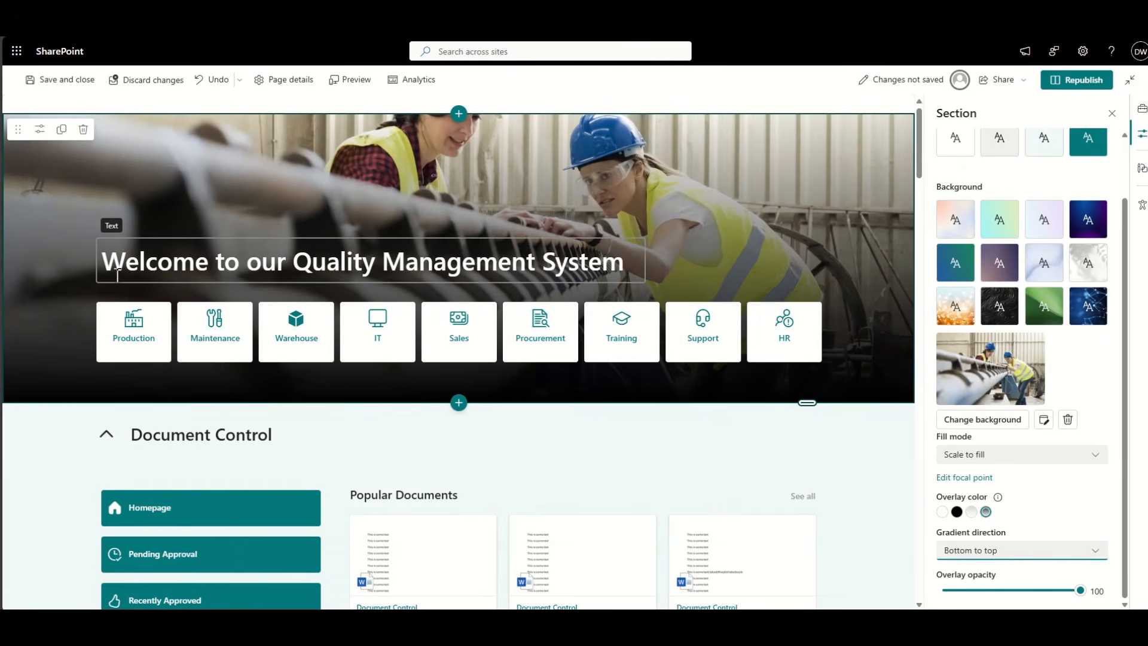
- Shorten the banner heading to "Quality Management System" by deleting its opening words
{"action": "left_click", "coordinate": [289, 268]}
{"action": "left_click", "coordinate": [79, 249], "text": "shift"}
{"action": "key", "text": "BackSpace"}
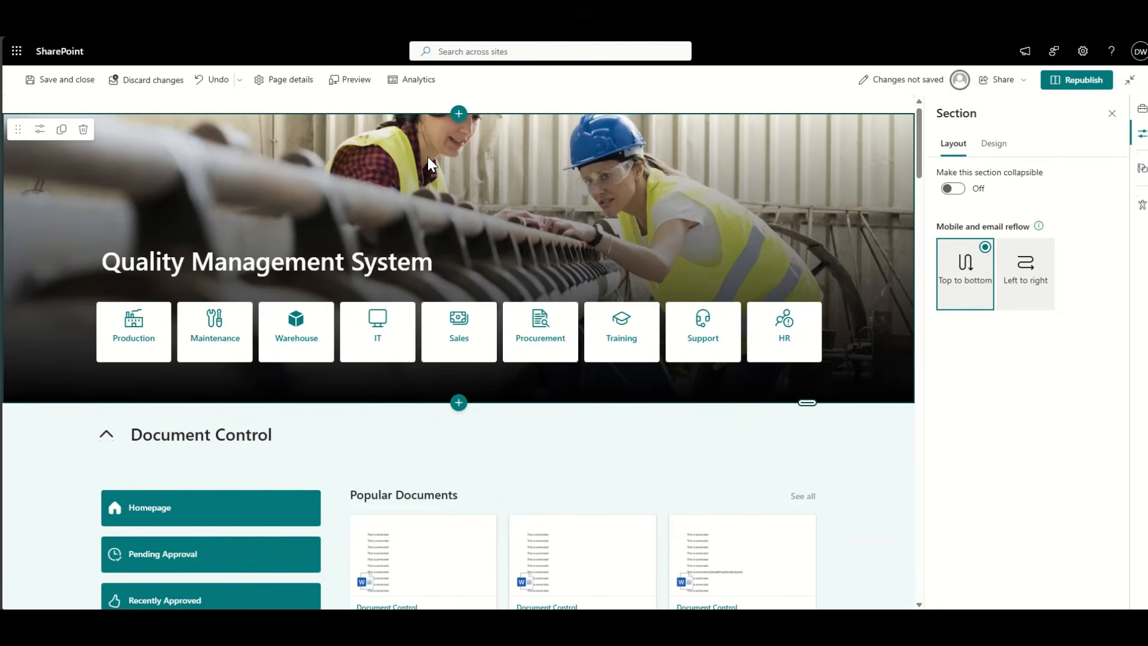
- Remove all the department links from the banner's quick links, from Production through HR, and dismiss the link picker
{"action": "left_click", "coordinate": [104, 335]}
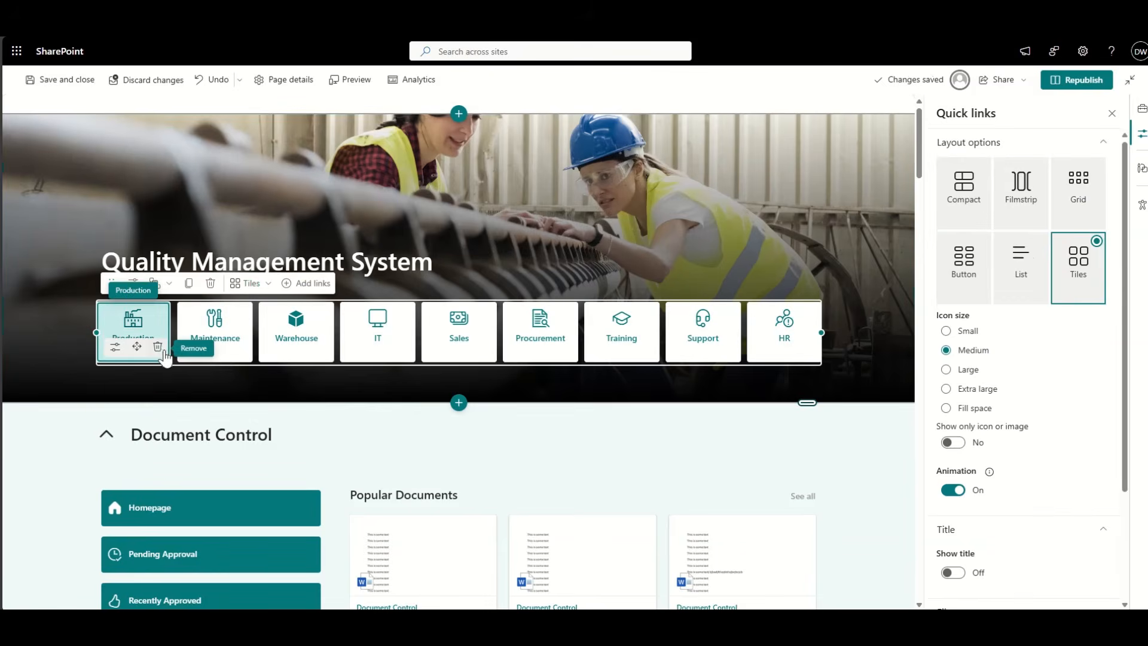
{"action": "left_click", "coordinate": [158, 349]}
{"action": "left_click", "coordinate": [158, 349]}
{"action": "left_click", "coordinate": [158, 349]}
{"action": "left_click", "coordinate": [158, 349]}
{"action": "left_click", "coordinate": [158, 350]}
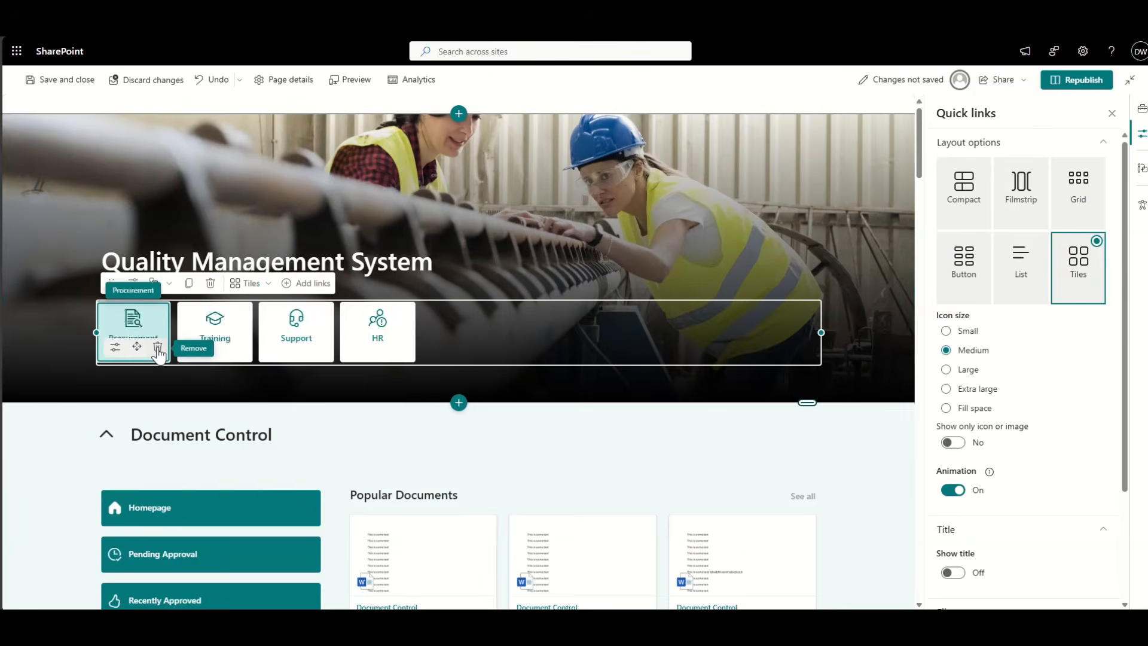
{"action": "left_click", "coordinate": [158, 349]}
{"action": "left_click", "coordinate": [158, 349]}
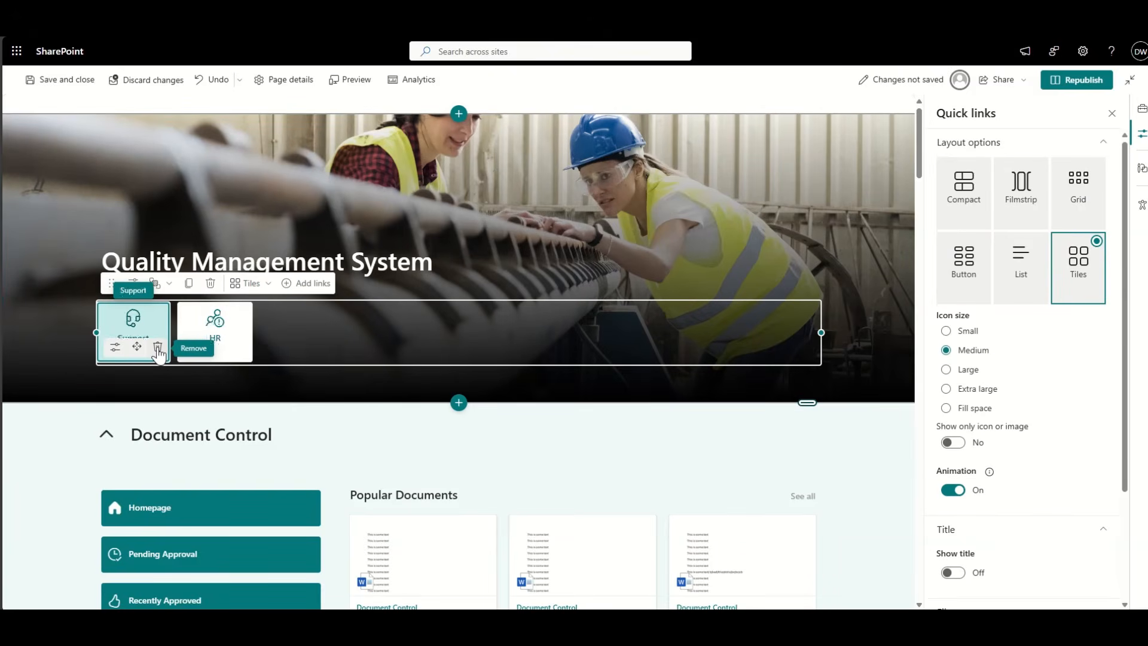
{"action": "left_click", "coordinate": [158, 349]}
{"action": "left_click", "coordinate": [158, 349]}
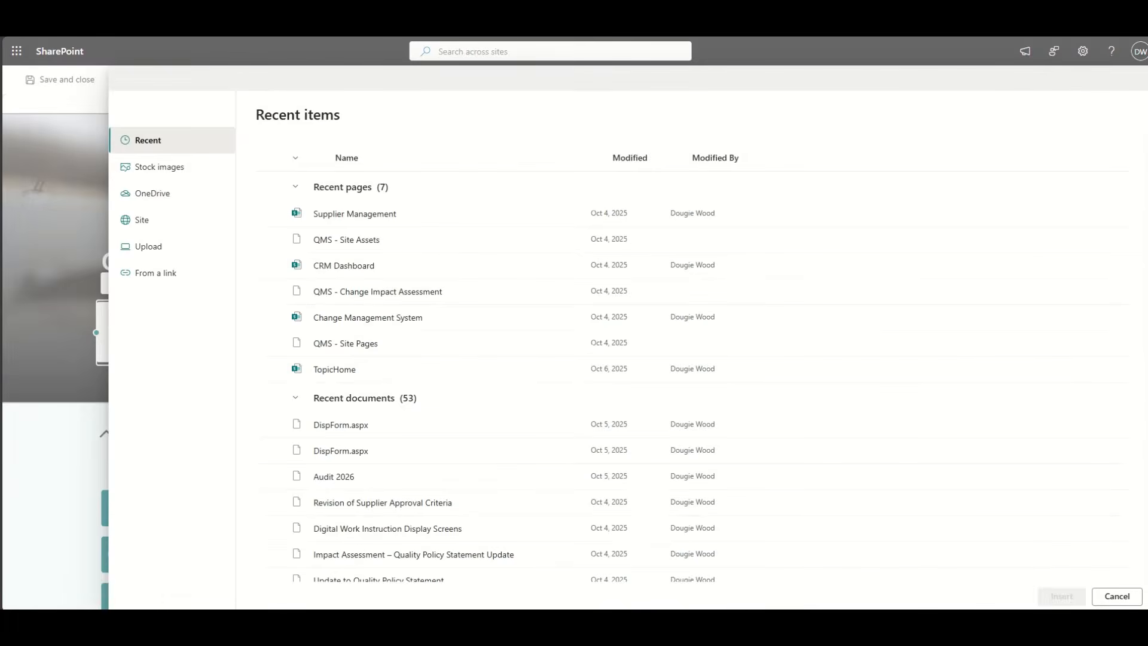
{"action": "right_click", "coordinate": [78, 12]}
{"action": "left_click", "coordinate": [42, 186]}
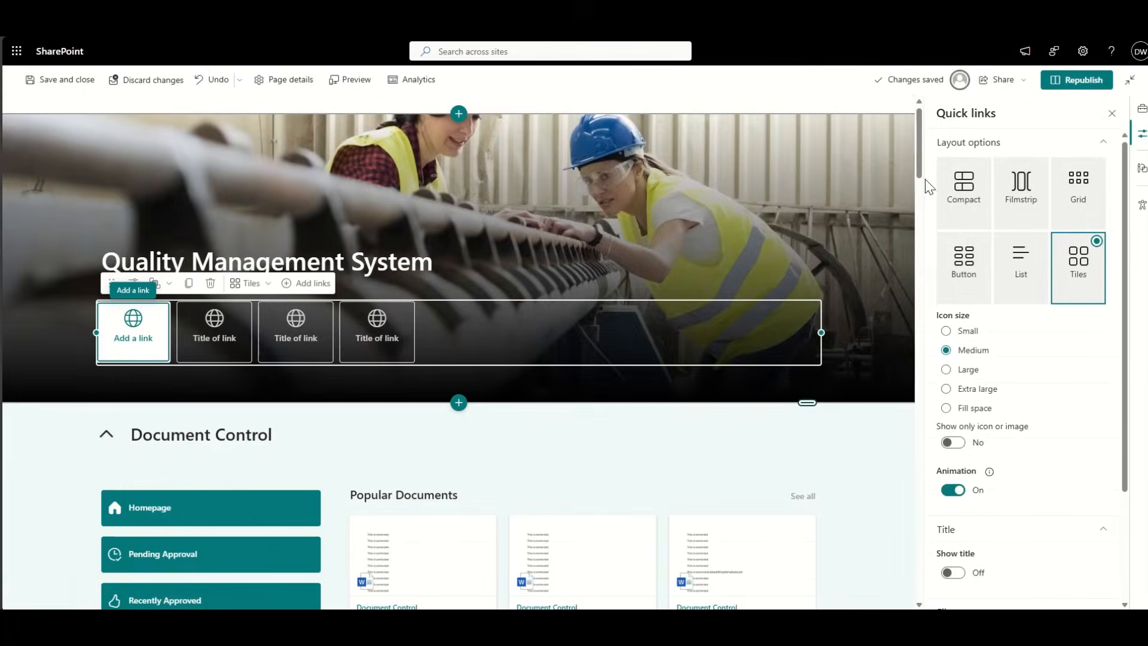
- Republish the QMS home page and review its banner and sections
{"action": "left_click", "coordinate": [1074, 80]}
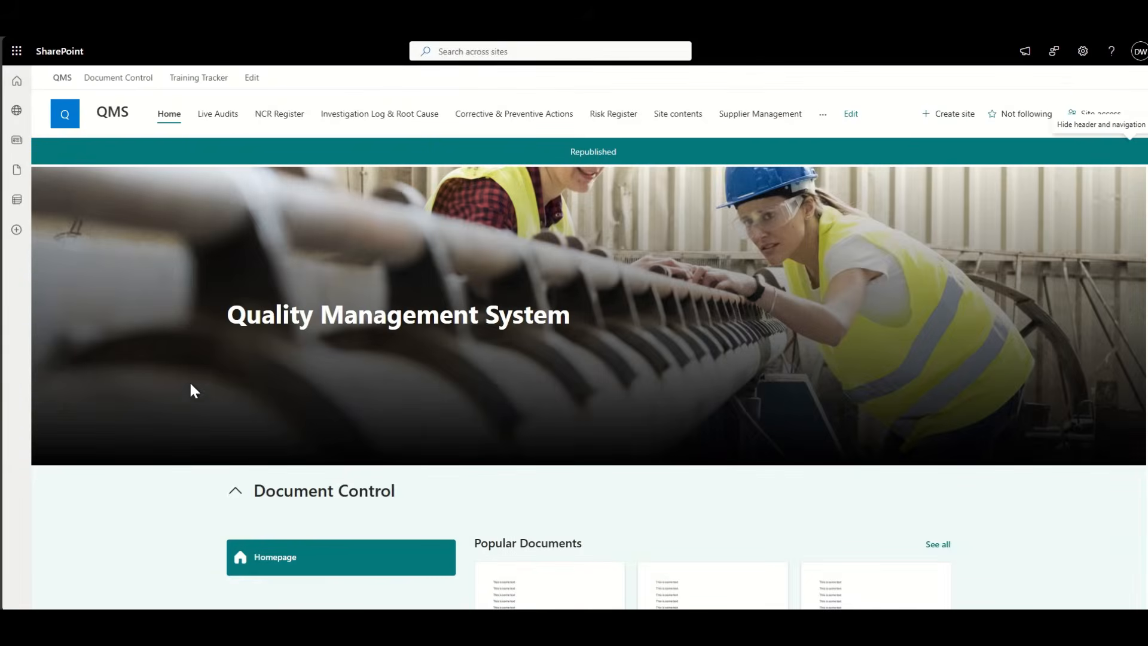
{"action": "scroll", "coordinate": [199, 421], "scroll_direction": "down", "scroll_amount": 10}
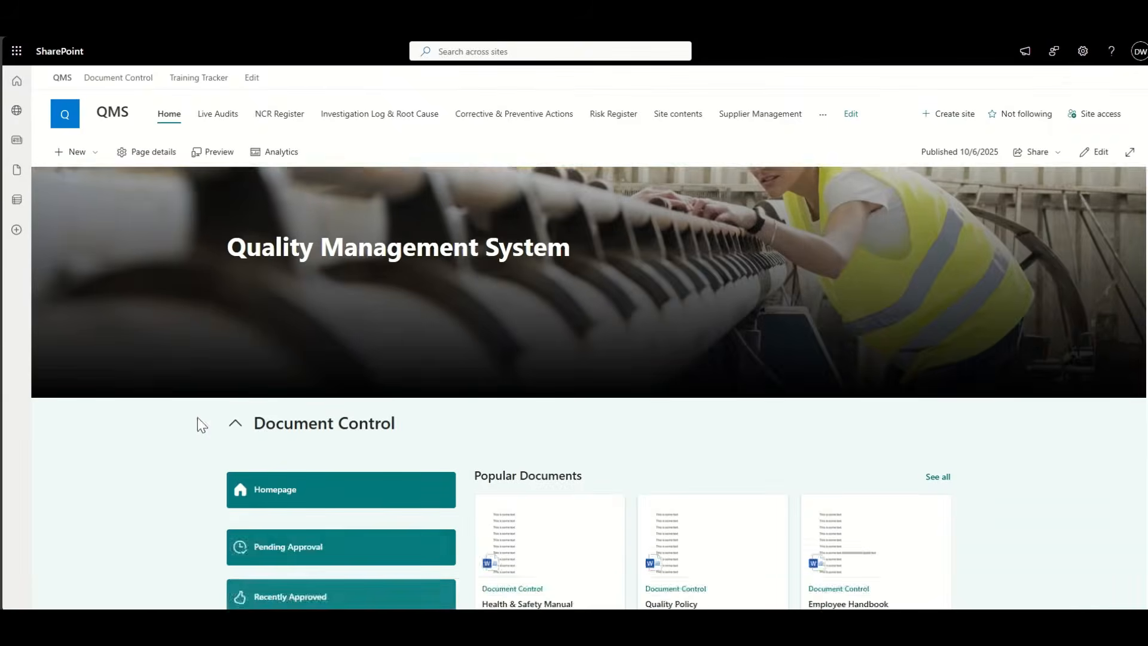
{"action": "scroll", "coordinate": [198, 417], "scroll_direction": "up", "scroll_amount": 15}
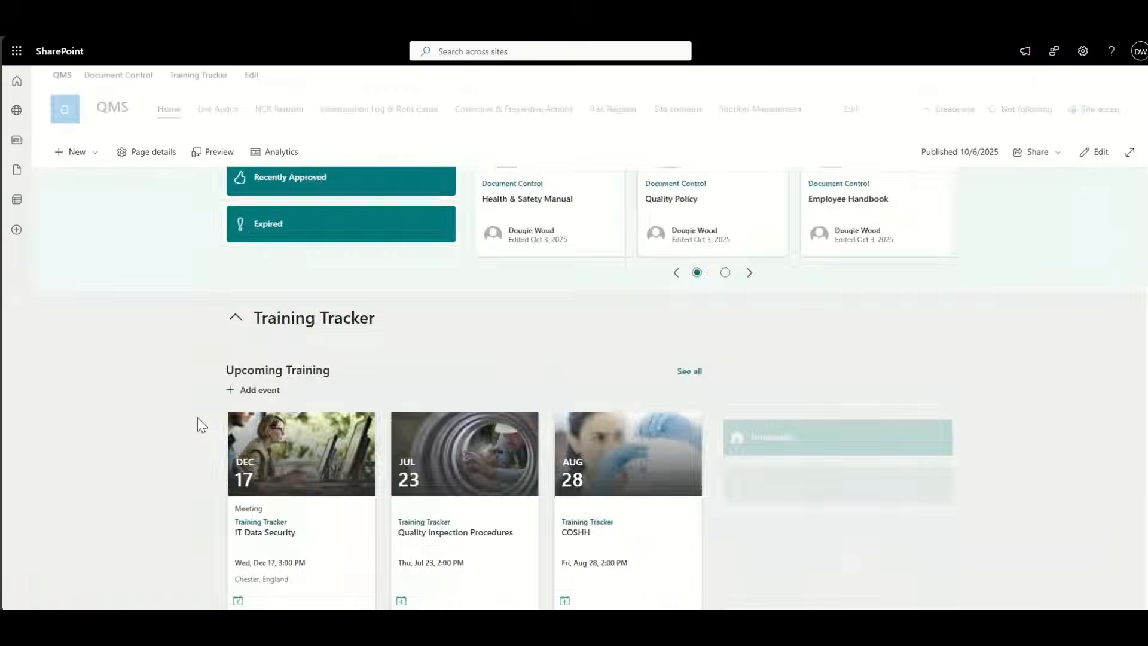
- Copy the permalink of the Document Control section heading and open it in the browser
{"action": "scroll", "coordinate": [197, 417], "scroll_direction": "down", "scroll_amount": 4}
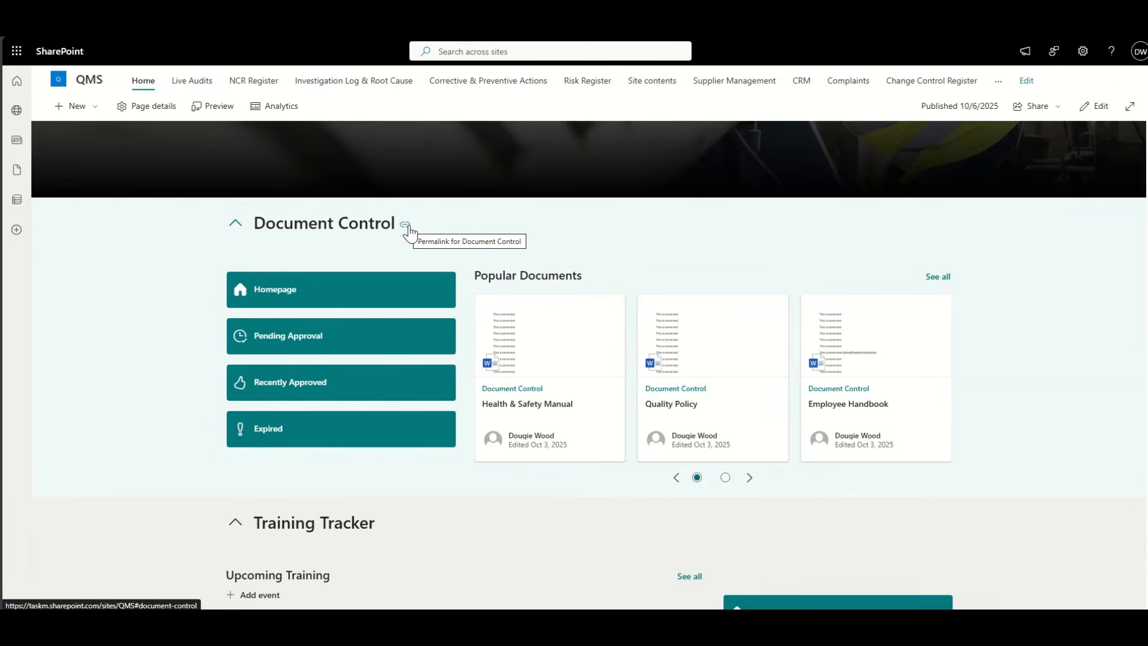
{"action": "right_click", "coordinate": [405, 227]}
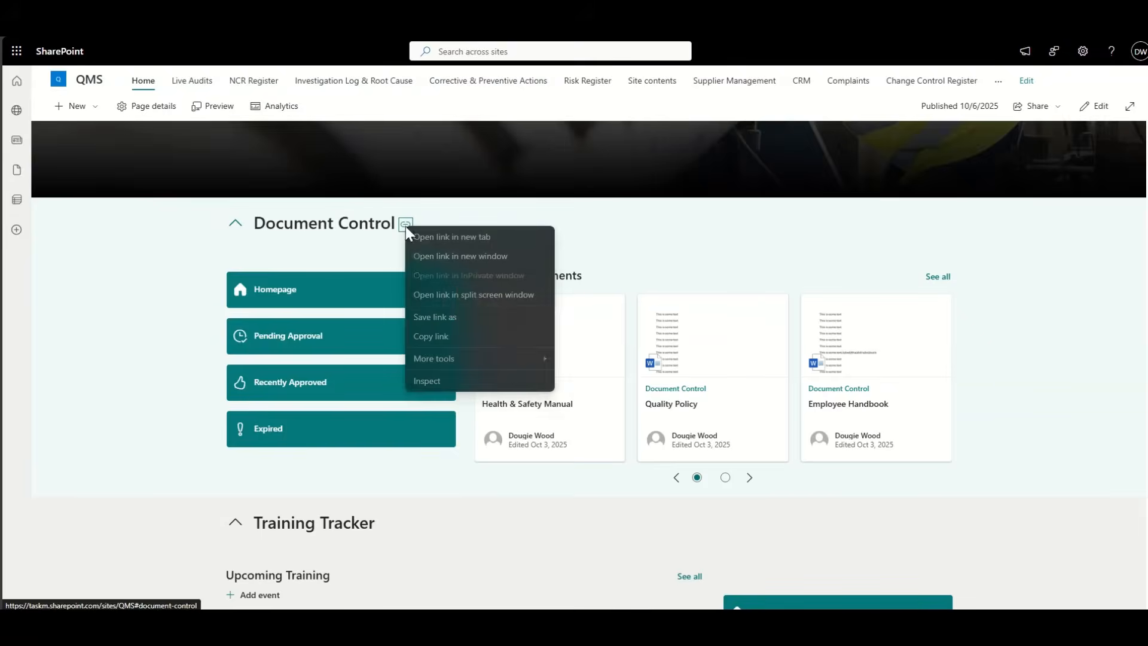
{"action": "left_click", "coordinate": [460, 333]}
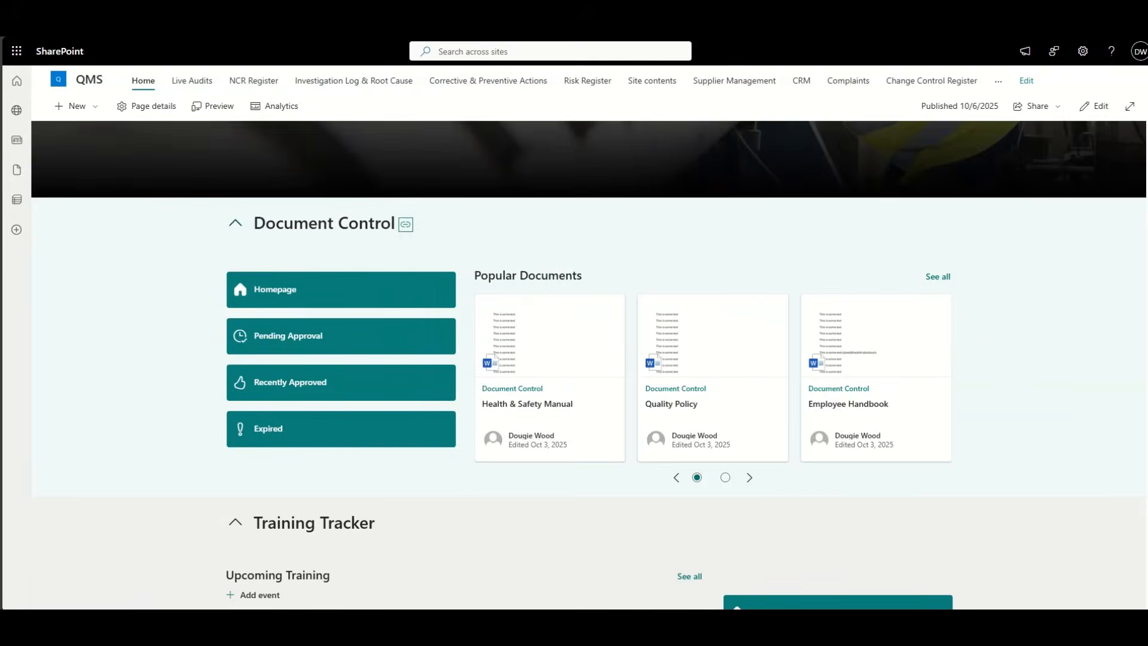
{"action": "key", "text": "ctrl+l"}
{"action": "key", "text": "ctrl+v"}
{"action": "key", "text": "Return"}
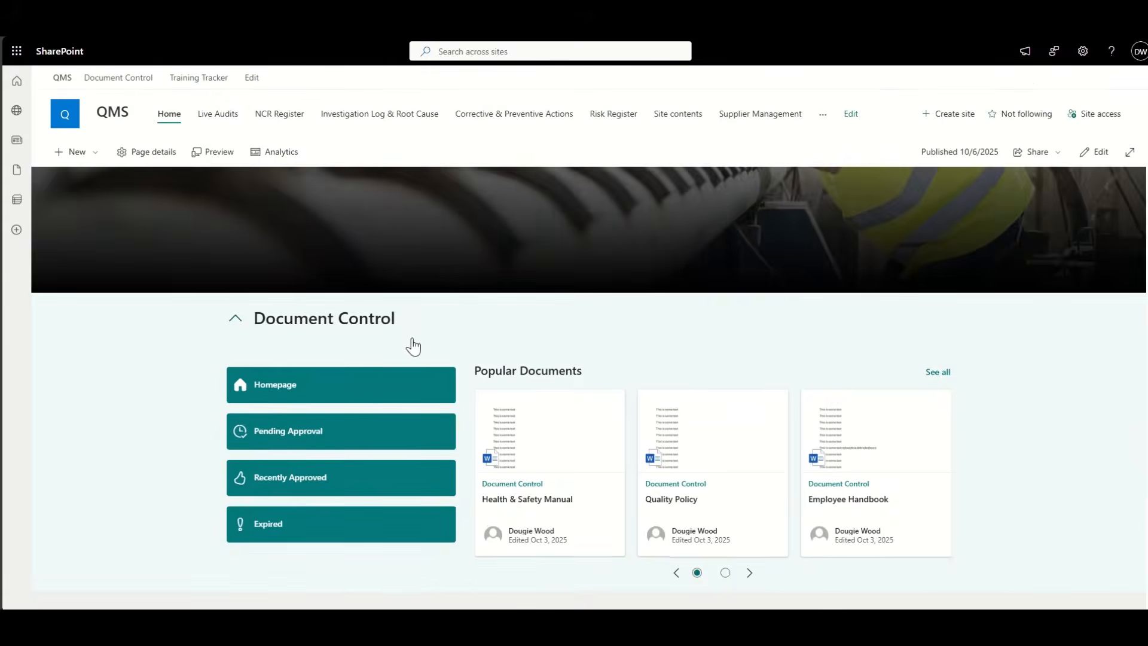
{"action": "scroll", "coordinate": [411, 339], "scroll_direction": "up", "scroll_amount": 3}
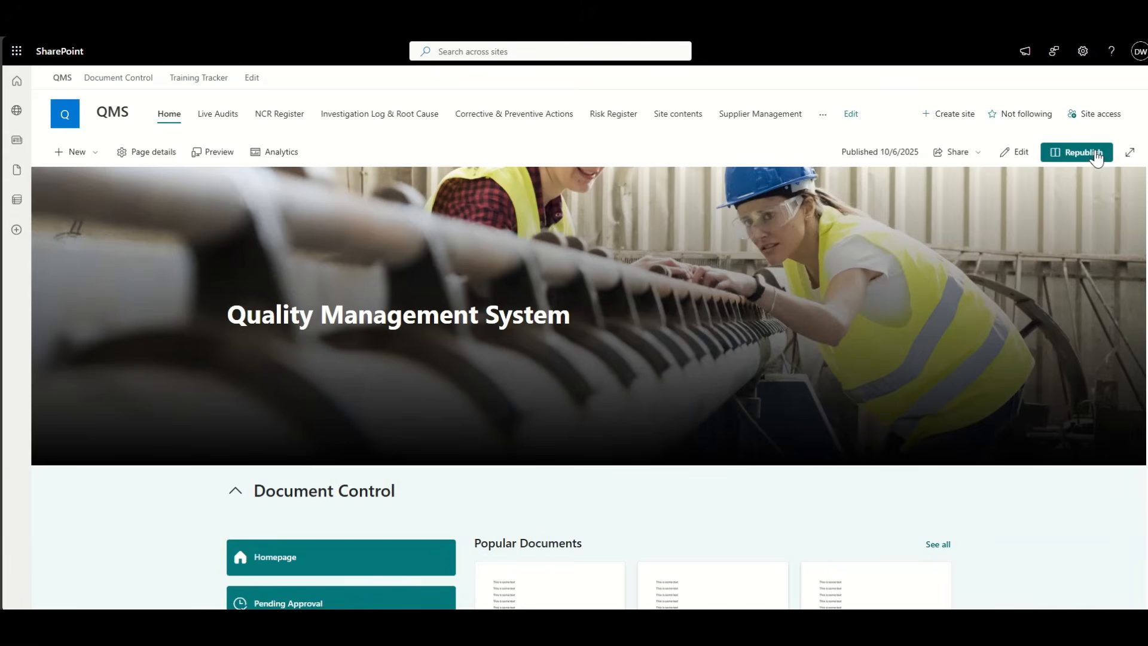
{"action": "left_click", "coordinate": [1096, 157]}
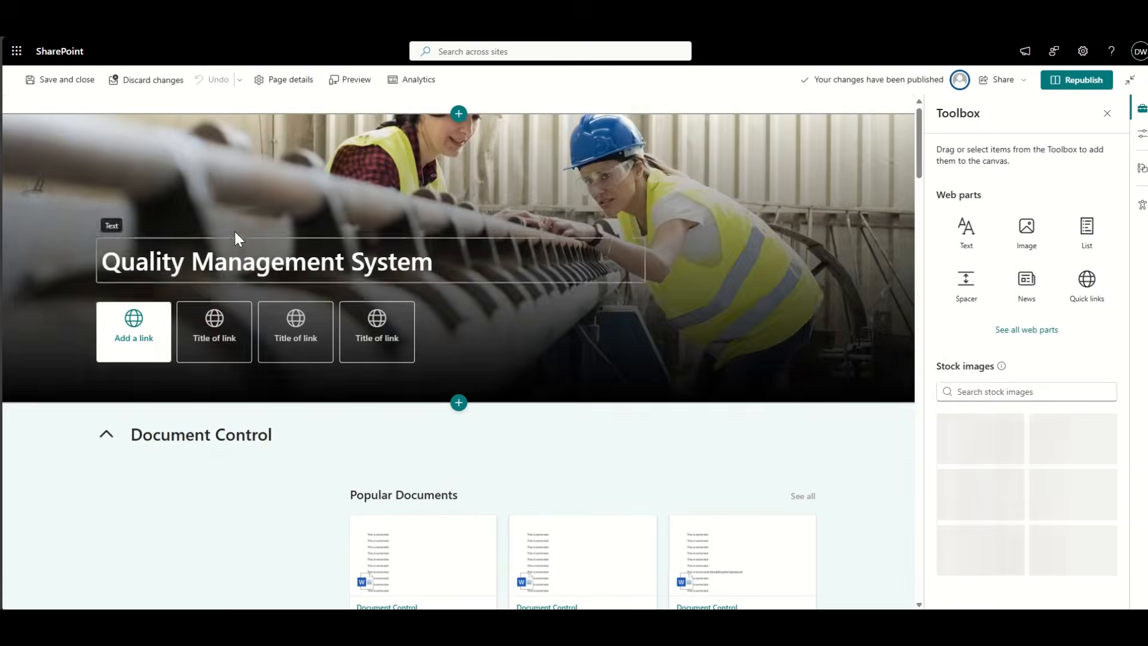
{"action": "left_click", "coordinate": [133, 331]}
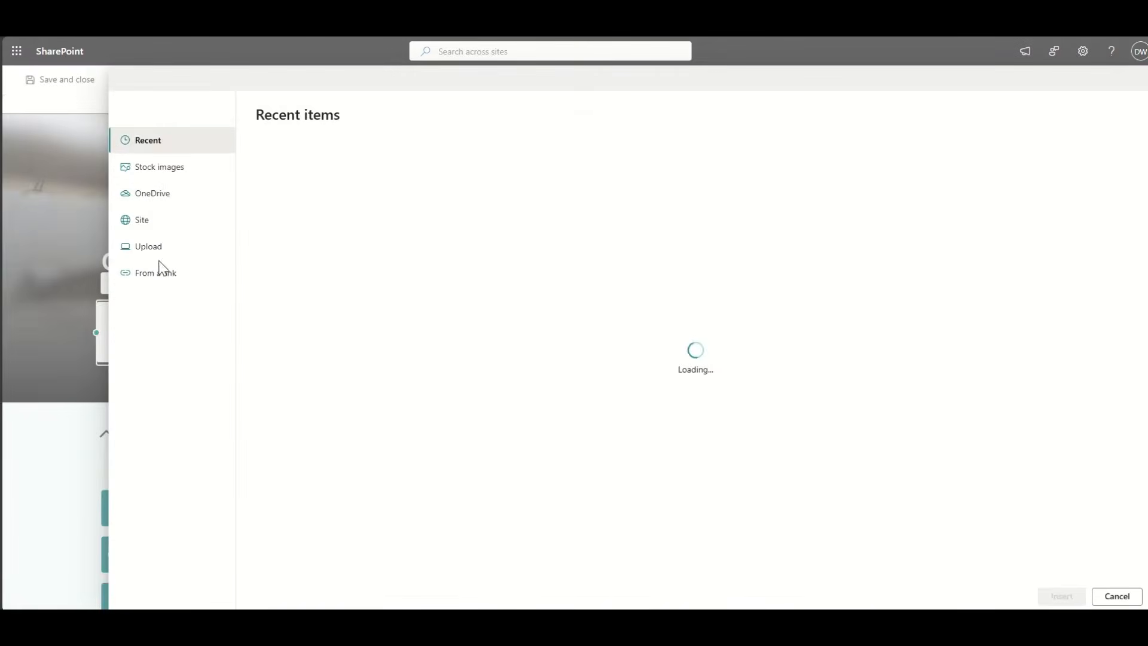
{"action": "left_click", "coordinate": [166, 275]}
{"action": "key", "text": "ctrl+v"}
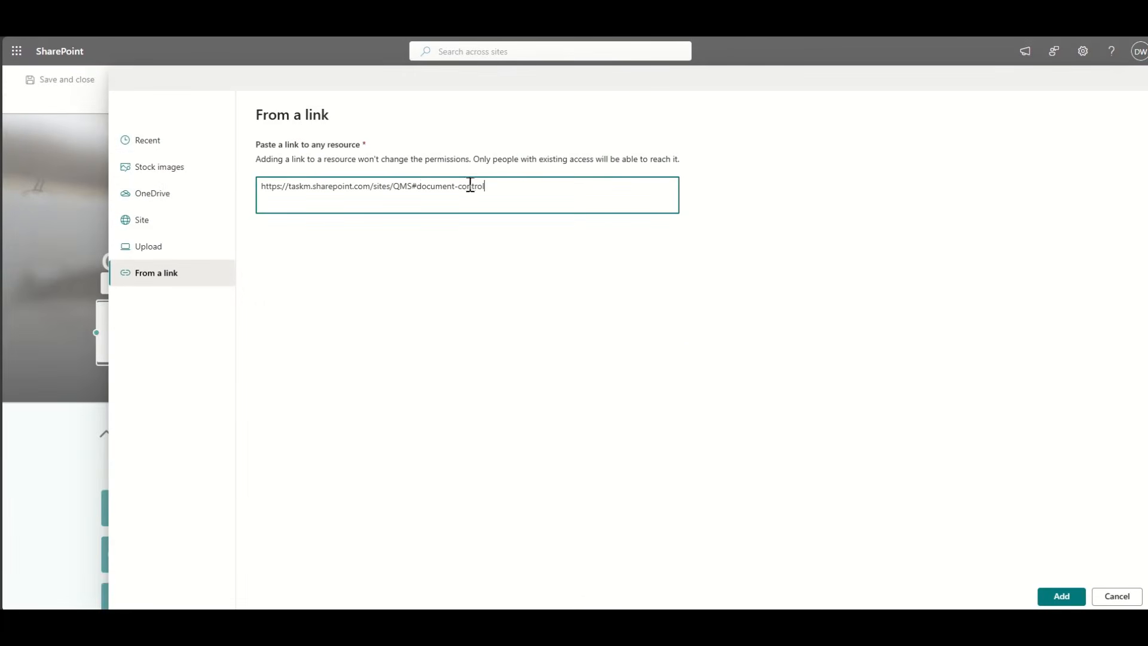
{"action": "left_click", "coordinate": [1060, 593]}
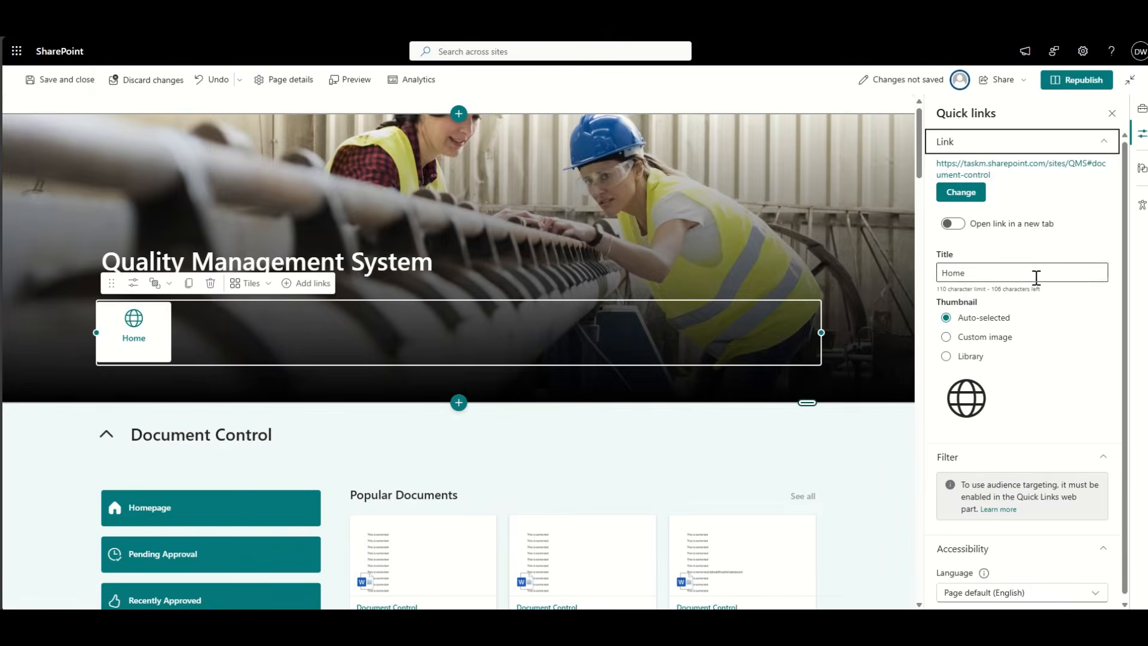
- Title the new quick link "Document Control" and give it the folderopen icon from the icon library
{"action": "double_click", "coordinate": [967, 275]}
{"action": "type", "text": "Document Control"}
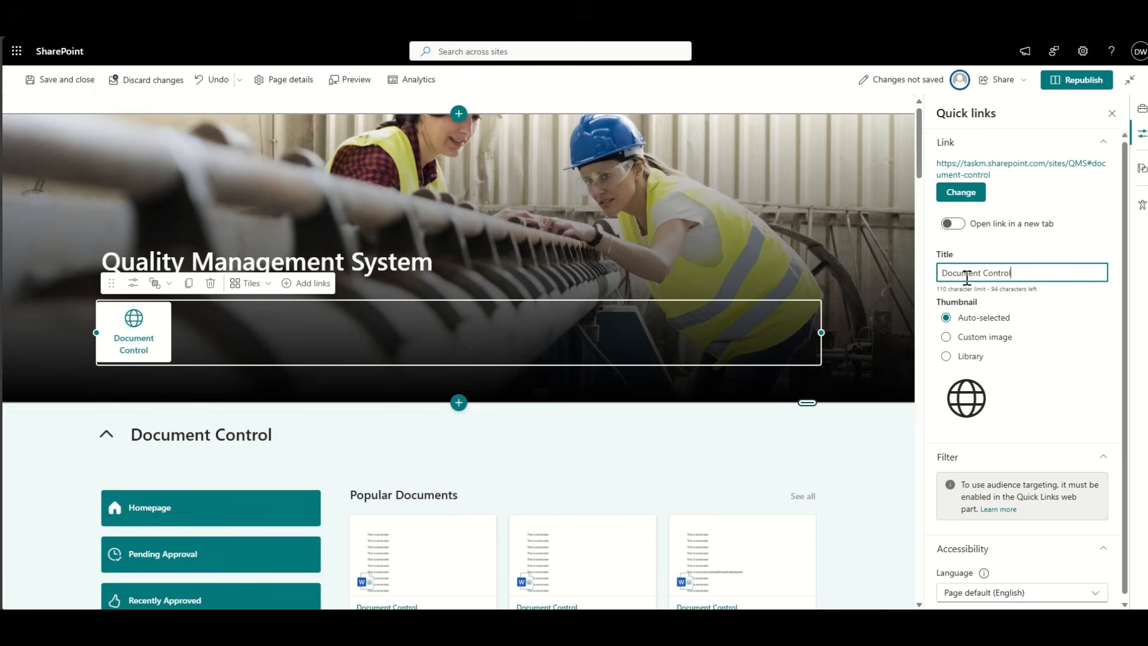
{"action": "left_click", "coordinate": [970, 355]}
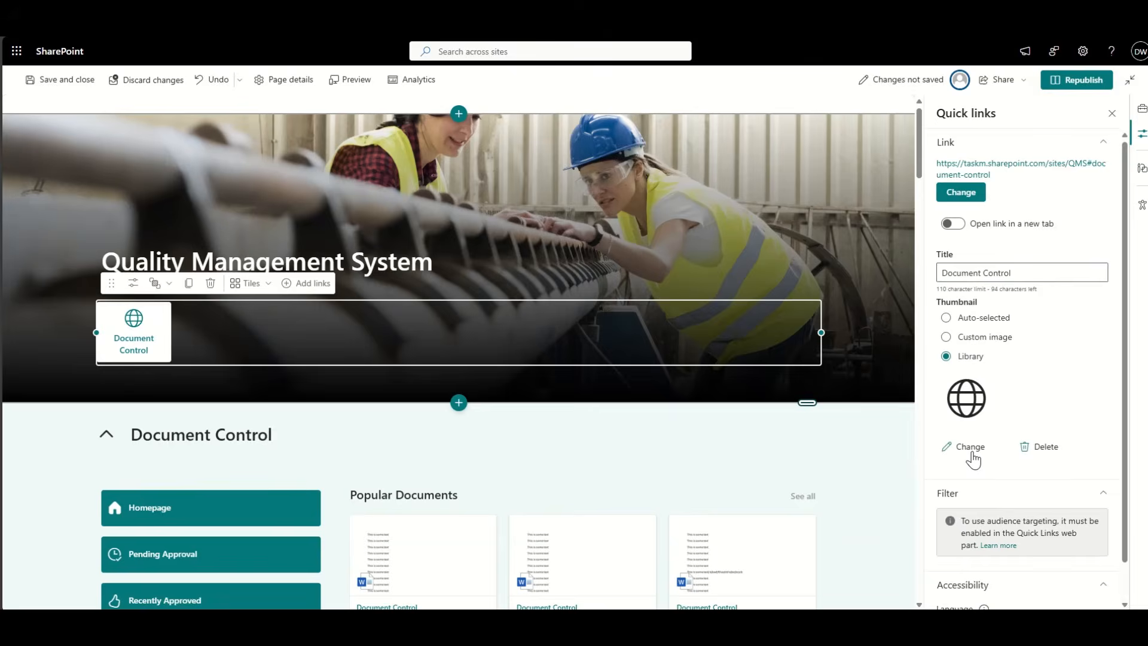
{"action": "left_click", "coordinate": [970, 449]}
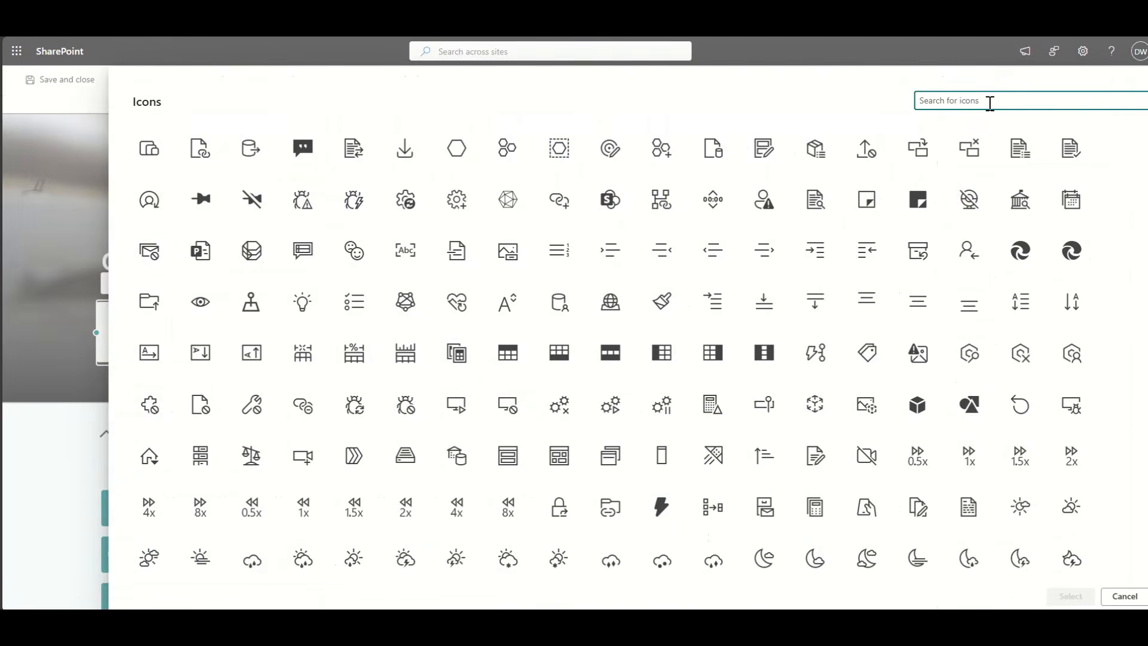
{"action": "type", "text": "folder"}
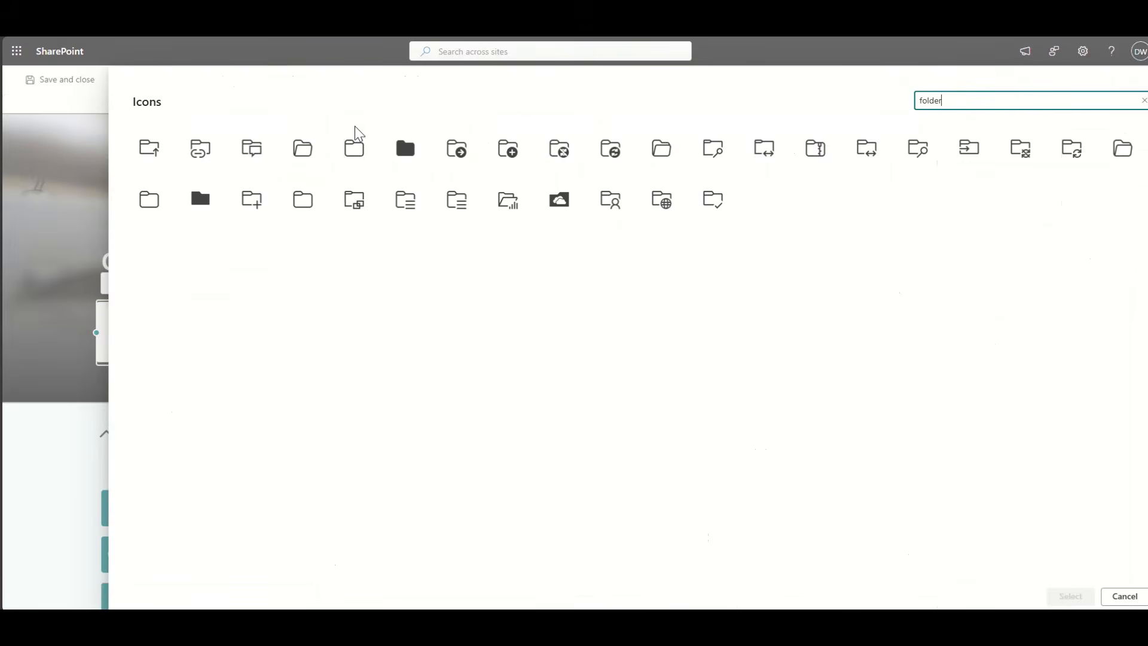
{"action": "left_click", "coordinate": [308, 156]}
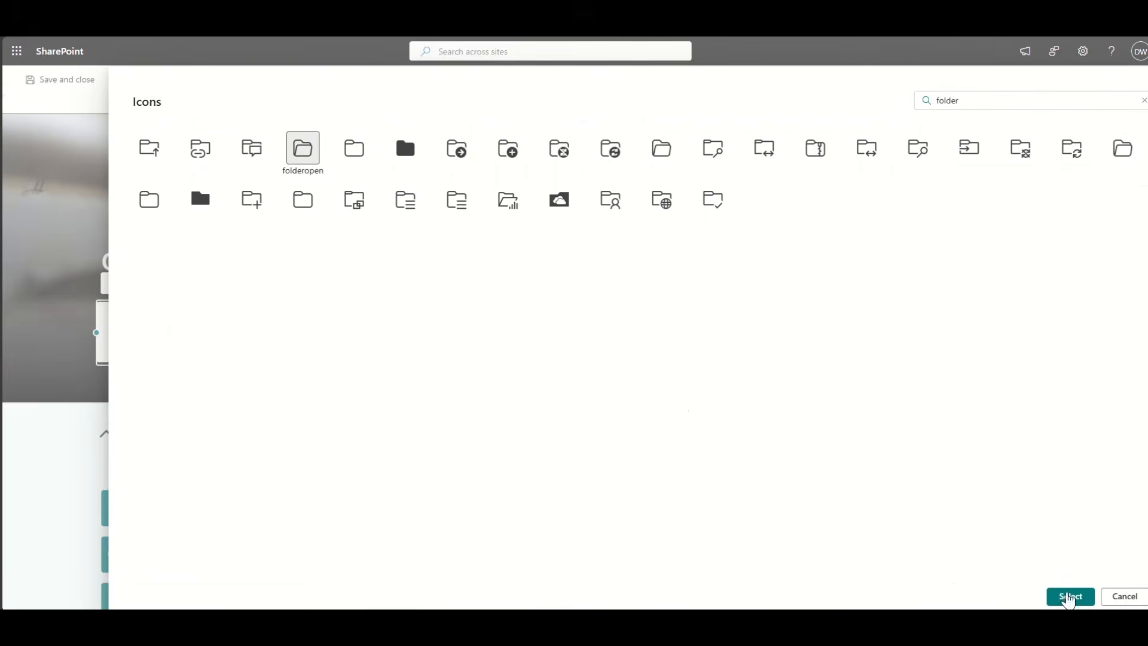
{"action": "left_click", "coordinate": [1070, 596]}
- Republish the QMS home page and test the banner's Document Control link
{"action": "left_click", "coordinate": [1092, 79]}
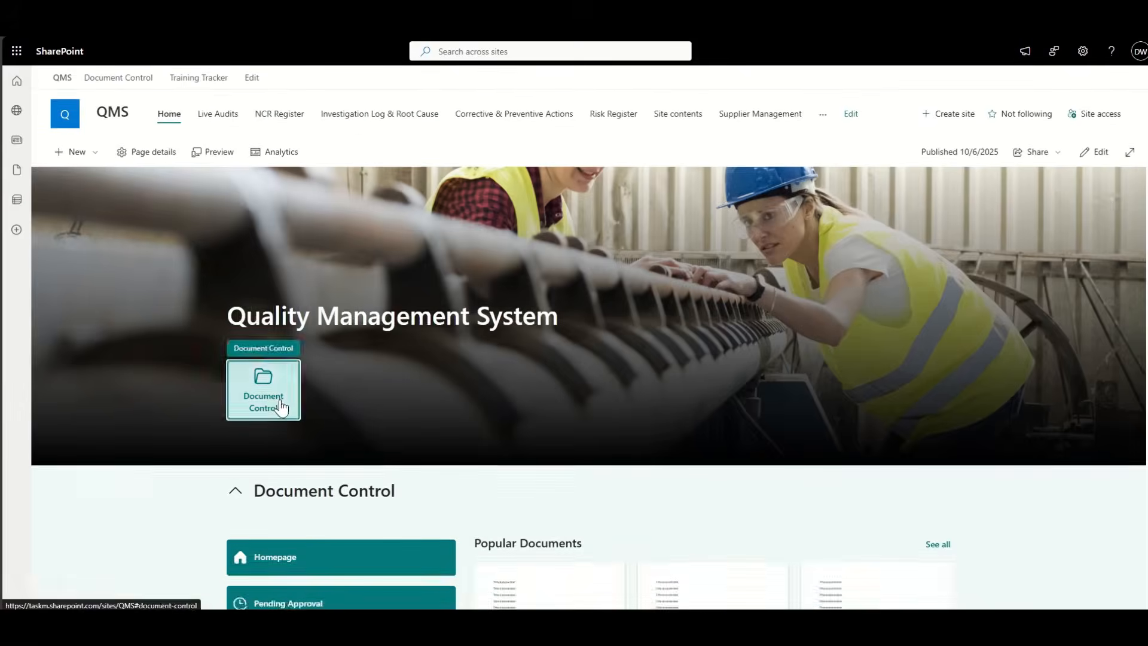
{"action": "left_click", "coordinate": [278, 398]}
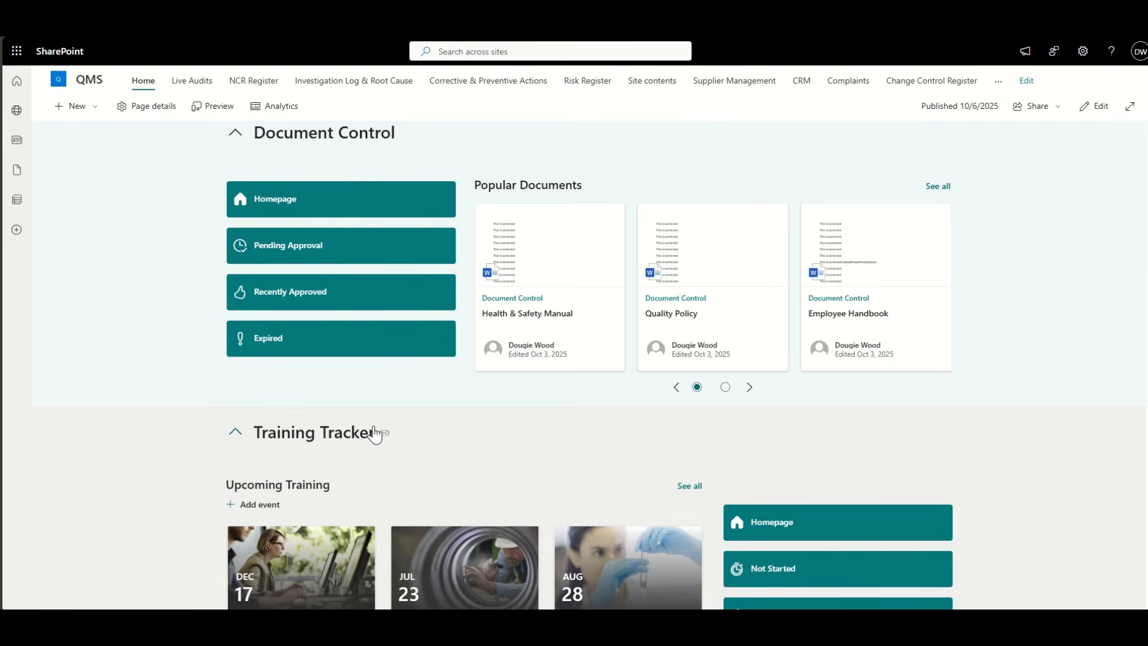
- Copy the permalink of the Training Tracker section heading, check it in the text file of section links, and move that file aside
{"action": "scroll", "coordinate": [385, 412], "scroll_direction": "down", "scroll_amount": 1}
{"action": "right_click", "coordinate": [385, 367]}
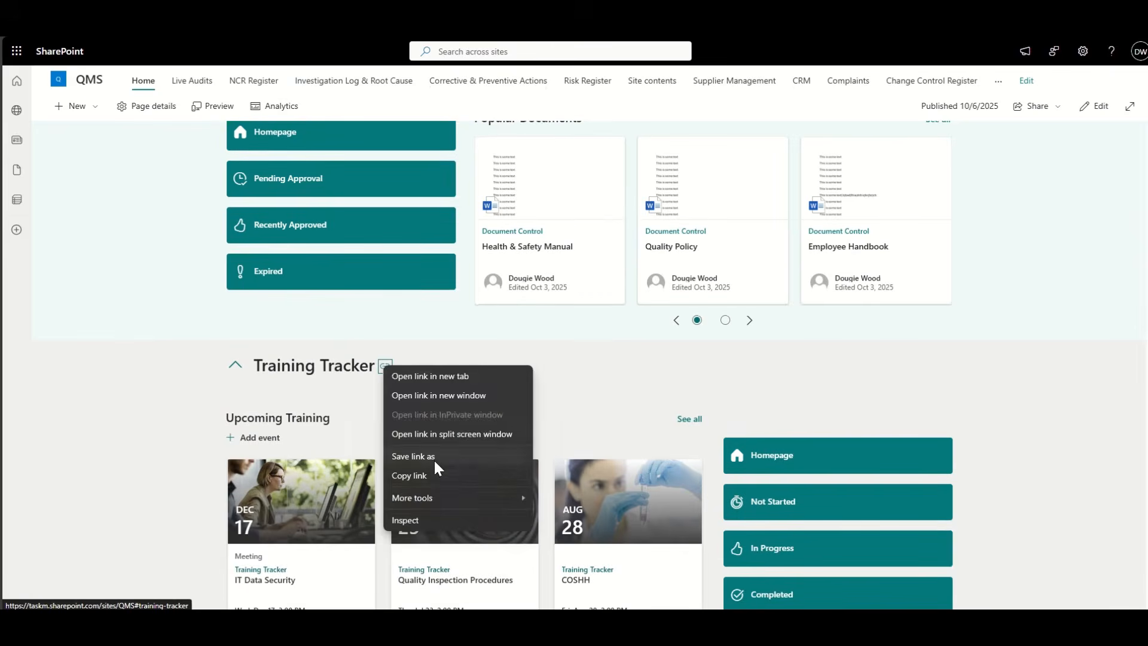
{"action": "left_click", "coordinate": [435, 477]}
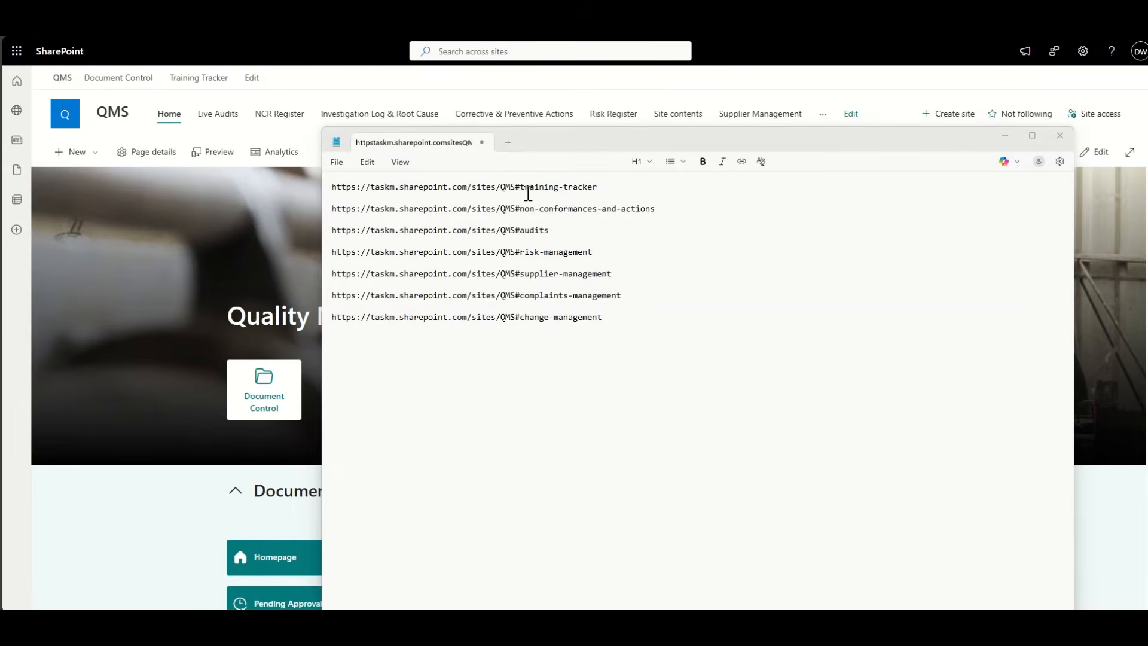
{"action": "left_click_drag", "start_coordinate": [501, 187], "coordinate": [666, 171]}
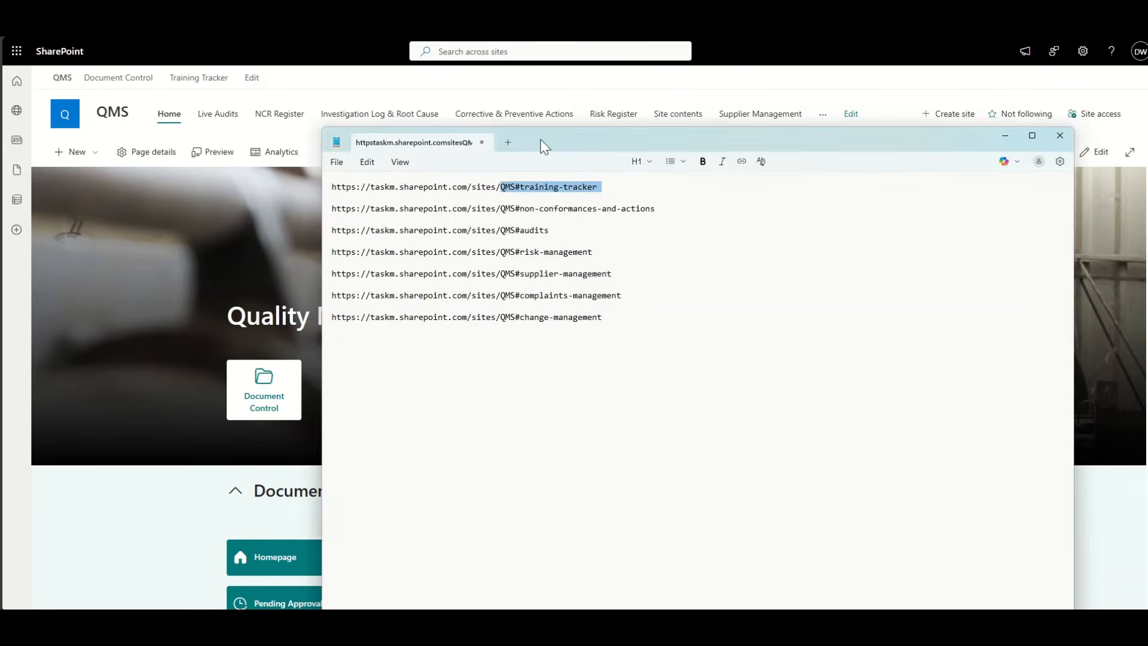
{"action": "left_click_drag", "start_coordinate": [540, 139], "coordinate": [1147, 418]}
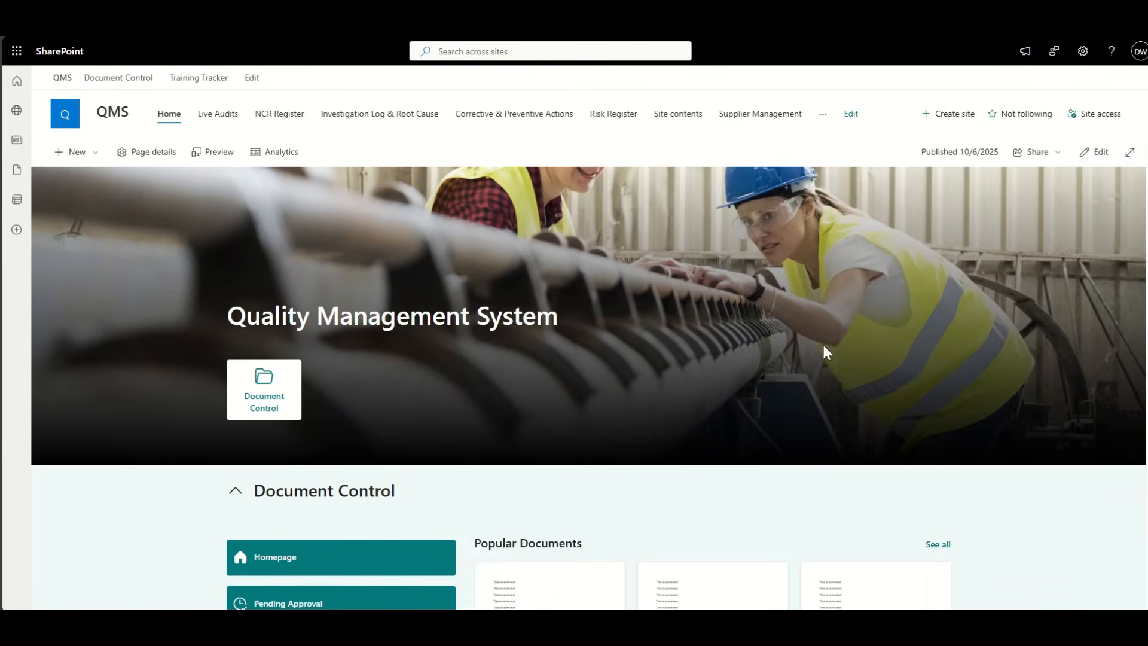
{"action": "left_click", "coordinate": [1100, 152]}
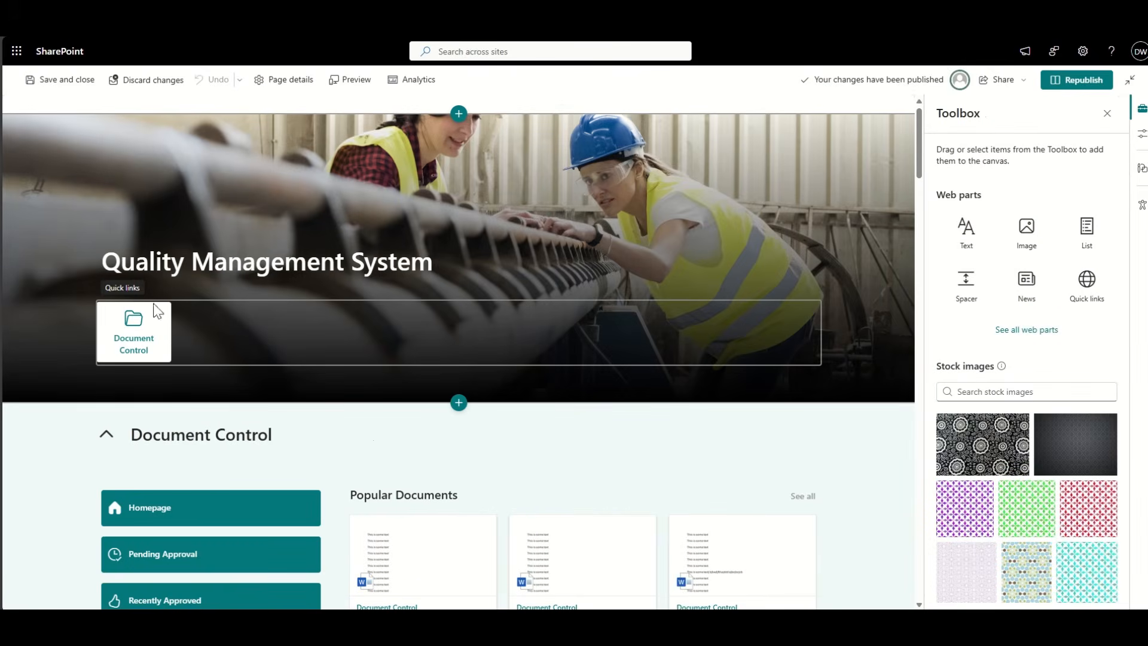
{"action": "left_click", "coordinate": [339, 334]}
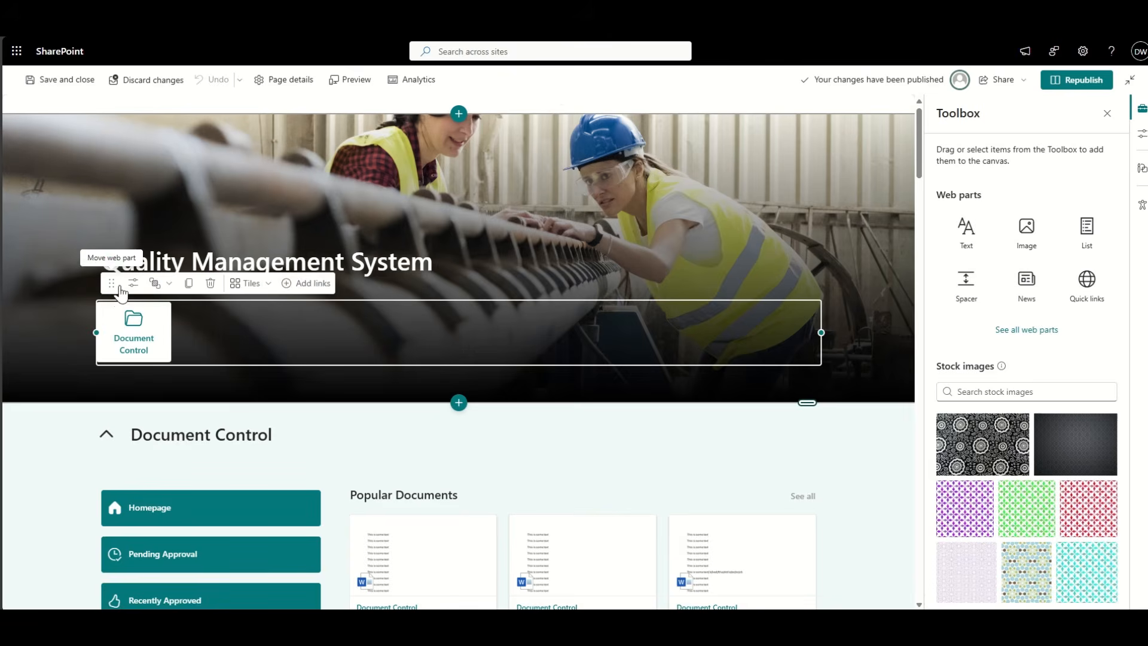
{"action": "left_click", "coordinate": [307, 283]}
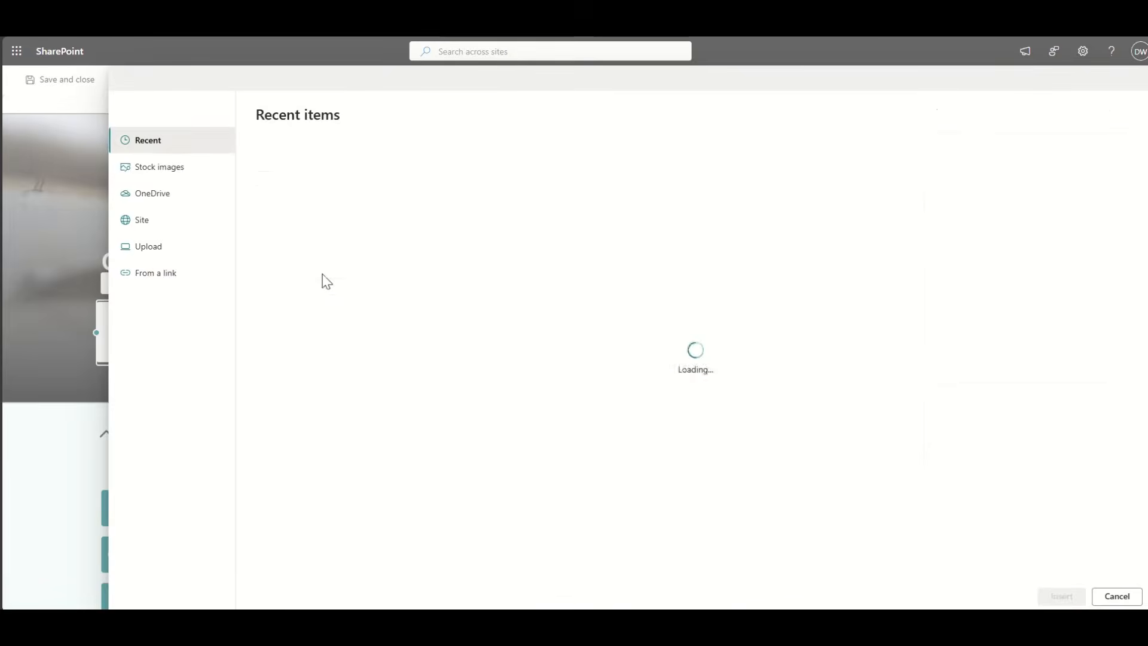
{"action": "left_click", "coordinate": [147, 274]}
{"action": "key", "text": "ctrl+v"}
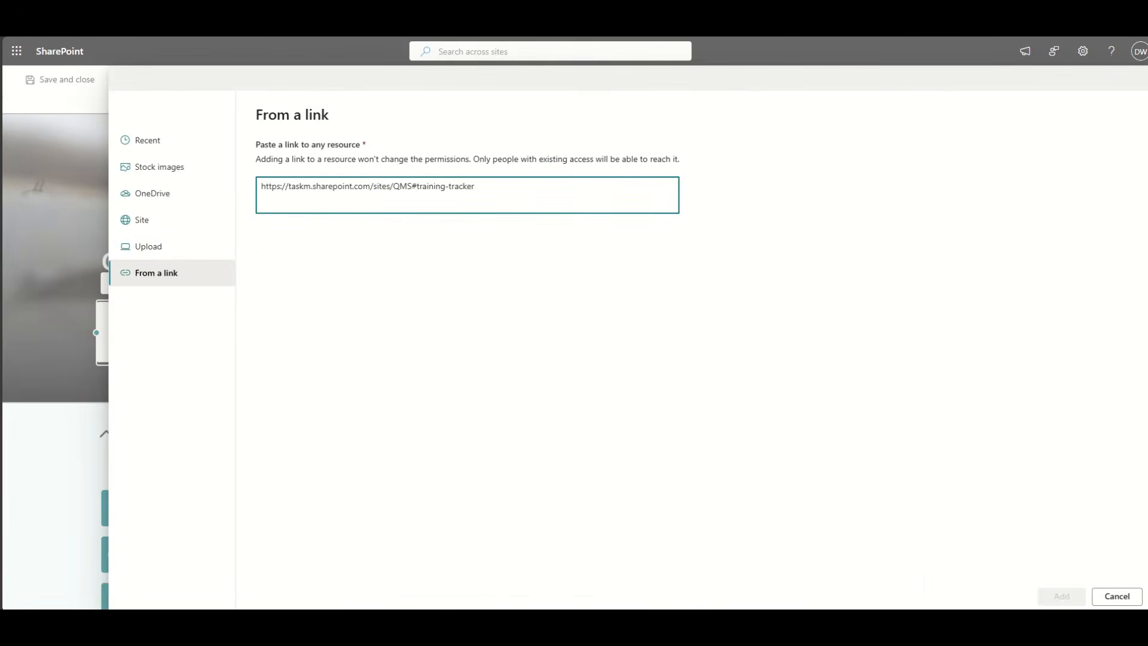
{"action": "left_click", "coordinate": [1064, 598]}
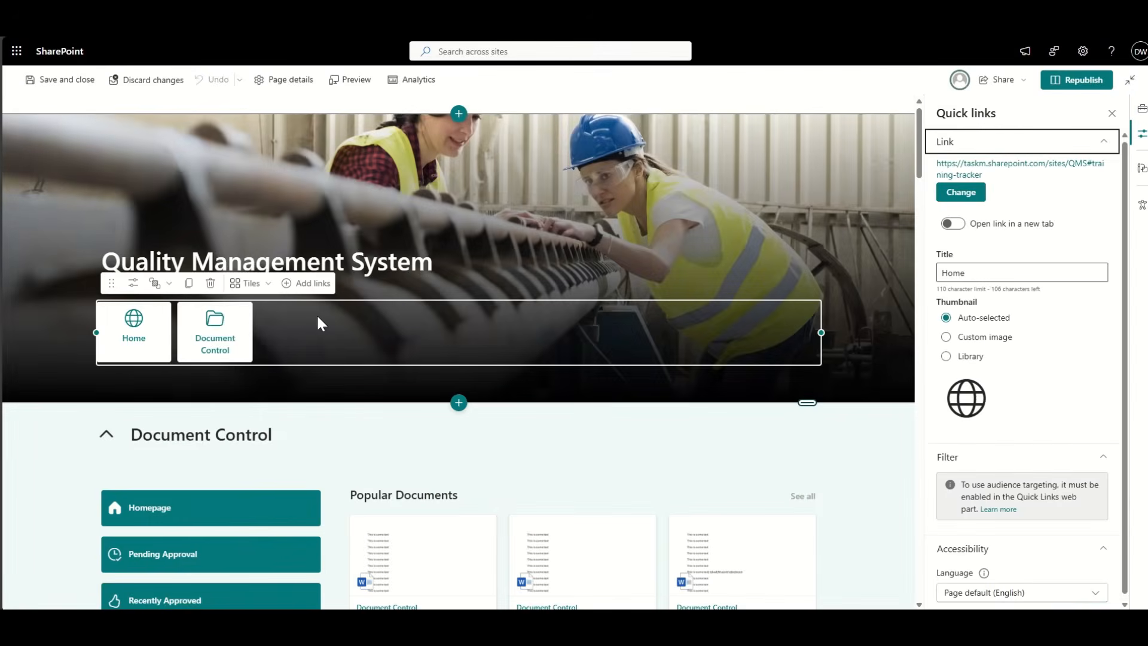
- Set the title of the newly added quick link to "Training Tracker"
{"action": "double_click", "coordinate": [942, 273]}
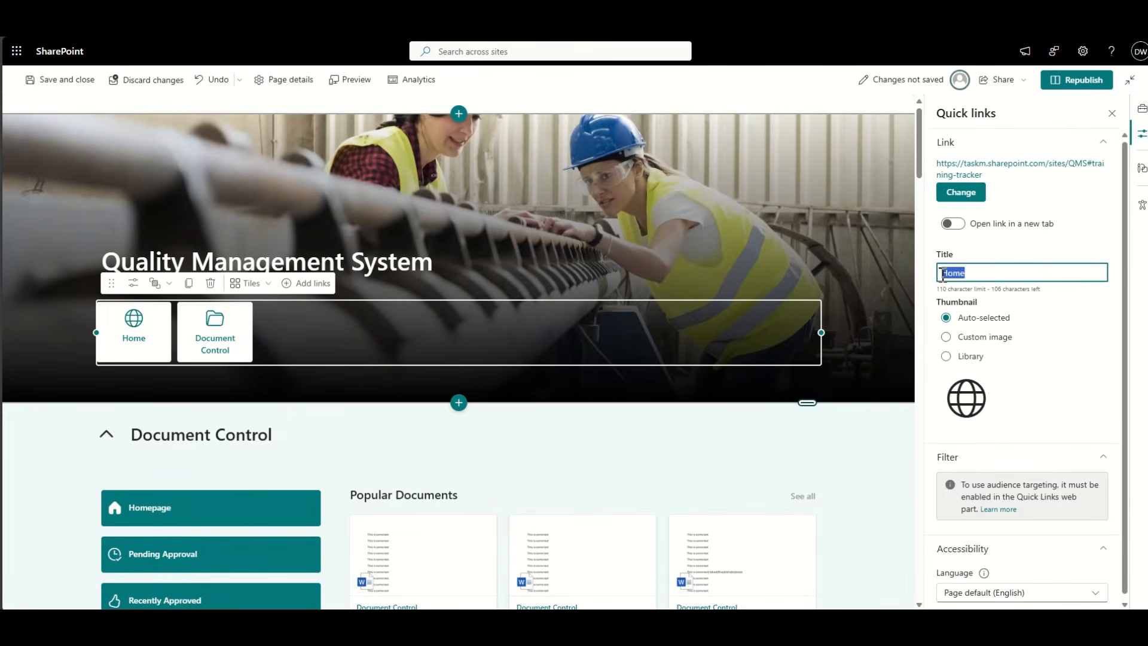
{"action": "type", "text": "Training RT"}
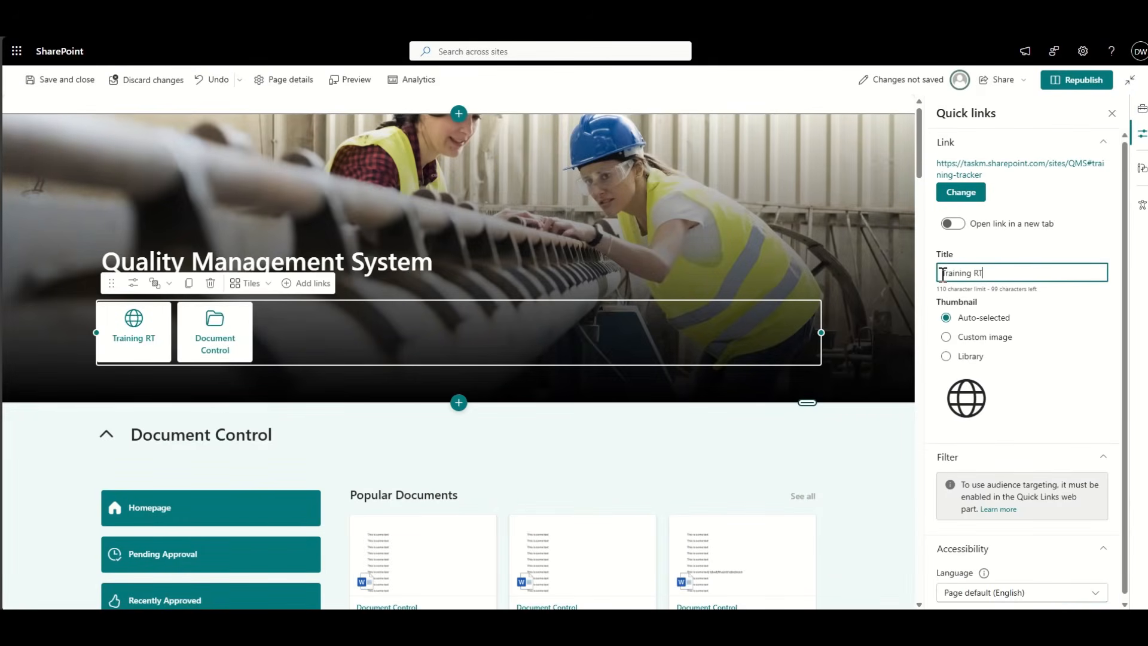
{"action": "key", "text": "BackSpace"}
{"action": "key", "text": "BackSpace"}
{"action": "type", "text": "T"}
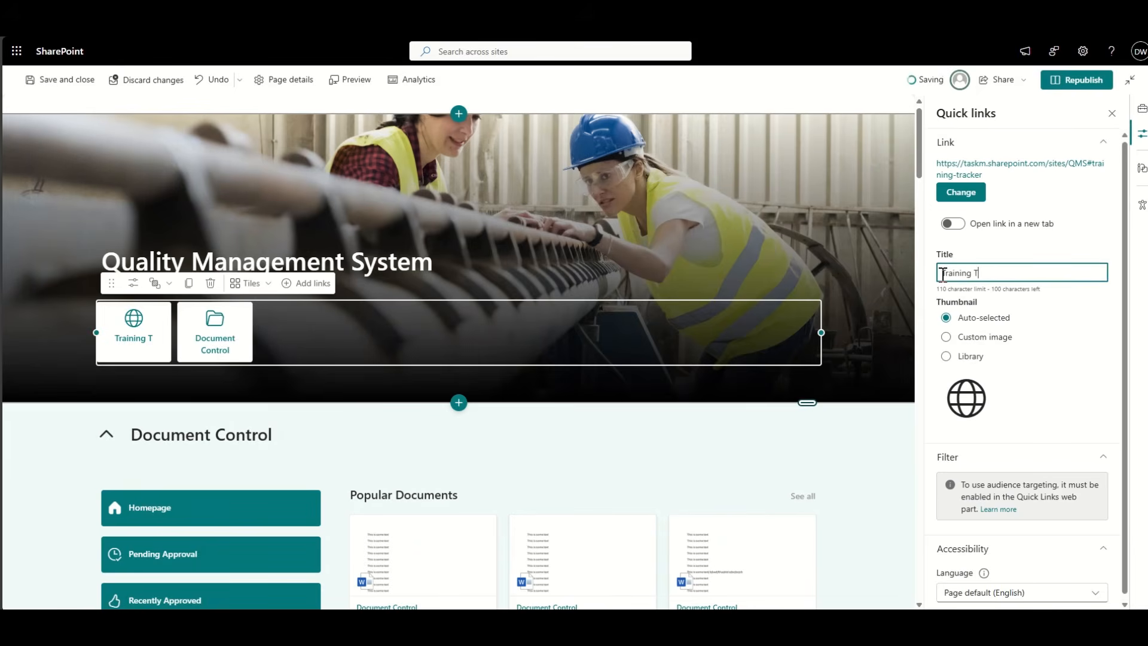
{"action": "type", "text": "racker"}
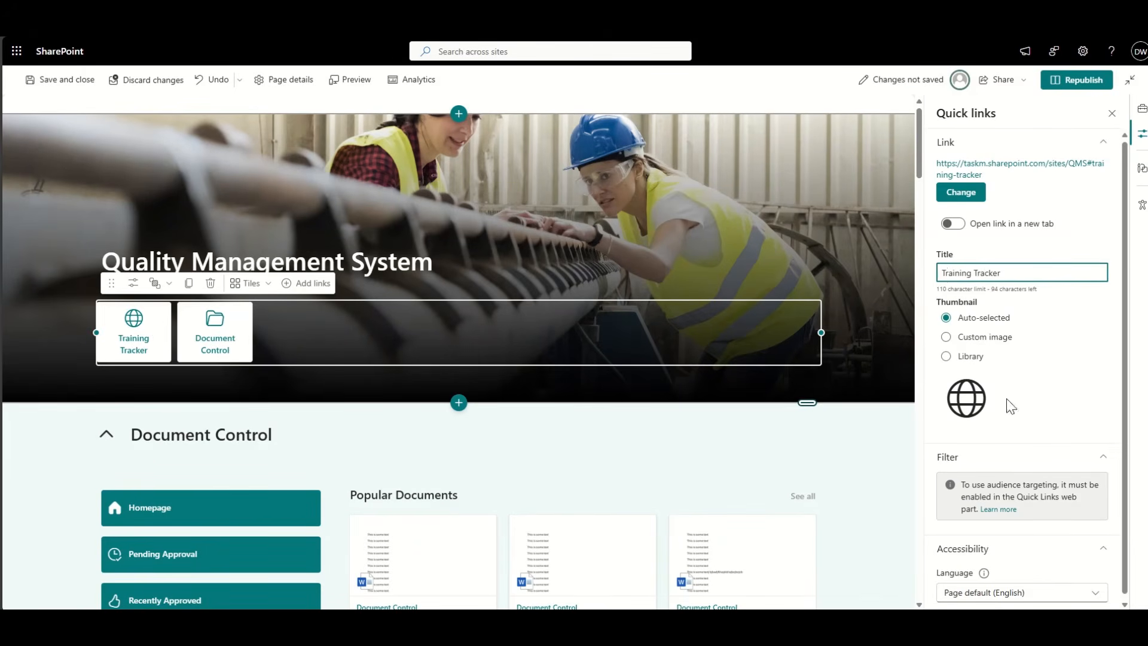
- Give the Training Tracker quick link the education icon from the icon library
{"action": "left_click", "coordinate": [970, 357]}
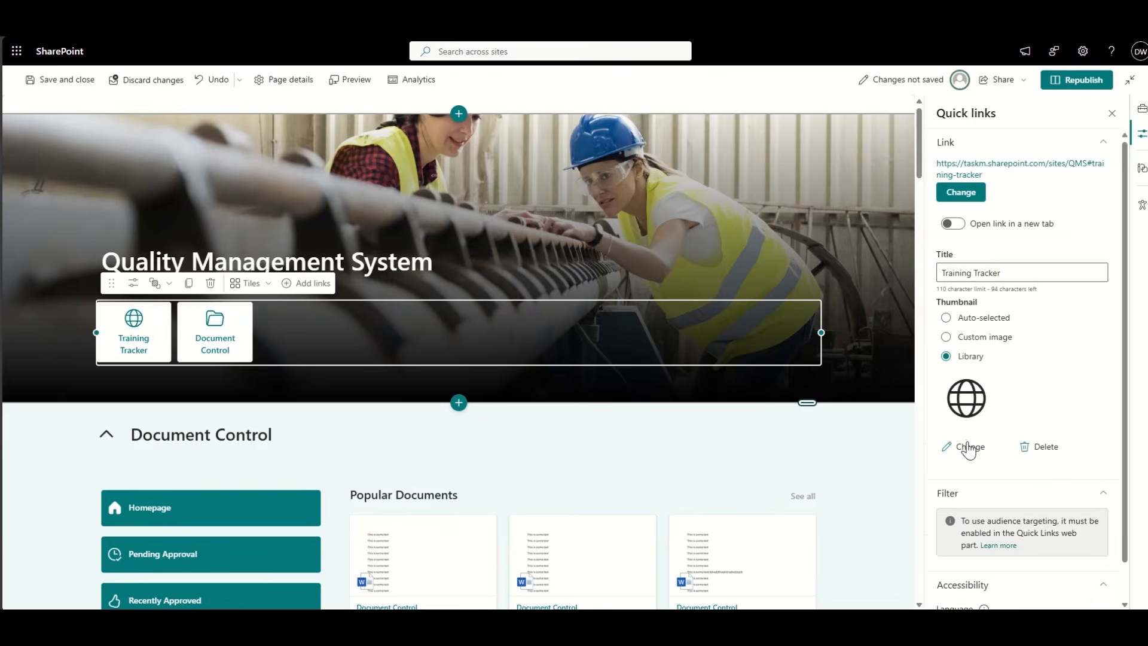
{"action": "left_click", "coordinate": [968, 447]}
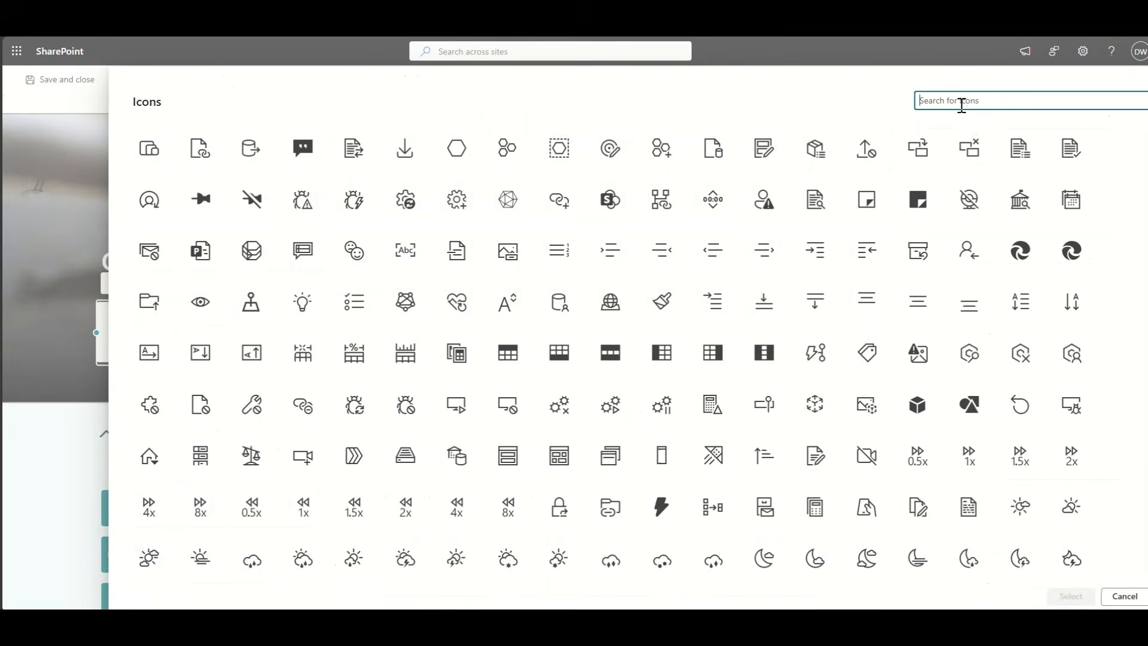
{"action": "type", "text": "education"}
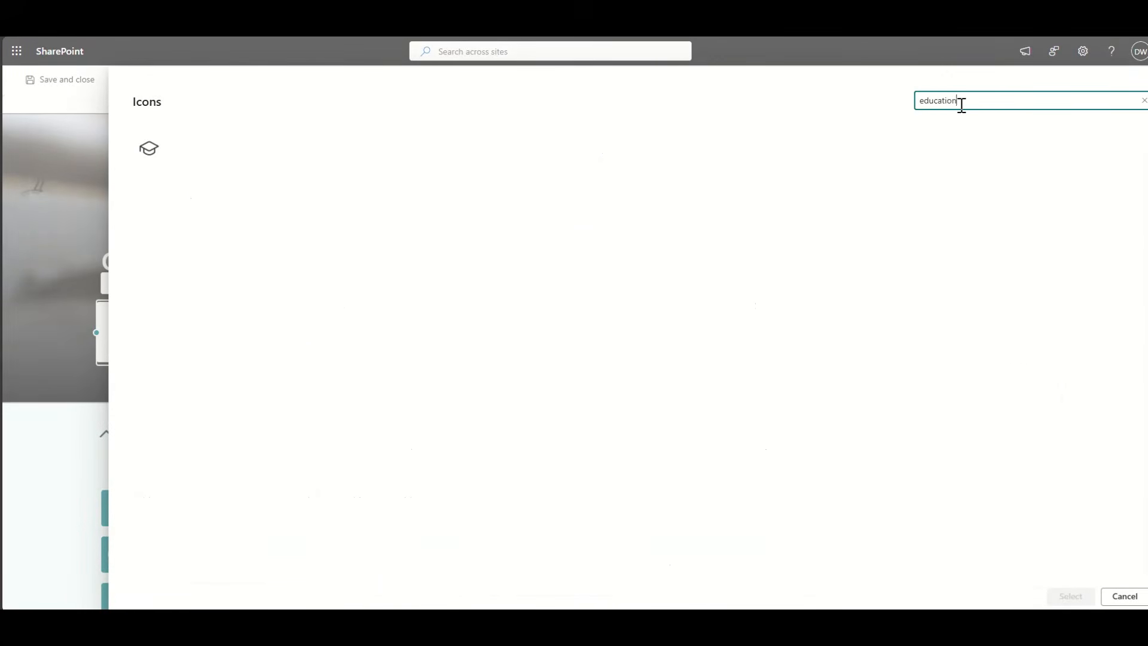
{"action": "left_click", "coordinate": [160, 155]}
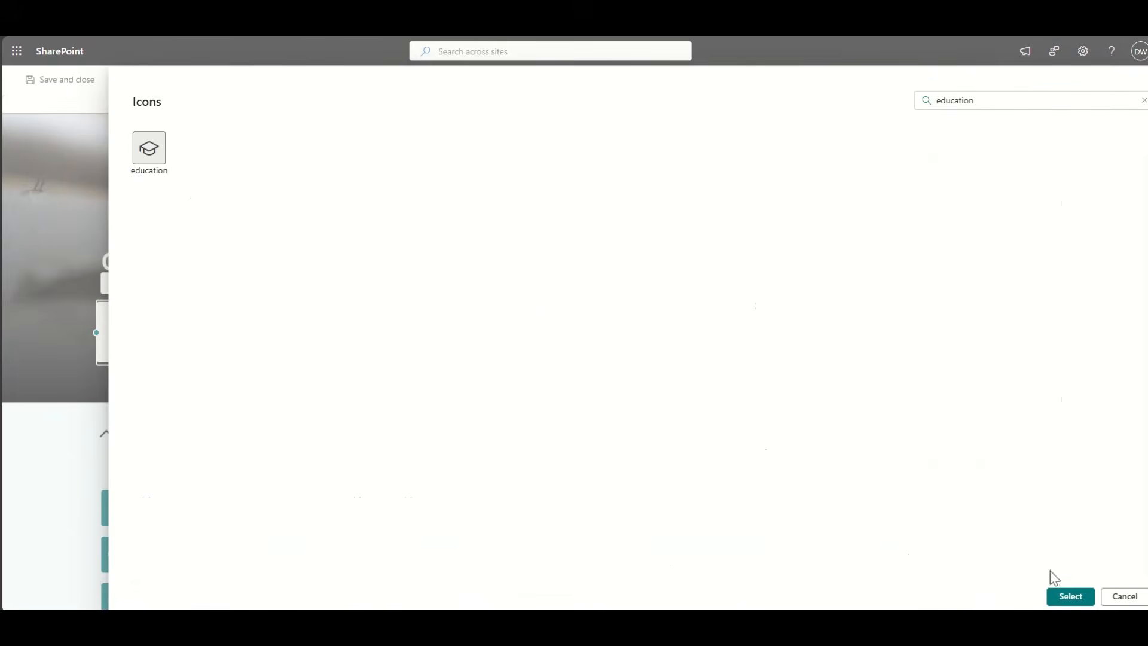
{"action": "left_click", "coordinate": [1070, 596]}
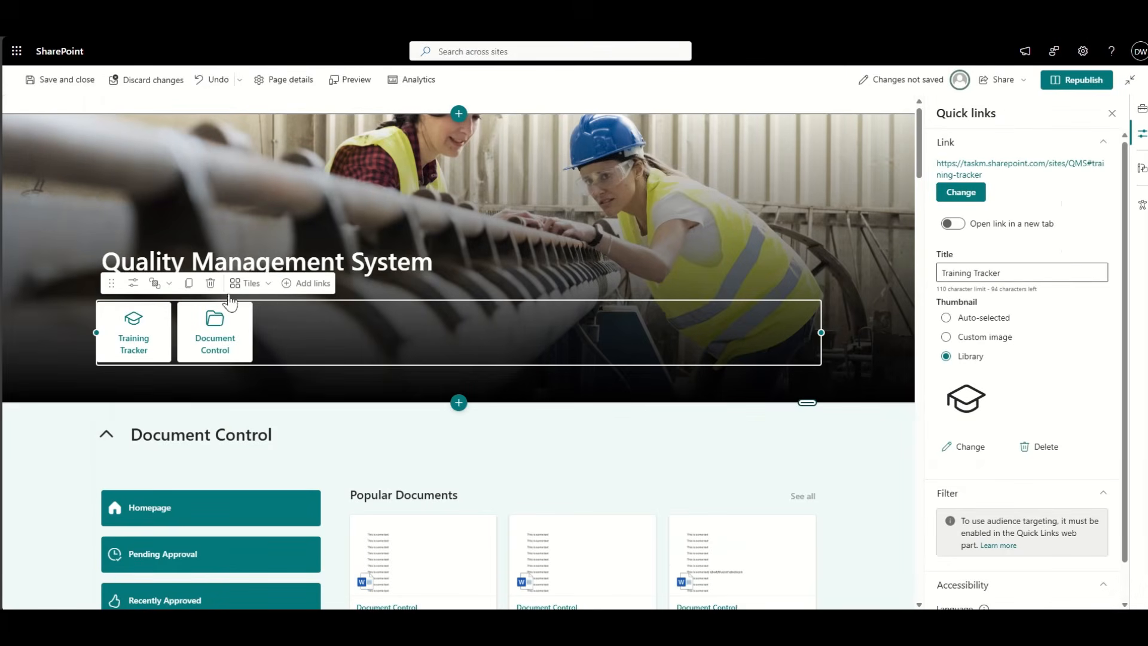
{"action": "left_click", "coordinate": [306, 284]}
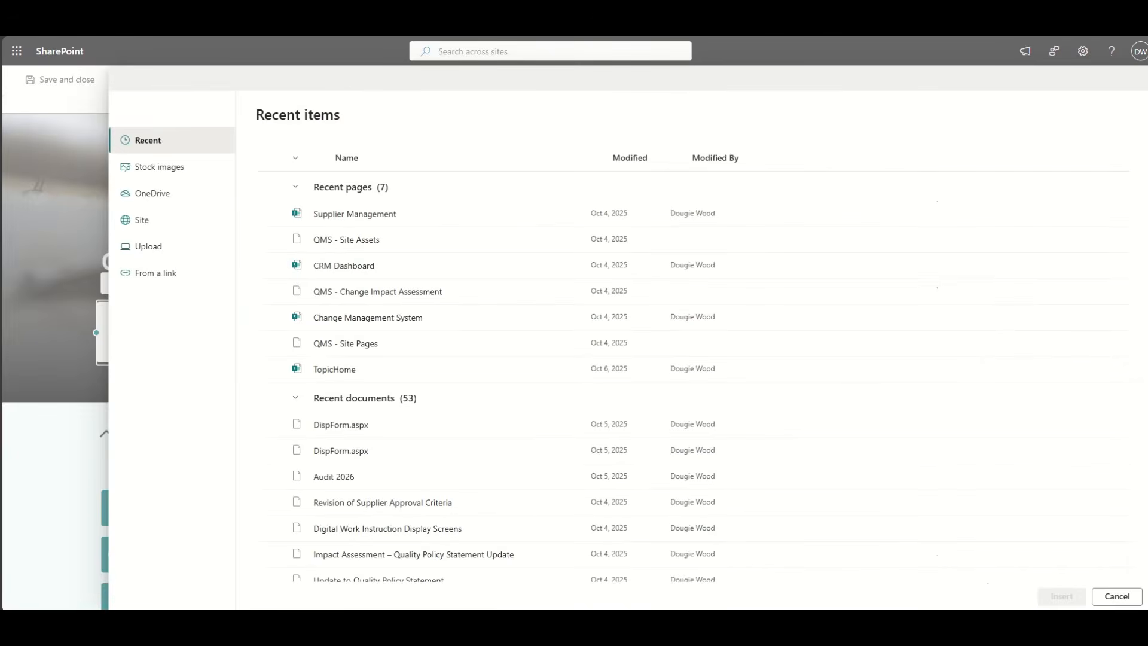
{"action": "left_click", "coordinate": [163, 278]}
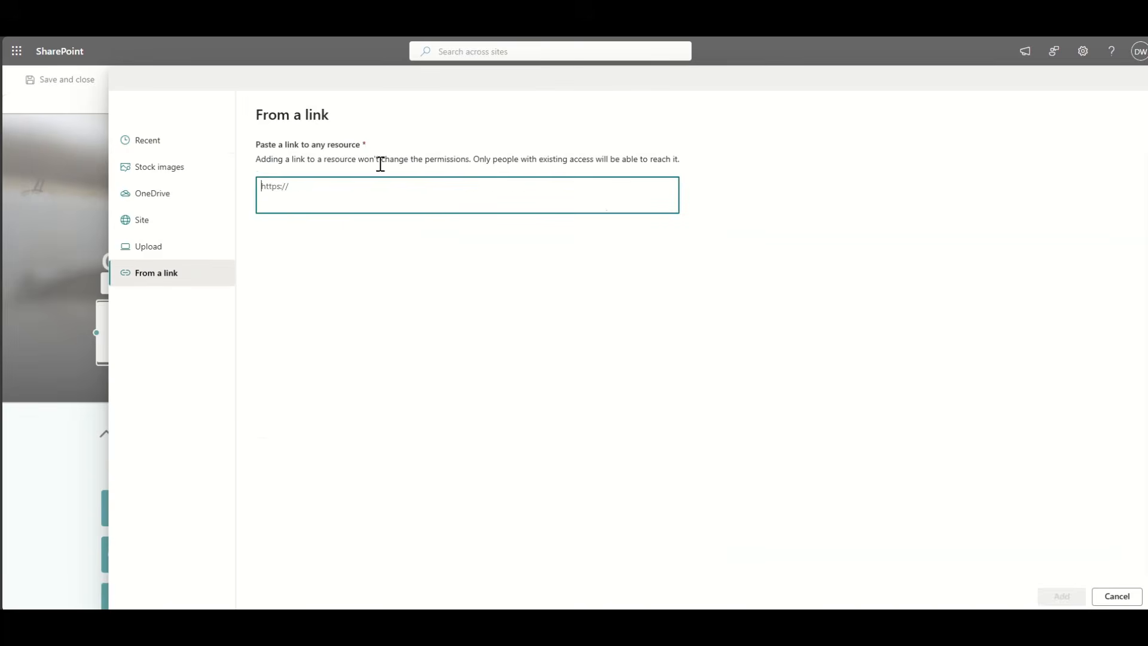
{"action": "key", "text": "ctrl+v"}
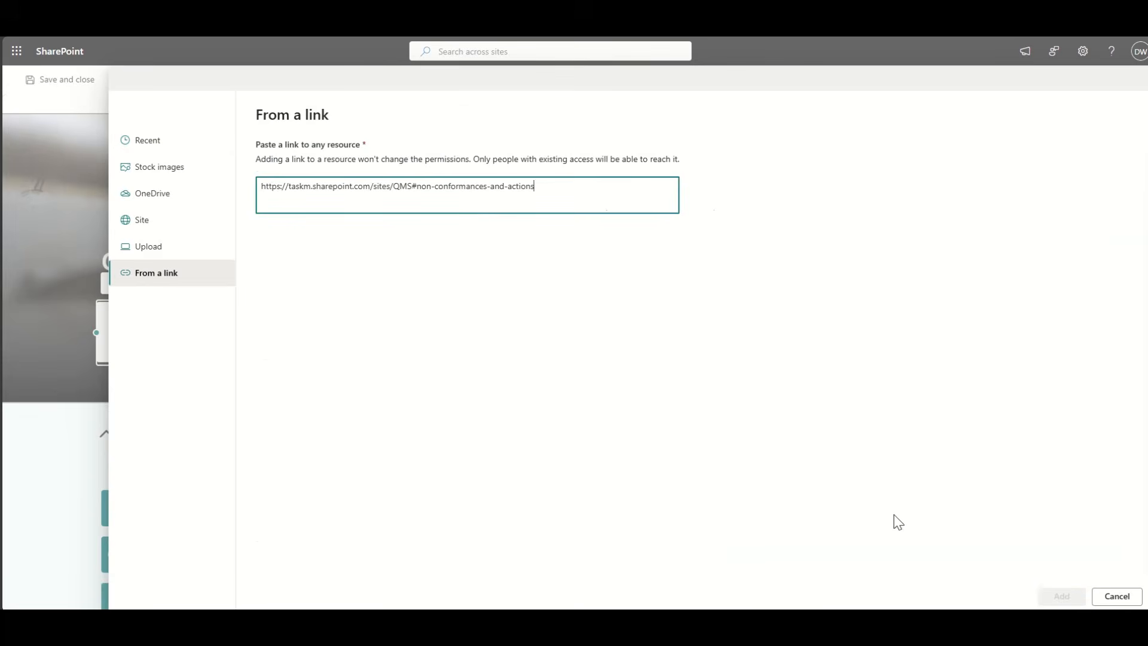
{"action": "left_click", "coordinate": [1062, 596]}
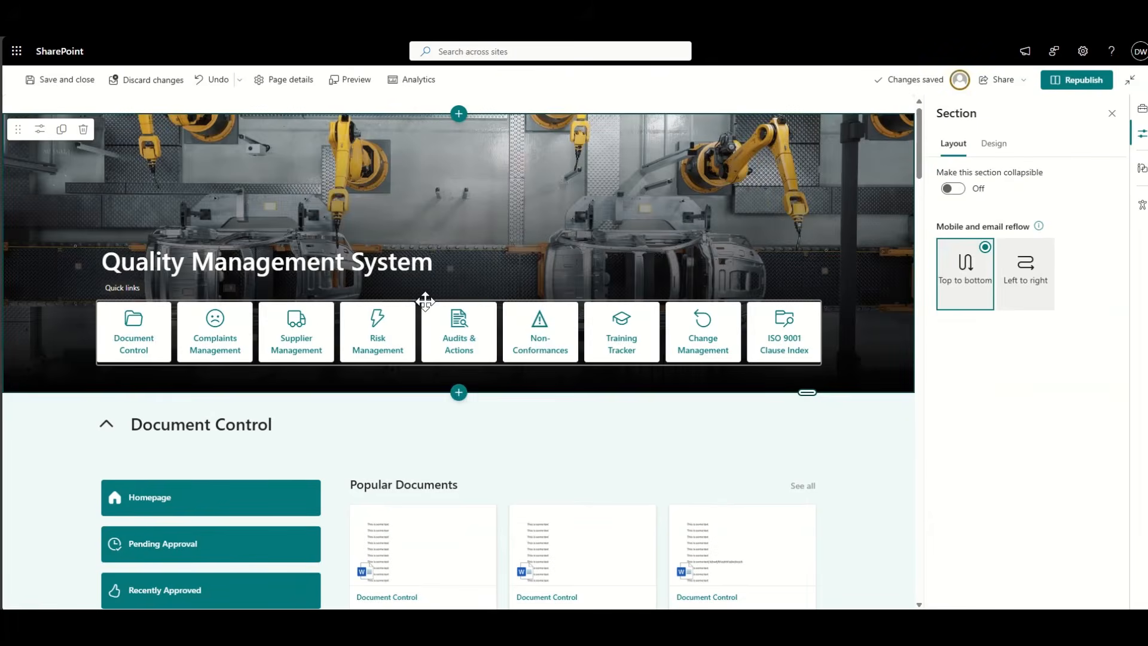
- Republish the QMS home page with the full row of section quick links in its banner
{"action": "left_click", "coordinate": [1073, 87]}
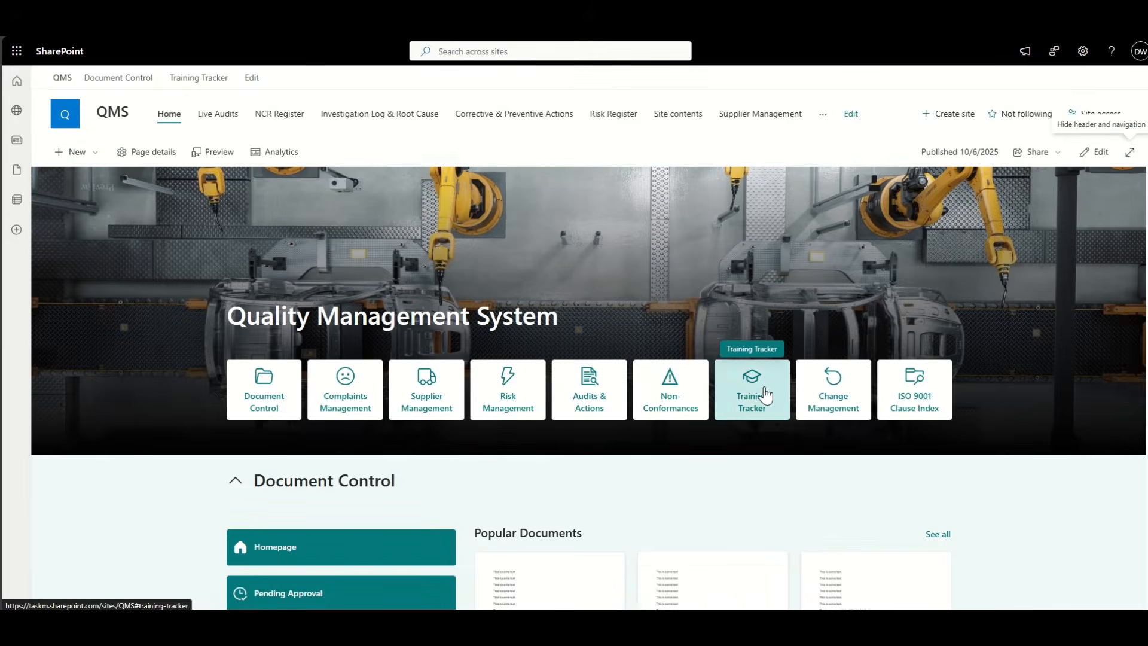
- Test the Training Tracker and Change Management banner quick links and return to the start of the page
{"action": "left_click", "coordinate": [753, 399]}
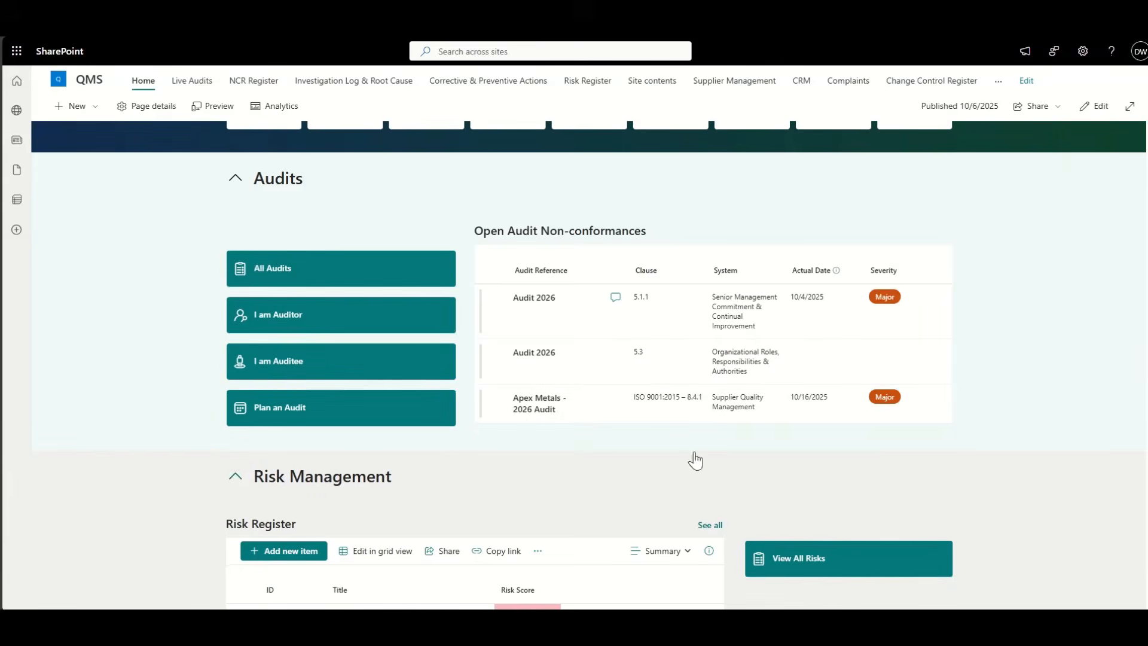
{"action": "scroll", "coordinate": [96, 378], "scroll_direction": "up", "scroll_amount": 15}
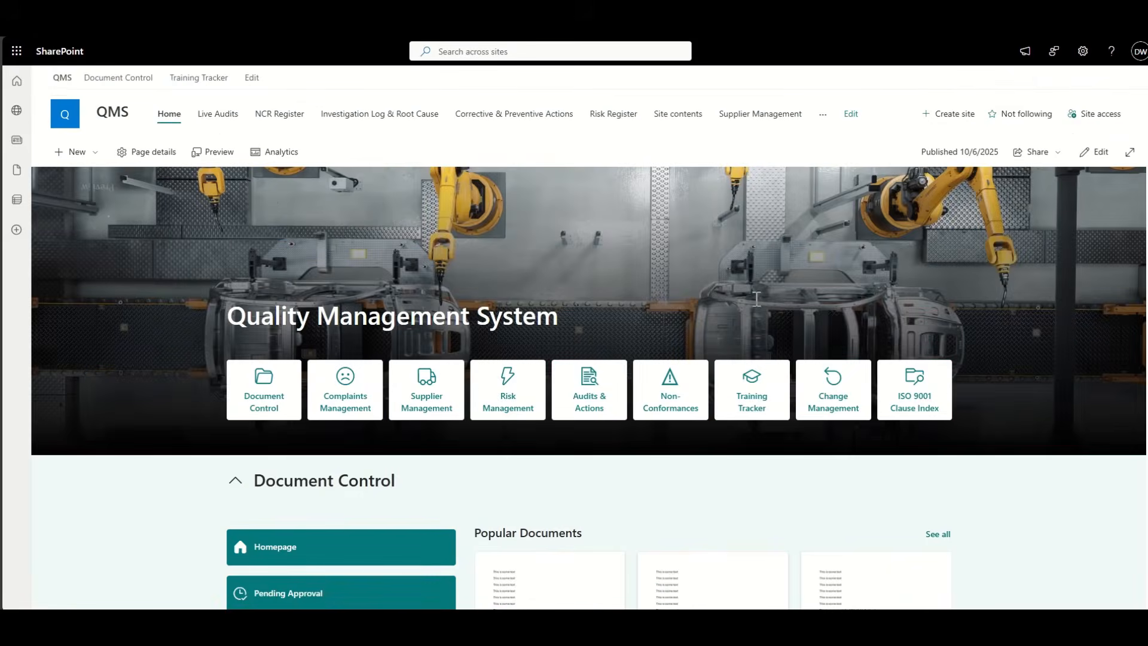
{"action": "left_click", "coordinate": [840, 397]}
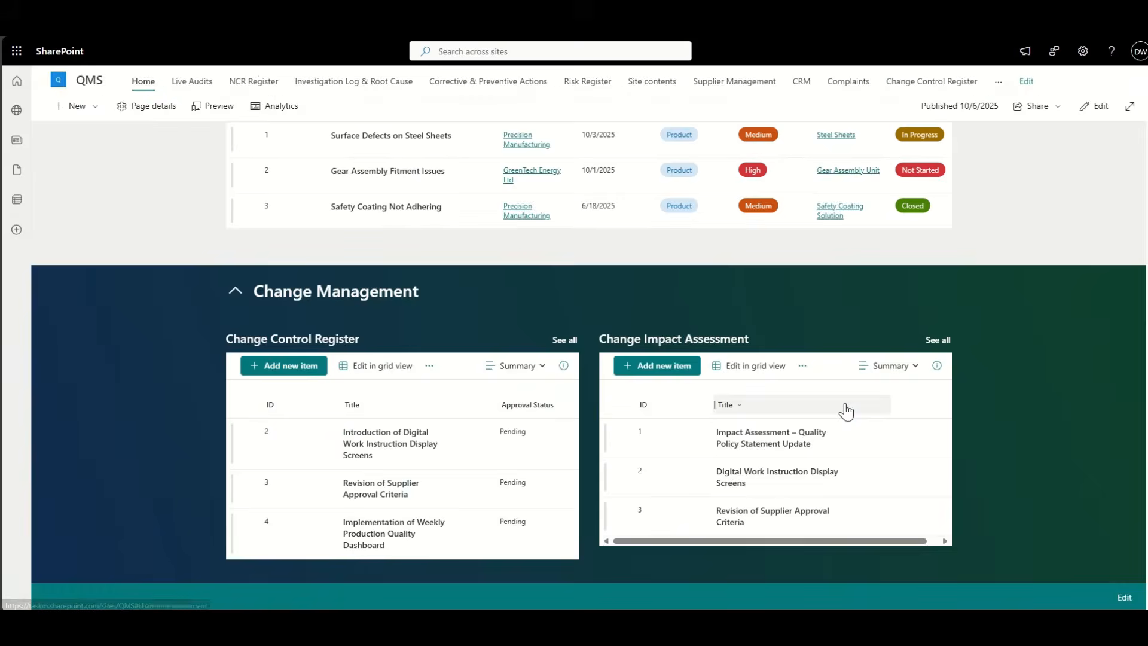
{"action": "scroll", "coordinate": [78, 390], "scroll_direction": "up", "scroll_amount": 10}
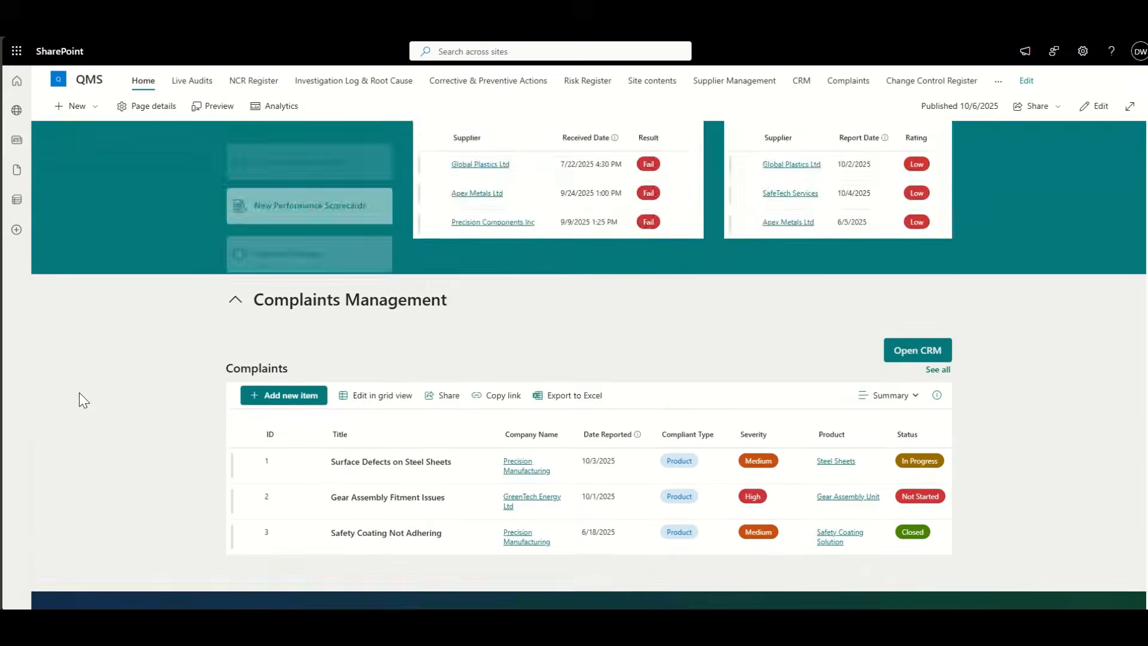
{"action": "scroll", "coordinate": [79, 399], "scroll_direction": "up", "scroll_amount": 15}
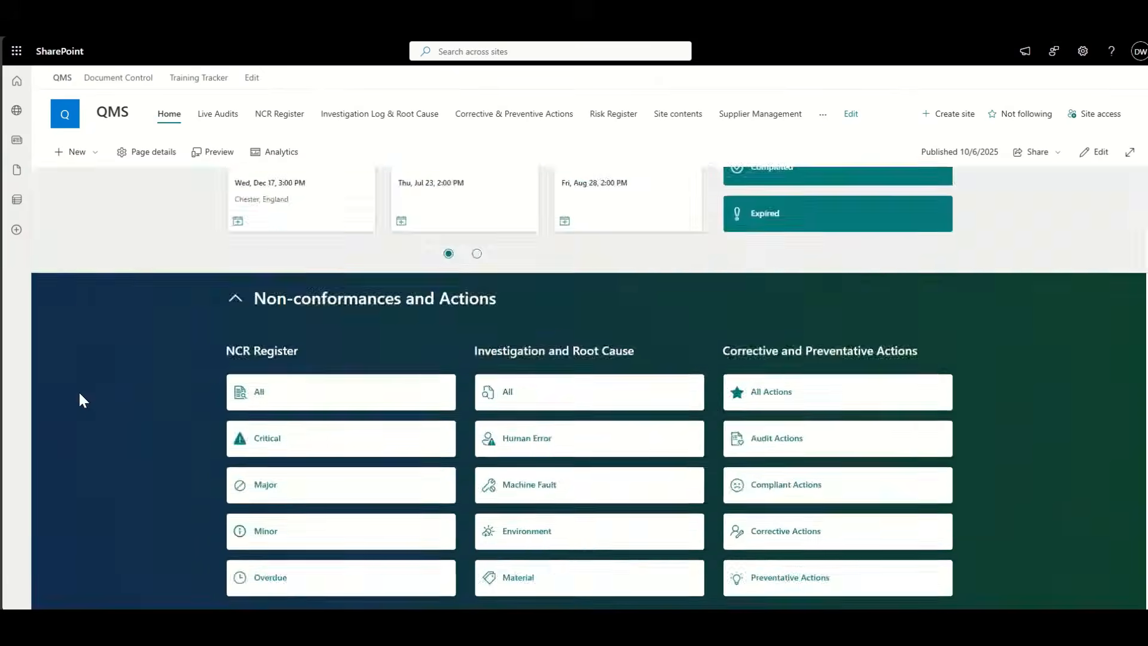
{"action": "scroll", "coordinate": [79, 394], "scroll_direction": "up", "scroll_amount": 10}
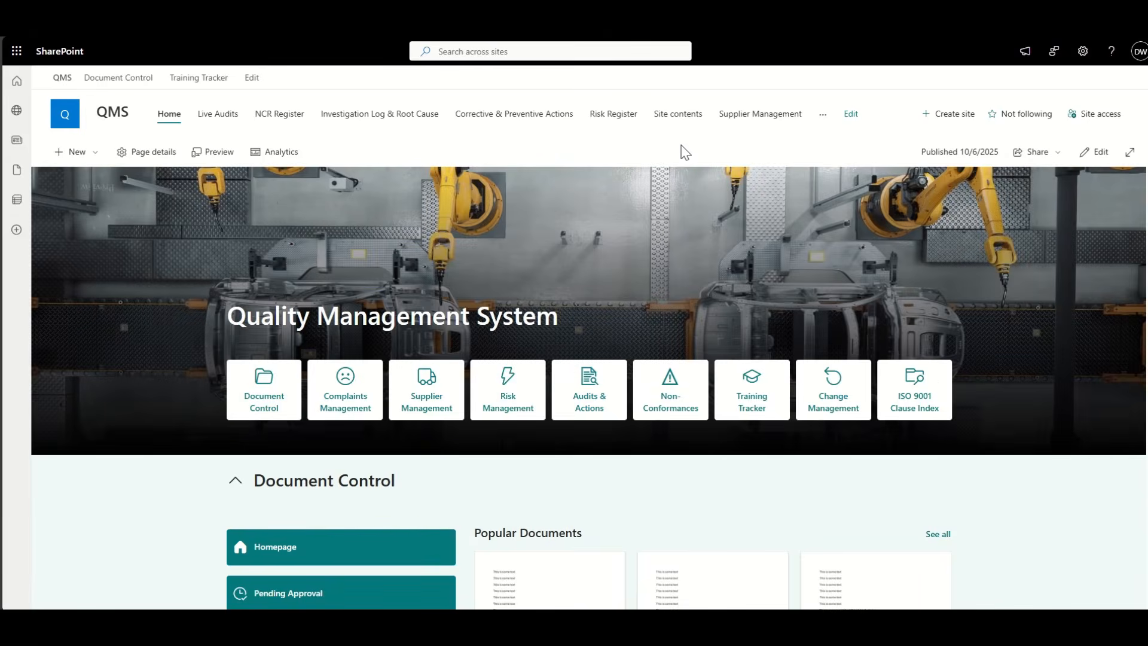
- Remove Live Audits, NCR Register, Investigation Log & Root Cause, Corrective & Preventive Actions and Risk Register from the QMS site navigation
{"action": "left_click", "coordinate": [852, 119]}
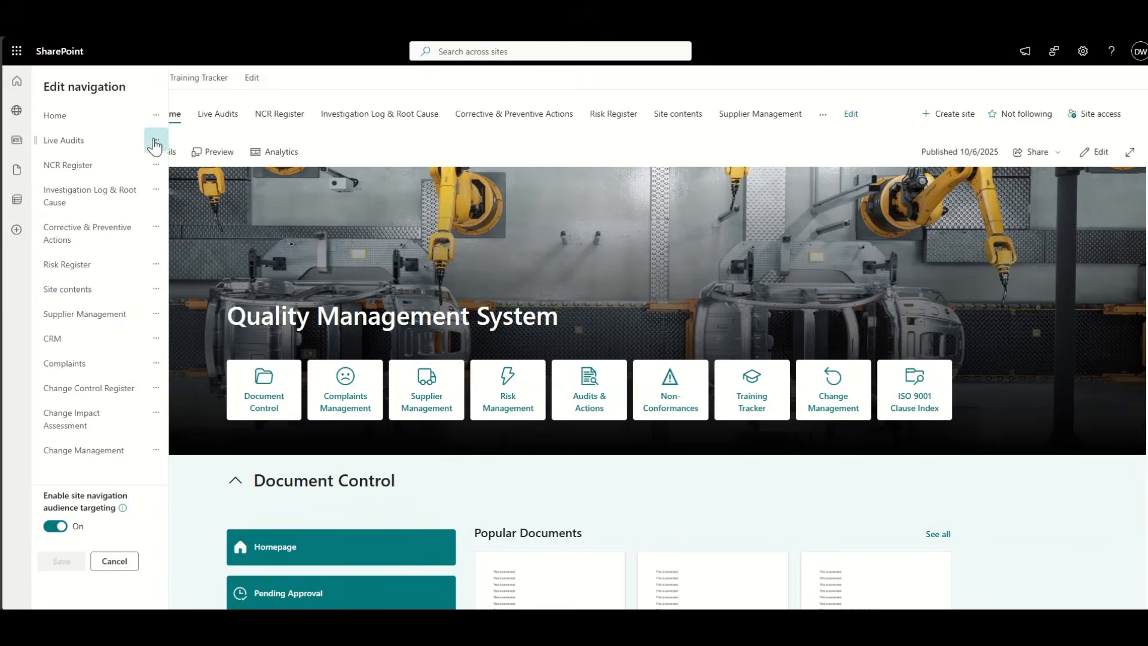
{"action": "left_click", "coordinate": [156, 141]}
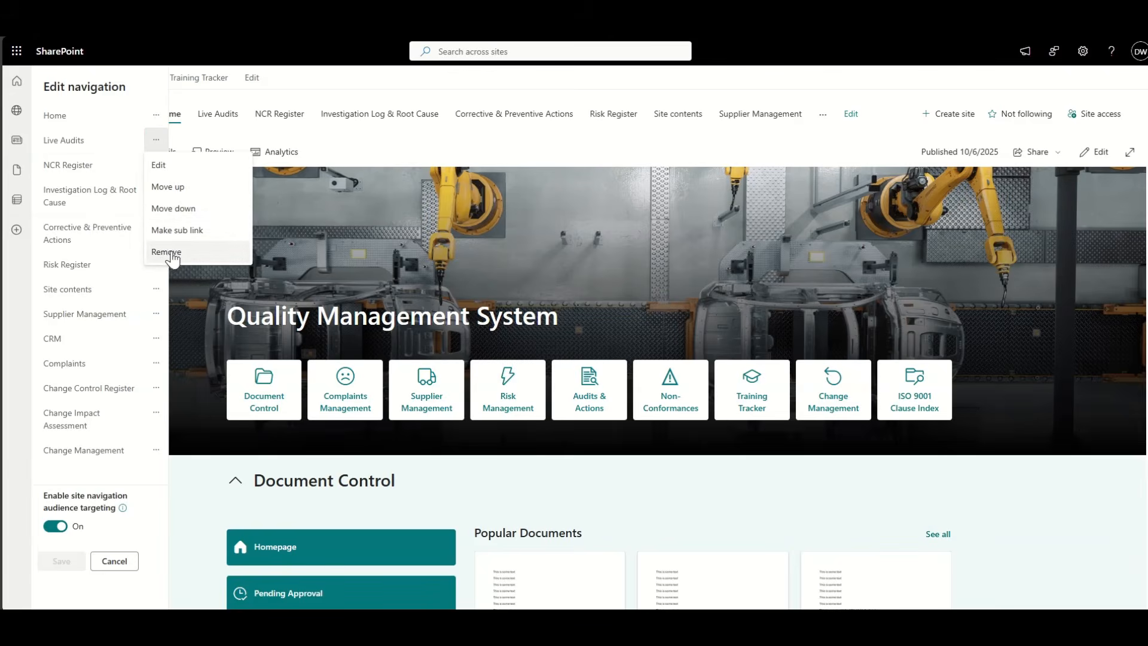
{"action": "left_click", "coordinate": [172, 253]}
{"action": "left_click", "coordinate": [173, 250]}
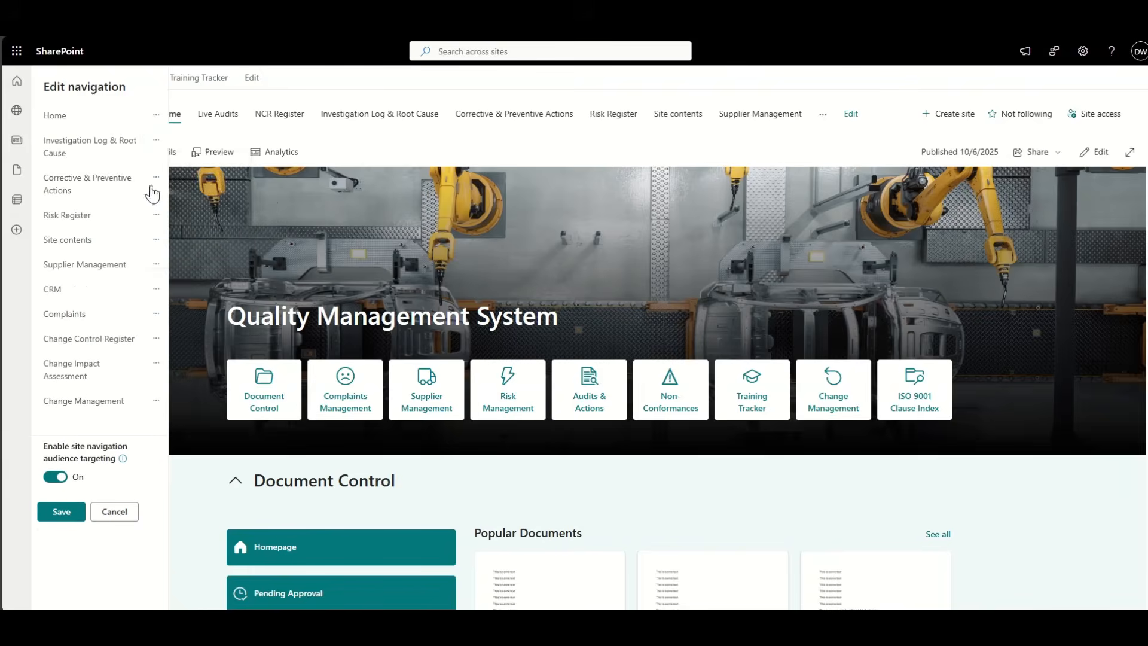
{"action": "left_click", "coordinate": [156, 139]}
{"action": "left_click", "coordinate": [165, 249]}
{"action": "left_click", "coordinate": [157, 139]}
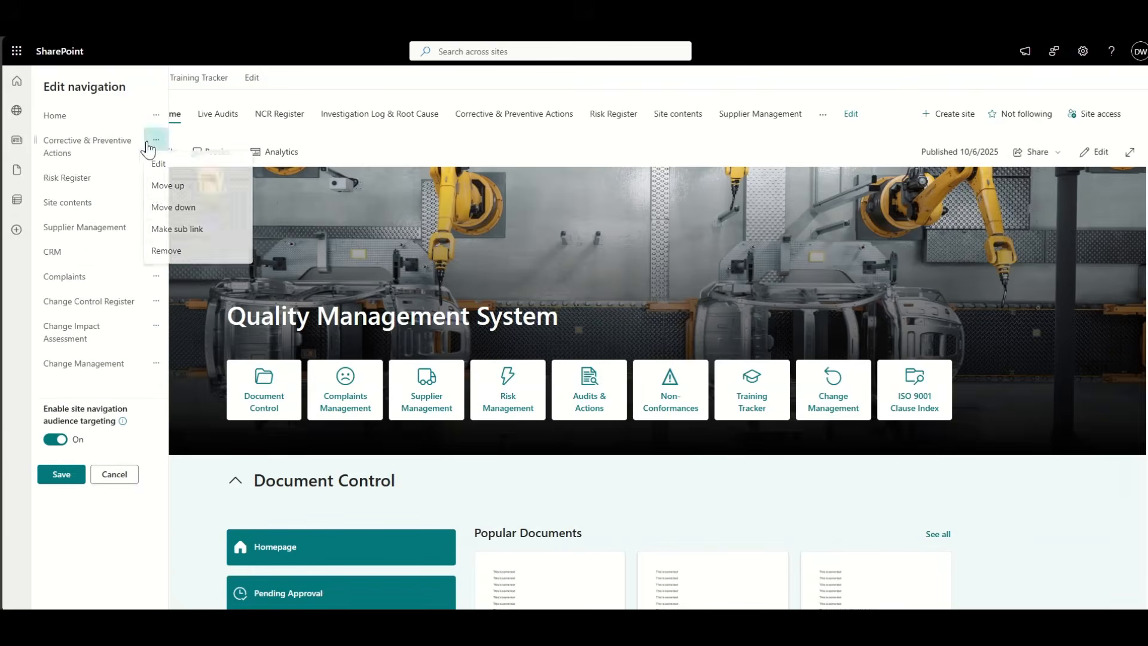
{"action": "left_click", "coordinate": [164, 250]}
{"action": "left_click", "coordinate": [156, 139]}
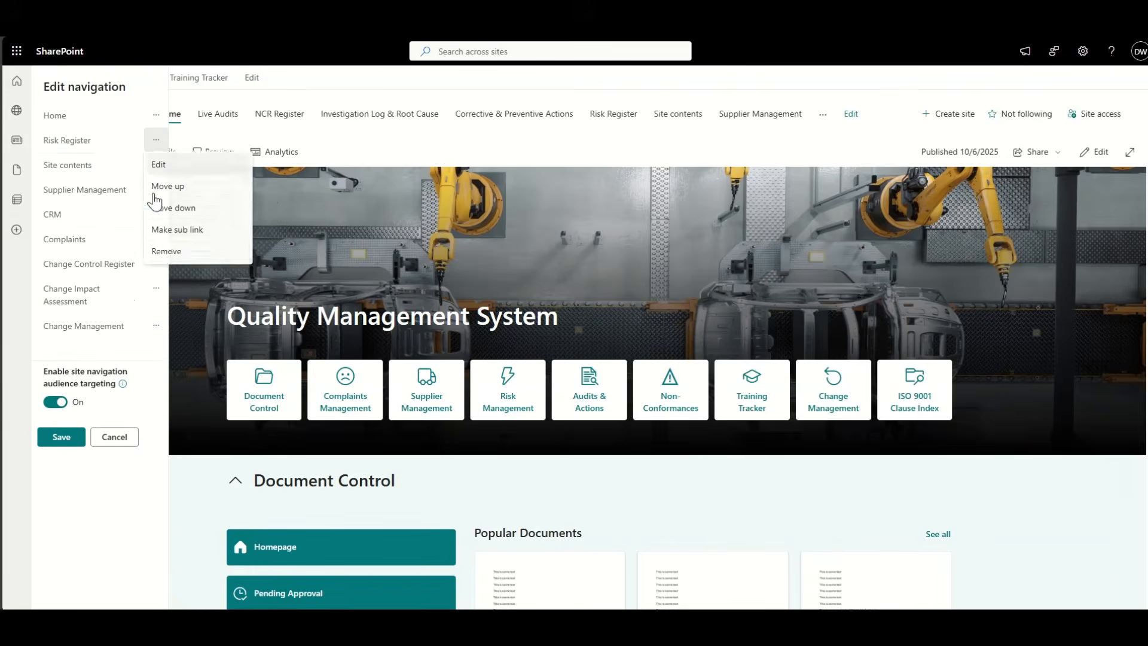
{"action": "left_click", "coordinate": [166, 251]}
- Remove the Site contents, Supplier Management, CRM and Complaints links from the site navigation
{"action": "left_click", "coordinate": [156, 140]}
{"action": "left_click", "coordinate": [165, 250]}
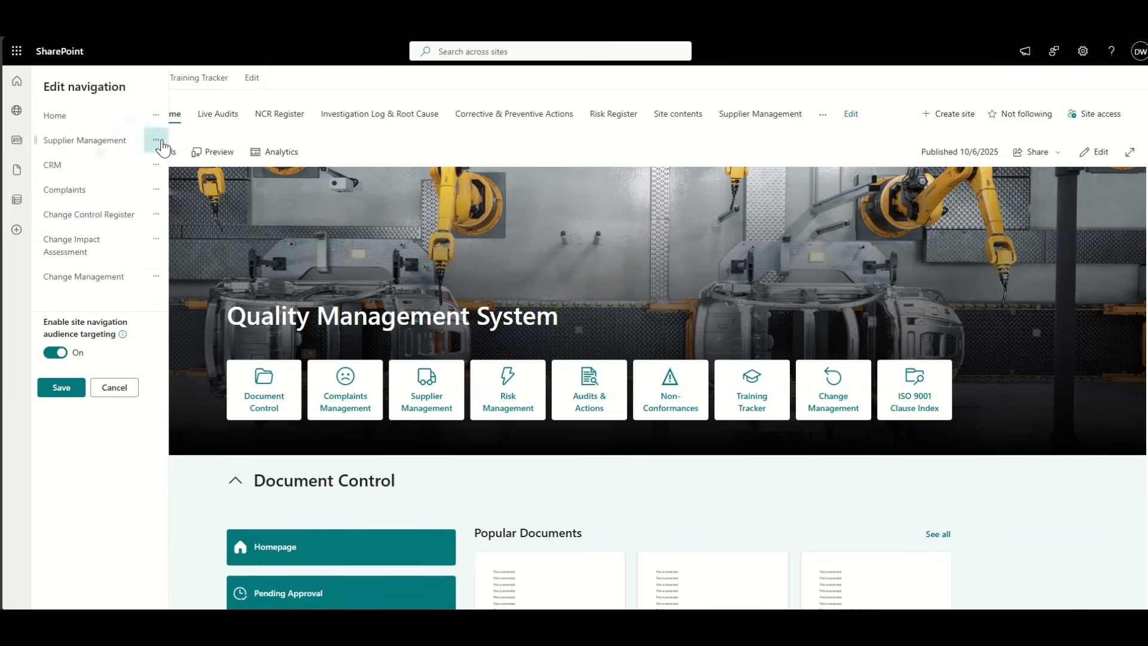
{"action": "left_click", "coordinate": [157, 139]}
{"action": "left_click", "coordinate": [166, 250]}
{"action": "left_click", "coordinate": [156, 140]}
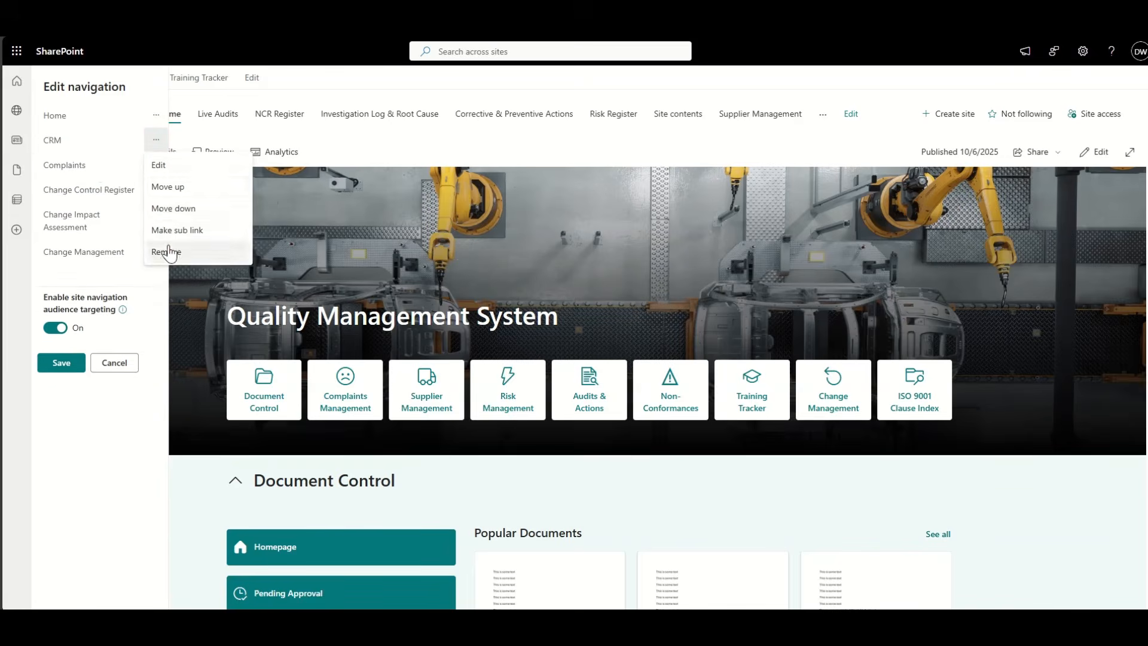
{"action": "left_click", "coordinate": [165, 250]}
{"action": "left_click", "coordinate": [156, 139]}
{"action": "left_click", "coordinate": [166, 251]}
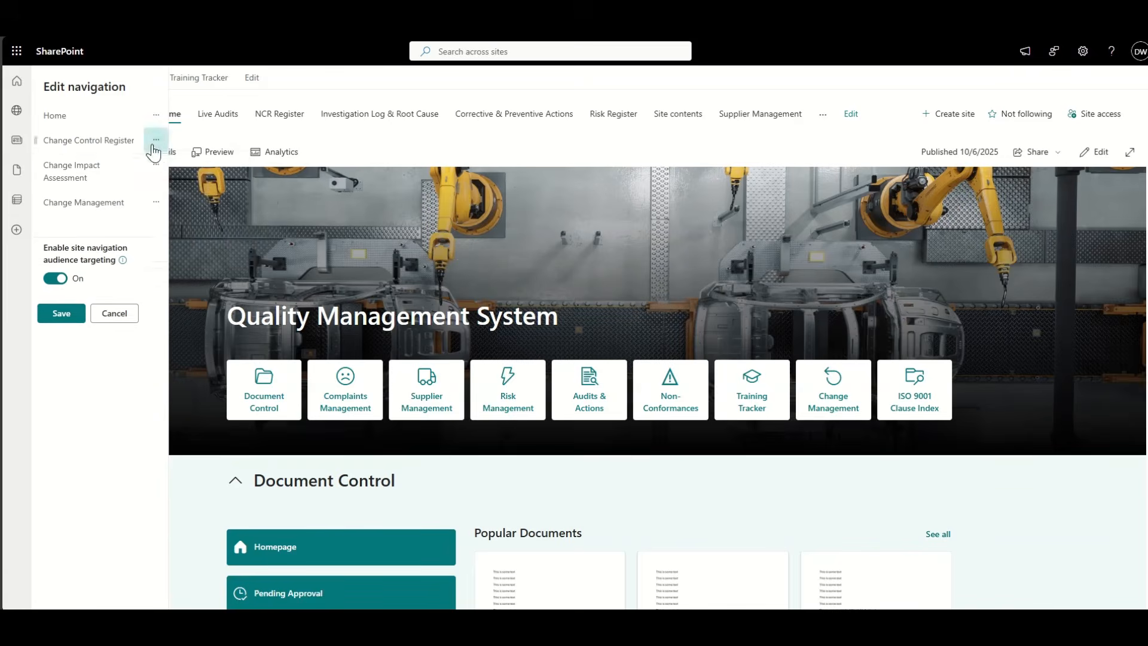
- Remove Change Control Register, Change Impact Assessment and Change Management from the site navigation, and save it with only Home
{"action": "left_click", "coordinate": [156, 140]}
{"action": "left_click", "coordinate": [166, 250]}
{"action": "left_click", "coordinate": [156, 140]}
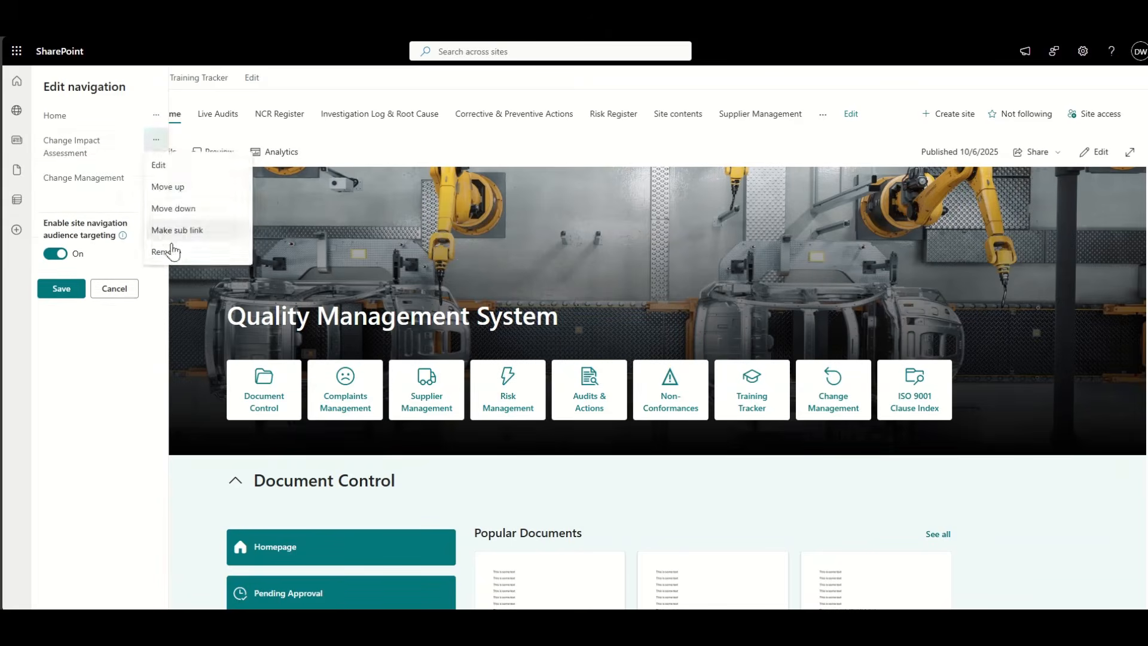
{"action": "left_click", "coordinate": [166, 251]}
{"action": "left_click", "coordinate": [156, 139]}
{"action": "left_click", "coordinate": [165, 231]}
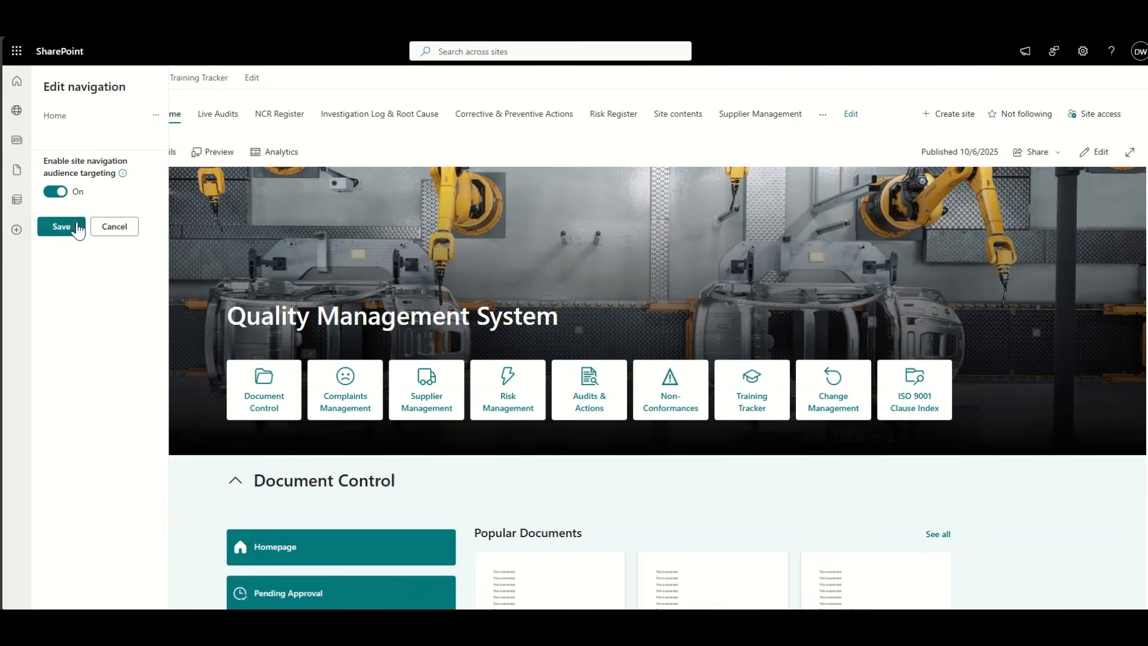
{"action": "left_click", "coordinate": [74, 225]}
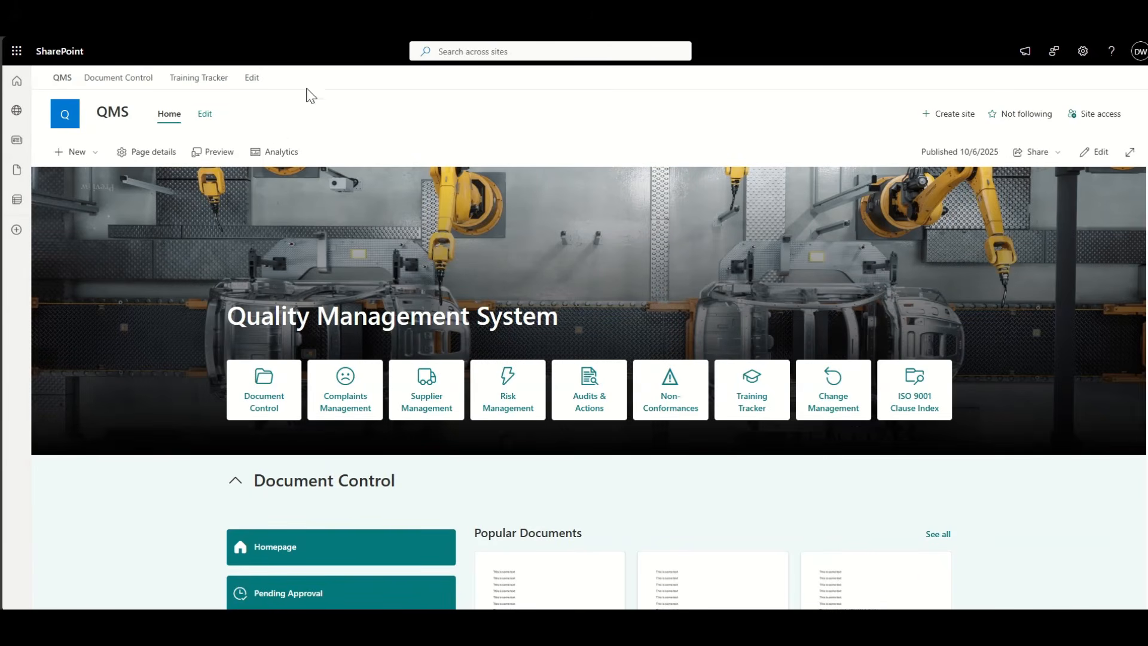
- Try the Extended, Standard and Minimal layouts for the site header
{"action": "left_click", "coordinate": [1083, 53]}
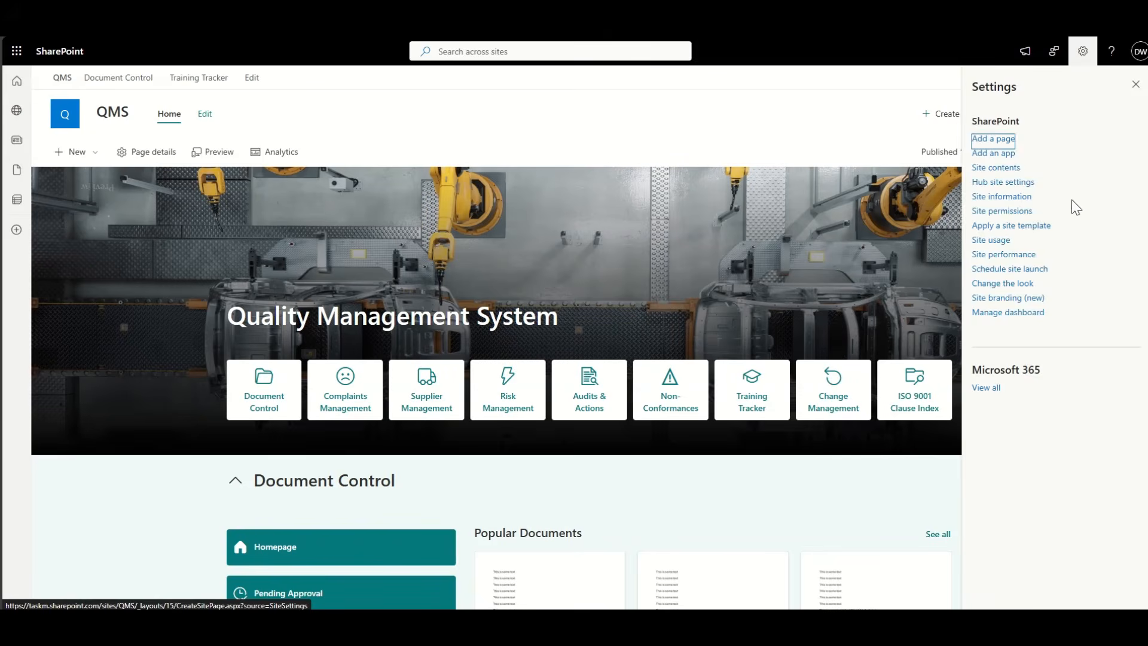
{"action": "left_click", "coordinate": [1027, 285]}
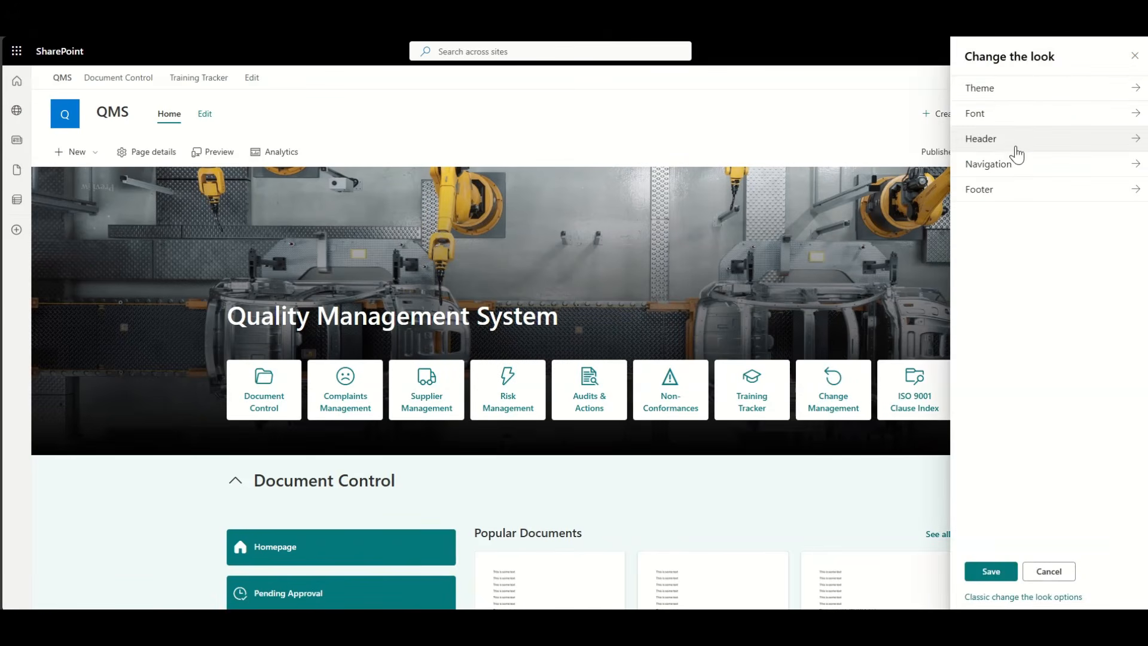
{"action": "left_click", "coordinate": [1017, 155]}
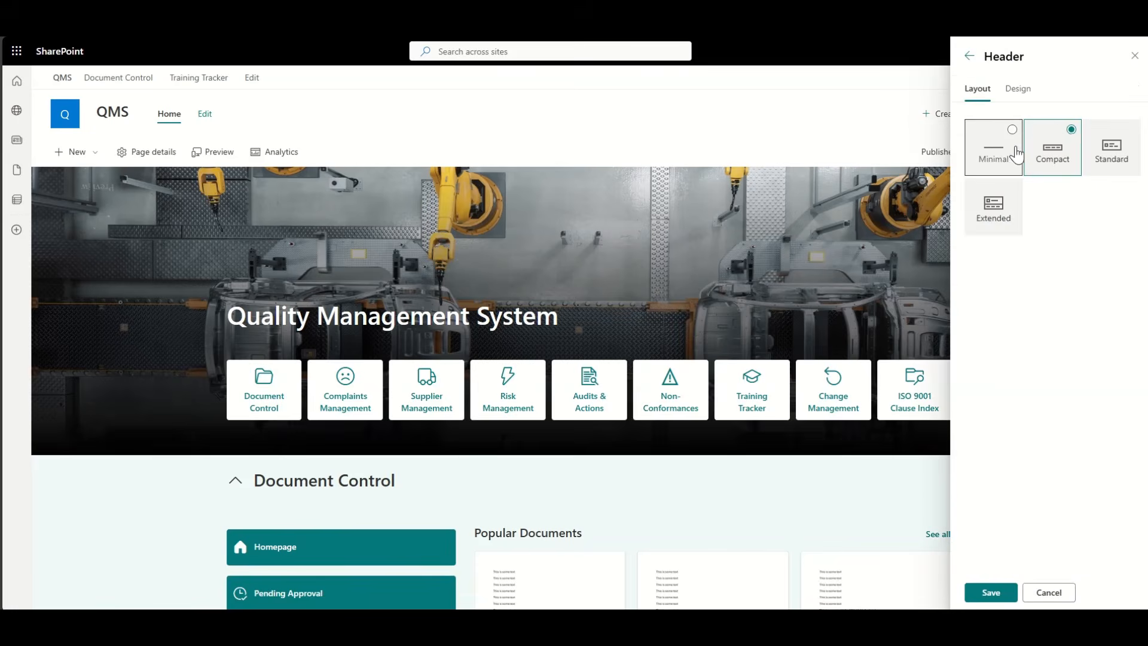
{"action": "left_click", "coordinate": [1002, 221]}
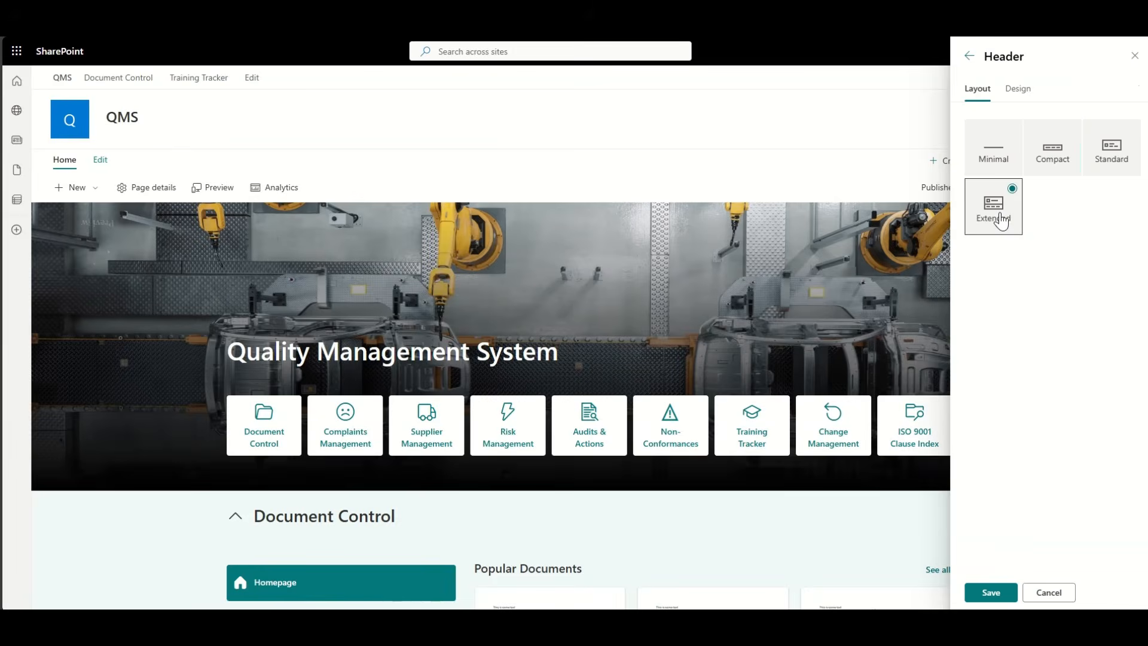
{"action": "left_click", "coordinate": [1118, 156]}
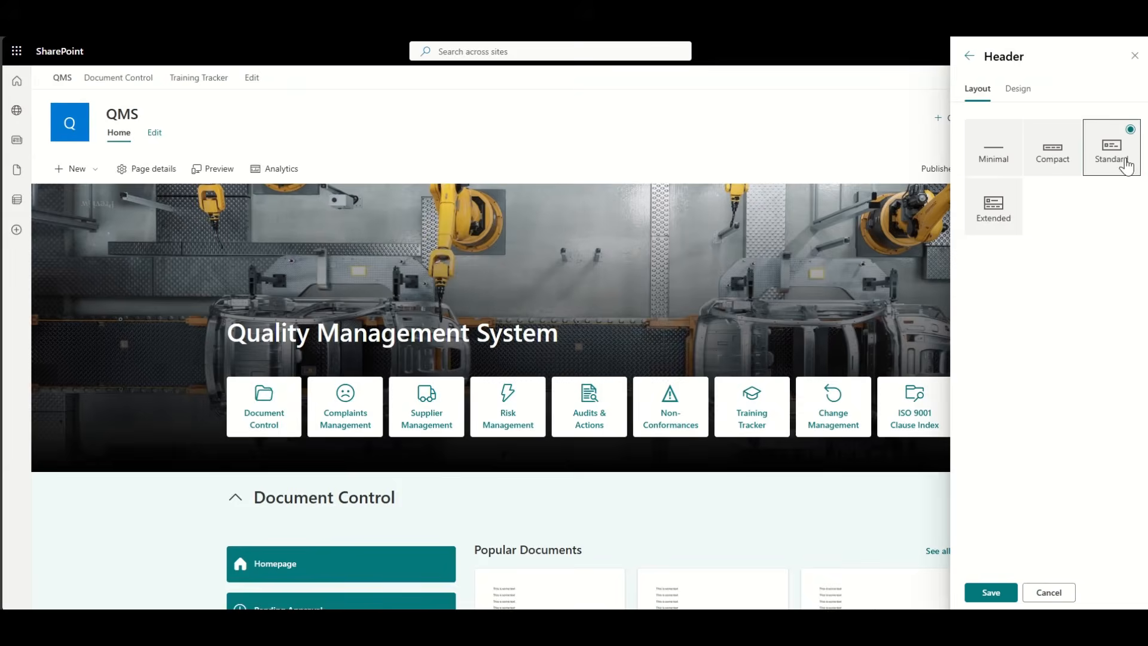
{"action": "left_click", "coordinate": [994, 155]}
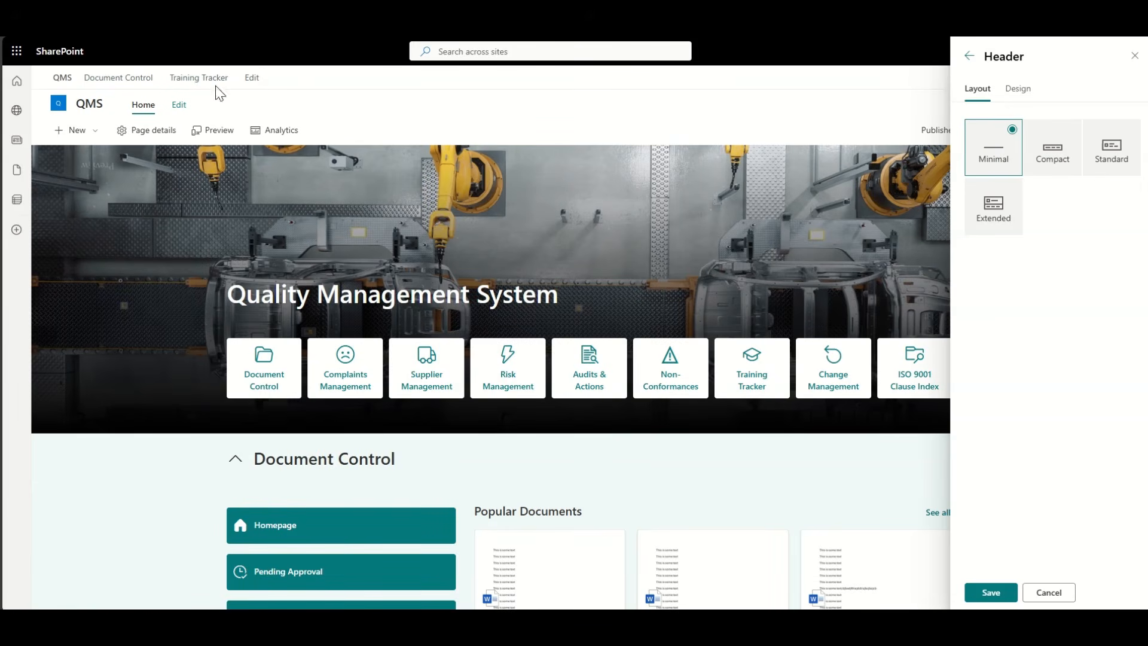
{"action": "left_click", "coordinate": [1008, 594]}
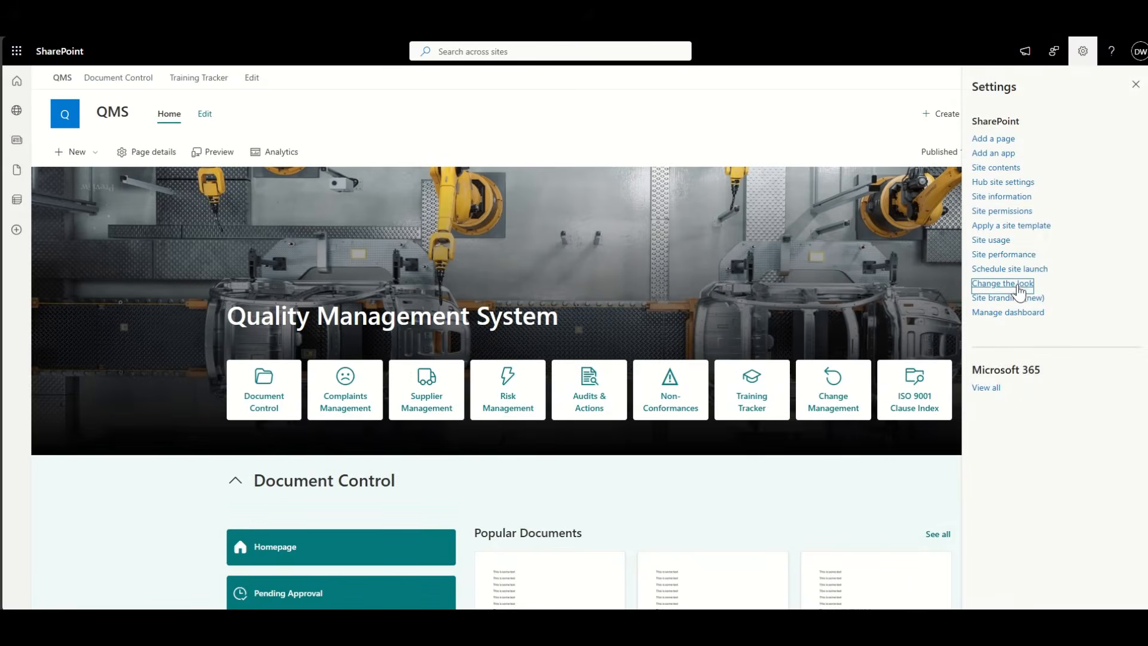
- Compare the background themes in the site header's design settings and choose the light teal one
{"action": "left_click", "coordinate": [1018, 288]}
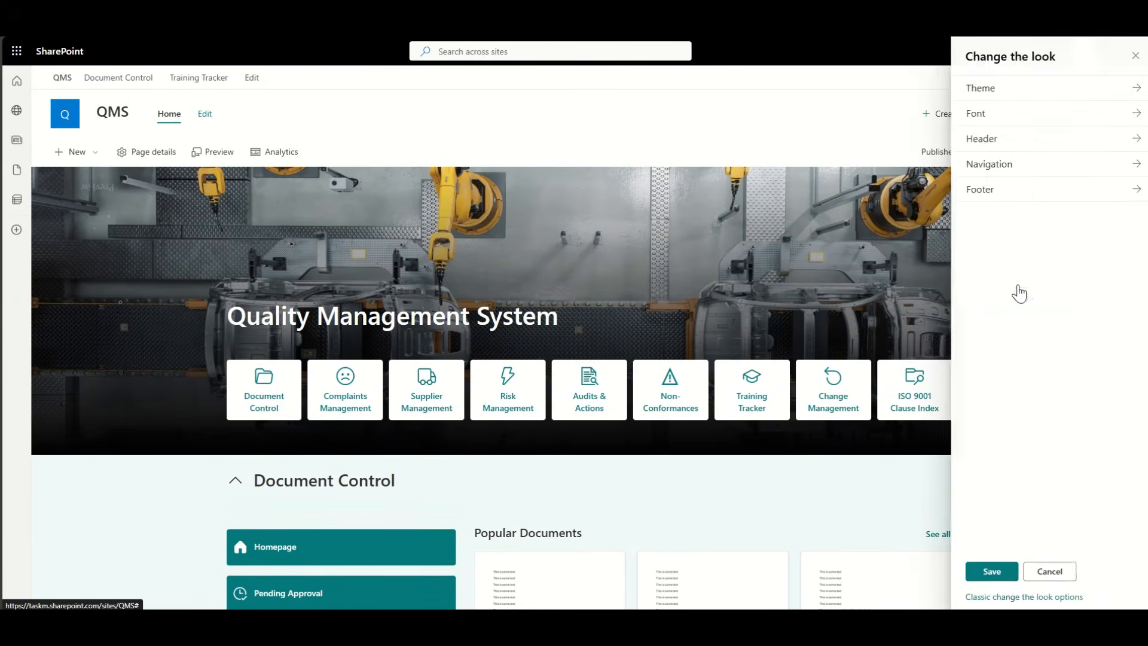
{"action": "left_click", "coordinate": [989, 149]}
{"action": "left_click", "coordinate": [1018, 88]}
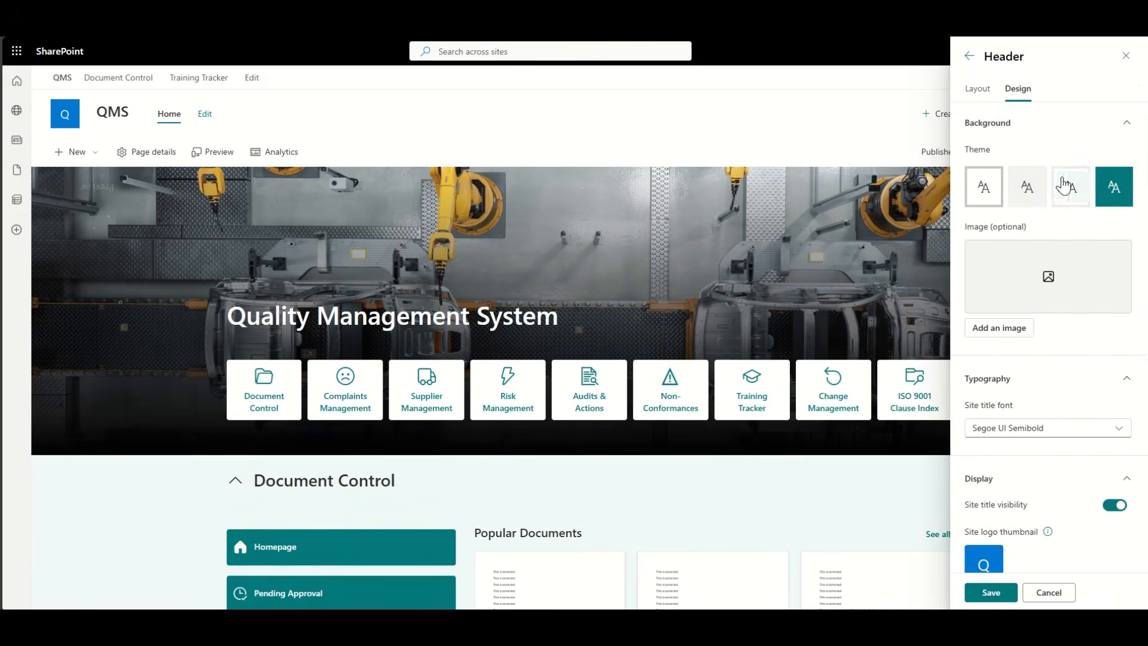
{"action": "left_click", "coordinate": [1105, 195]}
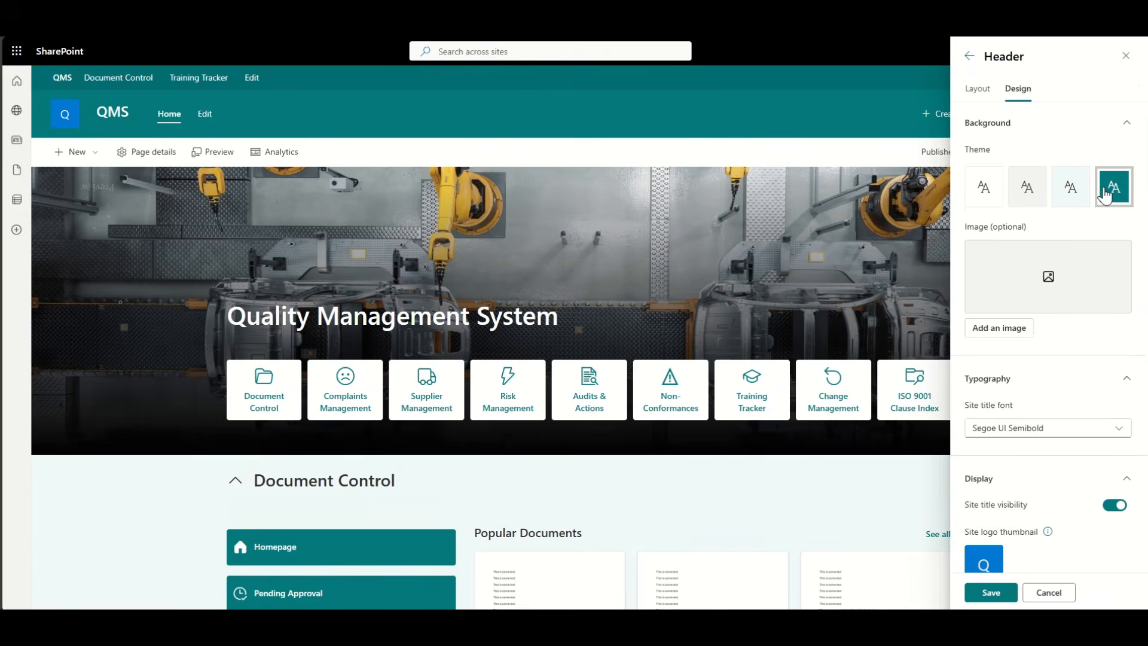
{"action": "left_click", "coordinate": [1063, 195]}
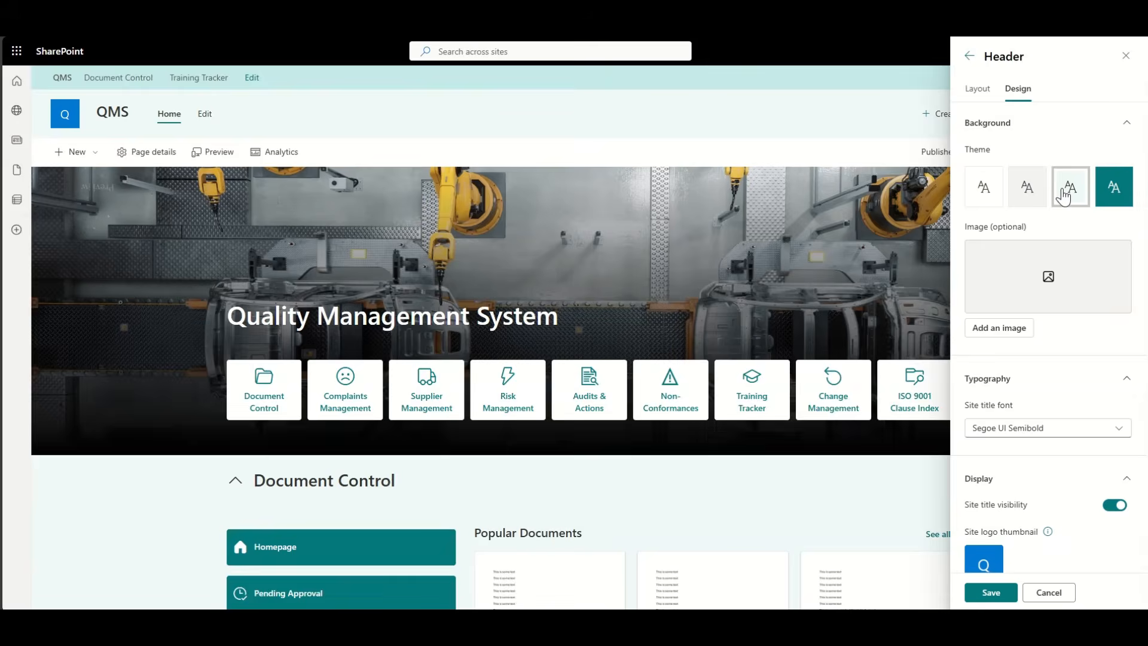
{"action": "left_click", "coordinate": [1026, 190]}
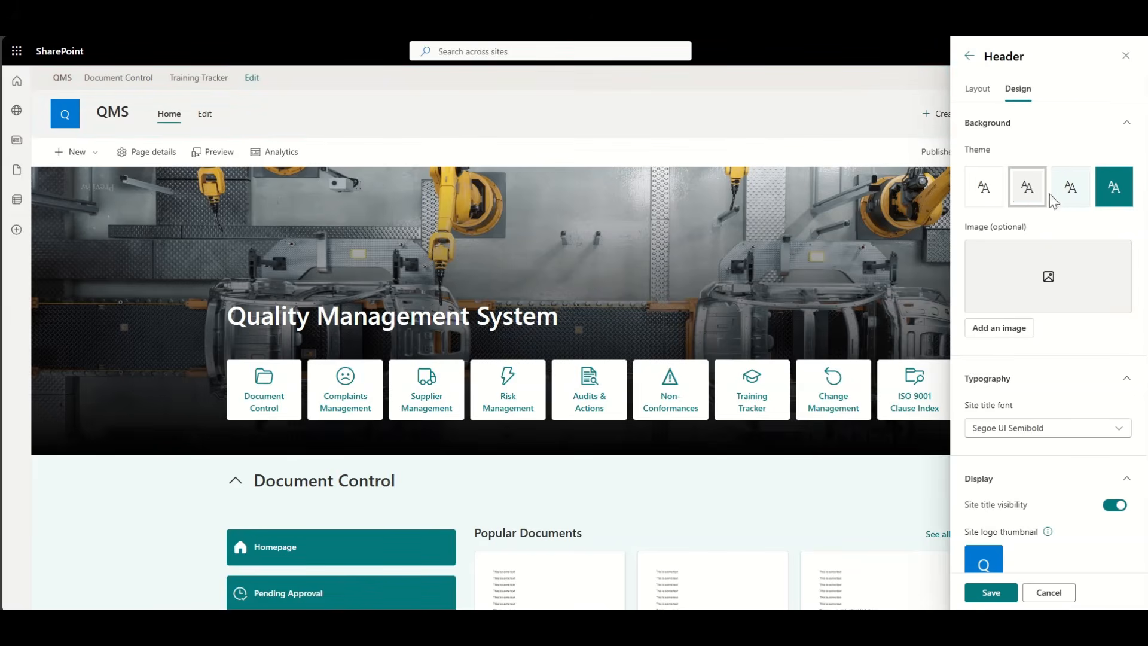
{"action": "left_click", "coordinate": [1098, 206]}
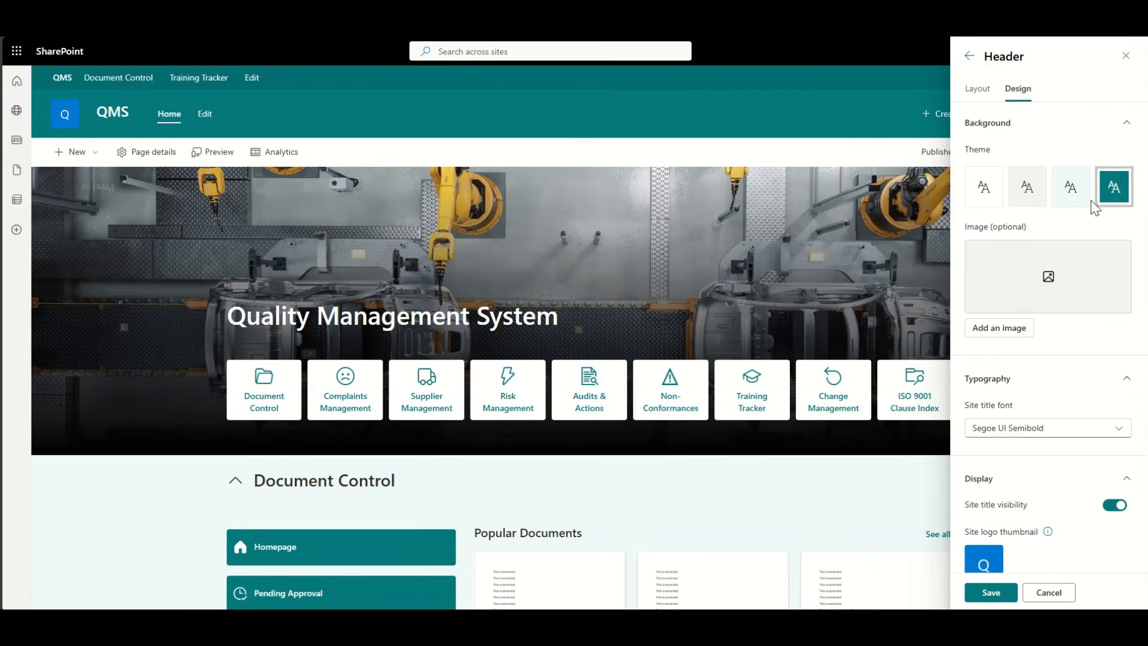
{"action": "left_click", "coordinate": [1074, 201]}
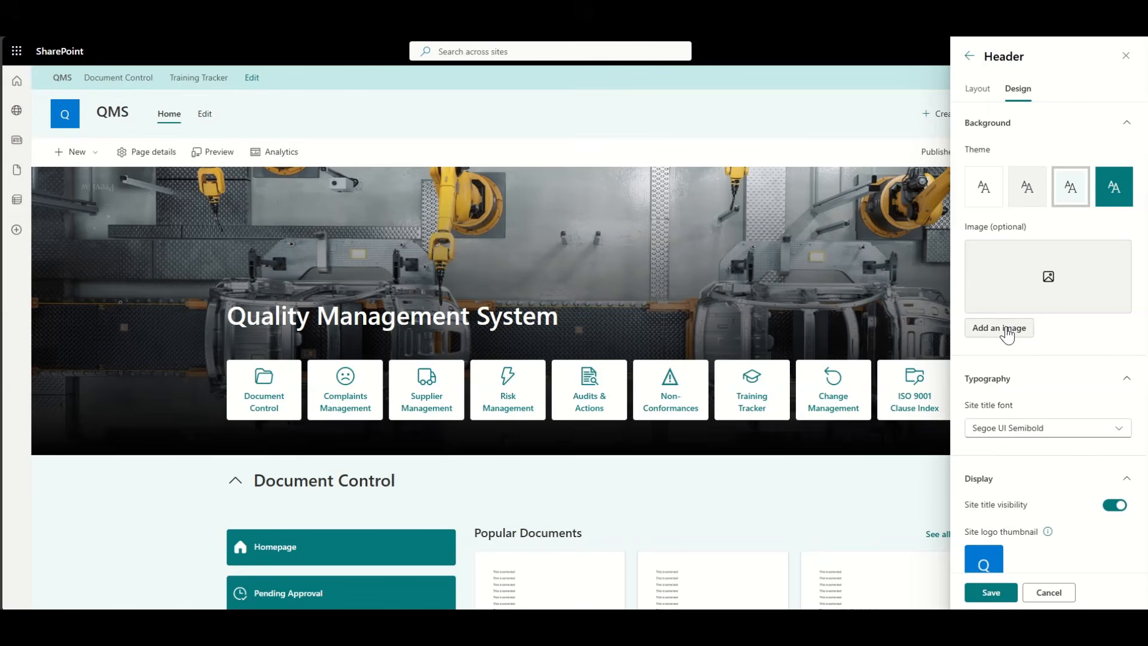
- Replace the site logo thumbnail with an uploaded SharePoint logo image and save the header design
{"action": "scroll", "coordinate": [1072, 350], "scroll_direction": "down", "scroll_amount": 2}
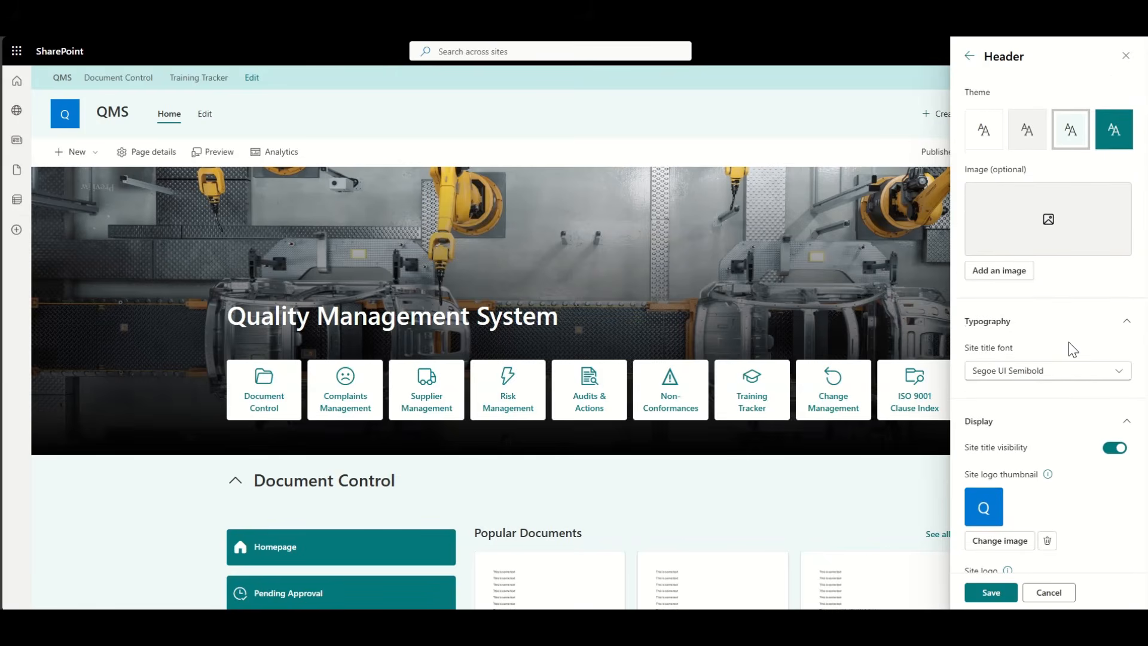
{"action": "scroll", "coordinate": [1072, 351], "scroll_direction": "down", "scroll_amount": 3}
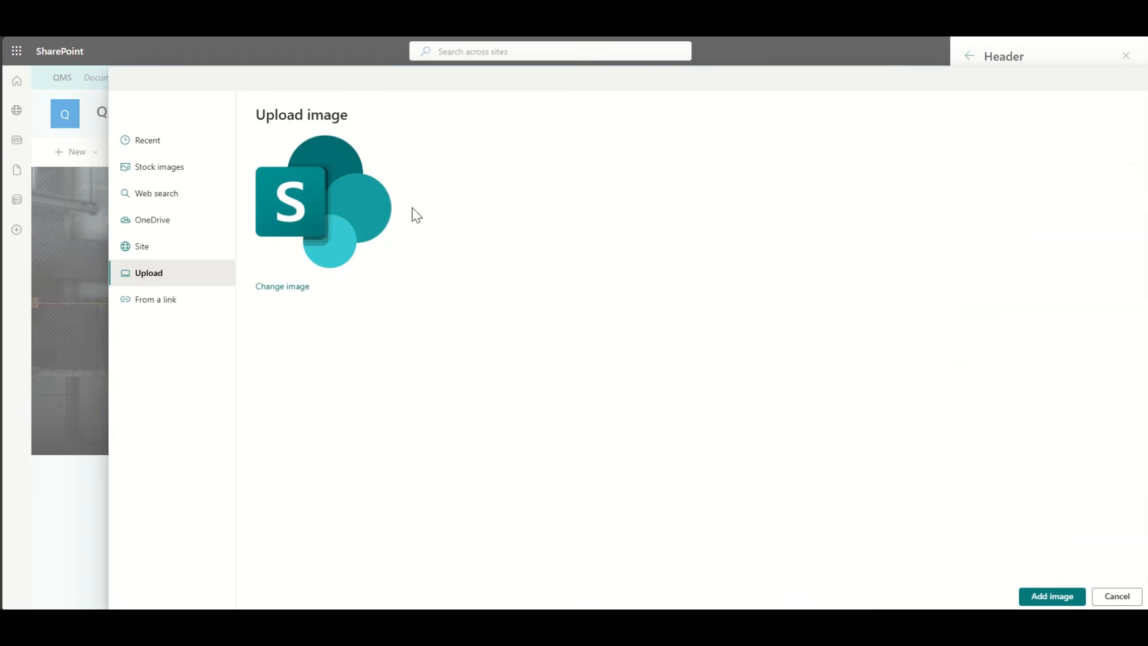
{"action": "left_click", "coordinate": [1045, 598]}
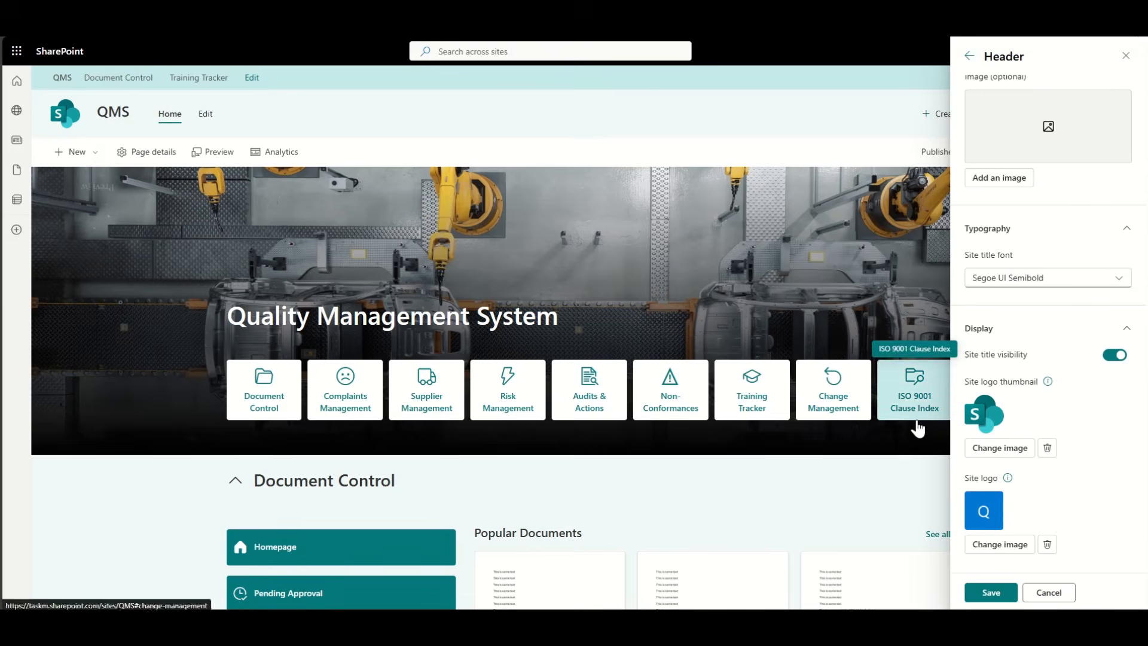
{"action": "left_click", "coordinate": [991, 593]}
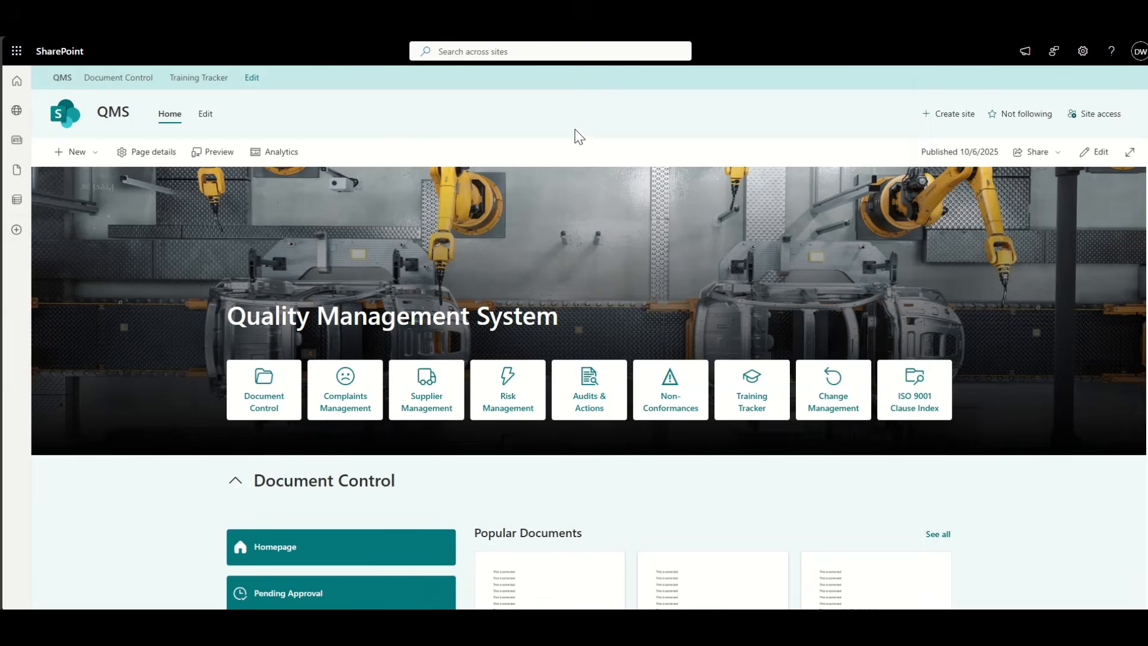
- Review the finished QMS home page from the quick-link banner through every section down to Change Management
{"action": "scroll", "coordinate": [578, 136], "scroll_direction": "down", "scroll_amount": 1}
{"action": "scroll", "coordinate": [70, 426], "scroll_direction": "down", "scroll_amount": 3}
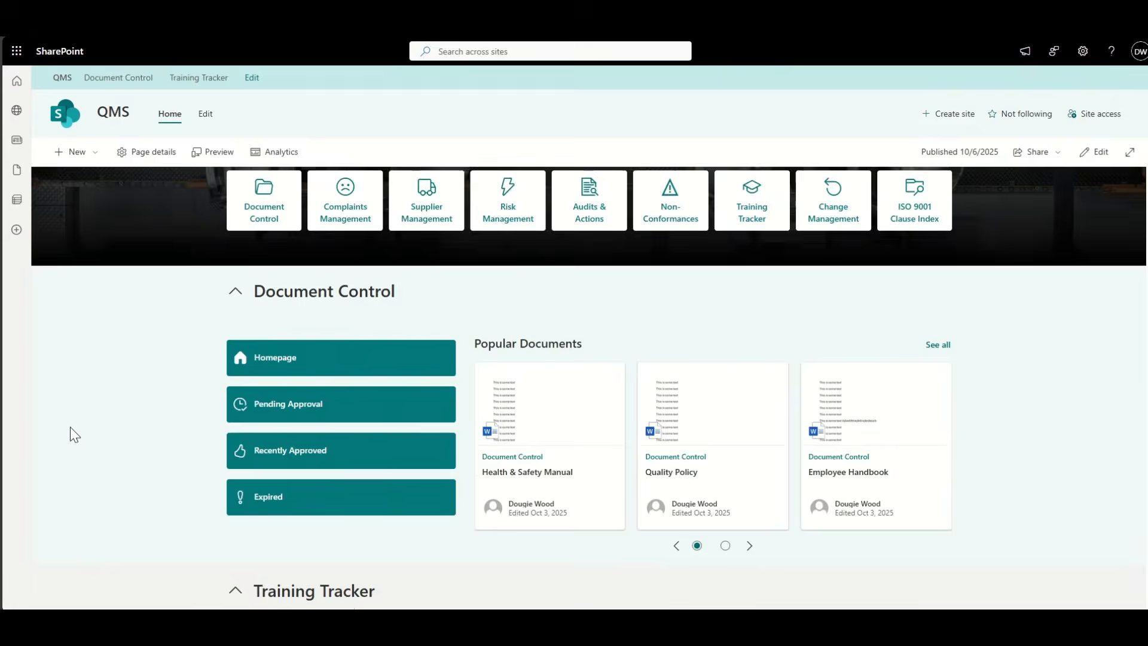
{"action": "scroll", "coordinate": [70, 427], "scroll_direction": "down", "scroll_amount": 3}
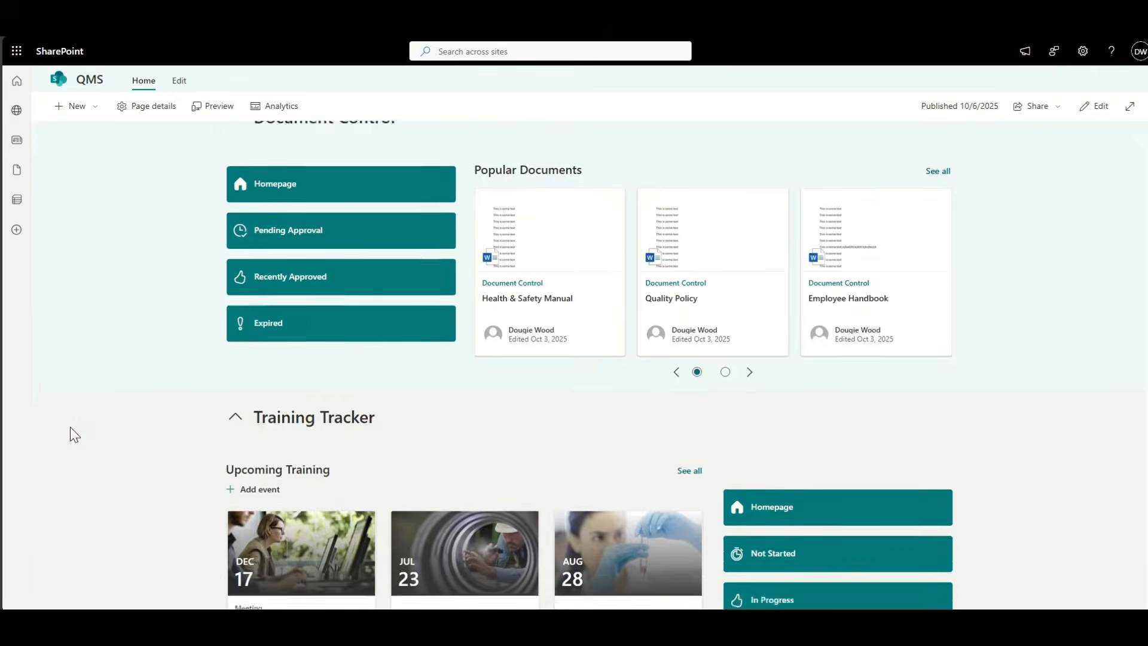
{"action": "scroll", "coordinate": [70, 427], "scroll_direction": "down", "scroll_amount": 4}
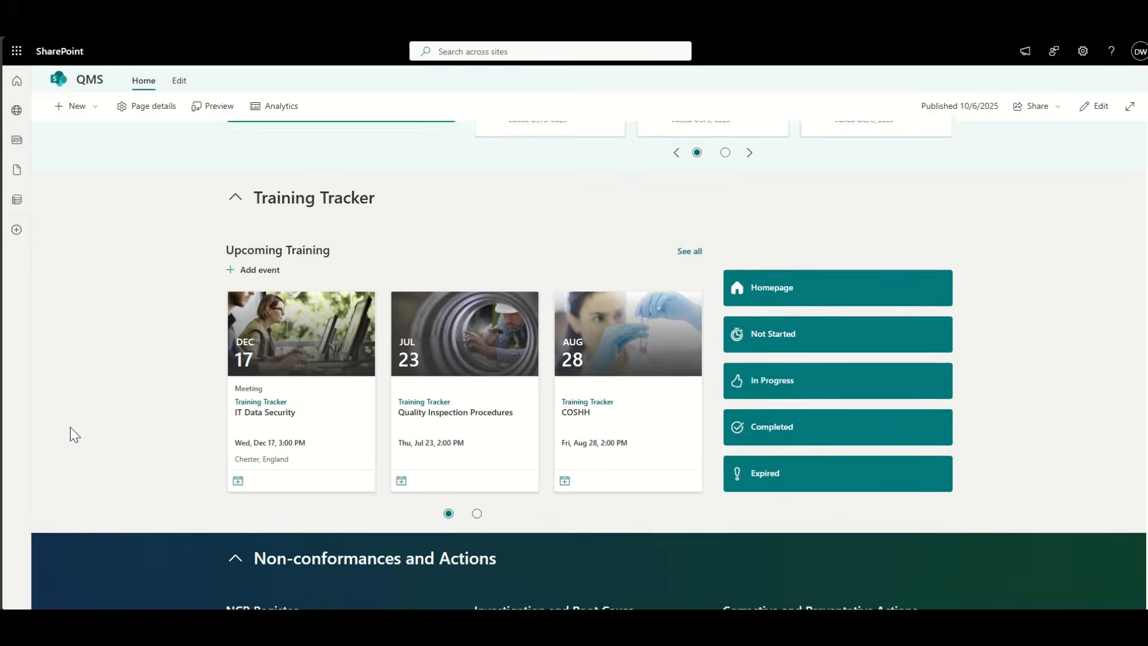
{"action": "scroll", "coordinate": [70, 426], "scroll_direction": "down", "scroll_amount": 4}
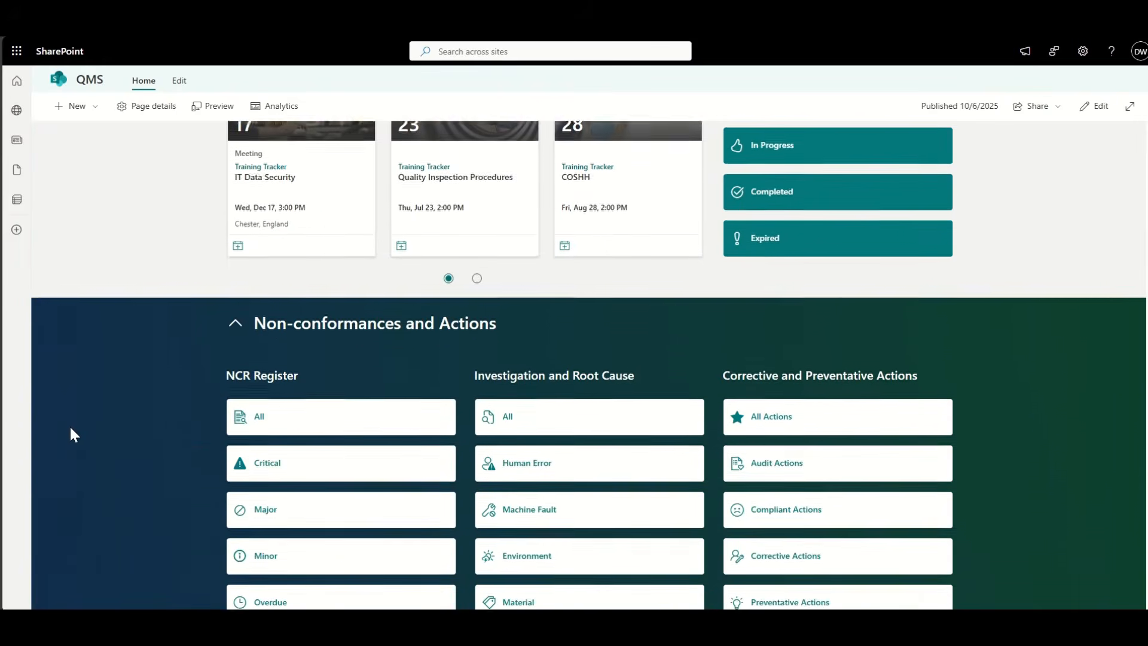
{"action": "scroll", "coordinate": [70, 428], "scroll_direction": "down", "scroll_amount": 3}
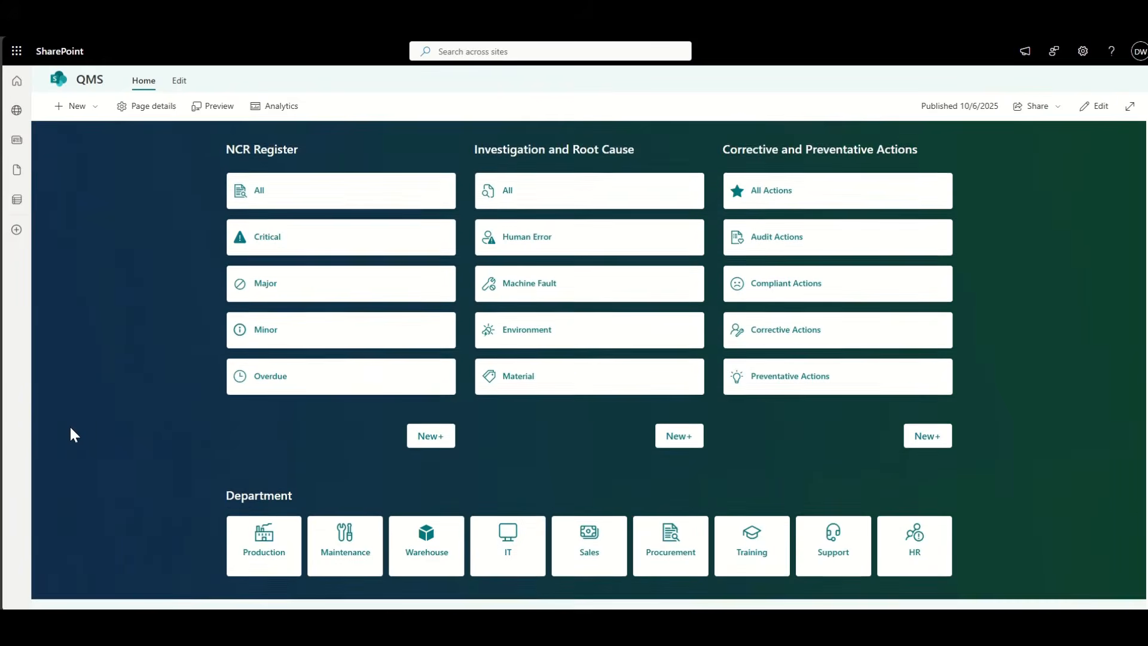
{"action": "scroll", "coordinate": [71, 428], "scroll_direction": "down", "scroll_amount": 4}
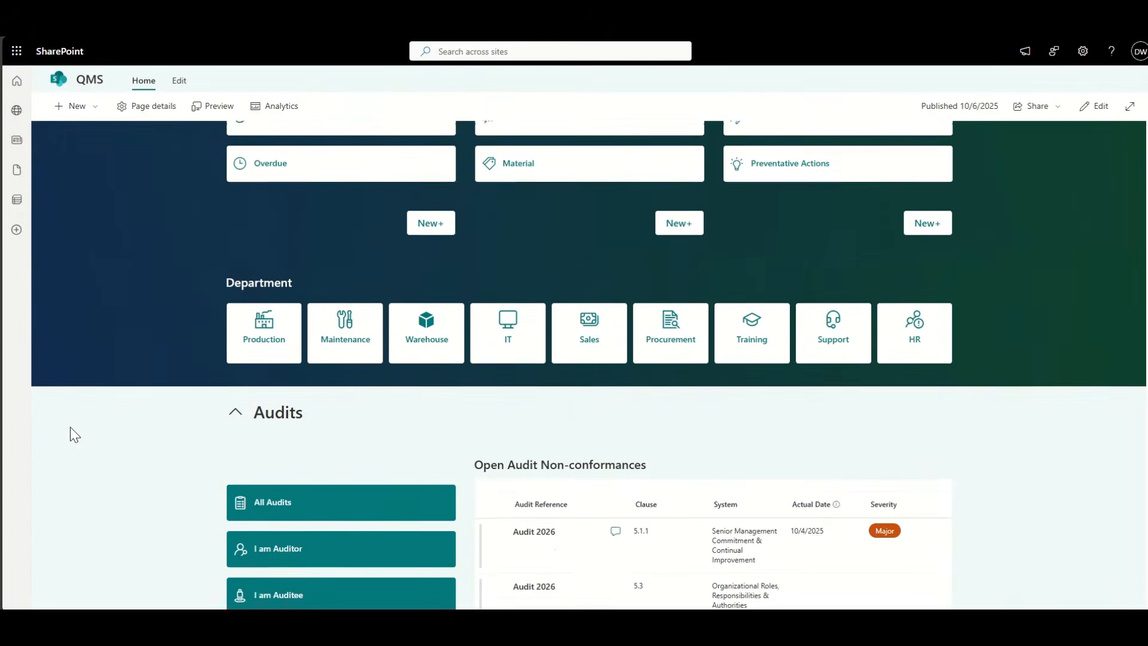
{"action": "scroll", "coordinate": [70, 427], "scroll_direction": "down", "scroll_amount": 4}
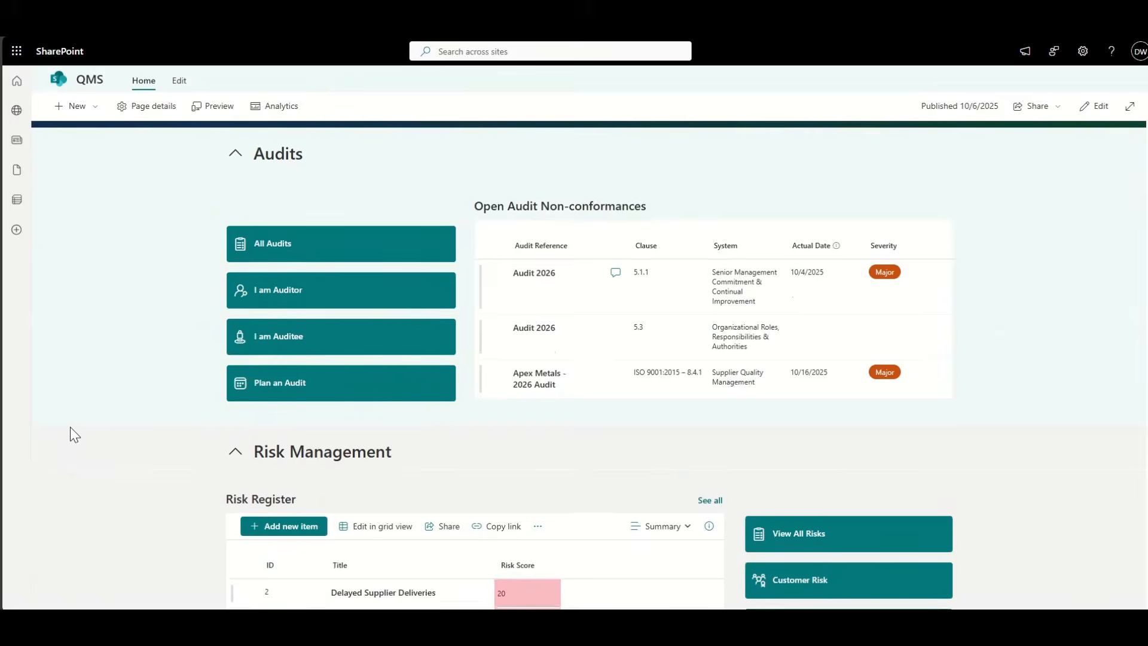
{"action": "scroll", "coordinate": [70, 427], "scroll_direction": "down", "scroll_amount": 2}
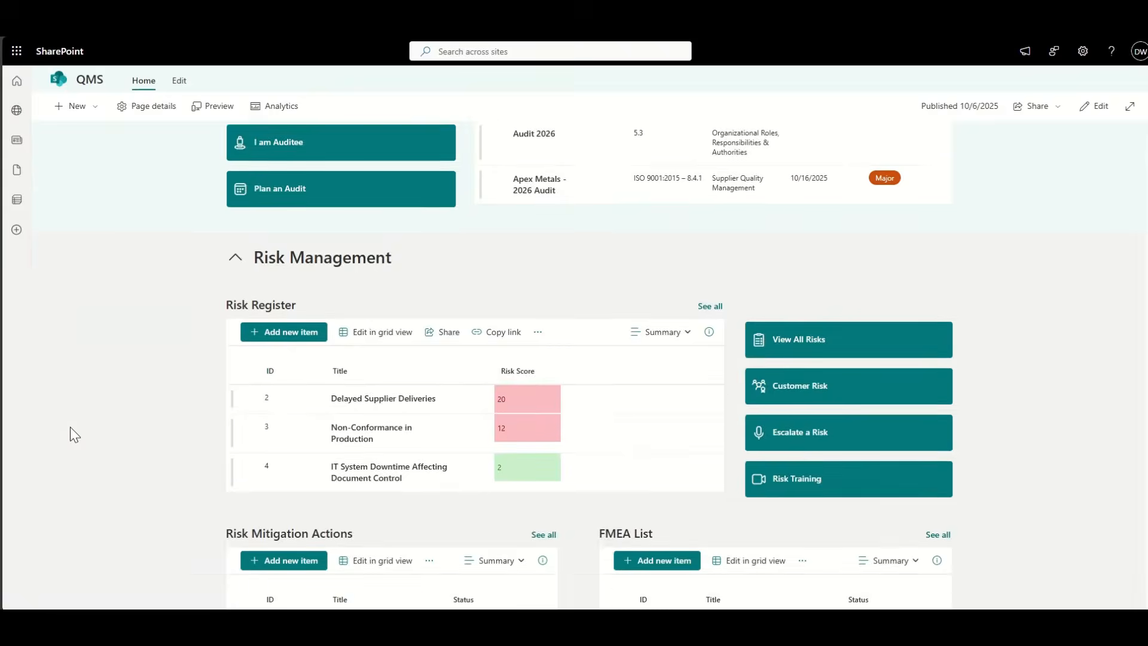
{"action": "scroll", "coordinate": [70, 426], "scroll_direction": "down", "scroll_amount": 4}
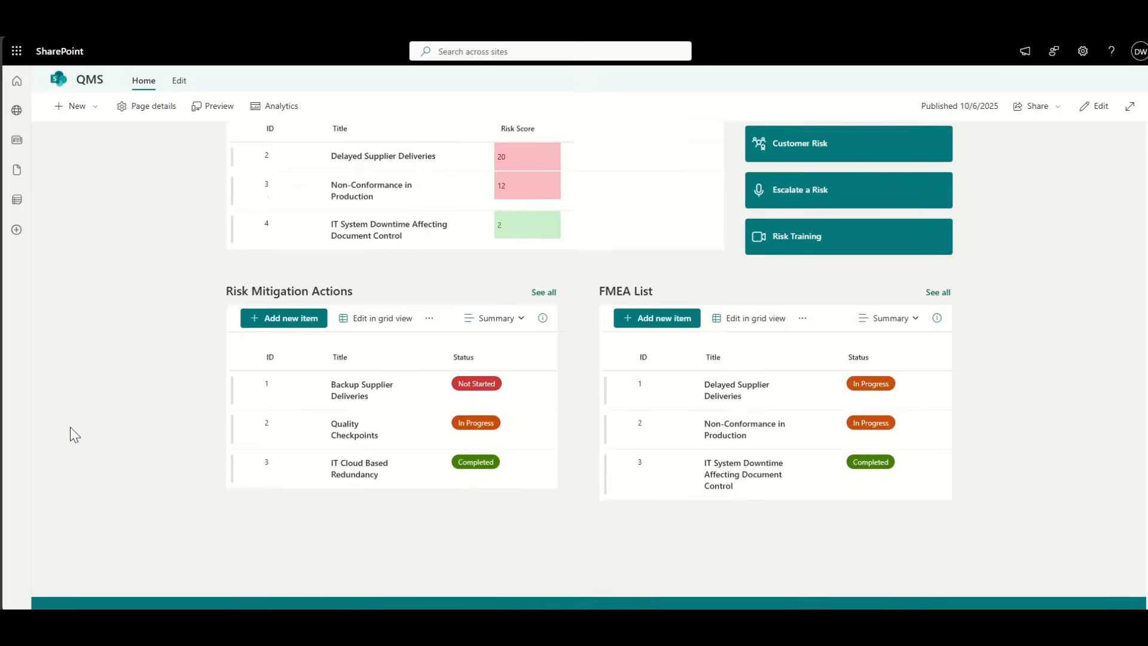
{"action": "scroll", "coordinate": [70, 427], "scroll_direction": "down", "scroll_amount": 3}
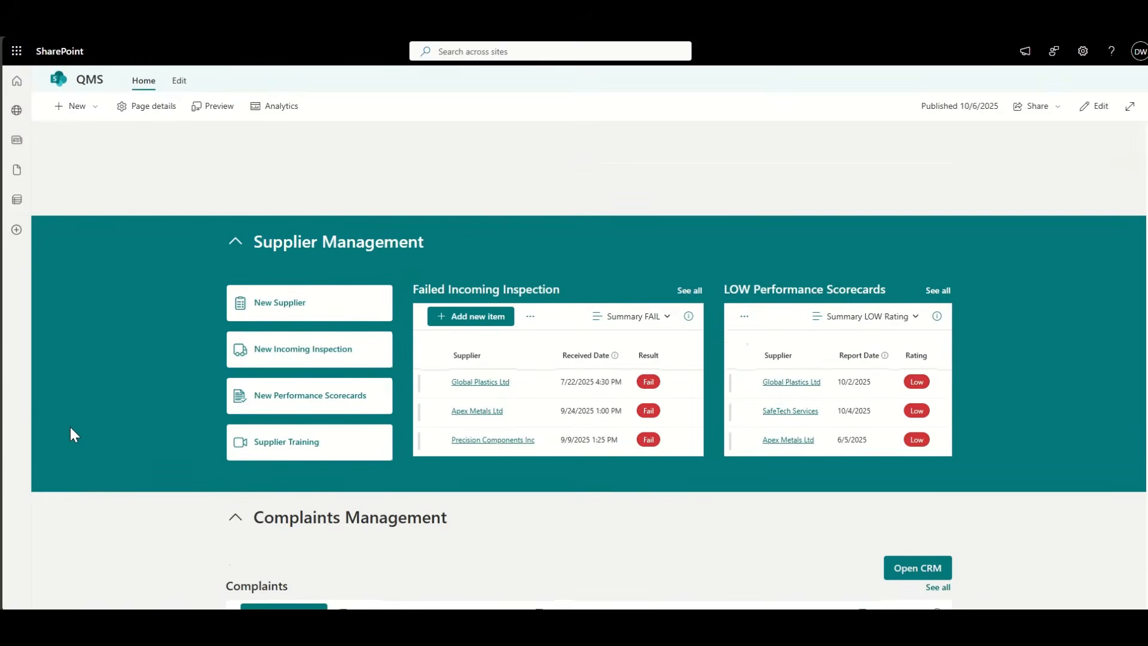
{"action": "scroll", "coordinate": [70, 427], "scroll_direction": "down", "scroll_amount": 3}
{"action": "scroll", "coordinate": [70, 427], "scroll_direction": "down", "scroll_amount": 2}
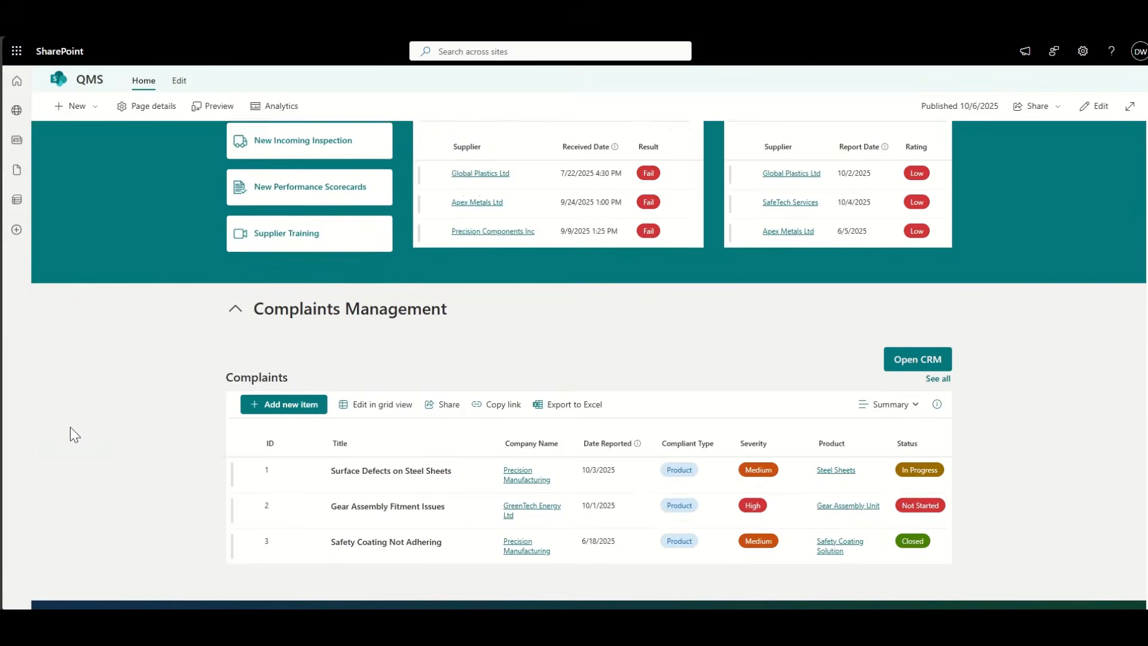
{"action": "scroll", "coordinate": [69, 427], "scroll_direction": "down", "scroll_amount": 4}
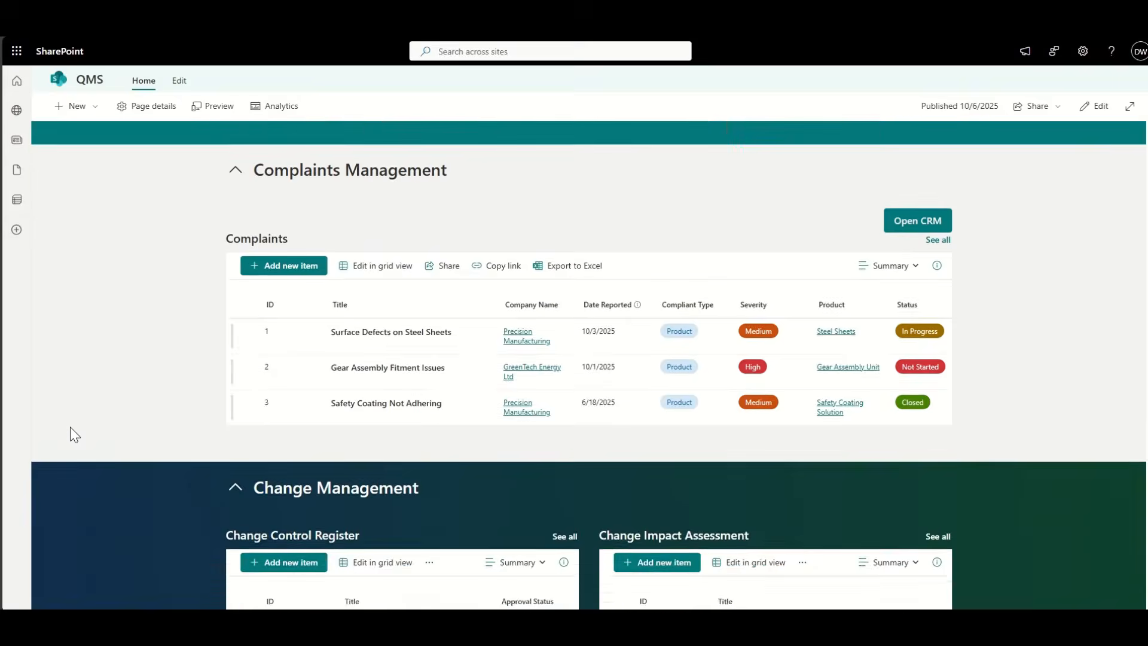